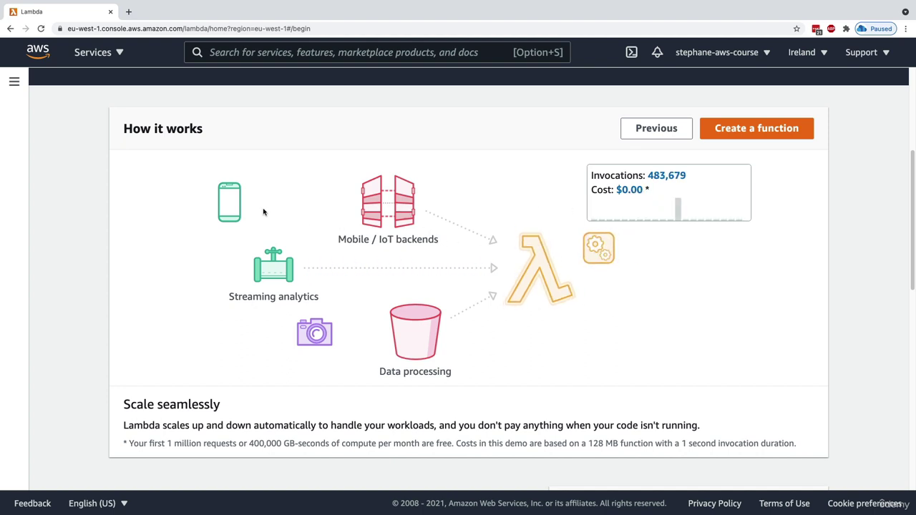
Step: Try the mobile, streaming analytics and photo upload demos, then start a new Lambda function
left_click(229, 207)
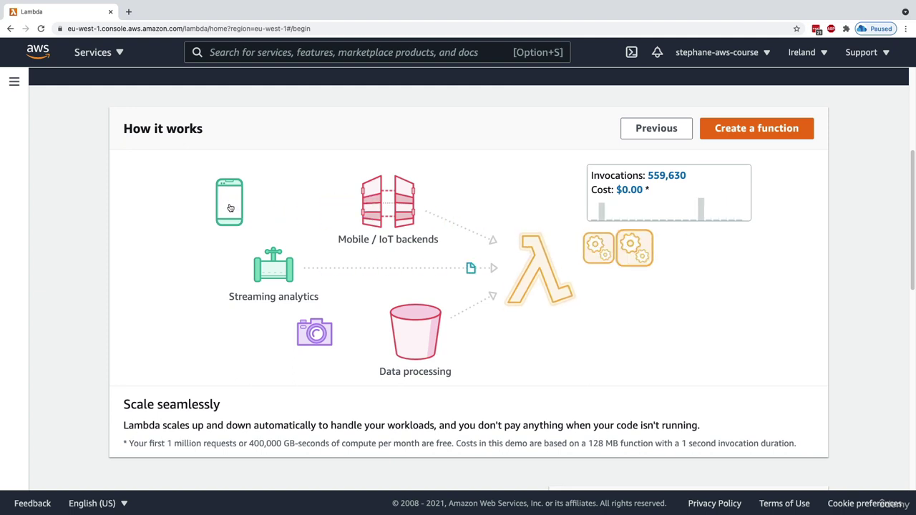
left_click(228, 206)
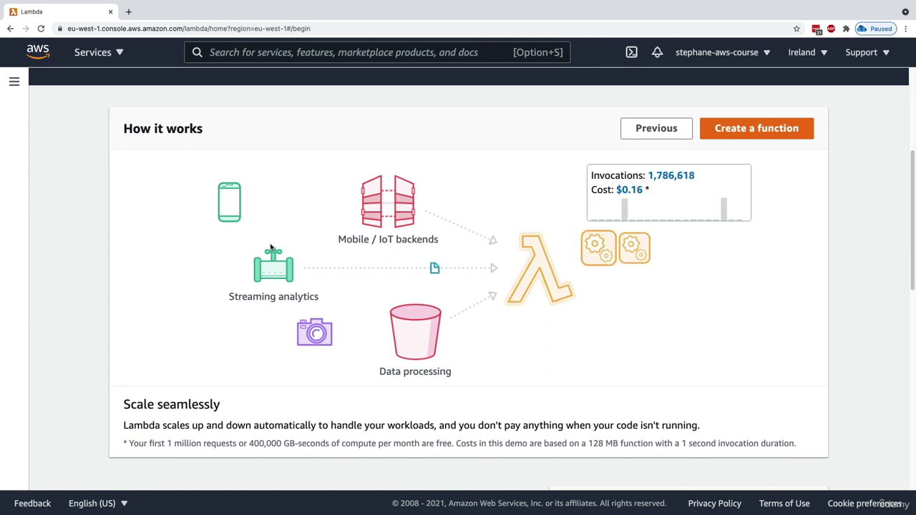
left_click(278, 266)
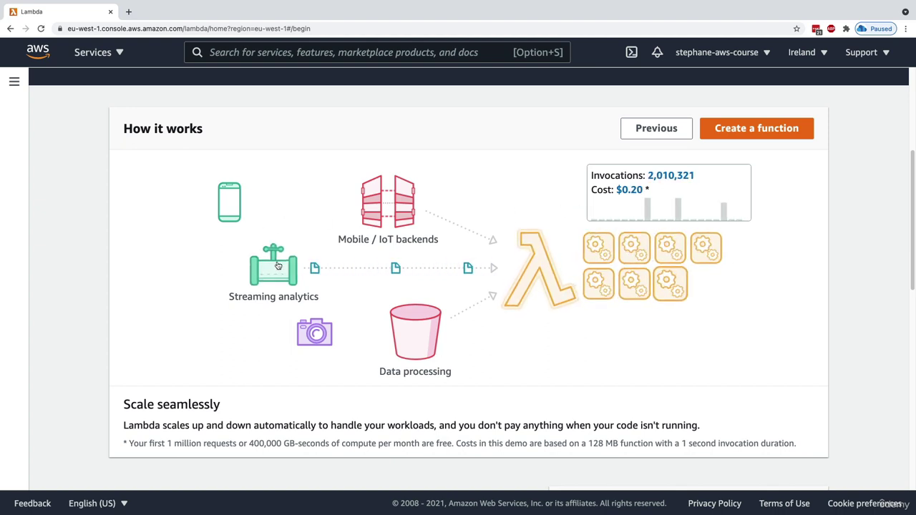
left_click(328, 329)
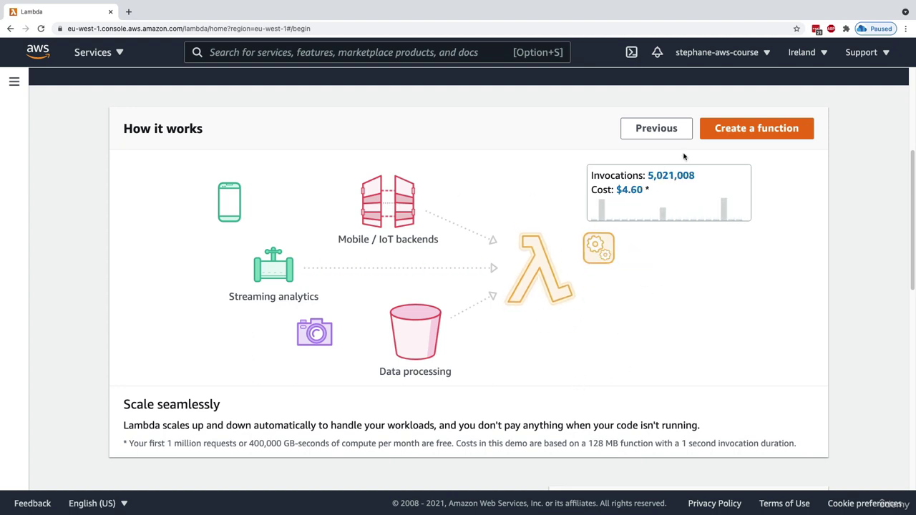
left_click(730, 135)
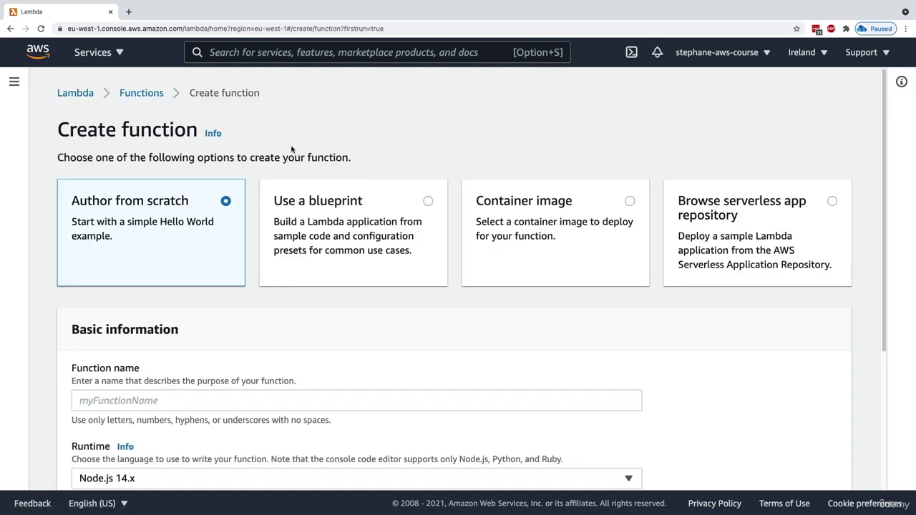
Step: Choose Use a blueprint and select the hello-world-python blueprint
left_click(331, 204)
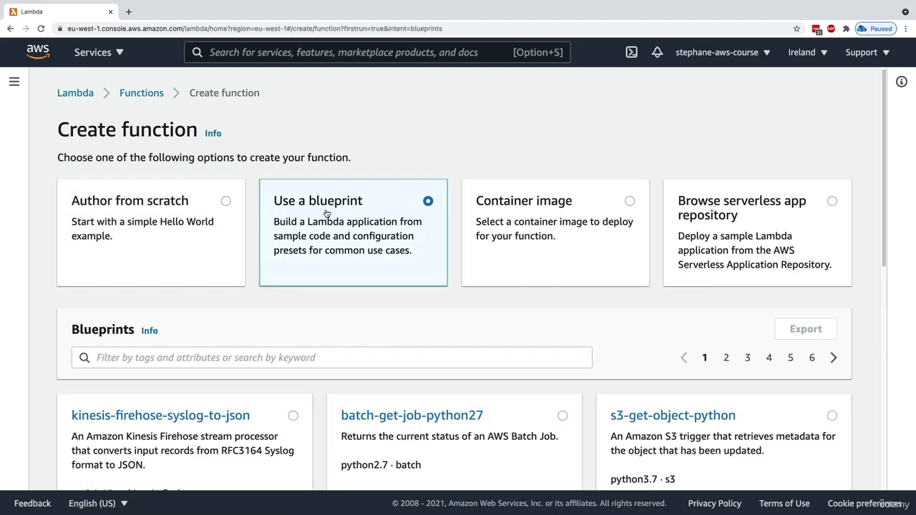
left_click(225, 357)
type("hello")
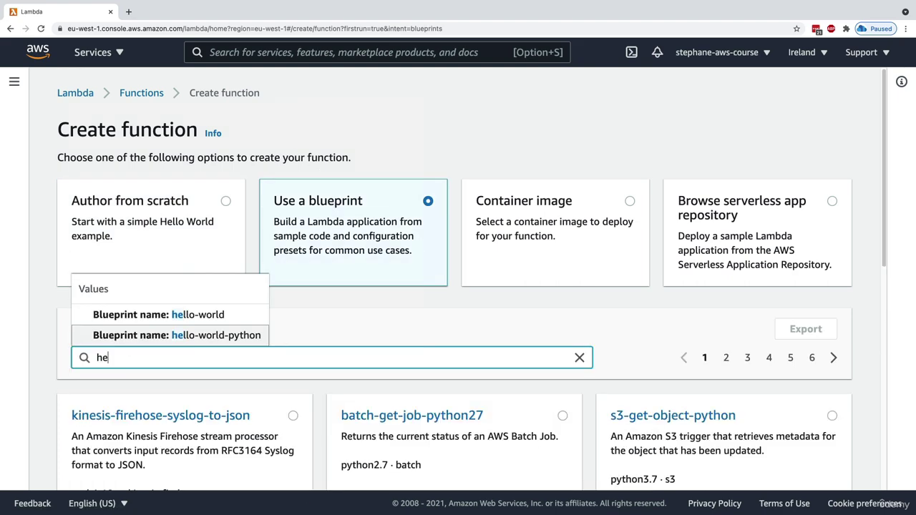
left_click(177, 335)
scroll(206, 345, "down", 2)
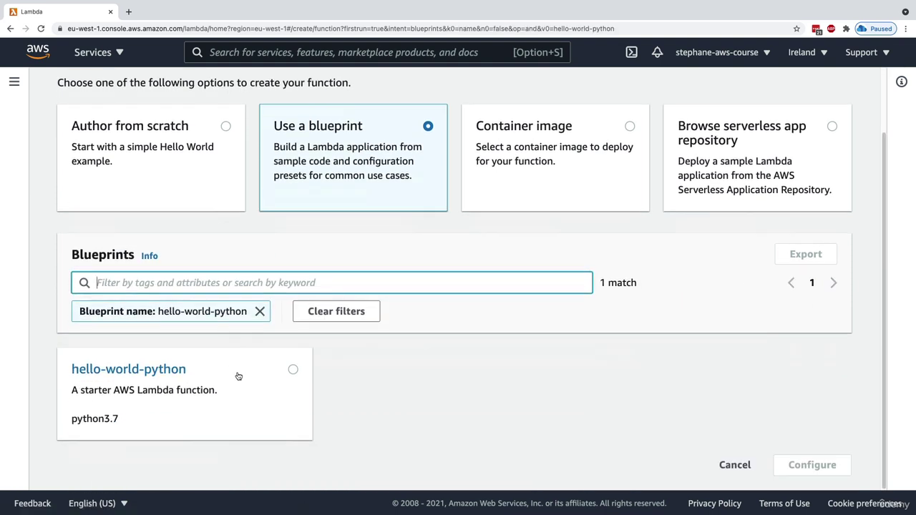
left_click(293, 370)
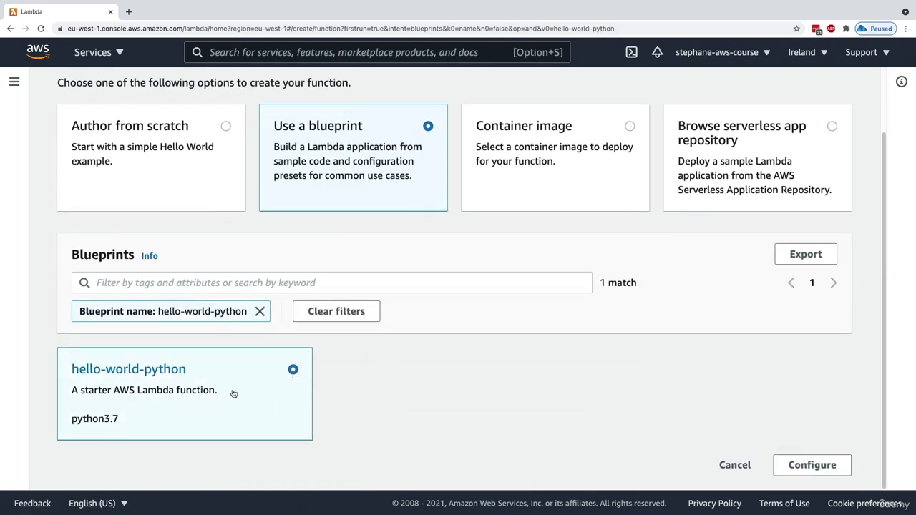
Step: Configure the blueprint with the function name demo-lambda
left_click(808, 465)
left_click(164, 197)
type("demo-lambda")
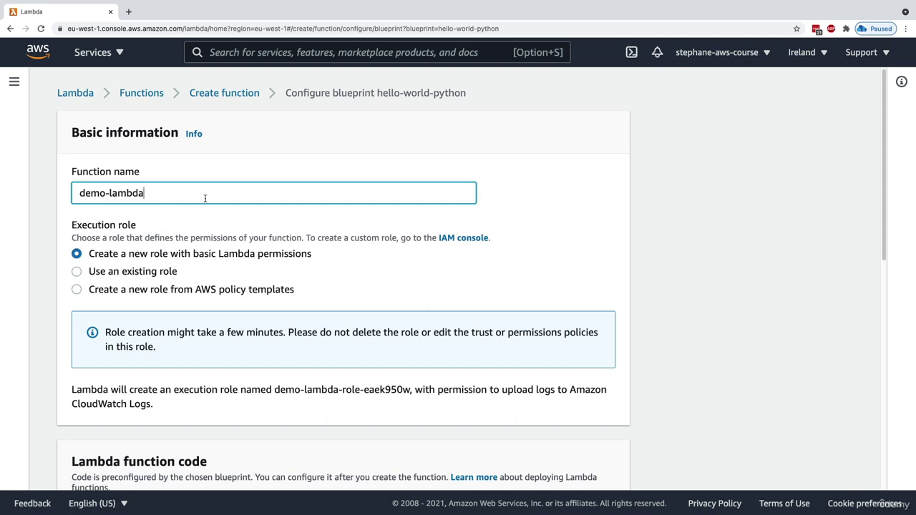
Step: Keep the execution role option 'Create a new role with basic Lambda permissions'
left_click_drag(118, 258, 300, 261)
scroll(299, 260, "down", 1)
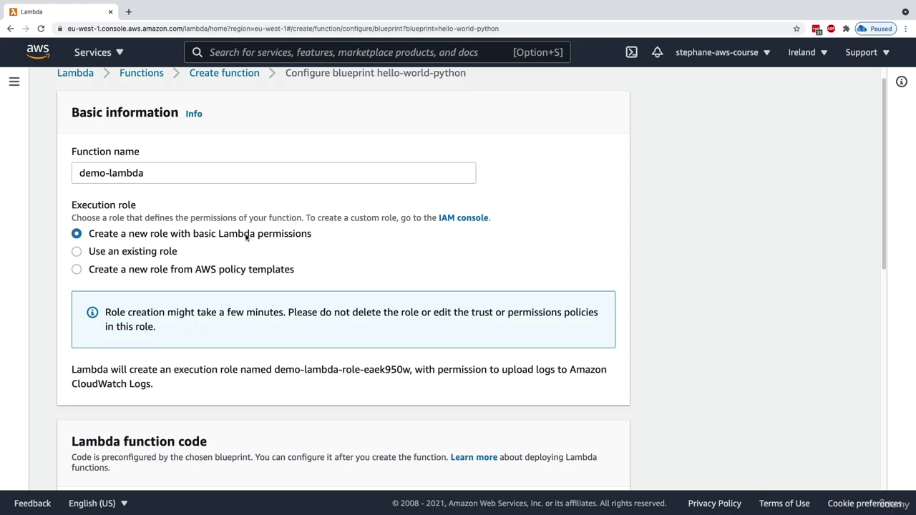
scroll(283, 236, "down", 5)
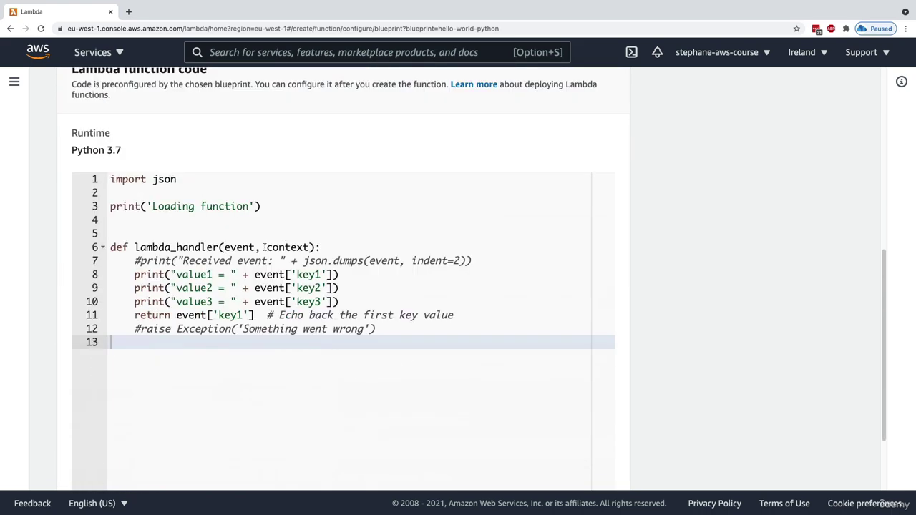
Step: Review the blueprint's import, handler, key1–key3 print lines and return, then create the function
left_click_drag(109, 175, 203, 184)
left_click(202, 184)
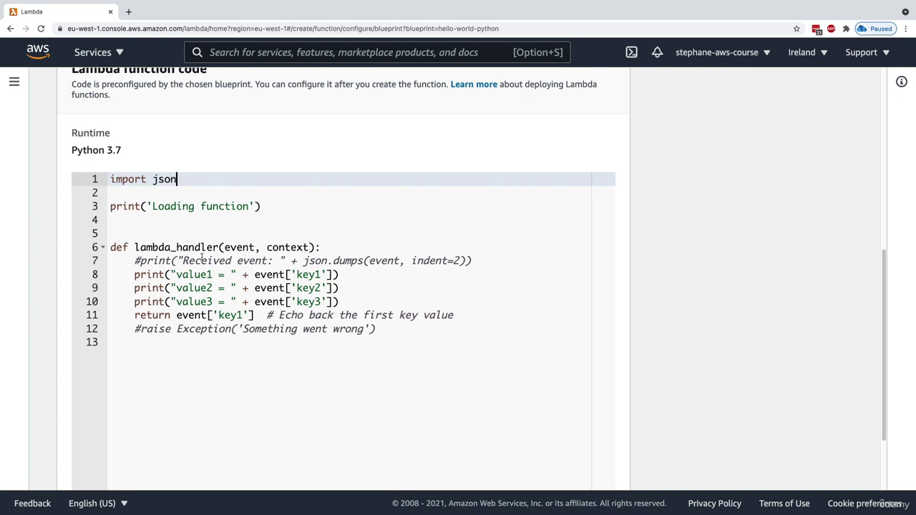
left_click(133, 243)
left_click(192, 281)
left_click_drag(133, 274, 349, 299)
left_click(349, 299)
left_click_drag(176, 315, 253, 314)
left_click(261, 314)
scroll(269, 339, "down", 3)
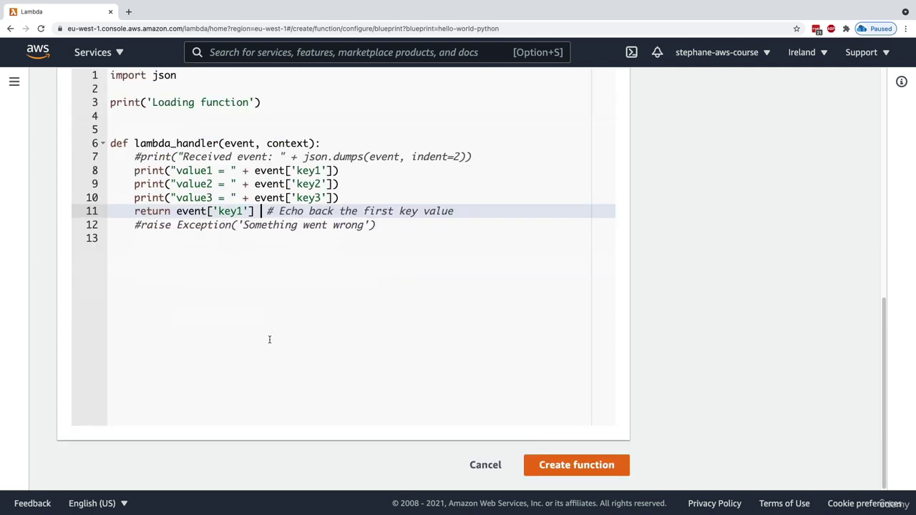
left_click(554, 463)
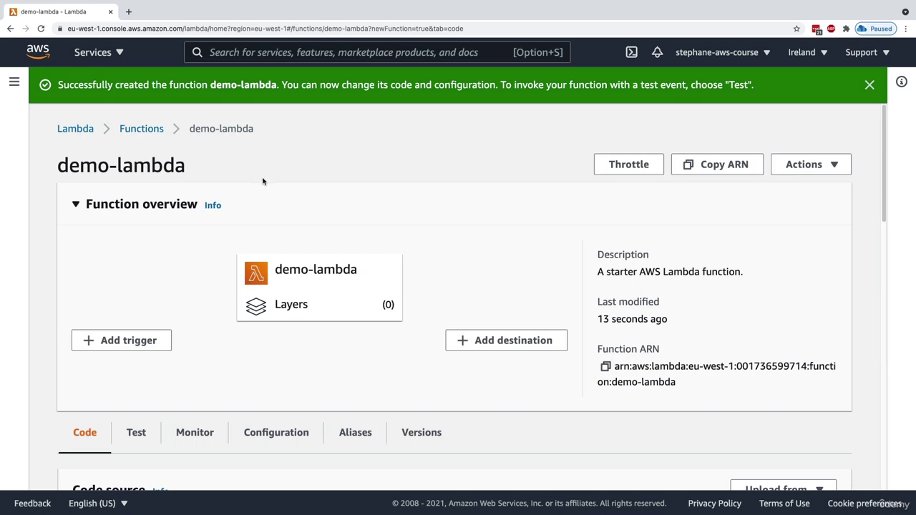
Step: Open lambda_function.py from Code source in the editor
scroll(271, 184, "down", 3)
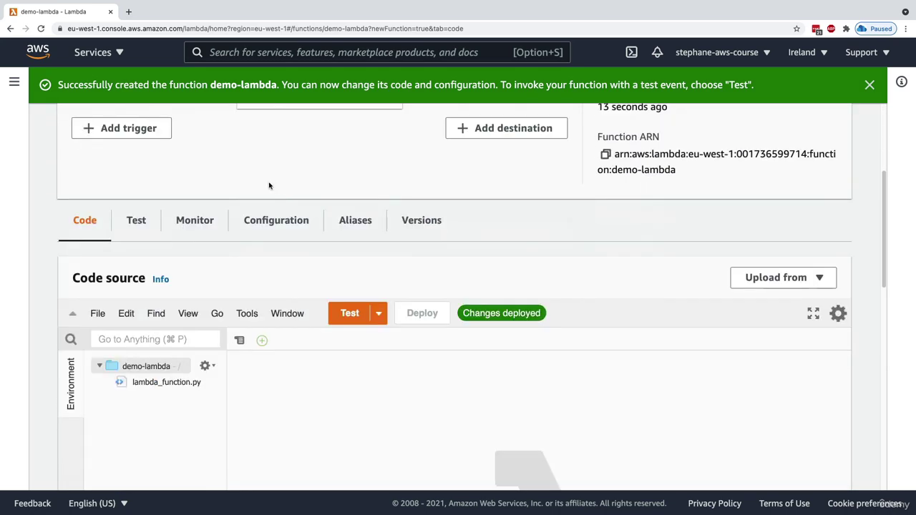
scroll(280, 319, "down", 1)
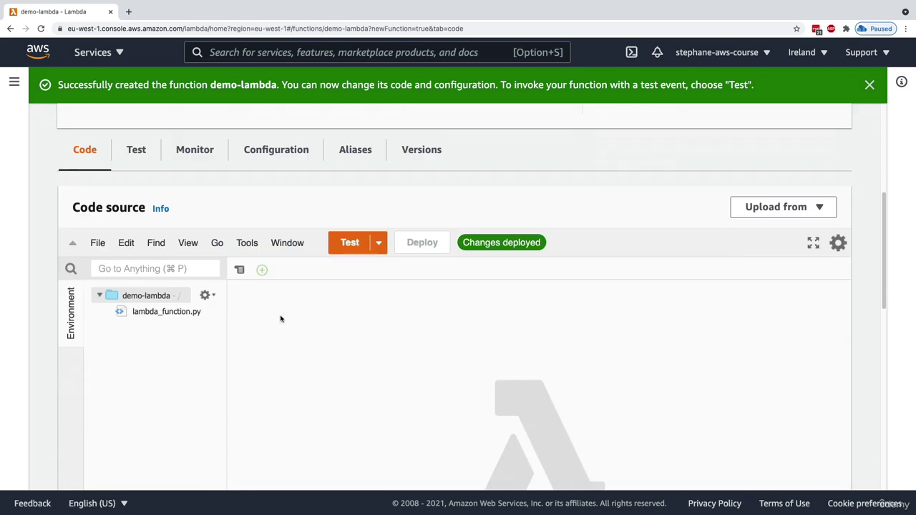
left_click(169, 315)
double_click(172, 315)
Step: Review the handler's print and return lines and bring up the test event setup
scroll(201, 318, "down", 1)
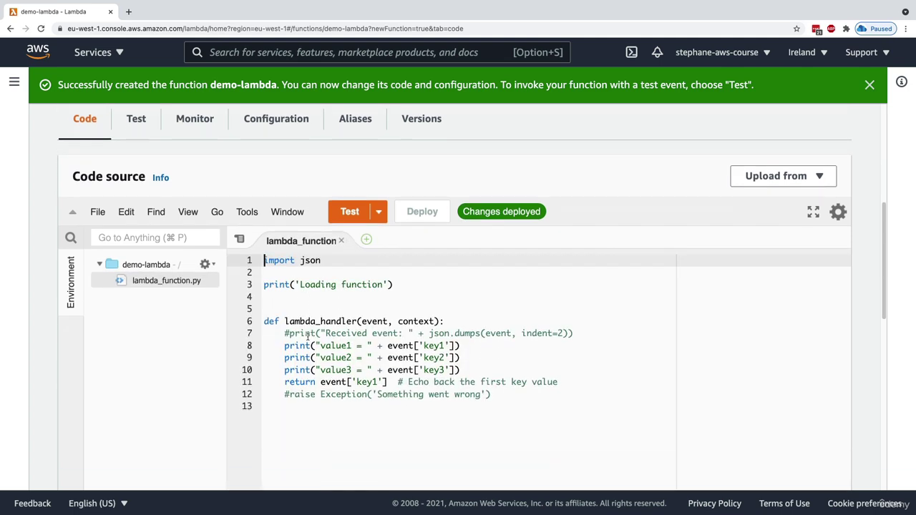
left_click_drag(342, 333, 386, 381)
left_click(342, 334)
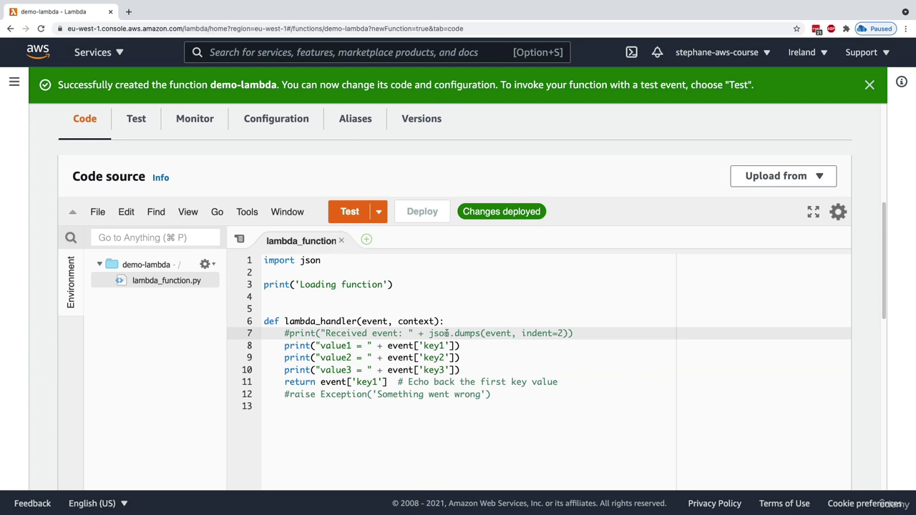
scroll(447, 333, "down", 2)
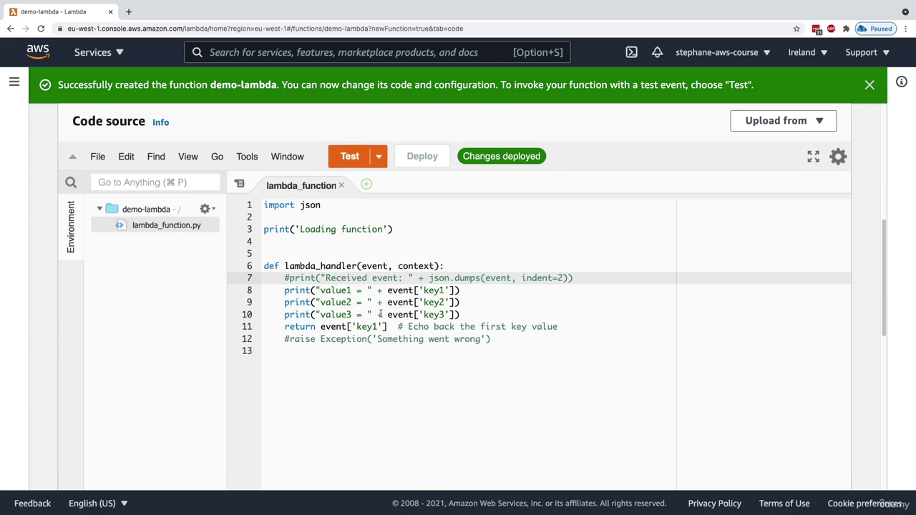
left_click(350, 157)
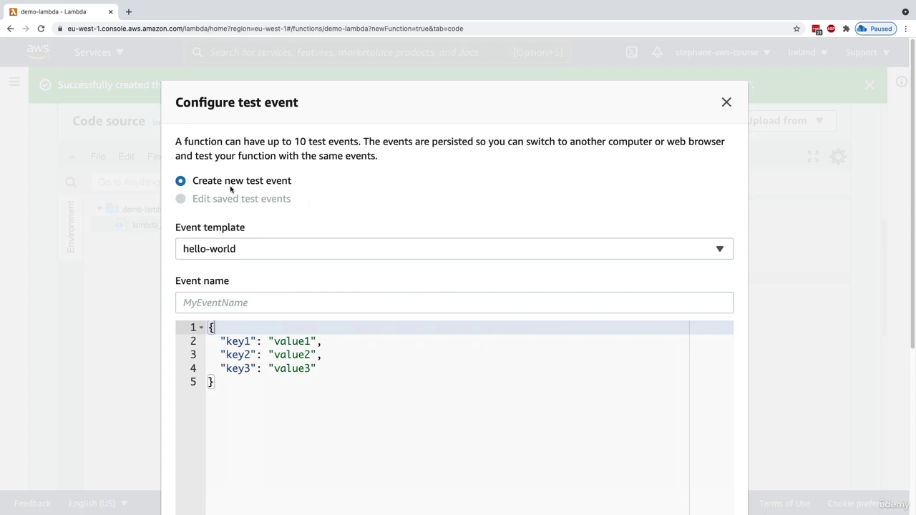
Step: Review the hello-world sample event's key1–key3 and value1–value3 pairs
left_click_drag(225, 181, 266, 181)
left_click(266, 181)
double_click(240, 340)
double_click(297, 340)
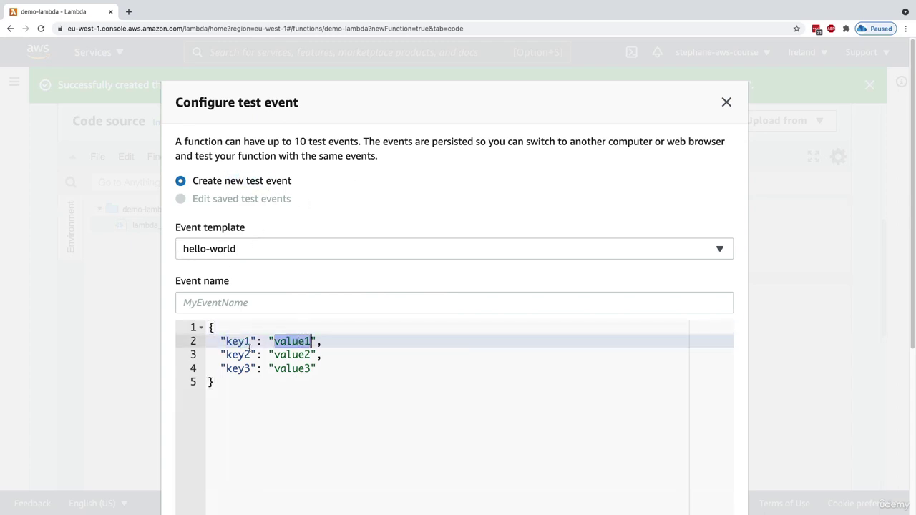
double_click(240, 354)
double_click(298, 354)
double_click(243, 368)
double_click(304, 368)
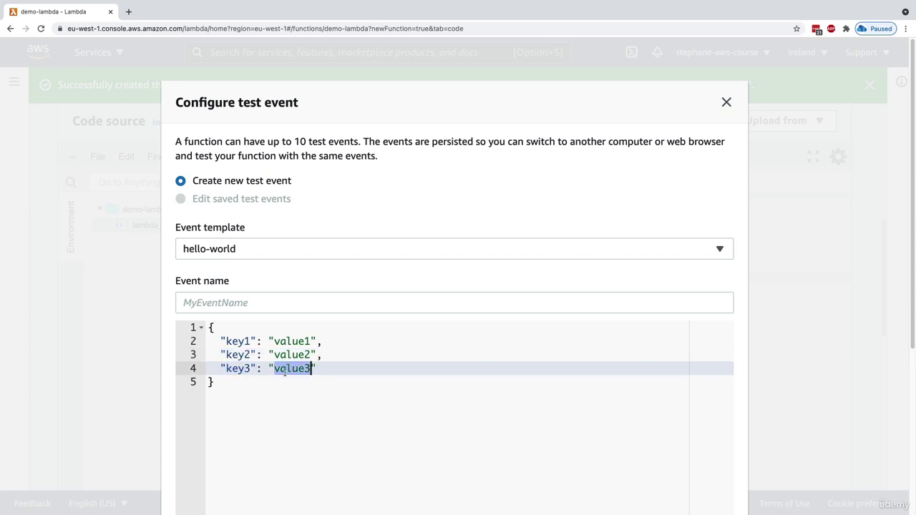
left_click_drag(282, 395, 196, 324)
left_click(272, 354)
Step: Name the test event DemoEvent and create it
left_click(271, 296)
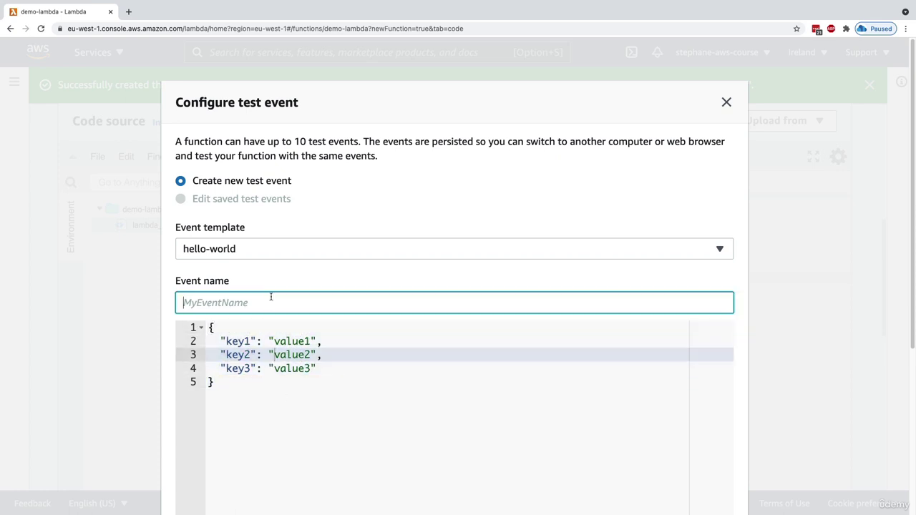
type("DemoEvent")
scroll(347, 310, "down", 5)
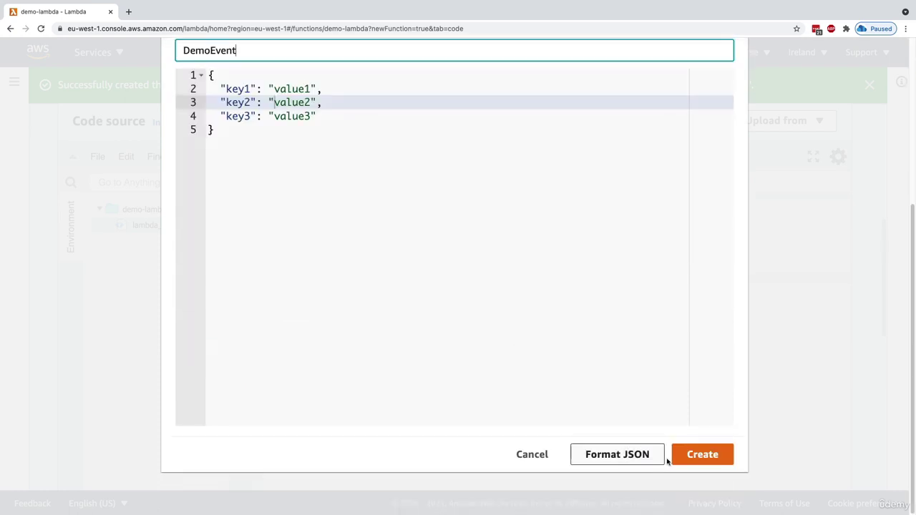
left_click(687, 458)
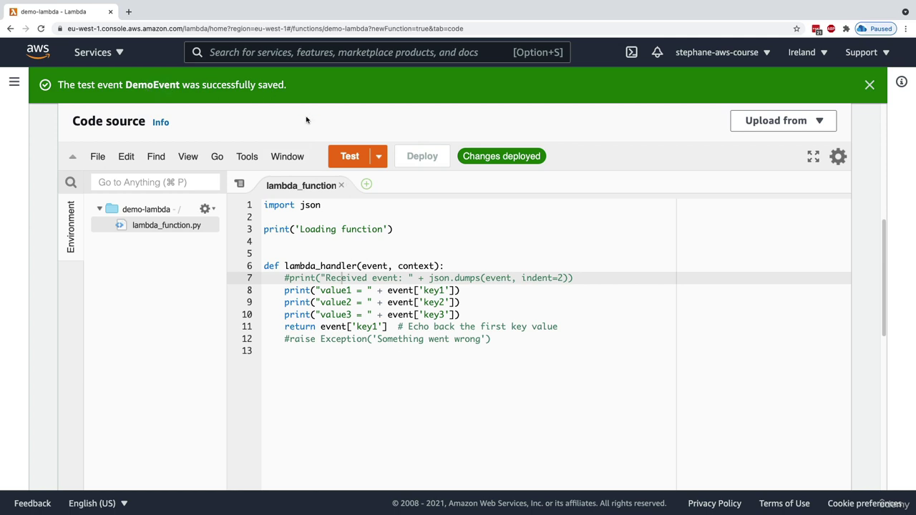
Step: Run the DemoEvent test and review its name and logged value1 and value2
left_click(348, 156)
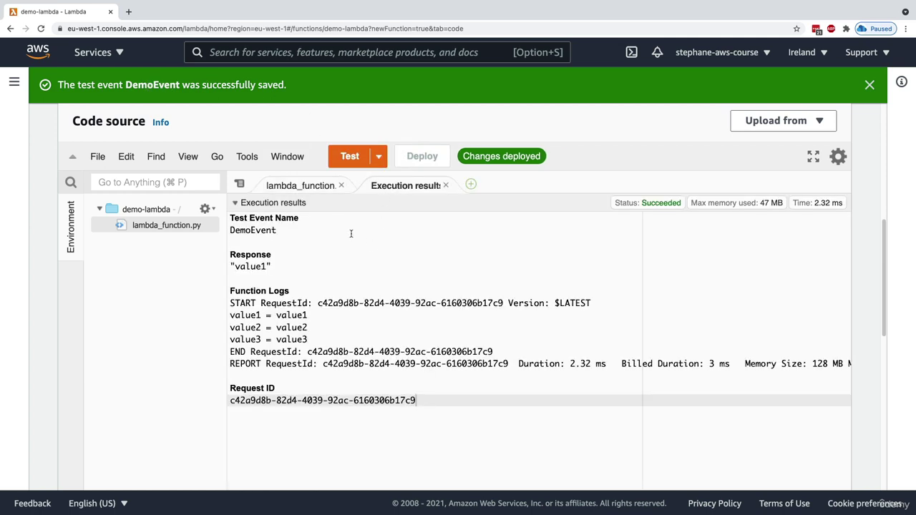
left_click_drag(248, 231, 272, 266)
left_click_drag(243, 293, 299, 292)
left_click(236, 315)
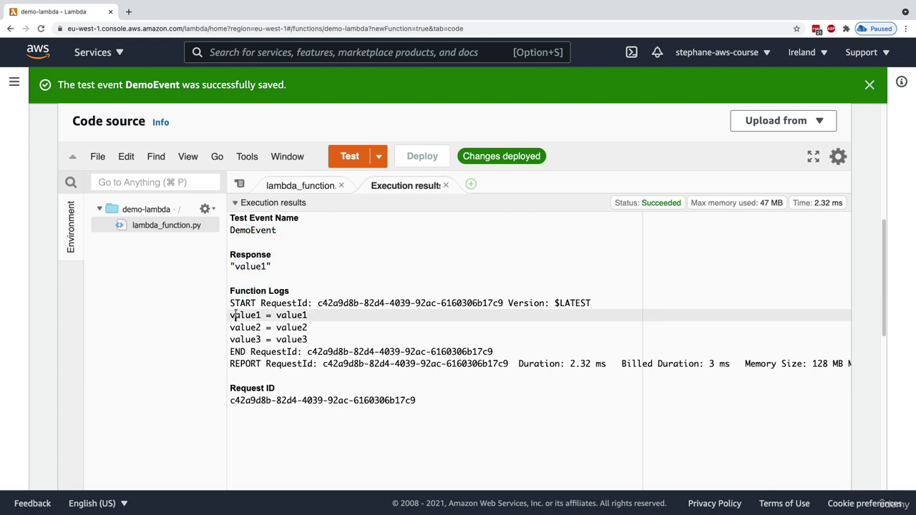
double_click(291, 315)
double_click(291, 327)
double_click(293, 327)
double_click(252, 329)
double_click(299, 327)
Step: Compare the print statements on lines 8–10 with the Response value1 in execution results
left_click(291, 188)
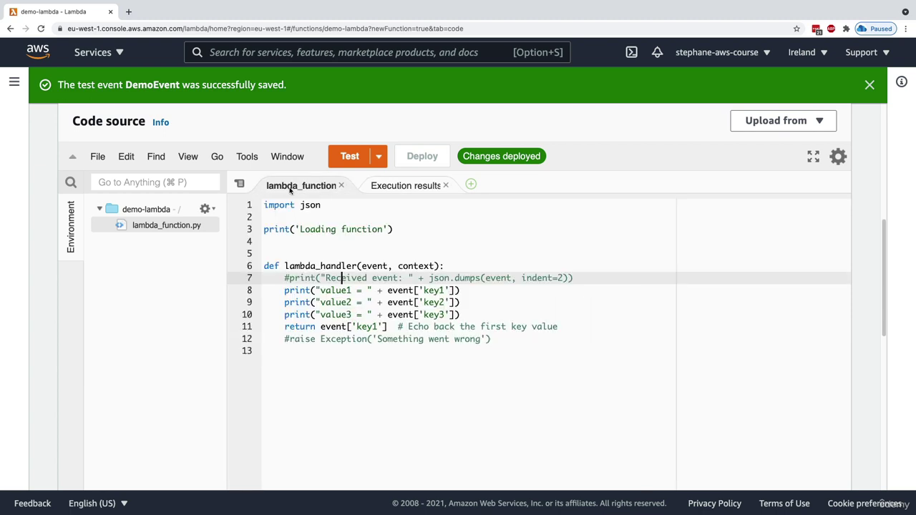
left_click_drag(284, 290, 468, 314)
left_click(402, 188)
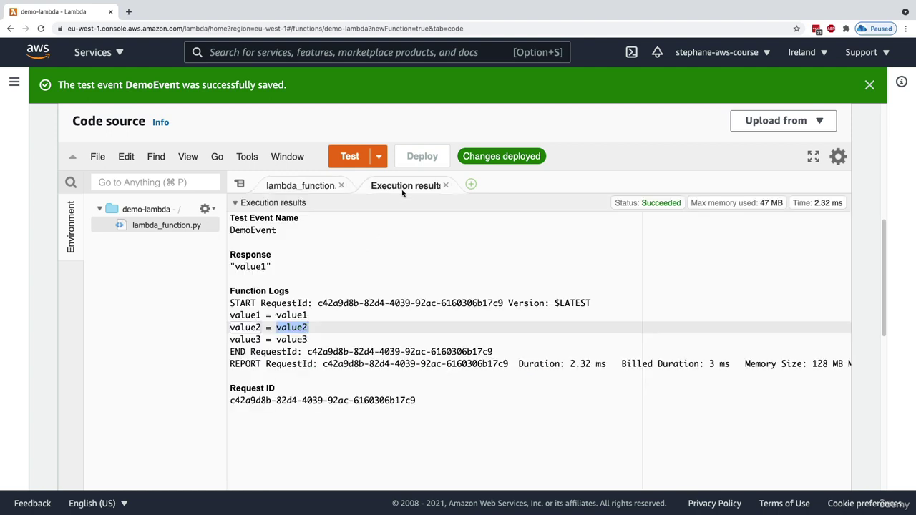
left_click_drag(271, 266, 227, 255)
left_click(299, 188)
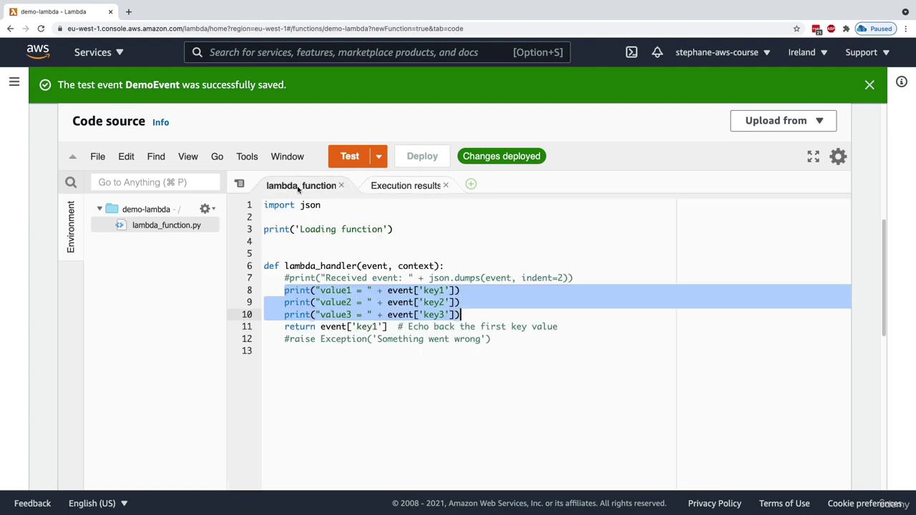
left_click(319, 326)
left_click(329, 338)
left_click(393, 184)
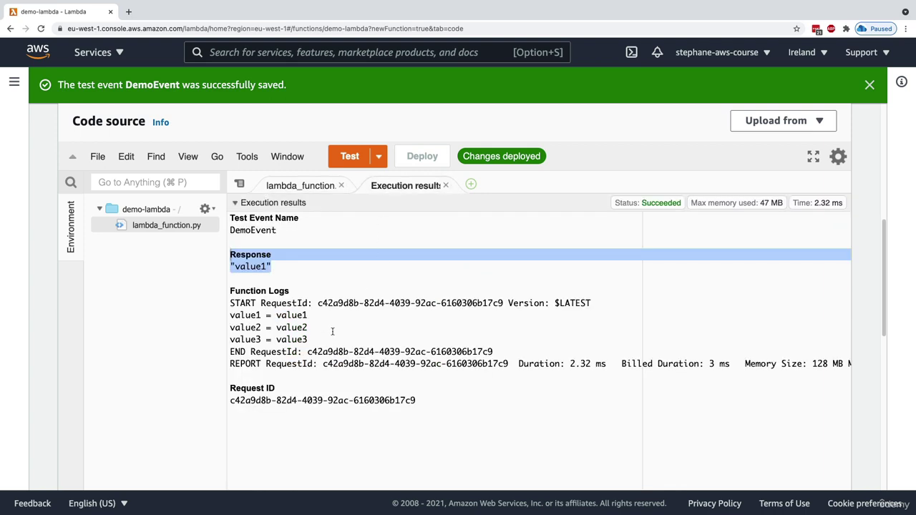
left_click(306, 188)
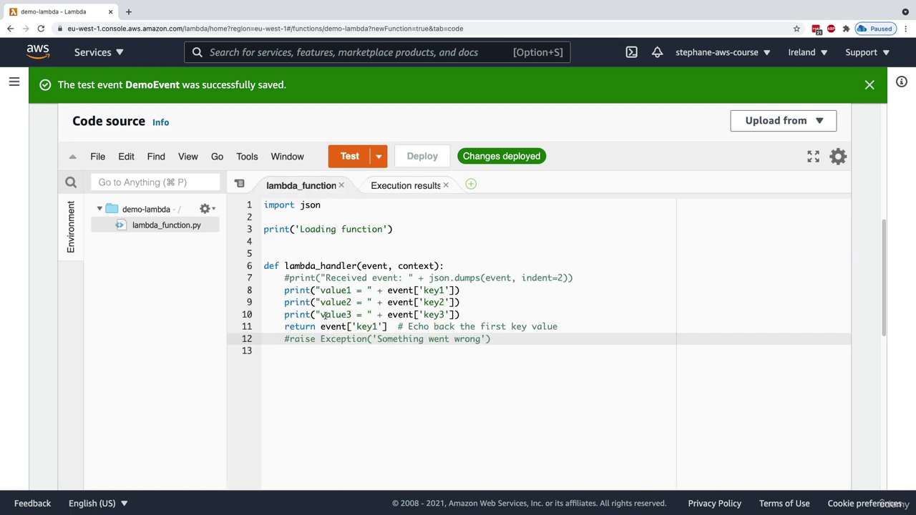
left_click(394, 188)
left_click(401, 303)
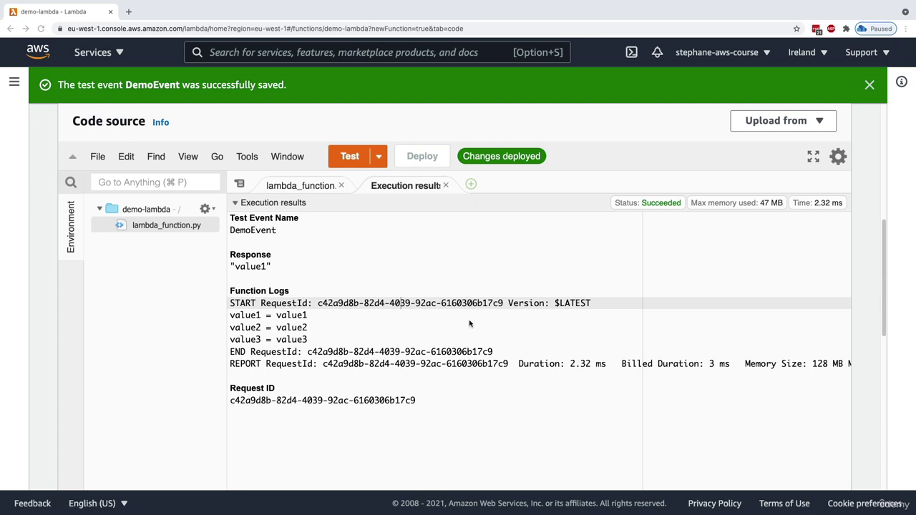
Step: Check the value3 log line and the reported 2.32 ms duration
left_click(446, 342)
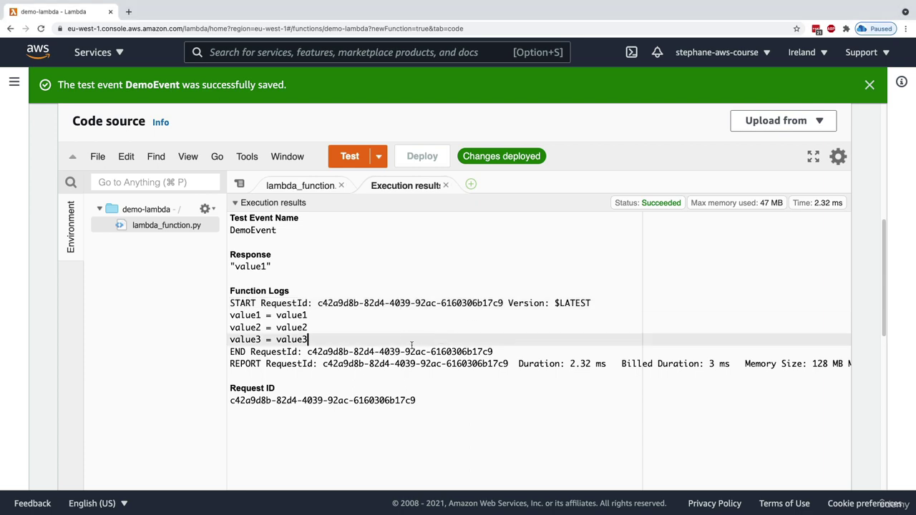
scroll(408, 376, "up", 10)
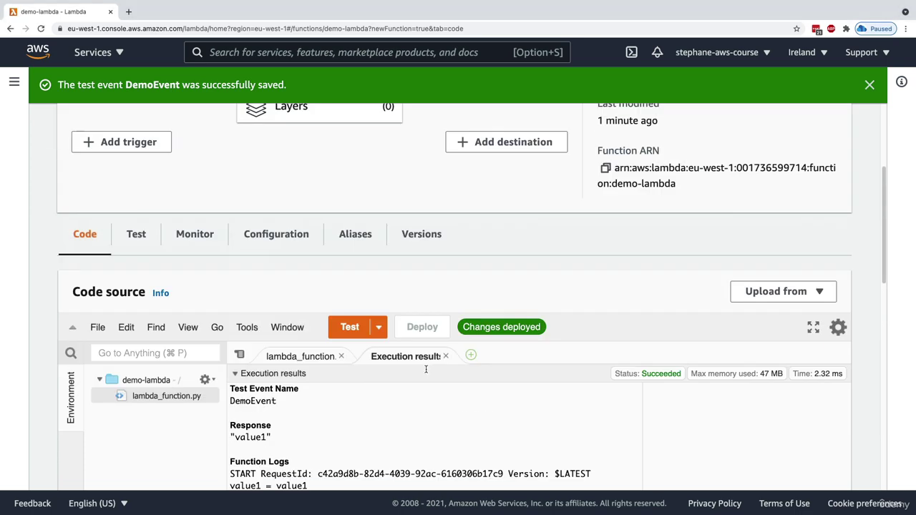
scroll(423, 379, "down", 10)
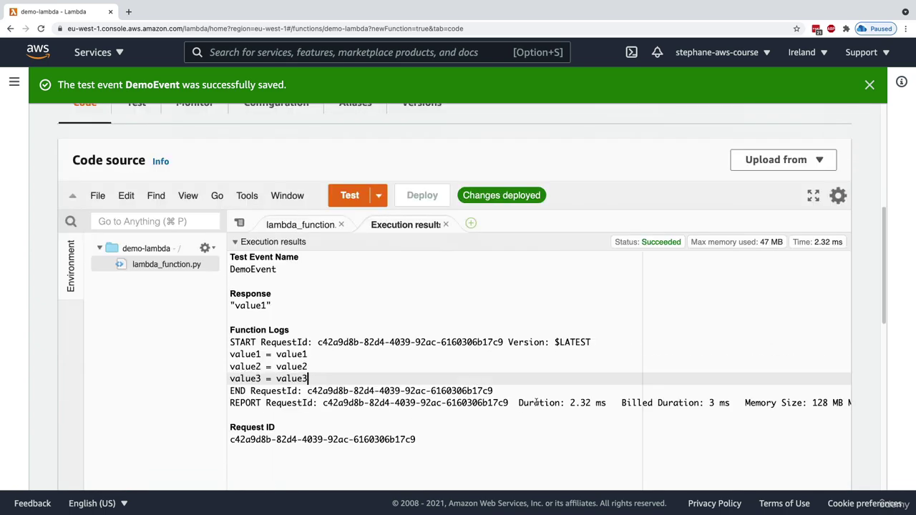
left_click_drag(518, 403, 723, 403)
scroll(722, 403, "right", 3)
left_click(545, 403)
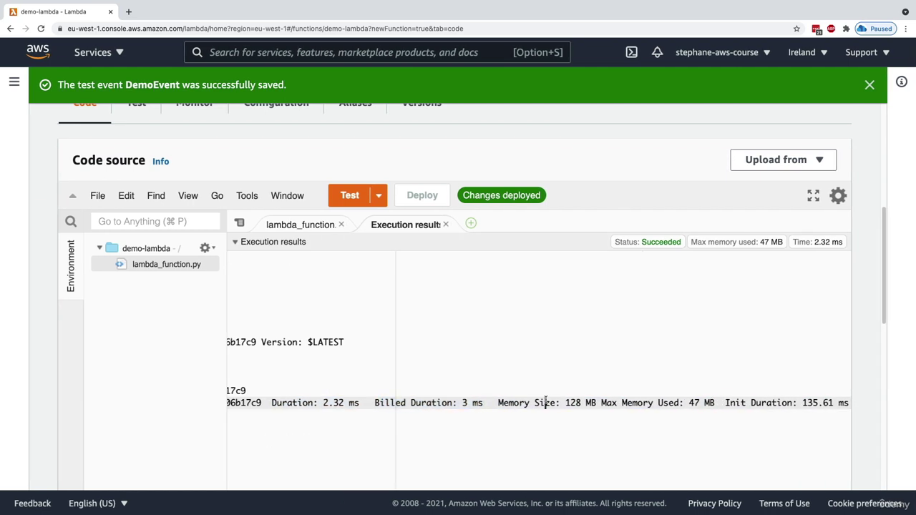
Step: Review the REPORT line's 128 MB memory size, 47 MB max used and 135.61 ms init duration
left_click_drag(483, 403, 849, 403)
left_click(614, 403)
left_click(643, 403)
left_click(716, 403)
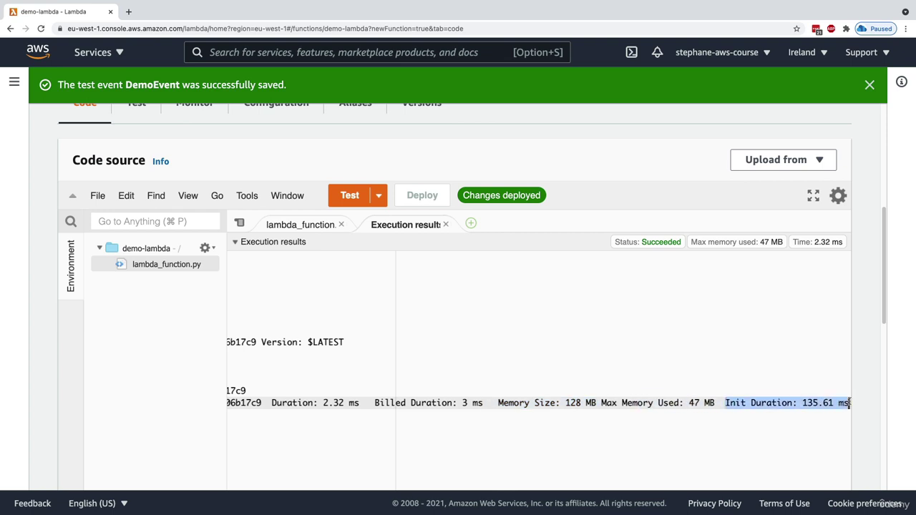
left_click(849, 403)
left_click_drag(725, 403, 847, 403)
left_click(847, 402)
scroll(622, 380, "left", 10)
scroll(400, 267, "right", 10)
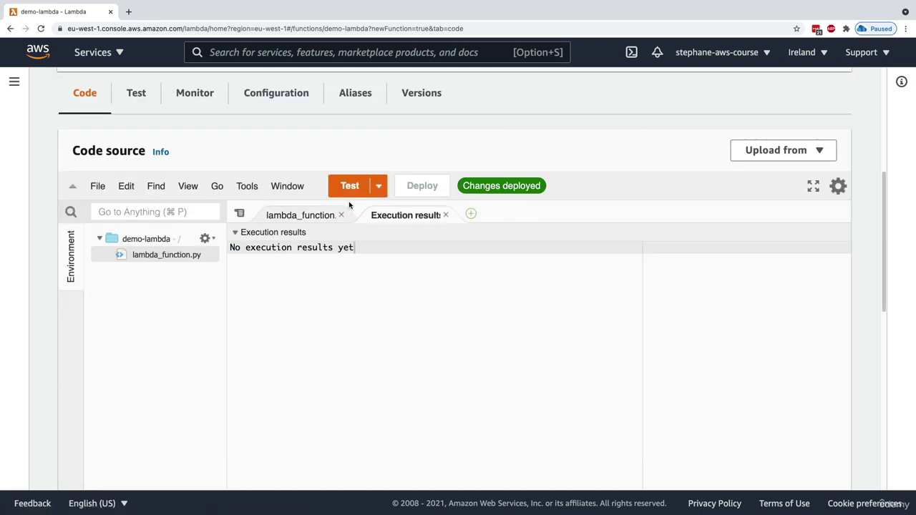
Step: Rerun DemoEvent, inspect the new REPORT line, then show the General configuration
left_click(351, 188)
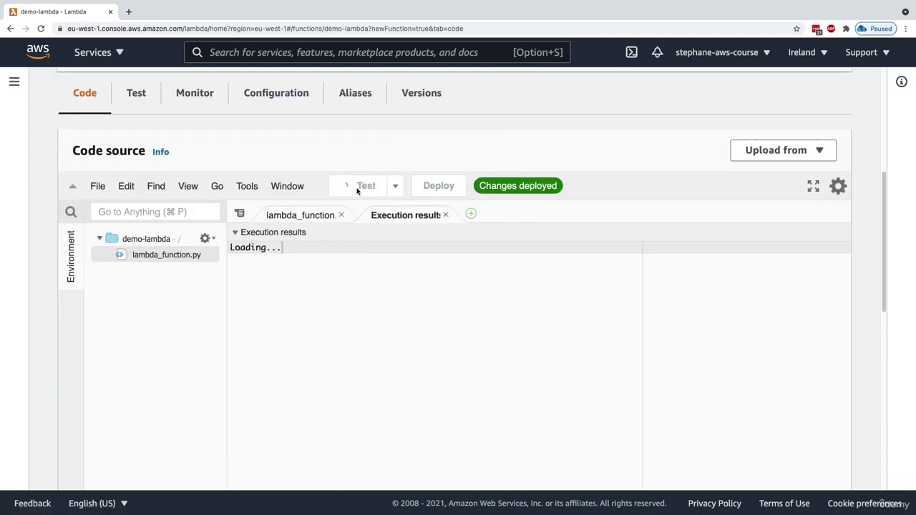
scroll(569, 376, "down", 1)
left_click_drag(570, 373, 603, 373)
scroll(602, 372, "down", 5)
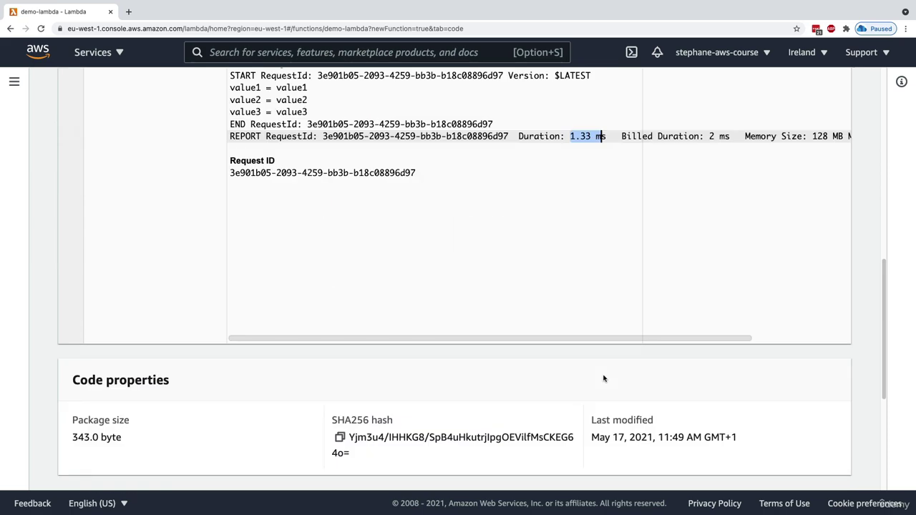
scroll(603, 378, "up", 3)
left_click_drag(626, 456, 740, 453)
triple_click(796, 252)
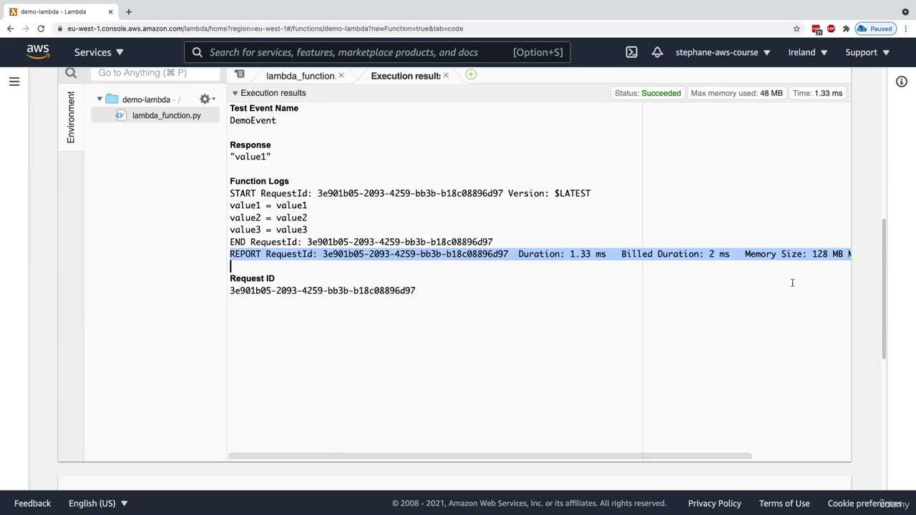
left_click(795, 256)
scroll(587, 324, "up", 3)
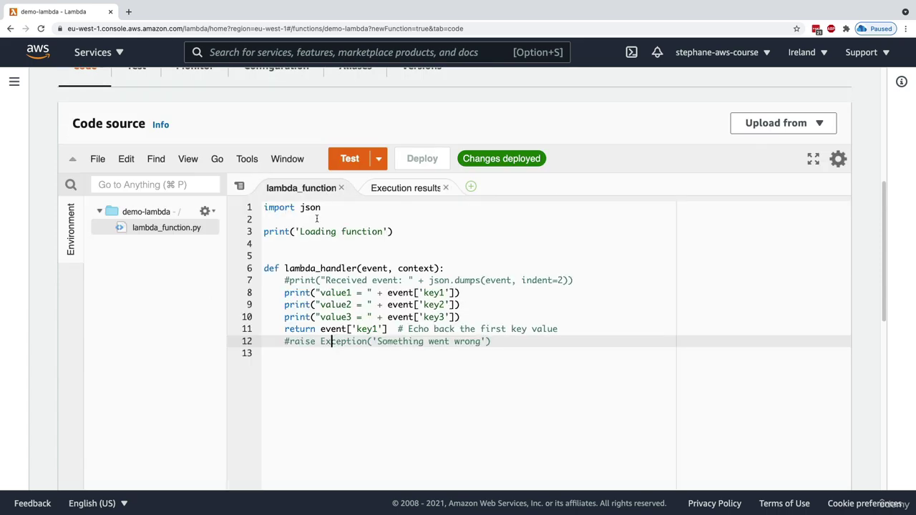
scroll(316, 218, "up", 5)
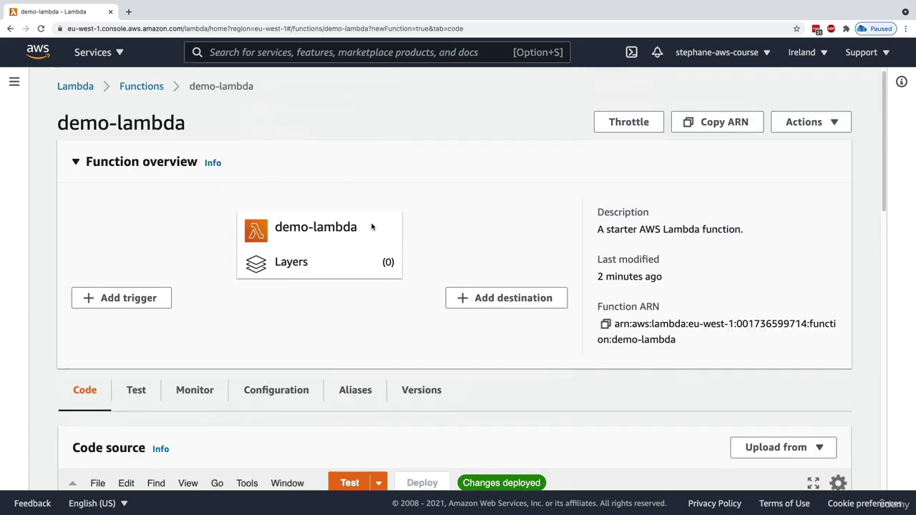
left_click(261, 400)
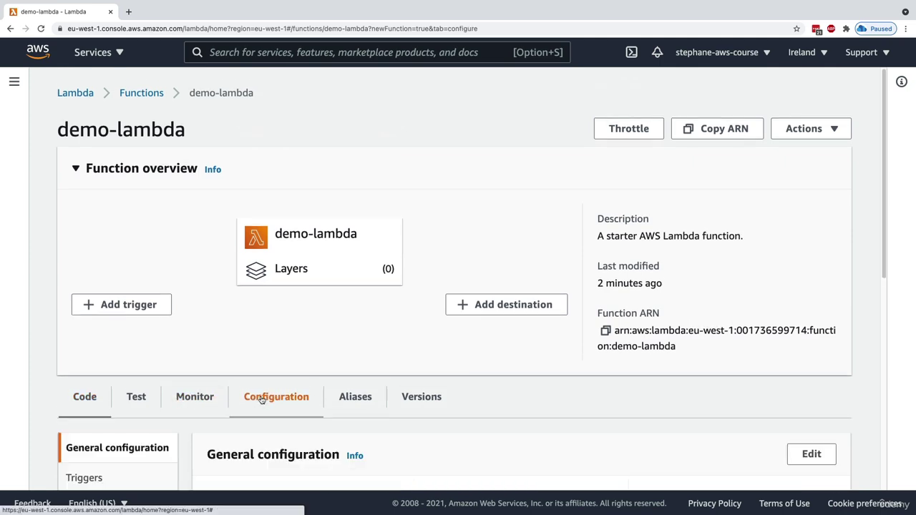
scroll(254, 329, "down", 3)
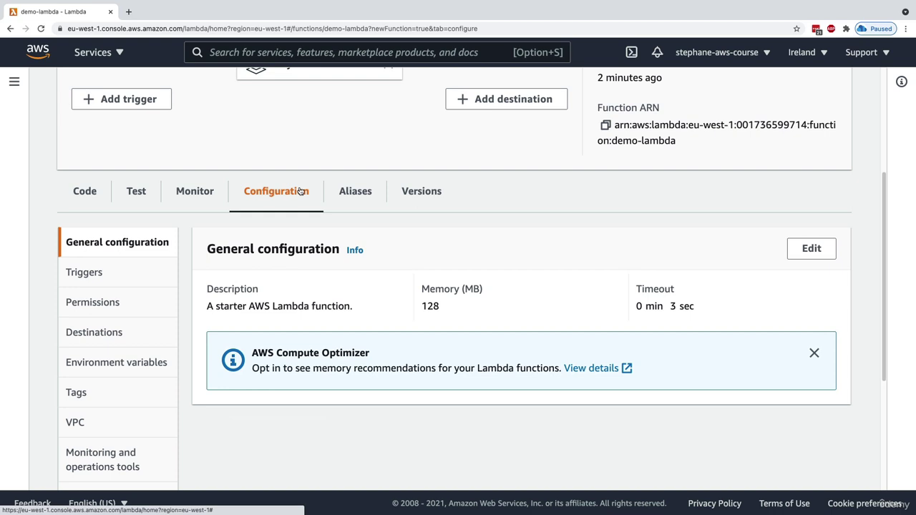
left_click(811, 249)
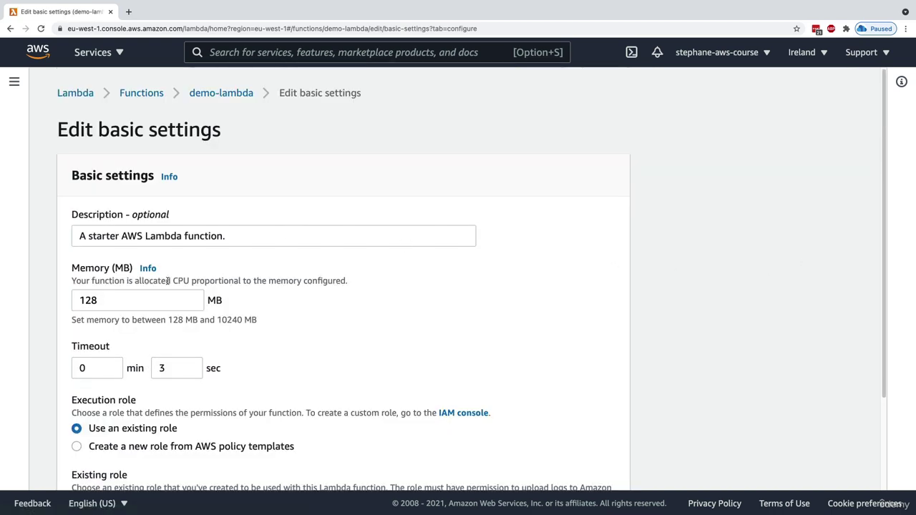
left_click(154, 301)
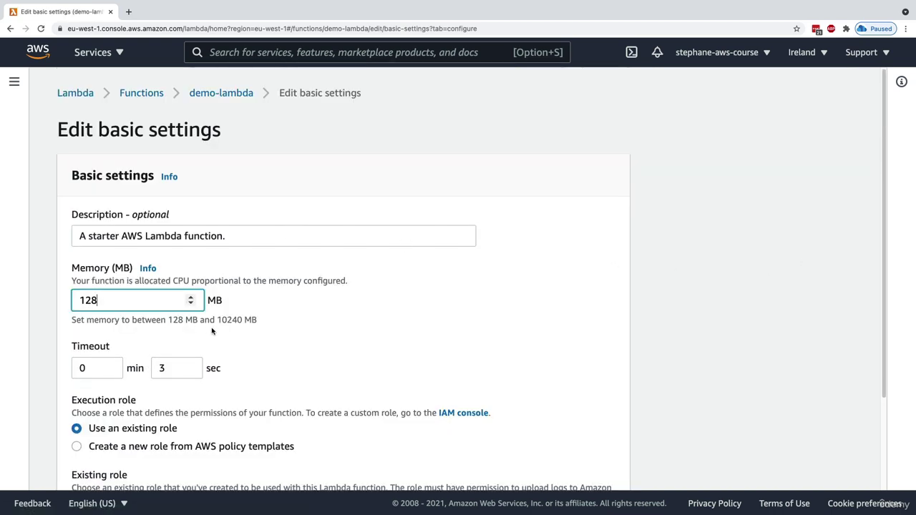
left_click(167, 320)
left_click_drag(175, 321, 272, 327)
left_click(272, 327)
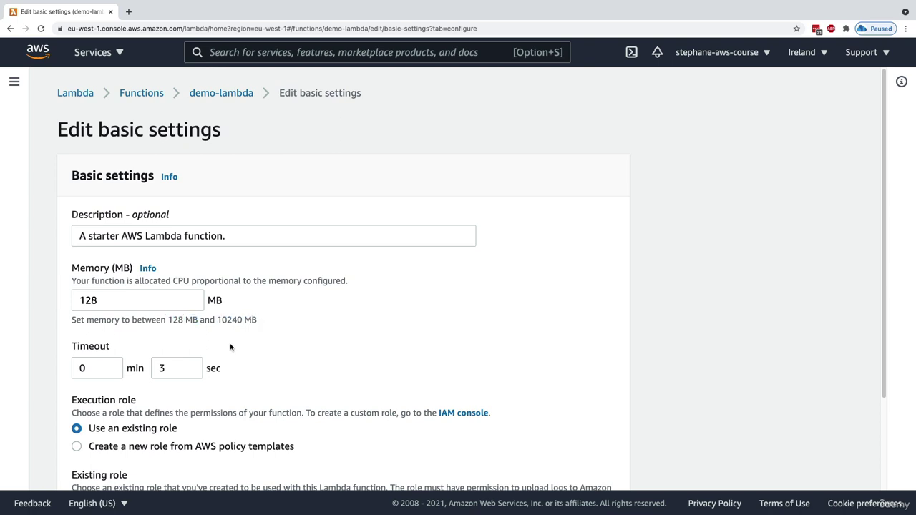
left_click(191, 301)
double_click(191, 300)
left_click(166, 328)
scroll(226, 323, "down", 2)
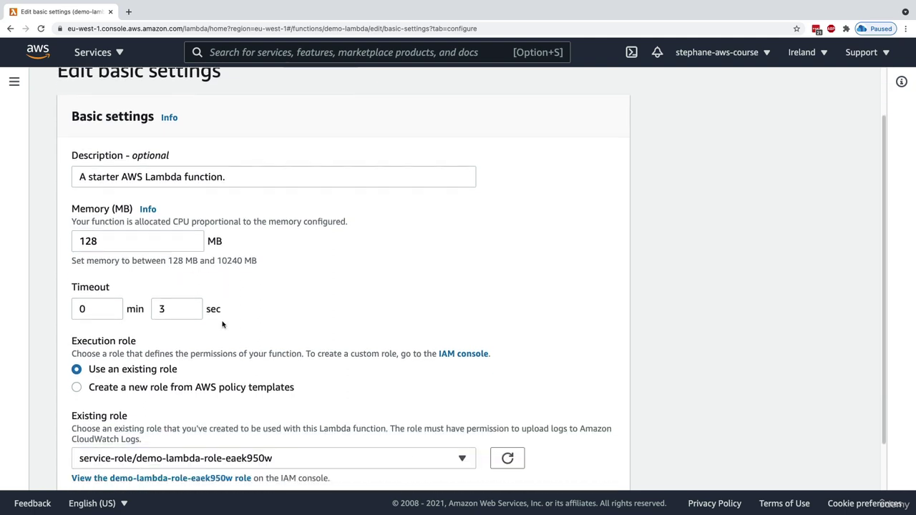
left_click(168, 307)
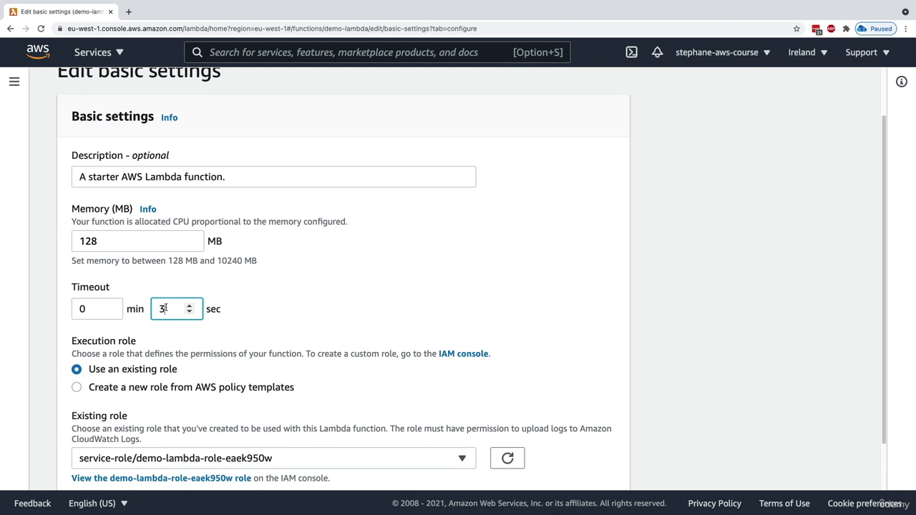
left_click(111, 305)
left_click(111, 306)
left_click(111, 305)
left_click(111, 305)
left_click(111, 306)
left_click(111, 306)
left_click(110, 305)
left_click(111, 305)
left_click(113, 306)
left_click(113, 306)
left_click(113, 306)
left_click(113, 306)
left_click(113, 306)
left_click(113, 307)
left_click(113, 306)
left_click(179, 307)
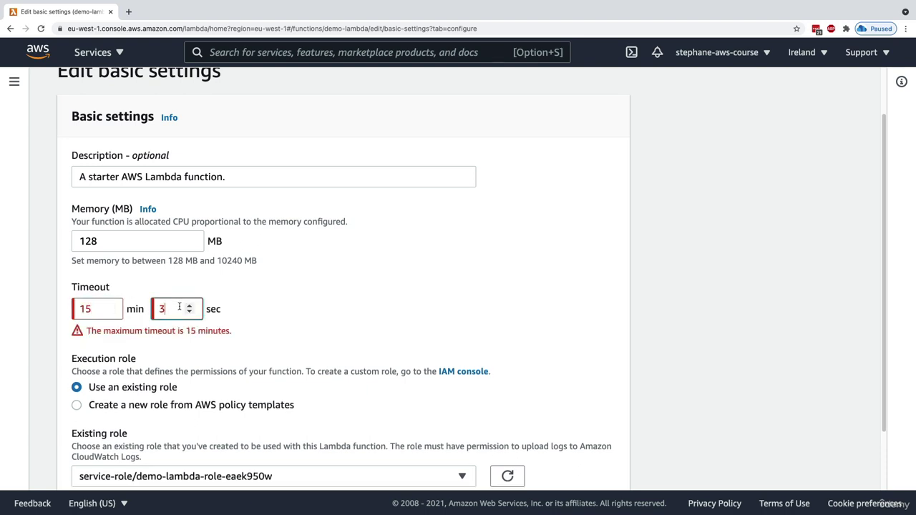
left_click_drag(149, 334, 231, 331)
left_click(107, 309)
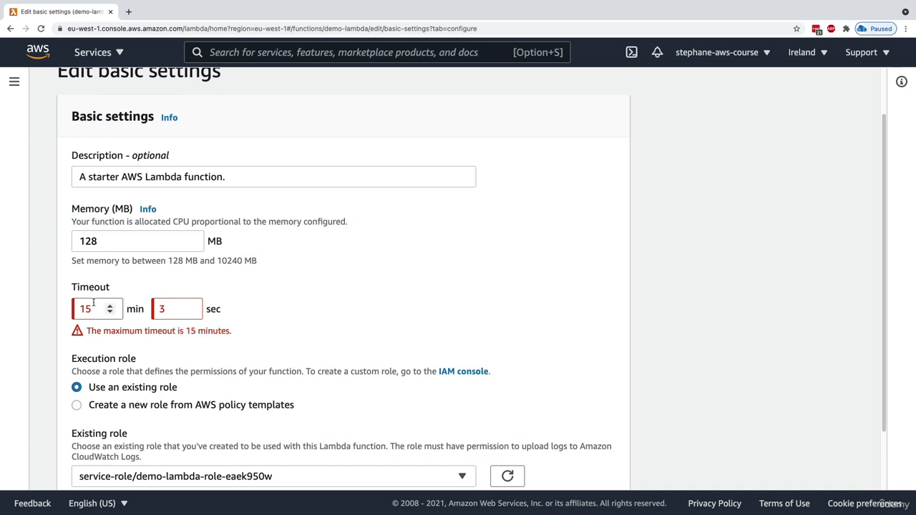
left_click(111, 312)
left_click(113, 312)
left_click(113, 312)
left_click(113, 312)
left_click(113, 312)
triple_click(111, 312)
triple_click(112, 312)
triple_click(112, 312)
left_click(111, 312)
left_click(187, 309)
left_click(216, 285)
scroll(245, 287, "down", 2)
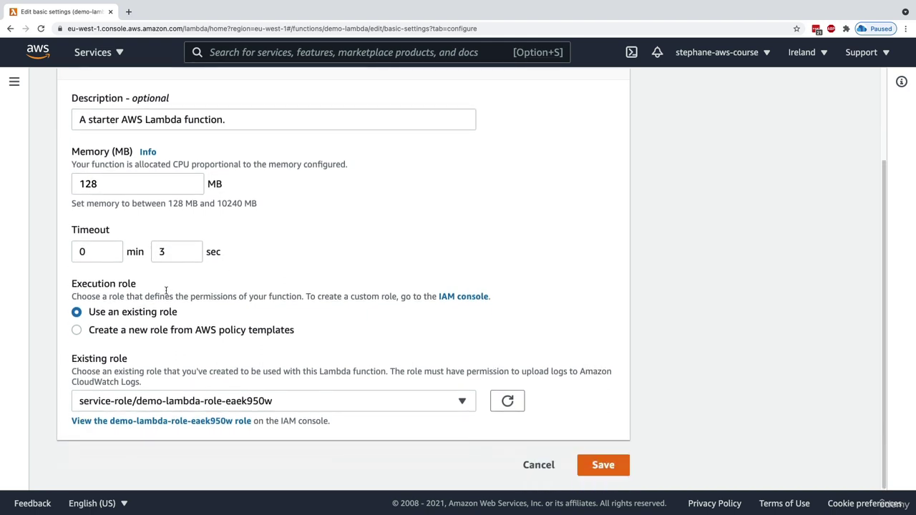
left_click_drag(119, 296, 222, 308)
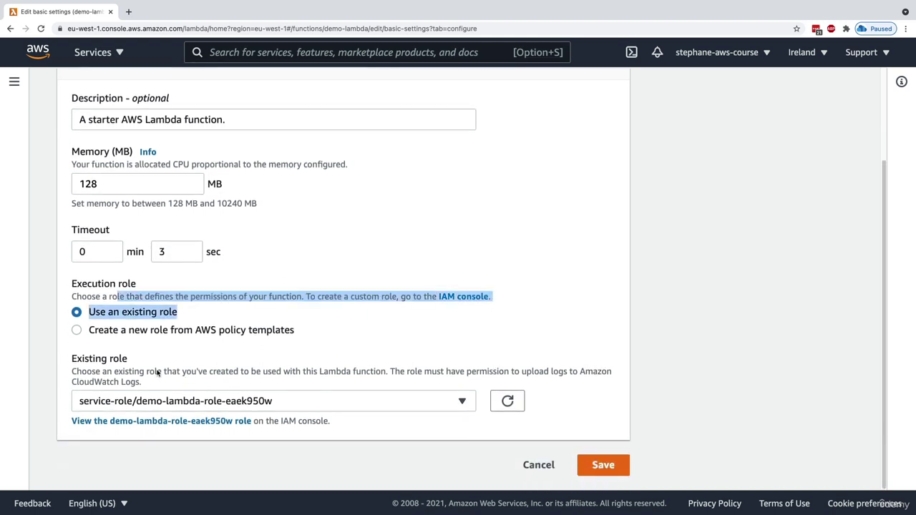
left_click(187, 373)
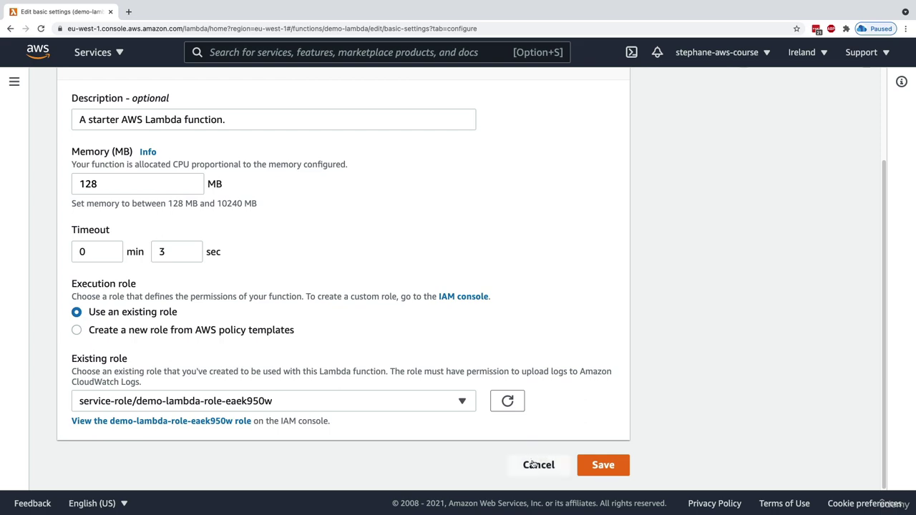
left_click(535, 465)
scroll(458, 379, "down", 3)
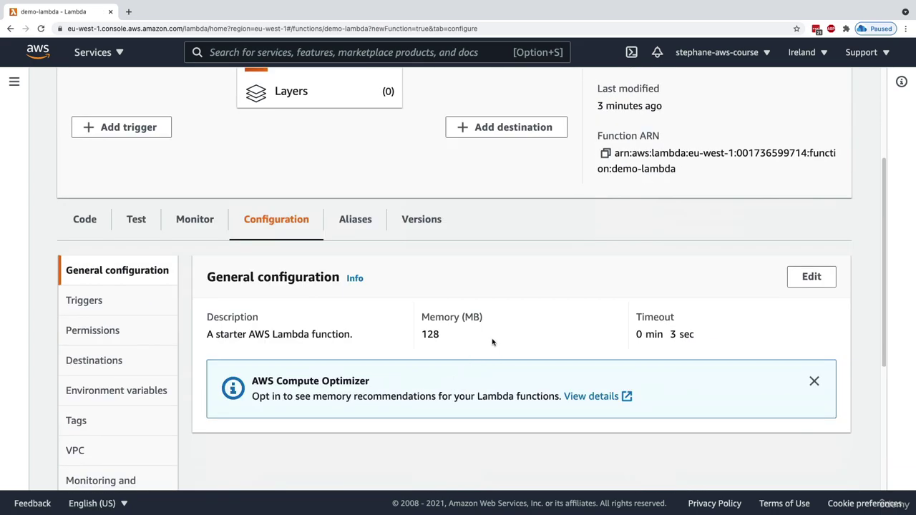
left_click(204, 231)
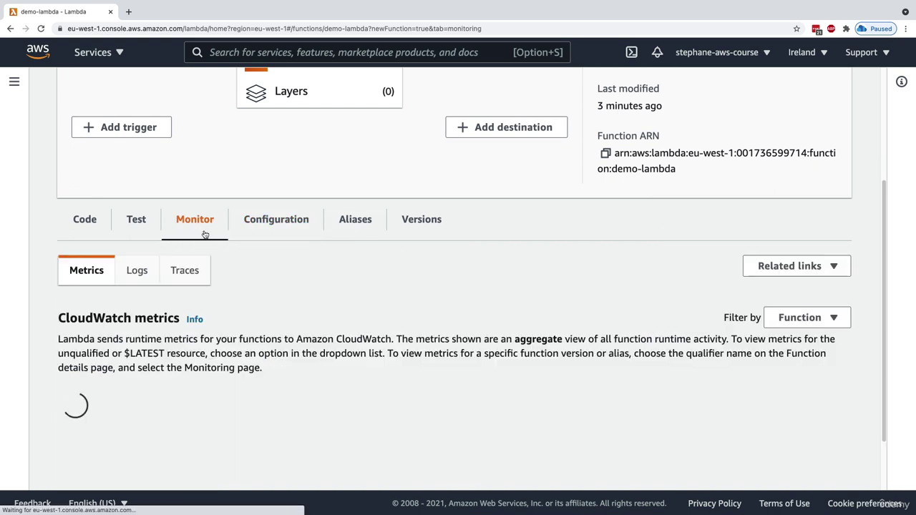
Step: Review demo-lambda's monitoring metrics graphs
scroll(233, 262, "down", 1)
scroll(173, 294, "down", 2)
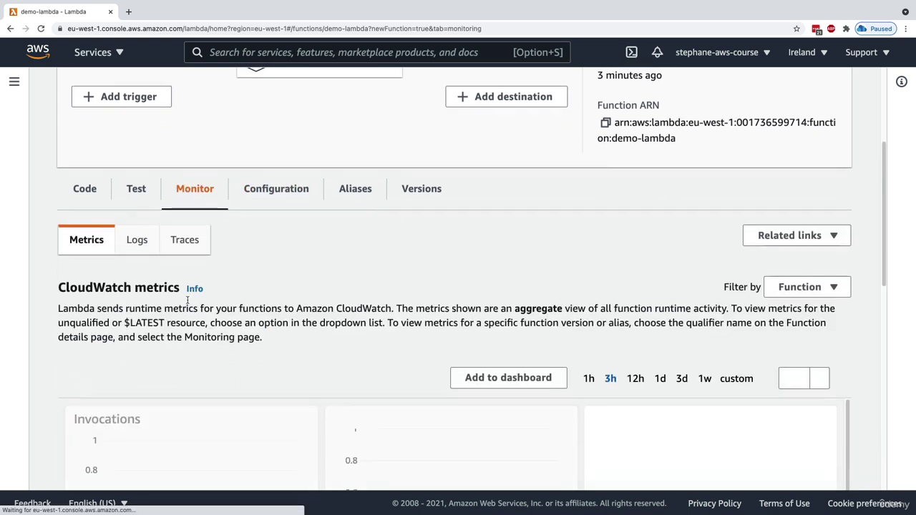
scroll(173, 294, "down", 3)
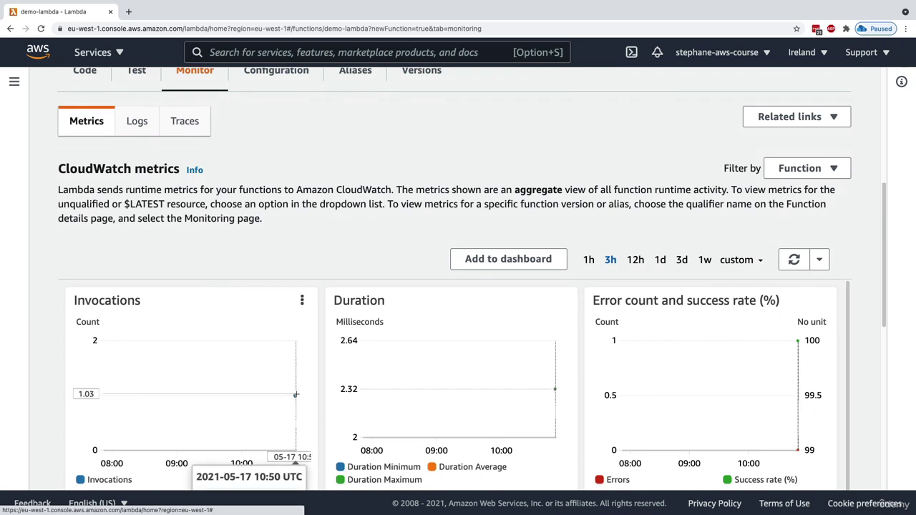
scroll(295, 395, "down", 1)
scroll(558, 379, "down", 1)
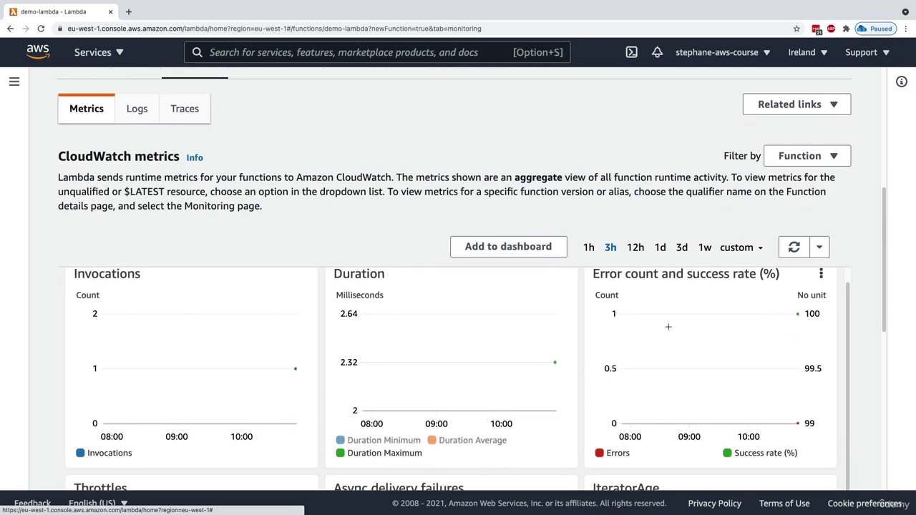
left_click_drag(673, 277, 728, 279)
left_click(697, 318)
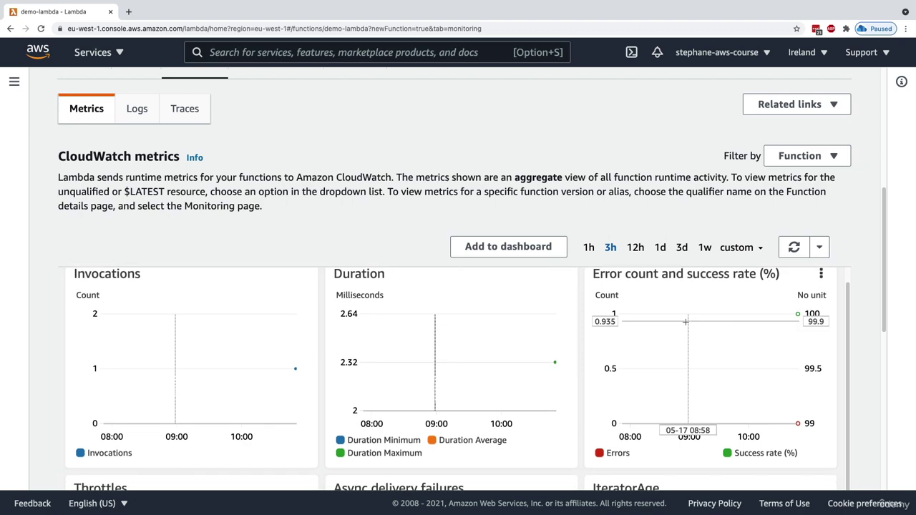
scroll(630, 386, "down", 5)
scroll(525, 388, "up", 8)
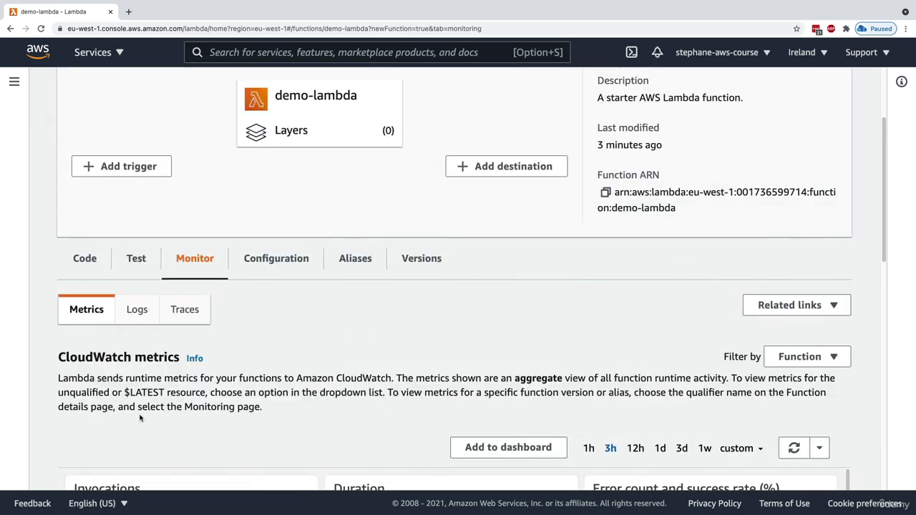
Step: Refresh the Logs view's recent invocations and open the 1.33 ms invocation's log stream
left_click(139, 315)
scroll(168, 357, "down", 5)
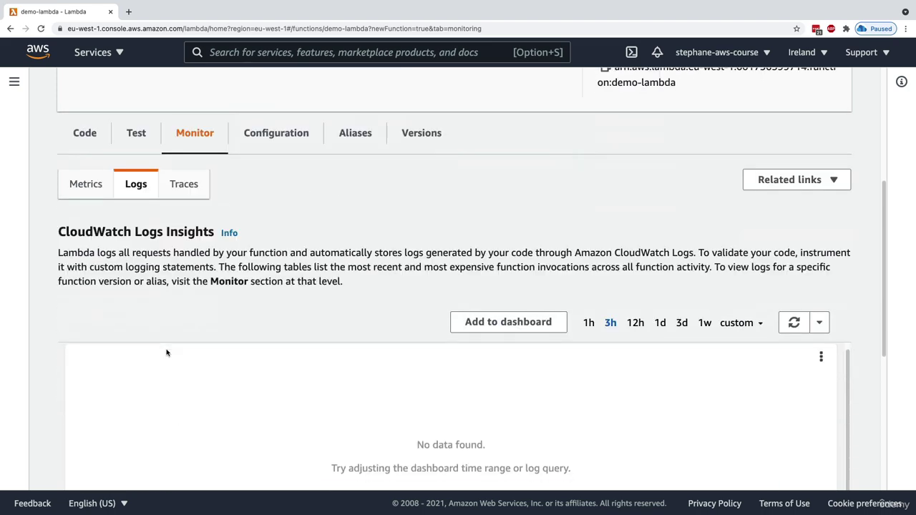
scroll(165, 326, "up", 2)
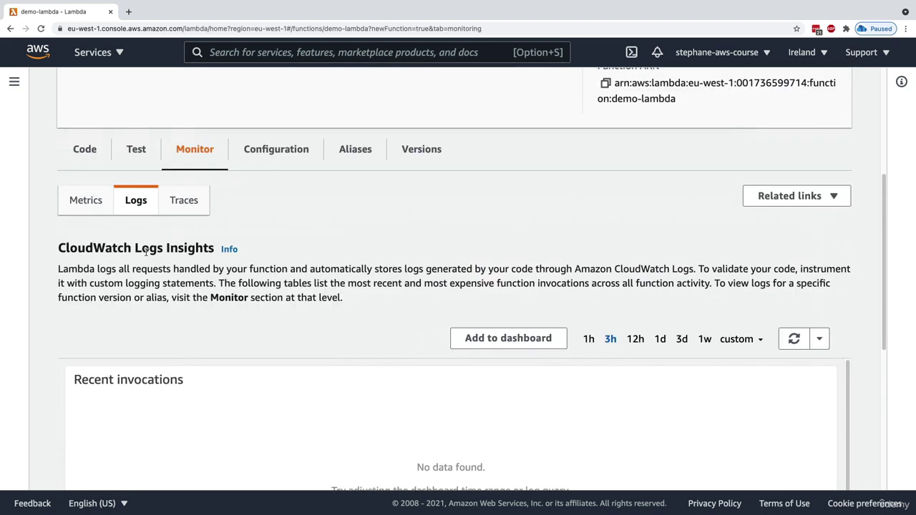
left_click_drag(118, 273, 169, 298)
left_click(141, 221)
scroll(137, 229, "up", 6)
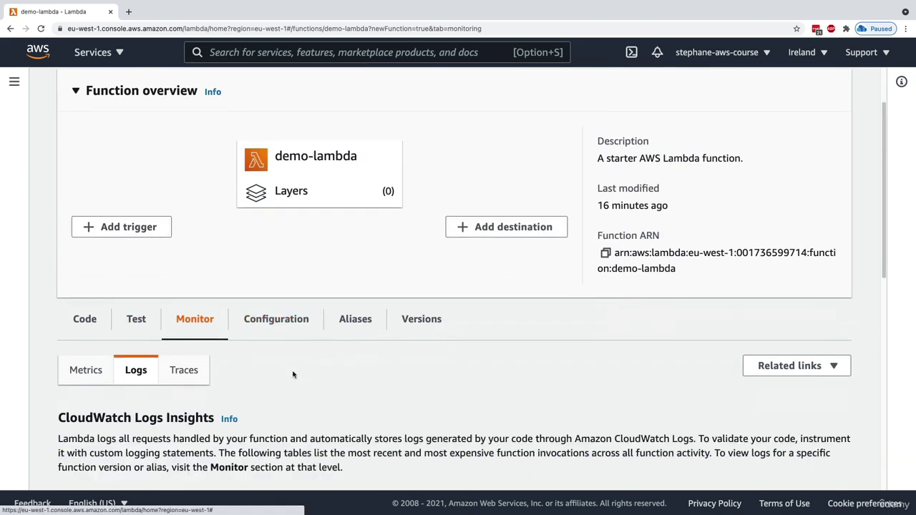
scroll(292, 374, "down", 2)
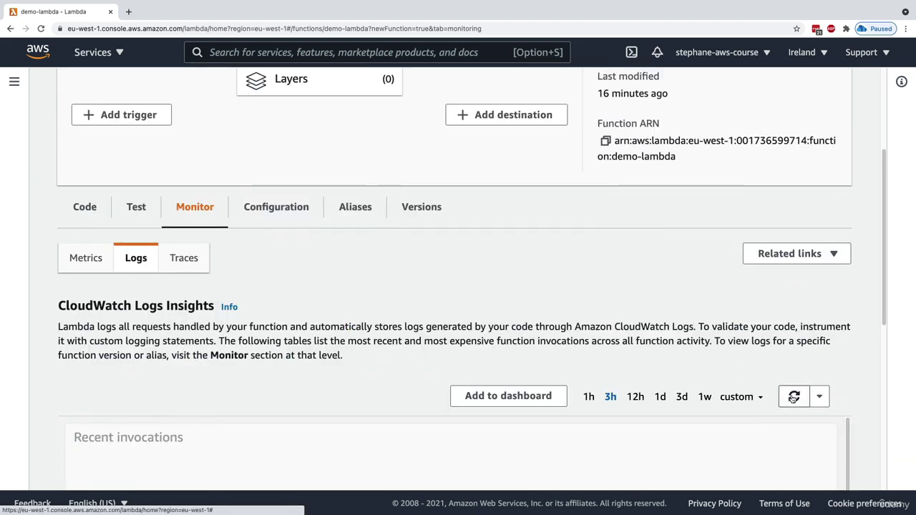
left_click(794, 398)
scroll(709, 365, "down", 4)
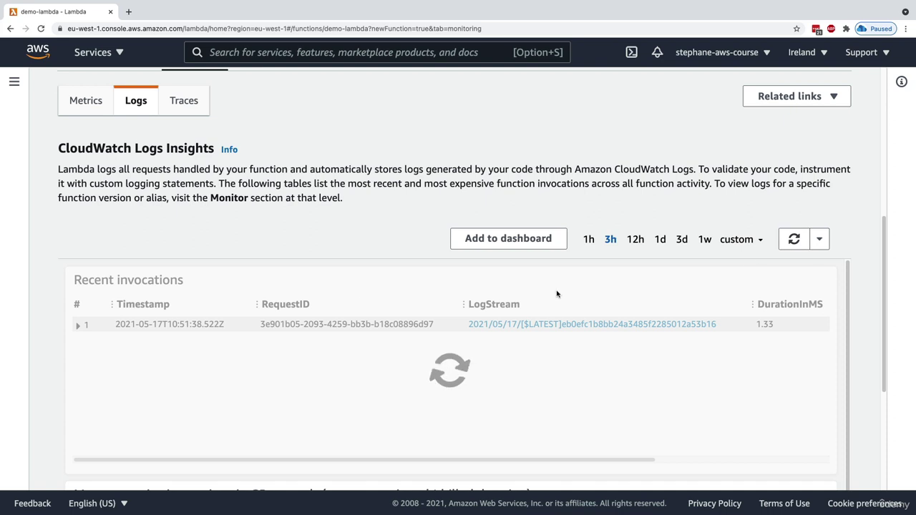
left_click(502, 327)
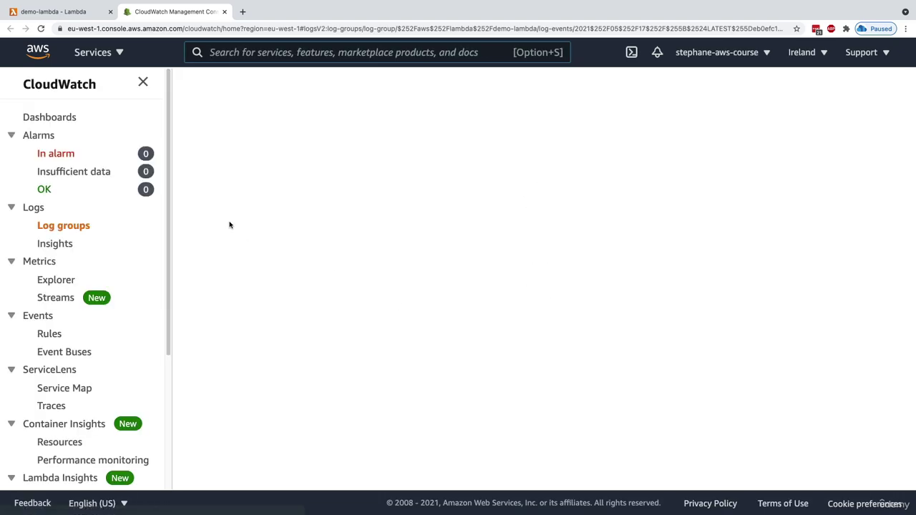
Step: Check the log stream events for value1, value2 and value3
scroll(347, 254, "up", 2)
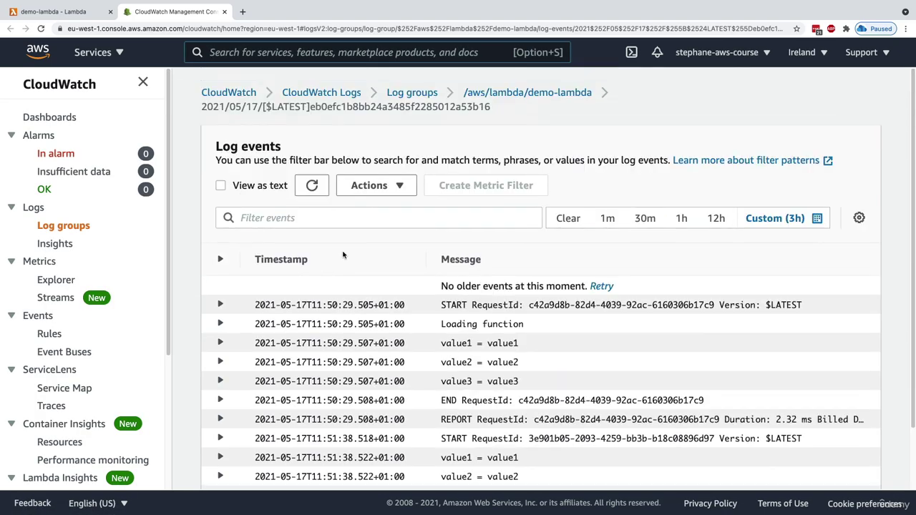
scroll(419, 294, "down", 2)
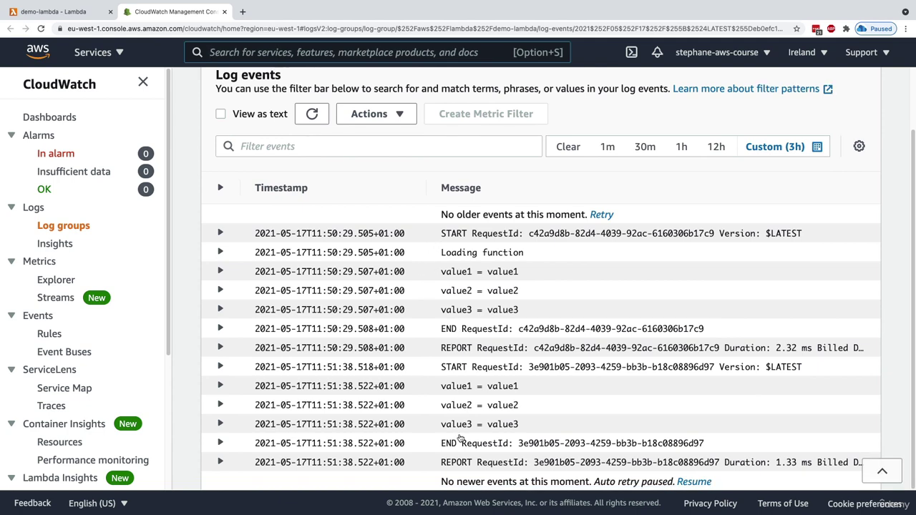
scroll(486, 394, "up", 2)
Step: Go up to the /aws/lambda/demo-lambda log group and reopen the log stream
left_click(486, 93)
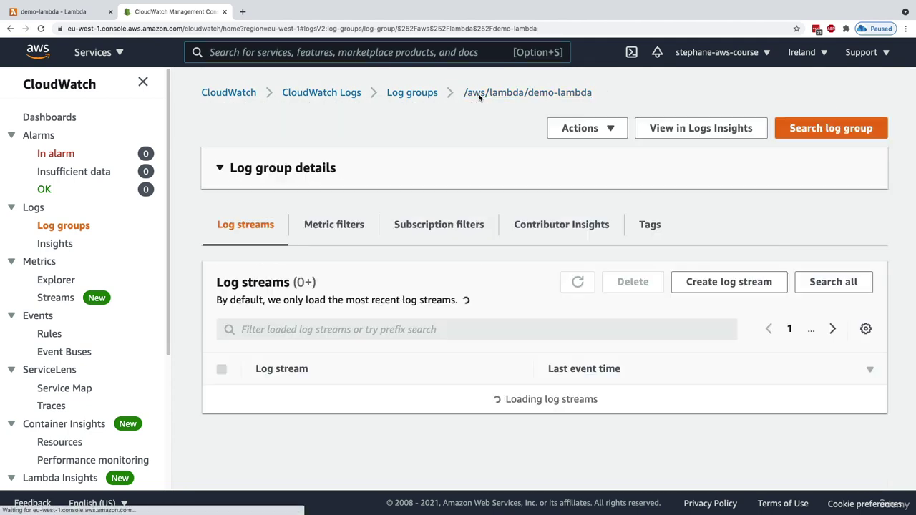
left_click_drag(206, 131, 329, 129)
left_click(433, 130)
scroll(380, 243, "down", 2)
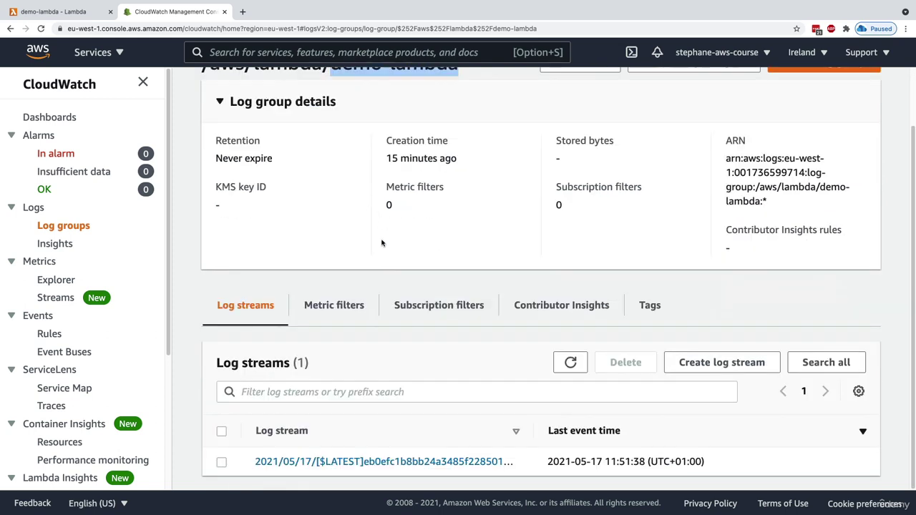
left_click(345, 464)
Step: Switch back to the demo-lambda function's monitoring page
scroll(369, 429, "down", 2)
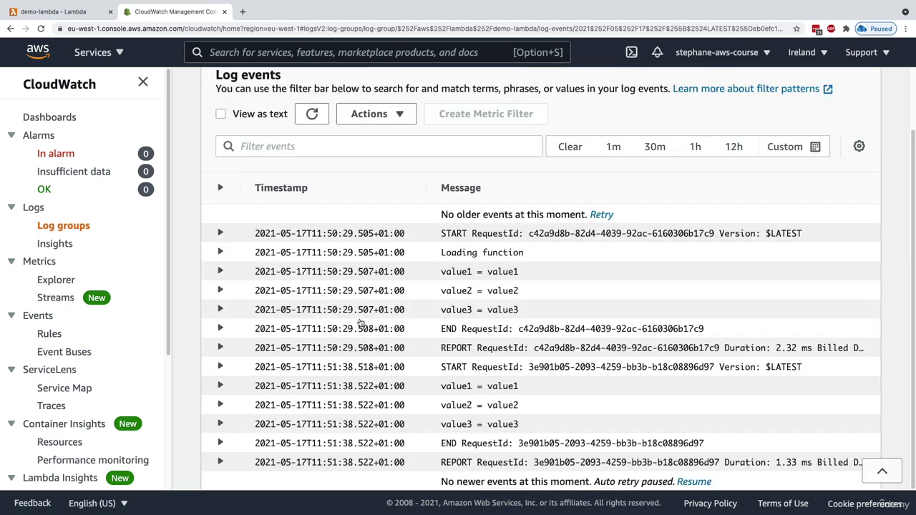
left_click(85, 12)
scroll(259, 313, "up", 5)
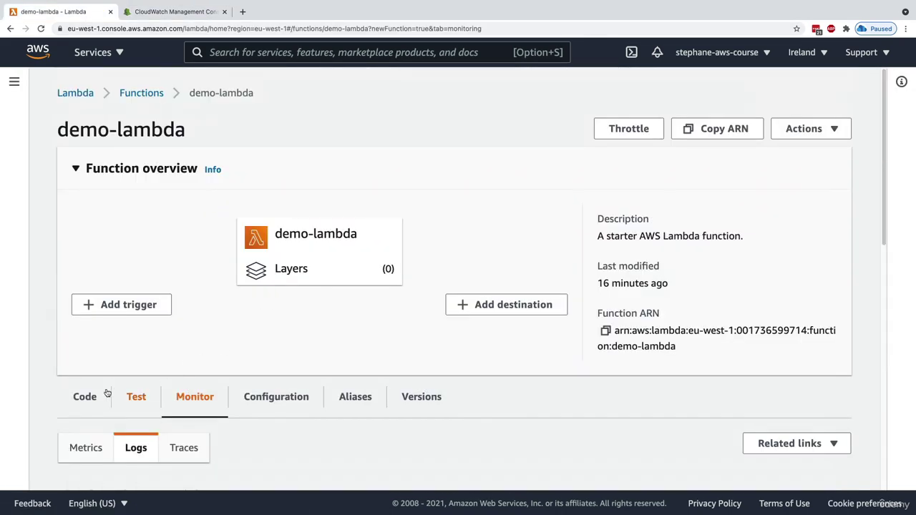
Step: Comment out the return on line 11 and uncomment the raise Exception line
left_click(100, 396)
scroll(205, 307, "down", 6)
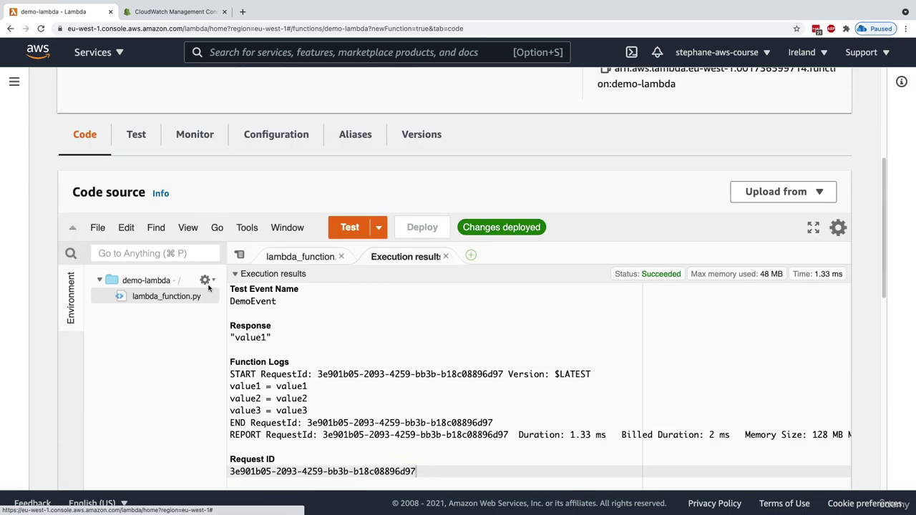
left_click(300, 256)
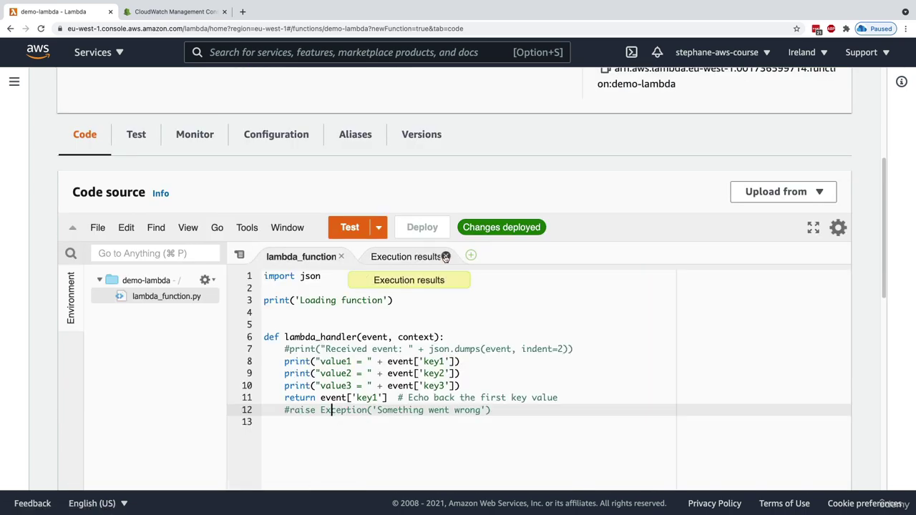
left_click(445, 256)
left_click(283, 398)
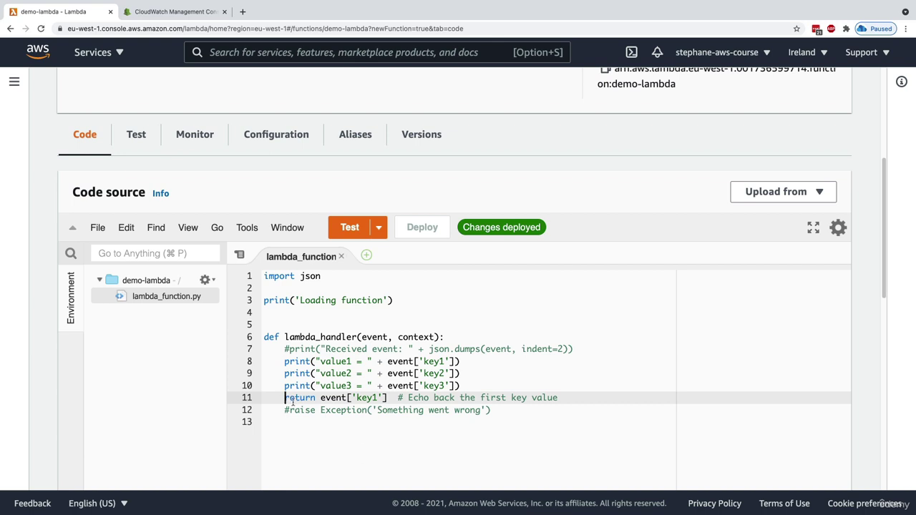
type("#")
left_click(289, 410)
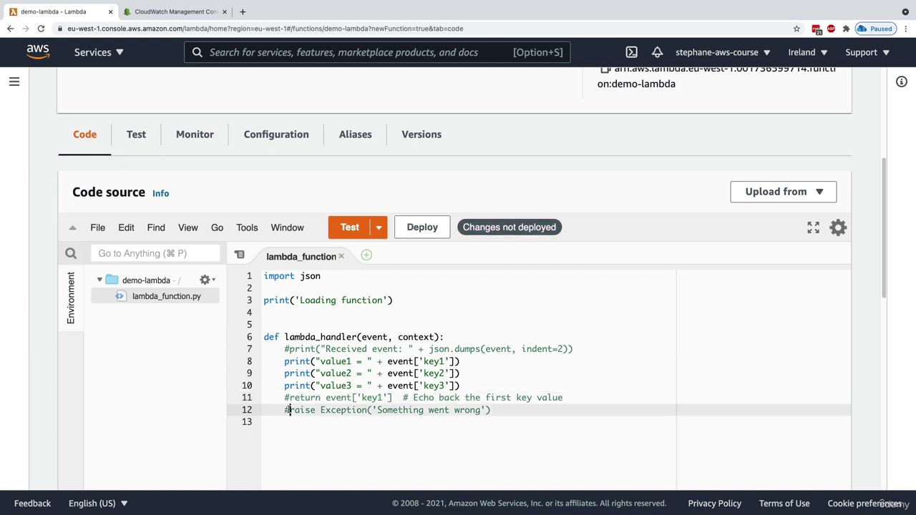
key("BackSpace")
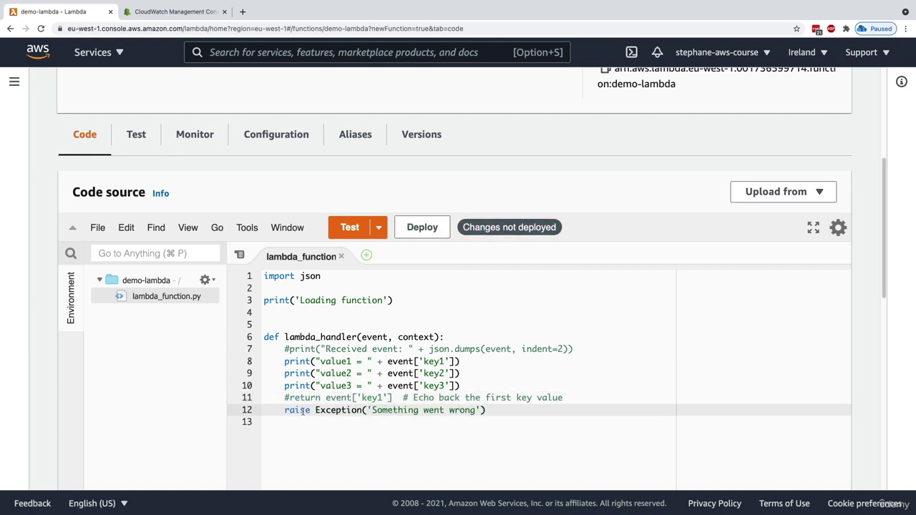
left_click(334, 443)
scroll(333, 444, "down", 2)
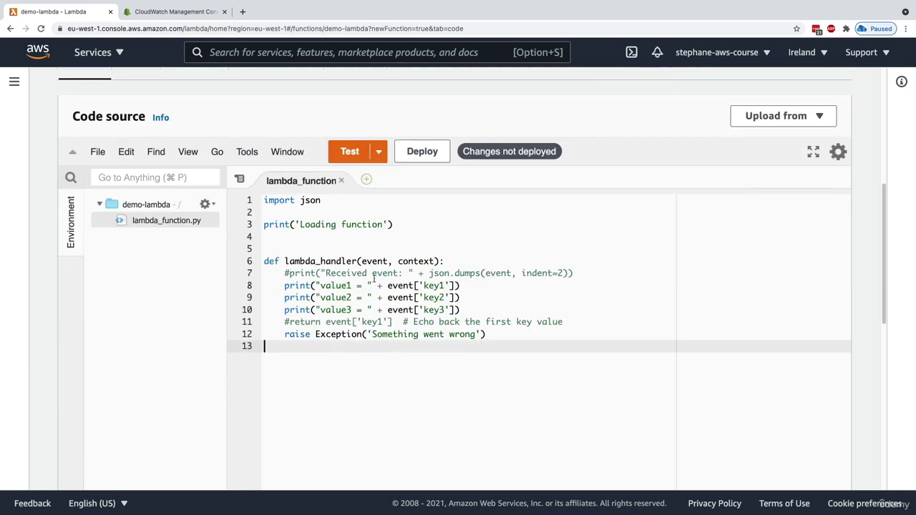
scroll(397, 201, "up", 1)
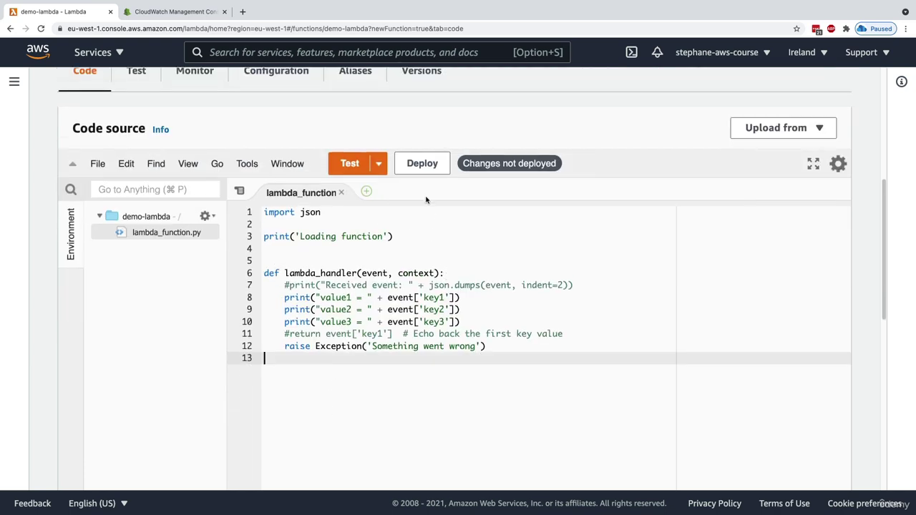
Step: Deploy the edited code and run the DemoEvent test, which now fails
left_click(420, 165)
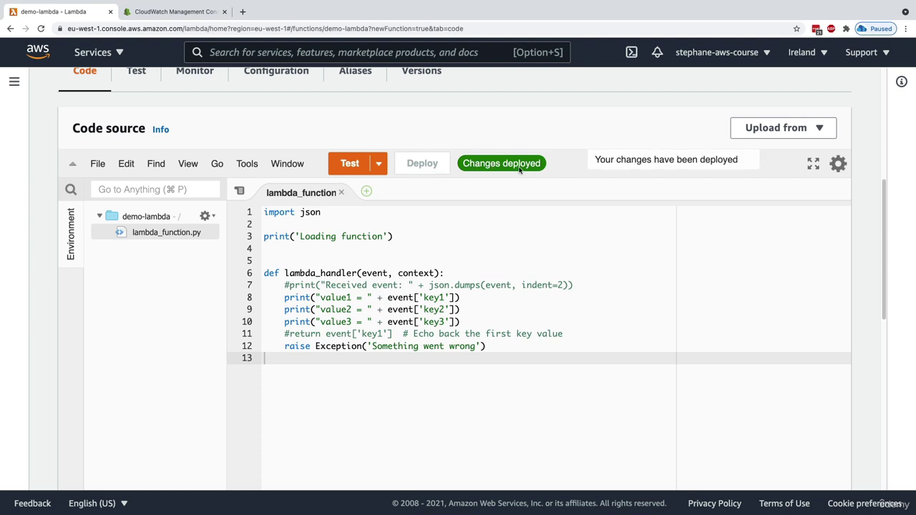
left_click(346, 165)
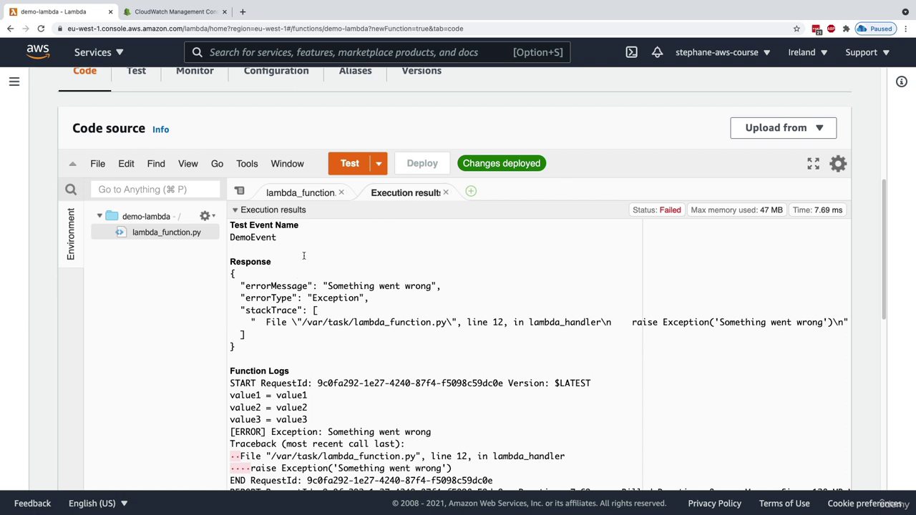
left_click_drag(305, 286, 401, 286)
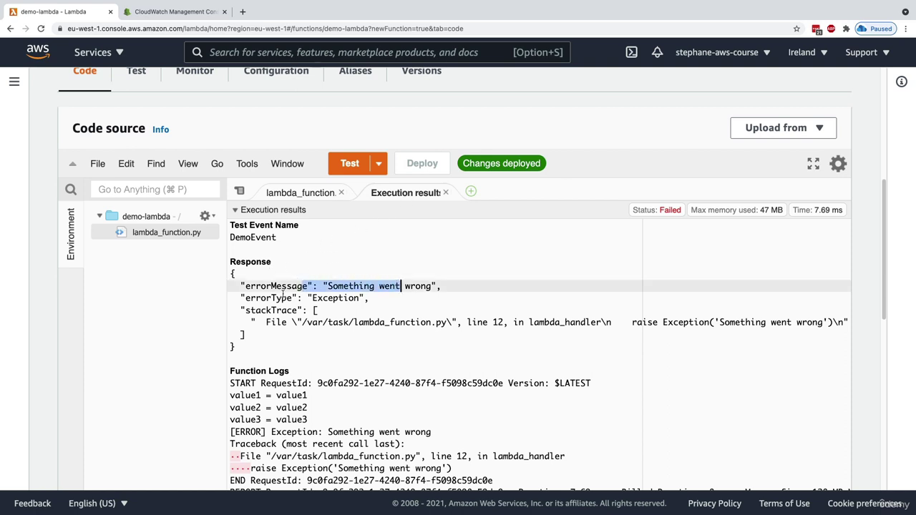
left_click_drag(281, 297, 370, 298)
left_click(371, 297)
scroll(343, 343, "down", 1)
left_click_drag(328, 414, 392, 413)
Step: Review the raise line and the failed run's 'Something went wrong' response and logs
left_click(300, 174)
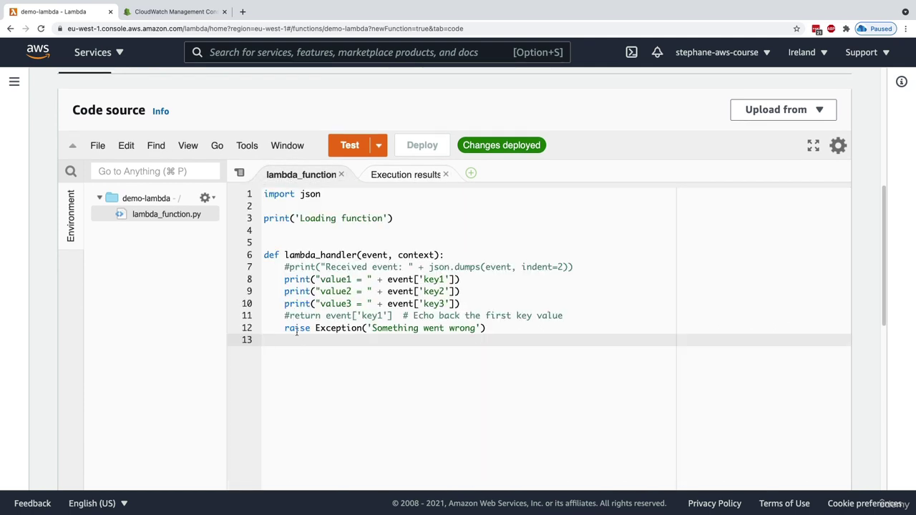
left_click_drag(285, 330, 492, 327)
left_click(484, 328)
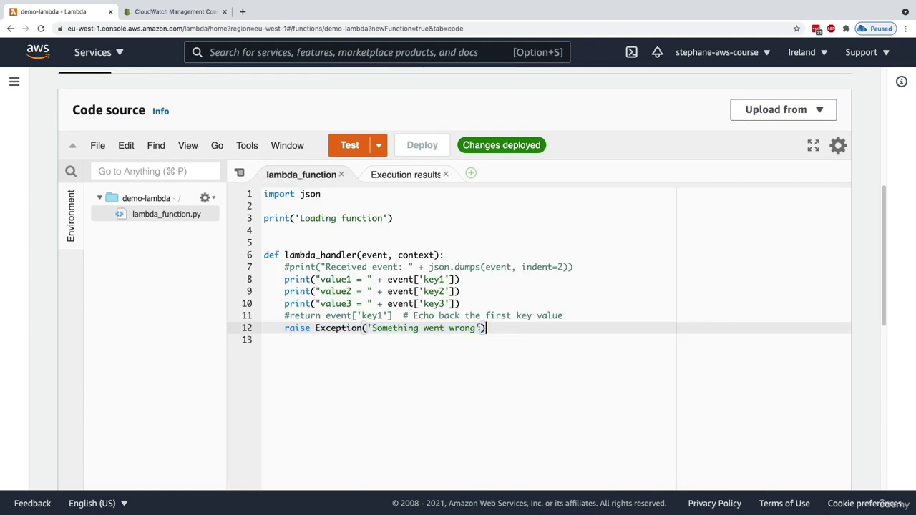
left_click(410, 177)
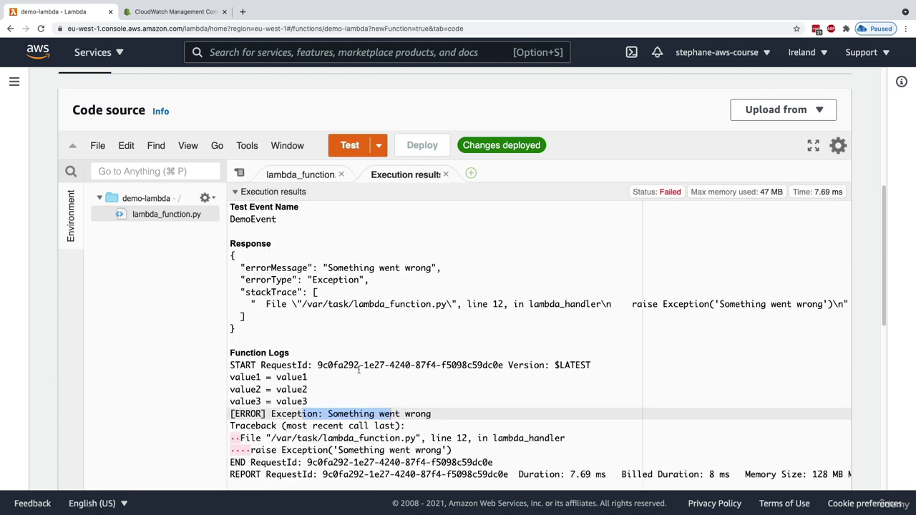
left_click(359, 370)
scroll(357, 367, "down", 2)
scroll(343, 401, "up", 2)
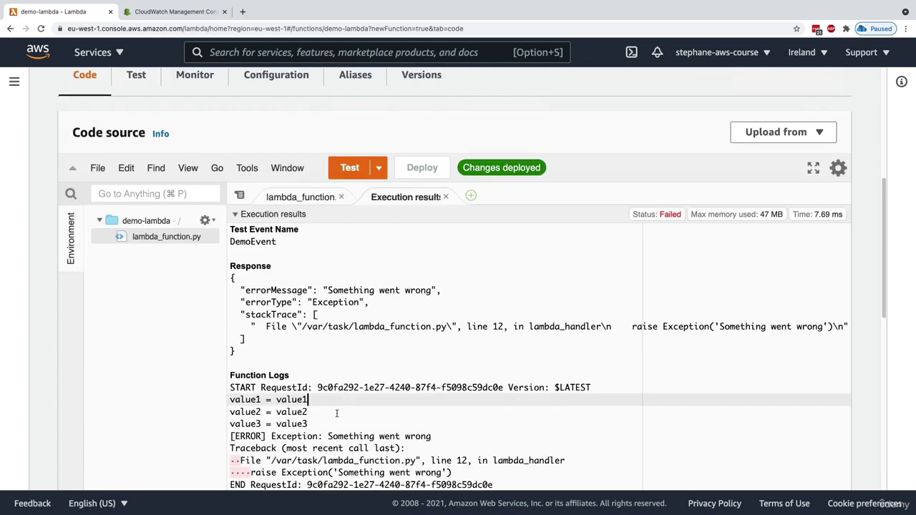
Step: Refresh CloudWatch and open the newest stream in the /aws/lambda/demo-lambda log group
key("ctrl+Tab")
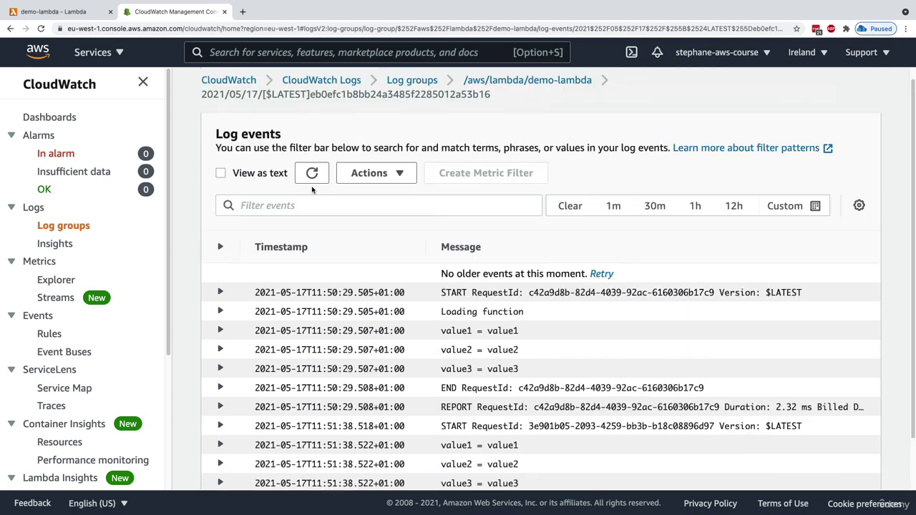
left_click(312, 178)
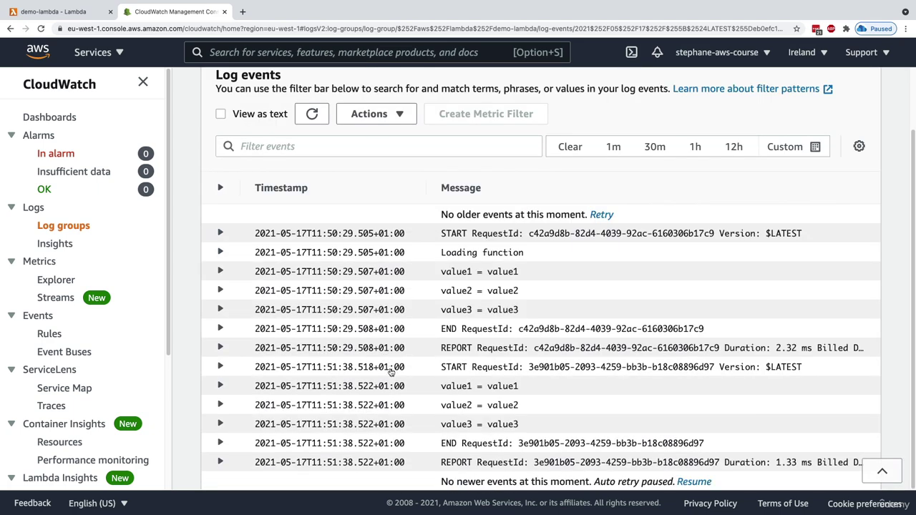
left_click(469, 93)
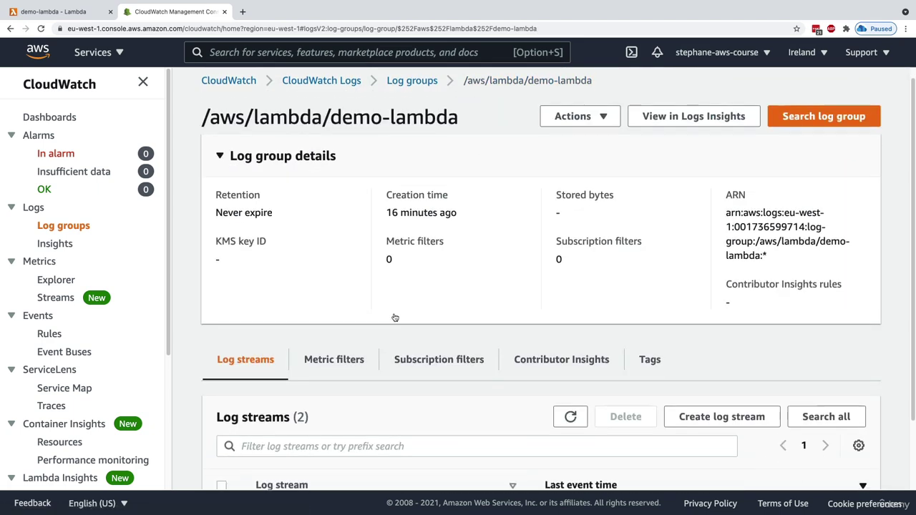
scroll(429, 372, "down", 3)
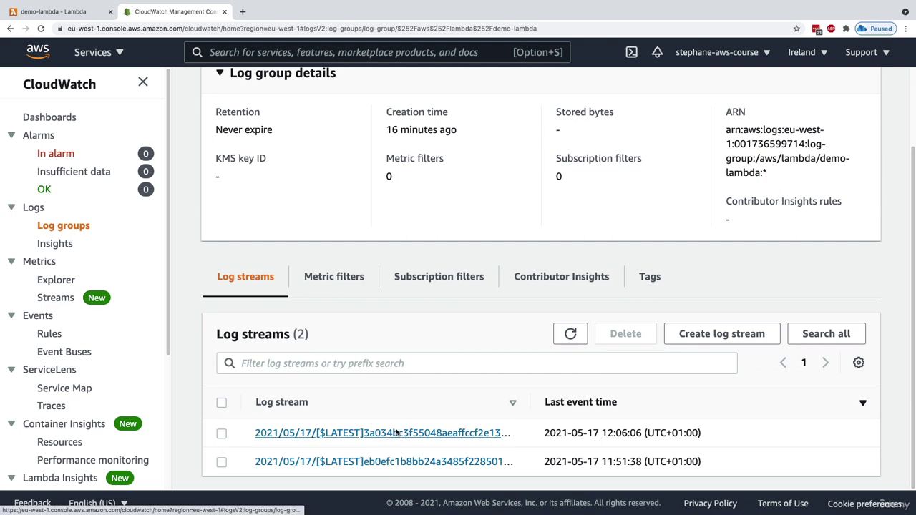
left_click(383, 433)
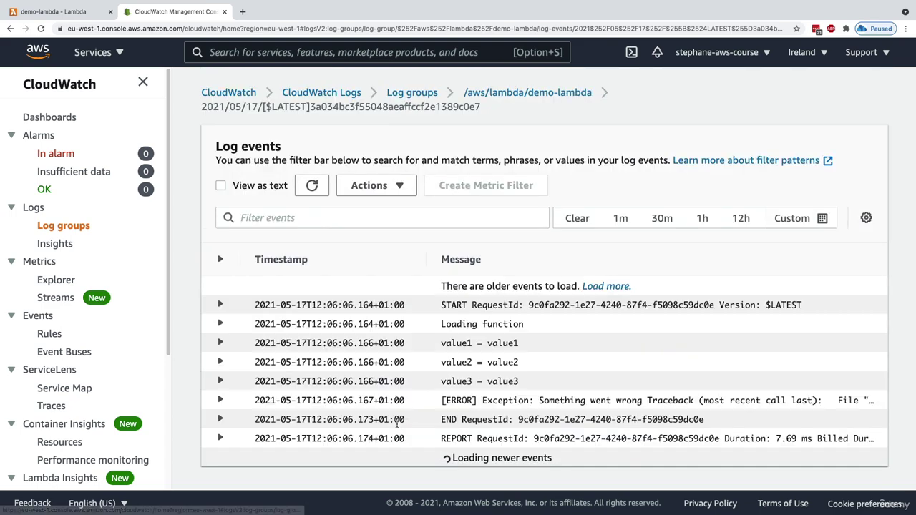
Step: Expand the ERROR entry to read the line-12 traceback, then return to the Lambda code
left_click(460, 404)
scroll(465, 412, "down", 1)
left_click_drag(361, 402, 390, 429)
left_click(390, 432)
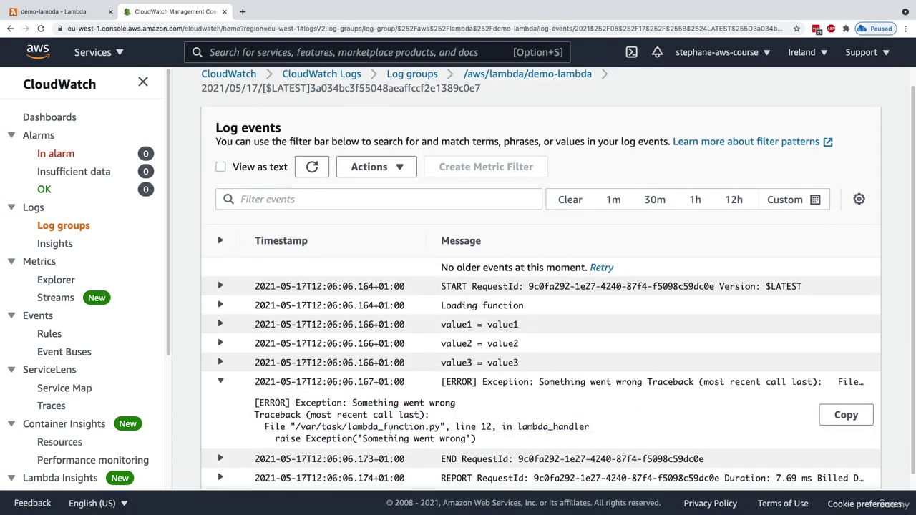
triple_click(390, 434)
left_click(410, 425)
left_click(85, 14)
left_click(298, 198)
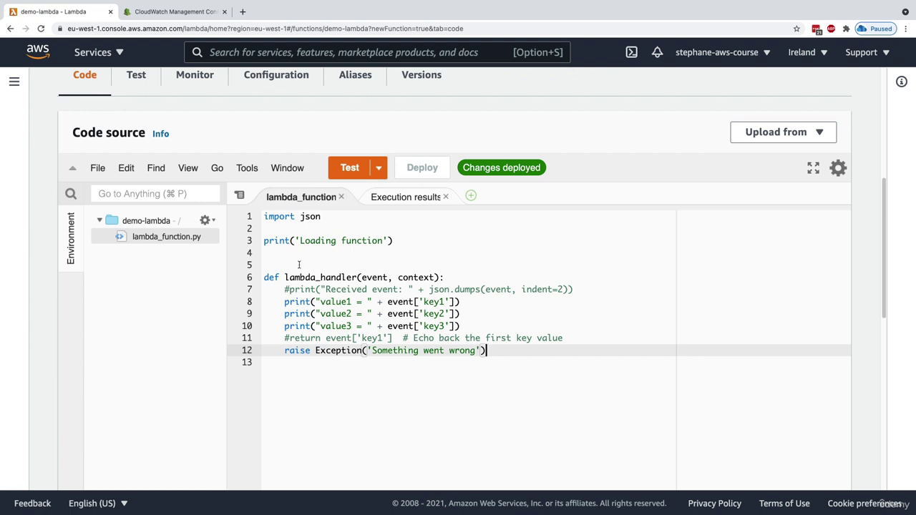
Step: Uncomment the return on line 11 and comment out the raise on line 12
left_click(290, 338)
key("BackSpace")
left_click(285, 350)
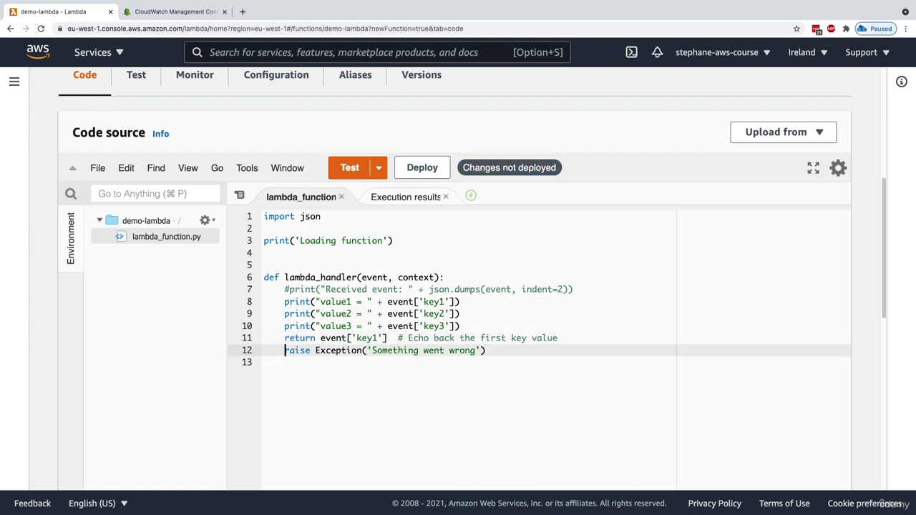
type("#")
Step: Deploy and rerun the DemoEvent test, which now returns "value1"
left_click(422, 172)
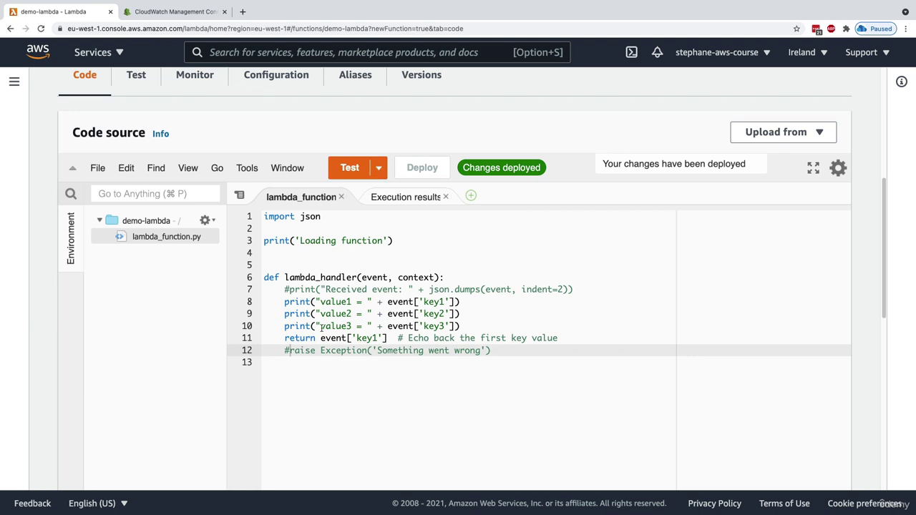
left_click(350, 168)
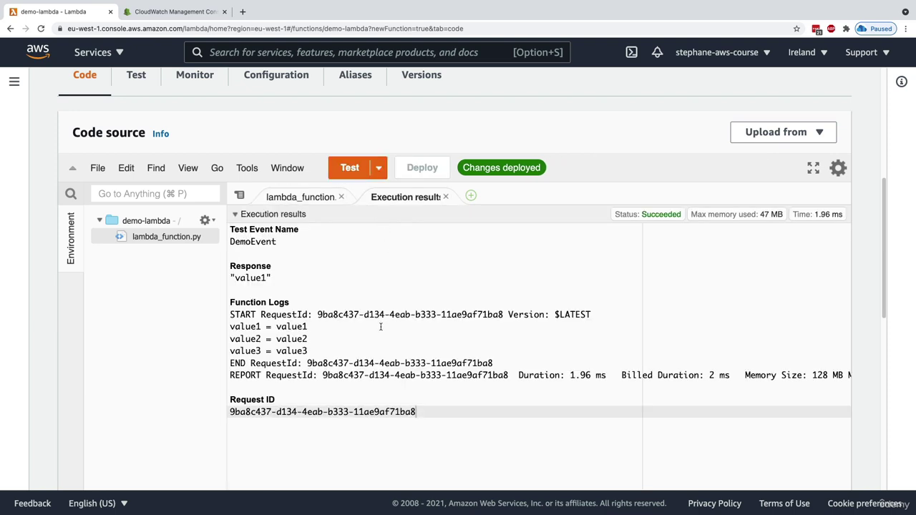
left_click_drag(263, 241, 284, 304)
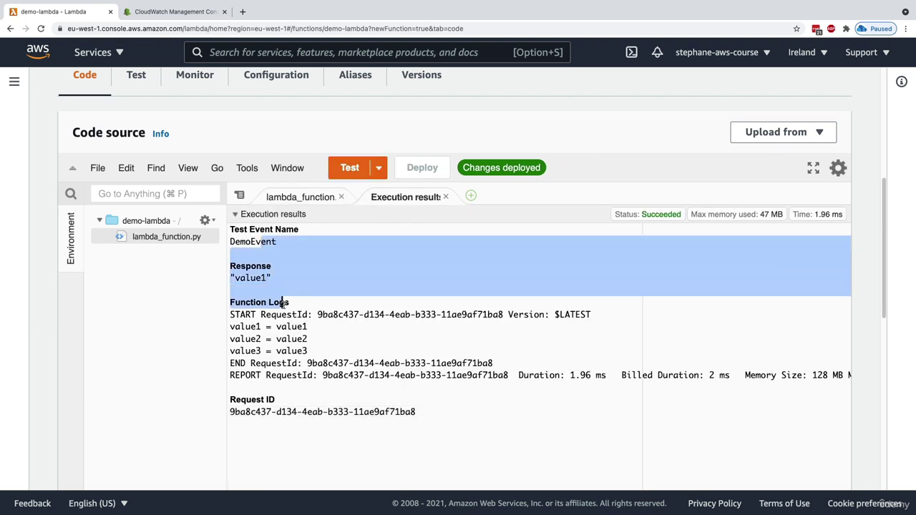
left_click(282, 304)
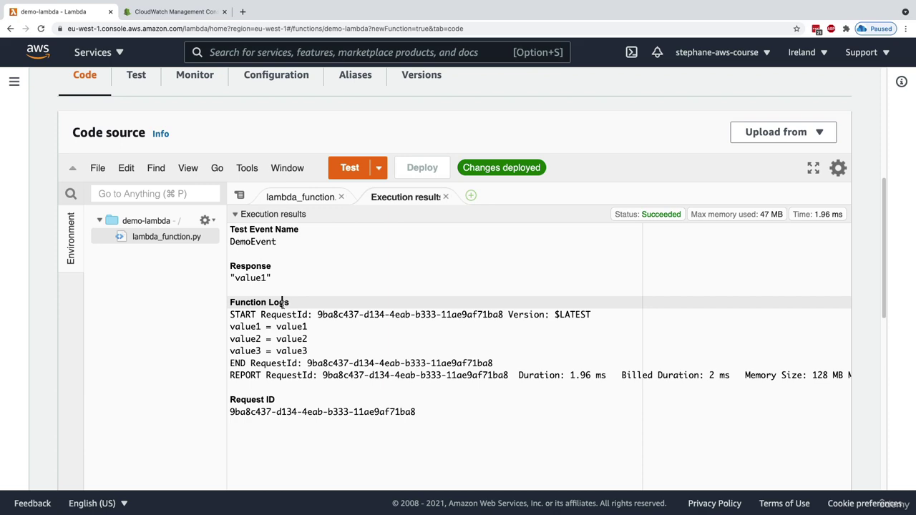
scroll(579, 128, "up", 1)
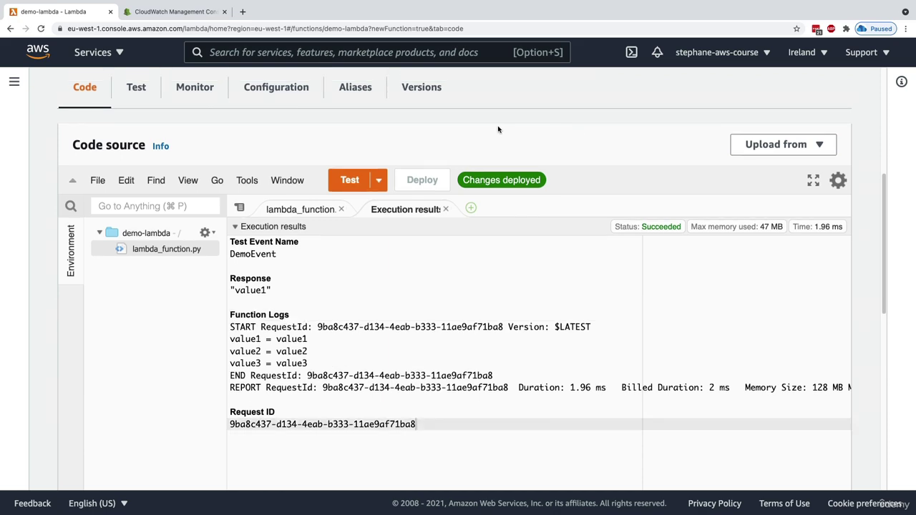
scroll(516, 131, "down", 6)
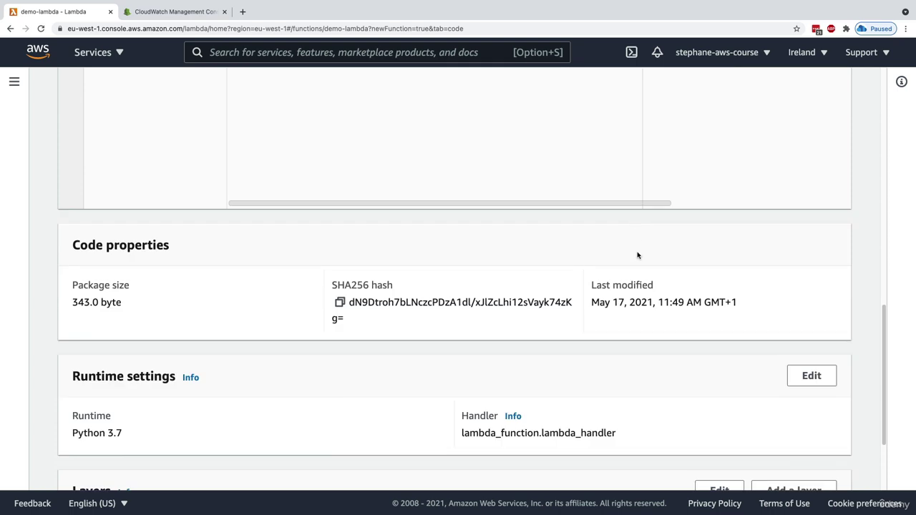
left_click_drag(106, 351, 146, 353)
scroll(132, 368, "down", 1)
left_click_drag(79, 396, 138, 396)
scroll(138, 396, "down", 4)
left_click(111, 334)
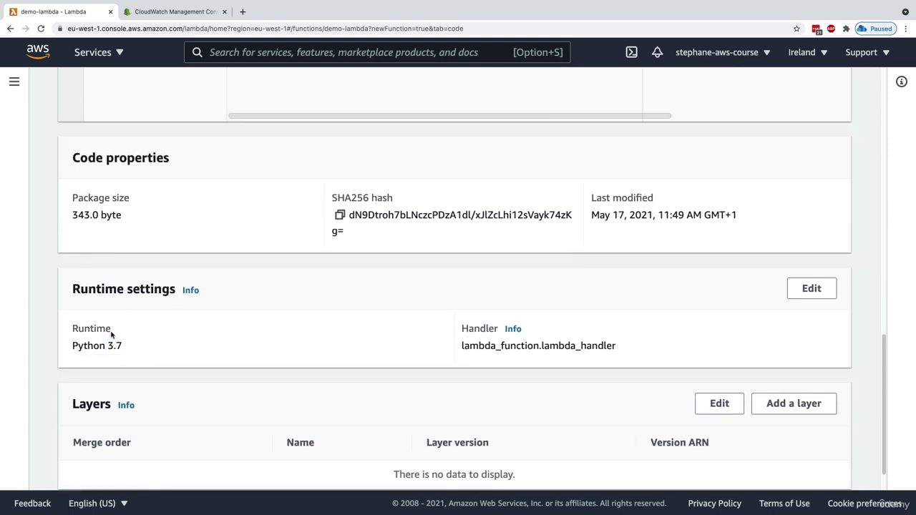
double_click(111, 346)
left_click(127, 348)
double_click(478, 346)
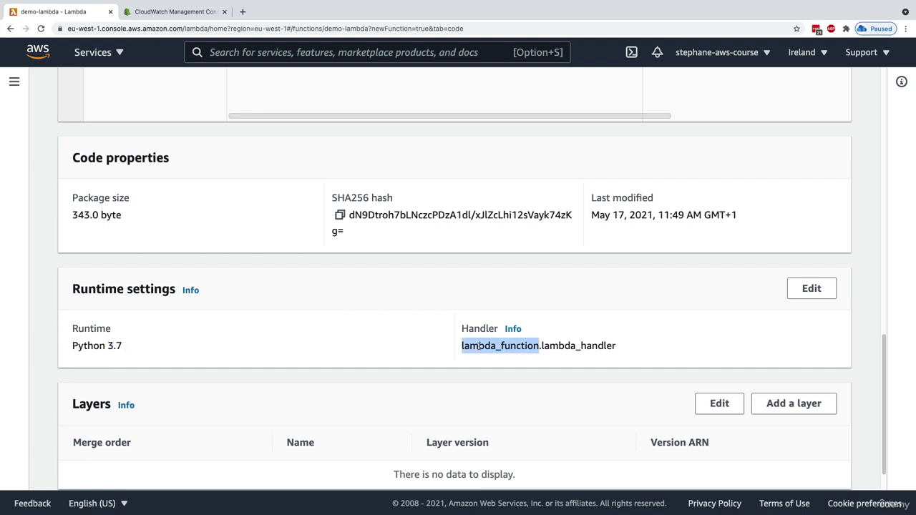
double_click(559, 345)
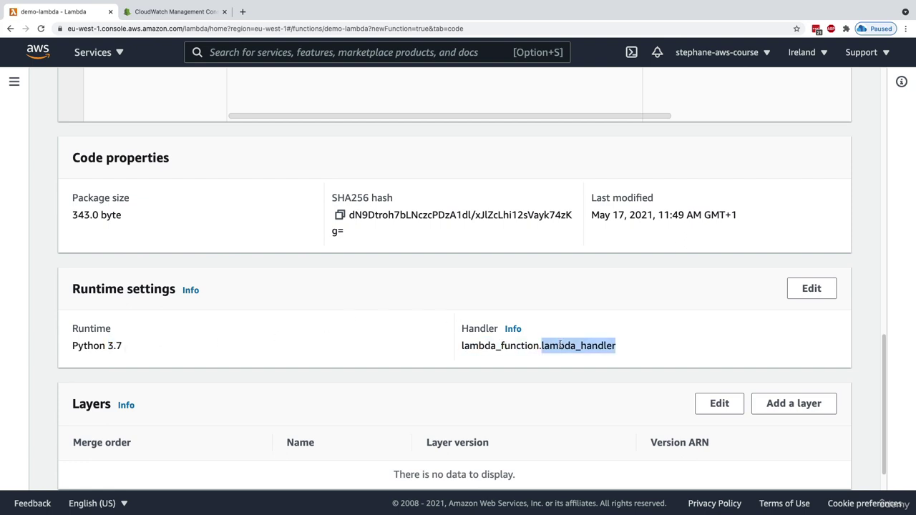
double_click(490, 346)
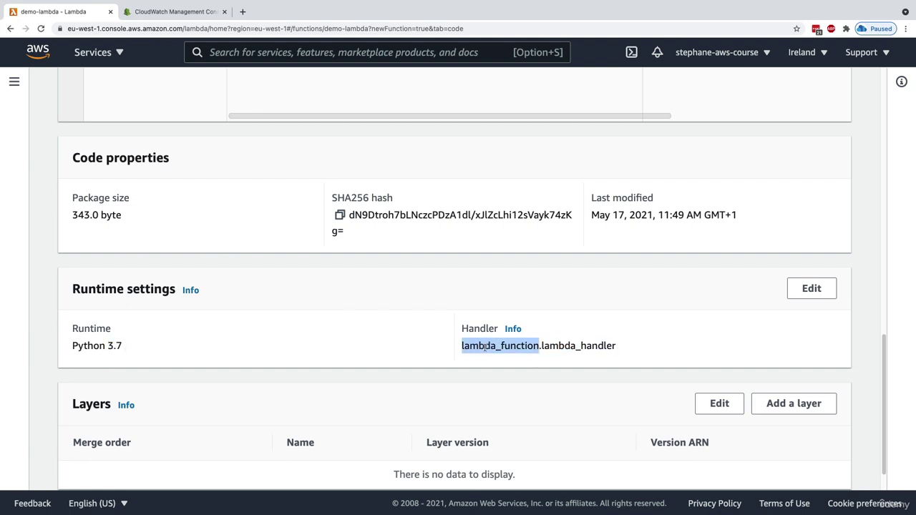
double_click(572, 346)
scroll(579, 354, "up", 8)
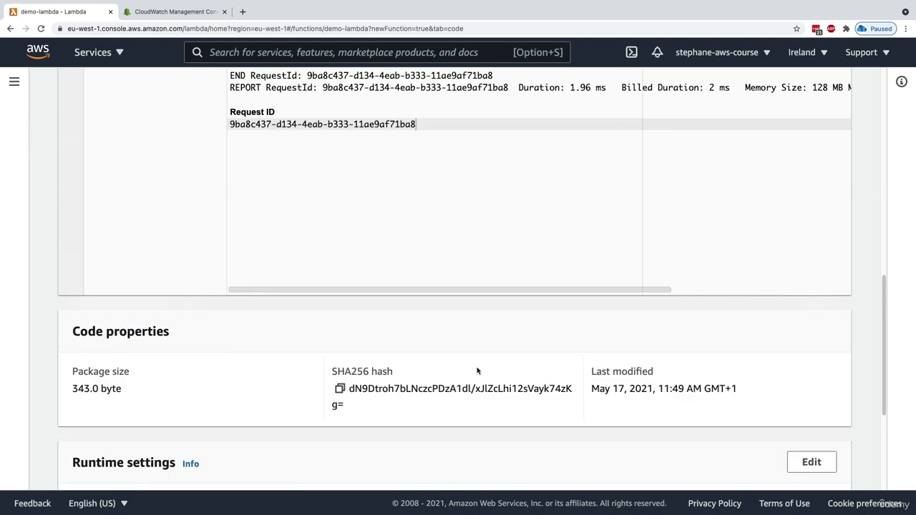
left_click(151, 189)
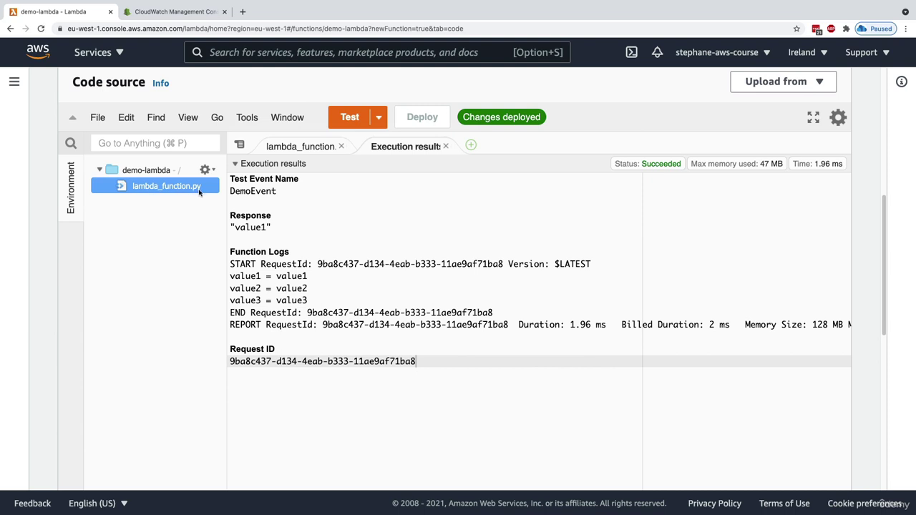
left_click(297, 146)
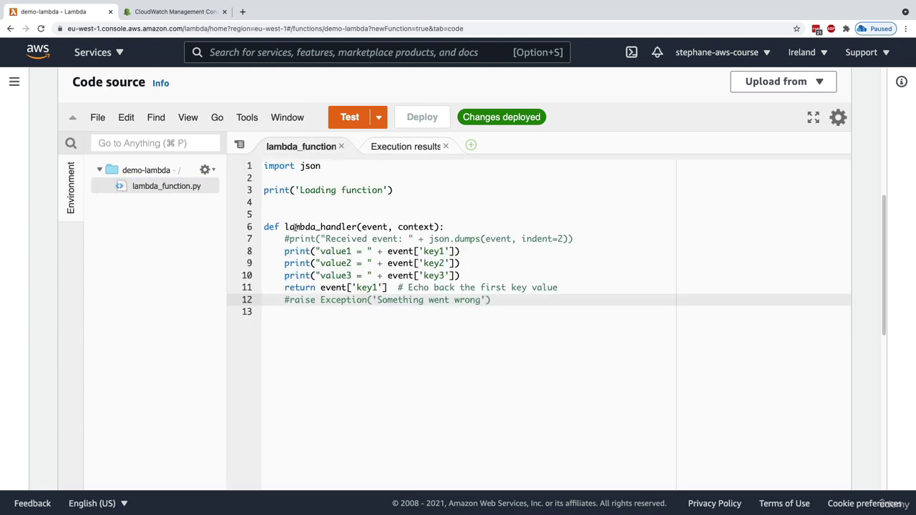
double_click(294, 227)
left_click(329, 225)
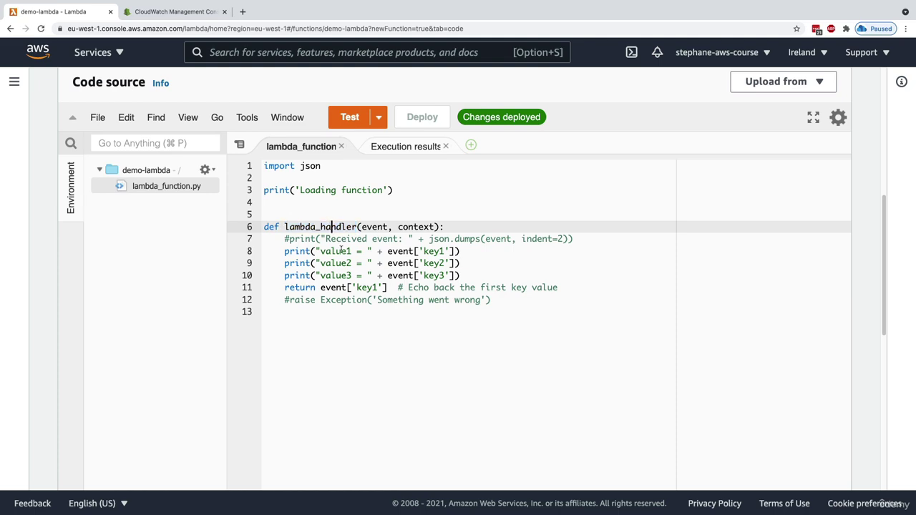
double_click(309, 226)
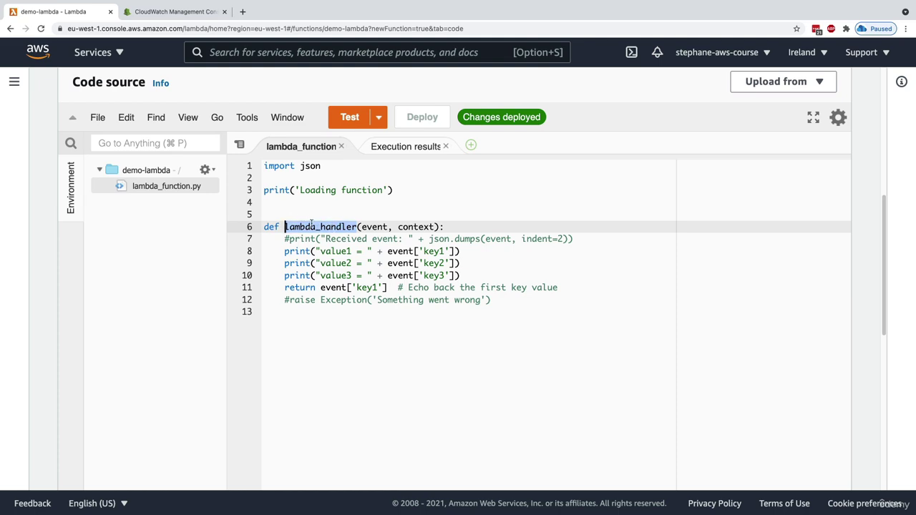
left_click(332, 264)
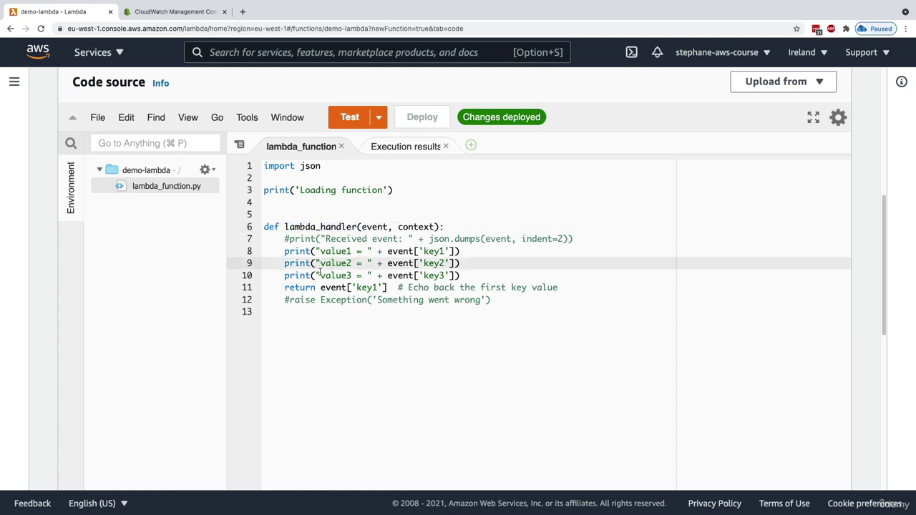
scroll(318, 272, "up", 5)
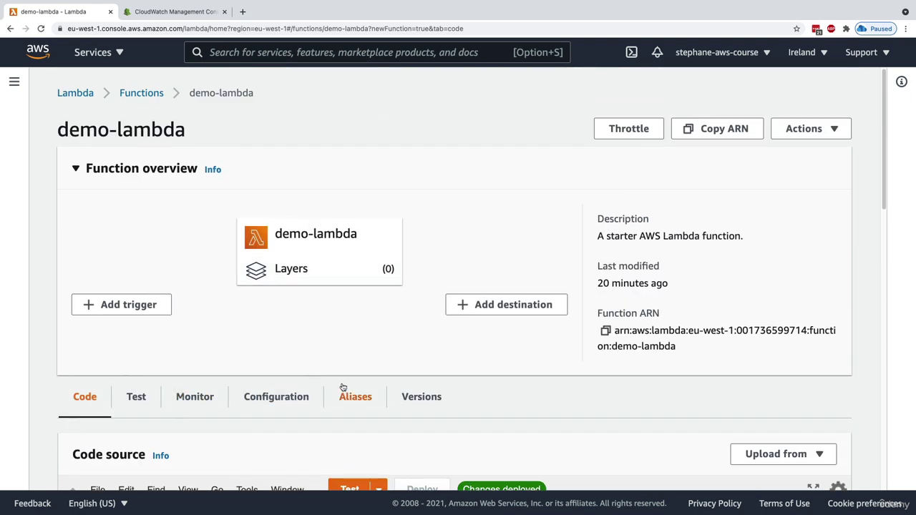
Step: Review the Configuration permissions and open execution role demo-lambda-role-eaek950w in IAM
left_click(279, 393)
scroll(277, 378, "down", 3)
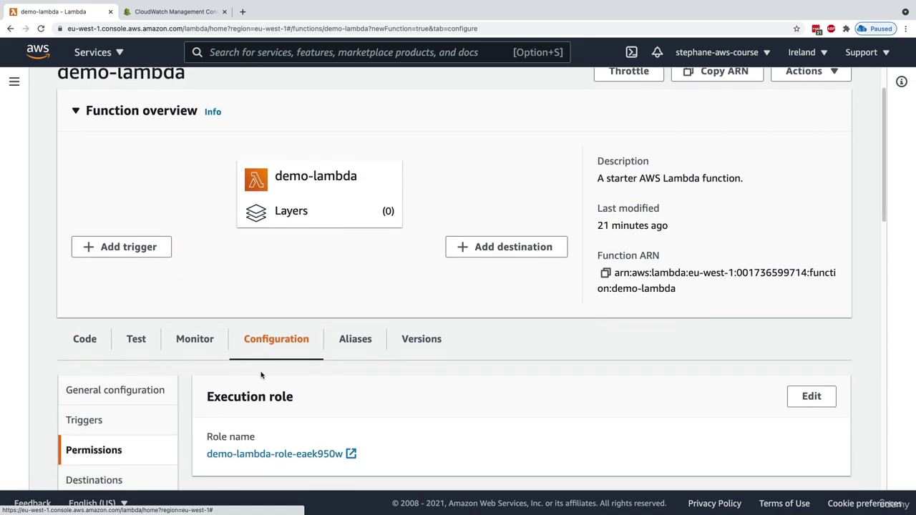
scroll(115, 372, "down", 4)
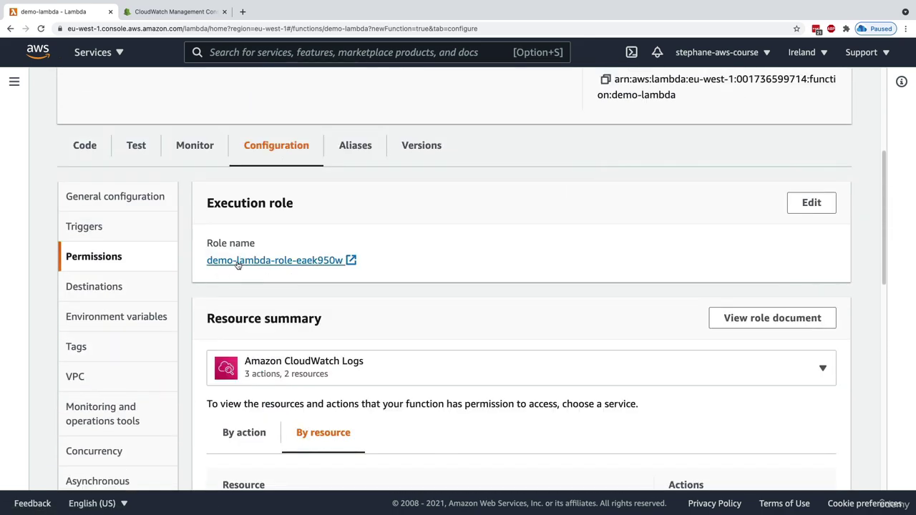
left_click(245, 260)
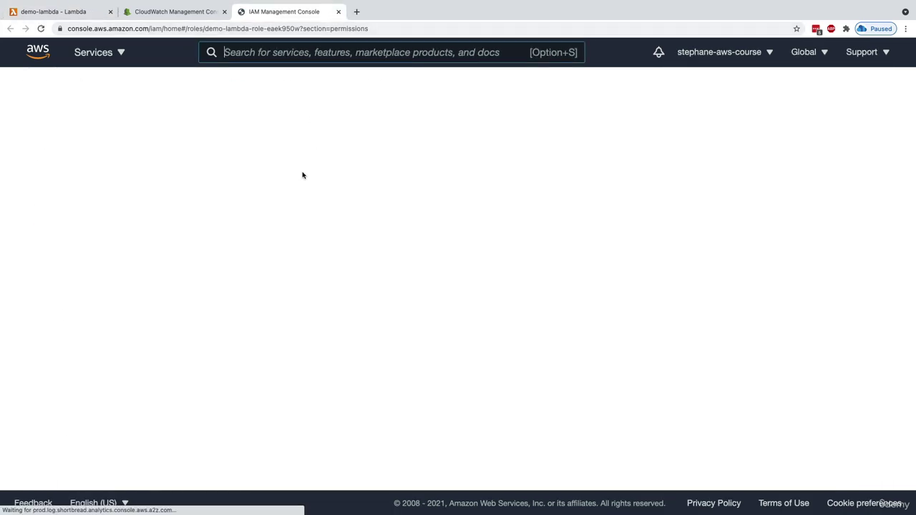
Step: Expand AWSLambdaBasicExecutionRole to see its CloudWatch Logs write access, then return to Lambda
scroll(429, 284, "down", 2)
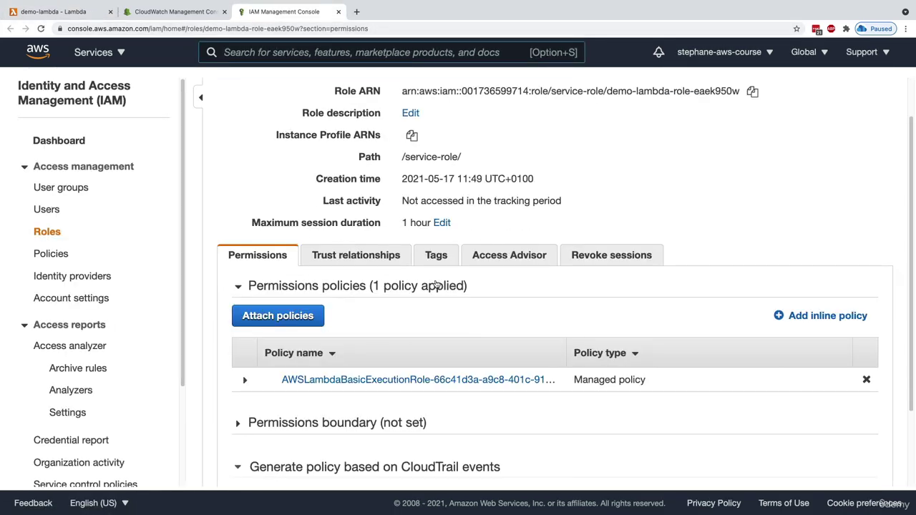
left_click(245, 379)
scroll(251, 380, "down", 5)
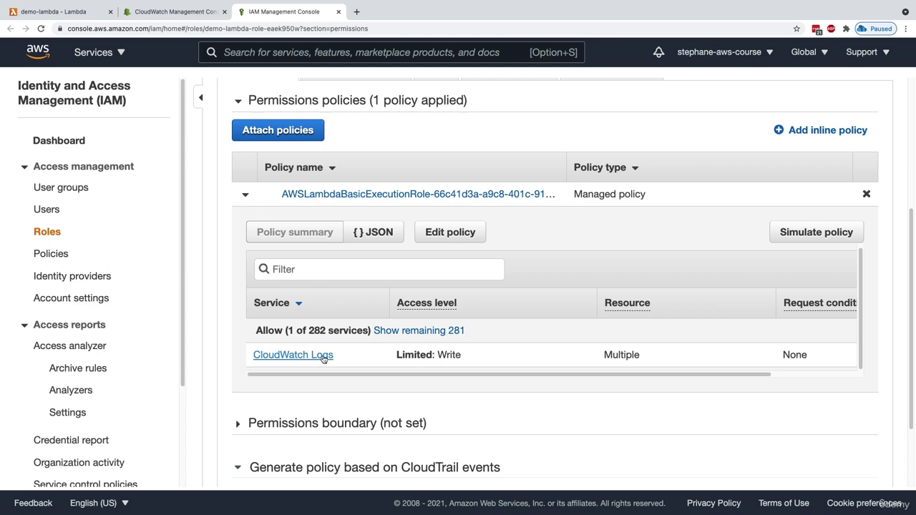
left_click(69, 18)
scroll(245, 161, "down", 3)
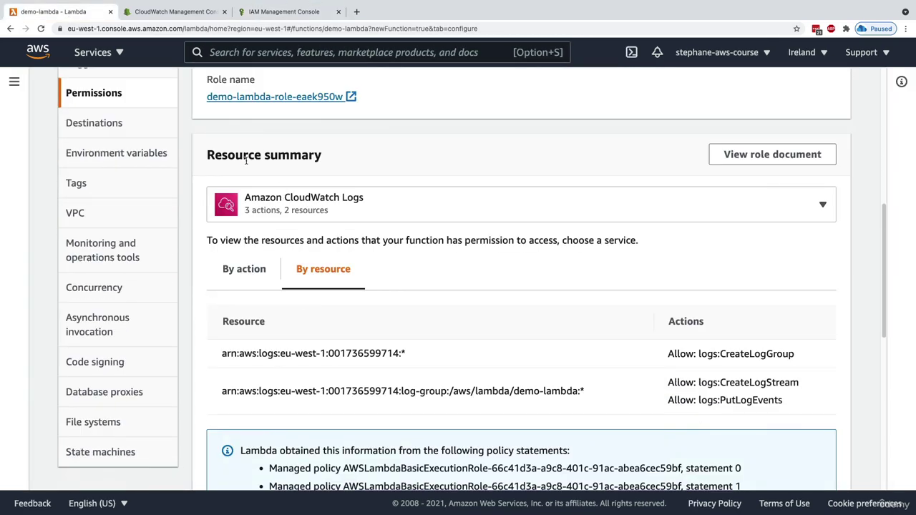
Step: Summarize permissions by Amazon CloudWatch Logs resource and review the allowed log resources
left_click(265, 204)
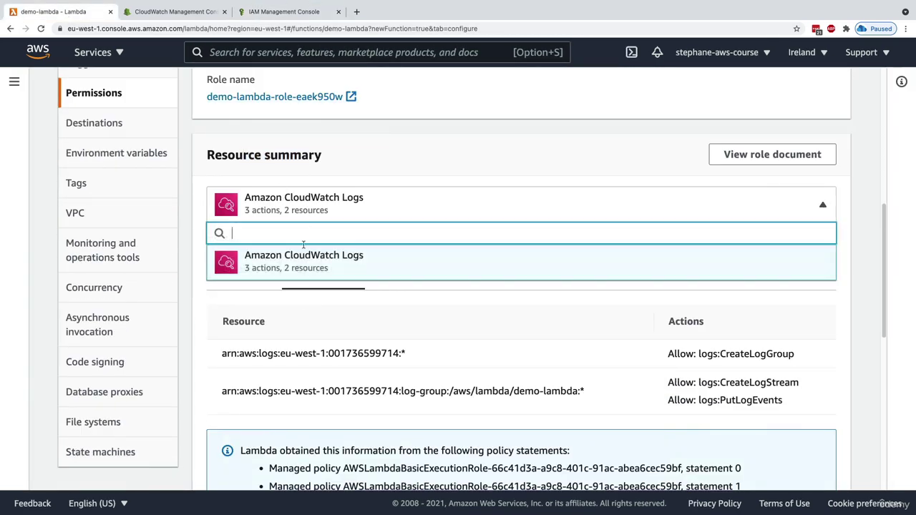
left_click(266, 276)
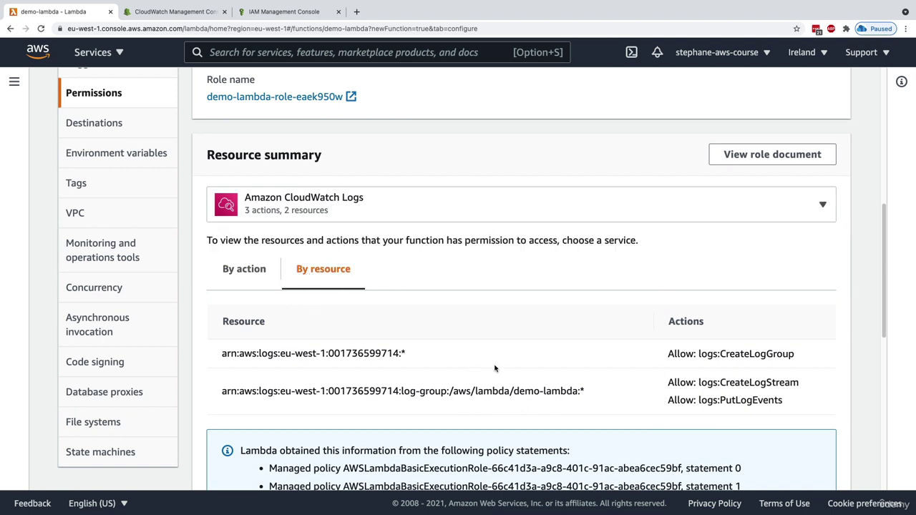
scroll(397, 379, "down", 1)
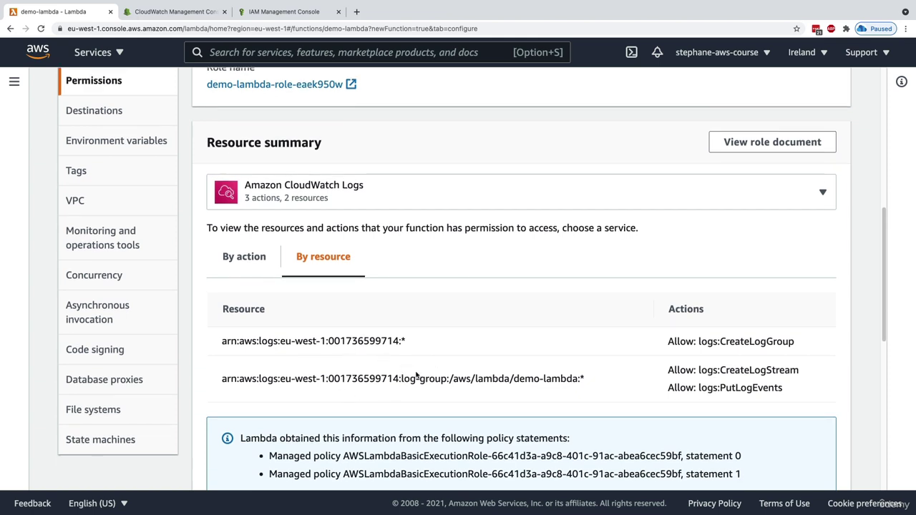
scroll(385, 354, "down", 1)
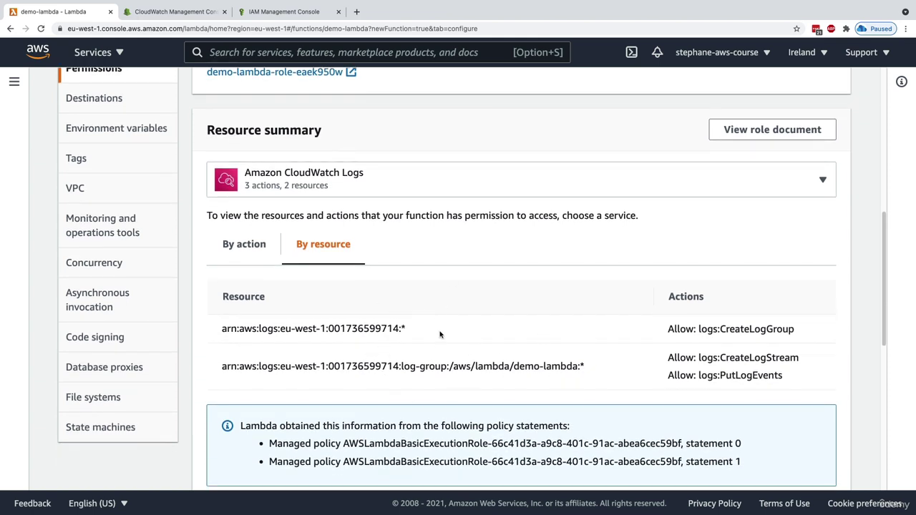
scroll(348, 270, "up", 2)
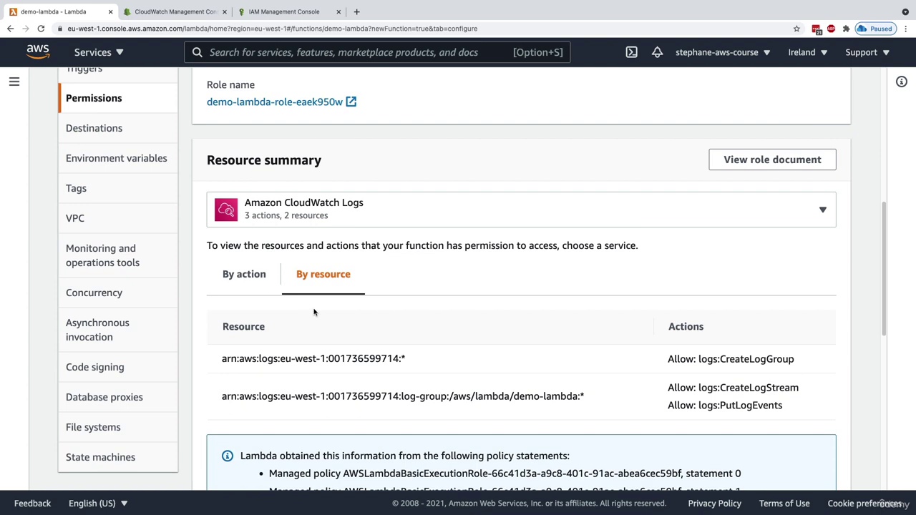
scroll(315, 312, "down", 6)
scroll(320, 313, "up", 1)
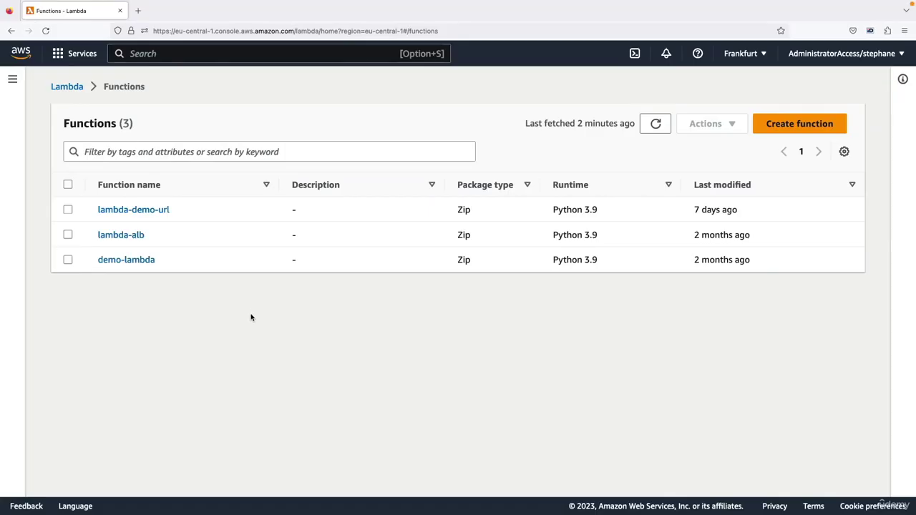
Step: Create function lambda-demo-eventbridge from scratch with the Python 3.9 runtime
left_click(815, 130)
scroll(257, 274, "down", 1)
left_click(213, 327)
type("lambda-")
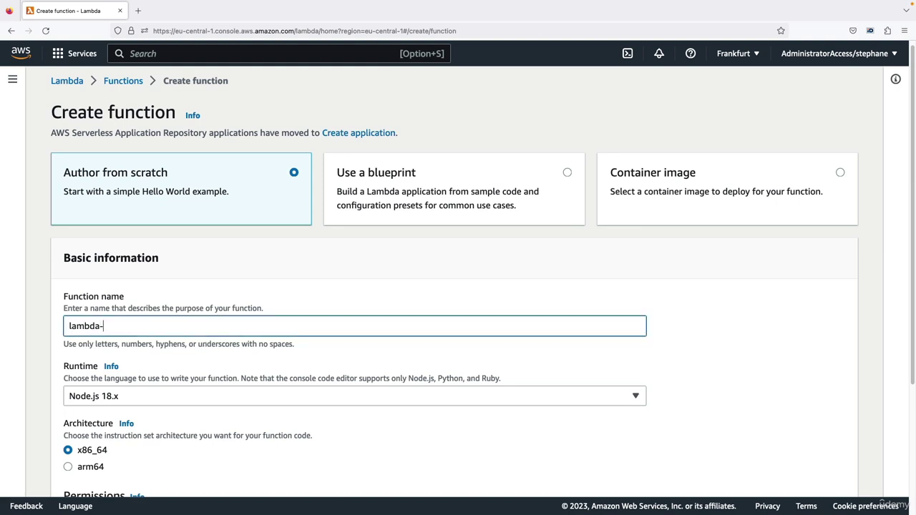
type("deemo-eventbridge")
scroll(150, 294, "down", 3)
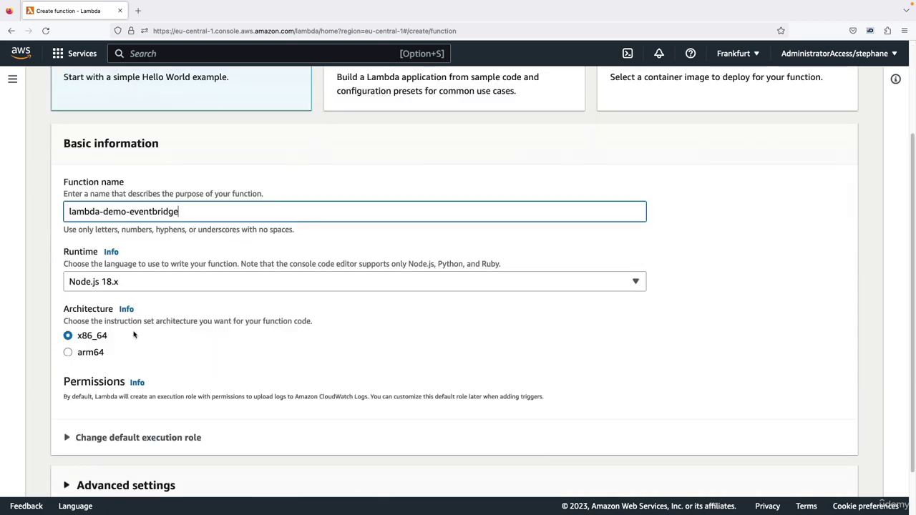
left_click(157, 280)
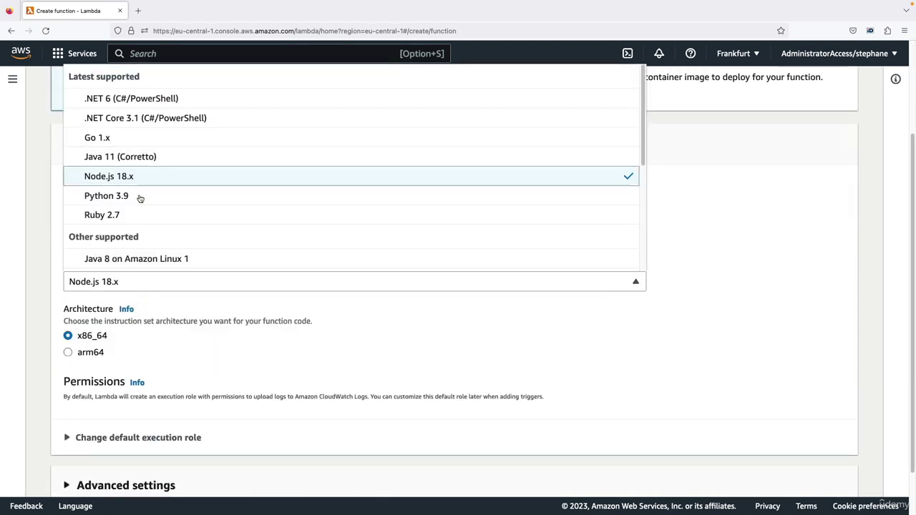
left_click(141, 196)
scroll(136, 342, "down", 2)
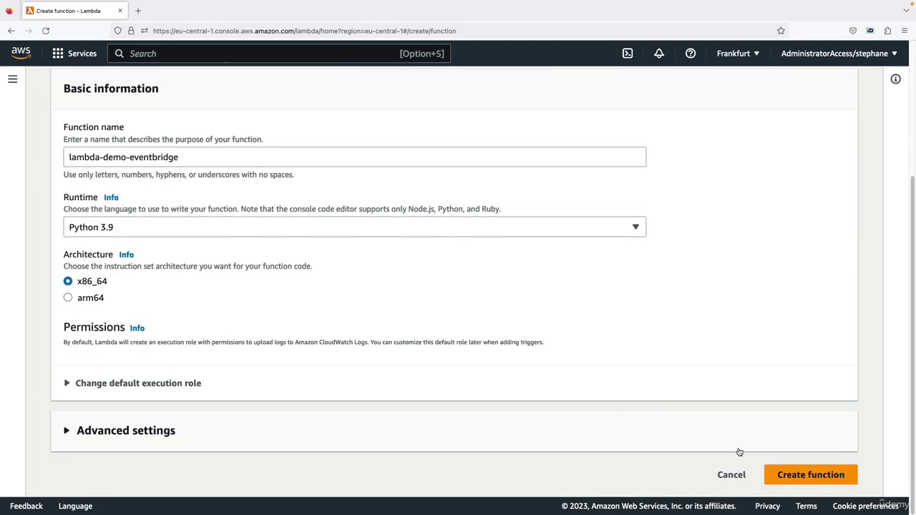
left_click(810, 474)
scroll(525, 392, "up", 3)
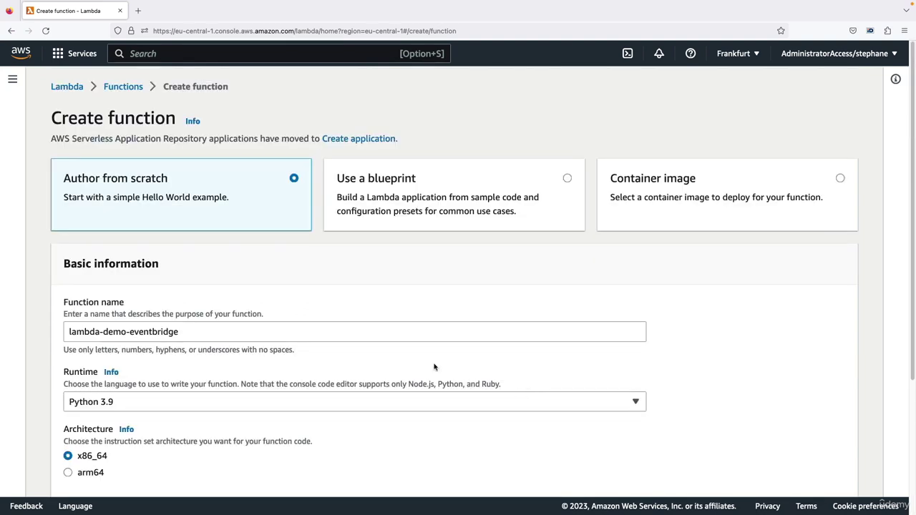
left_click(241, 54)
Step: Open Amazon EventBridge in a new tab via the console search
type("eve")
left_click(304, 207, "super")
left_click(107, 218)
scroll(153, 237, "down", 3)
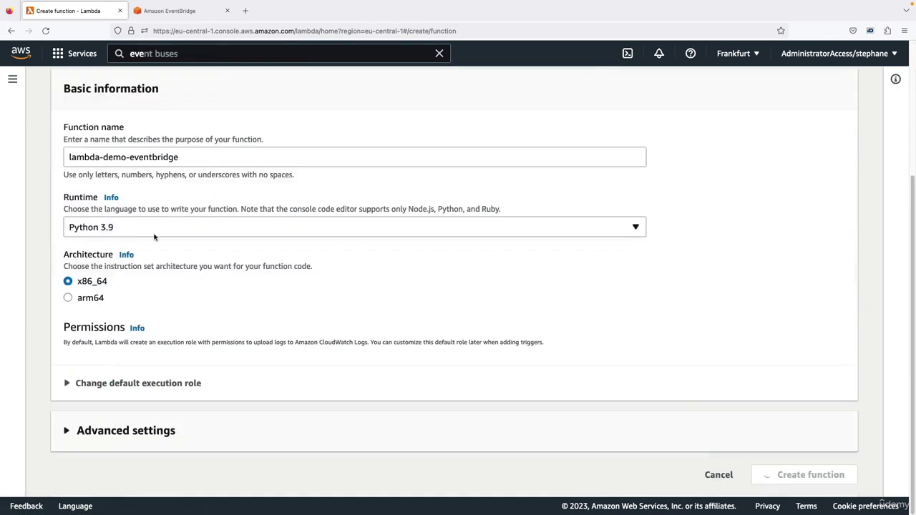
scroll(385, 350, "up", 5)
key("ctrl+Tab")
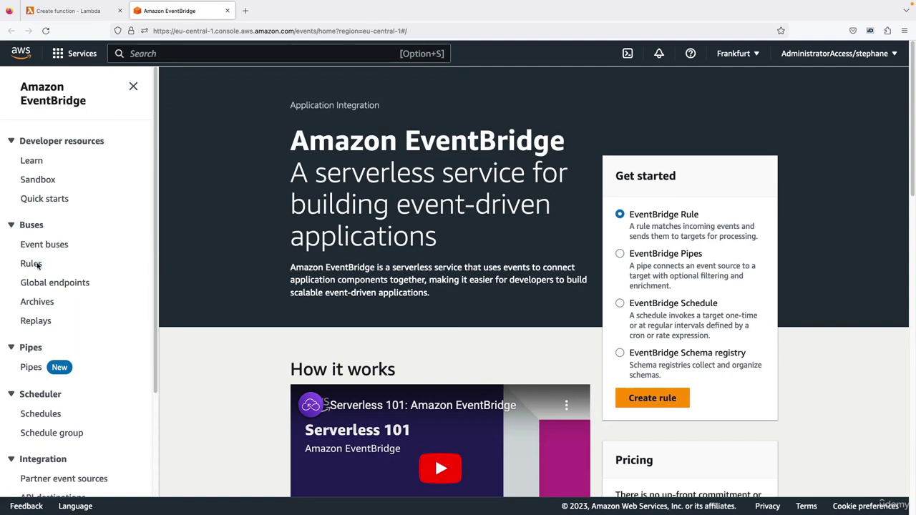
Step: Start a new rule named InvokeLambdaEveryMinute on the default event bus
left_click(31, 264)
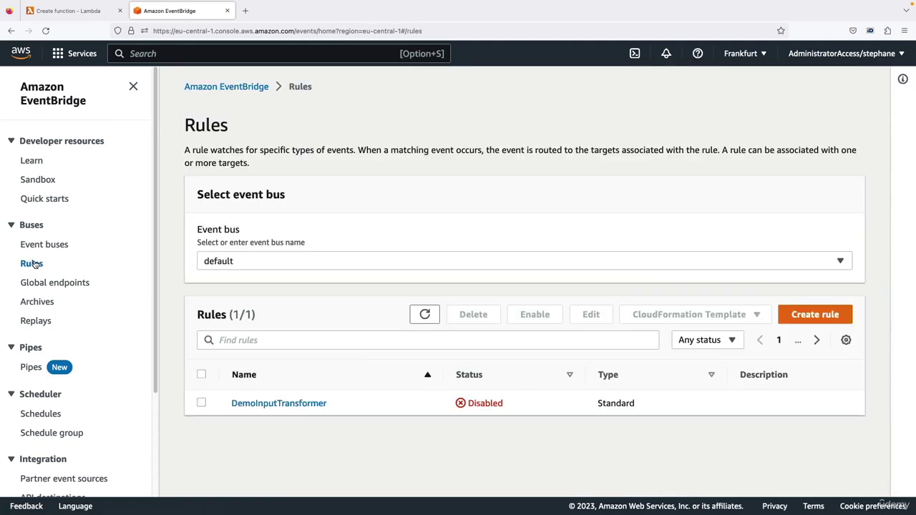
left_click(824, 319)
left_click(323, 224)
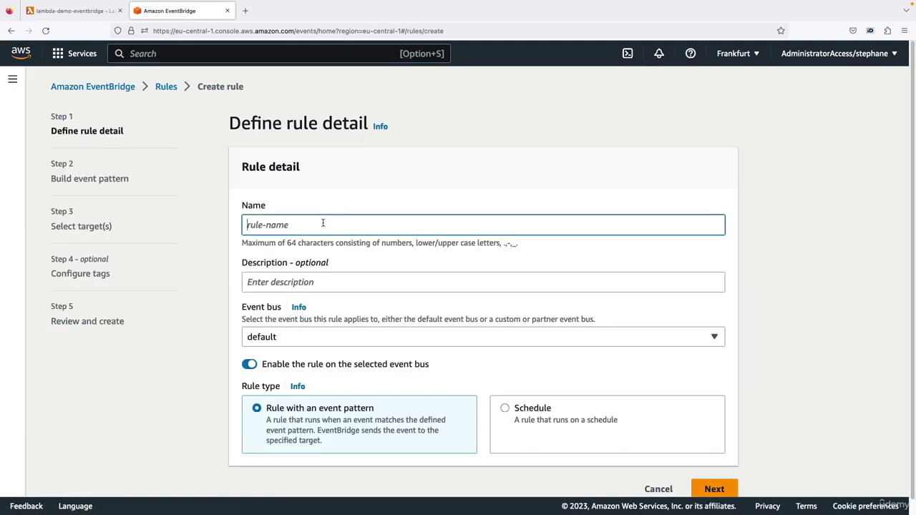
type("InvokeLambdaEveryMinute")
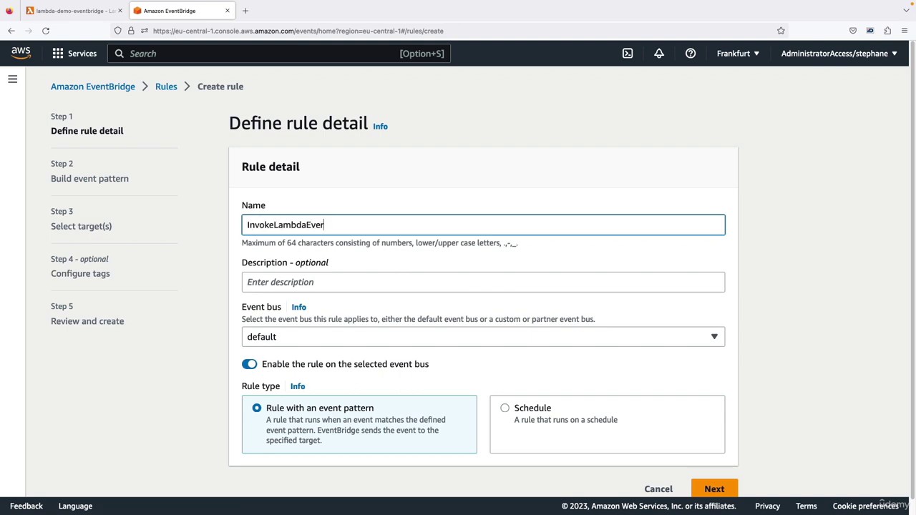
scroll(329, 276, "down", 1)
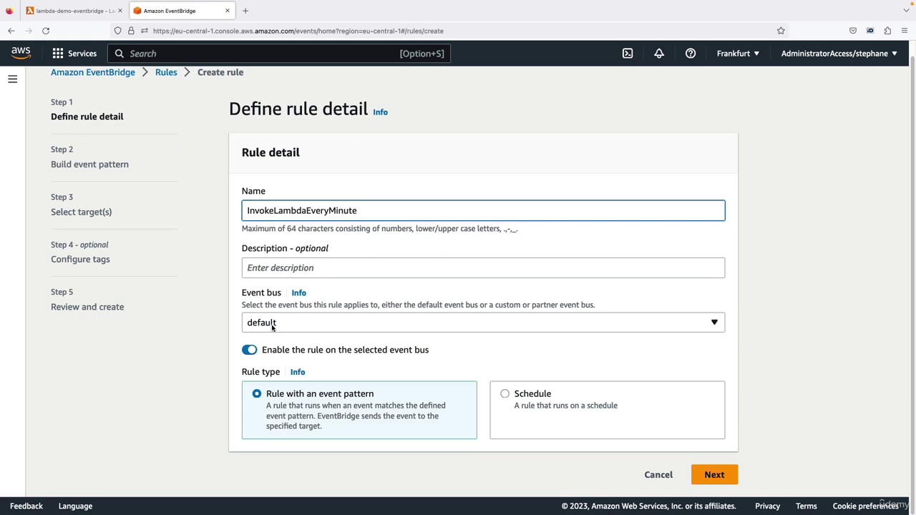
left_click(287, 409)
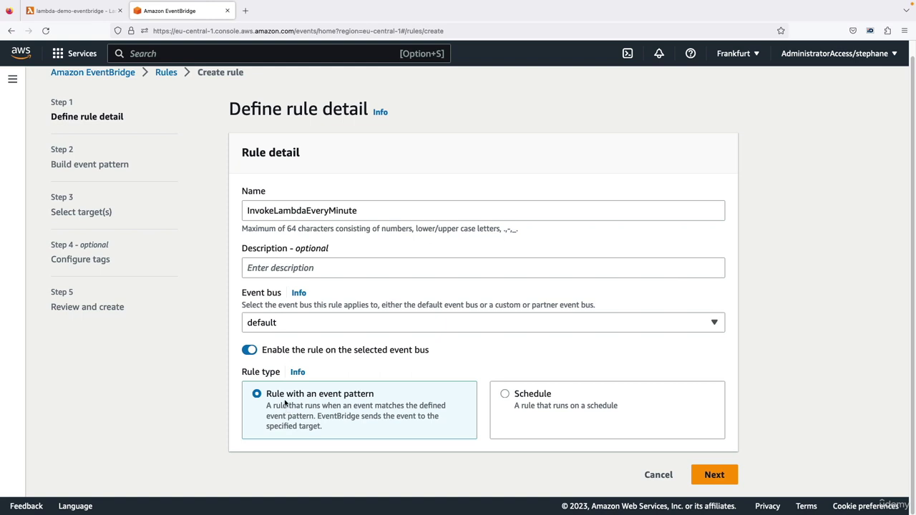
Step: Choose Schedule as the rule type instead of event pattern
left_click_drag(280, 400, 357, 398)
left_click(352, 409)
left_click_drag(284, 394, 323, 417)
left_click(325, 418)
left_click(514, 393)
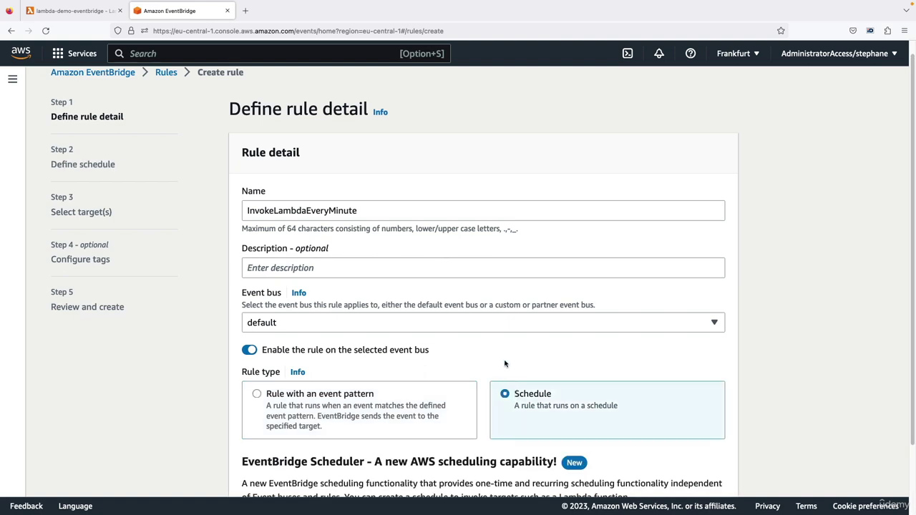
scroll(505, 364, "down", 2)
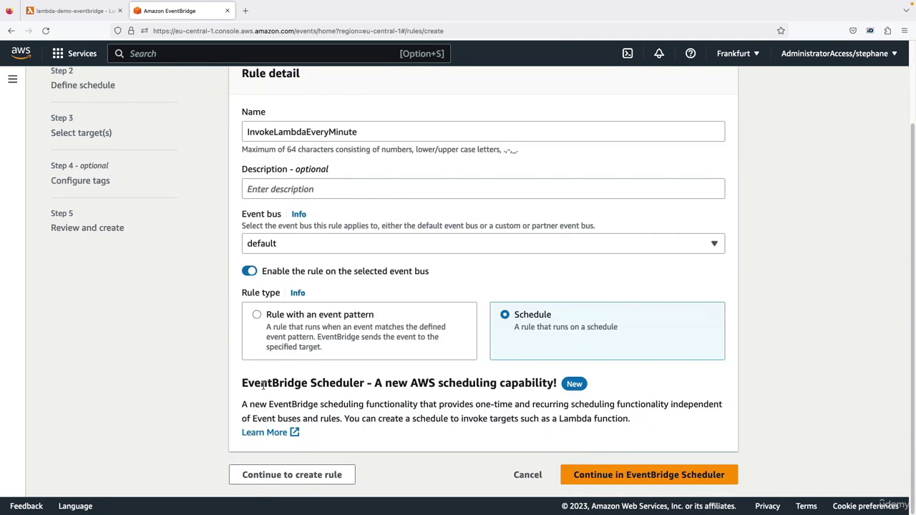
left_click_drag(254, 379, 361, 377)
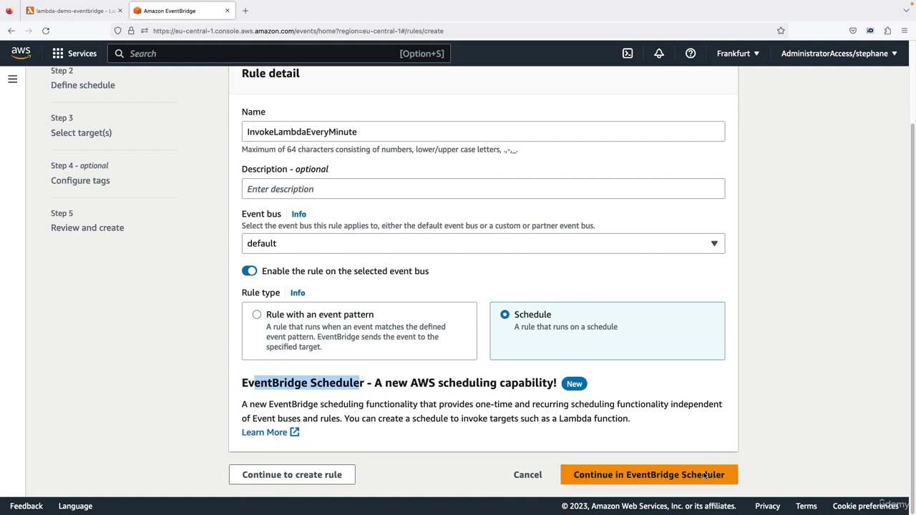
left_click(632, 431)
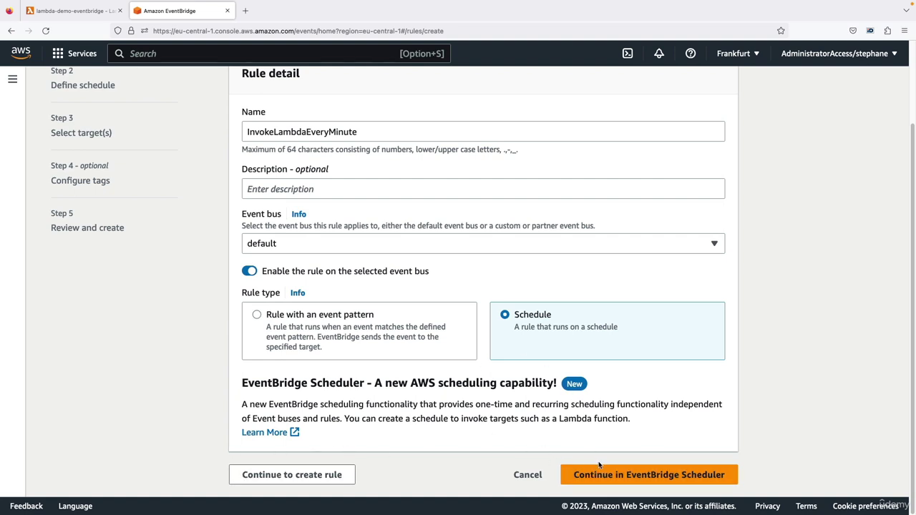
Step: Keep a classic scheduled rule running at a regular rate of 1 Minutes
left_click(290, 476)
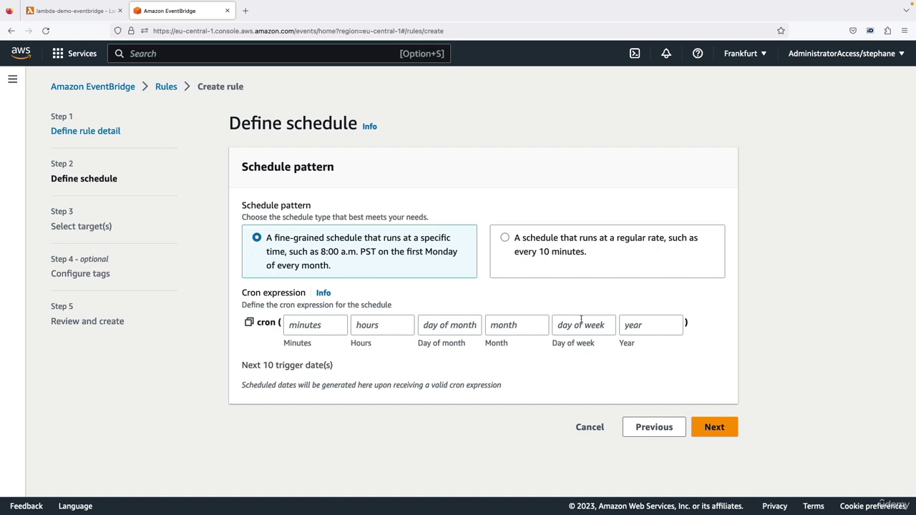
left_click(592, 249)
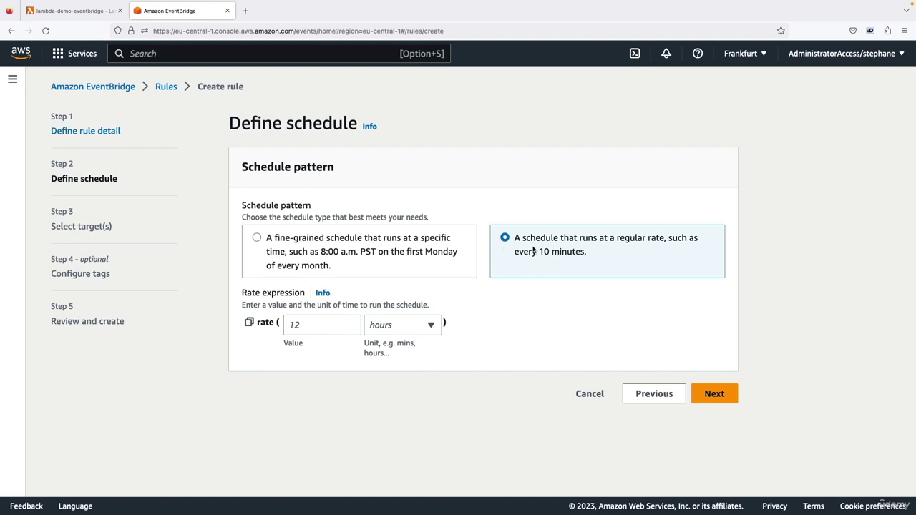
left_click(339, 325)
type("12")
left_click(382, 326)
left_click(385, 343)
left_click(714, 394)
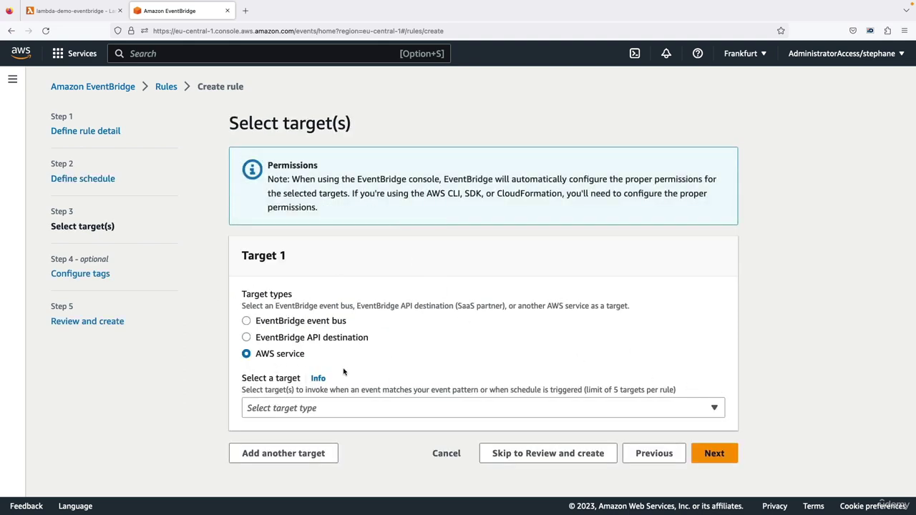
Step: Set the rule's target to the Lambda function lambda-demo-eventbridge
left_click(351, 409)
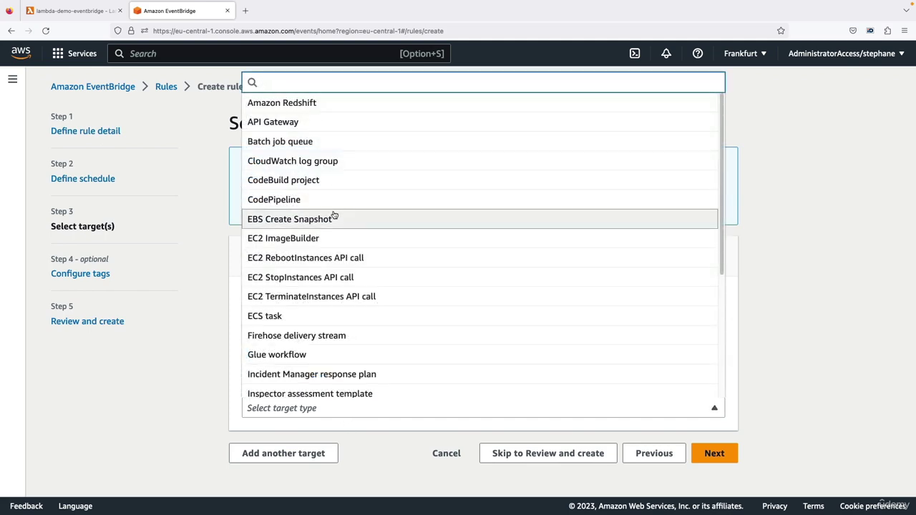
type("lambda")
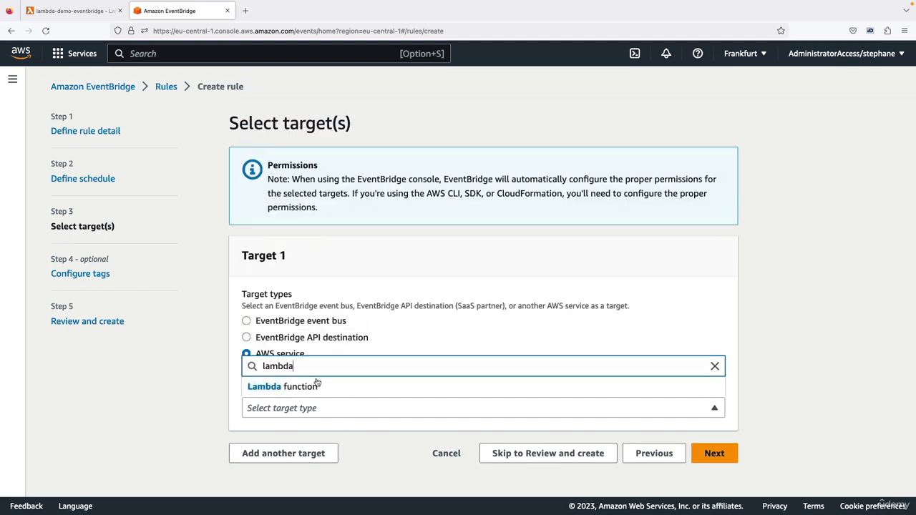
left_click(316, 383)
scroll(500, 322, "down", 2)
left_click(583, 366)
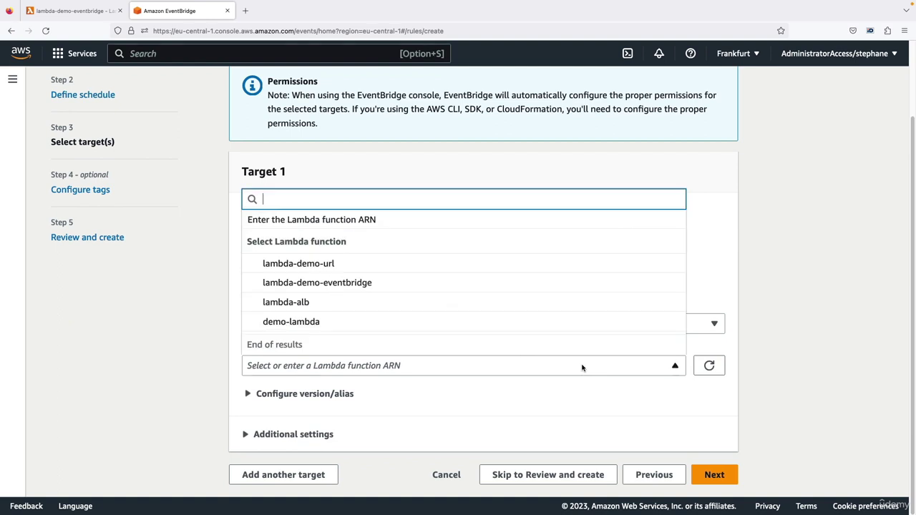
left_click(300, 284)
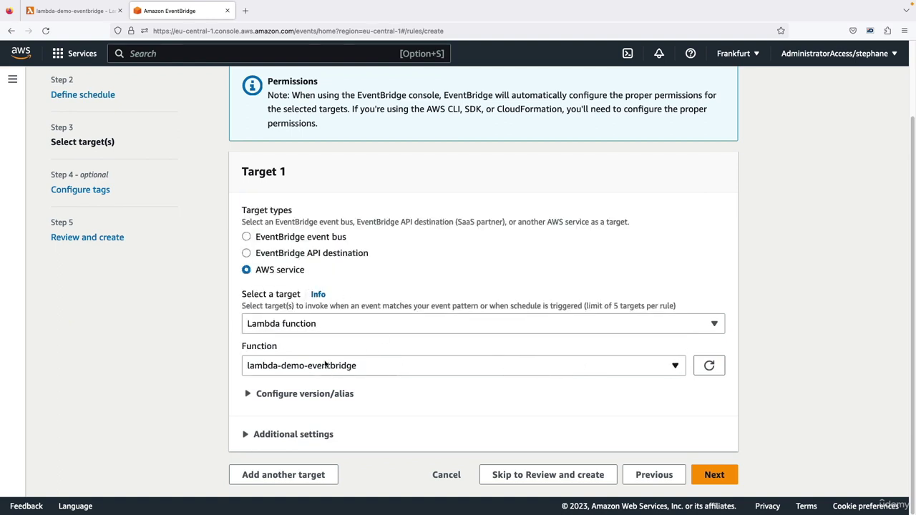
left_click(321, 403)
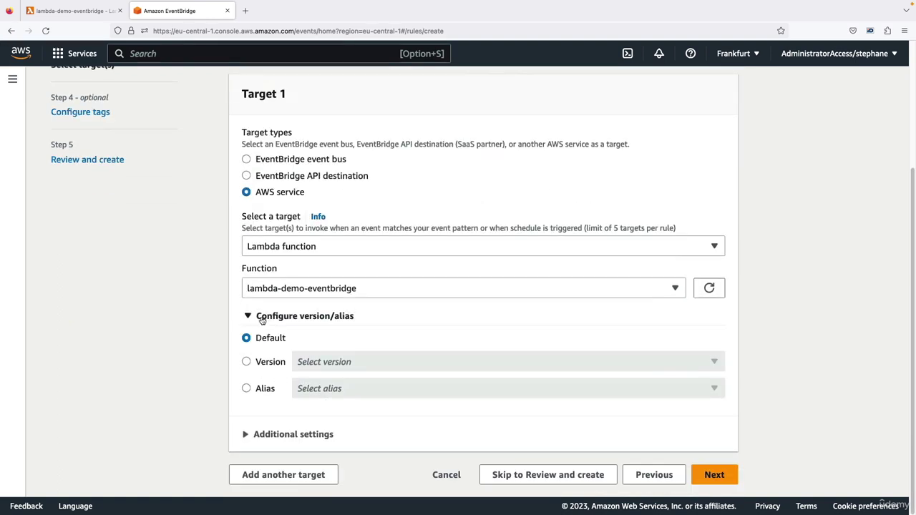
left_click(293, 435)
Step: Review the automatic permissions notice, skip tags, and create the rule
scroll(337, 327, "down", 5)
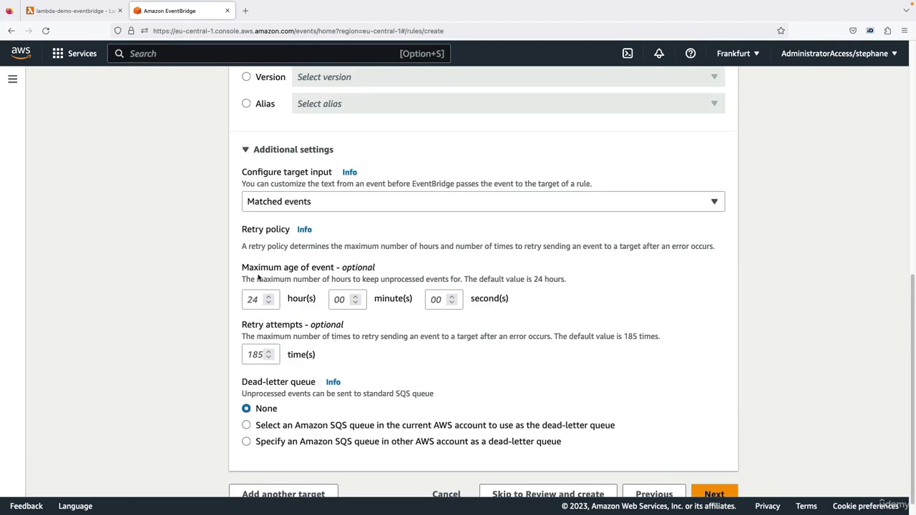
scroll(351, 334, "up", 6)
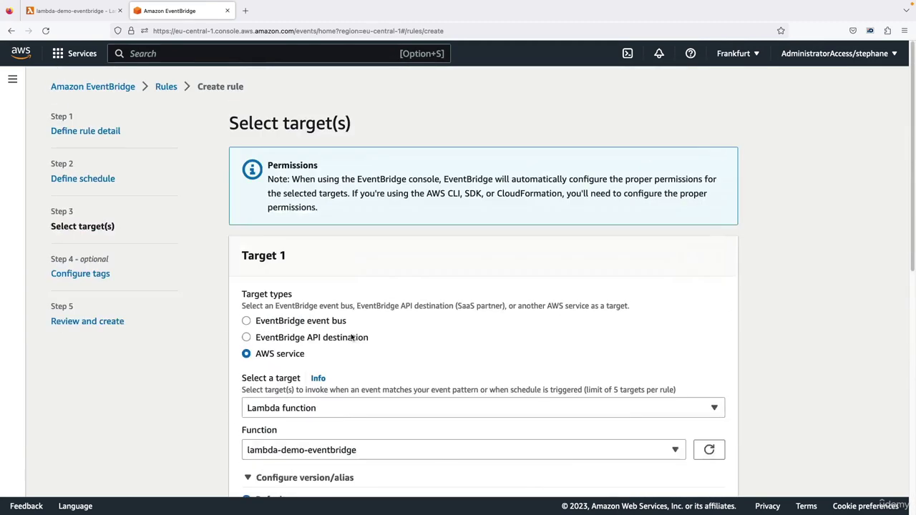
scroll(351, 334, "down", 2)
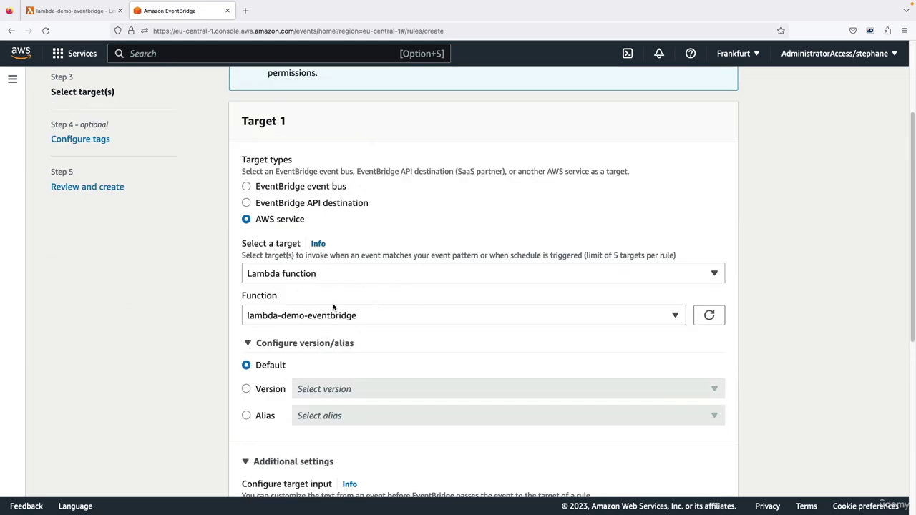
scroll(354, 264, "up", 3)
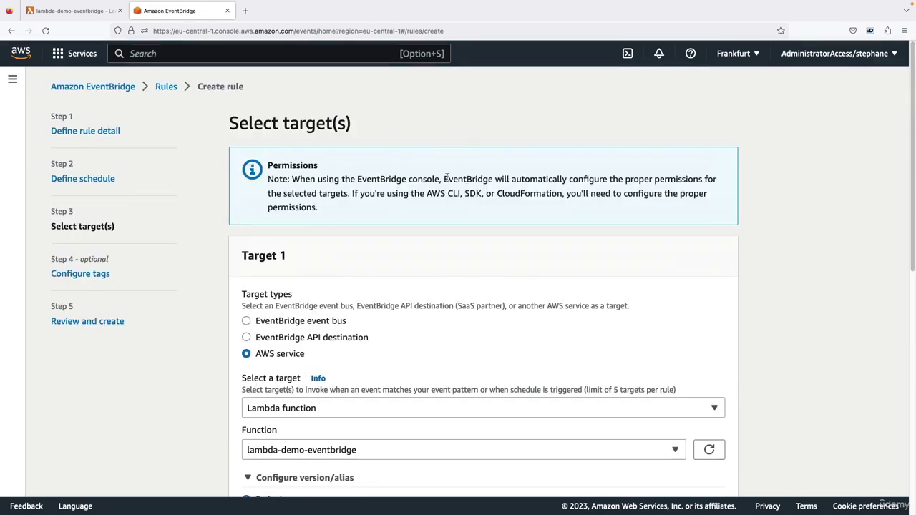
left_click_drag(445, 178, 703, 180)
left_click_drag(295, 193, 272, 170)
left_click(271, 170)
scroll(410, 229, "down", 10)
left_click(714, 474)
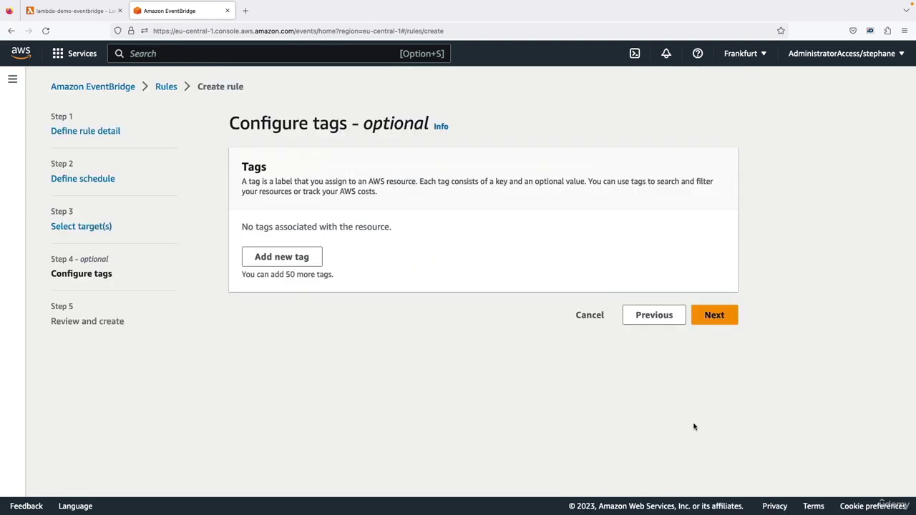
left_click(718, 324)
scroll(701, 322, "down", 6)
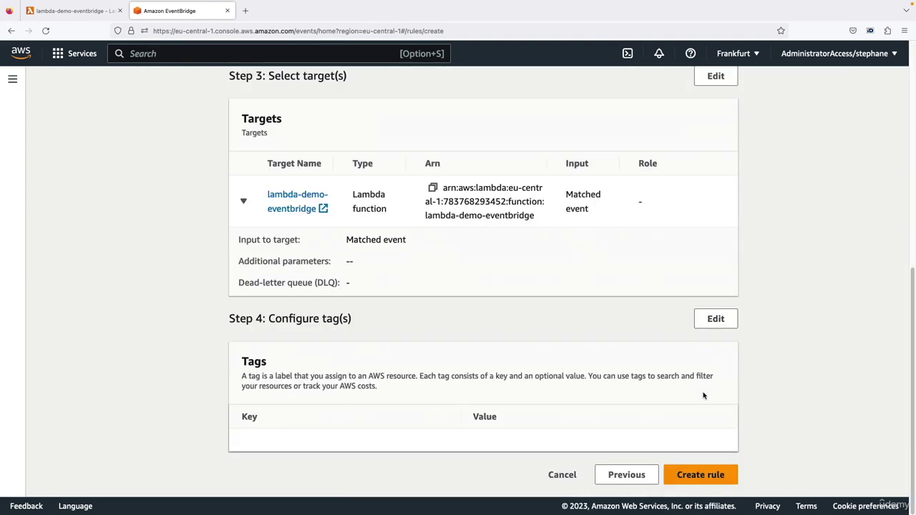
left_click(703, 470)
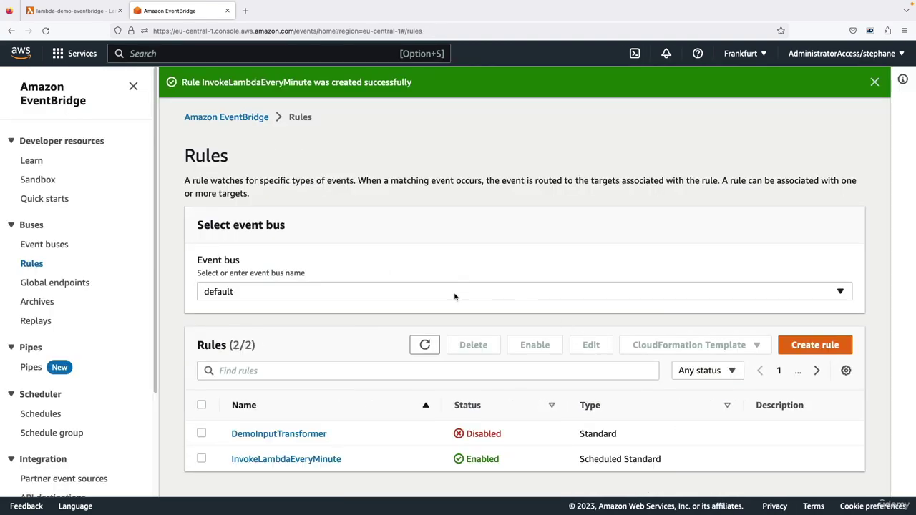
Step: Open the InvokeLambdaEveryMinute rule's details in EventBridge
left_click(283, 460)
double_click(254, 119)
left_click(252, 122)
Step: Reload lambda-demo-eventbridge and expand its EventBridge trigger details, showing the rate(1 minute) schedule
key("ctrl+shift+Tab")
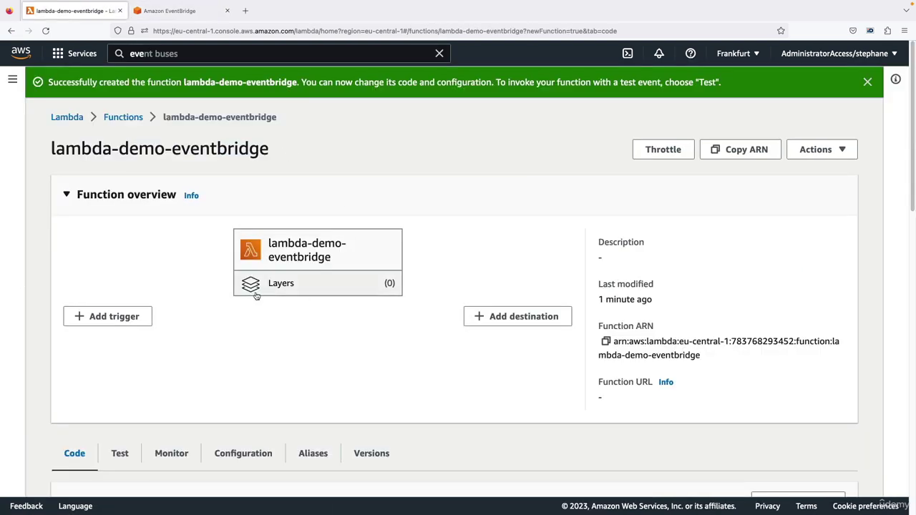
left_click(867, 81)
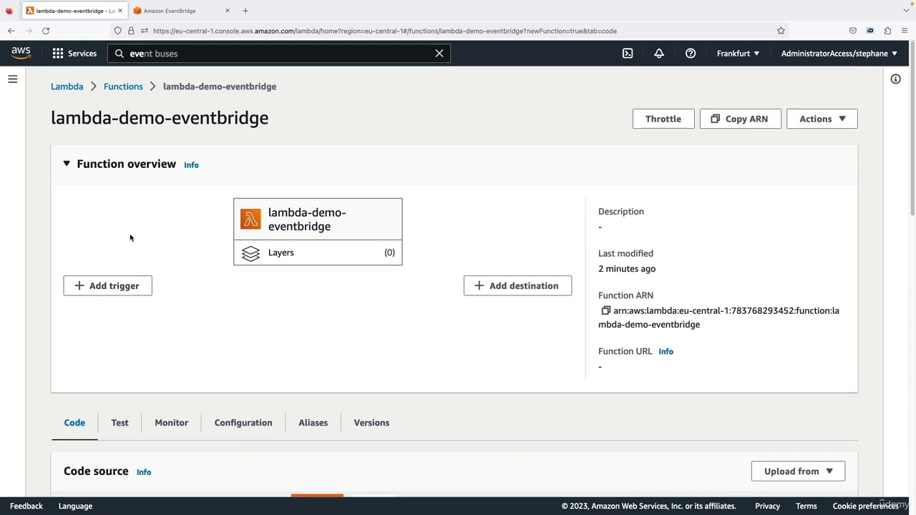
key("ctrl+r")
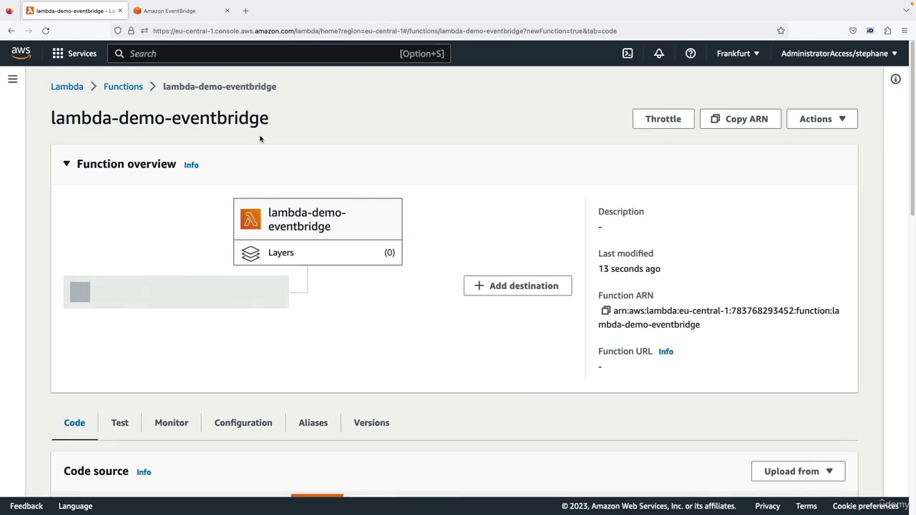
left_click(153, 277)
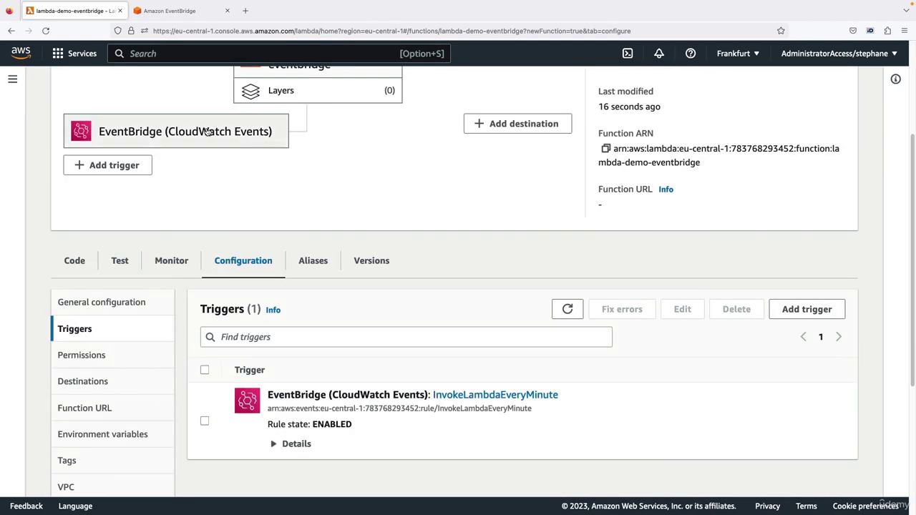
scroll(335, 417, "down", 2)
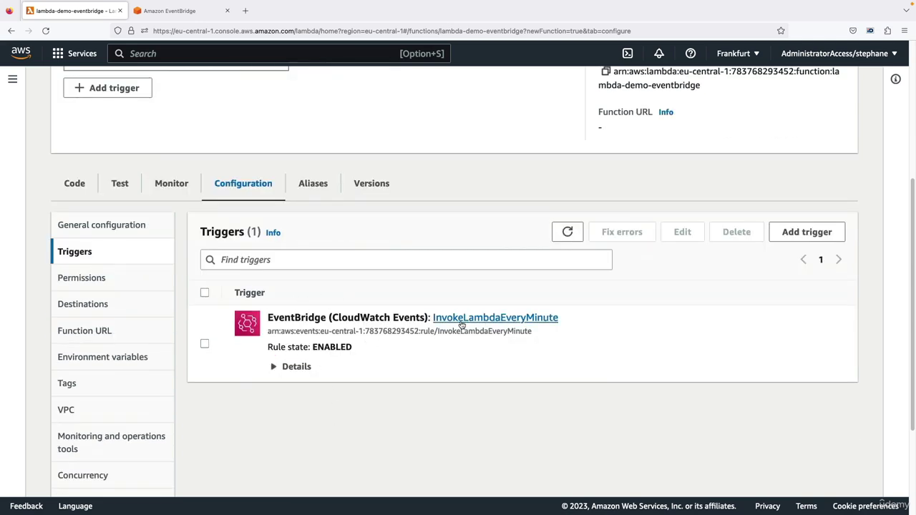
left_click(290, 366)
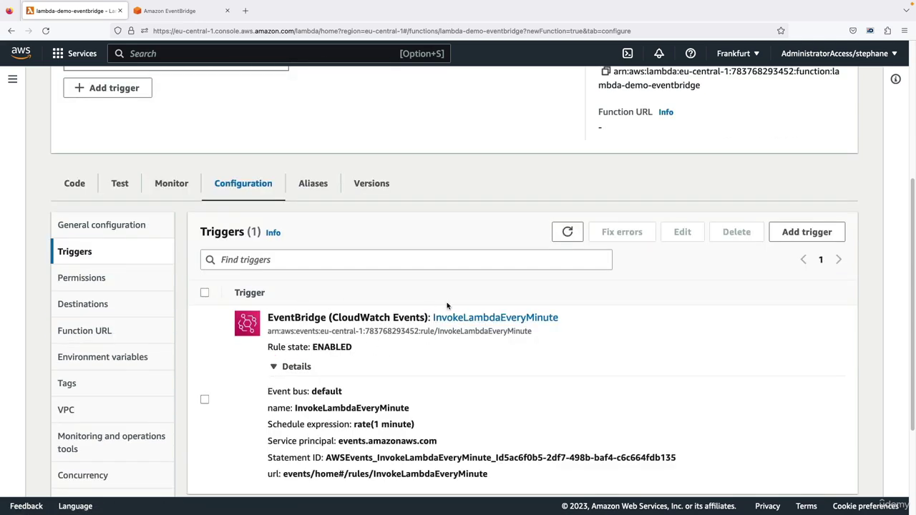
scroll(447, 306, "down", 3)
left_click_drag(354, 298, 433, 301)
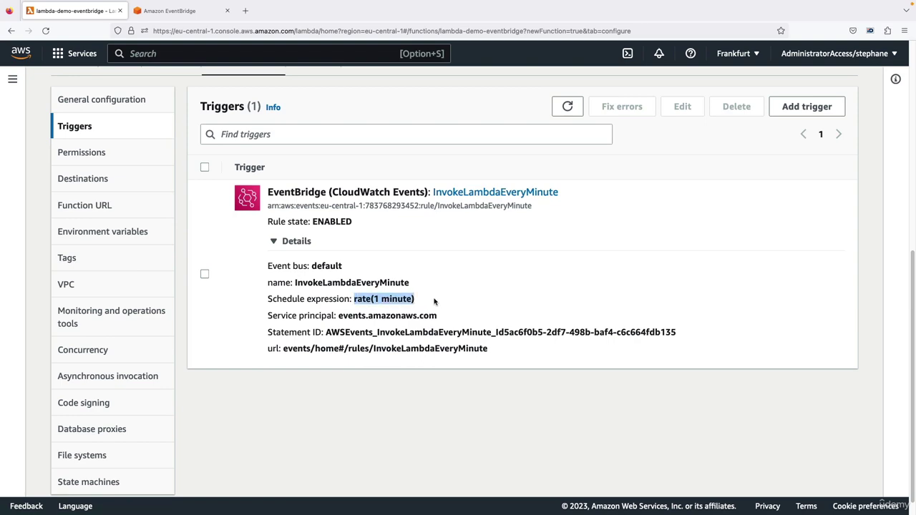
left_click(434, 301)
scroll(429, 300, "up", 4)
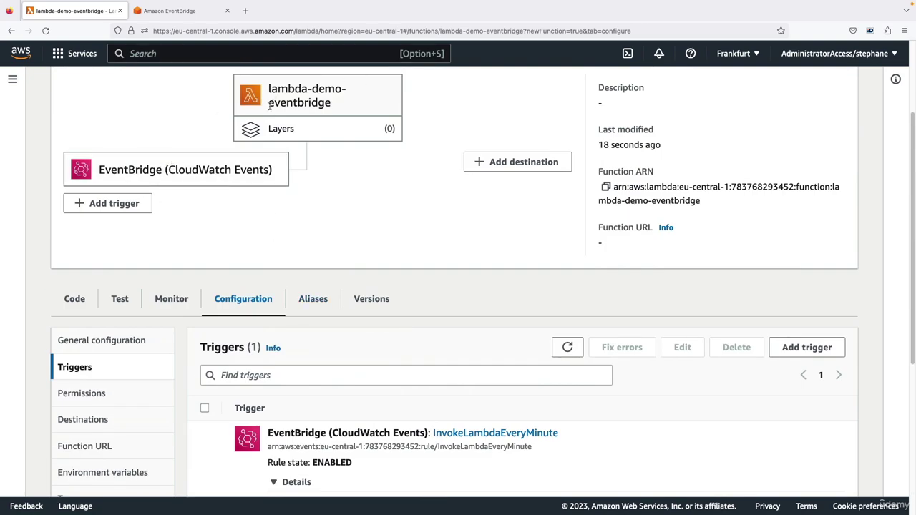
Step: Under Permissions, select the AWSEvents resource-based policy statement and view its policy document
scroll(125, 484, "down", 1)
left_click(116, 353)
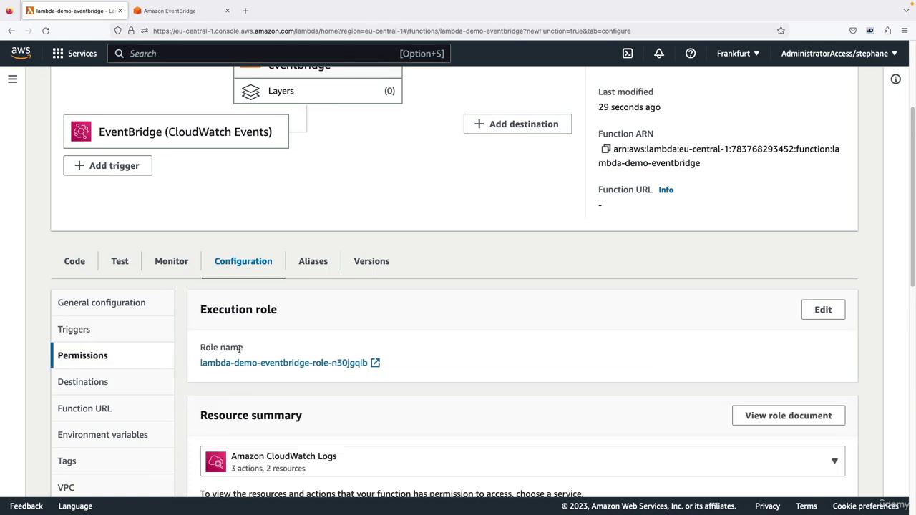
scroll(251, 331, "down", 3)
scroll(239, 301, "down", 5)
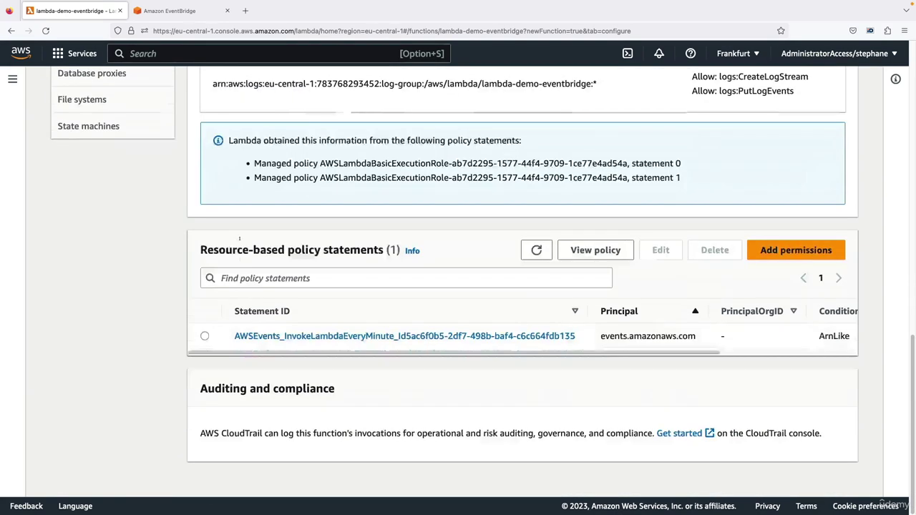
left_click(205, 336)
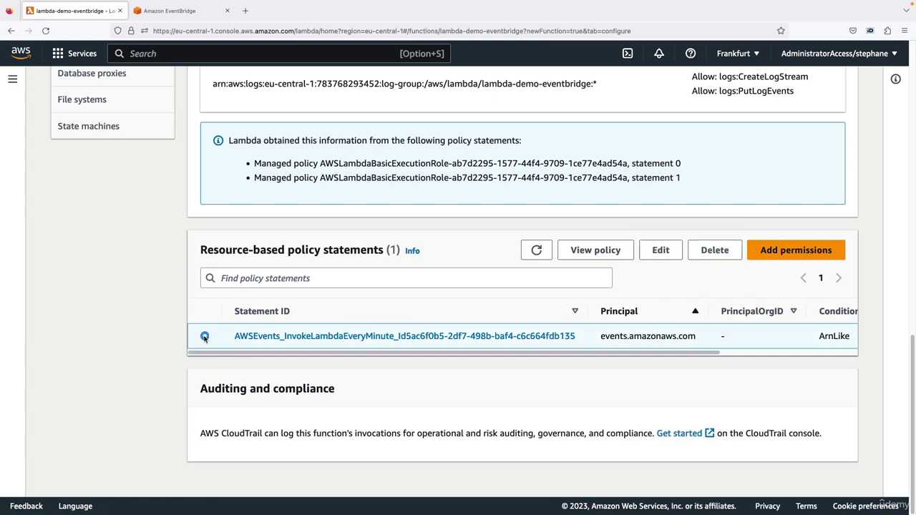
left_click(607, 250)
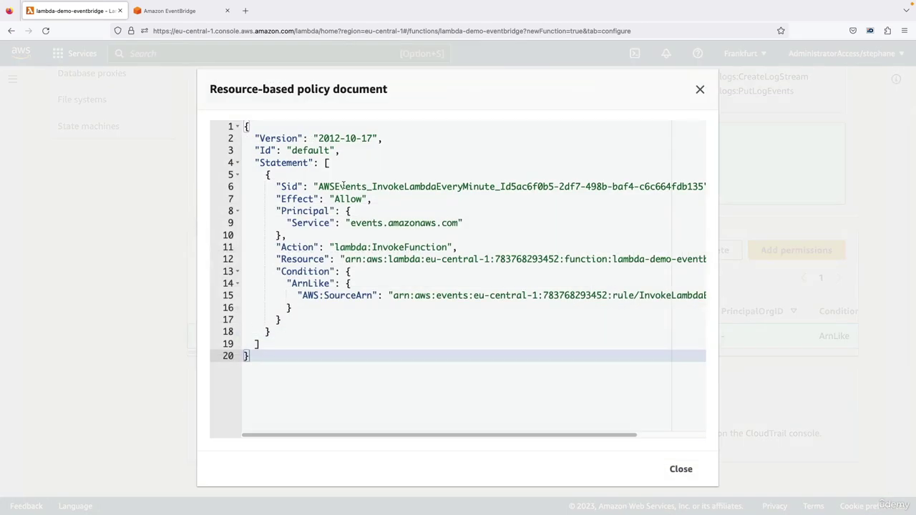
Step: Check the policy's Allow effect, events.amazonaws.com principal, InvokeFunction action and lambda-demo-eventbridge resource ARN
double_click(336, 199)
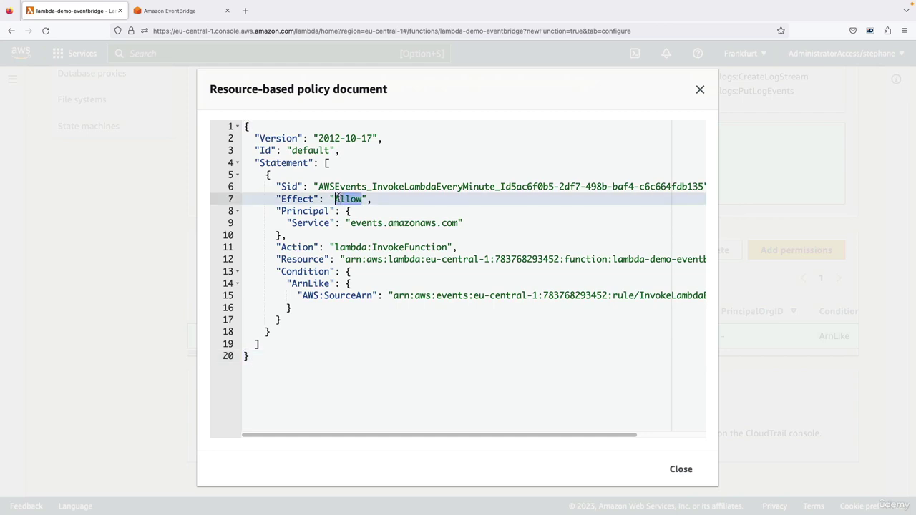
double_click(306, 210)
left_click_drag(350, 222, 478, 223)
left_click_drag(370, 246, 462, 246)
left_click_drag(346, 259, 570, 259)
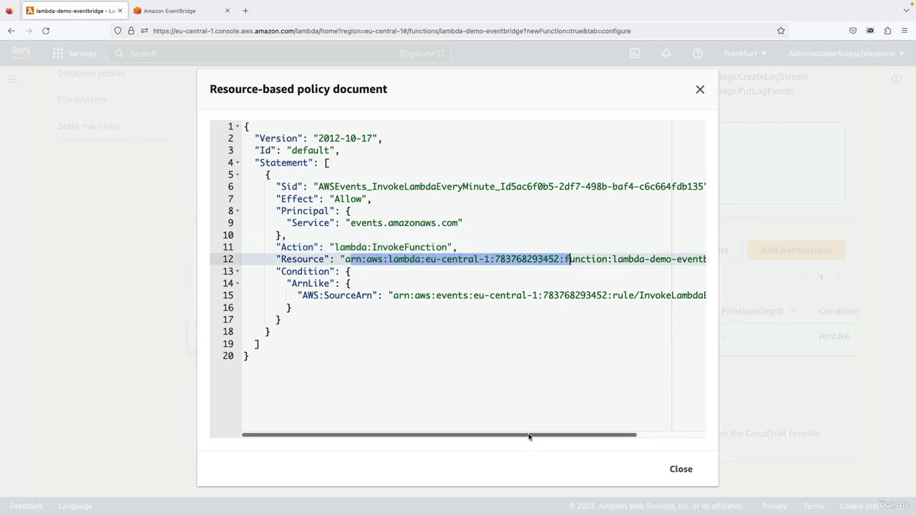
left_click_drag(530, 435, 638, 431)
left_click(550, 259)
left_click_drag(550, 259, 673, 259)
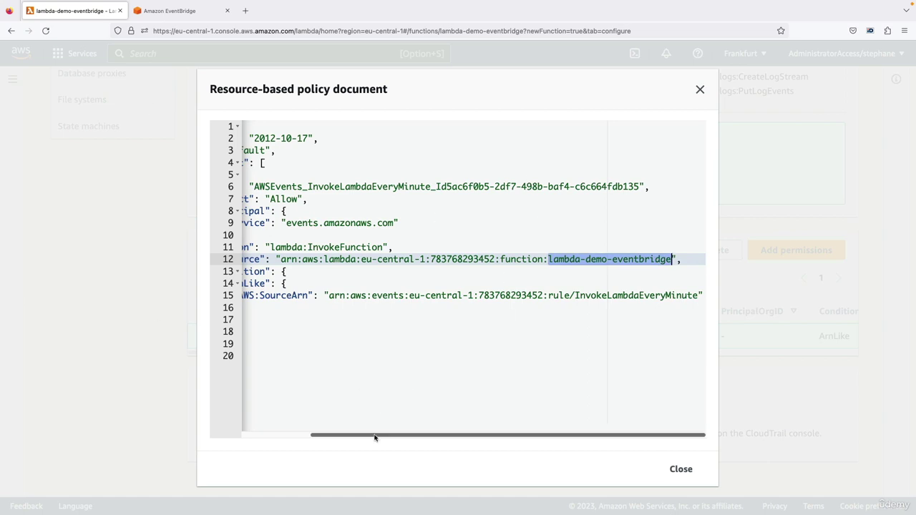
left_click_drag(374, 435, 288, 429)
Step: Check the ArnLike SourceArn condition naming InvokeLambdaEveryMinute, then close the policy document
double_click(299, 272)
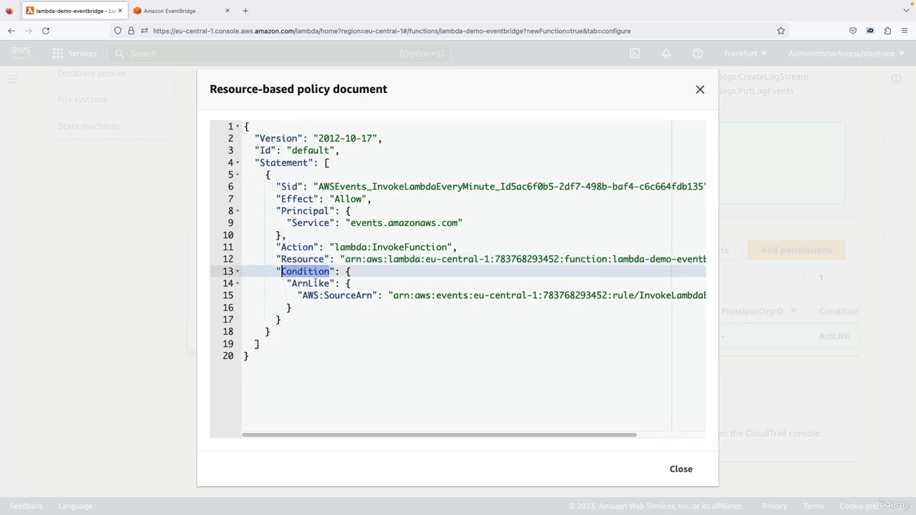
double_click(315, 283)
double_click(350, 295)
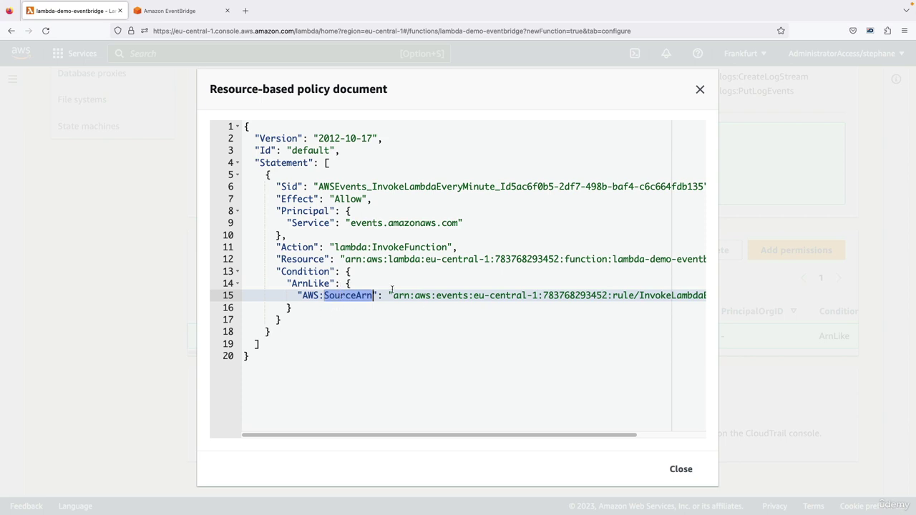
left_click_drag(422, 434, 629, 353)
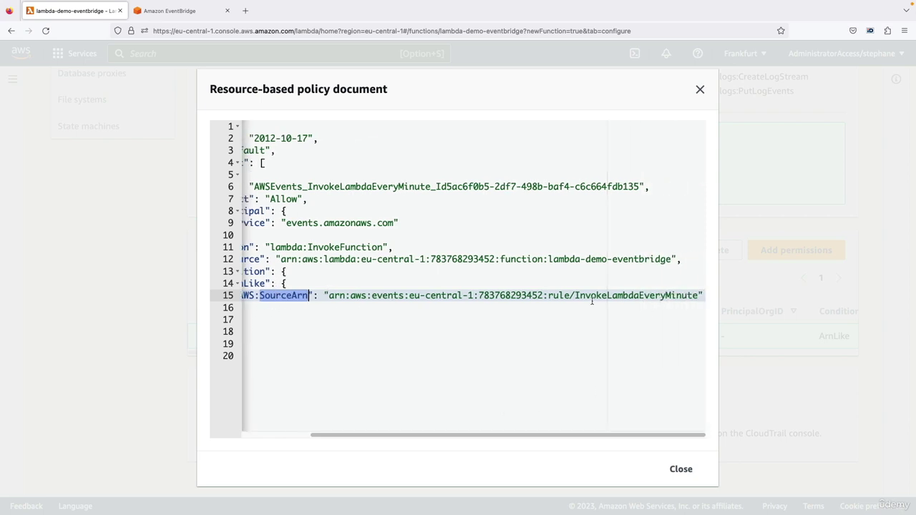
left_click_drag(545, 295, 691, 295)
left_click(689, 294)
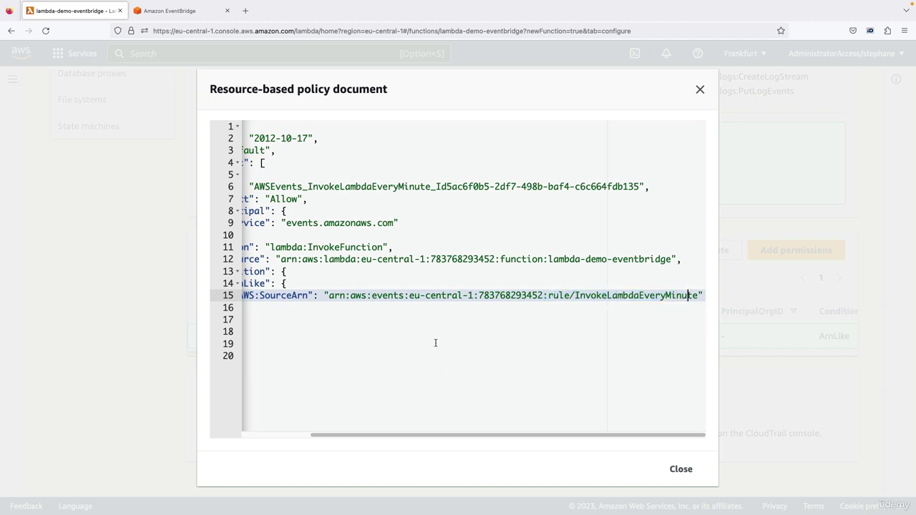
left_click(698, 90)
scroll(398, 344, "up", 5)
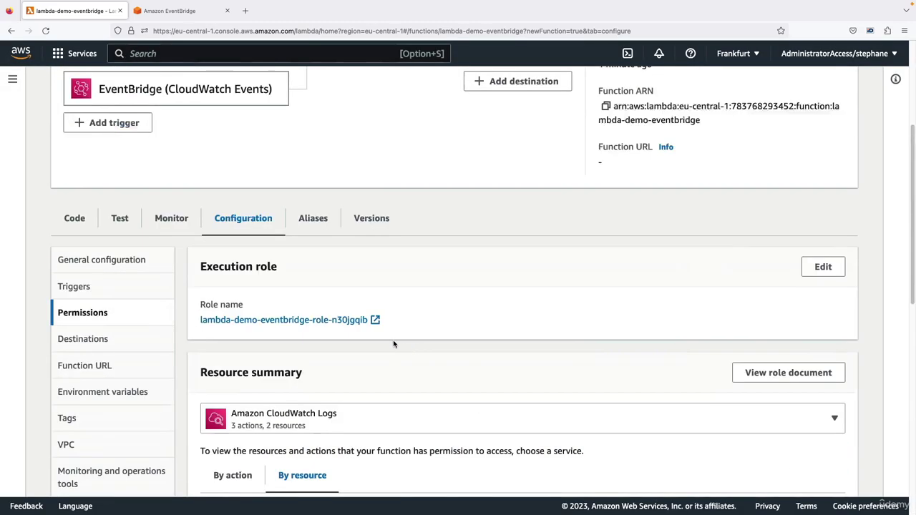
Step: From the function's Monitor logs view, open its CloudWatch logs in a new tab
scroll(399, 345, "up", 2)
left_click(184, 11)
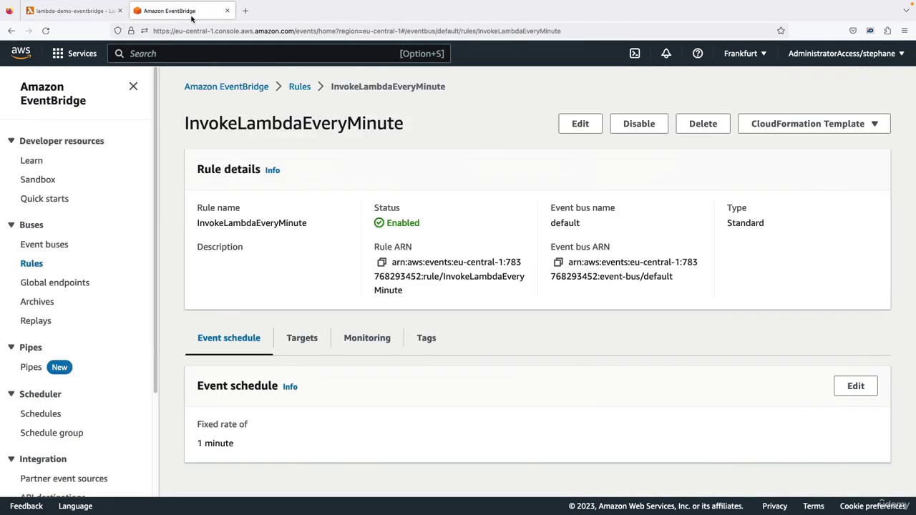
left_click(71, 10)
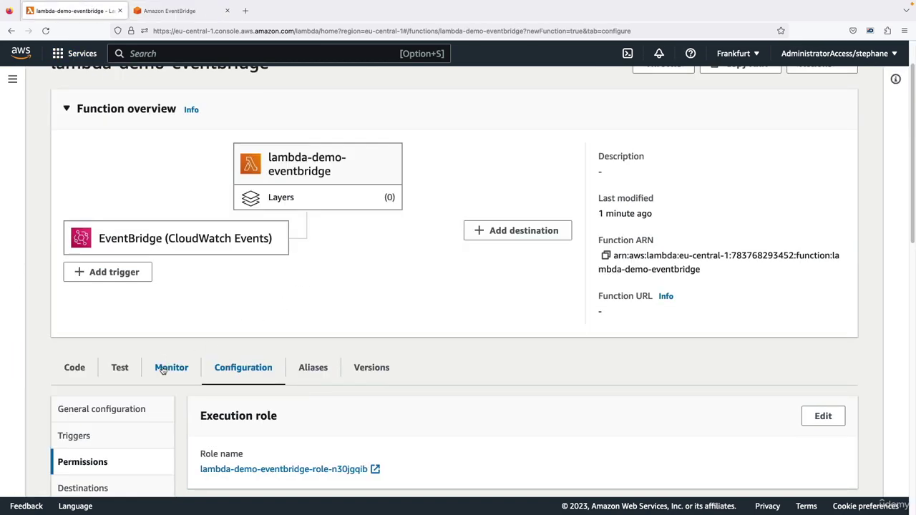
left_click(161, 369)
scroll(166, 354, "down", 3)
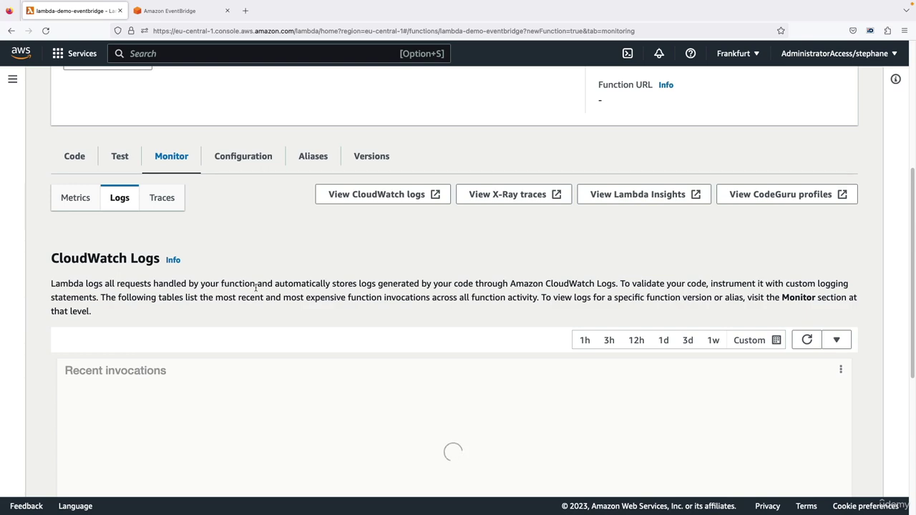
scroll(267, 280, "down", 3)
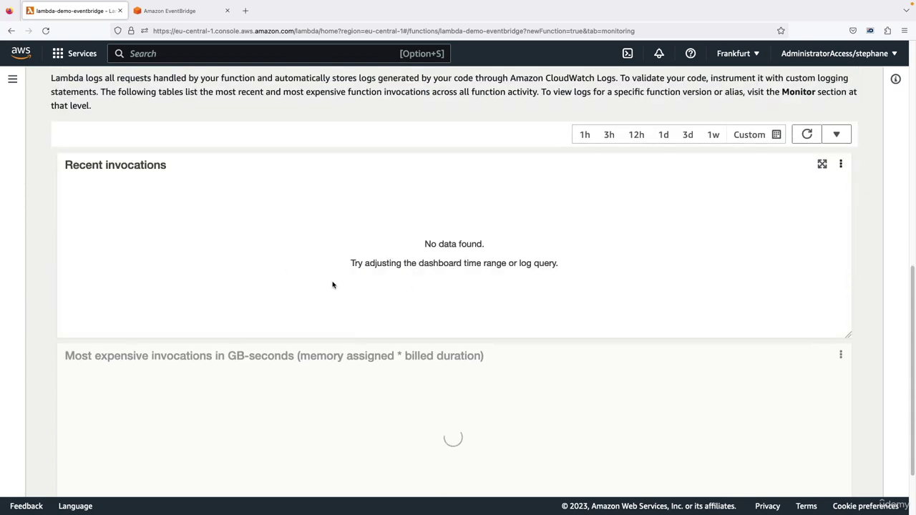
scroll(381, 387, "up", 4)
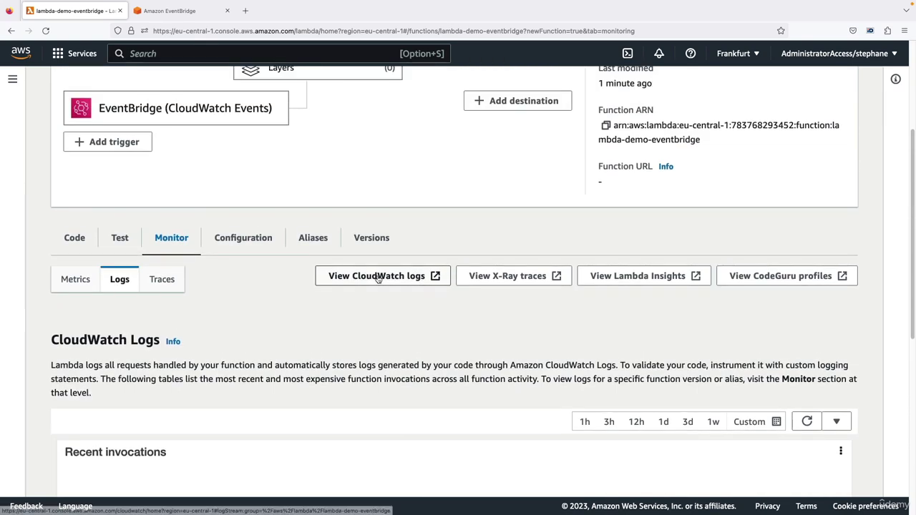
left_click(367, 279)
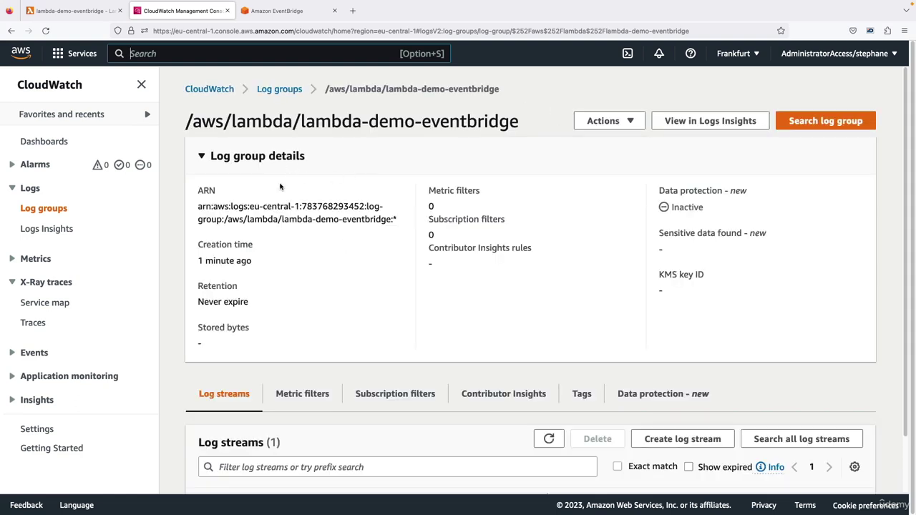
Step: Open the log stream showing invocations at 14:28:16 and 14:29:16, then return to Lambda
left_click_drag(211, 127, 229, 123)
left_click_drag(349, 122, 469, 122)
left_click(469, 123)
scroll(430, 165, "down", 2)
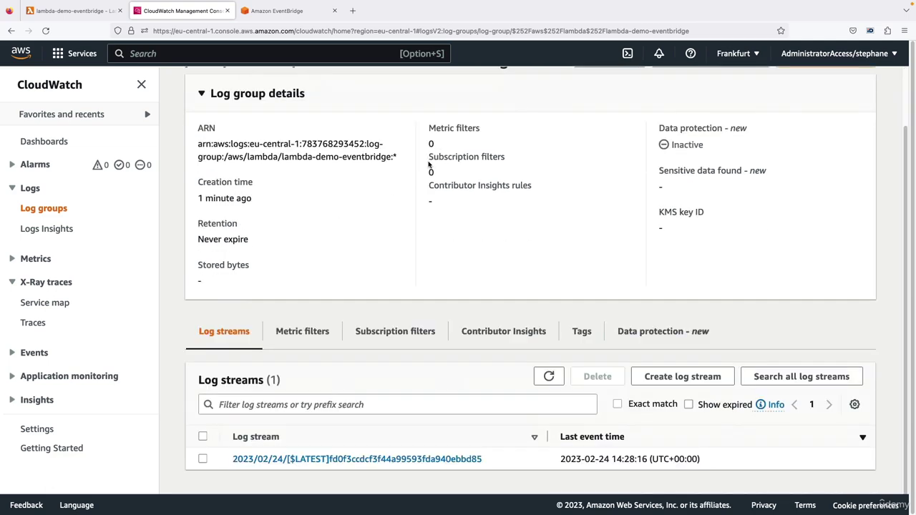
left_click(317, 459)
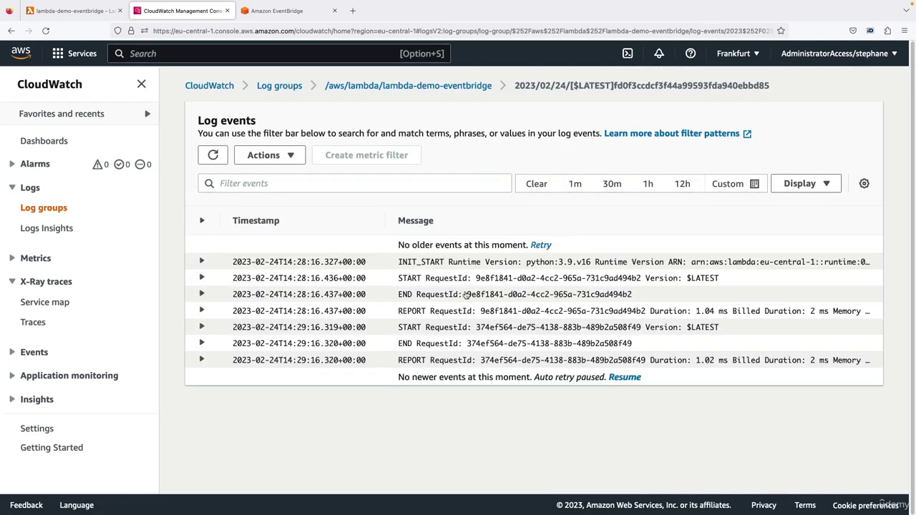
left_click(91, 12)
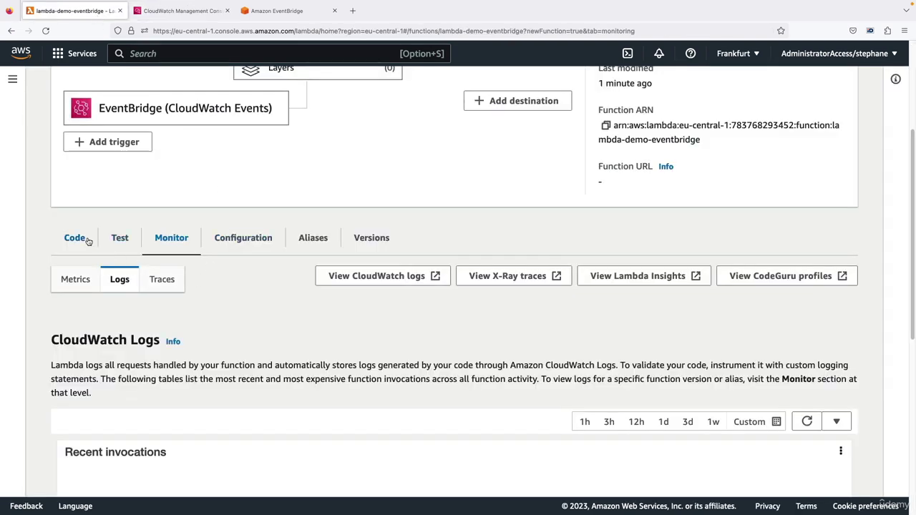
Step: Replace line 4's TODO comment with print(event), deploy, and refresh the CloudWatch log events
left_click(80, 239)
scroll(168, 288, "down", 2)
left_click_drag(322, 267, 245, 268)
type("print(event)")
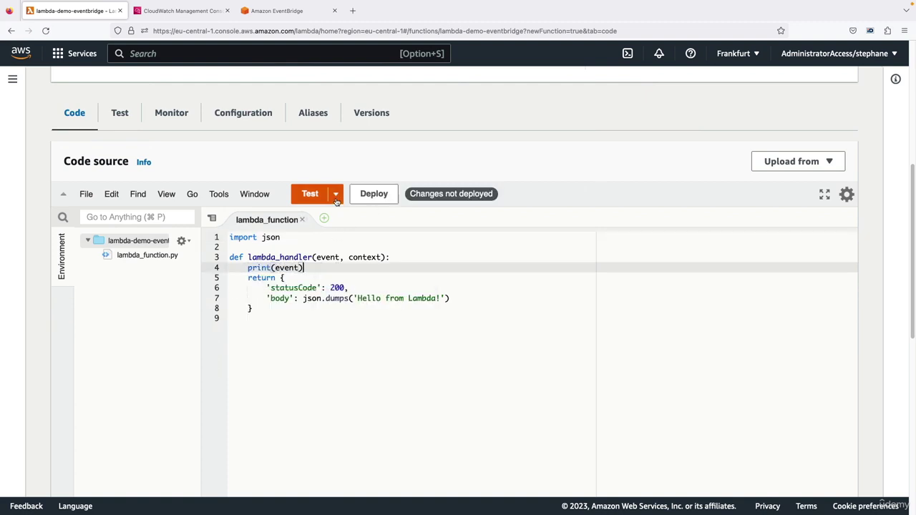
left_click(367, 194)
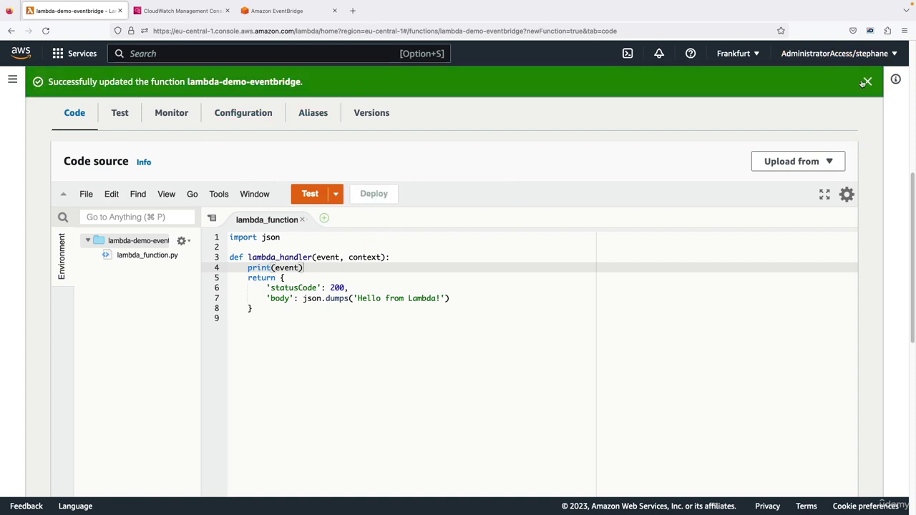
left_click(866, 82)
left_click(430, 258)
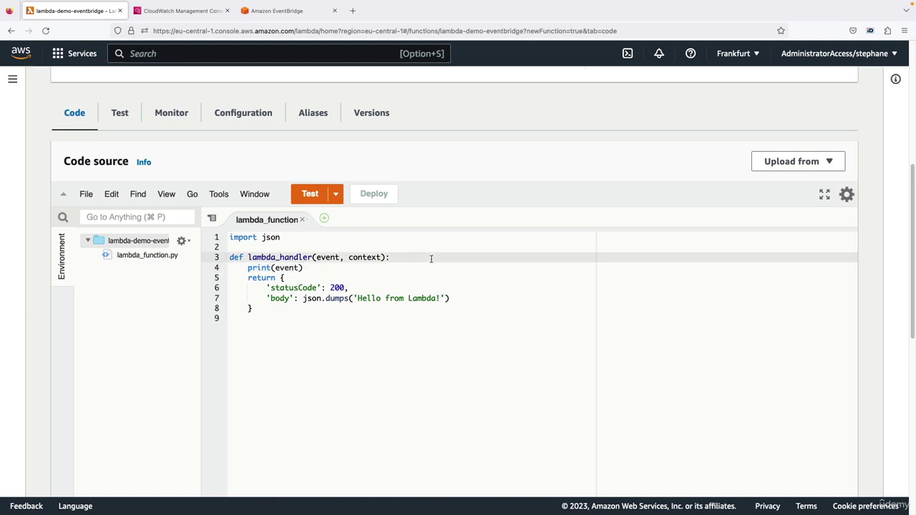
left_click(301, 293)
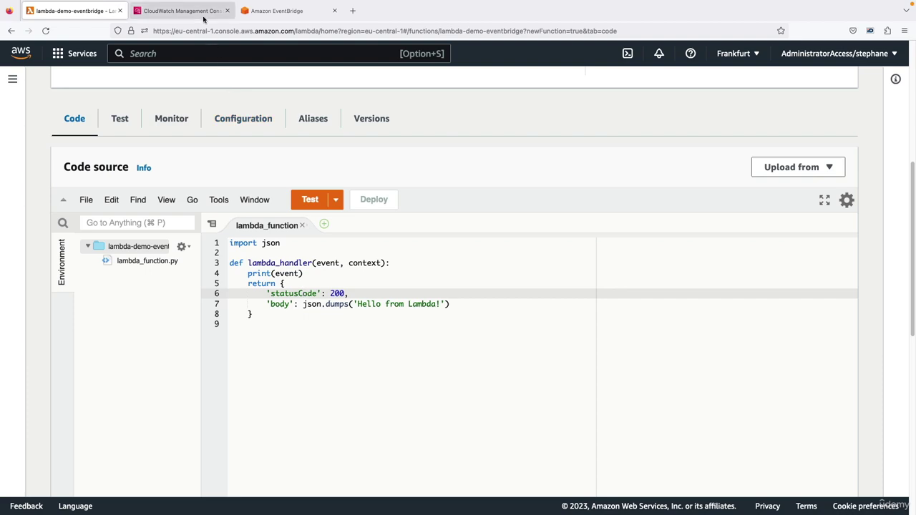
left_click(203, 16)
left_click(213, 155)
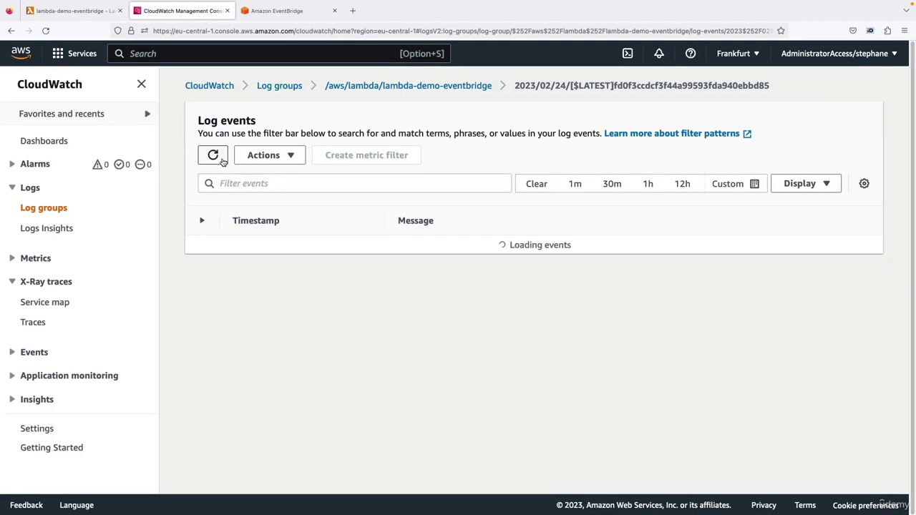
Step: Open the newest log stream and expand its logged event message
left_click(340, 86)
scroll(296, 436, "down", 2)
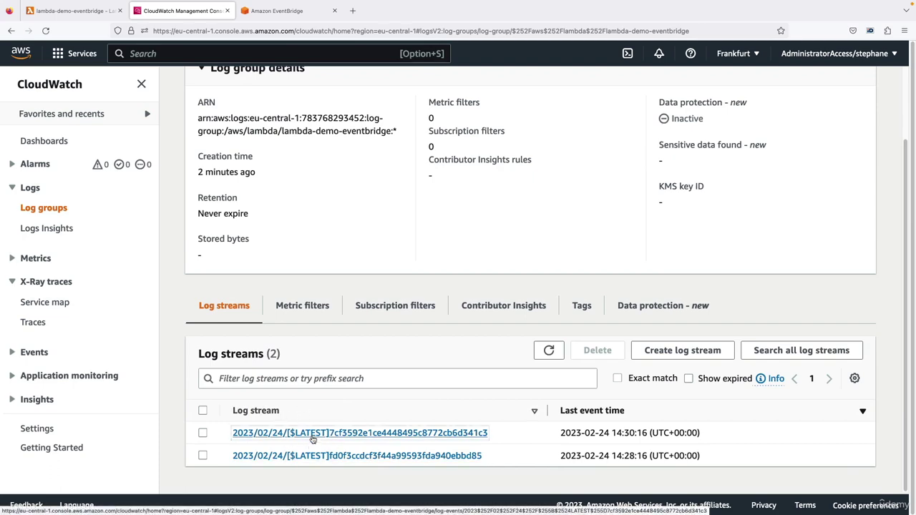
left_click(313, 434)
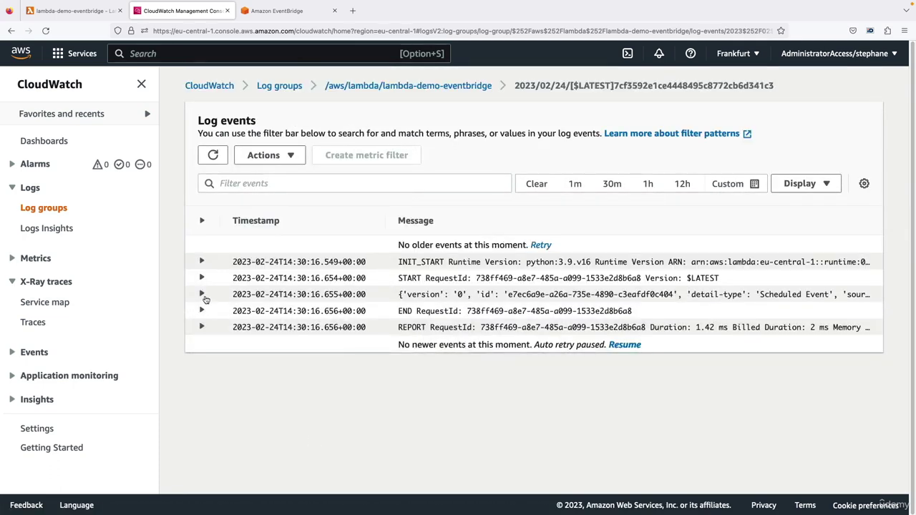
left_click(202, 295)
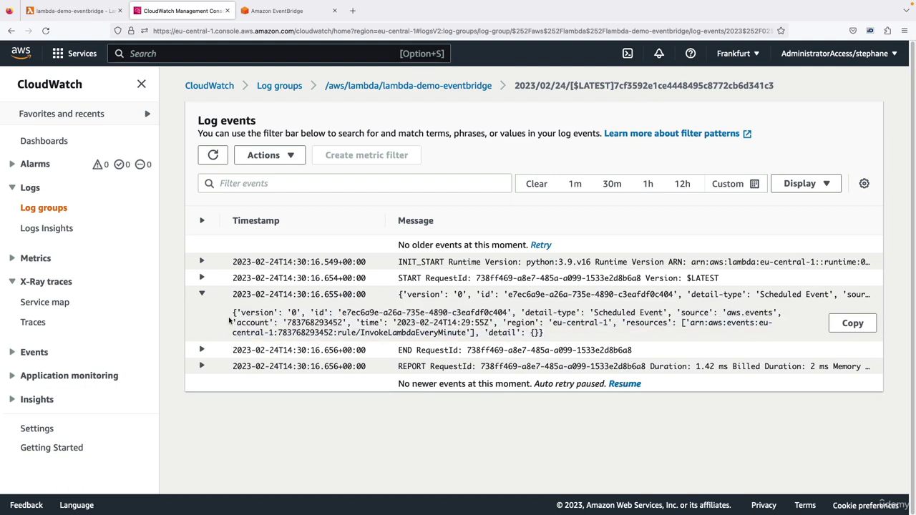
Step: Inspect the Scheduled Event's version, id, account, 14:30:16 time and InvokeLambdaEveryMinute rule ARN
double_click(262, 312)
left_click_drag(337, 312, 769, 315)
double_click(318, 324)
left_click_drag(395, 323, 614, 324)
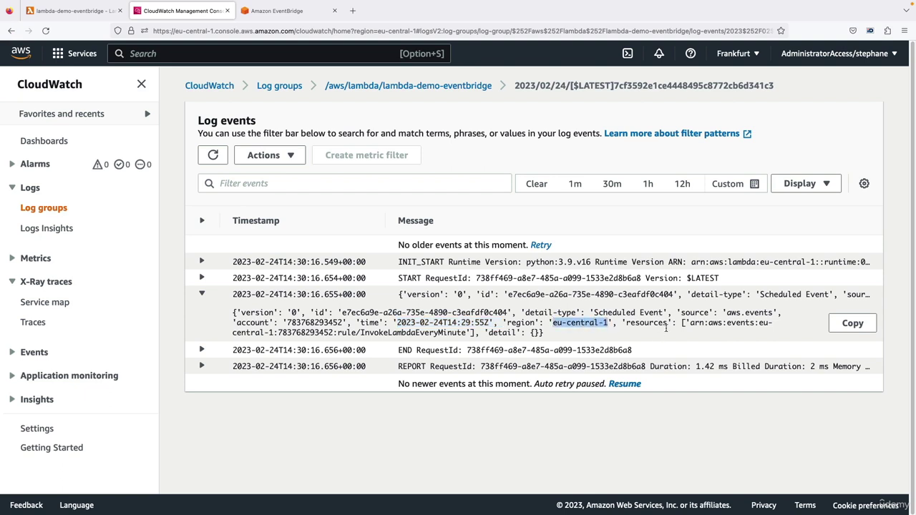
left_click_drag(673, 321, 472, 333)
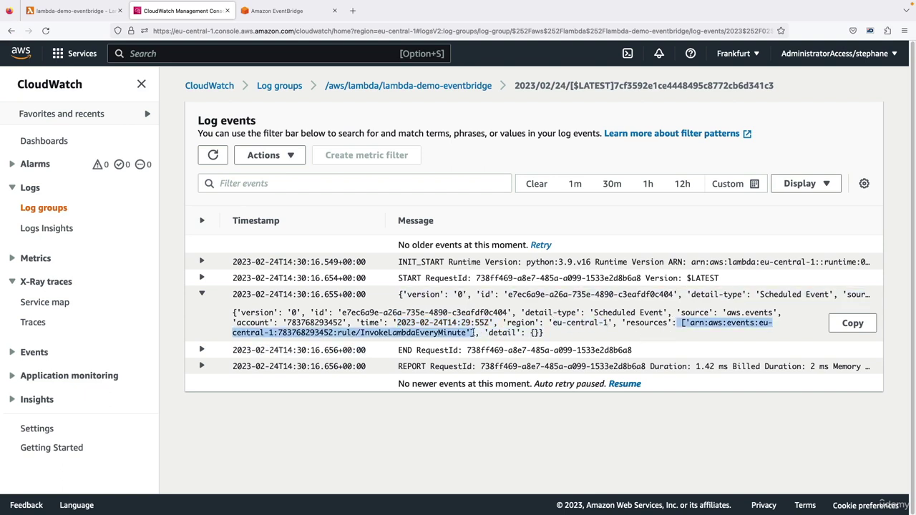
left_click(472, 331)
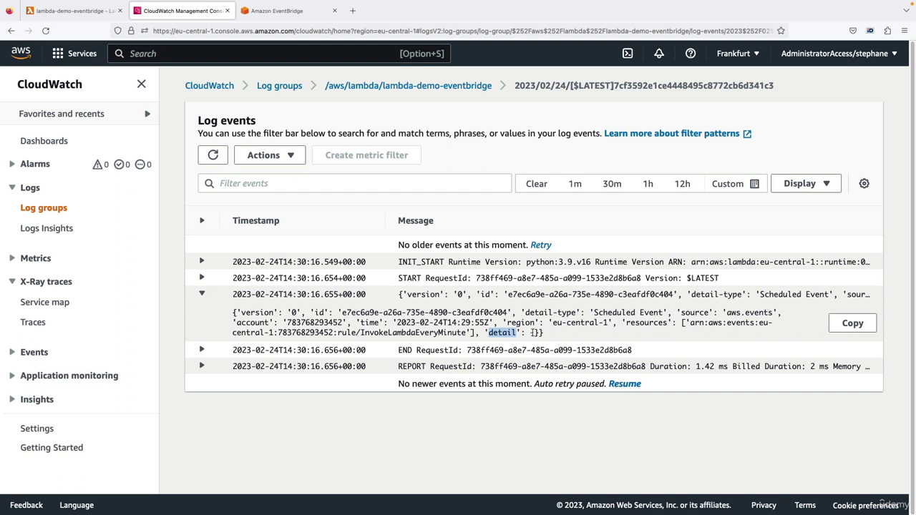
left_click(533, 324)
Step: Disable the InvokeLambdaEveryMinute rule in EventBridge and return to the Lambda function
left_click(278, 12)
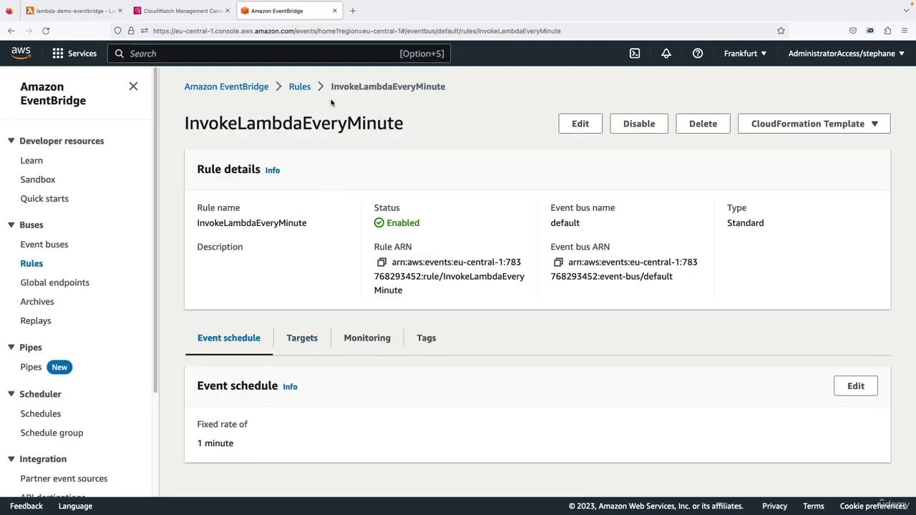
left_click(624, 133)
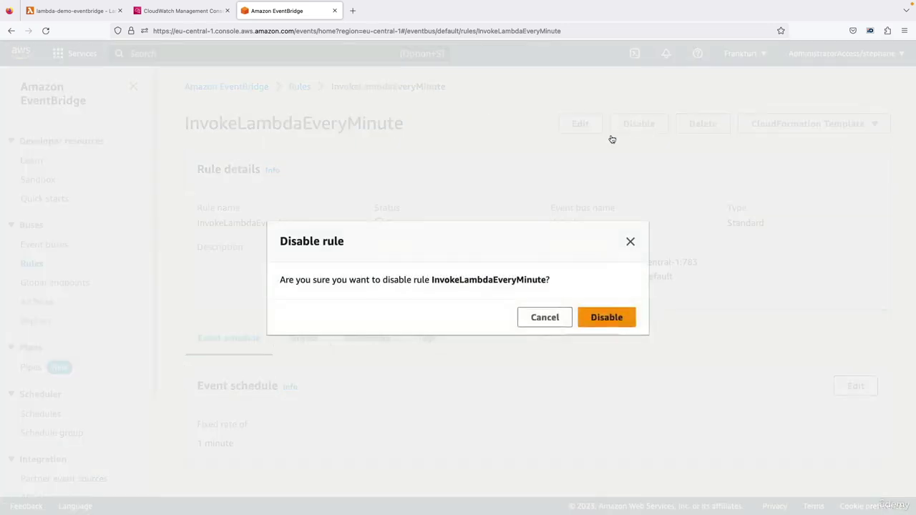
left_click(607, 314)
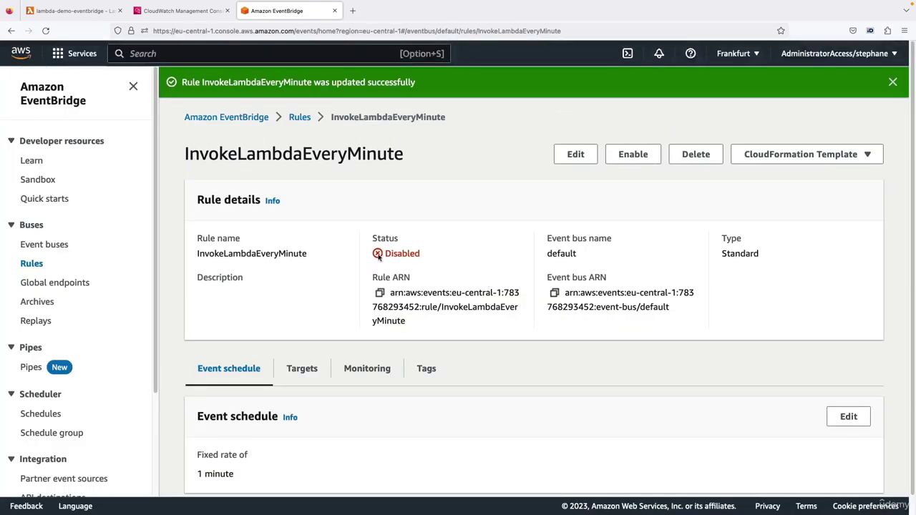
left_click(92, 12)
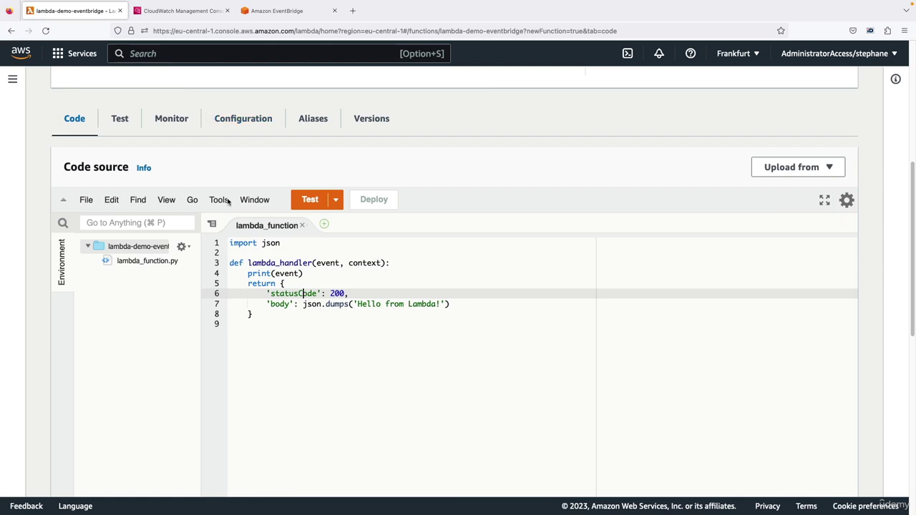
scroll(186, 189, "up", 5)
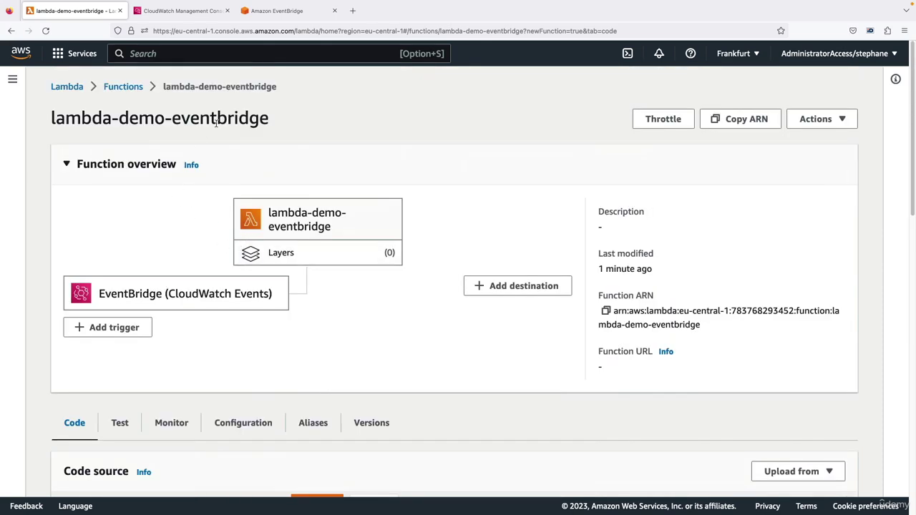
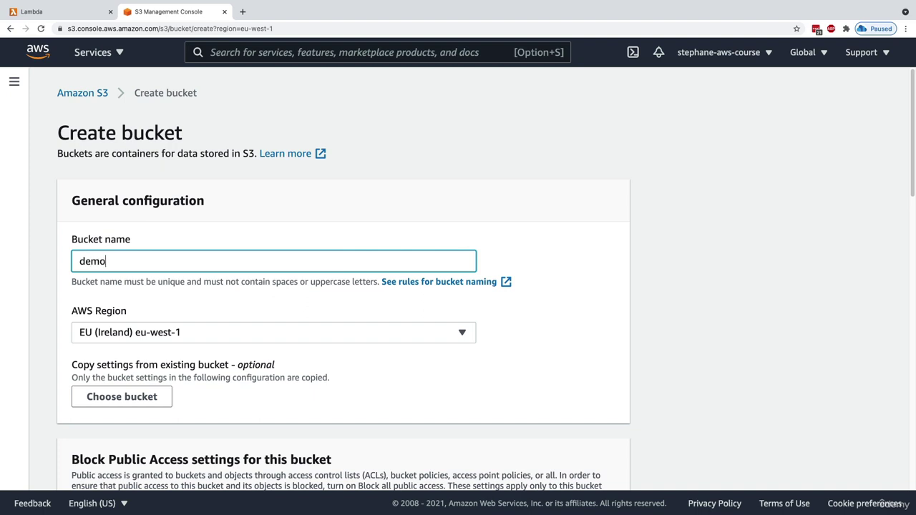
Step: Name the bucket demo-s3-event-stephane and create it with the default settings
type("-event-stephane")
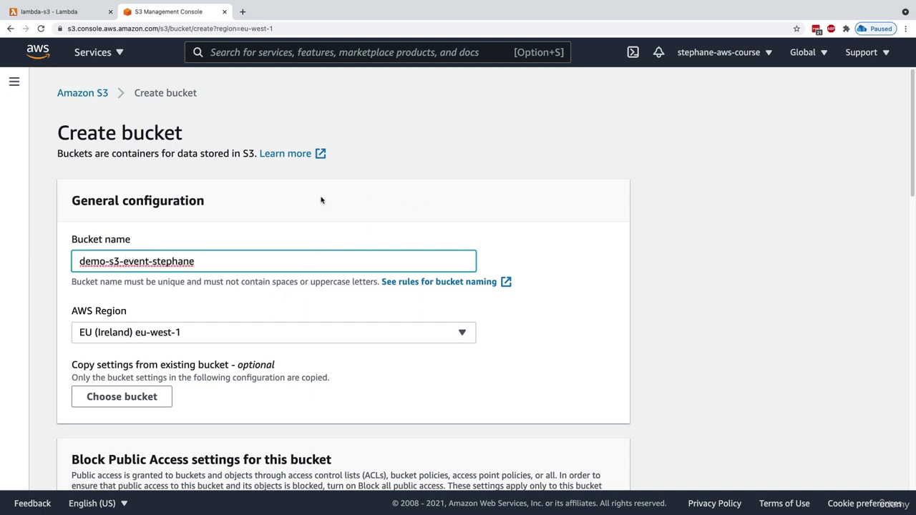
key("ctrl+shift+Tab")
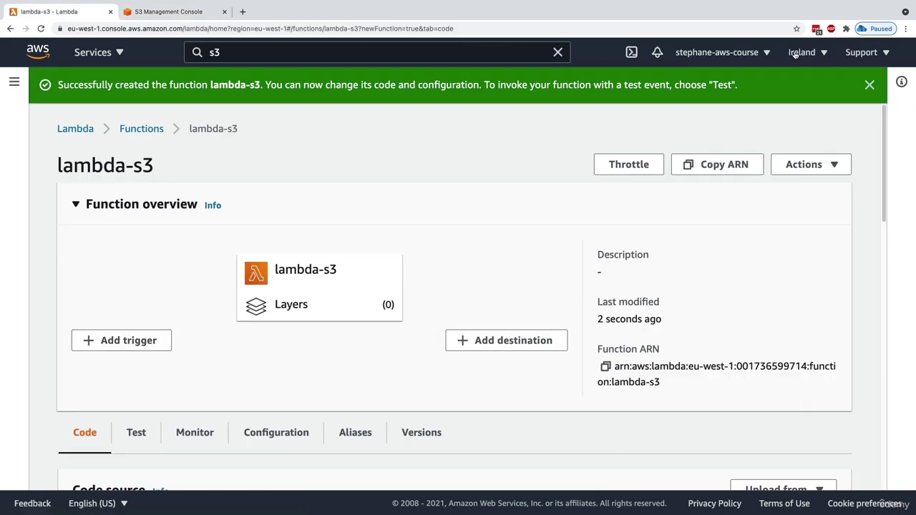
key("ctrl+Tab")
scroll(143, 332, "down", 2)
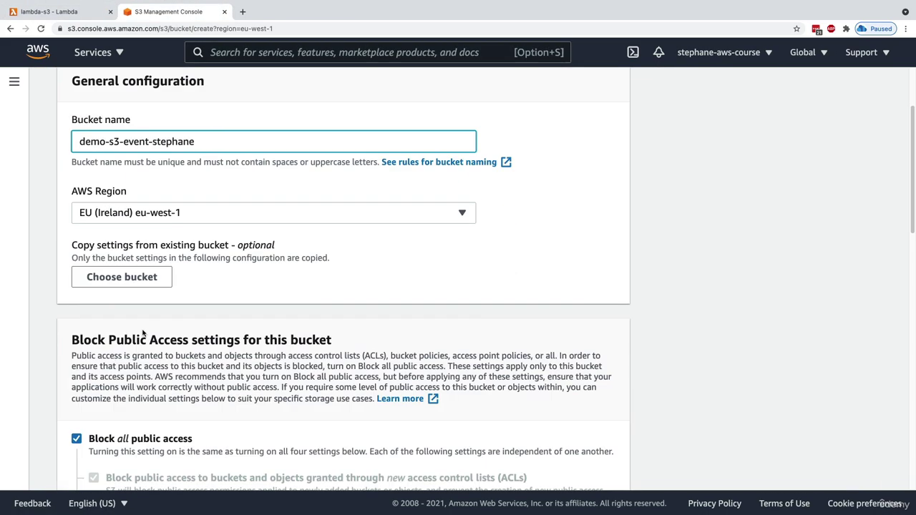
scroll(143, 332, "down", 15)
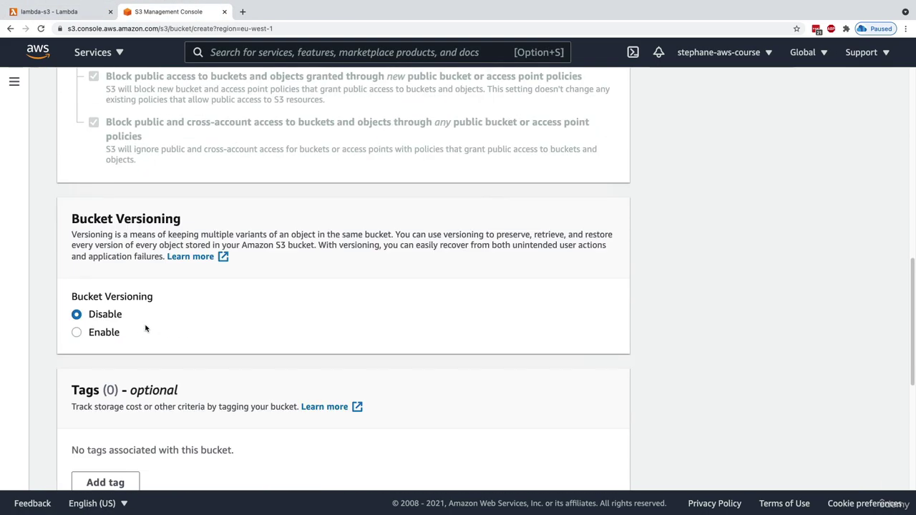
scroll(145, 329, "down", 1)
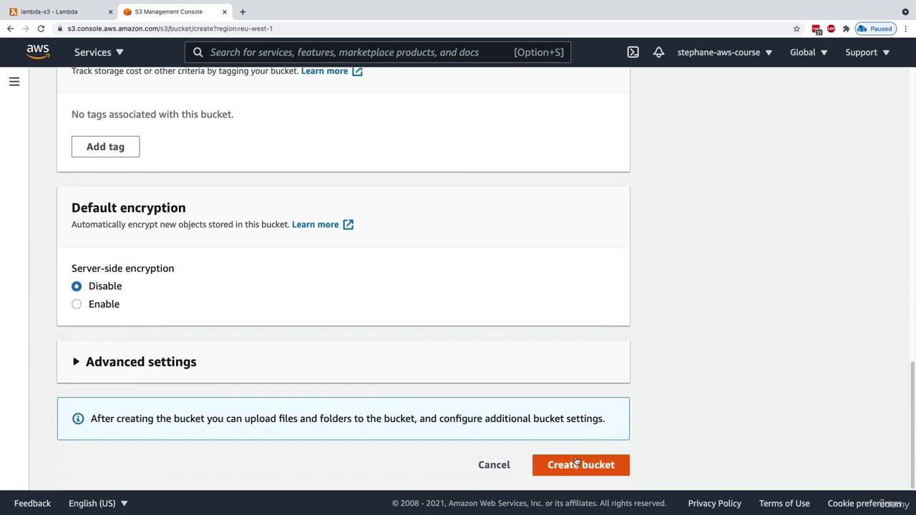
left_click(575, 464)
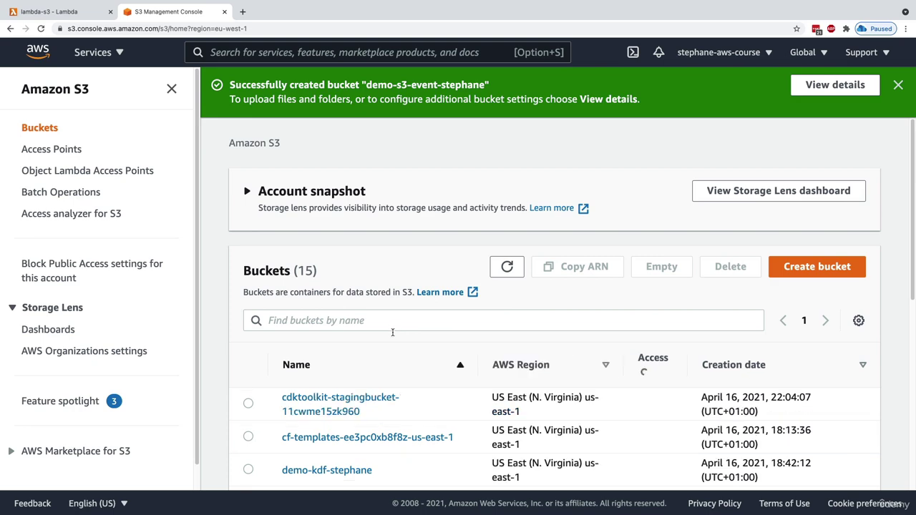
Step: Open the demo-s3-event-stephane bucket's Properties tab
scroll(394, 334, "down", 2)
scroll(382, 405, "down", 2)
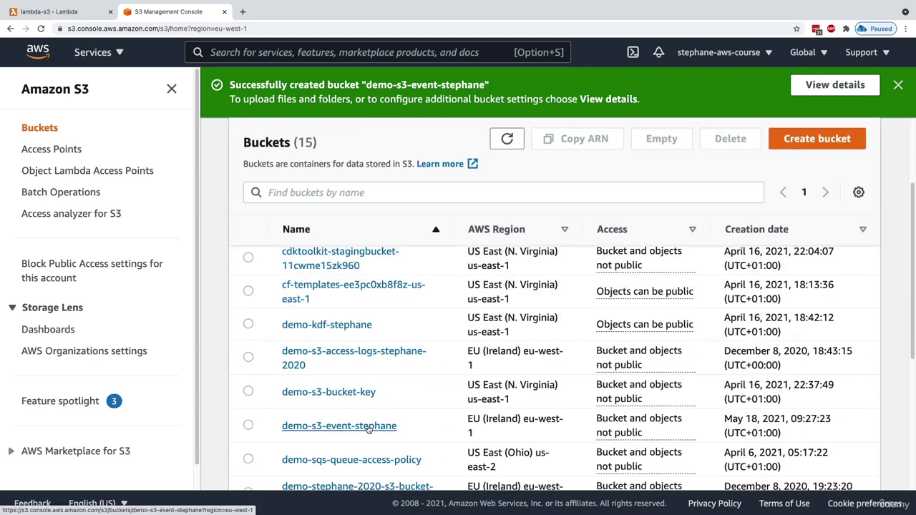
left_click(368, 427)
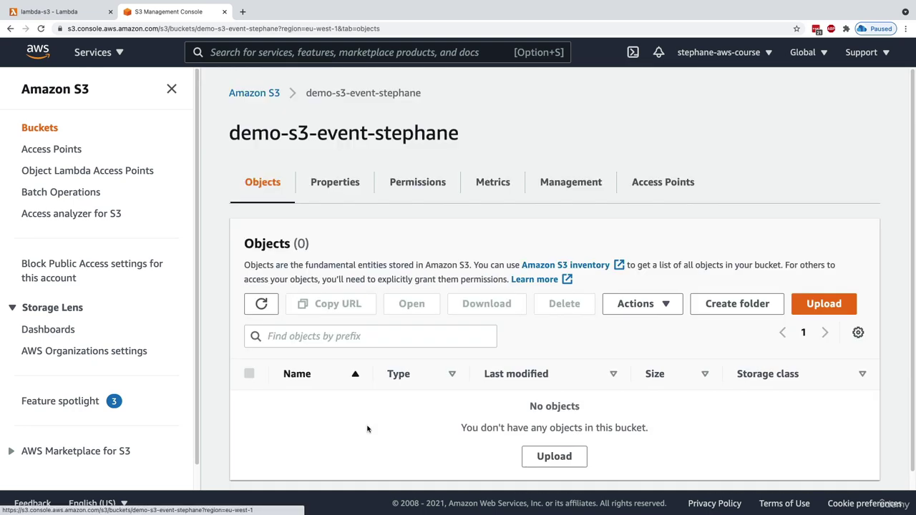
left_click(347, 192)
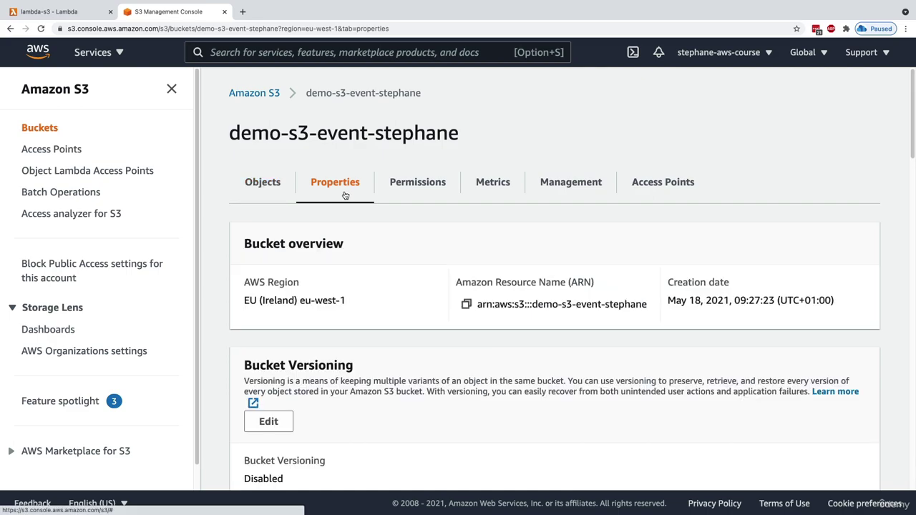
Step: Find the empty Event notifications section and start a new event notification
scroll(393, 226, "down", 5)
scroll(393, 239, "down", 10)
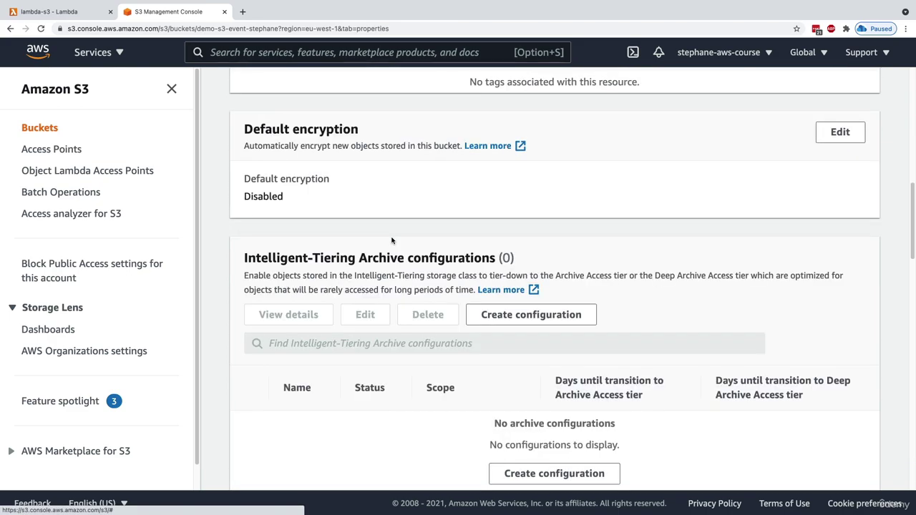
scroll(390, 245, "down", 4)
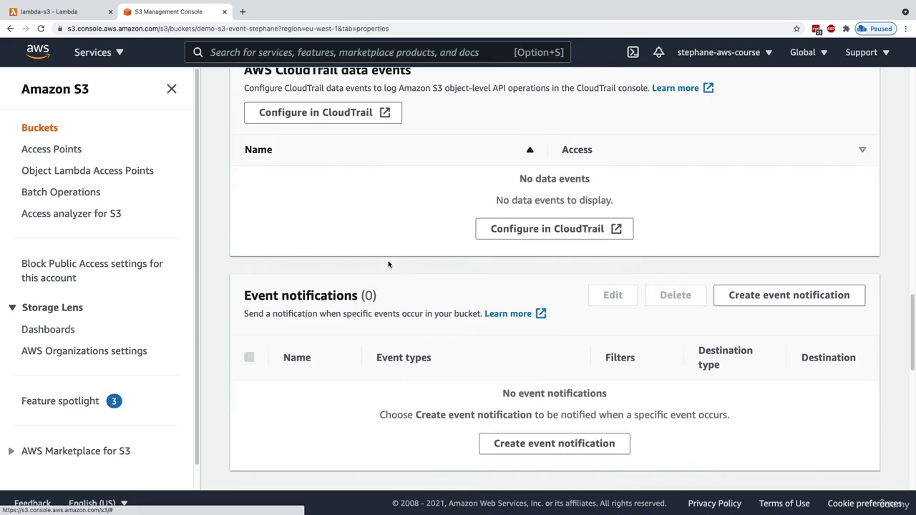
left_click_drag(258, 245, 355, 244)
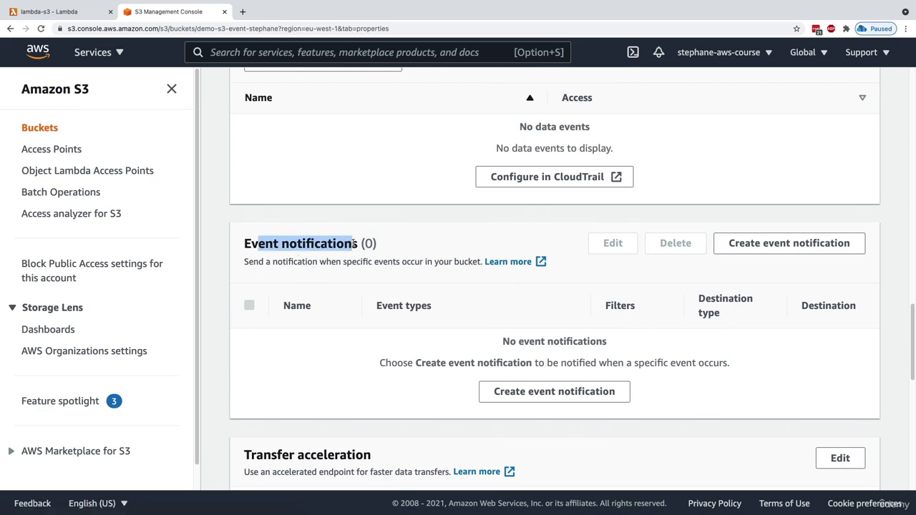
left_click(306, 242)
scroll(342, 288, "down", 1)
key("ctrl+shift+Tab")
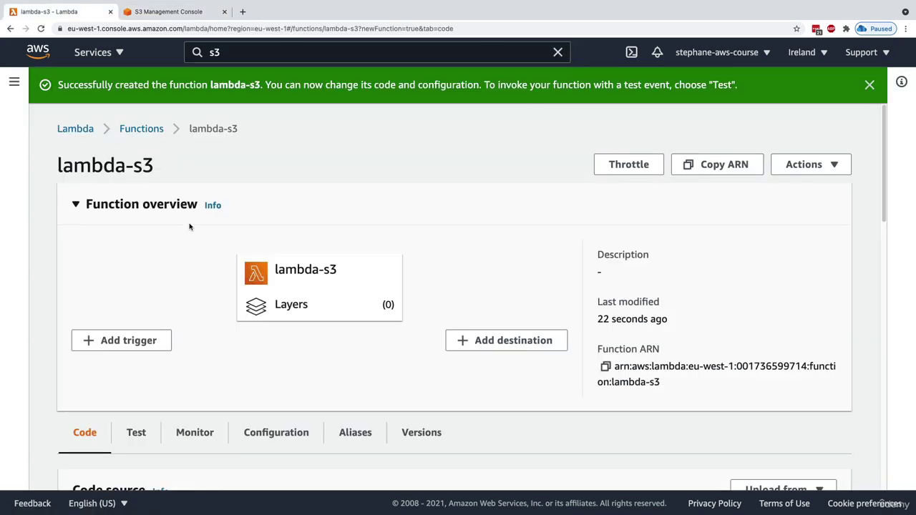
key("ctrl+Tab")
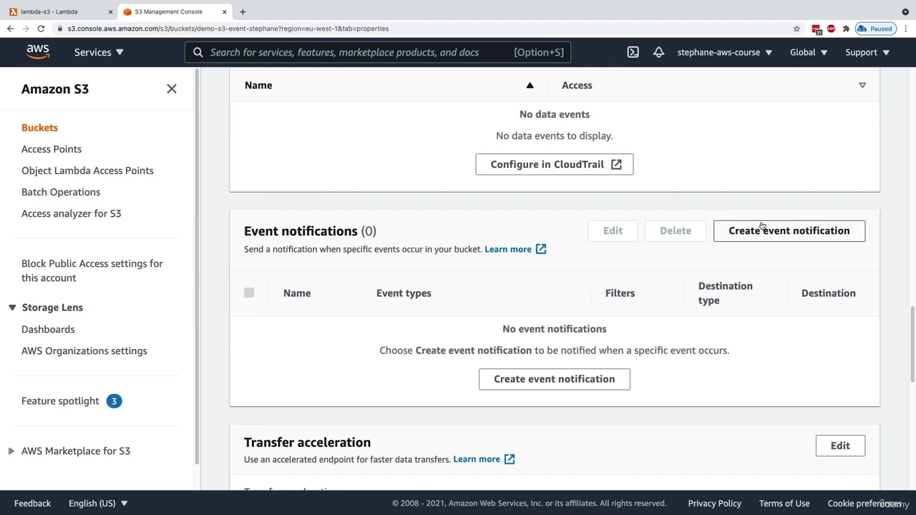
left_click(756, 232)
Step: Name the notification invokeLambda for all object create events, with no prefix or suffix
left_click(186, 275)
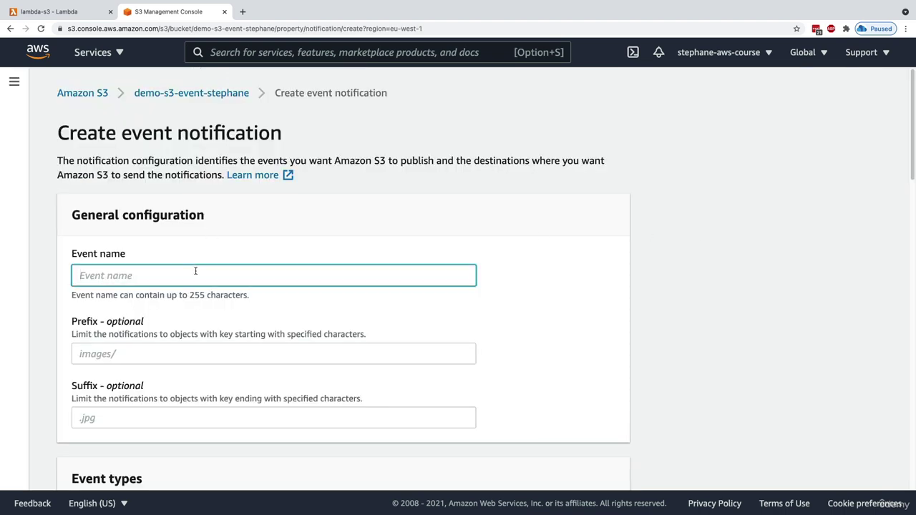
type("invokeLambda")
scroll(179, 291, "down", 5)
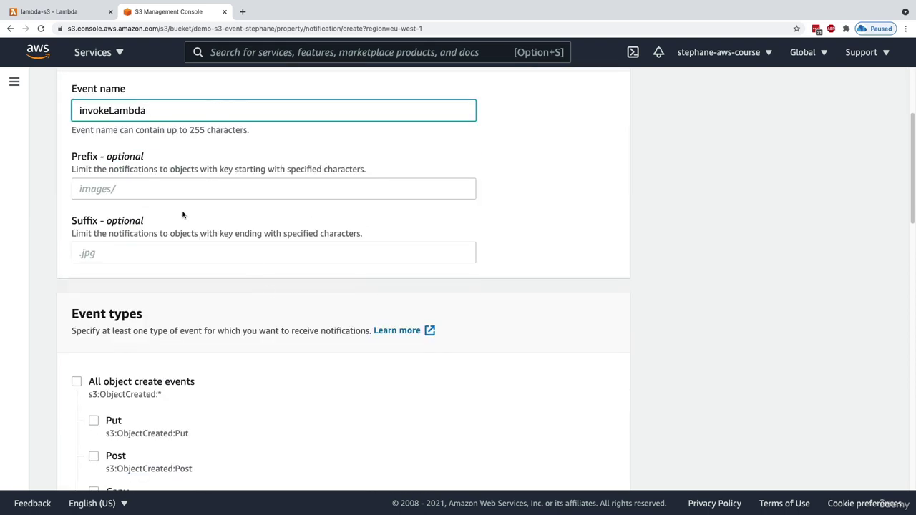
left_click(156, 184)
left_click(154, 247)
scroll(160, 250, "down", 5)
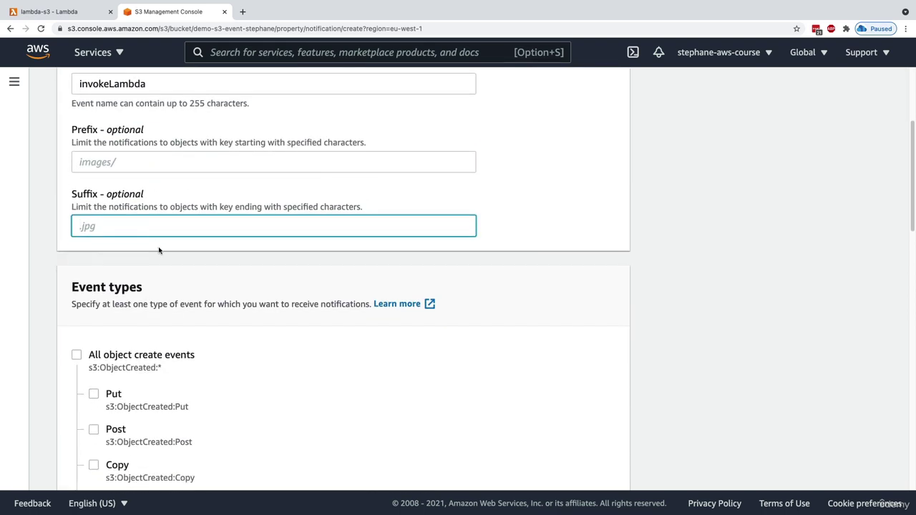
left_click(182, 168)
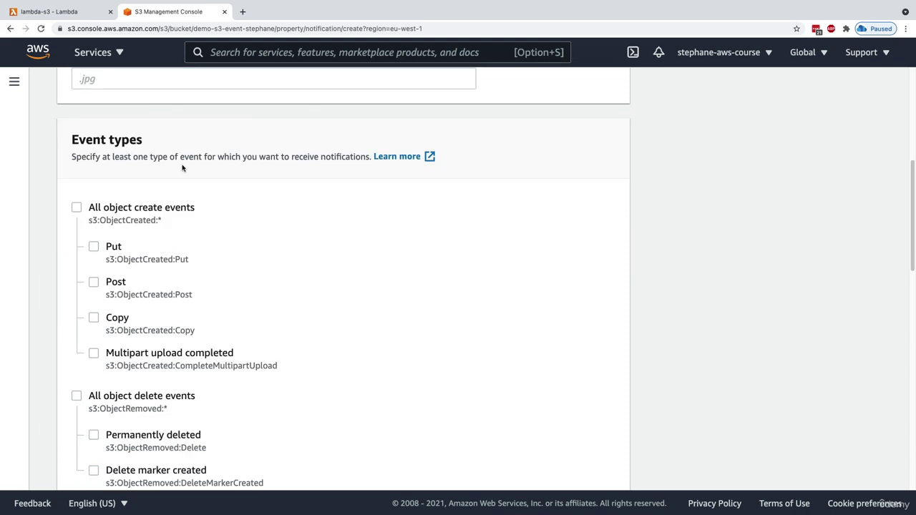
left_click(76, 208)
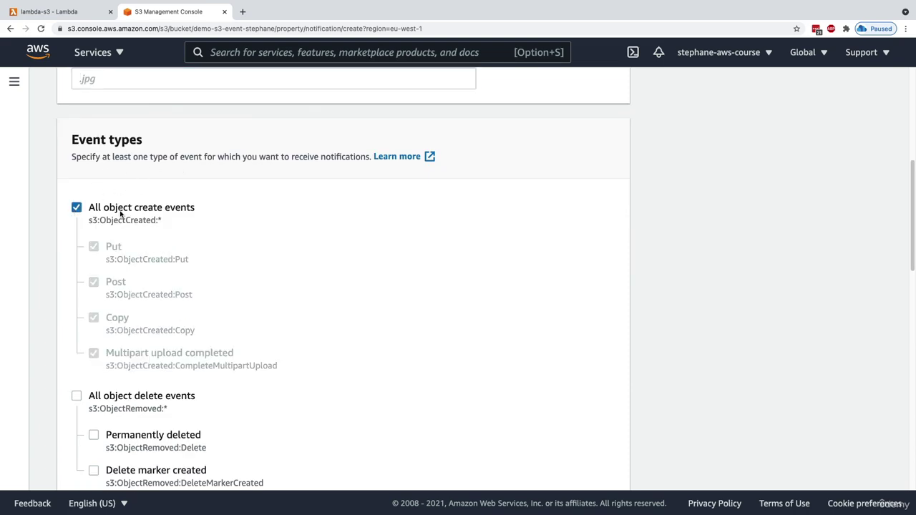
Step: Set the Lambda function lambda-s3 as the destination and save the notification
scroll(238, 260, "down", 10)
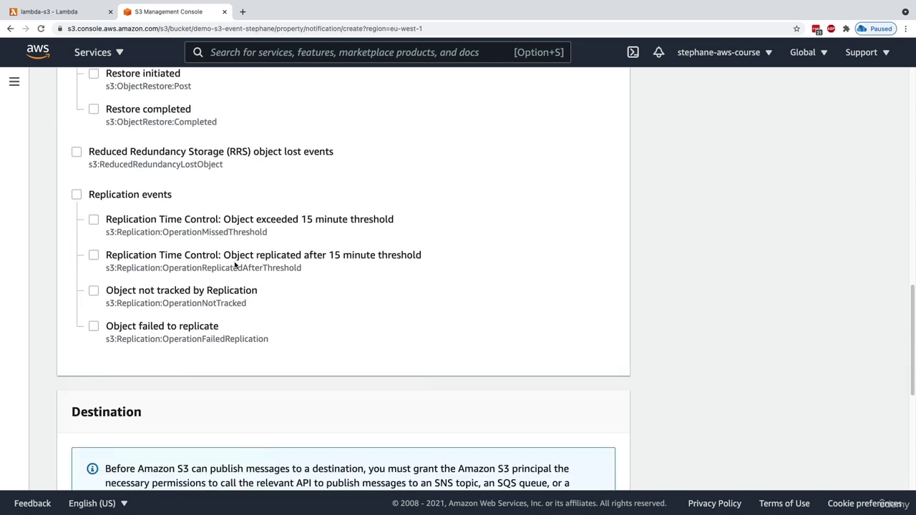
scroll(235, 265, "down", 1)
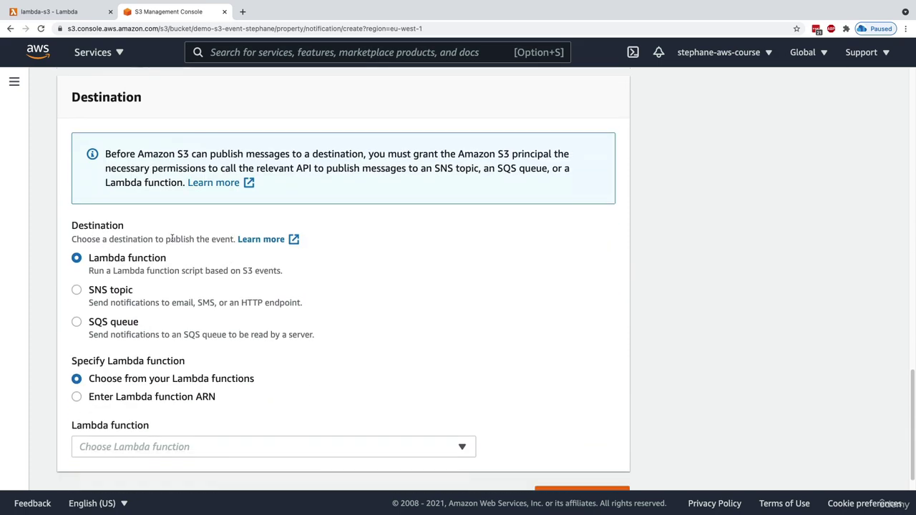
scroll(161, 240, "down", 1)
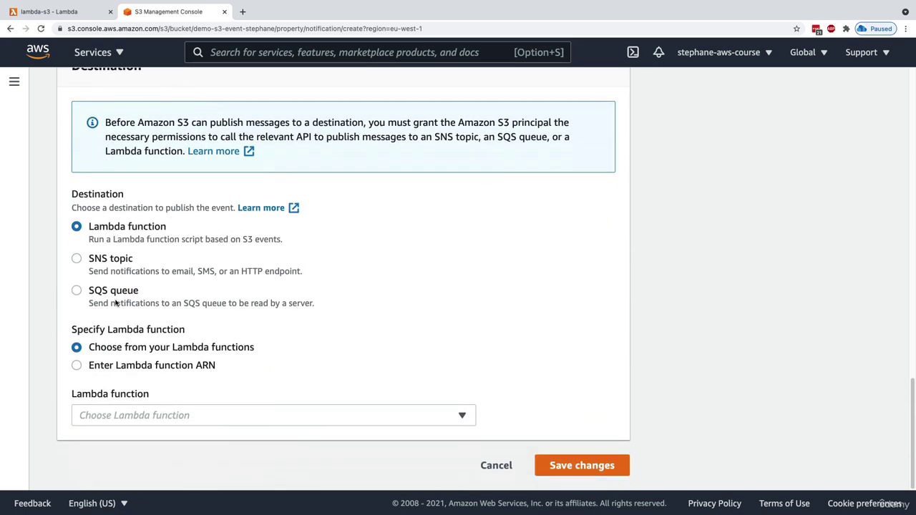
left_click_drag(108, 226, 145, 238)
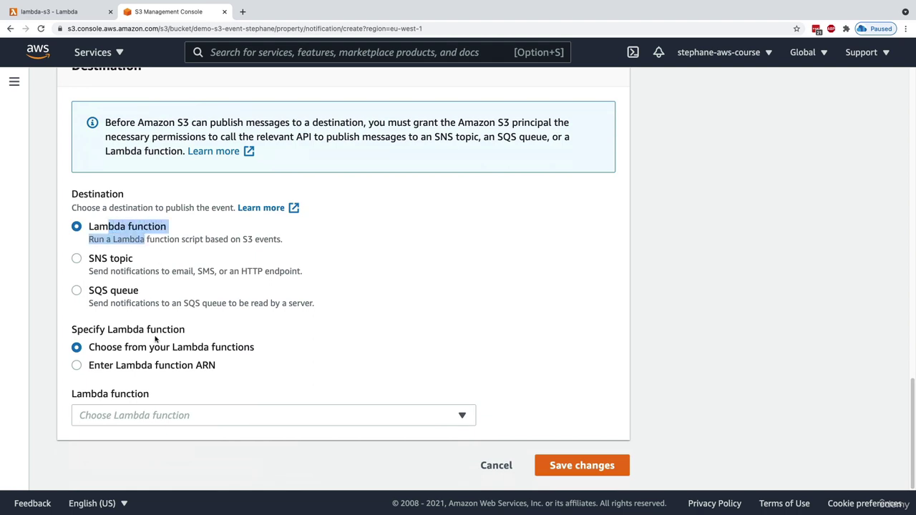
left_click(148, 415)
left_click(100, 374)
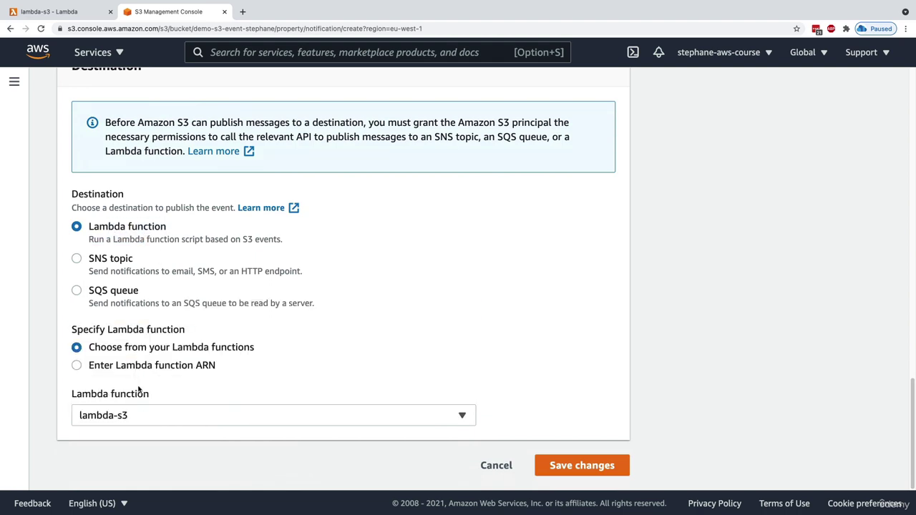
left_click(576, 472)
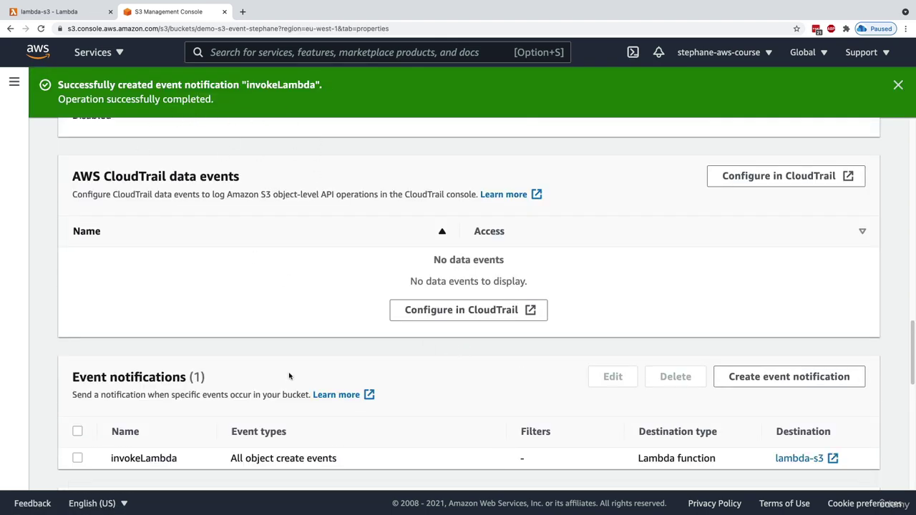
Step: Review the saved invokeLambda notification for All object create events
scroll(289, 375, "down", 1)
left_click_drag(126, 353, 192, 366)
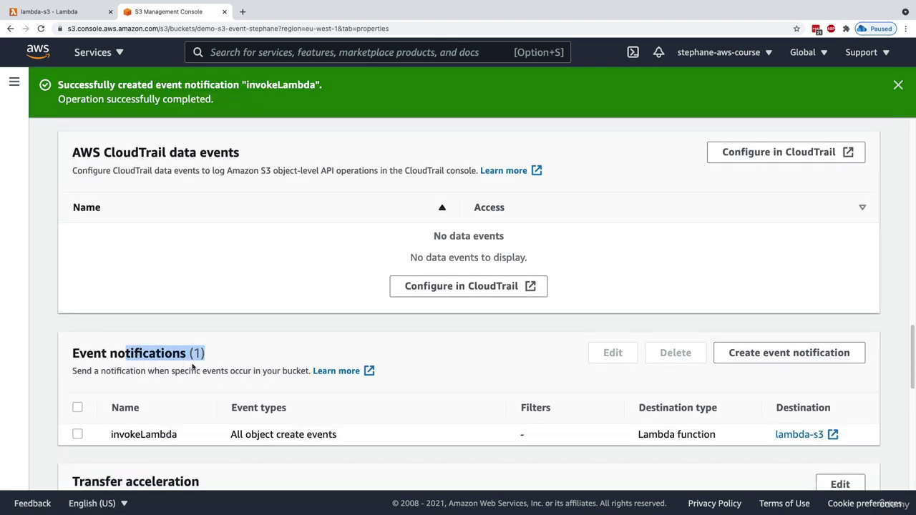
double_click(315, 434)
left_click(334, 432)
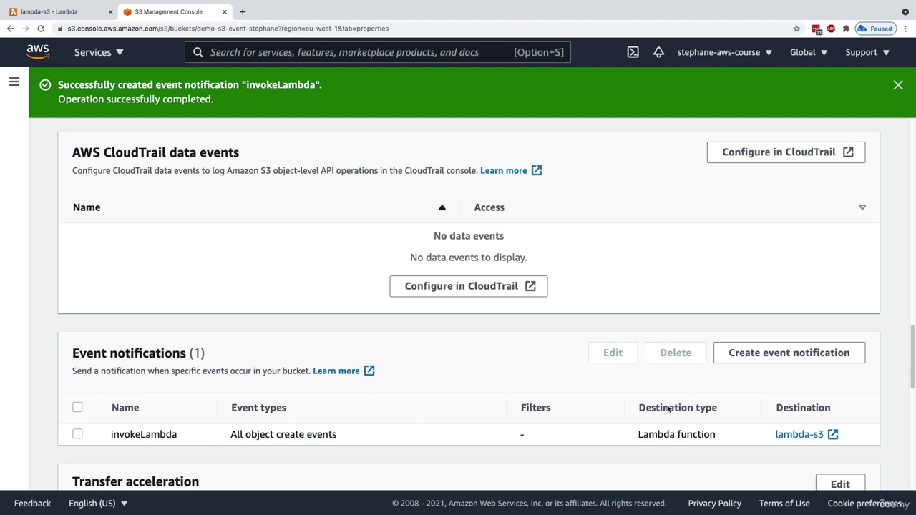
Step: Reload the lambda-s3 page to show the S3 trigger and open lambda_function.py
left_click(91, 14)
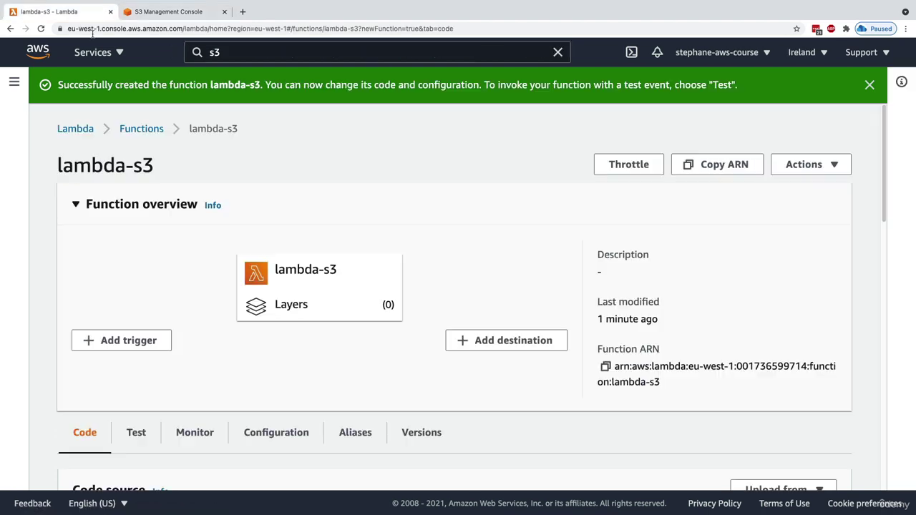
left_click(42, 31)
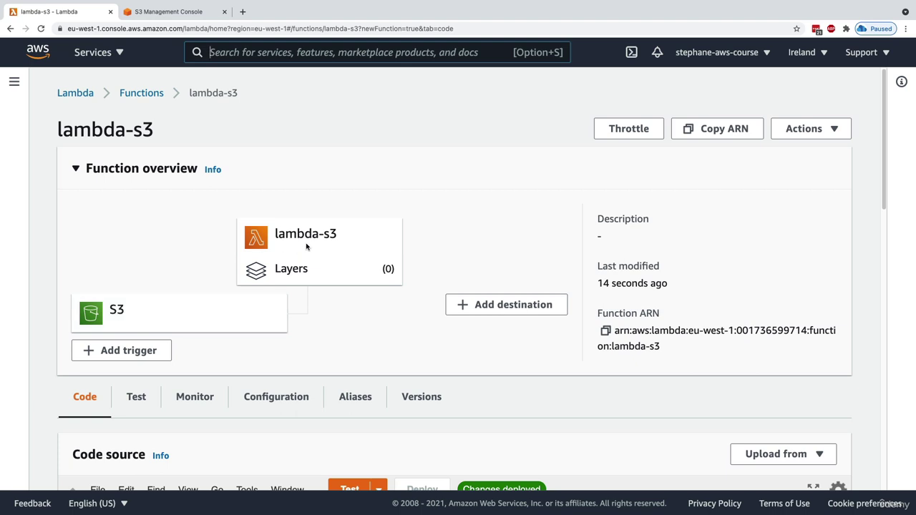
scroll(313, 245, "down", 5)
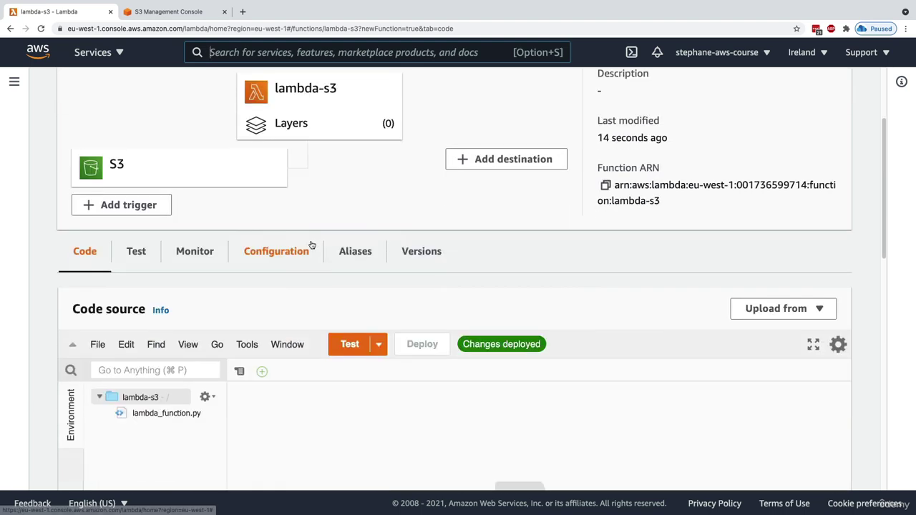
scroll(300, 235, "up", 1)
left_click(175, 389)
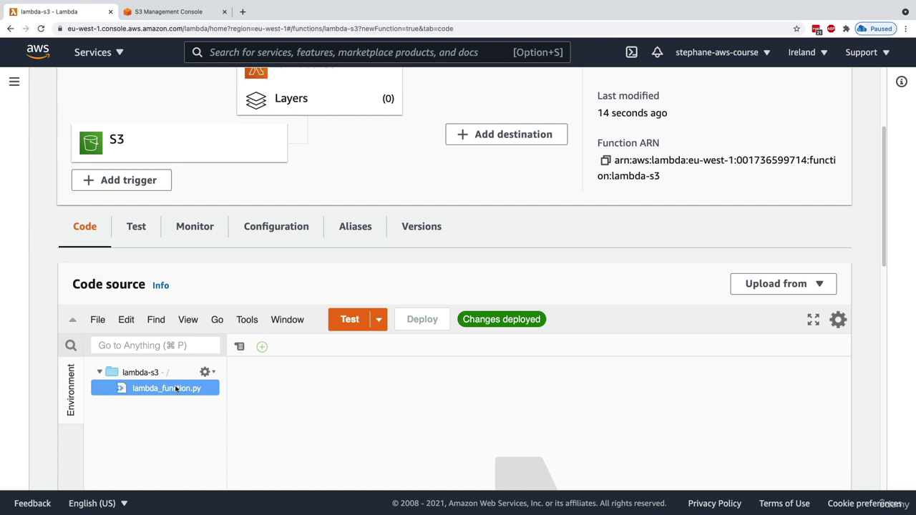
double_click(175, 389)
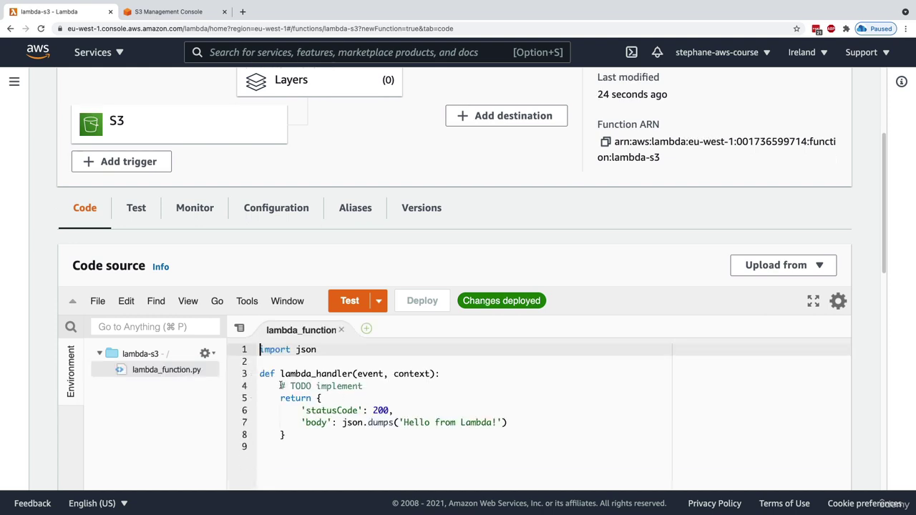
Step: Replace the TODO comment with print(event) and deploy the function
left_click_drag(281, 385, 371, 387)
type("print(event")
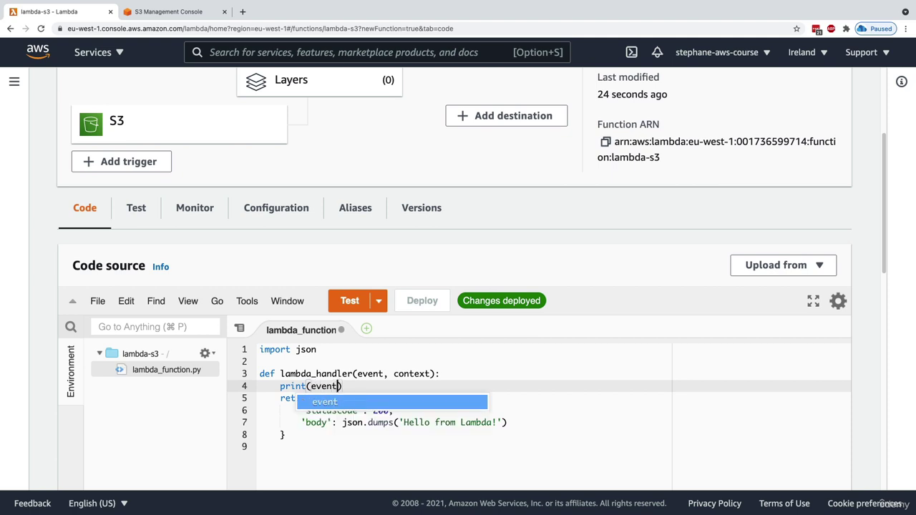
key("Escape")
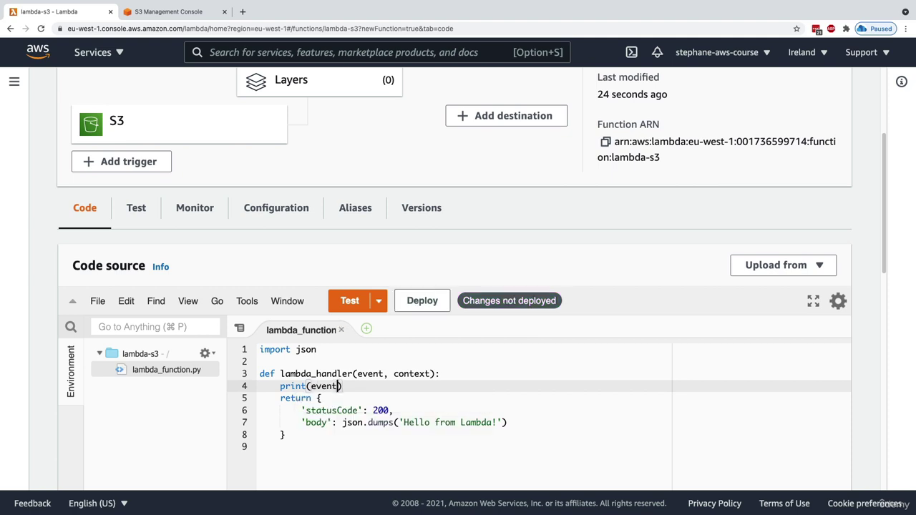
scroll(373, 398, "down", 5)
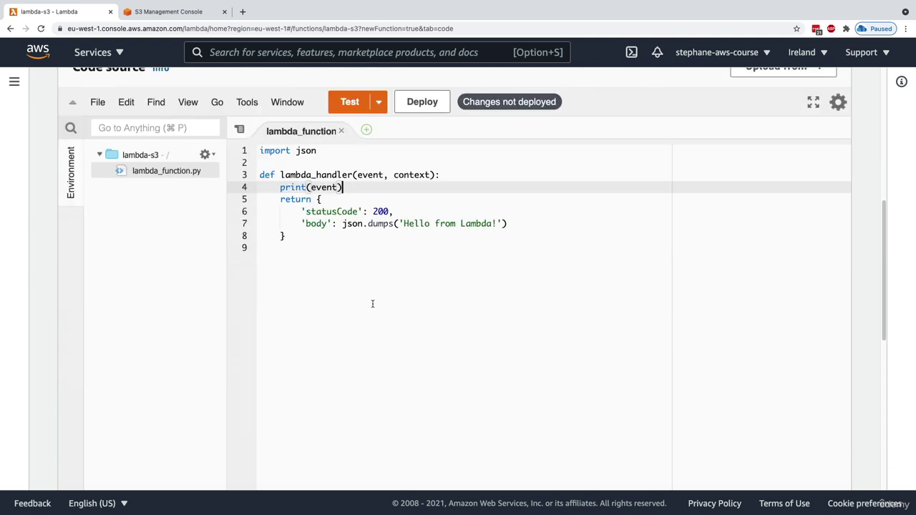
left_click(428, 104)
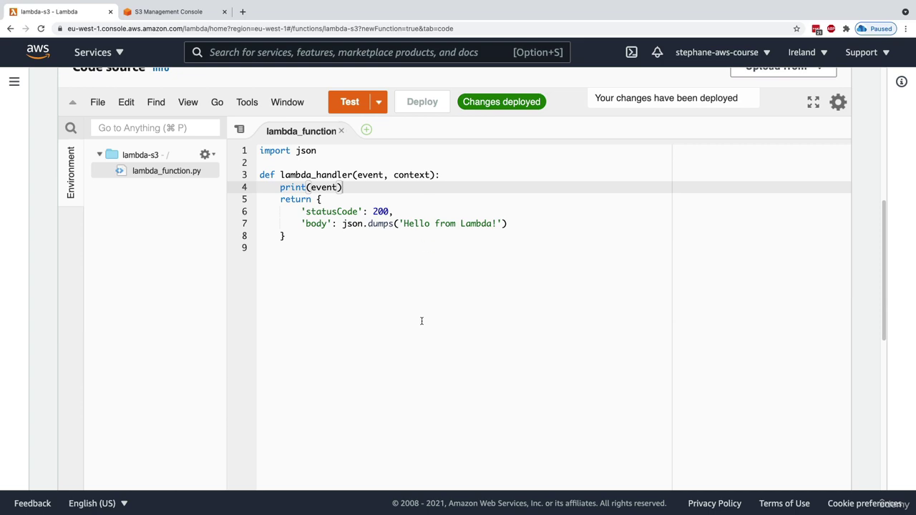
scroll(429, 340, "up", 10)
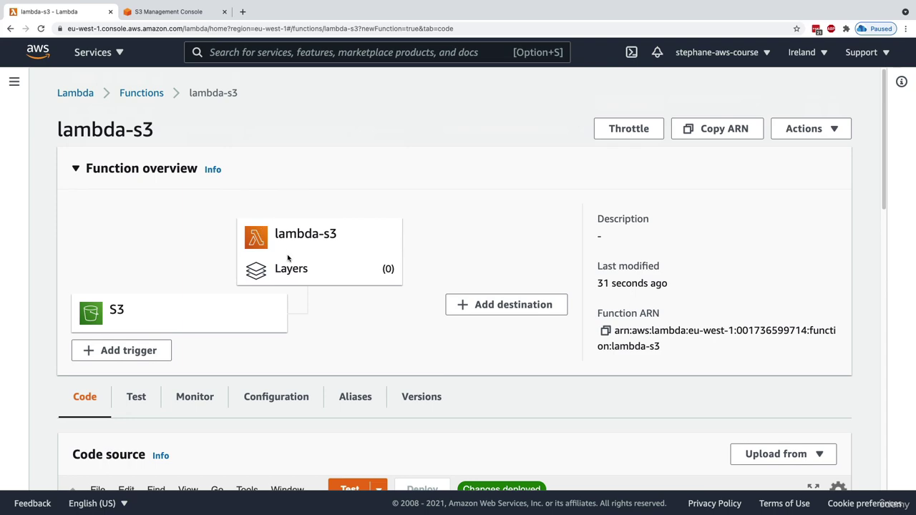
scroll(287, 258, "down", 2)
left_click(265, 290)
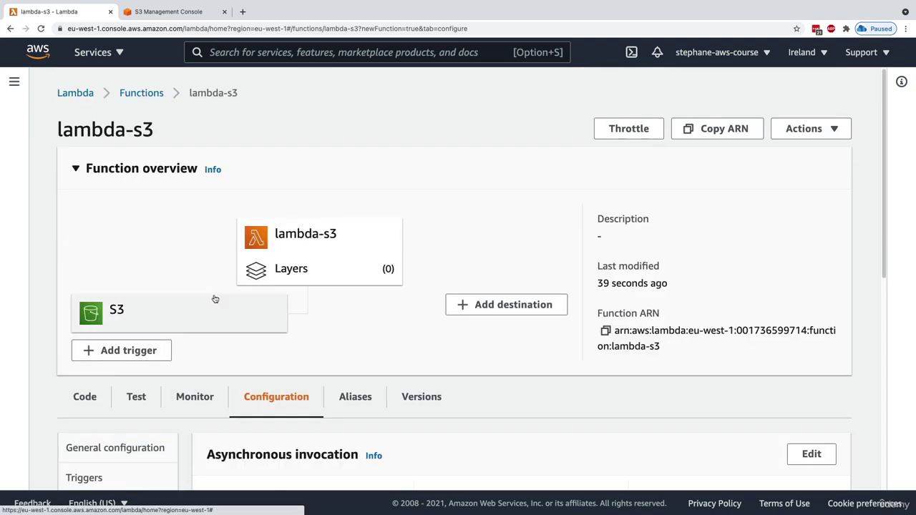
scroll(214, 298, "down", 3)
Step: Go to lambda-s3's Permissions and locate its Policy statements
scroll(192, 312, "down", 3)
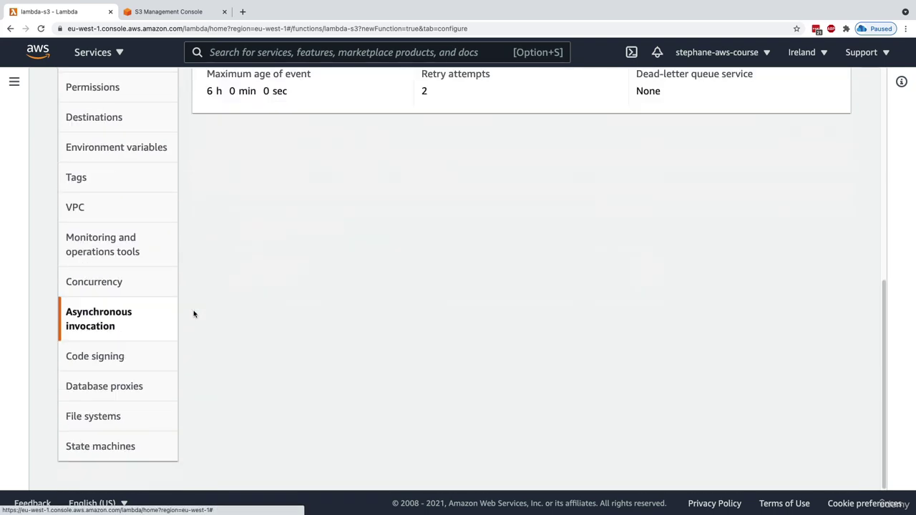
scroll(132, 336, "up", 1)
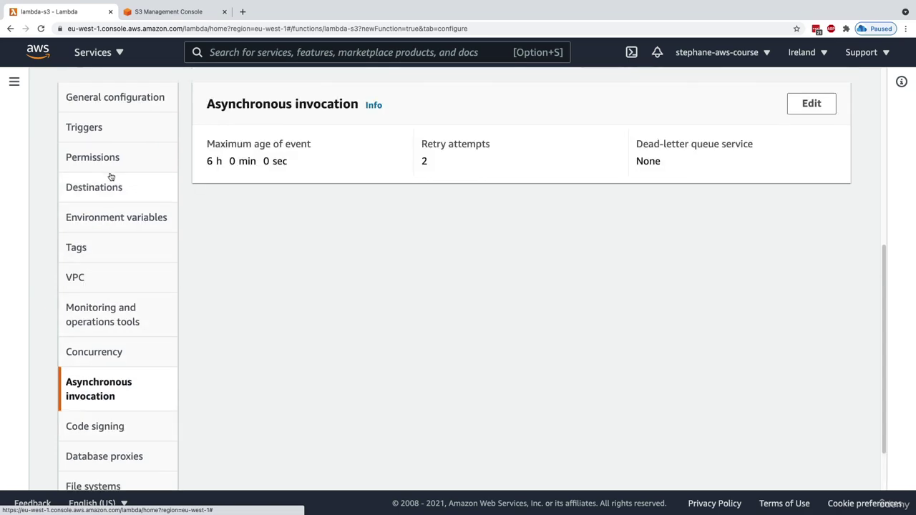
left_click(109, 179)
left_click(108, 159)
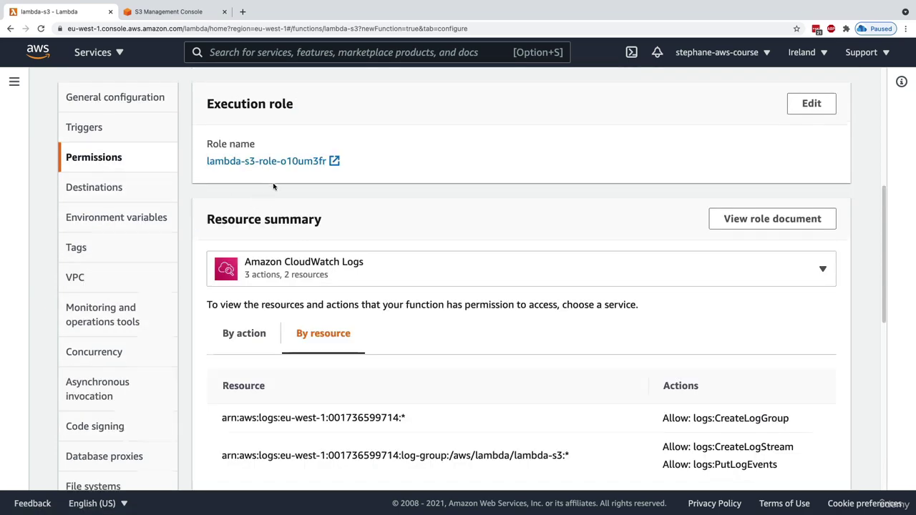
scroll(329, 184, "down", 5)
left_click_drag(223, 307, 295, 307)
scroll(295, 307, "down", 2)
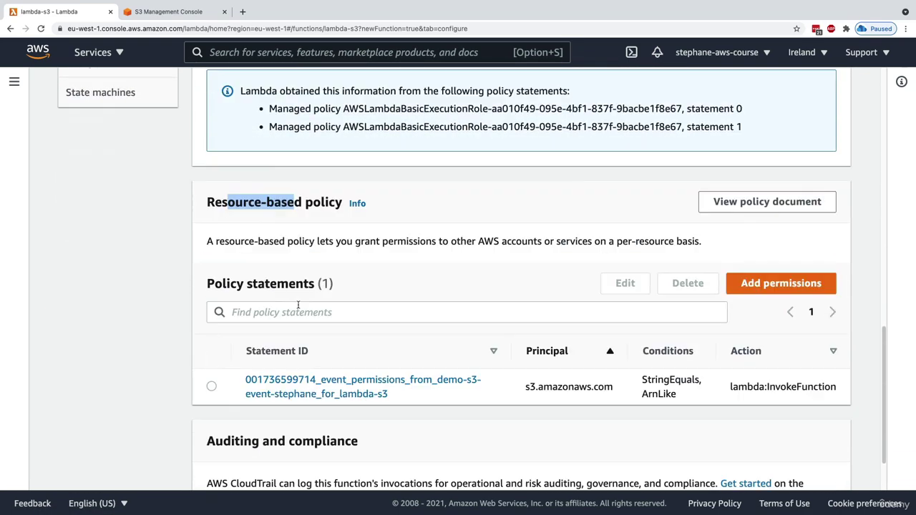
left_click_drag(247, 271, 296, 271)
left_click(296, 271)
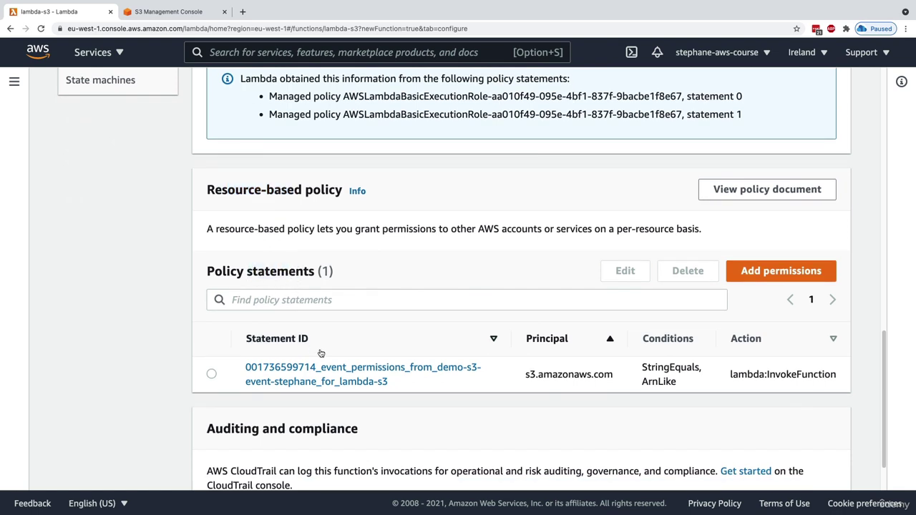
Step: Inspect the statement's principal, lambda:InvokeFunction action and details
left_click_drag(533, 384, 642, 384)
left_click(718, 377)
double_click(735, 373)
left_click(714, 382)
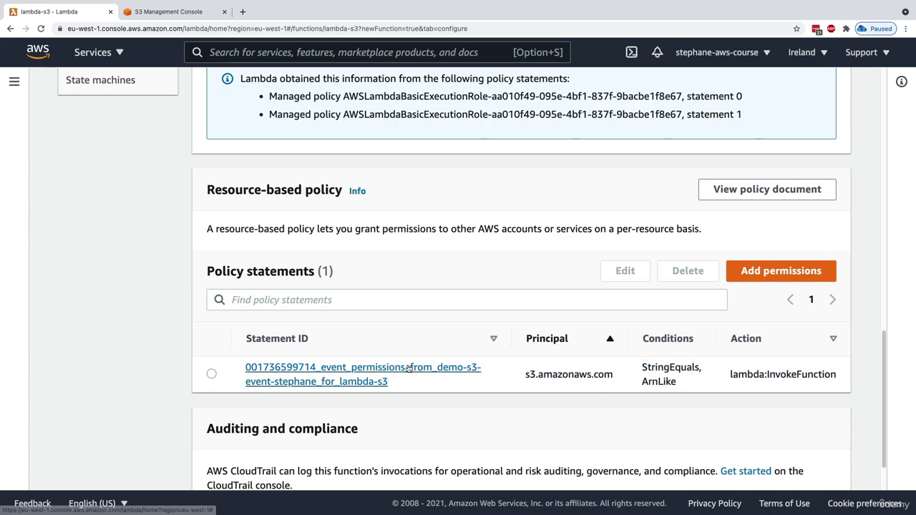
left_click(408, 367)
scroll(339, 361, "down", 1)
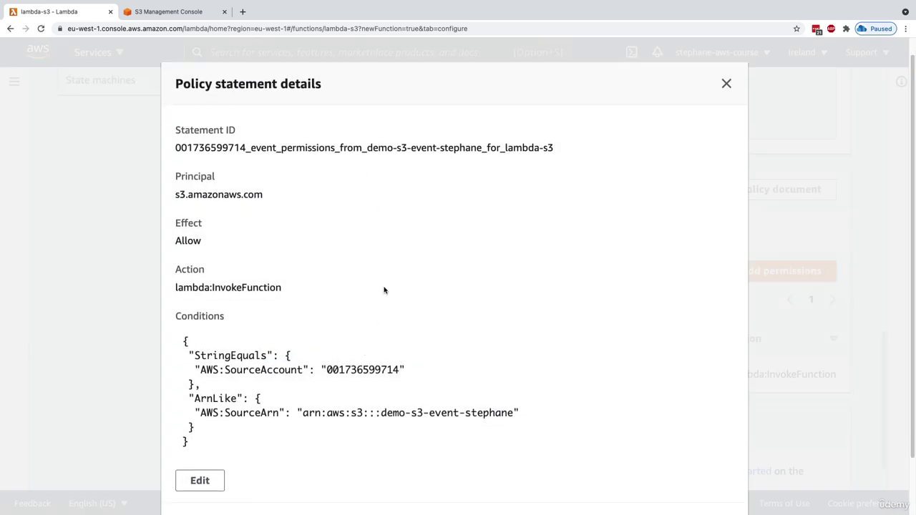
left_click(726, 84)
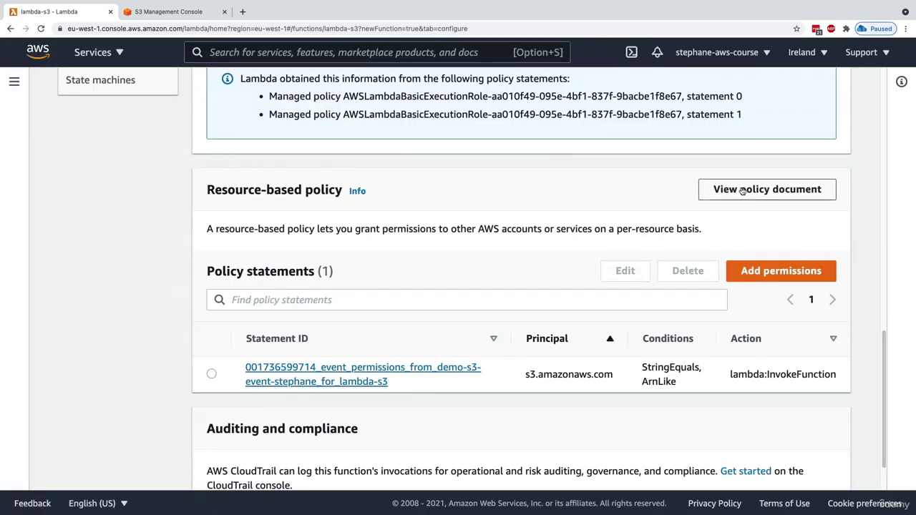
Step: Check the policy document's demo-s3-event-stephane source ARN and lambda-s3 function ARN
left_click(717, 189)
left_click_drag(262, 155, 321, 345)
left_click(321, 345)
left_click_drag(461, 373, 599, 373)
left_click(599, 372)
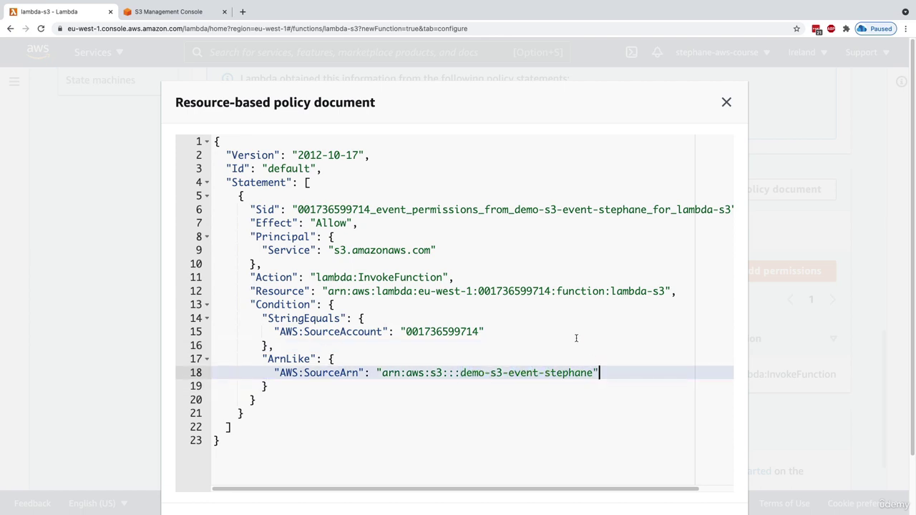
left_click_drag(549, 290, 651, 290)
left_click(651, 290)
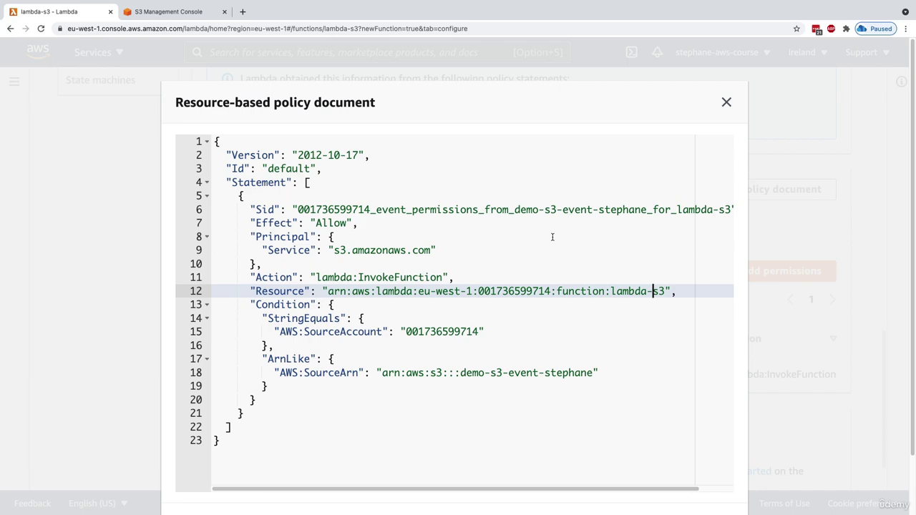
left_click(725, 104)
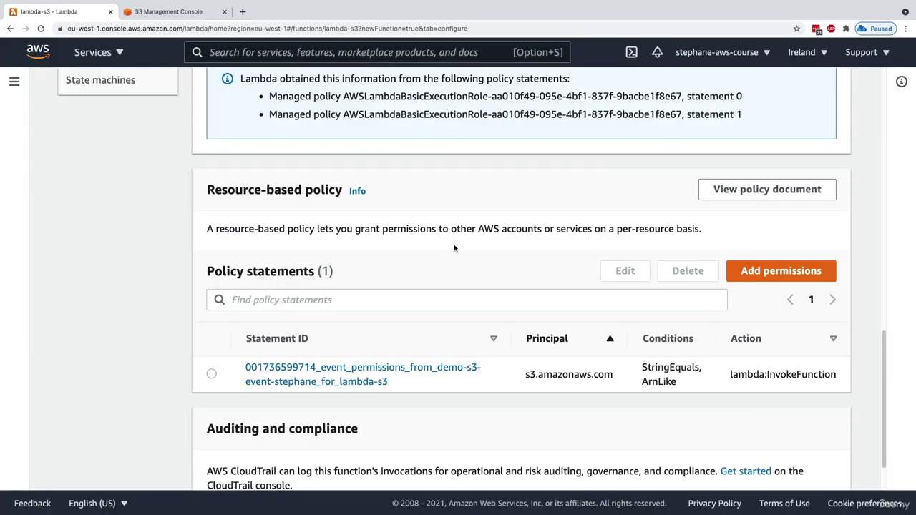
Step: Return to the lambda-s3 Code tab
scroll(429, 254, "up", 4)
scroll(416, 259, "up", 5)
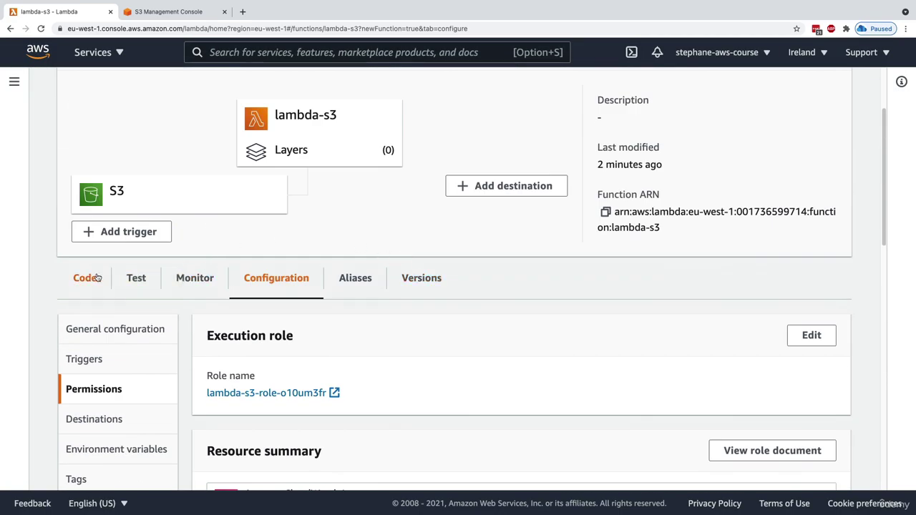
left_click(90, 276)
scroll(215, 277, "down", 2)
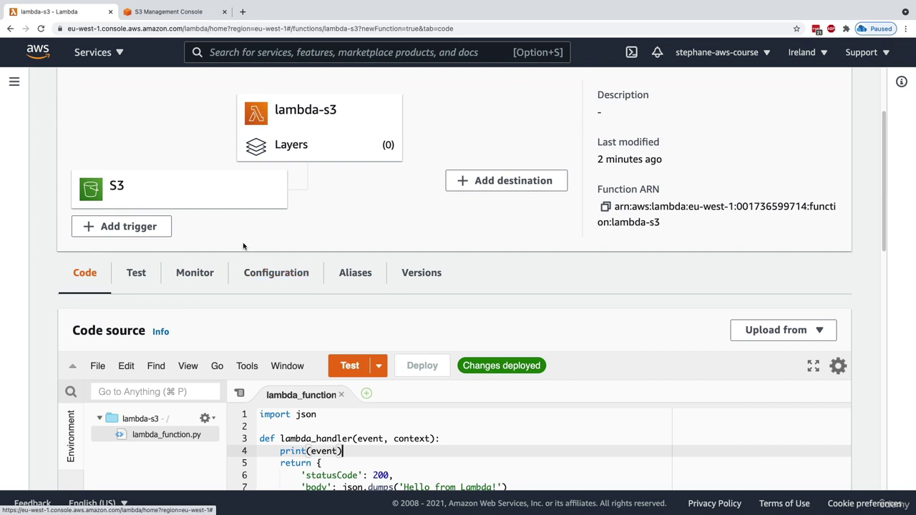
Step: Upload coffee.jpg (108.4 KB) to the demo-s3-event-stephane bucket
left_click(181, 14)
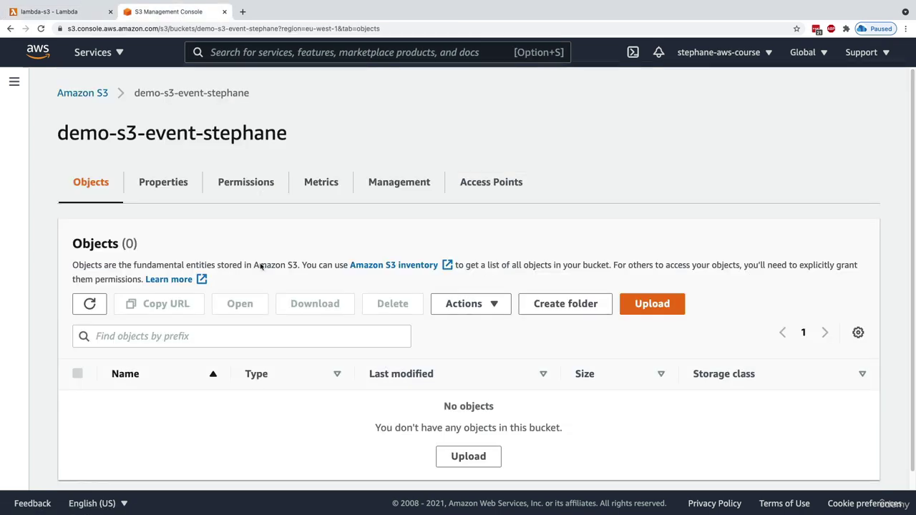
left_click(647, 301)
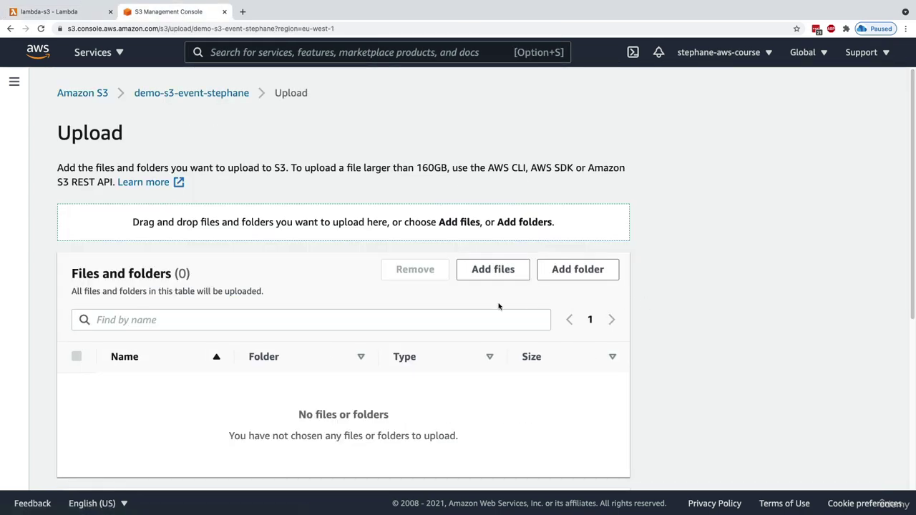
left_click(499, 274)
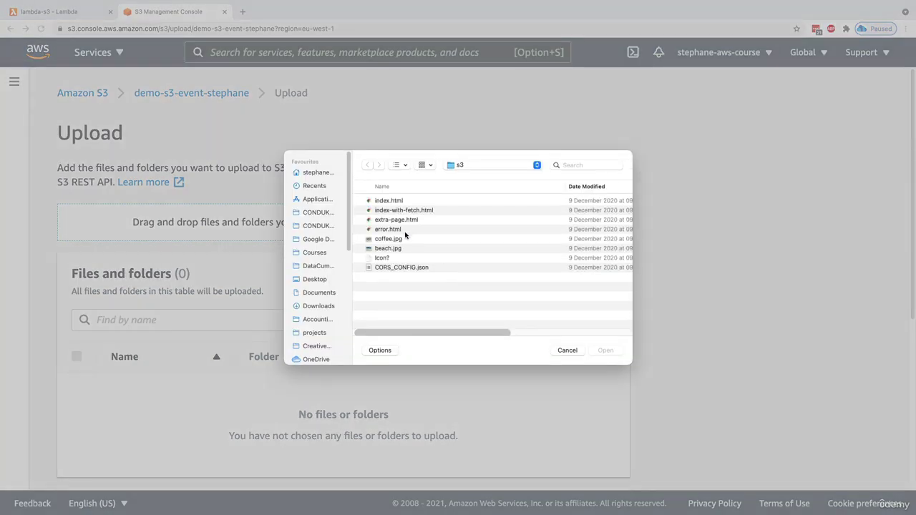
double_click(389, 239)
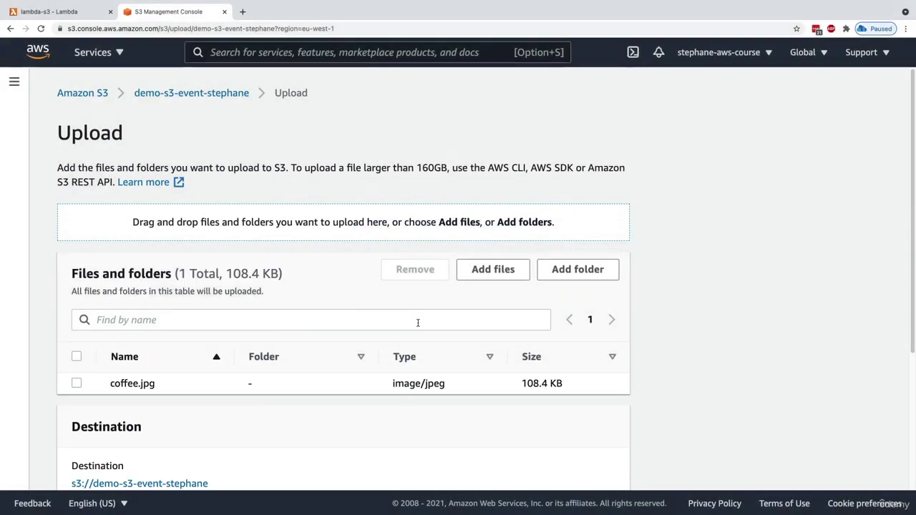
scroll(393, 335, "down", 1)
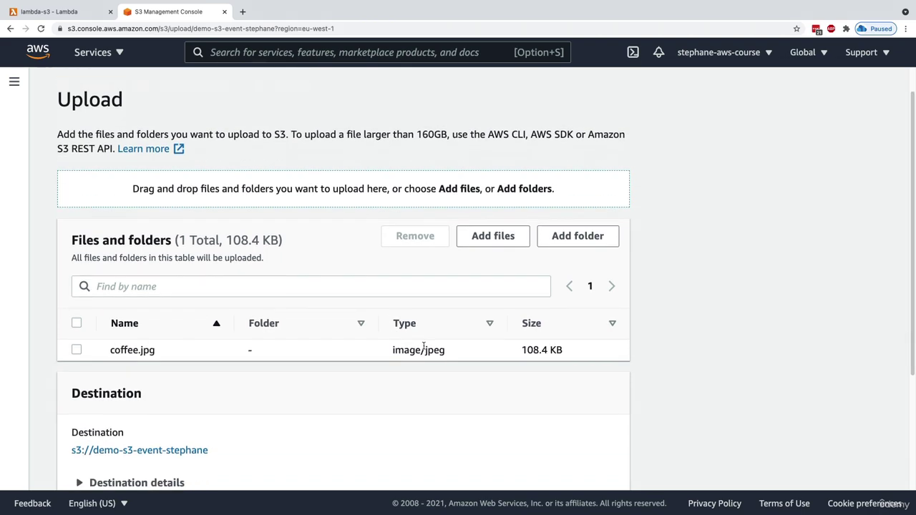
scroll(424, 347, "down", 5)
left_click(605, 464)
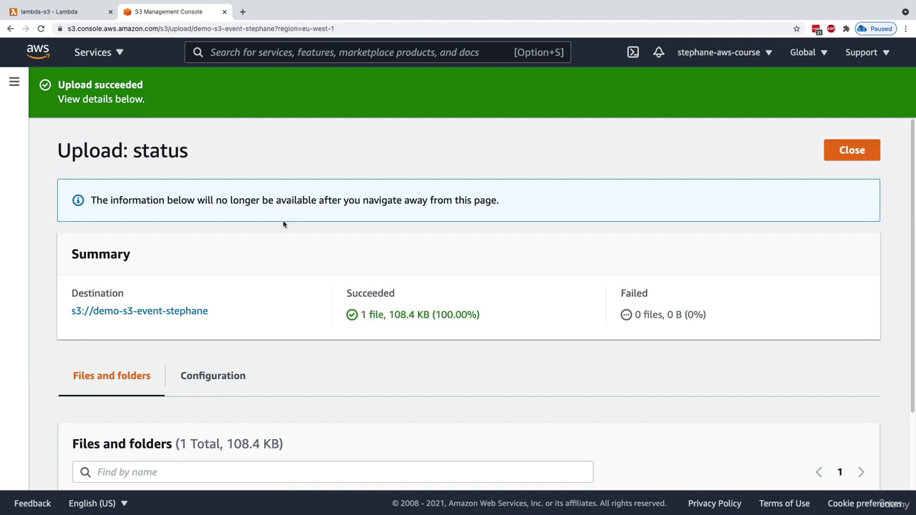
left_click(833, 150)
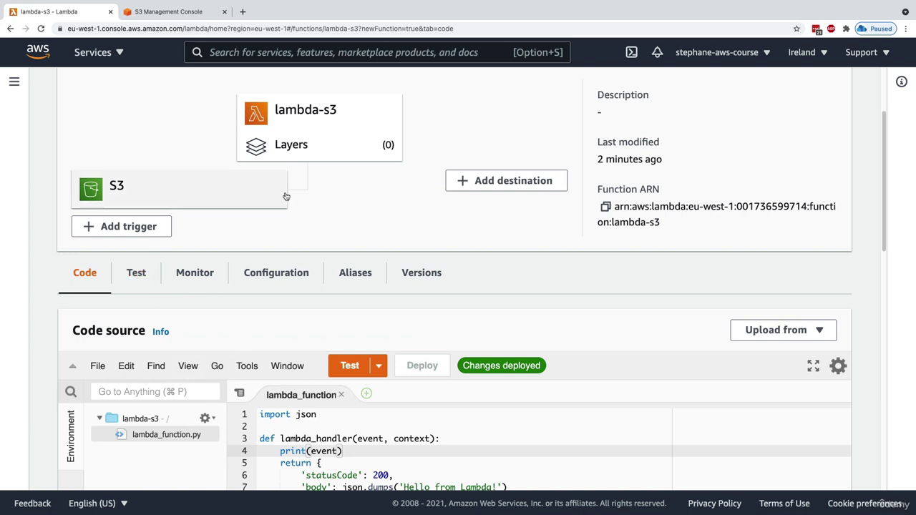
scroll(221, 250, "up", 3)
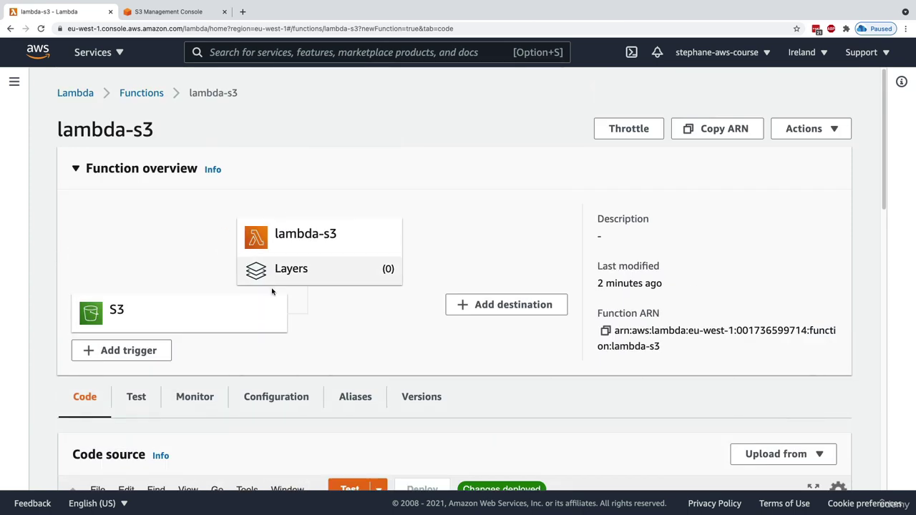
Step: Open lambda-s3's CloudWatch logs and its latest log stream
left_click(214, 394)
scroll(247, 378, "down", 1)
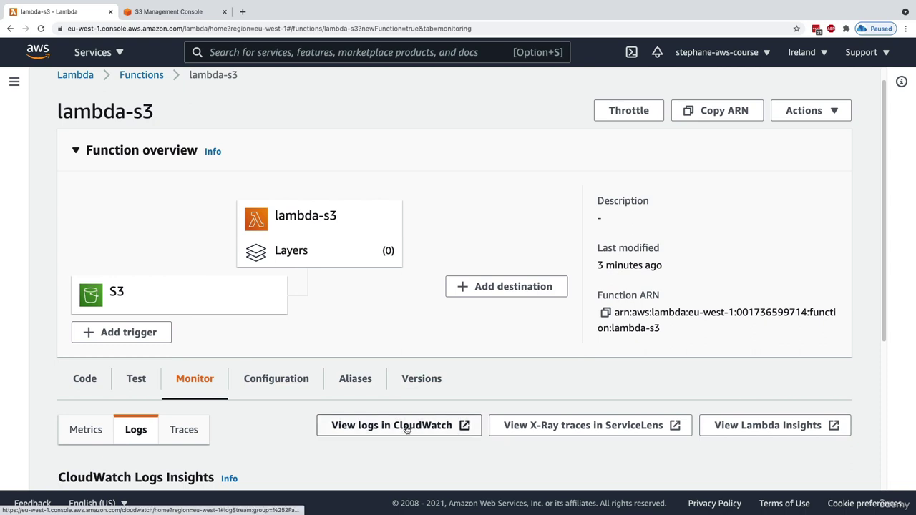
scroll(406, 427, "down", 4)
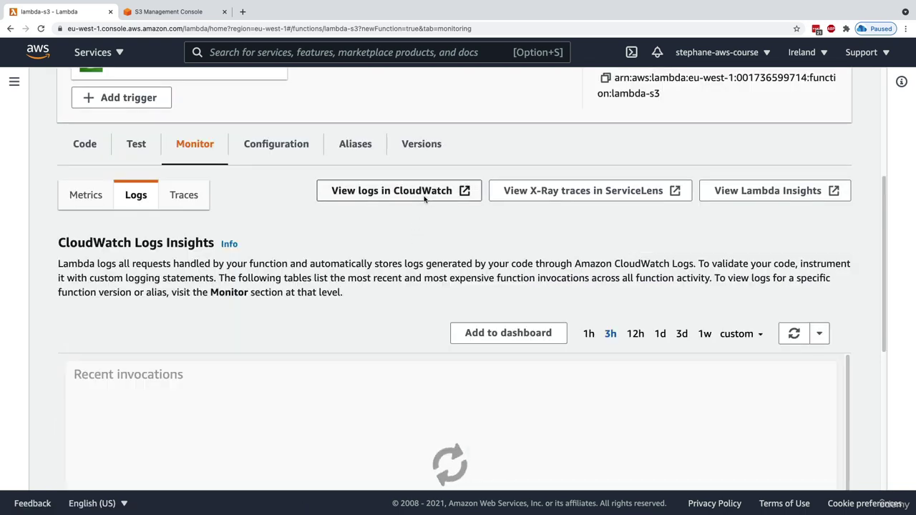
left_click(424, 200)
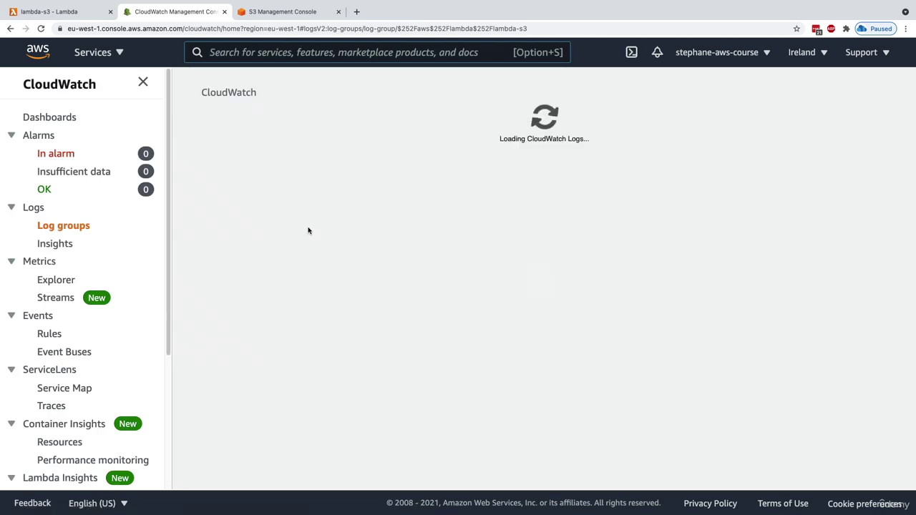
scroll(340, 271, "down", 1)
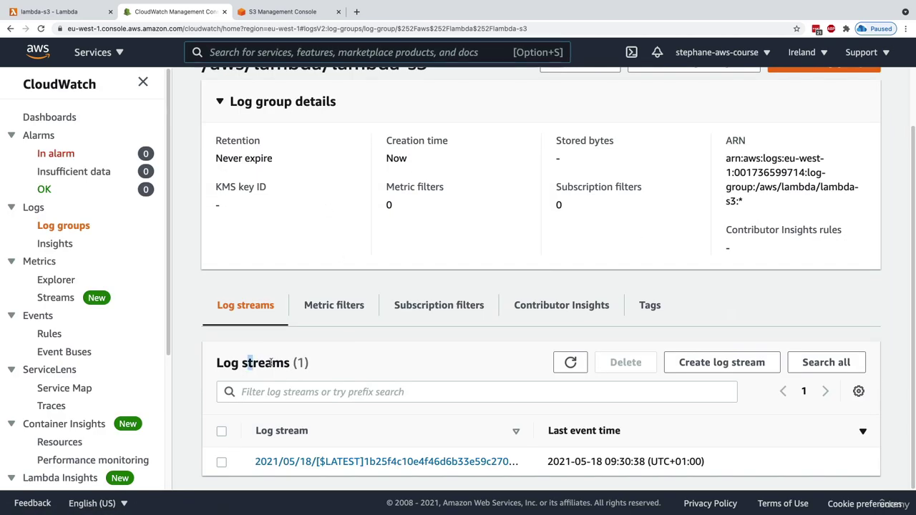
left_click_drag(249, 363, 325, 399)
left_click(342, 462)
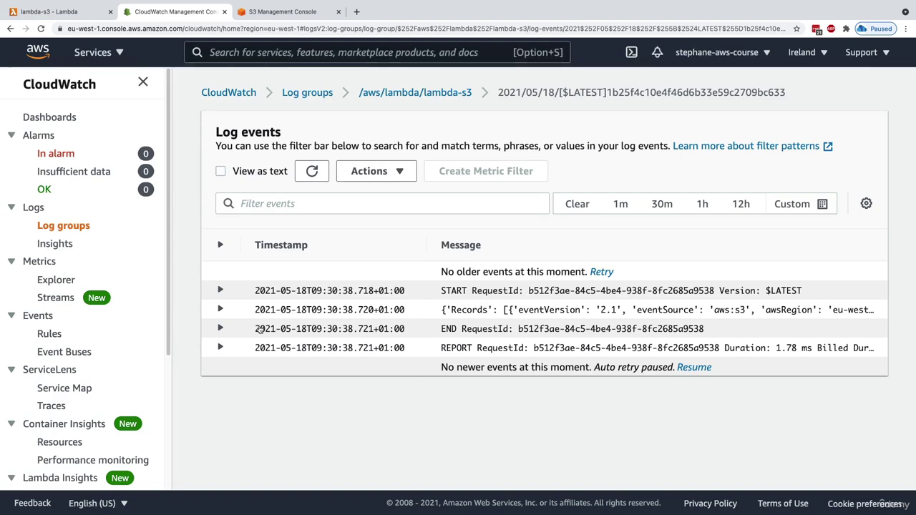
Step: Expand the printed event showing aws:s3, ObjectCreated:Put, demo-s3-event-stephane and coffee.jpg
left_click(221, 310)
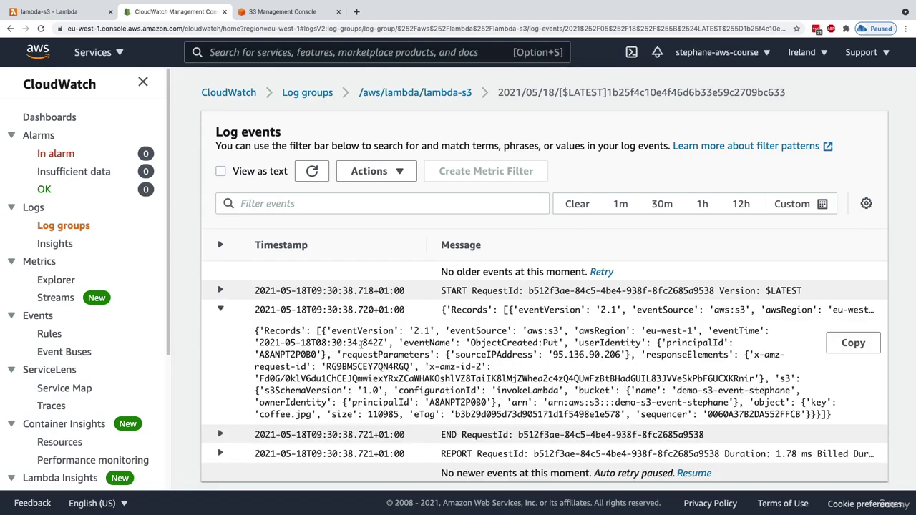
left_click_drag(449, 330, 688, 330)
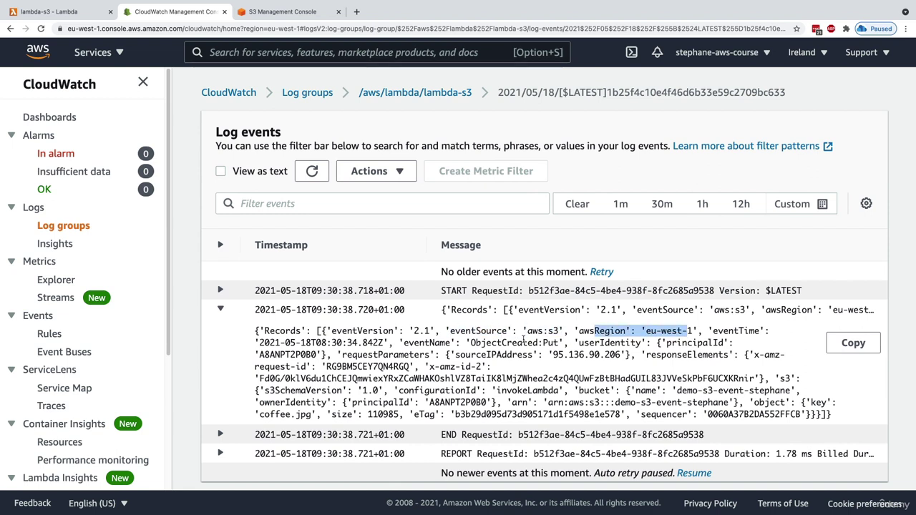
left_click_drag(469, 343, 570, 343)
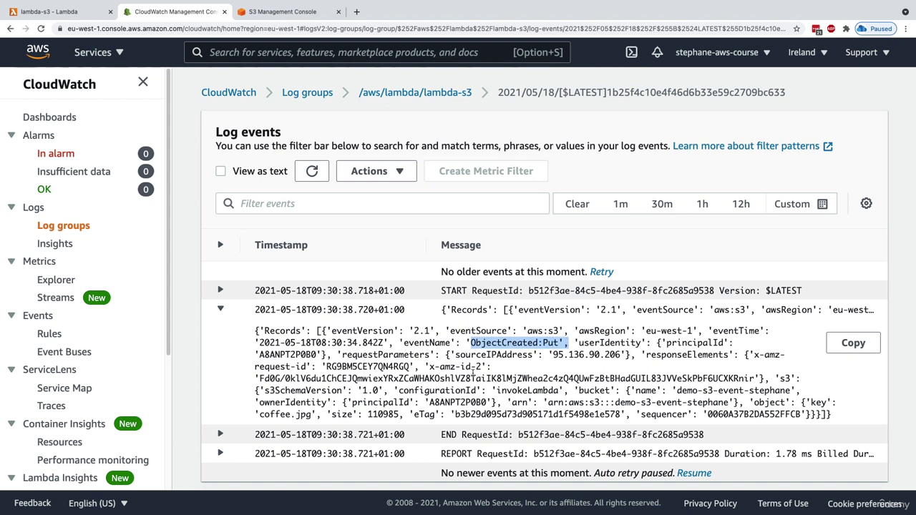
left_click_drag(575, 390, 611, 390)
left_click_drag(677, 391, 796, 391)
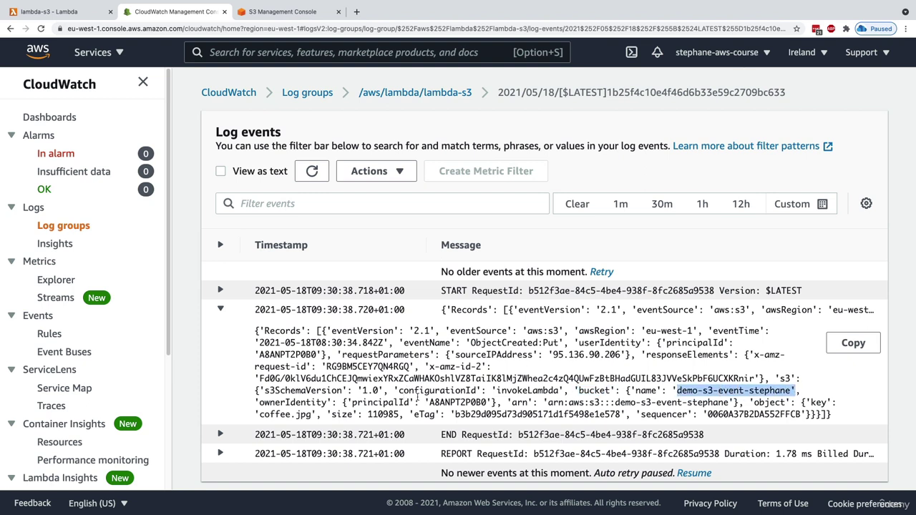
left_click_drag(510, 402, 830, 403)
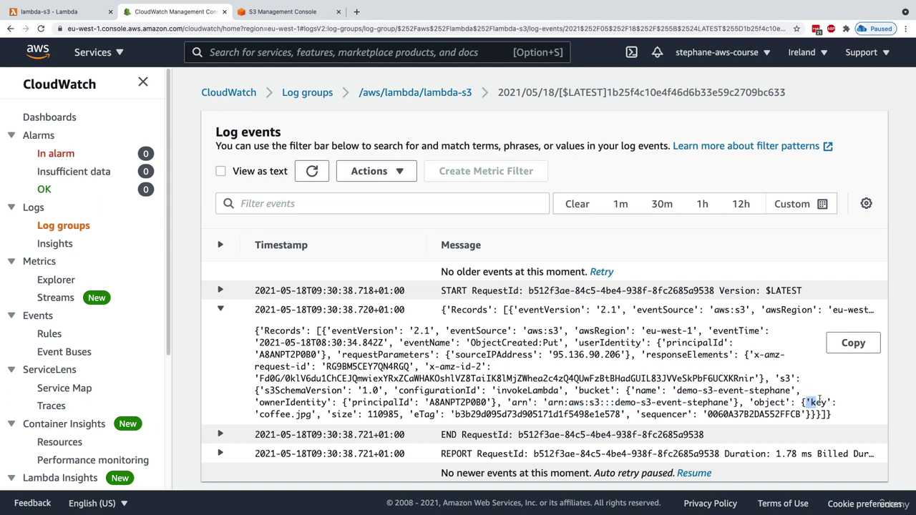
left_click_drag(254, 414, 312, 415)
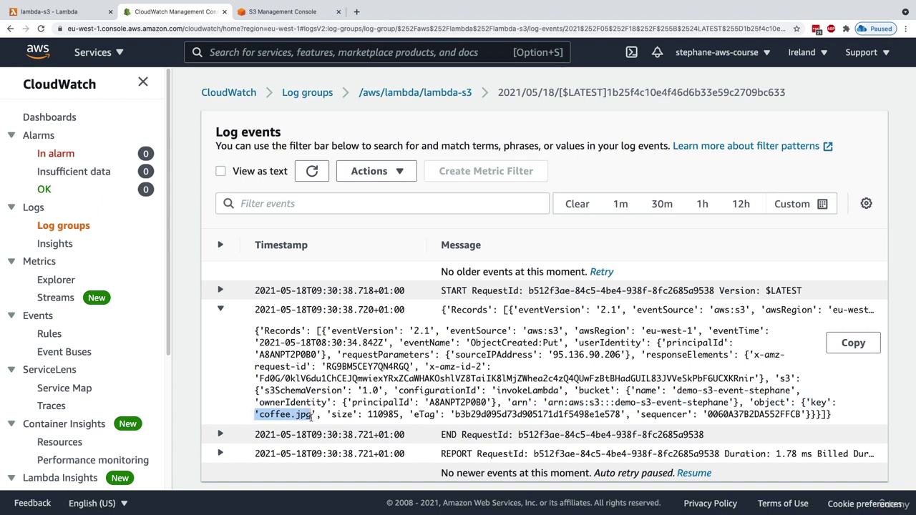
triple_click(432, 405)
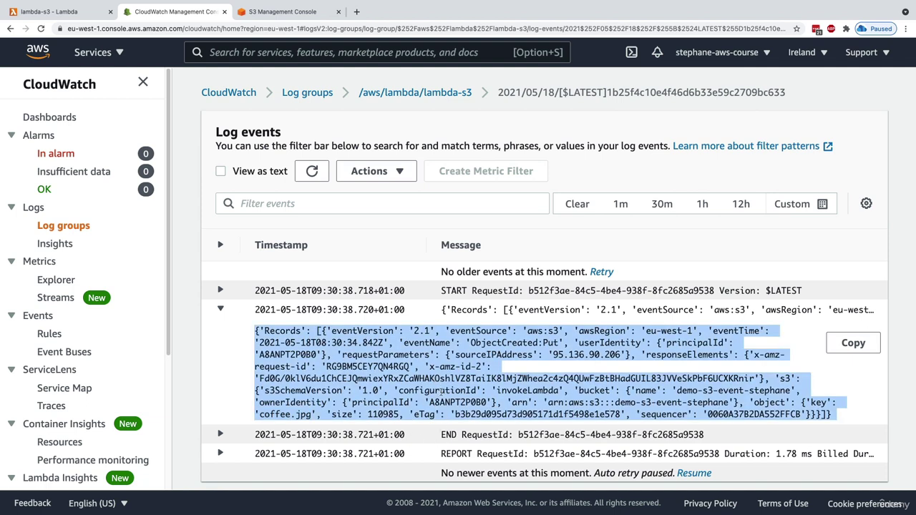
left_click(443, 392)
left_click(79, 12)
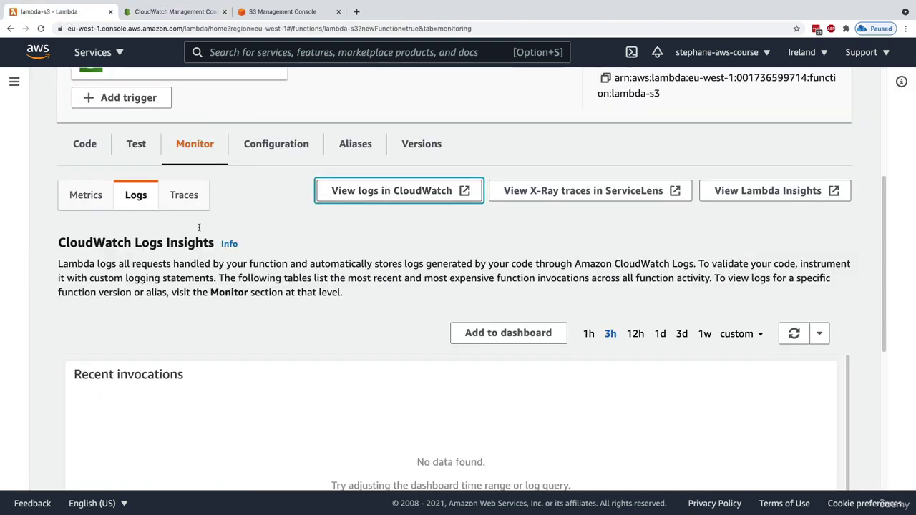
Step: Show lambda-s3's print(event) code, recheck the bucket objects, and return to the Function overview
left_click(85, 144)
scroll(343, 358, "down", 2)
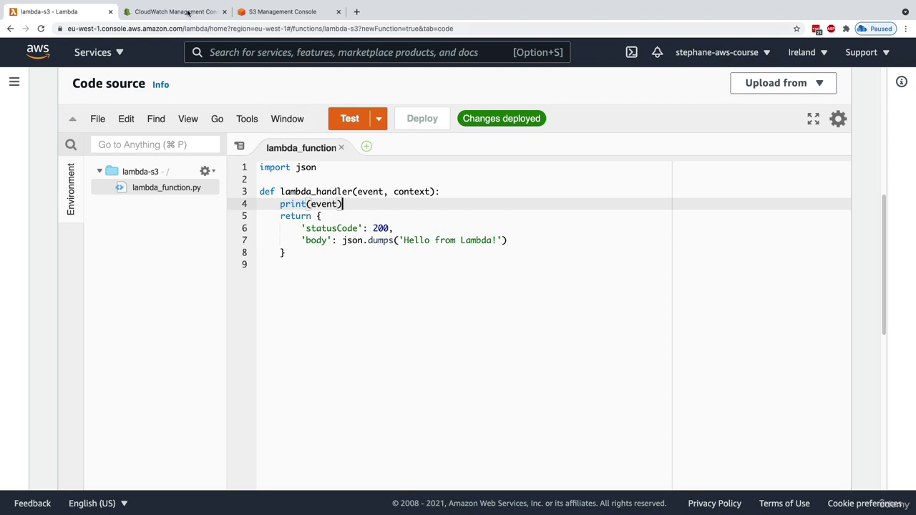
left_click(262, 22)
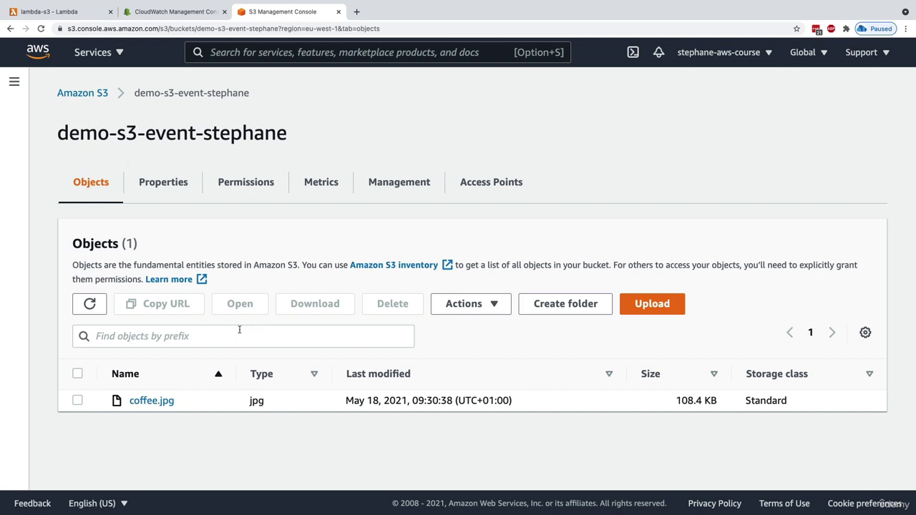
left_click(69, 12)
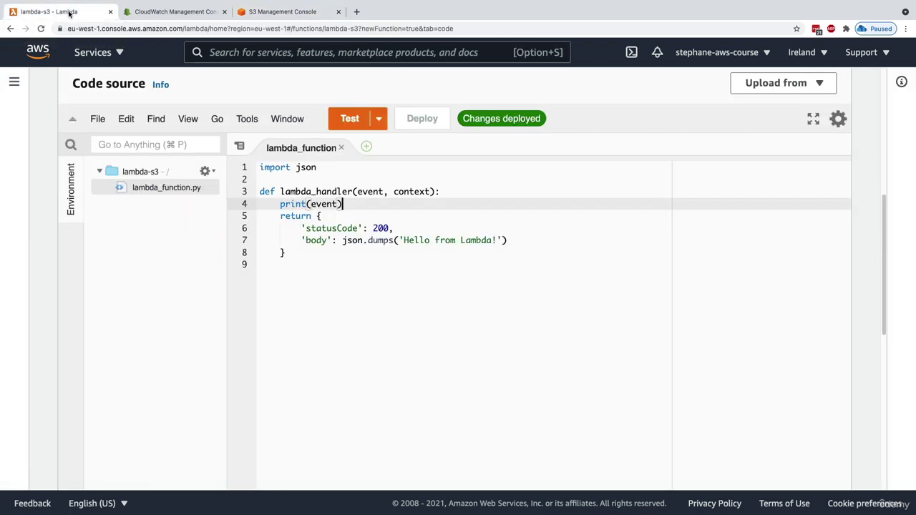
left_click(324, 272)
scroll(332, 271, "up", 1)
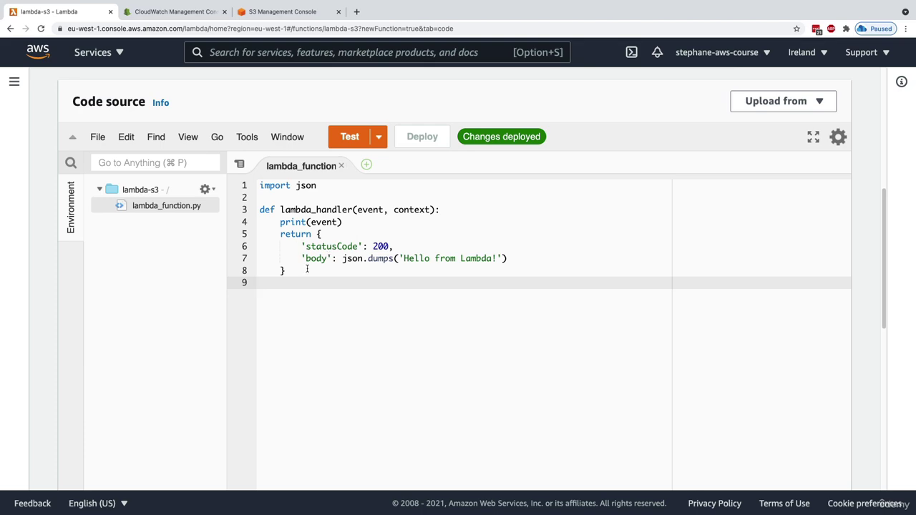
scroll(329, 257, "up", 8)
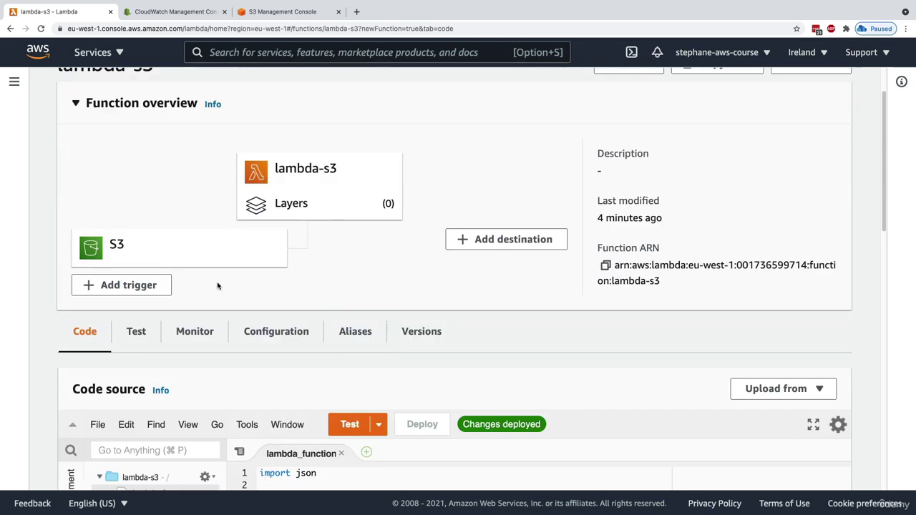
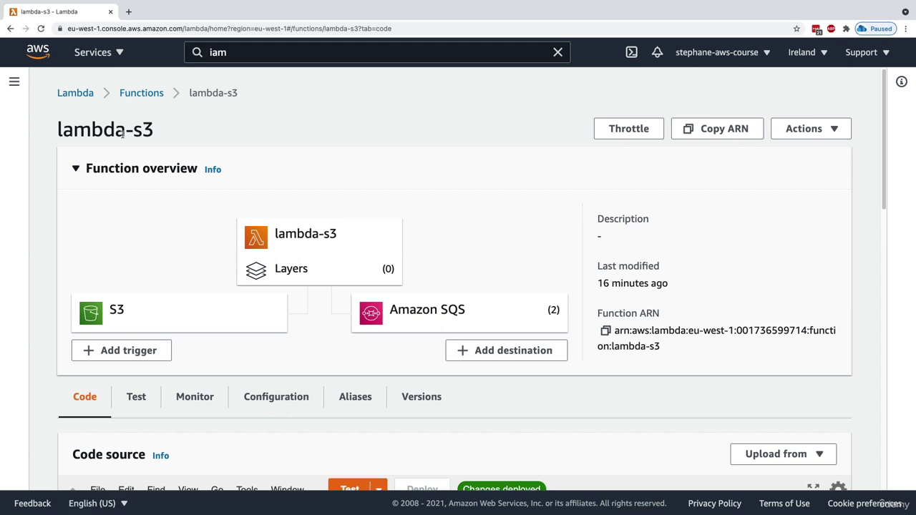
Step: Open lambda-s3's Monitor metrics and review the invocations, duration, error count and success-rate graphs
left_click(208, 390)
scroll(201, 385, "down", 2)
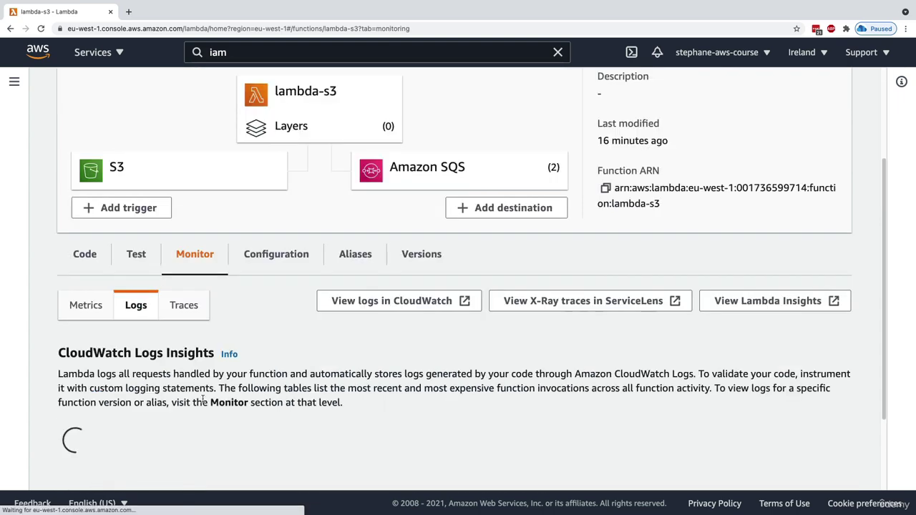
scroll(190, 254, "down", 2)
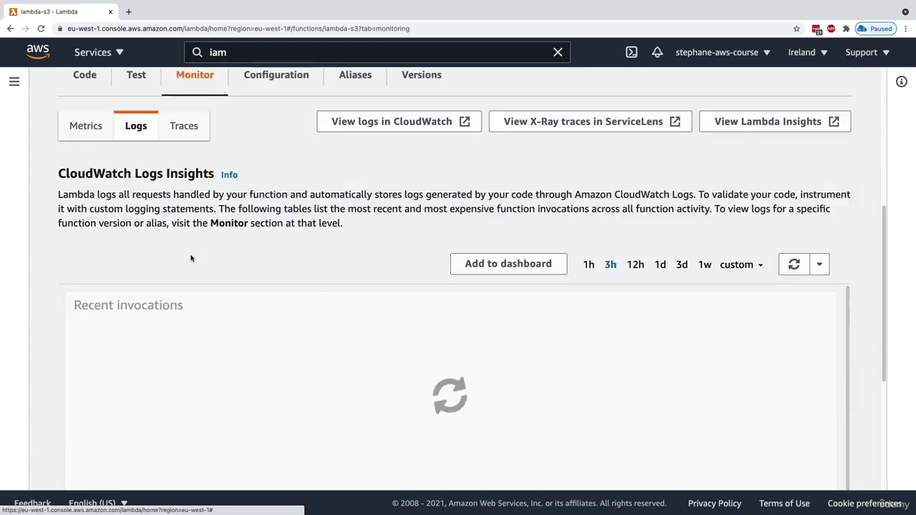
scroll(207, 202, "down", 1)
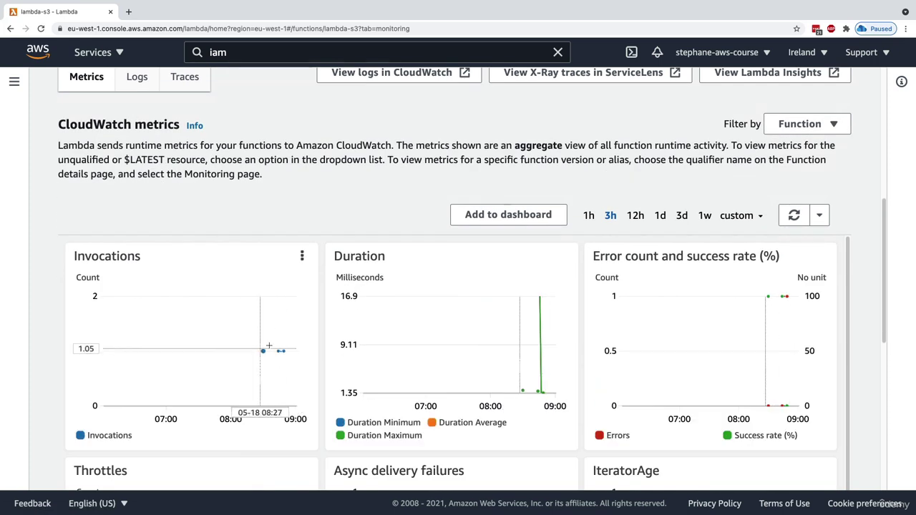
mouse_move(279, 351)
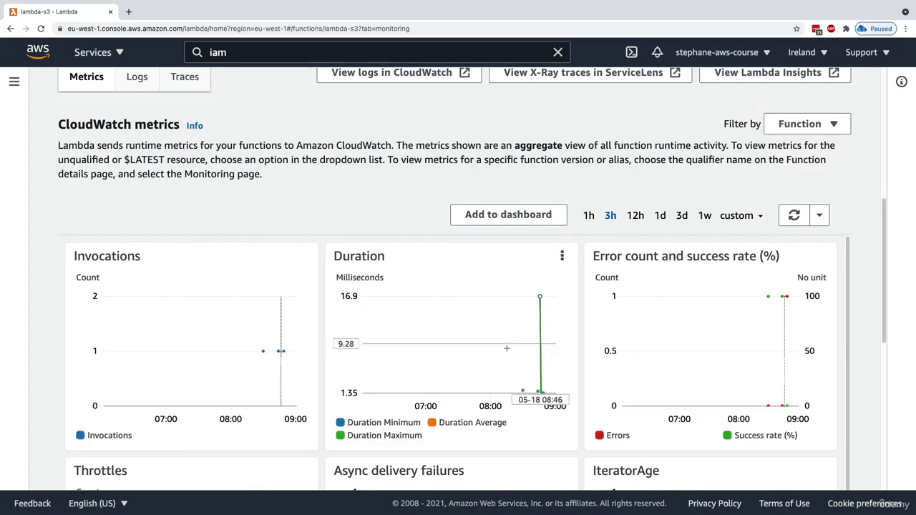
mouse_move(496, 327)
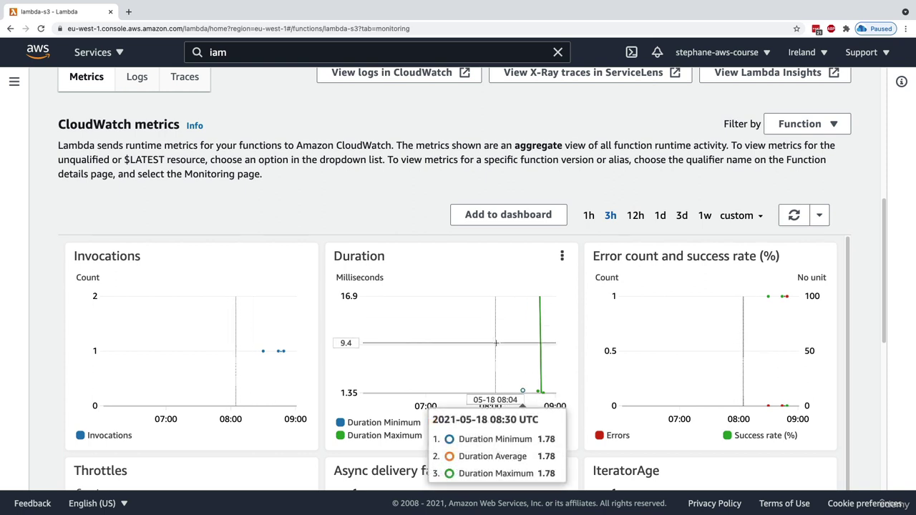
scroll(501, 336, "down", 1)
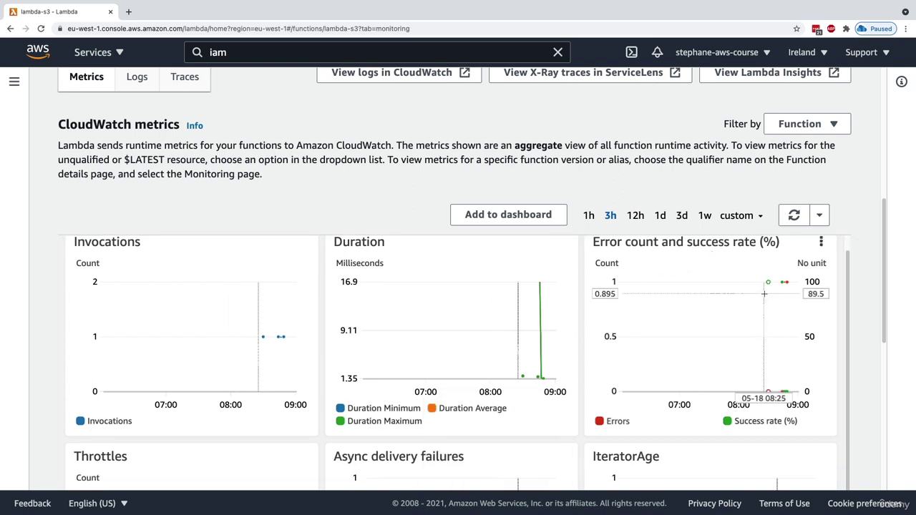
mouse_move(781, 391)
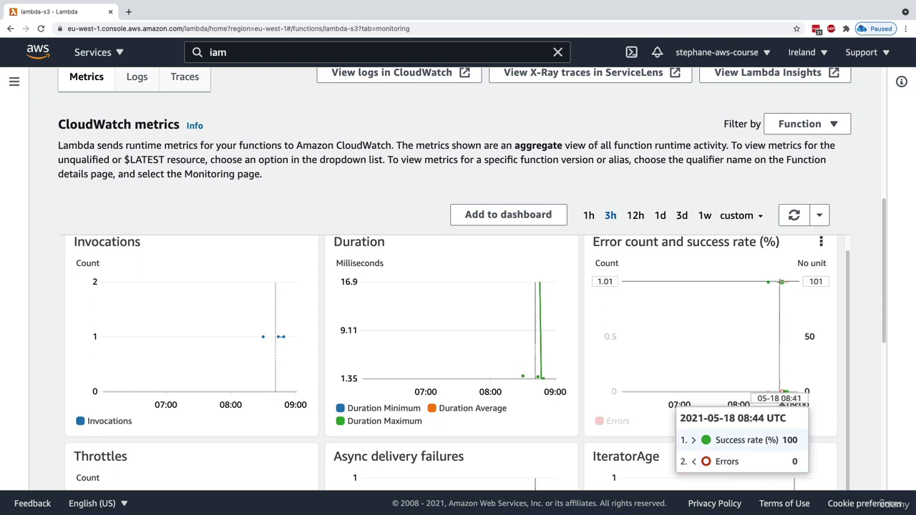
mouse_move(786, 282)
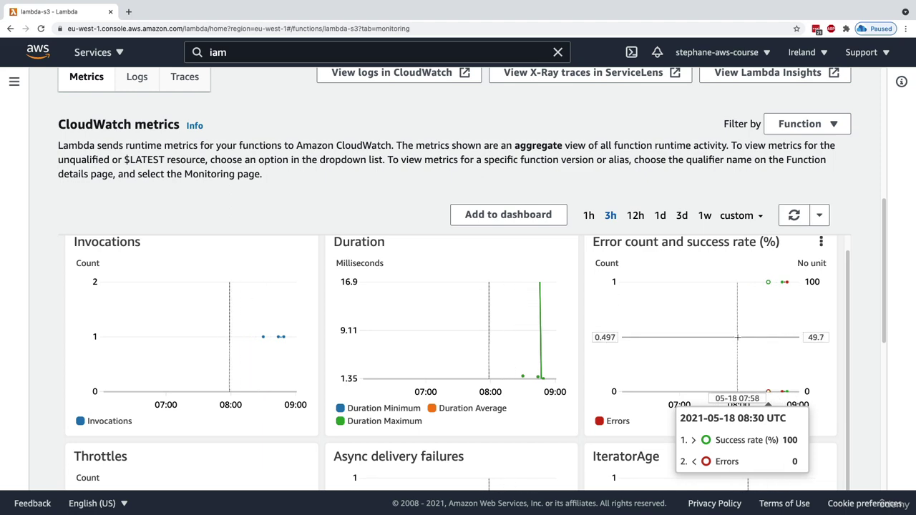
scroll(566, 150, "down", 5)
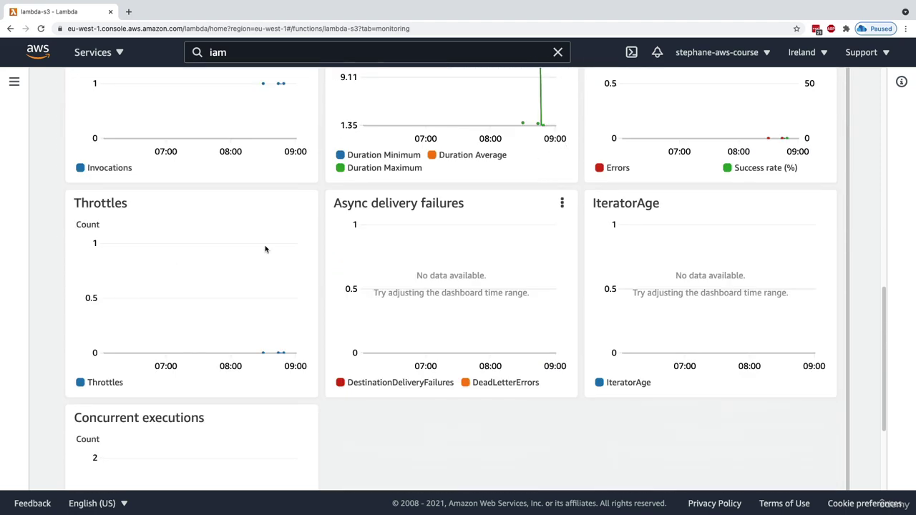
mouse_move(242, 317)
scroll(409, 274, "down", 1)
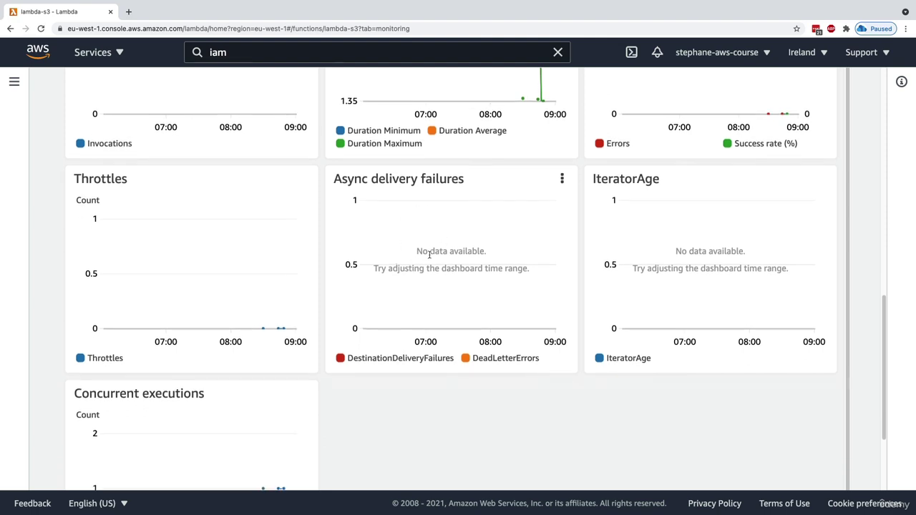
scroll(430, 252, "down", 1)
Step: Review the remaining graphs, including throttles, concurrent executions and the async delivery failures no-data note
left_click(442, 250)
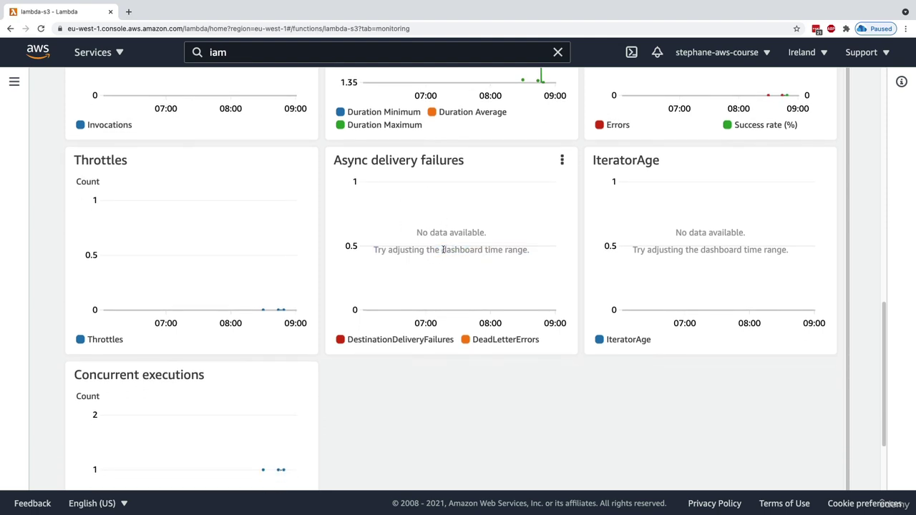
scroll(399, 249, "down", 2)
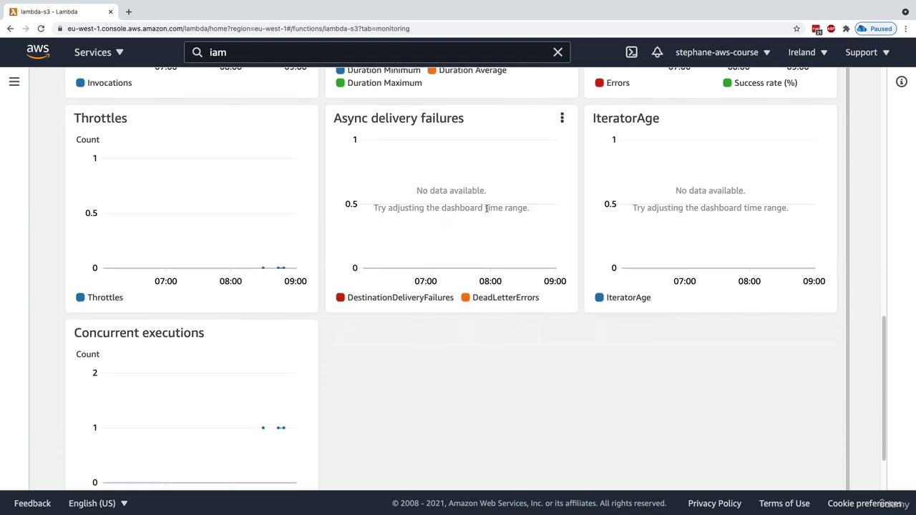
triple_click(710, 215)
left_click_drag(789, 209, 697, 219)
left_click(696, 207)
scroll(299, 308, "down", 1)
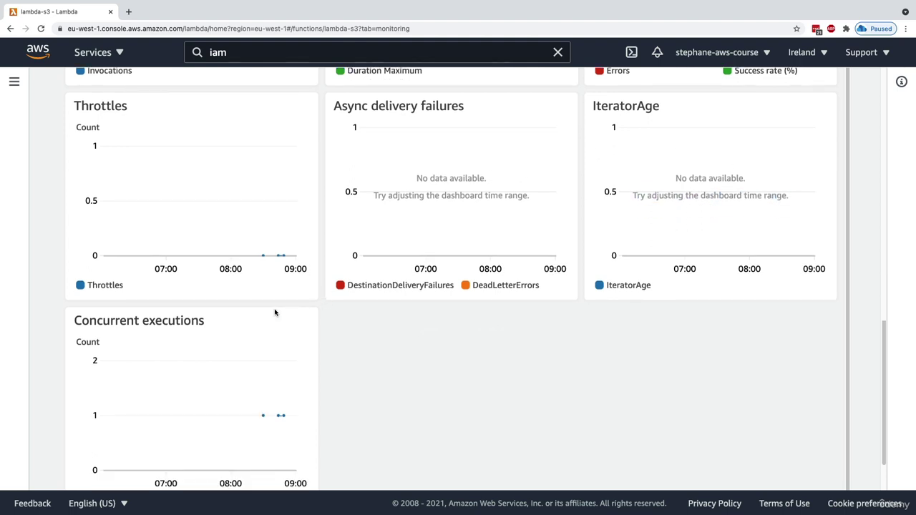
scroll(145, 332, "down", 3)
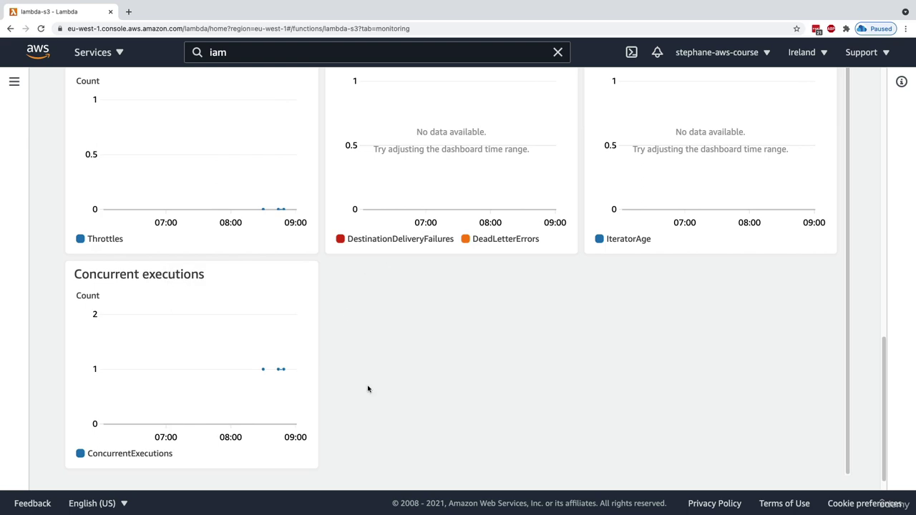
scroll(372, 393, "up", 10)
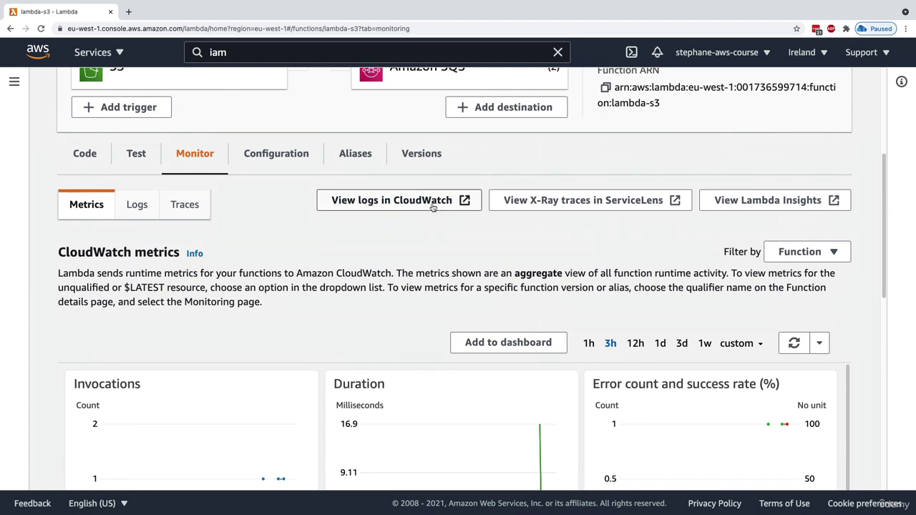
Step: Open lambda-s3's newest CloudWatch log stream and inspect the START RequestId and S3 event Records
left_click(432, 203)
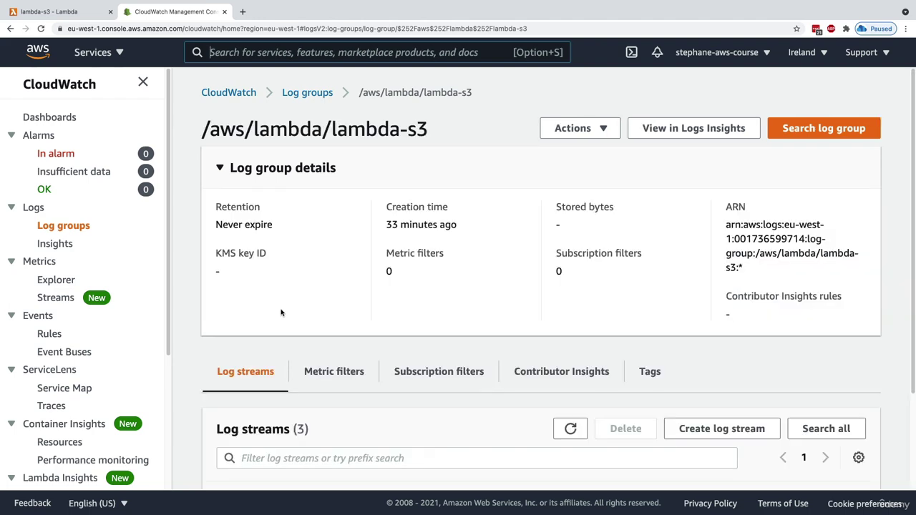
scroll(296, 334, "down", 3)
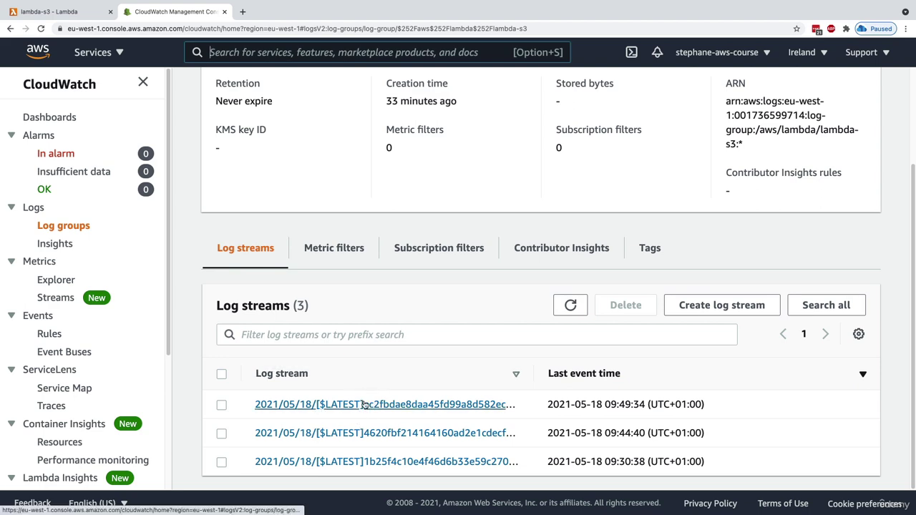
left_click(364, 405)
left_click_drag(467, 199, 521, 201)
left_click_drag(445, 215, 536, 219)
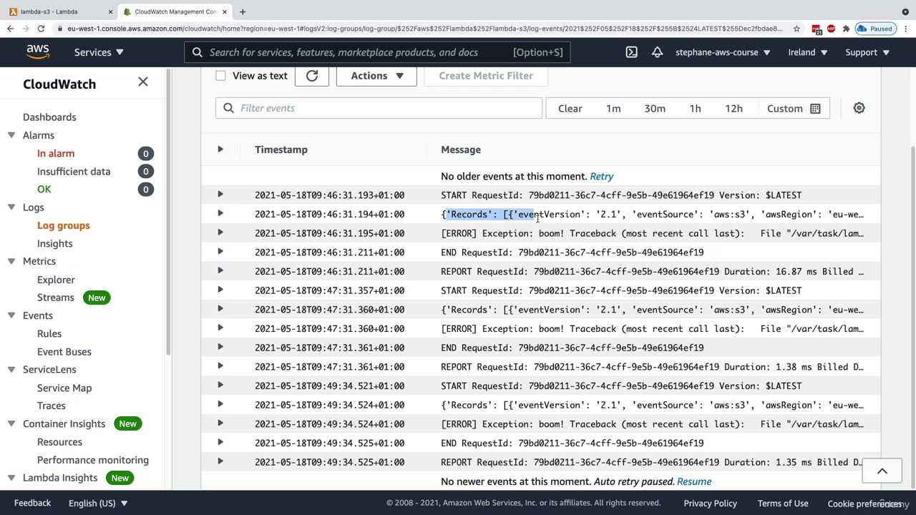
Step: Expand the END and REPORT entries: 16.87 ms duration, 128 MB memory, 51 MB used, 124.29 ms init
left_click(473, 254)
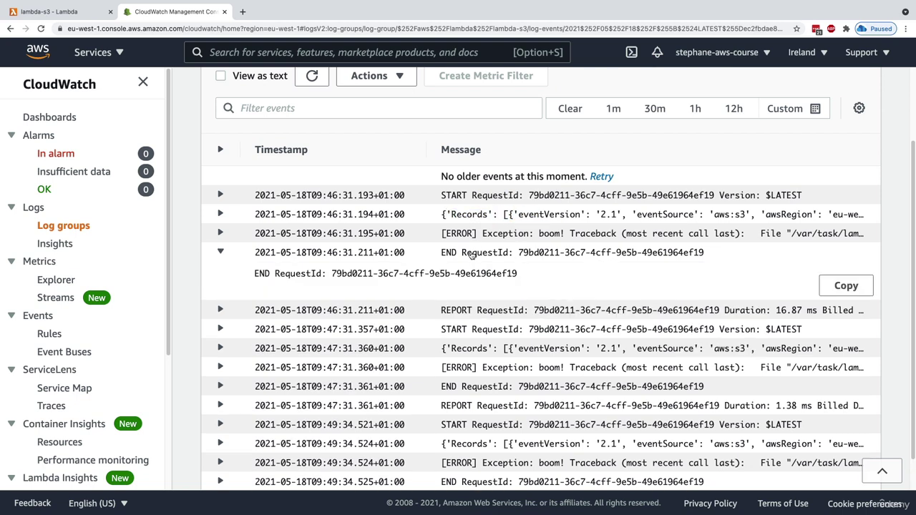
triple_click(420, 269)
left_click(472, 295)
left_click(221, 310)
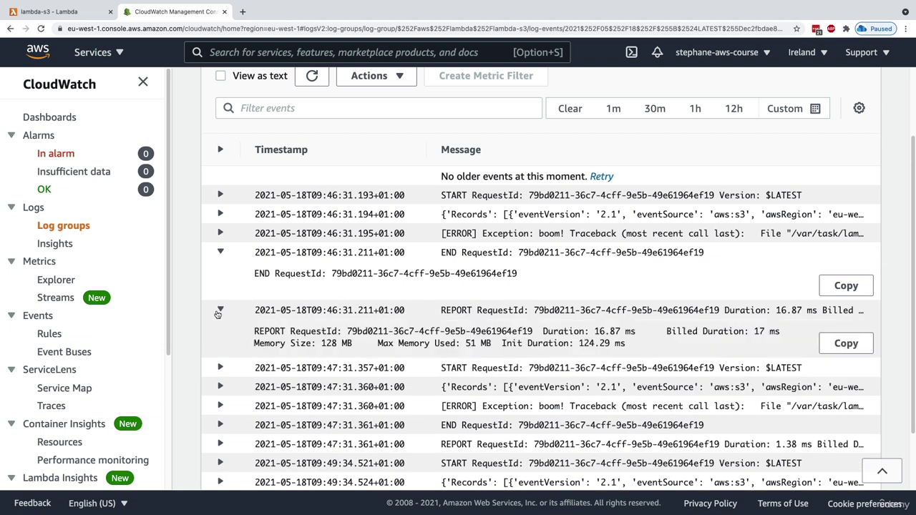
left_click_drag(542, 331, 778, 331)
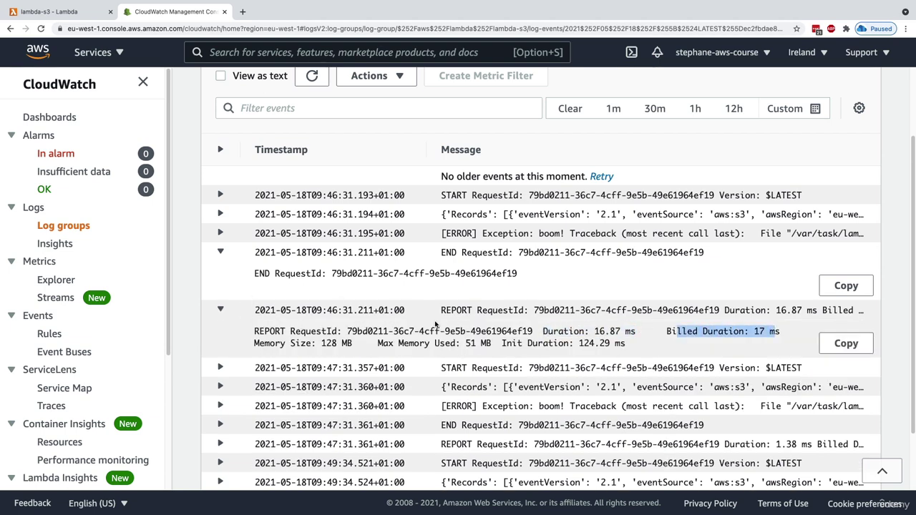
left_click_drag(320, 343, 622, 344)
left_click(513, 345)
left_click(623, 344)
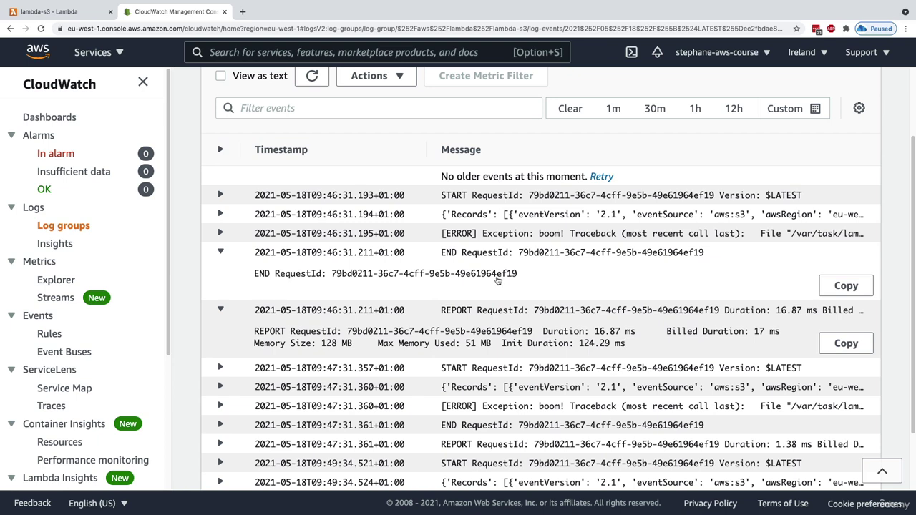
left_click(86, 11)
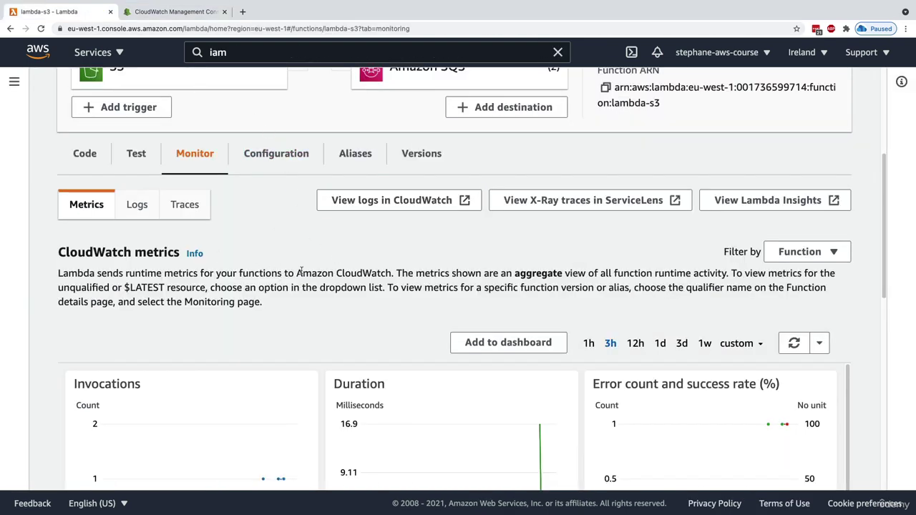
Step: Edit the Monitoring and operations tools settings in lambda-s3's configuration
left_click(295, 169)
scroll(250, 343, "down", 5)
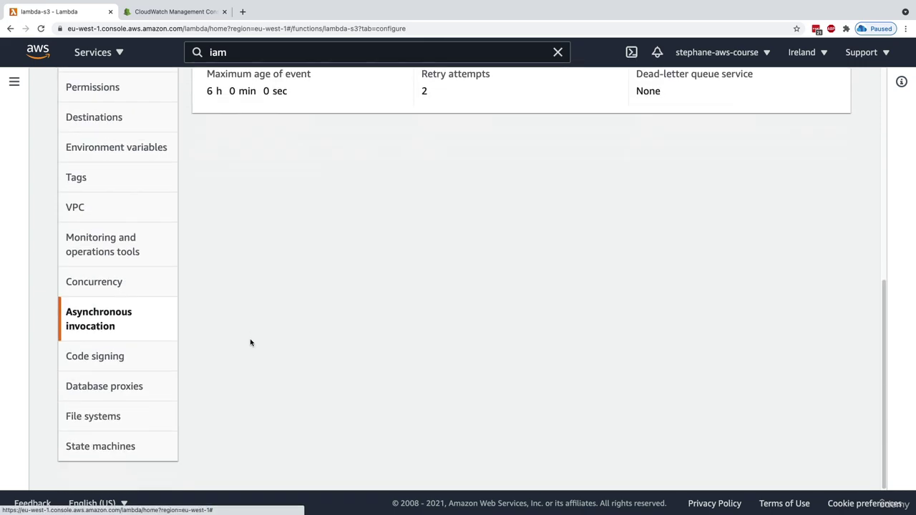
scroll(249, 343, "up", 4)
left_click(152, 392)
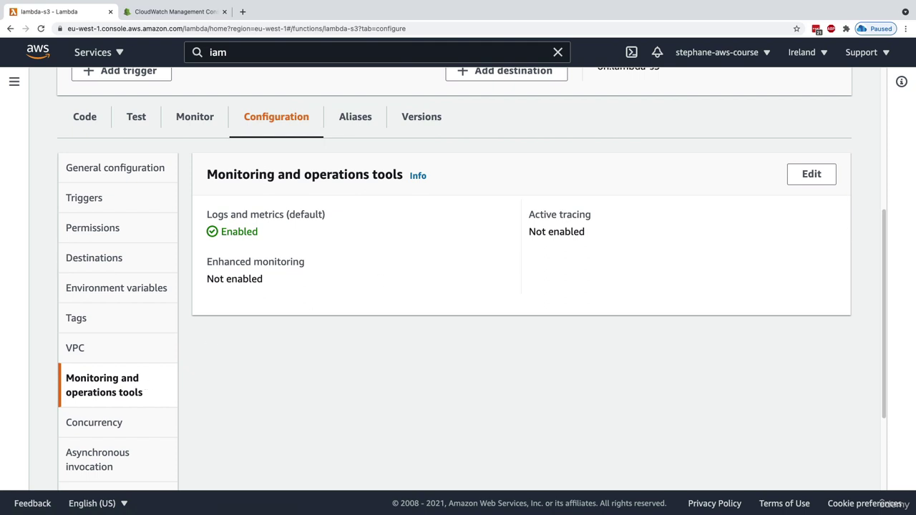
left_click(822, 174)
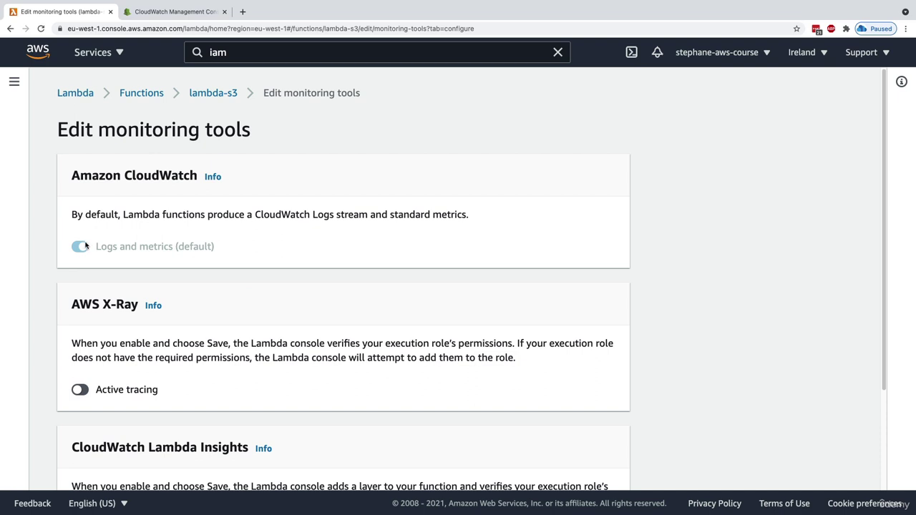
left_click_drag(84, 246, 174, 245)
left_click(174, 245)
Step: Turn on AWS X-Ray active tracing despite the missing-permissions notice and save
scroll(110, 288, "down", 1)
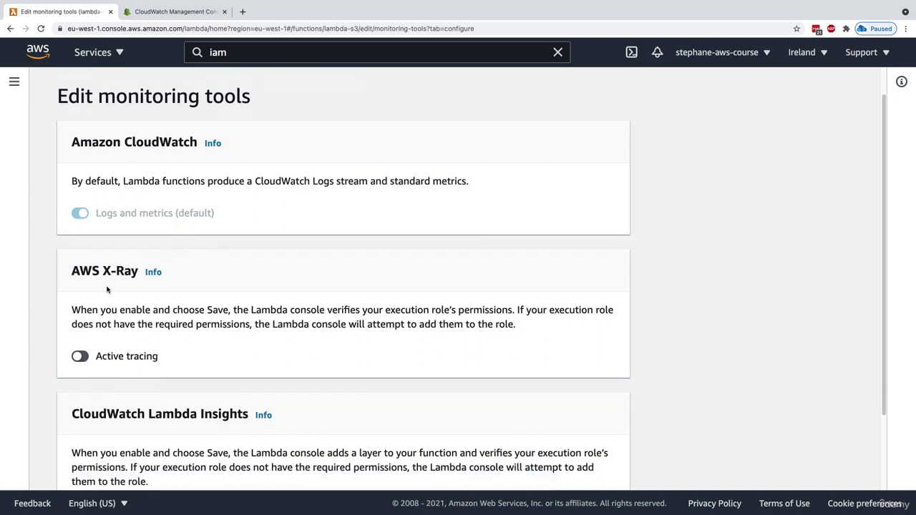
triple_click(89, 270)
scroll(115, 264, "down", 3)
left_click(117, 263)
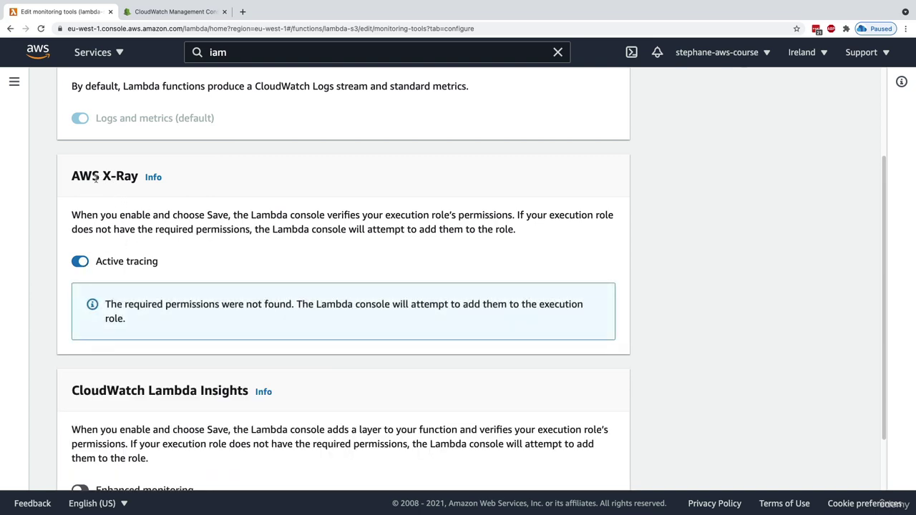
left_click_drag(129, 305, 275, 305)
left_click(318, 300)
left_click_drag(88, 176, 129, 178)
left_click(448, 372)
left_click_drag(364, 312, 380, 334)
left_click(380, 335)
scroll(417, 321, "down", 2)
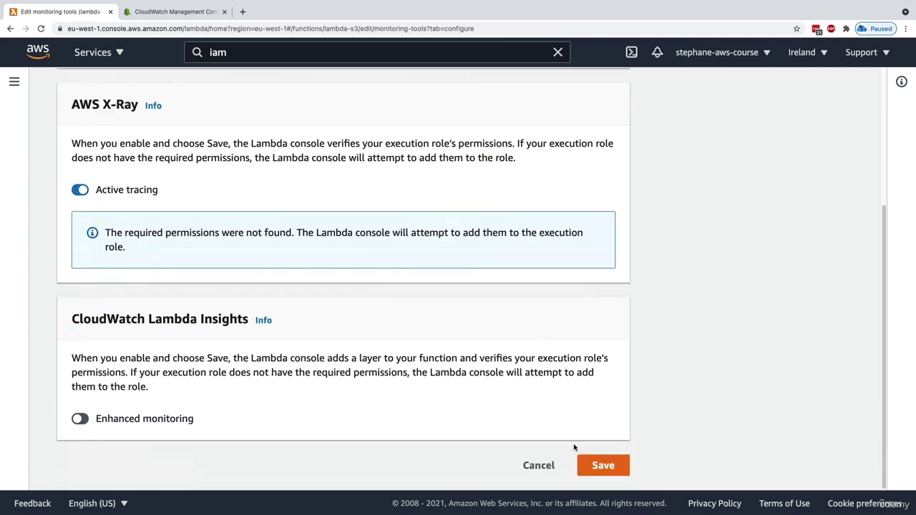
left_click(605, 465)
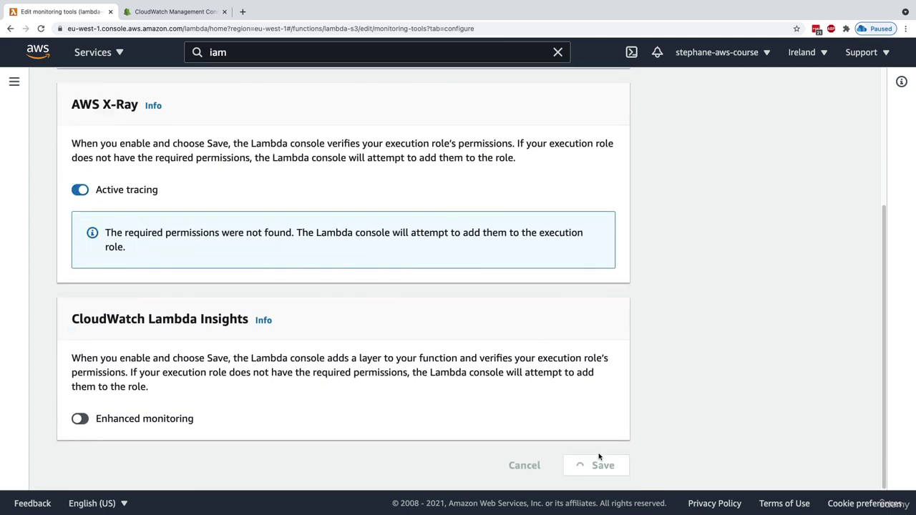
scroll(383, 330, "down", 3)
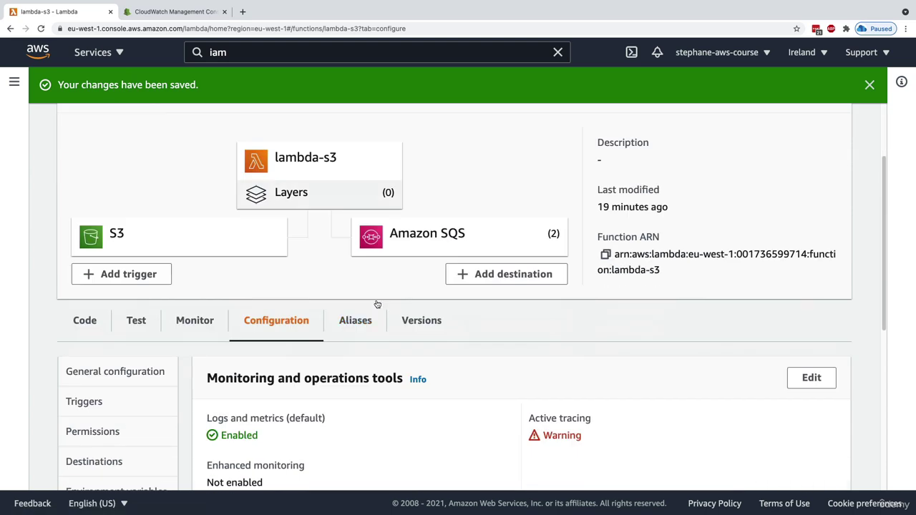
Step: Open lambda-s3's Permissions and its execution role
scroll(380, 315, "down", 2)
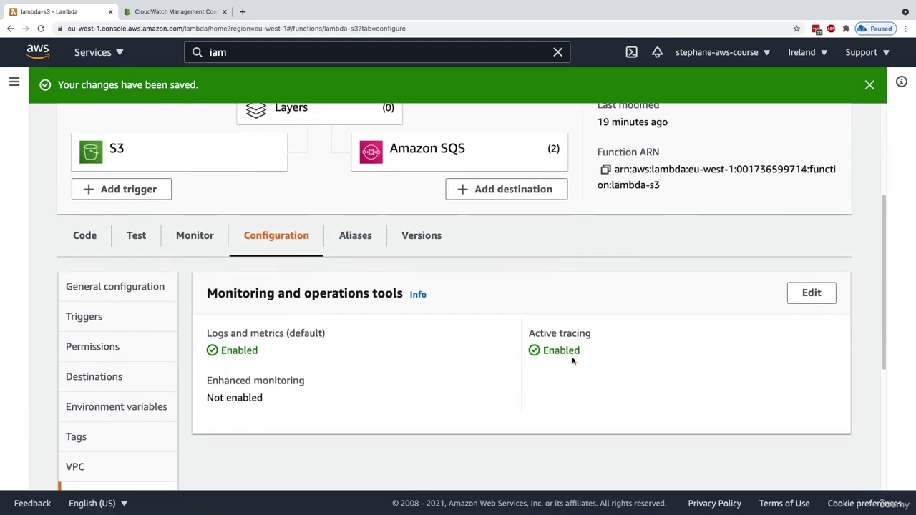
left_click(128, 287)
left_click(138, 348)
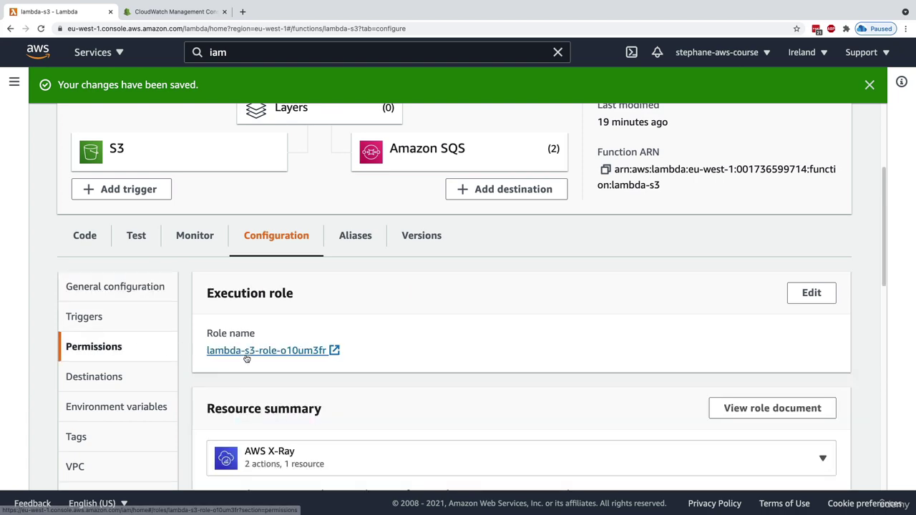
left_click(246, 352)
left_click(65, 12)
scroll(372, 331, "down", 2)
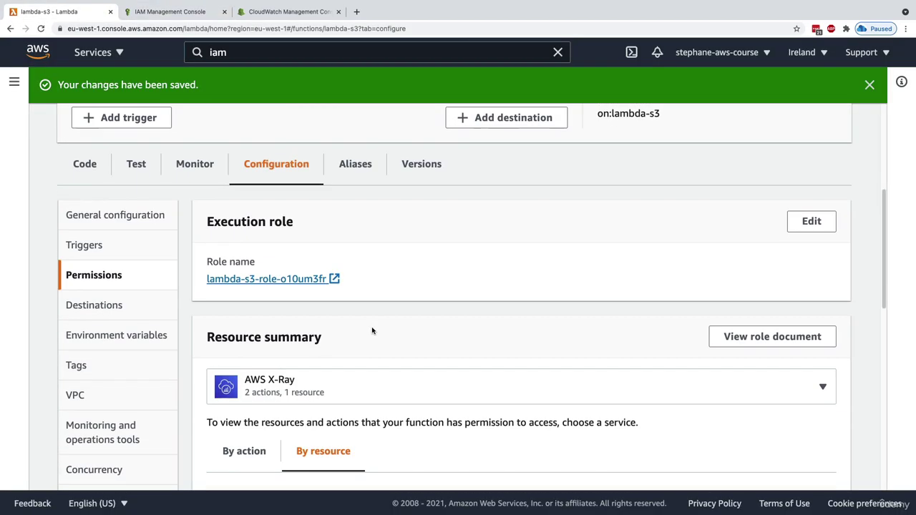
scroll(372, 331, "down", 4)
Step: Confirm the role's AWS X-Ray actions include PutTraceSegments and PutTelemetryRecords
left_click(338, 236)
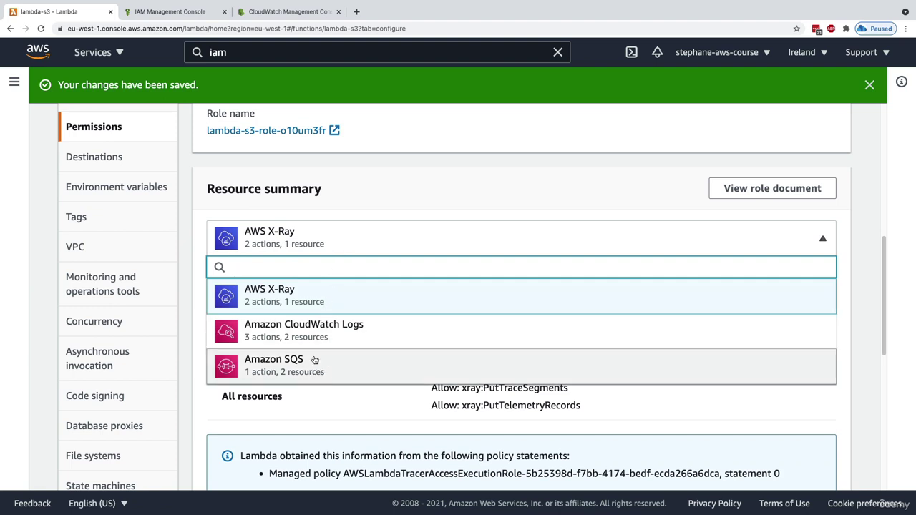
left_click(276, 294)
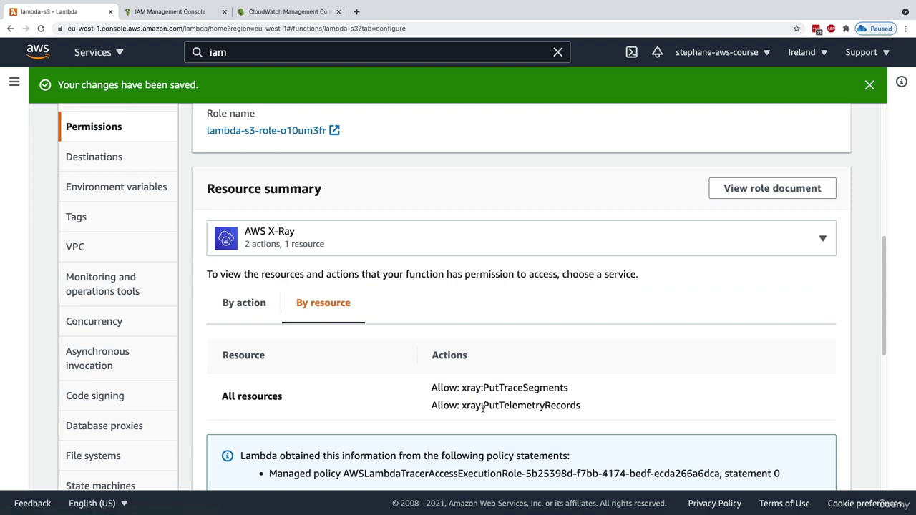
left_click_drag(500, 386, 548, 393)
left_click_drag(483, 404, 568, 405)
left_click(501, 422)
Step: Show the function's S3 bucket trigger
scroll(432, 343, "up", 10)
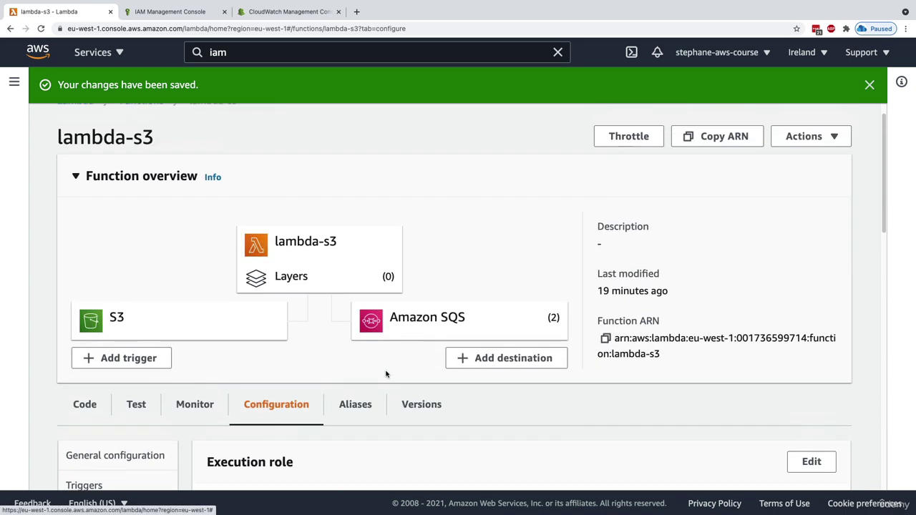
scroll(247, 337, "down", 1)
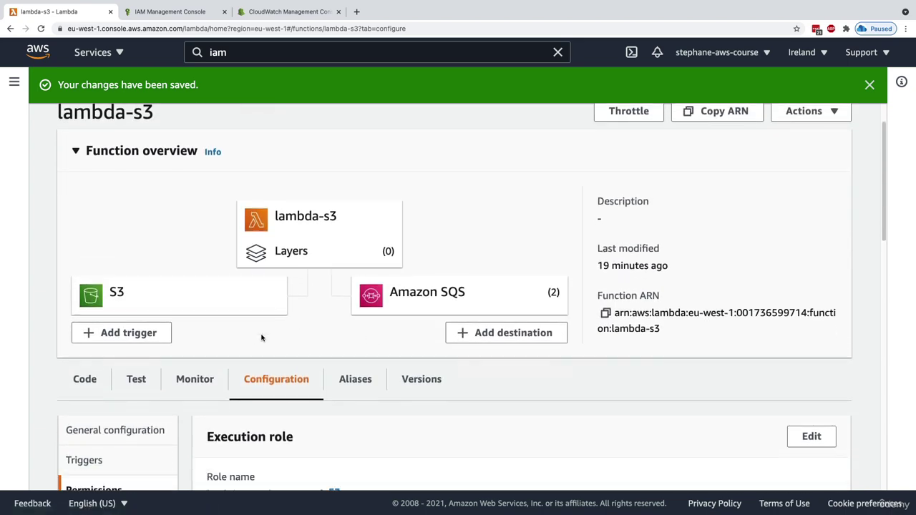
left_click(132, 308)
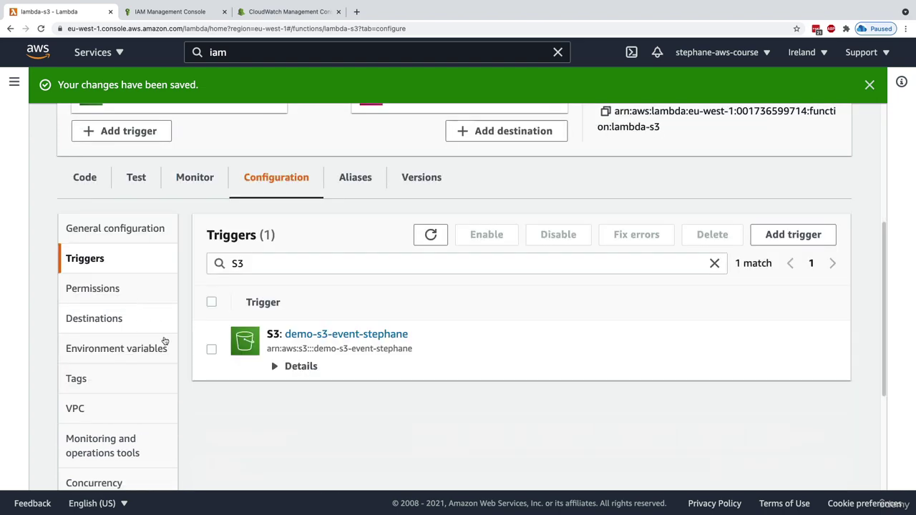
Step: Upload error.html to the trigger's demo-s3-event-stephane bucket
left_click(313, 334)
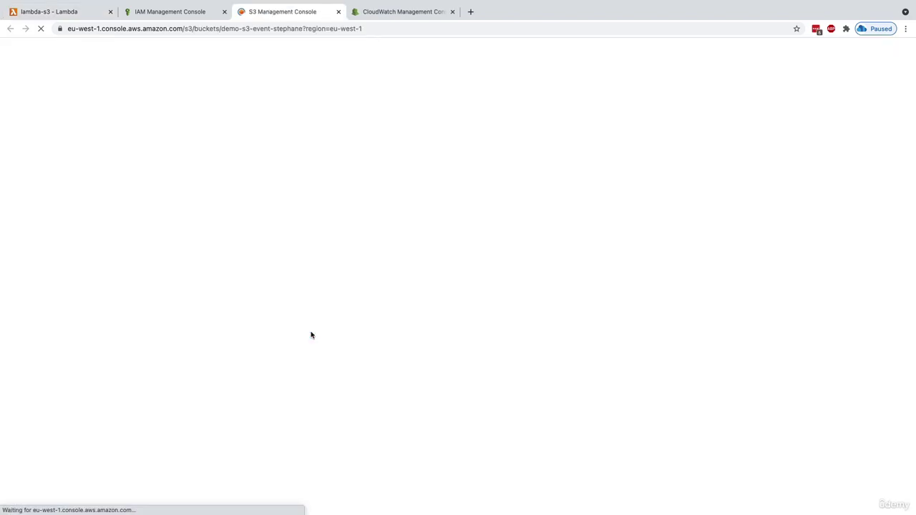
scroll(317, 276, "down", 2)
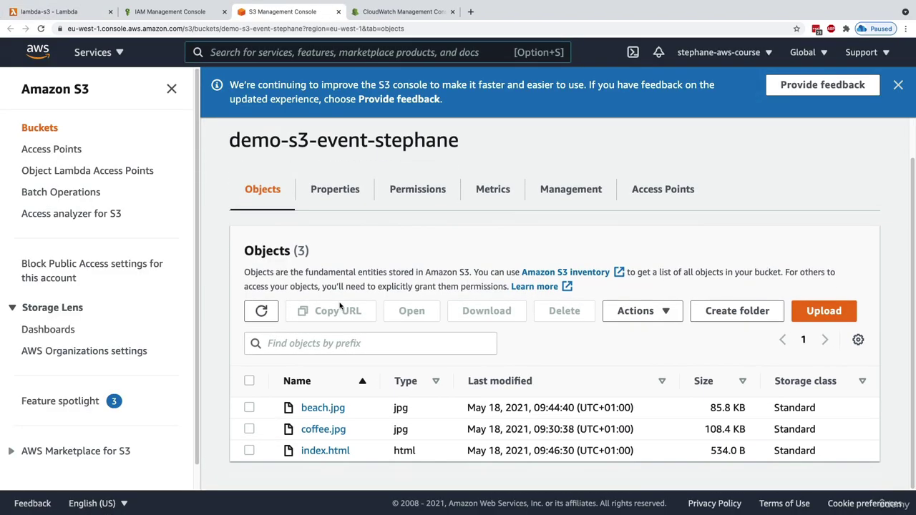
left_click(798, 313)
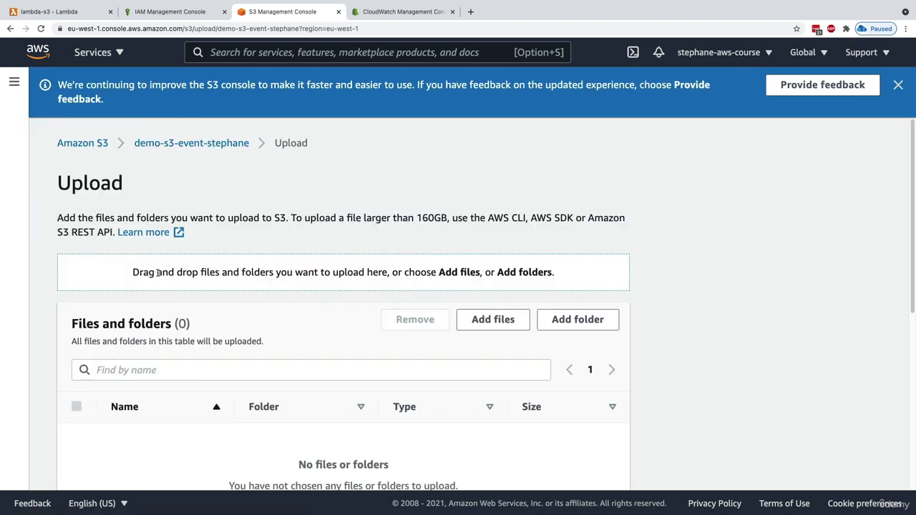
left_click(465, 314)
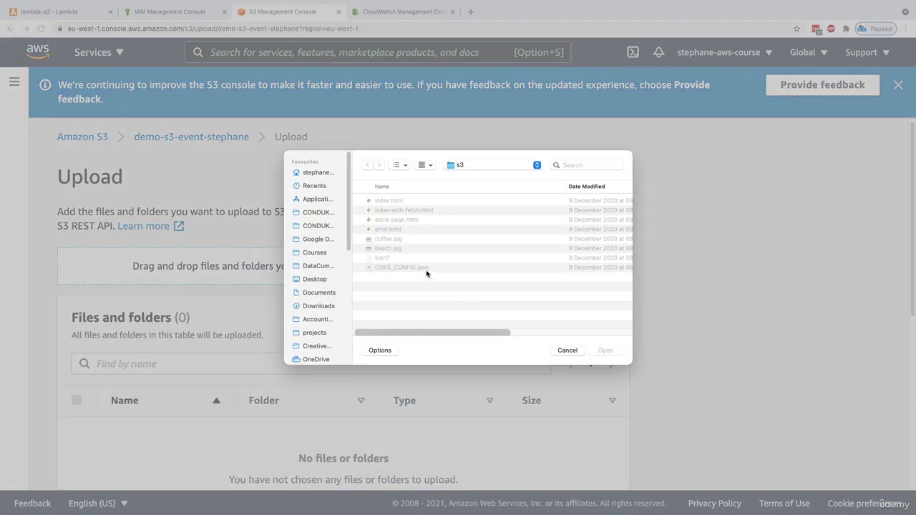
double_click(422, 230)
scroll(457, 333, "down", 5)
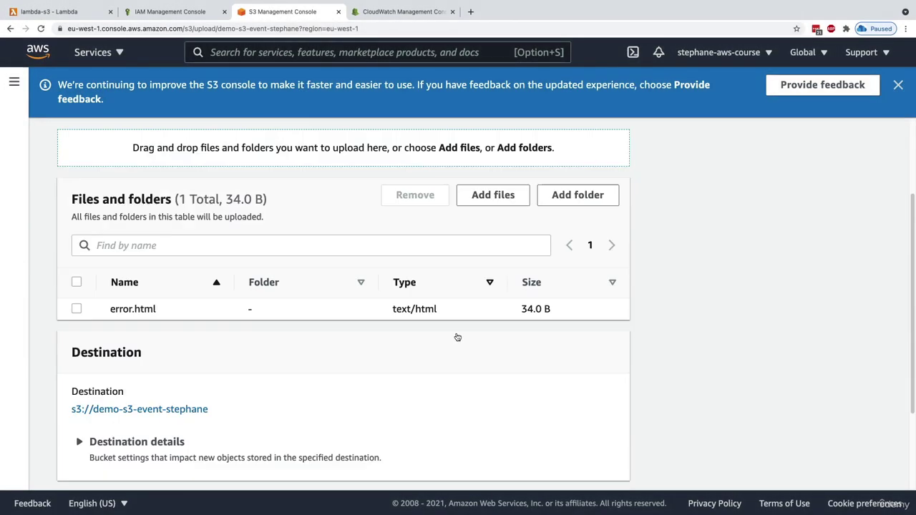
left_click(589, 461)
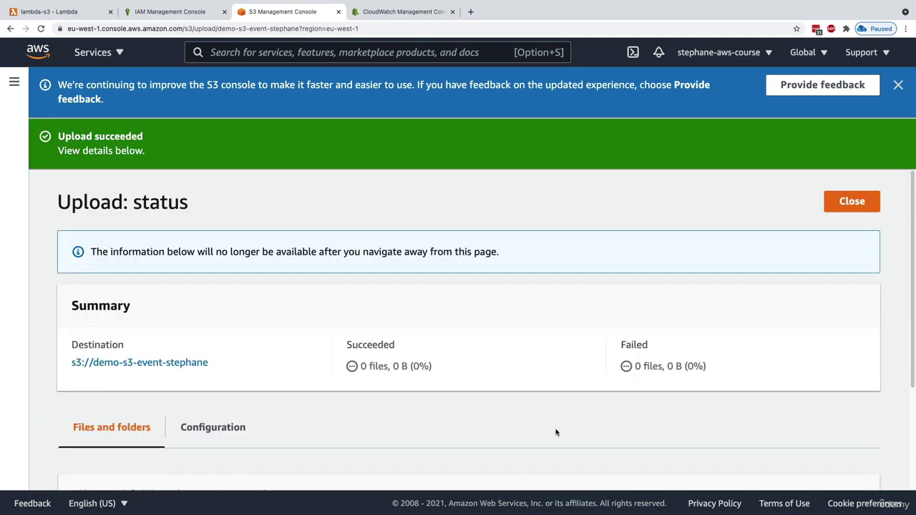
scroll(422, 318, "down", 3)
left_click(49, 11)
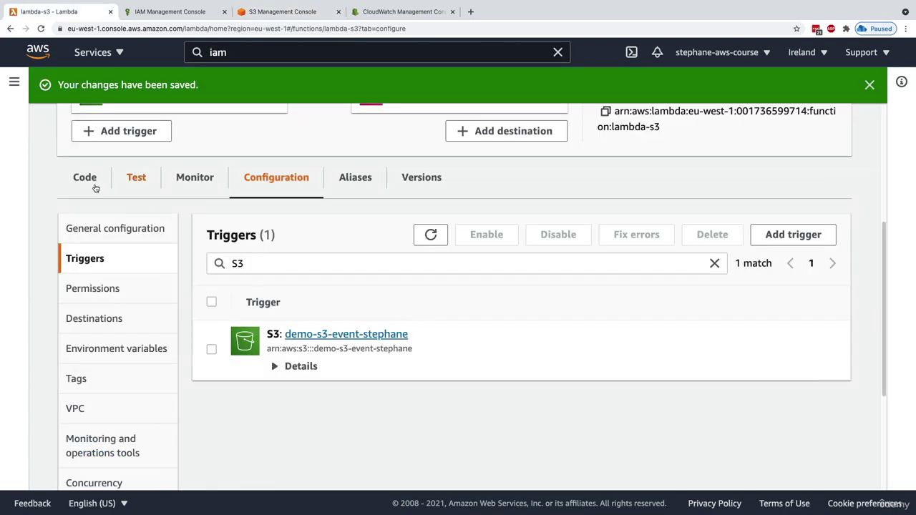
Step: Comment out raise Exception("boom!"), add return "success" to the handler, and deploy
left_click(85, 177)
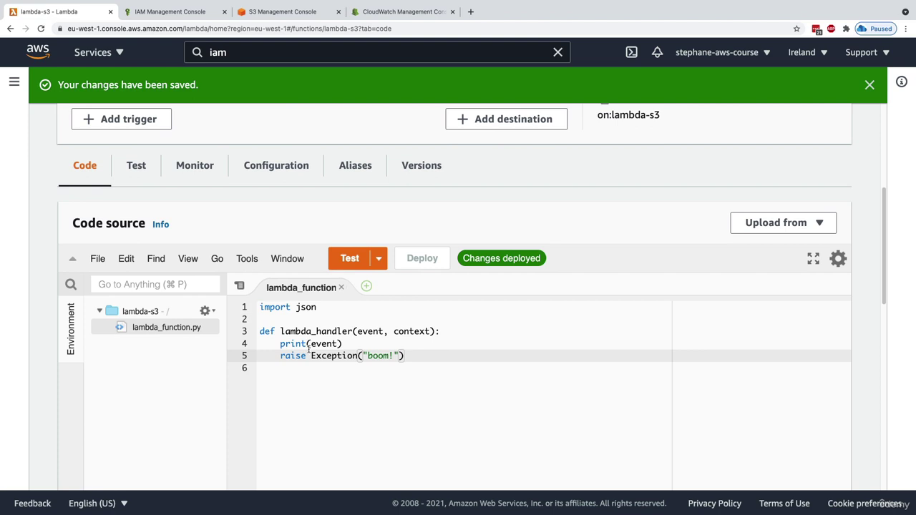
double_click(299, 353)
left_click(280, 355)
type("#")
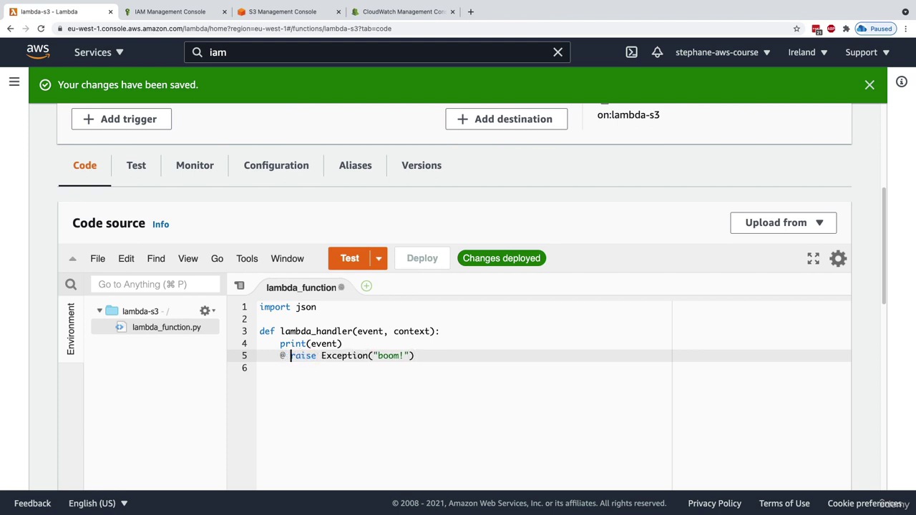
key("End")
key("Return")
type("ret")
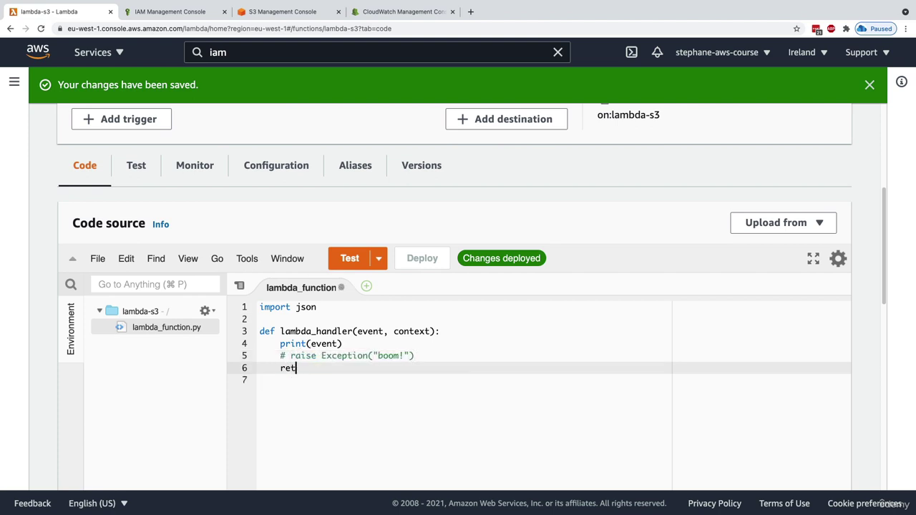
type("urn \"success")
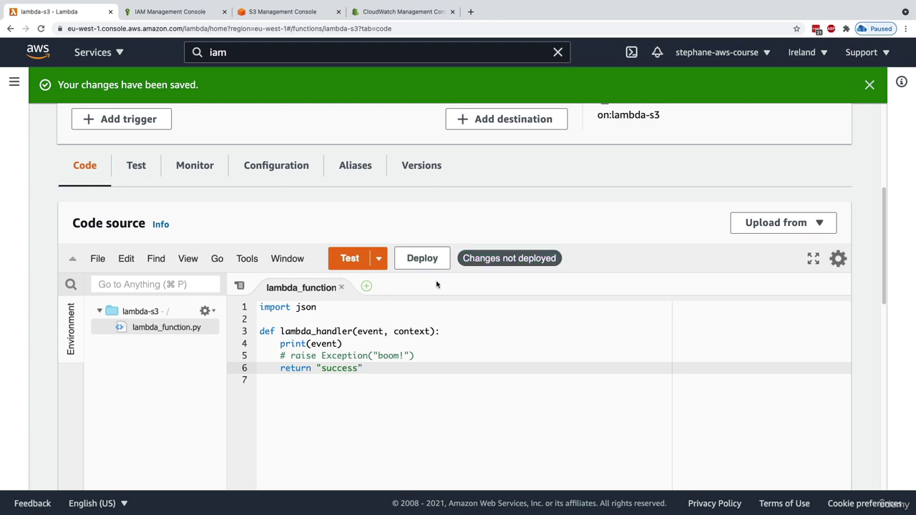
left_click(417, 261)
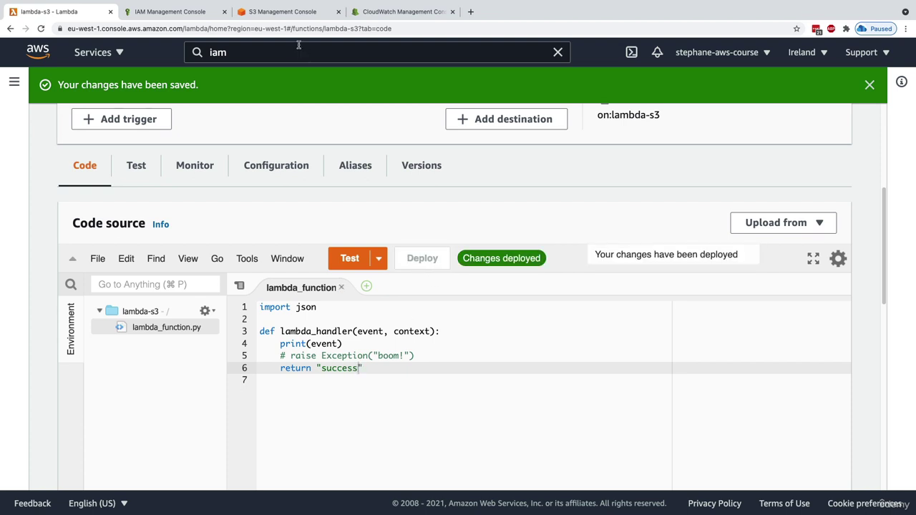
left_click(290, 13)
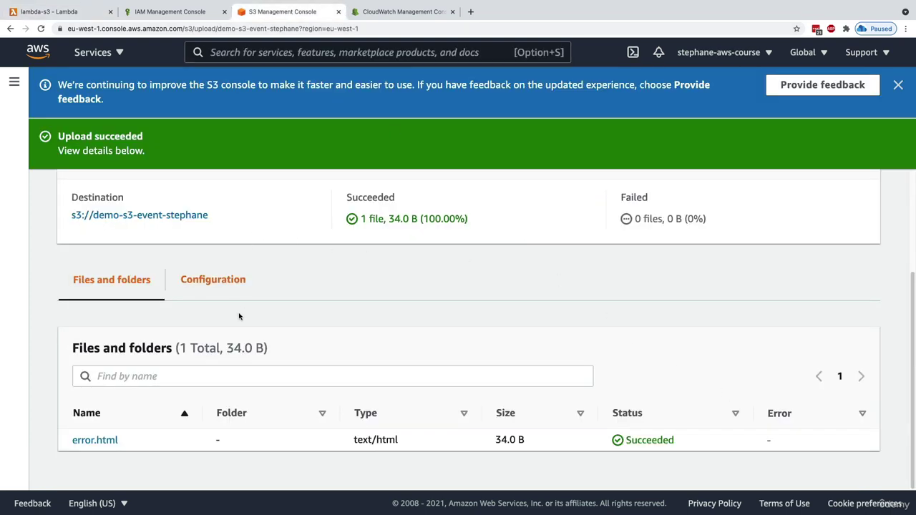
Step: Upload index-with-fetch.html to demo-s3-event-stephane after closing the previous upload status
scroll(215, 316, "up", 3)
left_click(850, 202)
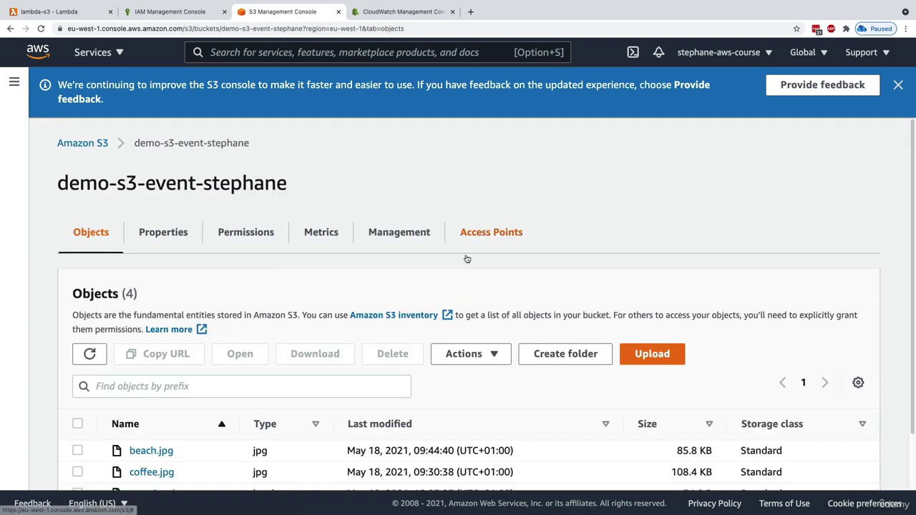
left_click(641, 354)
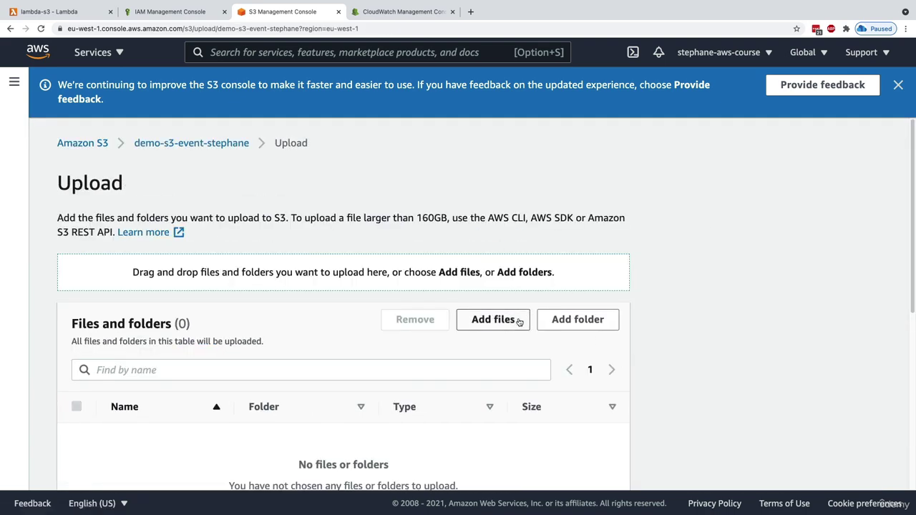
left_click(508, 319)
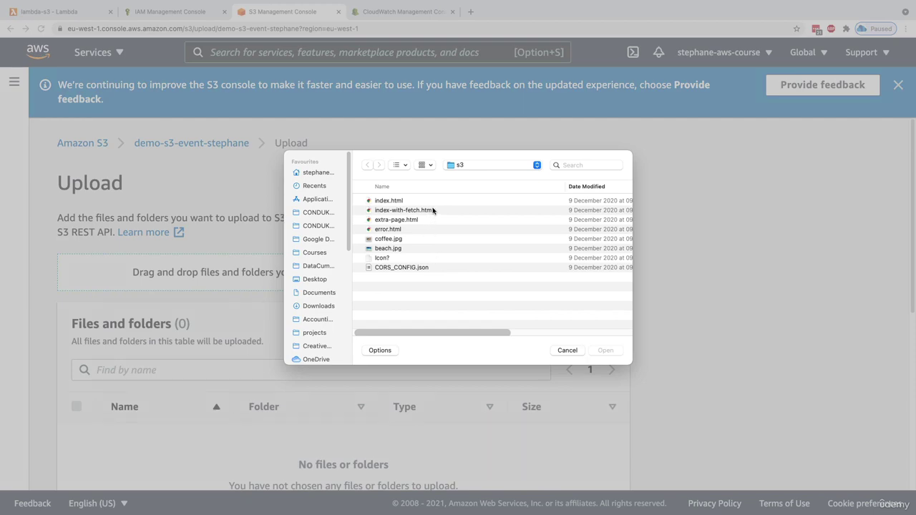
double_click(400, 209)
scroll(517, 382, "down", 5)
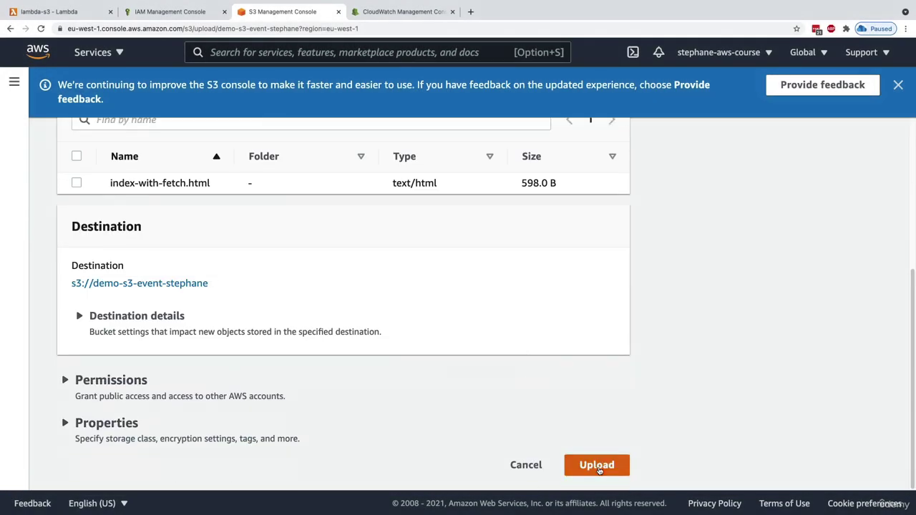
left_click(598, 467)
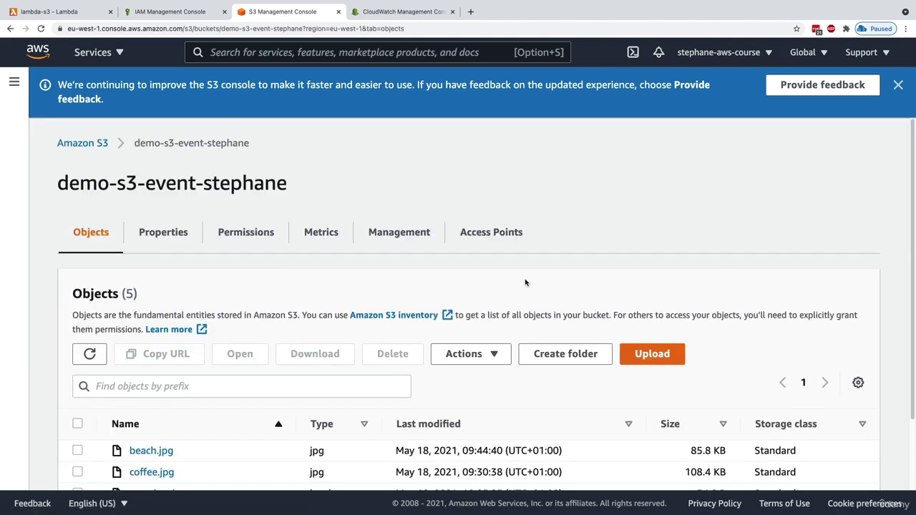
scroll(525, 282, "down", 3)
key("super+1")
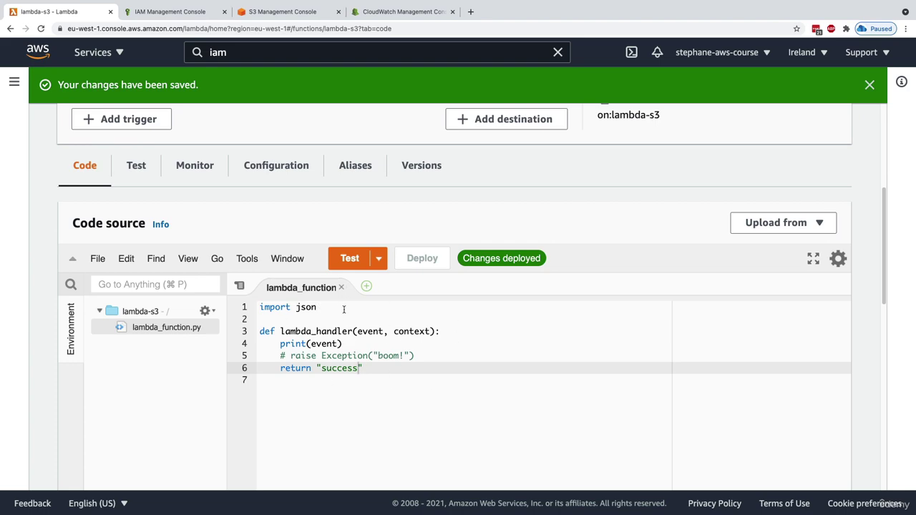
Step: Search 'xray' and open the X-Ray console in a new tab
left_click(115, 60)
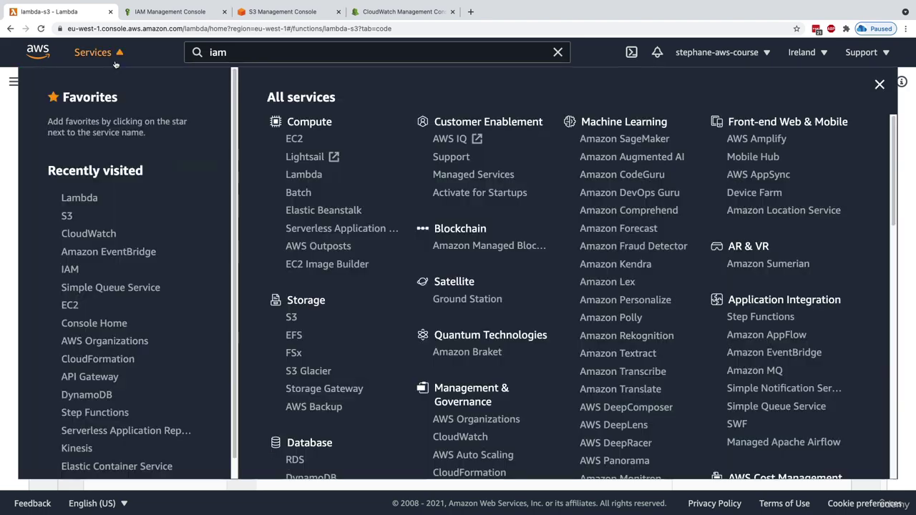
left_click(240, 54)
type("xray")
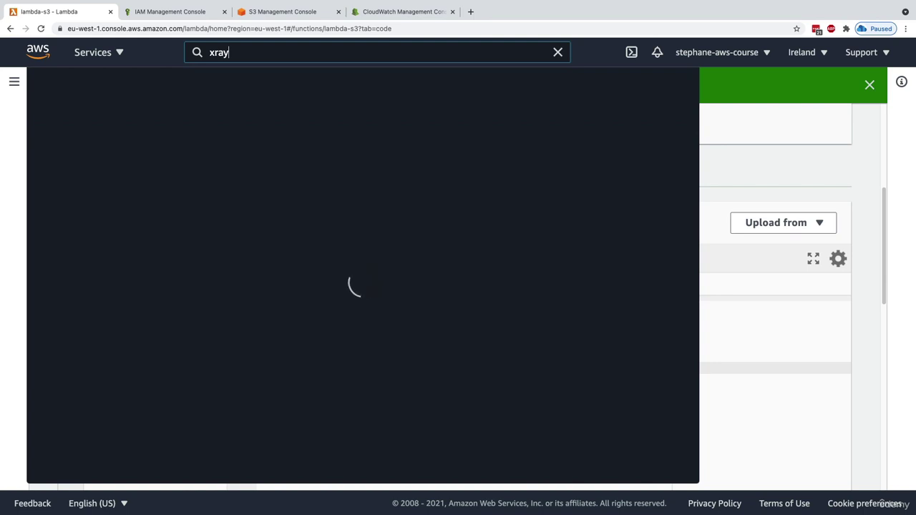
left_click(244, 161, "super")
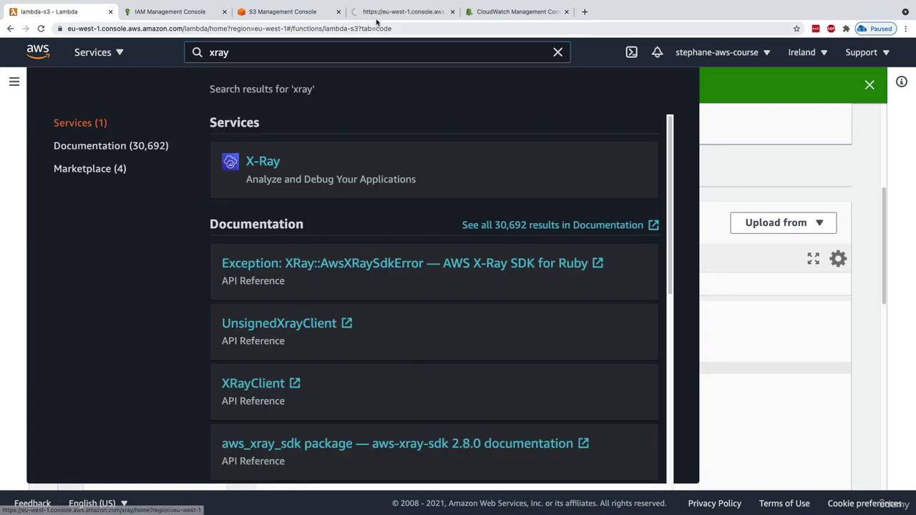
left_click(380, 11)
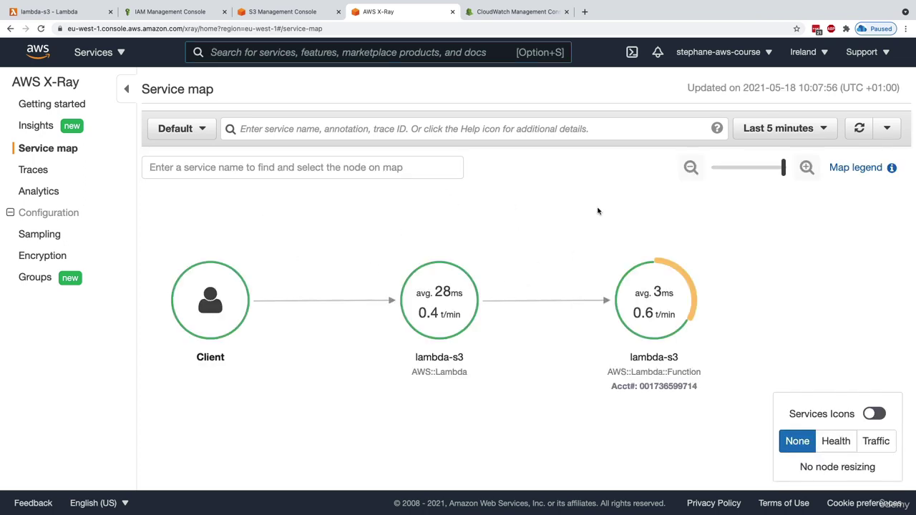
Step: Inspect the Client → lambda-s3 edge, lambda-s3 service (28 ms) and function node (3 ms) on the service map
left_click(535, 300)
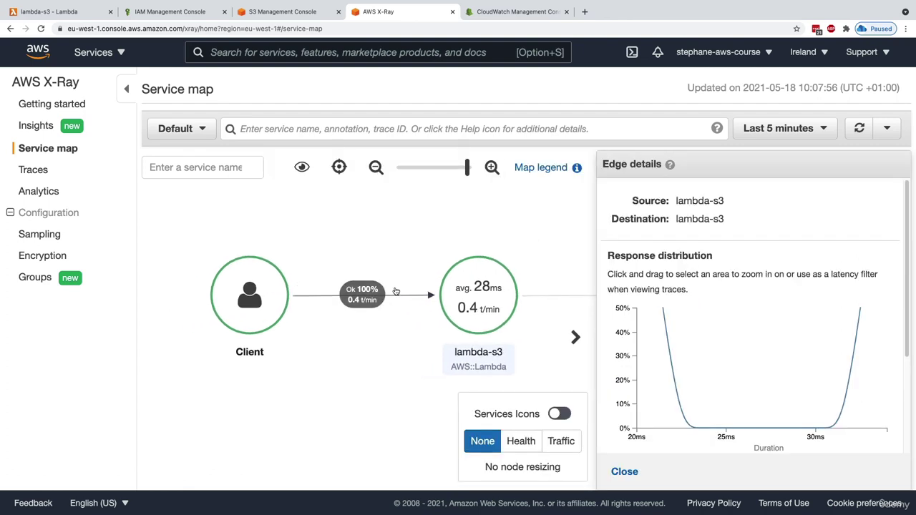
left_click(472, 304)
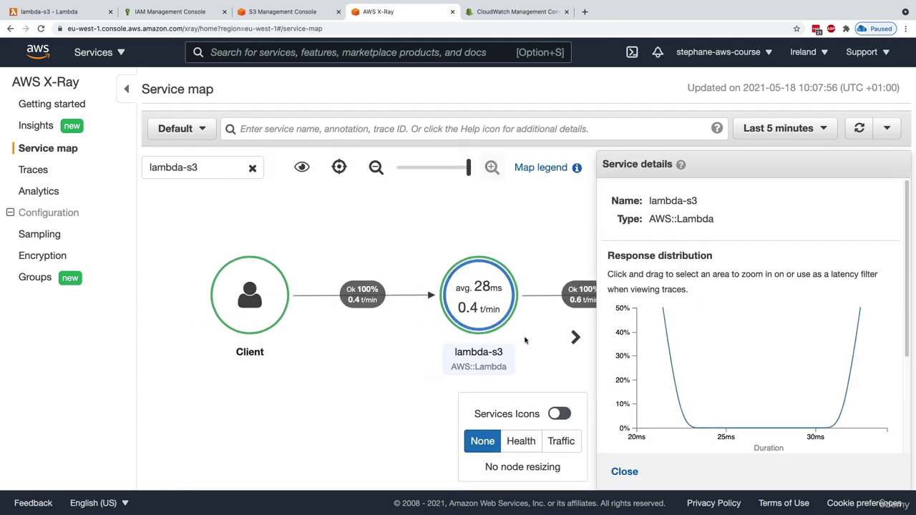
left_click(576, 336)
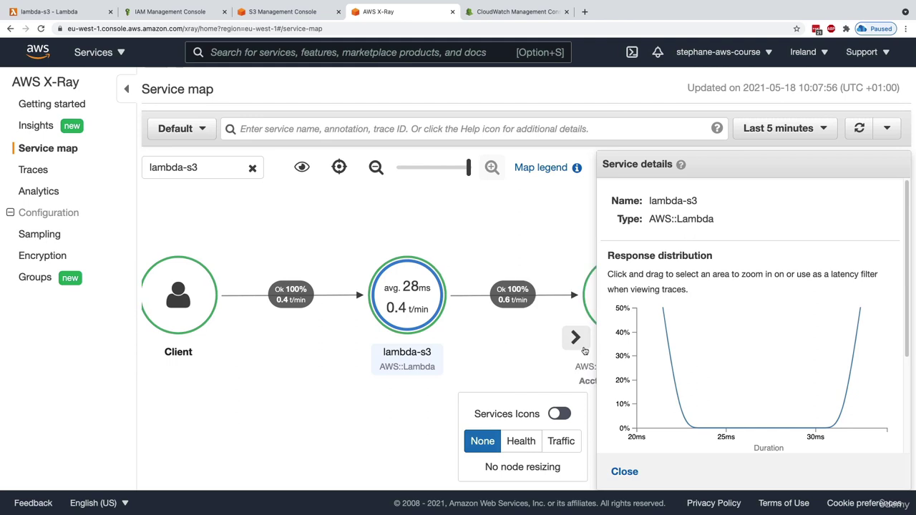
left_click(561, 321)
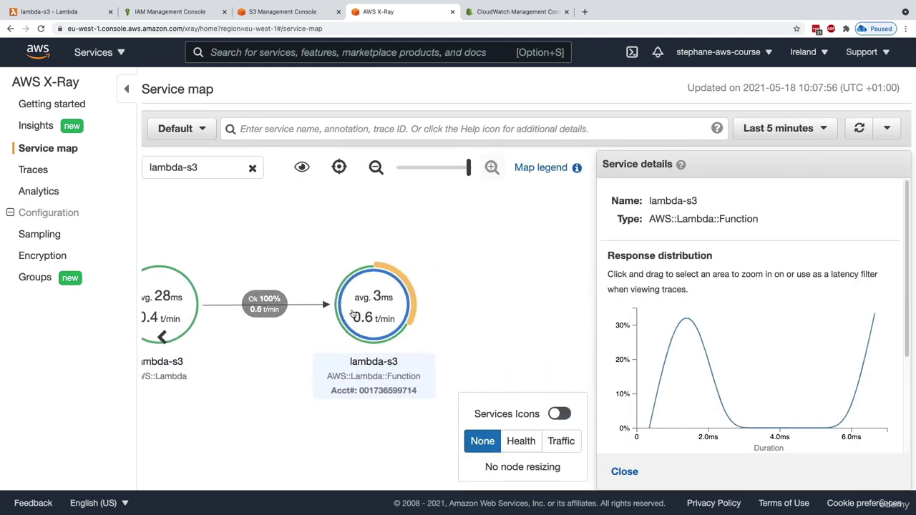
left_click(416, 306)
left_click(413, 309)
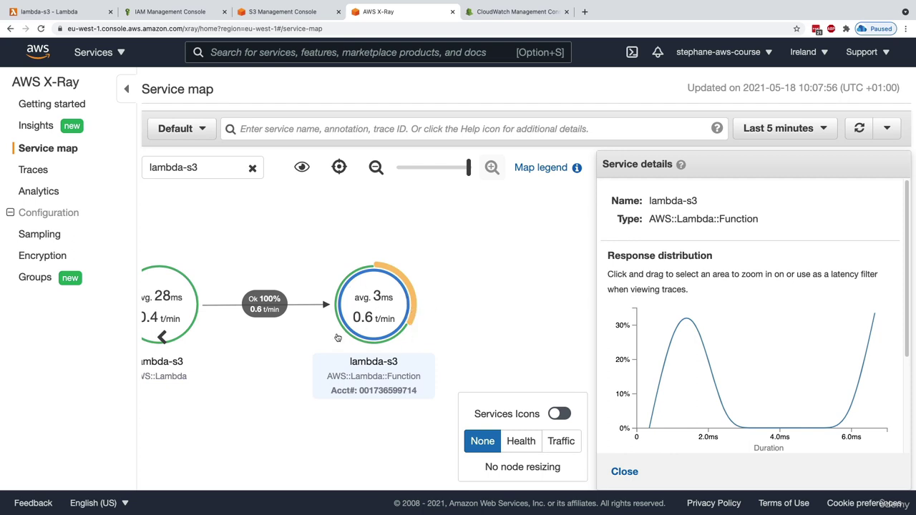
left_click(442, 268)
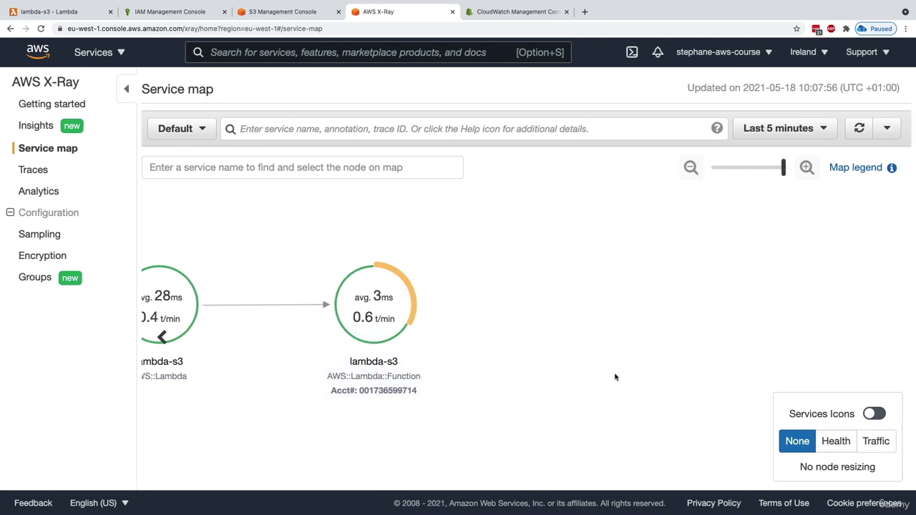
left_click_drag(654, 402, 543, 394)
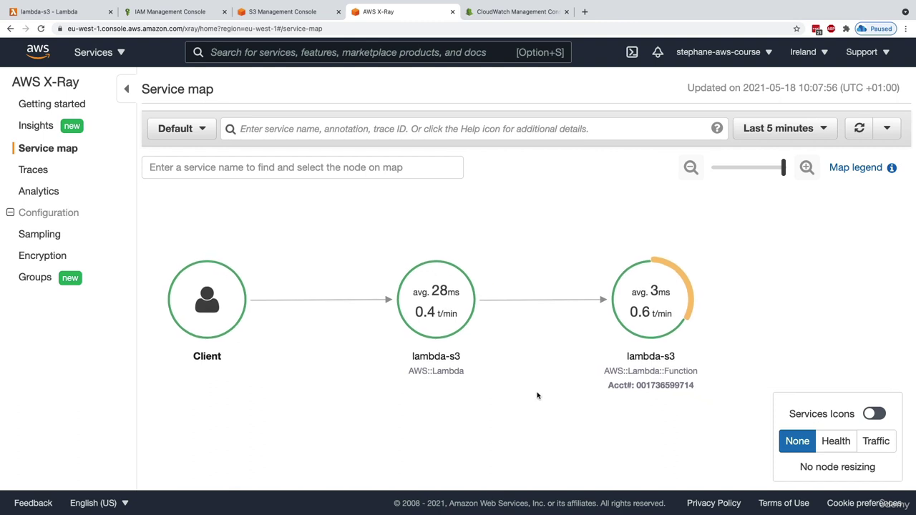
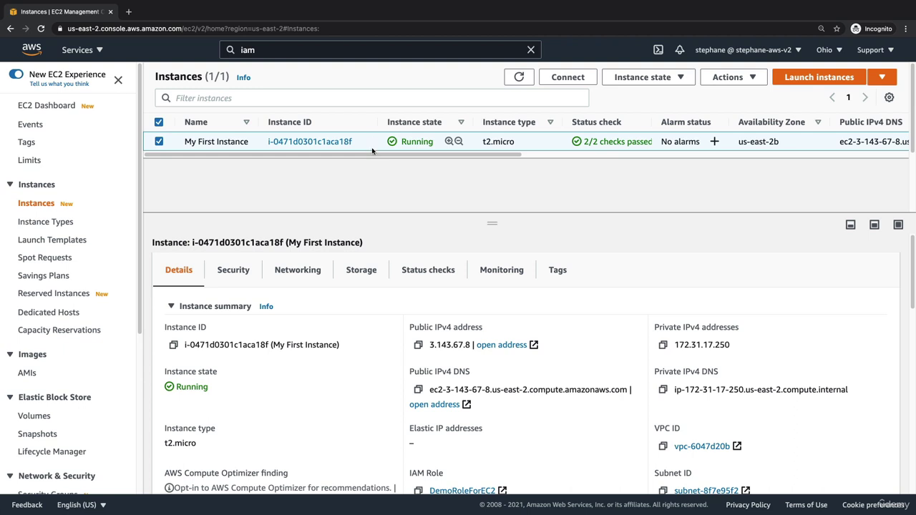
Step: Review the instance's Storage details: root device /dev/xvda, type EBS, 8 GiB volume
left_click(363, 270)
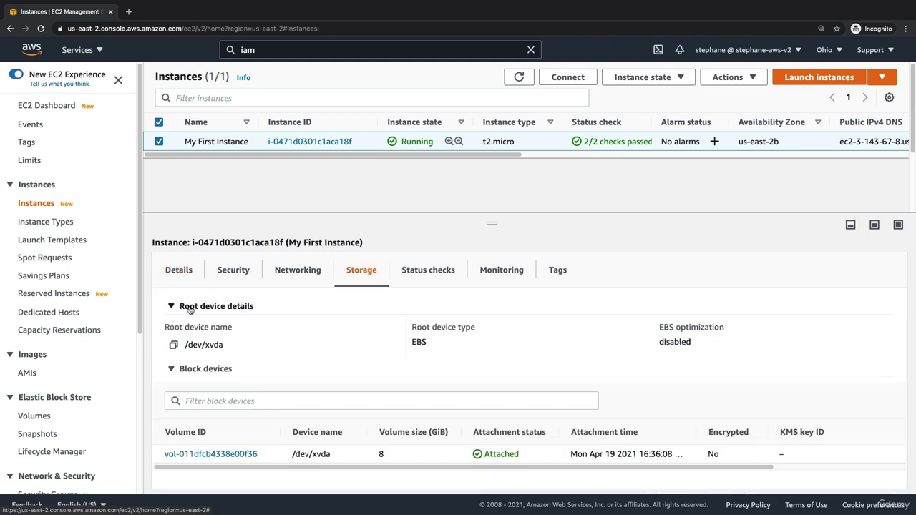
left_click_drag(185, 344, 226, 346)
mouse_move(424, 327)
left_mouse_down()
mouse_move(442, 327)
mouse_move(430, 335)
left_mouse_up()
double_click(418, 341)
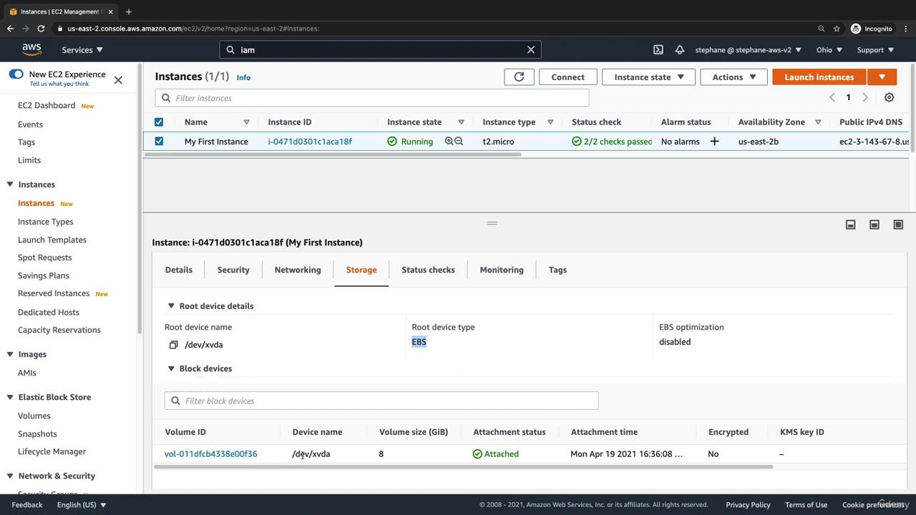
left_click_drag(392, 457, 368, 462)
left_click(398, 459)
Step: Open the root volume in a new Volumes tab and remove the Volume ID filter
left_click(214, 454)
left_click(183, 20)
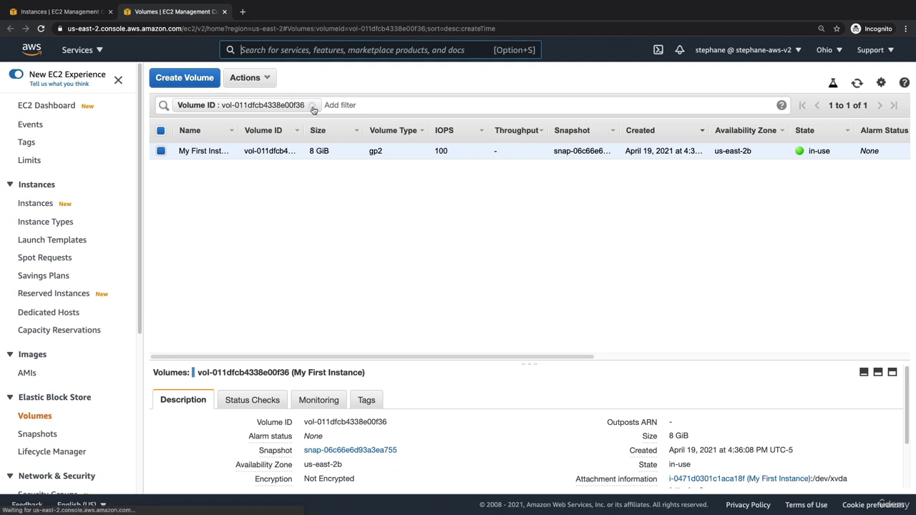
left_click(312, 106)
left_click(328, 216)
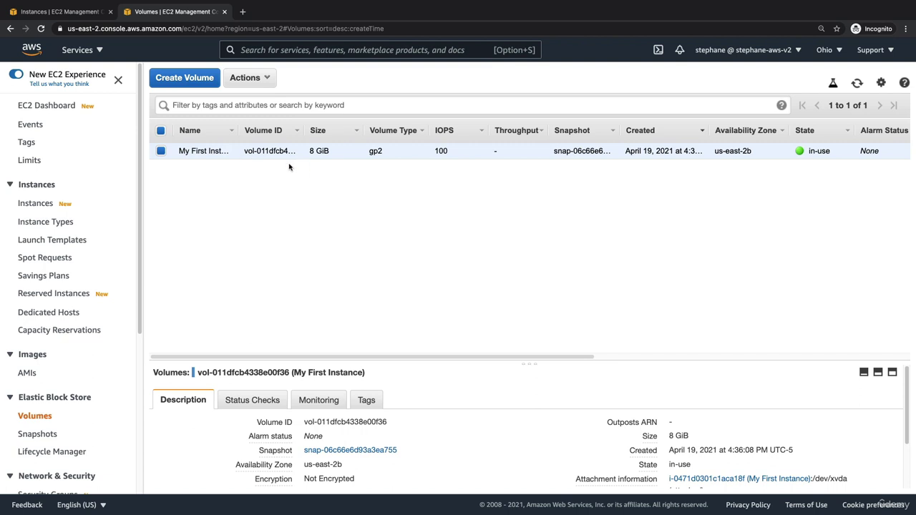
Step: Start a new volume, keeping gp2 as the type and setting size to 2 GiB
left_click(204, 84)
double_click(212, 184)
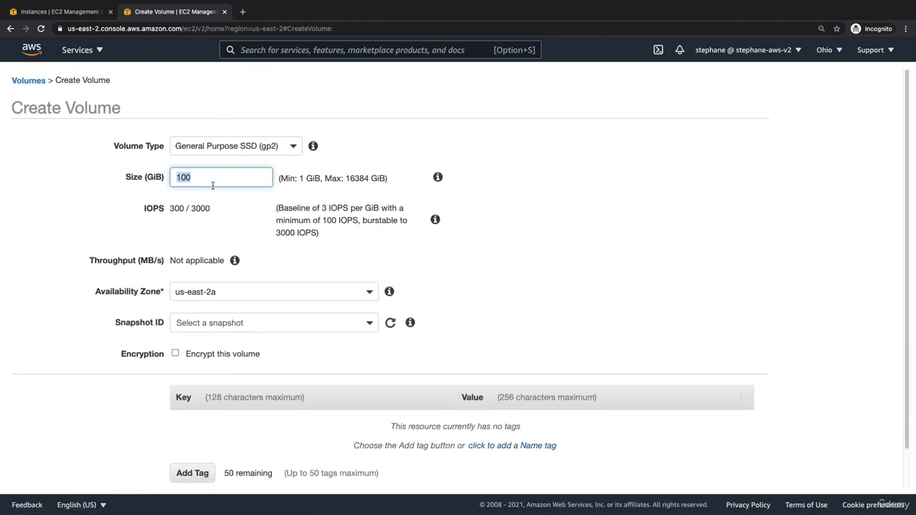
left_click(251, 145)
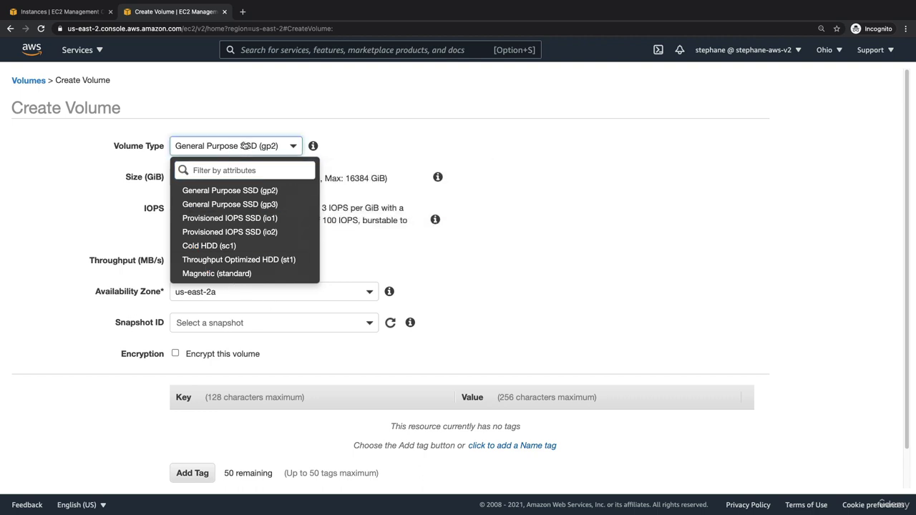
left_click(281, 127)
double_click(199, 179)
type("2")
left_click(206, 205)
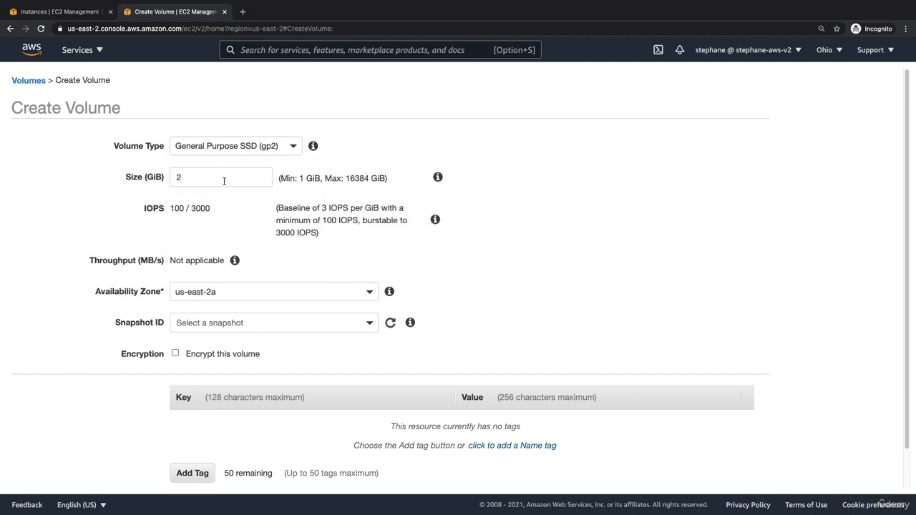
Step: Set the new volume's Availability Zone to us-east-2b, matching the instance's zone
scroll(195, 231, "down", 1)
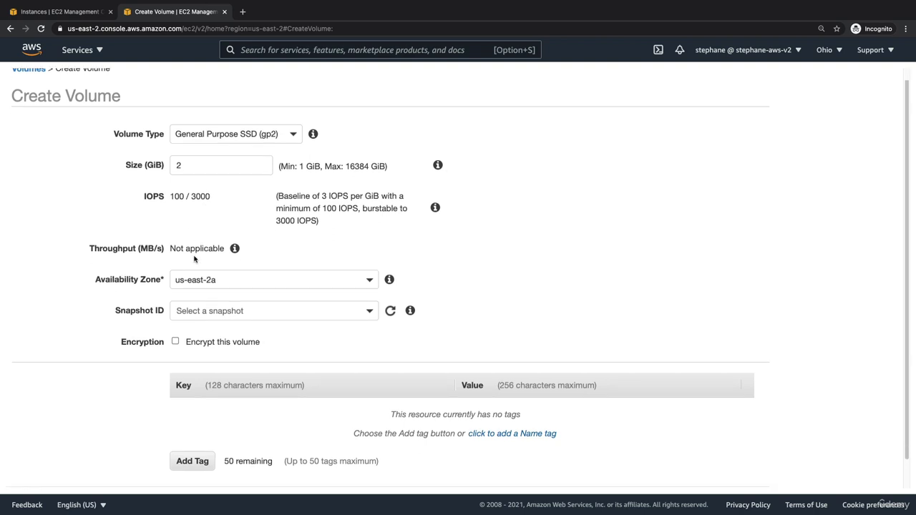
left_click_drag(96, 280, 196, 278)
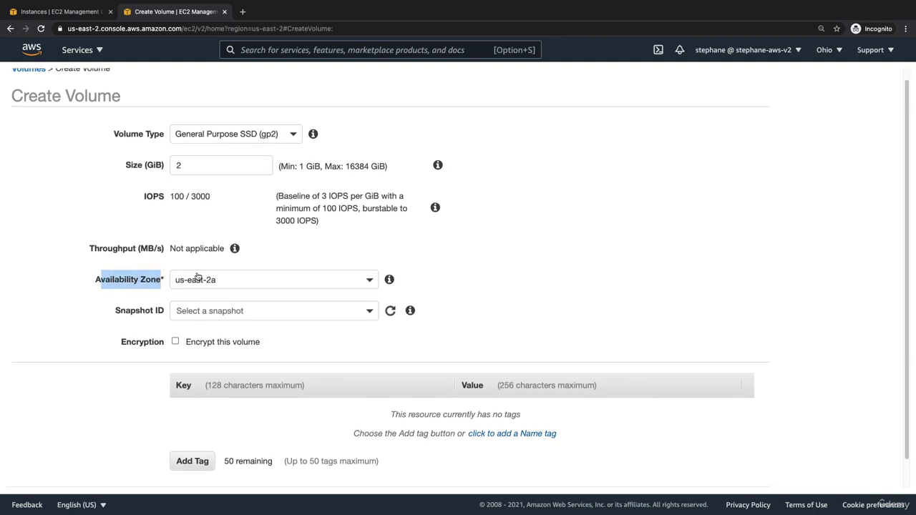
key("ctrl+shift+Tab")
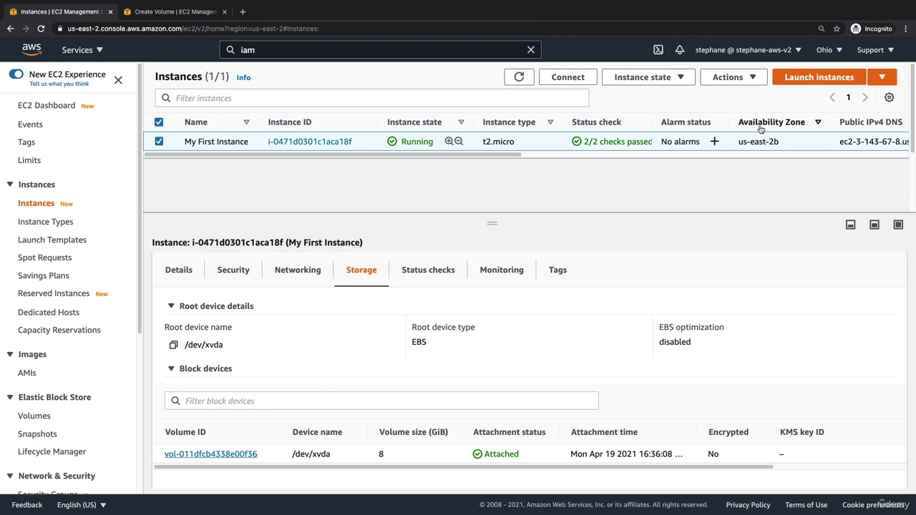
left_click_drag(737, 143, 776, 146)
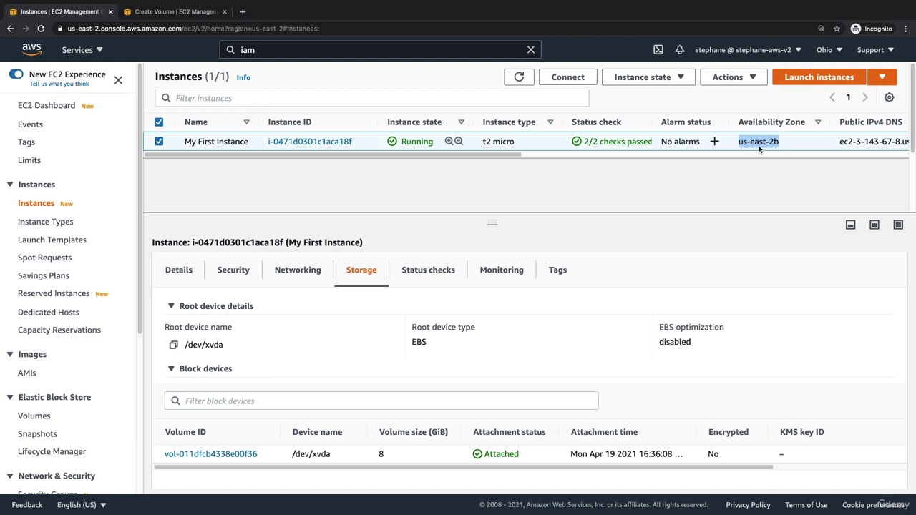
key("ctrl+Tab")
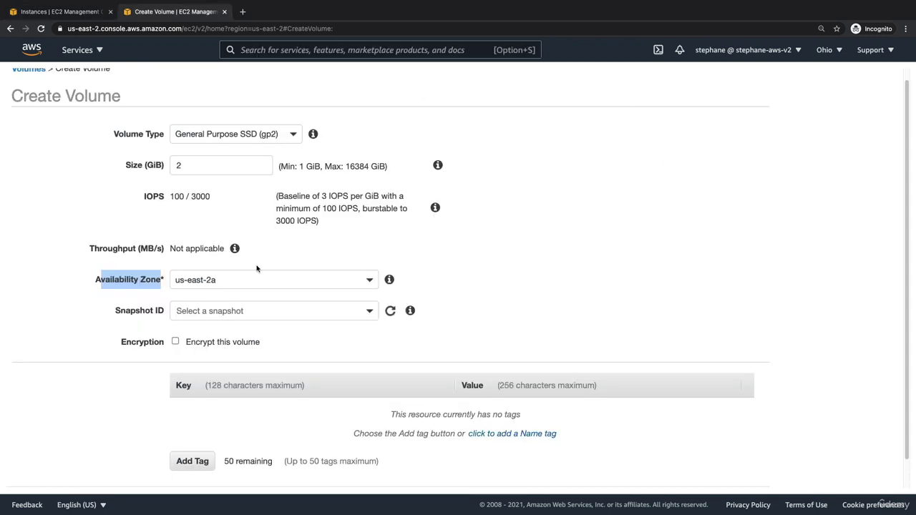
left_click(247, 286)
left_click(242, 336)
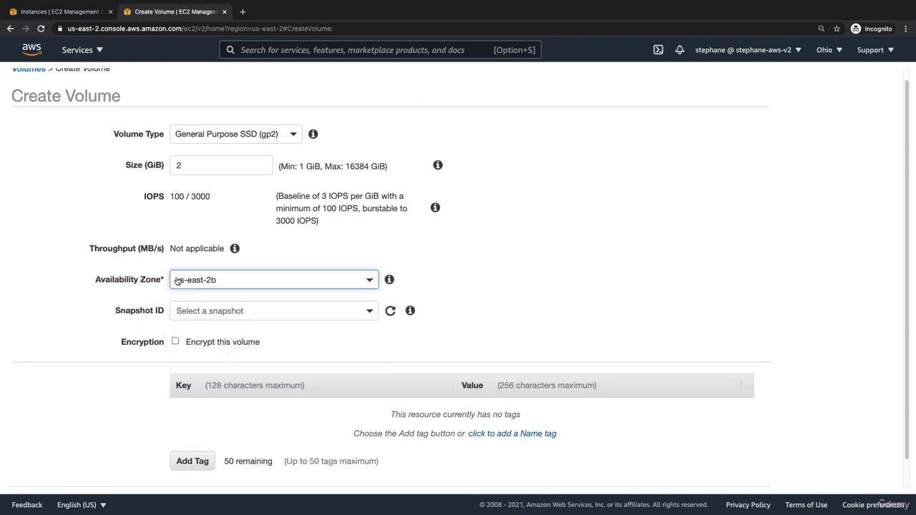
left_click(136, 289)
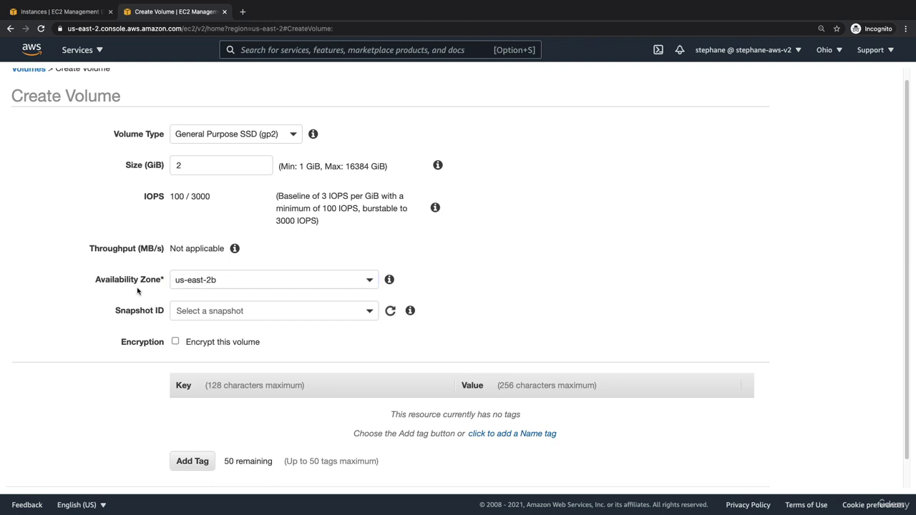
Step: Create the 2 GiB gp2 volume and close the success message
scroll(165, 307, "down", 1)
scroll(201, 344, "down", 1)
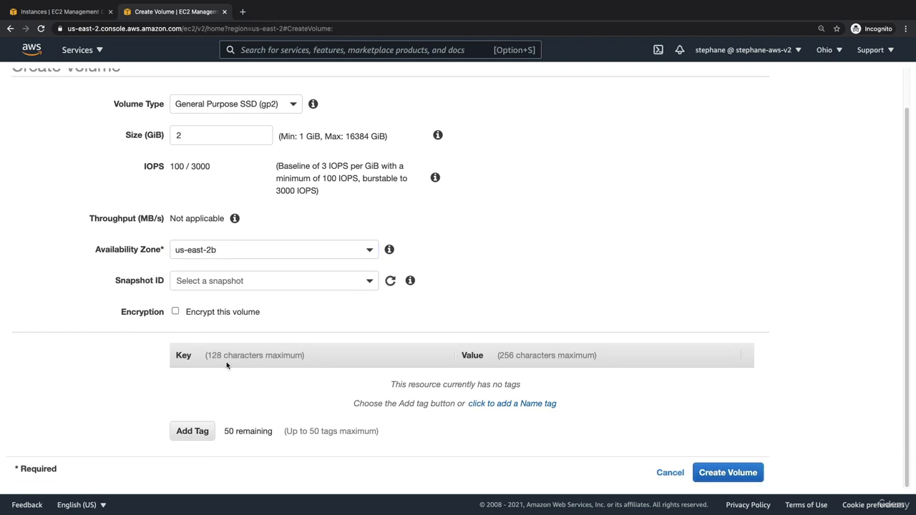
left_click(742, 473)
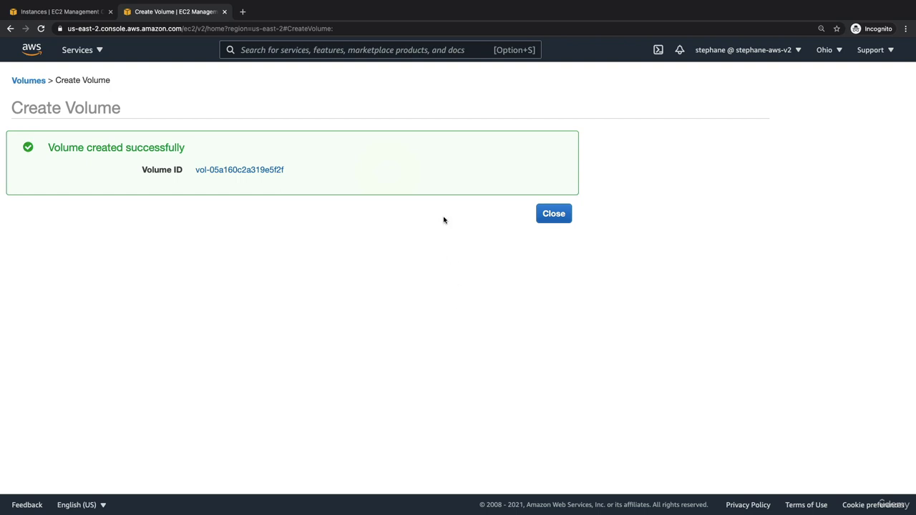
left_click(552, 213)
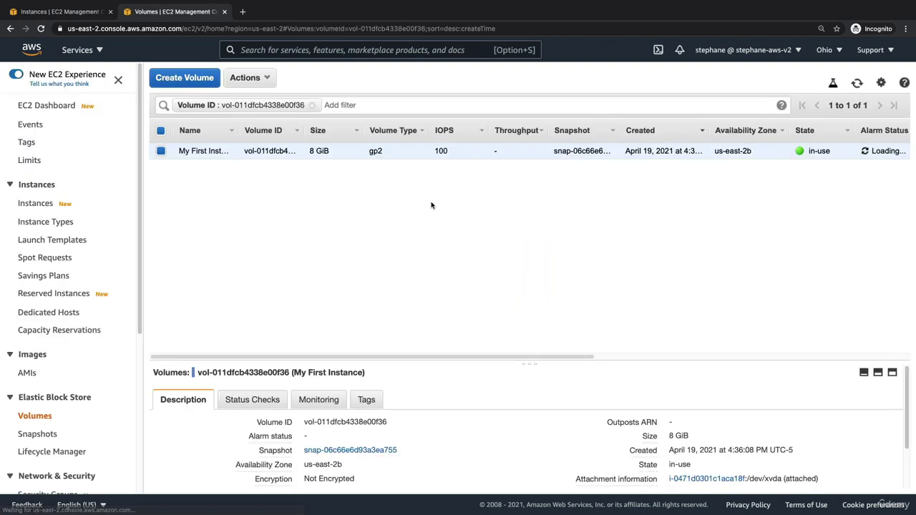
Step: Clear the Volume ID filter and show the details of the new 2 GiB volume
left_click(312, 105)
left_click(429, 327)
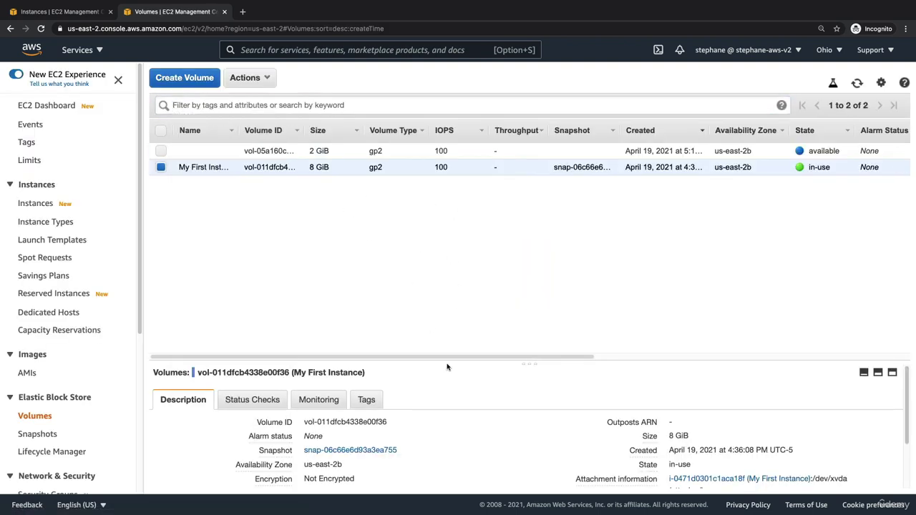
left_click_drag(451, 368, 449, 251)
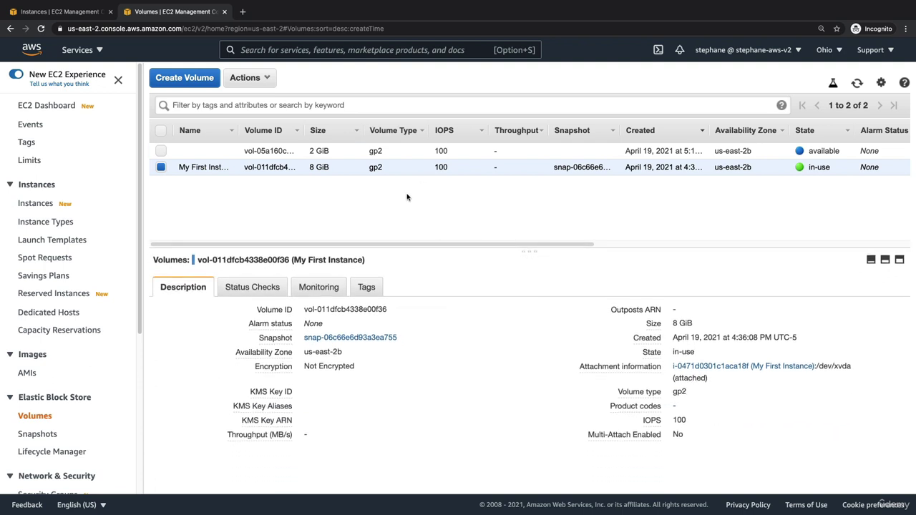
left_click_drag(823, 170, 800, 170)
triple_click(555, 170)
left_click(576, 170)
left_click(476, 153)
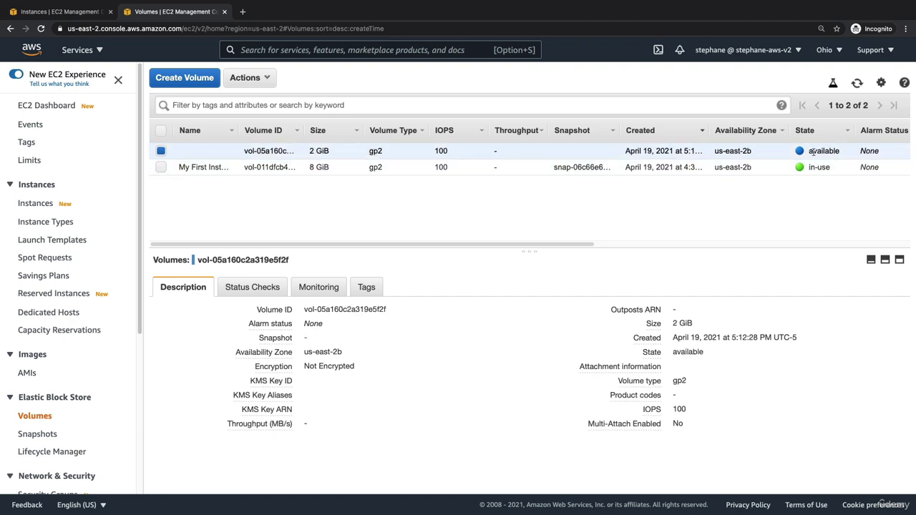
Step: Attach the 2 GiB volume to My First Instance
right_click(642, 154)
left_click(664, 209)
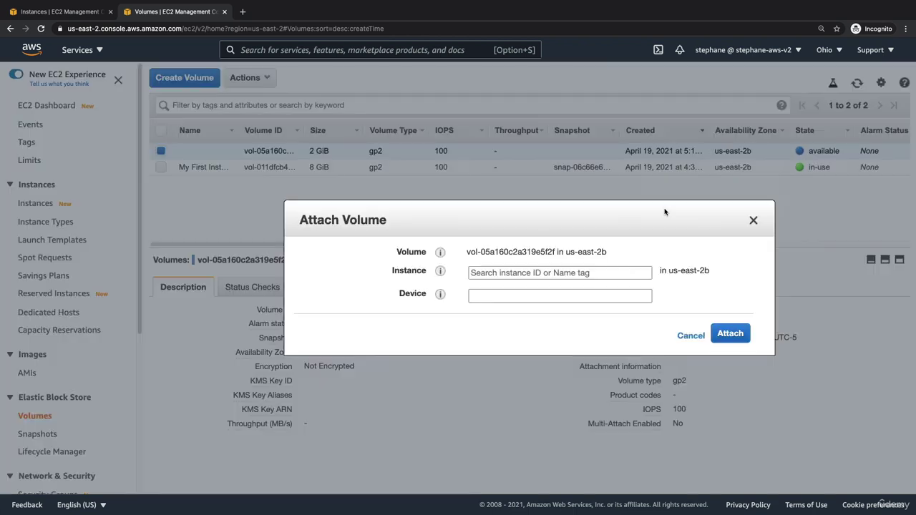
left_click(558, 273)
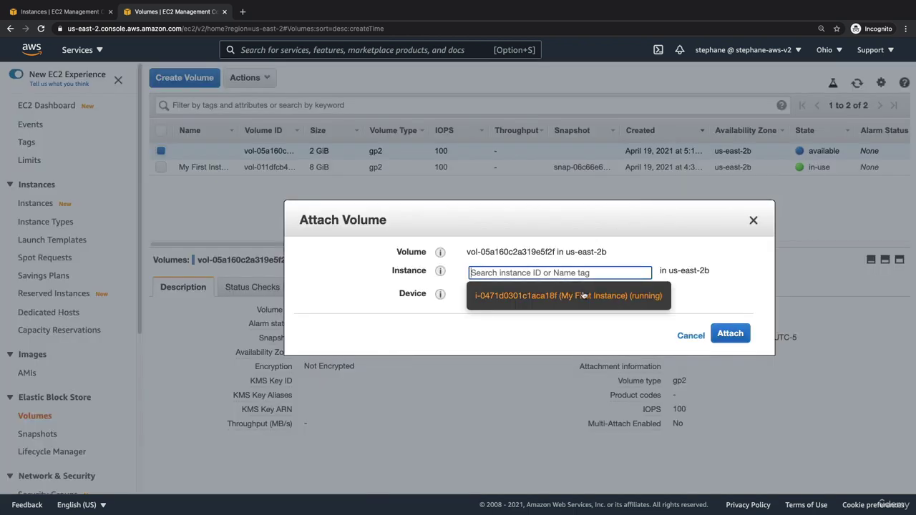
left_click(587, 296)
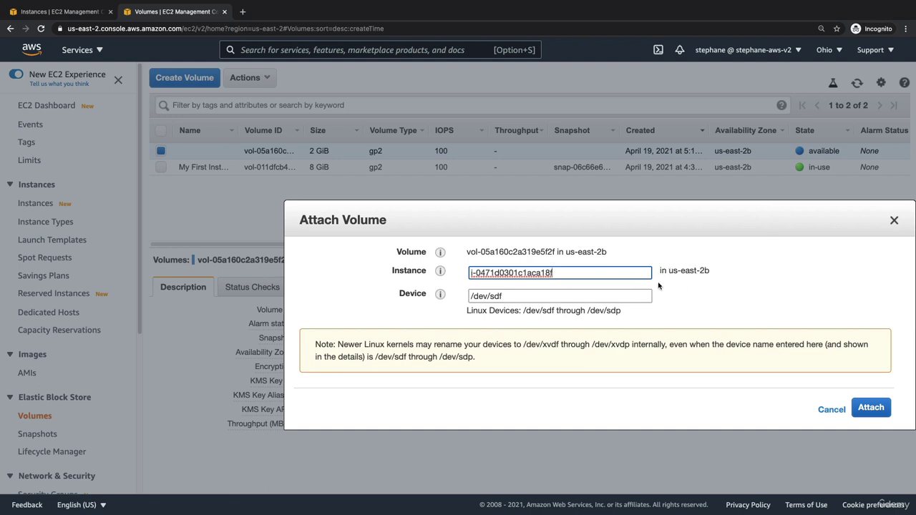
left_click(859, 407)
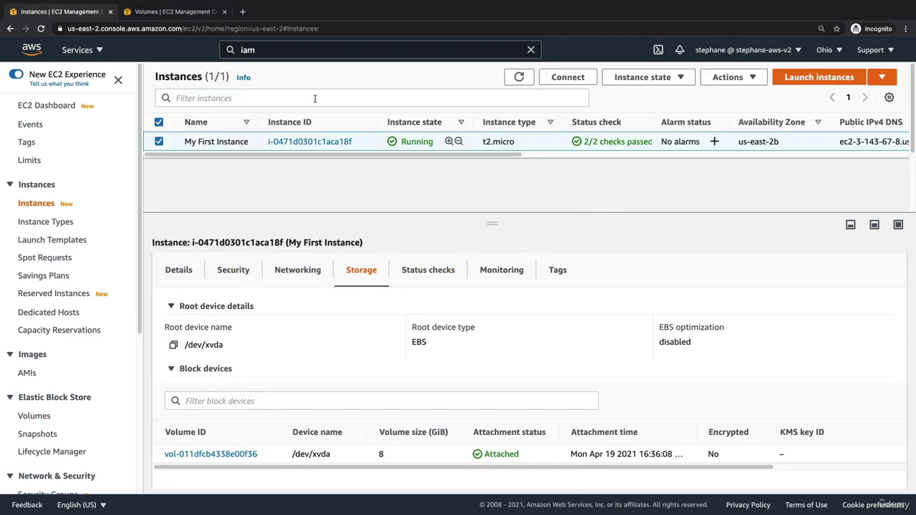
Step: Refresh the instance and confirm 8 GiB /dev/xvda and 2 GiB /dev/sdf are both Attached
left_click(518, 77)
scroll(458, 323, "down", 1)
scroll(411, 326, "up", 1)
scroll(333, 272, "down", 1)
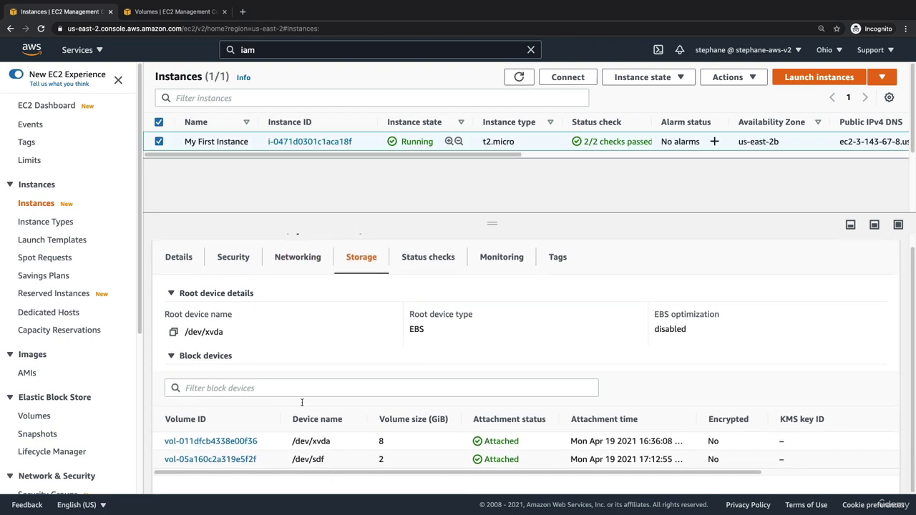
left_click_drag(296, 444, 393, 445)
left_click_drag(293, 458, 406, 459)
left_click(327, 463)
left_click(393, 463)
double_click(513, 459)
left_click(512, 462)
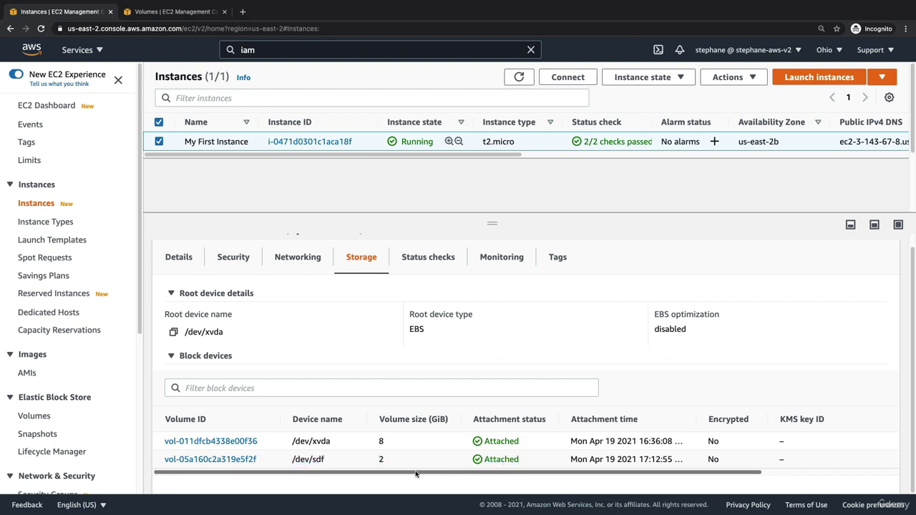
triple_click(308, 461)
left_click(312, 462)
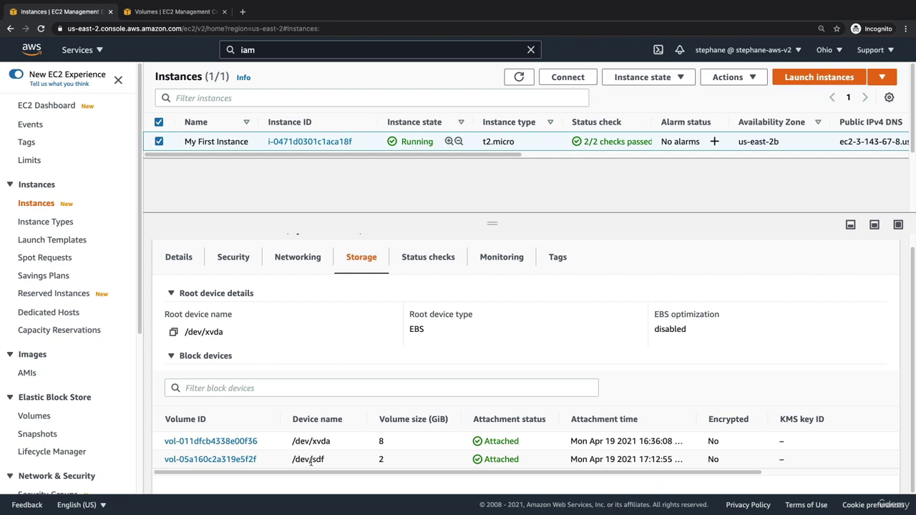
Step: Search 'format EBS volume to attach on EC2 instance' and open the AWS guide on usable EBS volumes
key("ctrl+t")
type("format ")
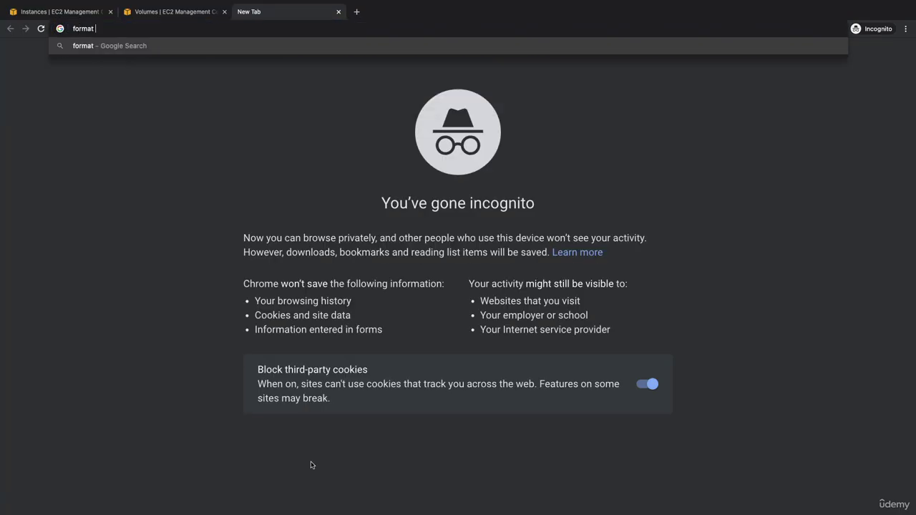
type("EBS volume to atta")
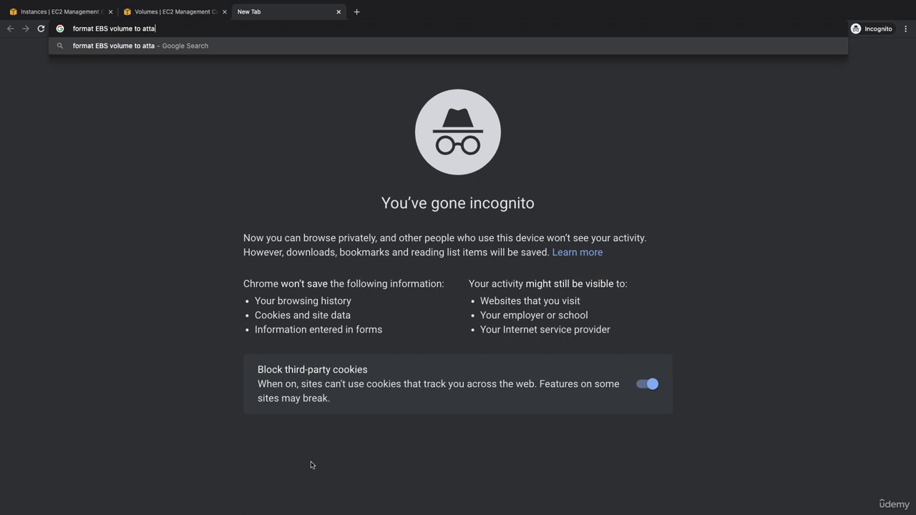
type("ch on EC2 instance")
key("Return")
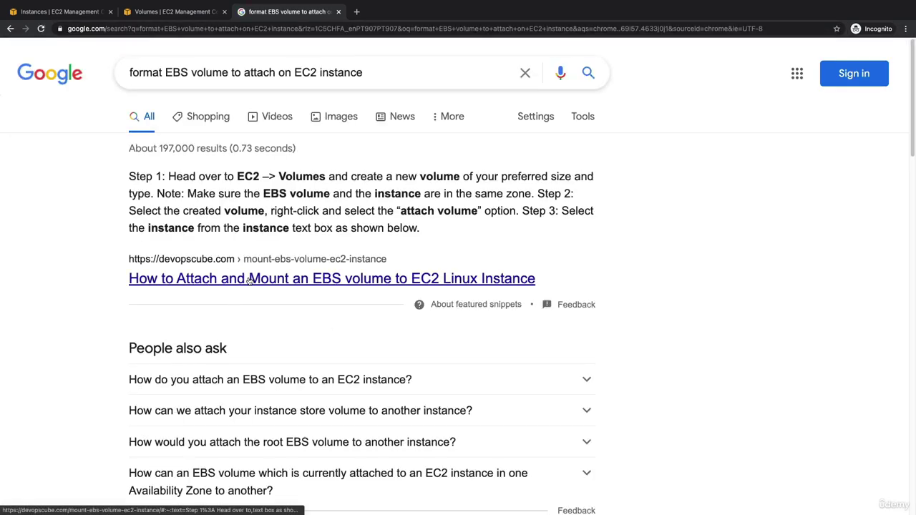
left_click(153, 278)
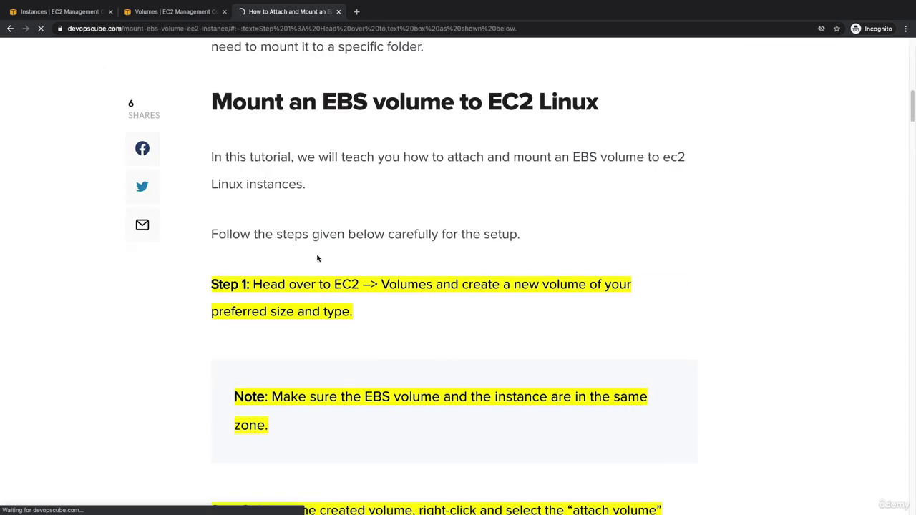
scroll(288, 190, "left", 5)
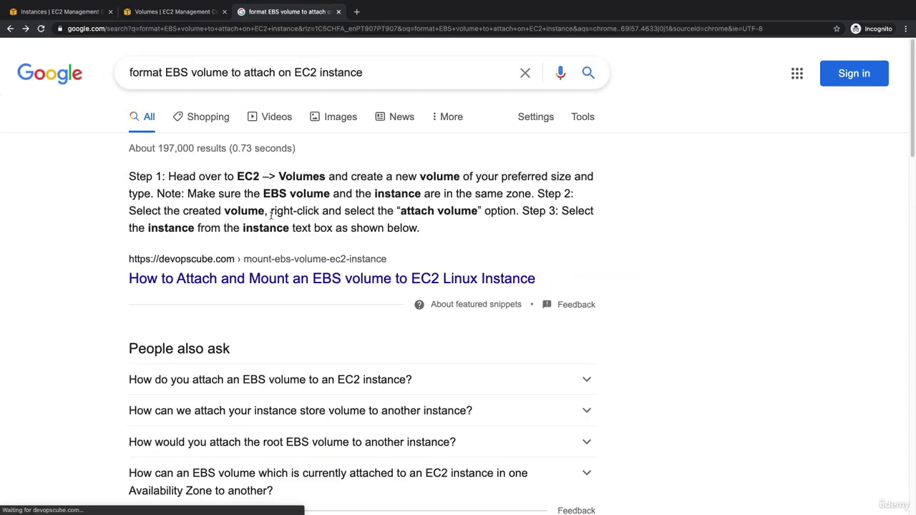
scroll(286, 301, "down", 3)
left_click(275, 307)
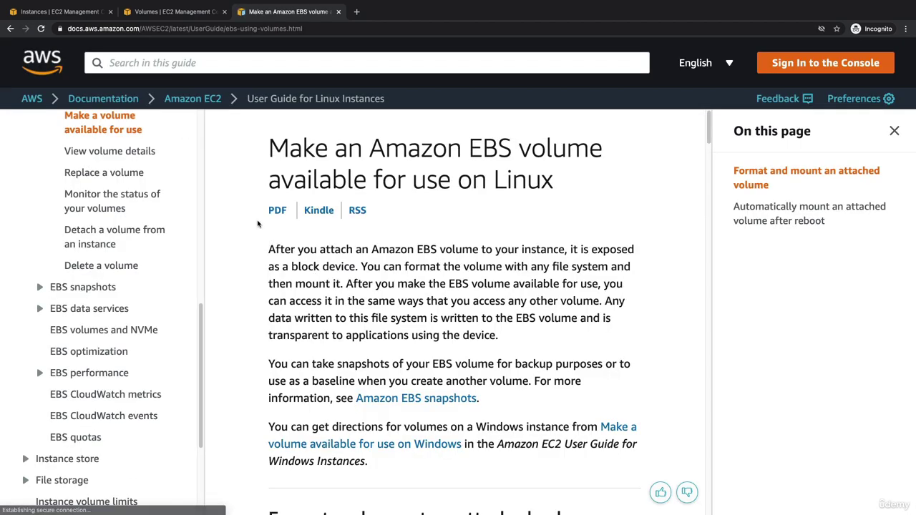
Step: Return to the EC2 Volumes list and refresh it
left_click(100, 14)
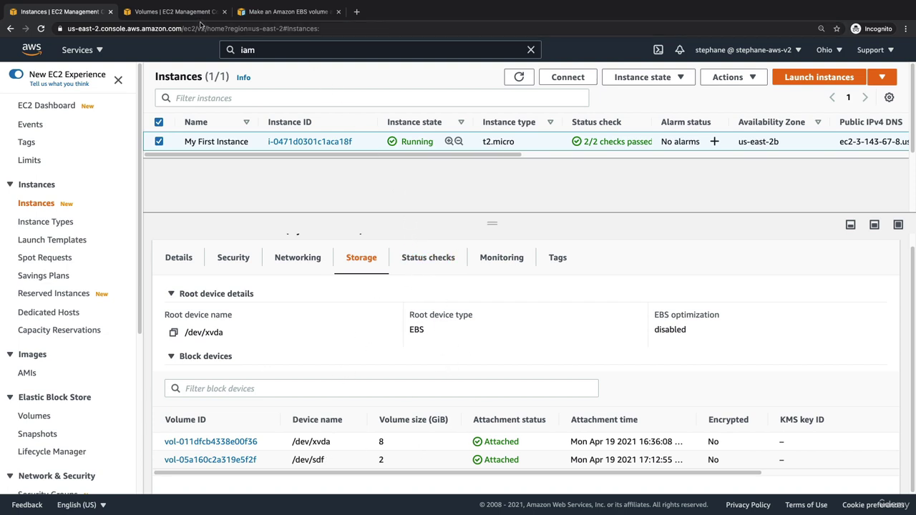
left_click(191, 13)
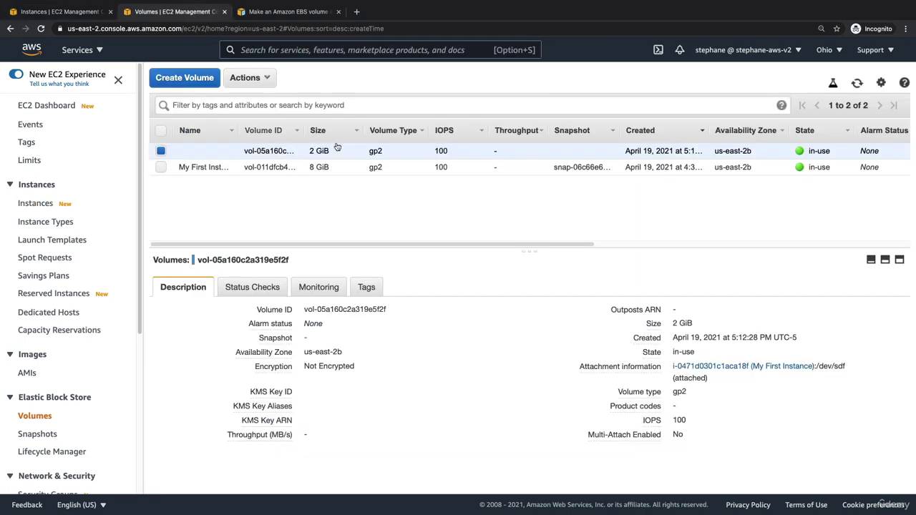
left_click(856, 83)
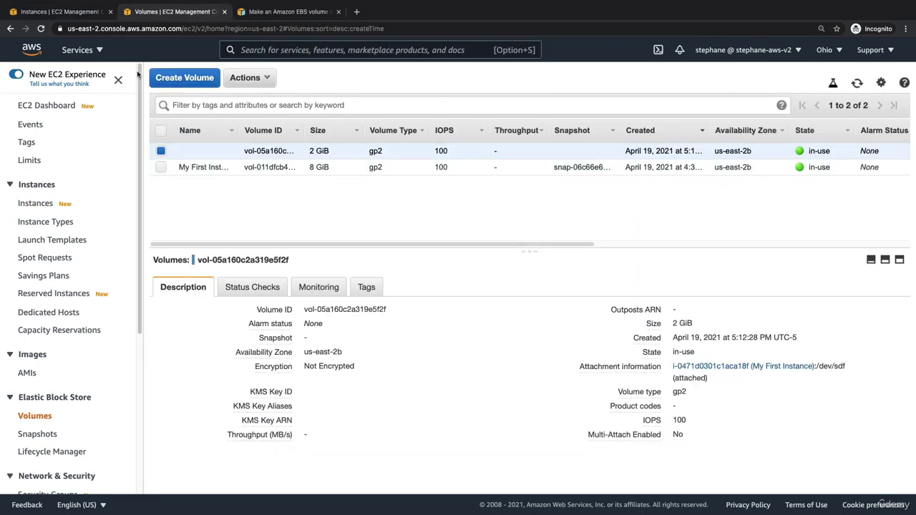
Step: Create a new 2 GiB volume in the us-east-2a Availability Zone
left_click(182, 78)
scroll(225, 149, "down", 1)
double_click(231, 177)
type("2")
left_click(226, 294)
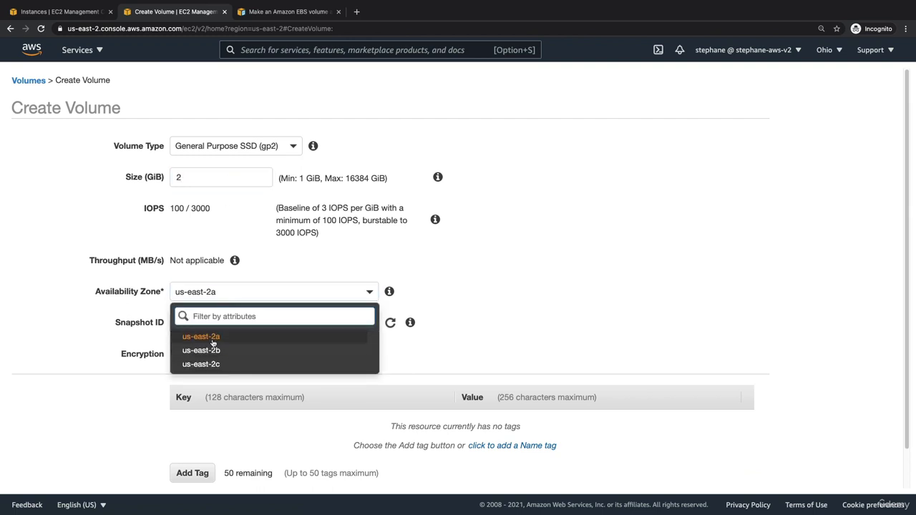
left_click(244, 335)
scroll(283, 363, "down", 1)
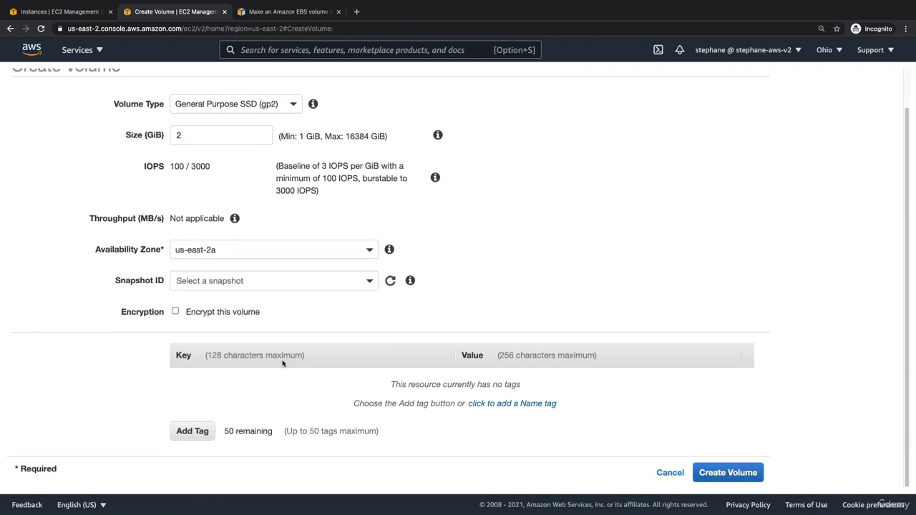
left_click(727, 472)
left_click(550, 217)
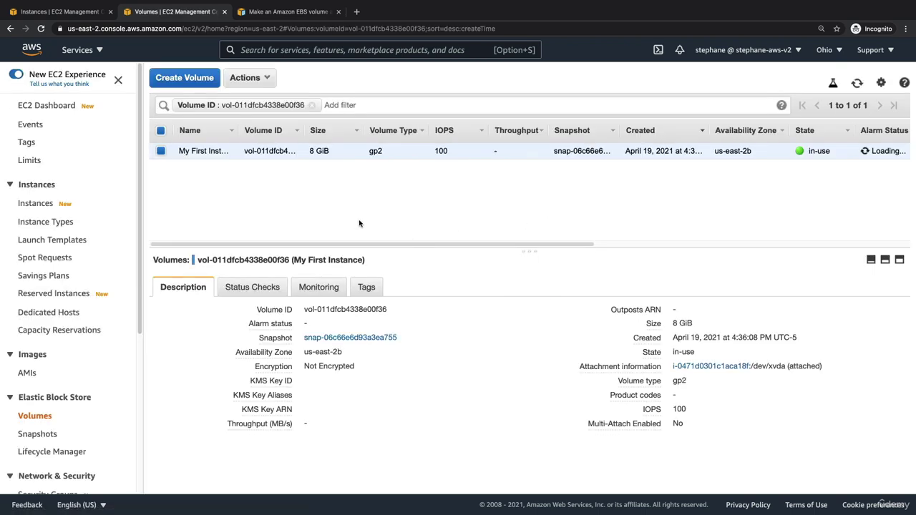
Step: Try attaching the us-east-2a volume, find no instances in that zone, and cancel
left_click(312, 105)
left_click(335, 213)
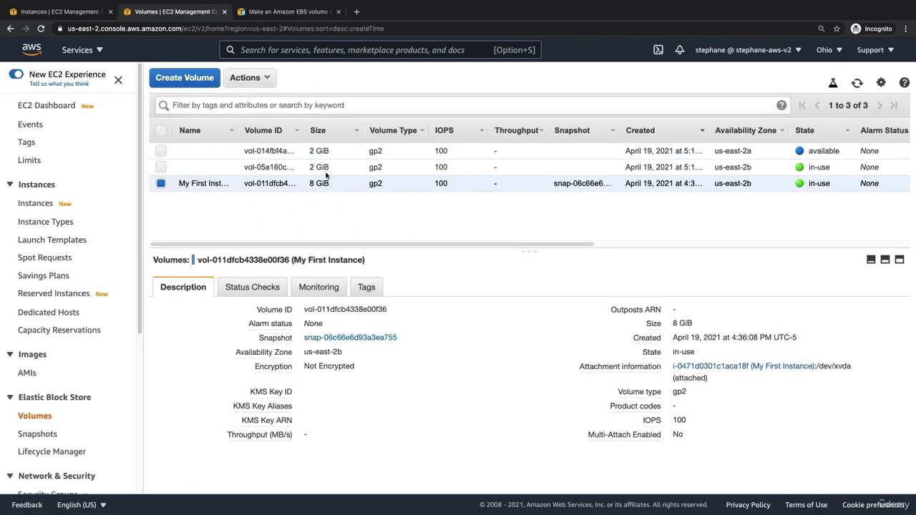
left_click(336, 151)
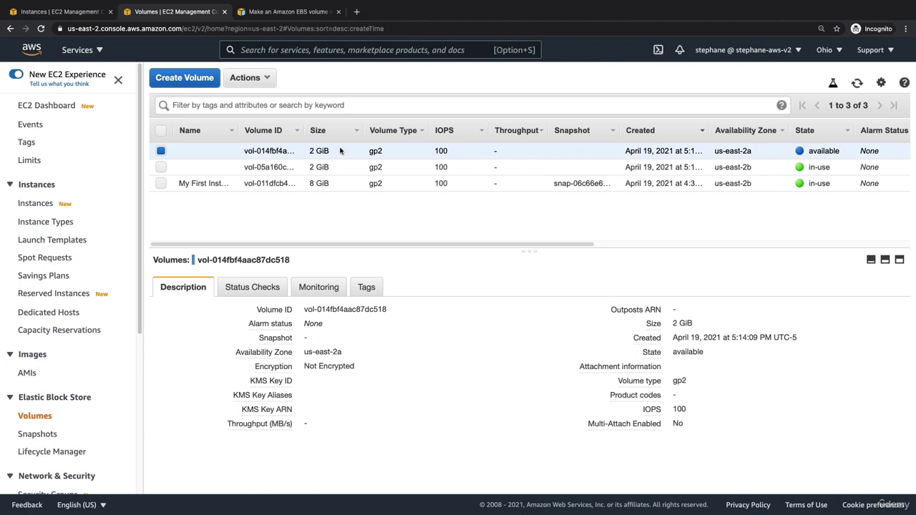
right_click(340, 150)
left_click(371, 210)
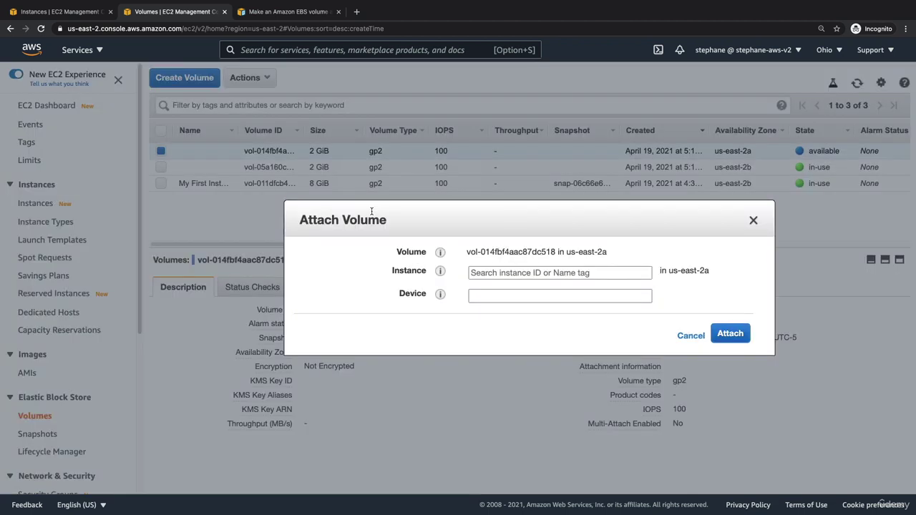
left_click(510, 276)
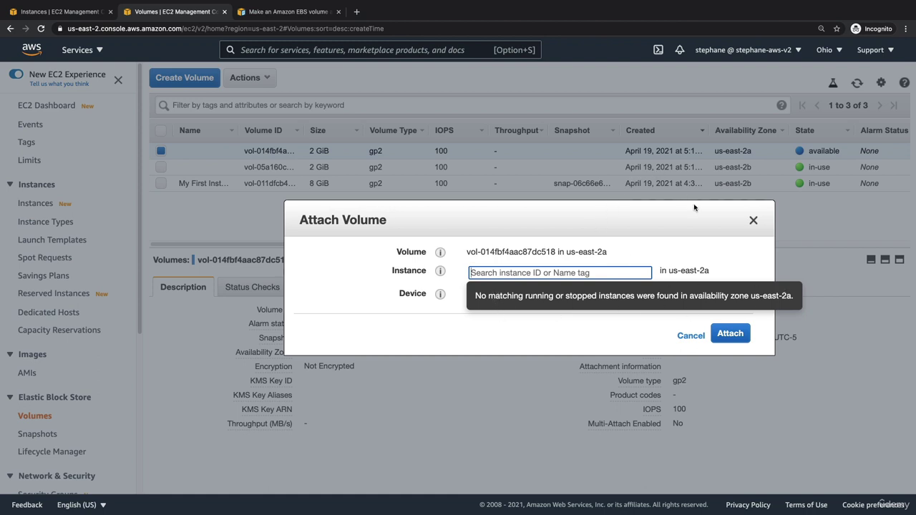
left_click_drag(752, 295, 792, 298)
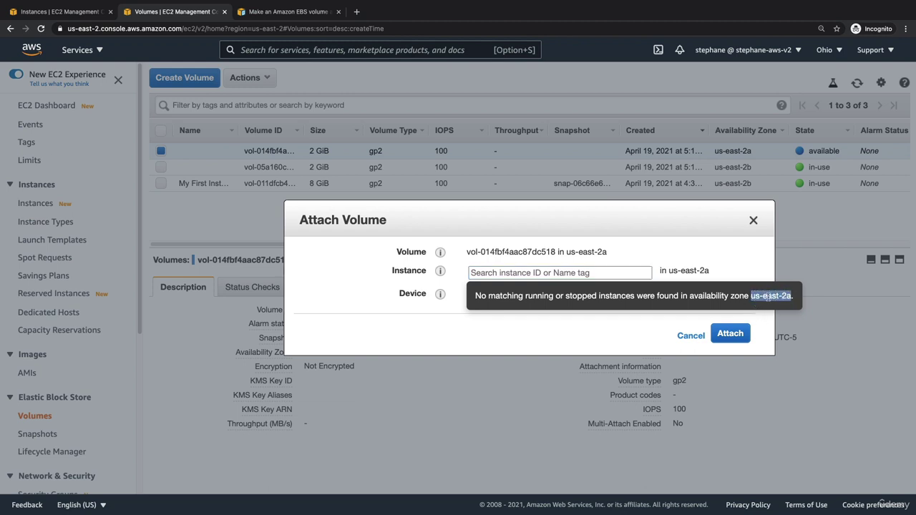
left_click(698, 334)
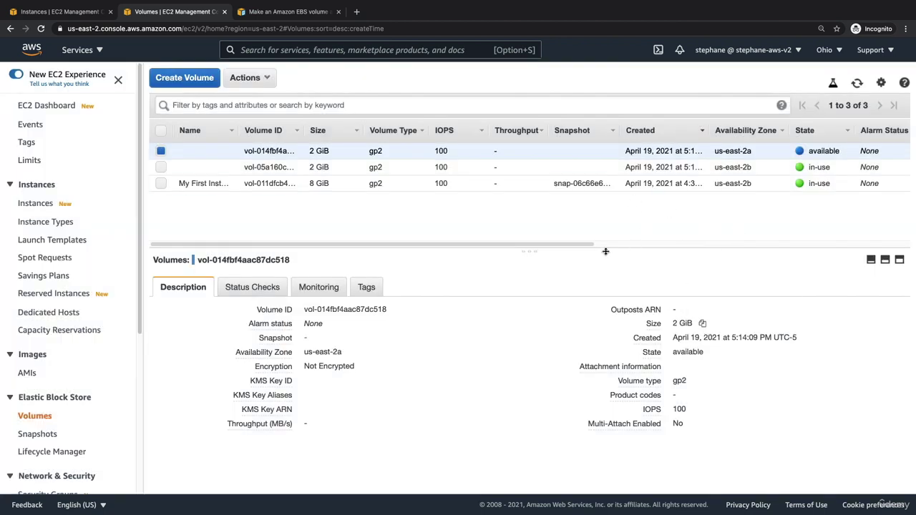
right_click(454, 151)
Step: Delete the 2 GiB us-east-2a volume and refresh the Volumes list
left_click(491, 199)
left_click(595, 320)
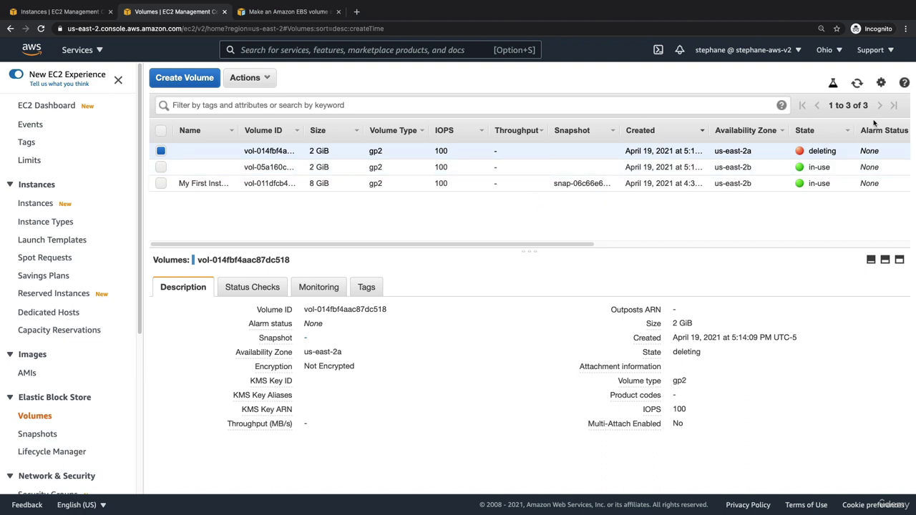
left_click(856, 83)
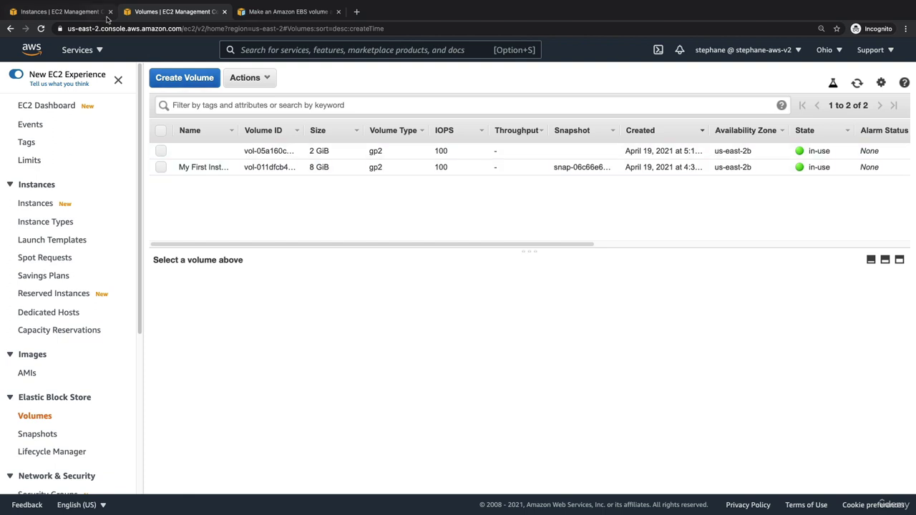
Step: Bring up the Terminate confirmation for My First Instance without confirming
left_click(91, 13)
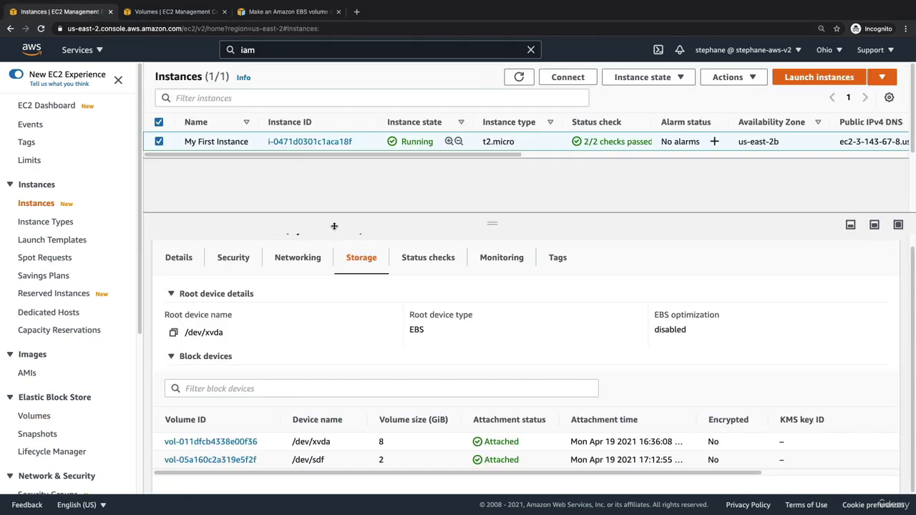
left_click(663, 80)
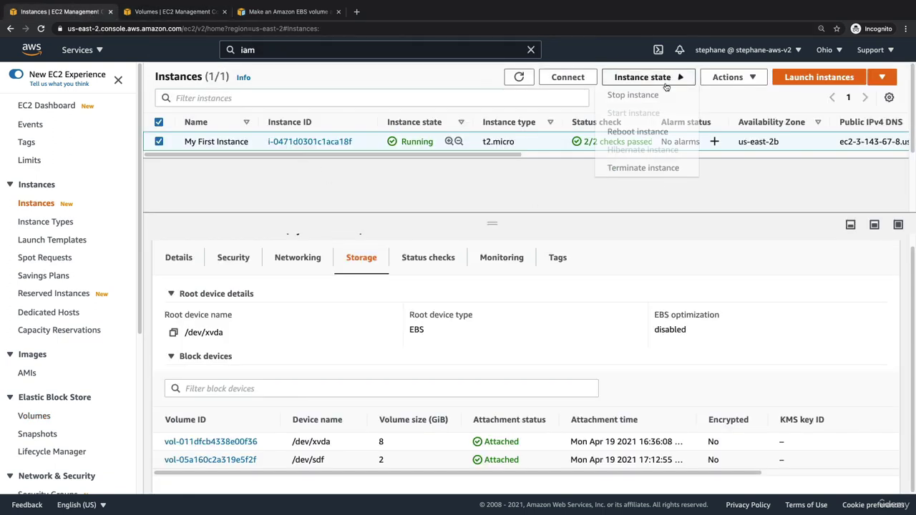
left_click(671, 172)
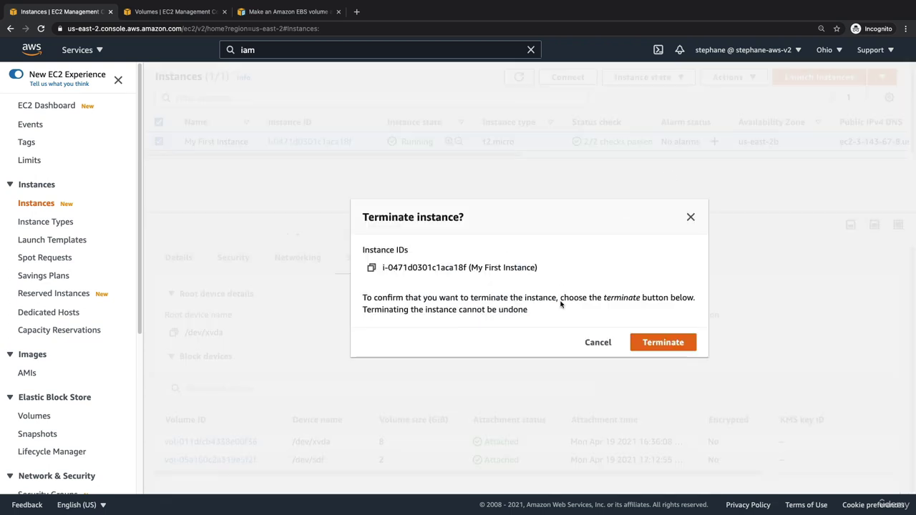
left_click_drag(401, 270, 509, 271)
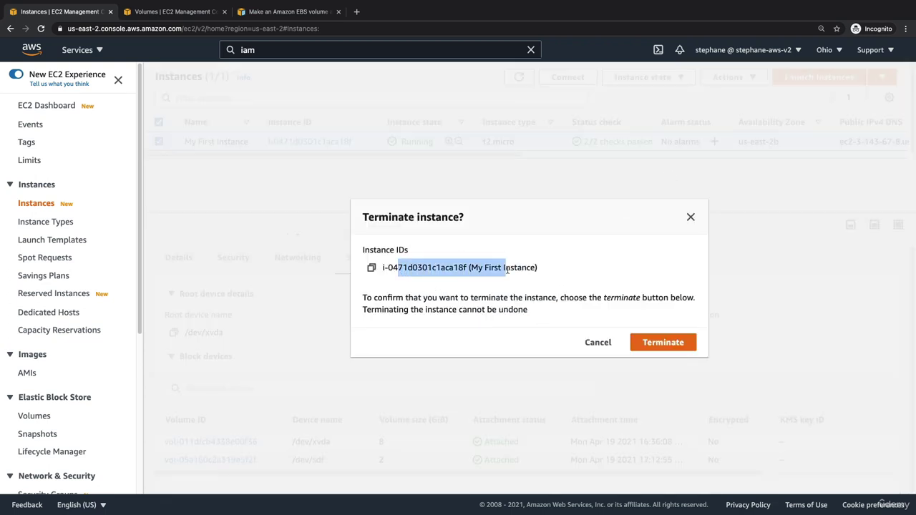
left_click(580, 304)
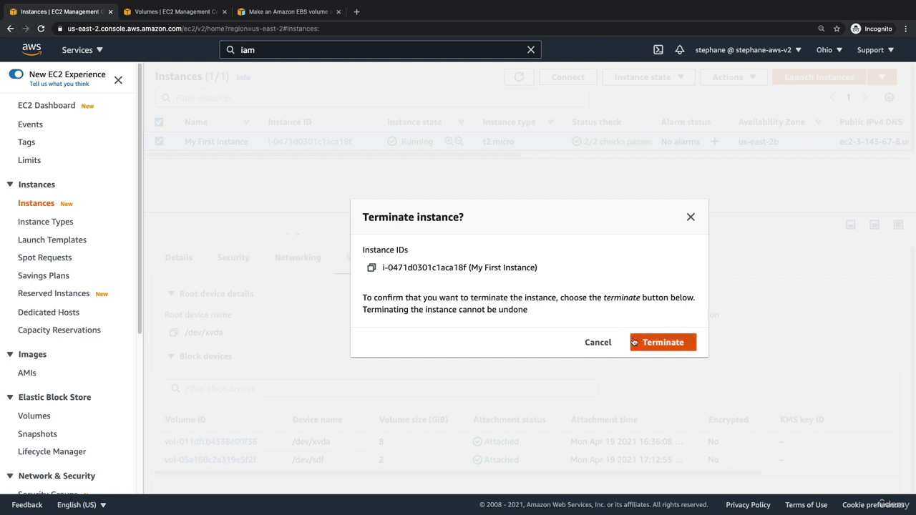
Step: Inspect the instance's root volume in Volumes, then cancel the termination to keep it running
left_click(203, 12)
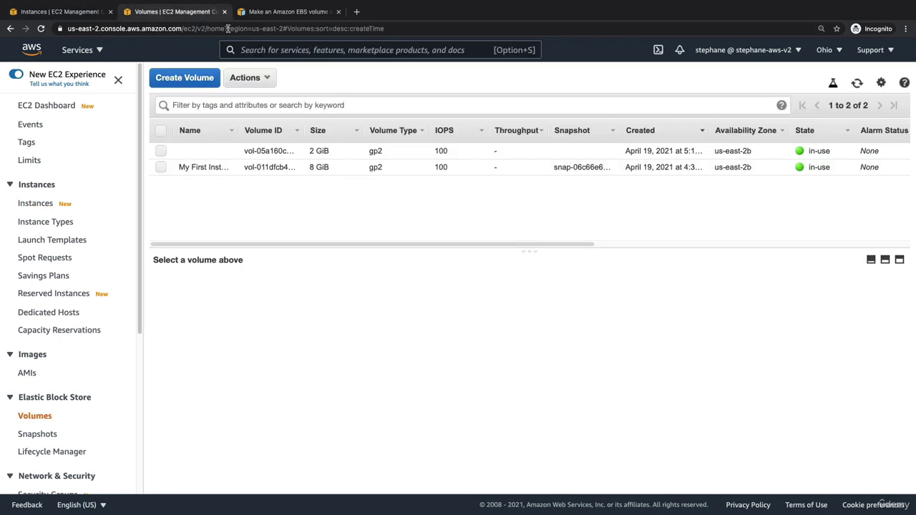
left_click(395, 167)
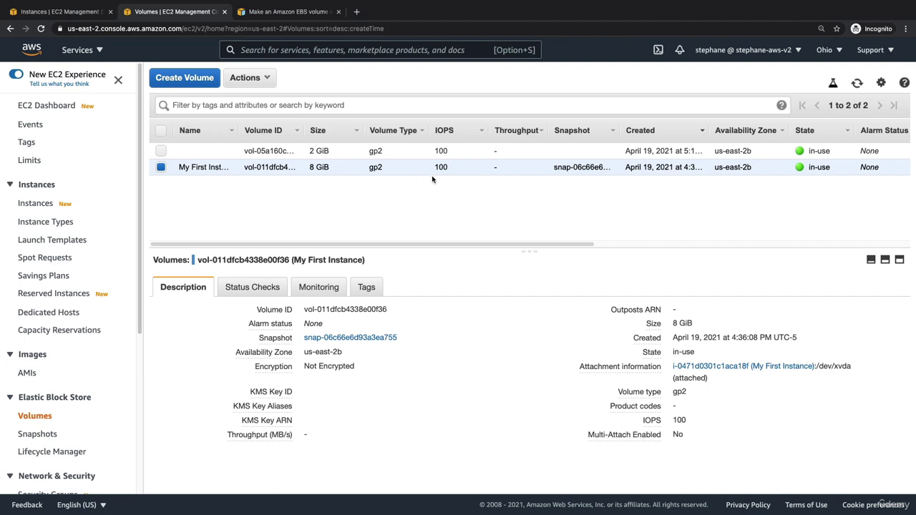
right_click(346, 169)
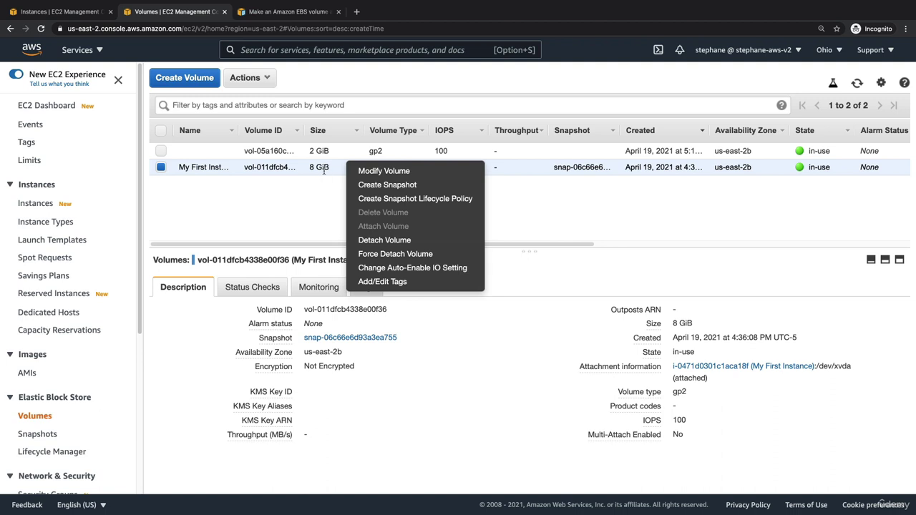
left_click(323, 170)
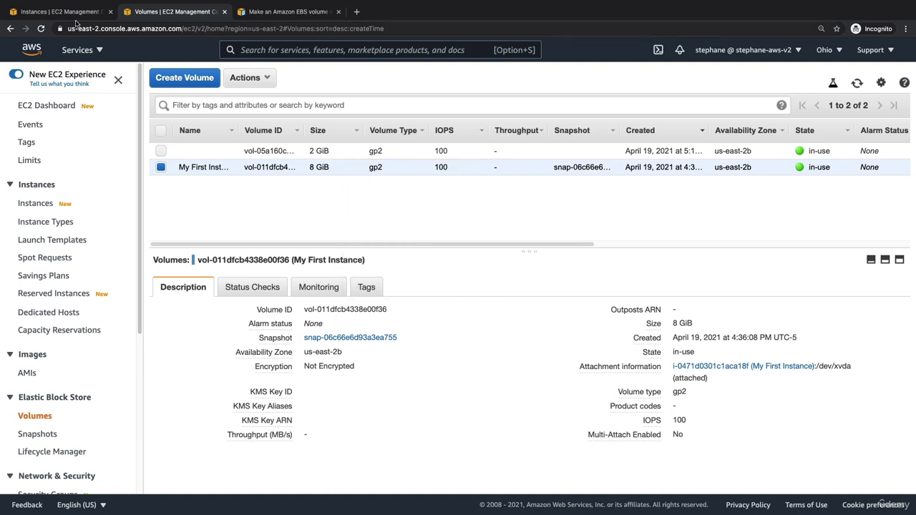
left_click(76, 14)
left_click(584, 343)
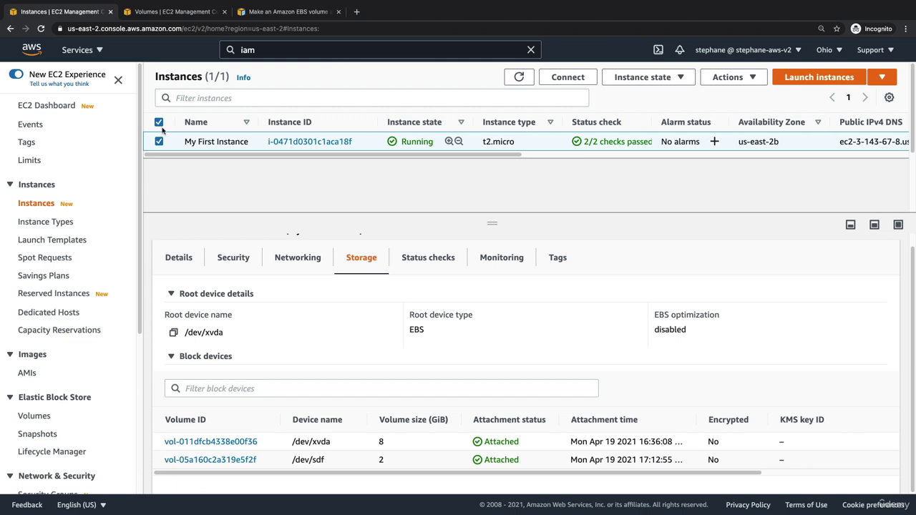
Step: View the default root volume storage settings in the Amazon Linux 2 launch wizard, then cancel
left_click(816, 79)
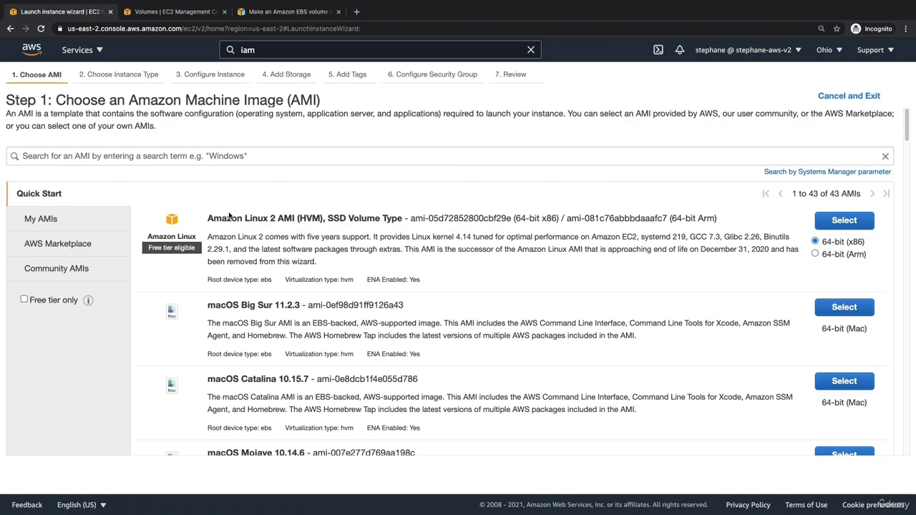
left_click(849, 225)
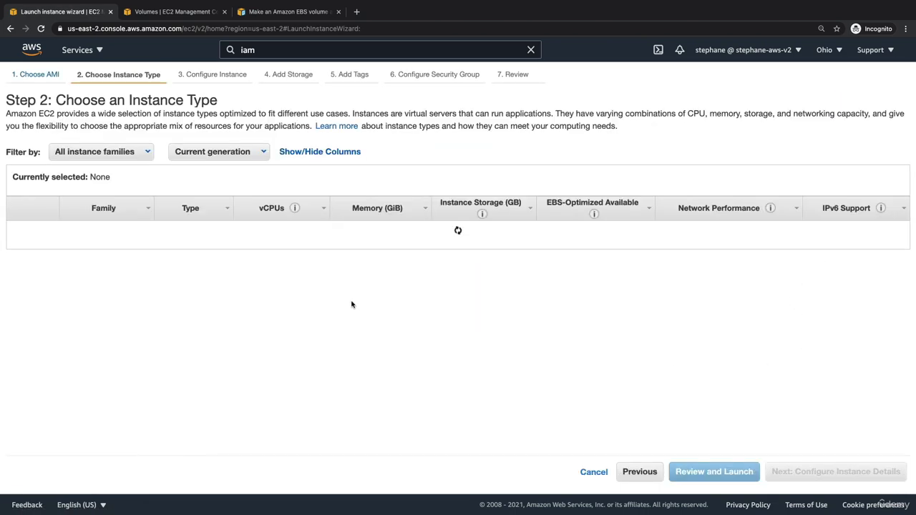
left_click(833, 472)
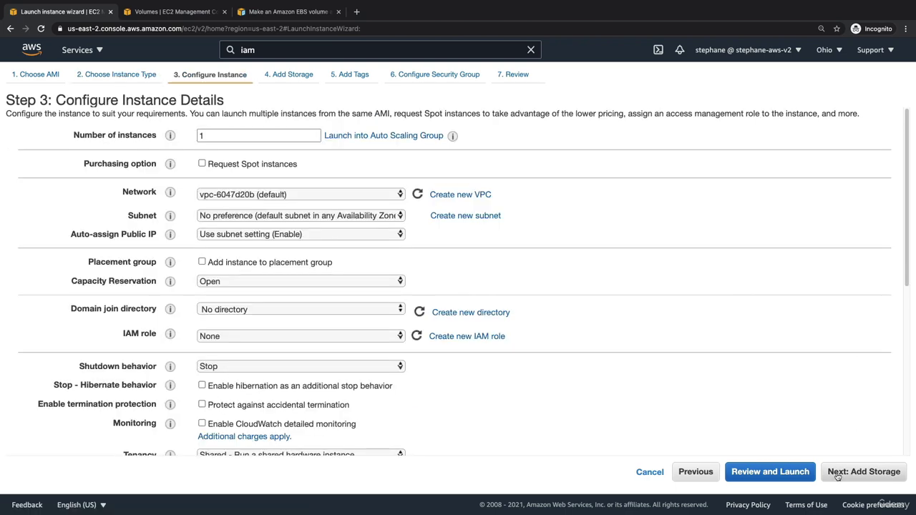
left_click(838, 474)
left_click_drag(10, 205, 286, 212)
left_click(281, 213)
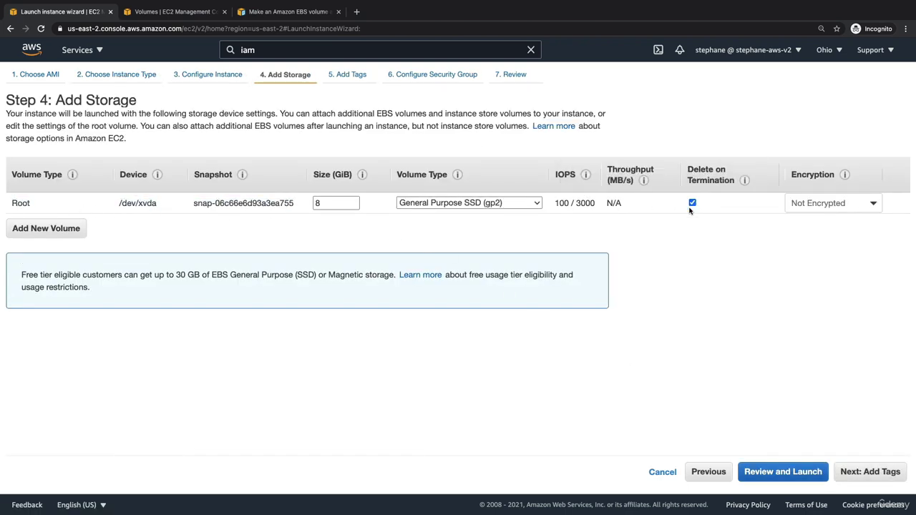
left_click(662, 472)
left_click(197, 15)
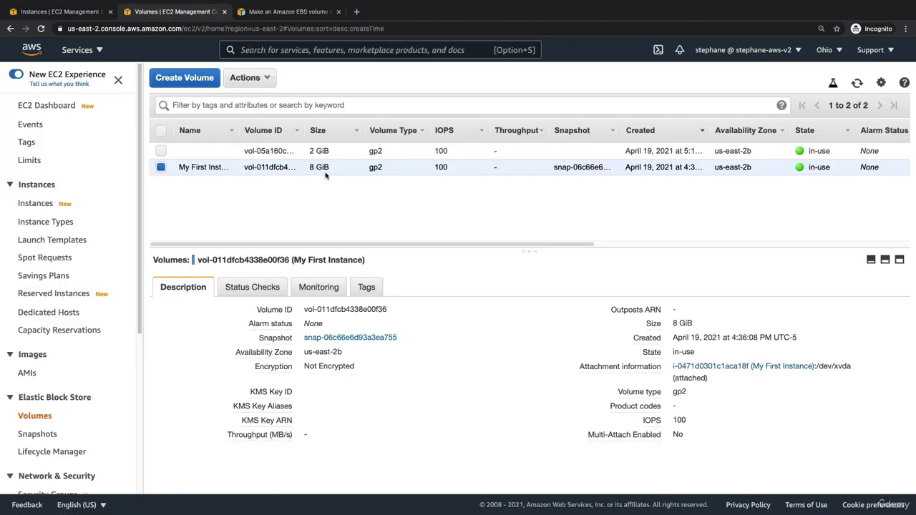
Step: Terminate My First Instance and reload the instance list
left_click(328, 152)
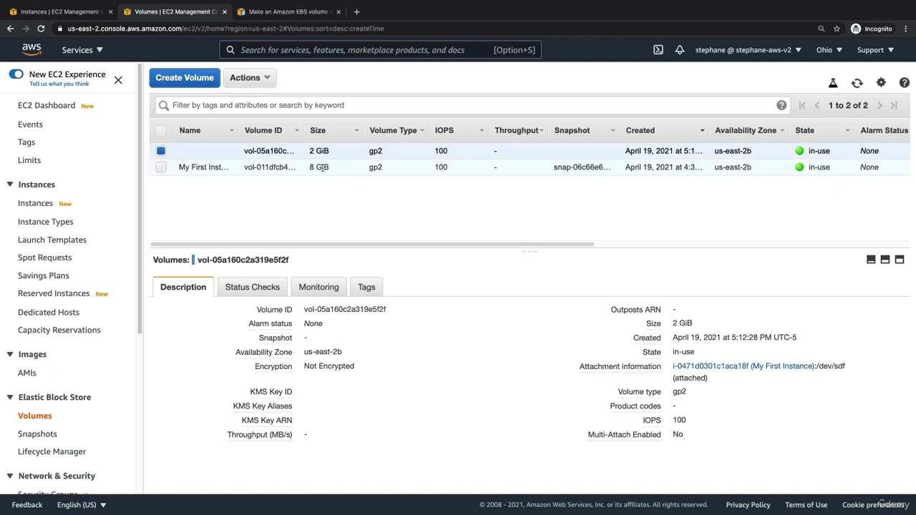
left_click(71, 12)
right_click(364, 143)
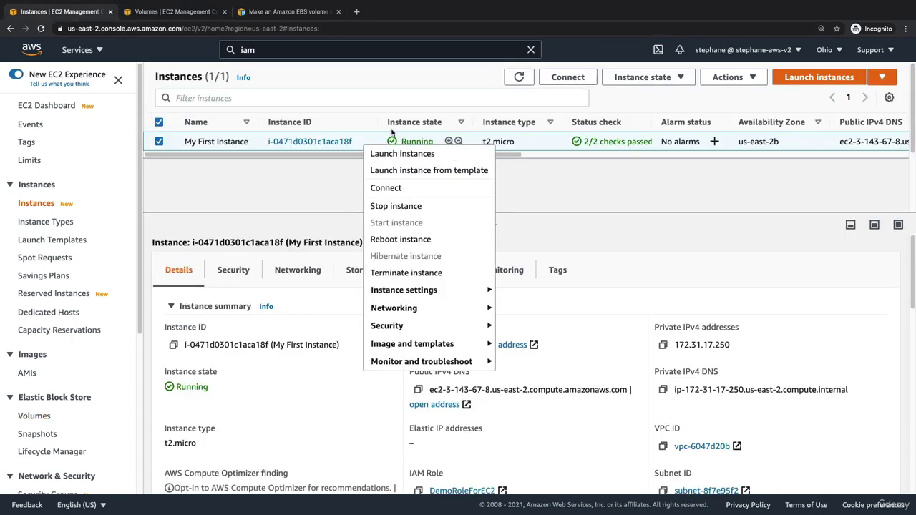
left_click(413, 272)
left_click(662, 345)
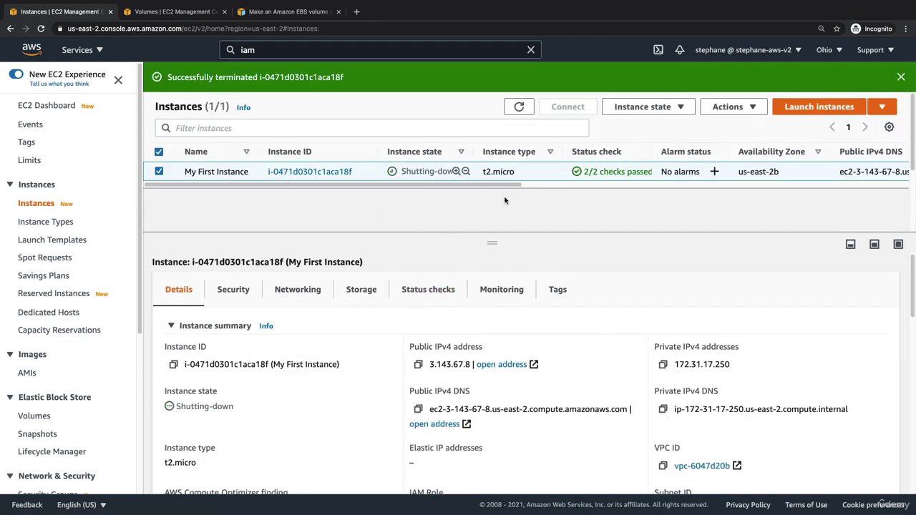
left_click(518, 107)
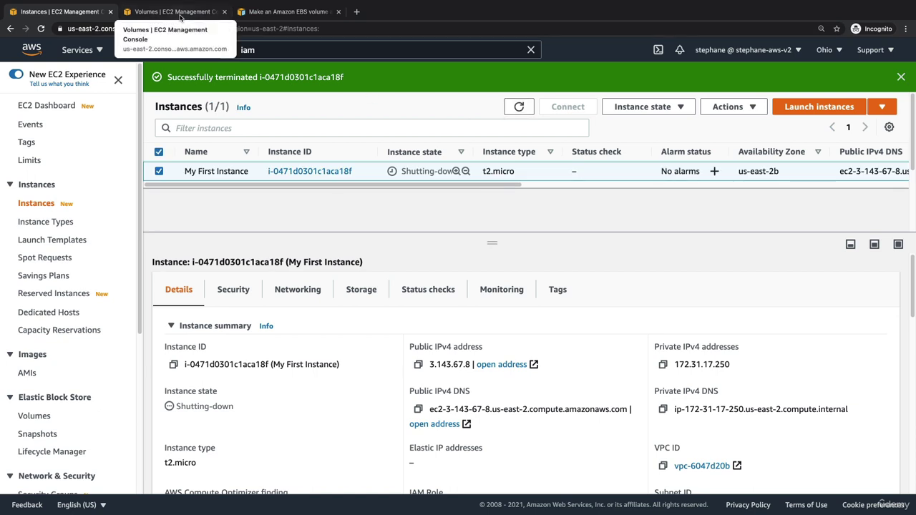
Step: Refresh Volumes to confirm the root volume is gone and only the 2 GiB volume remains
left_click(179, 14)
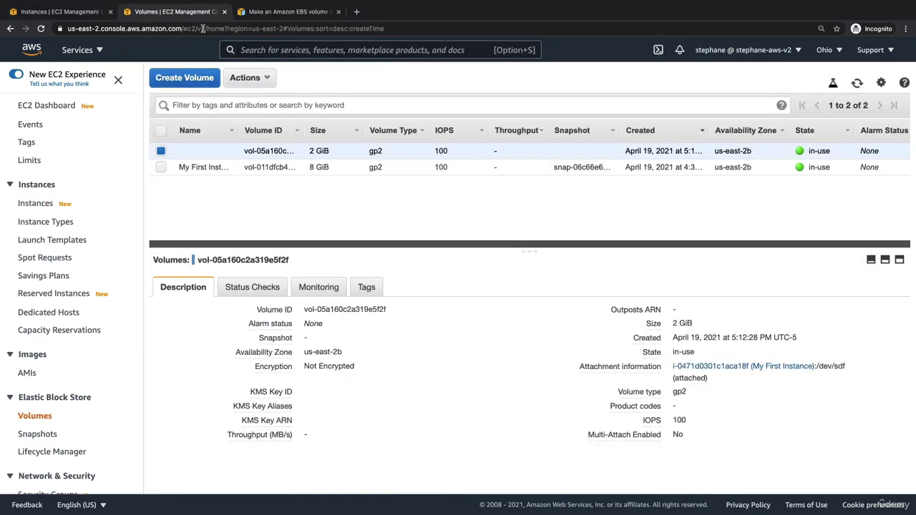
left_click(857, 84)
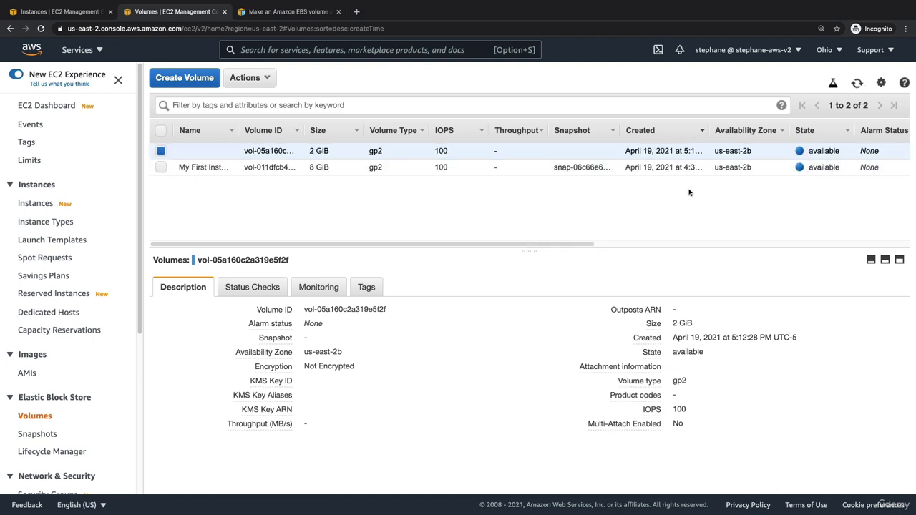
left_click(858, 84)
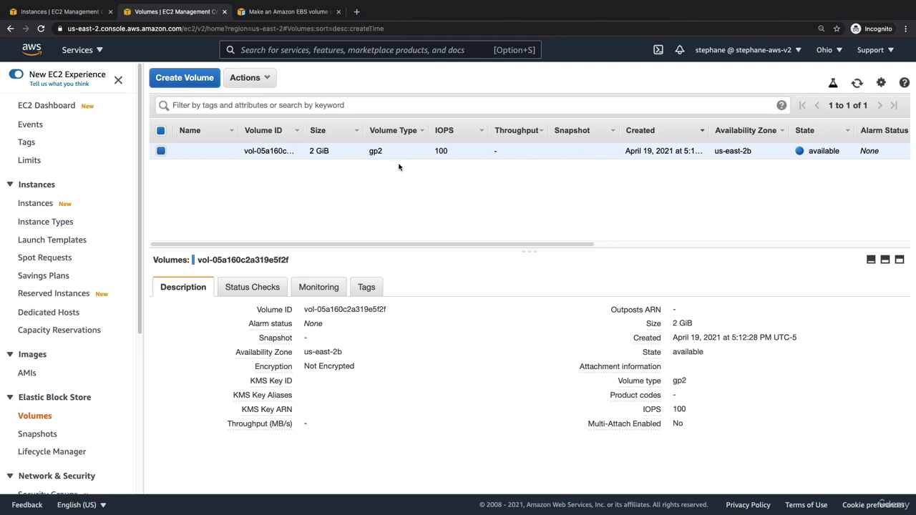
left_click_drag(304, 152, 333, 154)
left_click(338, 155)
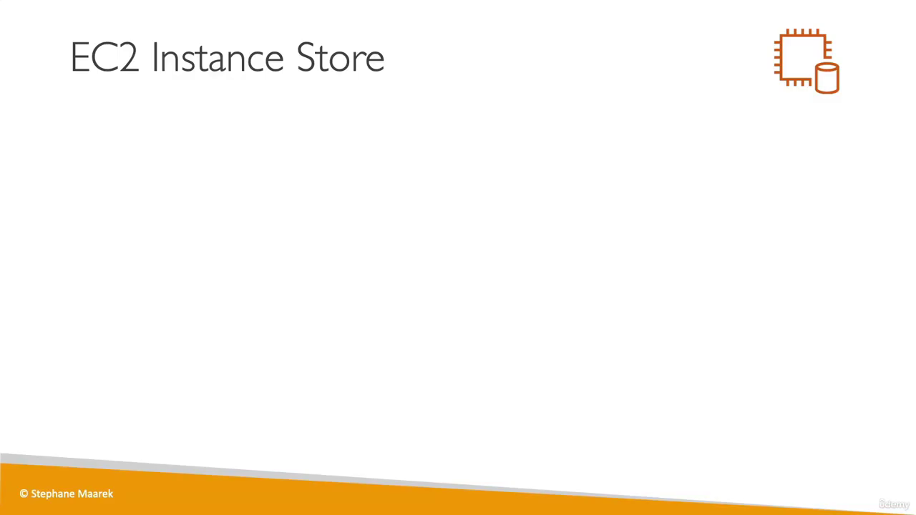
Step: Show the first bullet: EBS volumes are network drives with limited performance
key("Right")
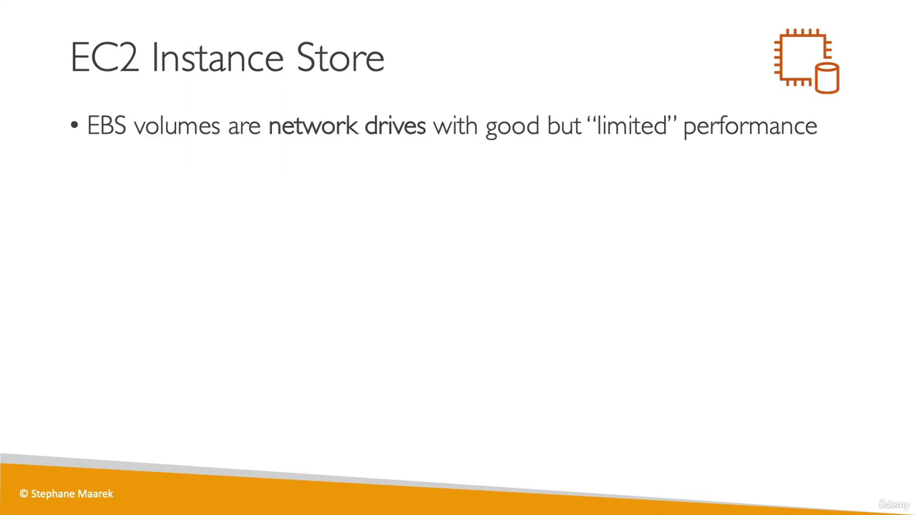
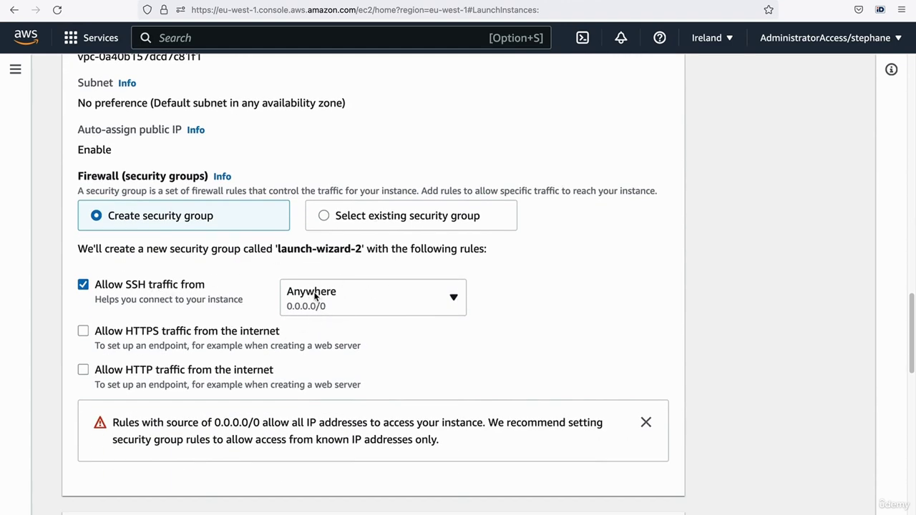
Step: Scroll down the launch wizard past the new security group allowing SSH from anywhere (0.0.0.0/0)
scroll(314, 296, "down", 10)
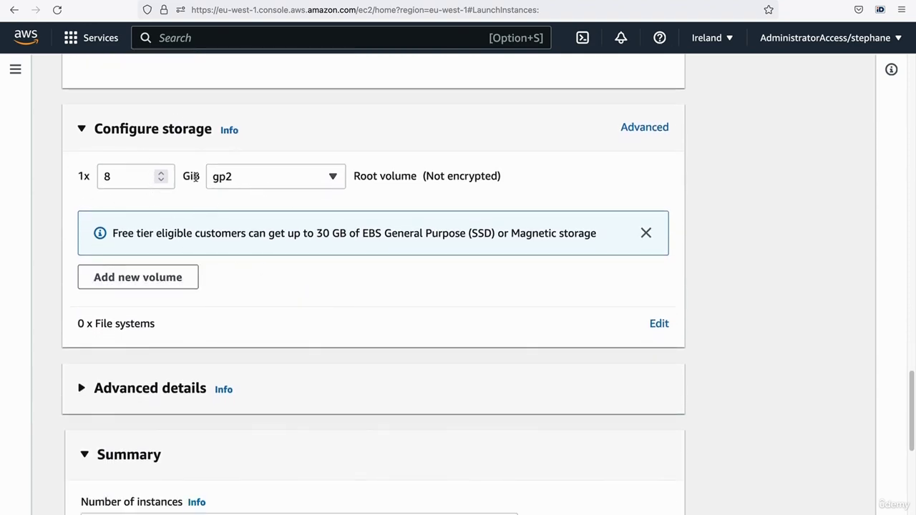
Step: Launch the t2.micro instance with its 8 GiB gp2 root volume and open its Connect page
scroll(239, 204, "down", 10)
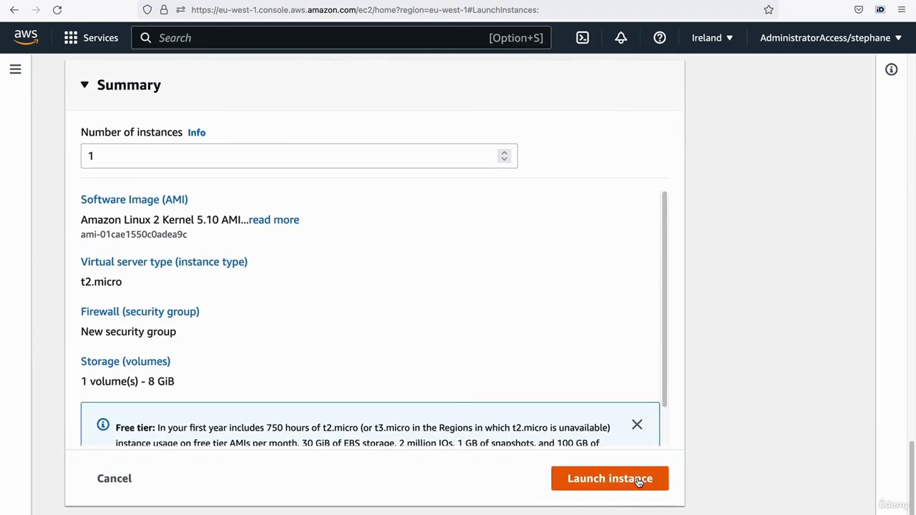
left_click(639, 479)
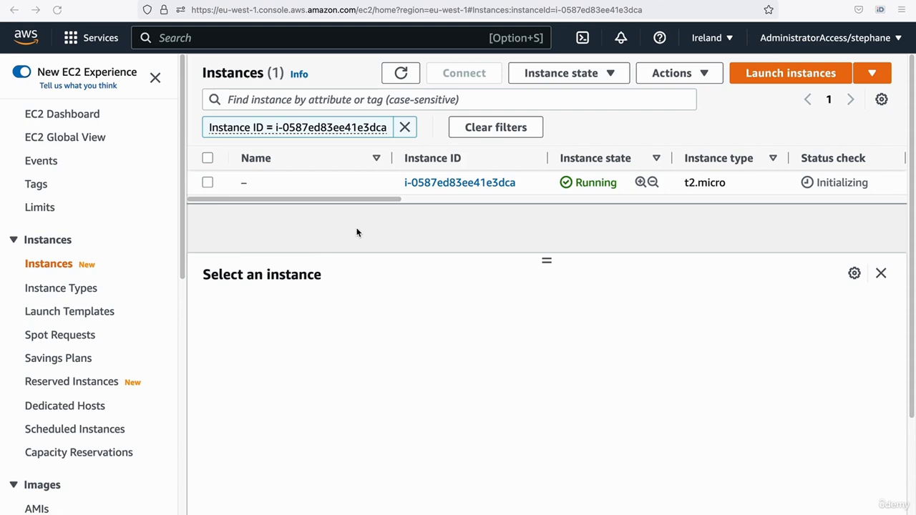
left_click(388, 192)
left_click(569, 76)
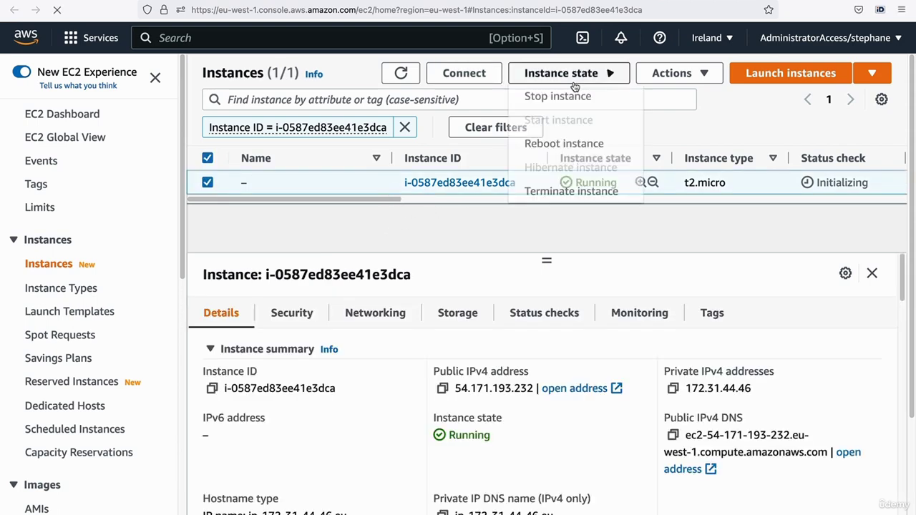
left_click(673, 73)
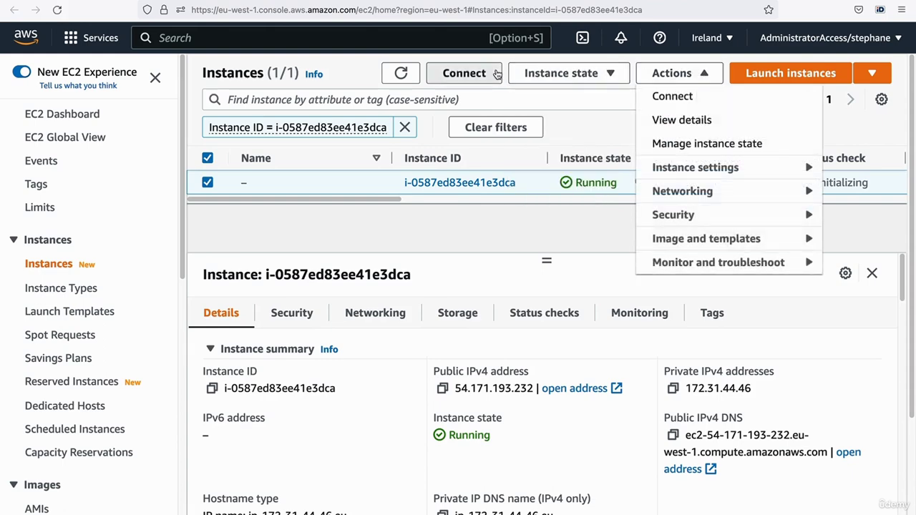
left_click(454, 75)
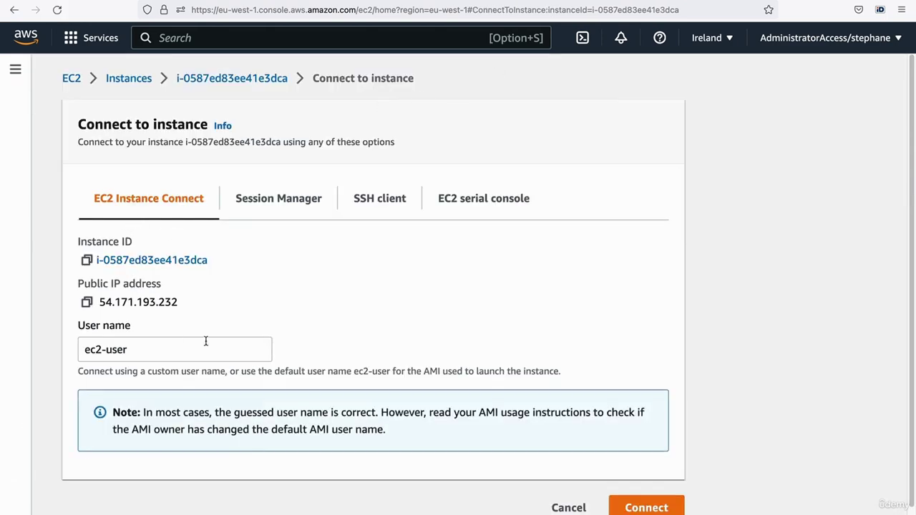
Step: In an EC2 Instance Connect terminal, run lsblk and df -h to confirm the 8.0G root disk
left_click(647, 505)
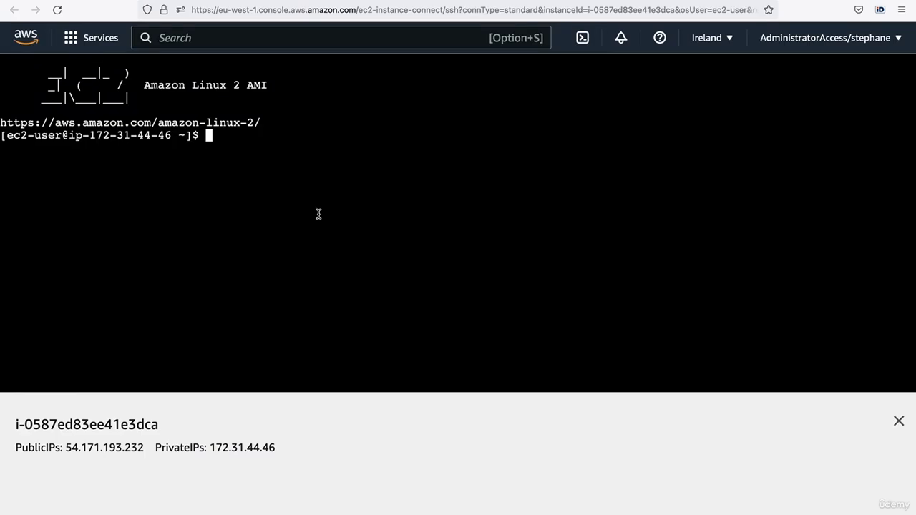
type("lsblk")
key("Return")
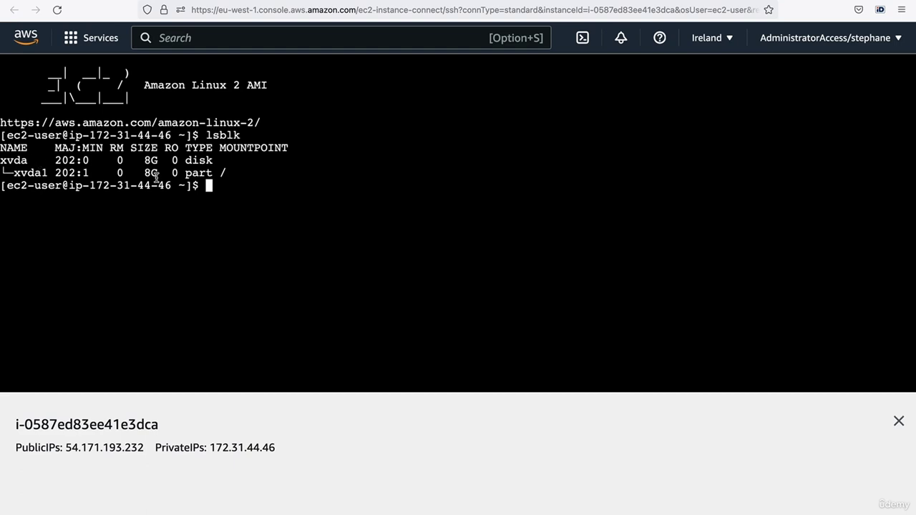
type("df -h")
key("Return")
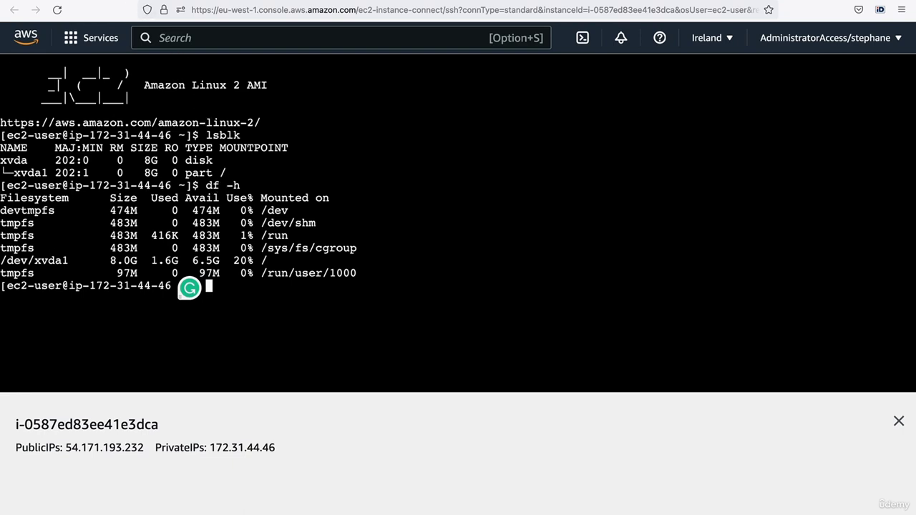
key("super+w")
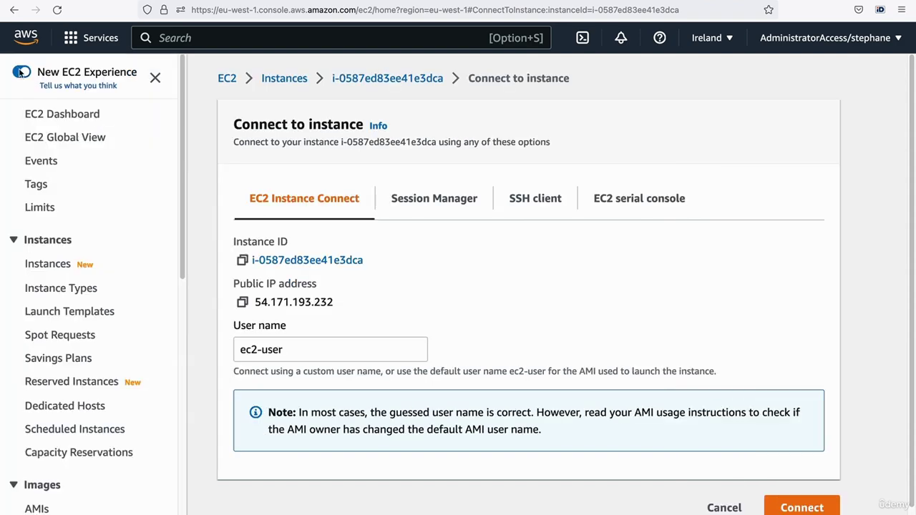
Step: Modify the instance's root volume, keeping type gp2, and change its size from 8 to 10 GiB
scroll(125, 258, "down", 5)
left_click(61, 370)
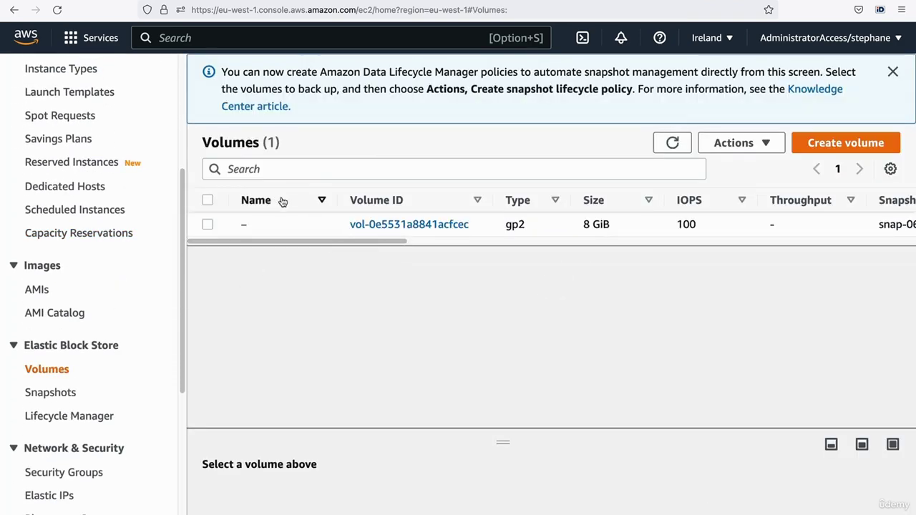
left_click(538, 226)
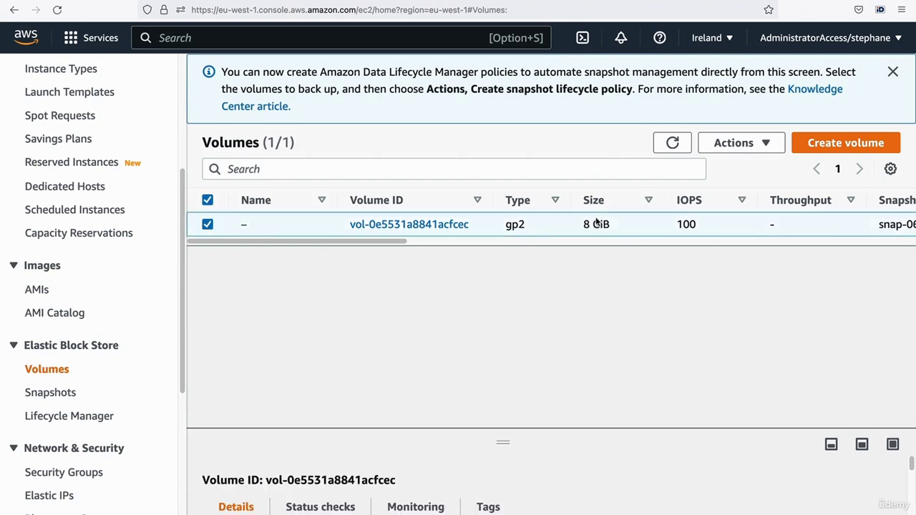
left_click(739, 143)
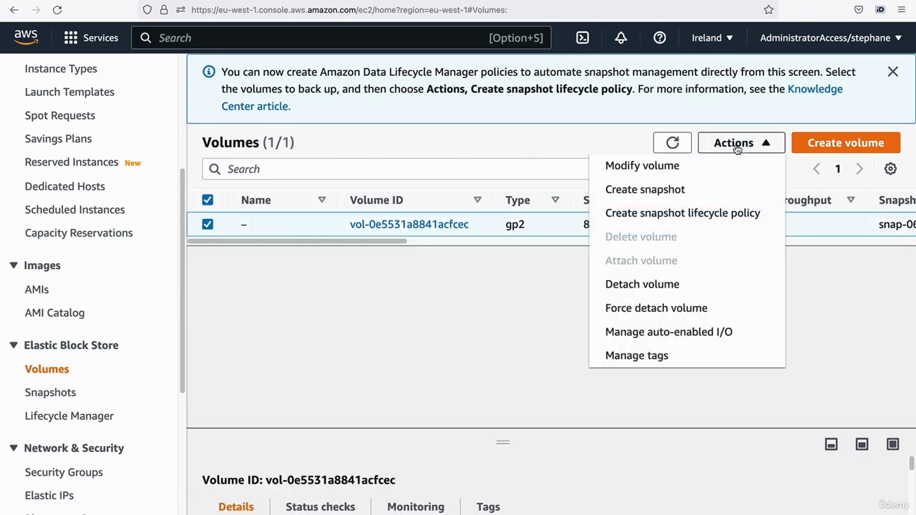
left_click(643, 166)
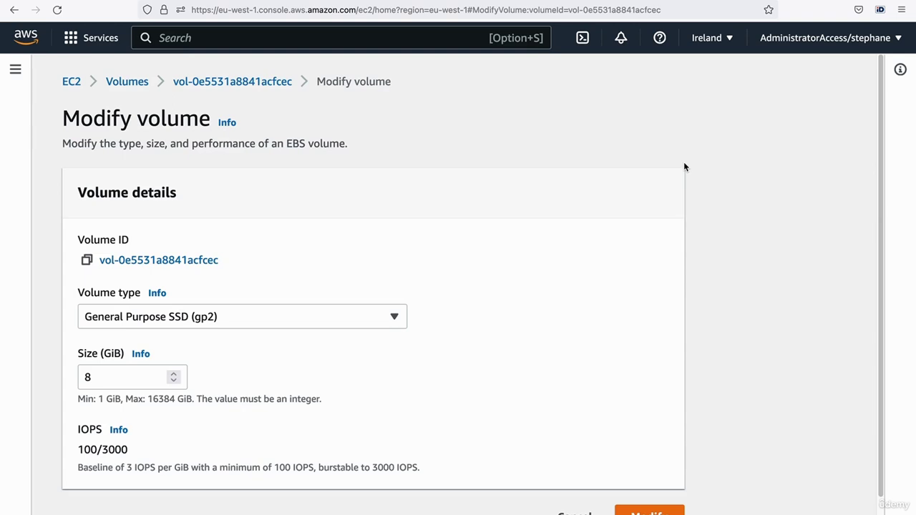
left_click(194, 322)
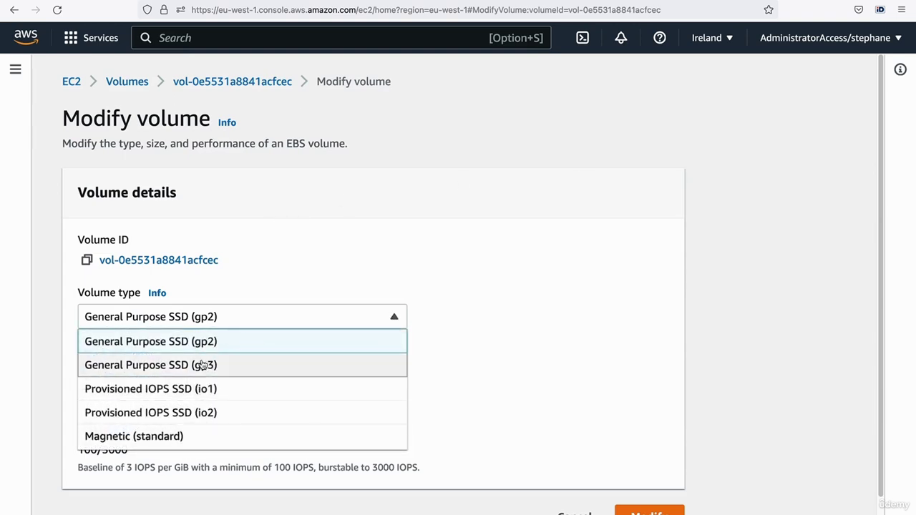
left_click(252, 284)
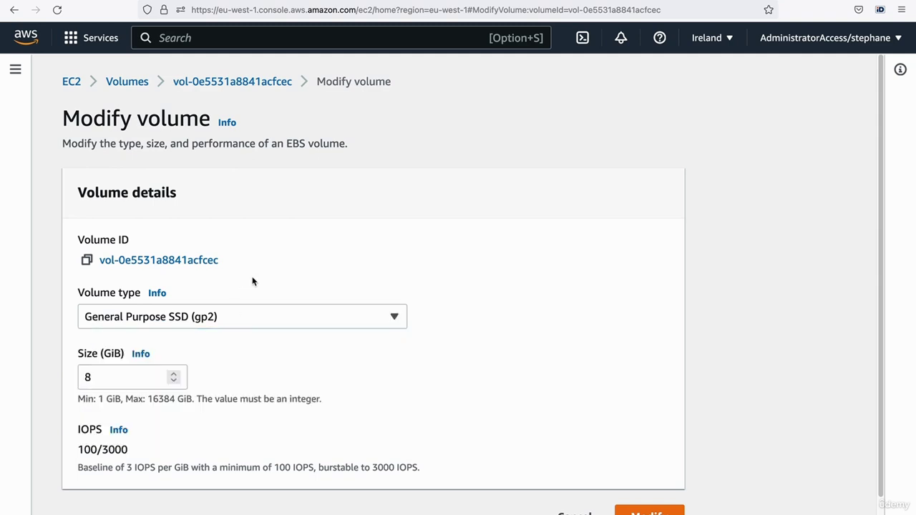
scroll(252, 280, "down", 1)
double_click(129, 365)
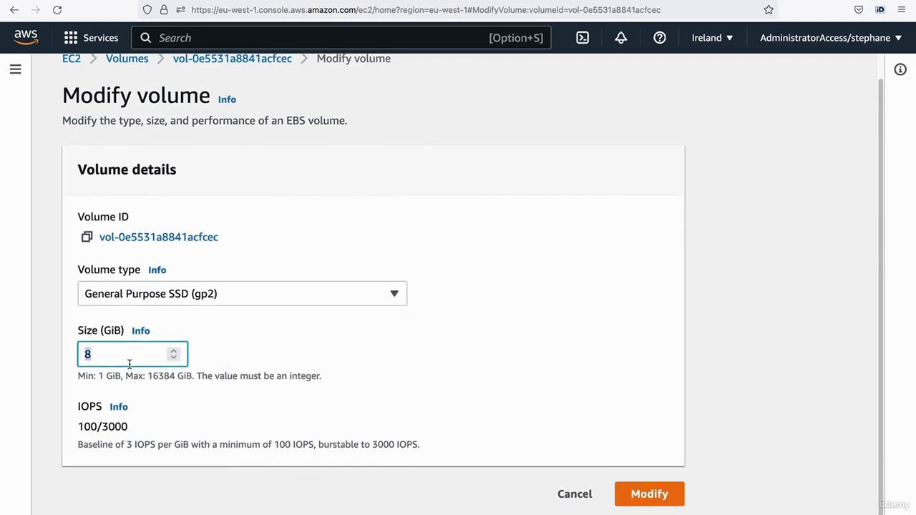
type("10")
left_click(240, 377)
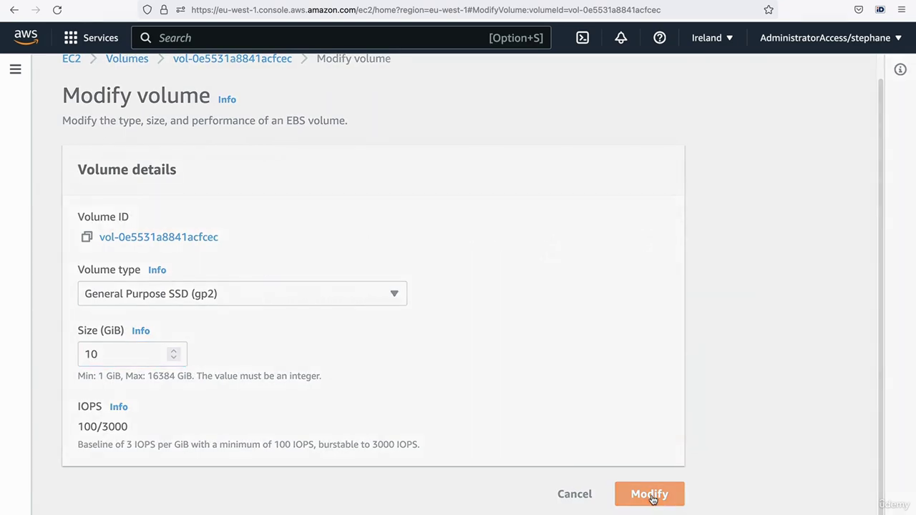
left_click(649, 494)
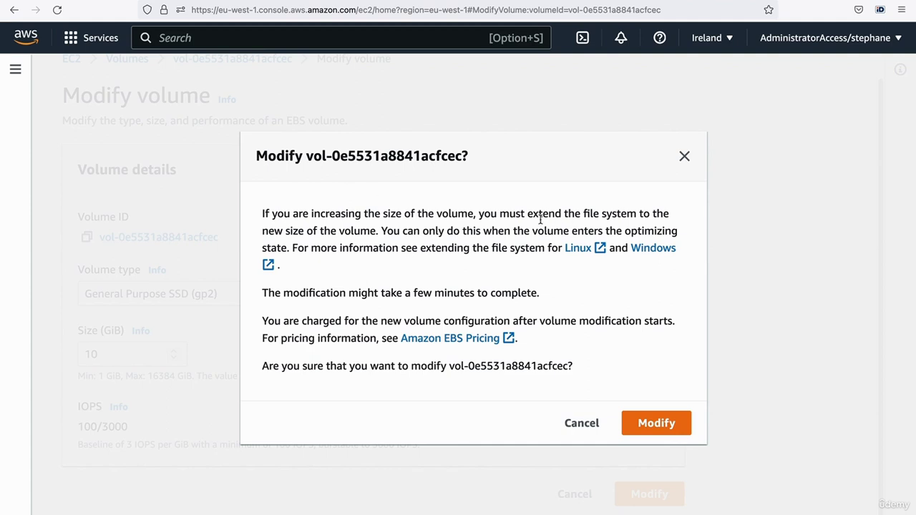
Step: Review the warning about extending the file system and confirm the volume modification
left_click_drag(528, 213, 394, 236)
left_click(394, 247)
left_click_drag(522, 242, 262, 213)
left_click(580, 337)
left_click(648, 429)
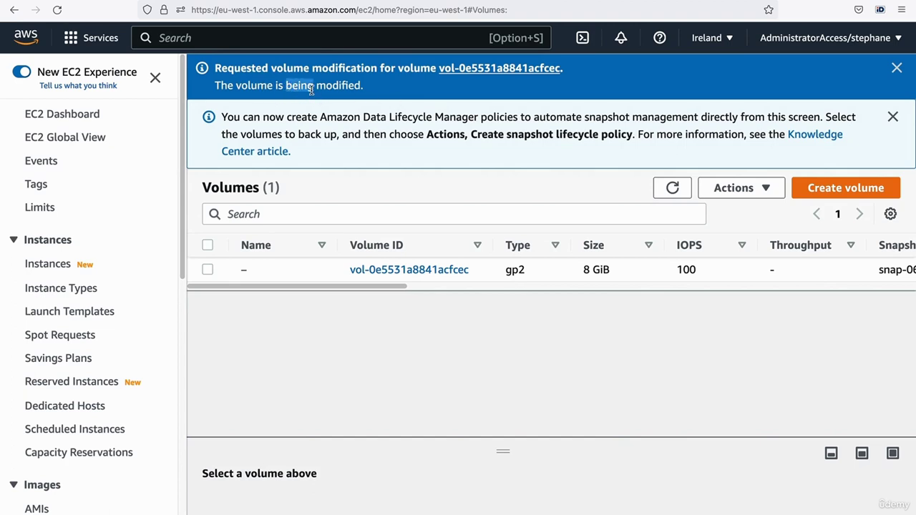
Step: Refresh the Volumes list and verify the volume shows 10 GiB with state In-use - optimizing
left_click(505, 274)
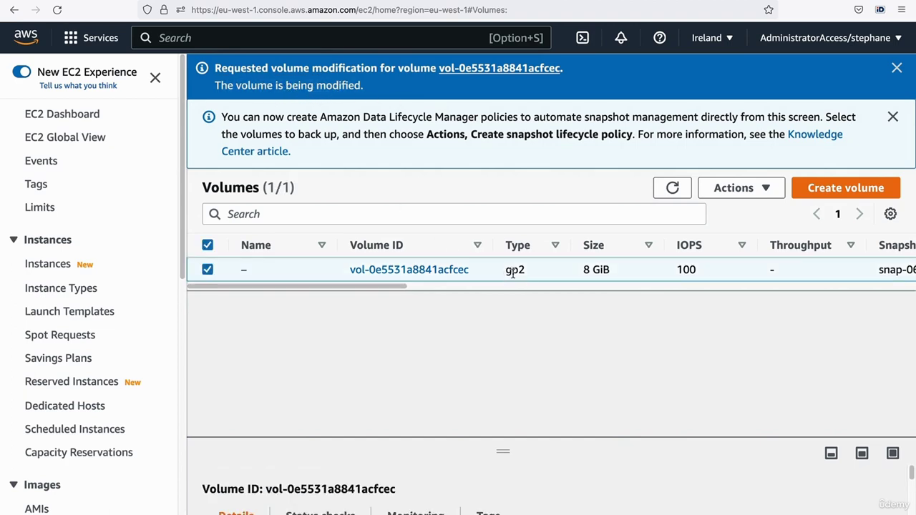
left_click(671, 187)
left_click(428, 277)
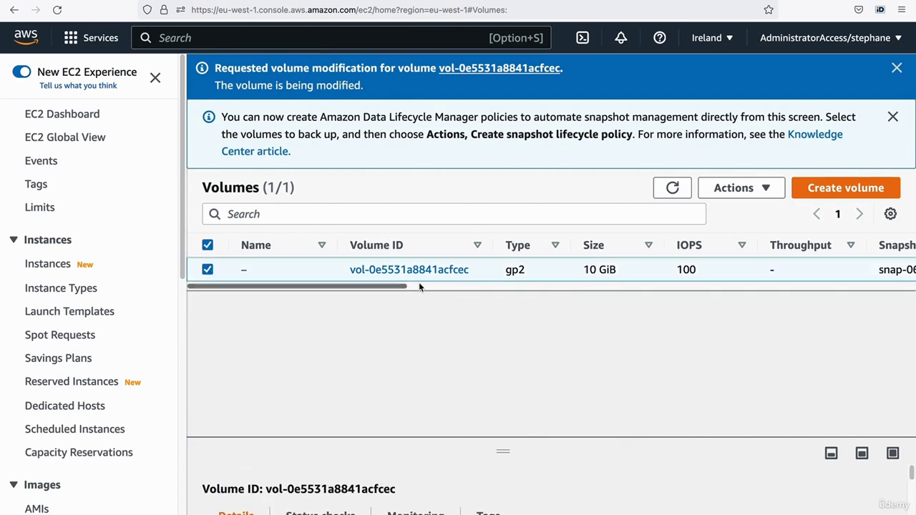
left_click_drag(506, 437, 535, 250)
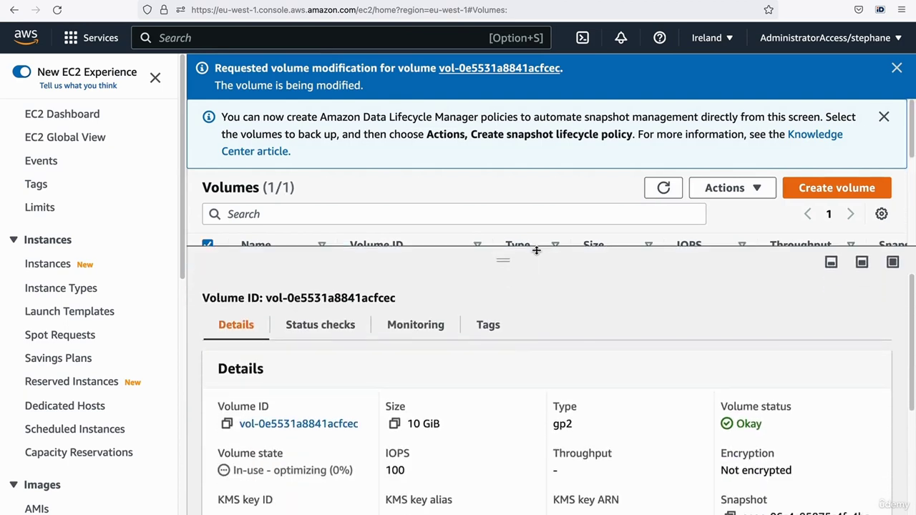
scroll(353, 405, "down", 1)
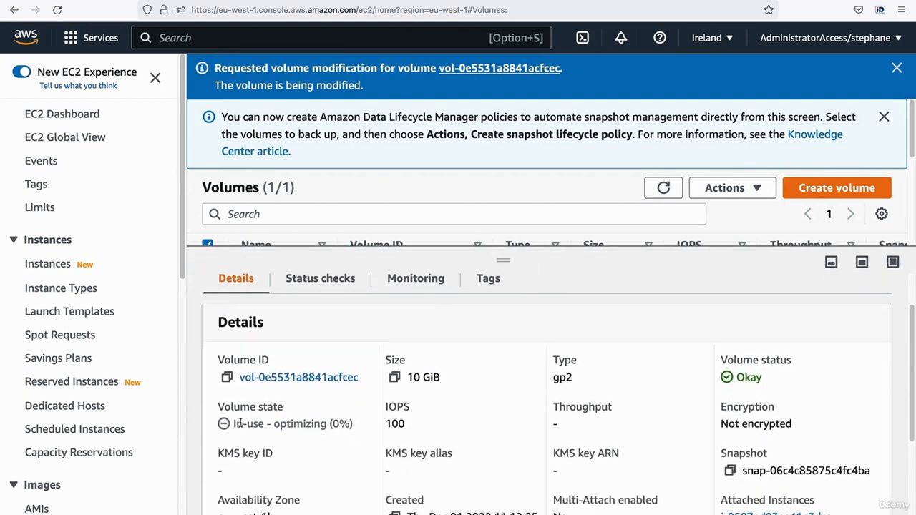
left_click_drag(233, 425, 263, 425)
double_click(309, 423)
left_click(341, 420)
Step: Reload the list, reselect the volume to view its details, and return to the Instance Connect terminal
left_click(663, 188)
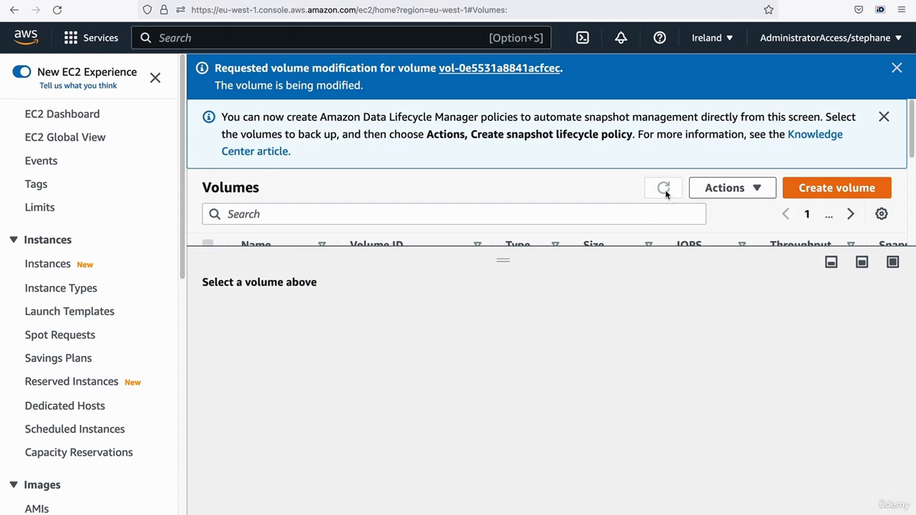
left_click_drag(472, 257, 472, 311)
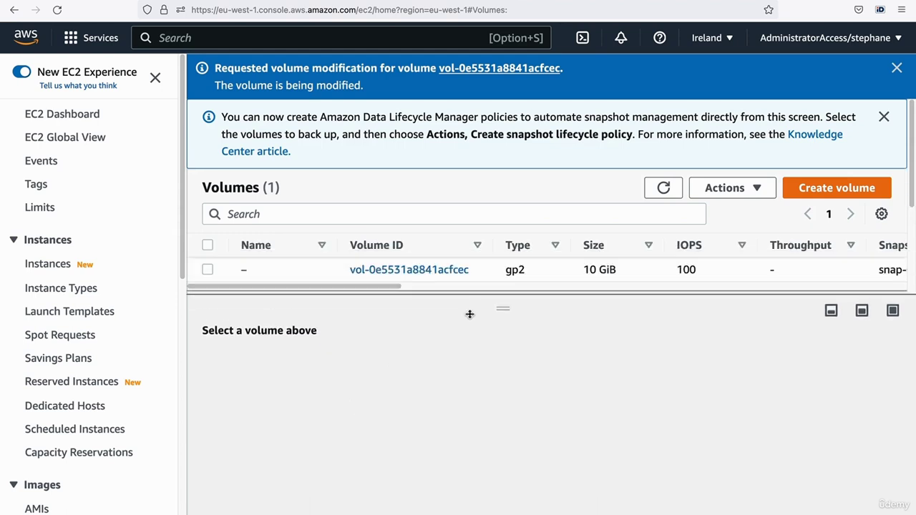
left_click(514, 269)
scroll(422, 405, "down", 3)
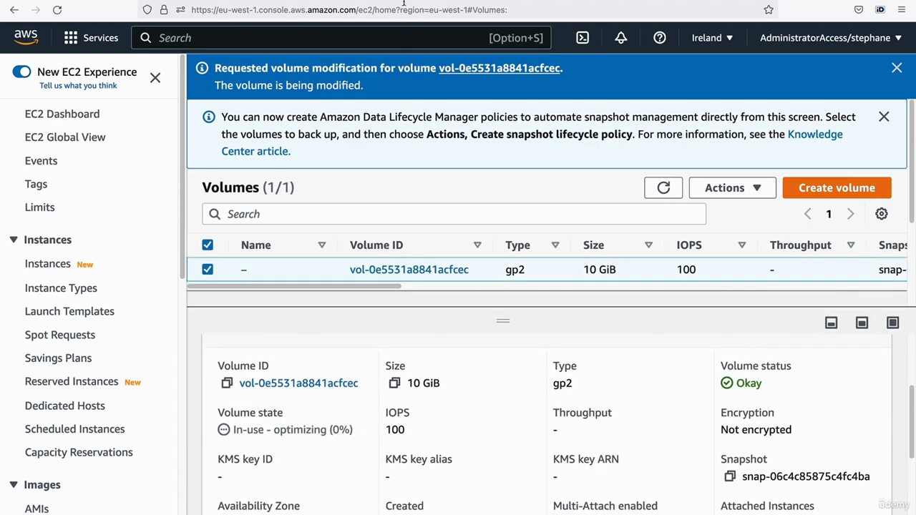
left_click(448, 3)
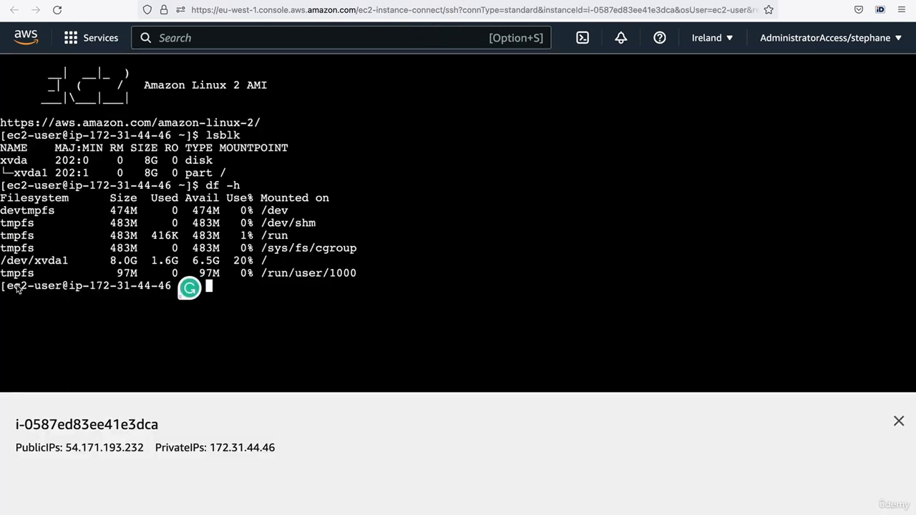
Step: Rerun lsblk, showing the disk at 10G while the partition is still 8G
type("lsblk")
key("Return")
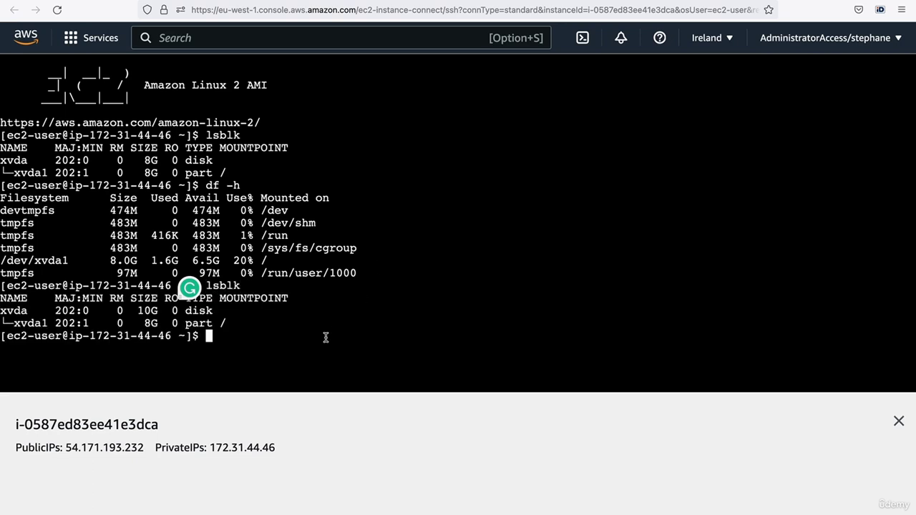
double_click(140, 312)
double_click(151, 324)
left_click(16, 284)
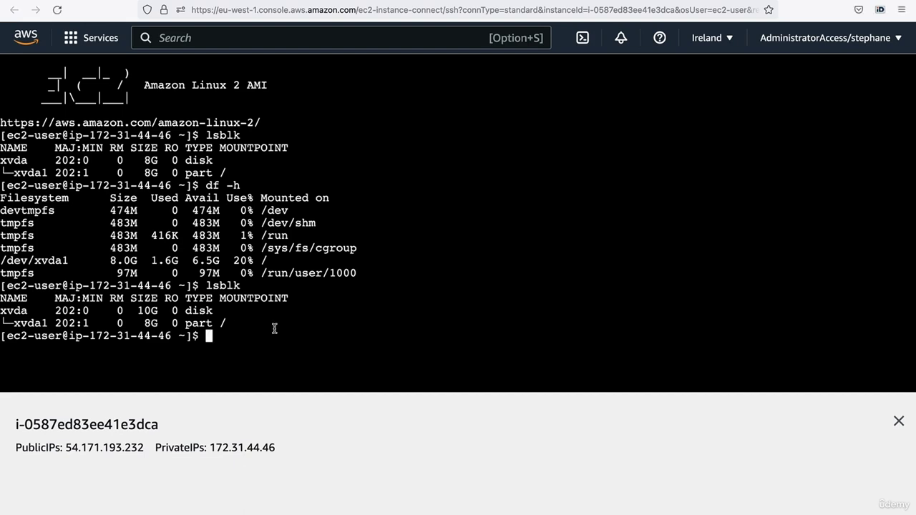
Step: Run df -h showing /dev/xvda1 still at 8.0G, then switch to the EBS Elastic Volumes docs
type("df -h")
key("Return")
left_click_drag(103, 360, 330, 357)
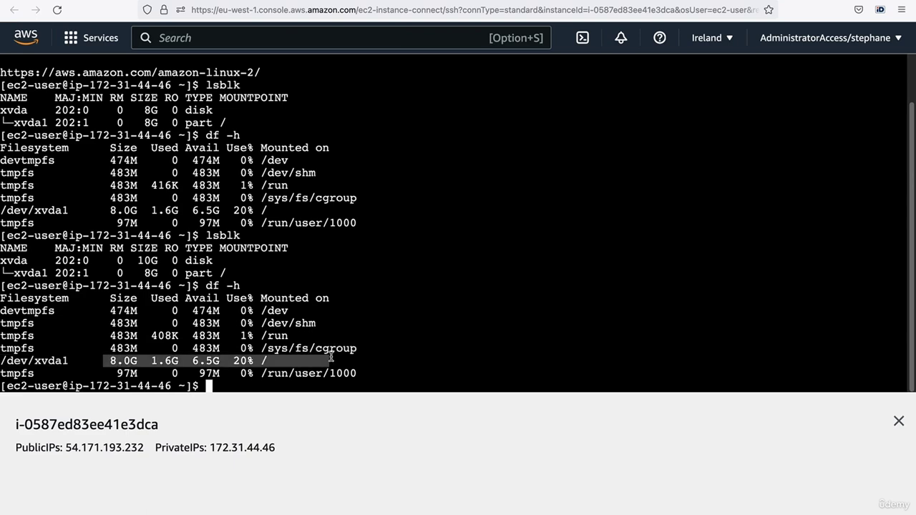
left_click(338, 347)
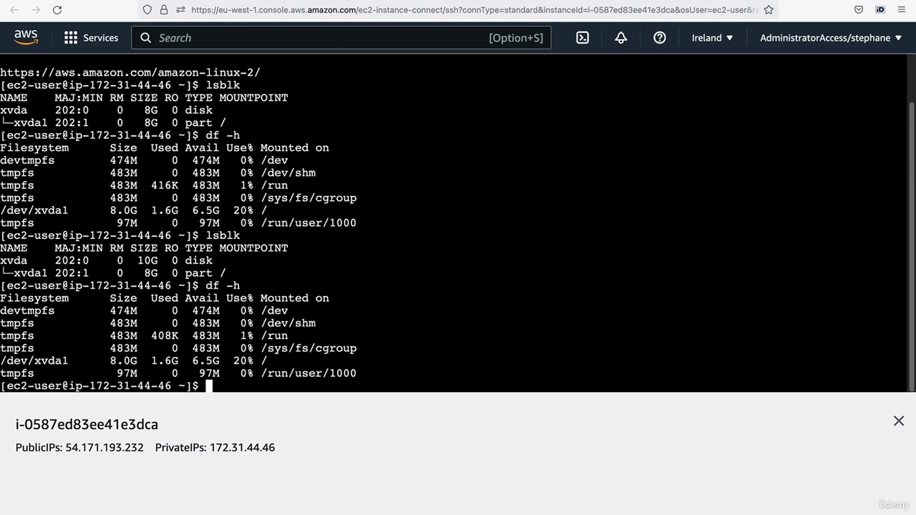
key("ctrl+Tab")
scroll(401, 272, "down", 3)
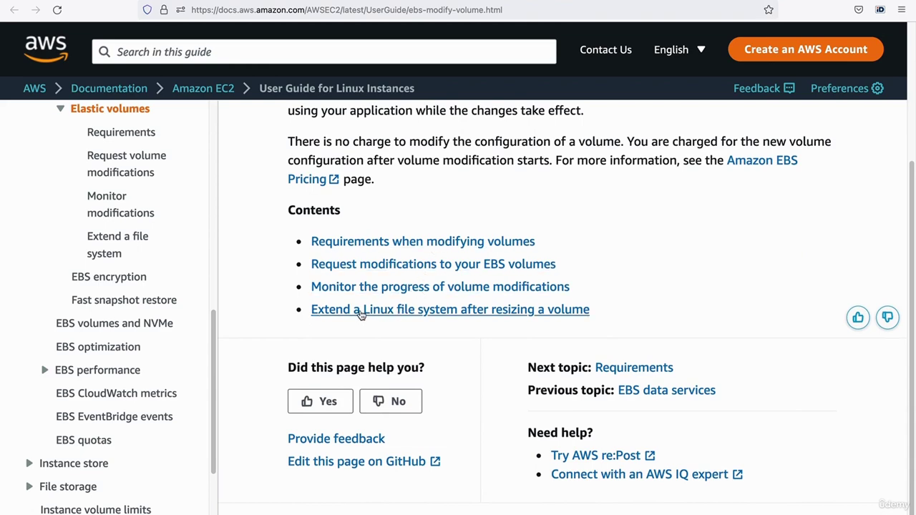
Step: Open 'Extend a Linux file system after resizing a volume' and locate step c on extending partitions
left_click(422, 312)
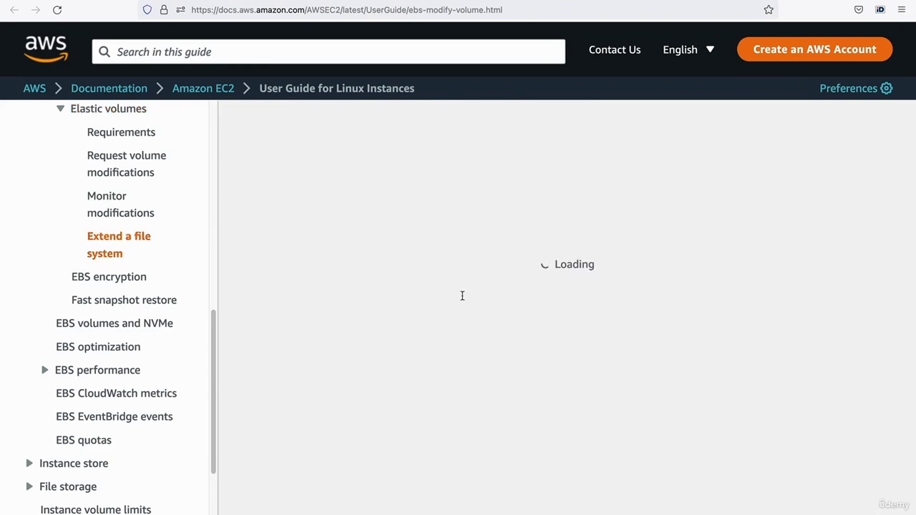
scroll(494, 278, "down", 3)
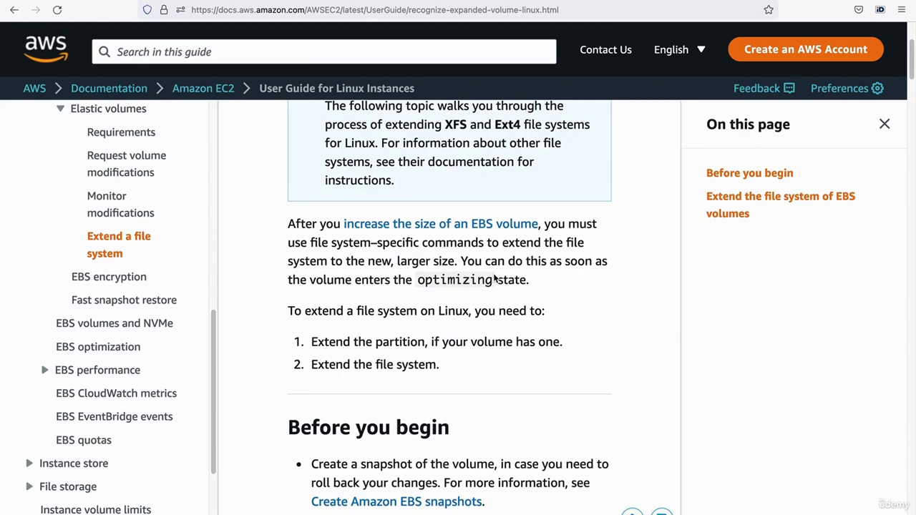
scroll(494, 278, "down", 10)
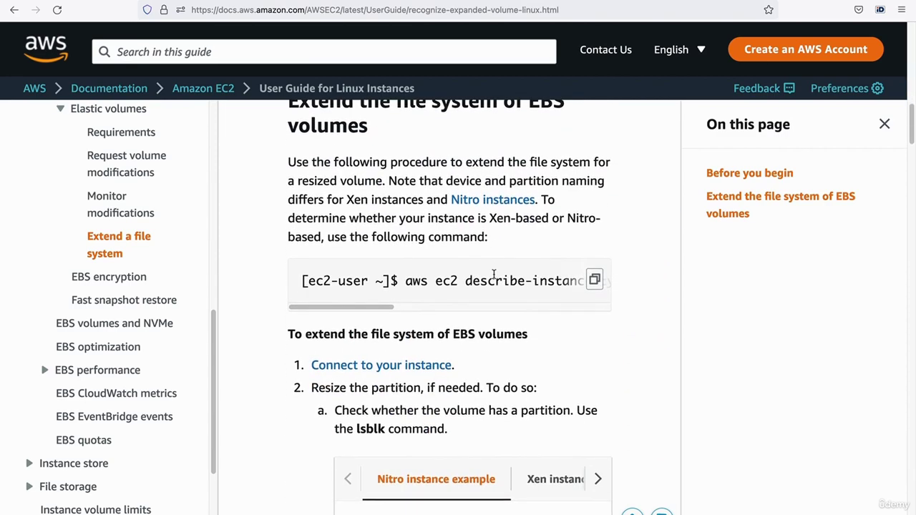
scroll(493, 277, "down", 10)
scroll(494, 278, "down", 4)
scroll(495, 275, "up", 3)
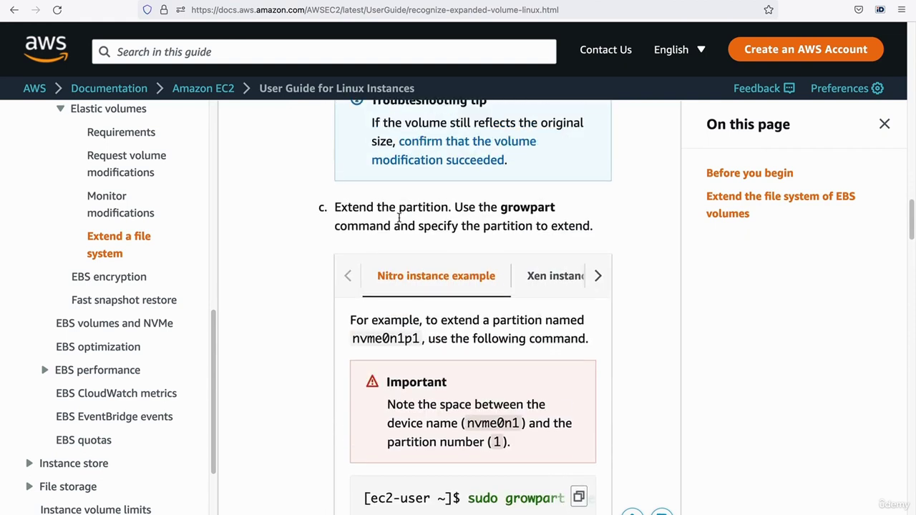
triple_click(387, 207)
left_click(423, 203)
left_click(884, 125)
left_click(490, 169)
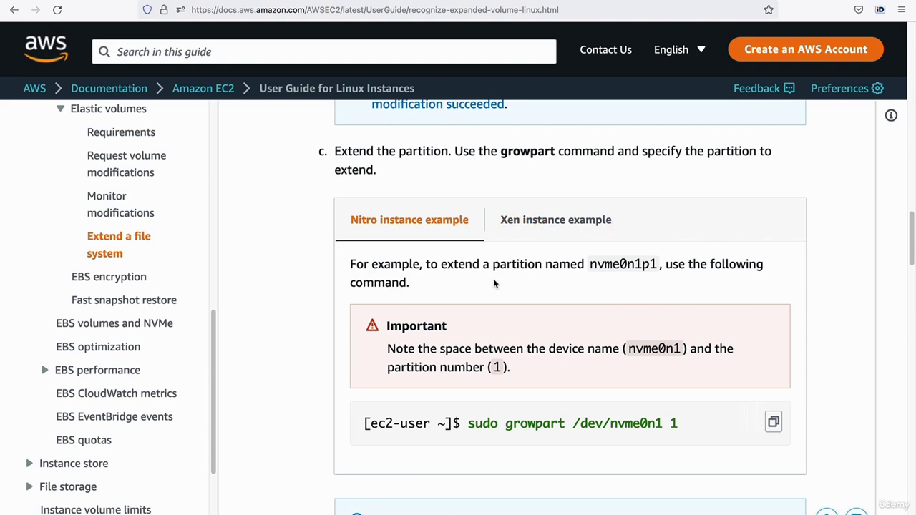
Step: Find the example command sudo growpart /dev/nvme0n1 1 in step c
scroll(476, 419, "down", 1)
scroll(476, 418, "down", 1)
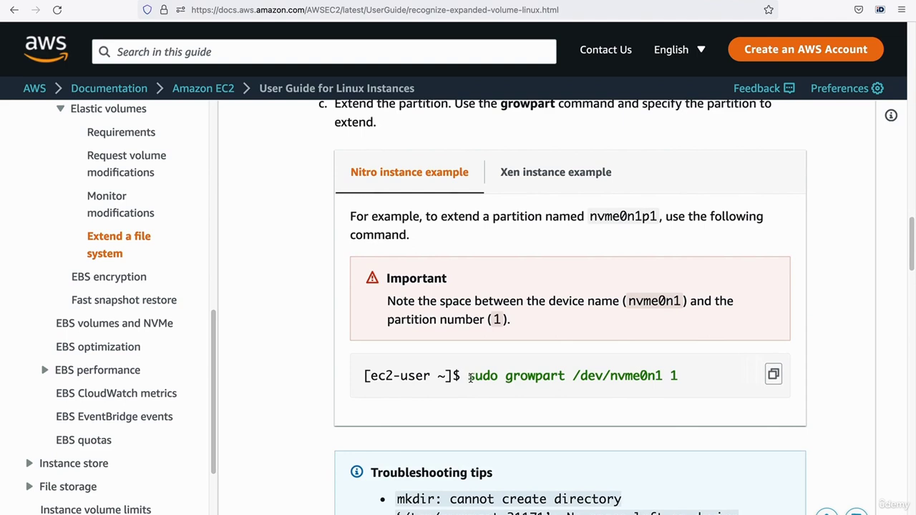
left_click_drag(469, 377, 672, 377)
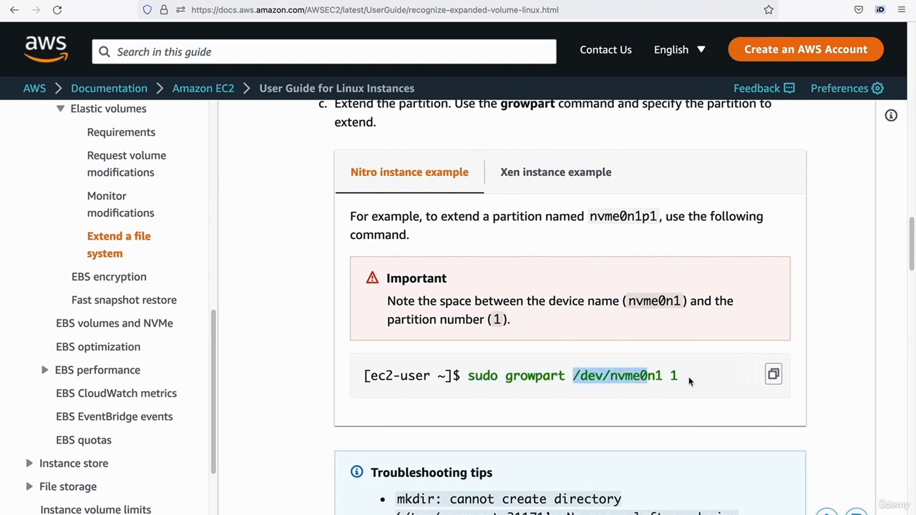
left_click(690, 381)
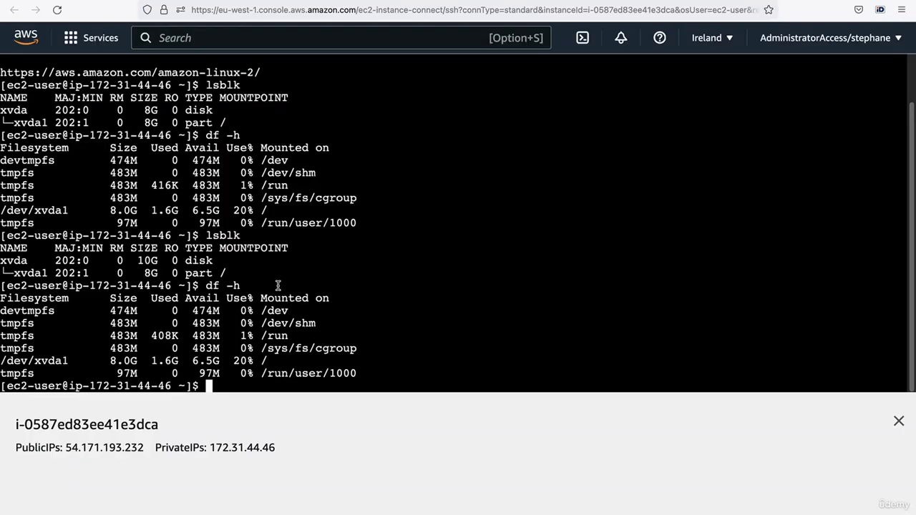
Step: Clear the terminal and recheck the xvda disk with lsblk and df -h
key("ctrl+l")
type("lsblk")
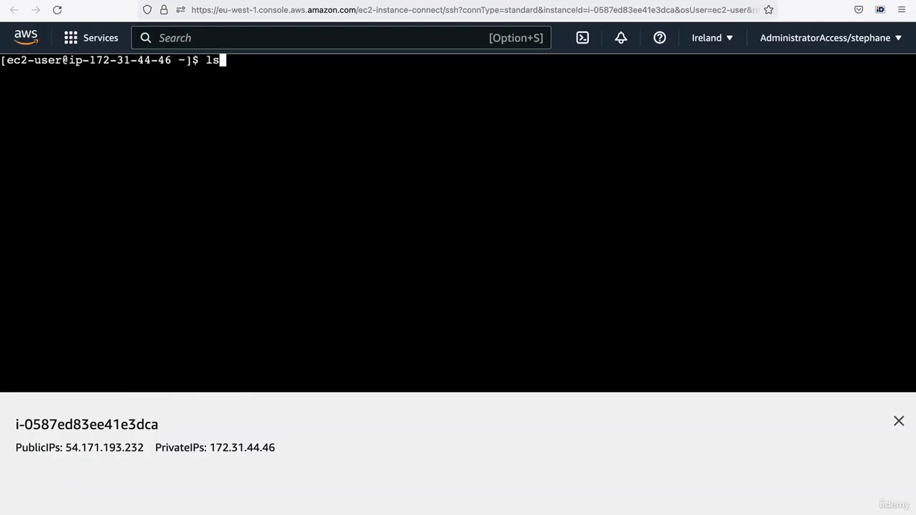
key("Return")
double_click(17, 85)
left_click(225, 117)
type("dh -x")
key("BackSpace")
key("BackSpace")
key("BackSpace")
key("BackSpace")
type("f -h")
key("Return")
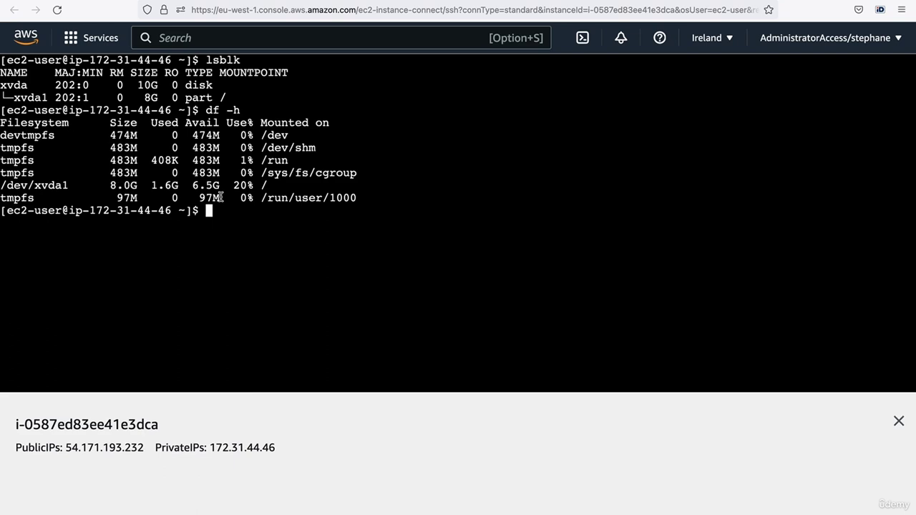
Step: Run growpart /dev/xvda 1 and confirm with lsblk that xvda and xvda1 are both 10G
type("grow")
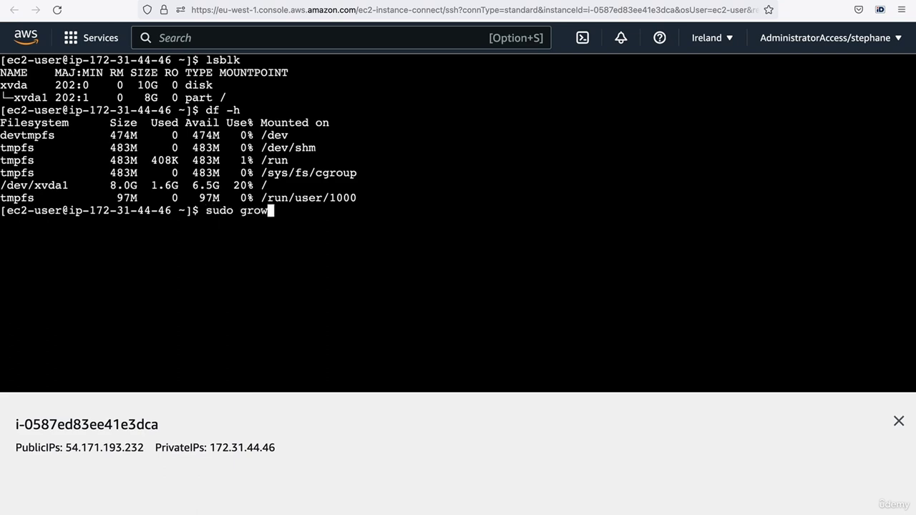
type("part /dev")
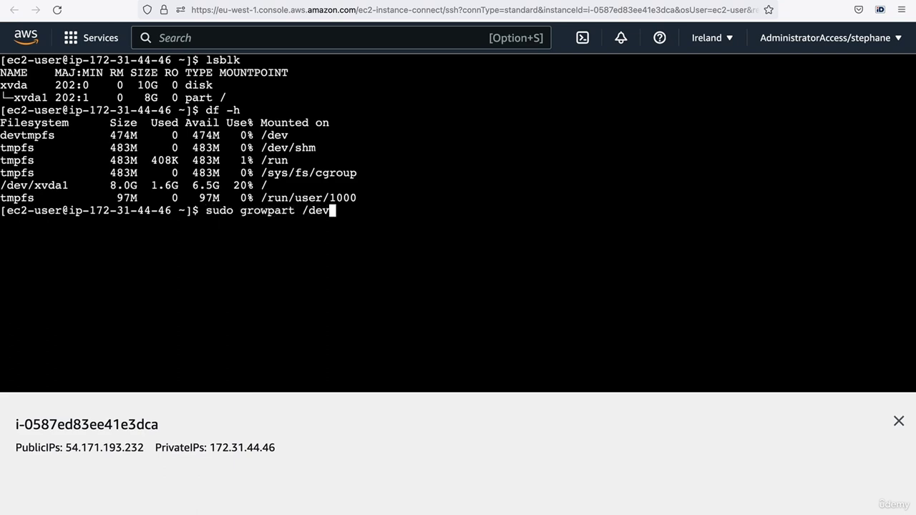
type("/xvda 1")
key("Return")
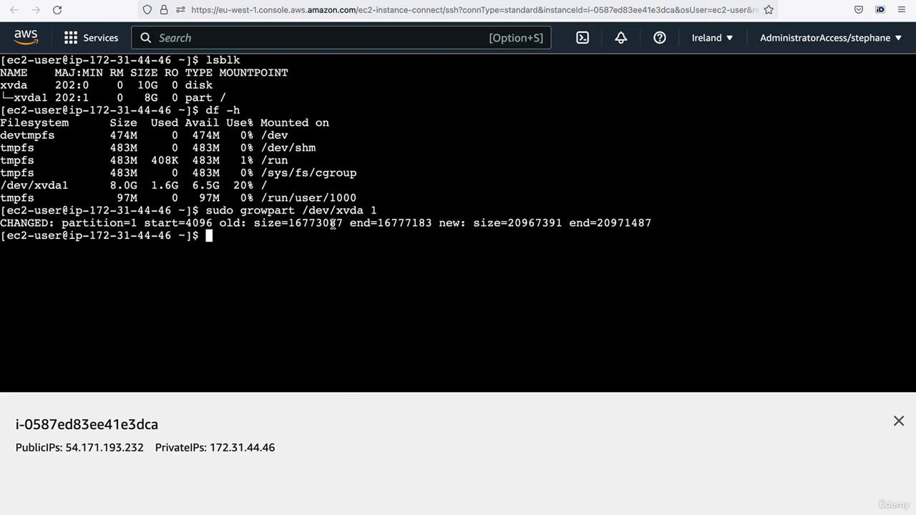
type("lsblk")
key("Return")
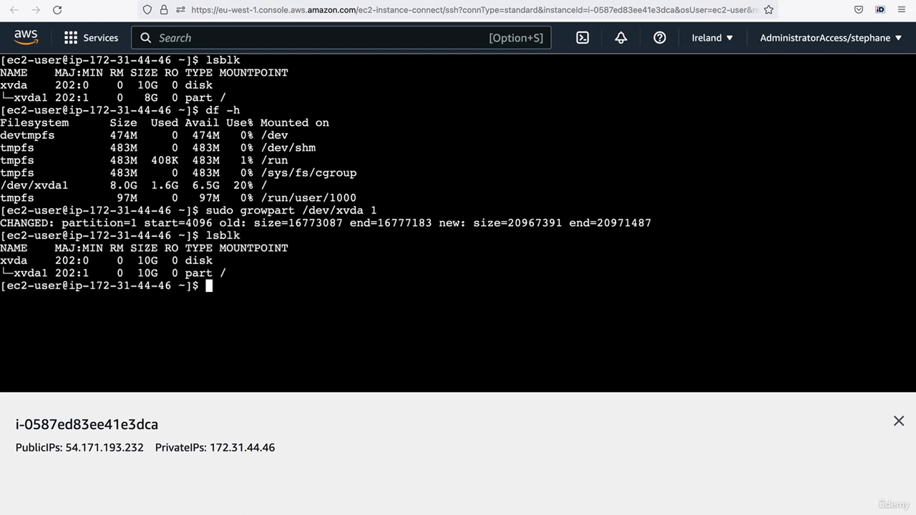
left_click_drag(130, 262, 197, 262)
left_click_drag(140, 273, 164, 270)
left_click(167, 267)
Step: Run df -h again and check the /dev/xvda1 usage row
type("df -h")
key("Return")
left_click_drag(55, 361, 279, 361)
left_click(277, 362)
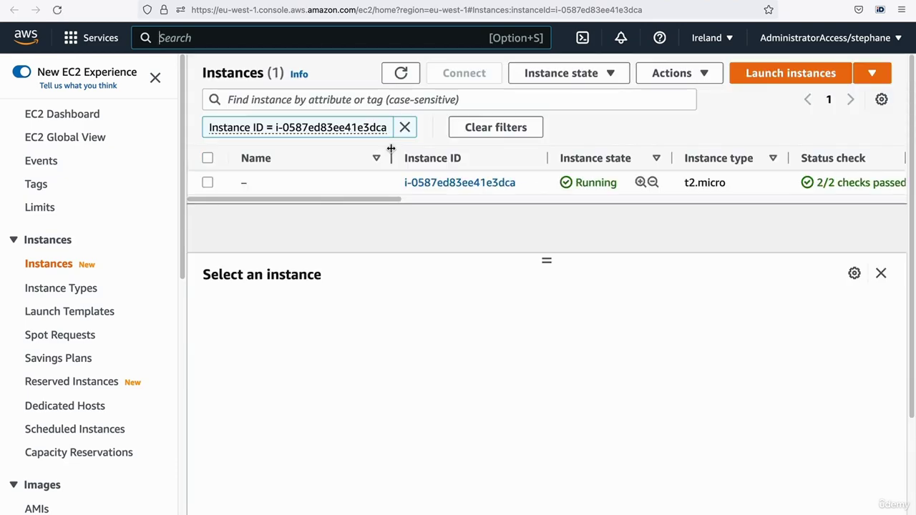
Step: Reboot the instance from the Instance state menu
left_click(251, 183)
left_click(604, 78)
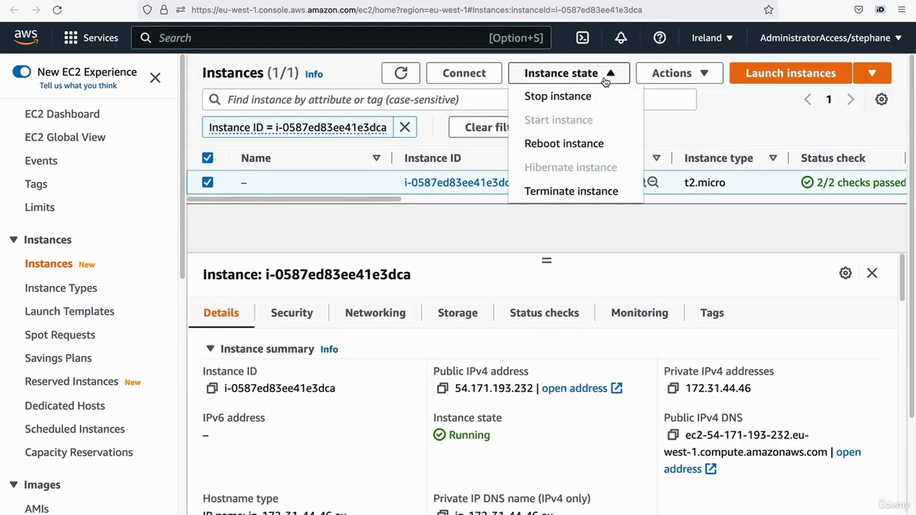
left_click(565, 145)
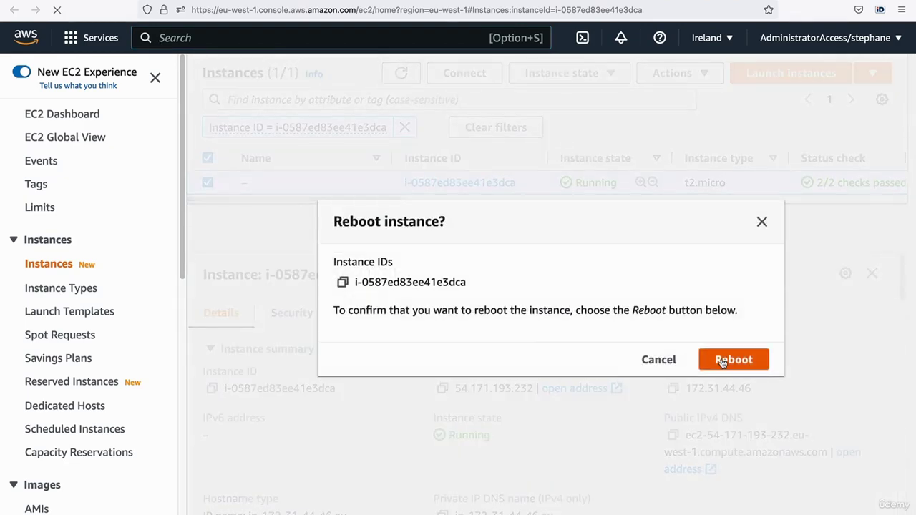
left_click(721, 363)
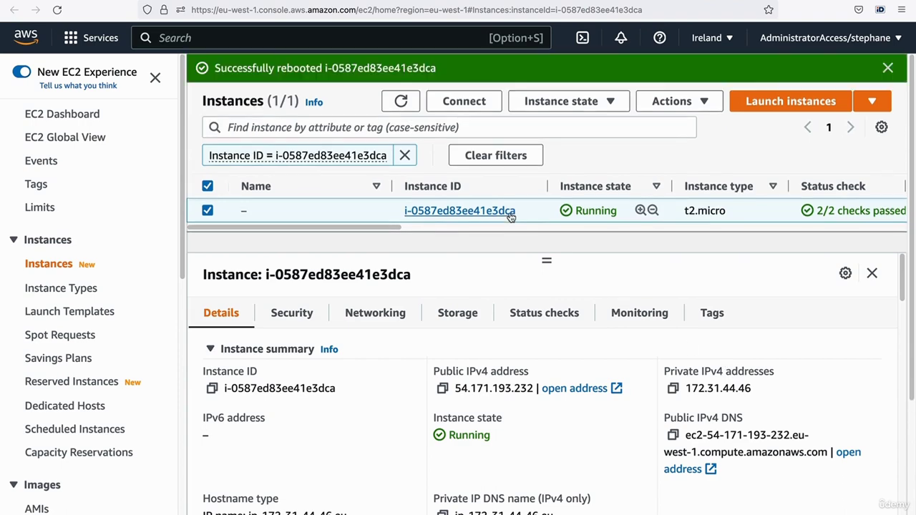
Step: Start a new EC2 Instance Connect browser session to the rebooted instance
left_click(510, 217)
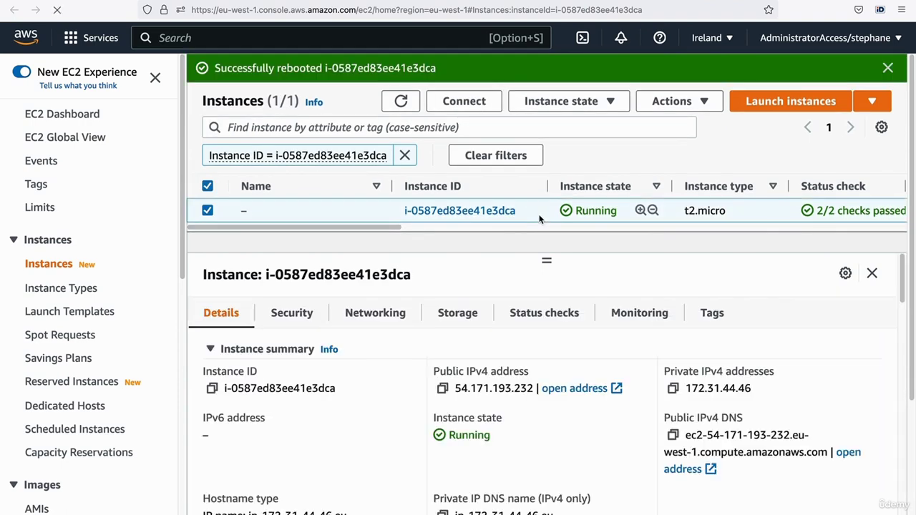
left_click(465, 100)
scroll(342, 337, "down", 3)
left_click(646, 495)
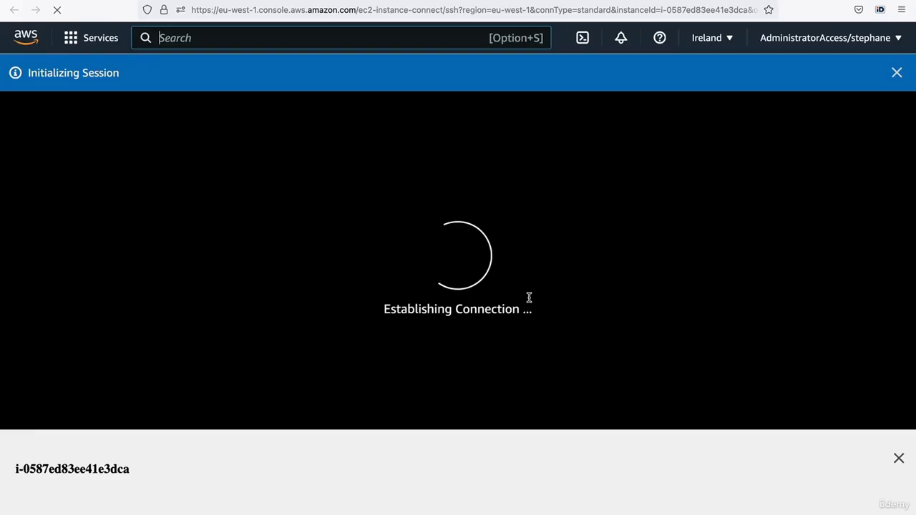
Step: Run lsblk and df -h after the reboot, confirming /dev/xvda1 now reports 10G
type("lsblk")
key("Return")
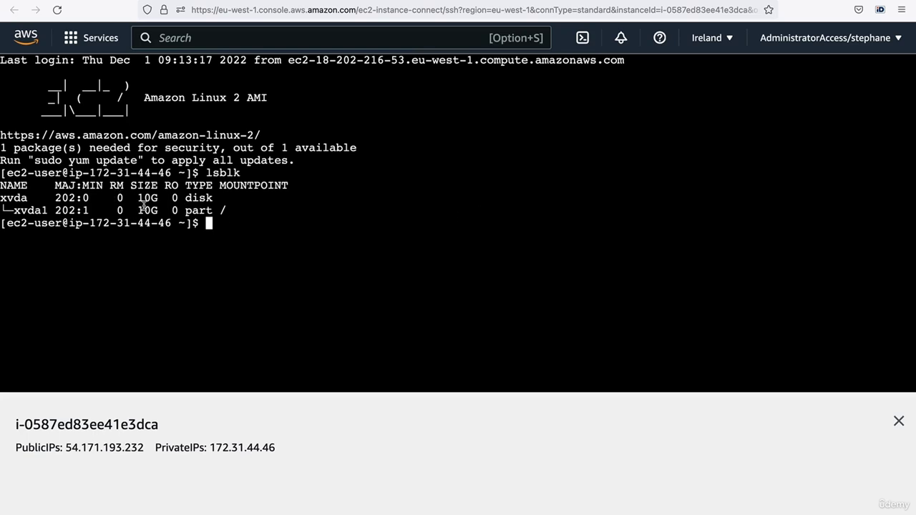
type("dh -h")
key("BackSpace")
key("BackSpace")
key("BackSpace")
key("BackSpace")
type("f -h")
key("Return")
left_click_drag(113, 300, 279, 297)
left_click(278, 298)
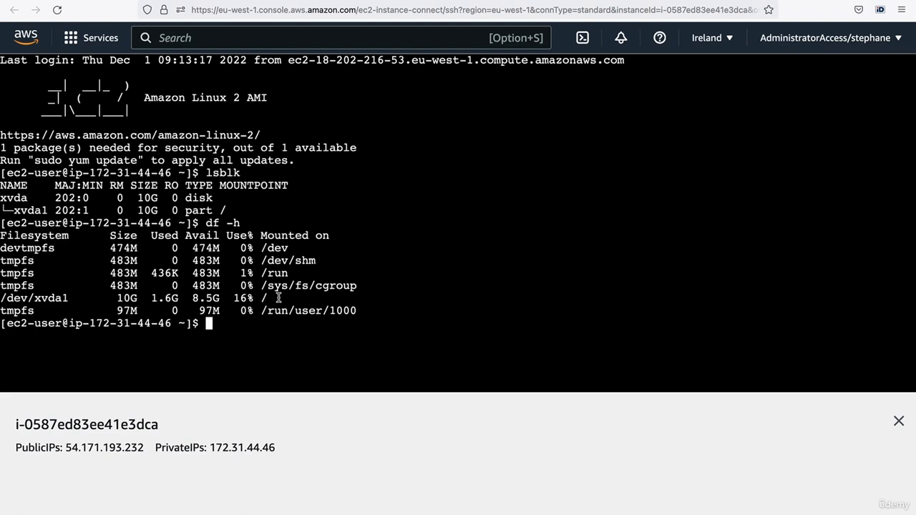
Step: Return to the console's instance summary page and open its Actions list
left_click(229, 1)
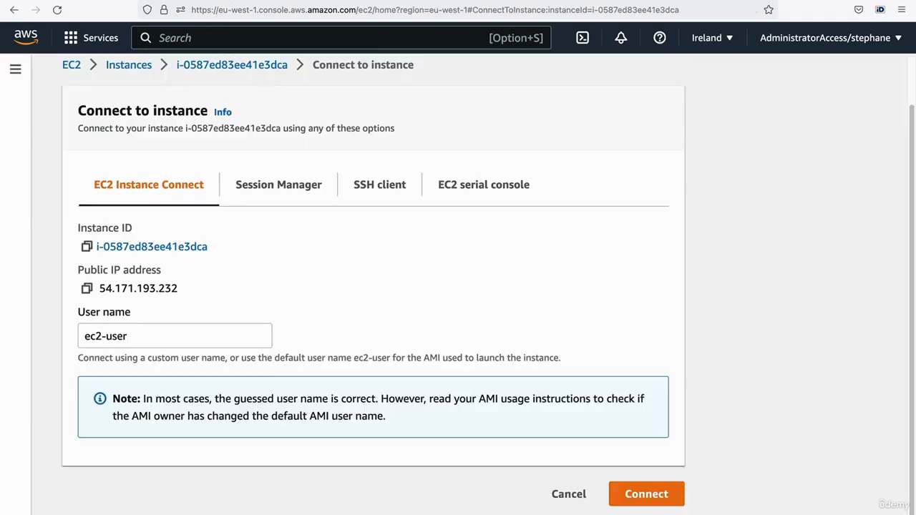
left_click(232, 65)
left_click(513, 129)
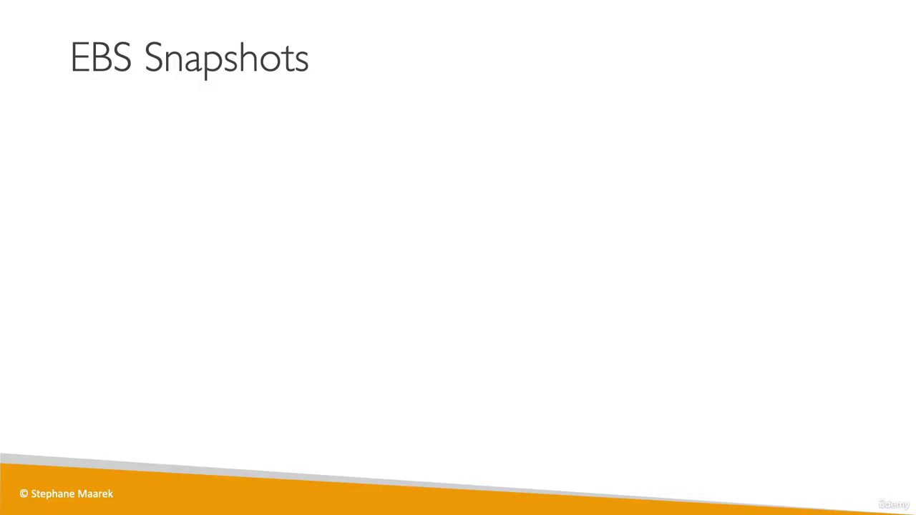
Step: Show the EBS Snapshots bullets on point-in-time backups and detaching being recommended, not required
key("Right")
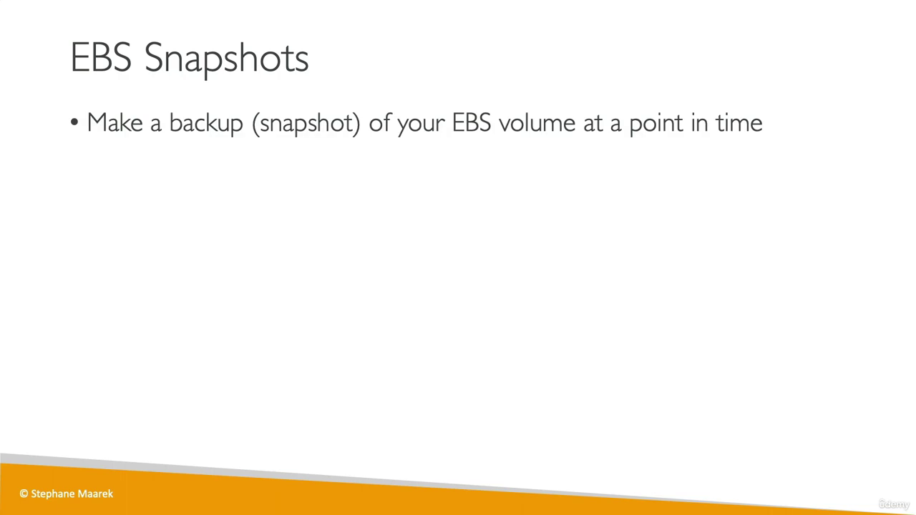
key("Right")
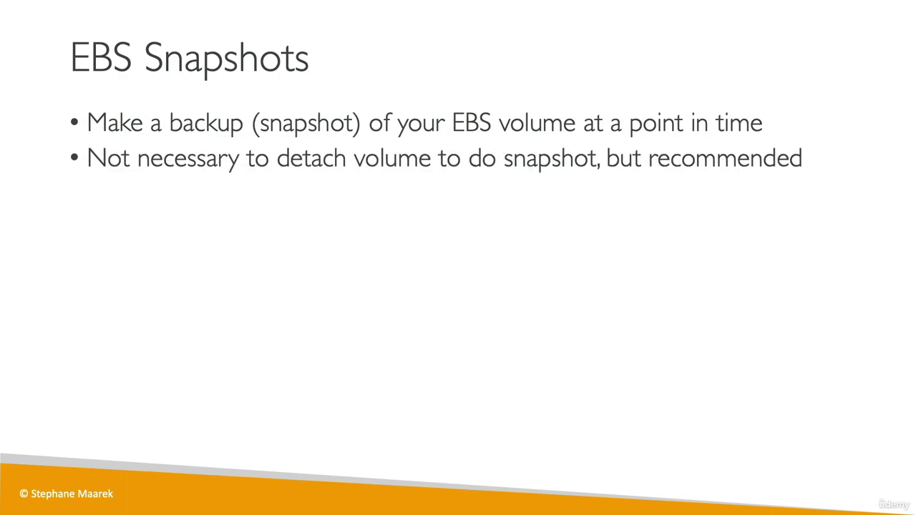
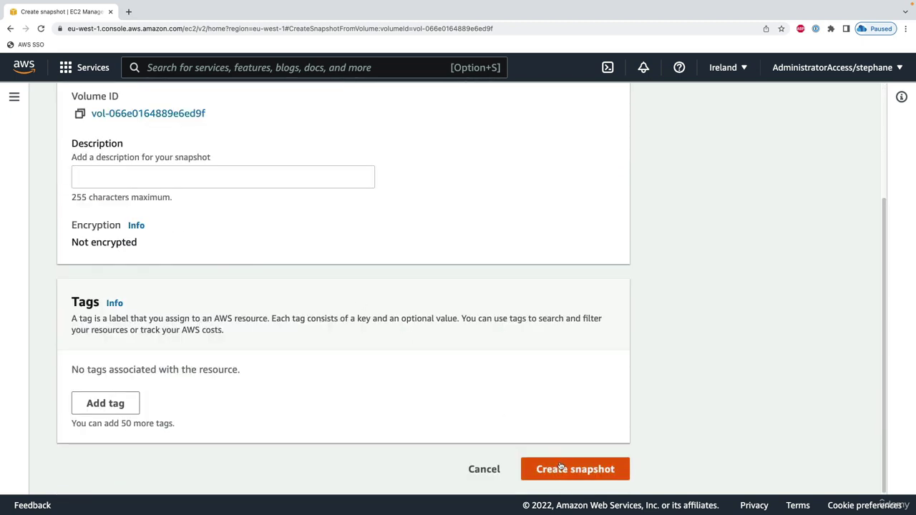
Step: Create a snapshot of the 2 GiB volume
scroll(87, 238, "up", 1)
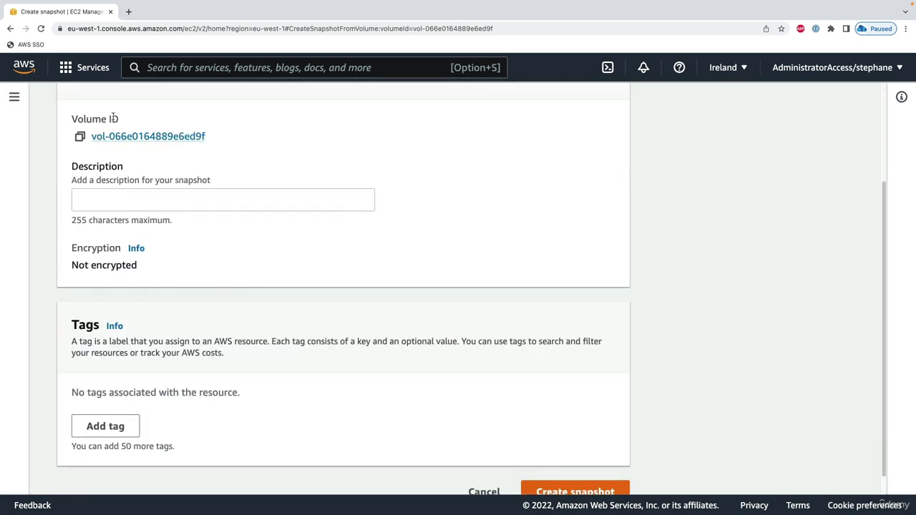
left_click_drag(72, 247, 68, 272)
left_click(134, 252)
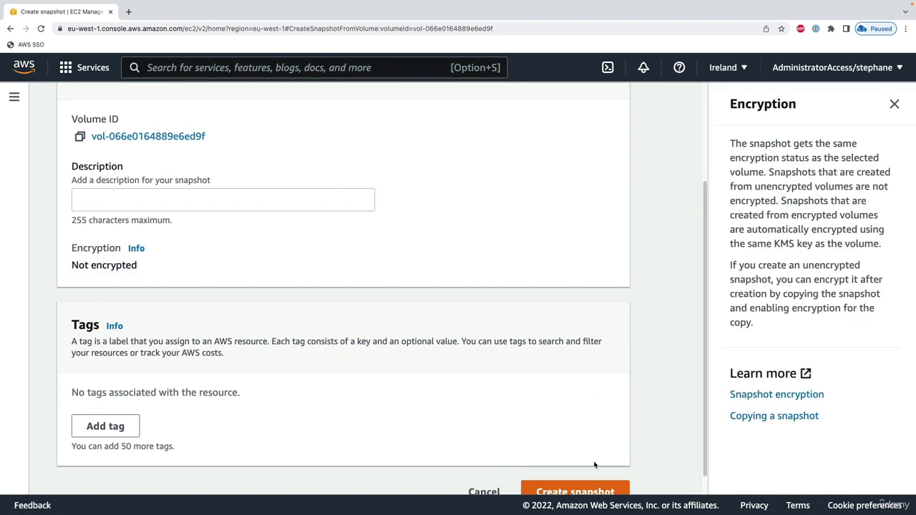
left_click(598, 489)
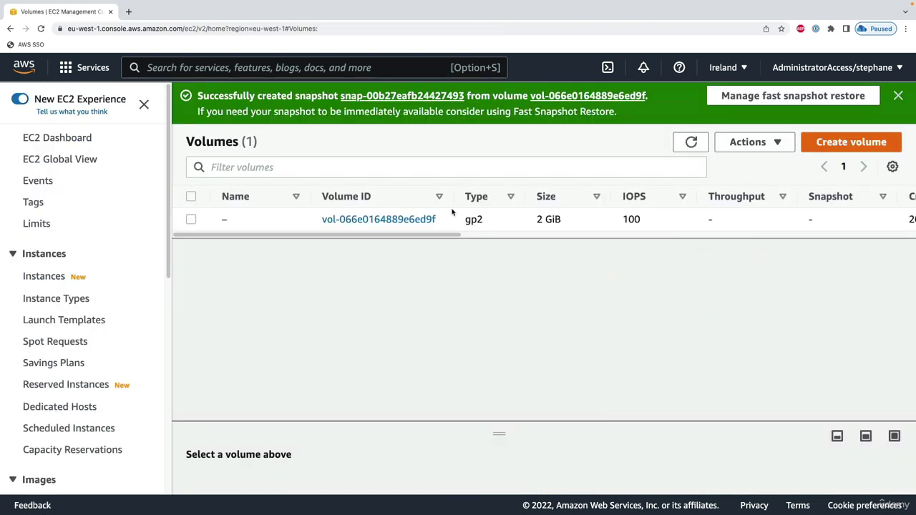
Step: Select the completed snapshot in the Snapshots list and choose Create volume from snapshot
scroll(107, 386, "down", 5)
left_click(46, 418)
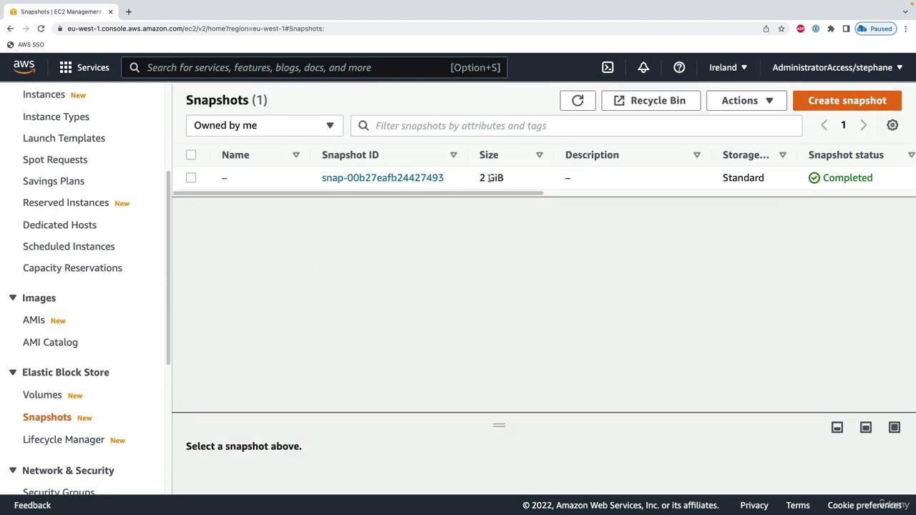
left_click(490, 178)
left_click_drag(504, 413, 495, 210)
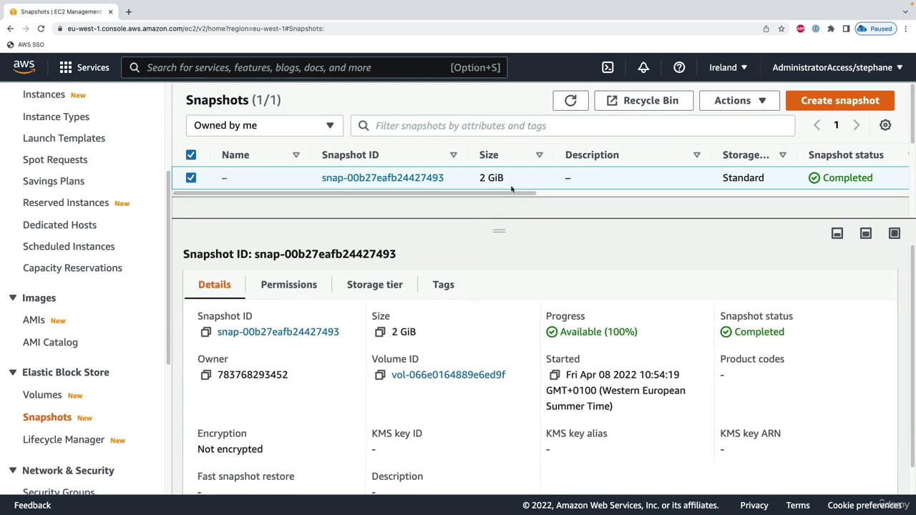
left_click(725, 102)
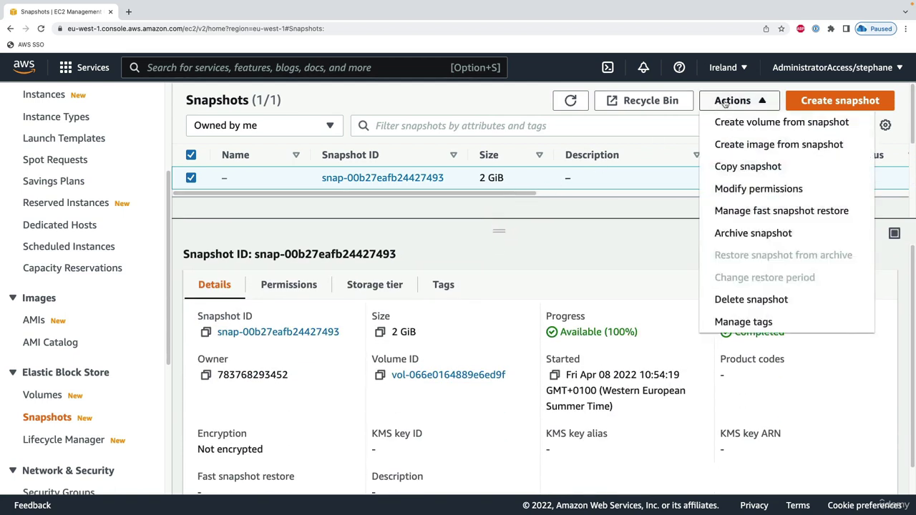
left_click(739, 122)
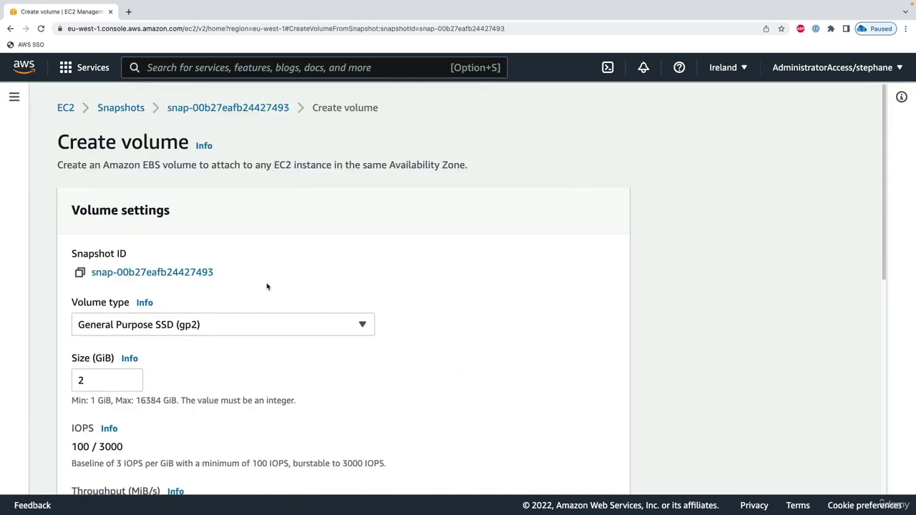
Step: Keep the volume size at 2 GiB and set the Availability Zone to eu-west-1b
scroll(174, 341, "down", 1)
left_click(107, 346)
left_click(195, 336)
scroll(191, 333, "down", 3)
scroll(191, 333, "down", 3)
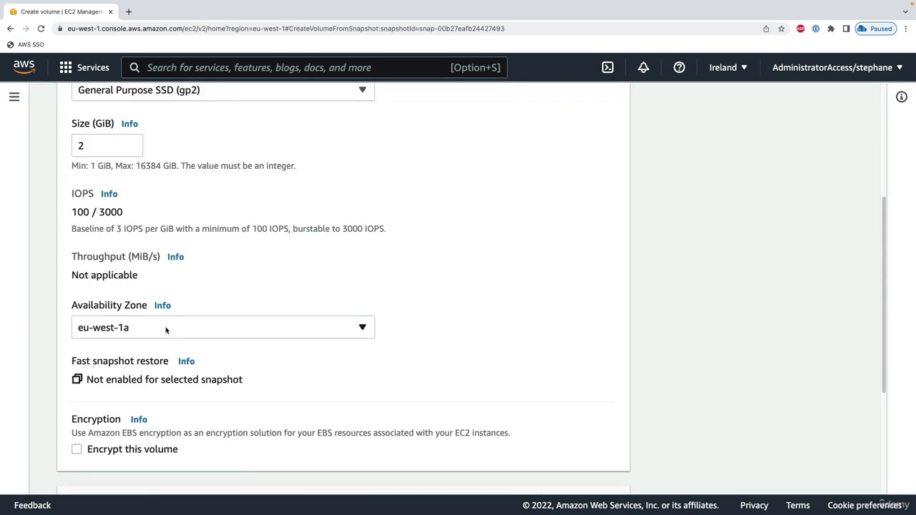
left_click(166, 330)
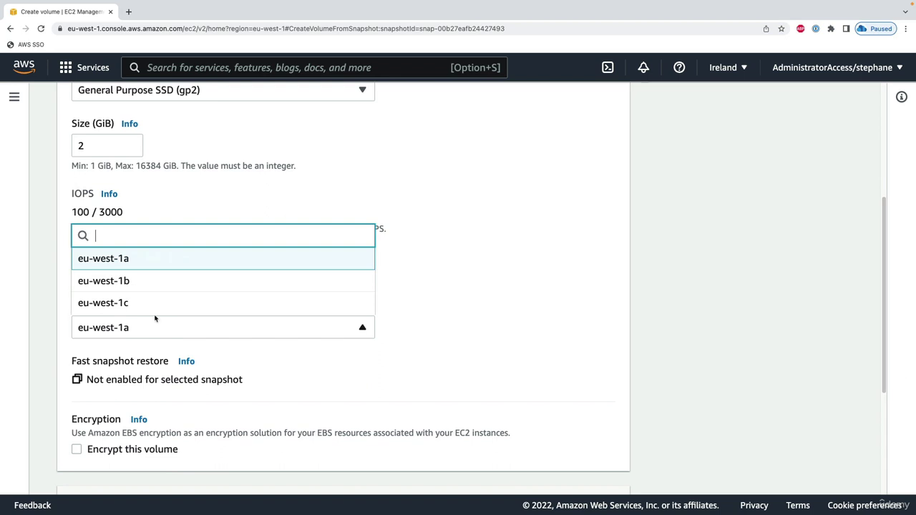
left_click(118, 281)
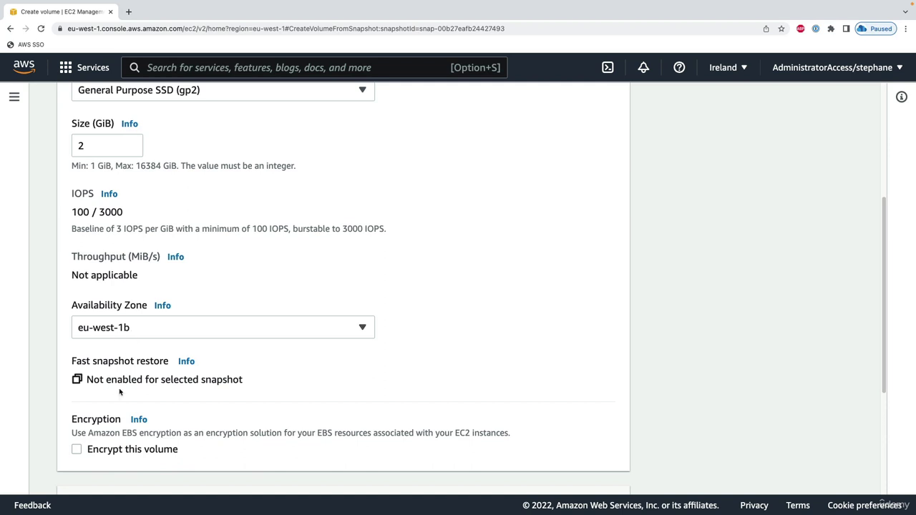
Step: Leave encryption off for the volume and create it
scroll(120, 379, "down", 3)
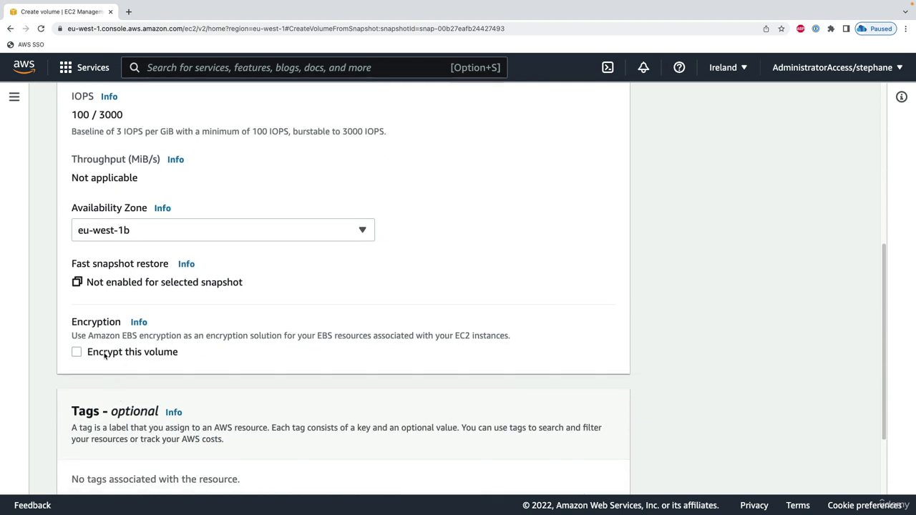
left_click(106, 351)
scroll(107, 361, "down", 1)
scroll(145, 399, "down", 3)
left_click(160, 287)
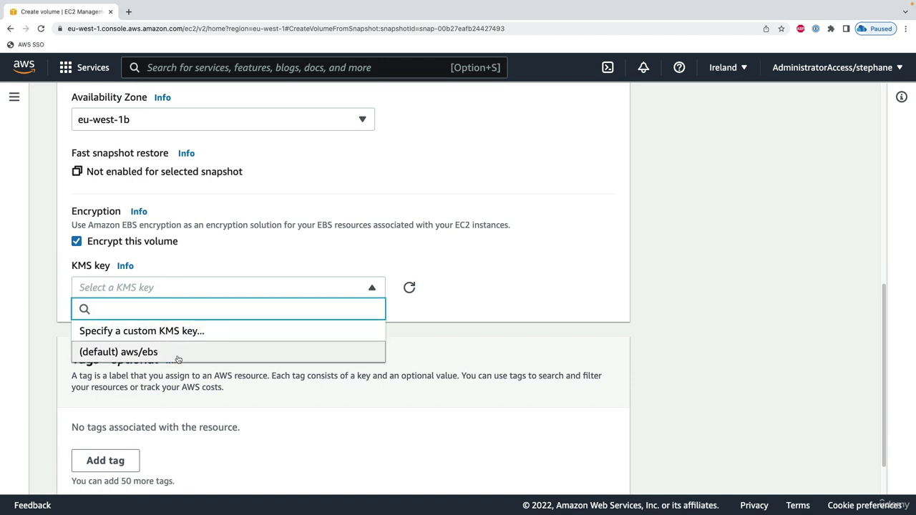
left_click(59, 284)
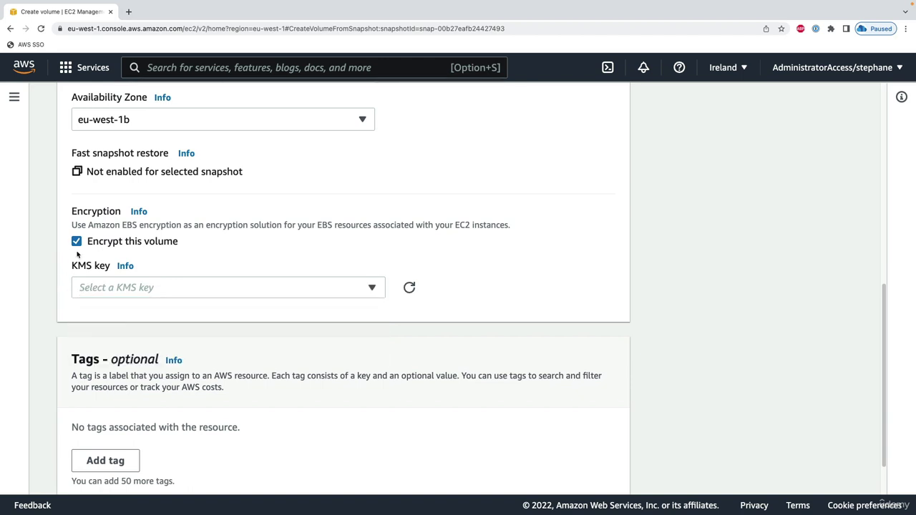
left_click(77, 242)
left_click(576, 469)
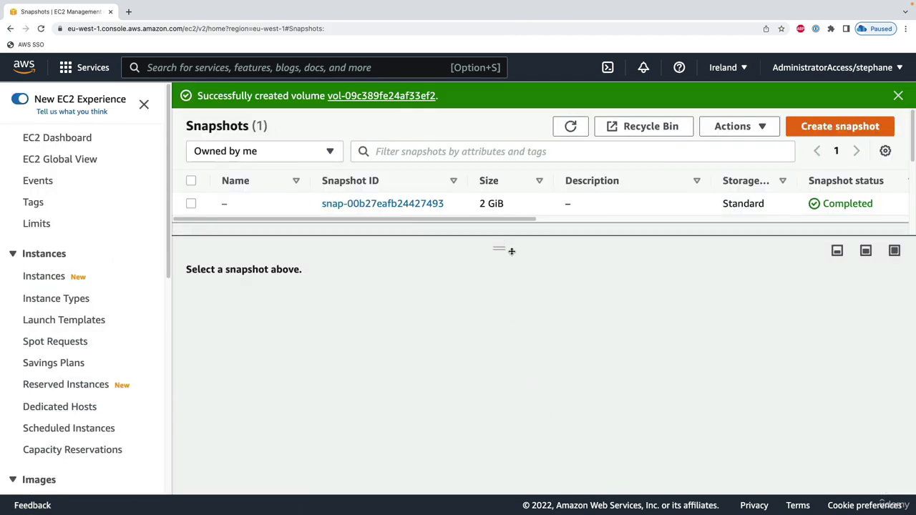
left_click_drag(512, 251, 512, 301)
scroll(55, 390, "down", 3)
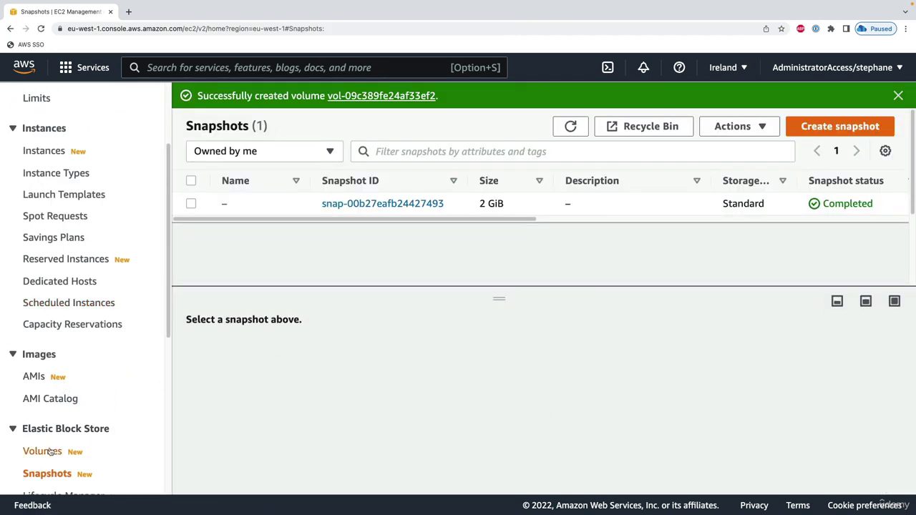
left_click(43, 450)
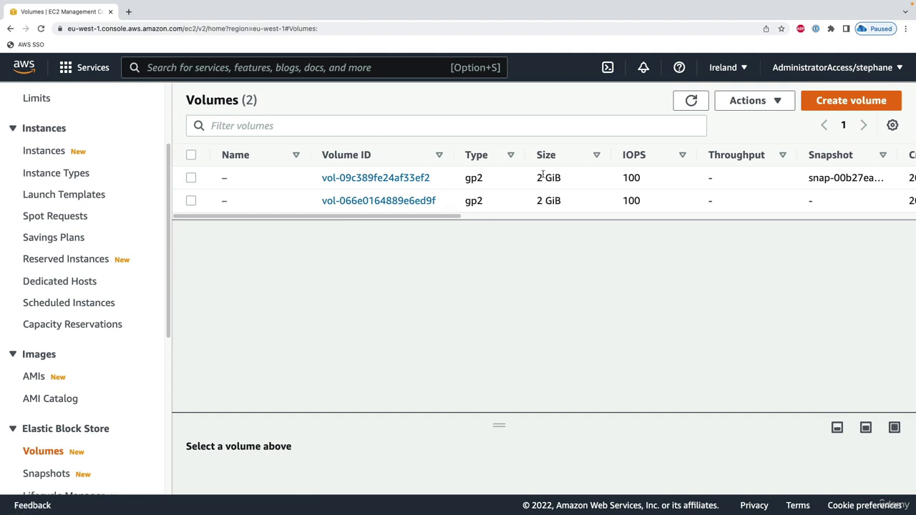
left_click(45, 473)
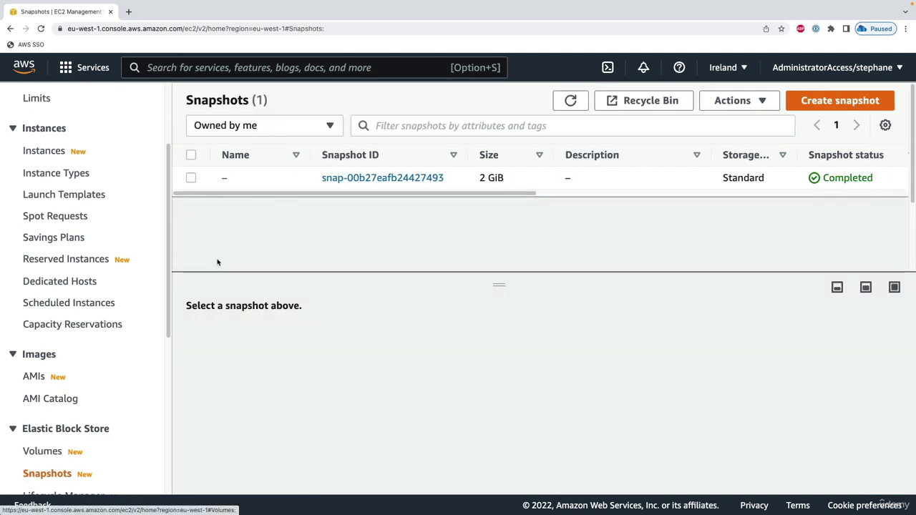
left_click(279, 183)
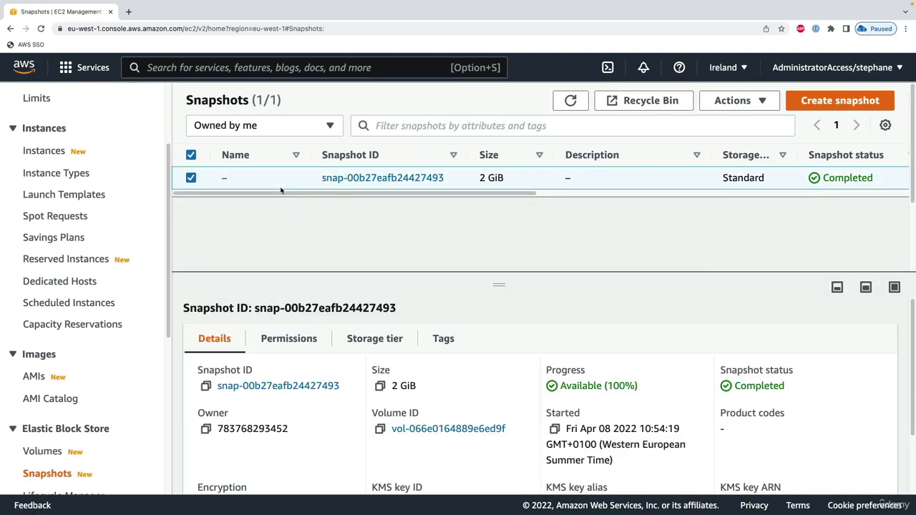
left_click(735, 103)
left_click(745, 167)
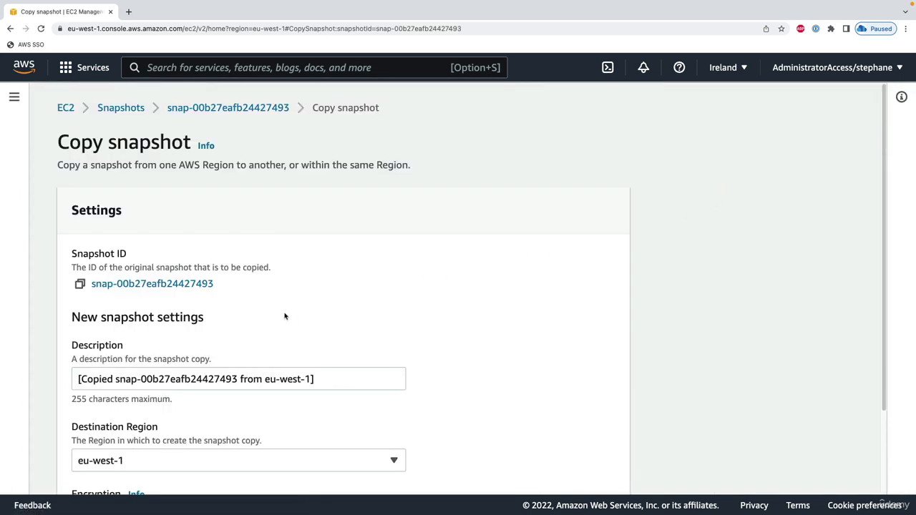
scroll(190, 310, "down", 3)
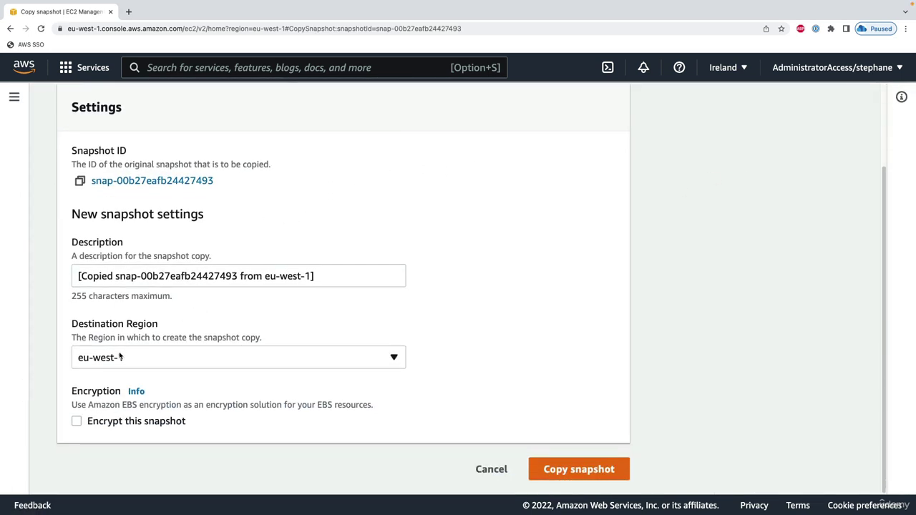
left_click(121, 357)
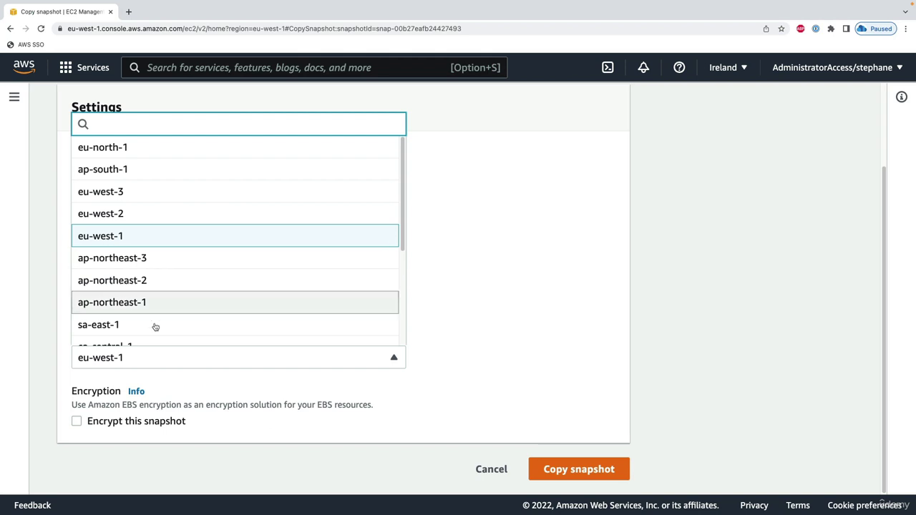
scroll(159, 326, "up", 3)
scroll(165, 326, "down", 5)
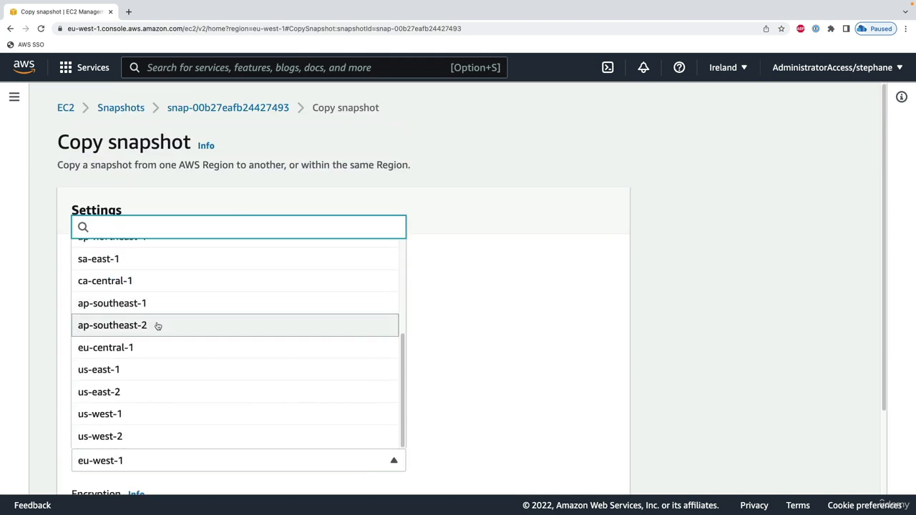
left_click(487, 349)
scroll(486, 348, "down", 3)
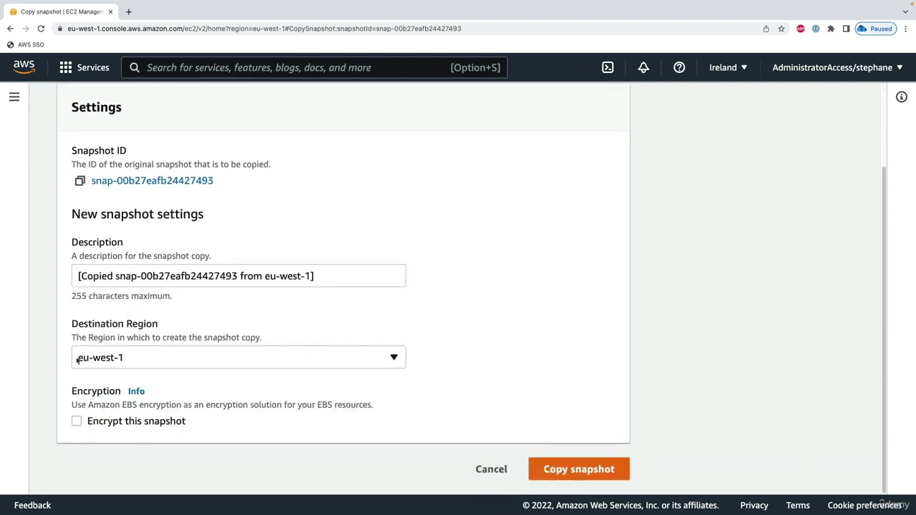
left_click(103, 423)
scroll(114, 400, "down", 7)
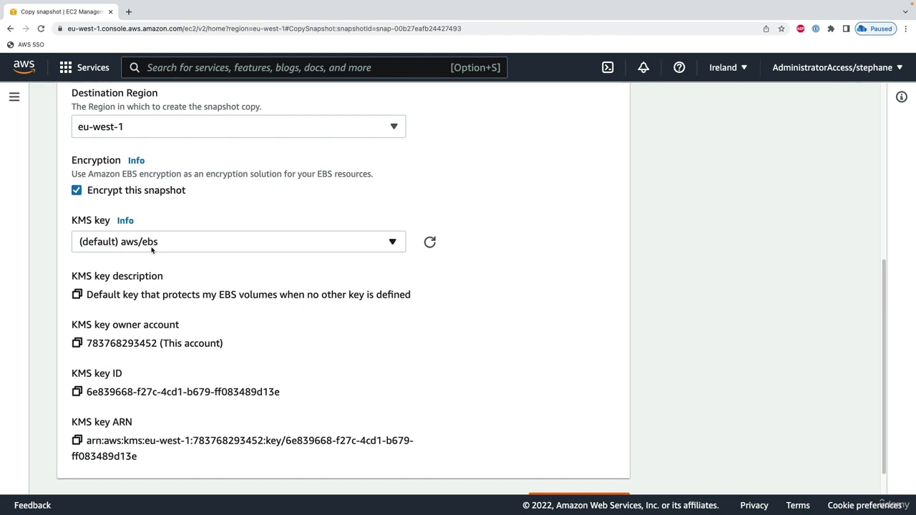
scroll(151, 249, "down", 1)
left_click(490, 469)
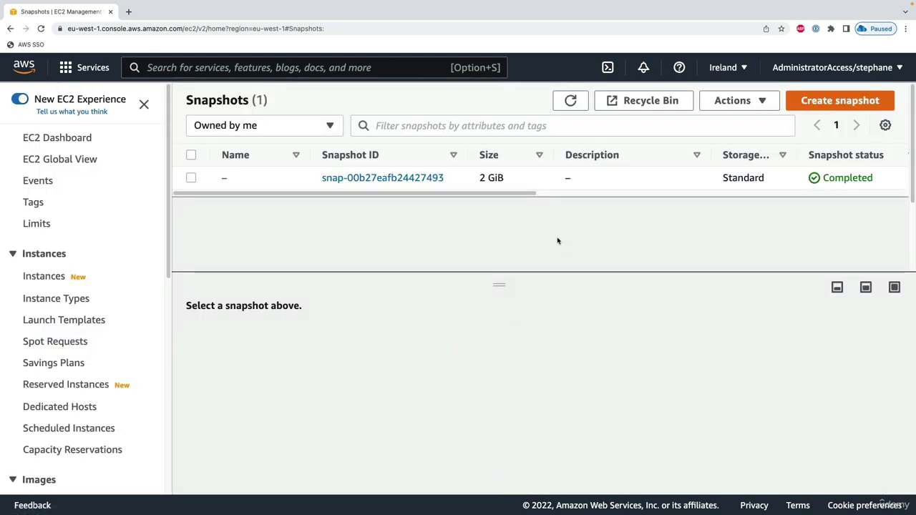
Step: Open fast snapshot restore for the snapshot and select only eu-west-1a
left_click(577, 187)
left_click_drag(500, 283, 504, 228)
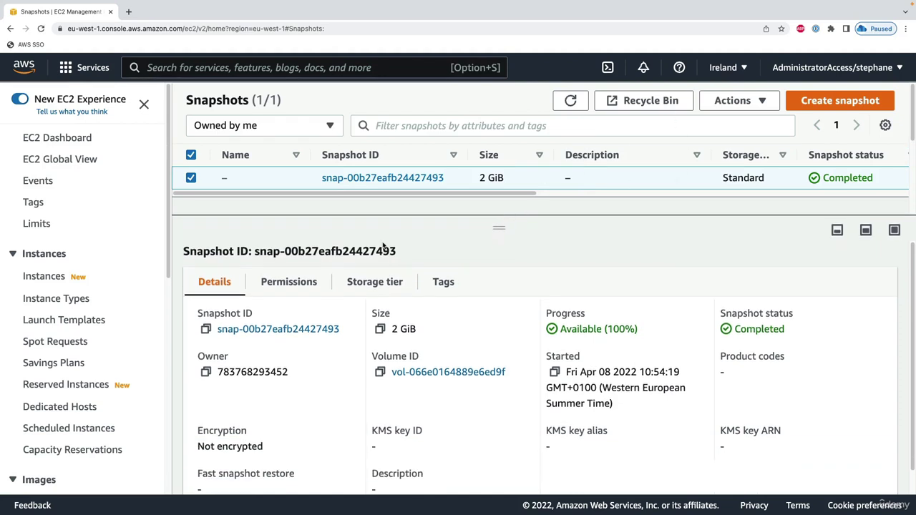
left_click(736, 102)
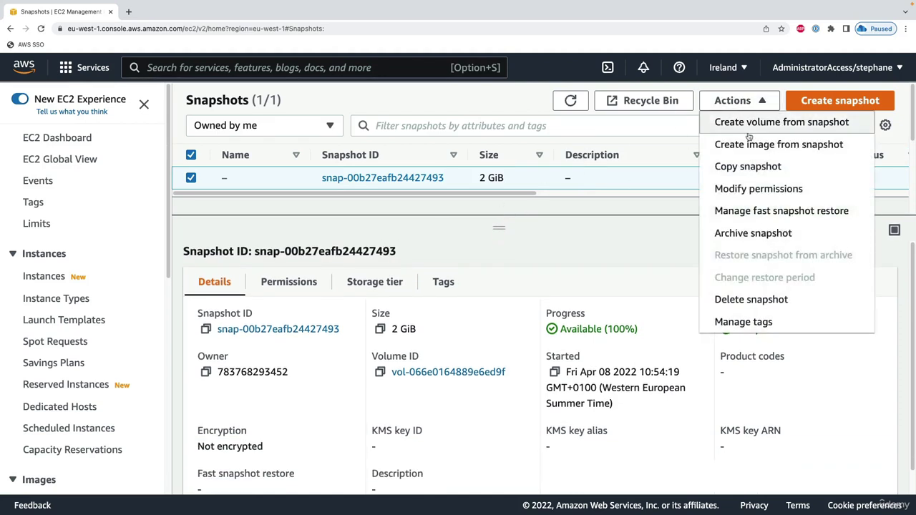
left_click(743, 211)
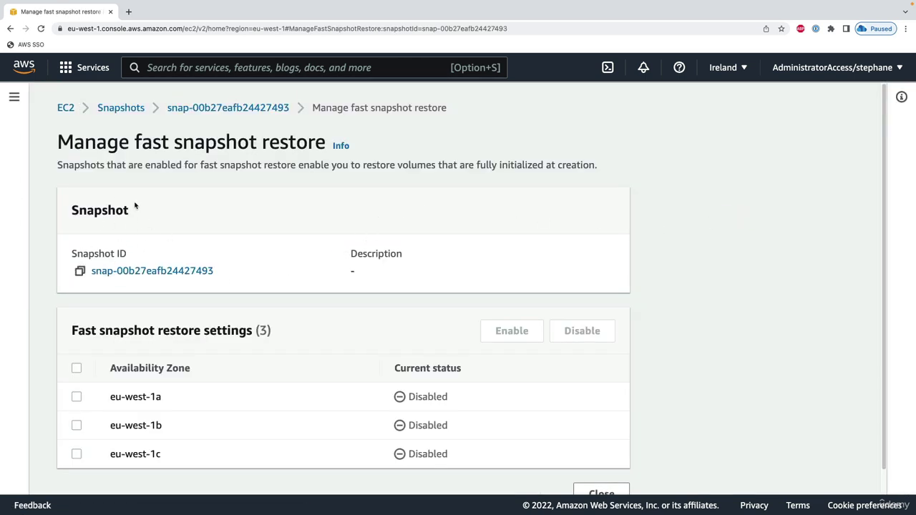
scroll(148, 240, "down", 1)
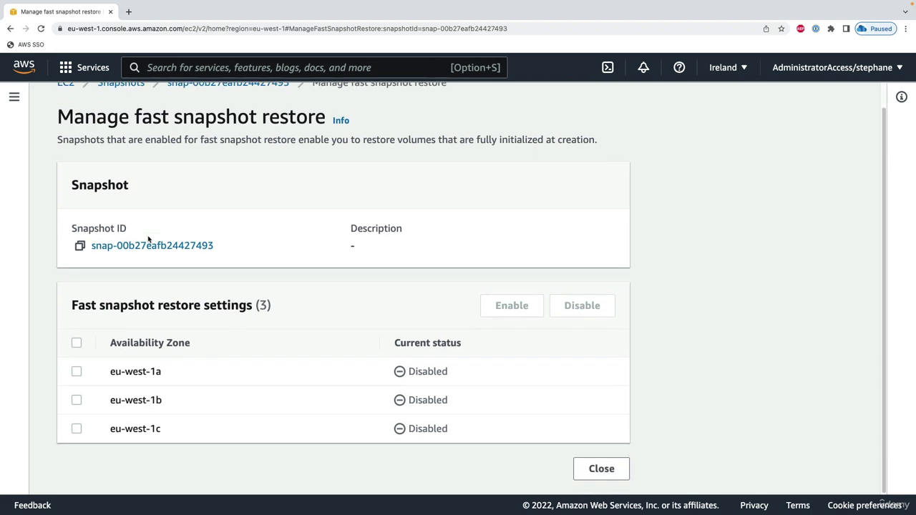
left_click(76, 372)
left_click(76, 400)
left_click(76, 429)
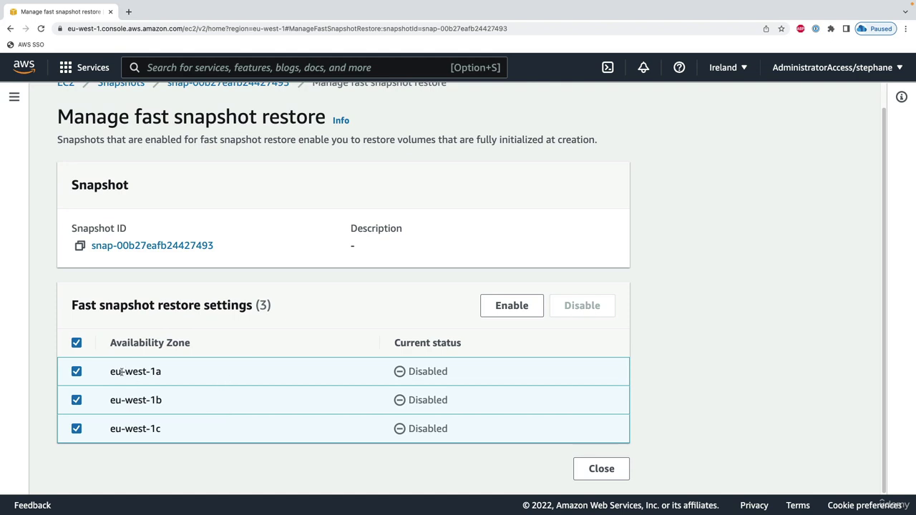
left_click(76, 344)
left_click(77, 371)
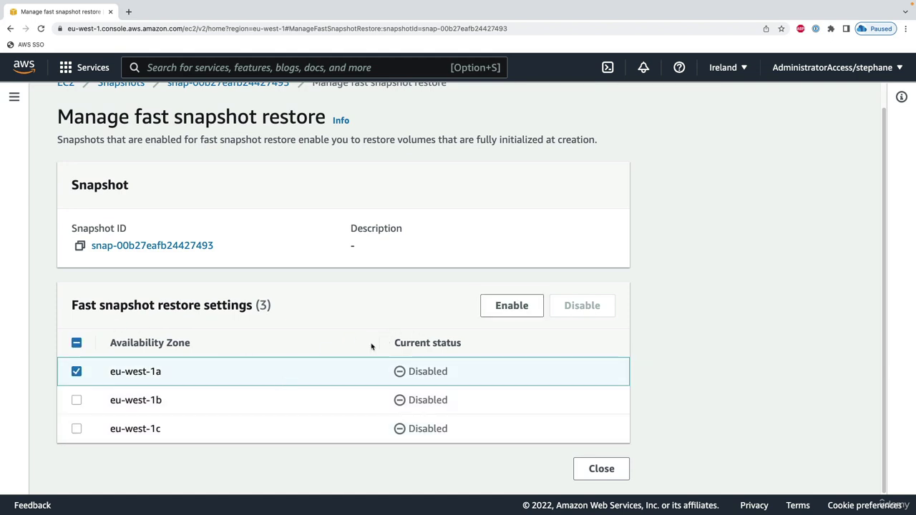
left_click(515, 303)
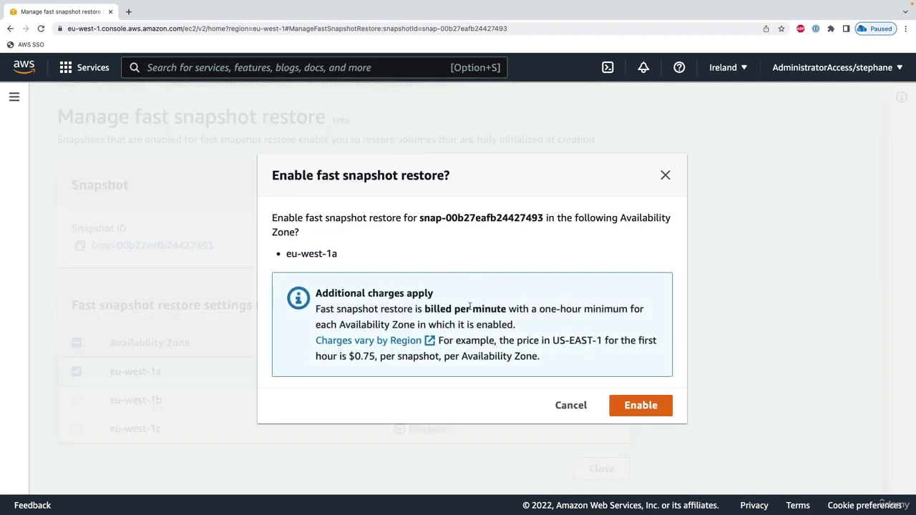
Step: Review the fast snapshot restore pricing ($0.75 example), then cancel without enabling it
left_click_drag(355, 357, 373, 359)
triple_click(380, 358)
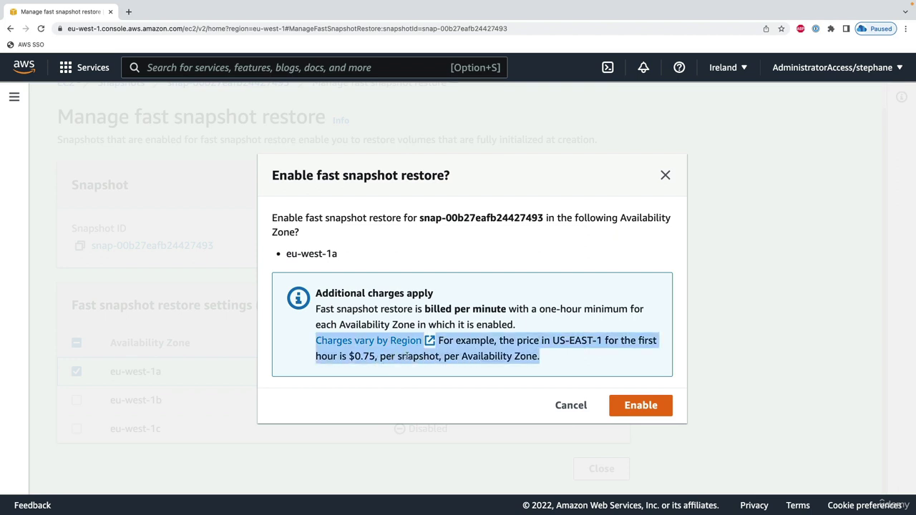
left_click(584, 258)
scroll(584, 258, "down", 1)
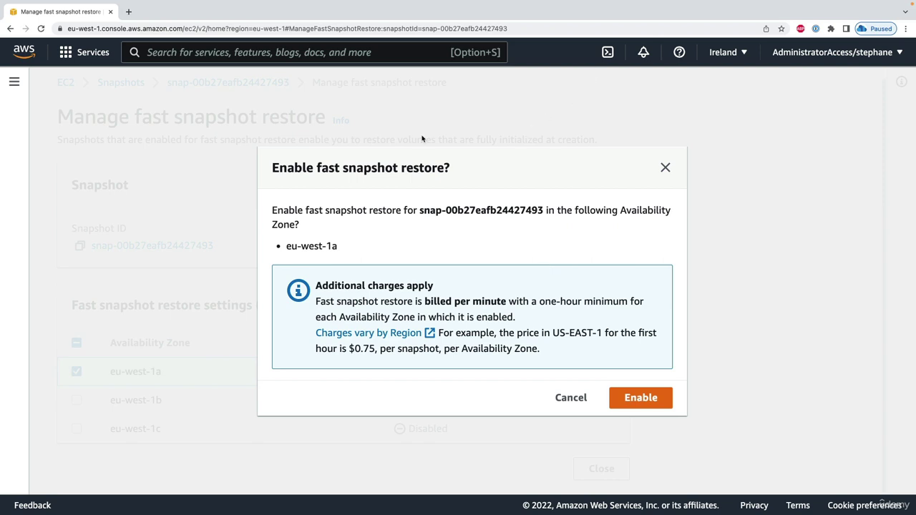
left_click_drag(316, 169, 446, 168)
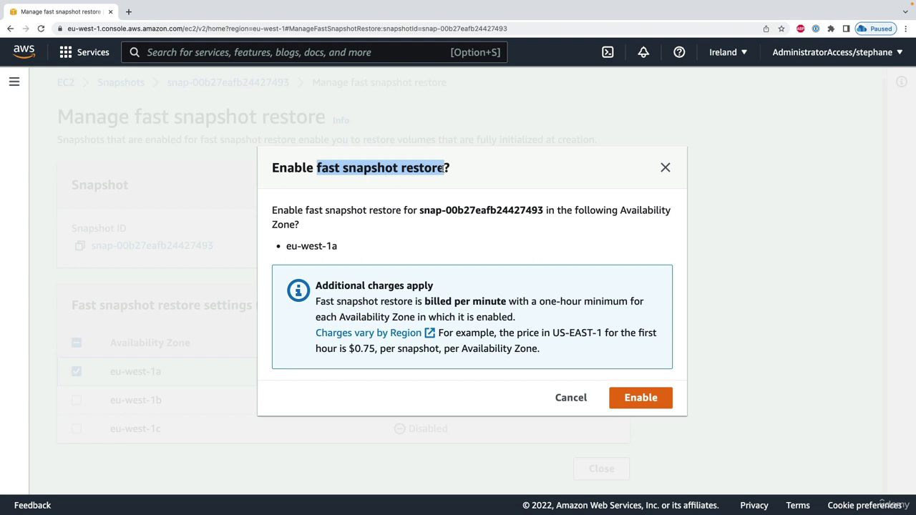
left_click(421, 179)
left_click(663, 167)
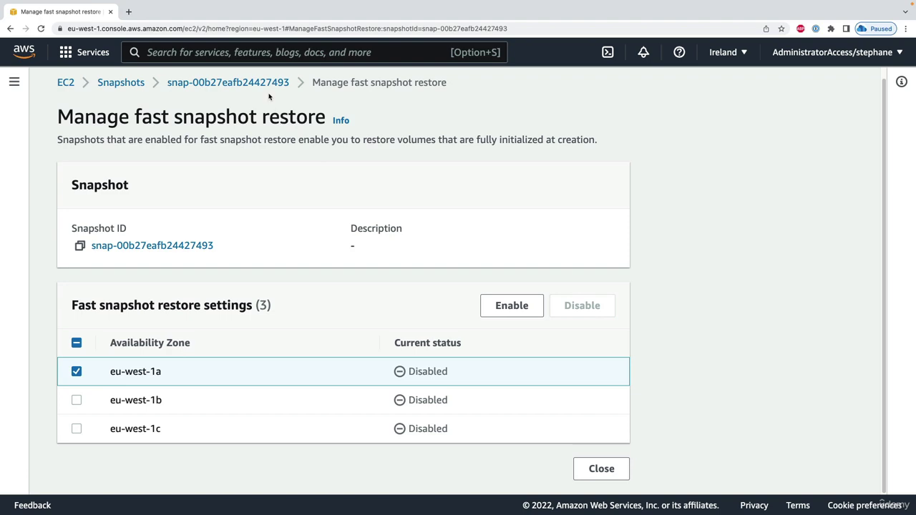
Step: Go back to the snapshot's details and view its Storage tier, Standard
left_click(237, 83)
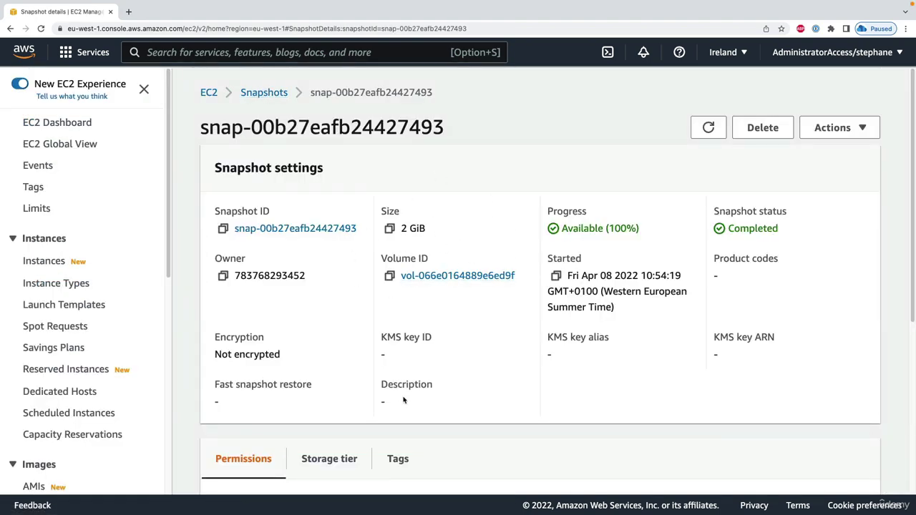
scroll(399, 404, "down", 5)
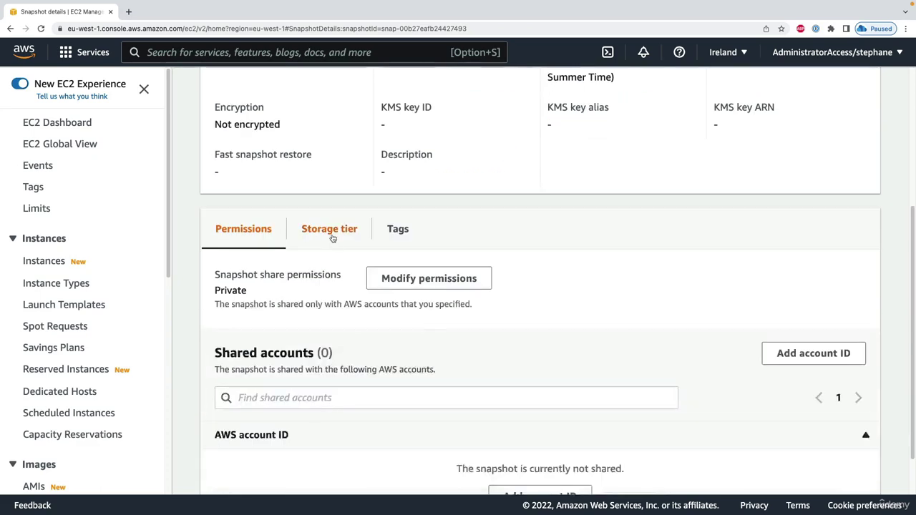
left_click(330, 230)
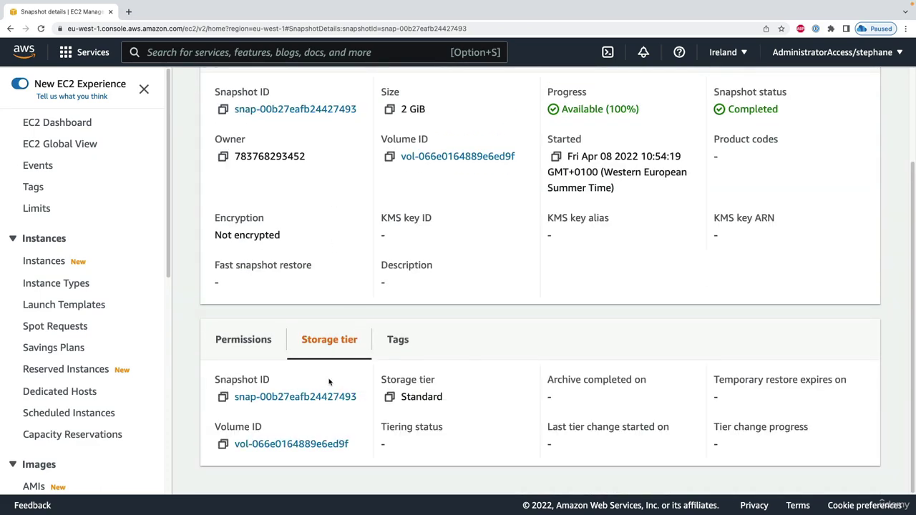
left_click_drag(386, 380, 453, 379)
Step: Copy the Standard tier value and review the Archive snapshot explanation, closing it unconfirmed
double_click(434, 396)
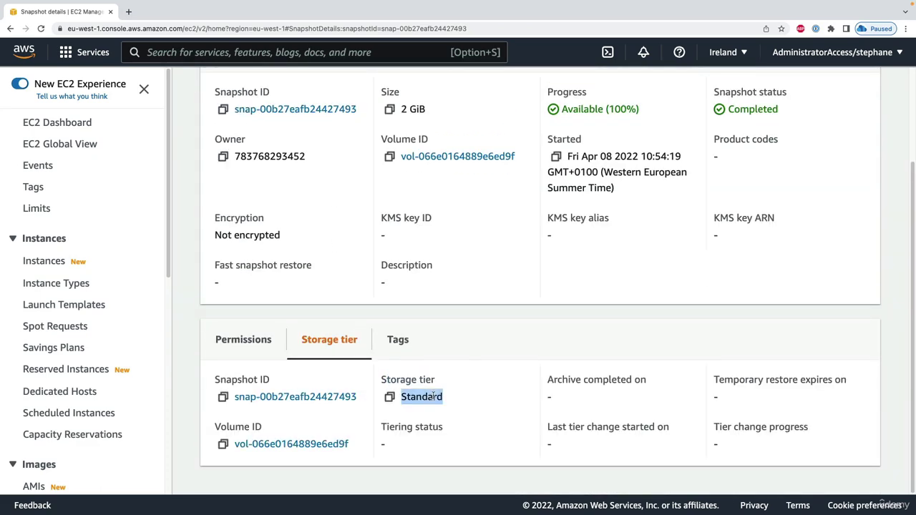
left_click(389, 398)
left_click(424, 408)
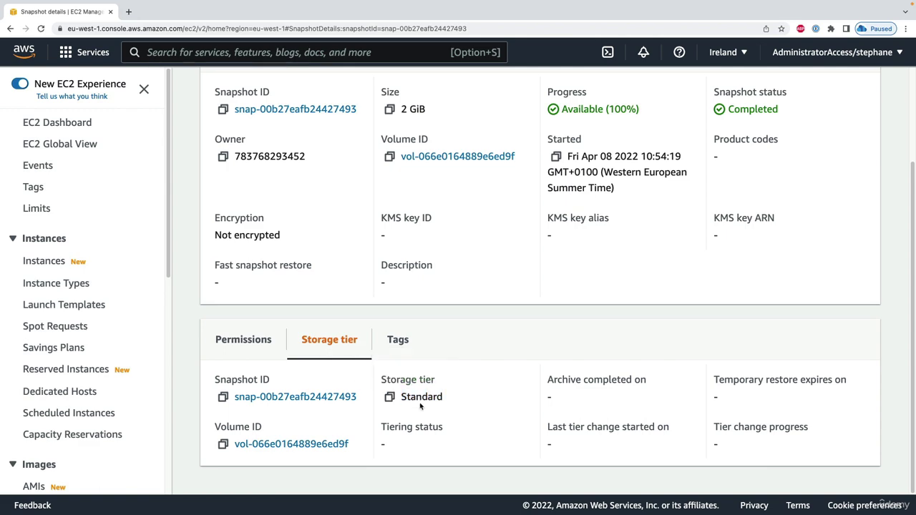
scroll(444, 412, "up", 3)
left_click(807, 130)
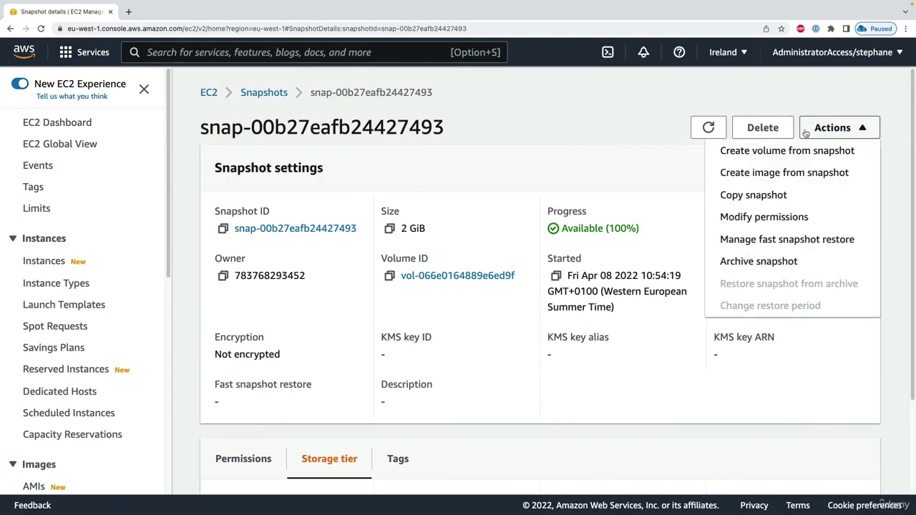
left_click(763, 262)
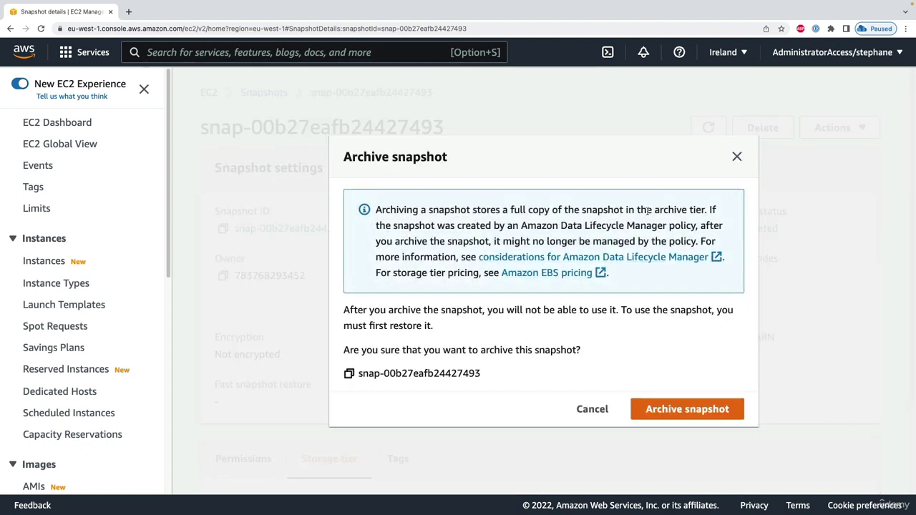
left_click_drag(707, 209, 642, 209)
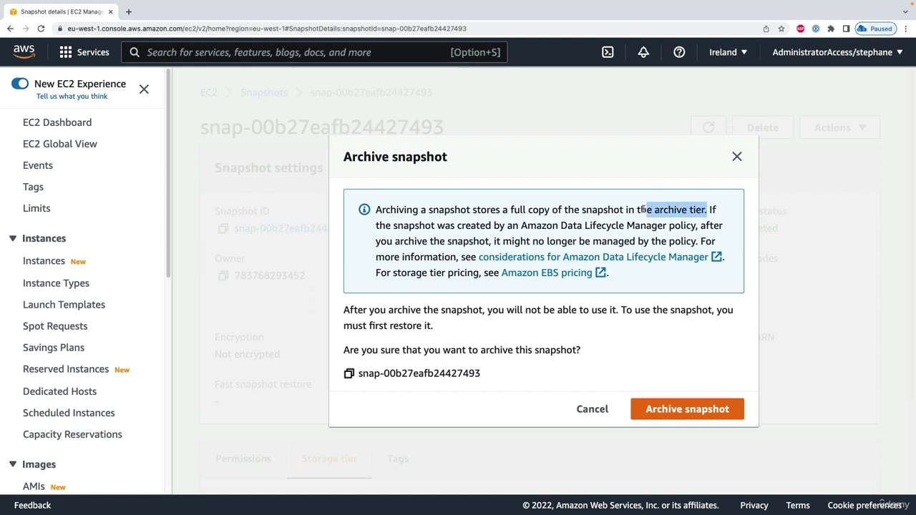
triple_click(512, 237)
left_click(509, 237)
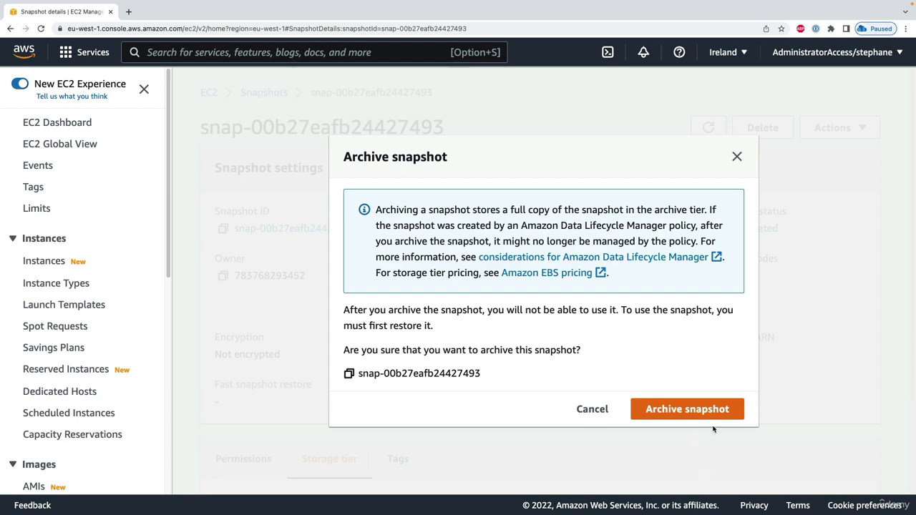
left_click(738, 157)
Step: Confirm Archive snapshot for snap-00b27eafb24427493, then go back to the Snapshots list
scroll(704, 249, "down", 3)
scroll(703, 249, "up", 3)
left_click(832, 127)
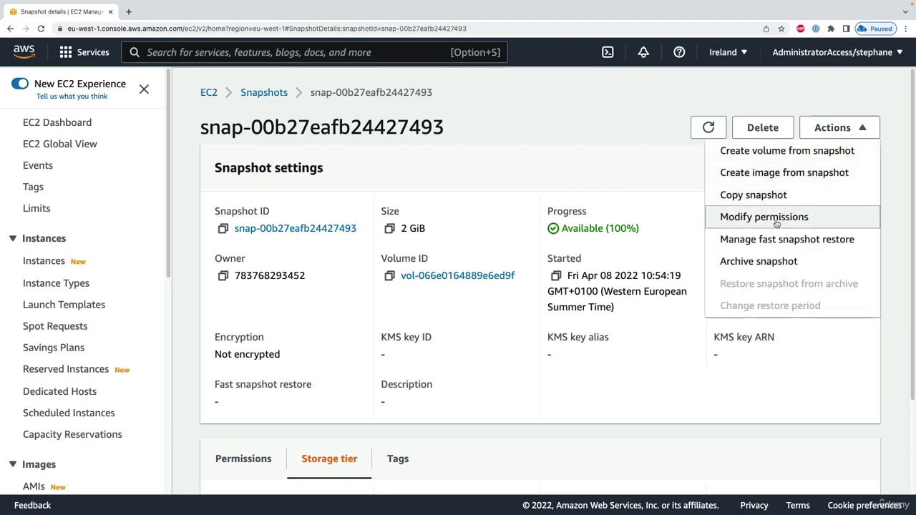
left_click(760, 260)
left_click(687, 408)
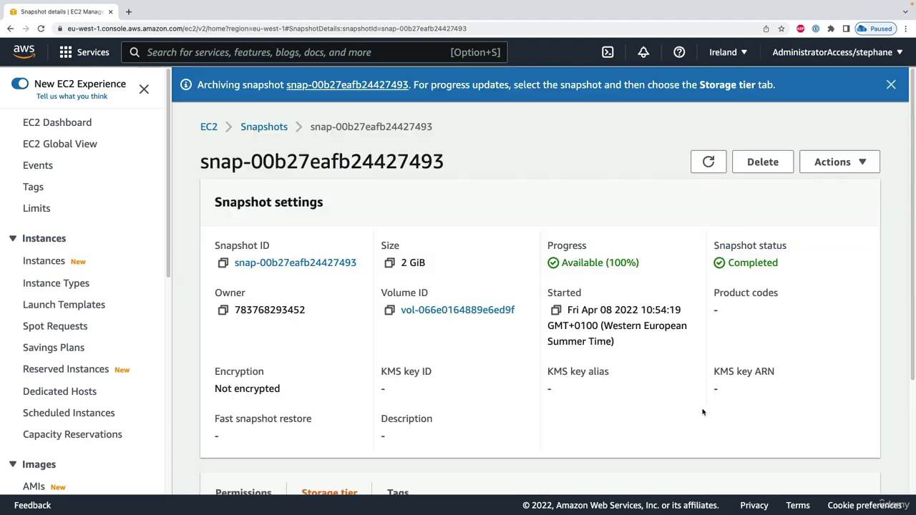
left_click_drag(431, 96, 508, 87)
left_click(263, 127)
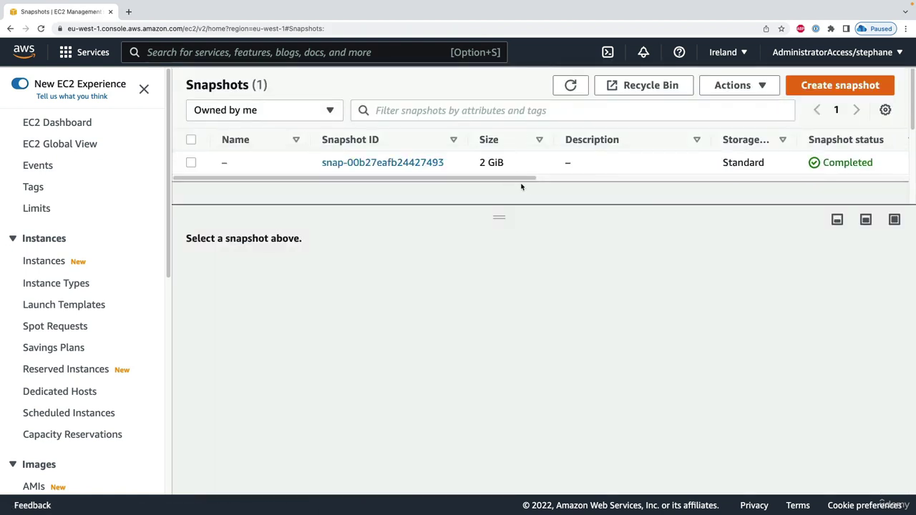
Step: Refresh the Snapshots list to confirm the original snapshot is now in Archive storage
left_click(571, 85)
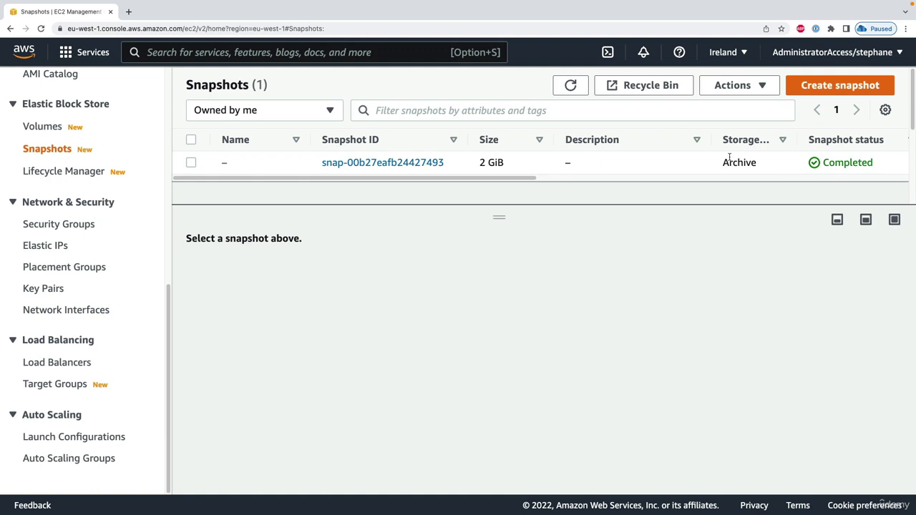
left_click_drag(722, 163, 757, 164)
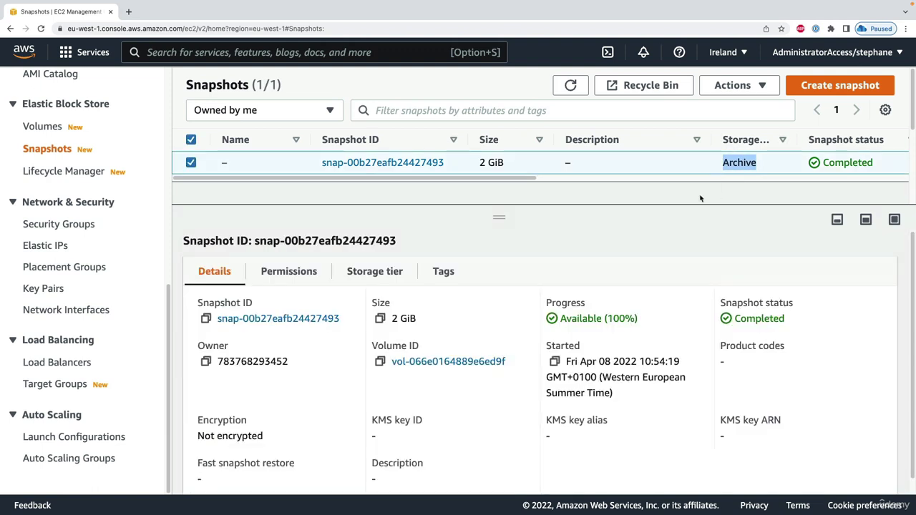
scroll(70, 257, "up", 3)
Step: Create a snapshot of volume vol-066e0164889e6ed9f
left_click(43, 244)
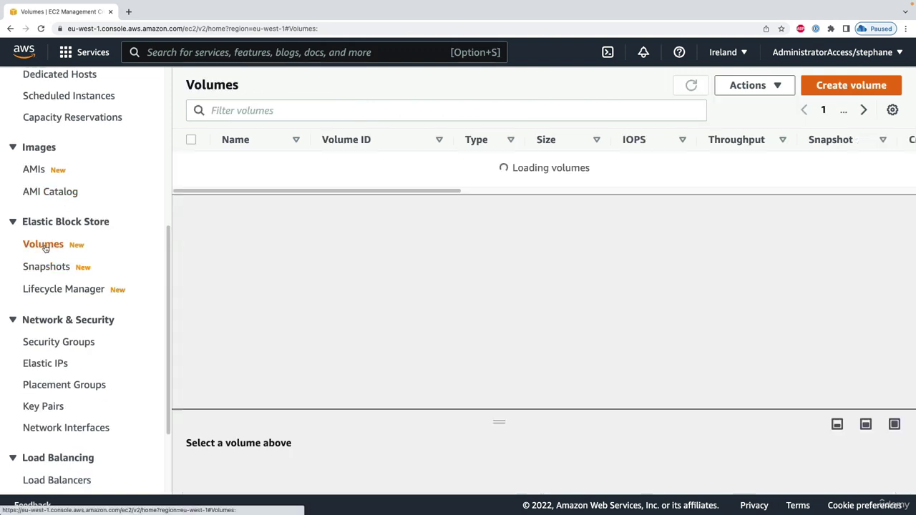
left_click(269, 185)
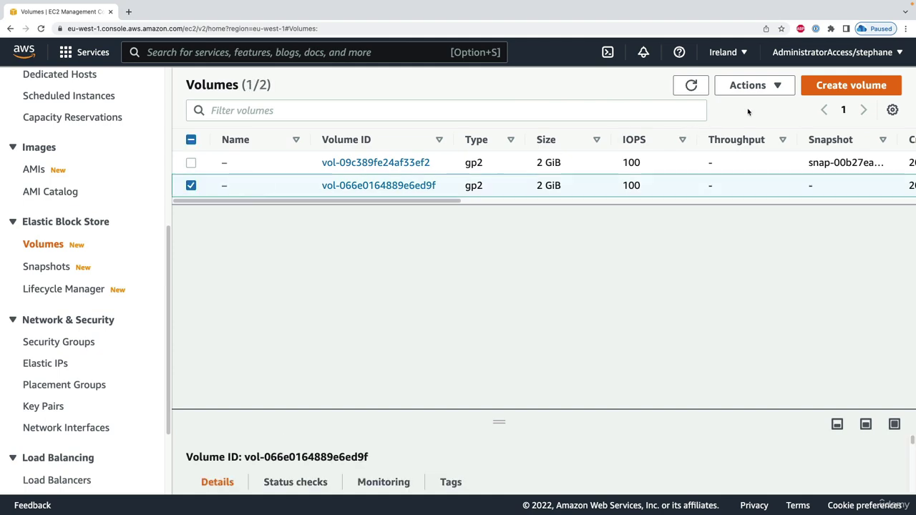
left_click(747, 85)
left_click(675, 126)
scroll(404, 381, "down", 2)
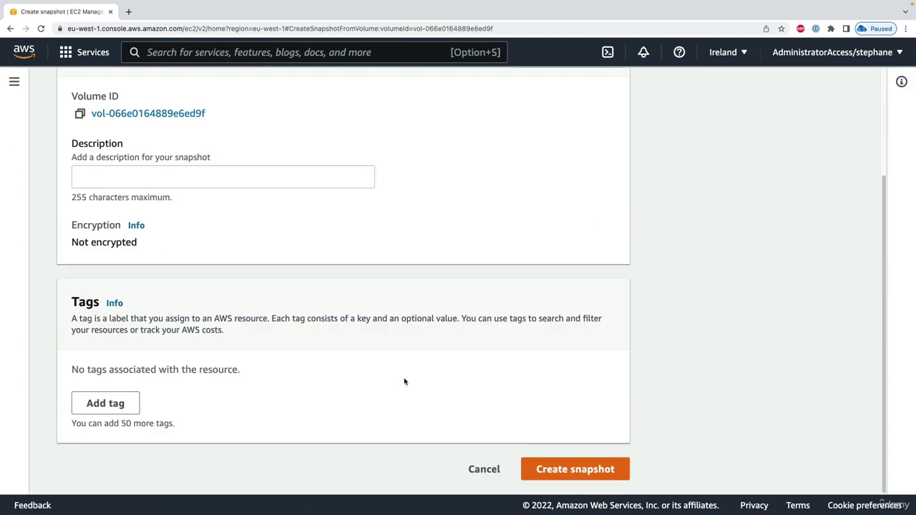
left_click(523, 460)
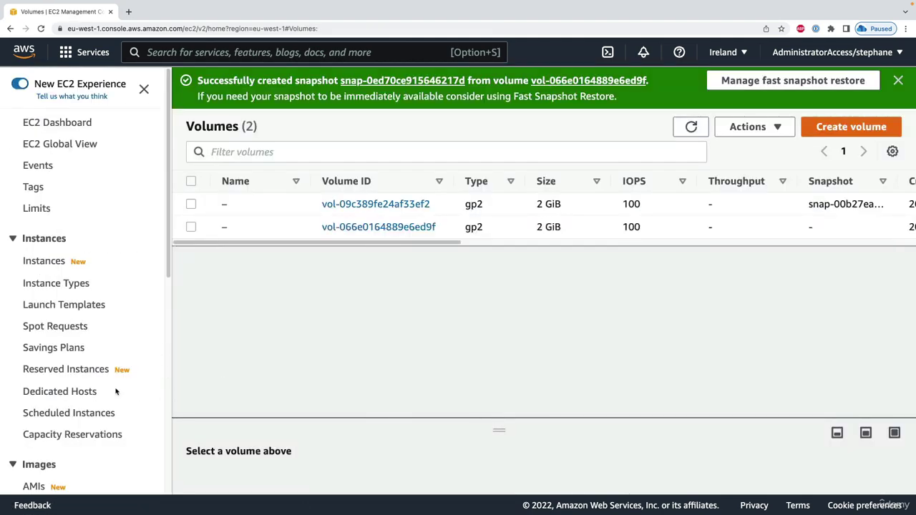
Step: Check snapshot snap-0ed70ce915646217d in the Snapshots list, then open Data Lifecycle Manager
scroll(96, 397, "down", 2)
scroll(96, 397, "down", 3)
left_click(46, 293)
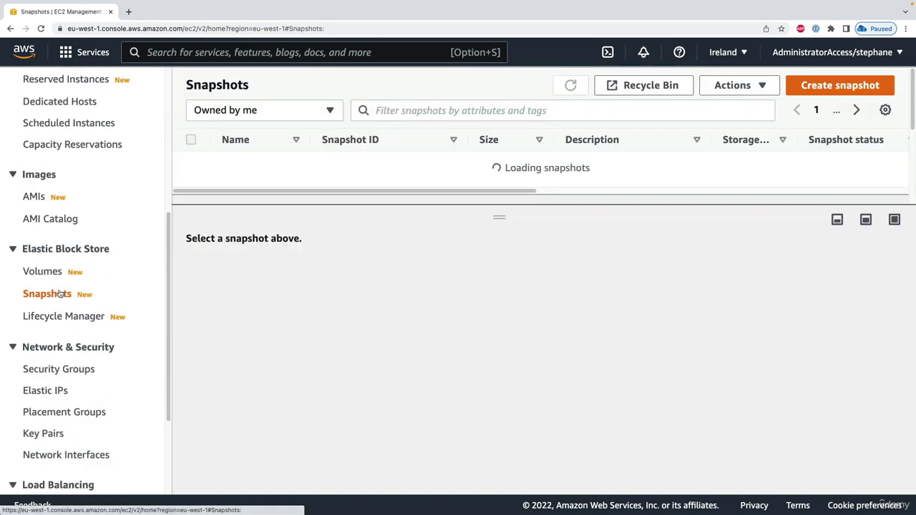
left_click(733, 171)
left_click(732, 180)
left_click(671, 167)
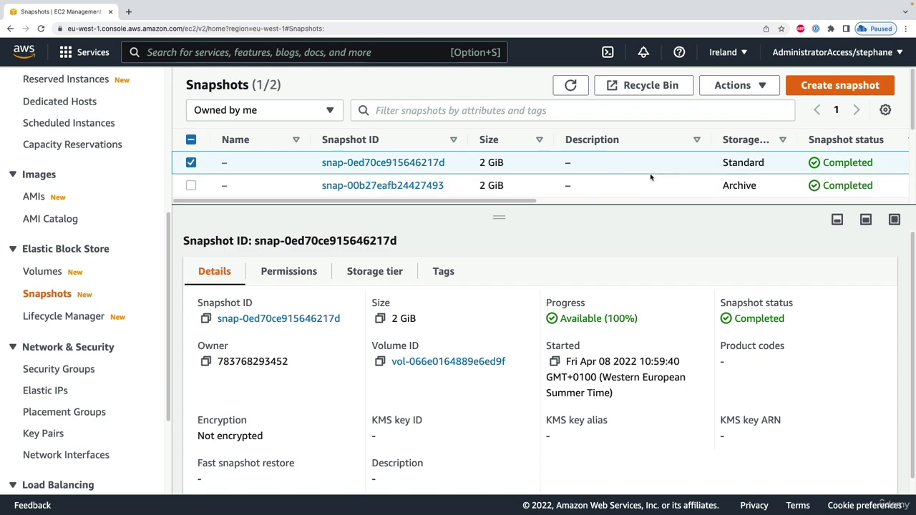
left_click(83, 319)
Step: Start an EBS snapshot policy targeting volumes tagged Environment: Prod
left_click(886, 84)
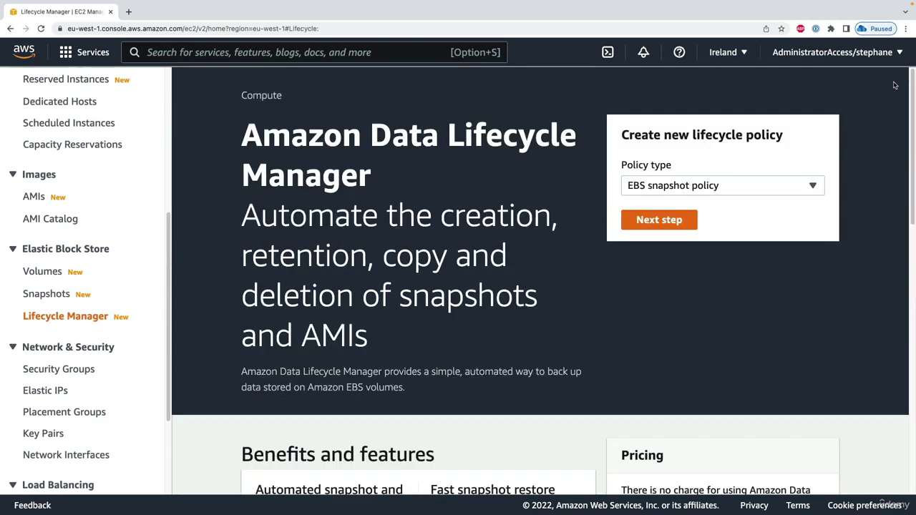
left_click(649, 187)
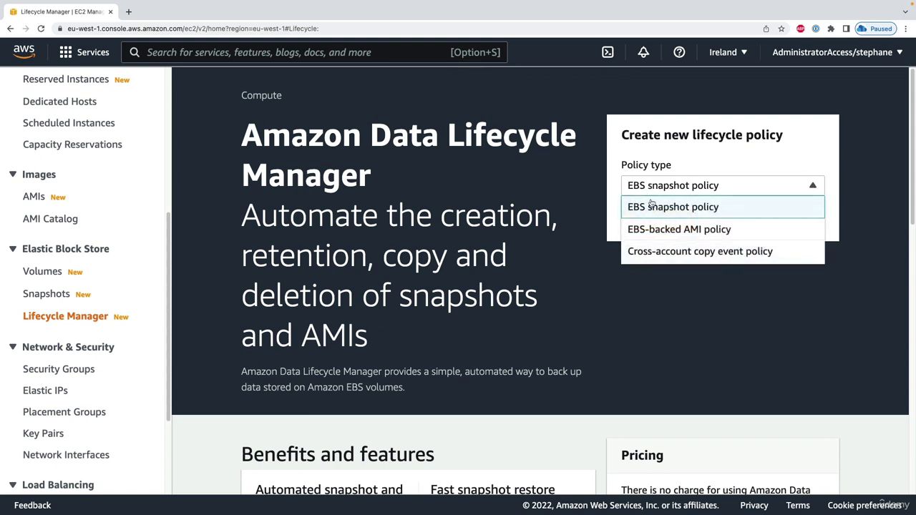
left_click(650, 209)
left_click(656, 219)
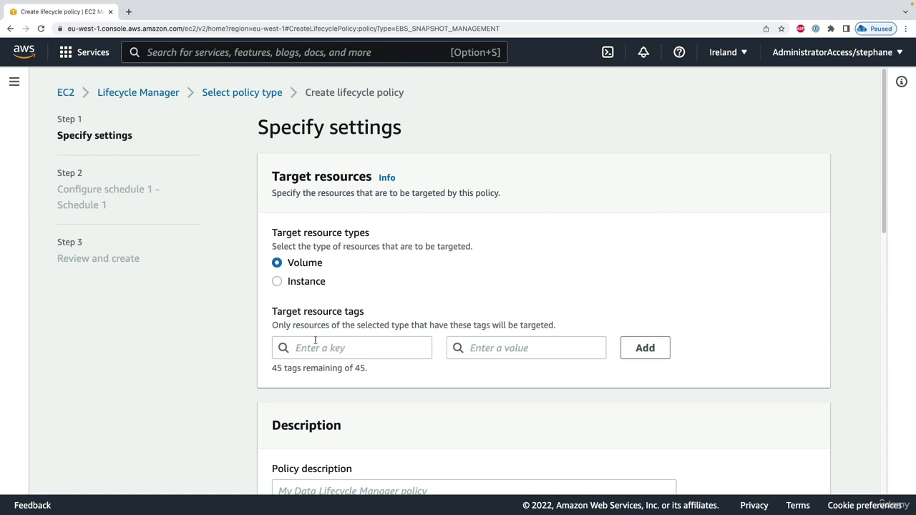
scroll(322, 313, "down", 1)
left_click(325, 308)
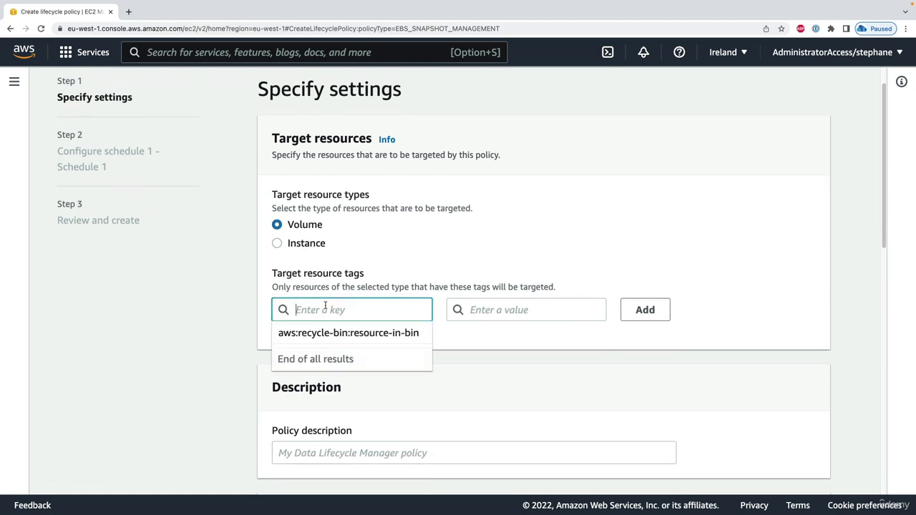
type("Environment")
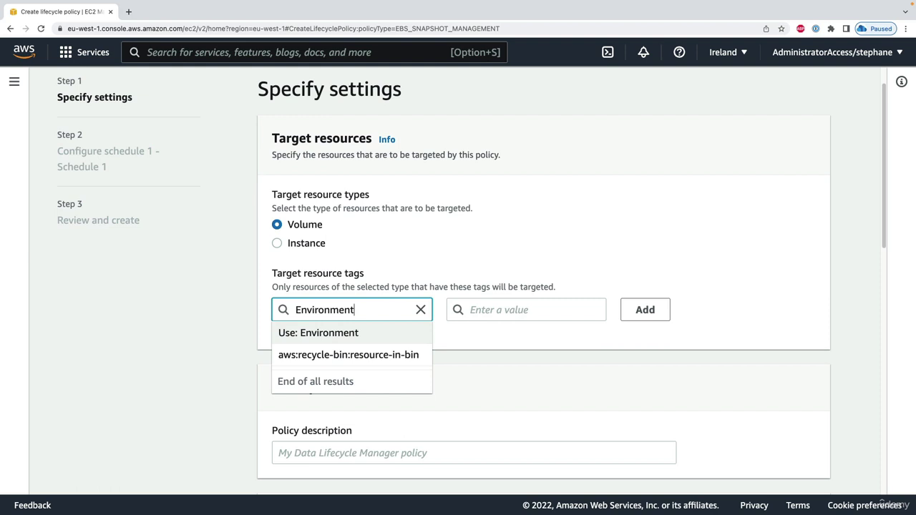
key("Return")
left_click(491, 310)
type("Prod")
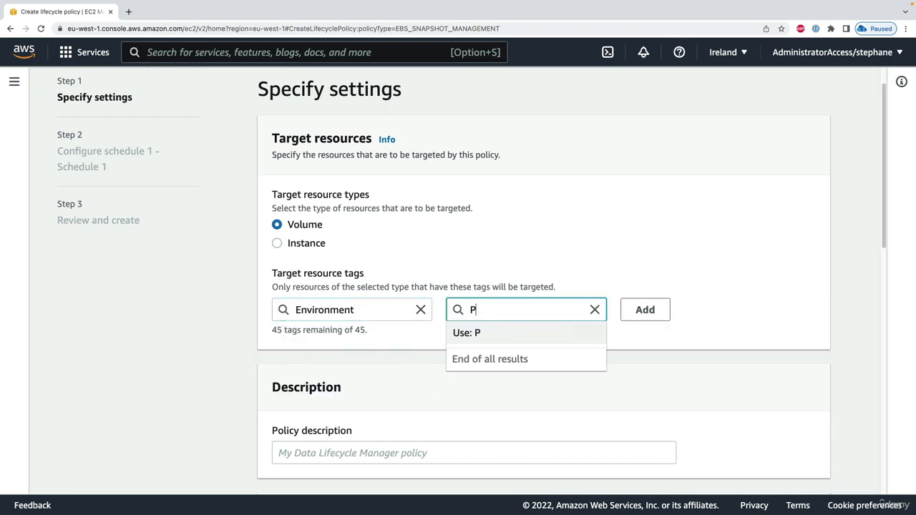
left_click(640, 311)
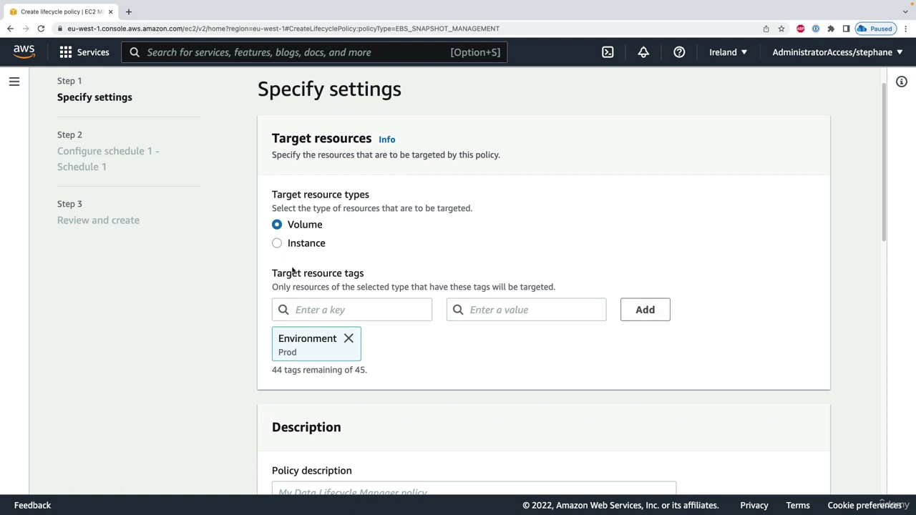
Step: Open the Volumes list in a new tab and switch to it
scroll(315, 276, "up", 1)
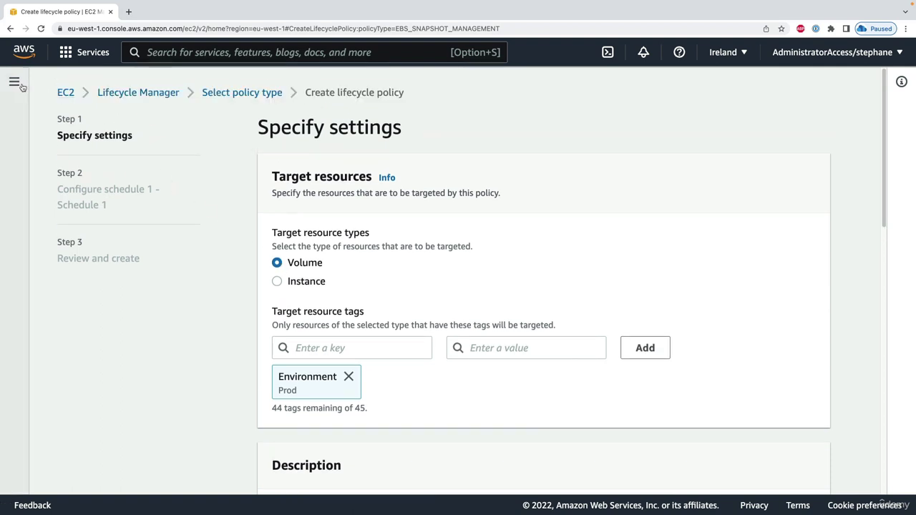
left_click(14, 83)
scroll(64, 286, "down", 3)
left_click(56, 390, "super")
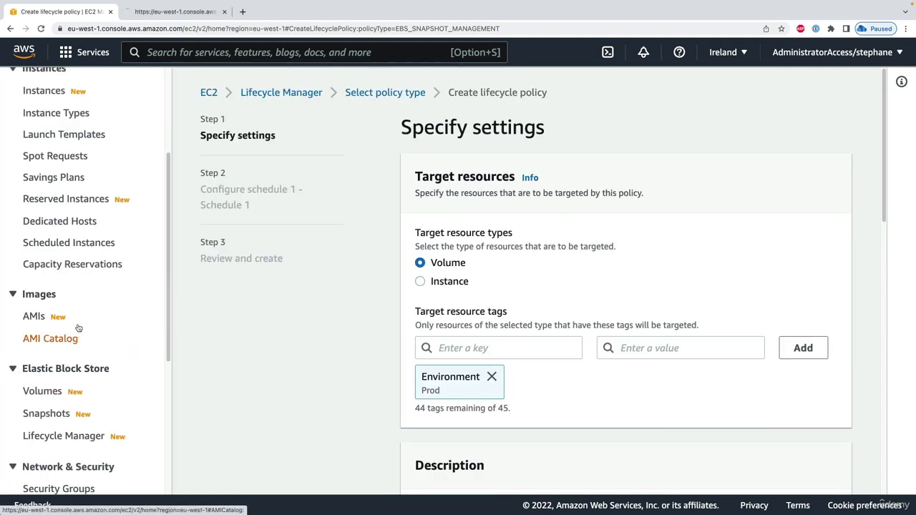
key("ctrl+Tab")
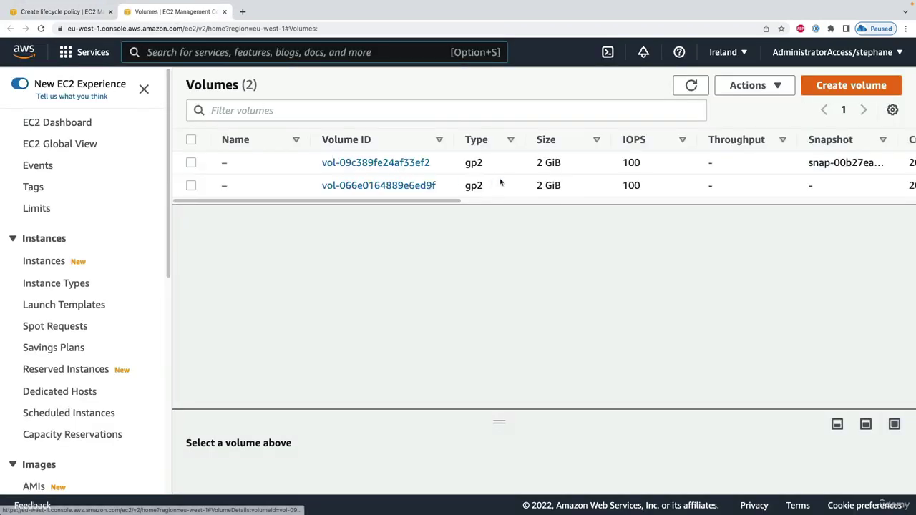
Step: Add the tag Environment = Prod to volume vol-066e0164889e6ed9f and save
left_click(509, 183)
left_click_drag(491, 417, 480, 226)
left_click(452, 281)
left_click(834, 322)
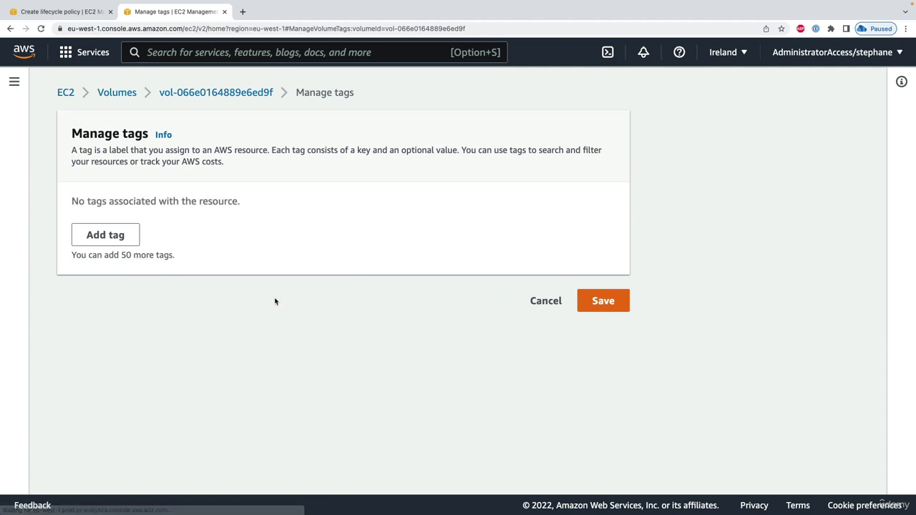
left_click(131, 243)
type("Environment")
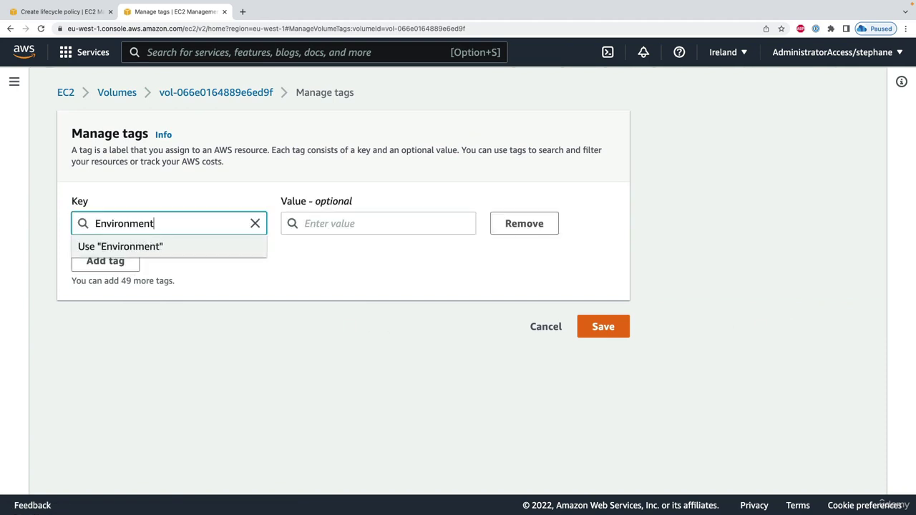
key("Tab")
type("Prod")
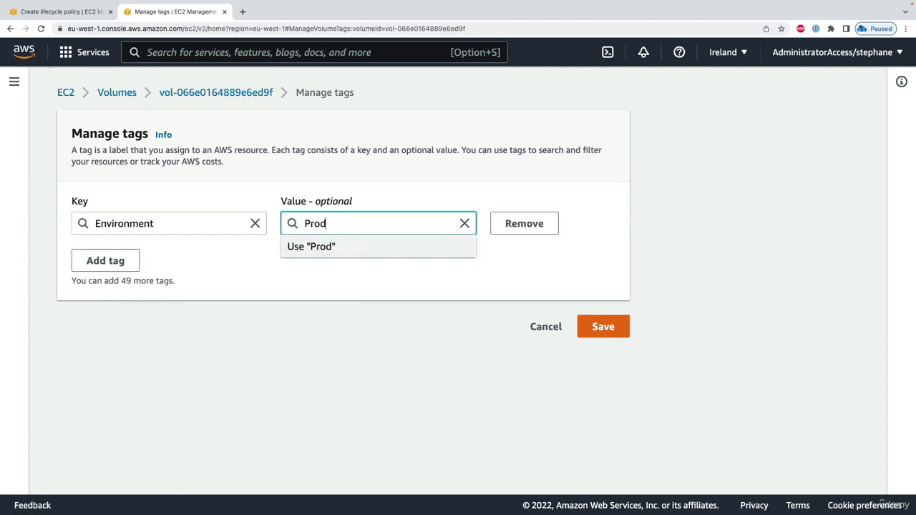
left_click(306, 247)
left_click(594, 326)
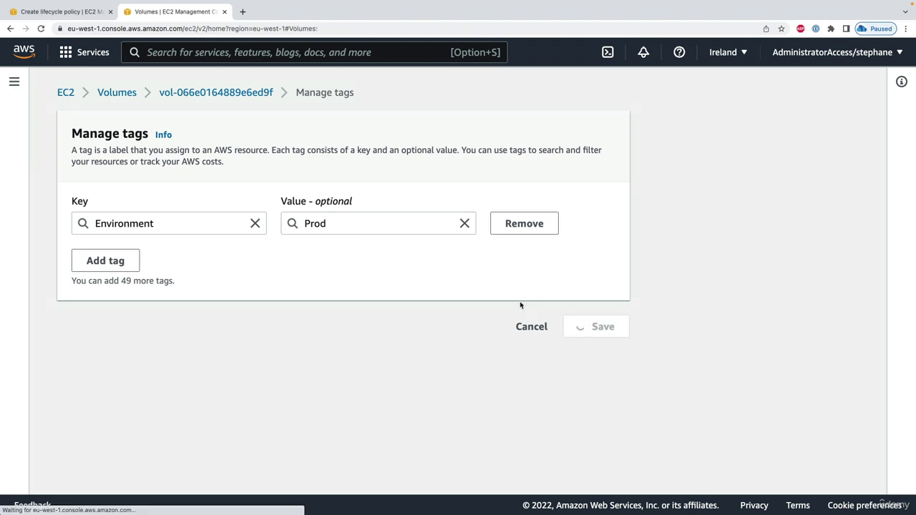
Step: Verify the volume's Environment = Prod tag, then switch back to the lifecycle policy tab
left_click_drag(453, 230, 515, 249)
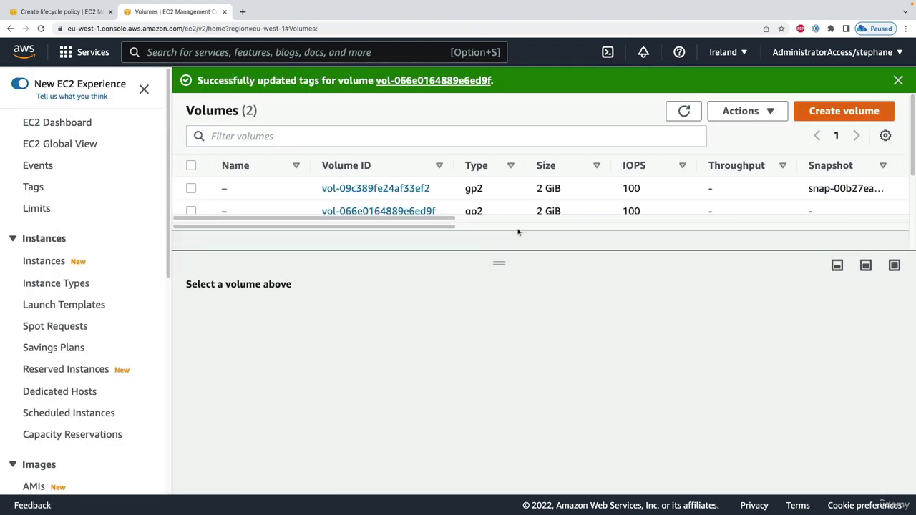
left_click(448, 215)
left_click(450, 323)
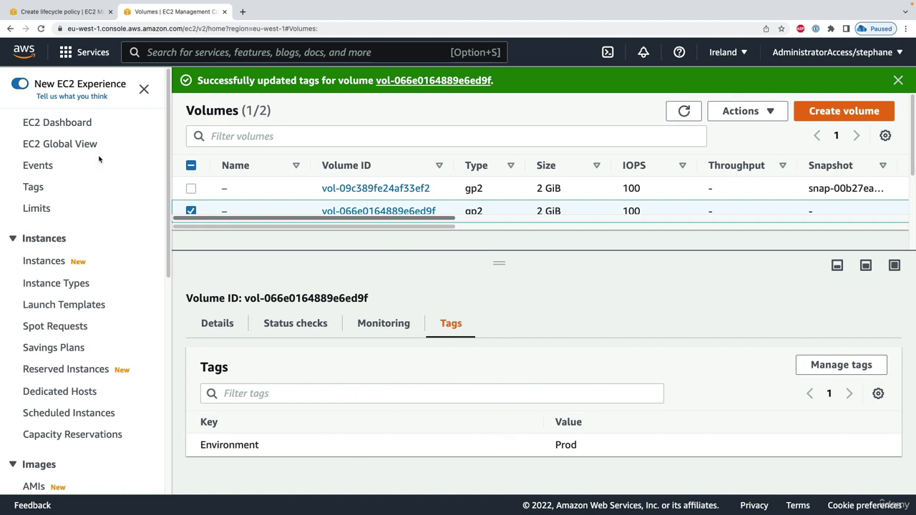
left_click(61, 11)
left_click_drag(407, 129, 524, 131)
left_click(525, 130)
Step: Enter 'Demo Policy' as the policy description, keeping the default IAM role
scroll(490, 225, "down", 1)
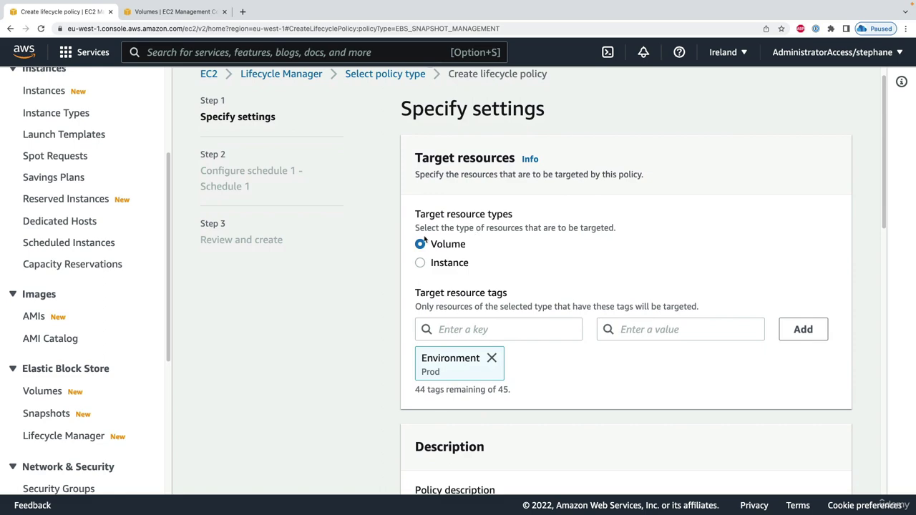
scroll(468, 325, "down", 4)
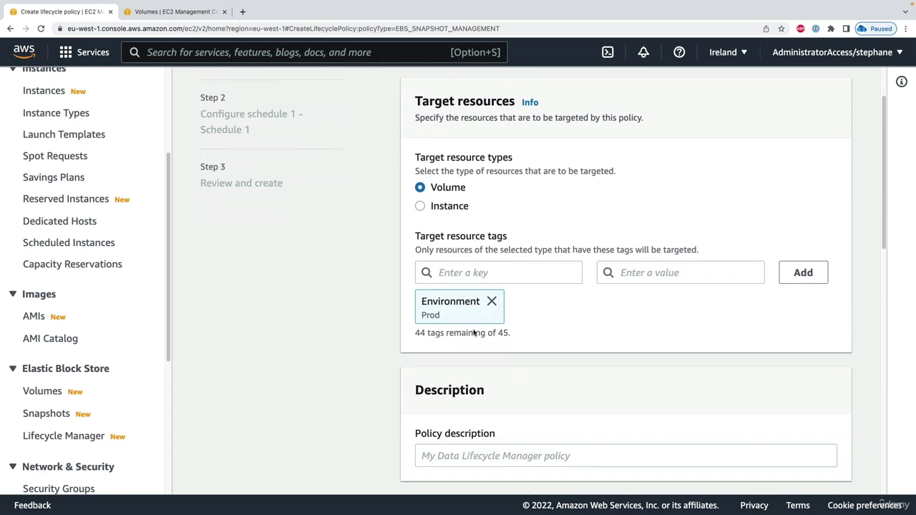
scroll(465, 322, "down", 9)
left_click(475, 270)
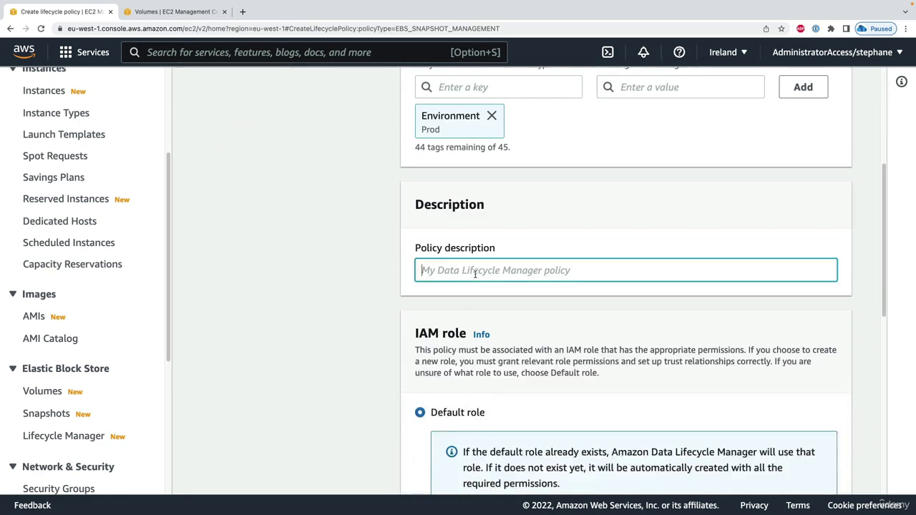
type("Dem")
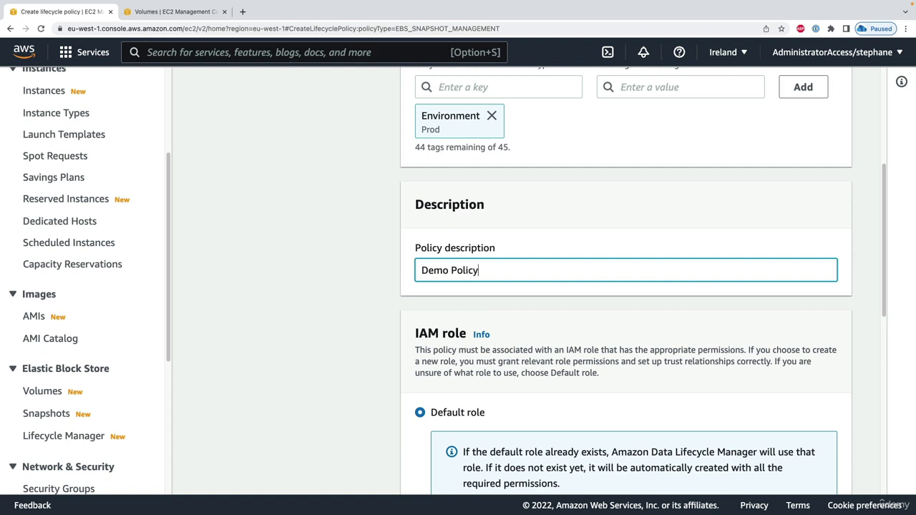
type("o Policy")
scroll(524, 323, "down", 9)
double_click(521, 189)
left_click(542, 192)
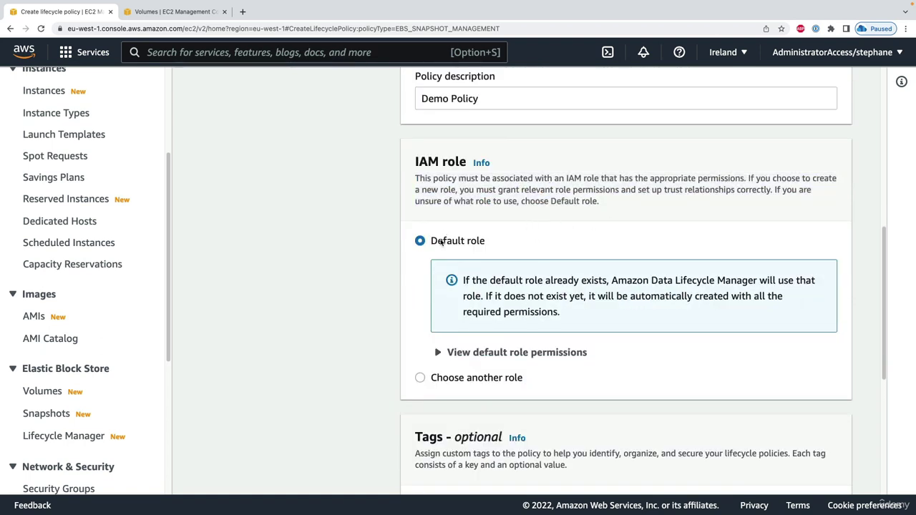
left_click_drag(515, 295, 552, 311)
left_click(529, 301)
Step: Set the policy status to Enabled and continue to the schedule step
scroll(512, 286, "down", 12)
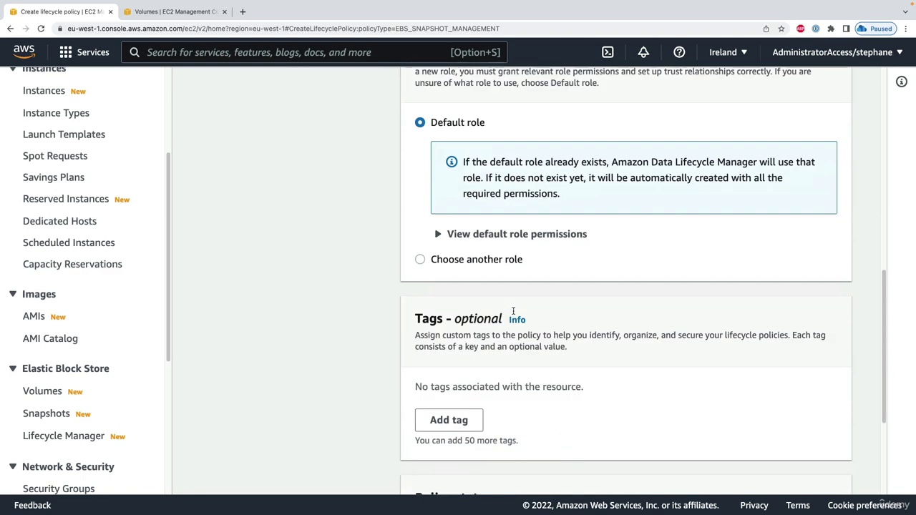
scroll(513, 312, "down", 3)
left_click_drag(438, 327, 452, 356)
left_click(452, 357)
left_click(437, 406)
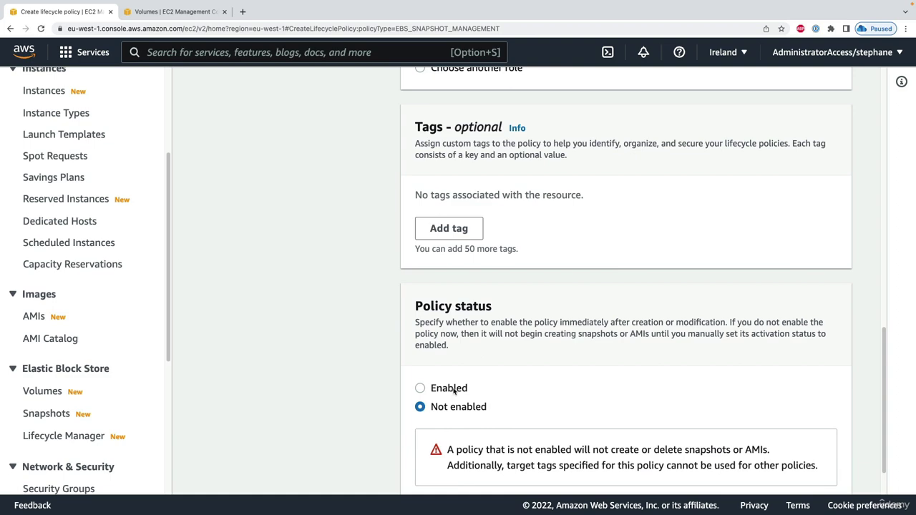
left_click(454, 390)
left_click(821, 469)
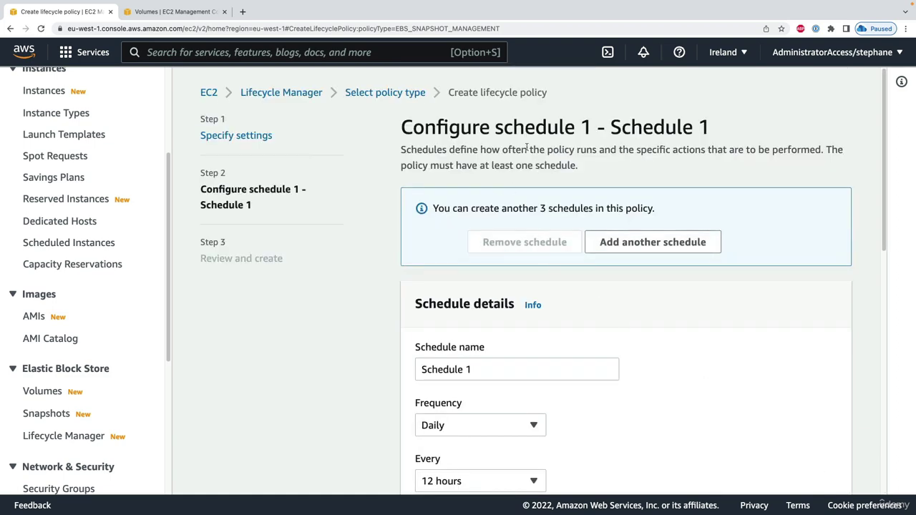
Step: Go back and set the lifecycle policy status to Not enabled
scroll(547, 172, "down", 15)
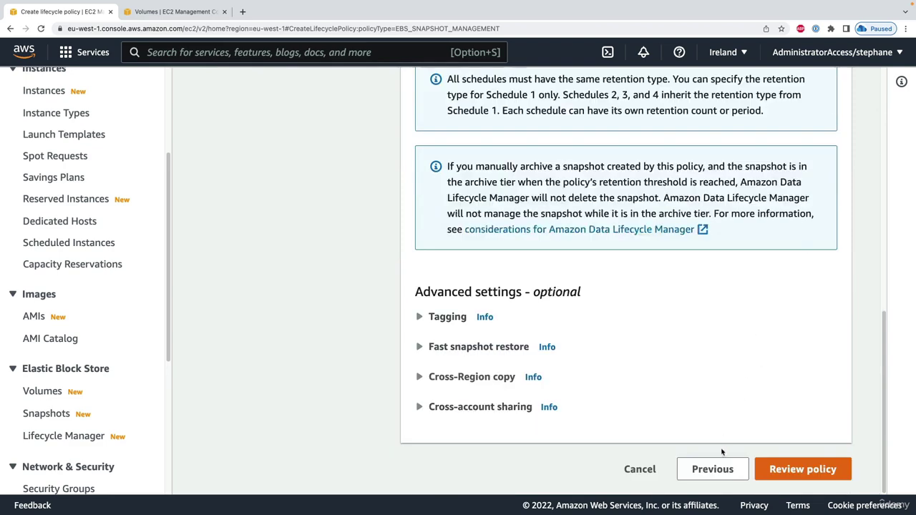
left_click(697, 466)
scroll(696, 462, "down", 10)
left_click(468, 410)
scroll(468, 413, "down", 2)
left_click(823, 468)
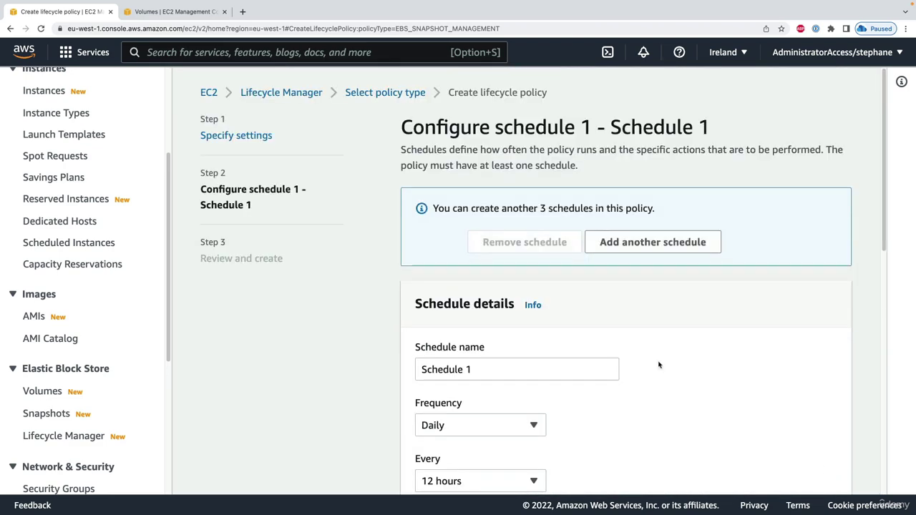
Step: Keep Schedule 1 on a Daily frequency with a 12-hour interval
left_click_drag(459, 127, 620, 128)
left_click(481, 199)
triple_click(438, 363)
left_click_drag(507, 209, 601, 209)
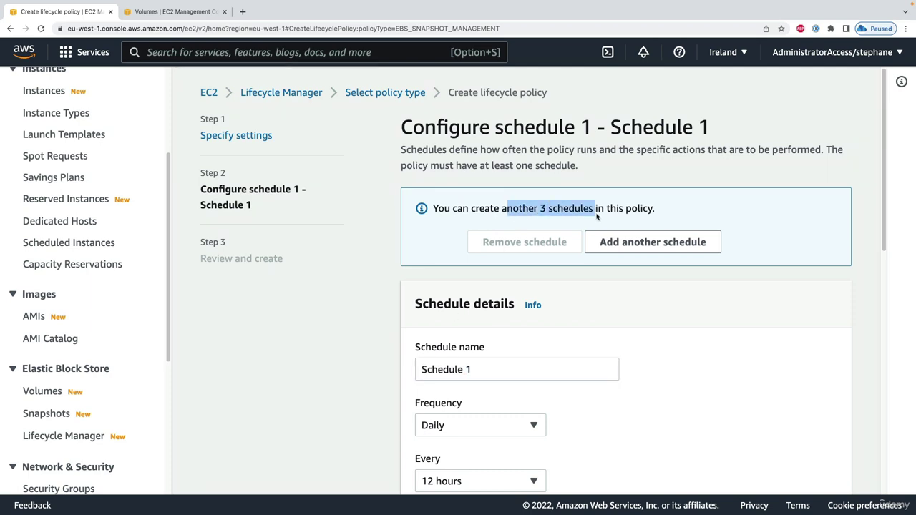
left_click(601, 210)
scroll(575, 221, "down", 2)
left_click(490, 259)
scroll(491, 259, "down", 4)
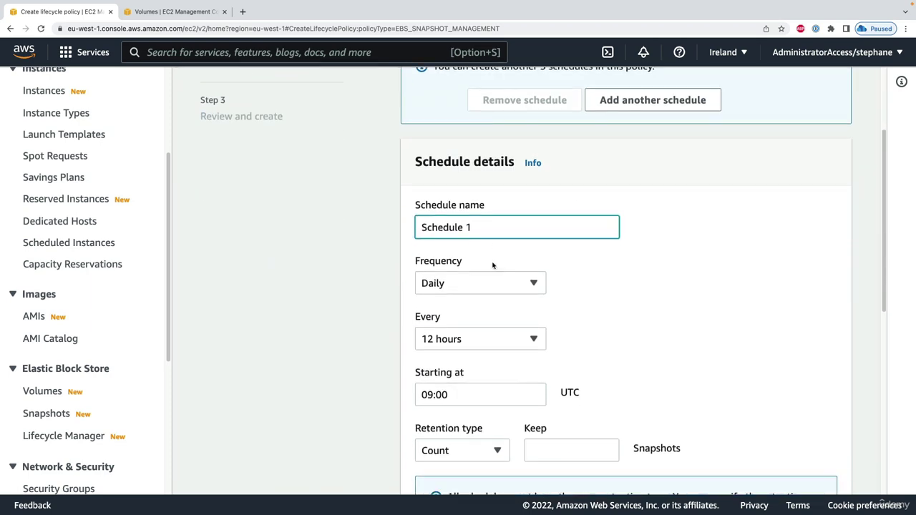
left_click(469, 155)
left_click(468, 199)
left_click(469, 209)
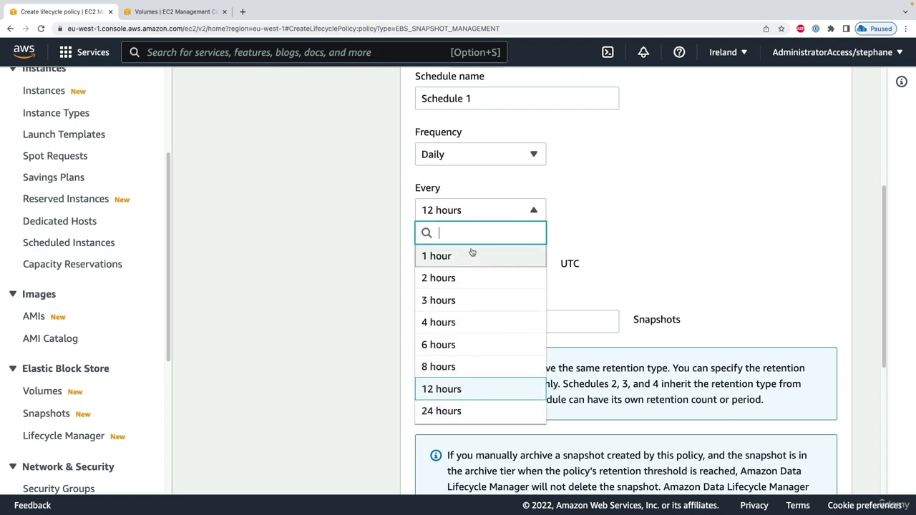
left_click(458, 388)
Step: Start Schedule 1 at 09:00 UTC and retain 10 snapshots by count
left_click(459, 262)
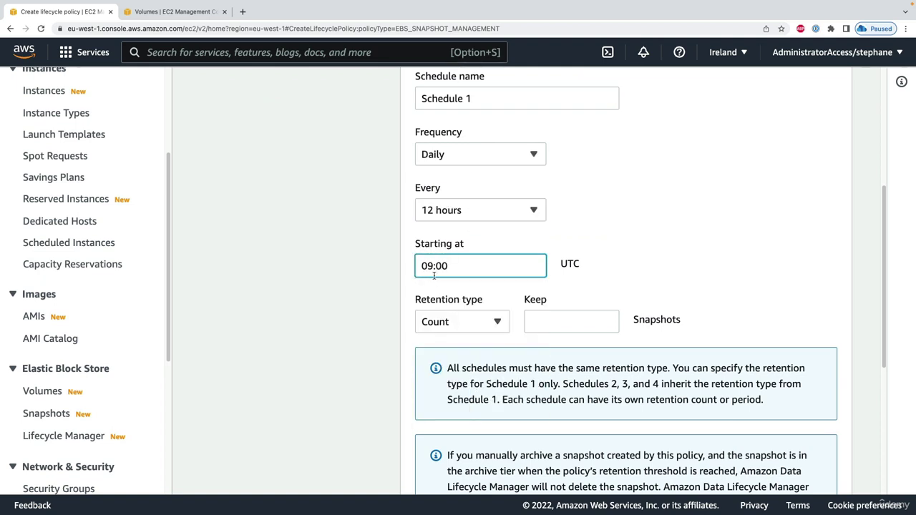
left_click(541, 327)
left_click(512, 371)
scroll(522, 392, "up", 3)
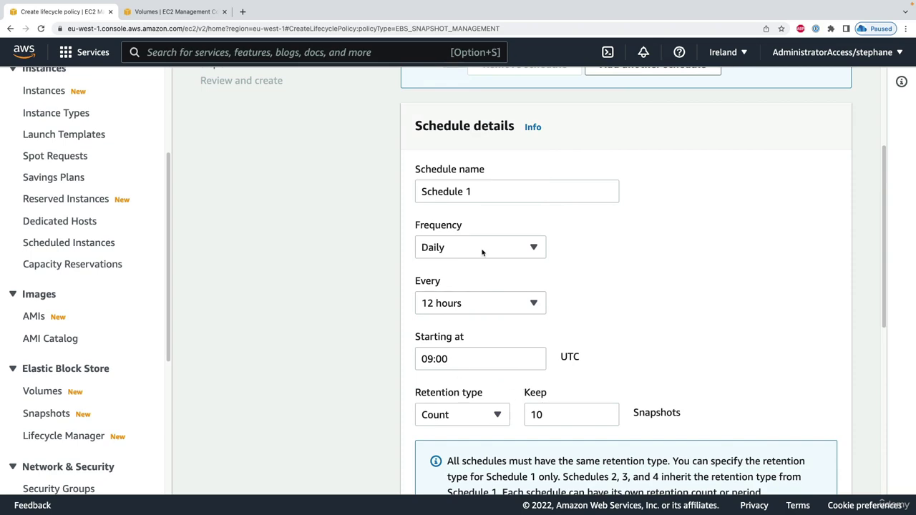
left_click(607, 415)
left_click(621, 350)
scroll(621, 351, "down", 5)
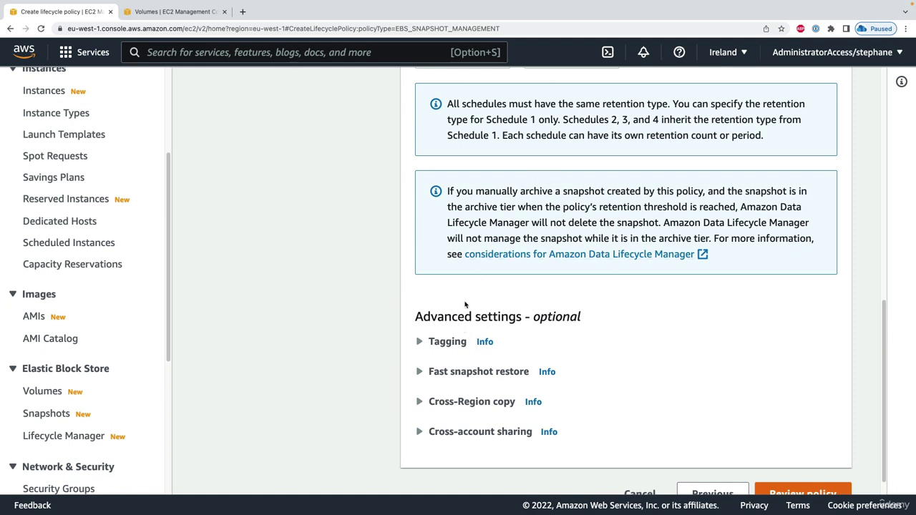
Step: Inspect the Tagging and Fast snapshot restore settings, leaving both unchanged
left_click(446, 342)
scroll(443, 315, "down", 2)
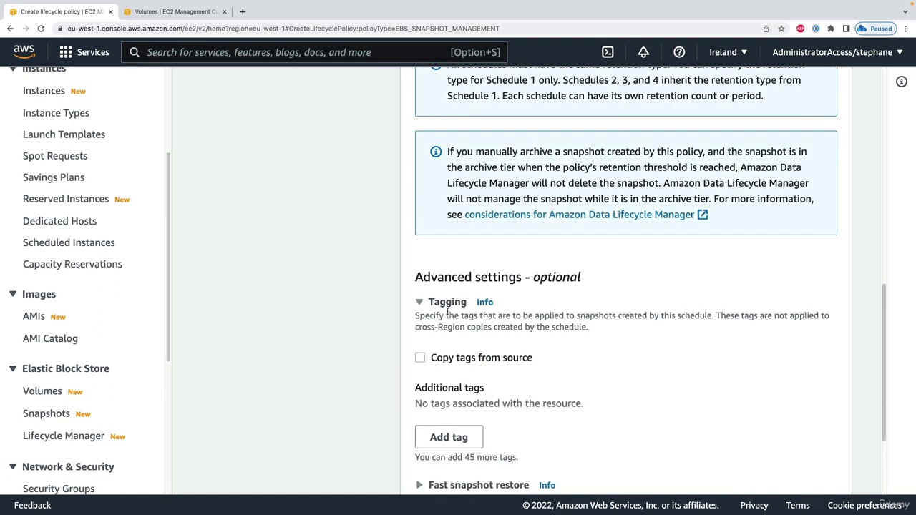
left_click(445, 287)
left_click(456, 344)
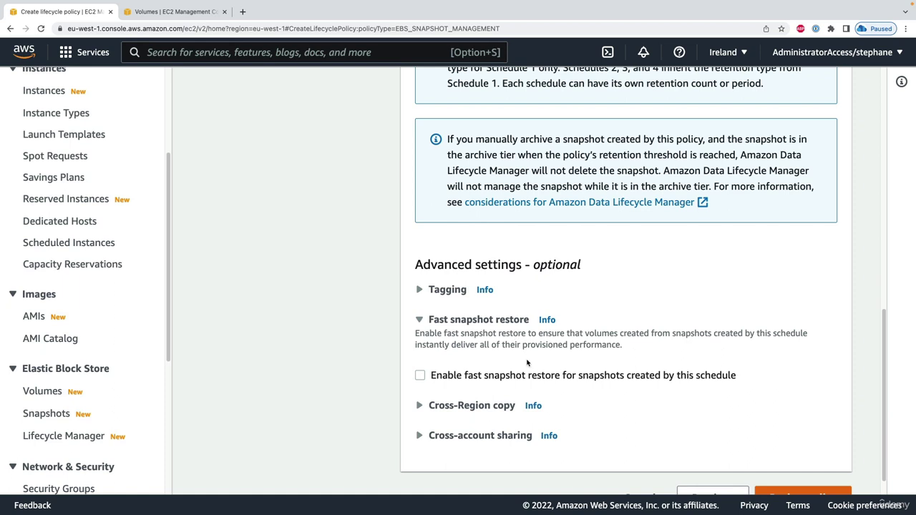
left_click(501, 320)
Step: Leave cross-Region copy turned off for Schedule 1
left_click(494, 376)
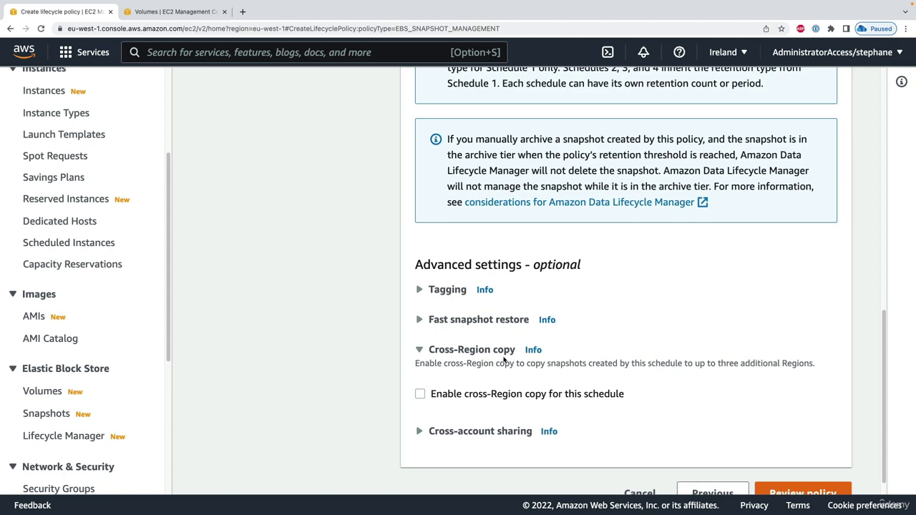
left_click(497, 394)
scroll(497, 392, "down", 5)
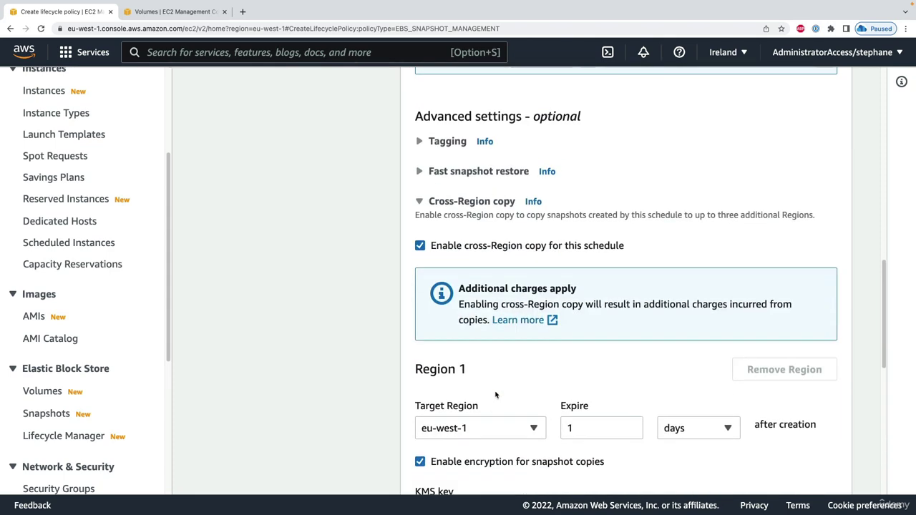
scroll(495, 379, "down", 2)
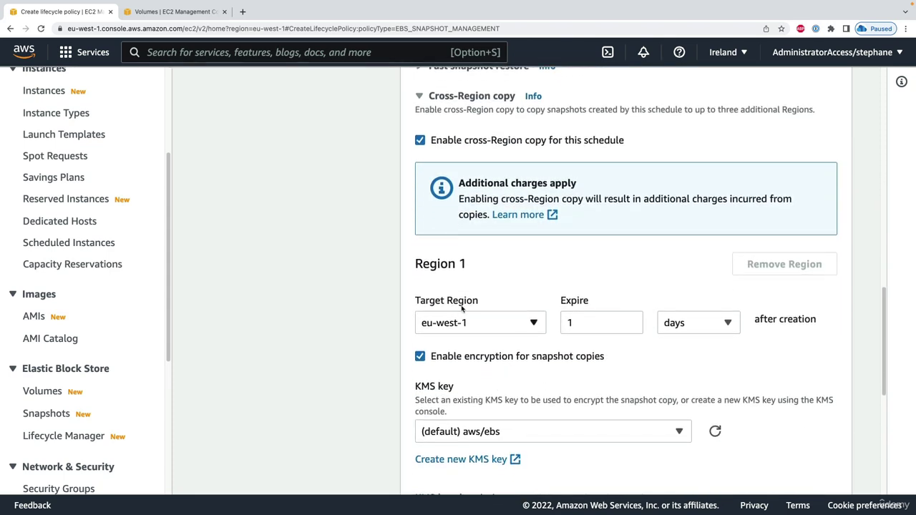
left_click(544, 142)
Step: Leave cross-account sharing off, collapse the advanced sections and proceed to review
left_click(472, 406)
scroll(470, 401, "down", 2)
left_click(470, 391)
scroll(476, 383, "down", 5)
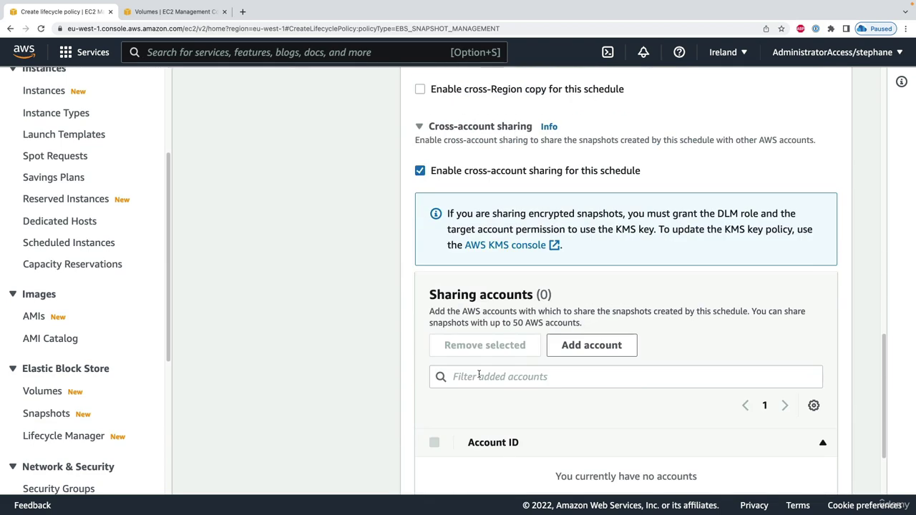
left_click(494, 174)
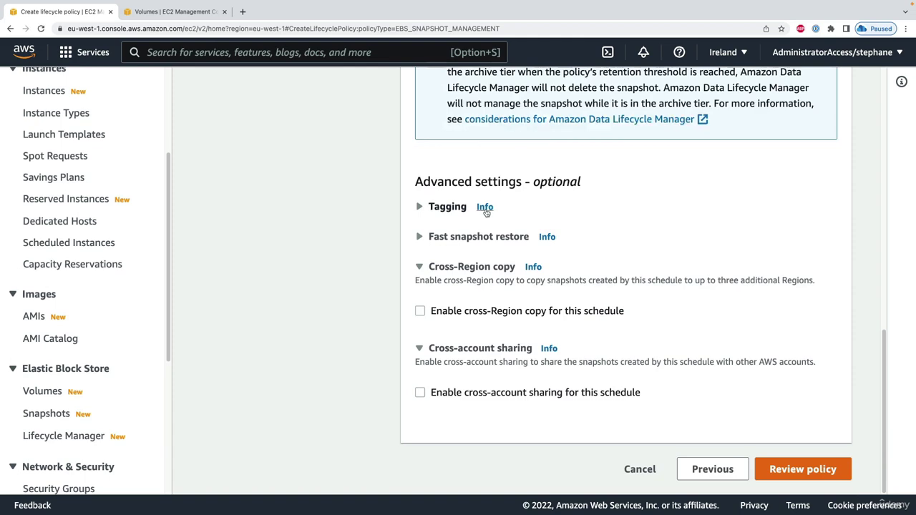
left_click(472, 266)
left_click(478, 348)
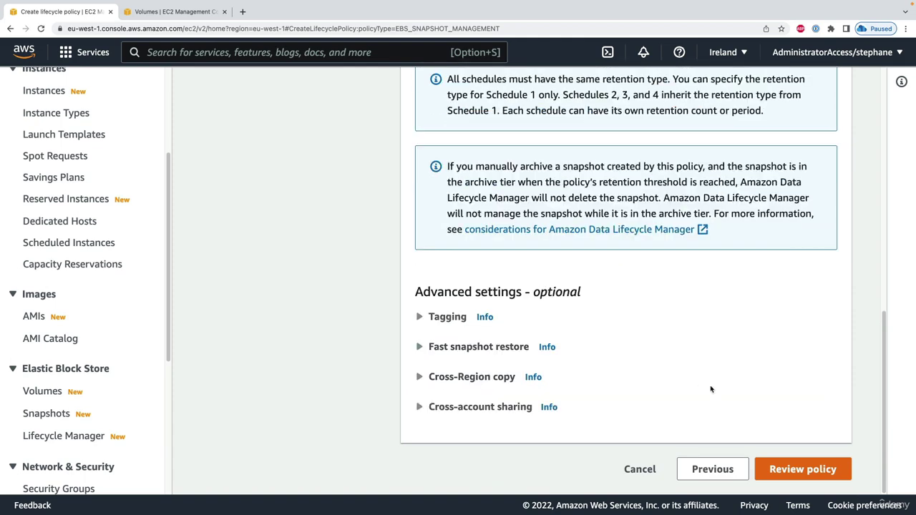
left_click(802, 469)
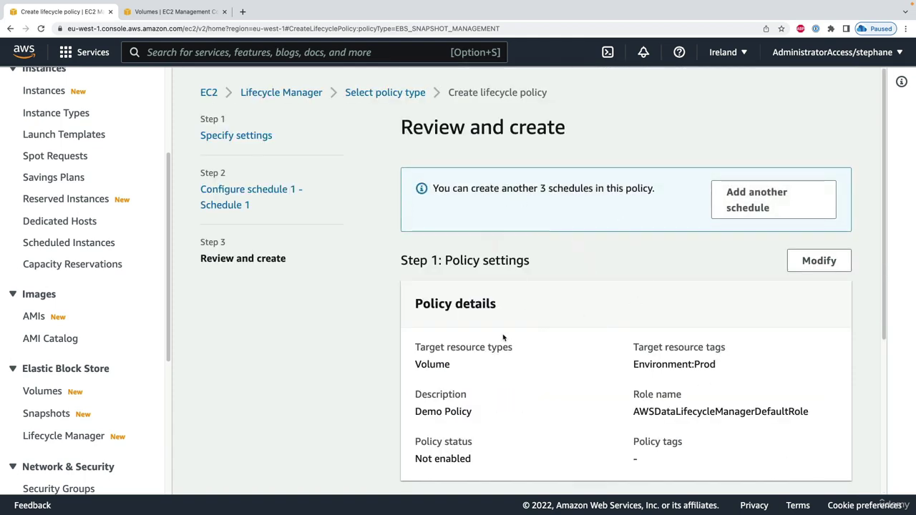
Step: Create the Demo Policy lifecycle policy and dismiss the success notice
scroll(502, 243, "down", 5)
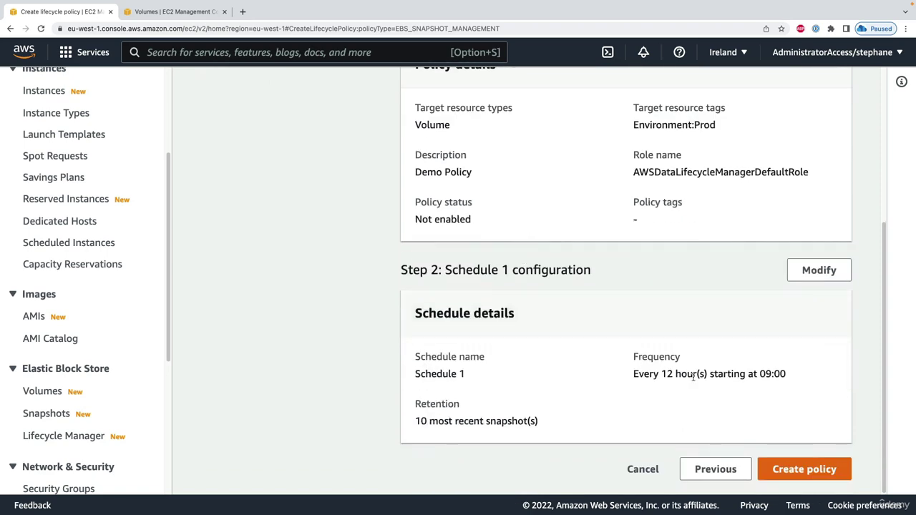
left_click(787, 470)
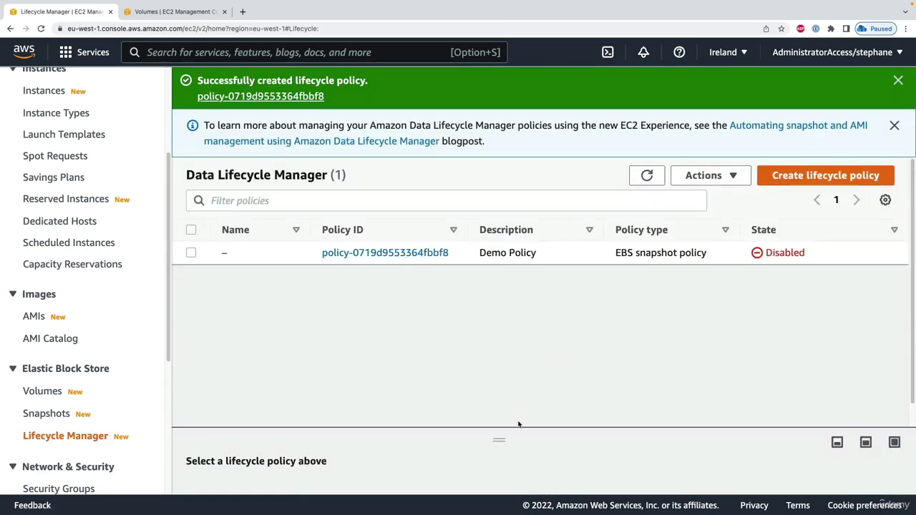
left_click_drag(509, 429, 509, 314)
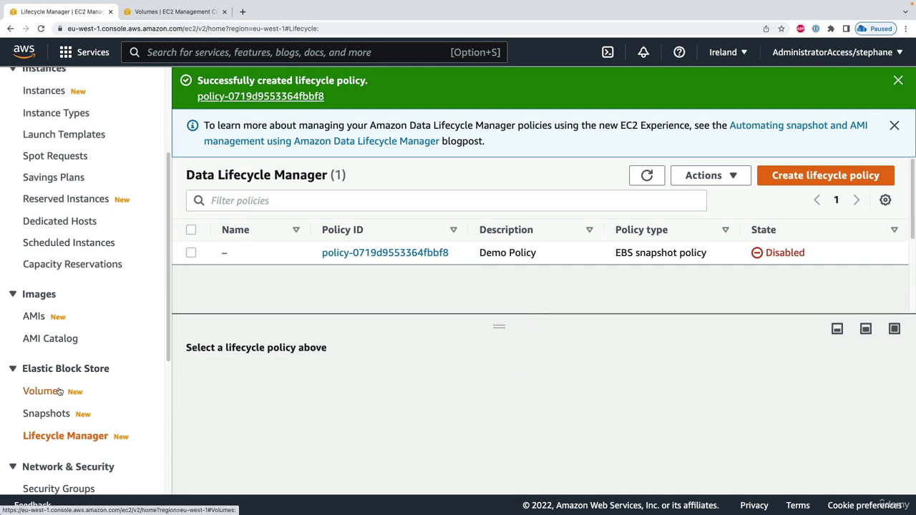
left_click(897, 82)
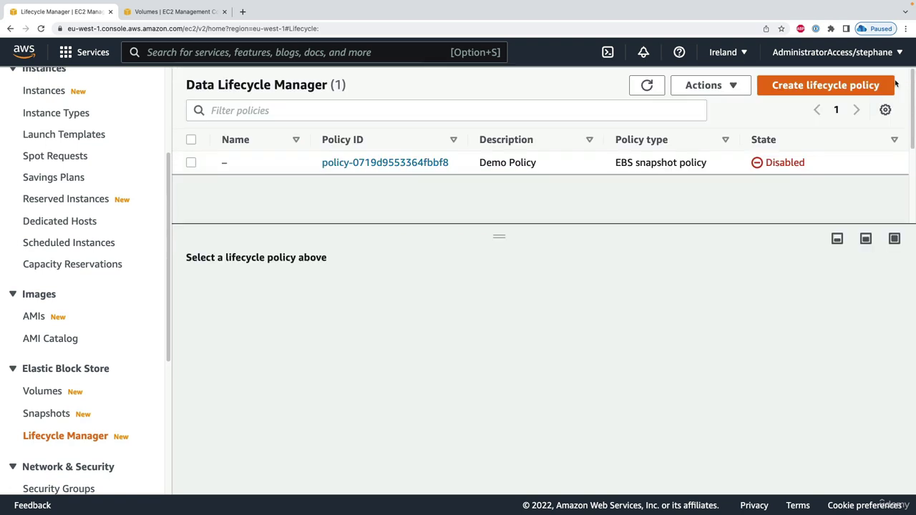
Step: From the Snapshots list, open the Recycle Bin via the standard-tier snapshot's context menu
left_click(51, 413)
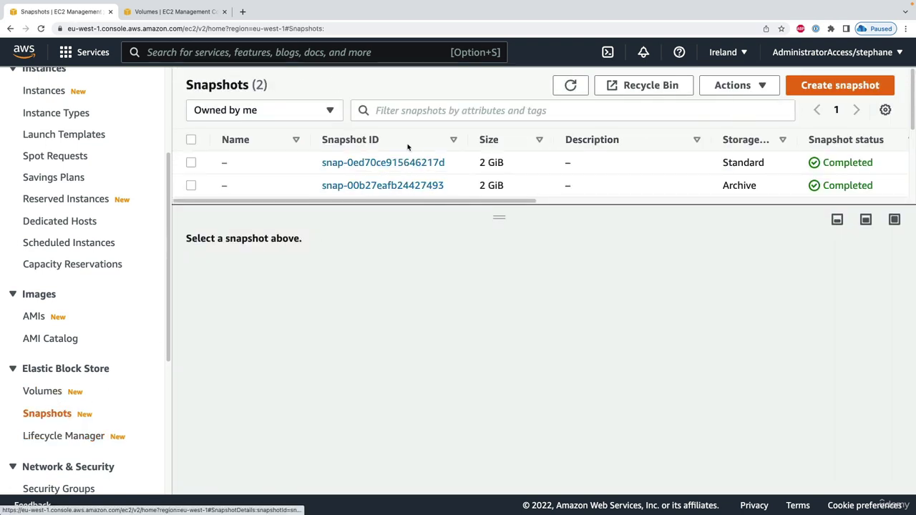
left_click_drag(530, 217, 533, 249)
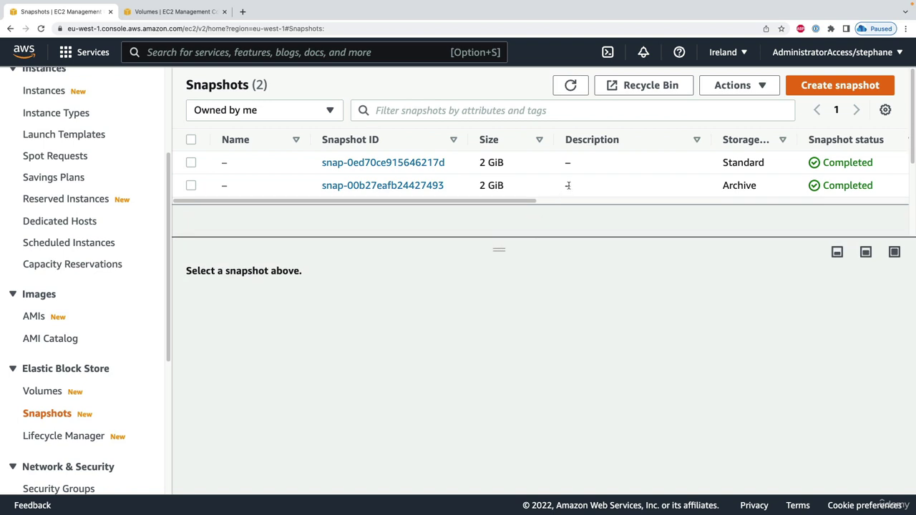
left_click(567, 186)
right_click(569, 186)
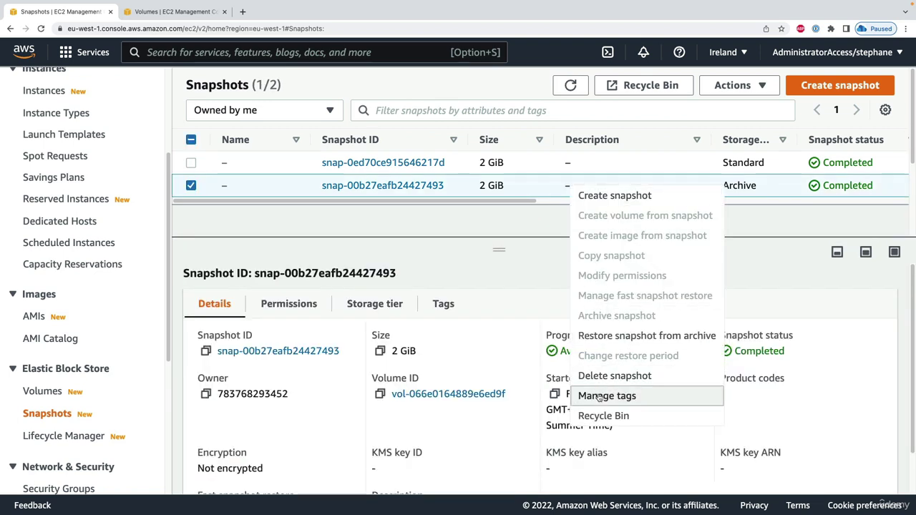
left_click(519, 230)
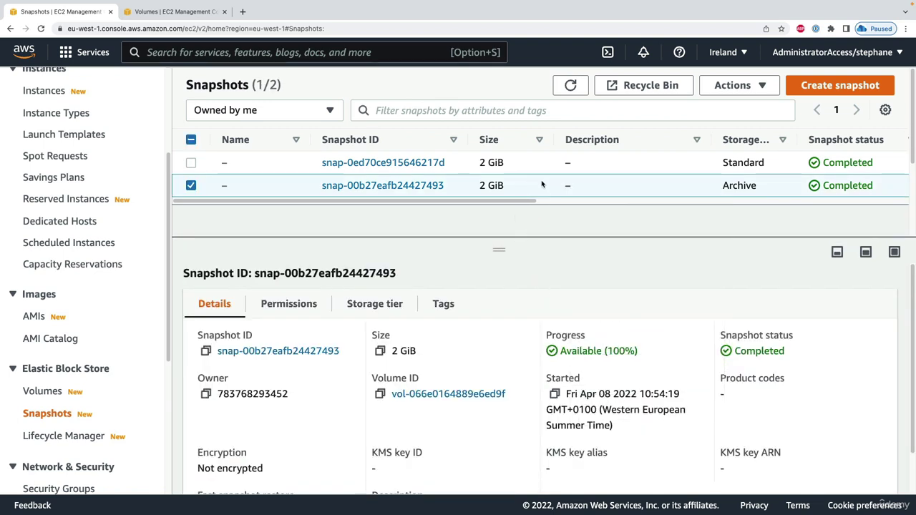
left_click(566, 164)
right_click(566, 165)
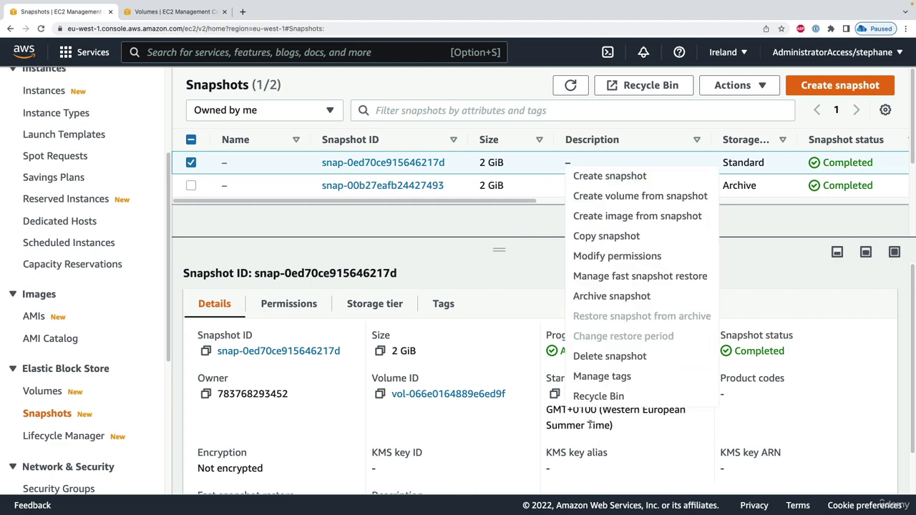
left_click(591, 395)
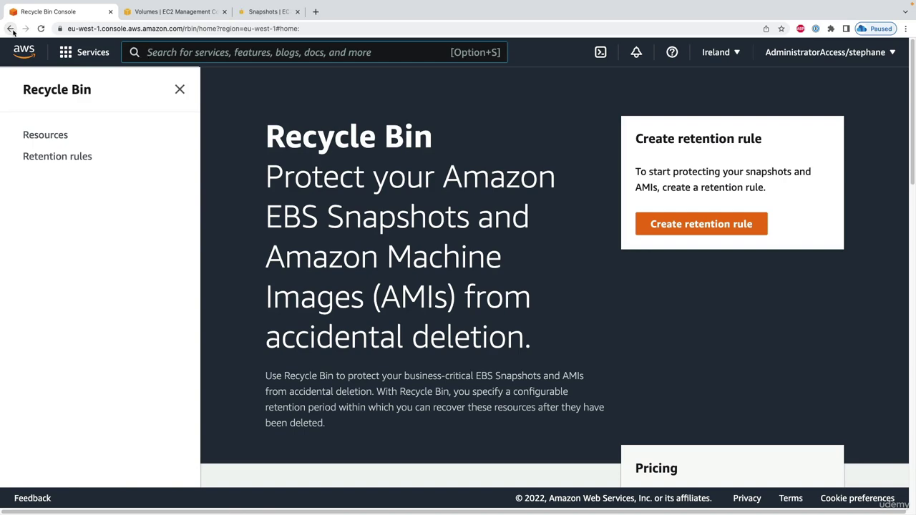
Step: Start a new rule from the Recycle Bin's Retention rules list
left_click_drag(268, 12, 64, 11)
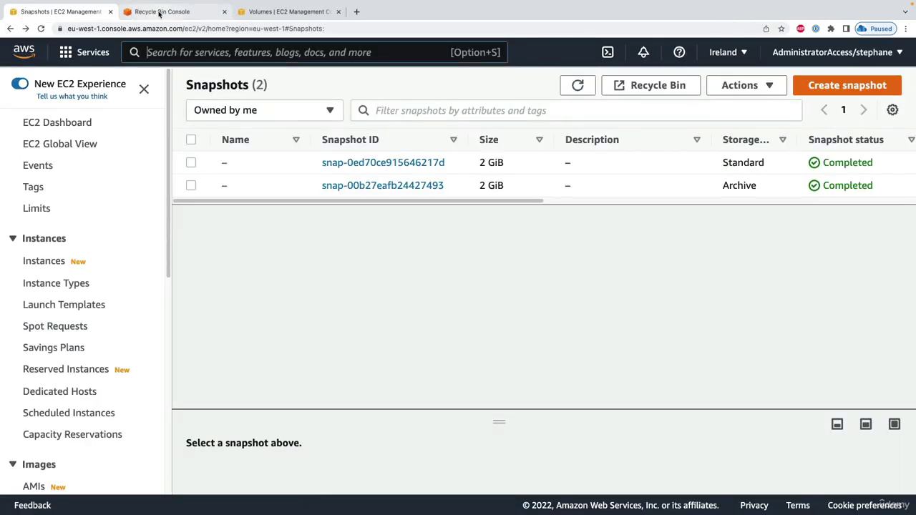
left_click(158, 13)
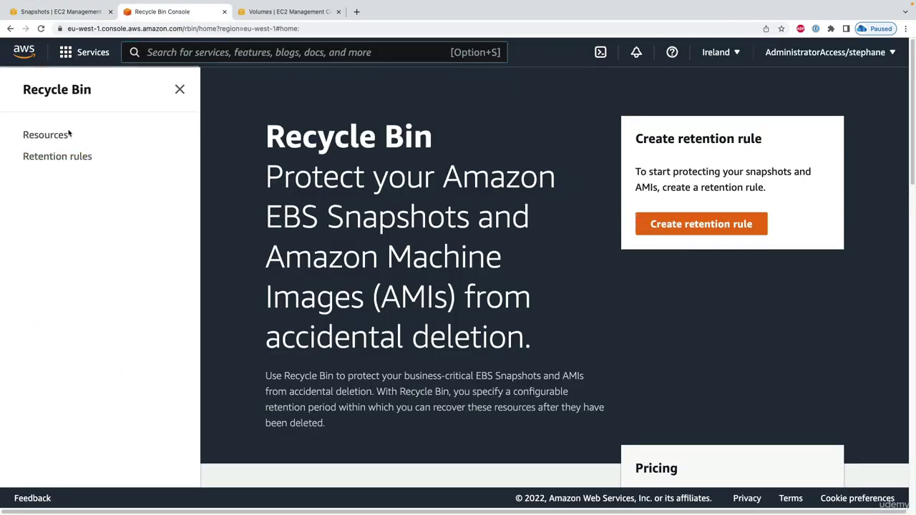
left_click(57, 155)
left_click_drag(366, 205, 440, 205)
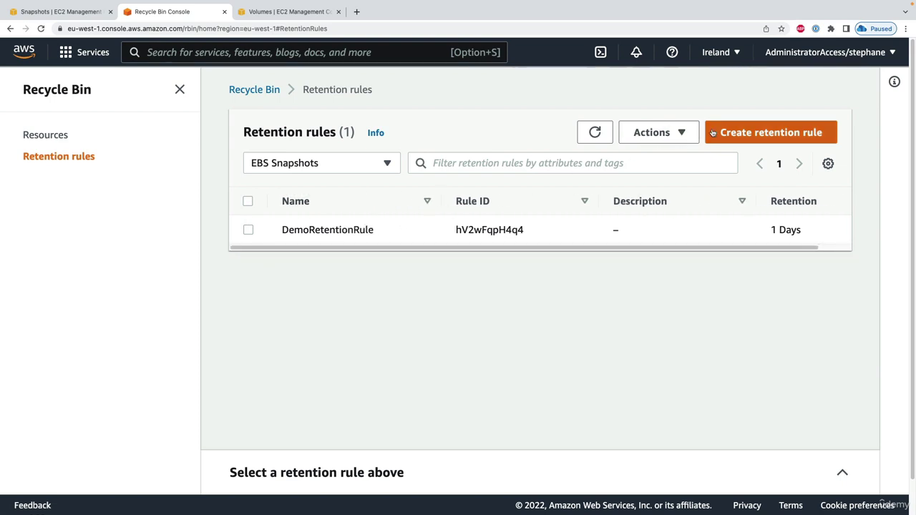
left_click(713, 132)
Step: Name the rule Demo2RetentionRule and apply it to all EBS Snapshots
type("Demo2RetentionRule")
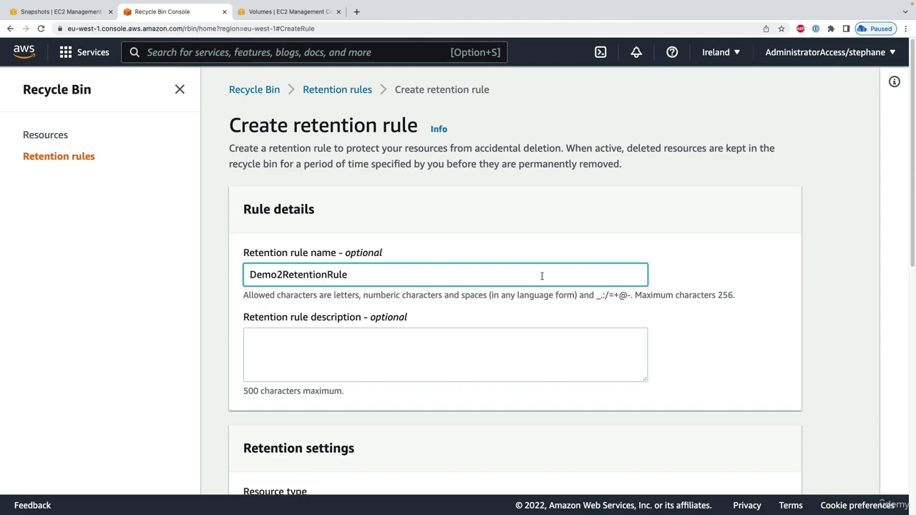
scroll(542, 276, "down", 5)
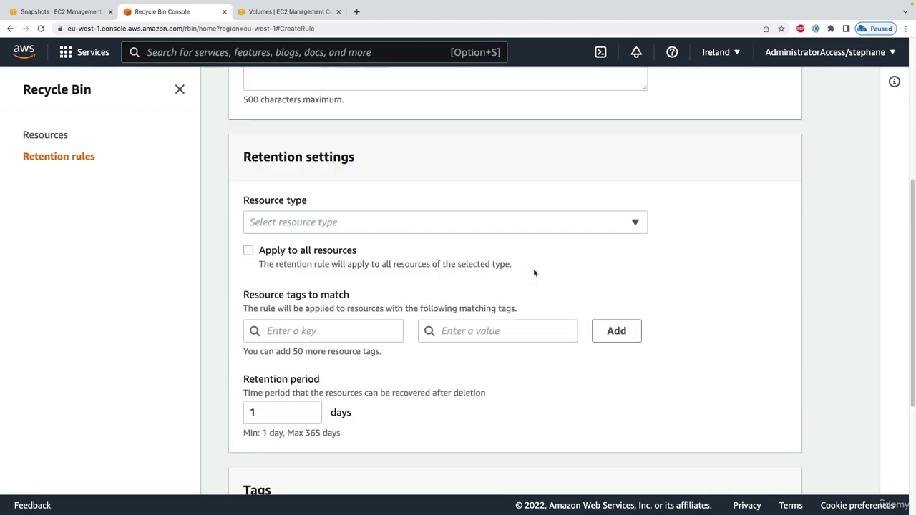
left_click(369, 166)
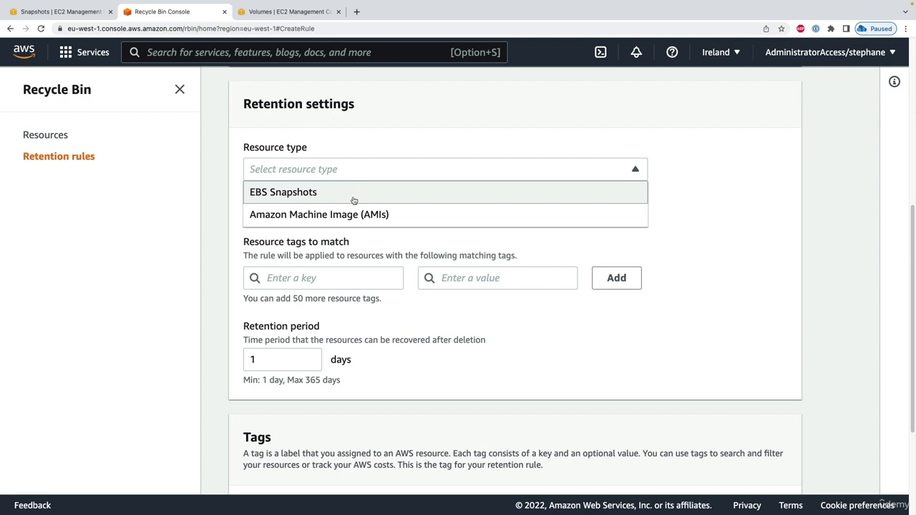
left_click(286, 201)
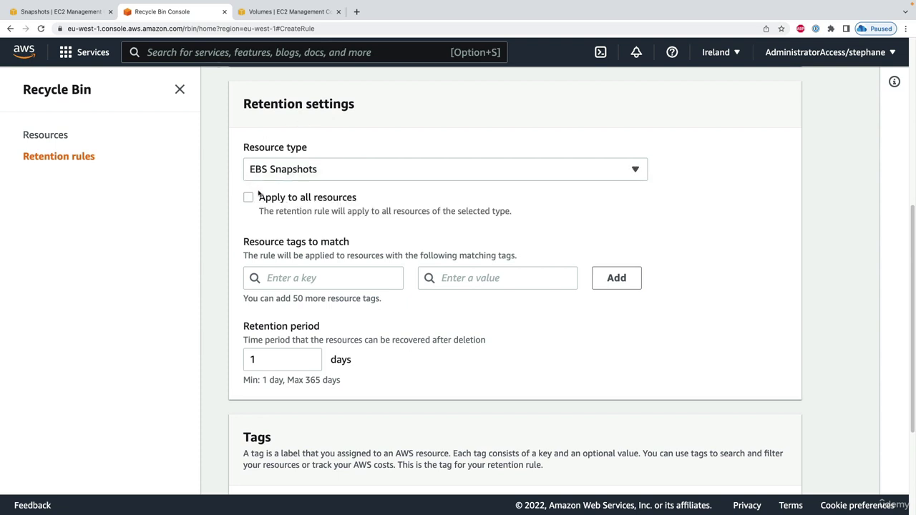
left_click(268, 200)
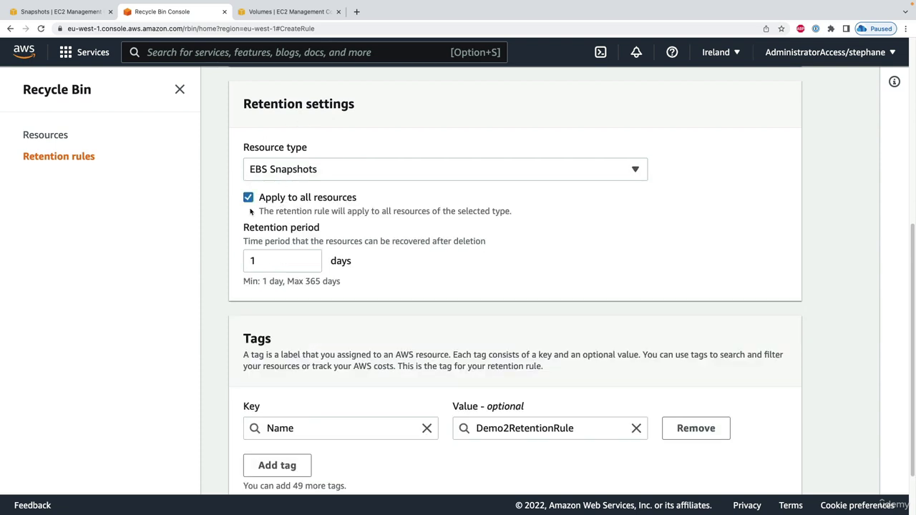
Step: Set the rule's retention period to 14 days
left_click(280, 260)
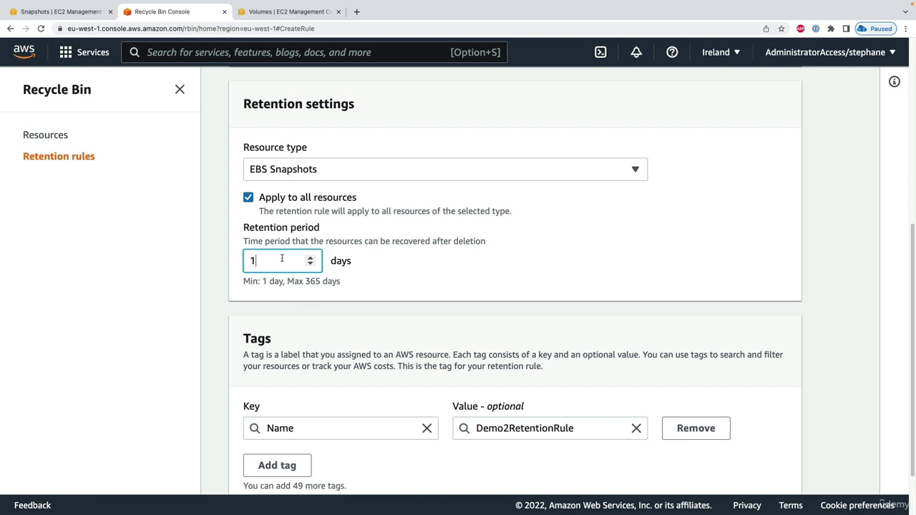
left_click(300, 200)
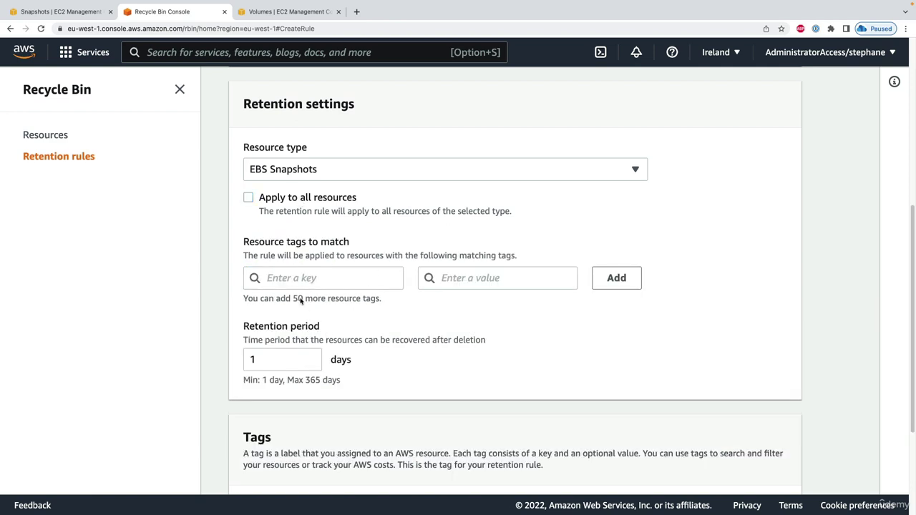
left_click(352, 198)
left_click(279, 259)
double_click(272, 260)
type("14")
left_click(240, 278)
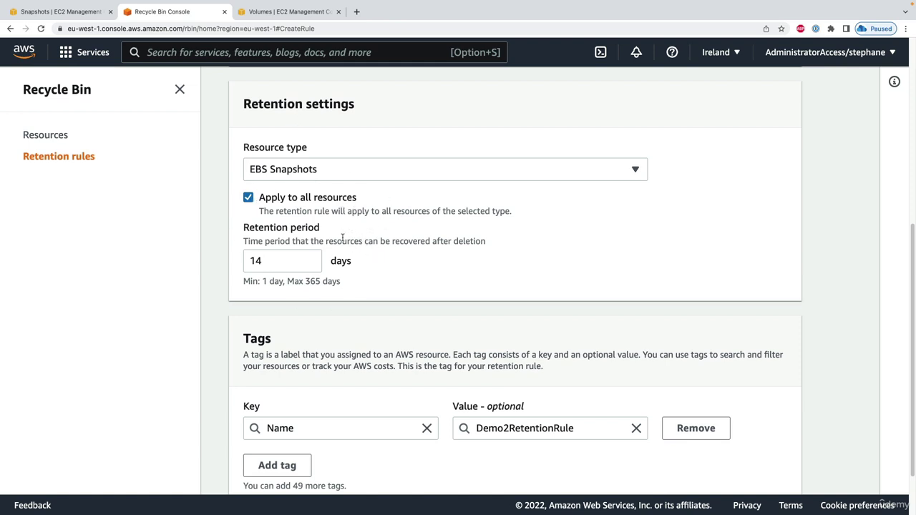
scroll(342, 238, "down", 2)
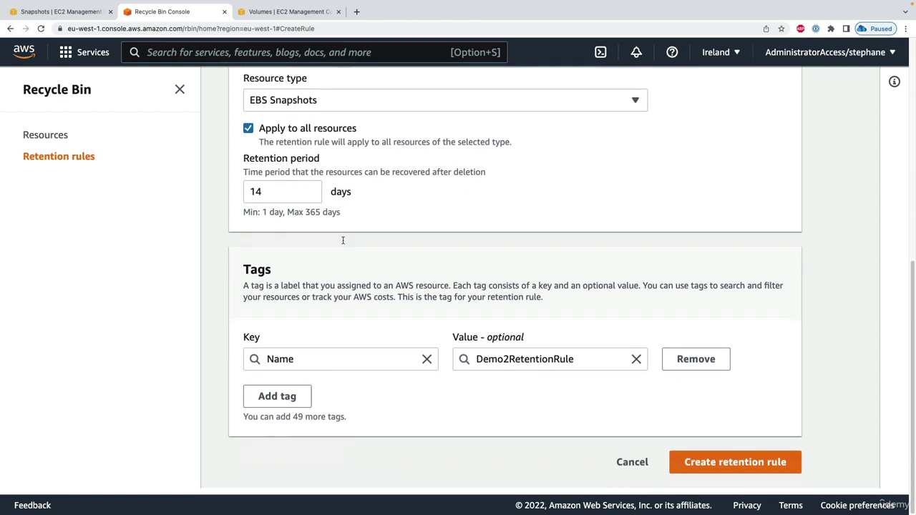
Step: Create the 14-day Demo2RetentionRule and refresh the retention rules list
left_click(737, 472)
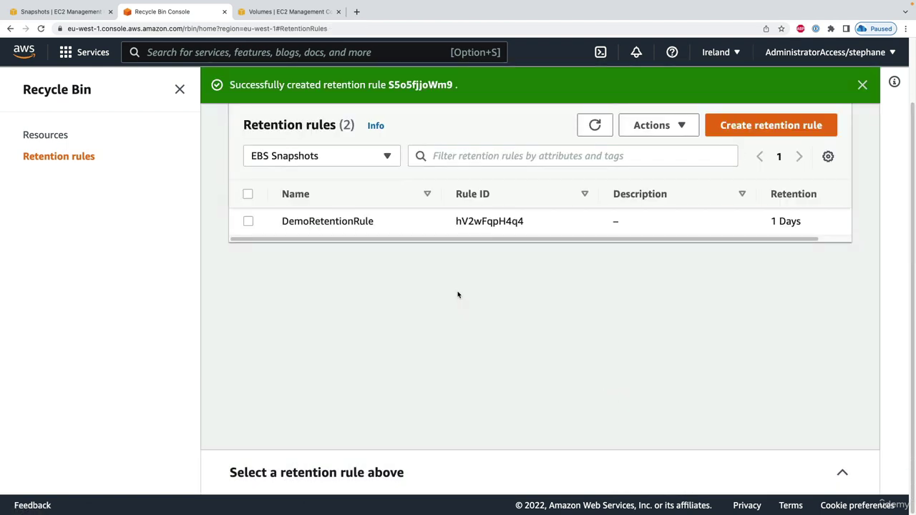
left_click(599, 127)
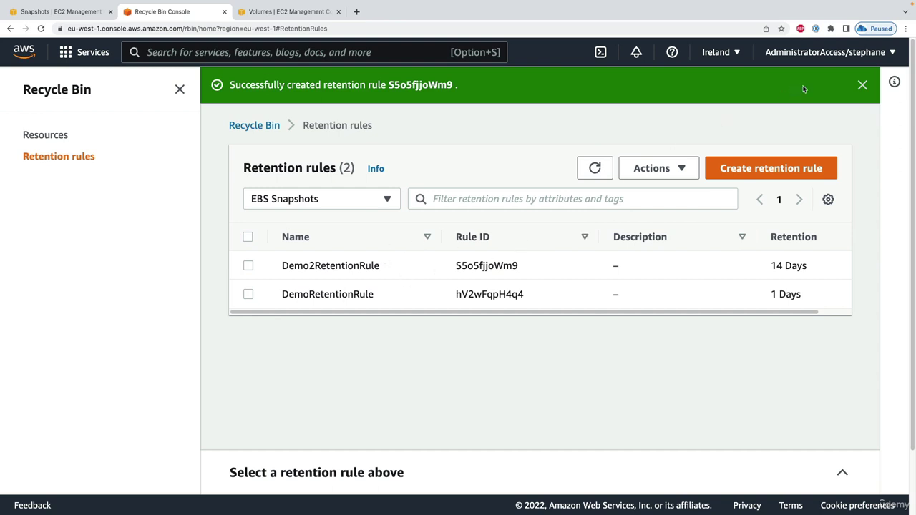
left_click(860, 86)
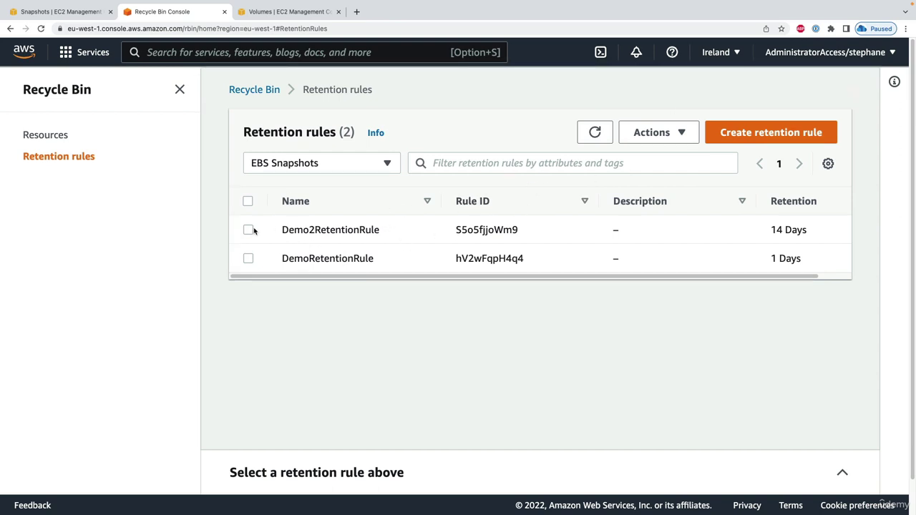
left_click(91, 16)
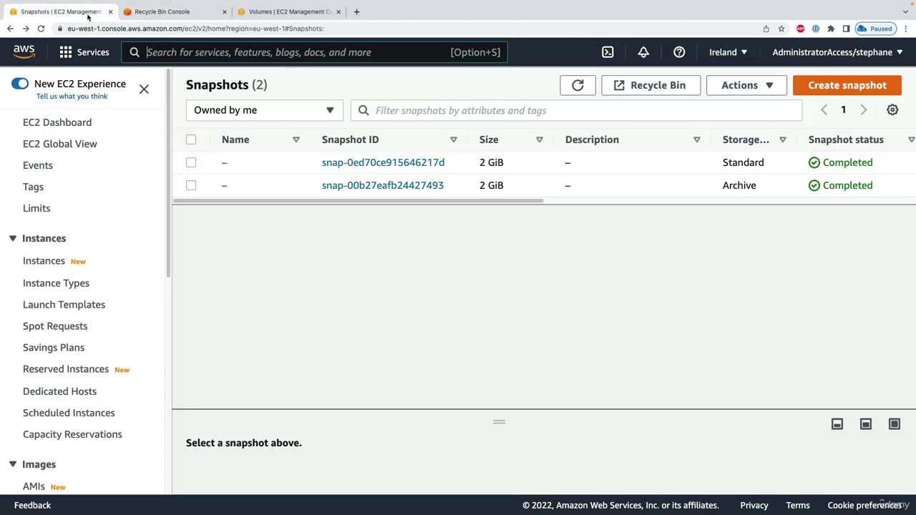
left_click(184, 16)
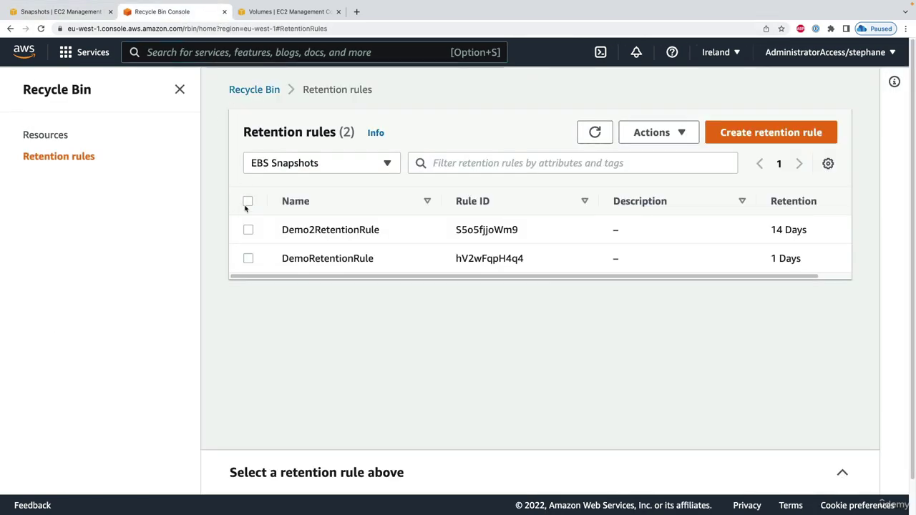
Step: Delete Demo2RetentionRule, confirming with 'delete', and return to the EC2 snapshots
left_click(248, 230)
left_click(653, 133)
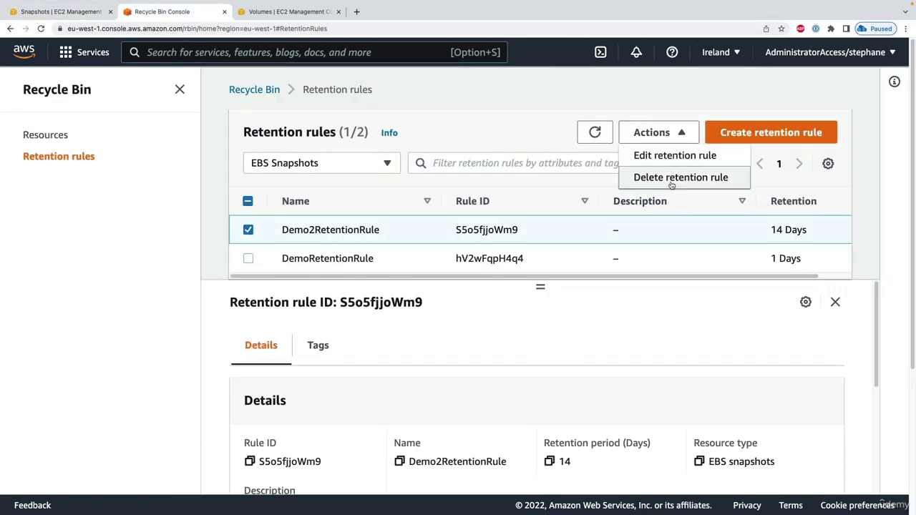
left_click(672, 177)
left_click(582, 342)
type("delete")
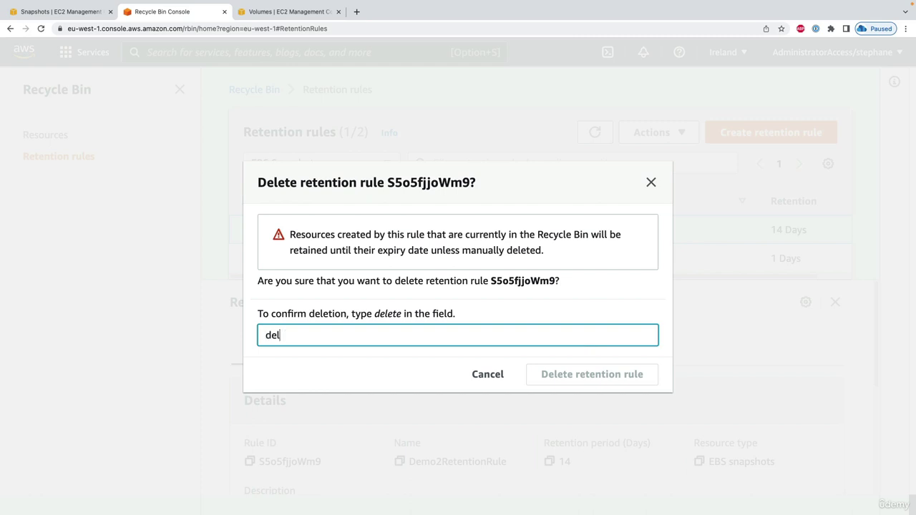
left_click(631, 374)
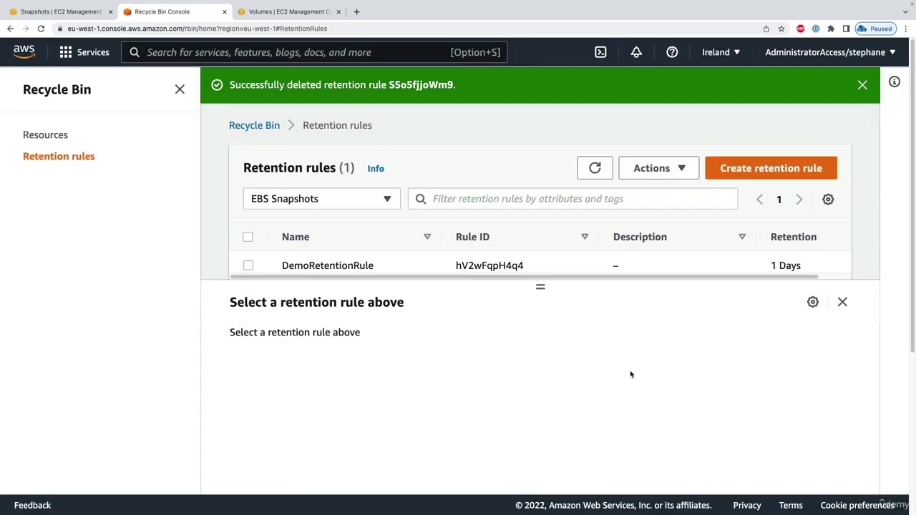
key("ctrl+shift+Tab")
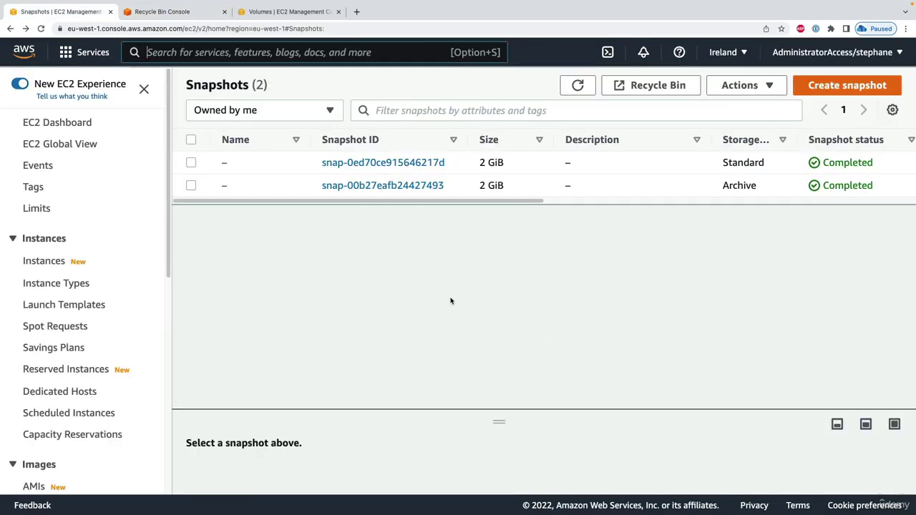
Step: Delete the standard-tier snapshot snap-0ed70ce915646217d
left_click(537, 183)
left_click(541, 166)
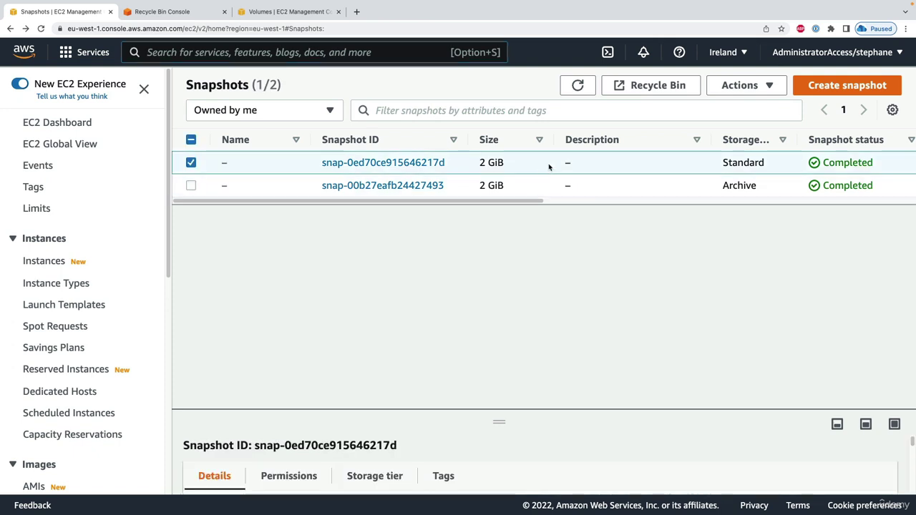
left_click(741, 85)
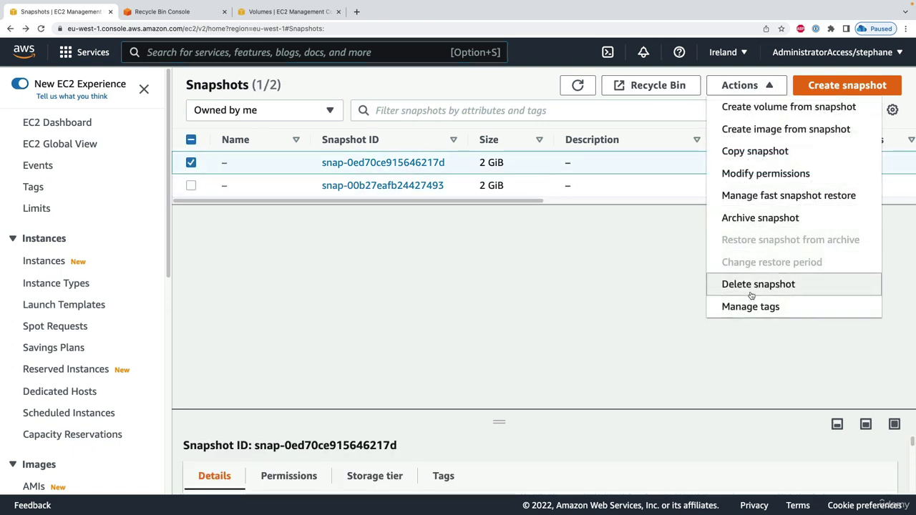
left_click(745, 292)
left_click(705, 319)
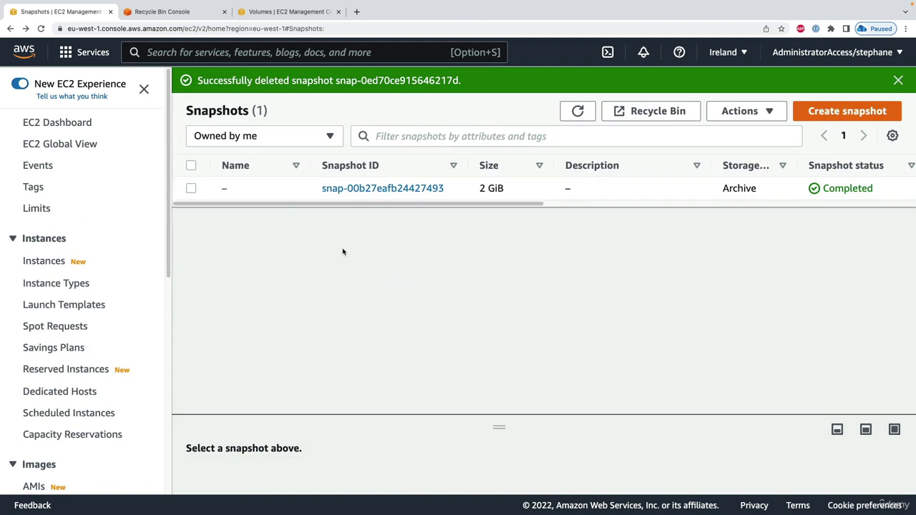
Step: Refresh the Recycle Bin Resources list to find the deleted snapshot
left_click(167, 13)
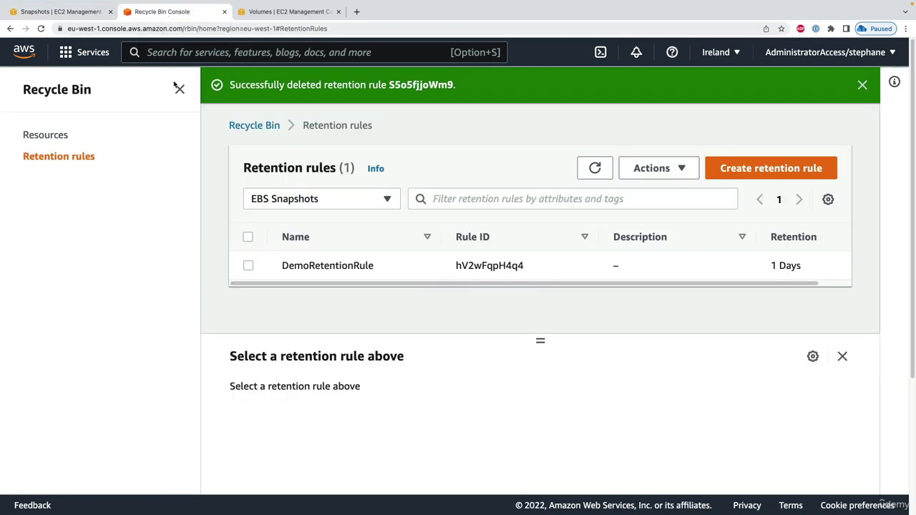
left_click(27, 136)
left_click(745, 167)
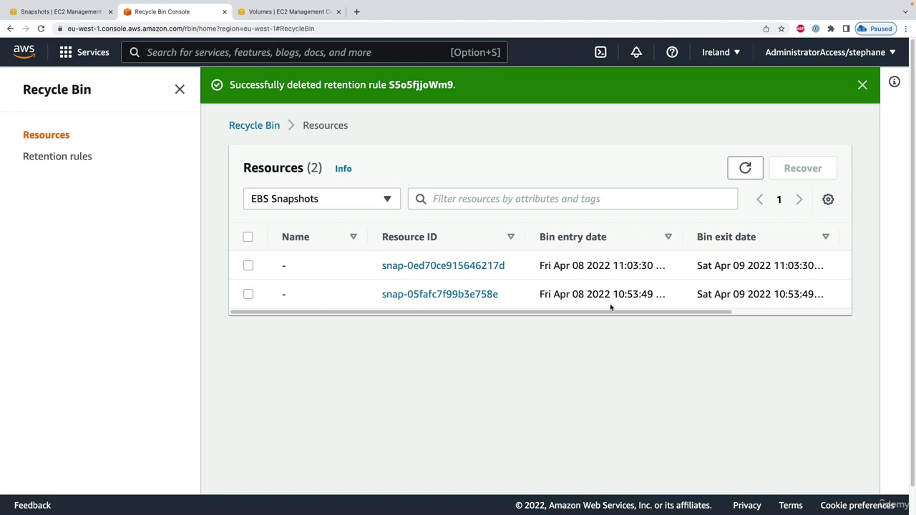
Step: Select snap-0ed70ce915646217d in the Recycle Bin and start recovering it
scroll(609, 313, "right", 4)
scroll(609, 307, "left", 4)
left_click(544, 267)
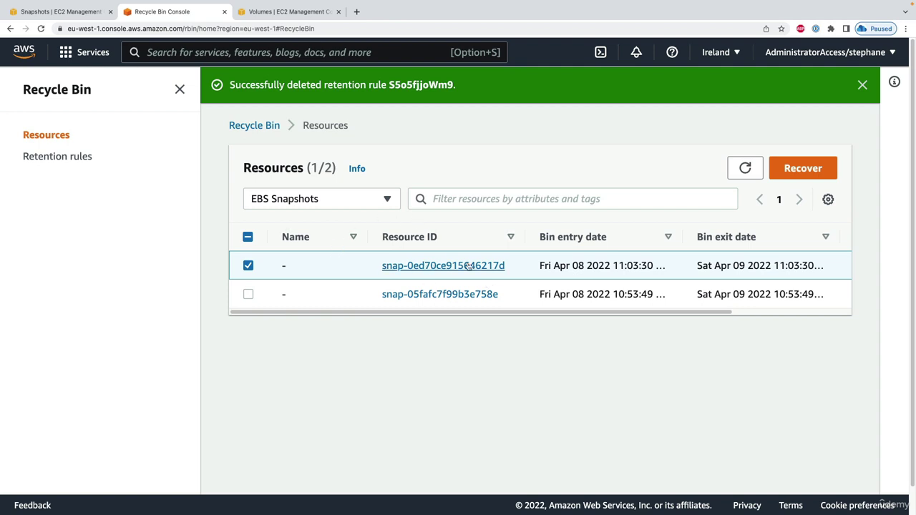
left_click(535, 295)
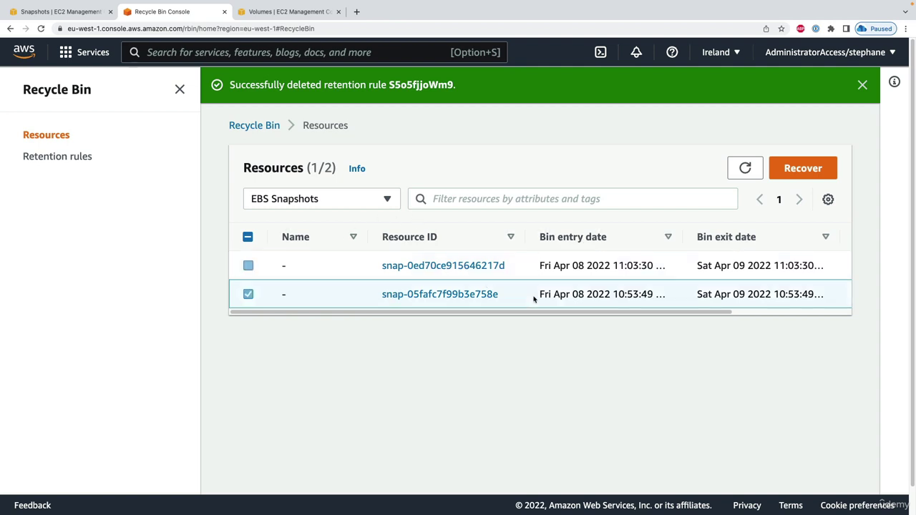
left_click(621, 267)
left_click_drag(703, 266, 814, 272)
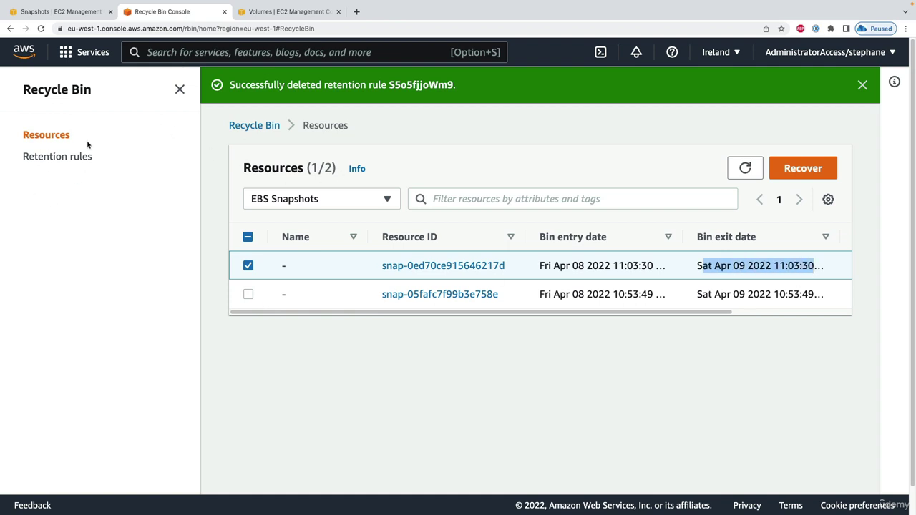
left_click(586, 295)
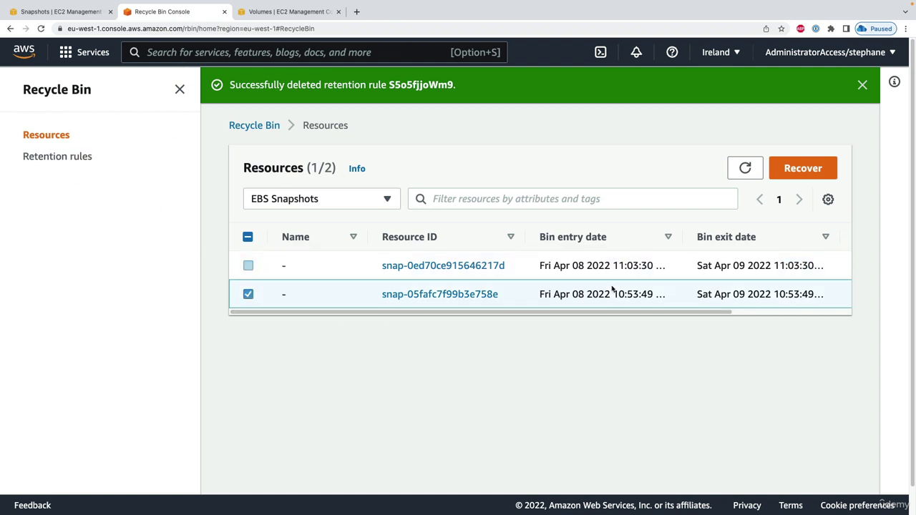
left_click(629, 265)
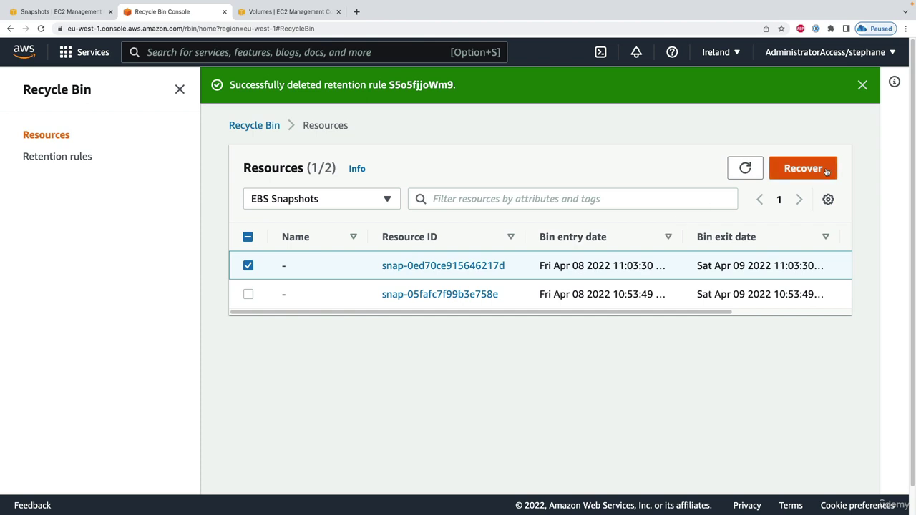
left_click(826, 172)
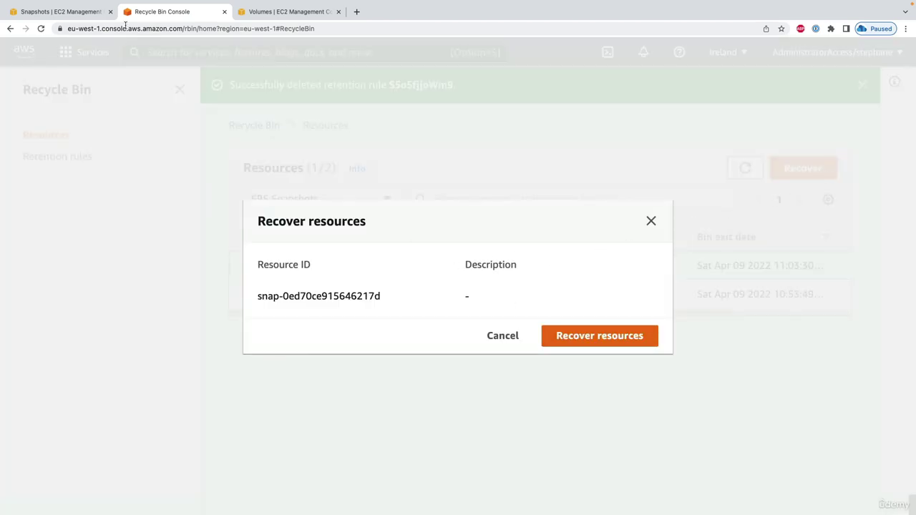
Step: Confirm the recovery and refresh the EC2 snapshot list to show both snapshots
left_click(88, 16)
left_click(579, 111)
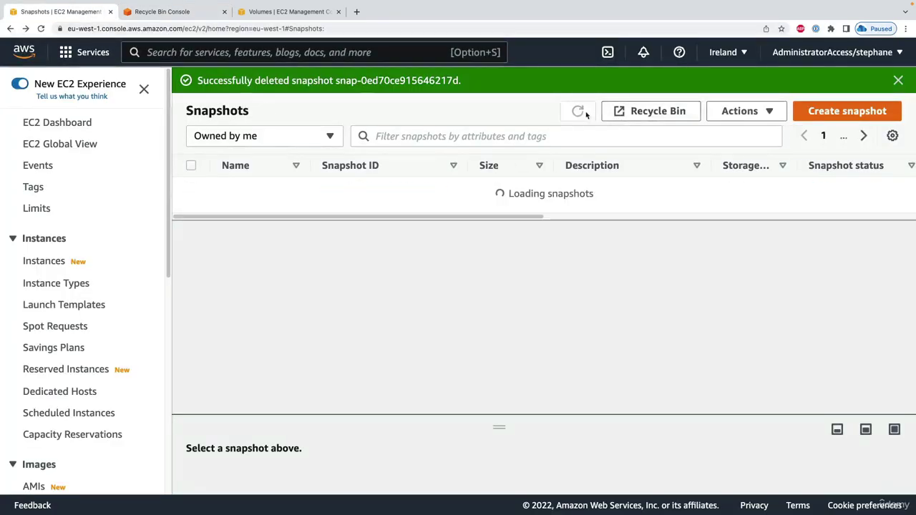
left_click(169, 17)
left_click(598, 337)
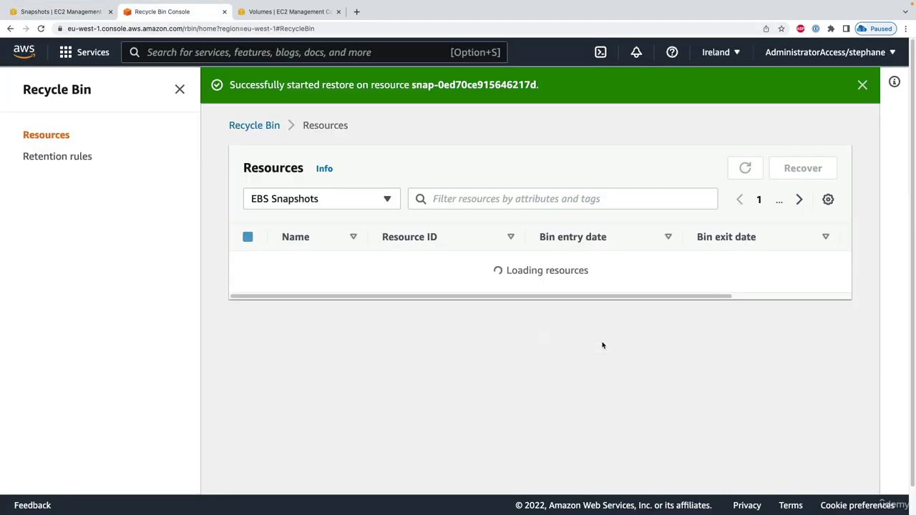
left_click(43, 15)
left_click(577, 112)
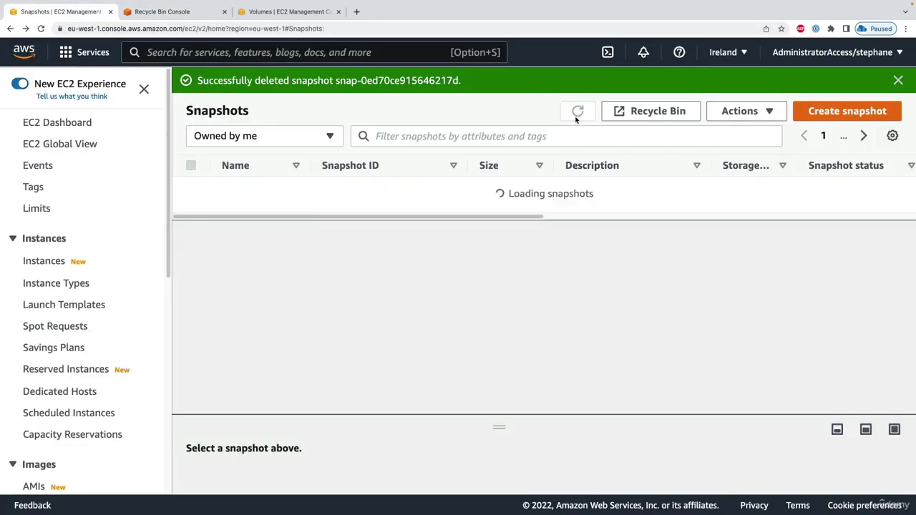
left_click_drag(500, 418, 489, 279)
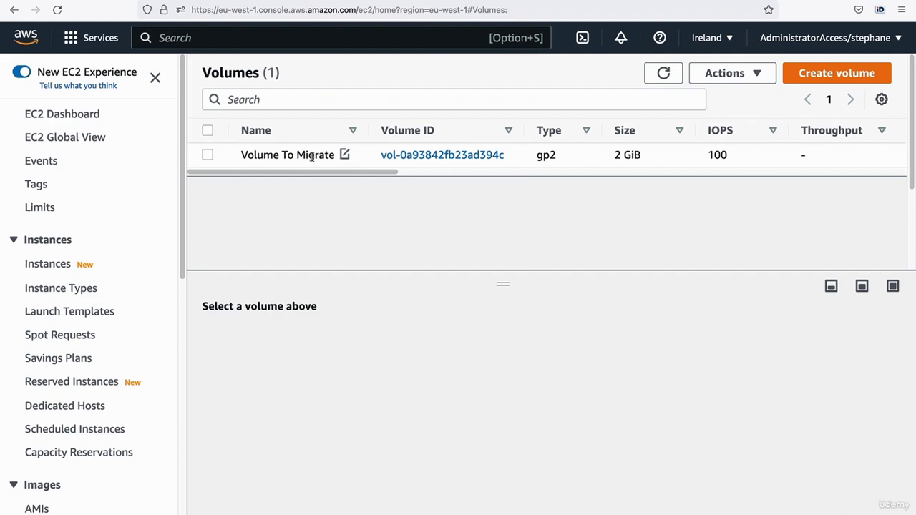
Step: Create a snapshot of the Volume To Migrate volume after refreshing its state
left_click_drag(393, 173, 628, 175)
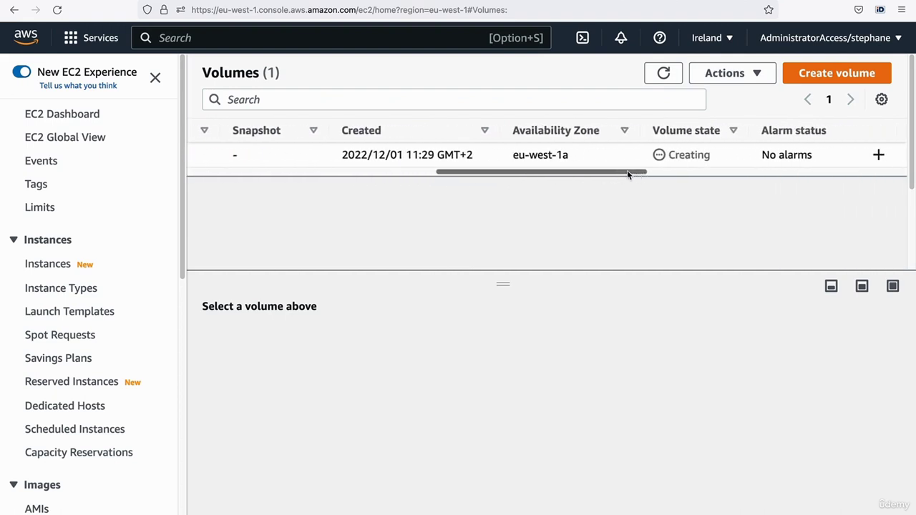
left_click(583, 154)
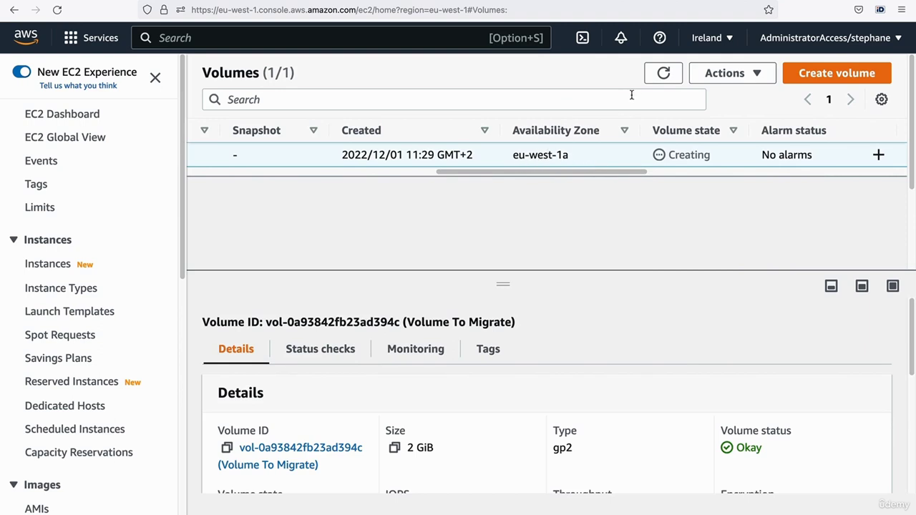
left_click(660, 75)
left_click(591, 155)
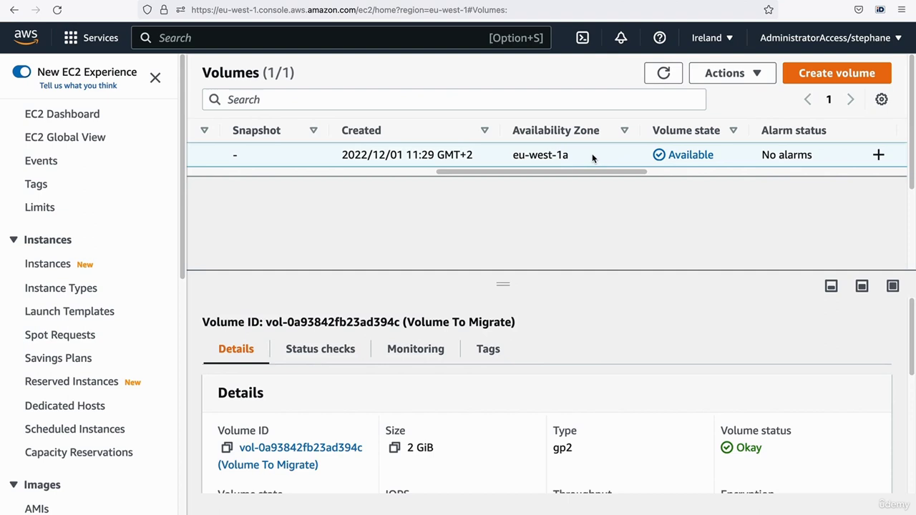
left_click(726, 74)
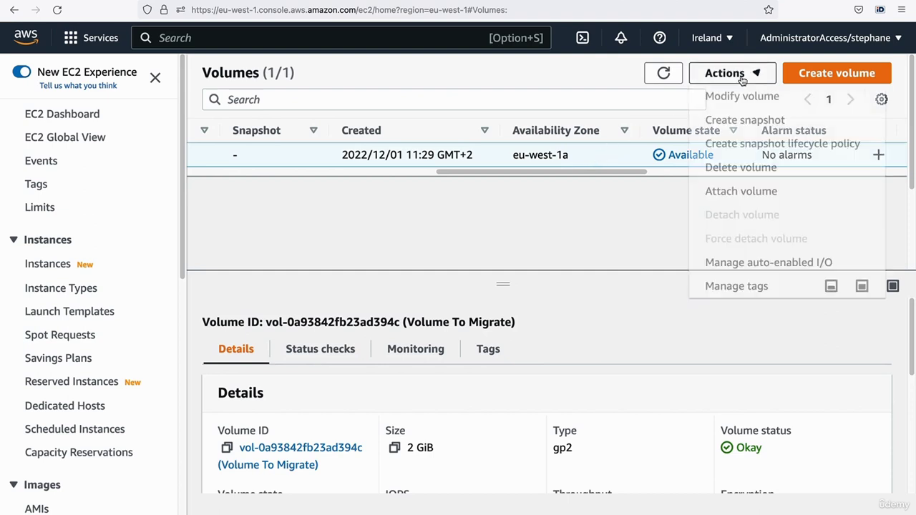
left_click(736, 119)
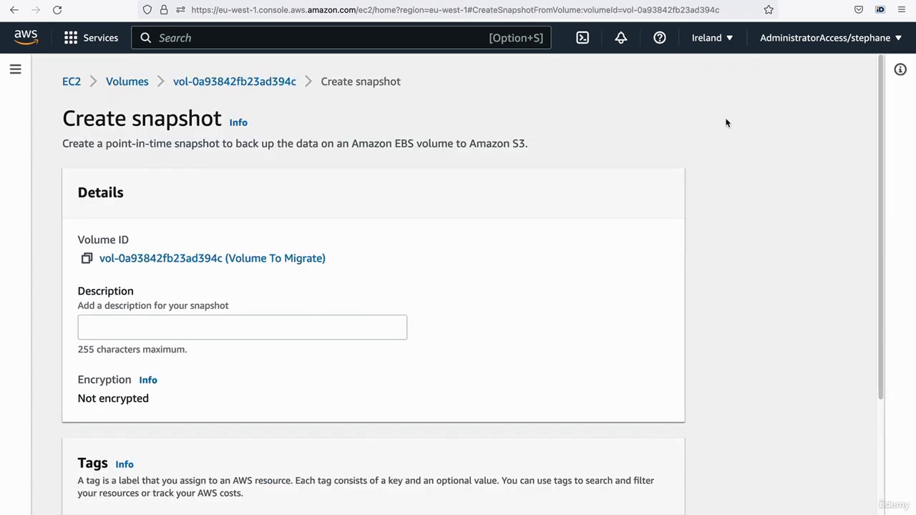
left_click(172, 326)
scroll(193, 330, "down", 3)
left_click(601, 493)
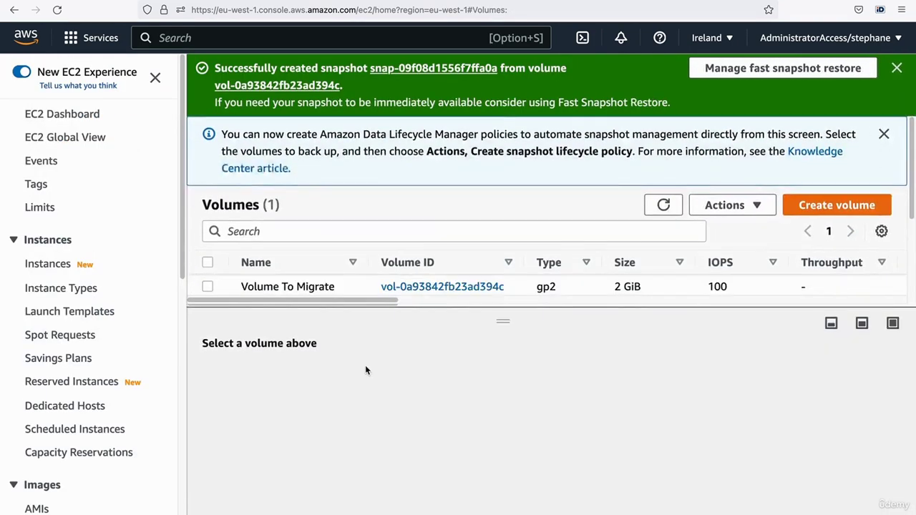
left_click(84, 359)
scroll(83, 363, "down", 5)
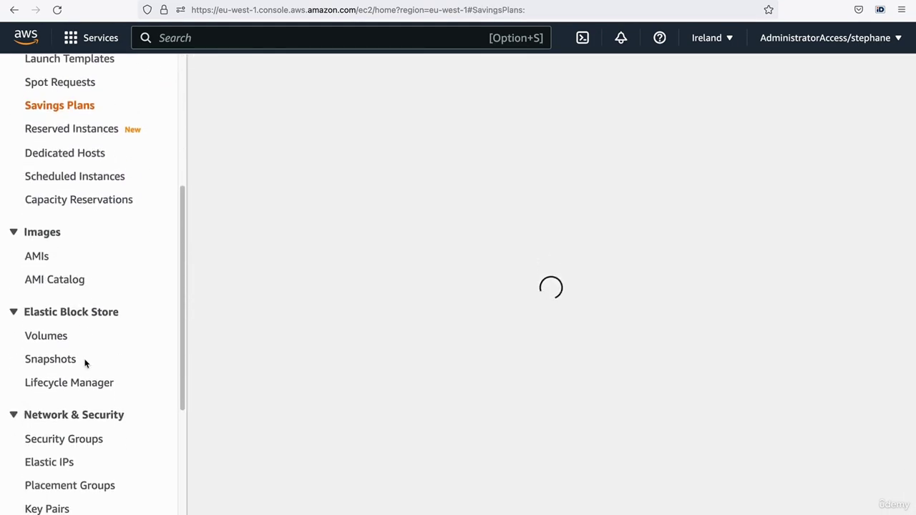
Step: Create a volume from snapshot snap-09f08d1556f7ffa0a in eu-west-1b
left_click(71, 363)
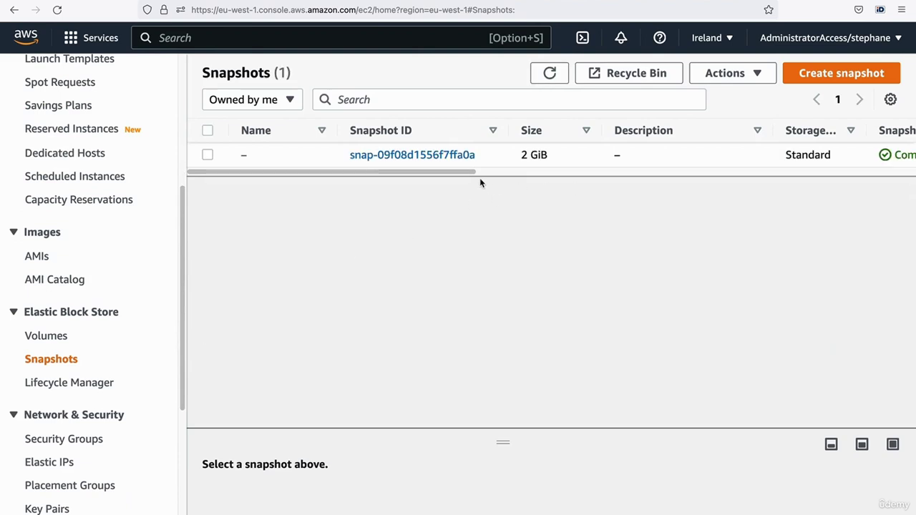
left_click_drag(468, 171, 693, 188)
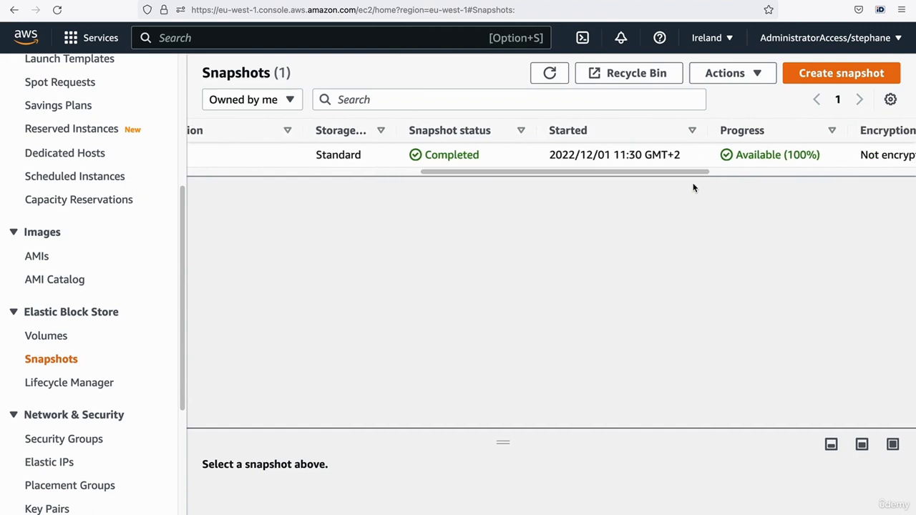
left_click(628, 154)
left_click(734, 74)
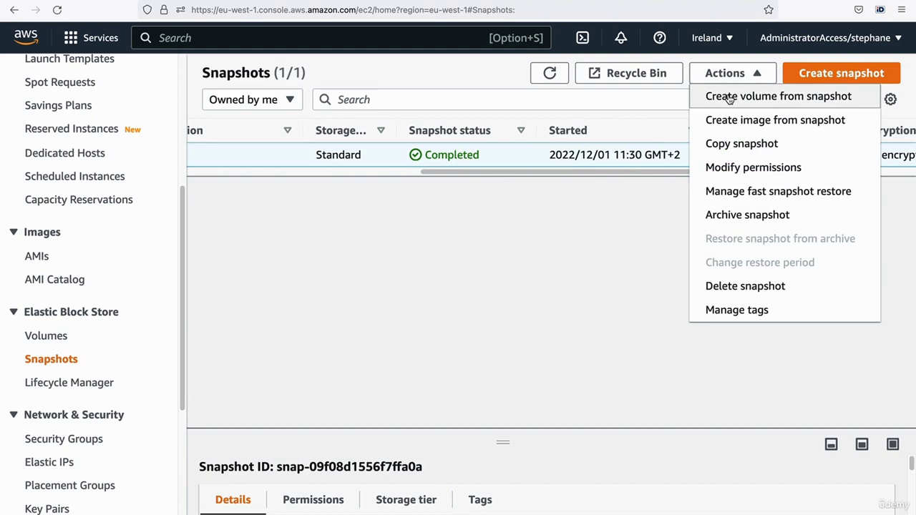
left_click(728, 99)
scroll(290, 224, "down", 5)
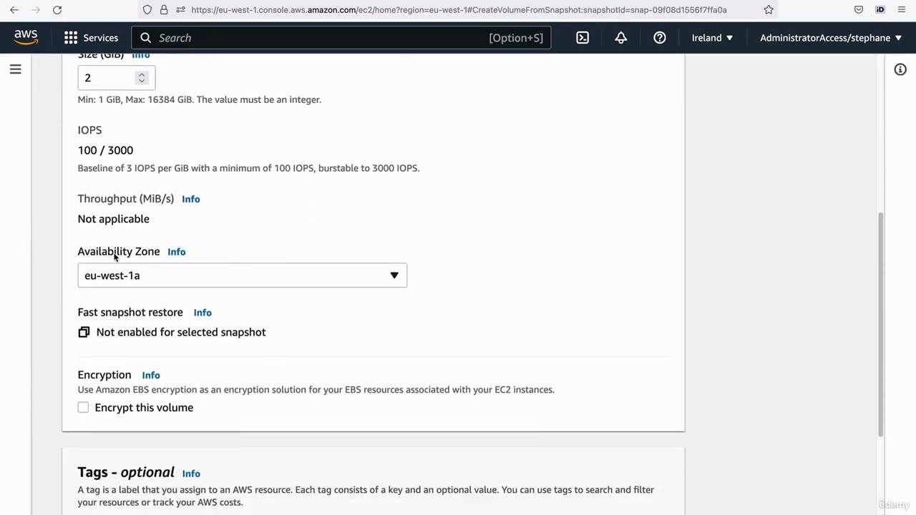
left_click(114, 275)
left_click(114, 349)
scroll(179, 289, "down", 5)
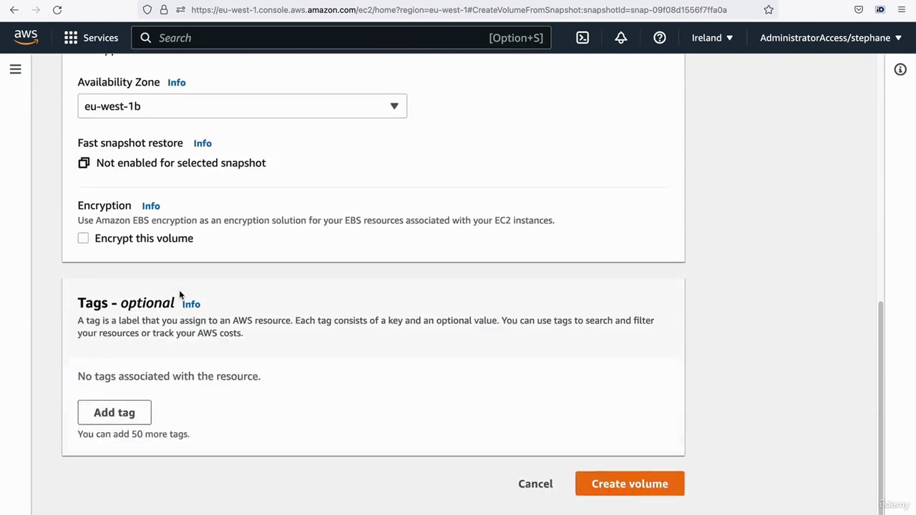
left_click(586, 497)
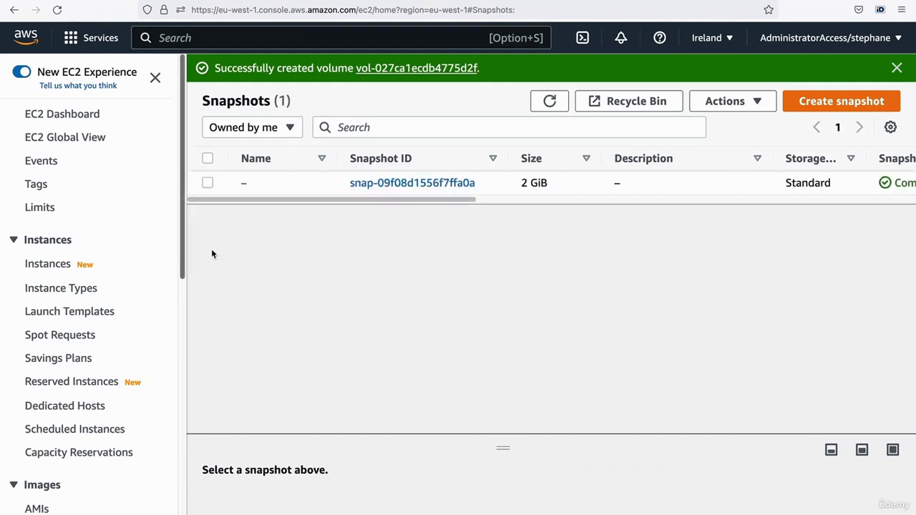
Step: Select the new volume vol-027ca1ecdb4775d2f in the Volumes list
scroll(63, 433, "down", 3)
scroll(63, 433, "down", 2)
left_click(60, 333)
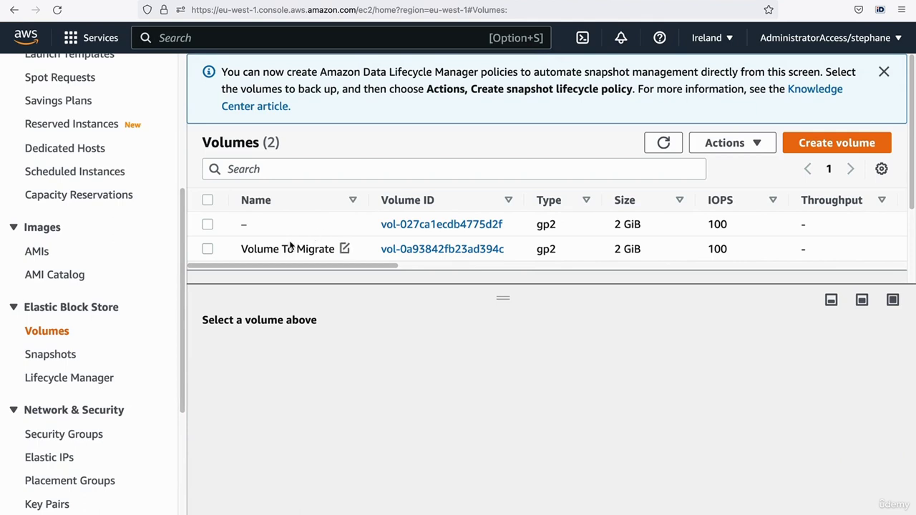
left_click(306, 229)
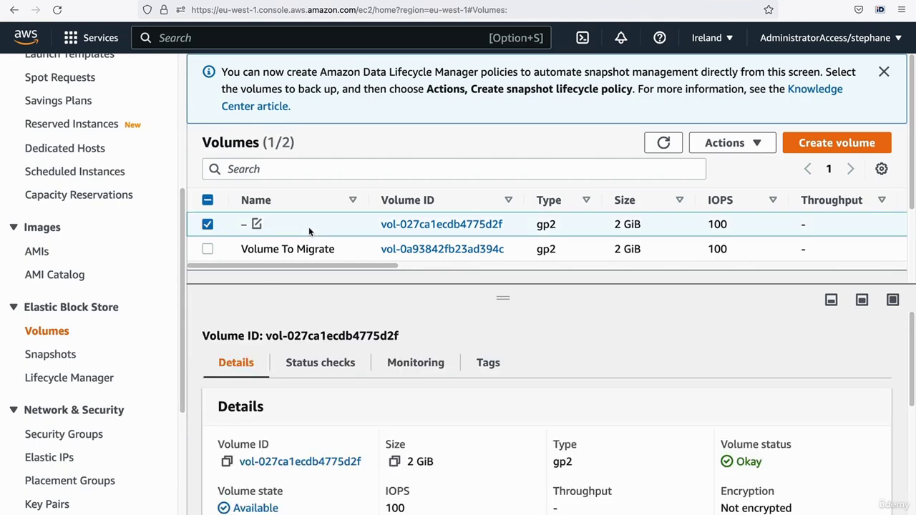
left_click_drag(361, 269, 628, 266)
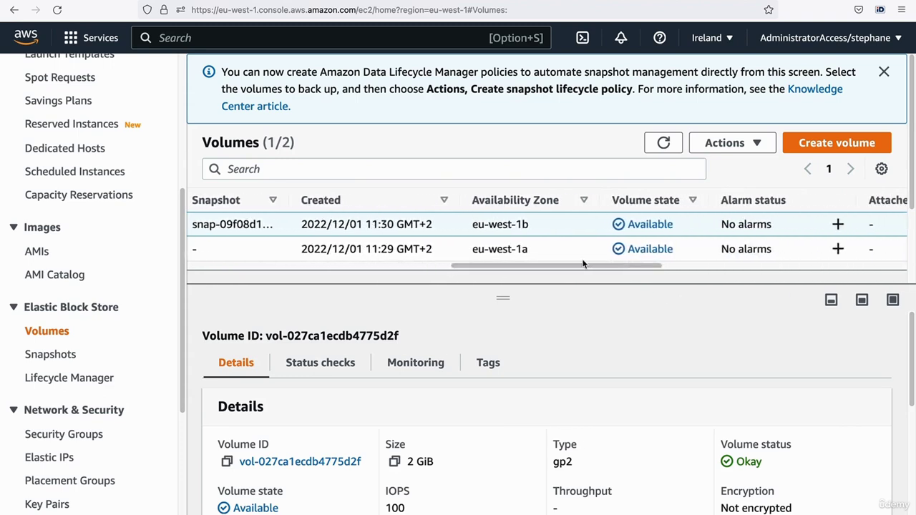
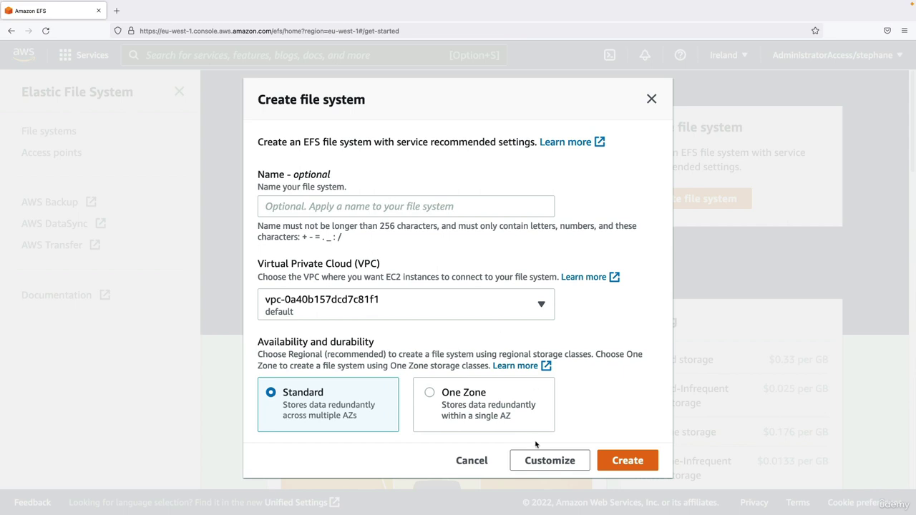
Step: Switch to the full Customize form of file system settings
left_click(540, 462)
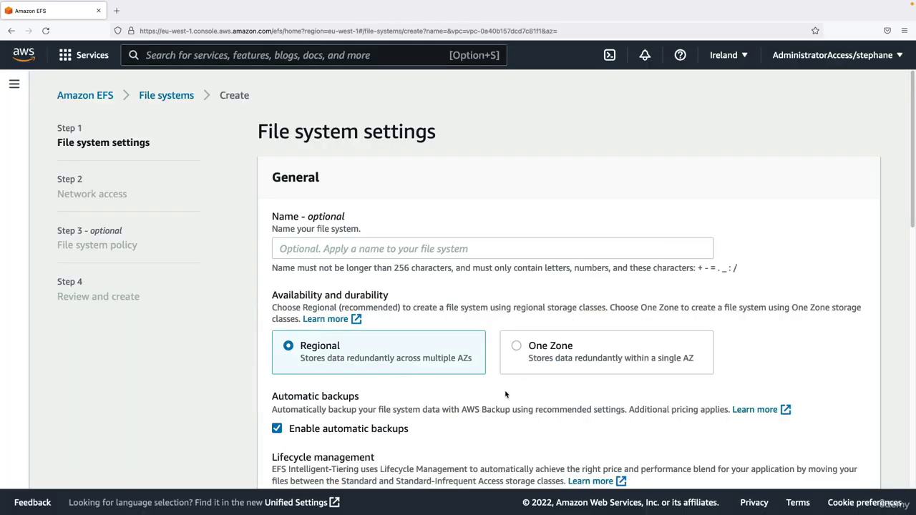
left_click_drag(290, 136, 420, 121)
left_click(420, 122)
left_click(308, 248)
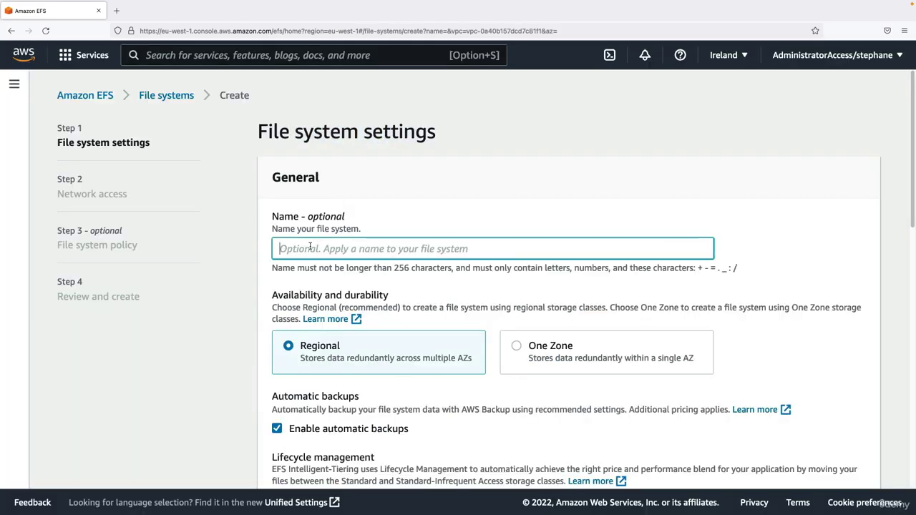
scroll(352, 266, "down", 3)
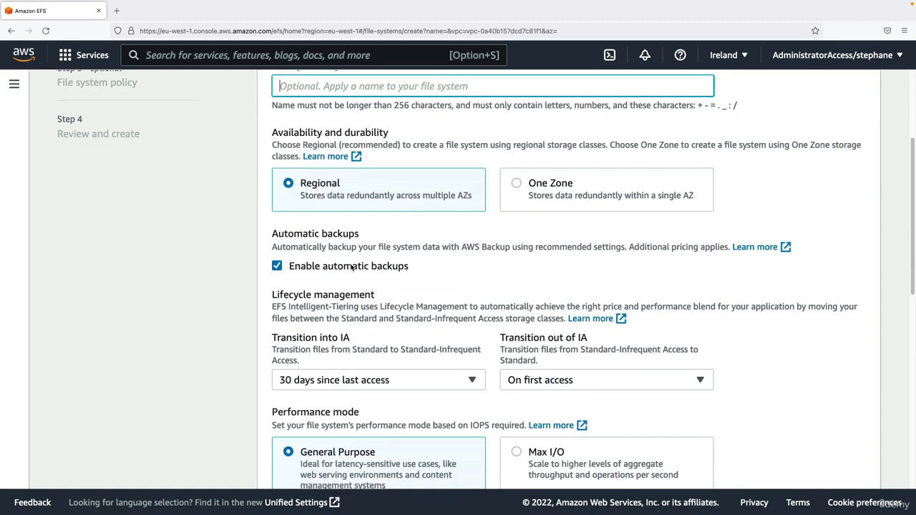
left_click_drag(274, 133, 379, 133)
left_click(377, 133)
scroll(362, 157, "up", 1)
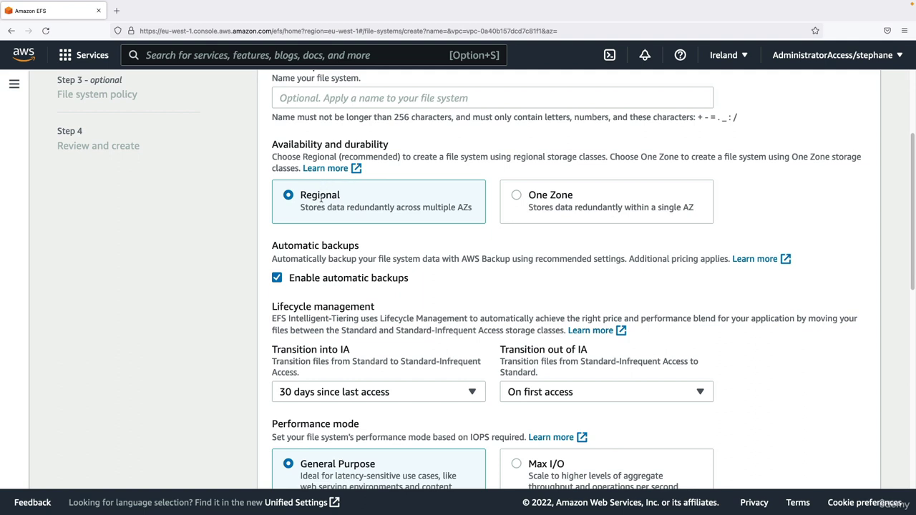
Step: Try One Zone durability, then set it back to Regional
left_click_drag(301, 195, 350, 198)
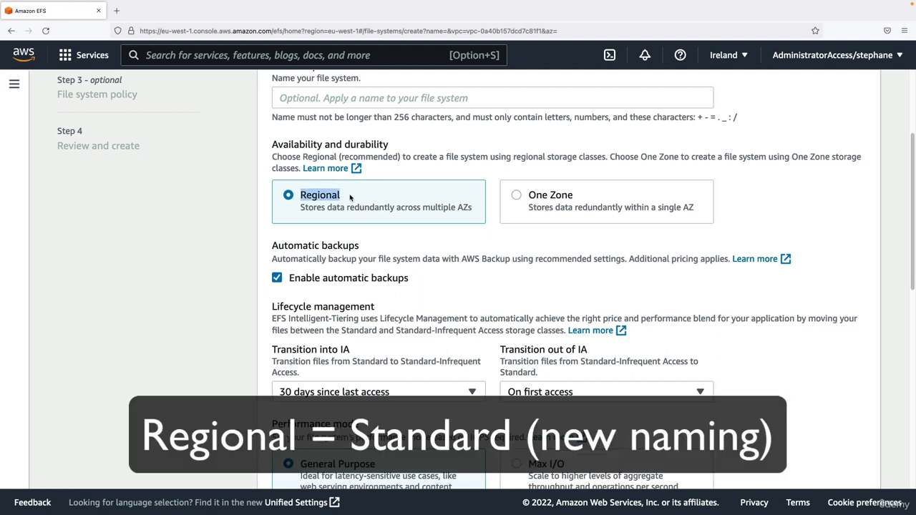
left_click_drag(369, 208, 473, 209)
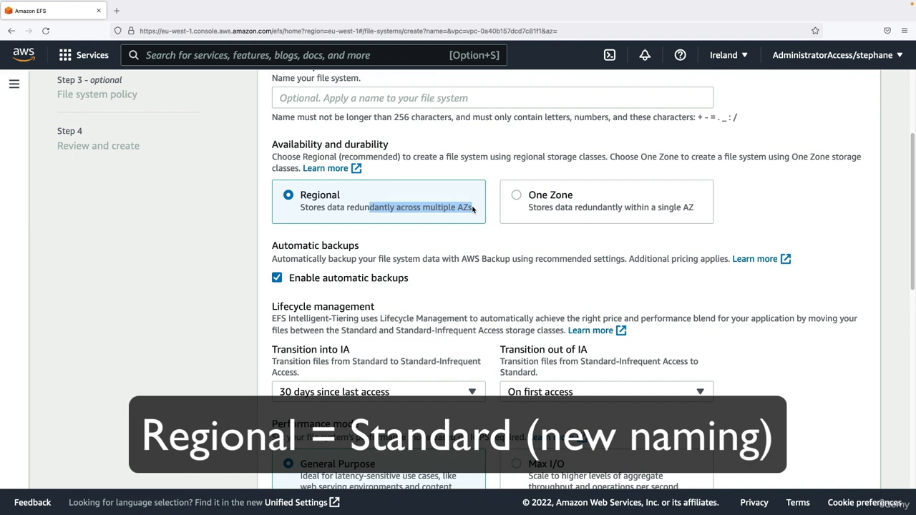
left_click(501, 170)
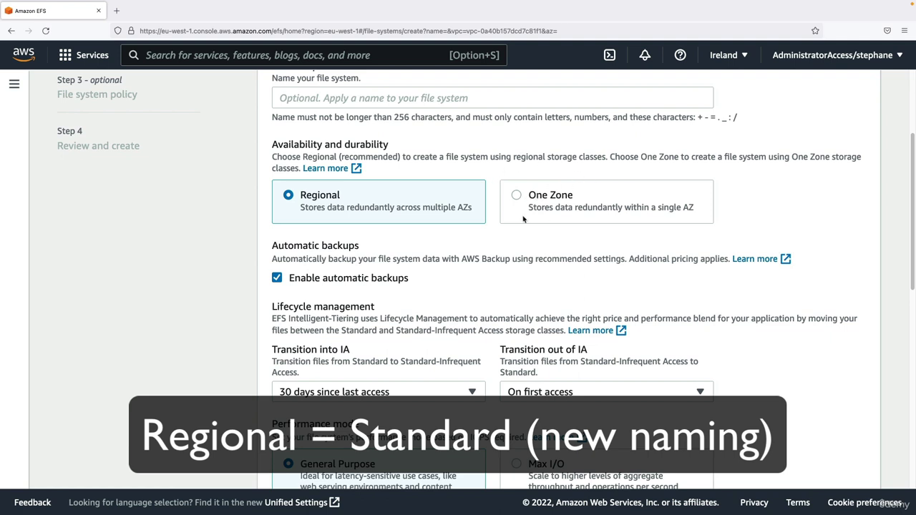
left_click(553, 198)
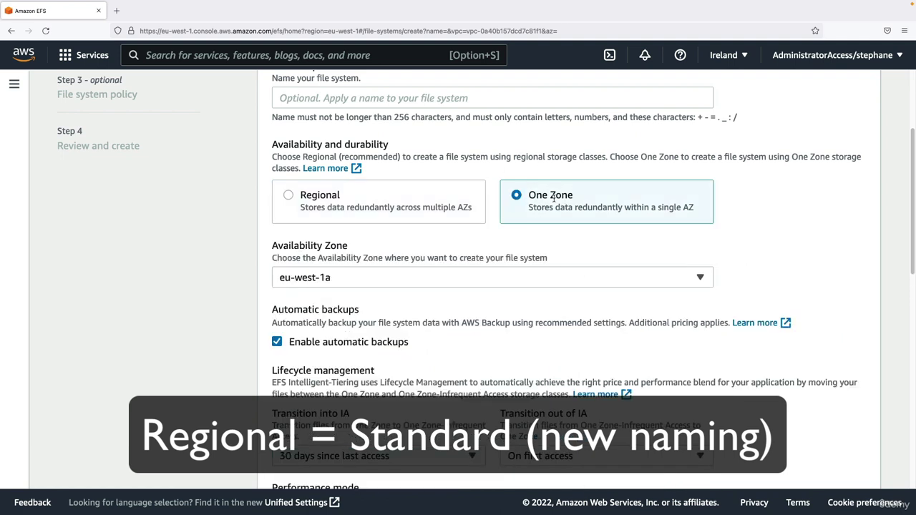
left_click_drag(574, 209, 699, 216)
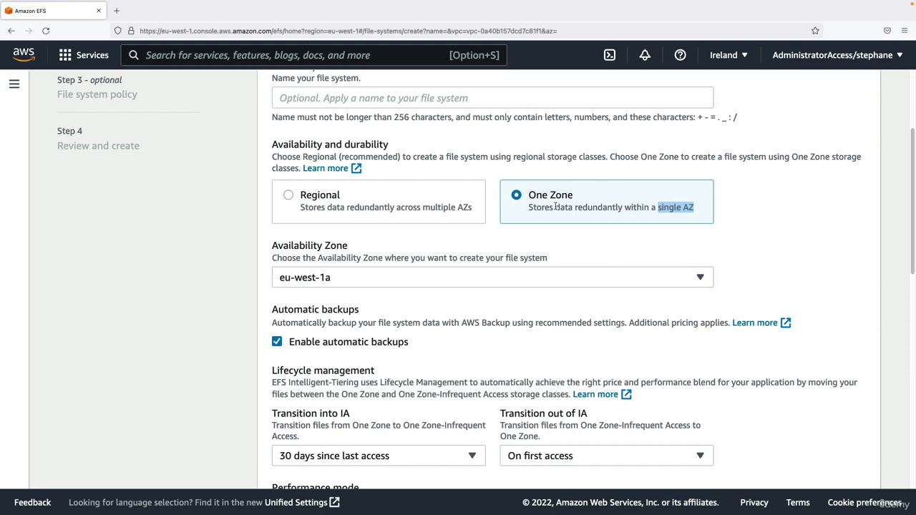
left_click(452, 282)
left_click(430, 270)
left_click(418, 209)
left_click_drag(317, 207, 403, 208)
left_click(398, 209)
Step: Turn automatic backups off and back on, leaving them enabled
scroll(372, 250, "down", 1)
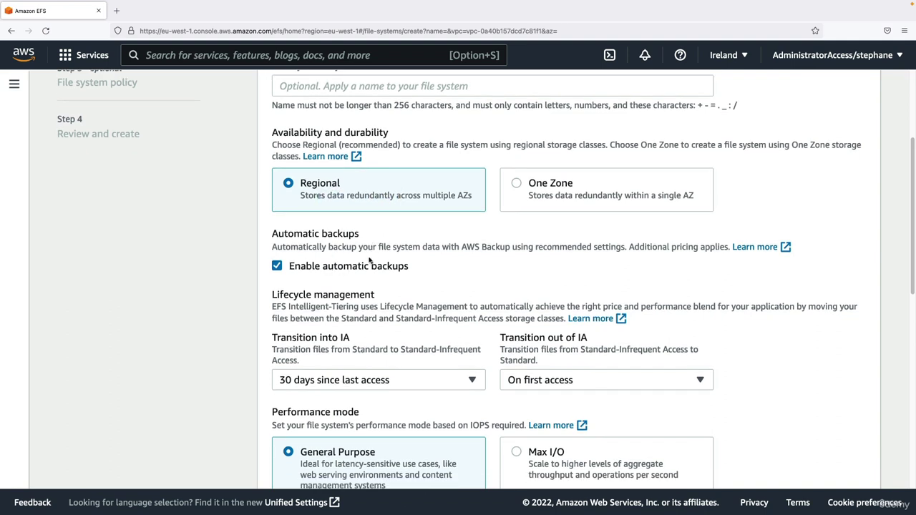
left_click(344, 267)
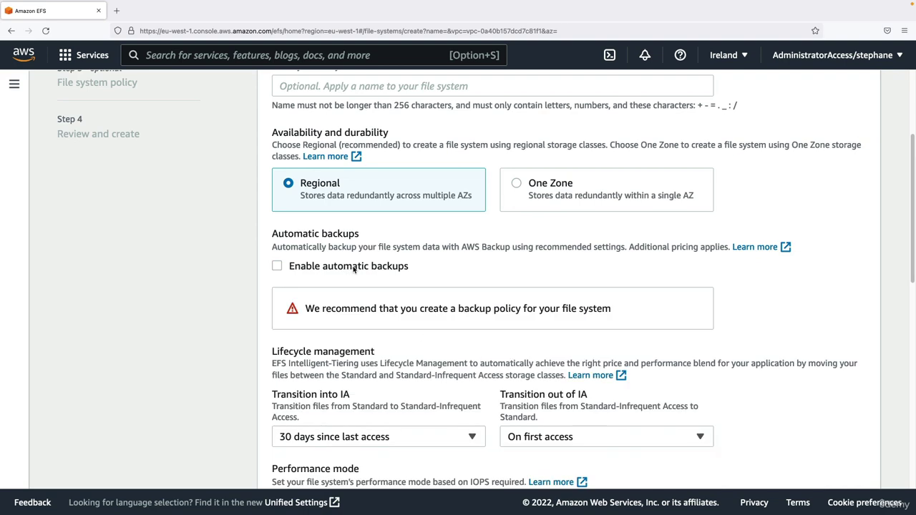
left_click(356, 270)
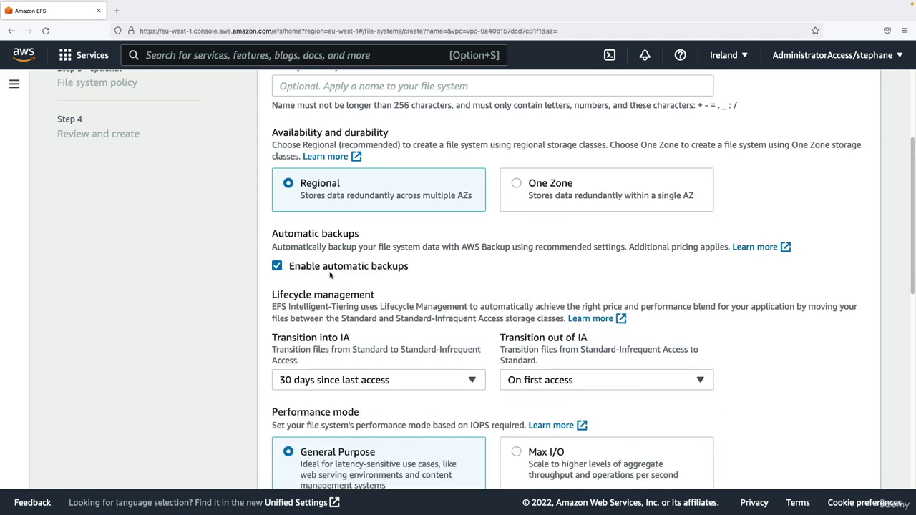
scroll(330, 274, "down", 1)
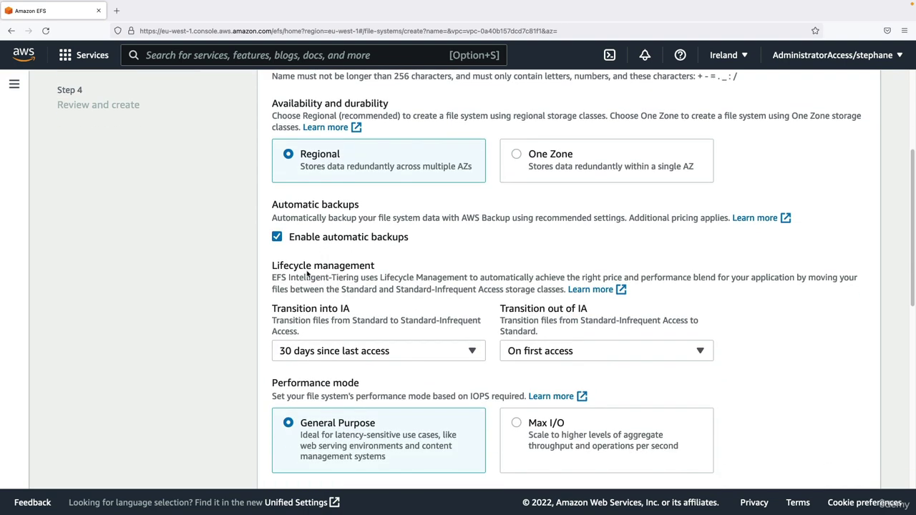
scroll(321, 277, "down", 3)
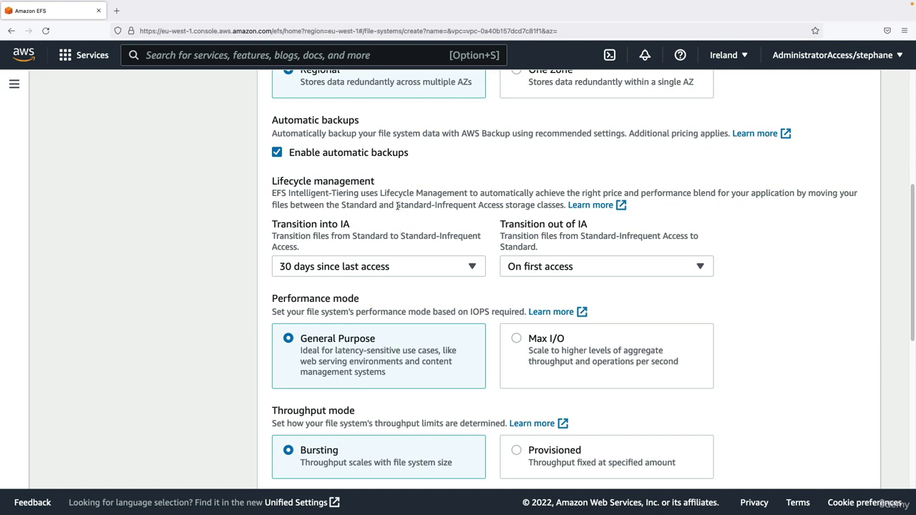
left_click_drag(396, 206, 561, 205)
left_click(501, 206)
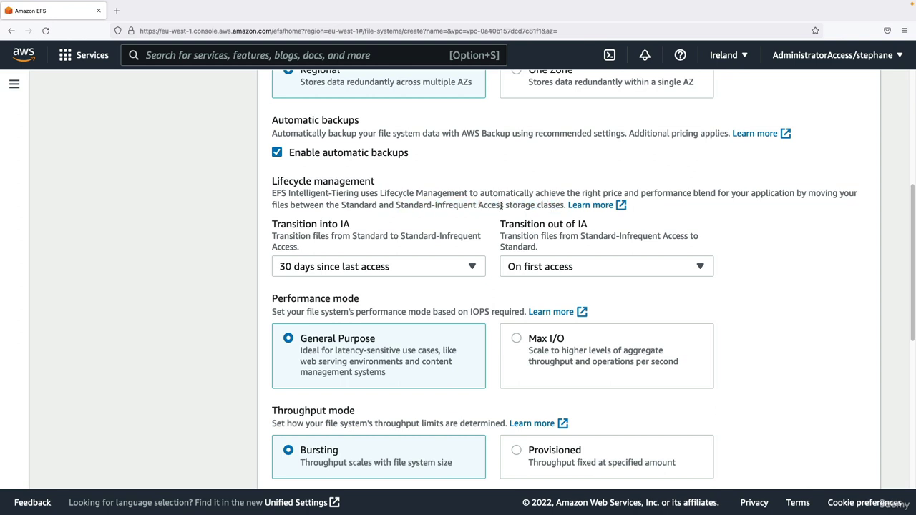
left_click(379, 264)
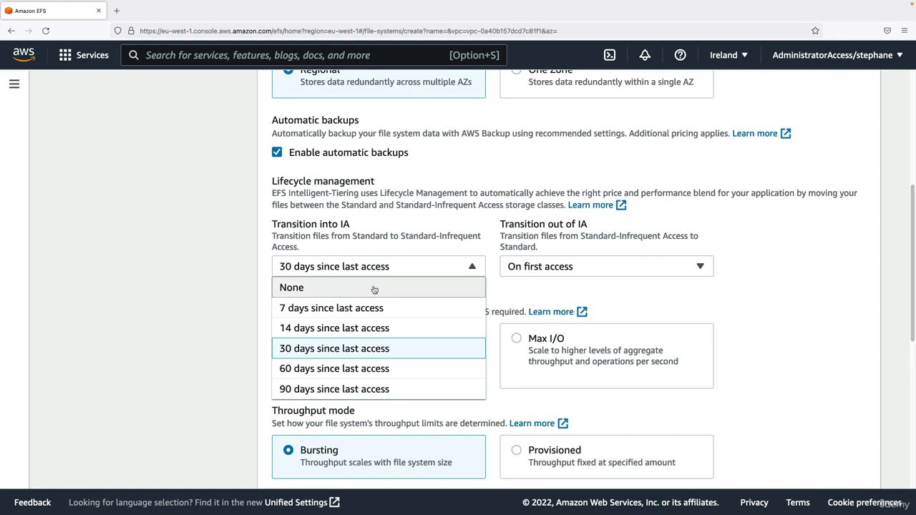
left_click(311, 351)
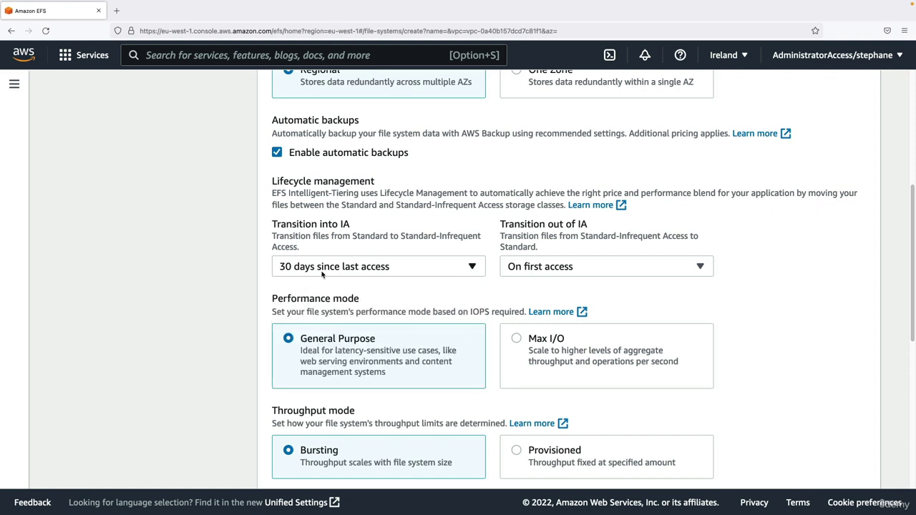
left_click_drag(316, 229, 357, 227)
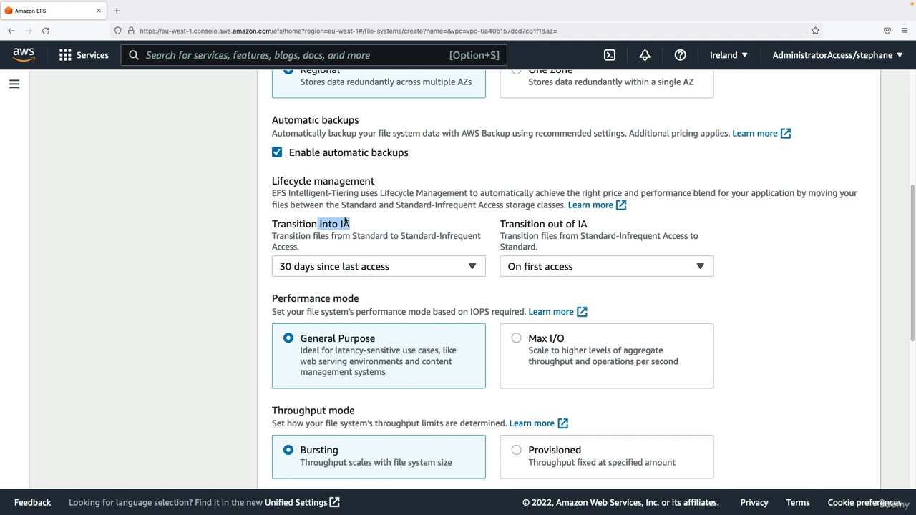
left_click(360, 228)
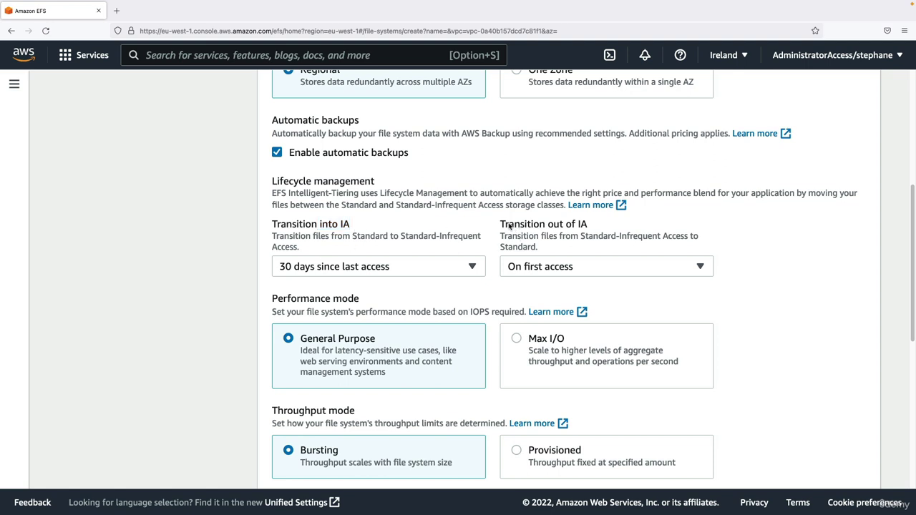
left_click_drag(499, 226, 589, 226)
left_click(589, 226)
left_click(580, 261)
left_click(553, 293)
left_click(540, 265)
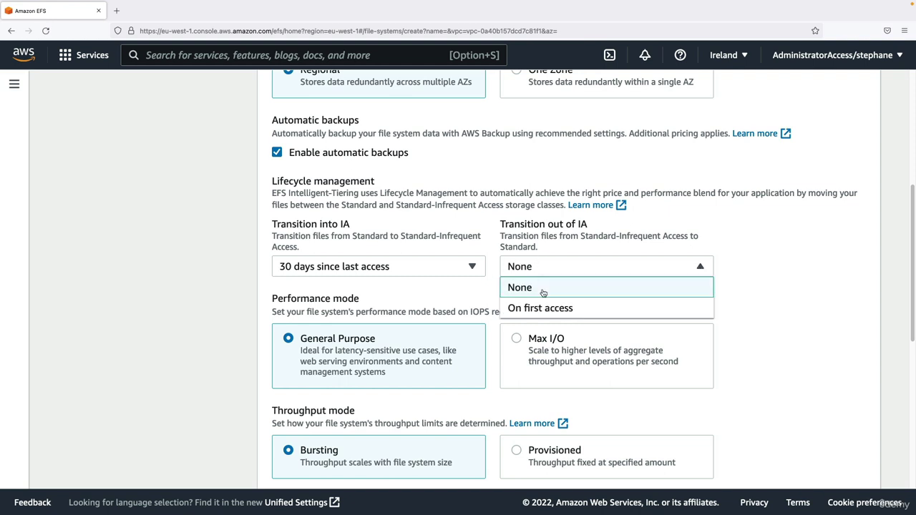
left_click(540, 308)
scroll(497, 258, "down", 2)
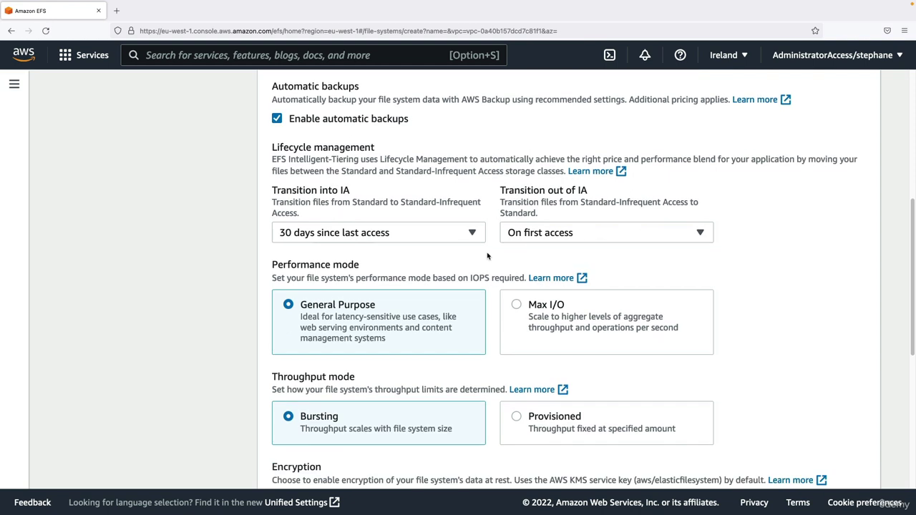
scroll(309, 265, "down", 2)
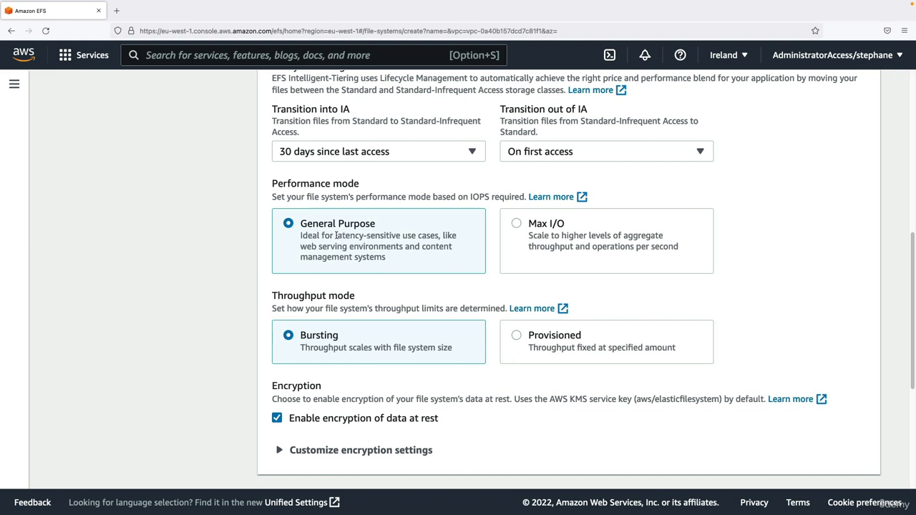
left_click_drag(335, 235, 402, 234)
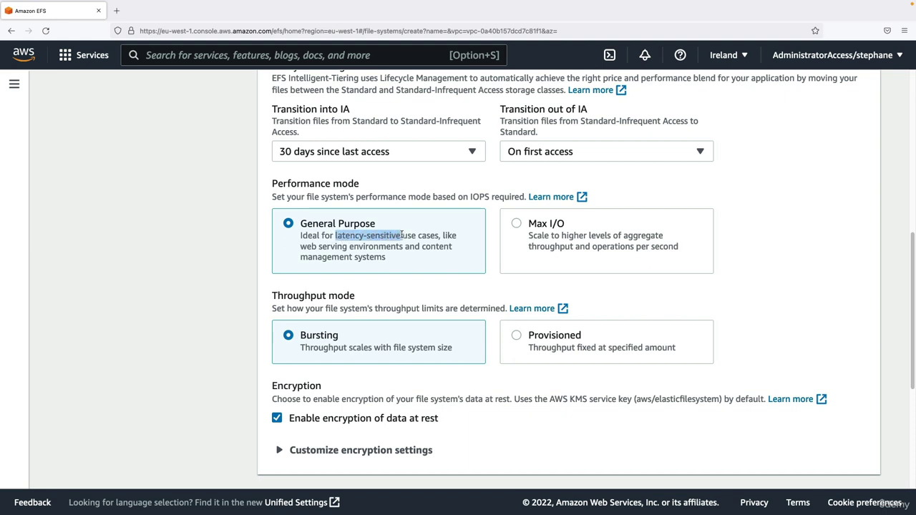
left_click_drag(302, 246, 423, 248)
left_click(422, 248)
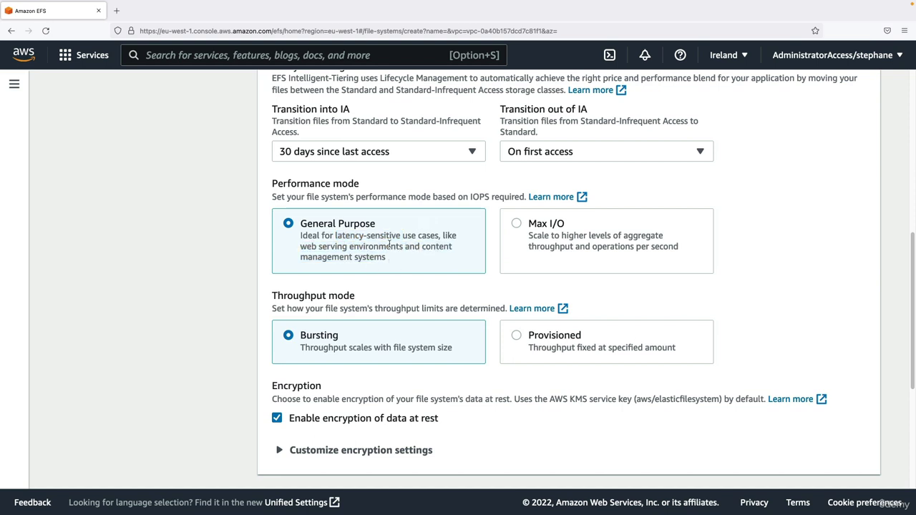
left_click_drag(322, 225, 365, 225)
left_click(361, 226)
left_click(515, 227)
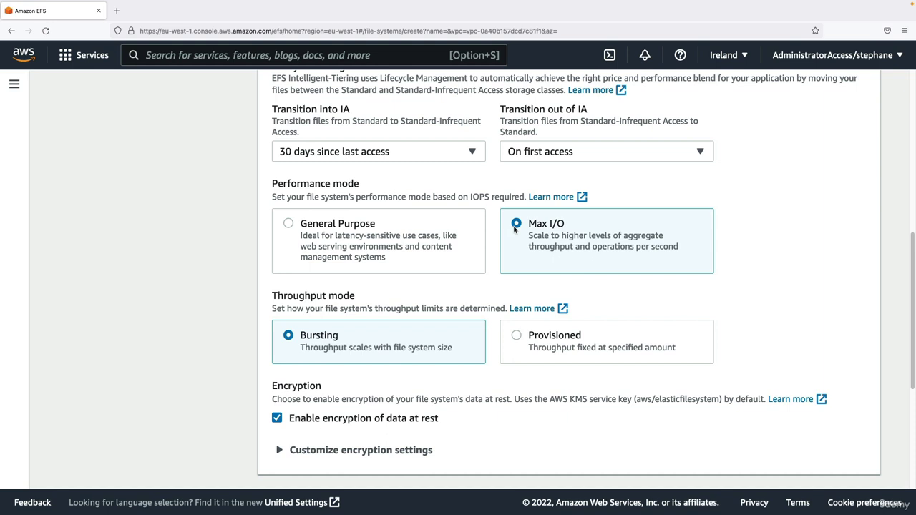
left_click(373, 236)
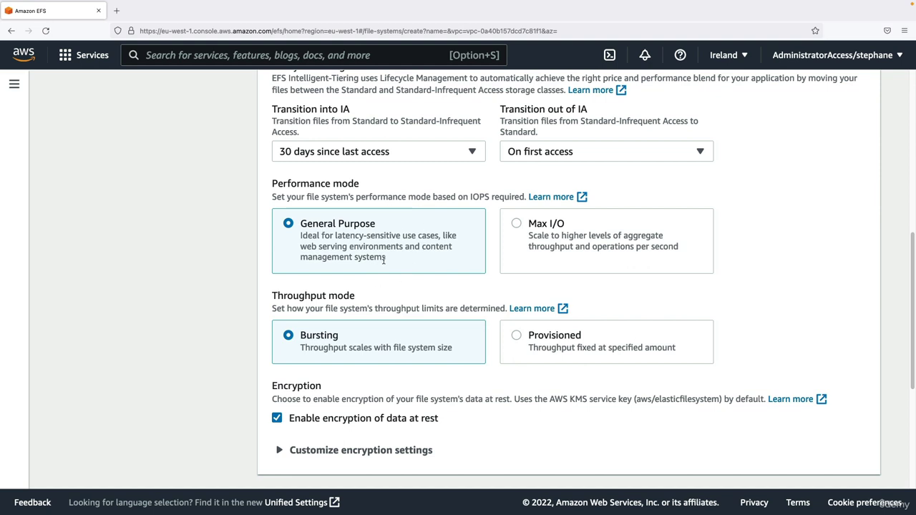
scroll(366, 286, "down", 3)
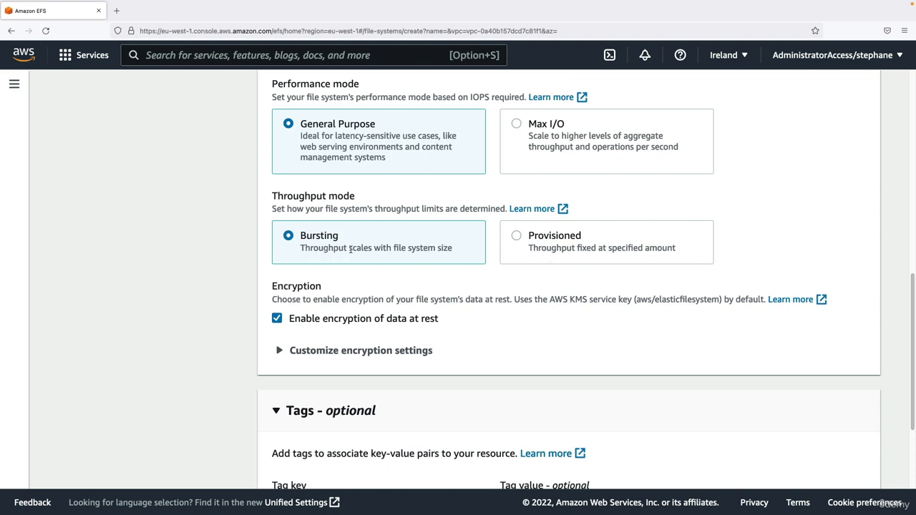
Step: Try Provisioned throughput mode and note its 1024 MiB/s upper limit
left_click_drag(350, 248, 459, 246)
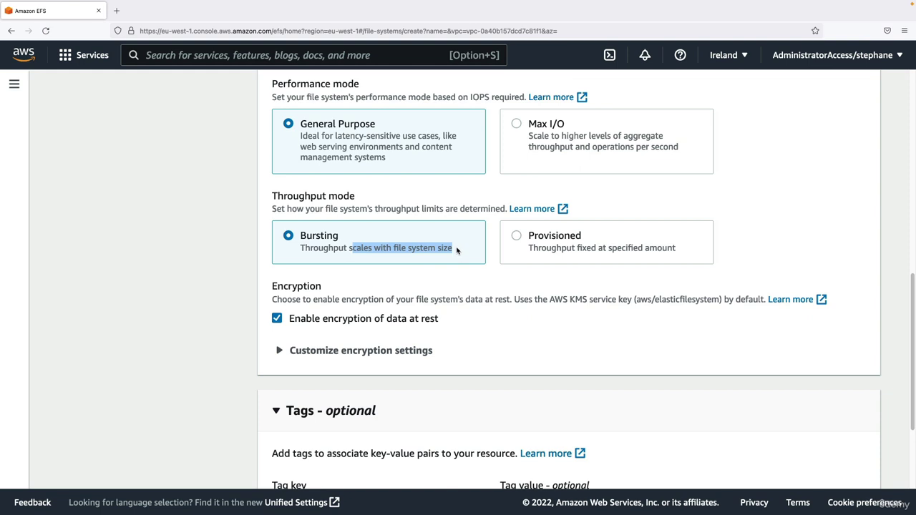
left_click(456, 249)
left_click(582, 234)
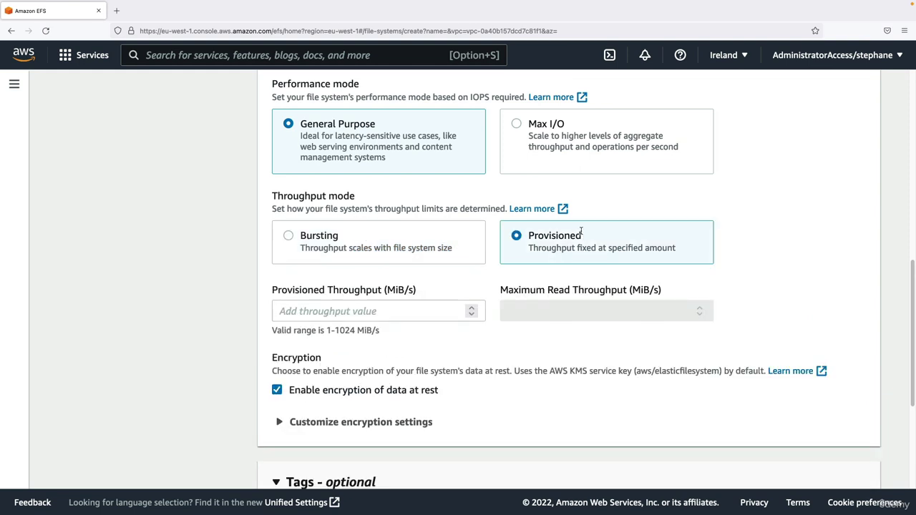
left_click(414, 304)
left_click_drag(329, 332, 356, 332)
left_click(365, 347)
Step: Return throughput to Bursting and continue to Network access
left_click(378, 256)
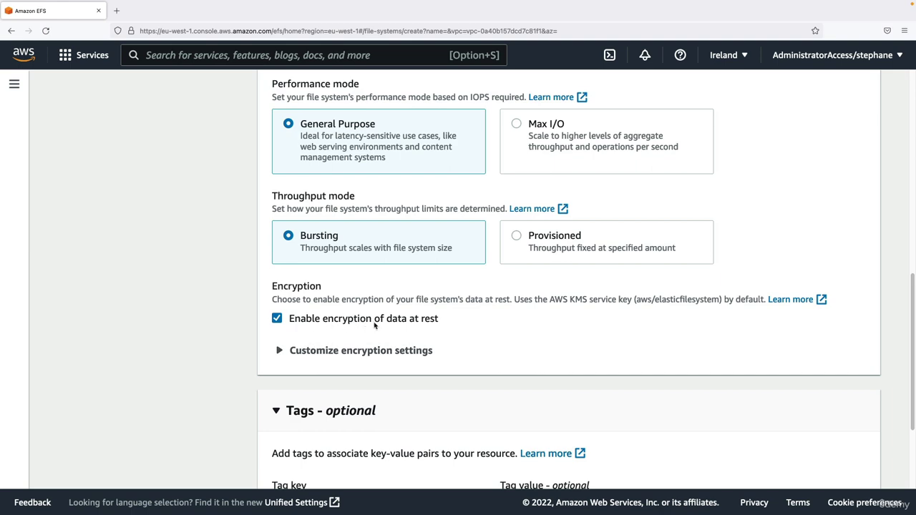
scroll(362, 321, "down", 4)
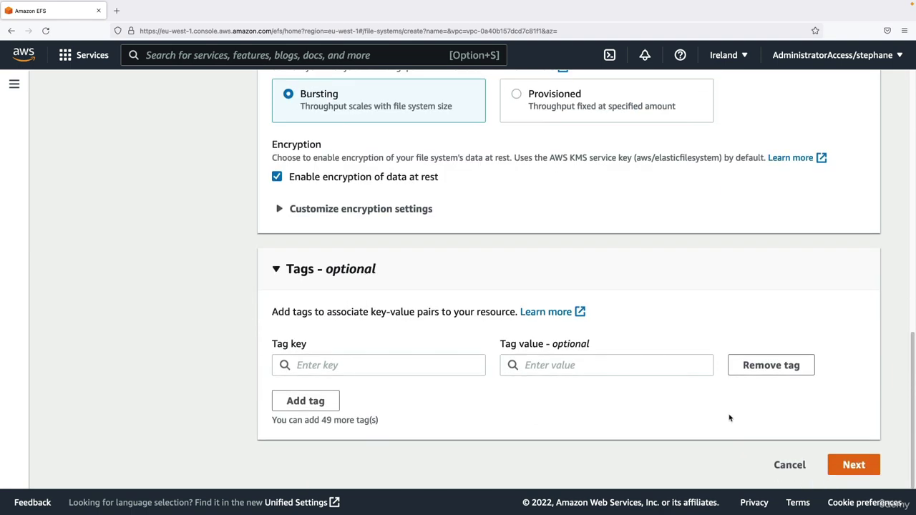
left_click(853, 464)
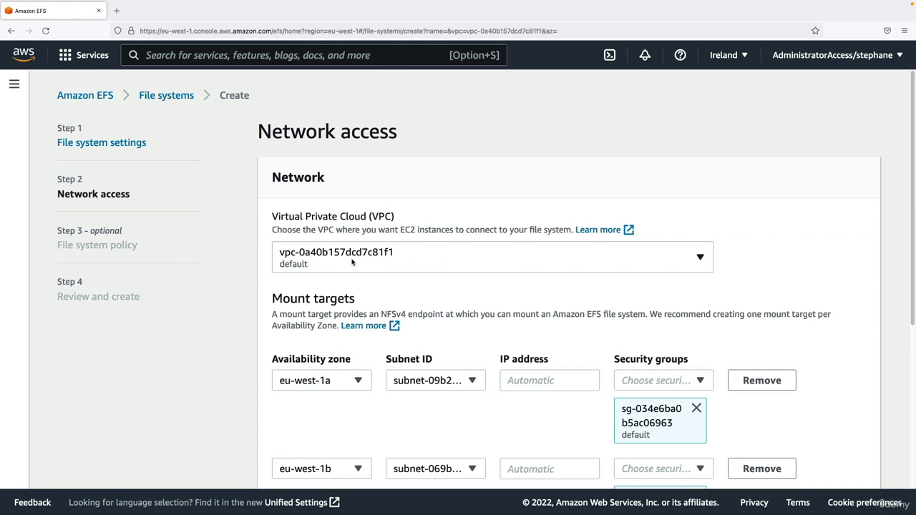
scroll(351, 263, "down", 5)
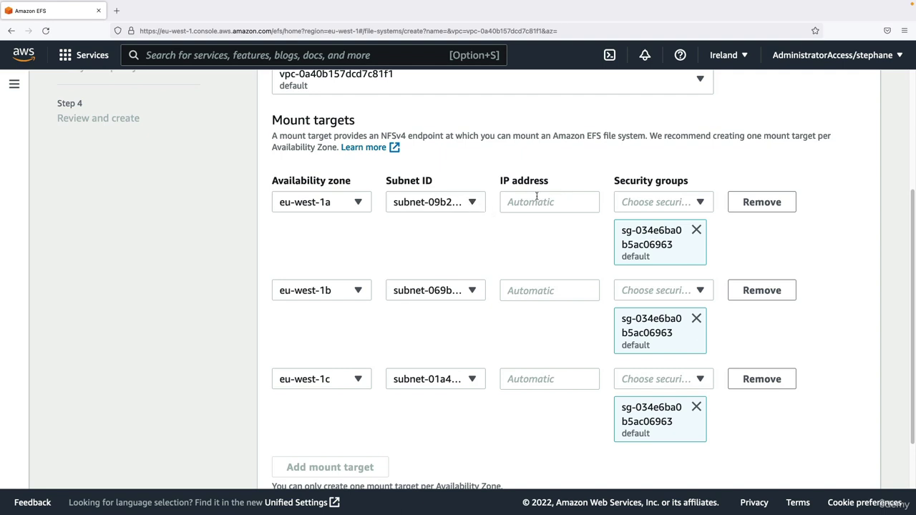
left_click(648, 204)
left_click(583, 240)
Step: Open EC2 in a new tab and start a new security group
left_click(225, 62)
type("ec2")
left_click(348, 166, "super")
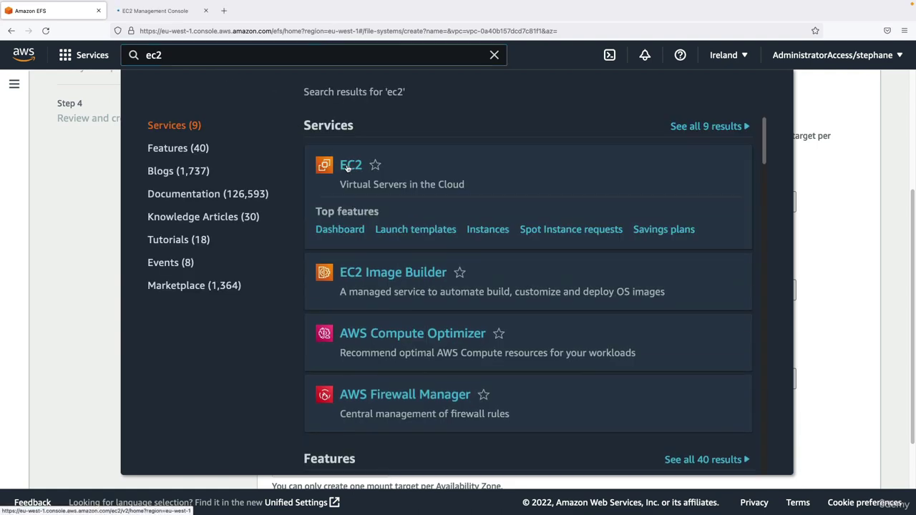
key("ctrl+Tab")
scroll(82, 361, "down", 5)
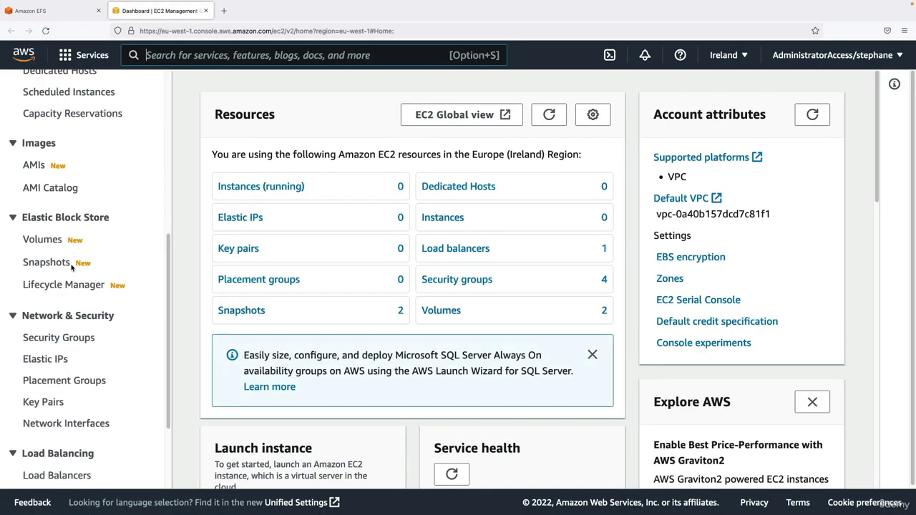
left_click(60, 336)
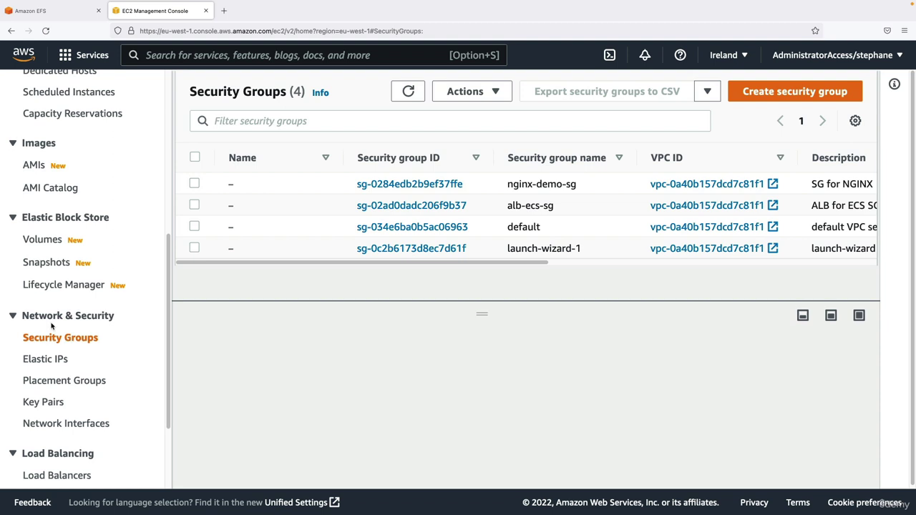
left_click(794, 92)
Step: Enter name 'sg-efs-demo' and description 'EFS Demo SG', then attempt creation
left_click(343, 254)
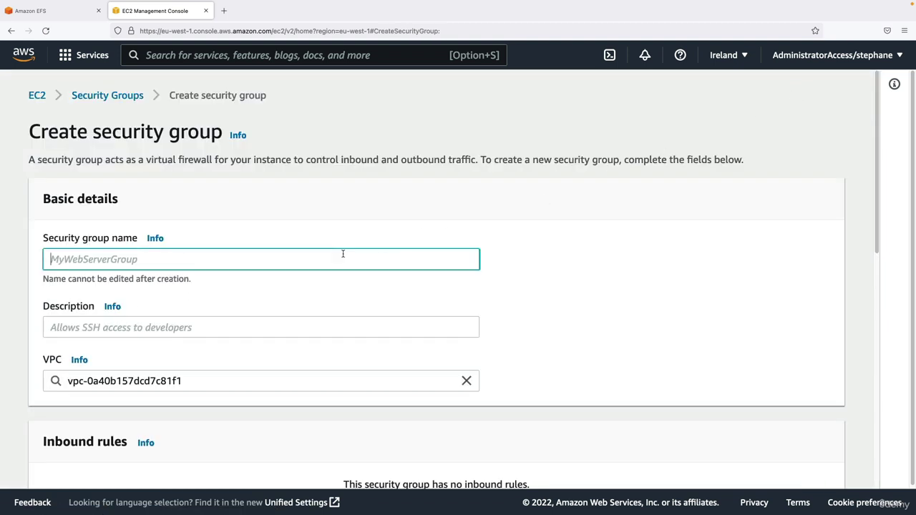
type("sg-efs-demo")
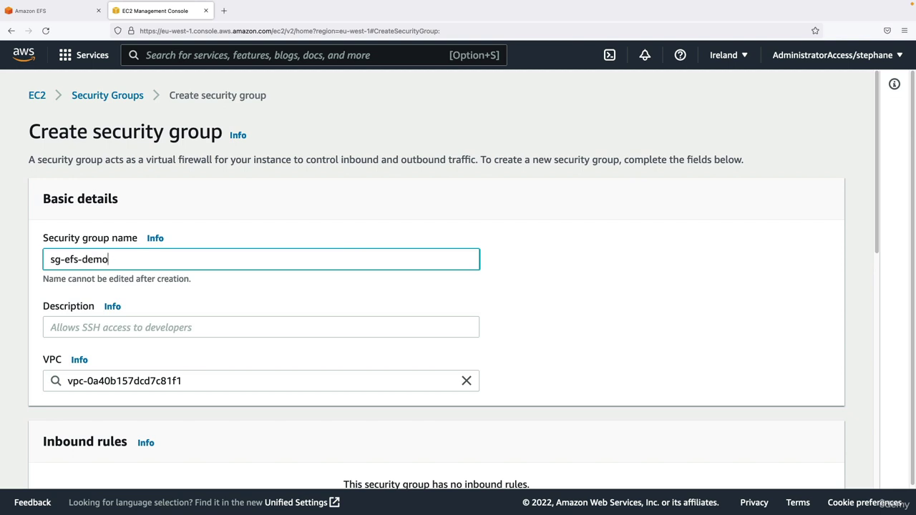
left_click(363, 214)
left_click(77, 332)
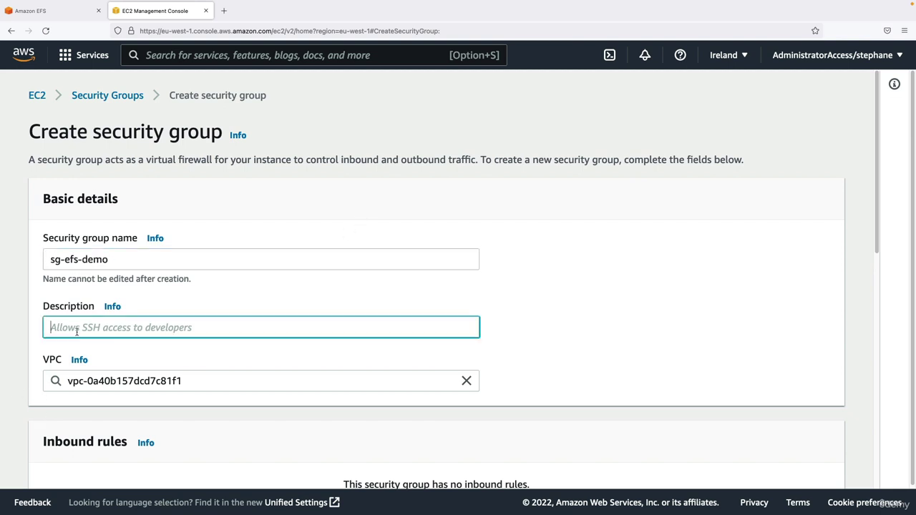
type("EFS Demo SG")
scroll(197, 365, "down", 3)
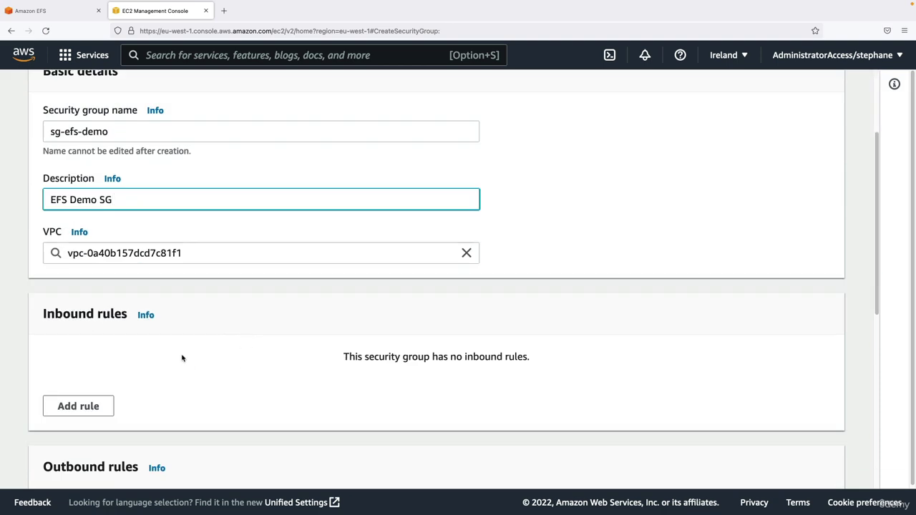
scroll(212, 357, "down", 7)
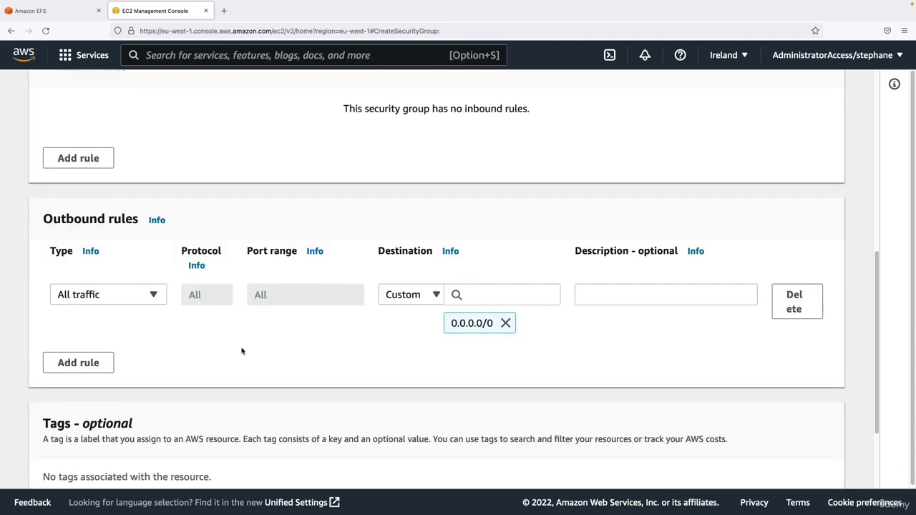
left_click(787, 472)
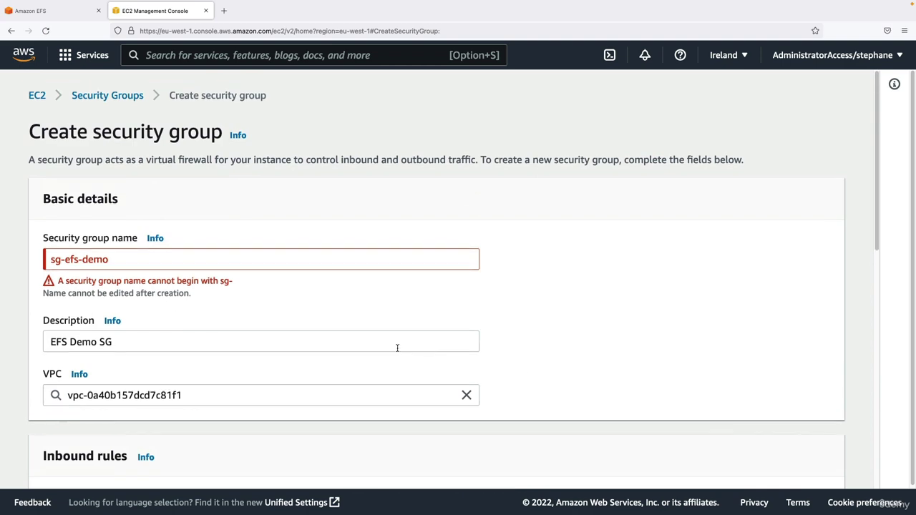
Step: Strip the rejected sg- prefix so the name is efs-demo, and create the group
left_click(180, 267)
left_click_drag(67, 260, 44, 260)
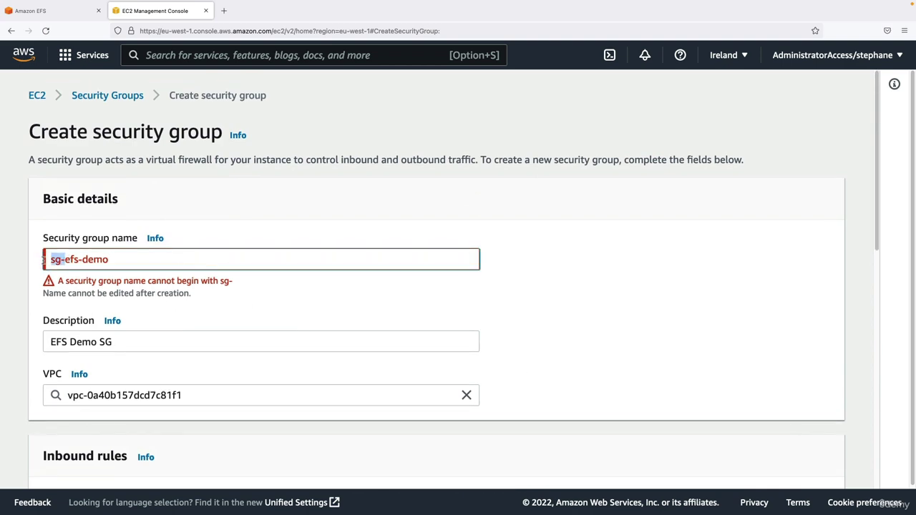
key("BackSpace")
scroll(789, 420, "down", 7)
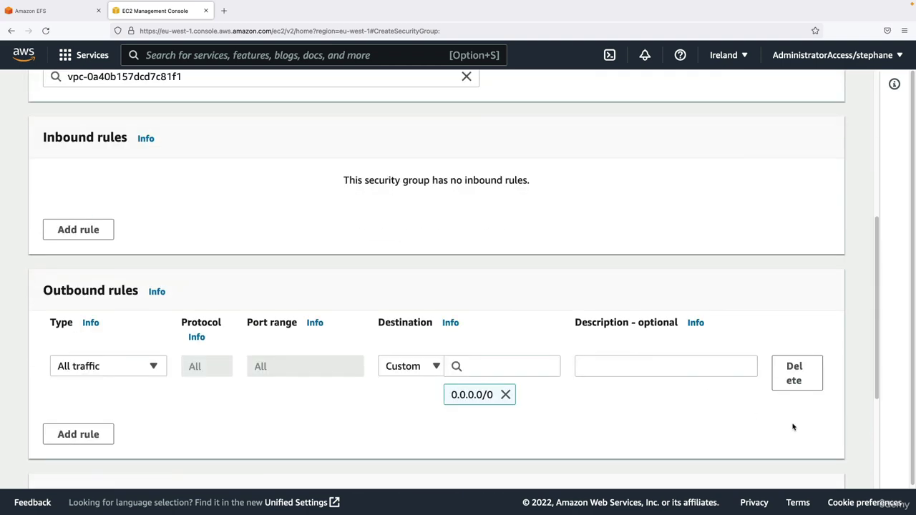
left_click(778, 465)
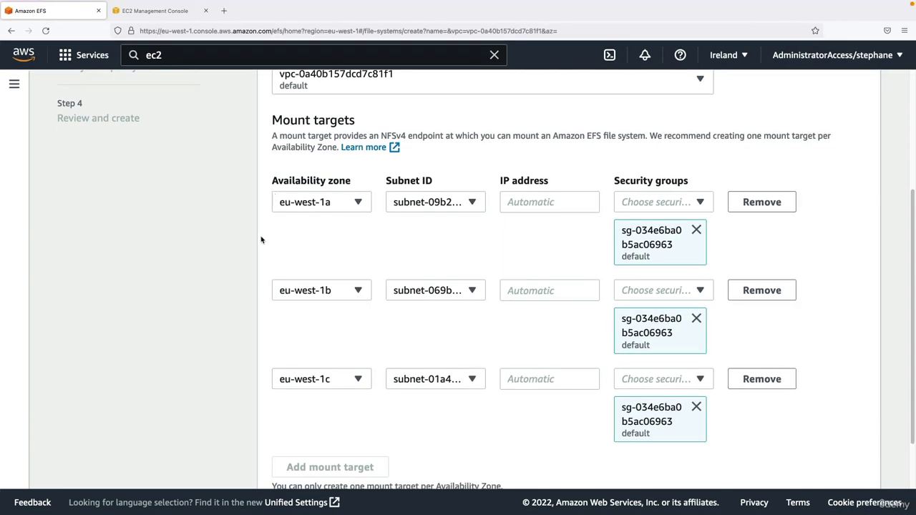
Step: Refresh the EFS wizard and return to the Network access step
key("super+r")
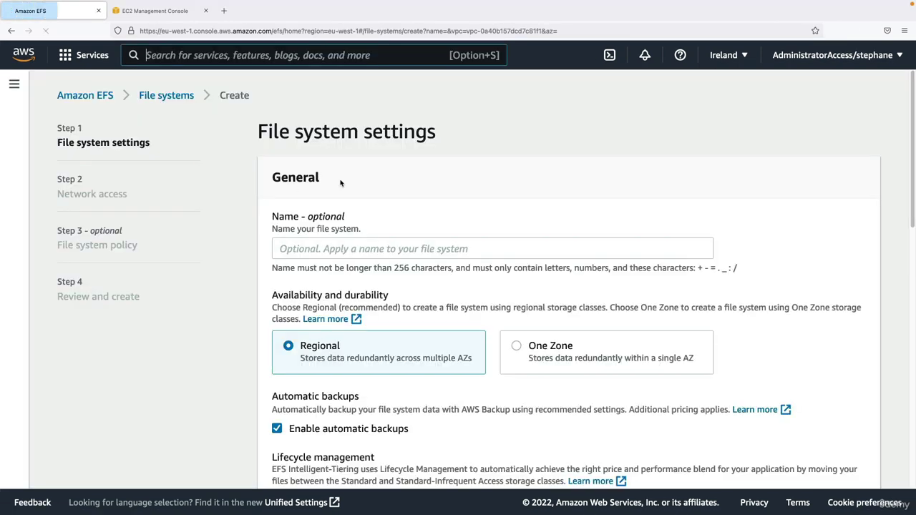
left_click(340, 249)
scroll(340, 249, "down", 10)
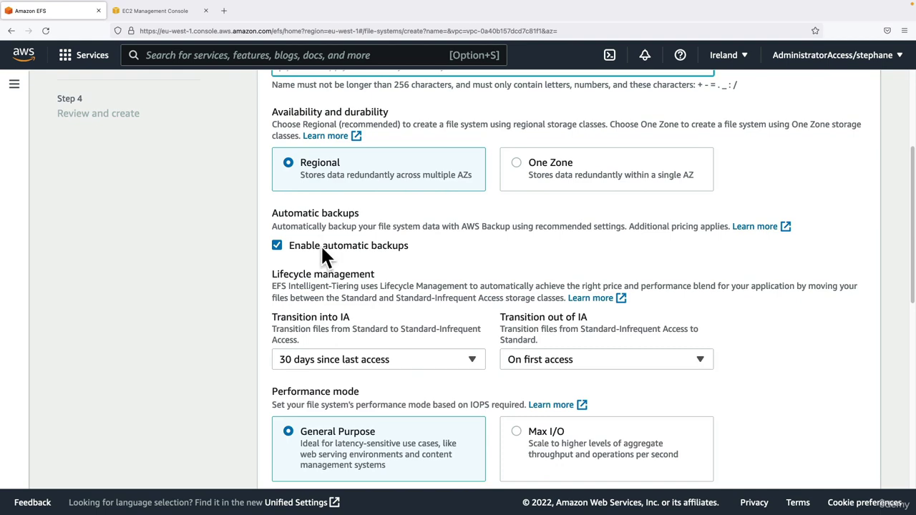
scroll(423, 230, "down", 5)
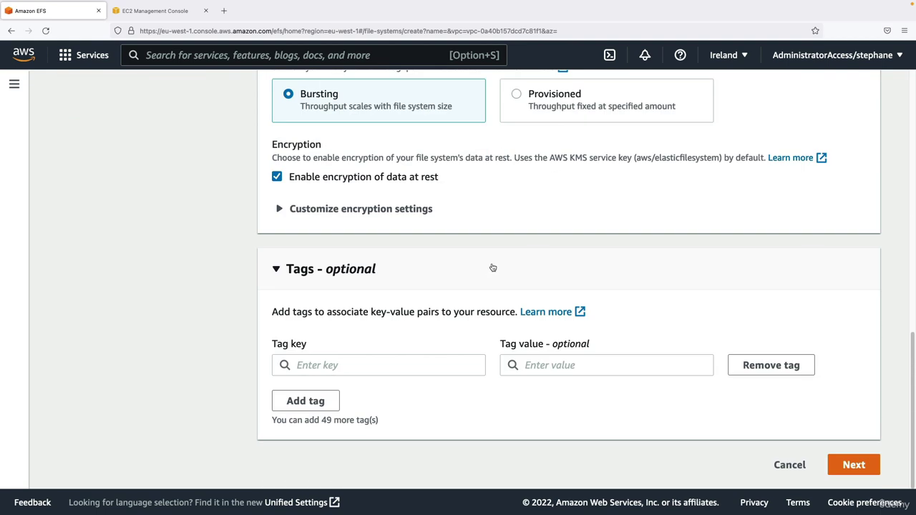
left_click(852, 464)
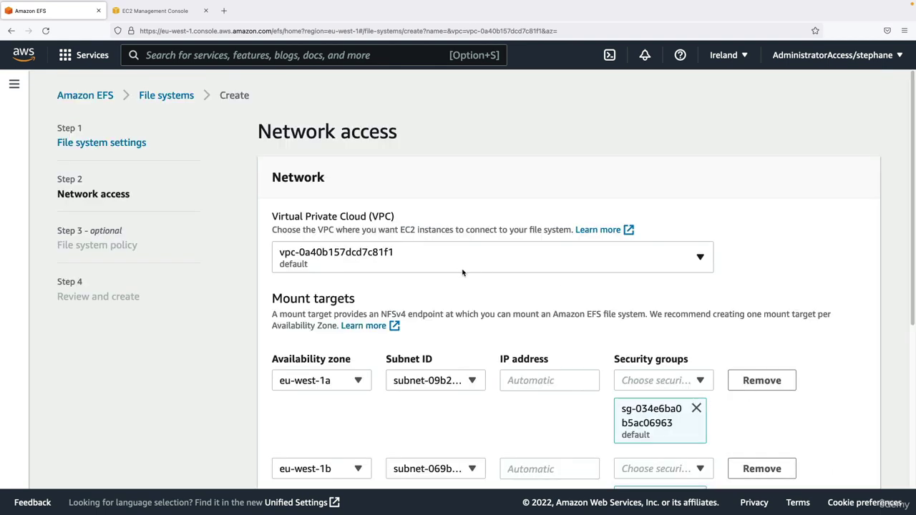
scroll(462, 272, "down", 3)
Step: Remove the default group from all three mount targets and assign efs-demo to eu-west-1a
left_click(696, 191)
left_click(696, 250)
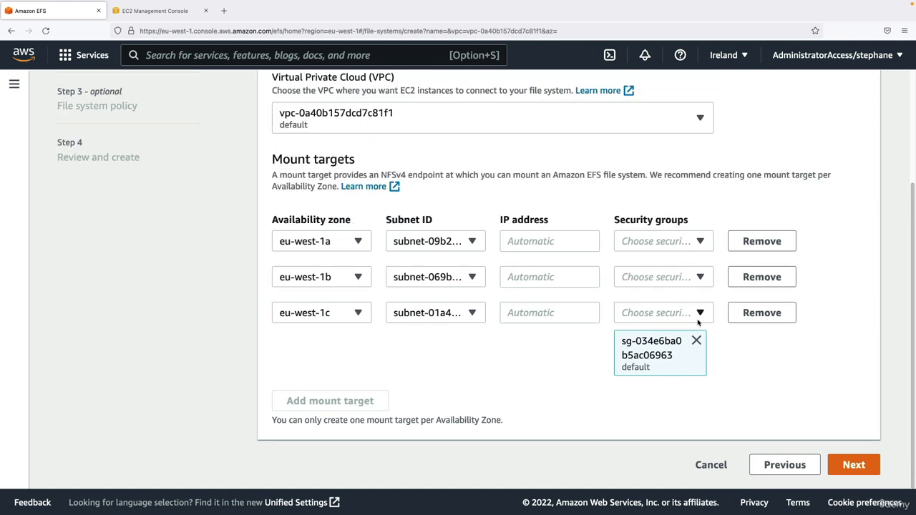
left_click(698, 339)
left_click(698, 293)
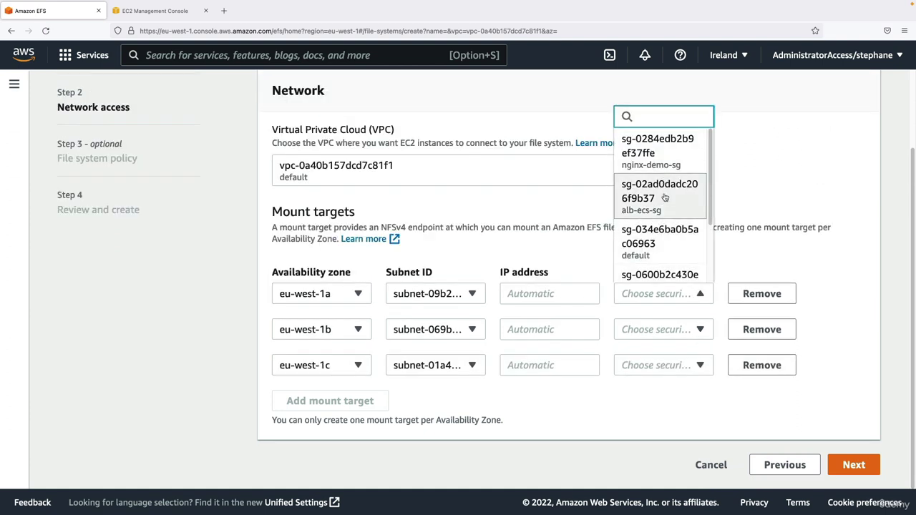
type("efs")
left_click(666, 250)
key("Escape")
Step: Assign efs-demo to the eu-west-1b and eu-west-1c mount targets
left_click(674, 381)
type("efs")
left_click(664, 344)
key("Escape")
left_click(668, 468)
type("efs")
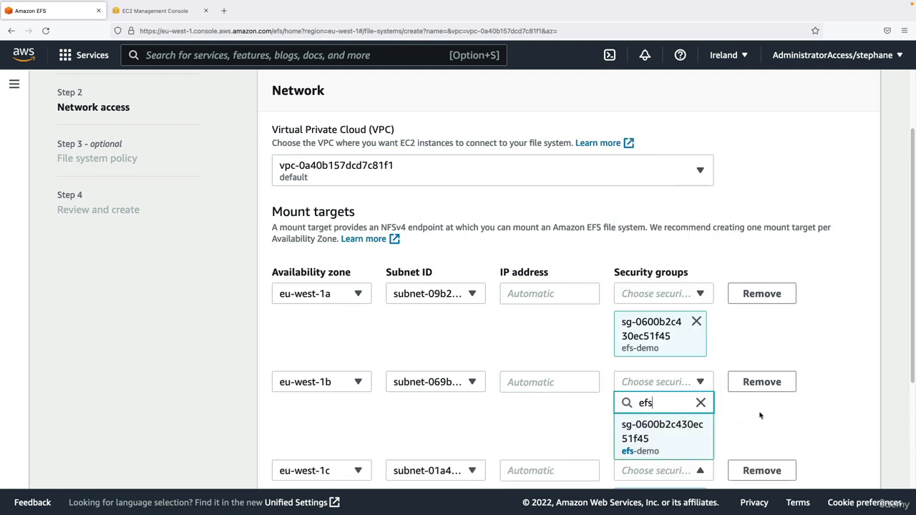
scroll(770, 433, "down", 3)
left_click(700, 367)
type("efs")
left_click(672, 333)
left_click(738, 334)
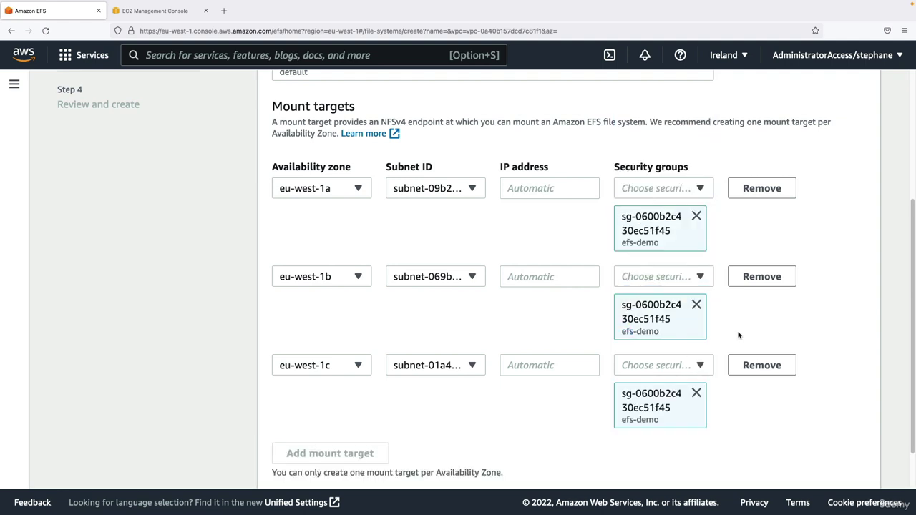
scroll(498, 293, "up", 3)
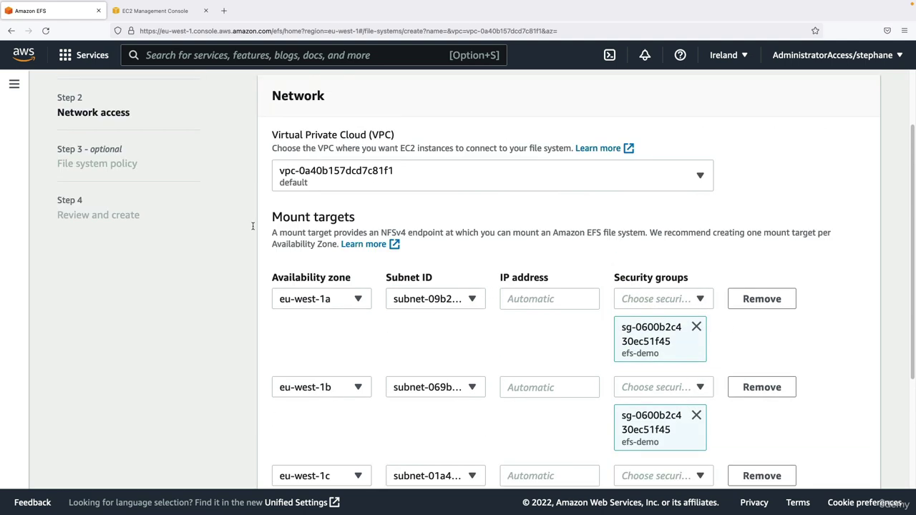
scroll(636, 307, "down", 4)
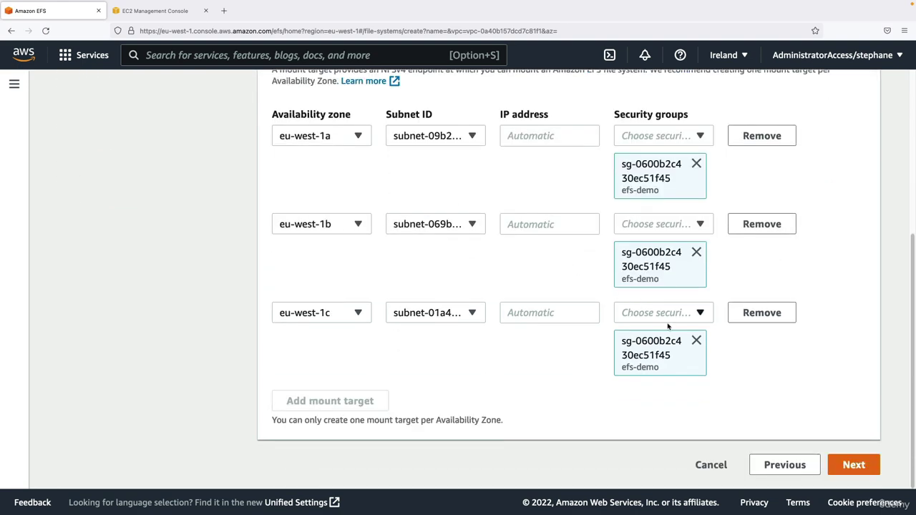
Step: Continue through the File system policy step without adding a policy
left_click(835, 464)
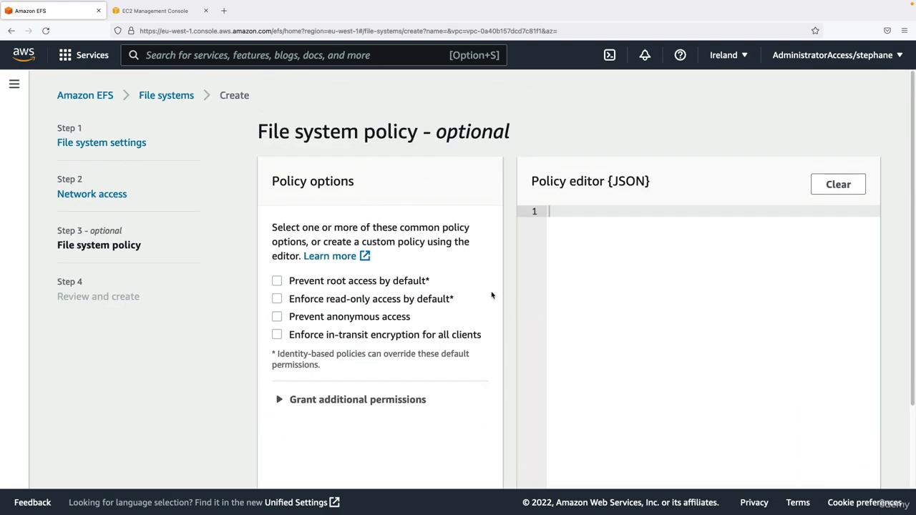
left_click_drag(260, 137, 430, 176)
left_click(610, 274)
scroll(482, 314, "down", 2)
Step: Review the settings and create the file system
left_click(862, 467)
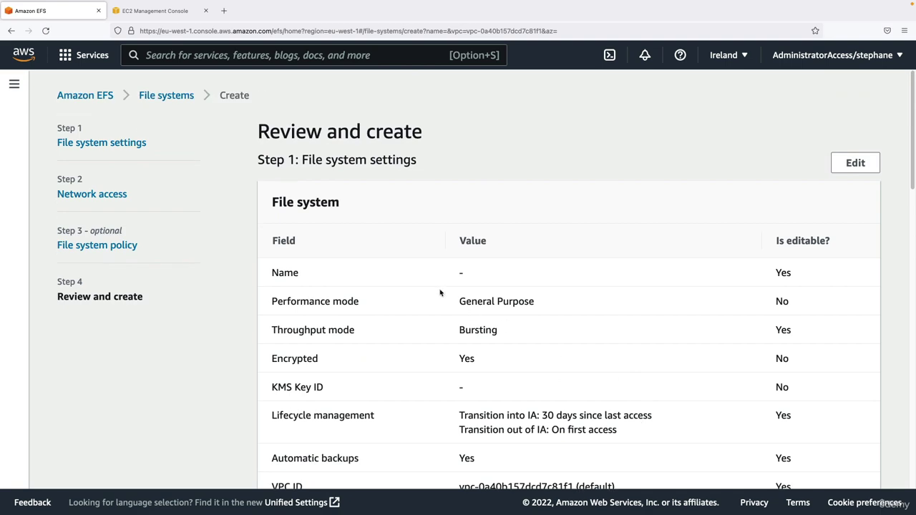
left_click_drag(279, 136, 399, 153)
left_click(399, 152)
scroll(475, 261, "down", 5)
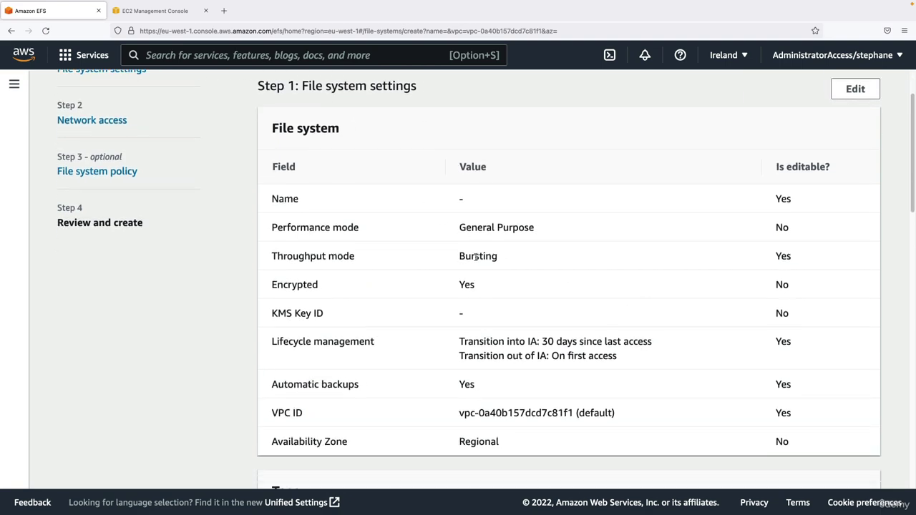
scroll(474, 263, "down", 7)
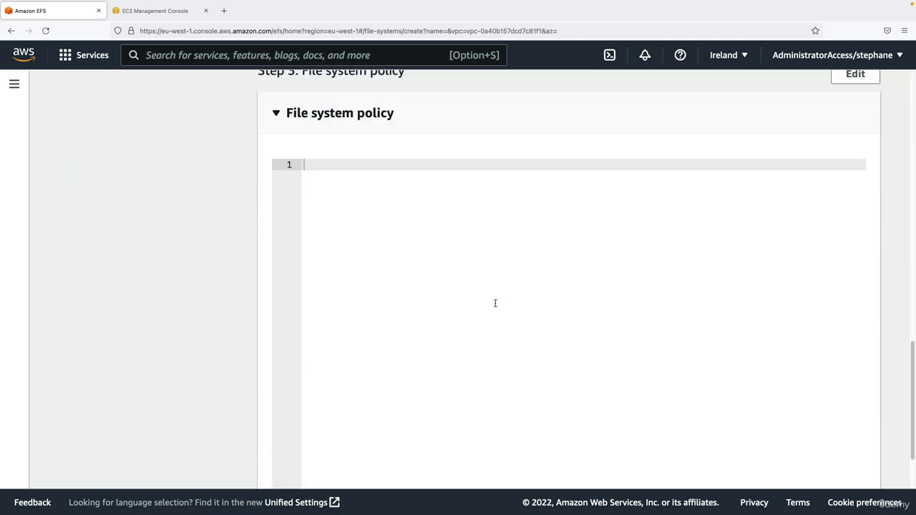
left_click(863, 465)
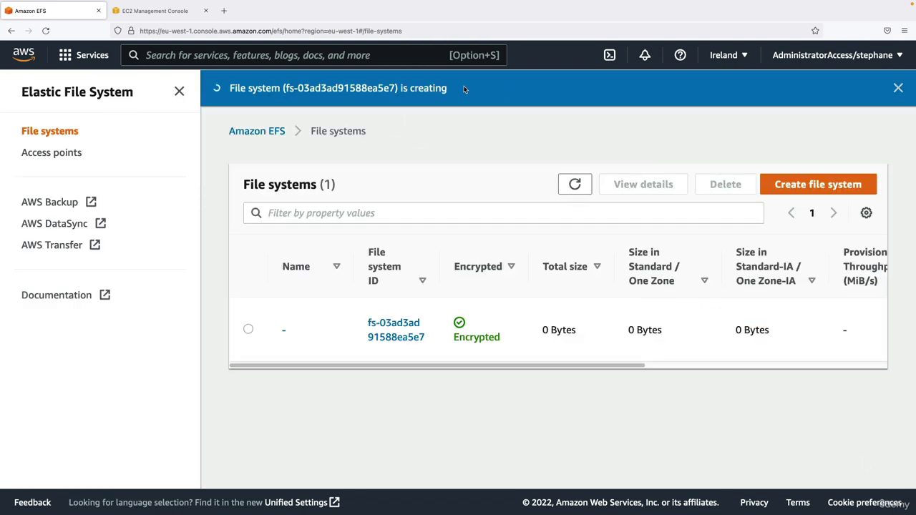
Step: Open fs-03ad3ad91588ea5e7's details and confirm its 6.00 KiB total metered size
left_click(395, 333)
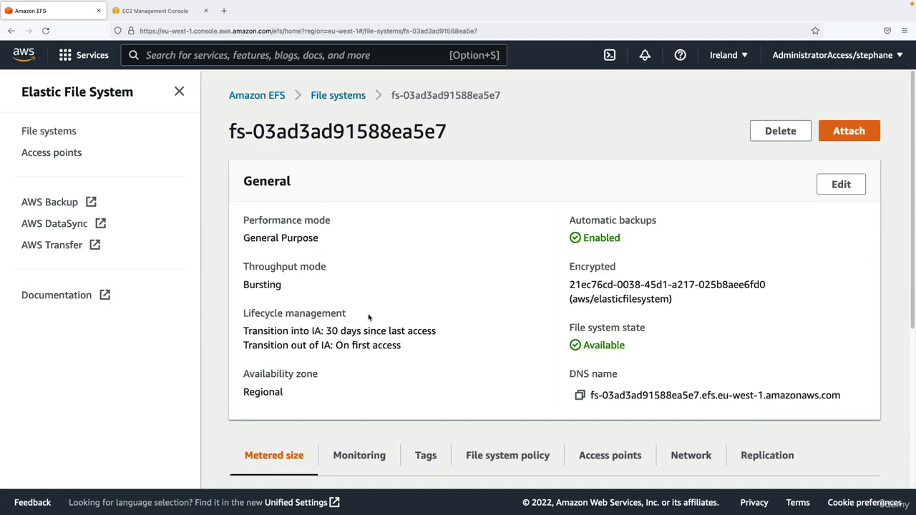
scroll(371, 318, "down", 5)
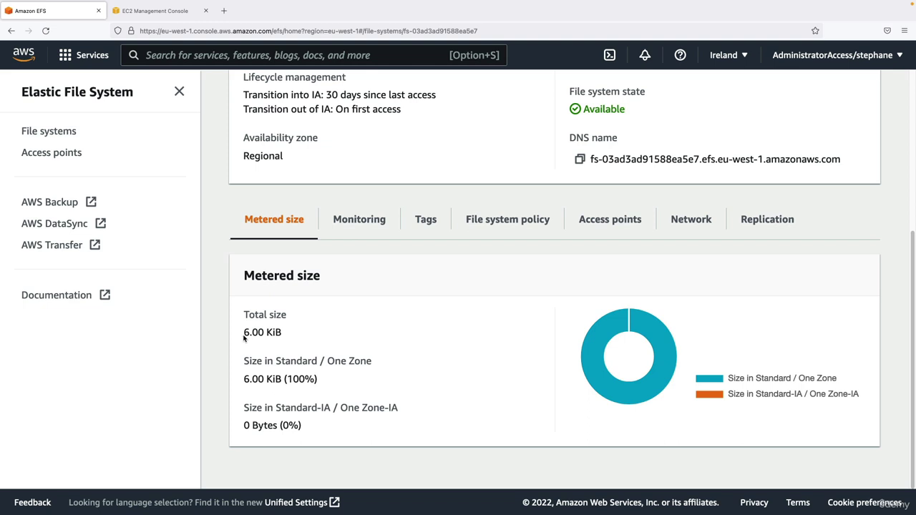
left_click_drag(241, 339, 286, 335)
left_click(303, 316)
left_click_drag(249, 313, 298, 331)
left_click(297, 331)
scroll(366, 386, "up", 5)
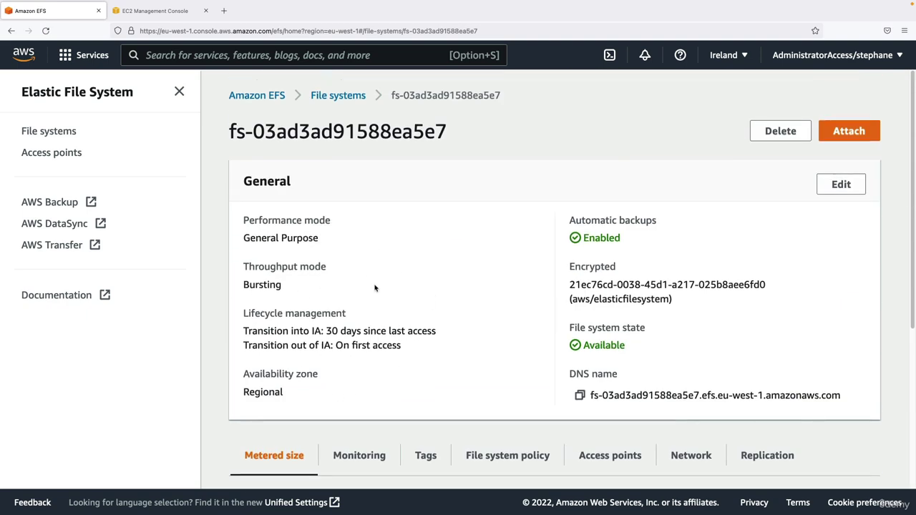
key("ctrl+Tab")
Step: Start launching a new EC2 instance and name it Instance A
left_click(58, 263)
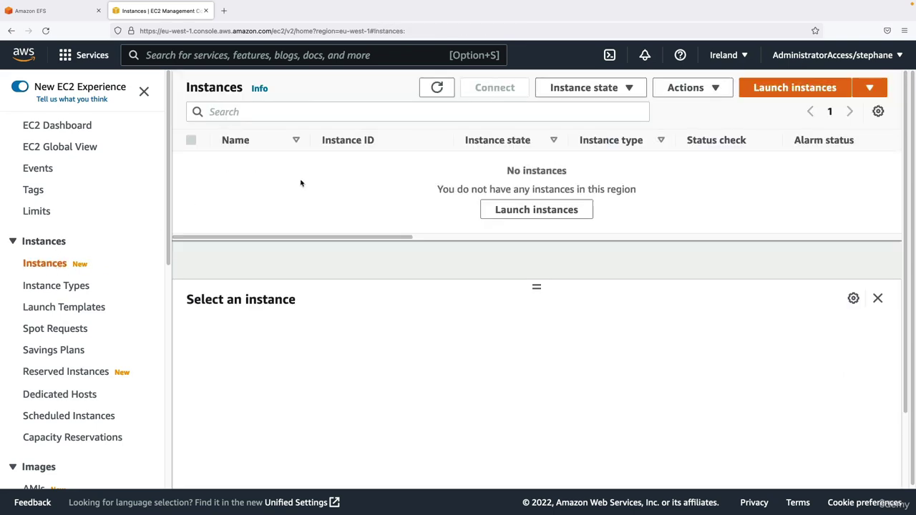
left_click(772, 87)
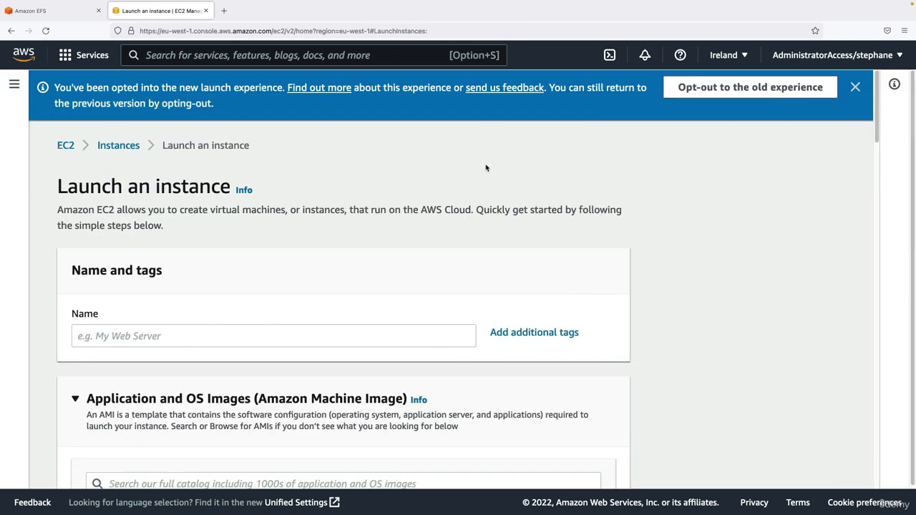
left_click(889, 83)
left_click(296, 290)
type("Instance A")
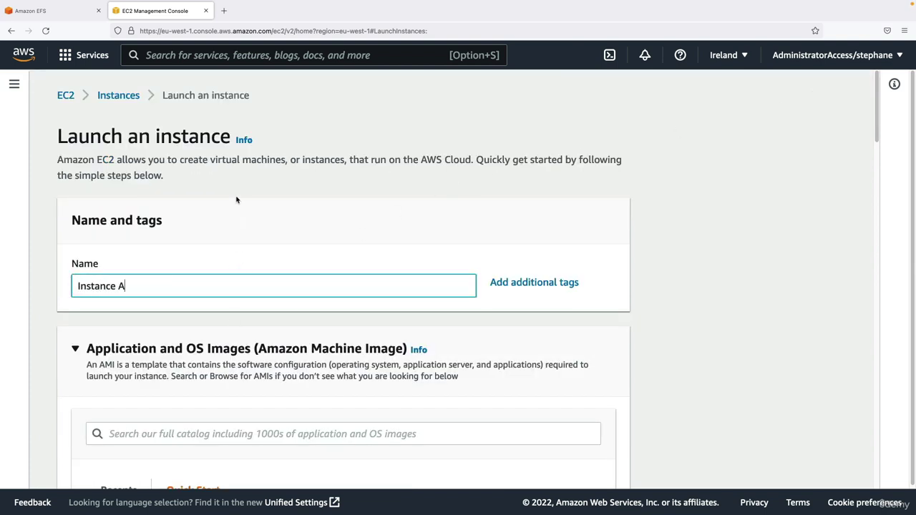
left_click(237, 199)
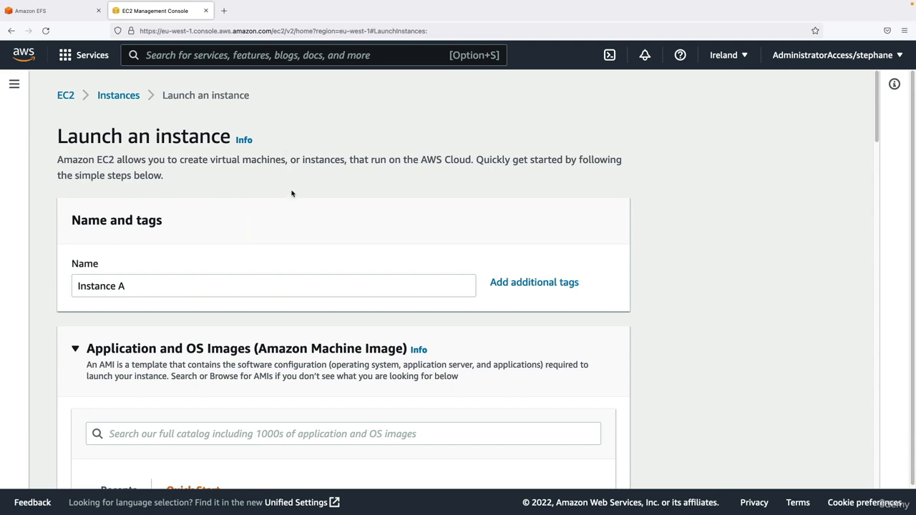
Step: Set the key pair option to Proceed without a key pair
scroll(289, 203, "down", 3)
scroll(118, 358, "down", 1)
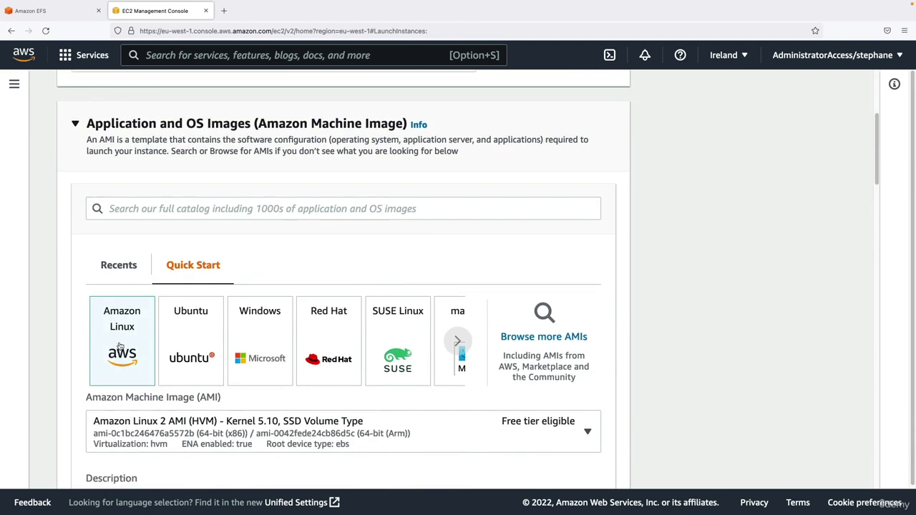
scroll(120, 344, "down", 6)
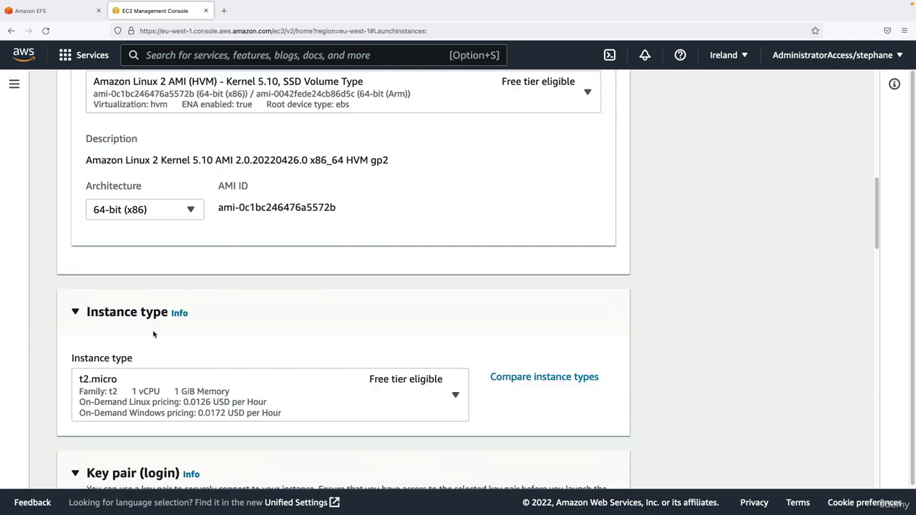
scroll(156, 324, "down", 2)
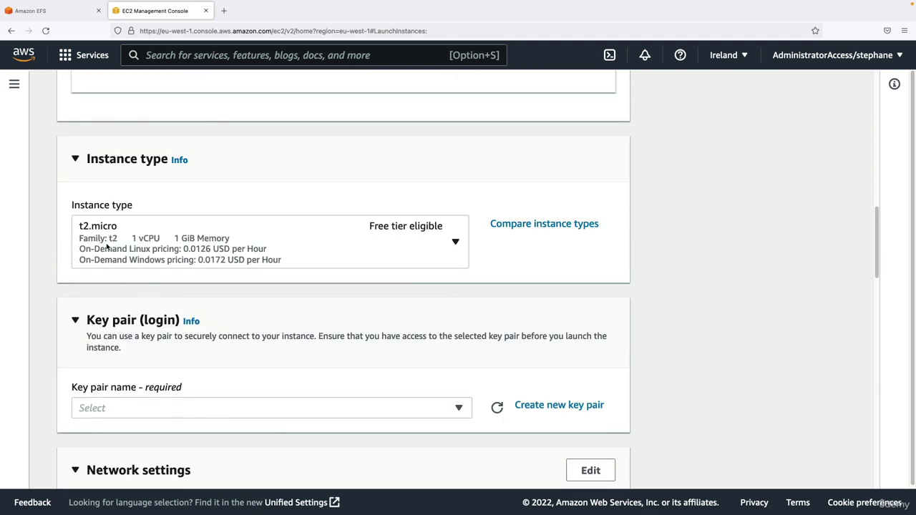
scroll(295, 299, "down", 3)
left_click(221, 281)
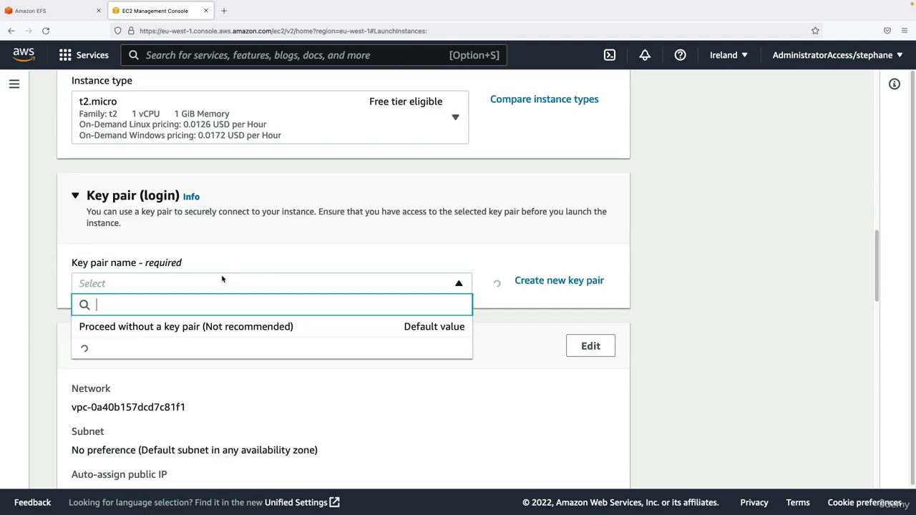
left_click(212, 326)
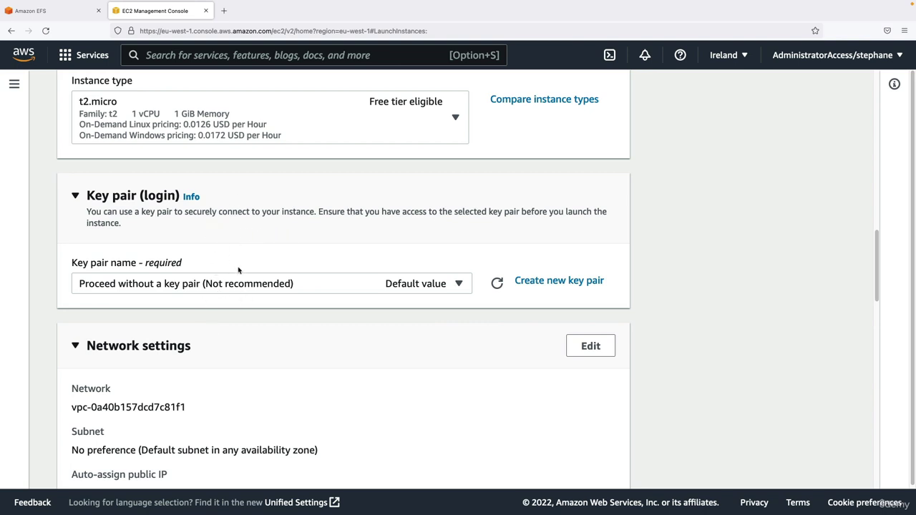
Step: Review network settings, noting the new launch-wizard-2 SSH security group and 8 GiB volume
scroll(237, 268, "down", 3)
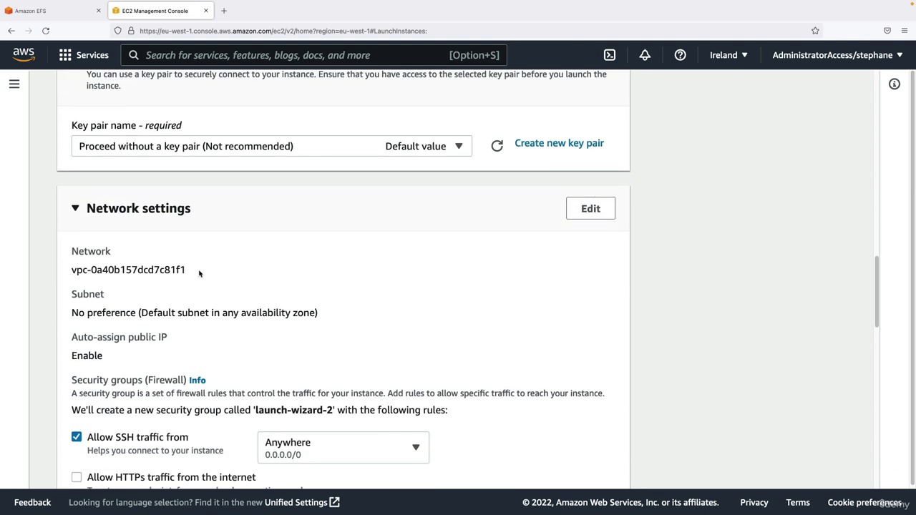
scroll(213, 269, "down", 1)
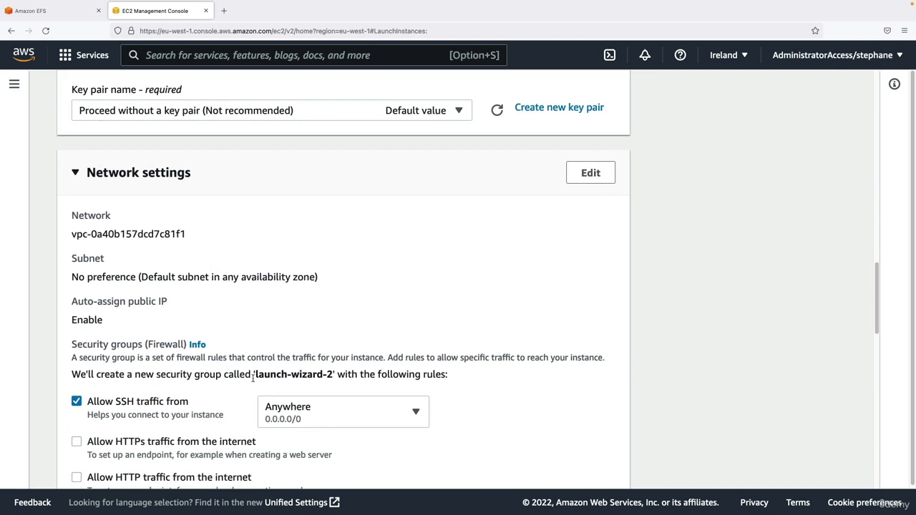
left_click_drag(254, 374, 334, 373)
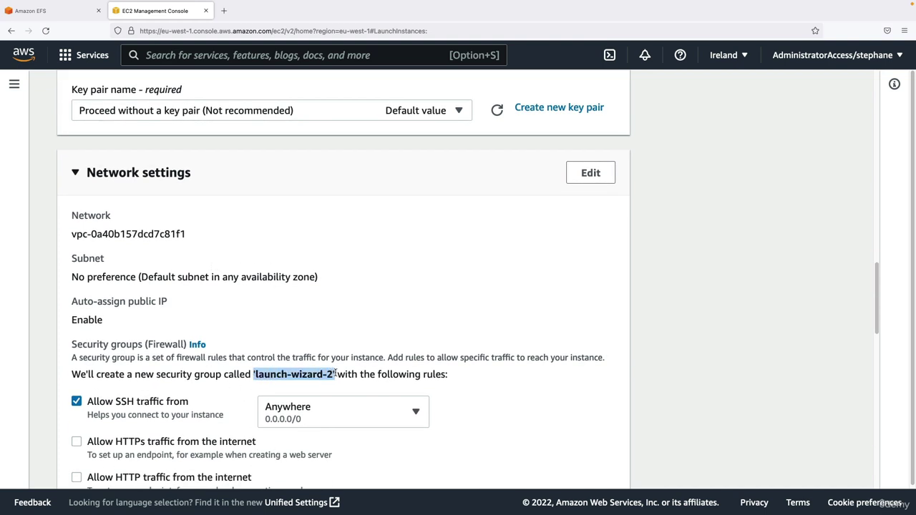
left_click(369, 370)
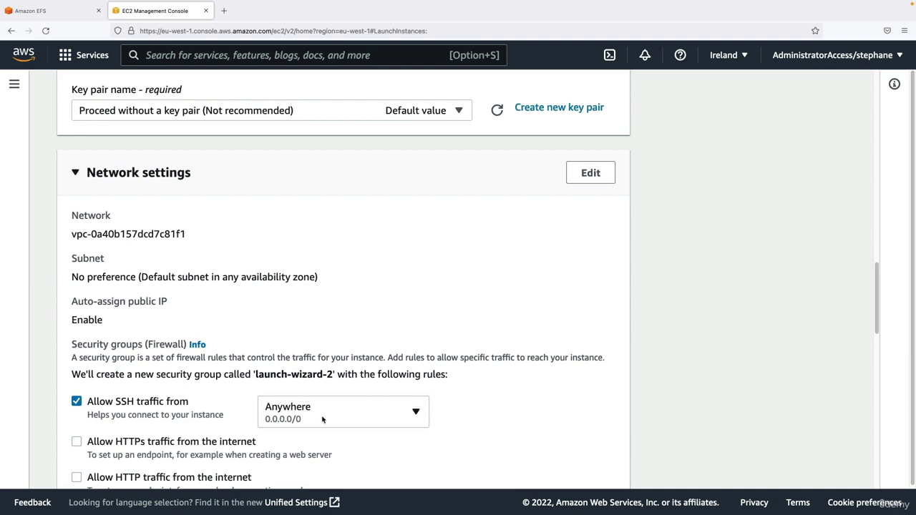
scroll(294, 316, "down", 3)
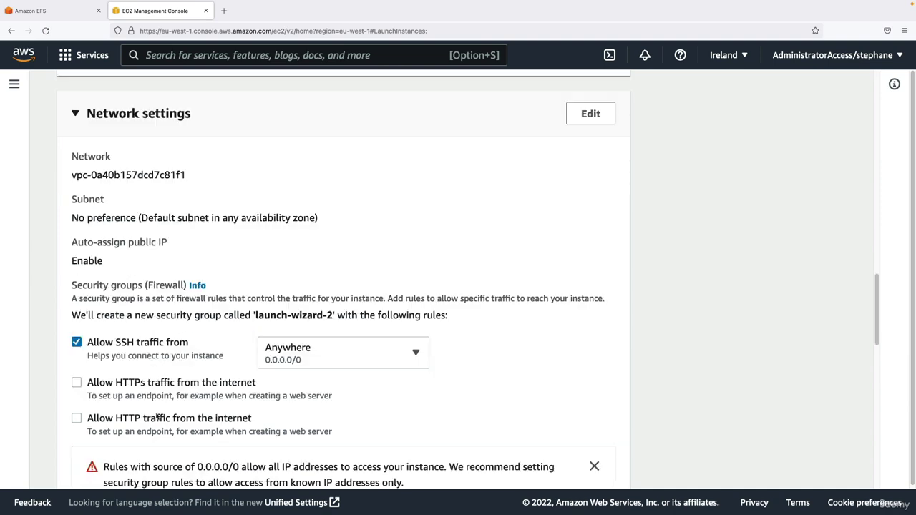
scroll(320, 304, "down", 8)
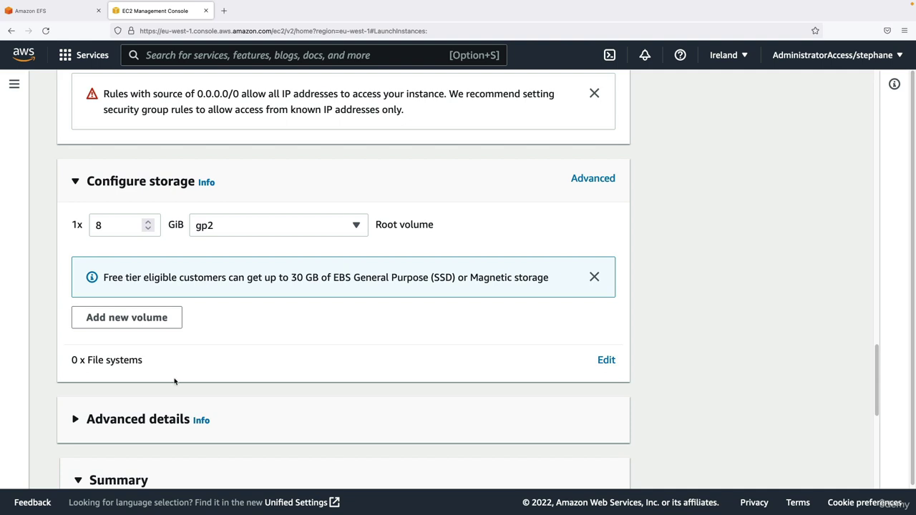
Step: Select the eu-west-1a subnet, which file systems require
scroll(272, 352, "down", 3)
mouse_move(144, 223)
left_mouse_down()
mouse_move(106, 223)
mouse_move(148, 221)
left_mouse_up()
left_click_drag(61, 224, 148, 228)
left_click(150, 229)
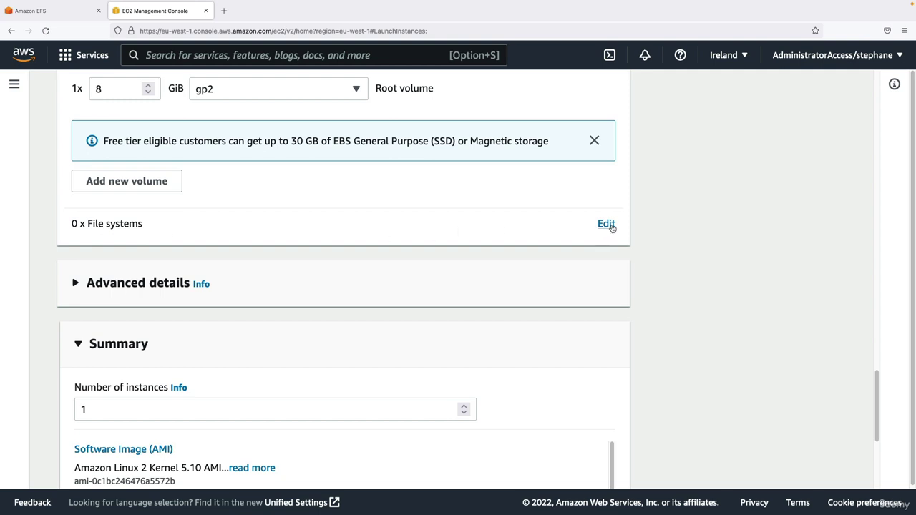
left_click(606, 224)
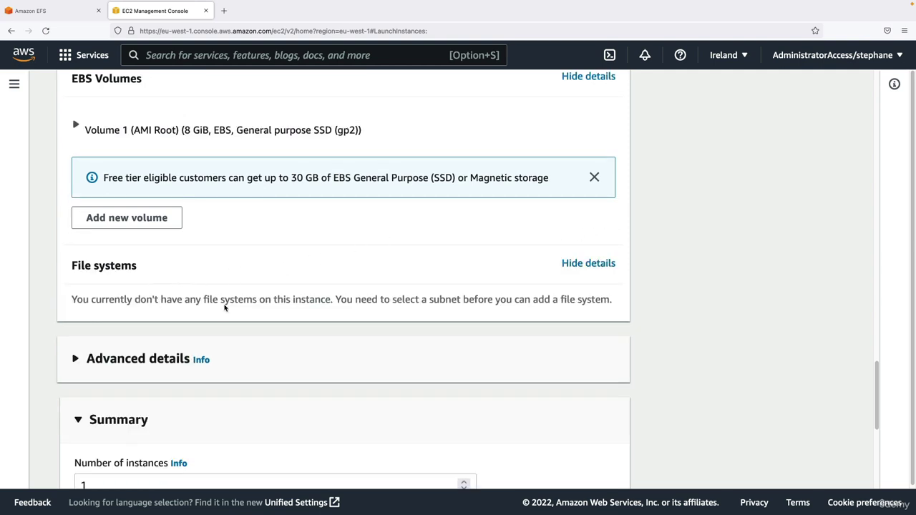
left_click_drag(332, 296, 631, 303)
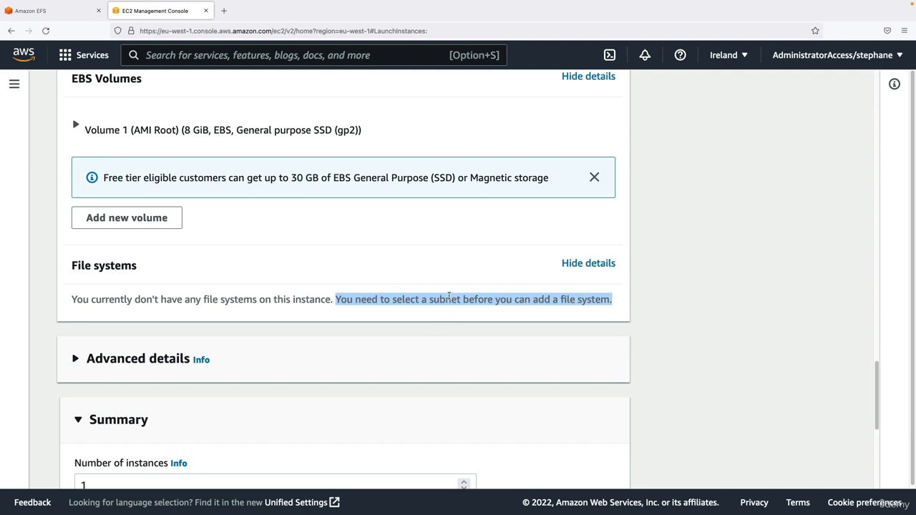
scroll(449, 296, "up", 15)
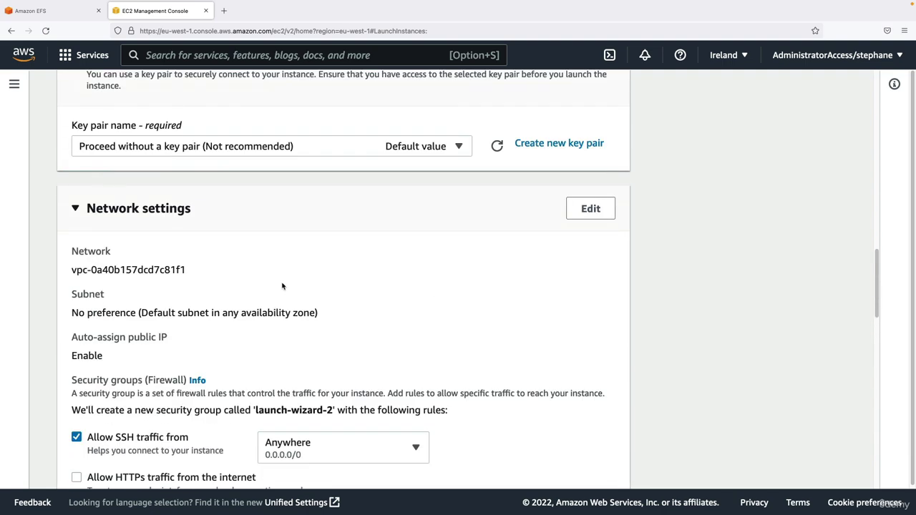
left_click(583, 210)
scroll(298, 291, "down", 1)
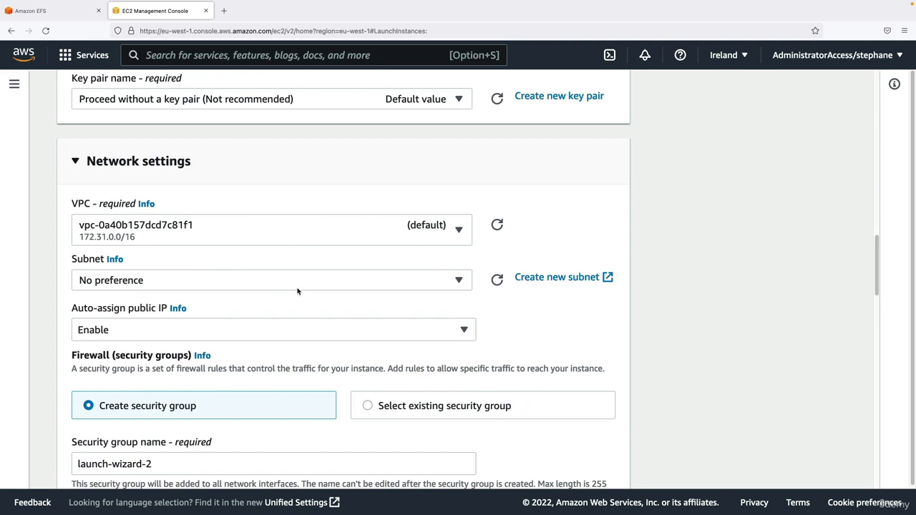
left_click(261, 286)
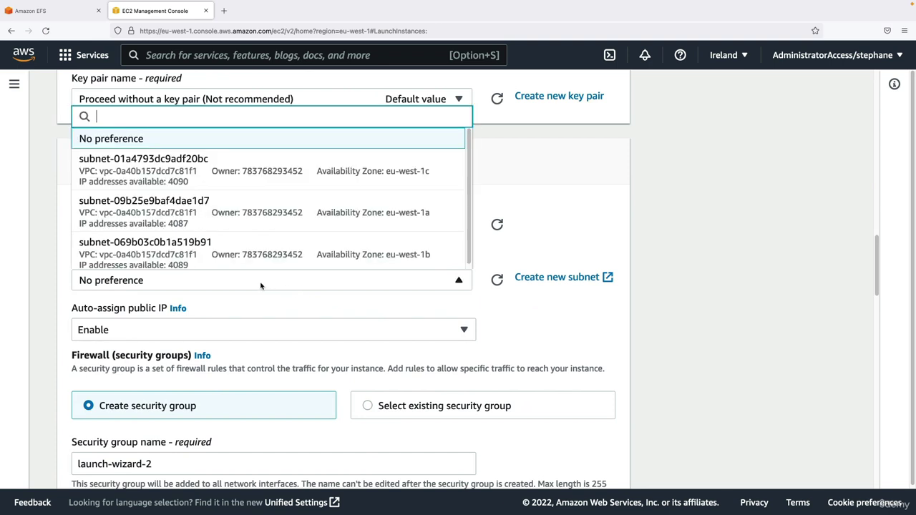
left_click(415, 216)
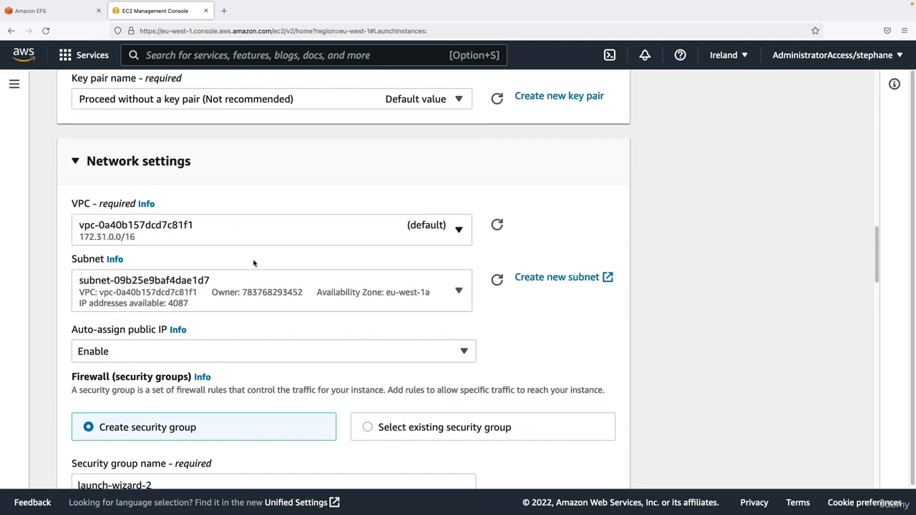
Step: Choose EFS and add shared file system fs-03ad3ad91588ea5e7
scroll(46, 289, "down", 10)
scroll(46, 290, "down", 7)
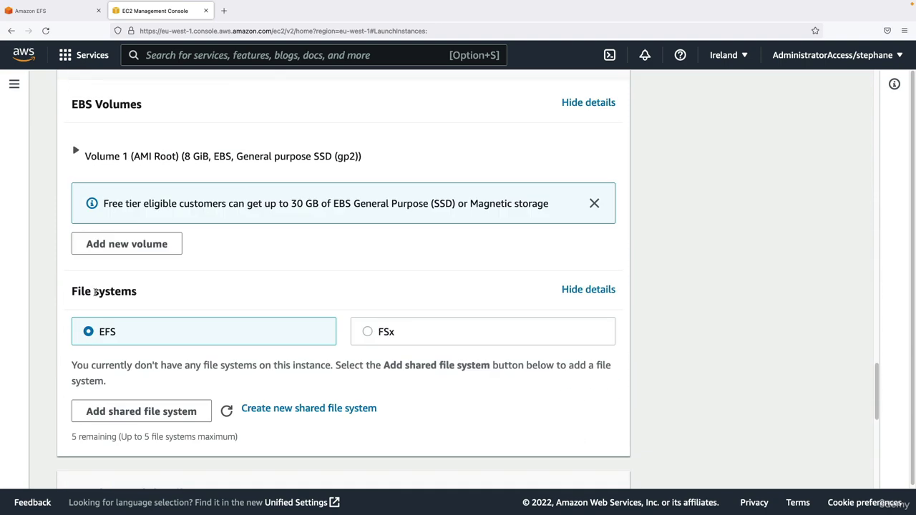
scroll(93, 291, "down", 1)
double_click(101, 301)
left_click(357, 331)
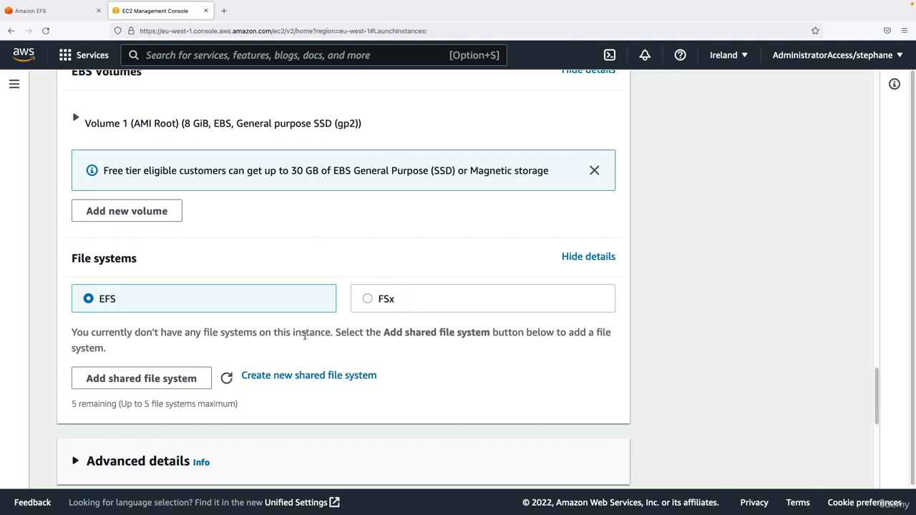
scroll(142, 326, "down", 1)
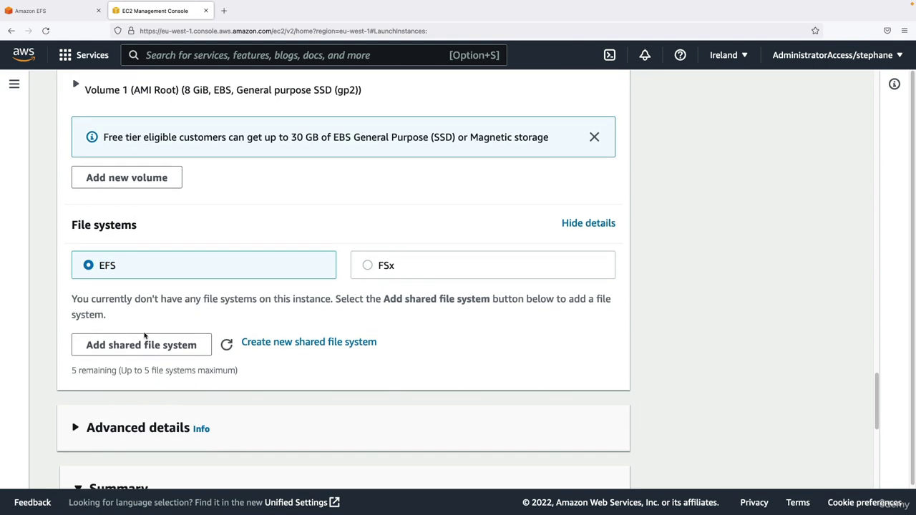
left_click(146, 351)
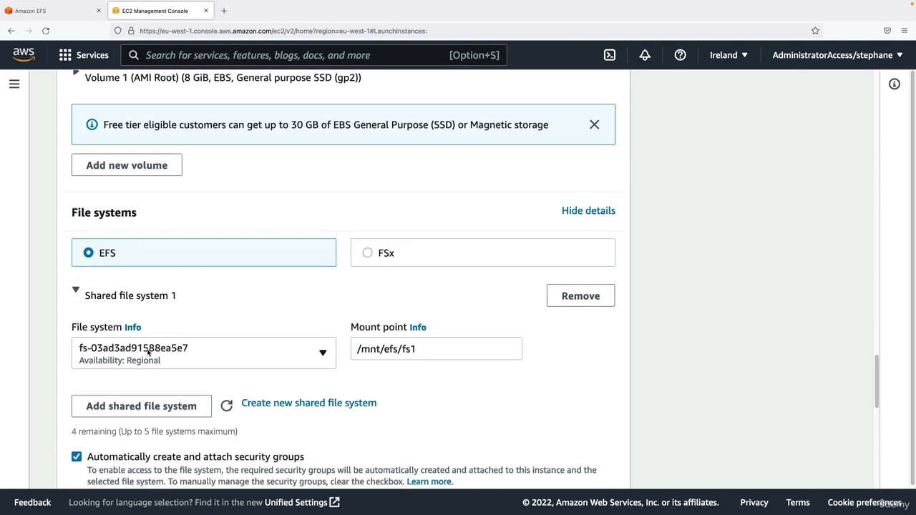
Step: Keep the automatic mount point /mnt/efs/fs1 and review the one-instance t2.micro summary
scroll(146, 351, "down", 3)
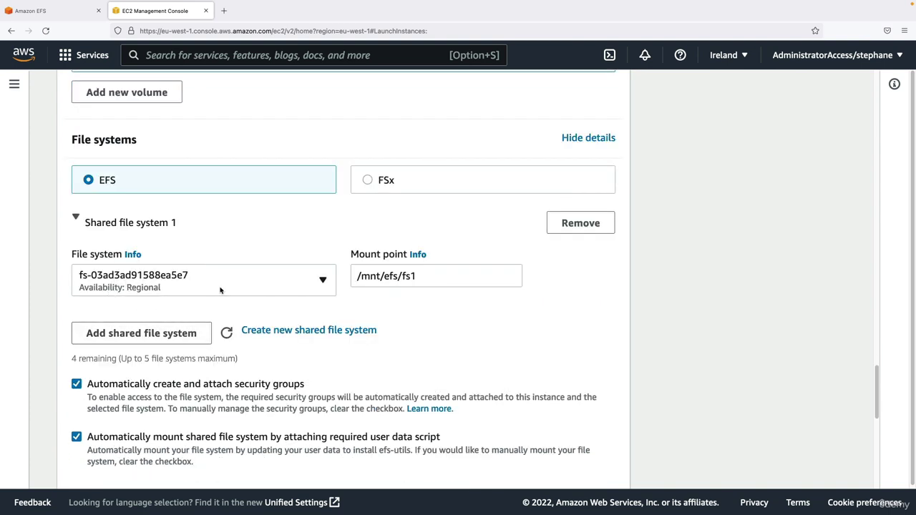
mouse_move(417, 280)
left_mouse_down()
mouse_move(349, 277)
mouse_move(417, 280)
left_mouse_up()
double_click(392, 277)
left_click(417, 281)
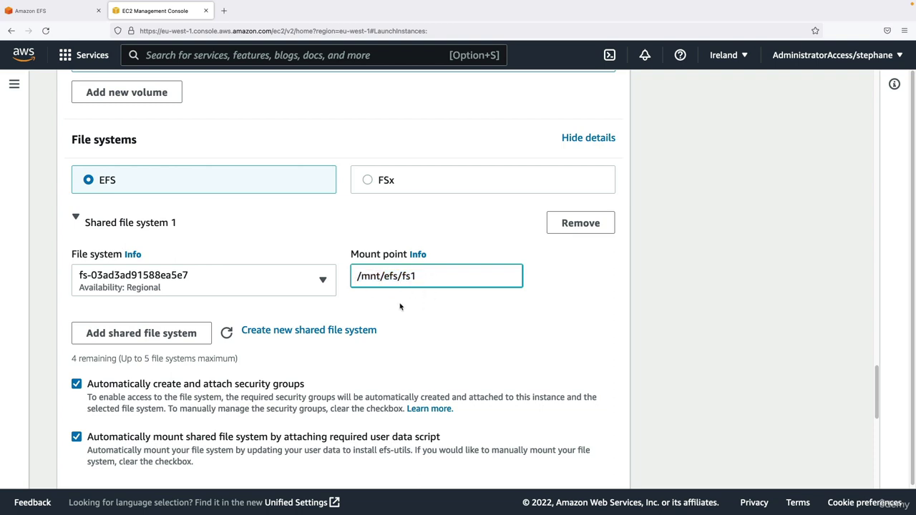
scroll(386, 311, "down", 2)
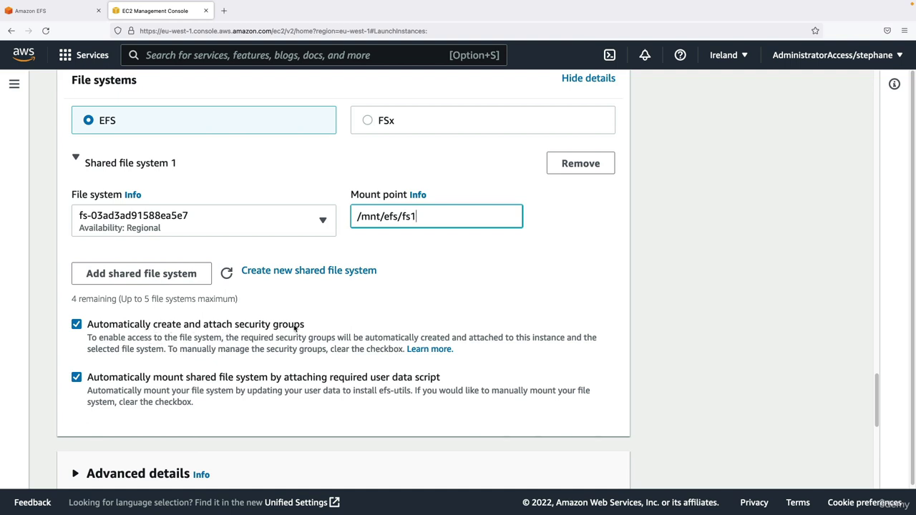
left_click(37, 386)
scroll(86, 343, "down", 3)
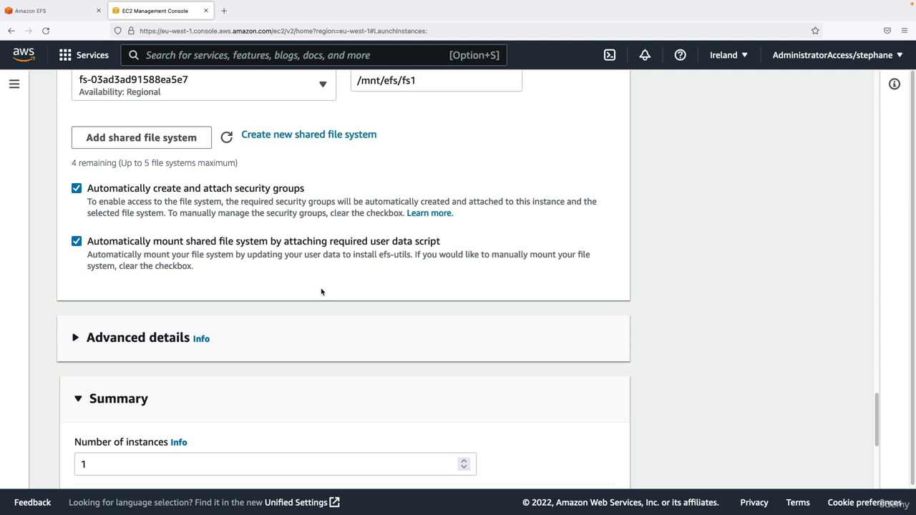
scroll(318, 309, "down", 5)
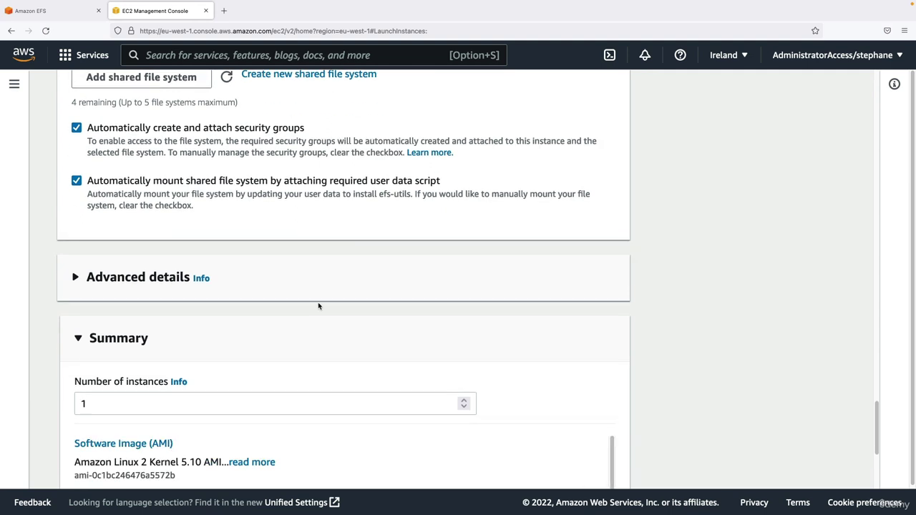
scroll(302, 327, "down", 3)
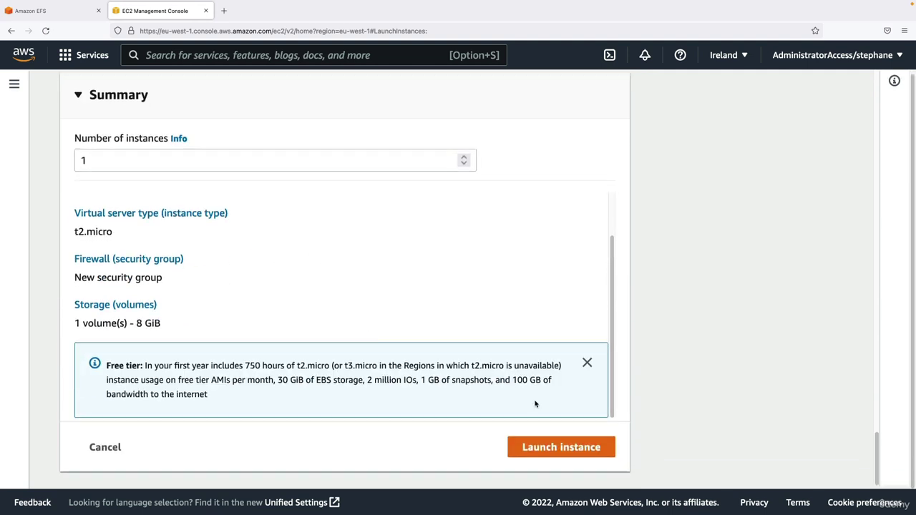
Step: Launch Instance A and start a new launch from the instances list
left_click(554, 448)
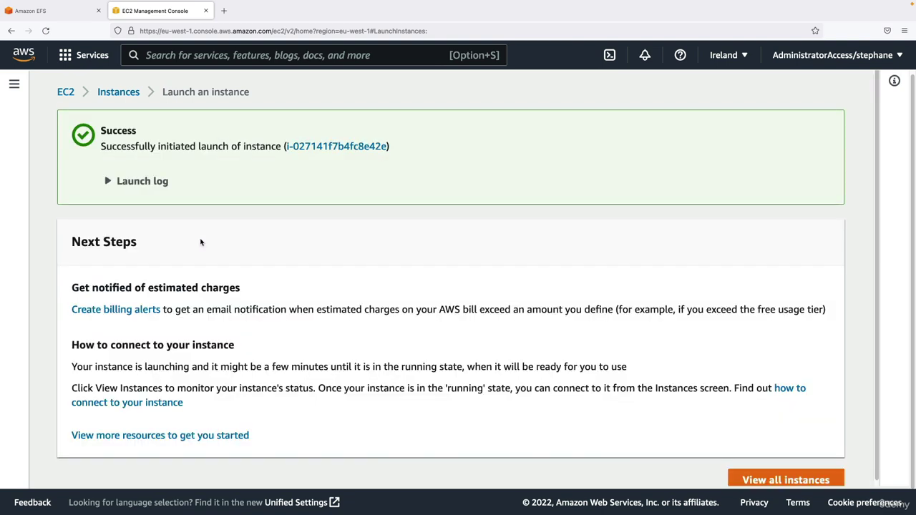
left_click(781, 479)
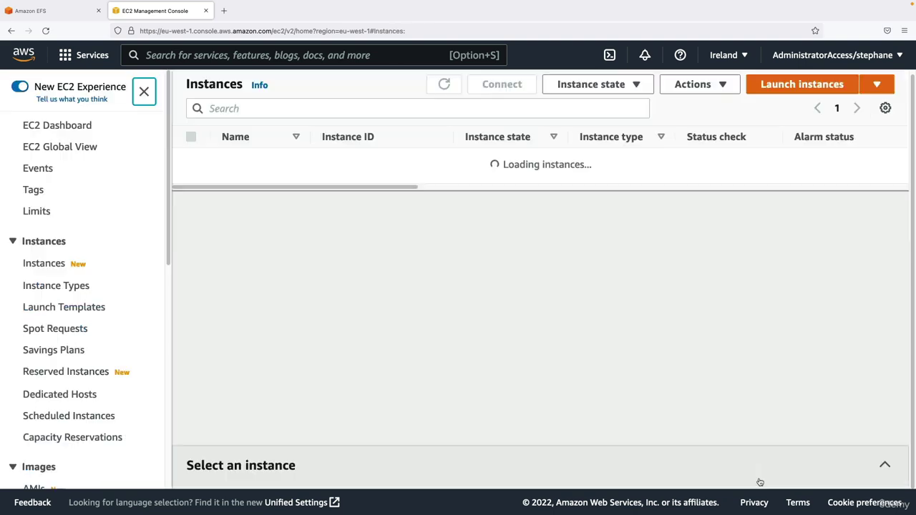
left_click(773, 88)
Step: Name the new instance Instance B and proceed without a key pair
left_click(225, 334)
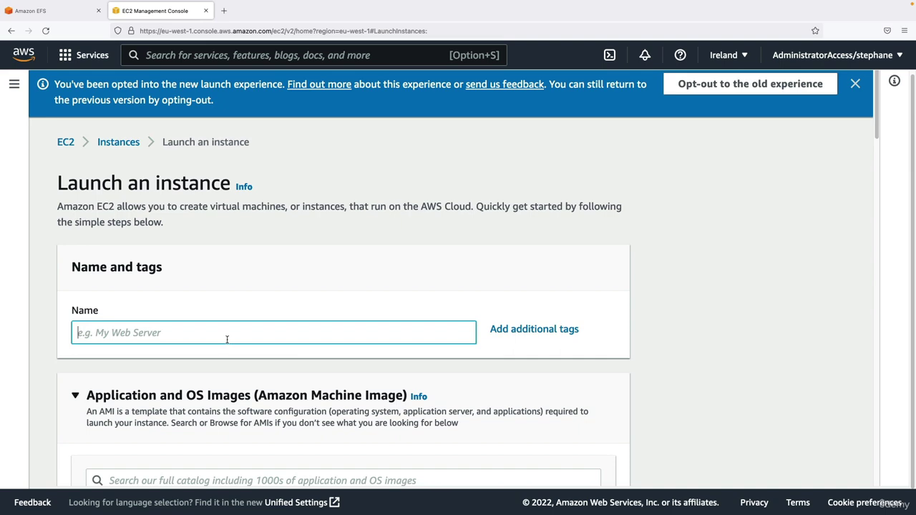
scroll(230, 333, "down", 3)
type("Instance B")
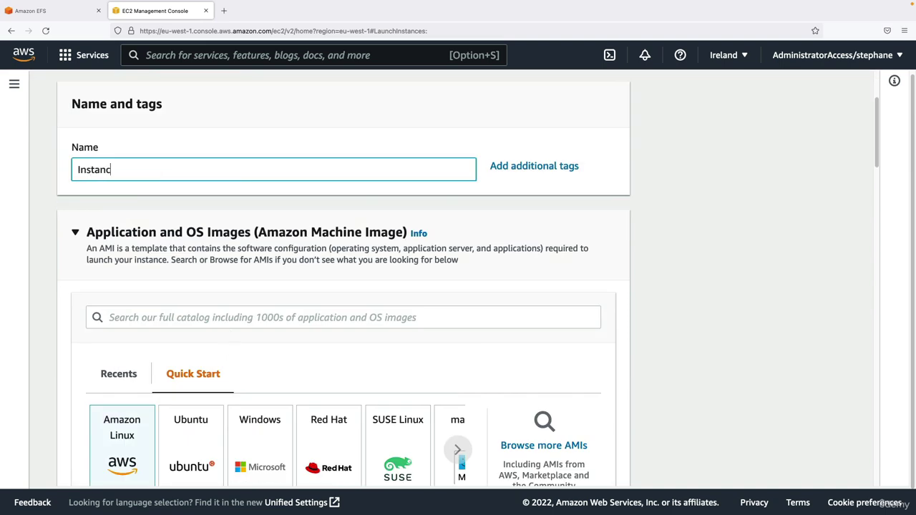
left_click(63, 362)
scroll(97, 351, "down", 5)
scroll(105, 336, "down", 7)
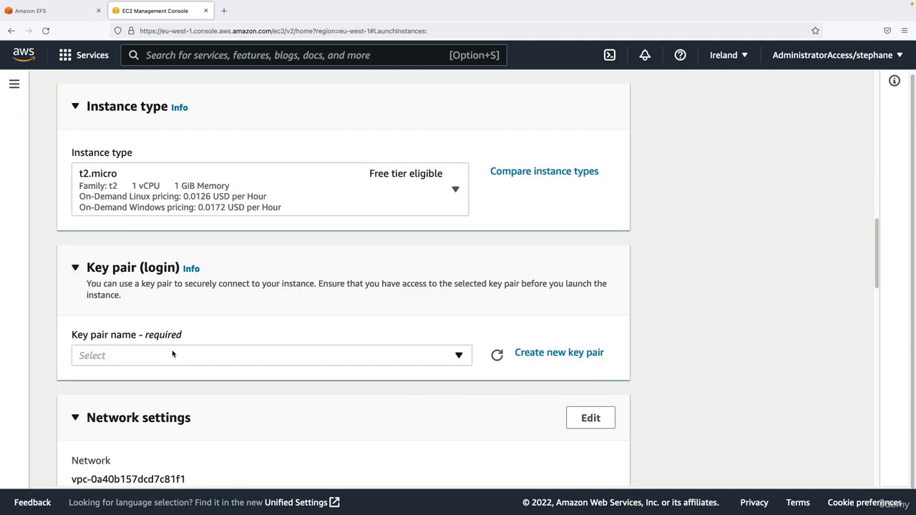
left_click(223, 238)
left_click(211, 288)
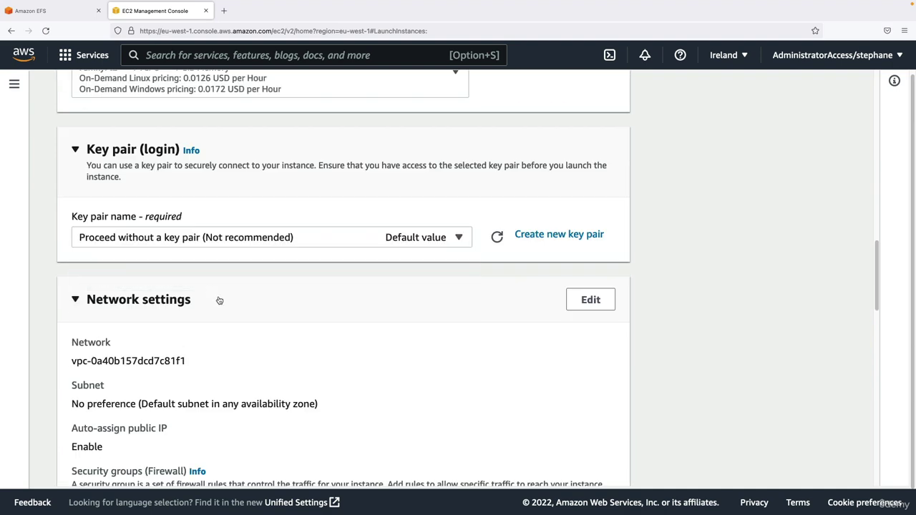
Step: Set network to subnet subnet-069b03c0b1a519b91 (eu-west-1b) and existing group launch-wizard-2
scroll(255, 374, "down", 1)
left_click(569, 262)
scroll(358, 322, "down", 2)
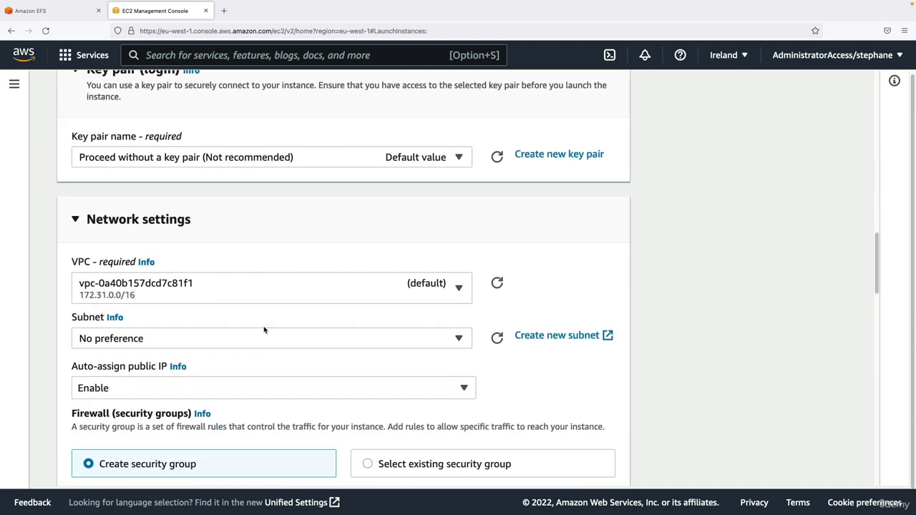
left_click(265, 336)
left_click(368, 307)
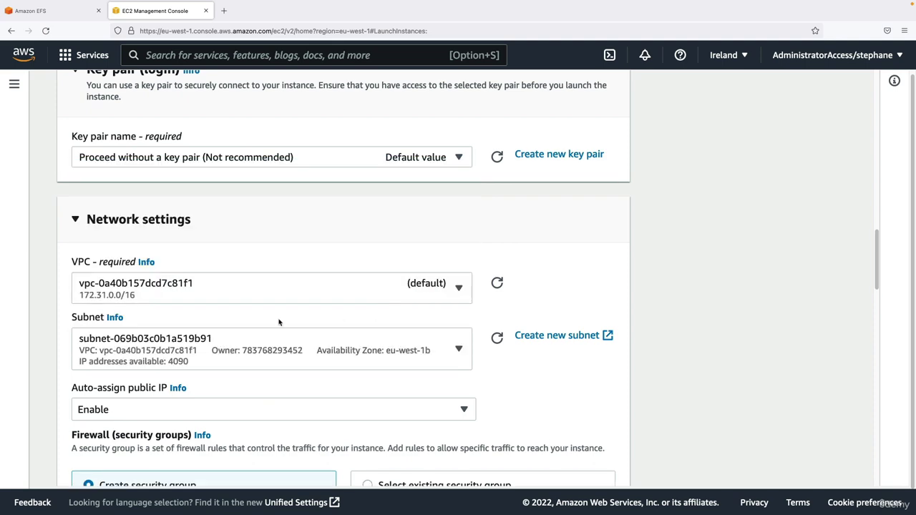
scroll(57, 347, "down", 2)
scroll(57, 346, "down", 3)
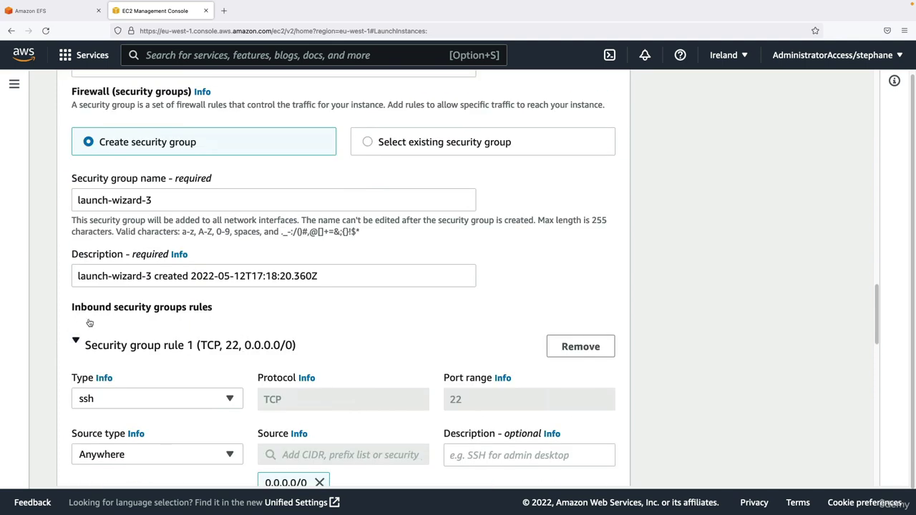
left_click(444, 139)
left_click(459, 198)
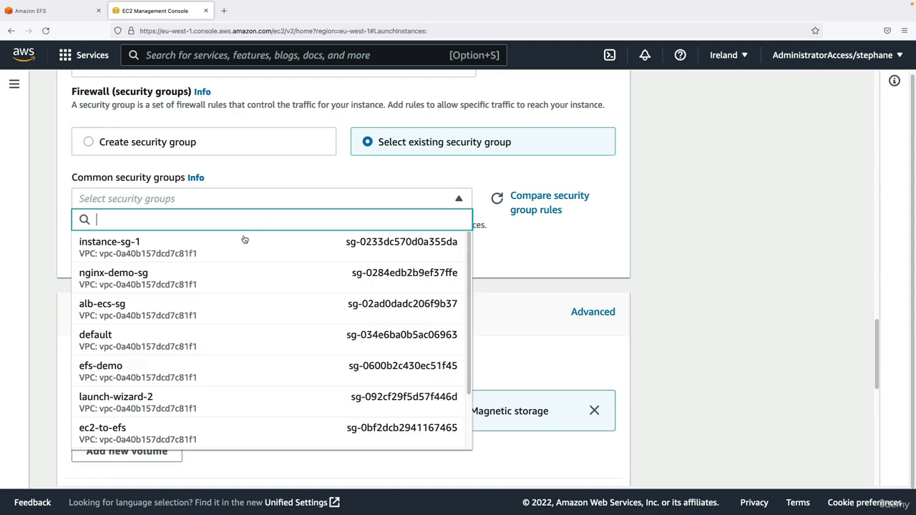
left_click(201, 398)
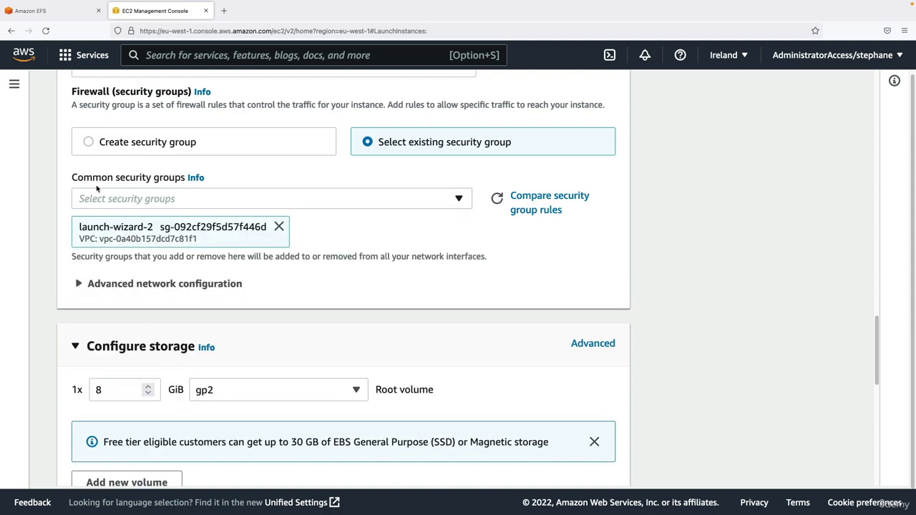
scroll(63, 279, "down", 3)
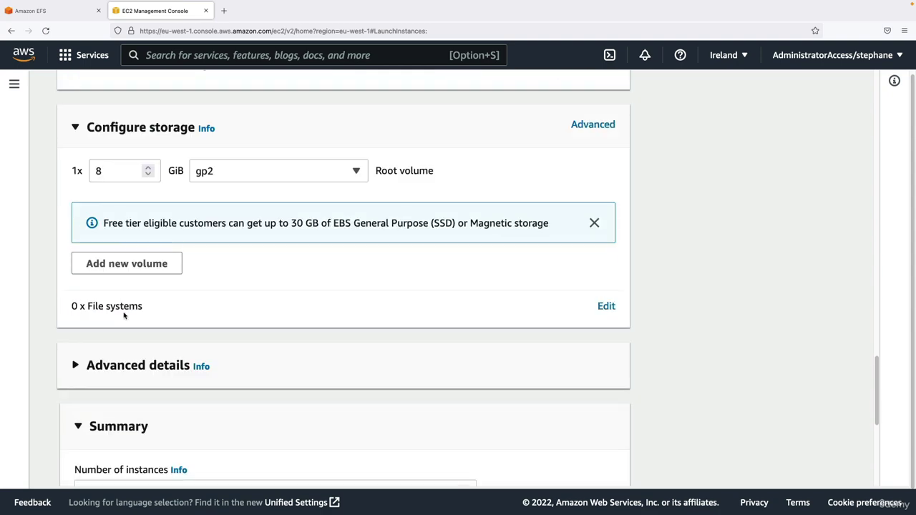
Step: Attach the EFS file system to Instance B at /mnt/efs/fs1
left_click(603, 306)
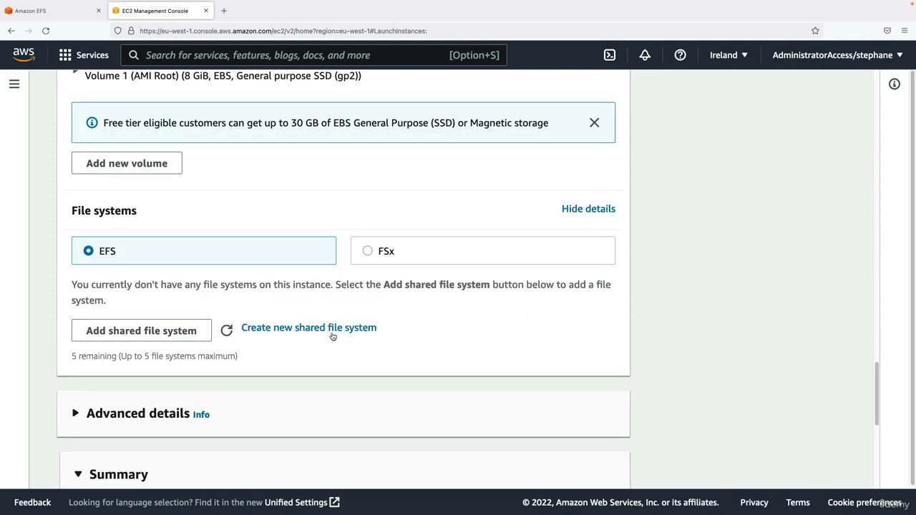
left_click_drag(65, 214, 147, 224)
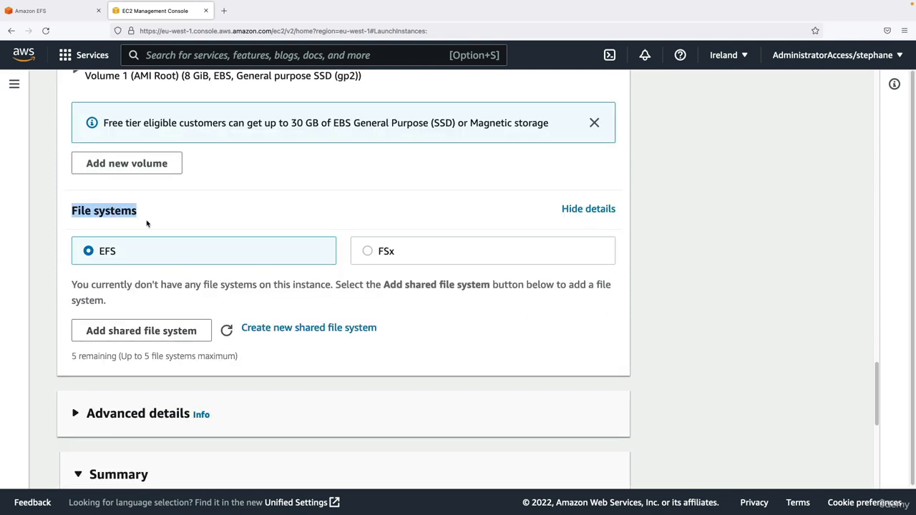
left_click(123, 331)
scroll(315, 359, "down", 1)
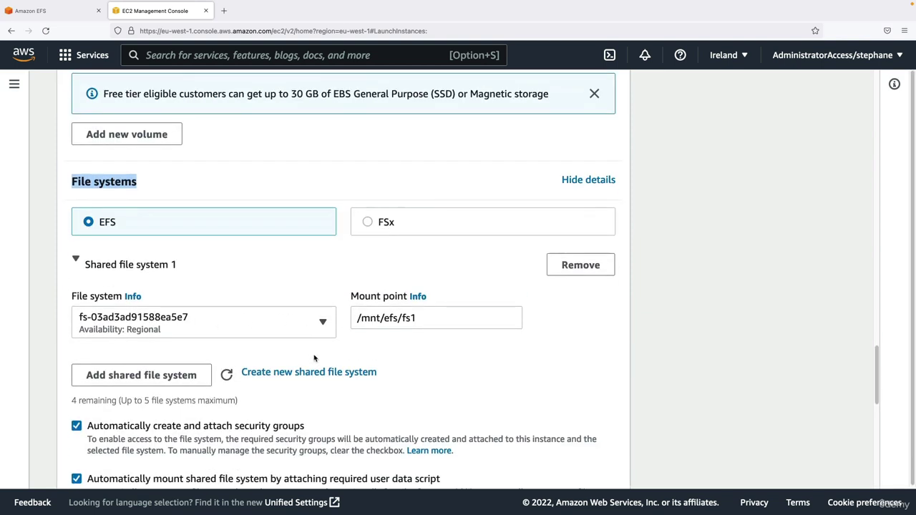
scroll(315, 359, "down", 1)
scroll(175, 304, "down", 1)
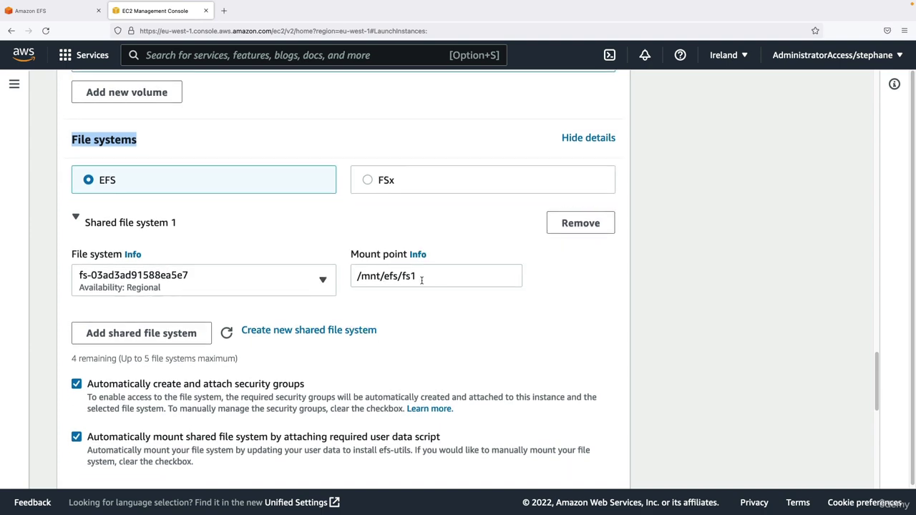
left_click_drag(421, 280, 357, 278)
left_click(398, 276)
scroll(384, 306, "down", 1)
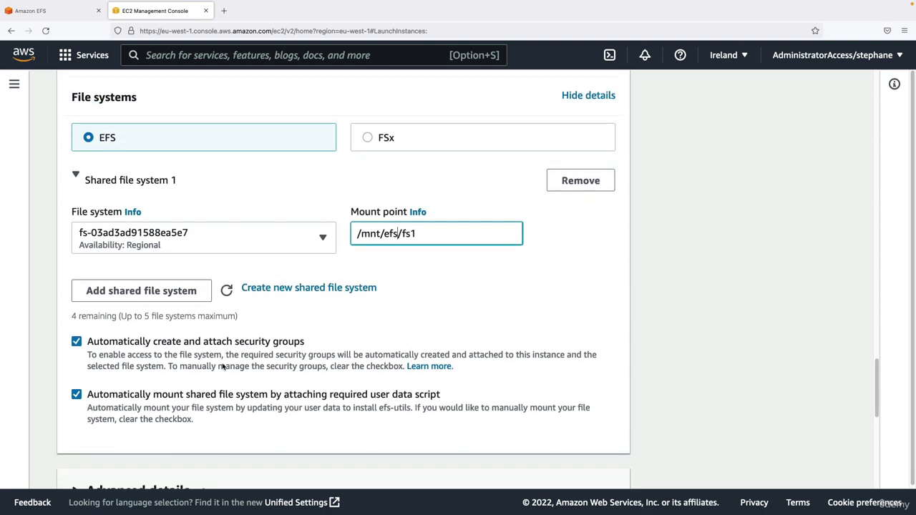
scroll(229, 379, "down", 10)
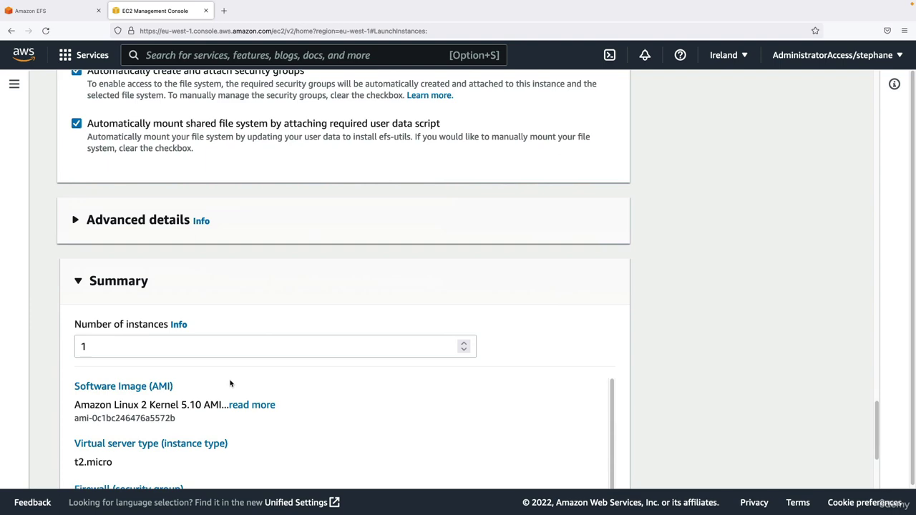
scroll(586, 463, "up", 1)
scroll(570, 461, "down", 2)
scroll(571, 460, "down", 1)
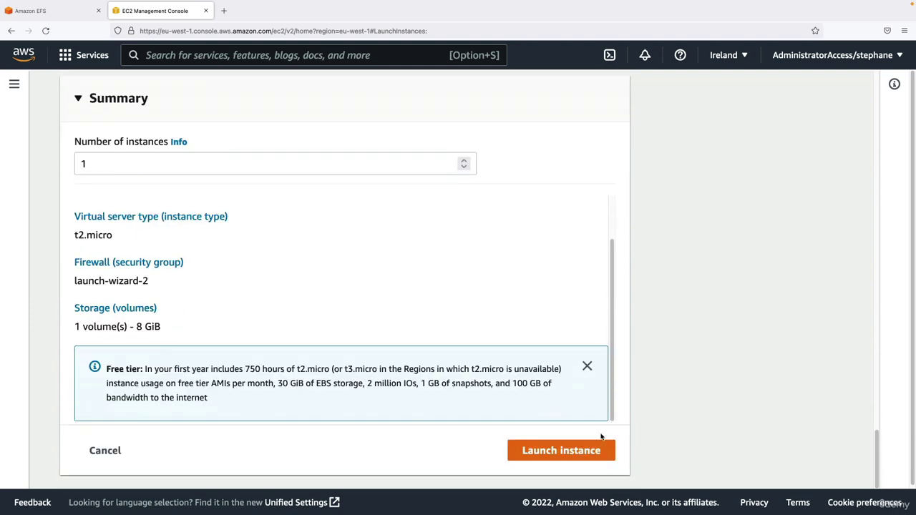
Step: Launch Instance B, then filter the instances list to Instance state = running and refresh
left_click(585, 451)
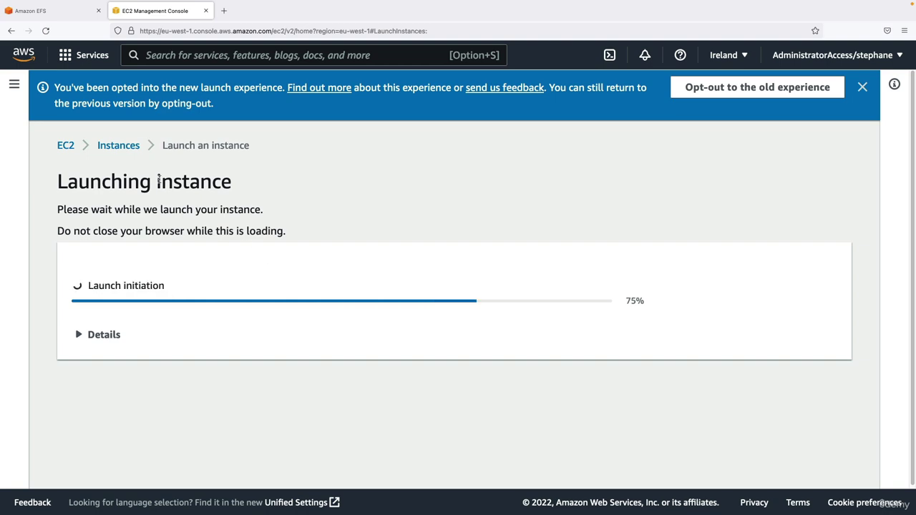
left_click(136, 146)
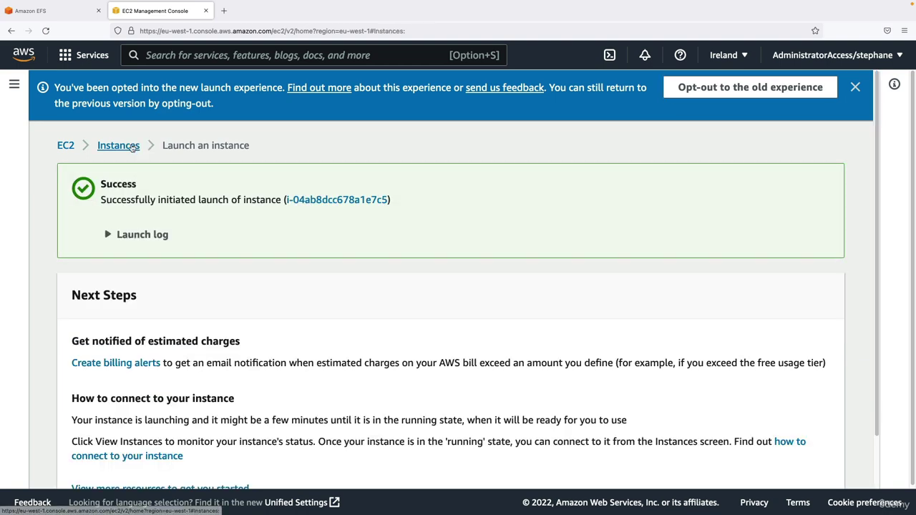
left_click(365, 108)
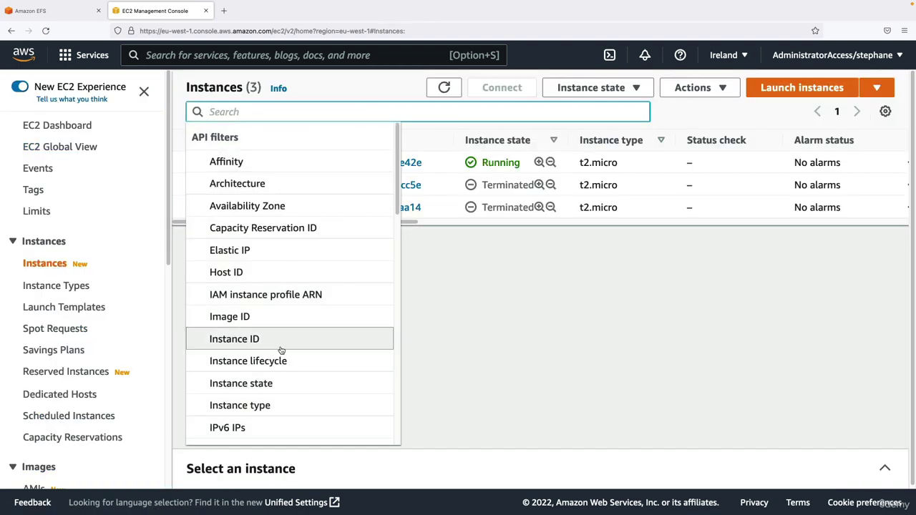
left_click(284, 382)
left_click(300, 239)
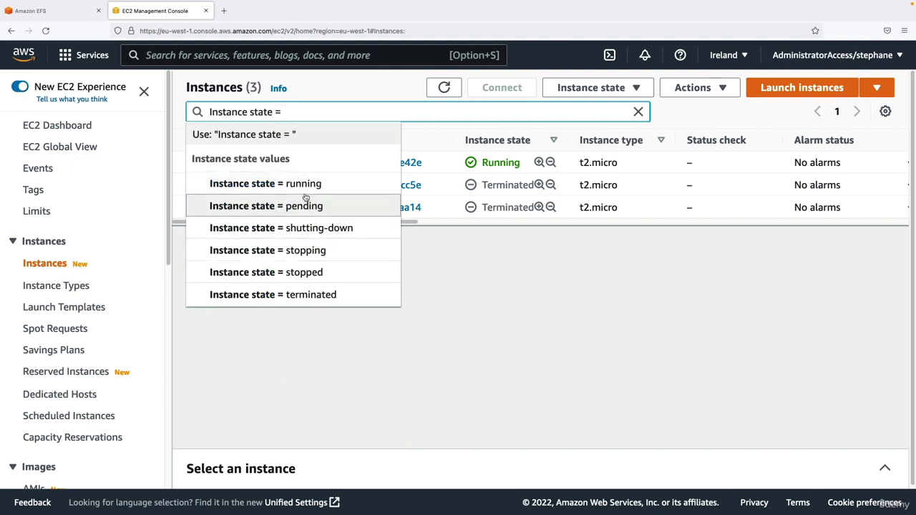
left_click(306, 186)
left_click(444, 88)
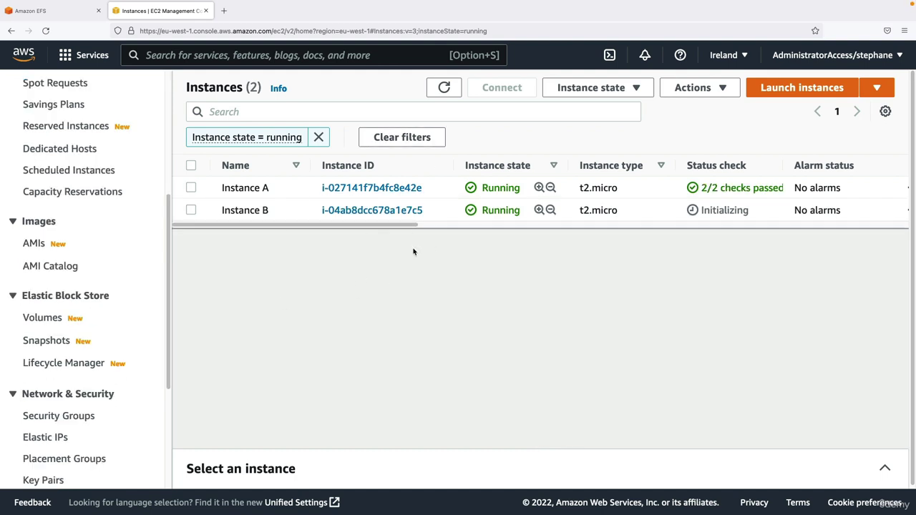
key("ctrl+shift+Tab")
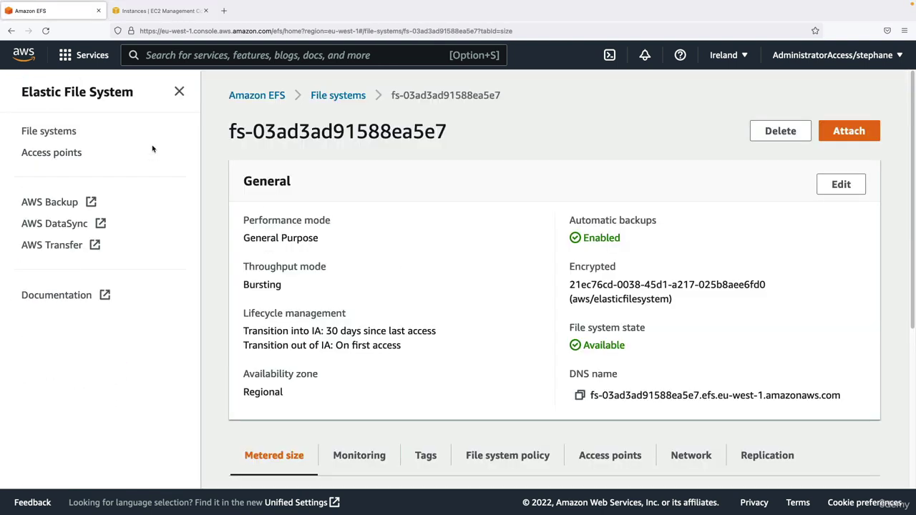
scroll(343, 308, "down", 2)
left_click(690, 398)
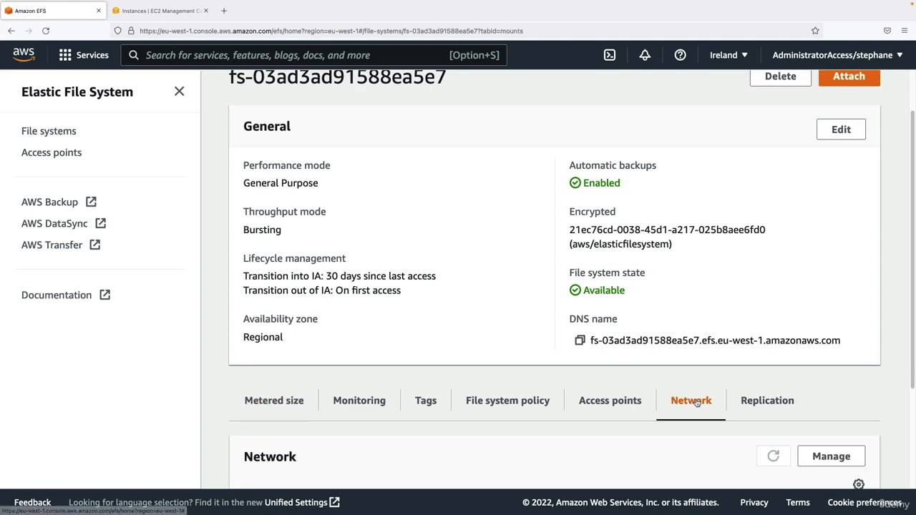
scroll(689, 391, "down", 3)
scroll(689, 390, "down", 8)
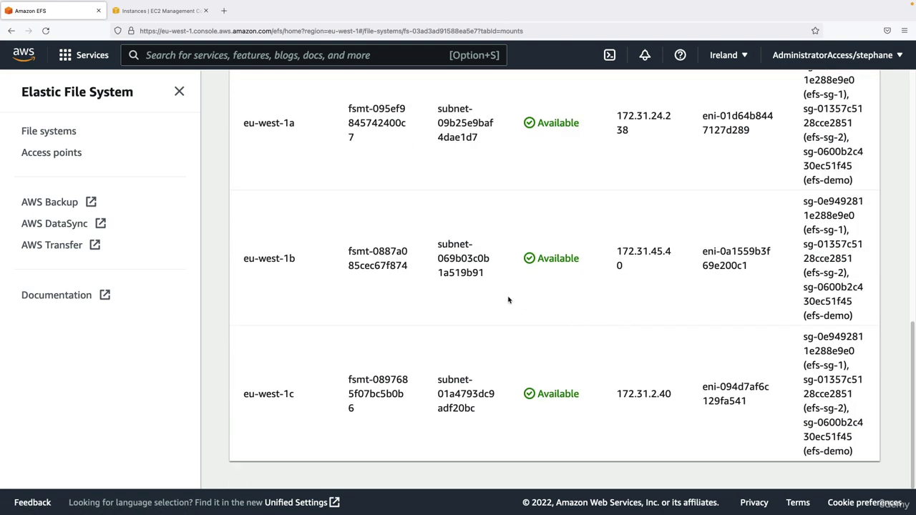
scroll(313, 236, "up", 1)
left_click_drag(239, 181, 294, 181)
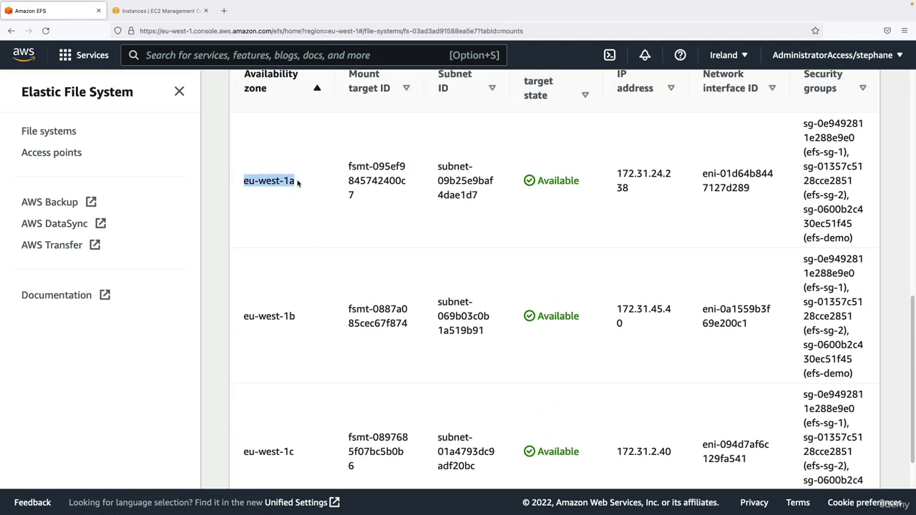
left_click_drag(804, 129, 850, 241)
left_click(837, 202)
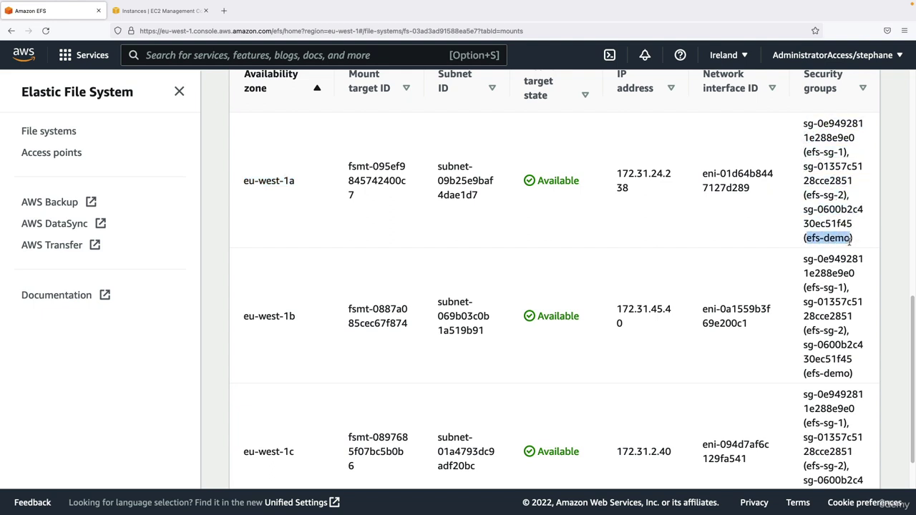
left_click_drag(806, 151, 844, 153)
left_click_drag(806, 195, 844, 195)
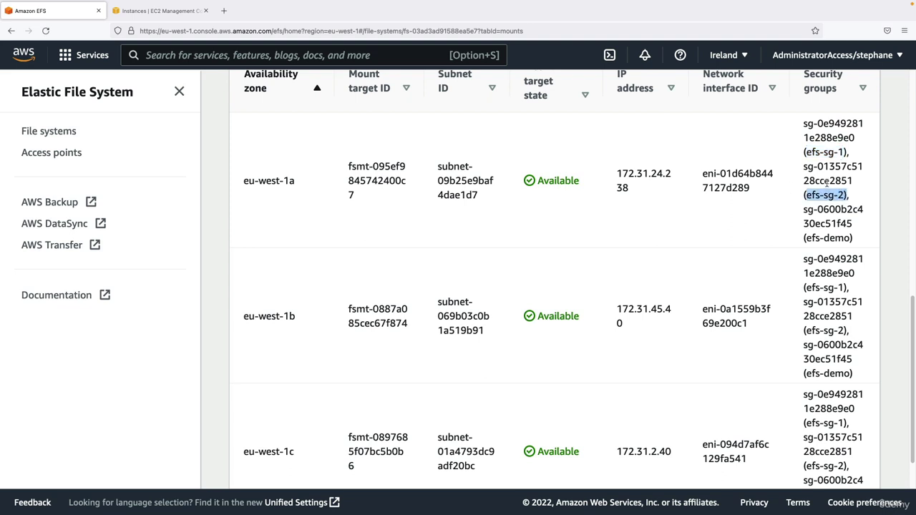
left_click(826, 184)
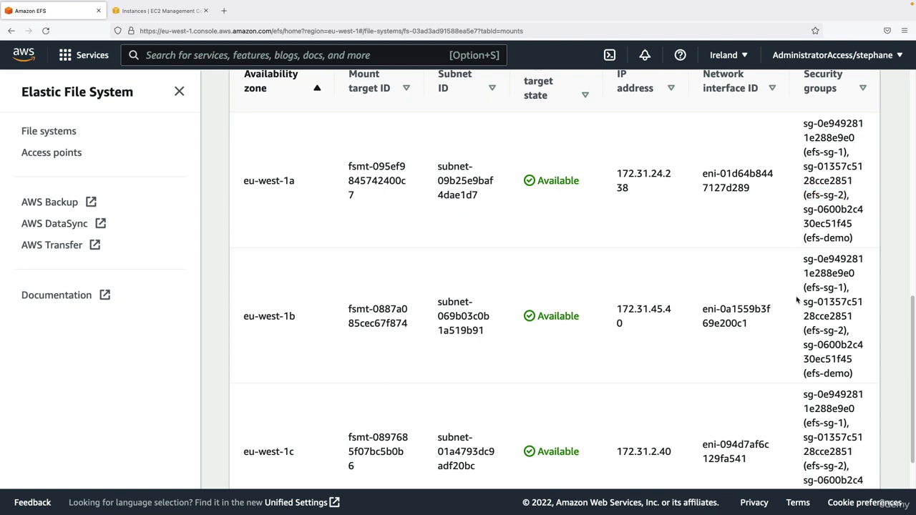
scroll(259, 274, "up", 1)
left_click(169, 15)
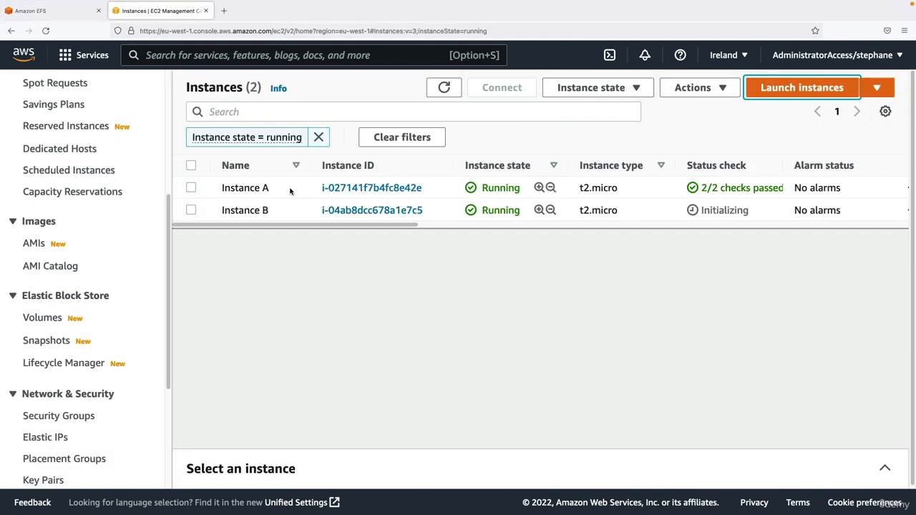
Step: In a new Security Groups tab, inspect efs-sg-2's inbound NFS rule on port 2049
left_click(88, 412, "super")
key("ctrl+Tab")
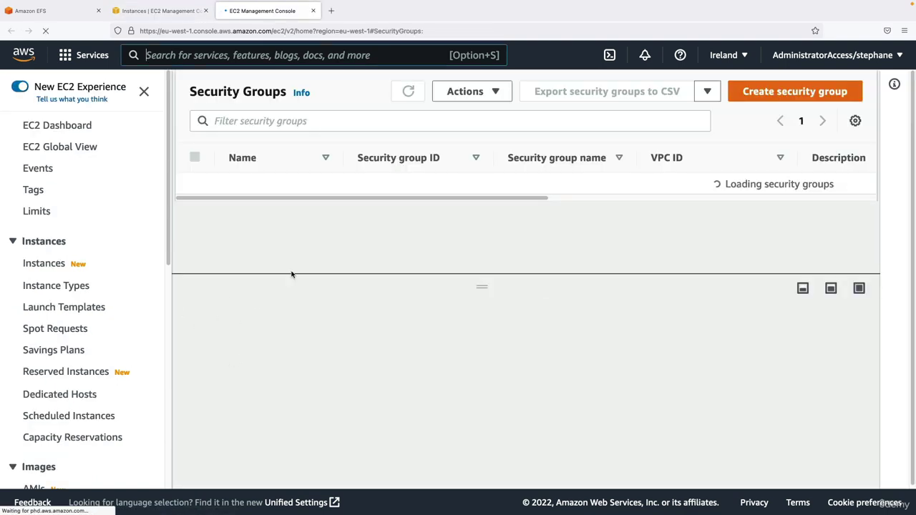
left_click(514, 183)
left_click_drag(482, 286, 473, 220)
left_click(290, 279)
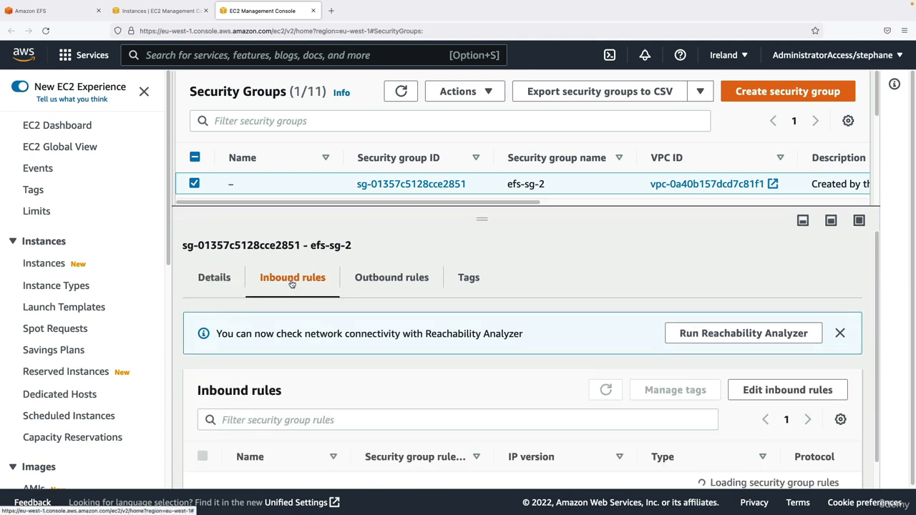
scroll(401, 436, "down", 1)
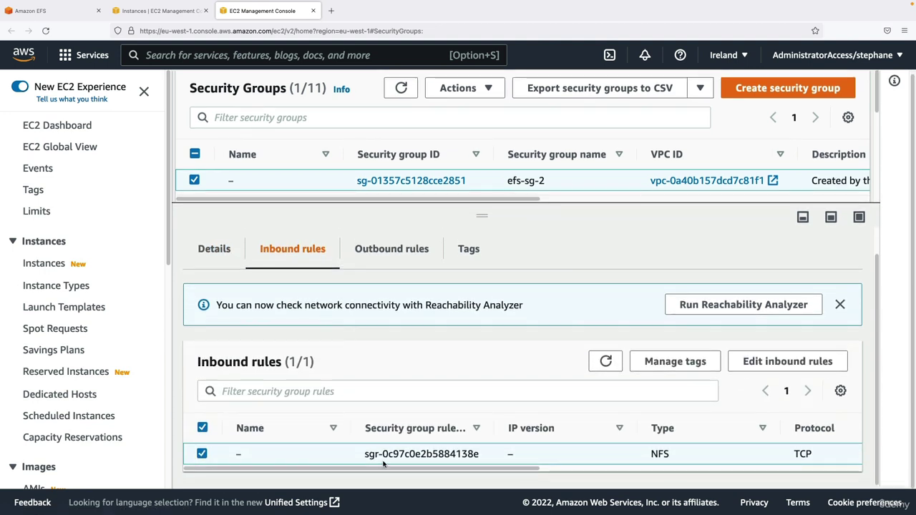
scroll(430, 454, "right", 5)
double_click(499, 455)
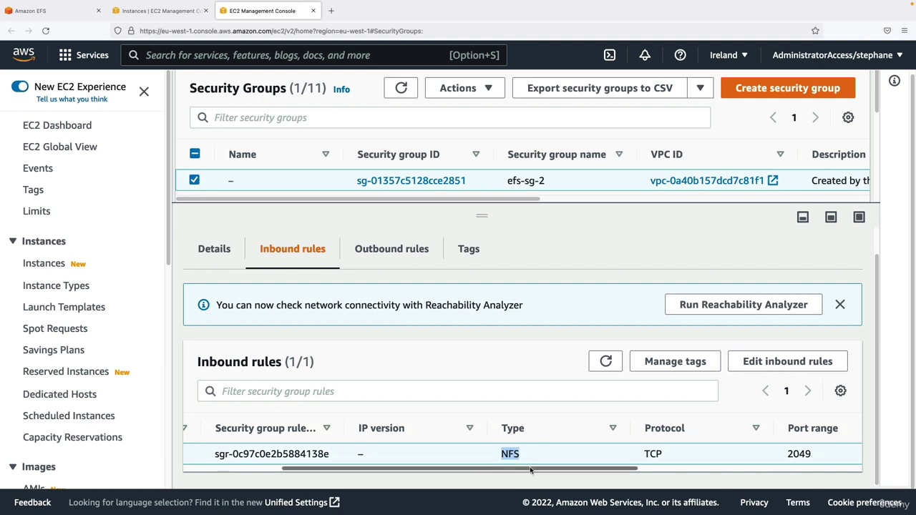
scroll(501, 454, "right", 5)
double_click(620, 455)
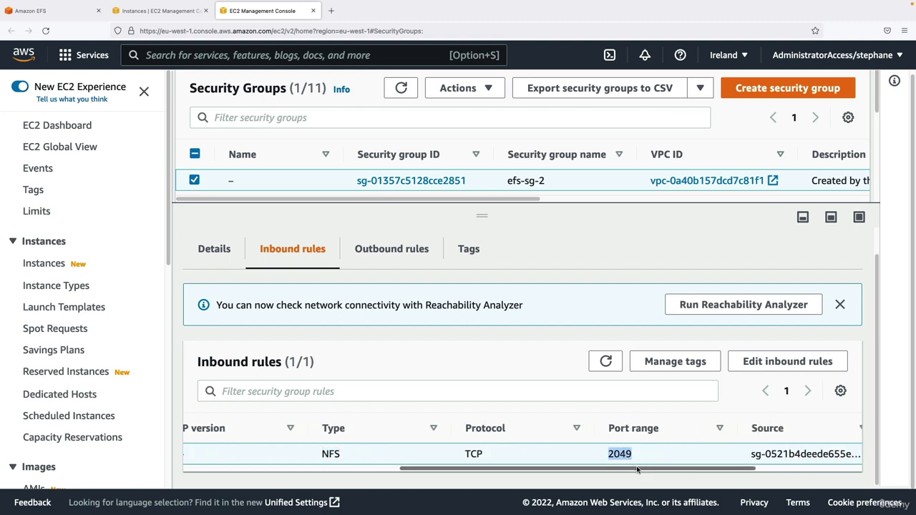
scroll(622, 455, "right", 3)
triple_click(691, 455)
left_click(643, 380)
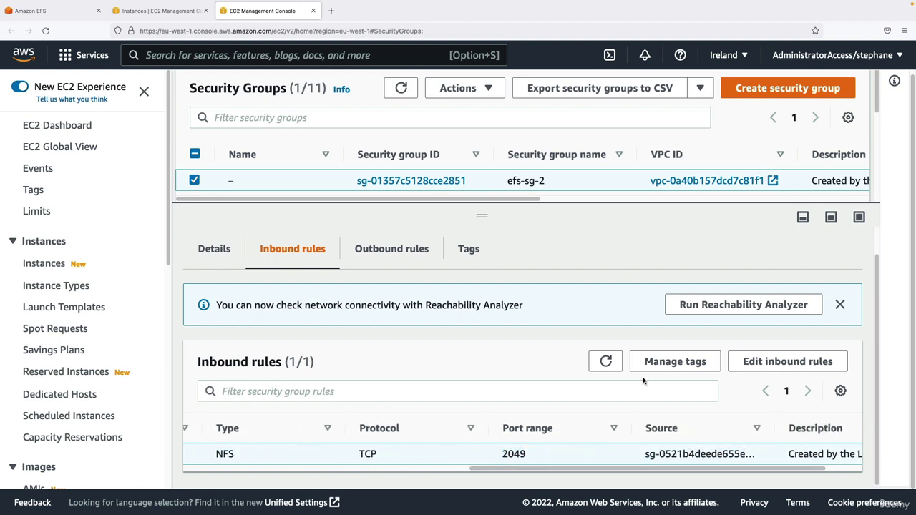
Step: Open efs-sg-2's inbound rule editor and compare its source group ID with Instance B
left_click(747, 359)
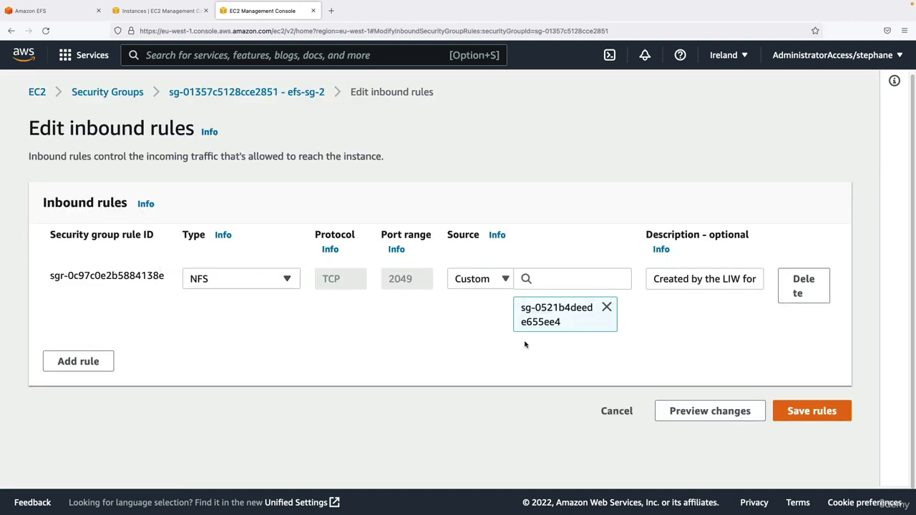
left_click_drag(534, 308, 575, 324)
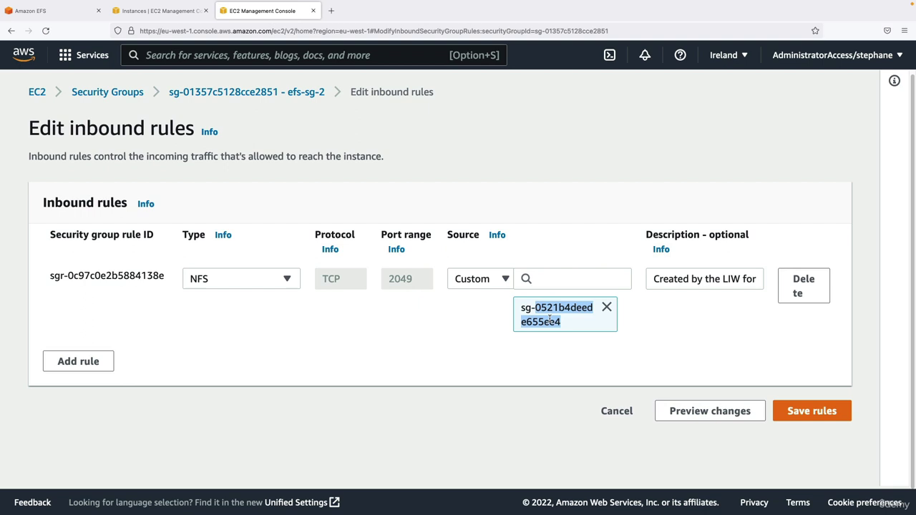
key("ctrl+shift+Tab")
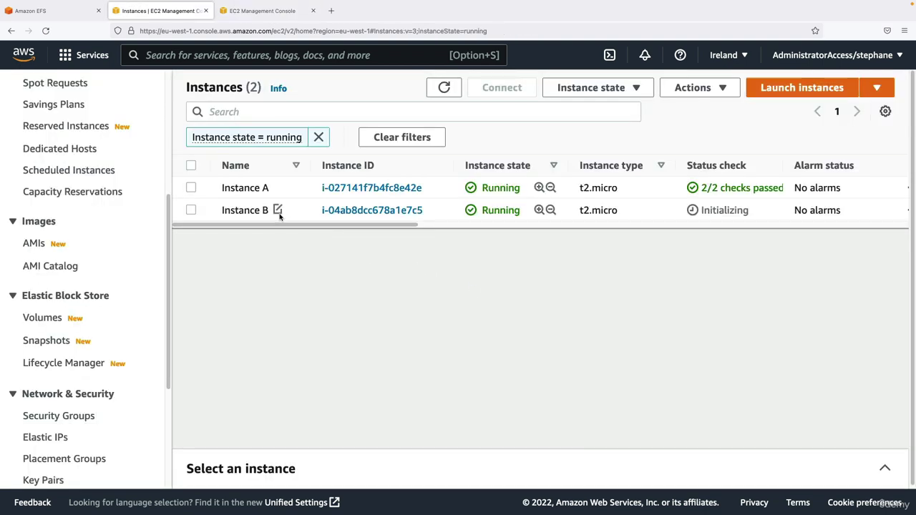
left_click(277, 209)
left_click(273, 247)
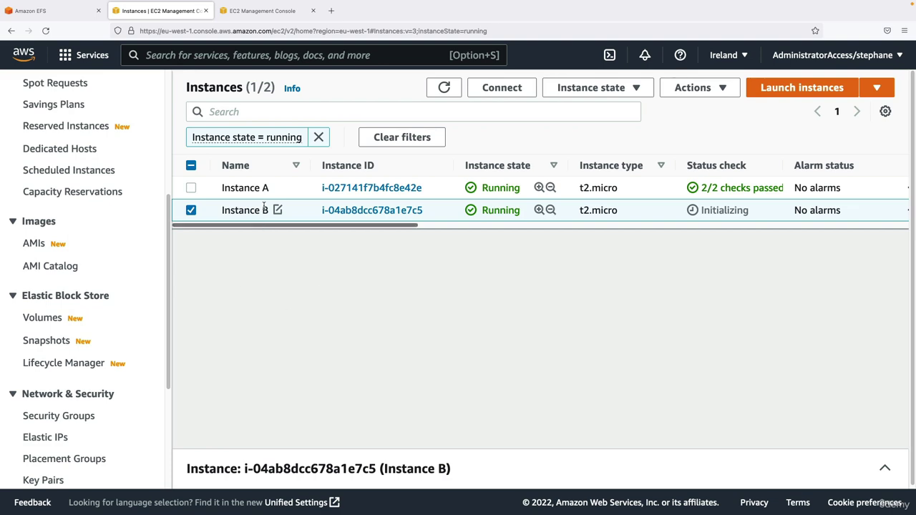
left_click(274, 18)
left_click(446, 333)
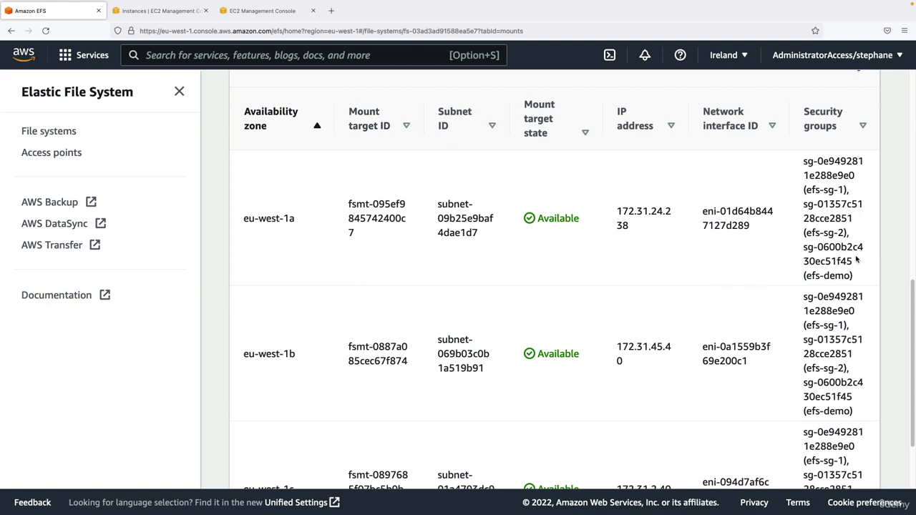
Step: Back in the instances list, select Instance A and open its Connect page
scroll(659, 313, "up", 6)
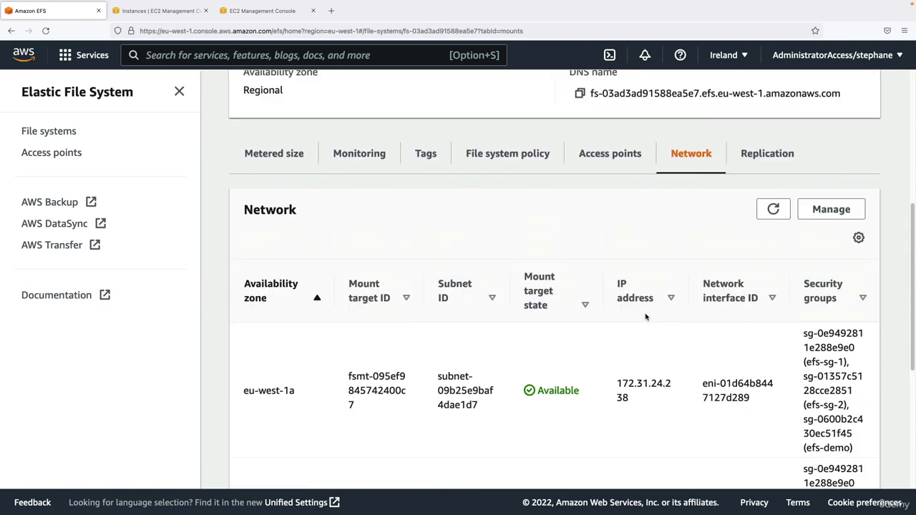
left_click(169, 16)
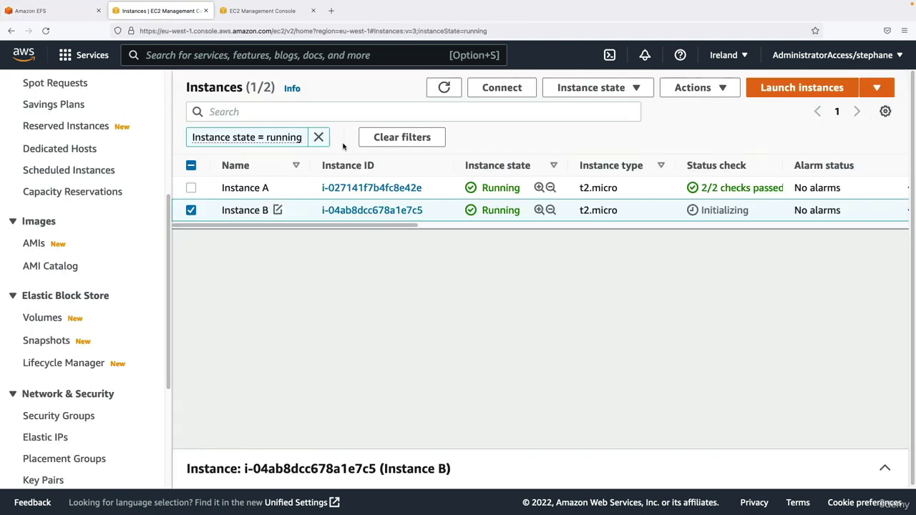
left_click(437, 190)
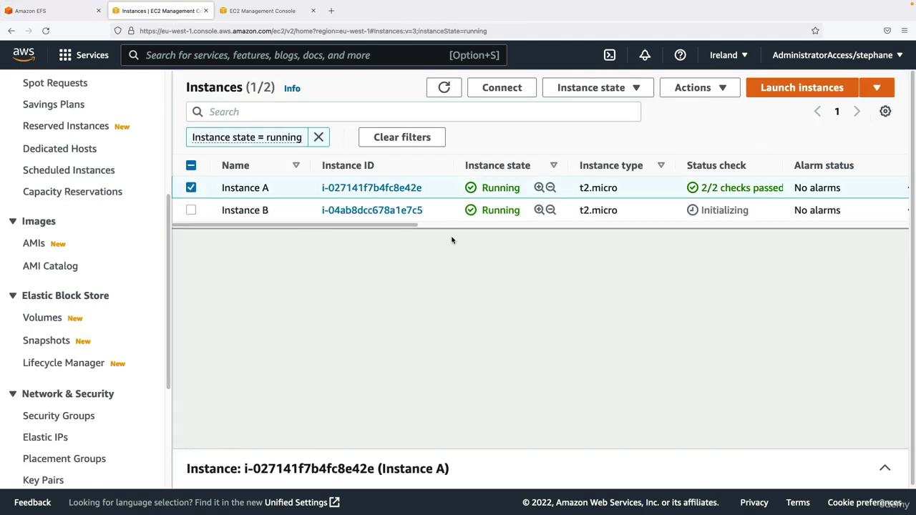
left_click(515, 90)
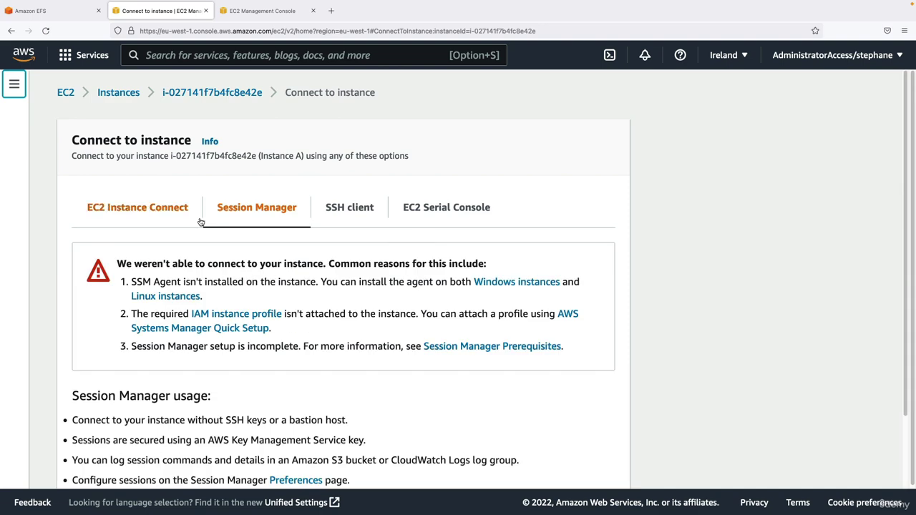
Step: Start an EC2 Instance Connect terminal session on Instance A
left_click(165, 214)
scroll(217, 290, "down", 2)
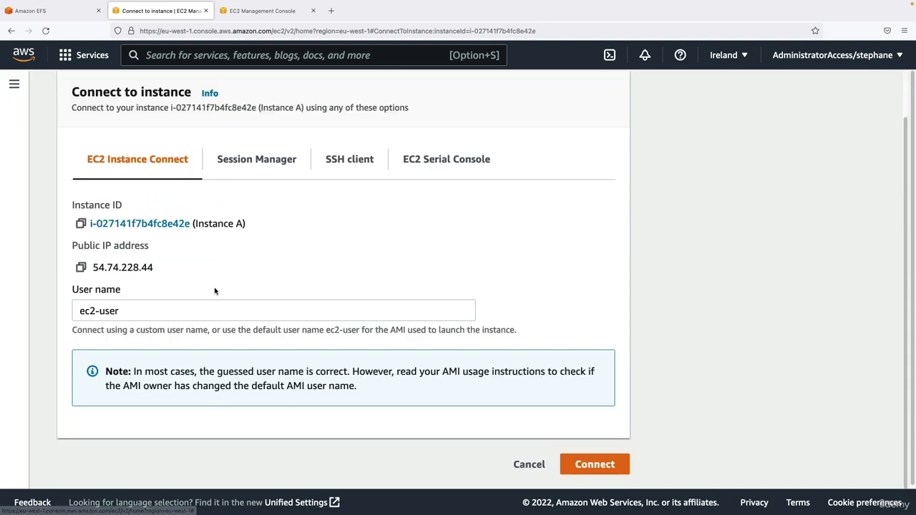
left_click(593, 464)
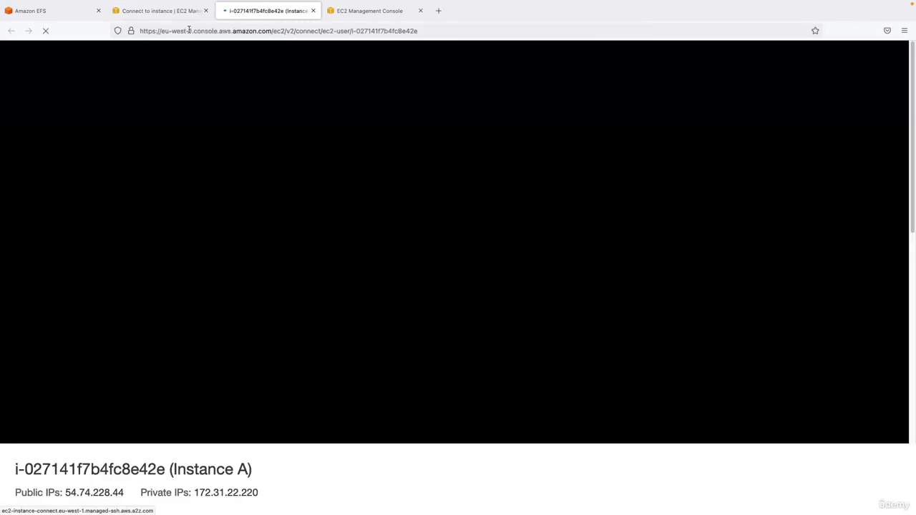
Step: Open a second EC2 Instance Connect terminal for Instance B in its own tab
left_click(181, 16)
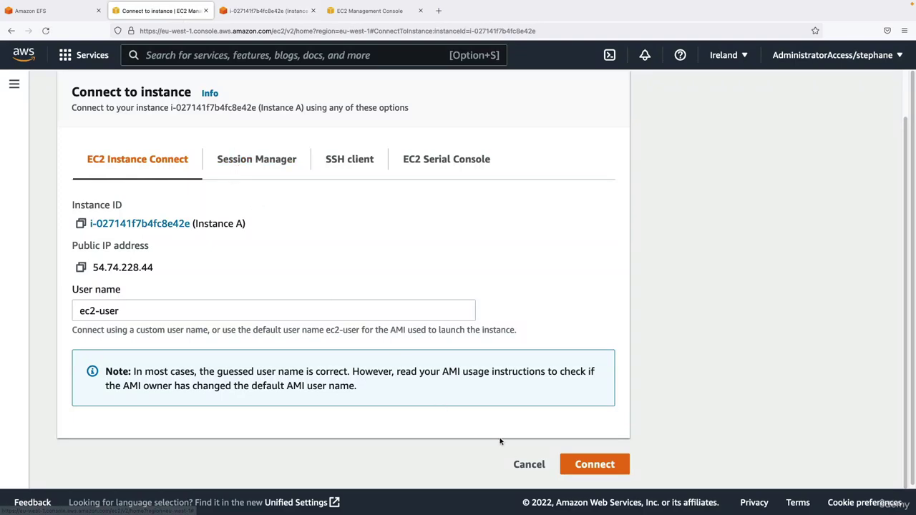
left_click(528, 464)
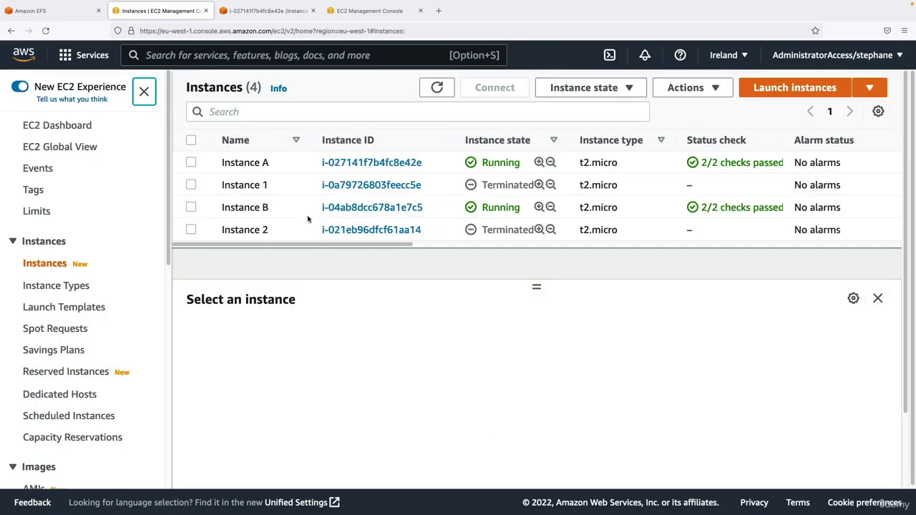
left_click(282, 209)
left_click(494, 87)
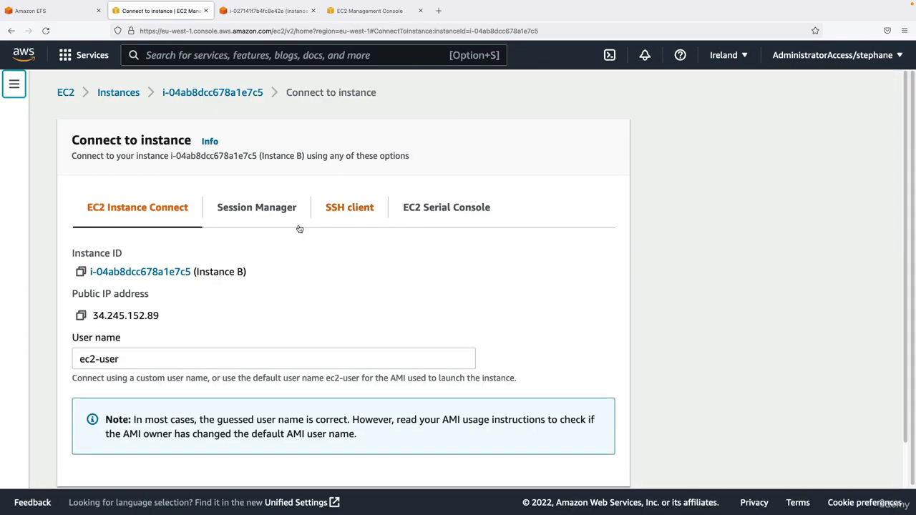
scroll(477, 419, "down", 2)
left_click(593, 463)
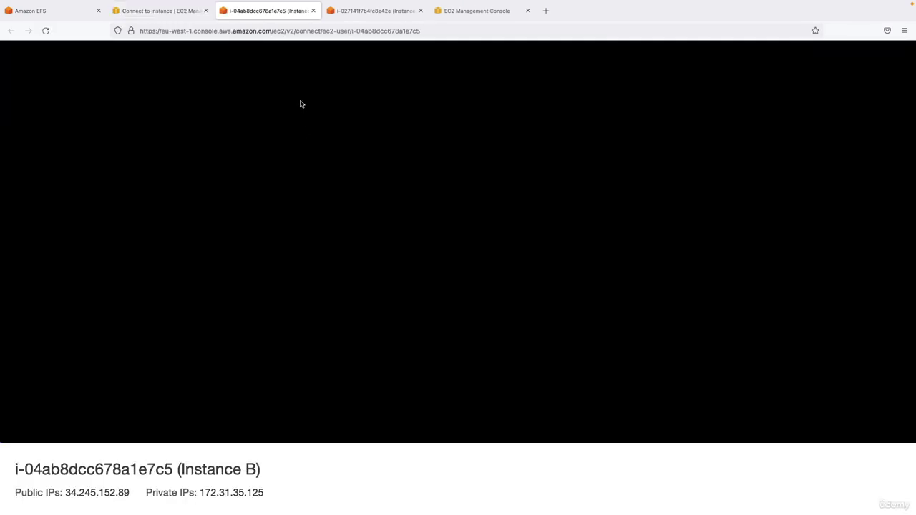
left_click_drag(281, 20, 347, 18)
Step: On Instance A, list /mnt/efs/fs1/ and become root with sudo su
left_click(286, 21)
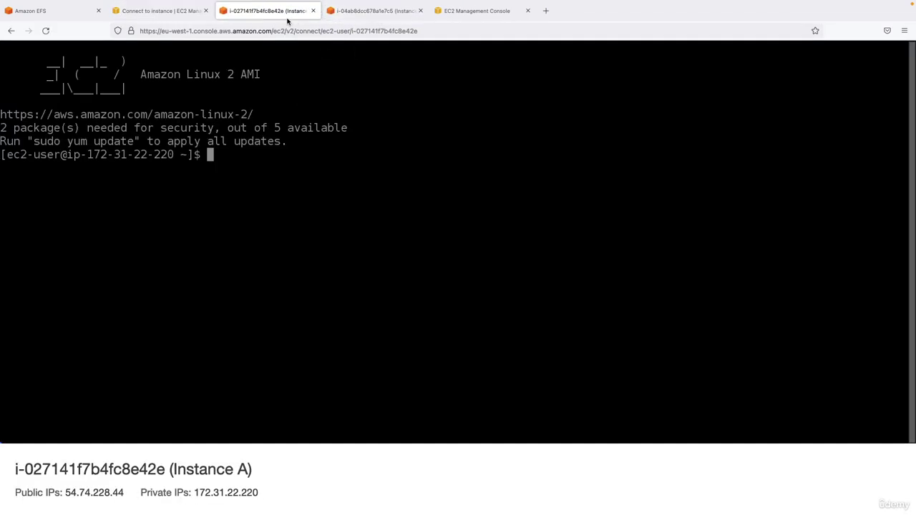
type("ls /")
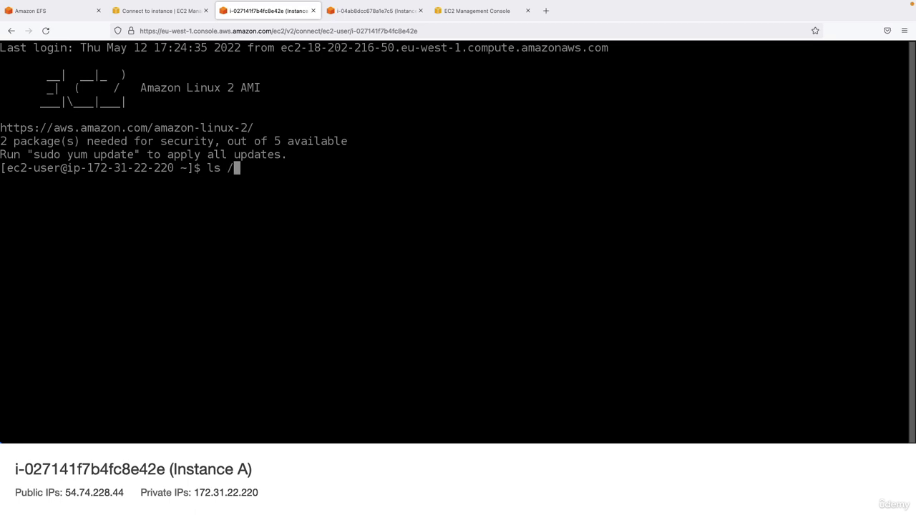
type("mnt/efs/fs1/")
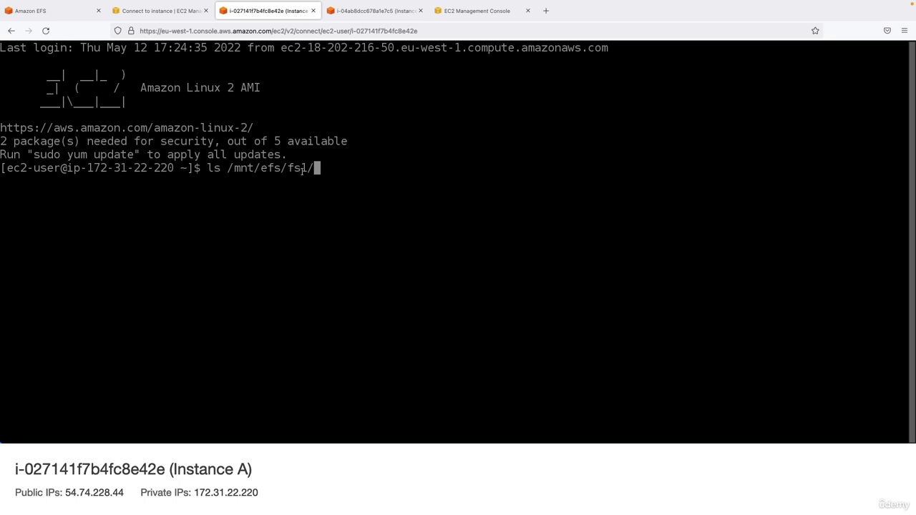
key("Return")
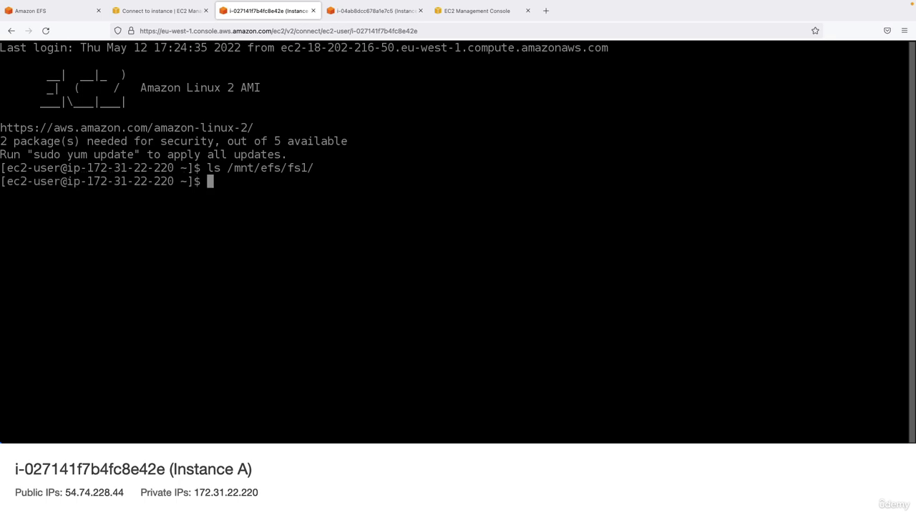
type("sudo su")
key("Return")
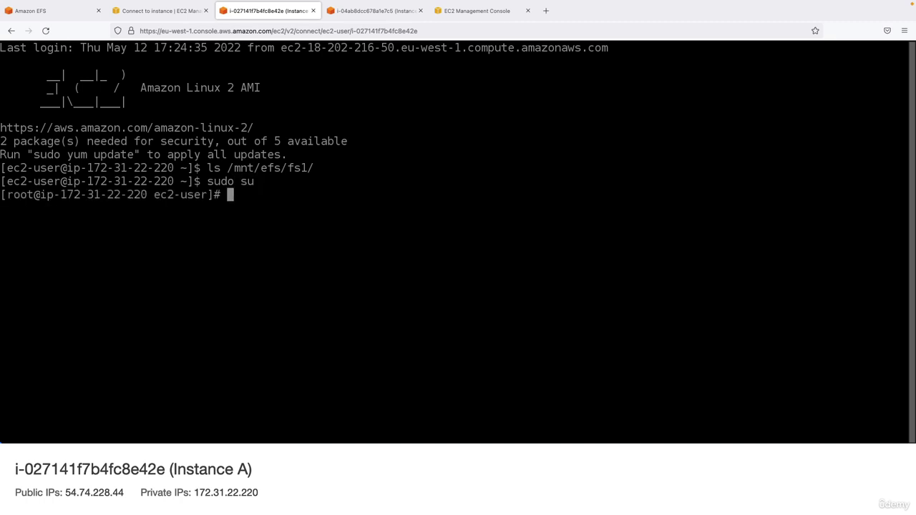
Step: Write "hello world" into /mnt/efs/fs1/hello.txt and cat it back
type("echo \"hello world\" > /m")
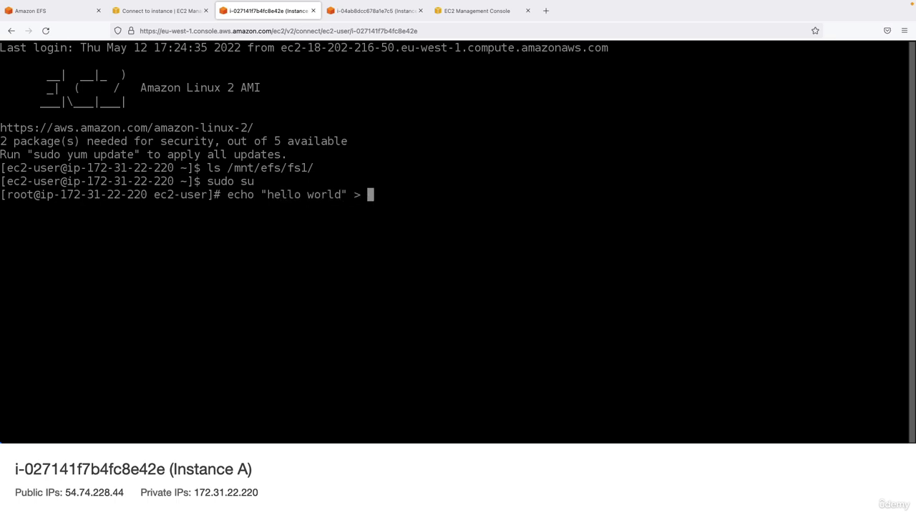
type("nt/efs/")
key("Tab")
type("hello.txt")
key("Return")
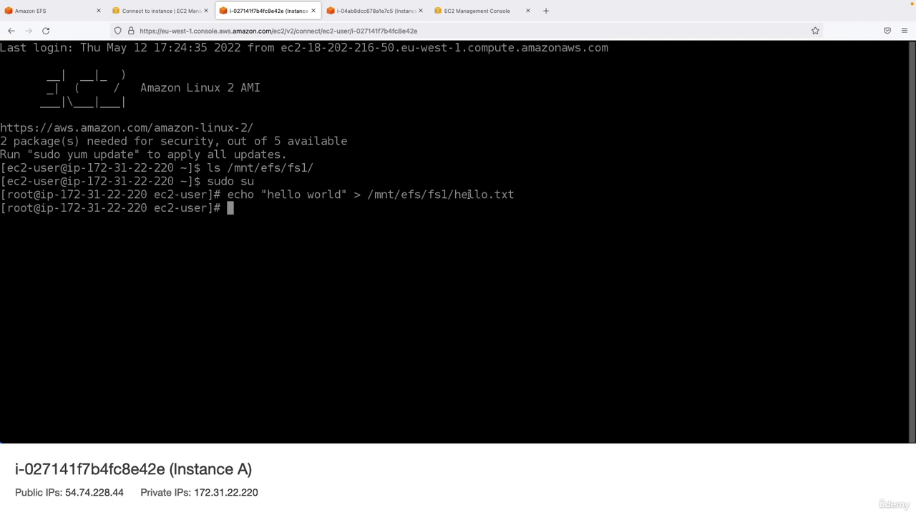
type("cat")
left_click_drag(368, 195, 512, 196)
type("/mnt/efs/fs1/hello.txt")
key("Return")
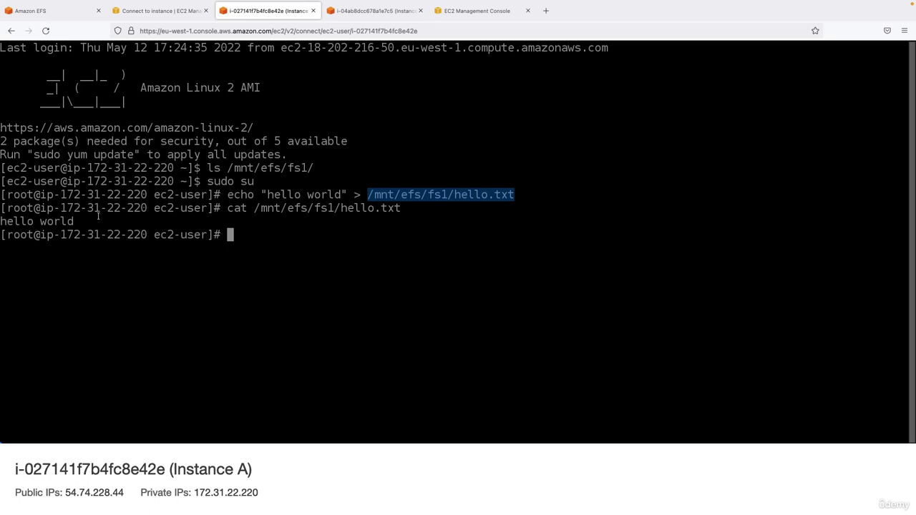
left_click_drag(77, 223, 40, 221)
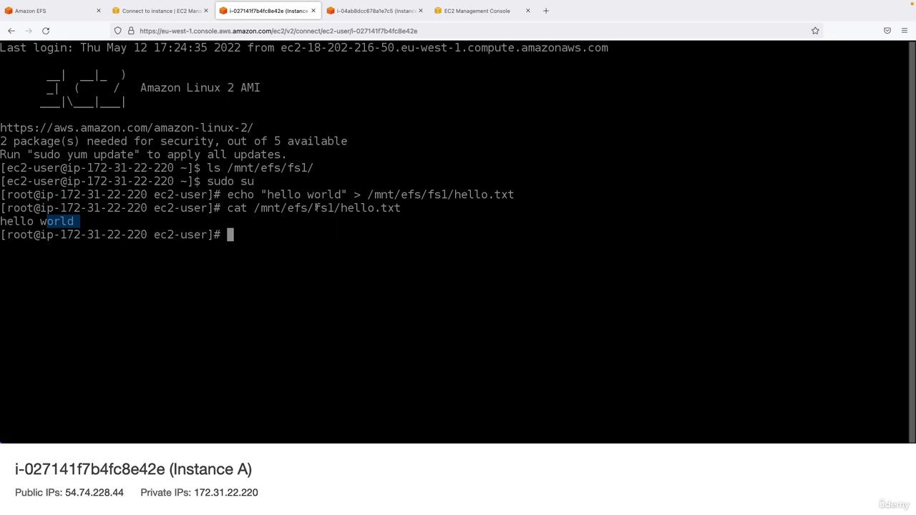
Step: On Instance B, run ls /mnt/efs/fs1/ and cat /mnt/efs/fs1/hello.txt, showing hello world
left_click(368, 11)
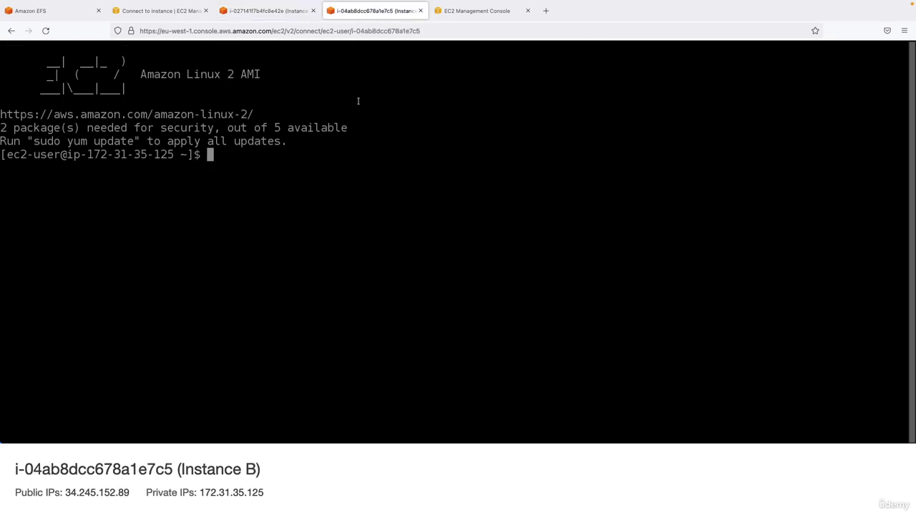
type("ls /mnt/efs/fs1/")
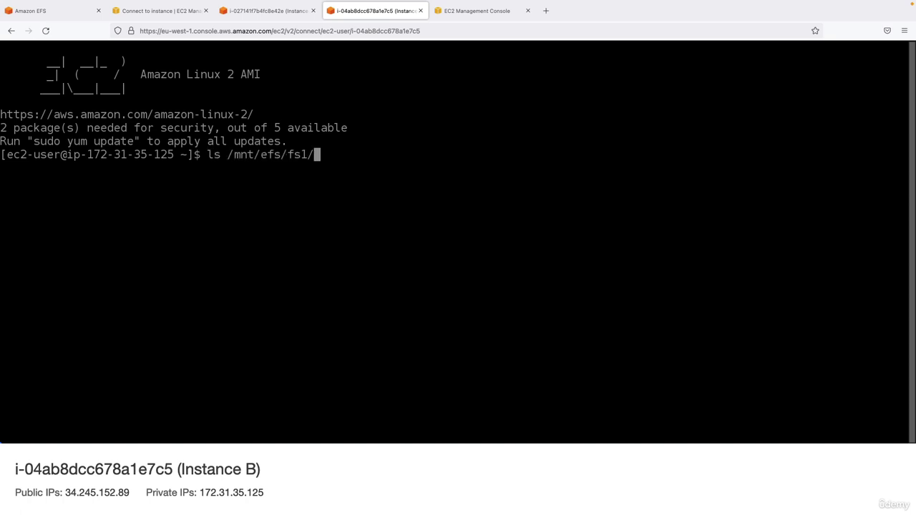
key("Return")
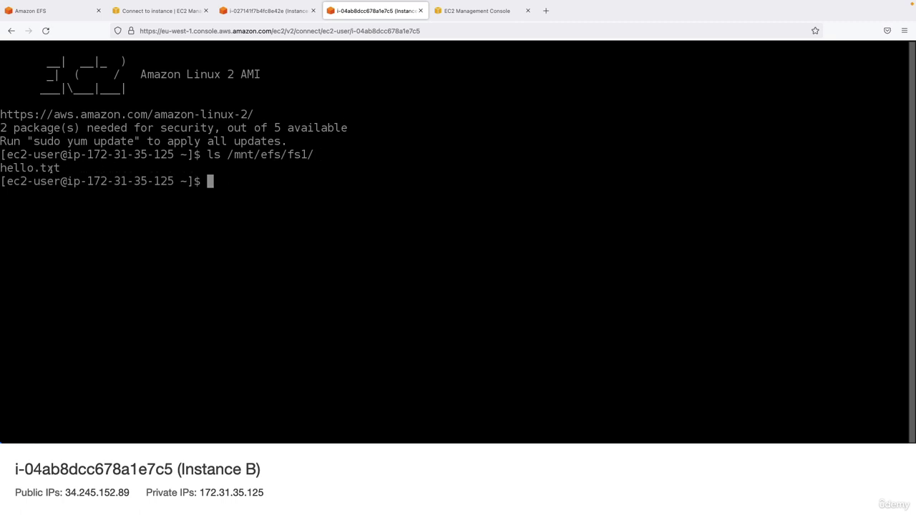
type("cat")
left_click_drag(223, 154, 312, 154)
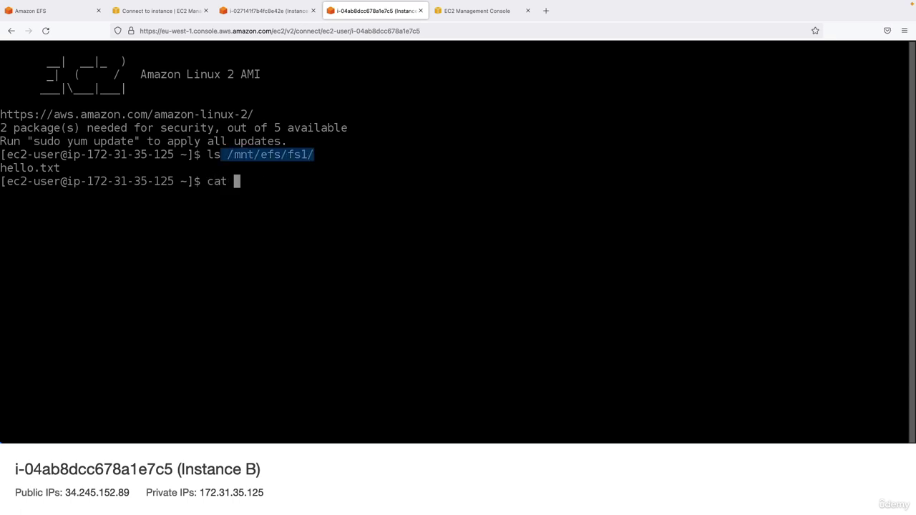
type("/mnt/efs/fs1/")
type("hello.txt")
key("Return")
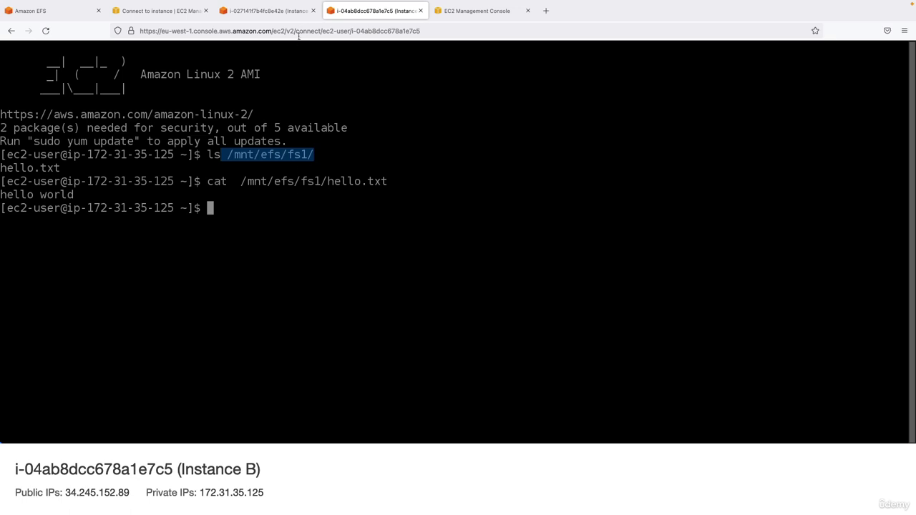
left_click(295, 15)
left_click(361, 14)
Step: Discard the unsaved inbound rule edits and abandon connecting to Instance A
left_click(477, 11)
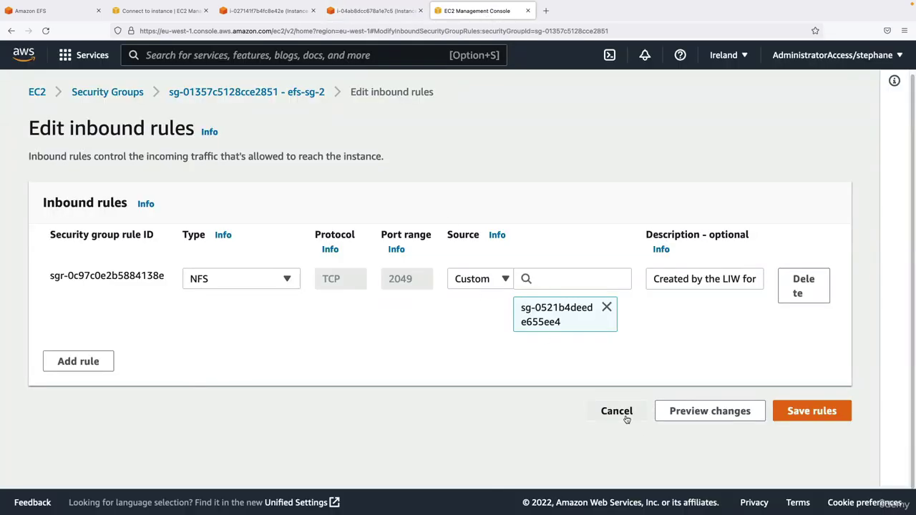
left_click(616, 411)
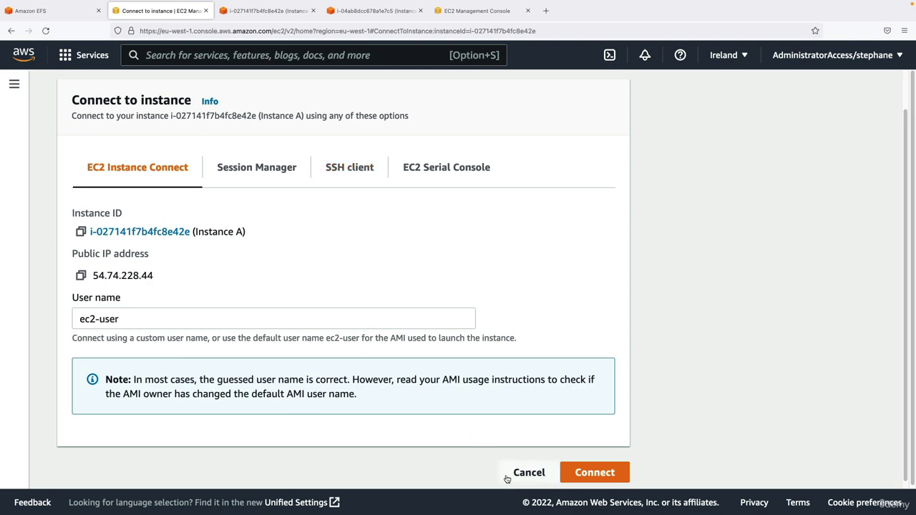
left_click(509, 473)
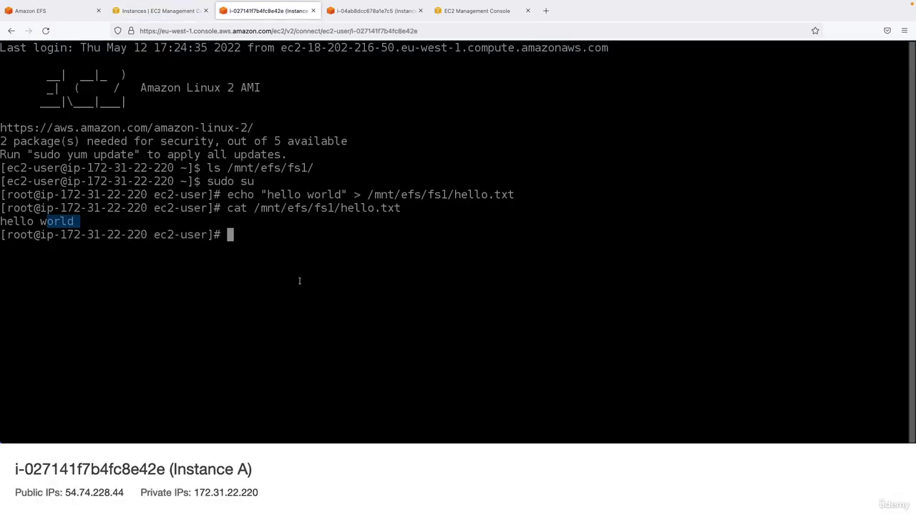
type("l")
Step: Terminate both Instance A and Instance B from the EC2 instances list
left_click(161, 11)
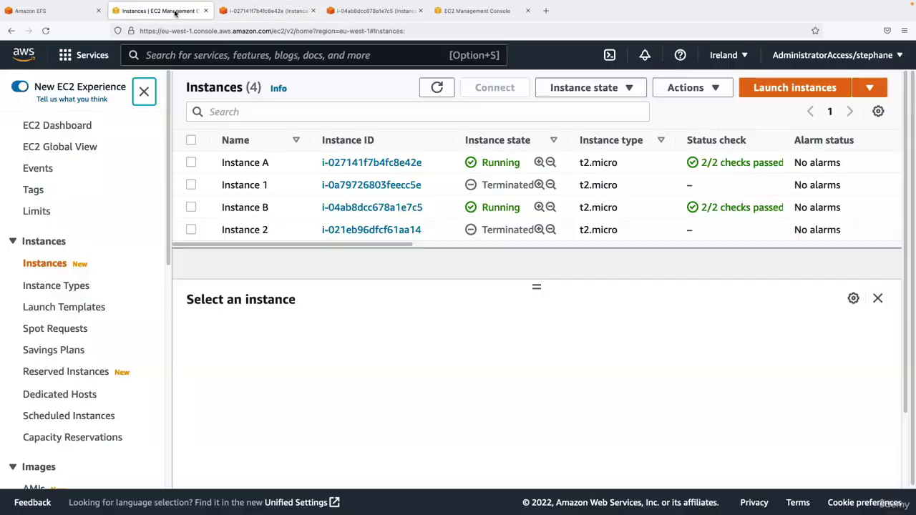
left_click(191, 163)
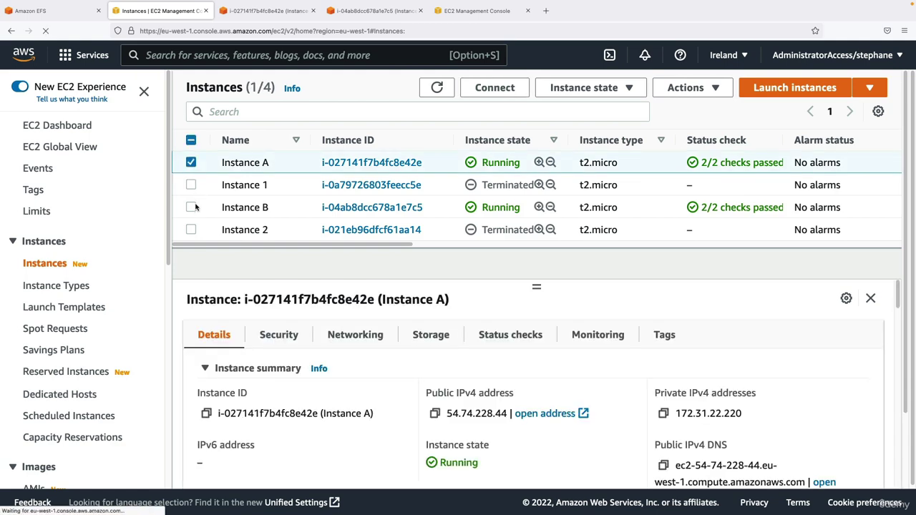
left_click(191, 207)
left_click(584, 87)
left_click(593, 195)
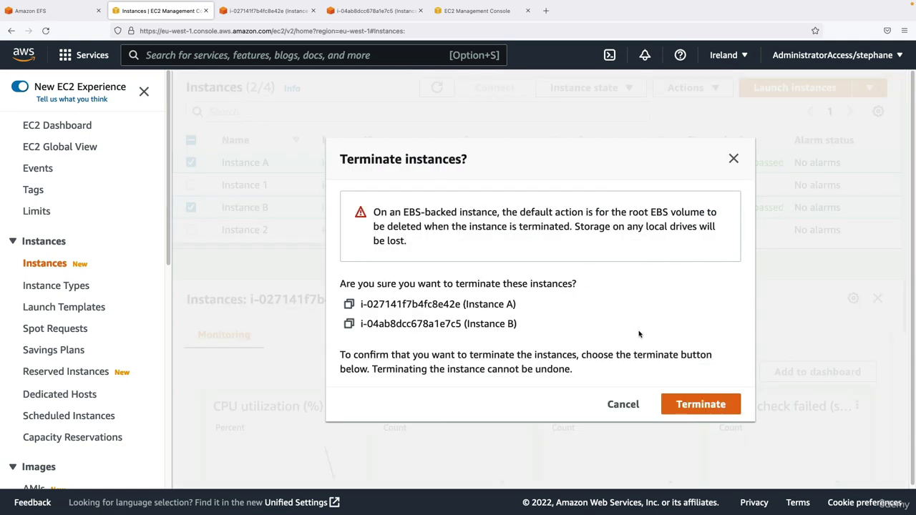
left_click(692, 460)
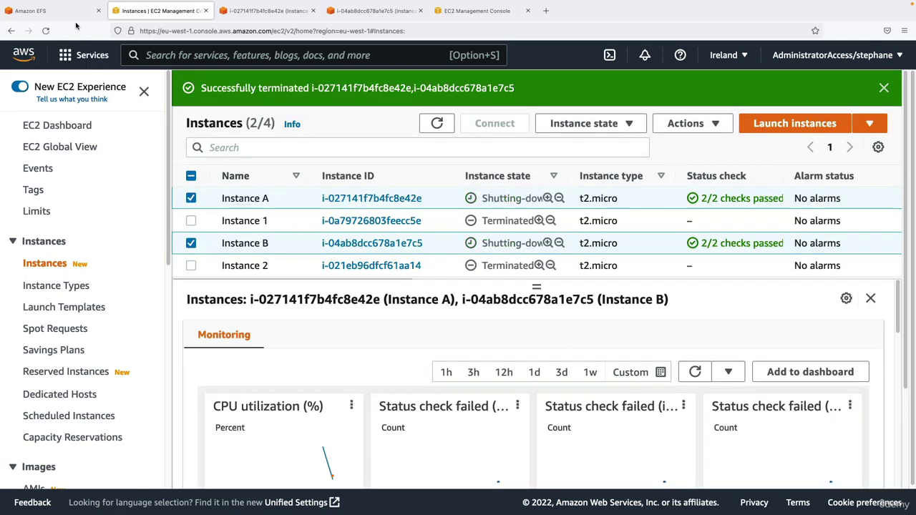
Step: Delete EFS file system fs-03ad3ad91588ea5e7, confirming with its pasted ID
left_click(32, 11)
left_click(779, 131)
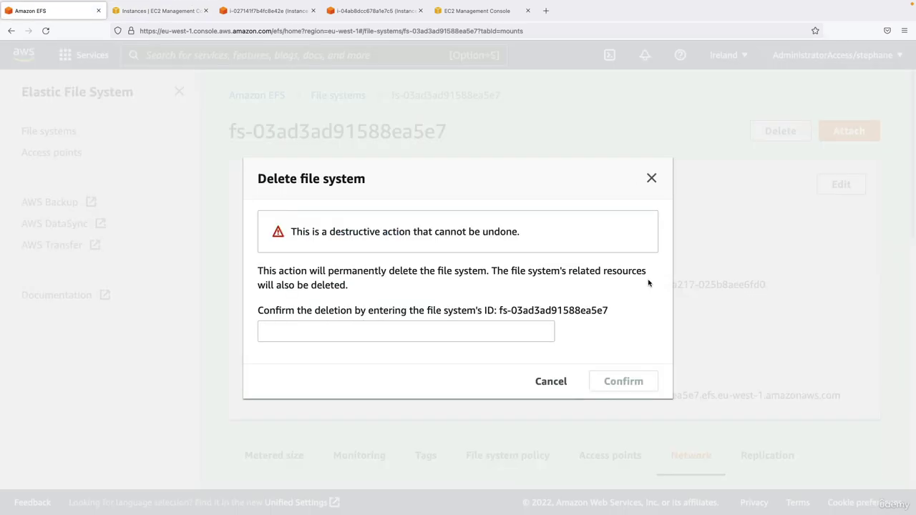
left_click(470, 329)
double_click(553, 311)
key("super+c")
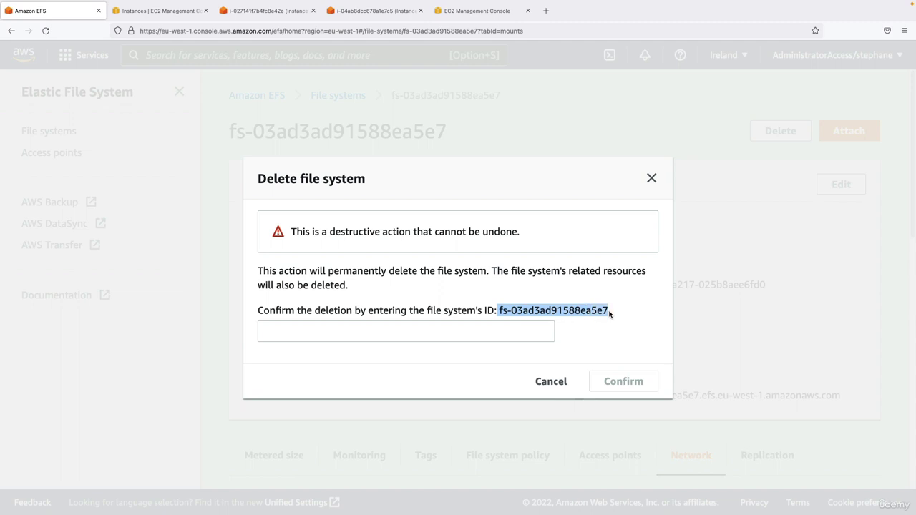
left_click(531, 331)
key("super+v")
left_click(501, 326)
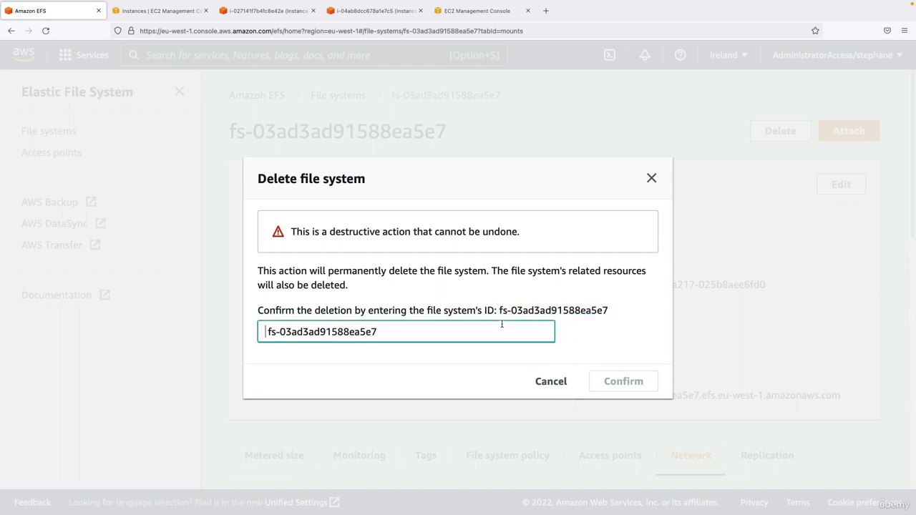
left_click(630, 381)
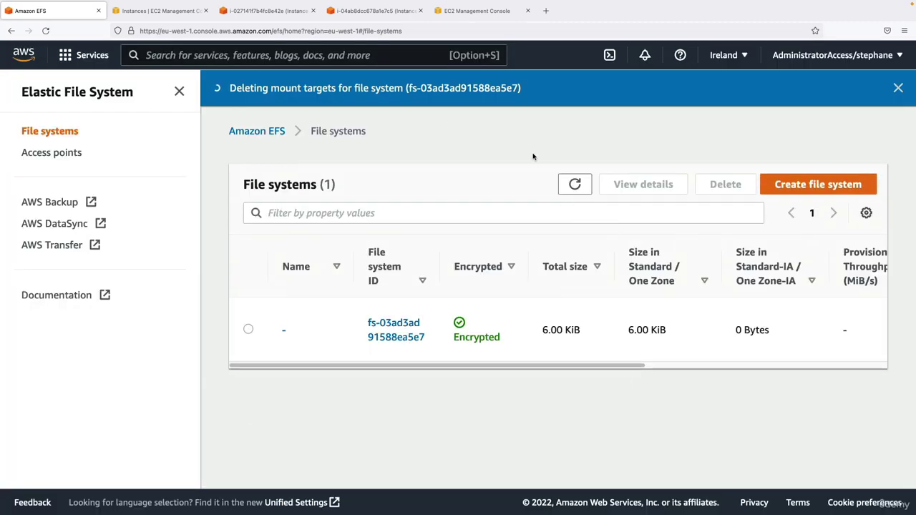
Step: Bring up the EC2 security groups list and expand it to show more groups
left_click(485, 15)
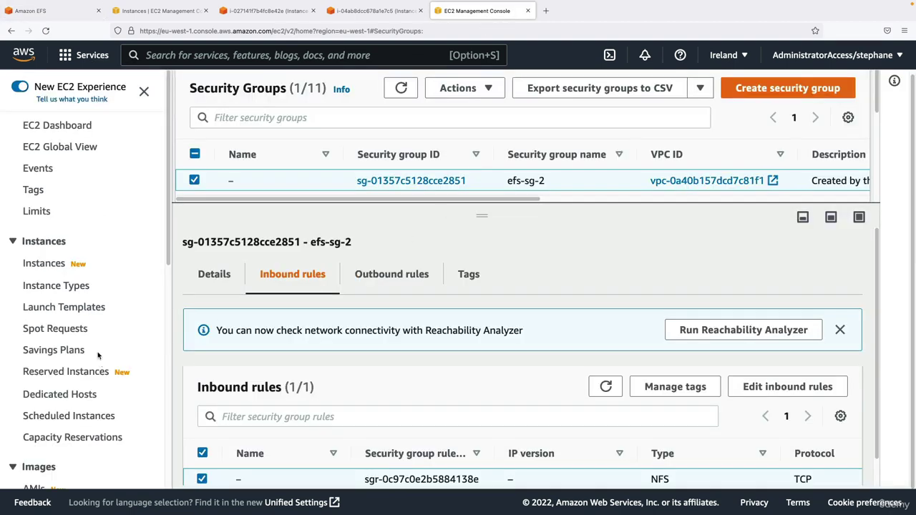
scroll(98, 356, "down", 3)
left_click_drag(296, 215, 415, 356)
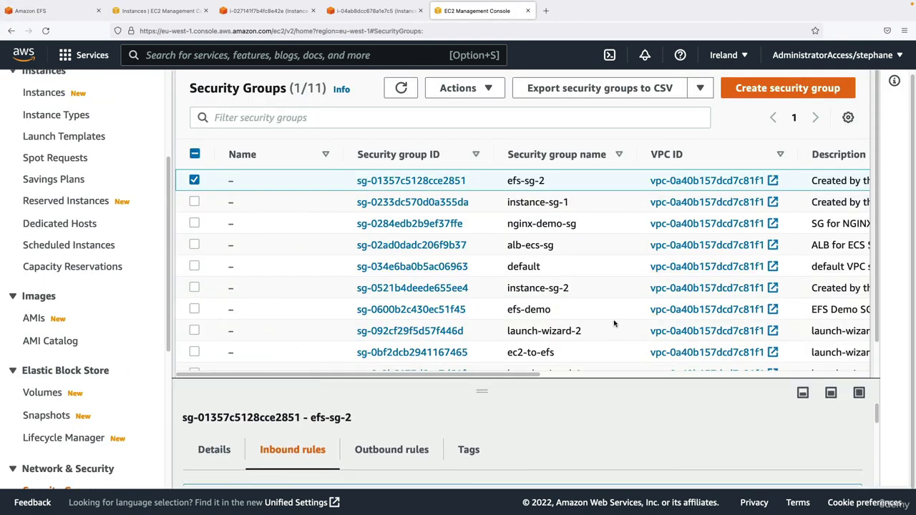
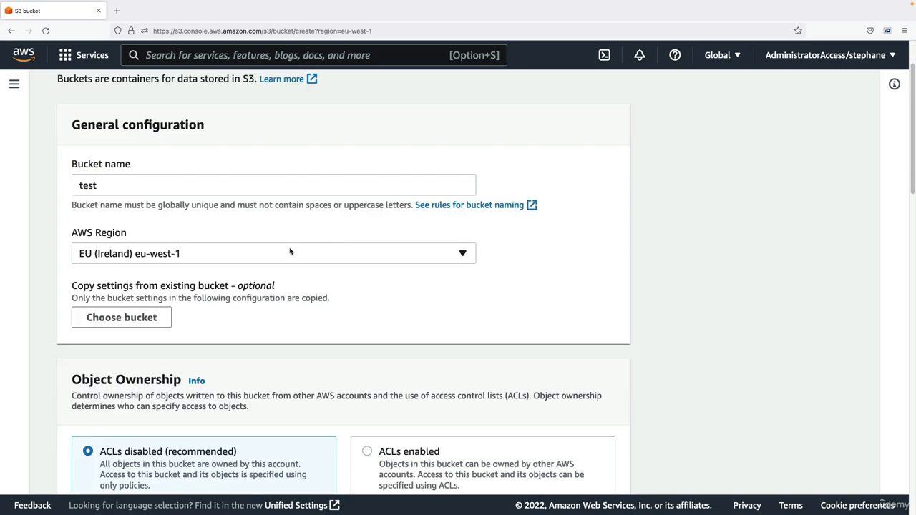
Step: Try creating bucket 'test', see it is taken, and rename it to stephane-demo-s3
left_click(607, 470)
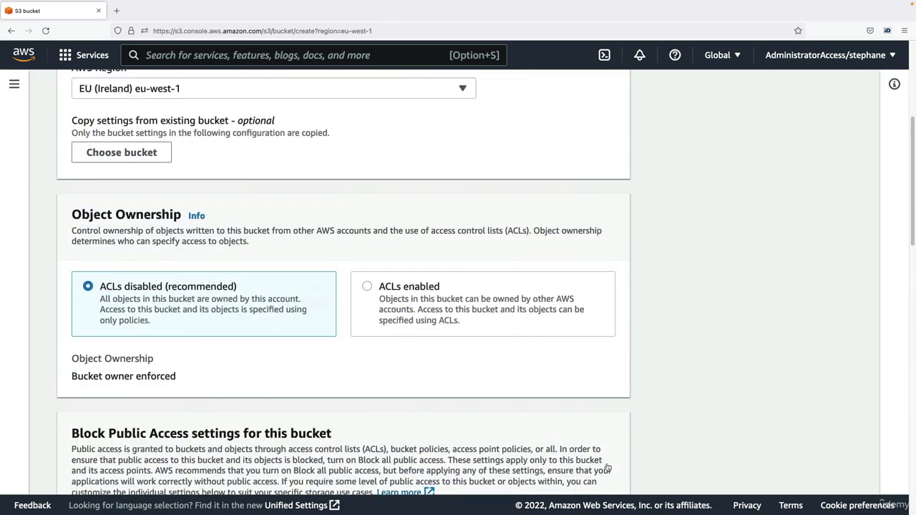
left_click_drag(100, 283, 259, 286)
left_click(259, 287)
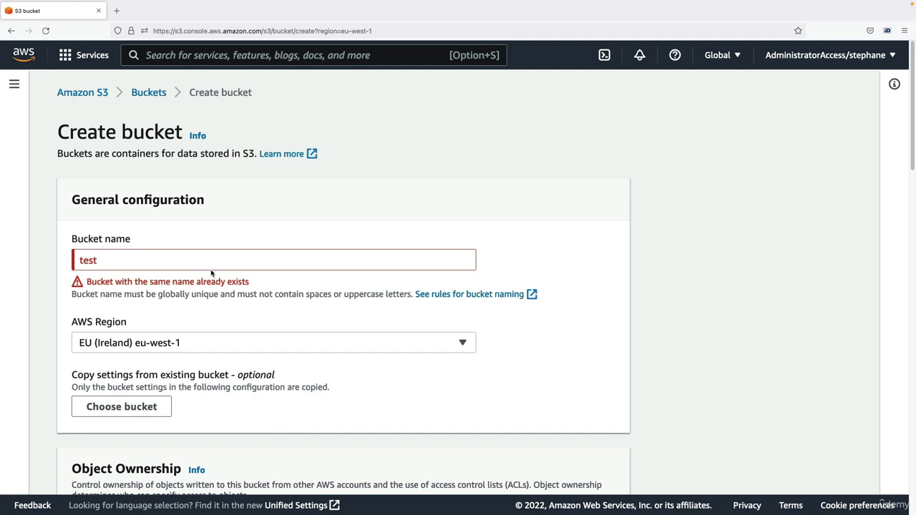
double_click(128, 257)
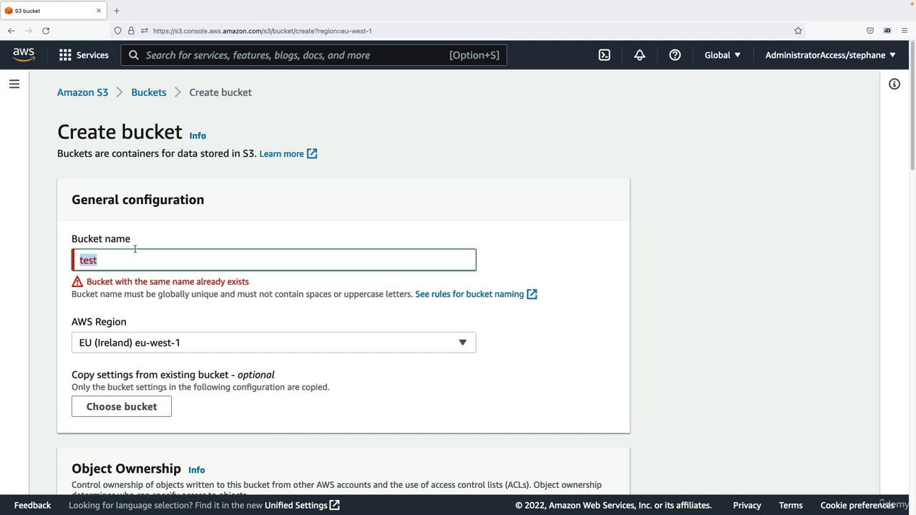
type("steph")
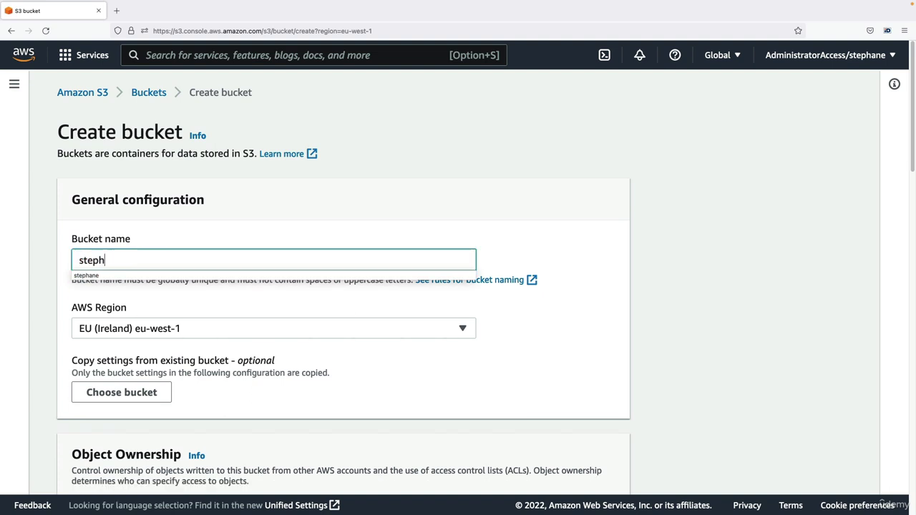
type("ane-demo-s3")
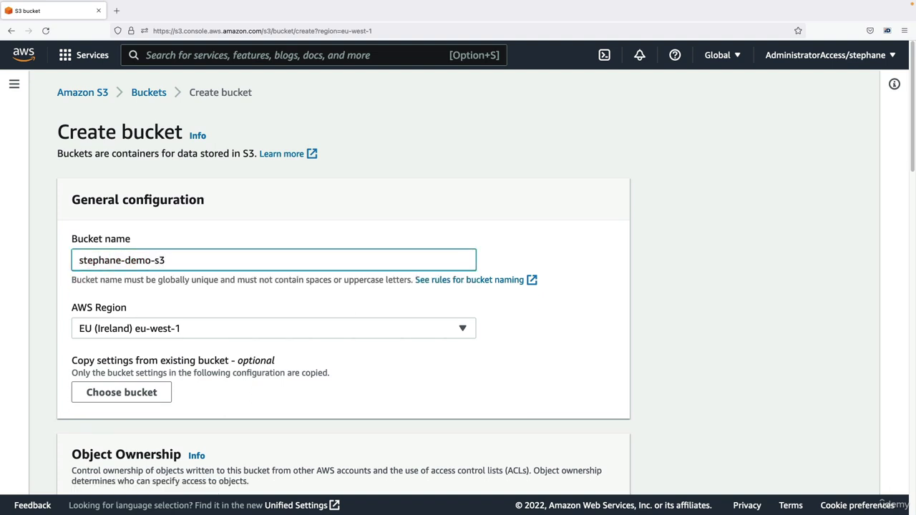
left_click(132, 280)
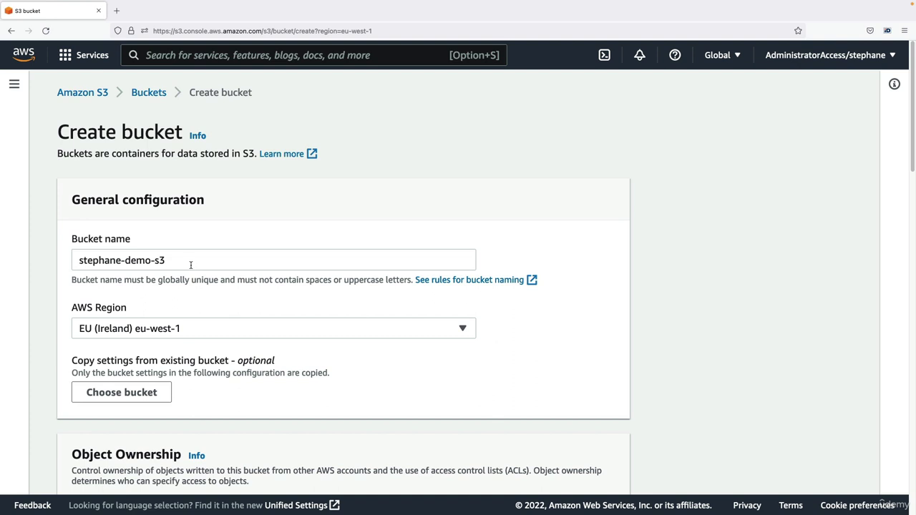
Step: Check the AWS Region list and keep EU (Ireland) eu-west-1
left_click_drag(72, 309, 133, 315)
left_click(134, 315)
left_click(168, 328)
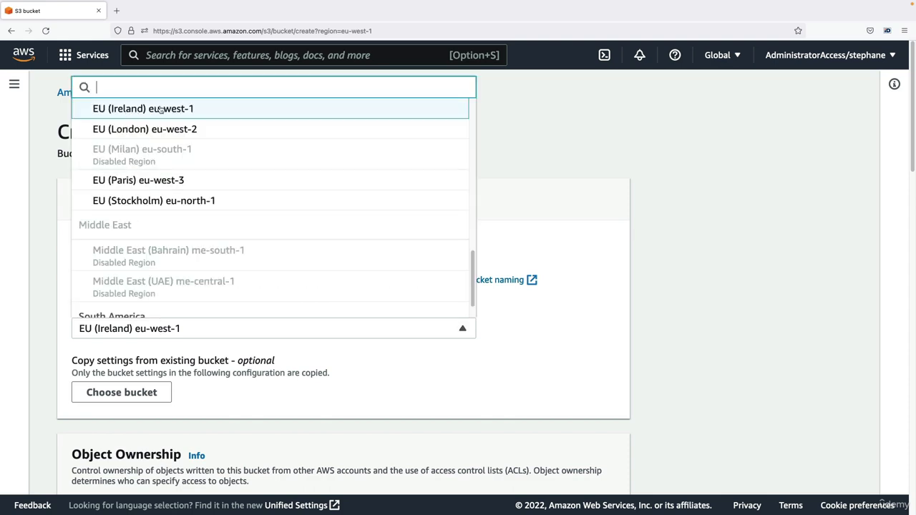
scroll(200, 136, "up", 5)
scroll(207, 200, "up", 3)
scroll(200, 250, "down", 10)
left_click(65, 291)
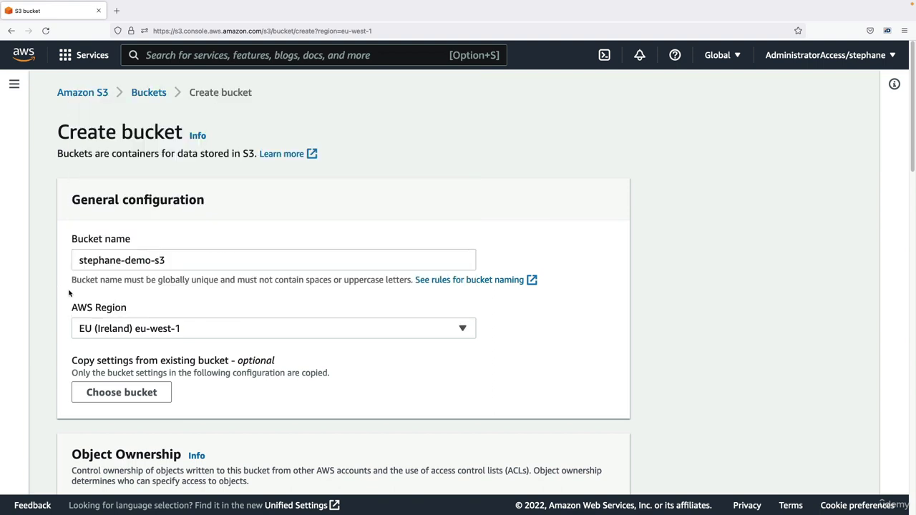
Step: Leave ownership, public access, versioning (Disable) and encryption at defaults and create stephane-demo-s3
left_click(718, 59)
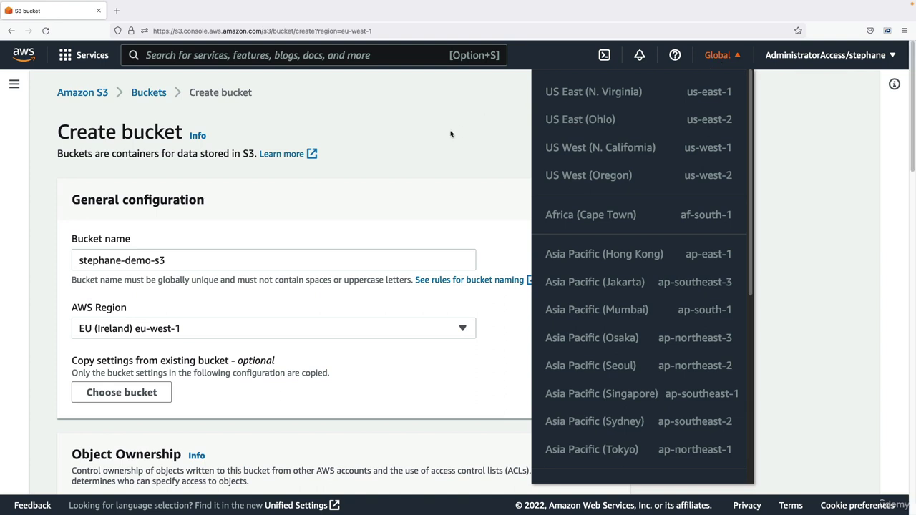
left_click(417, 162)
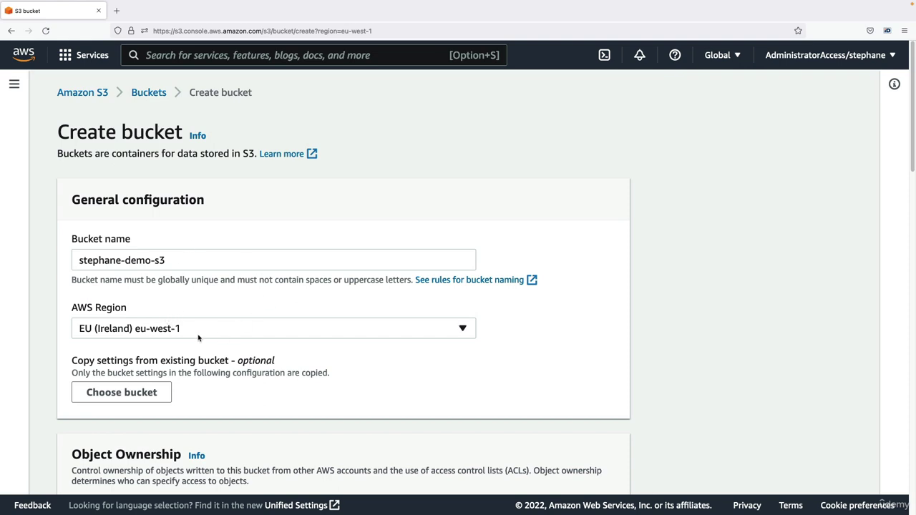
scroll(199, 332, "down", 5)
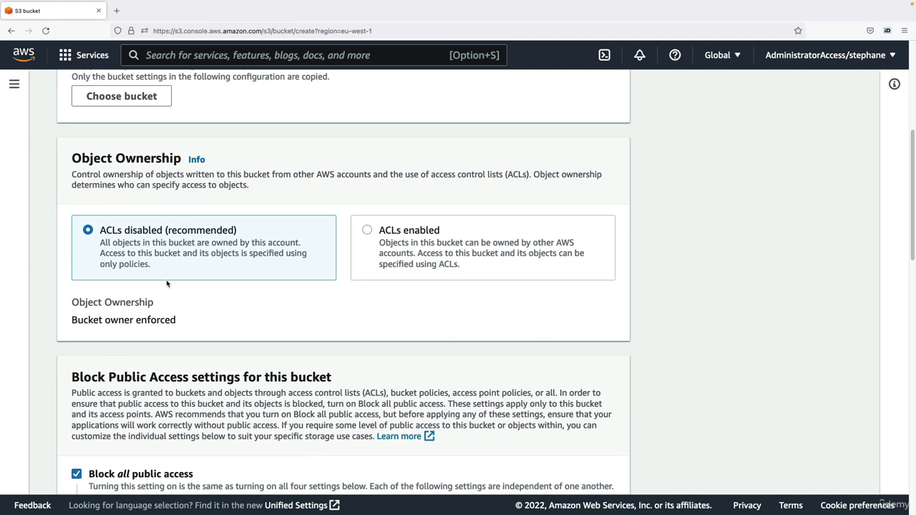
scroll(185, 306, "down", 3)
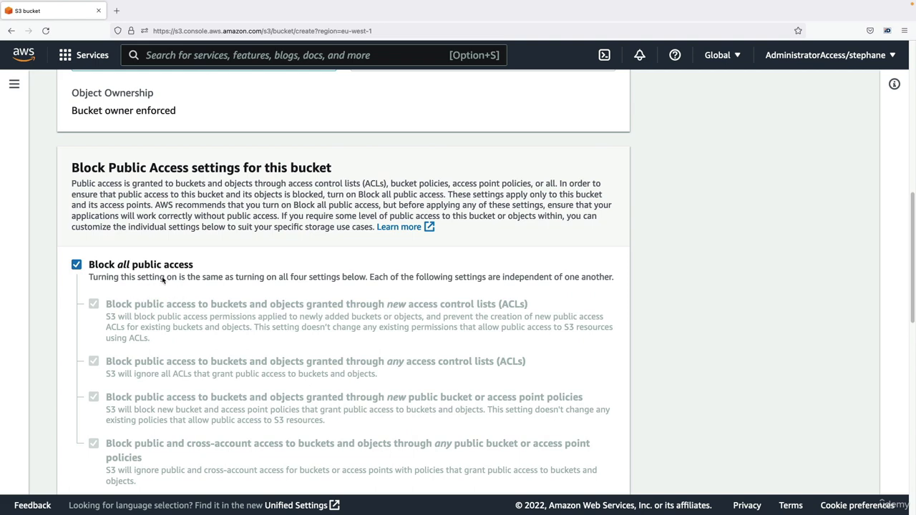
scroll(176, 280, "down", 5)
scroll(175, 279, "down", 1)
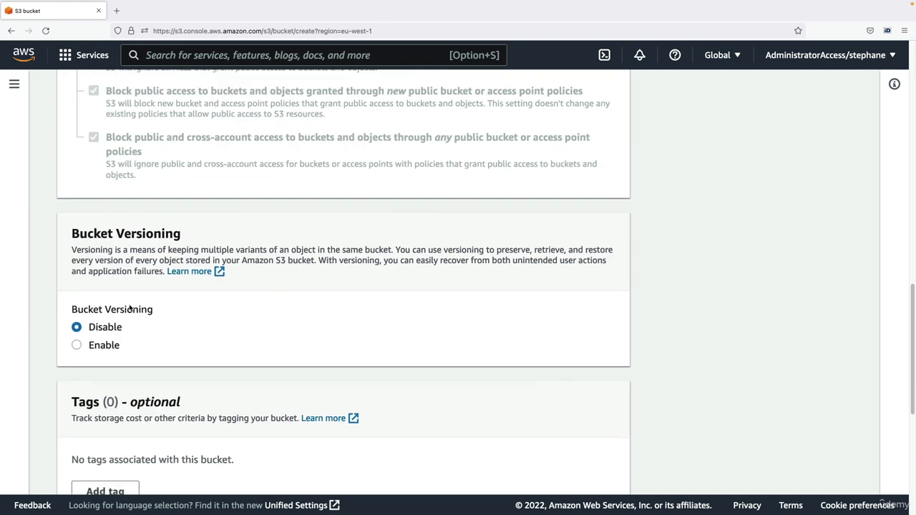
double_click(109, 329)
left_click(123, 328)
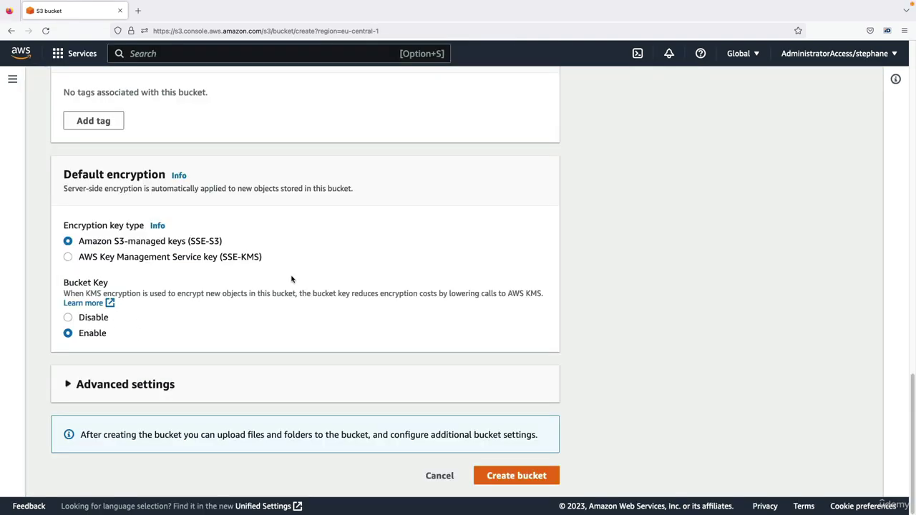
left_click(512, 473)
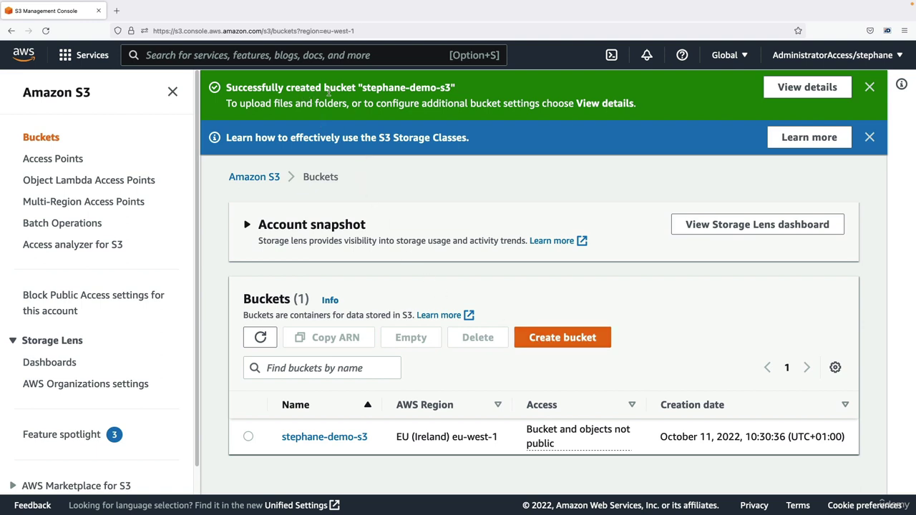
Step: Dismiss the creation and storage-class banners and confirm the bucket is in eu-west-1
left_click_drag(364, 87, 448, 87)
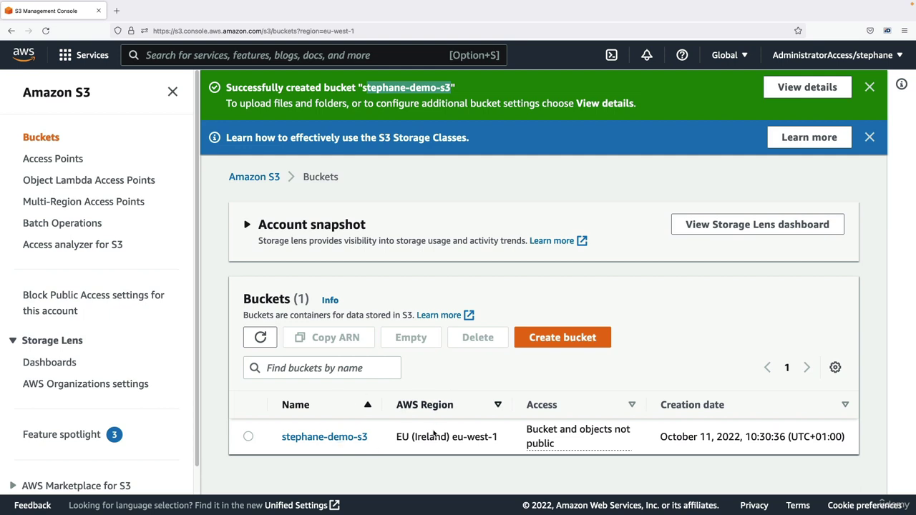
left_click(869, 137)
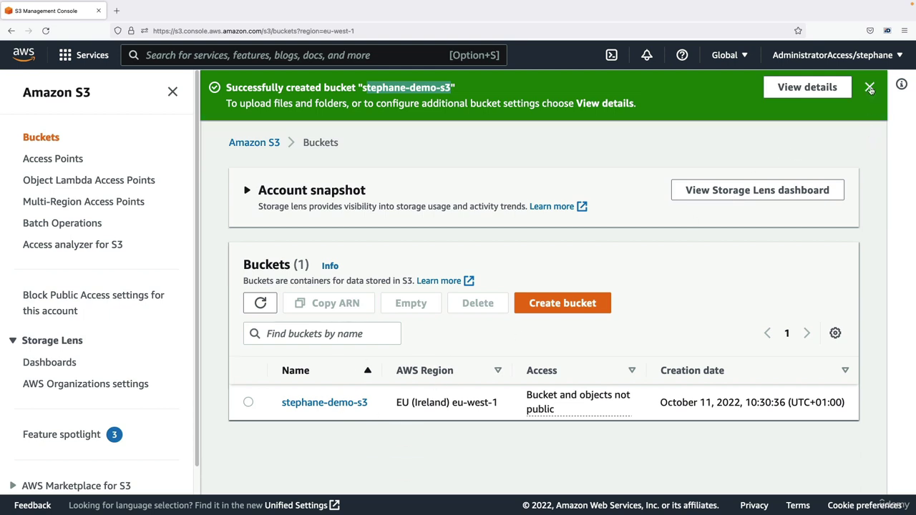
left_click(869, 87)
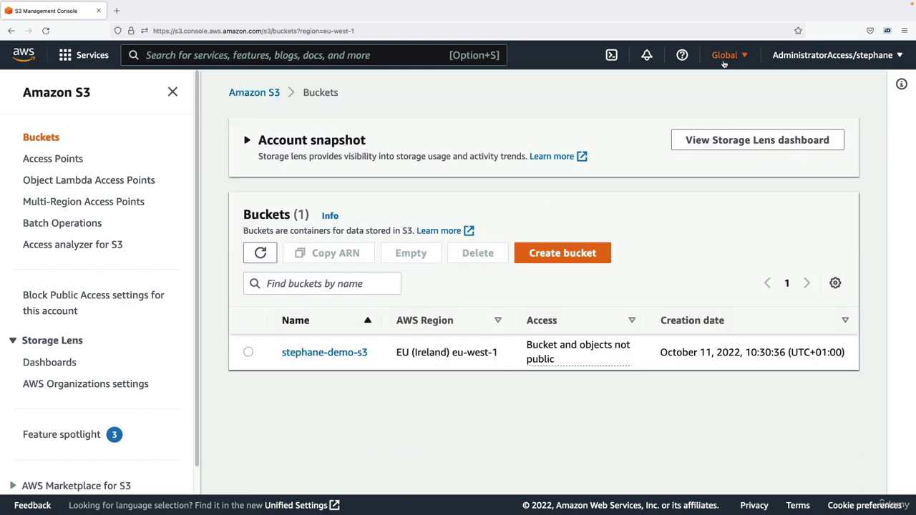
left_click(724, 55)
left_click(728, 60)
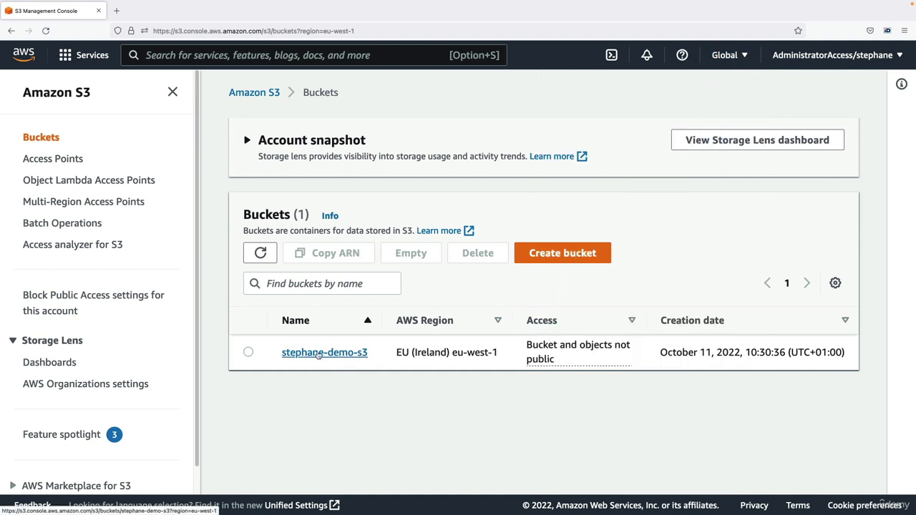
left_click_drag(393, 355, 495, 349)
left_click(495, 350)
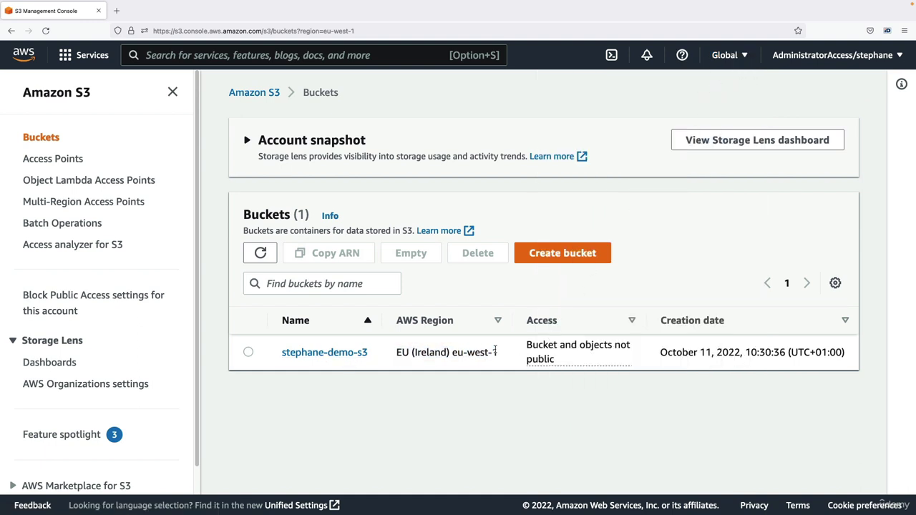
Step: Open stephane-demo-s3, hide the navigation sidebar, and note it has no objects
left_click(322, 352)
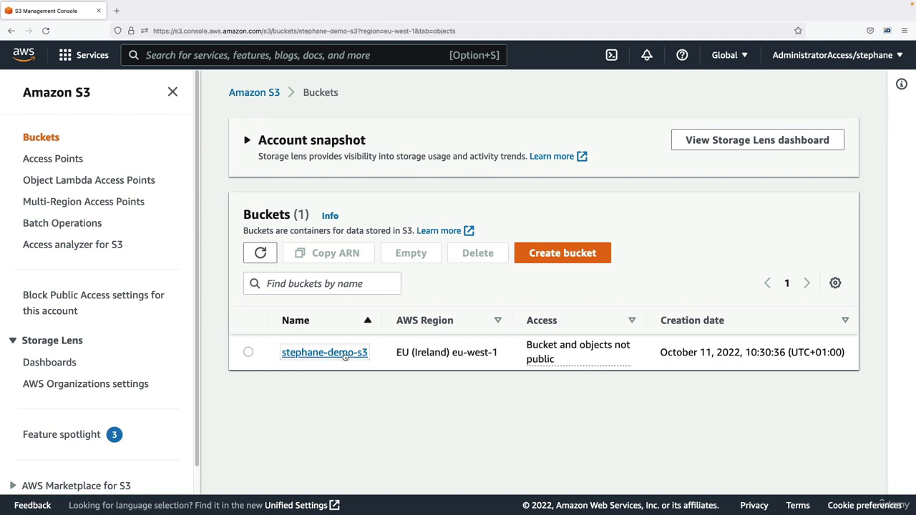
left_click(173, 91)
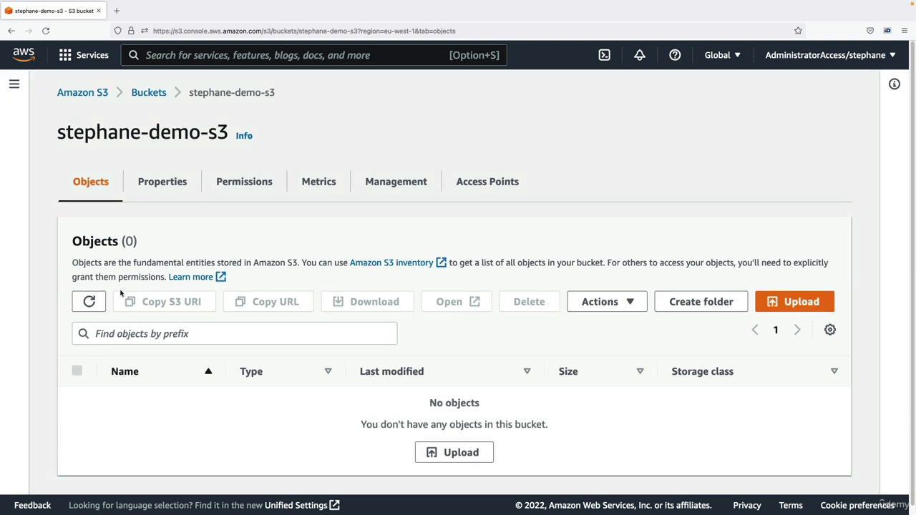
left_click_drag(92, 242, 151, 244)
left_click(149, 245)
Step: Add coffee.jpg (image/jpeg) to the upload, upload it to stephane-demo-s3, and close the status
left_click(792, 302)
left_click(491, 269)
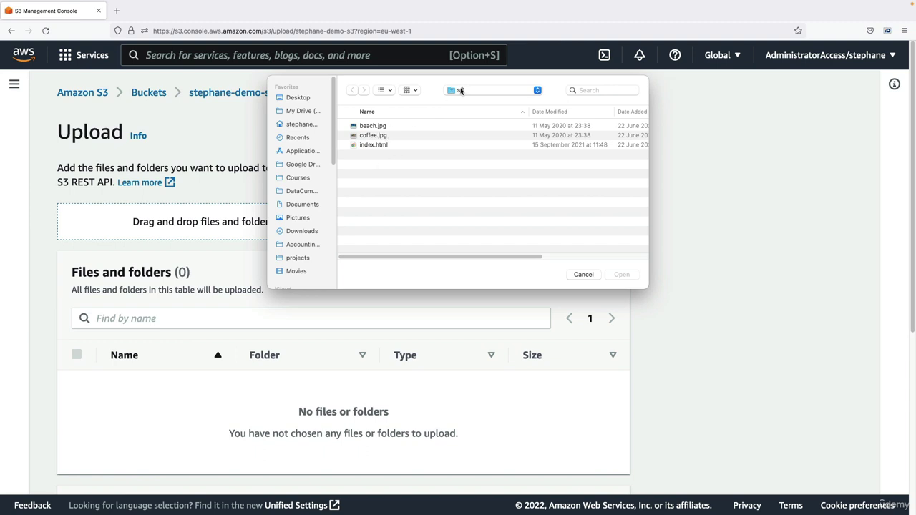
left_click(384, 136)
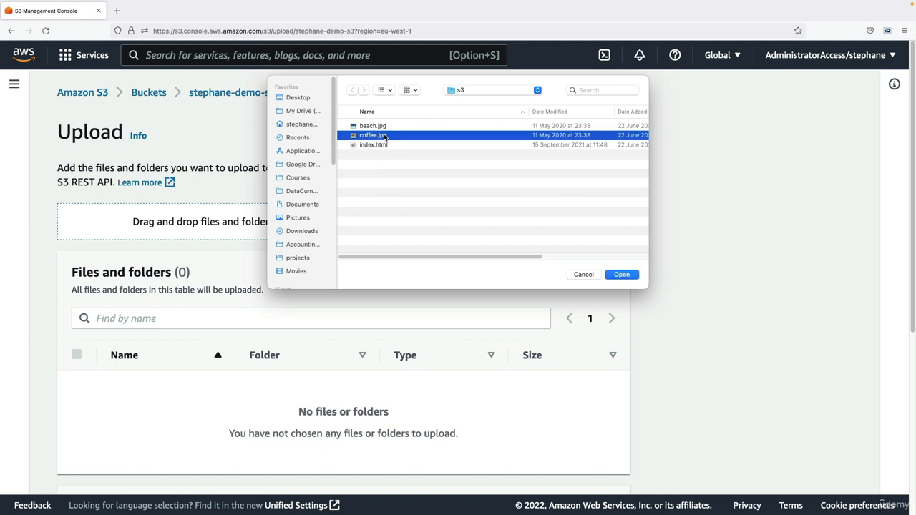
double_click(387, 138)
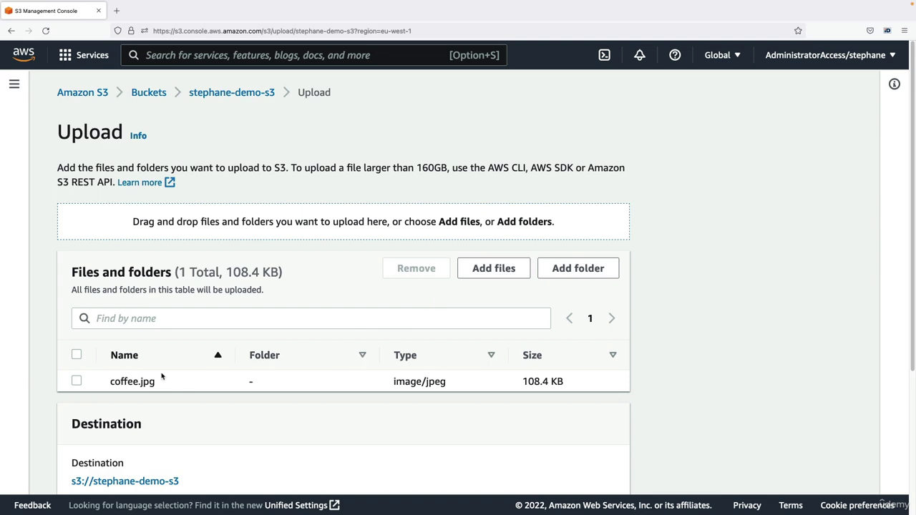
left_click_drag(394, 380, 455, 383)
left_click(457, 384)
left_click_drag(521, 382, 575, 382)
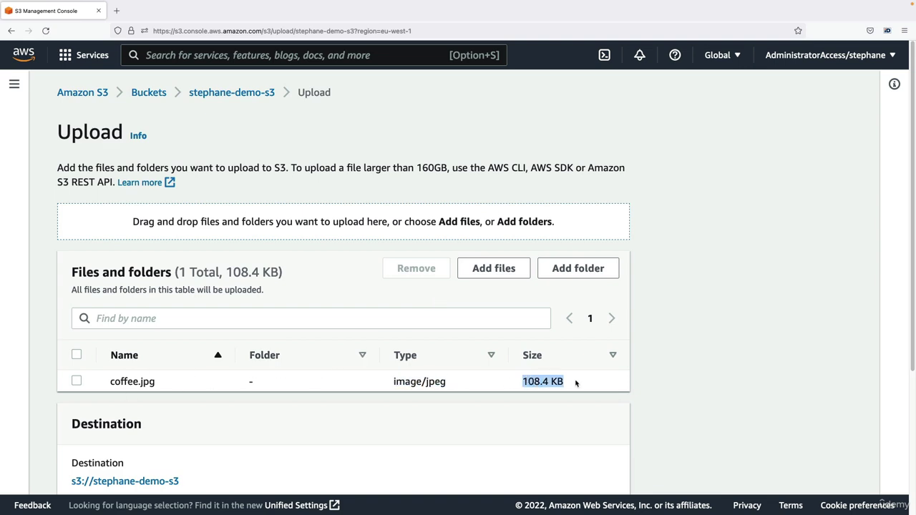
scroll(577, 385, "down", 5)
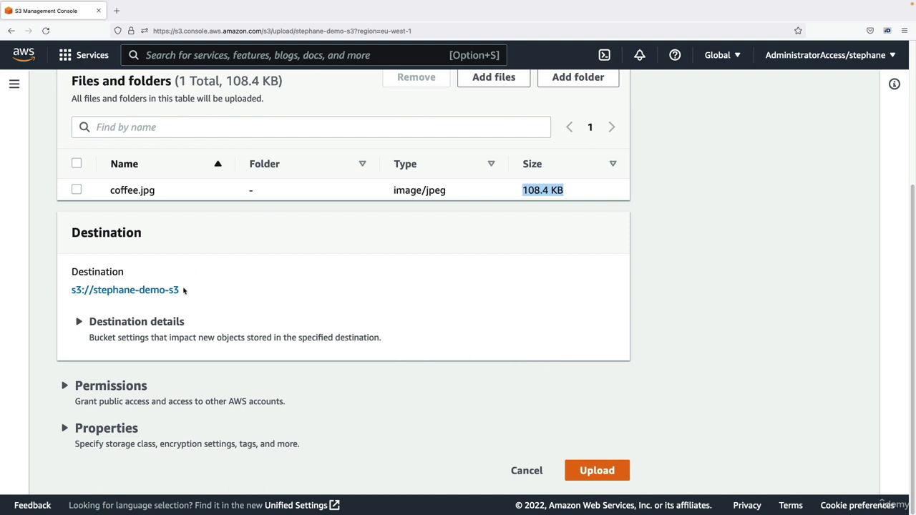
left_click(147, 281)
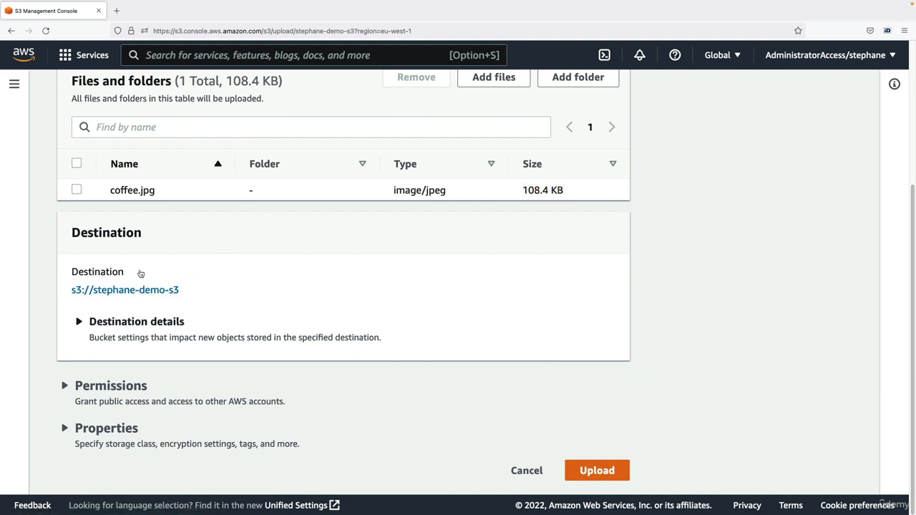
left_click(587, 470)
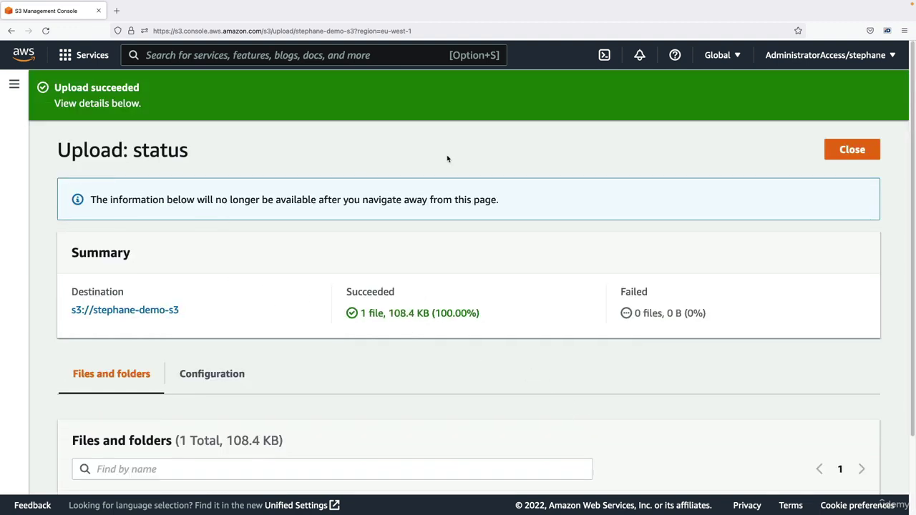
left_click(868, 151)
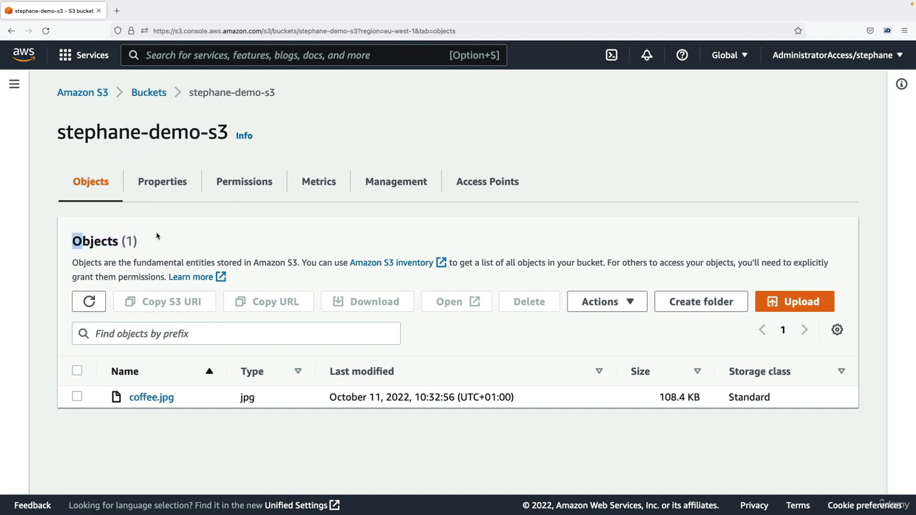
Step: Open coffee.jpg's details and review its region and 108.4 KB size
left_click(164, 395)
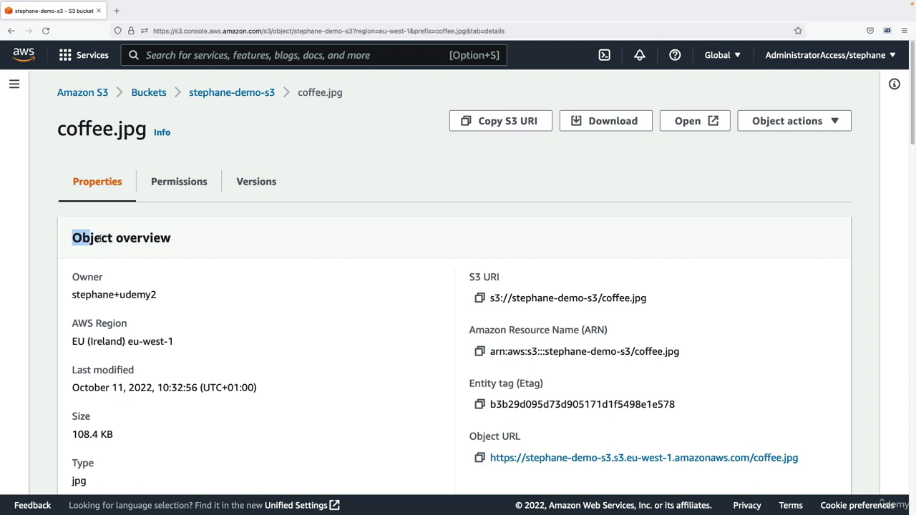
scroll(215, 282, "down", 5)
left_click_drag(71, 159, 157, 194)
left_click_drag(83, 253, 114, 269)
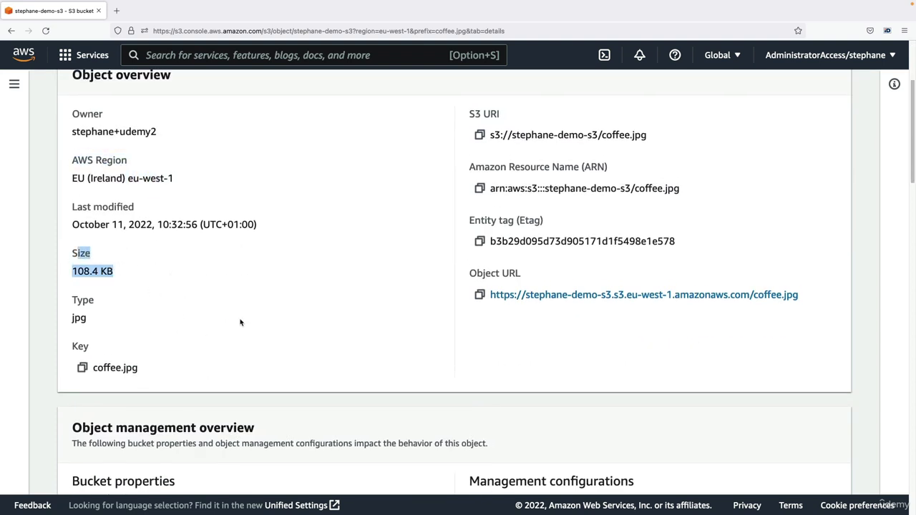
scroll(286, 306, "up", 1)
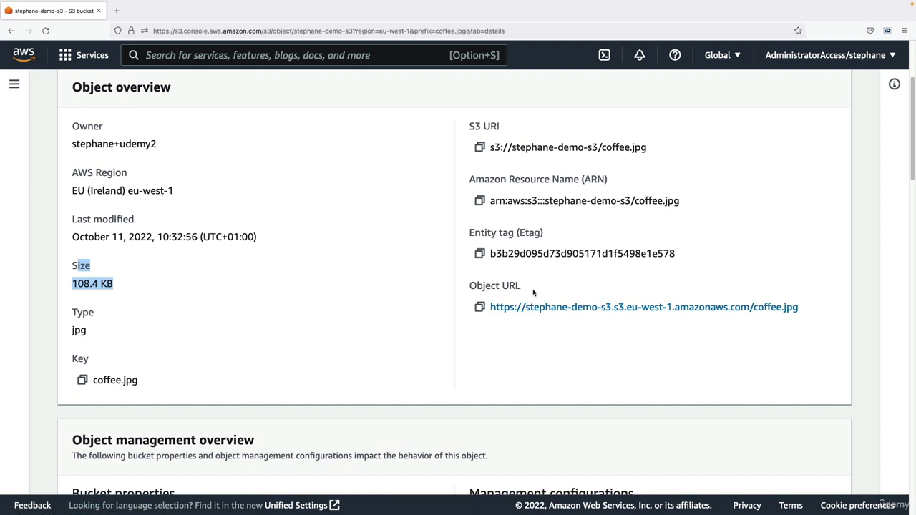
left_click(543, 234)
scroll(541, 282, "up", 5)
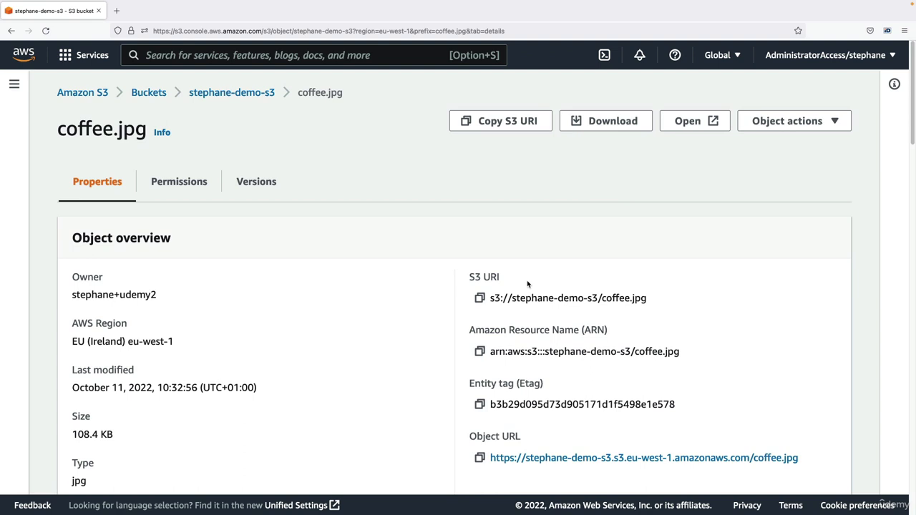
Step: View coffee.jpg in a new tab, then copy its Object URL from the console
left_click(692, 122)
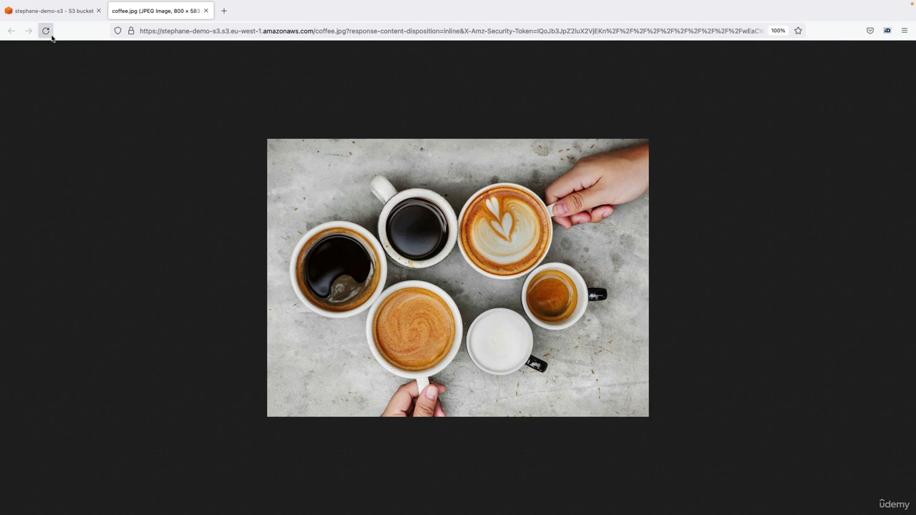
left_click(61, 13)
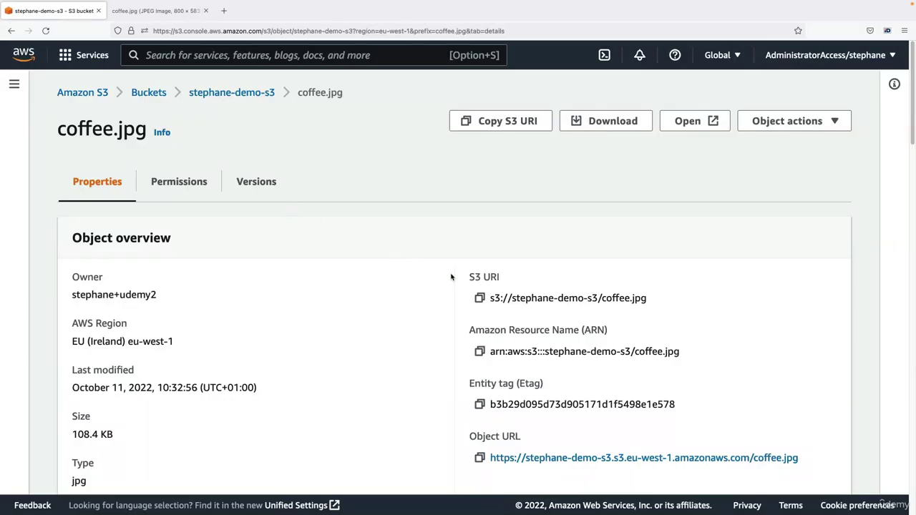
scroll(465, 326, "down", 1)
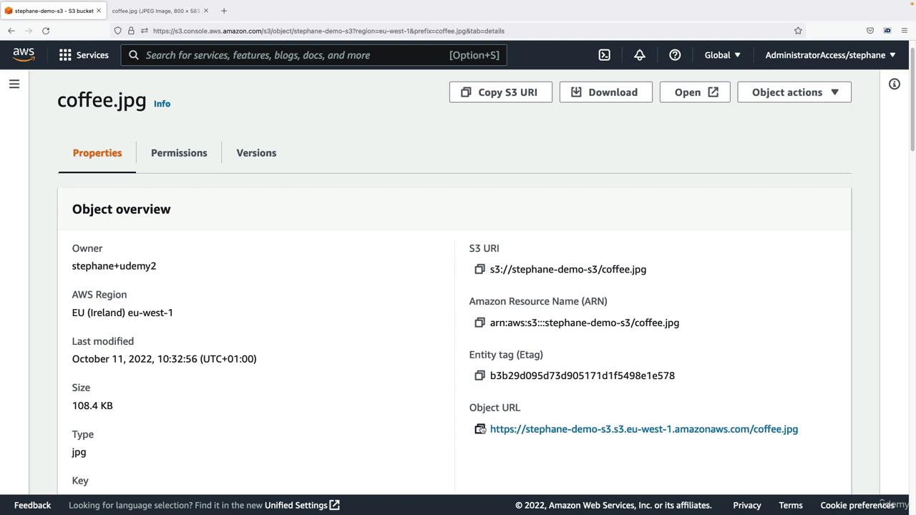
left_click(479, 429)
Step: Load coffee.jpg's plain object URL in a new tab, which returns AccessDenied
key("ctrl+t")
key("ctrl+v")
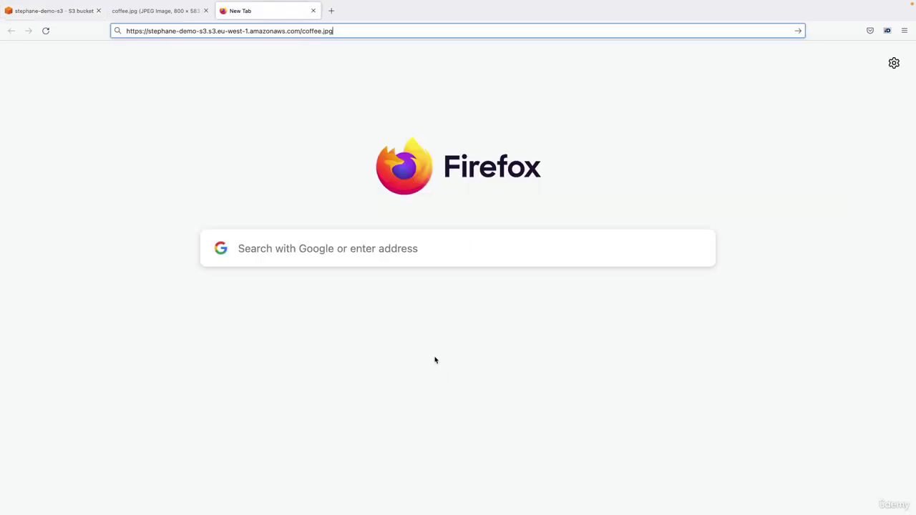
key("Return")
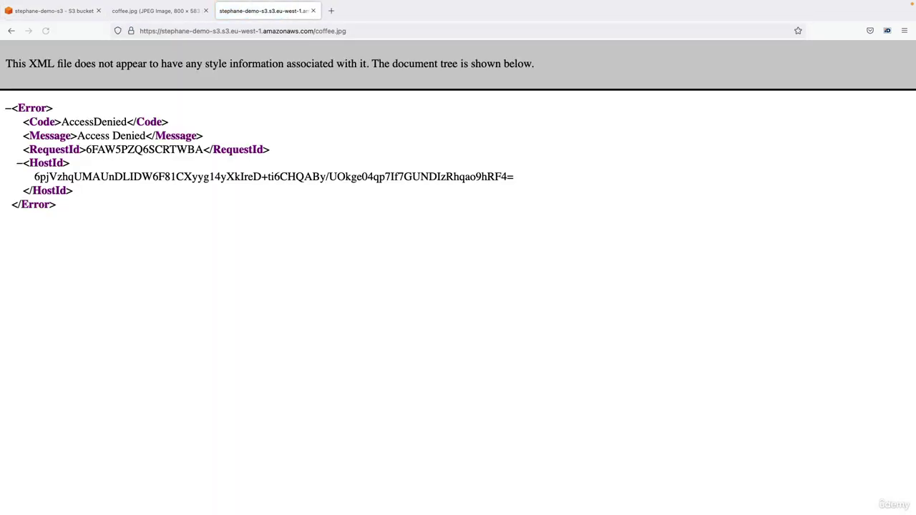
left_click_drag(68, 123, 152, 123)
left_click(144, 184)
left_click(368, 32)
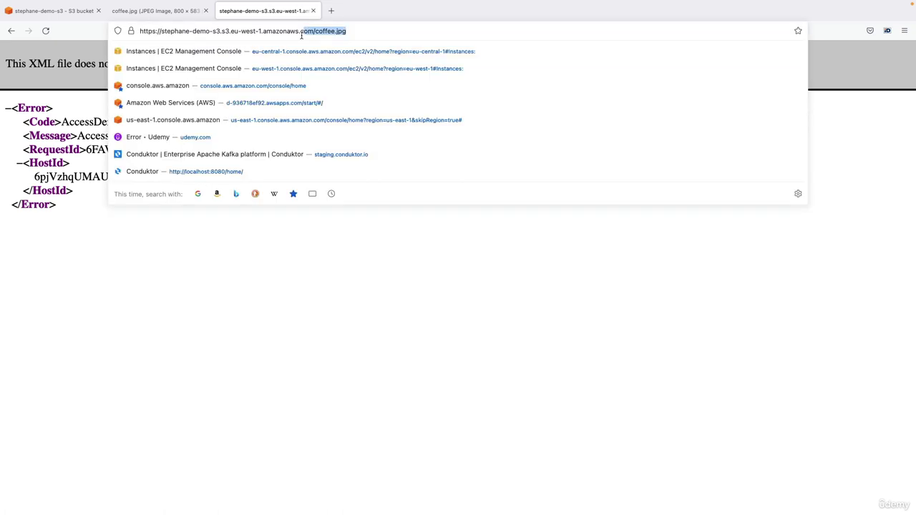
key("super+a")
left_click(61, 228)
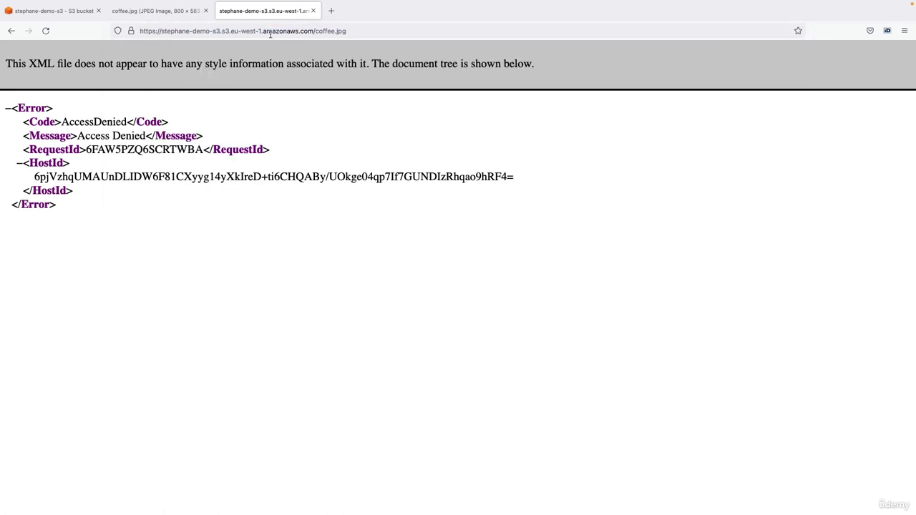
Step: Compare with the working signed URL and its security token, then return to the console
left_click(189, 12)
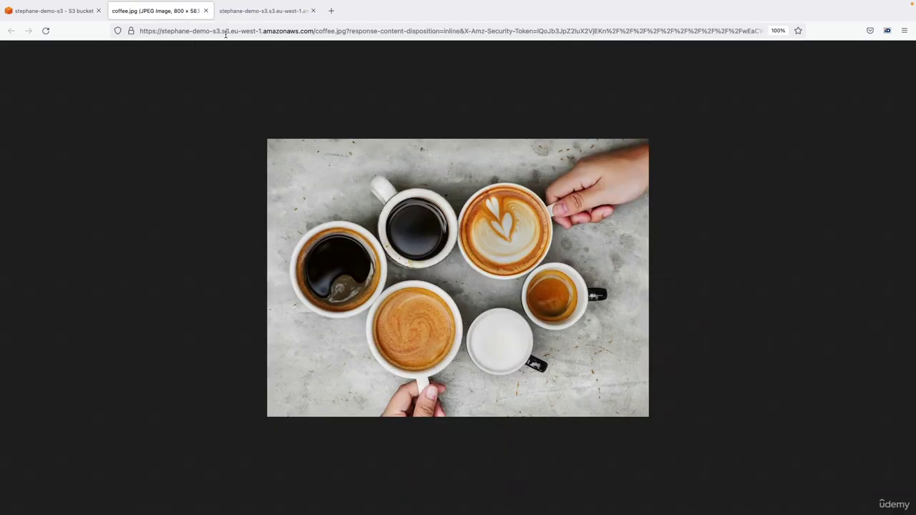
left_click_drag(346, 31, 154, 31)
left_click(69, 128)
left_click_drag(481, 31, 810, 28)
left_click(847, 74)
left_click_drag(465, 31, 647, 29)
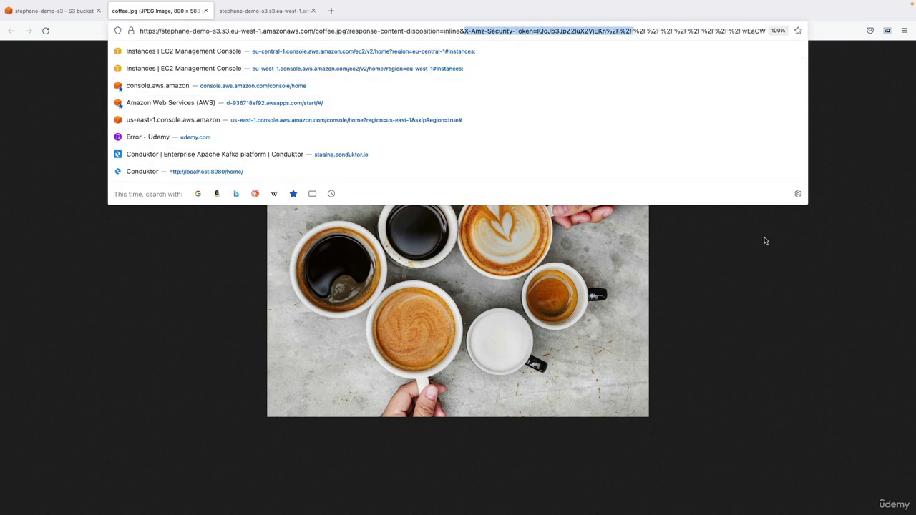
left_click(762, 247)
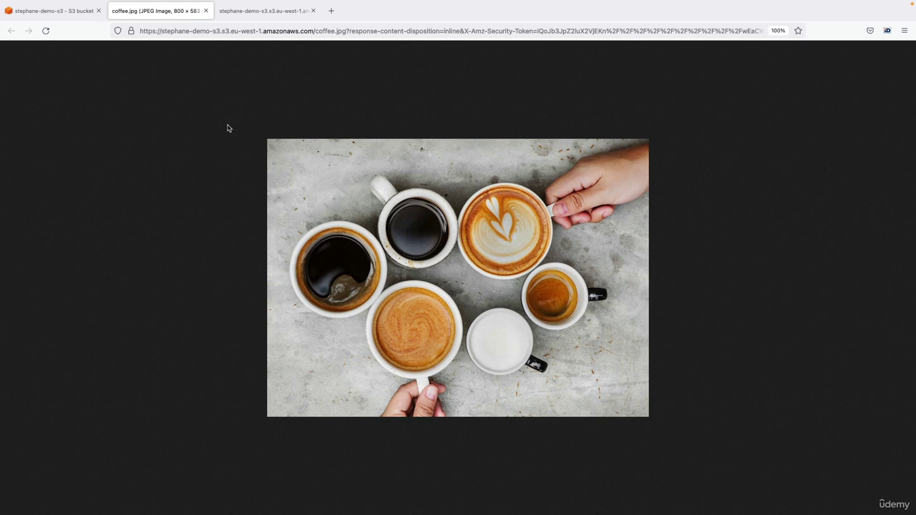
left_click(269, 17)
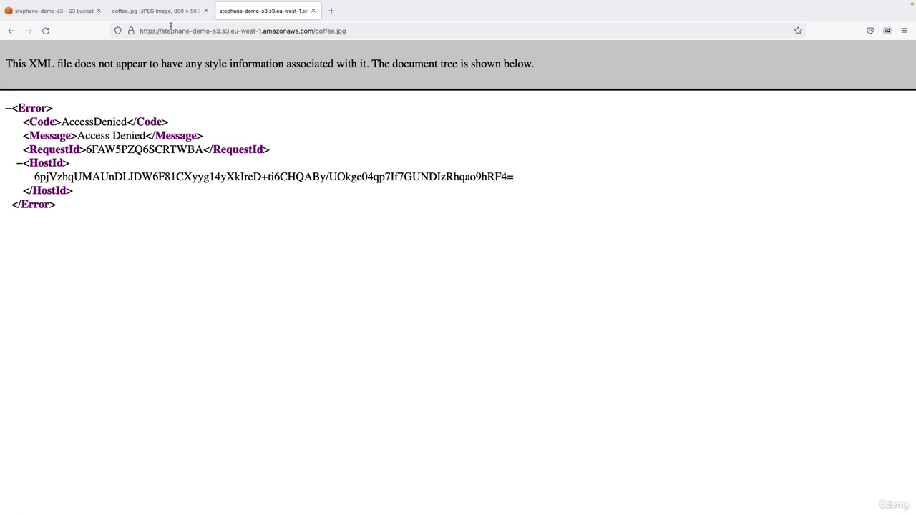
left_click(171, 17)
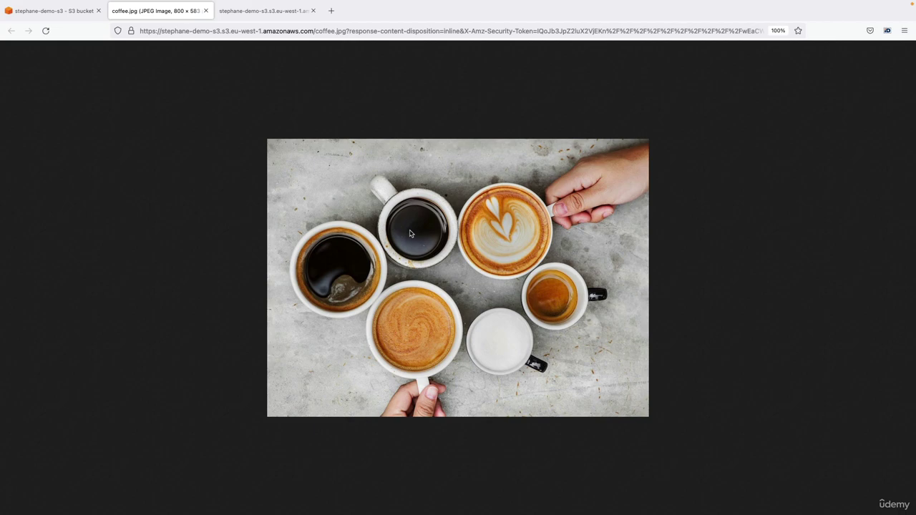
key("ctrl+shift+Tab")
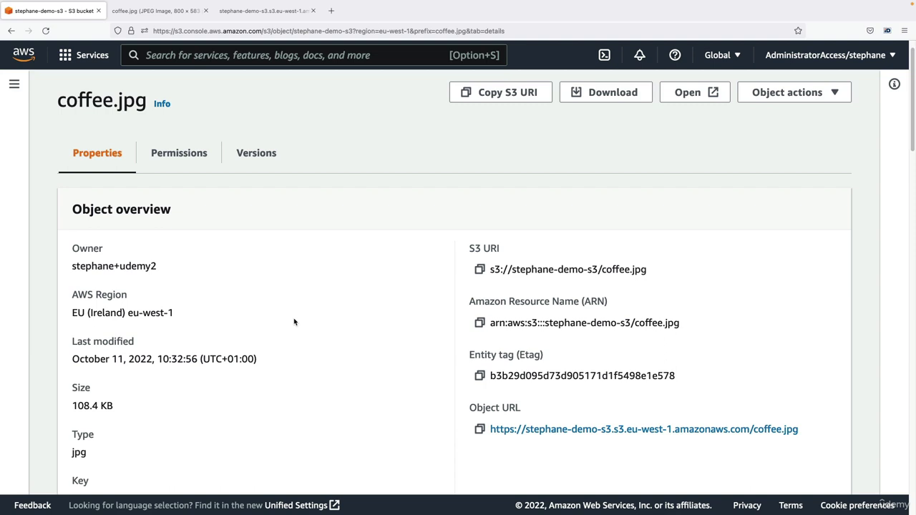
Step: Create a folder named images in stephane-demo-s3 and open it
scroll(614, 226, "up", 1)
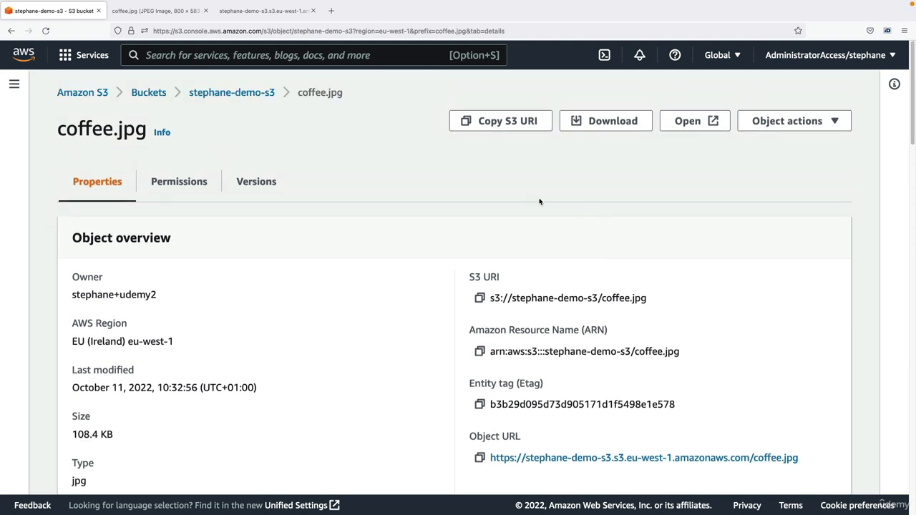
left_click(231, 100)
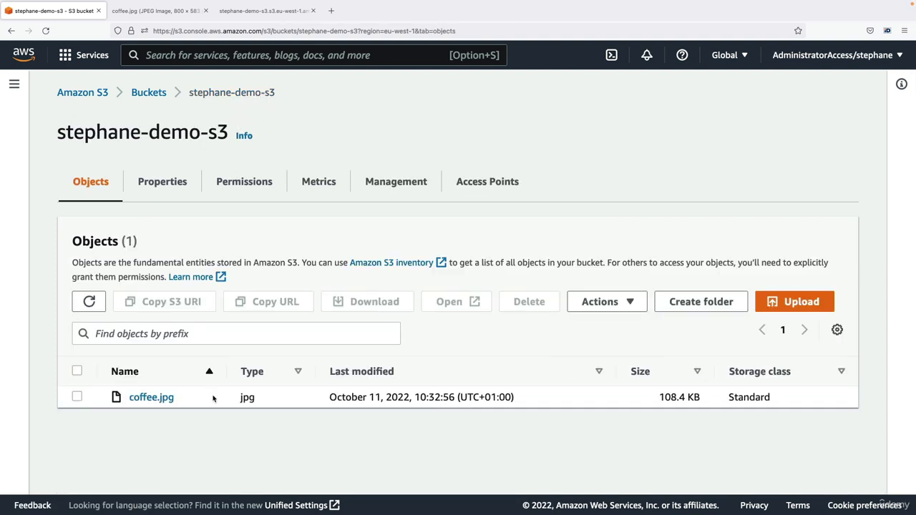
left_click(730, 309)
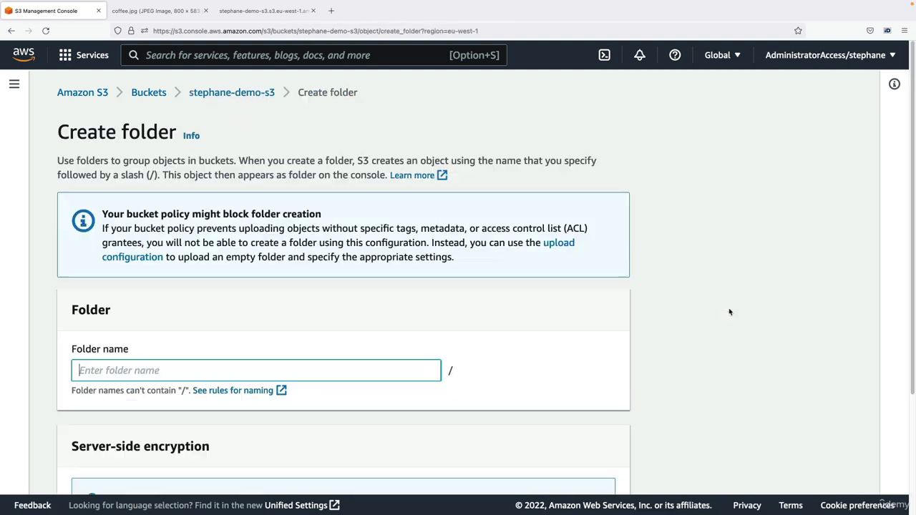
scroll(433, 299, "down", 1)
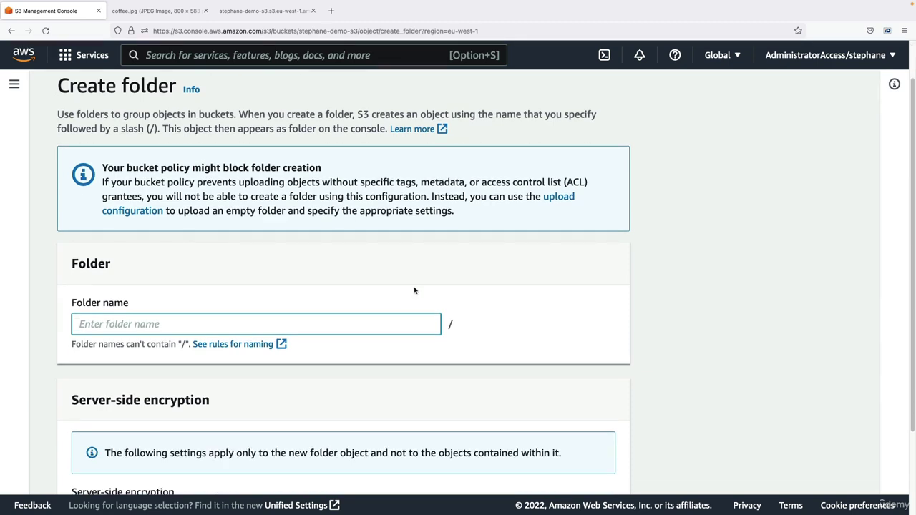
type("images")
scroll(343, 307, "down", 2)
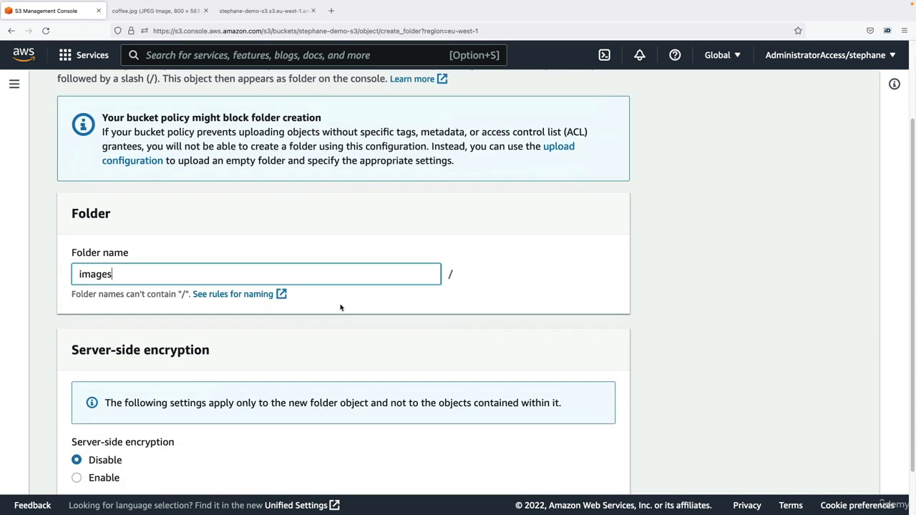
left_click(571, 469)
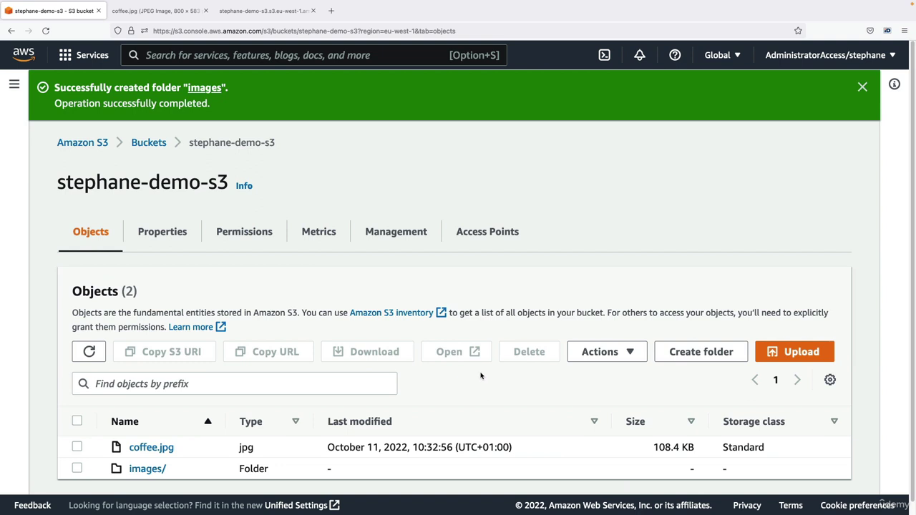
scroll(161, 469, "down", 1)
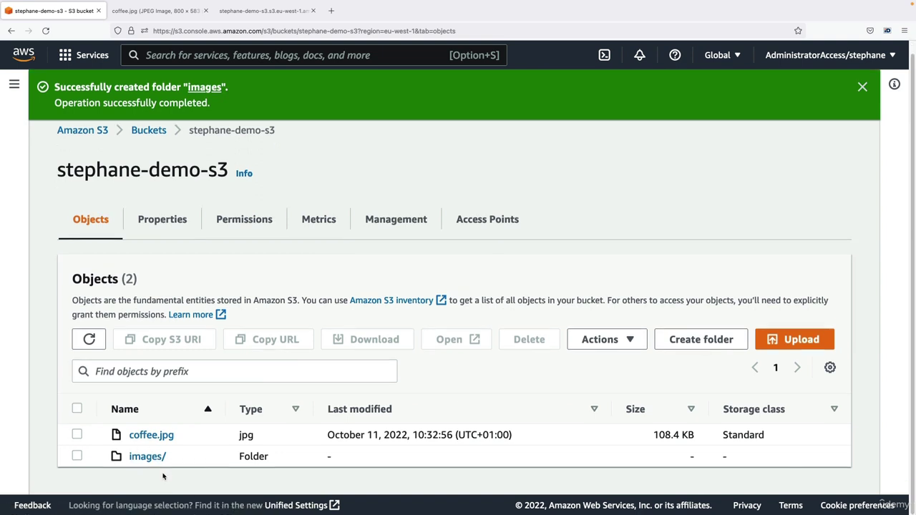
left_click(158, 460)
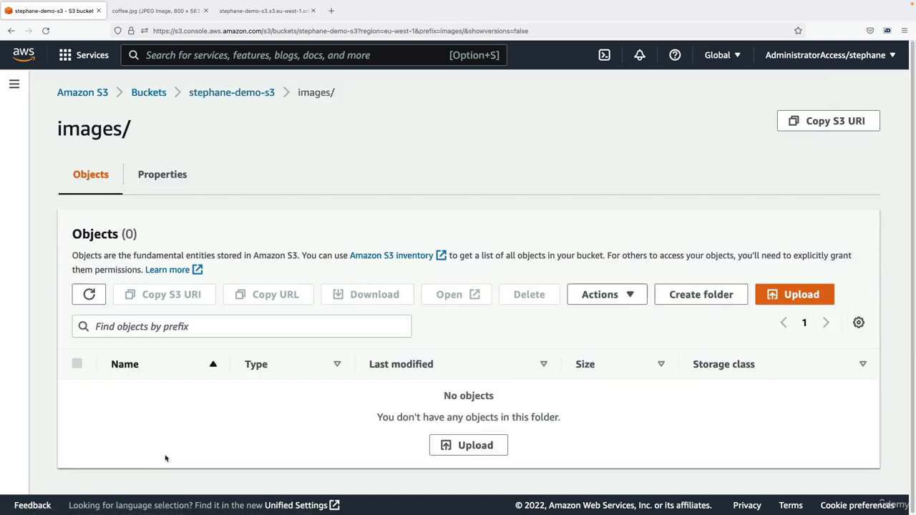
Step: Upload beach.jpg into images/, then go back to the bucket root
left_click(461, 446)
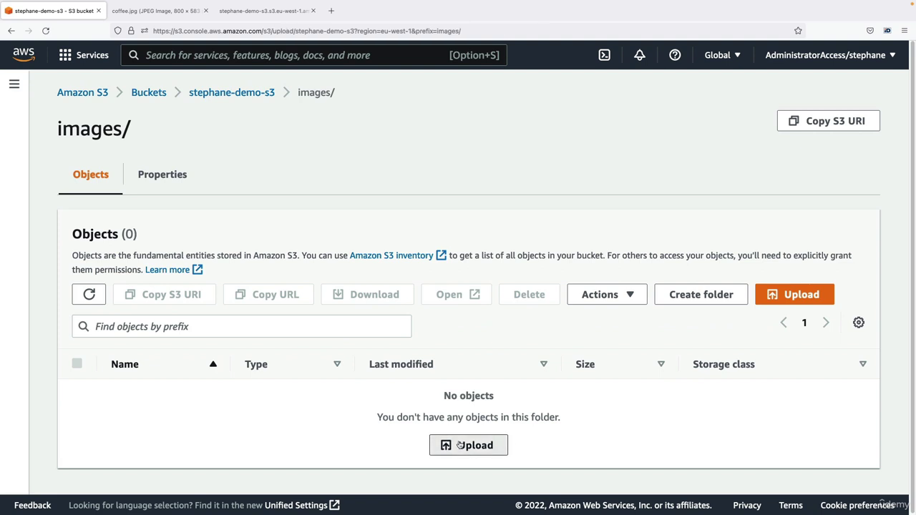
left_click(493, 268)
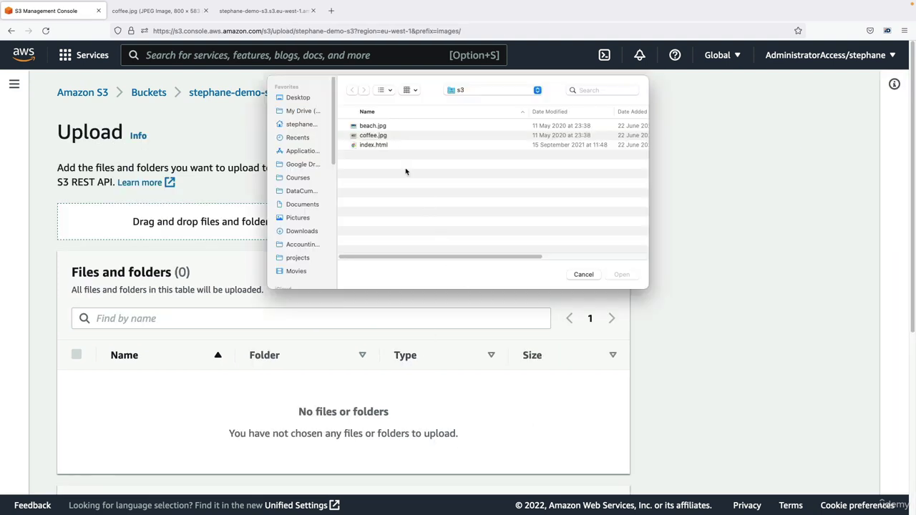
double_click(393, 126)
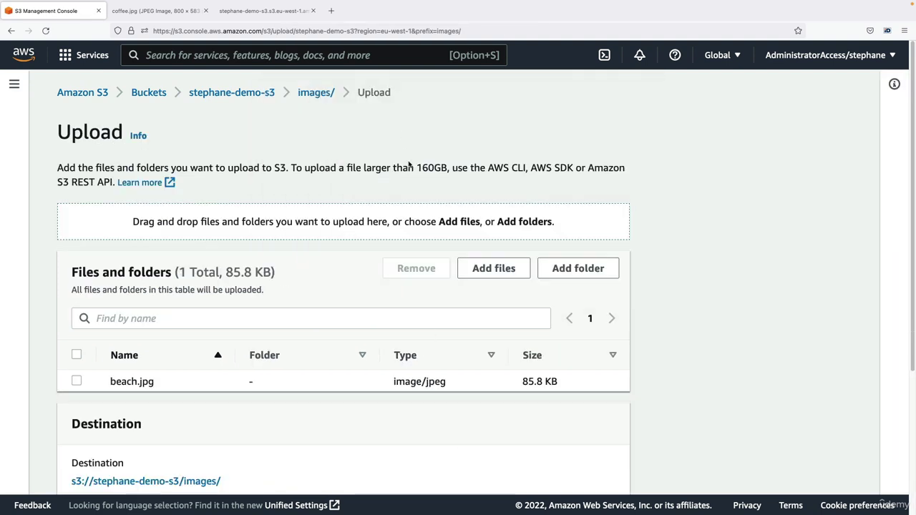
scroll(423, 292, "down", 4)
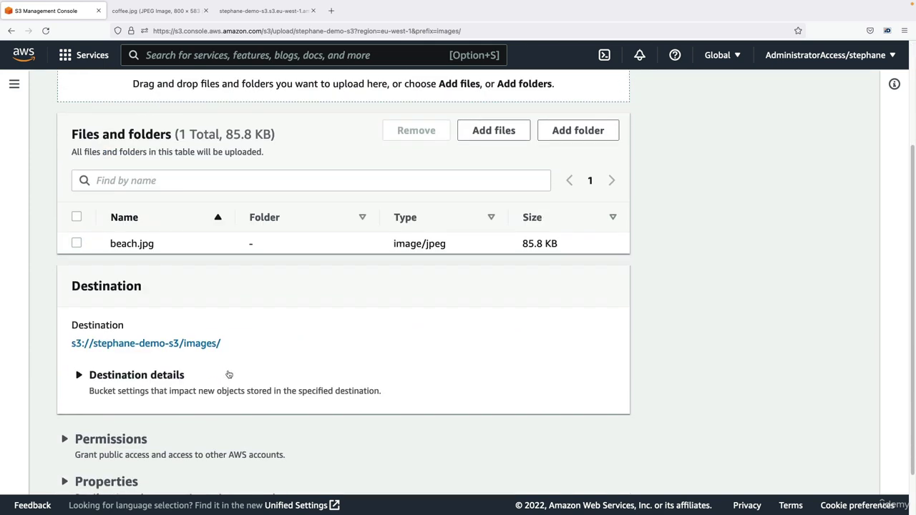
left_click_drag(239, 348, 184, 346)
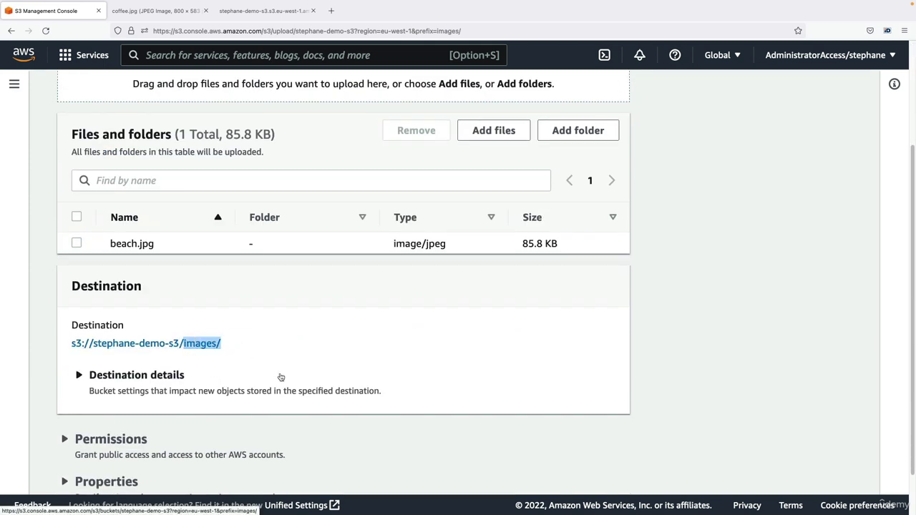
scroll(297, 346, "down", 2)
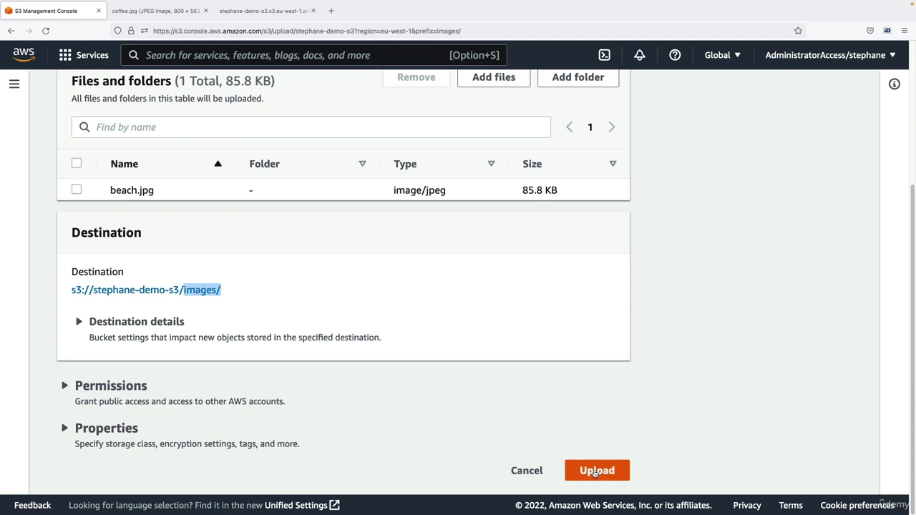
left_click(595, 471)
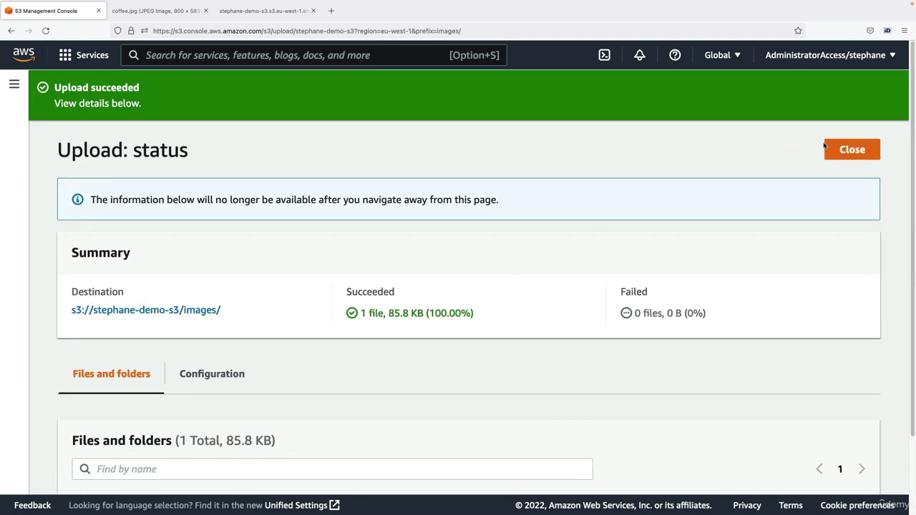
left_click(852, 148)
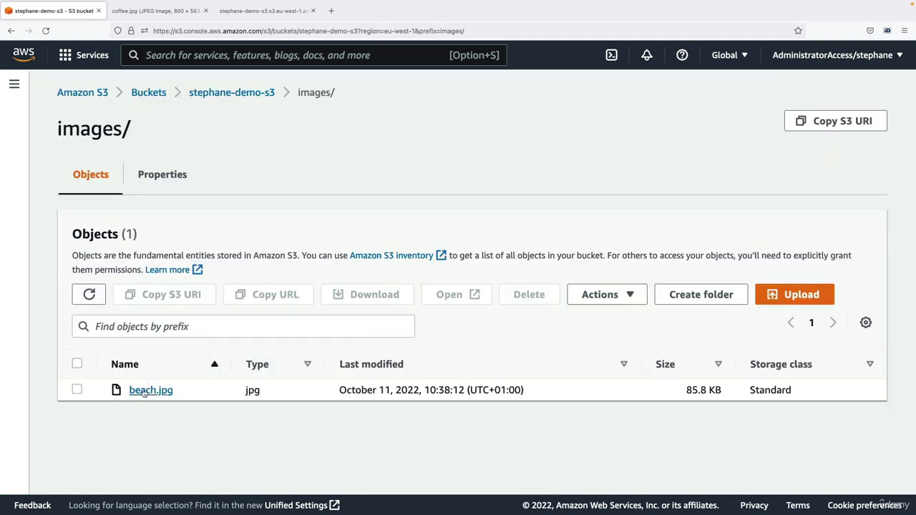
left_click_drag(133, 131, 61, 124)
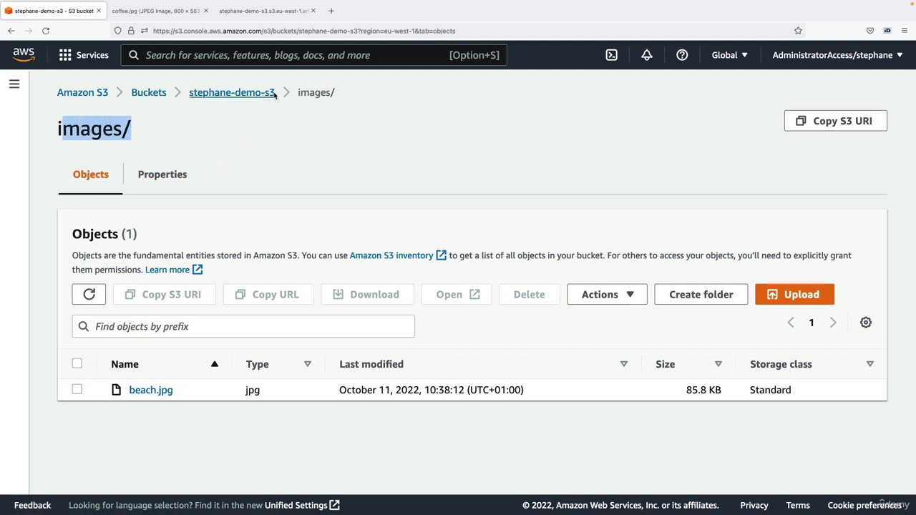
left_click(274, 96)
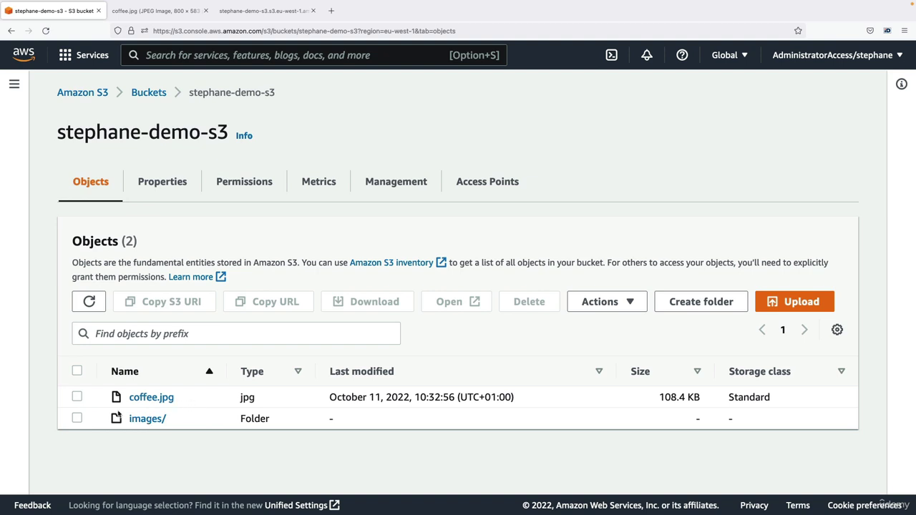
Step: Delete the selected images/ folder, confirming with 'permanently delete', and close the status
left_click(77, 418)
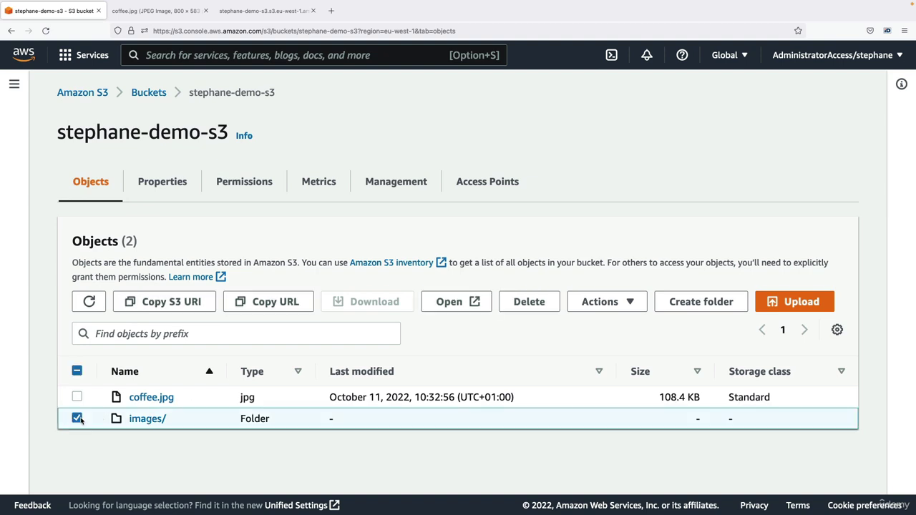
left_click(512, 302)
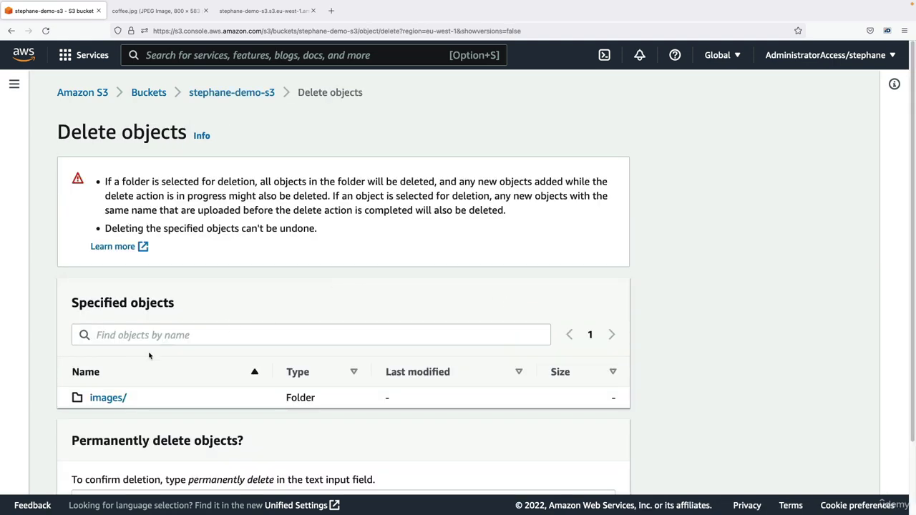
scroll(245, 387, "down", 2)
left_click(214, 421)
left_click_drag(188, 404, 275, 404)
key("super+c")
left_click(259, 428)
key("super+v")
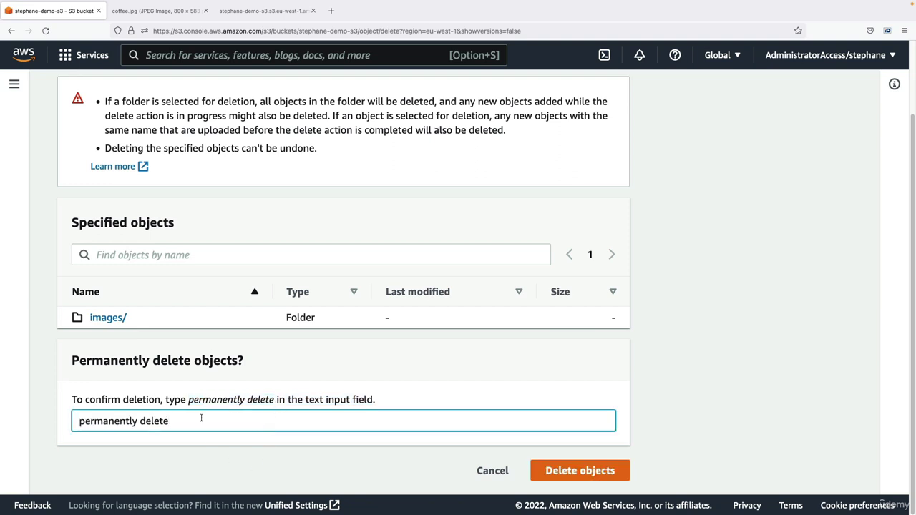
left_click(551, 470)
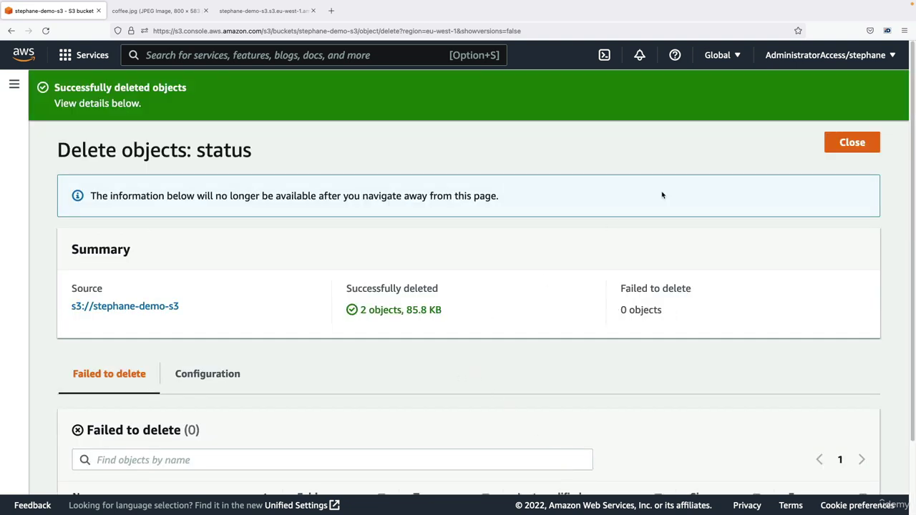
left_click(824, 147)
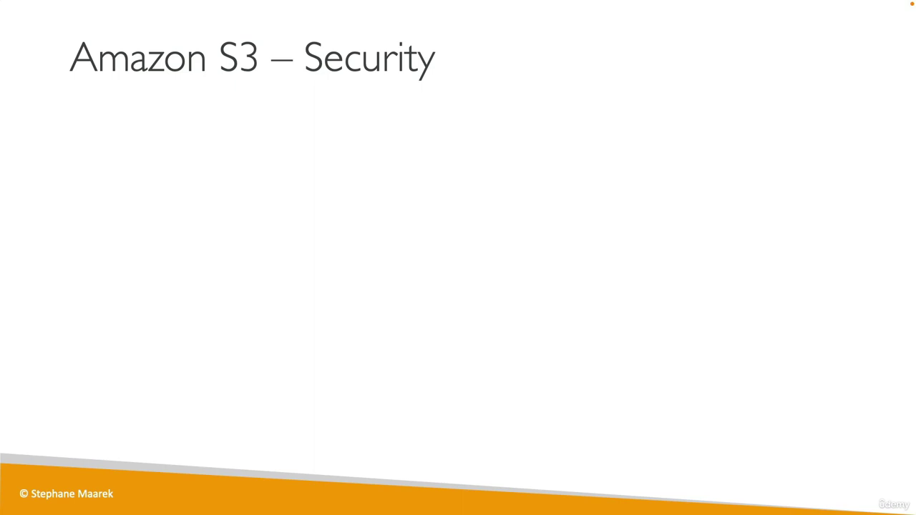
Step: Reveal the four bullets: User-Based, IAM Policies, Resource-Based and Bucket Policies
key("Right")
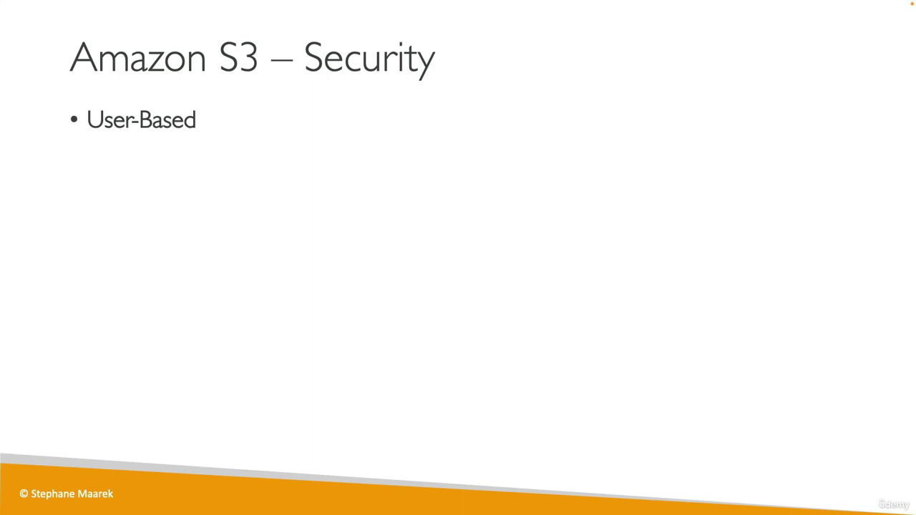
key("Right")
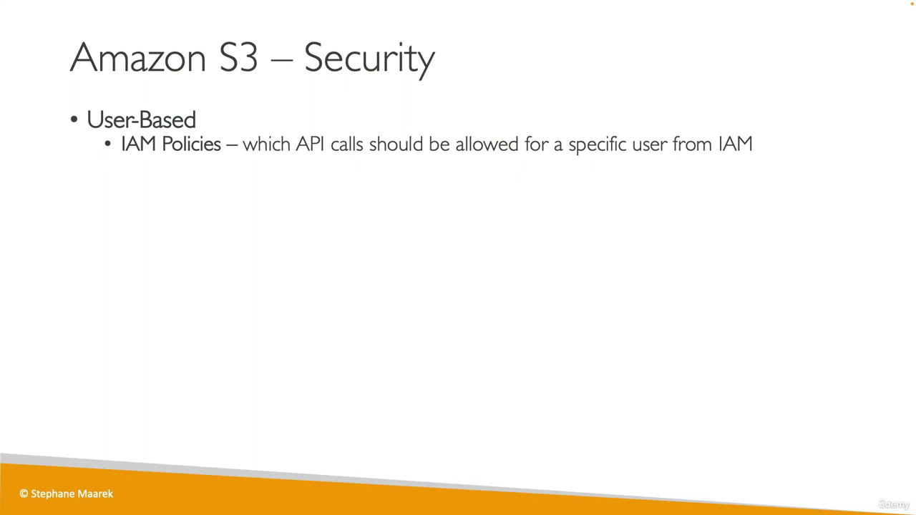
key("Right")
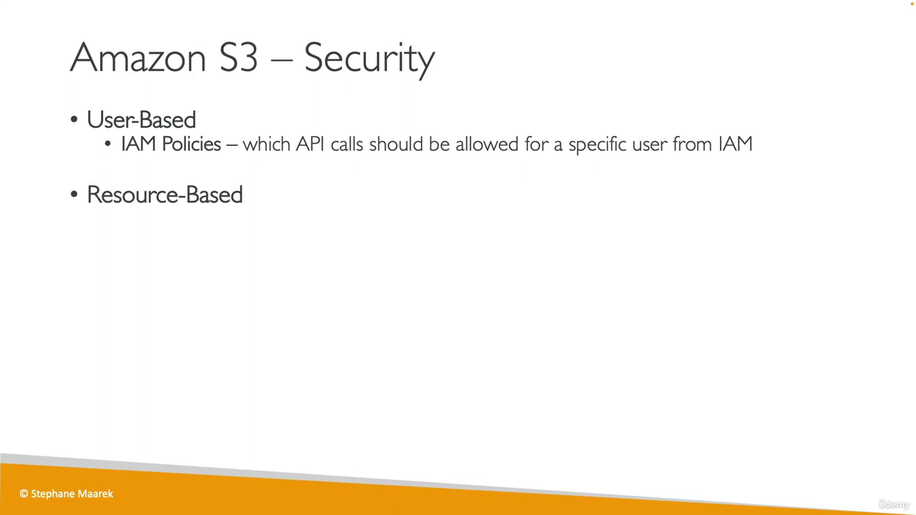
key("Right")
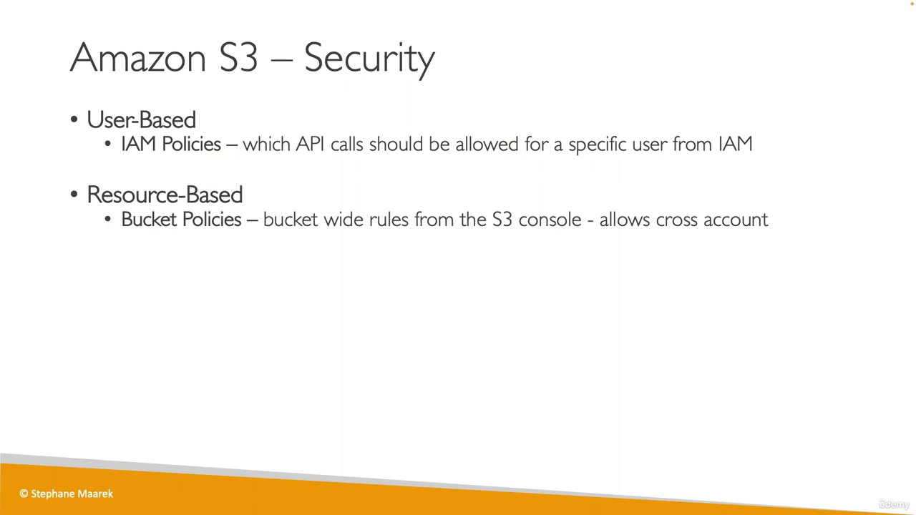
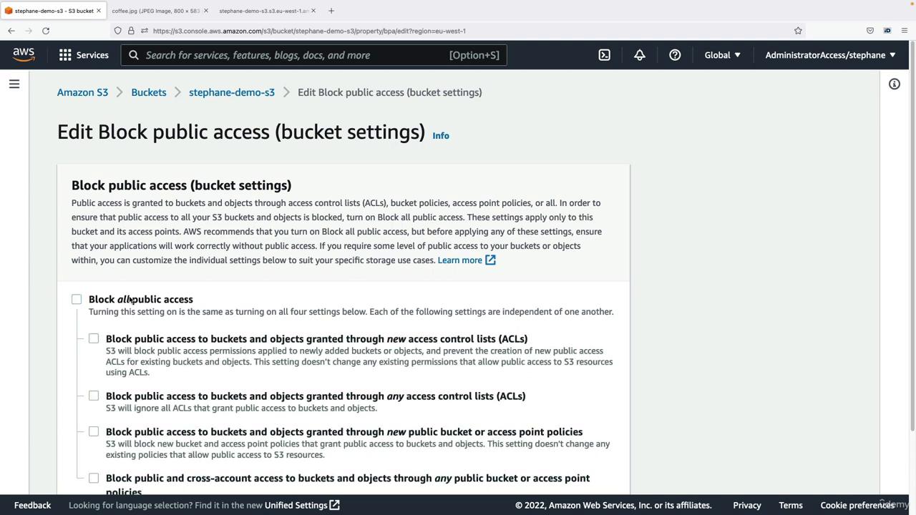
Step: Save the Block public access changes, typing 'confirm' to approve turning blocking off
scroll(127, 295, "down", 2)
scroll(126, 291, "down", 1)
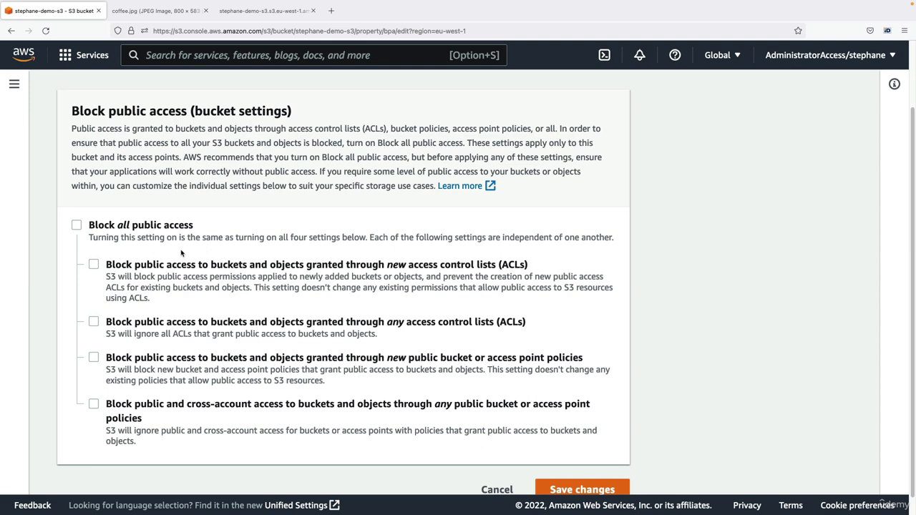
scroll(223, 346, "down", 1)
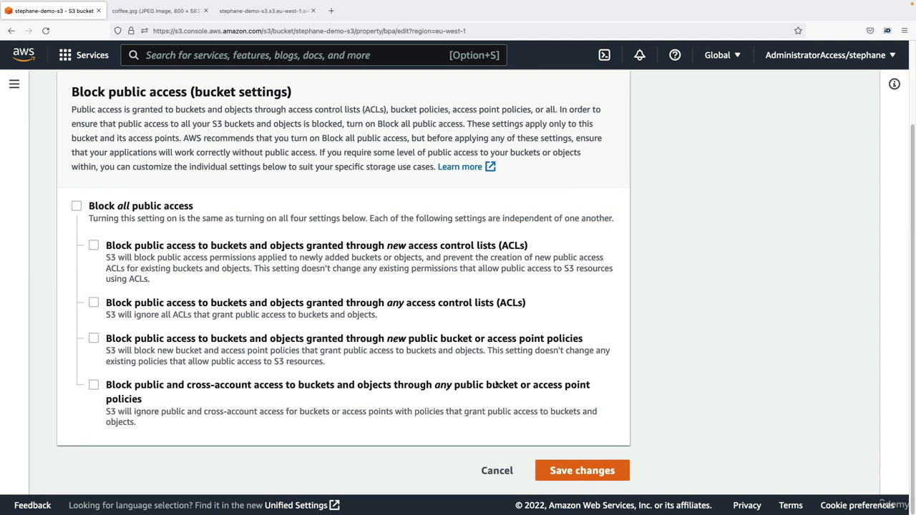
left_click(577, 467)
left_click(426, 323)
type("confirm")
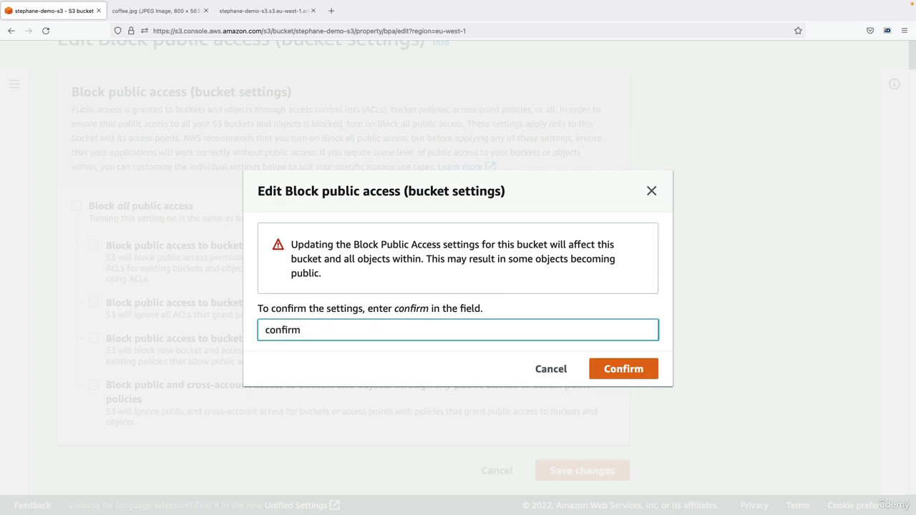
left_click(613, 366)
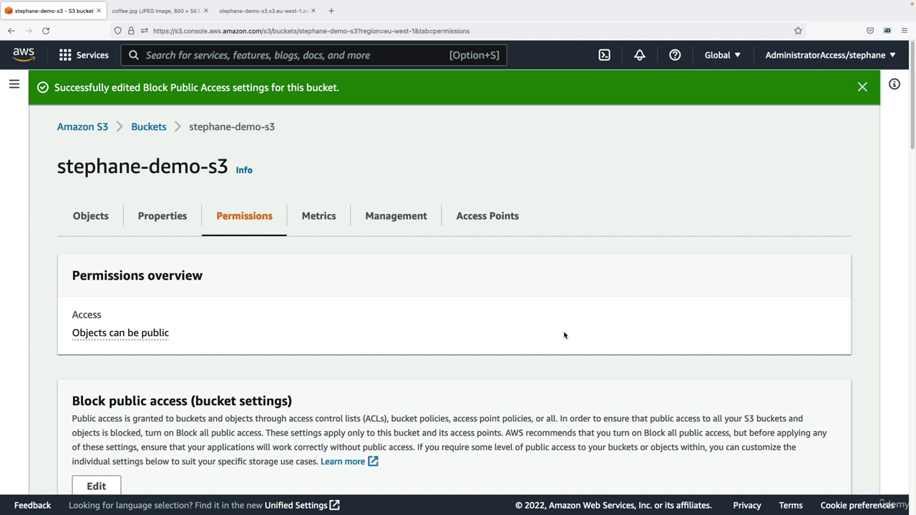
Step: Dismiss the success banner for the saved public access settings
scroll(417, 367, "down", 3)
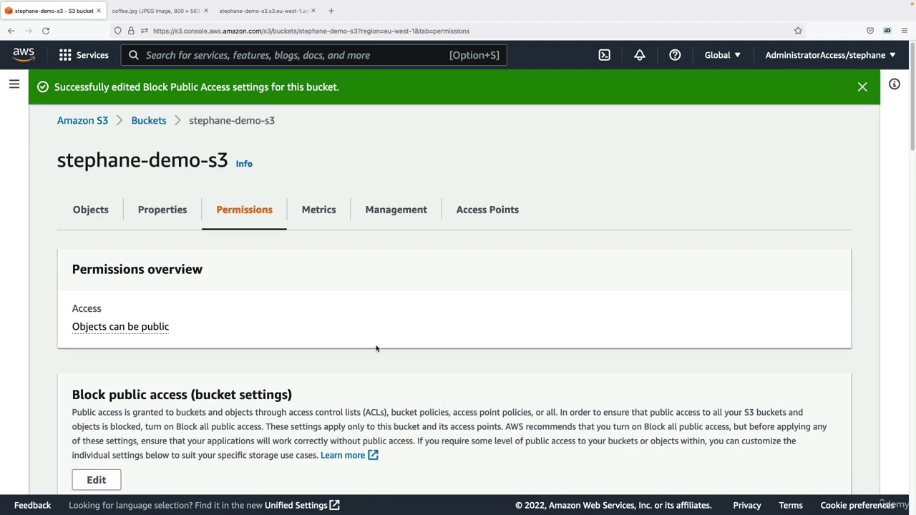
left_click_drag(93, 165, 176, 165)
left_click(100, 196)
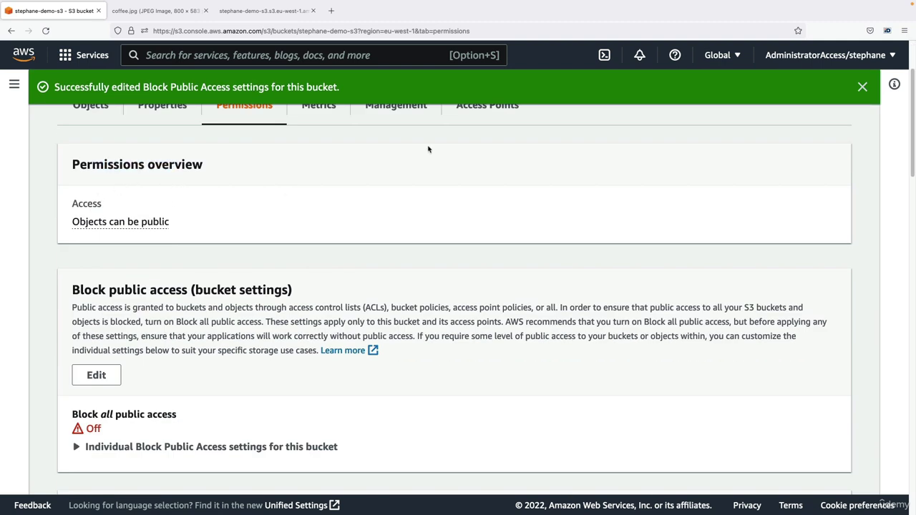
left_click(860, 88)
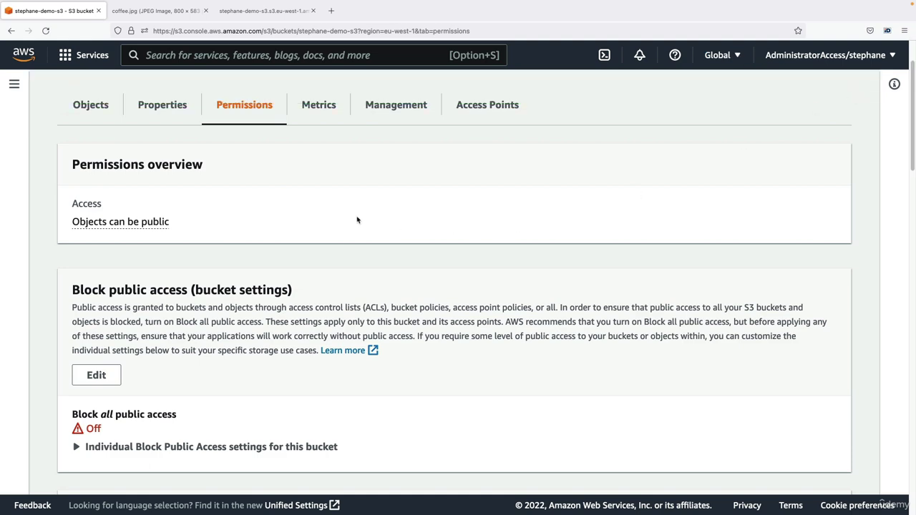
Step: Start editing the empty Bucket policy and open the Policy examples documentation
scroll(356, 220, "down", 1)
scroll(353, 221, "down", 5)
left_click_drag(117, 255, 230, 257)
scroll(230, 262, "down", 1)
left_click(184, 280)
scroll(183, 277, "down", 2)
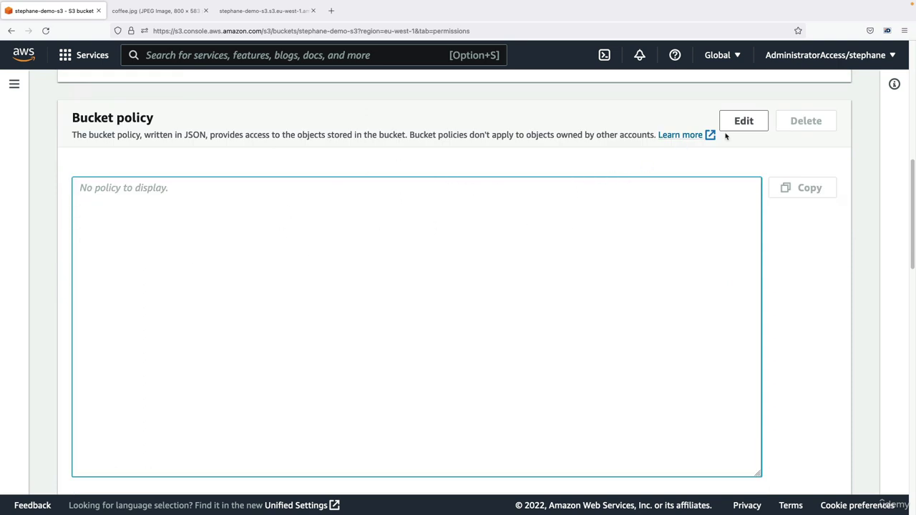
left_click(744, 122)
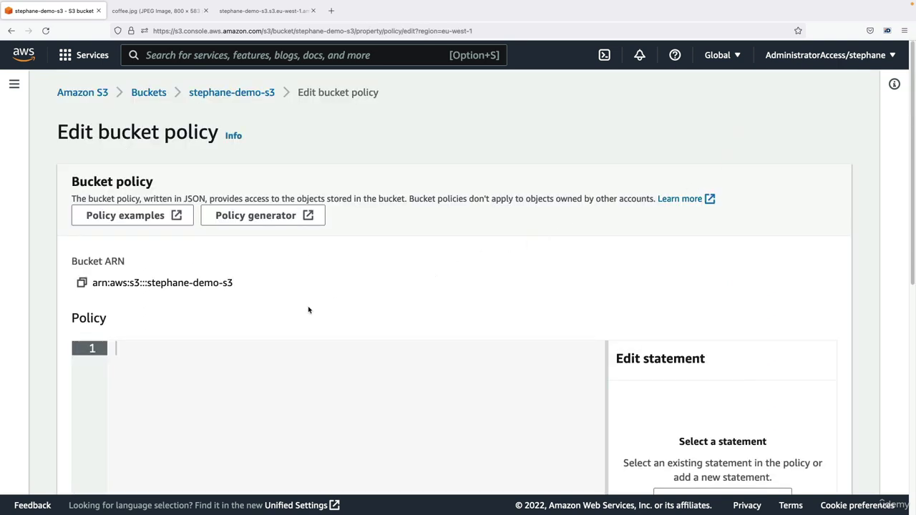
left_click(166, 218)
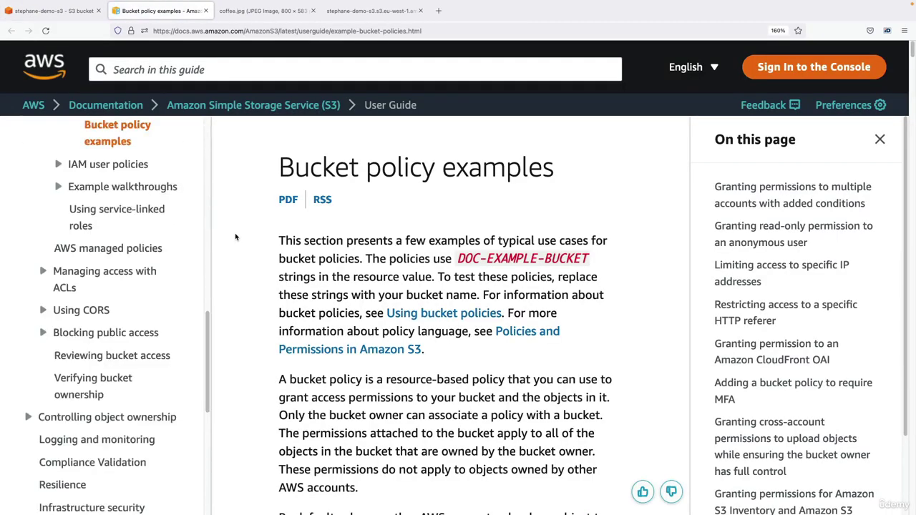
Step: Skim the bucket policy examples, return to the policy editor, and launch the AWS Policy Generator
scroll(787, 243, "down", 2)
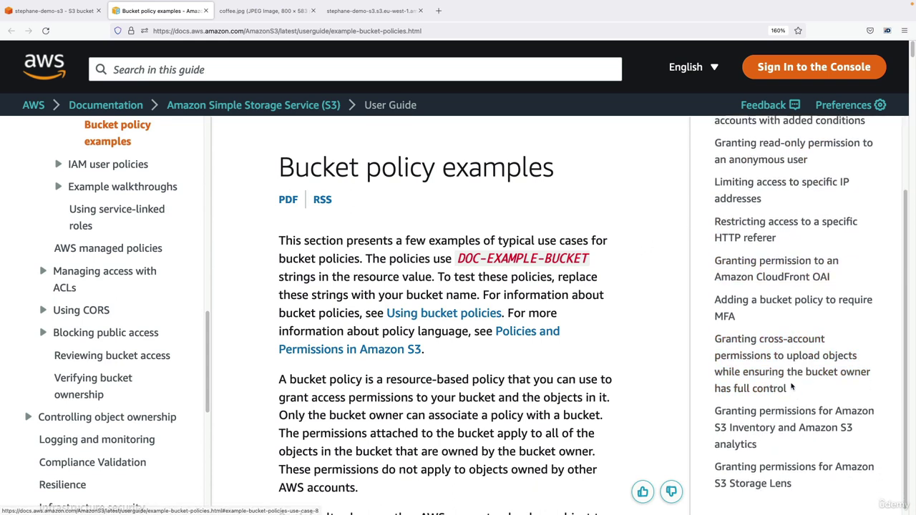
scroll(791, 387, "up", 2)
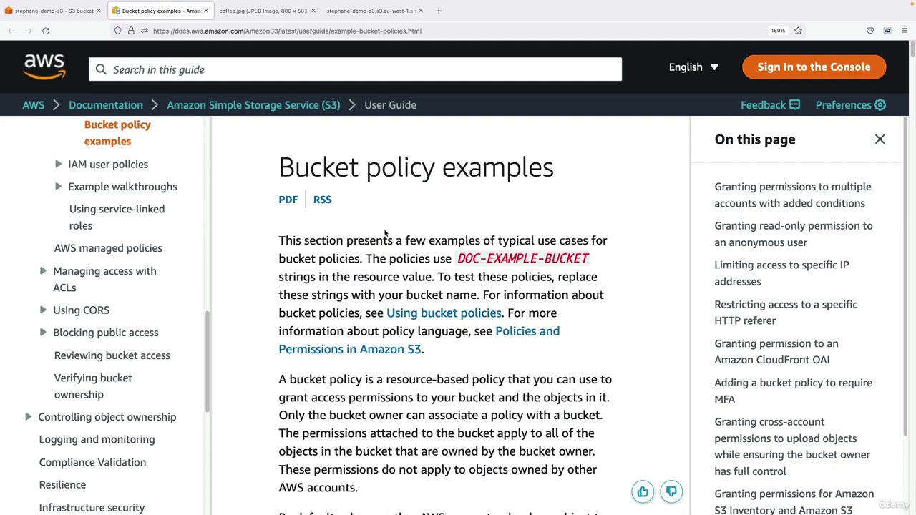
key("ctrl+shift+Tab")
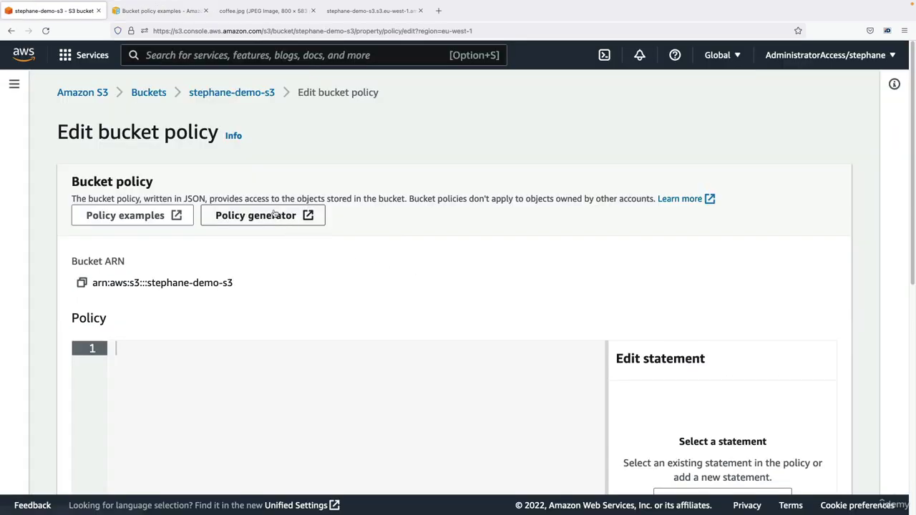
left_click(282, 217)
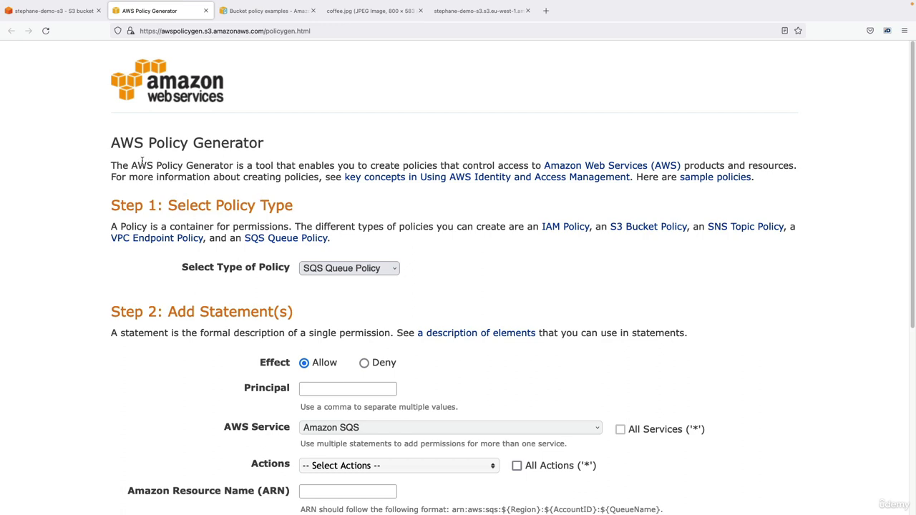
Step: Set the policy type to S3 Bucket Policy and the principal to * (everyone)
scroll(272, 186, "down", 2)
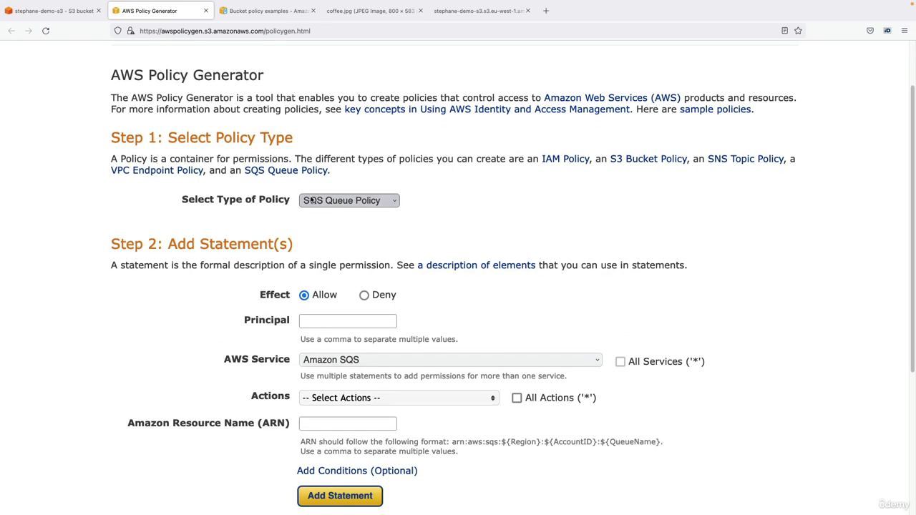
left_click(323, 201)
left_click(333, 216)
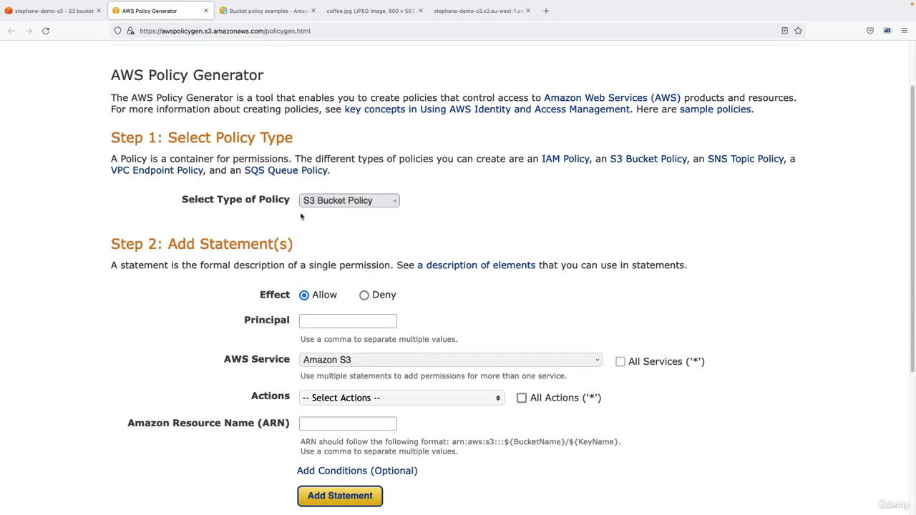
scroll(331, 207, "down", 4)
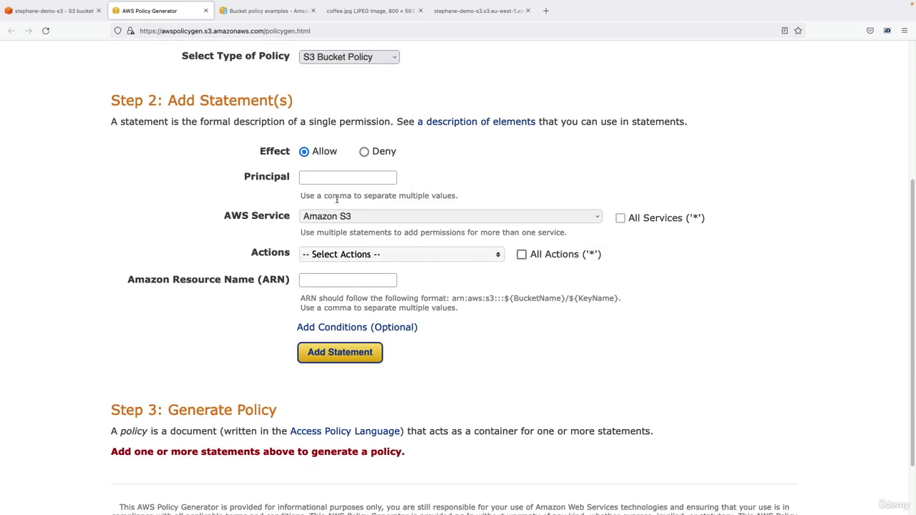
double_click(322, 152)
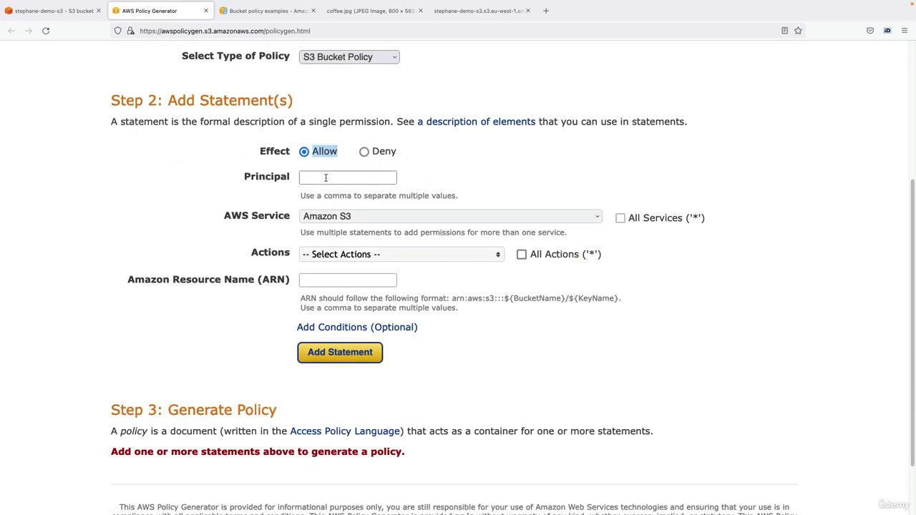
left_click(324, 179)
type("*")
key("Return")
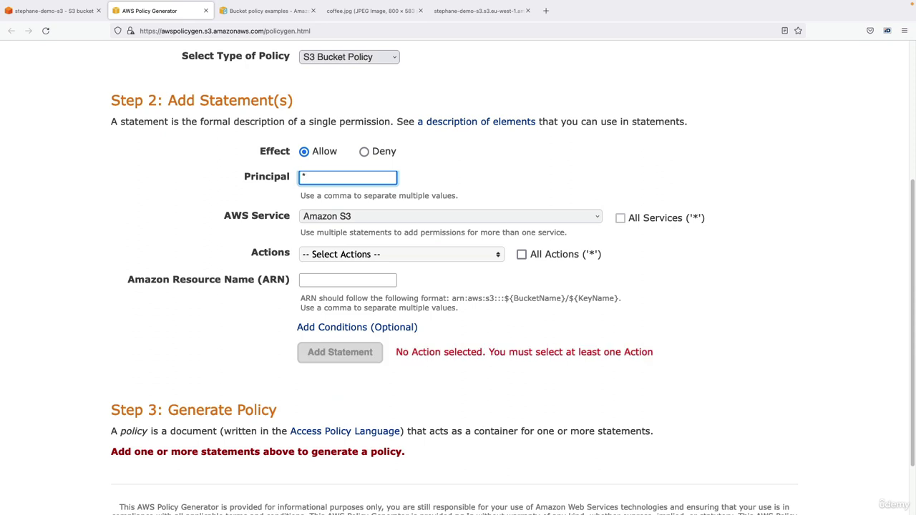
left_click(270, 194)
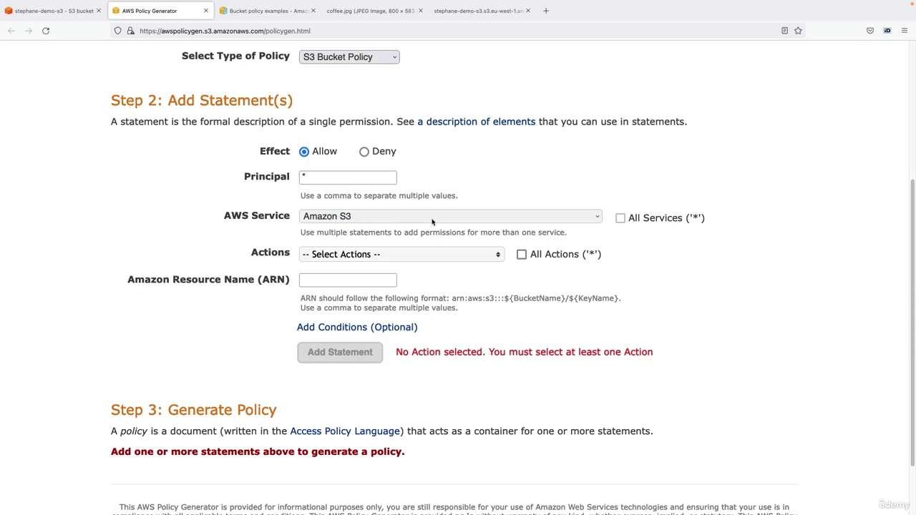
Step: Select the GetObject action in the Actions list
left_click(403, 244)
scroll(390, 309, "down", 4)
scroll(390, 310, "down", 6)
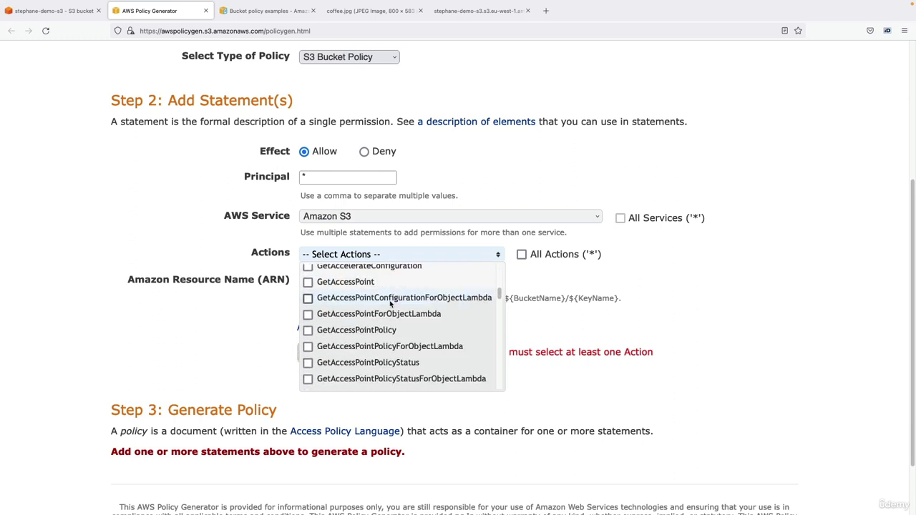
scroll(391, 303, "down", 10)
scroll(356, 331, "up", 3)
scroll(344, 336, "down", 1)
left_click(337, 381)
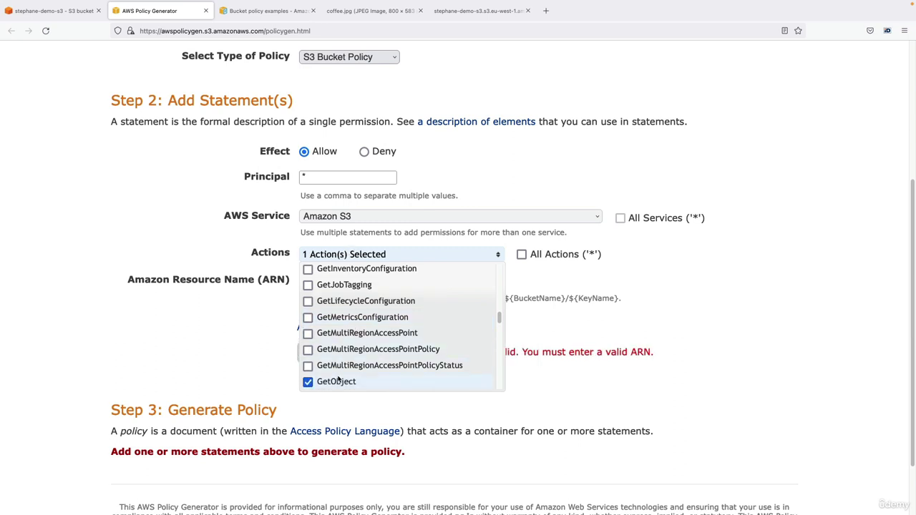
left_click(344, 252)
Step: Fill the ARN field with the bucket ARN copied from the S3 page, appending /*
left_click(326, 281)
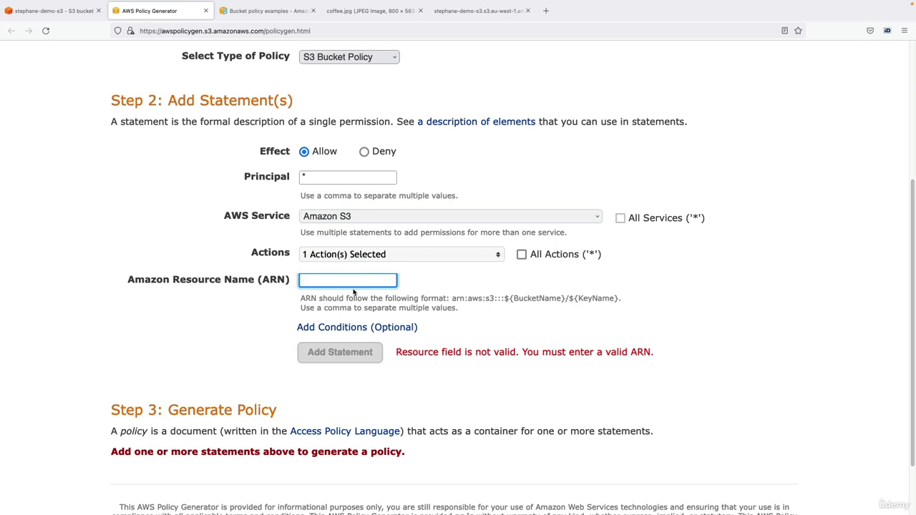
key("ctrl+shift+Tab")
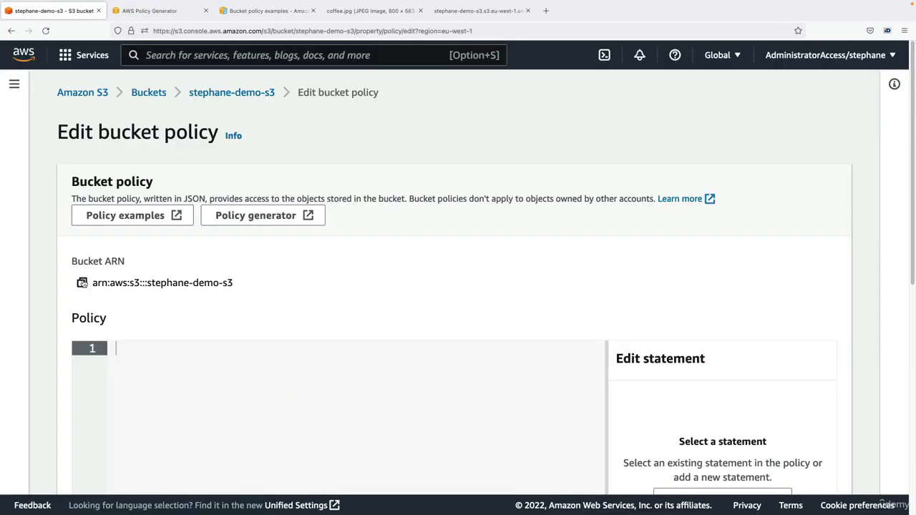
left_click_drag(93, 285, 251, 284)
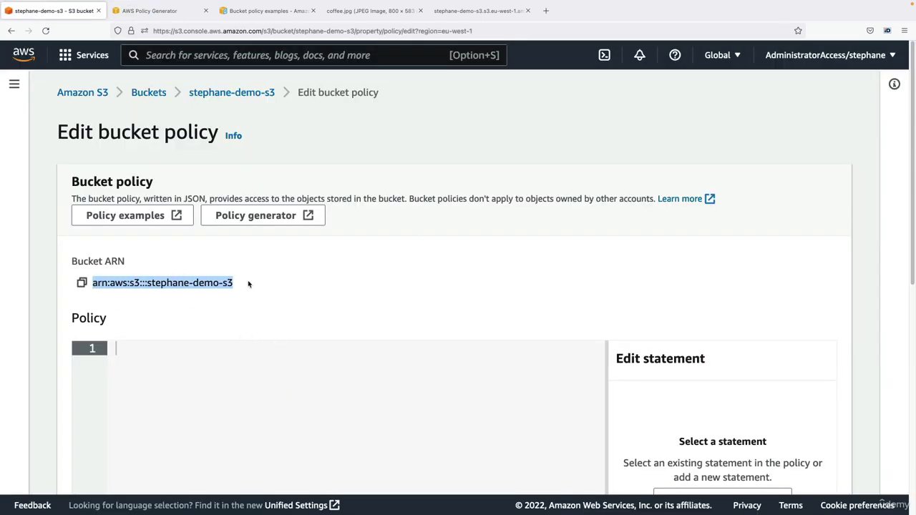
left_click(250, 284)
left_click(83, 284)
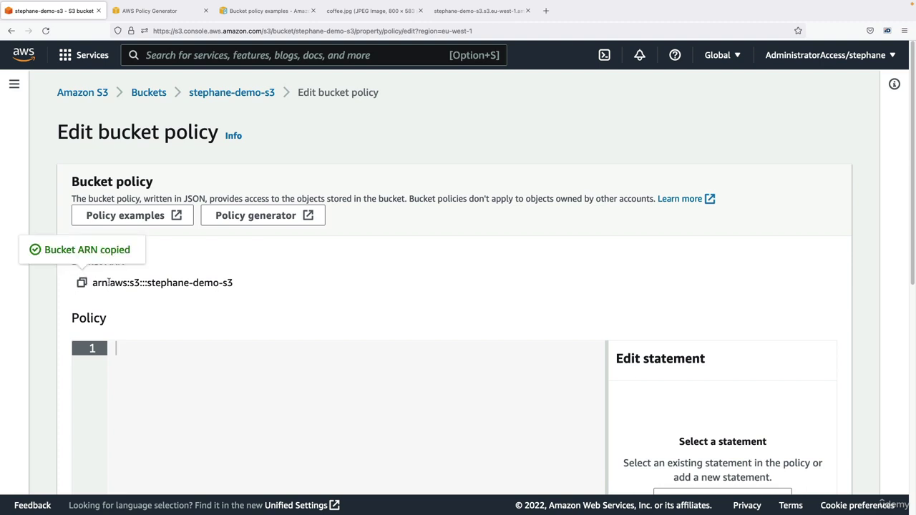
key("ctrl+Tab")
key("super+v")
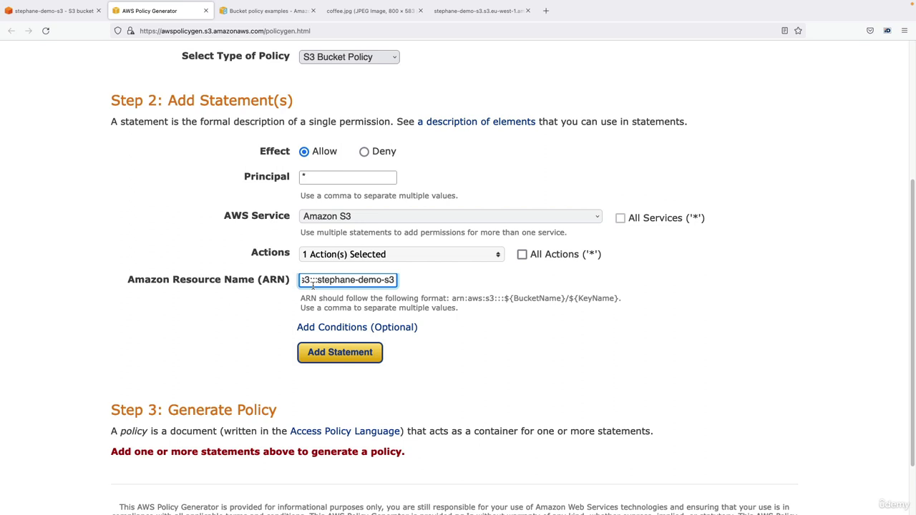
type("/*")
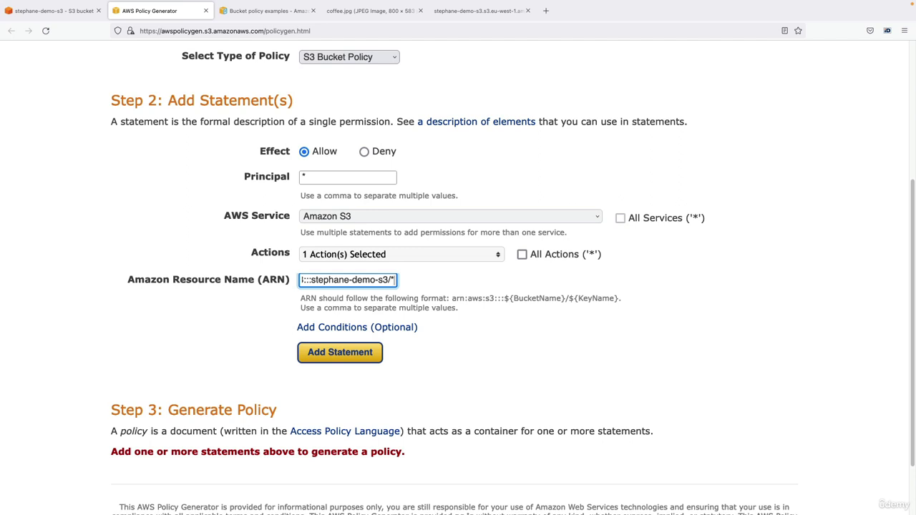
Step: Confirm GetObject is chosen and finish the ARN as arn:aws:s3:::stephane-demo-s3/*
left_click(450, 254)
scroll(429, 300, "down", 10)
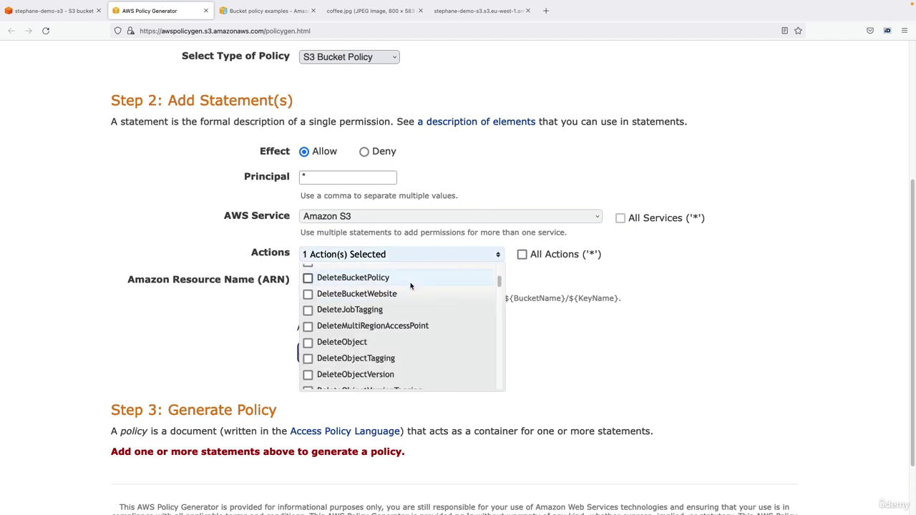
scroll(422, 312, "down", 8)
scroll(386, 329, "up", 4)
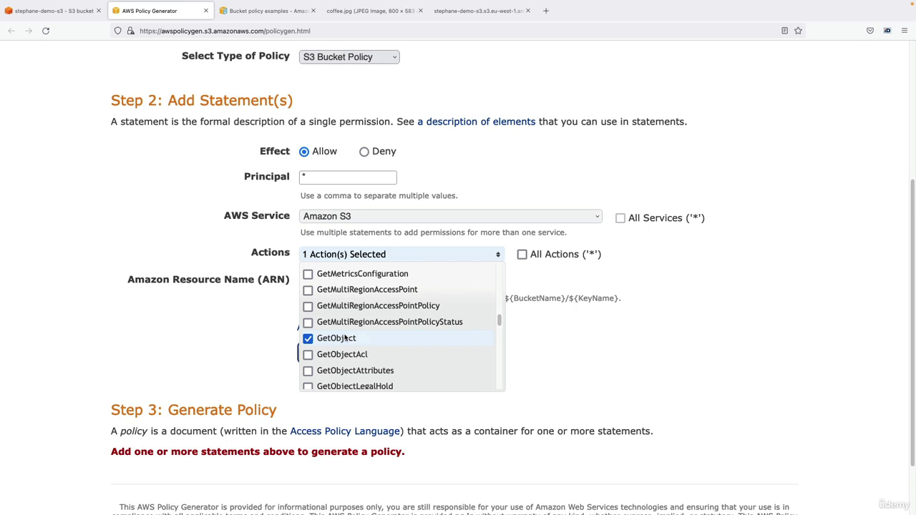
left_click(276, 343)
left_click(398, 280)
type("*")
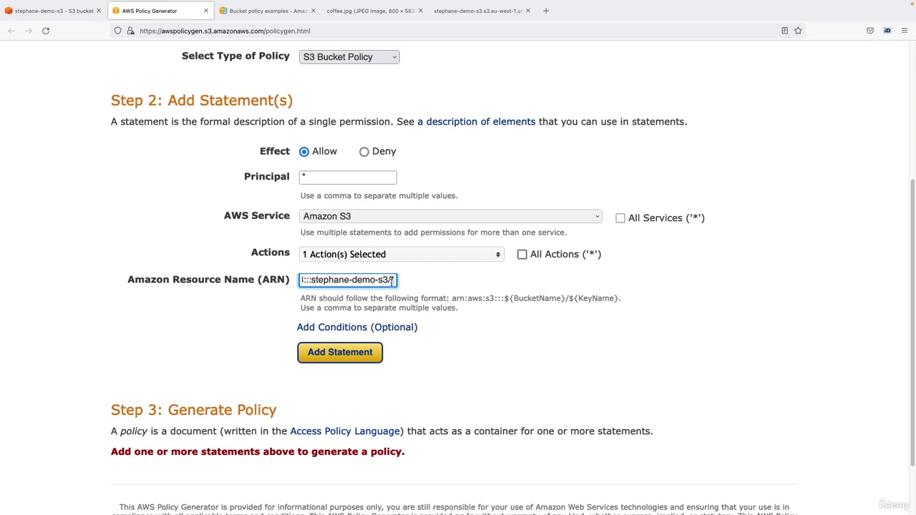
Step: Add the statement, generate the policy, and paste its JSON into the bucket policy editor
left_click(367, 352)
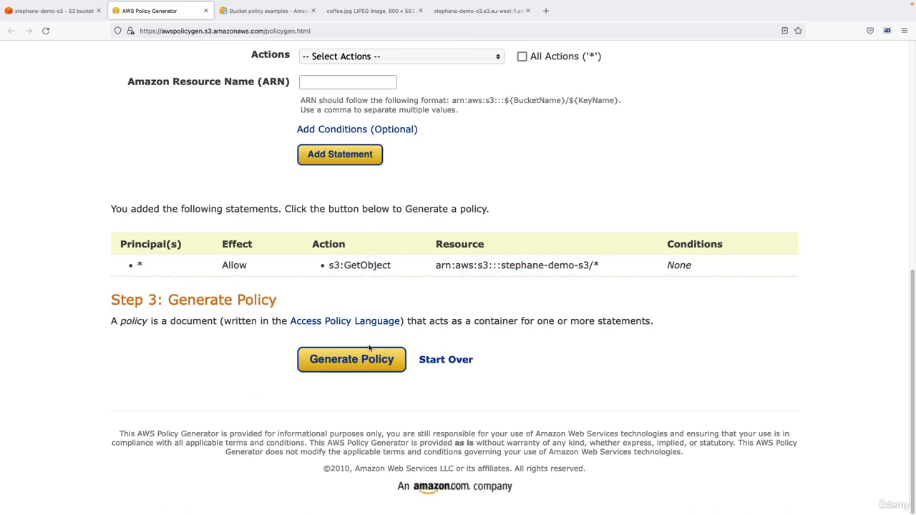
left_click(360, 360)
left_click_drag(273, 337, 170, 179)
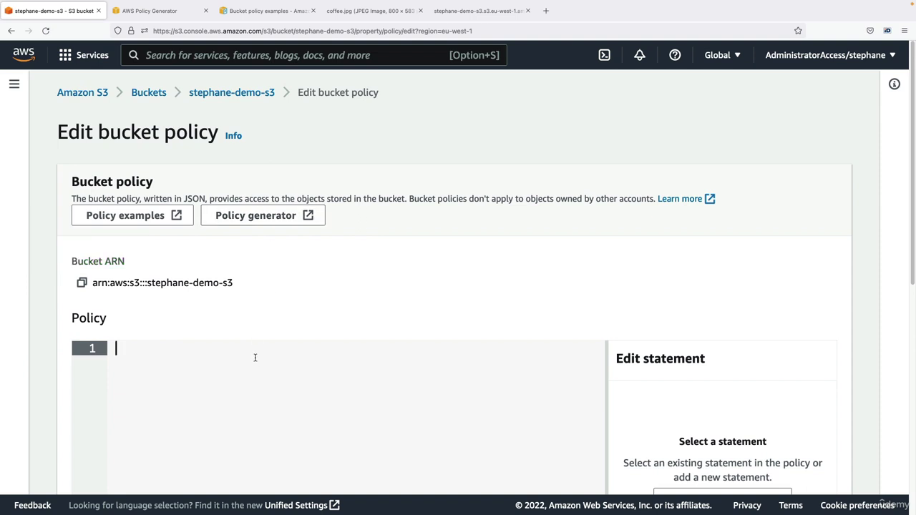
key("super+v")
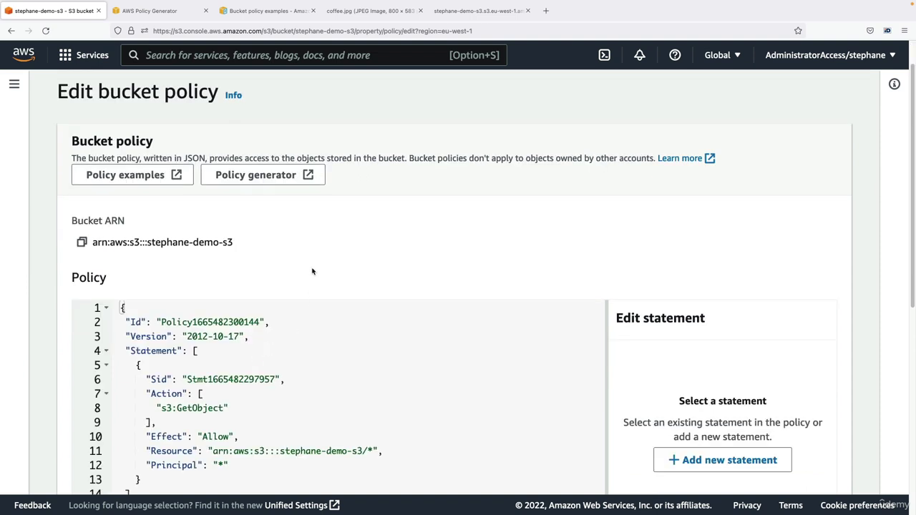
Step: Review the pasted policy's GetObject action, Allow effect, * principal and /* resource
scroll(312, 271, "down", 5)
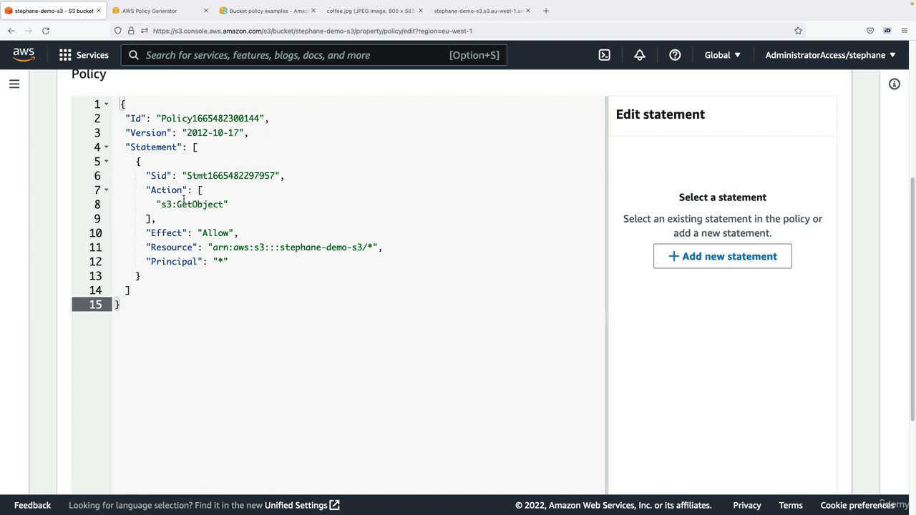
double_click(183, 203)
double_click(215, 233)
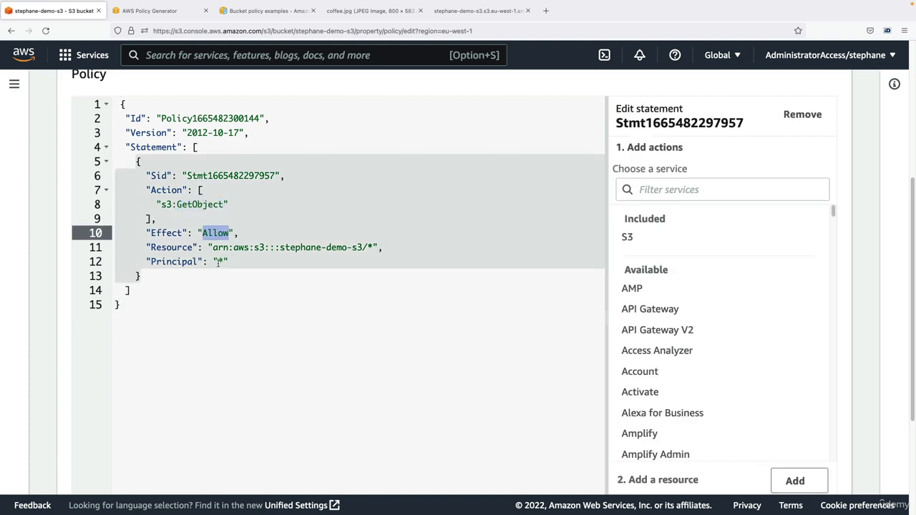
double_click(219, 262)
double_click(370, 246)
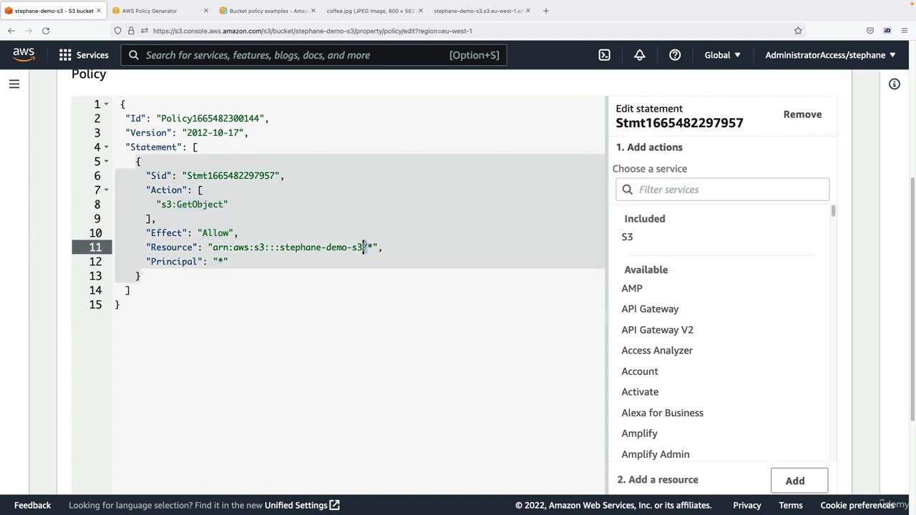
scroll(440, 368, "down", 5)
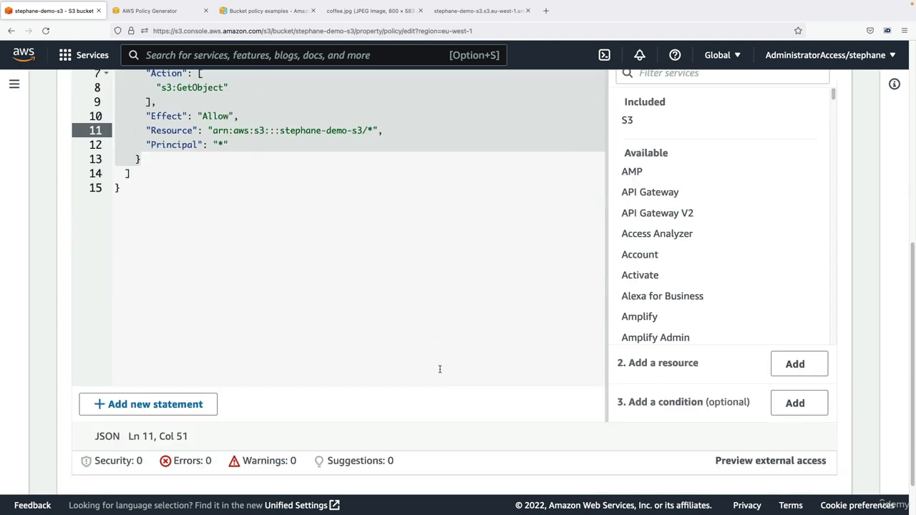
Step: Save the policy, remove the stray leading space flagged by the JSON error, and save again
left_click(787, 469)
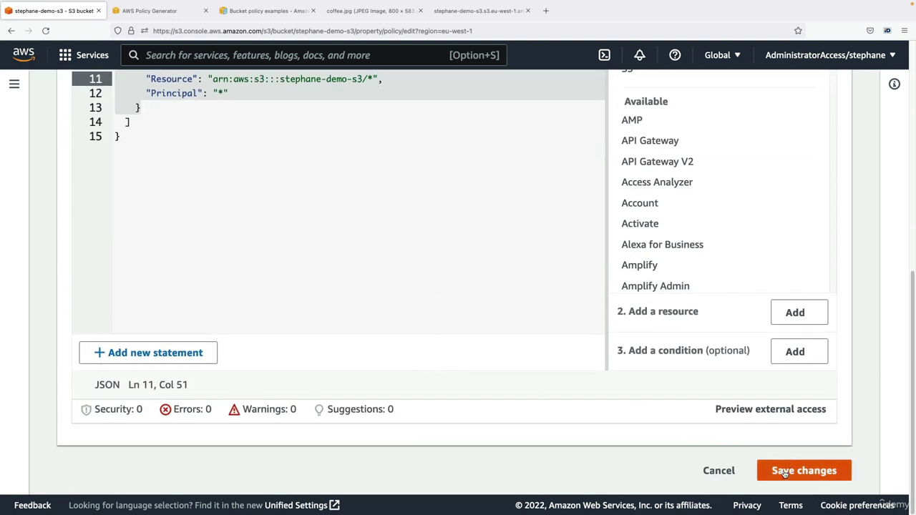
left_click(185, 427)
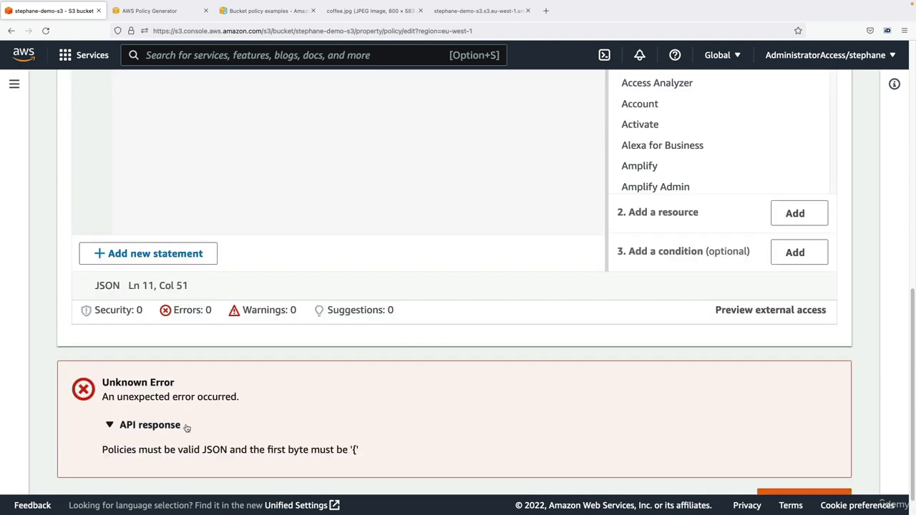
scroll(193, 415, "up", 8)
left_click(122, 103)
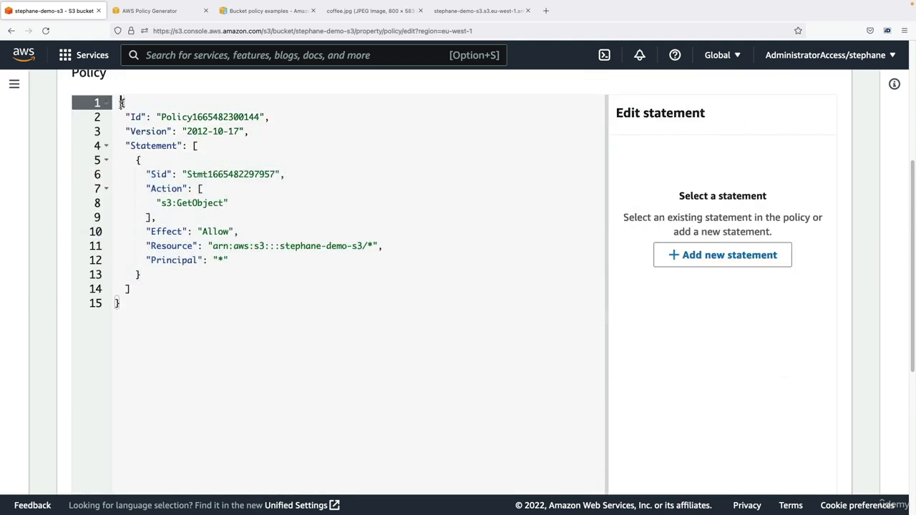
key("BackSpace")
scroll(378, 255, "down", 5)
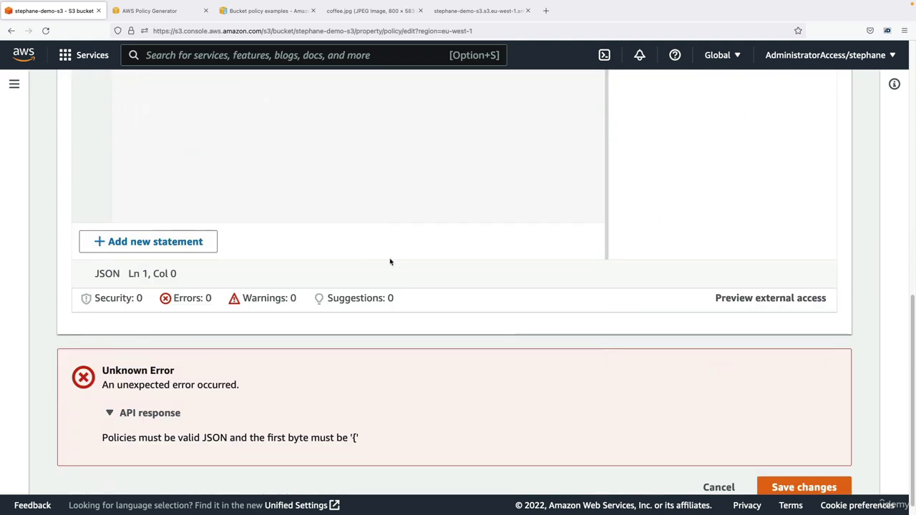
left_click(804, 468)
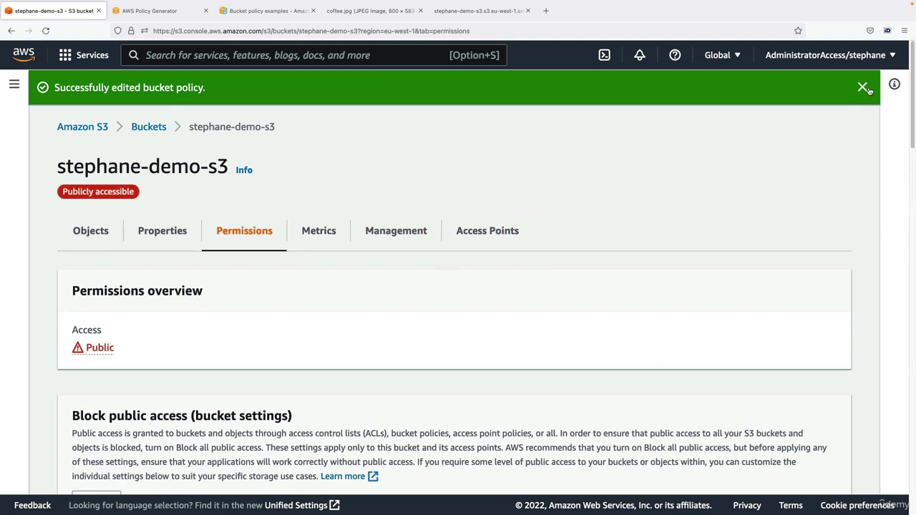
left_click(862, 87)
Step: Check the bucket's Public access status in the Permissions overview, then show the Objects list with coffee.jpg
left_click_drag(72, 256, 217, 255)
left_click(217, 256)
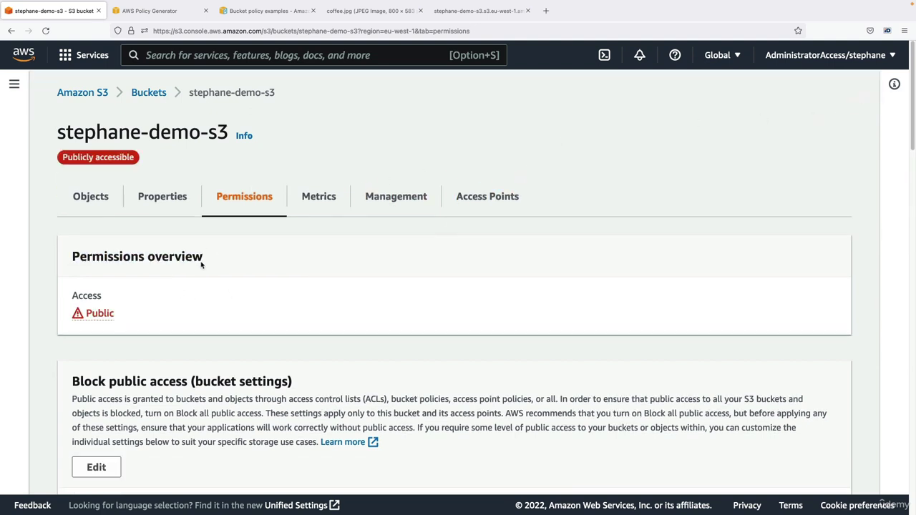
left_click_drag(72, 295, 101, 296)
left_click(108, 316)
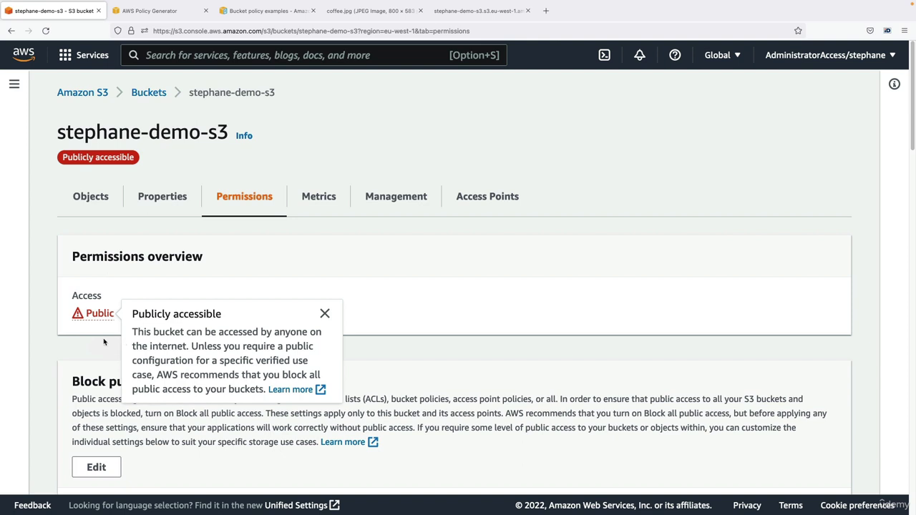
left_click(103, 342)
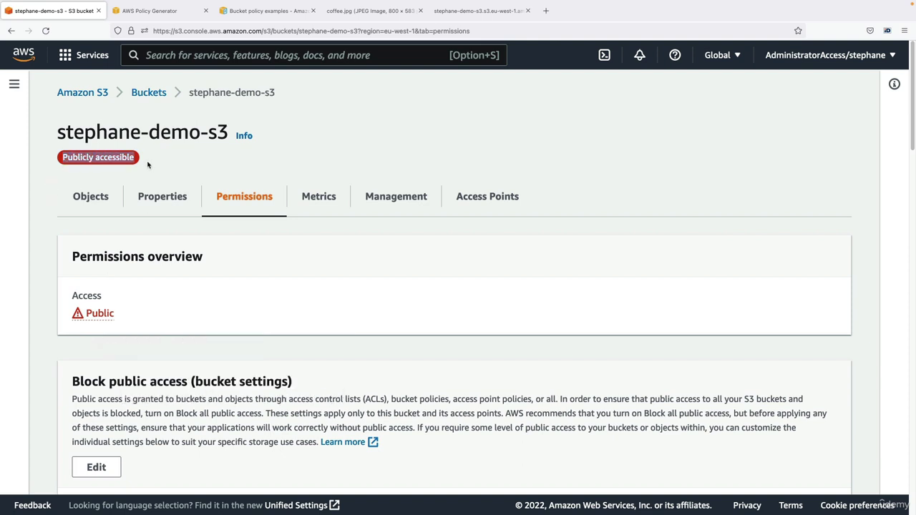
left_click(103, 199)
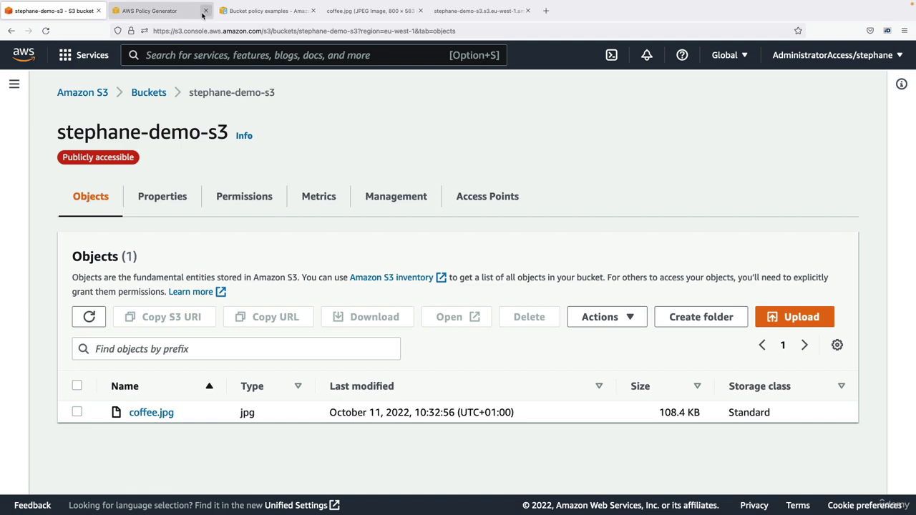
Step: Close the old coffee.jpg tab, reload its public URL so the photo loads, then return to S3
left_click(334, 15)
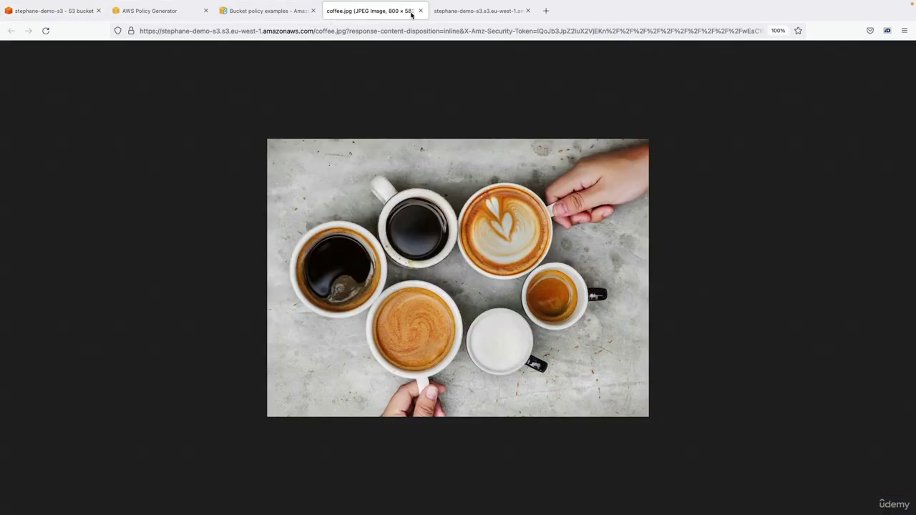
left_click(420, 11)
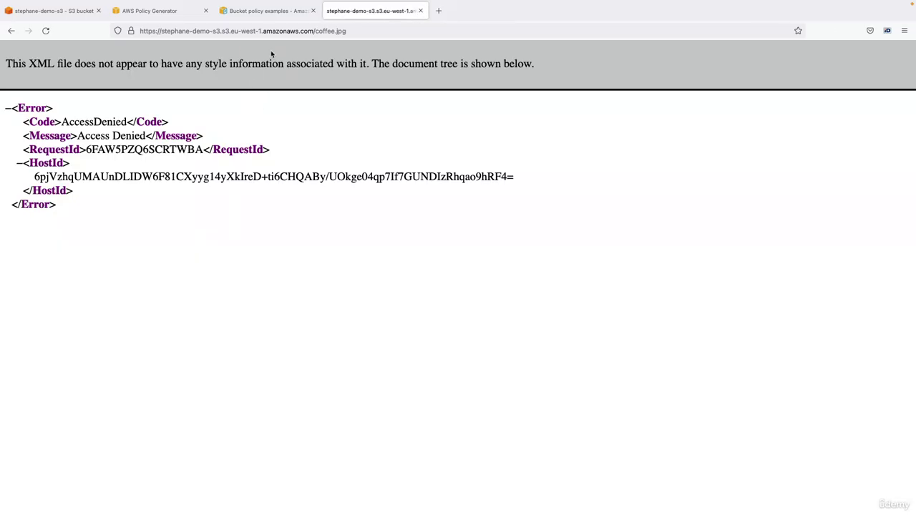
left_click(362, 30)
left_click(85, 176)
left_click(47, 31)
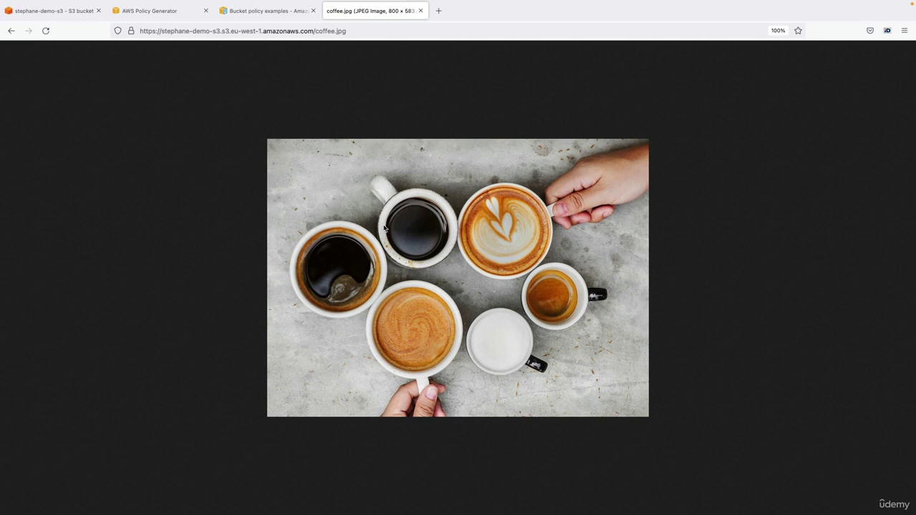
key("super+1")
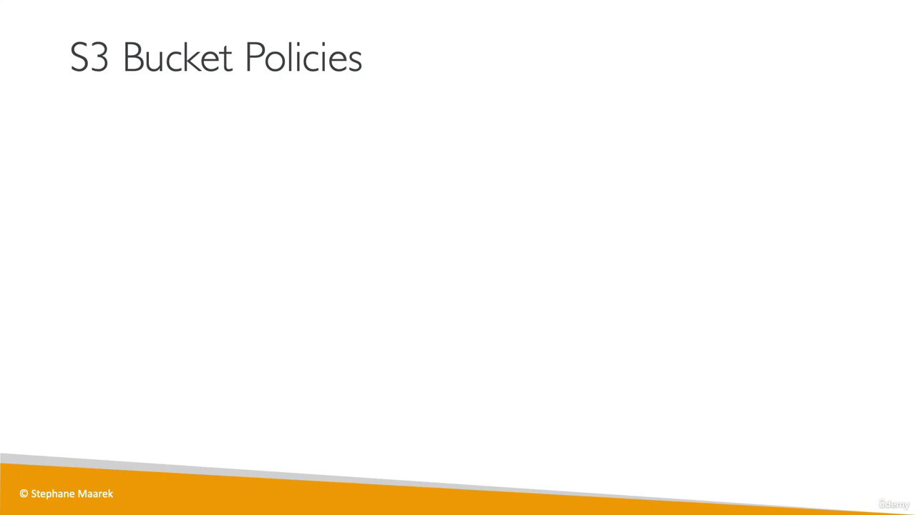
Step: Advance the slide through the public access, encryption, cross-account and Optional Conditions bullets
key("Right")
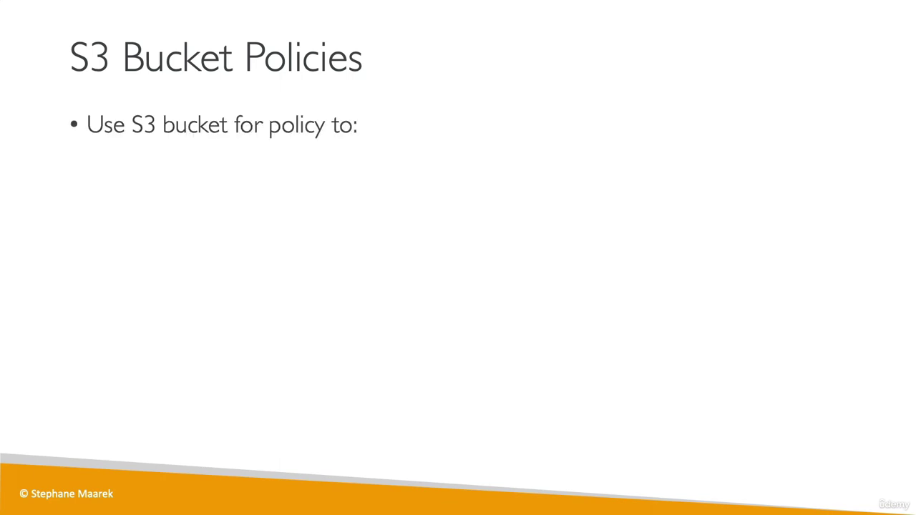
key("Right")
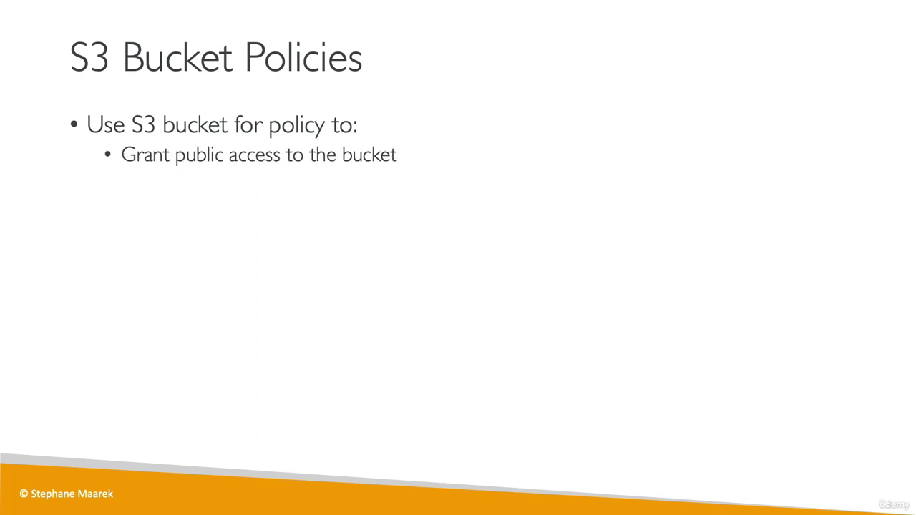
key("Right")
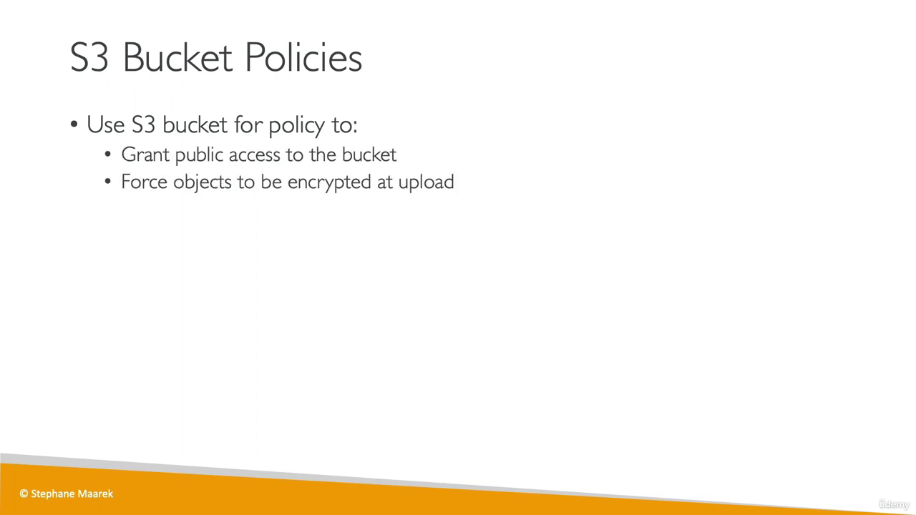
key("Right")
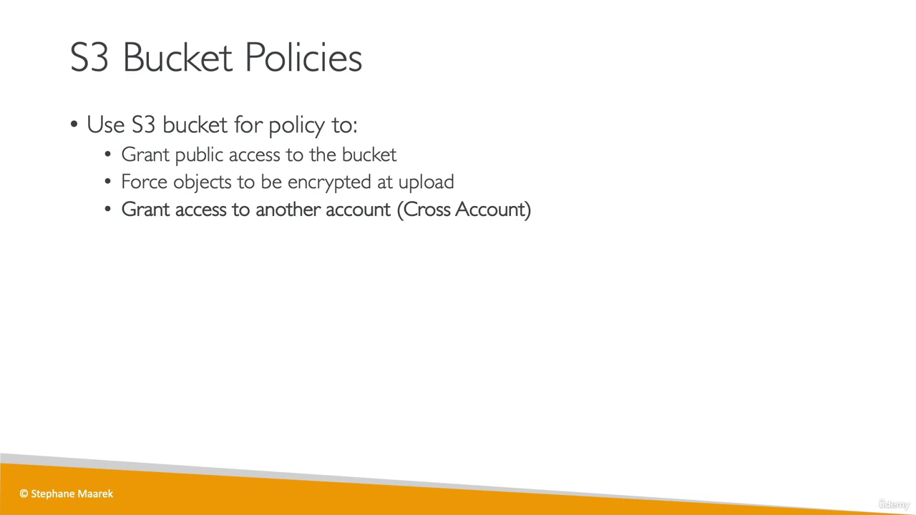
key("Right")
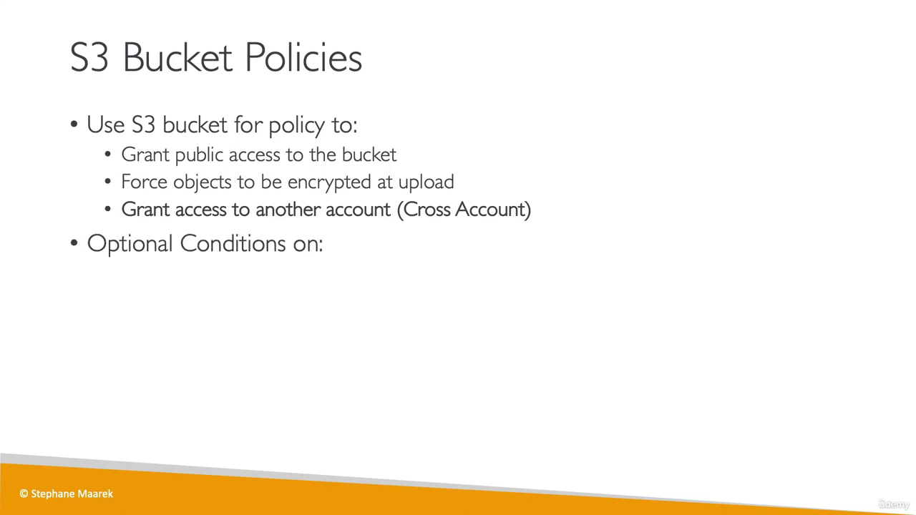
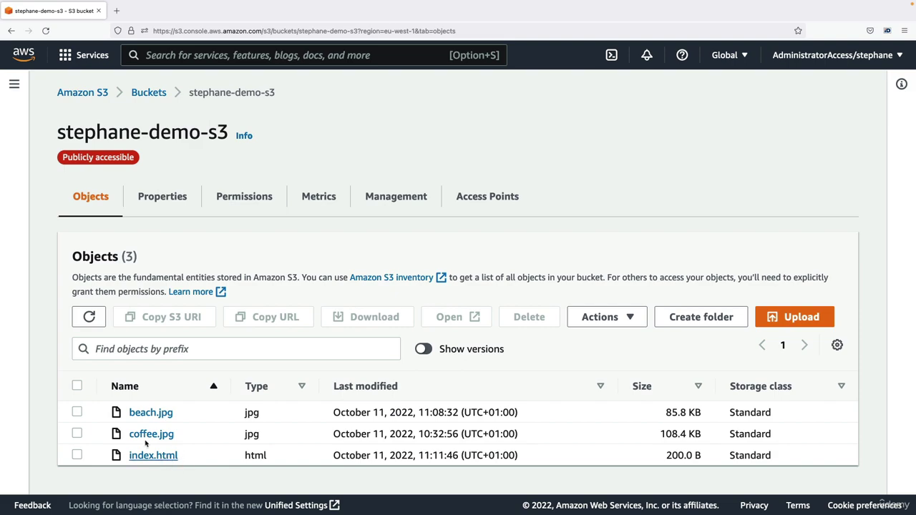
Step: Copy the bucket's static website hosting endpoint from Properties and load it in a new tab
left_click(136, 205)
scroll(251, 313, "down", 10)
scroll(249, 336, "down", 10)
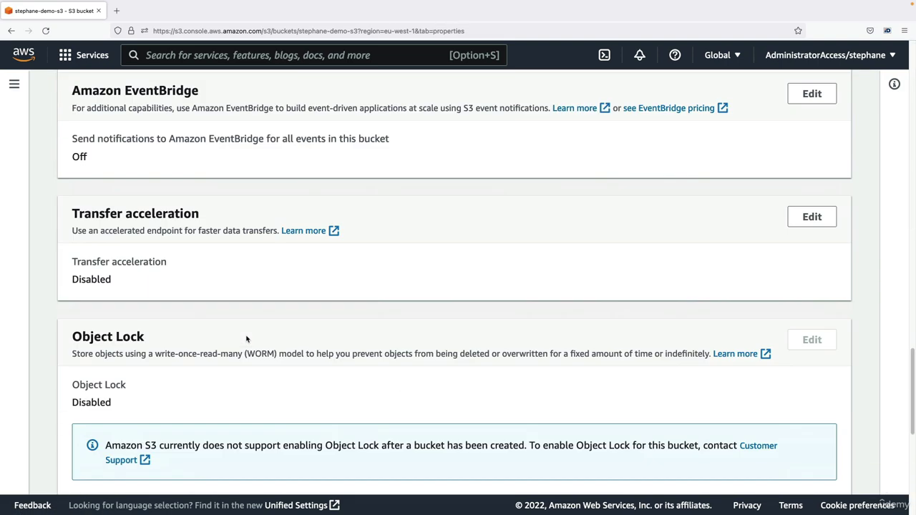
left_click(82, 427)
key("ctrl+t")
key("ctrl+v")
key("Return")
Step: Check the site's 'I love coffee' heading, then go back to the bucket's object list
left_click_drag(65, 61, 129, 69)
left_click(129, 72)
key("ctrl+shift+Tab")
scroll(204, 295, "up", 20)
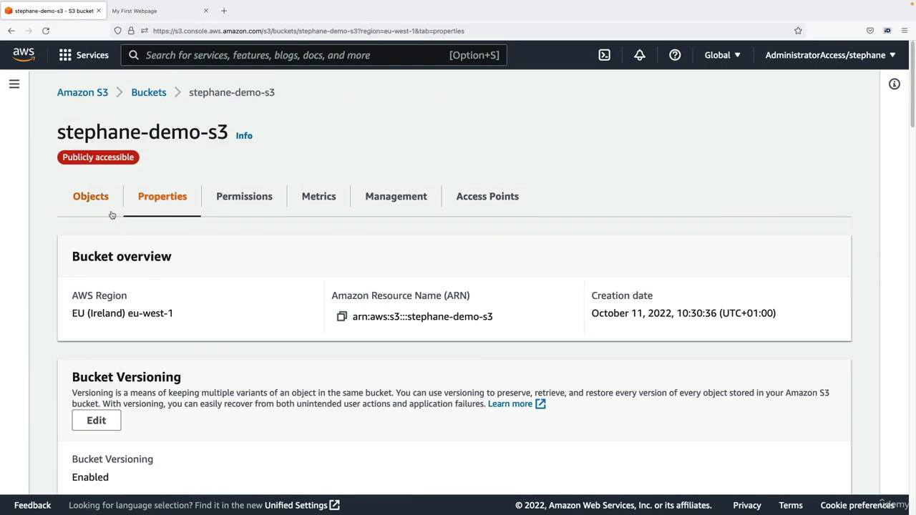
left_click(111, 207)
Step: Insert 'REALLY' before 'love' in the index.html heading in VS Code
key("ctrl+Right")
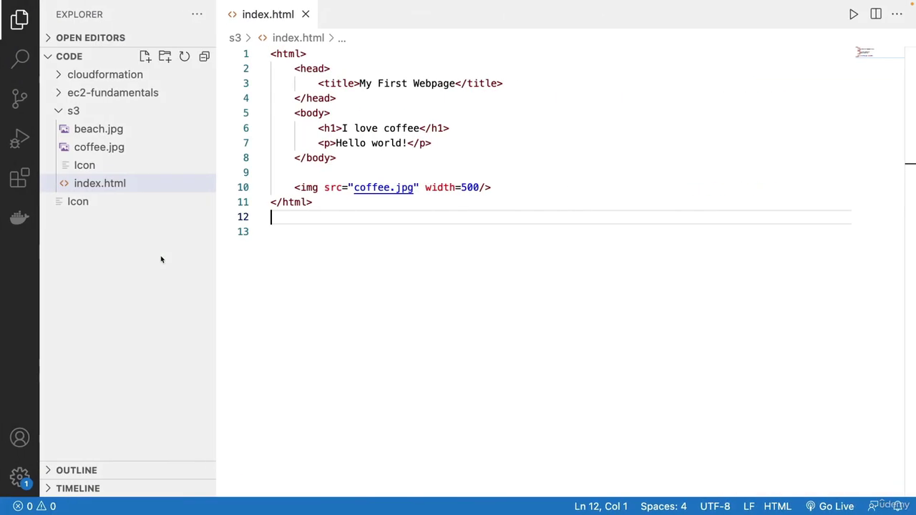
left_click(354, 128)
type("REALLY")
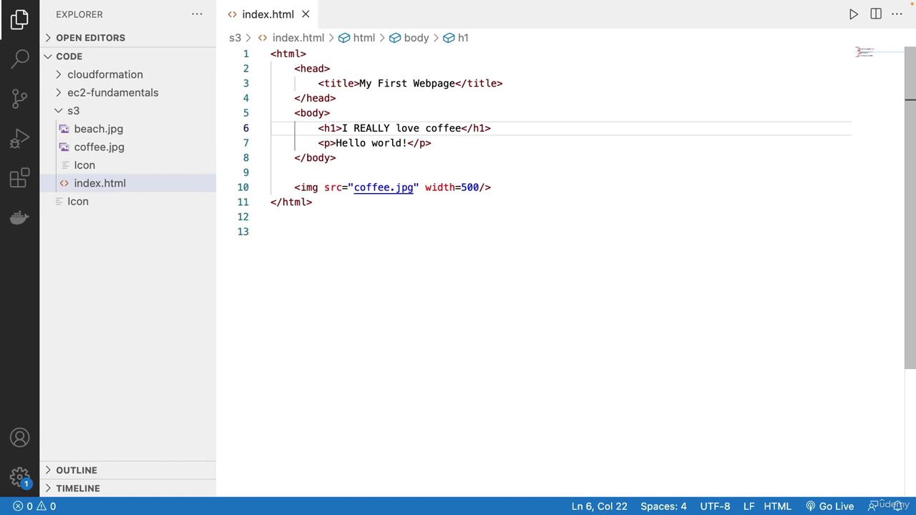
key("ctrl+Left")
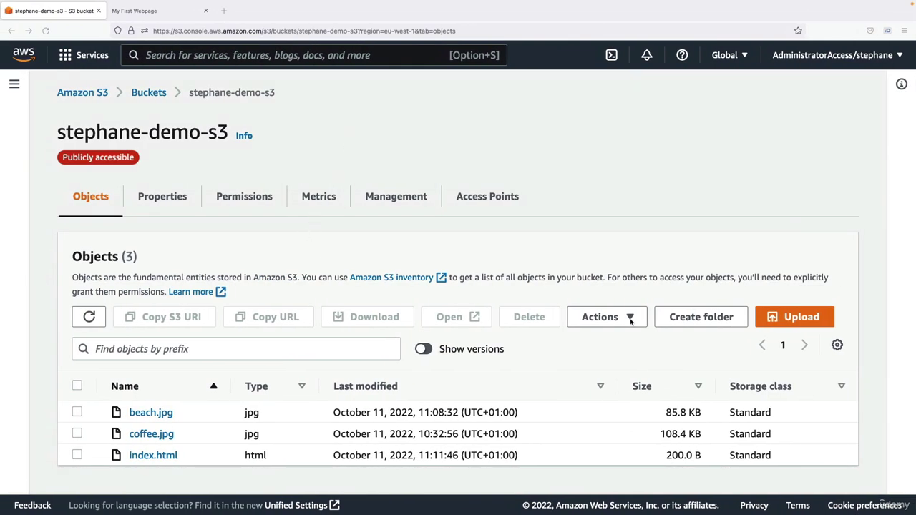
Step: Upload the edited index.html from the computer to stephane-demo-s3 and close the upload status
left_click(771, 316)
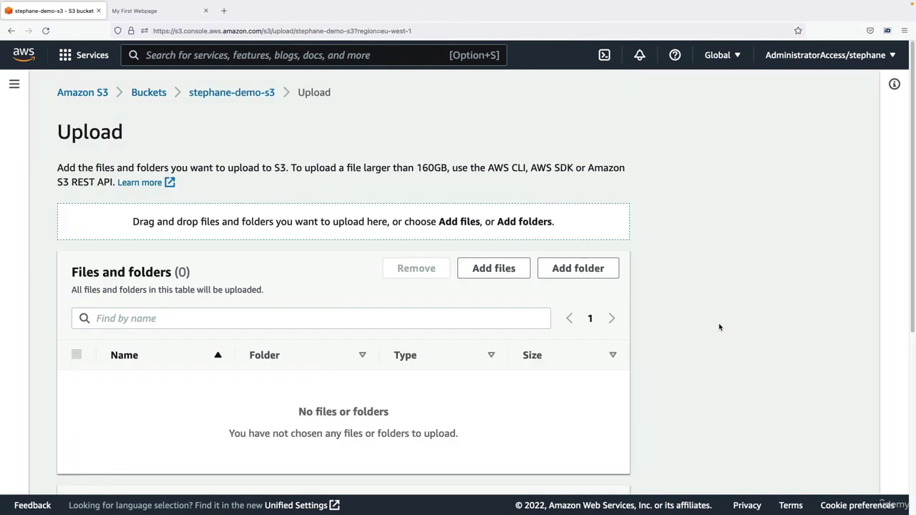
left_click(511, 269)
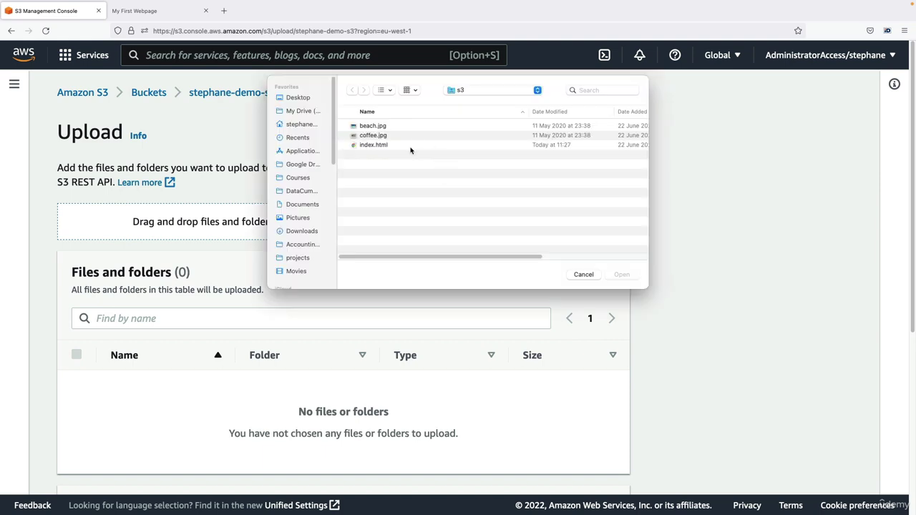
double_click(410, 145)
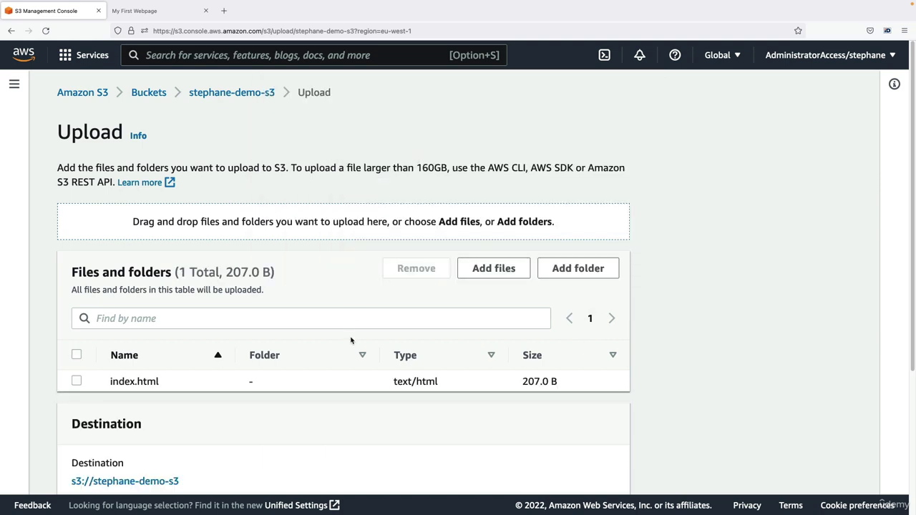
scroll(206, 372, "down", 4)
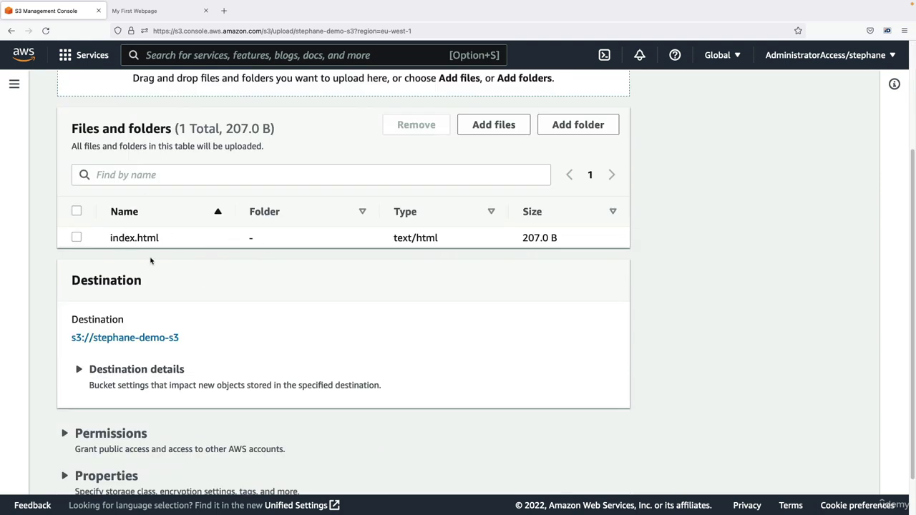
scroll(166, 272, "down", 2)
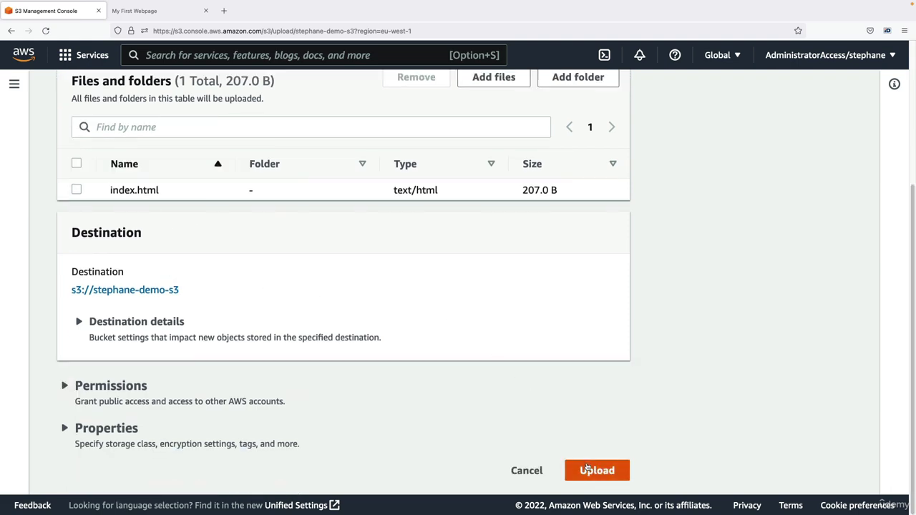
left_click(591, 471)
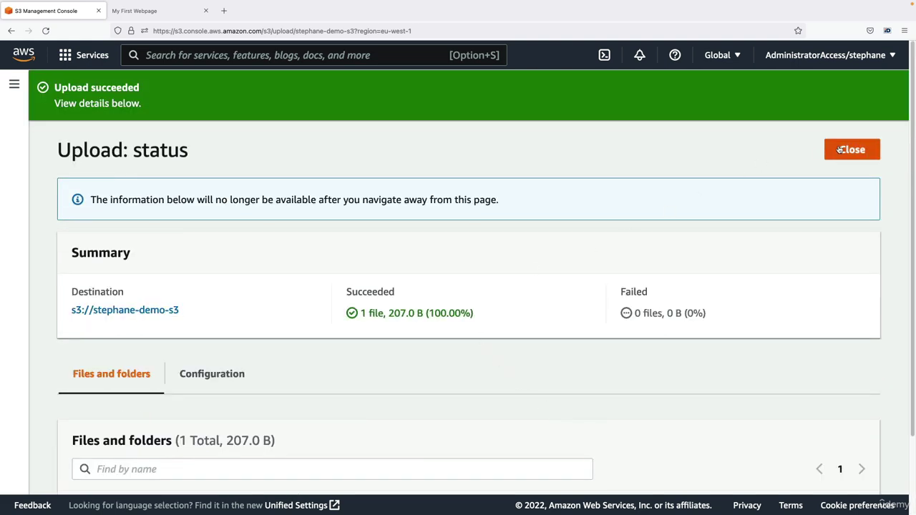
left_click(840, 150)
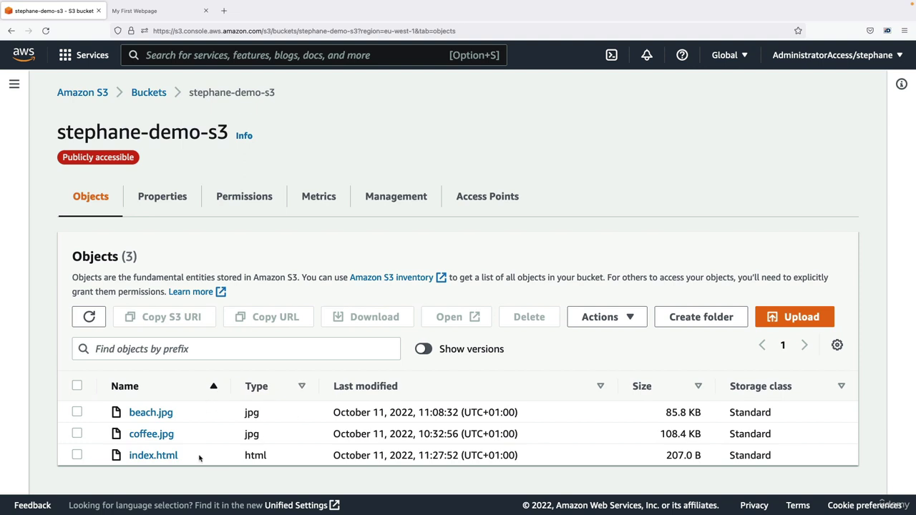
Step: Reload the website tab to confirm the heading now includes 'REALLY', then go back to the S3 tab
left_click(175, 13)
left_click(47, 30)
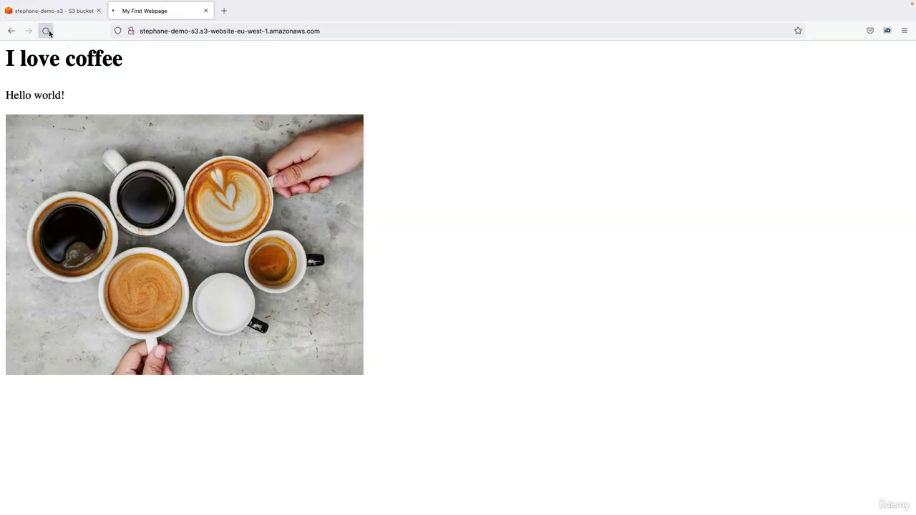
double_click(26, 60)
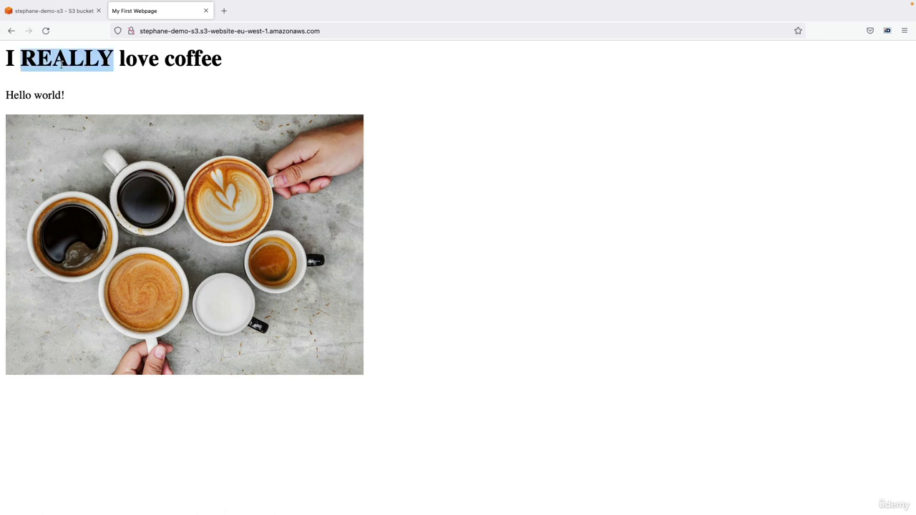
left_click(69, 65)
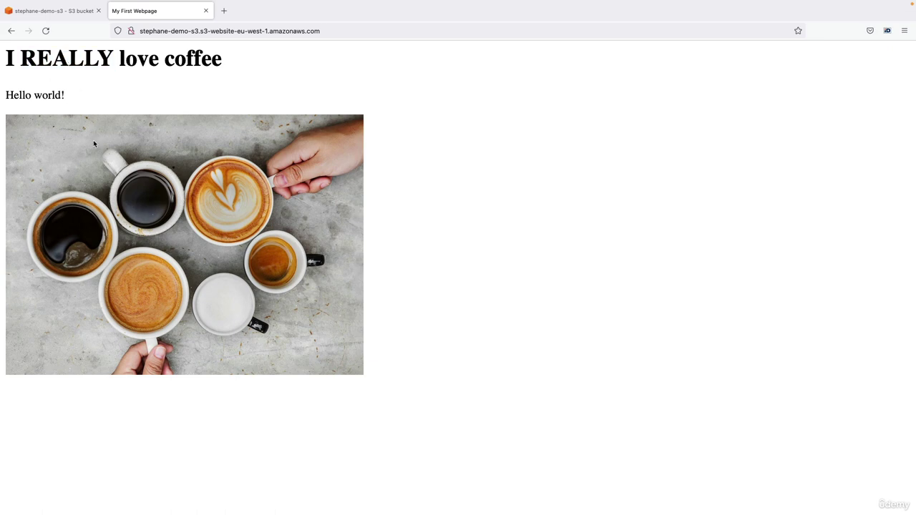
left_click(57, 10)
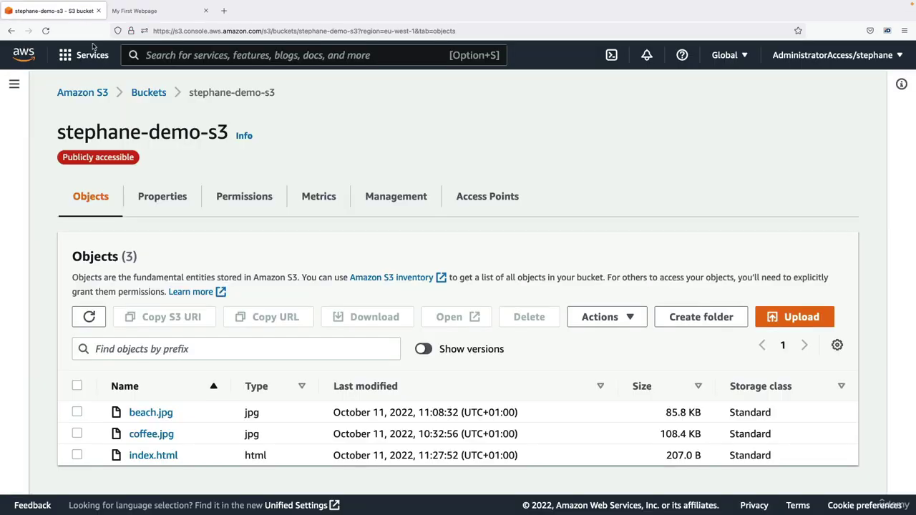
Step: Show object versions and compare the null version IDs of beach.jpg and old index.html with the new one
left_click(423, 349)
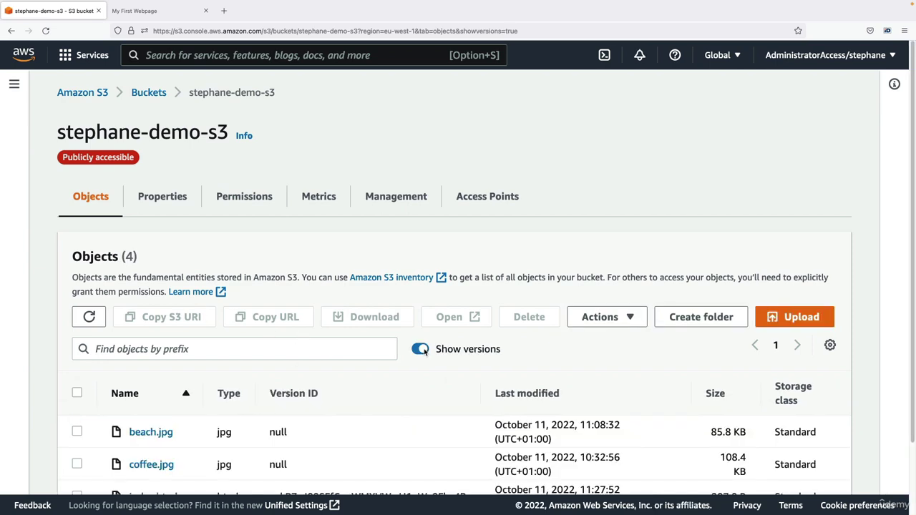
scroll(427, 350, "down", 2)
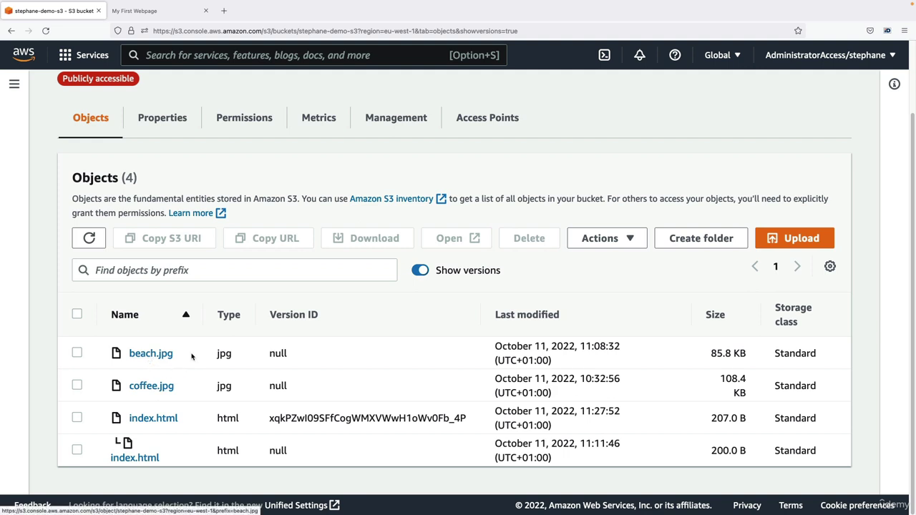
left_click_drag(294, 363, 256, 358)
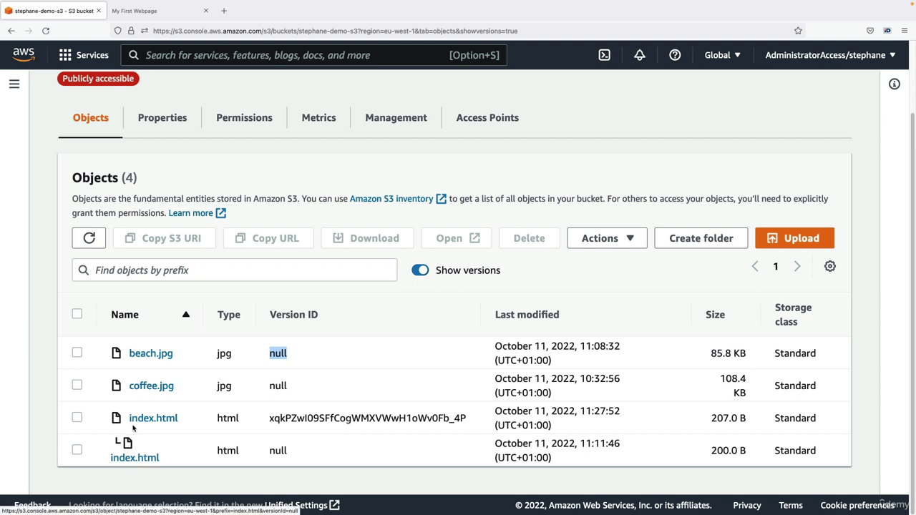
left_click_drag(284, 451, 252, 454)
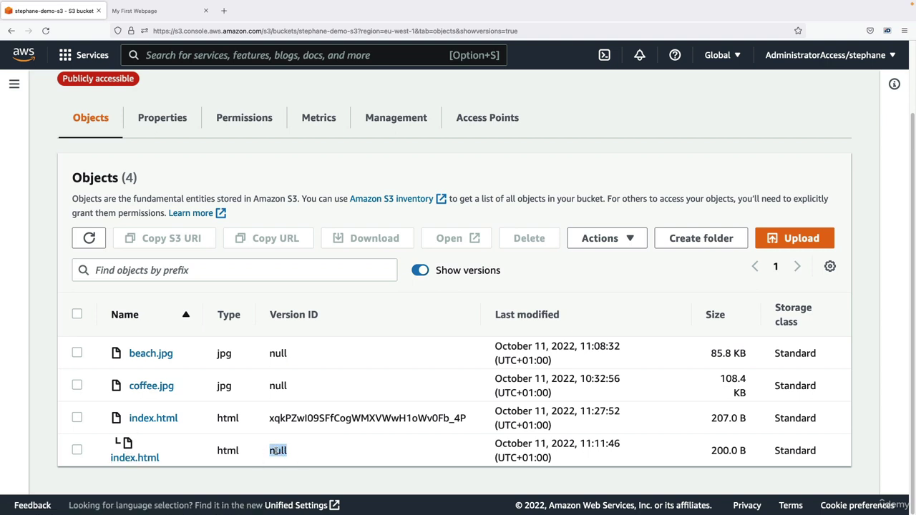
double_click(319, 419)
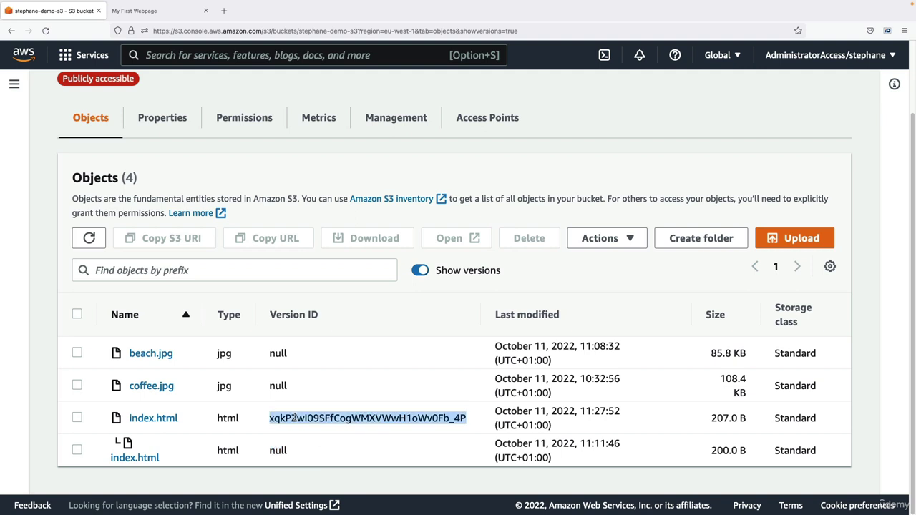
left_click(338, 423)
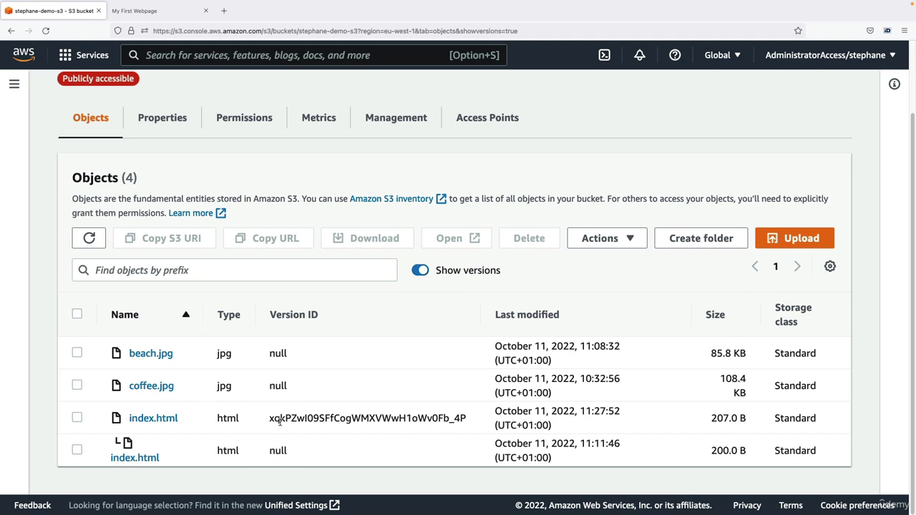
left_click_drag(269, 422, 417, 432)
left_click(466, 420)
Step: Re-list the versions, reload the website, and tick the newest 207.0 B index.html version
left_click(418, 270)
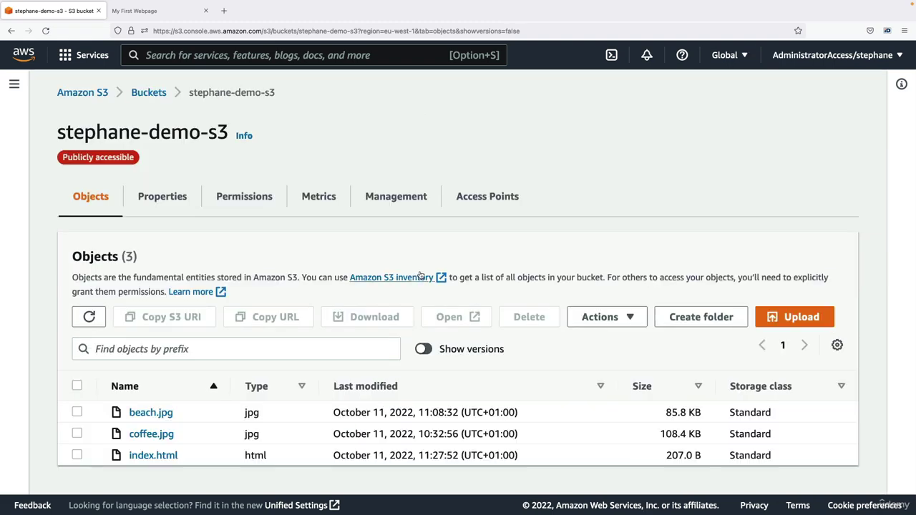
left_click(422, 349)
scroll(524, 267, "down", 2)
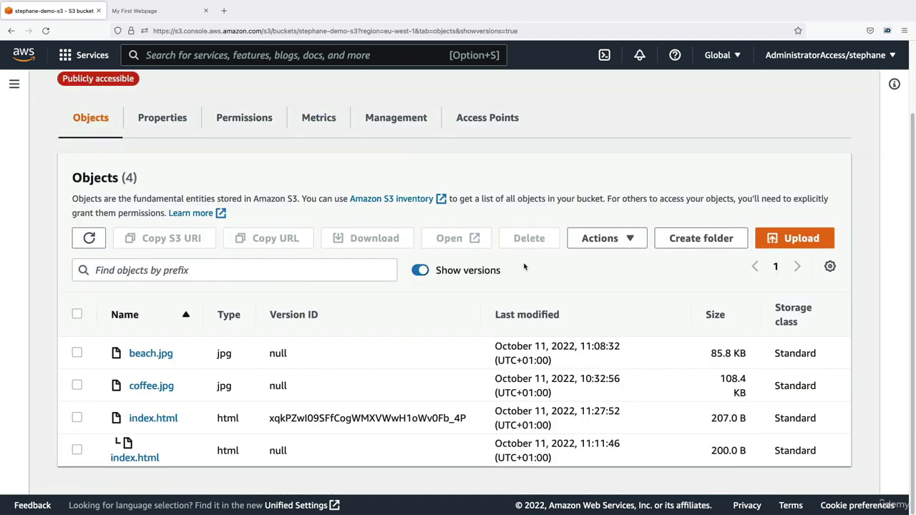
double_click(294, 425)
key("ctrl+Tab")
key("super+r")
key("ctrl+shift+Tab")
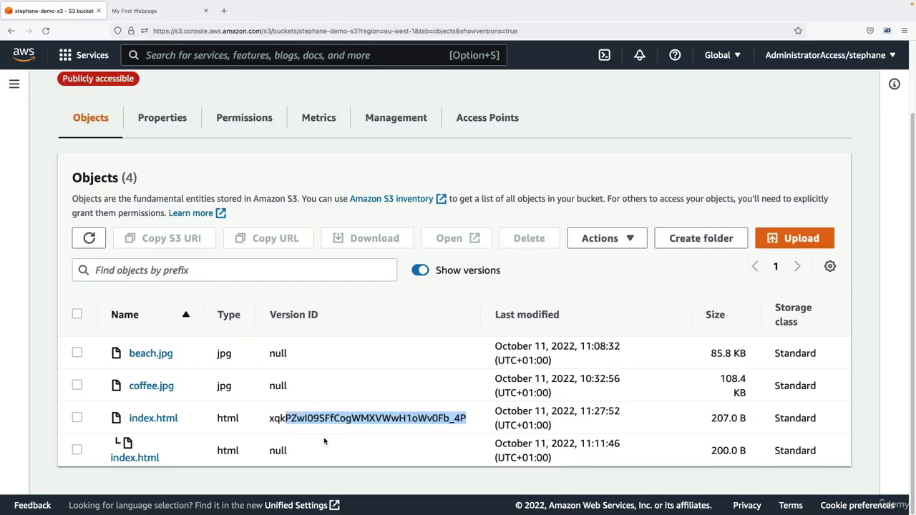
left_click(336, 449)
left_click(76, 417)
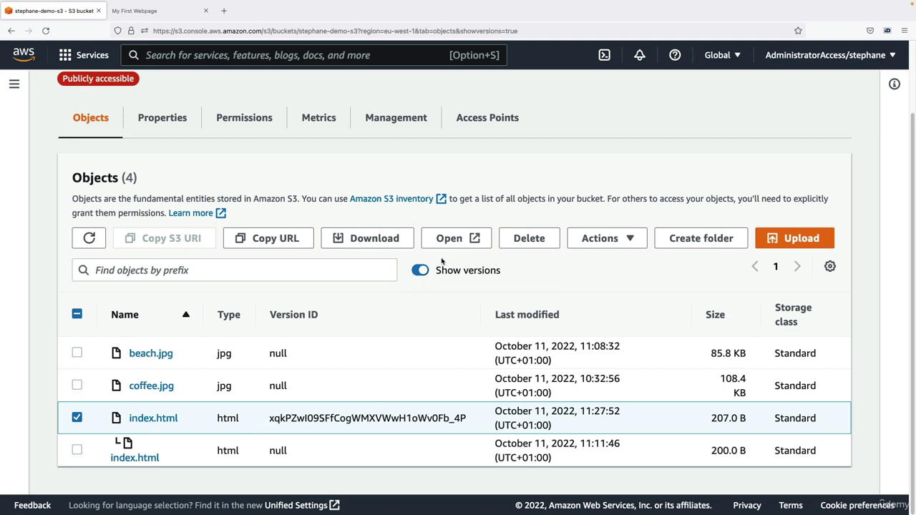
Step: Permanently delete the newest index.html version, confirming with 'permanently delete'
left_click(533, 239)
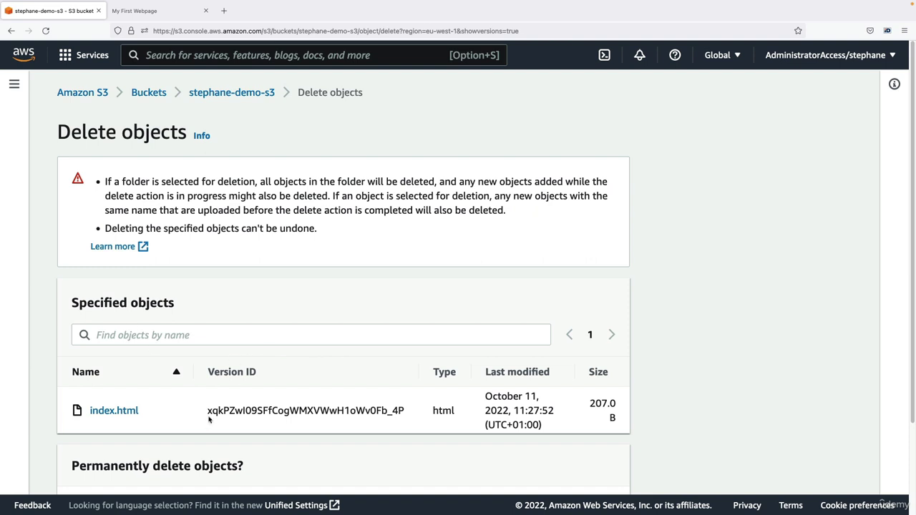
scroll(209, 407, "down", 2)
left_click_drag(212, 295, 286, 302)
double_click(264, 339)
scroll(211, 349, "down", 1)
left_click_drag(188, 399, 275, 397)
key("super+c")
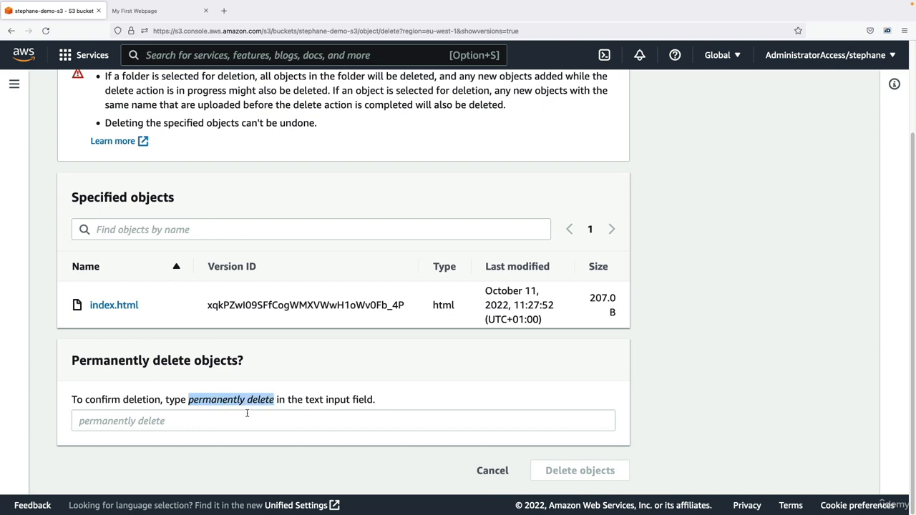
left_click(193, 419)
key("super+v")
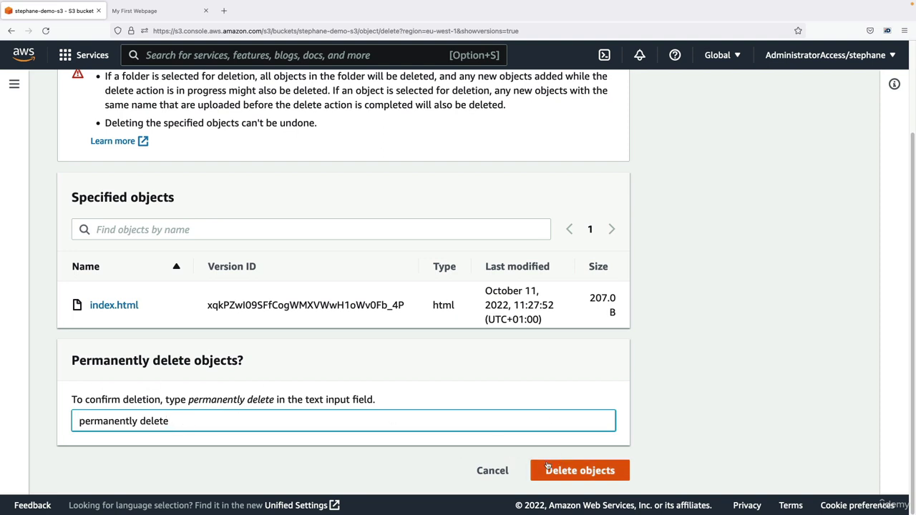
left_click(550, 470)
left_click(840, 146)
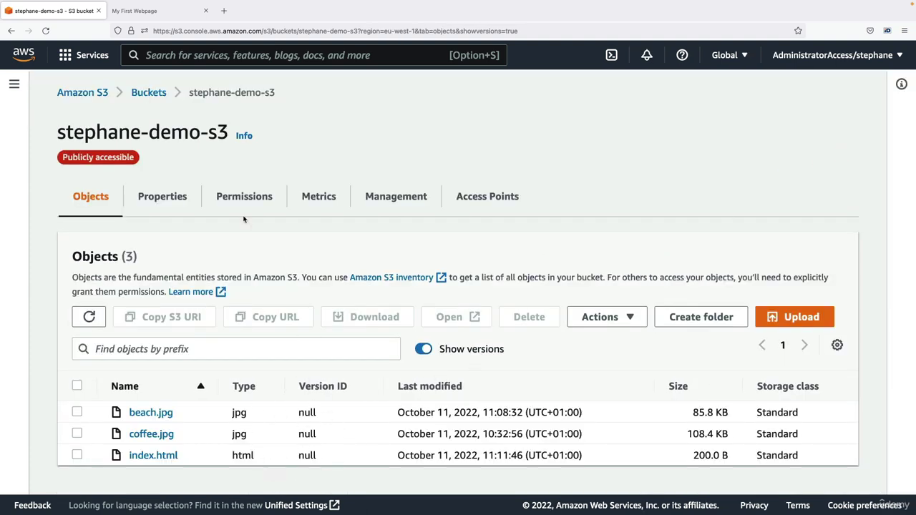
Step: Reload the website to confirm the heading reverted to 'I love coffee', then return to the bucket
left_click(143, 11)
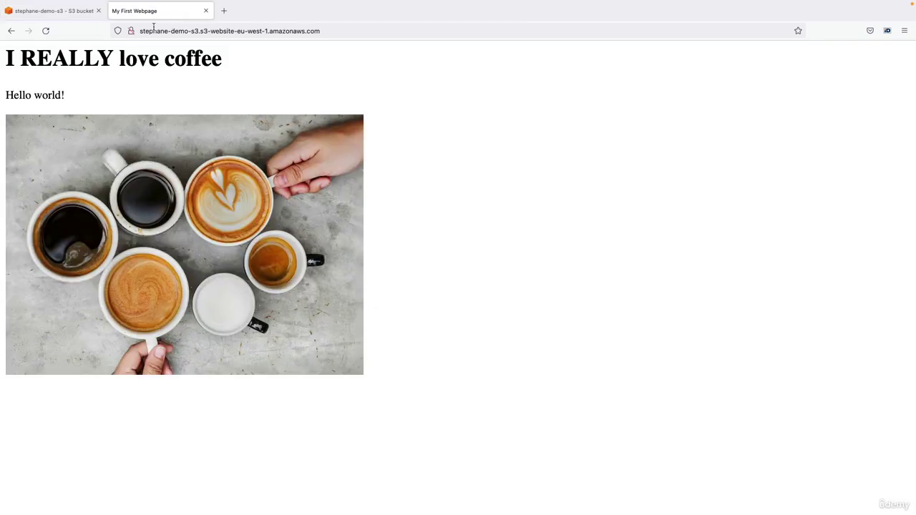
left_click(45, 31)
left_click_drag(25, 62, 138, 61)
left_click(138, 61)
left_click(79, 19)
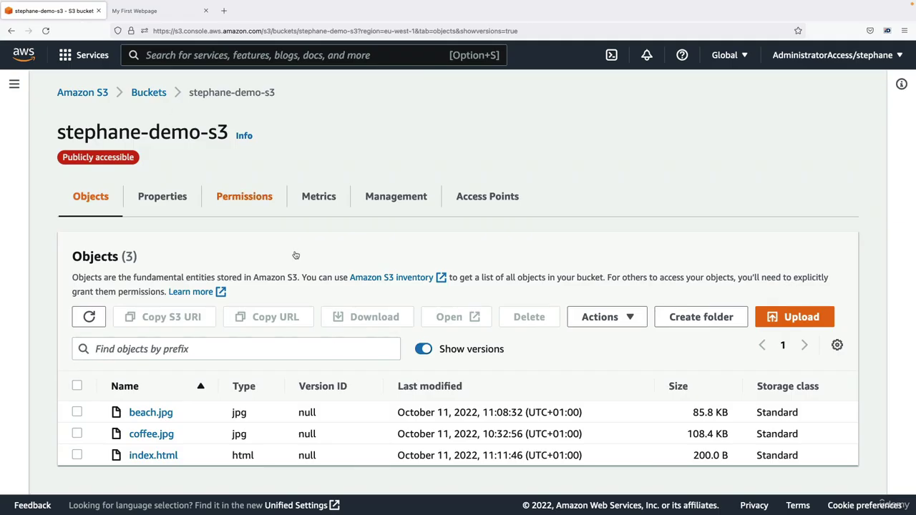
Step: With versions hidden, delete coffee.jpg by confirming with 'delete', adding a delete marker
left_click(430, 349)
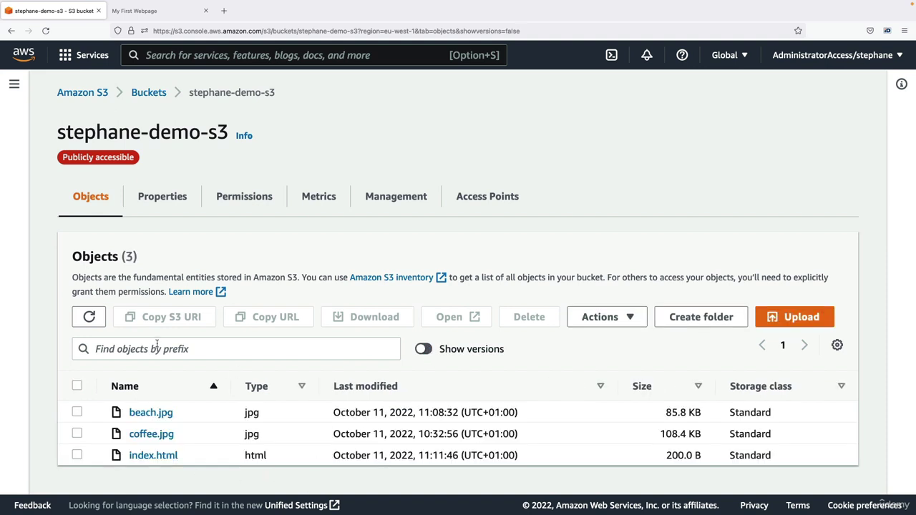
left_click(77, 433)
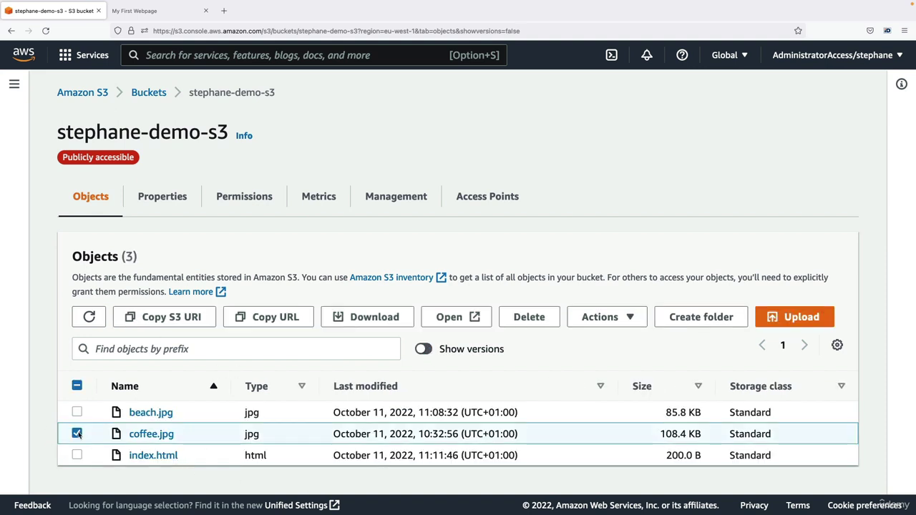
left_click(523, 323)
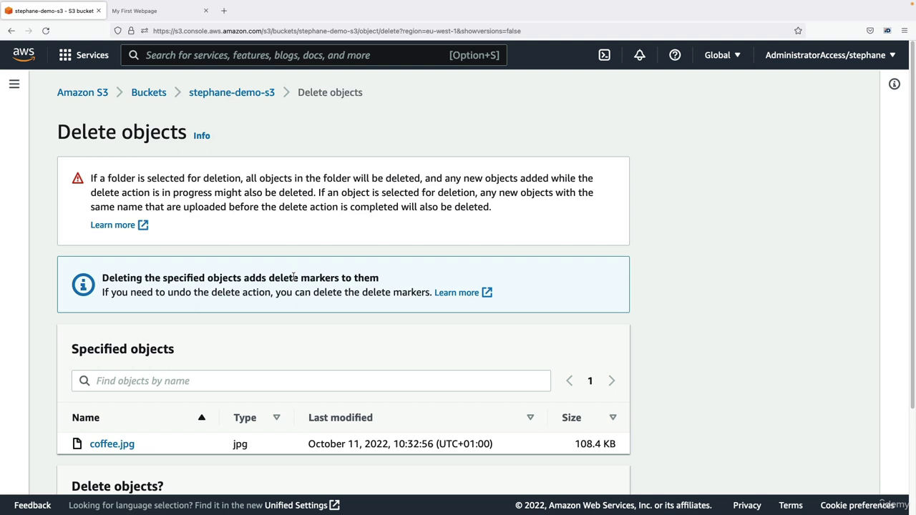
scroll(258, 285, "down", 1)
left_click_drag(270, 264, 339, 265)
scroll(336, 266, "down", 4)
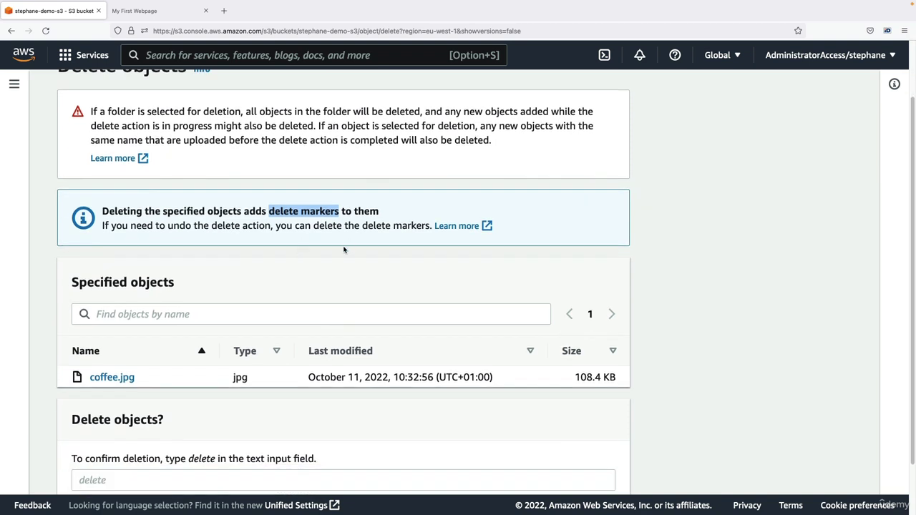
scroll(191, 368, "down", 3)
left_click(189, 432)
type("delete")
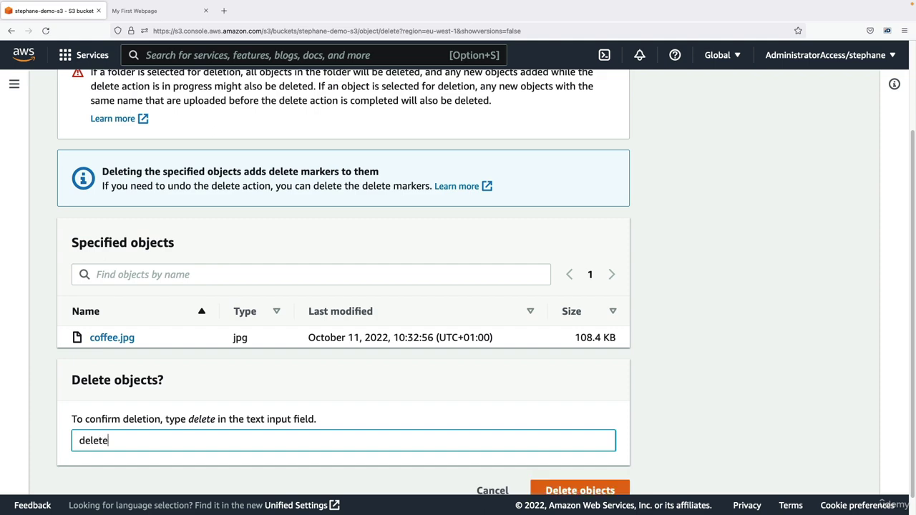
left_click(577, 493)
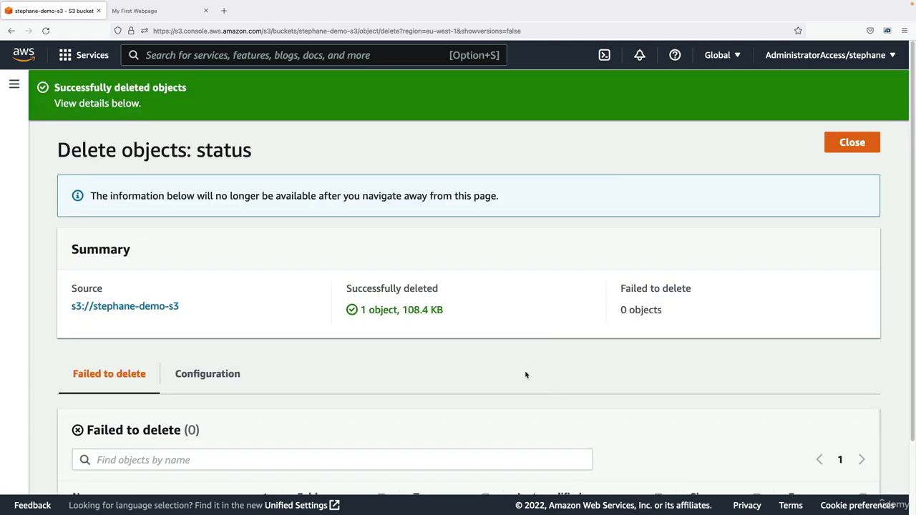
left_click(852, 149)
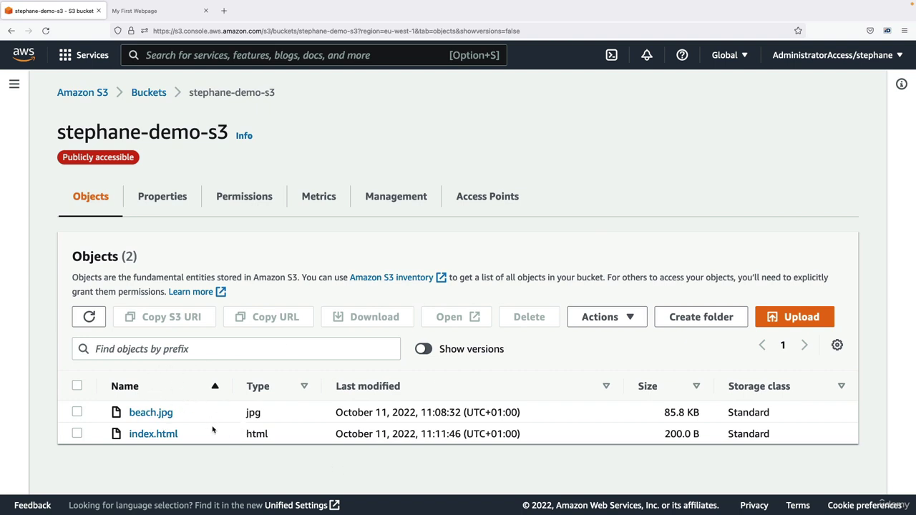
left_click(424, 349)
Step: Inspect coffee.jpg's 0 B delete marker and its version ID in the versions list
scroll(438, 352, "down", 2)
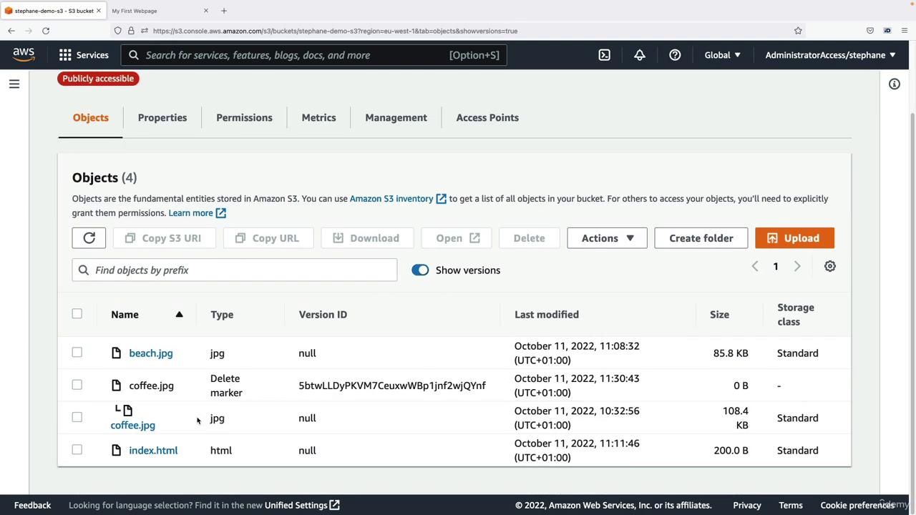
left_click_drag(207, 379, 245, 395)
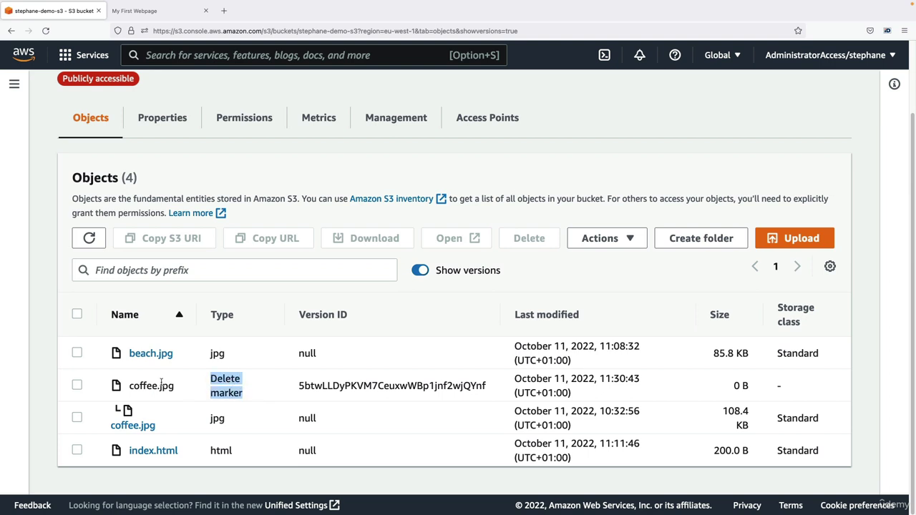
double_click(332, 386)
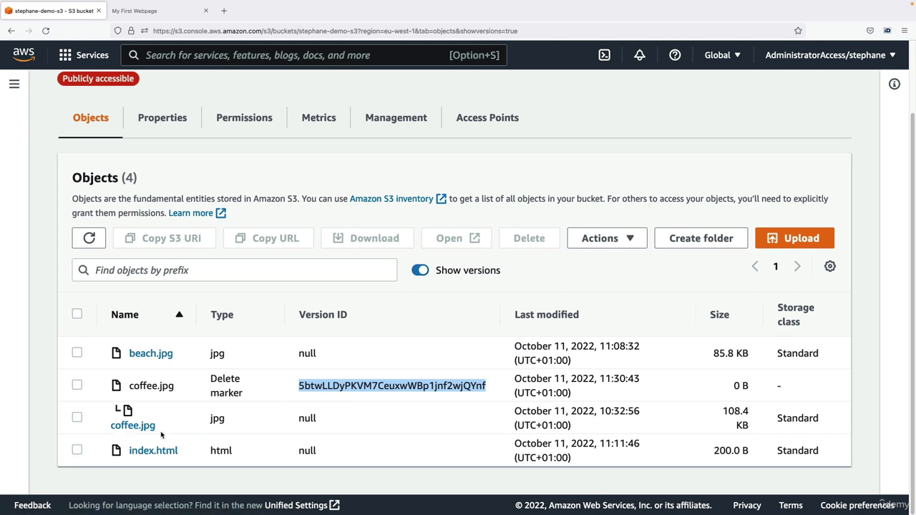
left_click(299, 422)
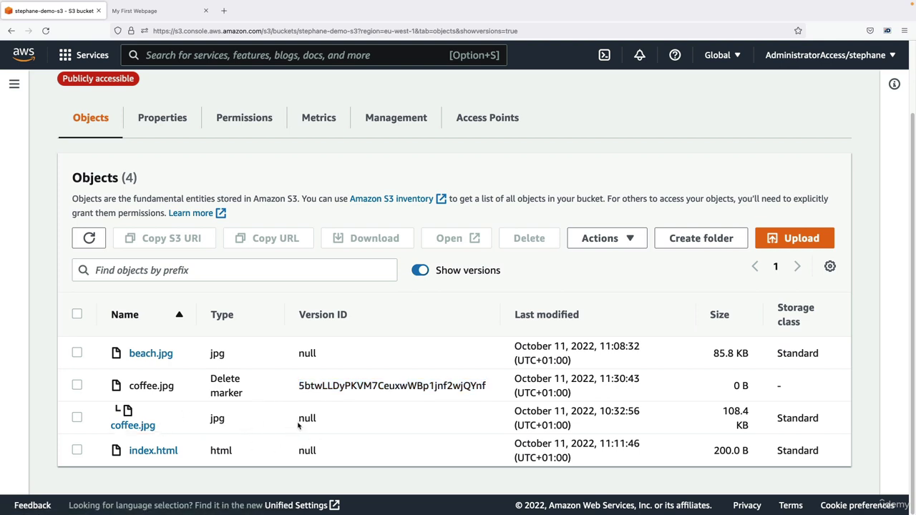
left_click_drag(210, 379, 251, 395)
left_click(251, 395)
Step: Reload the website and open the broken coffee image, confirming it returns 404 Not Found
key("ctrl+Tab")
left_click(45, 31)
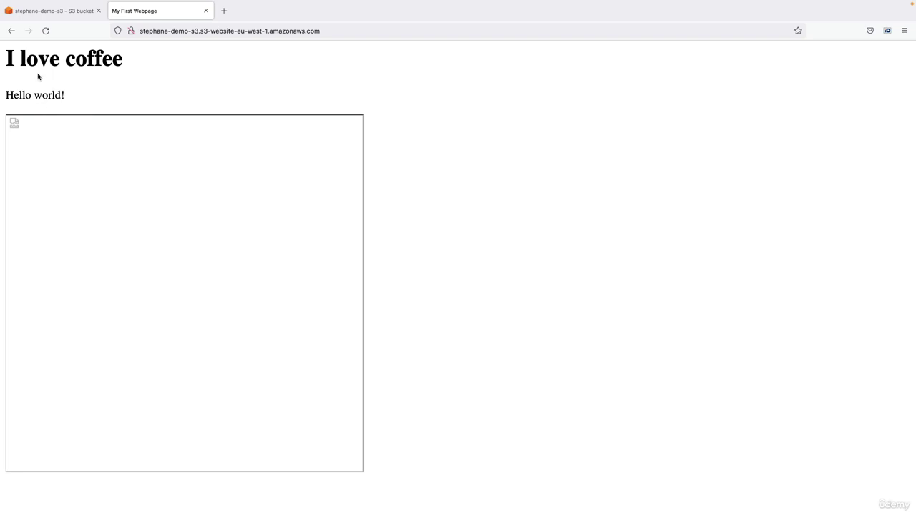
right_click(85, 125)
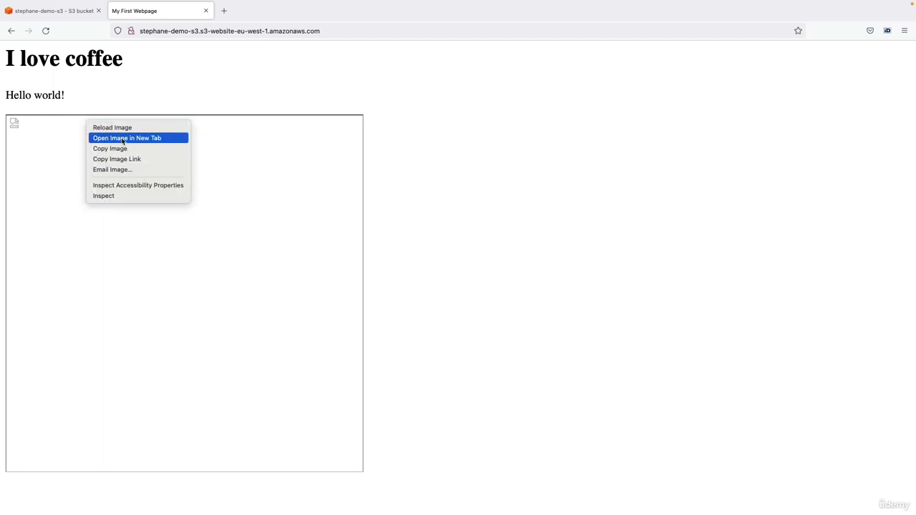
left_click(122, 138)
left_click(264, 11)
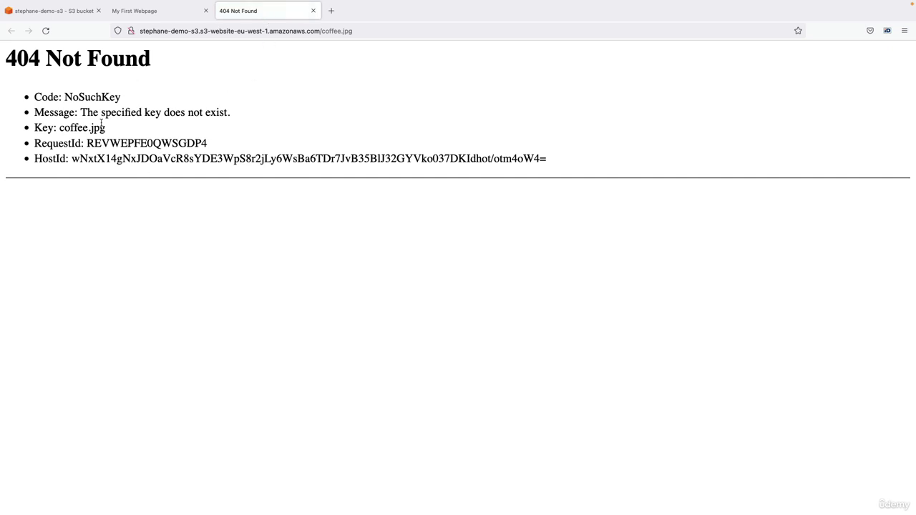
left_click(313, 12)
left_click(71, 15)
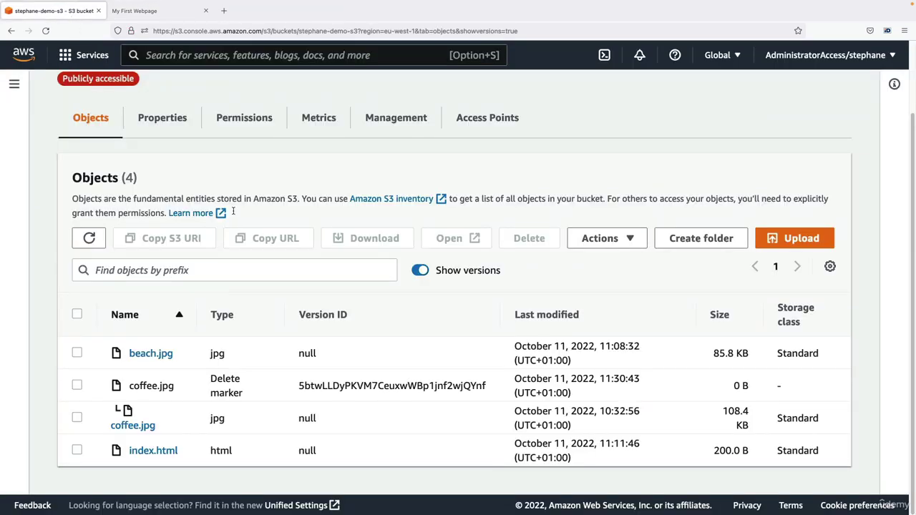
Step: Permanently delete coffee.jpg's delete marker, confirming with the pasted 'permanently delete' phrase
left_click(78, 386)
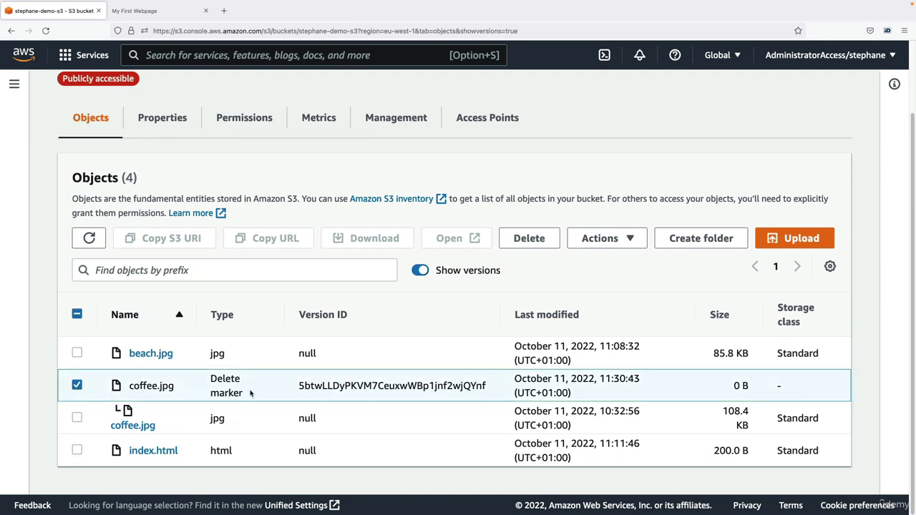
left_click(521, 245)
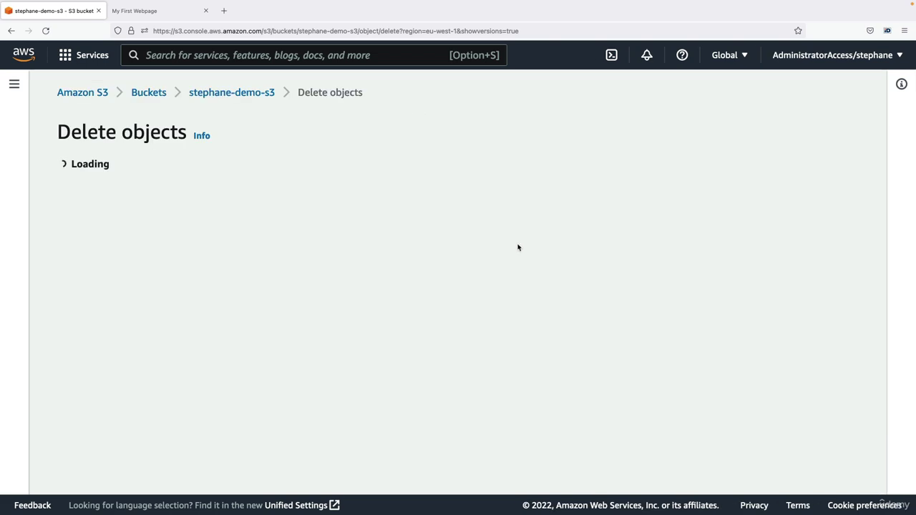
scroll(252, 380, "down", 3)
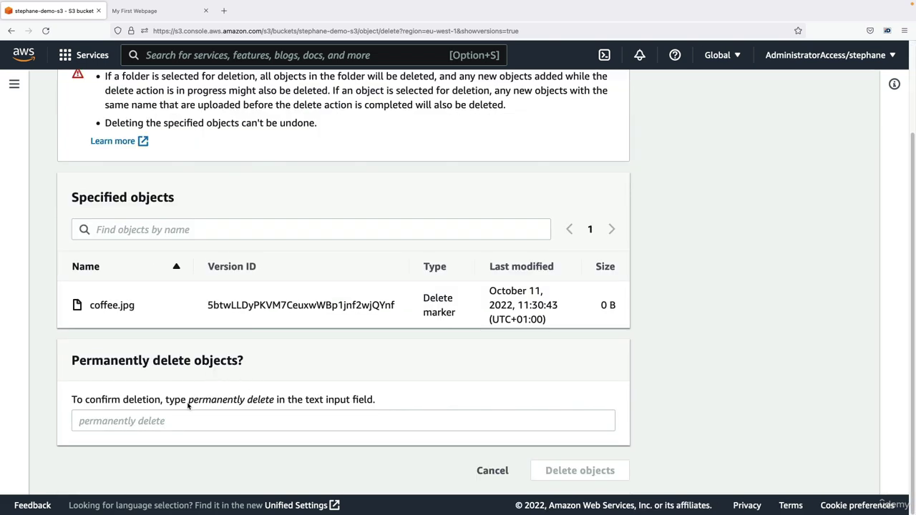
left_click(275, 400)
left_click_drag(274, 400, 190, 402)
key("super+c")
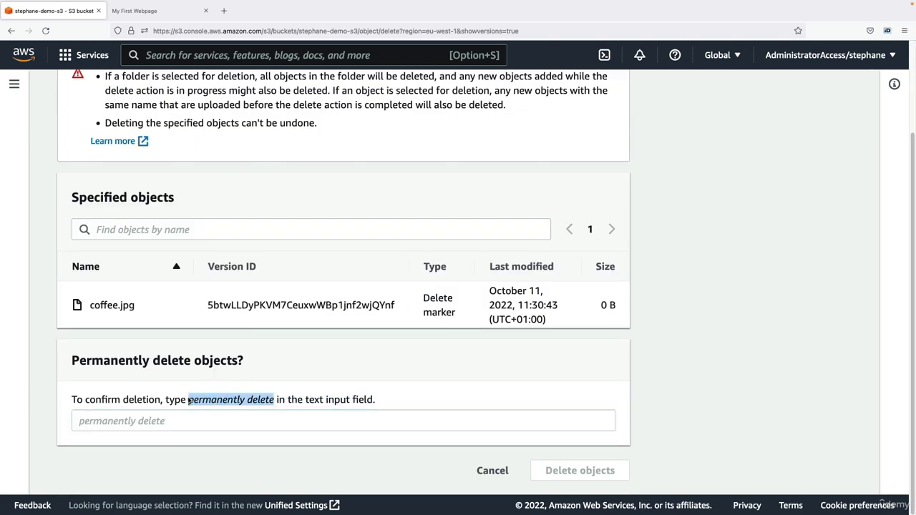
left_click(193, 421)
key("super+v")
left_click(579, 470)
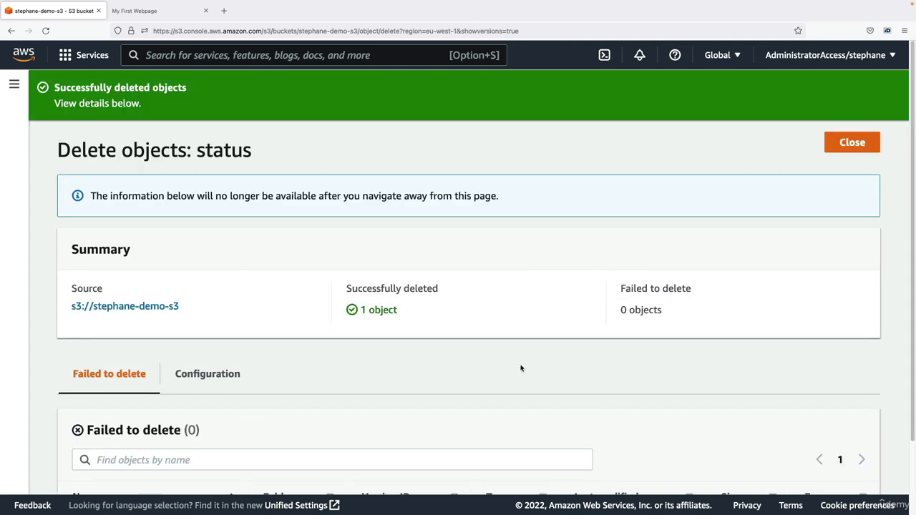
left_click(841, 146)
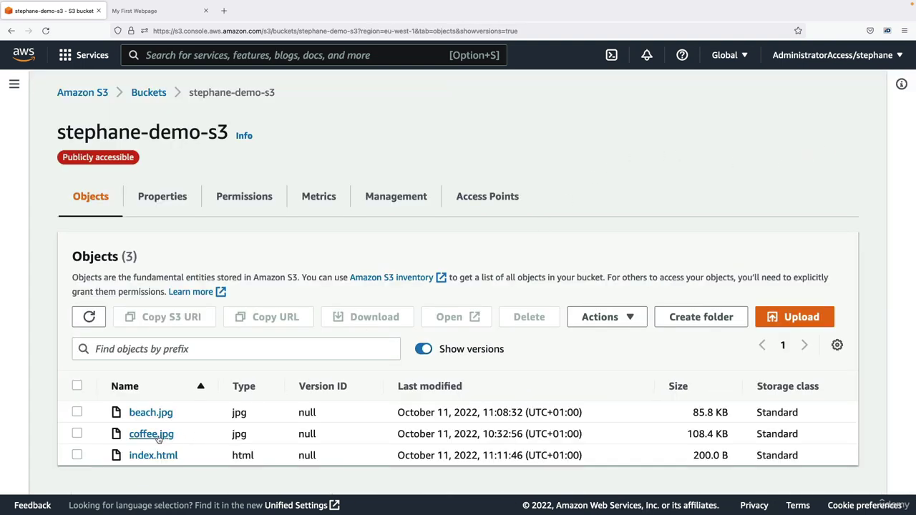
Step: Reload the website to see the coffee image restored, then return to the bucket
left_click(161, 16)
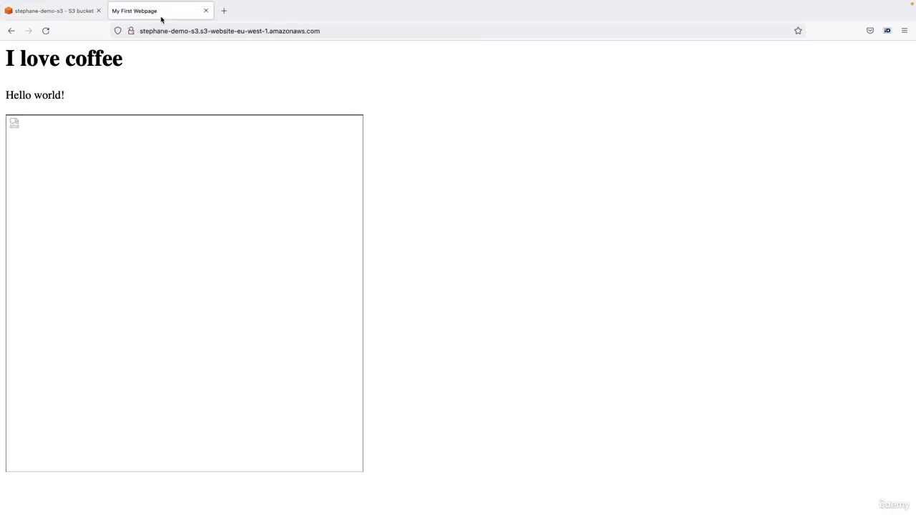
left_click(45, 31)
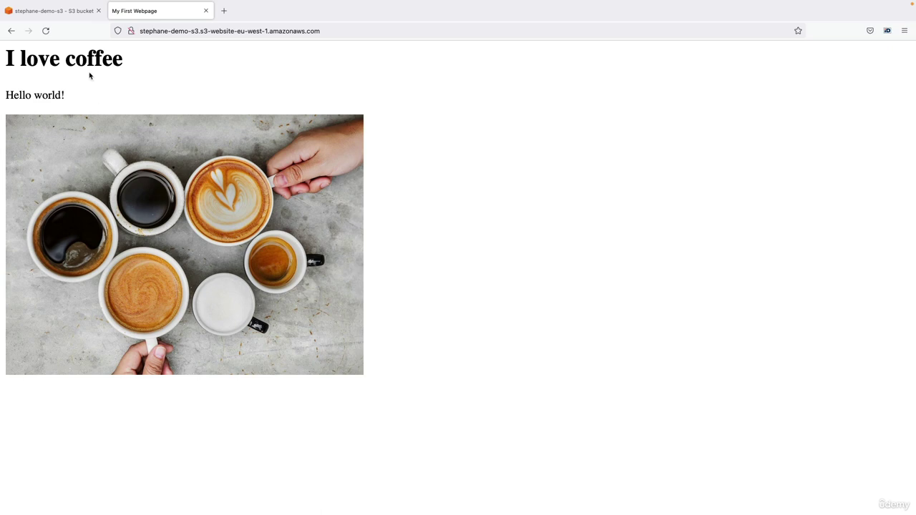
left_click(68, 19)
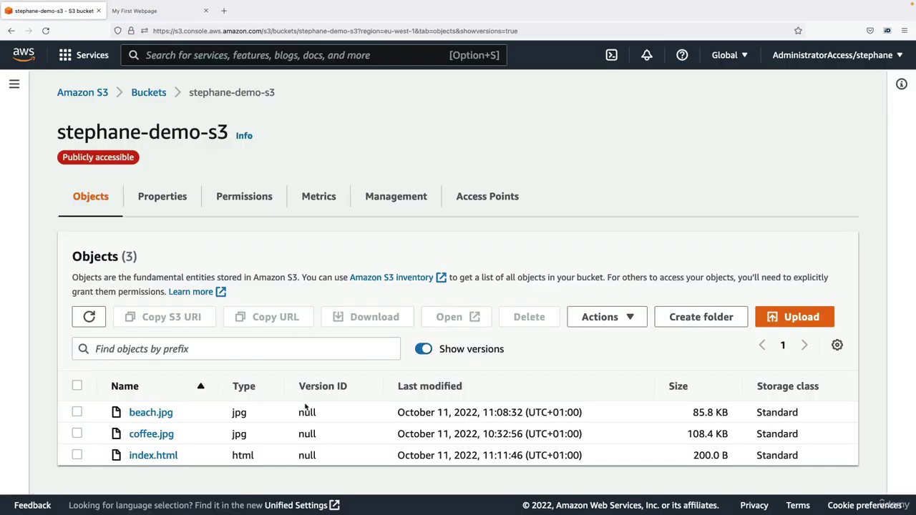
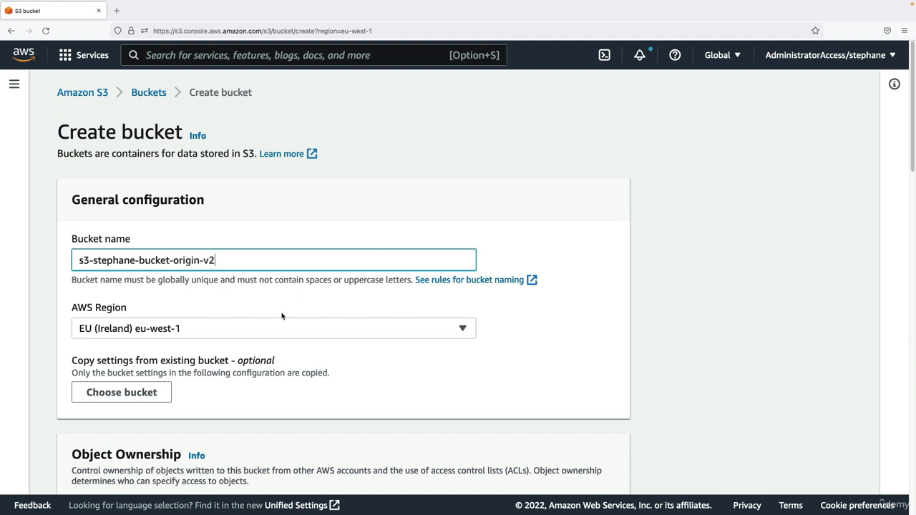
Step: Keep EU (Ireland) eu-west-1 as the origin-v2 bucket's region
left_click(262, 327)
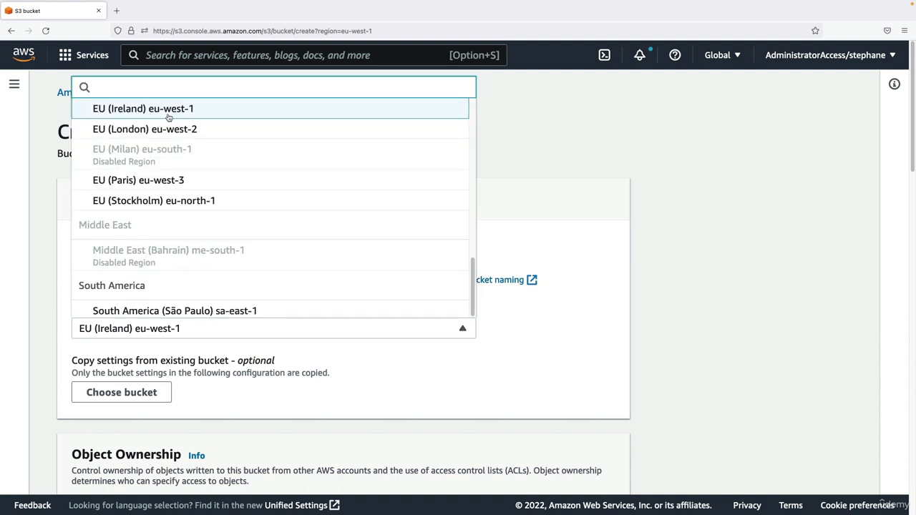
left_click(205, 110)
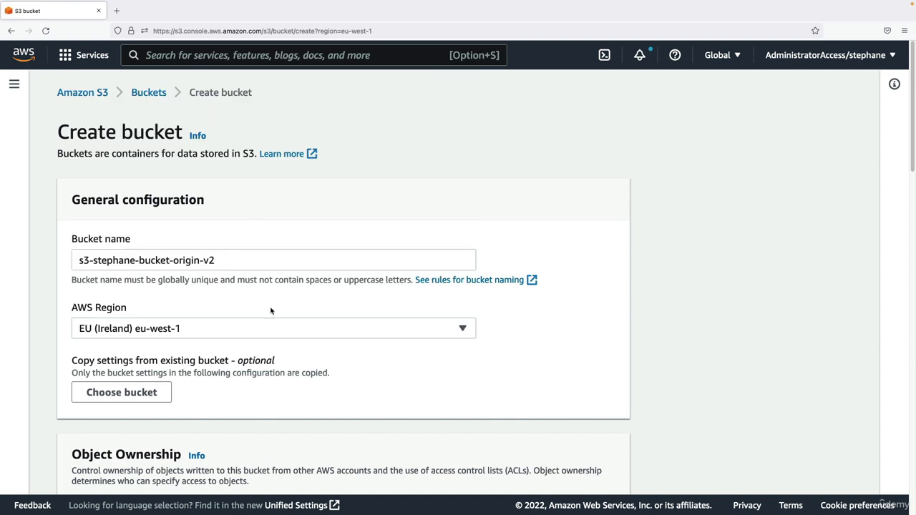
scroll(240, 250, "down", 1)
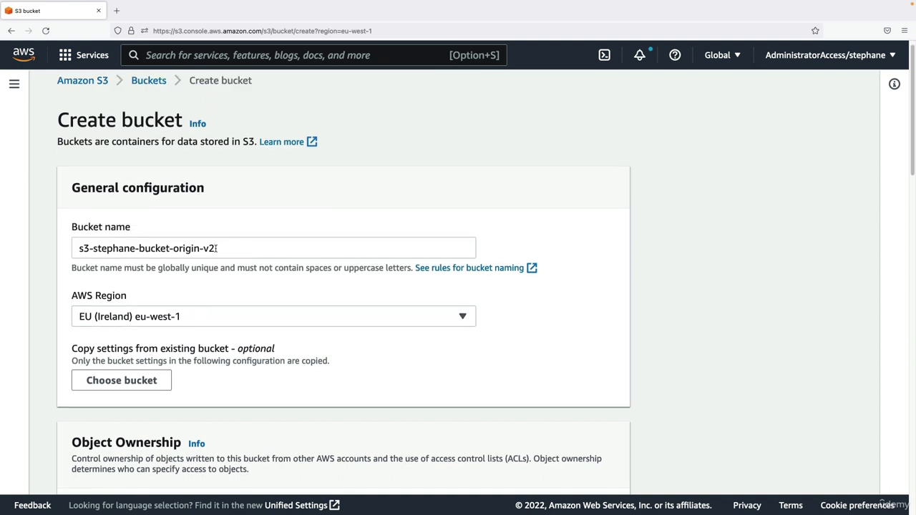
scroll(216, 248, "down", 7)
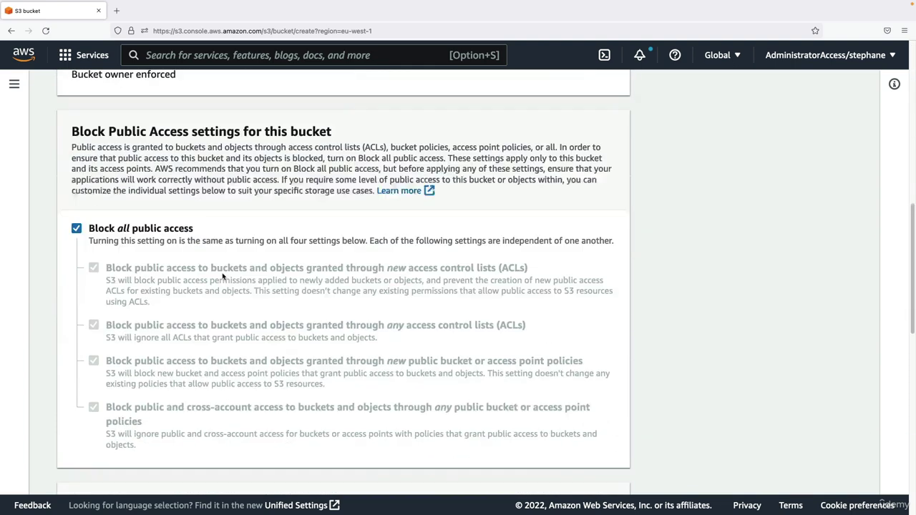
scroll(223, 277, "down", 10)
Step: Enable versioning, create the bucket, and open the Buckets list in a second tab
left_click(95, 281)
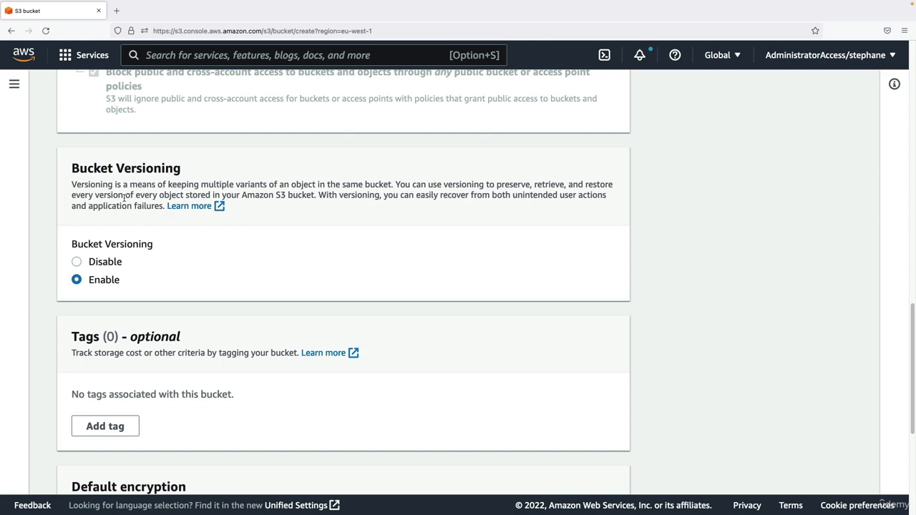
scroll(129, 204, "down", 5)
left_click(583, 472)
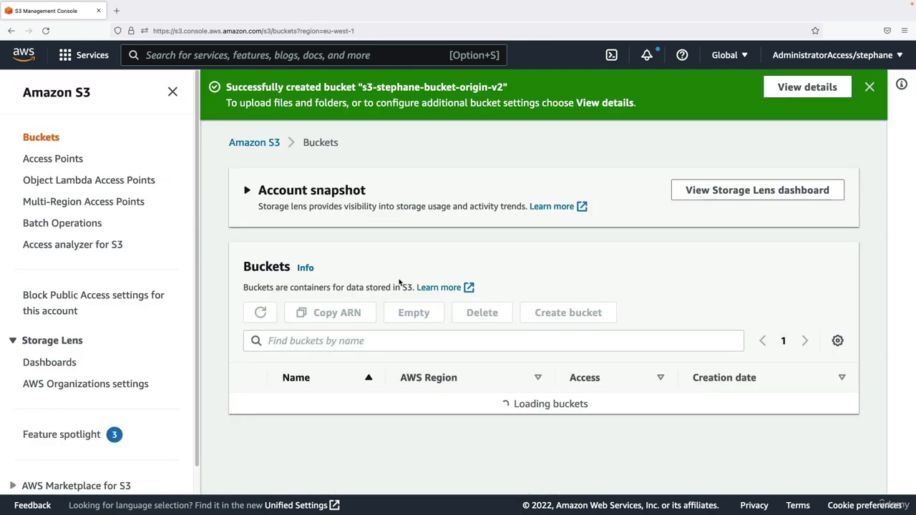
left_click(780, 91)
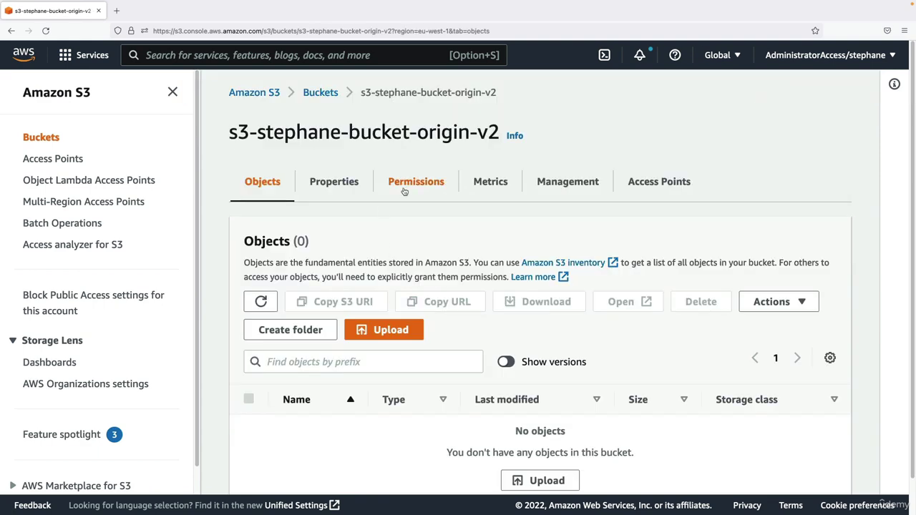
left_click(320, 92, "ctrl")
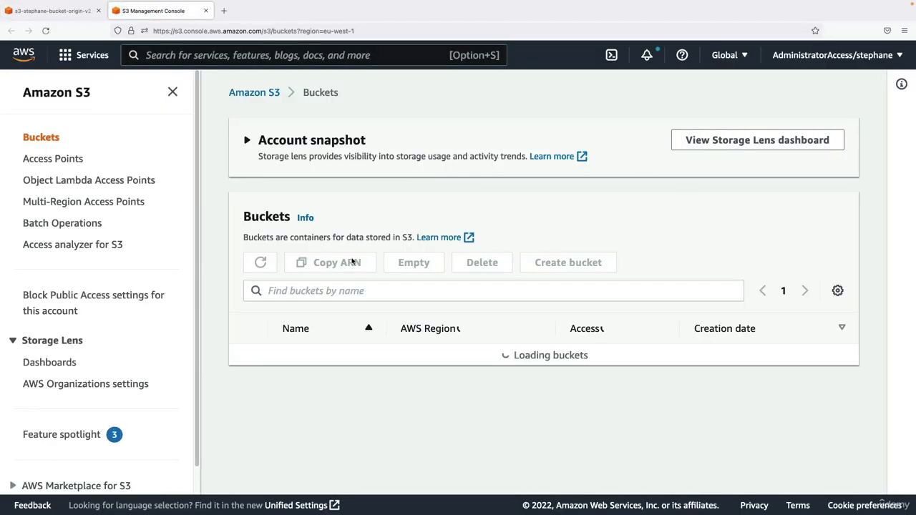
Step: Start a new bucket named s3-stephane-bucket-replica-v2
left_click(533, 351)
left_click(303, 261)
type("s")
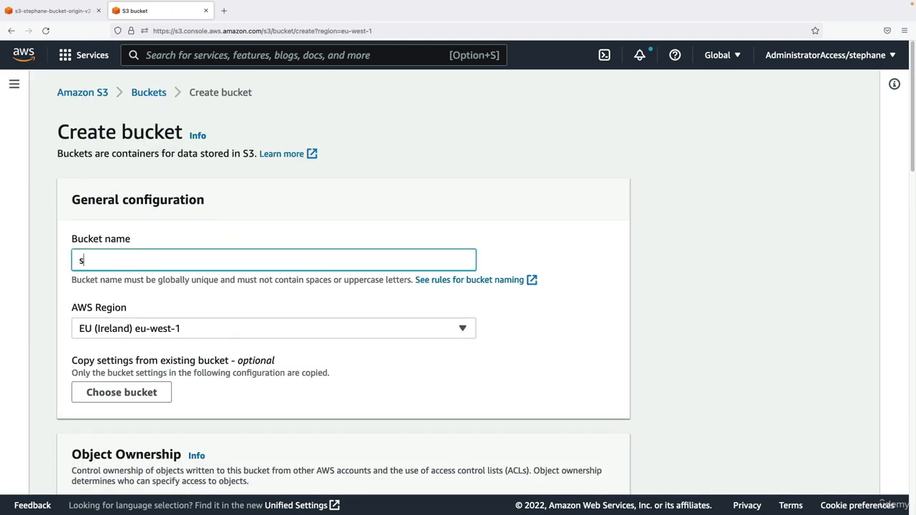
type("3-stephane-bucket-replication")
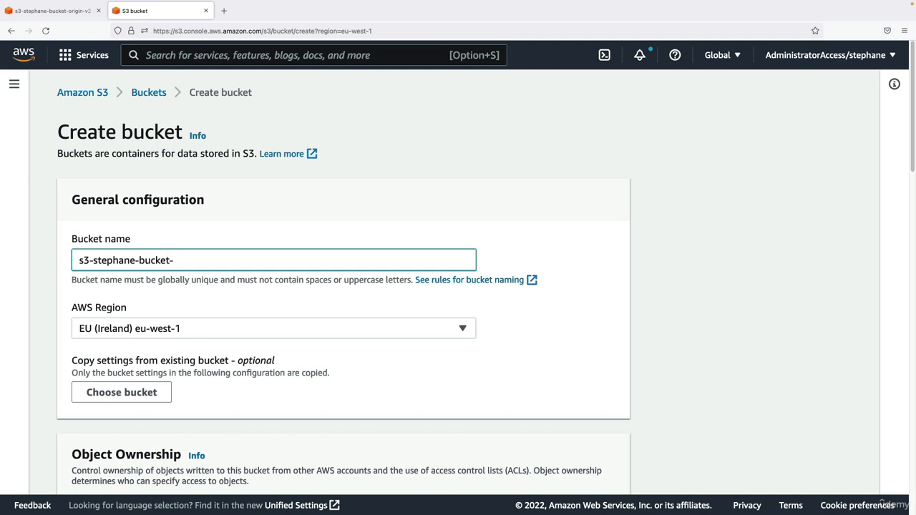
key("BackSpace")
key("BackSpace")
key("BackSpace")
key("BackSpace")
left_click(285, 307)
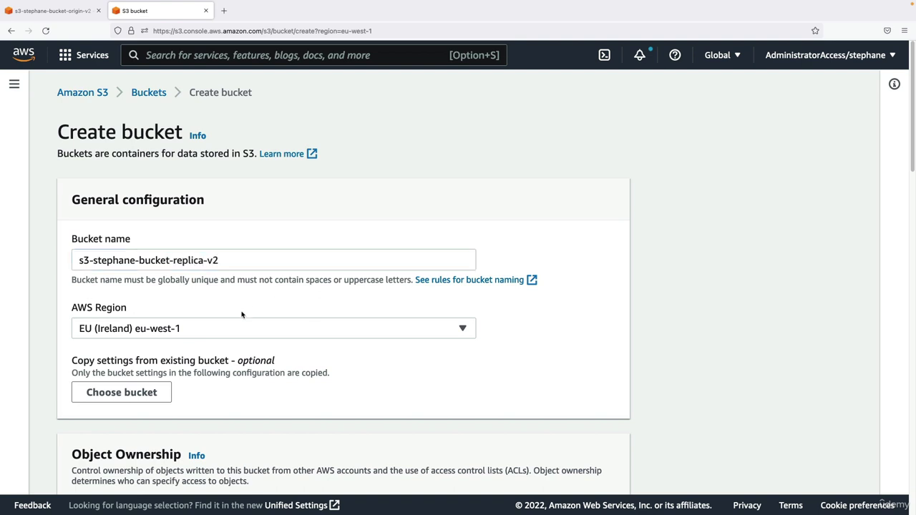
scroll(231, 317, "down", 2)
Step: Set the replica bucket's region to US East (N. Virginia) us-east-1
left_click(217, 275)
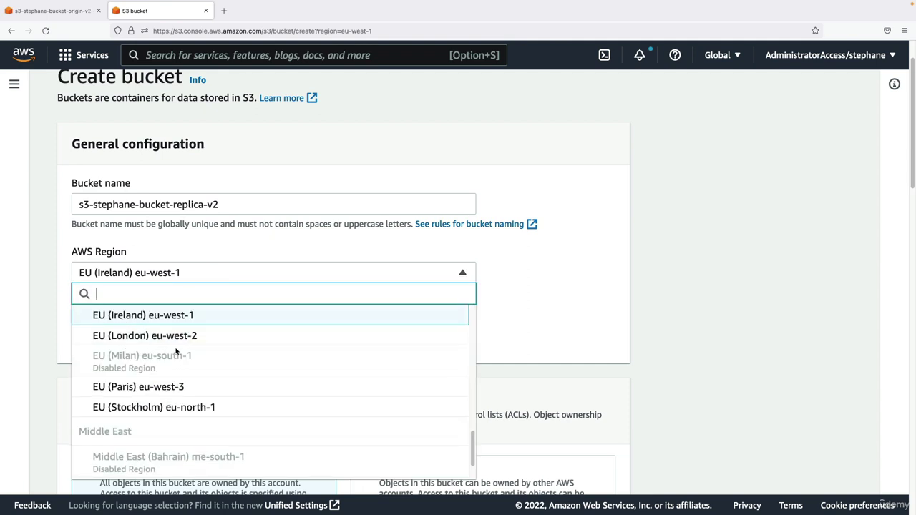
scroll(176, 353, "down", 1)
scroll(184, 340, "up", 4)
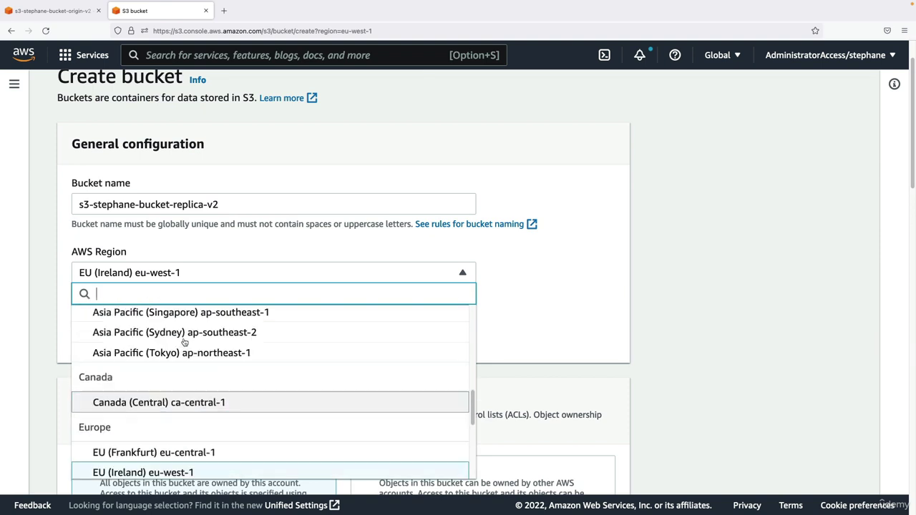
type("us-eas")
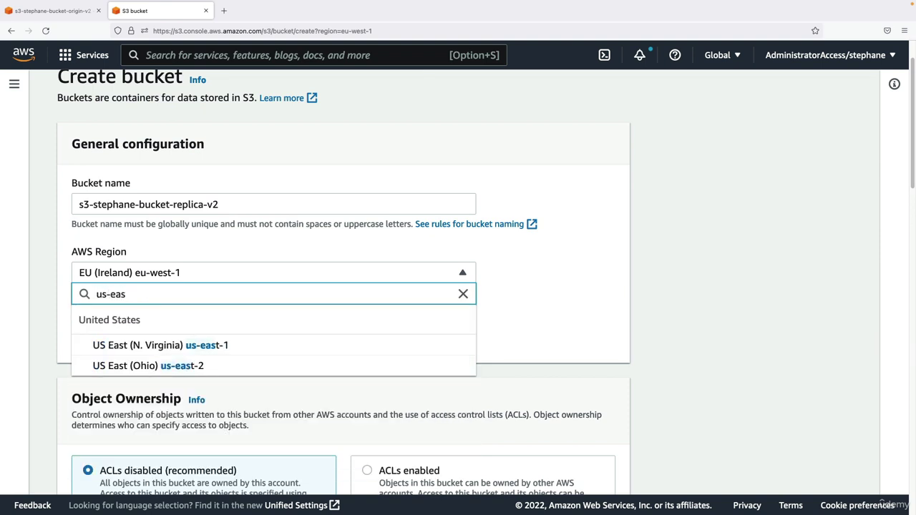
left_click(206, 345)
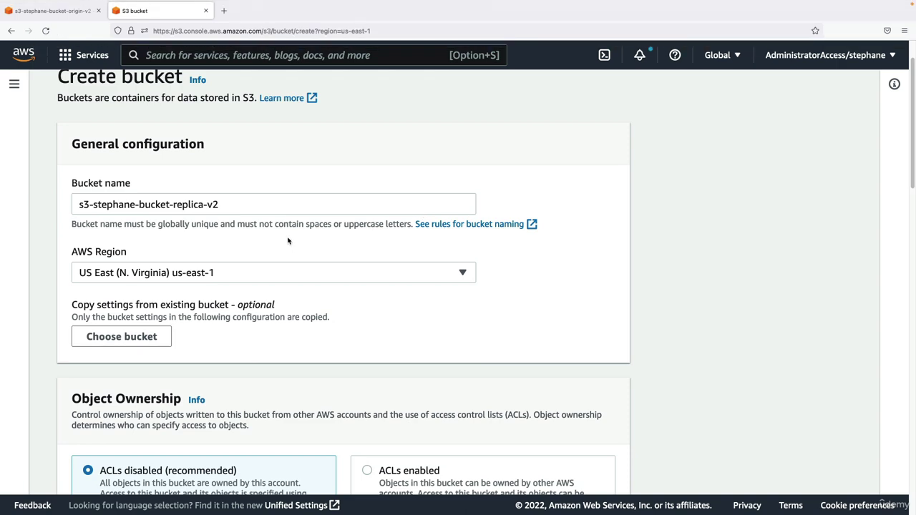
Step: Enable versioning, create the replica bucket, and open its page
scroll(290, 249, "down", 5)
scroll(291, 249, "down", 6)
left_click(92, 358)
scroll(109, 387, "down", 5)
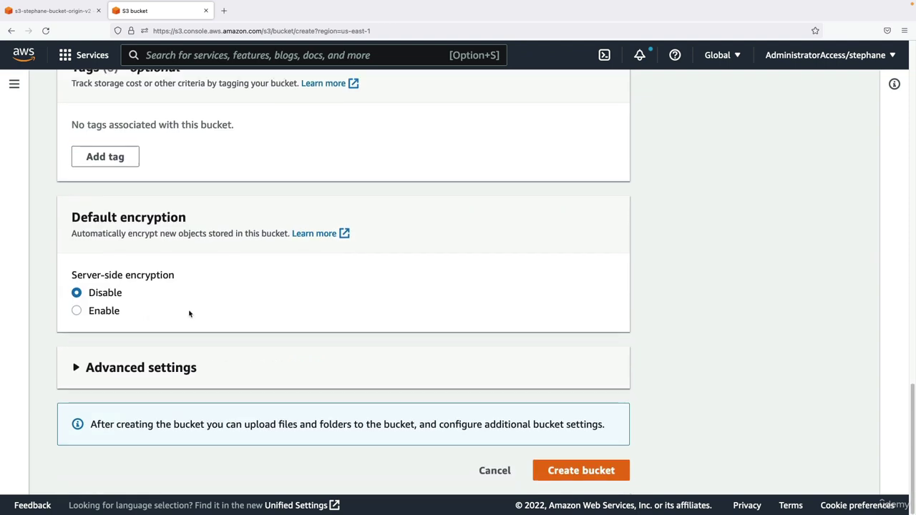
left_click(621, 471)
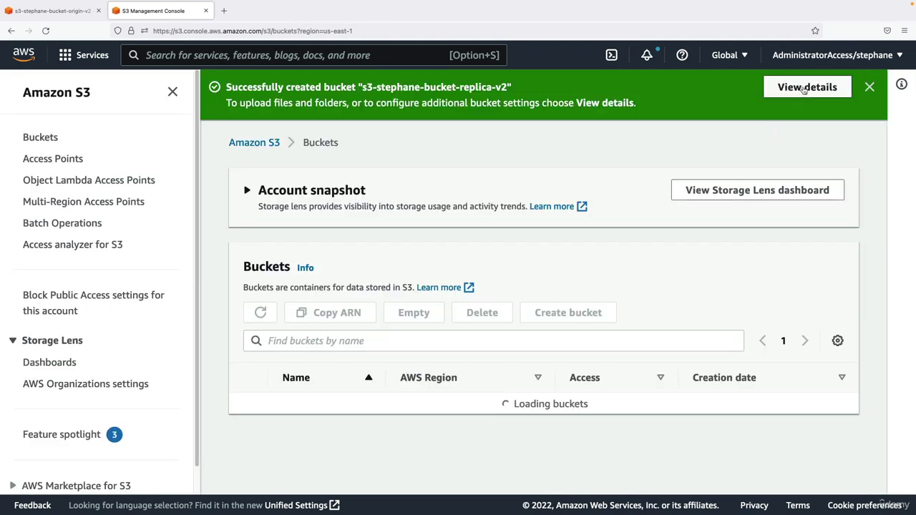
left_click(802, 84)
Step: Upload beach.jpg into the origin-v2 bucket
left_click(51, 11)
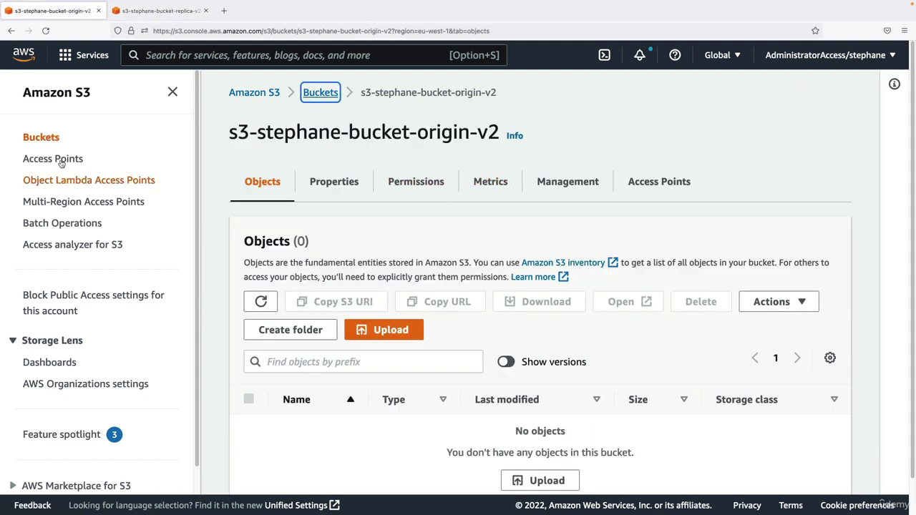
key("ctrl+Tab")
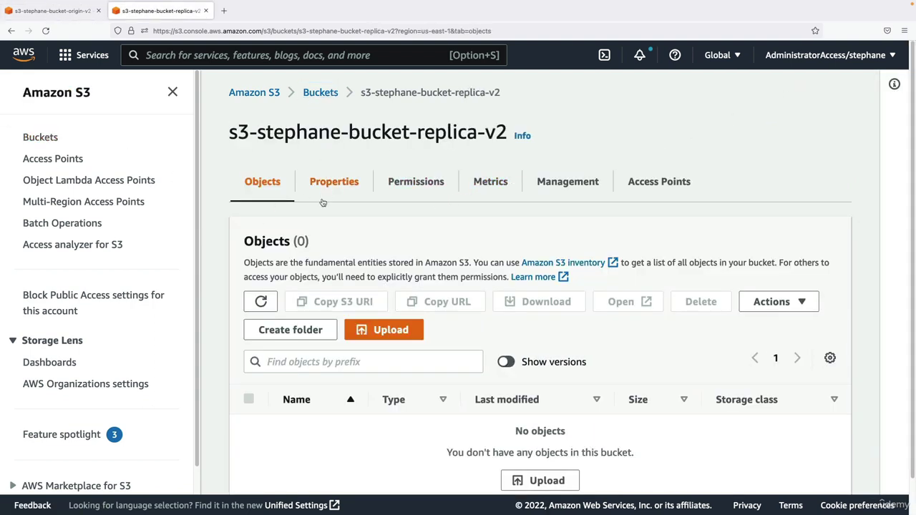
key("ctrl+shift+Tab")
left_click_drag(423, 125, 481, 129)
left_click(429, 143)
scroll(410, 262, "down", 1)
left_click(390, 317)
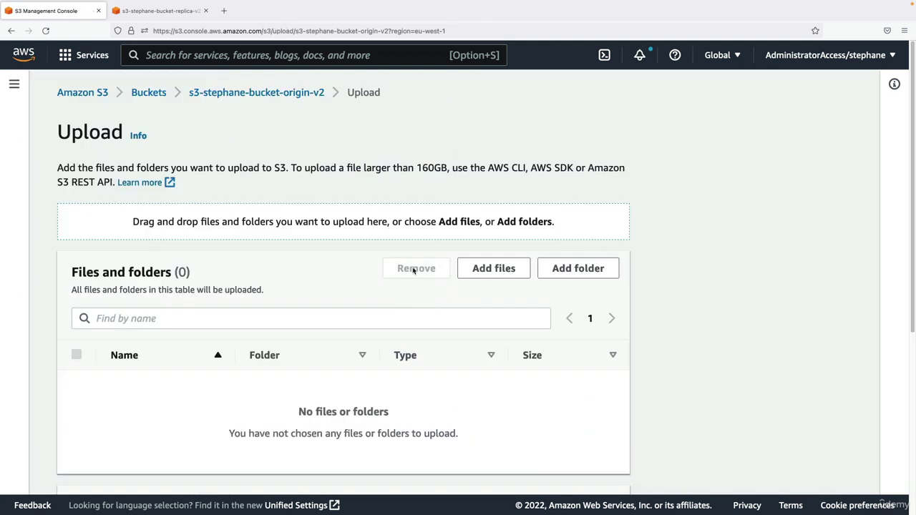
left_click(489, 267)
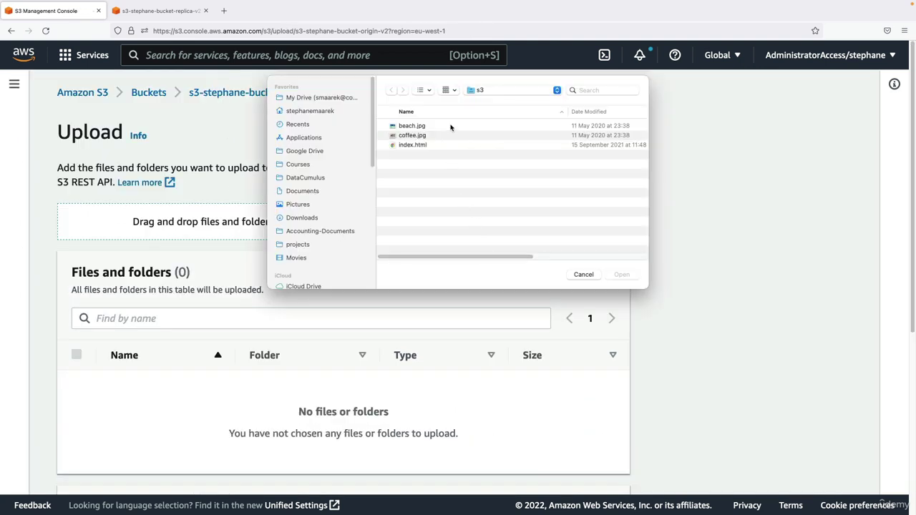
double_click(451, 126)
scroll(430, 307, "down", 5)
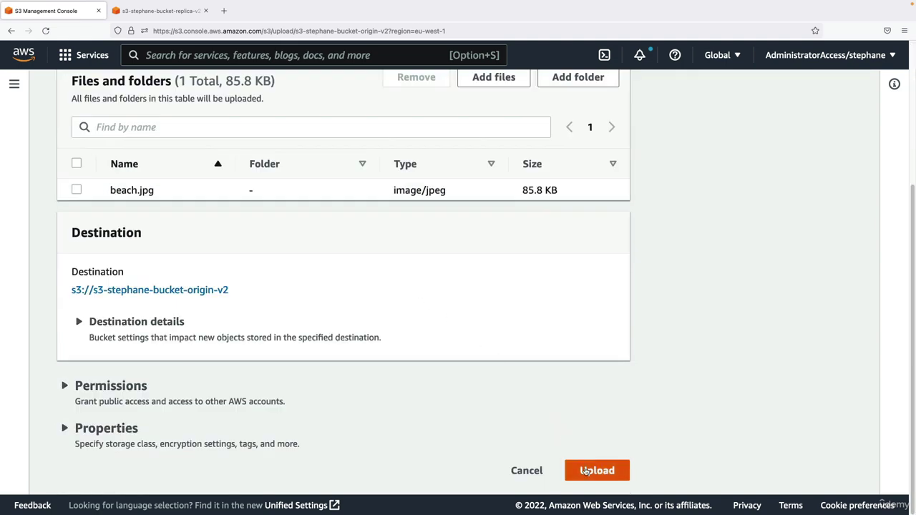
left_click(585, 471)
Step: Refresh the replica-v2 bucket to confirm it still has no objects
scroll(370, 321, "down", 2)
scroll(715, 214, "up", 2)
left_click(840, 143)
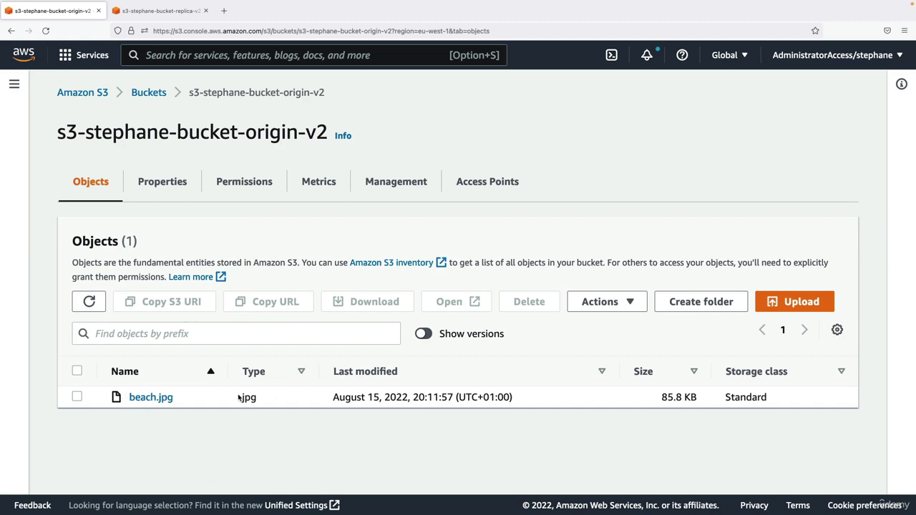
left_click(158, 11)
left_click(261, 302)
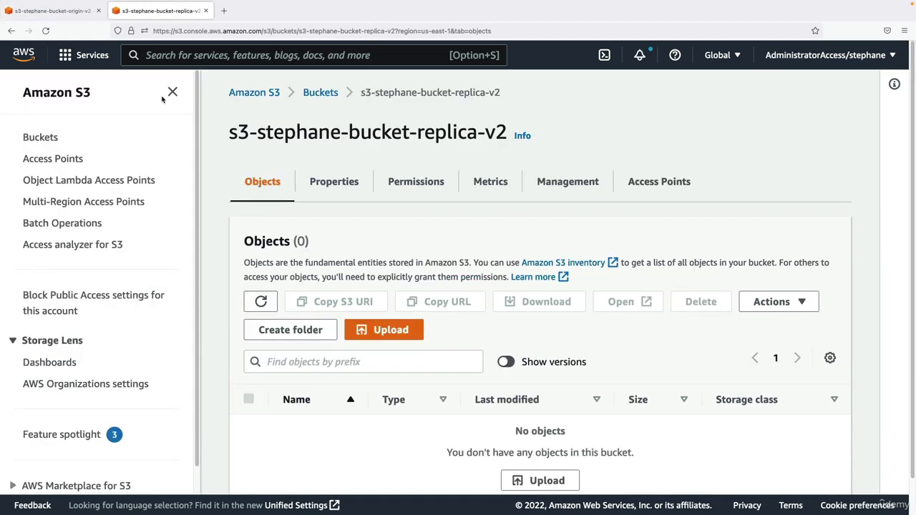
left_click(171, 93)
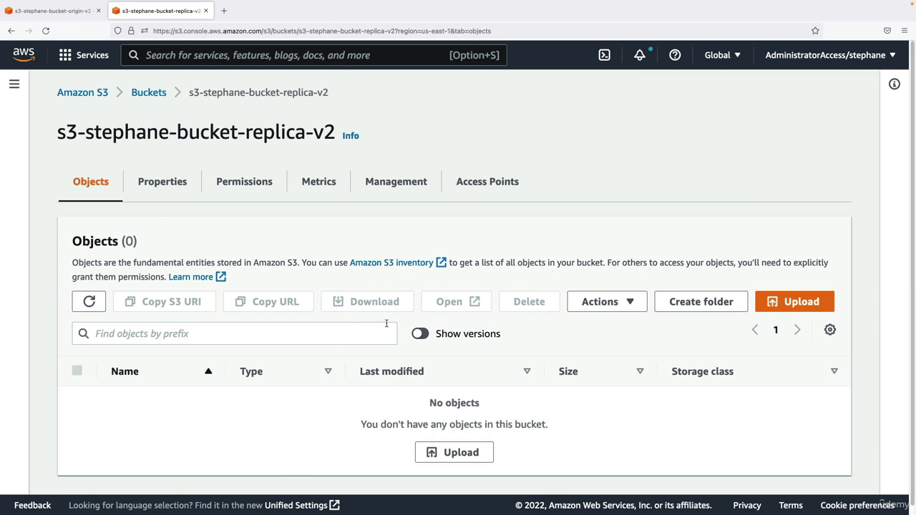
key("ctrl+shift+Tab")
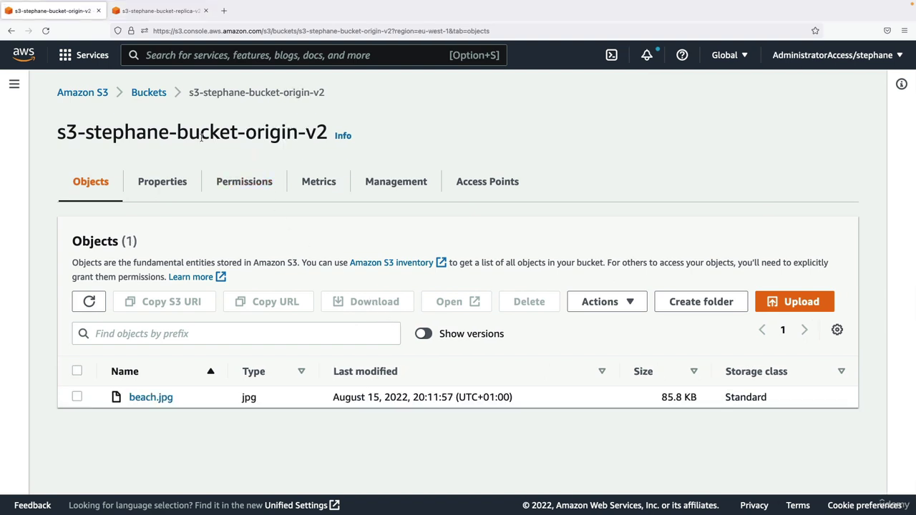
left_click_drag(201, 133, 318, 121)
Step: Show the origin bucket's Management settings with no replication rules yet
left_click(283, 132)
left_click(415, 183)
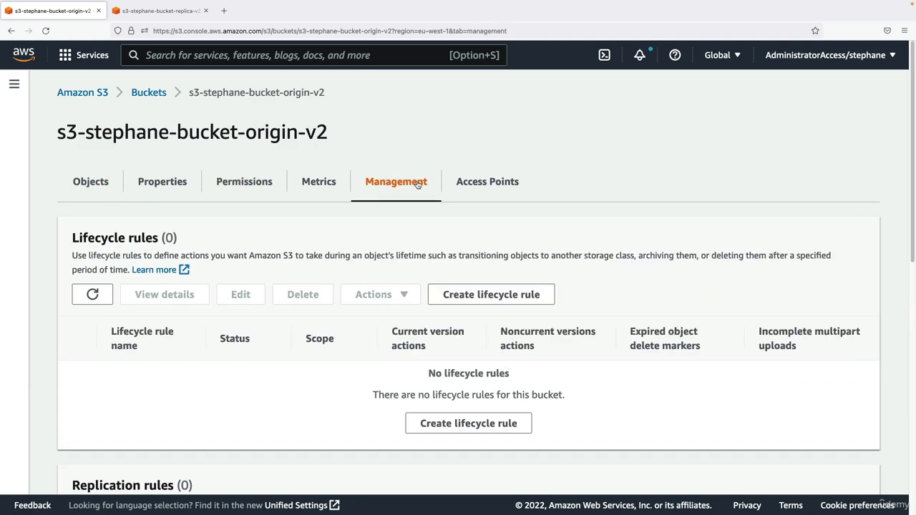
scroll(418, 261, "down", 5)
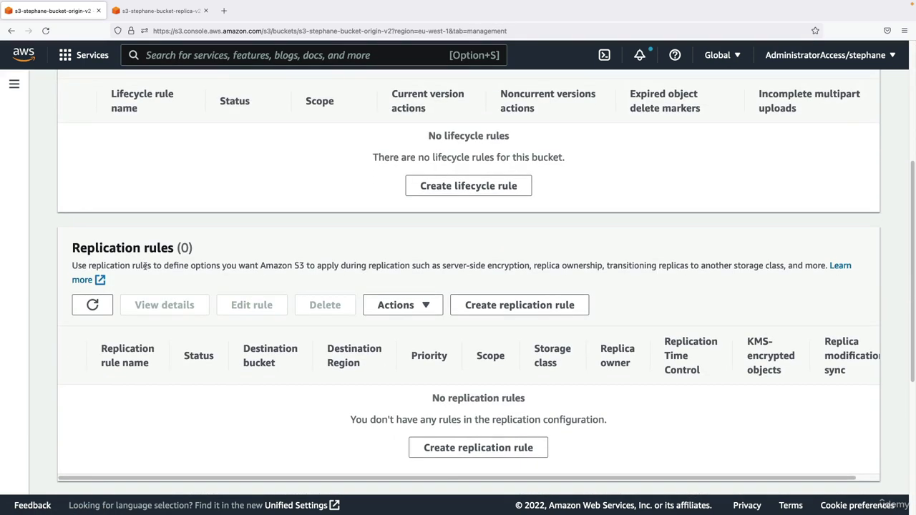
left_click_drag(73, 245, 184, 248)
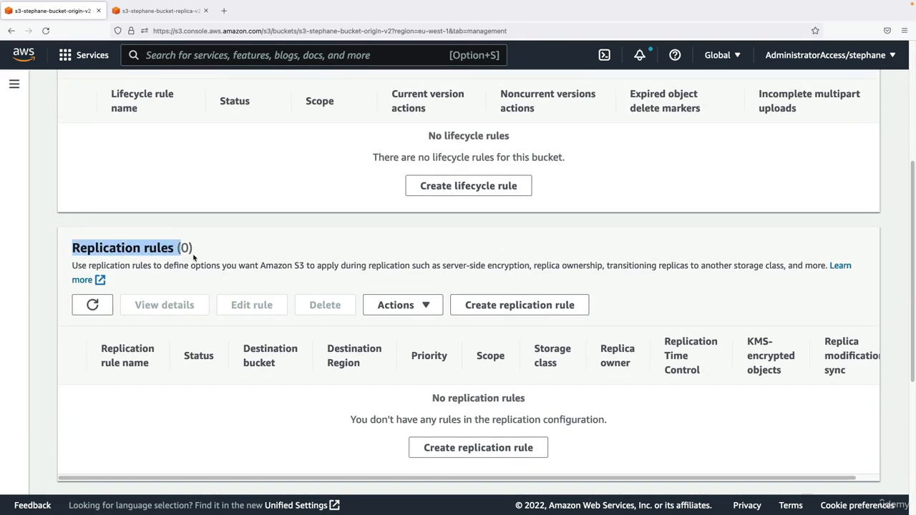
left_click(208, 262)
scroll(207, 262, "down", 2)
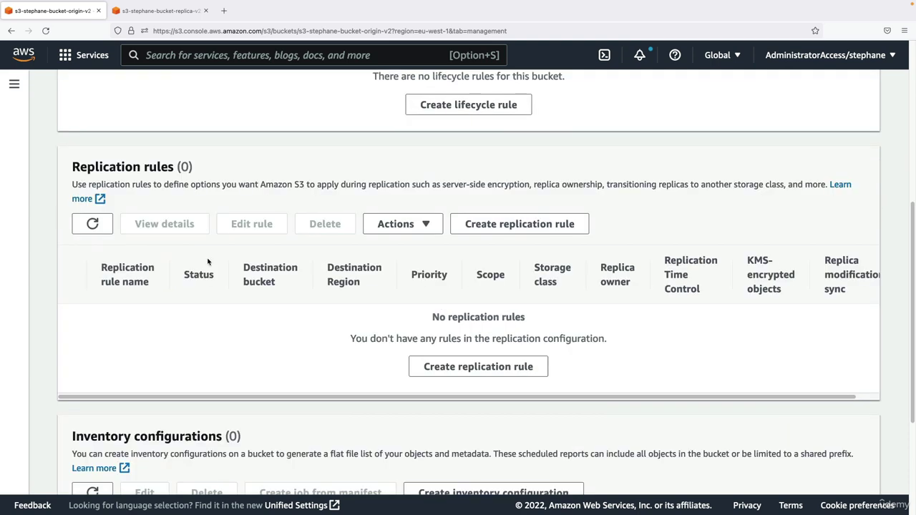
Step: Start a replication rule named DemoReplicationRule applying to all objects
left_click(513, 224)
left_click(322, 240)
type("DemoRep")
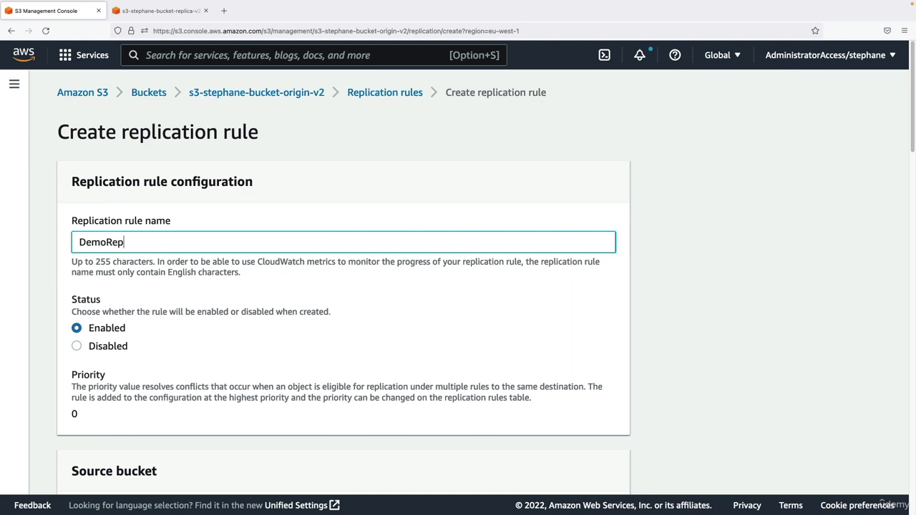
type("licationRule")
left_click(183, 267)
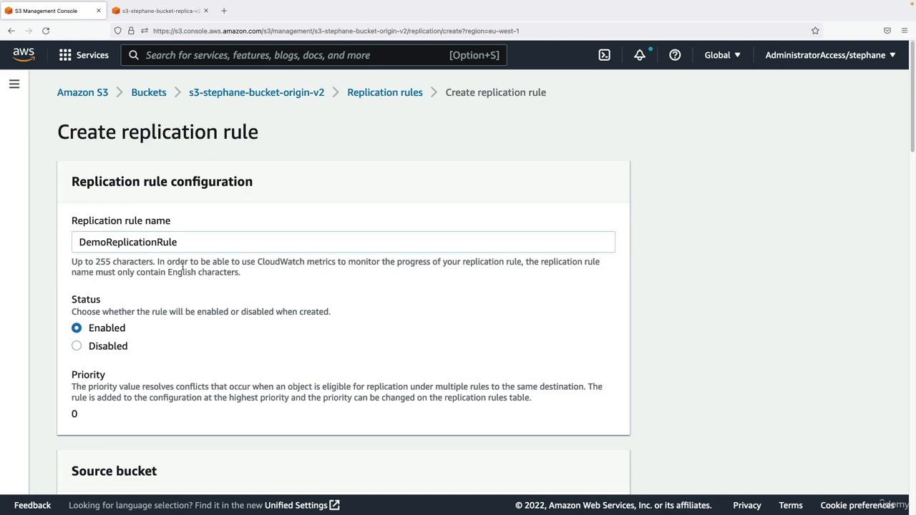
scroll(183, 267, "down", 3)
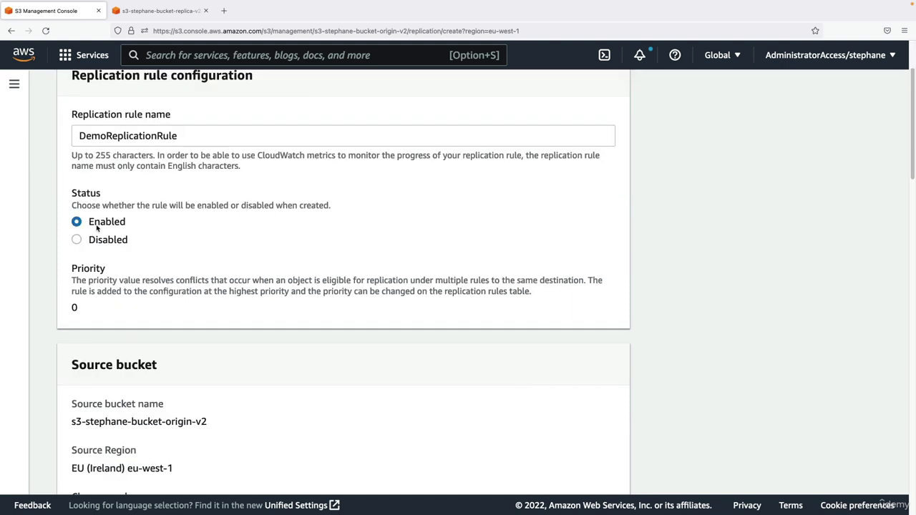
scroll(98, 228, "down", 5)
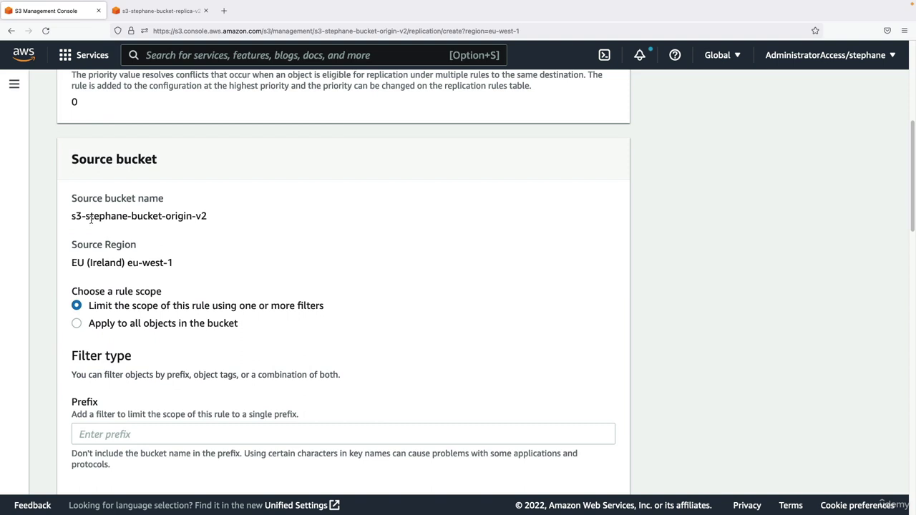
left_click_drag(89, 303, 156, 301)
left_click(137, 323)
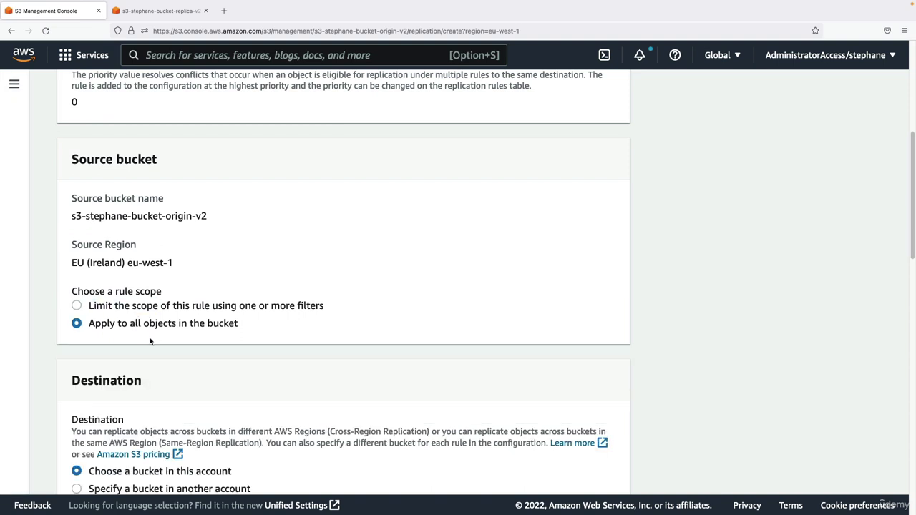
Step: Set the destination to s3-stephane-bucket-replica-v2 by pasting its copied name
scroll(176, 334, "down", 5)
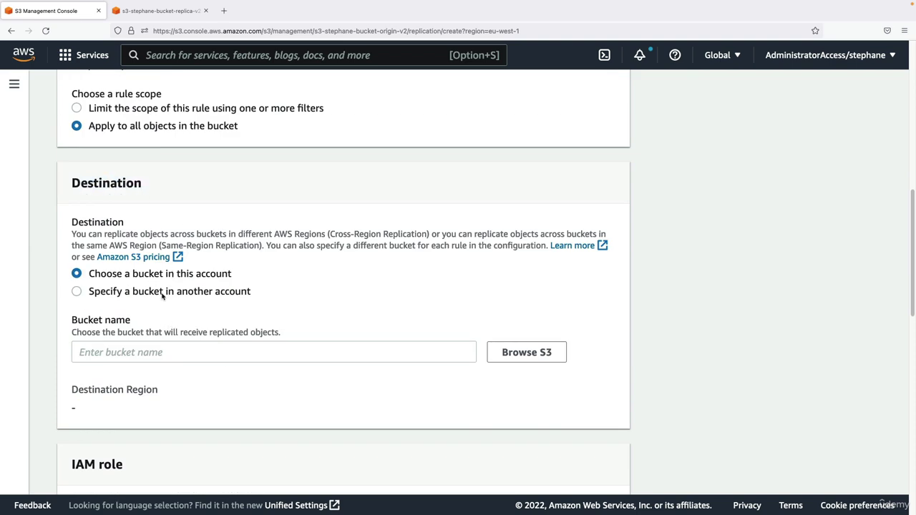
left_click_drag(112, 274, 243, 274)
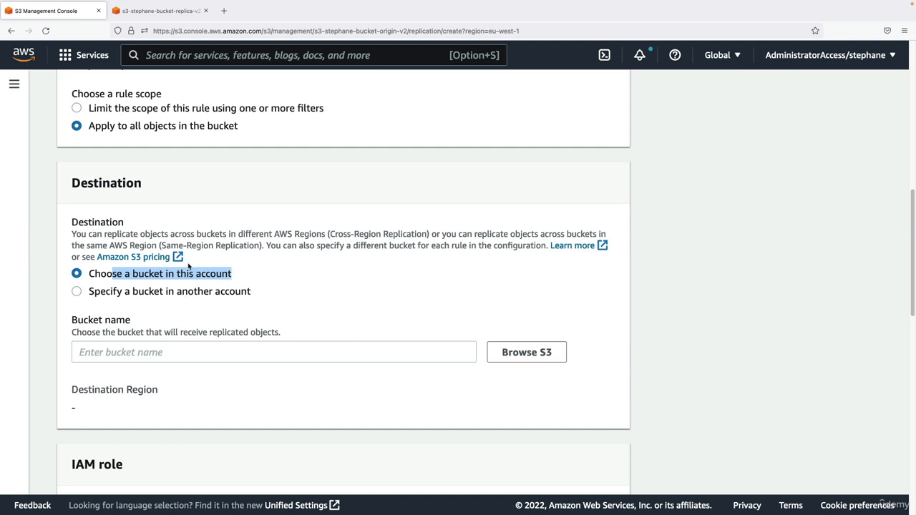
left_click(188, 266)
left_click_drag(138, 275, 245, 279)
left_click(246, 279)
left_click(379, 347)
left_click(500, 357)
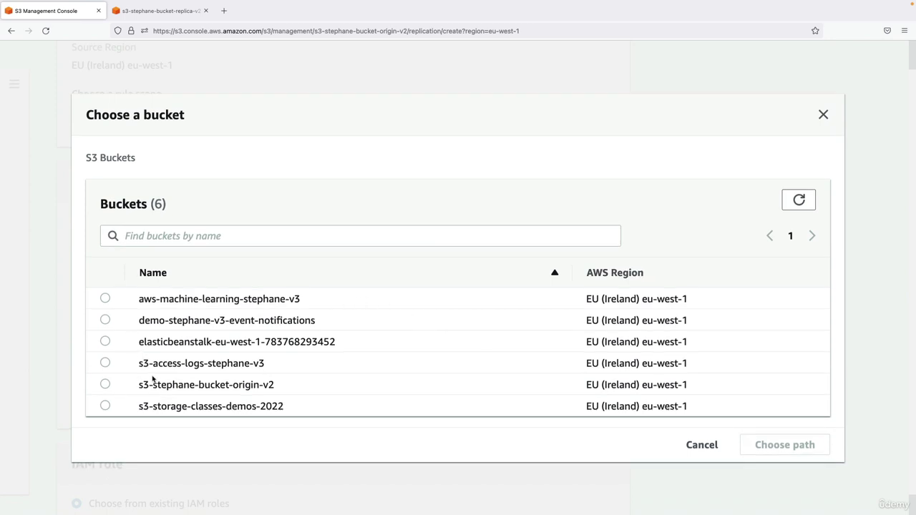
key("Escape")
key("ctrl+Tab")
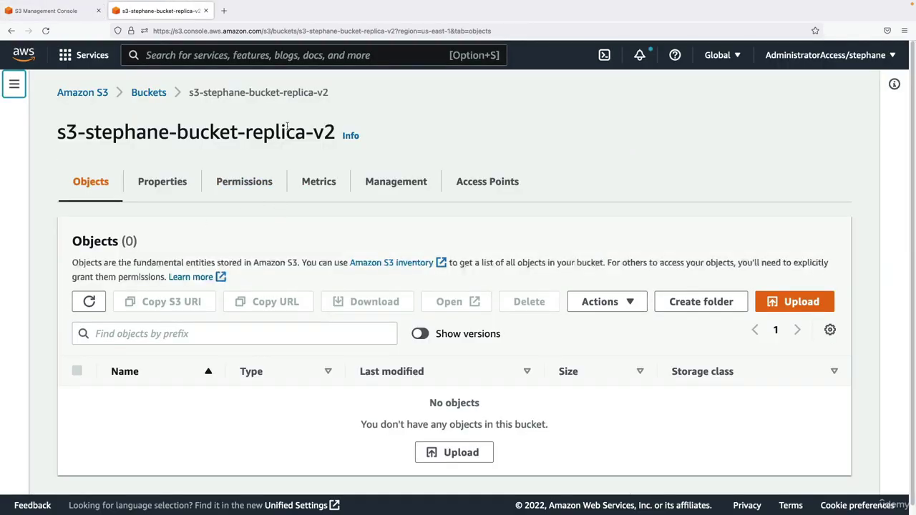
left_click_drag(336, 132, 58, 132)
key("super+c")
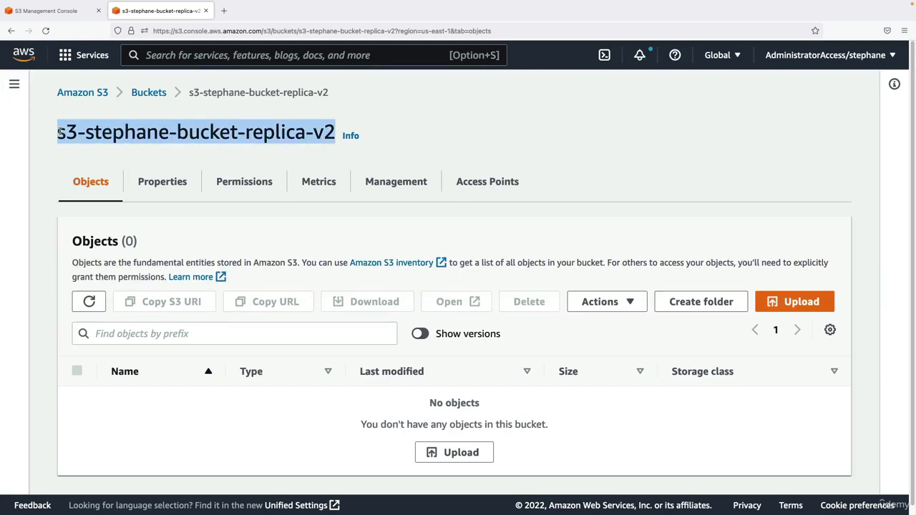
key("ctrl+shift+Tab")
left_click(116, 351)
key("super+v")
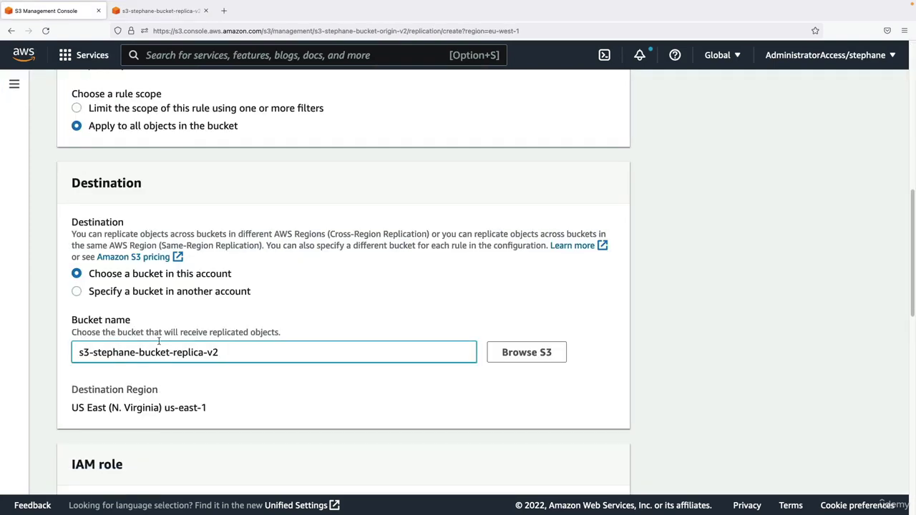
Step: Note the us-east-1 cross-region destination and choose to create a new IAM role
scroll(133, 323, "down", 1)
left_click_drag(78, 351, 161, 351)
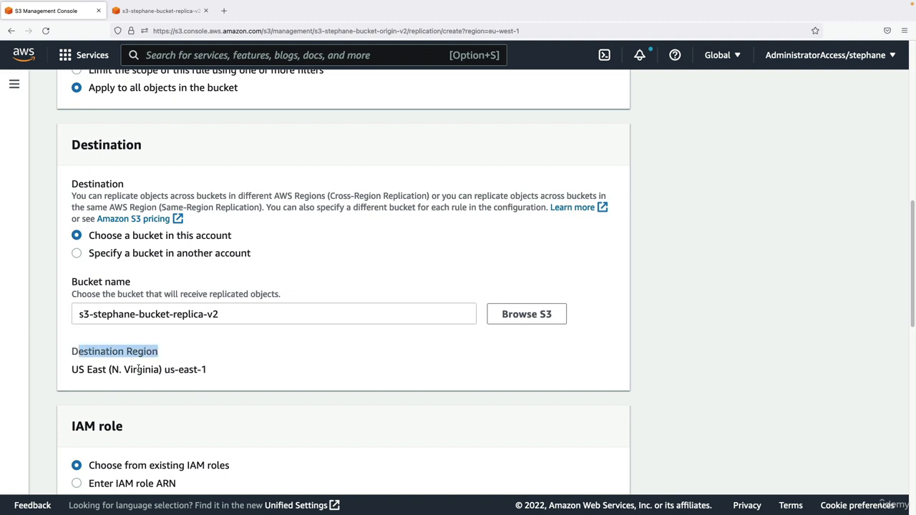
left_click_drag(73, 370, 162, 370)
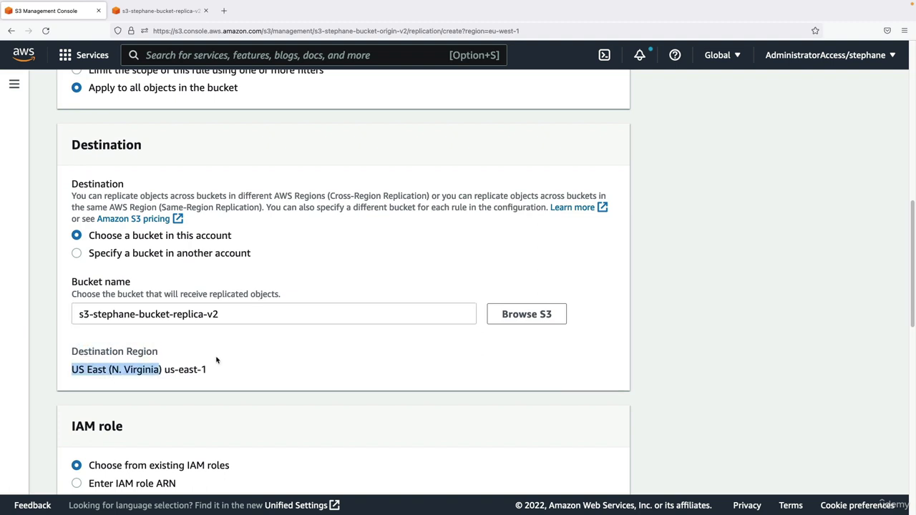
left_click(207, 352)
left_click_drag(316, 196, 437, 198)
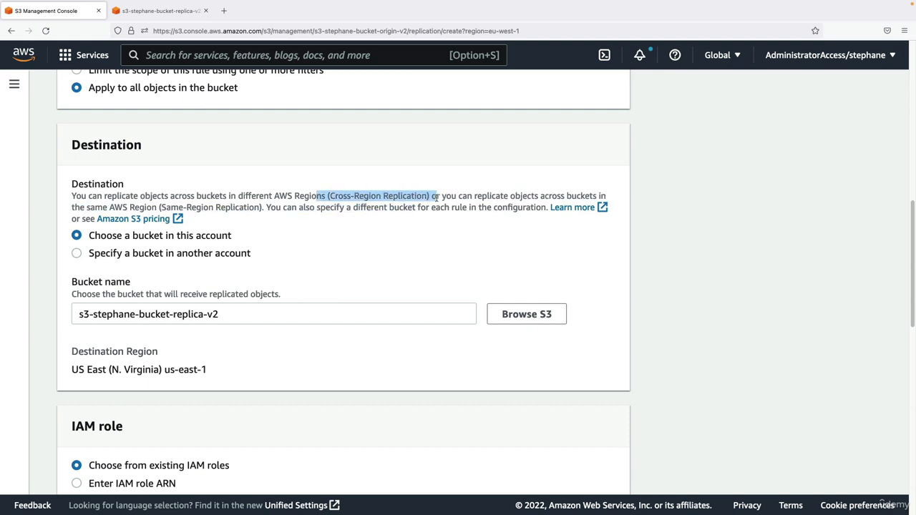
left_click(372, 267)
scroll(374, 273, "down", 5)
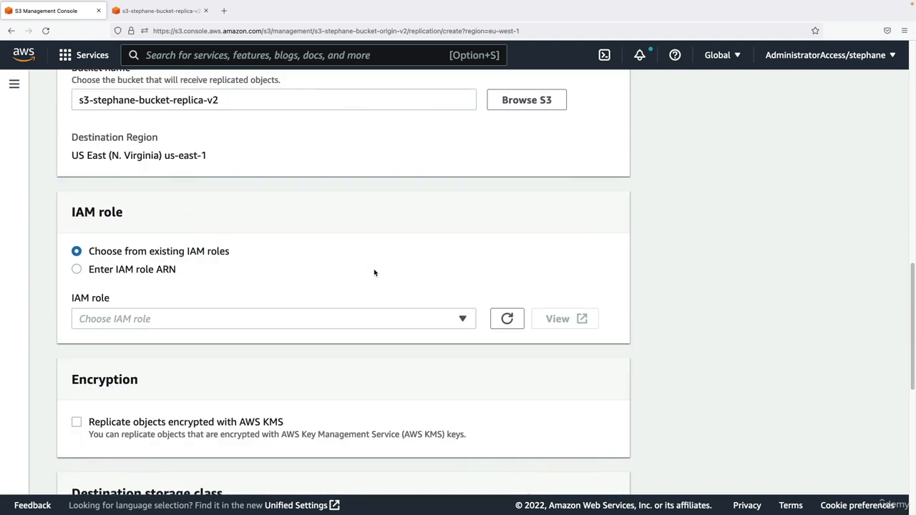
scroll(132, 286, "down", 1)
left_click(130, 290)
left_click(141, 109)
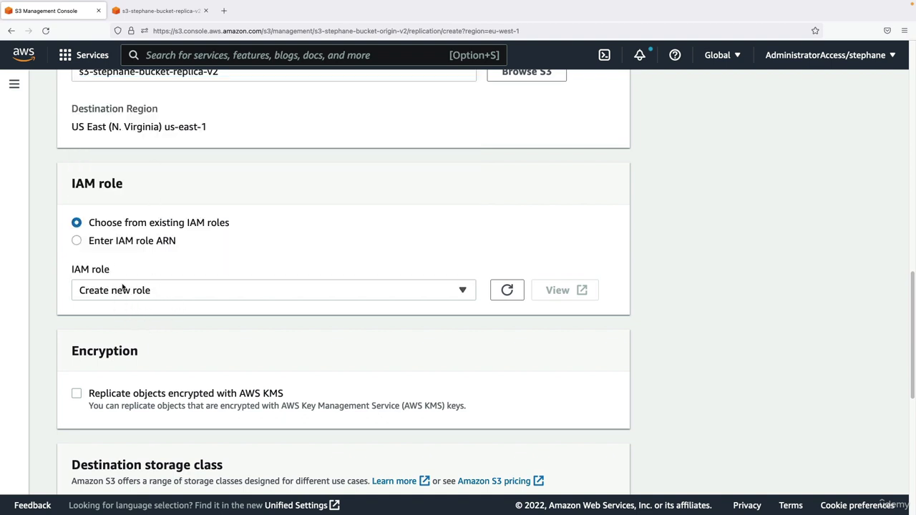
scroll(129, 312, "down", 4)
scroll(155, 262, "down", 3)
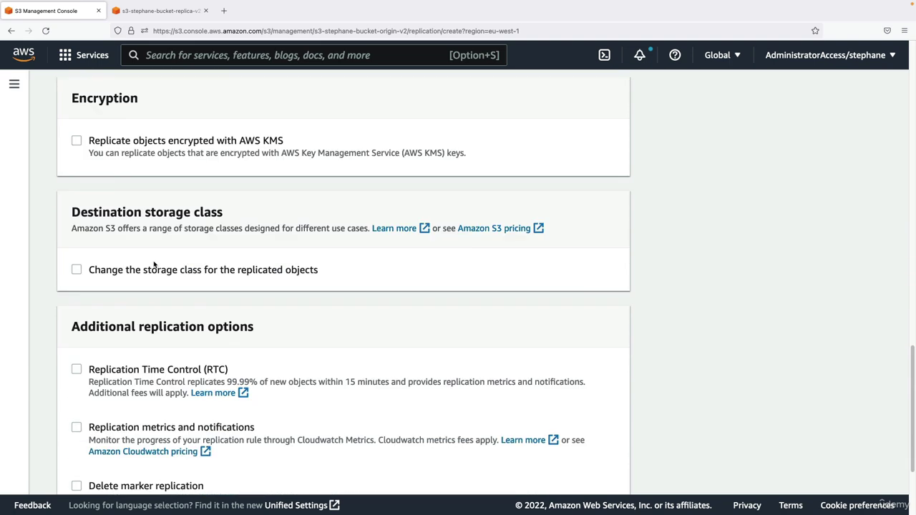
scroll(172, 274, "down", 4)
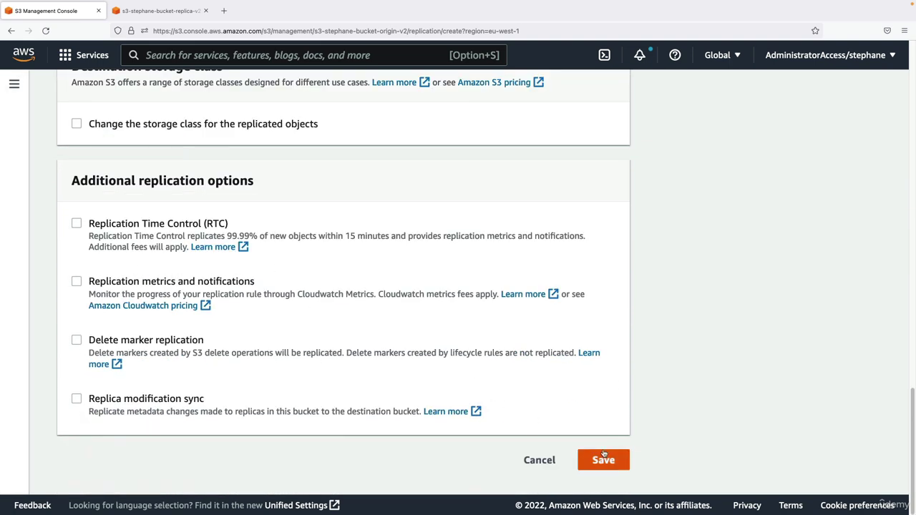
Step: Save the rule, answering 'No, do not replicate existing objects', and submit
left_click(603, 453)
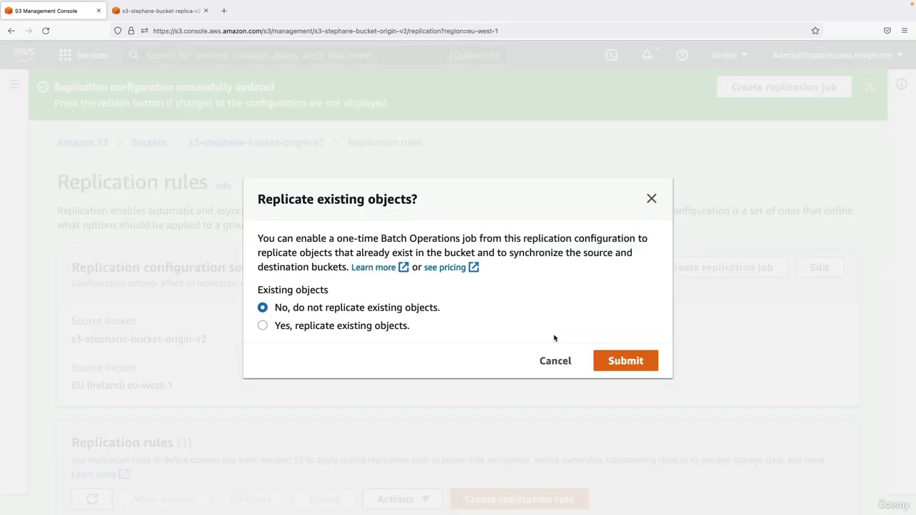
left_click_drag(272, 211, 389, 203)
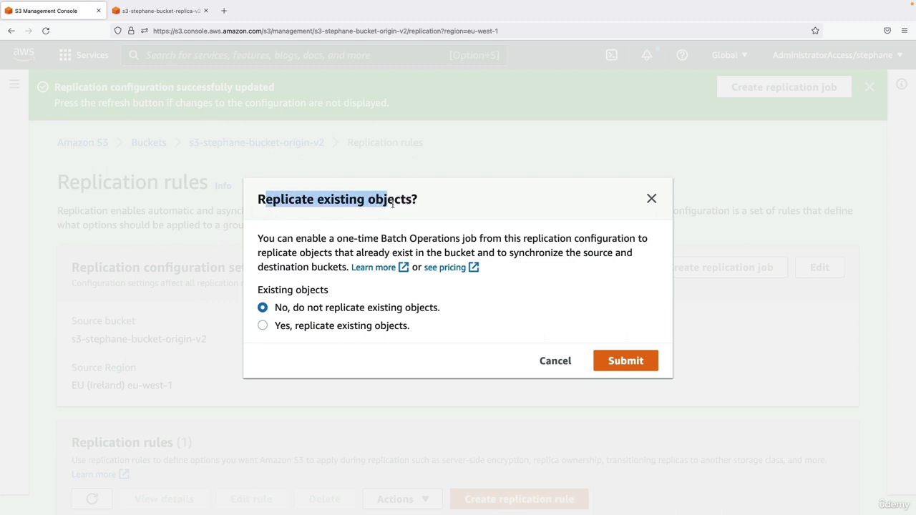
left_click(392, 204)
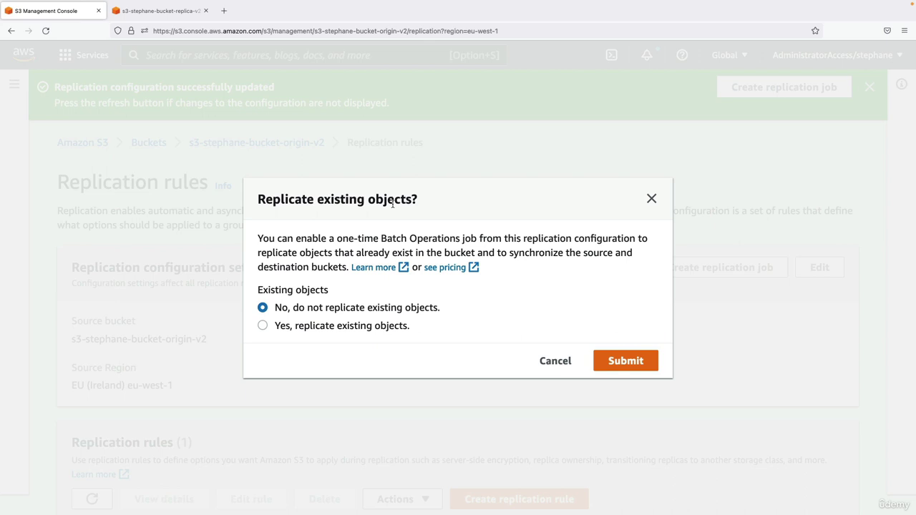
left_click_drag(380, 241, 463, 240)
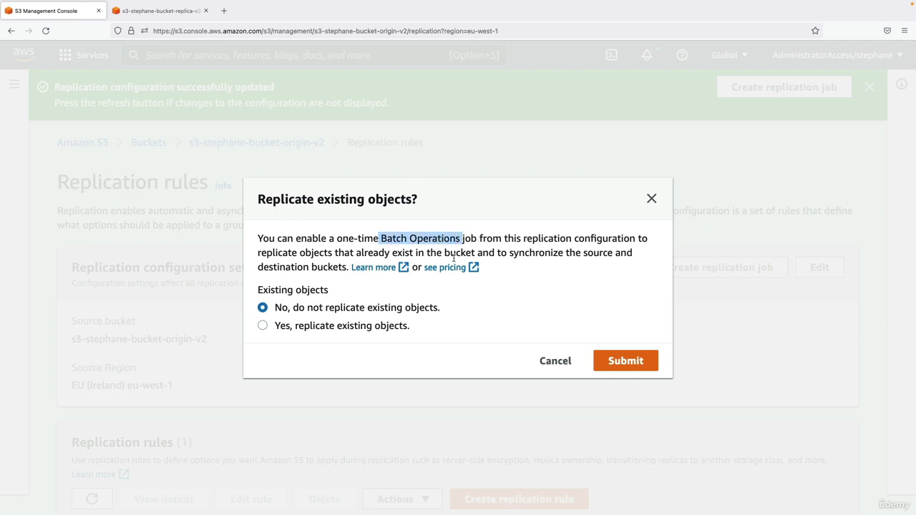
left_click(437, 240)
left_click(342, 325)
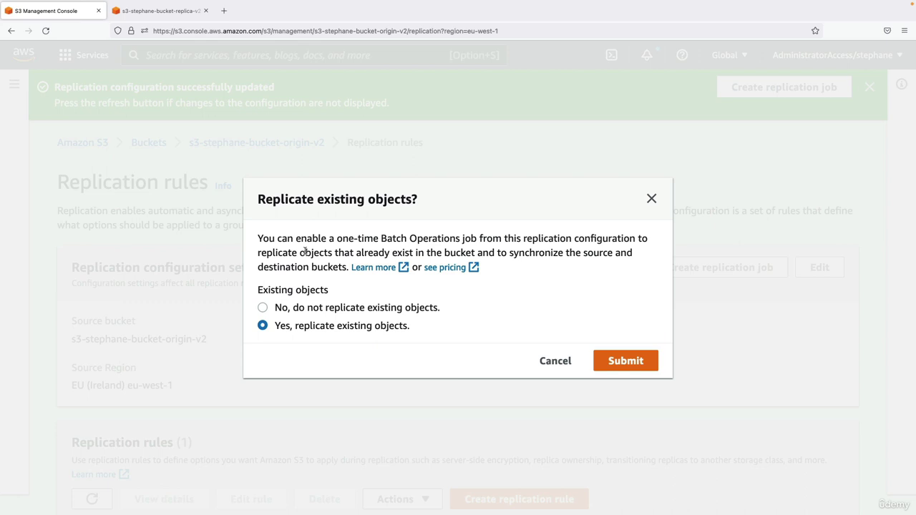
left_click(303, 313)
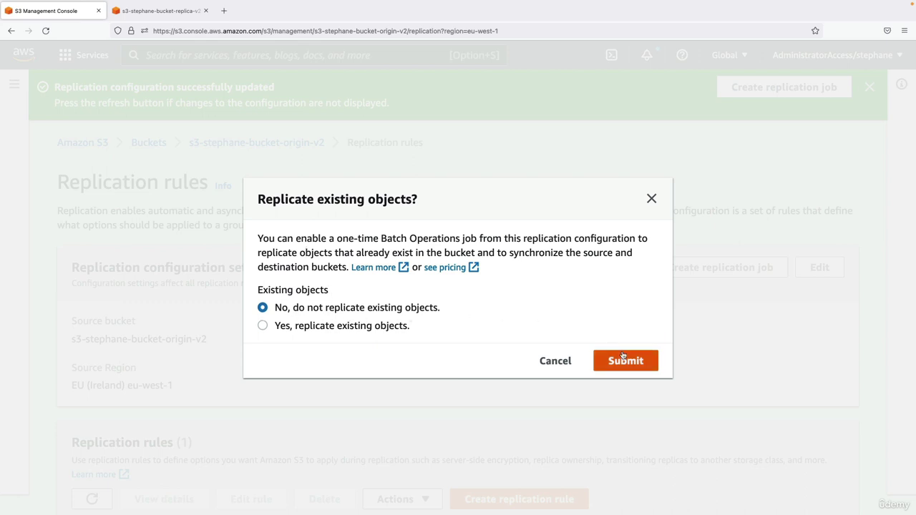
left_click(623, 357)
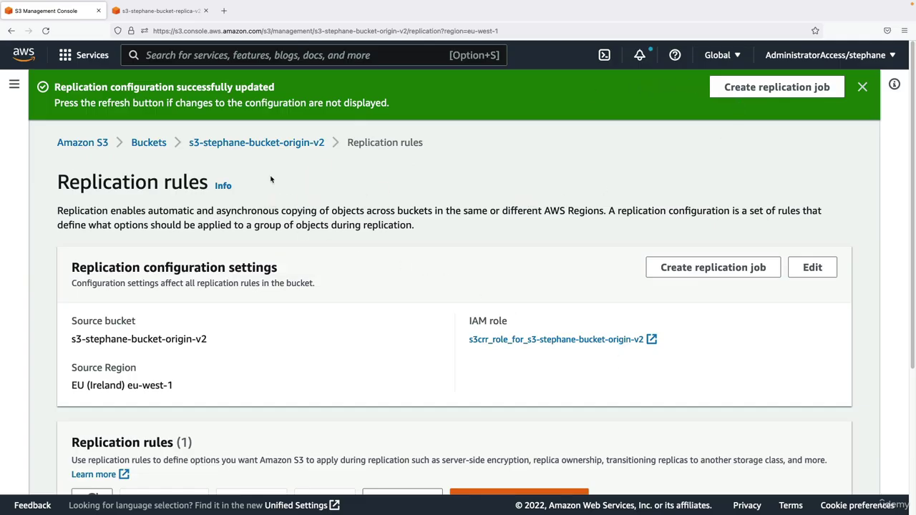
Step: Review the origin bucket's replication rule and refresh the still-empty replica bucket
left_click(272, 147)
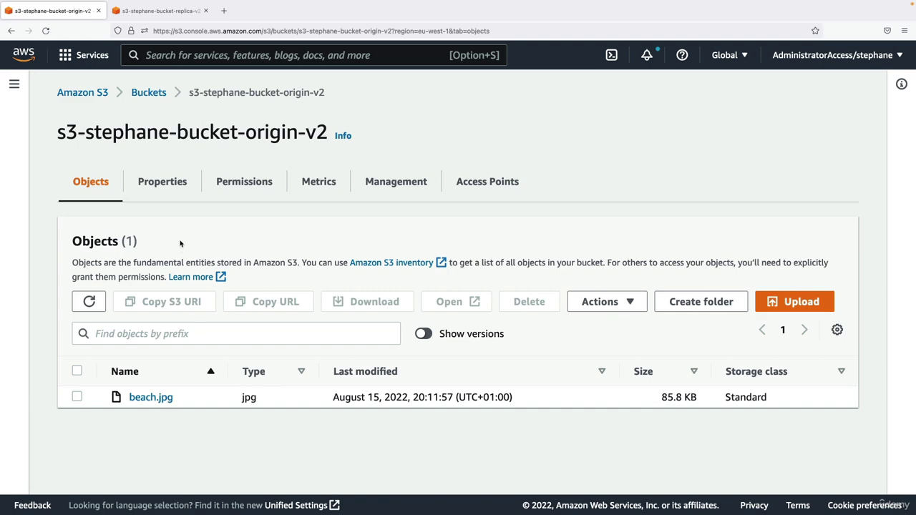
left_click(379, 182)
scroll(348, 313, "down", 5)
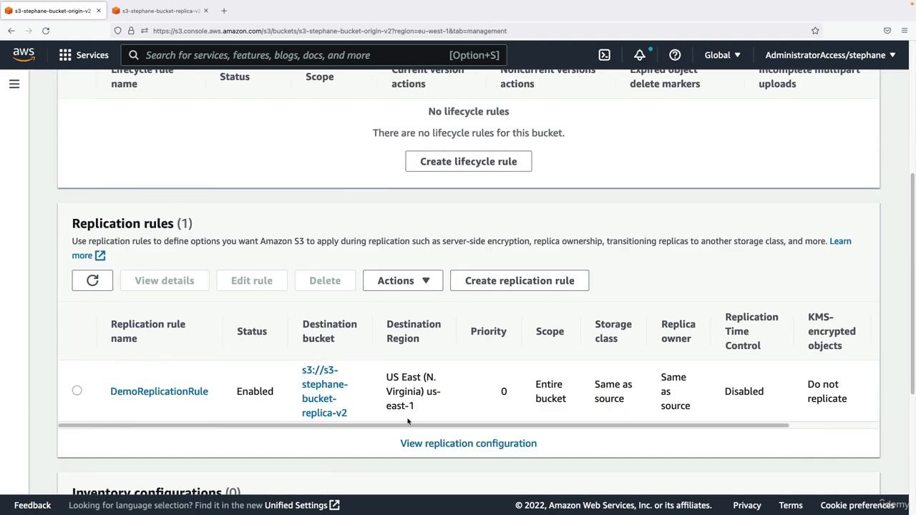
scroll(407, 421, "up", 5)
left_click(90, 181)
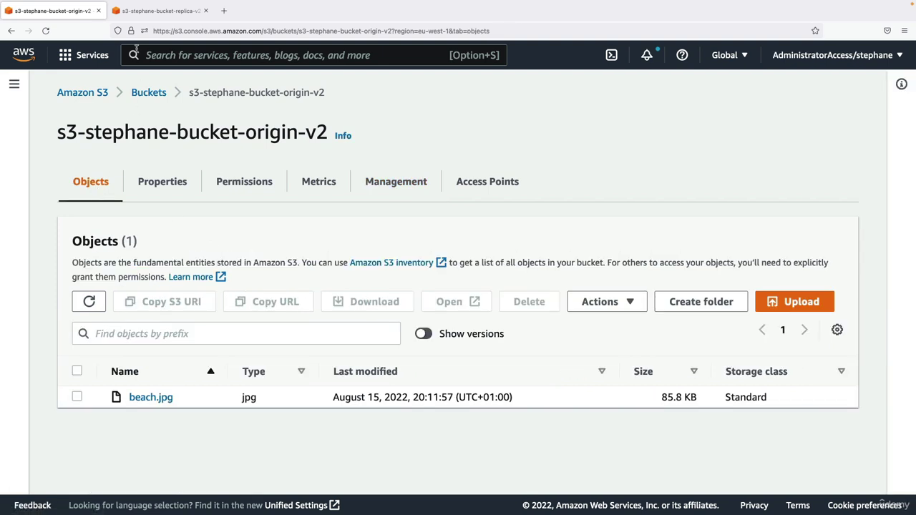
left_click(161, 11)
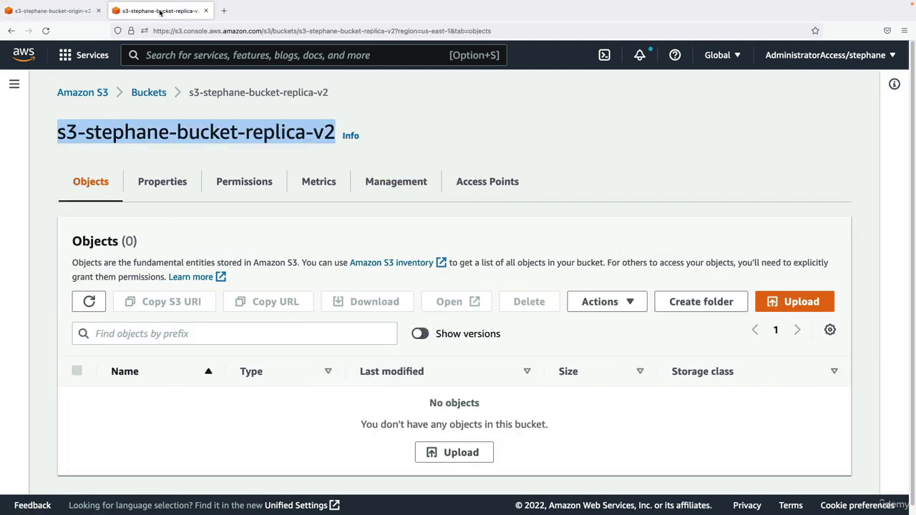
left_click(109, 191)
left_click(89, 302)
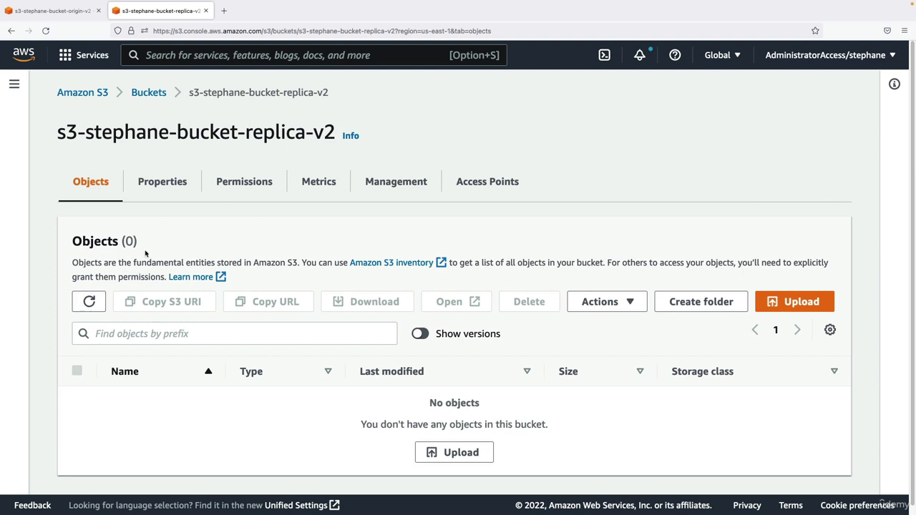
key("ctrl+shift+Tab")
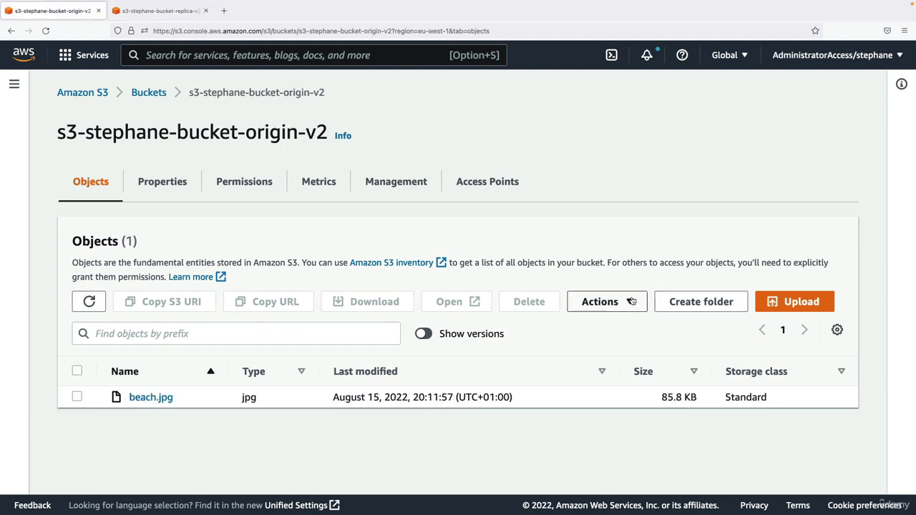
Step: Upload coffee.jpg to origin-v2 and show versions to see its version ID
left_click(794, 301)
left_click(511, 269)
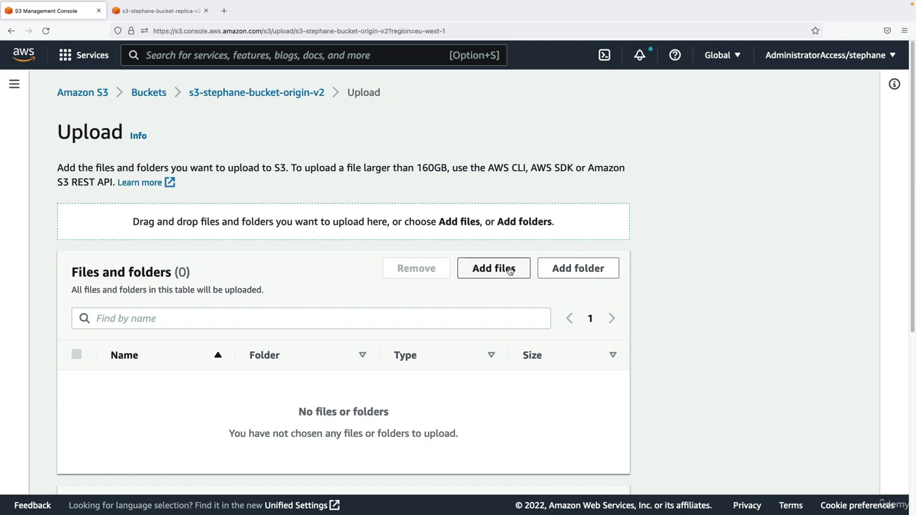
double_click(407, 135)
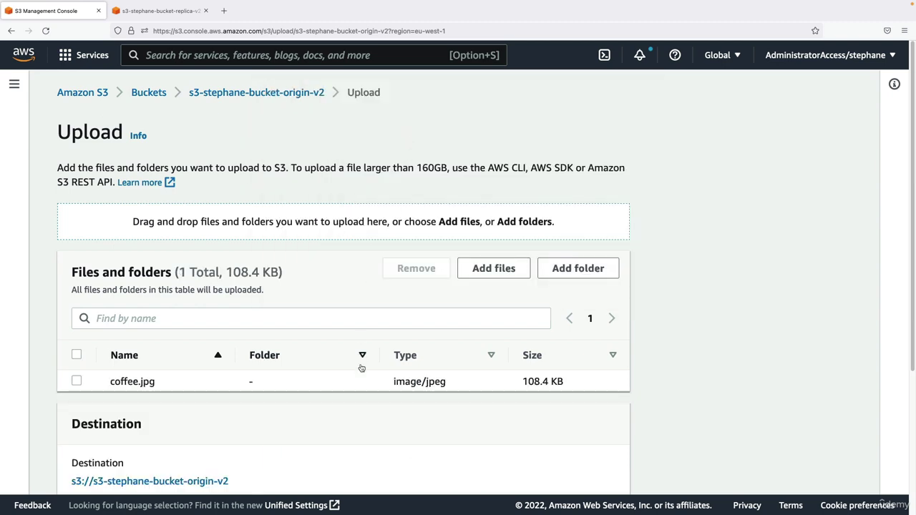
scroll(378, 378, "down", 5)
left_click(580, 469)
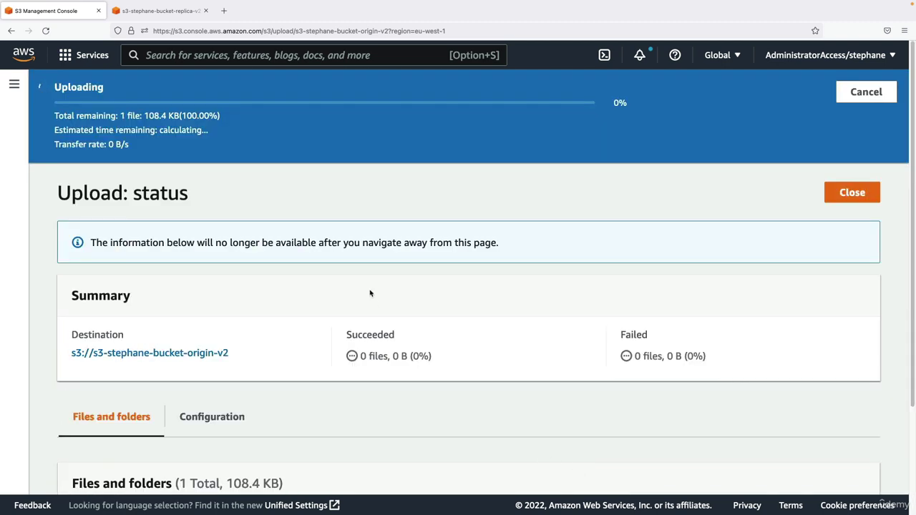
left_click(843, 152)
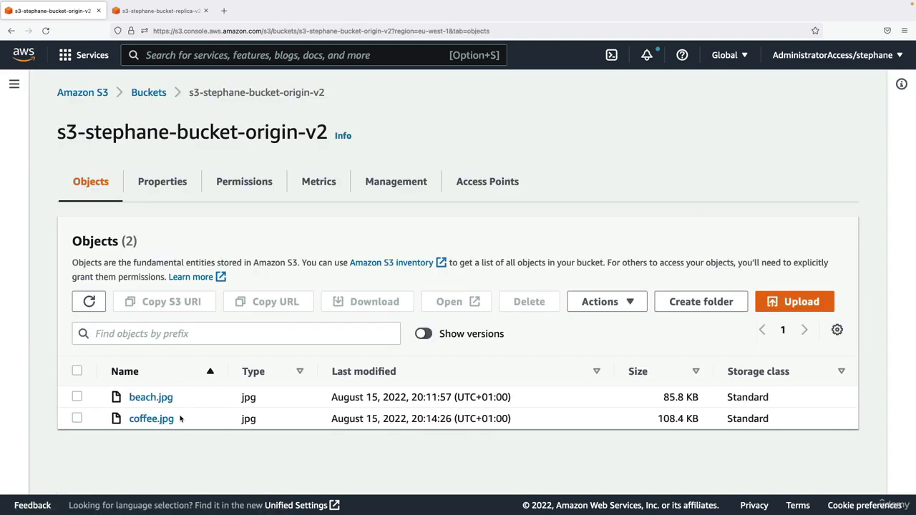
left_click(424, 334)
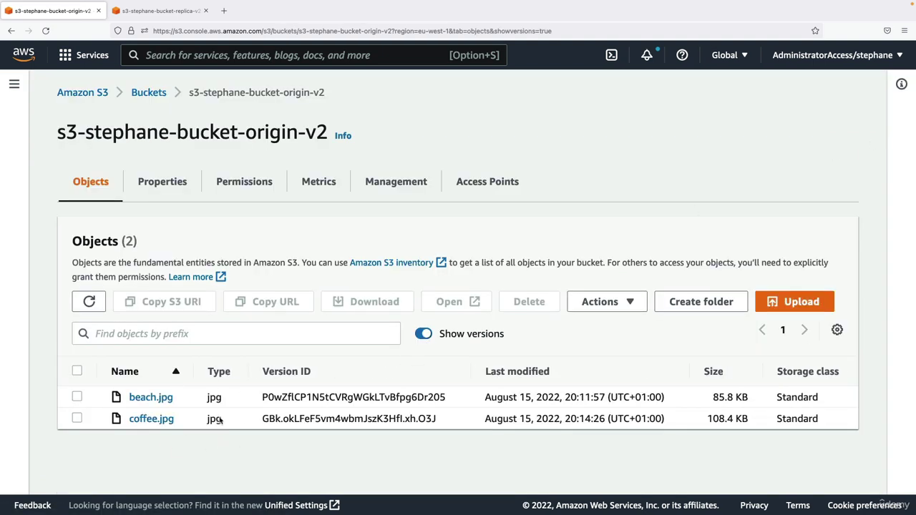
left_click_drag(176, 422, 124, 423)
left_click_drag(265, 417, 277, 418)
left_click(286, 419)
Step: Refresh the replica until coffee.jpg appears and compare its version ID with the origin's
left_click(161, 11)
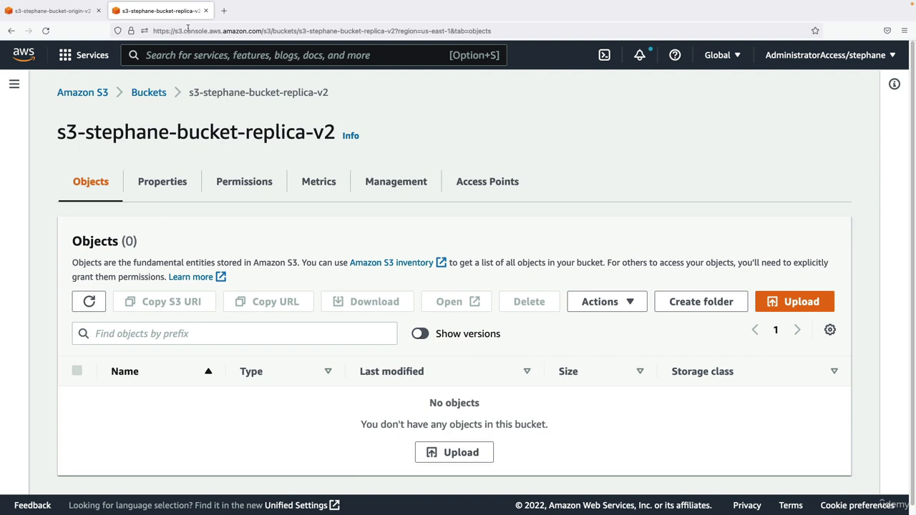
left_click(93, 301)
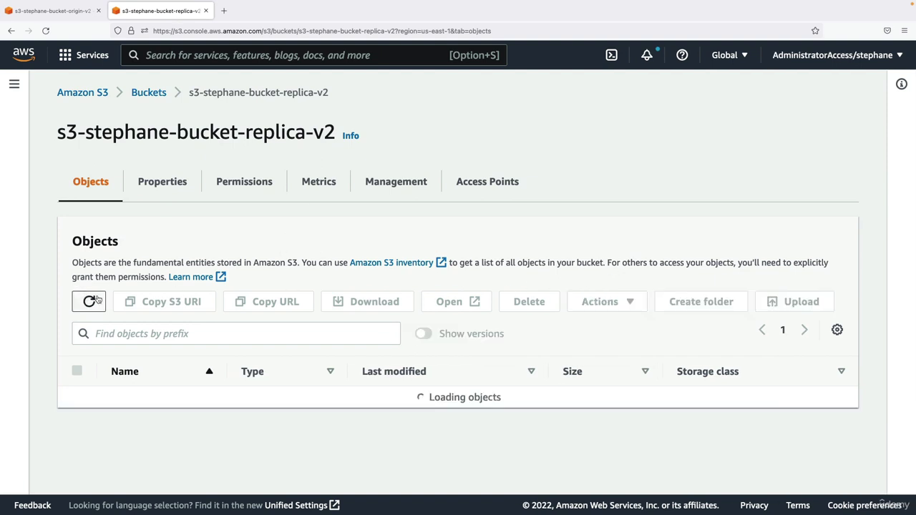
left_click(94, 302)
left_click(95, 302)
left_click(103, 304)
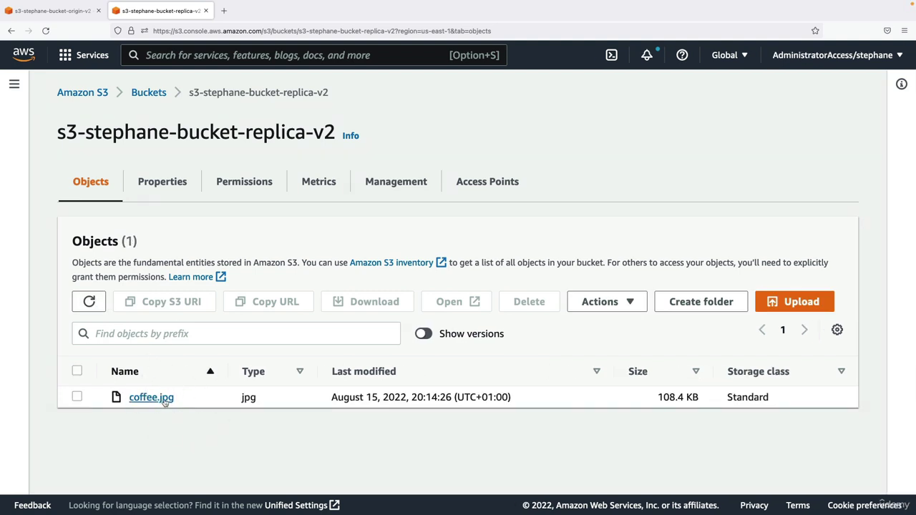
left_click_drag(229, 138, 306, 140)
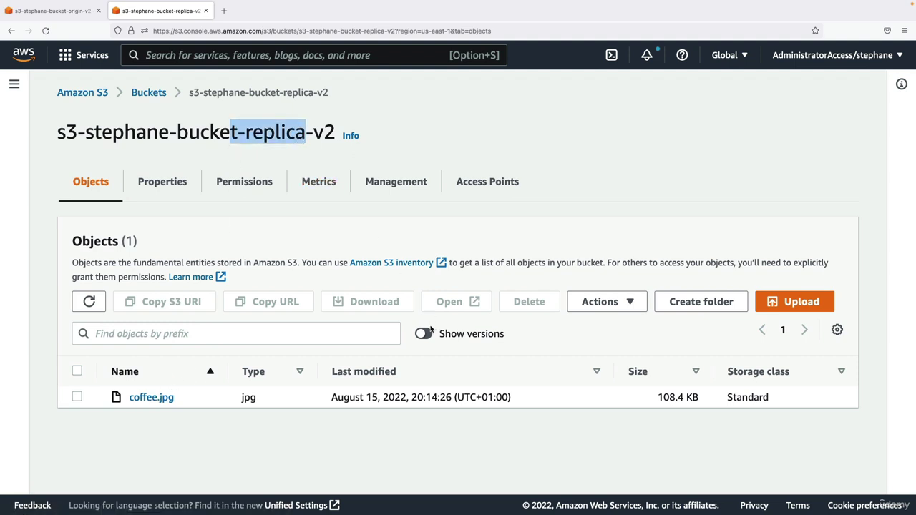
left_click(428, 332)
left_click_drag(261, 399, 293, 398)
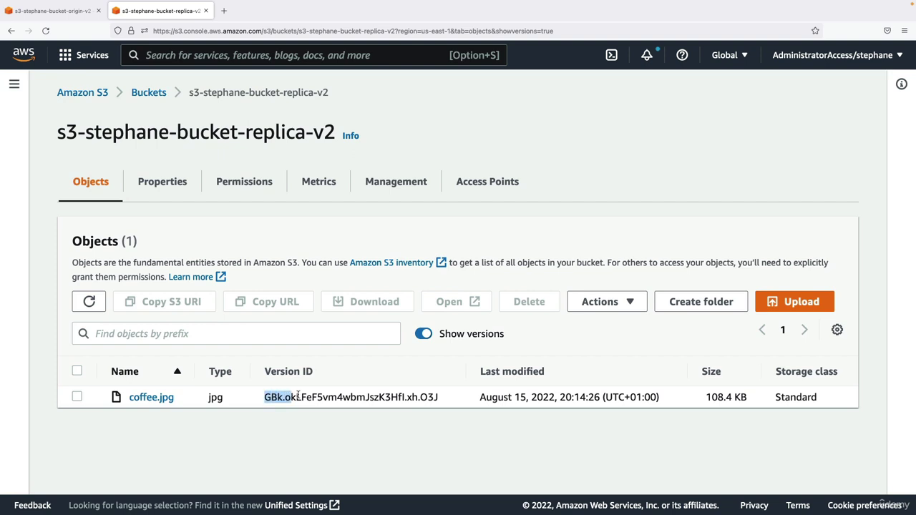
left_click(33, 11)
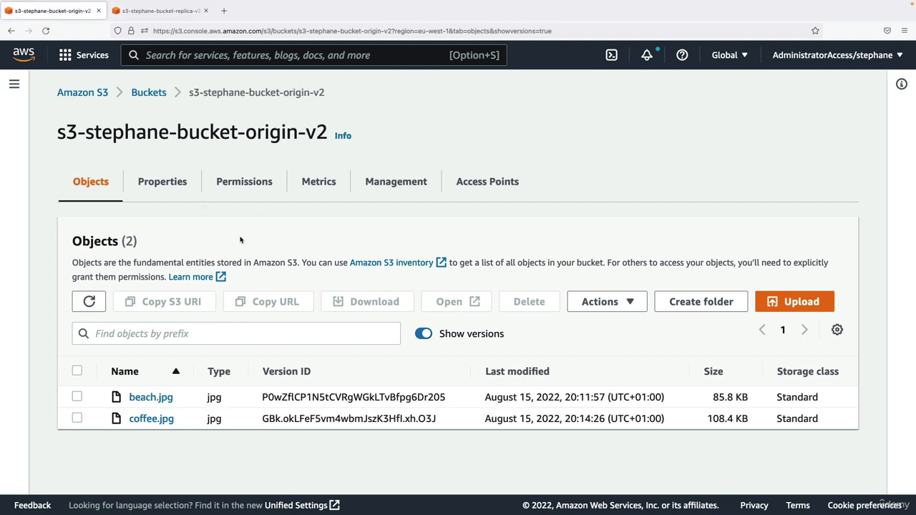
left_click_drag(275, 419, 351, 418)
left_click(353, 416)
Step: Upload a new copy of beach.jpg to the origin bucket
left_click(768, 304)
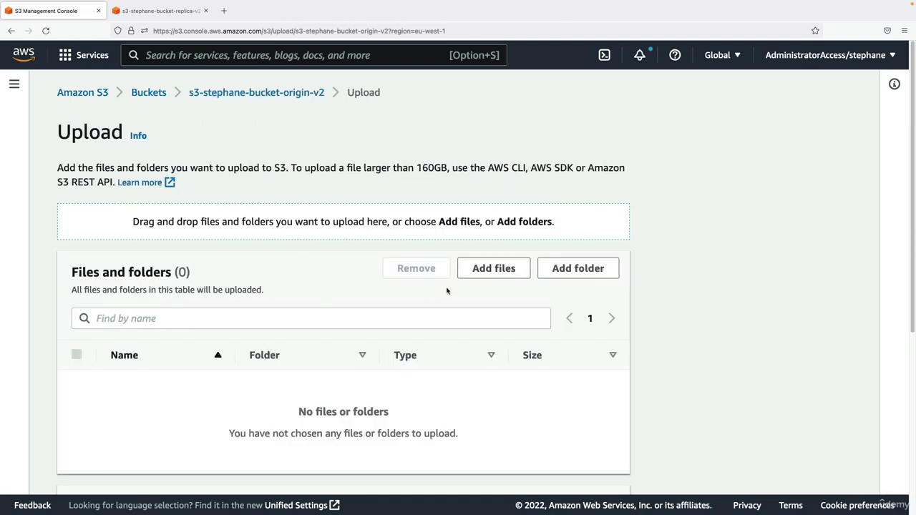
left_click(485, 277)
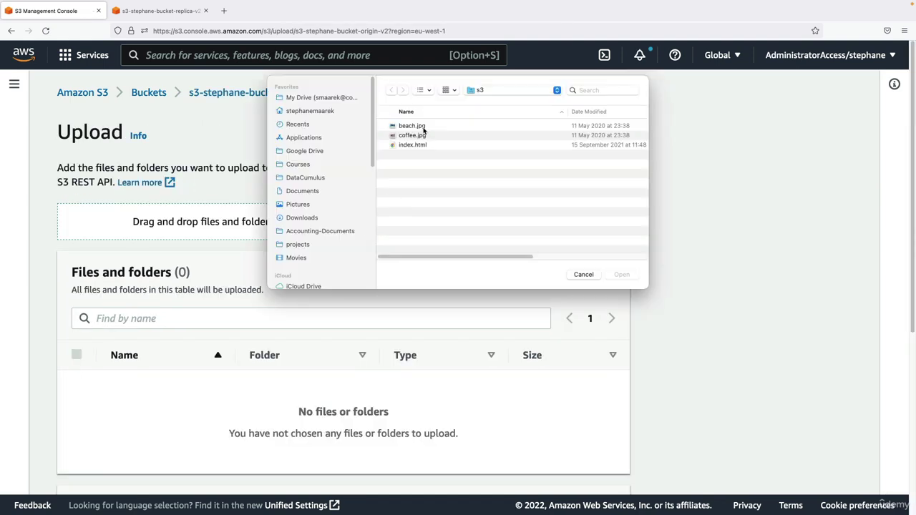
double_click(415, 125)
scroll(450, 362, "down", 5)
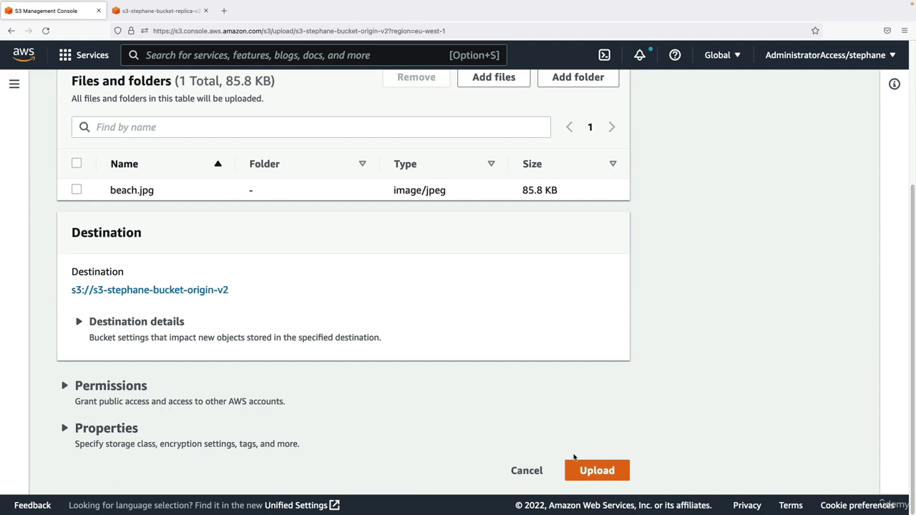
left_click(575, 467)
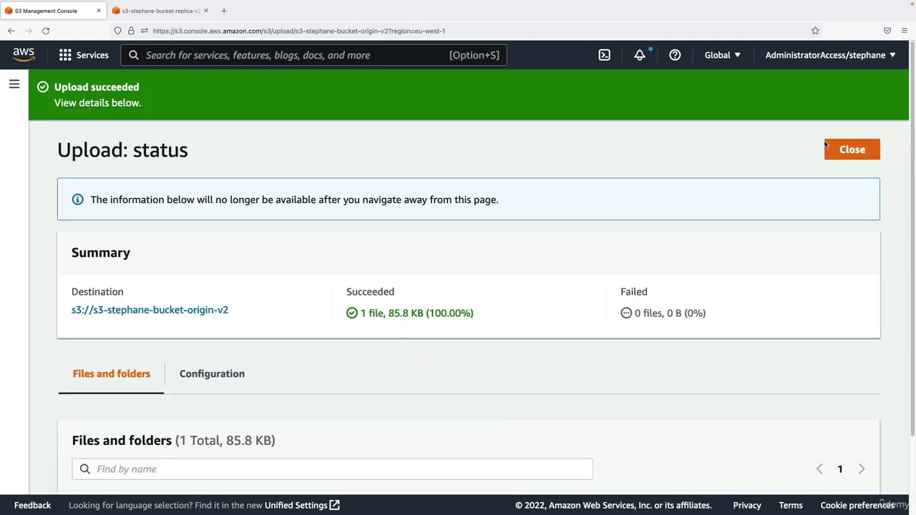
Step: Show beach.jpg's two origin versions and refresh the replica to match the newest version ID
left_click(827, 148)
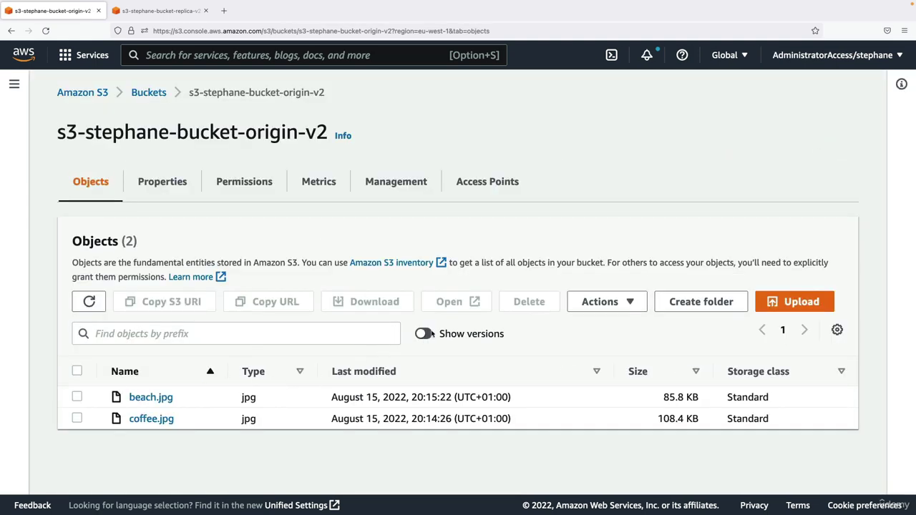
left_click(426, 334)
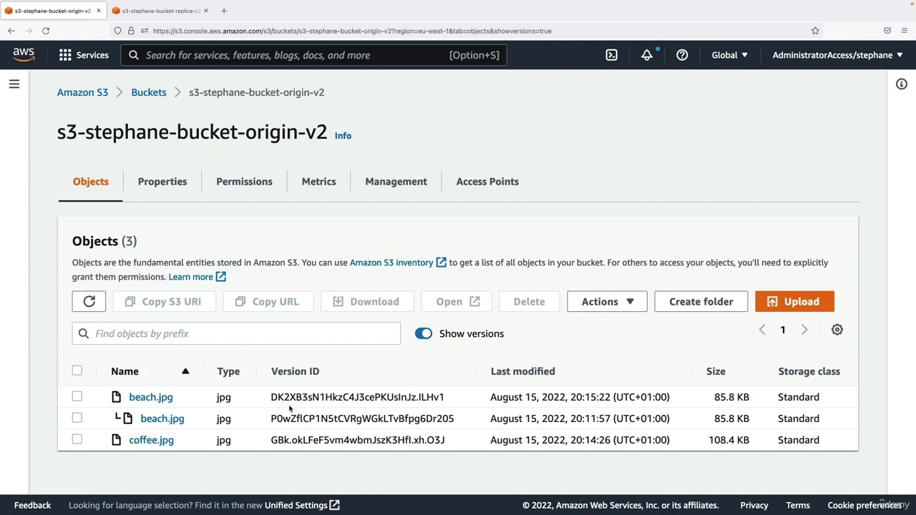
left_click_drag(271, 397, 290, 399)
triple_click(333, 396)
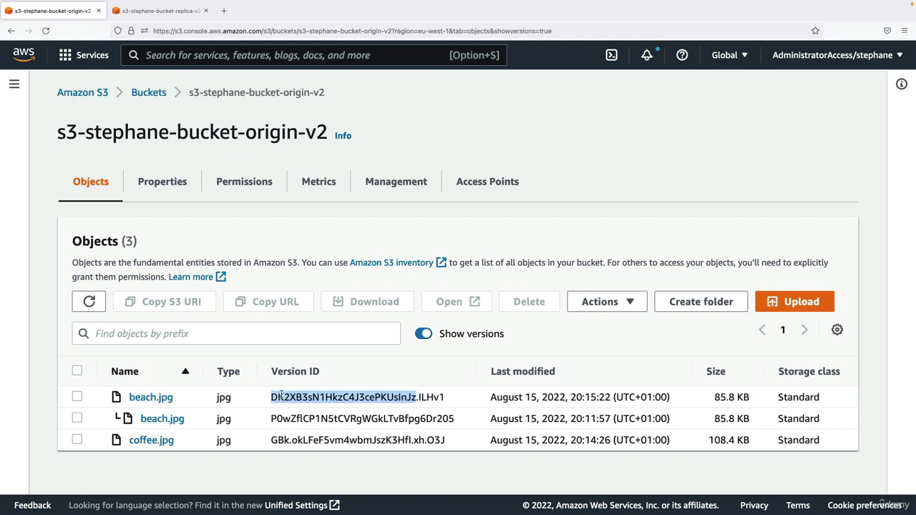
left_click(163, 13)
left_click(89, 301)
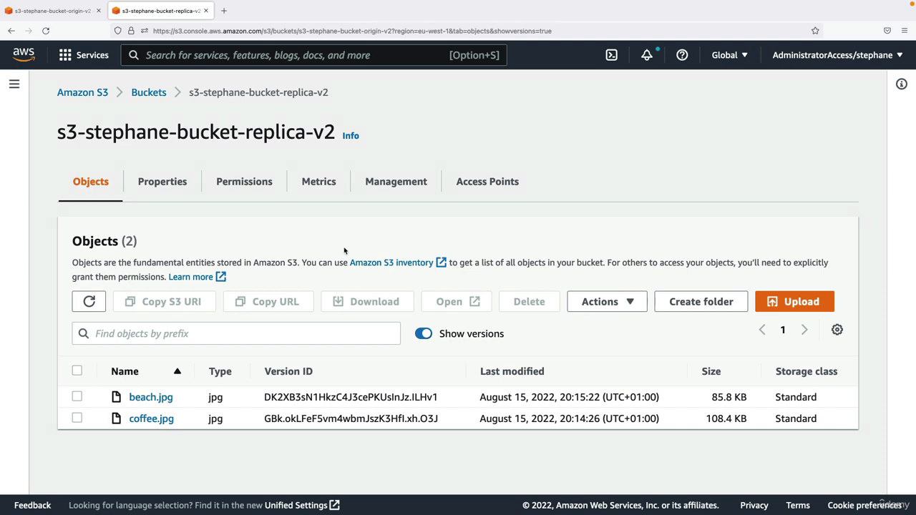
key("ctrl+shift+Tab")
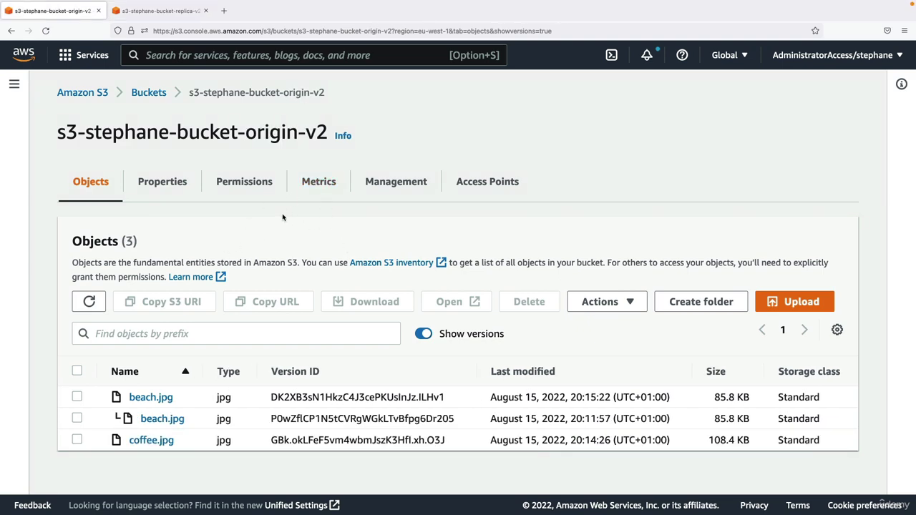
Step: Open the origin bucket's DemoReplicationRule replication rule for editing
left_click(397, 189)
scroll(403, 249, "down", 5)
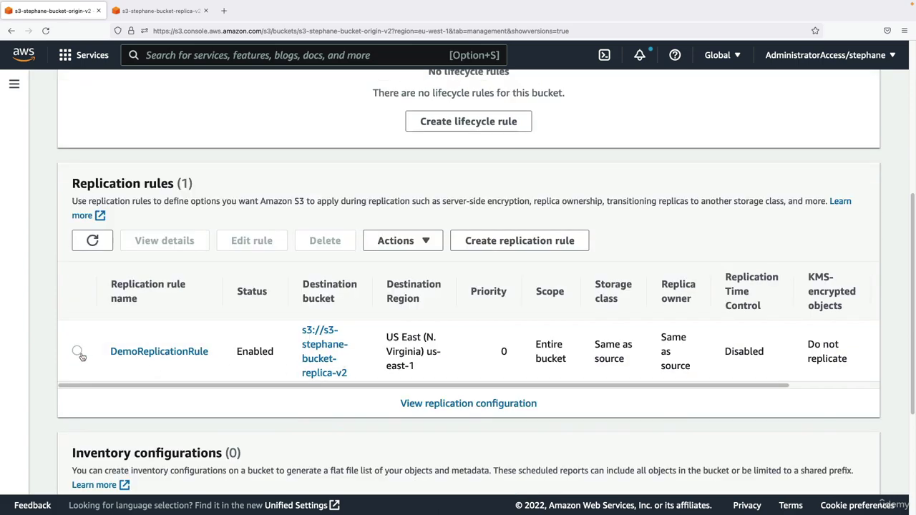
left_click(77, 350)
left_click(252, 241)
scroll(235, 250, "down", 6)
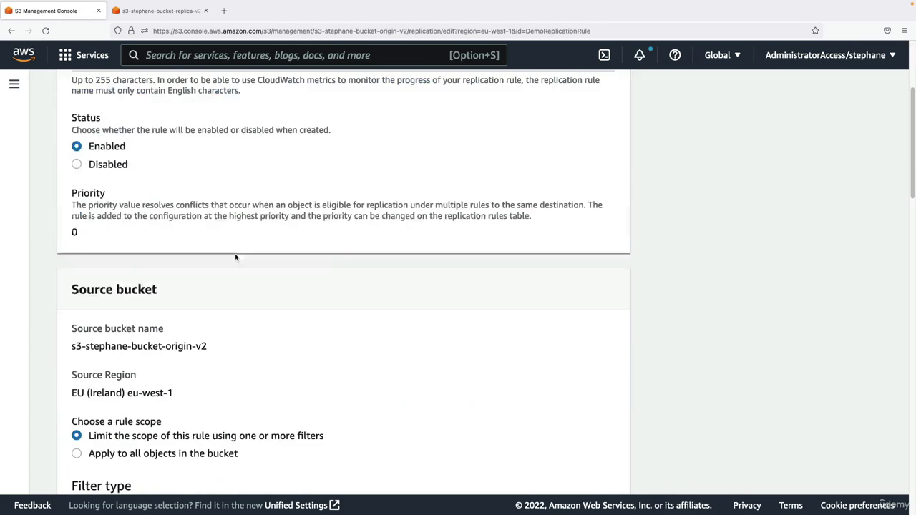
scroll(234, 254, "down", 10)
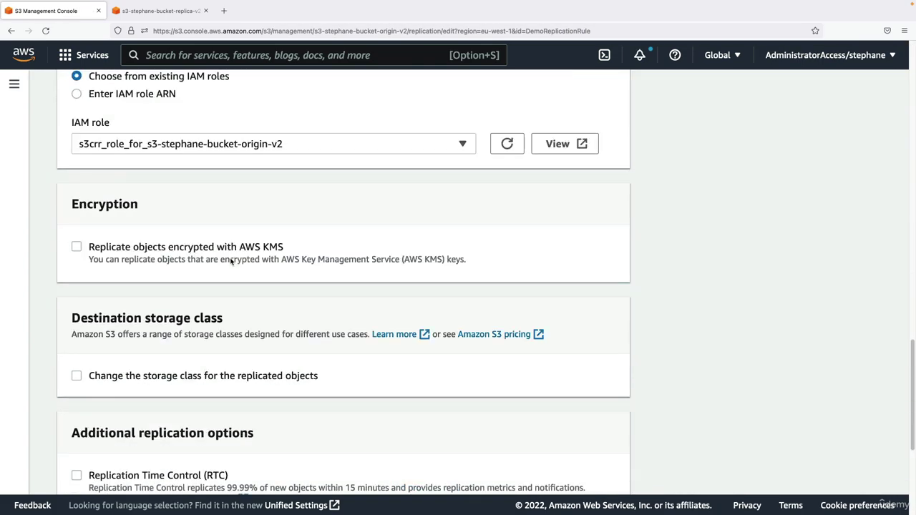
scroll(229, 263, "down", 3)
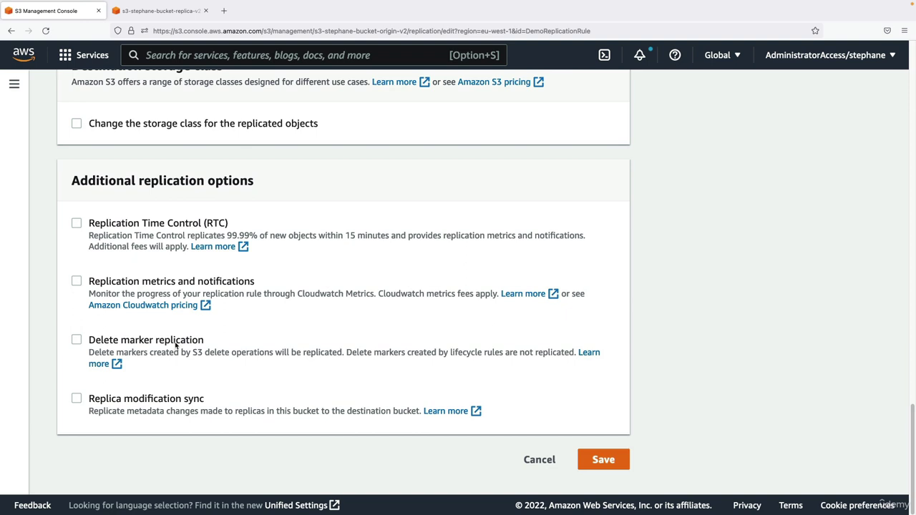
Step: Enable Delete marker replication on the rule and save the configuration
left_click(175, 345)
scroll(133, 449, "down", 1)
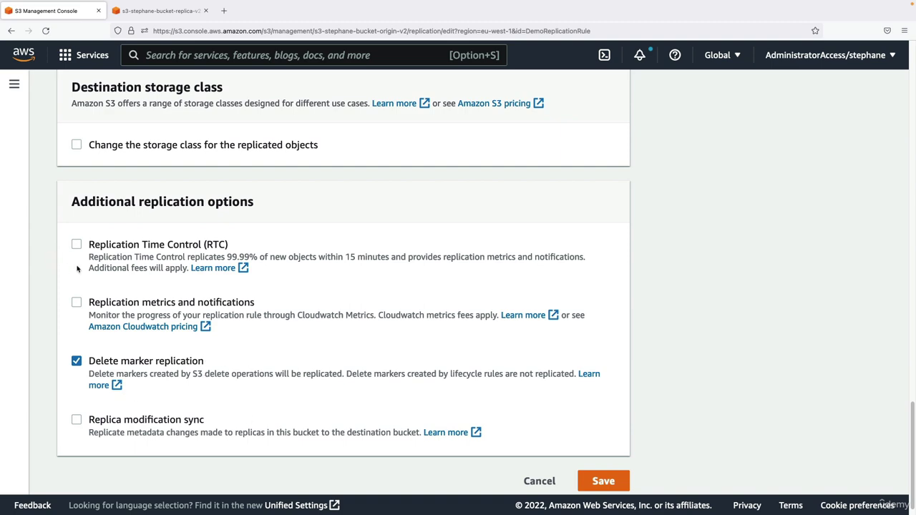
left_click(605, 481)
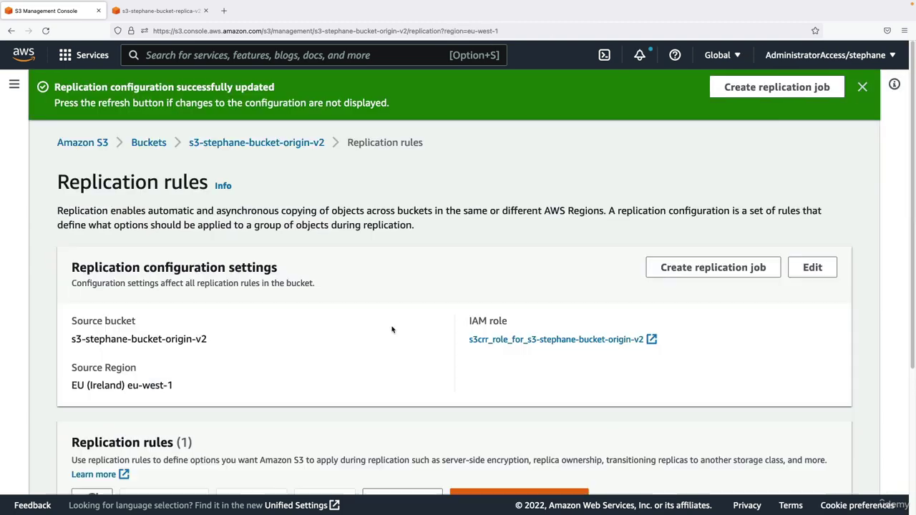
scroll(368, 370, "down", 3)
scroll(372, 358, "up", 3)
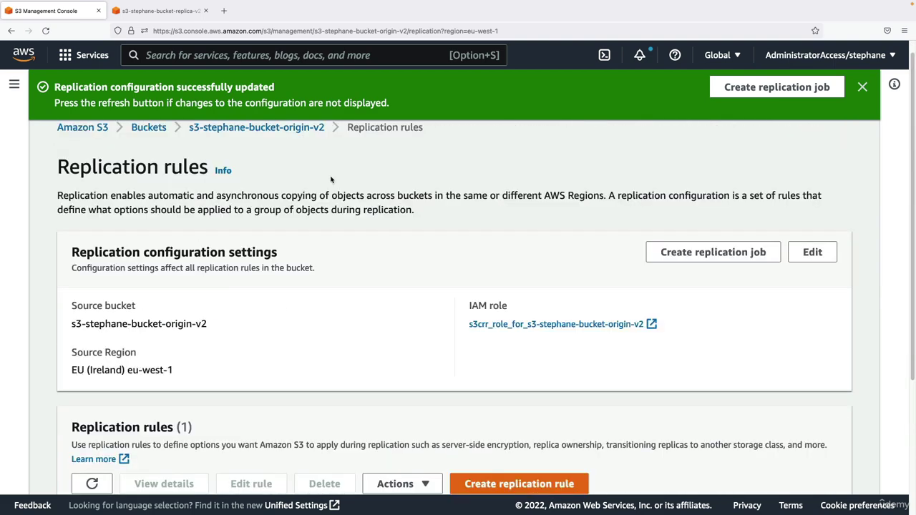
scroll(273, 274, "up", 1)
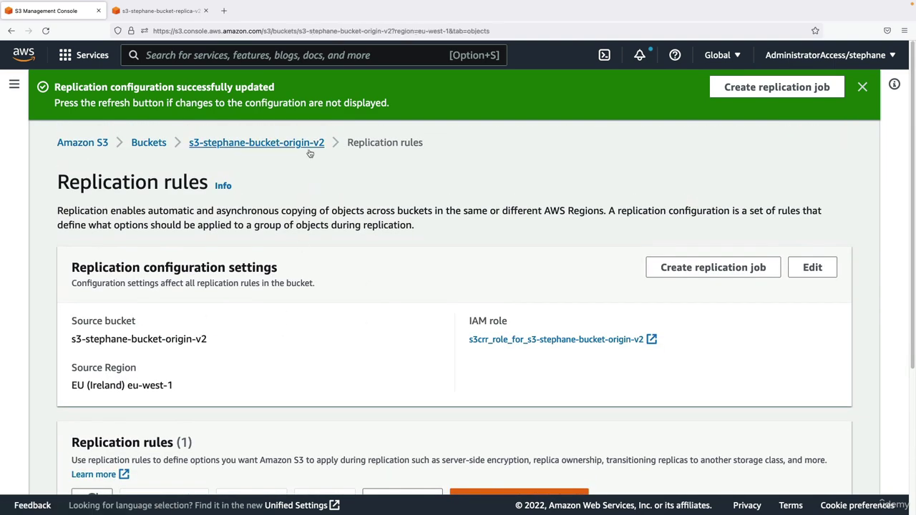
Step: Delete coffee.jpg from the origin-v2 bucket, confirming with 'delete'
left_click(304, 146)
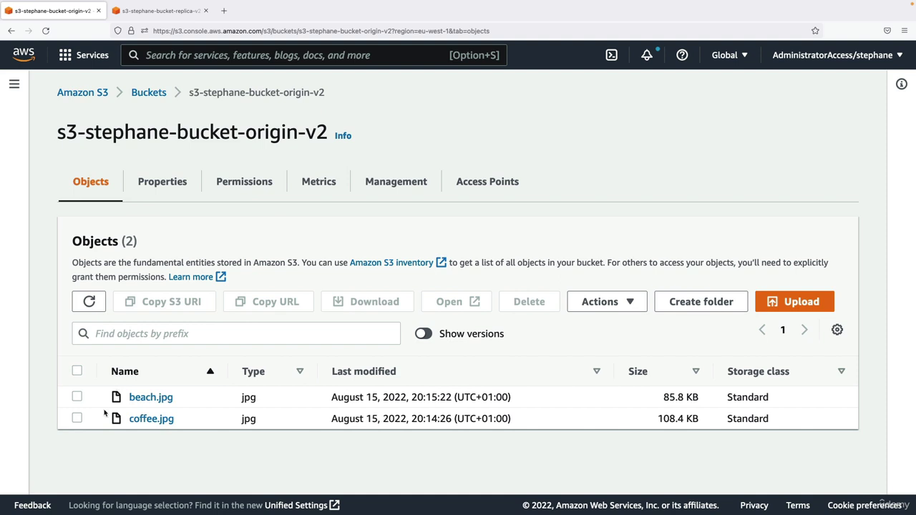
left_click(82, 398)
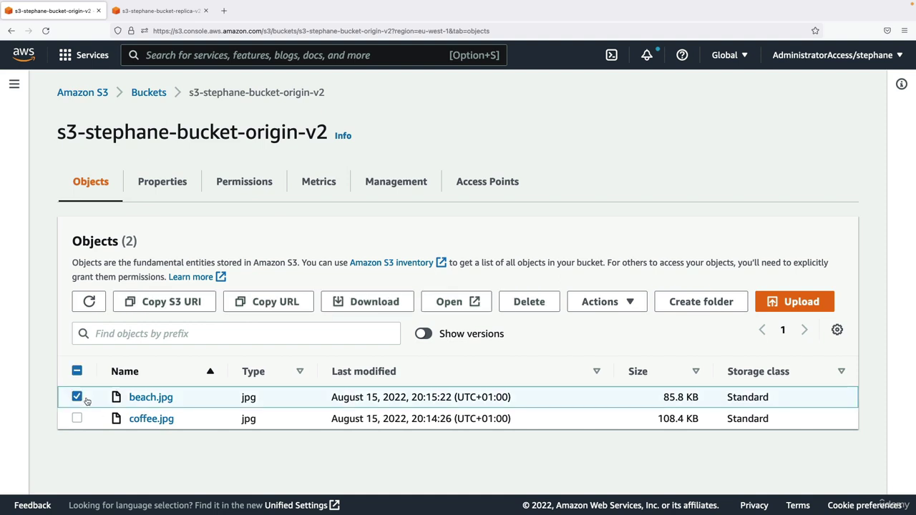
left_click(76, 397)
left_click(77, 419)
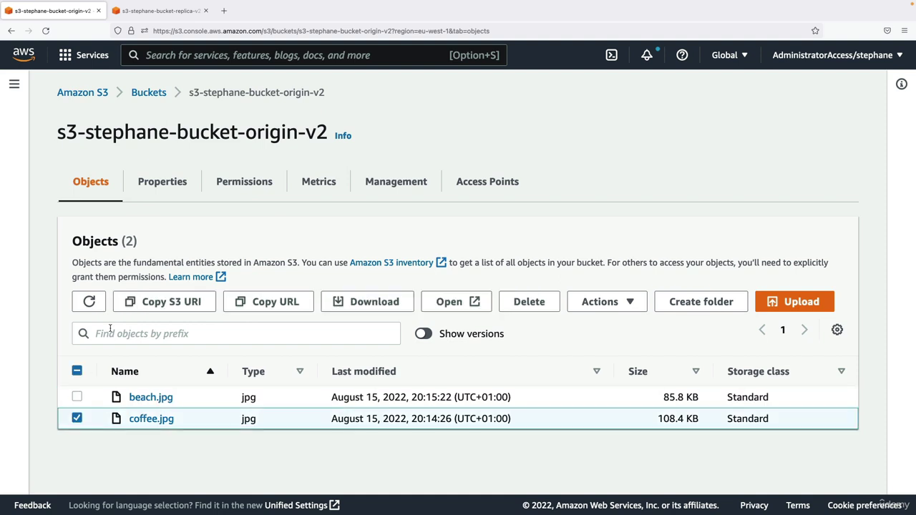
left_click(528, 301)
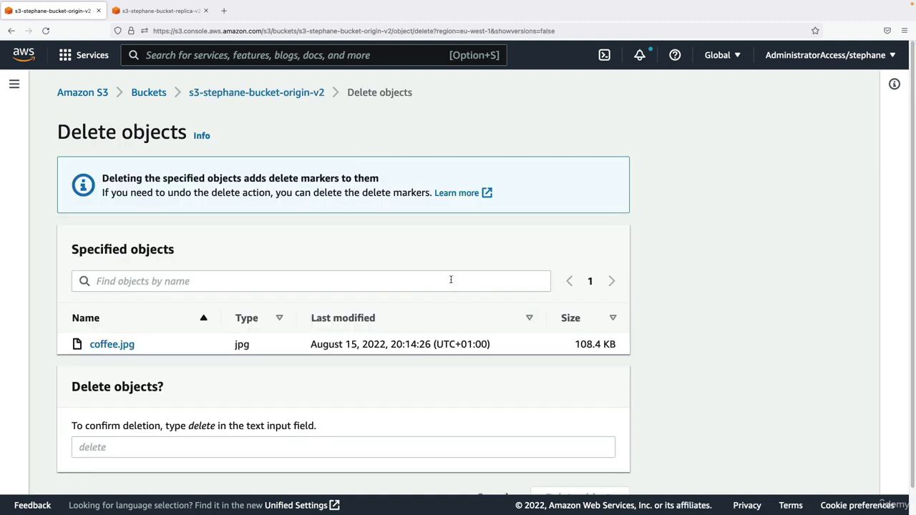
left_click(198, 447)
type("delete")
scroll(331, 367, "down", 1)
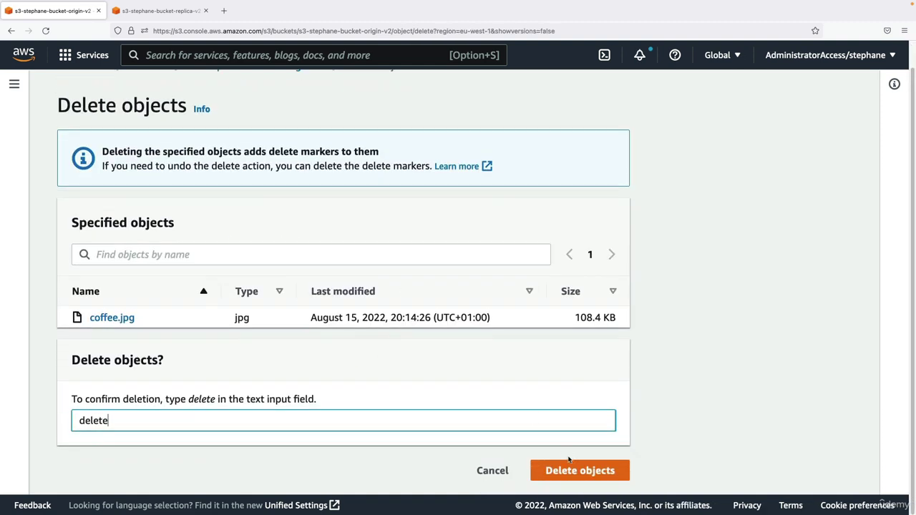
left_click(576, 469)
left_click(851, 142)
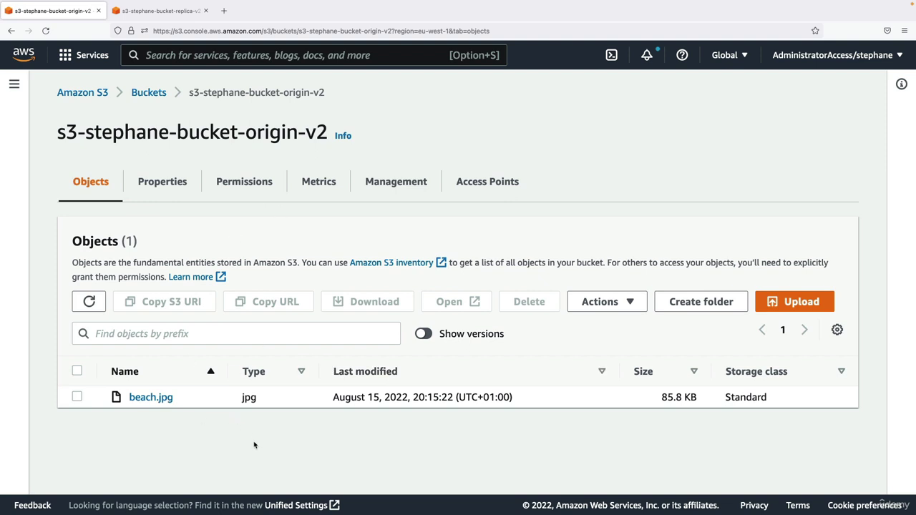
Step: Refresh the replica bucket and find the delete marker for coffee.jpg
key("ctrl+Tab")
left_click(88, 301)
left_click(88, 302)
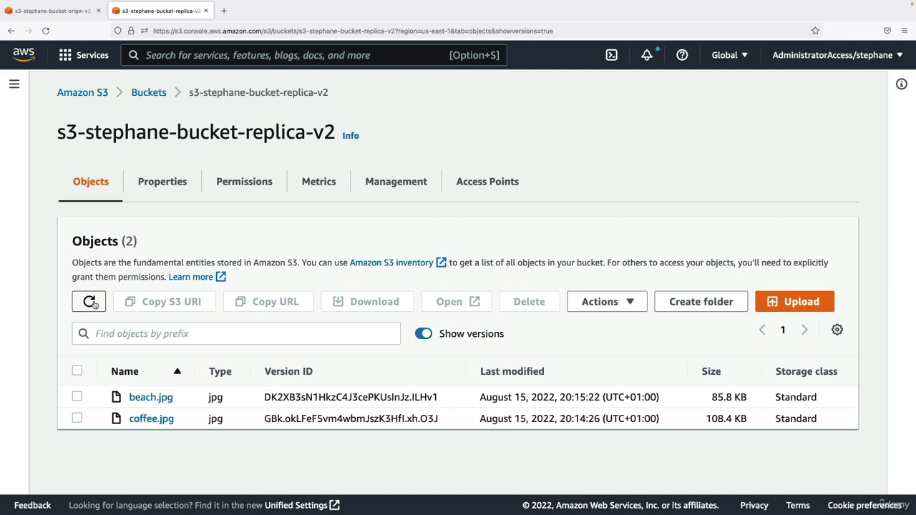
scroll(140, 296, "down", 1)
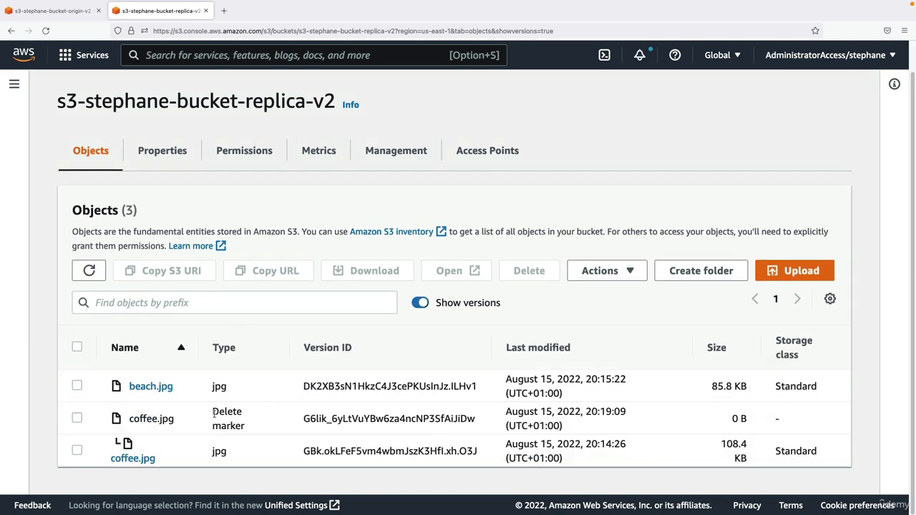
left_click_drag(213, 415, 244, 428)
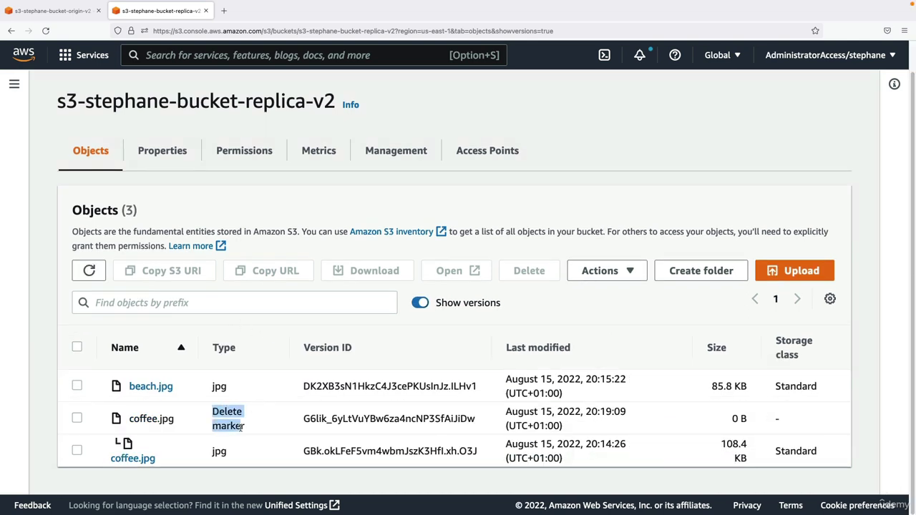
left_click(326, 411)
left_click_drag(187, 100, 291, 100)
left_click(319, 142)
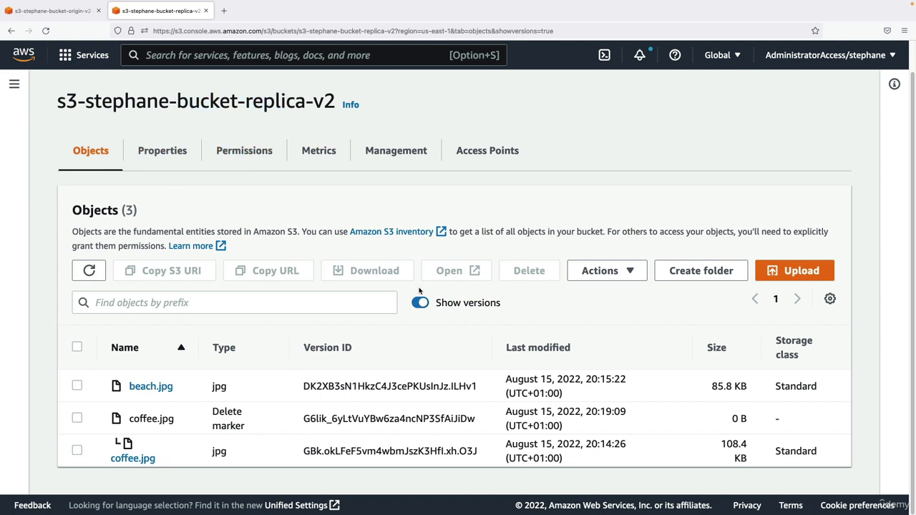
Step: Toggle Show versions in the replica and inspect the delete marker's version ID
left_click(420, 301)
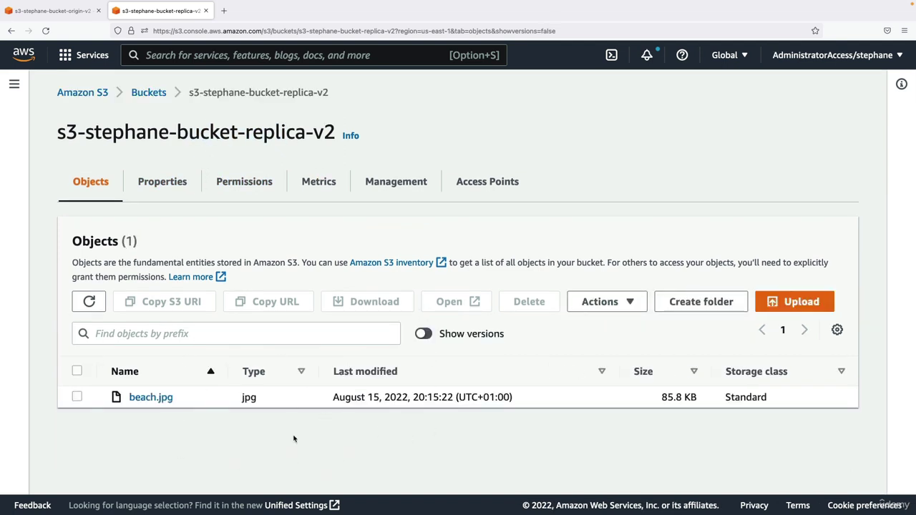
left_click(423, 333)
scroll(384, 345, "down", 1)
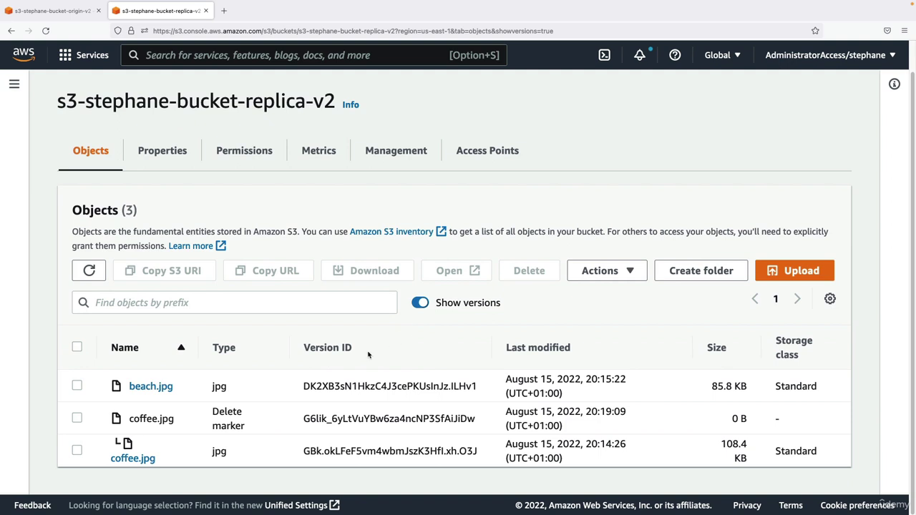
double_click(358, 419)
left_click(378, 436)
left_click(61, 10)
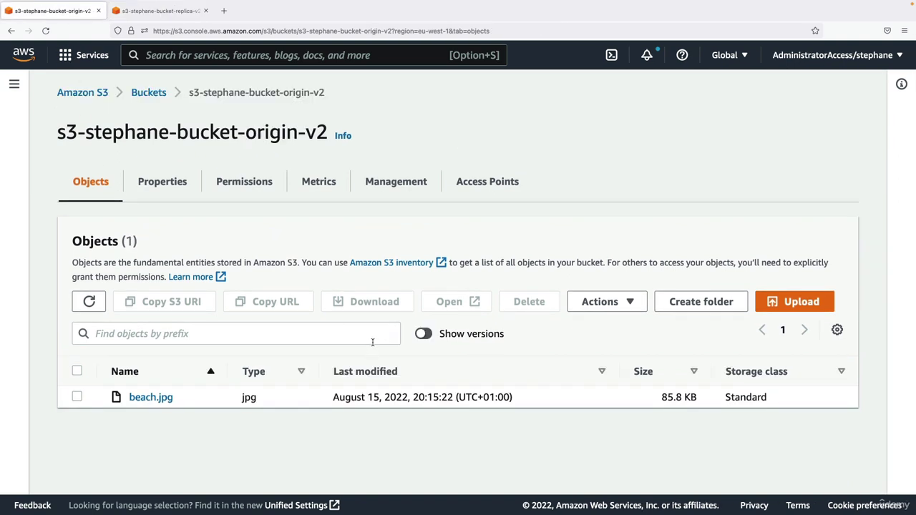
Step: Show versions in origin-v2 and choose to delete the latest beach.jpg version
left_click(421, 335)
scroll(337, 386, "down", 2)
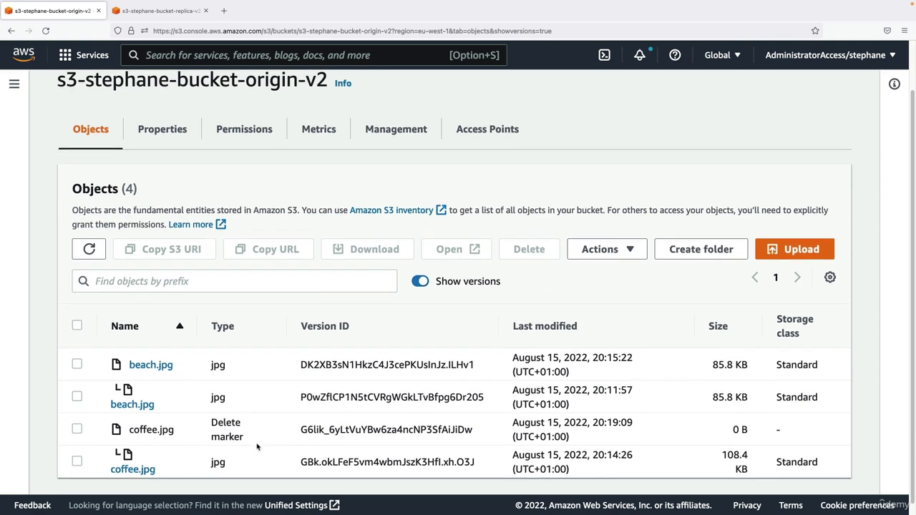
scroll(114, 444, "down", 1)
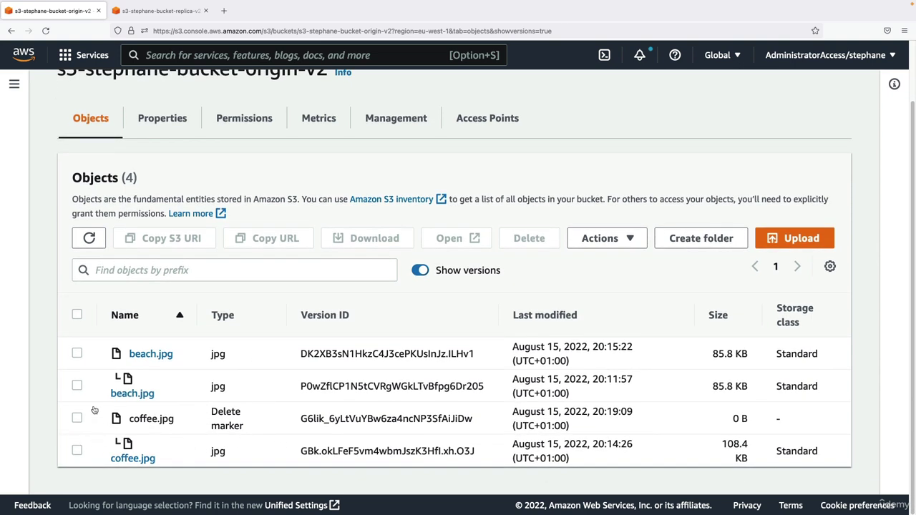
left_click(76, 353)
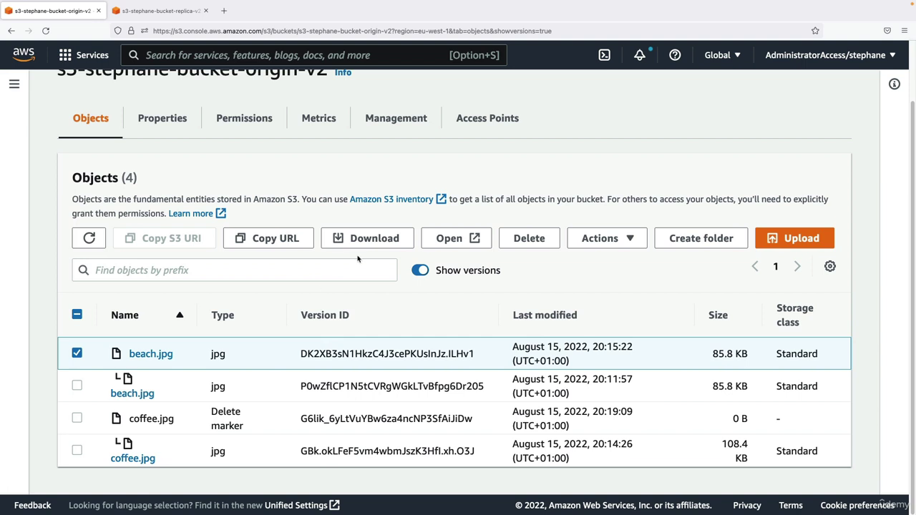
left_click(515, 236)
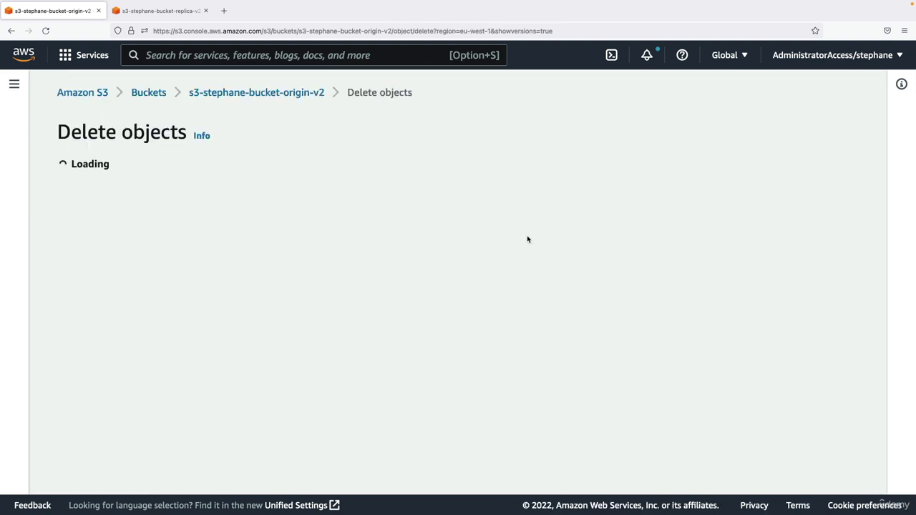
left_click_drag(171, 175, 270, 177)
triple_click(270, 178)
scroll(291, 396, "down", 1)
Step: Confirm the permanent deletion by entering 'permanently delete'
left_click(291, 398)
type("permanen")
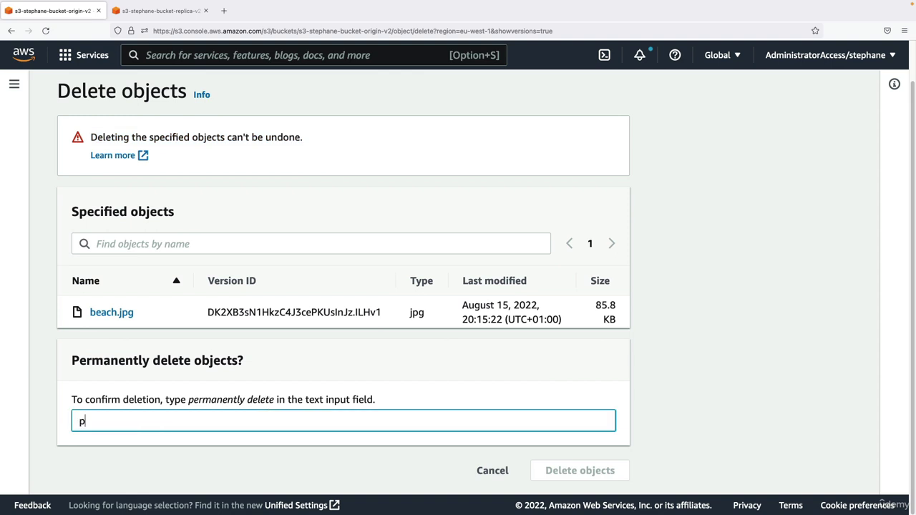
key("BackSpace")
key("BackSpace")
key("BackSpace")
type("nently delete")
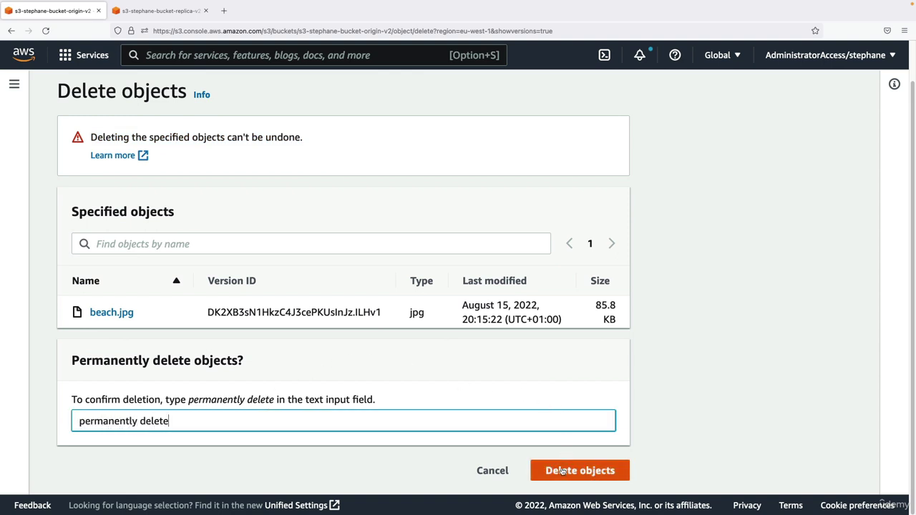
left_click(569, 470)
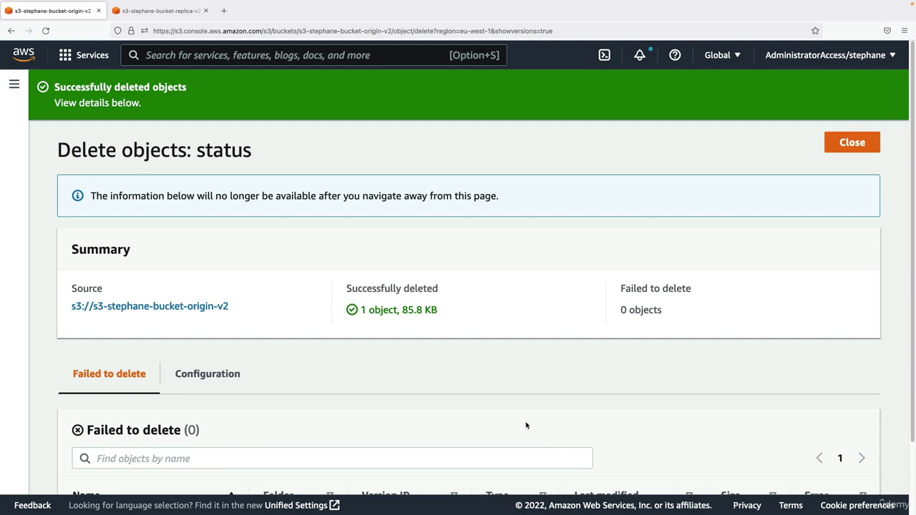
left_click(862, 140)
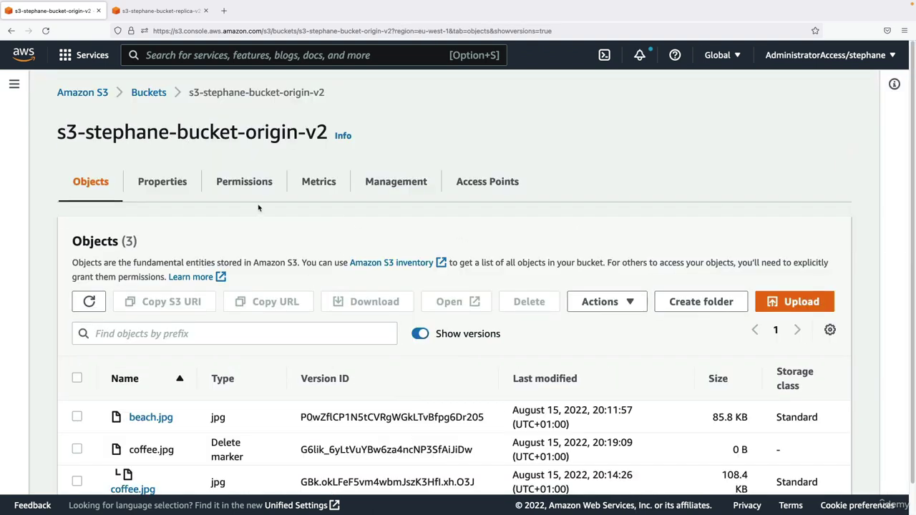
key("ctrl+Tab")
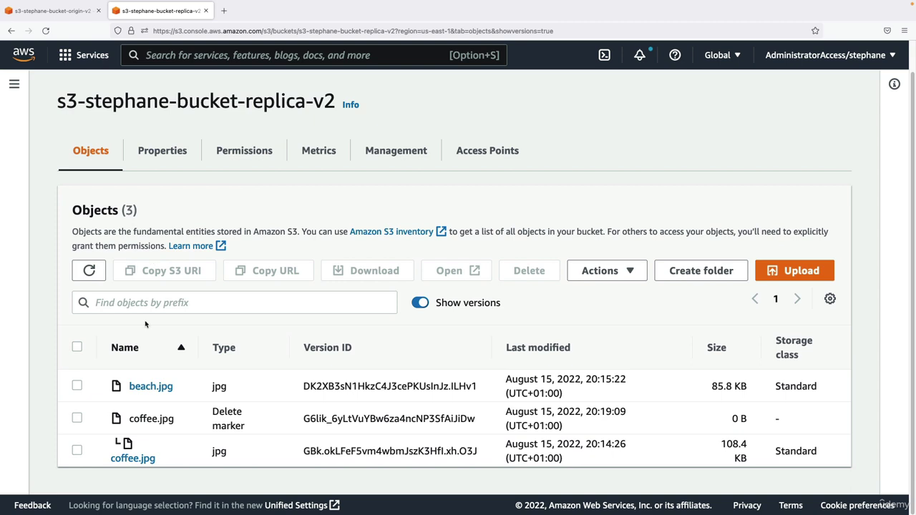
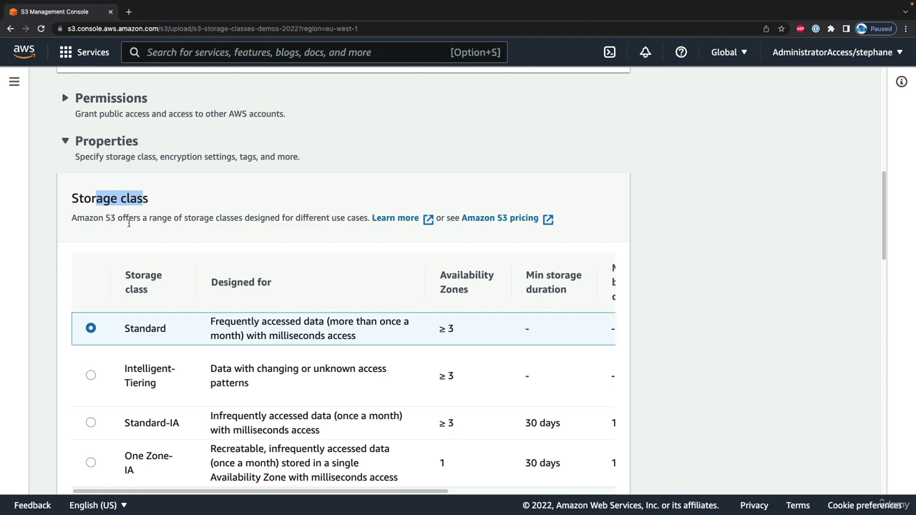
Step: Review the Standard class row and its minimum storage duration and billable size columns
left_click(215, 221)
scroll(212, 220, "down", 3)
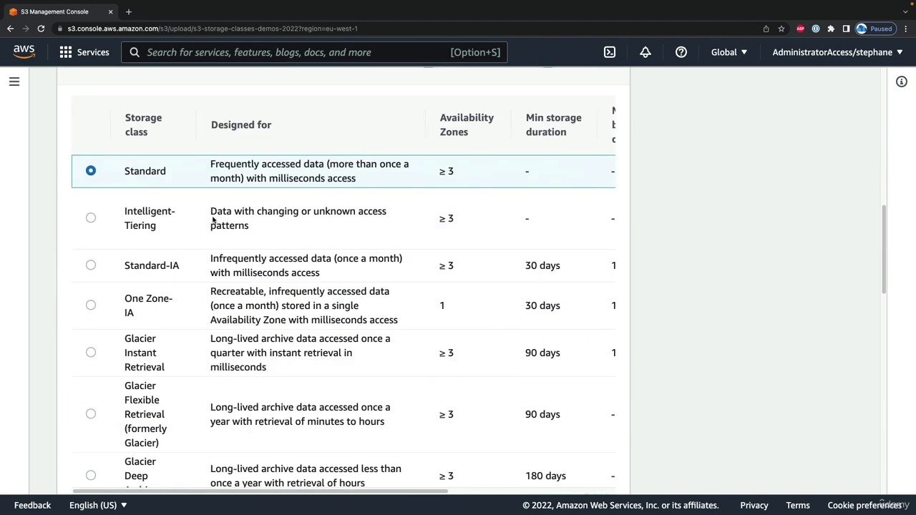
double_click(143, 171)
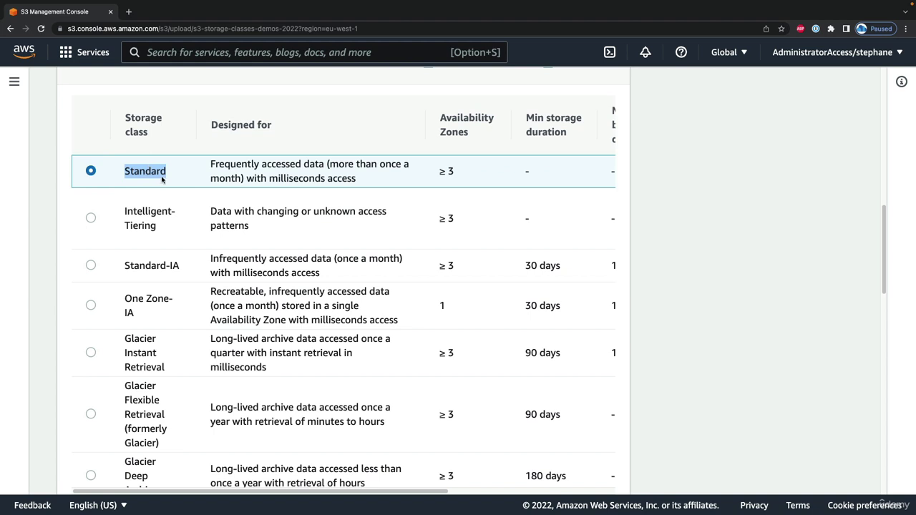
left_click_drag(215, 163, 437, 174)
left_click(443, 170)
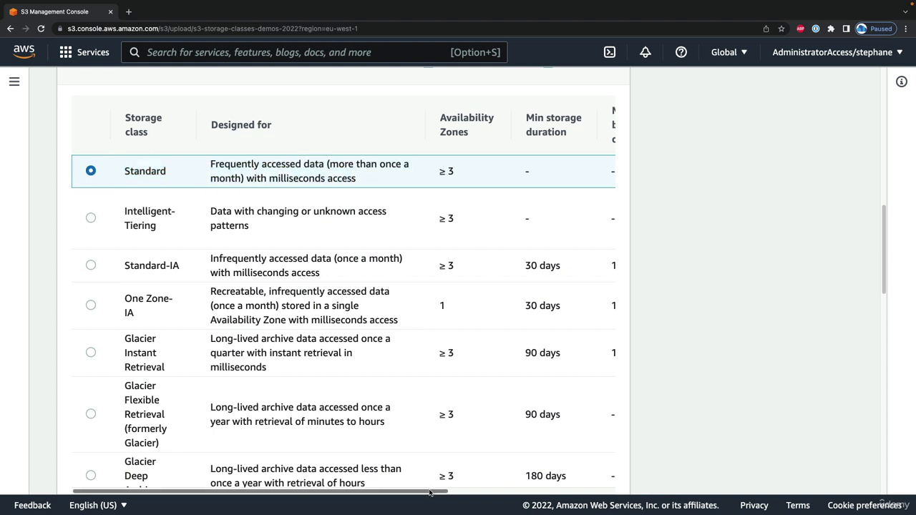
scroll(421, 470, "right", 5)
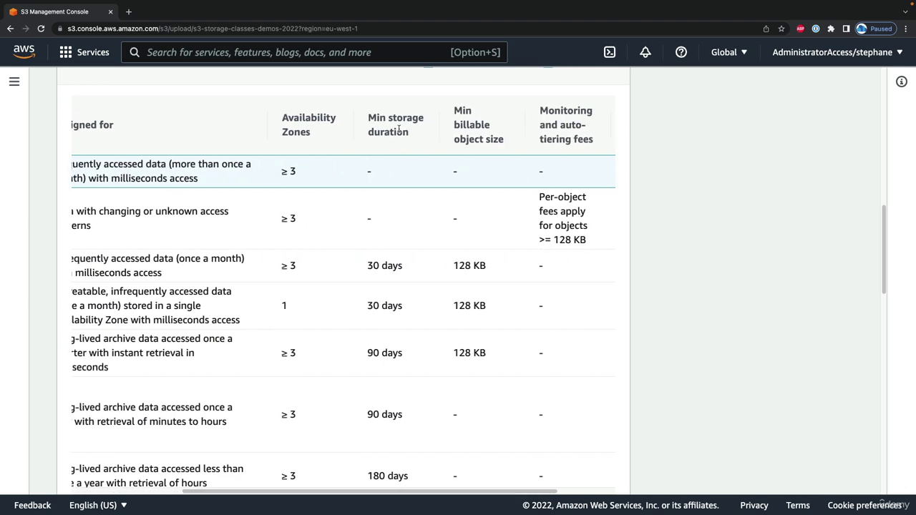
left_click_drag(369, 117, 426, 135)
left_click_drag(455, 105, 511, 141)
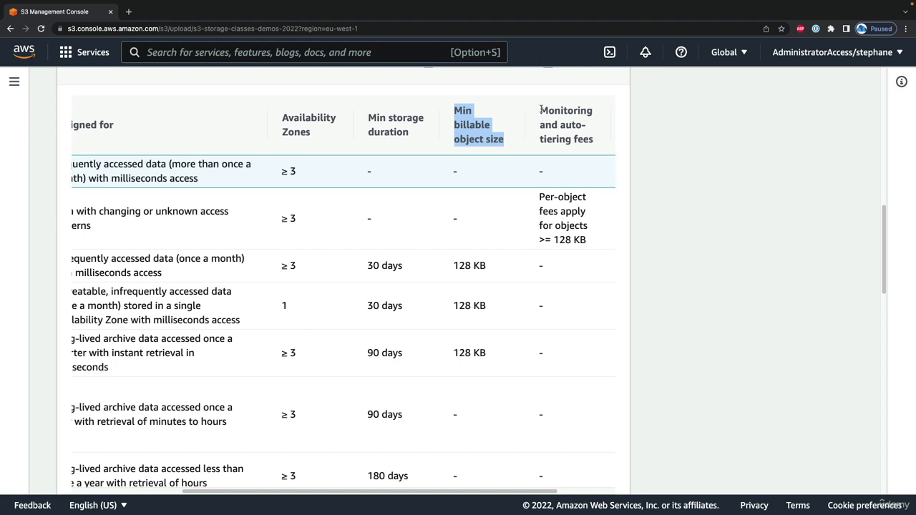
left_click_drag(541, 110, 589, 142)
left_click_drag(467, 492, 357, 492)
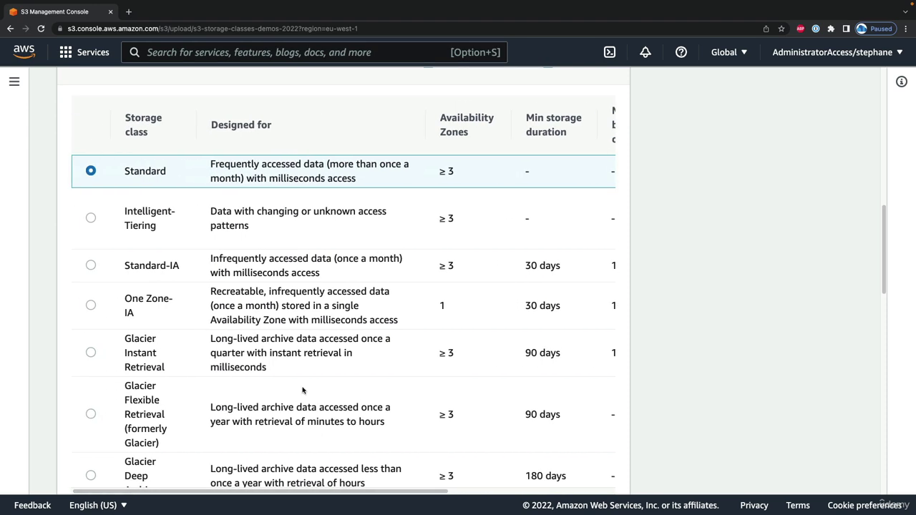
double_click(131, 172)
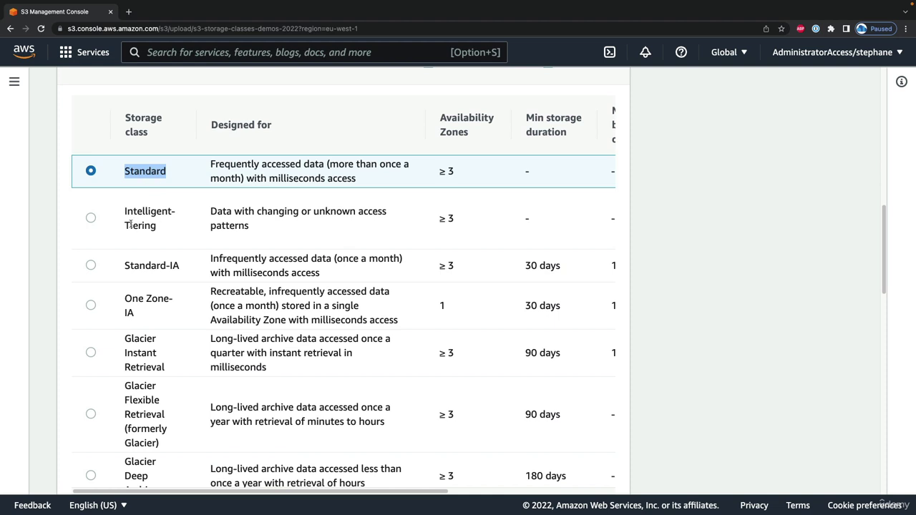
Step: Compare the Intelligent-Tiering, Standard-IA and single-Availability-Zone One Zone-IA rows
left_click_drag(127, 210, 170, 228)
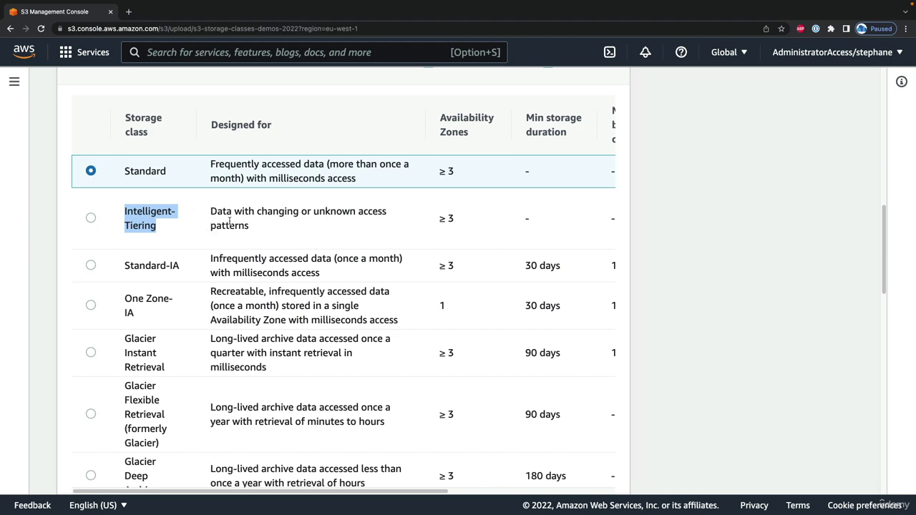
left_click(183, 273)
left_click_drag(128, 266, 198, 263)
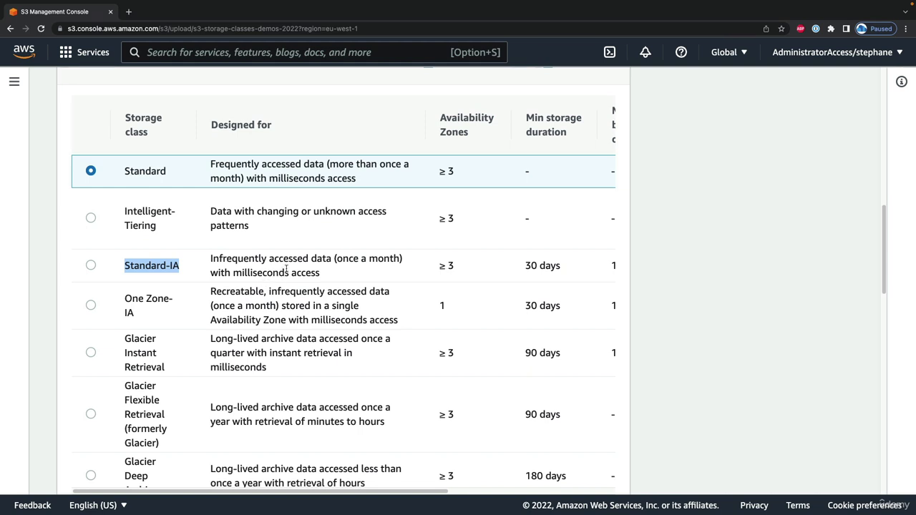
left_click_drag(126, 298, 141, 317)
left_click(152, 308)
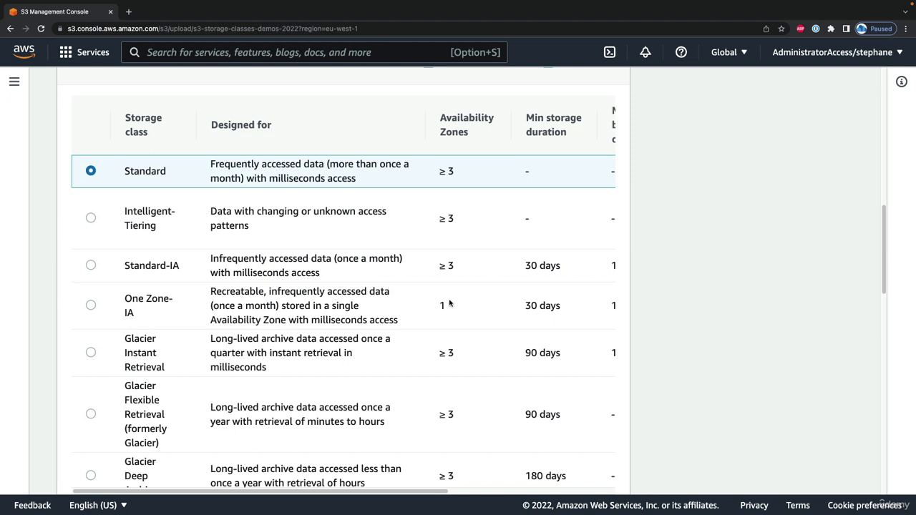
left_click_drag(432, 307, 464, 305)
left_click_drag(313, 307, 309, 320)
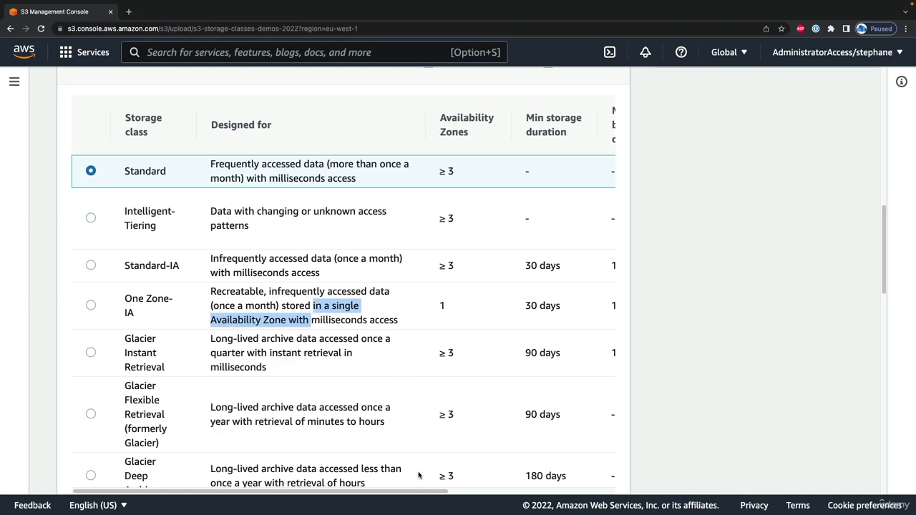
left_click_drag(420, 491, 453, 494)
scroll(453, 494, "right", 5)
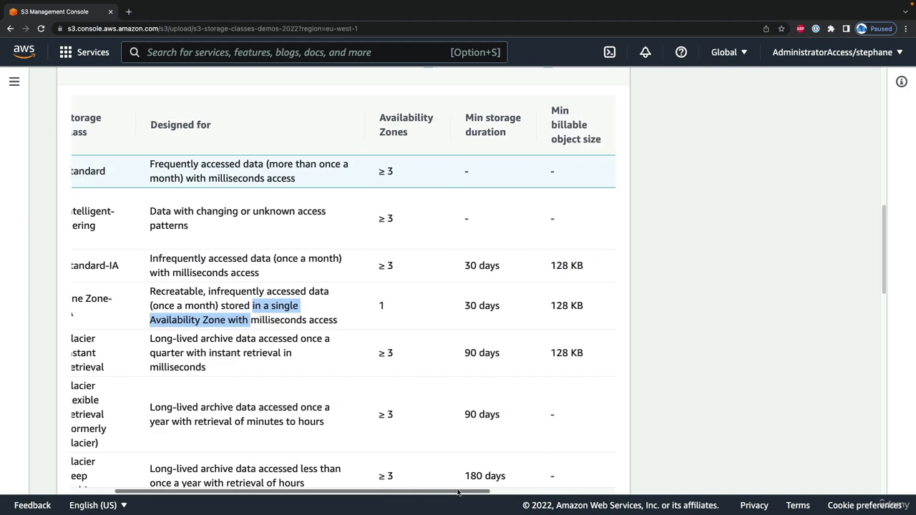
scroll(351, 474, "left", 6)
left_click(237, 355)
Step: Review the Glacier Instant Retrieval, Glacier Deep Archive and Reduced redundancy rows
scroll(167, 334, "down", 3)
left_click_drag(126, 211, 174, 368)
left_click(159, 277)
left_click_drag(126, 213, 173, 292)
left_click_drag(126, 333, 167, 364)
left_click(266, 338)
left_click_drag(340, 424, 303, 410)
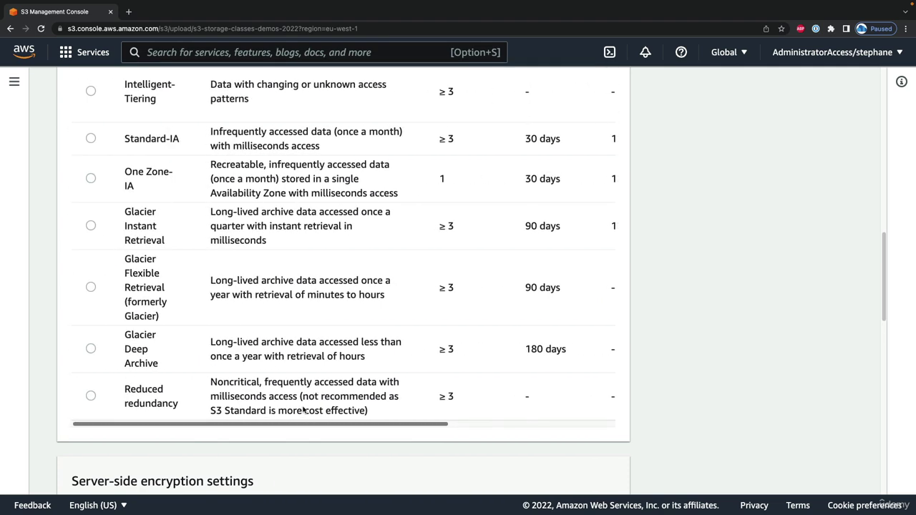
left_click_drag(124, 388, 367, 411)
left_click(208, 395)
left_click(362, 406)
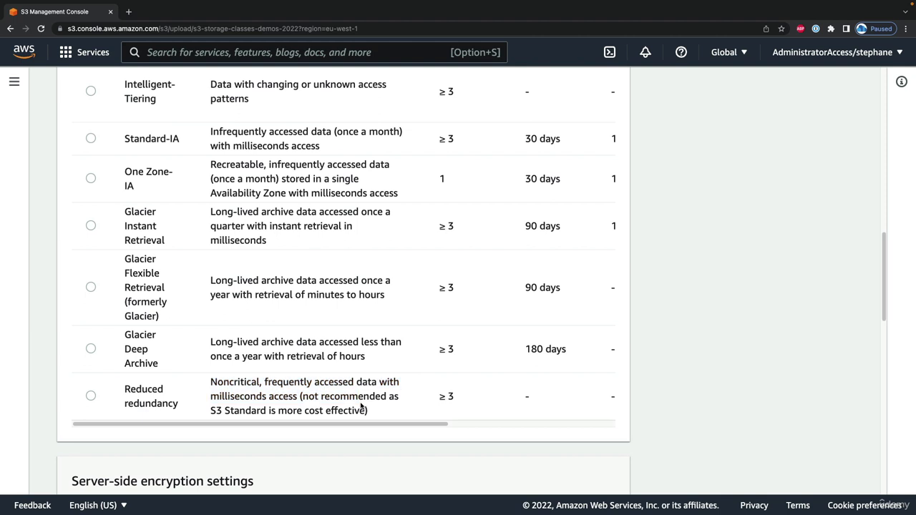
Step: Choose Standard-IA as the upload's storage class
scroll(219, 313, "up", 2)
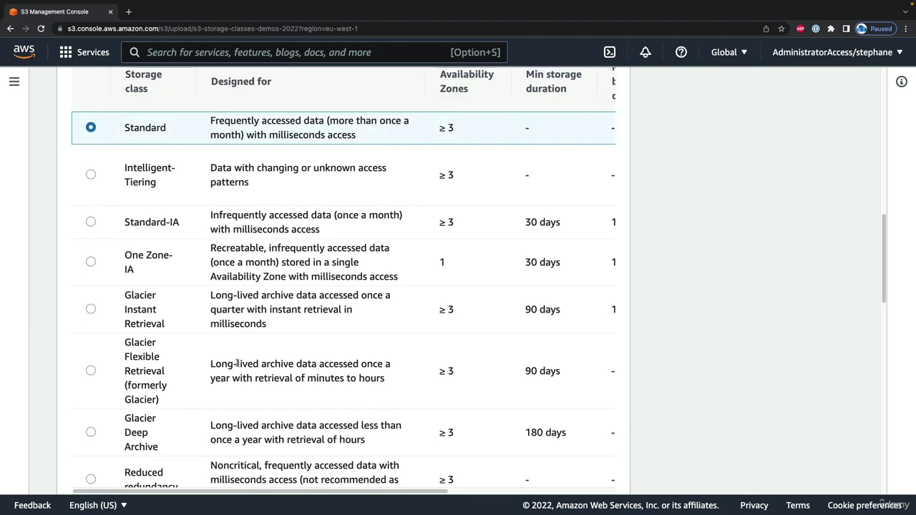
left_click(91, 222)
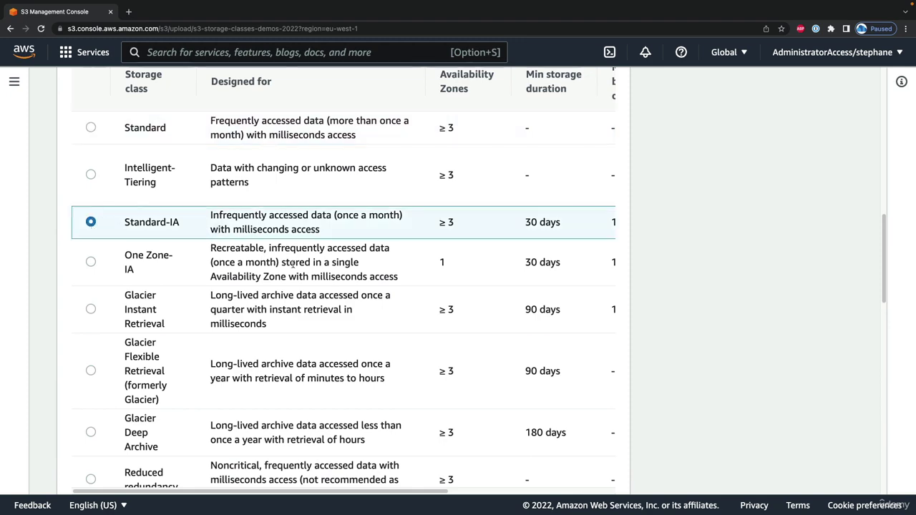
scroll(317, 225, "down", 10)
scroll(370, 304, "down", 5)
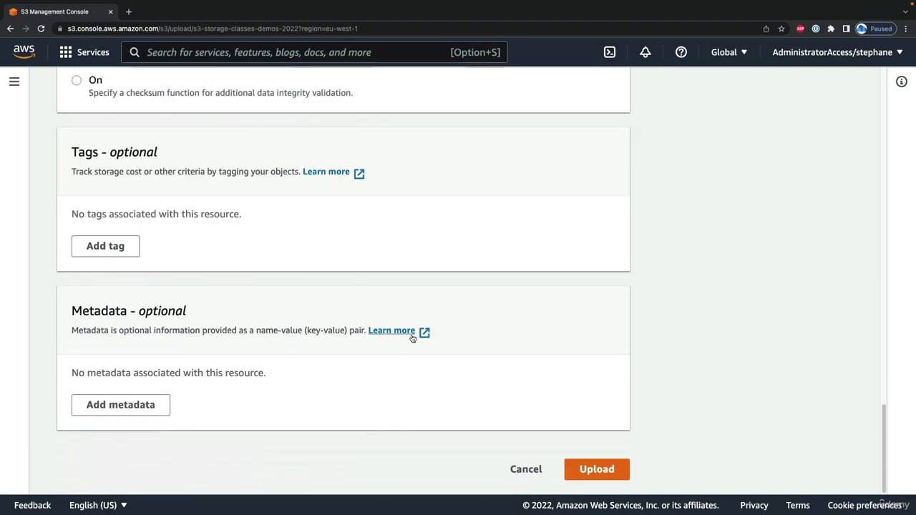
Step: Upload coffee.jpg and open its details in the bucket to see the Standard-IA storage class
left_click(591, 469)
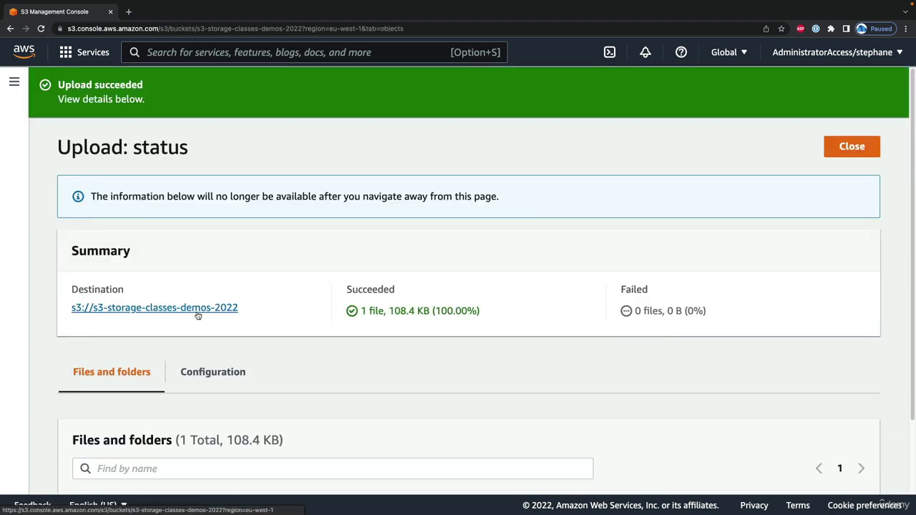
left_click(197, 312)
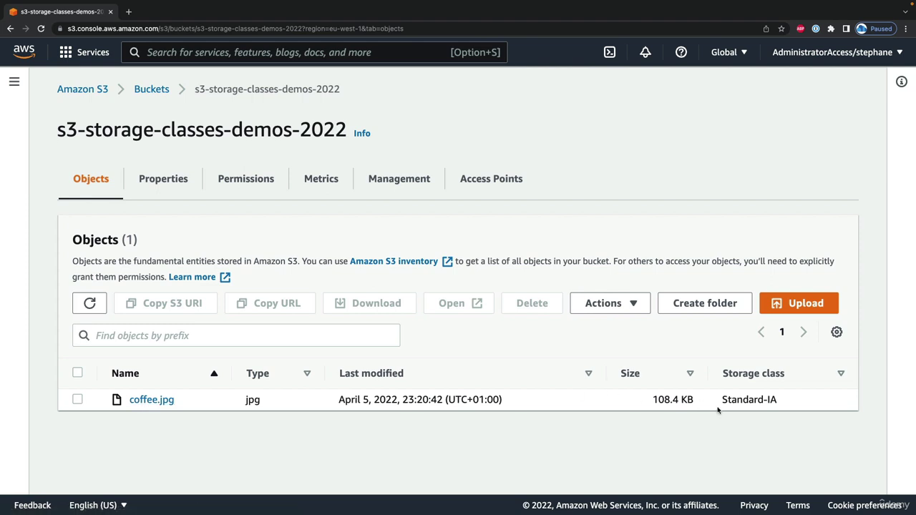
left_click_drag(720, 401, 817, 405)
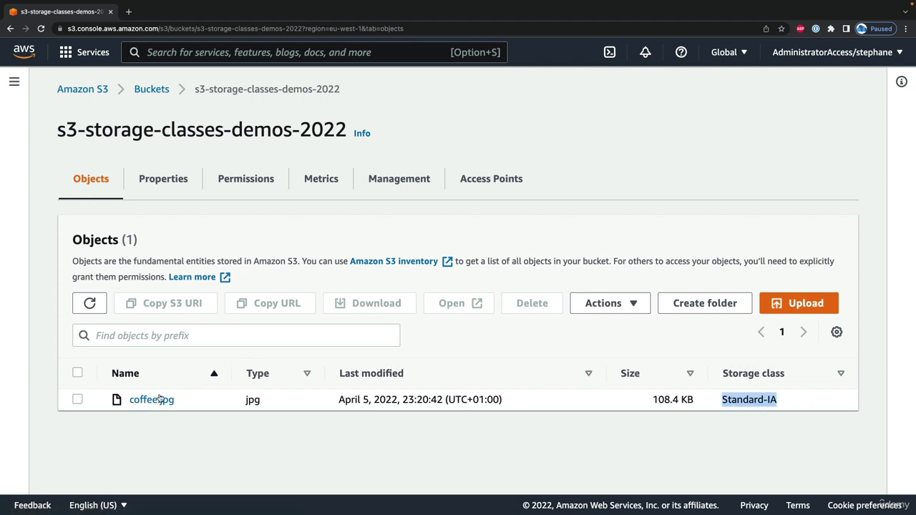
left_click(153, 399)
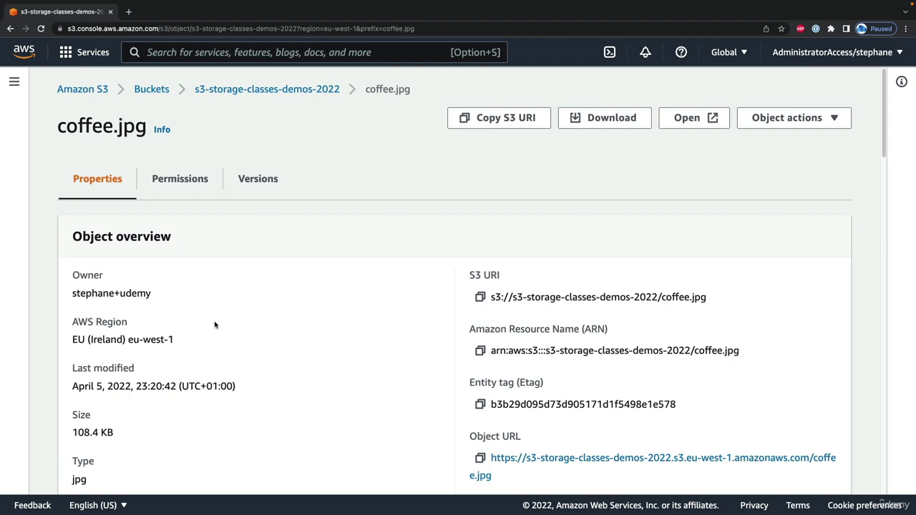
scroll(215, 325, "down", 2)
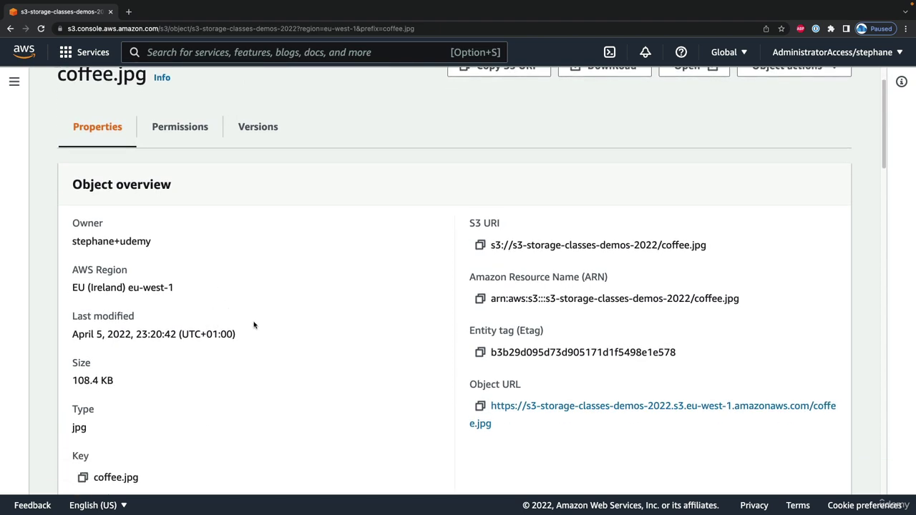
scroll(254, 319, "down", 8)
scroll(253, 320, "down", 11)
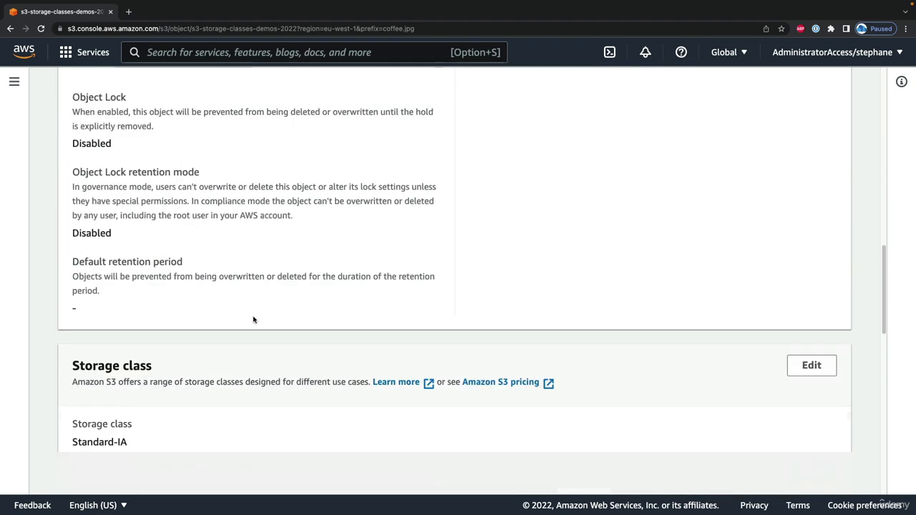
Step: Change coffee.jpg's storage class to One Zone-IA and save the change
left_click(809, 187)
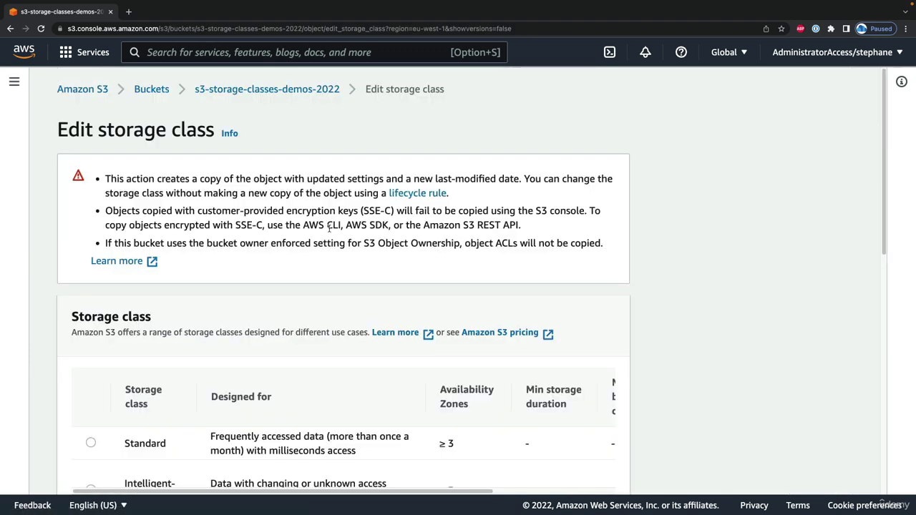
scroll(265, 231, "down", 4)
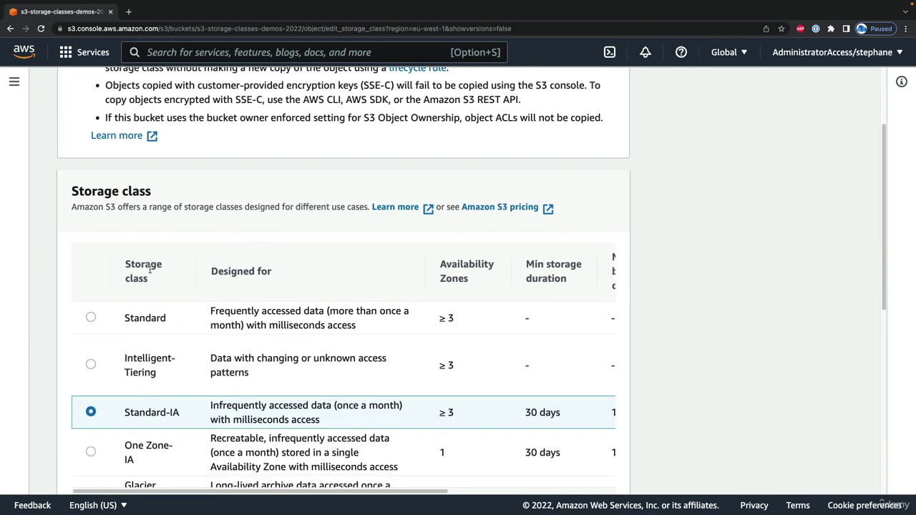
scroll(152, 321, "down", 5)
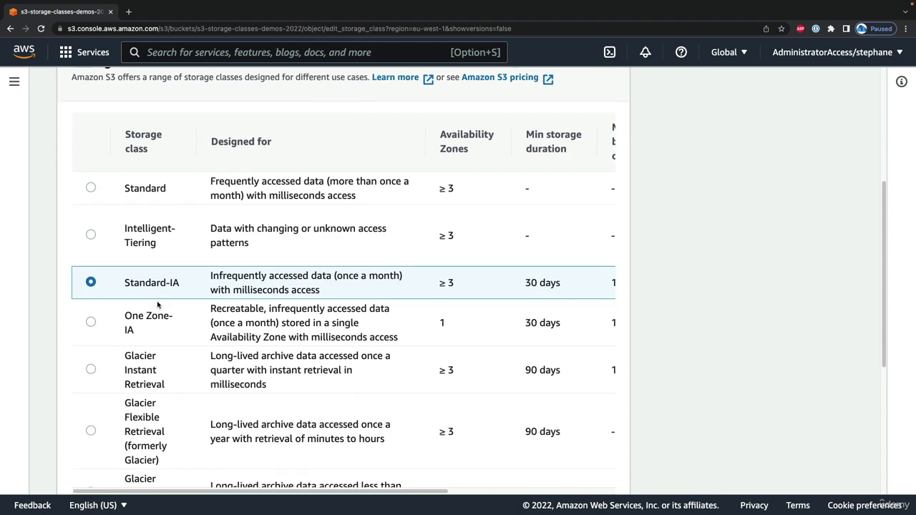
left_click(90, 196)
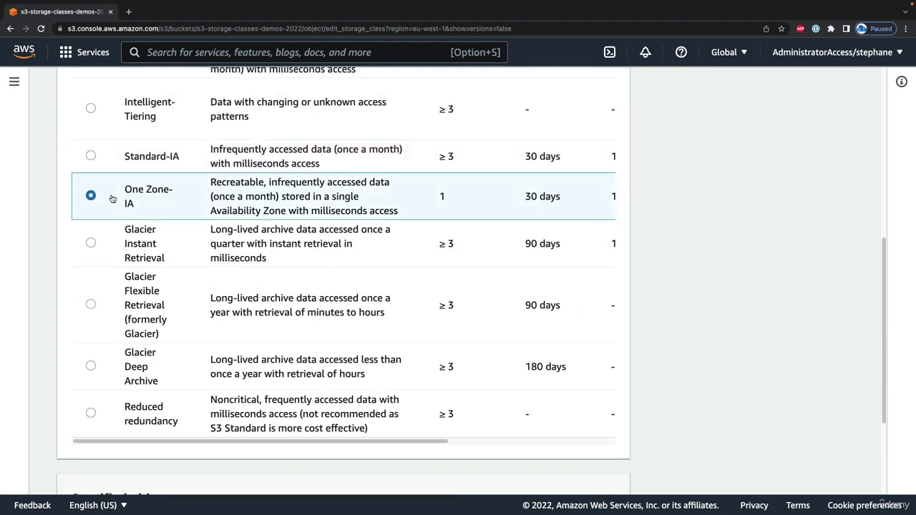
left_click_drag(128, 188, 146, 204)
left_click(146, 203)
scroll(339, 271, "down", 3)
left_click(567, 470)
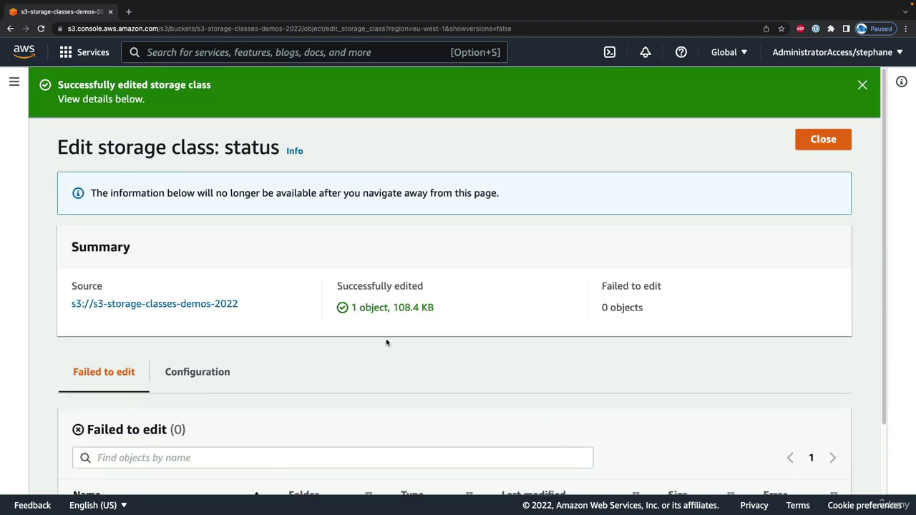
Step: Close the status report and check the object page shows One Zone-IA
scroll(386, 336, "down", 1)
scroll(386, 329, "up", 1)
left_click(801, 143)
scroll(590, 372, "down", 10)
scroll(358, 354, "down", 6)
scroll(161, 204, "up", 2)
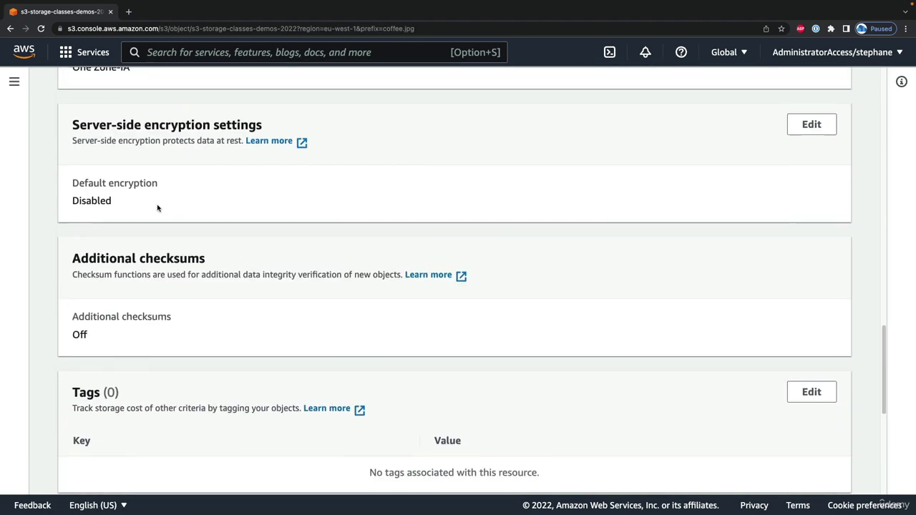
left_click_drag(71, 226, 139, 227)
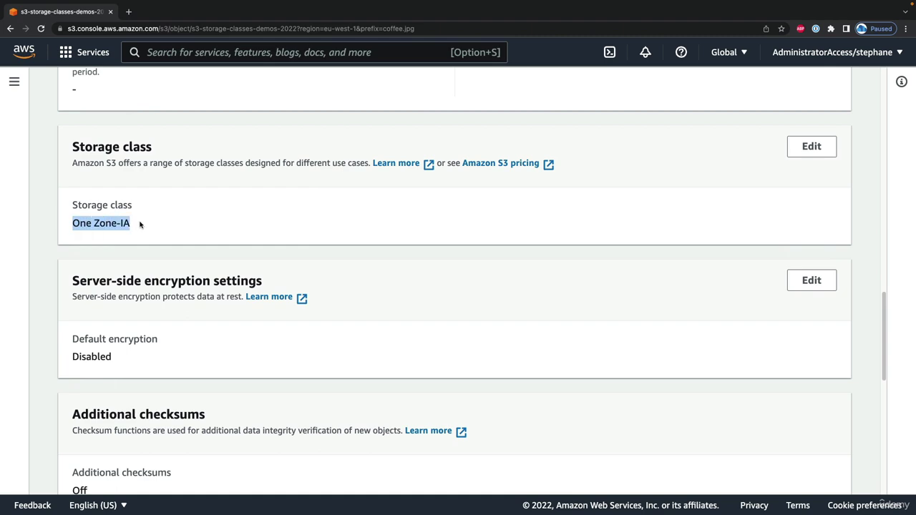
left_click(149, 227)
Step: In the storage class editor, try Glacier Instant Retrieval and then Intelligent-Tiering for coffee.jpg
left_click(811, 147)
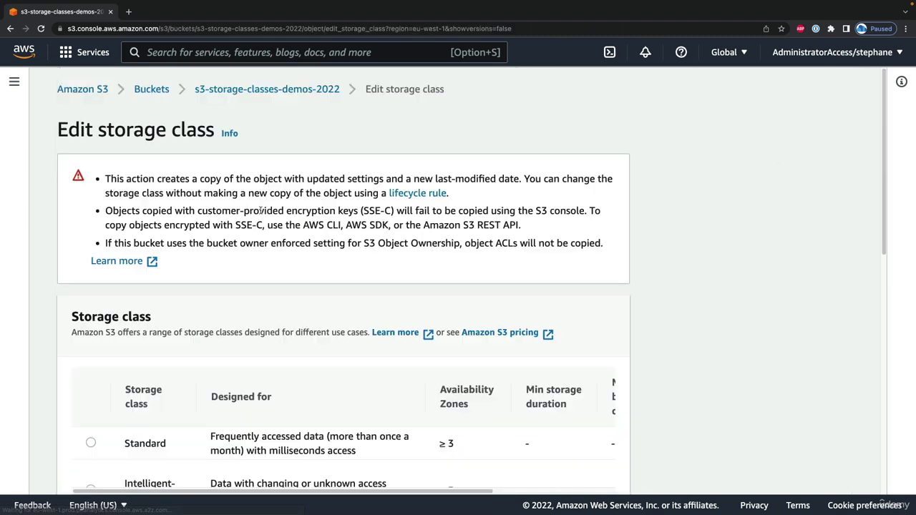
scroll(134, 294, "down", 5)
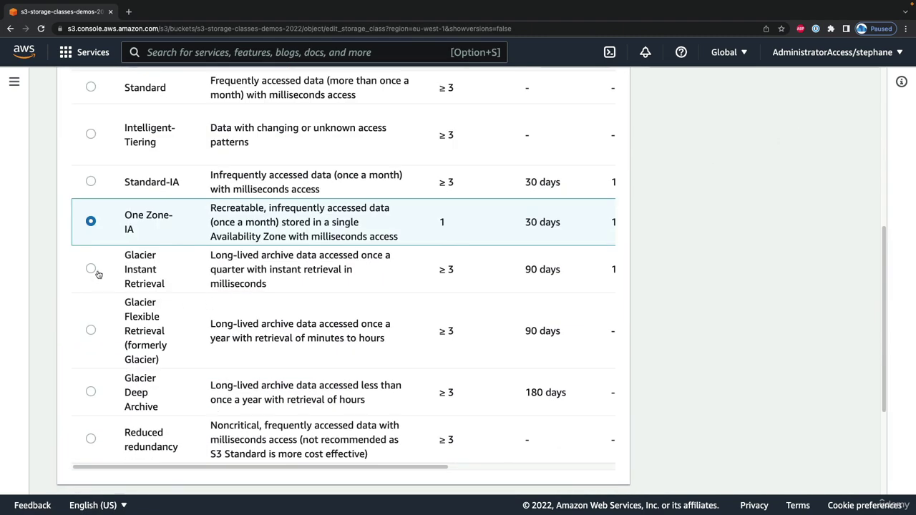
left_click(90, 269)
left_click_drag(136, 250, 170, 284)
left_click(169, 284)
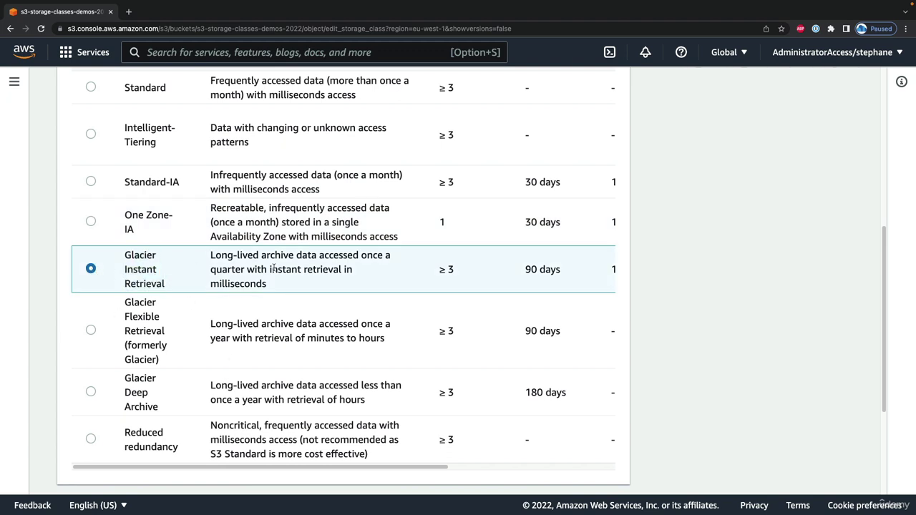
scroll(300, 304, "down", 1)
left_click(90, 120)
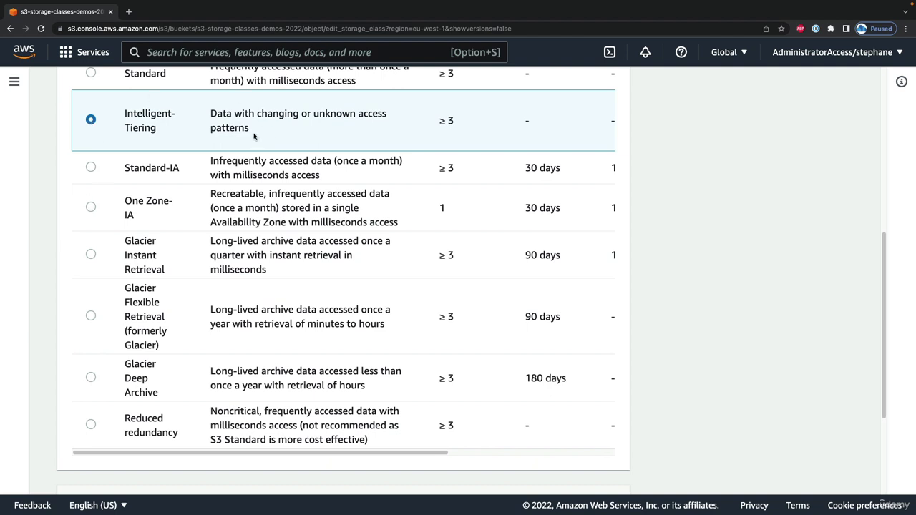
Step: Cancel the storage class change and return to the bucket's object list
scroll(254, 141, "up", 1)
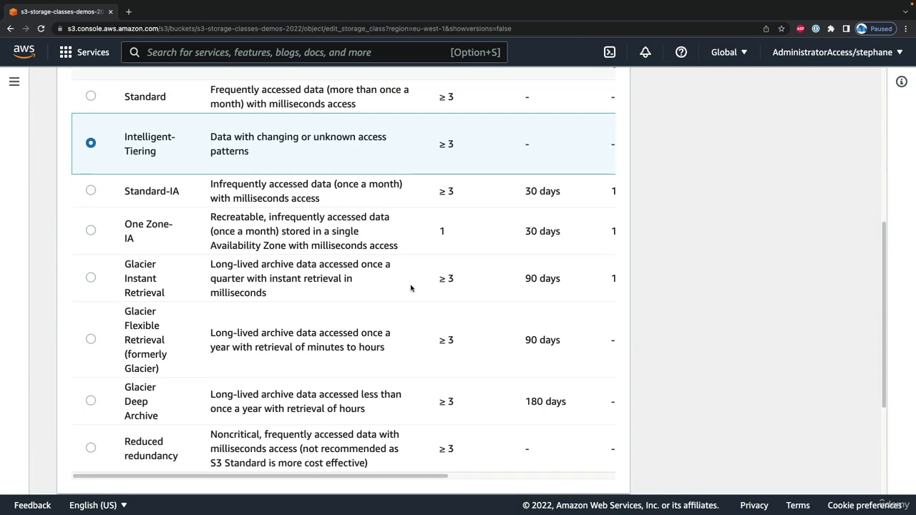
scroll(411, 286, "down", 5)
left_click(496, 468)
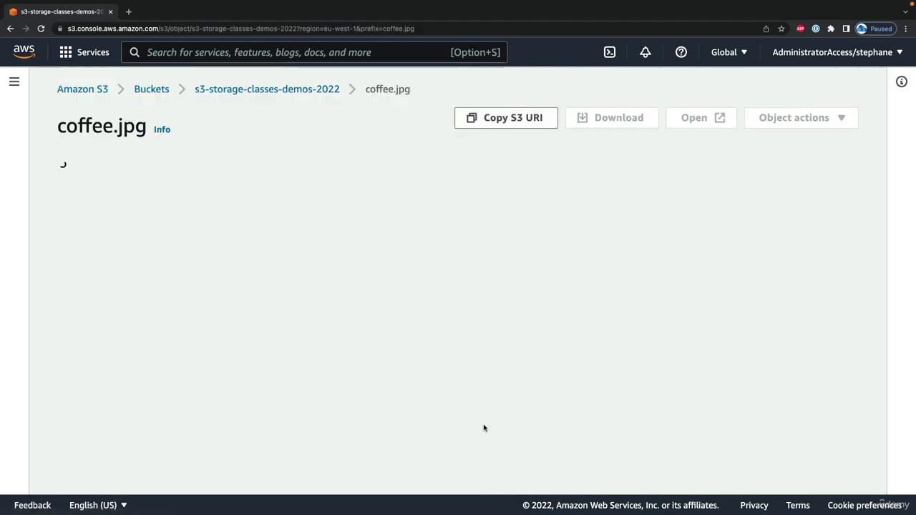
left_click(254, 91)
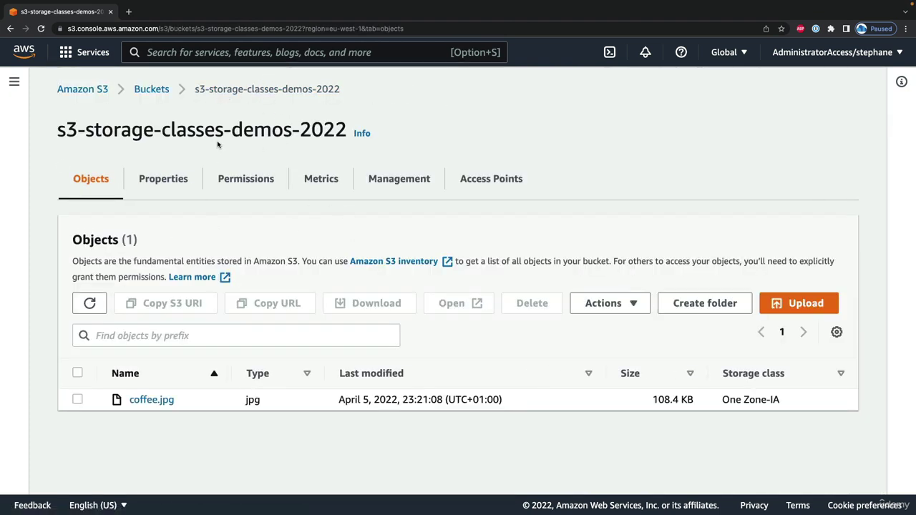
Step: Start a lifecycle rule named DemoRule that applies to all objects in the bucket
left_click(406, 178)
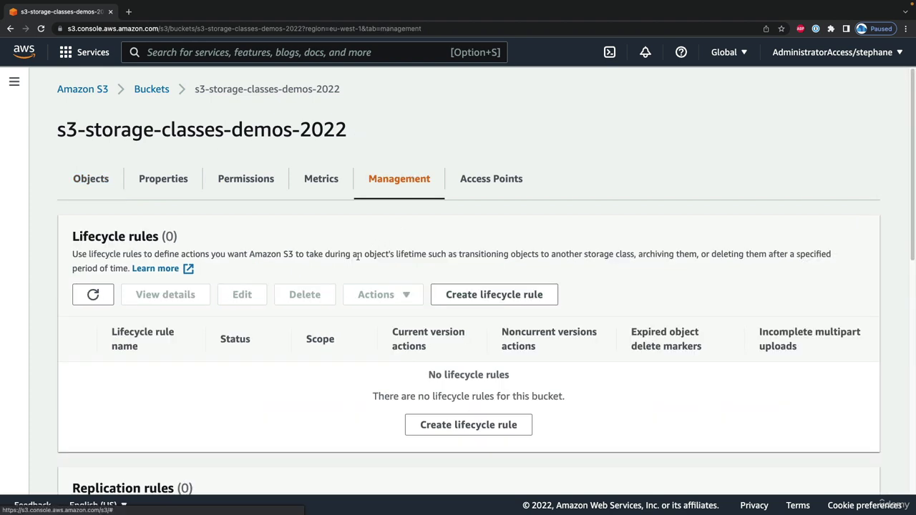
left_click(465, 295)
scroll(413, 308, "down", 1)
left_click(193, 222)
type("DemoRule")
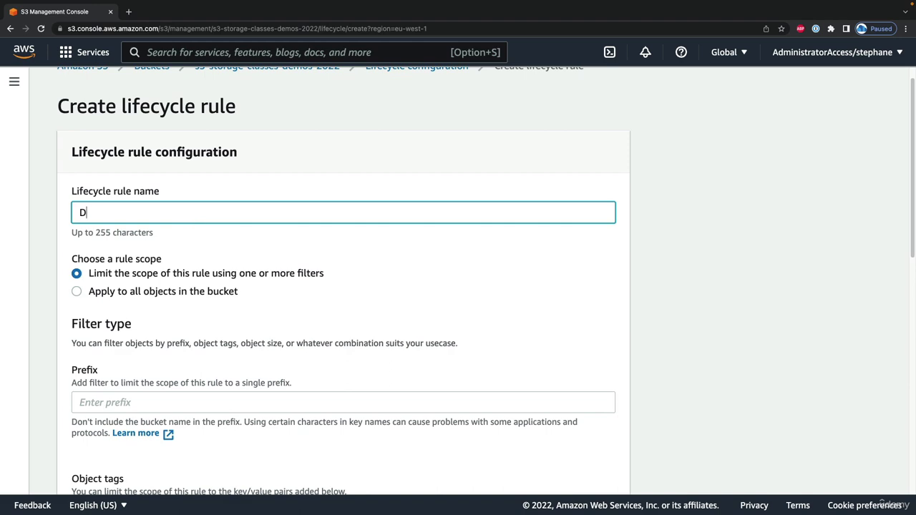
scroll(213, 240, "down", 6)
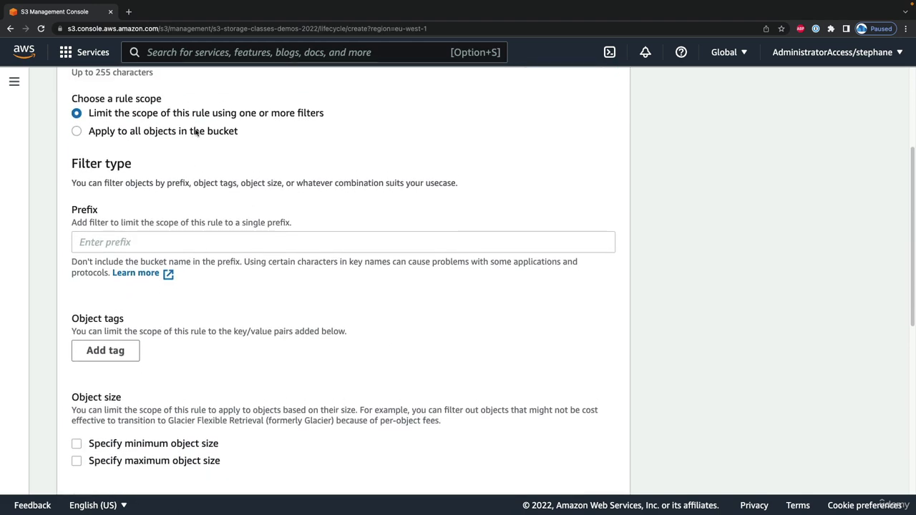
left_click(191, 133)
left_click(144, 229)
scroll(176, 216, "down", 2)
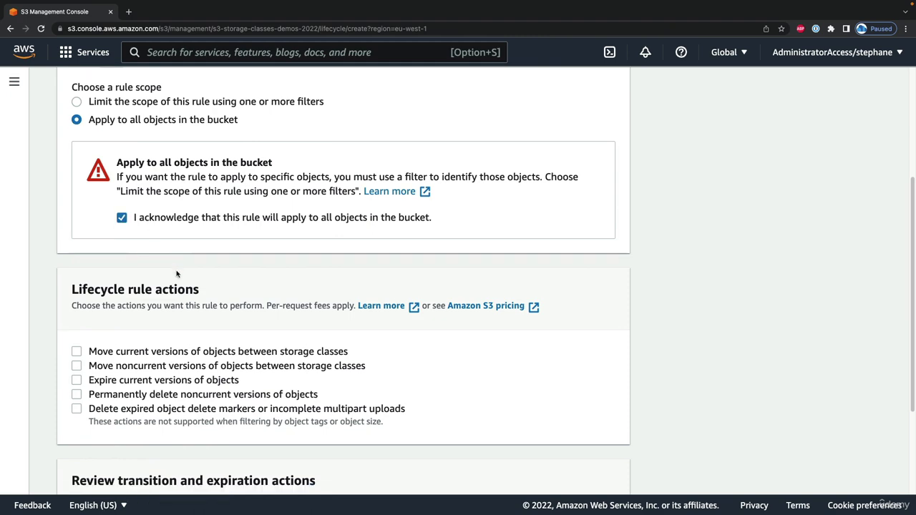
scroll(184, 277, "down", 3)
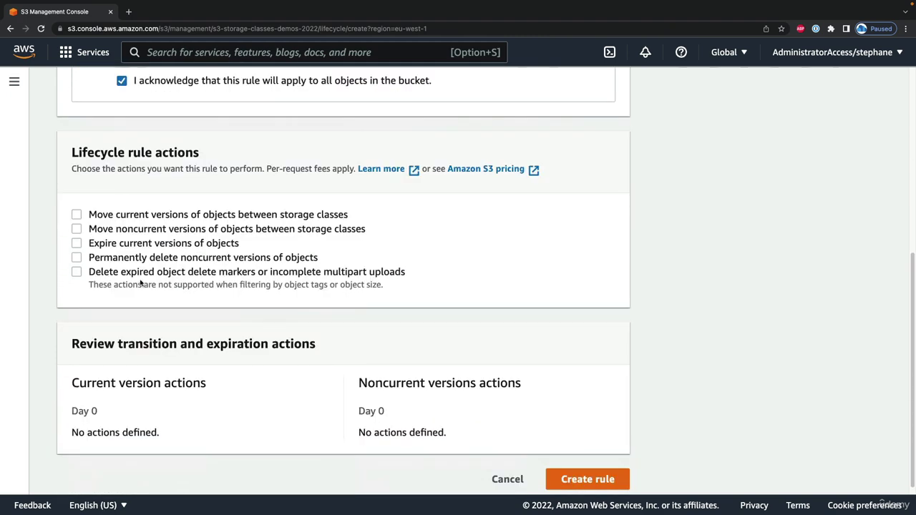
Step: Add current-version transitions to Standard-IA after 30 days and Intelligent-Tiering after 60 days
left_click(121, 215)
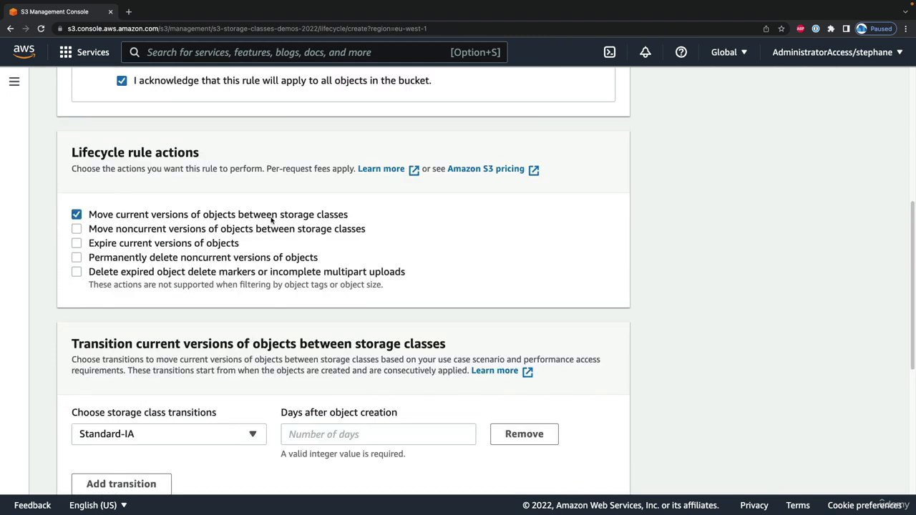
scroll(271, 229, "down", 3)
left_click_drag(83, 330, 170, 331)
left_click(205, 337)
left_click(323, 360)
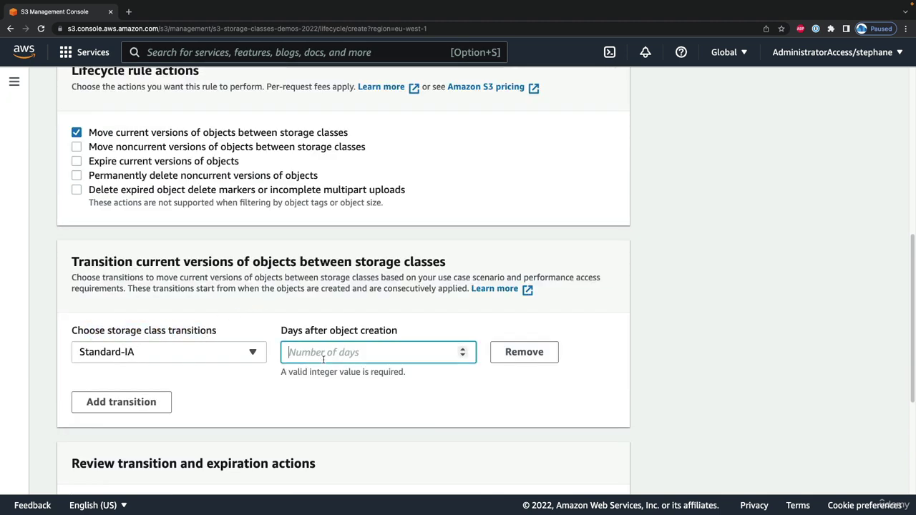
type("30")
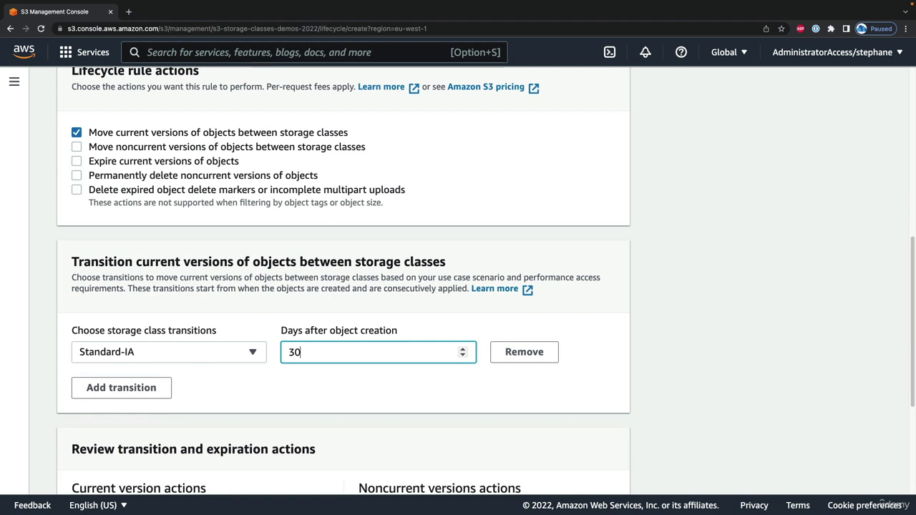
left_click(163, 386)
left_click(163, 387)
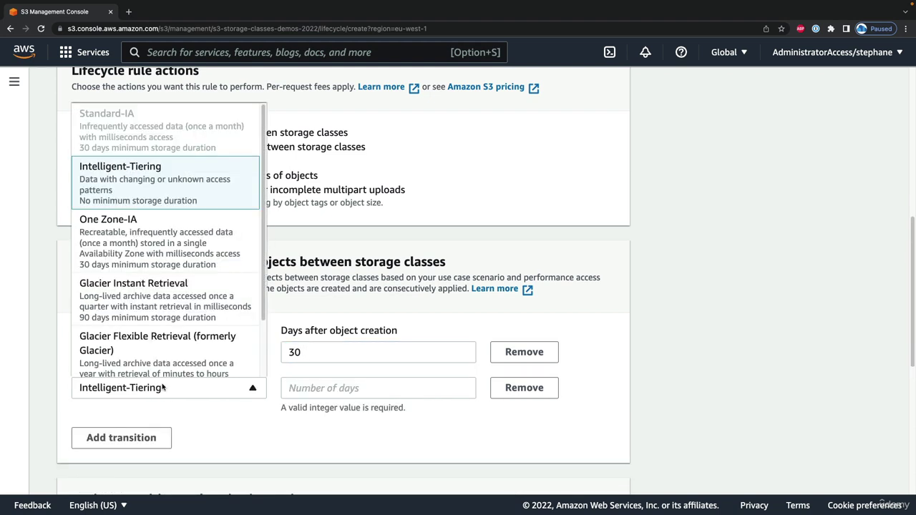
left_click(159, 174)
left_click(360, 378)
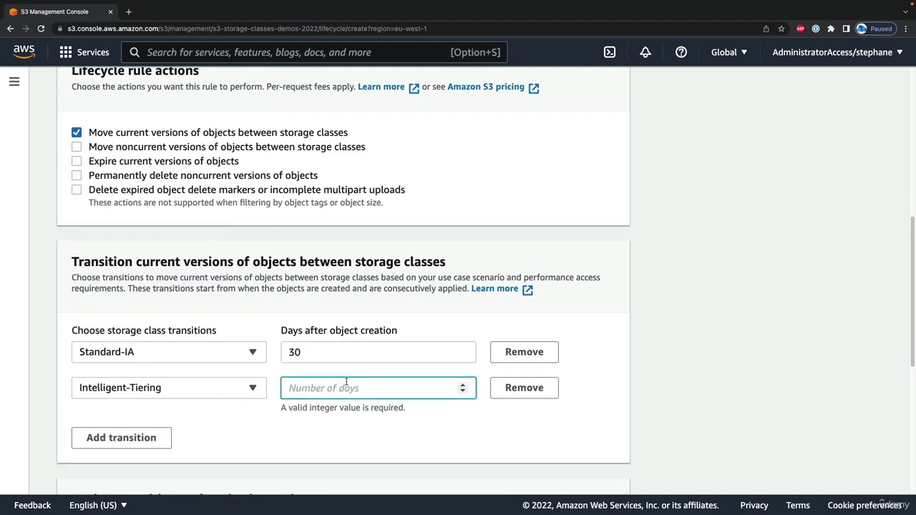
type("60")
Step: Add a Glacier Flexible Retrieval transition after 180 days and acknowledge its per-object cost
left_click(113, 430)
left_click(121, 421)
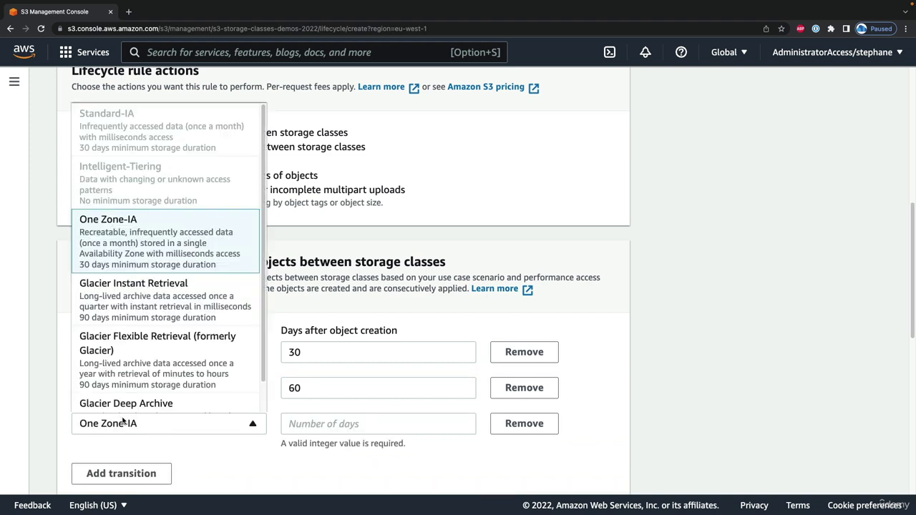
scroll(171, 287, "down", 1)
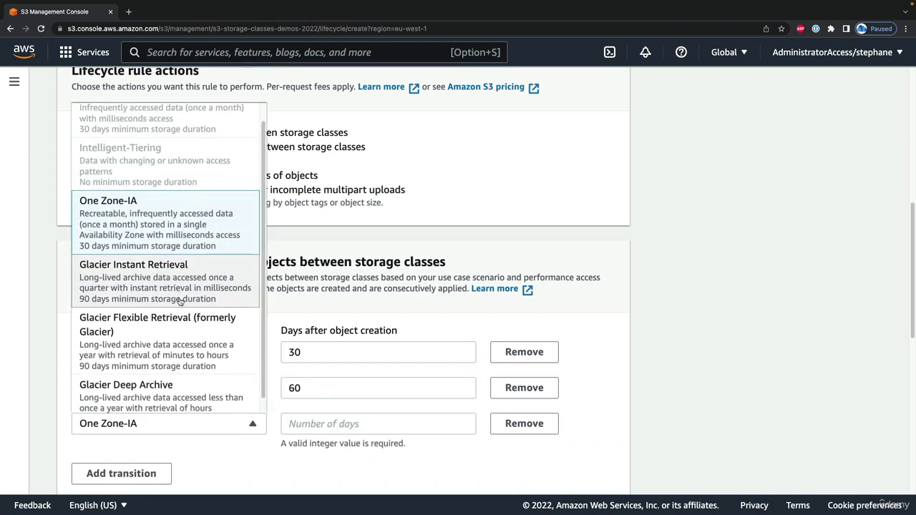
left_click(203, 342)
left_click(348, 423)
type("180")
scroll(331, 412, "down", 4)
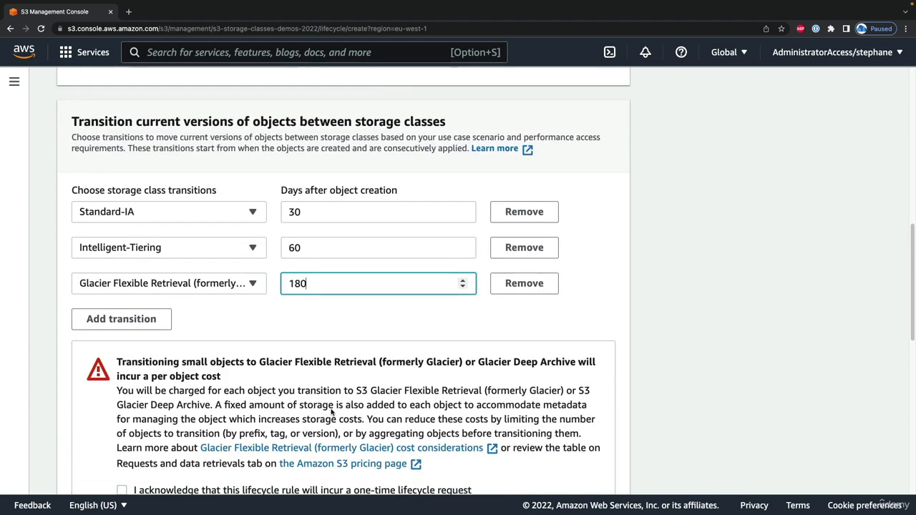
scroll(331, 411, "down", 2)
left_click(122, 409)
Step: Review the rule draft, discard it, and go back to the bucket's objects
scroll(244, 367, "down", 4)
scroll(244, 367, "down", 8)
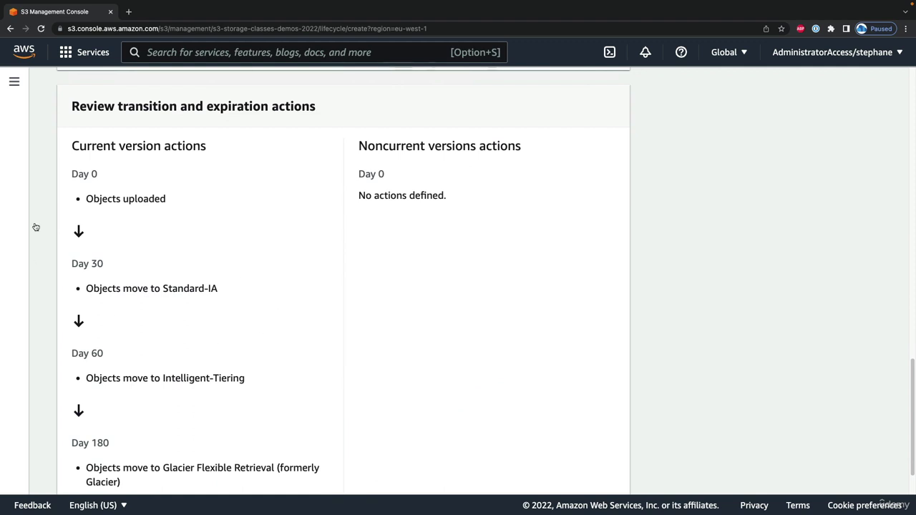
scroll(244, 215, "down", 2)
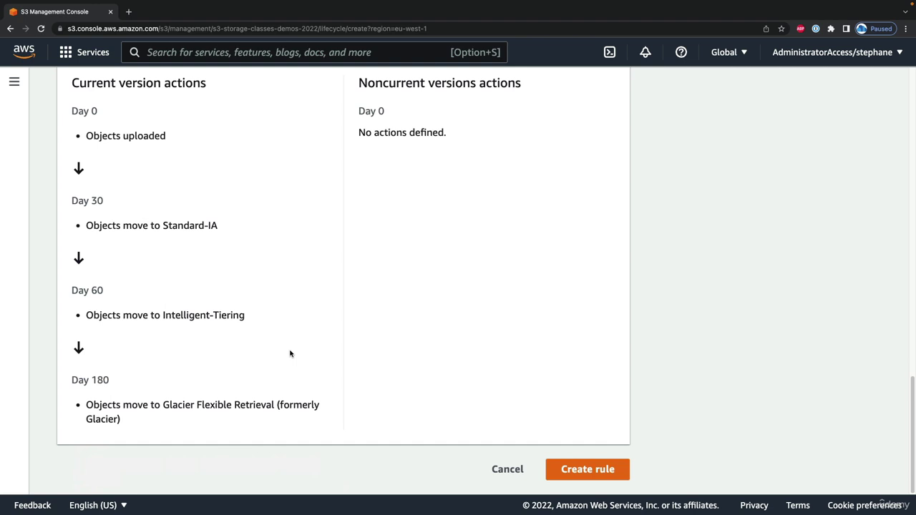
left_click(507, 468)
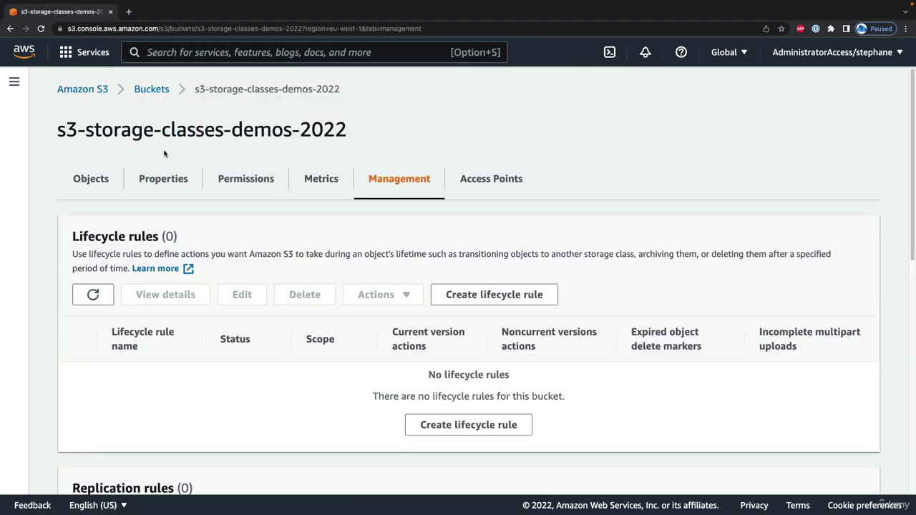
left_click(100, 178)
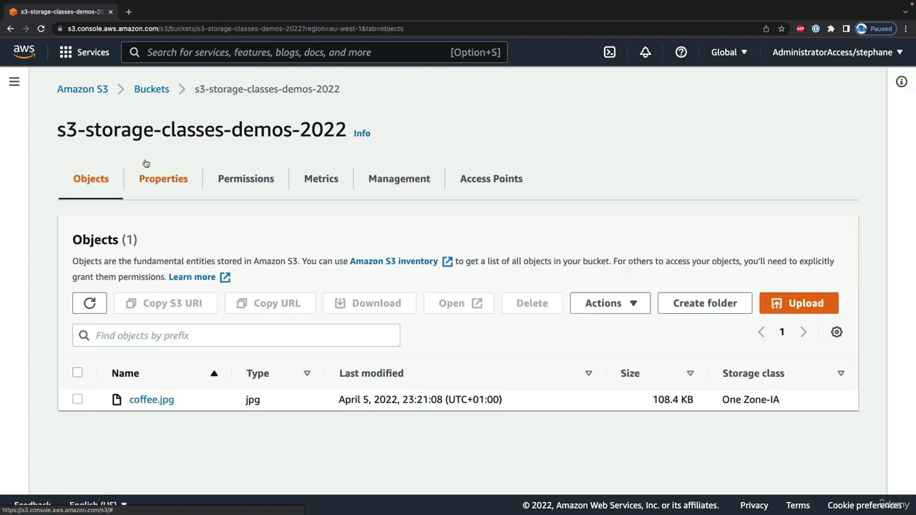
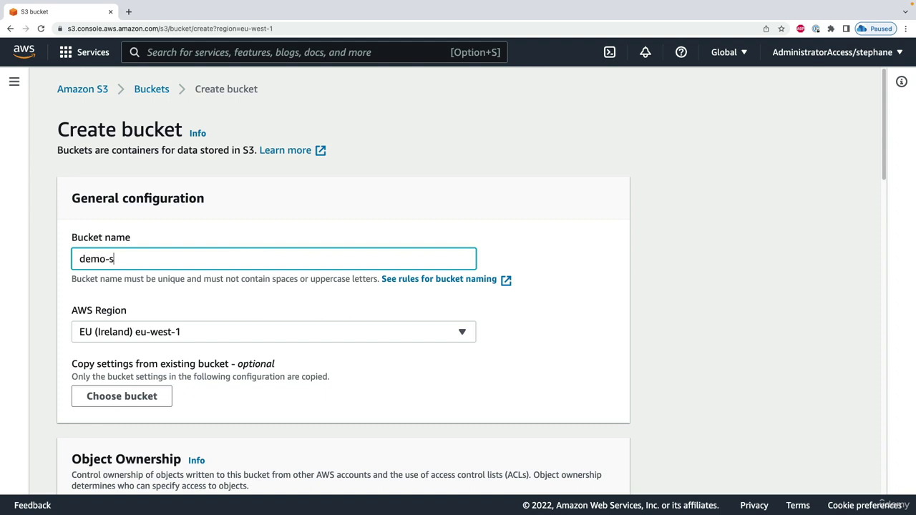
Step: Type the event-notifications demo bucket name, keeping region EU (Ireland) eu-west-1
type("-v3-event-notifications")
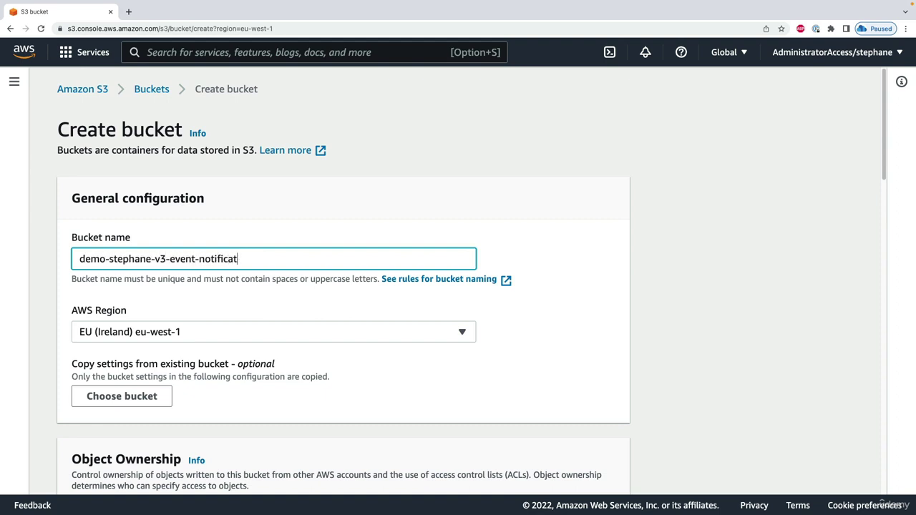
Step: Create the bucket in eu-west-1 with the default settings
scroll(130, 307, "down", 2)
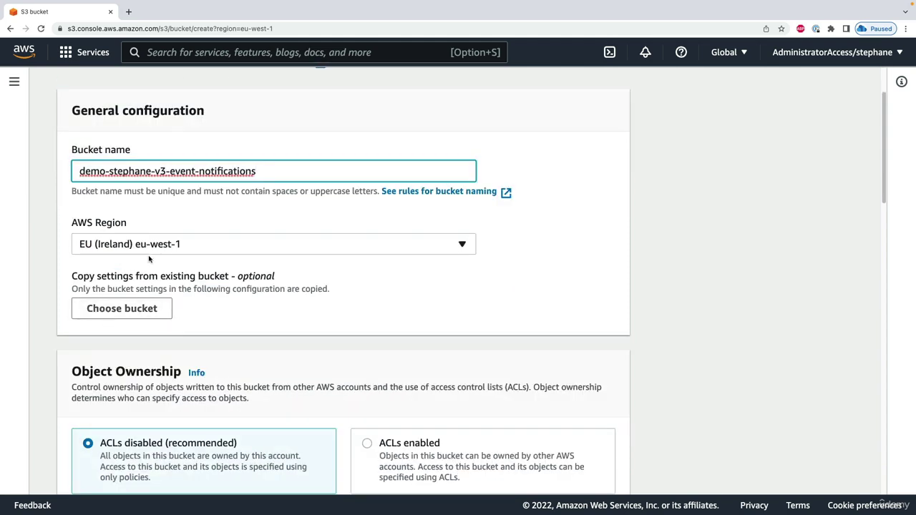
scroll(262, 290, "down", 6)
scroll(263, 290, "down", 10)
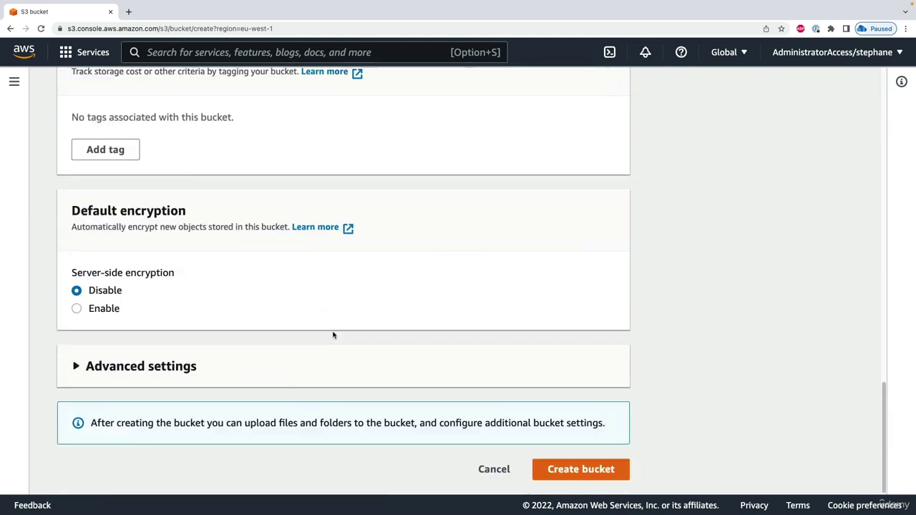
left_click(579, 461)
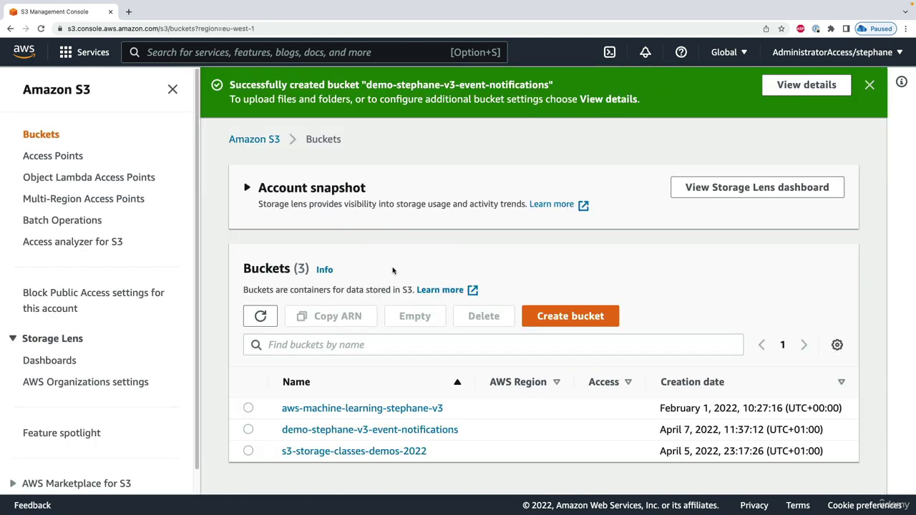
Step: Check the new bucket's Properties: zero event notifications and Amazon EventBridge delivery Off
left_click(806, 85)
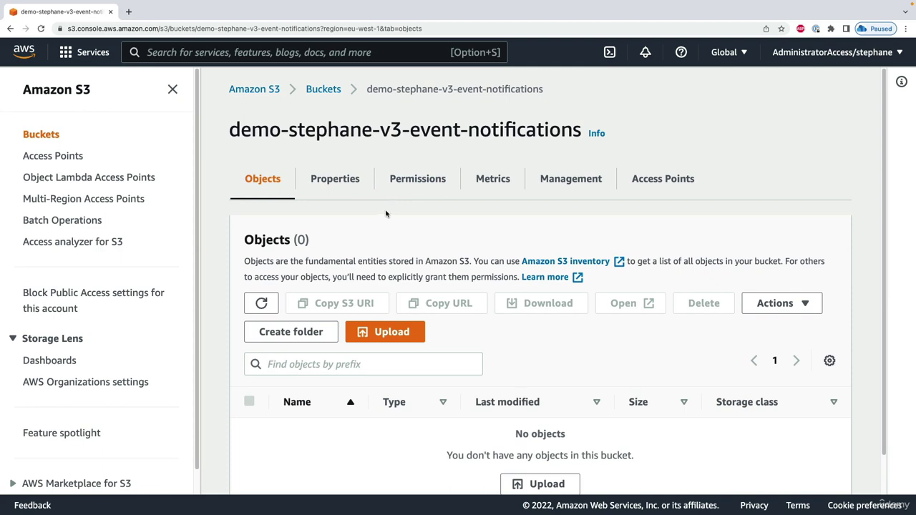
left_click(332, 189)
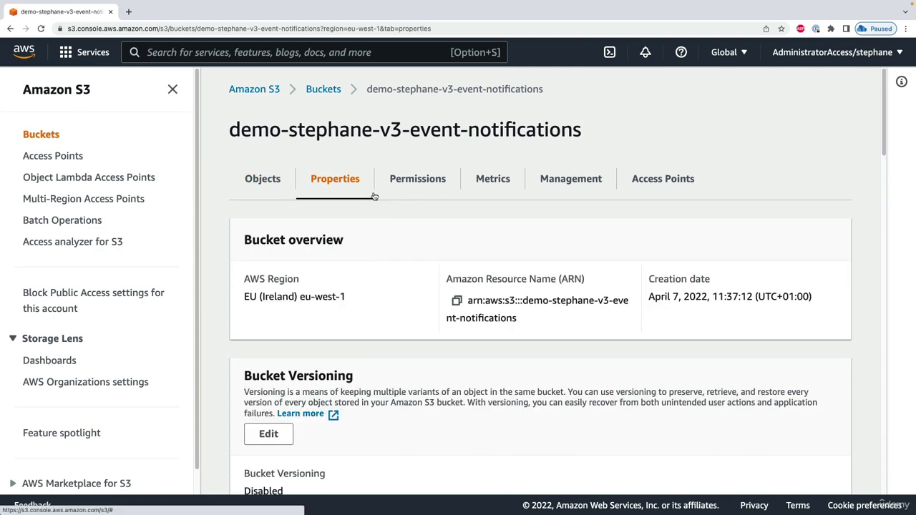
scroll(379, 228, "down", 5)
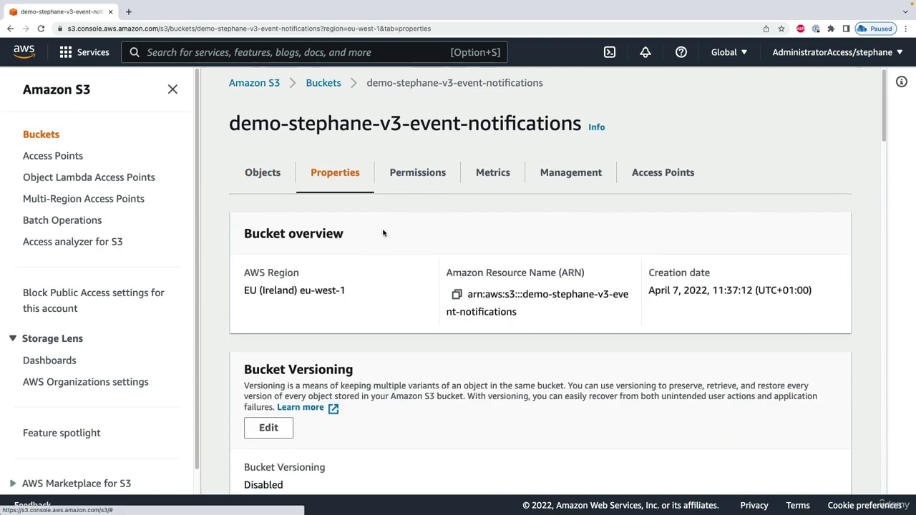
scroll(383, 232, "down", 15)
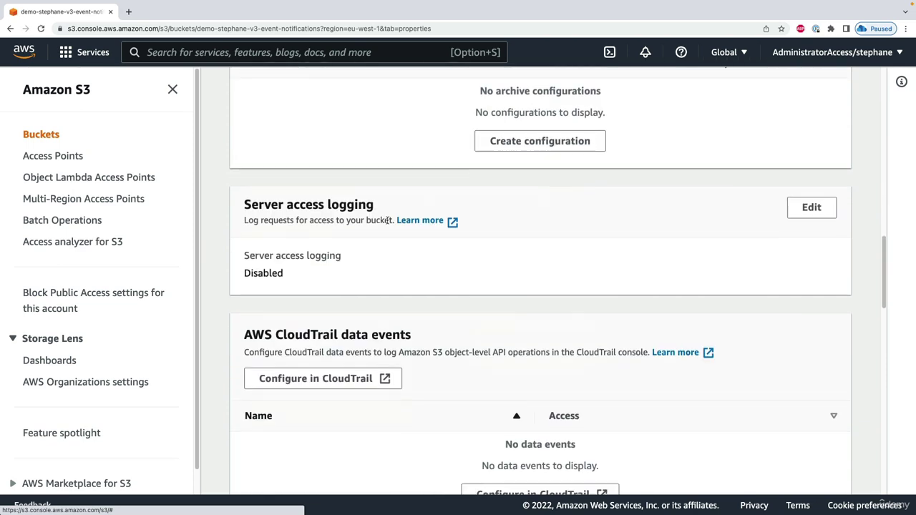
left_click_drag(265, 279, 365, 275)
scroll(364, 272, "down", 2)
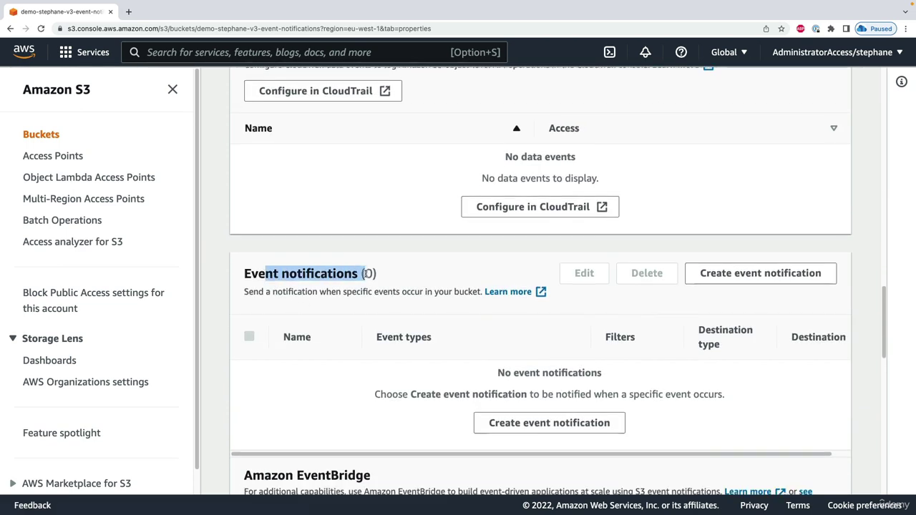
scroll(365, 271, "down", 2)
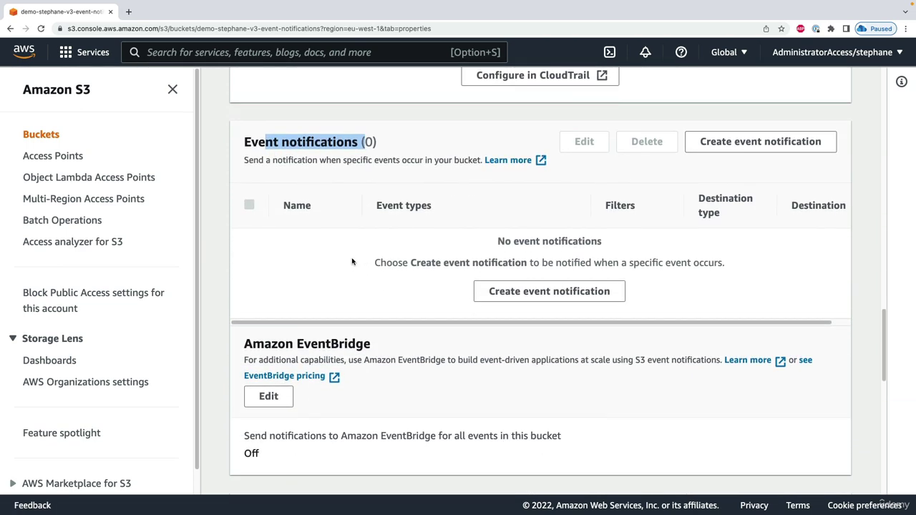
left_click(373, 259)
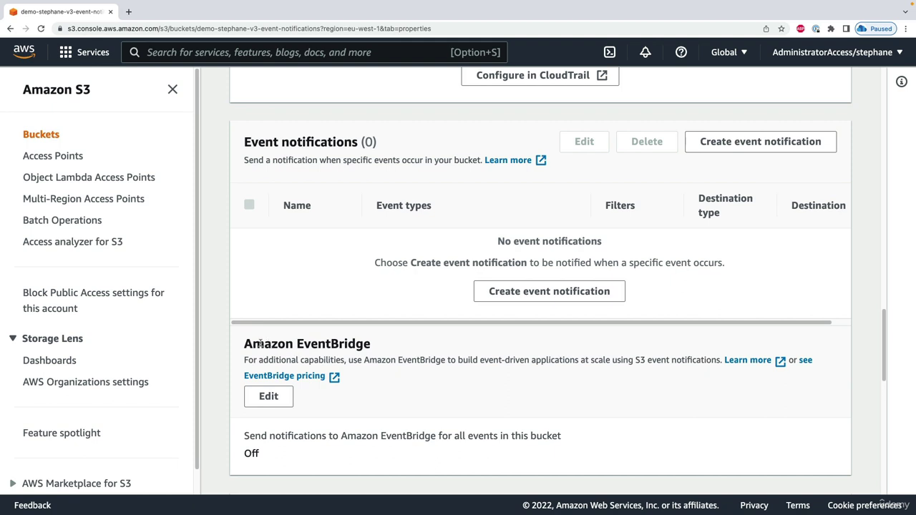
left_click_drag(245, 344, 380, 345)
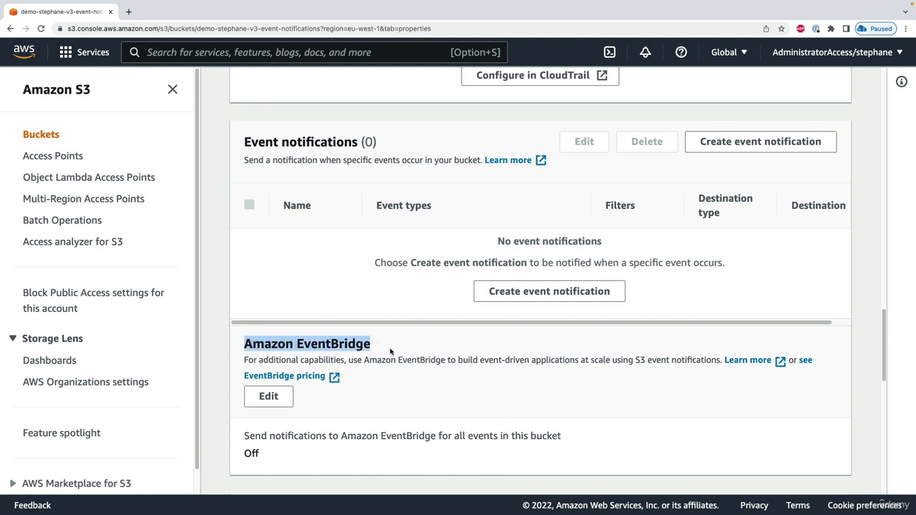
left_click(391, 353)
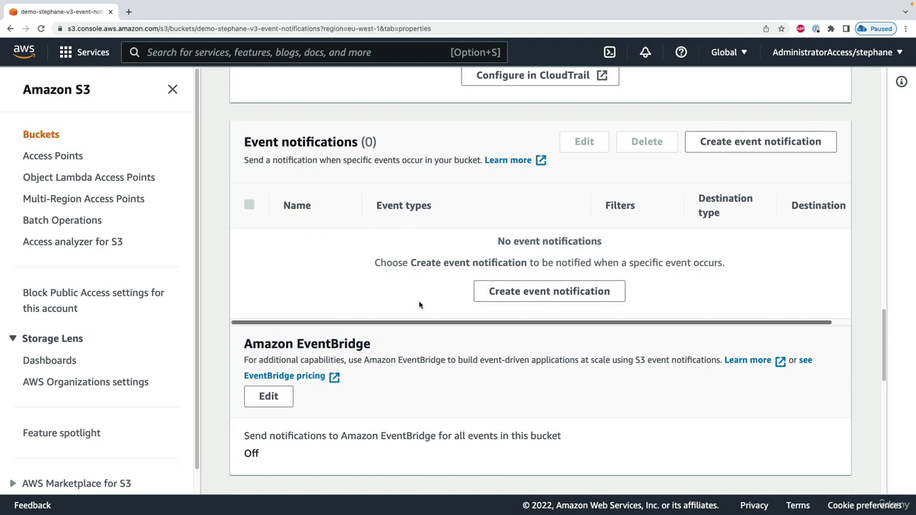
left_click(283, 401)
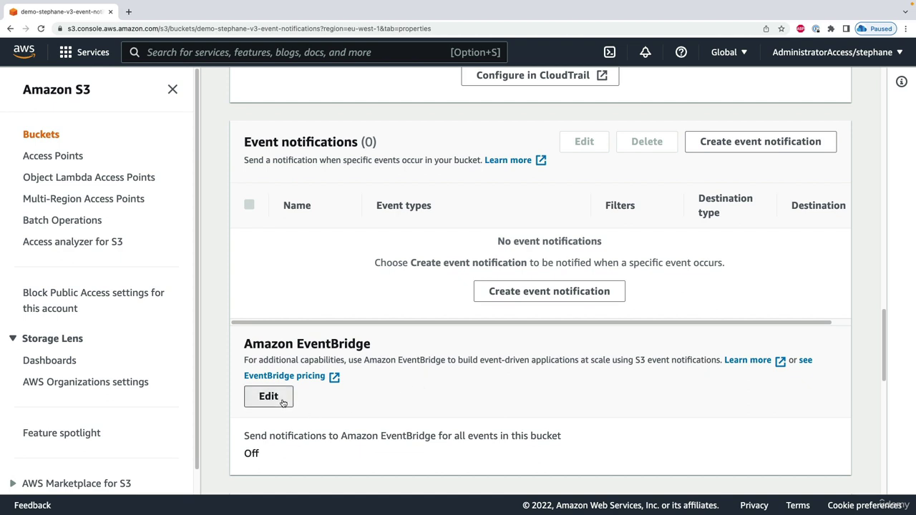
Step: Turn Amazon EventBridge notifications On for all bucket events and save the change
left_click(262, 287)
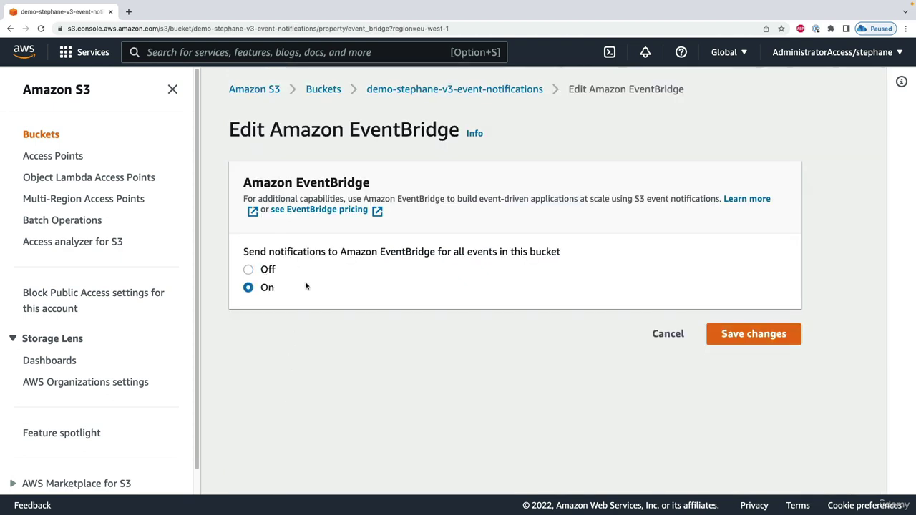
left_click(759, 333)
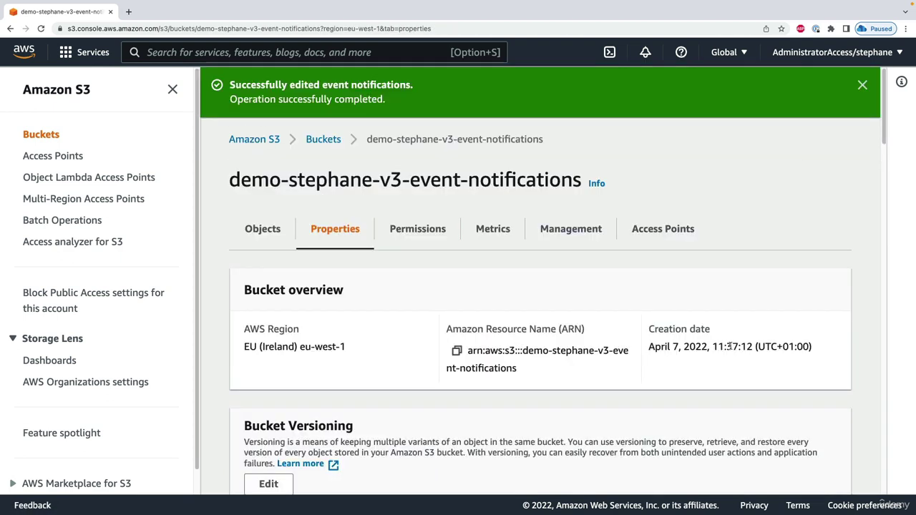
scroll(452, 370, "down", 20)
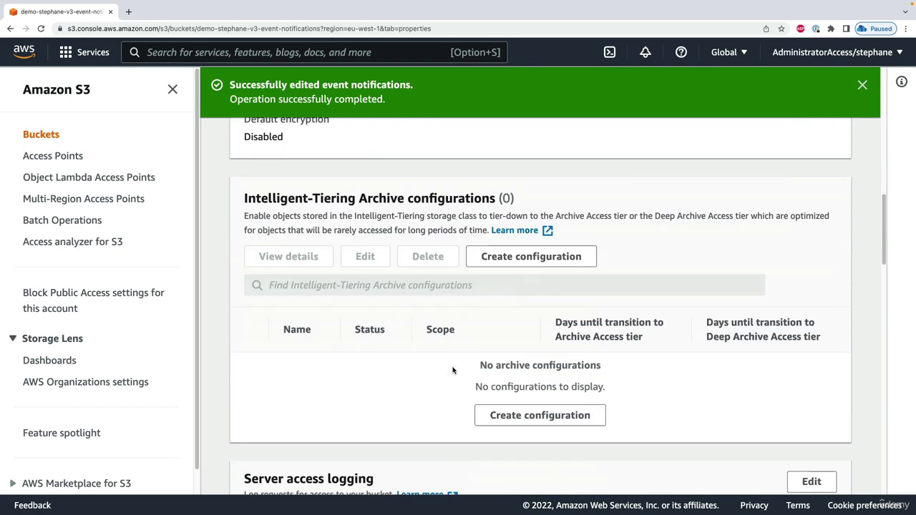
scroll(451, 370, "down", 3)
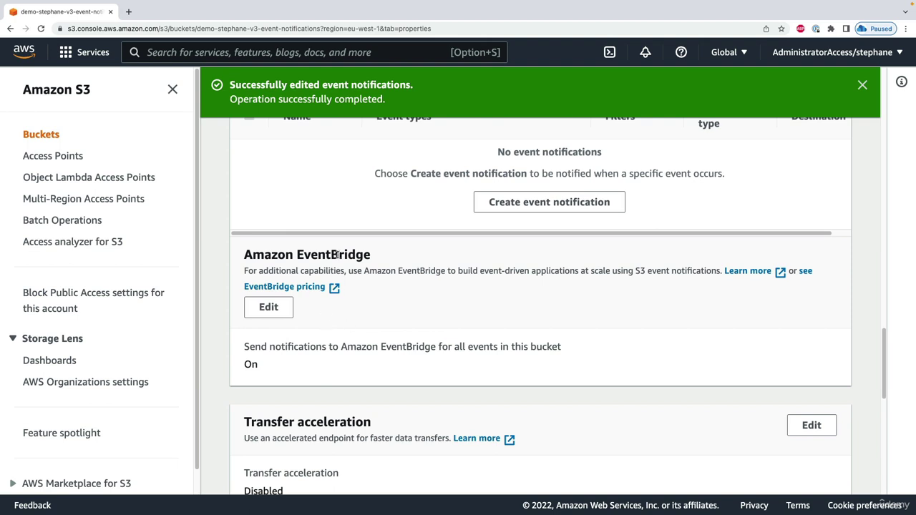
scroll(371, 286, "up", 2)
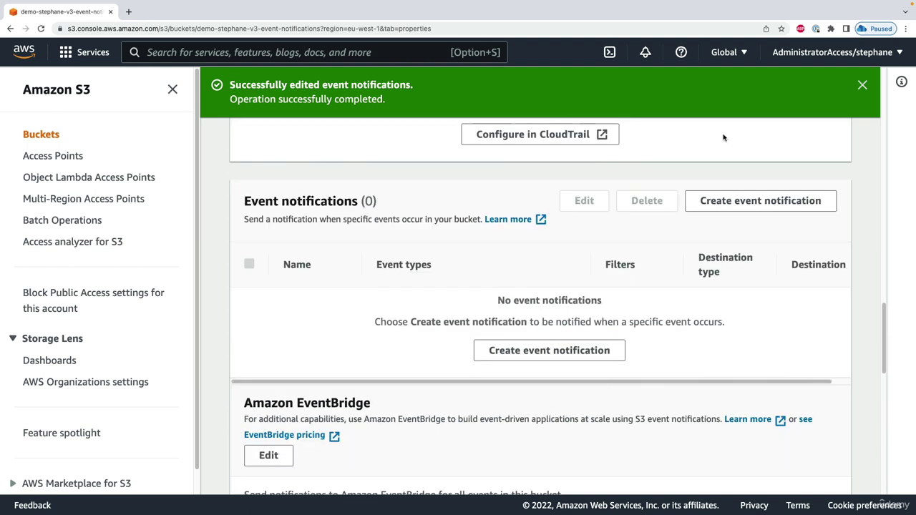
left_click(862, 84)
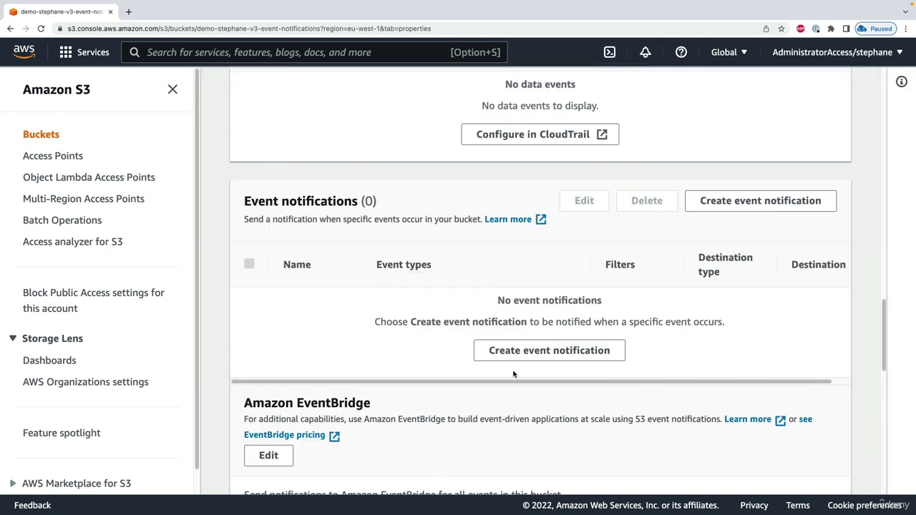
left_click(564, 356)
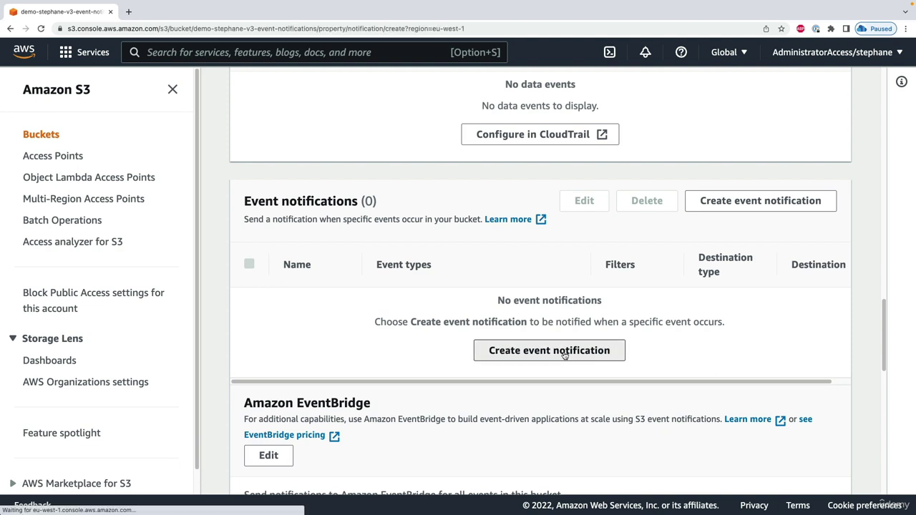
Step: Name the event notification 'DemoEventNoticatioication', leaving prefix and suffix empty
left_click(407, 266)
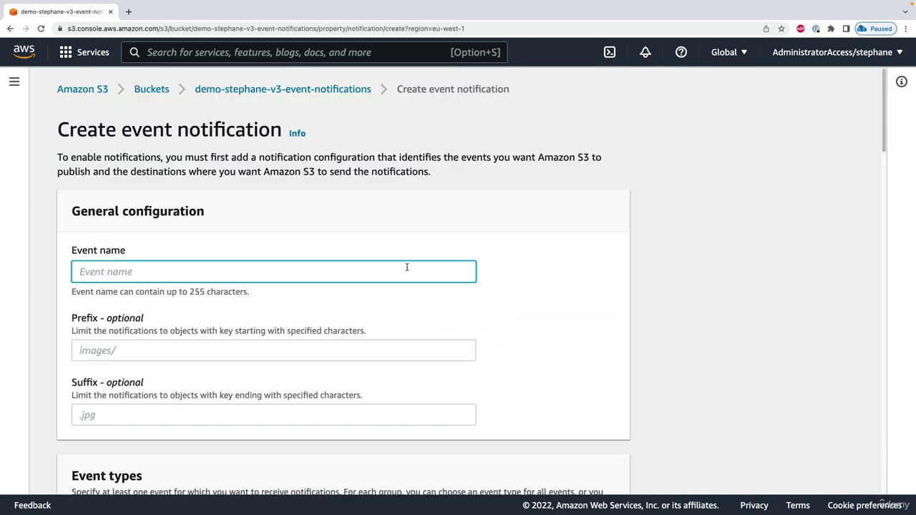
type("DemoEventNo")
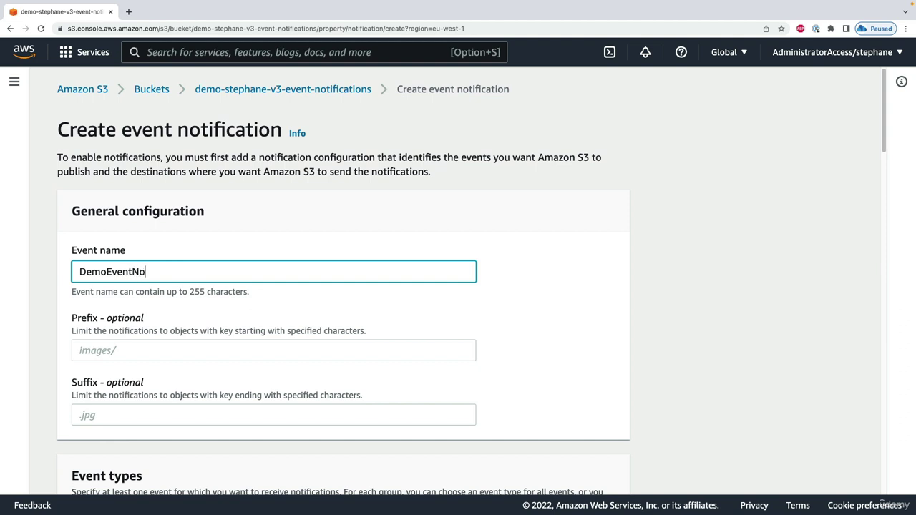
type("ticatioication")
scroll(405, 279, "down", 1)
left_click(283, 339)
left_click(282, 403)
scroll(282, 397, "down", 5)
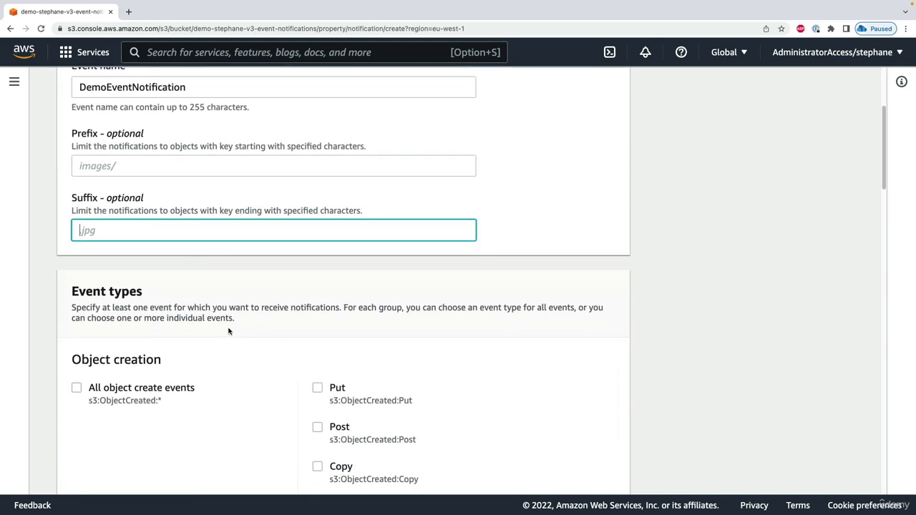
scroll(229, 332, "down", 3)
left_click_drag(72, 173, 147, 174)
left_click(144, 174)
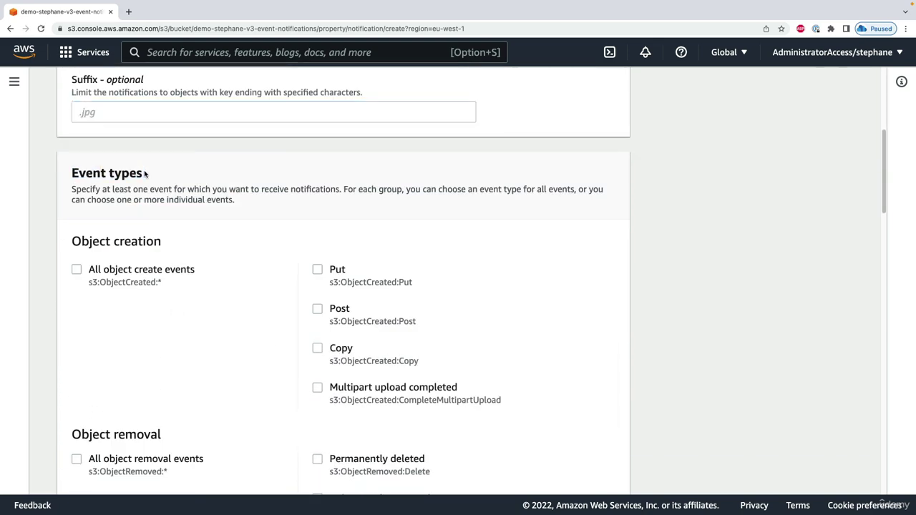
Step: Select 'All object create events' as the event type, leaving Put, Post and Copy unticked
scroll(145, 174, "down", 1)
left_click(76, 232)
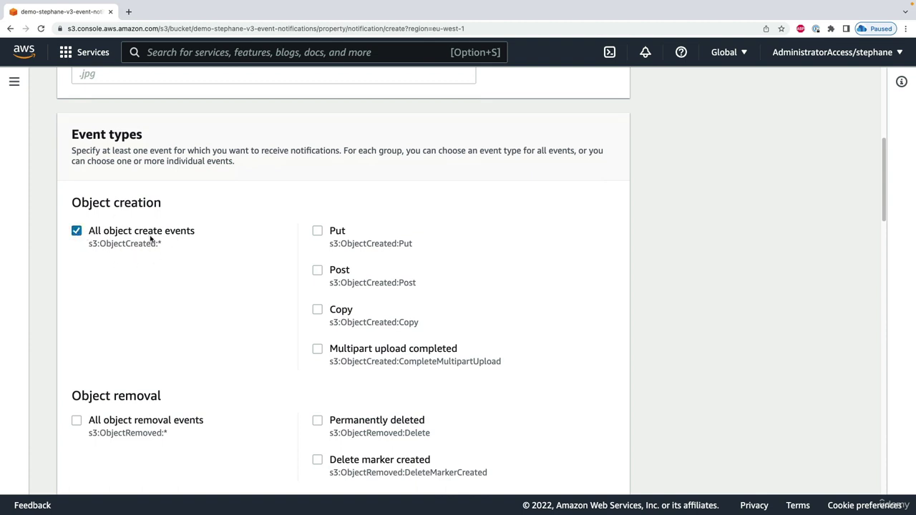
scroll(186, 236, "down", 1)
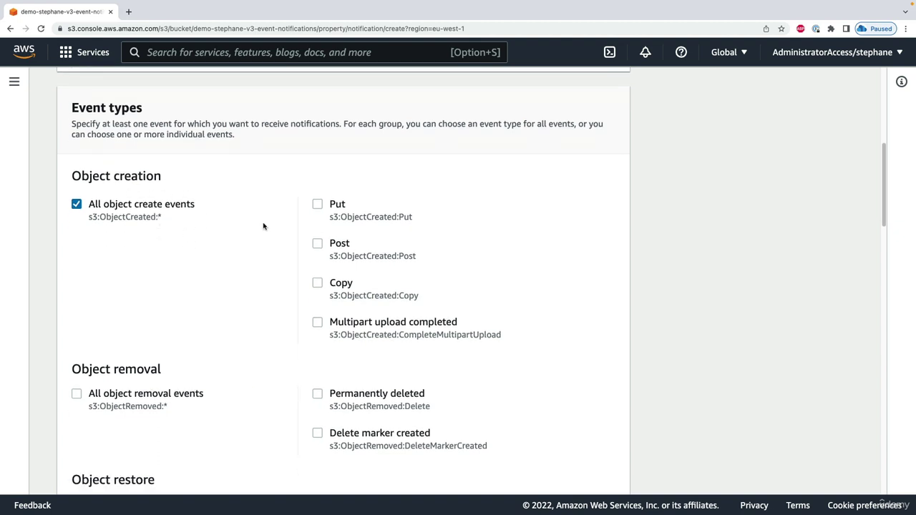
left_click(319, 207)
left_click(317, 244)
left_click(319, 284)
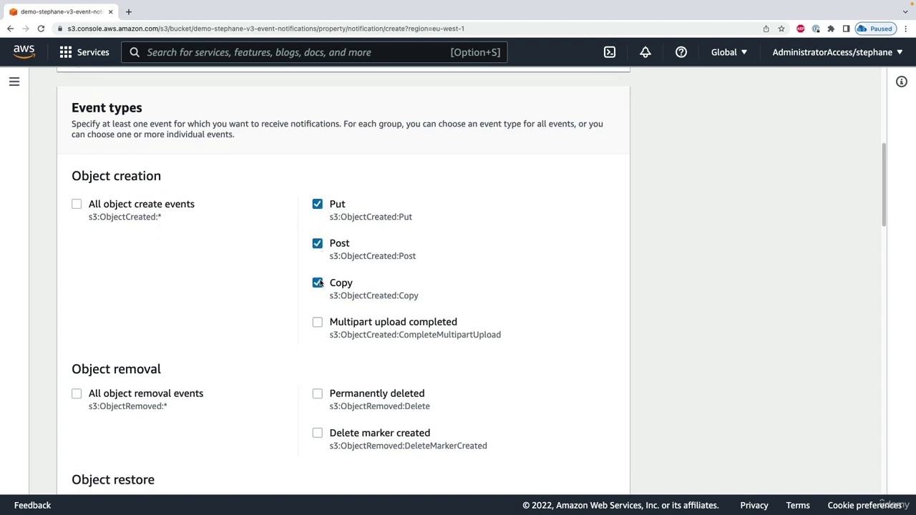
left_click(317, 322)
left_click(318, 323)
left_click(318, 283)
left_click(318, 244)
left_click(318, 206)
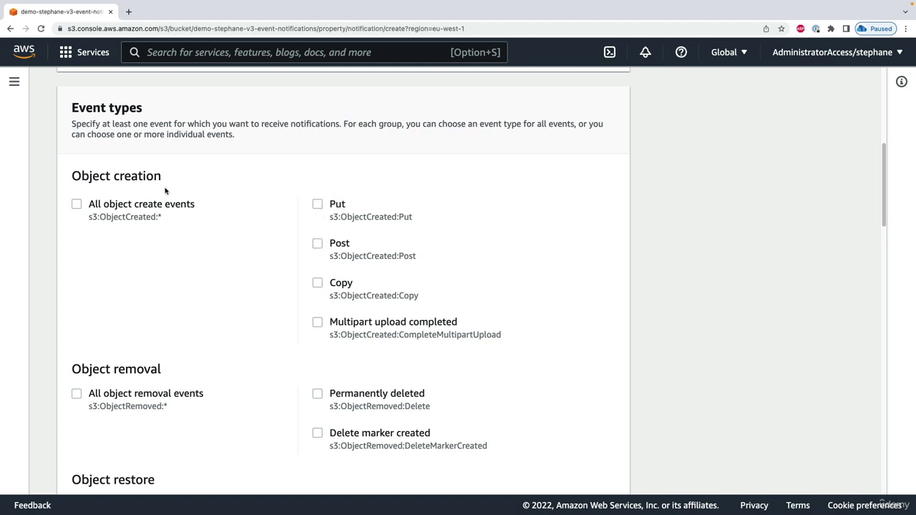
left_click(78, 205)
Step: Choose SQS queue as the notification destination
scroll(167, 289, "down", 5)
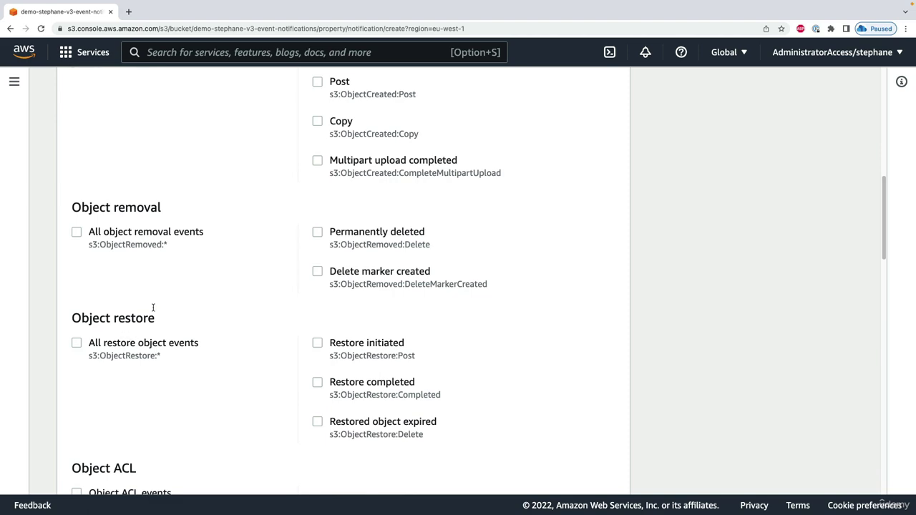
scroll(315, 304, "down", 5)
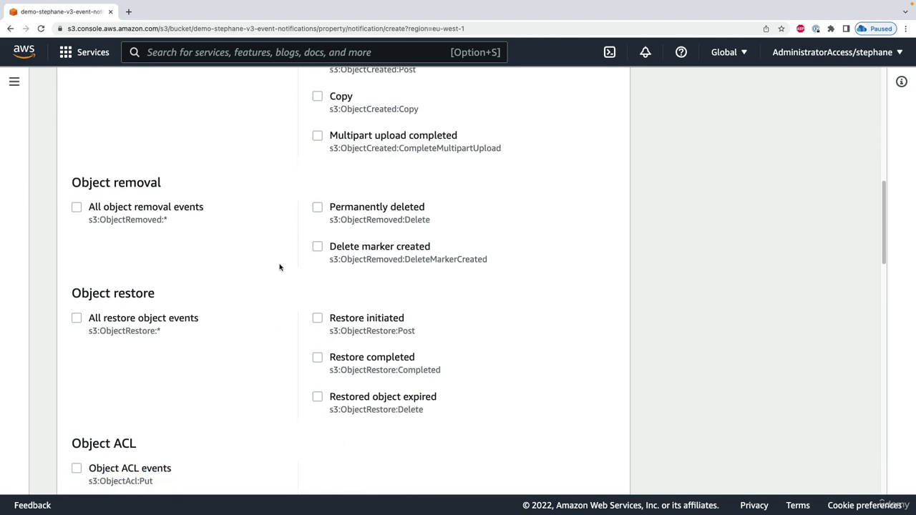
scroll(260, 276, "down", 15)
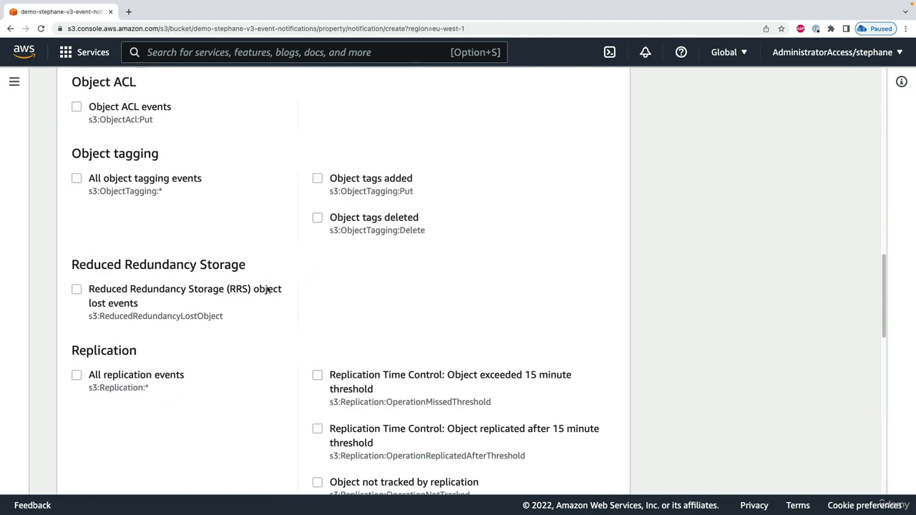
scroll(268, 291, "down", 7)
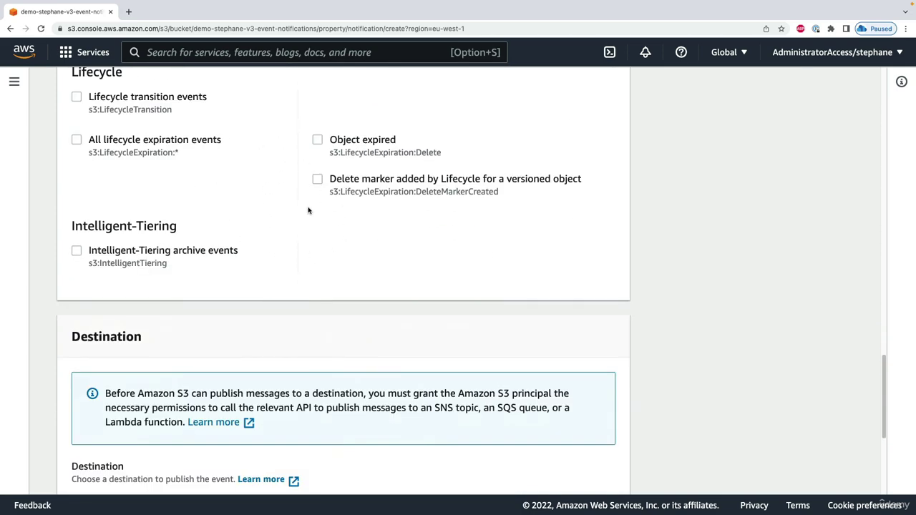
scroll(311, 208, "down", 6)
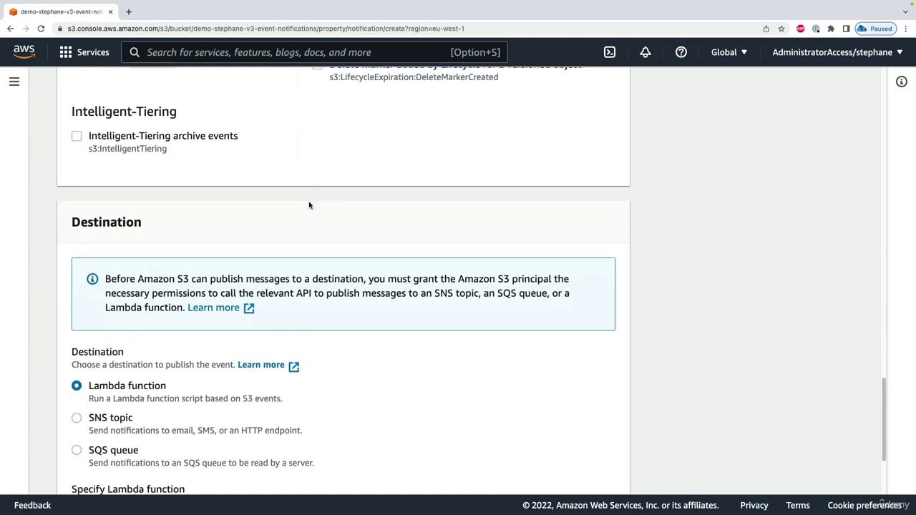
left_click_drag(87, 154, 136, 154)
scroll(149, 170, "down", 1)
scroll(149, 170, "down", 1)
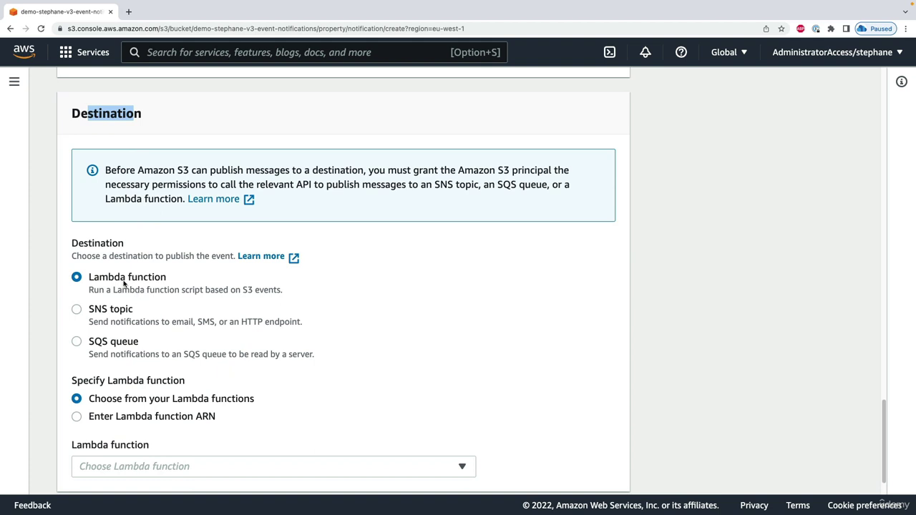
left_click(112, 343)
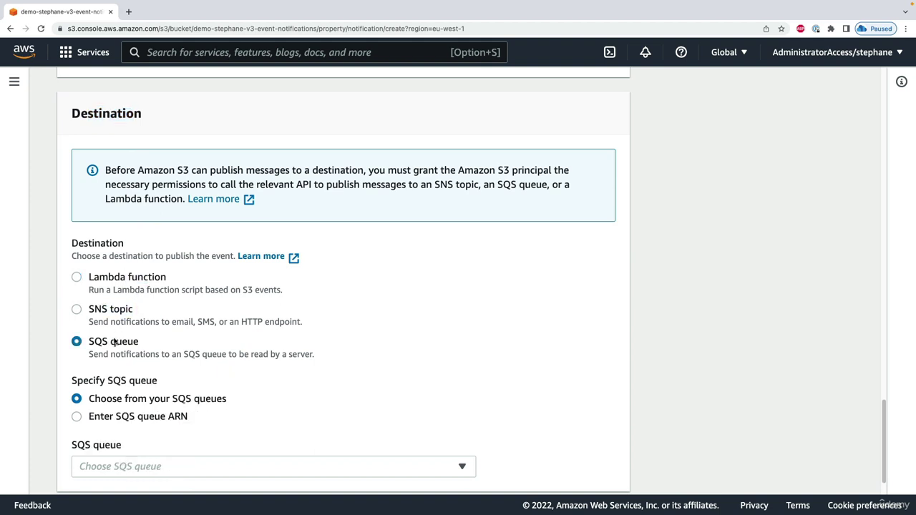
Step: Search 'sqs' and open Simple Queue Service in a new tab
scroll(123, 336, "down", 2)
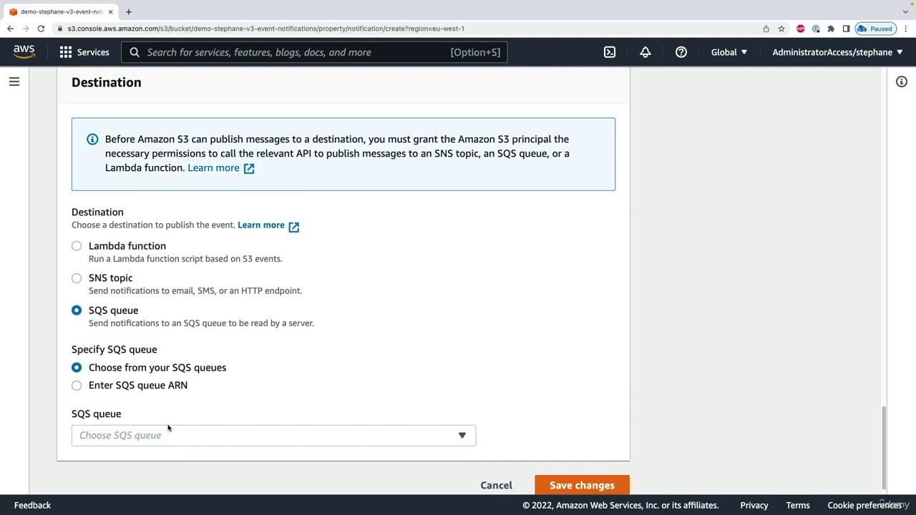
scroll(172, 393, "up", 1)
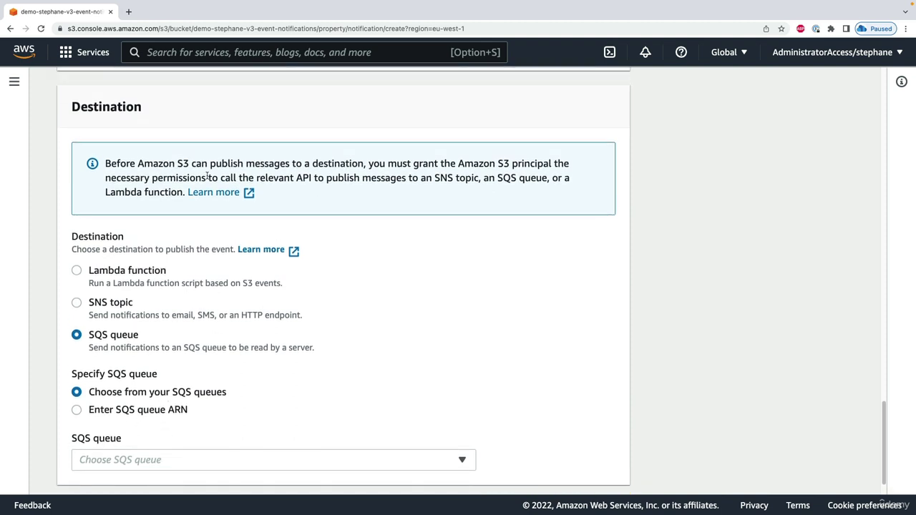
left_click_drag(144, 164, 366, 164)
left_click(366, 164)
type("sqs")
left_click(365, 161, "super")
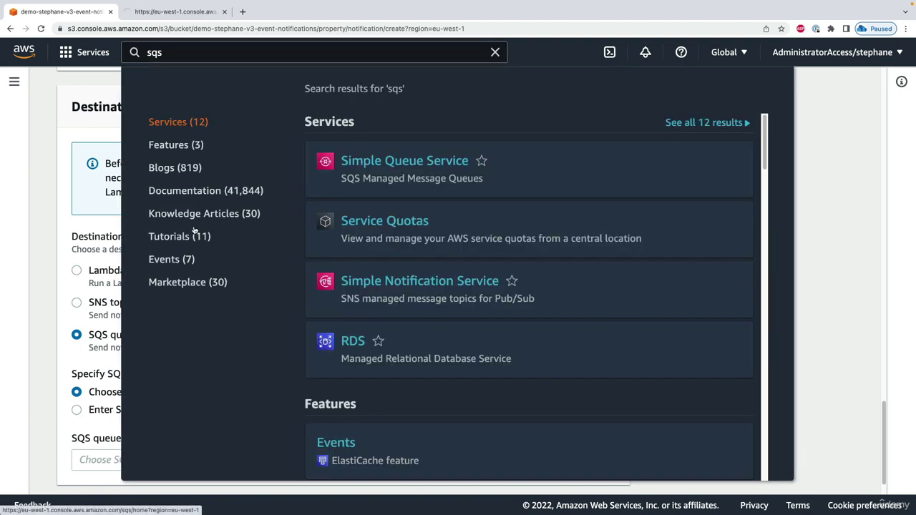
Step: Create a Standard SQS queue named DemoS3Notification
left_click(55, 280)
scroll(188, 296, "down", 1)
key("ctrl+Tab")
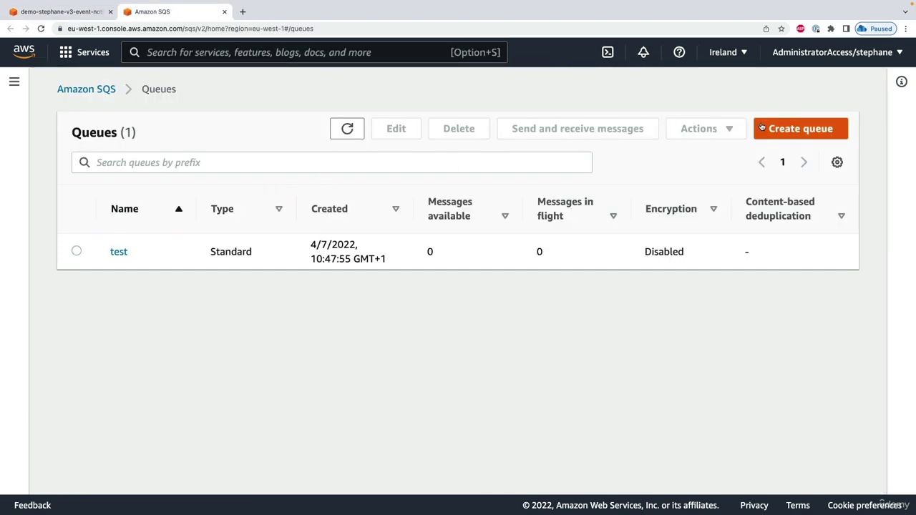
left_click(800, 128)
scroll(245, 306, "down", 3)
left_click(237, 229)
type("DemoS3Notification")
scroll(328, 213, "down", 15)
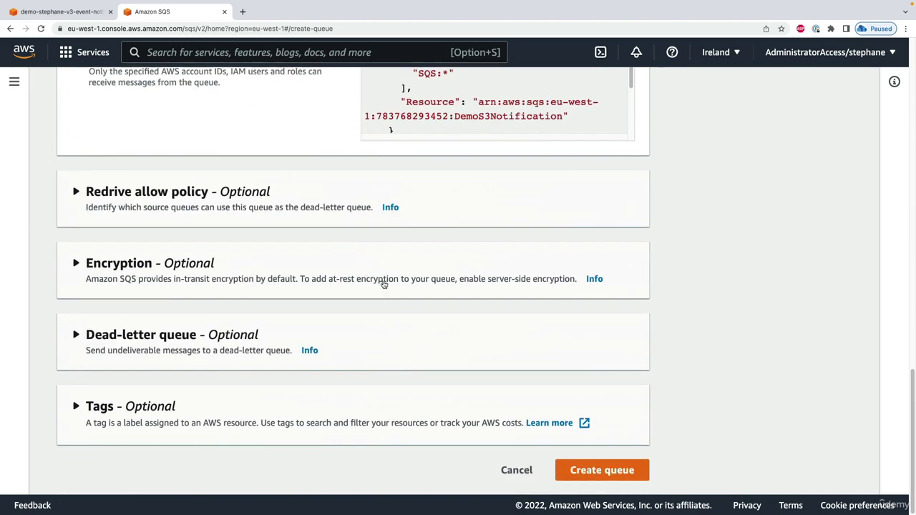
left_click(591, 469)
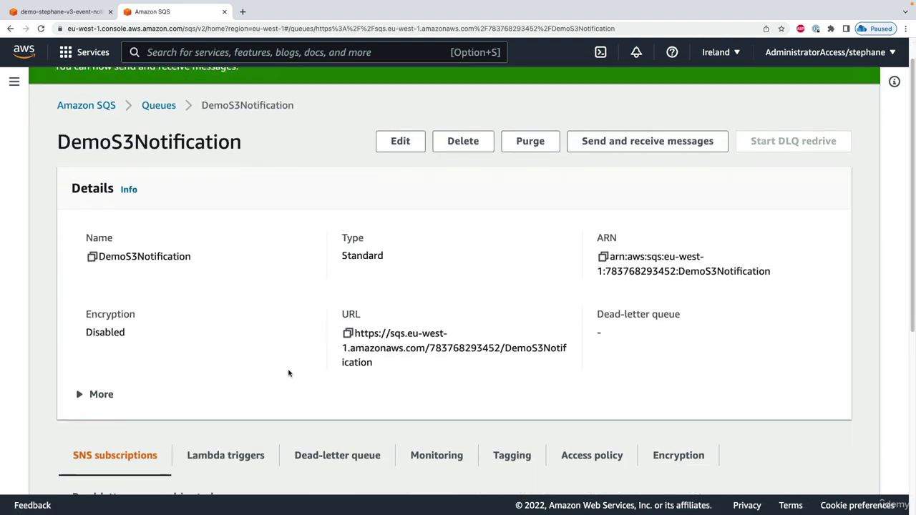
Step: Review the queue's default owner-only access policy, then go back to the S3 form
scroll(286, 361, "down", 3)
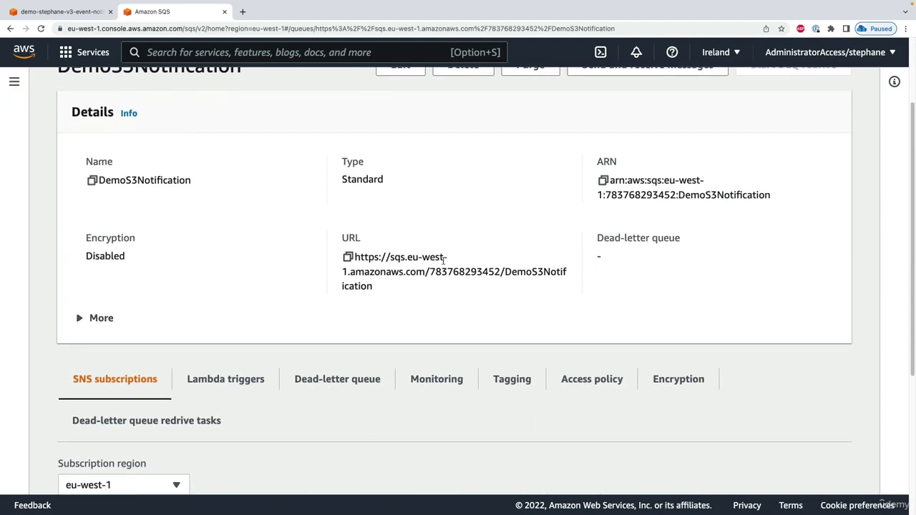
left_click(592, 379)
scroll(427, 323, "down", 2)
scroll(257, 365, "down", 5)
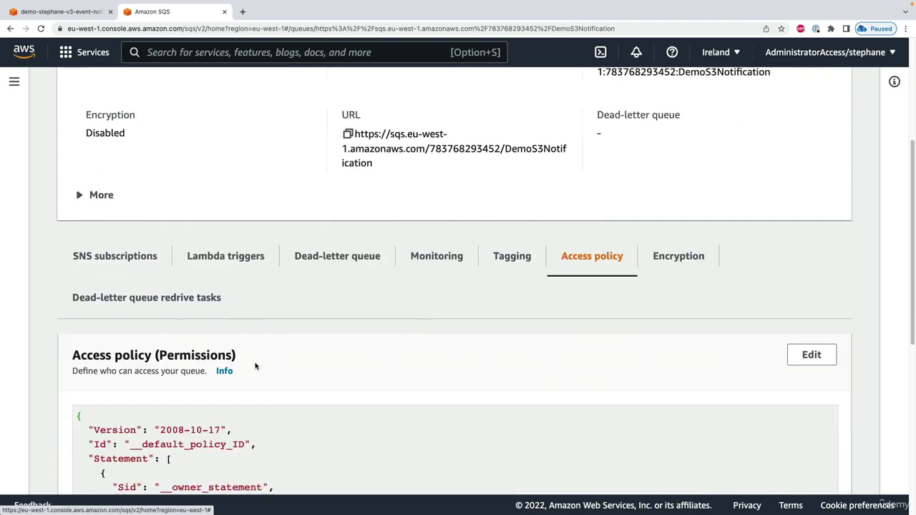
scroll(231, 329, "down", 1)
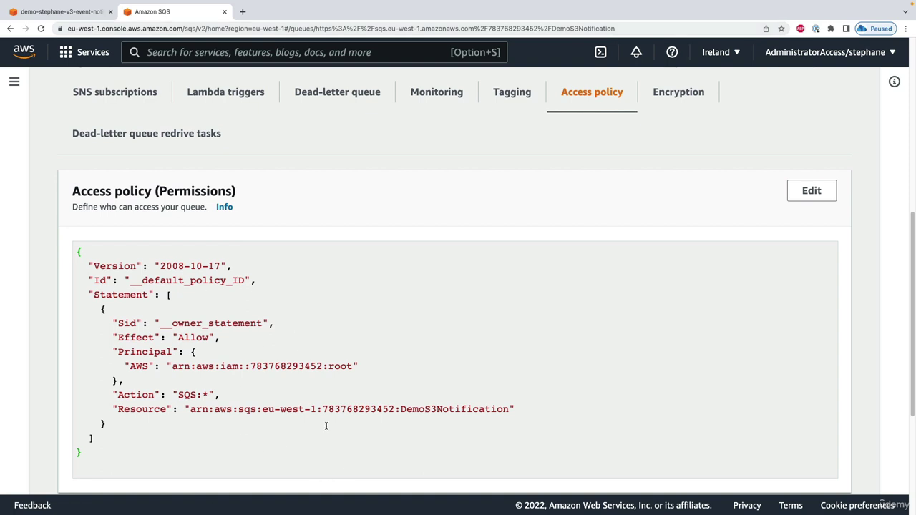
scroll(325, 426, "down", 1)
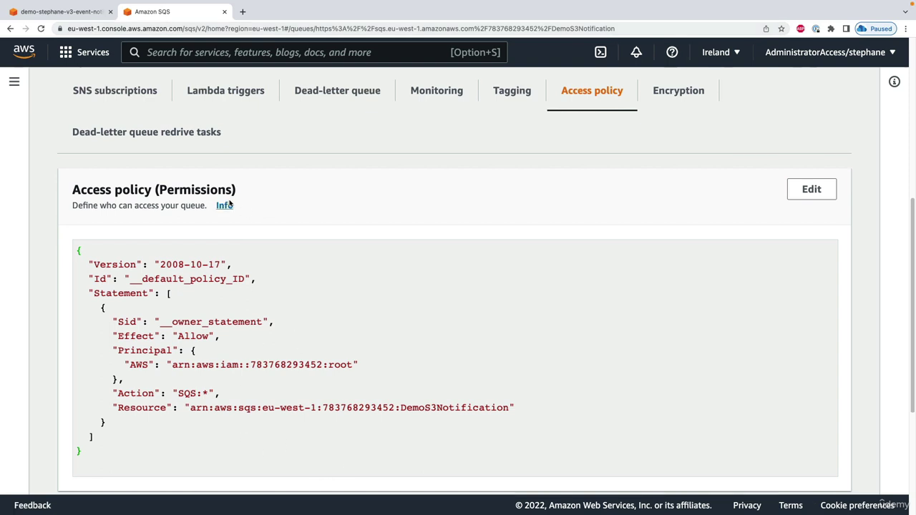
left_click(82, 12)
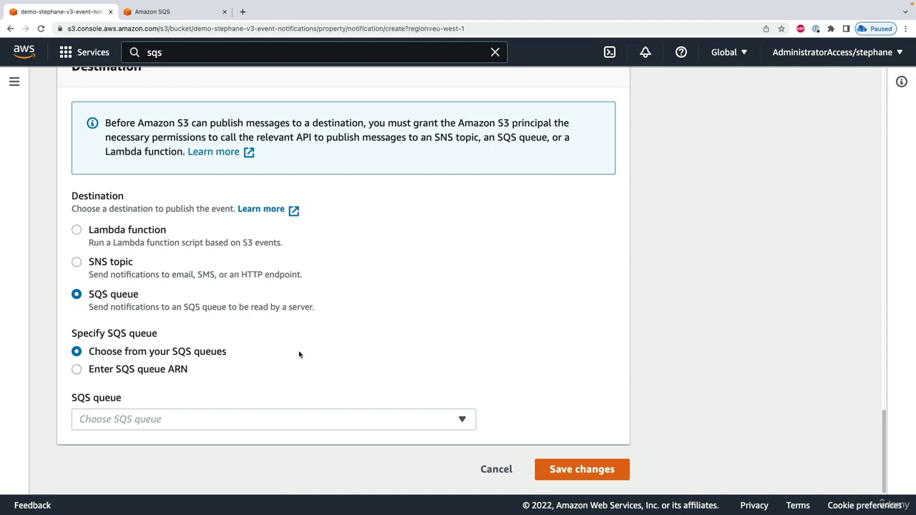
Step: Reload the form, name the event DemoS3Event and select All object create events
left_click(460, 420)
left_click(461, 421)
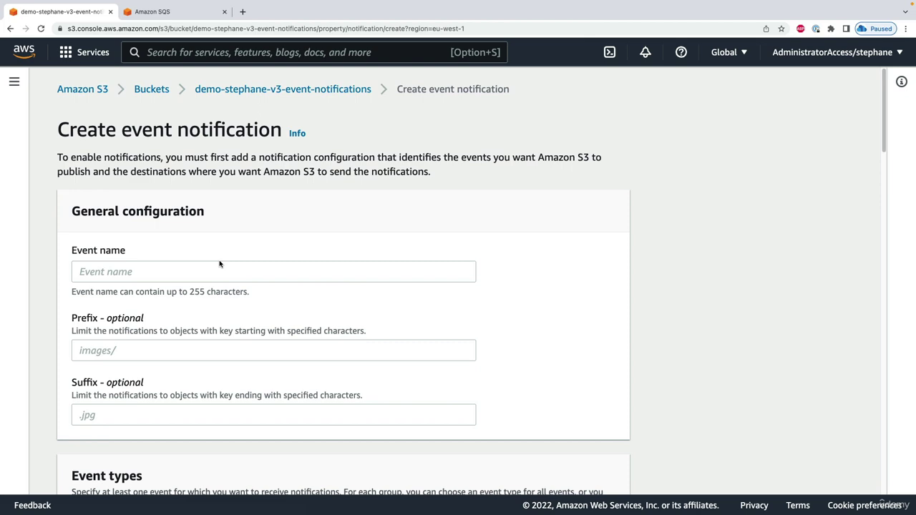
left_click(214, 268)
type("Dem")
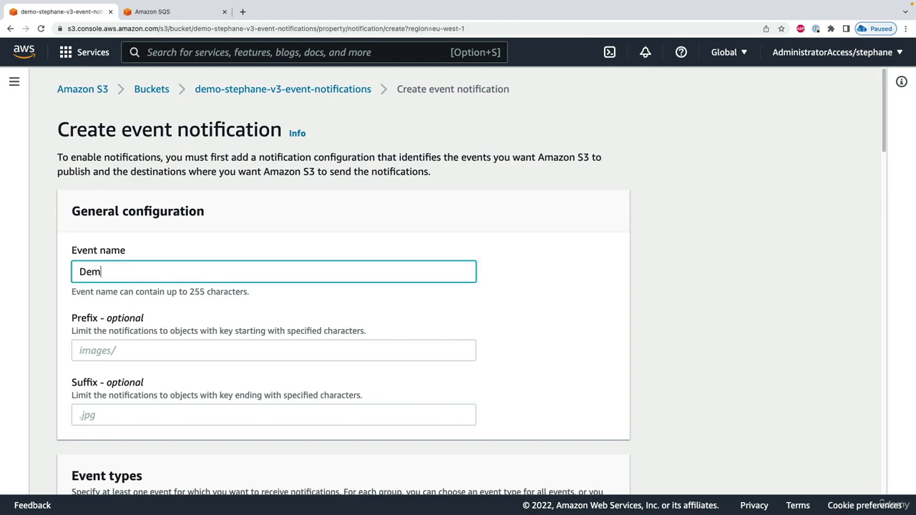
type("oS3Event")
scroll(211, 270, "down", 5)
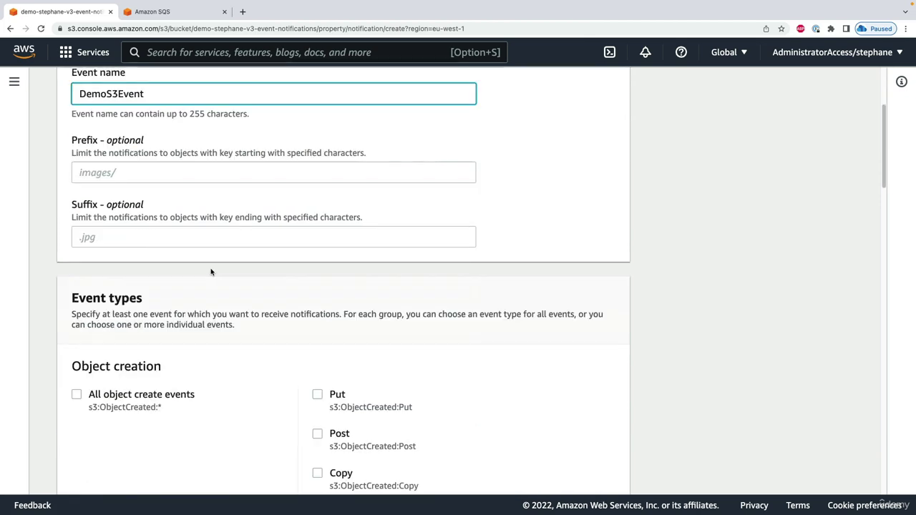
left_click(100, 266)
Step: Set the destination to SQS queue DemoS3Notification chosen from existing queues
scroll(164, 299, "down", 15)
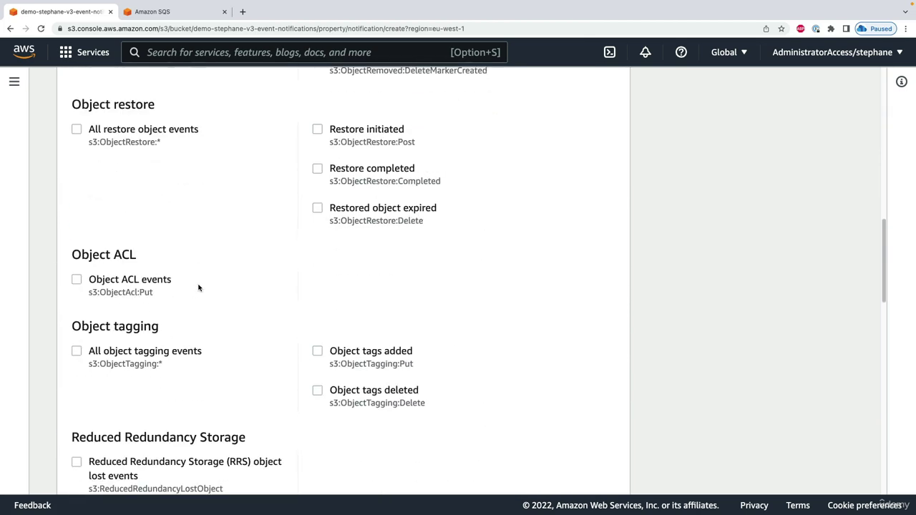
scroll(201, 279, "down", 10)
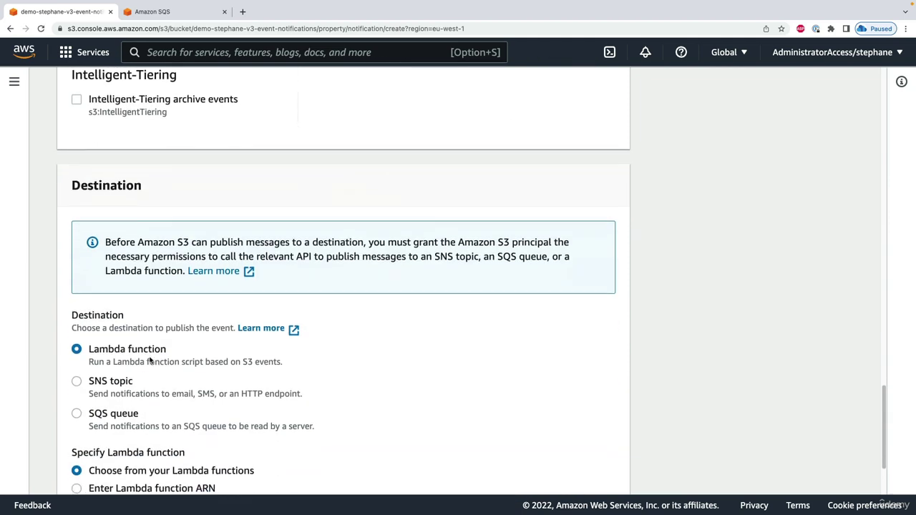
left_click(130, 354)
left_click(144, 370)
left_click(155, 417)
left_click(161, 352)
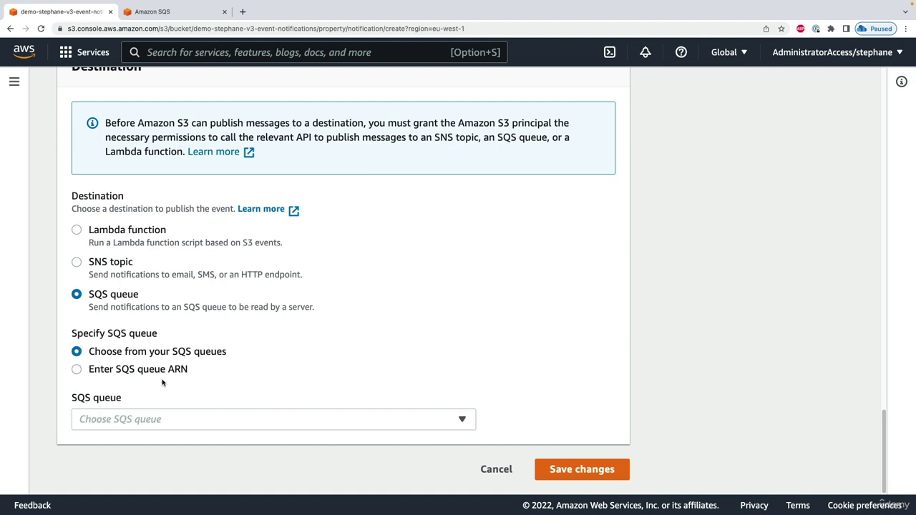
left_click(164, 419)
left_click(158, 379)
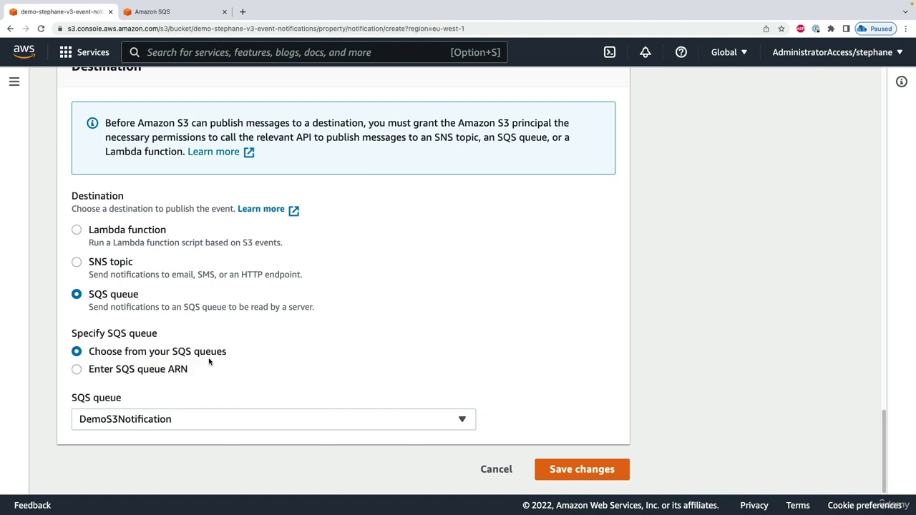
Step: Save the notification and inspect the 'unable to validate destination' API error
left_click(583, 469)
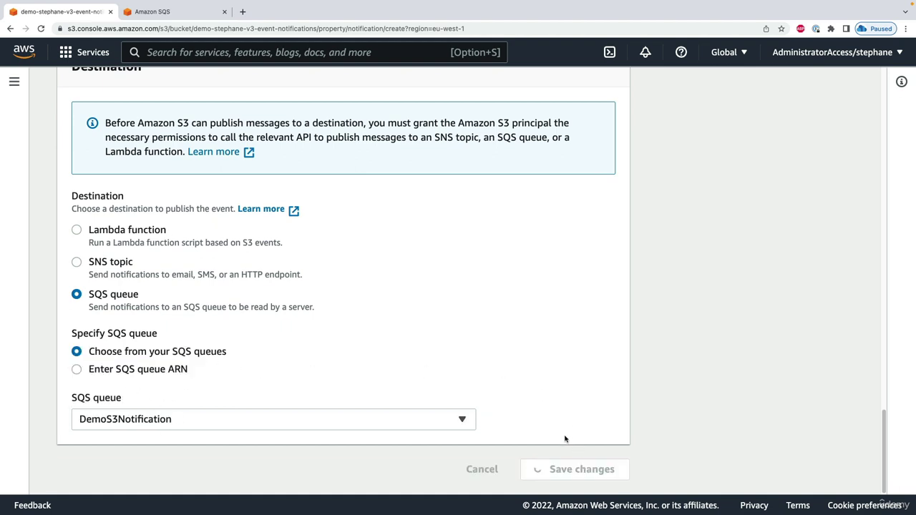
left_click_drag(116, 394, 208, 394)
left_click(180, 423)
left_click_drag(129, 420, 369, 421)
triple_click(374, 419)
left_click(381, 418)
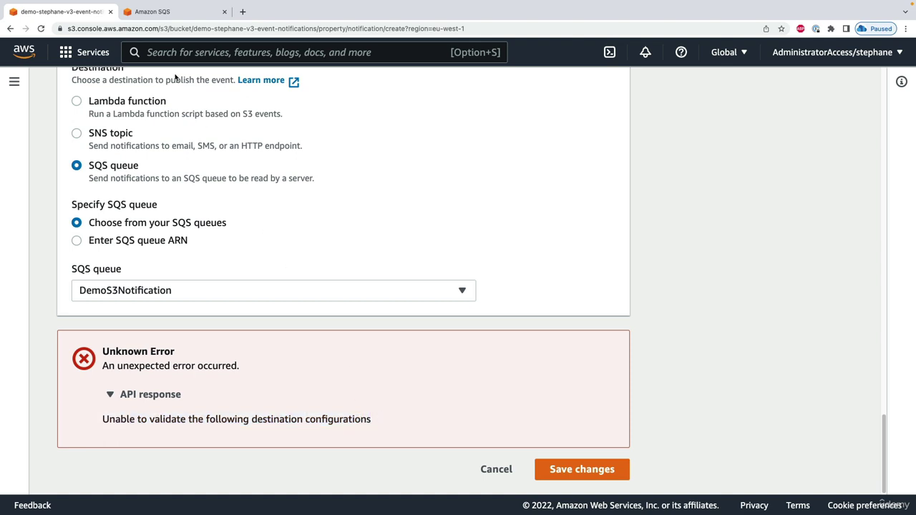
left_click(169, 13)
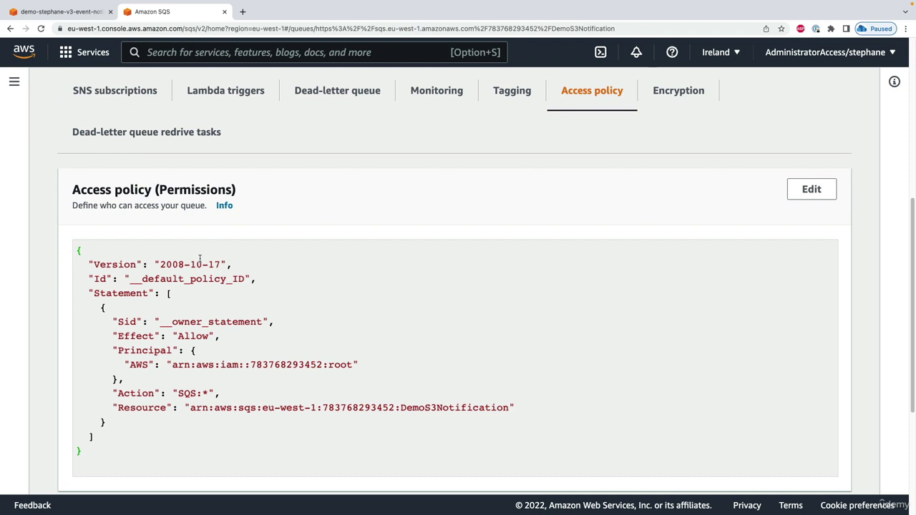
Step: Edit the DemoS3Notification queue and launch the Policy generator from its Access policy section
scroll(179, 255, "down", 2)
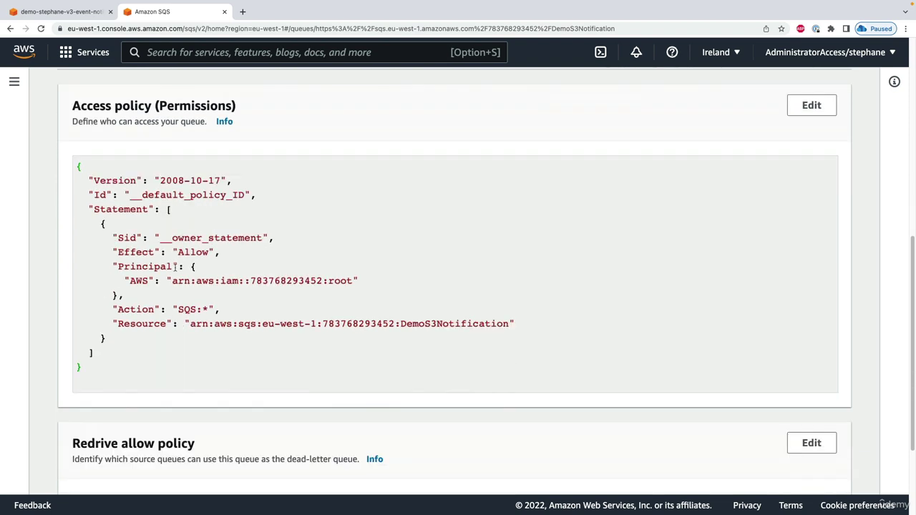
scroll(179, 254, "up", 3)
left_click_drag(82, 284, 170, 281)
left_click(550, 296)
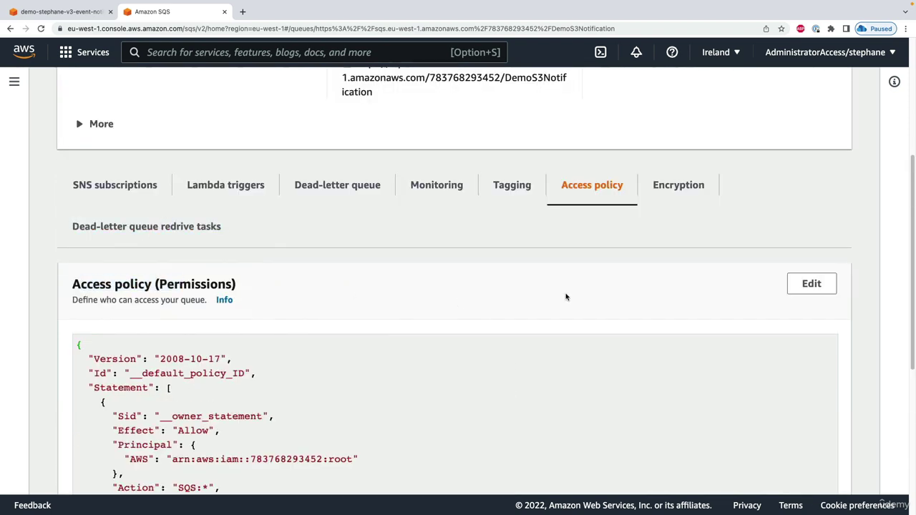
left_click(812, 283)
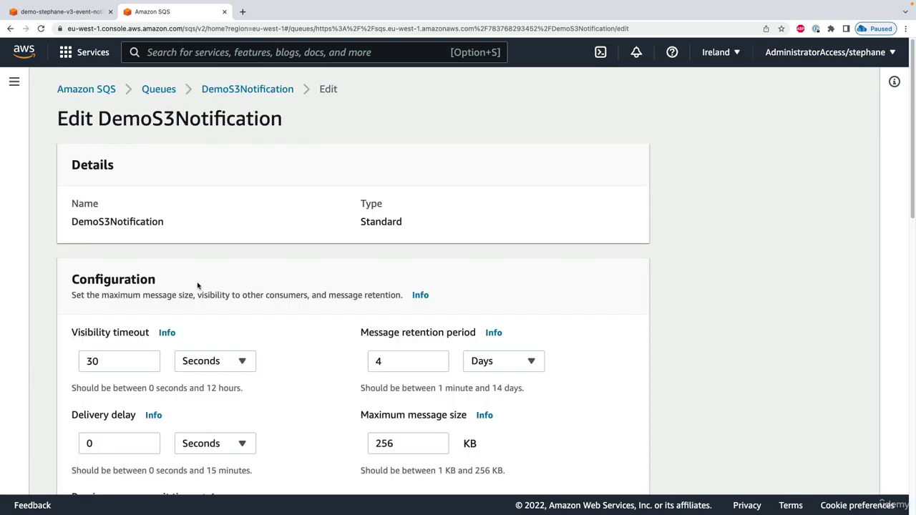
scroll(200, 284, "down", 7)
left_click_drag(103, 122, 173, 122)
left_click(173, 122)
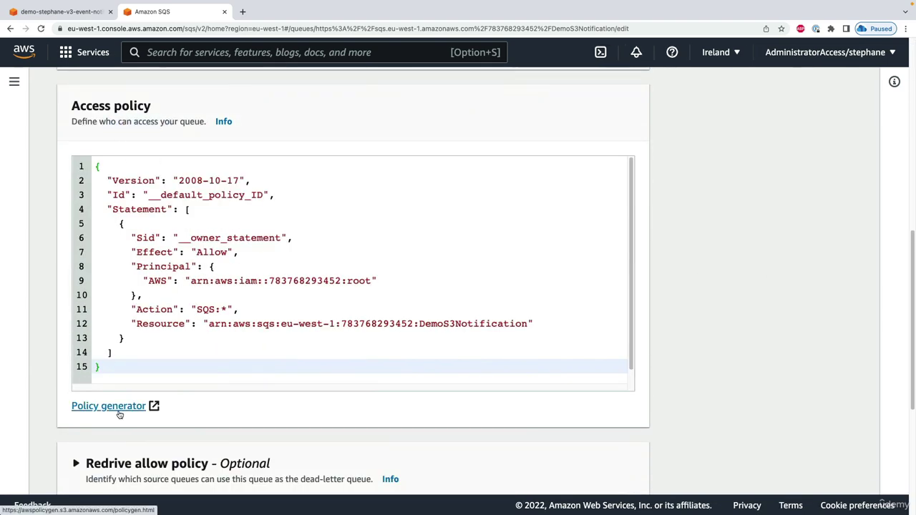
left_click(109, 406)
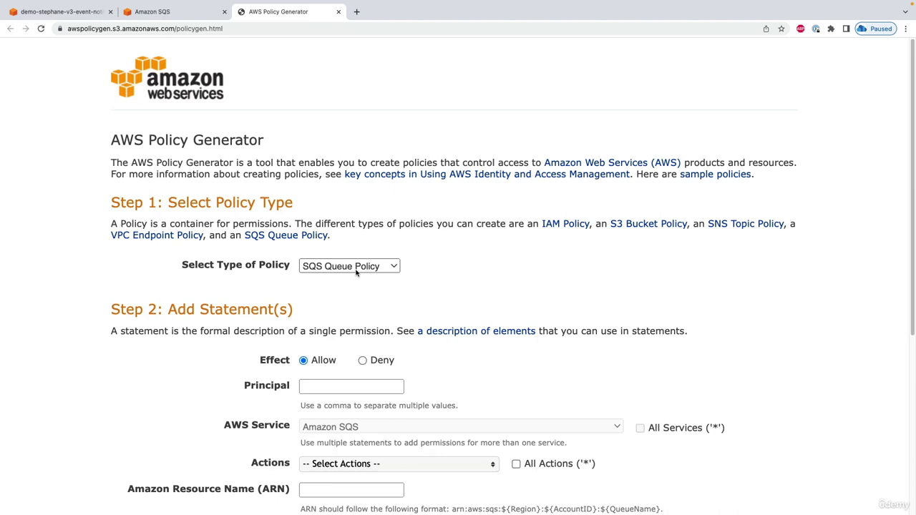
Step: Set Principal to *, action SendMessage, and the DemoS3Notification queue ARN as resource
left_click(342, 388)
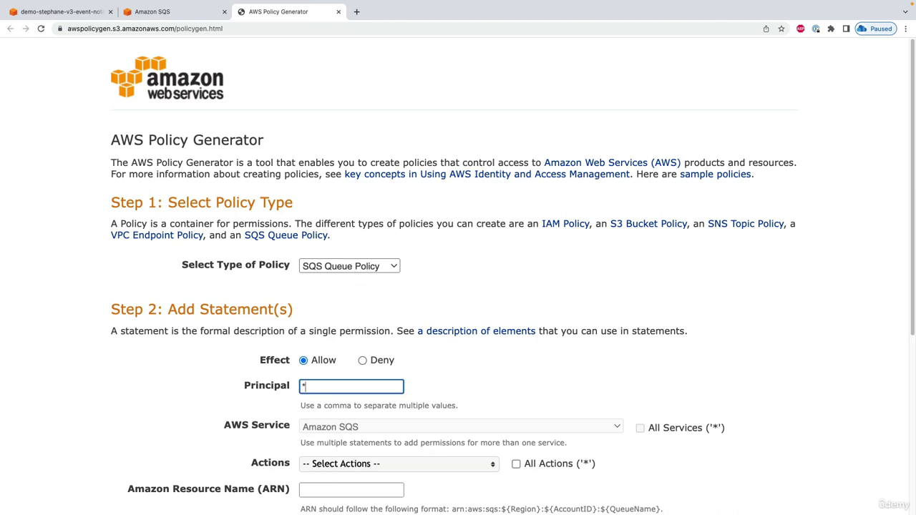
scroll(254, 379, "down", 5)
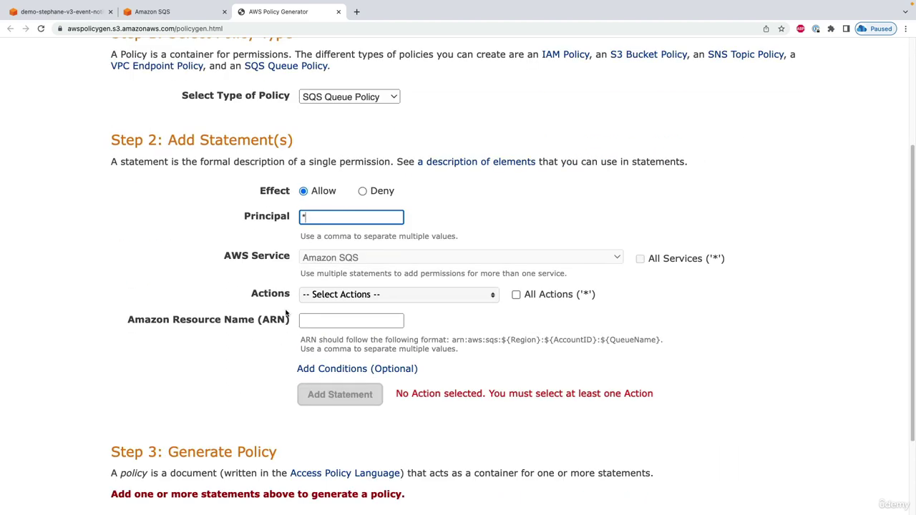
left_click(327, 294)
scroll(334, 329, "down", 10)
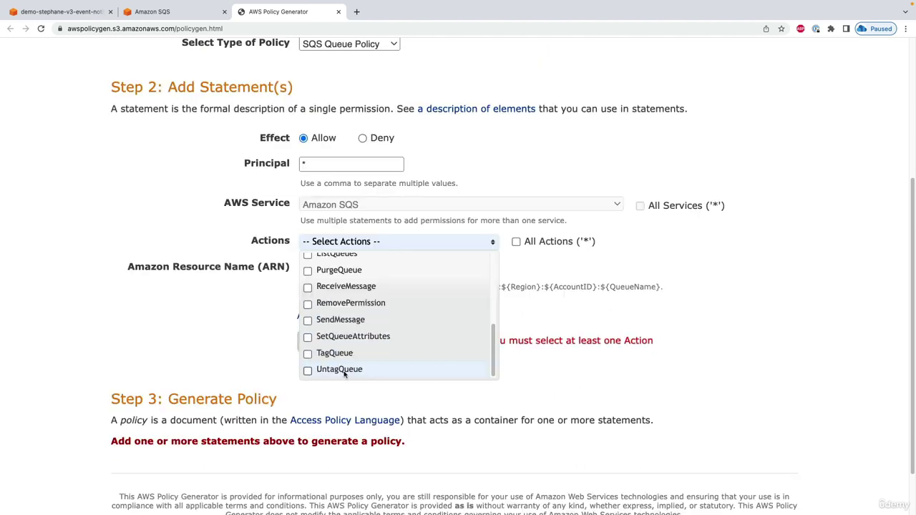
left_click(307, 320)
left_click(237, 230)
left_click(322, 270)
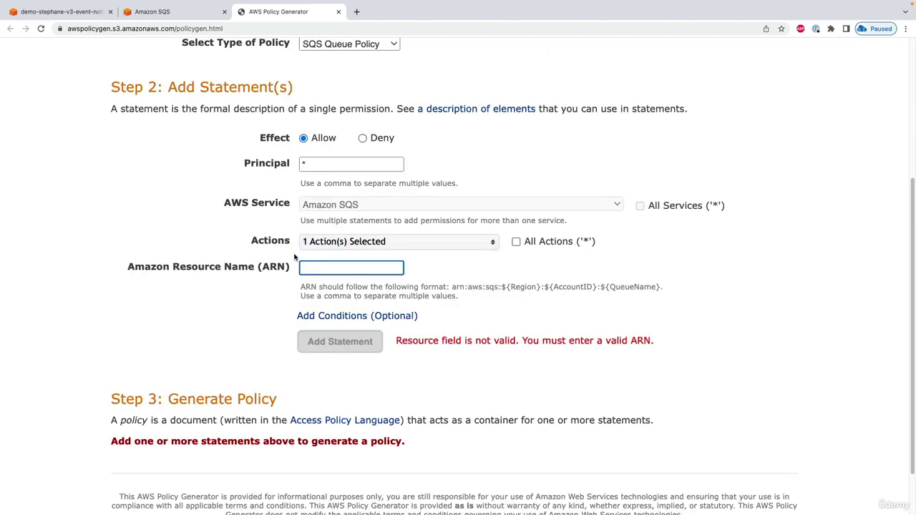
key("ctrl+shift+Tab")
left_click_drag(208, 323, 528, 324)
key("super+c")
key("ctrl+Tab")
key("super+v")
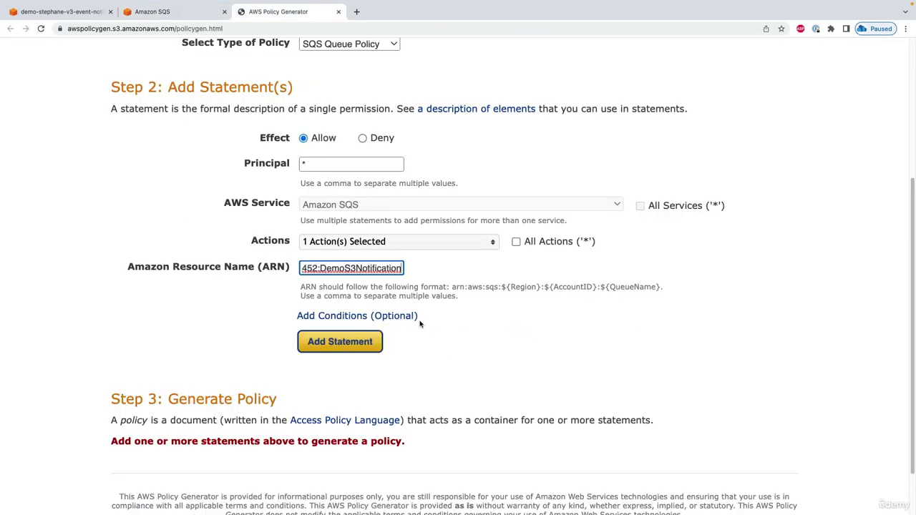
Step: Generate the SendMessage policy JSON and replace the queue's access policy with it
left_click(369, 343)
scroll(369, 343, "down", 3)
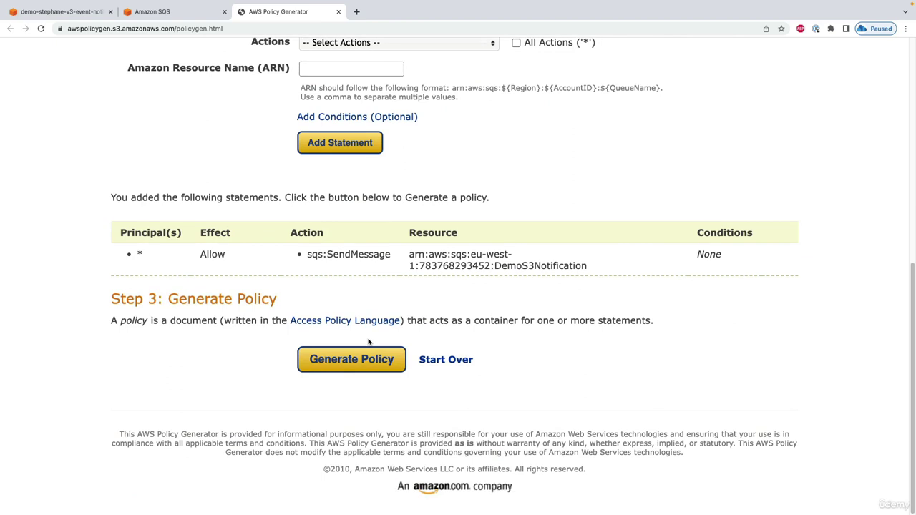
left_click(352, 359)
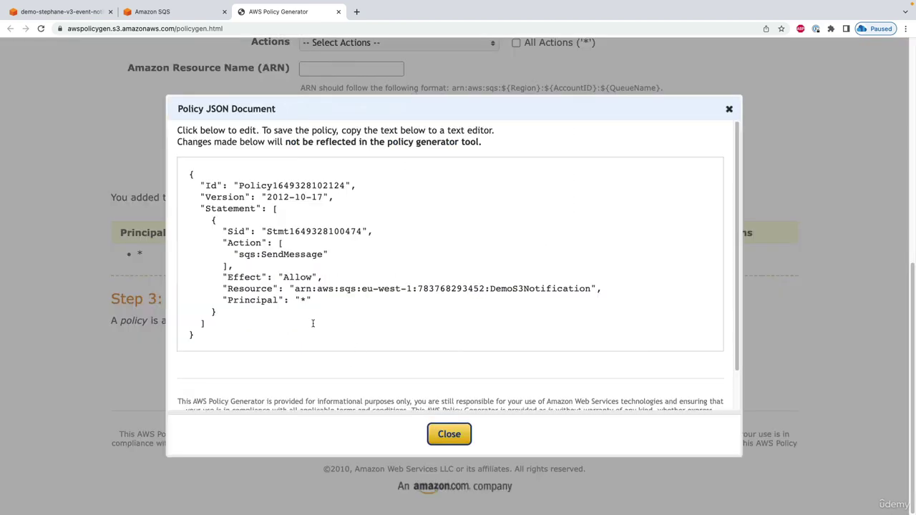
left_click_drag(271, 342, 174, 172)
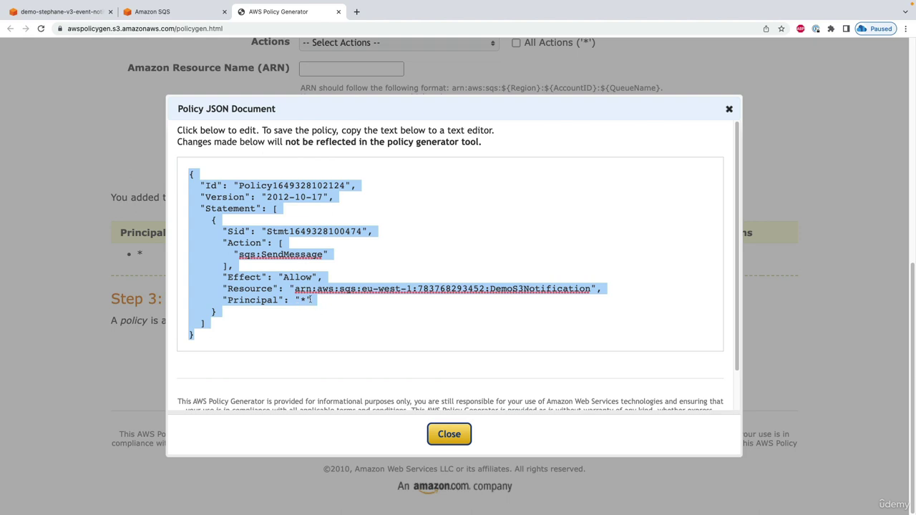
left_click(377, 294)
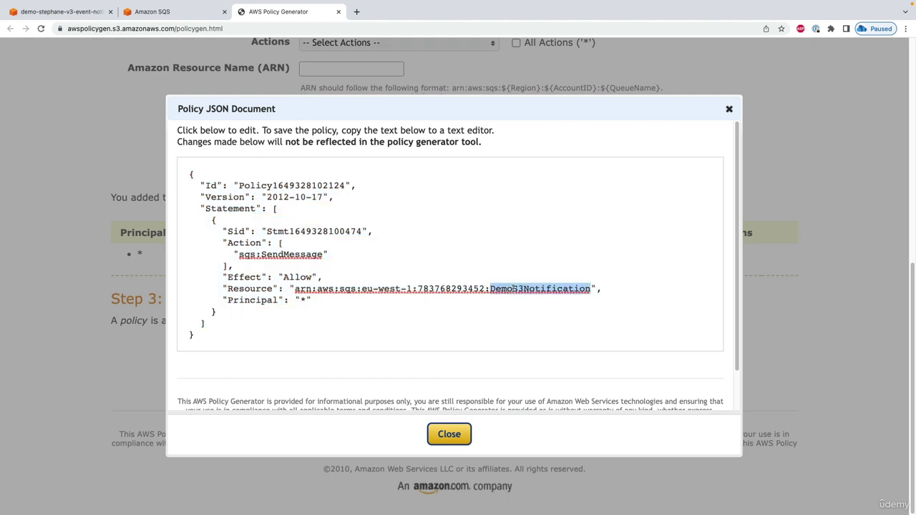
key("super+alt+Left")
key("super+a")
key("super+v")
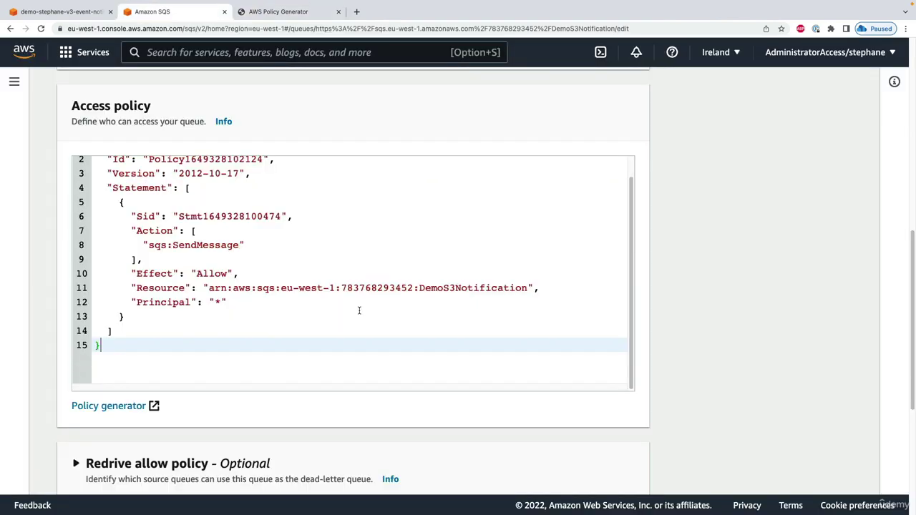
Step: Save the DemoS3Notification queue's new SendMessage access policy and return to the S3 notification form
scroll(364, 310, "down", 5)
scroll(376, 314, "down", 2)
left_click(610, 467)
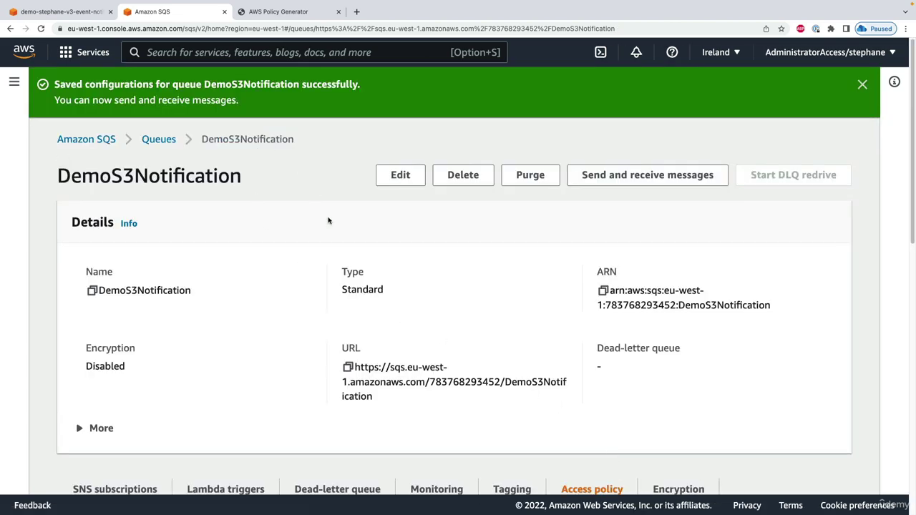
scroll(335, 258, "down", 3)
scroll(492, 375, "down", 3)
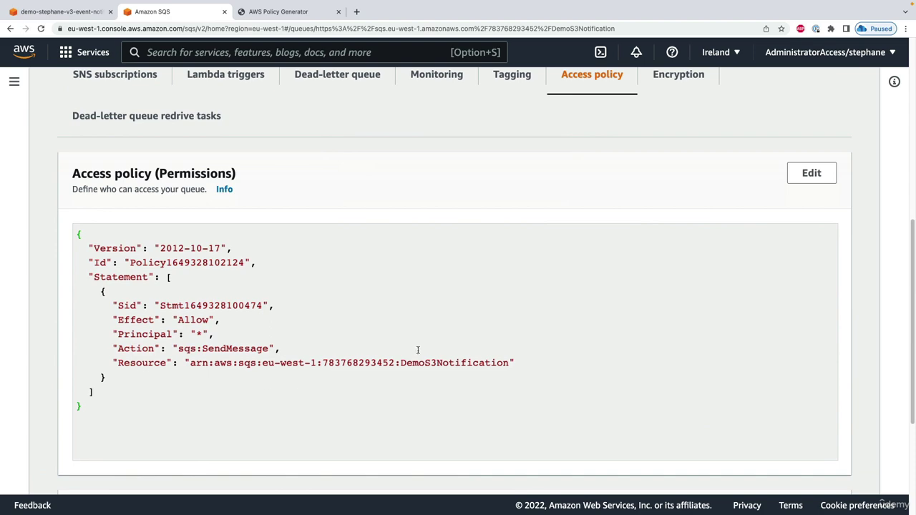
key("ctrl+shift+Tab")
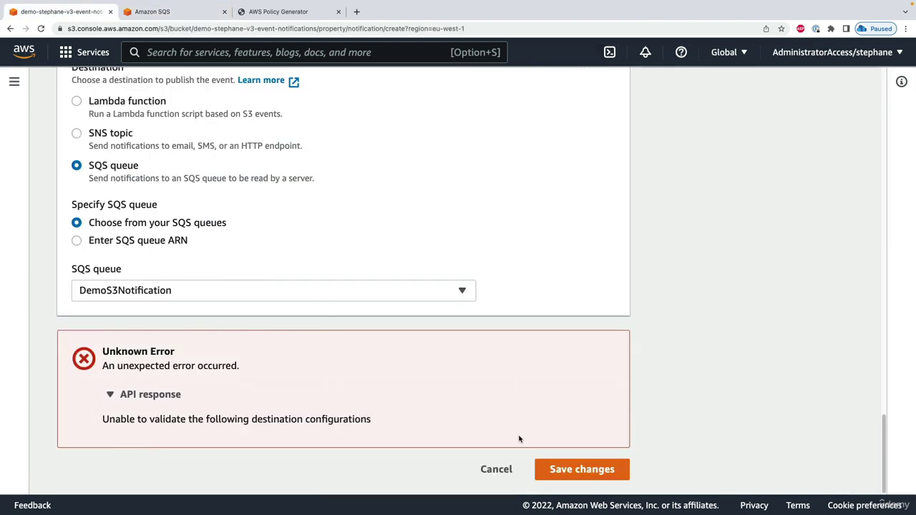
Step: Save the DemoS3Event notification and return to the DemoS3Notification queue's SQS tab
left_click(560, 470)
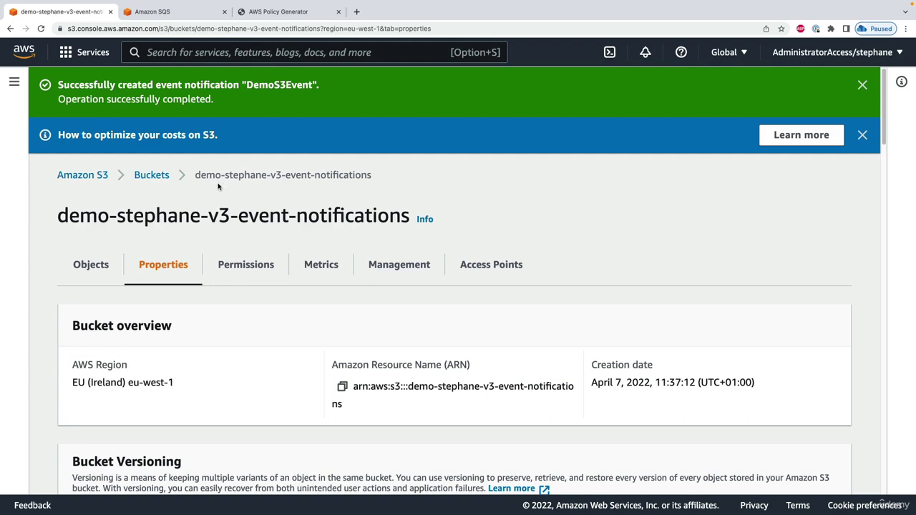
left_click_drag(135, 103, 182, 103)
left_click(177, 12)
scroll(355, 166, "up", 5)
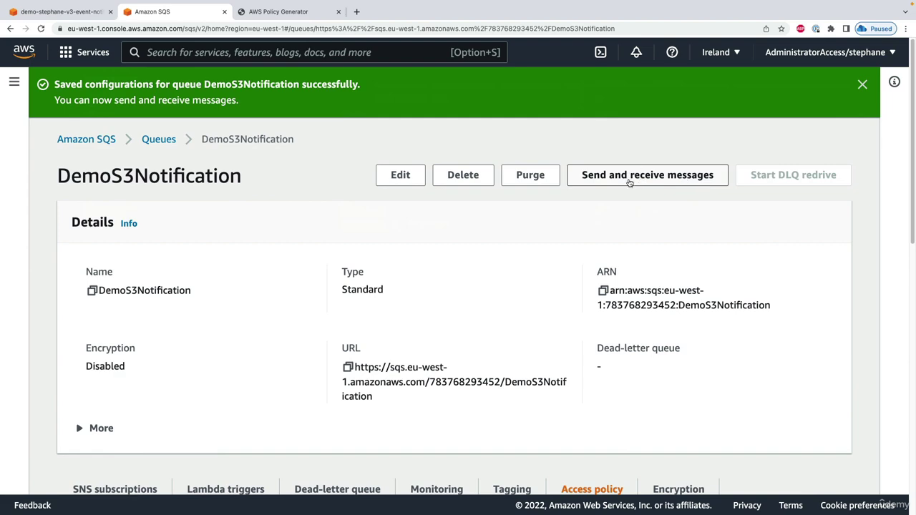
Step: Poll the DemoS3Notification queue for messages on its Send and receive page
left_click(629, 182)
scroll(669, 254, "down", 3)
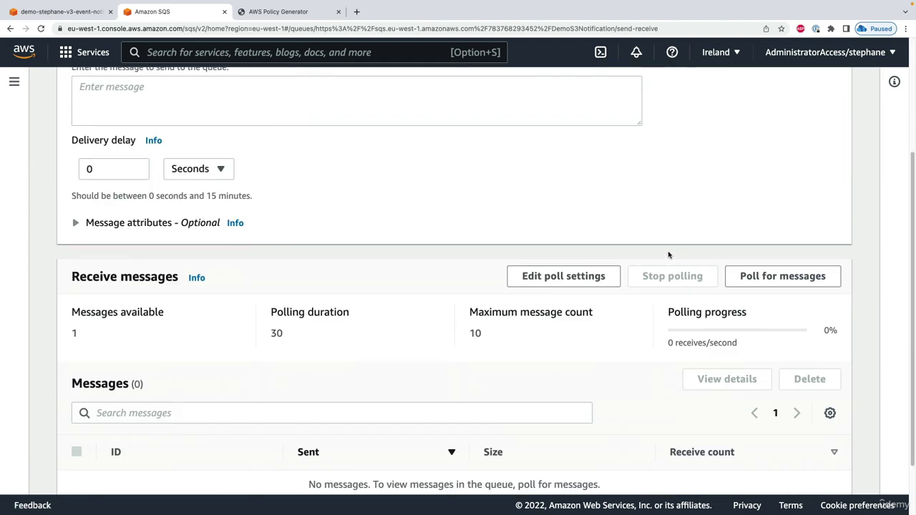
scroll(669, 254, "down", 1)
left_click(736, 238)
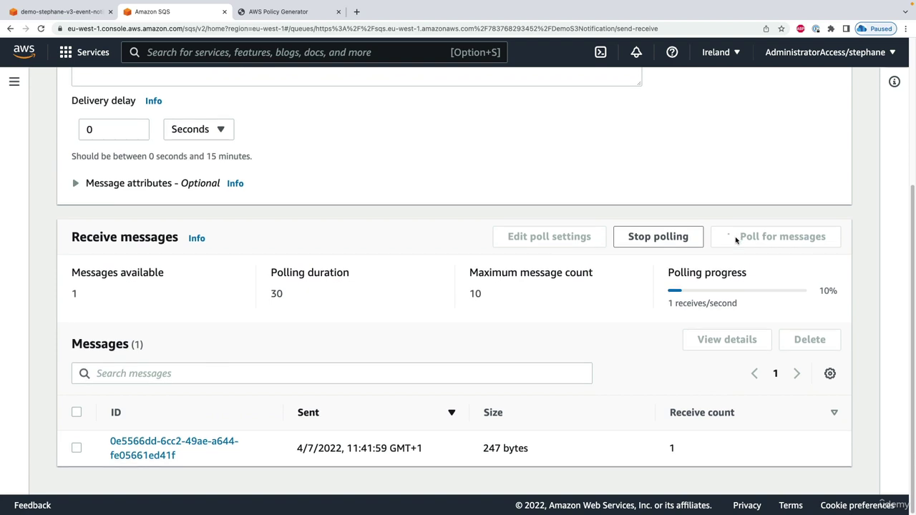
left_click(648, 238)
Step: Inspect the received message body showing the s3:TestEvent event type
left_click(190, 442)
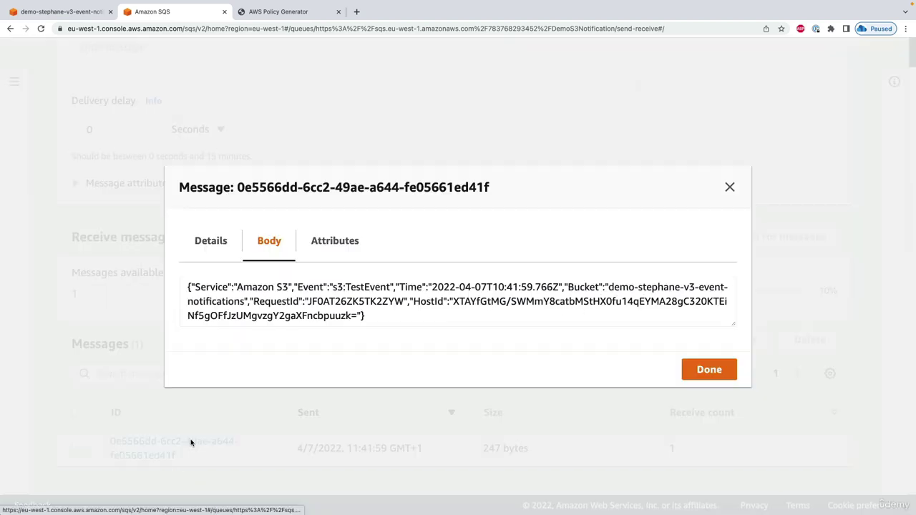
left_click_drag(329, 293, 386, 286)
double_click(387, 286)
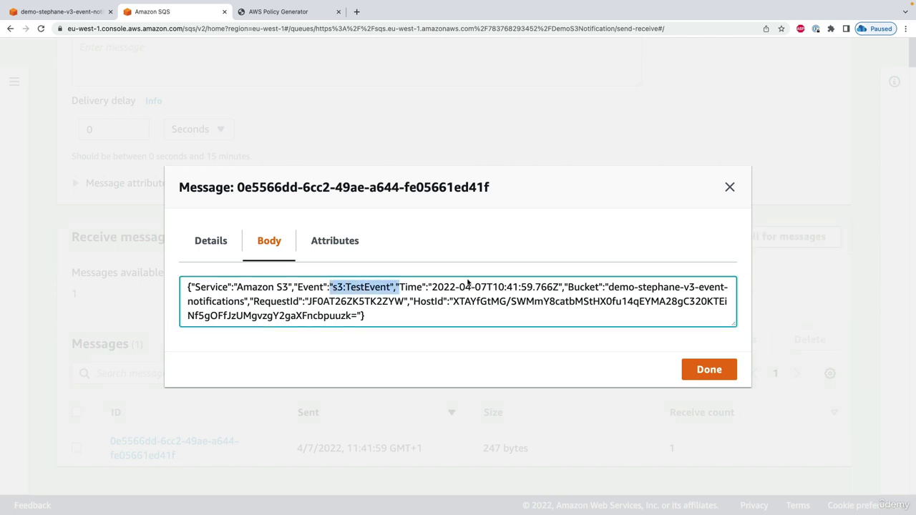
left_click(706, 369)
Step: Delete the s3:TestEvent message so the queue is empty, then return to the bucket page
left_click(77, 448)
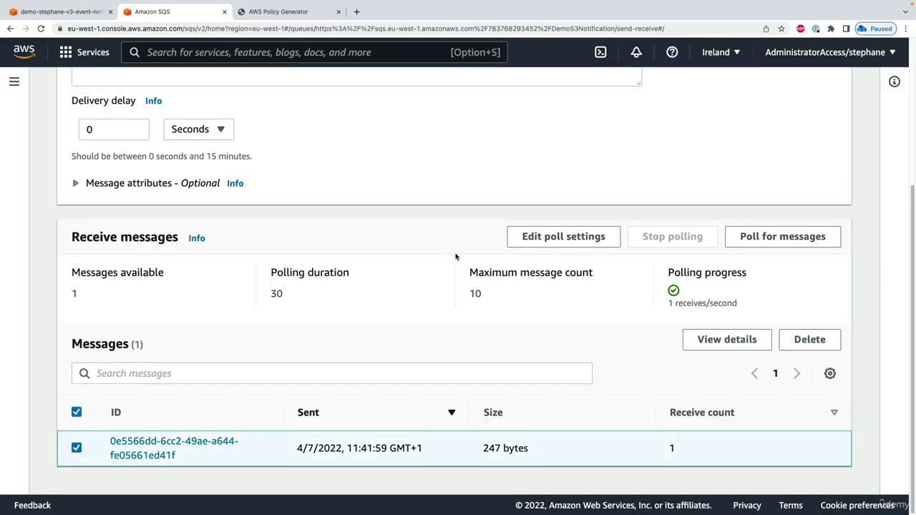
left_click(787, 337)
left_click(608, 328)
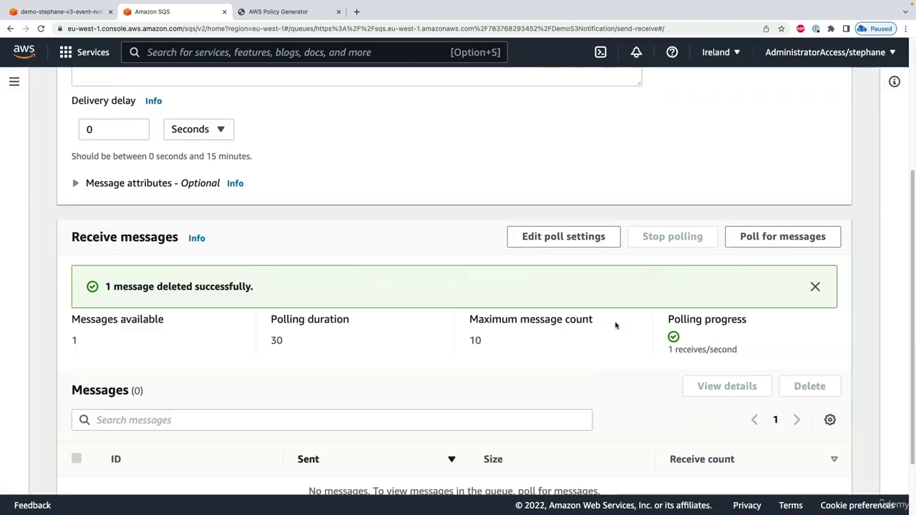
scroll(515, 332, "down", 2)
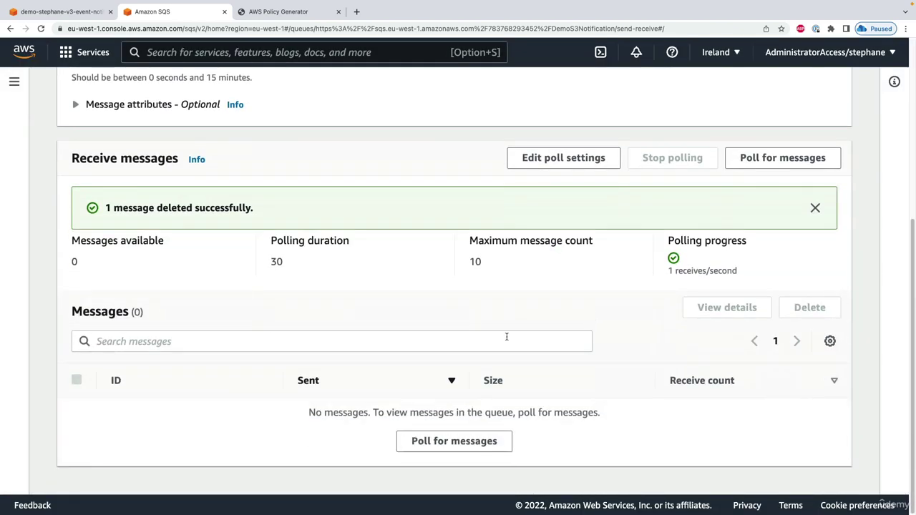
left_click(814, 207)
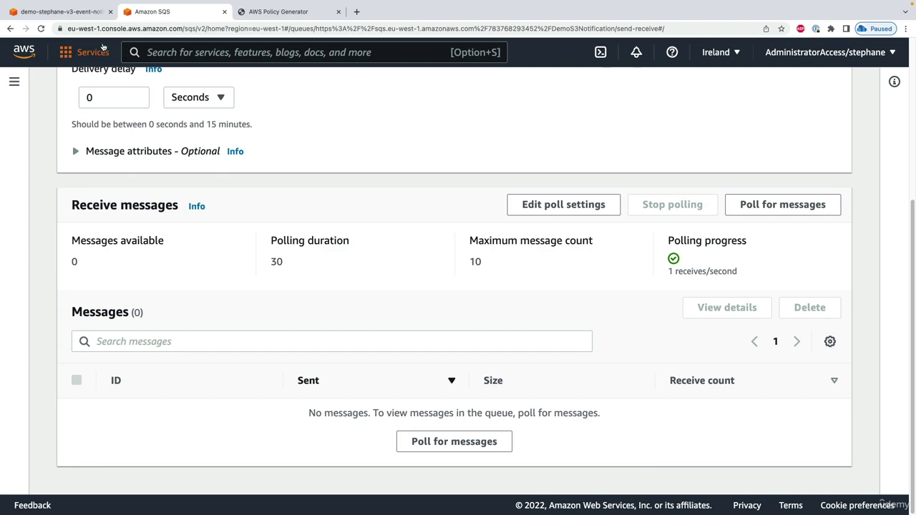
left_click(63, 12)
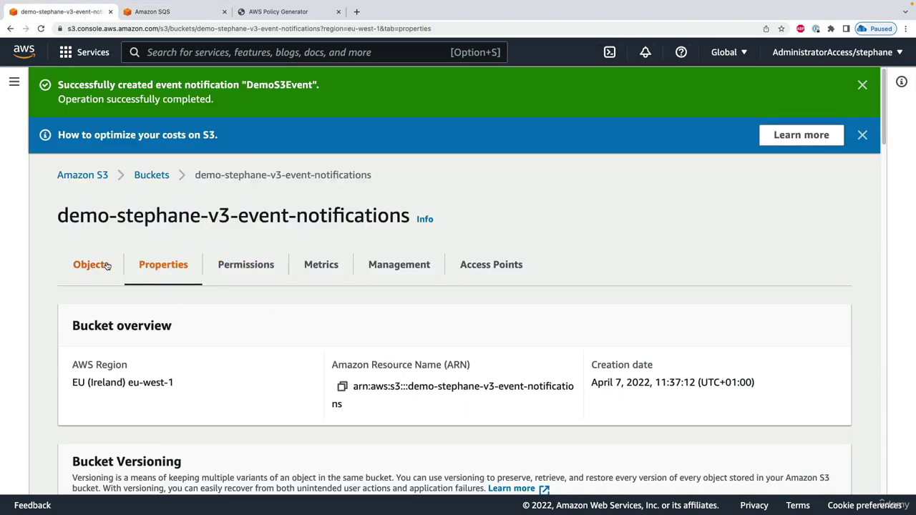
Step: Upload coffee.jpg (108.4 KB) to the bucket, then go back to the SQS queue page
left_click(91, 265)
scroll(169, 278, "down", 1)
scroll(169, 278, "down", 1)
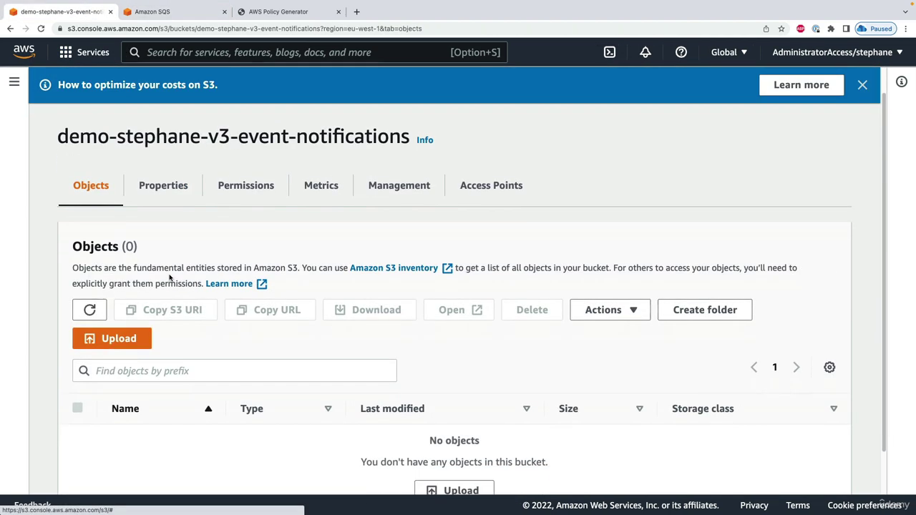
left_click(139, 326)
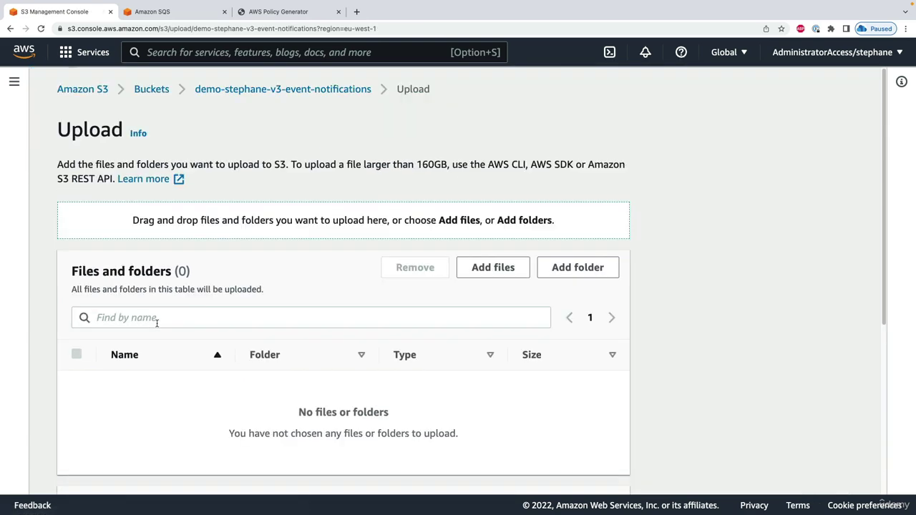
left_click(493, 267)
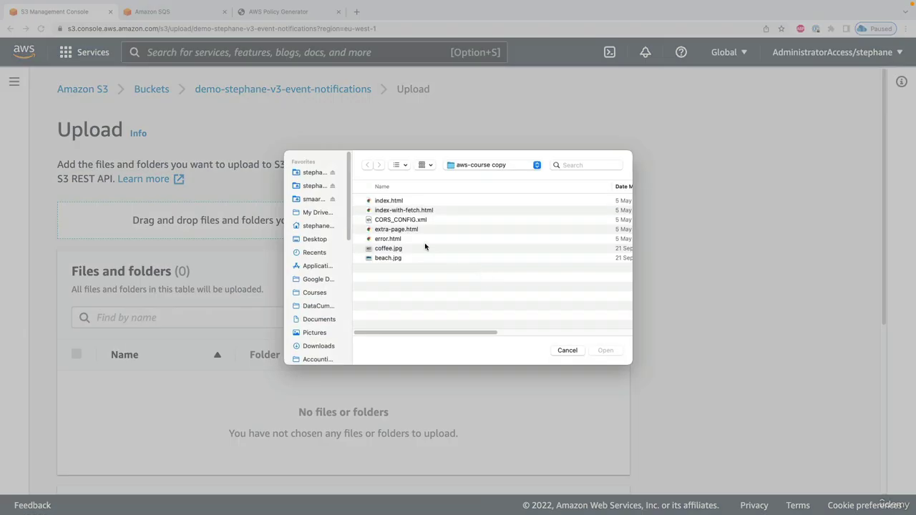
double_click(407, 249)
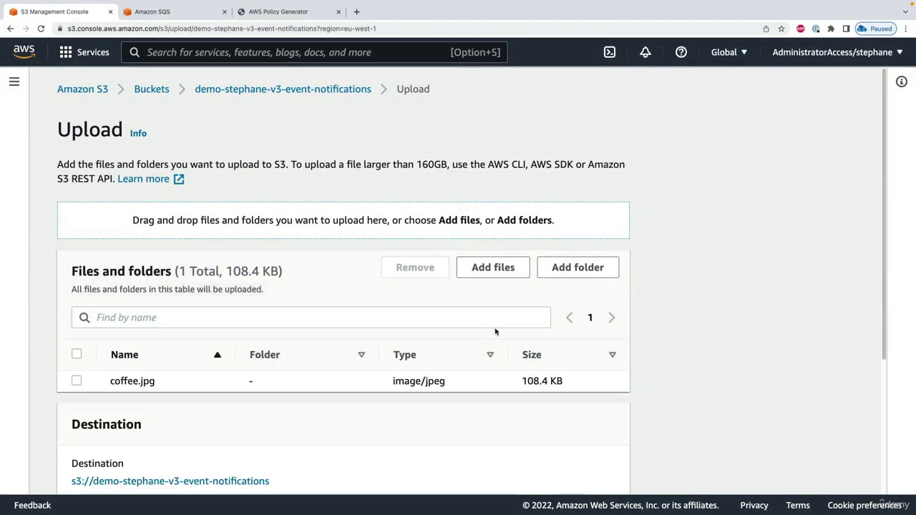
scroll(494, 329, "down", 3)
left_click(572, 468)
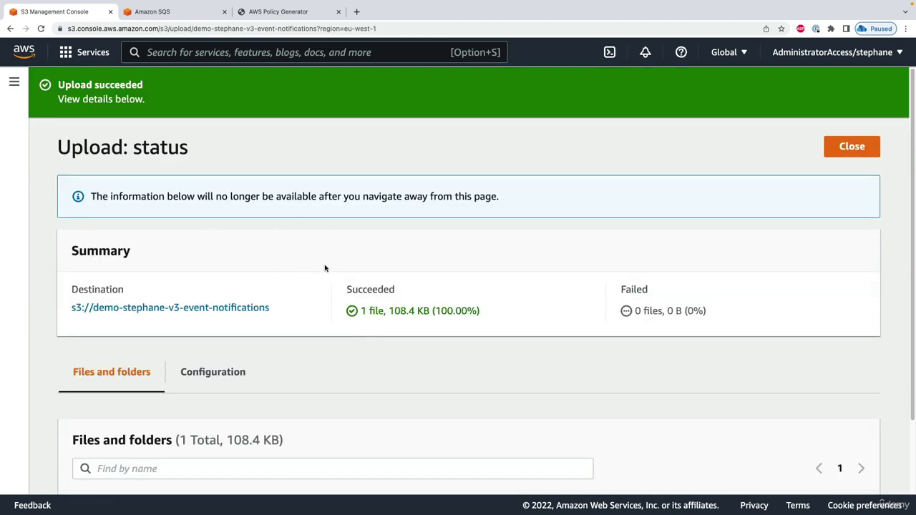
left_click(269, 305)
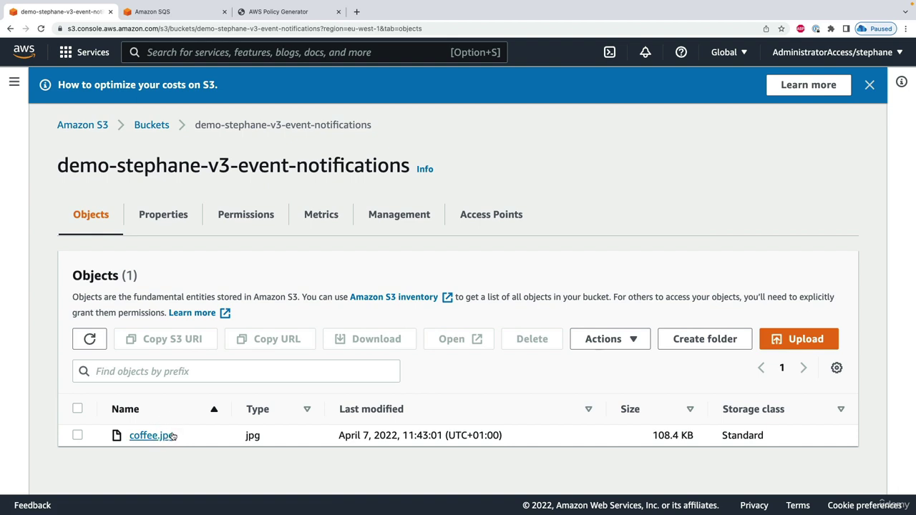
left_click(179, 11)
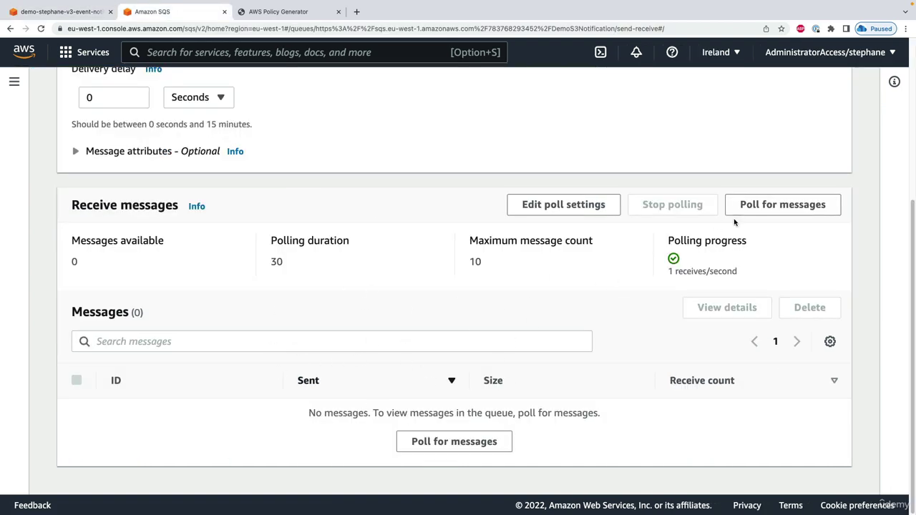
Step: Poll the queue and inspect the ObjectCreated:Put message body for key coffee.jpg
left_click(756, 211)
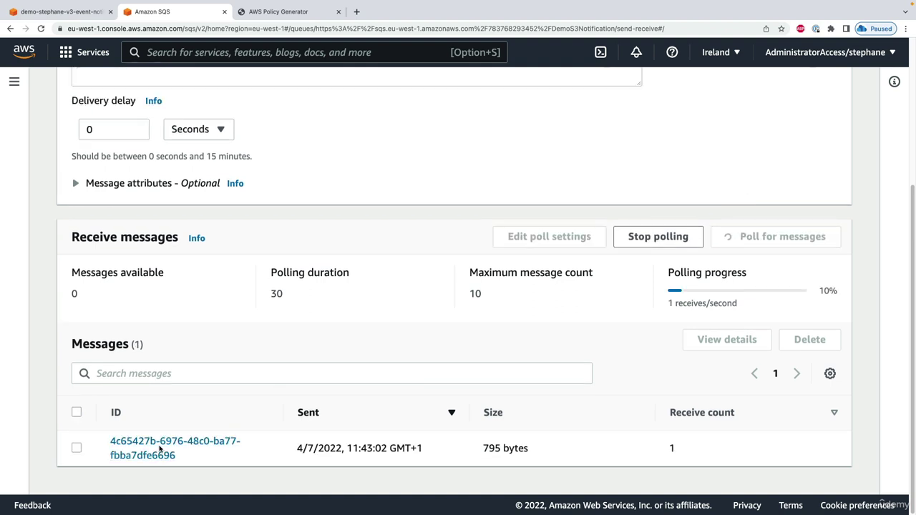
left_click(166, 445)
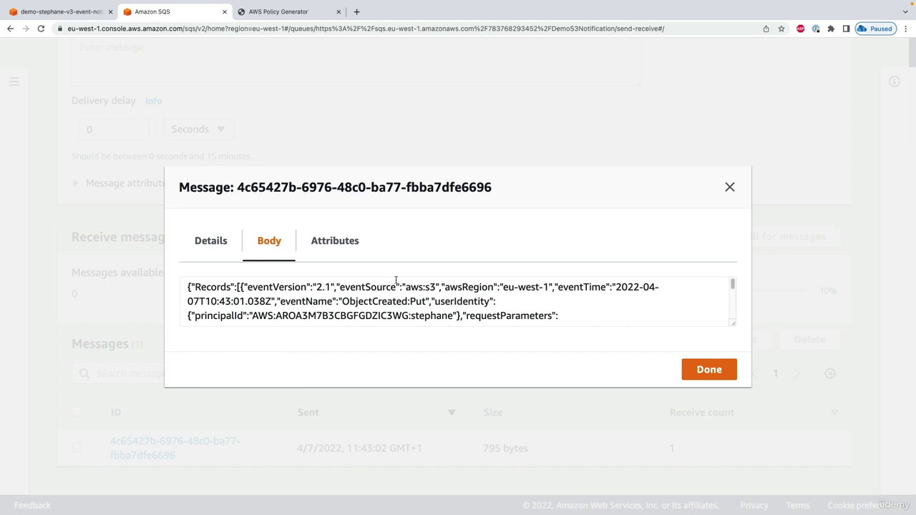
scroll(395, 308, "down", 1)
scroll(383, 318, "up", 1)
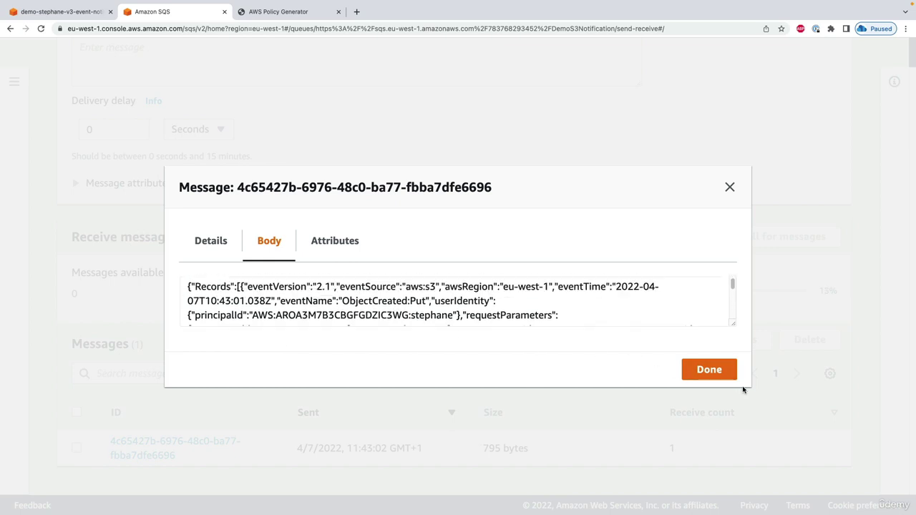
left_click_drag(733, 323, 747, 412)
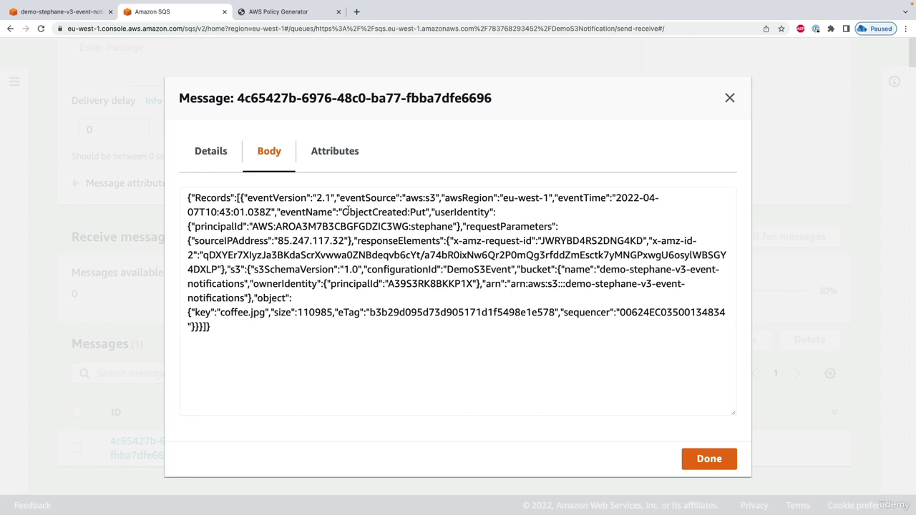
left_click_drag(284, 212, 427, 212)
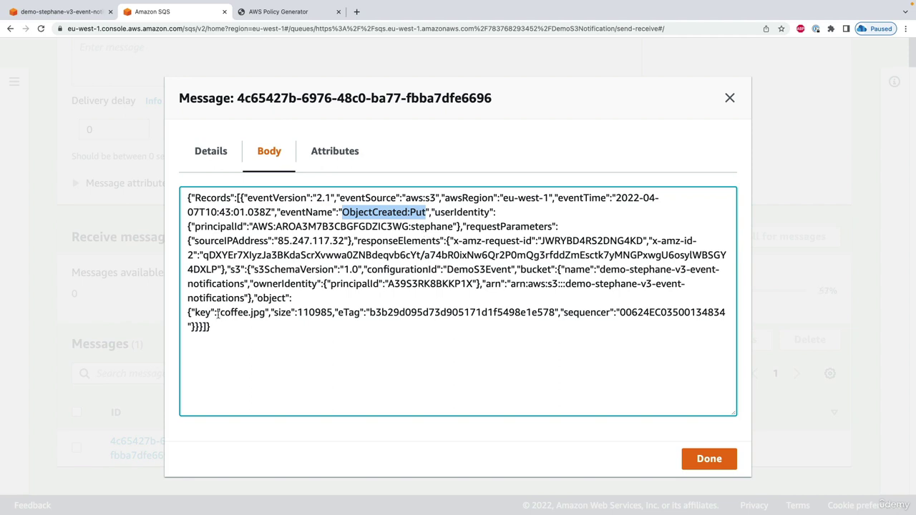
left_click_drag(192, 312, 270, 313)
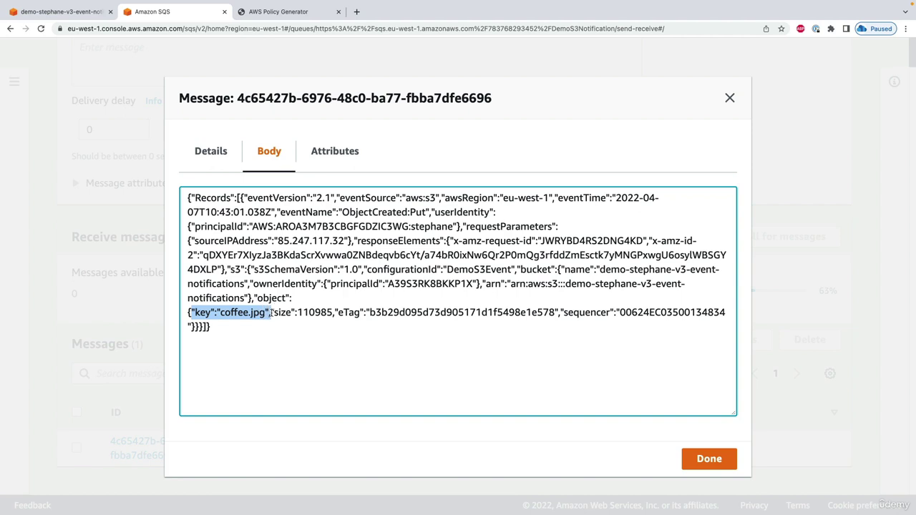
double_click(227, 312)
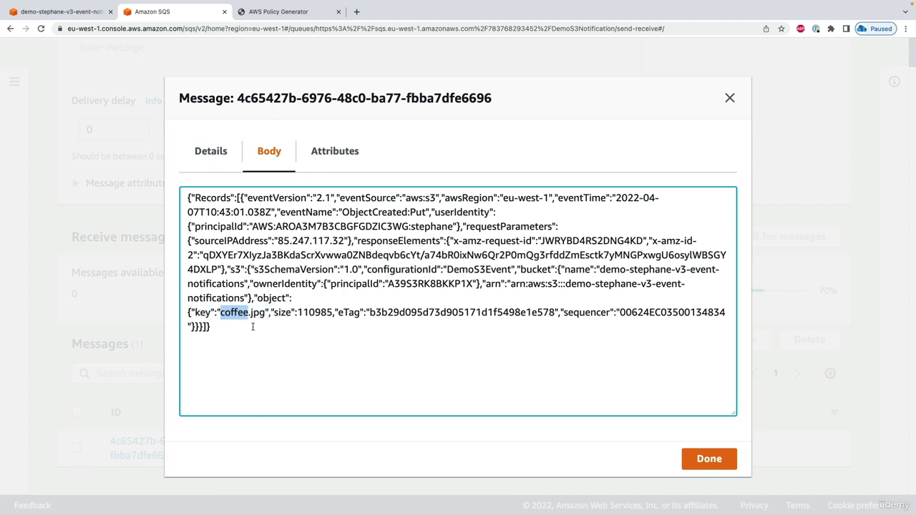
left_click_drag(411, 363, 168, 182)
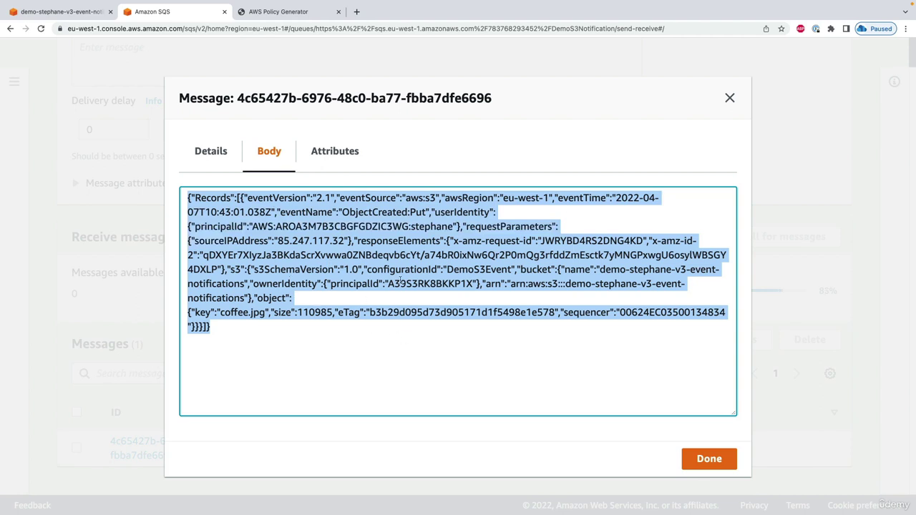
left_click(717, 461)
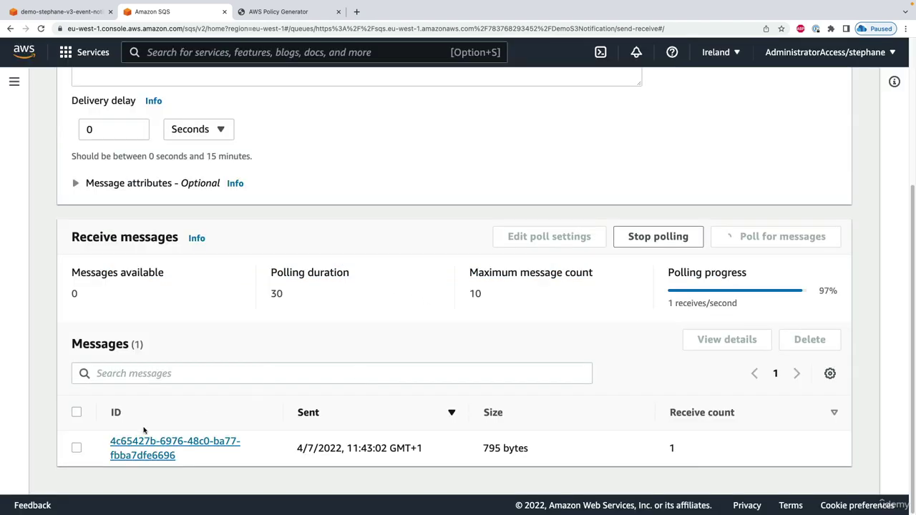
Step: Delete the coffee.jpg ObjectCreated message, emptying the queue, and return to the S3 bucket
left_click(77, 448)
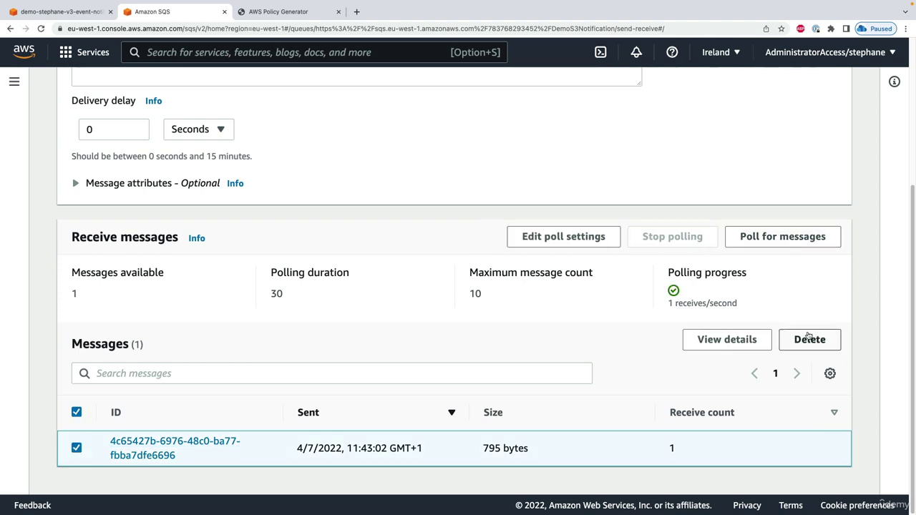
left_click(807, 339)
left_click(603, 323)
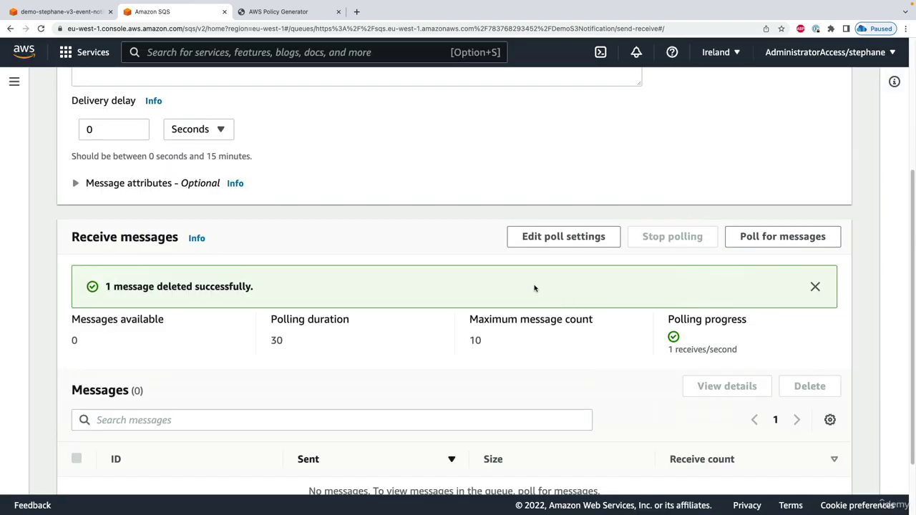
key("ctrl+shift+Tab")
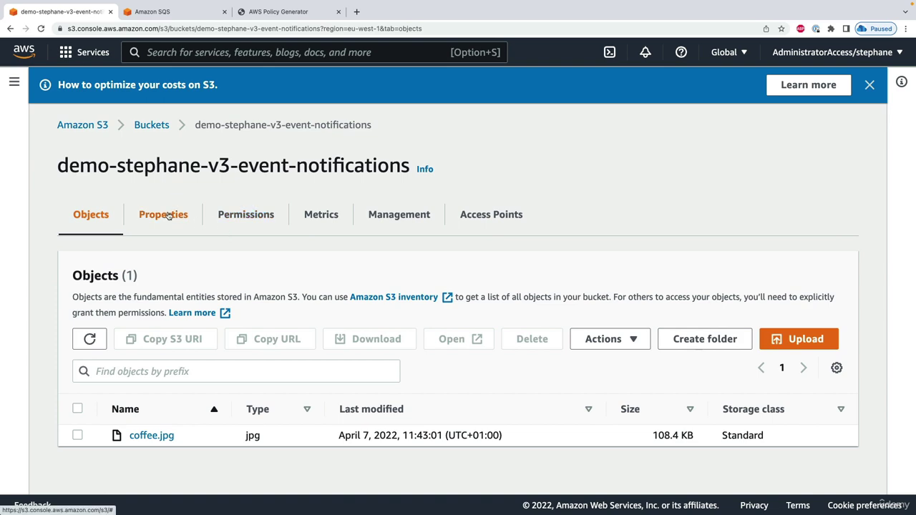
Step: Review DemoS3Event's SQS queue destination and the Amazon EventBridge section, then advance to the Baseline Performance slide
scroll(321, 257, "down", 15)
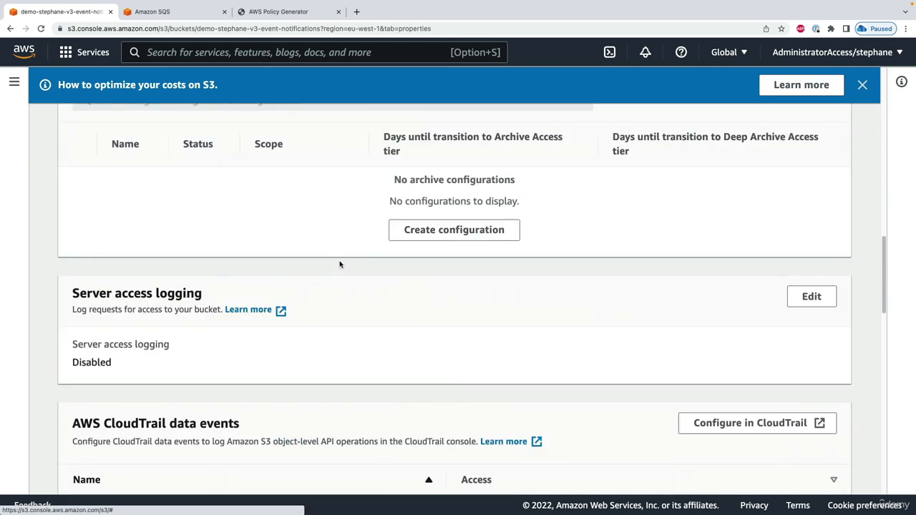
scroll(340, 265, "down", 3)
left_click_drag(591, 309, 677, 303)
left_click(644, 313)
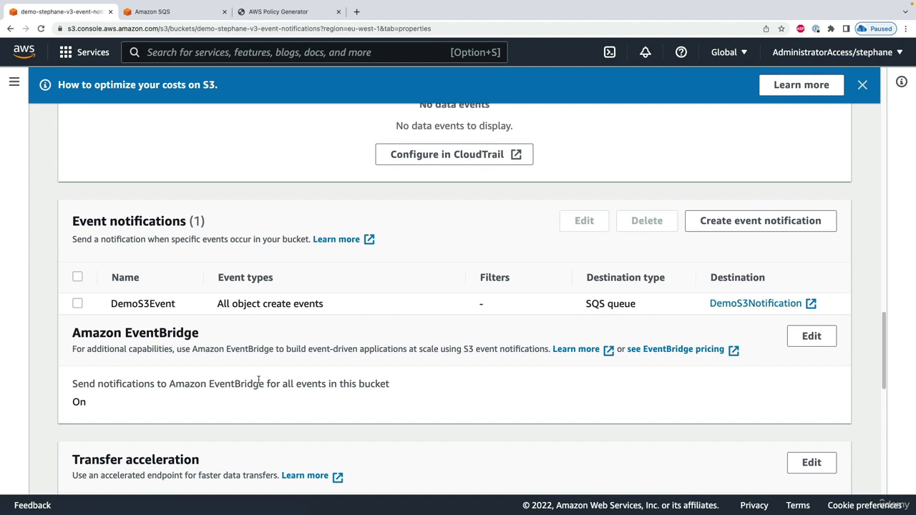
left_click_drag(64, 334, 207, 344)
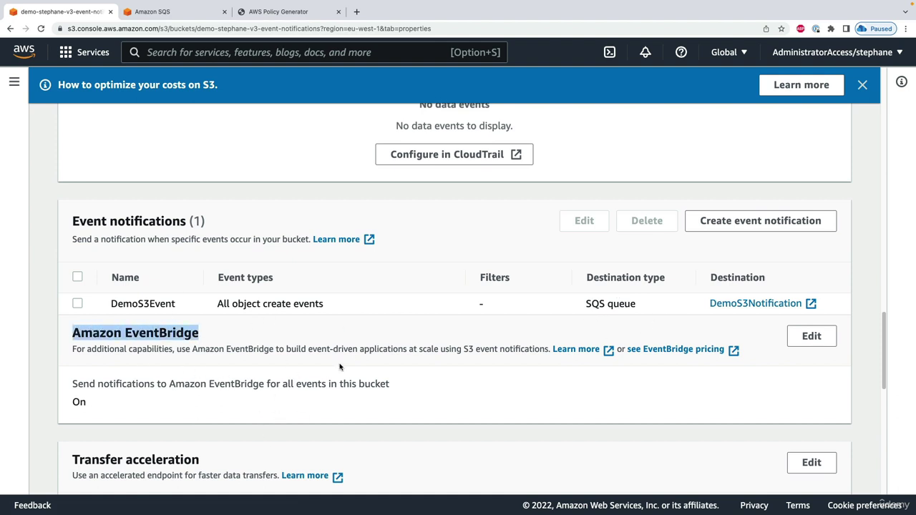
left_click(213, 377)
left_click_drag(204, 335, 132, 333)
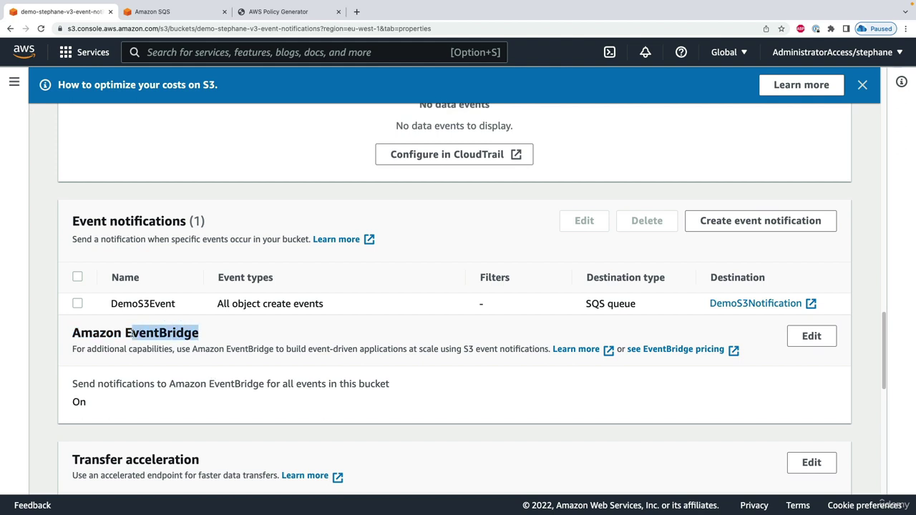
left_click(133, 334)
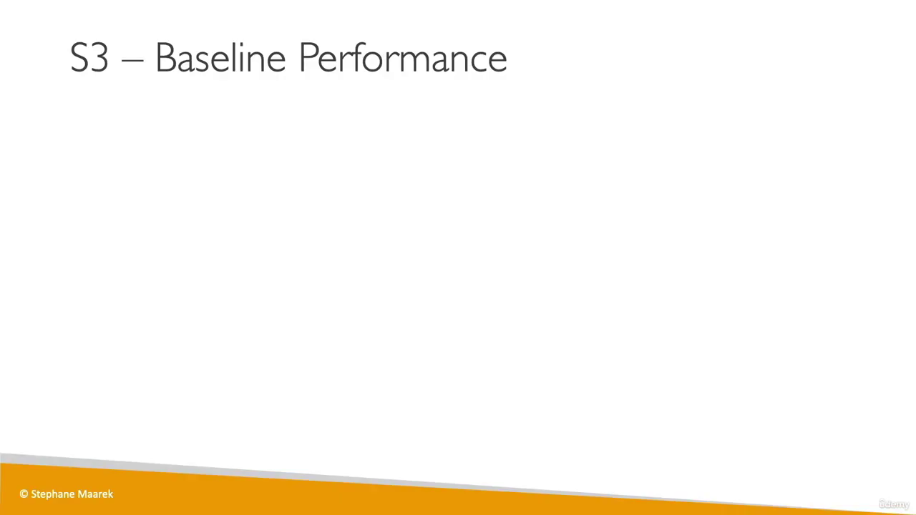
key("Right")
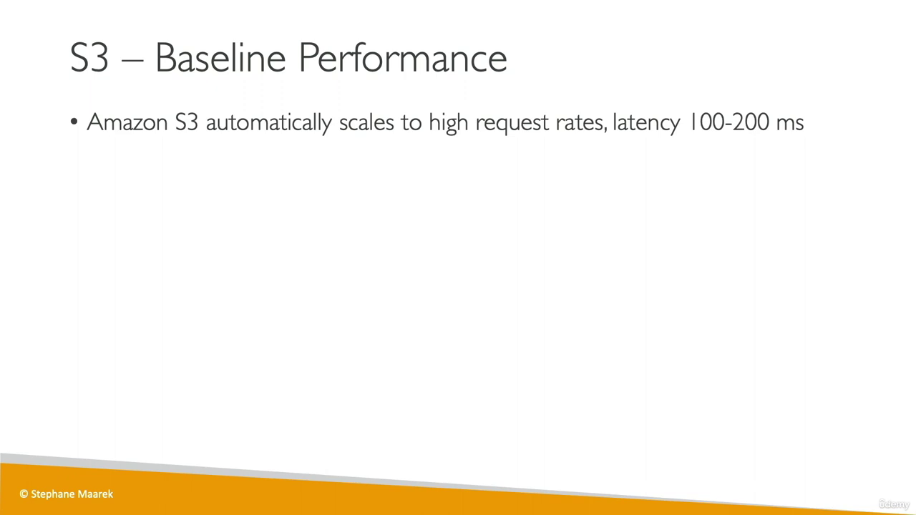
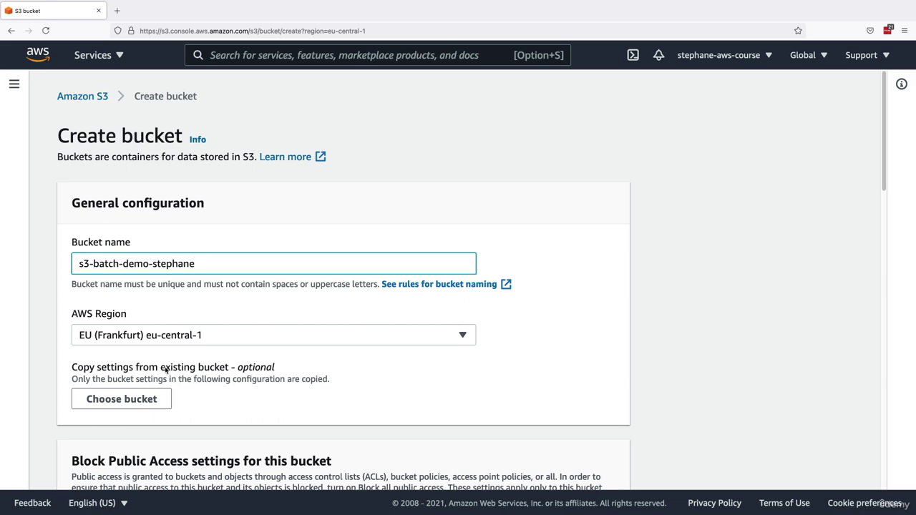
scroll(283, 384, "down", 5)
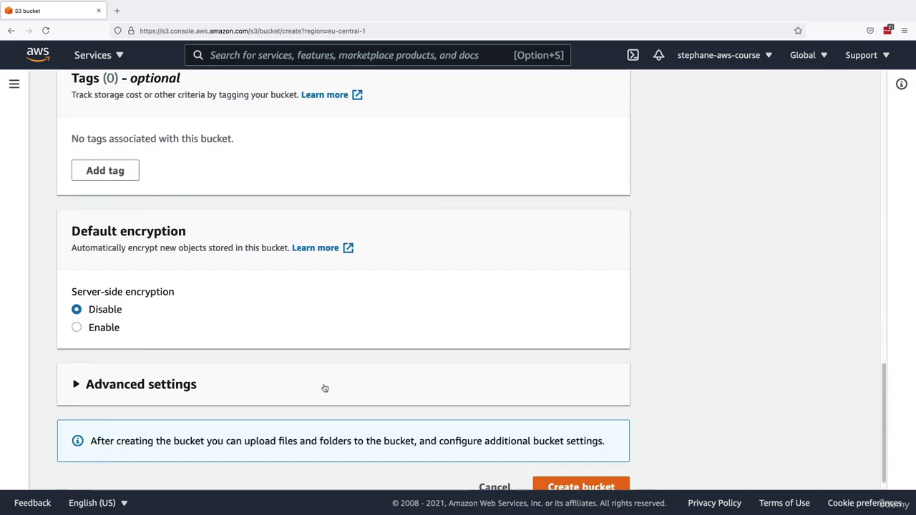
Step: Create the demo bucket, then create a second s3-batch-reporting bucket
left_click(581, 465)
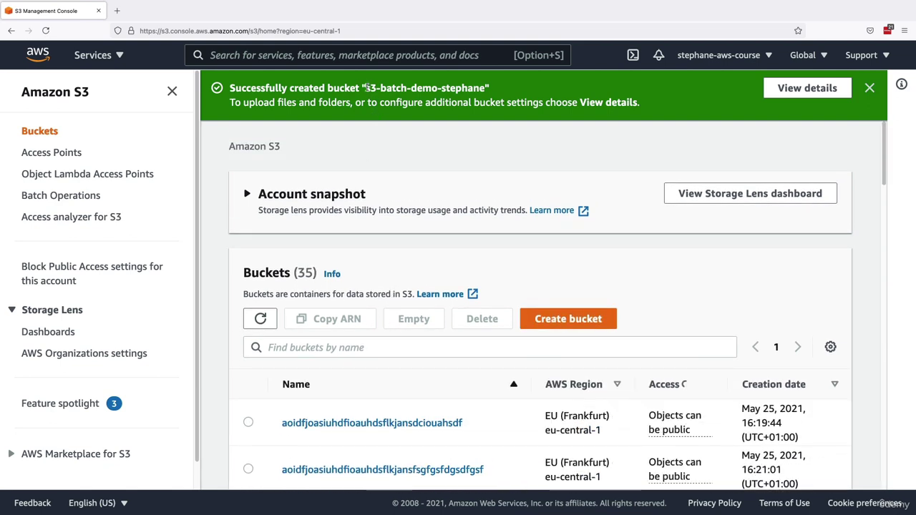
left_click_drag(366, 87, 484, 87)
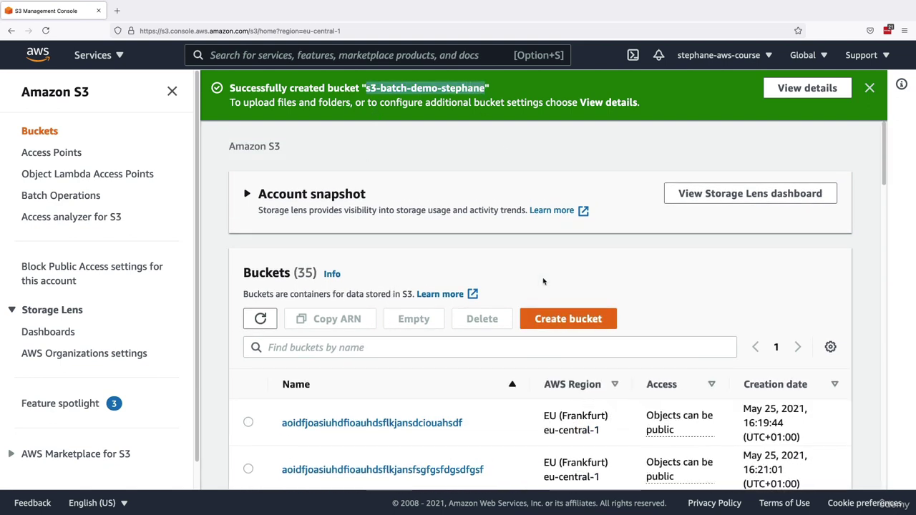
left_click(568, 318)
left_click(246, 264)
type("s")
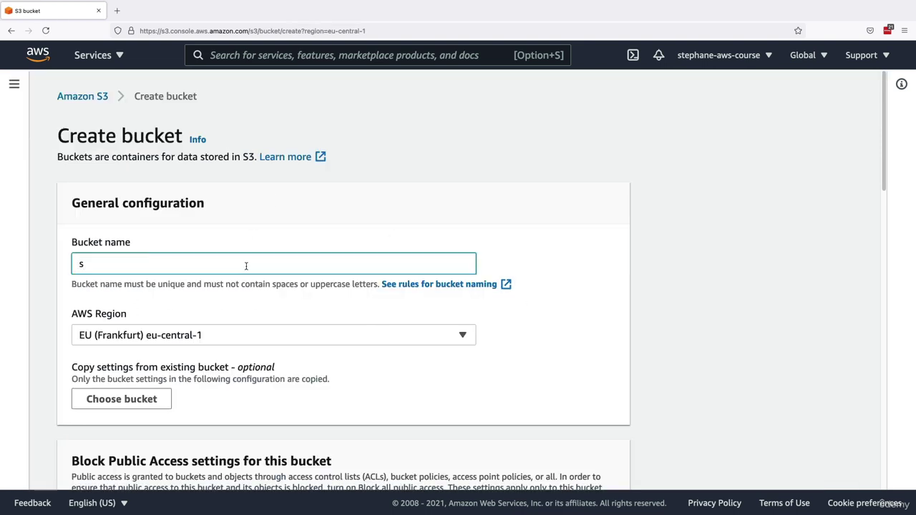
type("3-batch-reporting-stephane")
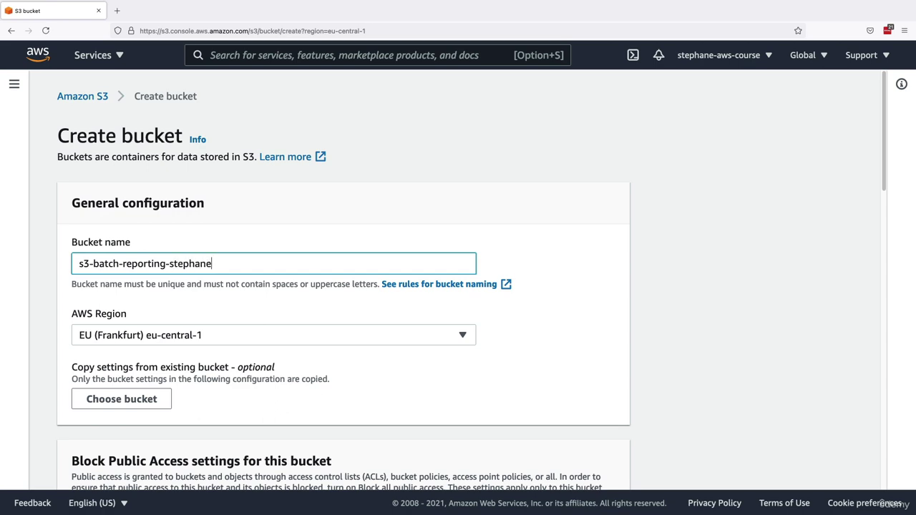
scroll(267, 317, "down", 15)
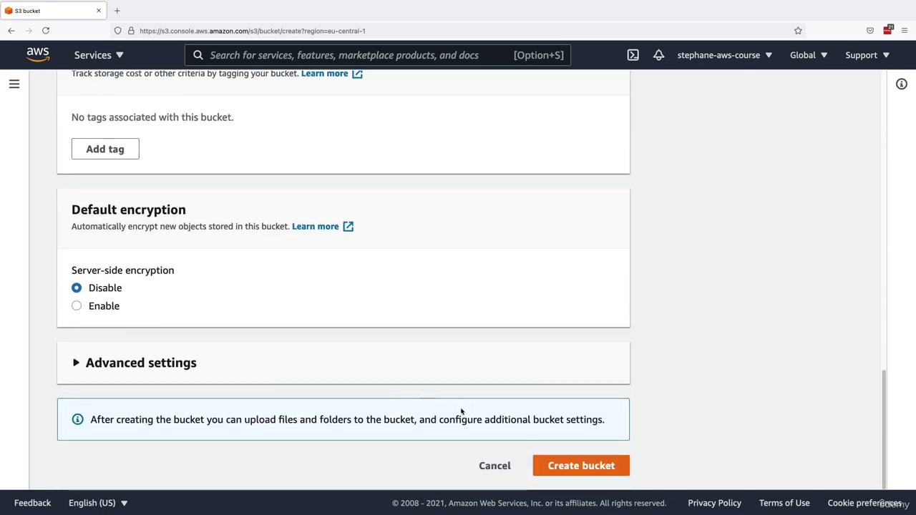
left_click(555, 462)
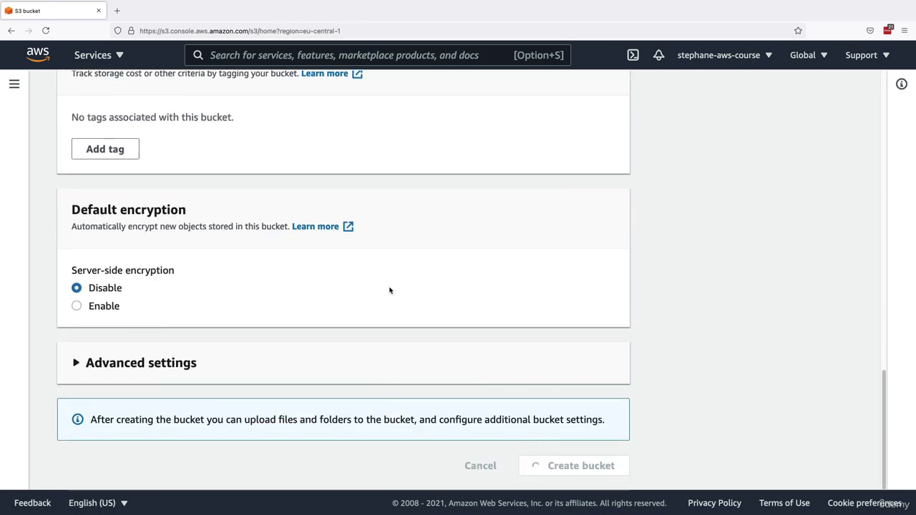
Step: Filter buckets by 'batch', open both in tabs, open Batch Operations, then show the empty demo bucket
left_click(324, 347)
type("batch")
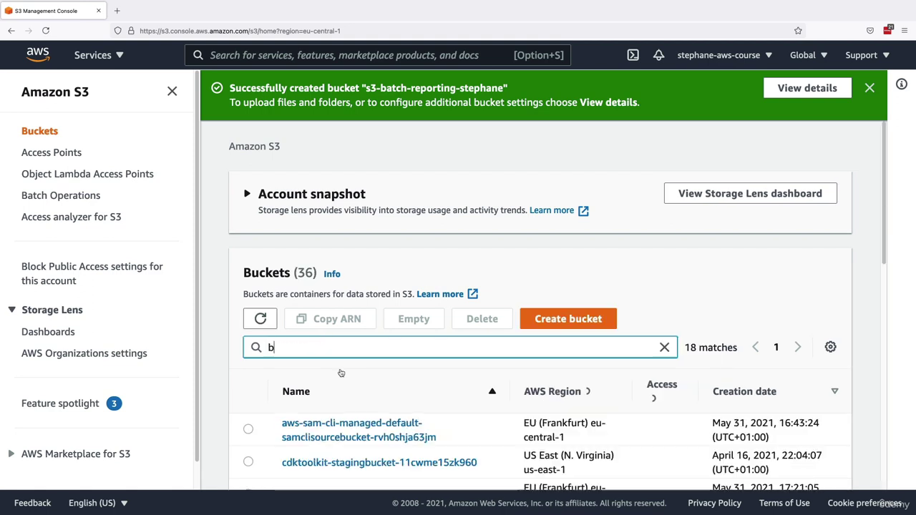
middle_click(322, 448)
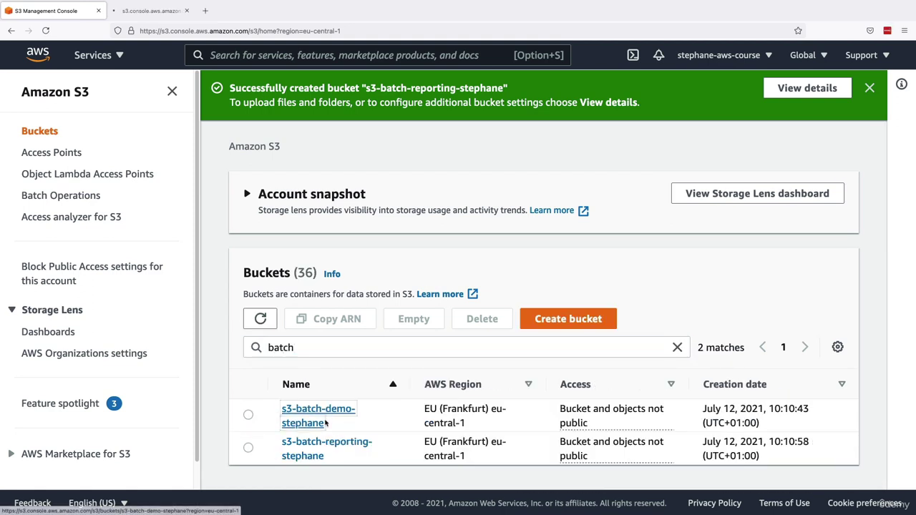
middle_click(324, 449)
key("ctrl+Tab")
key("ctrl+Tab")
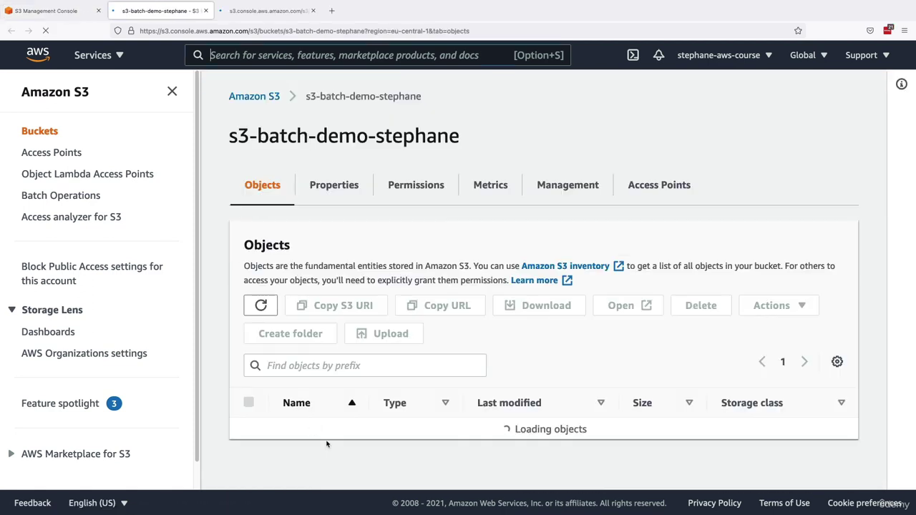
key("ctrl+Tab")
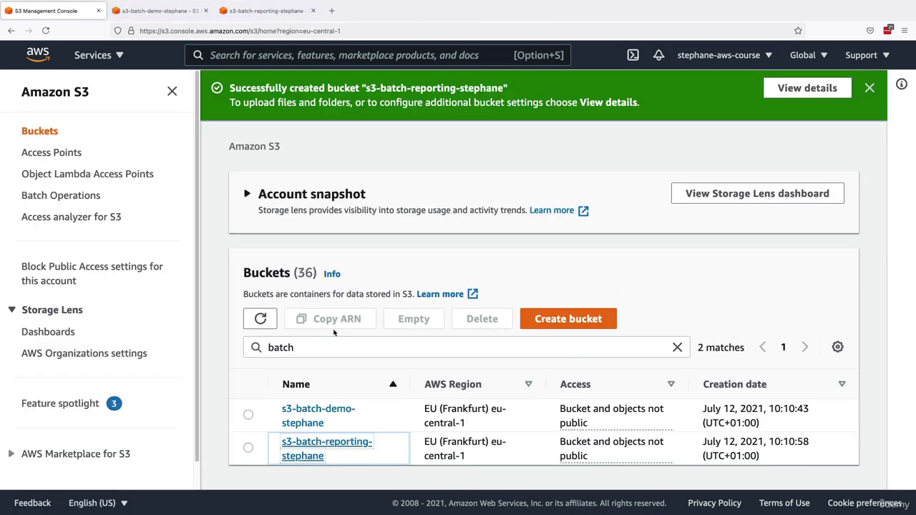
left_click(64, 195)
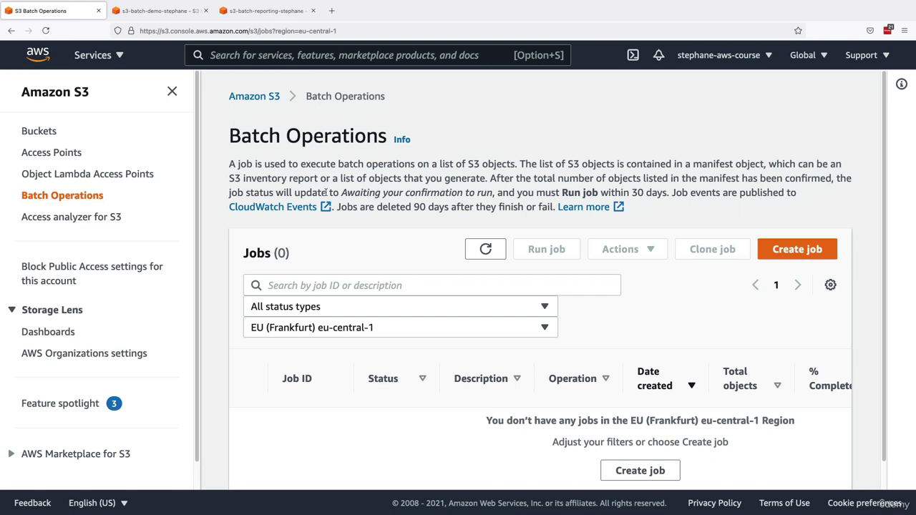
key("ctrl+Tab")
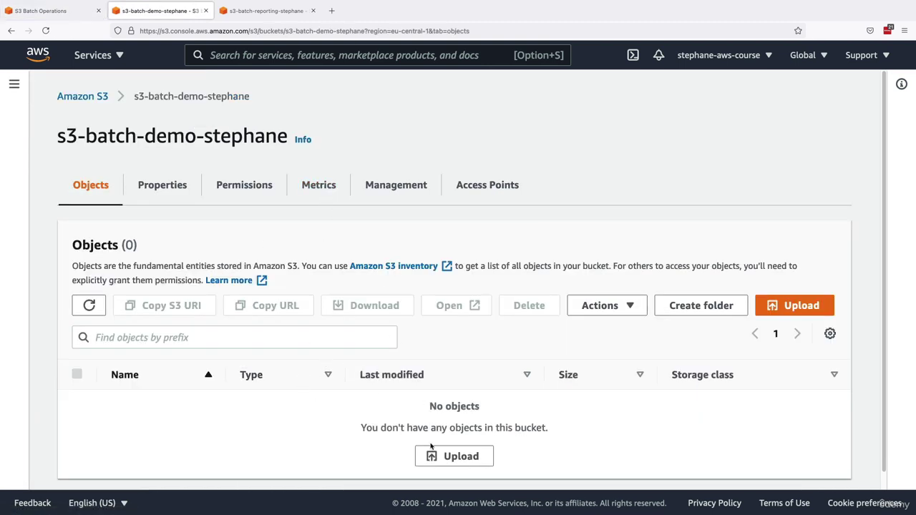
Step: Add beach.jpg, coffee.jpg, error.html and index.html to the demo bucket's upload list
left_click(791, 308)
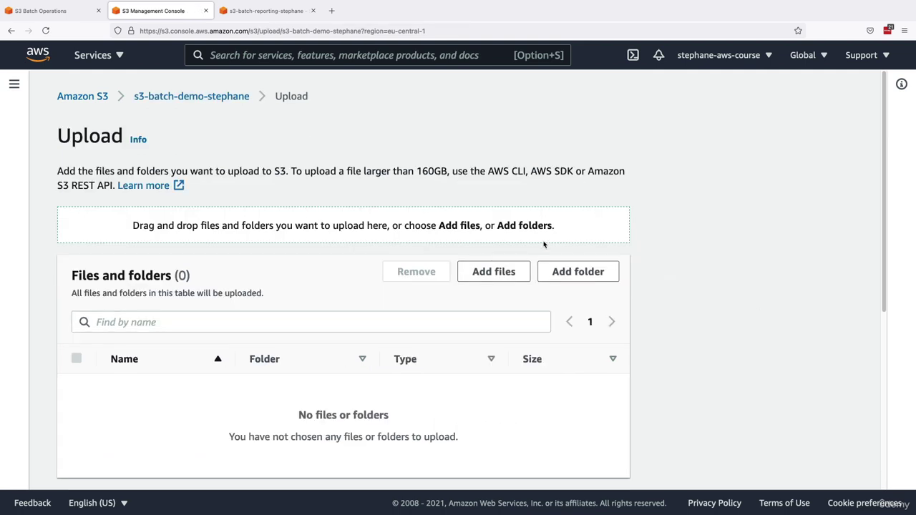
left_click(476, 272)
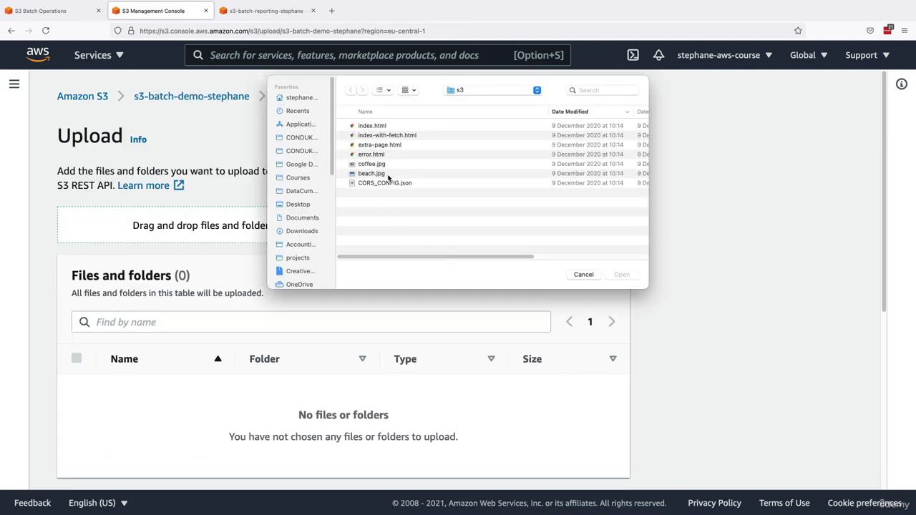
left_click(389, 175)
left_click(391, 154)
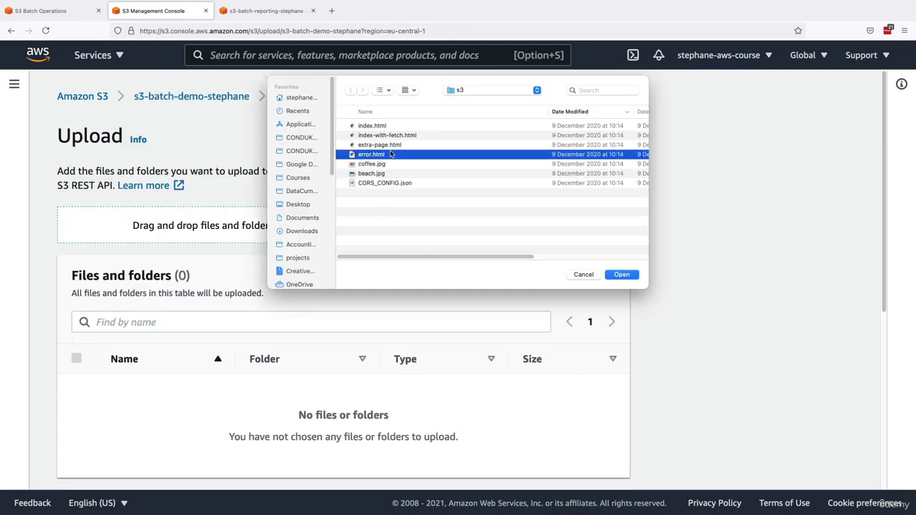
left_click(384, 127)
left_click(384, 154, "super")
left_click(384, 163, "super")
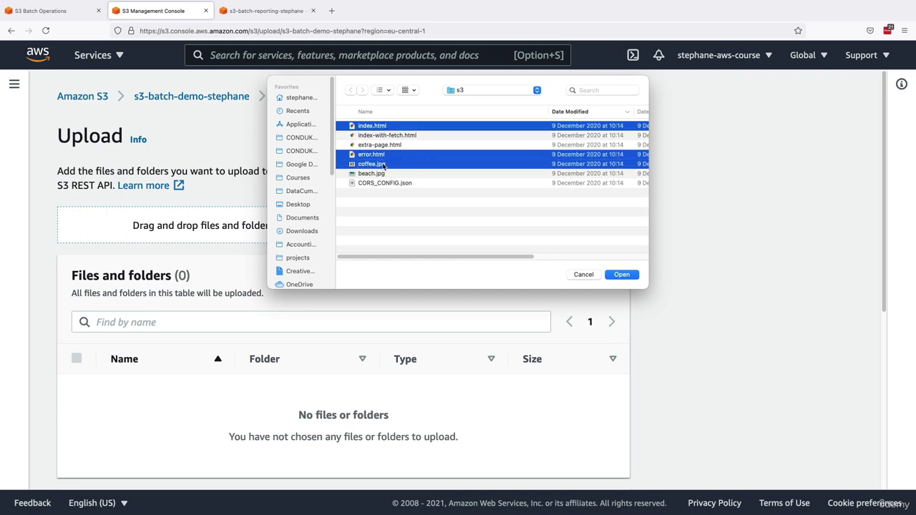
left_click(384, 173, "super")
left_click(617, 275)
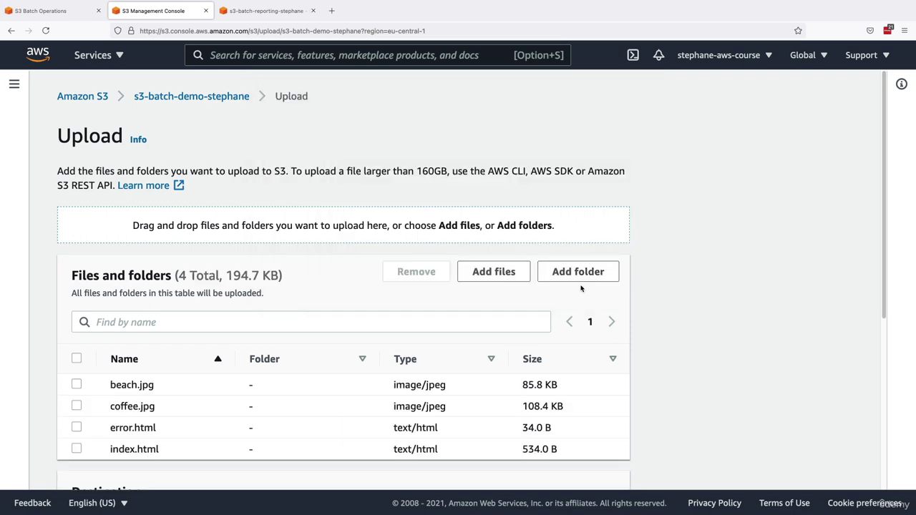
Step: Upload the four files and return to the bucket's object list
scroll(415, 337, "down", 5)
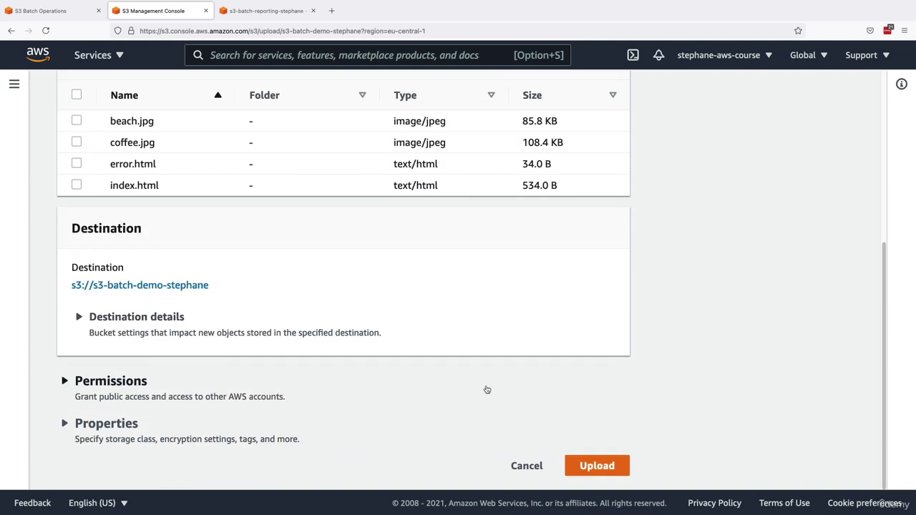
left_click(596, 465)
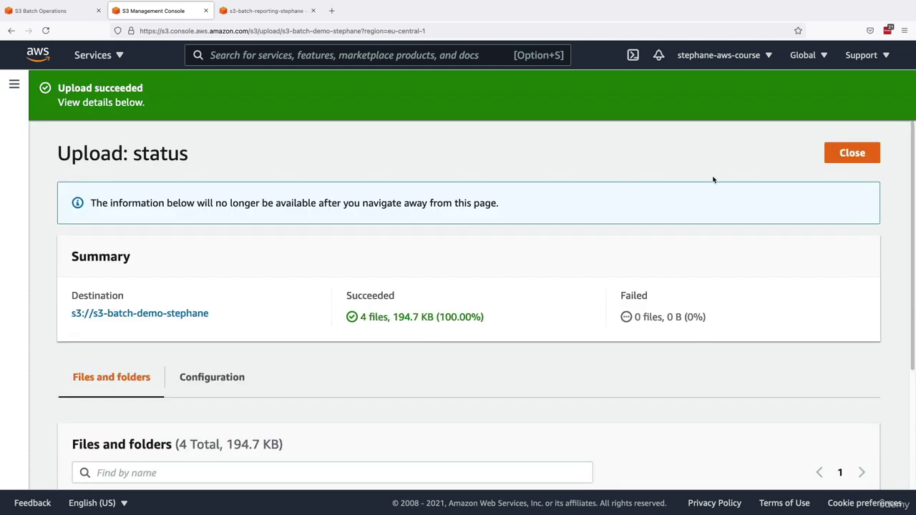
left_click(848, 153)
scroll(622, 338, "down", 1)
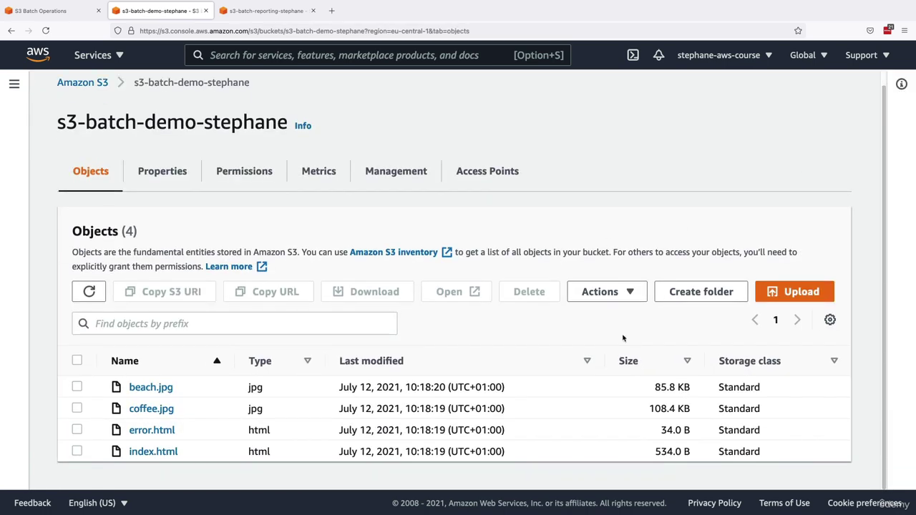
left_click(153, 387)
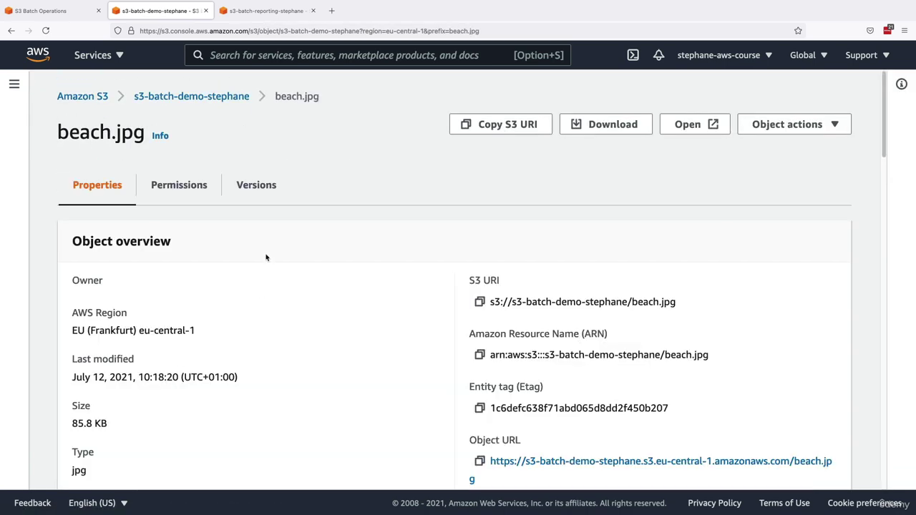
key("super+f")
type("ENCRYPT")
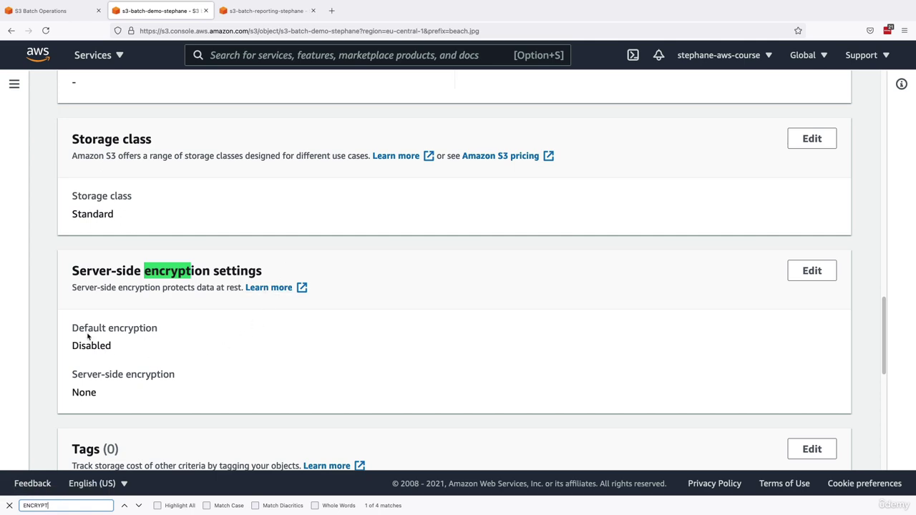
left_click_drag(87, 333, 115, 388)
left_click(118, 409)
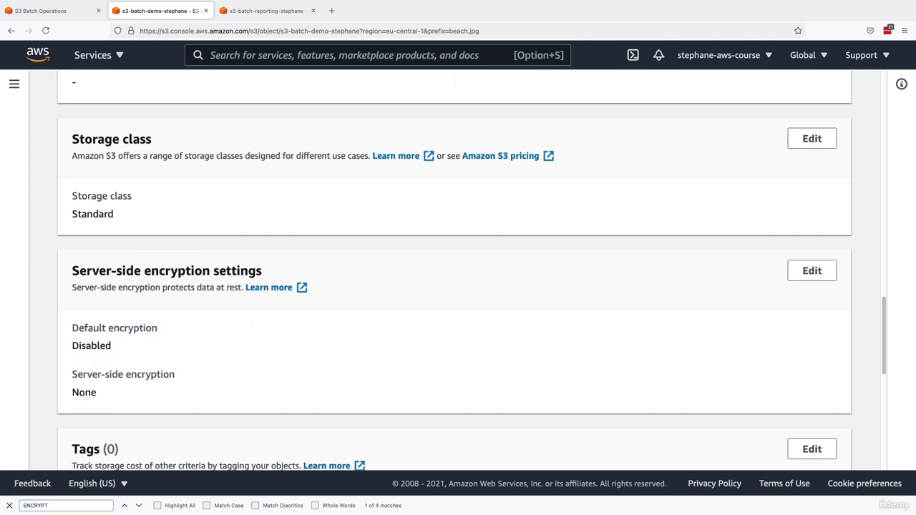
left_click(10, 505)
scroll(102, 401, "up", 15)
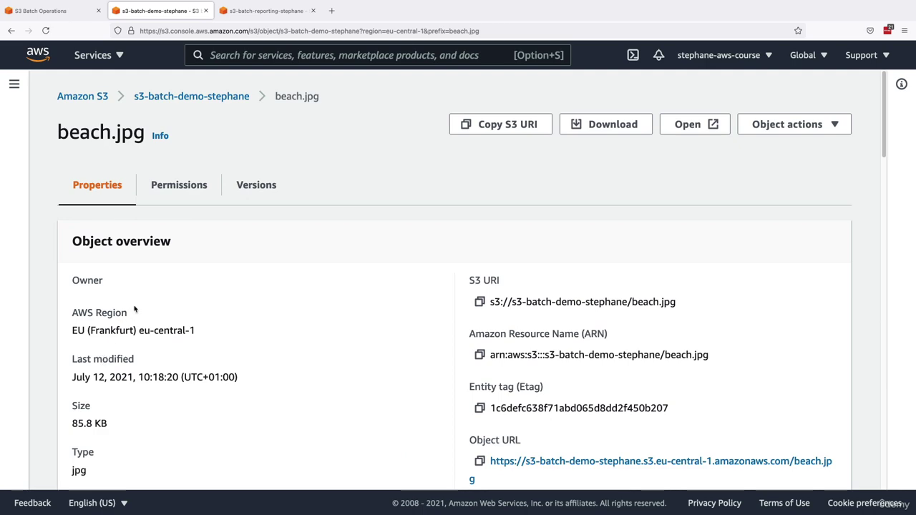
key("ctrl+shift+Tab")
key("ctrl+Tab")
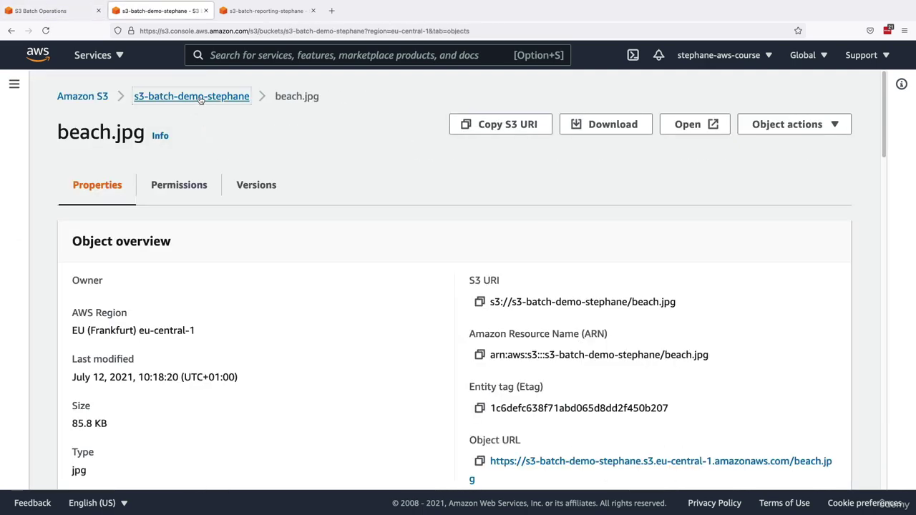
key("ctrl+shift+Tab")
key("ctrl+Tab")
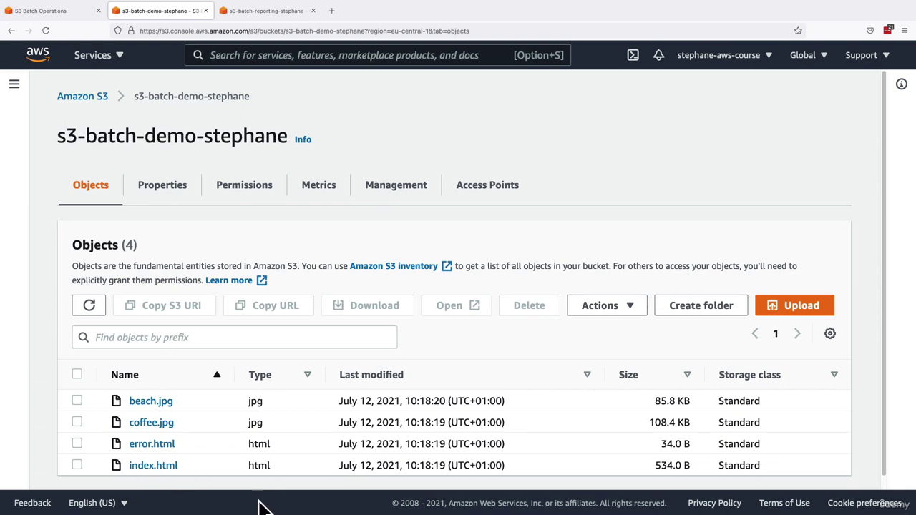
Step: Start creating a new Batch Operations job
key("ctrl+shift+Tab")
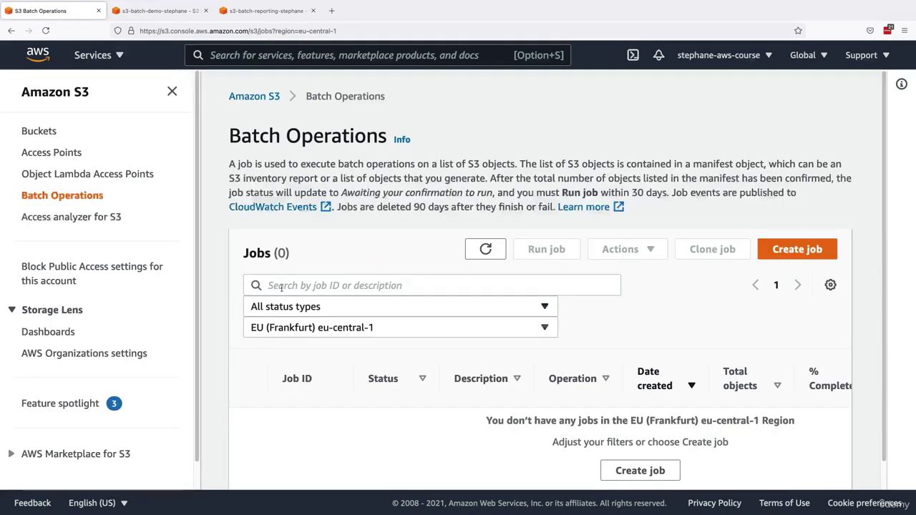
left_click_drag(250, 137, 332, 128)
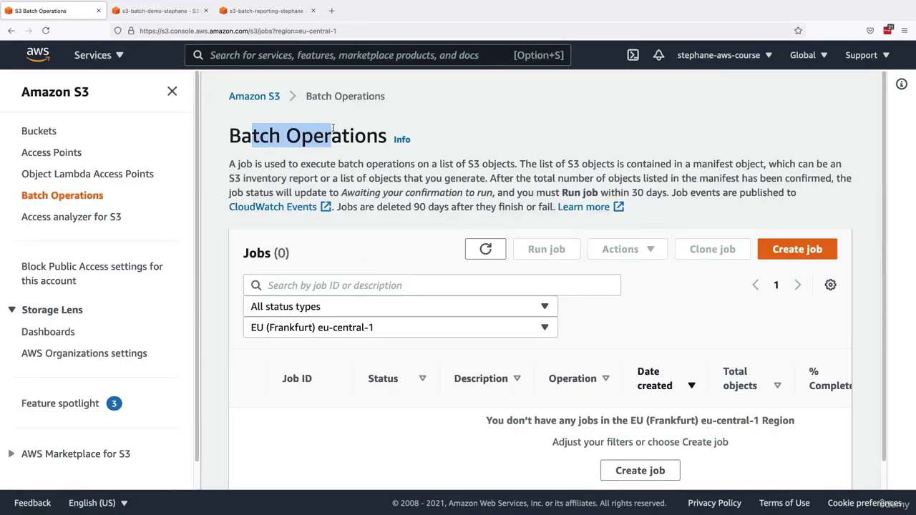
left_click(339, 142)
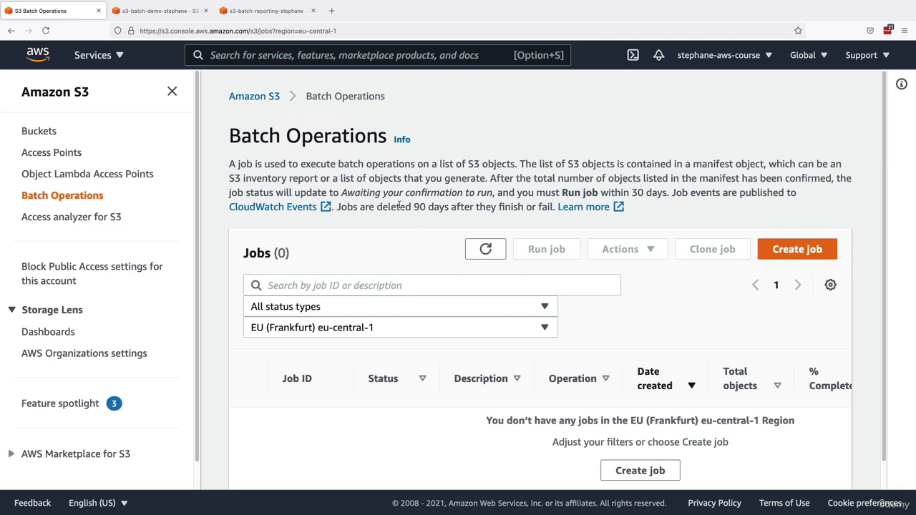
scroll(484, 192, "down", 2)
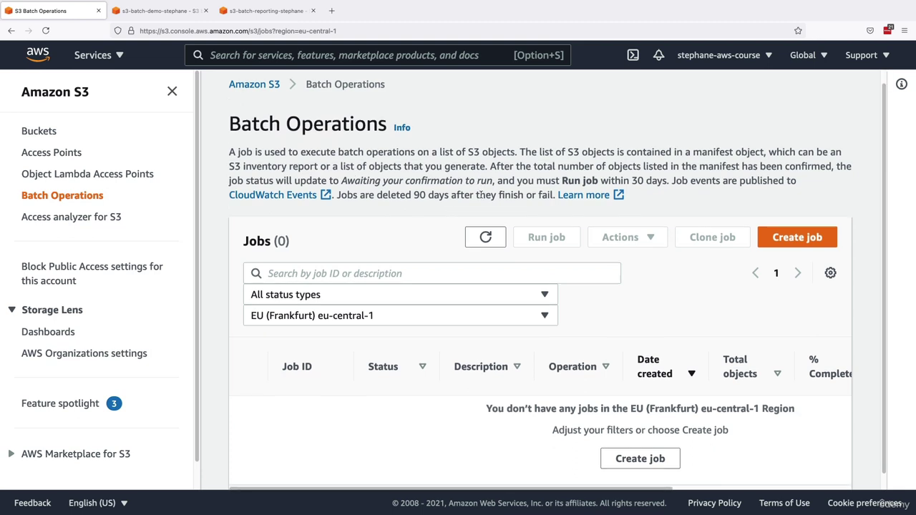
left_click(764, 223)
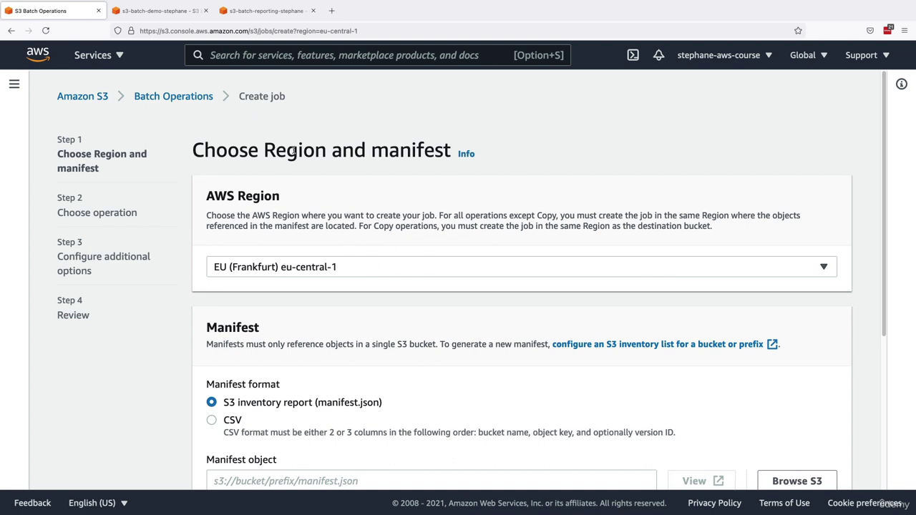
Step: Review the demo bucket name and the job's manifest requirements and format options
key("ctrl+Tab")
left_click_drag(82, 139, 232, 139)
left_click(232, 139)
key("ctrl+shift+Tab")
scroll(322, 214, "down", 4)
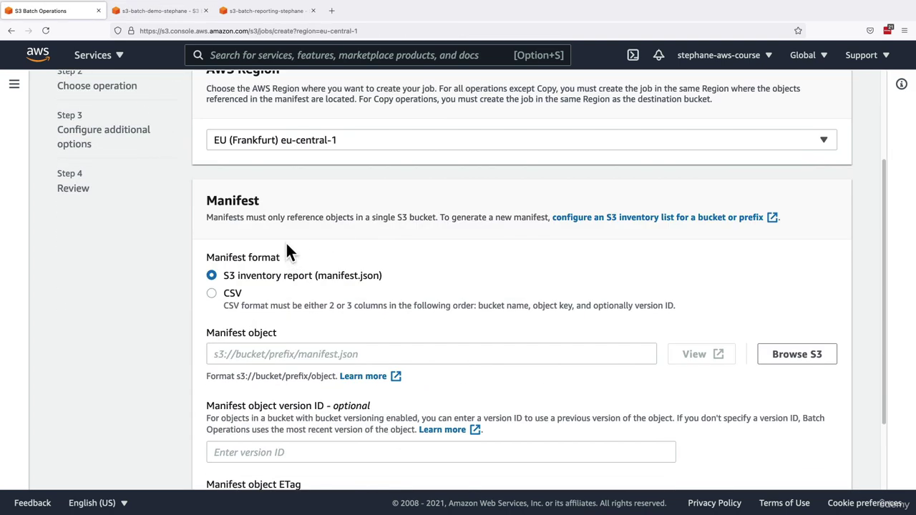
left_click_drag(236, 217, 353, 218)
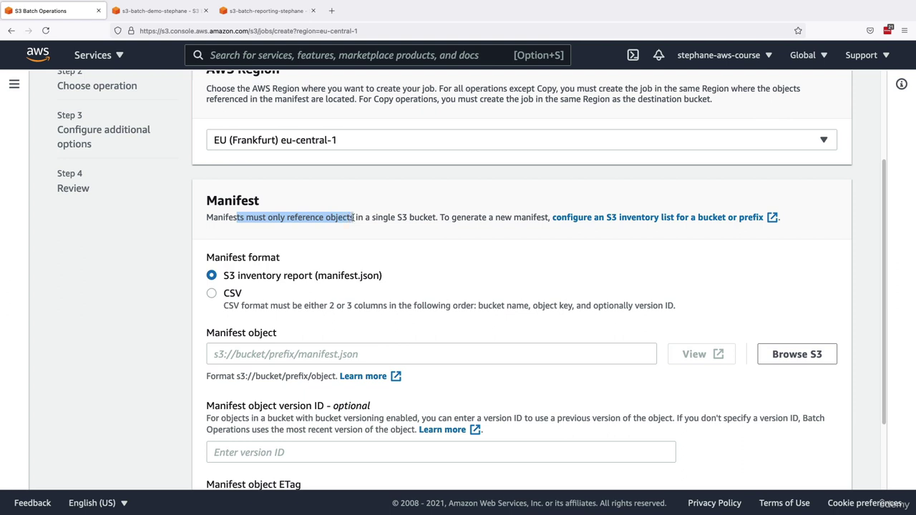
left_click(352, 218)
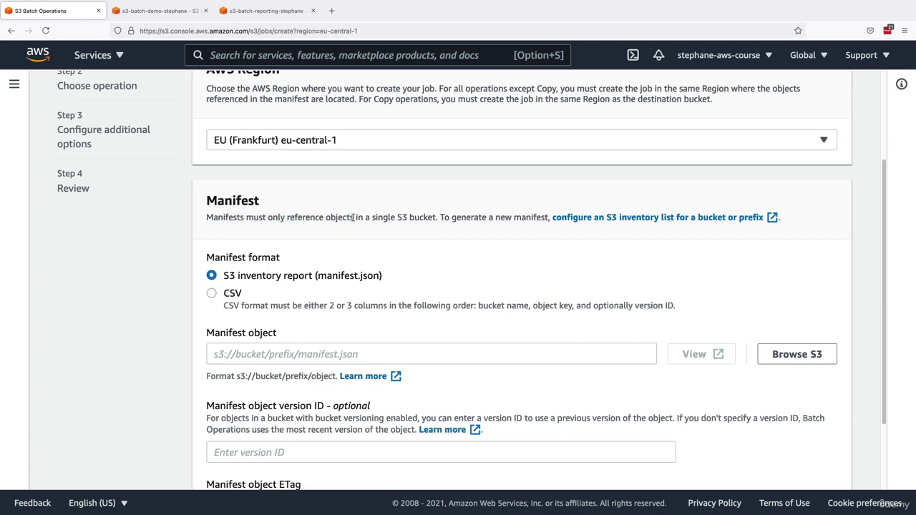
scroll(362, 228, "down", 1)
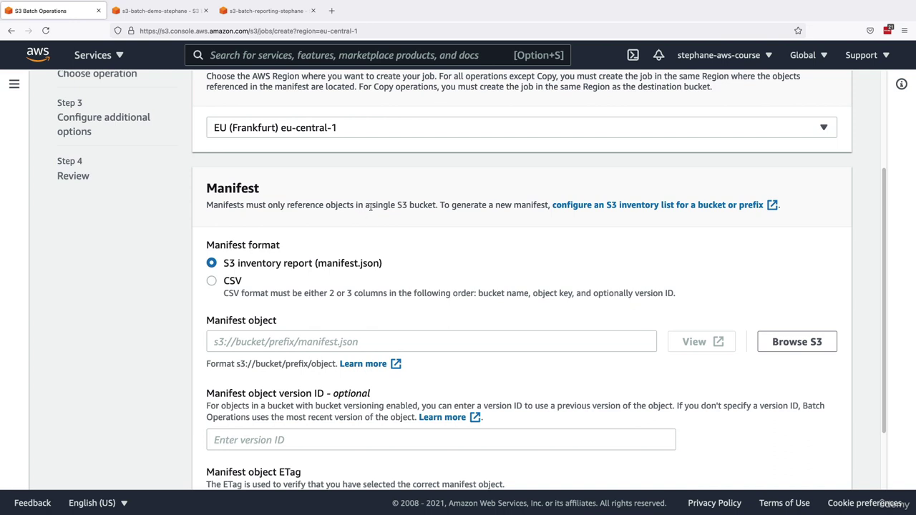
scroll(370, 207, "down", 3)
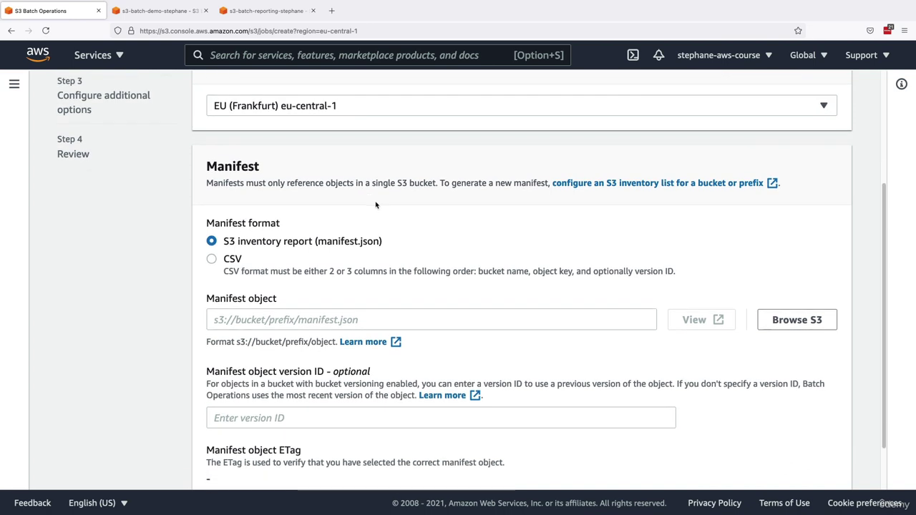
left_click_drag(226, 233, 313, 231)
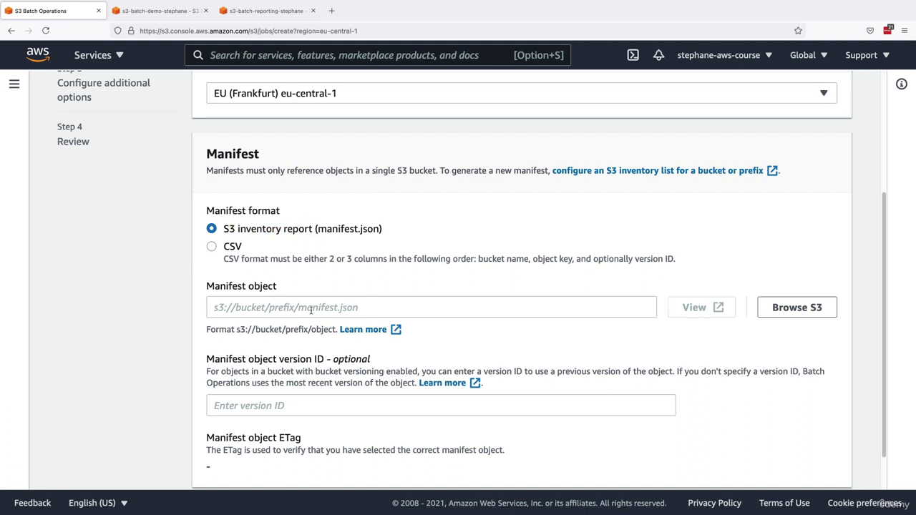
left_click_drag(319, 229, 383, 229)
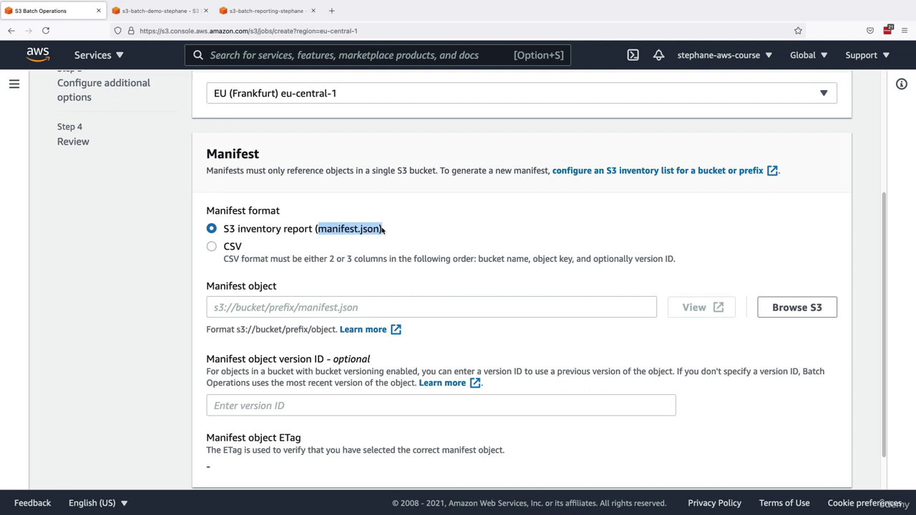
left_click(327, 307)
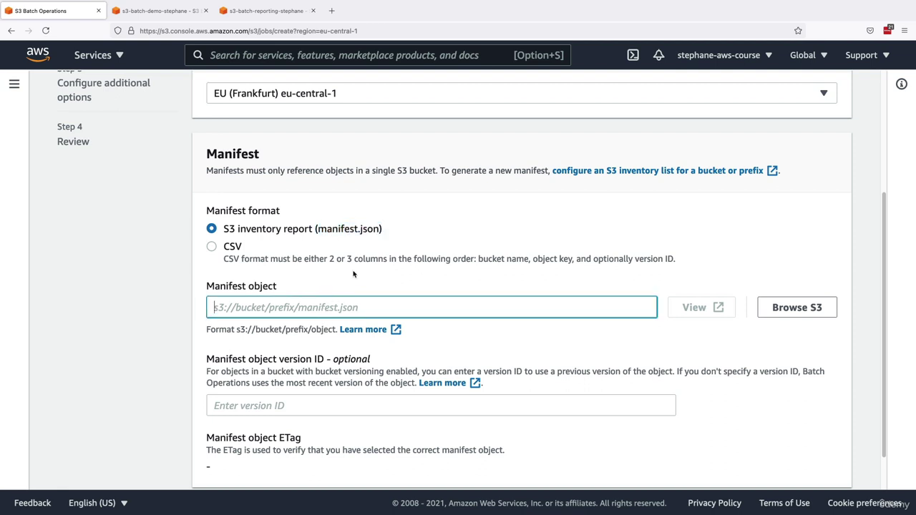
Step: Choose CSV as the manifest format and name a new manifest file S3Batch.csv
scroll(319, 308, "down", 1)
left_click(231, 241)
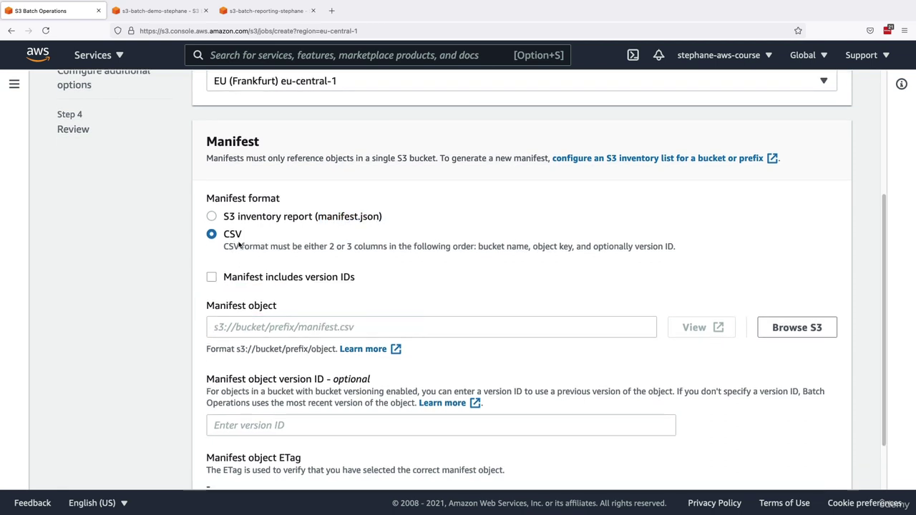
left_click_drag(330, 248, 356, 248)
left_click_drag(479, 248, 692, 247)
left_click(692, 247)
scroll(654, 269, "down", 1)
left_click_drag(225, 229, 319, 229)
left_click(273, 201)
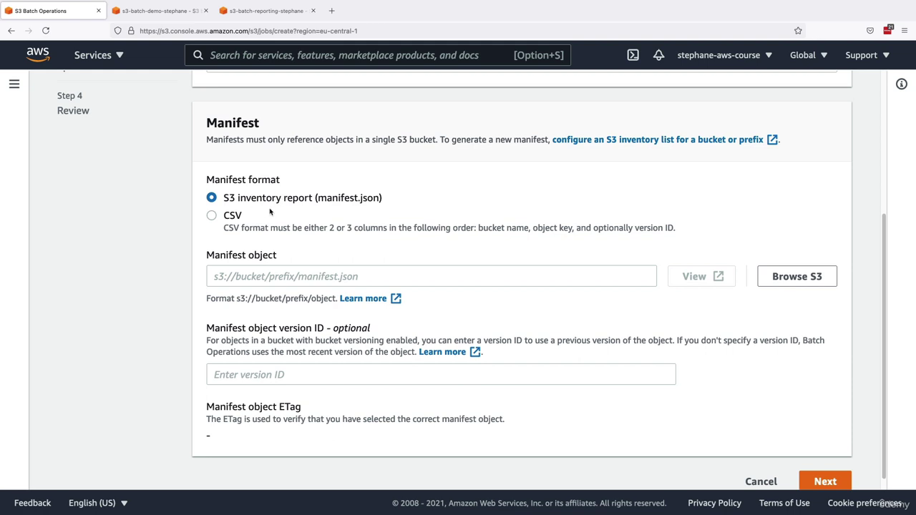
left_click_drag(236, 201, 282, 200)
left_click(279, 200)
left_click(240, 216)
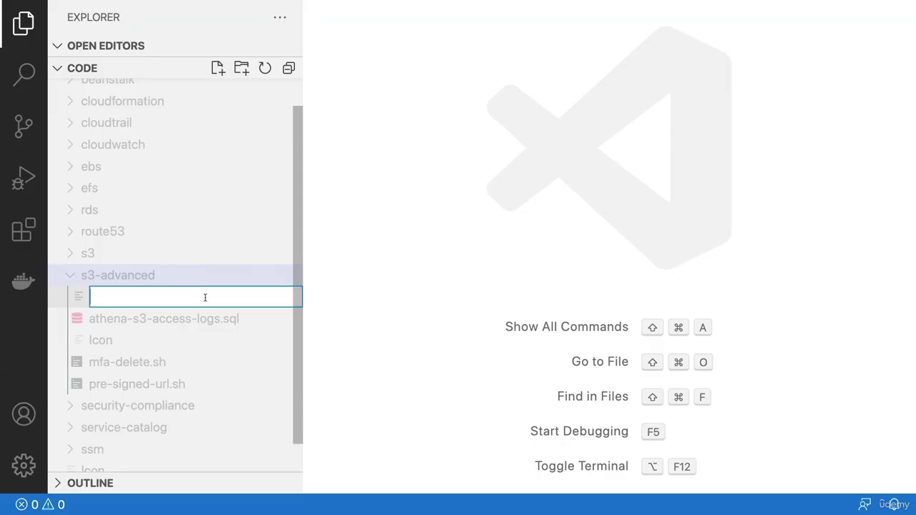
type("S3Batch.csv")
Step: Create the empty S3Batch.csv file and check the required bucket name and object key columns
key("Return")
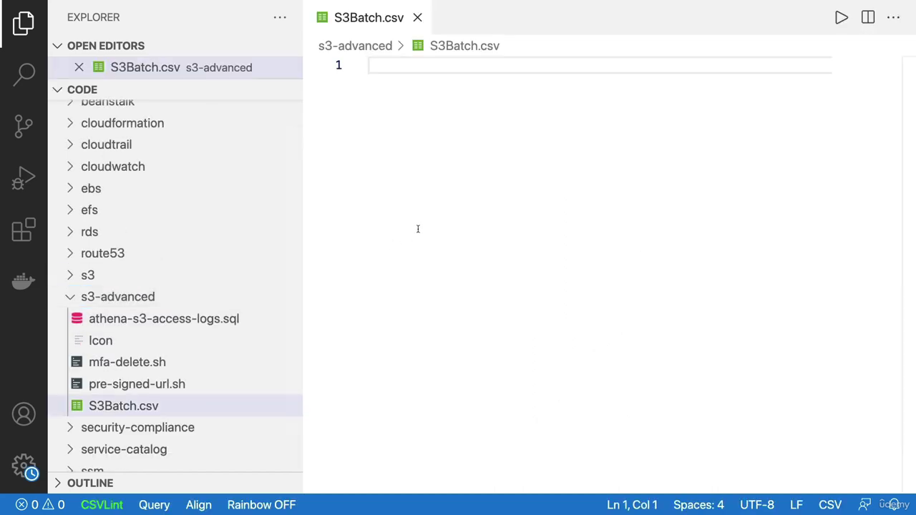
key("ctrl+Left")
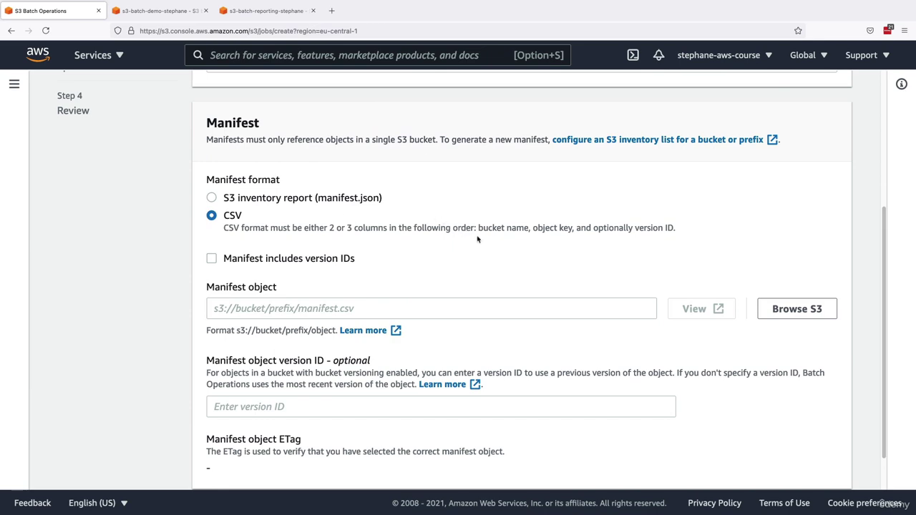
left_click_drag(476, 230, 575, 229)
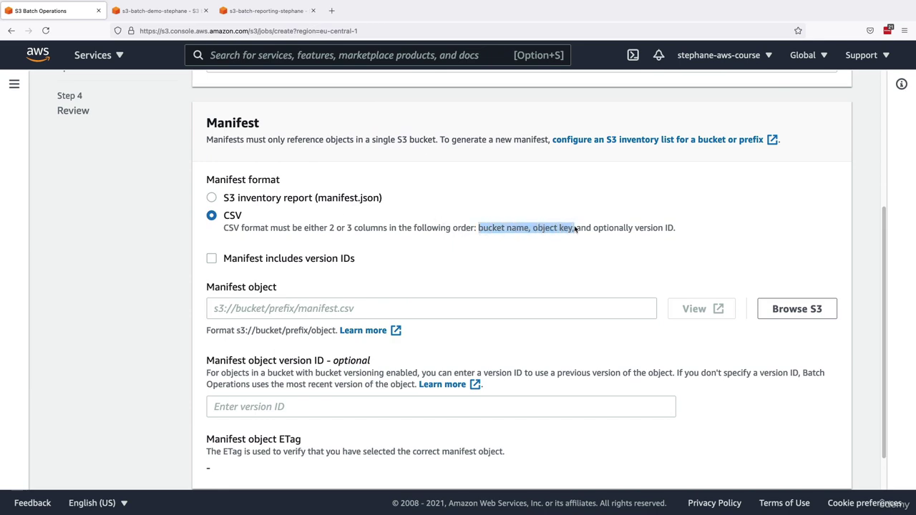
left_click(573, 228)
key("ctrl+Right")
key("ctrl+Left")
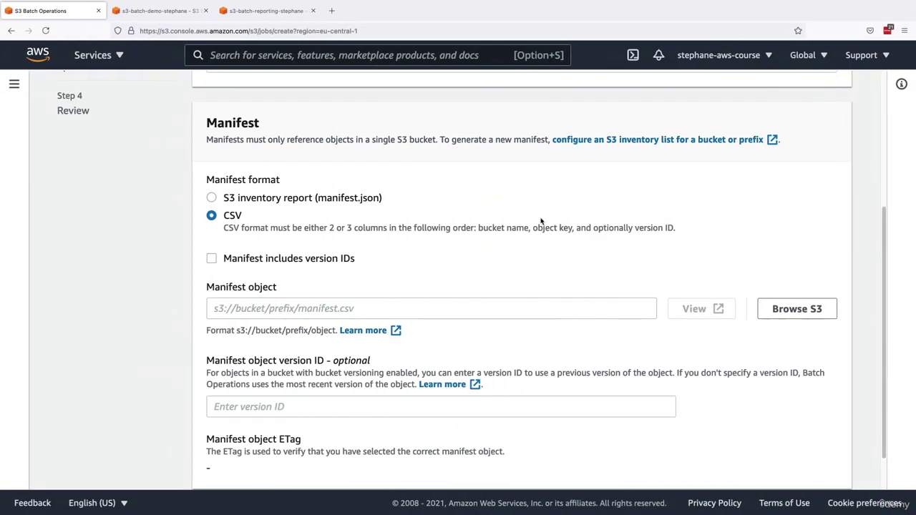
Step: Write the demo bucket name followed by ,beach.jpg on line 1 of S3Batch.csv
left_click(161, 11)
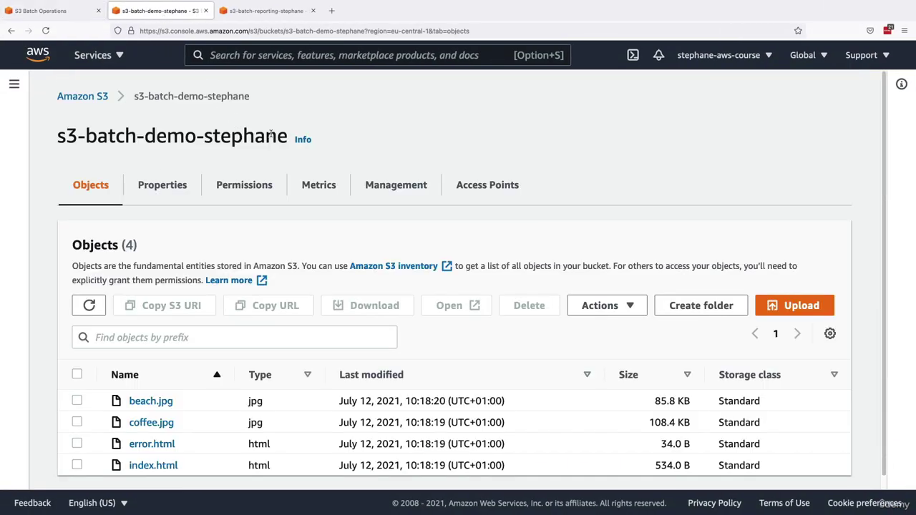
left_click_drag(282, 135, 56, 137)
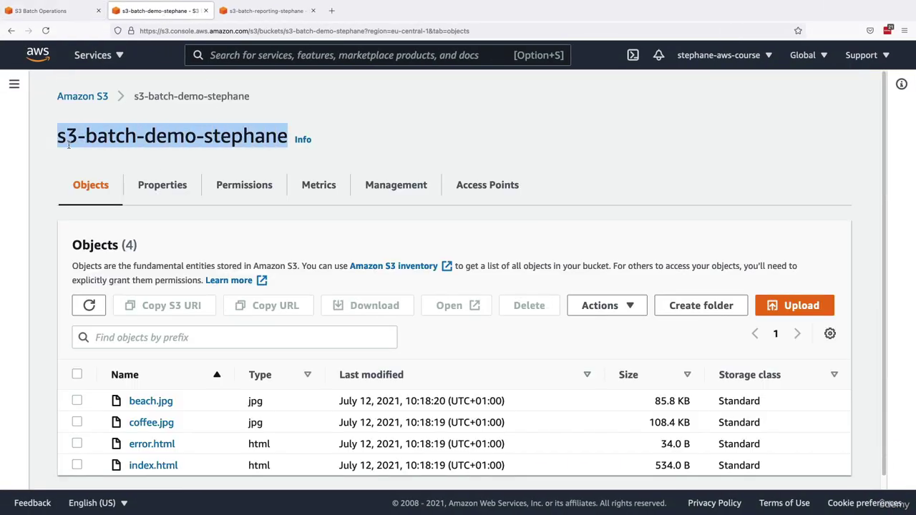
scroll(123, 200, "down", 1)
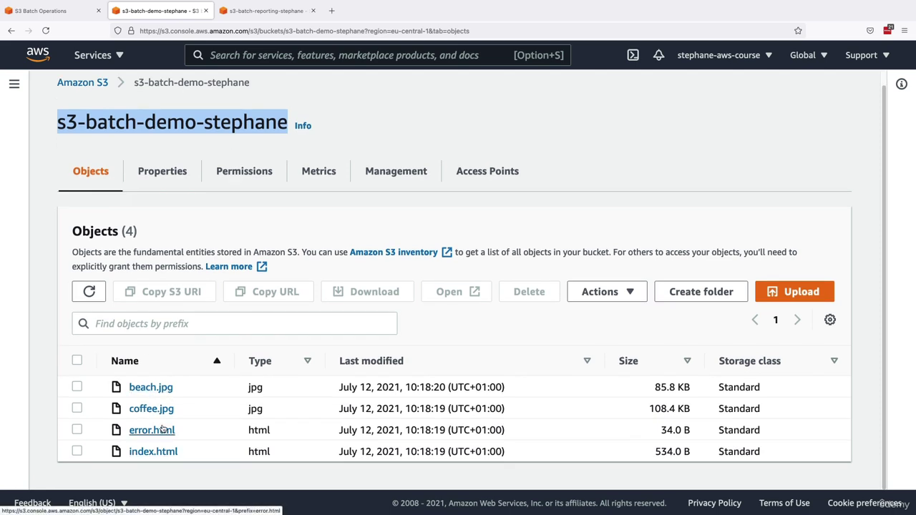
key("super+c")
key("super+Tab")
key("super+v")
type(",")
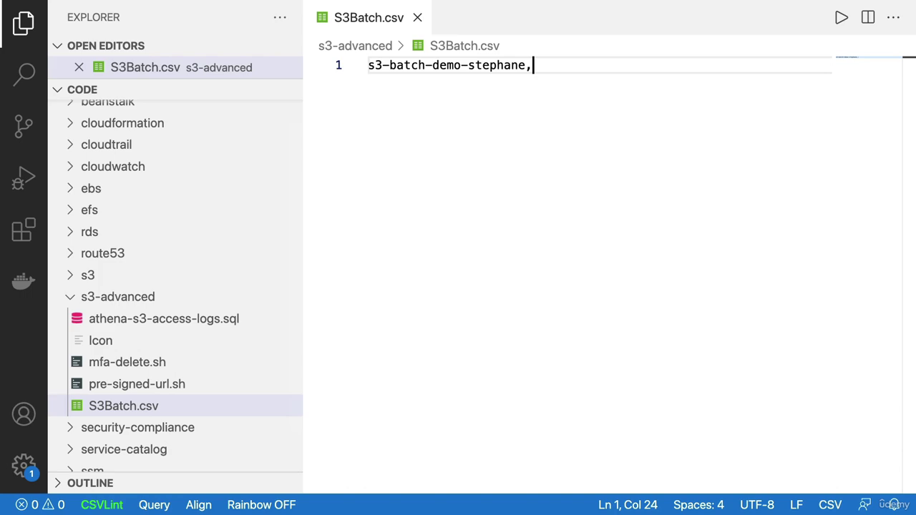
type("beach.jpg")
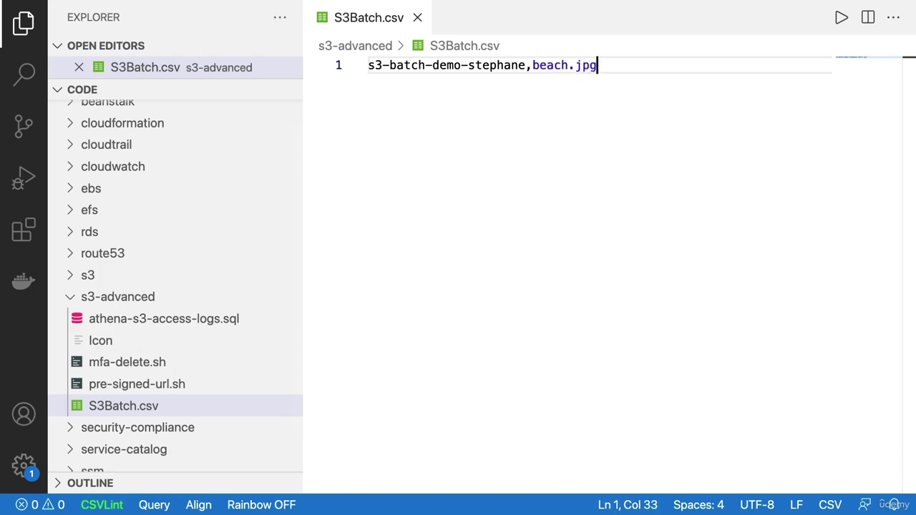
Step: Duplicate the line and change the copies to coffee.jpg, index.html and error.html
key("shift+alt+Down")
key("shift+alt+Down")
key("shift+alt+Down")
key("super+Tab")
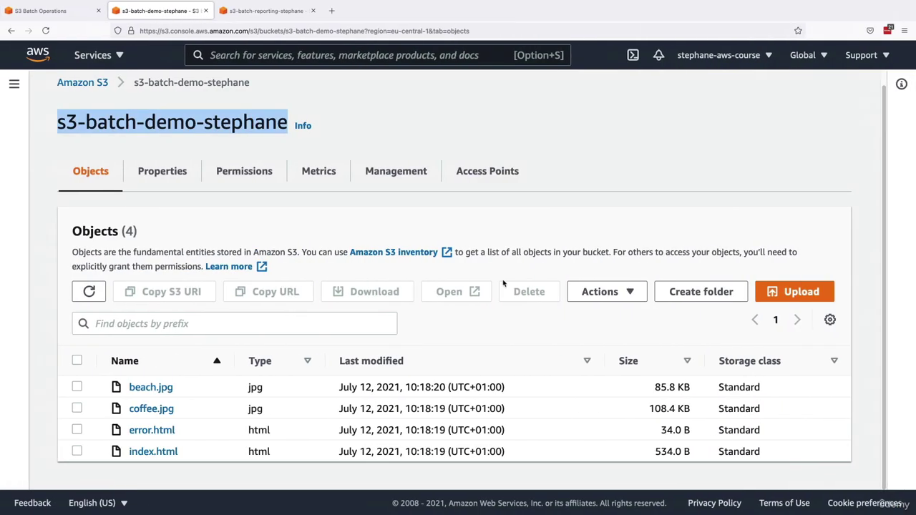
key("super+Tab")
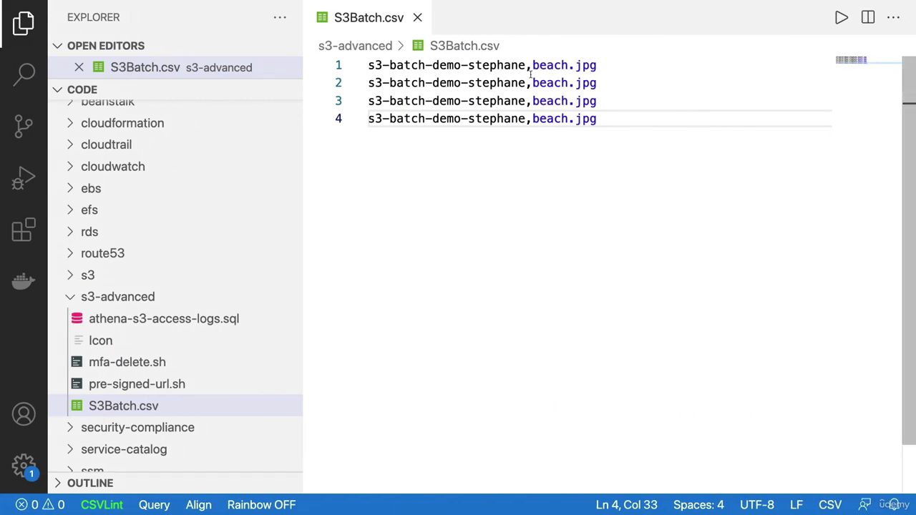
double_click(538, 80)
type("coffee")
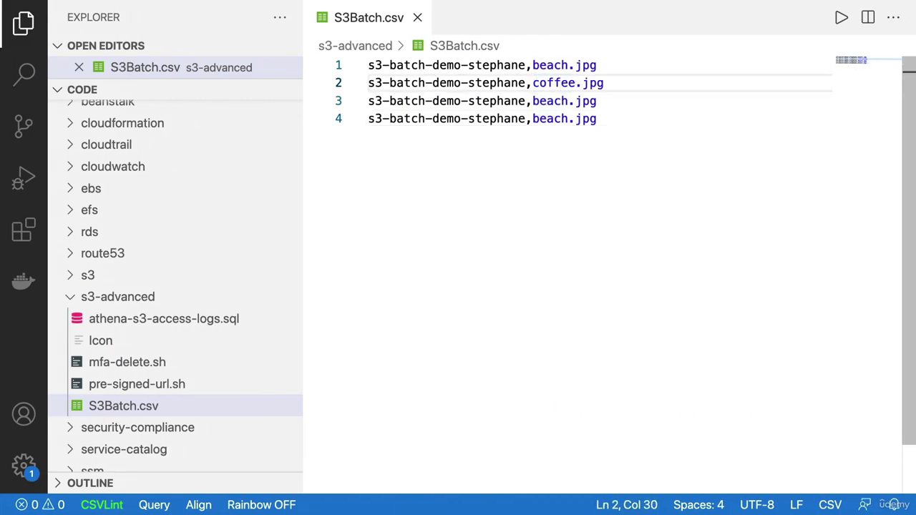
key("super+Tab")
key("super+Tab")
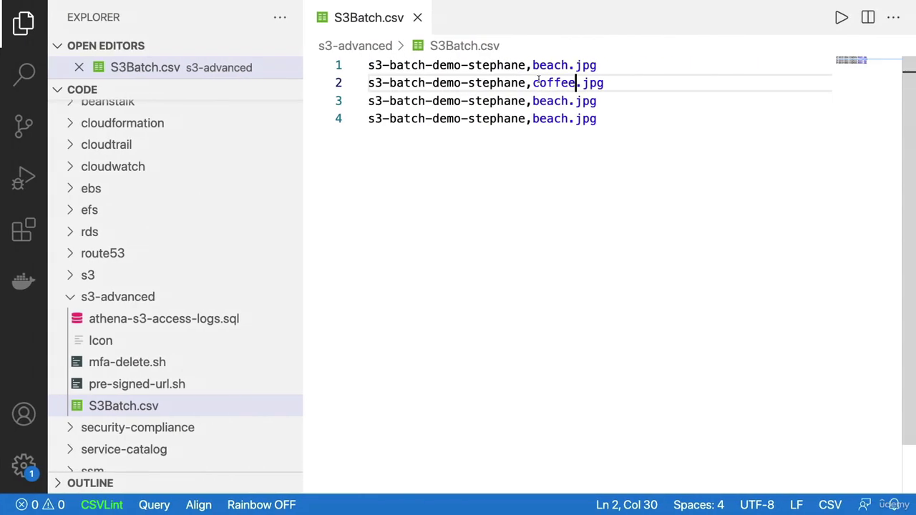
mouse_move(533, 100)
left_mouse_down()
mouse_move(598, 100)
mouse_move(534, 118)
left_mouse_up()
type("index.htmler")
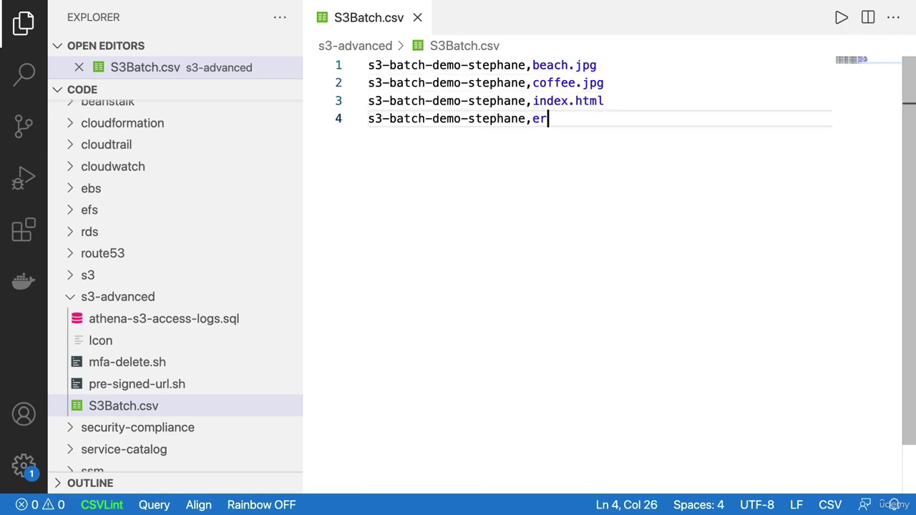
type("ror.html")
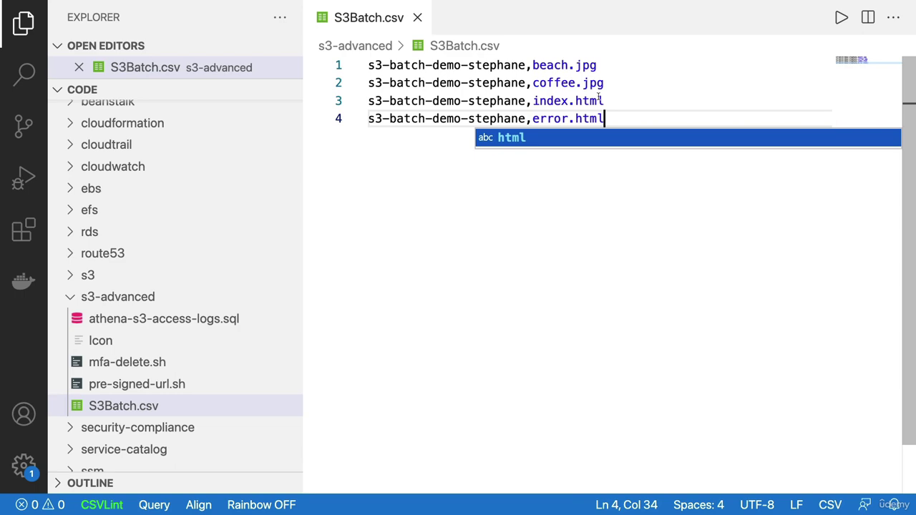
left_click(567, 65)
key("ctrl+Left")
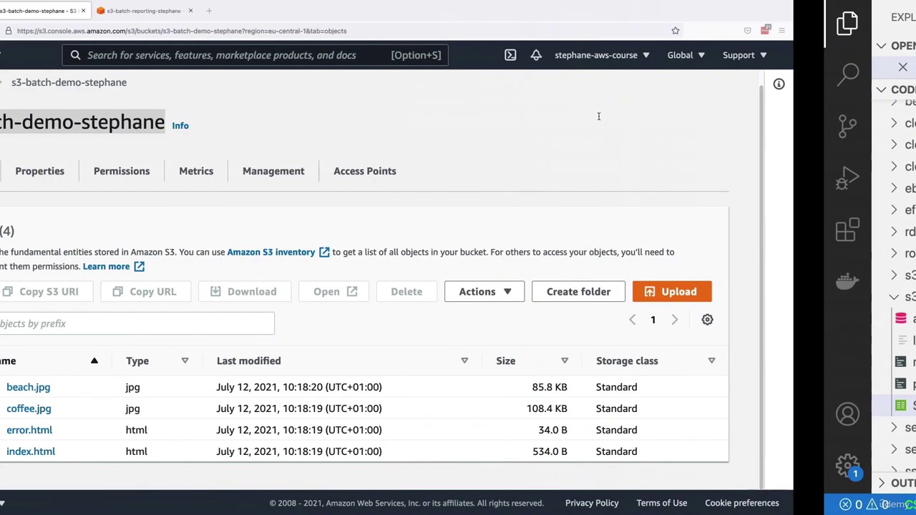
key("ctrl+shift+Tab")
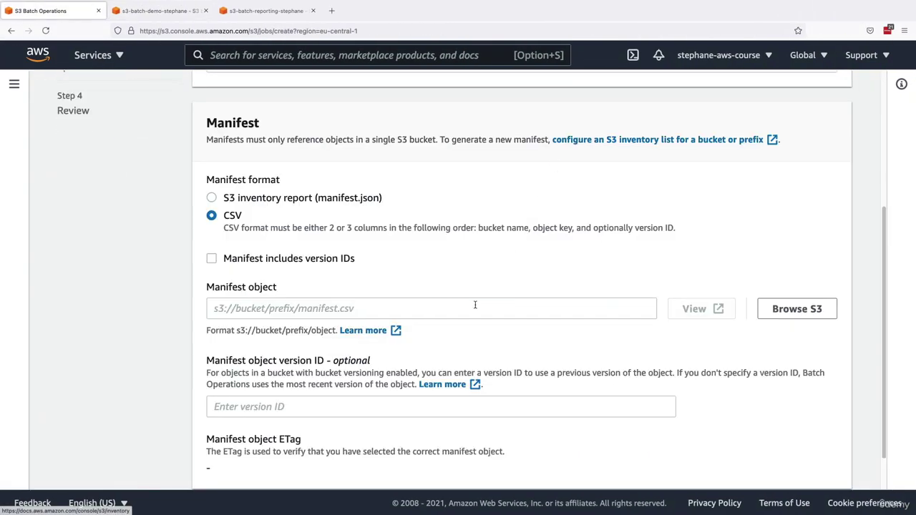
Step: Select S3Batch.csv from the s3-advanced folder for upload to the demo bucket
left_click(289, 306)
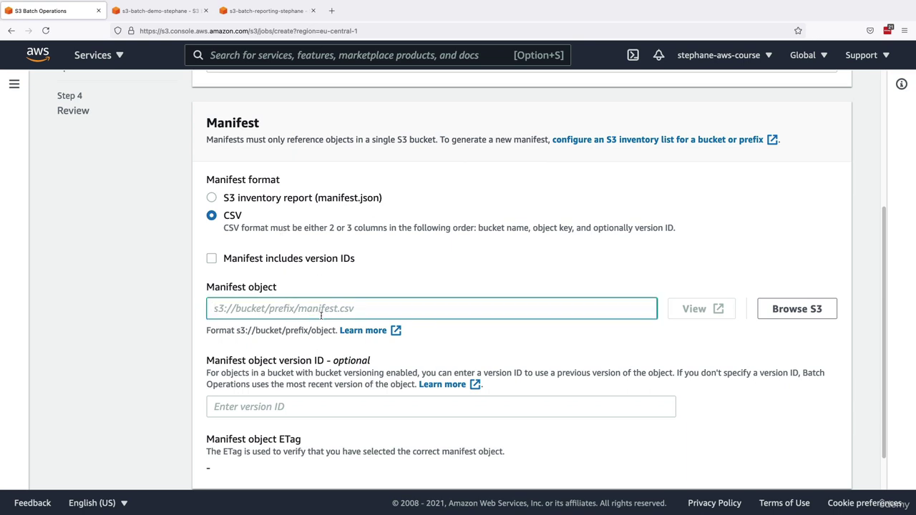
key("ctrl+Tab")
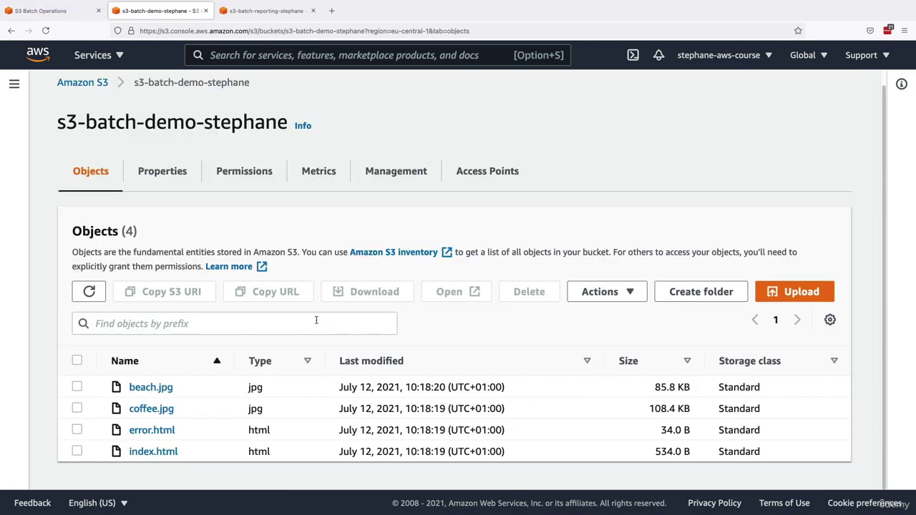
left_click(784, 292)
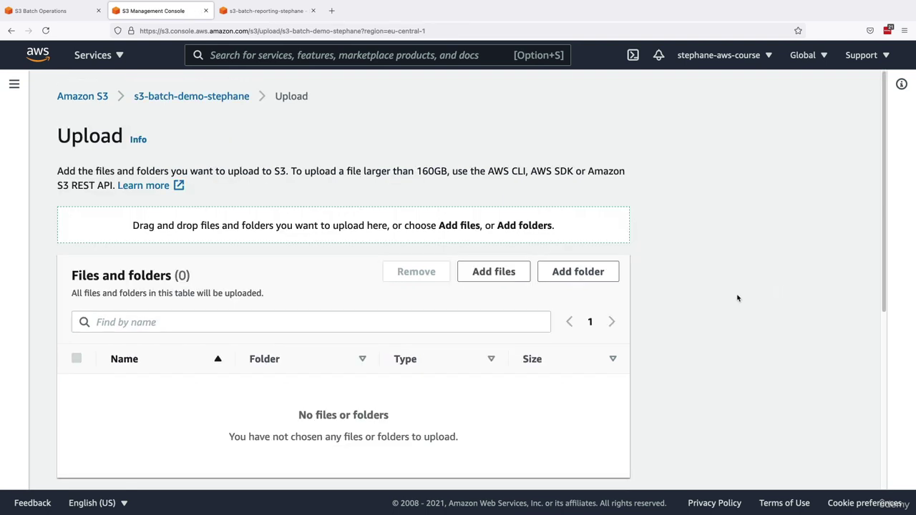
left_click(503, 273)
key("super+Up")
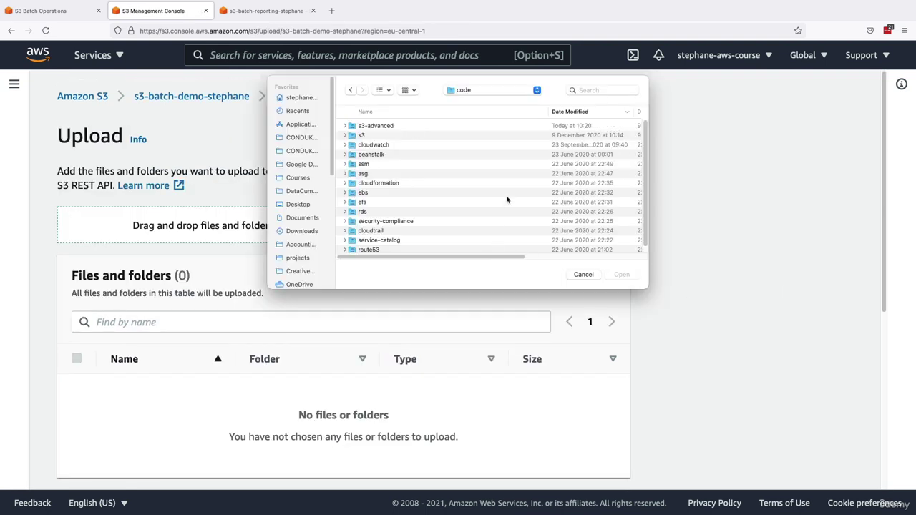
key("super+Down")
key("Down")
key("Return")
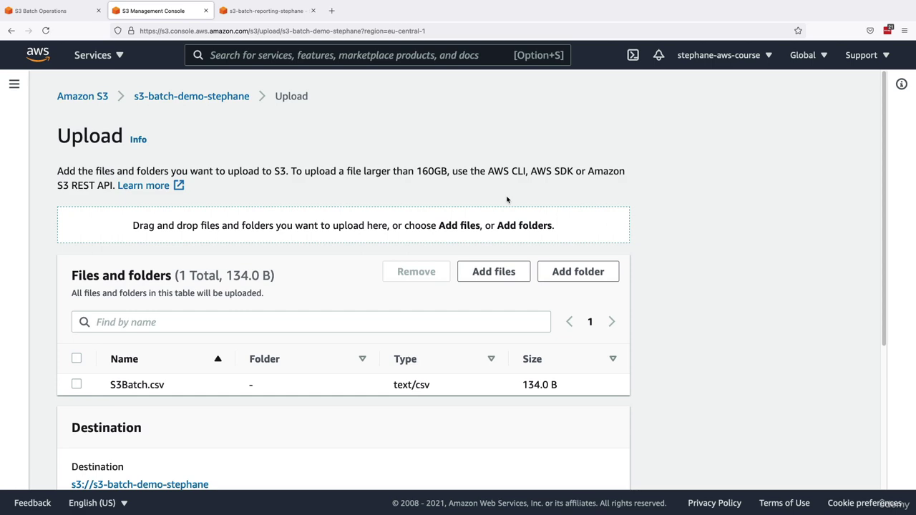
Step: Upload S3Batch.csv and return to the Batch Operations job form
scroll(334, 376, "down", 4)
scroll(268, 388, "down", 1)
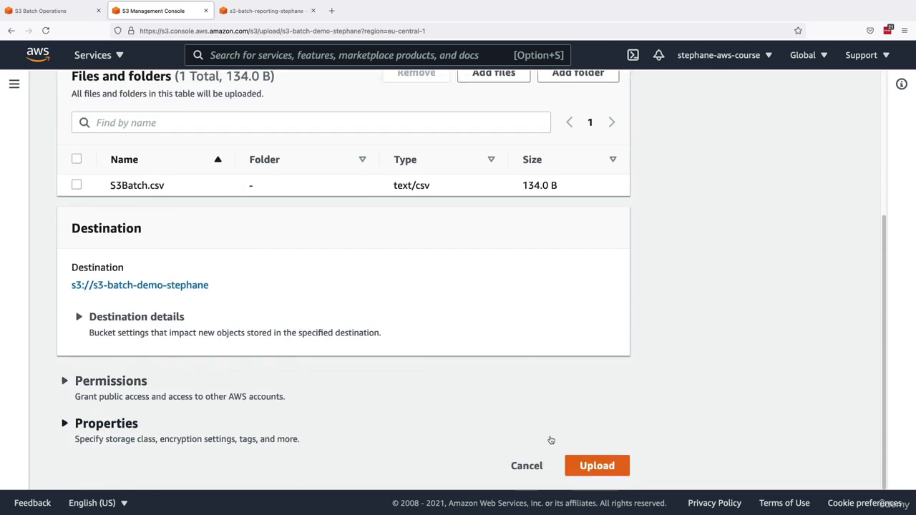
left_click(596, 466)
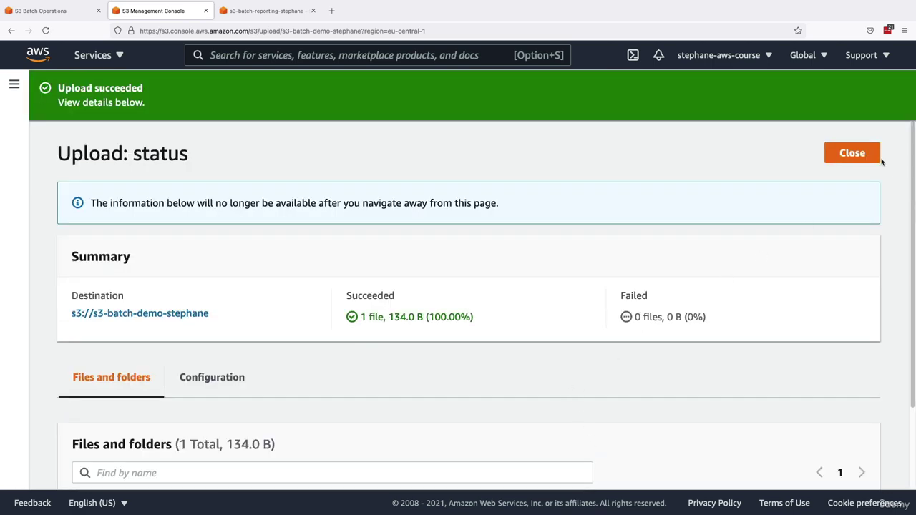
left_click(869, 153)
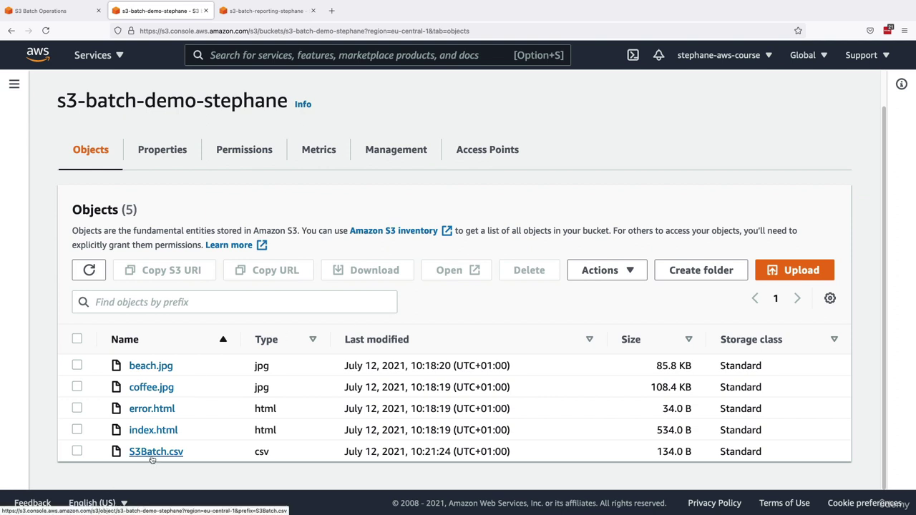
key("ctrl+shift+Tab")
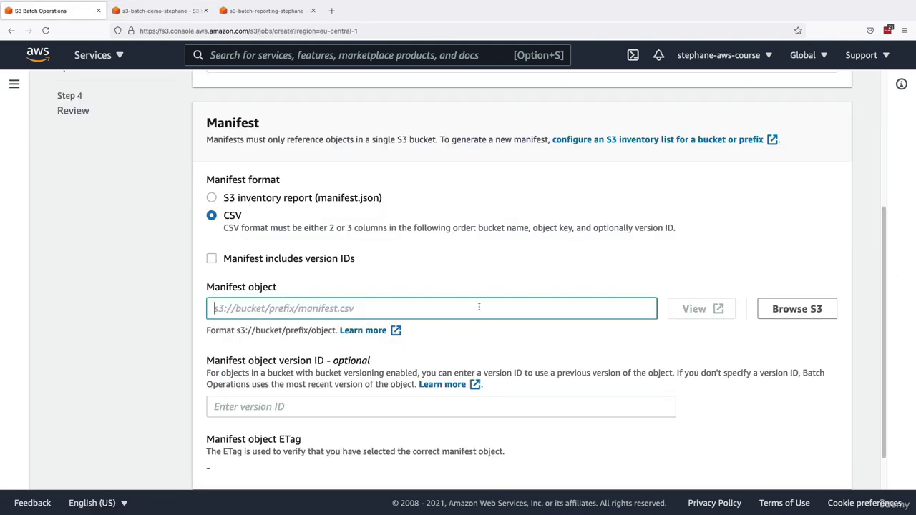
Step: Set the manifest object to s3://<demo bucket>/S3Batch.csv and verify it via View
left_click_drag(239, 289, 293, 290)
left_click(306, 307)
type("s3://")
key("ctrl+Tab")
left_click_drag(287, 100, 56, 100)
key("super+c")
key("ctrl+shift+Tab")
key("super+v")
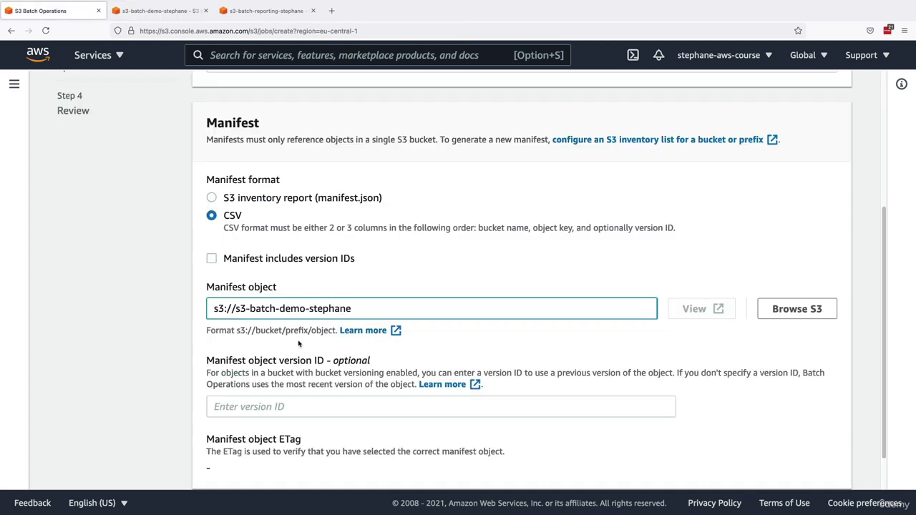
type("/S3Batch.csv")
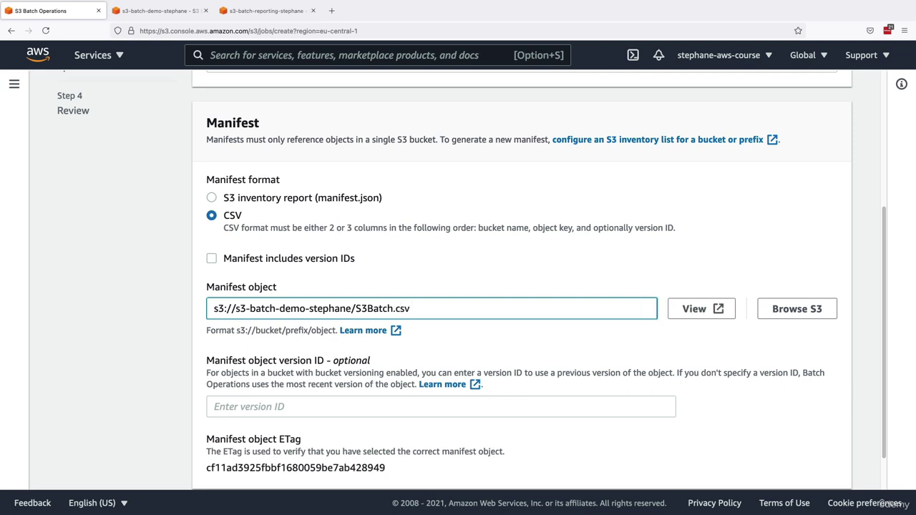
left_click(705, 311)
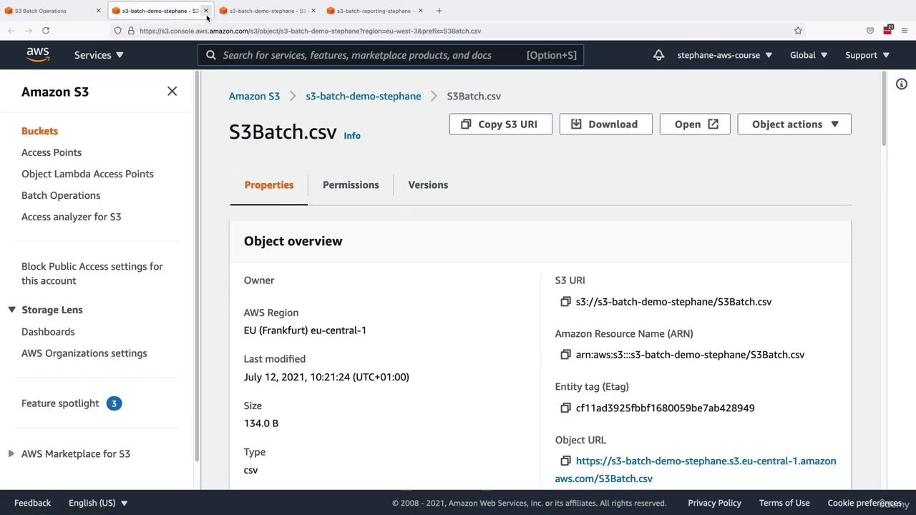
left_click(206, 11)
scroll(178, 312, "down", 2)
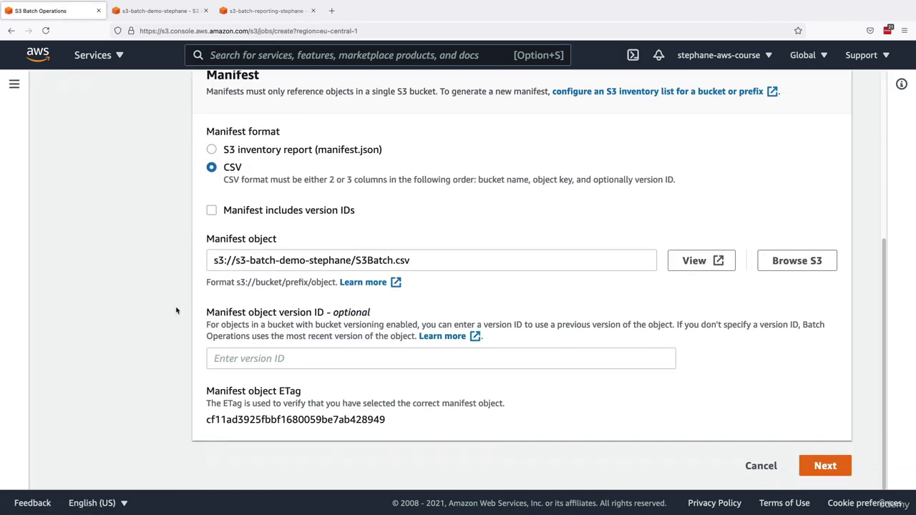
Step: Continue to the operation step and choose Copy
left_click(821, 464)
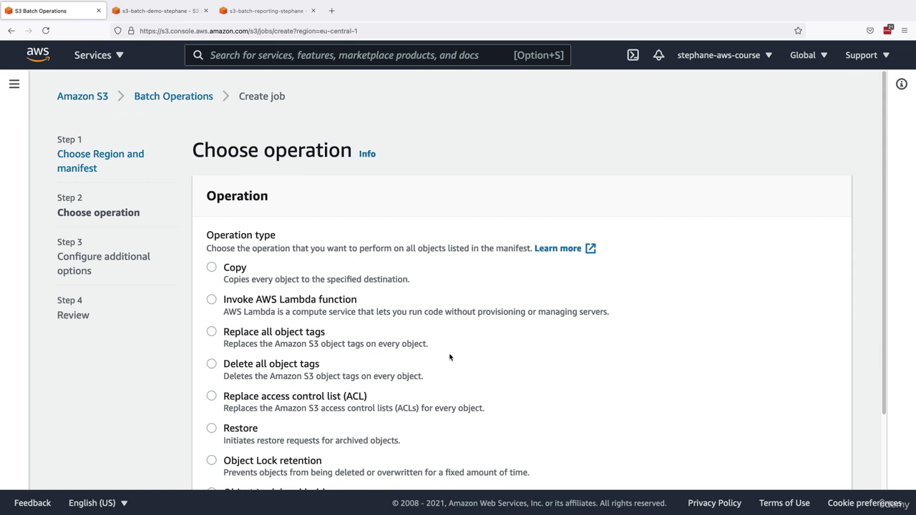
scroll(245, 224, "down", 3)
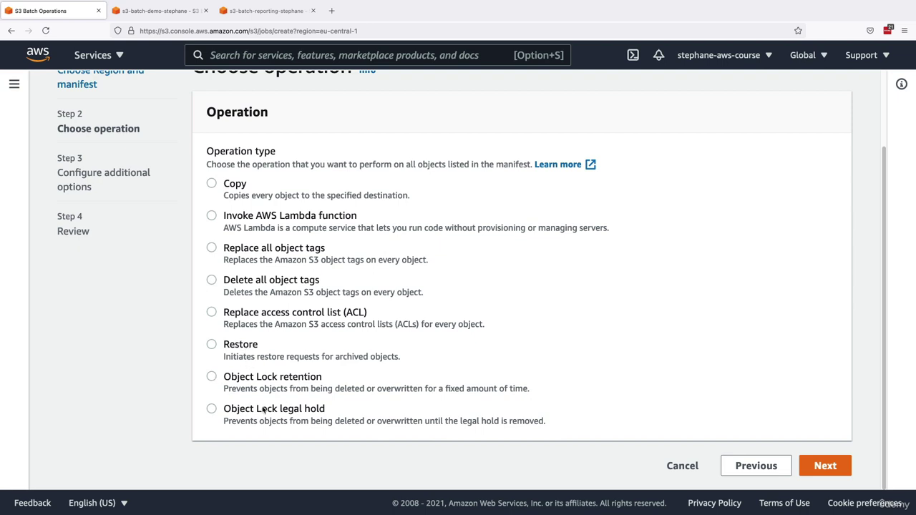
left_click(245, 186)
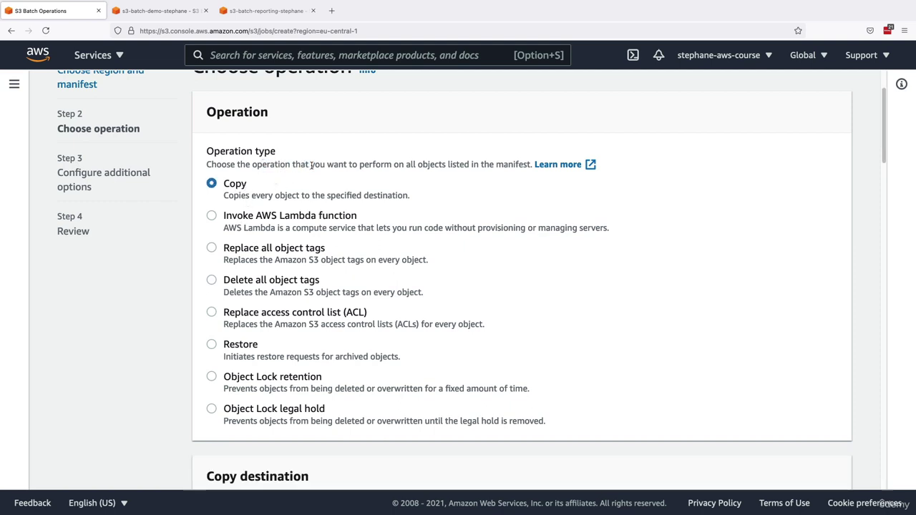
scroll(308, 198, "down", 5)
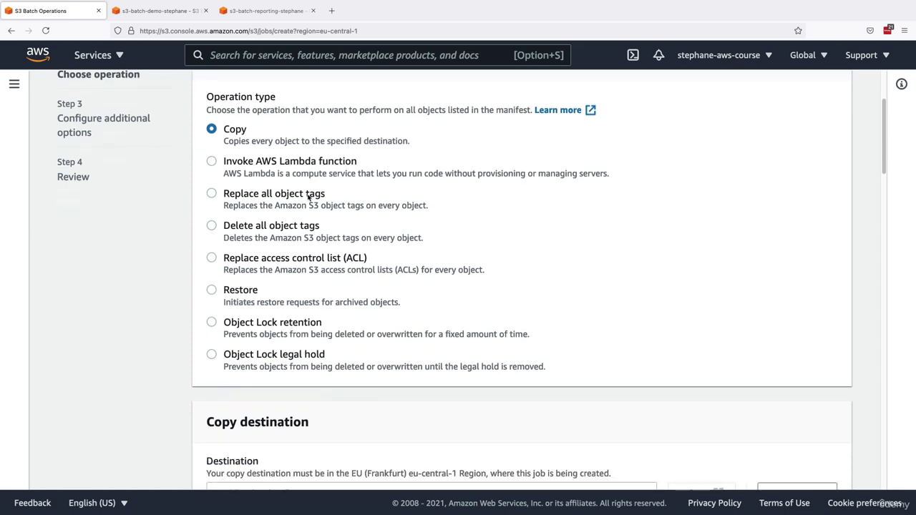
Step: Focus the copy destination field and review its example path
left_click(314, 336)
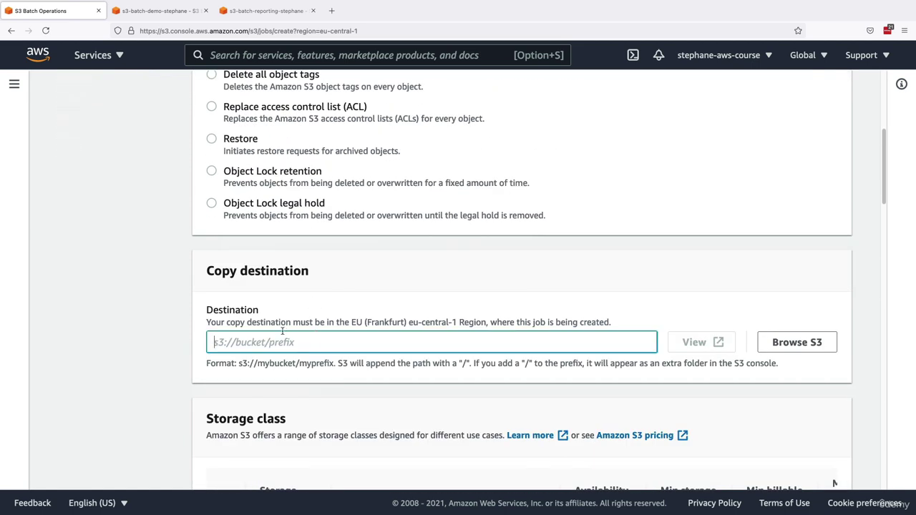
left_click_drag(263, 323, 293, 322)
left_click(292, 322)
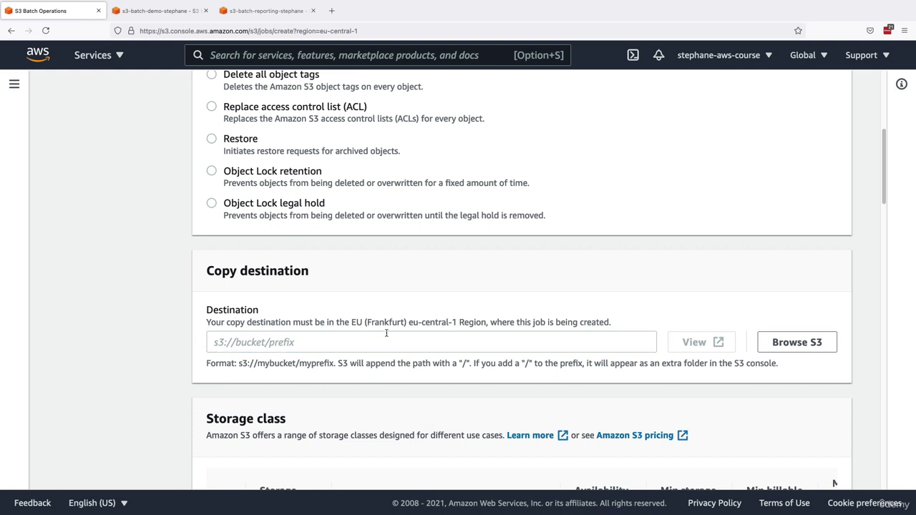
left_click_drag(352, 322, 457, 324)
left_click(453, 332)
left_click(453, 333)
scroll(444, 336, "down", 3)
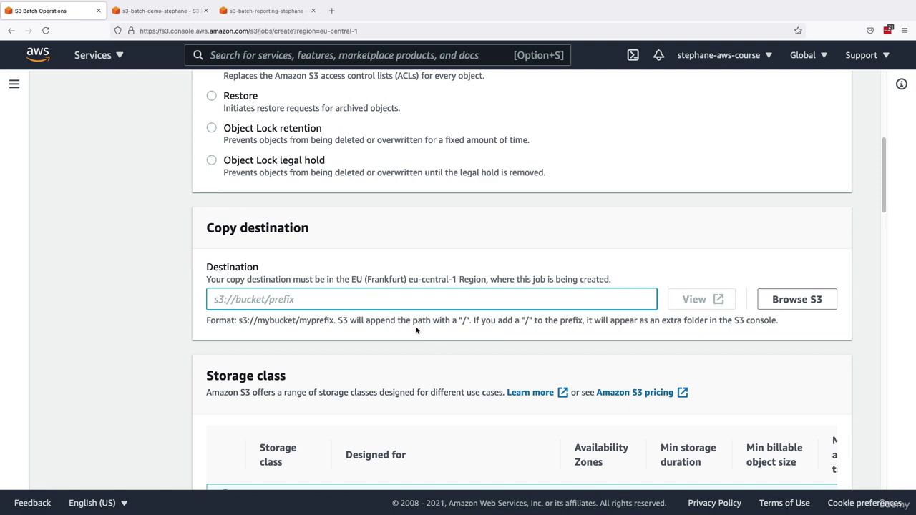
Step: Set the copy destination to s3://<demo bucket>/encrypted using the copied bucket name
key("ctrl+Tab")
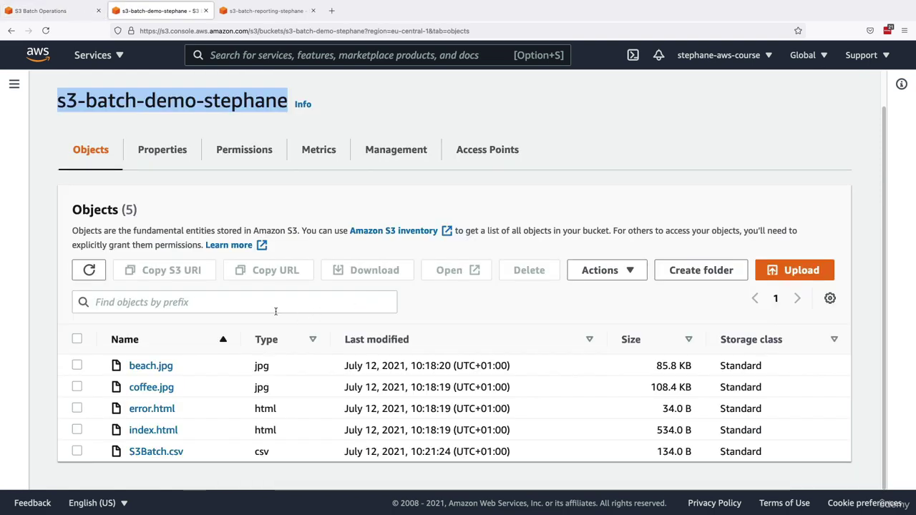
left_click(38, 301)
key("ctrl+shift+Tab")
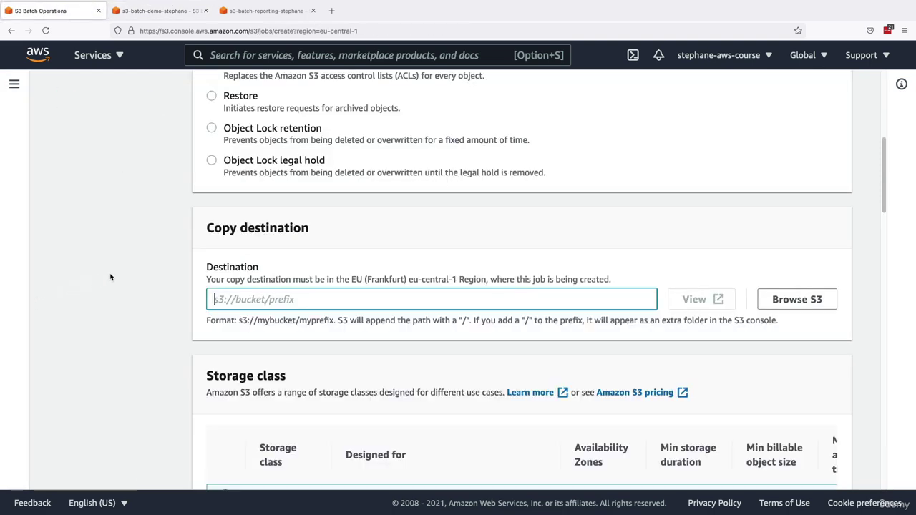
type("s3")
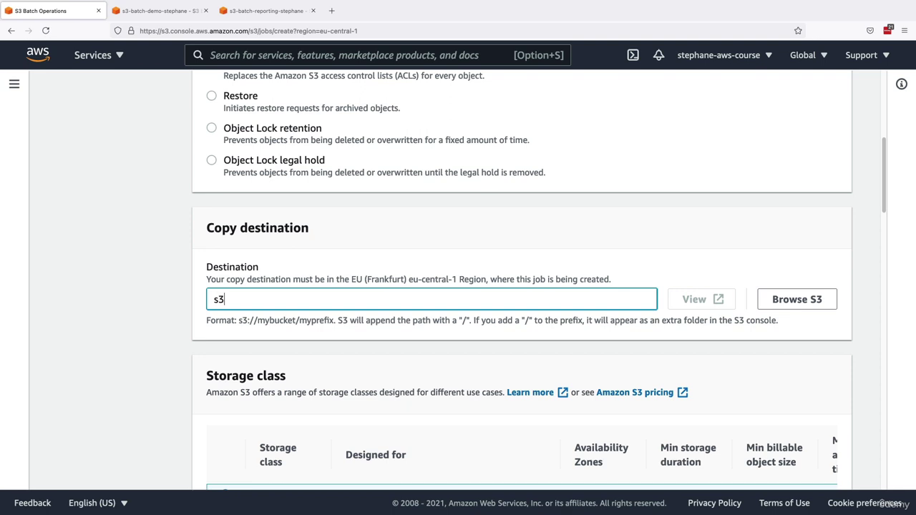
type("://")
key("ctrl+v")
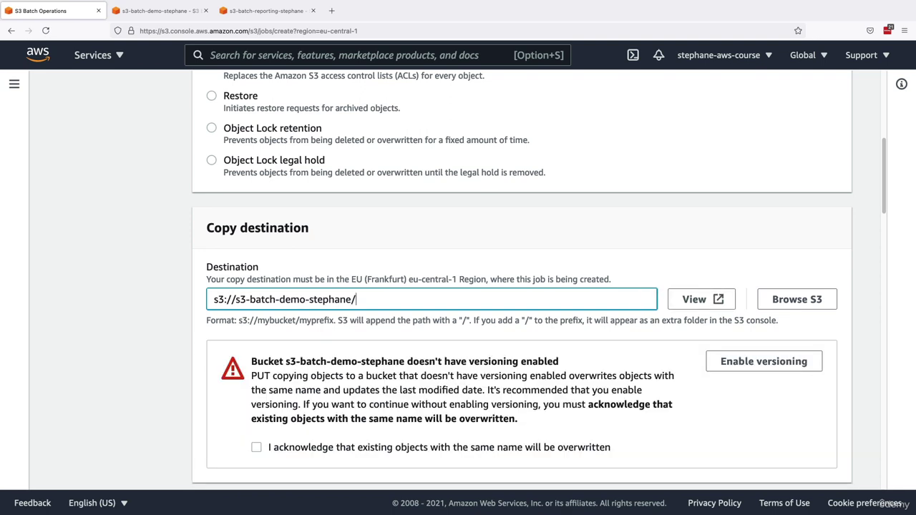
type("/encrypted/")
left_click_drag(533, 322, 588, 322)
left_click(581, 319)
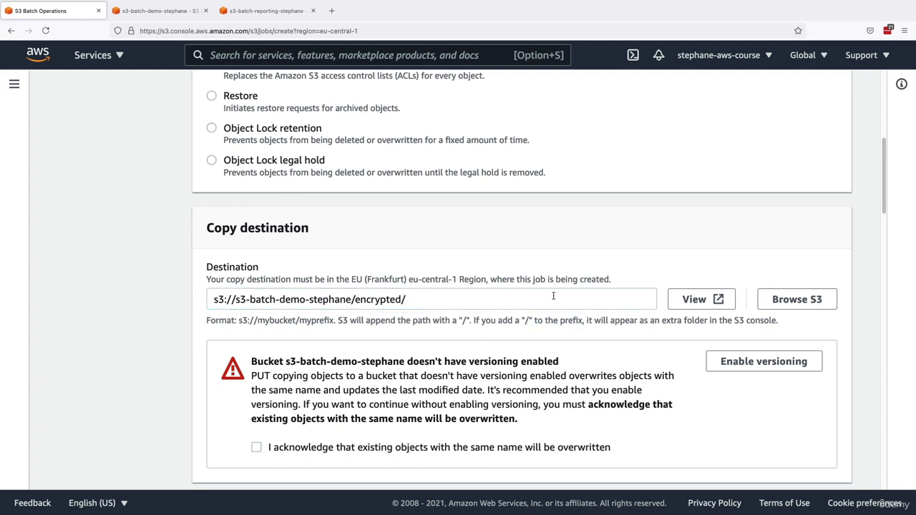
scroll(526, 335, "down", 1)
Step: Acknowledge that same-name objects will be overwritten without versioning, keeping Standard storage class
triple_click(383, 377)
scroll(400, 358, "down", 2)
left_click(430, 330)
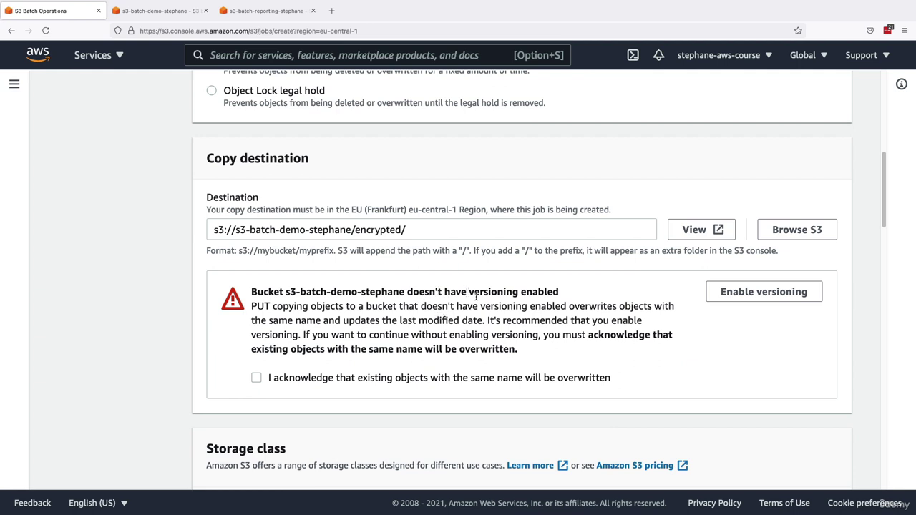
left_click_drag(299, 346, 475, 349)
left_click(477, 349)
left_click_drag(355, 229, 419, 229)
left_click(420, 230)
key("ctrl+Tab")
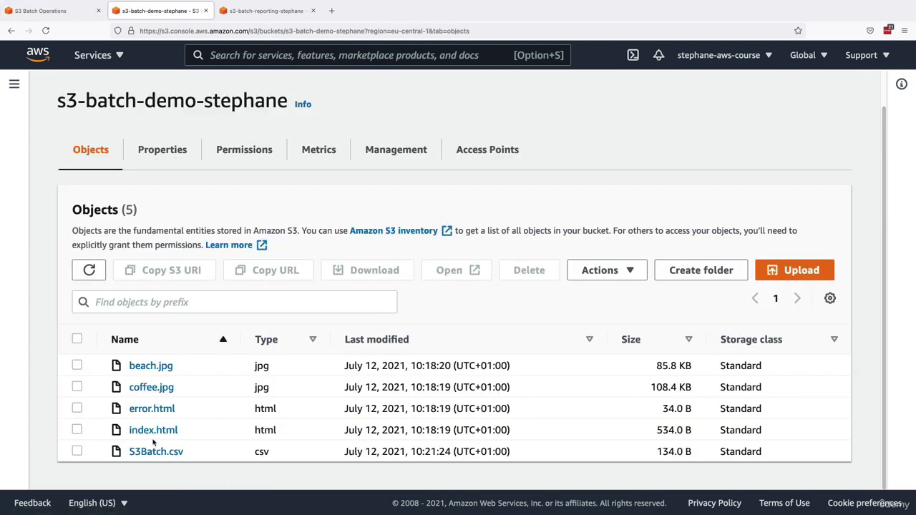
key("ctrl+shift+Tab")
left_click(421, 214)
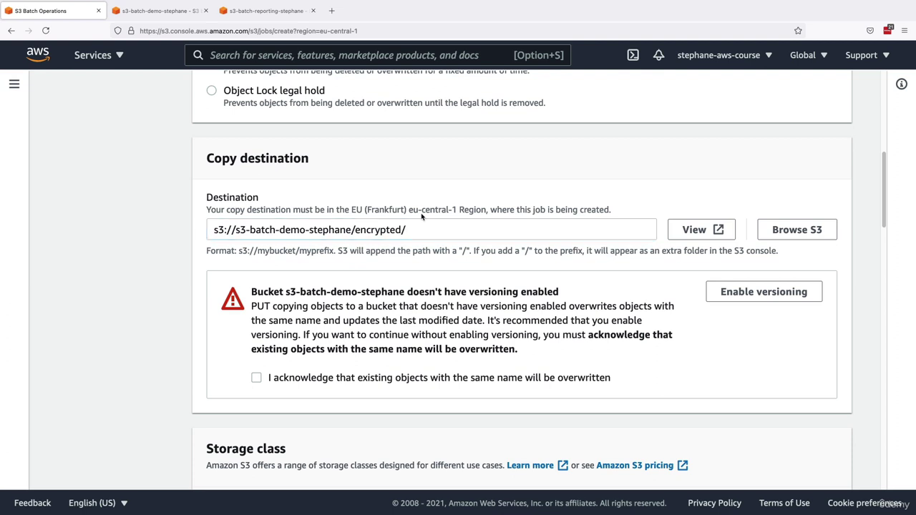
left_click(255, 377)
scroll(461, 244, "down", 1)
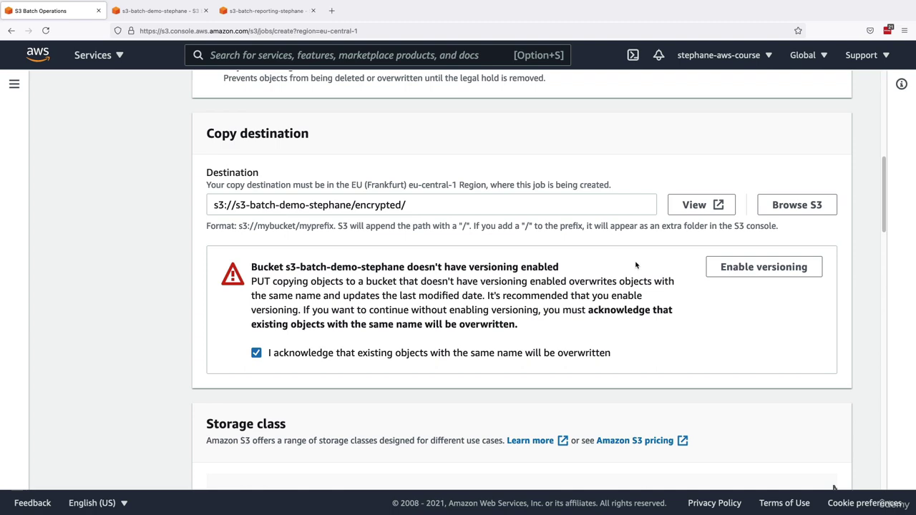
scroll(538, 259, "down", 5)
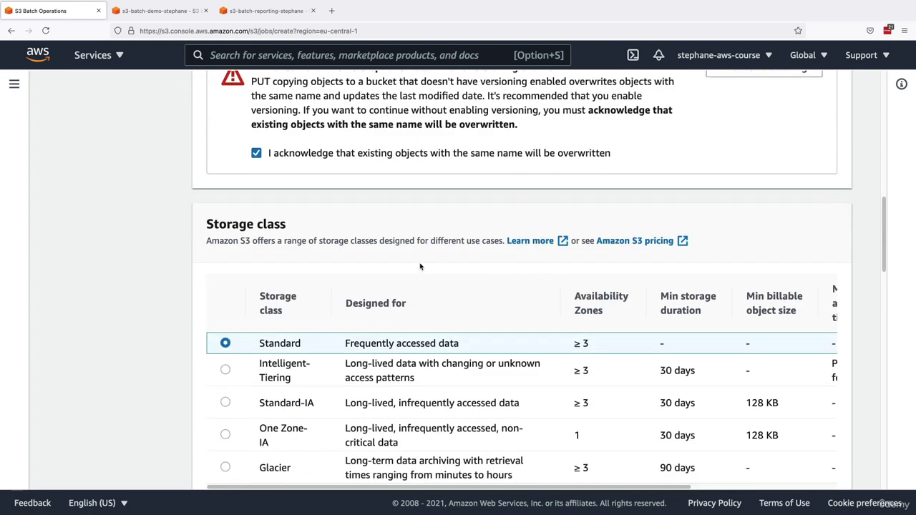
Step: Enable server-side encryption for the copies with the Amazon S3 managed key (SSE-S3)
scroll(421, 266, "up", 5)
scroll(372, 208, "down", 6)
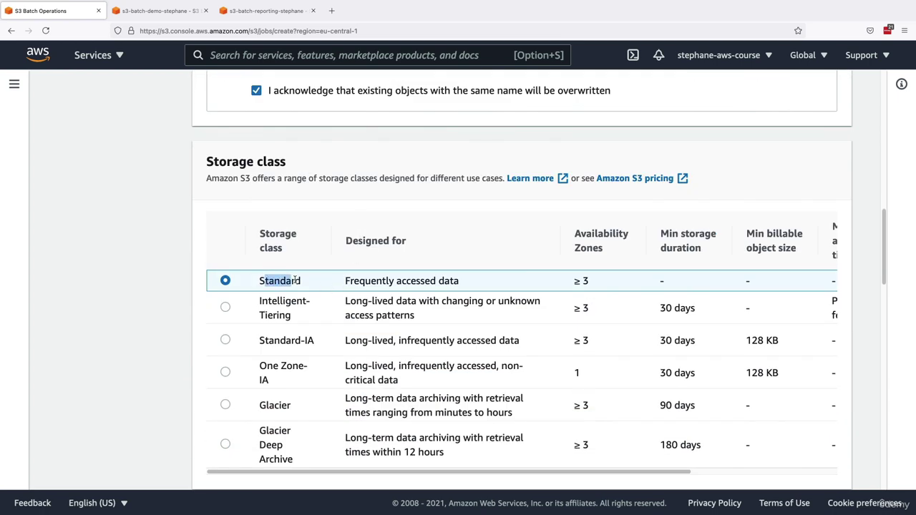
scroll(302, 283, "down", 5)
left_click_drag(207, 311, 337, 310)
scroll(311, 294, "down", 6)
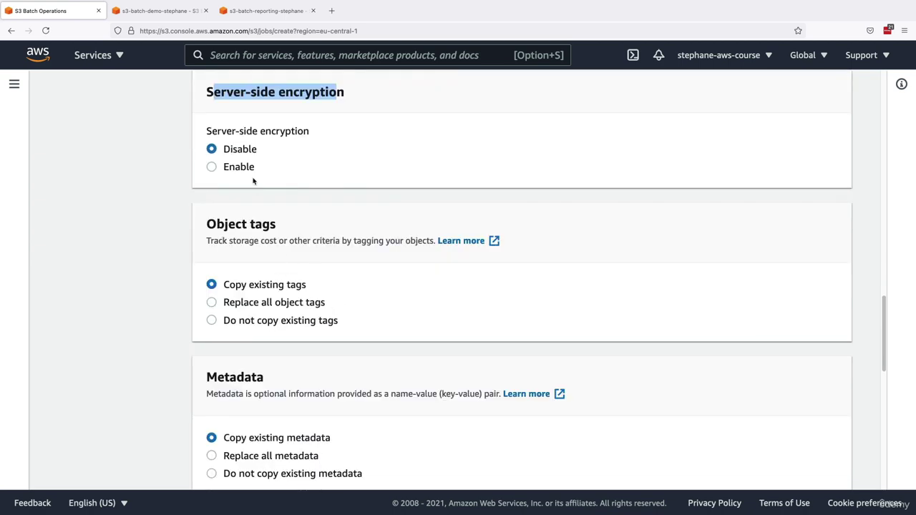
left_click(238, 167)
left_click_drag(238, 229, 319, 228)
left_click(319, 227)
double_click(325, 227)
left_click(325, 227)
Step: Keep the default ACL settings and advance to the additional options step
scroll(370, 236, "down", 2)
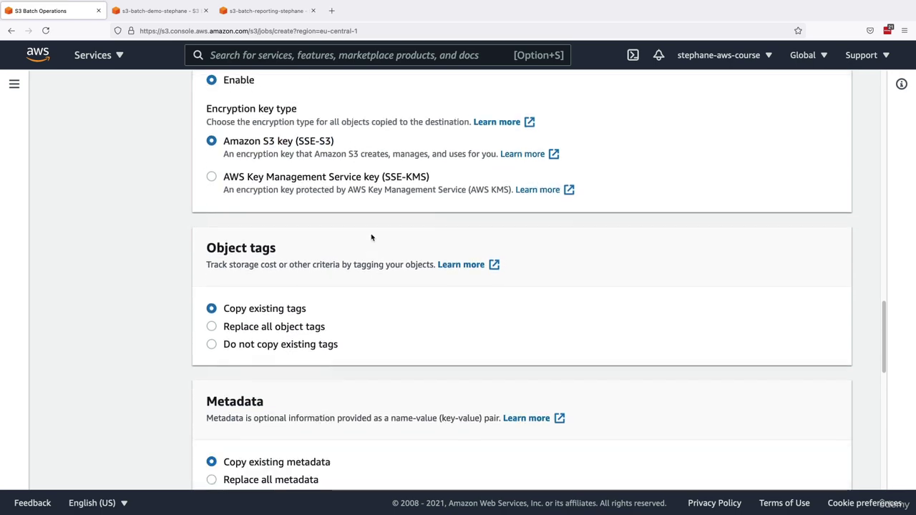
scroll(371, 237, "down", 2)
left_click_drag(254, 244, 299, 247)
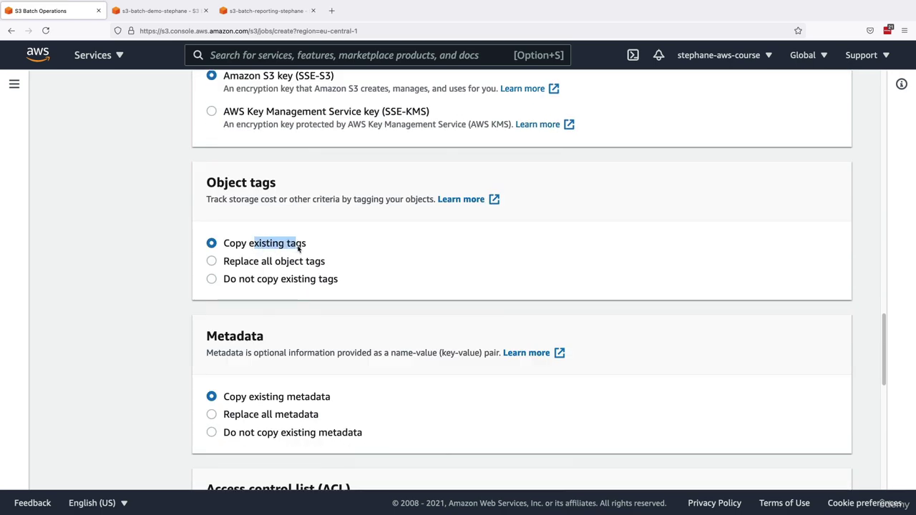
scroll(301, 248, "down", 2)
scroll(290, 288, "down", 3)
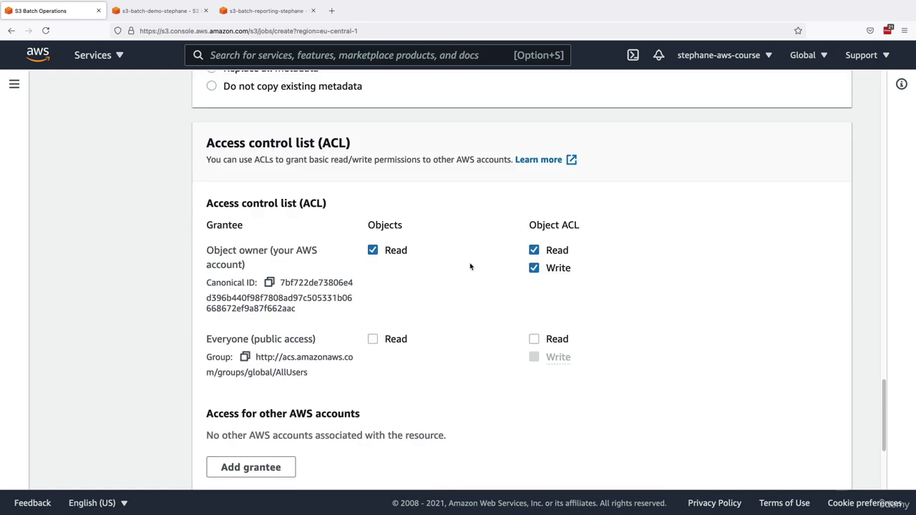
scroll(296, 231, "down", 5)
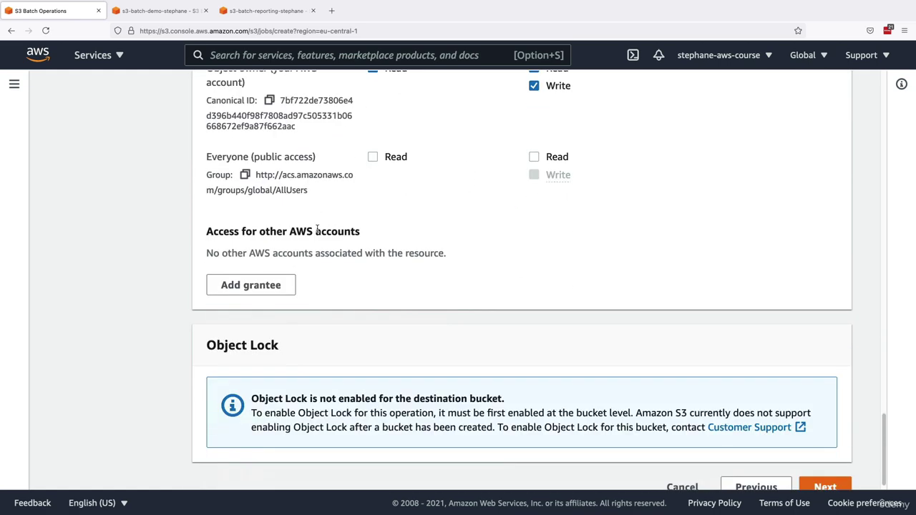
scroll(317, 229, "down", 1)
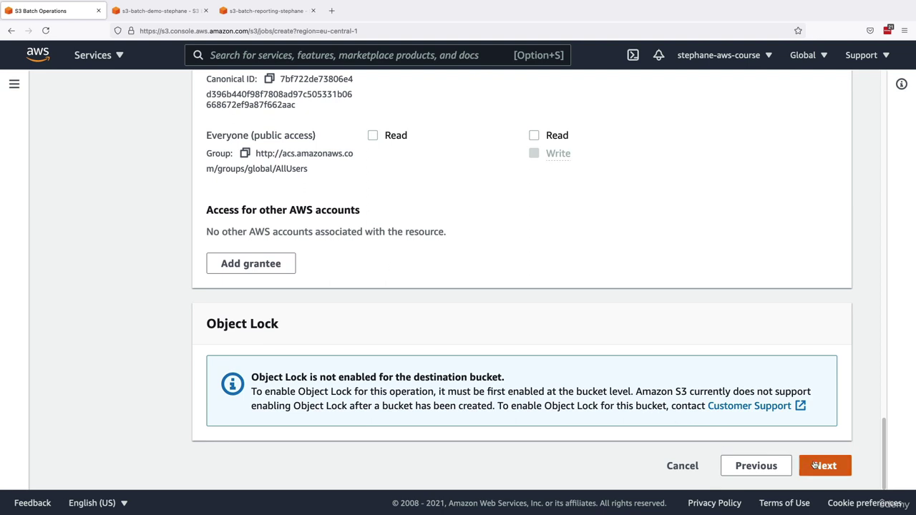
left_click(816, 465)
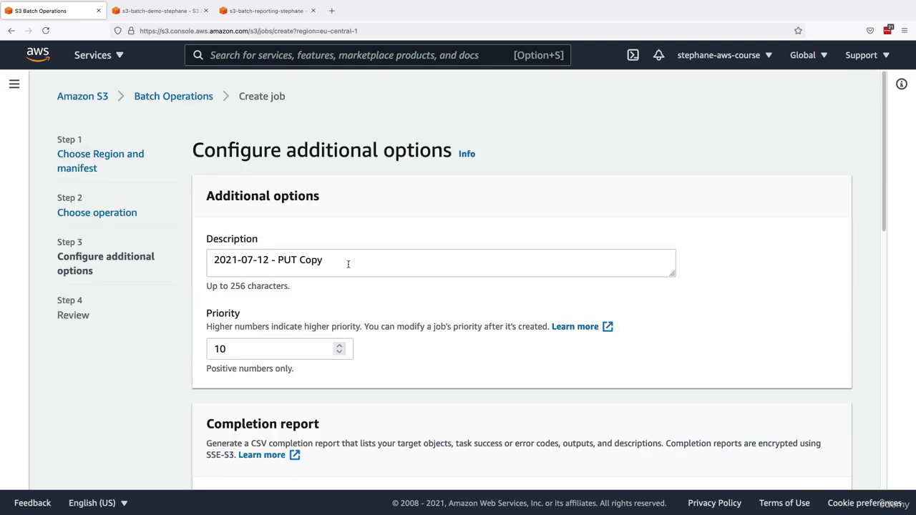
Step: Keep the all-tasks completion report and copy the reporting bucket's name from its page
left_click_drag(322, 260, 233, 259)
left_click(225, 260)
scroll(269, 262, "down", 2)
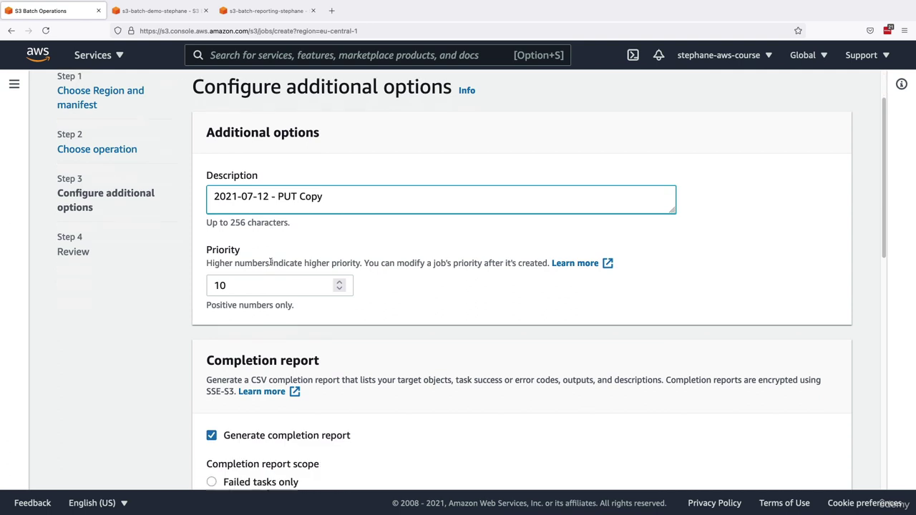
scroll(266, 275, "down", 5)
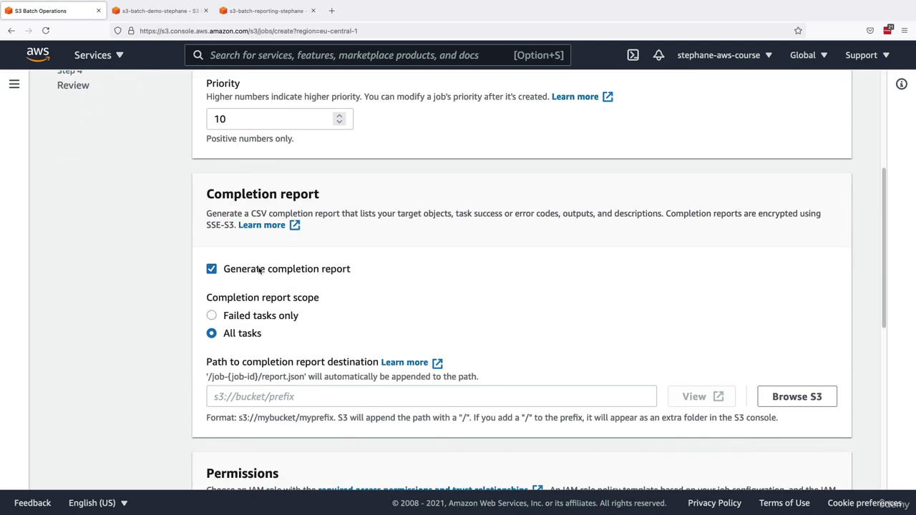
left_click(249, 393)
scroll(254, 392, "down", 1)
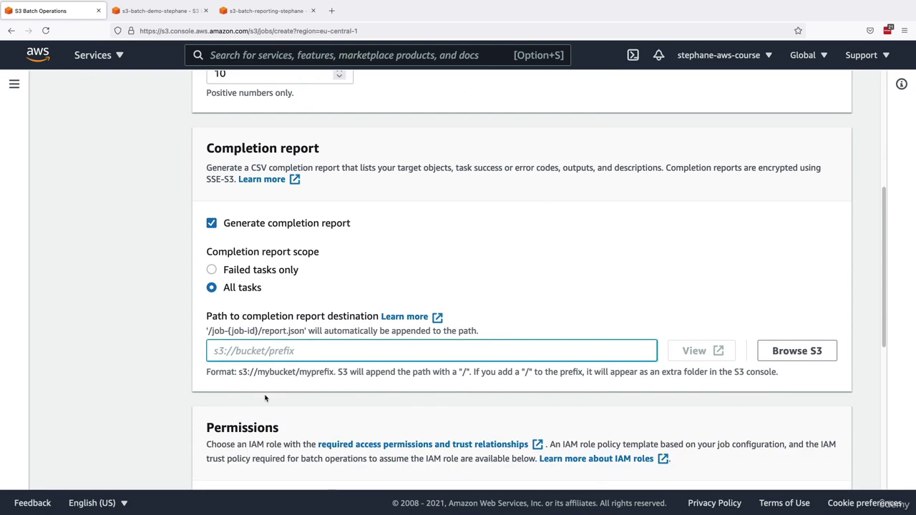
key("super+3")
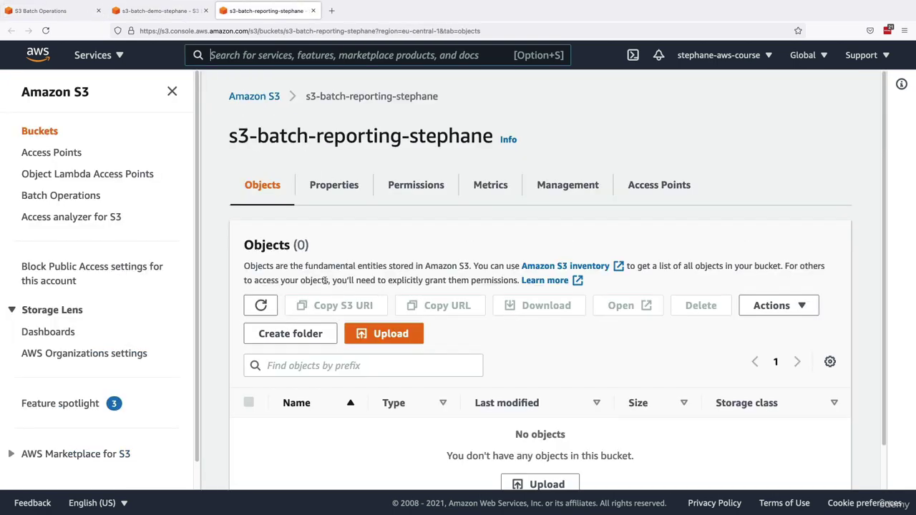
left_click_drag(229, 136, 493, 137)
key("super+c")
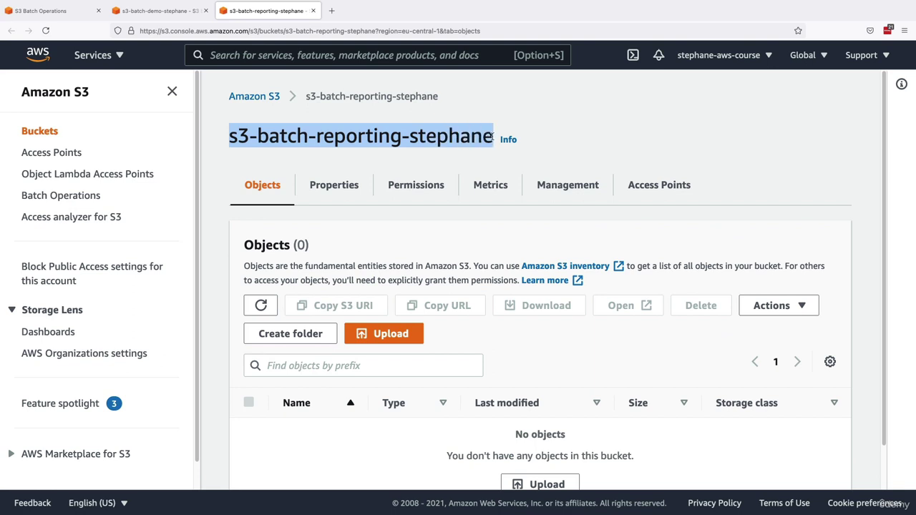
key("super+1")
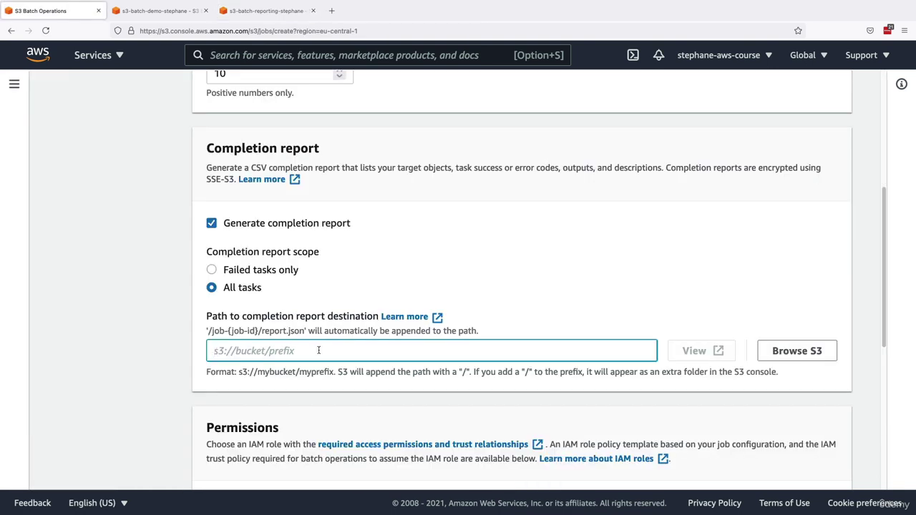
Step: Set the report destination to s3://s3-batch-reporting-stephane/reporting
left_click(318, 350)
key("super+v")
key("super+z")
type("s")
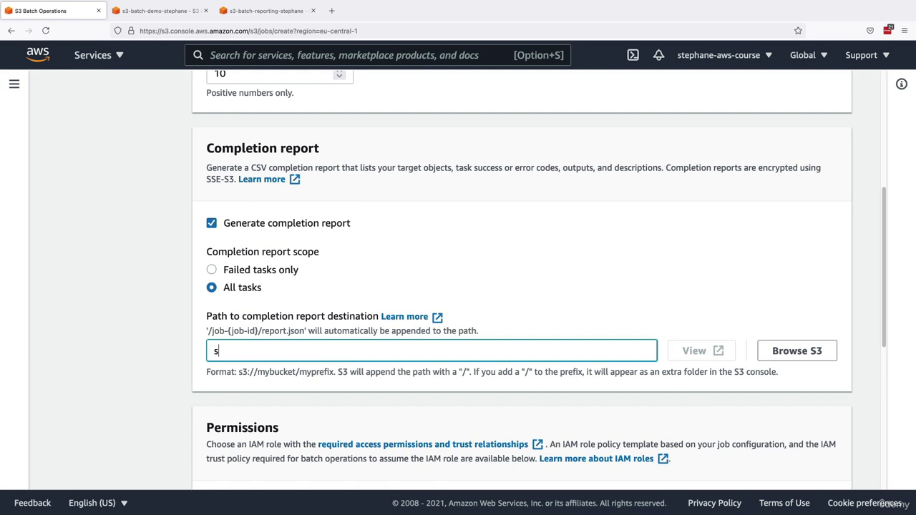
type("3://")
key("super+v")
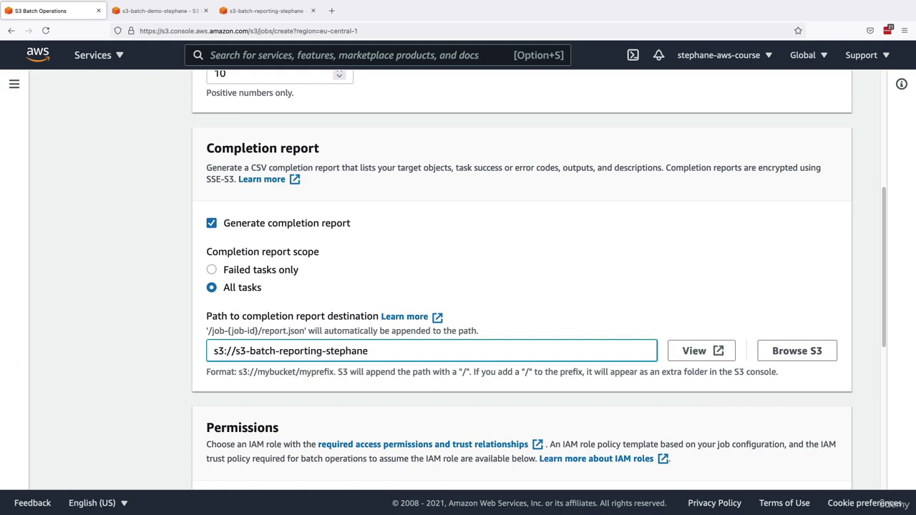
type("/reporting")
double_click(295, 331)
left_click(321, 331)
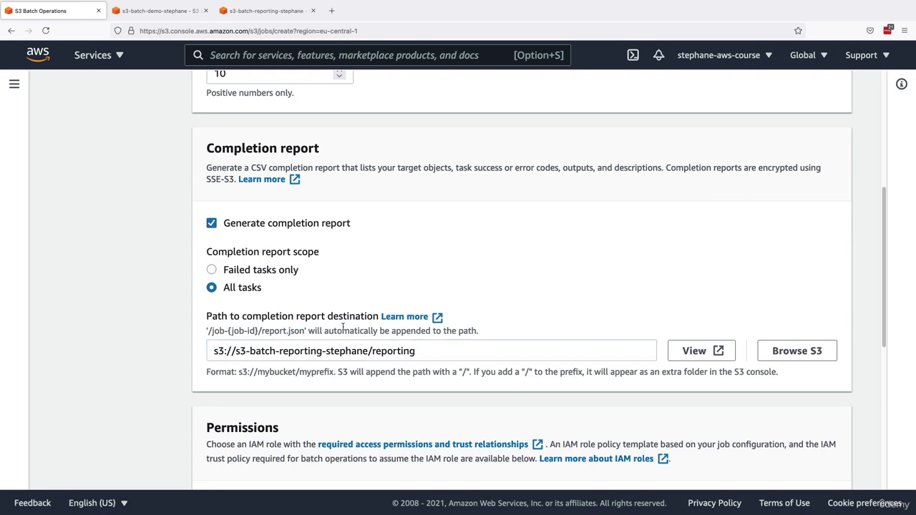
scroll(343, 327, "down", 5)
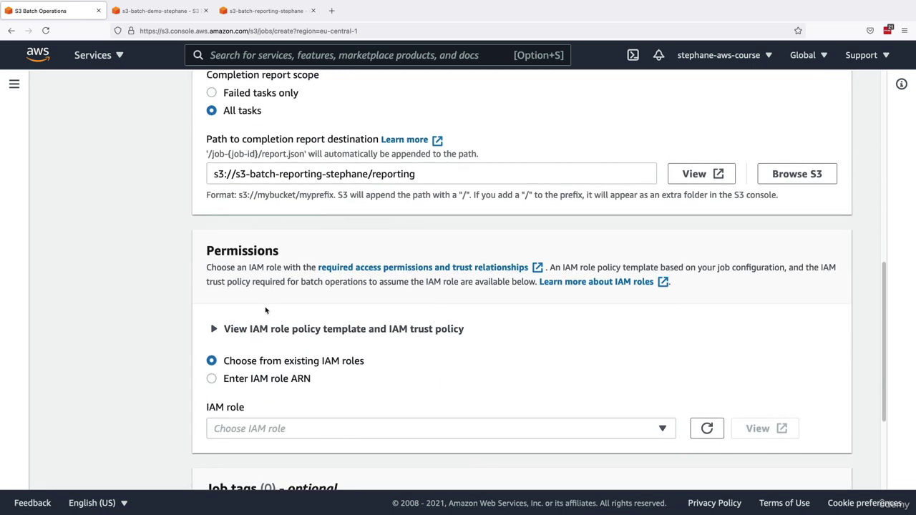
Step: Review the permissions note, the source bucket's objects and the empty reporting bucket
triple_click(234, 278)
scroll(236, 272, "down", 2)
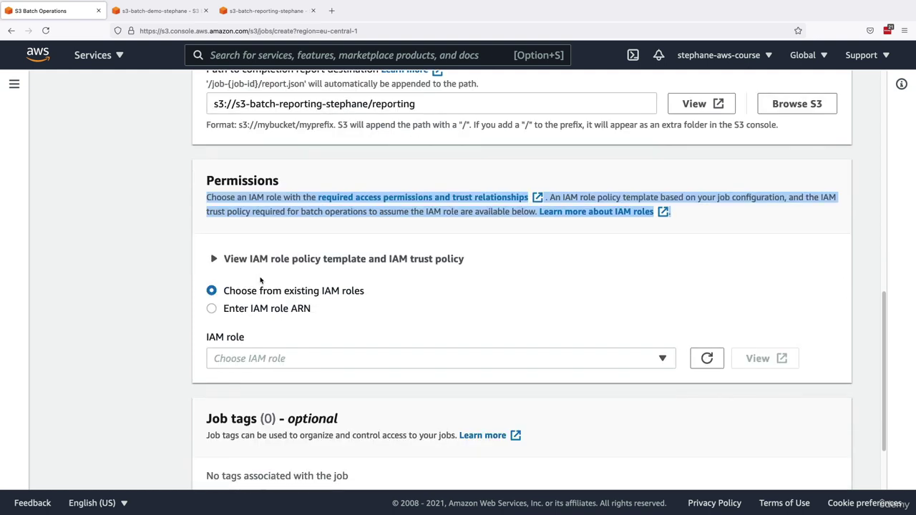
left_click(268, 207)
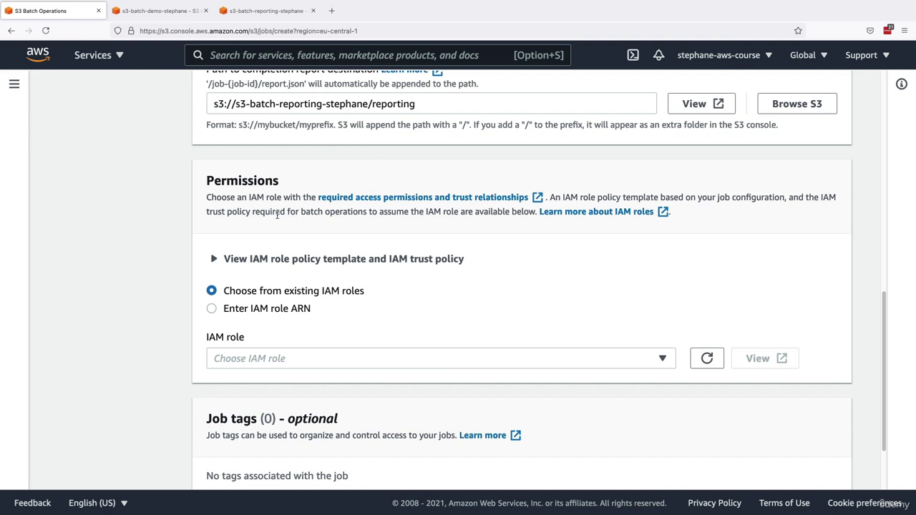
left_click(180, 14)
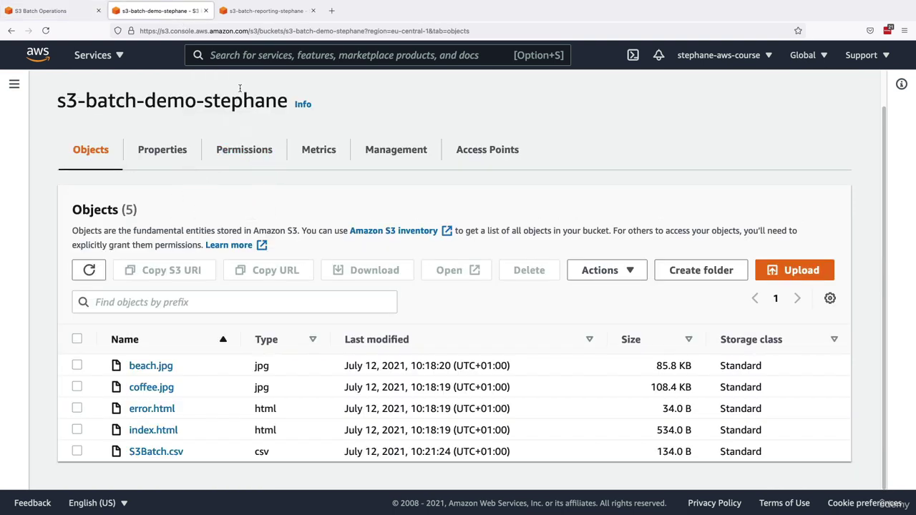
left_click(265, 11)
left_click(324, 136)
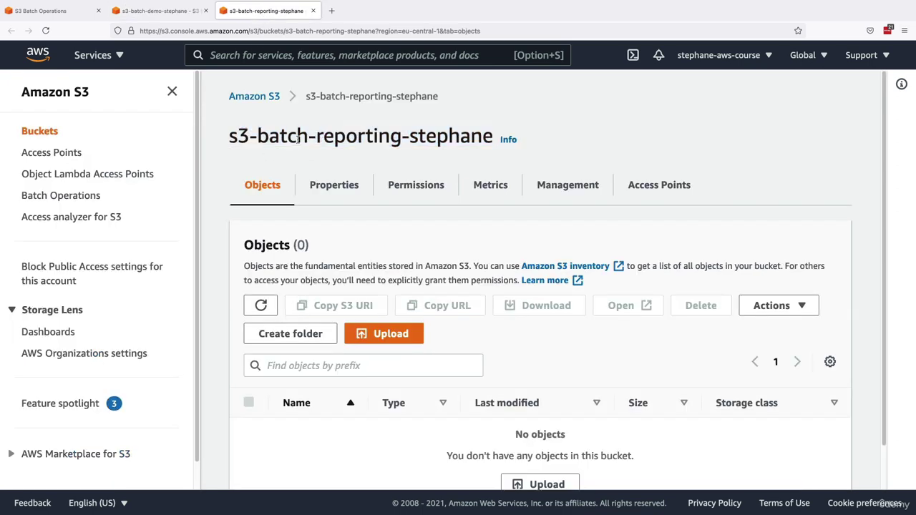
left_click(72, 16)
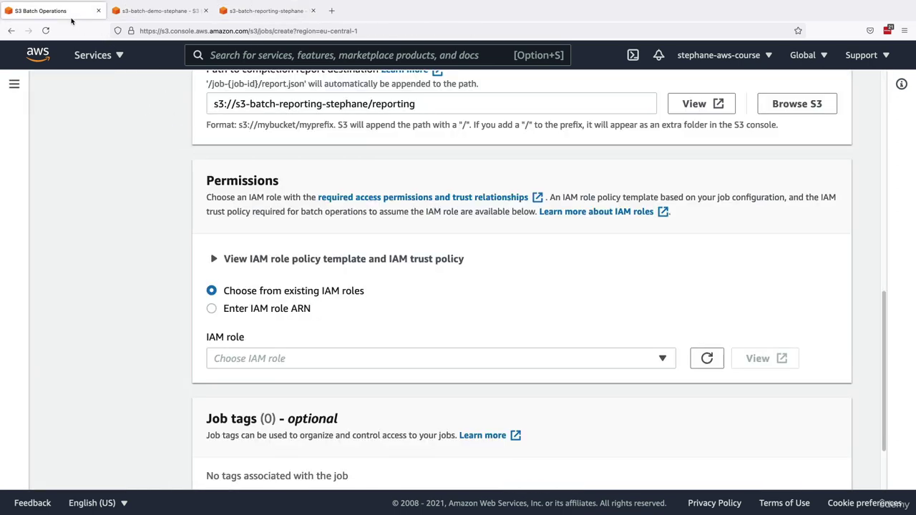
Step: Expand the IAM policies, compare the trust policy tab, and copy the role policy template
left_click(327, 260)
scroll(215, 242, "down", 3)
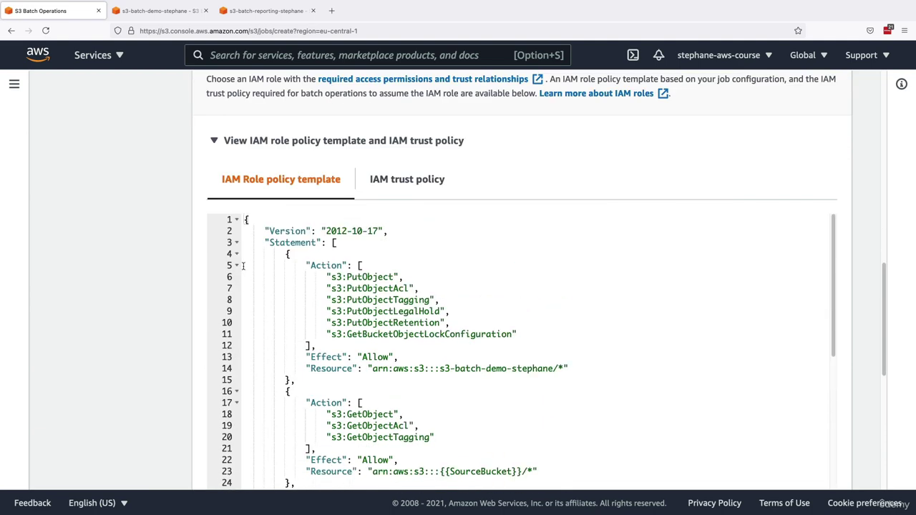
left_click(373, 180)
left_click(322, 182)
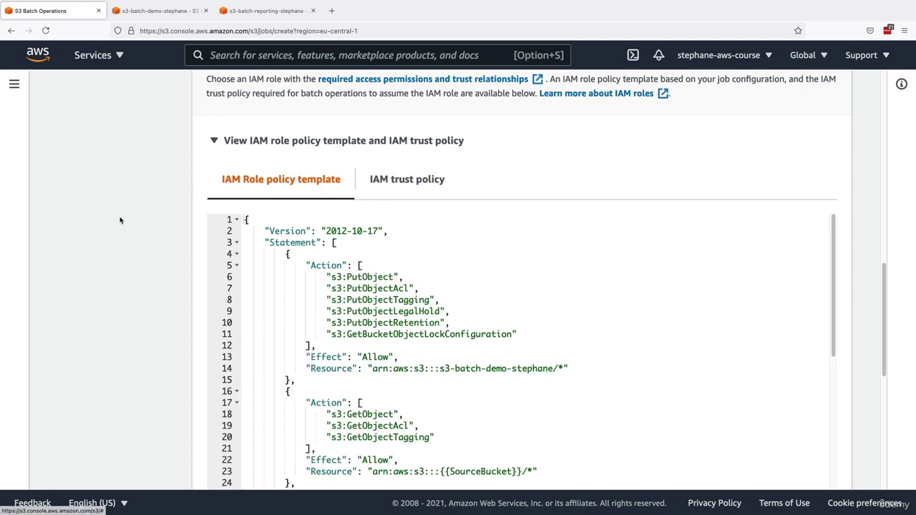
scroll(164, 274, "up", 1)
scroll(175, 284, "down", 7)
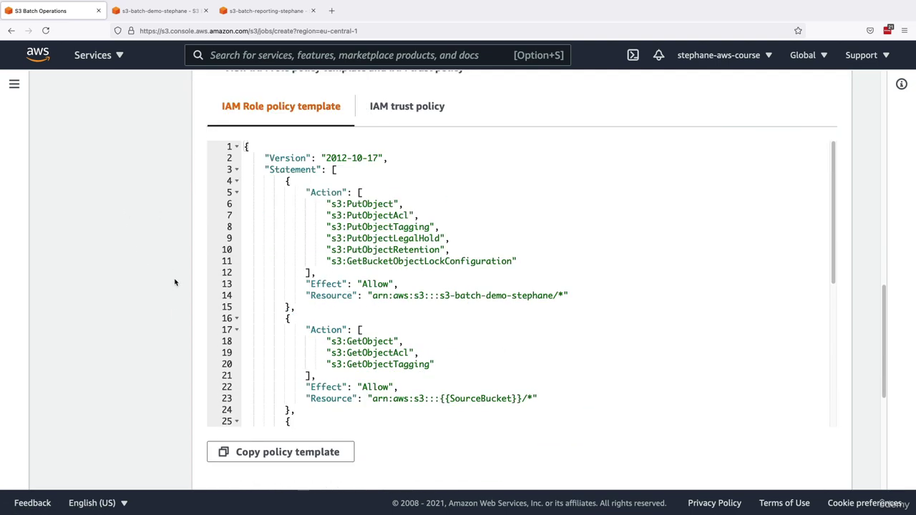
left_click(287, 308)
scroll(188, 325, "up", 4)
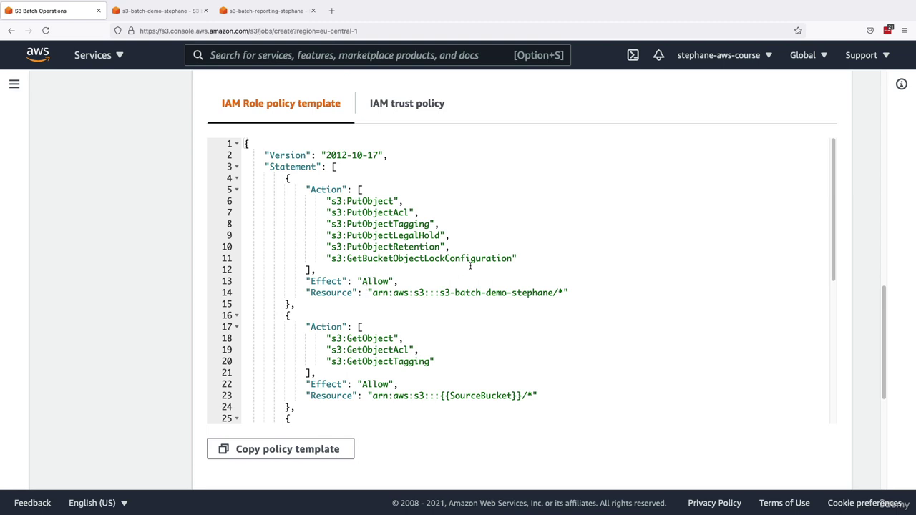
Step: Open the IAM console in a new tab and go to its Roles list
left_click(359, 57)
type("iam")
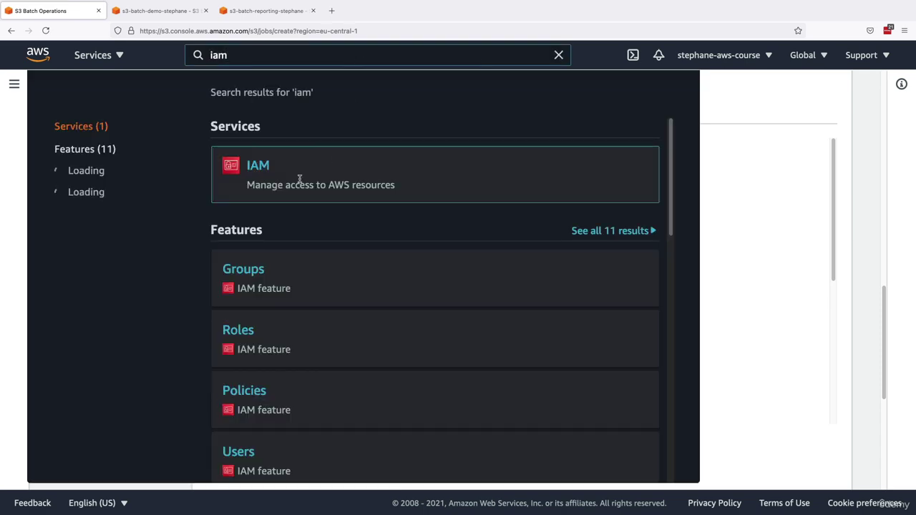
left_click(259, 172)
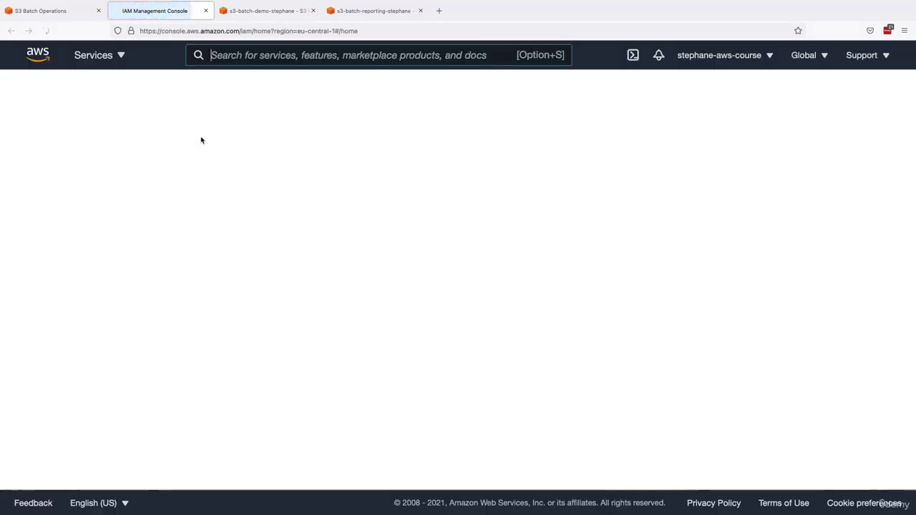
left_click(45, 236)
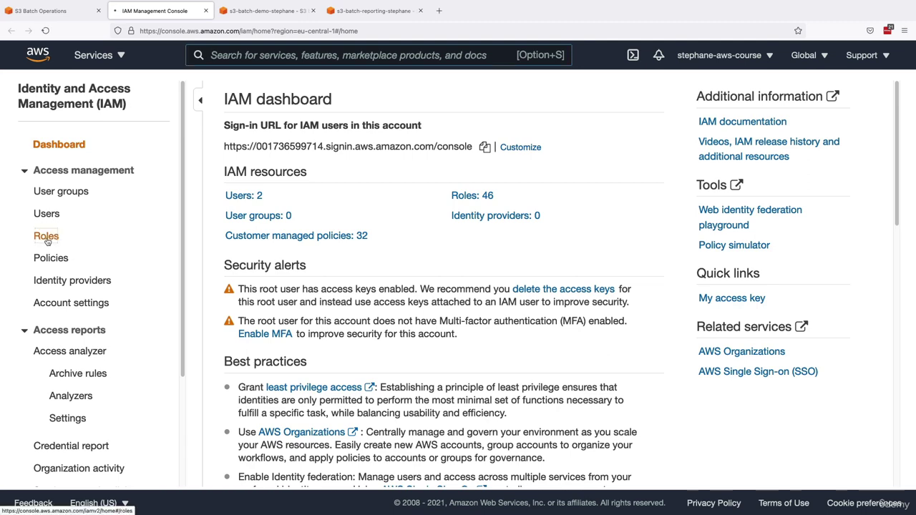
Step: Review the policy template's statements on lines 4–21 in the S3 job tab
key("ctrl+shift+Tab")
left_click(761, 277)
left_click_drag(317, 181, 318, 373)
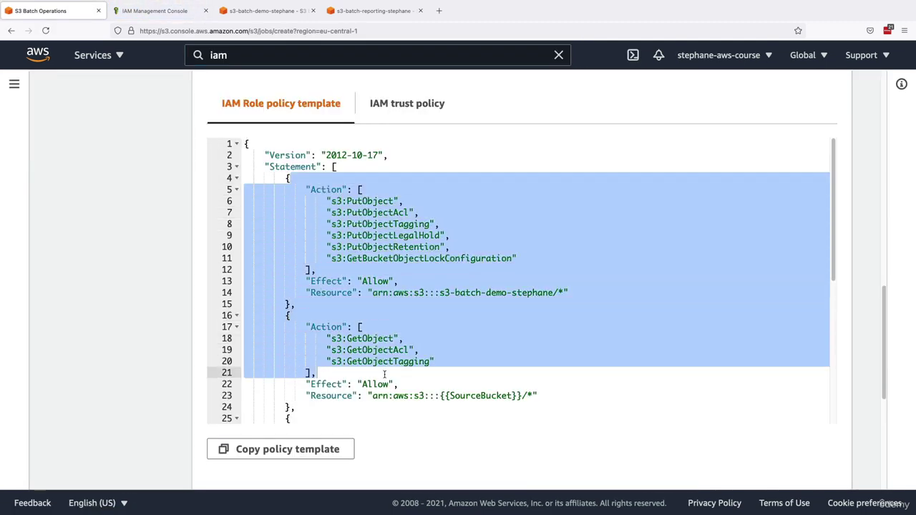
left_click(383, 374)
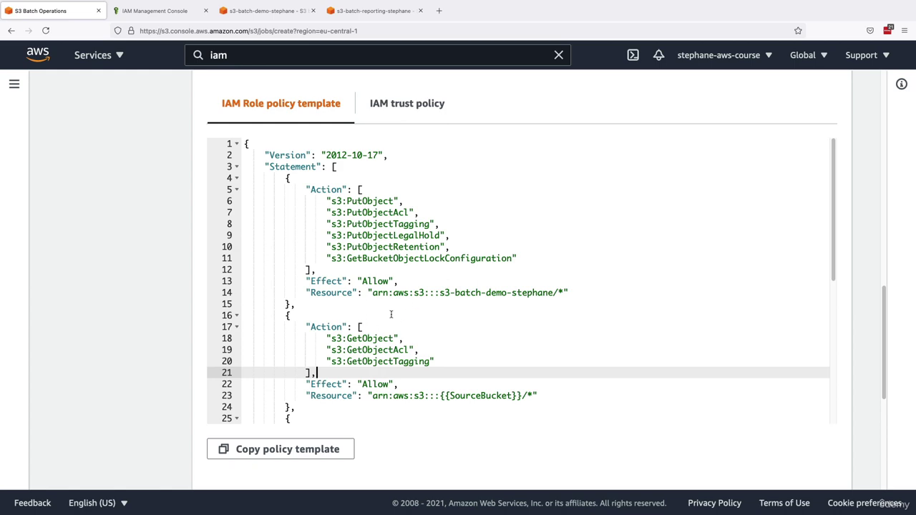
Step: Start a new role for AWS service S3 with the S3 Batch Operations use case
key("ctrl+Tab")
left_click(764, 135)
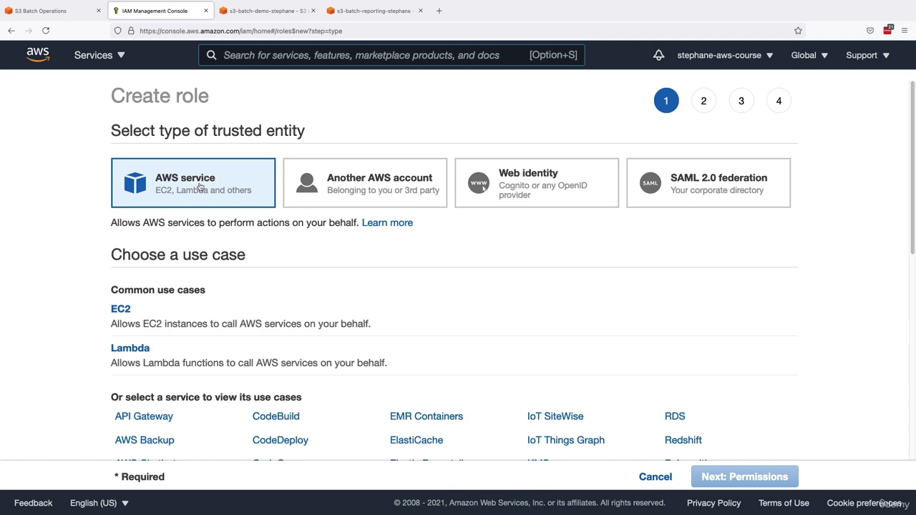
scroll(180, 185, "down", 10)
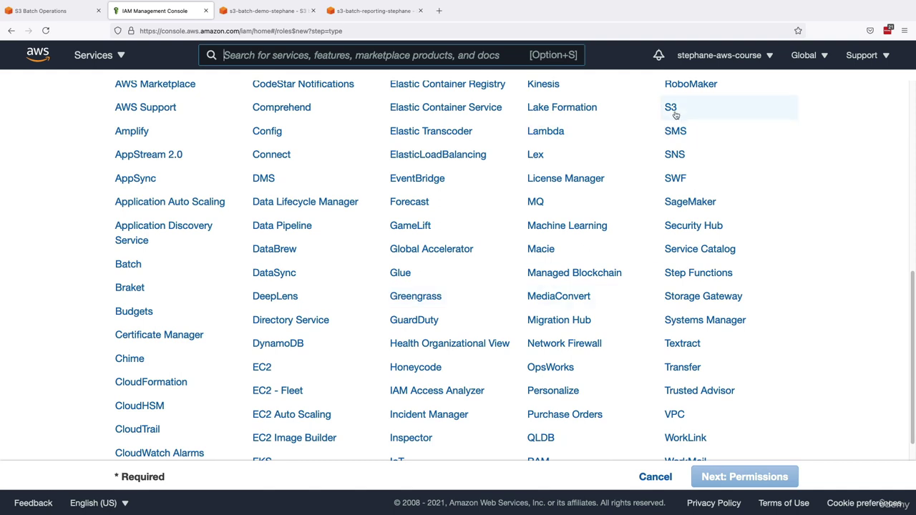
left_click(672, 109)
scroll(676, 172, "down", 3)
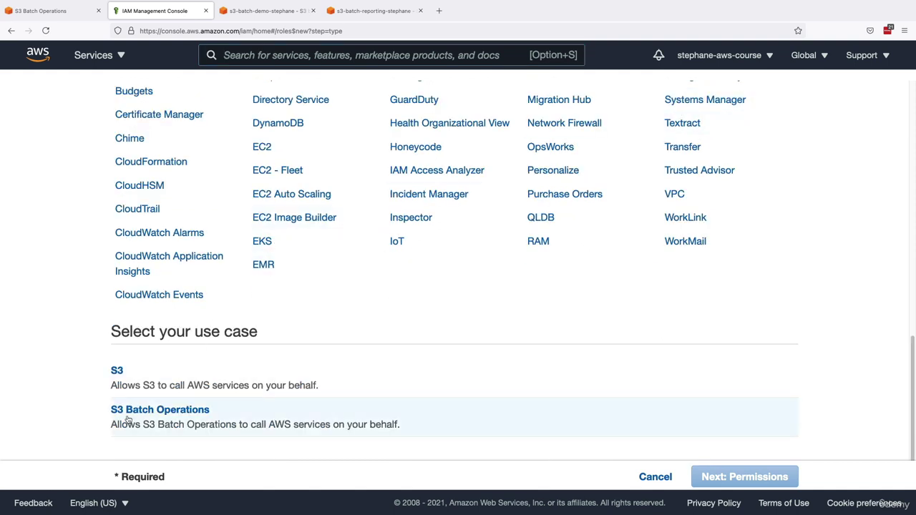
left_click(169, 420)
left_click(760, 476)
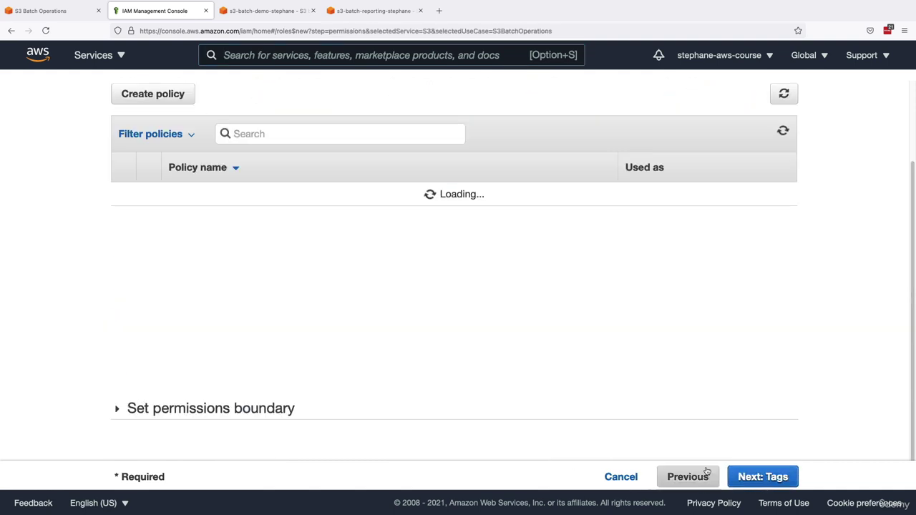
Step: Recheck the trust policy and role template, then start a new policy in the JSON editor
left_click(41, 11)
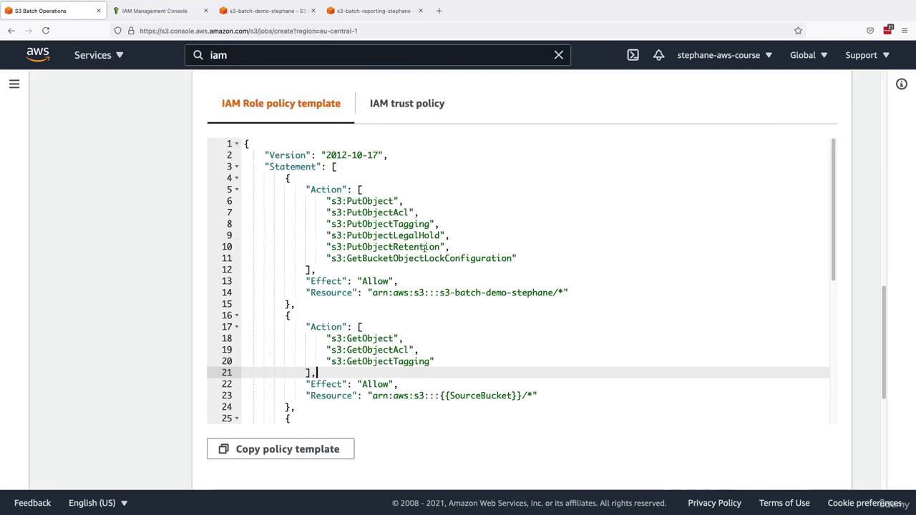
left_click(407, 103)
left_click_drag(341, 319, 243, 144)
left_click(310, 189)
left_click(292, 111)
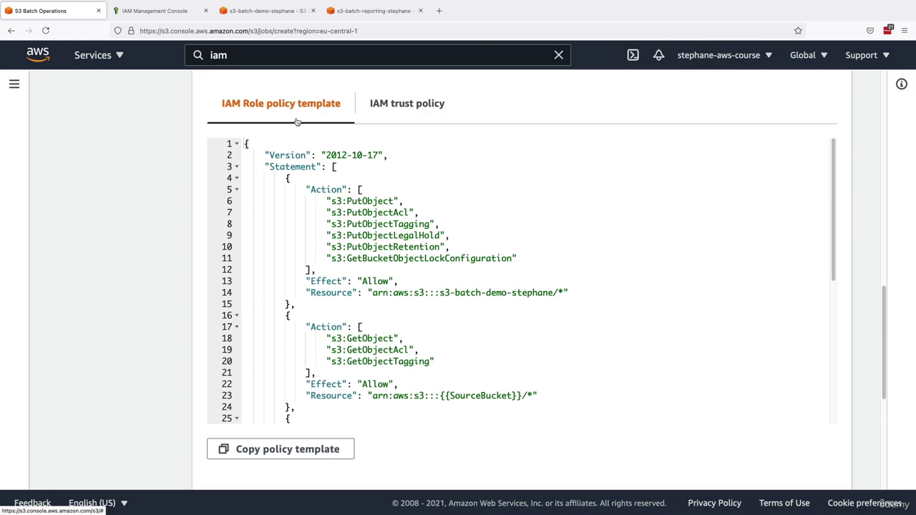
key("ctrl+Tab")
scroll(346, 154, "up", 1)
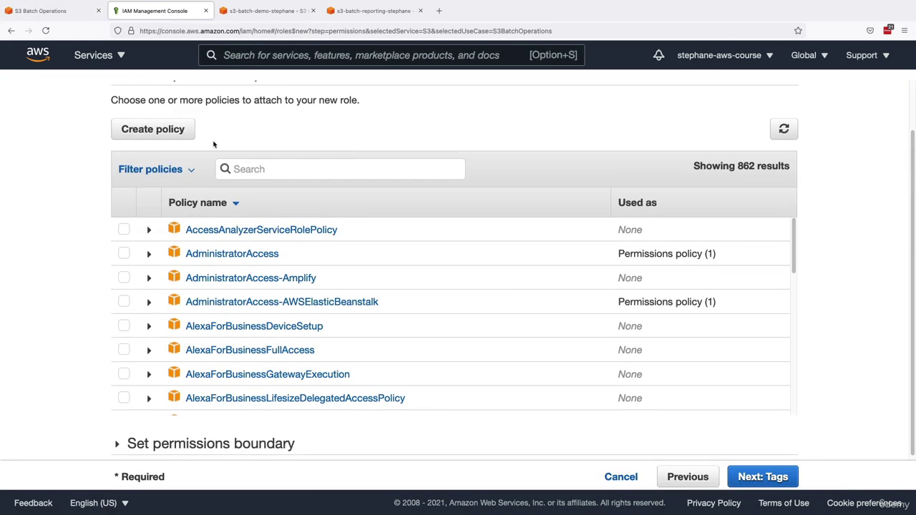
left_click(171, 135)
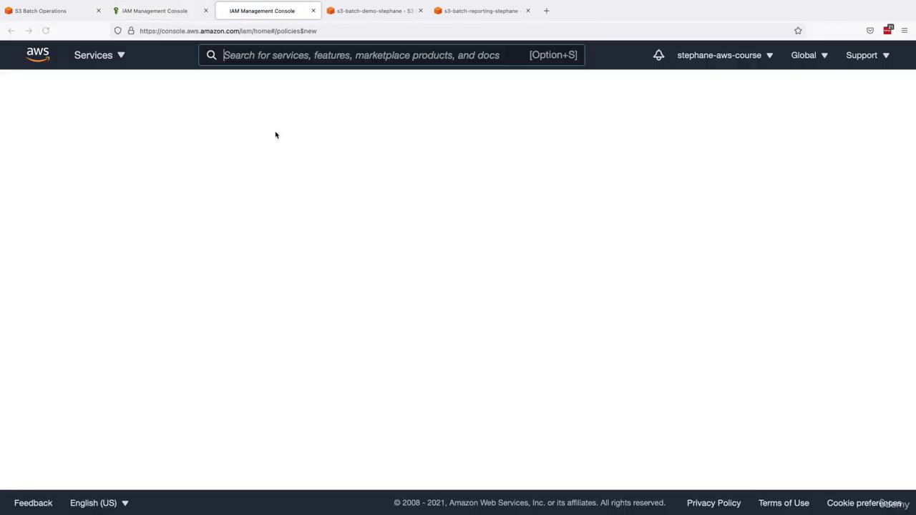
left_click(190, 179)
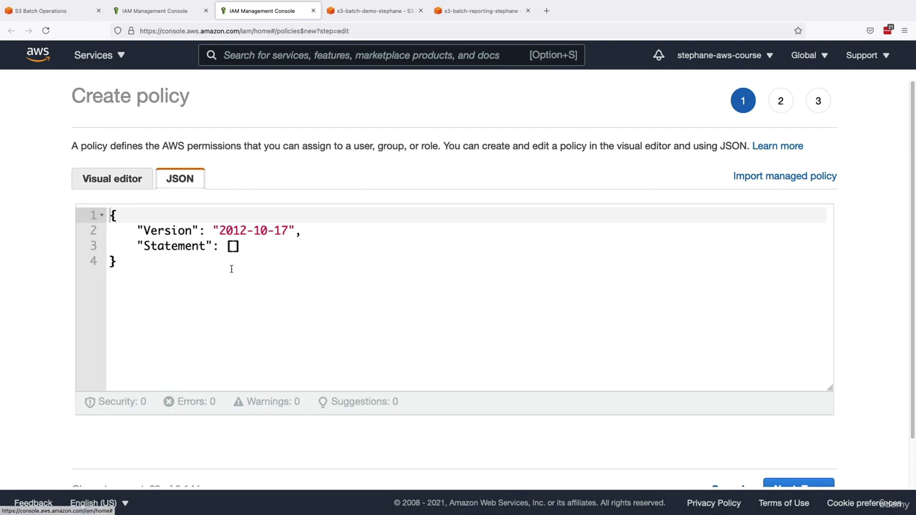
Step: Paste the role policy template and replace the first statement's action list with s3:*
left_click_drag(231, 267, 97, 202)
key("super+v")
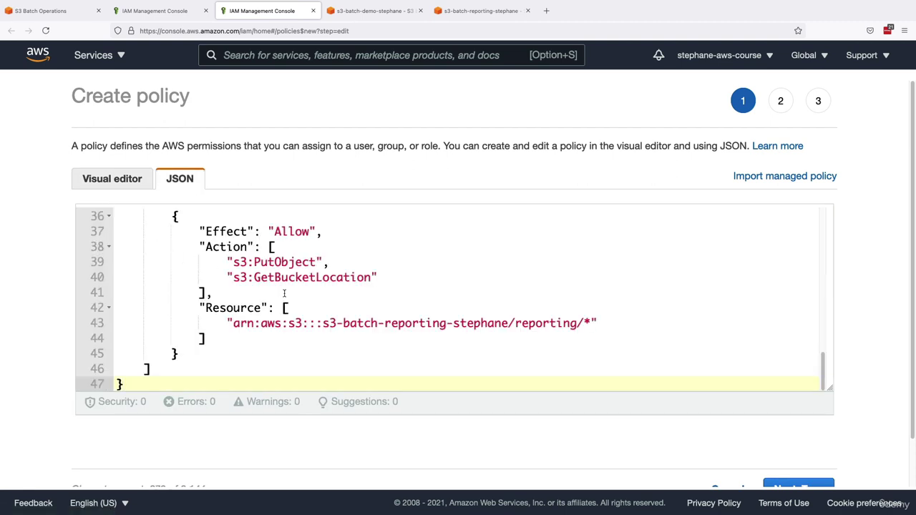
scroll(284, 294, "up", 10)
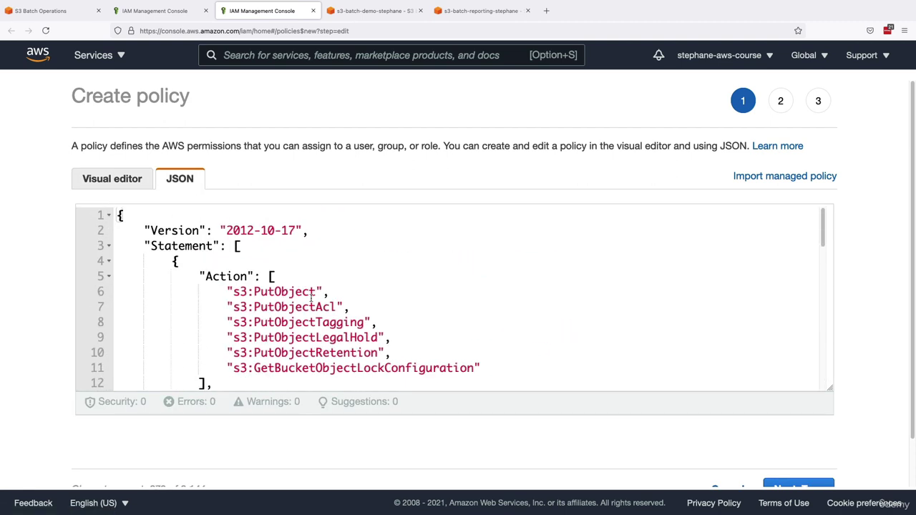
scroll(311, 299, "down", 1)
scroll(315, 315, "down", 2)
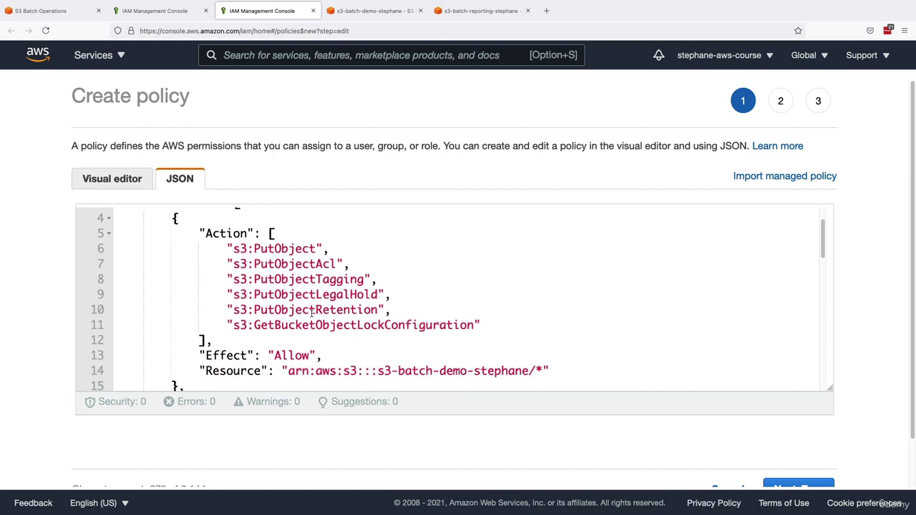
left_click(261, 250)
double_click(260, 248)
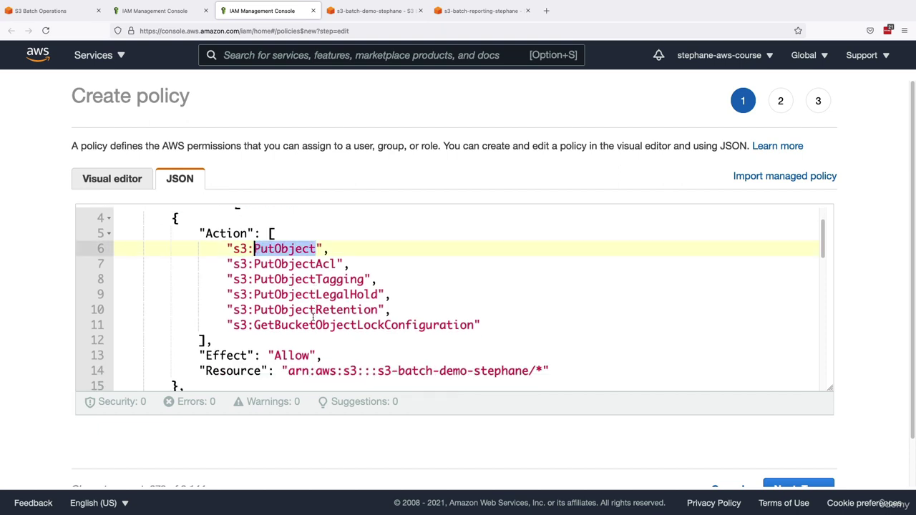
left_click_drag(541, 373, 529, 370)
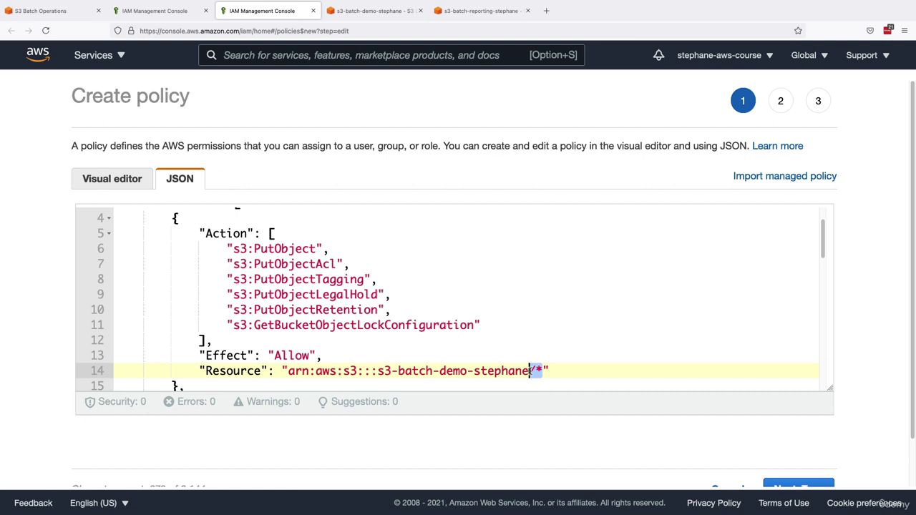
left_click(337, 326)
left_click_drag(256, 249, 488, 329)
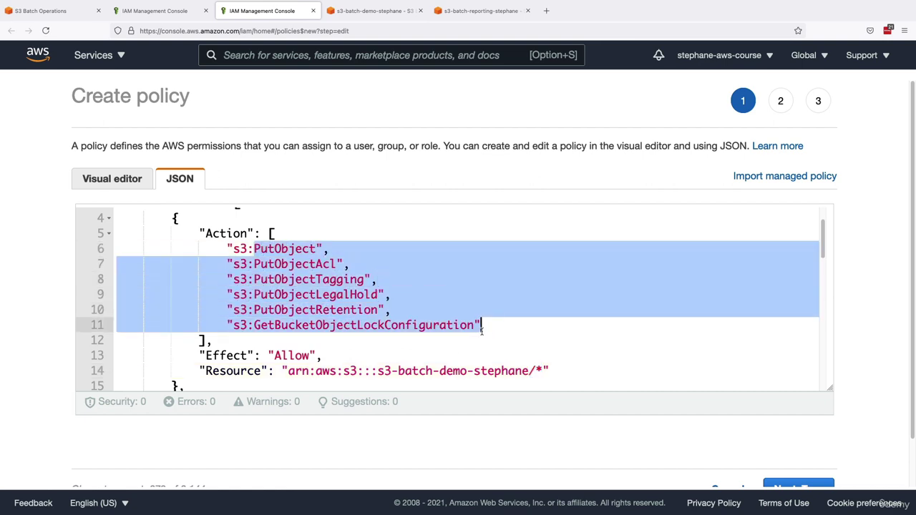
type("*\"")
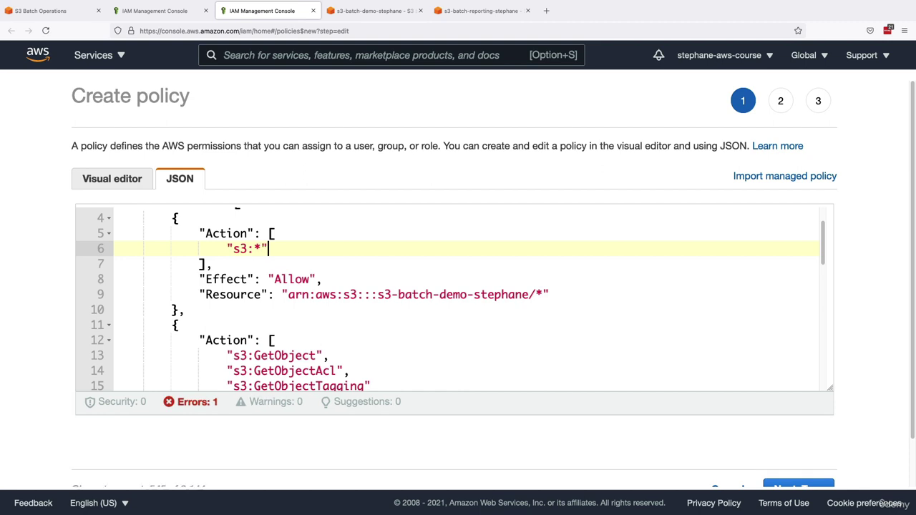
Step: Check the bucket name and SourceBucket placeholder in the statements' resource ARNs
left_click_drag(399, 295, 530, 294)
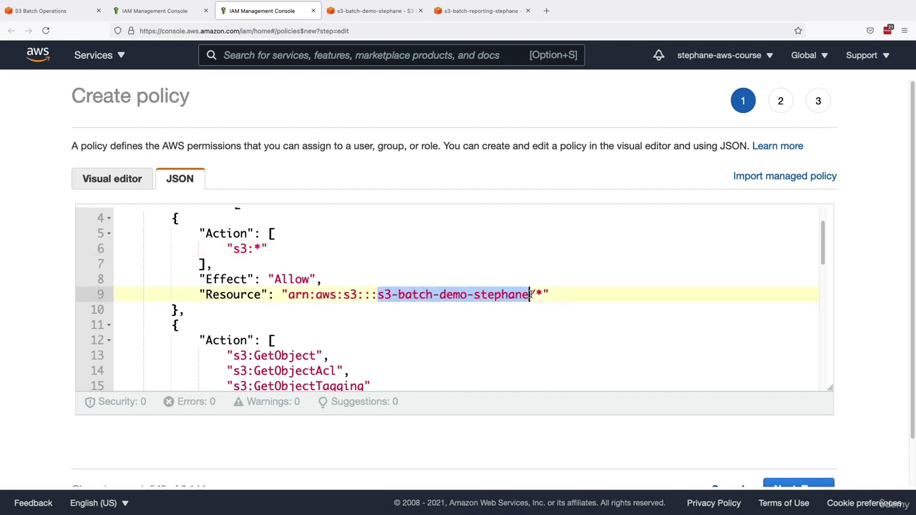
left_click(375, 249)
scroll(374, 250, "up", 1)
scroll(368, 254, "down", 3)
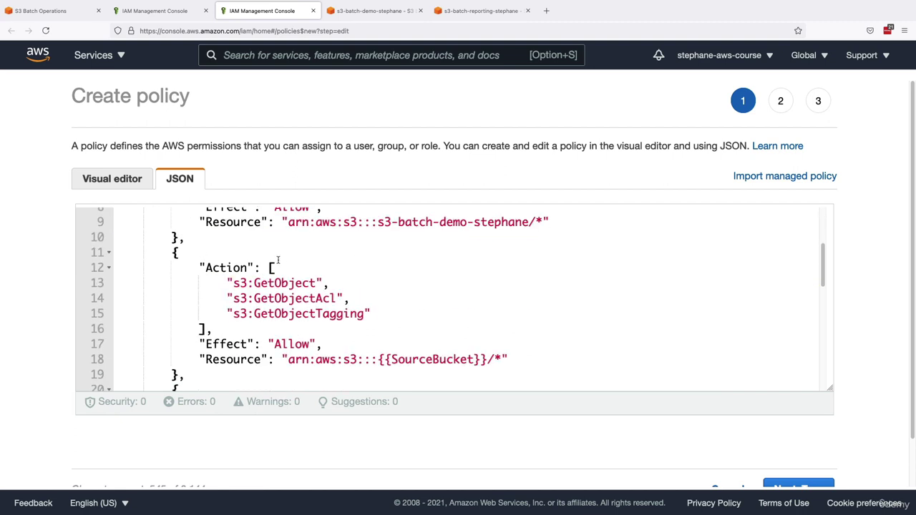
double_click(405, 359)
left_click(419, 326)
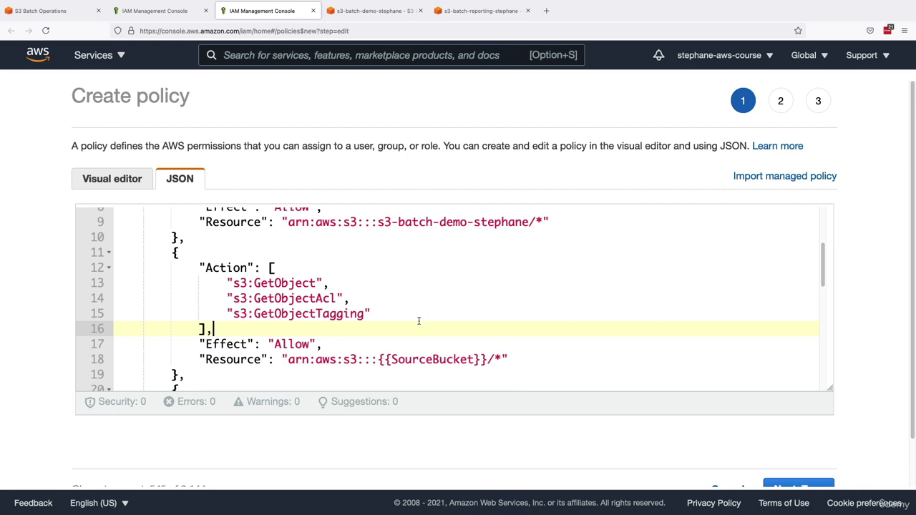
scroll(360, 327, "up", 1)
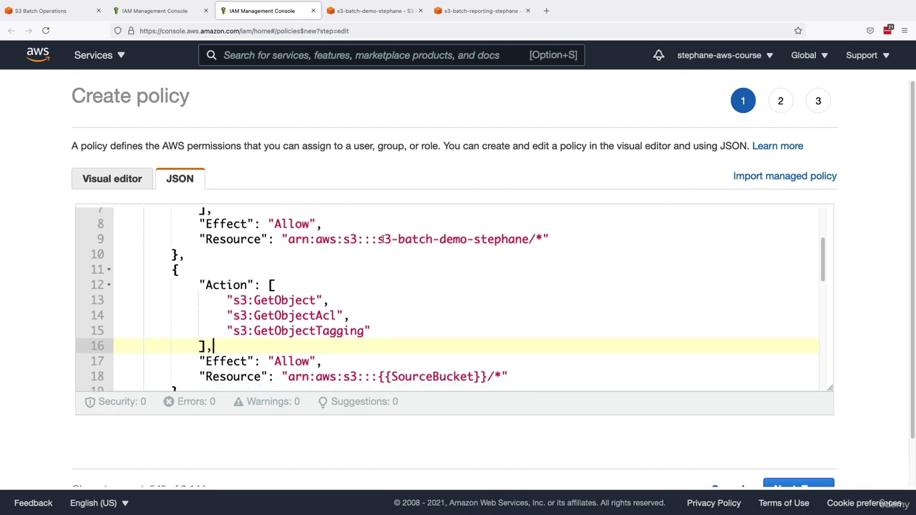
left_click_drag(379, 239, 445, 239)
left_click(445, 239)
Step: Replace the second statement with the pasted S3Batch.csv manifest read statement plus a comma
left_click_drag(176, 262, 204, 358)
scroll(193, 286, "down", 1)
type("{             \"Effect\": \"Allow\",             \"Action\": [                 \"s3:GetObject\",                 \"s3:GetObjectVersion\",                 \"s3:GetBucketLocation\"             ],             \"Resource\": [                 \"arn:aws:s3:::s3-batch-demo-stephane/S3Batch.csv\"             ]         },")
type(",")
left_click_drag(172, 234, 220, 310)
left_click(220, 310)
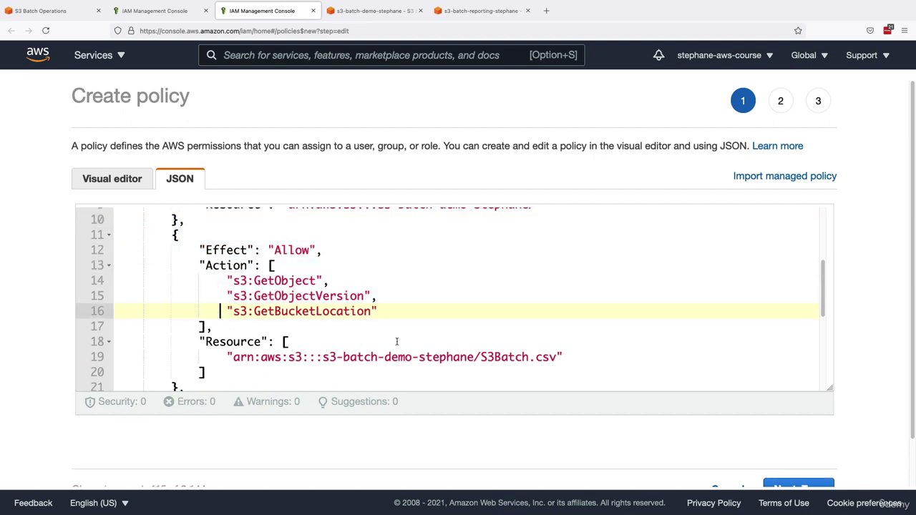
double_click(489, 357)
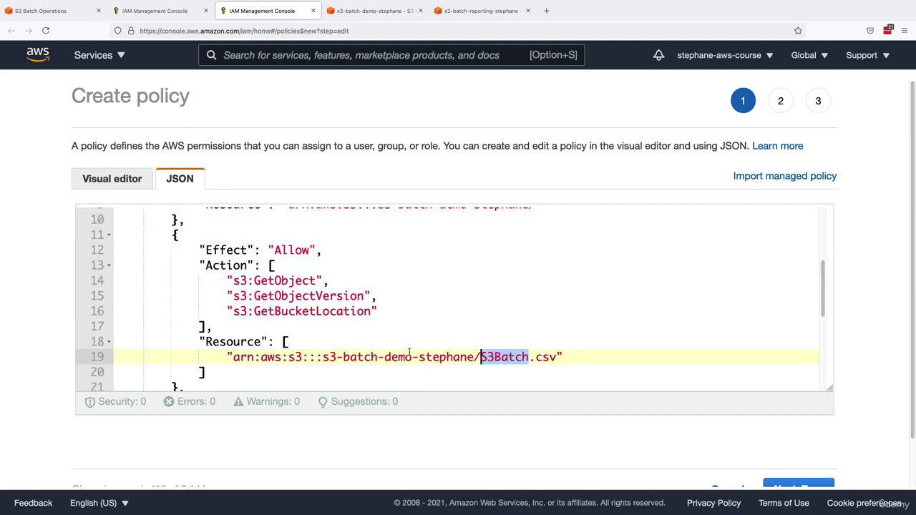
left_click(560, 357)
double_click(546, 358)
left_click(474, 327)
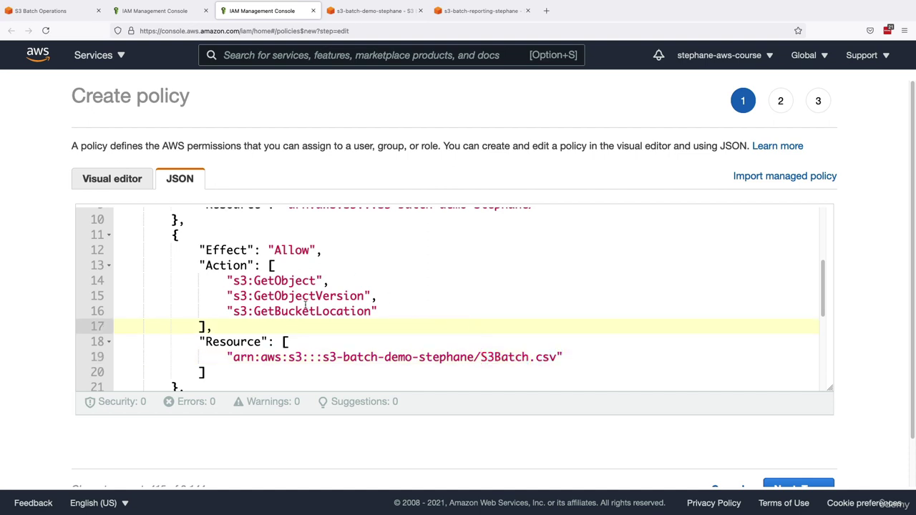
Step: Review the reporting statement's PutObject and GetBucketLocation actions and resource, then go to tags
scroll(349, 297, "up", 3)
left_click_drag(324, 315, 322, 223)
left_click(321, 222)
scroll(328, 236, "down", 5)
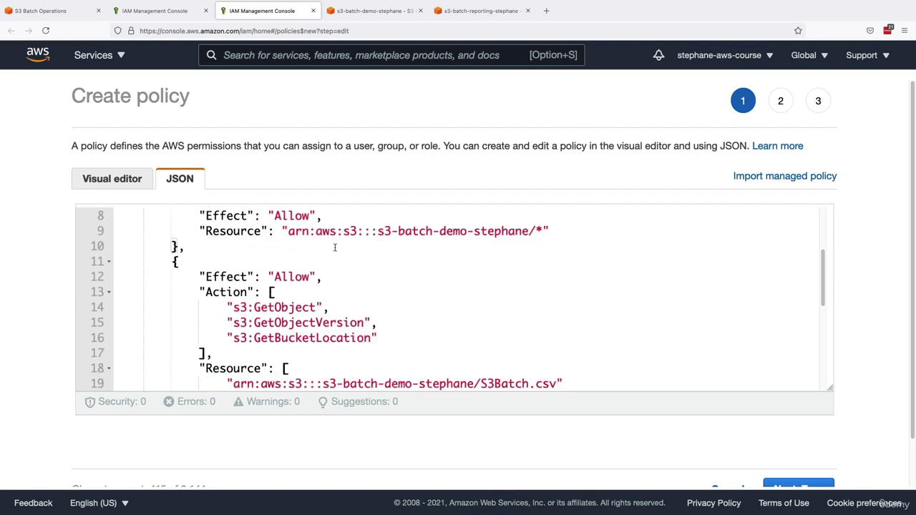
scroll(334, 248, "down", 5)
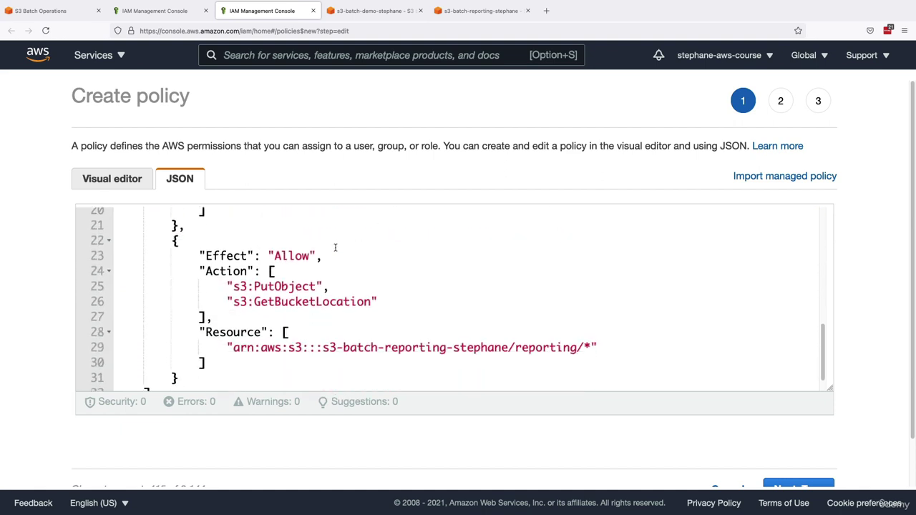
double_click(310, 288)
double_click(326, 301)
left_click(443, 333)
left_click_drag(442, 349, 529, 362)
left_click(541, 348)
scroll(544, 350, "down", 3)
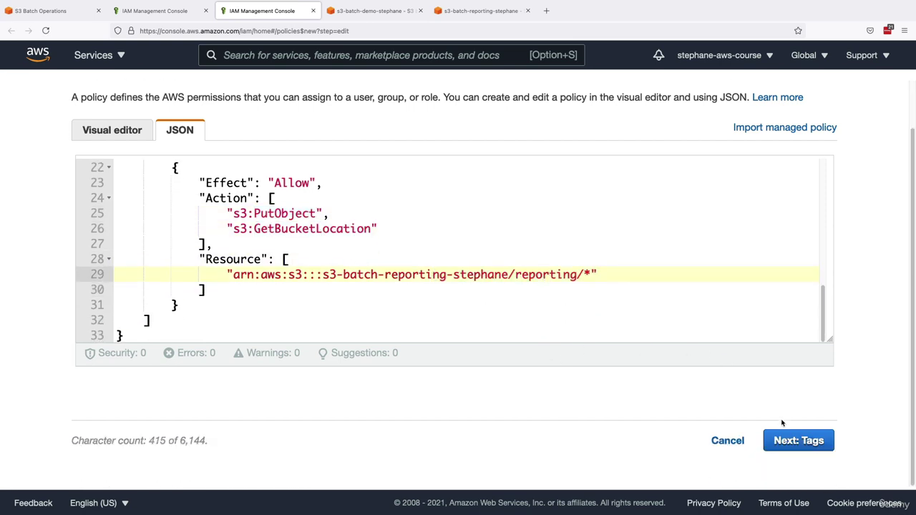
left_click(790, 437)
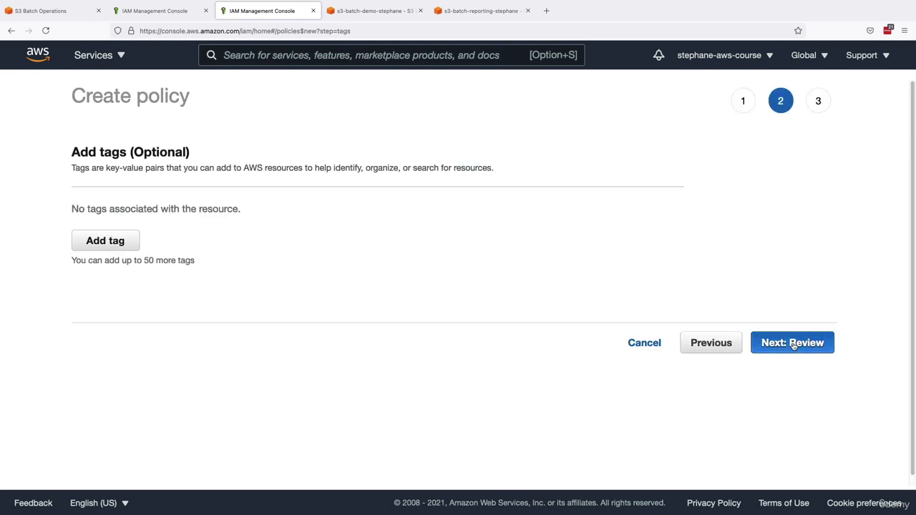
Step: Skip tags, create the policy named S3BatchDemoStephane, and return to the role tab
left_click(792, 342)
left_click(353, 192)
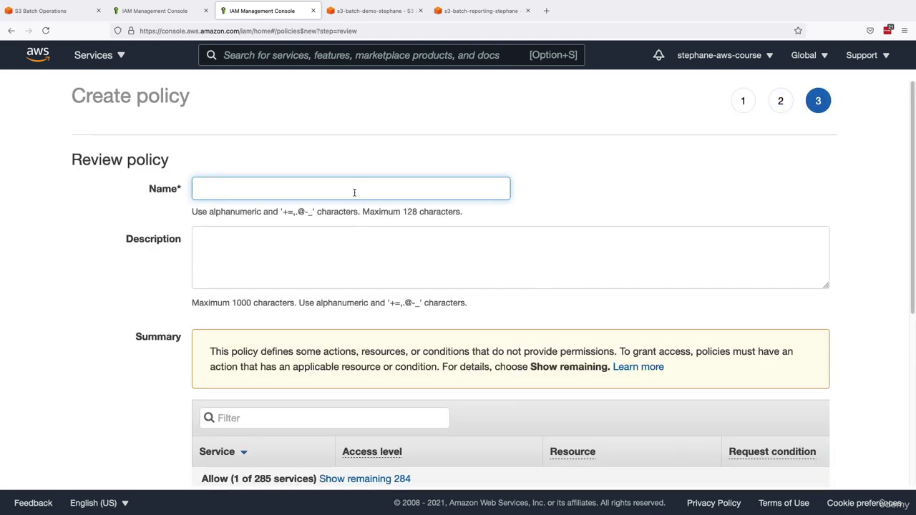
type("S3BatchDemo")
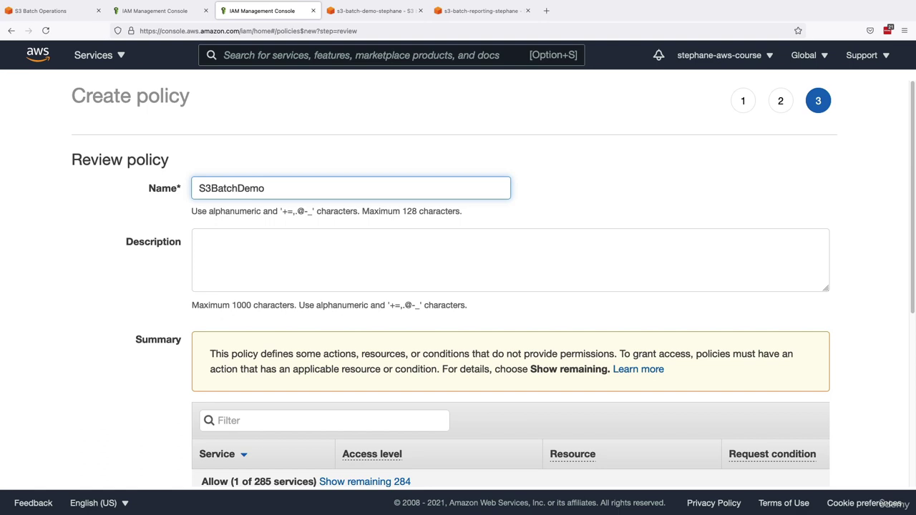
type("Setphan")
type("tephan")
type("e")
scroll(726, 434, "down", 5)
left_click(770, 440)
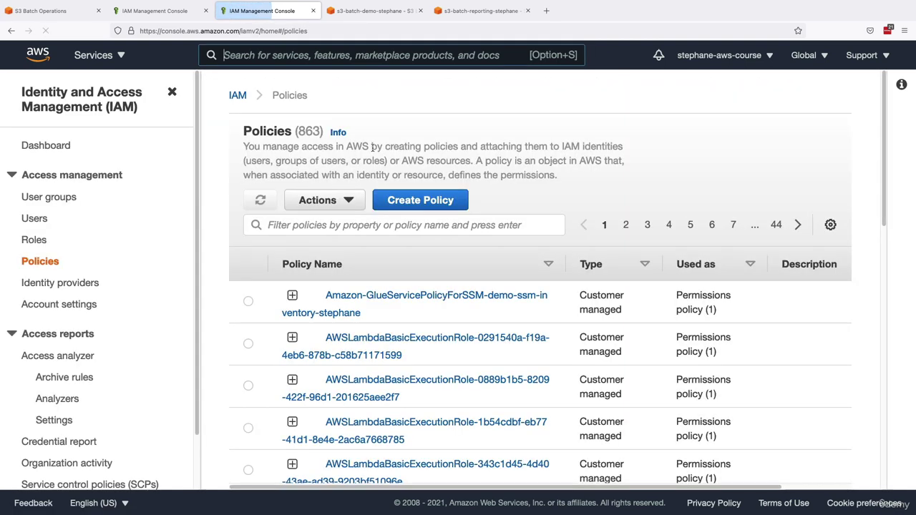
key("ctrl+shift+Tab")
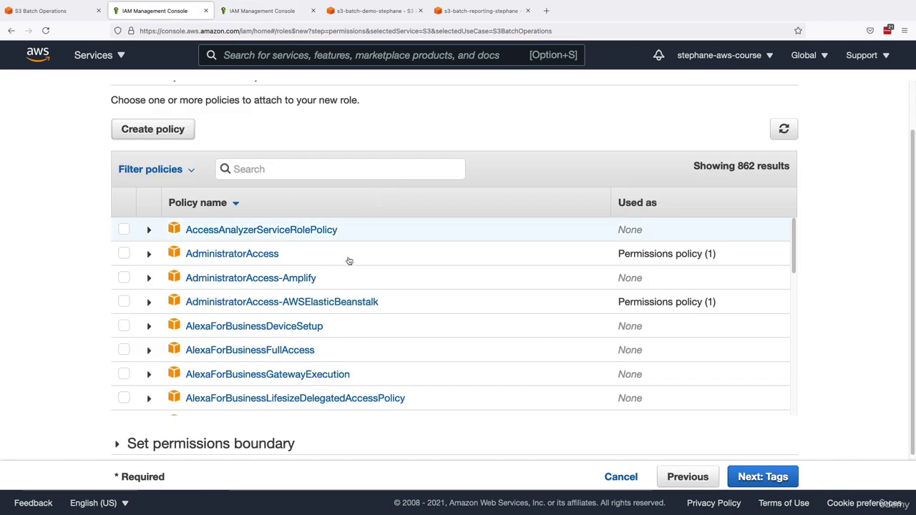
Step: Search 'S3Batch', refresh the policy list, and attach S3BatchDemoStephane to the role
left_click(283, 168)
type("S3Batch")
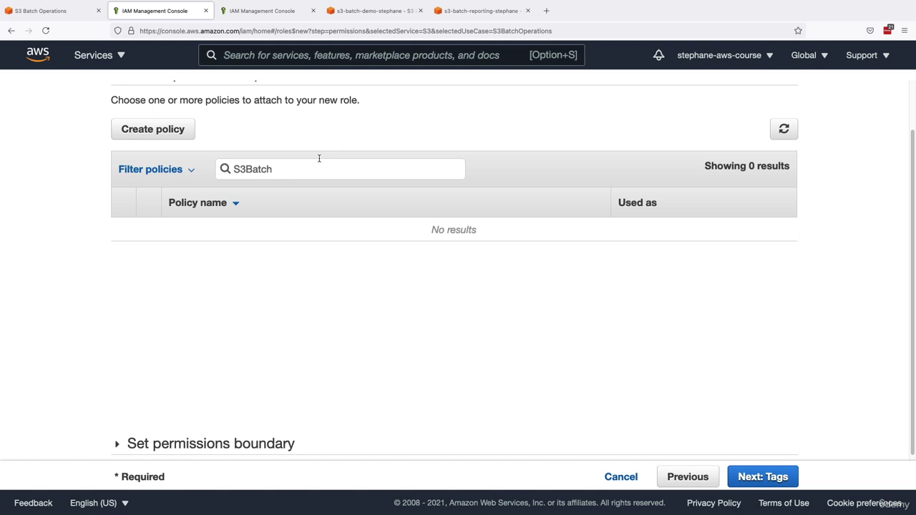
left_click(785, 130)
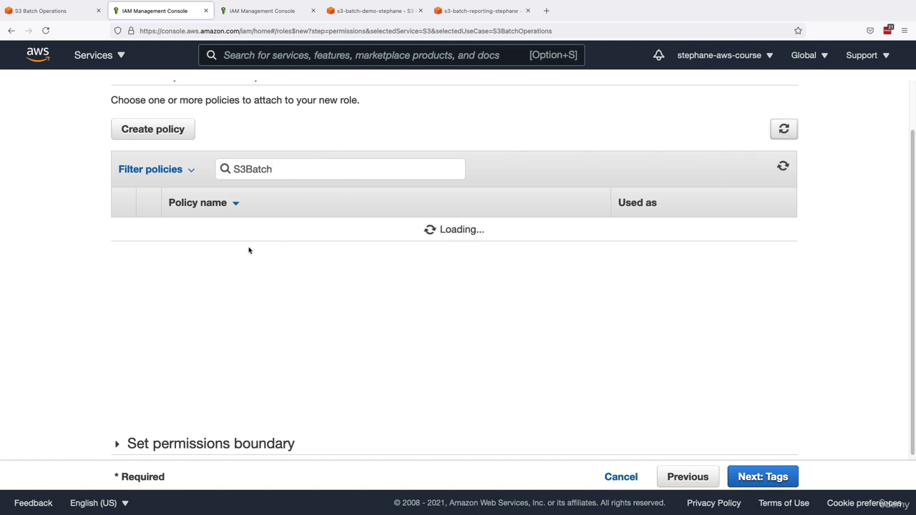
left_click(122, 230)
Step: Skip tags, create the role named DemoS3BatchRole, and return to the batch job tab
left_click(771, 476)
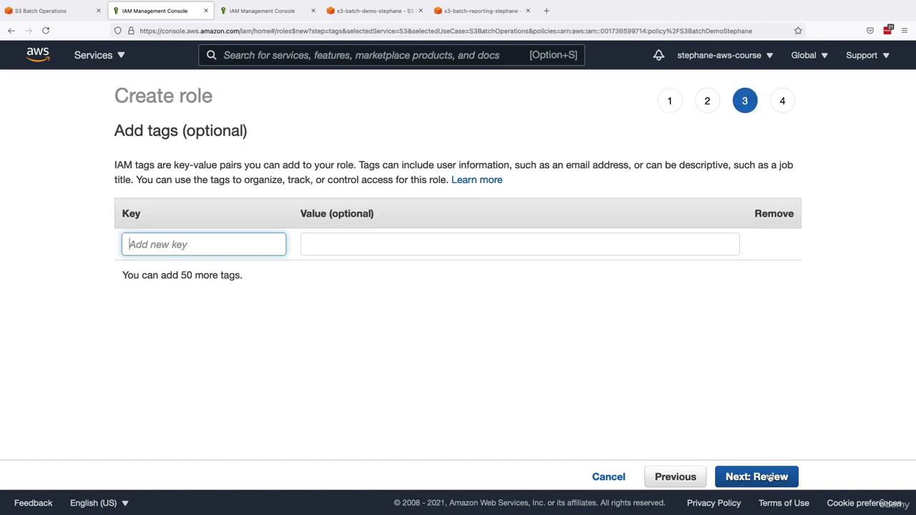
left_click(781, 476)
left_click(475, 183)
type("DemoS3BatchRol")
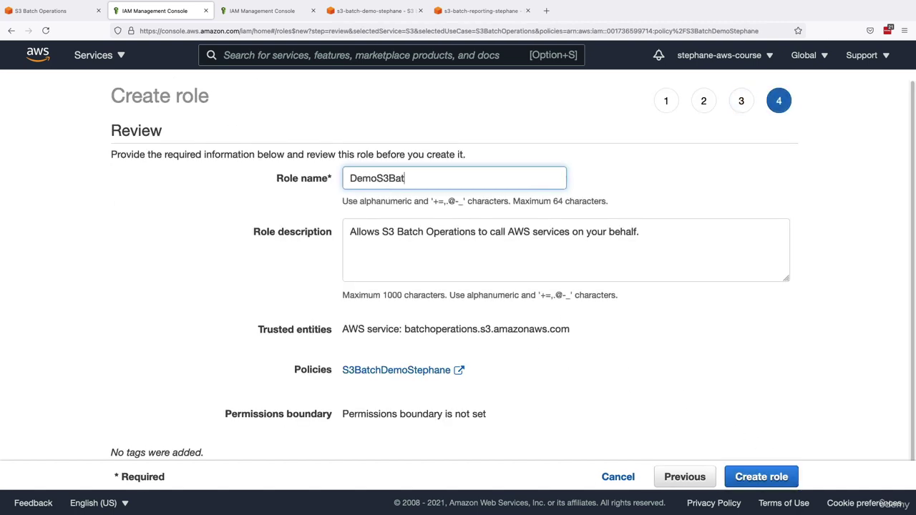
left_click(783, 478)
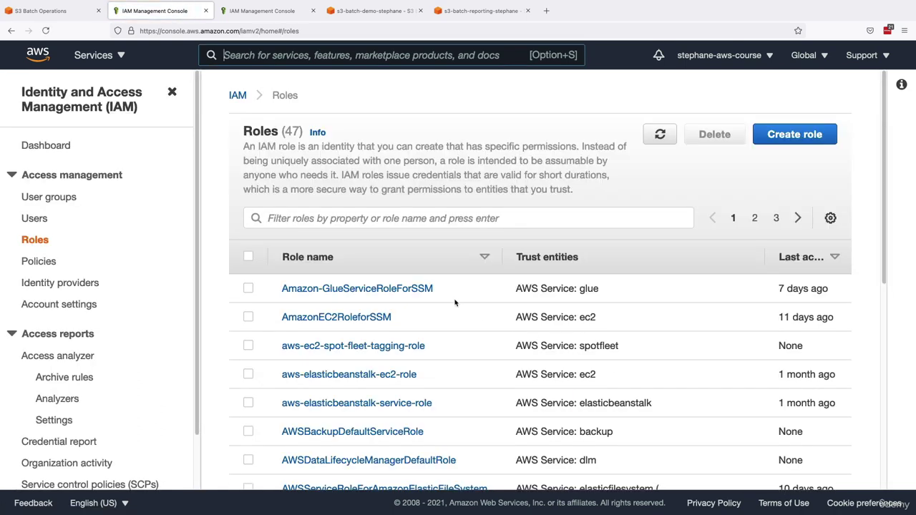
key("ctrl+shift+Tab")
scroll(384, 339, "down", 10)
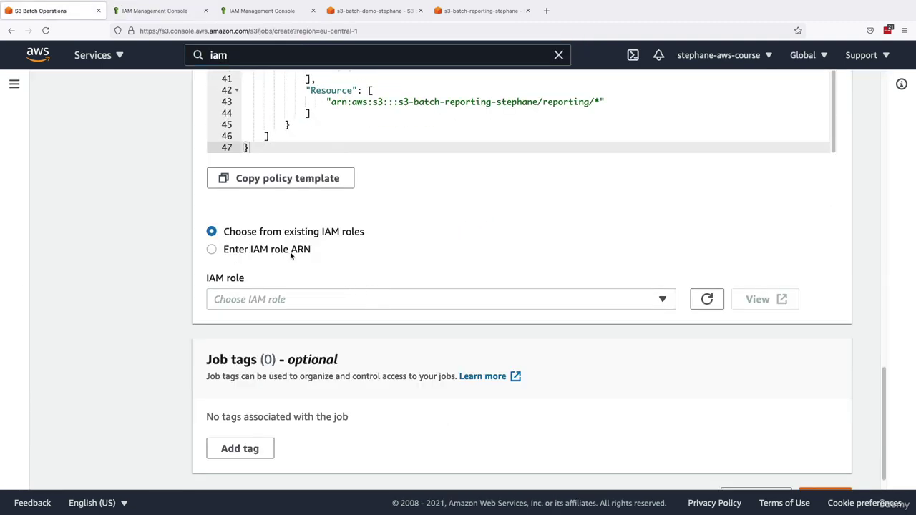
Step: Refresh the IAM role list, assign DemoS3BatchRole to the job, and continue to review
left_click(692, 302)
left_click(628, 306)
type("s3ba")
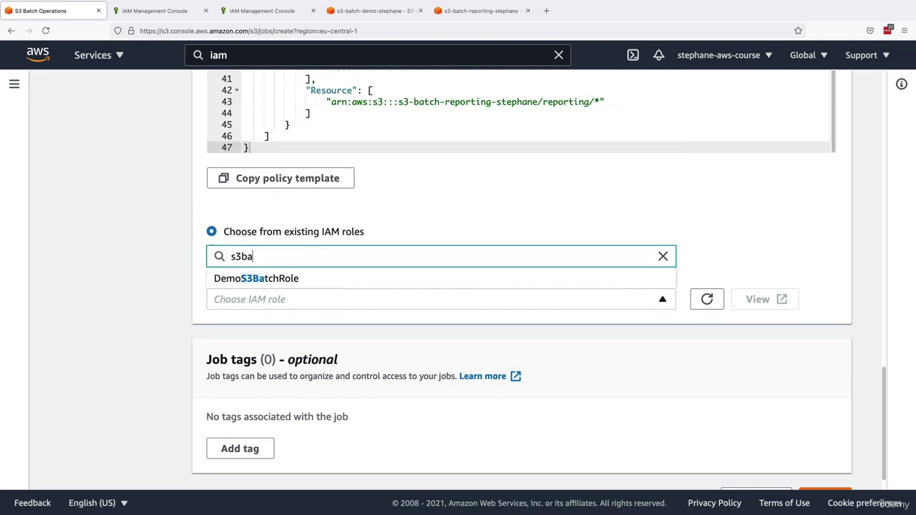
left_click(610, 279)
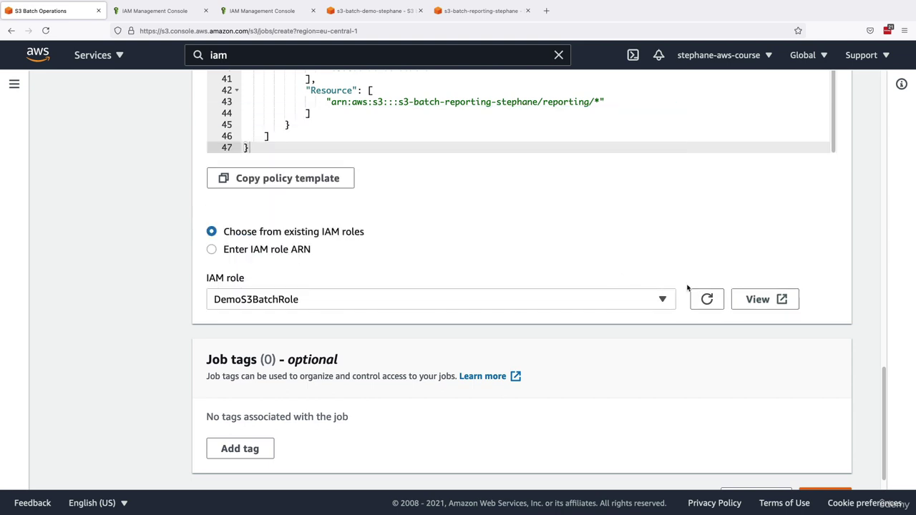
scroll(715, 364, "down", 1)
left_click(824, 465)
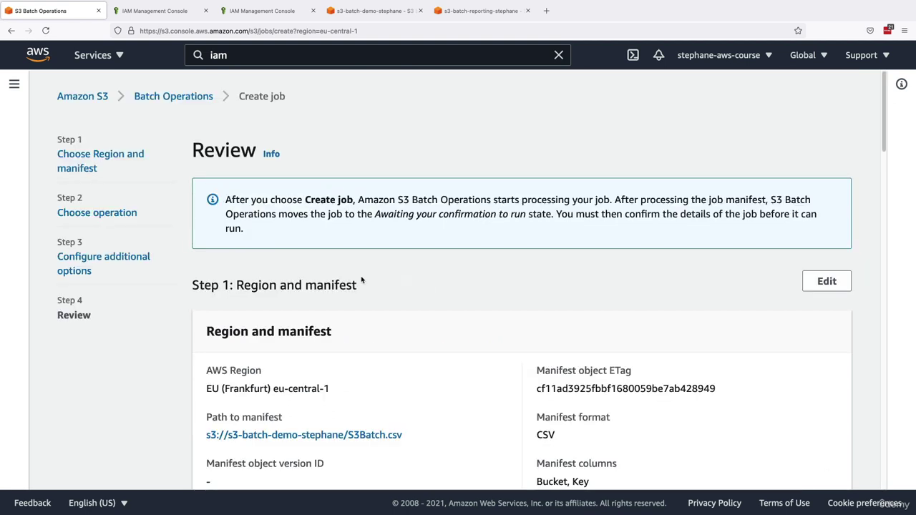
Step: Review the job's settings, noting the Copy operation
scroll(425, 269, "down", 1)
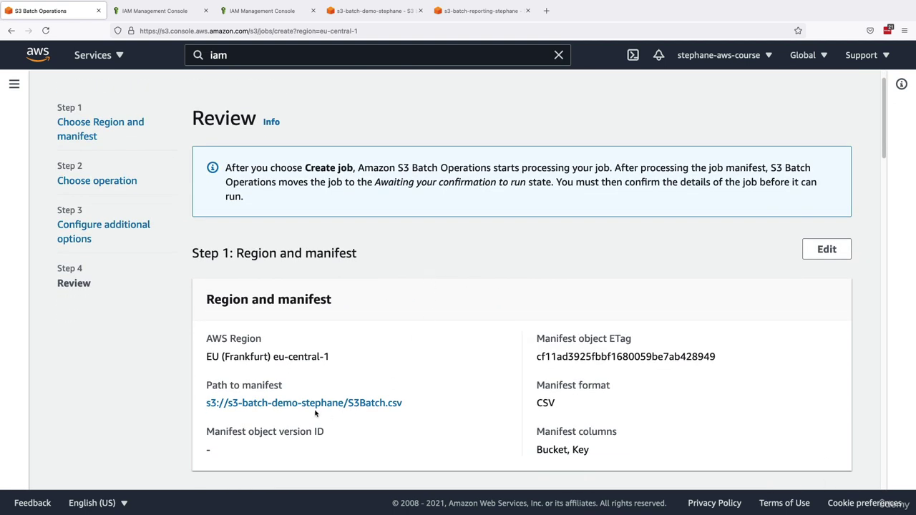
scroll(462, 321, "down", 2)
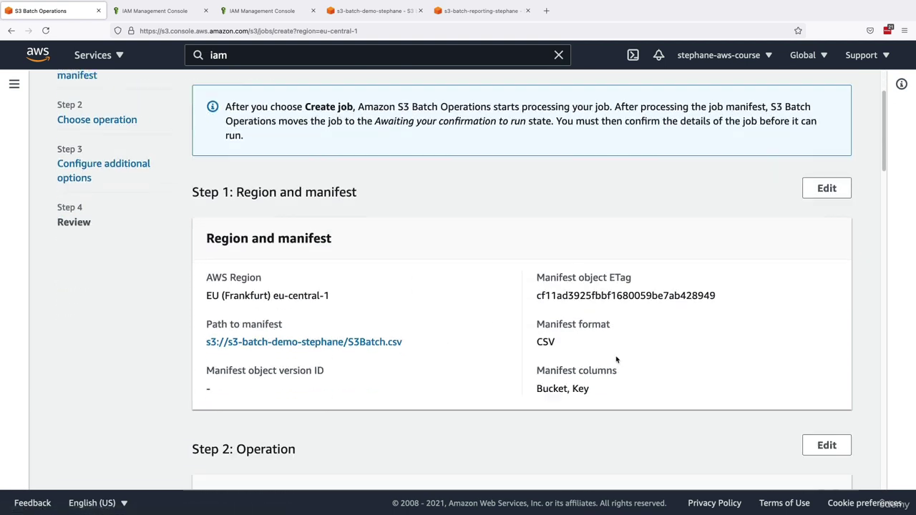
scroll(479, 355, "down", 6)
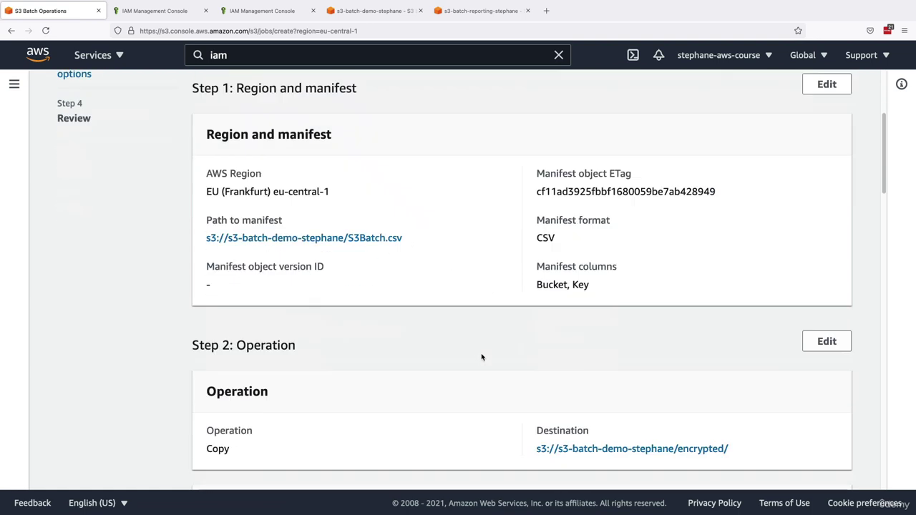
double_click(222, 334)
left_click(256, 338)
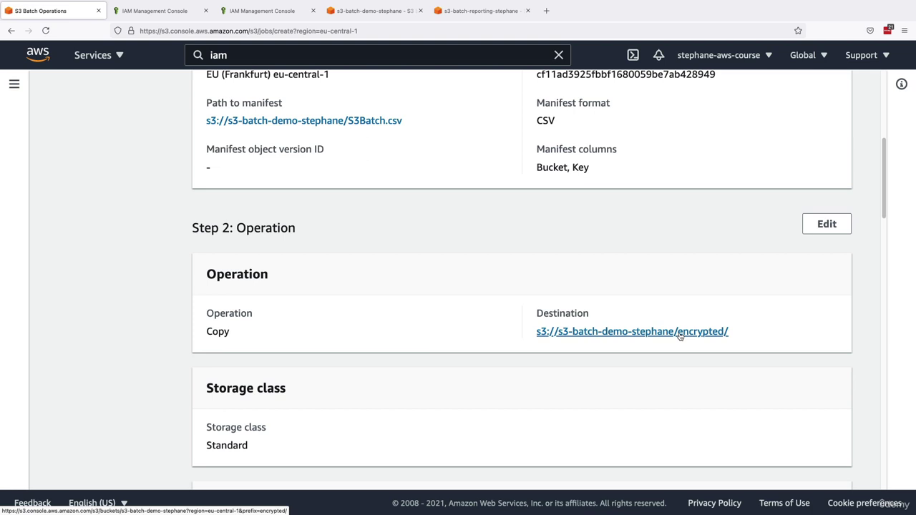
scroll(715, 332, "down", 5)
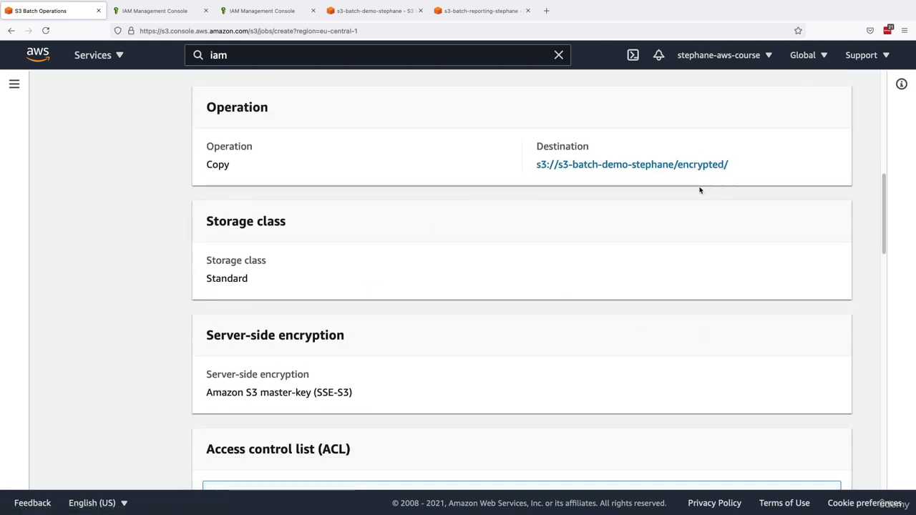
left_click_drag(744, 172, 673, 166)
left_click(329, 331)
scroll(328, 329, "down", 2)
left_click_drag(222, 341, 355, 342)
left_click(362, 341)
Step: Create the PUT Copy job, confirm it is listed as New, and open its details
scroll(384, 342, "down", 10)
scroll(384, 342, "down", 15)
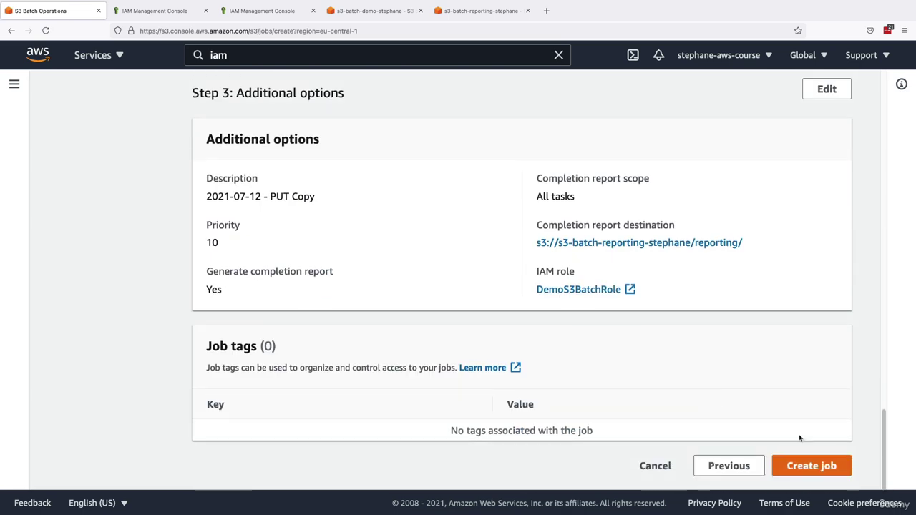
left_click(815, 466)
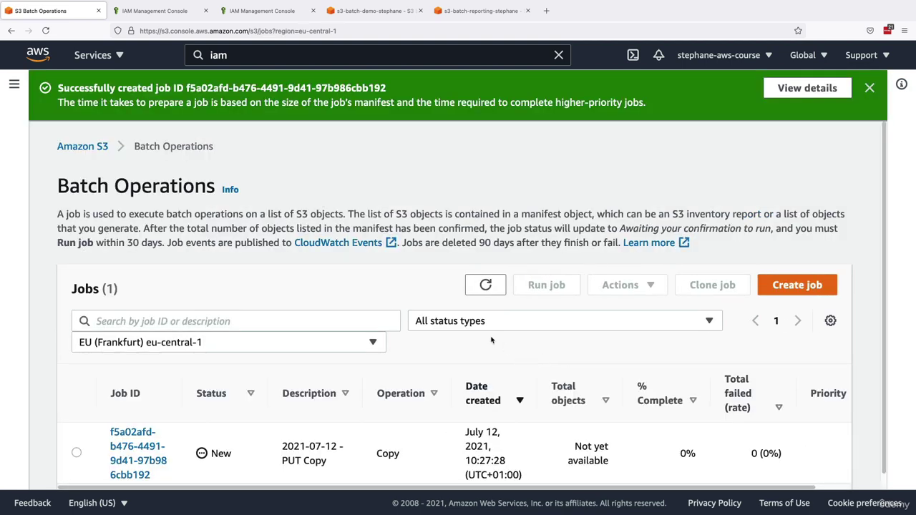
scroll(491, 340, "down", 1)
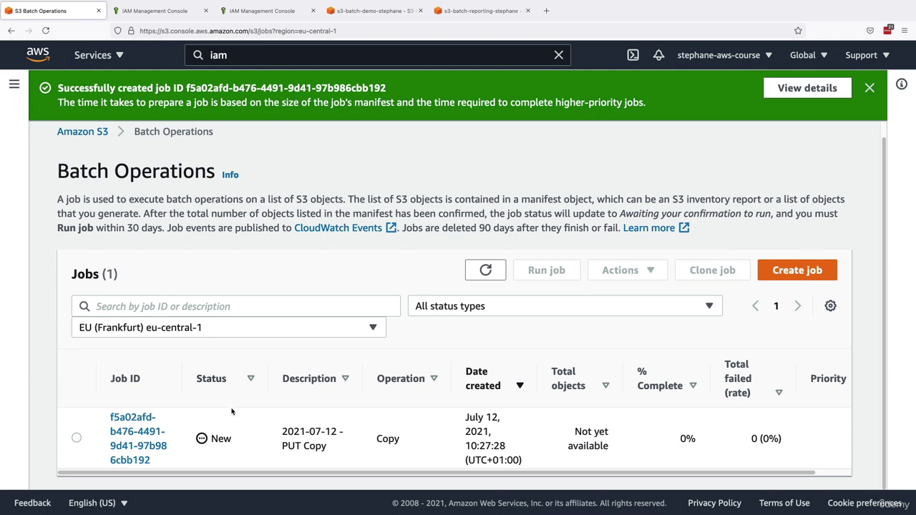
left_click_drag(214, 439, 251, 447)
left_click(250, 447)
left_click(140, 437)
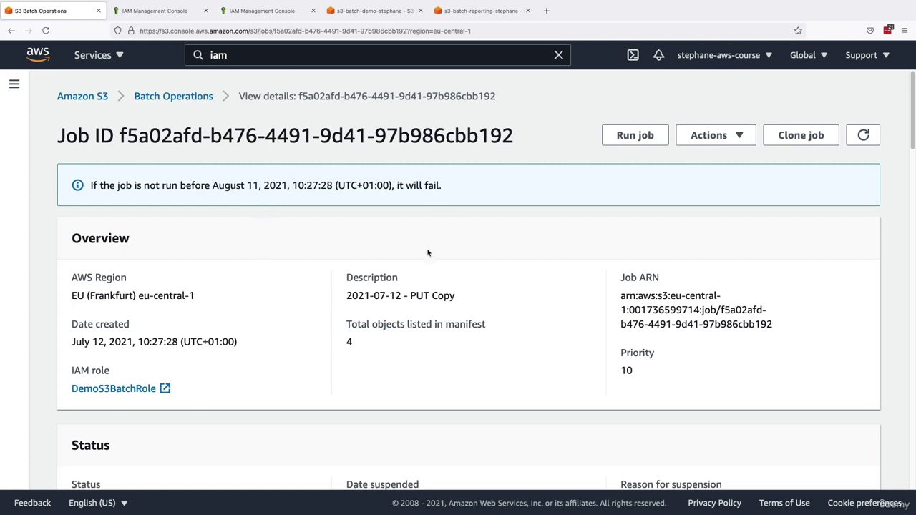
Step: Refresh the Batch Operations list and confirm the job is awaiting confirmation to run
left_click(206, 98)
left_click(485, 228)
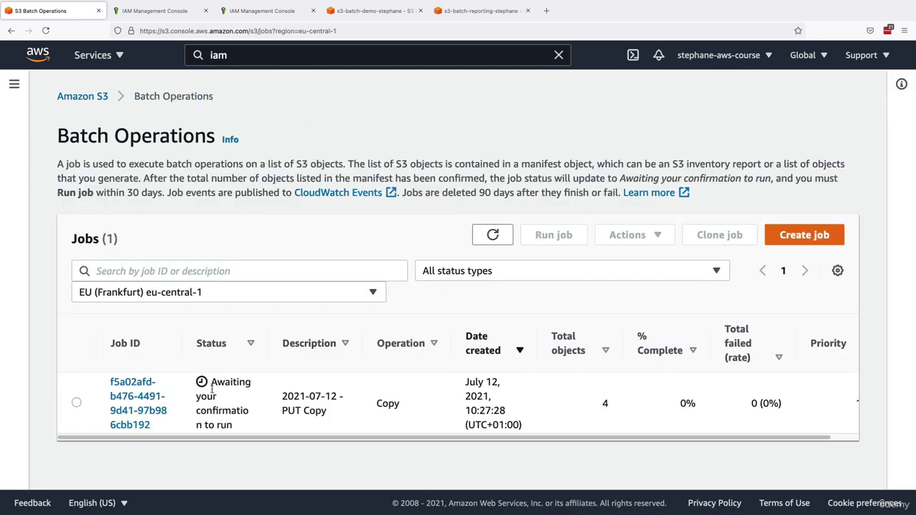
mouse_move(212, 391)
left_mouse_down()
mouse_move(247, 426)
mouse_move(217, 398)
left_mouse_up()
left_click(215, 382)
Step: Reopen the job's details and check the manifest lists 4 total objects
left_click(164, 396)
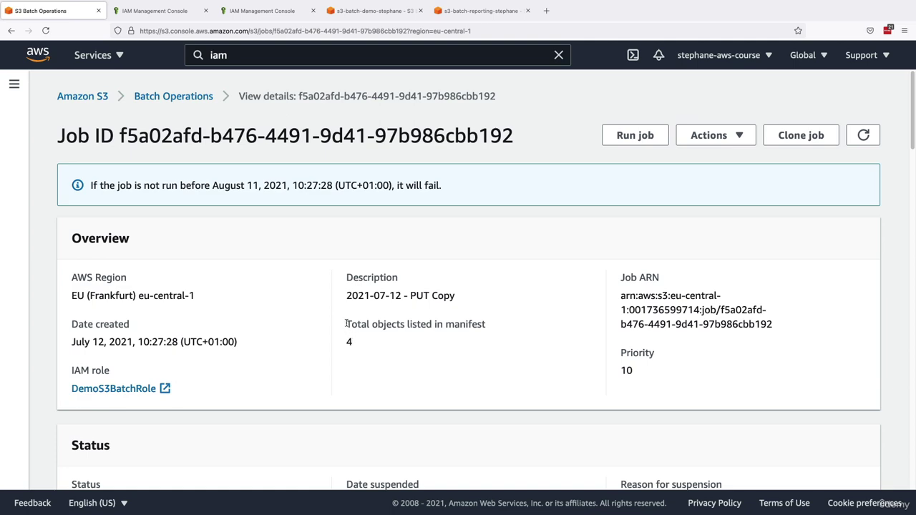
left_click_drag(346, 324, 371, 346)
left_click(385, 343)
scroll(383, 357, "down", 5)
scroll(407, 293, "down", 10)
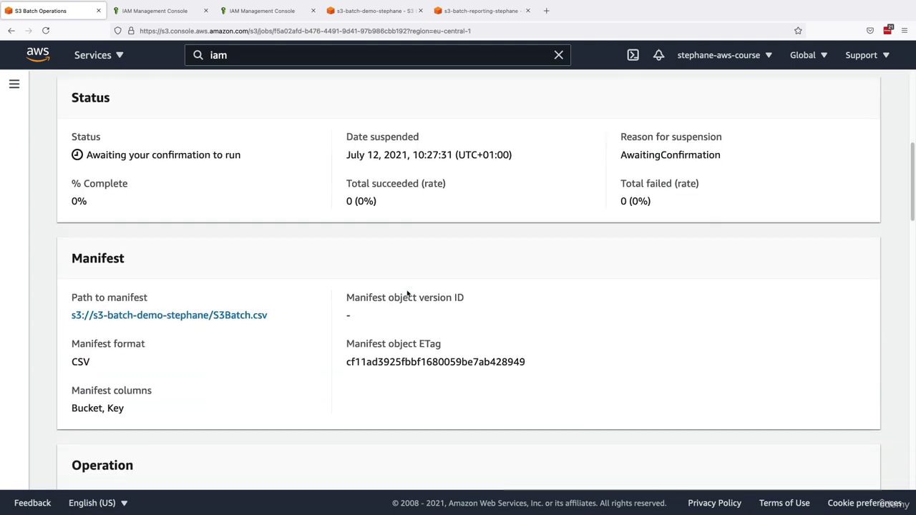
scroll(407, 288, "down", 8)
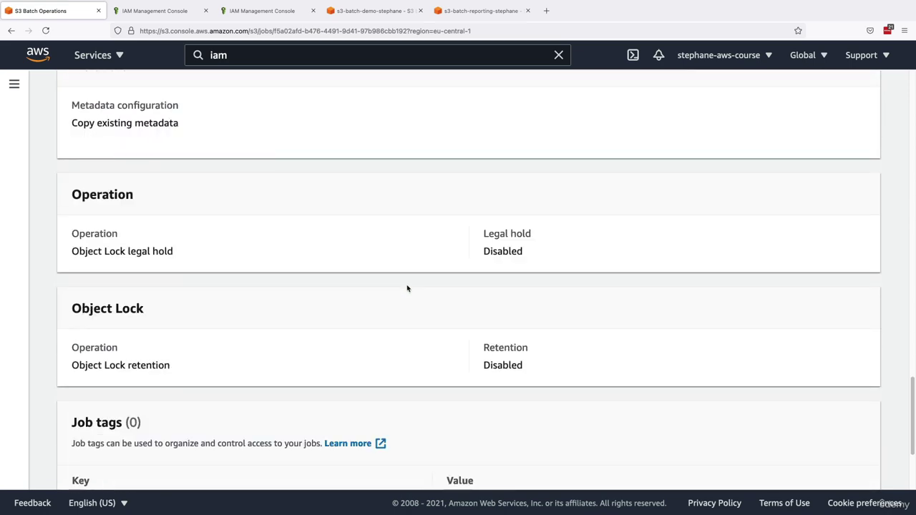
scroll(663, 387, "up", 15)
scroll(662, 387, "up", 8)
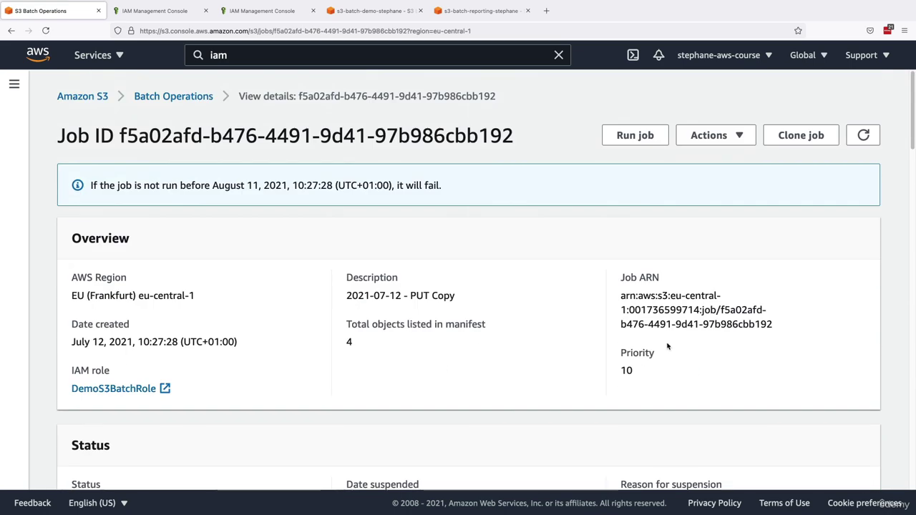
Step: Open the job's run confirmation and review its 0% complete and succeeded counts
left_click(634, 134)
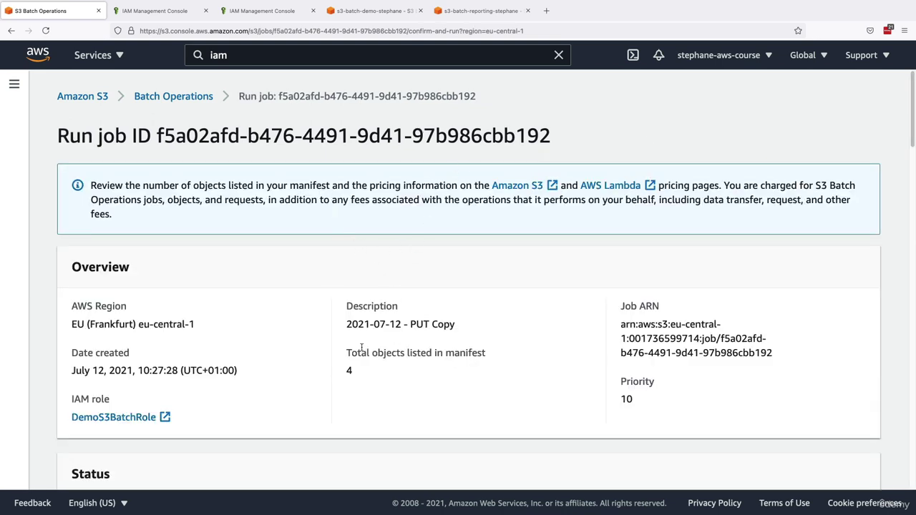
scroll(264, 342, "down", 5)
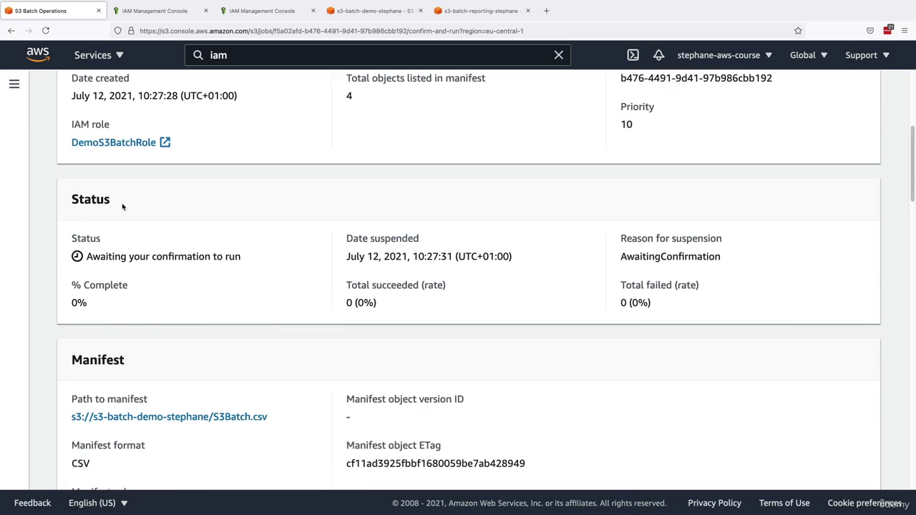
left_click_drag(76, 284, 96, 300)
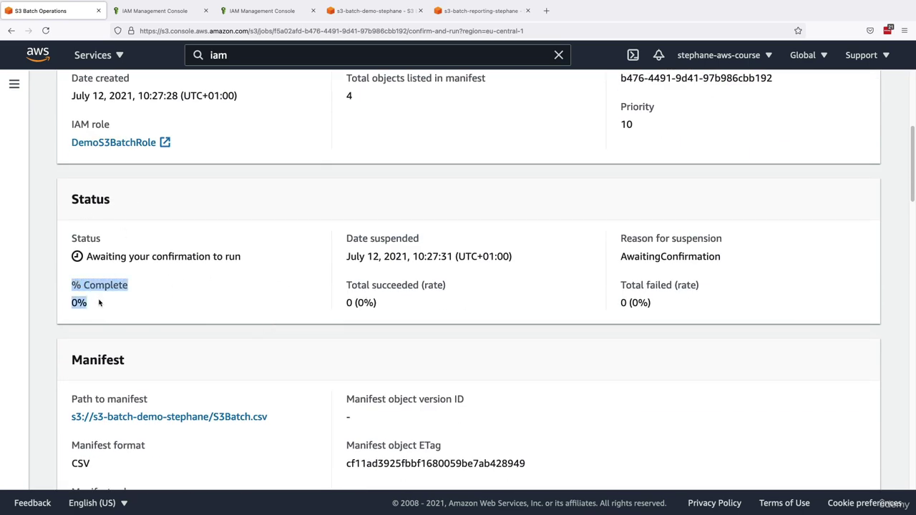
left_click_drag(351, 286, 374, 304)
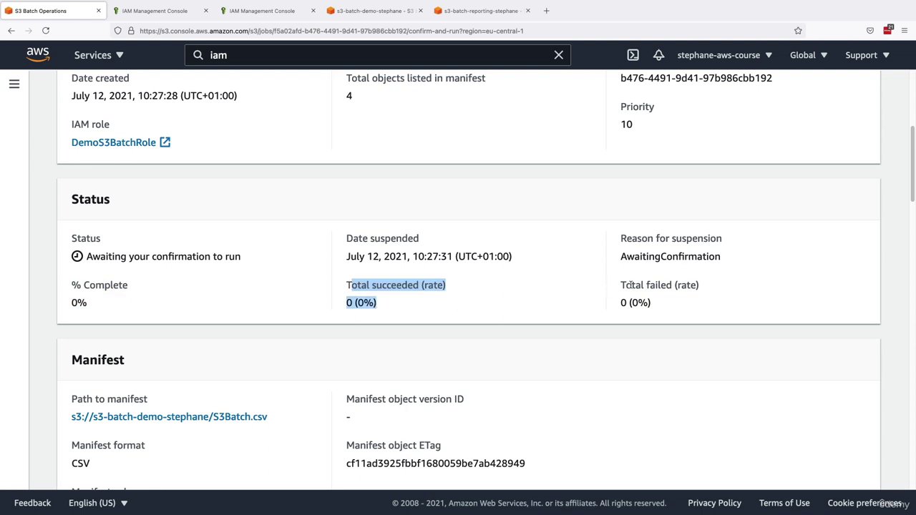
left_click_drag(634, 285, 650, 302)
left_click(651, 306)
scroll(650, 316, "down", 1)
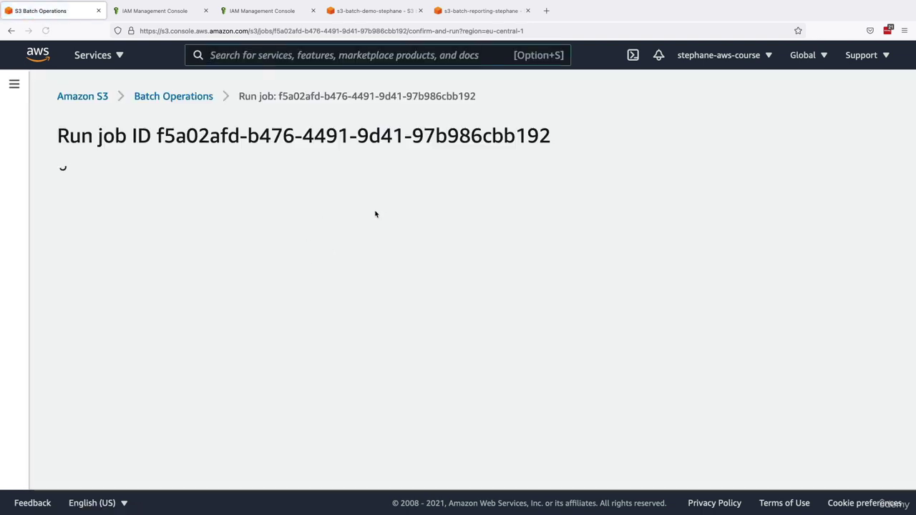
scroll(302, 240, "up", 5)
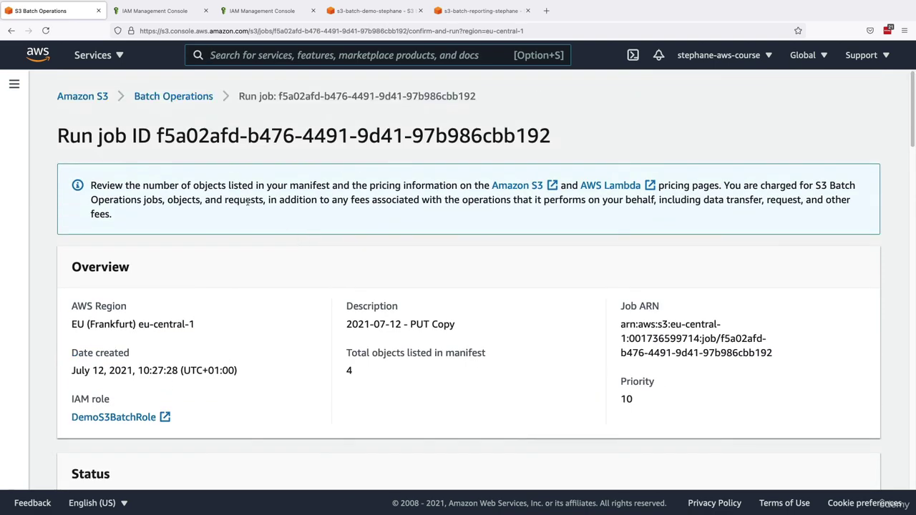
Step: Return to the jobs list, reopen the job, and confirm running it
left_click(192, 96)
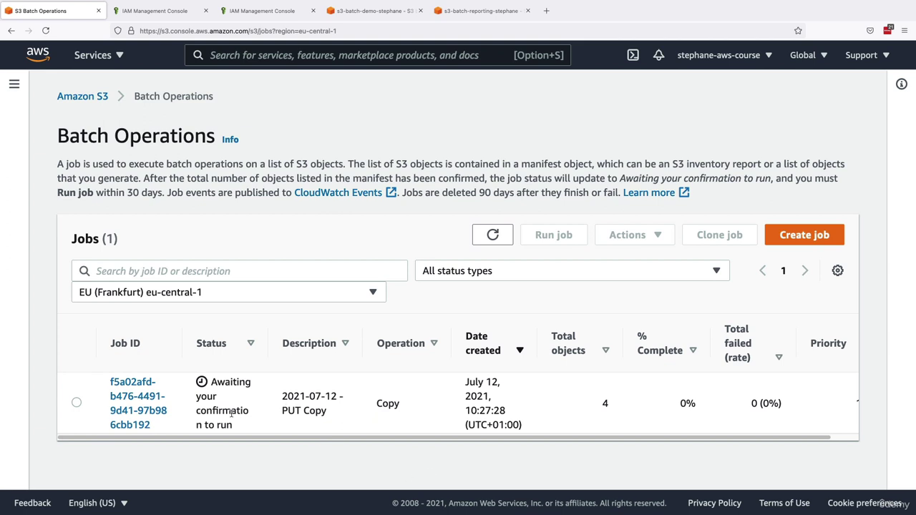
left_click(148, 410)
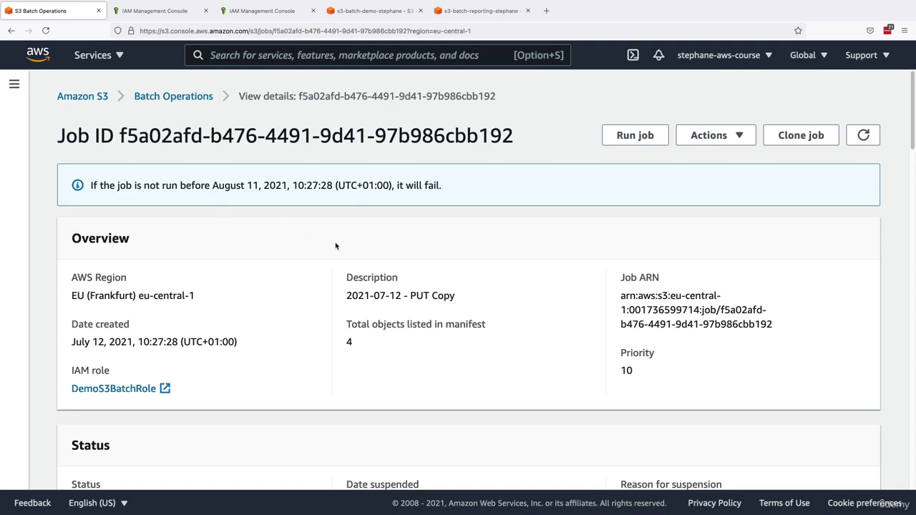
scroll(379, 231, "down", 3)
scroll(380, 231, "up", 3)
left_click(636, 135)
scroll(594, 186, "down", 15)
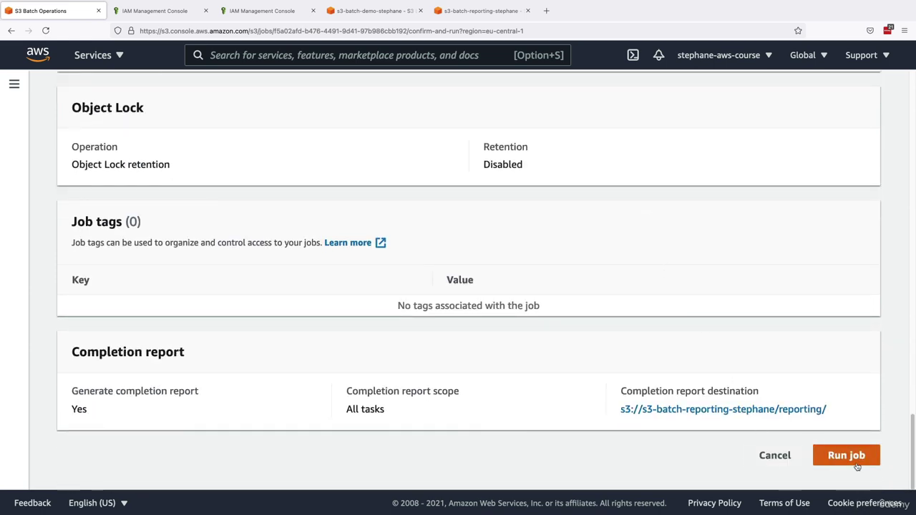
left_click(852, 460)
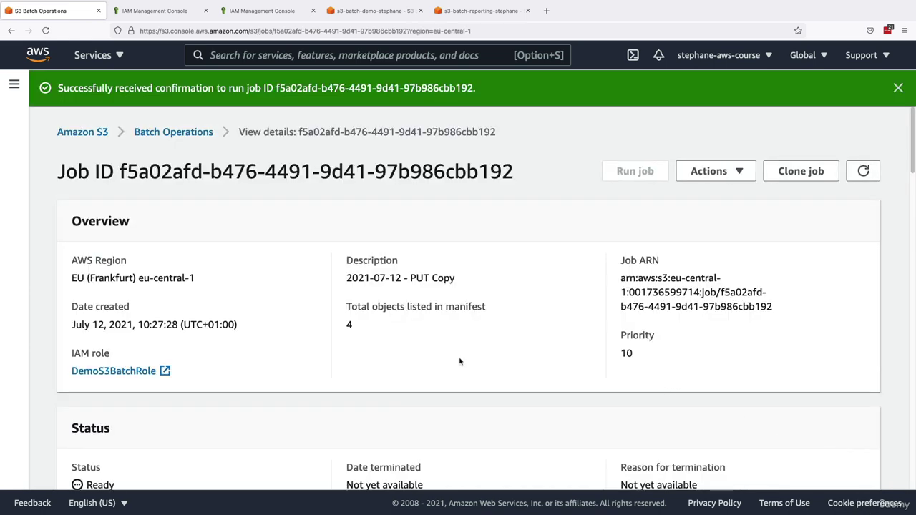
Step: Check the job reached 100% complete with 4 objects succeeded and 0 failed
scroll(384, 294, "down", 3)
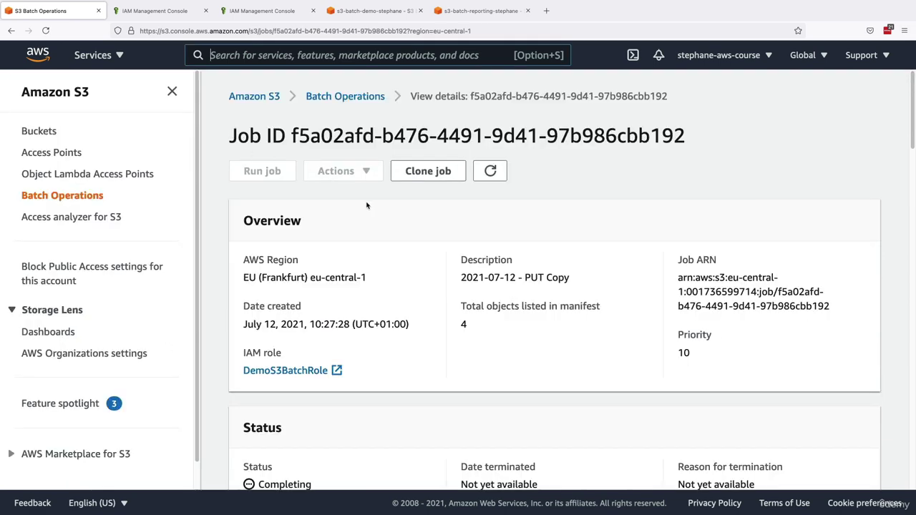
scroll(368, 186, "down", 2)
left_click_drag(259, 390, 318, 392)
scroll(301, 394, "up", 2)
scroll(263, 414, "down", 3)
left_click_drag(243, 392, 505, 415)
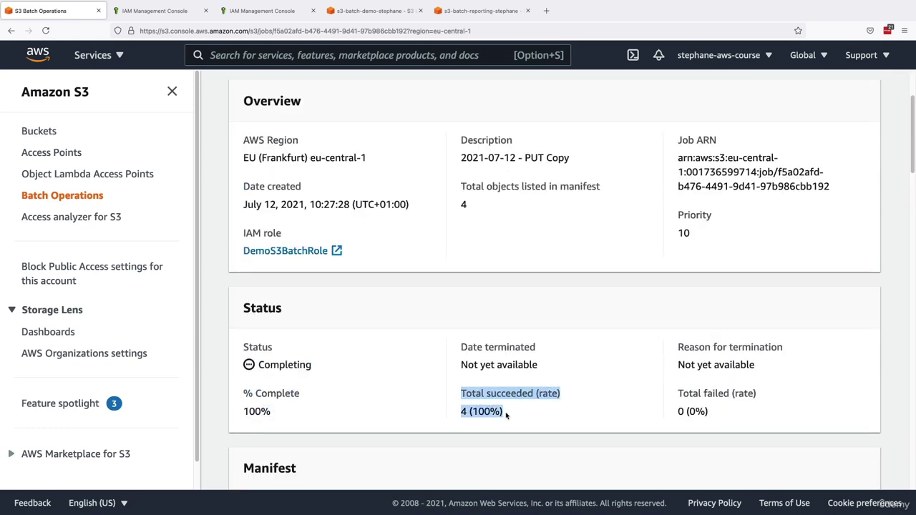
left_click(514, 417)
left_click_drag(675, 392, 727, 415)
left_click(722, 416)
scroll(517, 299, "up", 3)
Step: Refresh the source bucket and open the copied beach.jpg in the encrypted/ folder
left_click(392, 12)
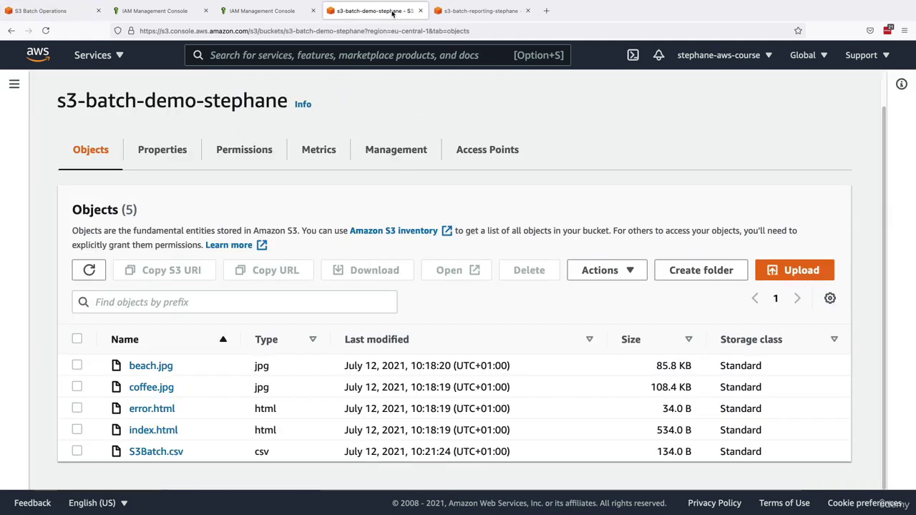
left_click(89, 270)
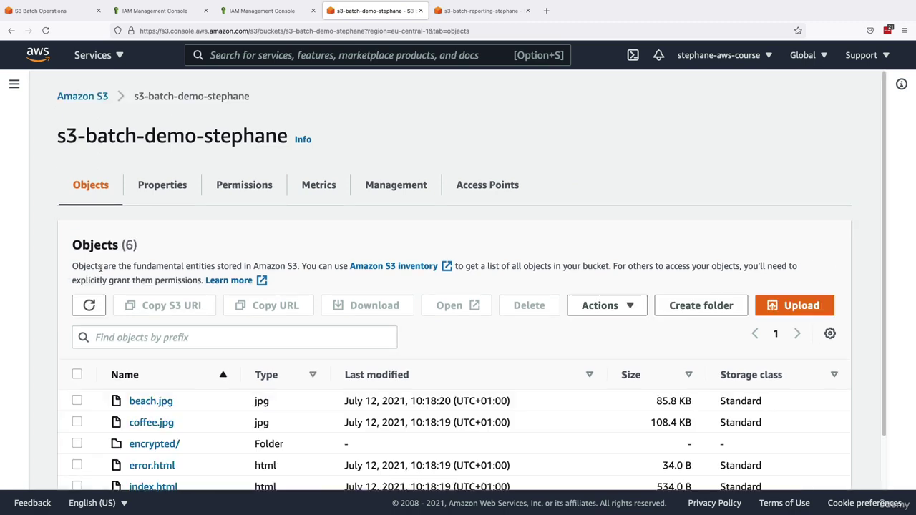
scroll(145, 286, "down", 1)
left_click(163, 388)
left_click(131, 393)
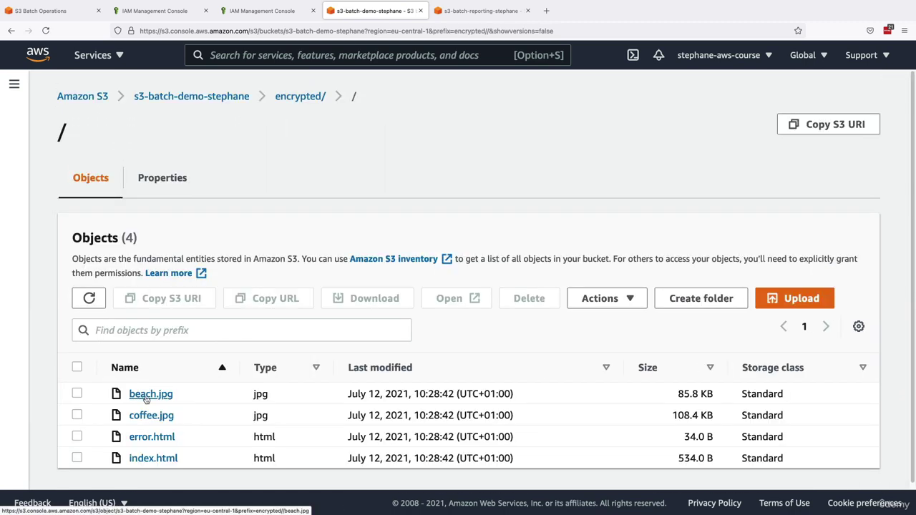
scroll(239, 443, "down", 1)
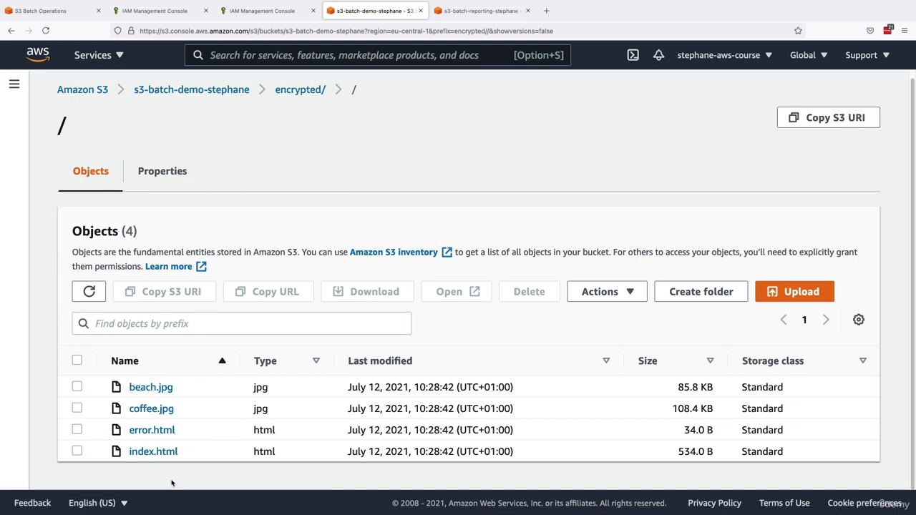
left_click(156, 391)
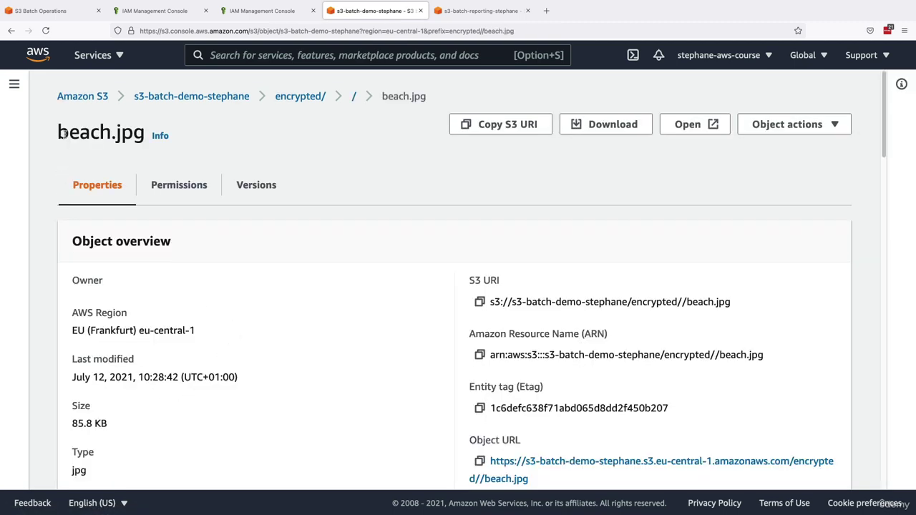
Step: Verify beach.jpg has default encryption Enabled with SSE-S3, then return to s3-batch-demo-stephane
left_click_drag(65, 134, 103, 147)
scroll(251, 322, "down", 15)
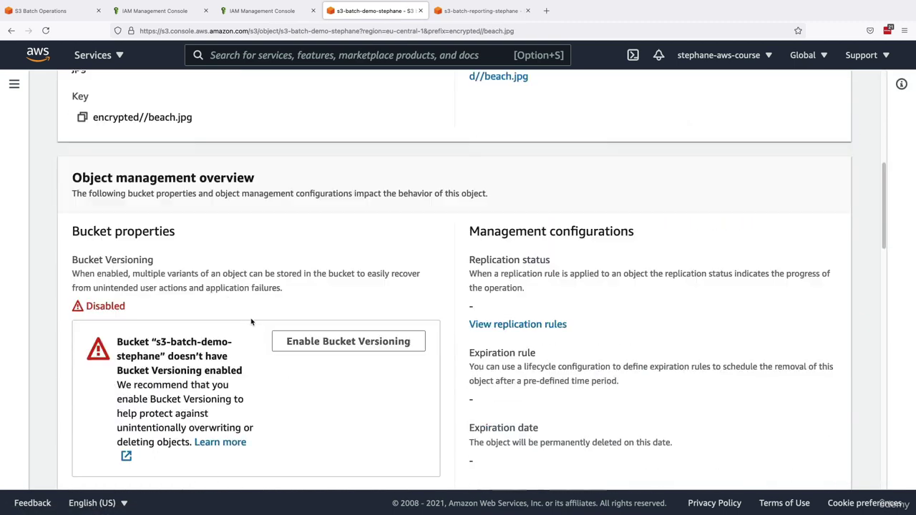
scroll(251, 322, "down", 5)
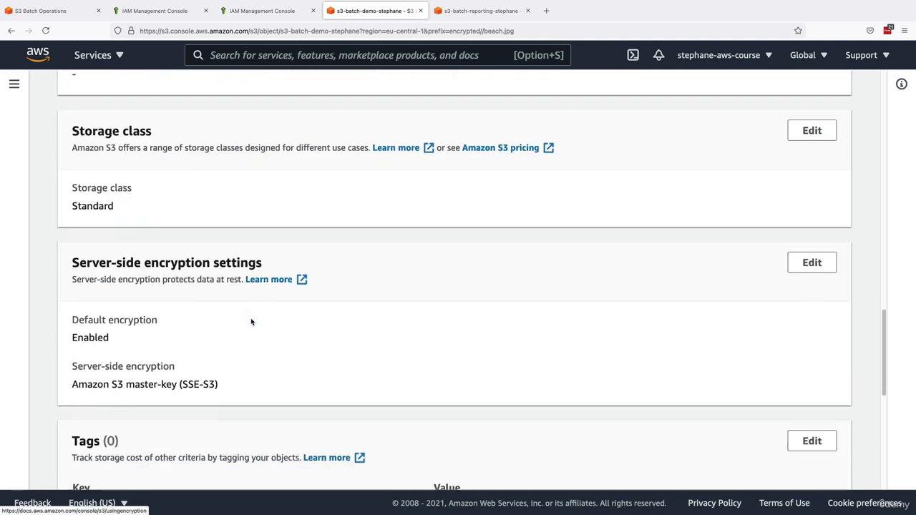
left_click_drag(72, 209, 221, 209)
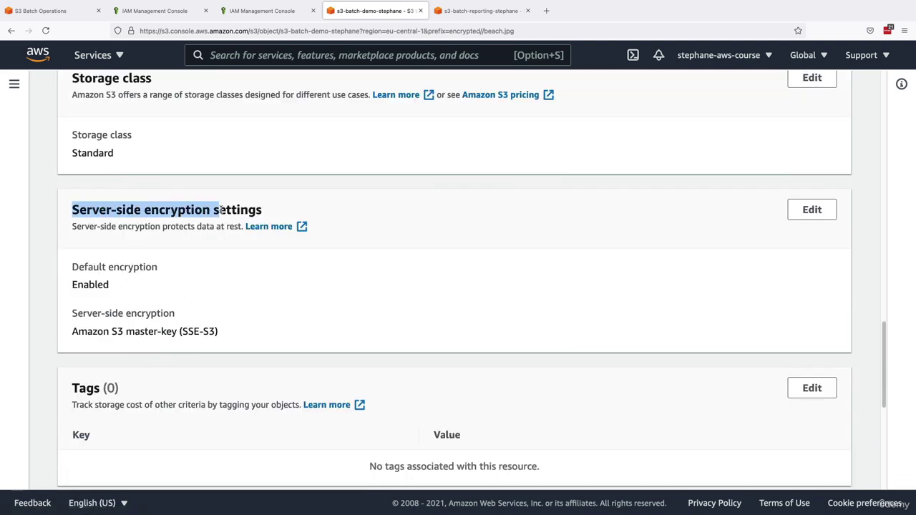
left_click_drag(74, 266, 116, 289)
left_click(137, 308)
left_click_drag(89, 332, 221, 332)
left_click(221, 332)
scroll(214, 342, "up", 15)
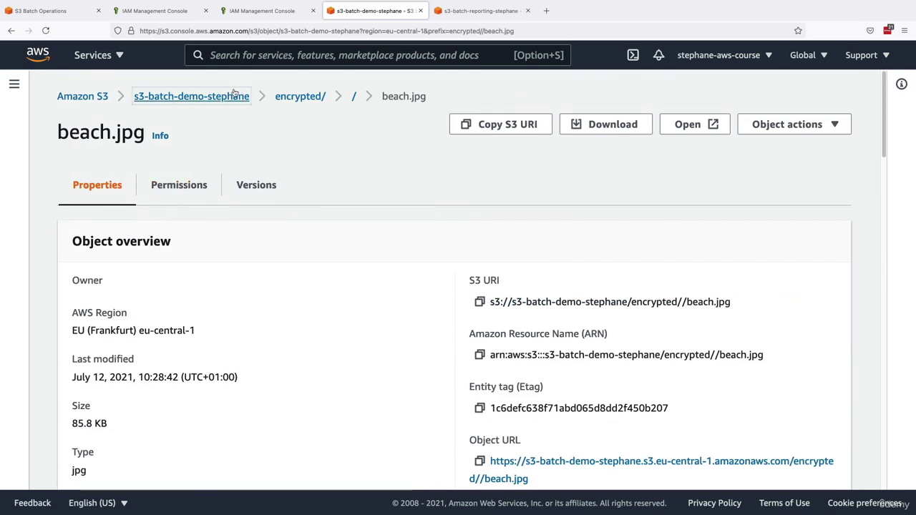
left_click(239, 96)
Step: Find the completion report CSV under reporting/ results in the reporting bucket and download it
scroll(287, 281, "down", 2)
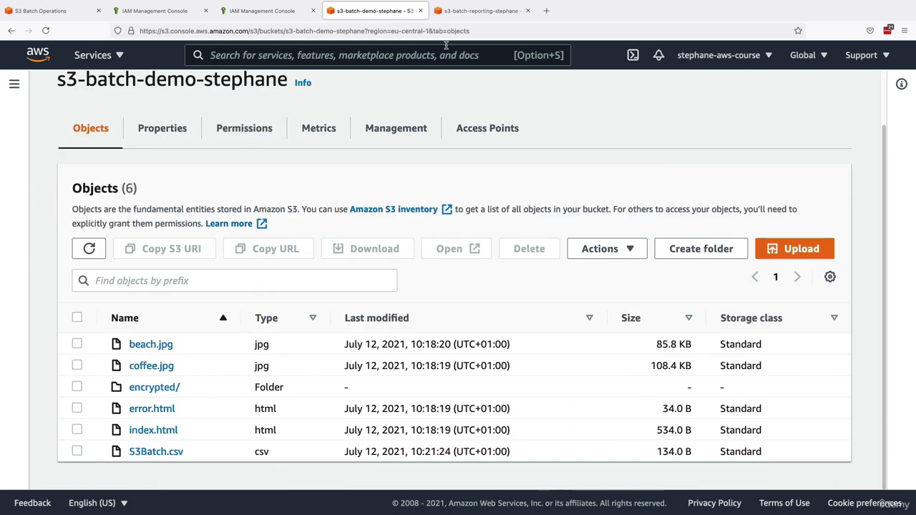
left_click(462, 16)
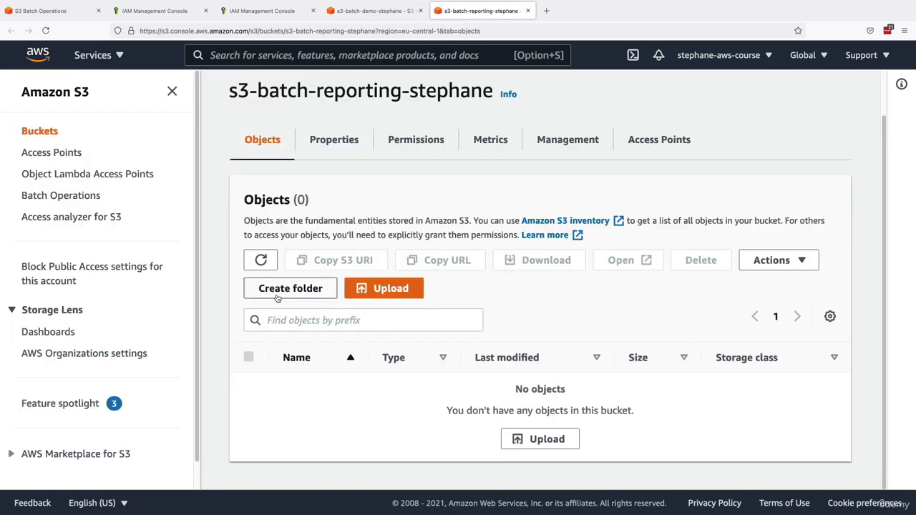
left_click(275, 261)
left_click(336, 430)
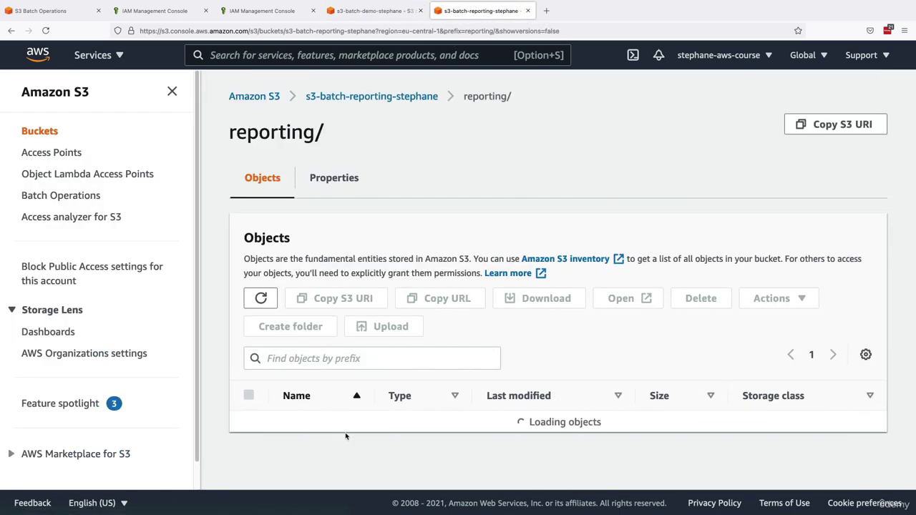
left_click(382, 426)
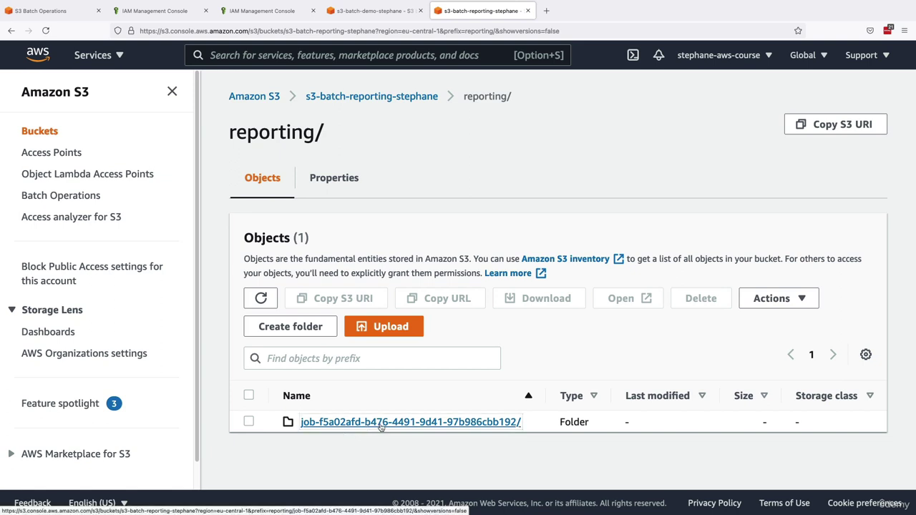
scroll(384, 429, "down", 1)
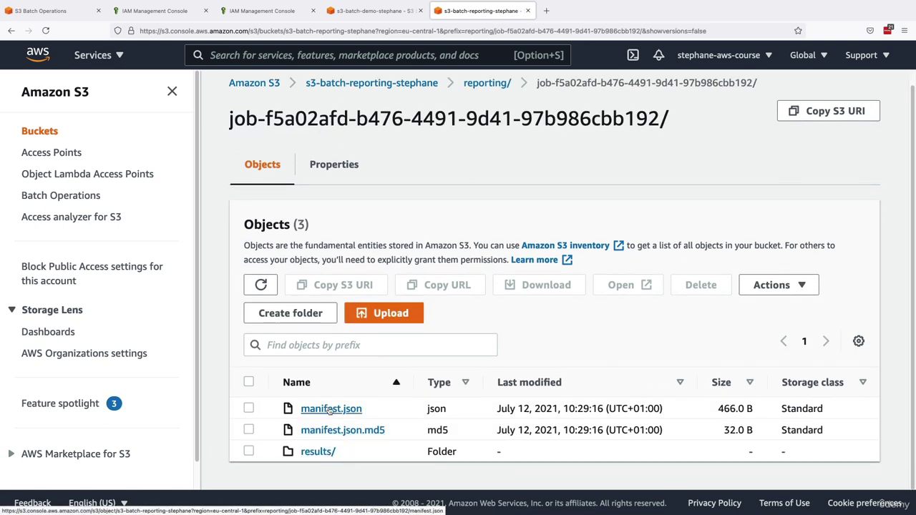
left_click(322, 453)
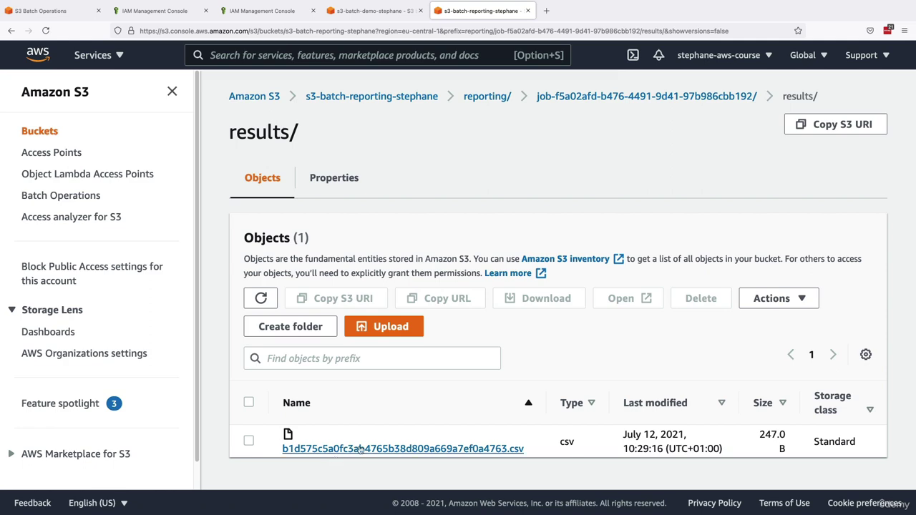
left_click(352, 448)
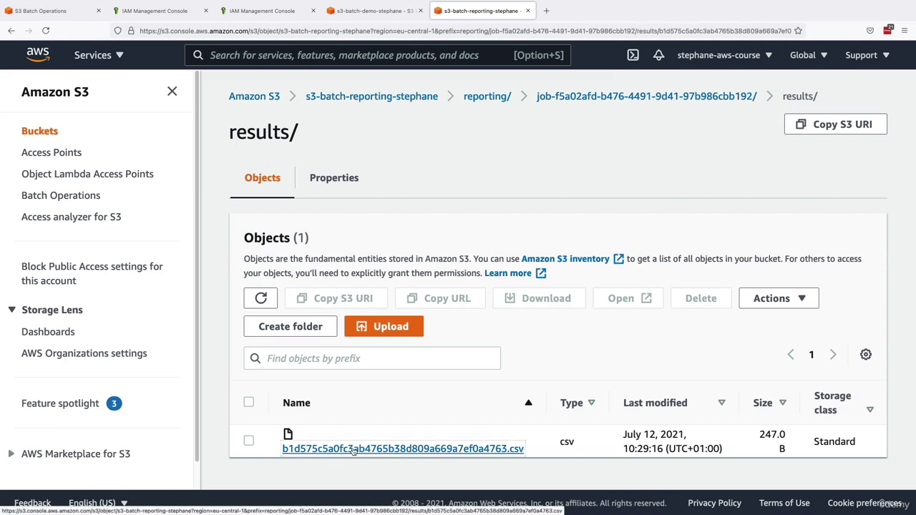
scroll(368, 429, "down", 5)
scroll(372, 419, "up", 5)
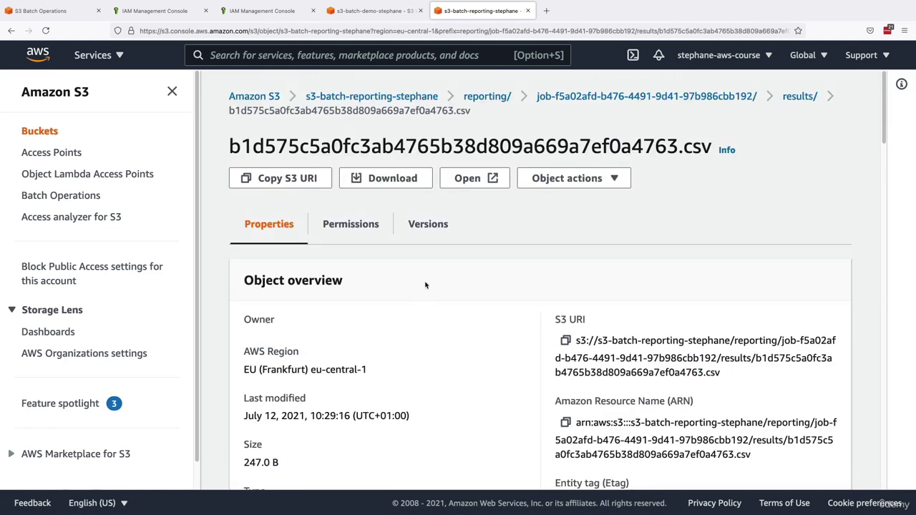
left_click(385, 178)
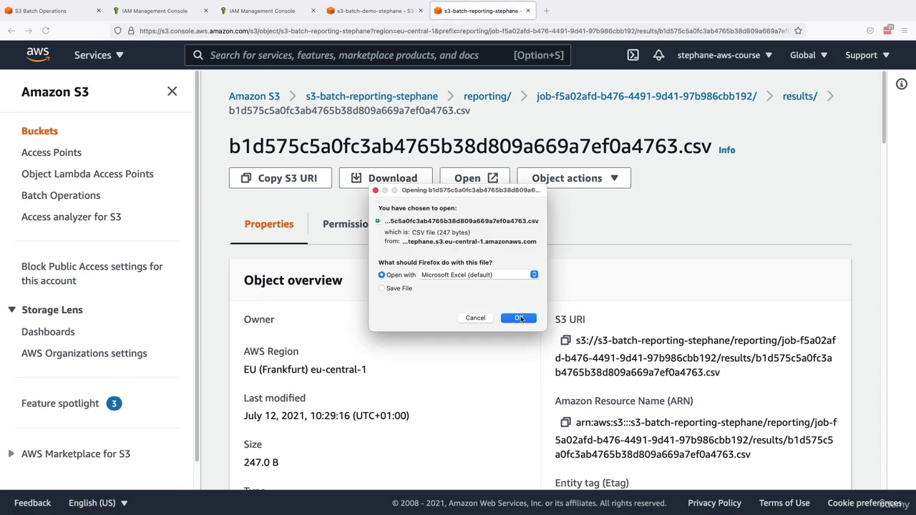
Step: Open the report CSV in Excel and widen column A to show full bucket names
left_click(520, 318)
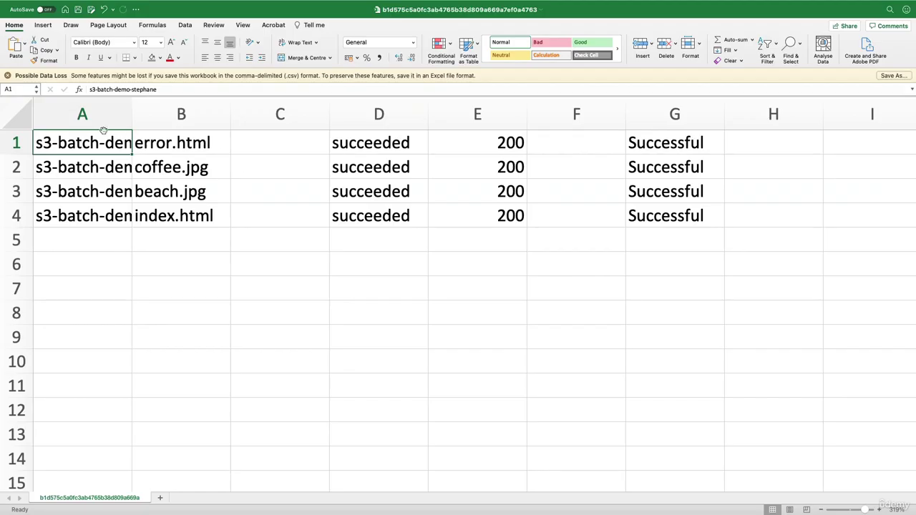
left_click_drag(132, 116, 282, 123)
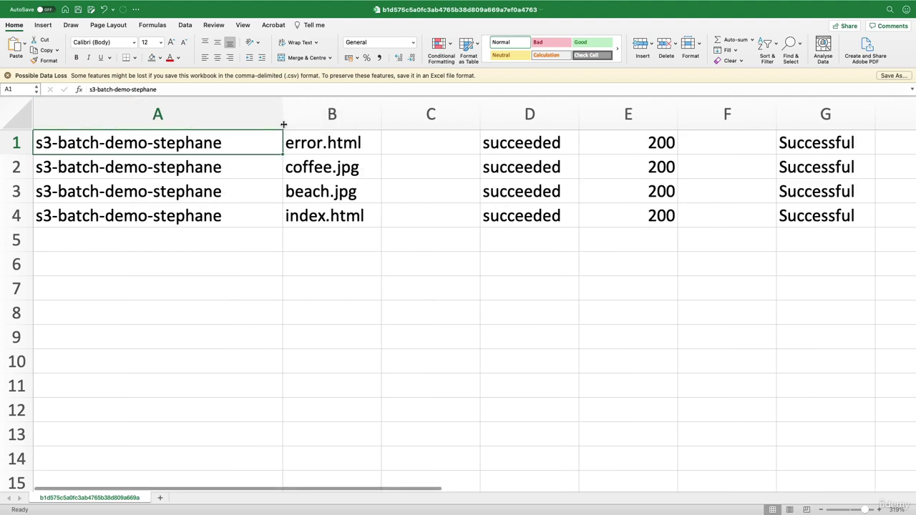
left_click_drag(142, 143, 148, 210)
Step: Confirm all four rows show succeeded, code 200 and Successful, then return to the Batch Operations list
left_click(309, 144)
left_click_drag(321, 144, 324, 210)
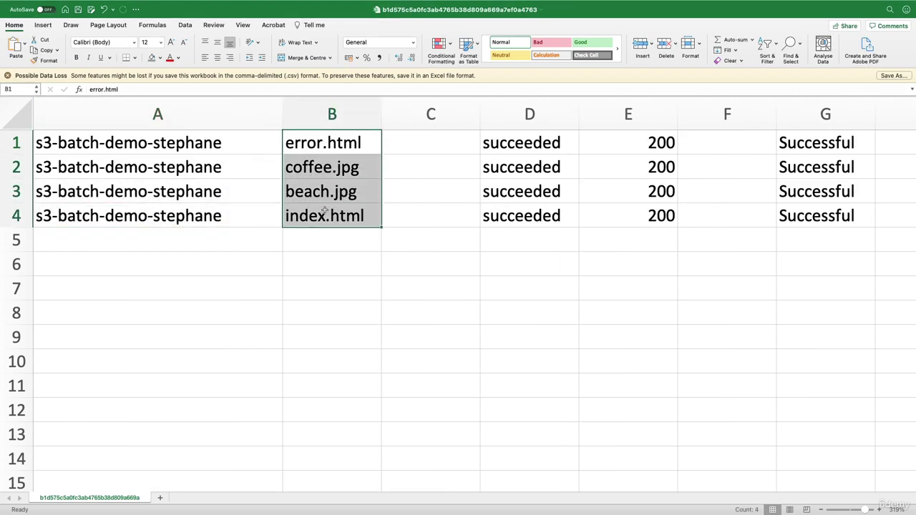
left_click(520, 150)
left_click_drag(519, 151, 521, 214)
left_click_drag(660, 149, 658, 215)
left_click_drag(859, 146, 859, 218)
left_click(856, 248)
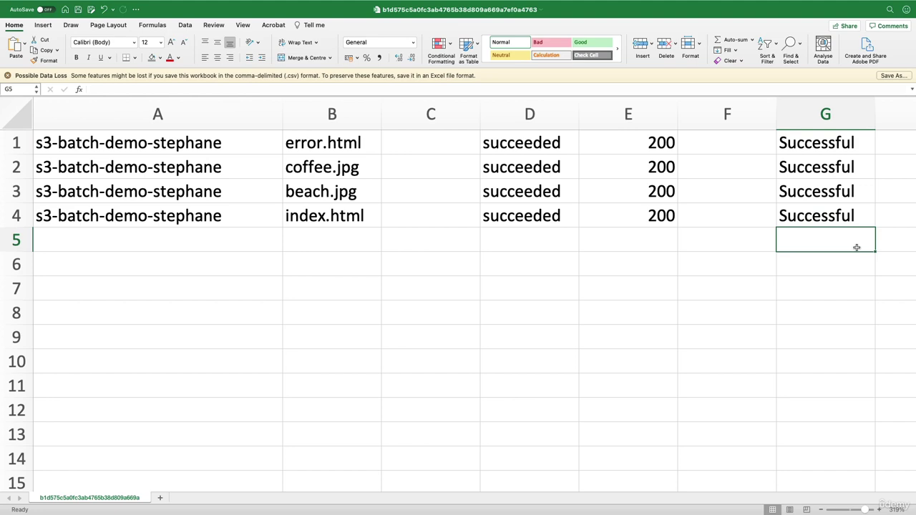
key("super+Tab")
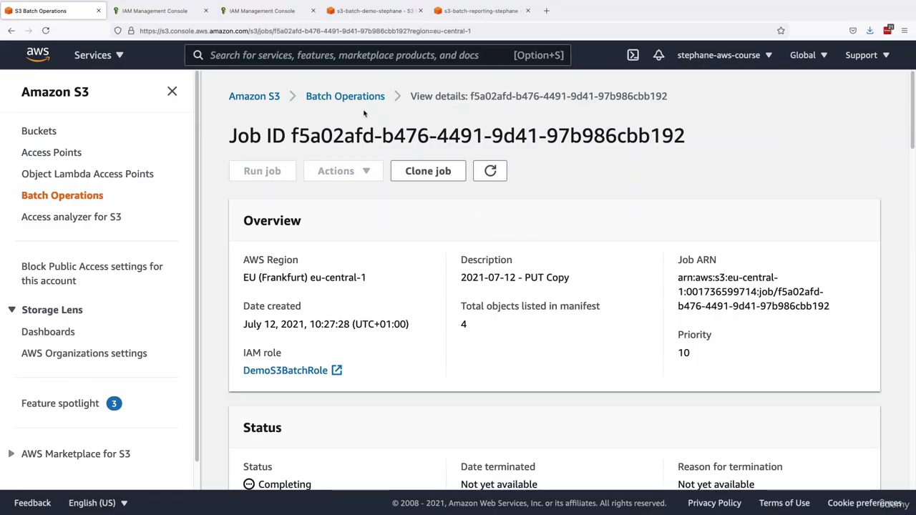
left_click(363, 99)
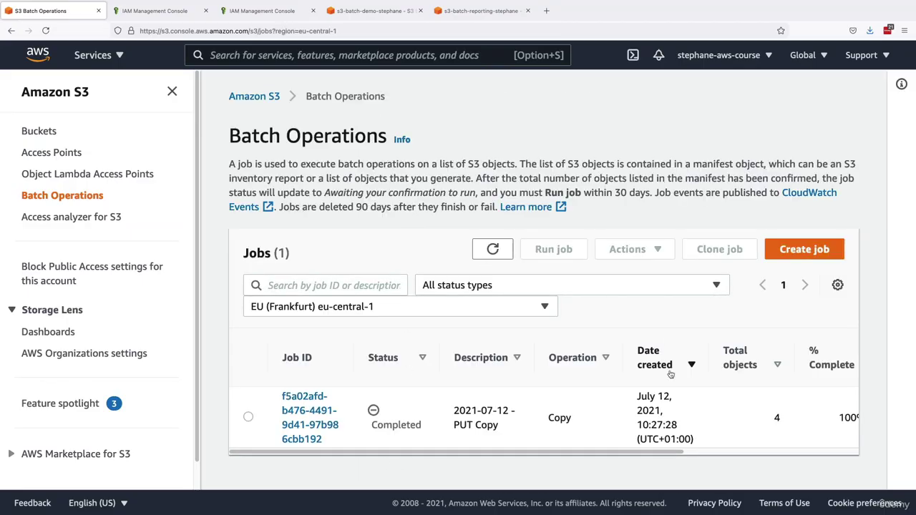
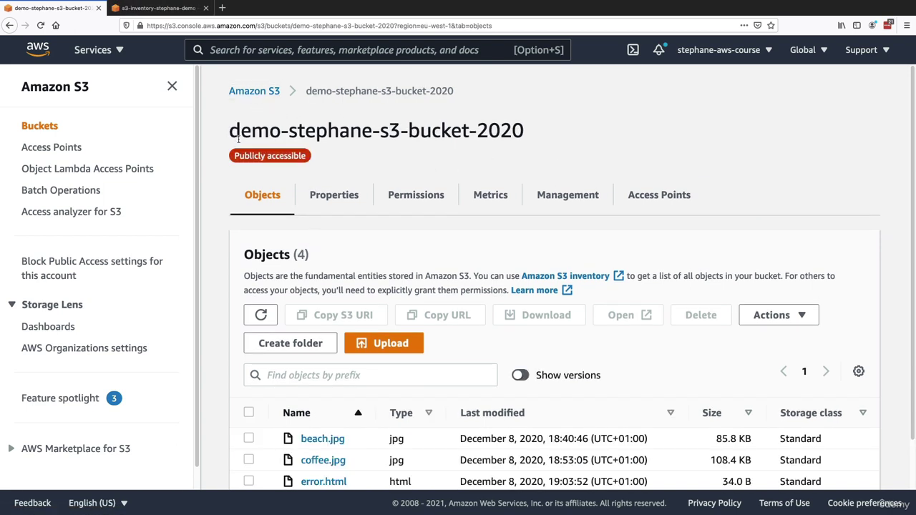
Step: On demo-stephane-s3-bucket-2020's Management tab, begin a new inventory configuration under Inventory configurations
left_click_drag(233, 138, 524, 136)
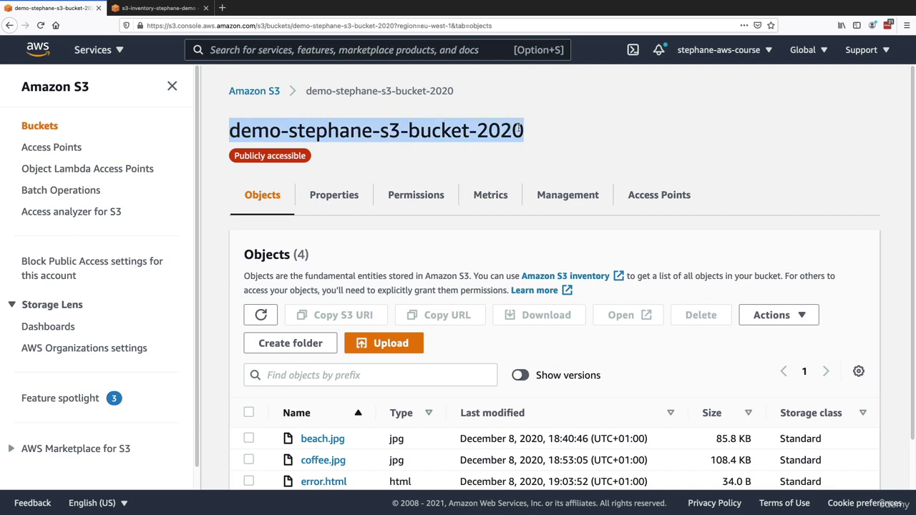
left_click(427, 250)
scroll(414, 450, "down", 2)
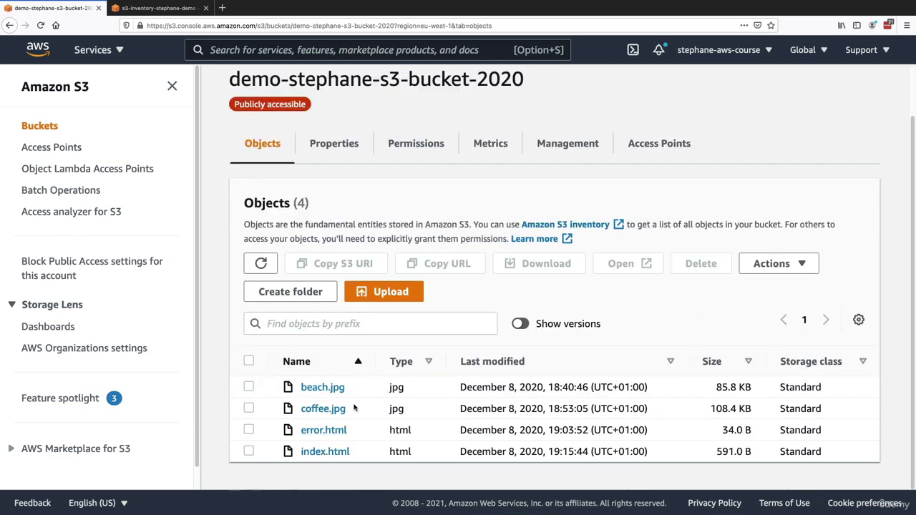
scroll(363, 422, "up", 2)
left_click(569, 195)
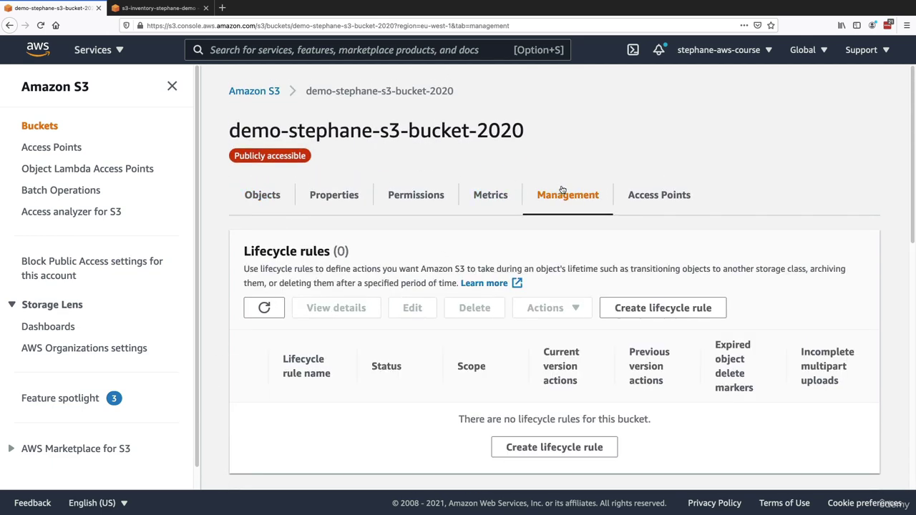
scroll(317, 279, "down", 10)
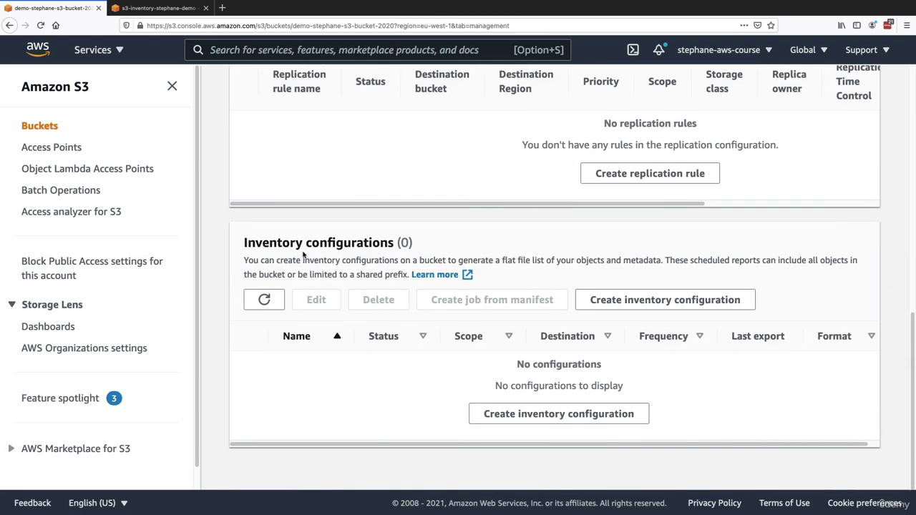
left_click_drag(248, 241, 403, 244)
left_click(507, 269)
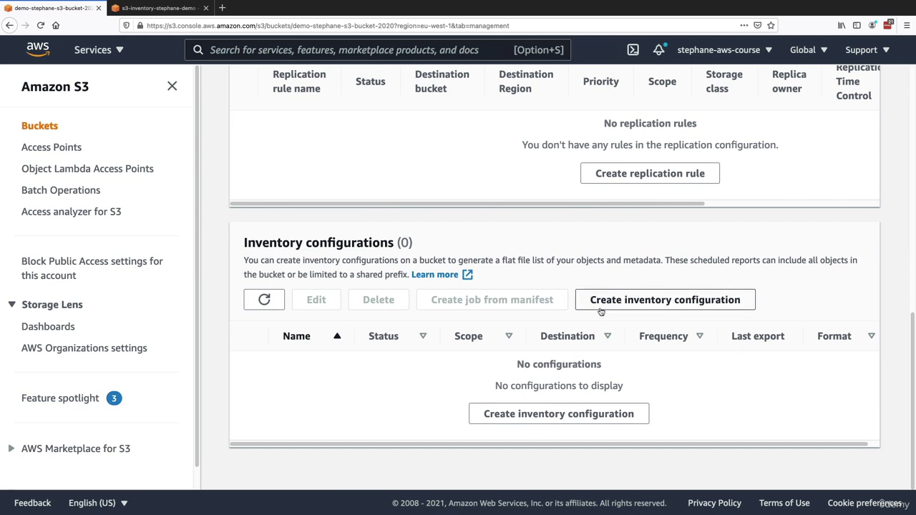
left_click(598, 312)
Step: Name the inventory configuration DemoInventory
left_click(306, 251)
type("D")
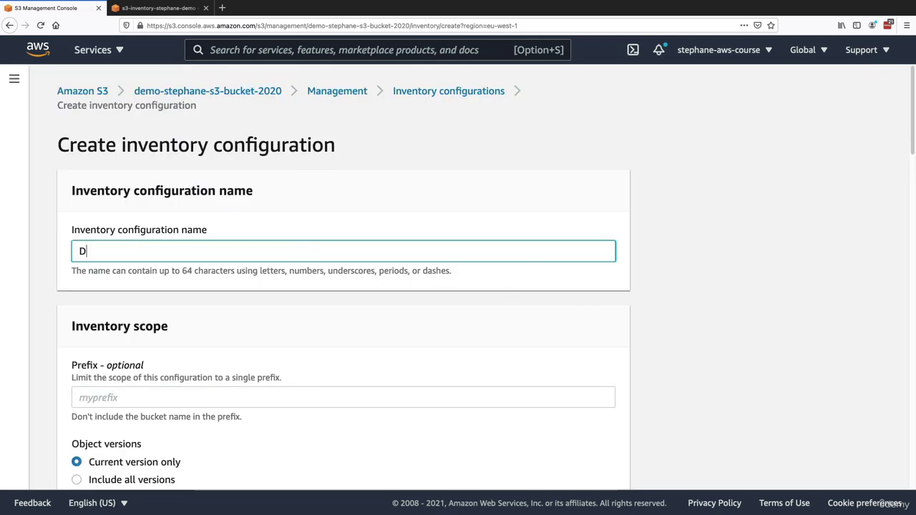
type("emoInventory")
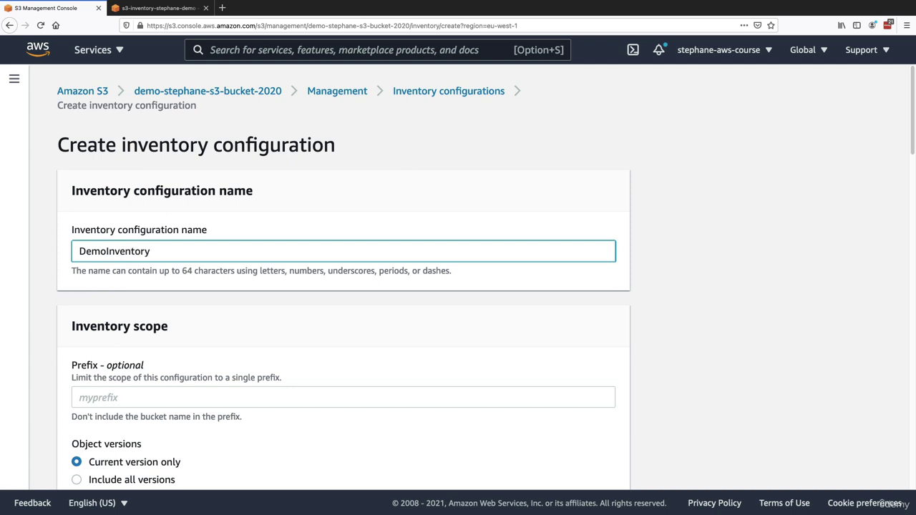
scroll(307, 387, "down", 1)
left_click(236, 348)
Step: Set the inventory to include all object versions
scroll(129, 382, "down", 5)
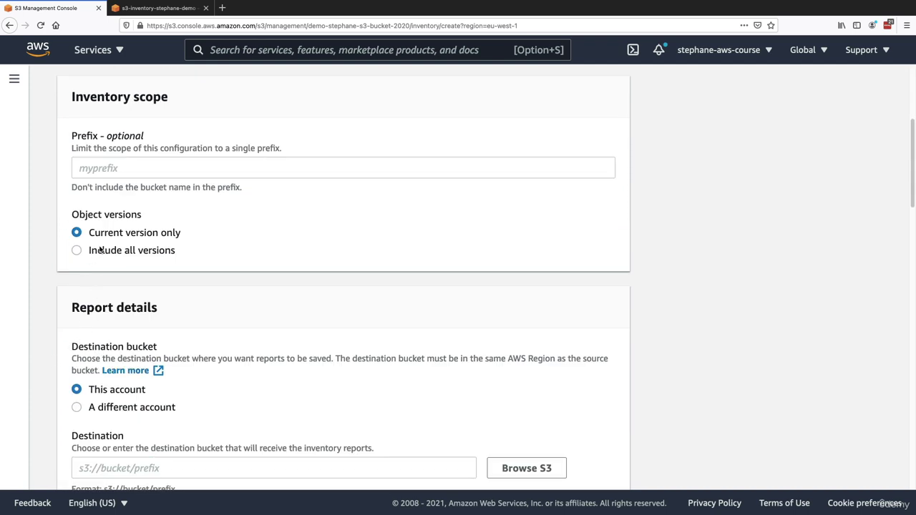
left_click_drag(106, 236, 135, 257)
left_click(126, 252)
scroll(100, 330, "down", 4)
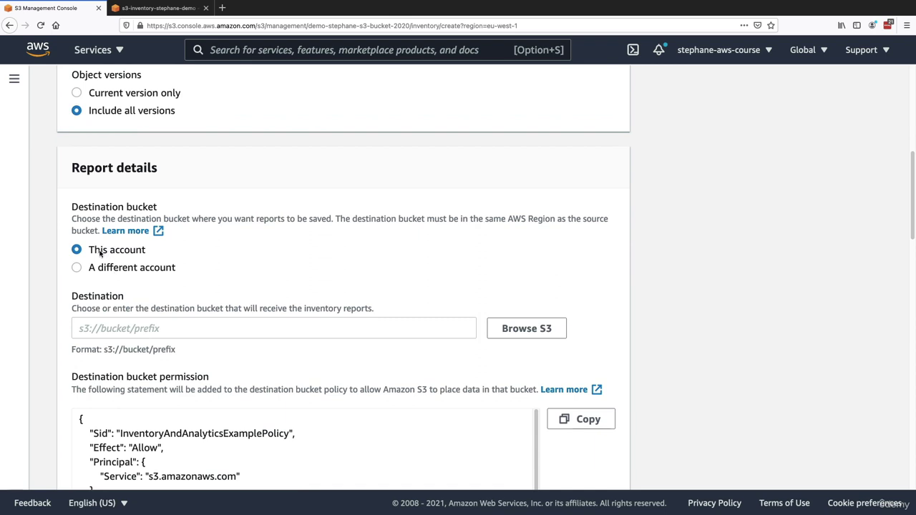
Step: Set the destination to s3://s3-inventory-stephane-demo using the copied bucket name
left_click(126, 323)
scroll(126, 323, "down", 1)
scroll(126, 323, "down", 1)
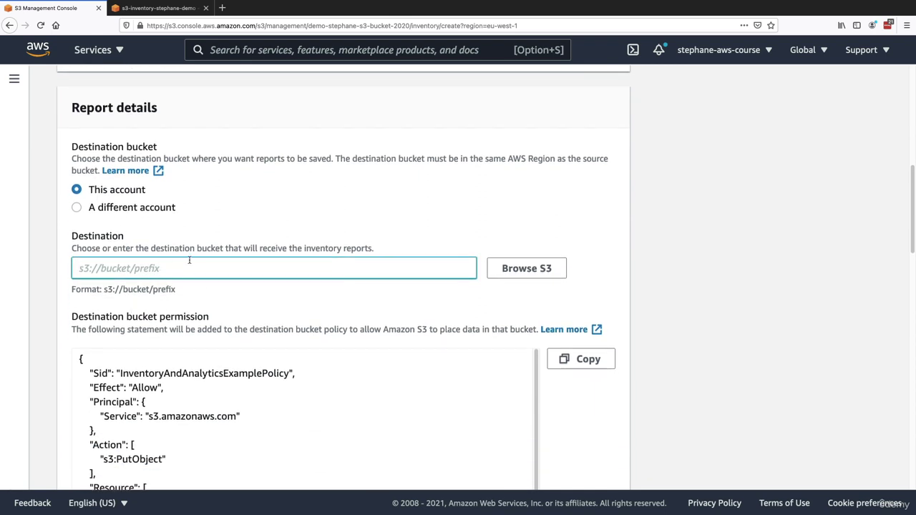
key("ctrl+Tab")
triple_click(297, 137)
key("super+c")
key("ctrl+shift+Tab")
type("s3://")
key("super+v")
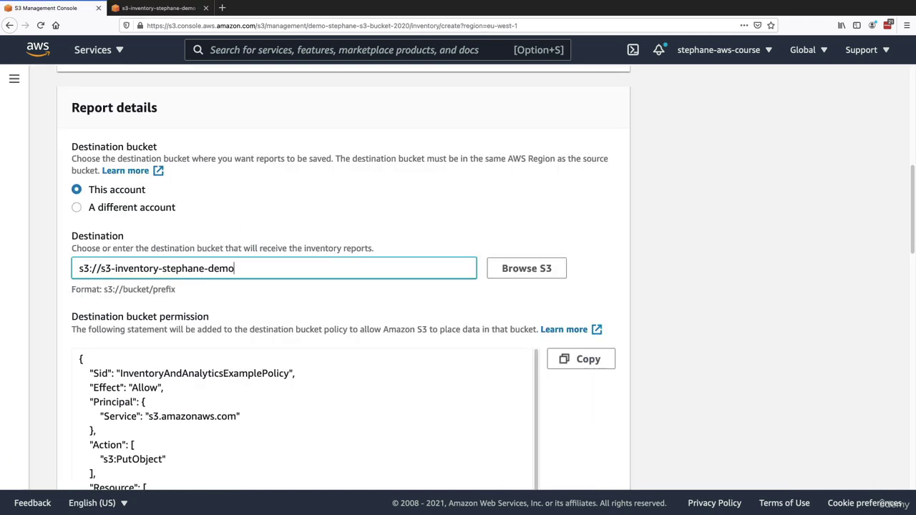
double_click(136, 268)
double_click(183, 268)
double_click(221, 268)
left_click(237, 244)
Step: Review the destination bucket permission explanation below the destination field
scroll(236, 243, "down", 3)
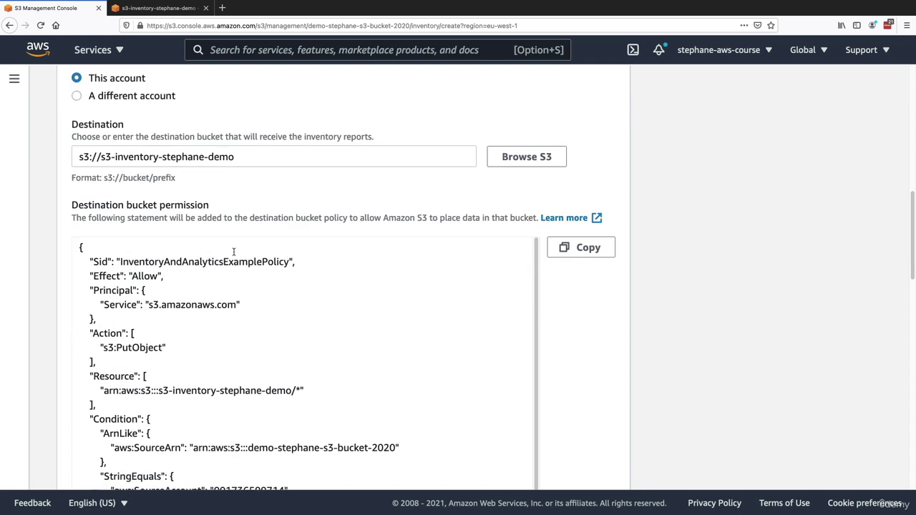
left_click_drag(87, 217, 445, 219)
left_click(273, 221)
scroll(332, 262, "down", 3)
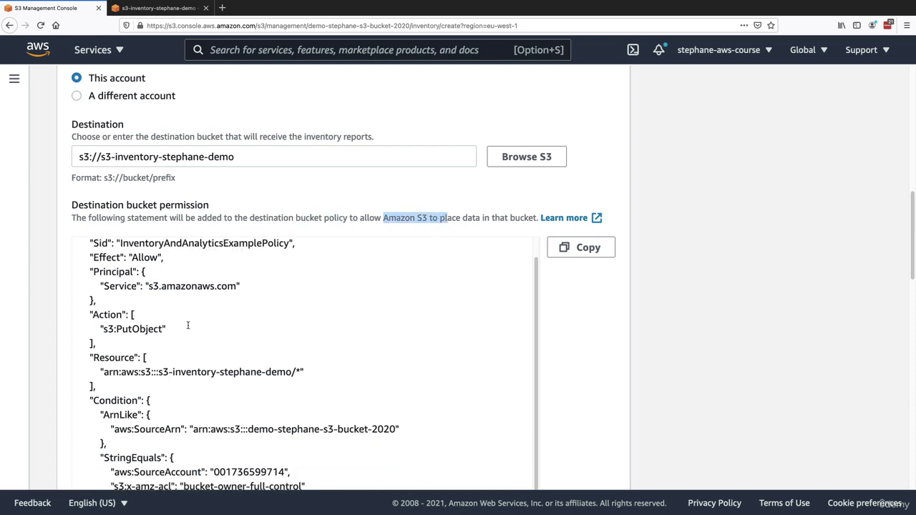
scroll(112, 307, "down", 5)
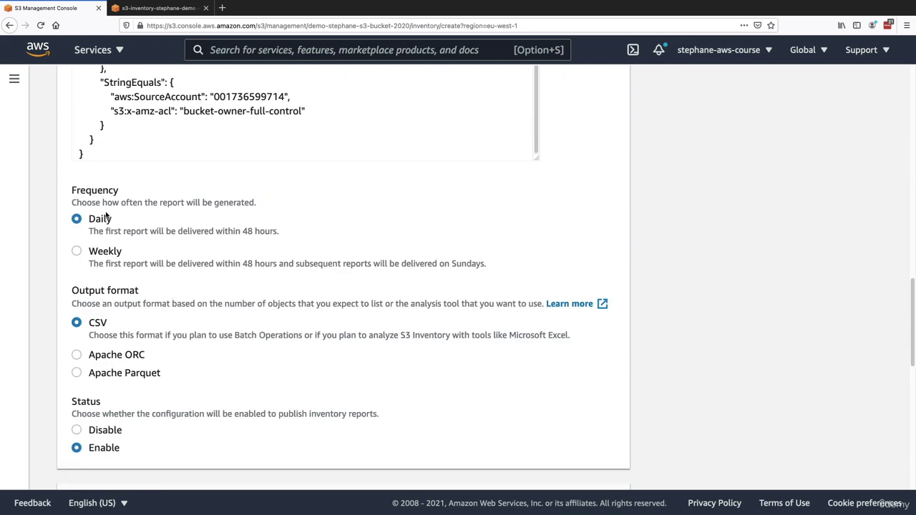
Step: Keep Daily frequency and, after trying ORC and Parquet, leave the output format as CSV
left_click_drag(96, 227, 272, 232)
left_click(261, 234)
scroll(126, 298, "down", 3)
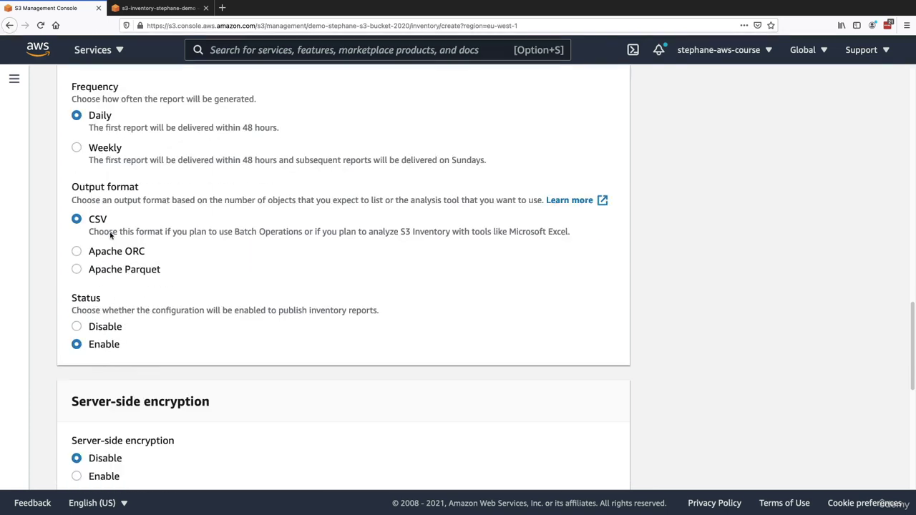
left_click(112, 253)
left_click(117, 271)
left_click(100, 222)
Step: Review the CSV format description, keep CSV output, and leave report publishing enabled
left_click_drag(123, 237, 303, 232)
left_click(244, 236)
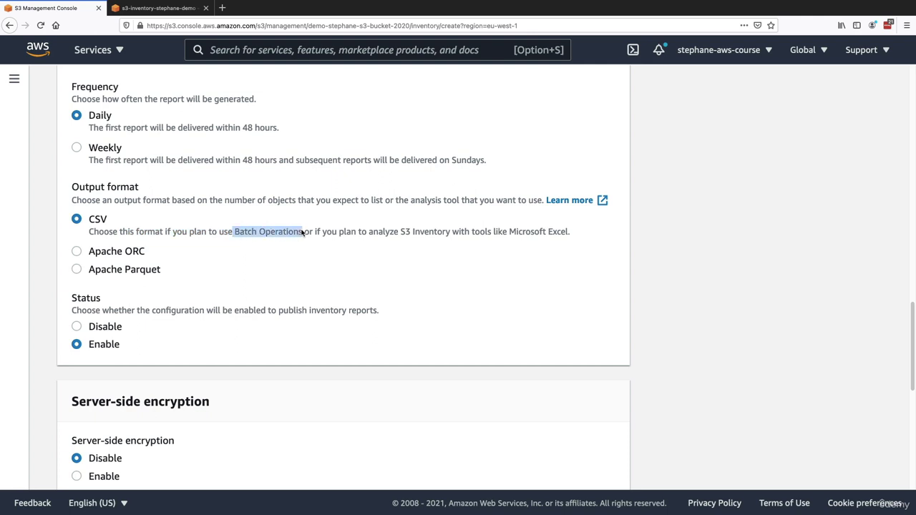
left_click_drag(361, 231, 447, 233)
left_click(504, 234)
triple_click(380, 230)
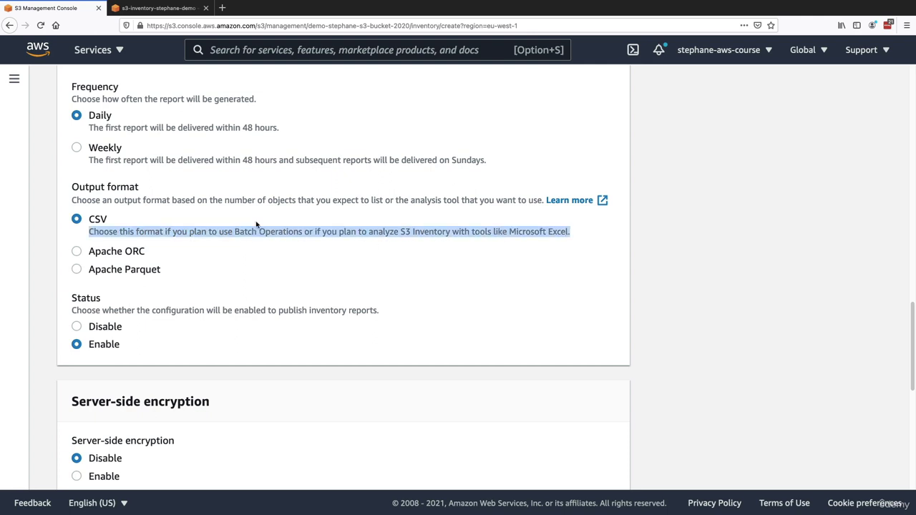
left_click(78, 251)
left_click(77, 268)
left_click(91, 255)
left_click(88, 271)
left_click(89, 221)
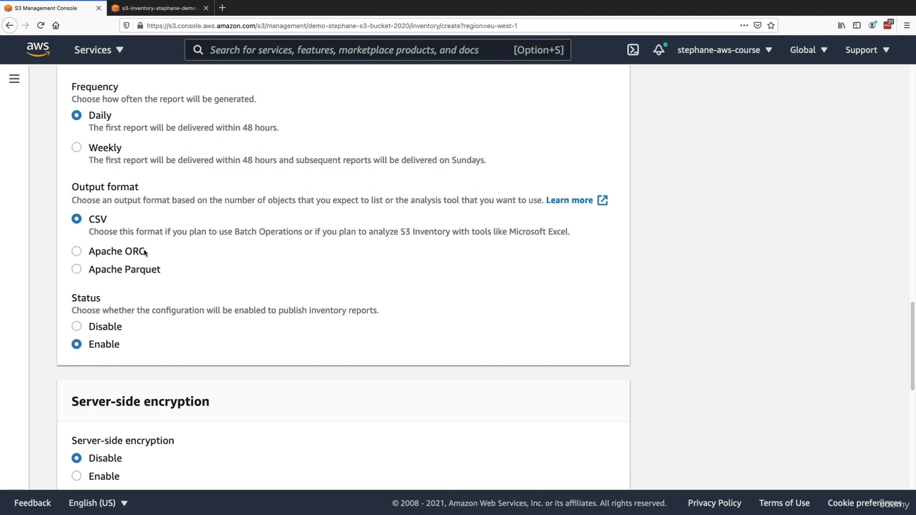
left_click(105, 329)
left_click(98, 344)
Step: Tick every additional metadata field, from Size and Last modified through Object Lock
scroll(104, 355, "down", 3)
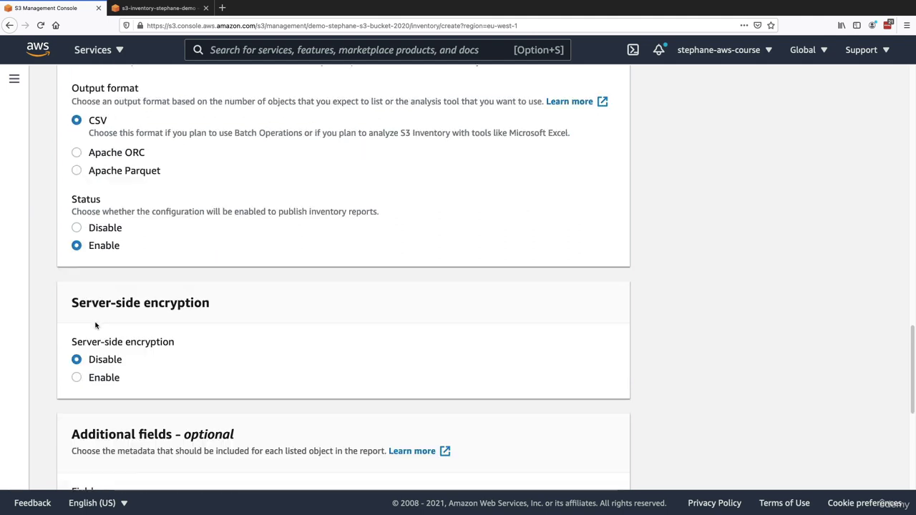
scroll(136, 301, "down", 1)
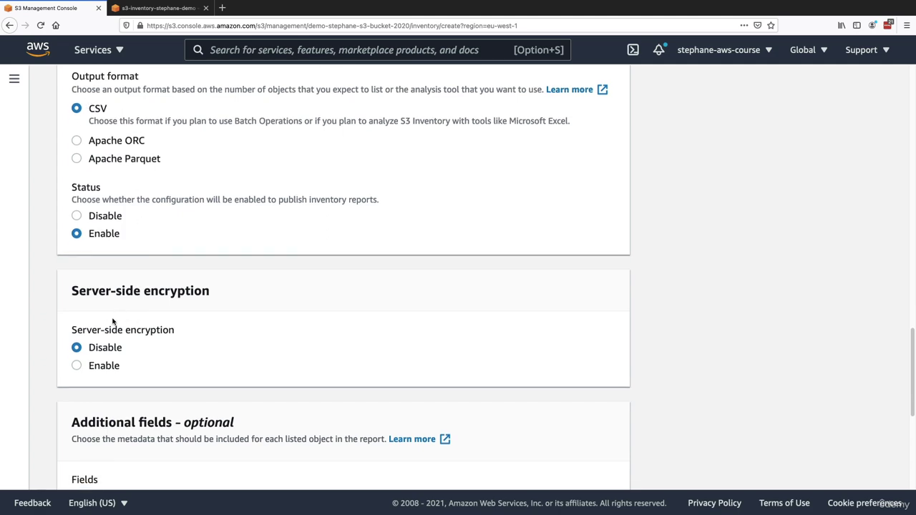
scroll(115, 315, "down", 4)
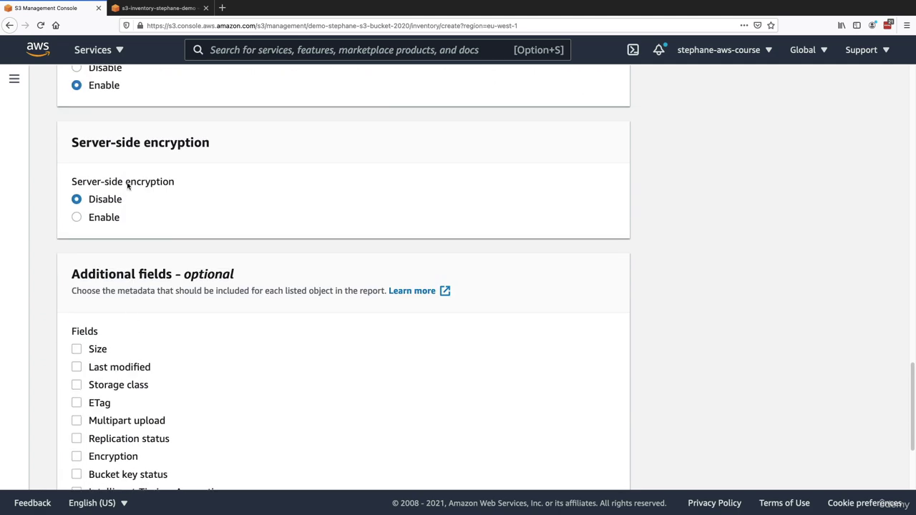
scroll(127, 185, "down", 5)
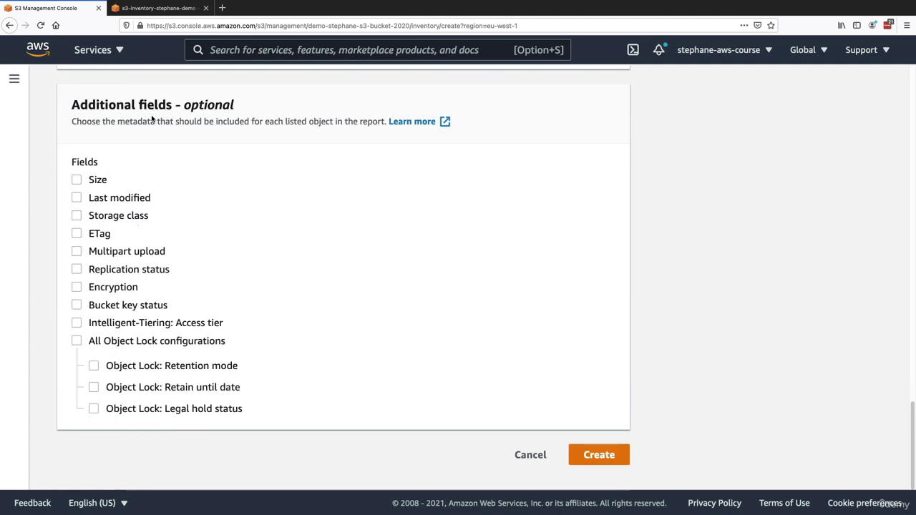
left_click(77, 180)
left_click(77, 198)
left_click(77, 216)
left_click(77, 234)
left_click(77, 251)
left_click(76, 269)
left_click(77, 287)
left_click(77, 305)
left_click(76, 324)
left_click(78, 342)
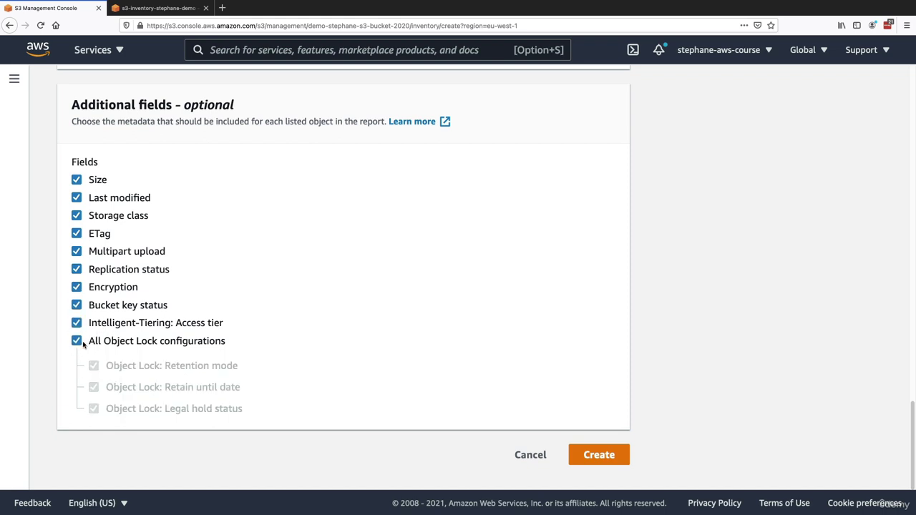
Step: Submit the configuration, then reselect the destination path after the eu-west-1 region error
left_click(597, 454)
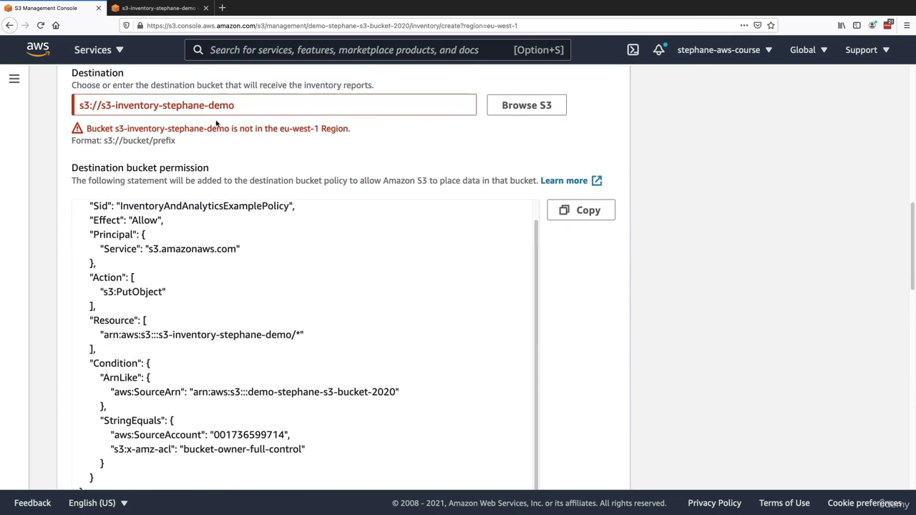
left_click_drag(186, 128, 230, 128)
scroll(263, 158, "up", 2)
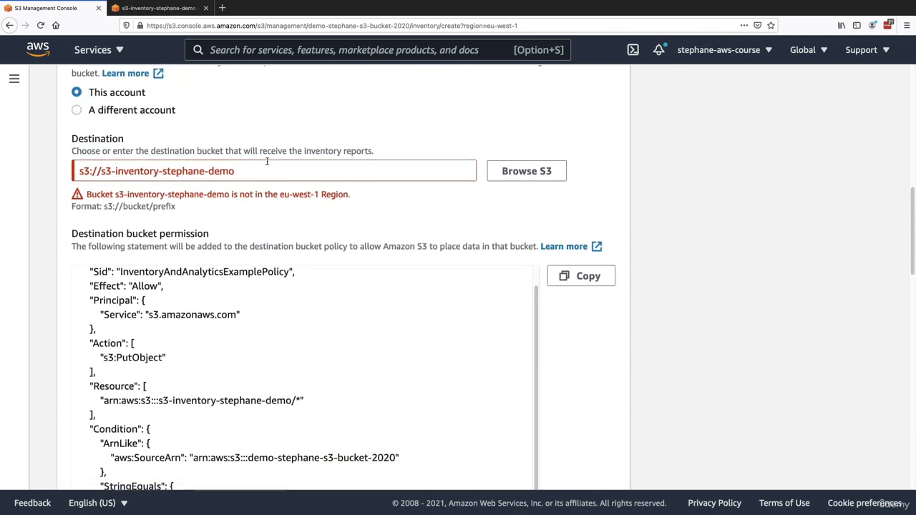
scroll(263, 179, "up", 3)
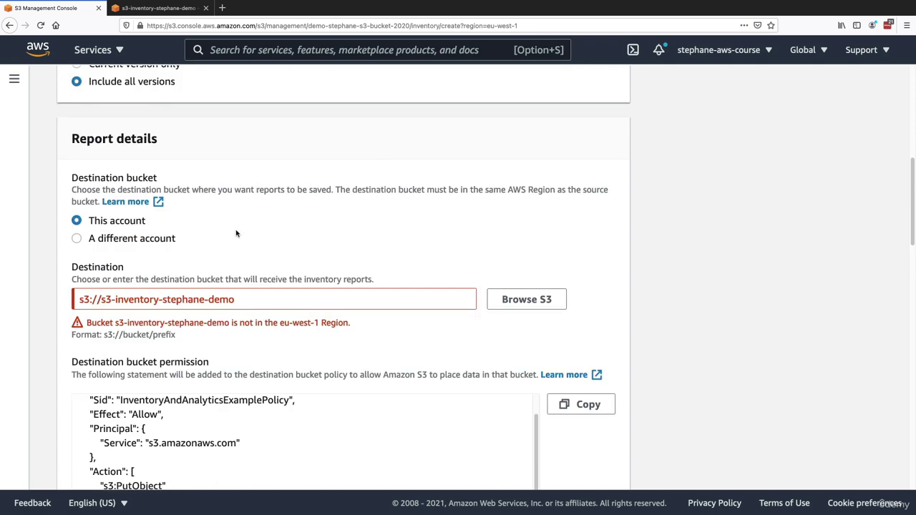
triple_click(228, 299)
left_click_drag(249, 299, 103, 299)
Step: Filter the bucket list by 'invent' and select the s3-inventory-stephane-demo bucket
left_click(157, 8)
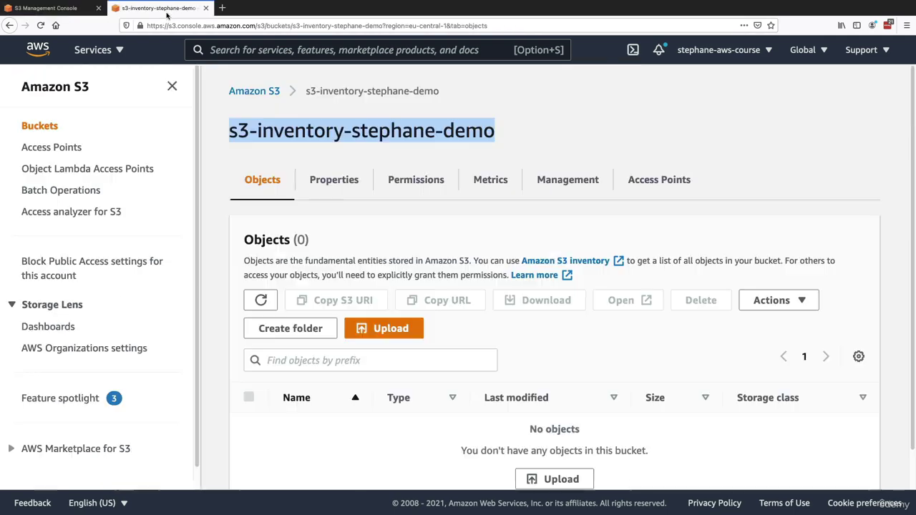
left_click(414, 137)
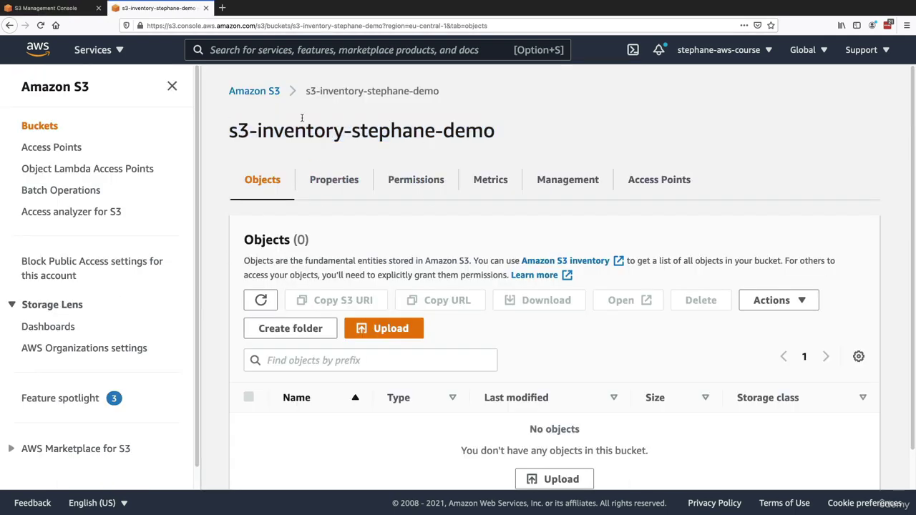
left_click(243, 91)
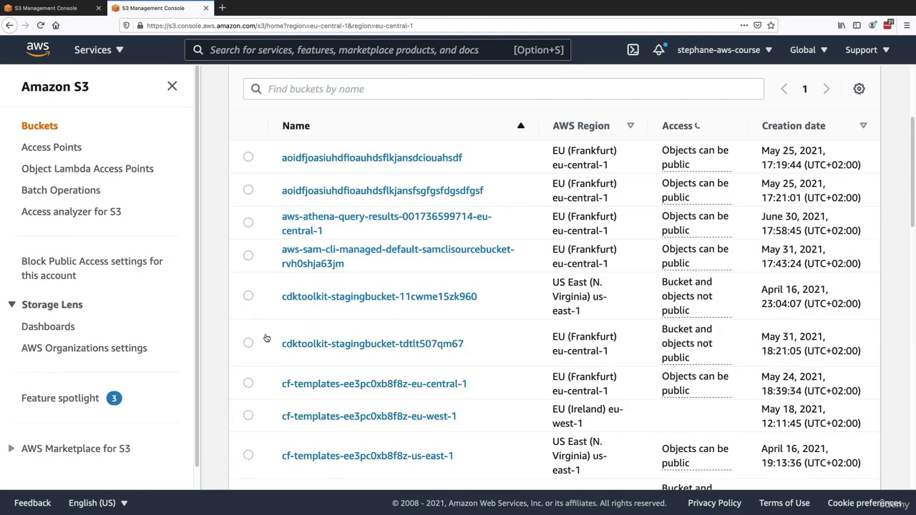
left_click(303, 264)
type("invent")
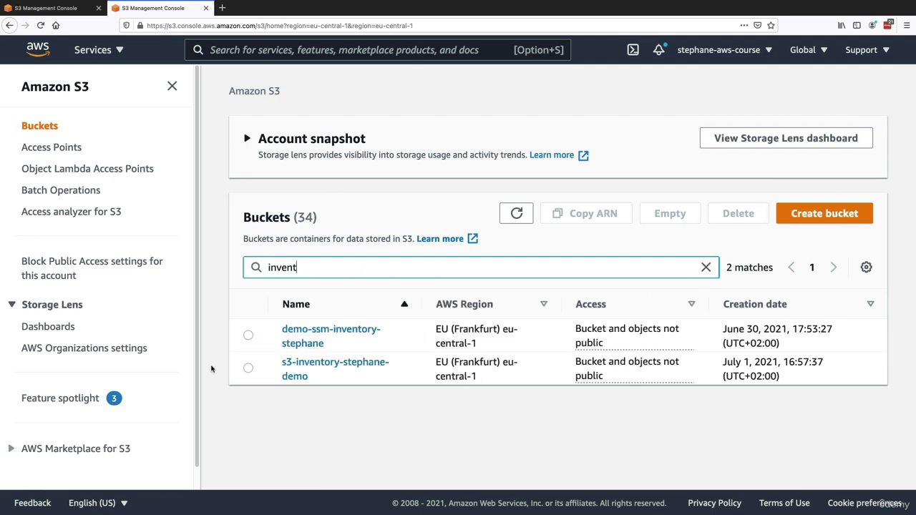
left_click(235, 370)
Step: Permanently delete the bucket by pasting its name to confirm, then start a new bucket
left_click(737, 213)
left_click(488, 330)
left_click_drag(166, 266, 340, 264)
key("super+c")
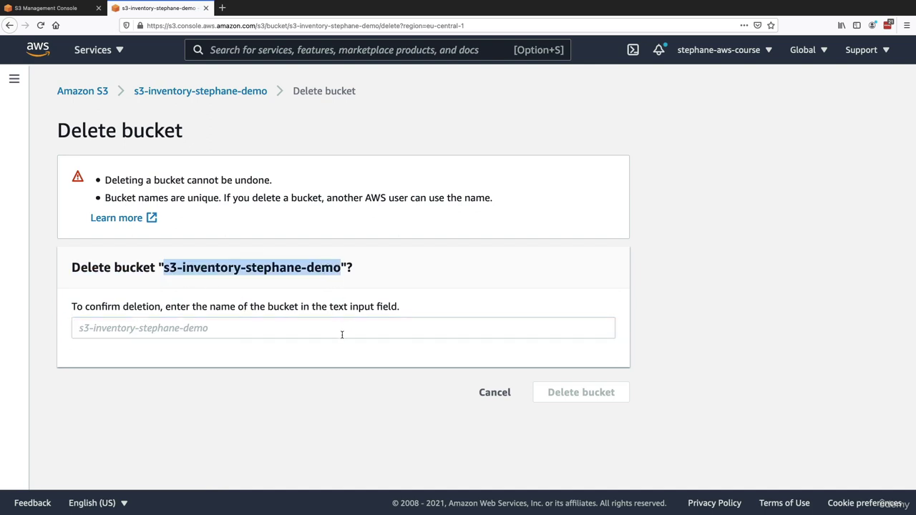
left_click(342, 335)
key("super+v")
left_click(605, 398)
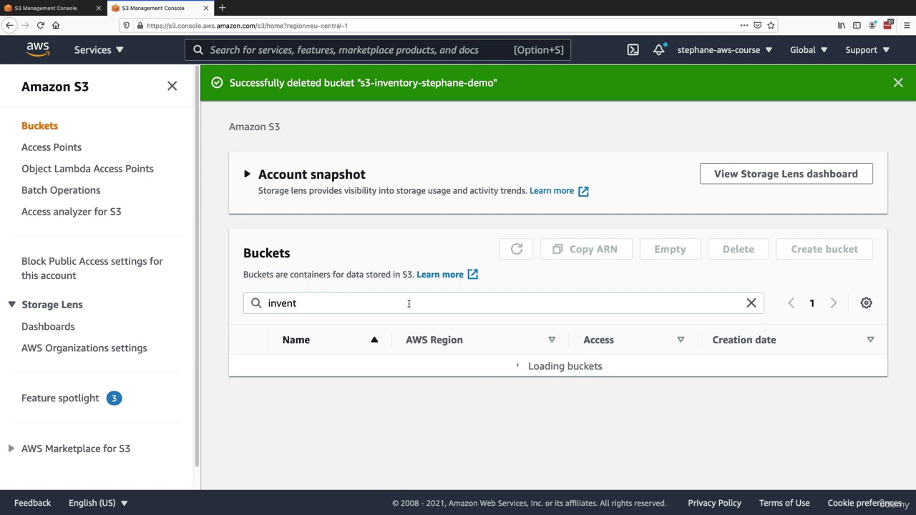
left_click(783, 250)
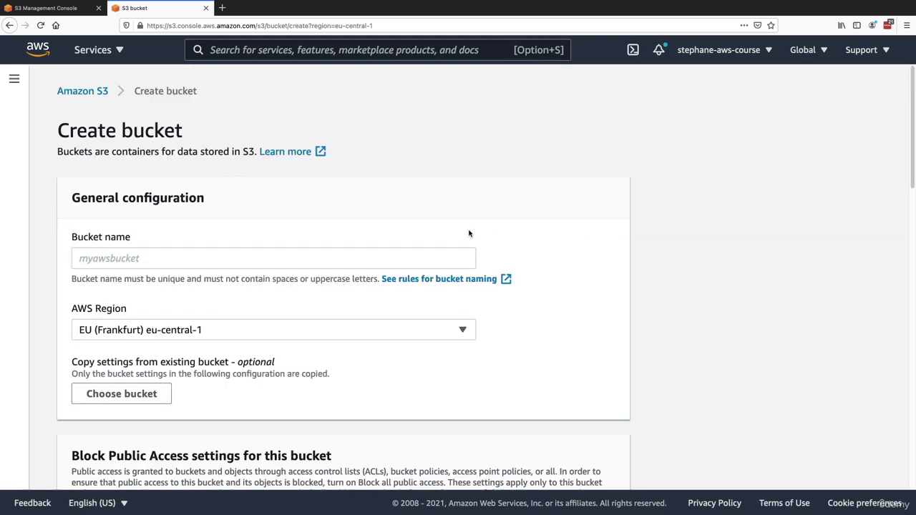
Step: Try creating s3-inventory-stephane-demo in EU (Ireland) eu-west-1, which fails with a name conflict
left_click(221, 254)
key("super+v")
left_click(213, 327)
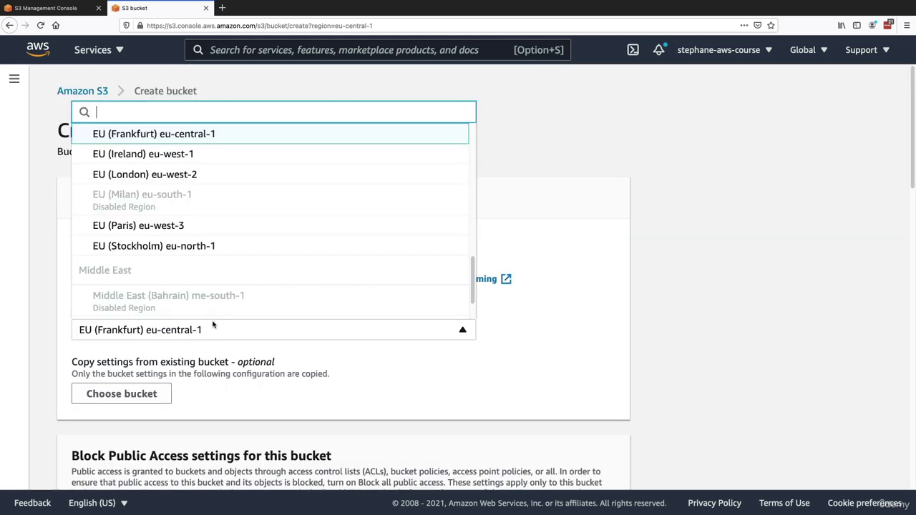
left_click(207, 156)
scroll(219, 298, "down", 10)
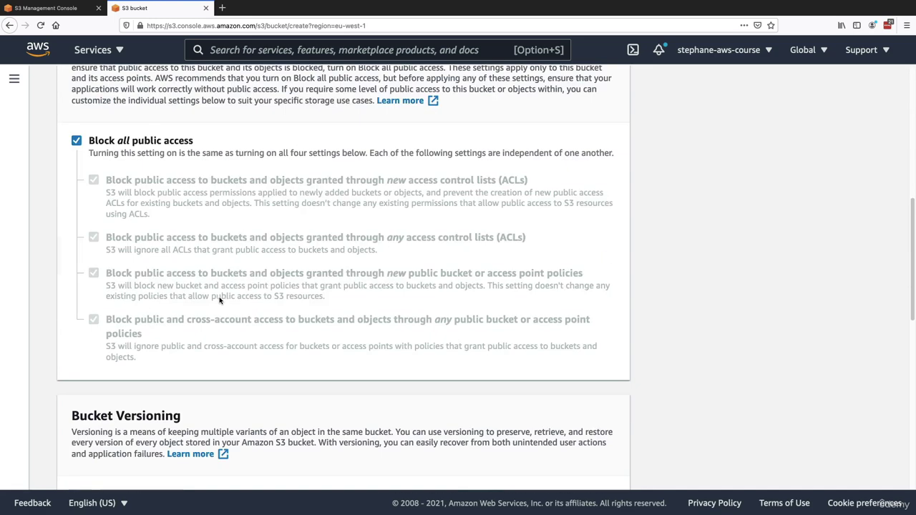
scroll(246, 313, "down", 5)
left_click(556, 466)
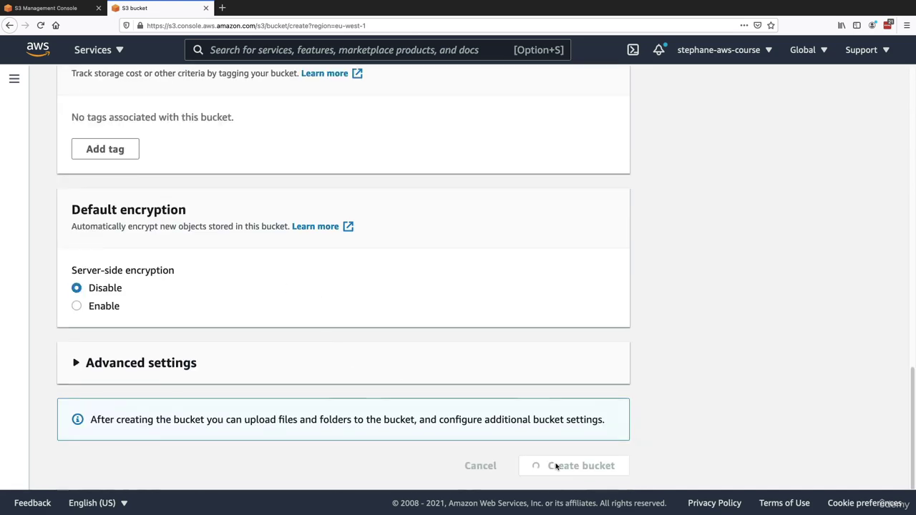
scroll(429, 429, "down", 3)
left_click(157, 415)
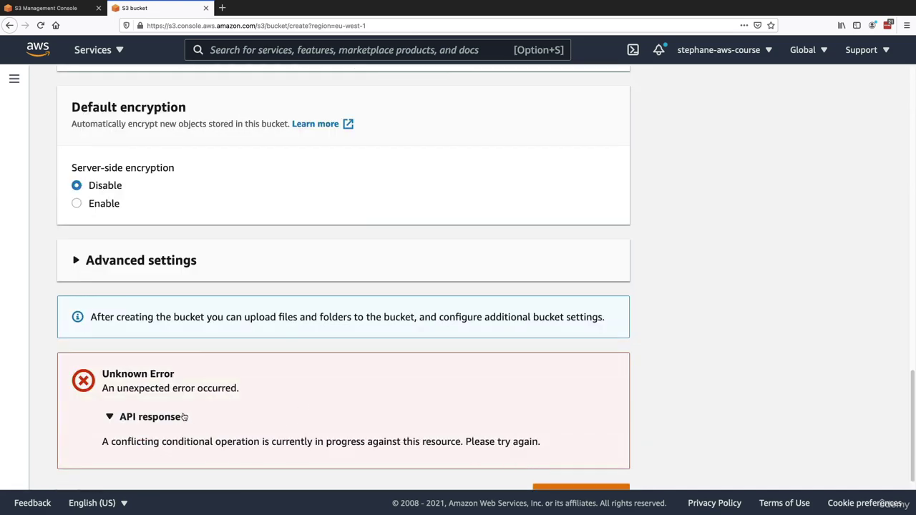
scroll(374, 427, "down", 1)
left_click(544, 467)
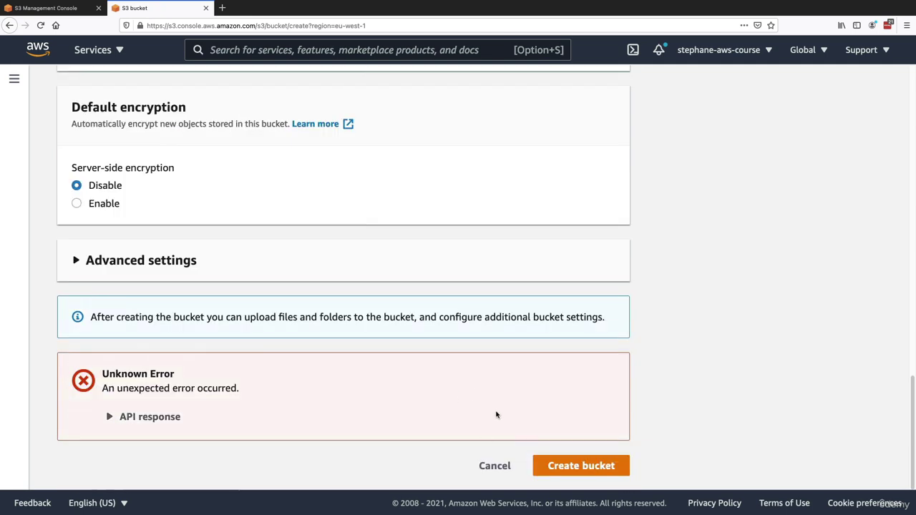
left_click(367, 412)
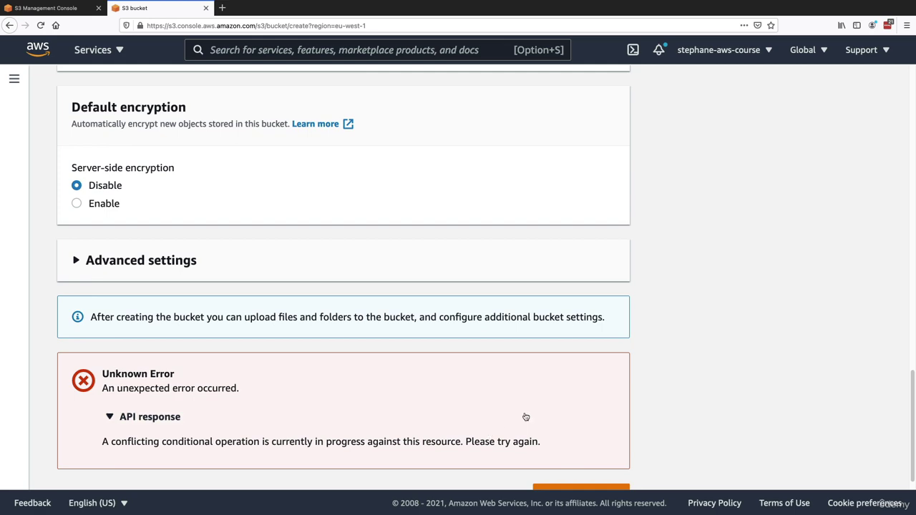
scroll(429, 380, "up", 15)
Step: Rename the bucket to s3-inventory-stephane-demo-2 and create it
left_click(314, 259)
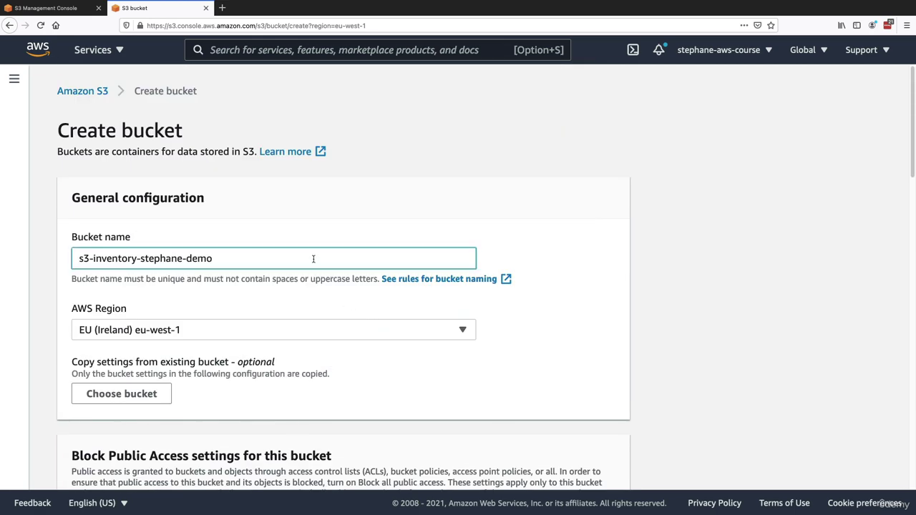
type("-2")
key("super+a")
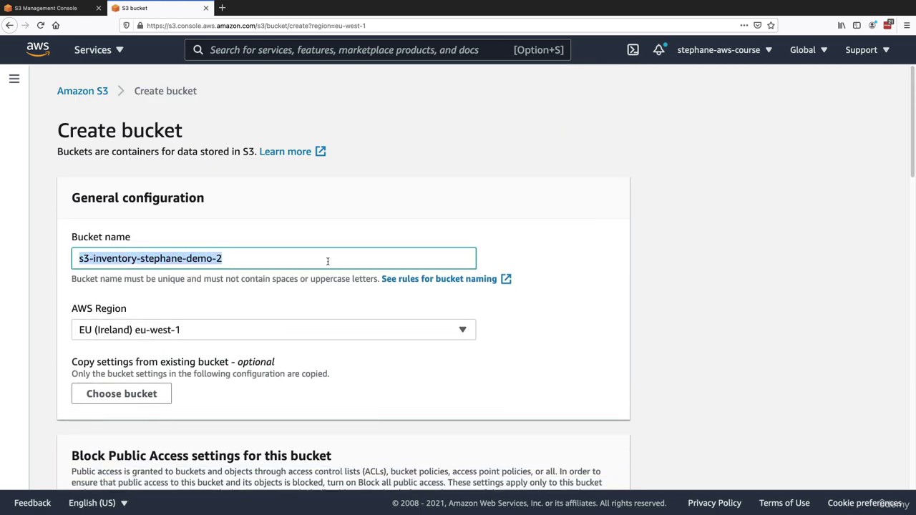
scroll(393, 419, "down", 15)
left_click(551, 469)
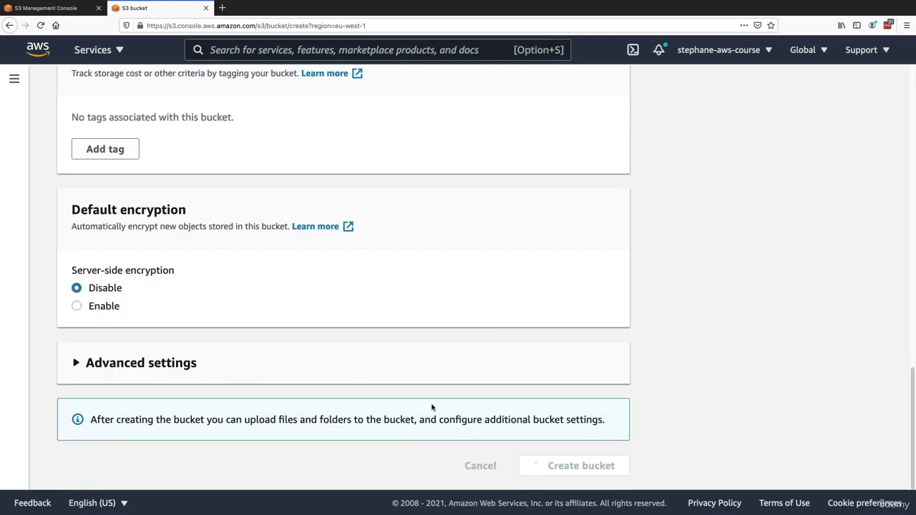
Step: Append '-2' to the inventory destination path and save the DemoInventory configuration
key("ctrl+shift+Tab")
key("Right")
type("-2")
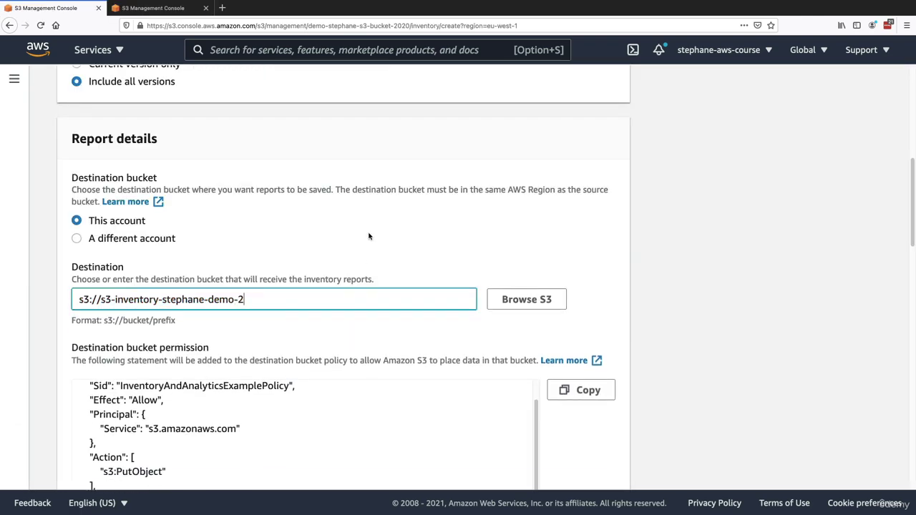
scroll(562, 300, "down", 20)
left_click(597, 453)
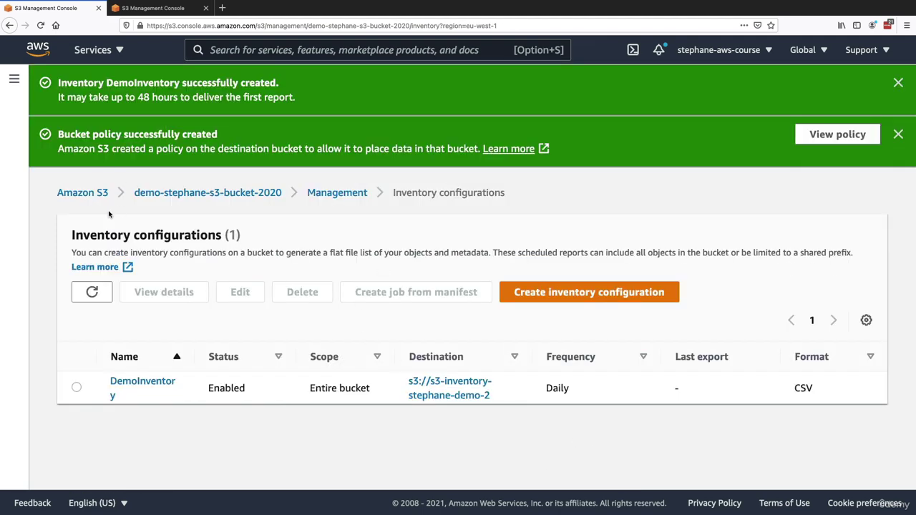
left_click_drag(118, 237, 247, 237)
Step: Check the configuration's Entire bucket scope and open the DemoInventory/ reports folder
left_click(249, 236)
triple_click(357, 386)
left_click(365, 387)
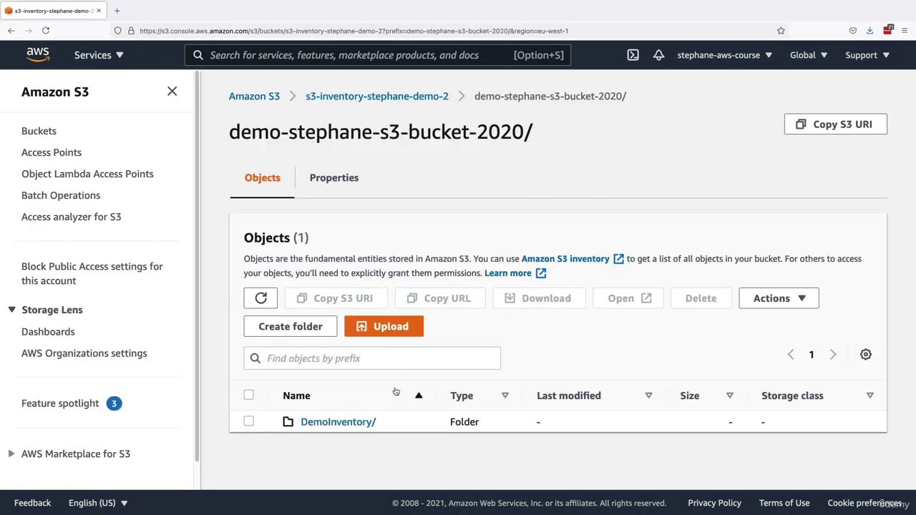
left_click(364, 422)
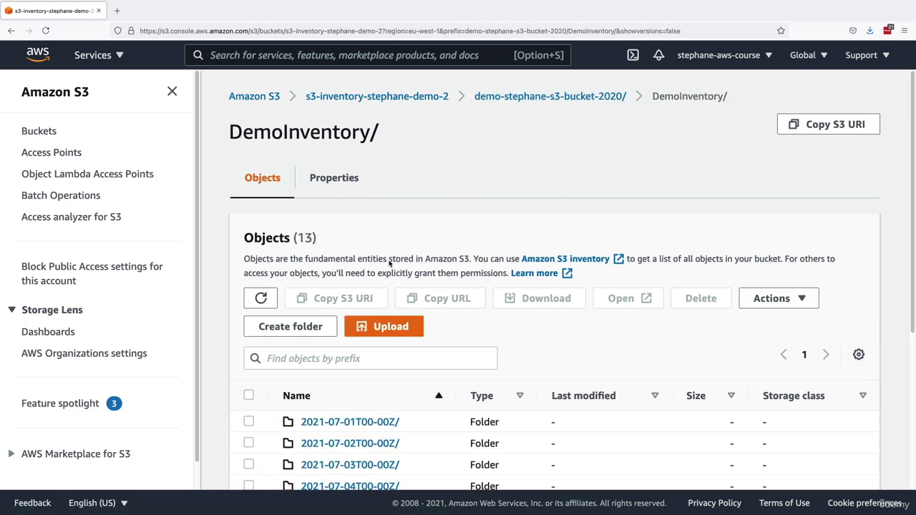
Step: Open the 2021-07-04T00-00Z folder and download its manifest.json
scroll(486, 179, "down", 5)
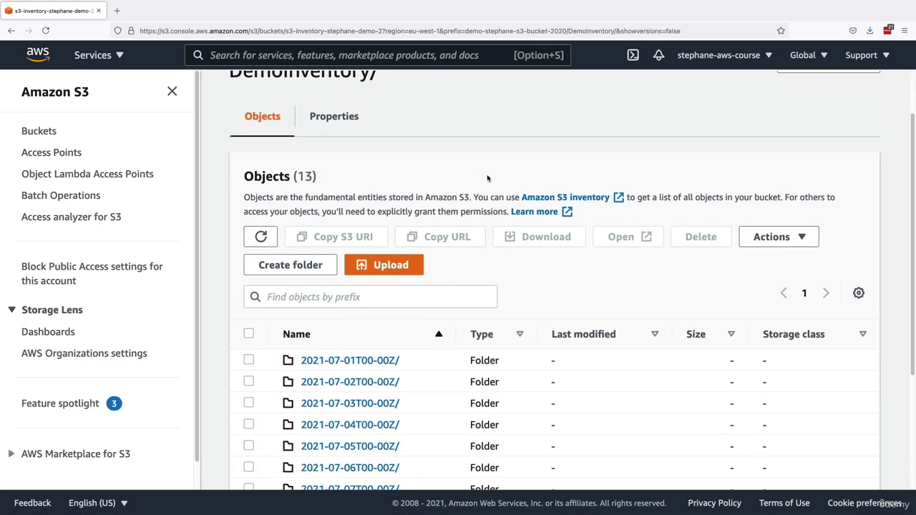
scroll(359, 293, "up", 1)
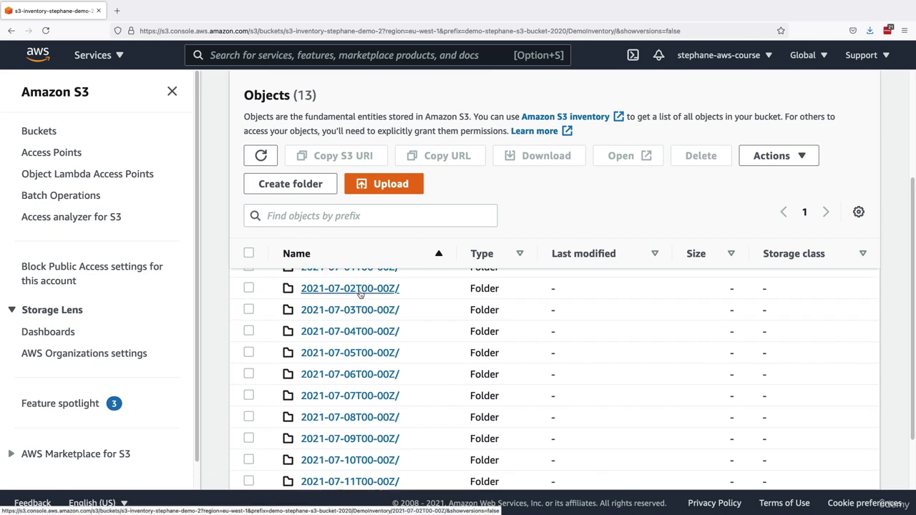
left_click(386, 337)
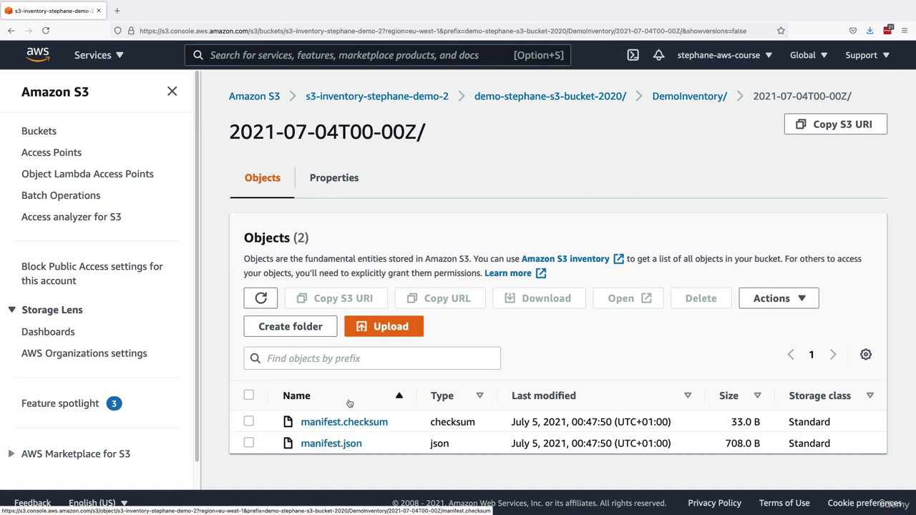
left_click(349, 444)
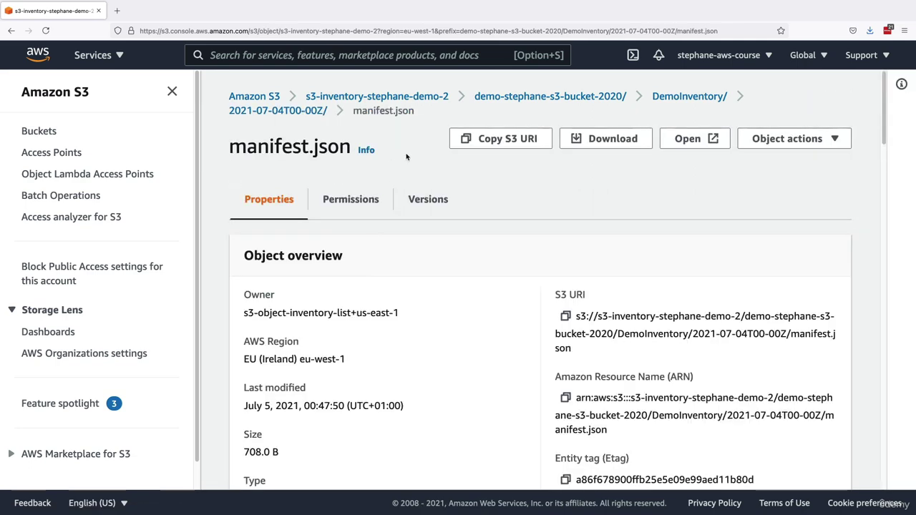
left_click(608, 137)
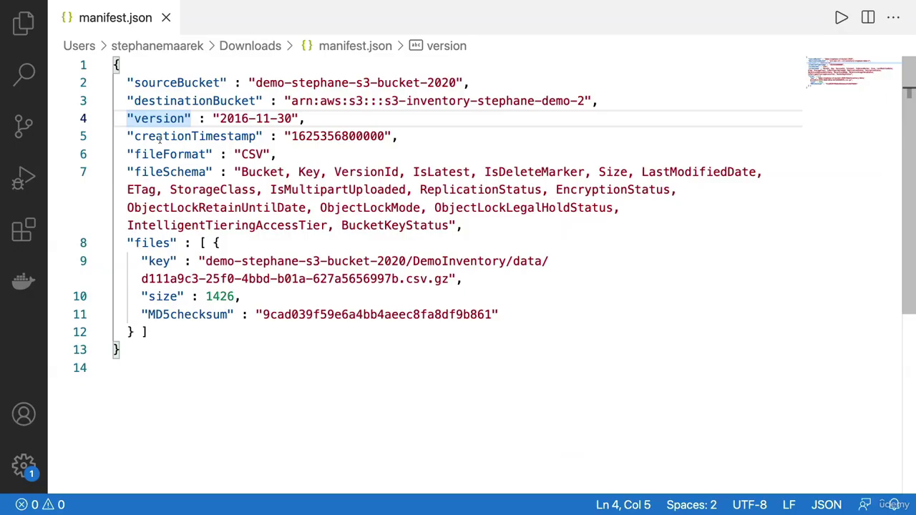
Step: Review manifest.json's sourceBucket, destinationBucket, version, CSV fileFormat and the fileSchema column list
left_click(148, 82)
double_click(161, 82)
left_click(184, 101)
double_click(186, 101)
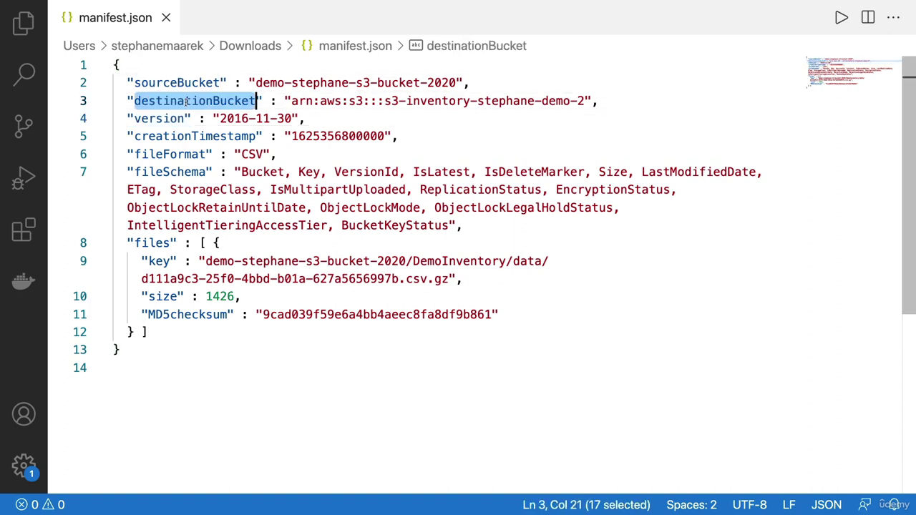
double_click(174, 119)
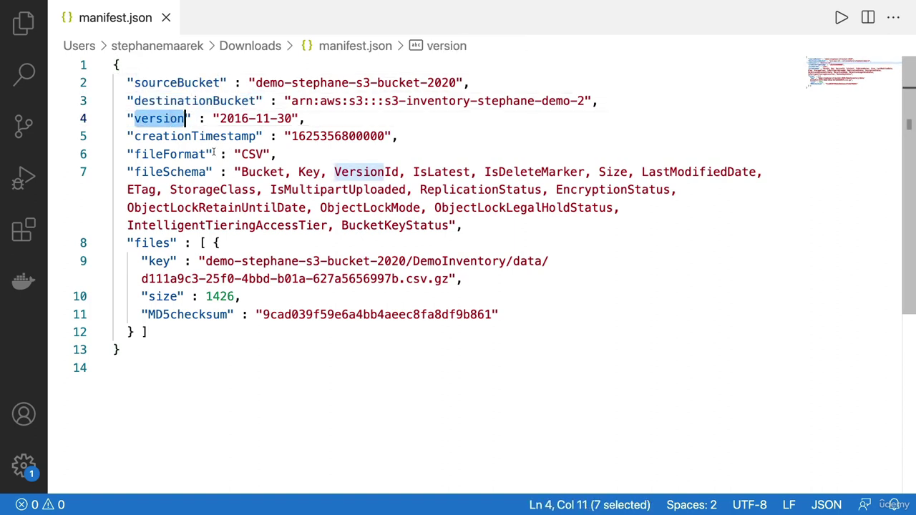
double_click(175, 154)
double_click(250, 154)
left_click(170, 171)
double_click(170, 172)
left_click_drag(243, 172, 449, 225)
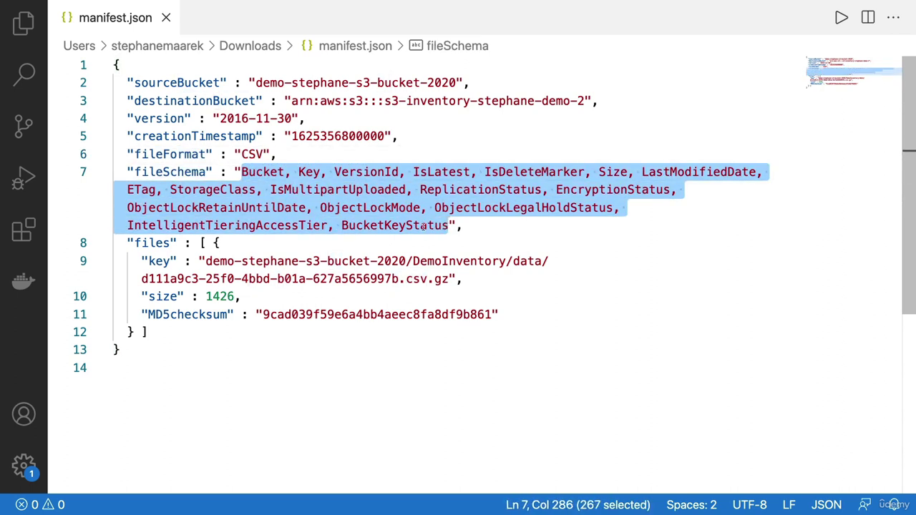
Step: Trace the files key path through the DemoInventory and data folders
left_click(166, 262)
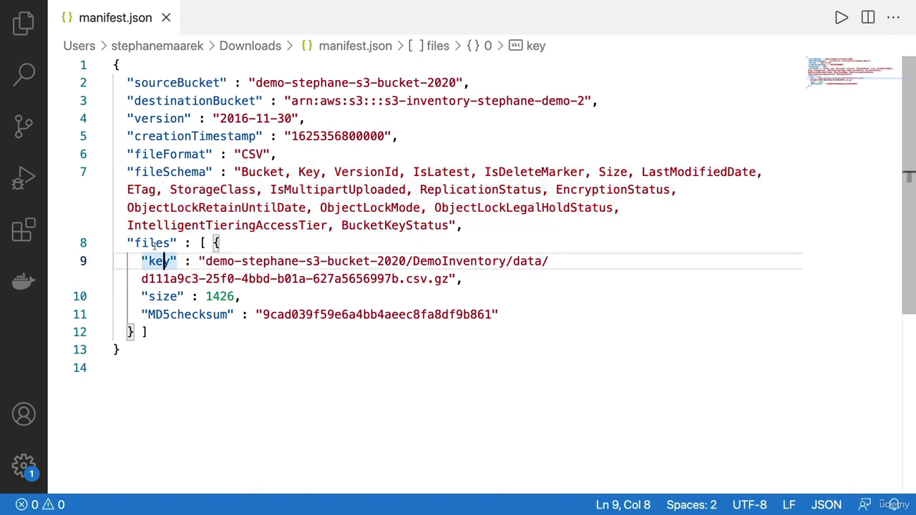
double_click(153, 244)
left_click_drag(202, 260, 360, 261)
left_click(434, 260)
double_click(434, 261)
double_click(522, 261)
double_click(491, 261)
double_click(525, 262)
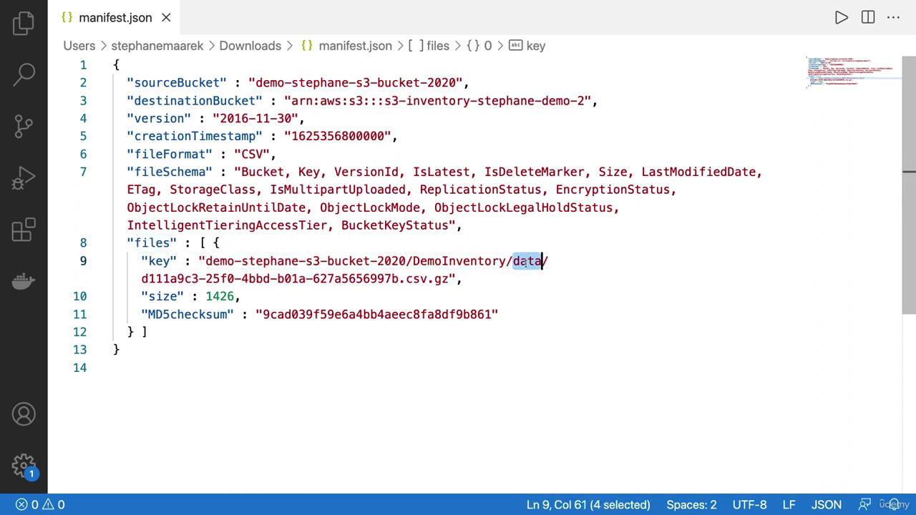
Step: Check the report's generated file name, then return to the DemoInventory folder listing in S3
left_click_drag(142, 279, 402, 279)
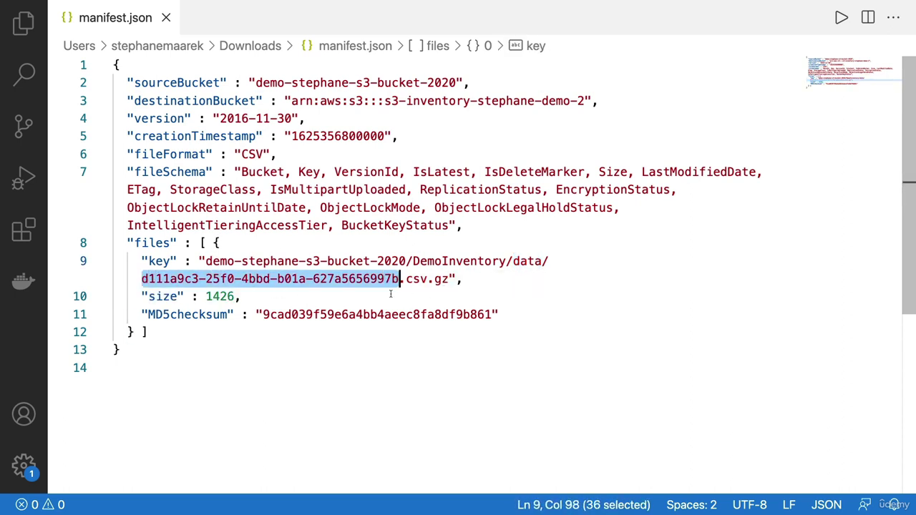
left_click(436, 279)
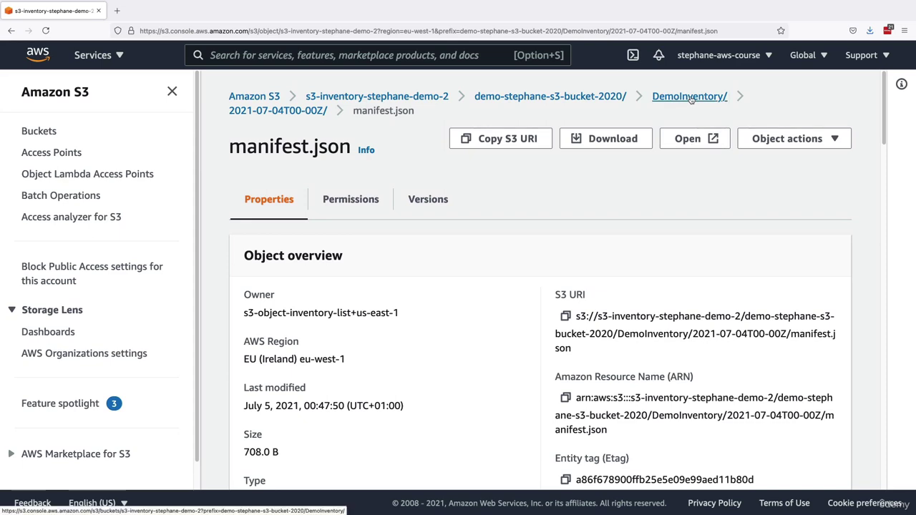
left_click(688, 96)
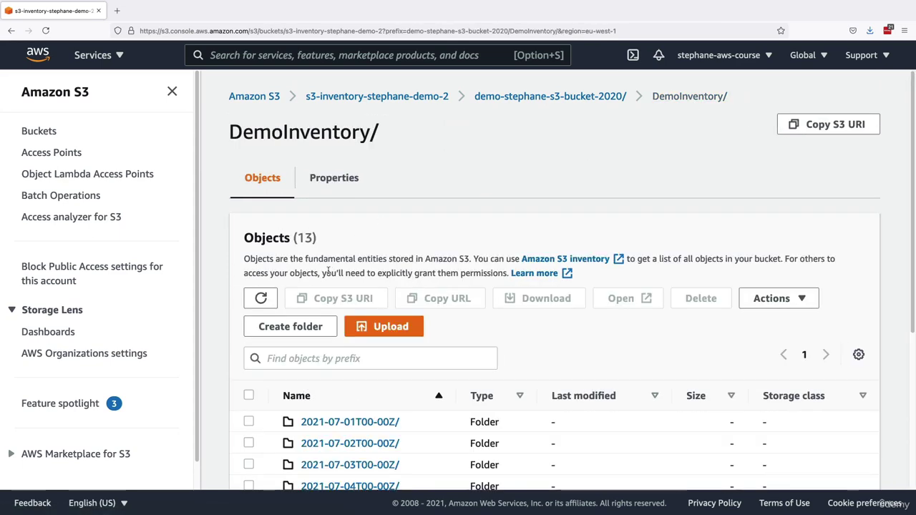
Step: Download and save the d111a9c3-25f0-4bbd-b01a-627a5656997b.csv.gz report from the data/ folder
scroll(327, 269, "down", 5)
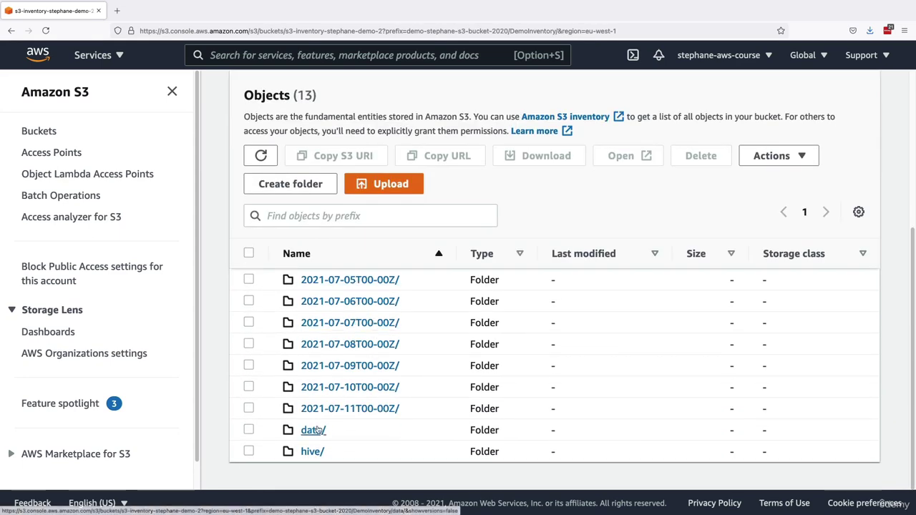
left_click(317, 429)
scroll(351, 397, "down", 10)
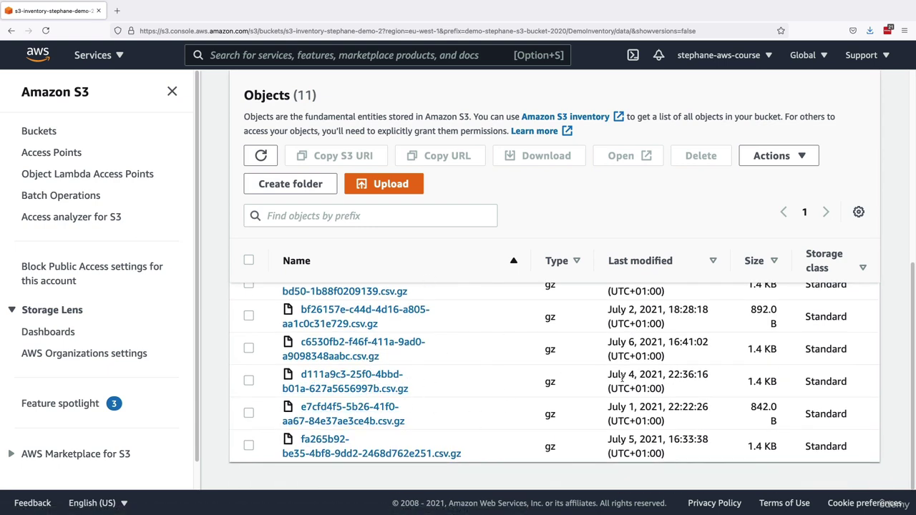
left_click(367, 381)
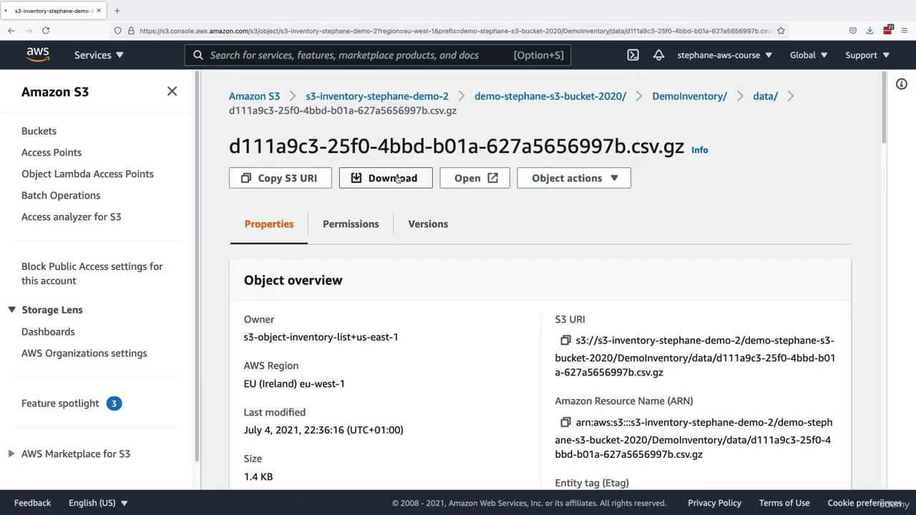
left_click(398, 178)
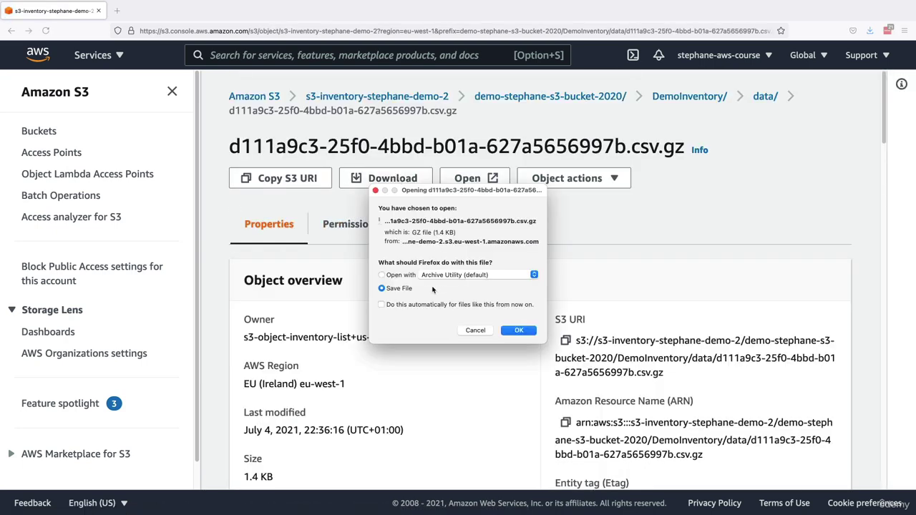
left_click(516, 330)
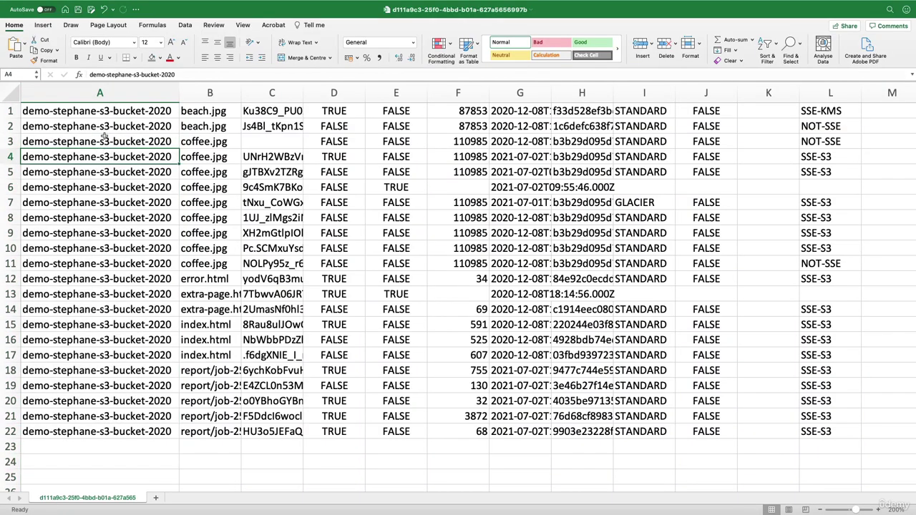
Step: Inspect bucket names in column A and object keys in column B, and autofit column C's version IDs
left_click_drag(155, 111, 152, 427)
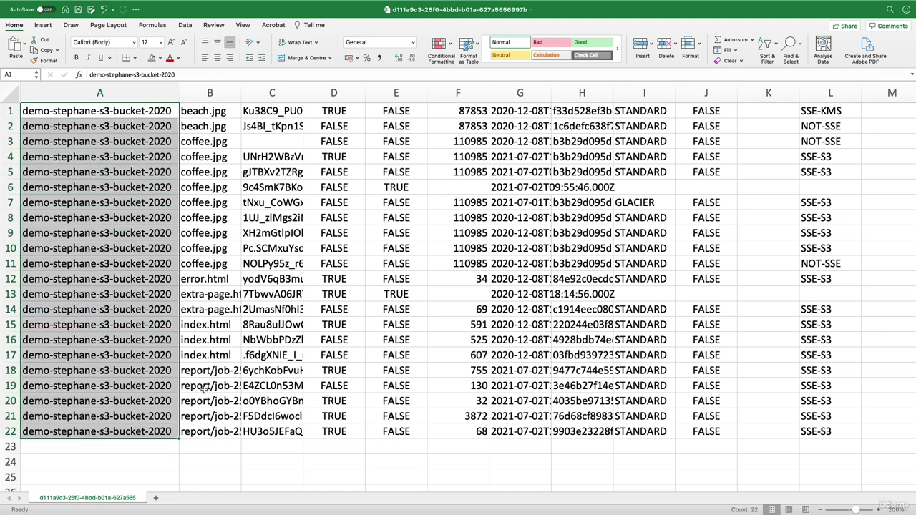
left_click(203, 384)
left_click_drag(202, 112, 235, 429)
left_click(249, 356)
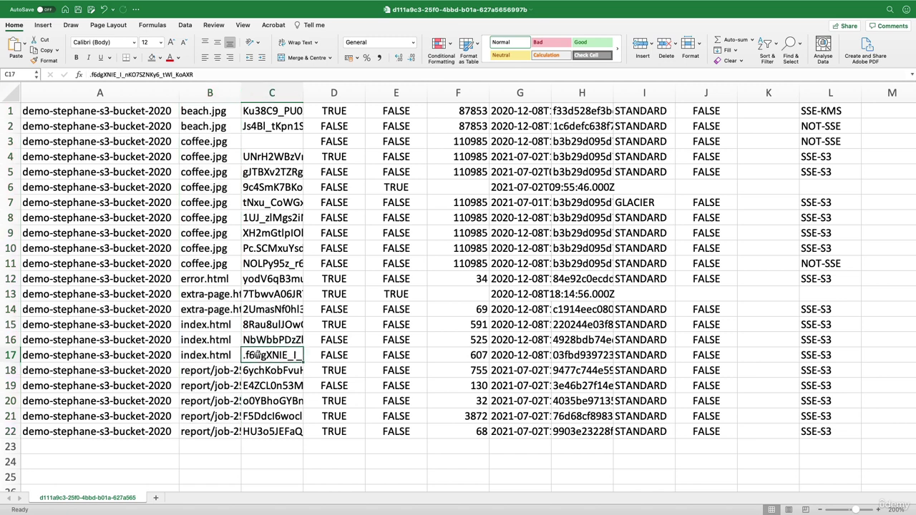
double_click(304, 93)
left_click_drag(322, 110, 345, 429)
left_click(354, 382)
Step: Check columns D and E and the object size in cell F2
left_click_drag(492, 95, 525, 95)
left_click(554, 125)
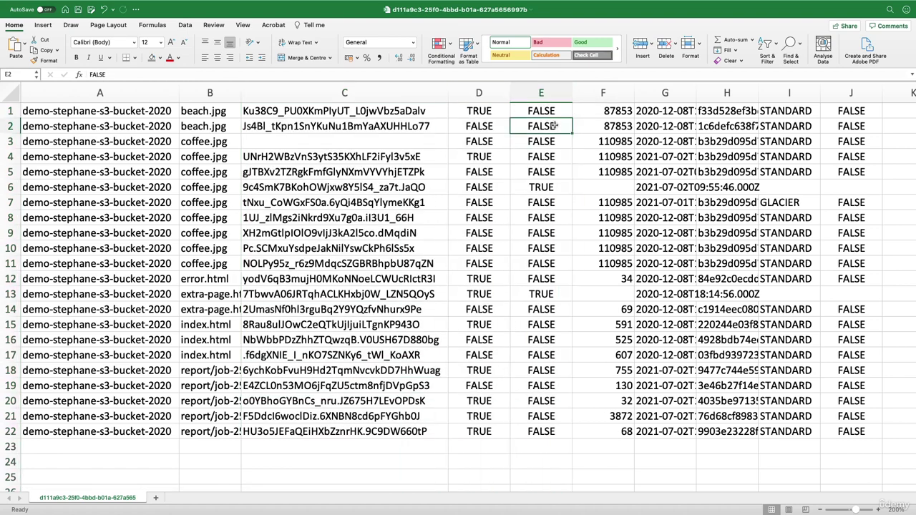
scroll(554, 126, "right", 3)
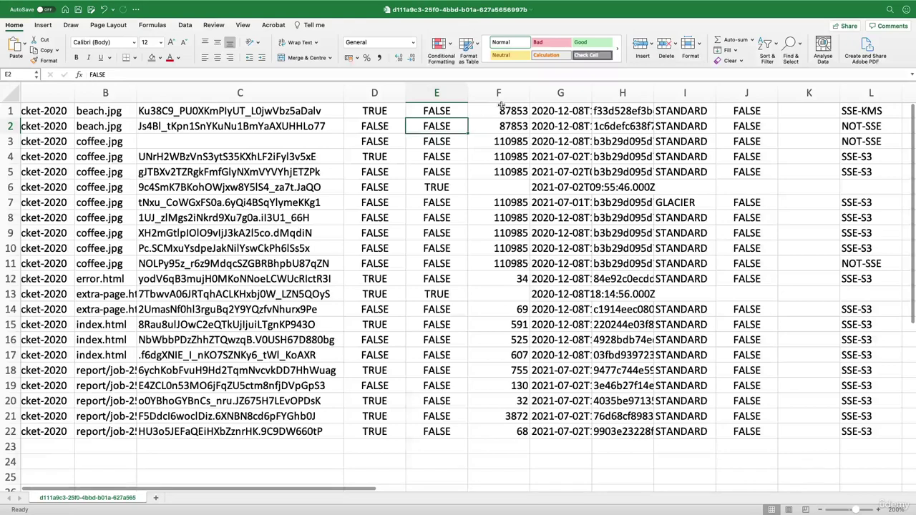
left_click(436, 93)
left_click(499, 126)
scroll(586, 129, "right", 4)
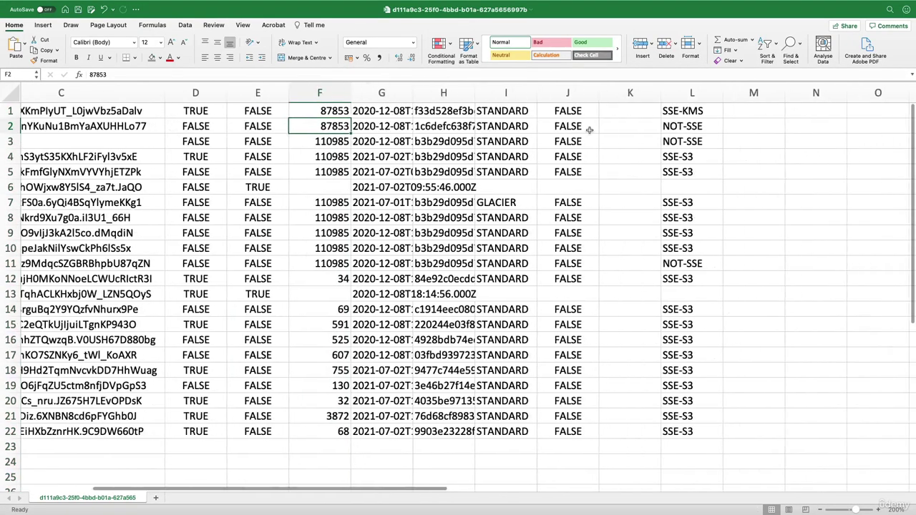
scroll(666, 188, "left", 5)
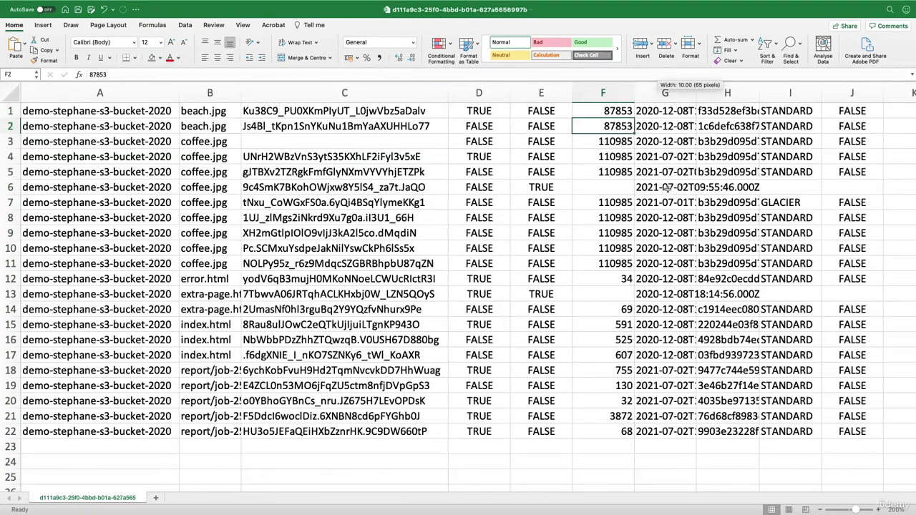
scroll(705, 173, "right", 5)
Step: Check encryption status in L2 through L21 and the version ID in C12, then return to S3
left_click(789, 126)
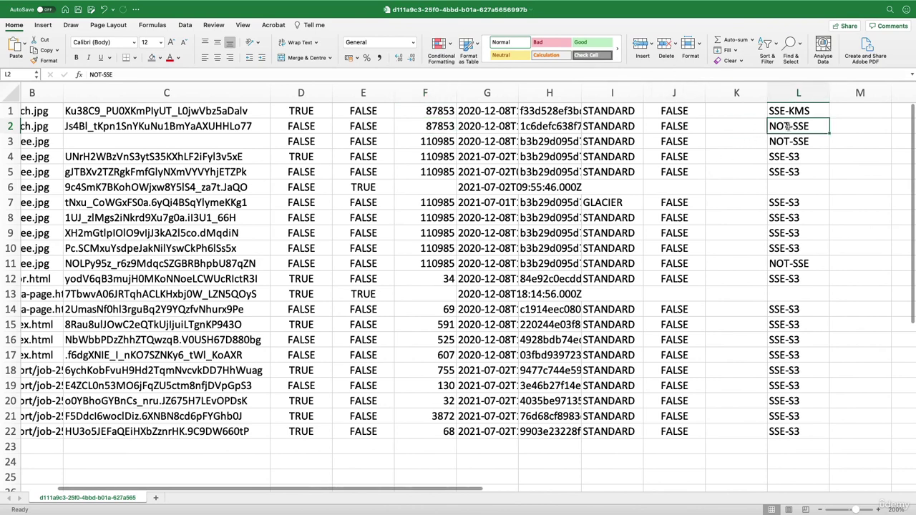
left_click_drag(797, 113, 798, 426)
left_click(797, 416)
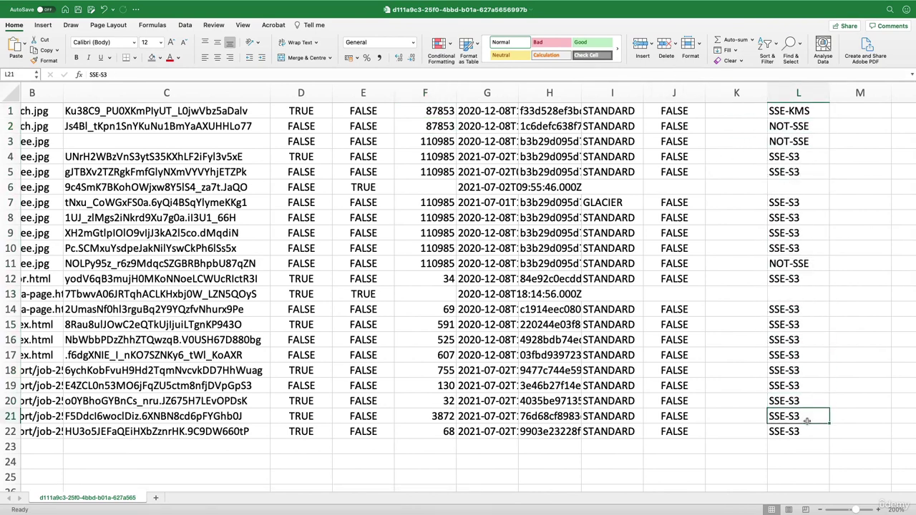
scroll(548, 305, "right", 2)
scroll(548, 305, "left", 3)
left_click(426, 281)
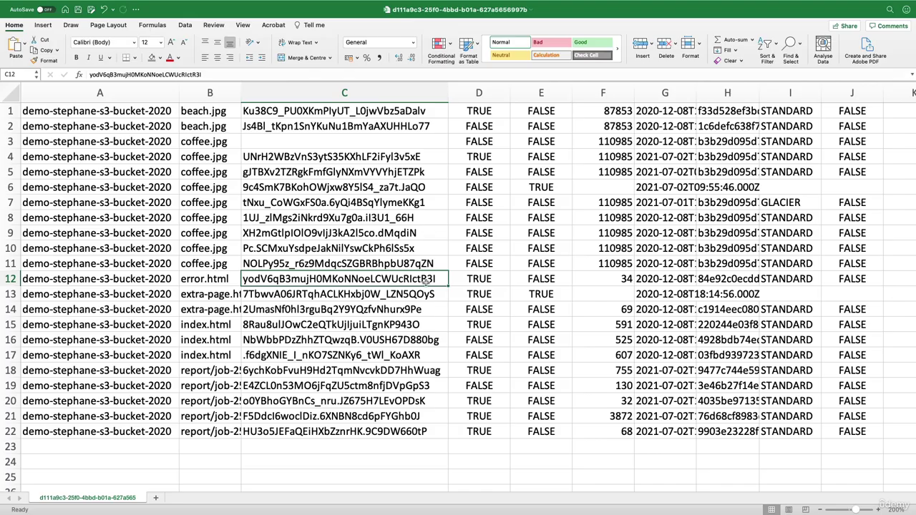
key("super+Tab")
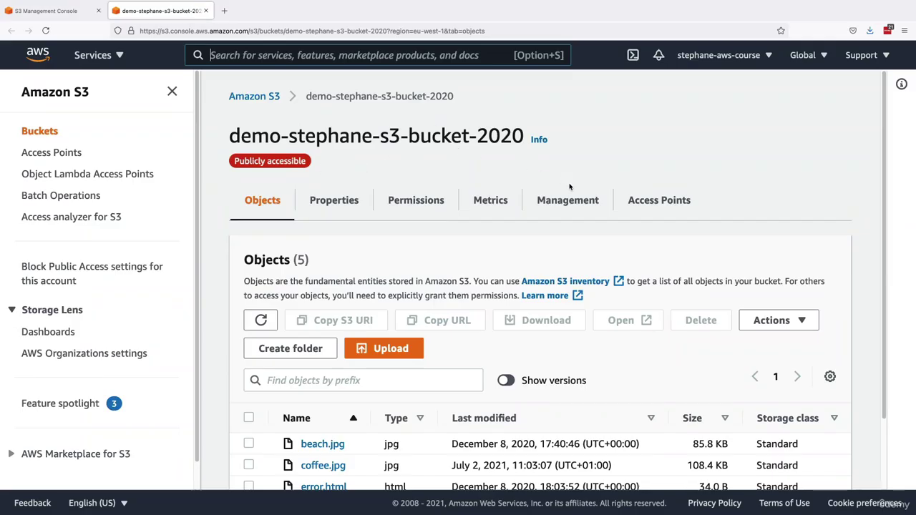
Step: Delete the DemoInventory configuration under the Management tab's Inventory configurations, then advance the slide
left_click(554, 204)
scroll(518, 240, "down", 5)
scroll(511, 242, "down", 5)
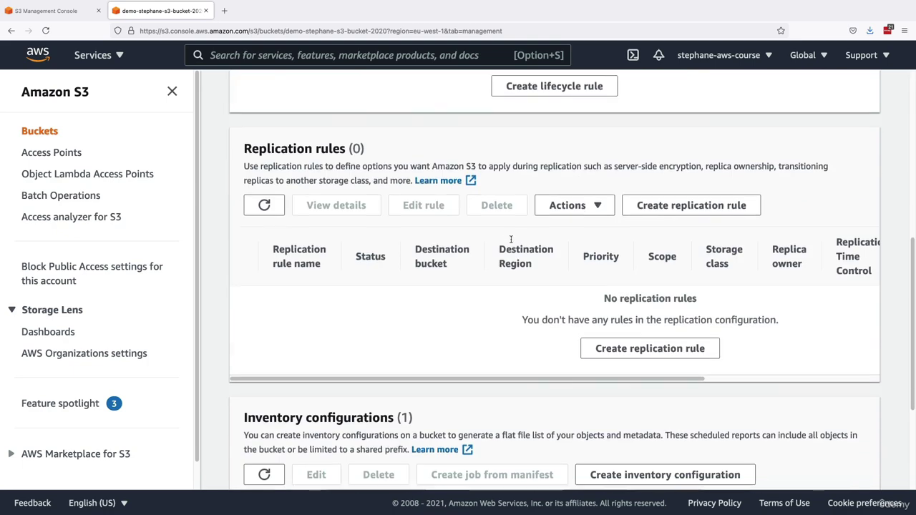
left_click(248, 382)
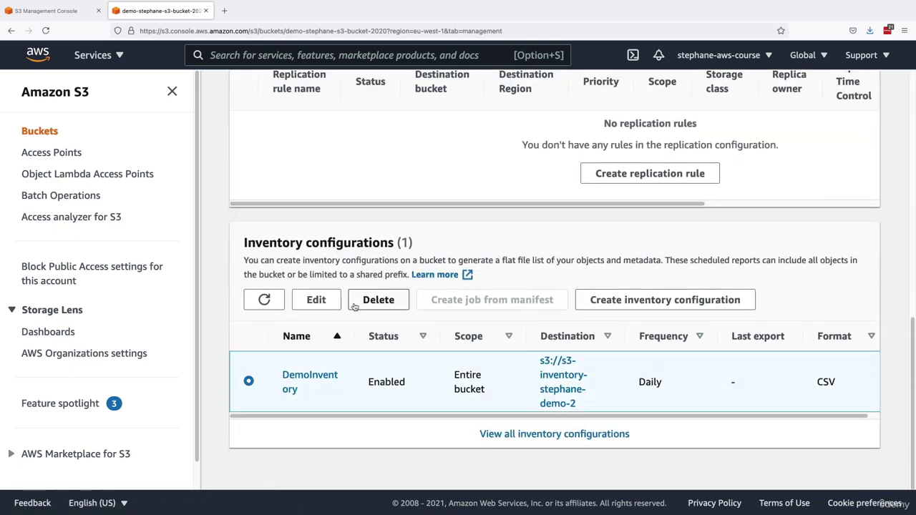
left_click(374, 299)
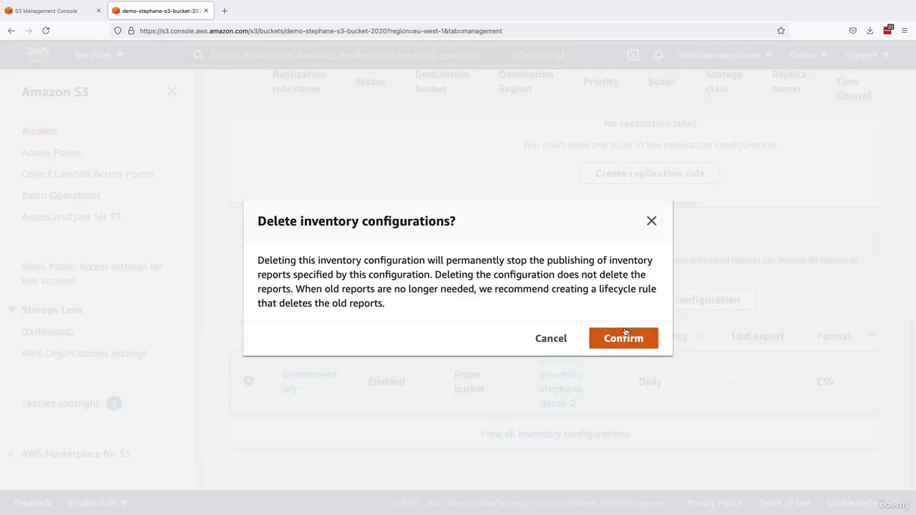
left_click(623, 334)
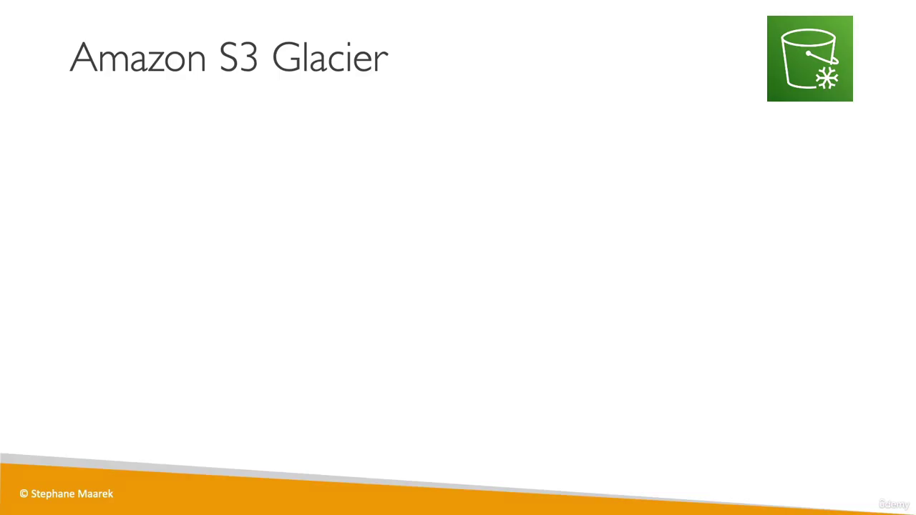
key("Right")
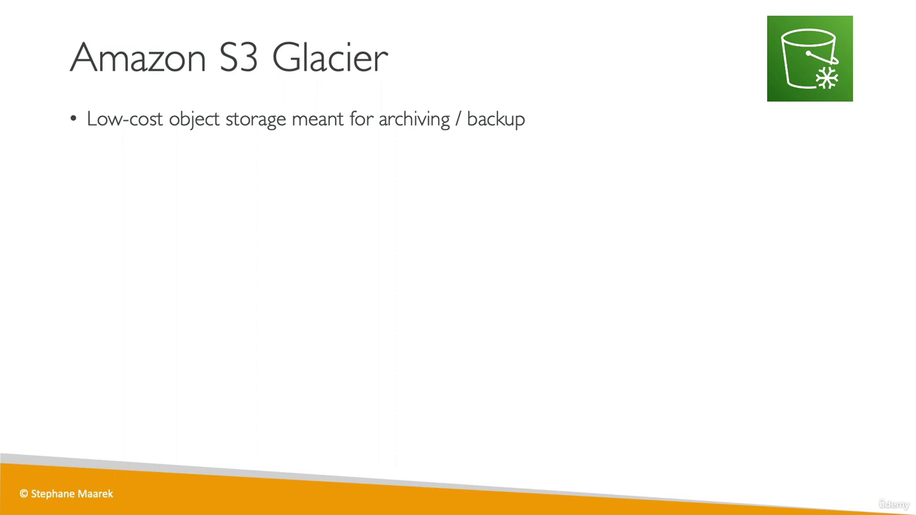
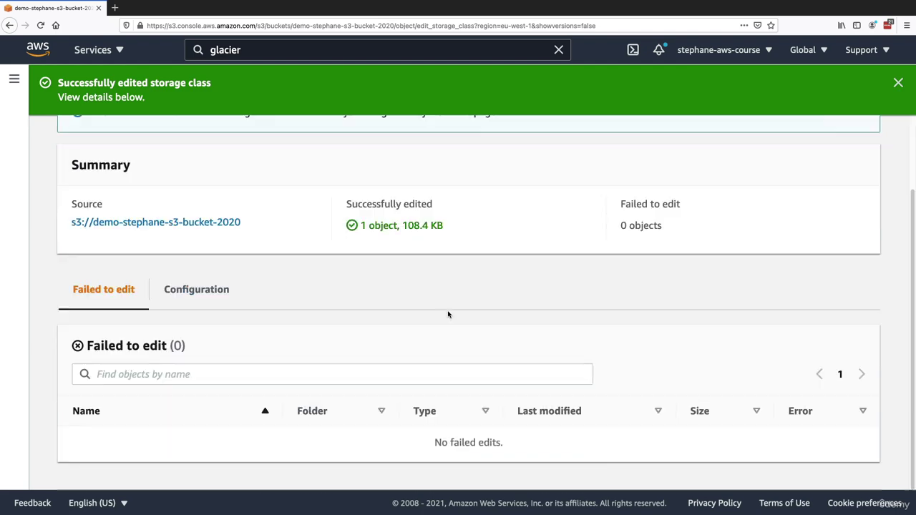
Step: Return to the bucket's object list and open coffee.jpg's details
scroll(454, 312, "up", 2)
left_click(846, 138)
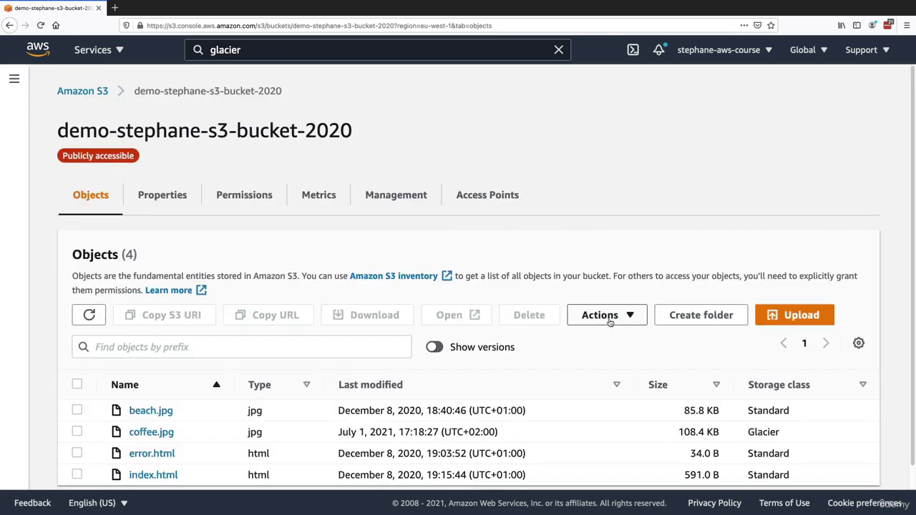
scroll(629, 286, "down", 1)
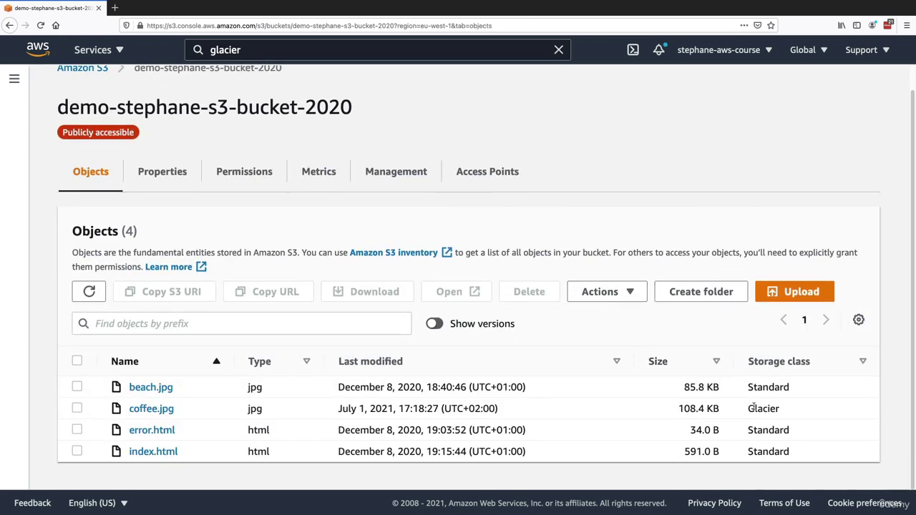
left_click(146, 408)
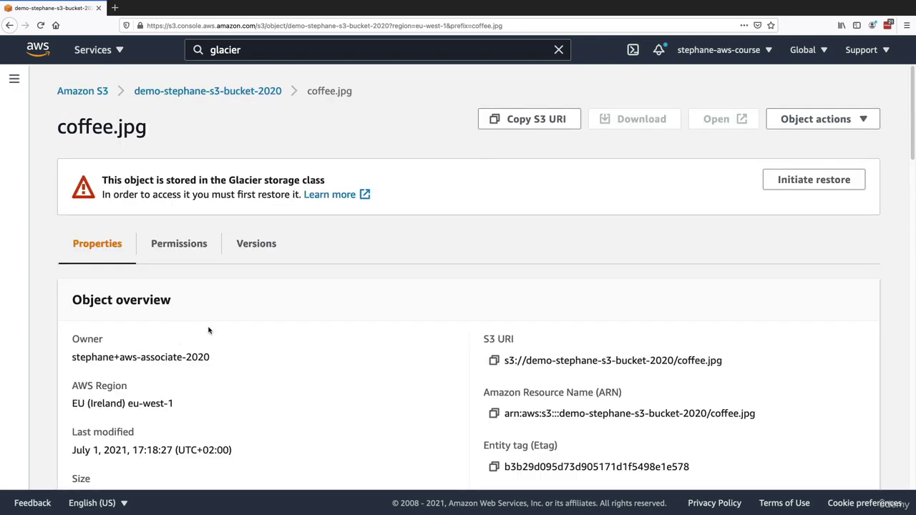
Step: Review coffee.jpg's Glacier storage class, its actions list and the restore-required warning
scroll(206, 325, "down", 2)
scroll(243, 294, "down", 2)
scroll(233, 295, "down", 7)
left_click_drag(70, 334, 112, 368)
left_click(797, 119)
left_click(798, 119)
left_click_drag(127, 179, 326, 183)
Step: Start a restore of coffee.jpg and set Number of days to 1
left_click(812, 182)
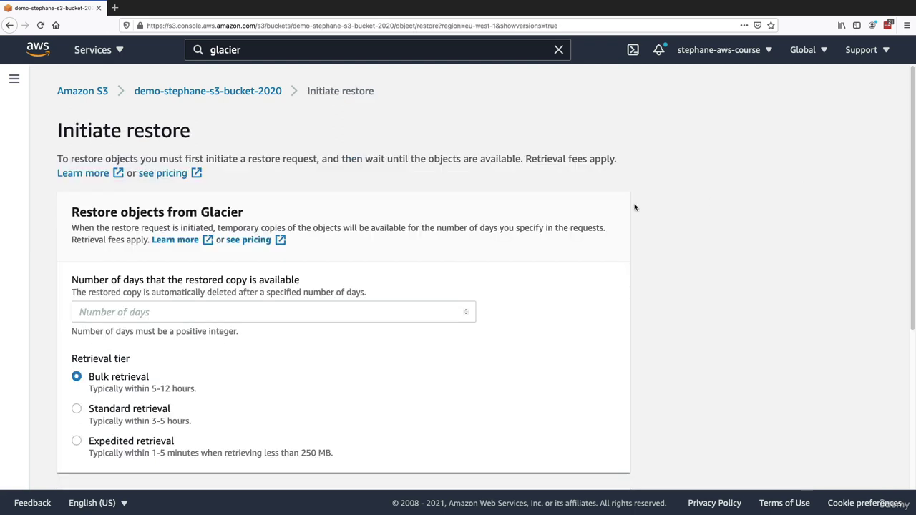
left_click_drag(135, 291, 180, 292)
left_click(180, 311)
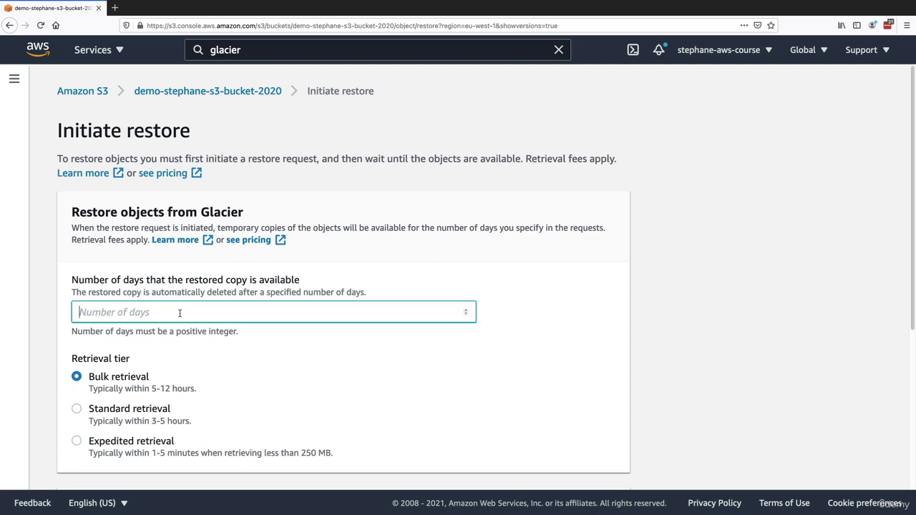
type("1")
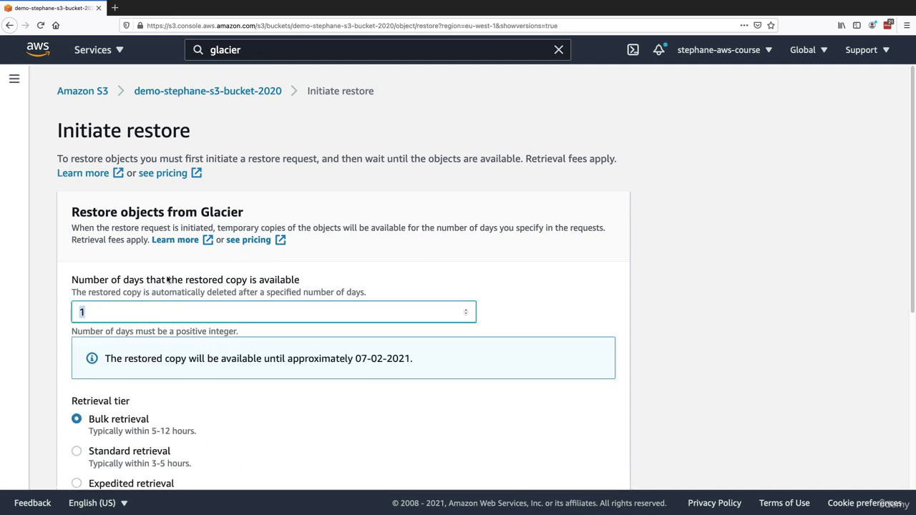
scroll(175, 286, "down", 2)
left_click_drag(325, 300, 429, 306)
left_click(426, 308)
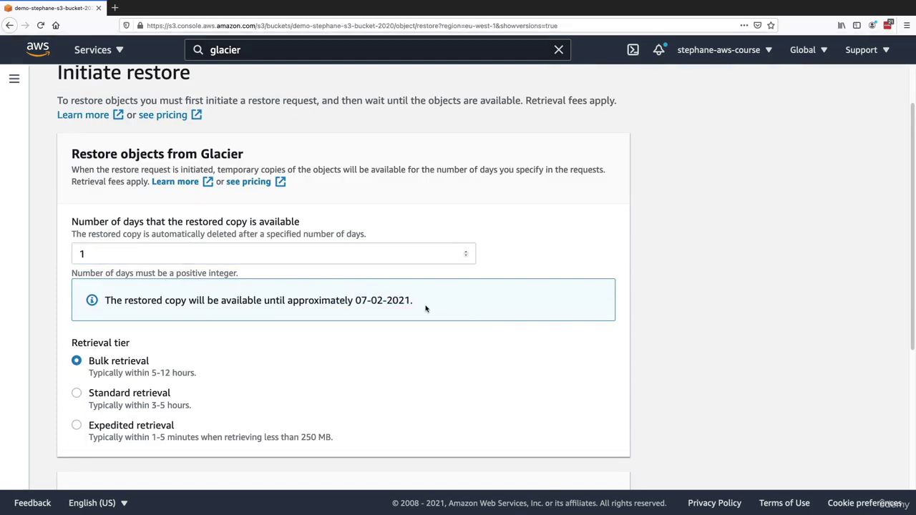
Step: Compare the retrieval tiers, settle on Standard retrieval, and submit the restore request
scroll(320, 339, "down", 1)
scroll(320, 339, "down", 4)
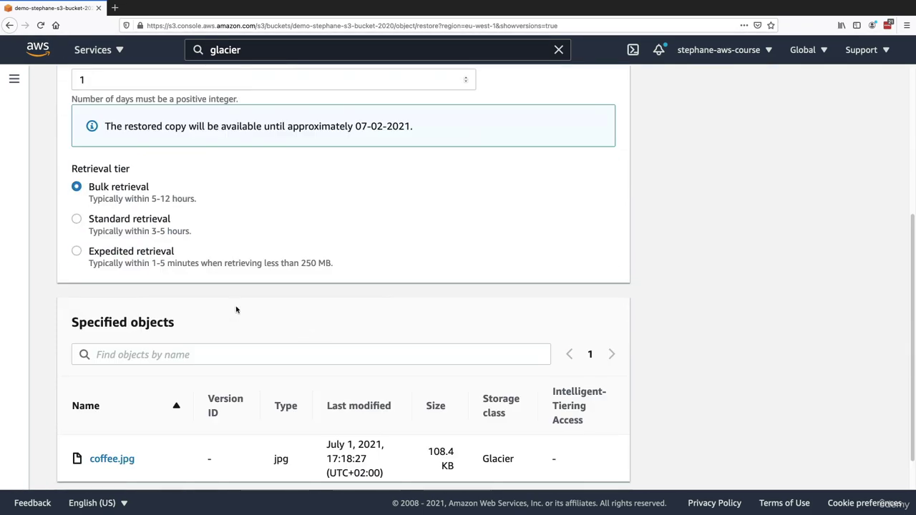
left_click(112, 219)
left_click(119, 251)
scroll(147, 279, "down", 2)
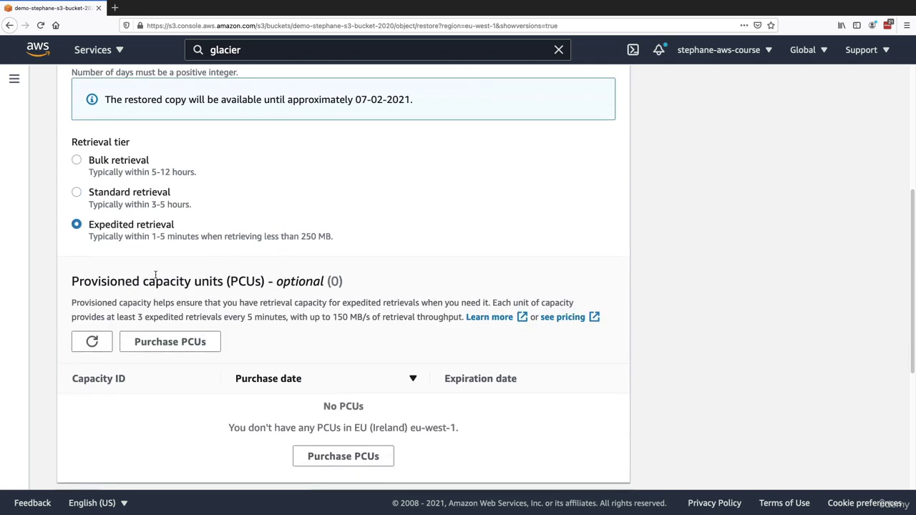
left_click_drag(106, 247, 257, 252)
left_click(252, 257)
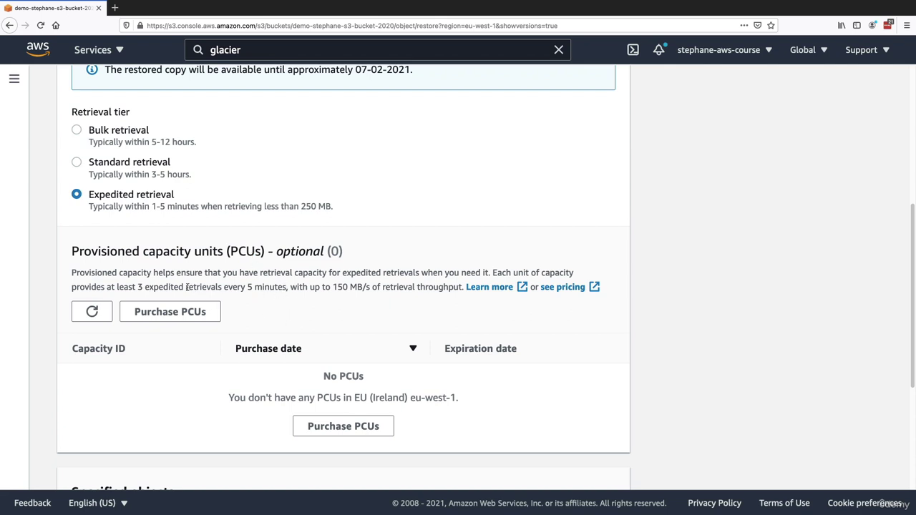
left_click_drag(145, 287, 287, 286)
left_click(242, 264)
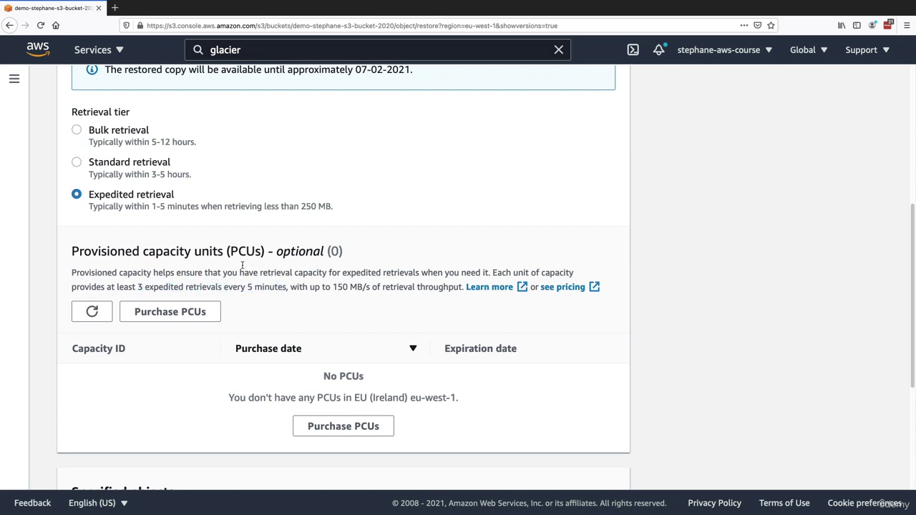
left_click(140, 163)
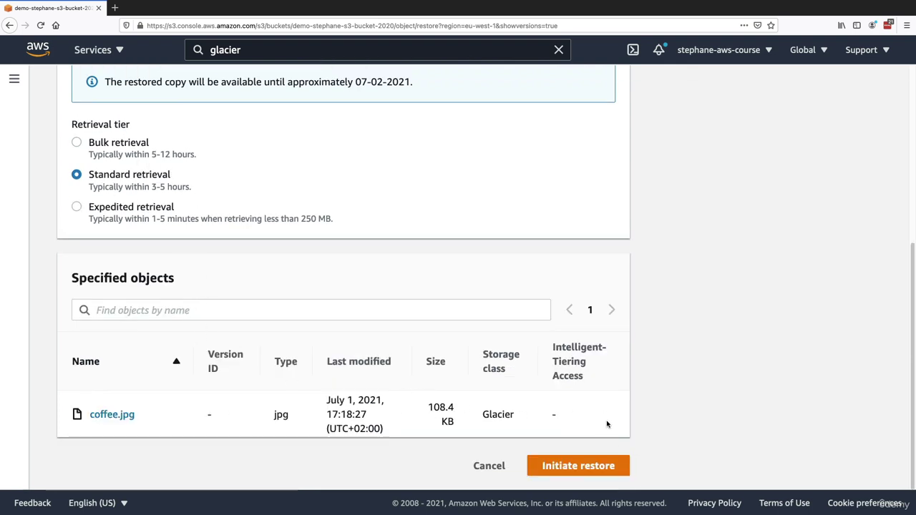
left_click(606, 462)
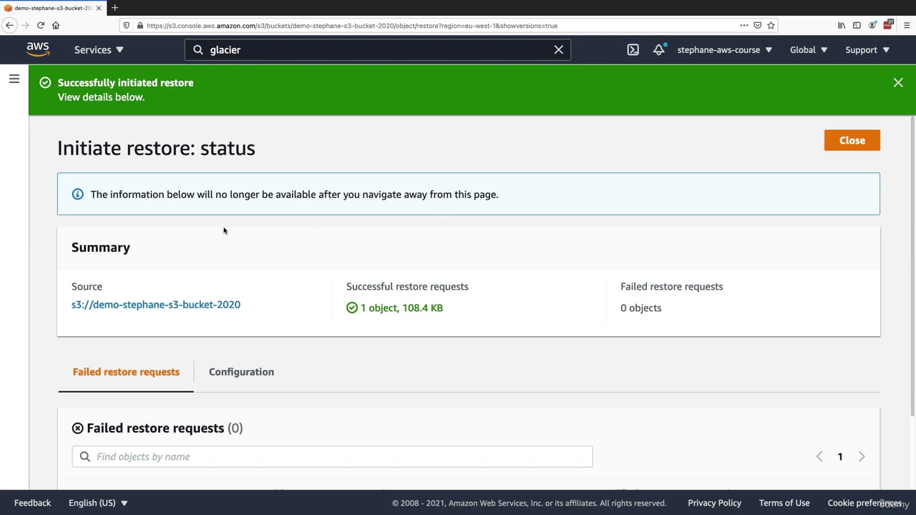
Step: Check coffee.jpg's Restoration in progress banner and retrieval tier, then go back to the bucket
scroll(259, 246, "down", 2)
scroll(305, 289, "up", 2)
left_click(829, 147)
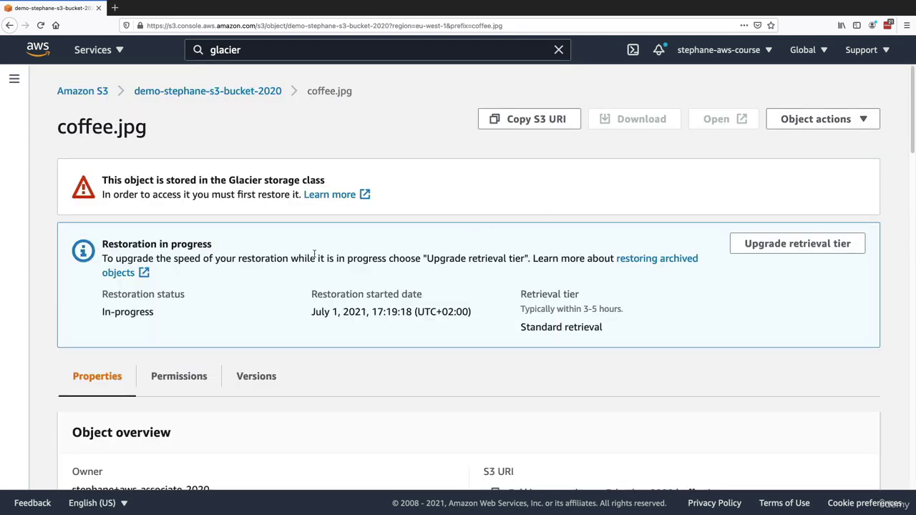
left_click_drag(132, 258, 368, 260)
left_click(372, 263)
left_click_drag(513, 329, 598, 323)
left_click(599, 322)
left_click(229, 91)
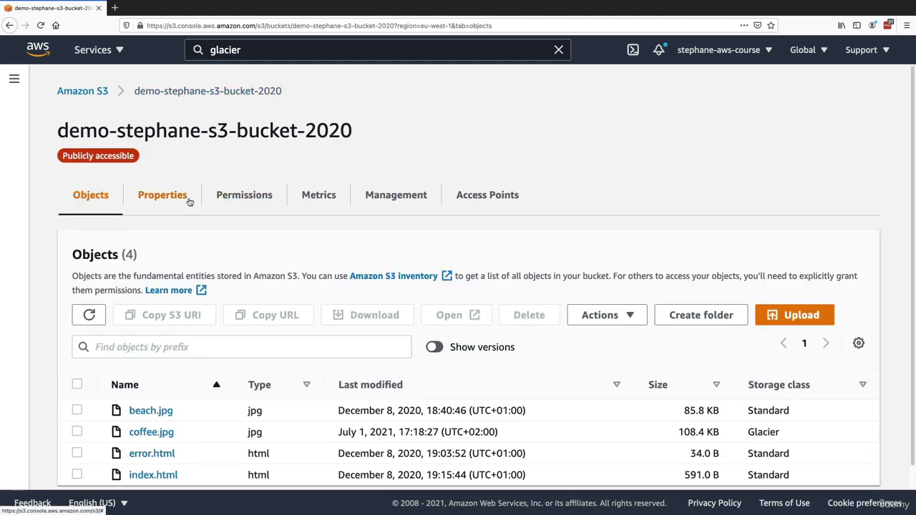
Step: Start a new event notification named RestoreNotifications in the bucket's Properties
left_click(380, 197)
left_click(164, 196)
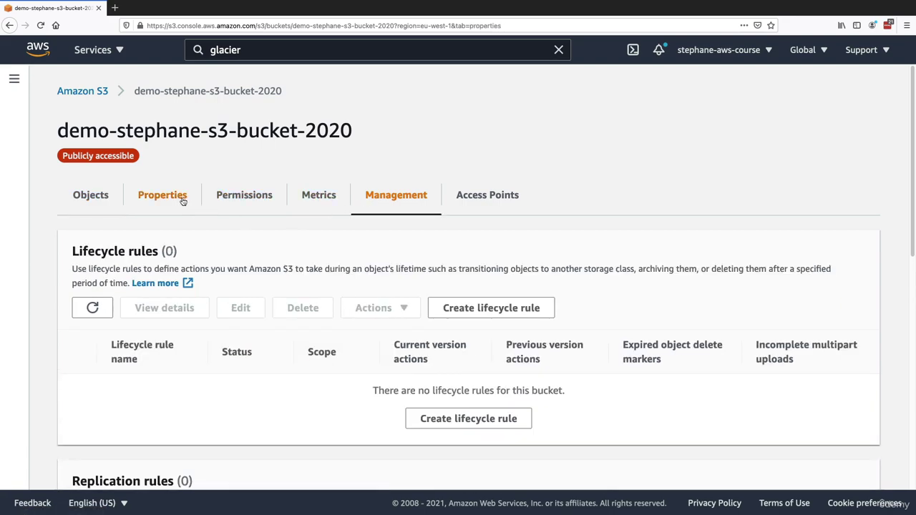
scroll(215, 294, "down", 5)
scroll(215, 296, "down", 11)
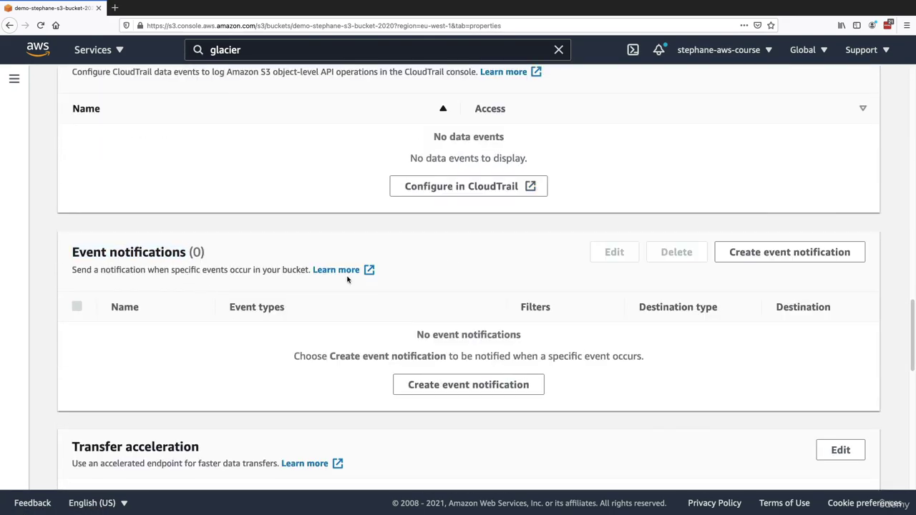
left_click(477, 383)
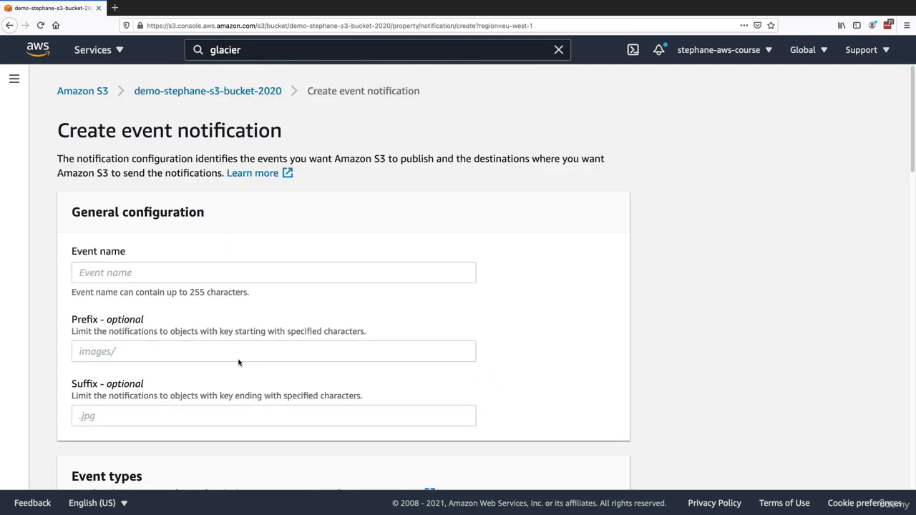
left_click(229, 277)
type("Restor")
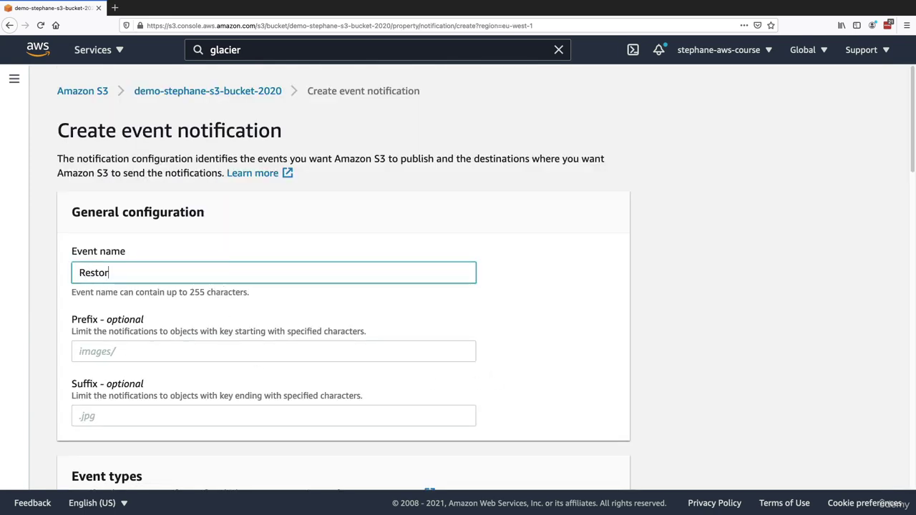
type("eNotifications")
Step: Subscribe the notification to Restore initiated and Restore completed events
scroll(161, 108, "down", 5)
scroll(180, 301, "down", 5)
left_click(90, 328)
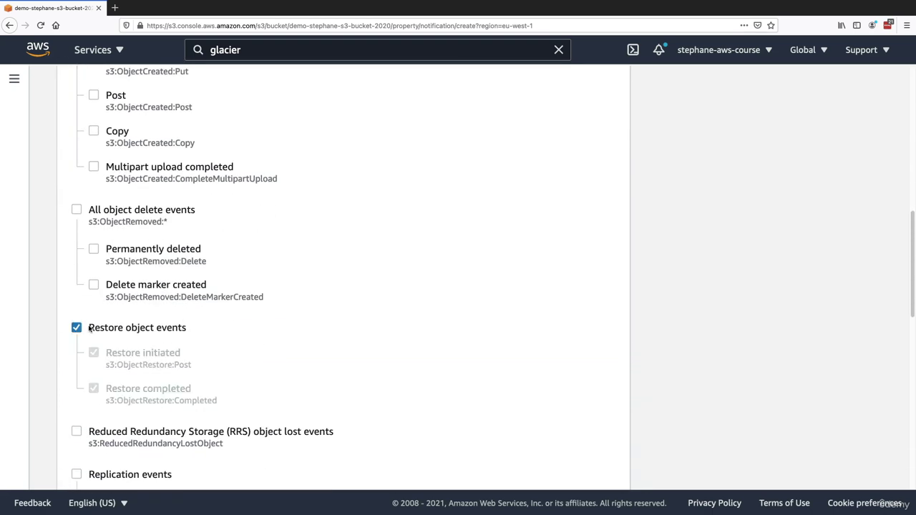
left_click(123, 328)
scroll(146, 362, "down", 2)
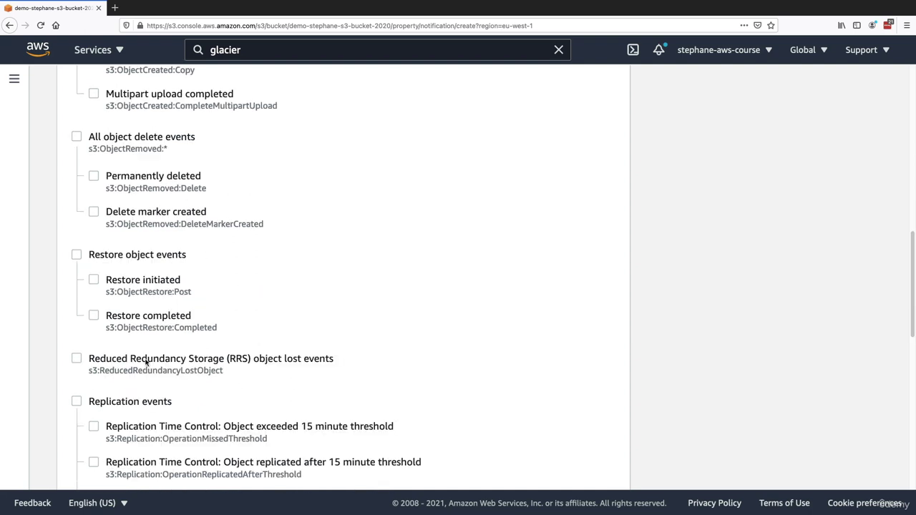
left_click_drag(123, 280, 181, 280)
left_click_drag(198, 328, 140, 320)
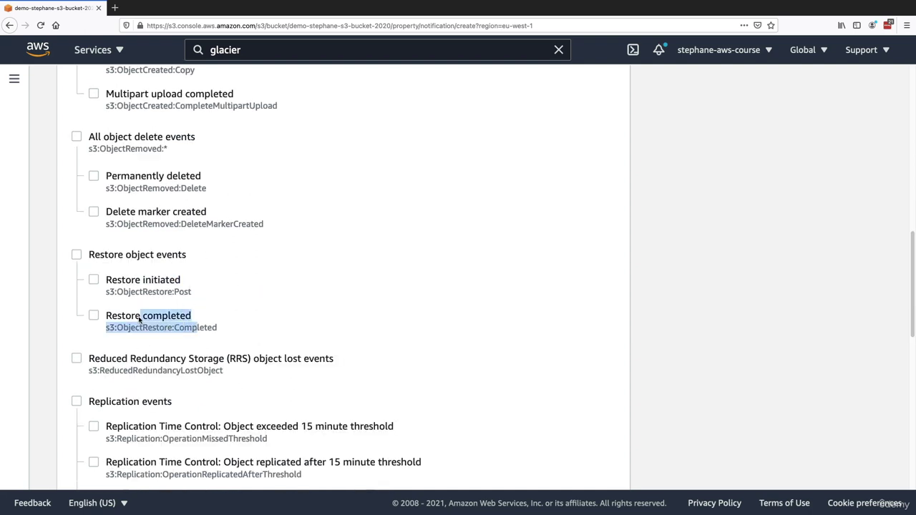
left_click(160, 288)
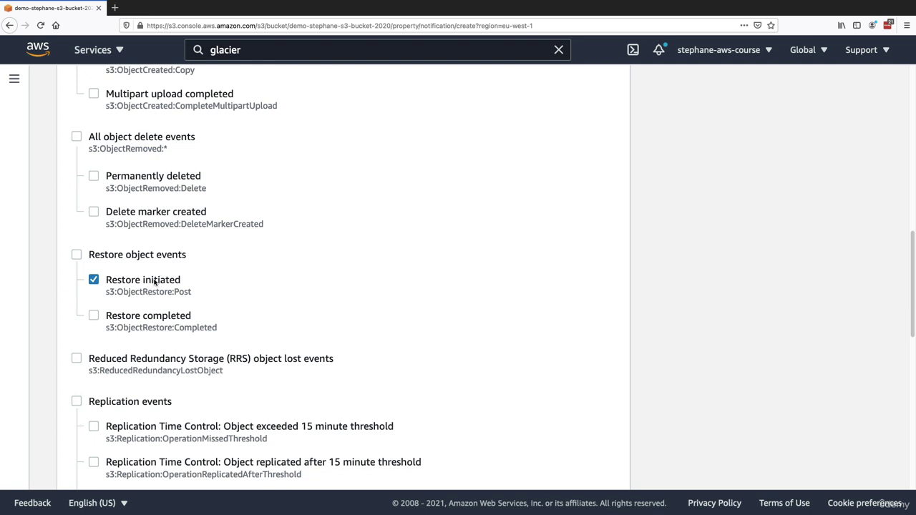
left_click(147, 316)
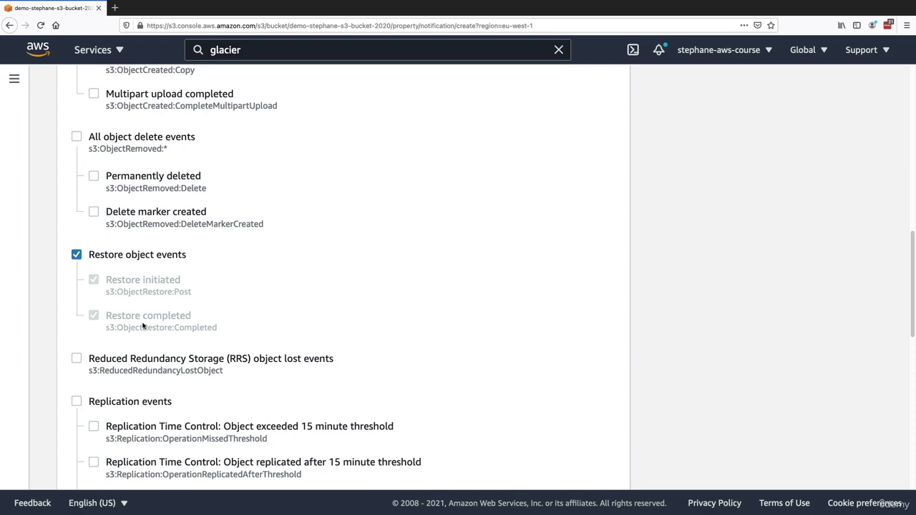
Step: Try the SQS queue and Lambda function destinations, then cancel and show the bucket's objects
scroll(168, 339, "down", 10)
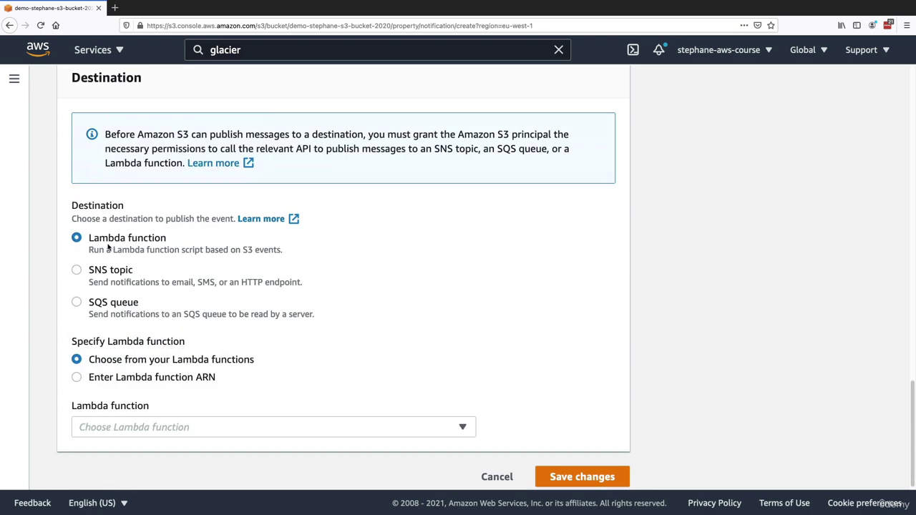
left_click_drag(108, 243, 164, 241)
left_click_drag(102, 269, 133, 271)
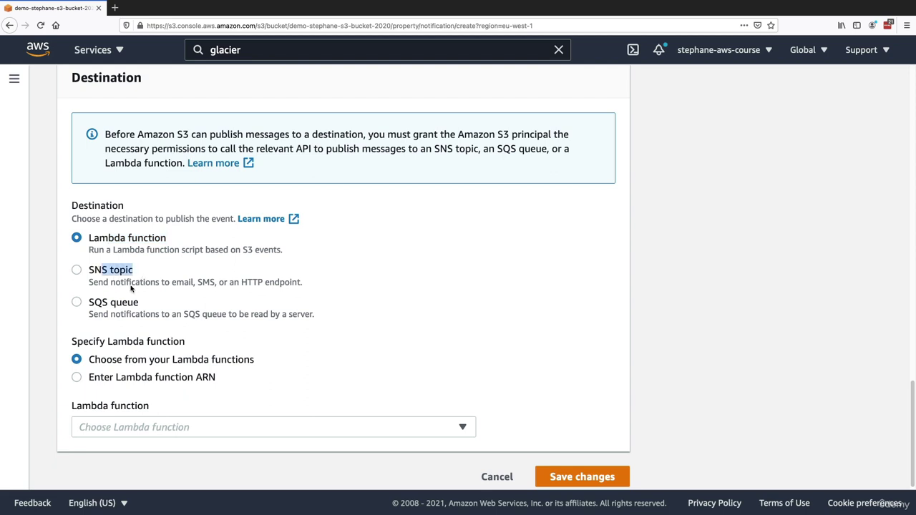
left_click(113, 303)
left_click(121, 249)
left_click(484, 472)
left_click(91, 102)
scroll(246, 334, "down", 1)
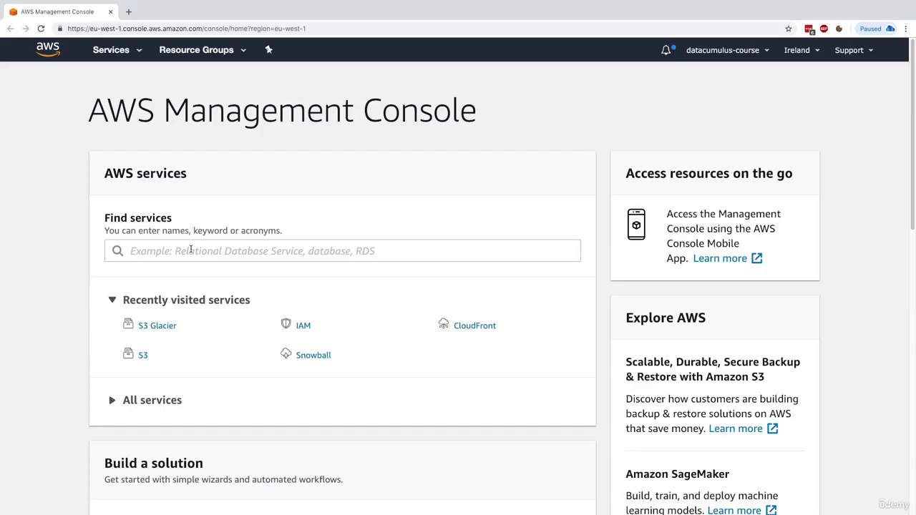
Step: Search 'glacier' in Find services and open S3 Glacier
left_click(191, 249)
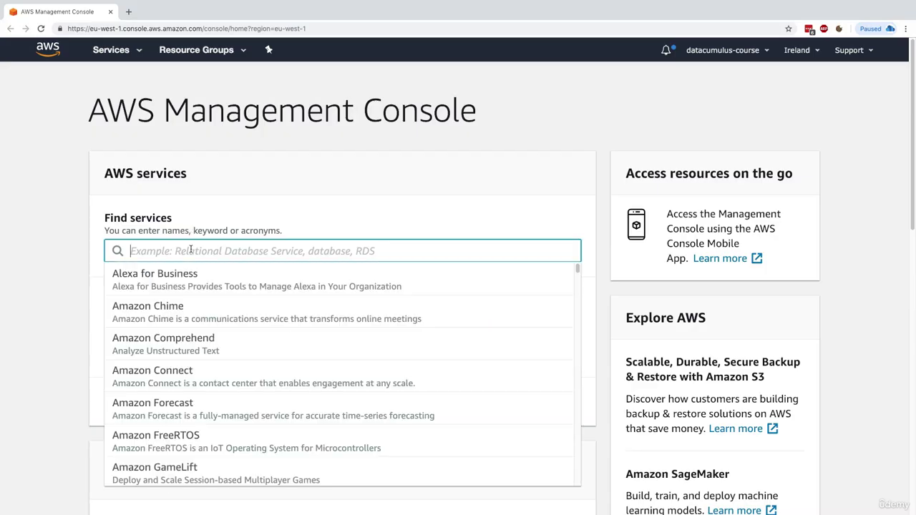
type("glacier")
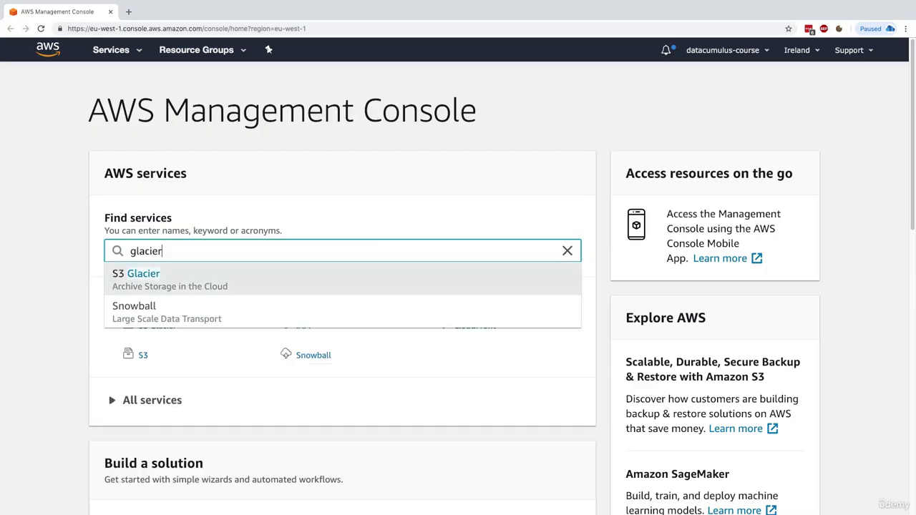
left_click(159, 276)
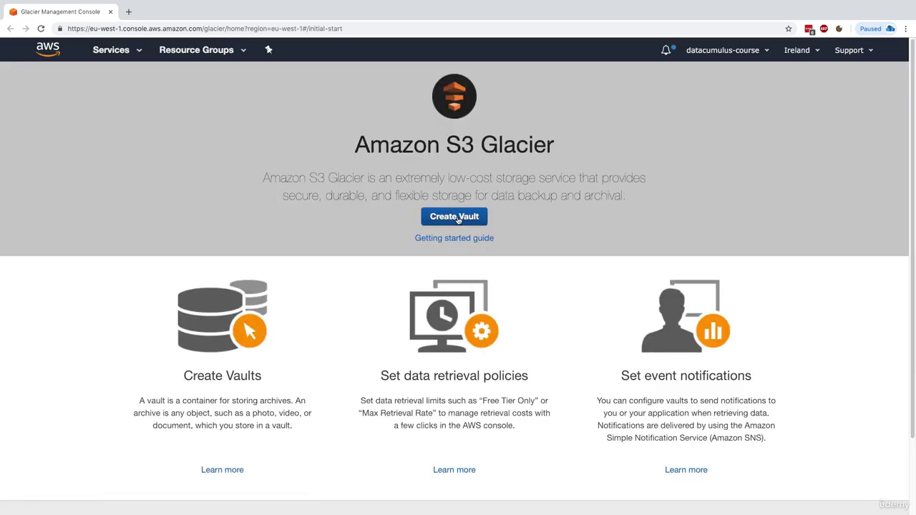
Step: Read the S3 Glacier landing page and begin the Create Vault wizard
left_click_drag(384, 140, 516, 143)
left_click(504, 147)
left_click_drag(197, 379, 231, 376)
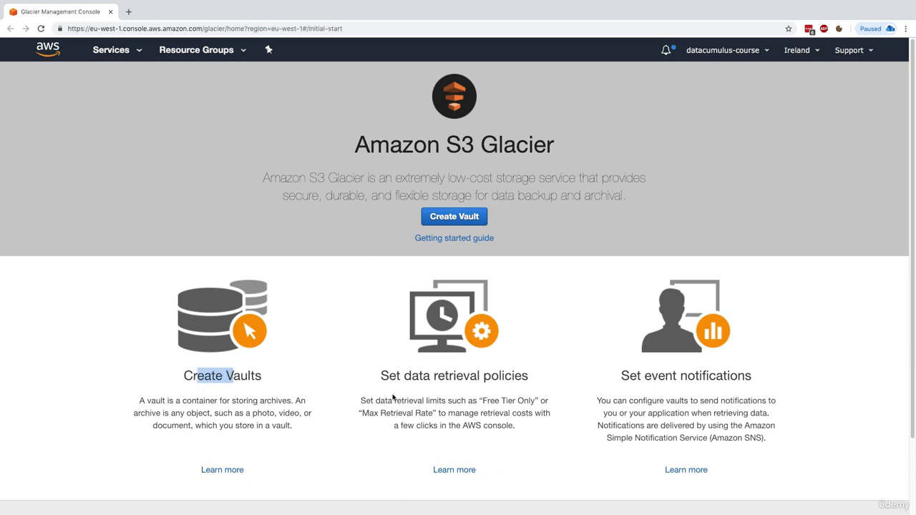
left_click_drag(401, 375, 503, 373)
left_click(506, 367)
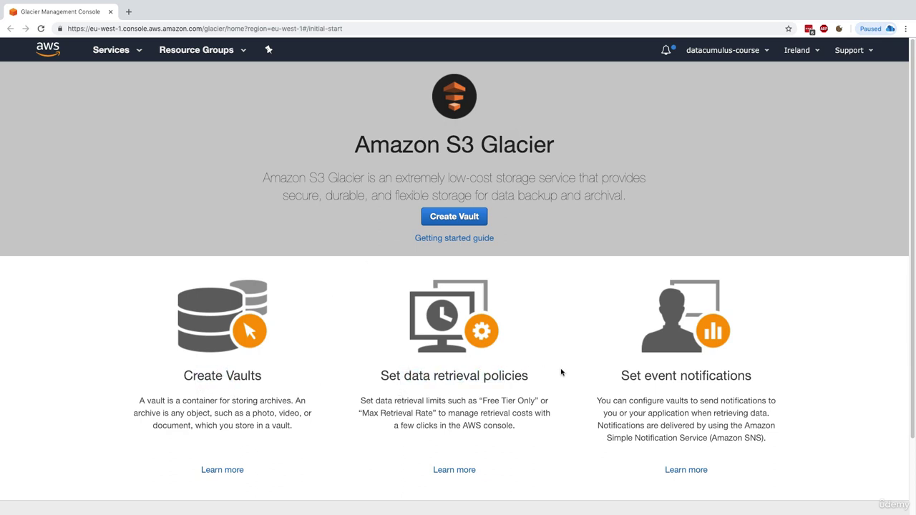
left_click(473, 216)
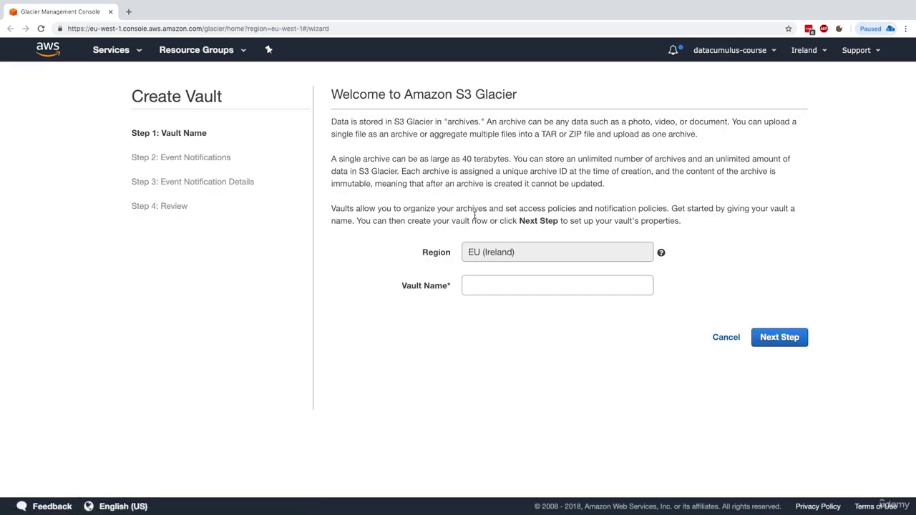
Step: Name the vault my-demo-vault and move to the notifications step
left_click(490, 288)
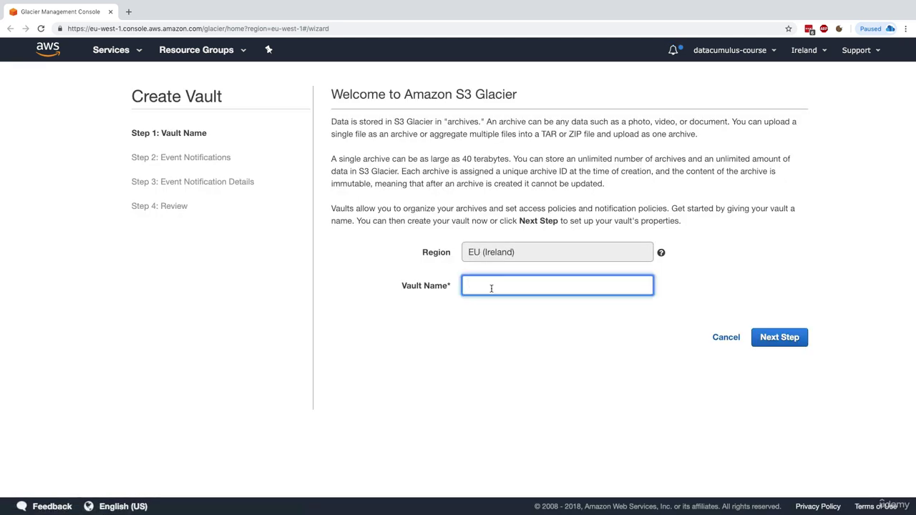
type("my-demo-f")
key("BackSpace")
type("vault")
left_click(778, 337)
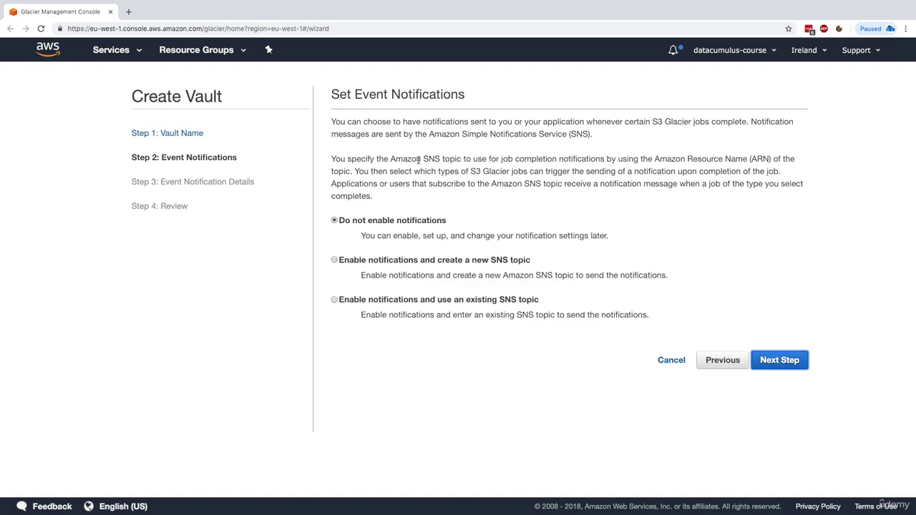
Step: Leave notifications disabled, submit the vault, and open my-demo-vault's details
left_click_drag(453, 149, 459, 195)
left_click(459, 195)
left_click(774, 358)
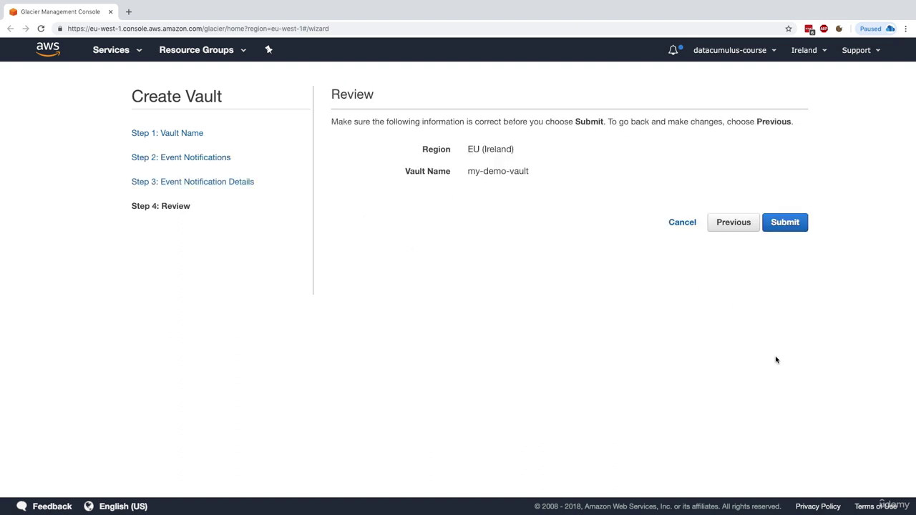
left_click_drag(378, 121, 455, 121)
left_click(727, 181)
left_click(768, 217)
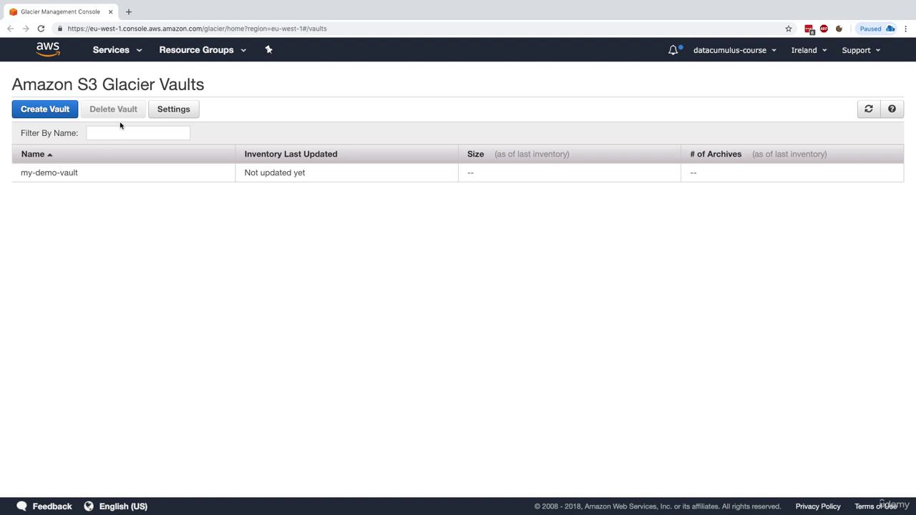
left_click(138, 179)
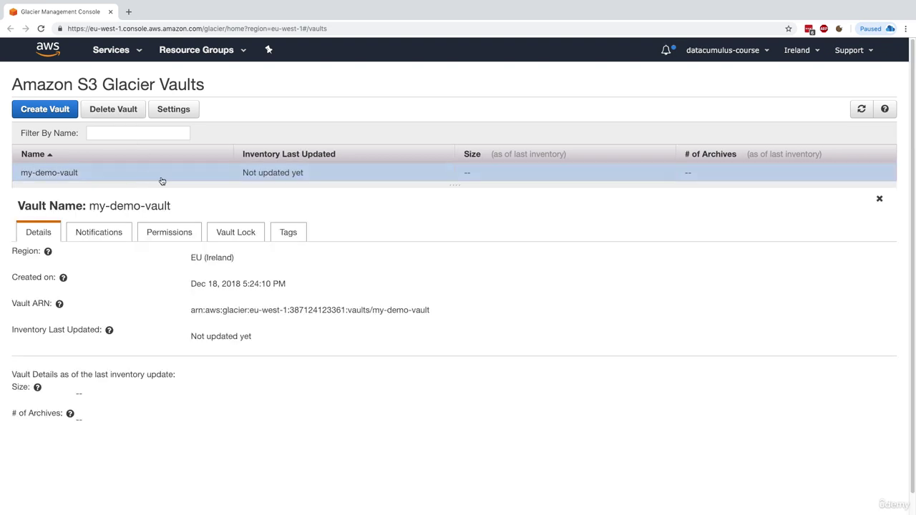
Step: Browse my-demo-vault's Notifications, Permissions and Vault Lock tabs, then start a Vault Lock policy and open its guide
left_click(115, 240)
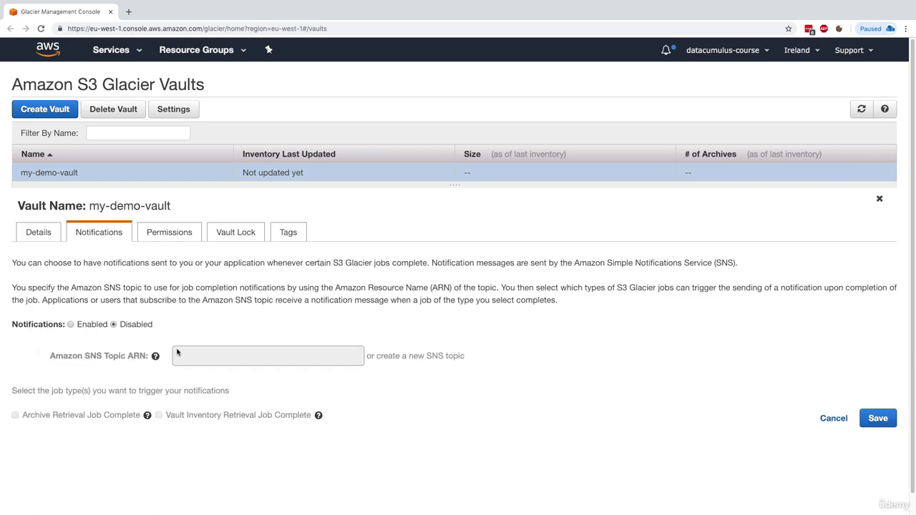
left_click(176, 237)
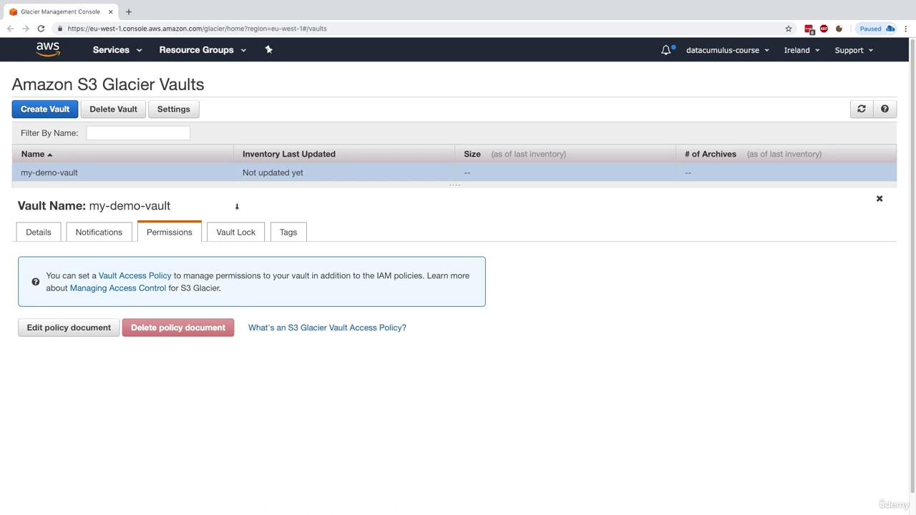
left_click(237, 234)
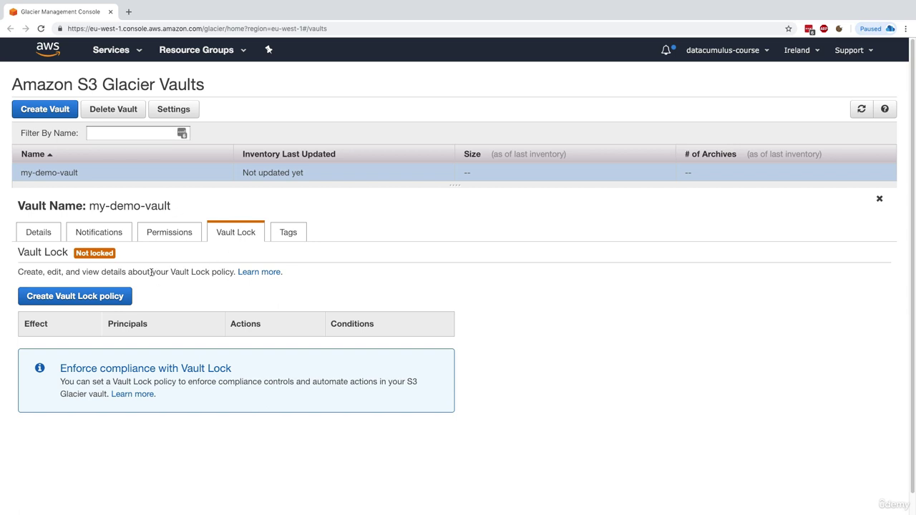
double_click(57, 268)
left_click_drag(102, 271, 196, 271)
left_click(146, 284)
left_click(92, 295)
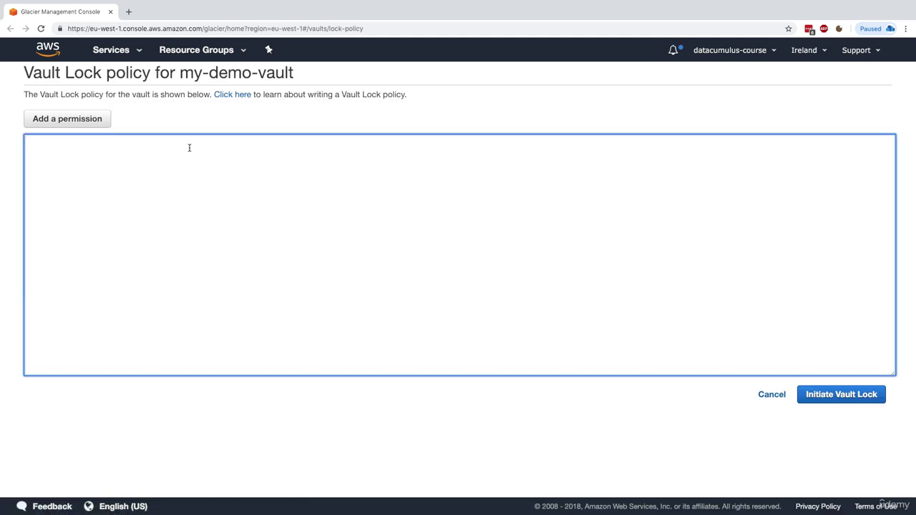
left_click(233, 96)
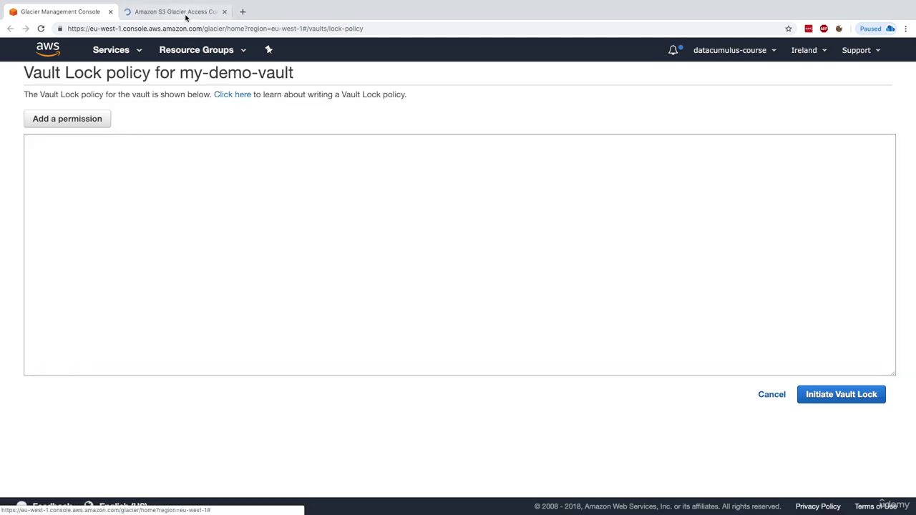
Step: Find Example 1 in the Vault Lock documentation, denying deletion of archives under 365 days
left_click(186, 13)
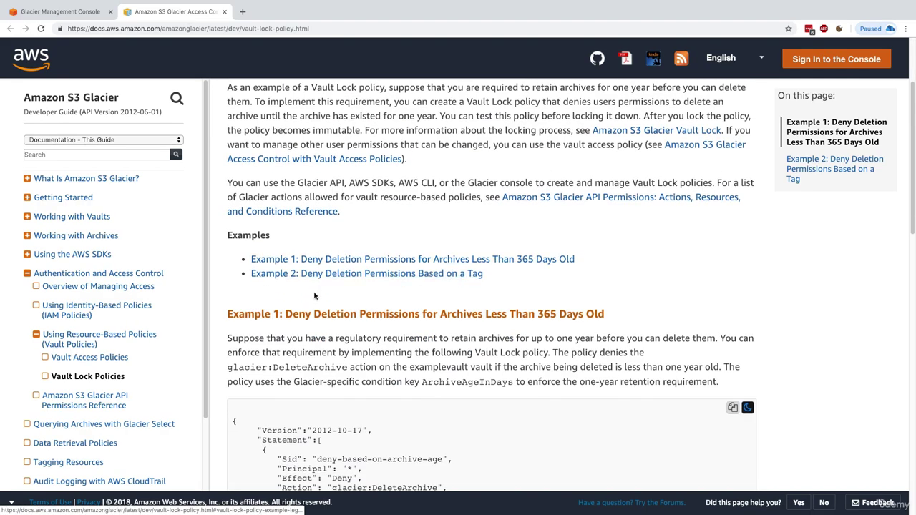
scroll(319, 278, "down", 3)
left_click_drag(284, 217, 572, 215)
left_click(572, 238)
scroll(565, 246, "down", 5)
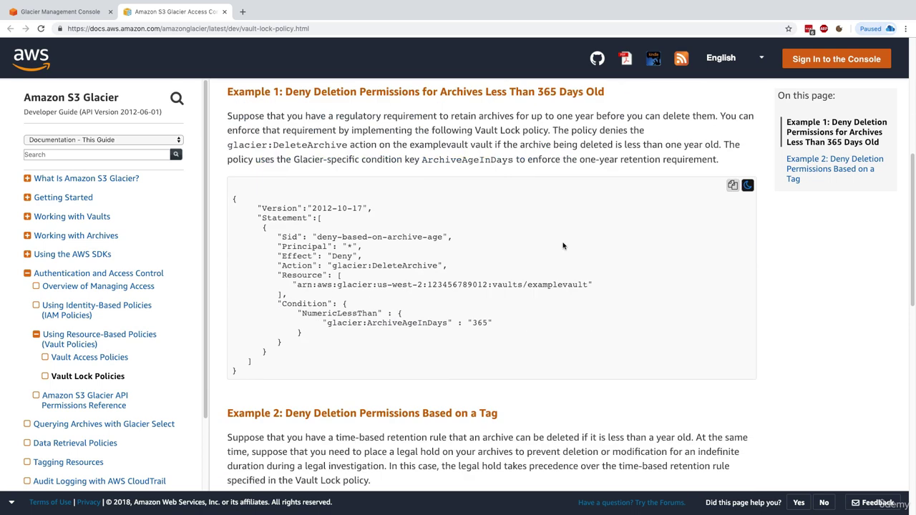
left_click_drag(322, 285, 446, 285)
scroll(448, 290, "down", 6)
scroll(446, 293, "down", 3)
scroll(446, 293, "up", 5)
scroll(450, 290, "down", 4)
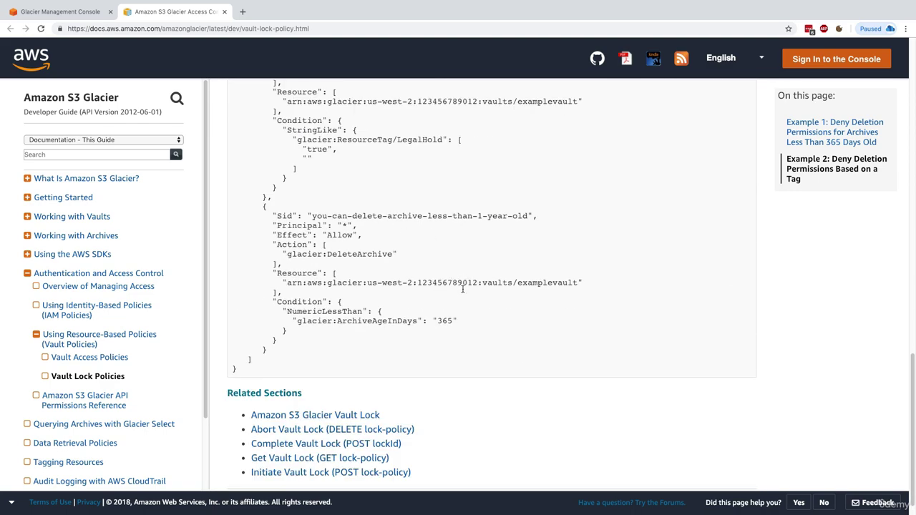
scroll(459, 303, "up", 12)
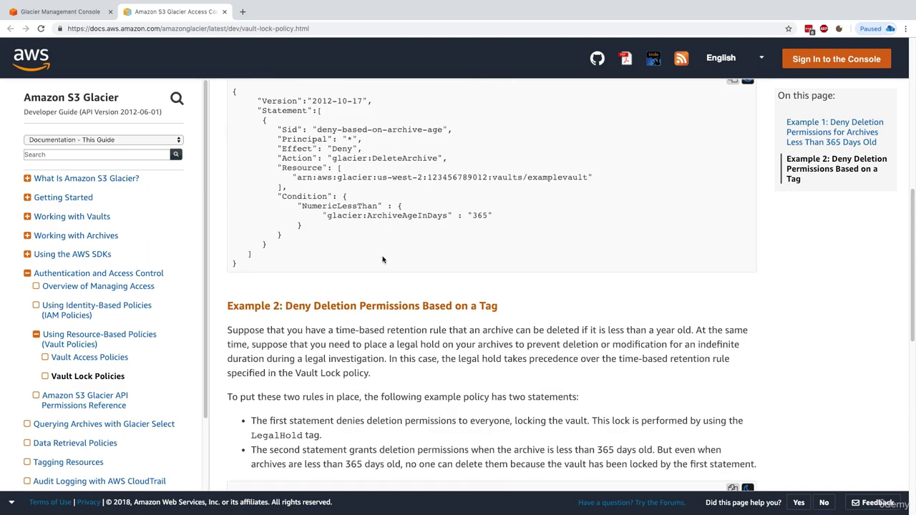
scroll(351, 293, "down", 1)
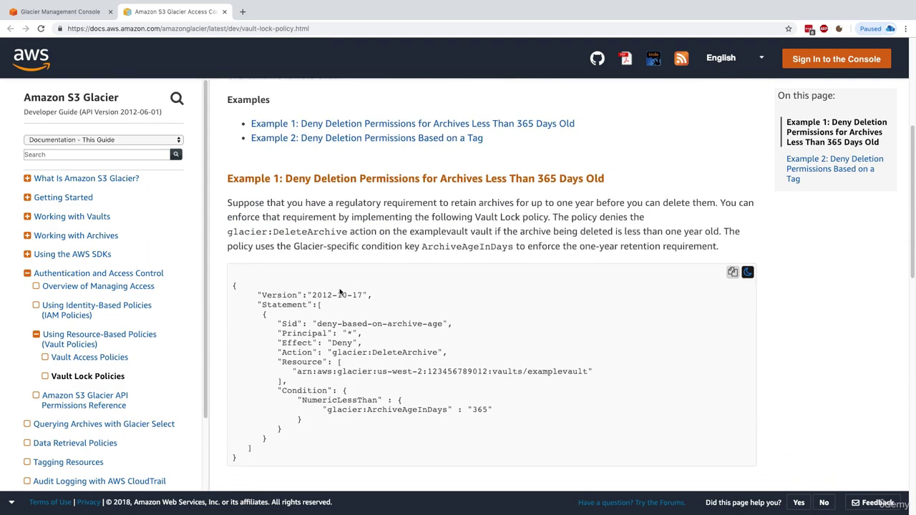
Step: Copy the Example 1 policy JSON into my-demo-vault's Vault Lock policy editor
left_click_drag(229, 286, 271, 444)
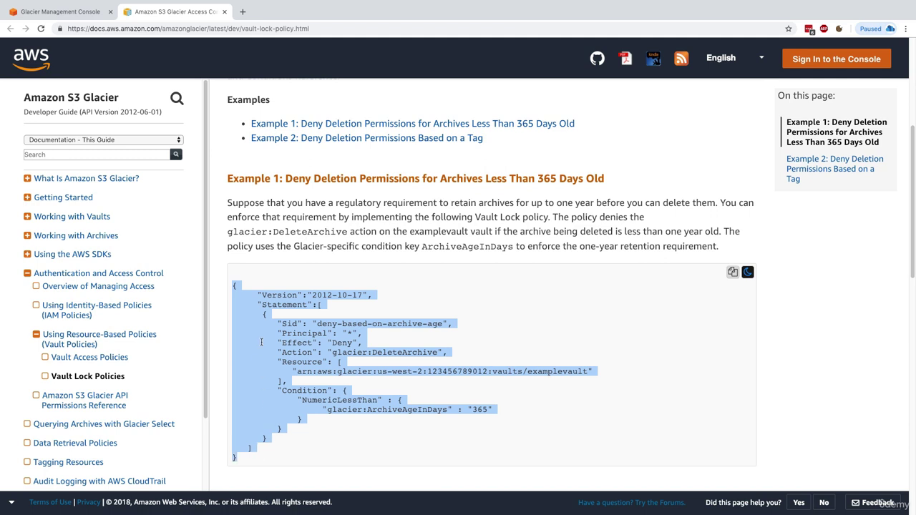
key("ctrl+c")
key("ctrl+shift+Tab")
left_click(327, 313)
key("ctrl+v")
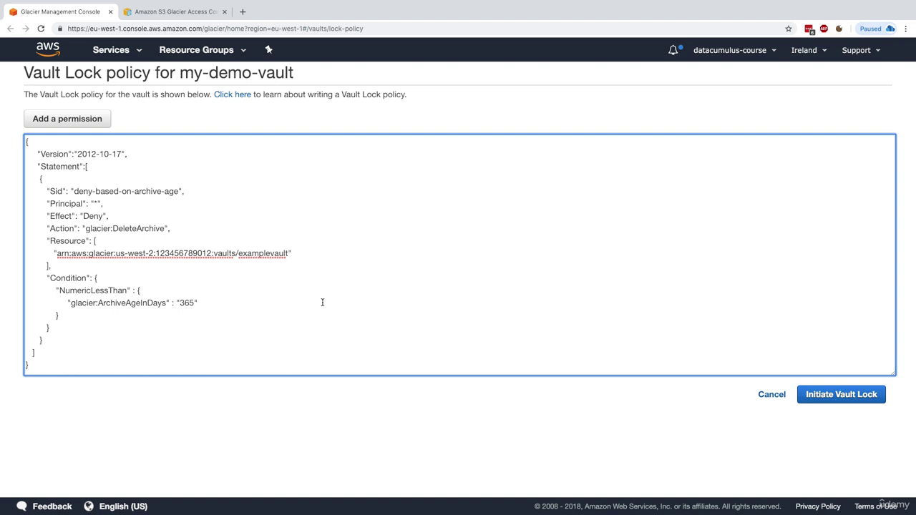
Step: After the ARN error, open S3 Glacier in a new tab and copy my-demo-vault's ARN
left_click(821, 396)
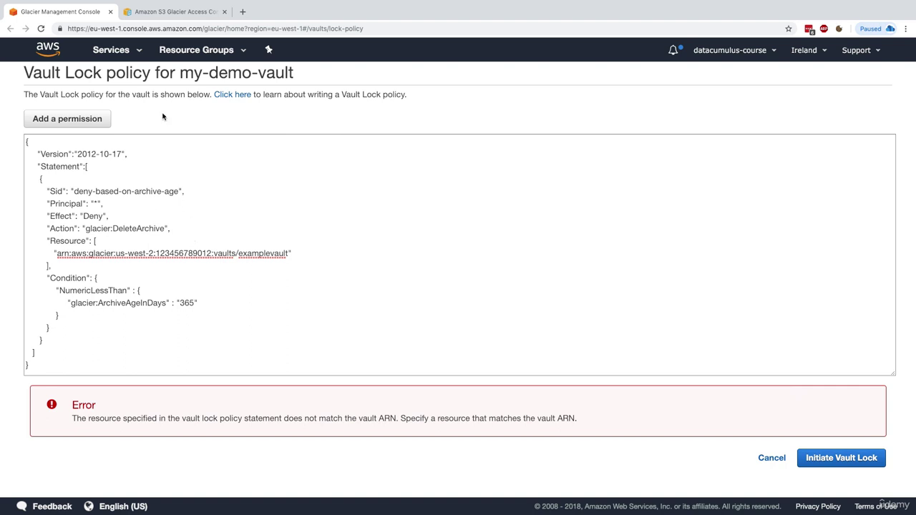
left_click(118, 55)
type("glacier")
left_click(215, 115, "super")
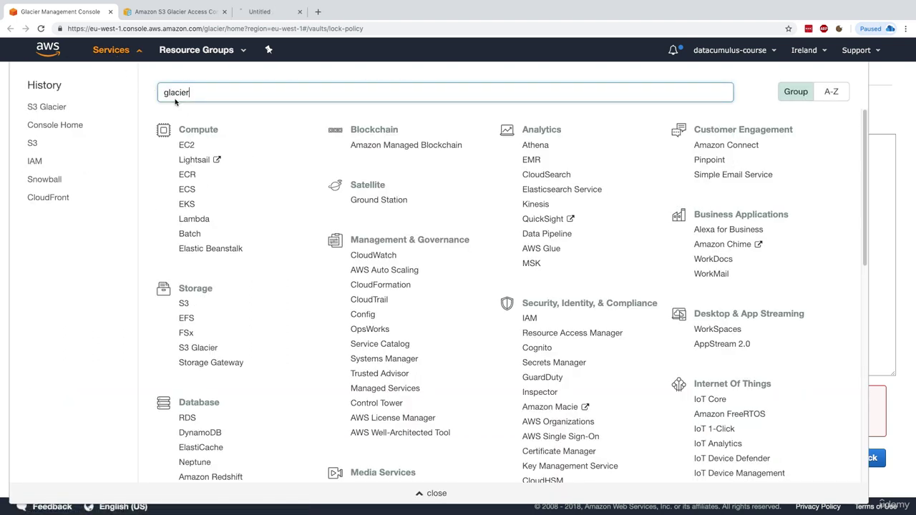
left_click_drag(279, 7, 180, 12)
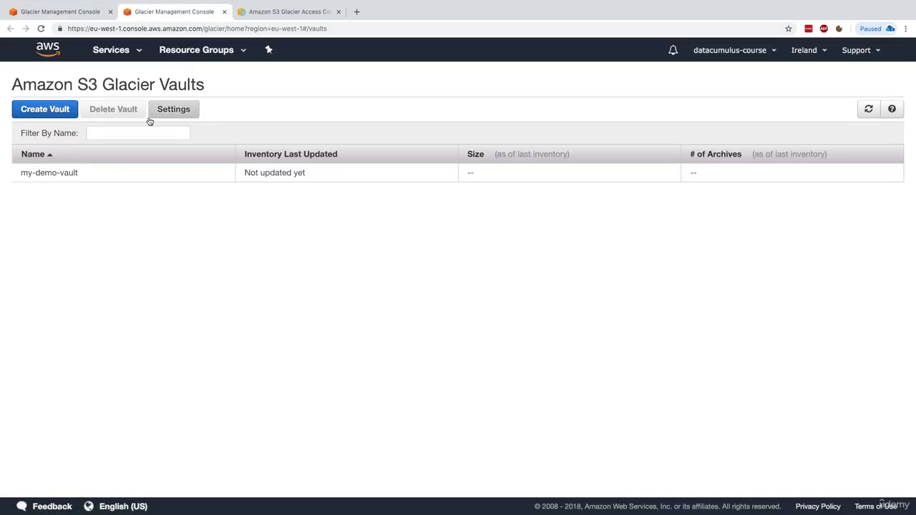
left_click(133, 180)
triple_click(251, 313)
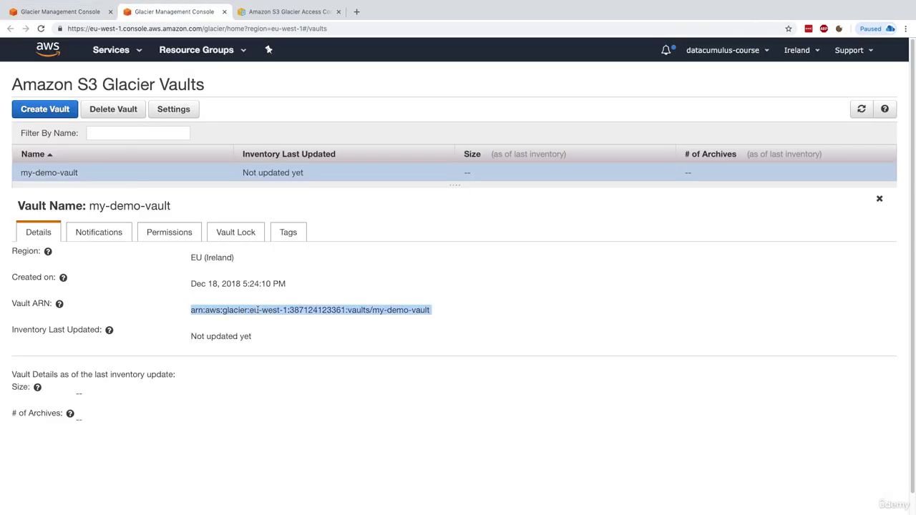
Step: Replace the policy's example Resource ARN with my-demo-vault's ARN and initiate the Vault Lock
left_click(76, 10)
left_click_drag(288, 254, 59, 254)
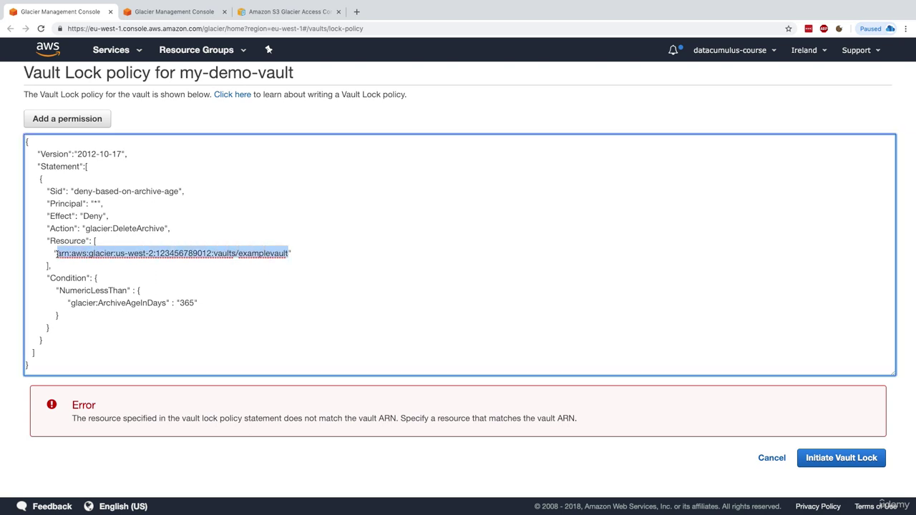
key("ctrl+v")
key("BackSpace")
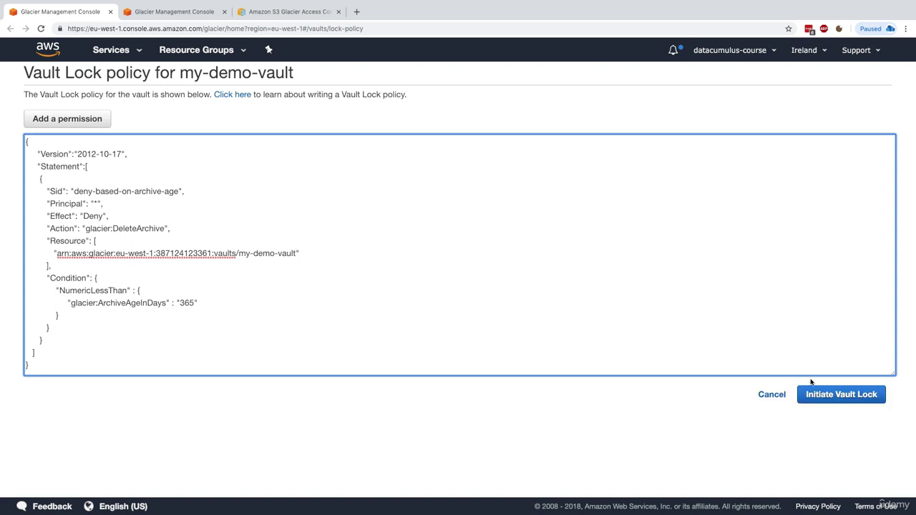
left_click(815, 389)
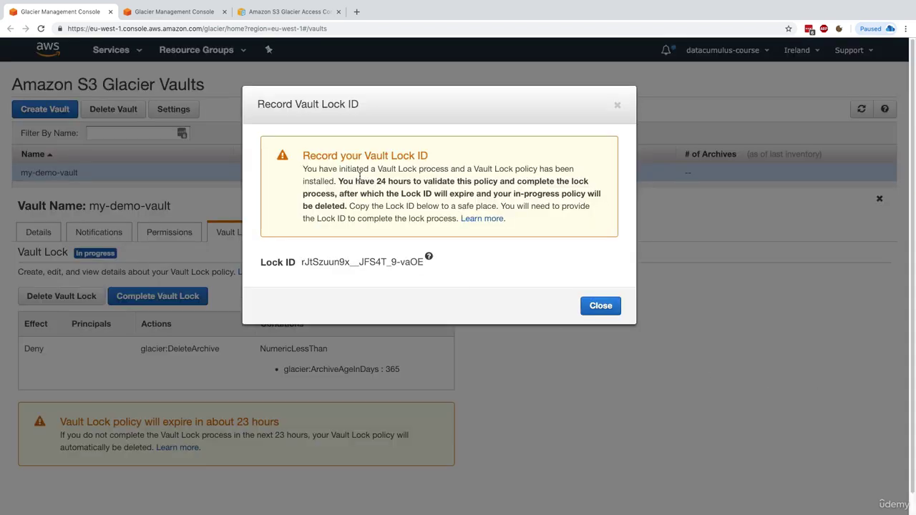
Step: Copy the Lock ID from the Vault Lock notice and close the notice
left_click_drag(296, 104, 349, 104)
left_click(344, 108)
double_click(327, 259)
left_click(340, 262)
triple_click(338, 262)
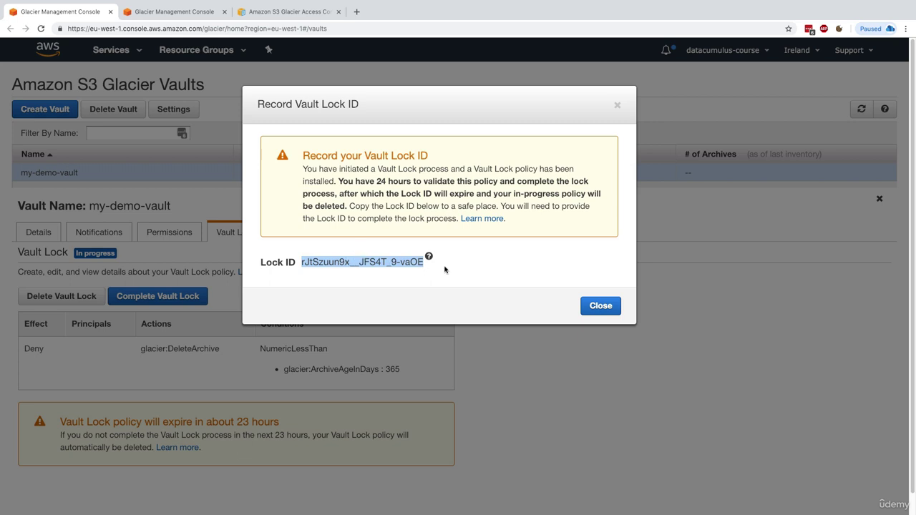
left_click(601, 309)
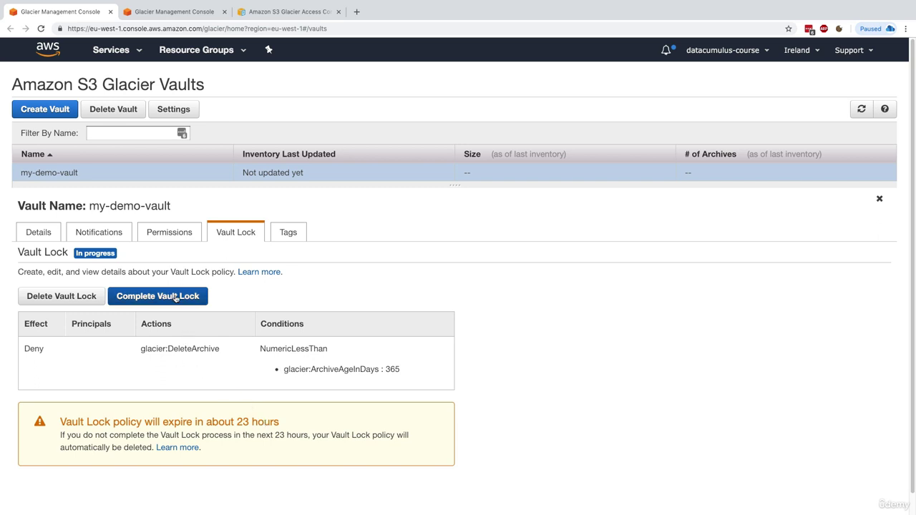
Step: Complete my-demo-vault's Vault Lock with the pasted Lock ID, acknowledging it is irreversible
left_click(175, 296)
left_click(412, 276)
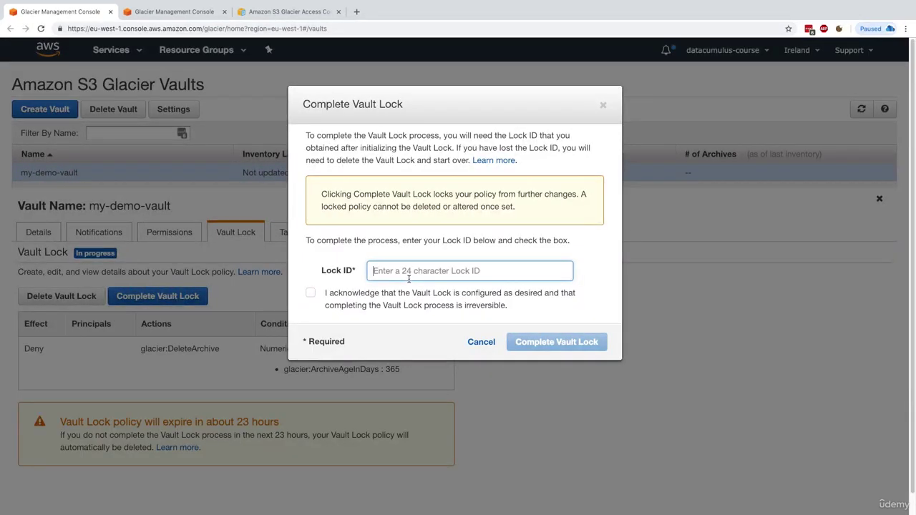
key("super+v")
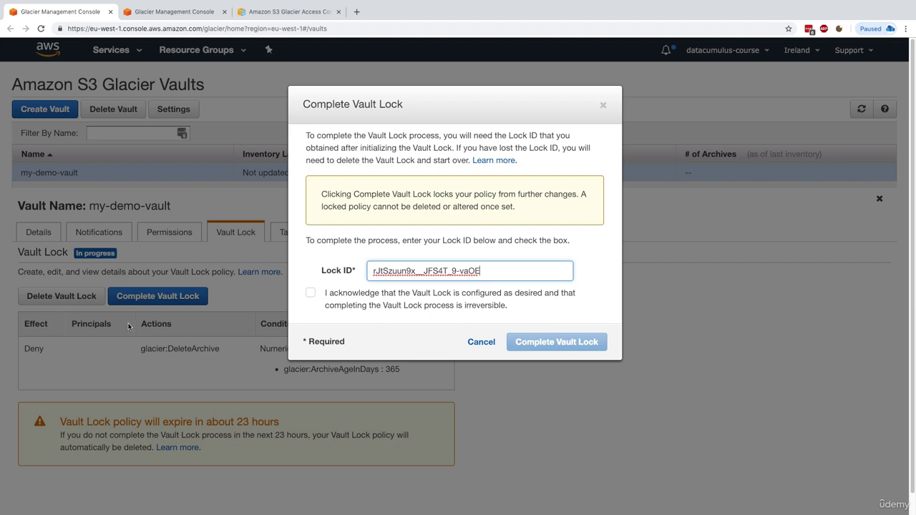
left_click(371, 298)
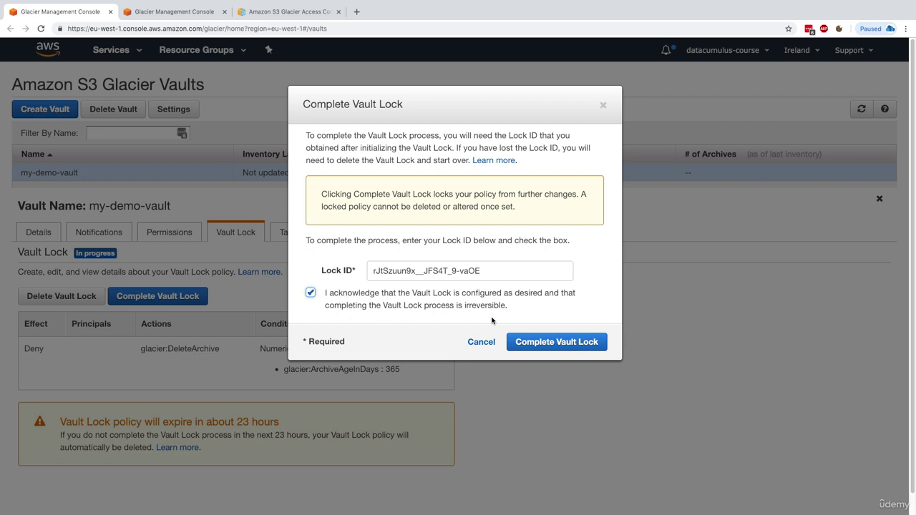
left_click(557, 342)
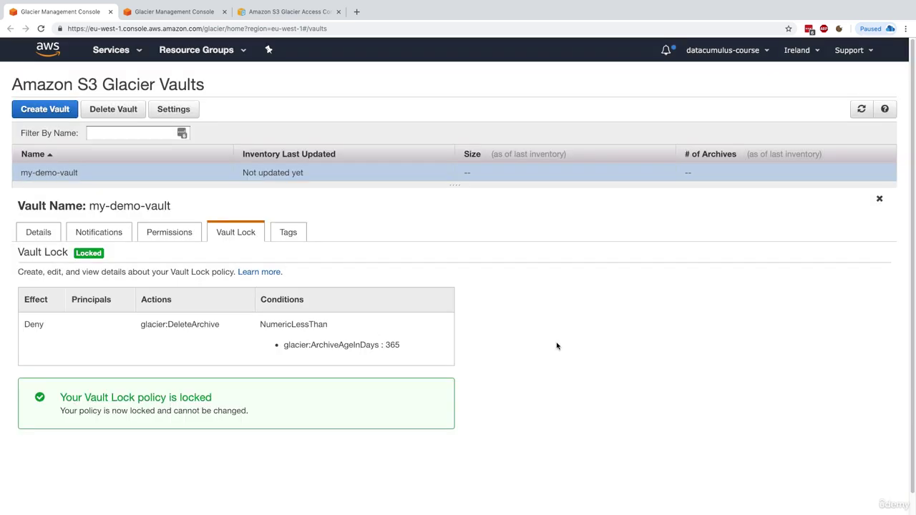
Step: Highlight the locked policy text, including its 365-day deletion-deny condition
left_click_drag(75, 399, 208, 399)
left_click(207, 399)
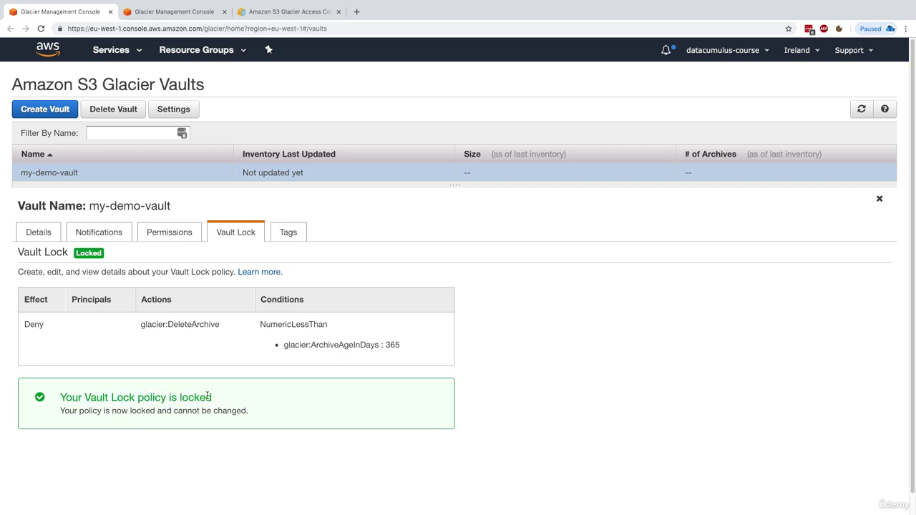
left_click_drag(175, 327, 206, 326)
left_click(206, 327)
left_click_drag(340, 344, 383, 344)
left_click_drag(385, 344, 394, 342)
left_click(397, 344)
Step: Review the Details, Vault Lock and Permissions tabs, ending back on Details
left_click(39, 229)
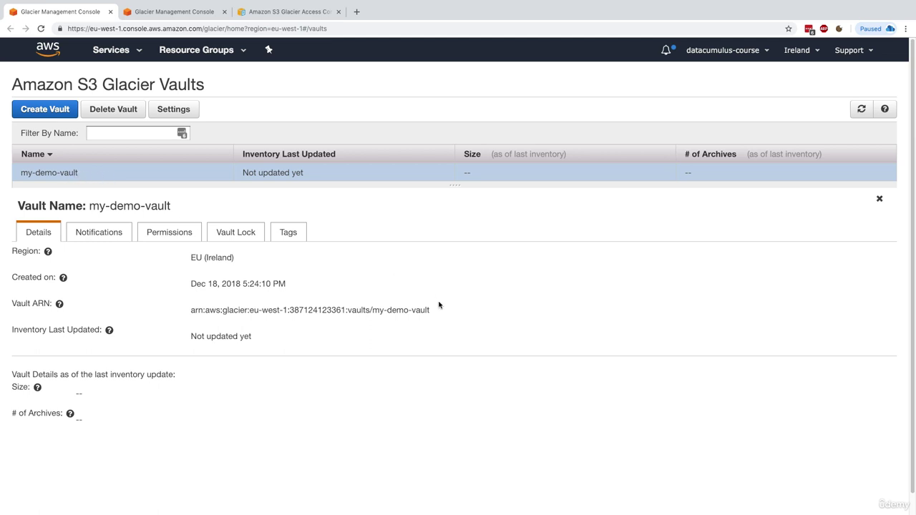
left_click(242, 239)
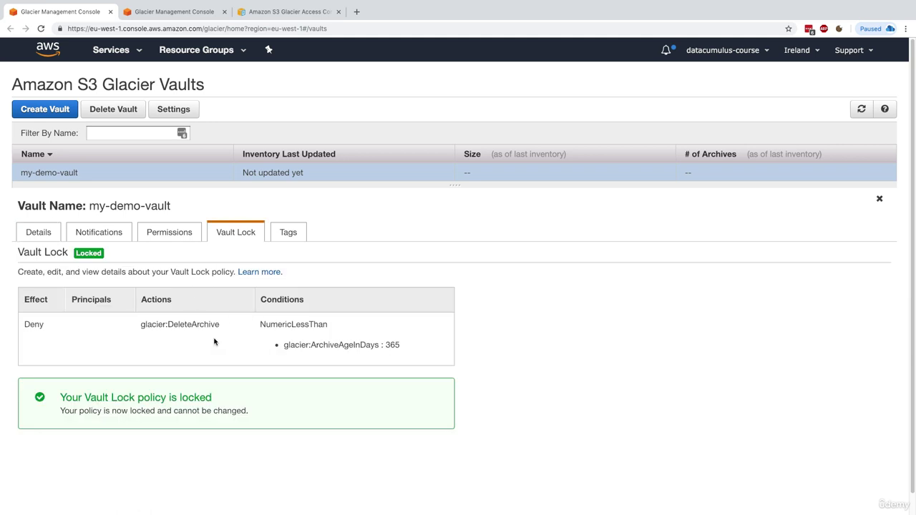
left_click(178, 234)
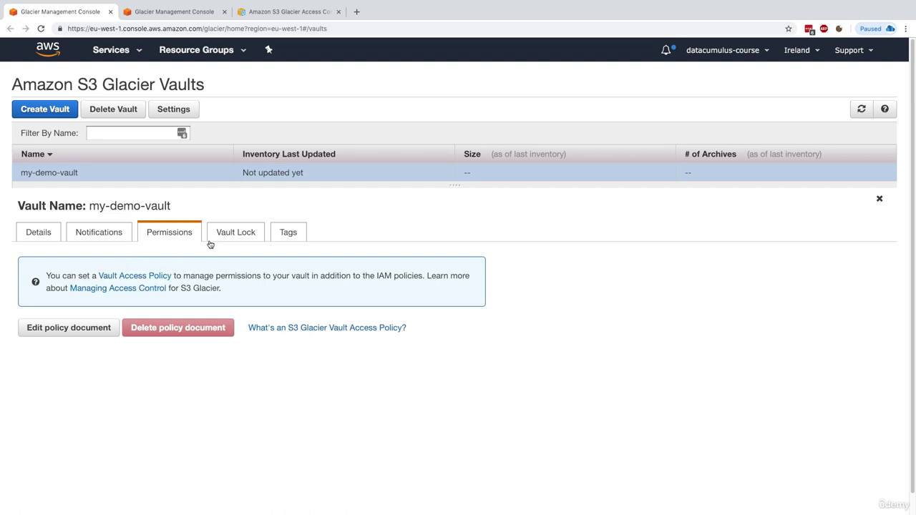
left_click(52, 234)
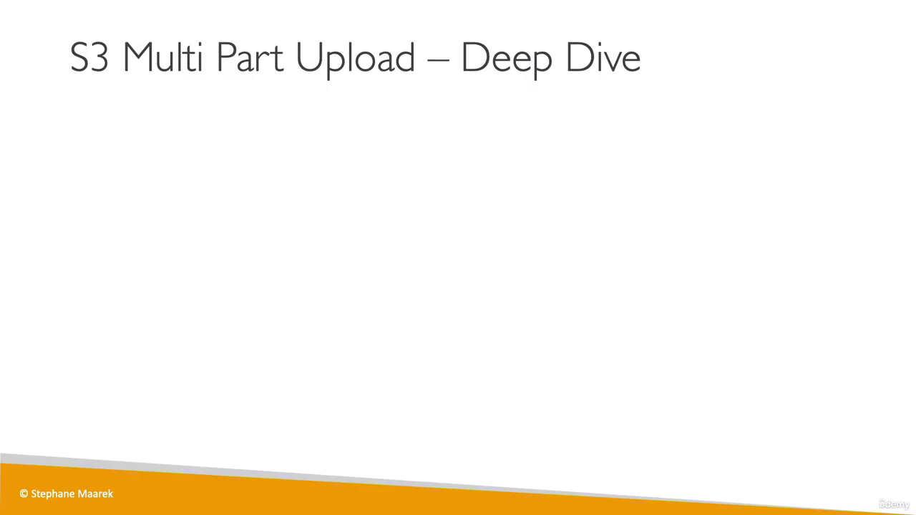
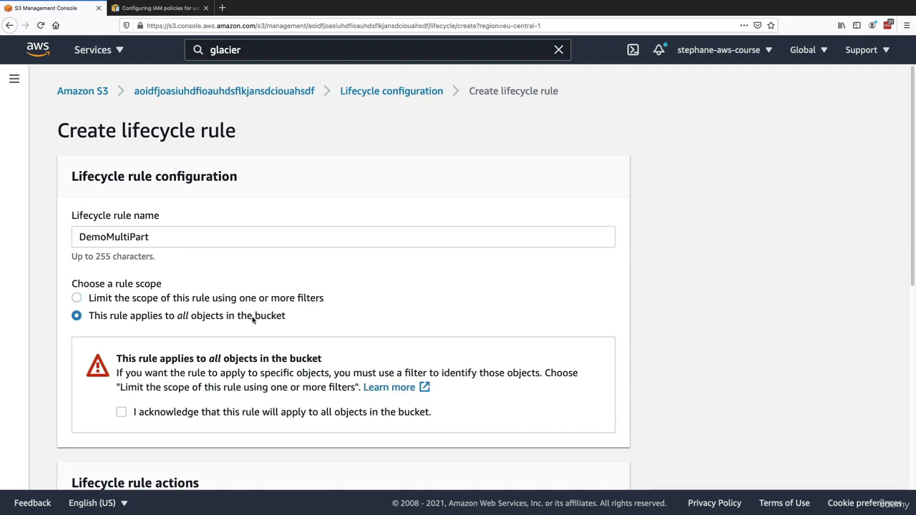
Step: Acknowledge that the DemoMultiPart lifecycle rule applies to all objects in the bucket
left_click(223, 416)
Step: Enable the 'Delete expired delete markers or incomplete multipart uploads' rule action
scroll(223, 415, "down", 4)
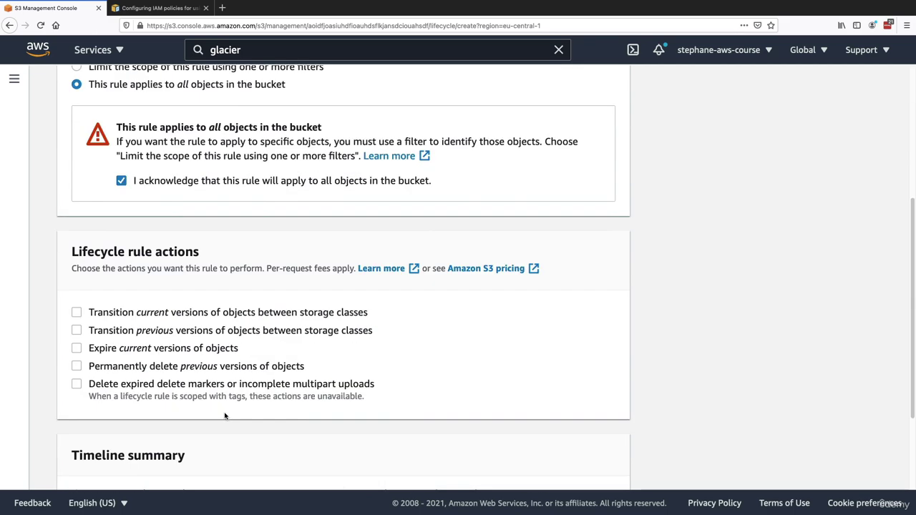
left_click_drag(75, 248, 200, 250)
left_click(205, 287)
scroll(144, 290, "down", 2)
left_click(102, 276)
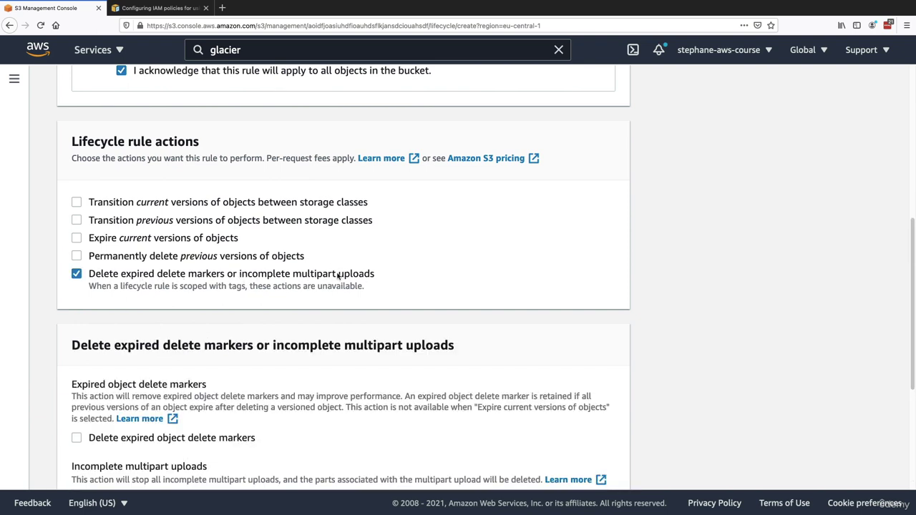
left_click_drag(249, 277, 370, 293)
left_click(344, 269)
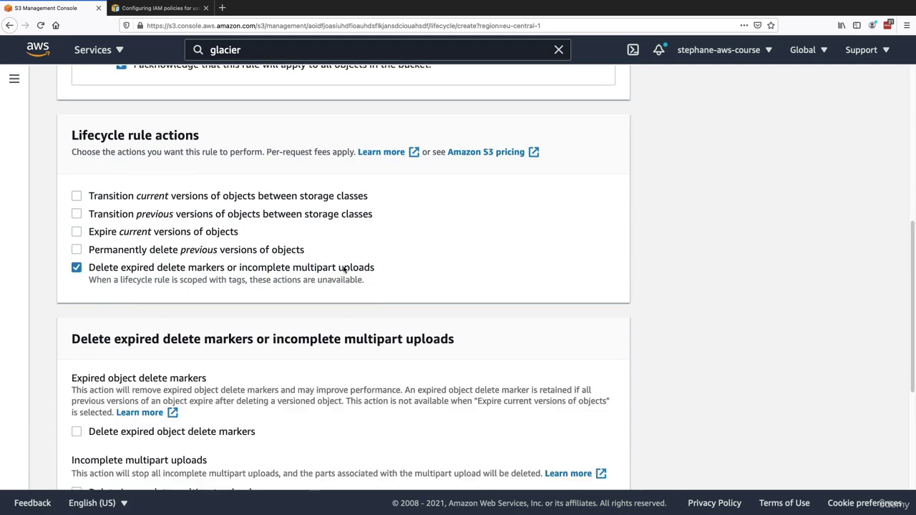
Step: Delete incomplete multipart uploads after 3 days, create the rule, then go to CloudShell
scroll(344, 268, "down", 5)
left_click(159, 329)
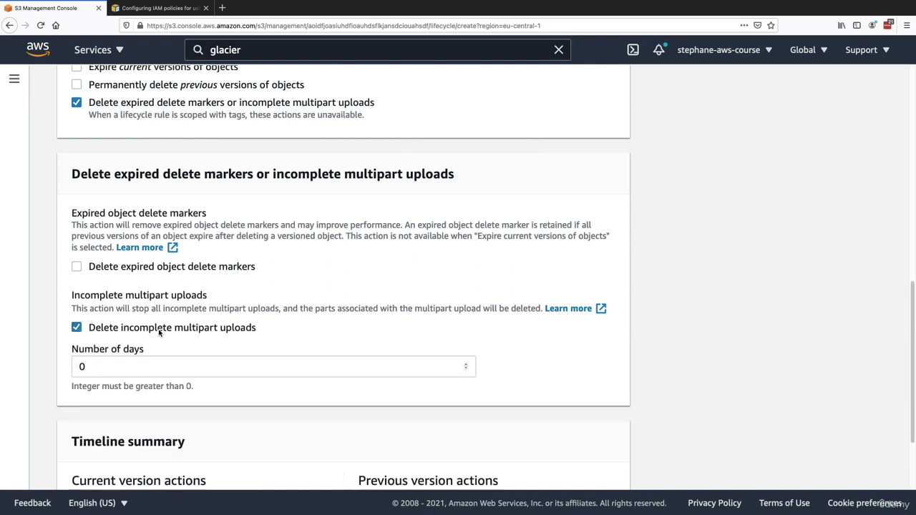
left_click(161, 369)
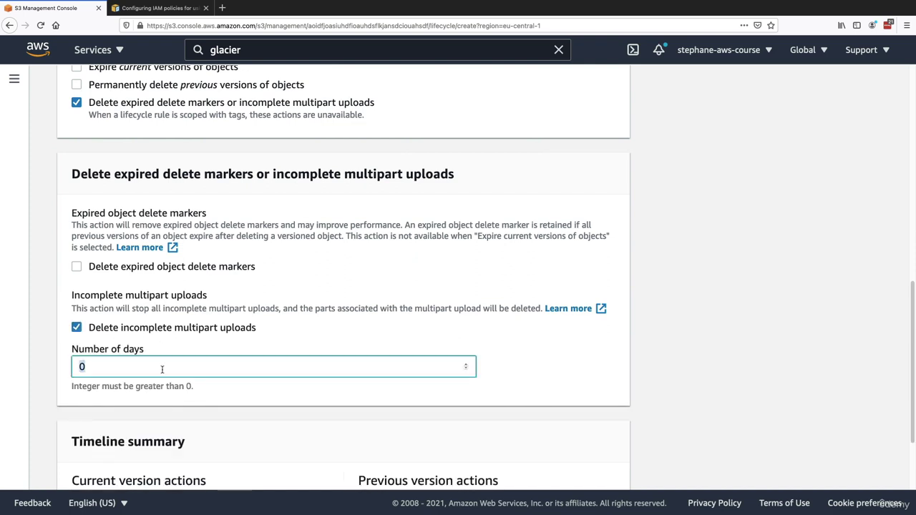
type("3")
left_click(41, 363)
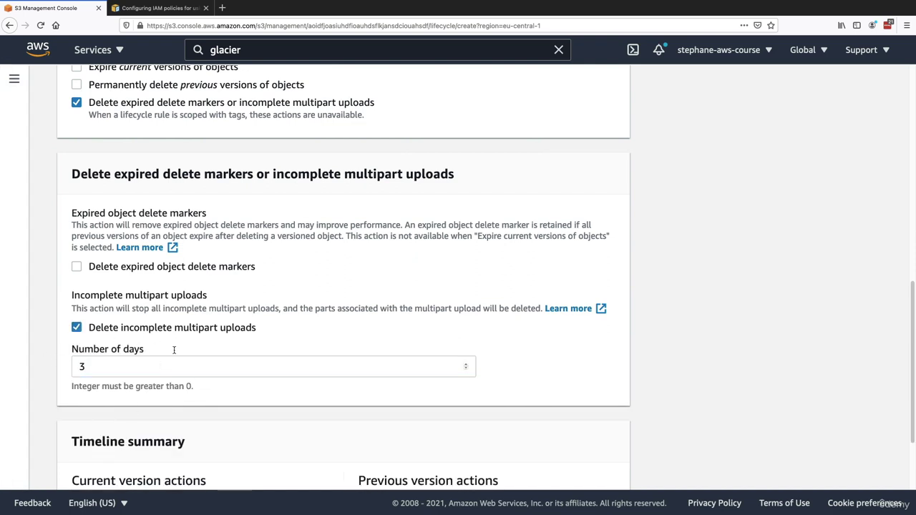
scroll(203, 361, "down", 3)
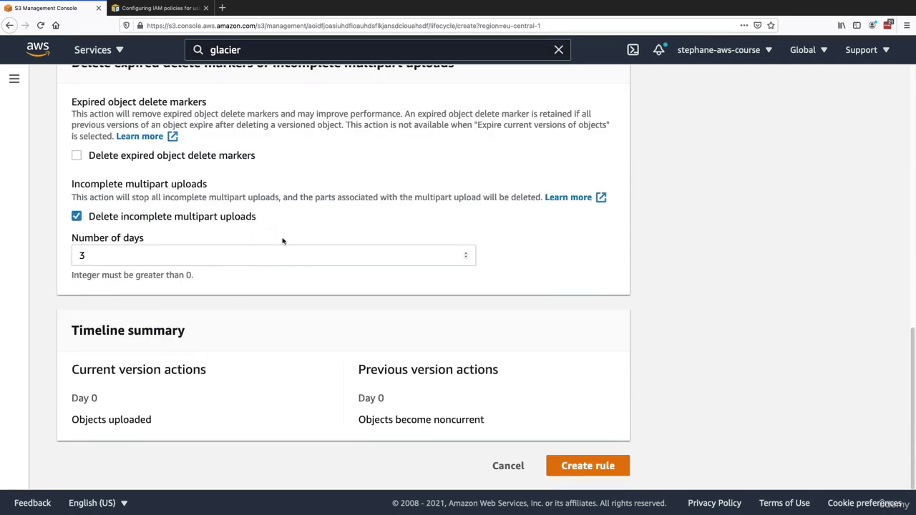
left_click(583, 475)
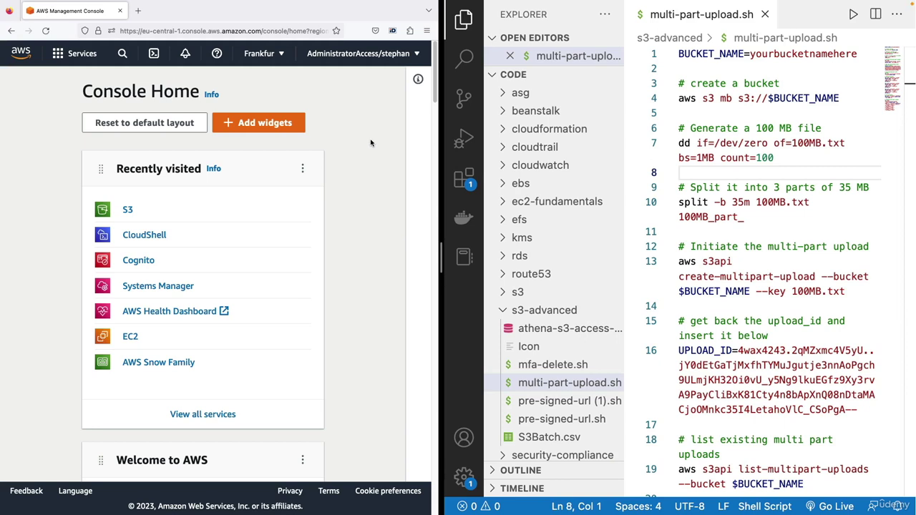
left_click(155, 54)
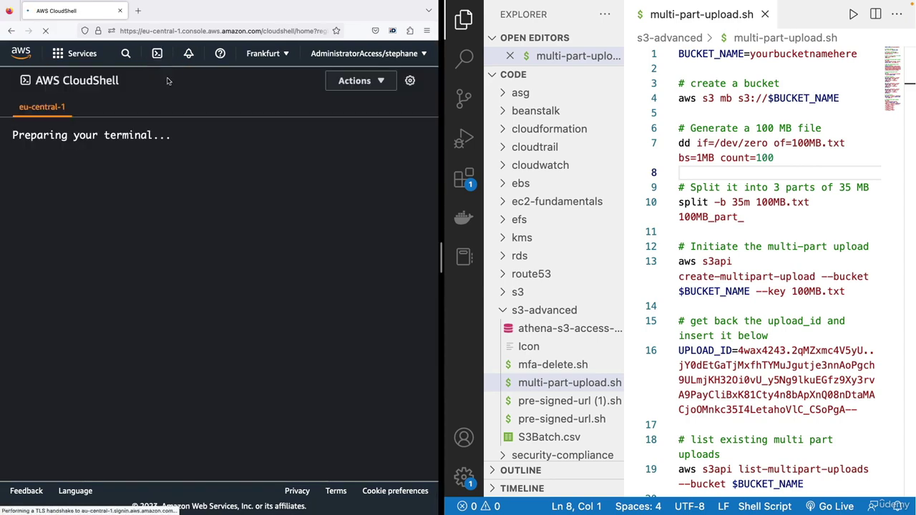
Step: Clear the CloudShell terminal and open S3 in a background tab
type("clear")
key("Return")
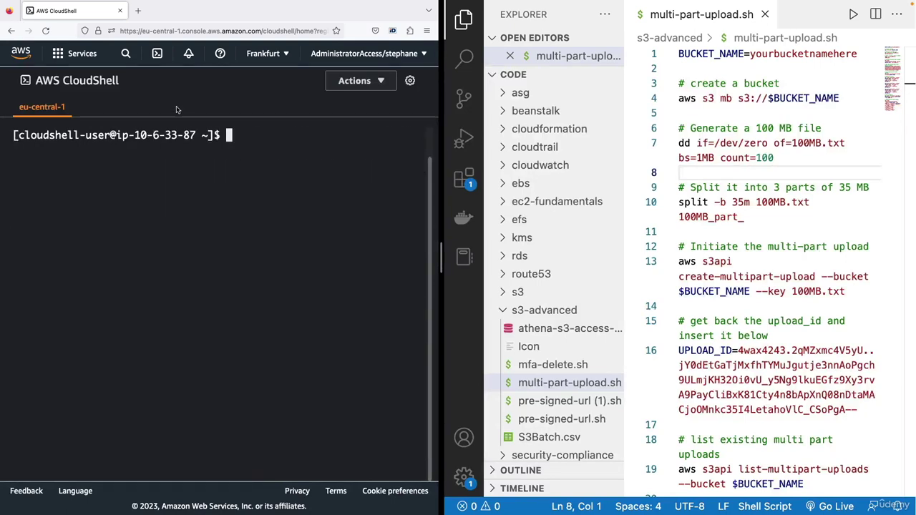
left_click(87, 59)
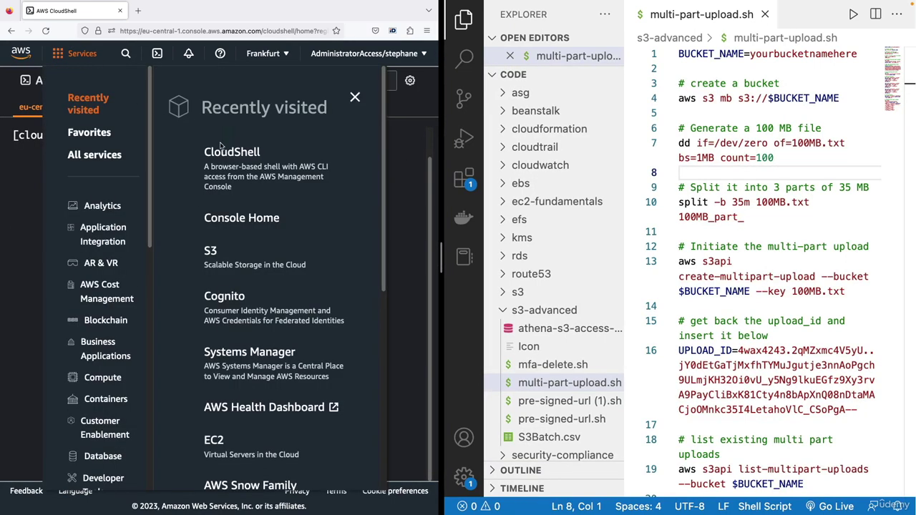
left_click(210, 256, "super")
left_click(20, 201)
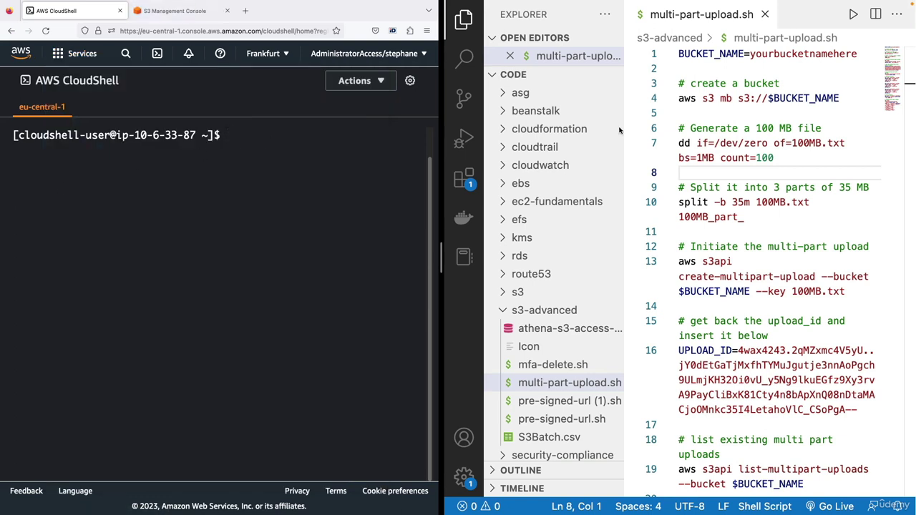
Step: Set BUCKET_NAME to multipartuploadstephandemo in the CloudShell session
left_click_drag(749, 53, 677, 55)
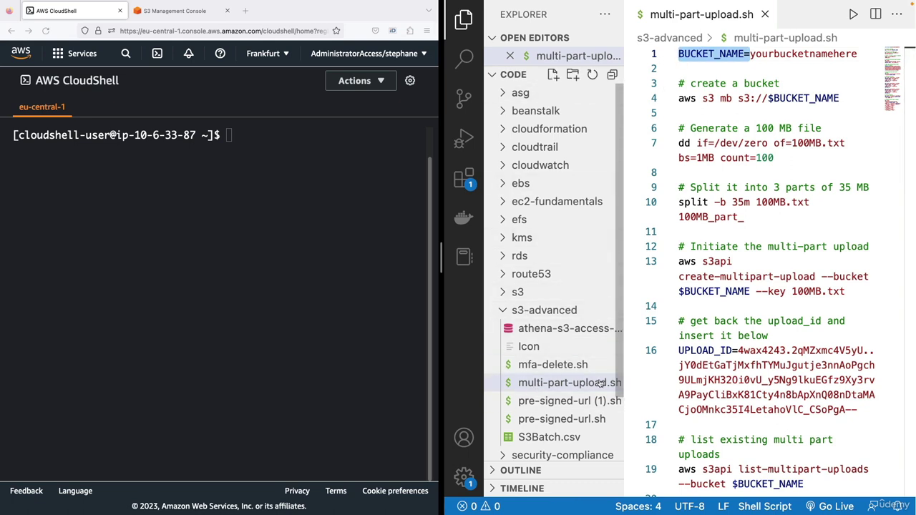
left_click(583, 309)
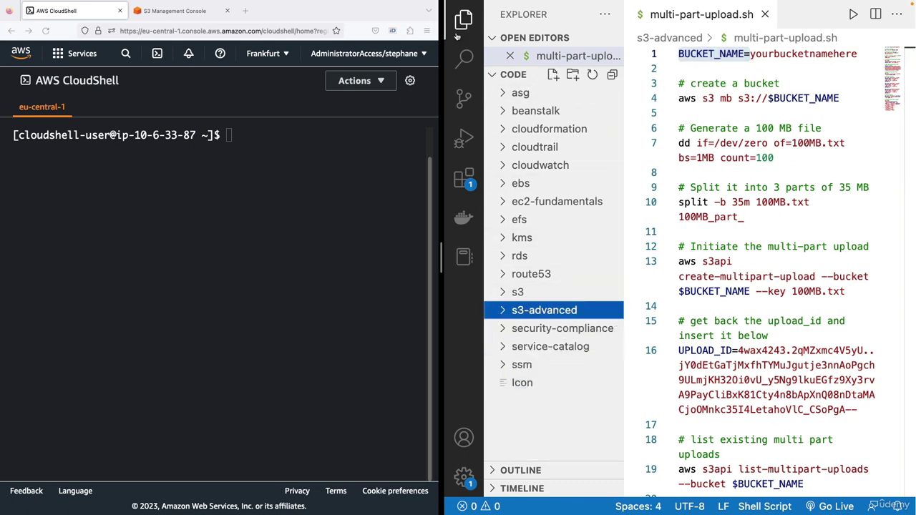
key("ctrl+b")
key("super+c")
left_click(286, 133)
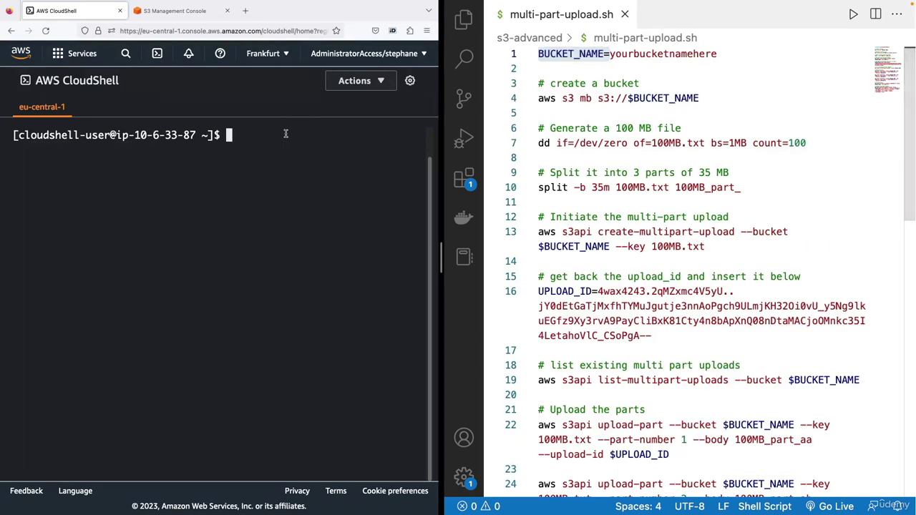
key("super+v")
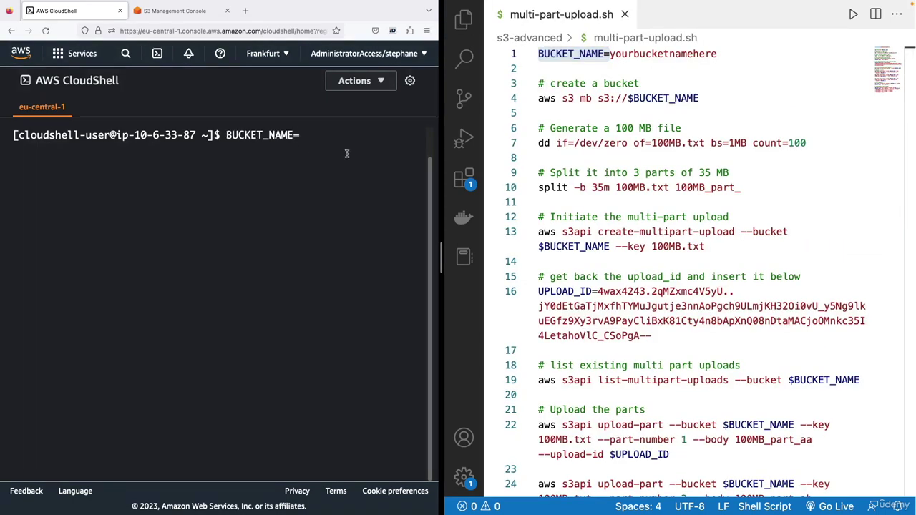
type("multipart")
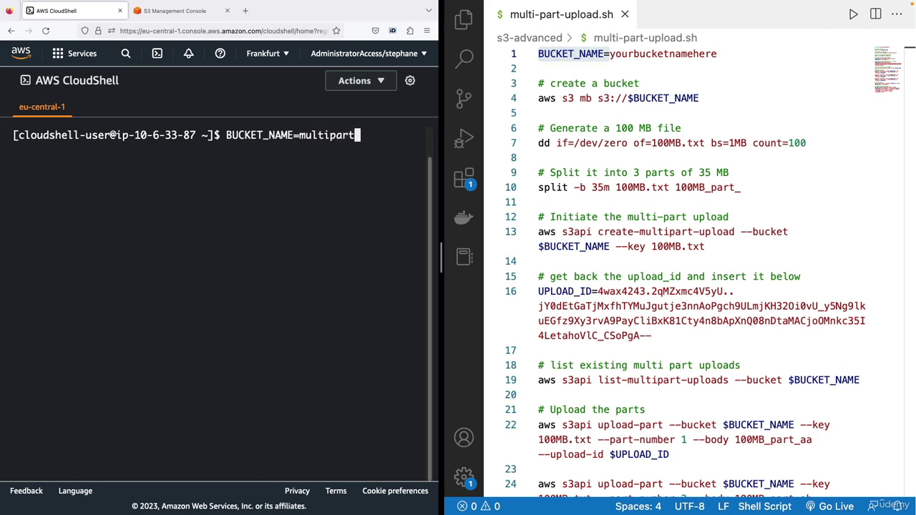
type("uploadstephandemo")
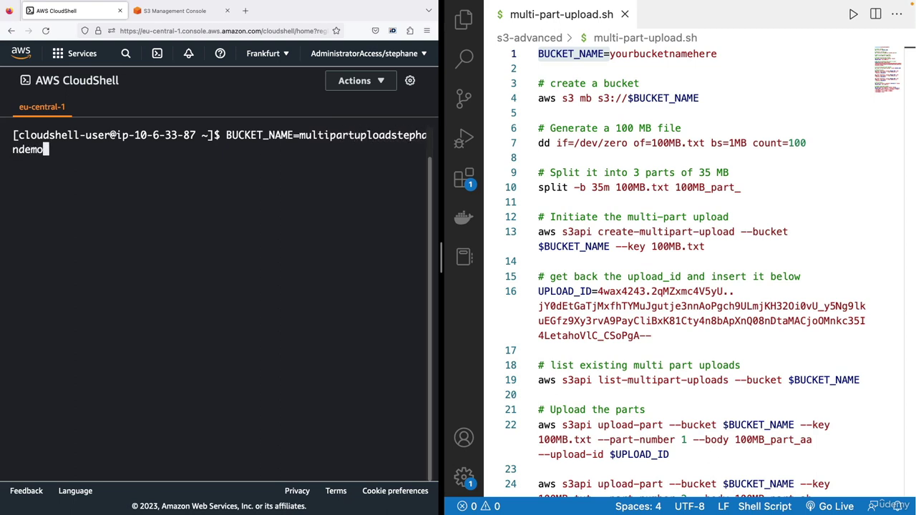
key("Return")
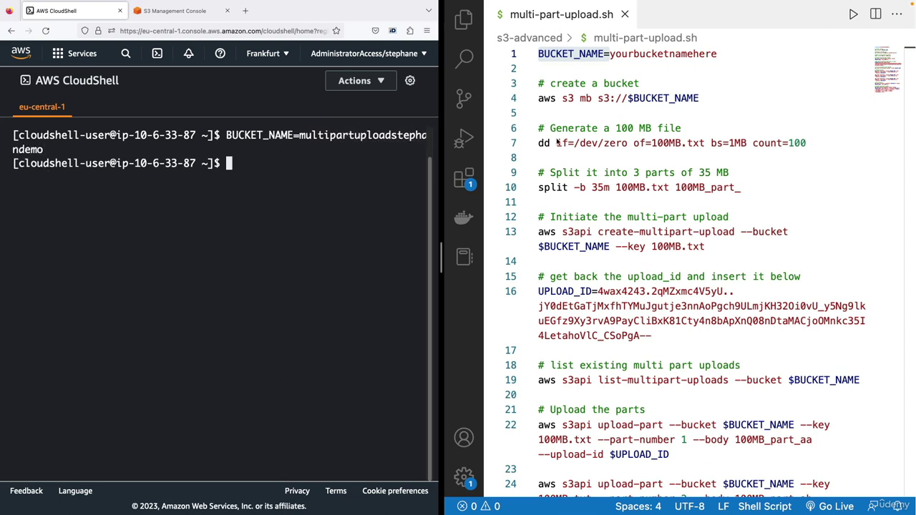
Step: Create the bucket with aws s3 mb s3://$BUCKET_NAME and copy its name
left_click_drag(633, 98, 610, 98)
triple_click(610, 98)
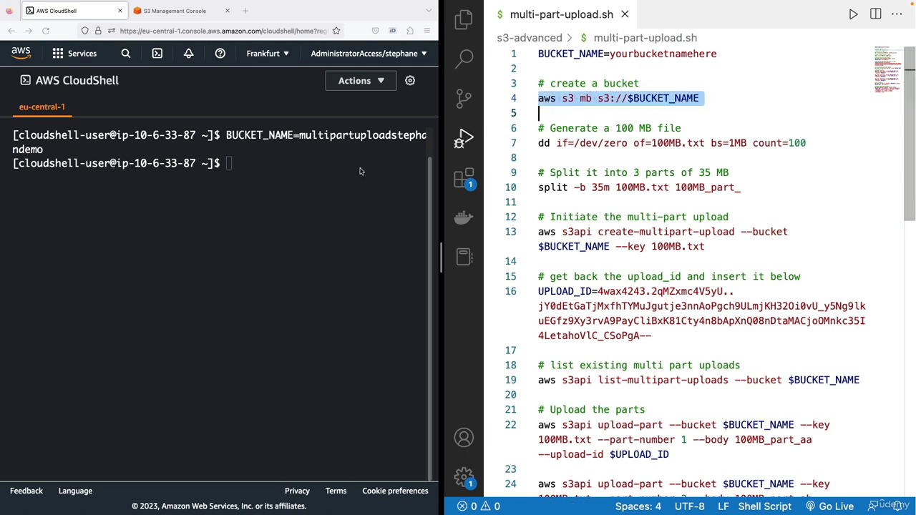
key("super+c")
left_click(272, 206)
key("super+v")
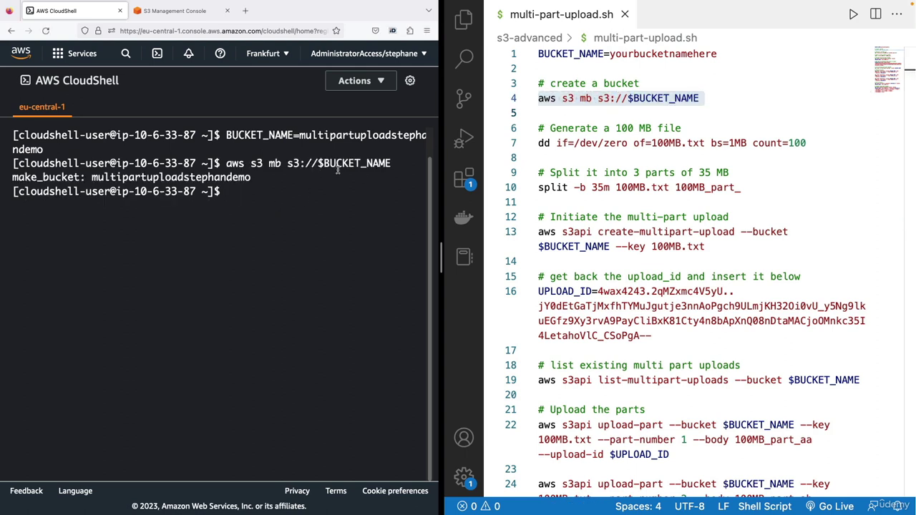
double_click(194, 172)
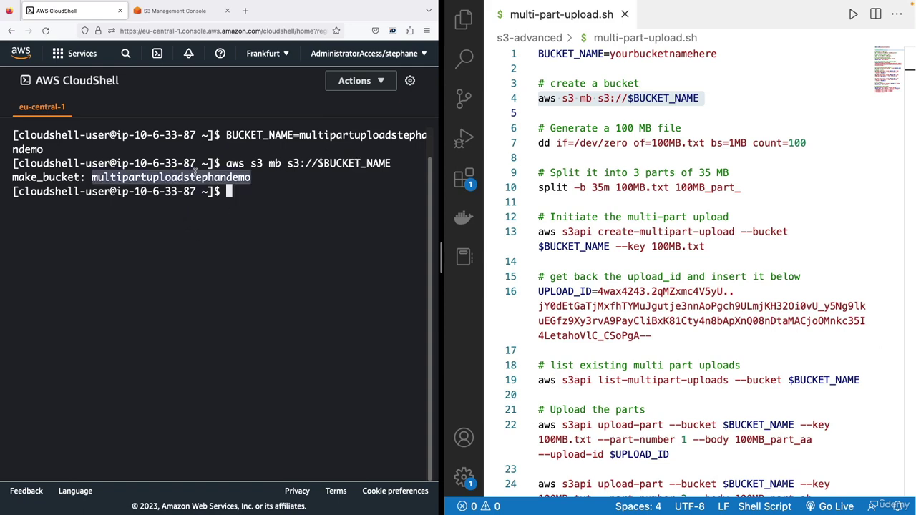
Step: Search for multipartuploadstephandemo in the S3 console and confirm the bucket is empty
left_click(191, 12)
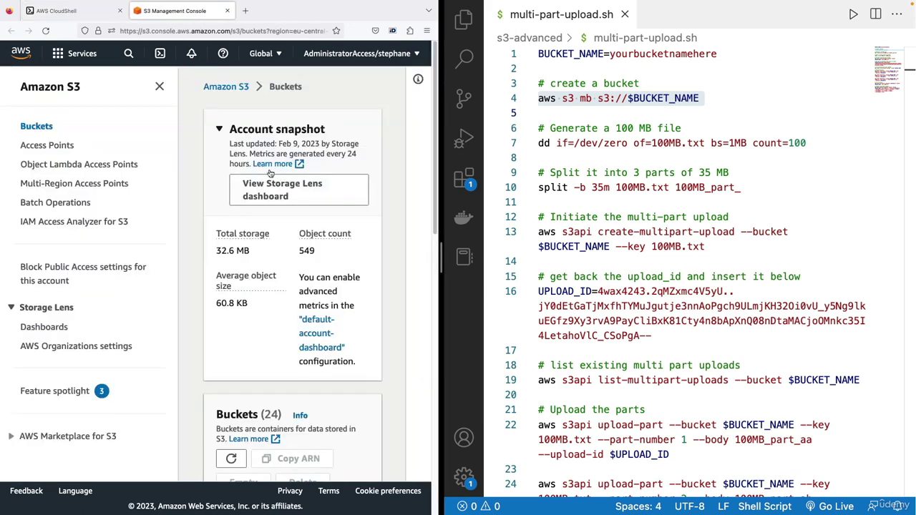
scroll(258, 426, "down", 2)
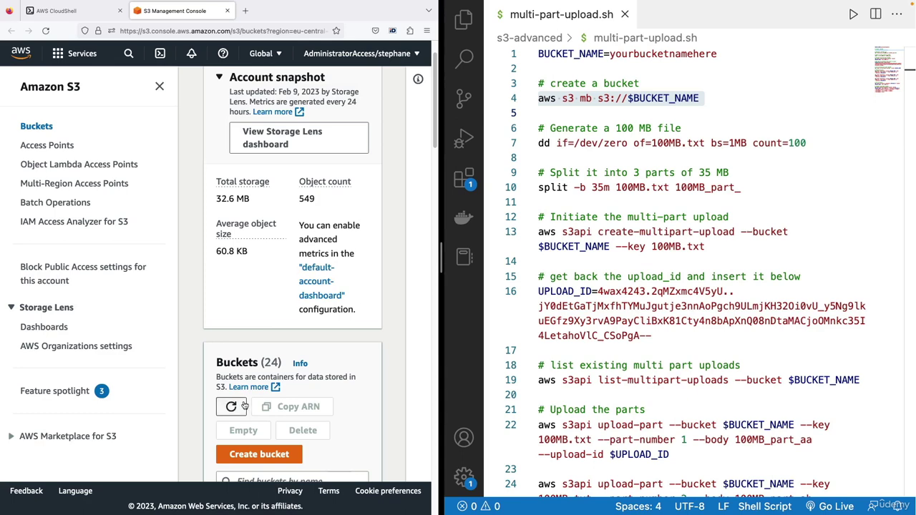
scroll(244, 406, "down", 3)
left_click(263, 377)
key("super+v")
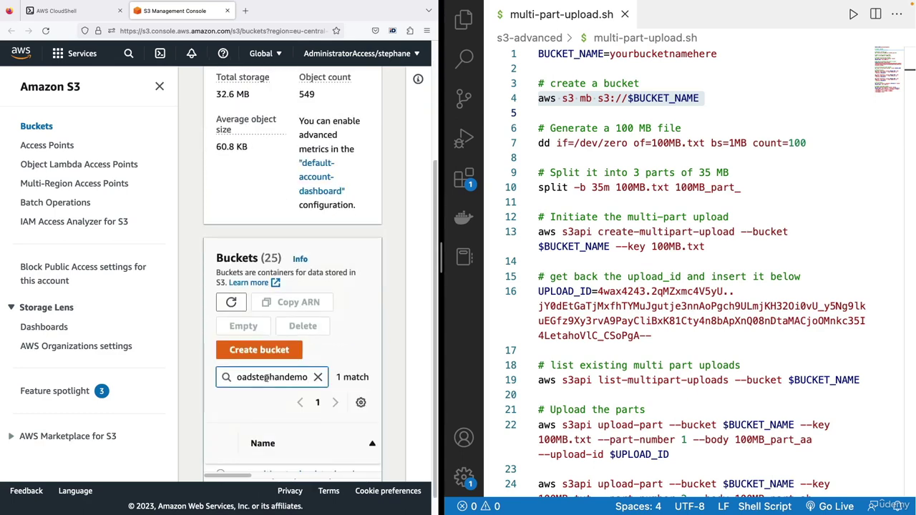
scroll(263, 377, "down", 1)
left_click(306, 442)
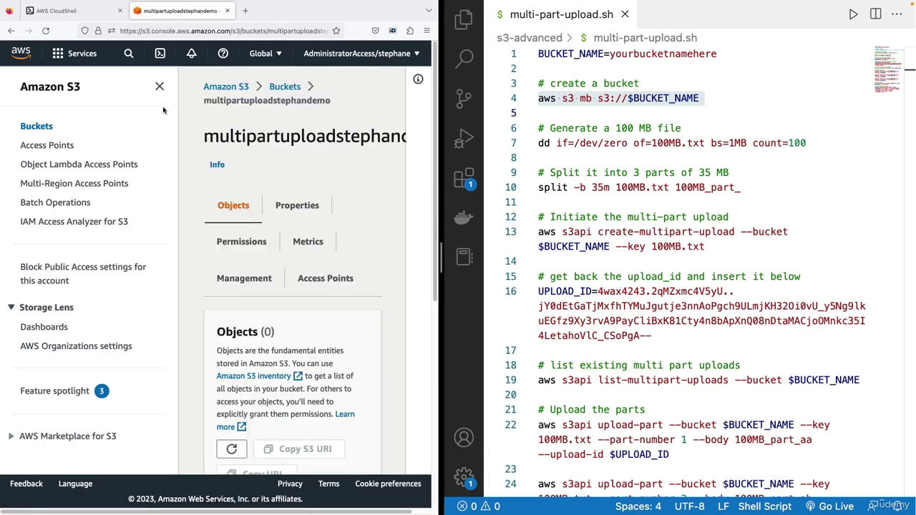
left_click(160, 87)
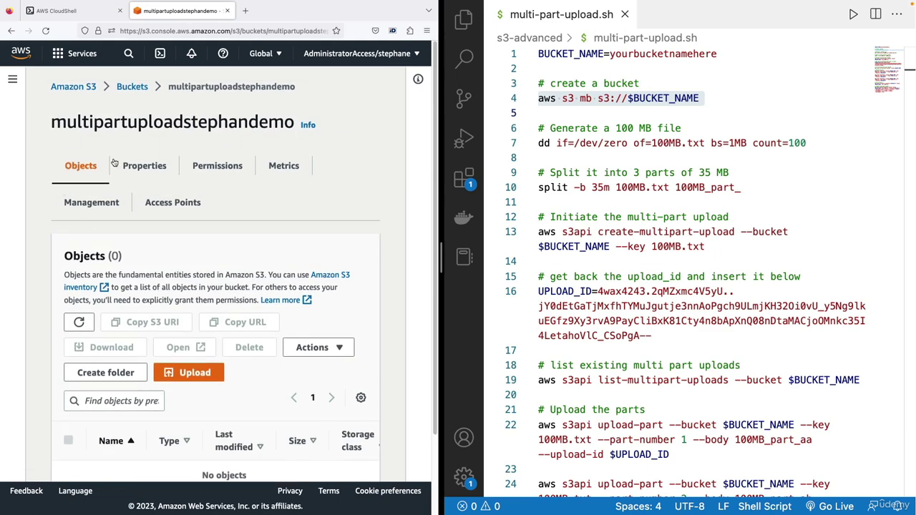
scroll(164, 337, "down", 2)
left_click(57, 11)
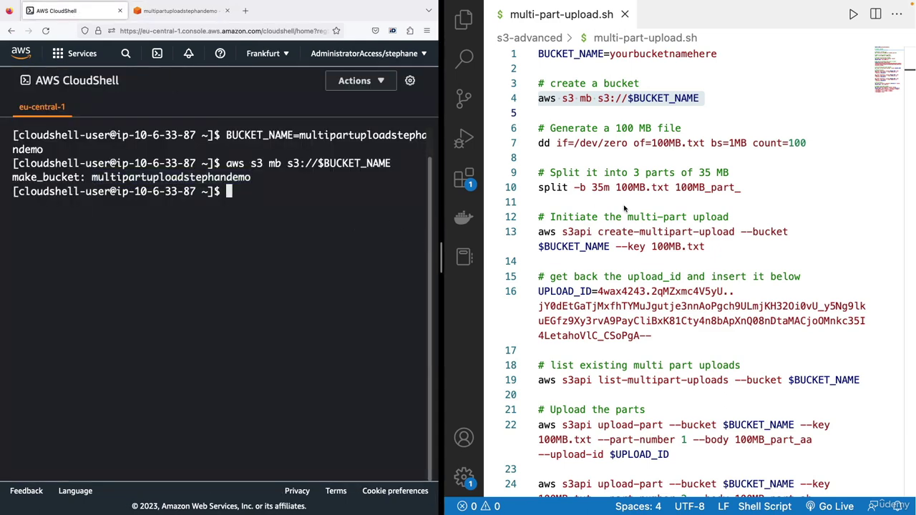
Step: Generate the 100 MB file 100MB.txt with the script's dd command
left_click(604, 146)
left_click_drag(616, 128, 634, 128)
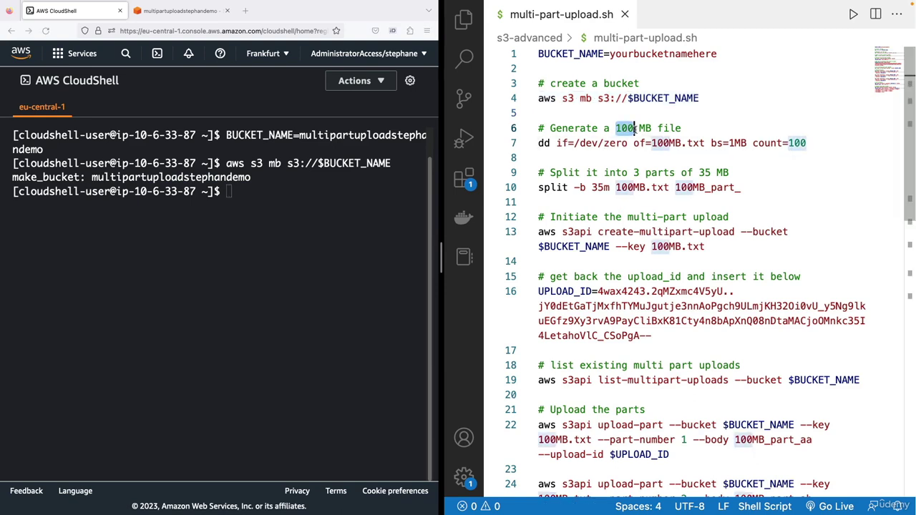
left_click(649, 142)
key("End")
key("shift+Home")
key("super+c")
left_click(280, 243)
key("super+v")
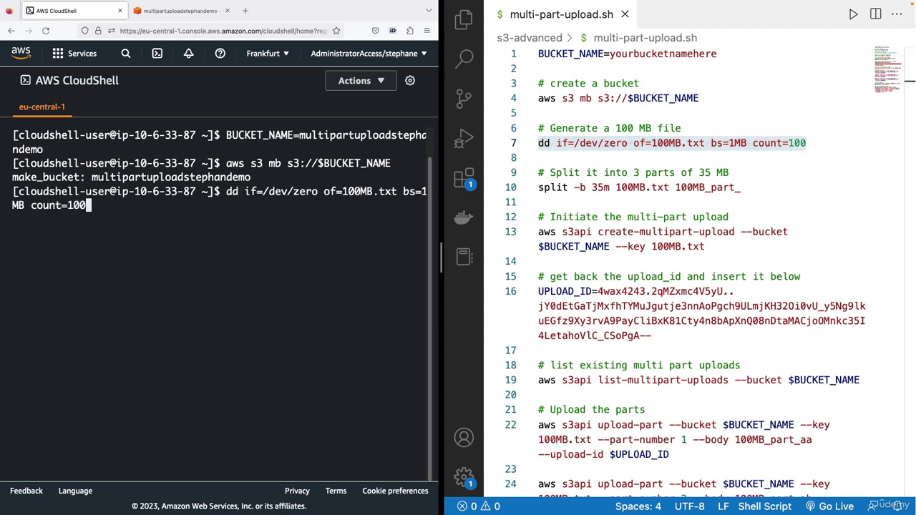
key("Return")
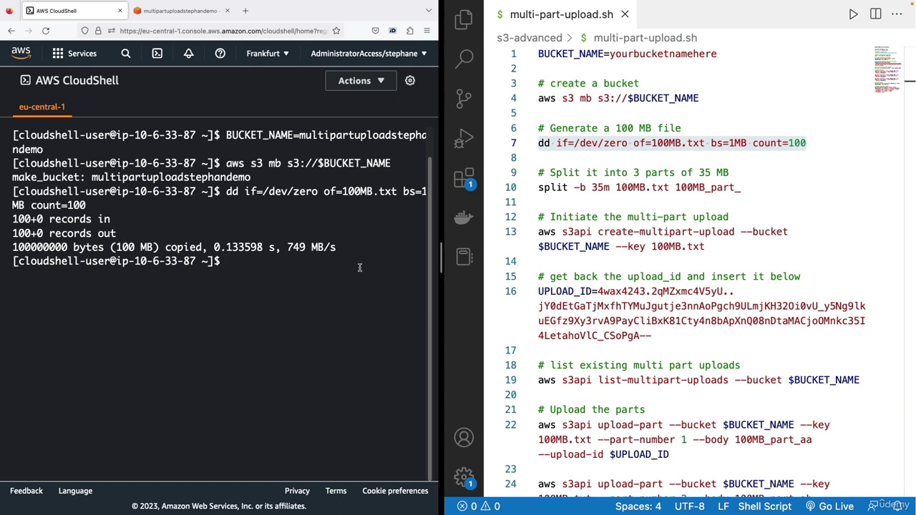
Step: List the home directory to confirm 100MB.txt is 100000000 bytes
key("ctrl+l")
type("ll")
key("Return")
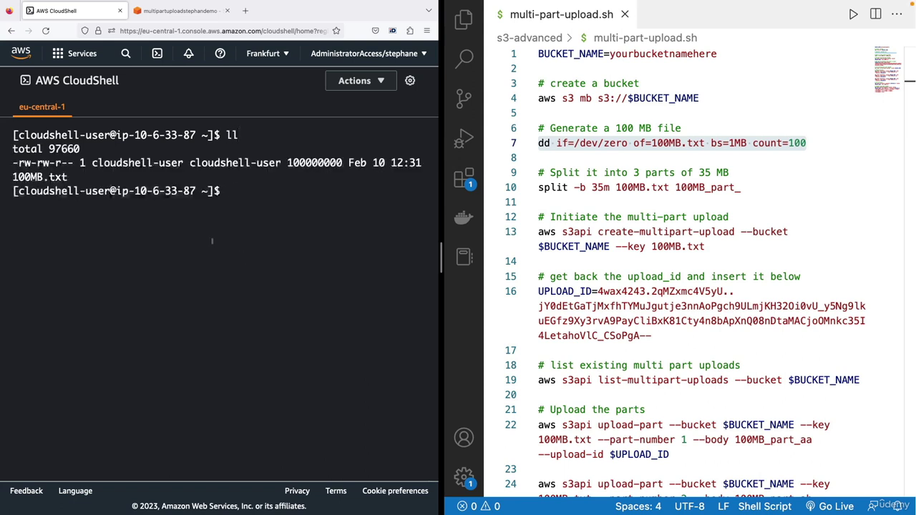
double_click(309, 163)
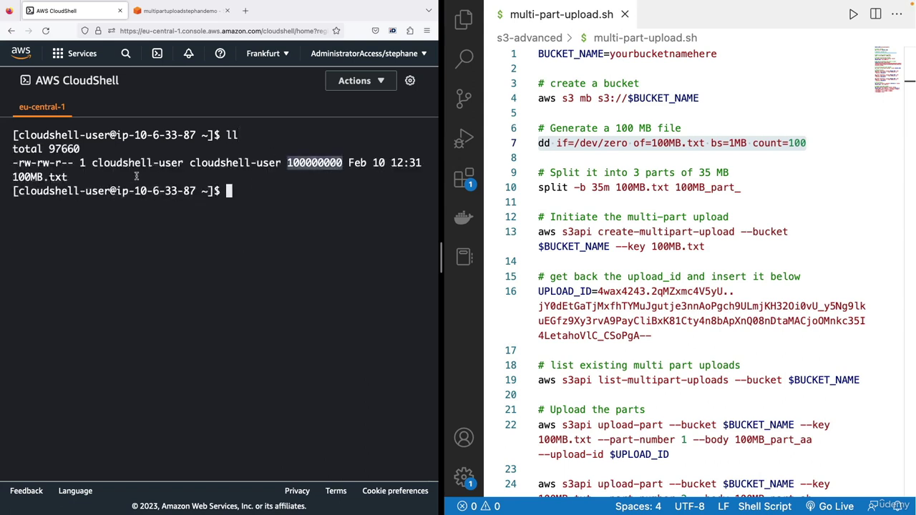
left_click_drag(13, 177, 81, 173)
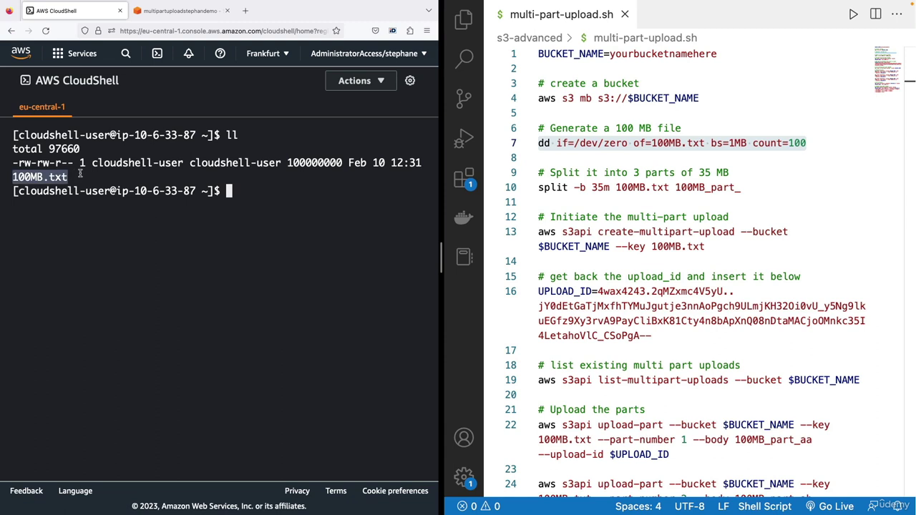
left_click(236, 184)
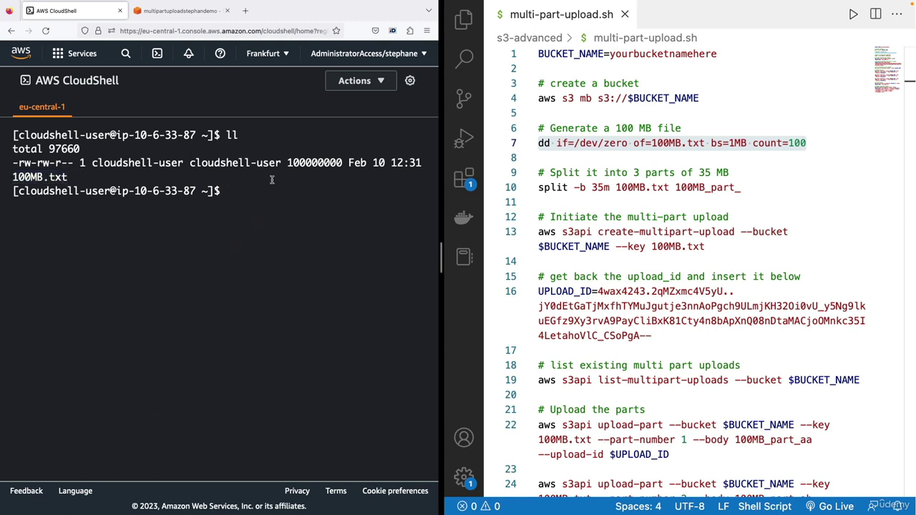
Step: Split 100MB.txt into 35 MB parts with split -b 35m 100MB.txt 100MB_part_
left_click(728, 177)
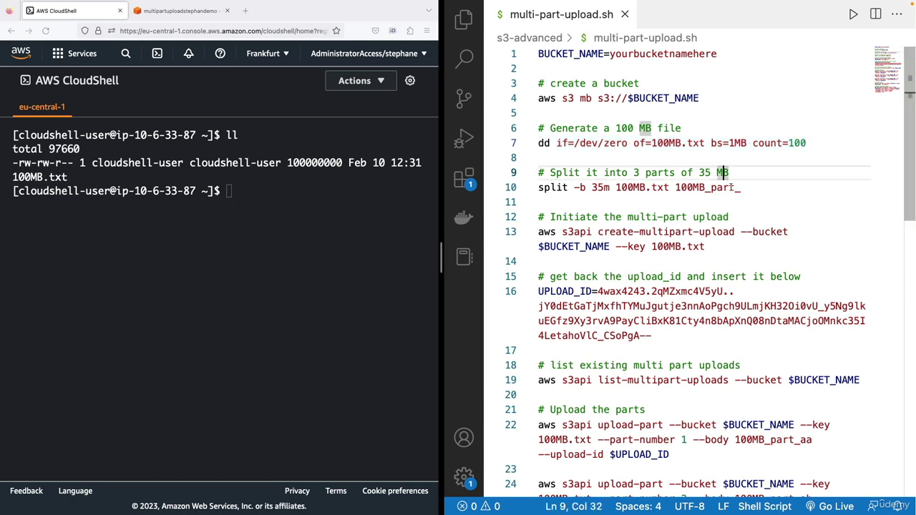
left_click_drag(746, 188, 538, 188)
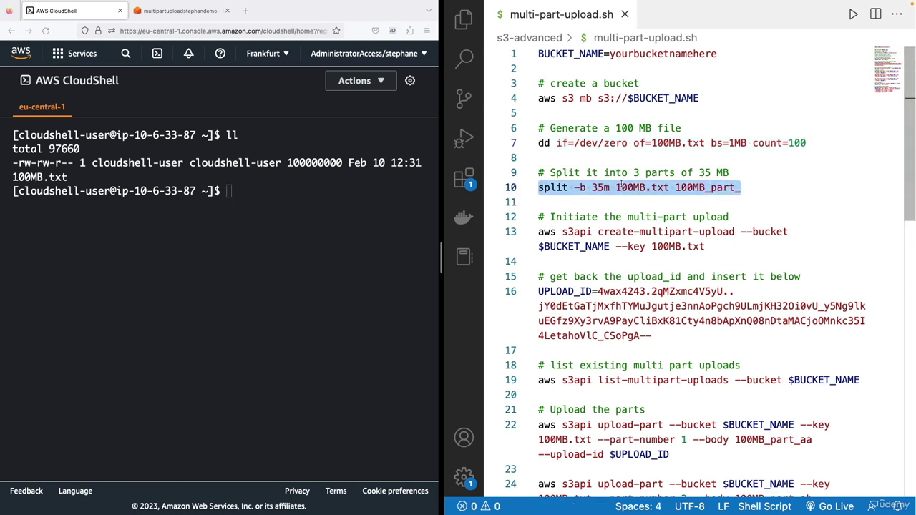
key("super+c")
left_click(252, 213)
key("super+v")
key("Return")
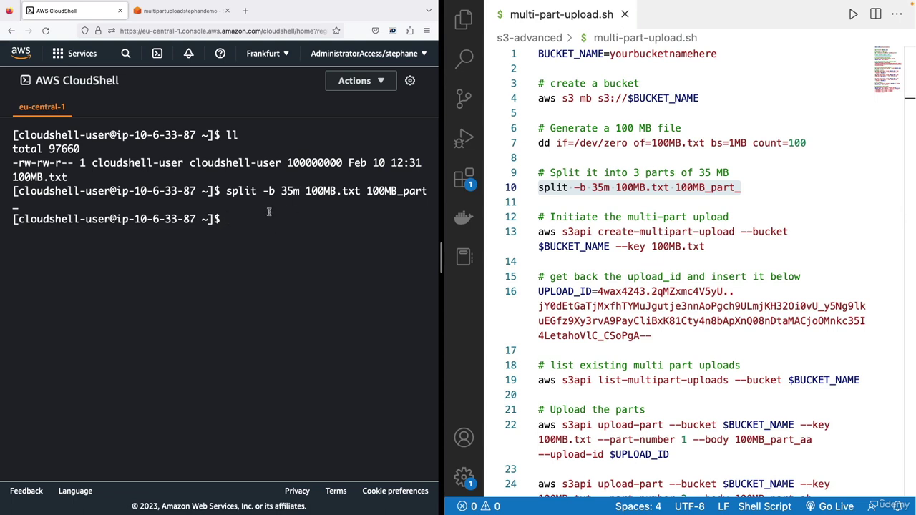
left_click_drag(281, 190, 301, 191)
left_click(309, 216)
Step: Verify parts aa, ab (36700160 bytes) and ac (26599680 bytes), then clear the terminal
type("ll")
key("Return")
double_click(319, 247)
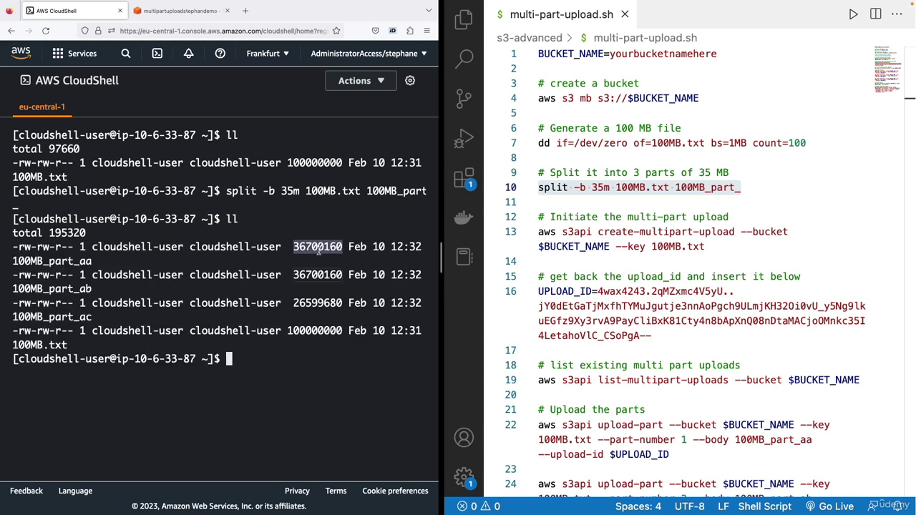
double_click(320, 274)
double_click(319, 303)
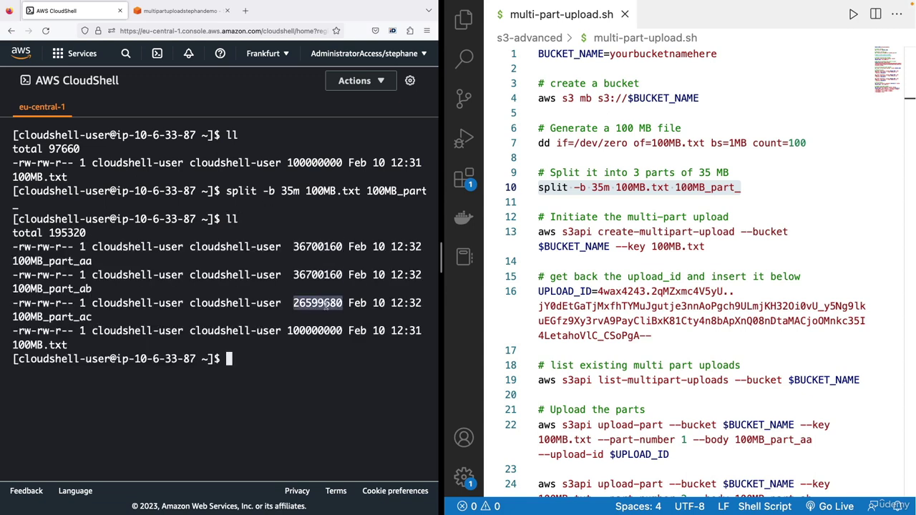
double_click(314, 330)
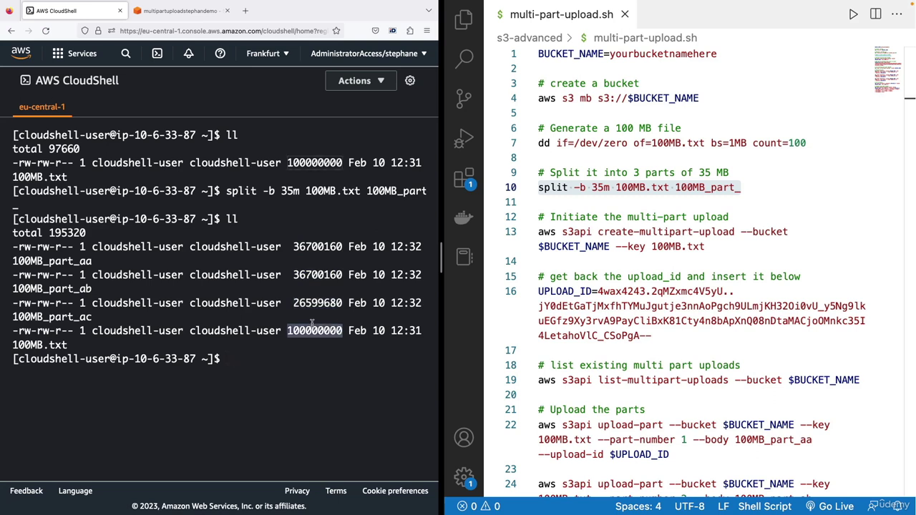
left_click(307, 312)
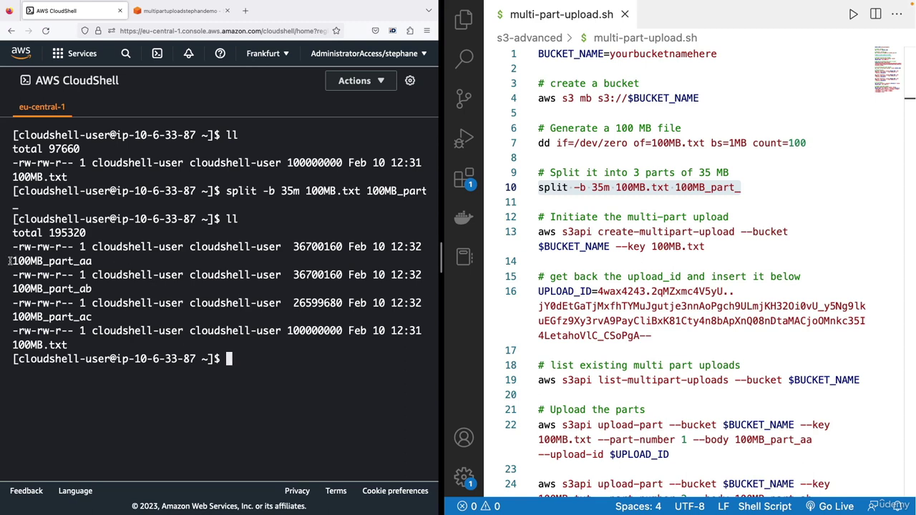
left_click_drag(12, 260, 103, 260)
left_click_drag(80, 289, 68, 317)
left_click(148, 310)
type("clear")
key("Return")
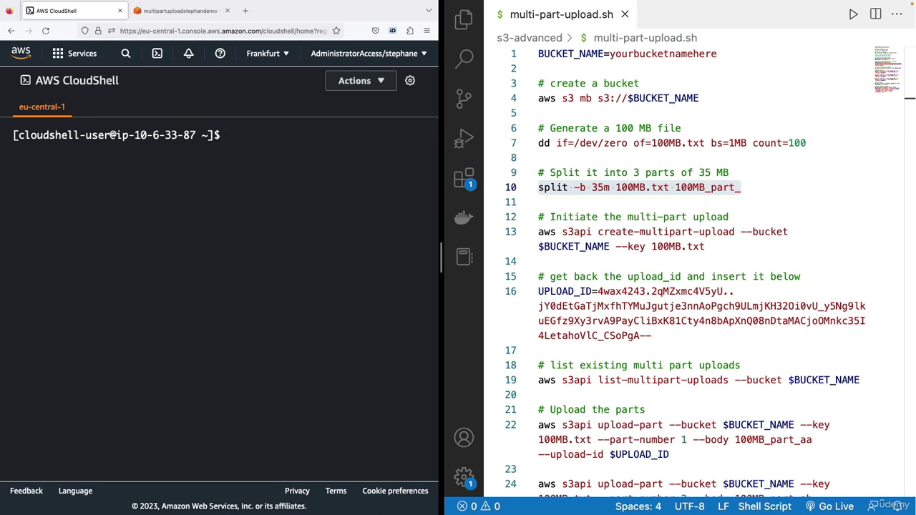
Step: Run create-multipart-upload for key 100MB.txt and copy the returned UploadId
left_click_drag(705, 246, 538, 231)
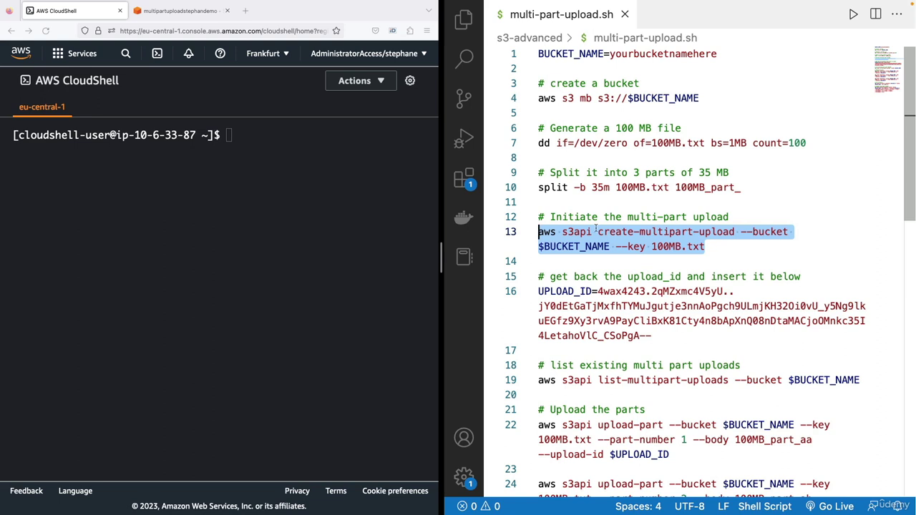
left_click(289, 169)
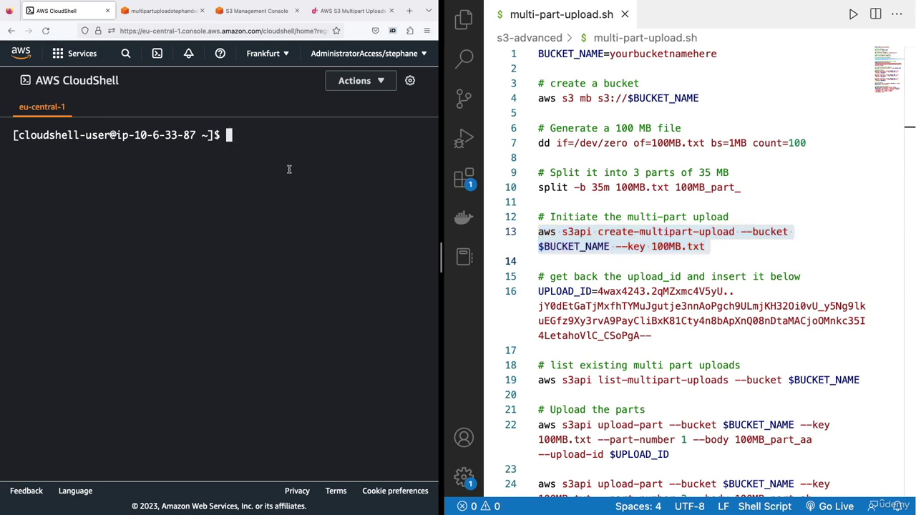
key("super+v")
key("Return")
key("Return")
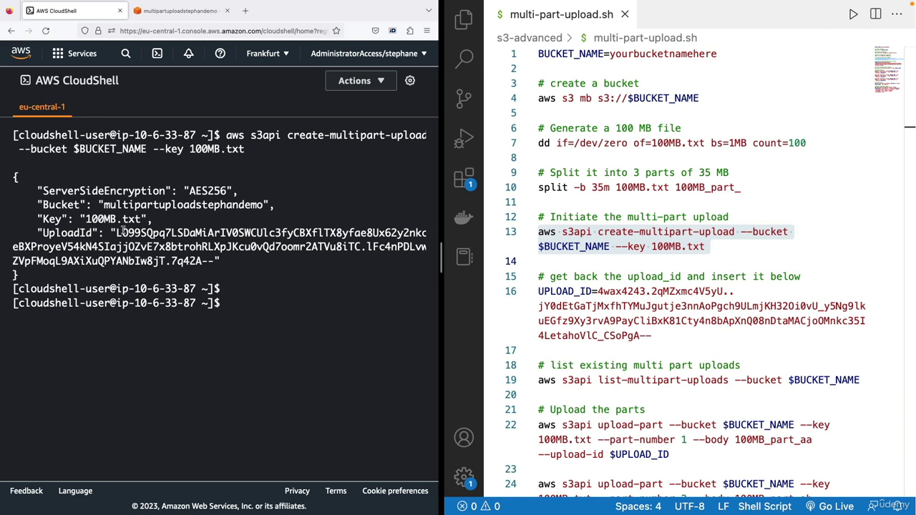
left_click_drag(86, 219, 140, 219)
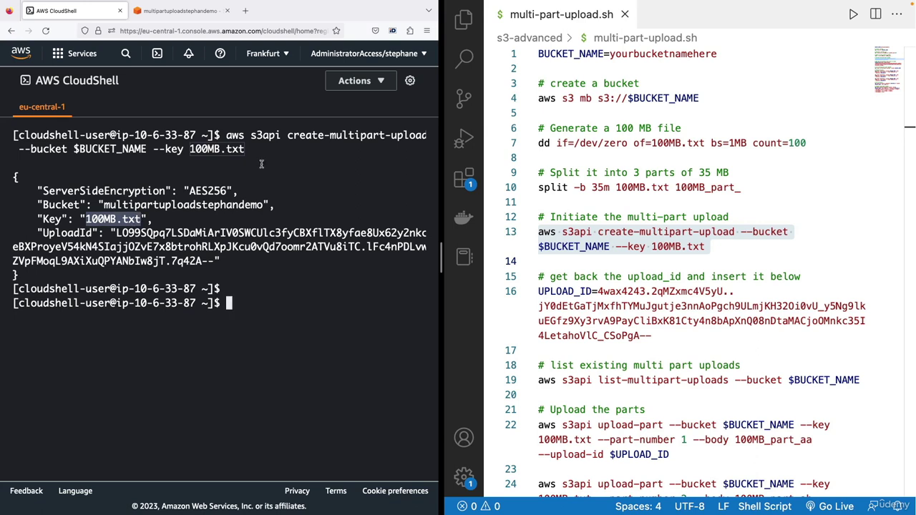
left_click_drag(117, 233, 211, 264)
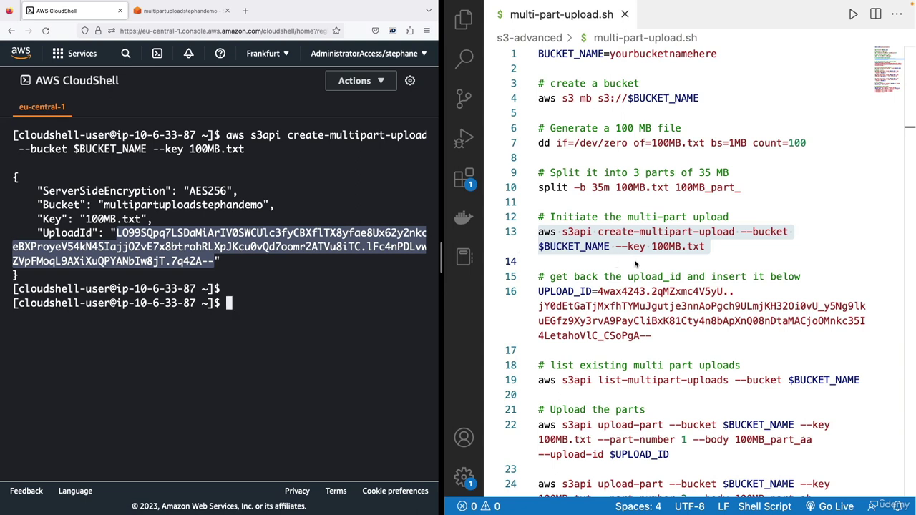
Step: Store the new UploadId as UPLOAD_ID in the script and shell, then clear the terminal
left_click(594, 261)
left_click_drag(599, 291, 648, 336)
key("super+v")
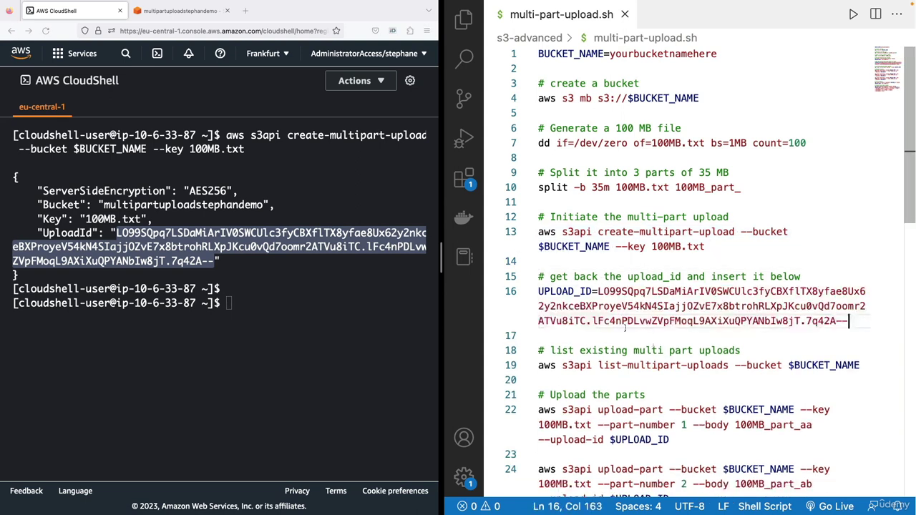
left_click_drag(858, 322, 535, 292)
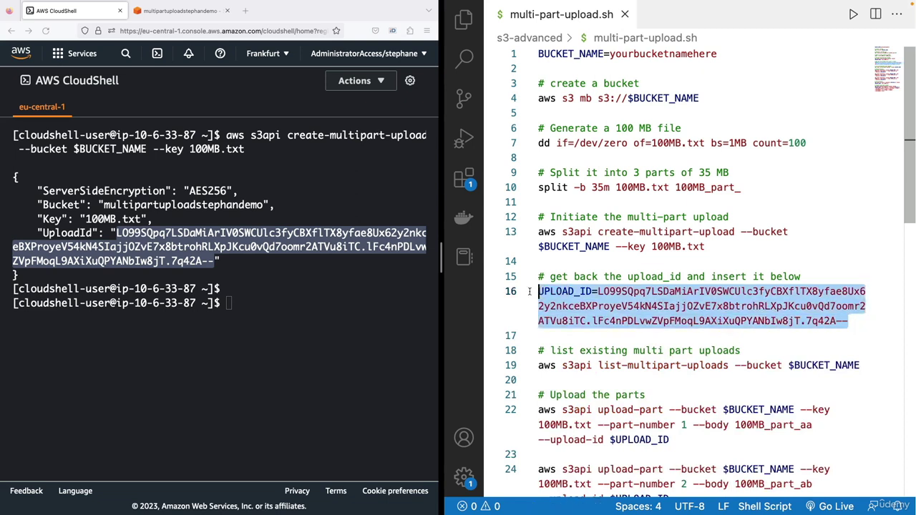
left_click(370, 294)
key("super+v")
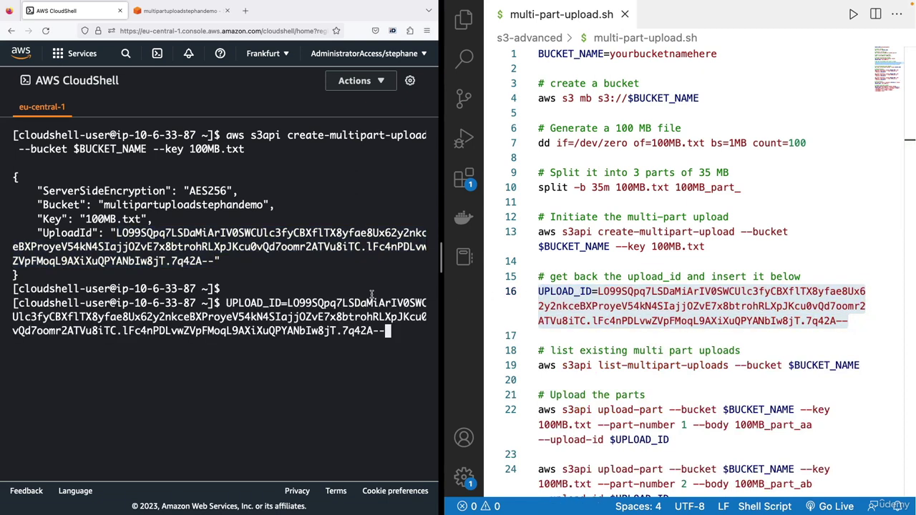
key("Return")
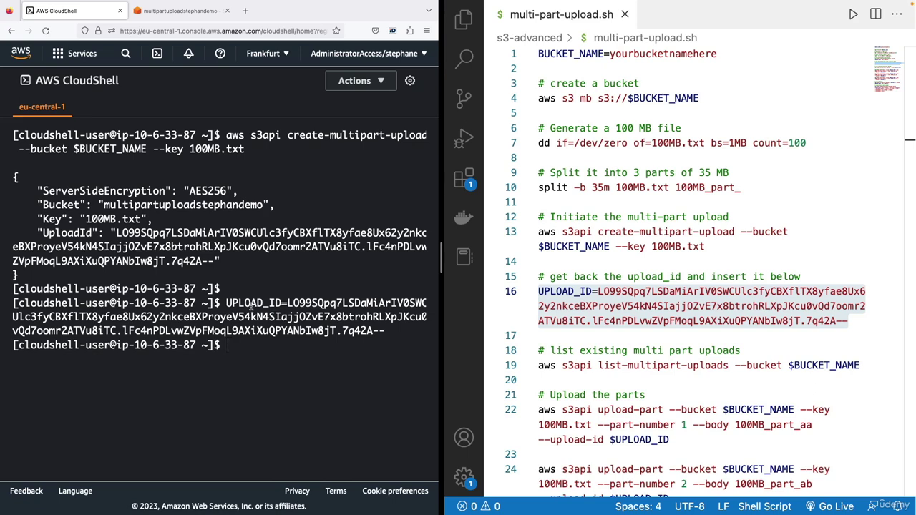
type("clear")
key("Return")
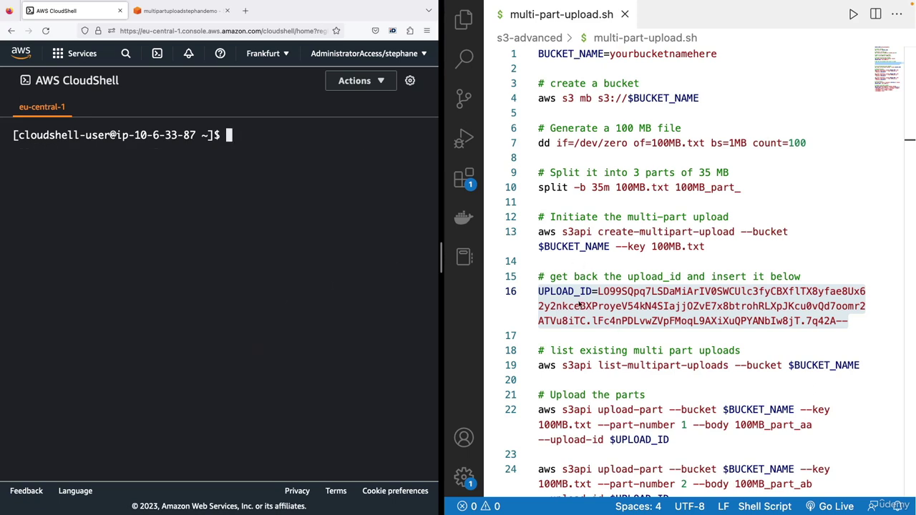
Step: Run the list-multipart-uploads command against the bucket
scroll(623, 307, "down", 2)
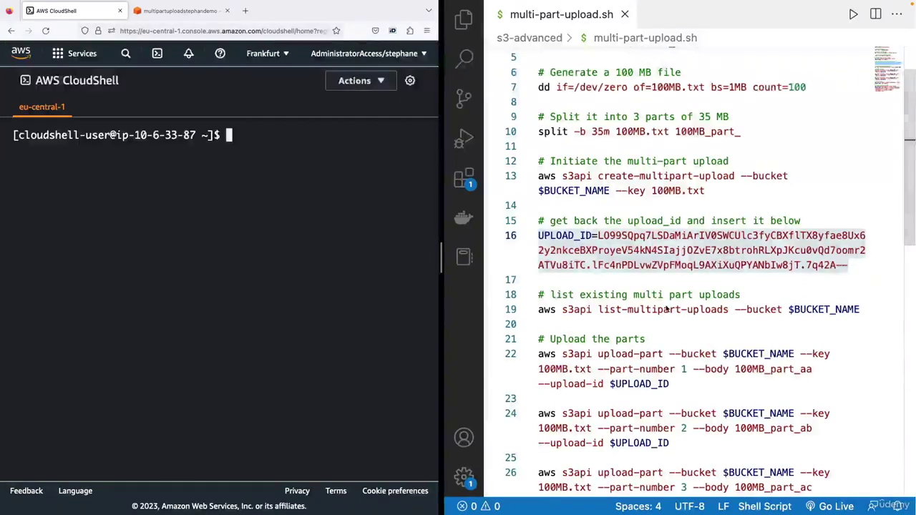
triple_click(666, 309)
key("super+c")
left_click(348, 215)
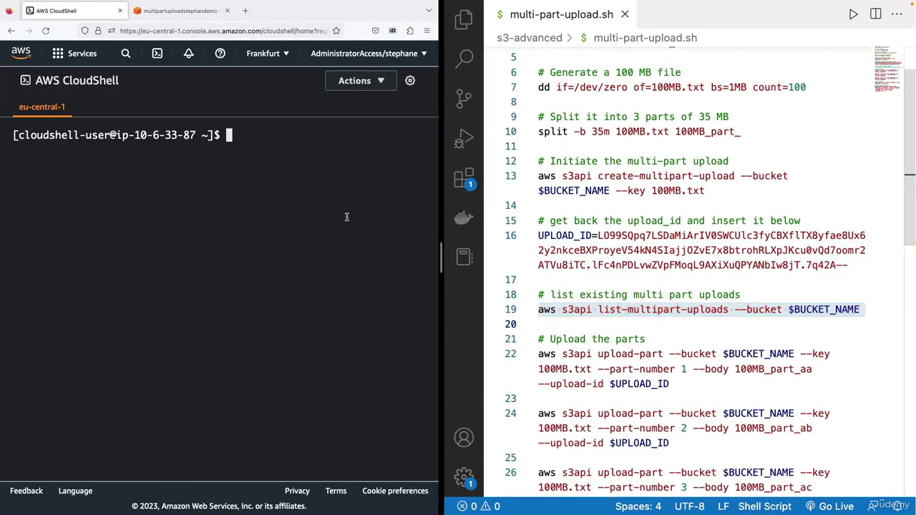
key("super+v")
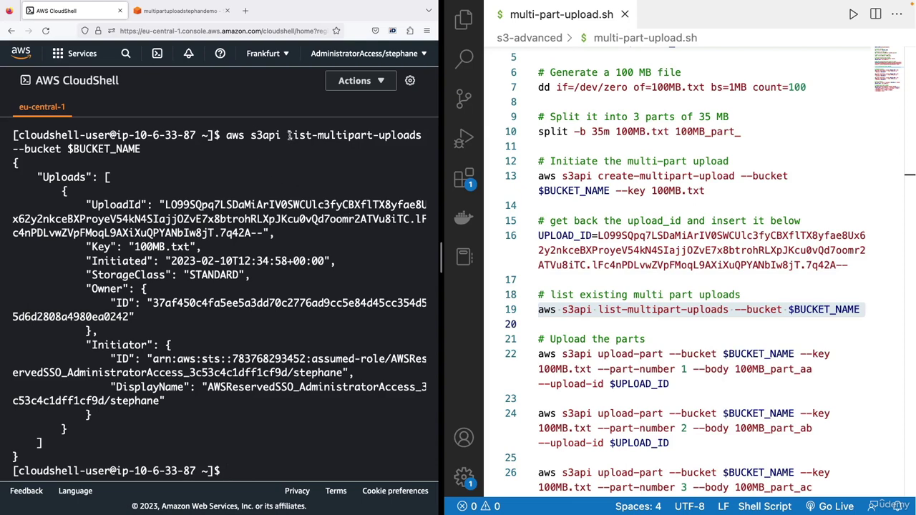
Step: Compare the s3api command on line 19 with the s3 command on line 4
left_click_drag(287, 134, 422, 135)
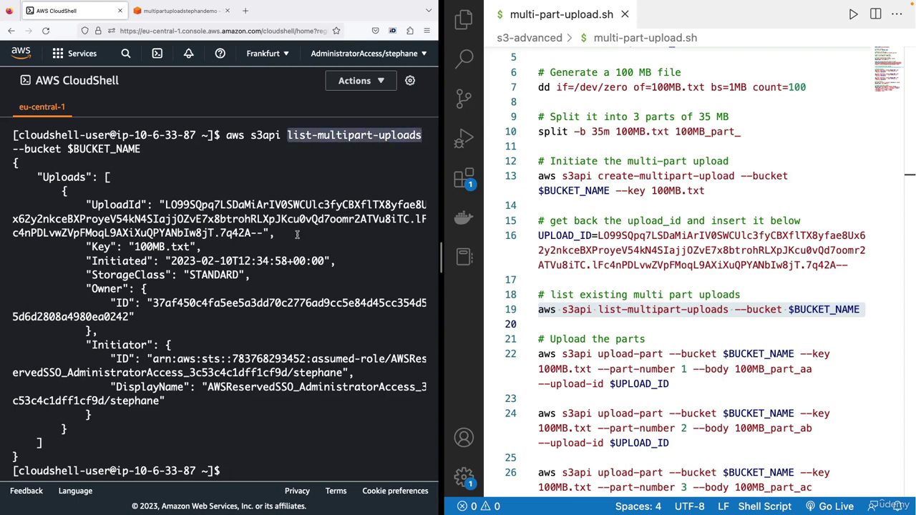
left_click(579, 309)
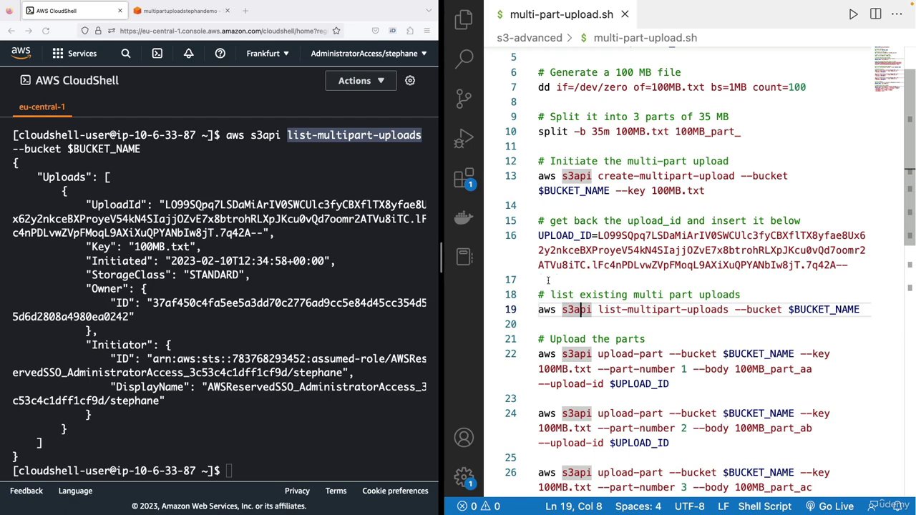
left_click_drag(562, 309, 592, 309)
scroll(562, 179, "up", 2)
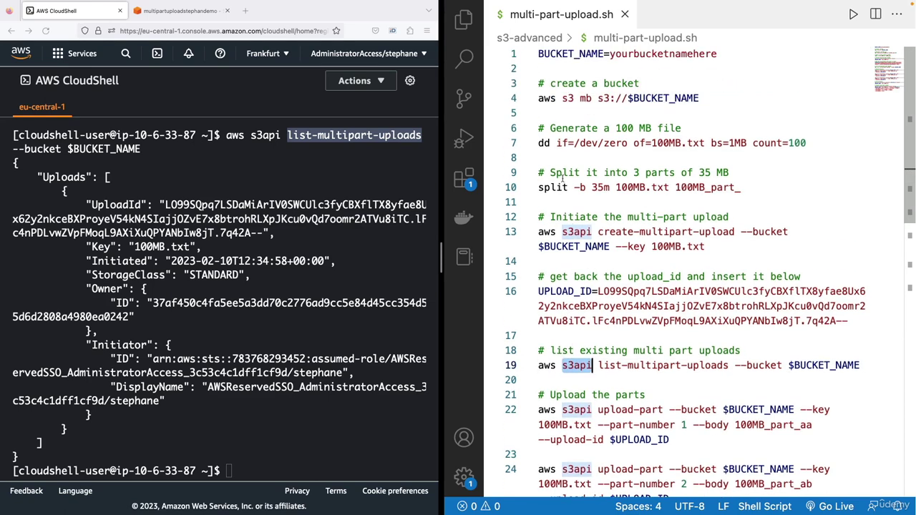
double_click(565, 99)
scroll(565, 100, "down", 2)
double_click(578, 311)
scroll(577, 309, "down", 1)
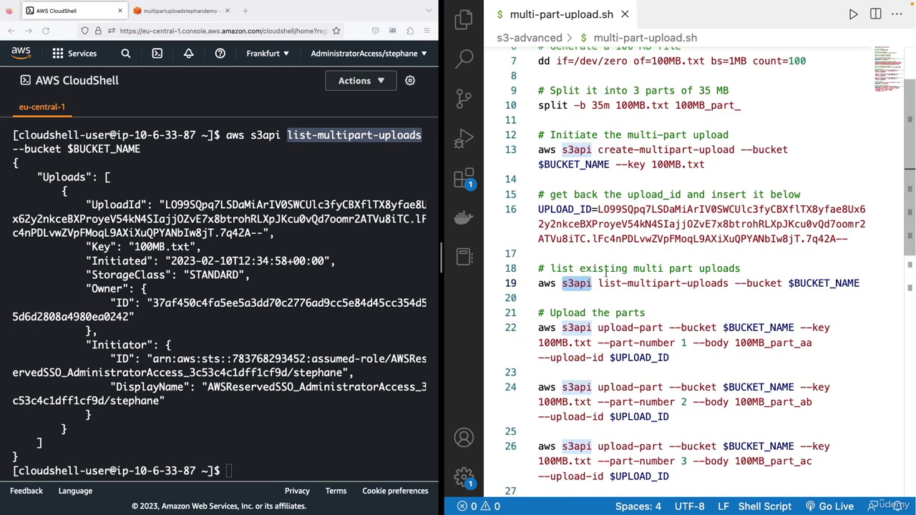
Step: Check the listing shows key 100MB.txt with its UploadId, then clear the terminal
left_click(291, 138)
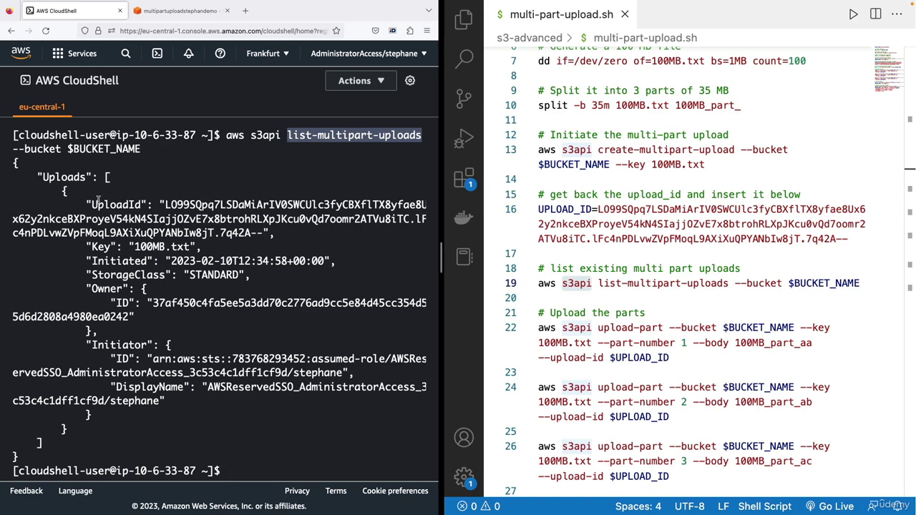
left_click(71, 191)
left_click_drag(57, 186, 140, 319)
left_click(141, 318)
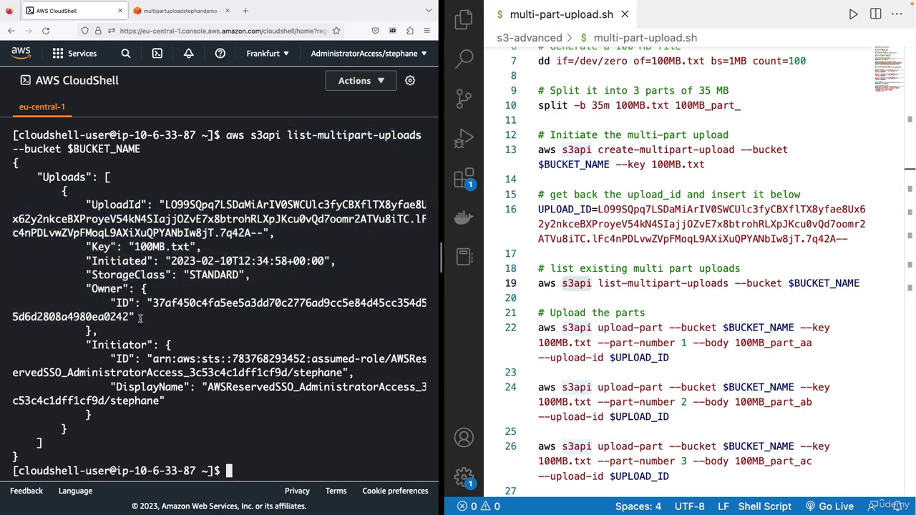
left_click_drag(93, 246, 206, 246)
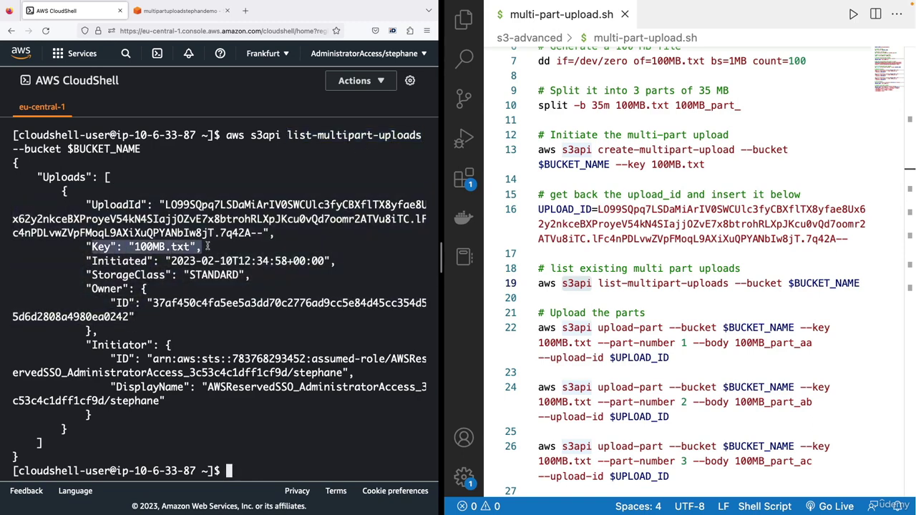
left_click(168, 205)
left_click_drag(172, 205, 266, 232)
left_click(192, 351)
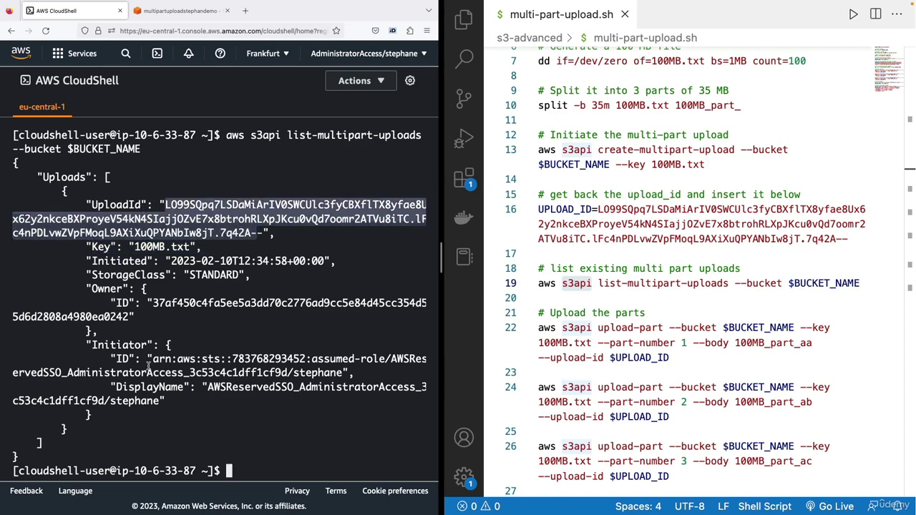
type("clear")
key("Return")
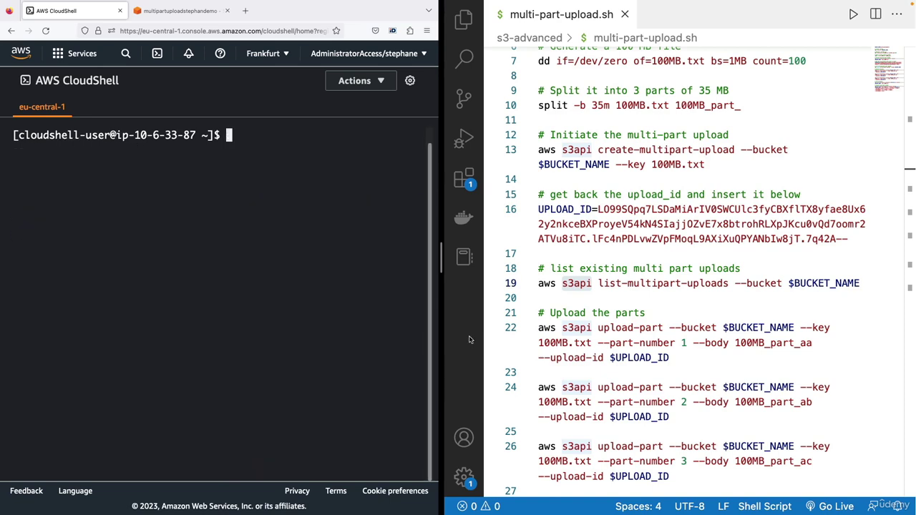
Step: Review the upload-part arguments: bucket, key 100MB.txt, part 1, body 100MB_part_aa, $UPLOAD_ID
double_click(588, 285)
scroll(643, 250, "down", 5)
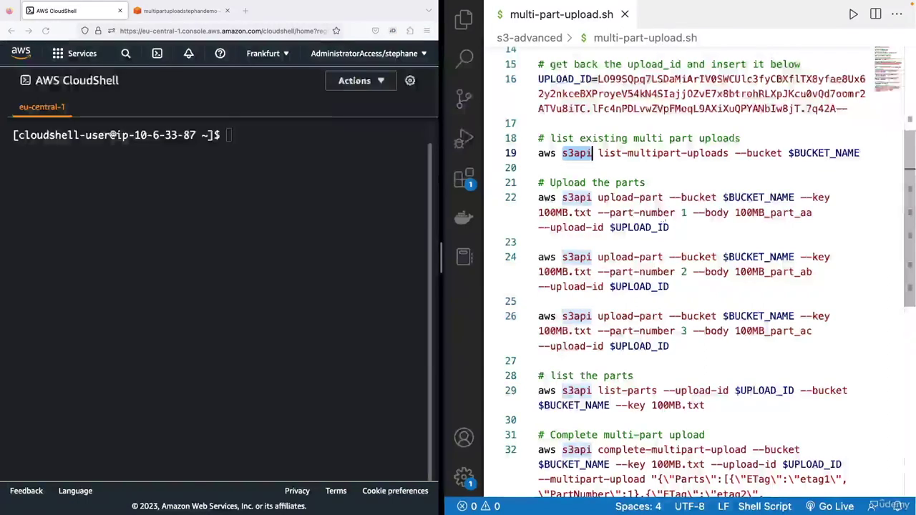
left_click_drag(598, 198, 795, 198)
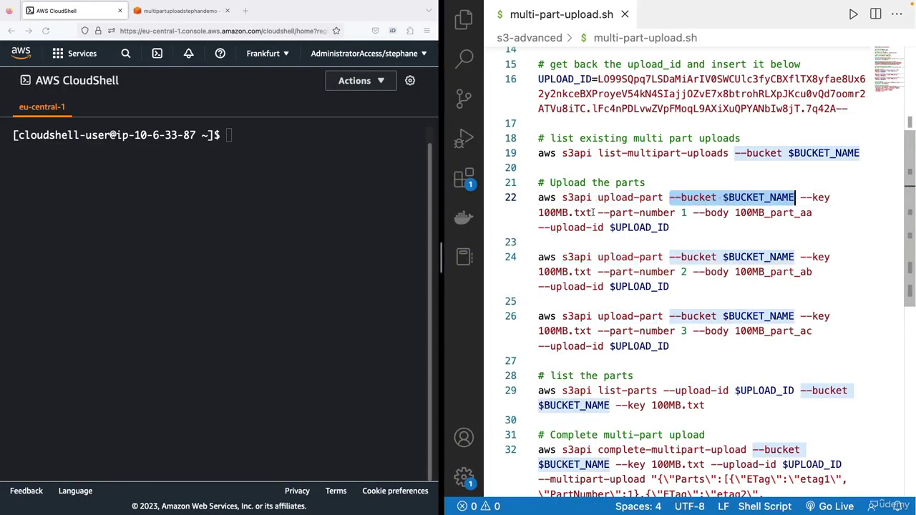
left_click_drag(593, 213, 535, 214)
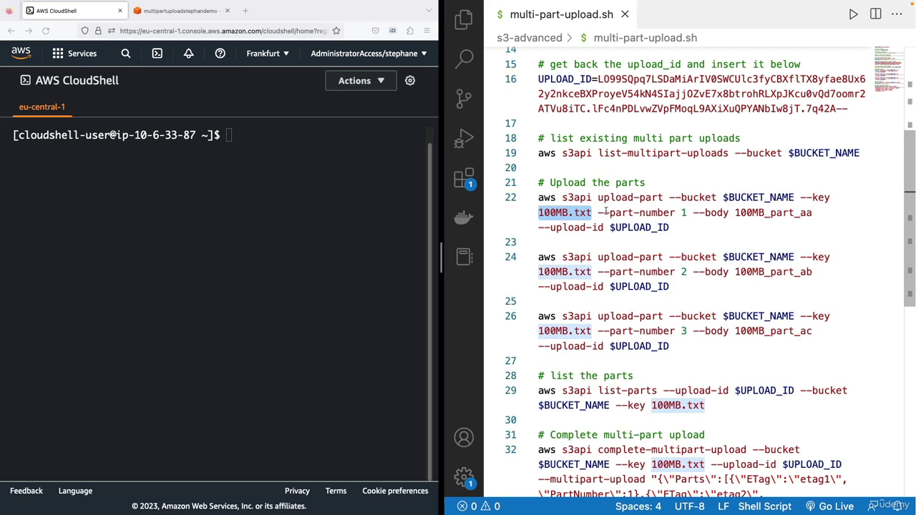
left_click_drag(598, 213, 688, 212)
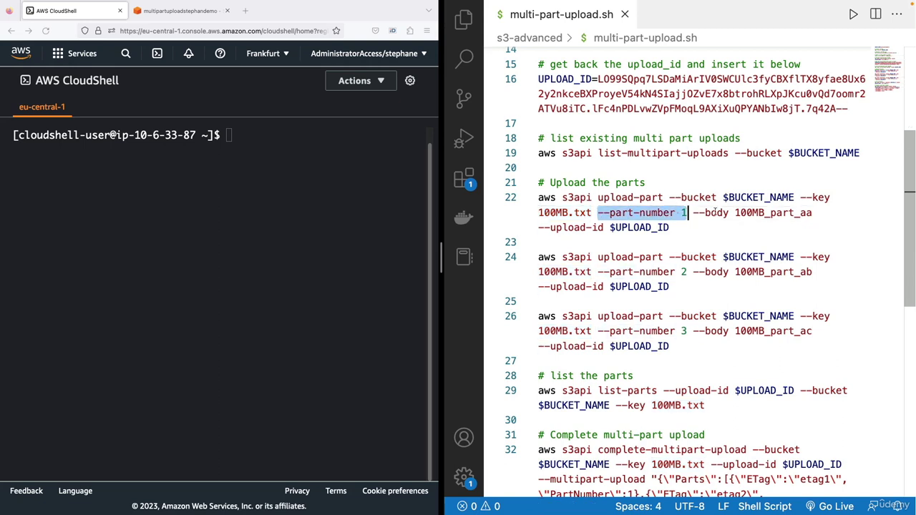
left_click_drag(692, 212, 812, 212)
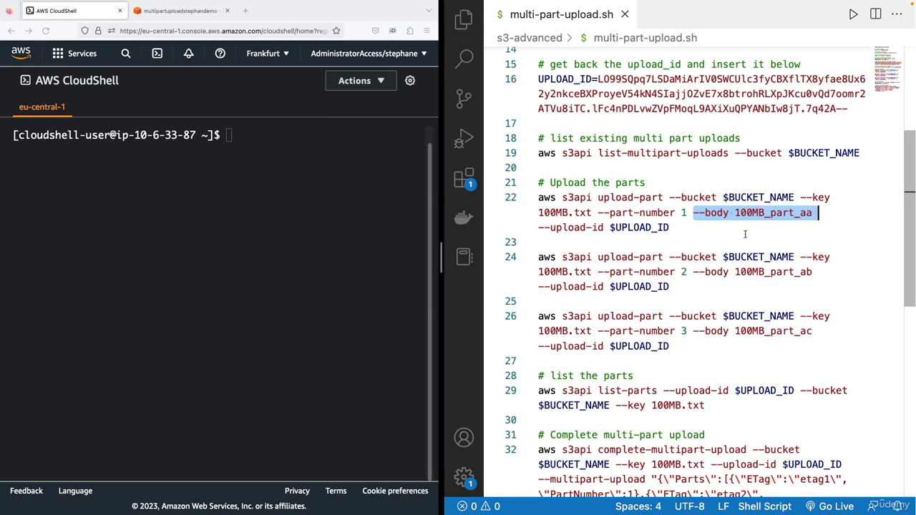
left_click_drag(610, 228, 670, 227)
left_click(679, 212)
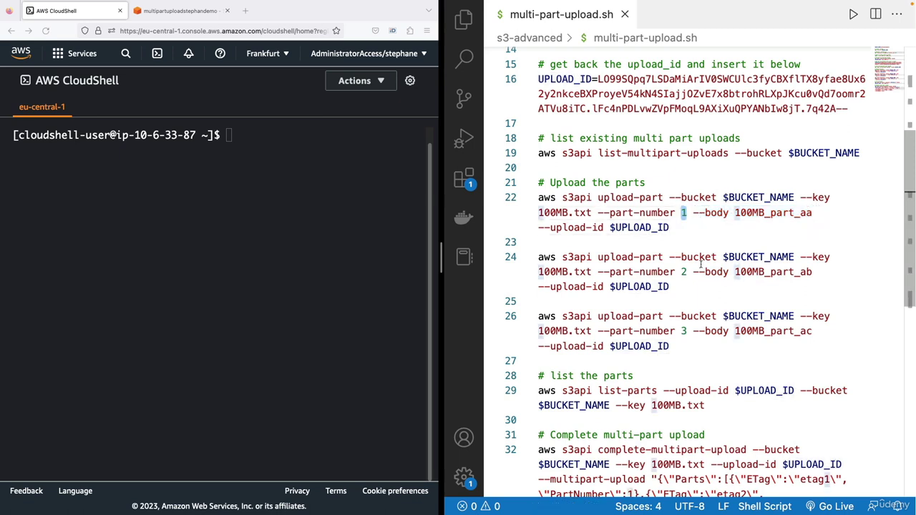
left_click_drag(812, 213, 734, 213)
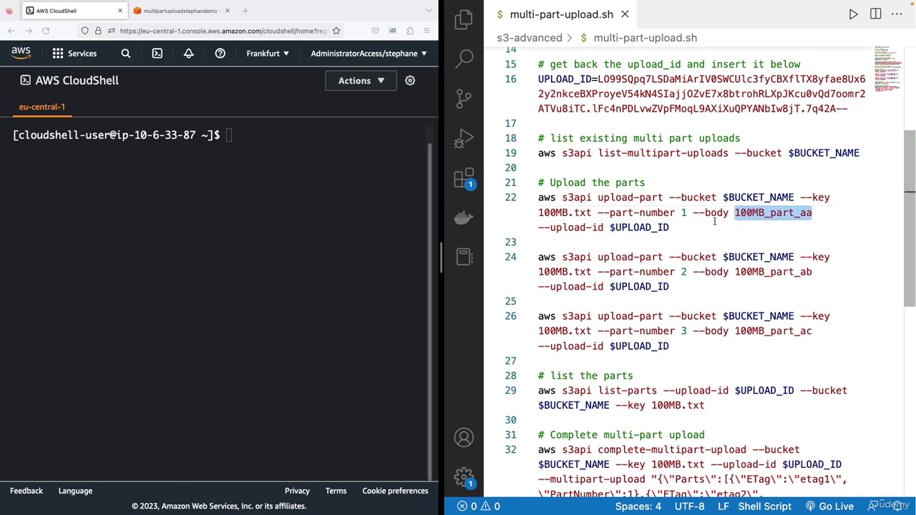
left_click(816, 214)
Step: Note part files 100MB_part_ab and 100MB_part_ac, then upload part 1 from line 22 in CloudShell
left_click(807, 271)
double_click(806, 273)
double_click(807, 331)
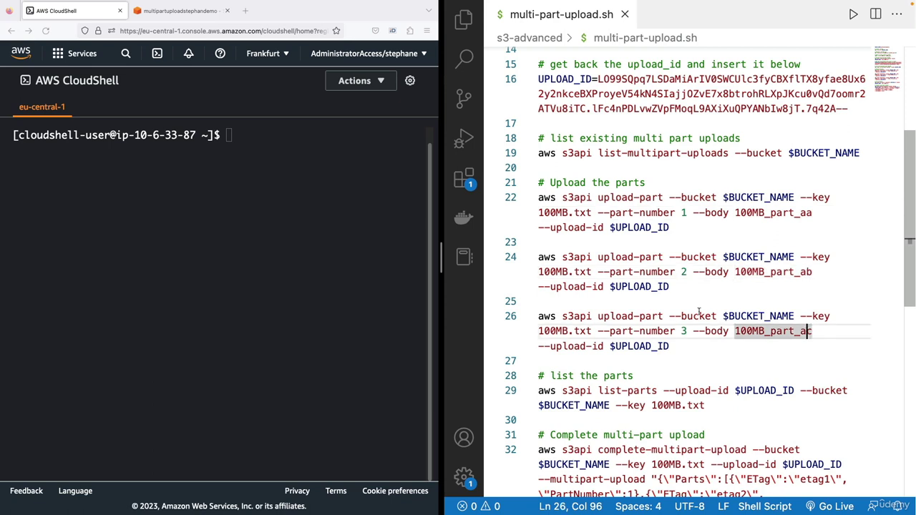
left_click(657, 228)
left_click_drag(670, 228, 538, 198)
key("super+c")
left_click(418, 208)
key("super+v")
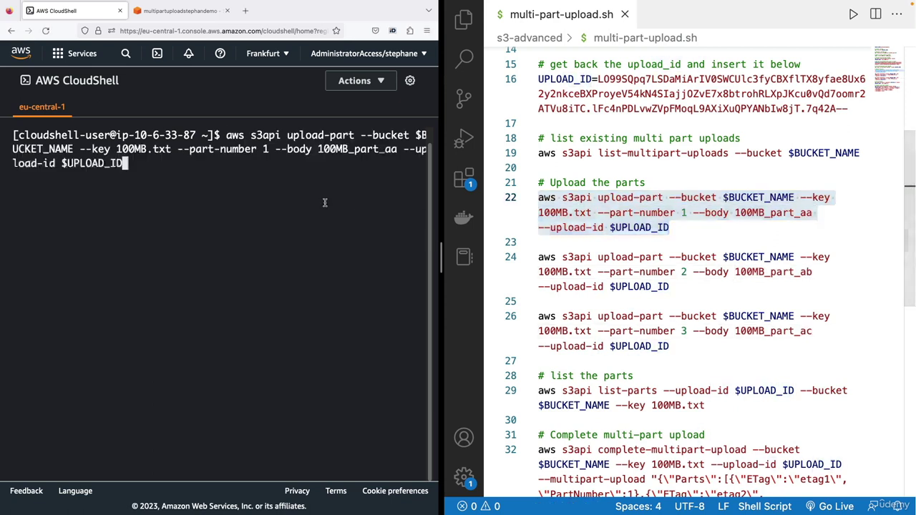
key("Return")
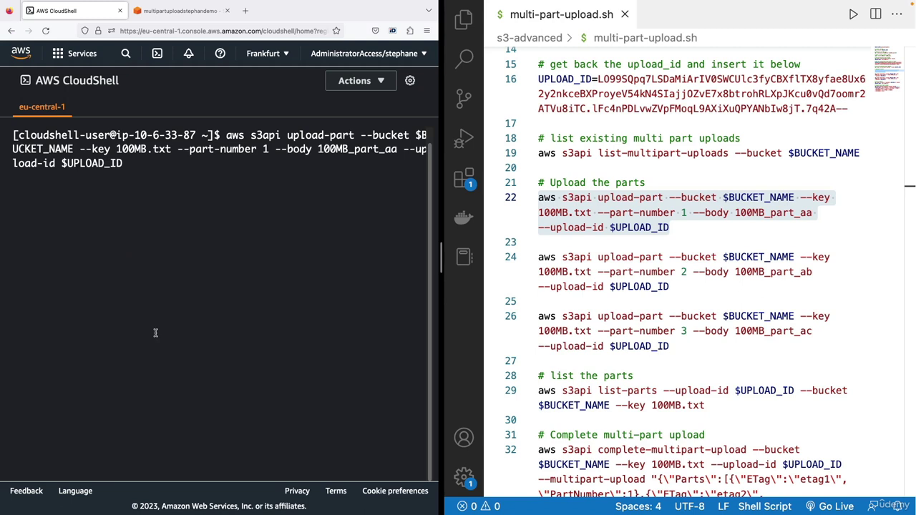
Step: Upload parts 2 and 3 by running the line 24 and 26 commands in CloudShell
left_click(664, 271)
left_click_drag(671, 286, 539, 257)
key("super+c")
left_click(325, 253)
key("super+v")
key("Return")
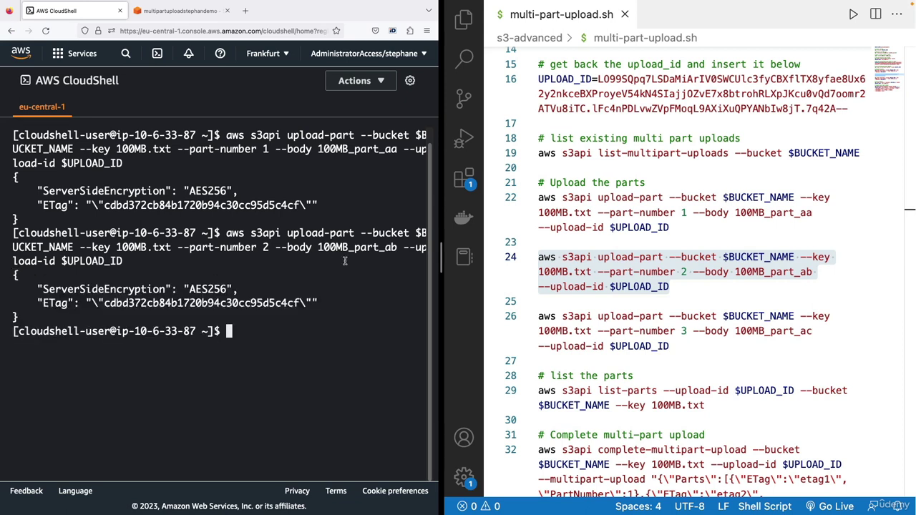
left_click_drag(670, 346, 539, 315)
key("super+c")
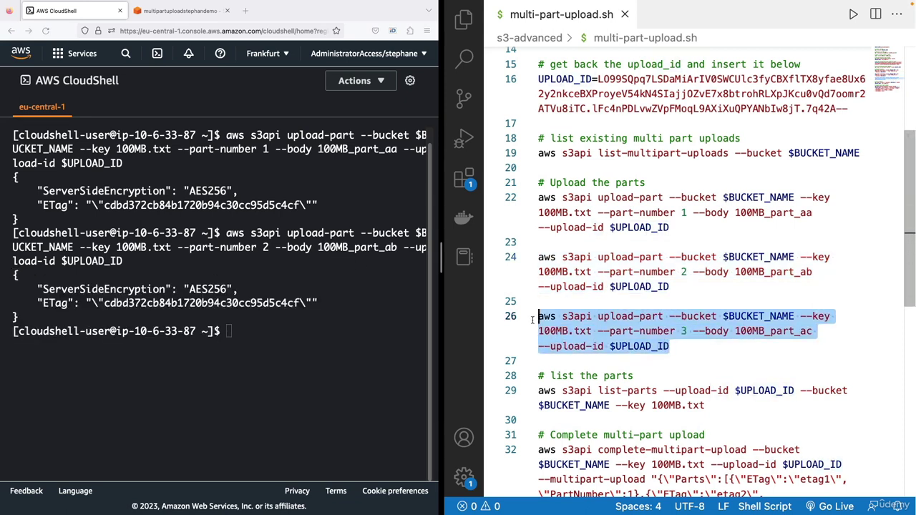
left_click(324, 386)
key("super+v")
key("Return")
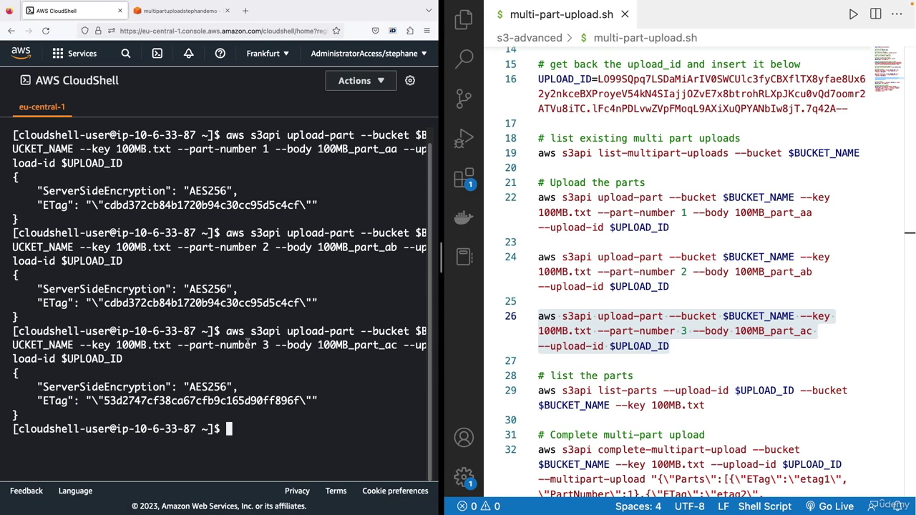
Step: Check the S3 bucket's objects, then select the list-parts command on line 29
left_click(189, 10)
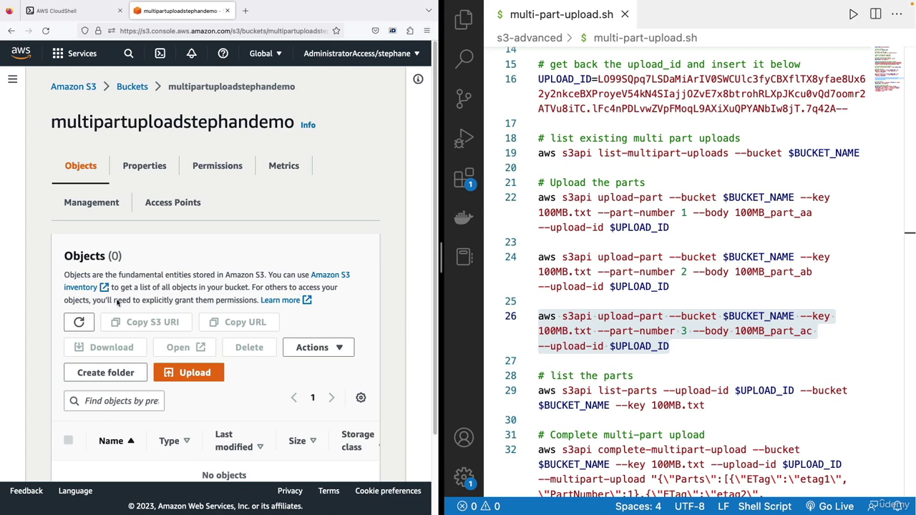
scroll(142, 336, "down", 2)
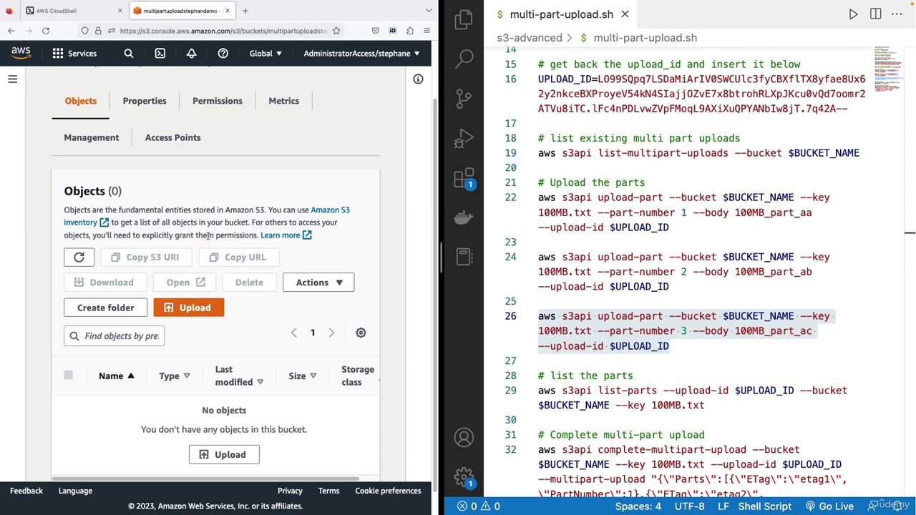
left_click(100, 20)
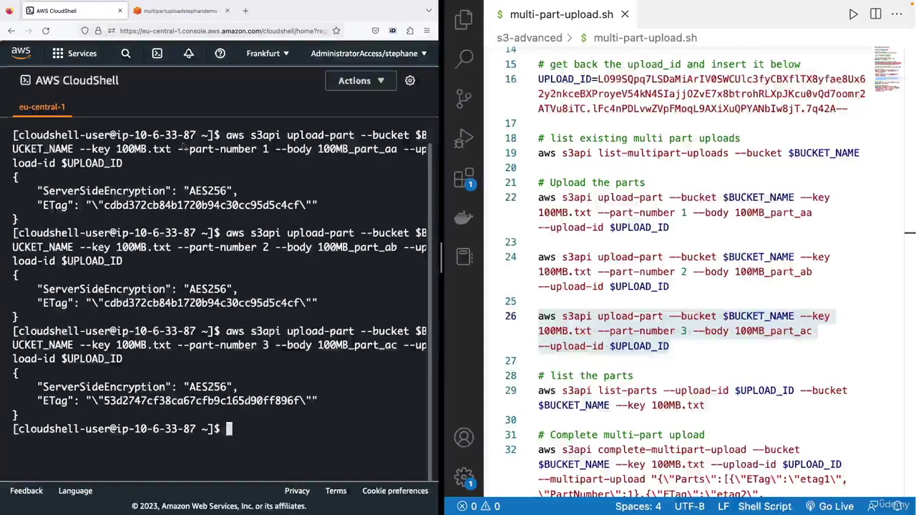
left_click(663, 390)
double_click(570, 391)
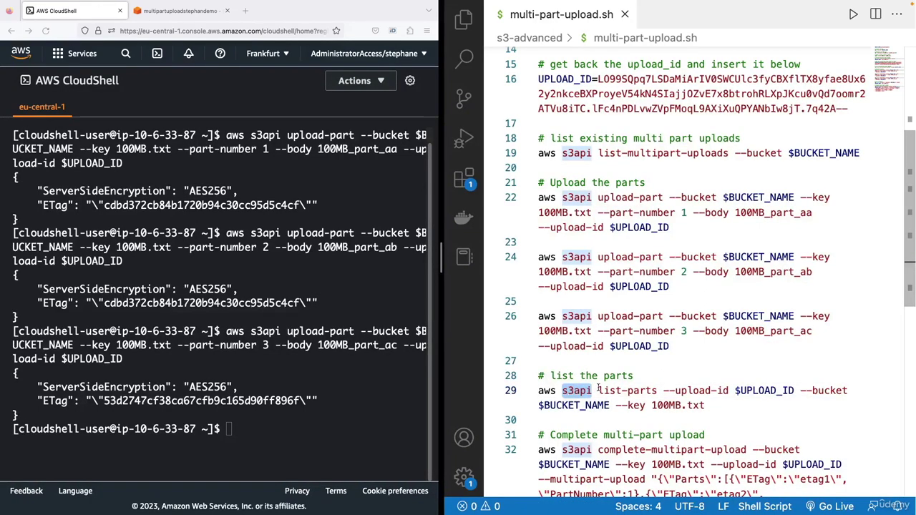
scroll(598, 391, "down", 5)
left_click_drag(716, 293, 538, 278)
Step: Run list-parts in CloudShell, showing parts 1–3 at 36700160, 36700160 and 26599680 bytes
key("super+c")
left_click(301, 379)
key("super+v")
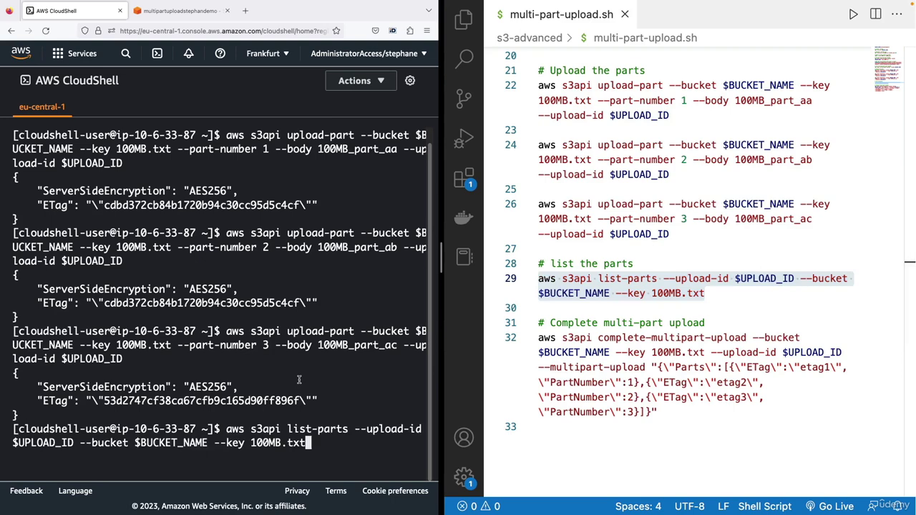
key("Return")
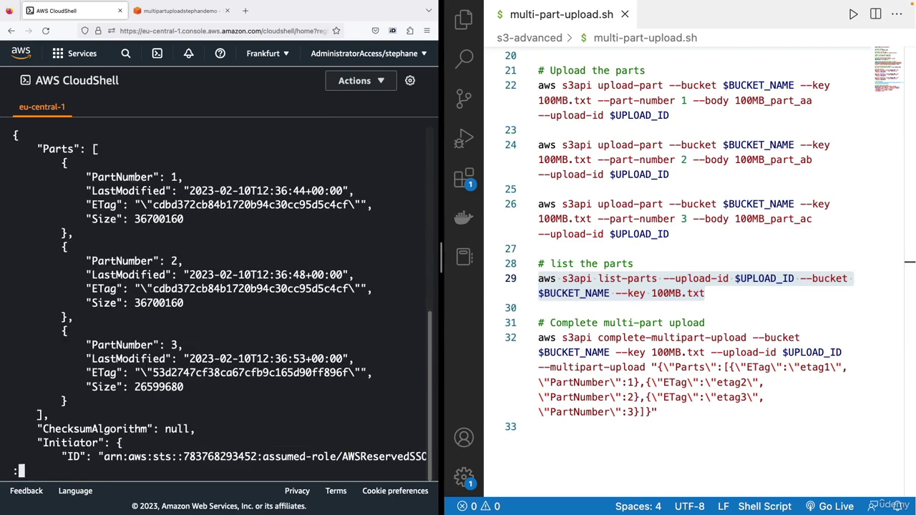
scroll(177, 299, "up", 1)
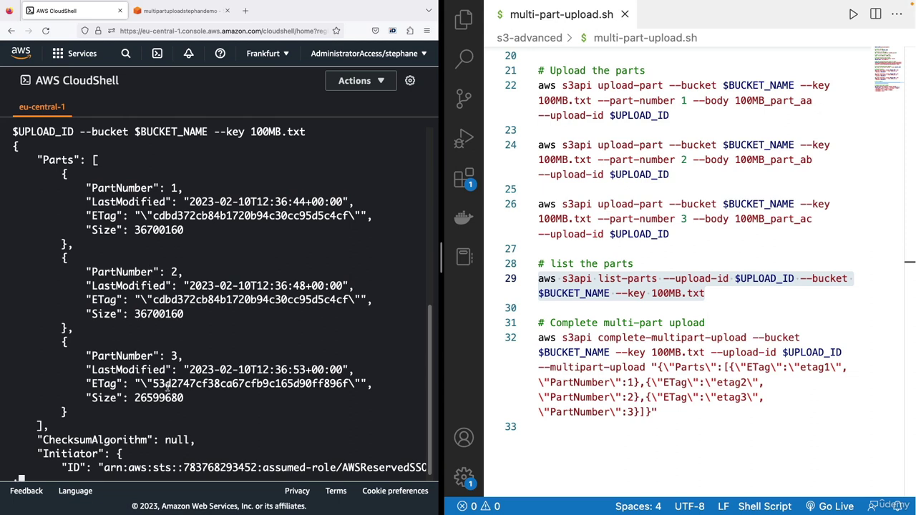
scroll(170, 390, "down", 1)
key("q")
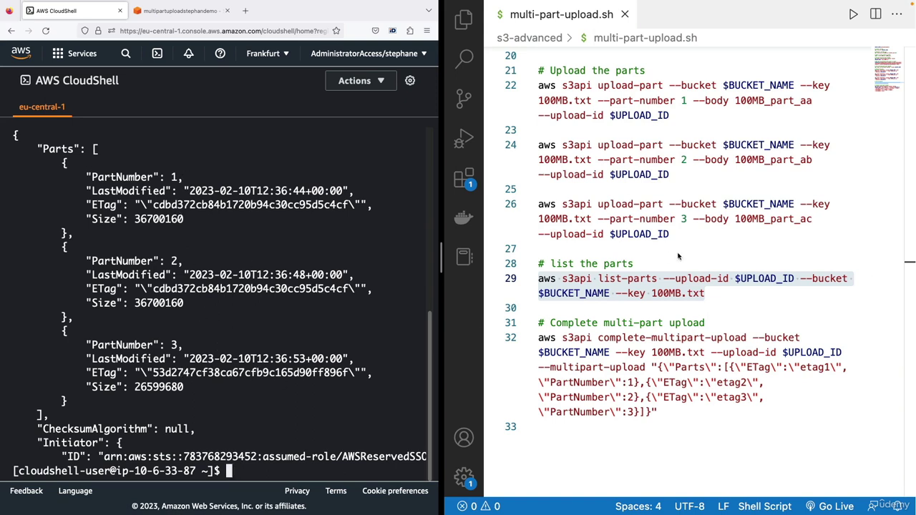
left_click(572, 315)
Step: Paste the complete-multipart-upload command and its parts JSON from line 32 into CloudShell
scroll(570, 318, "down", 2)
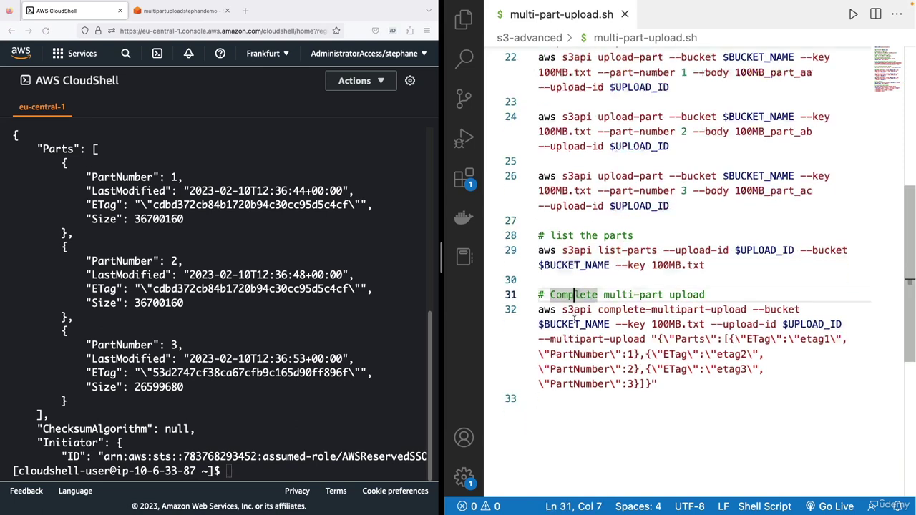
left_click_drag(538, 309, 648, 339)
key("super+c")
left_click(357, 427)
key("super+v")
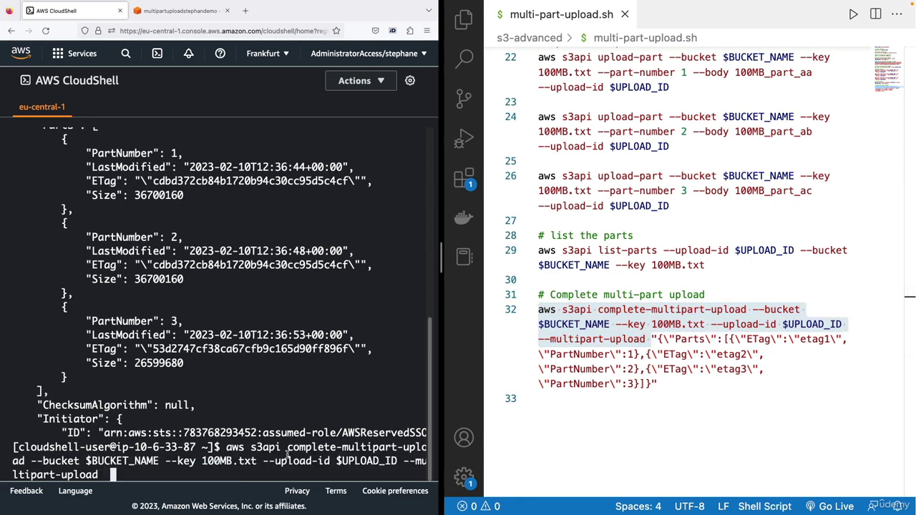
left_click(692, 369)
left_click_drag(651, 339, 657, 383)
key("super+c")
left_click(354, 442)
key("super+v")
type(".")
Step: Replace the etag1 placeholder with part 1's ETag from the listing
key("alt+Left")
key("alt+Left")
key("alt+Left")
key("alt+Left")
key("alt+Left")
key("alt+Left")
key("alt+Left")
key("alt+Left")
key("alt+Left")
key("alt+Left")
key("alt+Left")
key("Right")
key("Right")
key("Right")
key("Right")
key("Right")
key("BackSpace")
key("BackSpace")
key("BackSpace")
key("BackSpace")
key("BackSpace")
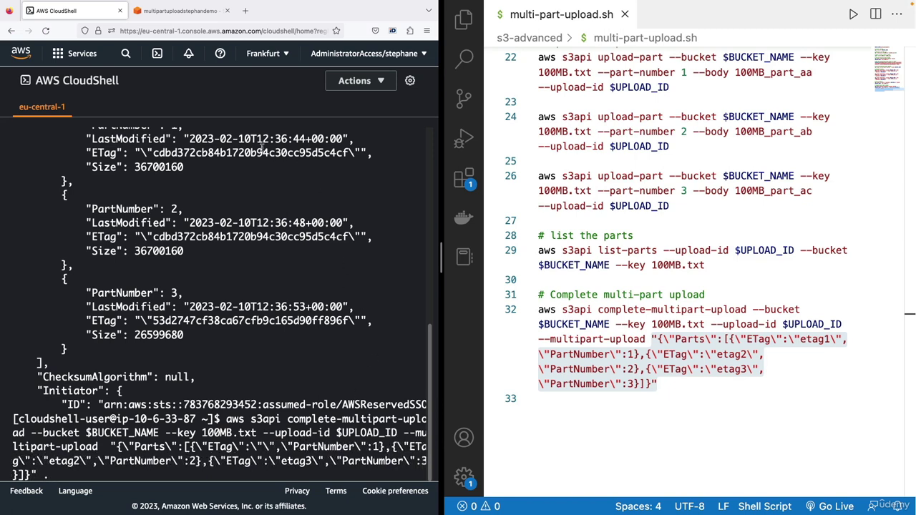
double_click(266, 152)
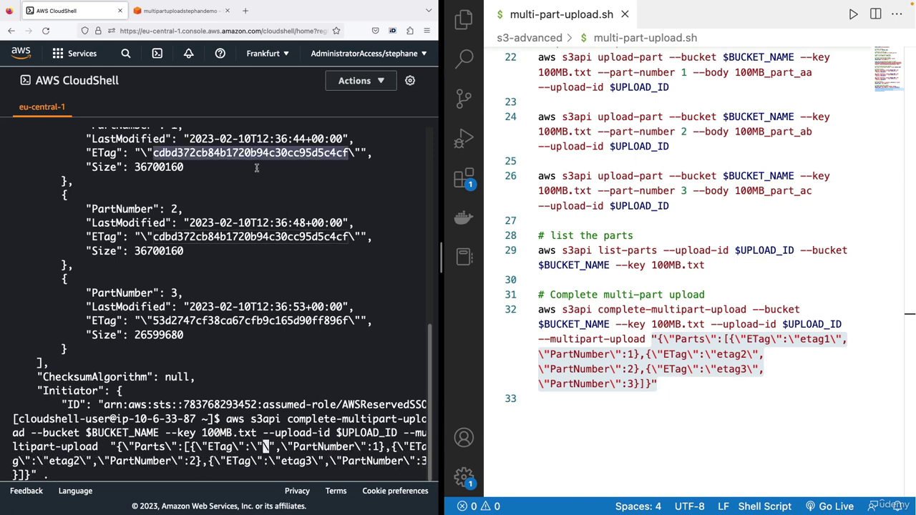
left_click(284, 427)
key("super+v")
Step: Replace the etag2 placeholder with part 2's ETag from the listing
key("alt+Right")
key("alt+Right")
key("alt+Right")
key("alt+Right")
key("alt+Right")
key("alt+Left")
key("Left")
key("Left")
key("Left")
key("Left")
key("Left")
key("BackSpace")
key("BackSpace")
key("BackSpace")
key("BackSpace")
key("BackSpace")
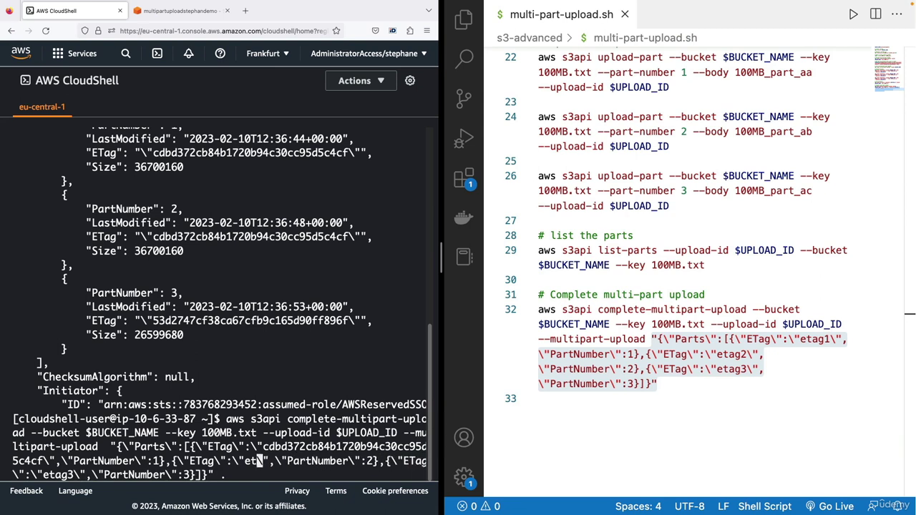
double_click(285, 235)
key("super+c")
key("super+v")
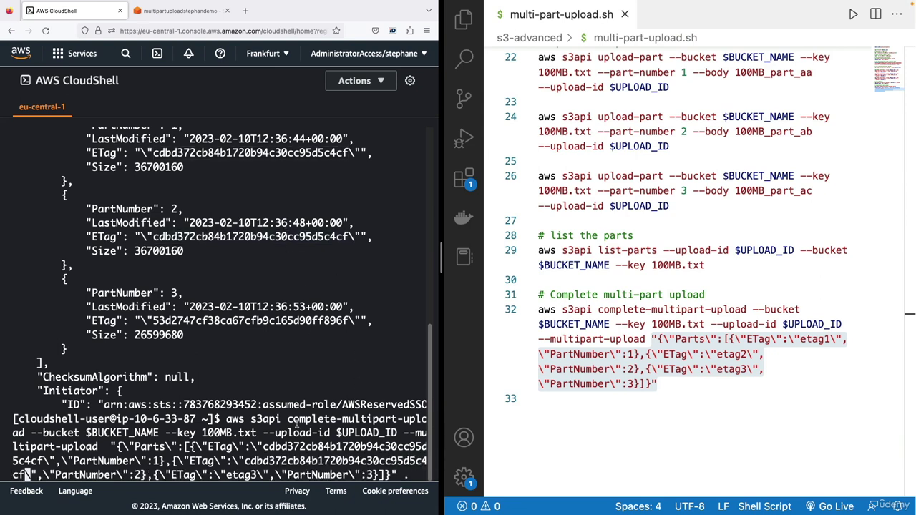
key("BackSpace")
key("BackSpace")
key("BackSpace")
key("BackSpace")
key("BackSpace")
key("BackSpace")
key("BackSpace")
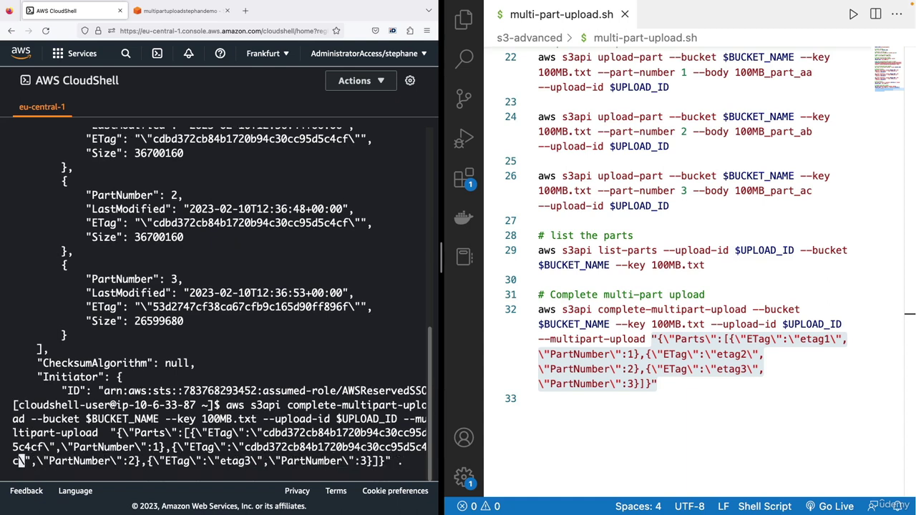
key("BackSpace")
key("BackSpace")
key("BackSpace")
key("BackSpace")
key("BackSpace")
key("BackSpace")
key("BackSpace")
key("BackSpace")
key("BackSpace")
key("BackSpace")
key("BackSpace")
key("BackSpace")
key("BackSpace")
key("BackSpace")
key("BackSpace")
key("BackSpace")
key("BackSpace")
key("BackSpace")
key("BackSpace")
key("BackSpace")
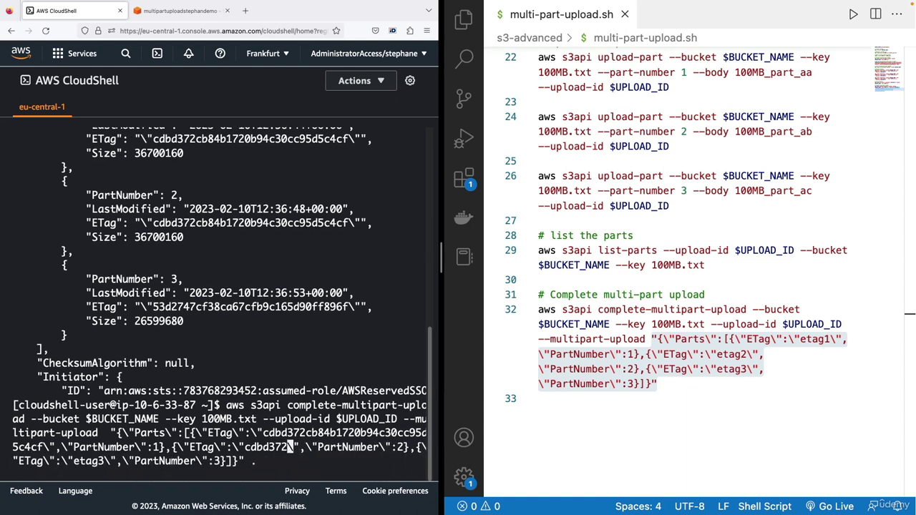
key("BackSpace")
key("BackSpace")
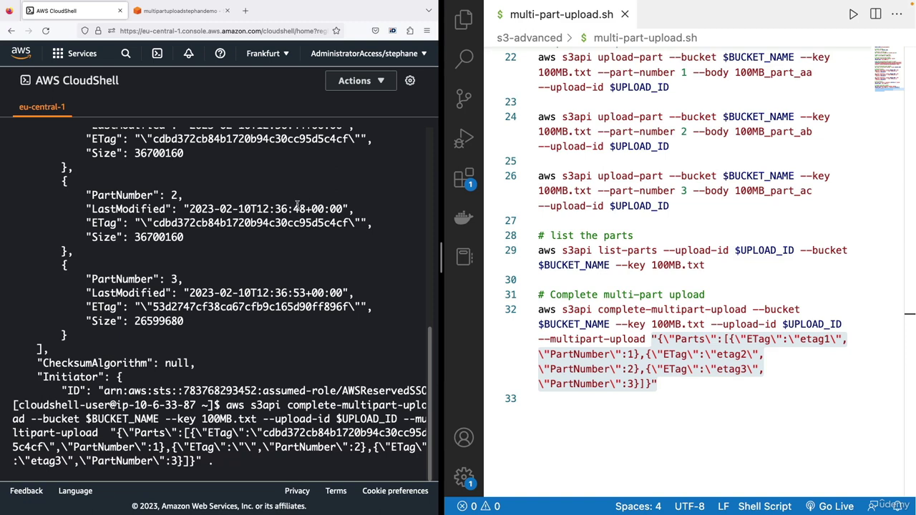
double_click(281, 223)
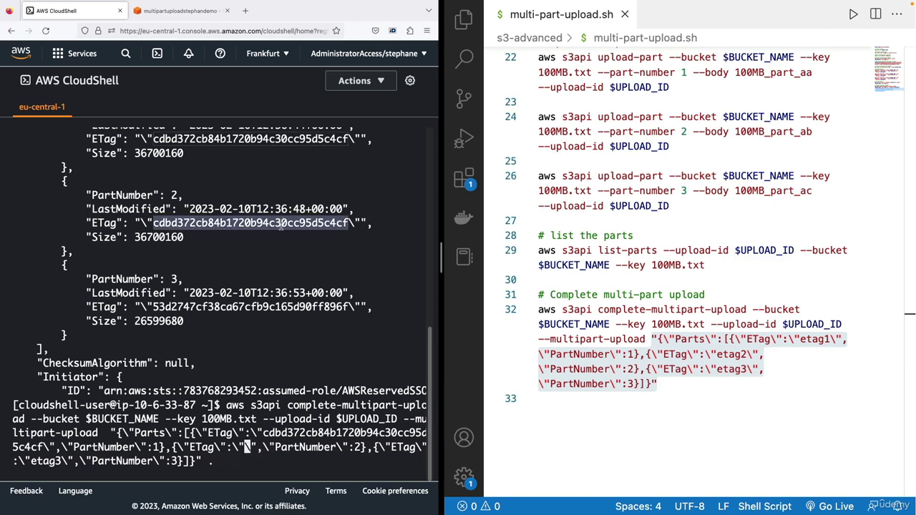
left_click(284, 377)
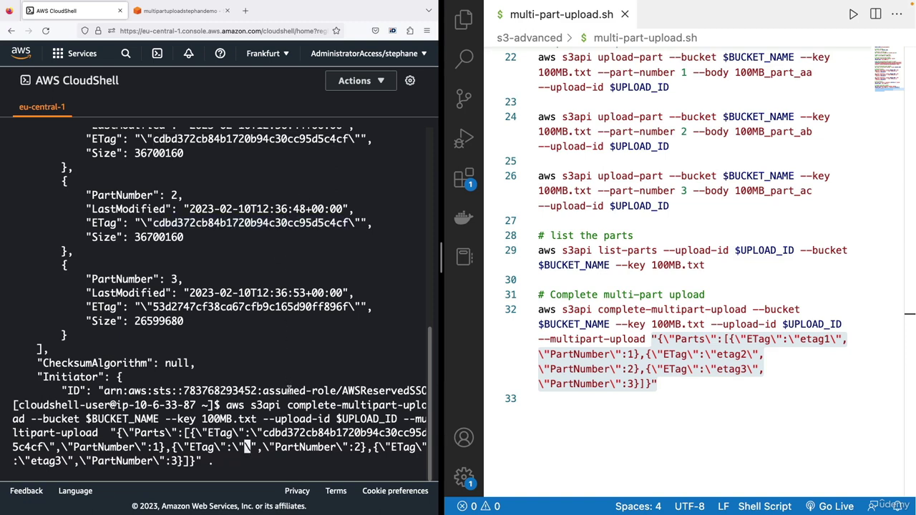
key("super+v")
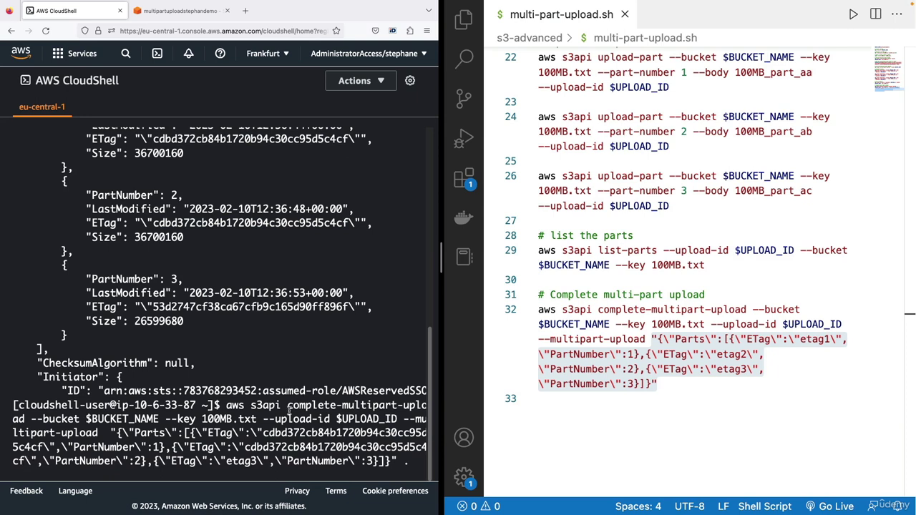
Step: Replace the etag3 placeholder with part 3's ETag from the listing
key("Right")
key("Right")
key("Right")
key("Right")
key("Right")
key("Right")
key("Right")
key("Right")
key("Right")
key("Right")
key("Right")
key("Right")
key("Right")
key("Right")
key("Right")
key("Right")
key("Right")
key("Right")
key("Right")
key("Right")
key("Right")
key("Right")
key("Right")
key("Right")
key("Right")
key("Right")
key("Right")
key("Right")
key("Right")
key("Right")
key("Right")
key("Right")
key("Right")
key("Right")
key("Right")
key("Right")
key("Right")
key("Right")
key("BackSpace")
key("BackSpace")
key("BackSpace")
key("BackSpace")
key("BackSpace")
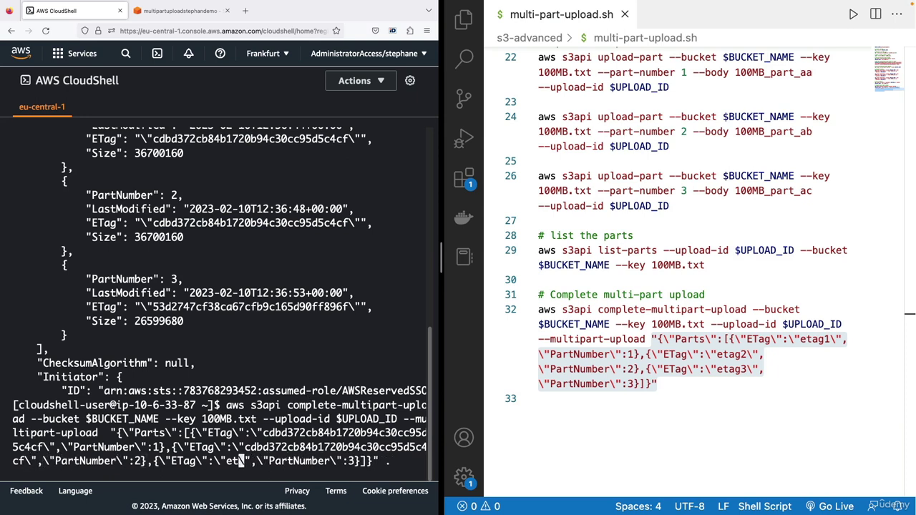
double_click(283, 308)
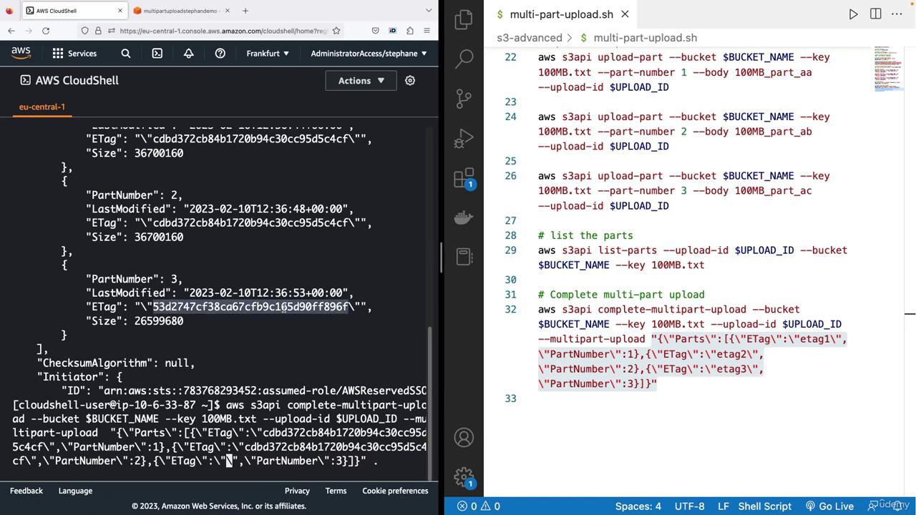
key("super+v")
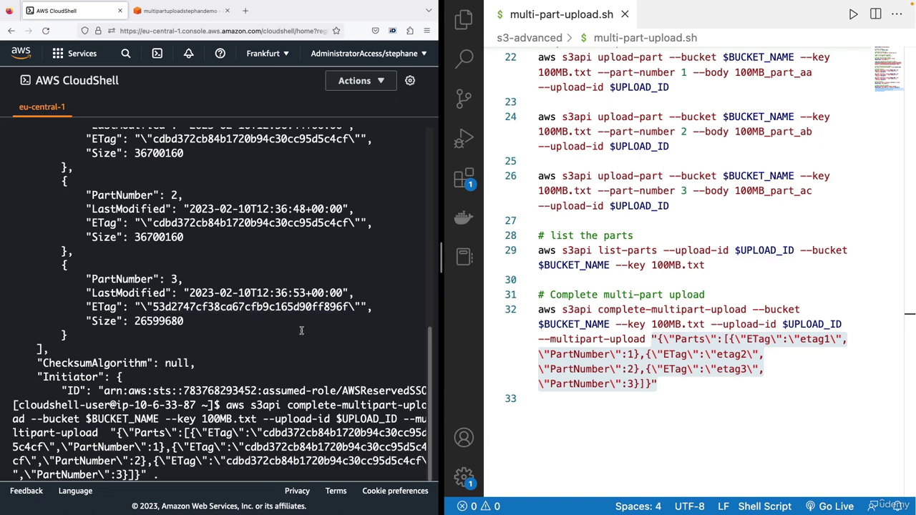
double_click(299, 306)
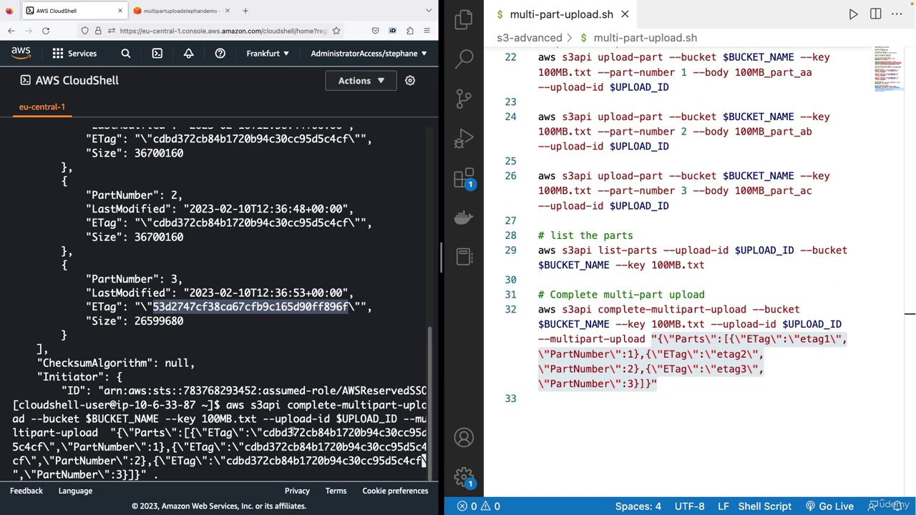
left_click(292, 429)
key("BackSpace")
key("BackSpace")
key("BackSpace")
key("BackSpace")
key("BackSpace")
key("BackSpace")
key("BackSpace")
key("BackSpace")
key("BackSpace")
key("BackSpace")
key("BackSpace")
key("BackSpace")
key("BackSpace")
key("BackSpace")
key("BackSpace")
key("BackSpace")
key("BackSpace")
key("BackSpace")
key("BackSpace")
key("BackSpace")
key("BackSpace")
key("BackSpace")
key("BackSpace")
key("BackSpace")
key("BackSpace")
key("BackSpace")
key("BackSpace")
key("BackSpace")
key("BackSpace")
key("BackSpace")
key("BackSpace")
key("BackSpace")
key("super+v")
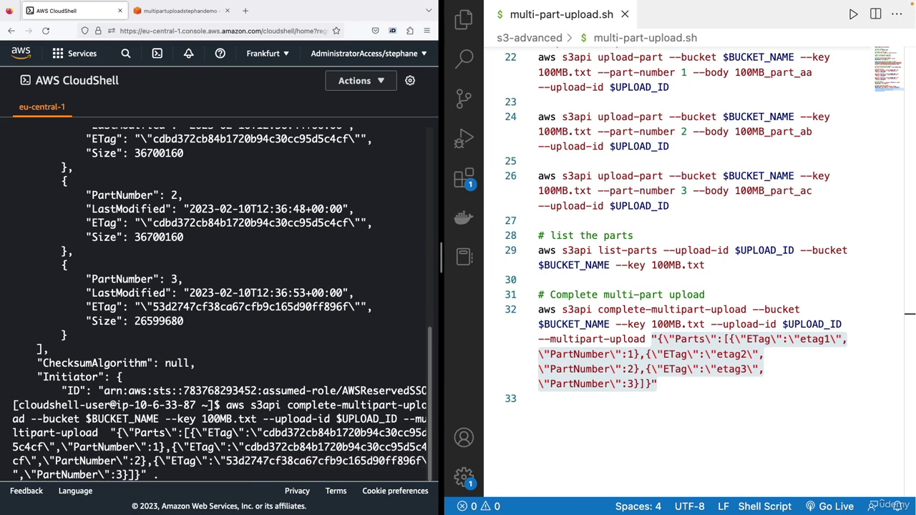
Step: Run the complete command, remove the stray trailing dot after it fails, and rerun successfully
key("Return")
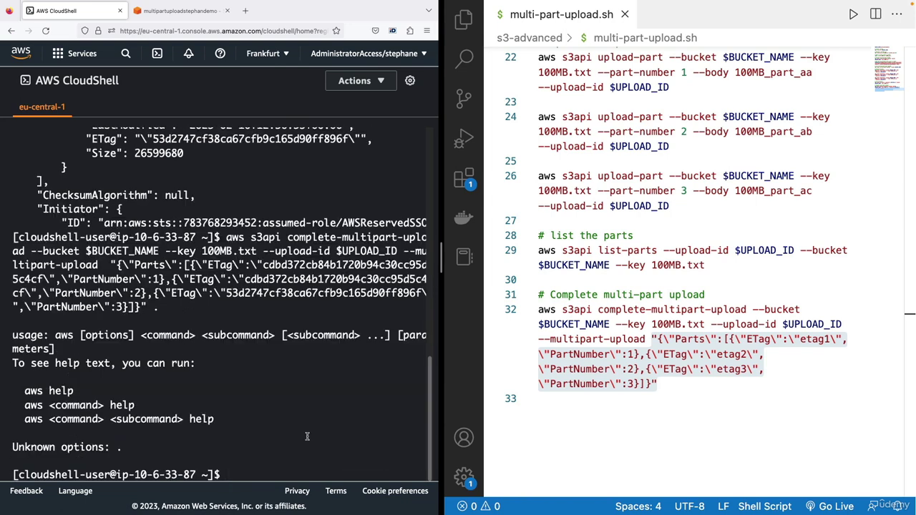
key("Up")
key("BackSpace")
key("BackSpace")
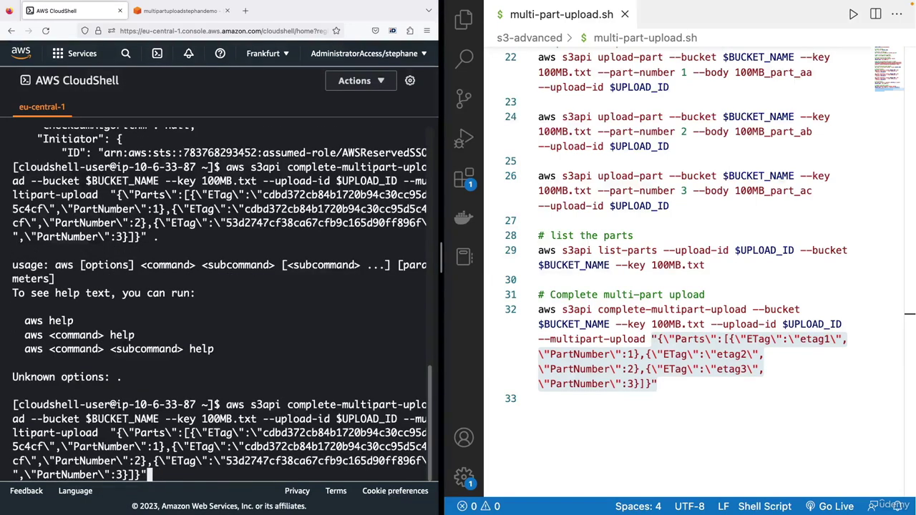
key("Return")
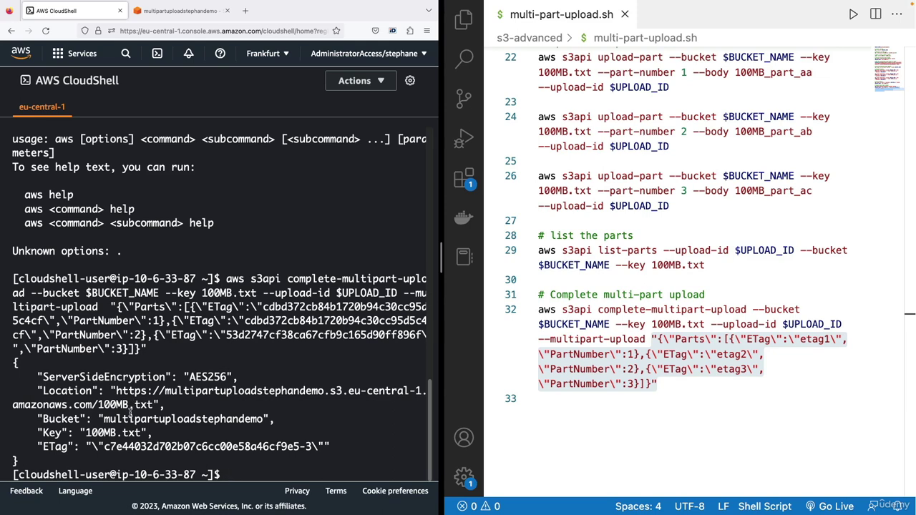
key("ctrl+l")
Step: Run aws s3api list-multipart-uploads in CloudShell to confirm no uploads remain pending
left_click(748, 266)
scroll(697, 236, "up", 5)
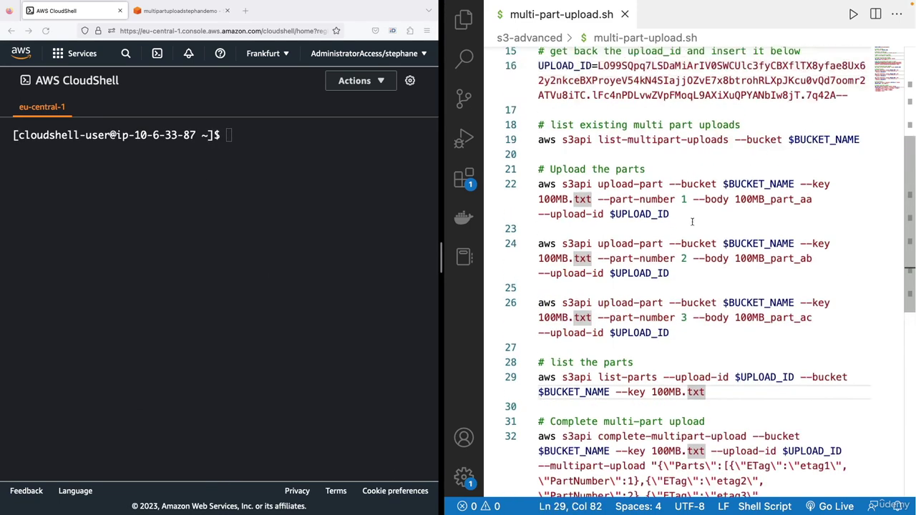
triple_click(692, 143)
key("super+c")
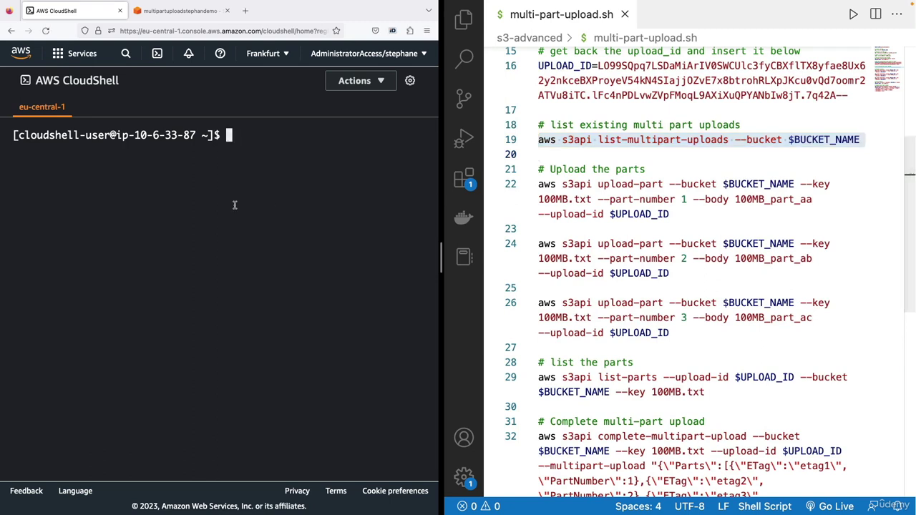
left_click(236, 205)
key("super+v")
key("Return")
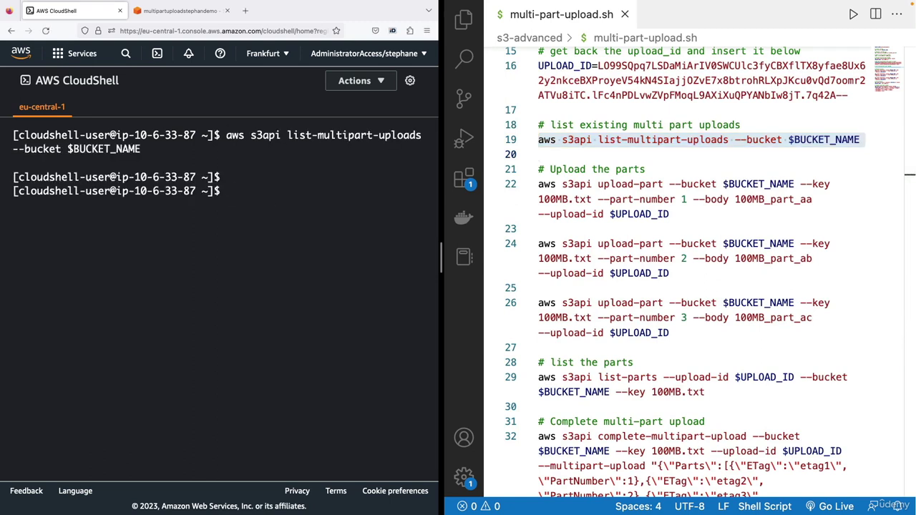
Step: Refresh the bucket's objects to confirm 100MB.txt is listed at 95.4 MB
left_click(179, 11)
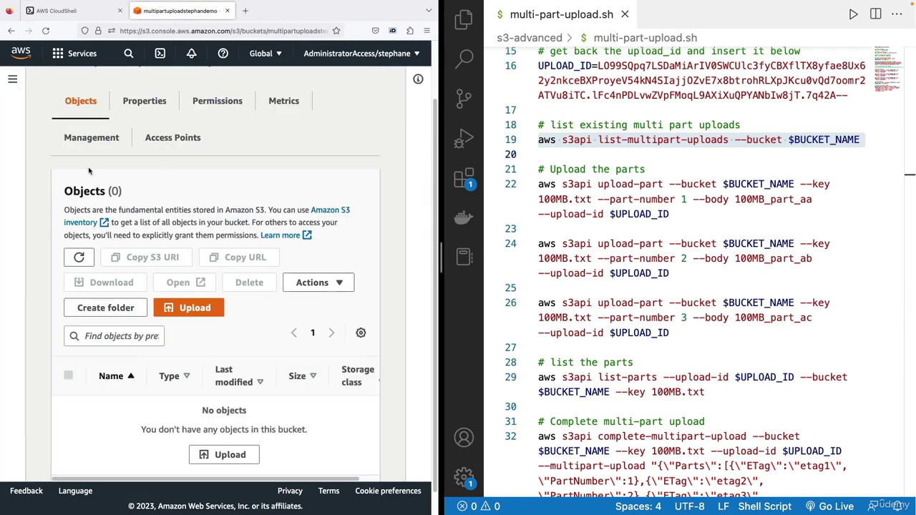
left_click(79, 257)
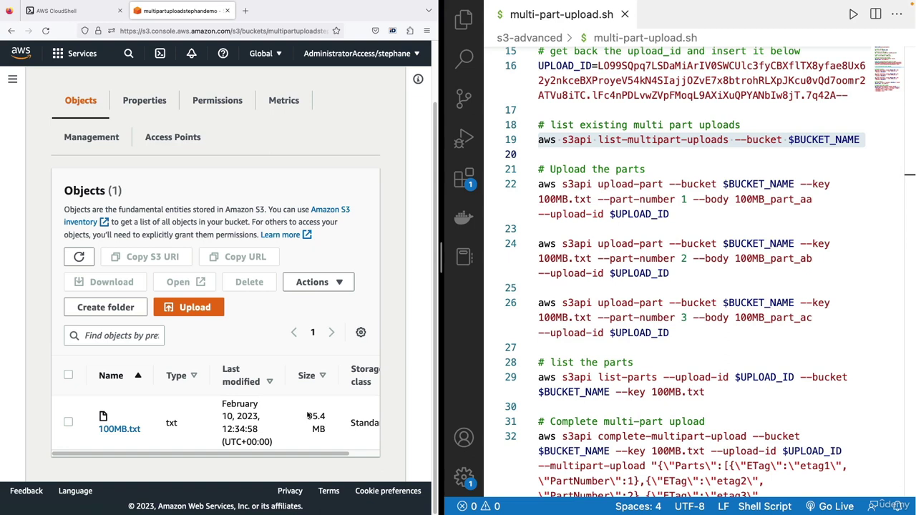
left_click_drag(307, 415, 326, 417)
left_click(312, 438)
left_click(58, 11)
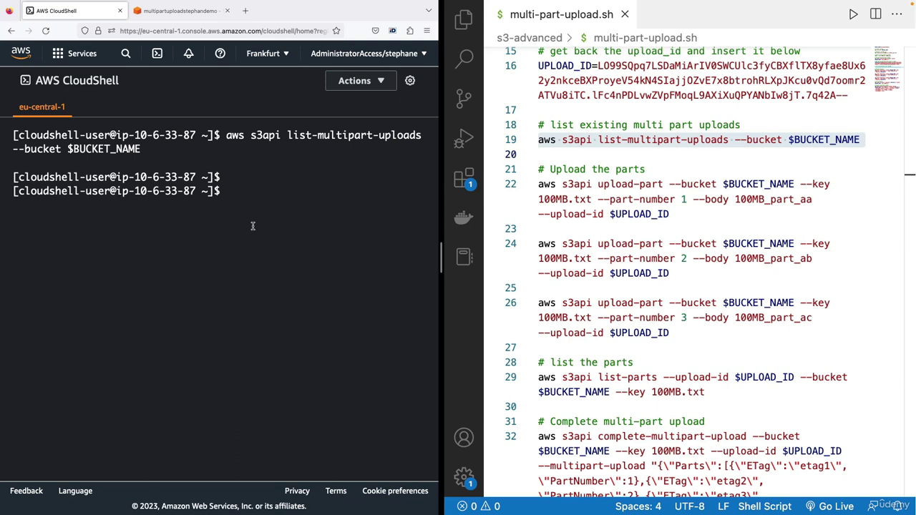
left_click(601, 288)
left_click_drag(593, 302, 540, 303)
left_click(591, 293)
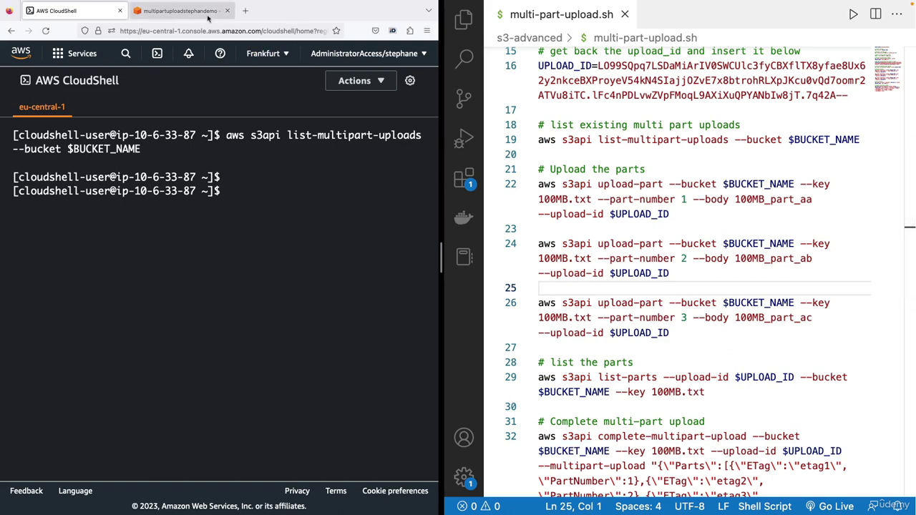
Step: Select 100MB.txt, choose Delete, enter 'permanently delete' and confirm Delete objects
left_click(179, 11)
left_click(68, 422)
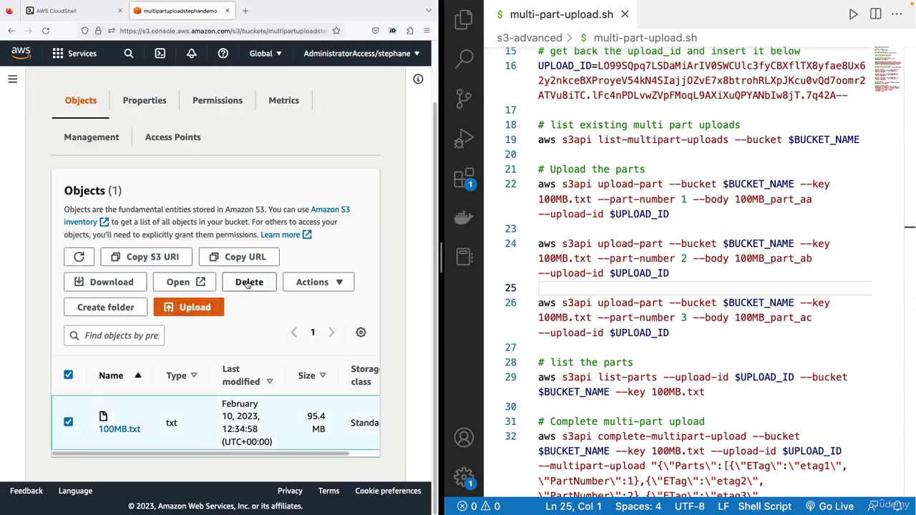
left_click(250, 282)
scroll(188, 343, "down", 3)
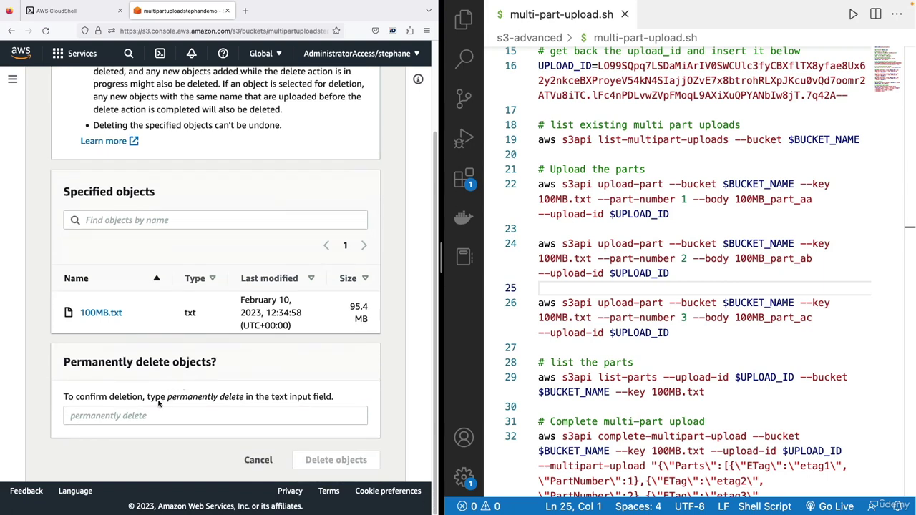
left_click_drag(165, 400, 242, 399)
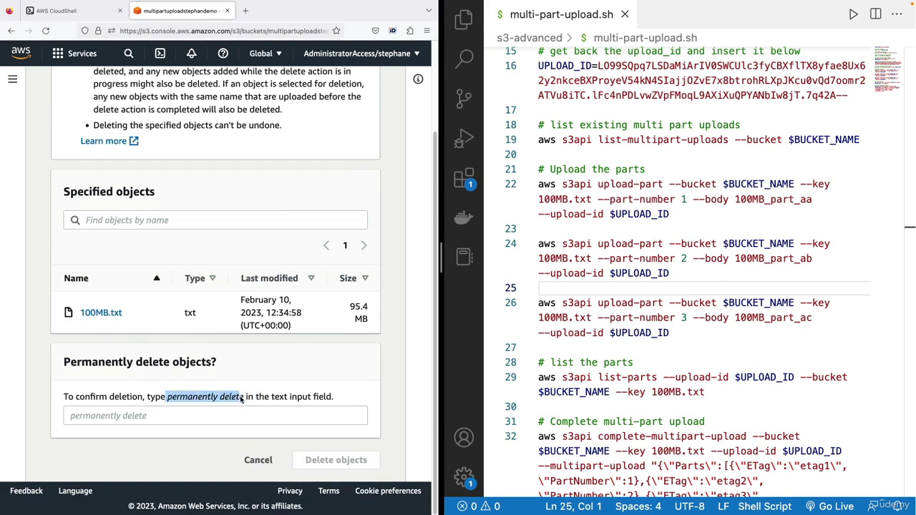
key("ctrl+c")
left_click(242, 414)
key("ctrl+v")
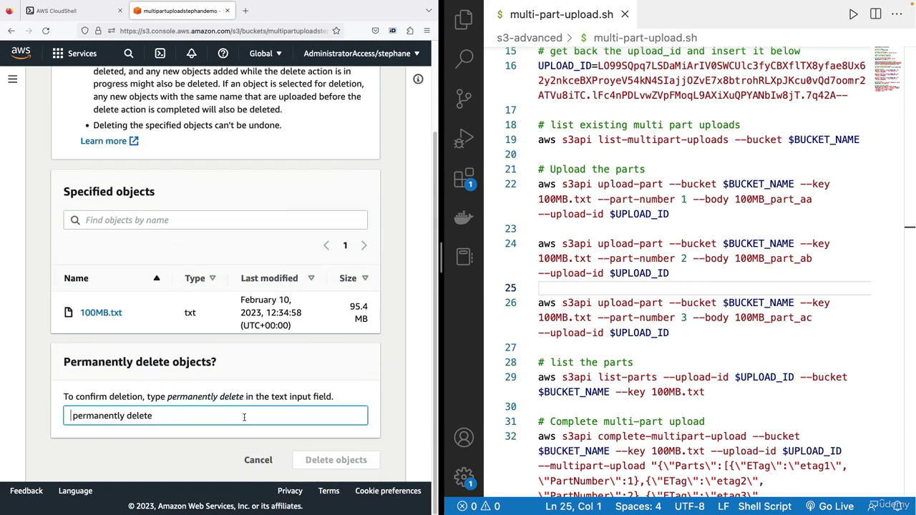
left_click(335, 460)
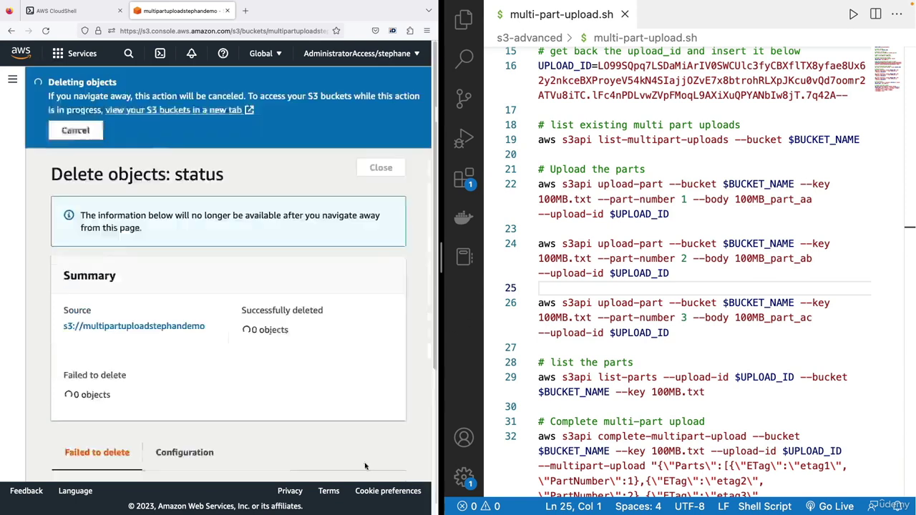
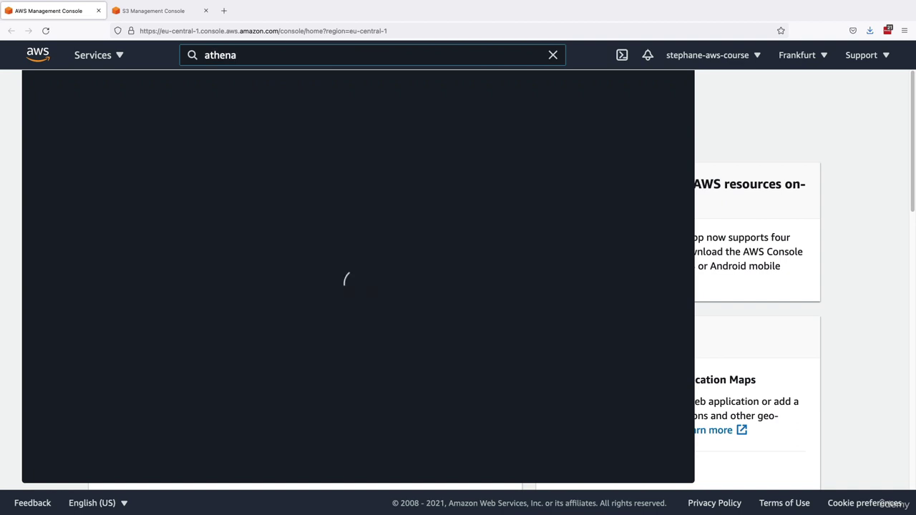
Step: Open Athena and dismiss the announcement banner and the navigation panel
left_click(268, 169)
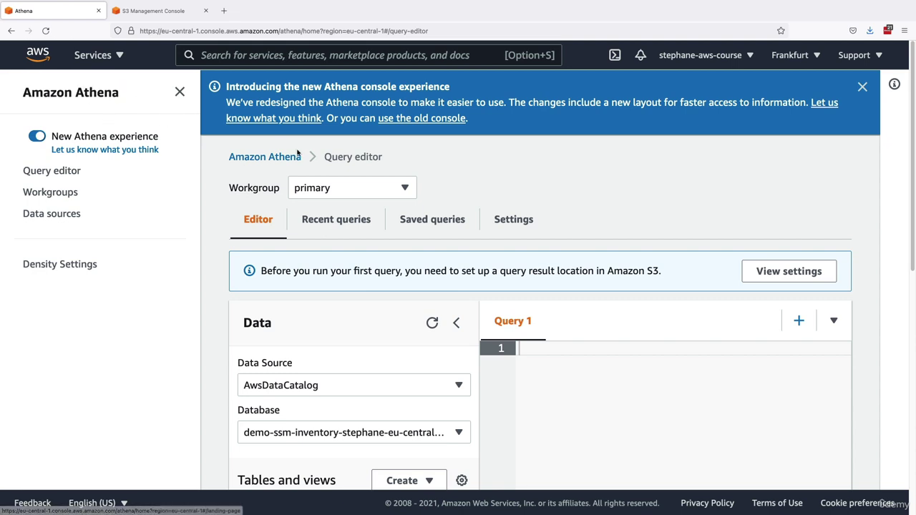
left_click(862, 86)
left_click(180, 91)
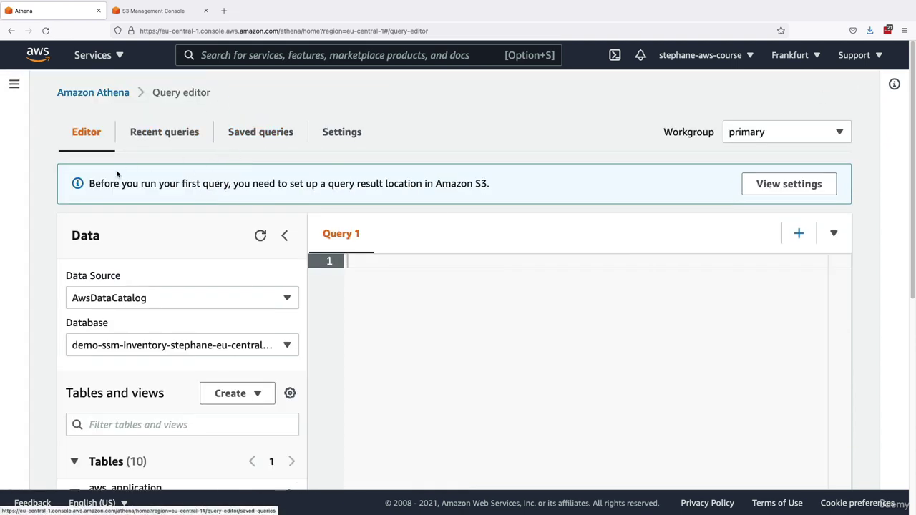
left_click_drag(100, 183, 493, 186)
left_click(492, 186)
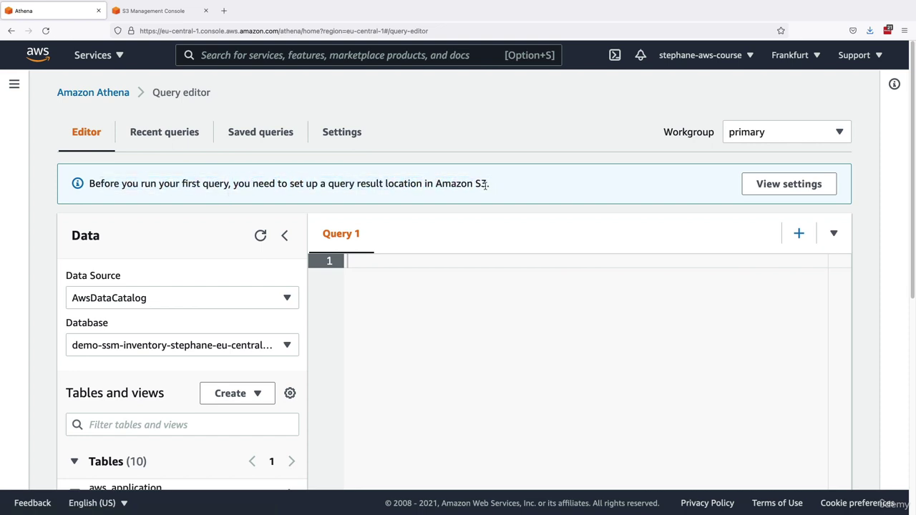
Step: Open the query result location settings for editing, then switch to the S3 console
left_click(754, 195)
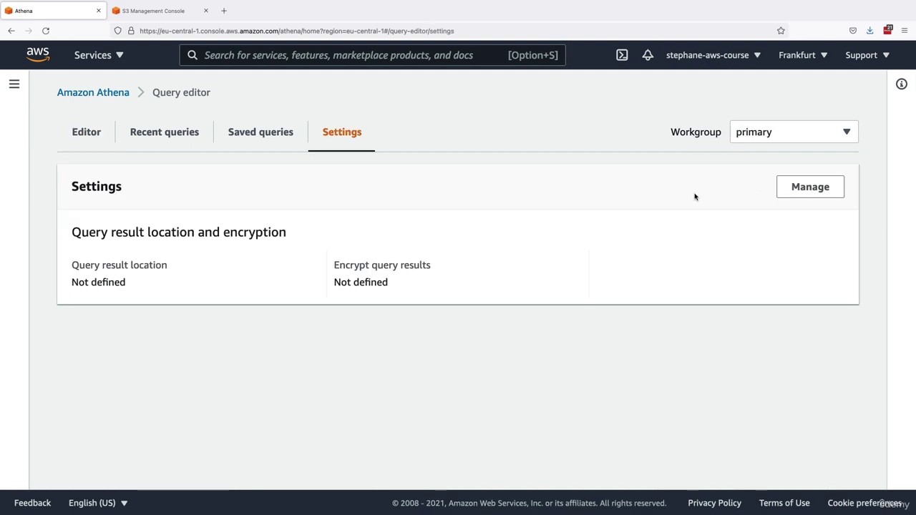
left_click(795, 187)
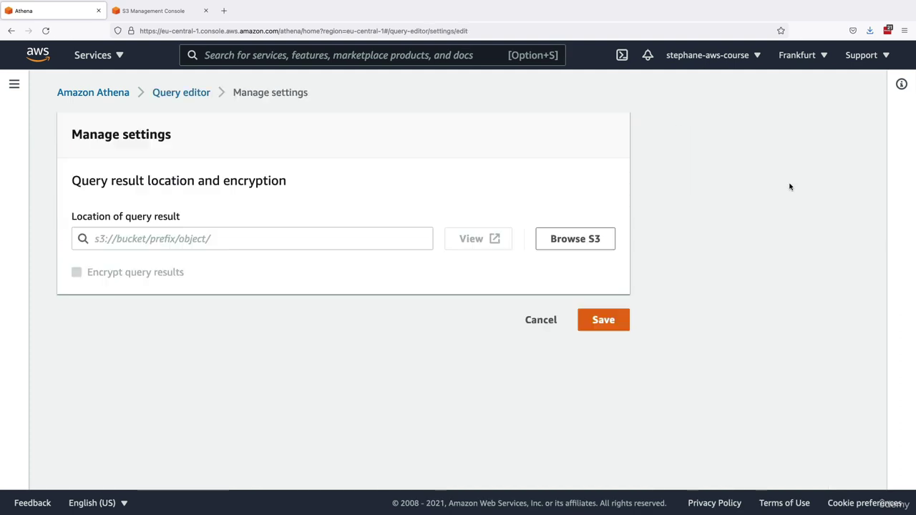
left_click(173, 238)
left_click_drag(77, 224, 181, 217)
left_click(181, 218)
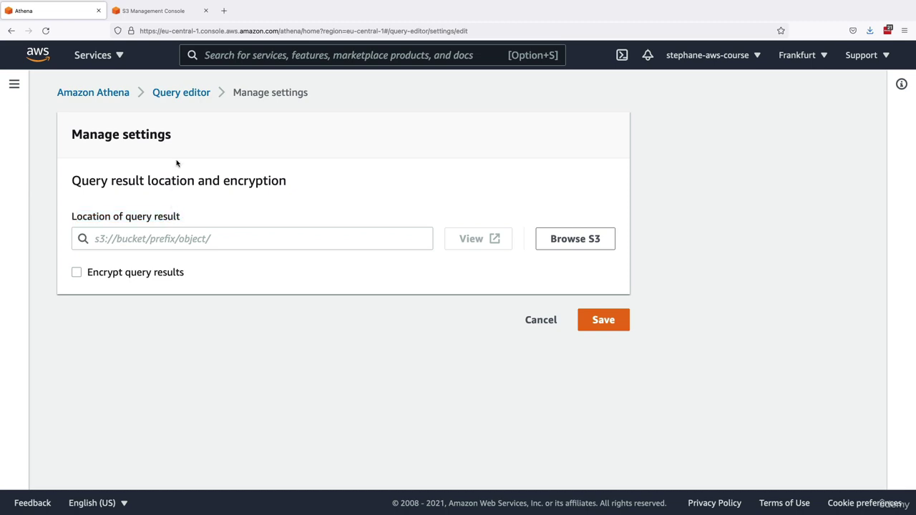
left_click(171, 12)
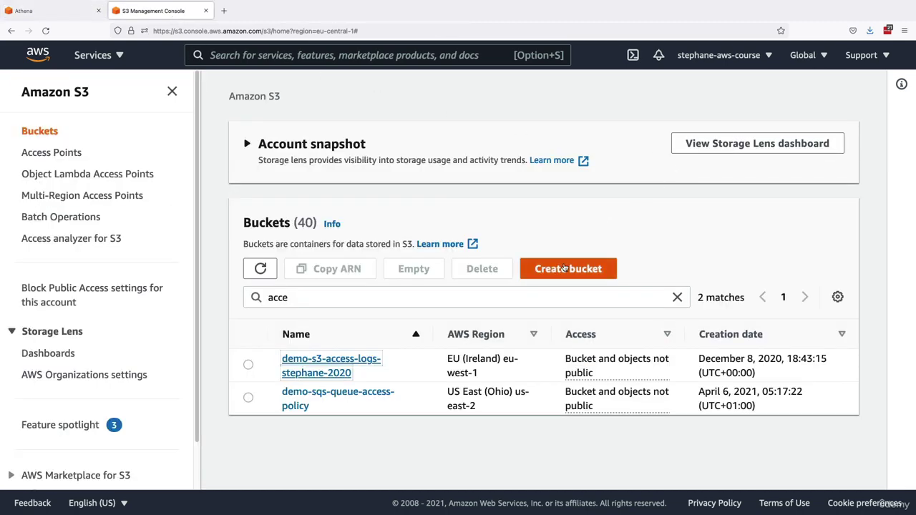
Step: Create a new demo bucket in eu-central-1 for Athena query results
left_click(173, 261)
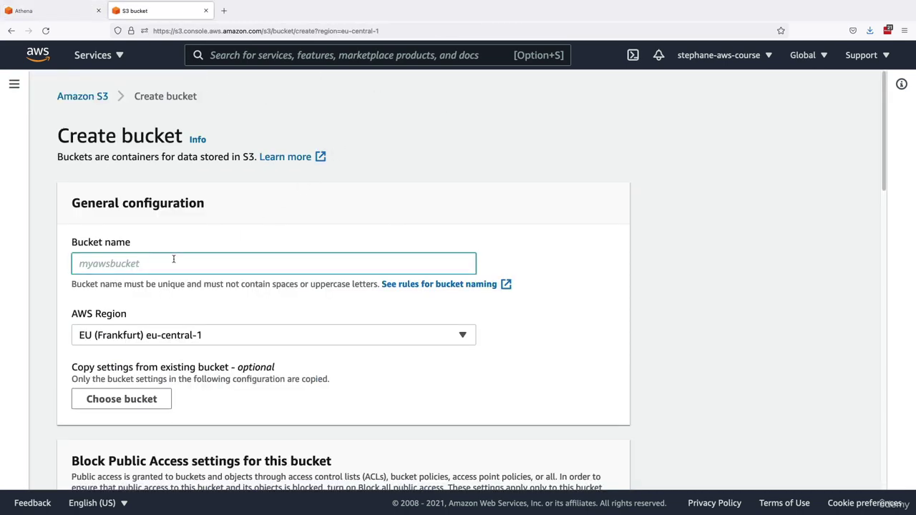
type("stp")
type("phane-demo-athena-eu-central-1")
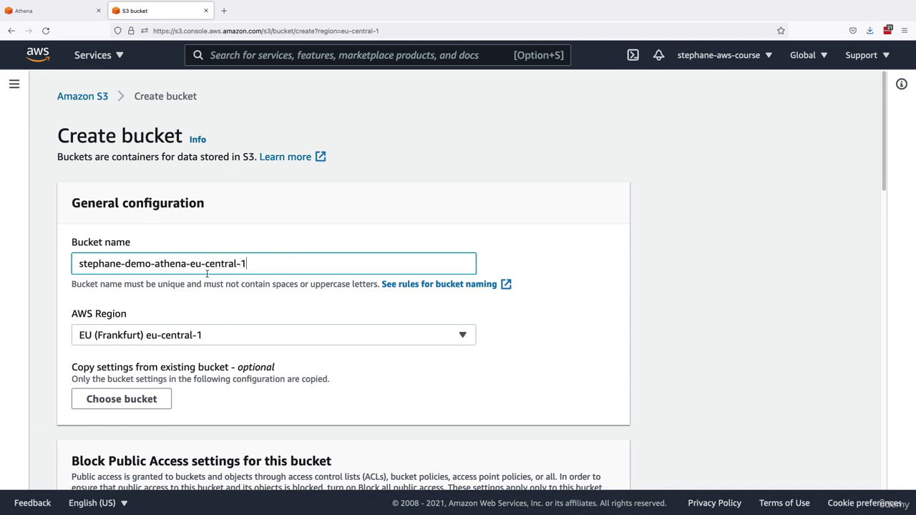
scroll(208, 277, "down", 15)
left_click(588, 465)
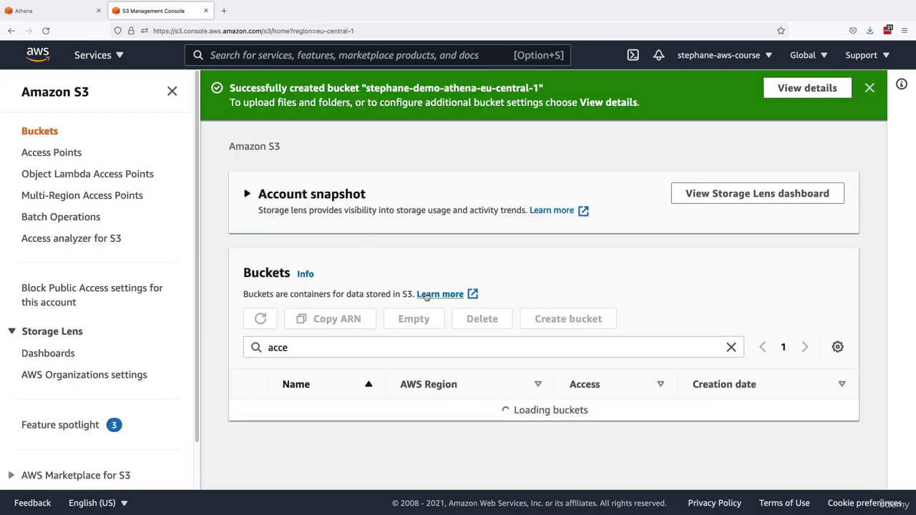
Step: Copy the new bucket's name from its properties and start Athena's result location with 's3://'
left_click(778, 88)
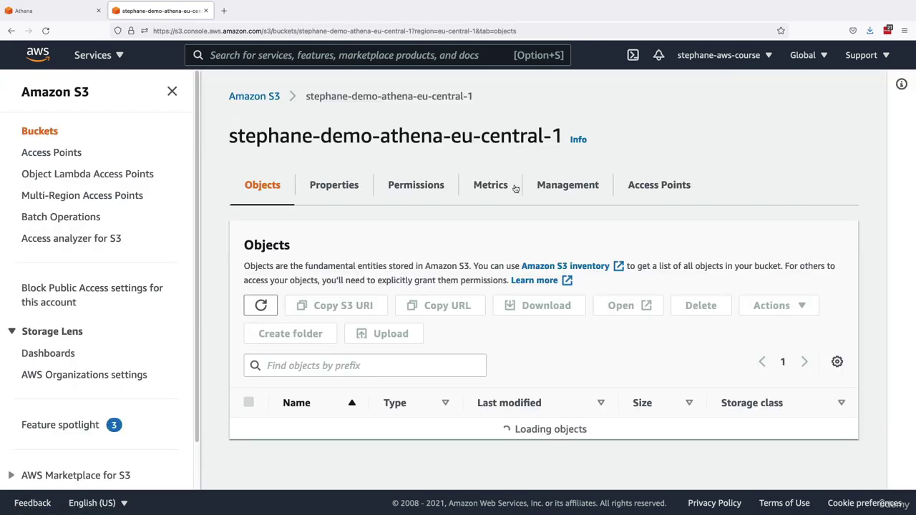
left_click(334, 189)
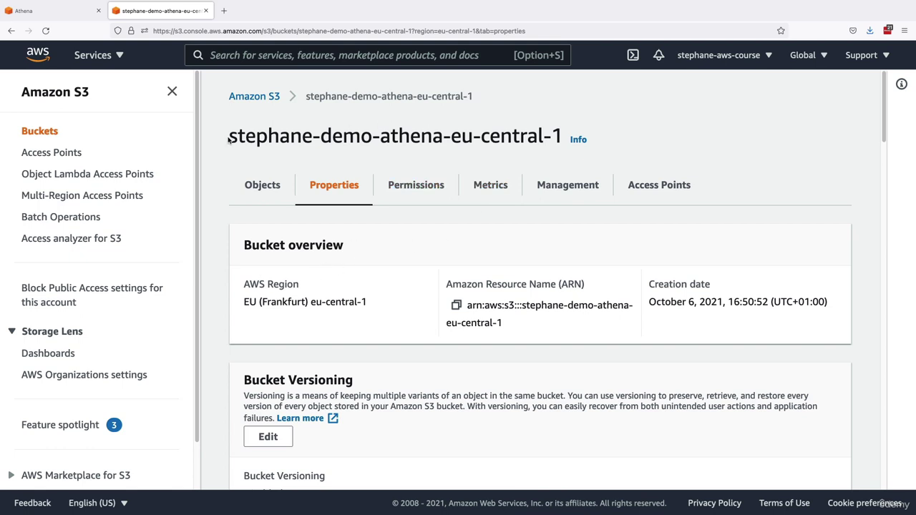
left_click_drag(229, 138, 563, 138)
key("super+c")
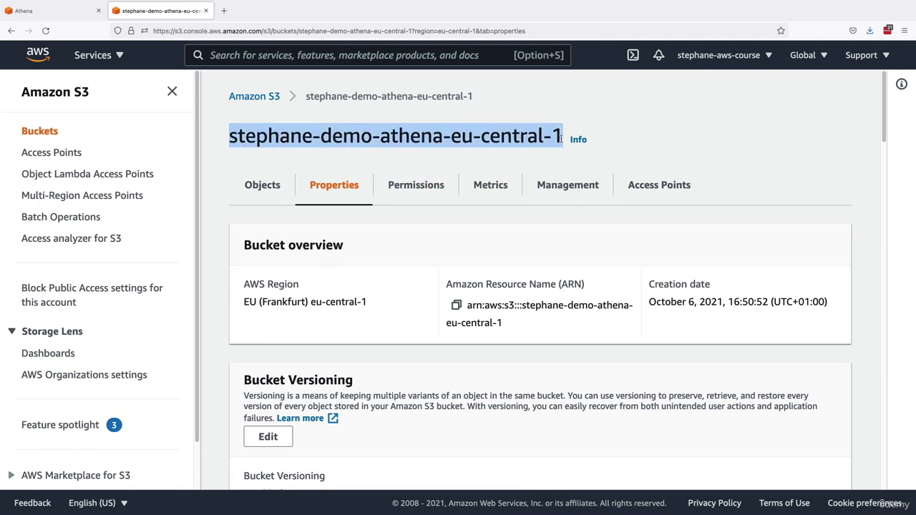
key("ctrl+shift+Tab")
left_click(280, 240)
type("s")
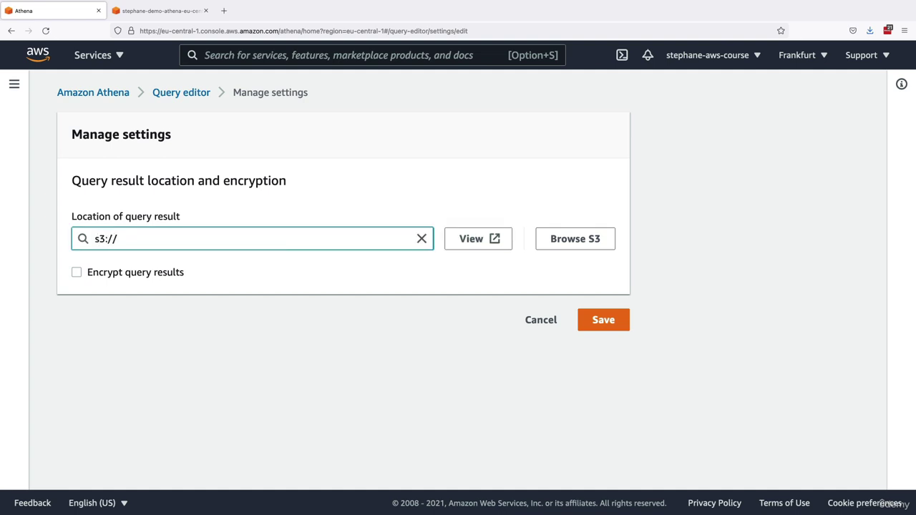
type("3://")
Step: Save 's3://' plus the new bucket name and '/' as the query result location
key("super+v")
type("/")
left_click(599, 320)
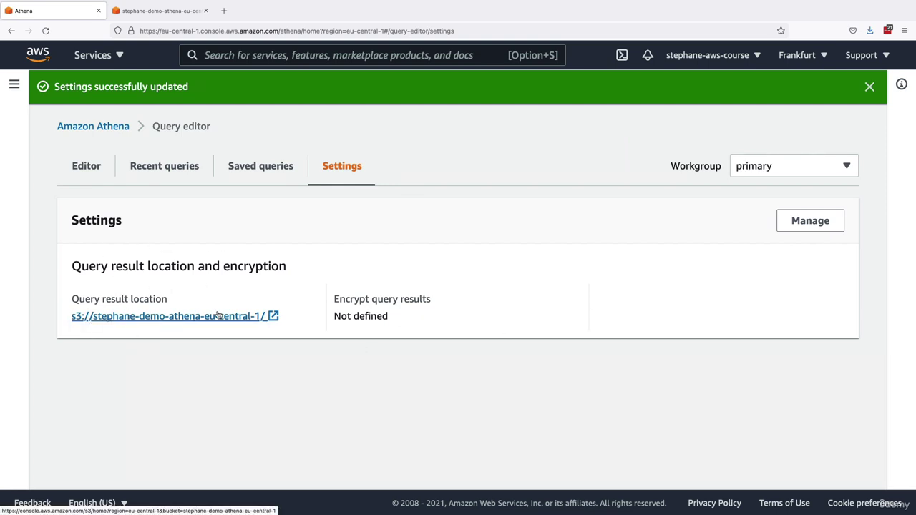
Step: Return to the query editor and check the Data Source and Database choices unchanged
left_click(89, 170)
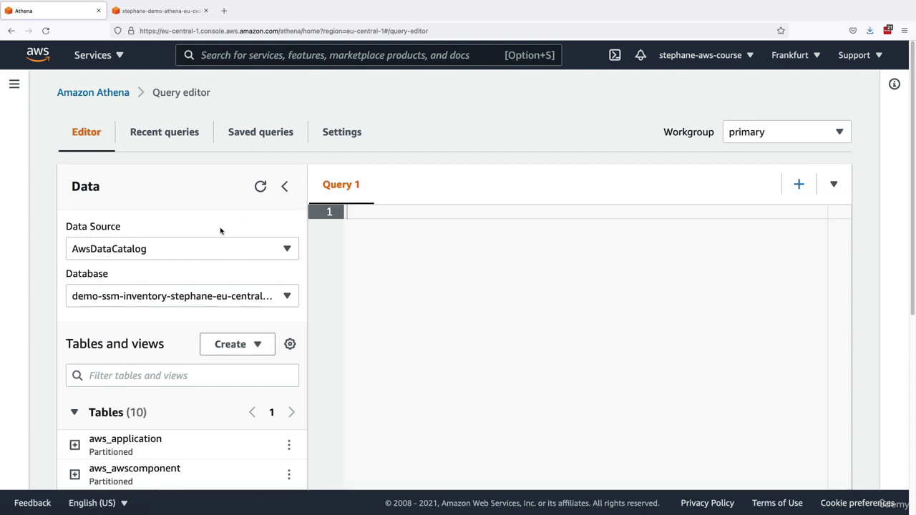
scroll(181, 350, "down", 3)
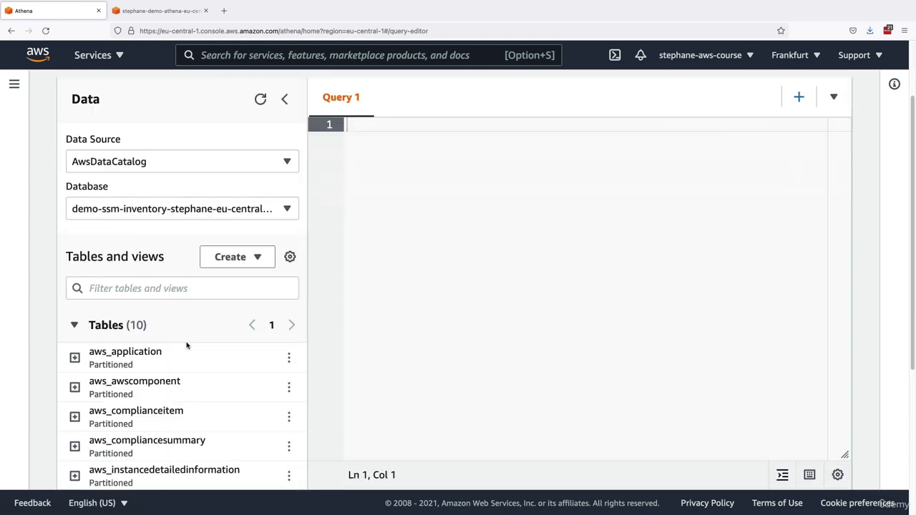
left_click(95, 157)
left_click(102, 161)
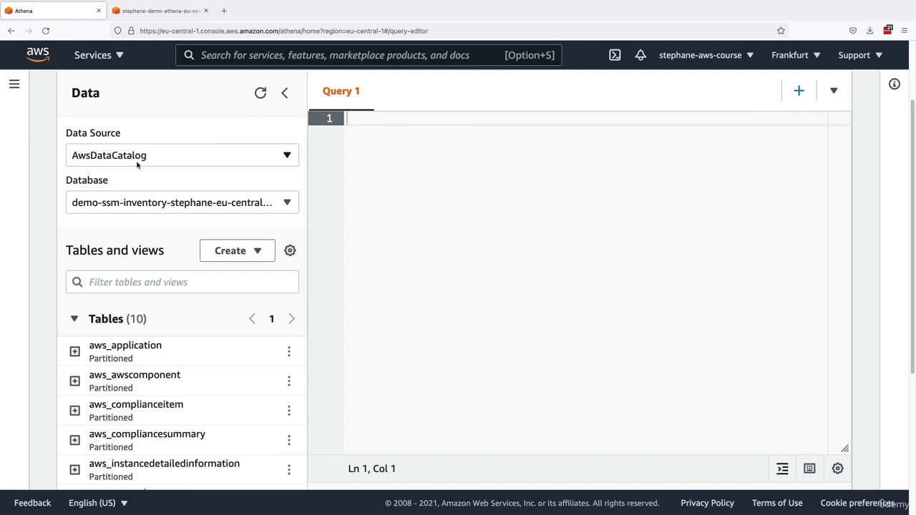
left_click(124, 203)
left_click(127, 200)
scroll(127, 198, "up", 3)
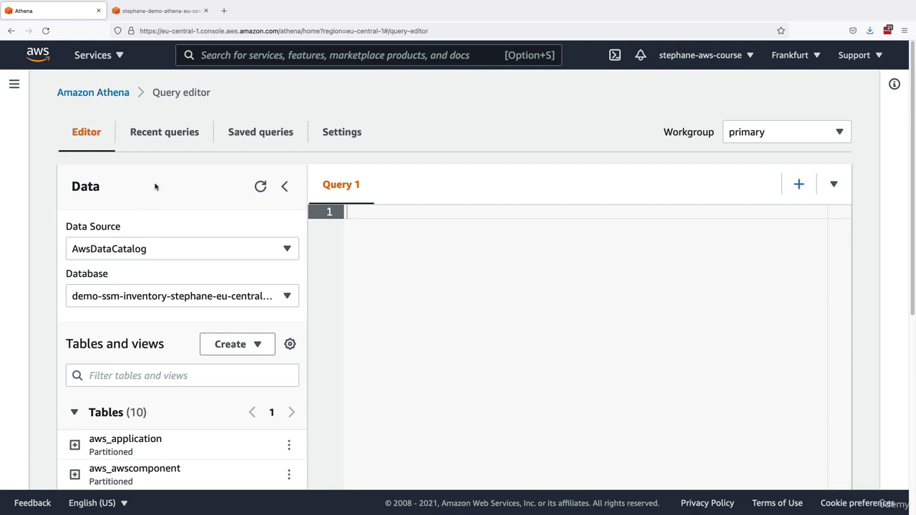
Step: Go back to the full S3 bucket list in the S3 console
key("ctrl+Tab")
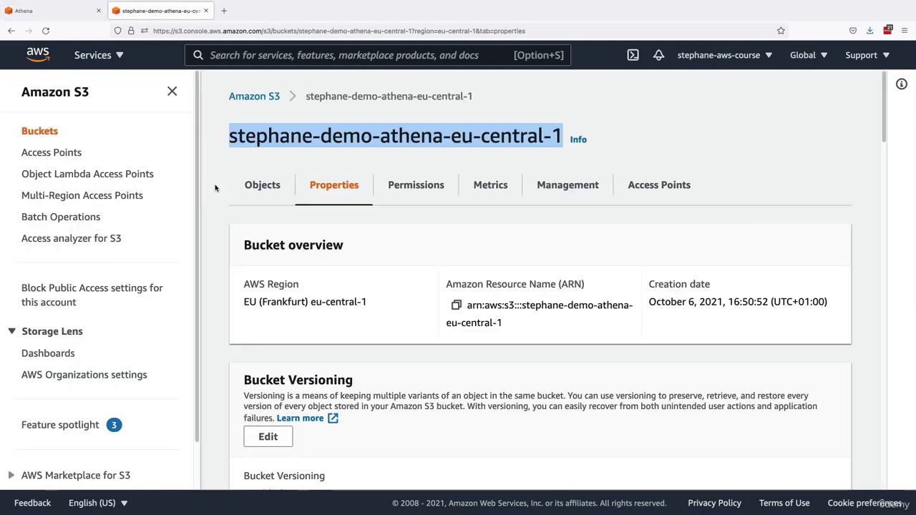
key("ctrl+Tab")
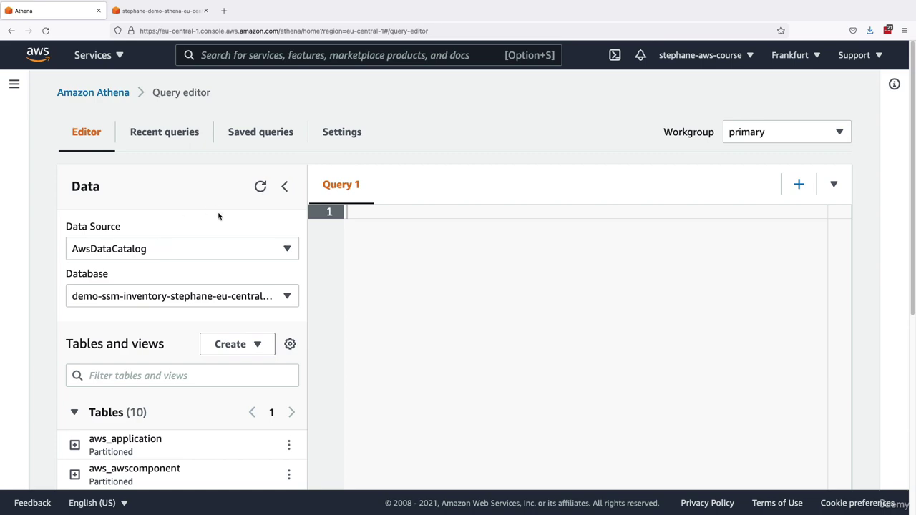
key("ctrl+Tab")
left_click(259, 95)
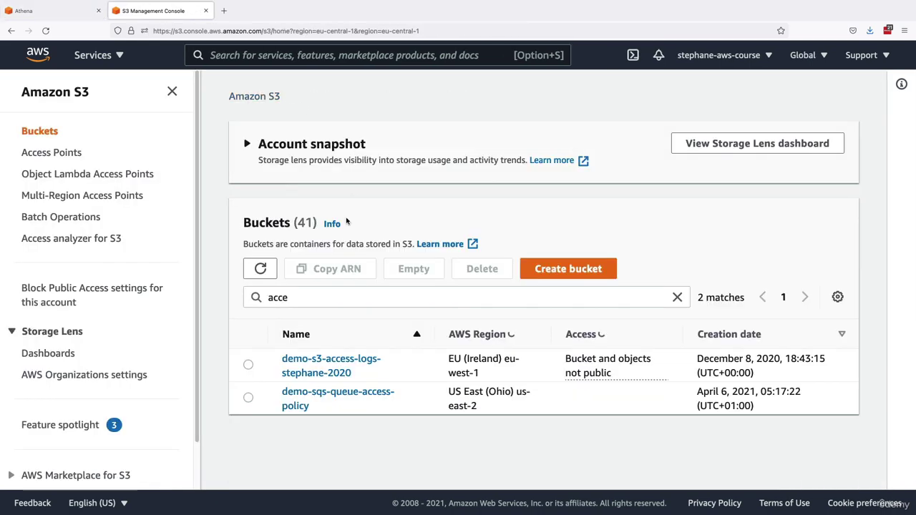
Step: Open the access-logs bucket and its s3-logs/ folder holding 775 log files
left_click(342, 300)
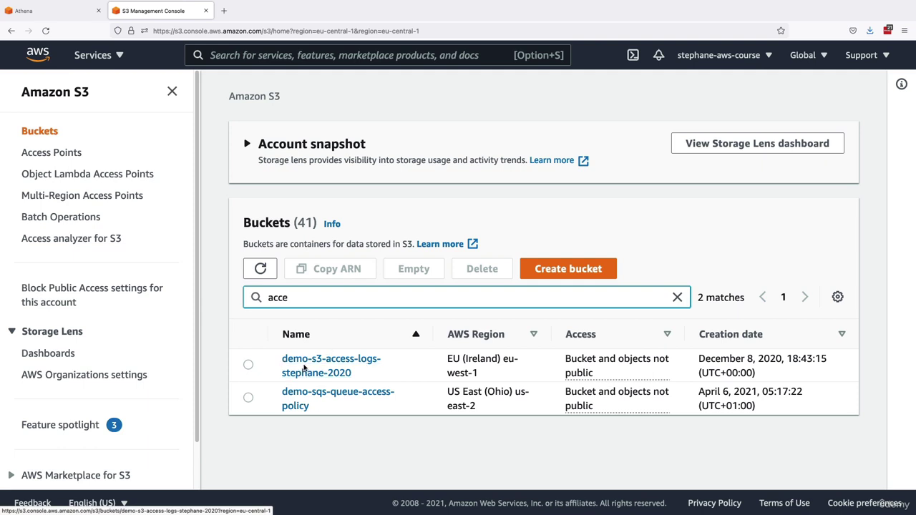
left_click(342, 361)
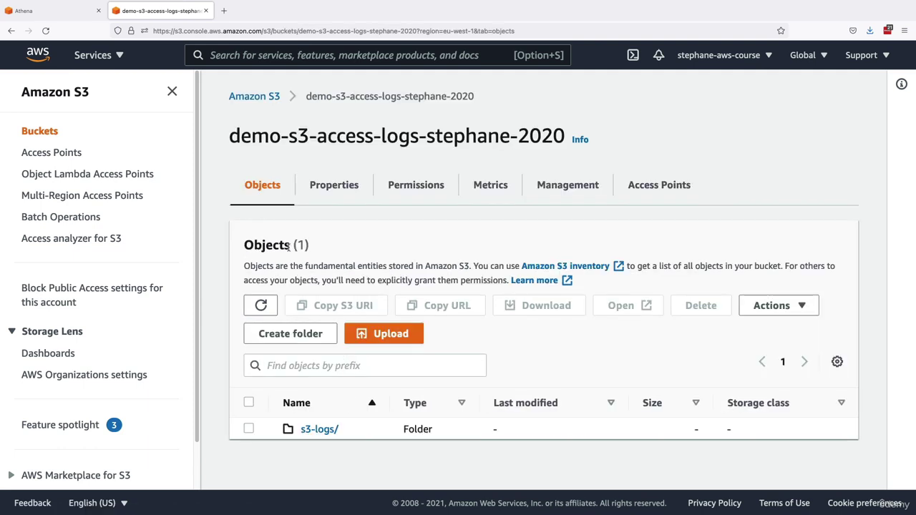
left_click(328, 431)
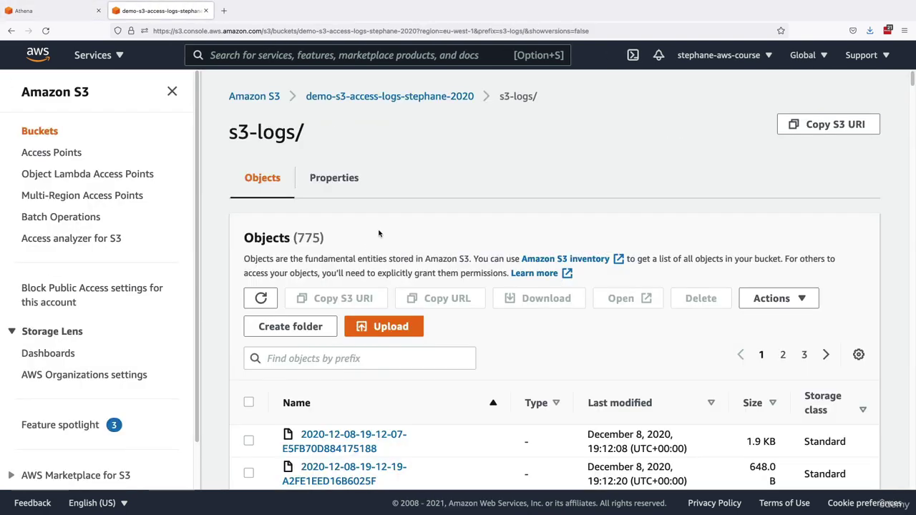
scroll(459, 441, "down", 5)
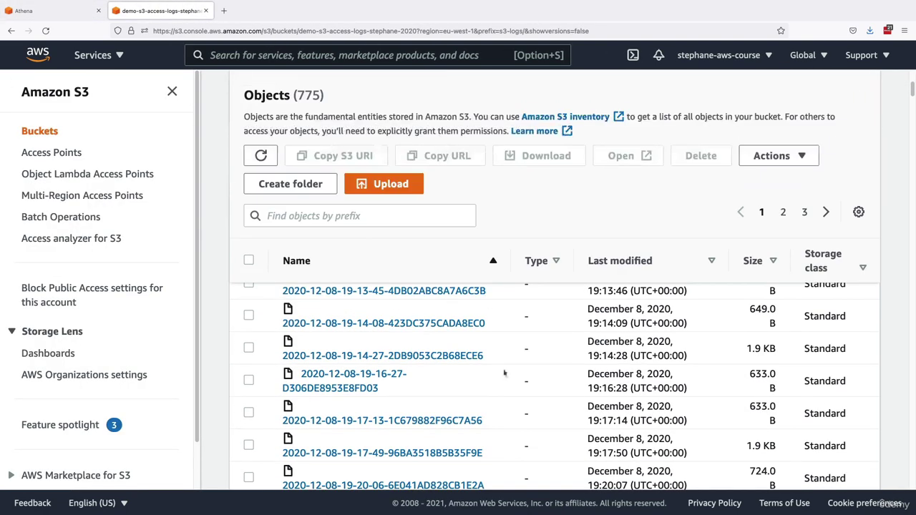
scroll(496, 369, "up", 10)
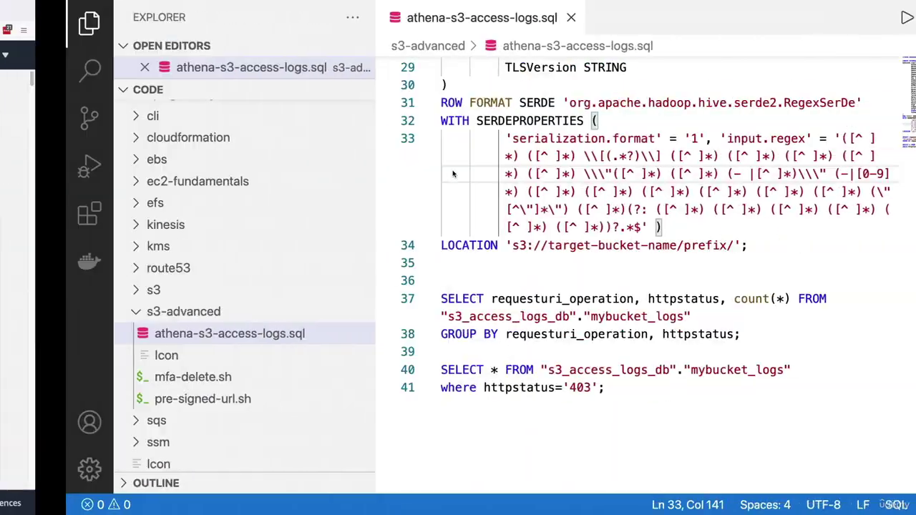
Step: Copy 'create database s3_access_logs_db;' from athena-s3-access-logs.sql into Athena's Query 1
scroll(465, 255, "up", 10)
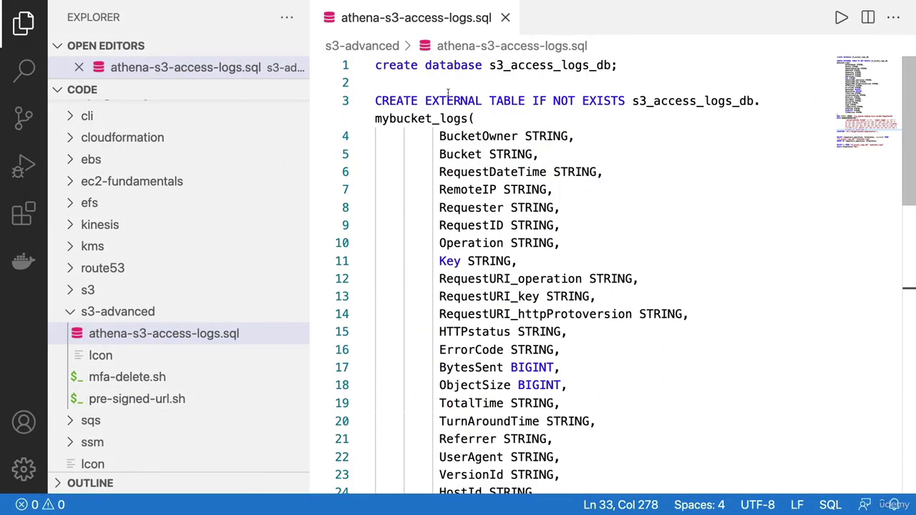
left_click(102, 337)
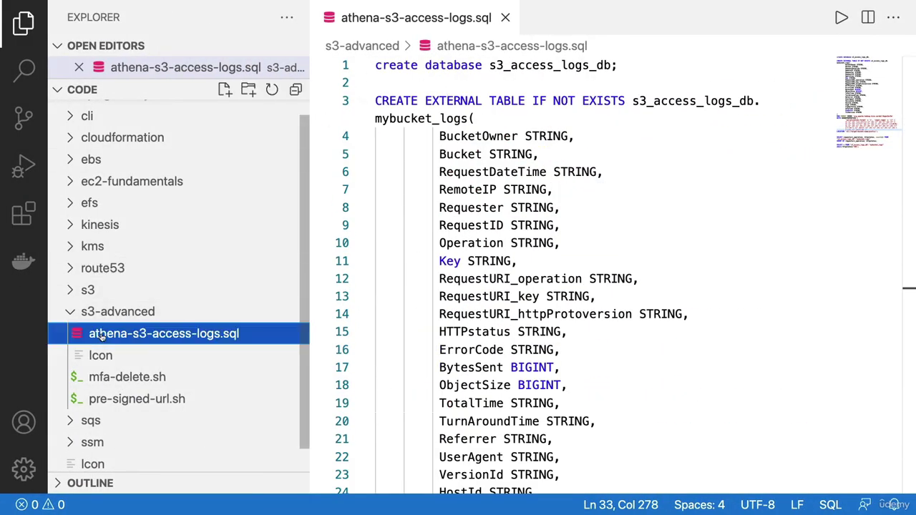
left_click_drag(617, 65, 375, 65)
key("super+c")
key("super+Tab")
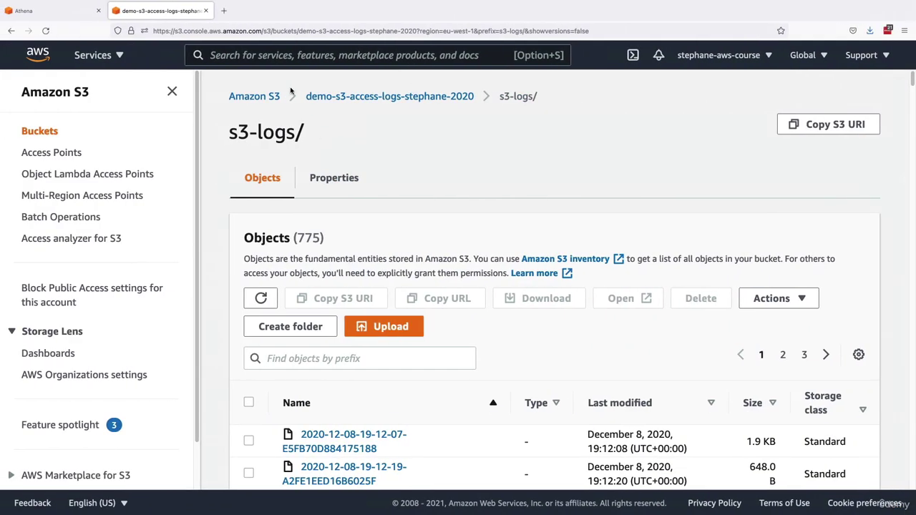
key("ctrl+shift+Tab")
key("super+v")
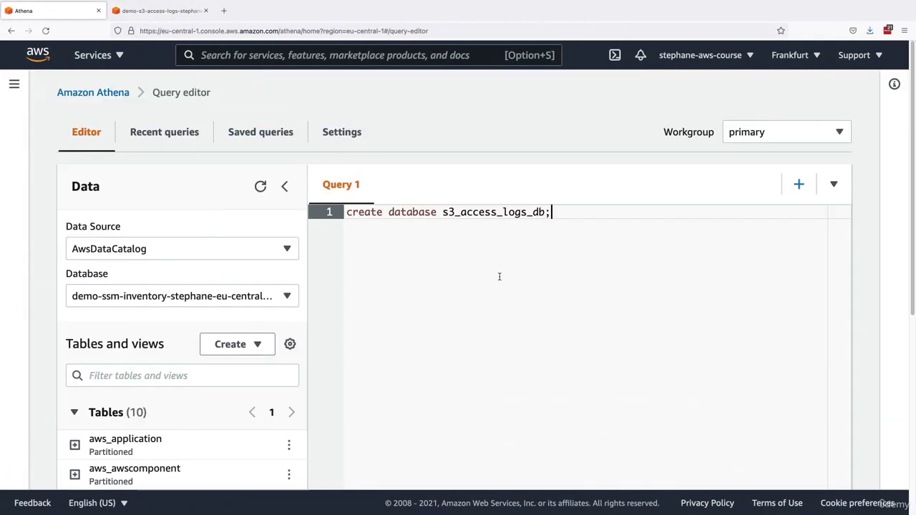
Step: Run the create database query and confirm it succeeded
scroll(499, 276, "down", 5)
left_click(348, 402)
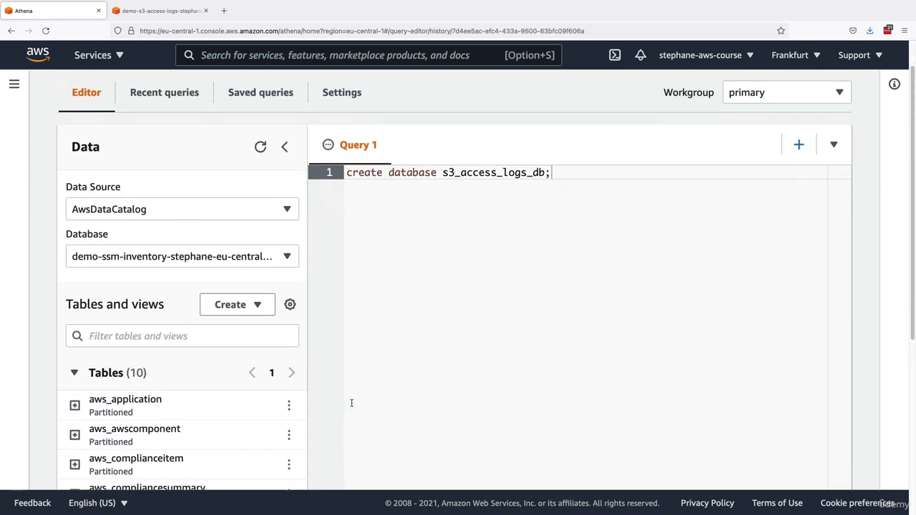
scroll(366, 379, "down", 5)
left_click_drag(397, 372, 351, 372)
scroll(194, 232, "up", 5)
Step: Select s3_access_logs_db as the working database and return to the SQL file
left_click(200, 178)
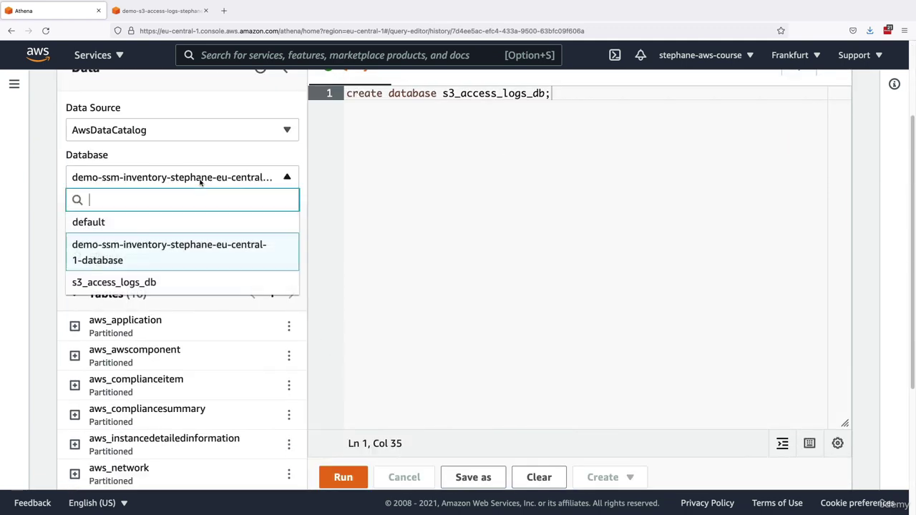
left_click(175, 282)
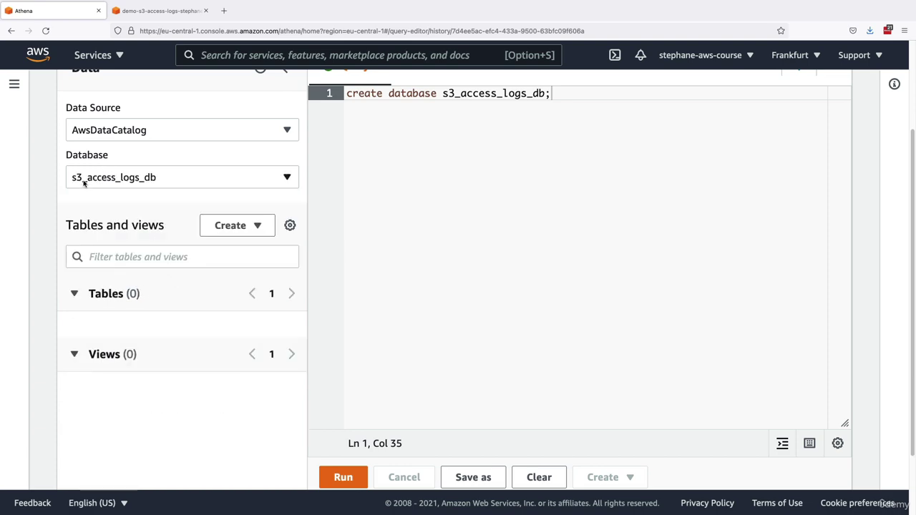
scroll(475, 235, "up", 3)
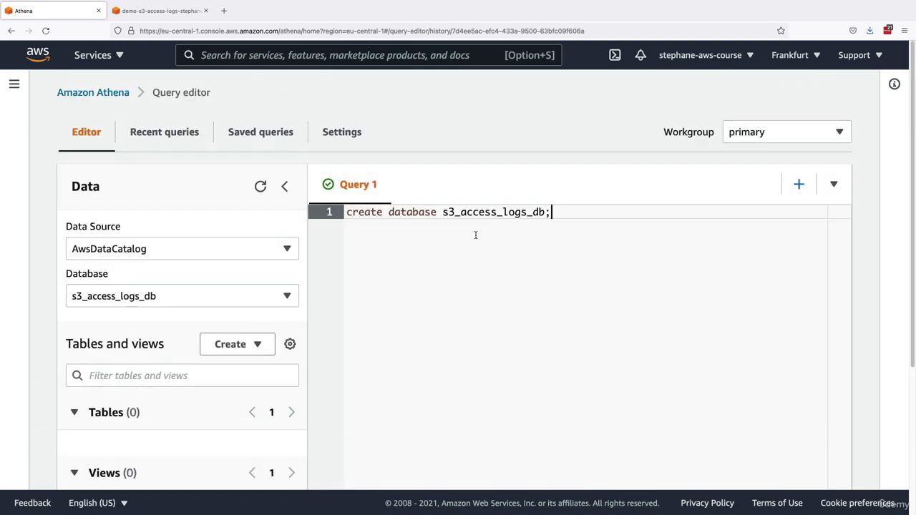
key("super+Tab")
left_click(453, 153)
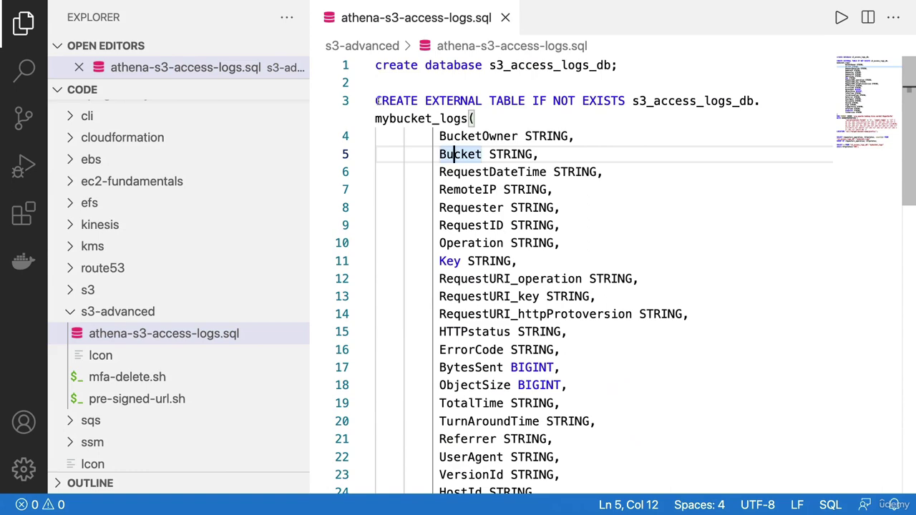
Step: Paste the CREATE EXTERNAL TABLE mybucket_logs statement (lines 3–34) into Athena, then start a search for 'athena s3 l'
left_click_drag(376, 101, 520, 109)
left_click(521, 113)
left_click_drag(377, 101, 693, 160)
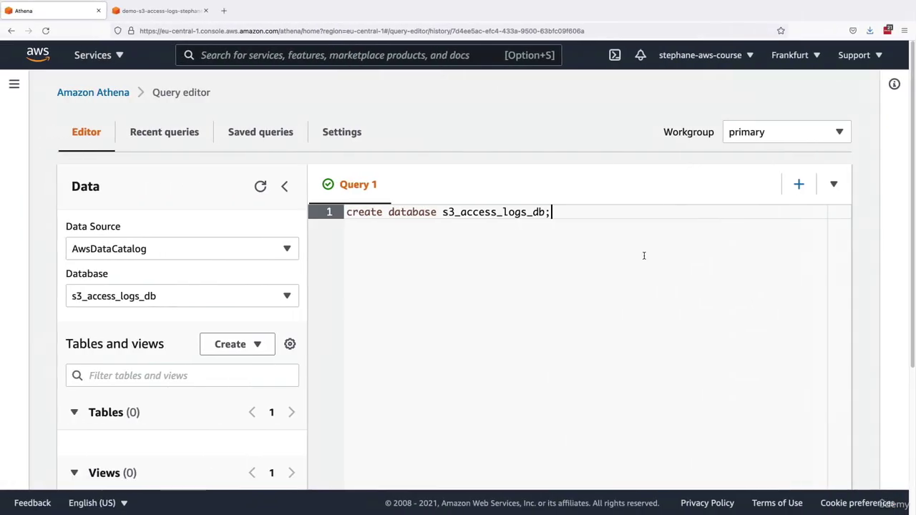
key("super+a")
key("super+v")
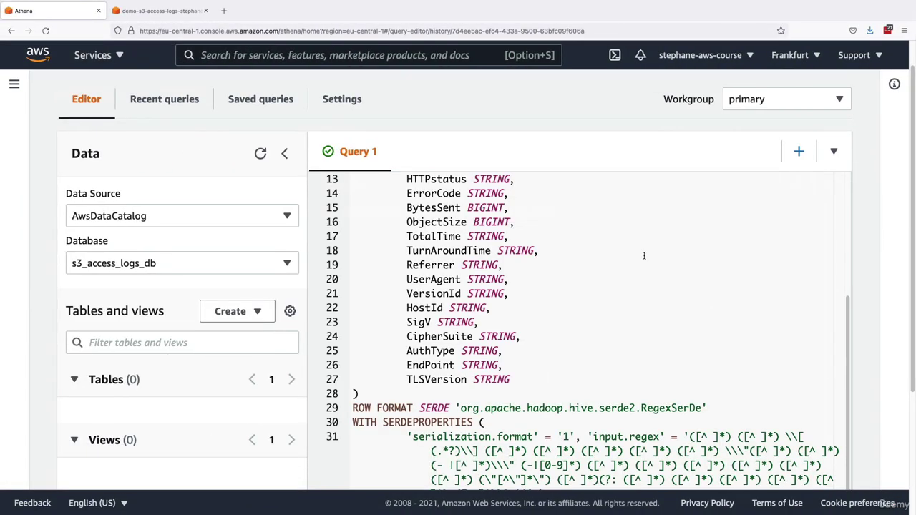
scroll(576, 325, "down", 1)
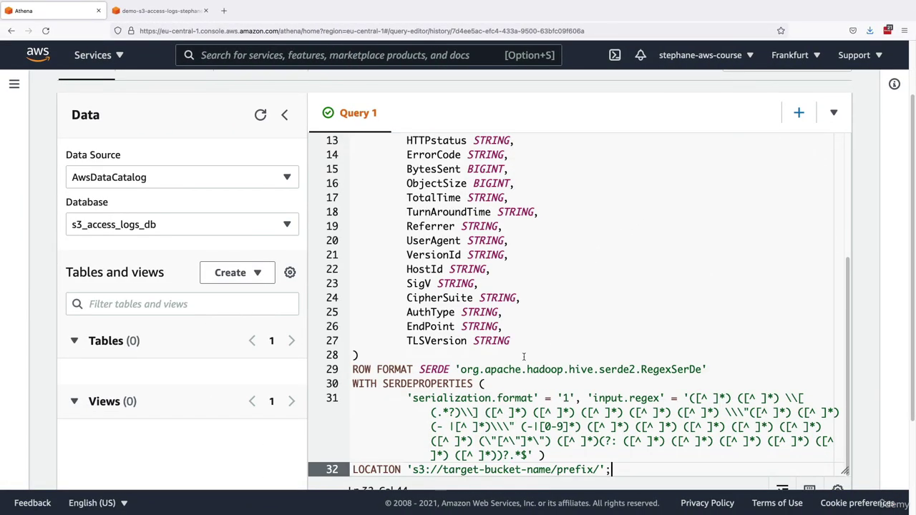
key("super+t")
type("athena s3 l")
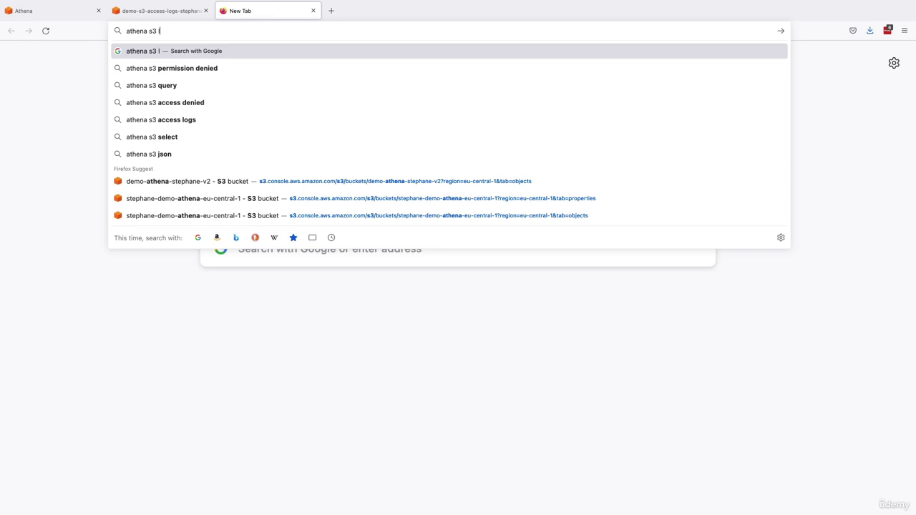
Step: Search 'athena s3 access logs' and open AWS's guide at its CREATE EXTERNAL TABLE example
key("BackSpace")
type("access lo")
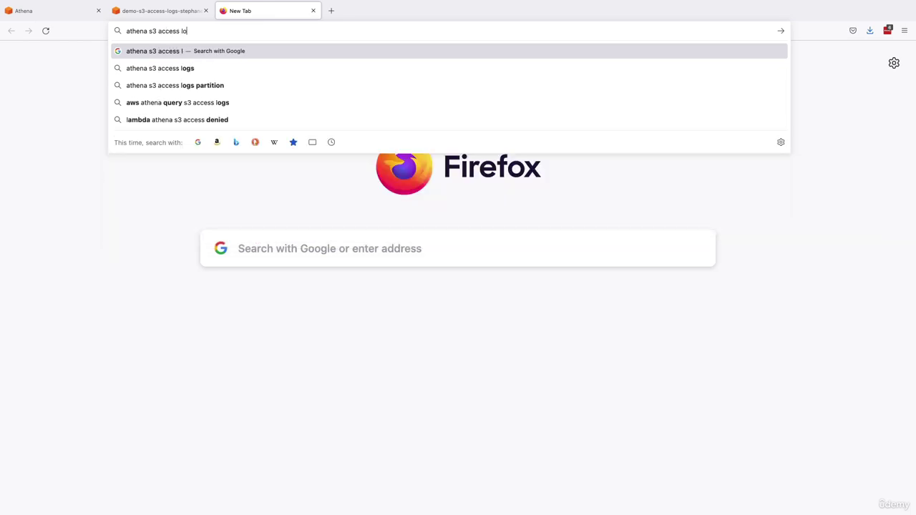
type("gs")
key("Return")
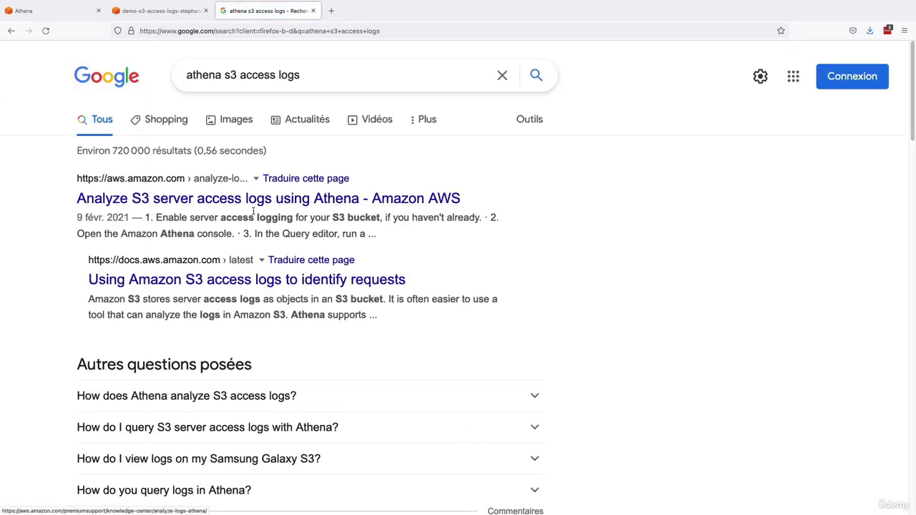
left_click(252, 200)
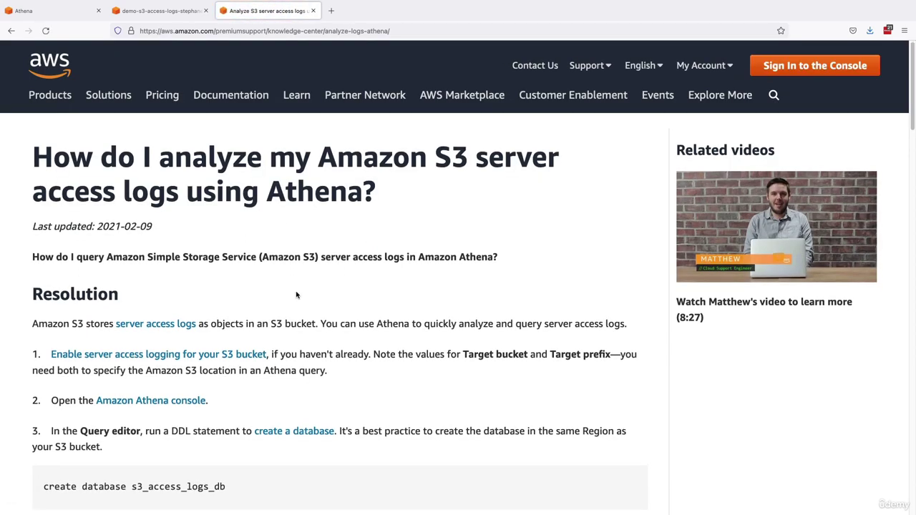
scroll(297, 295, "down", 5)
left_click_drag(41, 183, 342, 480)
Step: Replace the LOCATION placeholder path with the s3-logs/ folder's copied S3 URI
left_click(335, 475)
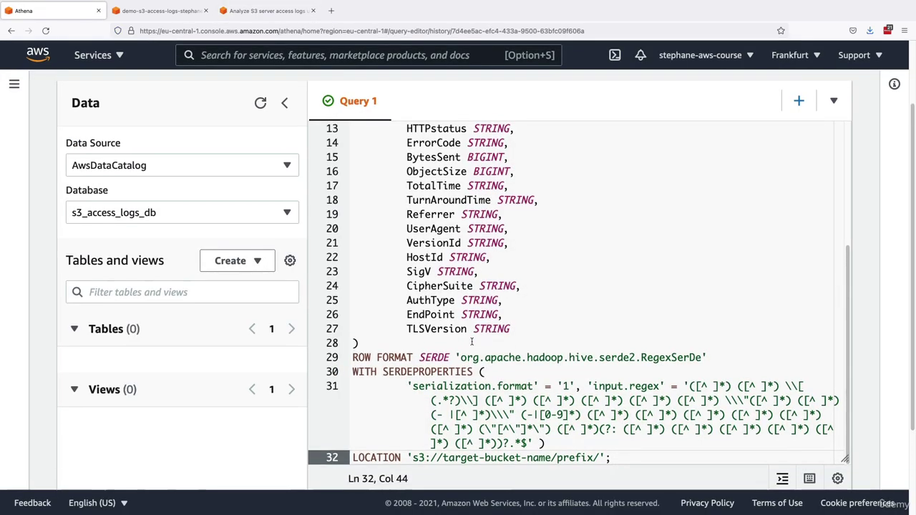
scroll(439, 365, "down", 3)
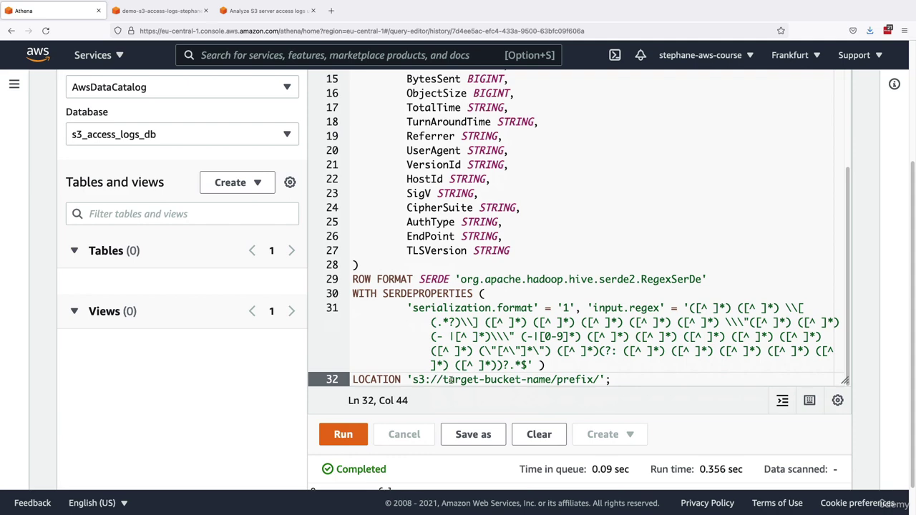
left_click_drag(444, 380, 594, 373)
key("ctrl+Tab")
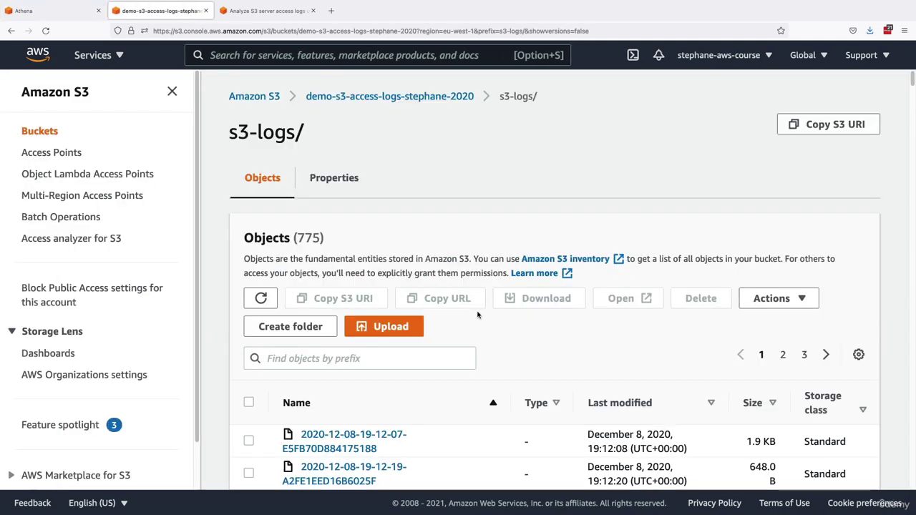
left_click(318, 181)
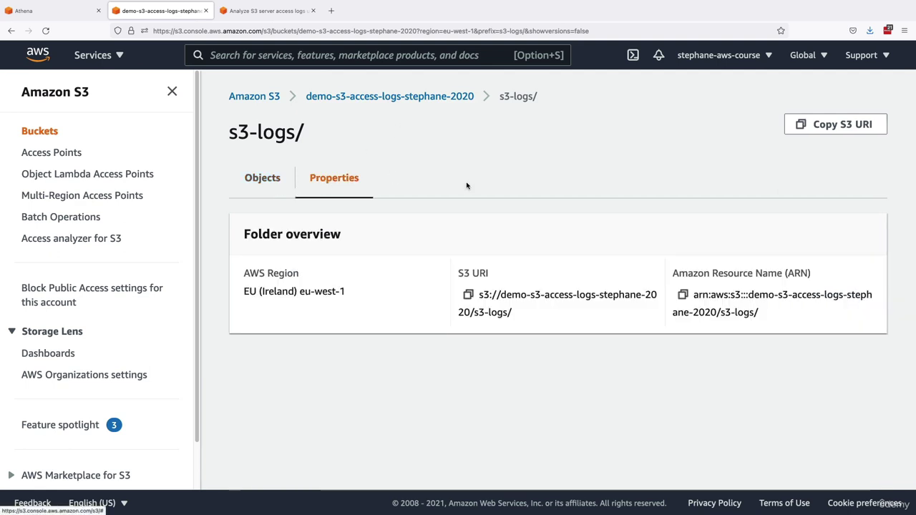
left_click(469, 295)
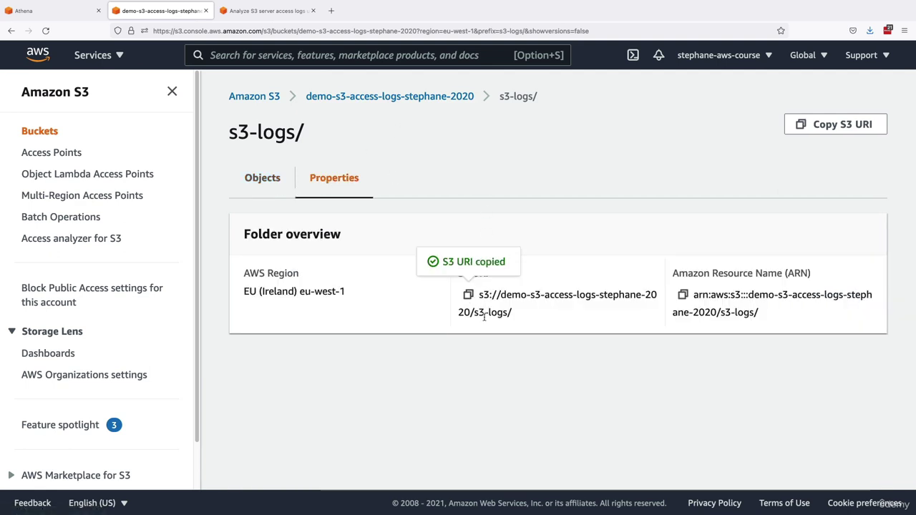
key("ctrl+Tab")
key("ctrl+Tab")
left_click_drag(409, 380, 601, 380)
key("ctrl+v")
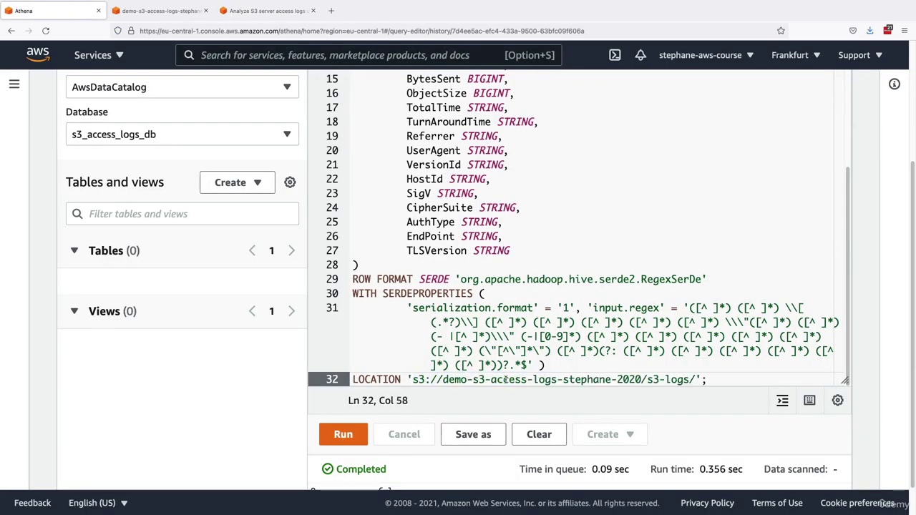
Step: Run the CREATE TABLE query and expand mybucket_logs to view its columns
scroll(512, 336, "down", 1)
left_click(347, 403)
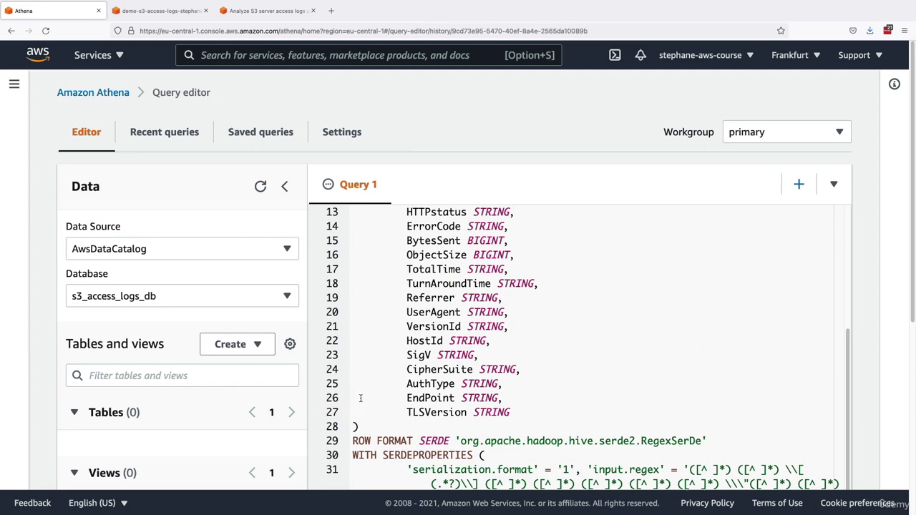
scroll(363, 400, "down", 3)
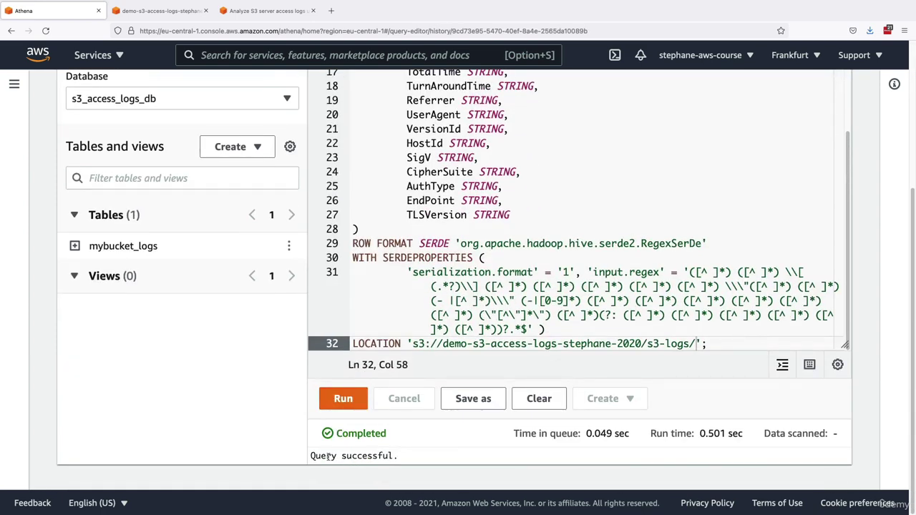
triple_click(327, 457)
scroll(151, 234, "up", 2)
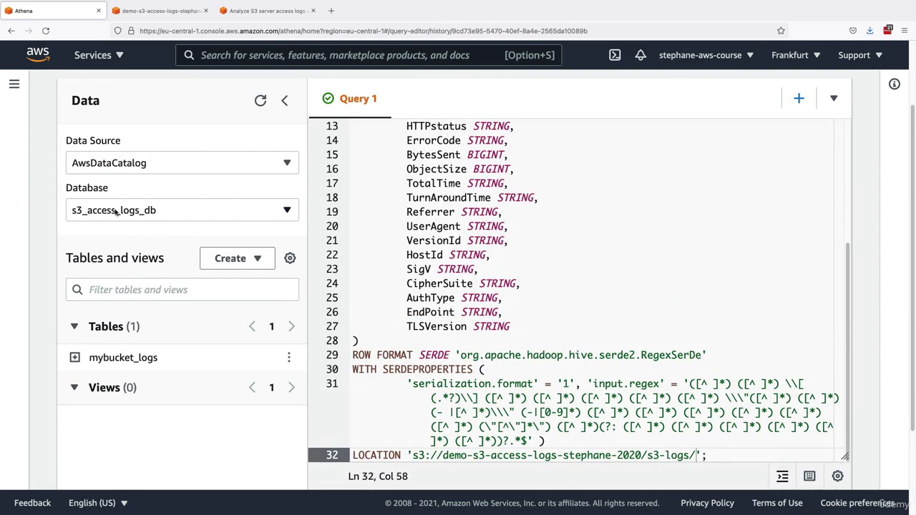
left_click(74, 357)
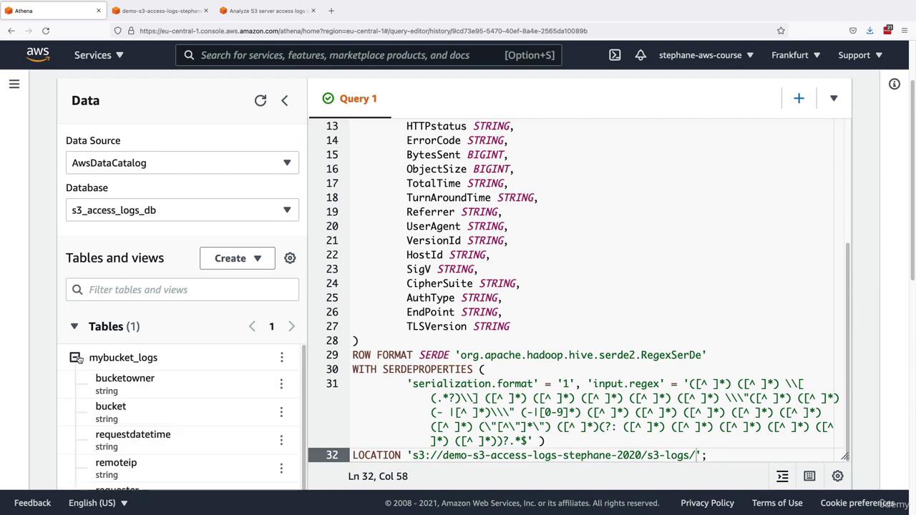
scroll(39, 335, "down", 1)
scroll(64, 339, "down", 1)
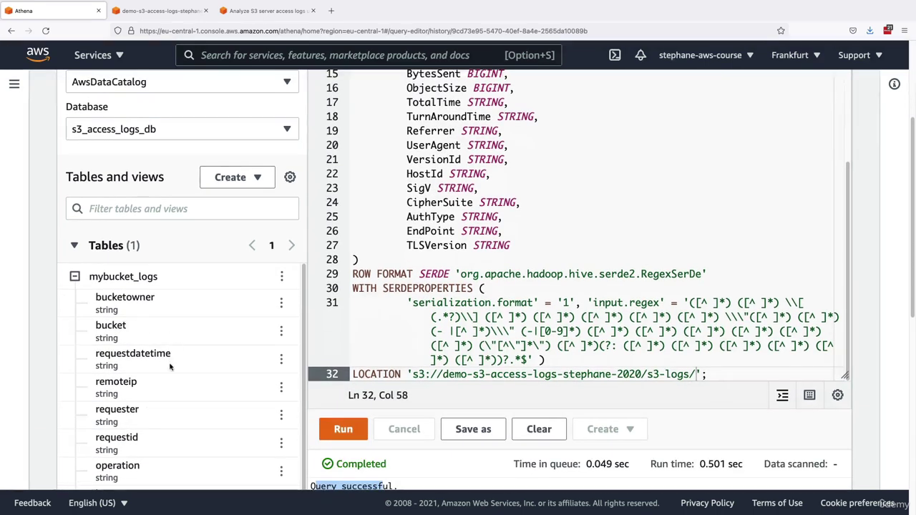
Step: Preview the first 10 rows of mybucket_logs and inspect the parsed columns
left_click(282, 278)
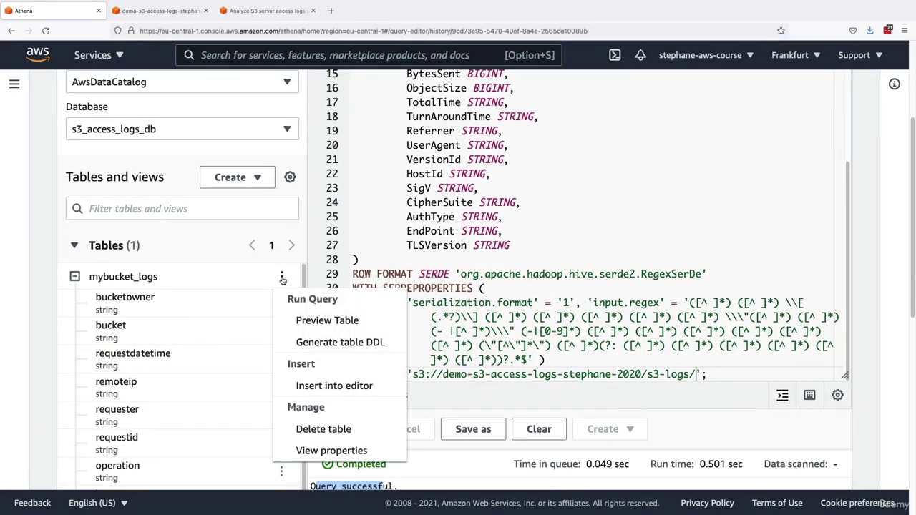
left_click(326, 321)
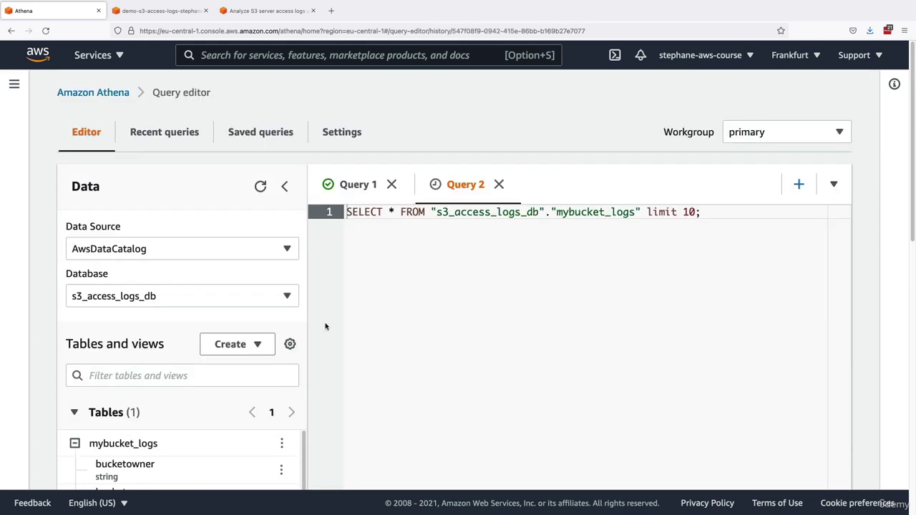
left_click_drag(364, 212, 395, 212)
left_click_drag(478, 211, 618, 211)
left_click(701, 212)
scroll(714, 256, "down", 3)
scroll(715, 257, "down", 5)
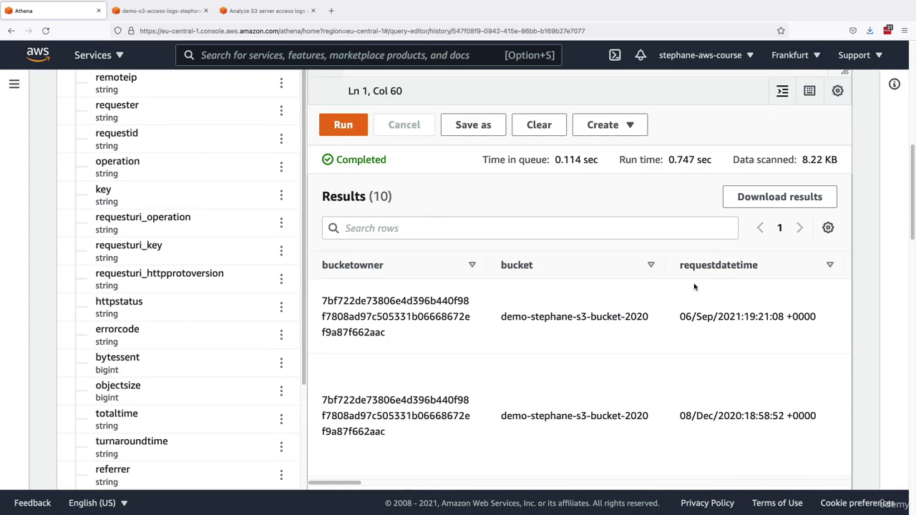
scroll(489, 327, "down", 2)
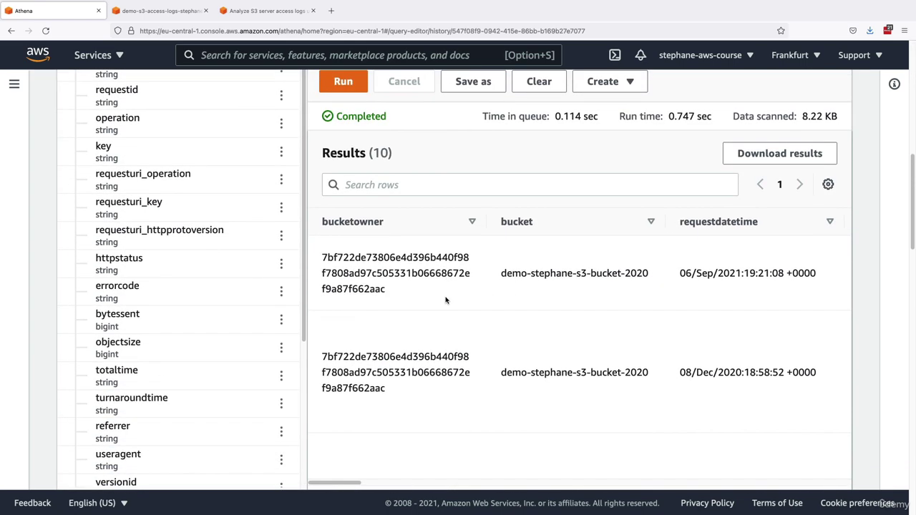
left_click_drag(348, 478, 330, 380)
Step: Replace the preview query with the GROUP BY count query from the script
scroll(377, 380, "up", 10)
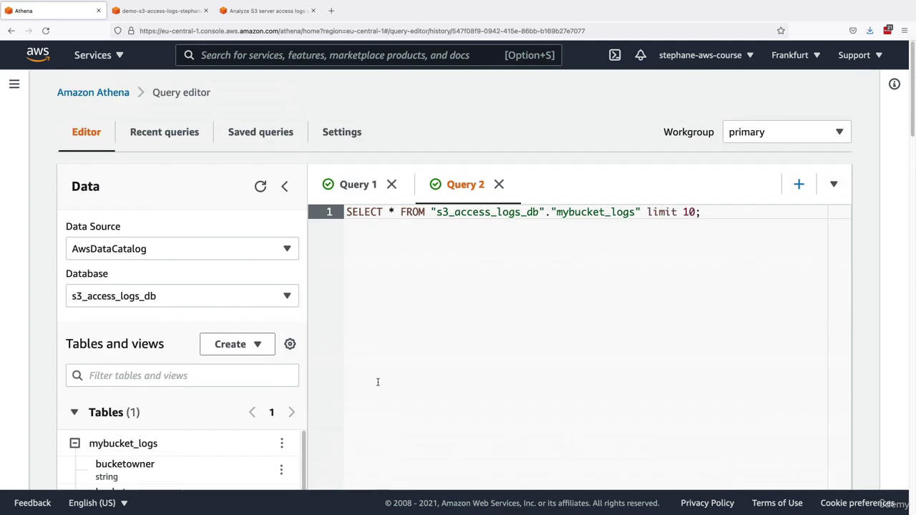
triple_click(527, 213)
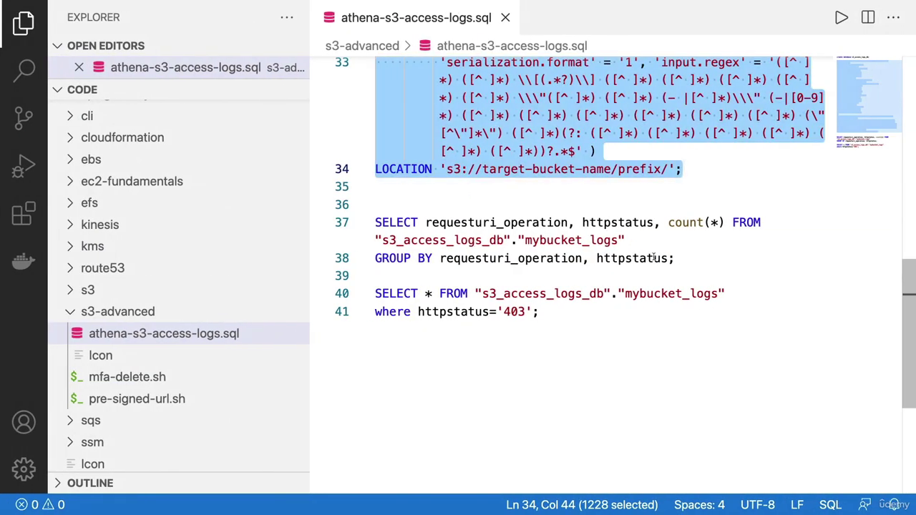
left_click_drag(674, 258, 377, 214)
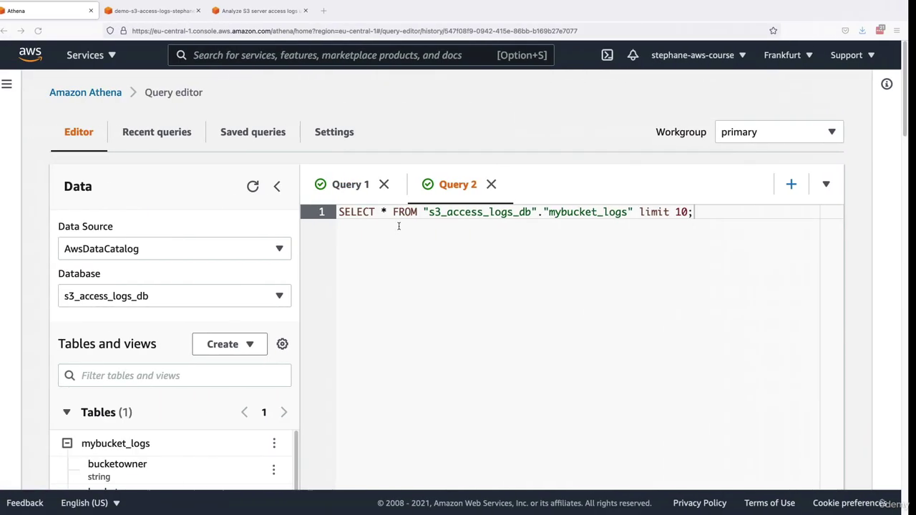
key("ctrl+a")
key("ctrl+v")
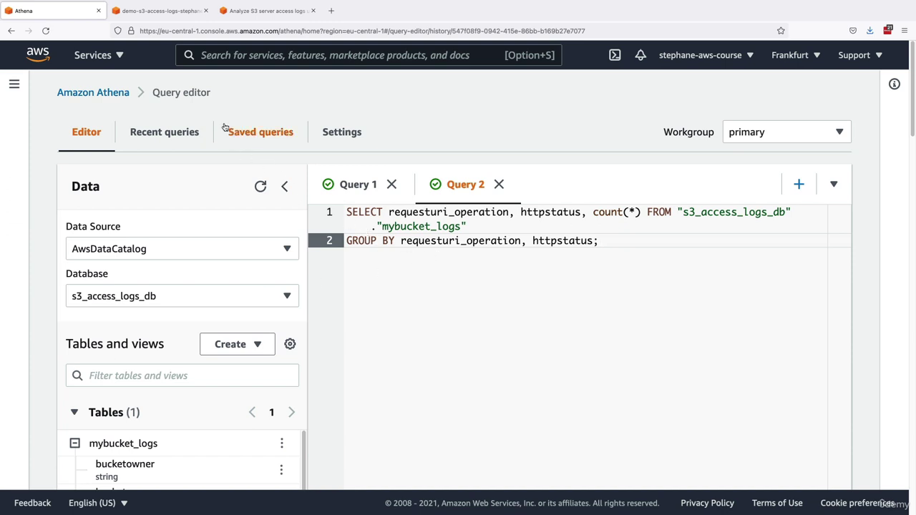
Step: Check the log objects in the S3 access logs bucket's s3-logs folder
left_click(175, 16)
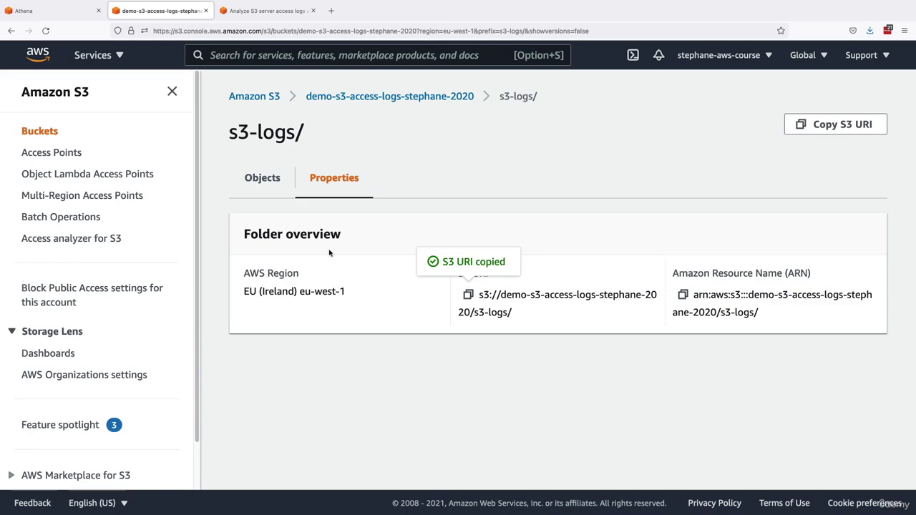
left_click(263, 185)
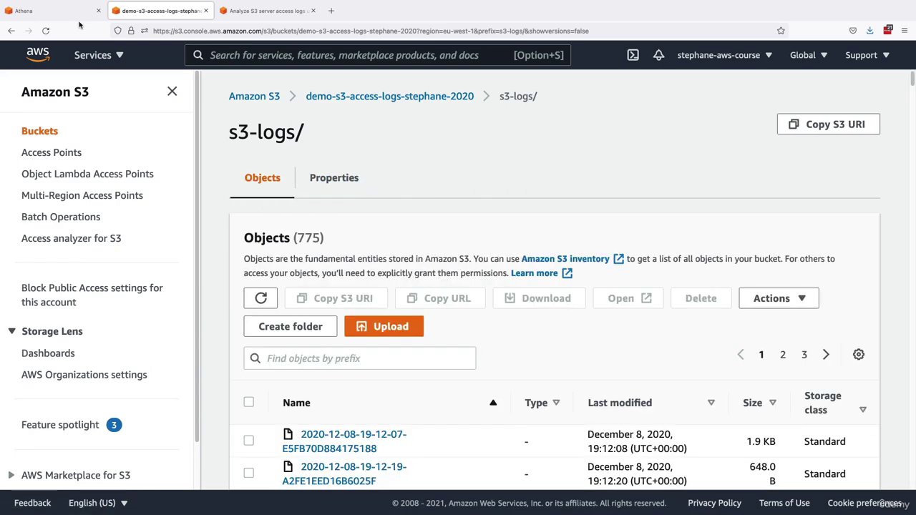
left_click(72, 11)
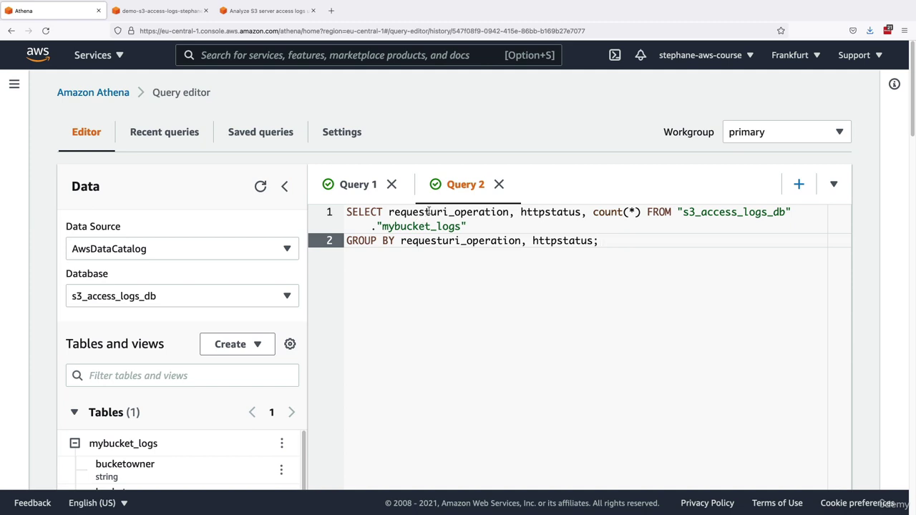
Step: Point out the requesturi_operation, httpstatus and count(*) columns, then run the query
left_click(435, 213)
left_click_drag(434, 213, 510, 213)
double_click(527, 212)
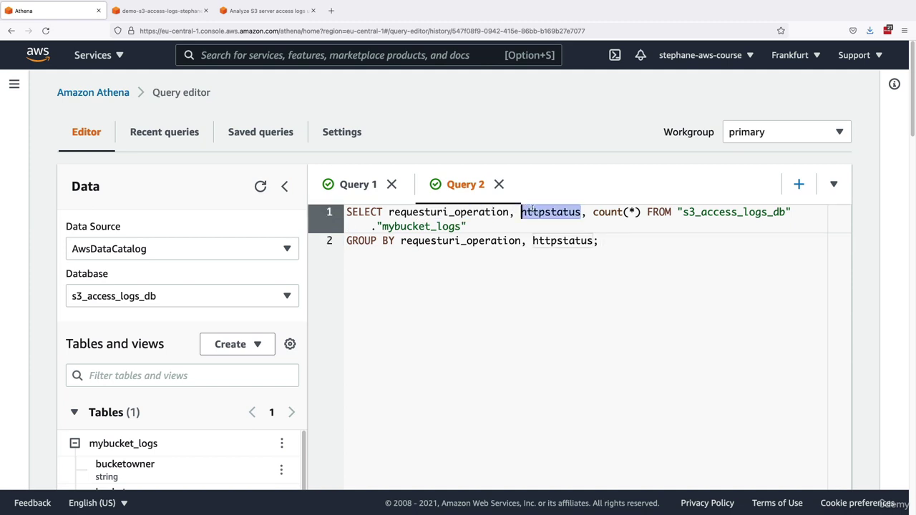
left_click_drag(592, 212, 642, 213)
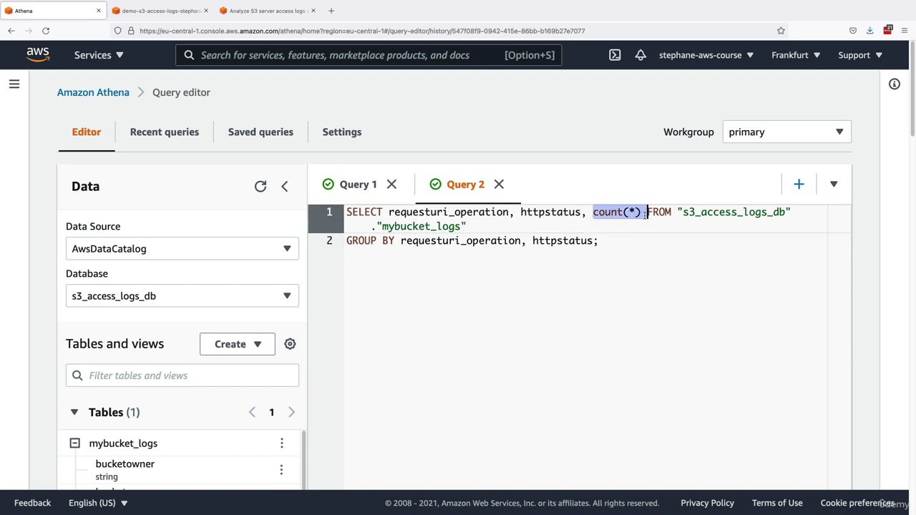
left_click_drag(466, 226, 349, 213)
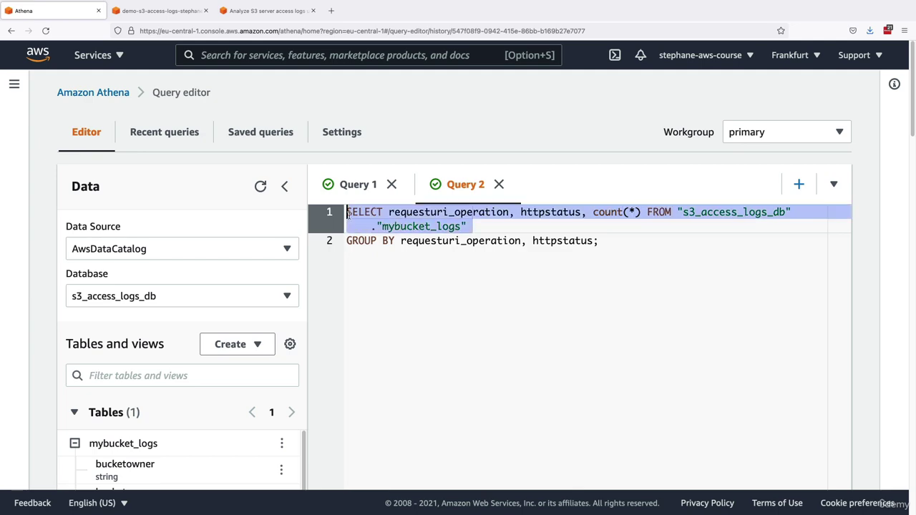
left_click(370, 226)
scroll(484, 301, "down", 5)
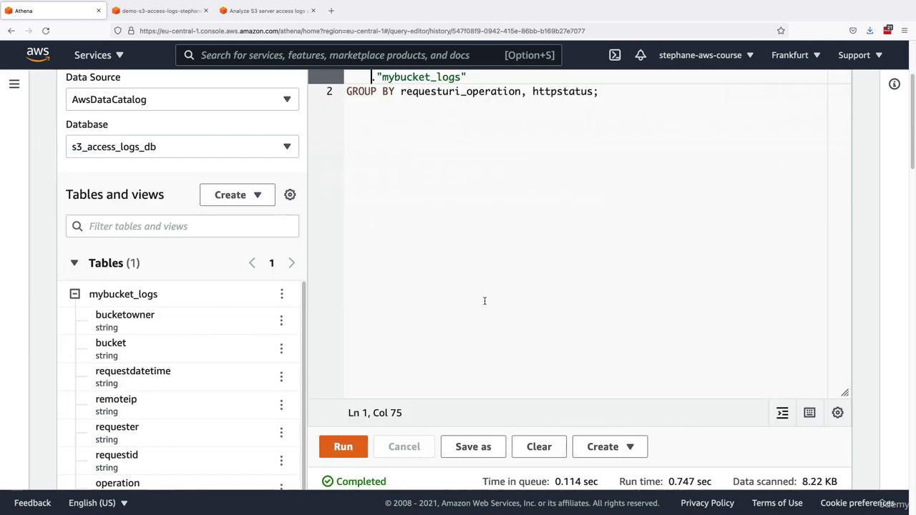
left_click(352, 392)
Step: Review the results, highlighting the GET 404 row with a count of 49
scroll(353, 388, "up", 5)
scroll(384, 361, "down", 5)
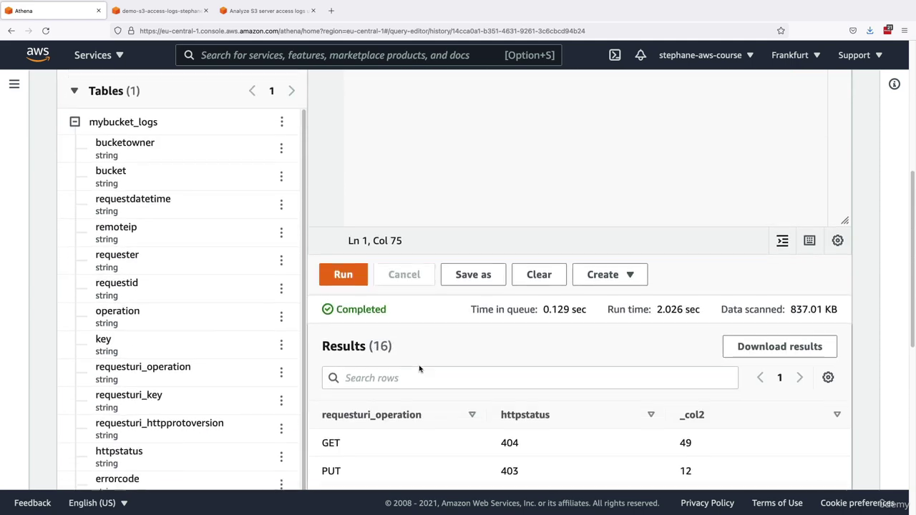
scroll(415, 362, "down", 5)
scroll(415, 340, "down", 2)
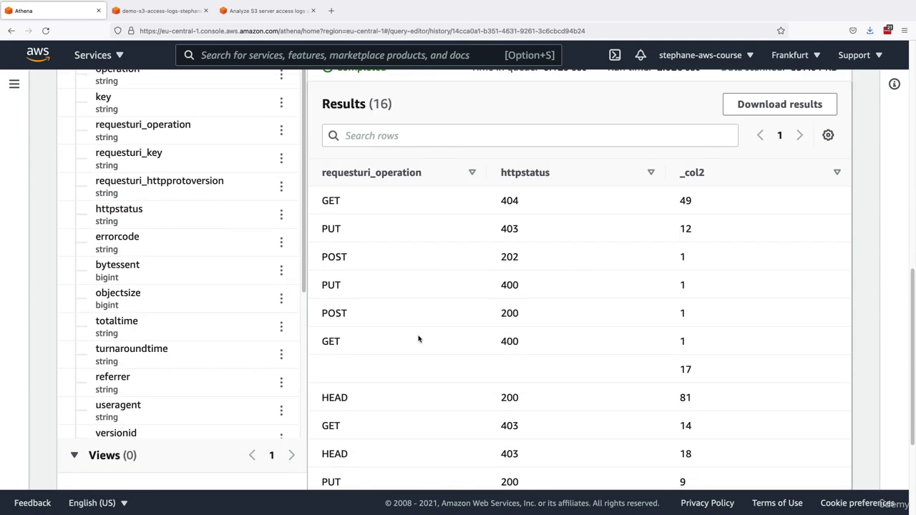
left_click_drag(324, 202, 646, 192)
left_click(692, 200)
double_click(692, 200)
Step: Continue through the 16 rows, highlighting HEAD 200 (81 requests) and the GET 403 row
scroll(620, 382, "down", 1)
left_click_drag(321, 386, 691, 395)
scroll(691, 400, "down", 1)
scroll(692, 399, "down", 3)
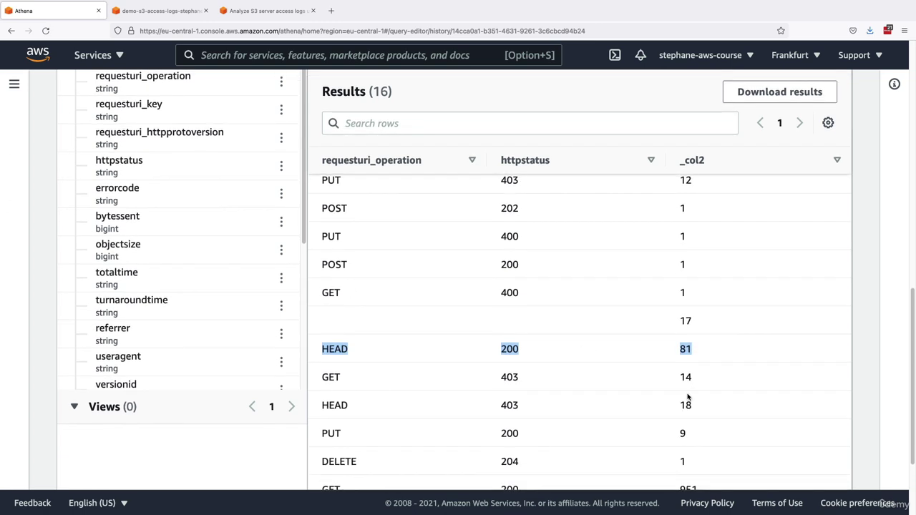
left_click_drag(328, 360, 697, 369)
left_click(552, 352)
scroll(616, 414, "down", 1)
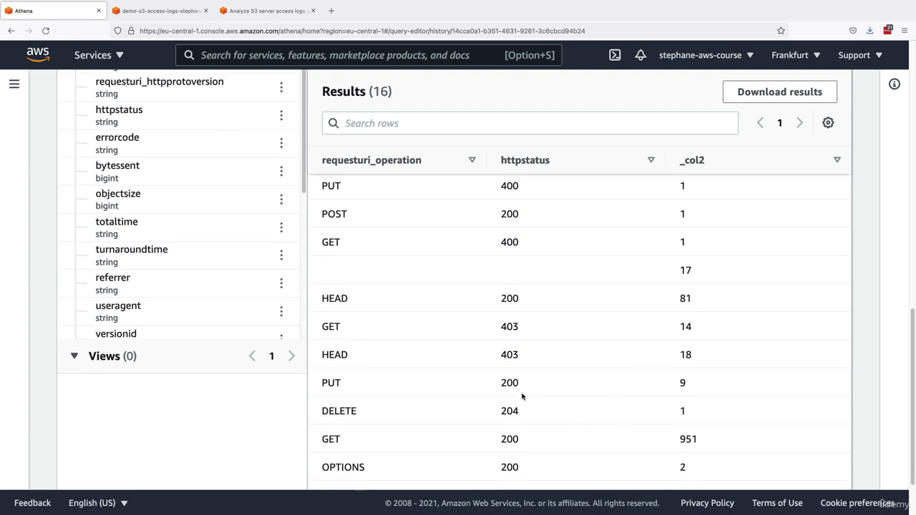
scroll(455, 363, "up", 1)
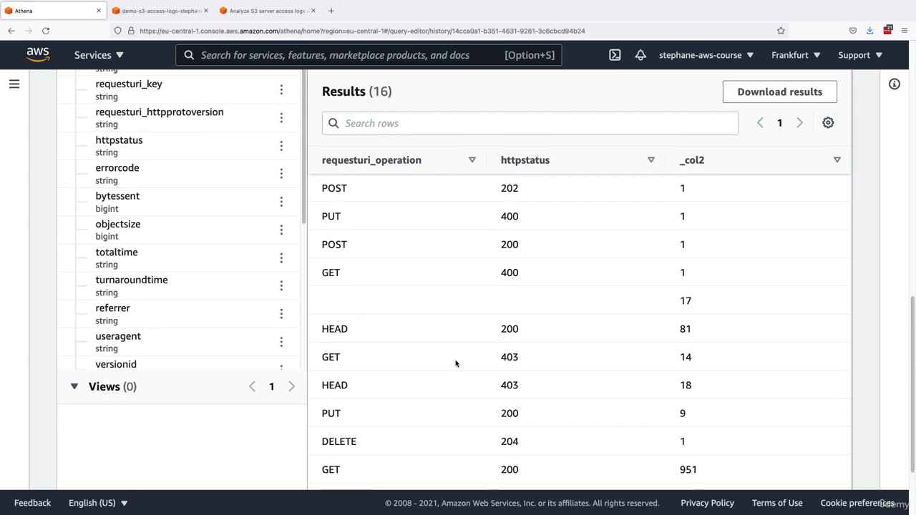
scroll(455, 363, "up", 15)
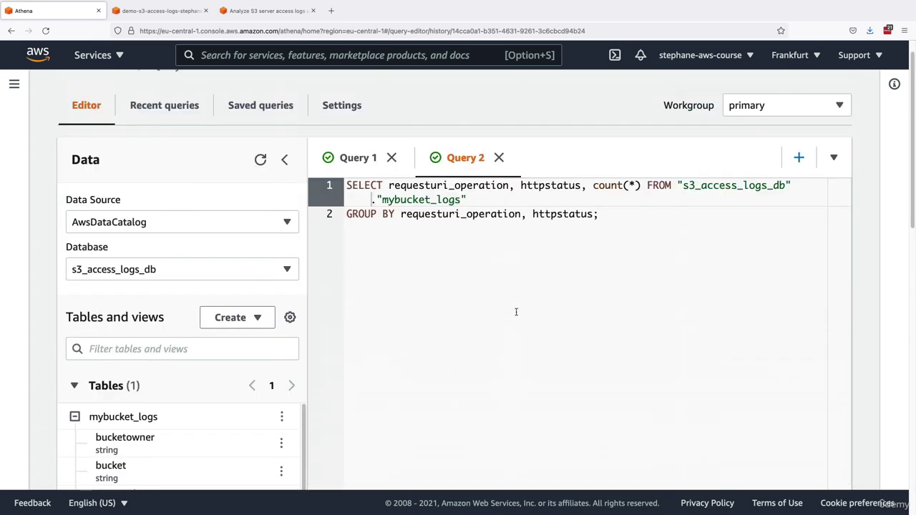
Step: Paste the SELECT * query filtered to httpstatus='403' into Query 2 and run it
left_click(512, 315)
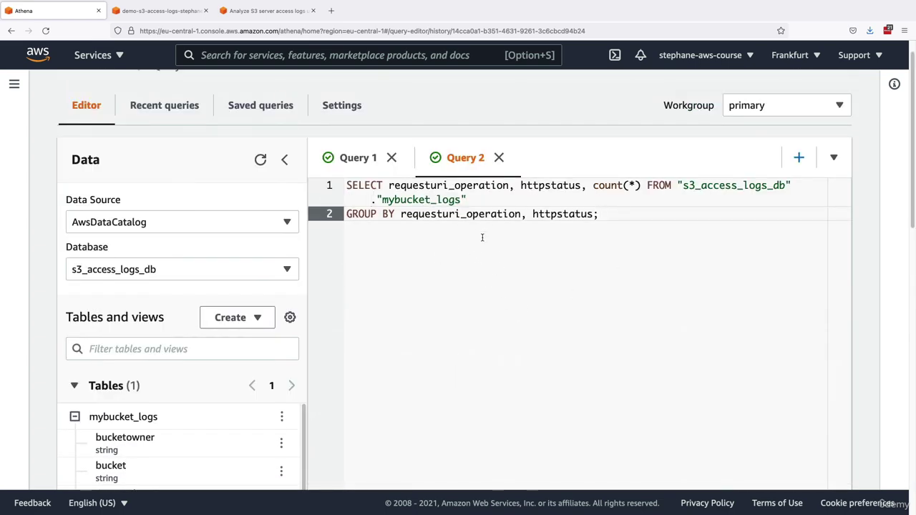
key("ctrl+Right")
left_click_drag(539, 312, 373, 295)
key("super+c")
key("ctrl+Left")
key("super+a")
key("super+v")
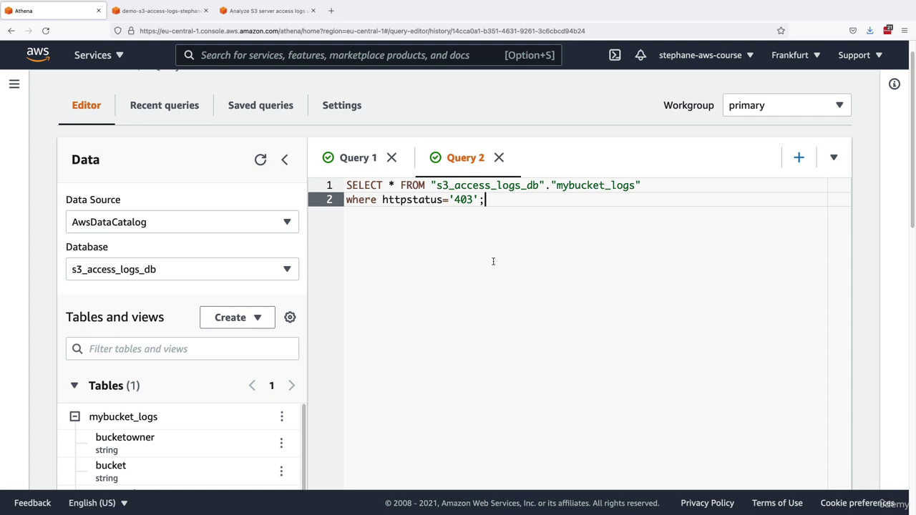
scroll(521, 253, "down", 3)
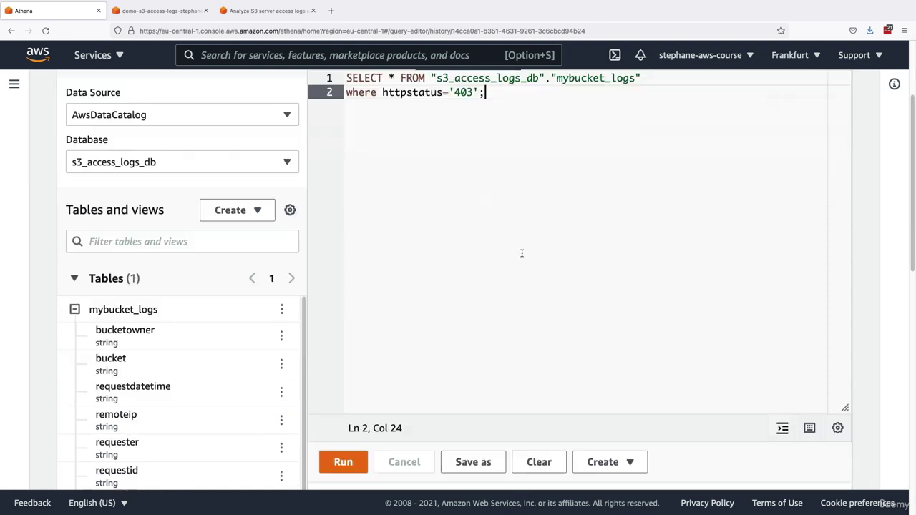
left_click(348, 458)
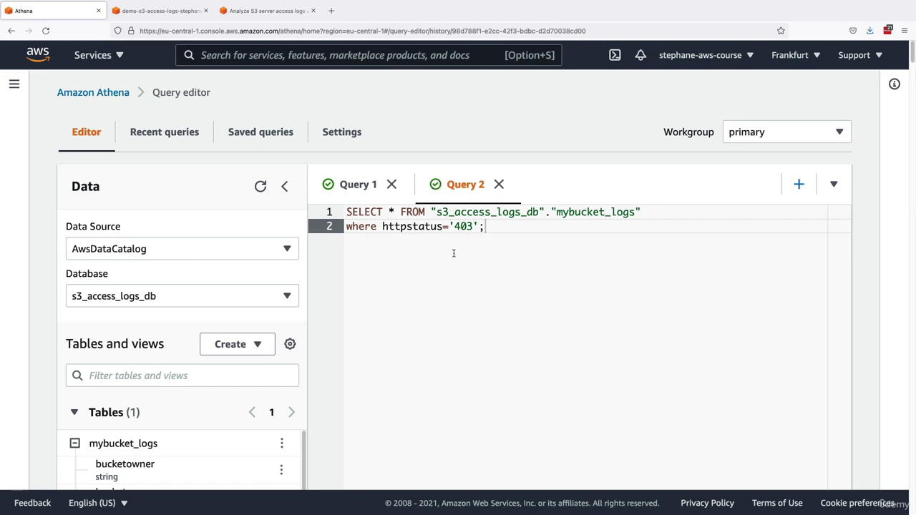
Step: Scroll through the 44 returned 403 requests, highlighting parts of the result rows
scroll(454, 251, "down", 10)
scroll(435, 288, "down", 2)
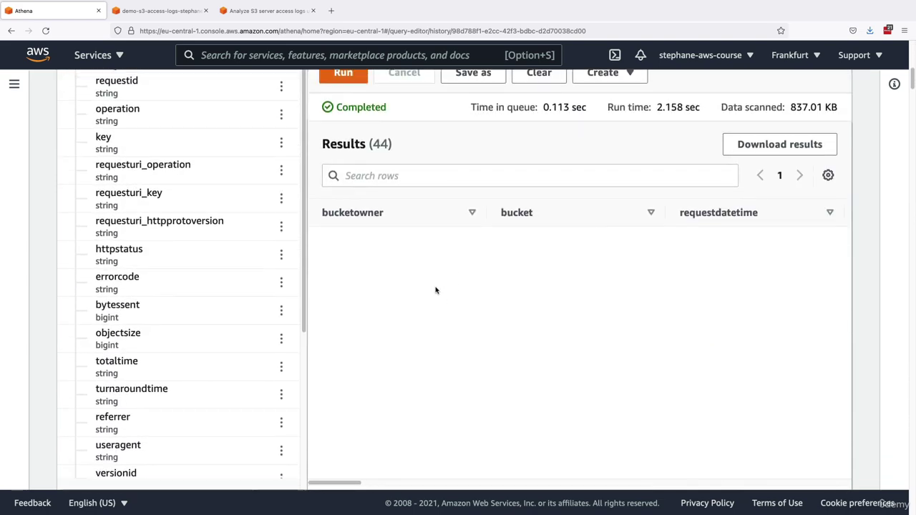
scroll(401, 386, "up", 3)
left_click_drag(345, 487, 496, 427)
scroll(498, 425, "down", 2)
left_click_drag(494, 483, 671, 451)
scroll(671, 449, "up", 2)
scroll(670, 449, "left", 1)
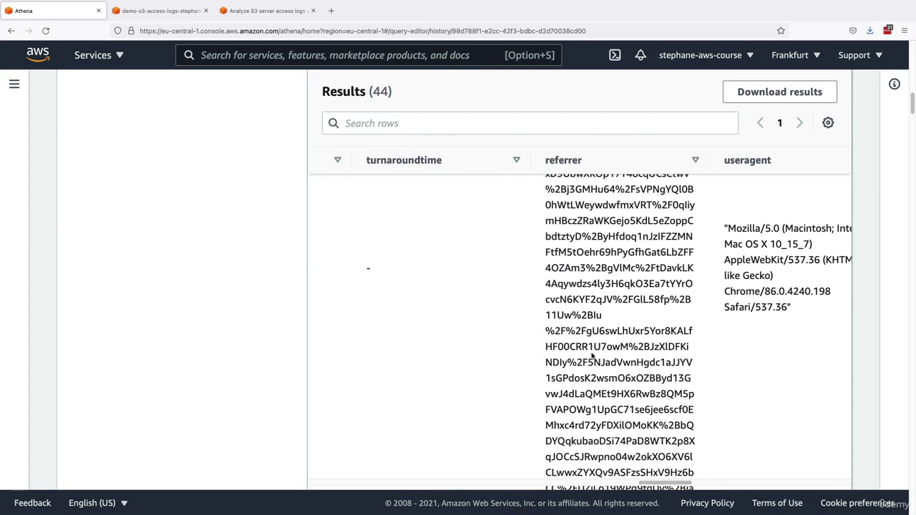
left_click_drag(670, 483, 298, 470)
scroll(374, 387, "up", 5)
scroll(388, 354, "up", 5)
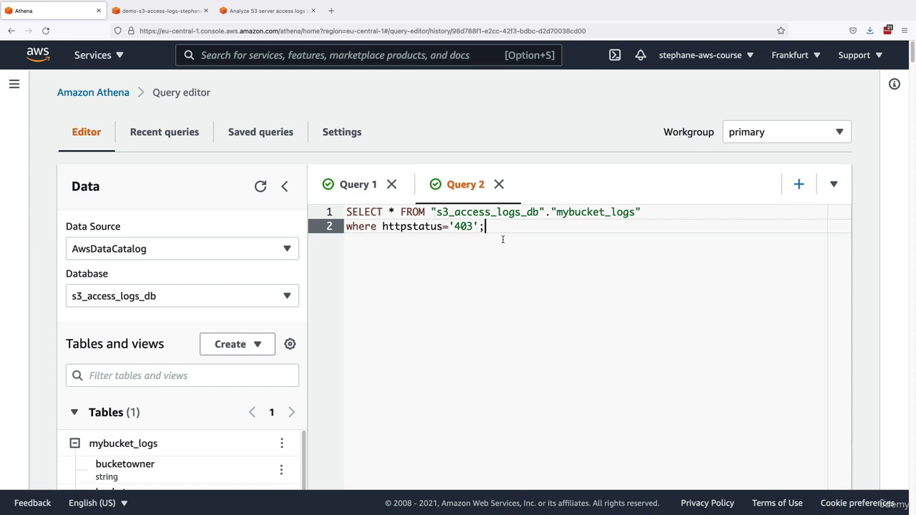
left_click(154, 132)
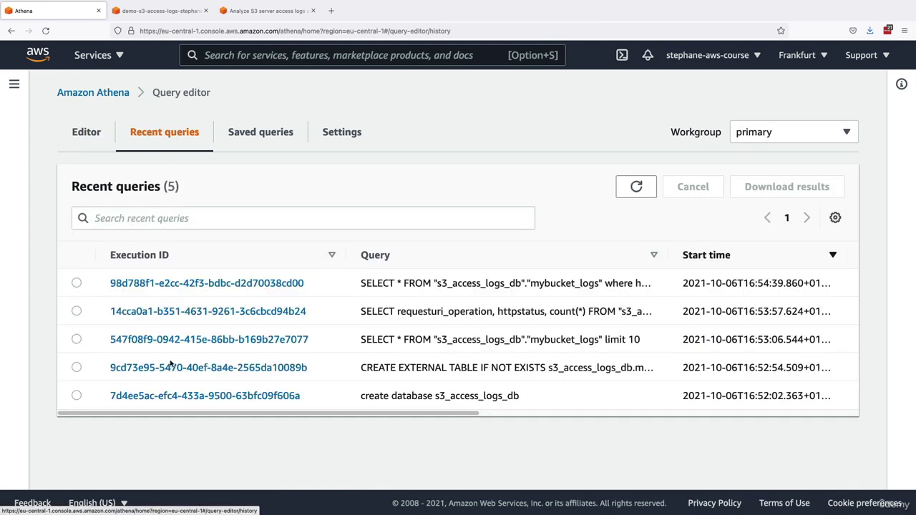
left_click(243, 140)
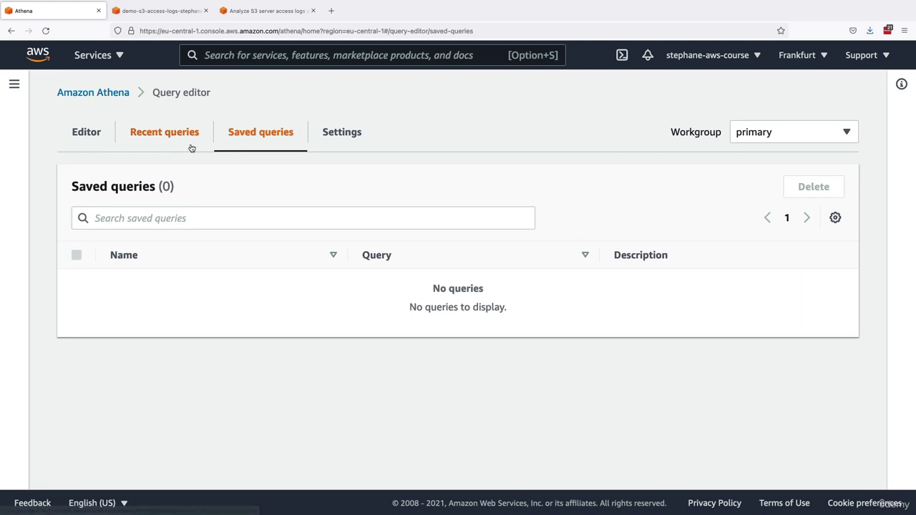
left_click(189, 144)
left_click(327, 136)
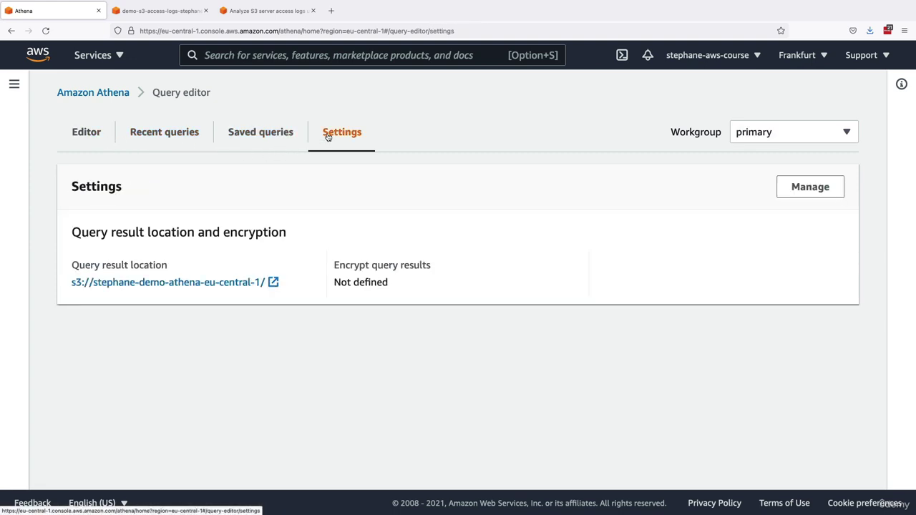
left_click_drag(333, 268, 394, 287)
left_click(394, 291)
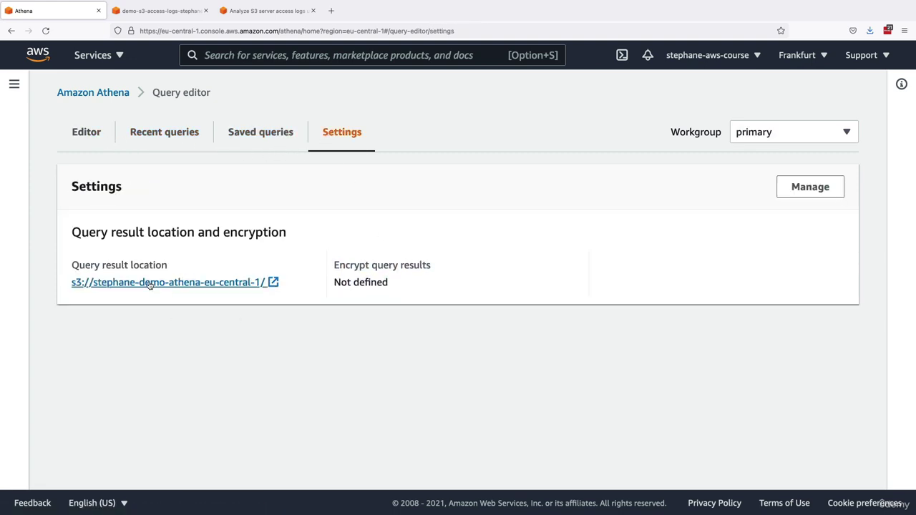
left_click(83, 129)
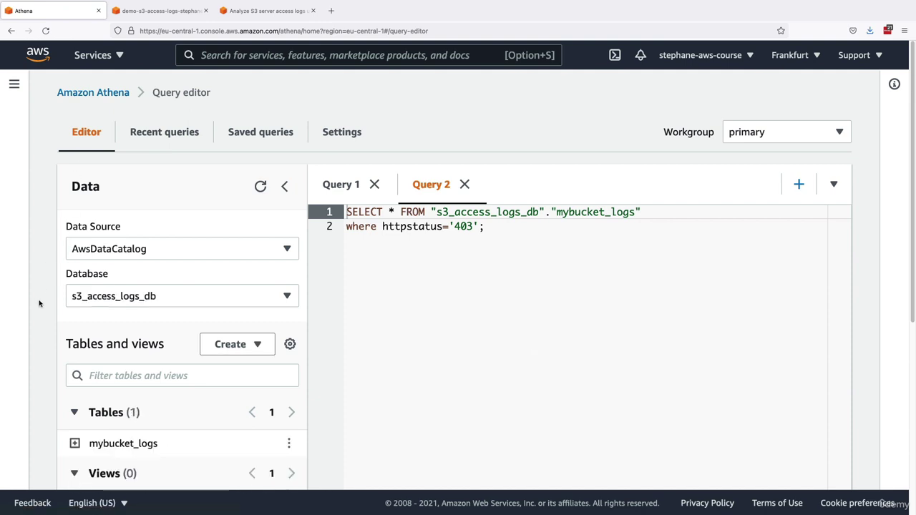
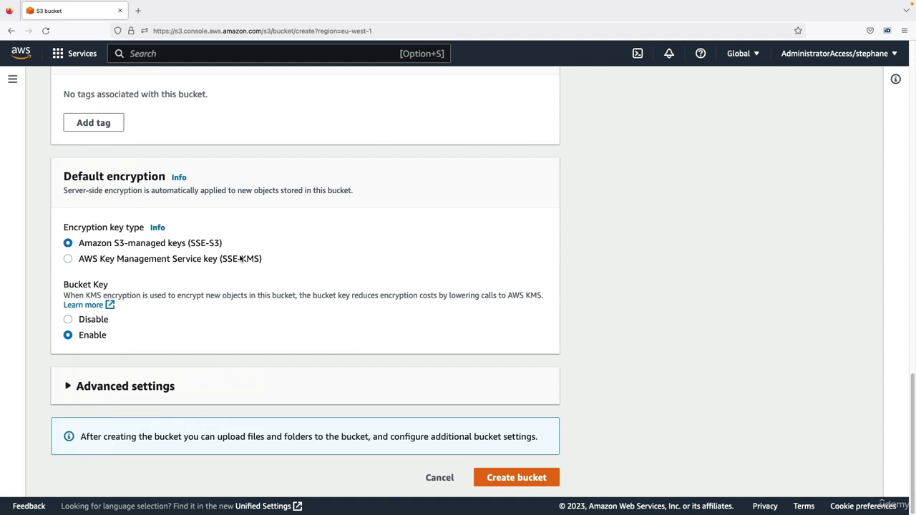
Step: Create the bucket stephane-demo-bucket-encryption with SSE-S3 default encryption
left_click_drag(190, 247, 215, 247)
left_click(243, 230)
left_click(520, 476)
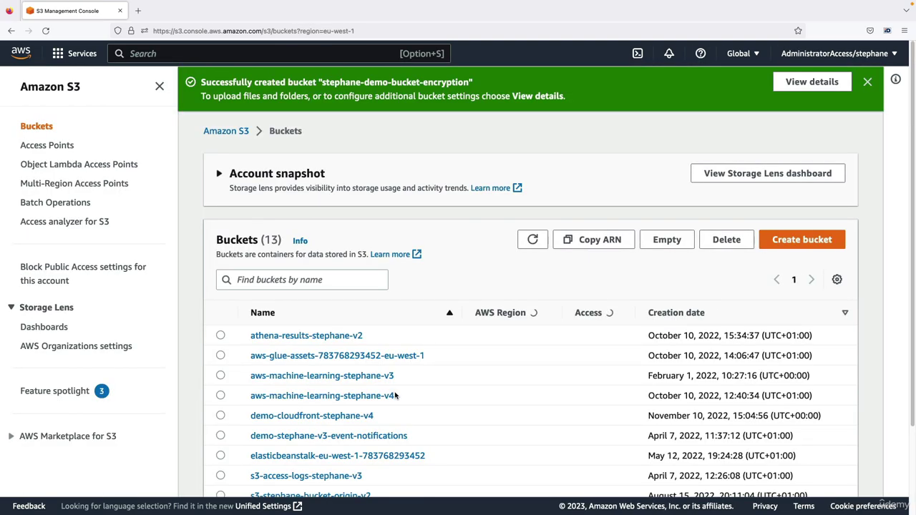
Step: Upload coffee.jpg into stephane-demo-bucket-encryption and open the object's details
left_click(811, 82)
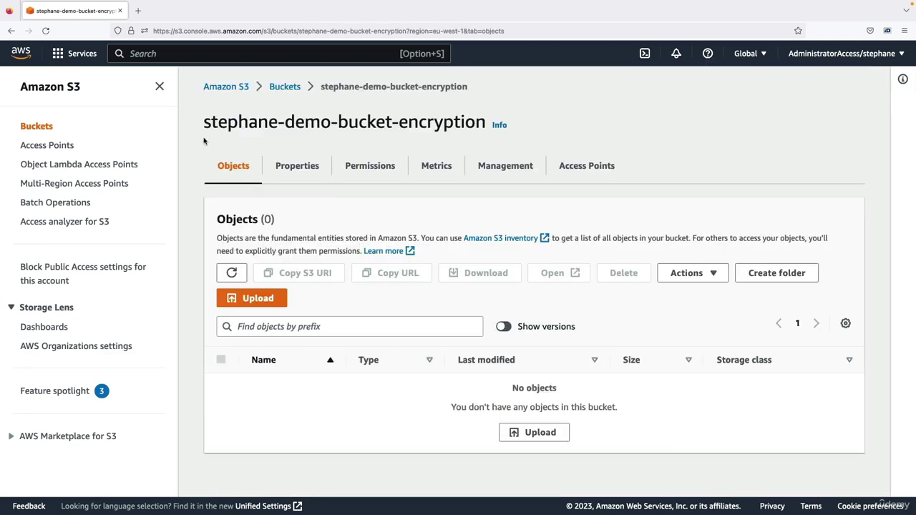
left_click(160, 87)
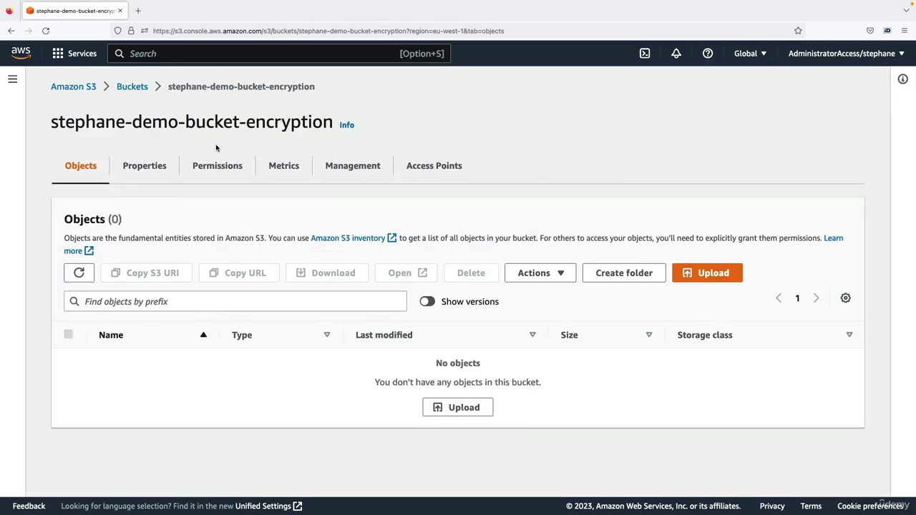
left_click(676, 275)
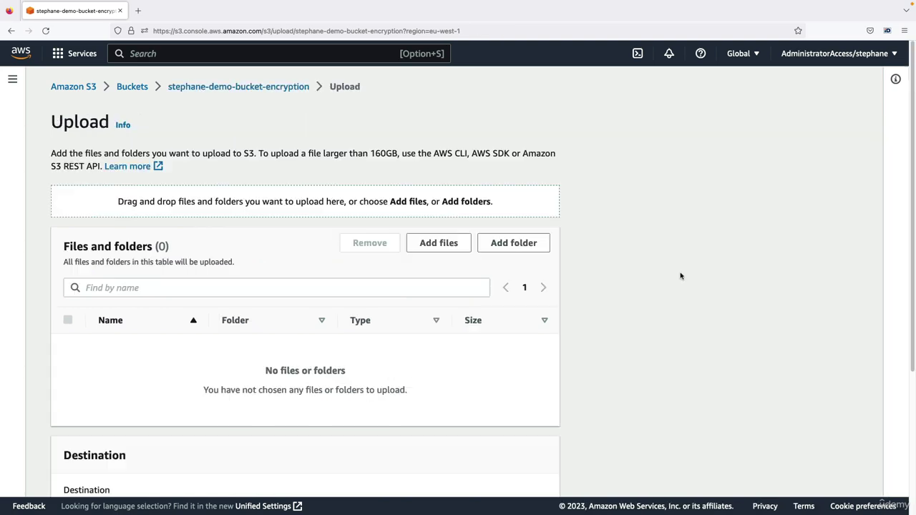
left_click(447, 248)
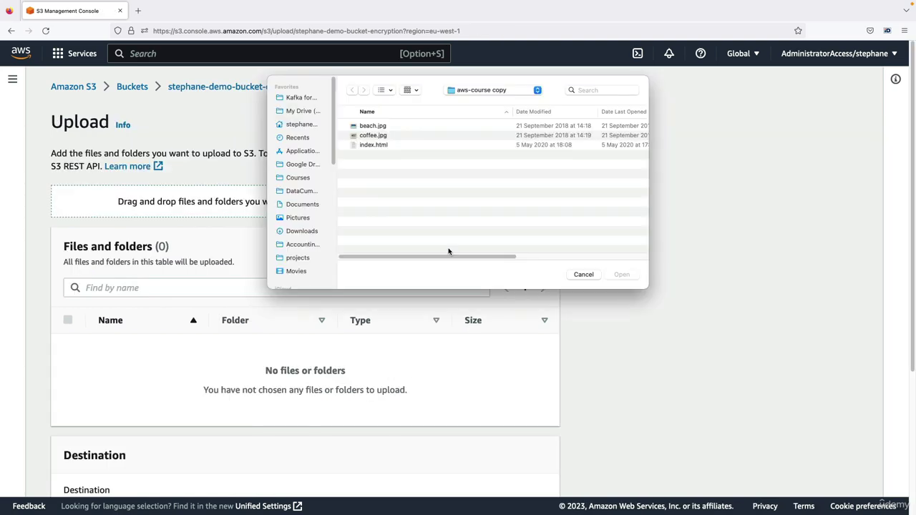
double_click(372, 135)
scroll(383, 265, "down", 3)
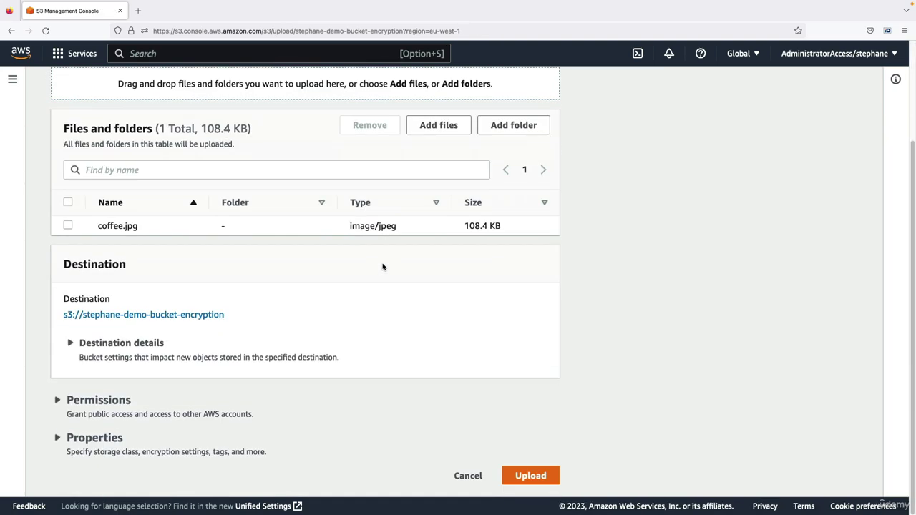
left_click(530, 475)
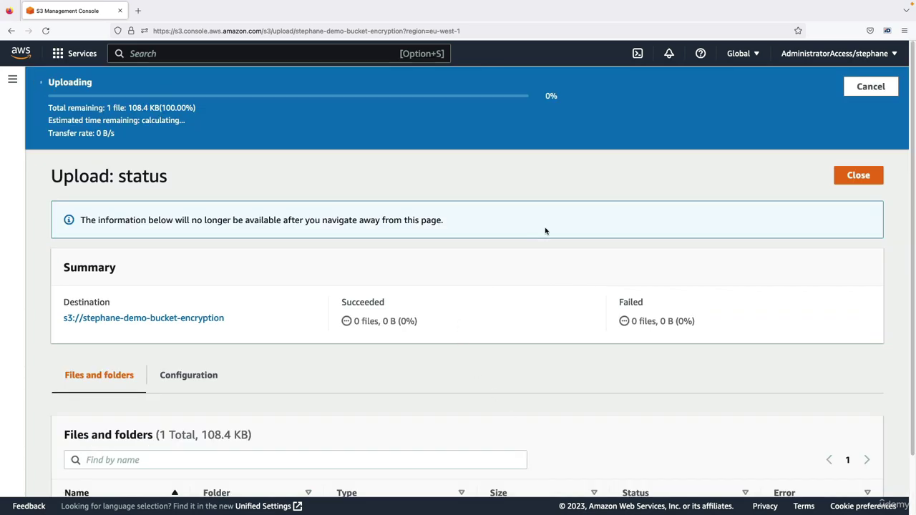
left_click(855, 137)
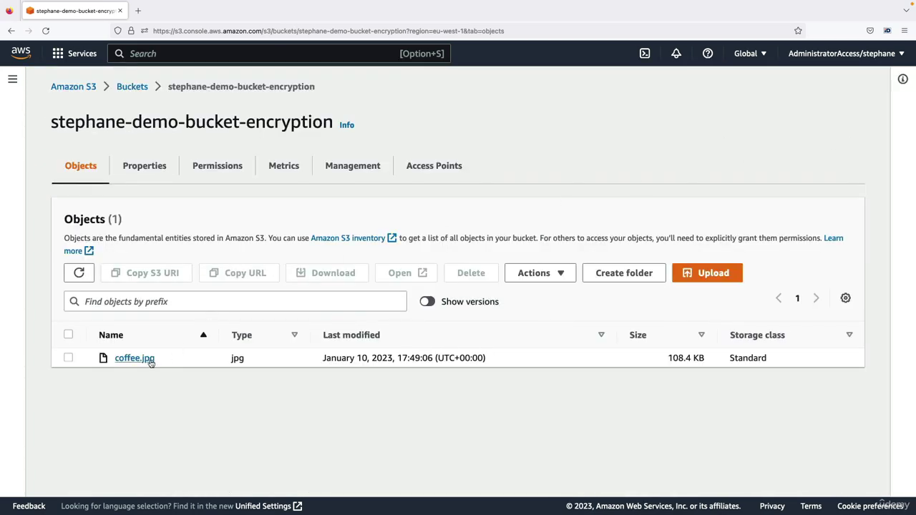
left_click(147, 360)
Step: Verify coffee.jpg uses Amazon S3-managed keys (SSE-S3), then edit its server-side encryption
scroll(299, 283, "down", 12)
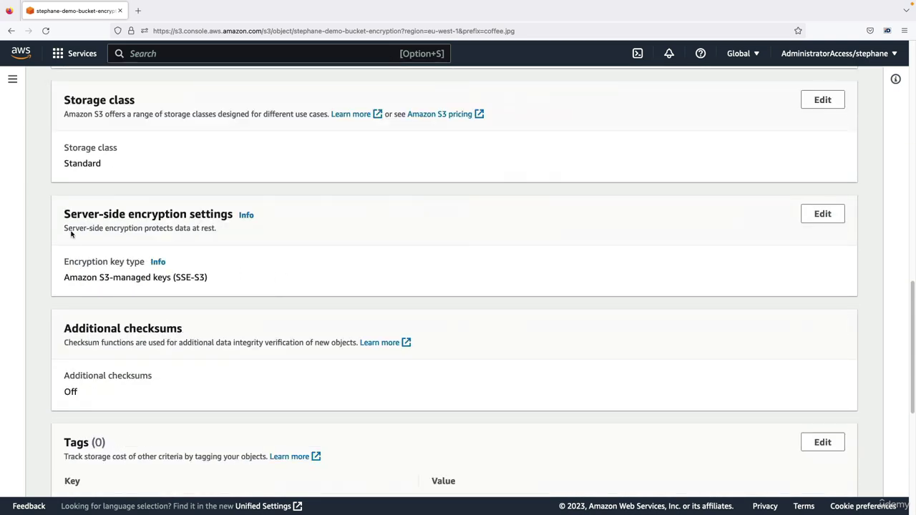
left_click_drag(70, 213, 212, 210)
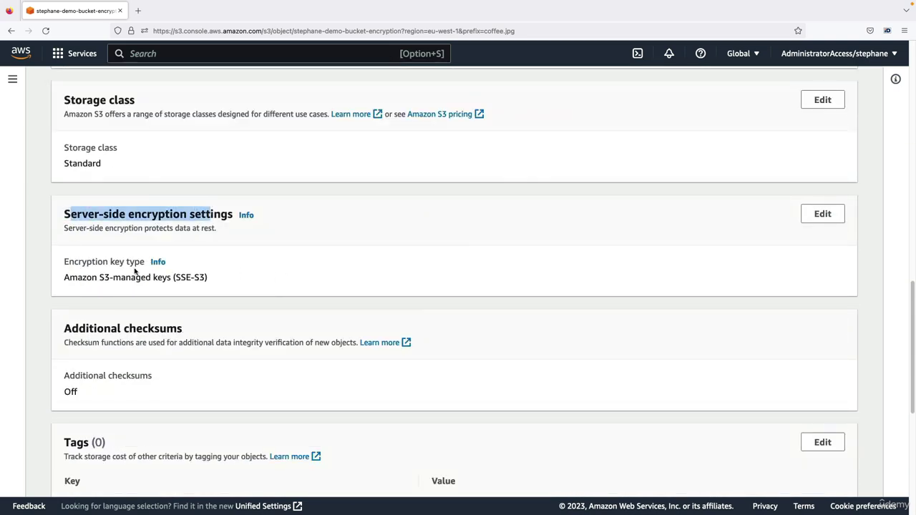
left_click_drag(65, 277, 199, 279)
left_click(200, 279)
triple_click(199, 279)
left_click(213, 281)
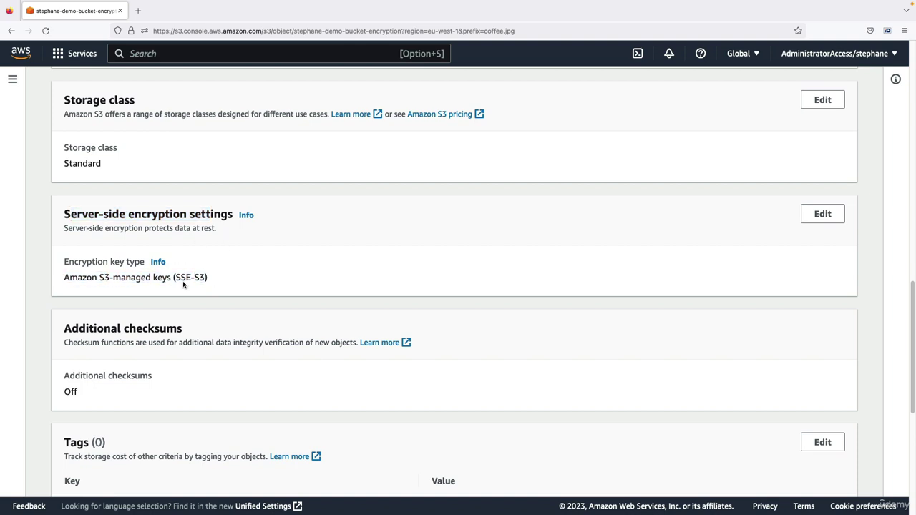
left_click(823, 214)
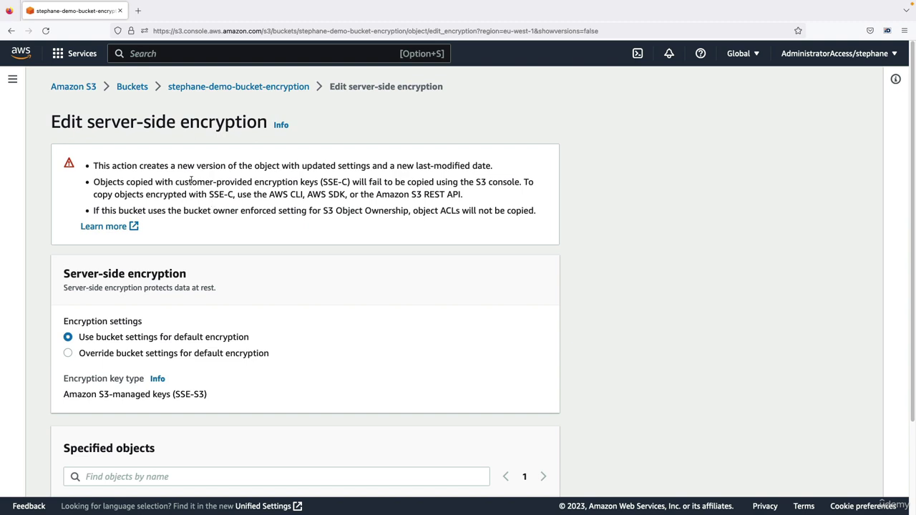
Step: Override the bucket default encryption for coffee.jpg and choose SSE-KMS as the key type
left_click_drag(103, 165, 283, 166)
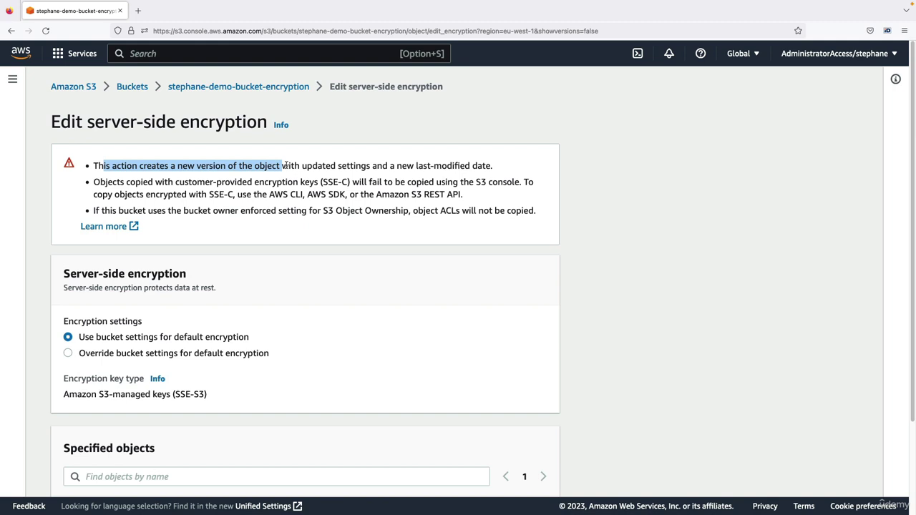
left_click_drag(293, 165, 372, 165)
left_click(376, 165)
scroll(290, 215, "down", 3)
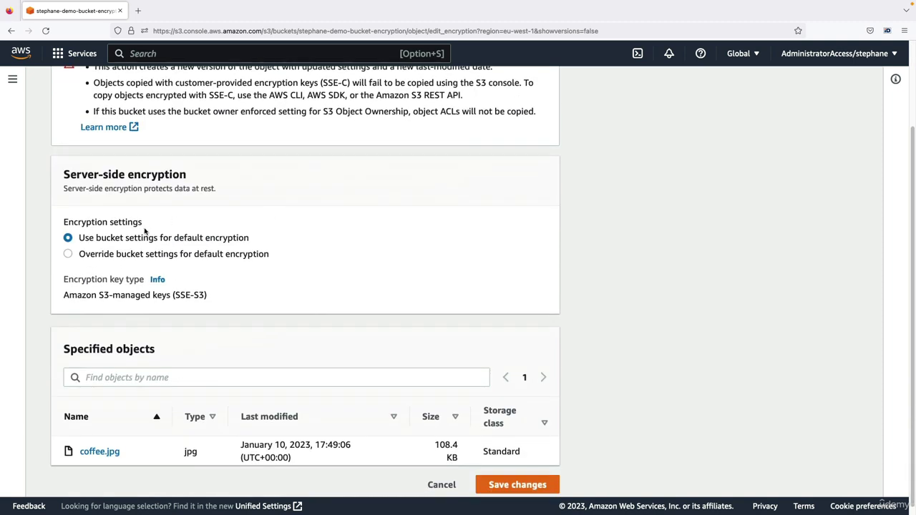
left_click_drag(95, 177, 155, 174)
left_click(155, 174)
left_click_drag(106, 240, 239, 241)
left_click(239, 241)
left_click(170, 256)
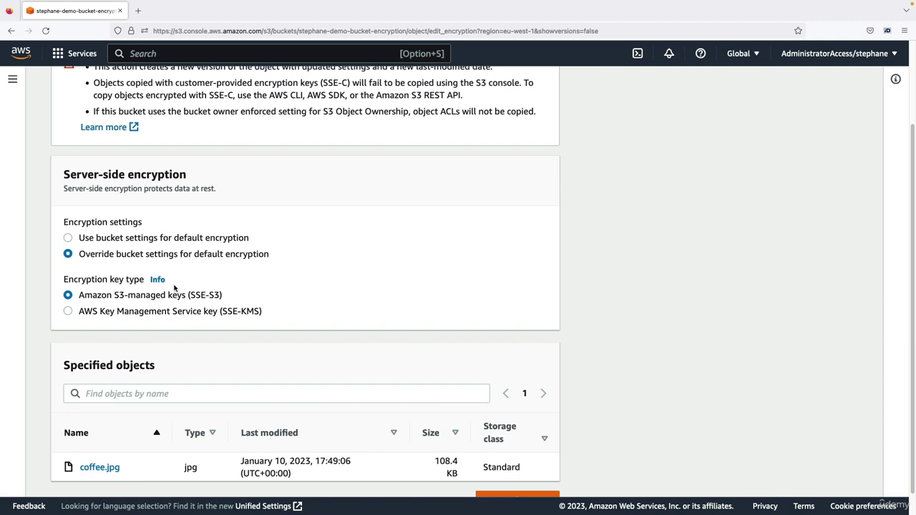
left_click(206, 310)
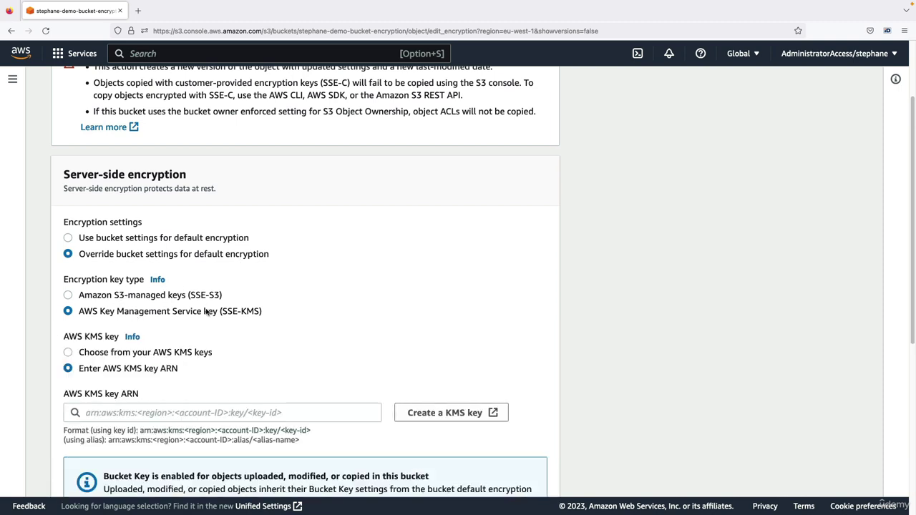
Step: Choose from existing KMS keys, selecting the aws/s3 managed key
scroll(205, 313, "down", 3)
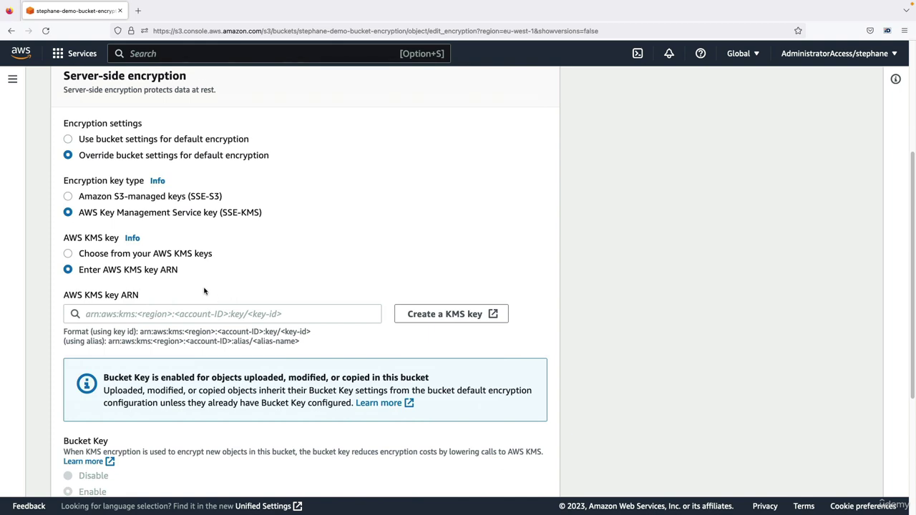
scroll(204, 291, "down", 1)
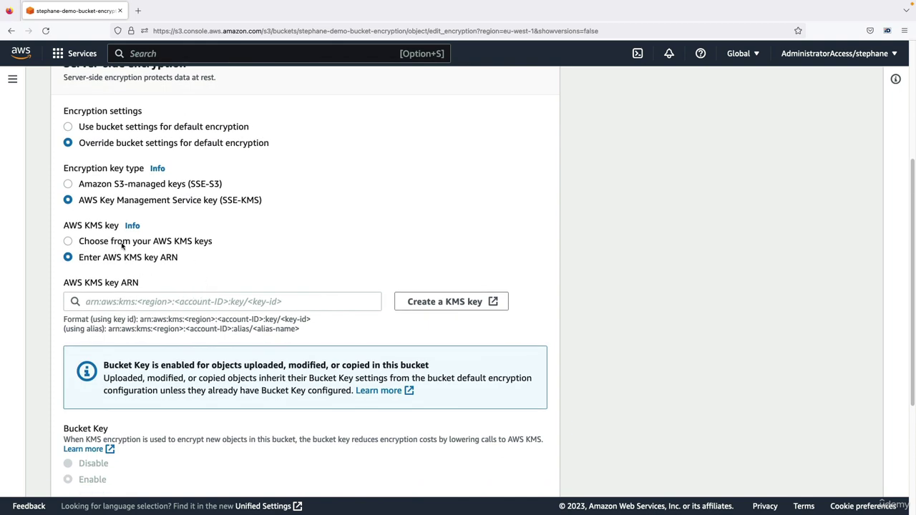
left_click(188, 298)
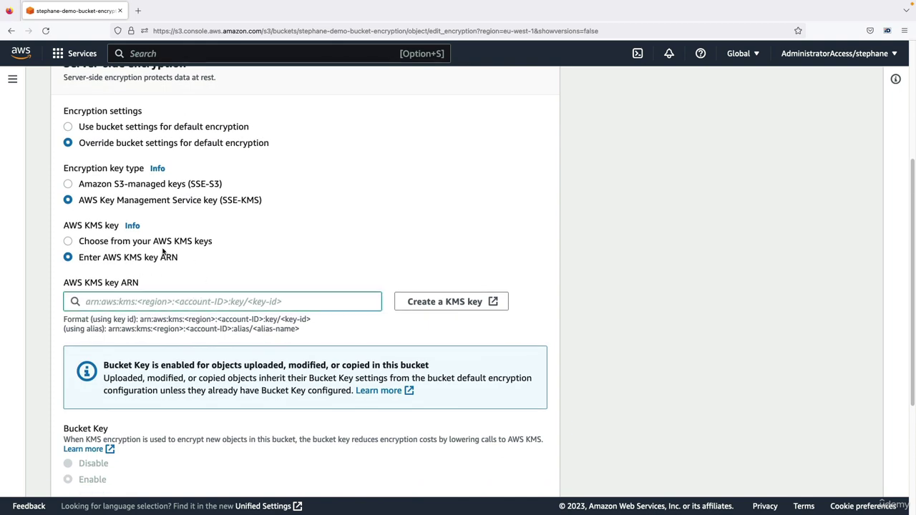
left_click(166, 244)
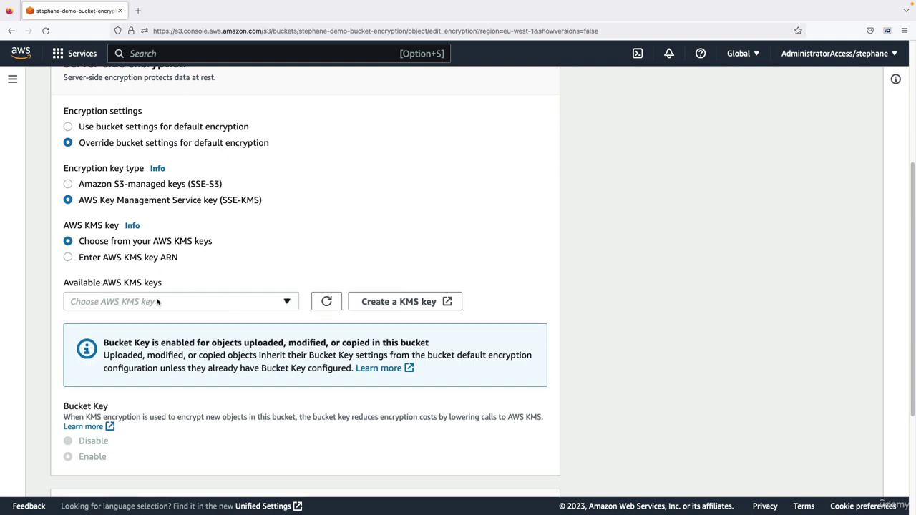
left_click(279, 302)
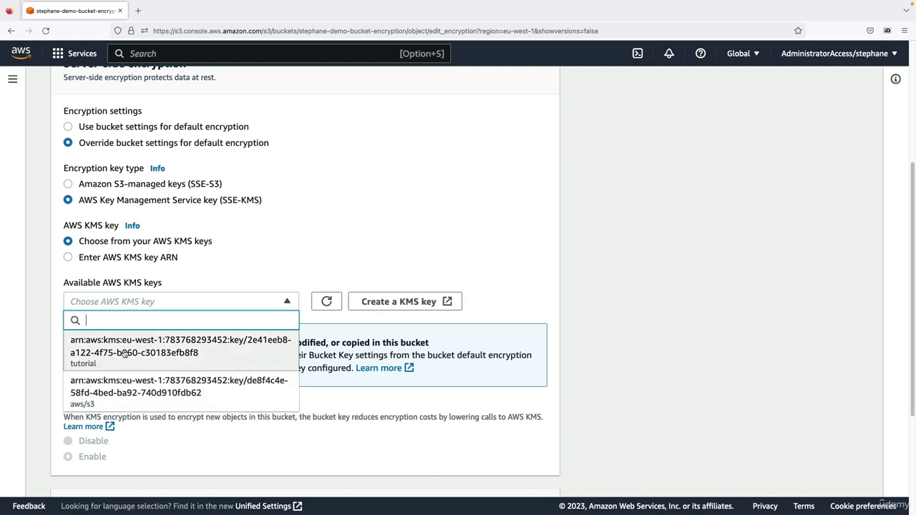
left_click(136, 396)
left_click(122, 304)
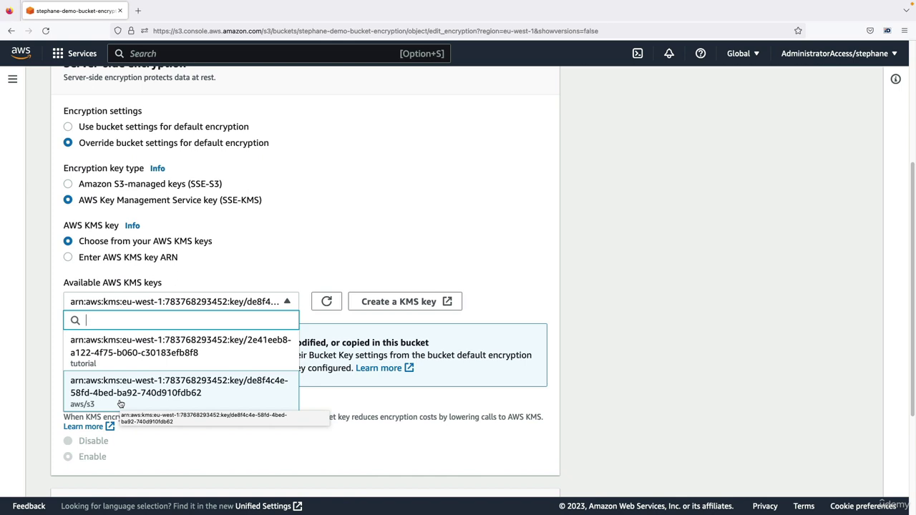
left_click(120, 404)
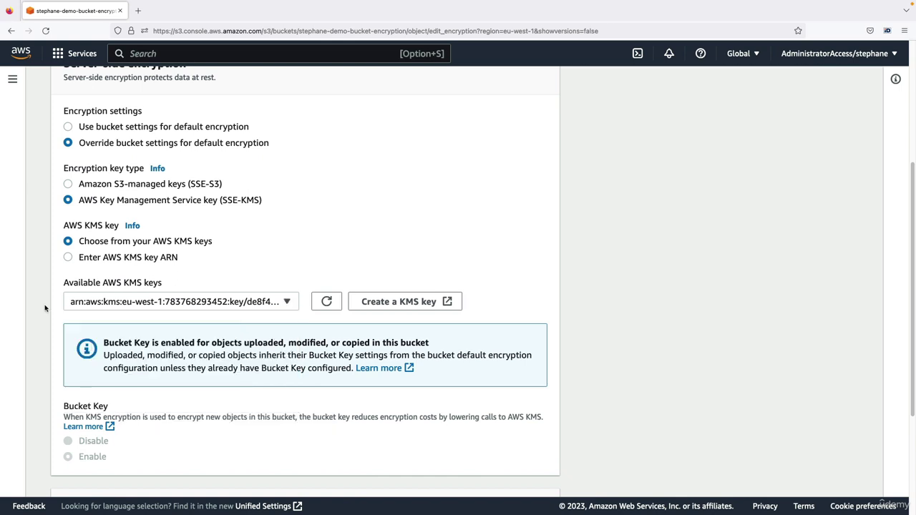
Step: Briefly try the tutorial KMS key, settle back on aws/s3, and save the changes
left_click(184, 302)
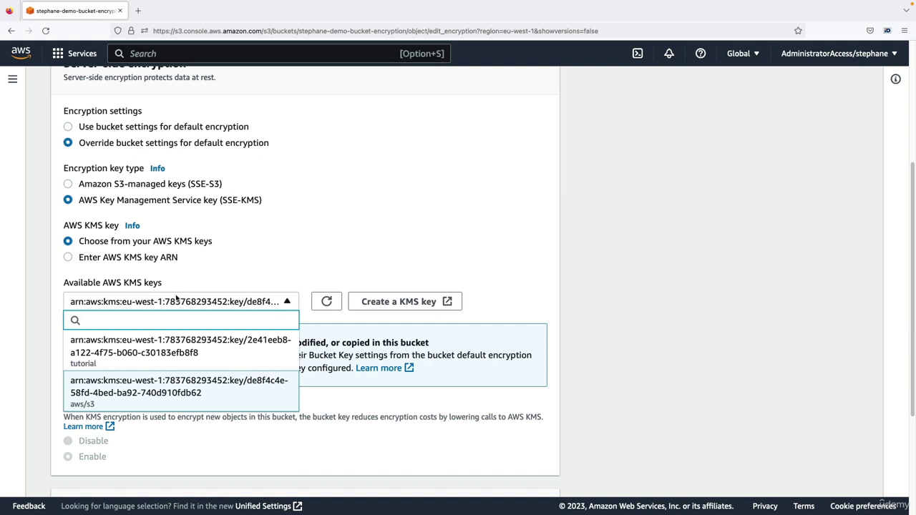
left_click(104, 354)
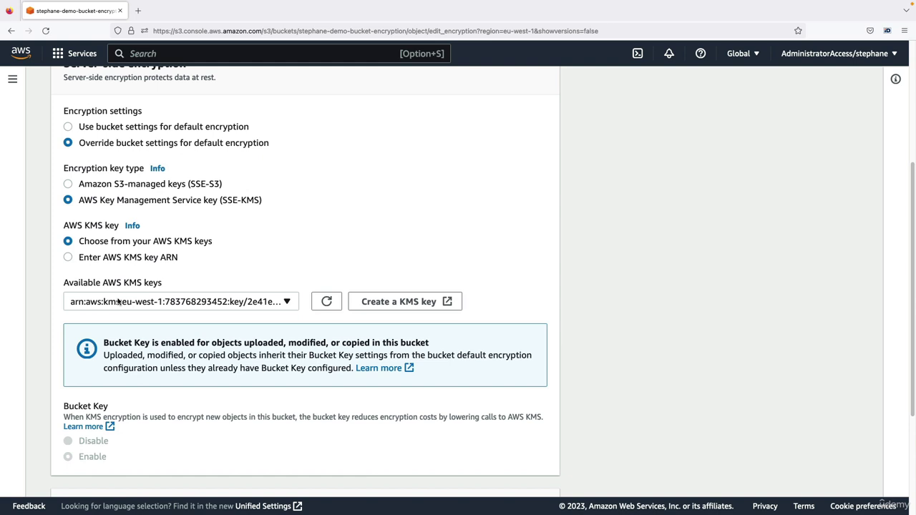
left_click(118, 301)
left_click(114, 390)
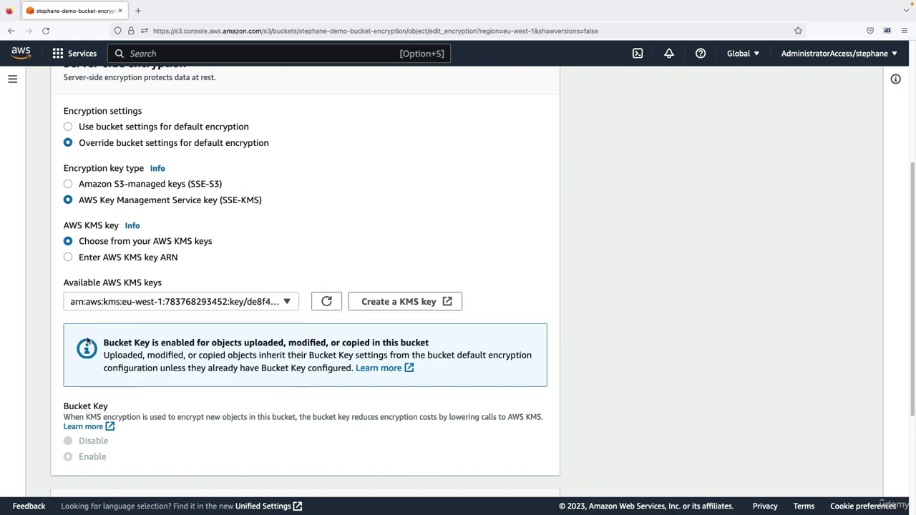
left_click(119, 302)
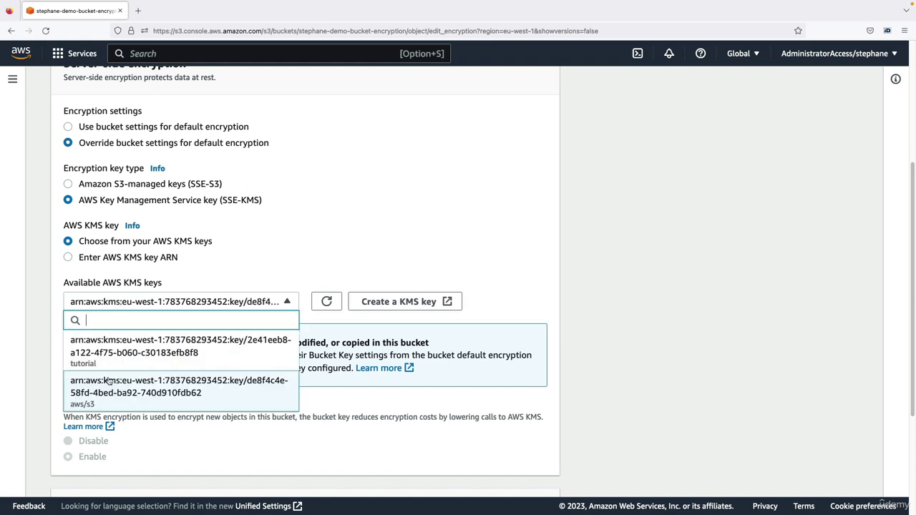
left_click(163, 301)
scroll(339, 311, "down", 5)
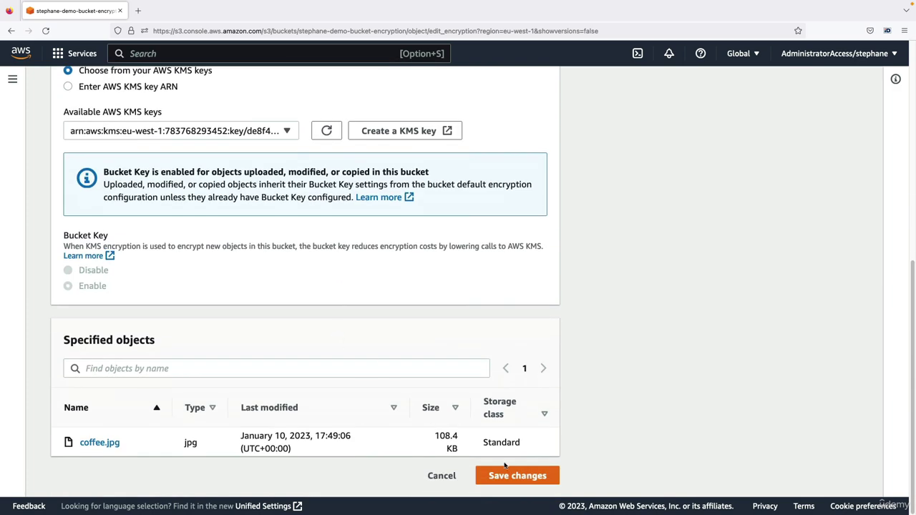
left_click(506, 472)
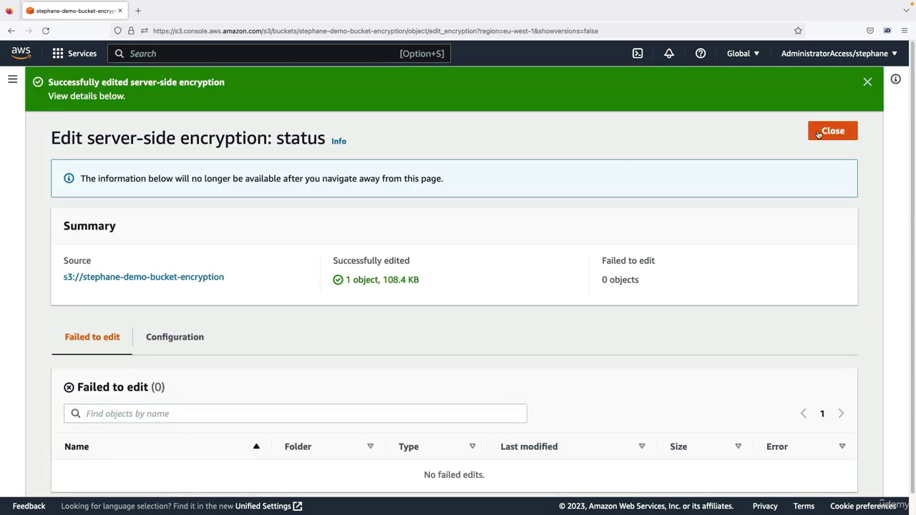
Step: Check coffee.jpg now has two versions and SSE-KMS encryption, then return to the bucket
left_click(819, 135)
left_click(221, 167)
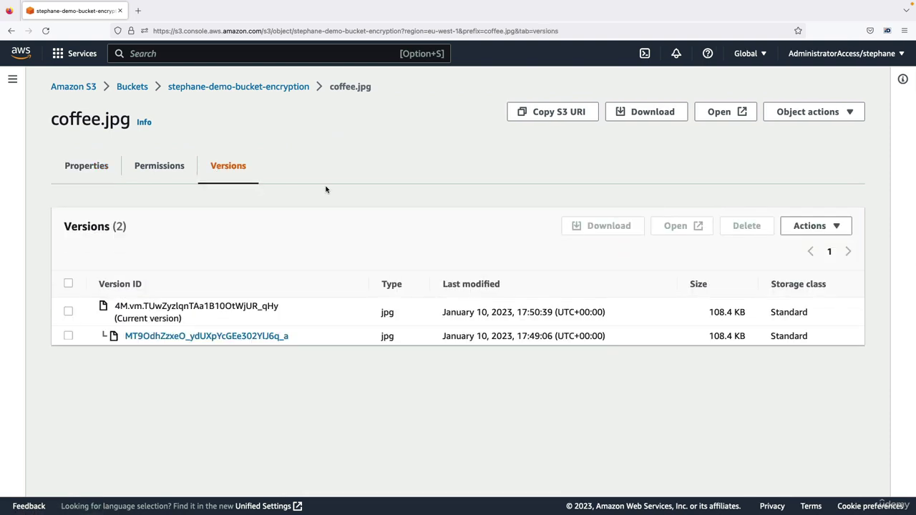
left_click(101, 171)
scroll(157, 311, "down", 10)
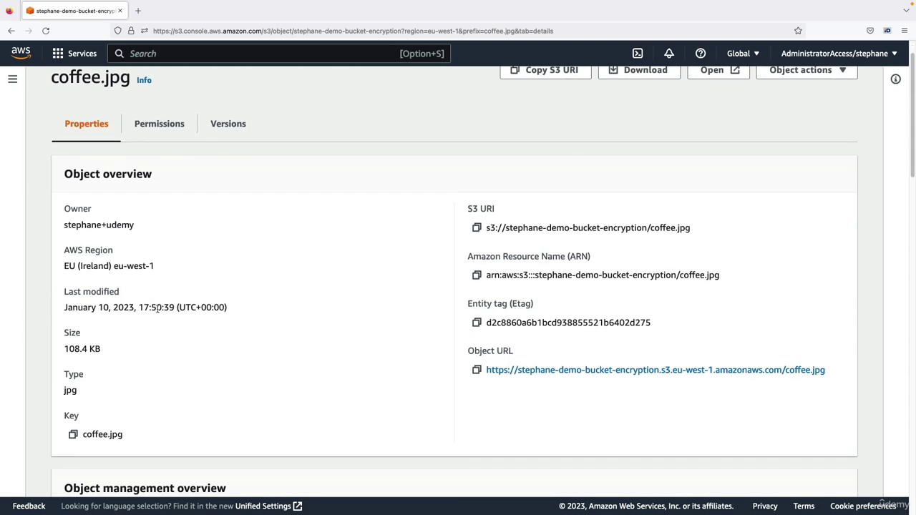
scroll(166, 308, "down", 3)
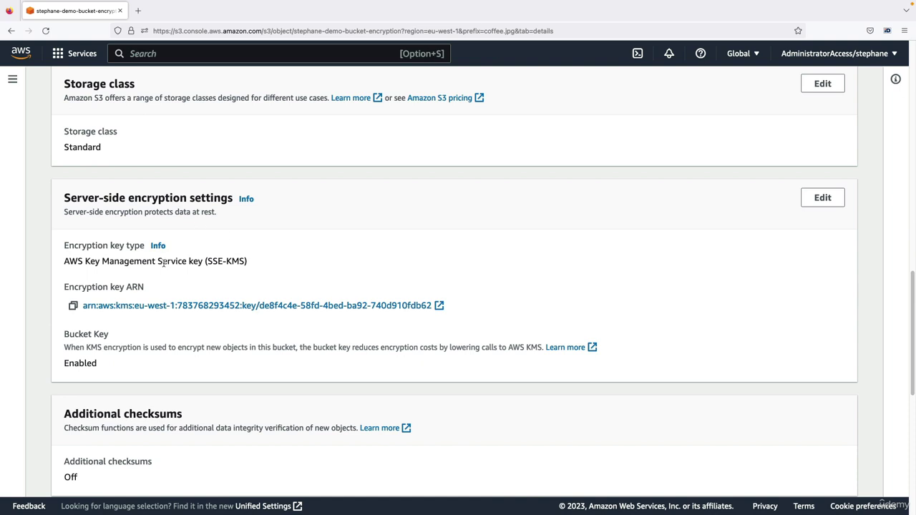
left_click_drag(207, 261, 245, 261)
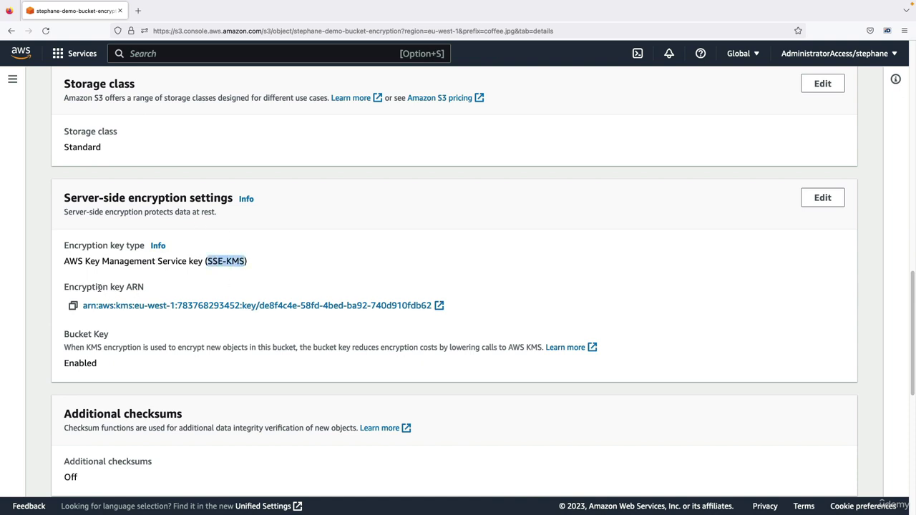
left_click_drag(92, 287, 141, 287)
left_click(173, 289)
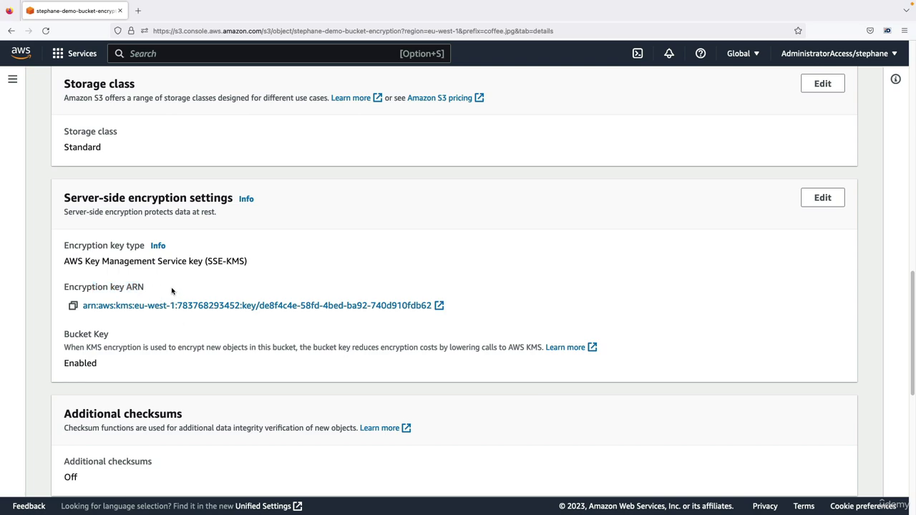
scroll(184, 286, "up", 5)
scroll(183, 286, "up", 10)
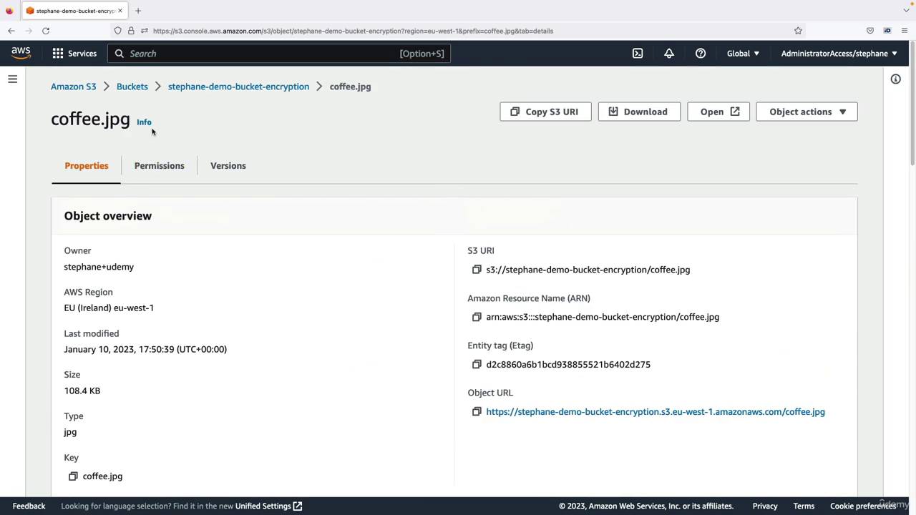
left_click(213, 88)
Step: Start a new upload with beach.jpg and expand its Properties section
left_click(701, 275)
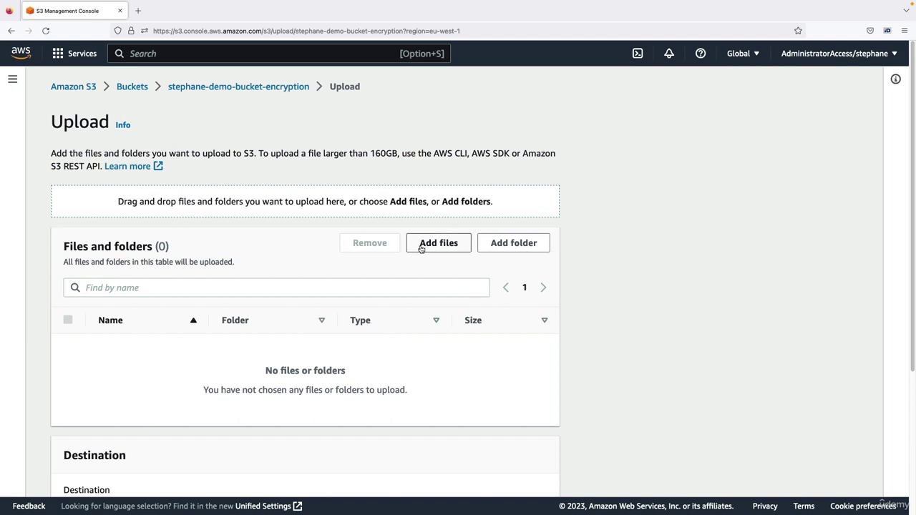
left_click(421, 247)
double_click(393, 128)
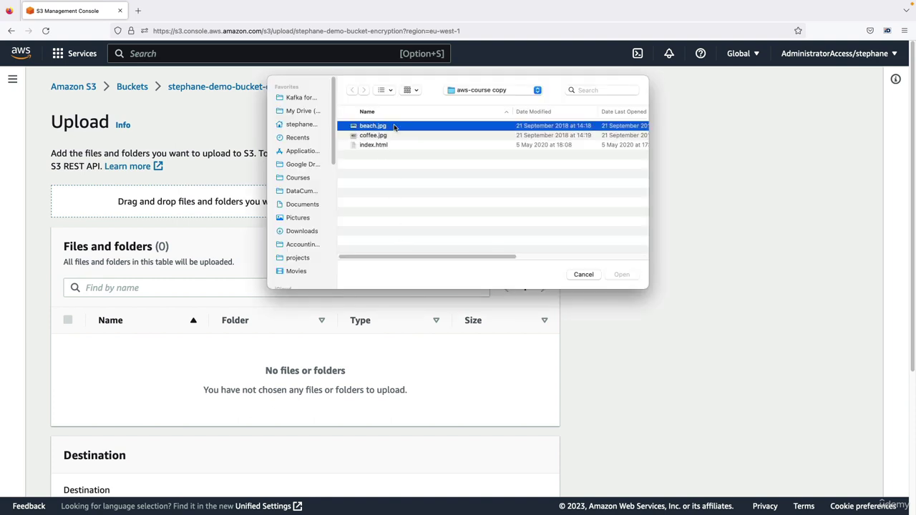
scroll(303, 299, "down", 3)
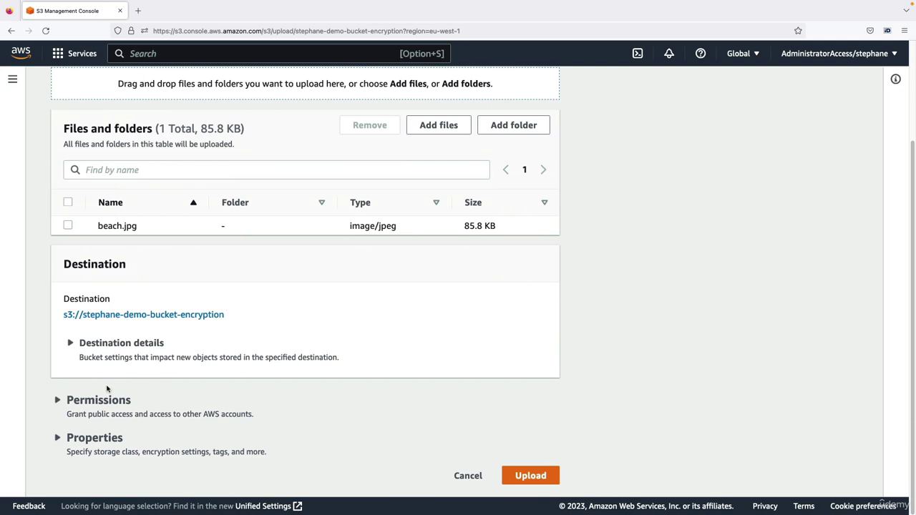
left_click(123, 444)
scroll(114, 275, "down", 15)
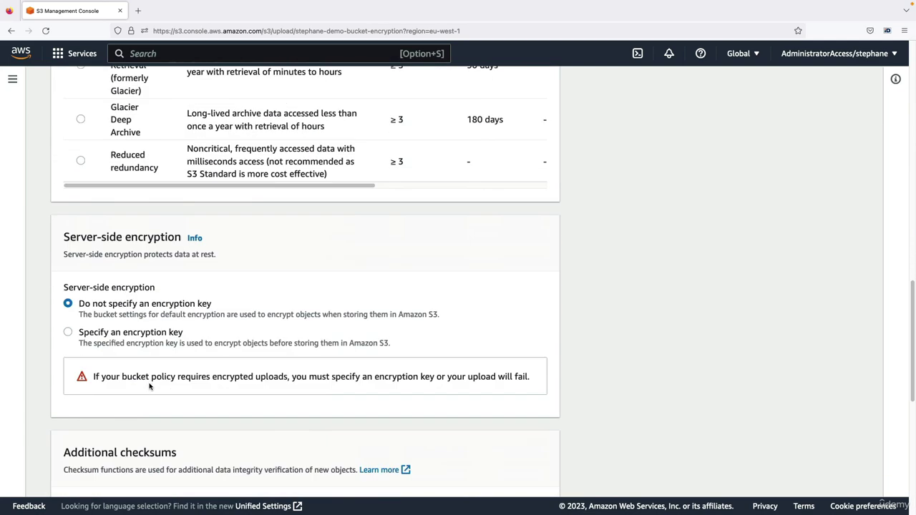
scroll(115, 275, "up", 5)
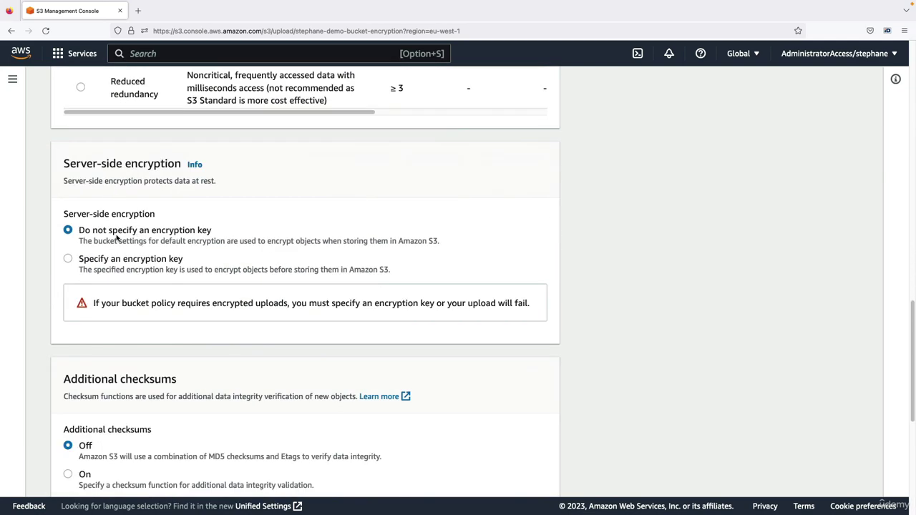
Step: Set the beach.jpg upload to override defaults with SSE-KMS, then cancel and leave without uploading
left_click(119, 260)
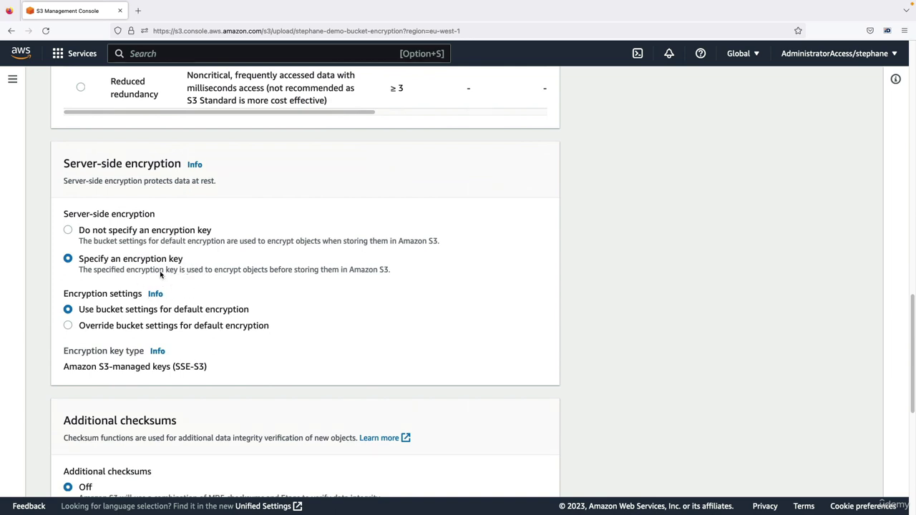
left_click_drag(123, 311, 246, 310)
left_click(192, 326)
left_click(181, 388)
scroll(208, 357, "down", 2)
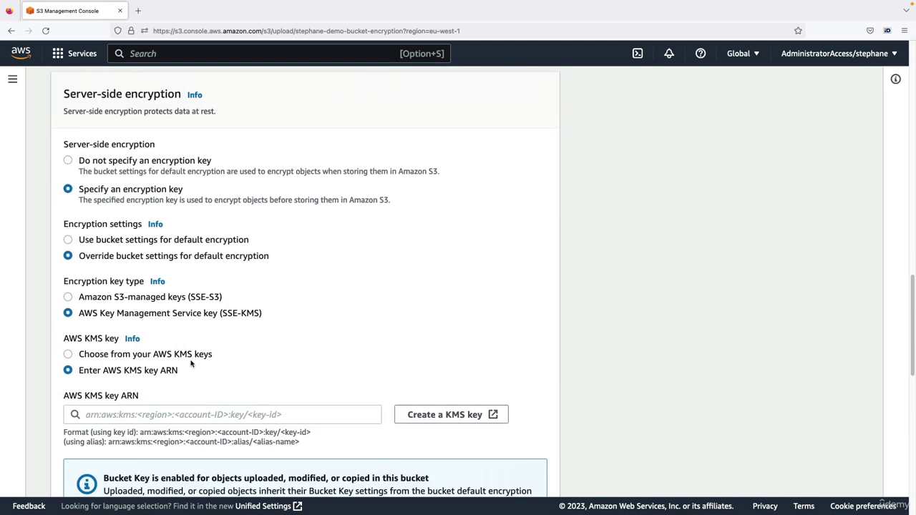
scroll(248, 330, "down", 5)
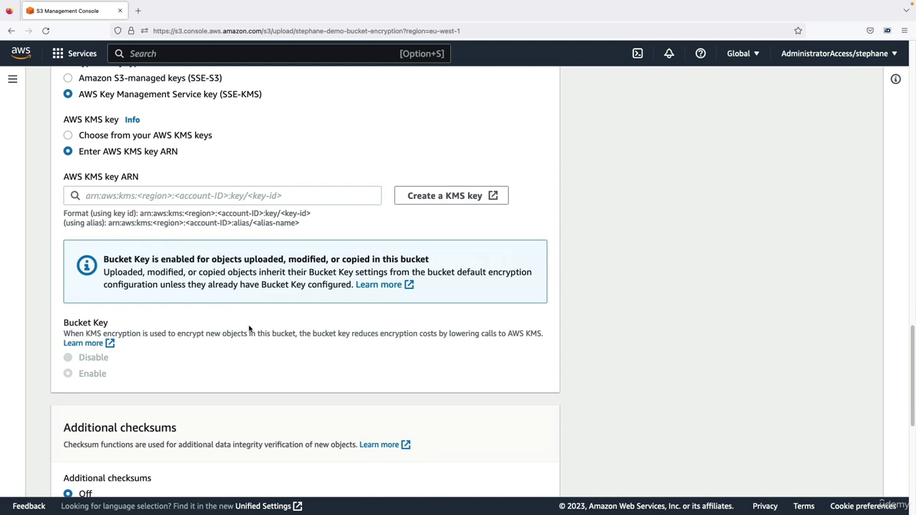
scroll(286, 348, "down", 8)
left_click(477, 474)
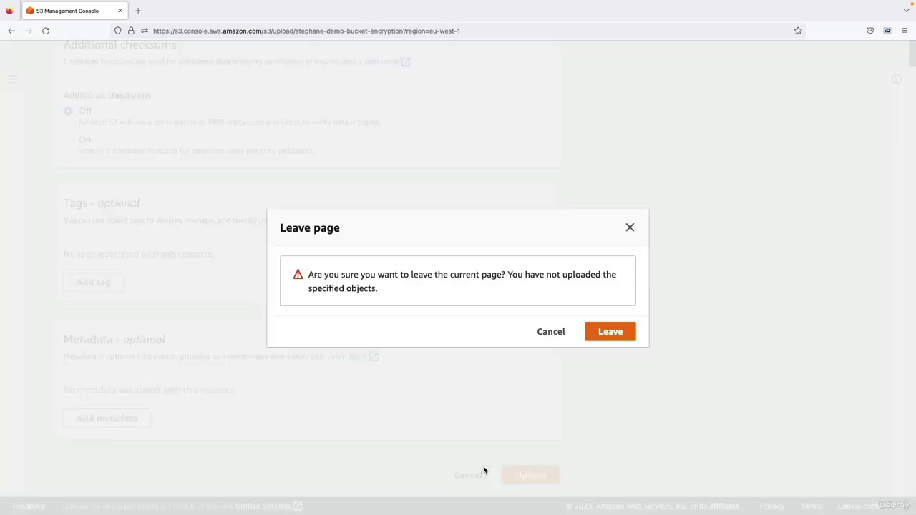
left_click(601, 333)
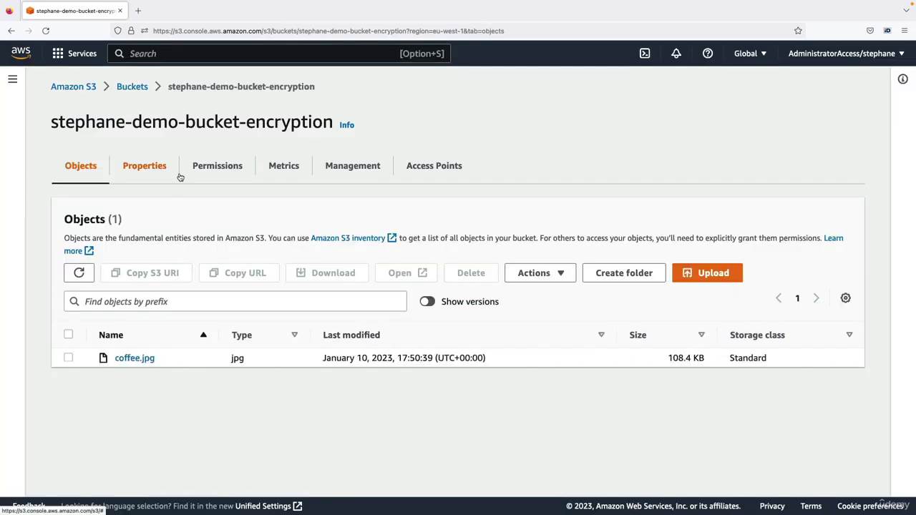
Step: Edit the bucket's Default encryption, preview SSE-KMS, and revert to SSE-S3
left_click(170, 179)
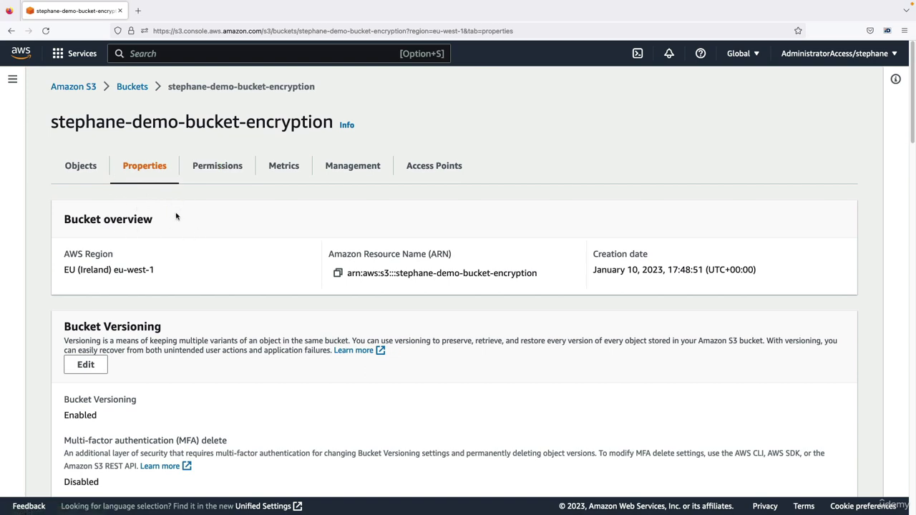
scroll(177, 272, "down", 10)
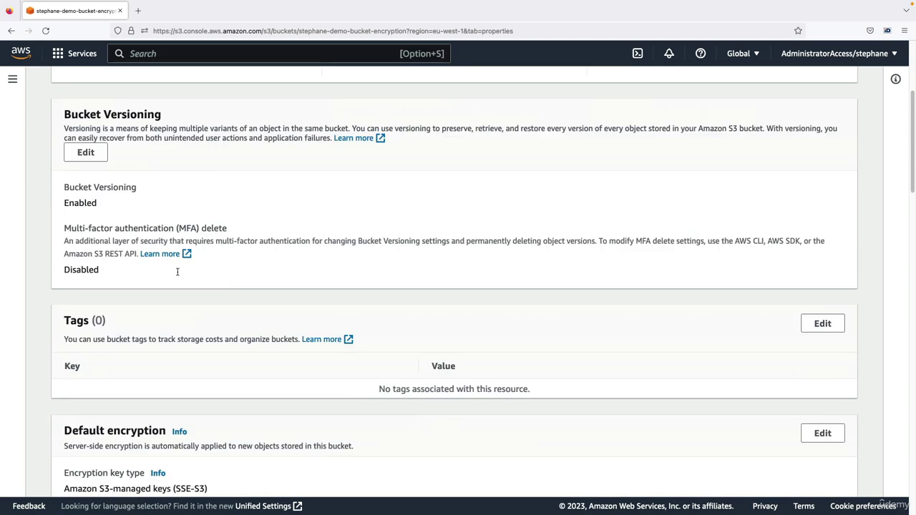
left_click_drag(66, 211, 165, 211)
left_click(830, 212)
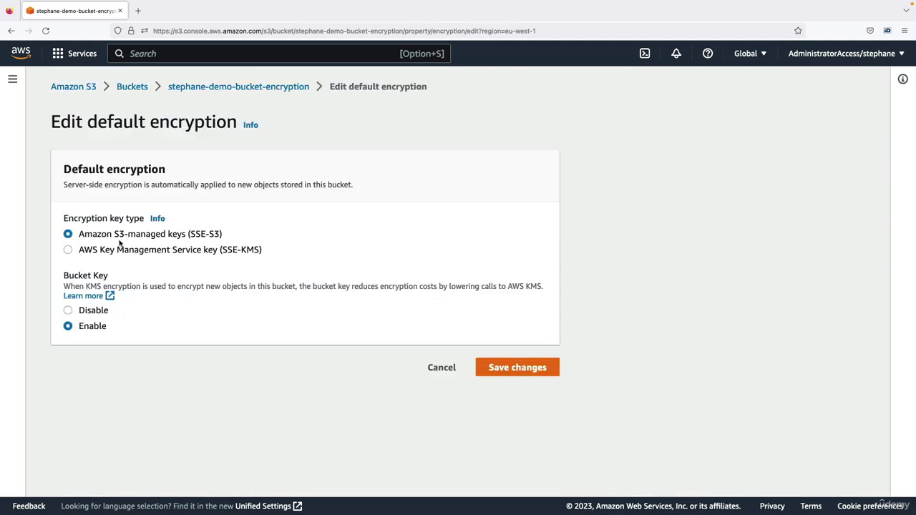
left_click_drag(190, 235, 258, 250)
left_click(257, 250)
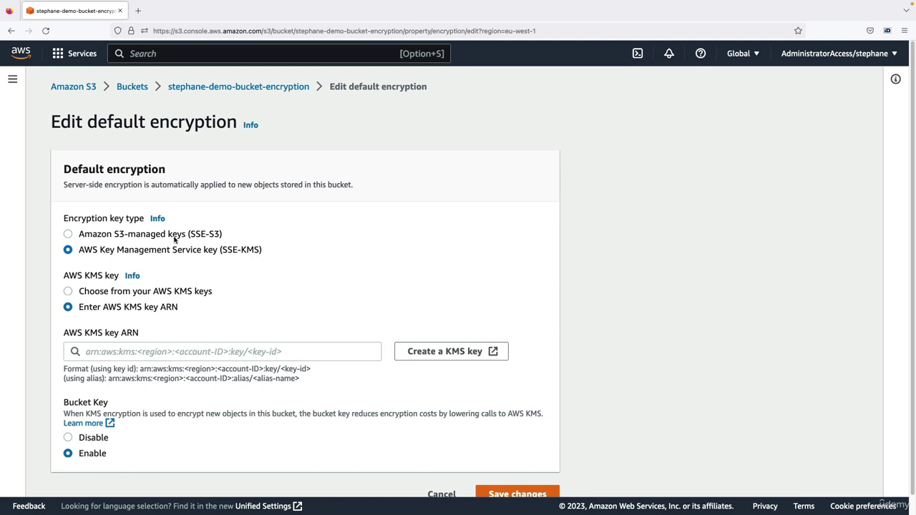
left_click(174, 236)
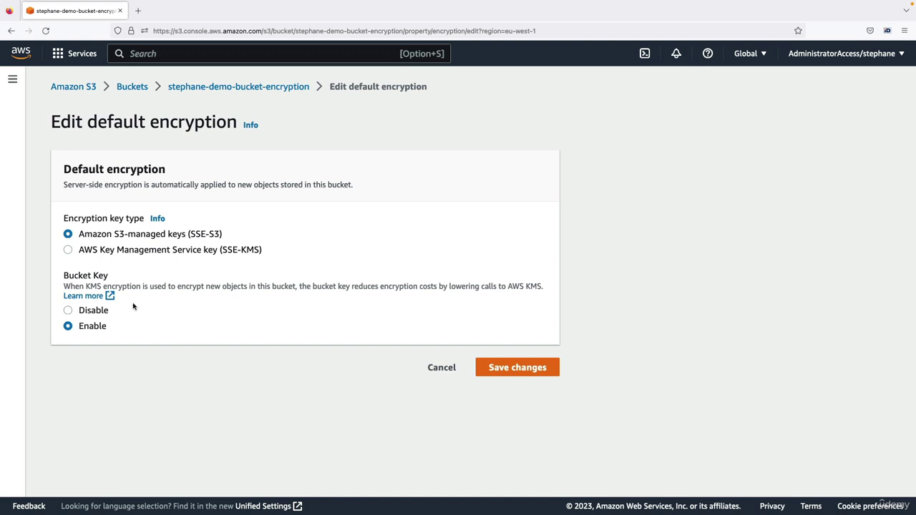
left_click(167, 288)
left_click_drag(63, 184, 141, 184)
left_click(141, 185)
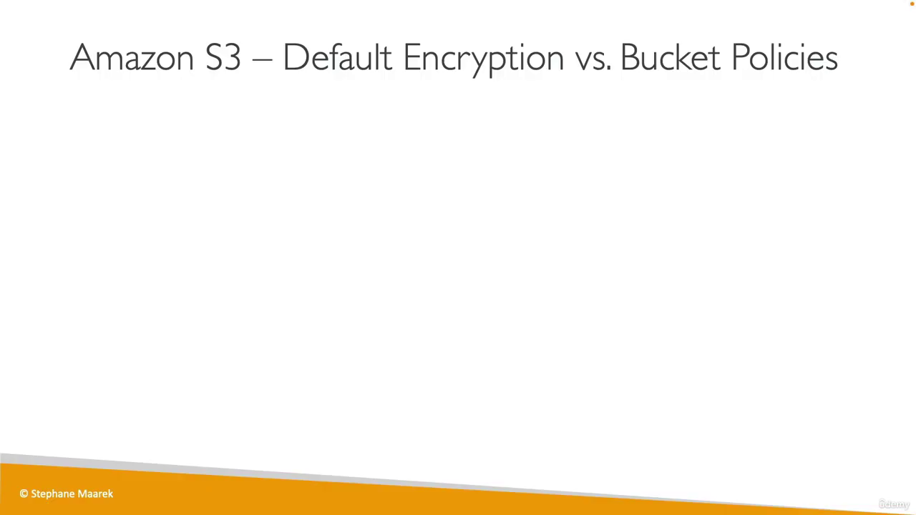
Step: Reveal the bullet stating SSE-S3 is automatically applied to new objects
key("Right")
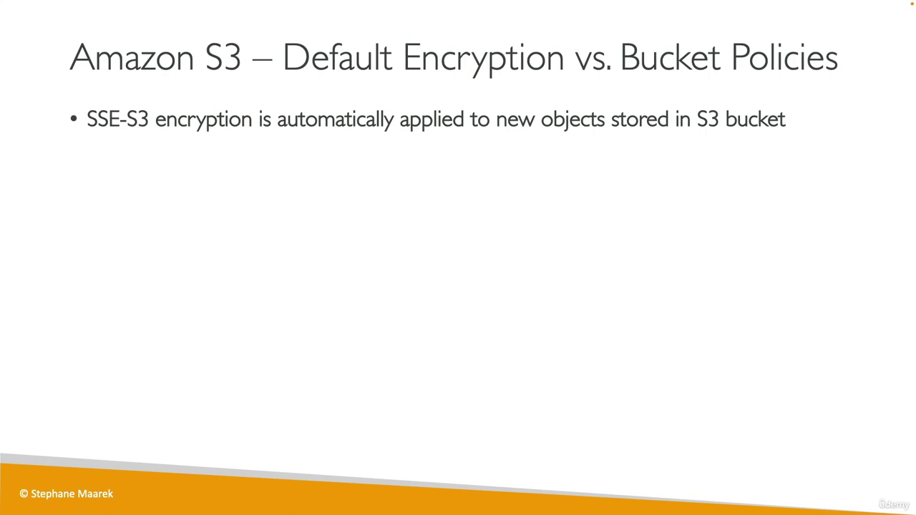
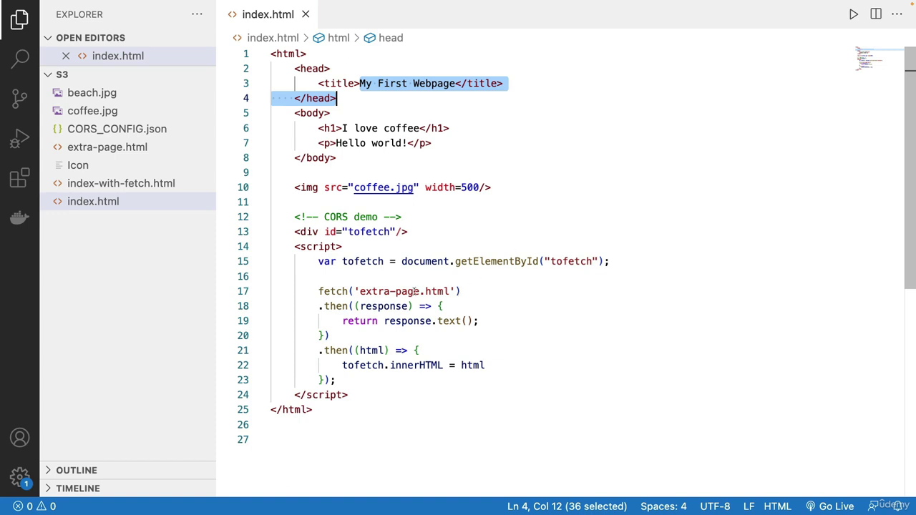
Step: Highlight the fetch call for extra-page.html, then open extra-page.html as a pinned tab
left_click_drag(360, 291, 455, 291)
left_click_drag(369, 397, 324, 233)
left_click(100, 150)
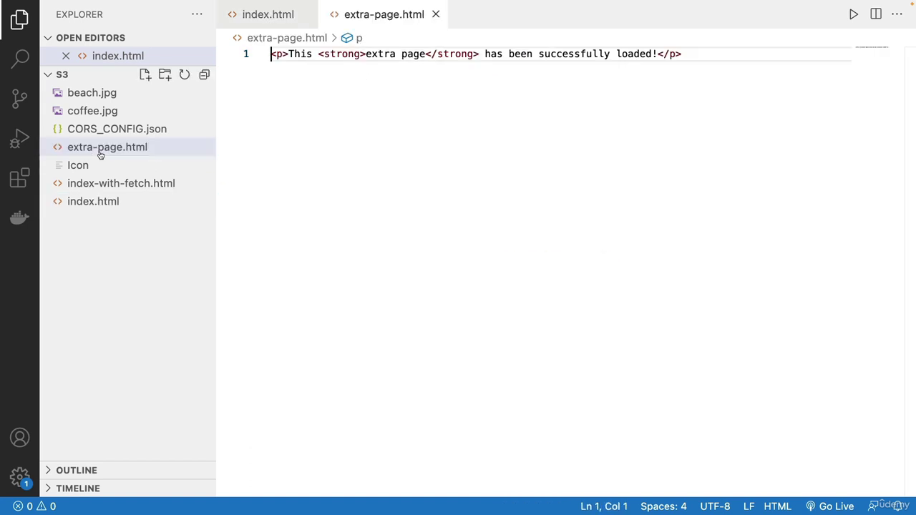
double_click(100, 154)
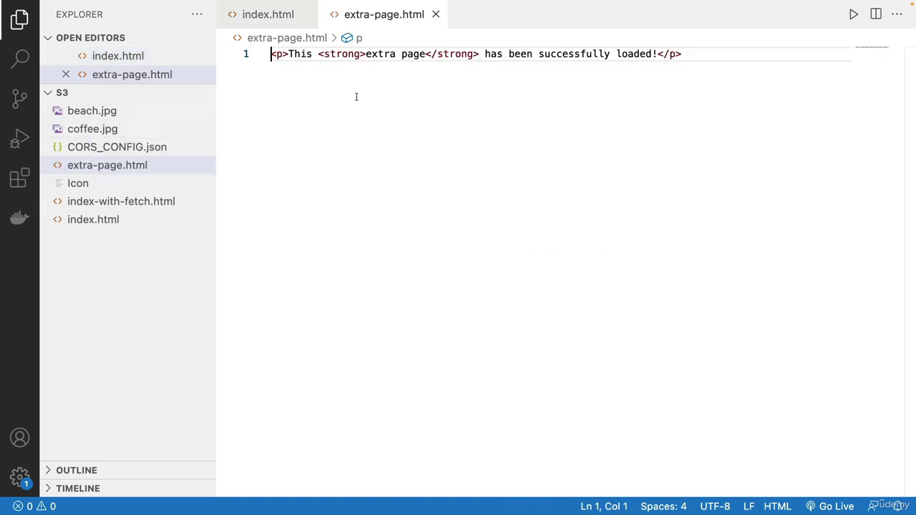
Step: Review the paragraph 'This extra page has been successfully loaded!' before returning to the browser
double_click(300, 54)
double_click(379, 53)
left_click(533, 54)
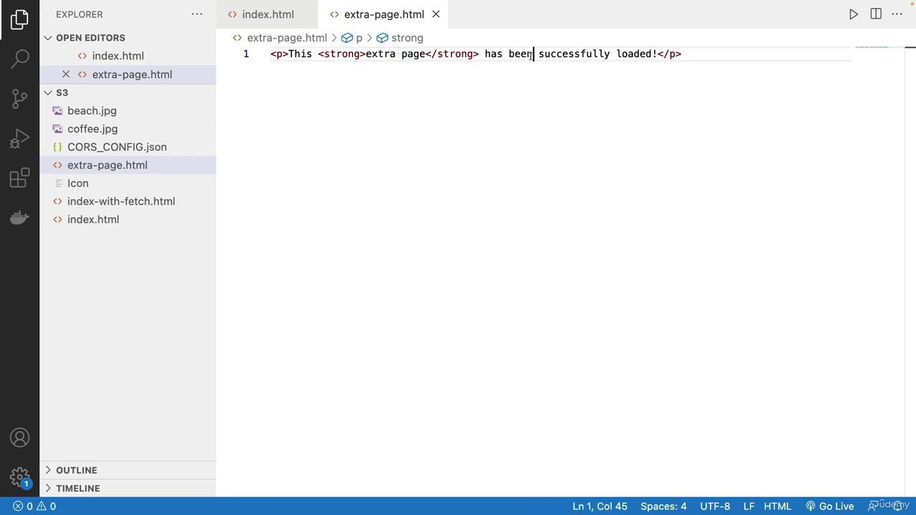
triple_click(533, 53)
left_click(538, 73)
key("ctrl+Left")
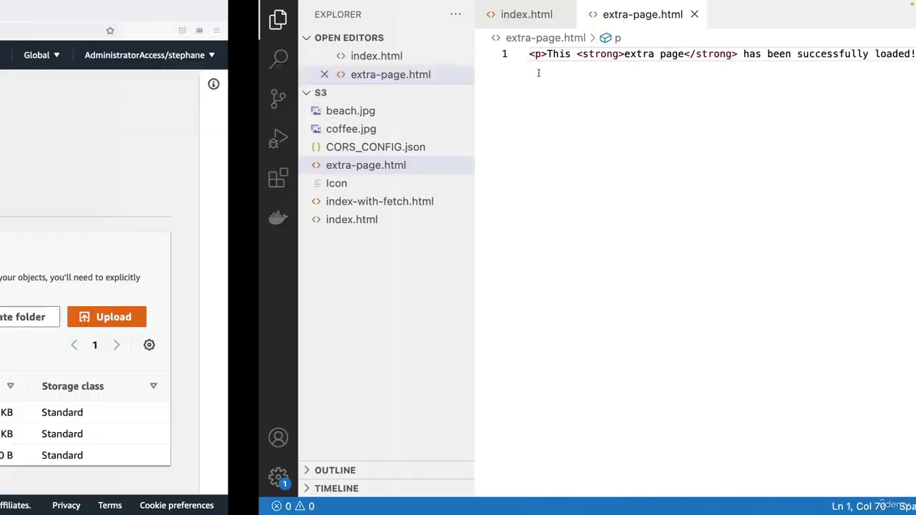
Step: Upload extra-page.html and index.html to the stephane-demo-s3 bucket
left_click(802, 325)
left_click(511, 265)
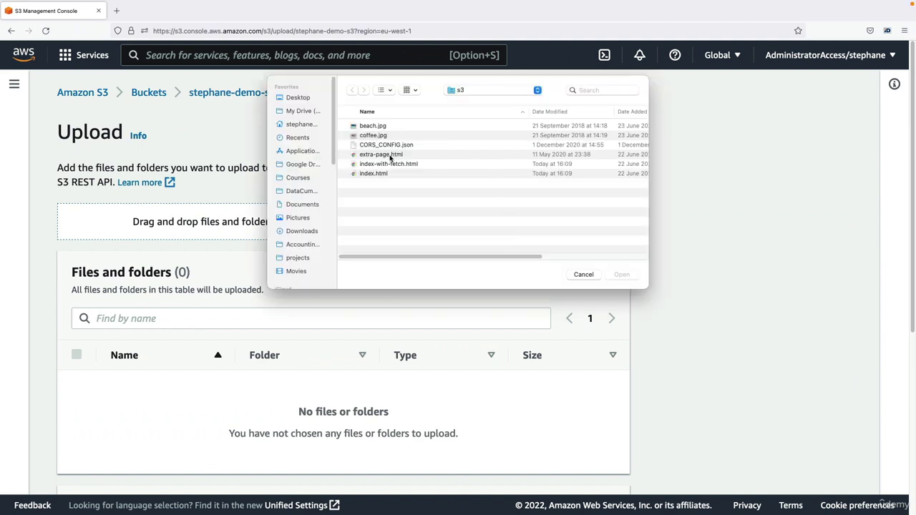
left_click(390, 156)
left_click(397, 174, "super")
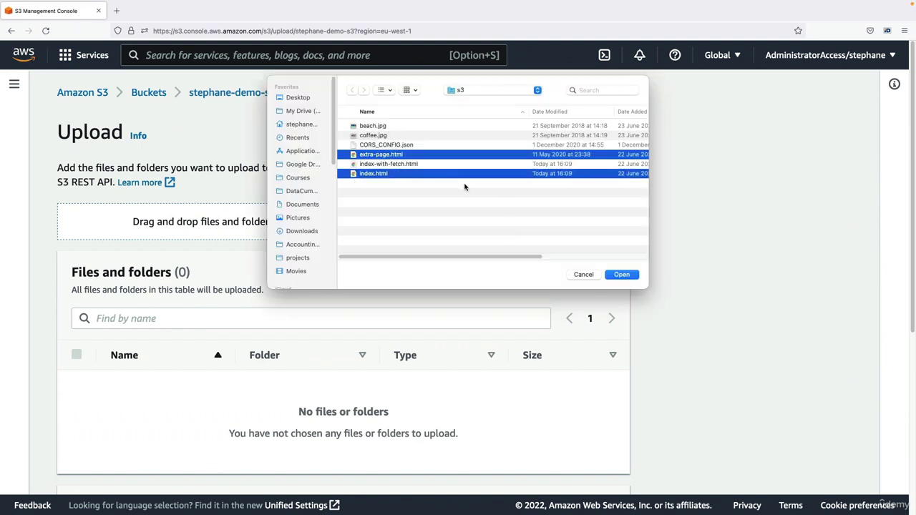
left_click(623, 275)
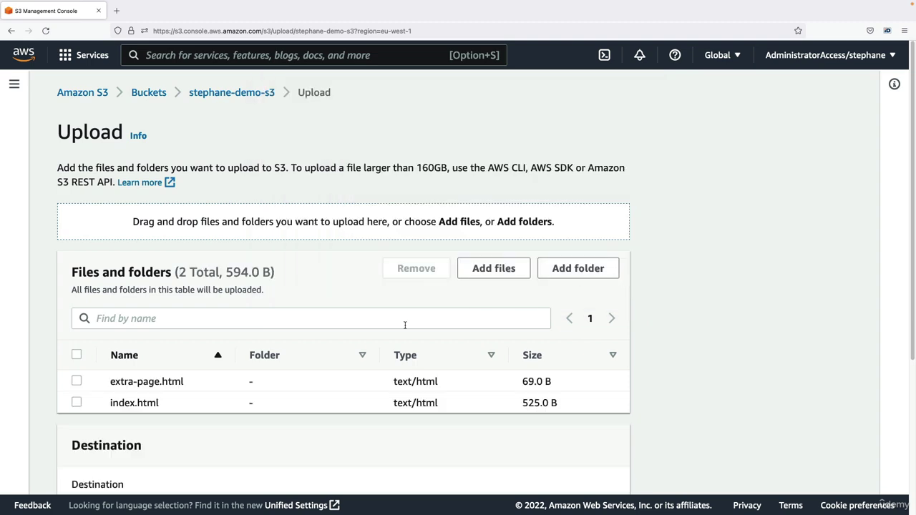
scroll(238, 414, "down", 5)
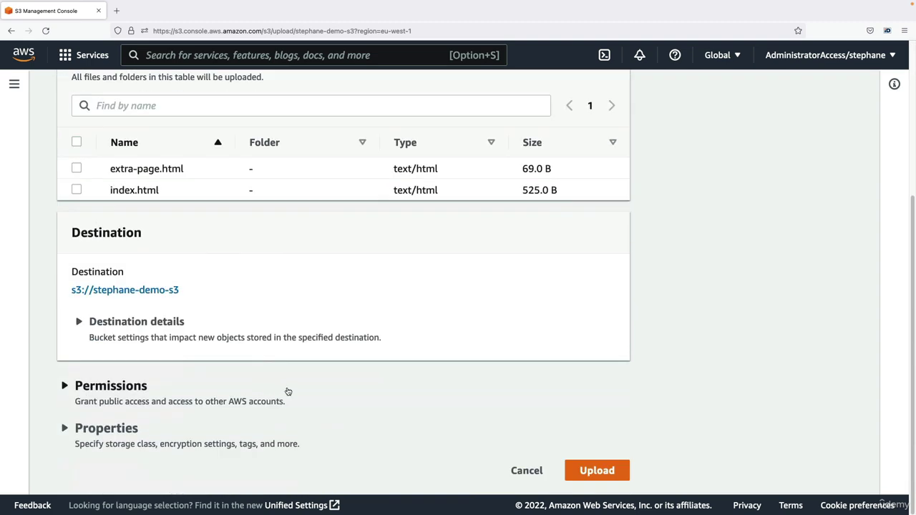
left_click(596, 471)
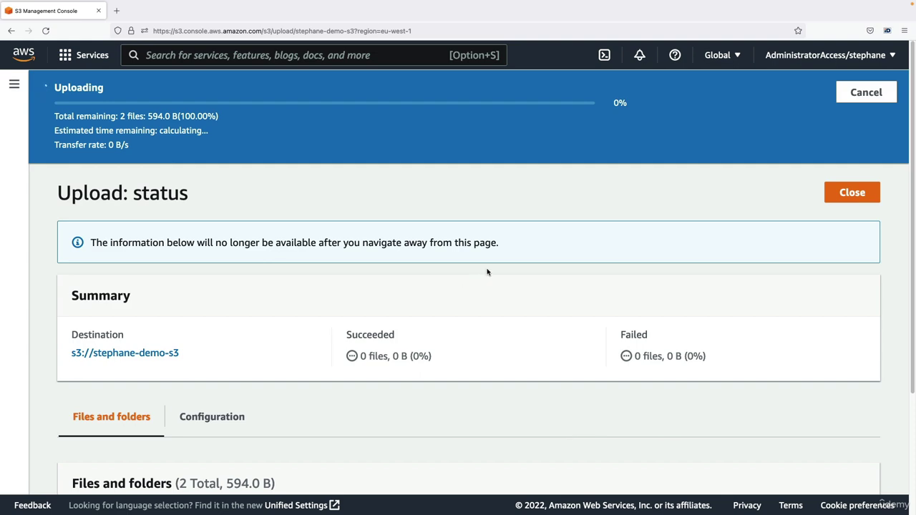
Step: Go back to the bucket and show its Static website hosting properties
left_click(862, 151)
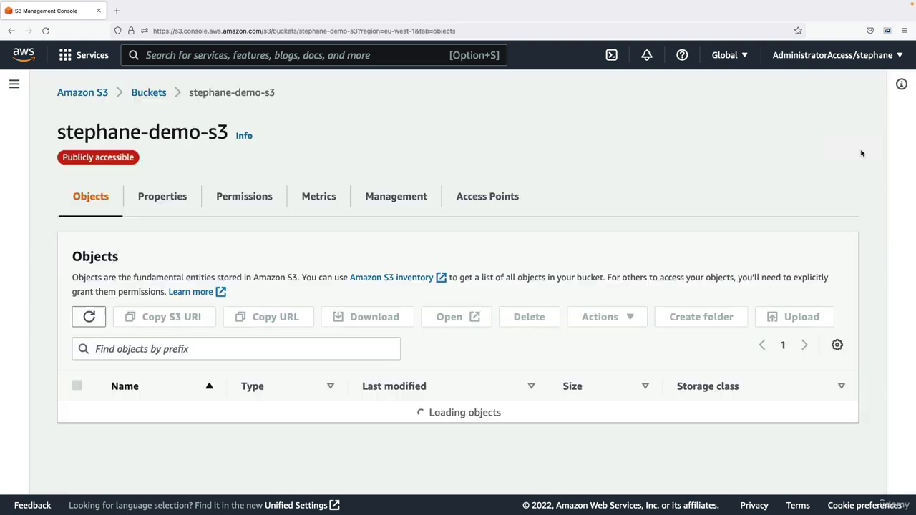
left_click(180, 209)
scroll(239, 258, "down", 20)
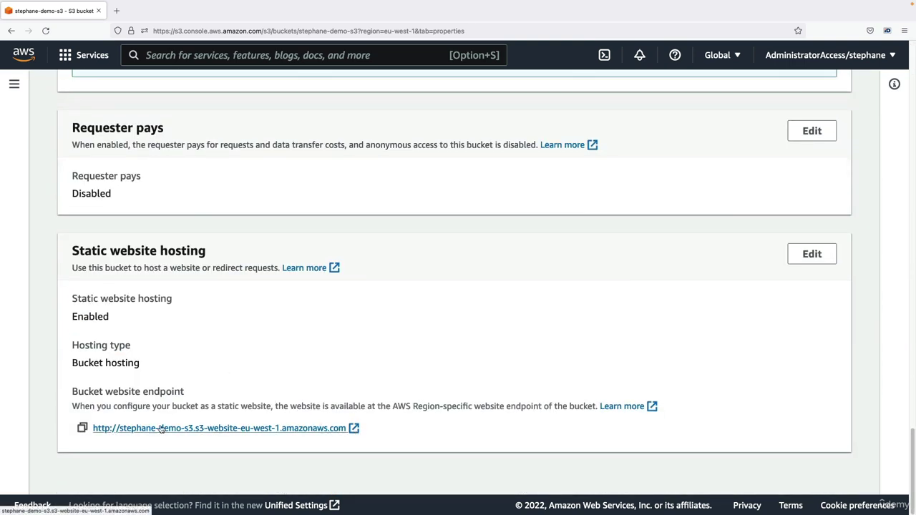
Step: Open the bucket website endpoint and check it shows the extra page loaded sentence
left_click(333, 428)
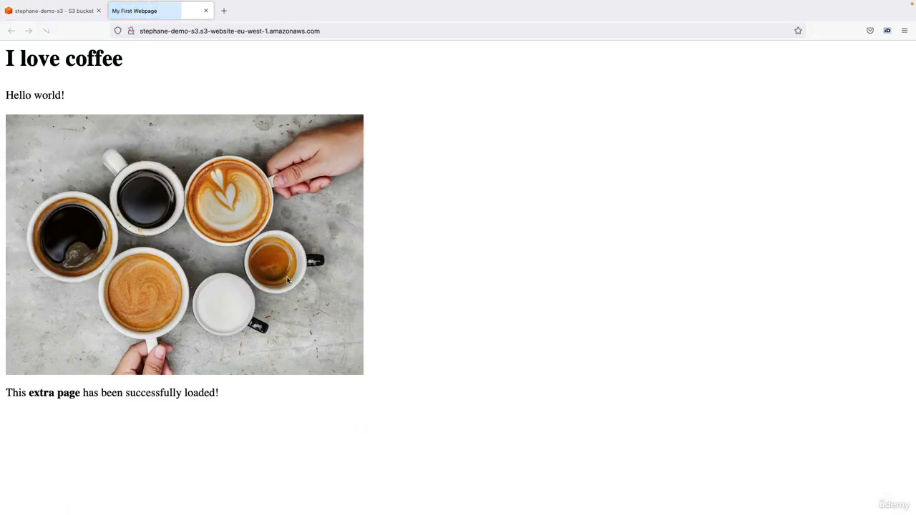
left_click_drag(26, 56, 113, 152)
left_click_drag(5, 396, 227, 396)
left_click(218, 396)
triple_click(211, 393)
left_click(216, 397)
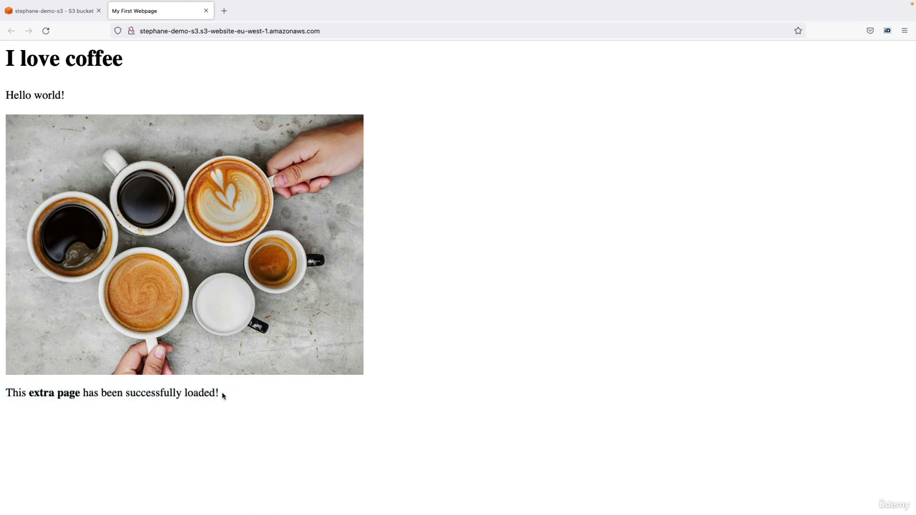
Step: Review the bucket's four objects, then open the Buckets list in a new tab
key("ctrl+shift+Tab")
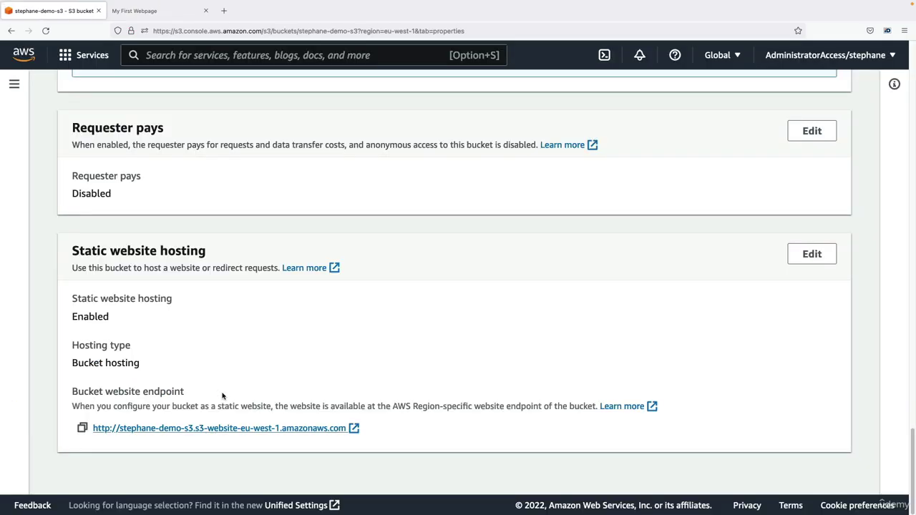
scroll(180, 344, "up", 20)
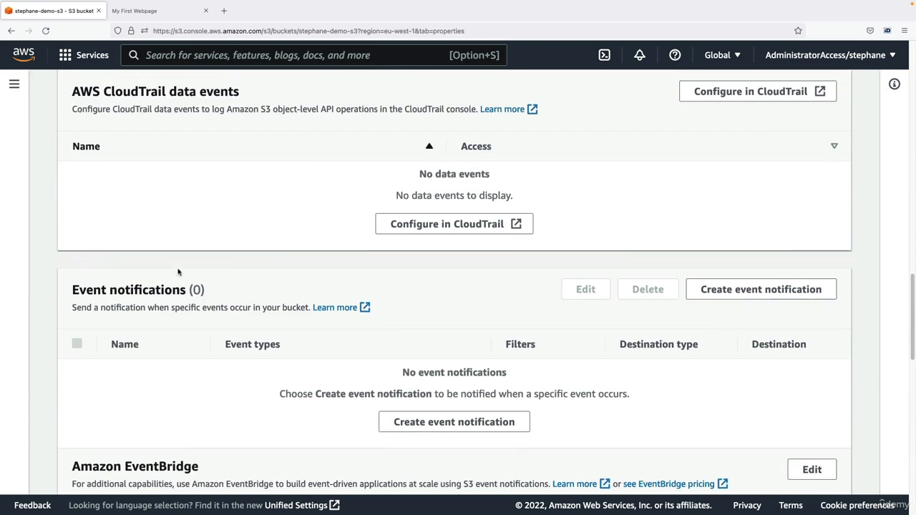
scroll(105, 185, "up", 3)
left_click(101, 197)
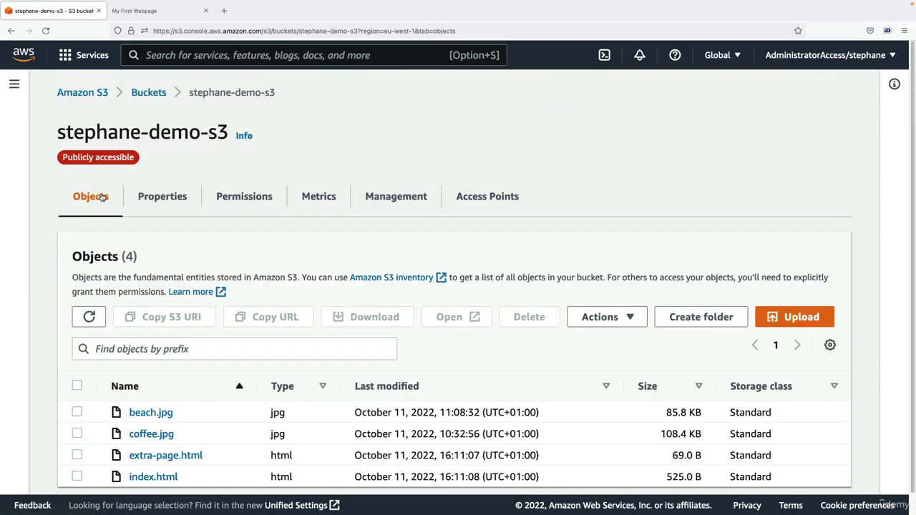
scroll(209, 300, "down", 1)
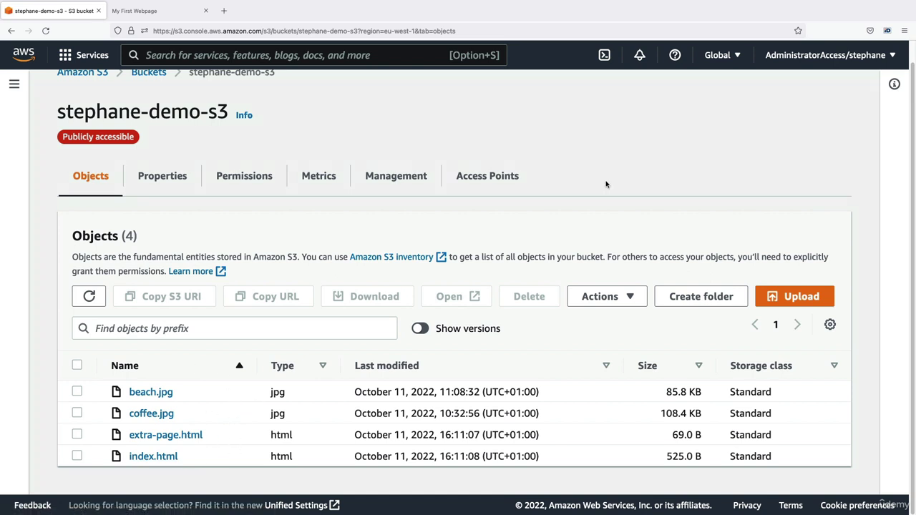
scroll(388, 268, "up", 1)
middle_click(156, 93)
key("ctrl+Tab")
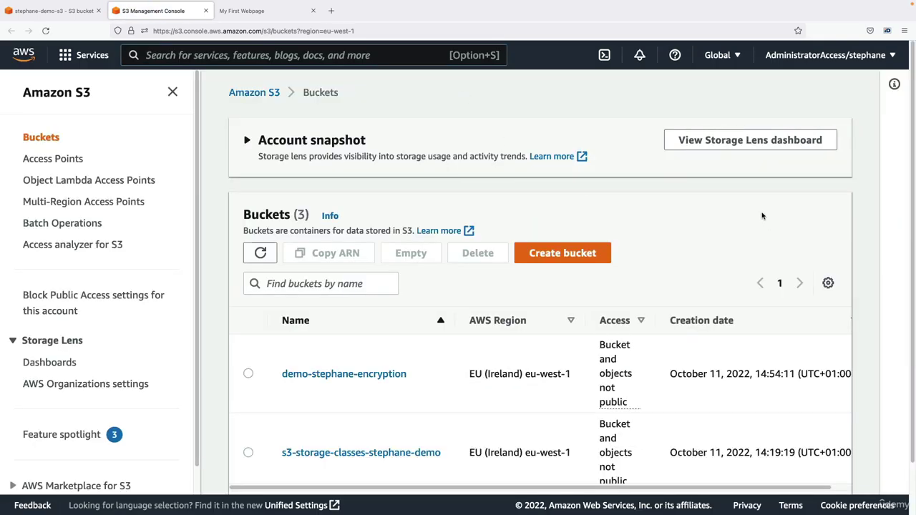
Step: Start a new bucket named demo-other-origin-stephane in Canada (Central) ca-central-1
left_click(594, 253)
left_click(391, 256)
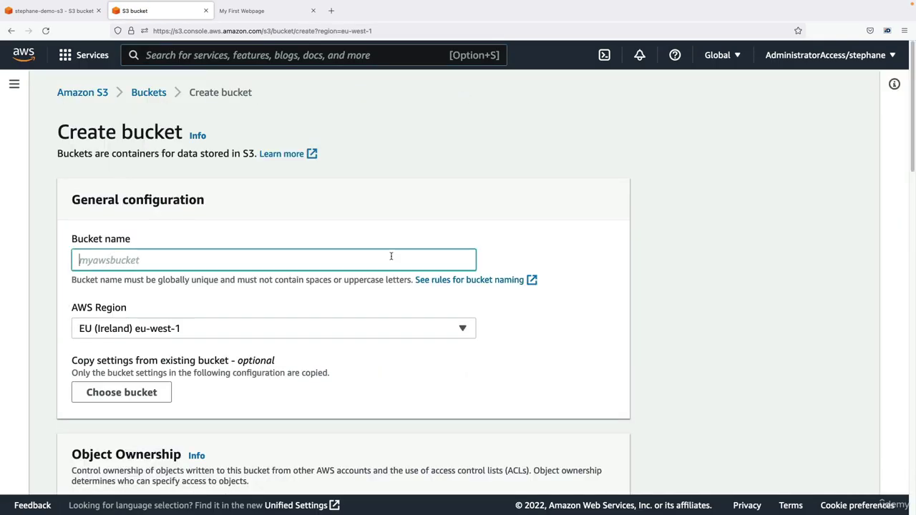
type("demo0c")
type("other-orig")
type("in-stephane")
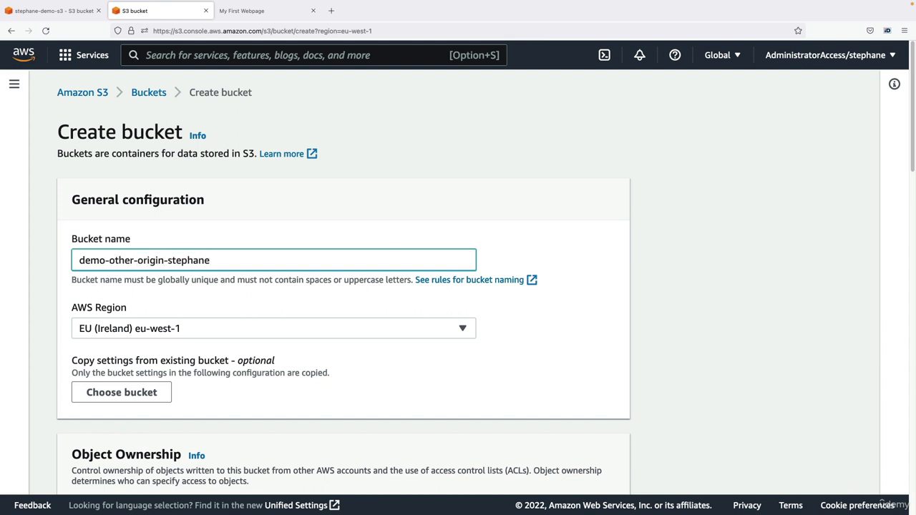
left_click(110, 331)
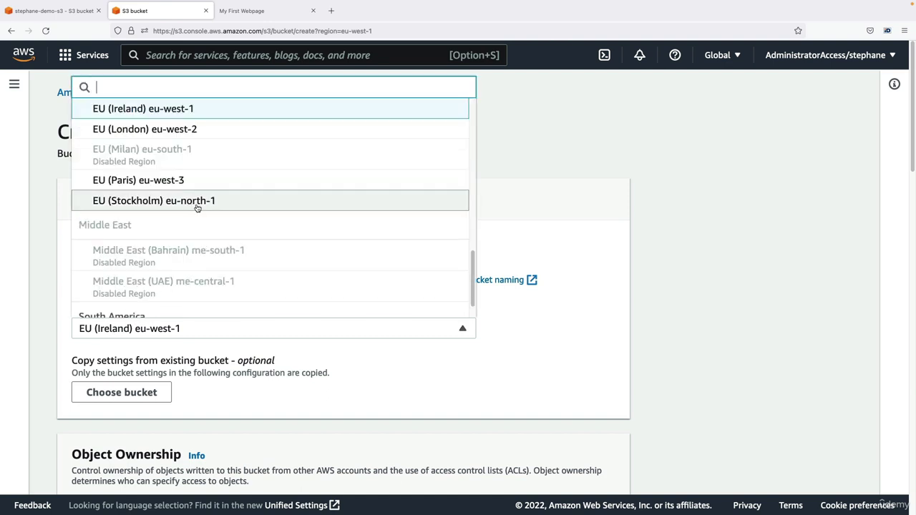
scroll(234, 212, "up", 4)
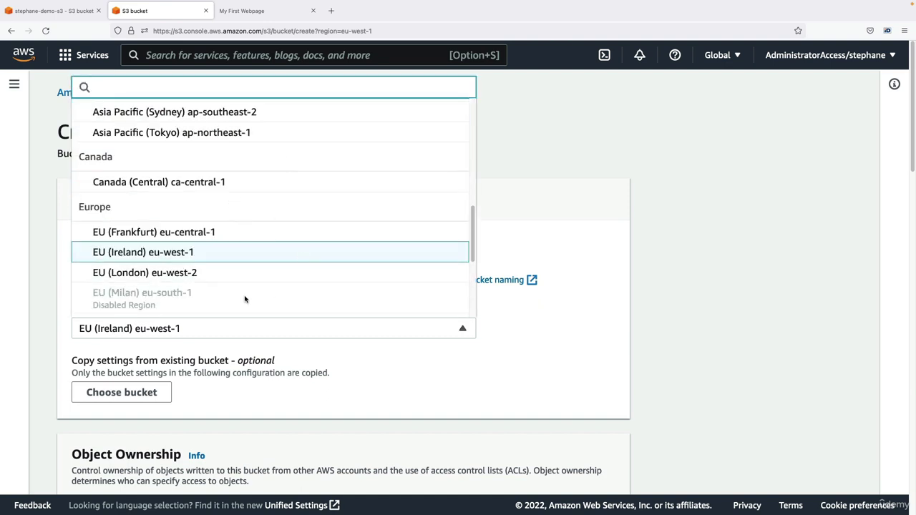
left_click(256, 184)
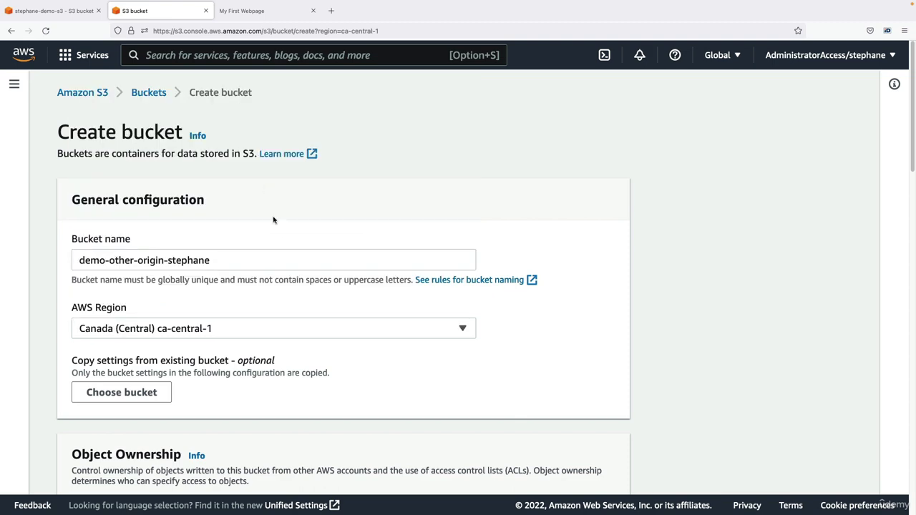
Step: Unblock all public access, acknowledge the warning, create the bucket and open its details
scroll(261, 290, "down", 10)
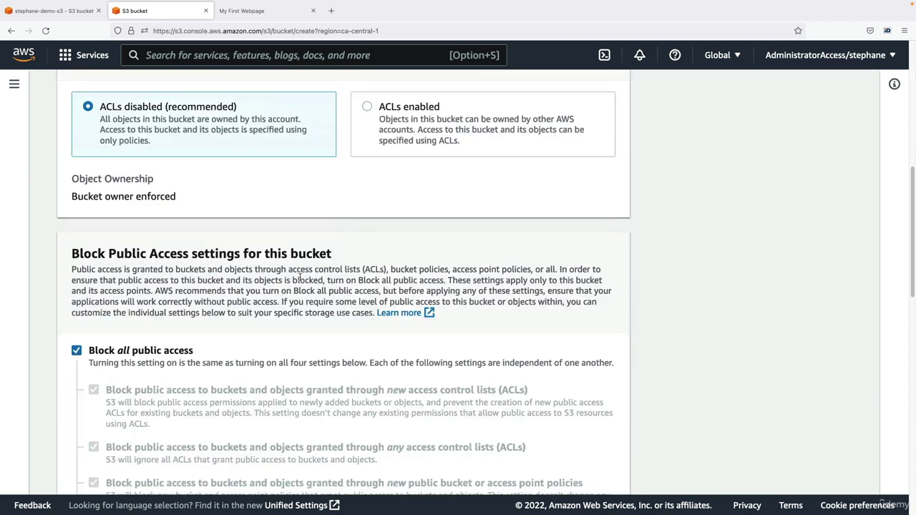
left_click(147, 210)
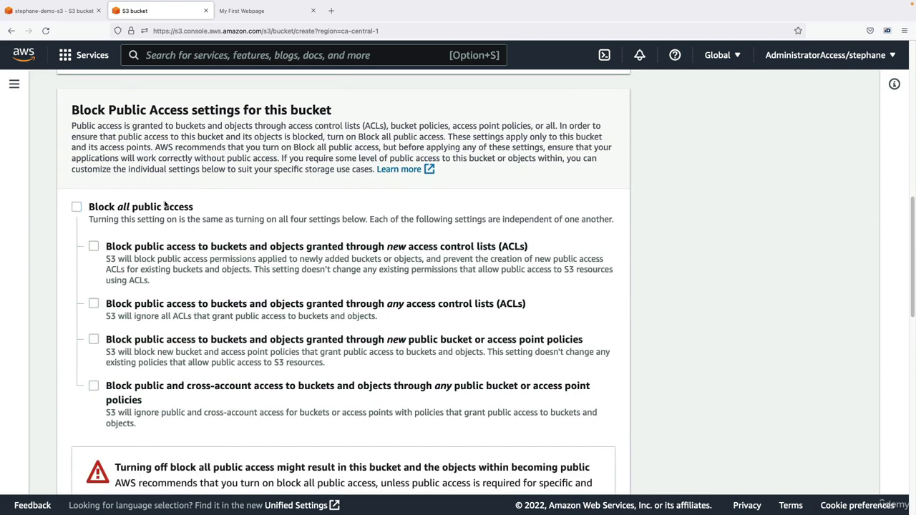
scroll(155, 308, "down", 2)
left_click(120, 381)
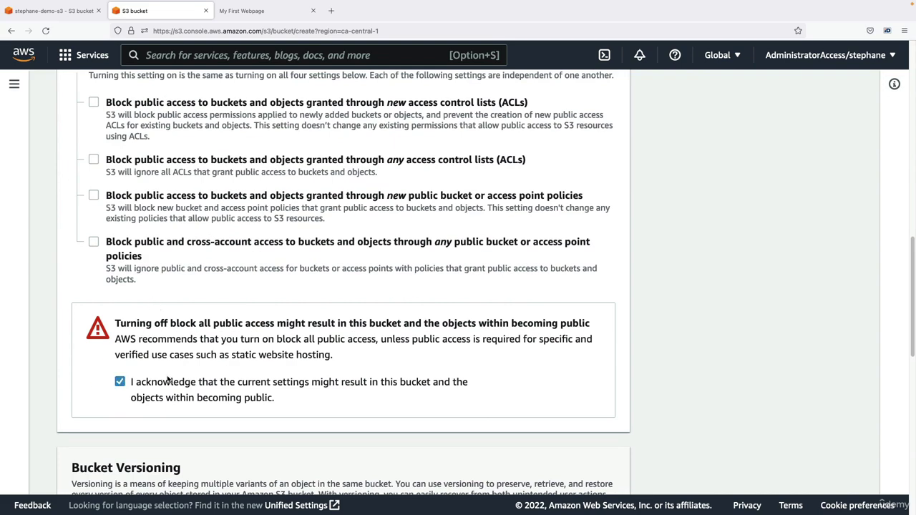
scroll(147, 360, "down", 5)
scroll(147, 358, "down", 3)
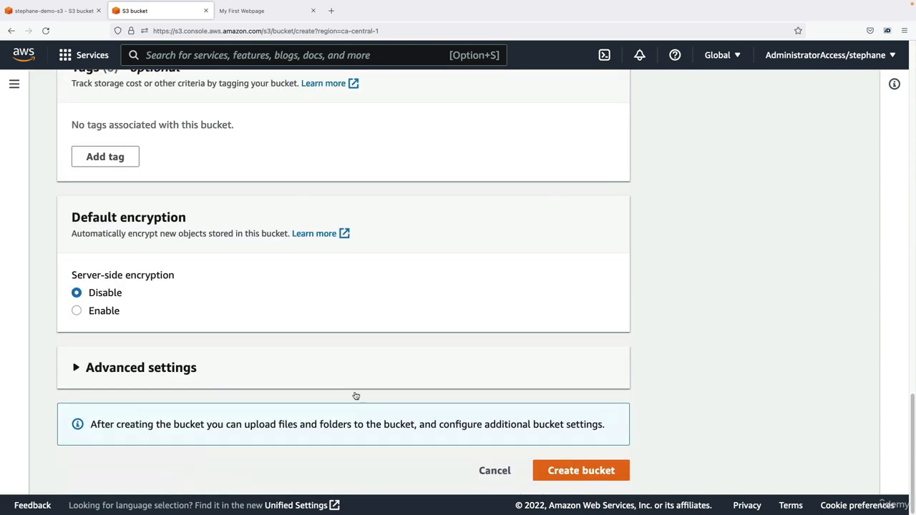
left_click(573, 470)
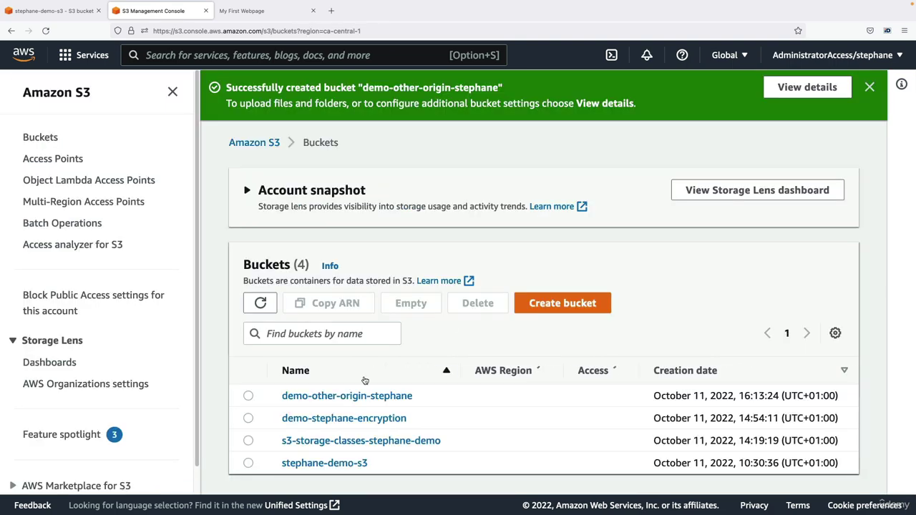
left_click(762, 90)
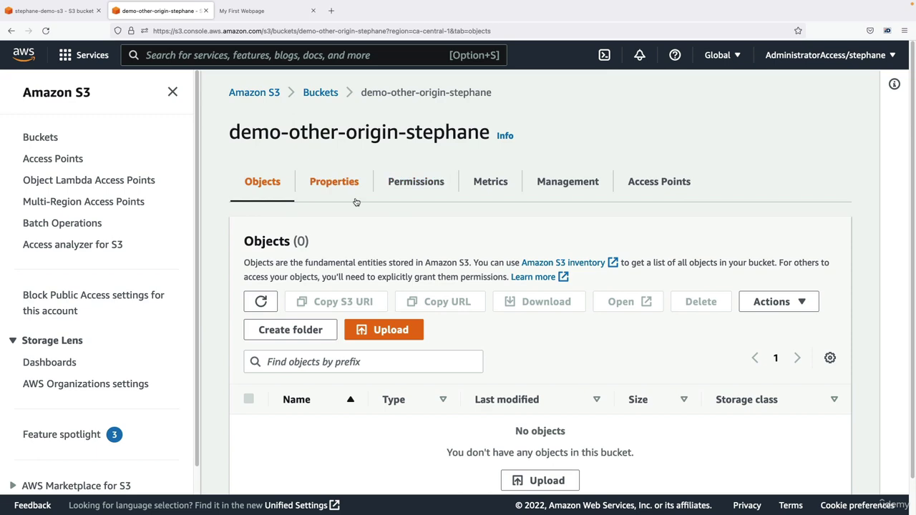
Step: Enable static website hosting on demo-other-origin-stephane with index.html as index document
left_click(350, 194)
scroll(420, 269, "down", 20)
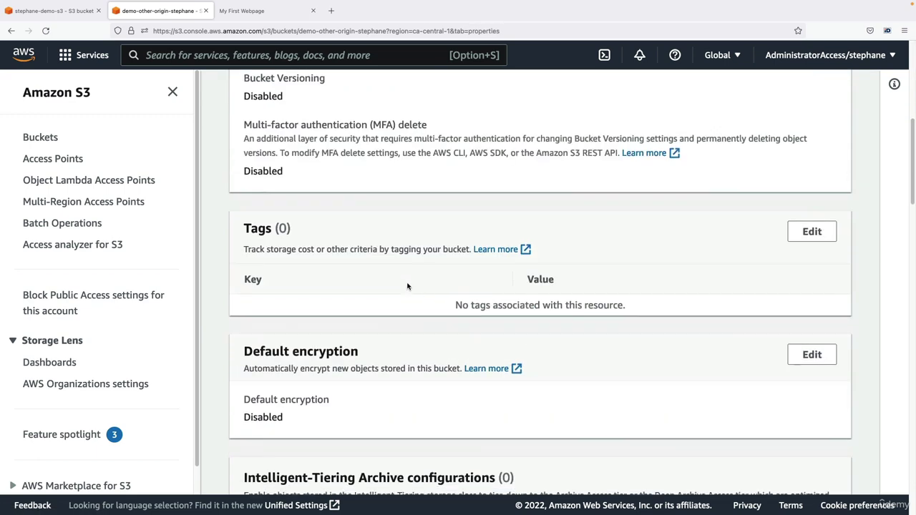
scroll(409, 315, "down", 10)
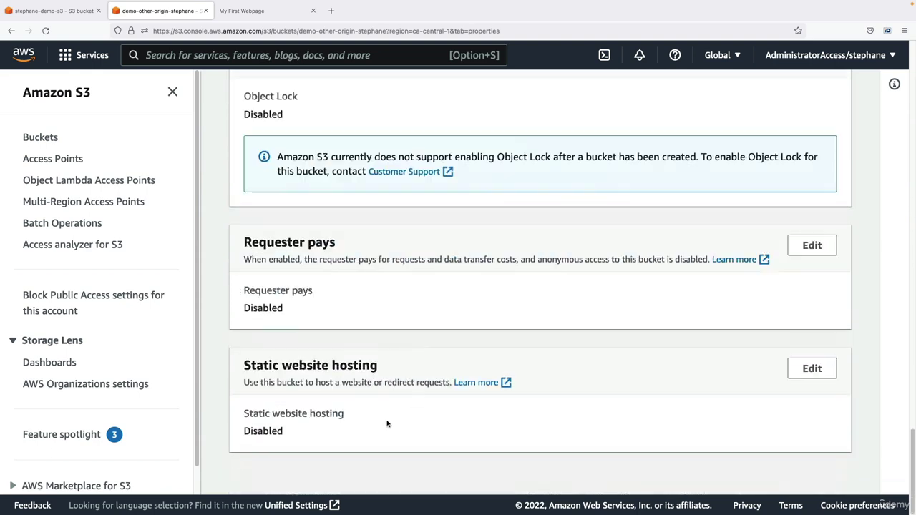
left_click(811, 368)
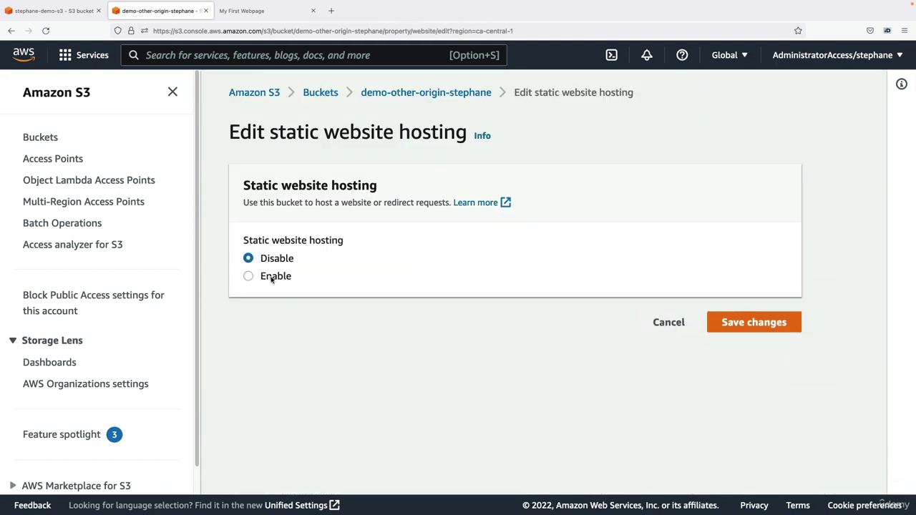
left_click(274, 278)
scroll(323, 334, "down", 5)
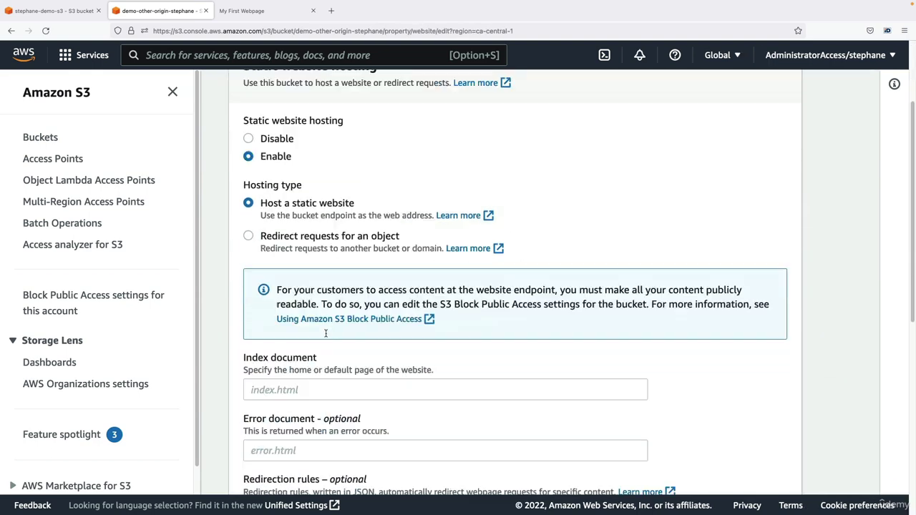
left_click(336, 326)
type("index.html")
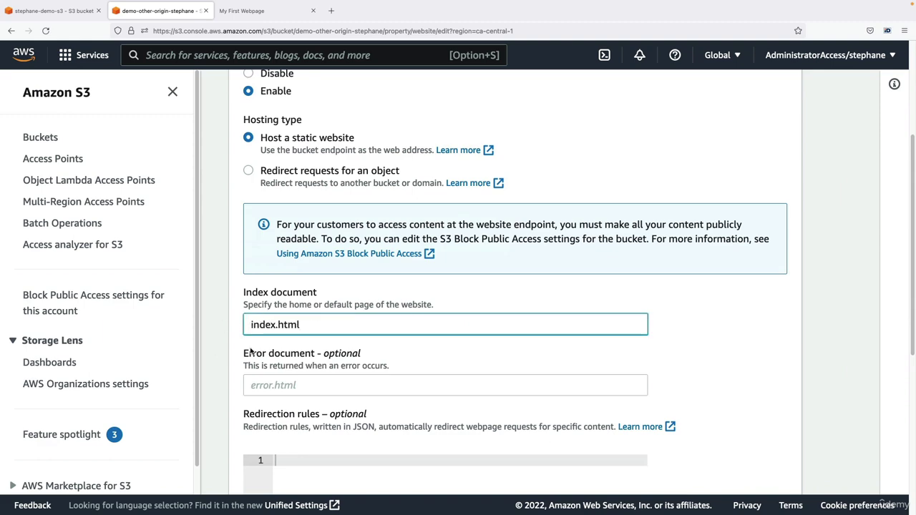
scroll(296, 313, "down", 10)
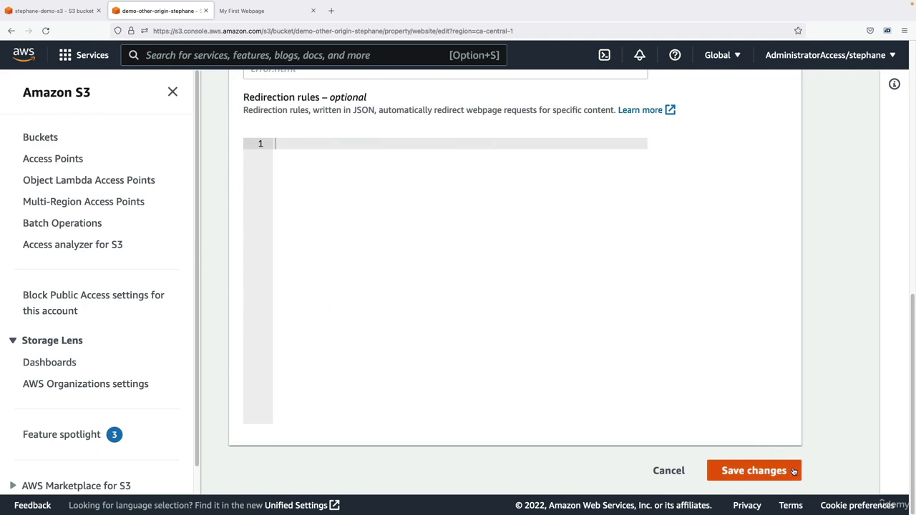
left_click(790, 468)
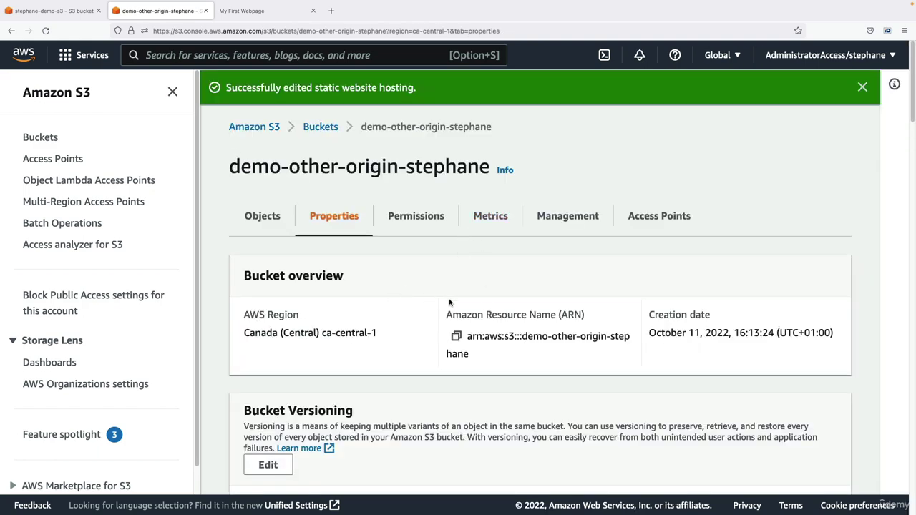
Step: Show the Permissions tab of demo-other-origin-stephane
scroll(458, 315, "down", 5)
scroll(455, 315, "up", 2)
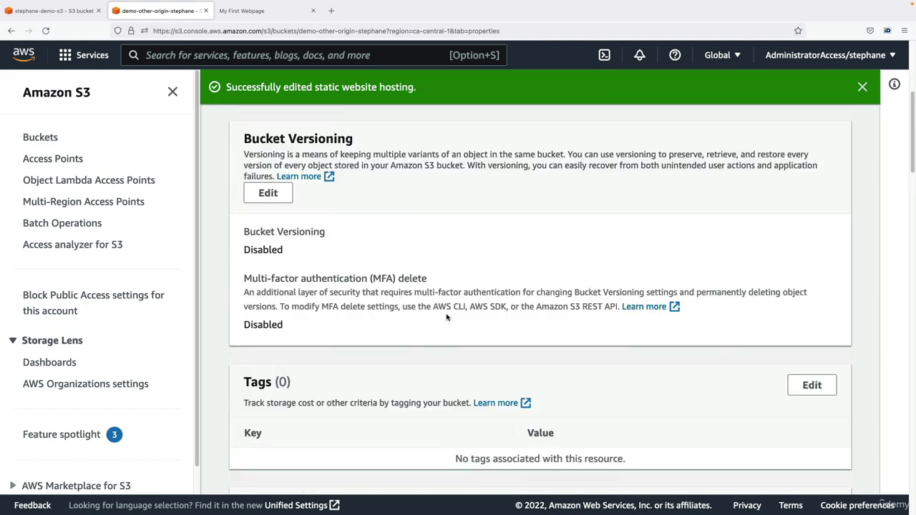
scroll(377, 275, "up", 3)
left_click(404, 216)
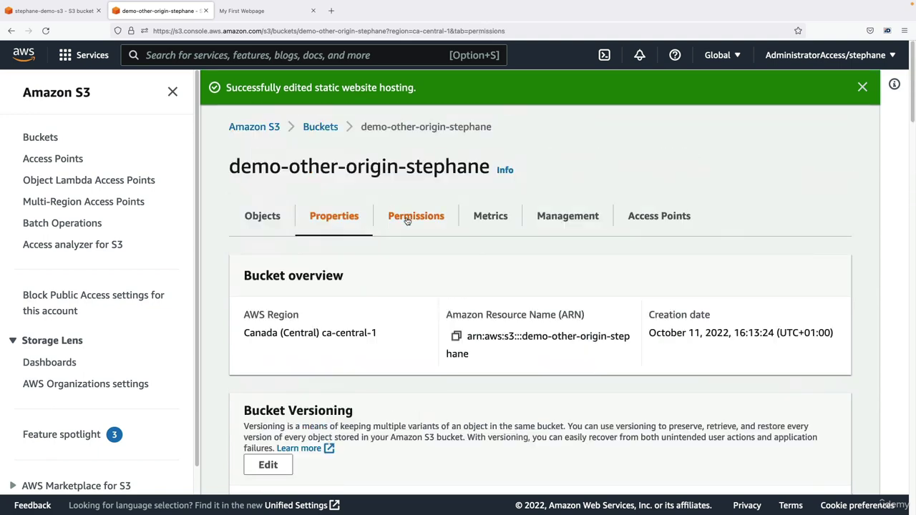
scroll(365, 268, "down", 7)
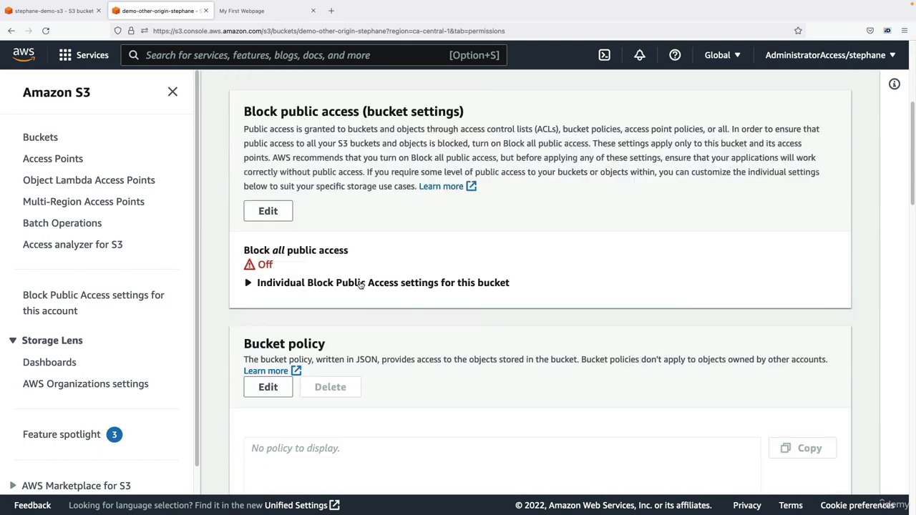
Step: Copy the stephane-demo-s3 bucket policy into demo-other-origin-stephane's policy editor
left_click(279, 212)
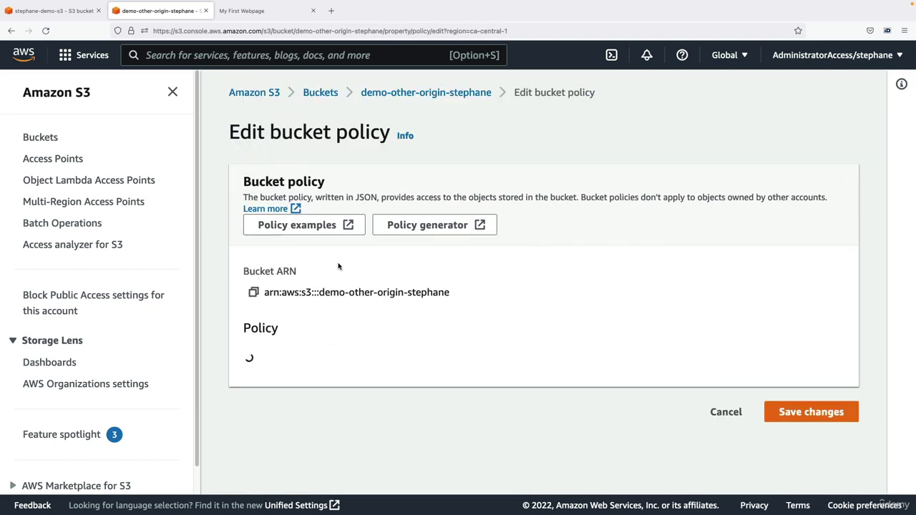
scroll(366, 321, "down", 2)
key("ctrl+shift+Tab")
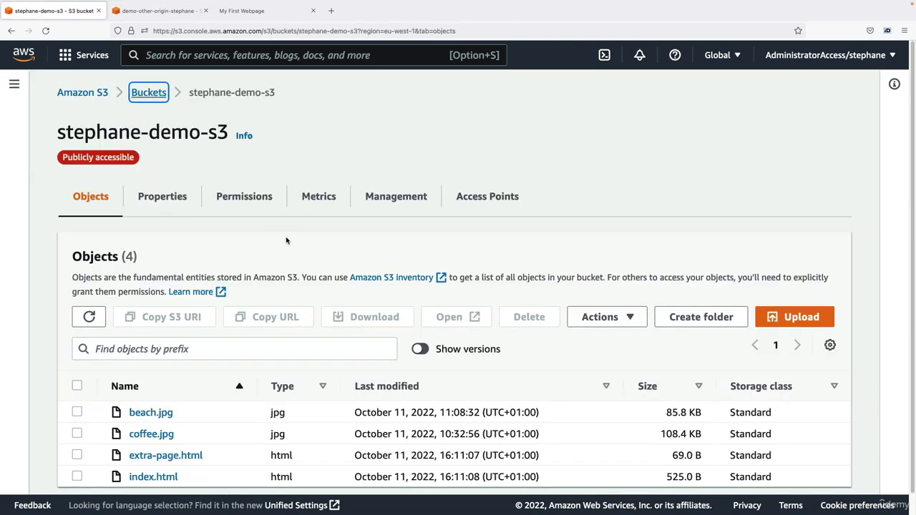
left_click(264, 204)
scroll(315, 307, "down", 8)
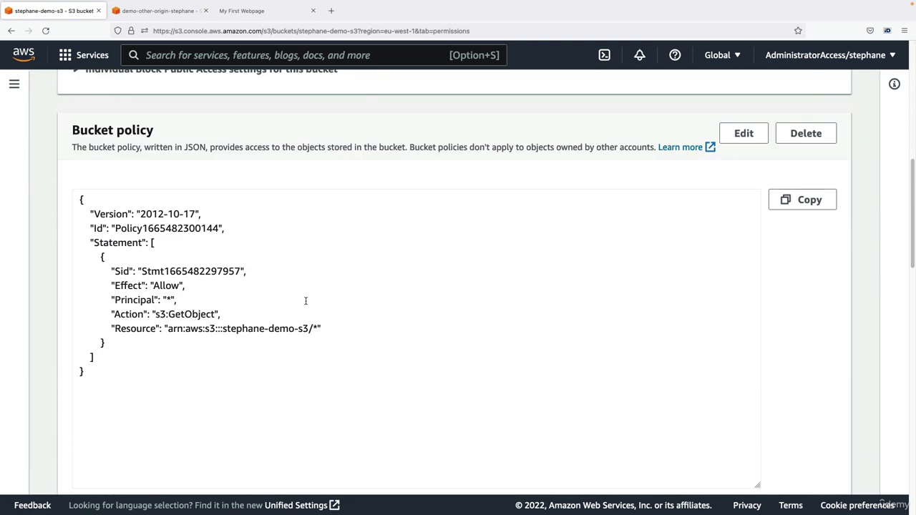
left_click_drag(239, 380, 46, 176)
key("super+c")
key("ctrl+Tab")
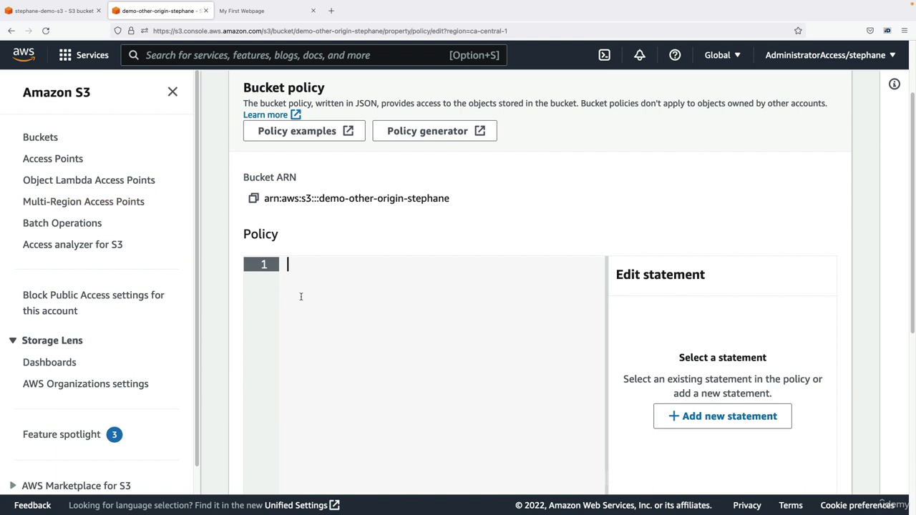
key("super+v")
Step: Replace the policy's Resource ARN with demo-other-origin-stephane's ARN and try saving
left_click(253, 198)
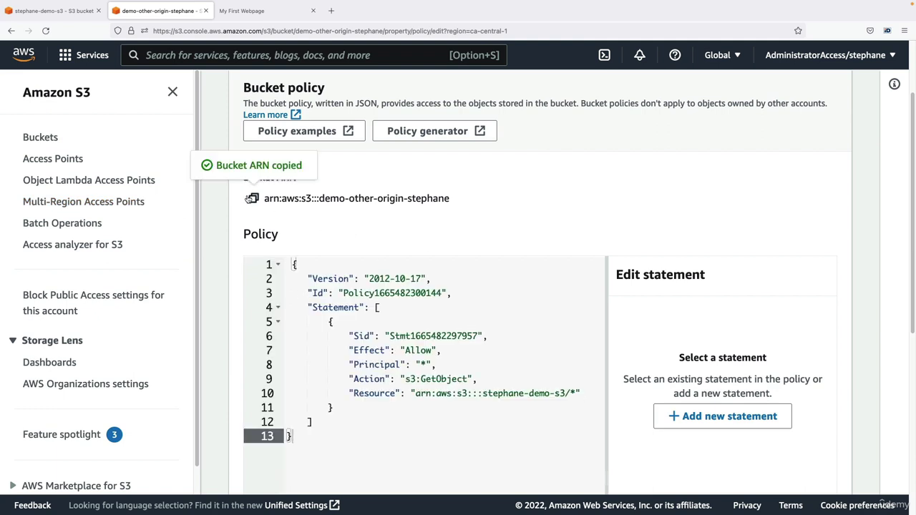
left_click_drag(415, 393, 566, 393)
key("super+v")
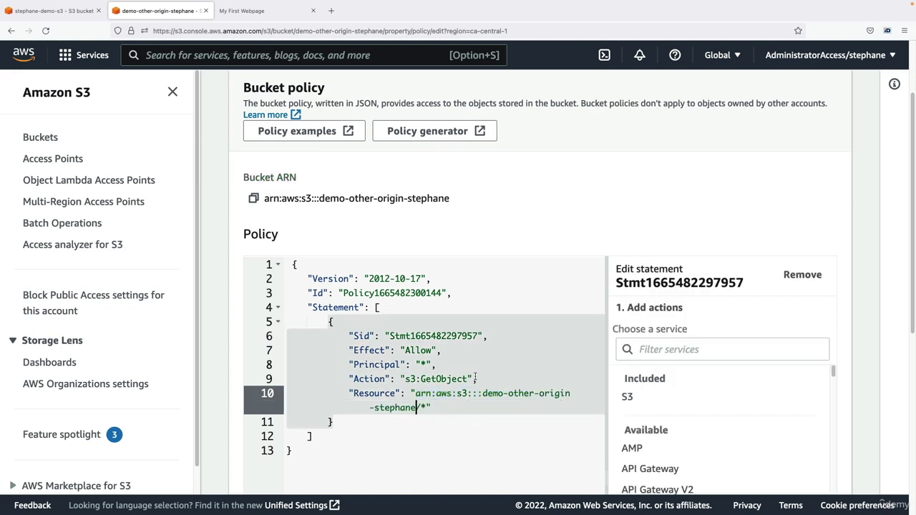
scroll(468, 404, "down", 5)
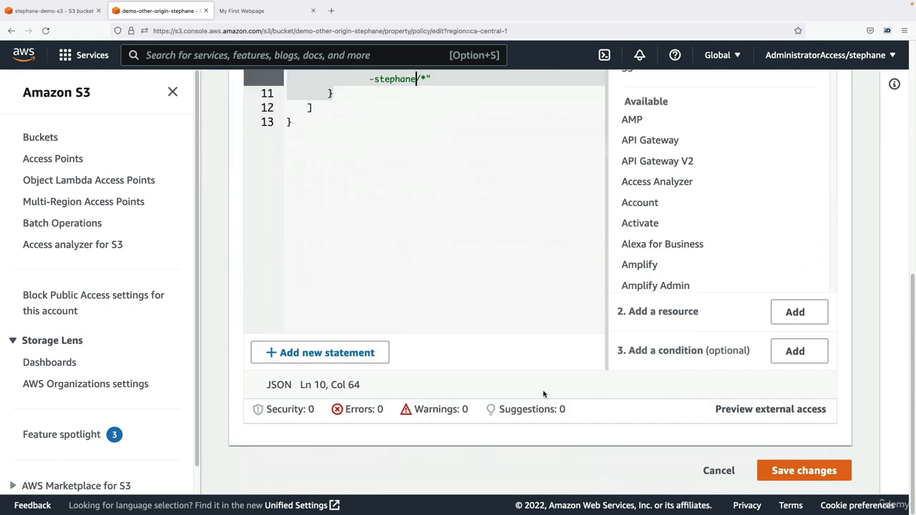
left_click(782, 465)
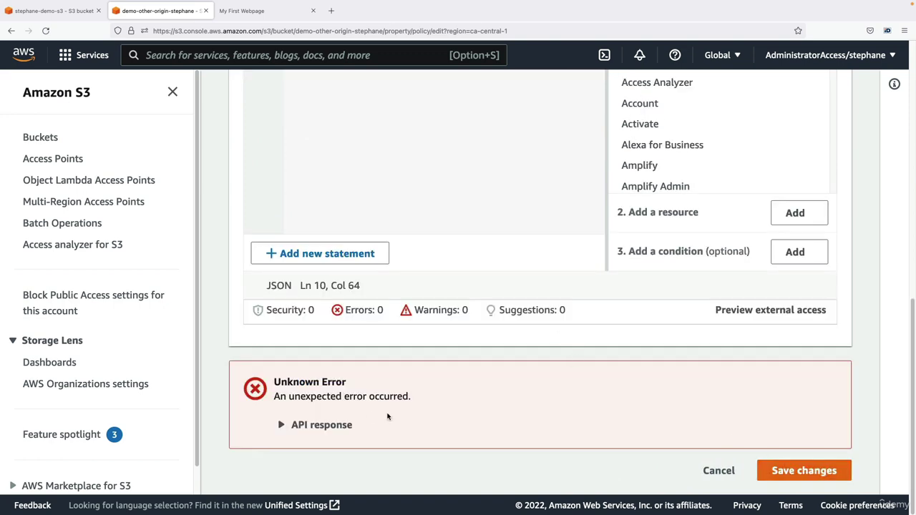
Step: Check the save error, fix the policy JSON's first line, and save it successfully
left_click(321, 424)
scroll(344, 336, "up", 5)
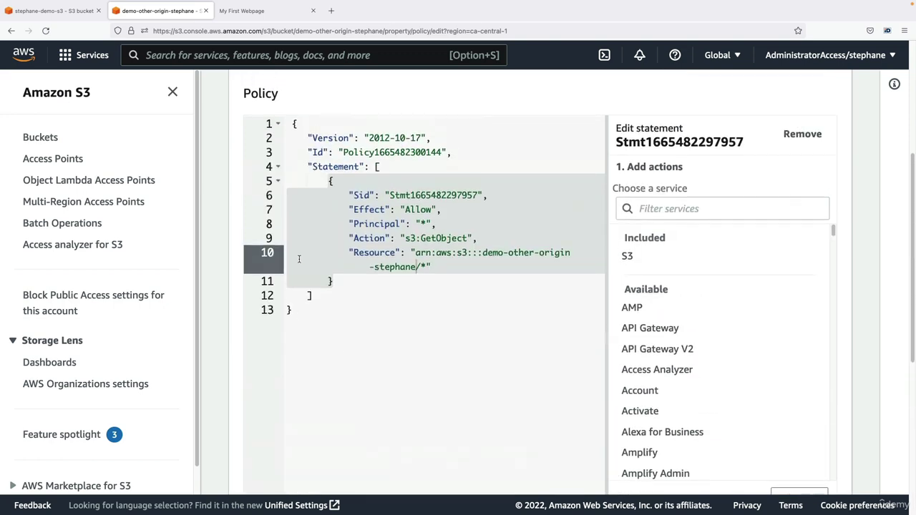
left_click(294, 133)
left_click(293, 127)
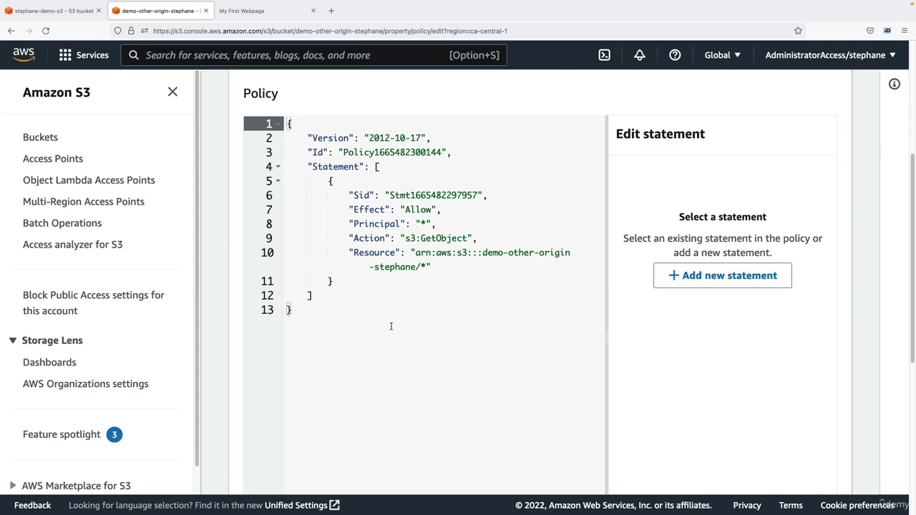
scroll(391, 326, "down", 10)
left_click(807, 466)
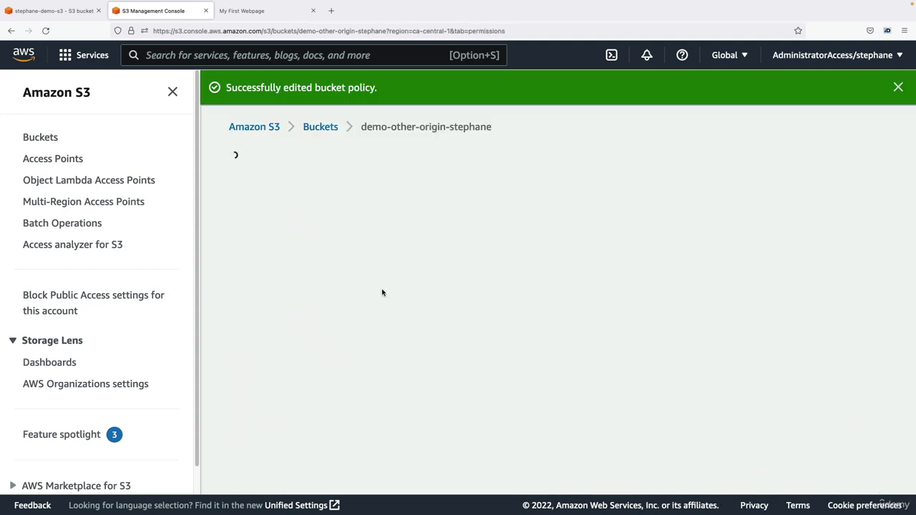
Step: Upload extra-page.html to demo-other-origin-stephane
left_click(278, 240)
scroll(365, 294, "down", 2)
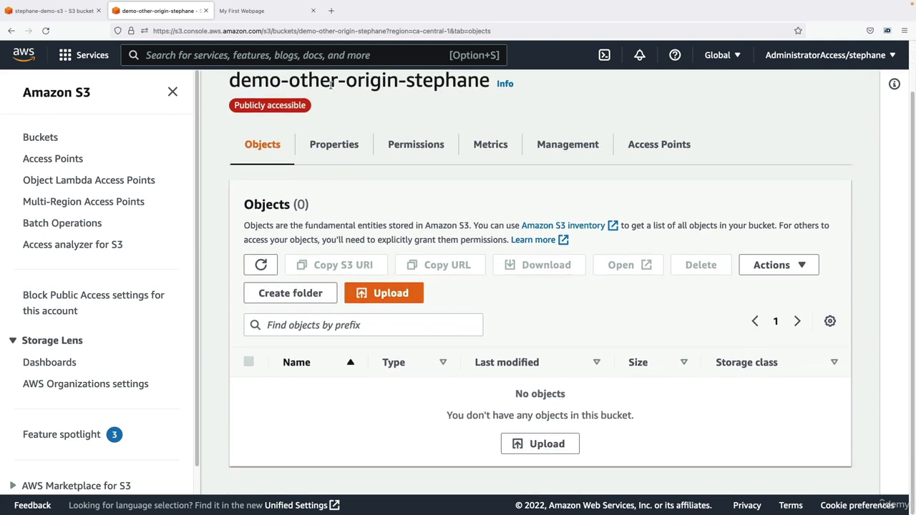
left_click(403, 289)
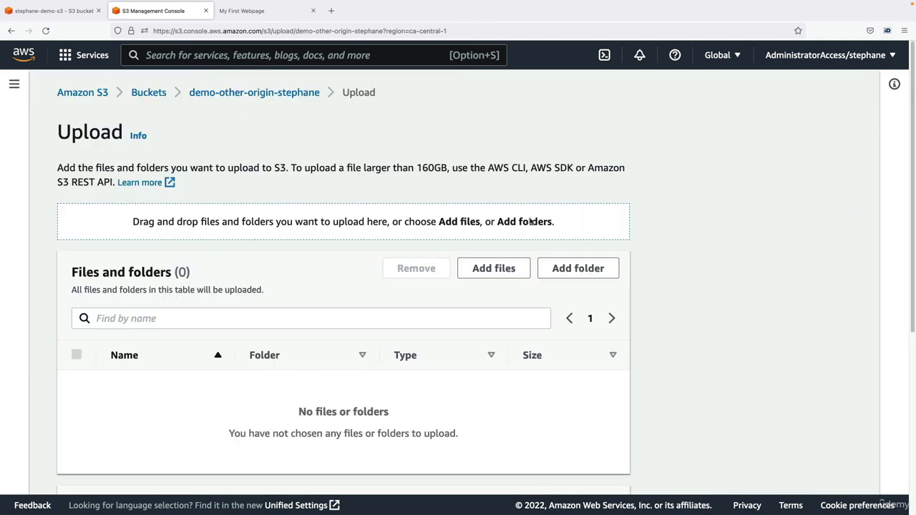
left_click(519, 266)
left_click(422, 155)
key("Return")
scroll(552, 407, "down", 5)
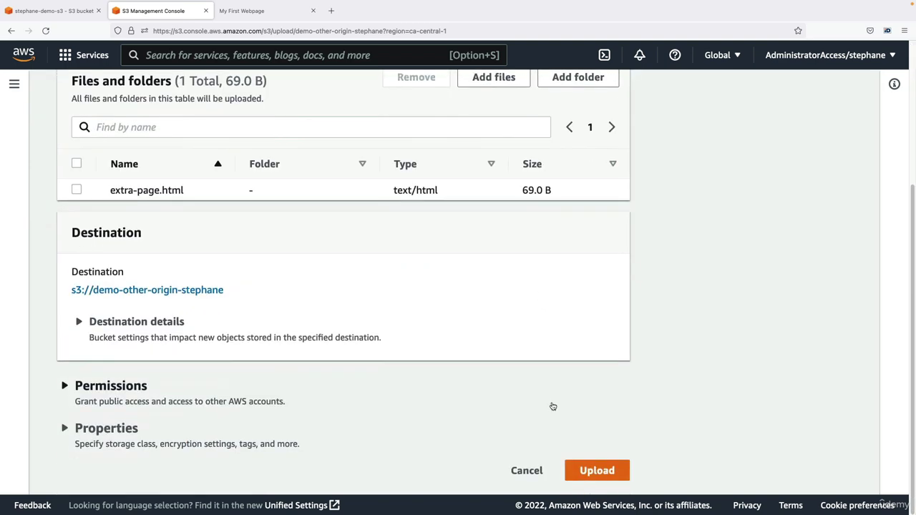
left_click(591, 468)
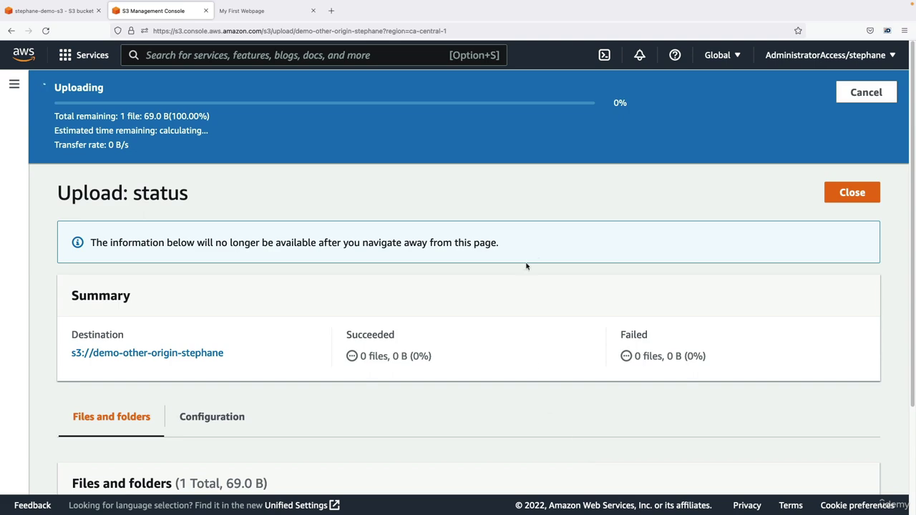
left_click(833, 151)
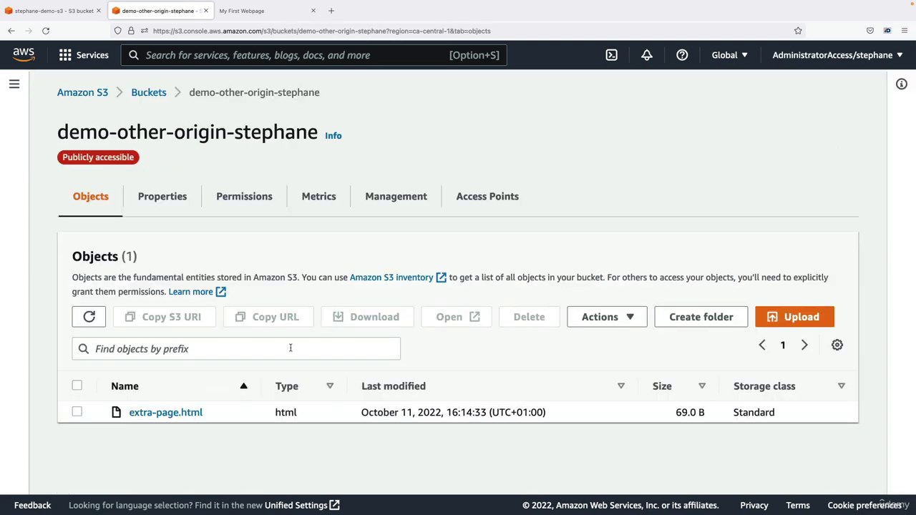
Step: Open extra-page.html's public Object URL to confirm it loads, then return to stephane-demo-s3
left_click(173, 414)
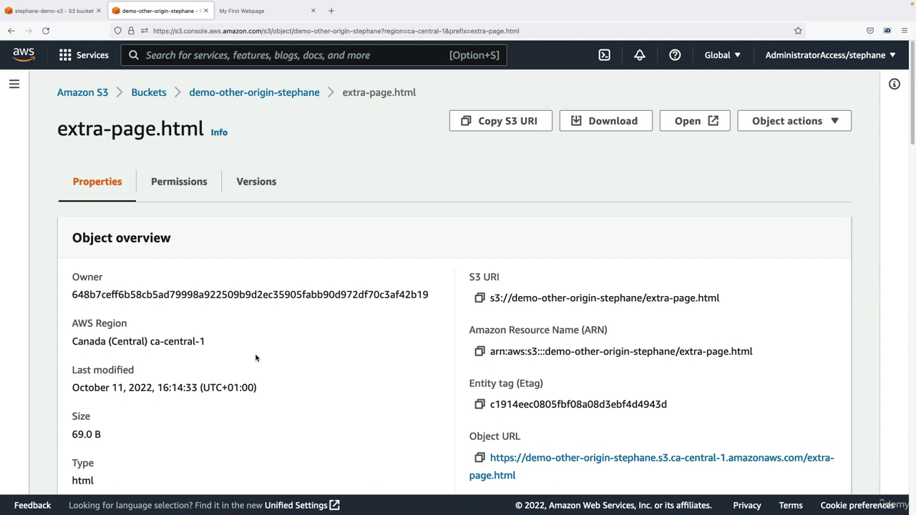
left_click(508, 460)
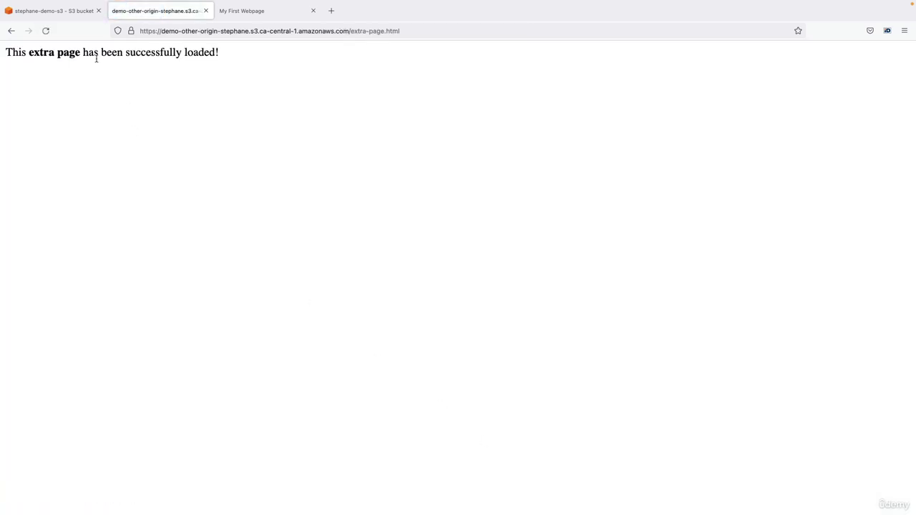
middle_click(11, 31)
left_click_drag(250, 14, 204, 15)
left_click(251, 15)
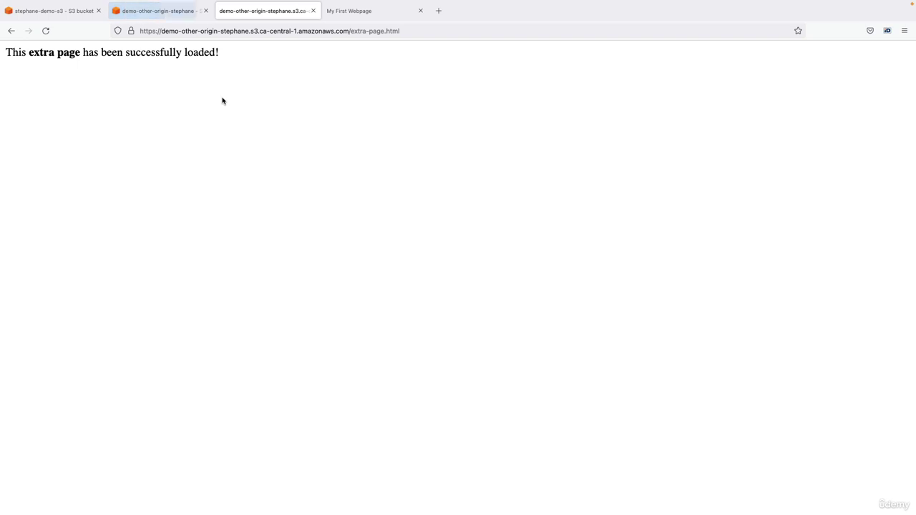
key("super+1")
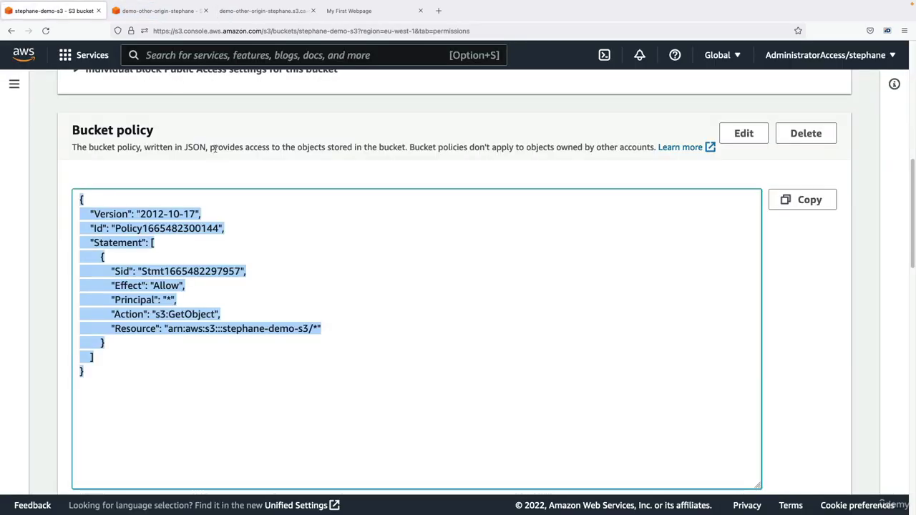
Step: Remove extra-page.html from stephane-demo-s3 by confirming with 'delete', then view the extra-page tab
scroll(215, 212, "up", 10)
left_click(114, 200)
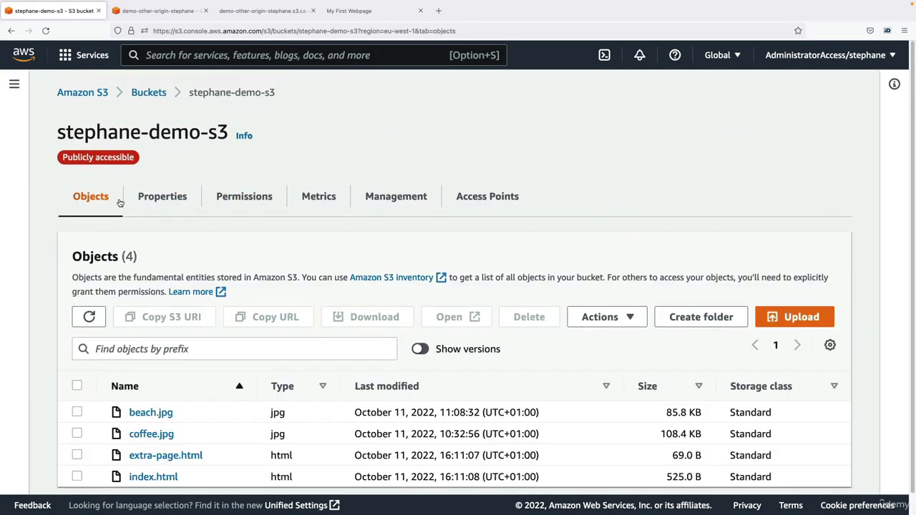
scroll(158, 256, "down", 1)
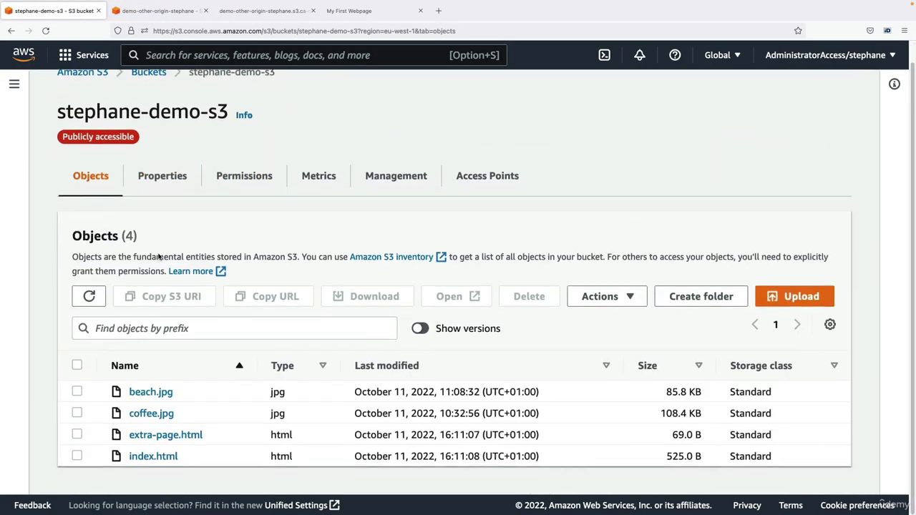
left_click(78, 434)
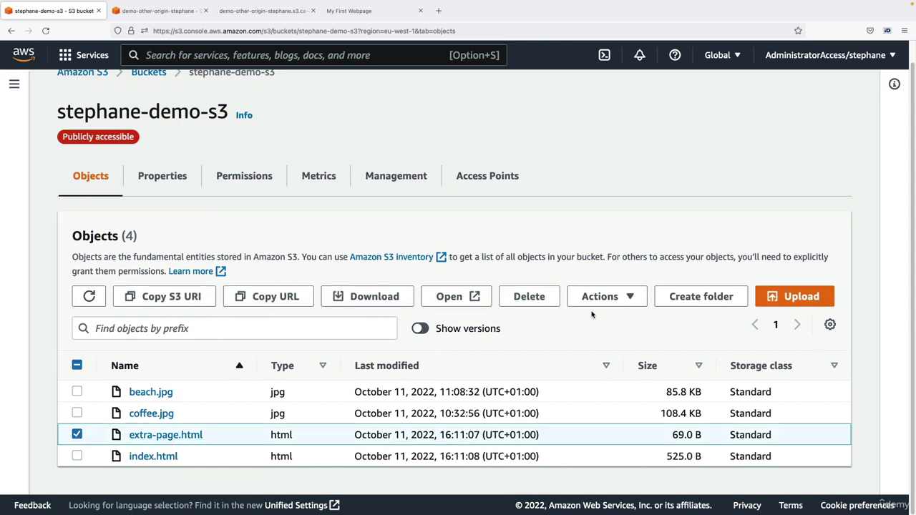
left_click(529, 296)
scroll(394, 360, "down", 3)
left_click(442, 425)
type("de")
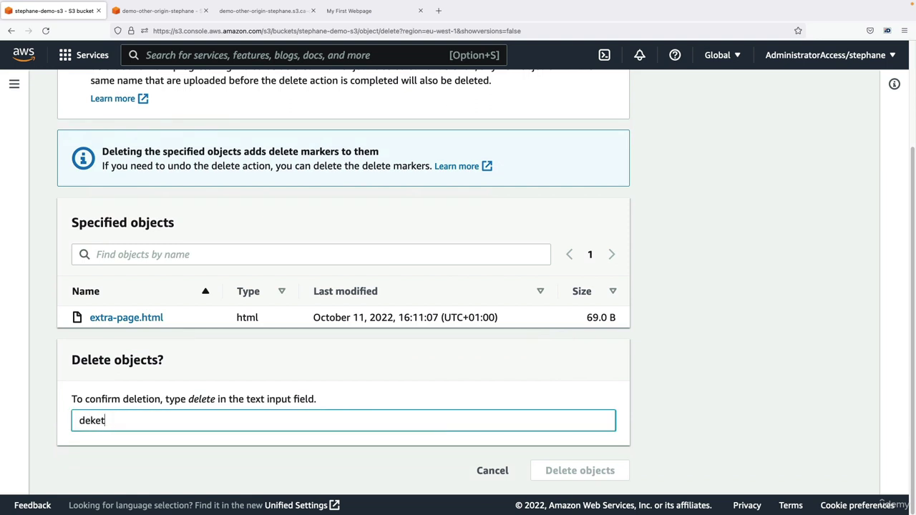
type("lete")
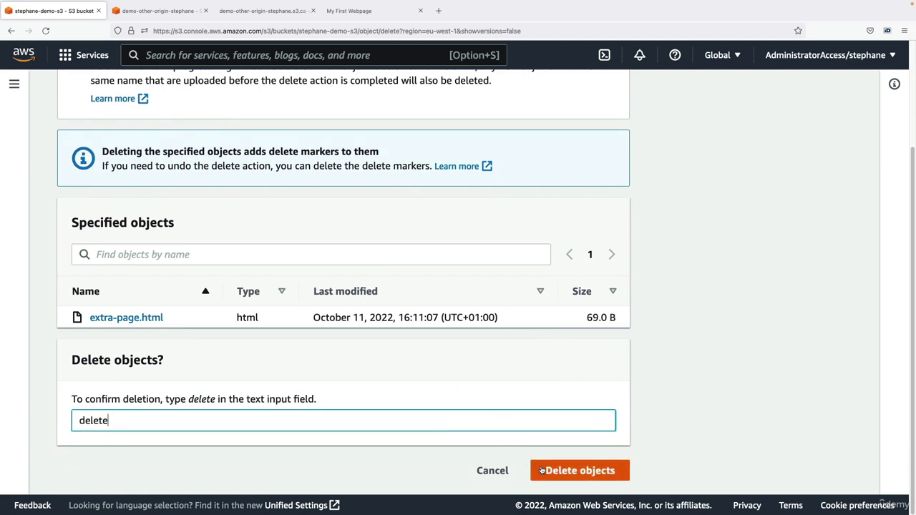
left_click(538, 470)
left_click(850, 143)
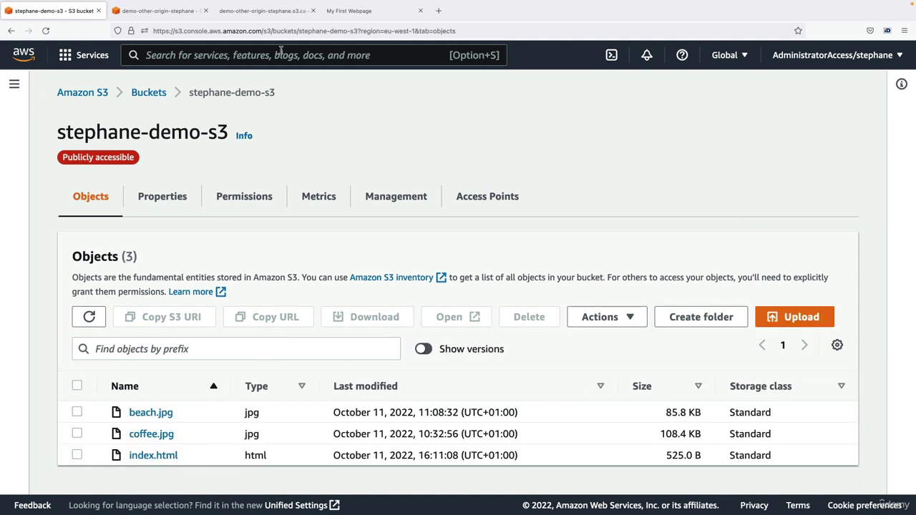
left_click(281, 13)
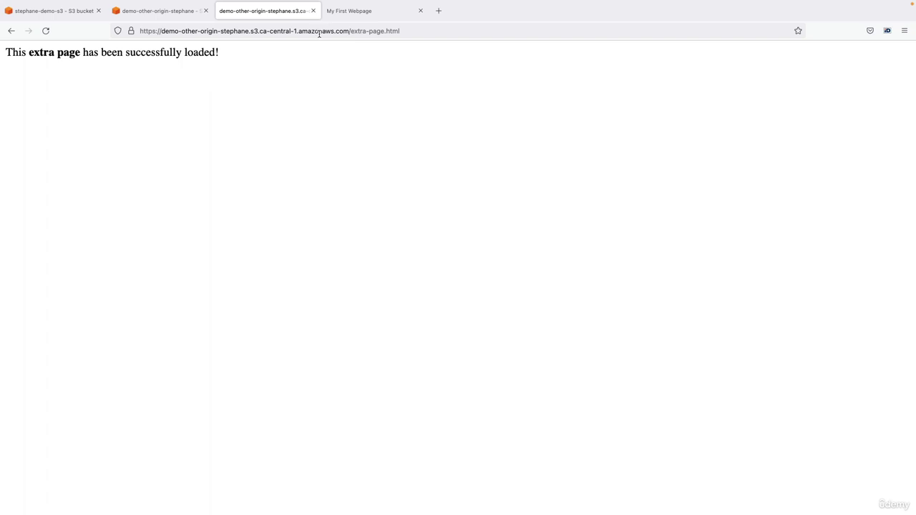
Step: Reload the coffee page and inspect its 404 error for extra-page.html
left_click(375, 17)
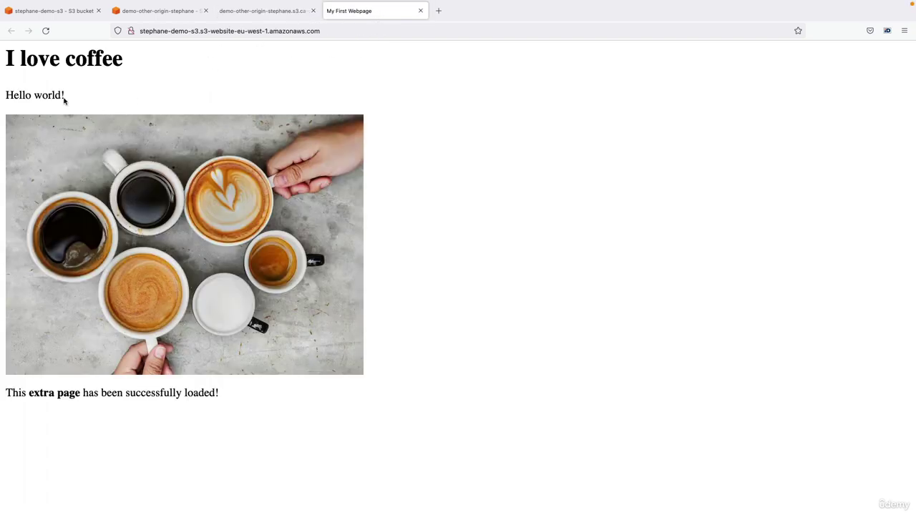
left_click(44, 32)
scroll(171, 339, "down", 2)
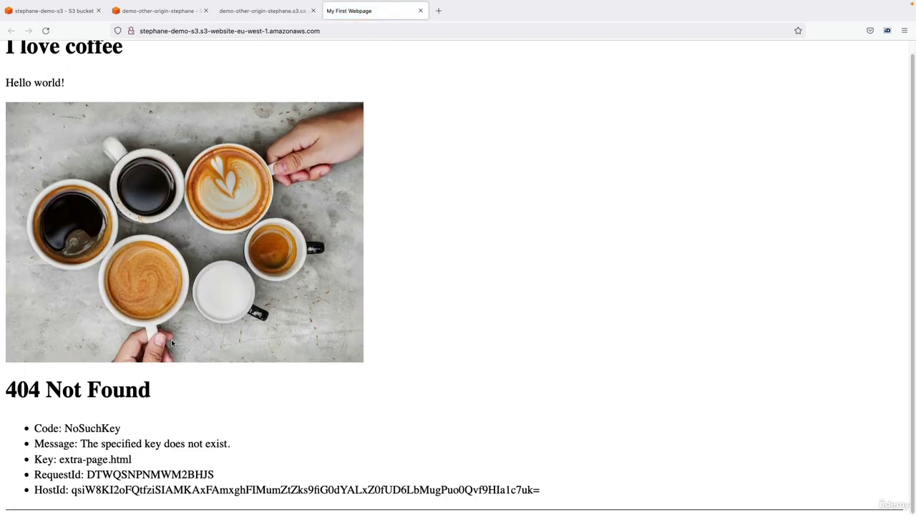
left_click_drag(33, 394, 123, 392)
left_click(113, 413)
scroll(129, 399, "up", 1)
scroll(139, 363, "down", 1)
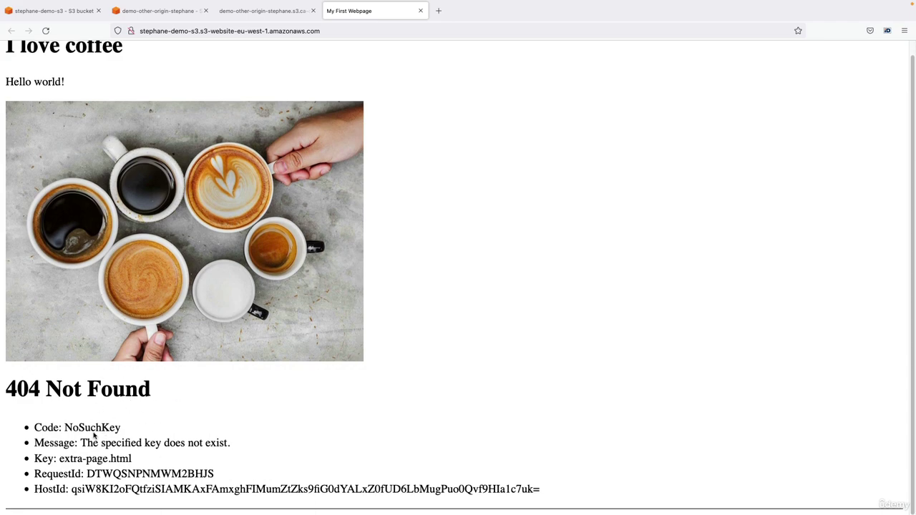
Step: Close the extra-page tab and return to the extra-page.html console page
key("ctrl+shift+Tab")
left_click(313, 13)
key("ctrl+shift+Tab")
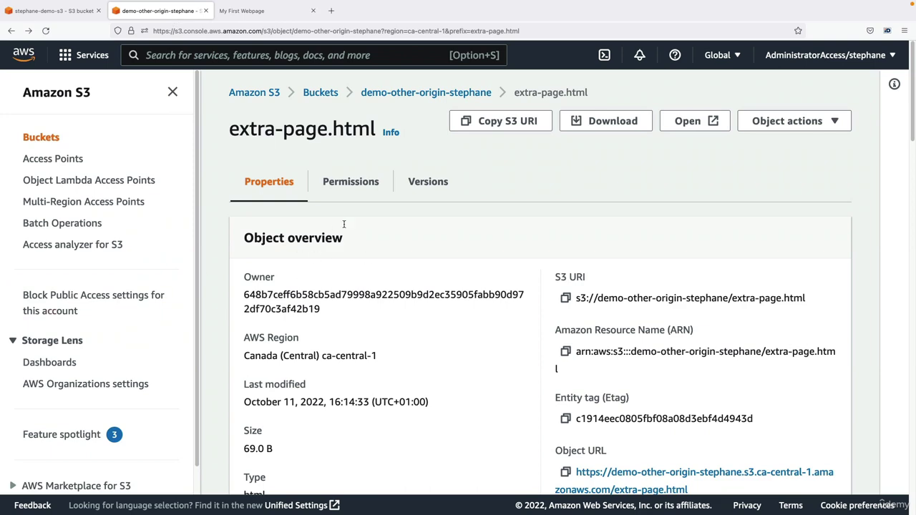
Step: Open the demo-other-origin-stephane website endpoint from its Static website hosting properties
left_click(373, 96)
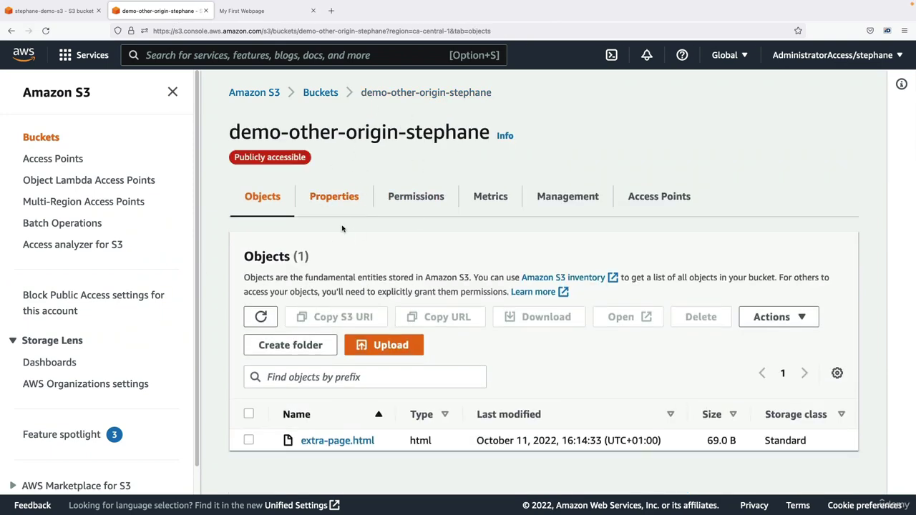
left_click(349, 198)
scroll(375, 280, "down", 10)
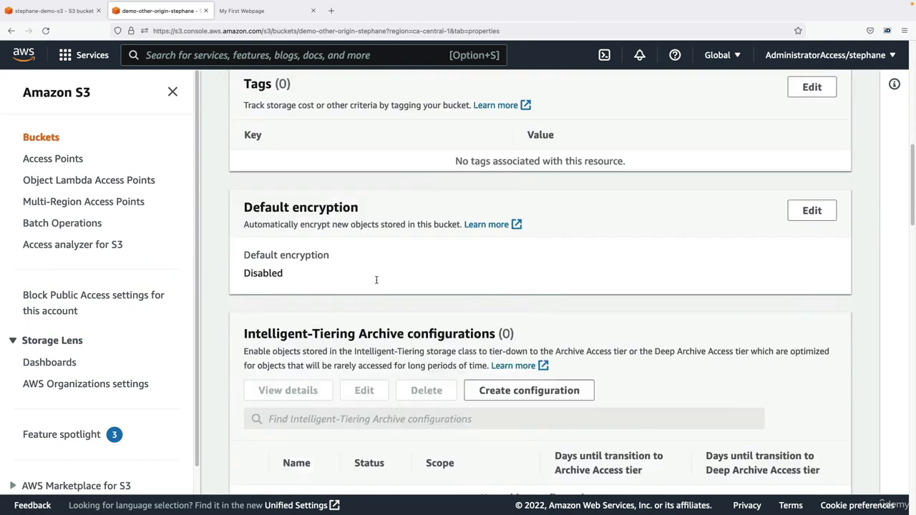
scroll(384, 321, "down", 15)
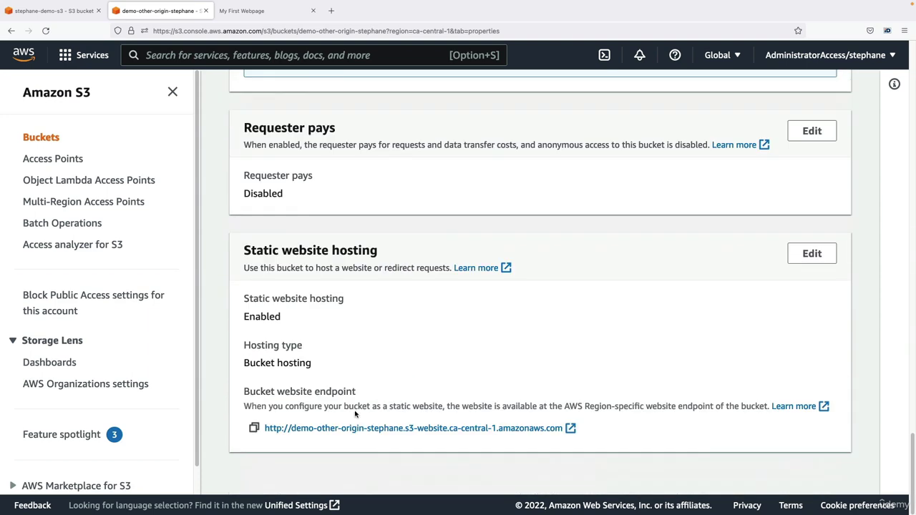
left_click(570, 428)
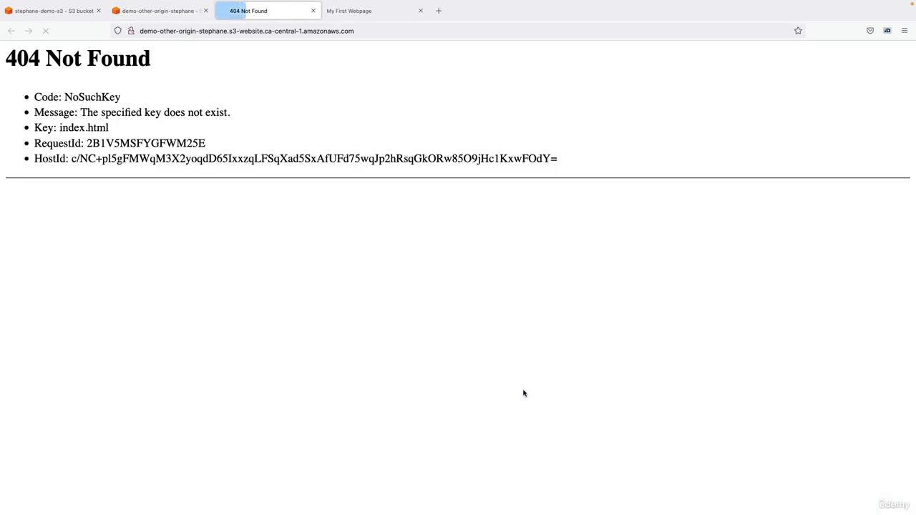
Step: Append extra-page.html to the endpoint address, load it, then return to the code editor
left_click(370, 28)
key("End")
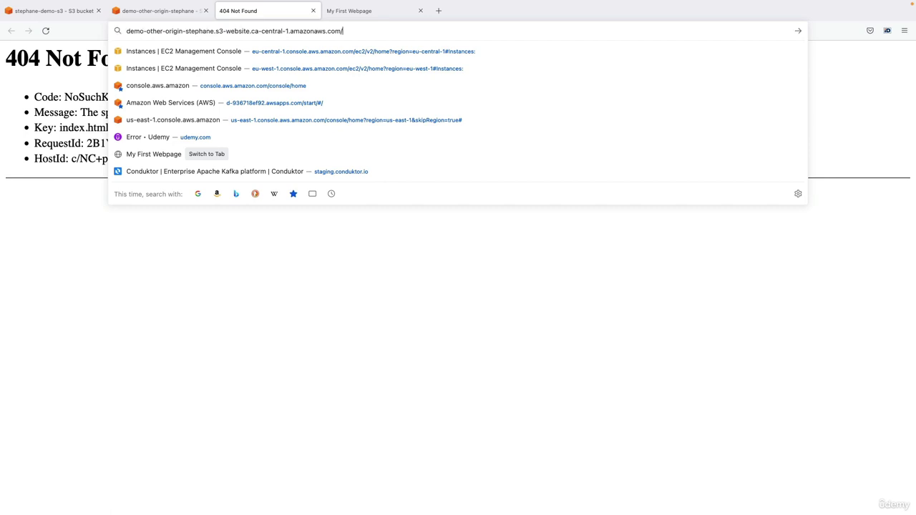
type("extra-page.html")
key("Return")
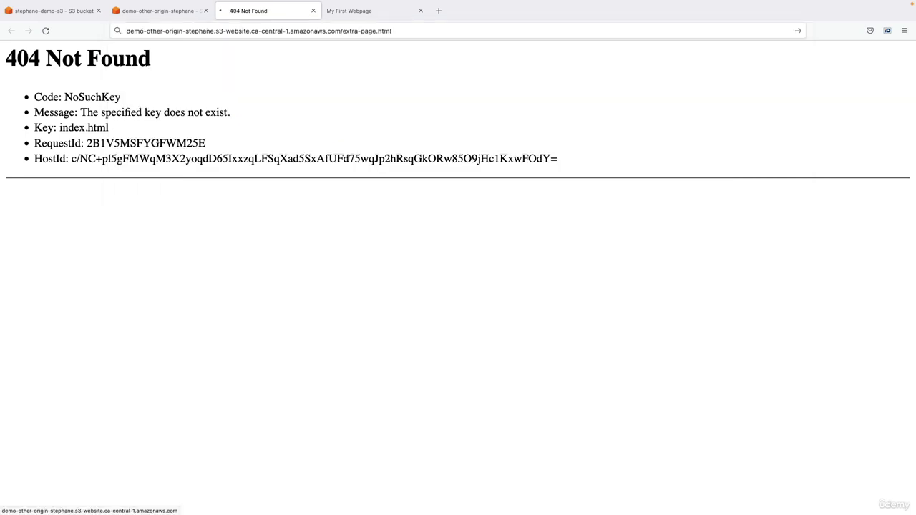
left_click(326, 31)
key("super+c")
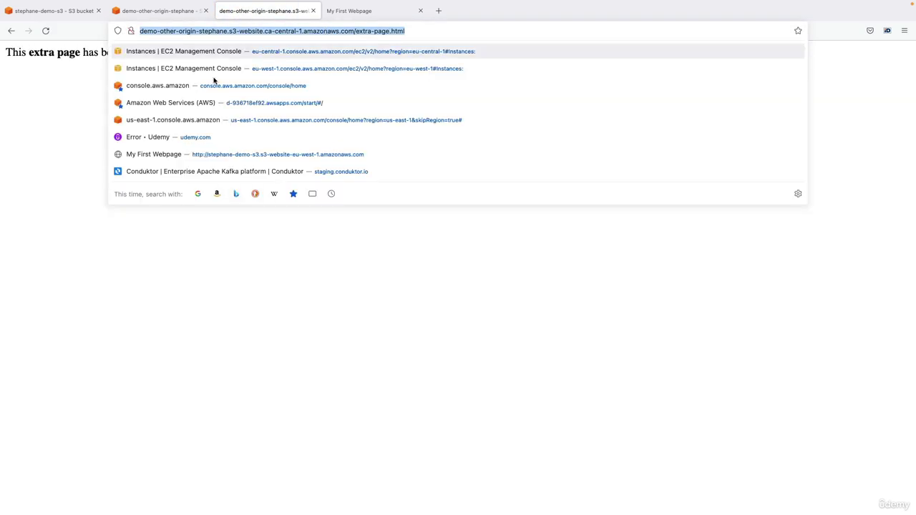
left_click(72, 112)
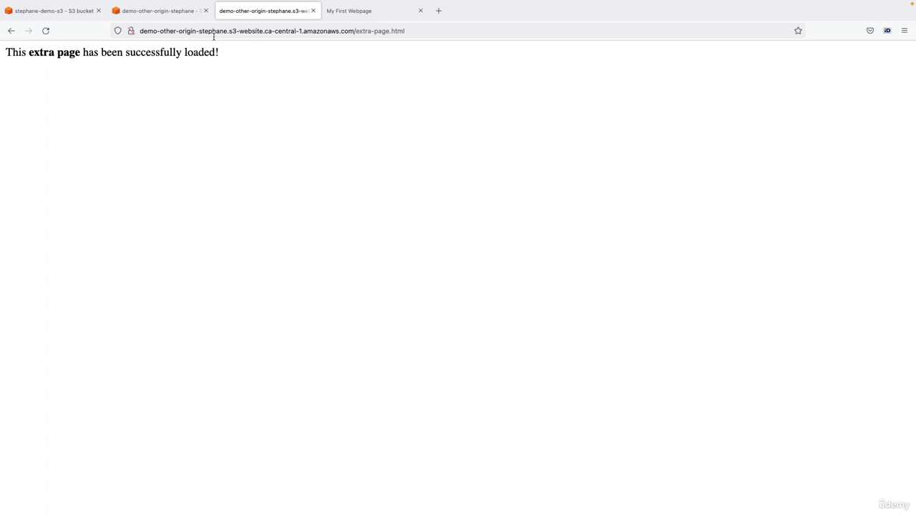
key("super+Tab")
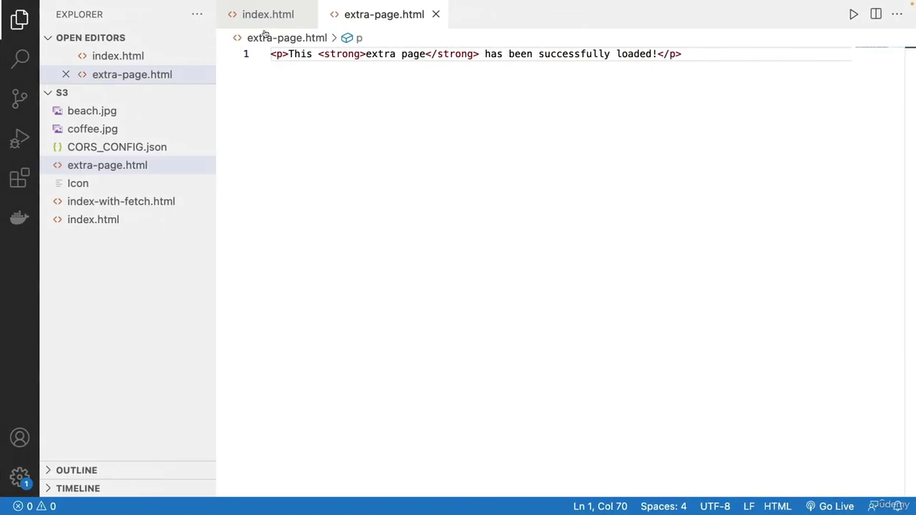
Step: Replace 'extra-page.html' in index.html's fetch call with the full demo-other-origin-stephane website URL
left_click(266, 16)
left_click(437, 14)
left_click(492, 158)
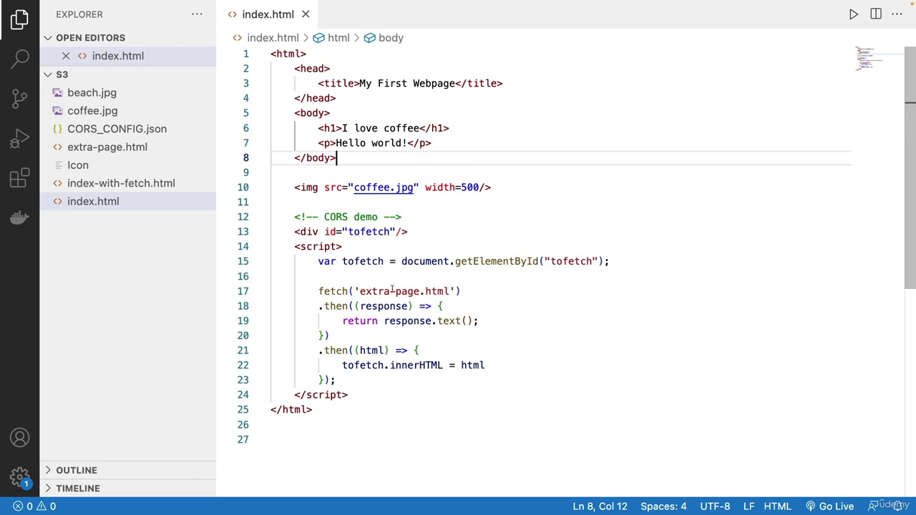
left_click_drag(360, 292, 451, 291)
key("super+v")
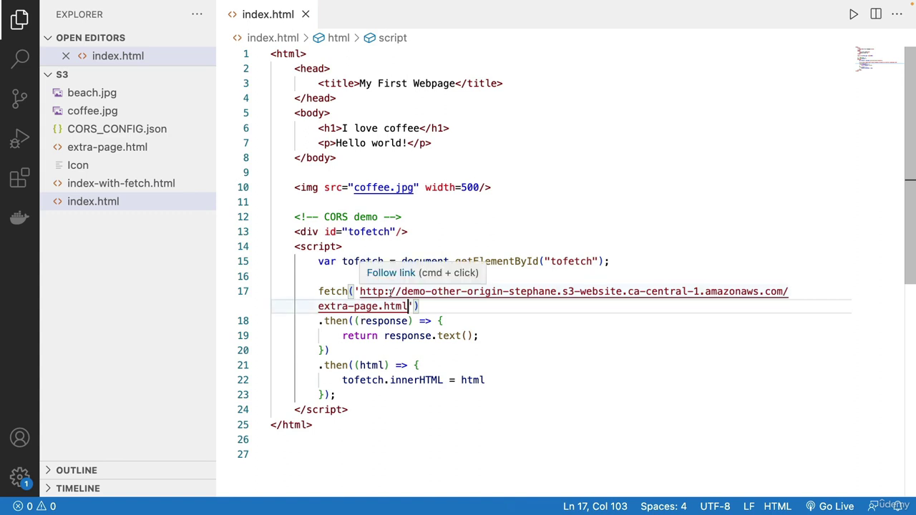
left_click(395, 281)
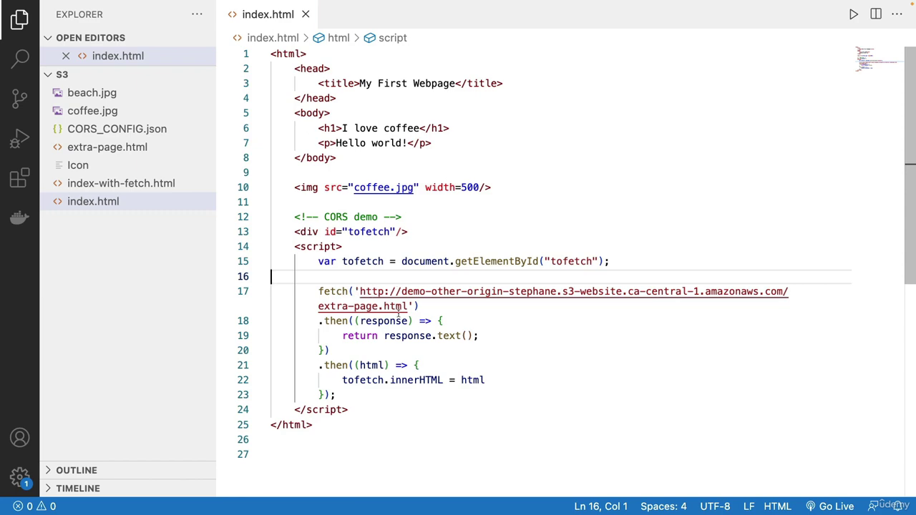
left_click(490, 305)
key("ctrl+Left")
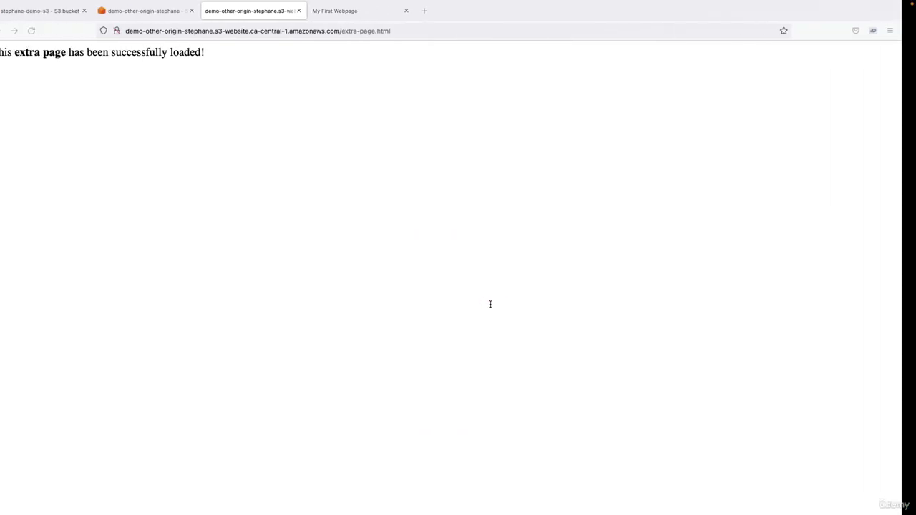
Step: Upload the edited index.html (597 B) to stephane-demo-s3, overwriting the old copy
key("super+1")
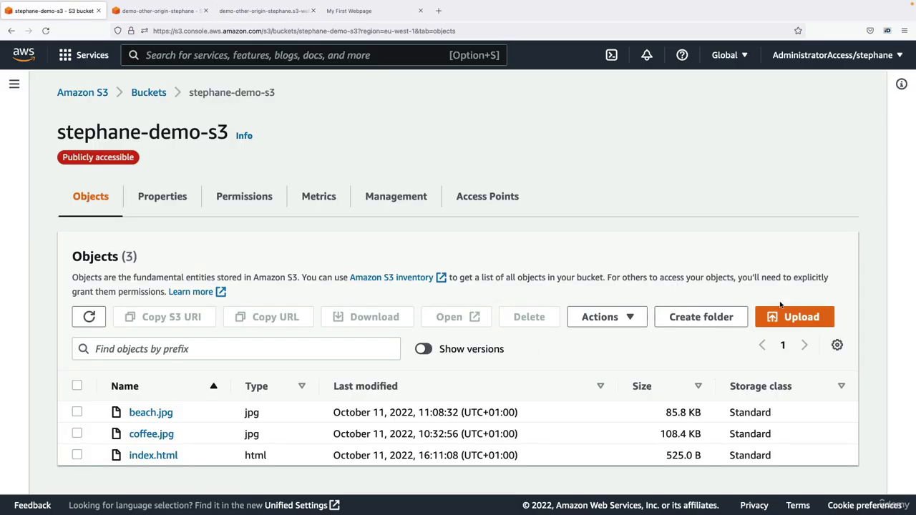
left_click(790, 316)
left_click(495, 268)
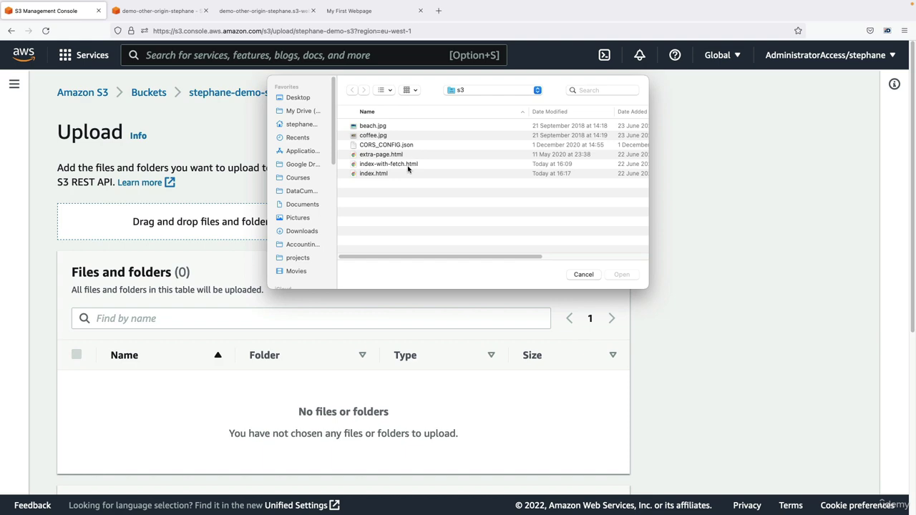
double_click(397, 174)
scroll(405, 351, "down", 5)
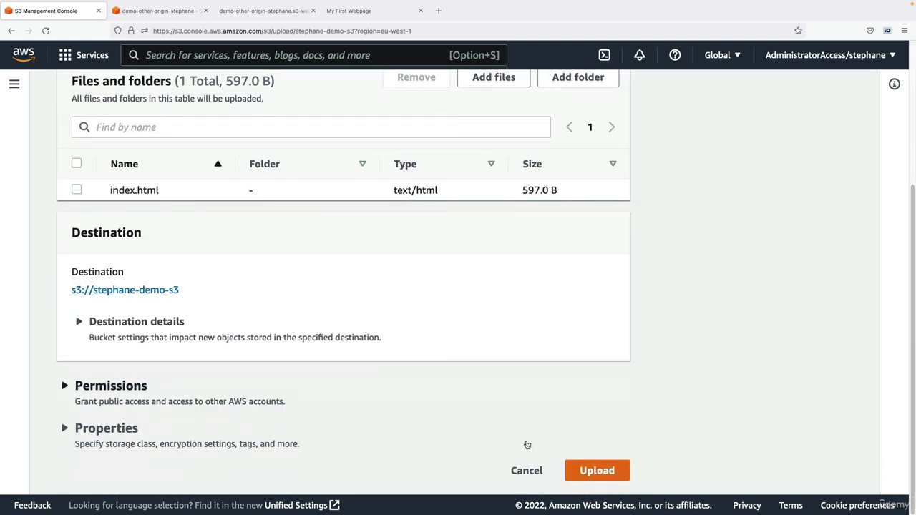
left_click(588, 481)
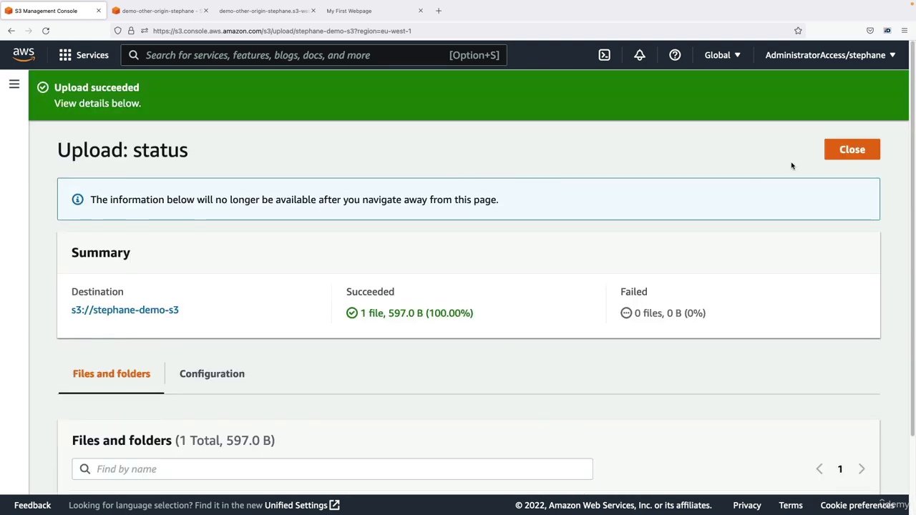
left_click(833, 154)
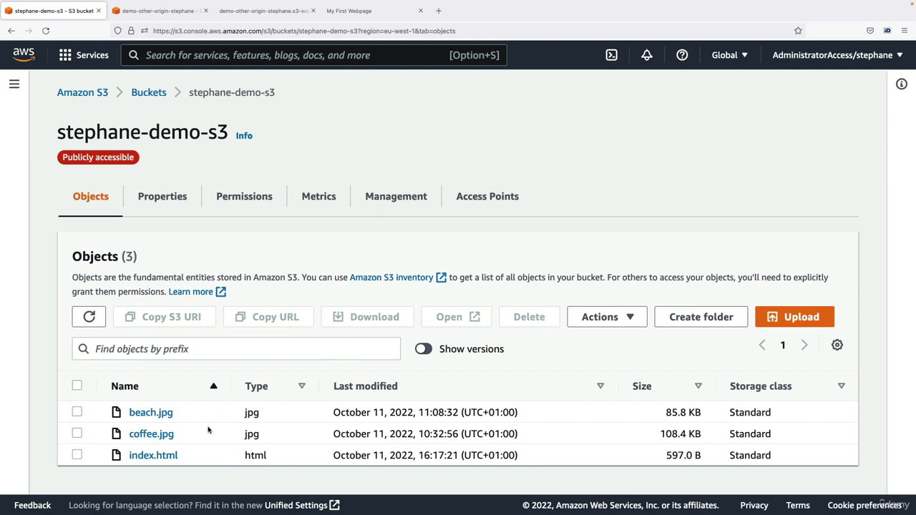
left_click_drag(405, 19, 265, 29)
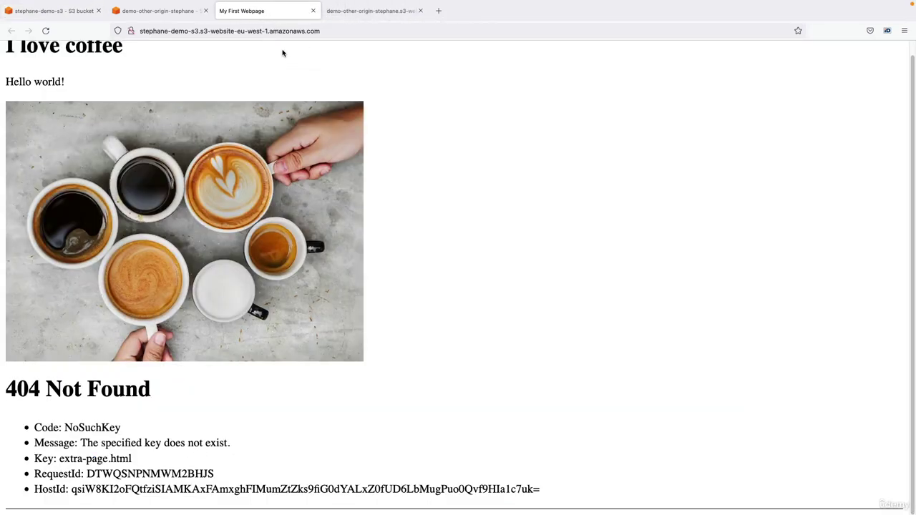
Step: Open Firefox's Web Developer Tools console and reload the coffee page
scroll(136, 284, "up", 1)
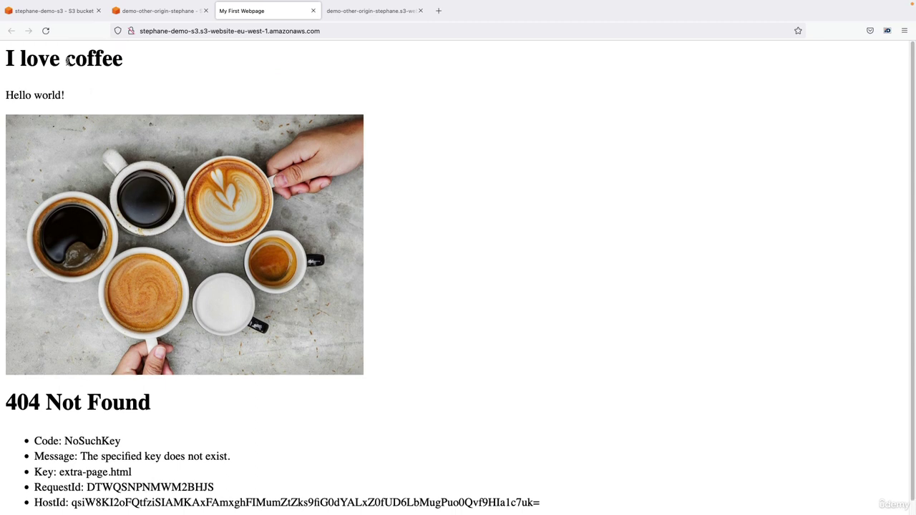
left_click(905, 31)
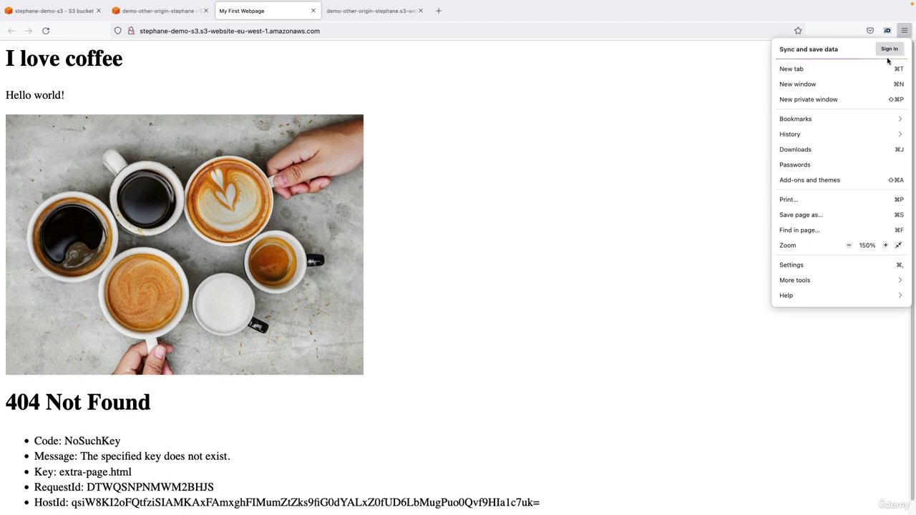
left_click(798, 280)
left_click(832, 107)
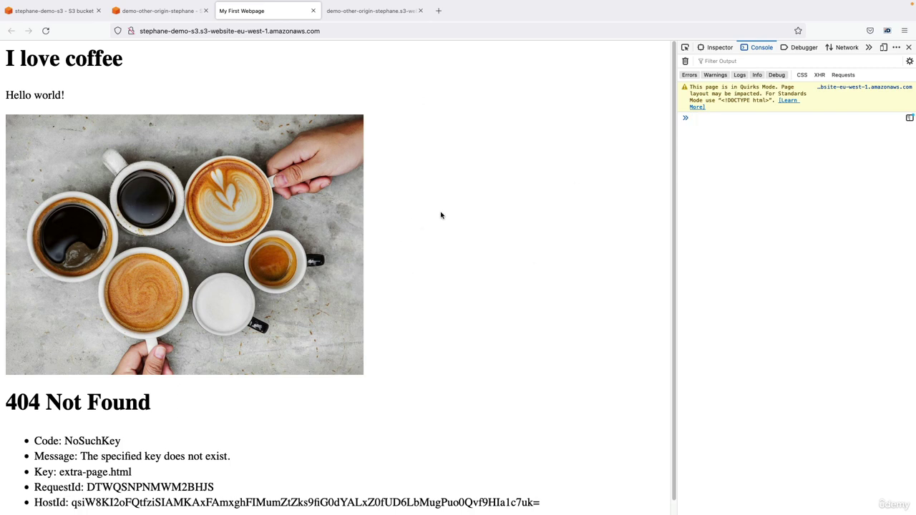
left_click(45, 31)
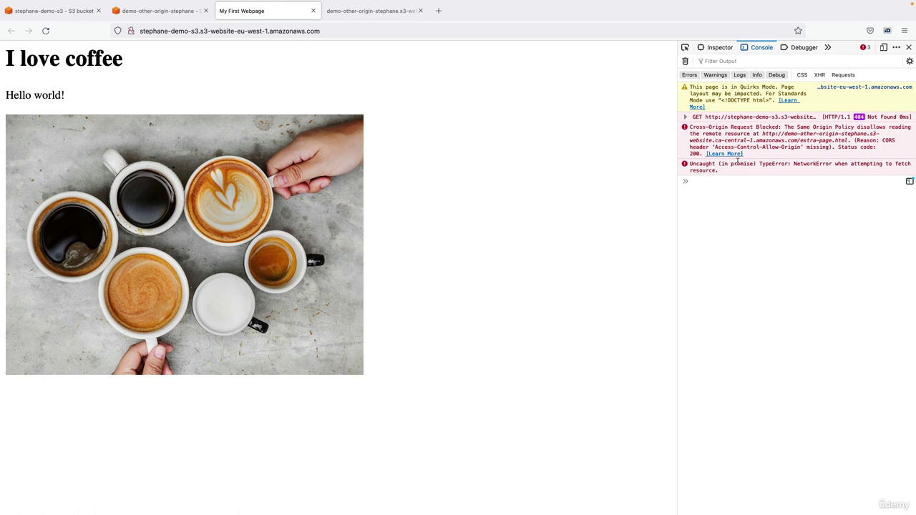
Step: Read the Cross-Origin Request Blocked error about the missing Access-Control-Allow-Origin header
left_click_drag(677, 137, 614, 139)
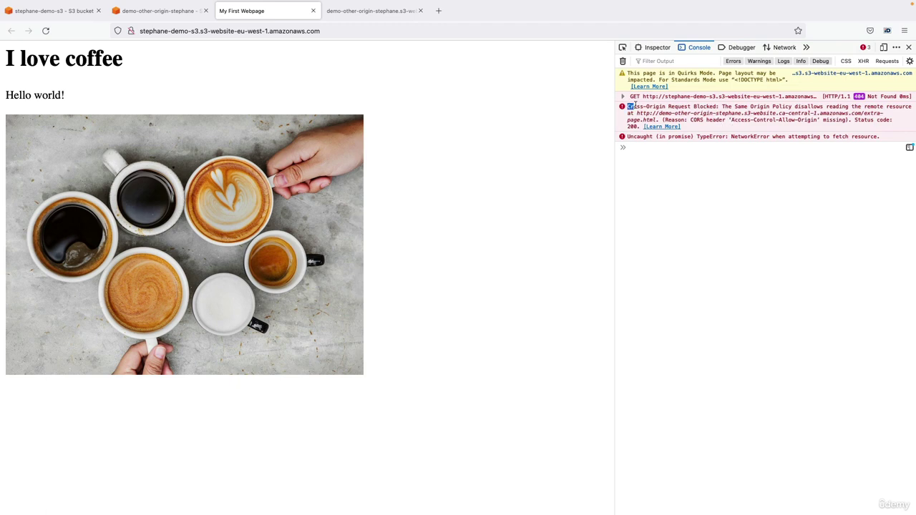
left_click_drag(632, 106, 715, 107)
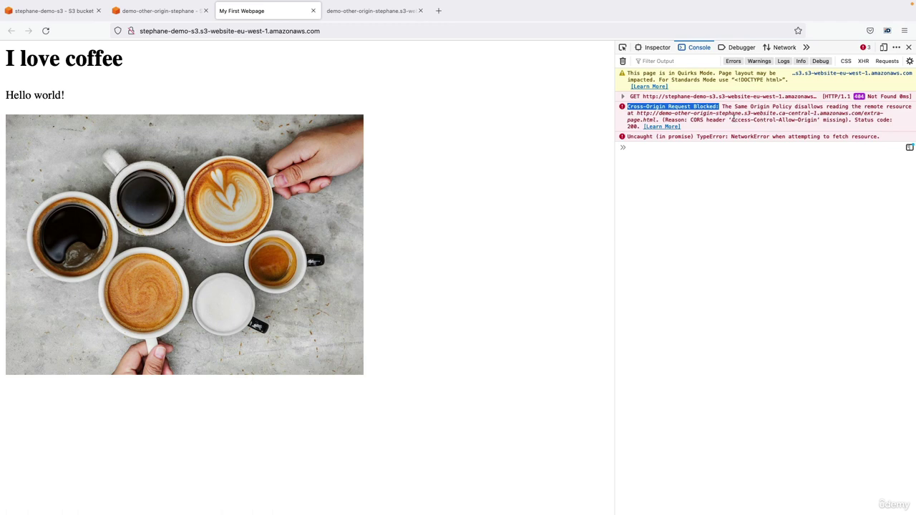
left_click_drag(730, 119, 820, 118)
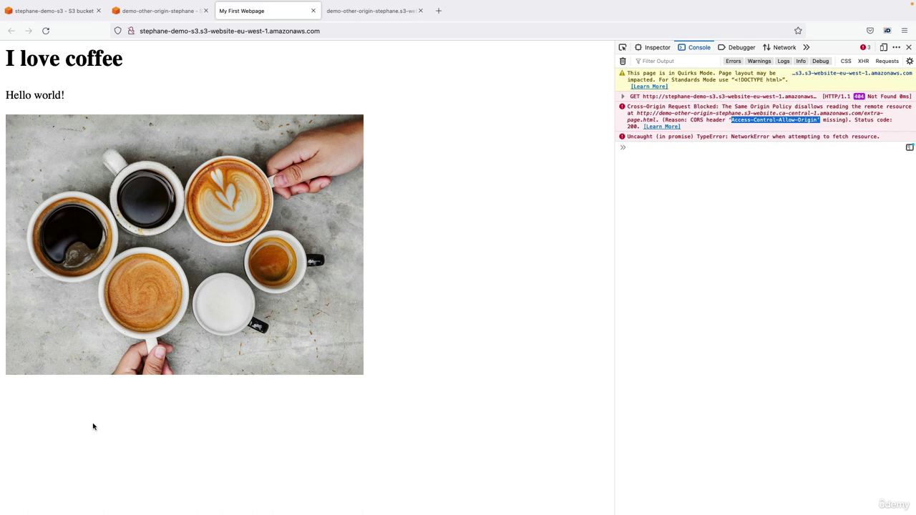
Step: Confirm extra-page.html loads fine when opened directly from the demo-other-origin-stephane bucket
left_click(368, 20)
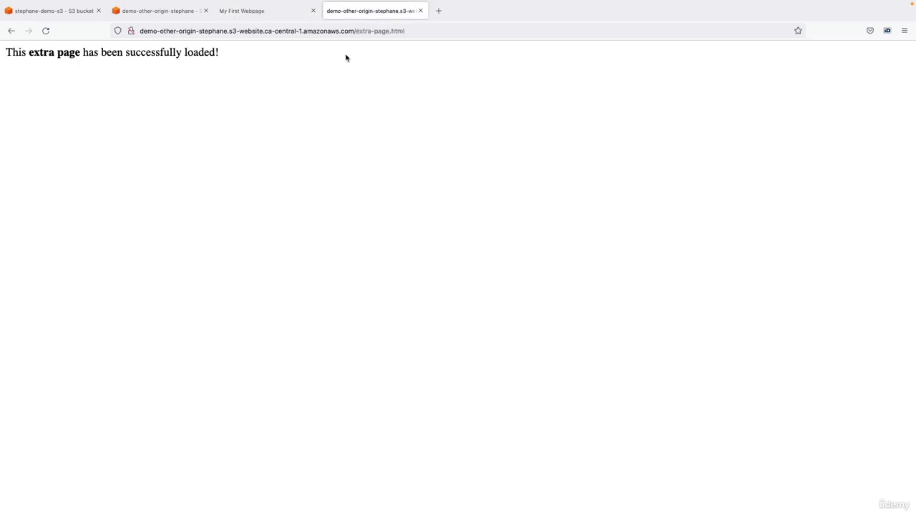
left_click(286, 16)
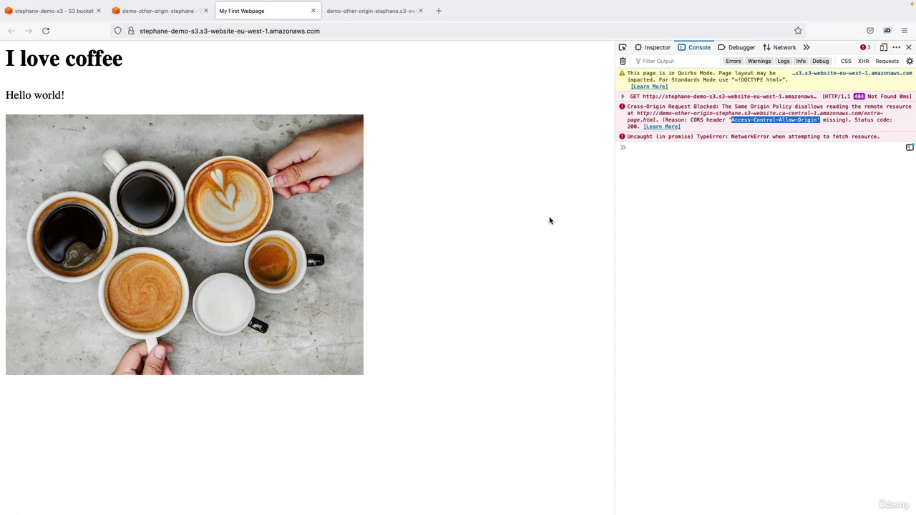
left_click(184, 17)
Step: Start editing the CORS configuration on demo-other-origin-stephane's Permissions tab
scroll(358, 341, "up", 20)
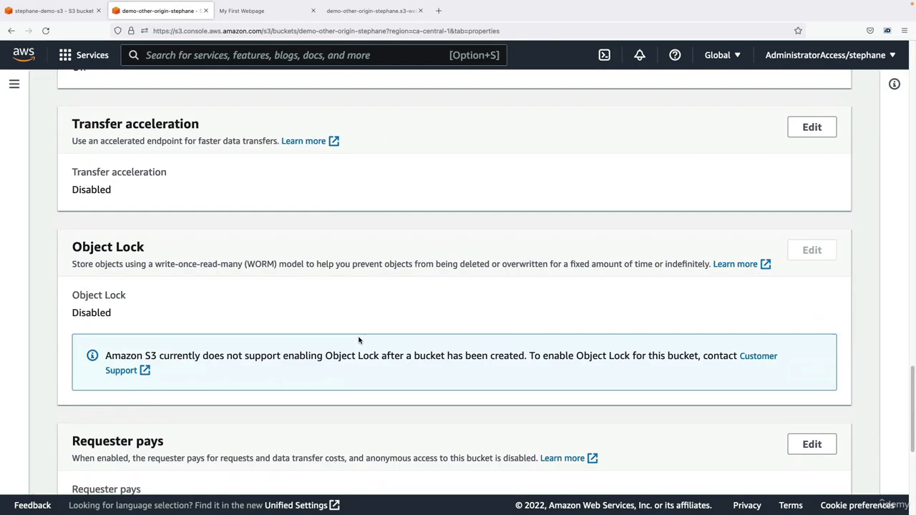
scroll(362, 341, "up", 3)
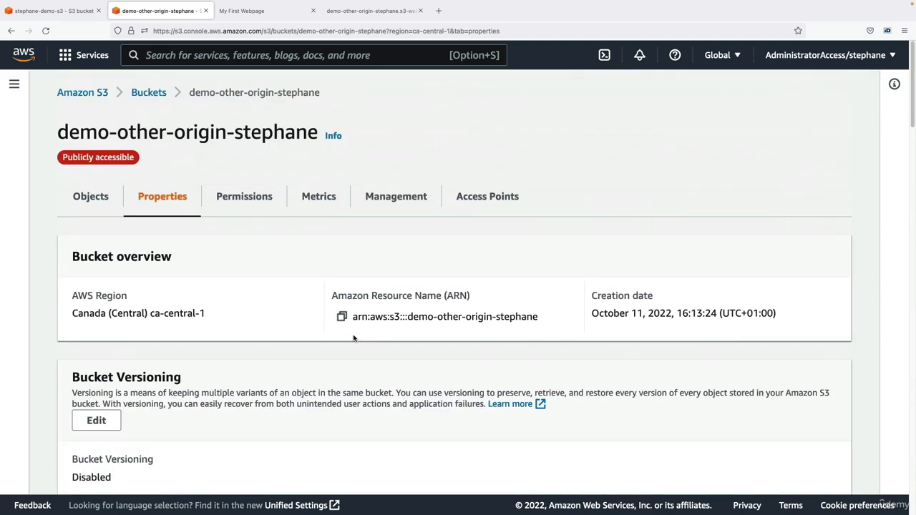
left_click(236, 196)
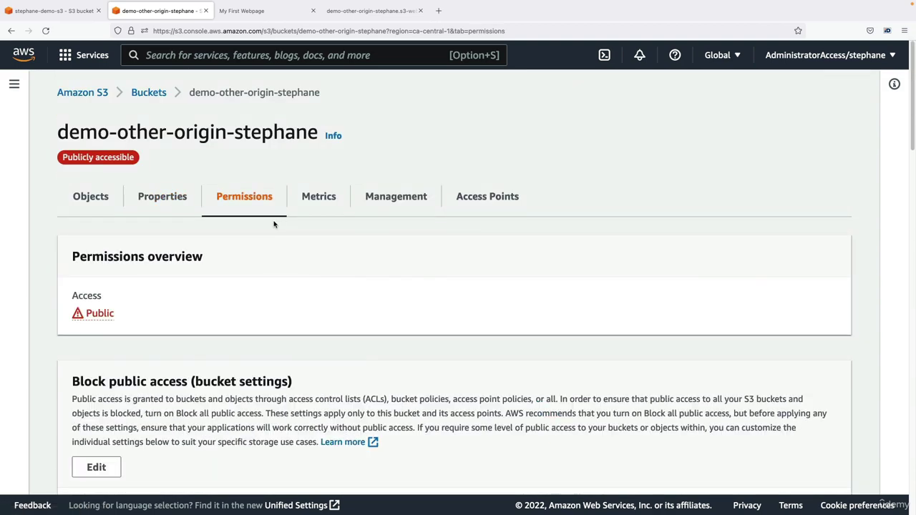
scroll(268, 231, "down", 12)
scroll(258, 241, "down", 10)
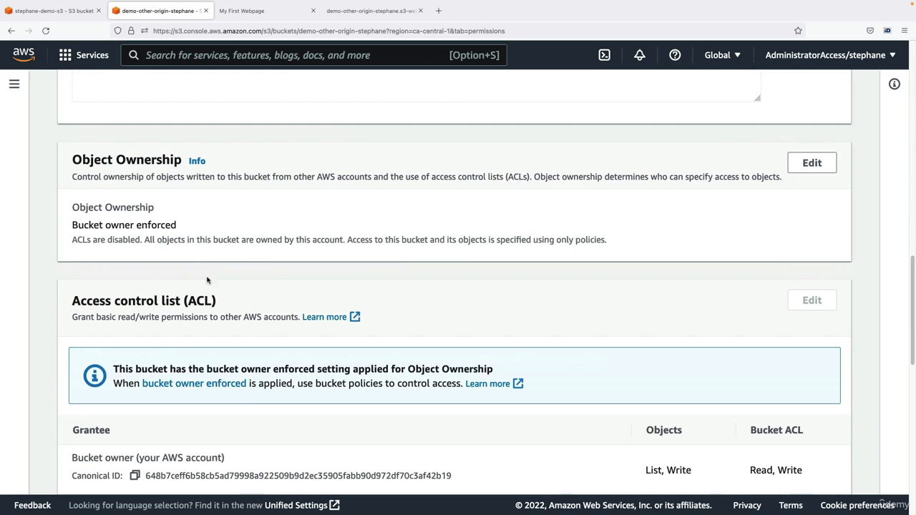
left_click_drag(154, 172, 226, 172)
left_click(243, 263)
scroll(251, 251, "down", 1)
left_click(800, 162)
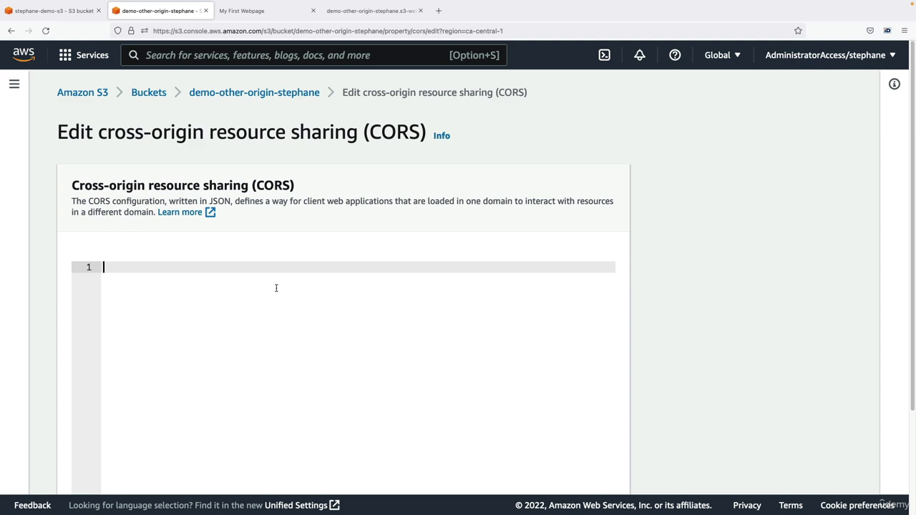
Step: Paste the JSON from CORS_CONFIG.json into the empty CORS editor
key("ctrl+Right")
left_click(199, 133)
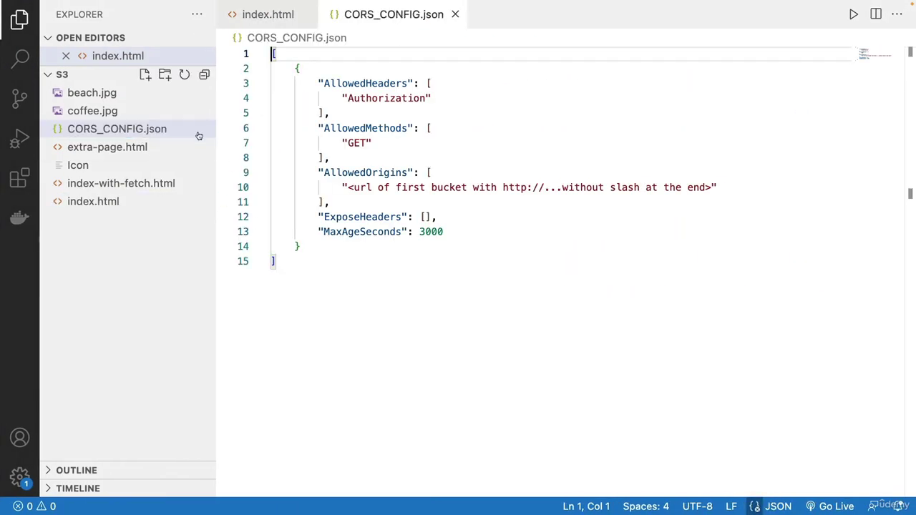
left_click_drag(351, 272, 268, 49)
key("super+c")
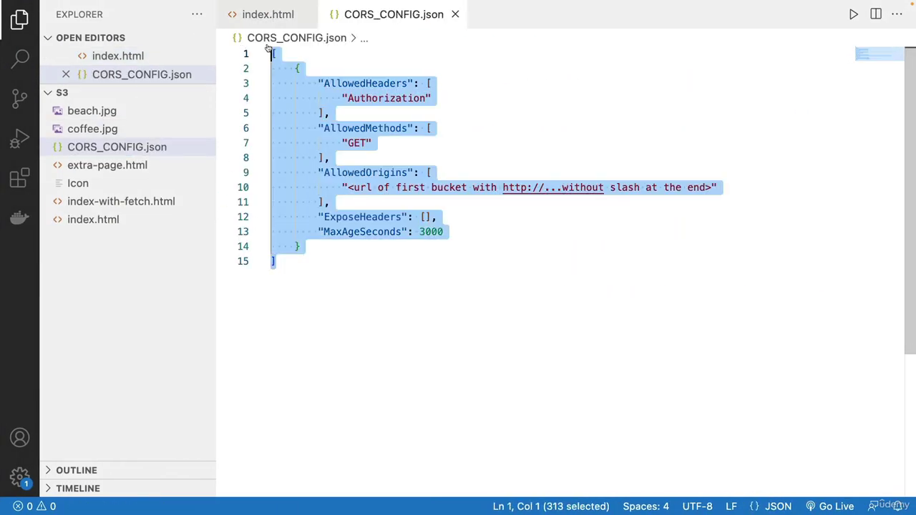
key("ctrl+Left")
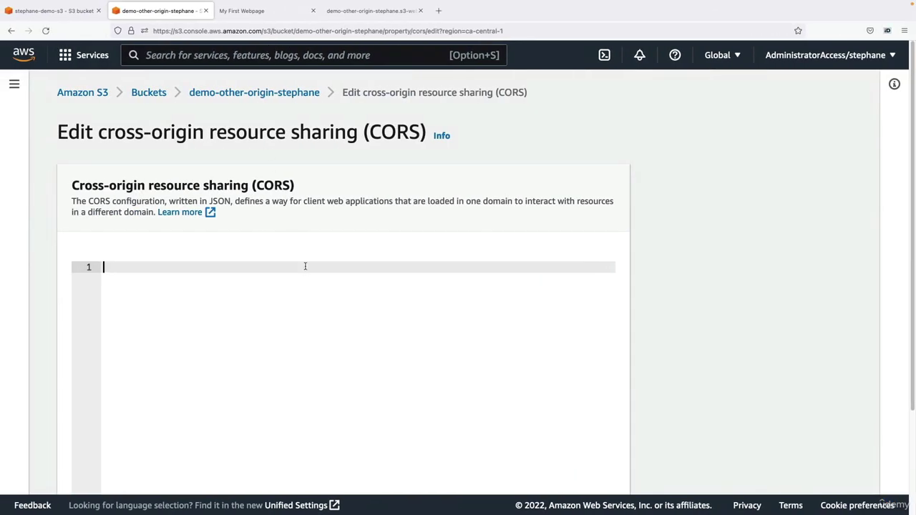
key("super+v")
scroll(264, 281, "down", 1)
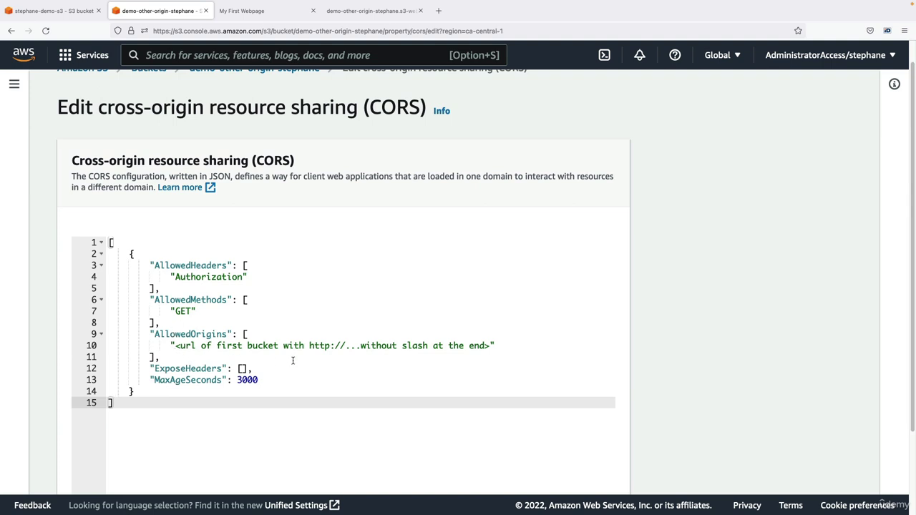
Step: Set AllowedOrigins to the stephane-demo-s3 website URL without trailing slash and save
left_click(382, 346)
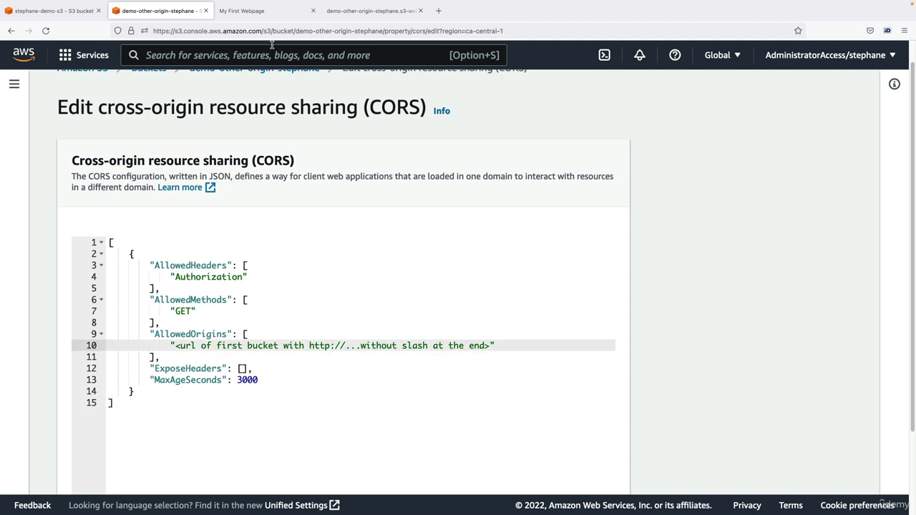
left_click(277, 14)
left_click(276, 30)
key("ctrl+c")
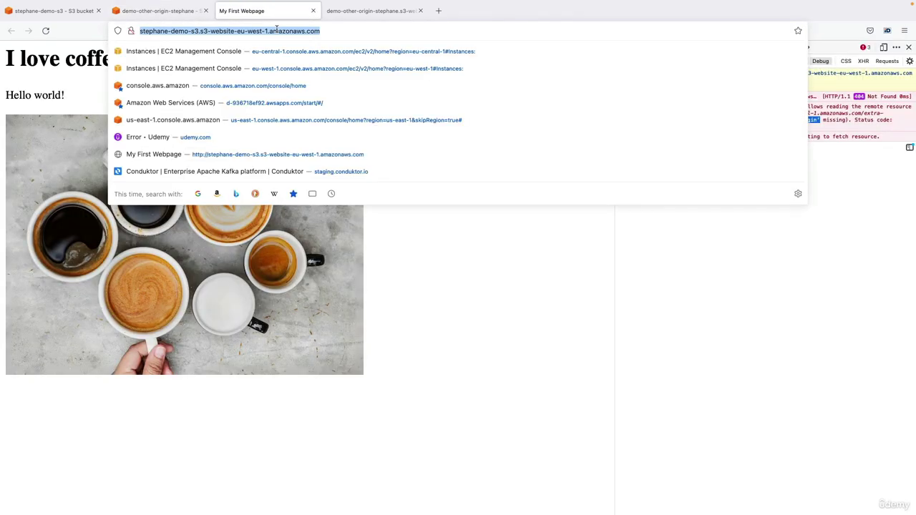
key("ctrl+shift+Tab")
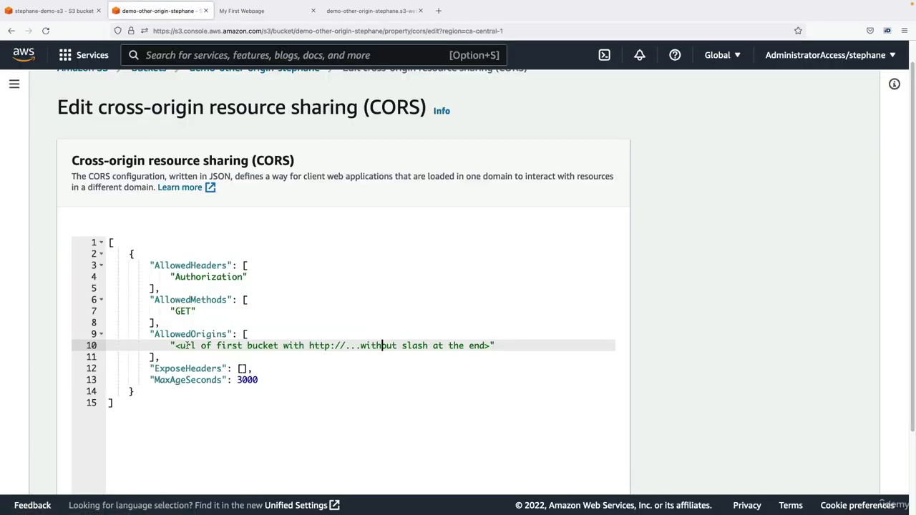
left_click_drag(176, 346, 490, 343)
key("ctrl+v")
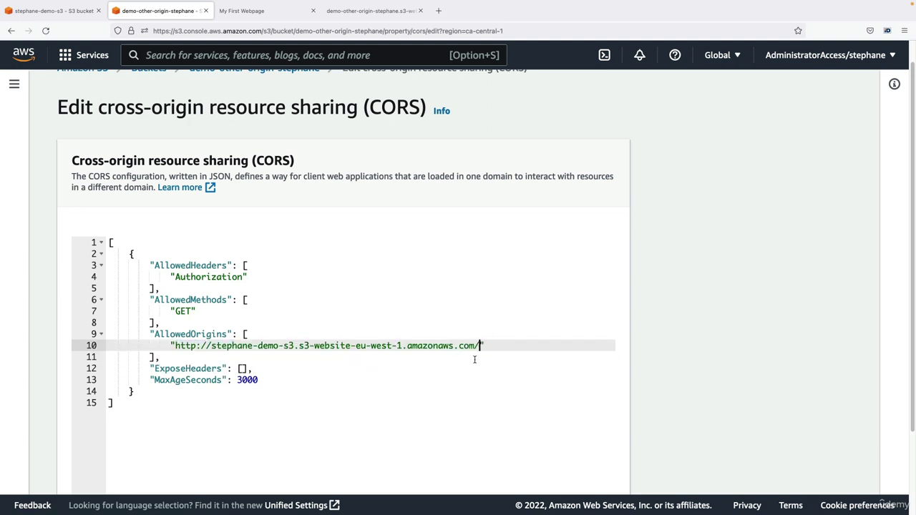
key("BackSpace")
scroll(338, 395, "down", 3)
left_click(583, 470)
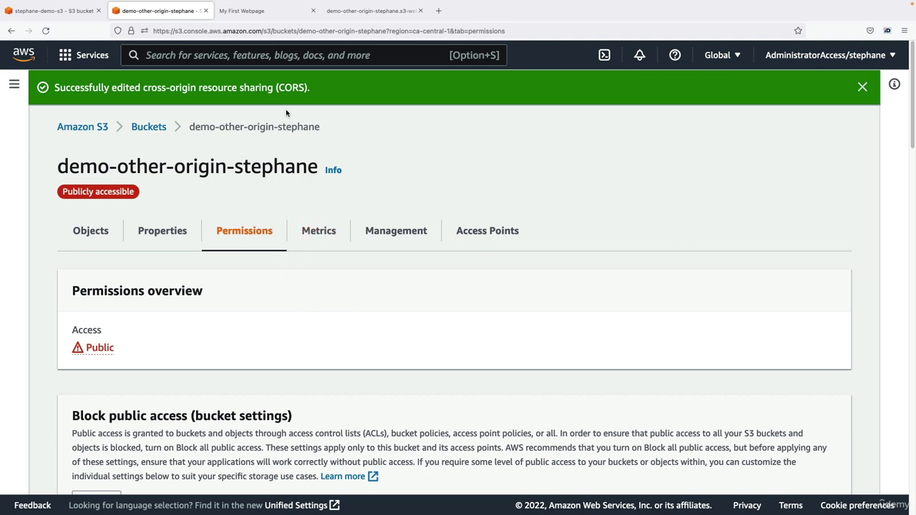
Step: Reload the coffee page and confirm the extra page sentence now appears
left_click(257, 10)
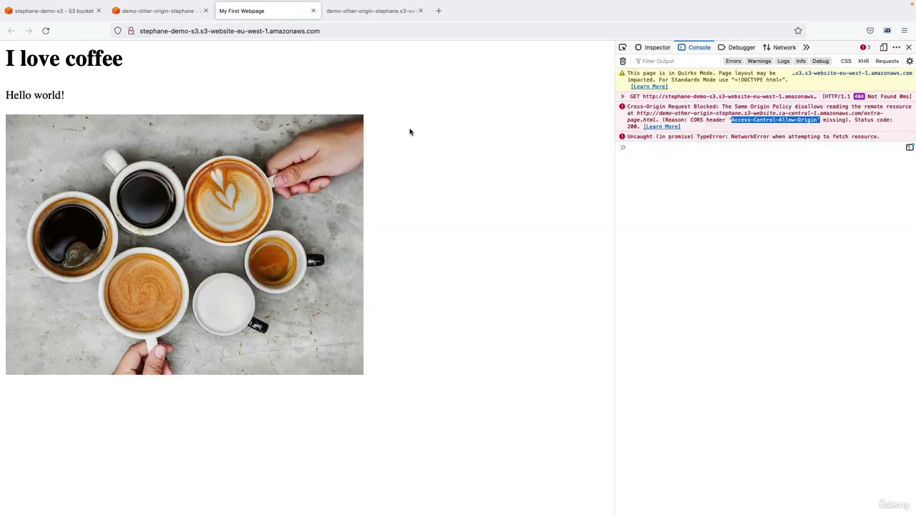
left_click(46, 30)
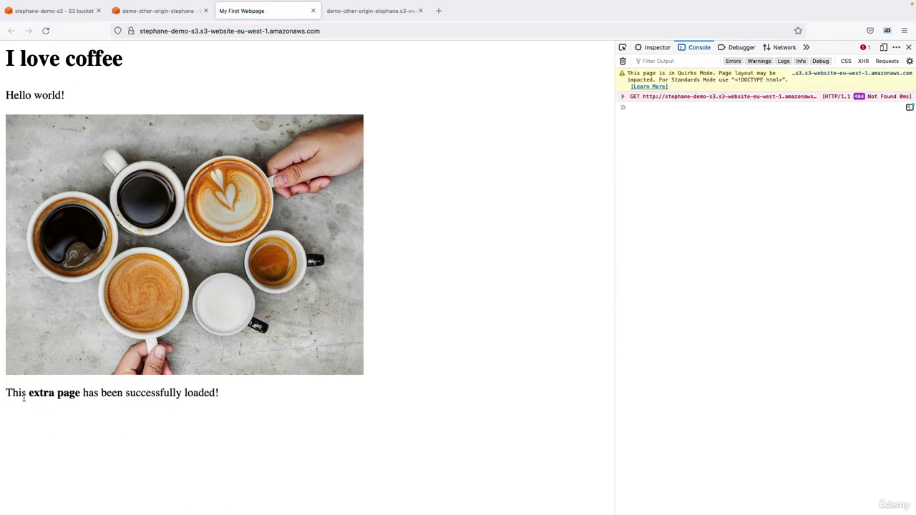
left_click_drag(22, 394, 212, 392)
left_click(212, 392)
Step: Inspect extra-page.html's response headers in the Network tab for Access-Control-Allow-Origin
left_click(784, 47)
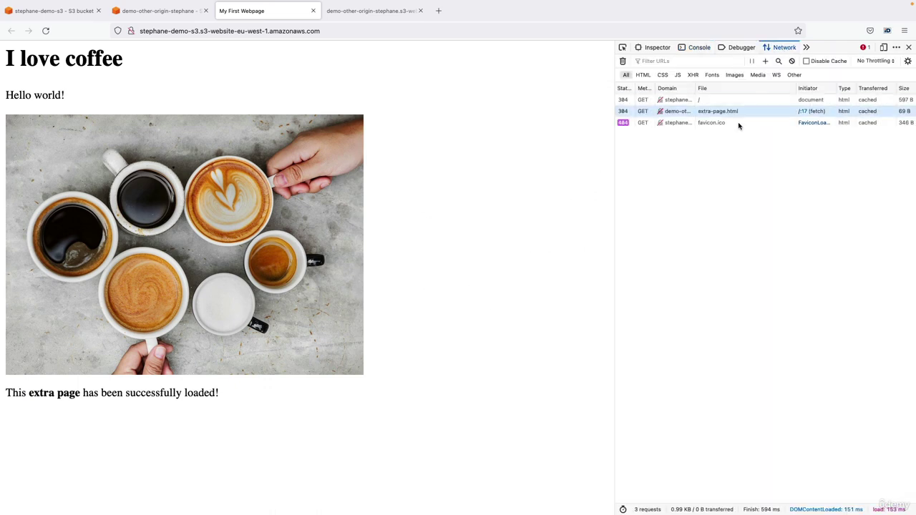
left_click(740, 111)
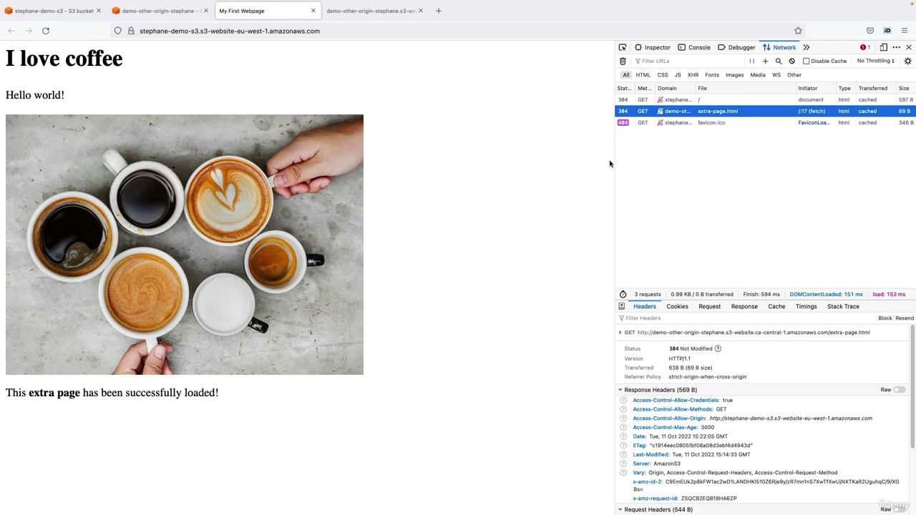
left_click_drag(614, 160, 468, 157)
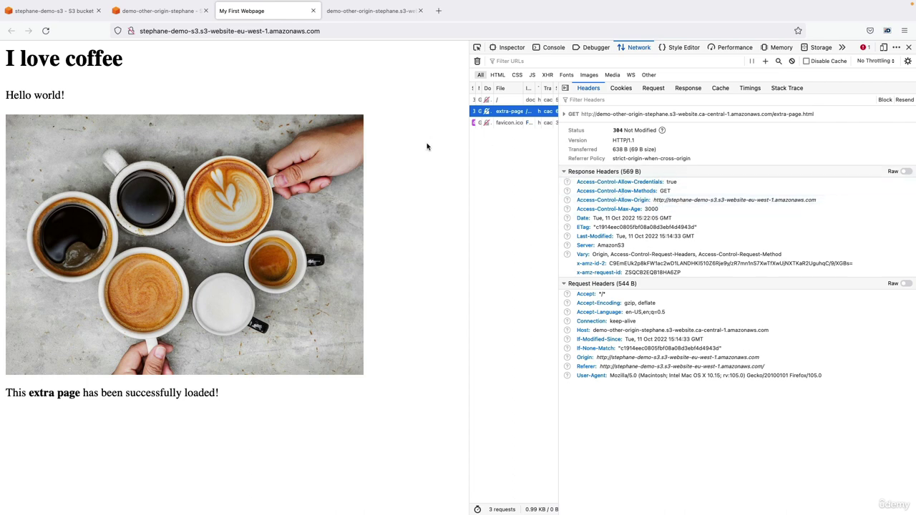
Step: Return to demo-other-origin-stephane's CORS configuration in the S3 console
key("ctrl+shift+Tab")
scroll(343, 344, "down", 10)
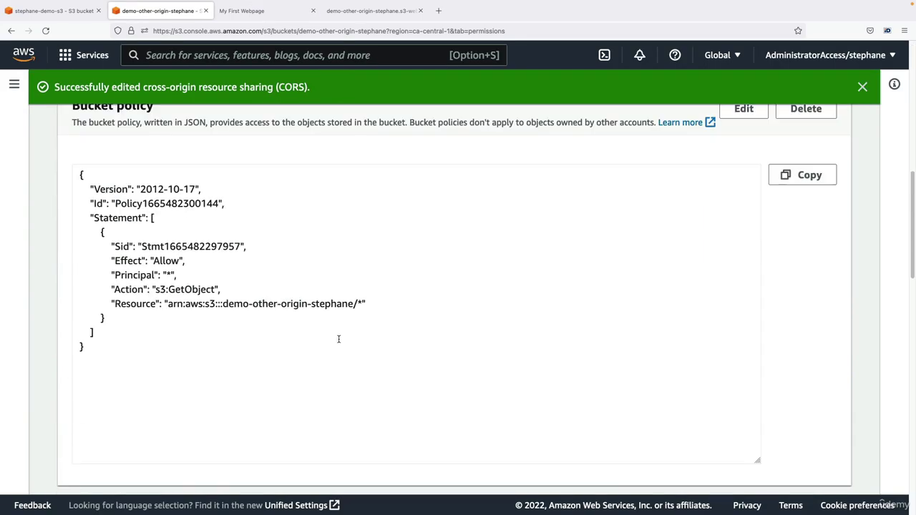
scroll(343, 344, "down", 10)
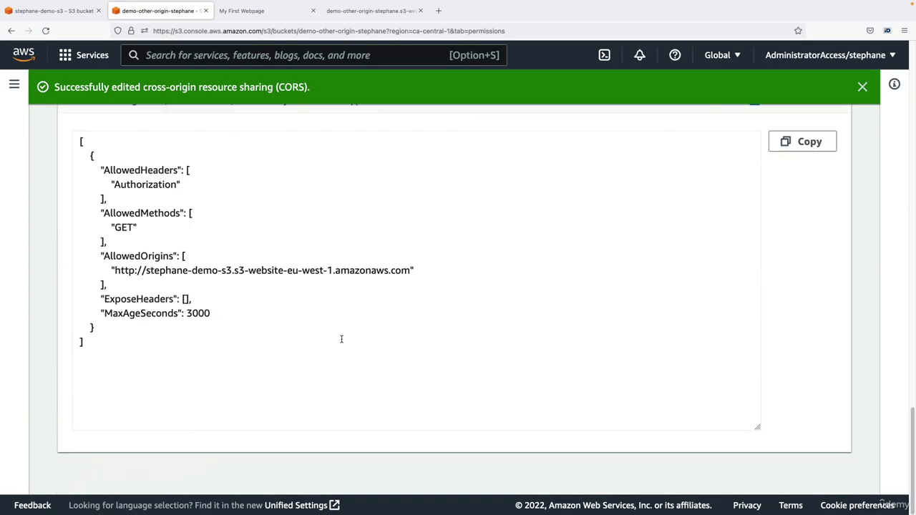
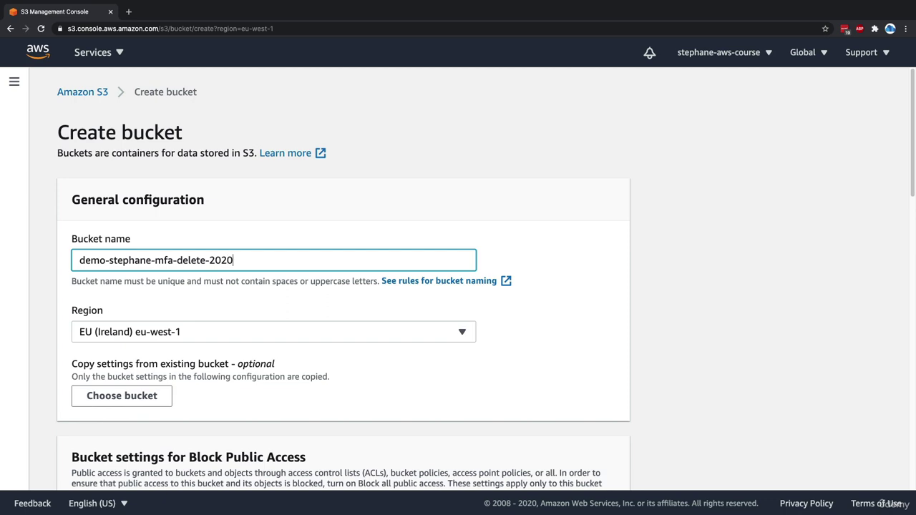
Step: Enable Bucket Versioning and create the demo-stephane-mfa-delete-2020 bucket
scroll(180, 336, "down", 3)
scroll(180, 333, "down", 10)
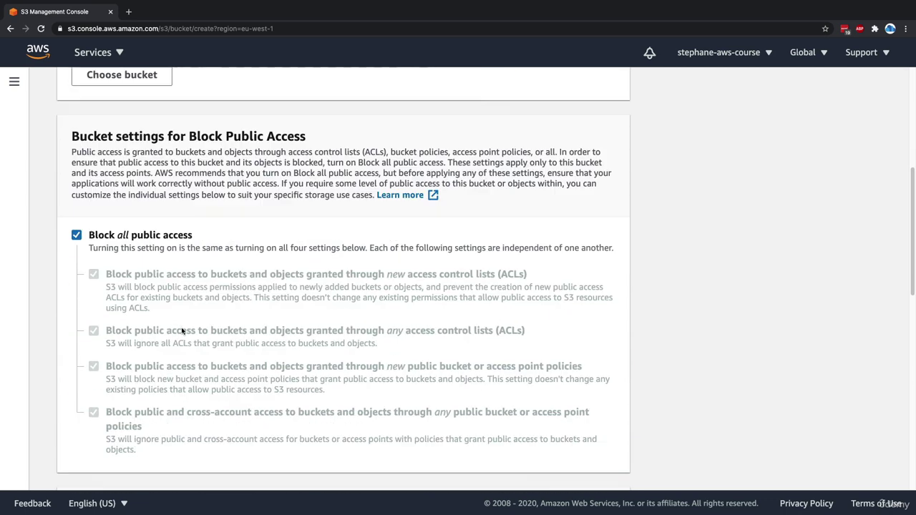
left_click(76, 372)
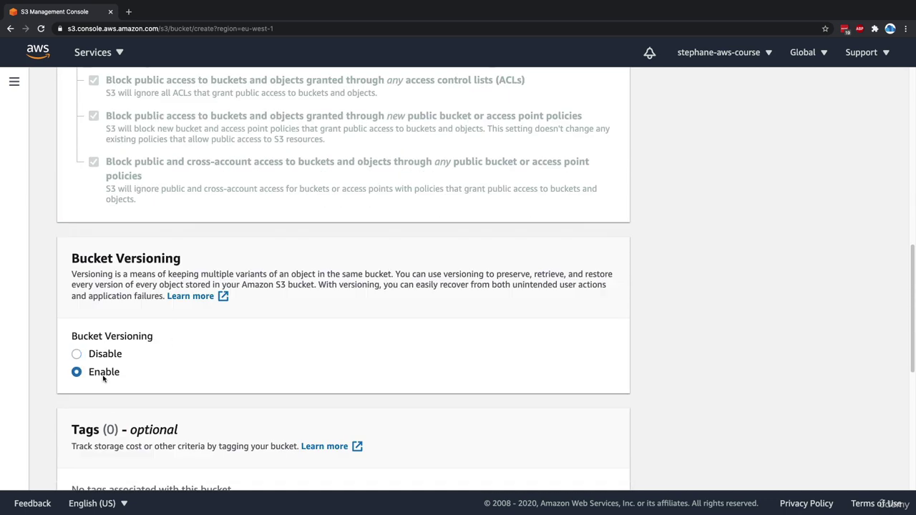
scroll(107, 376, "down", 8)
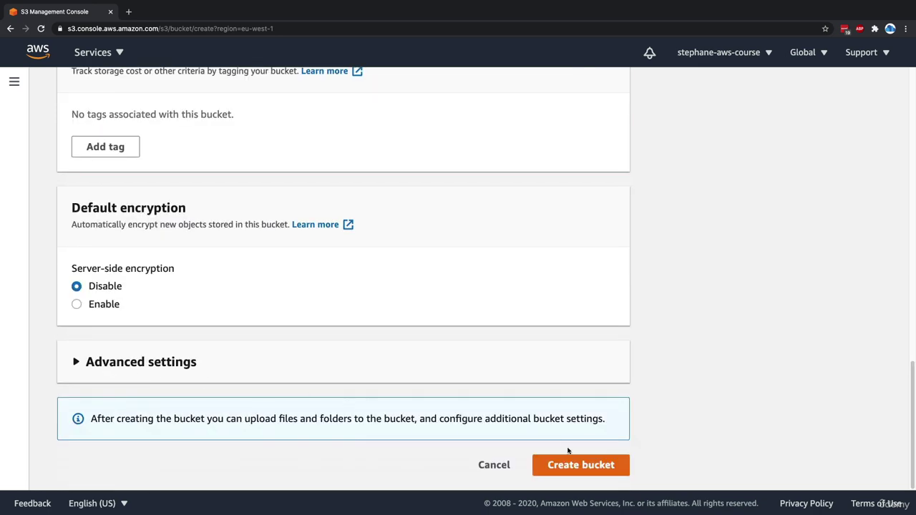
left_click(565, 461)
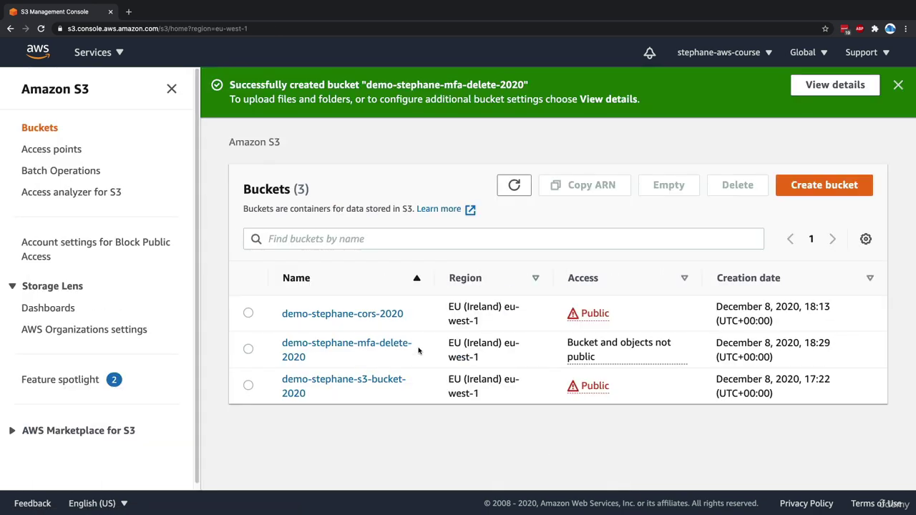
Step: Open the new bucket's Properties and edit its Bucket Versioning settings
left_click(376, 347)
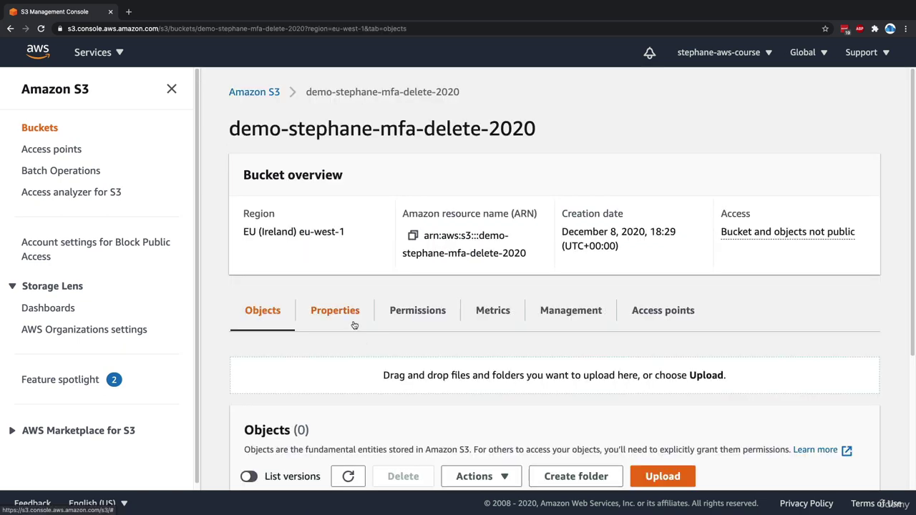
left_click(354, 325)
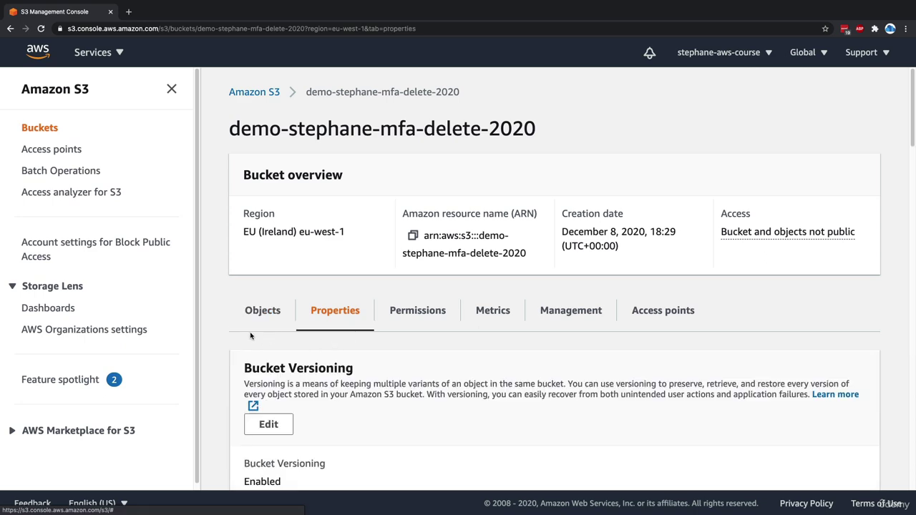
scroll(243, 328, "down", 3)
left_click(266, 246)
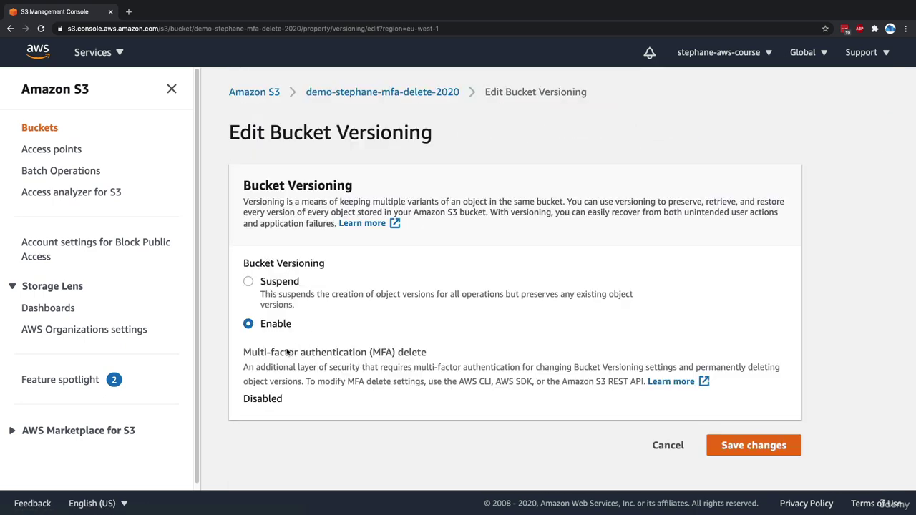
Step: Point out the MFA delete heading and its Disabled status
left_click_drag(243, 352, 419, 353)
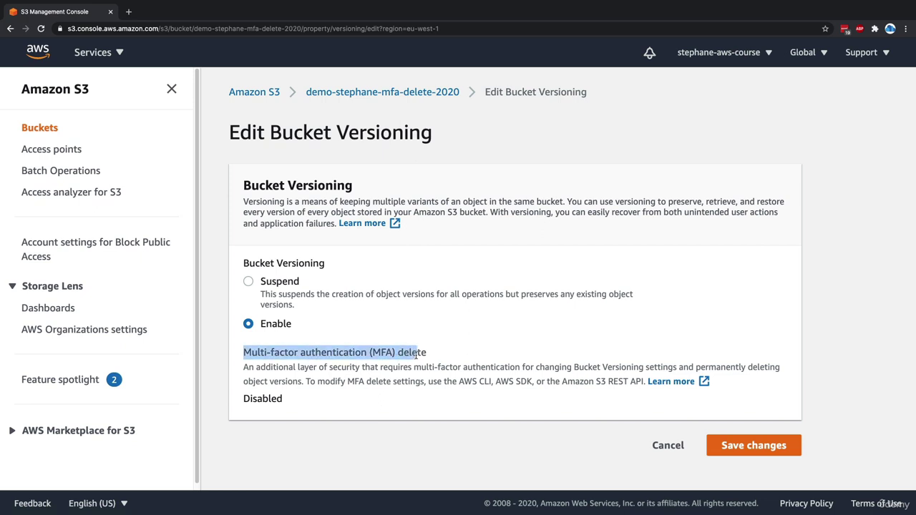
left_click(387, 371)
double_click(279, 400)
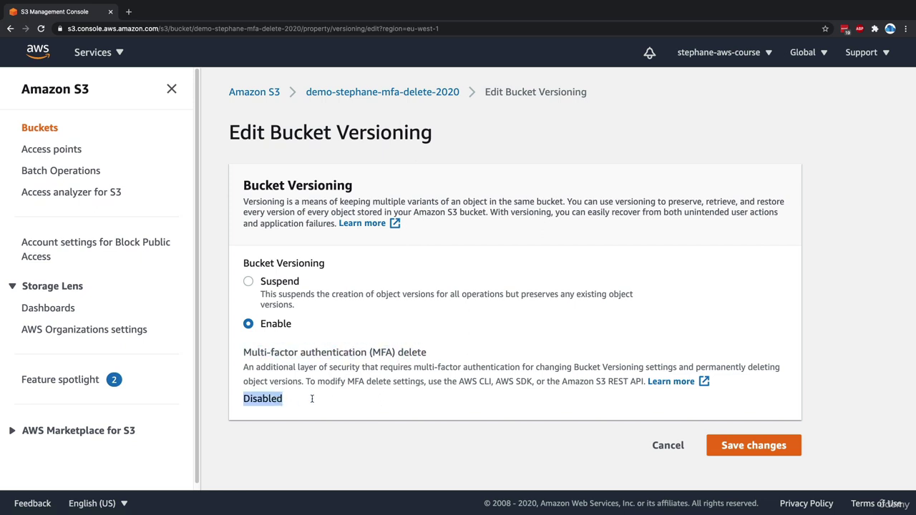
left_click(311, 386)
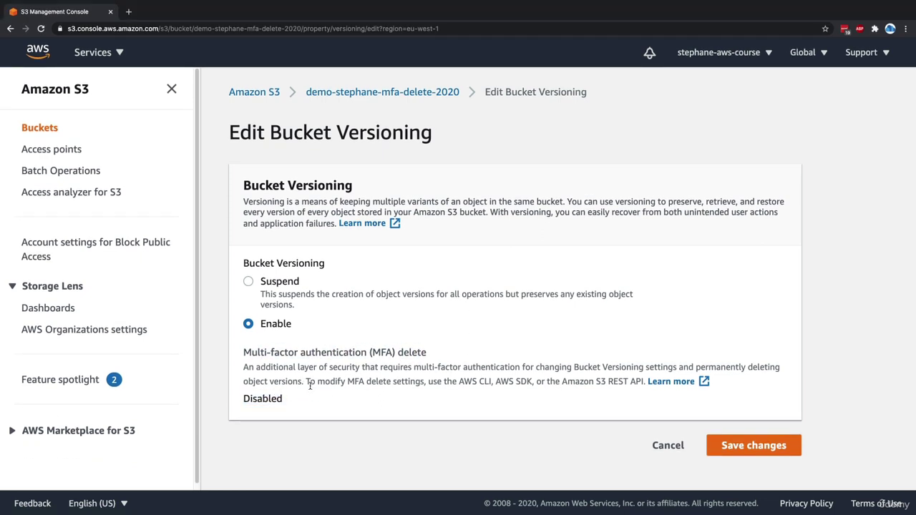
Step: Highlight the note that MFA delete is configured through the AWS CLI
key("super+Tab")
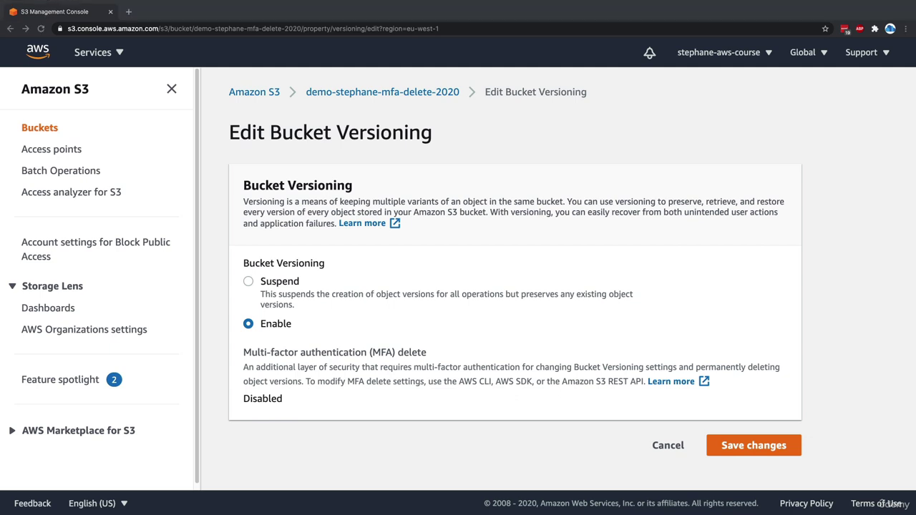
left_click(342, 385)
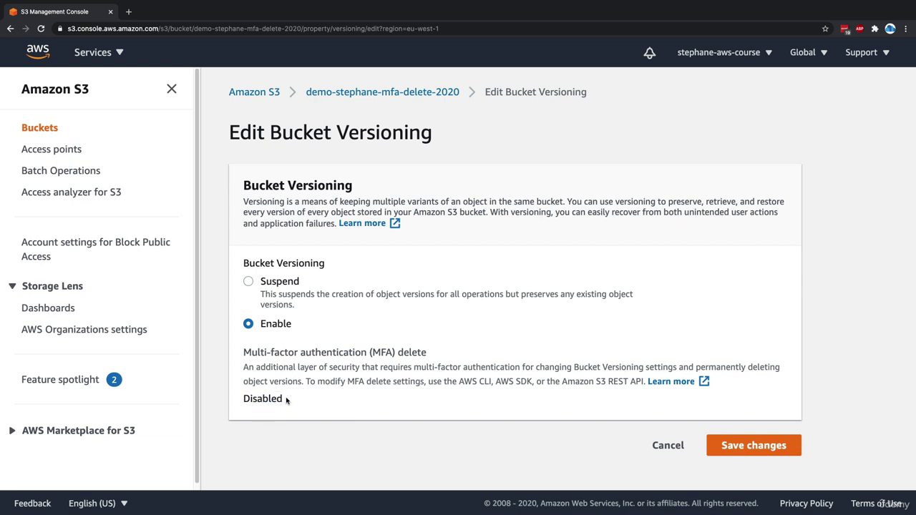
left_click_drag(460, 377, 482, 381)
left_click(472, 385)
left_click(108, 55)
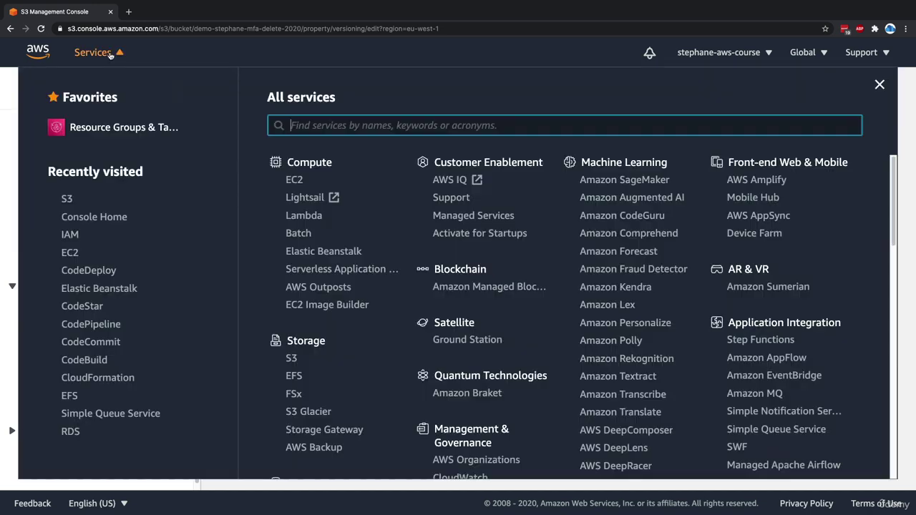
Step: Open the IAM console in a new tab via the 'iam' service search
type("iam")
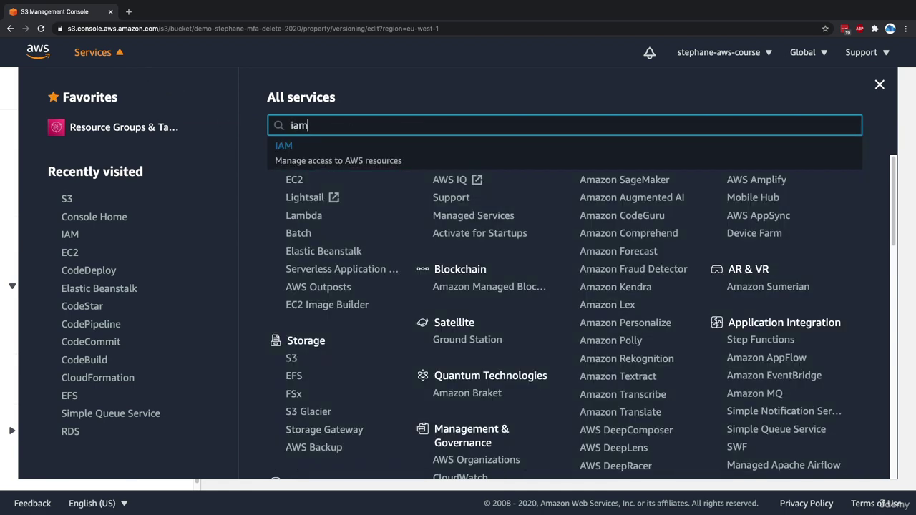
middle_click(302, 149)
left_click(131, 56)
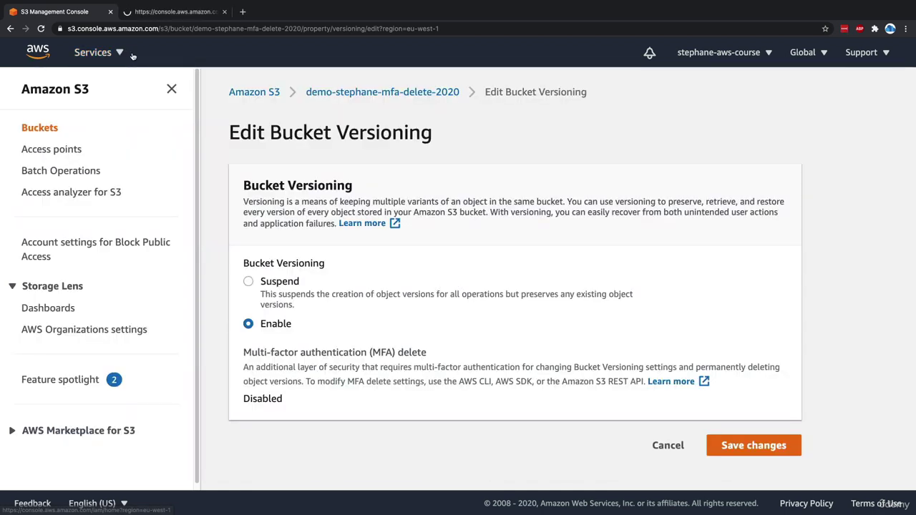
key("ctrl+Tab")
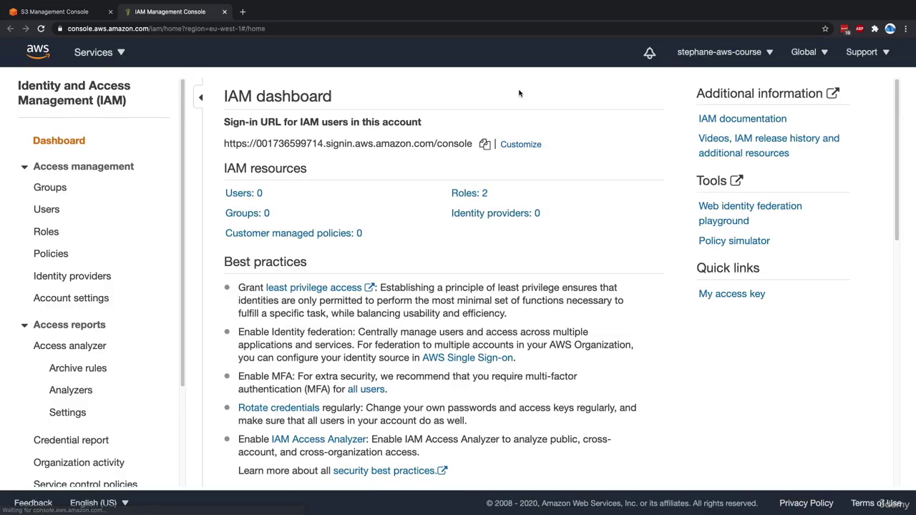
Step: Open My Security Credentials for the root account and expand the MFA section
left_click(733, 57)
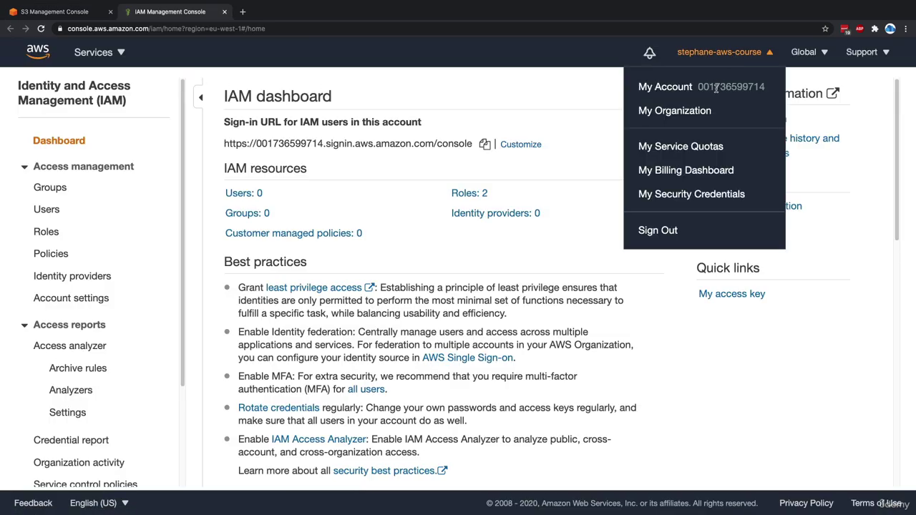
left_click(727, 55)
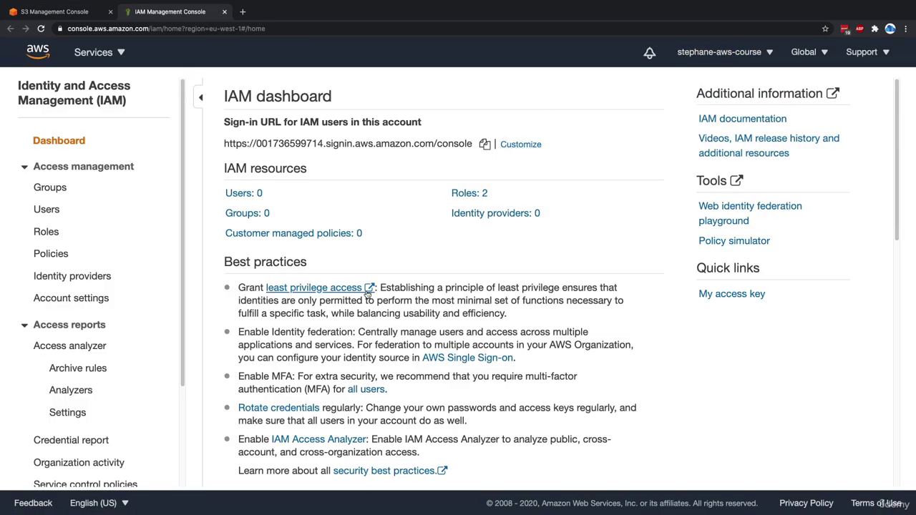
left_click(724, 60)
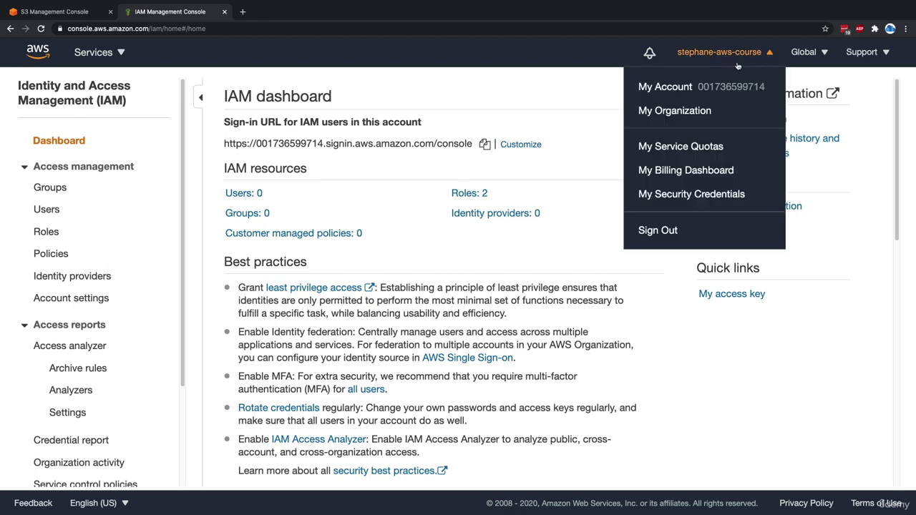
left_click(685, 194, "super")
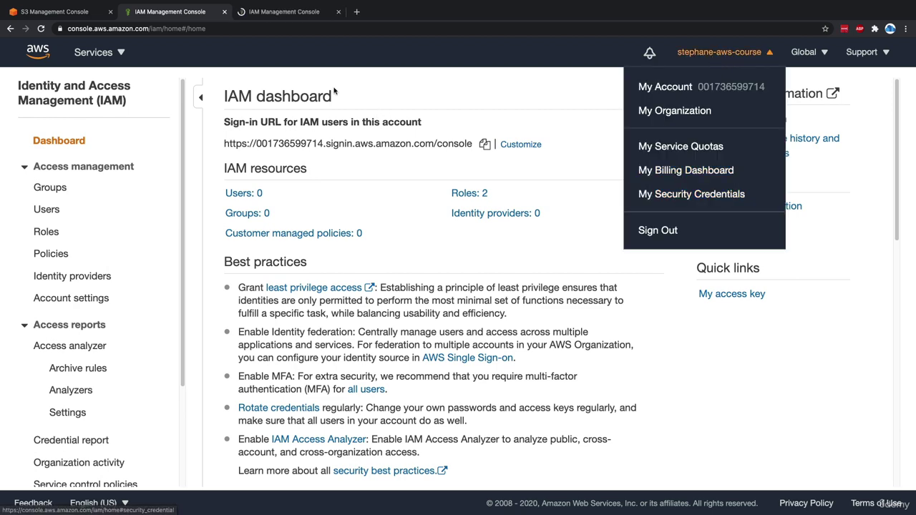
left_click(294, 15)
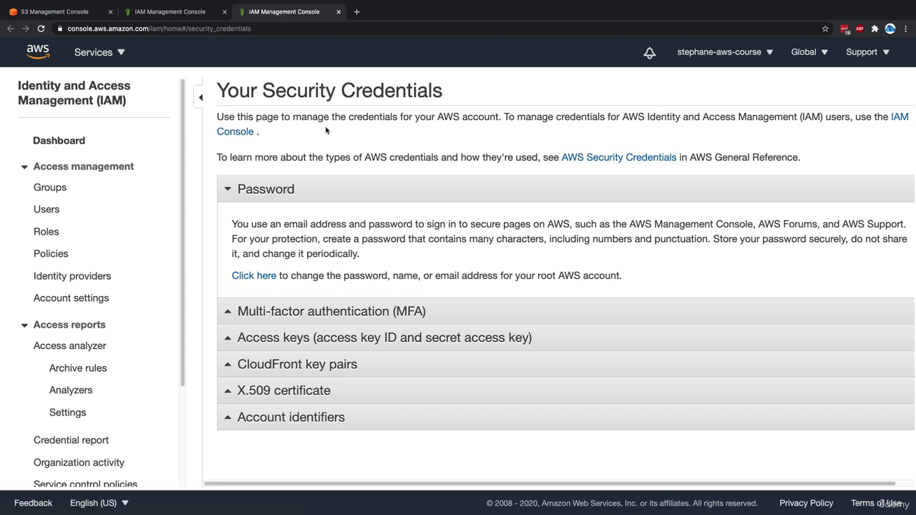
left_click(335, 308)
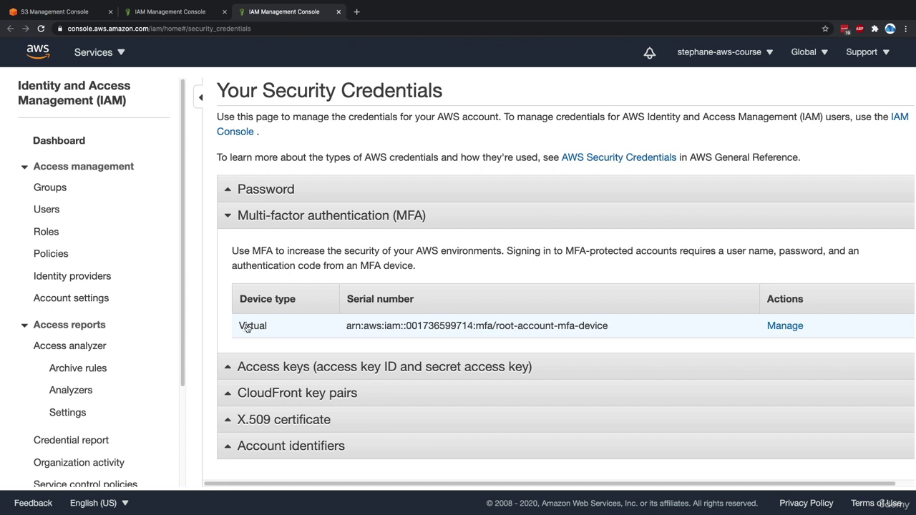
Step: Select the root MFA device's serial number ARN, then expand the empty Access keys section
left_click_drag(345, 330, 608, 331)
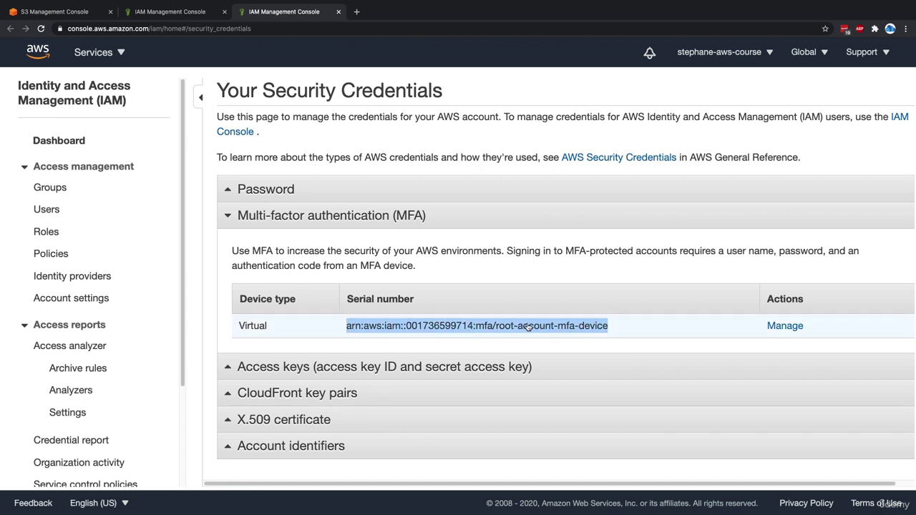
left_click(535, 266)
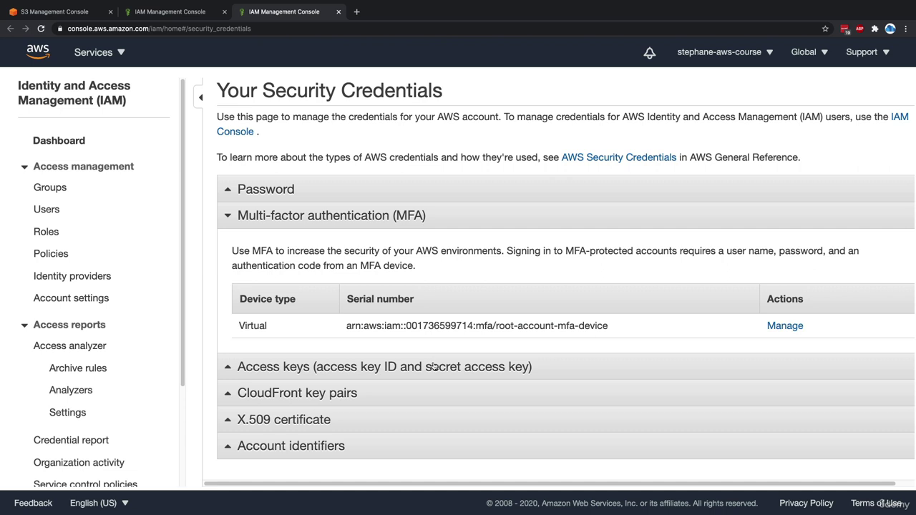
left_click(433, 366)
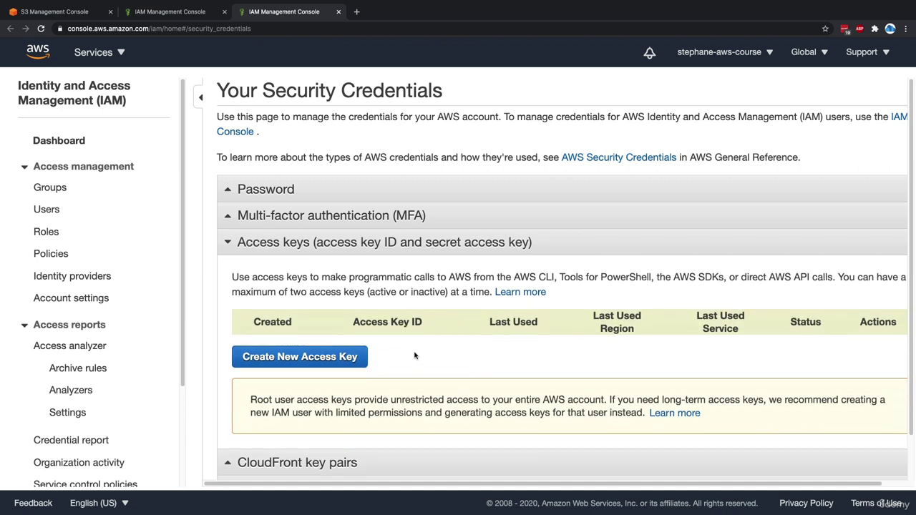
Step: Create a root access key, download it as rootkey.csv, and reveal its ID and secret
left_click(358, 364)
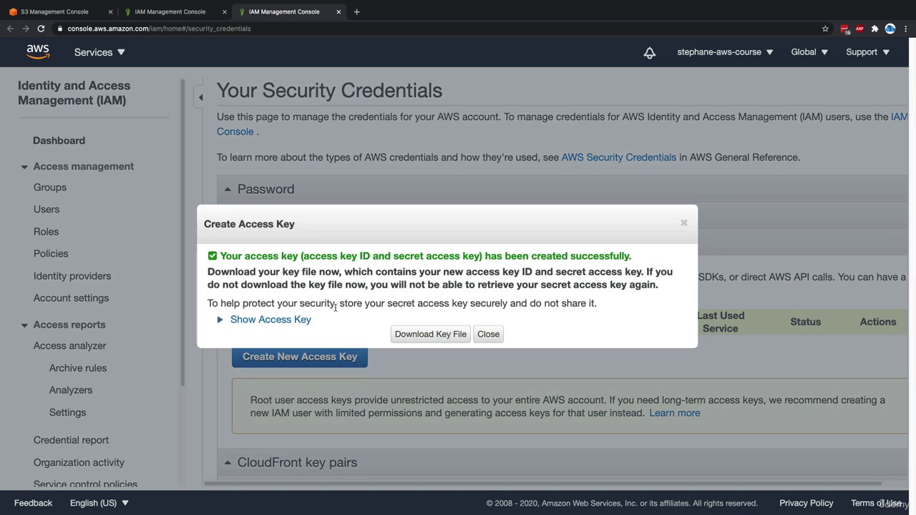
left_click(404, 338)
left_click(305, 322)
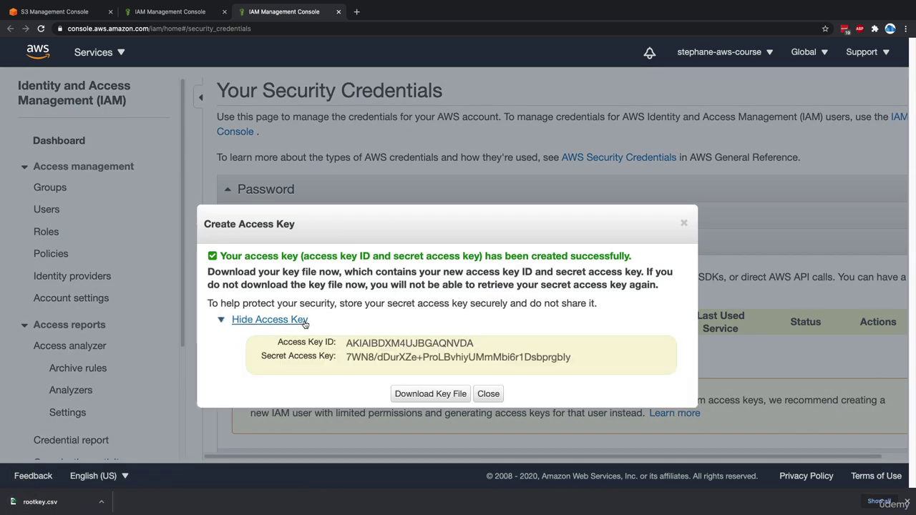
double_click(435, 345)
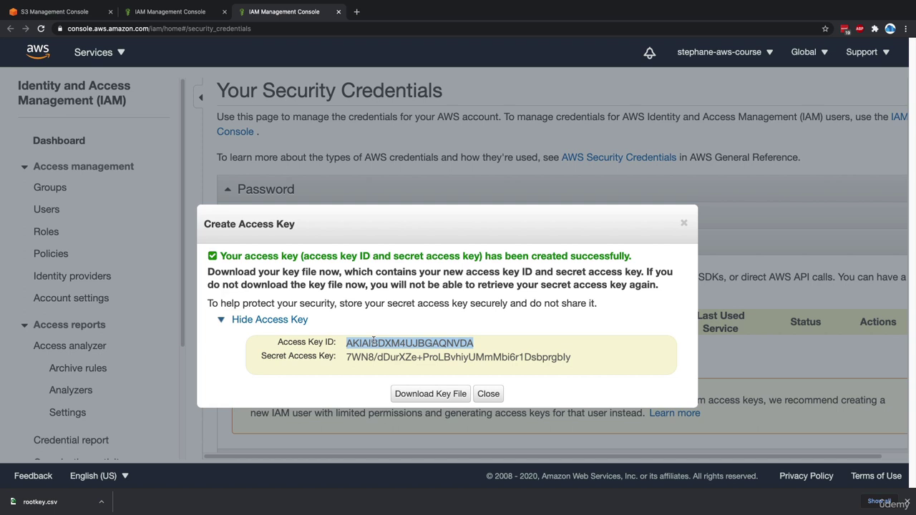
left_click(348, 355)
left_click(461, 355)
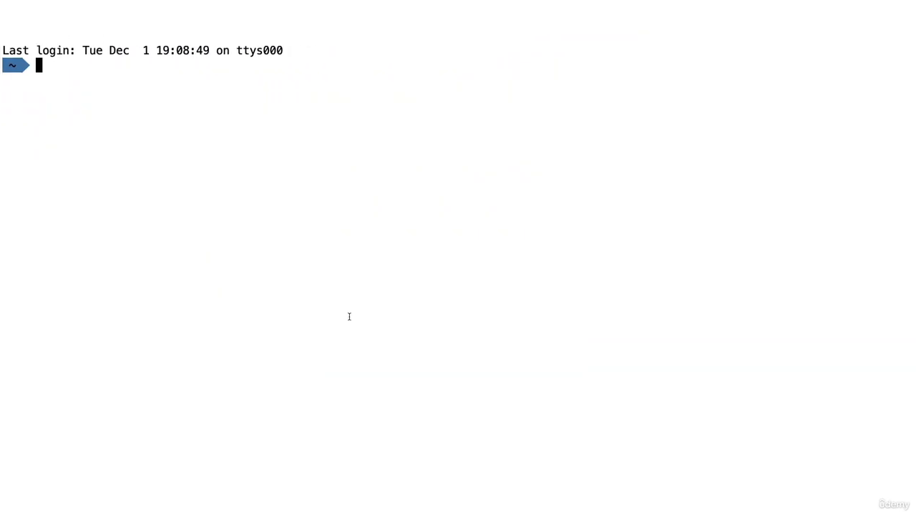
Step: Run aws configure with the profile name root-mfa-delete-demo copied from the script
type("aws config")
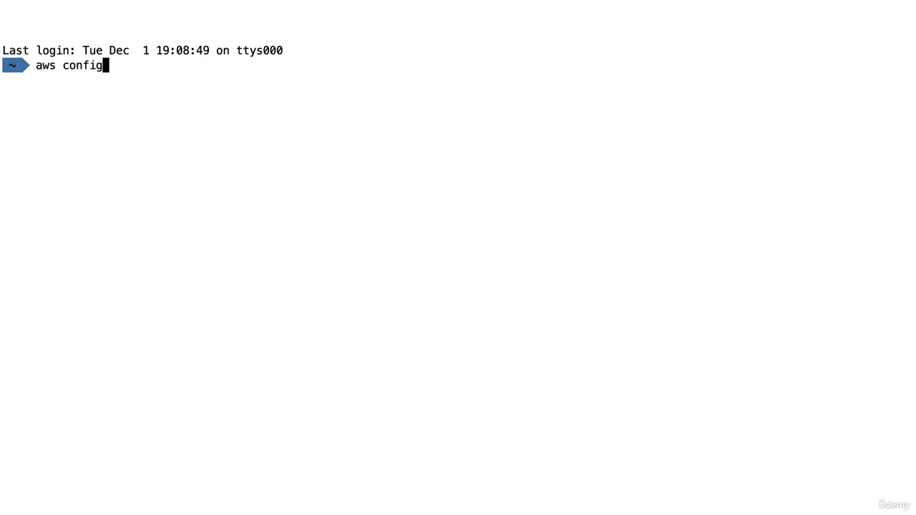
type("ure --profile")
key("ctrl+Right")
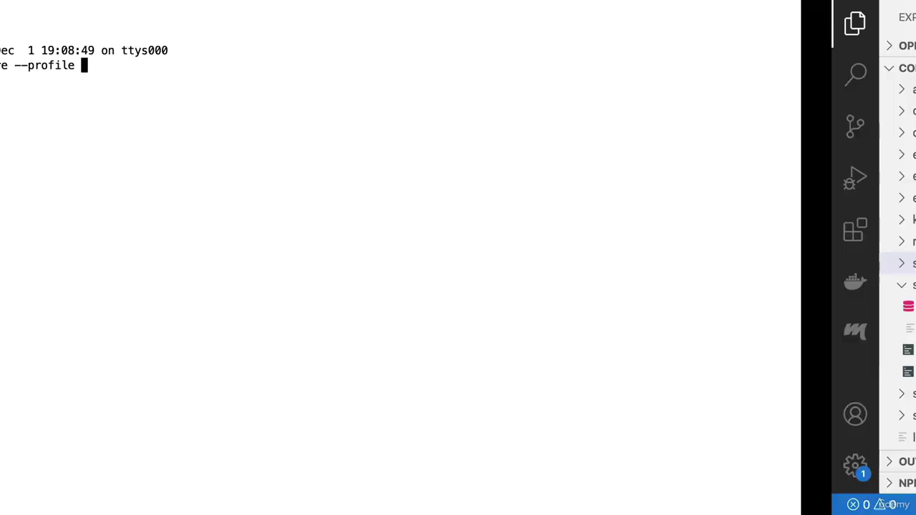
left_click(505, 136)
left_click_drag(526, 83, 691, 88)
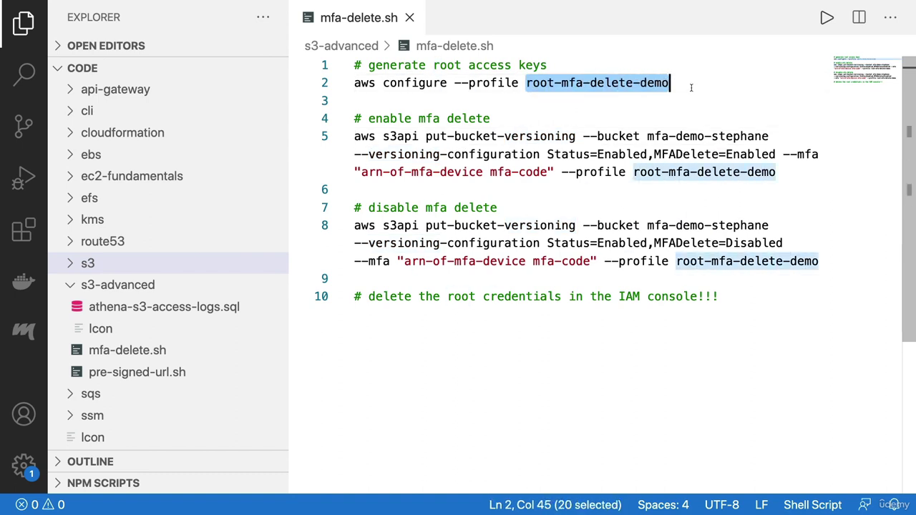
left_click(169, 350)
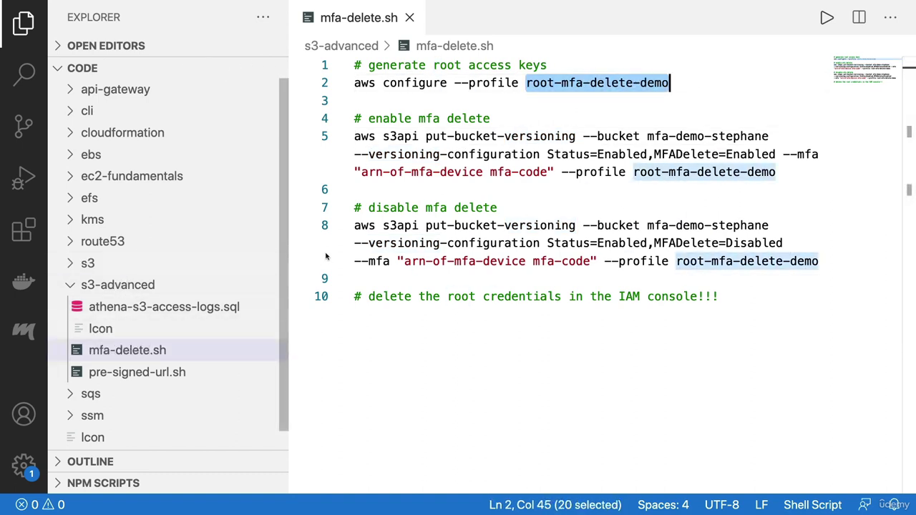
left_click(526, 136)
left_click_drag(526, 83, 690, 93)
key("super+c")
key("super+Tab")
key("super+v")
key("Return")
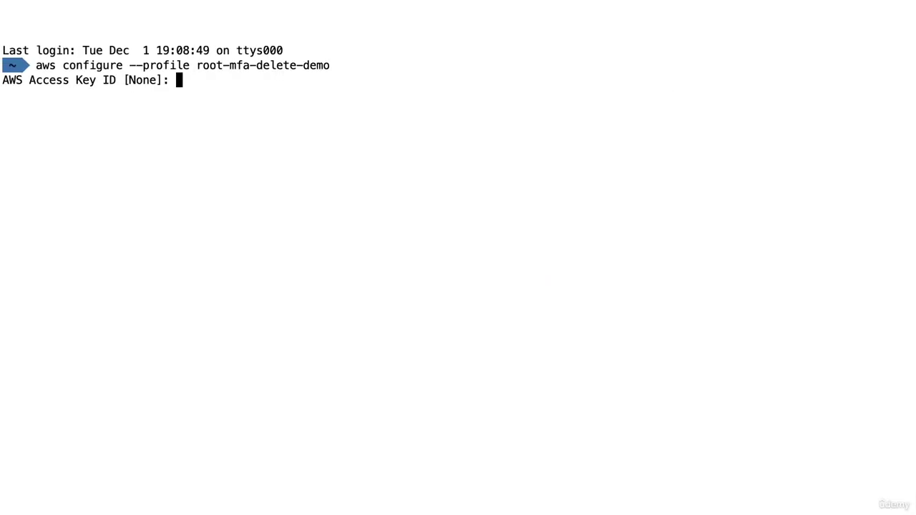
Step: Paste the new root access key ID from IAM into the configure prompt
key("super+Tab")
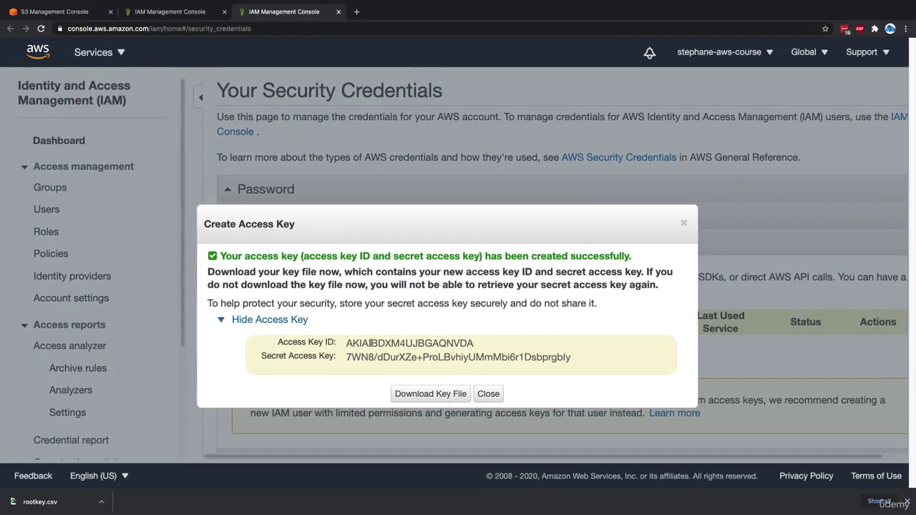
double_click(370, 342)
key("super+c")
key("super+Tab")
key("super+v")
key("Return")
Step: Enter the secret access key, region eu-west-1, and the default output format
key("super+Tab")
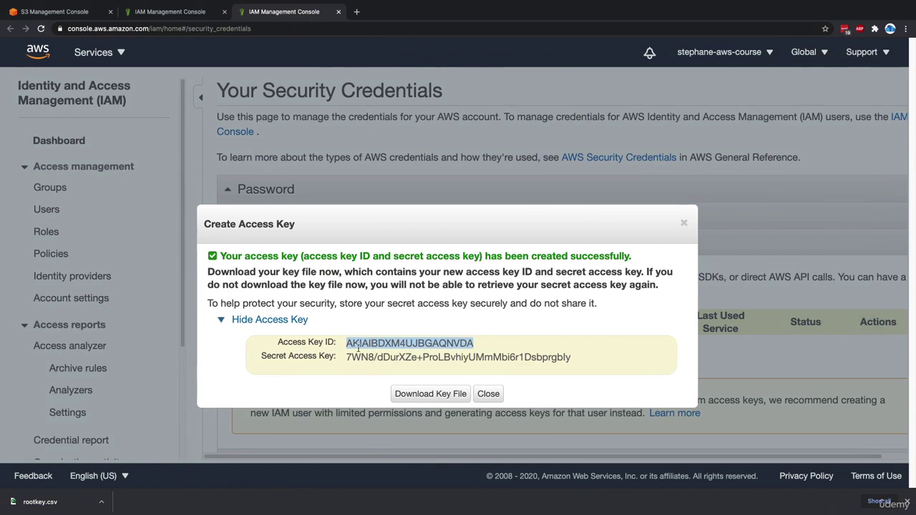
left_click_drag(349, 356, 599, 360)
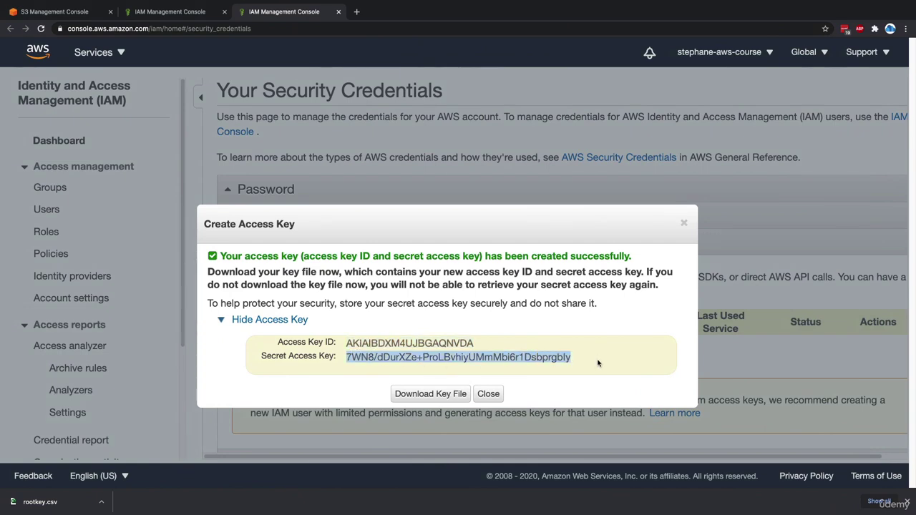
key("super+c")
key("super+Tab")
key("super+v")
key("Return")
type("eu-west-1")
key("Return")
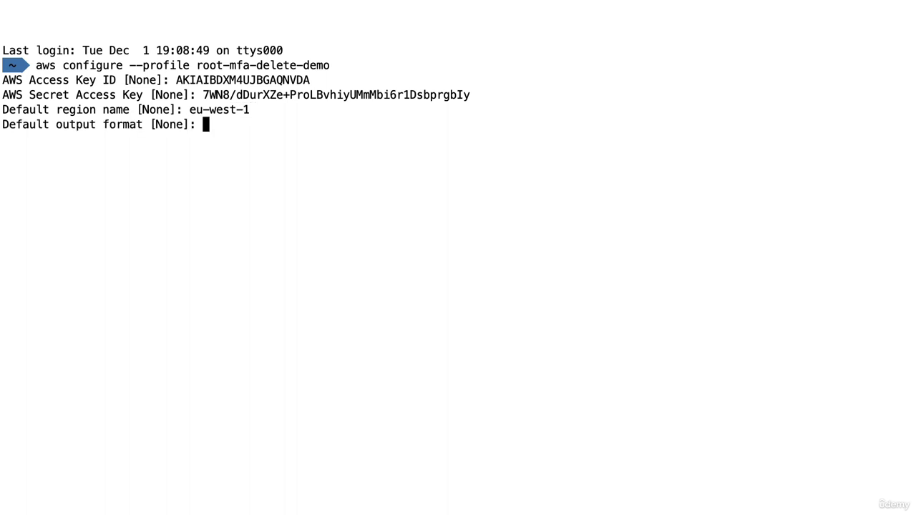
key("Return")
Step: Run aws s3 ls, cancel it, and recall it to add a --profile option
type("aws ls")
key("BackSpace")
key("BackSpace")
type("s4")
key("BackSpace")
key("BackSpace")
type("3 ls")
key("Return")
key("ctrl+c")
key("ctrl+l")
key("Up")
type("--profile")
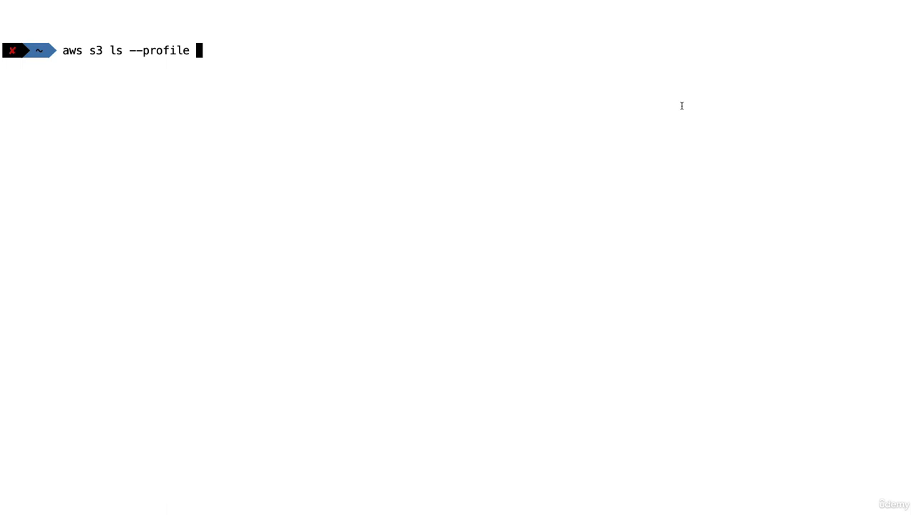
key("super+Tab")
Step: List buckets with aws s3 ls --profile root-mfa-delete-demo, showing three buckets
left_click(644, 102)
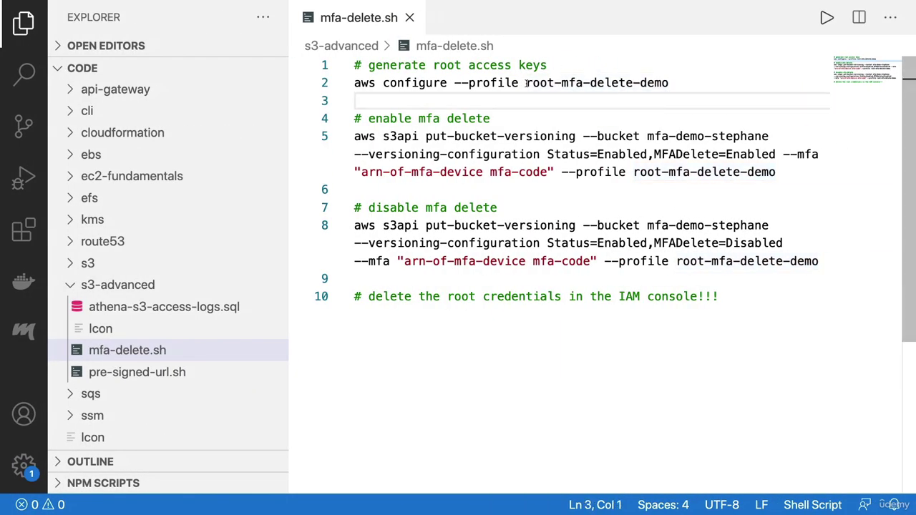
left_click_drag(527, 83, 715, 90)
key("super+c")
key("super+Tab")
key("super+v")
key("Return")
left_click_drag(190, 65, 200, 93)
left_click(207, 89)
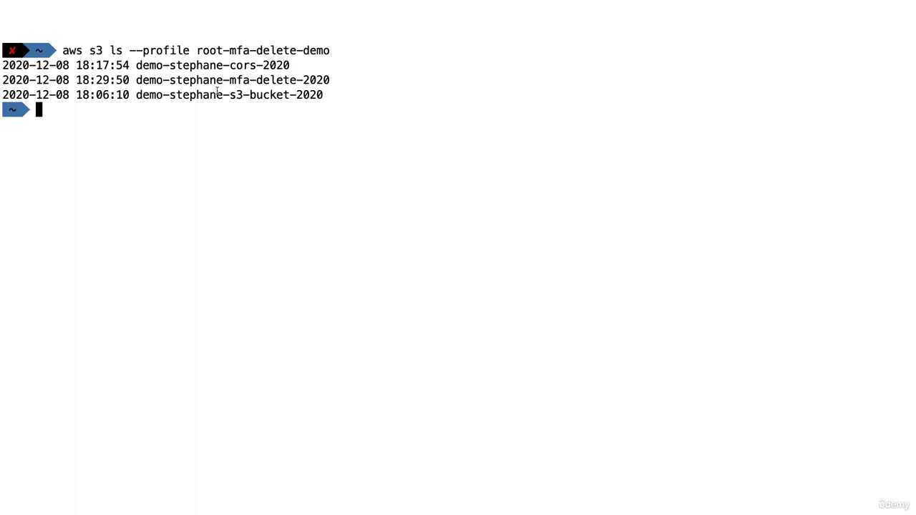
Step: Paste the enable-MFA-delete put-bucket-versioning command from the script and delete its placeholder bucket name
key("ctrl+Right")
triple_click(536, 154)
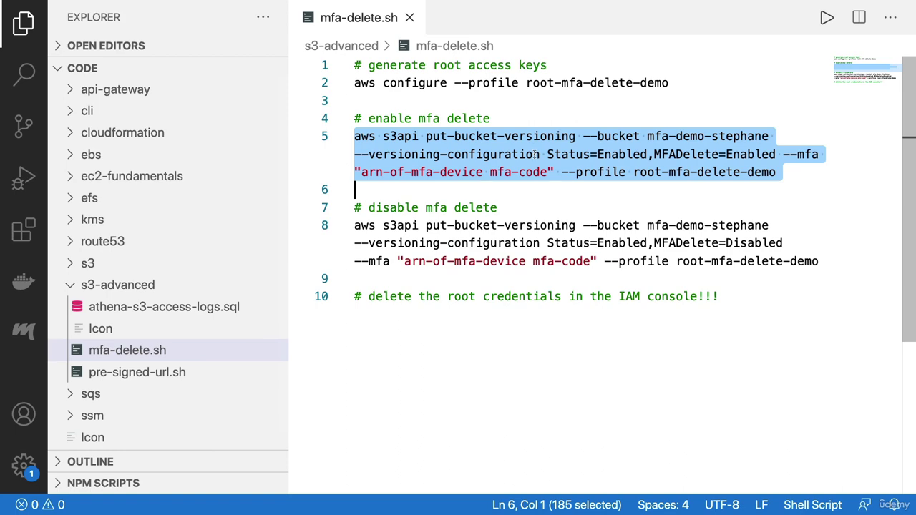
left_click(562, 171)
left_click_drag(777, 172, 355, 140)
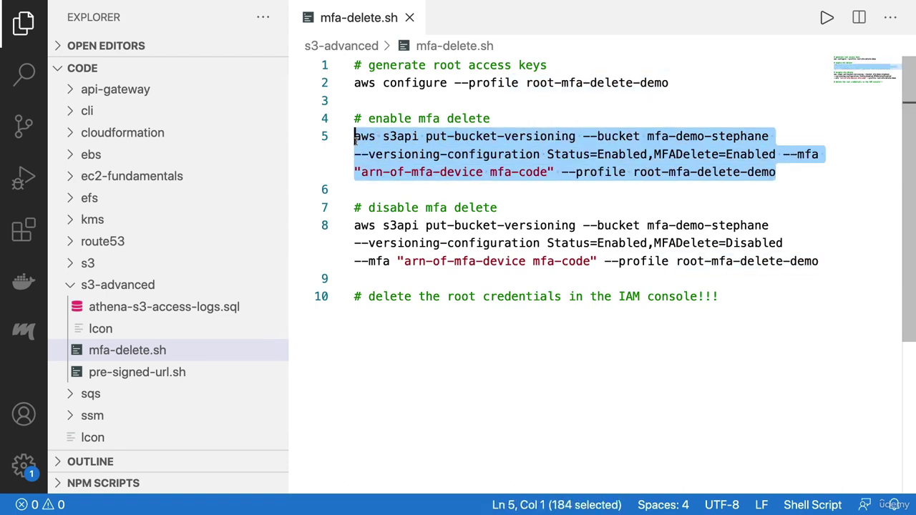
key("super+c")
key("ctrl+Left")
key("super+v")
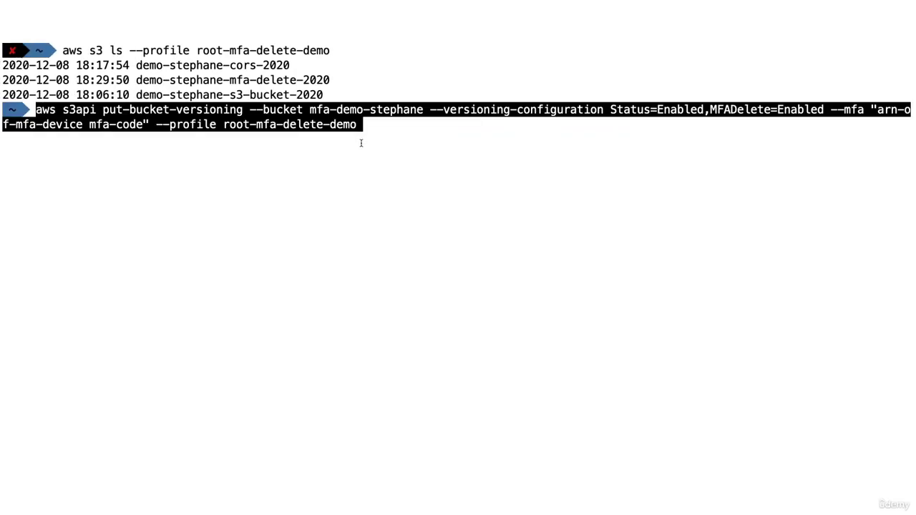
key("End")
key("ctrl+Left")
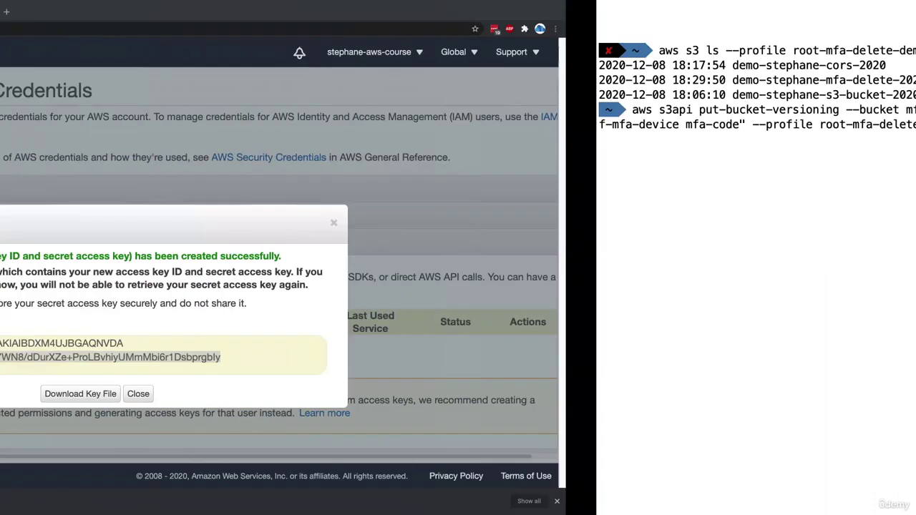
key("ctrl+Right")
key("Left")
key("Left")
key("Left")
key("Left")
key("Left")
key("Left")
key("alt+Left")
key("alt+Left")
key("alt+Left")
key("alt+Left")
key("alt+Left")
key("alt+Left")
key("alt+Left")
key("alt+Left")
key("BackSpace")
key("BackSpace")
key("BackSpace")
key("BackSpace")
key("BackSpace")
key("BackSpace")
key("BackSpace")
key("BackSpace")
key("BackSpace")
key("BackSpace")
key("BackSpace")
key("BackSpace")
key("BackSpace")
key("BackSpace")
key("BackSpace")
key("BackSpace")
key("BackSpace")
key("BackSpace")
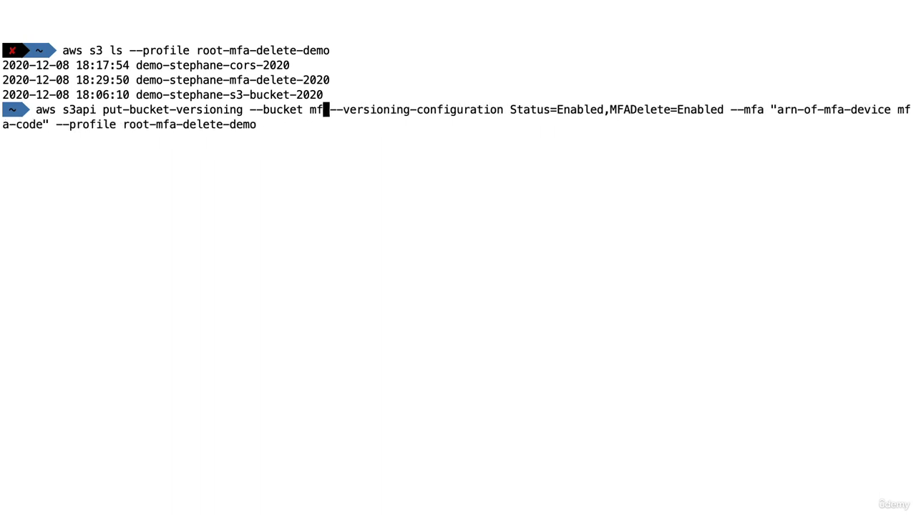
Step: Insert demo-stephane-mfa-delete-2020 as the bucket and remove the placeholder MFA device ARN
double_click(220, 80)
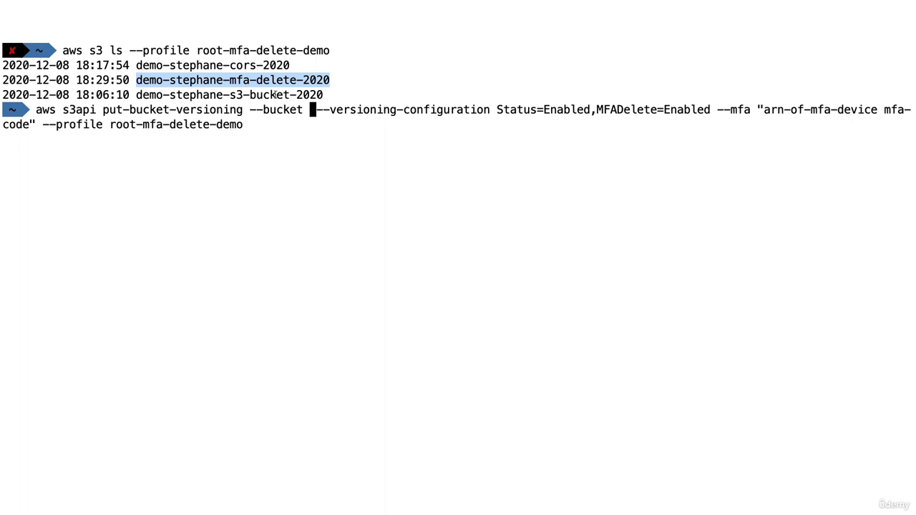
key("super+v")
key("Right")
key("Right")
key("Right")
key("Right")
key("Right")
key("Right")
key("Right")
key("Right")
key("Right")
key("Right")
key("Right")
key("Right")
key("Right")
key("Right")
key("Right")
key("Right")
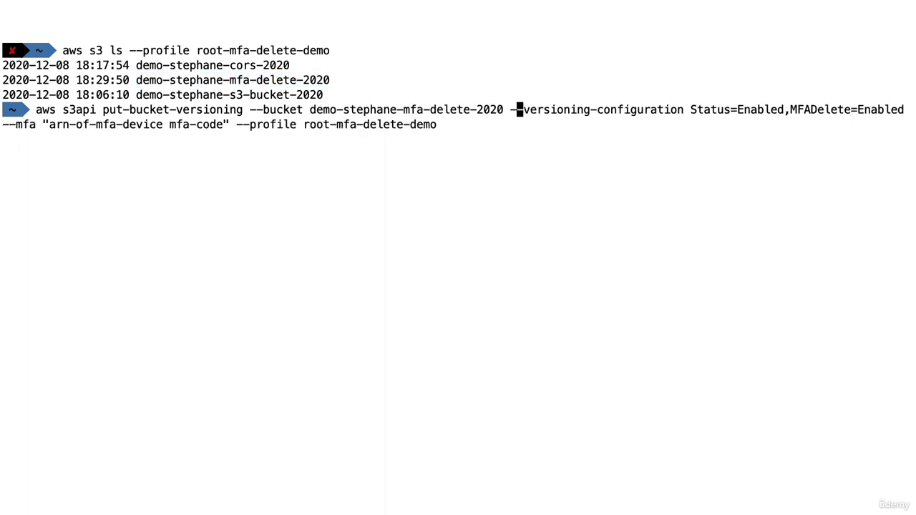
key("Right")
key("Right")
key("Right")
key("Right")
key("Right")
key("Right")
key("Right")
key("Right")
key("Right")
key("Right")
key("Right")
key("Right")
key("Right")
key("Right")
key("Right")
key("Right")
key("Right")
key("Right")
key("Right")
key("Right")
key("alt+Right")
key("alt+Right")
key("alt+Right")
key("alt+Right")
key("alt+Right")
key("Left")
key("BackSpace")
key("BackSpace")
key("BackSpace")
key("BackSpace")
key("BackSpace")
key("BackSpace")
key("BackSpace")
key("BackSpace")
key("BackSpace")
key("BackSpace")
key("BackSpace")
key("BackSpace")
key("BackSpace")
key("BackSpace")
key("BackSpace")
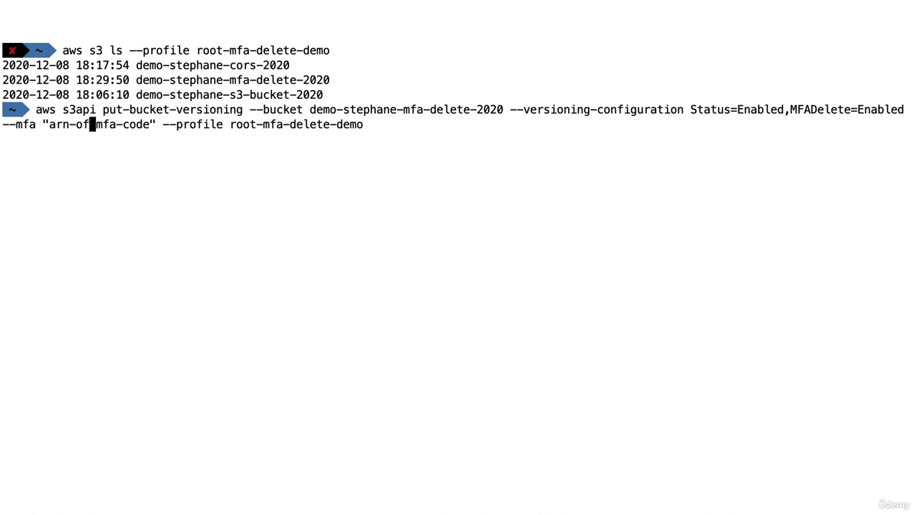
key("BackSpace")
key("BackSpace")
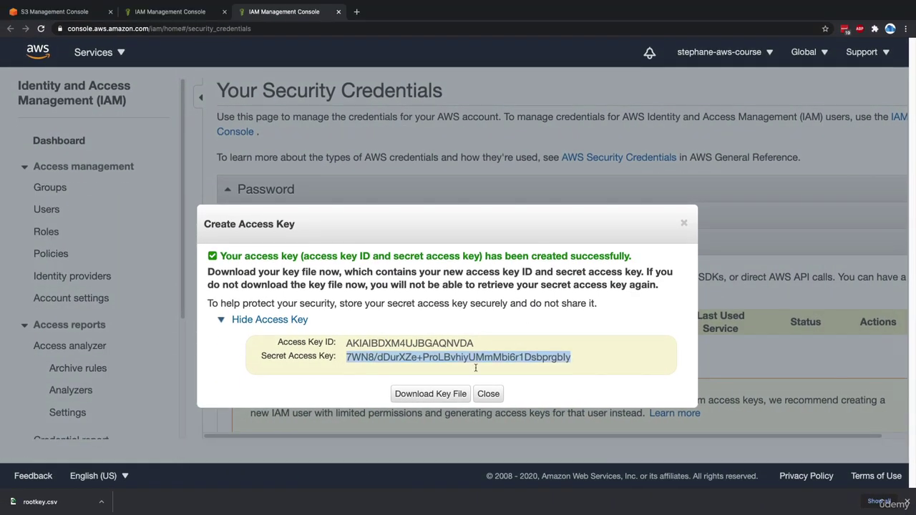
Step: Paste the MFA device ARN, enter the current MFA code, and run the command, getting TokenCodeInvalidError
left_click(488, 393)
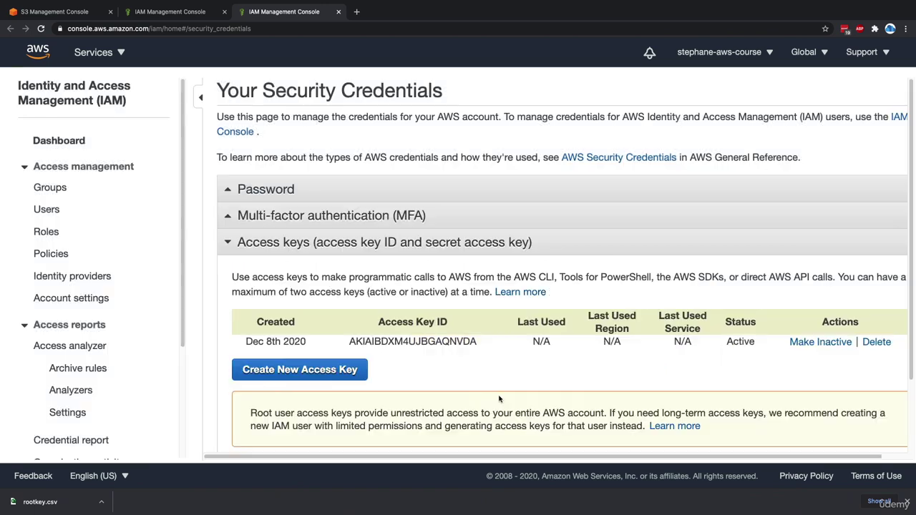
left_click(416, 224)
triple_click(391, 326)
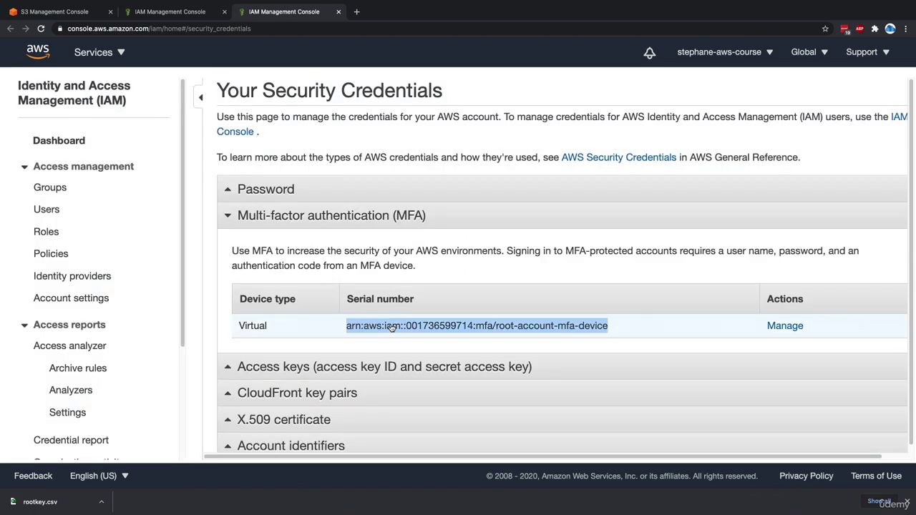
key("ctrl+Right")
key("super+v")
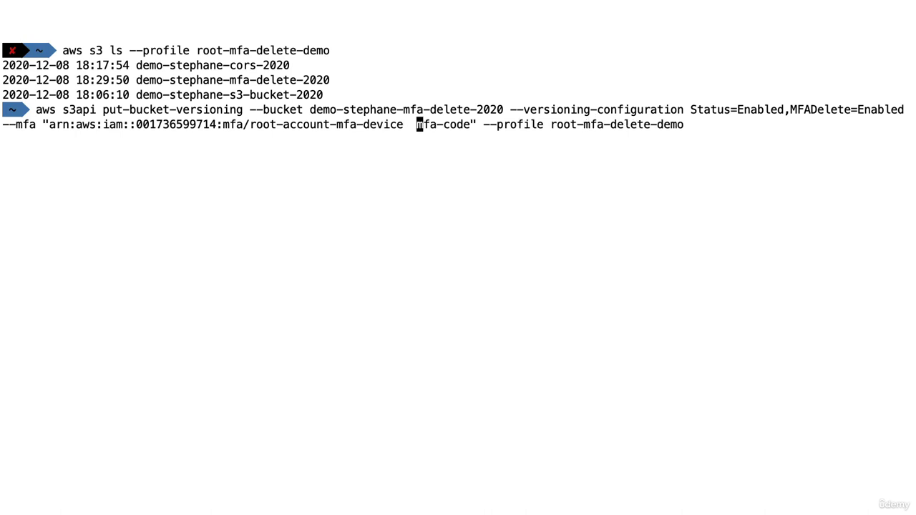
key("BackSpace")
key("Right")
key("Right")
key("Right")
key("Right")
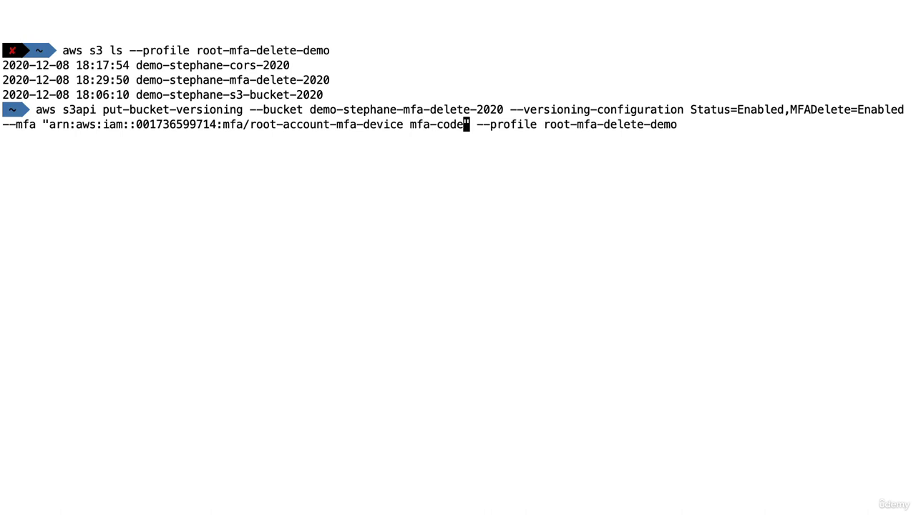
key("BackSpace")
key("BackSpace")
key("BackSpace")
key("BackSpace")
key("BackSpace")
key("BackSpace")
key("BackSpace")
key("BackSpace")
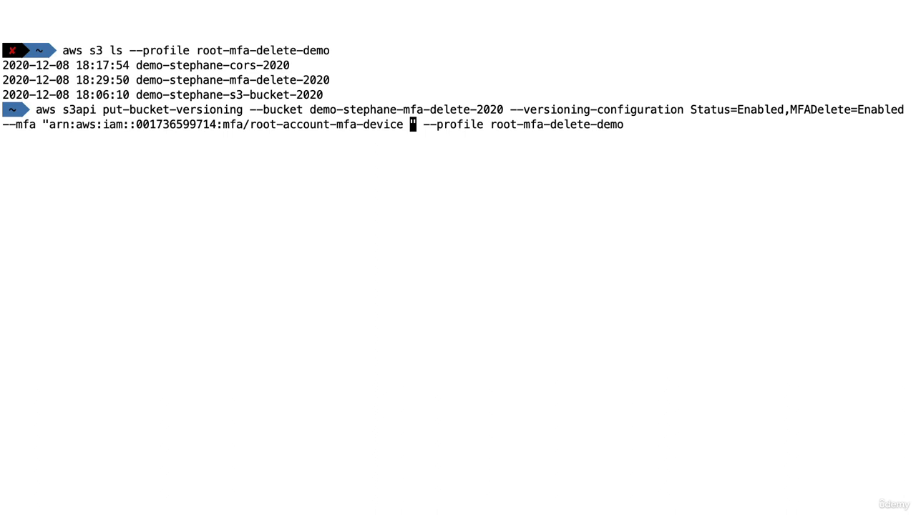
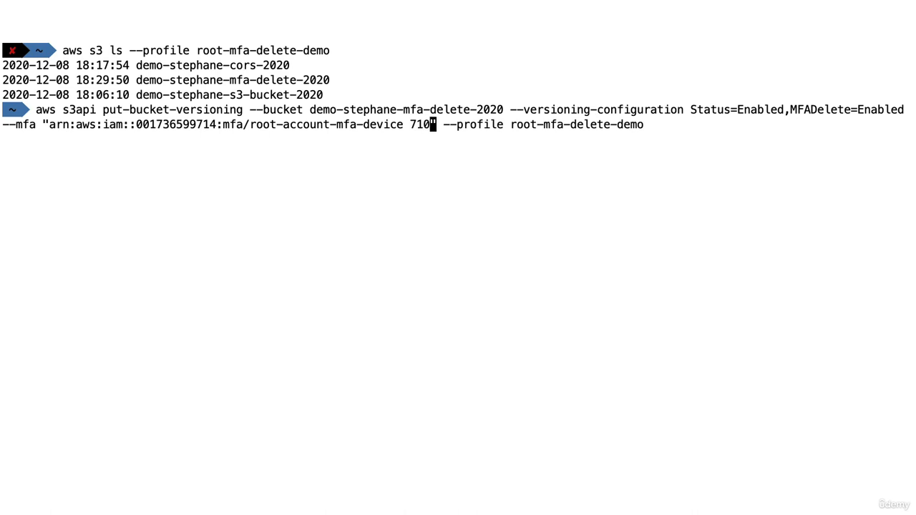
key("Return")
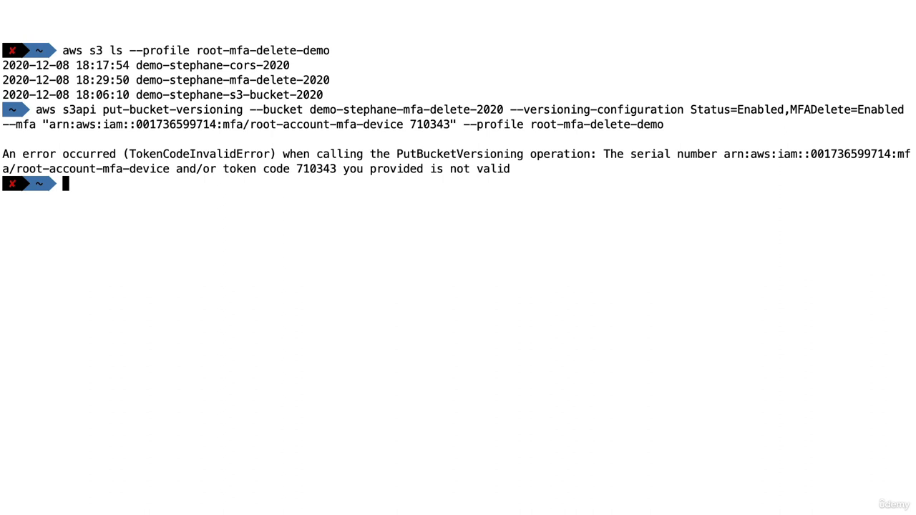
Step: Rerun the put-bucket-versioning command with a fresh MFA code, succeeding, then quit the output pager
key("Up")
key("Left")
key("Left")
key("Left")
key("Left")
key("Left")
key("Left")
key("Left")
key("Left")
key("Left")
key("Left")
key("Left")
key("Left")
key("Left")
key("Left")
key("Left")
key("Left")
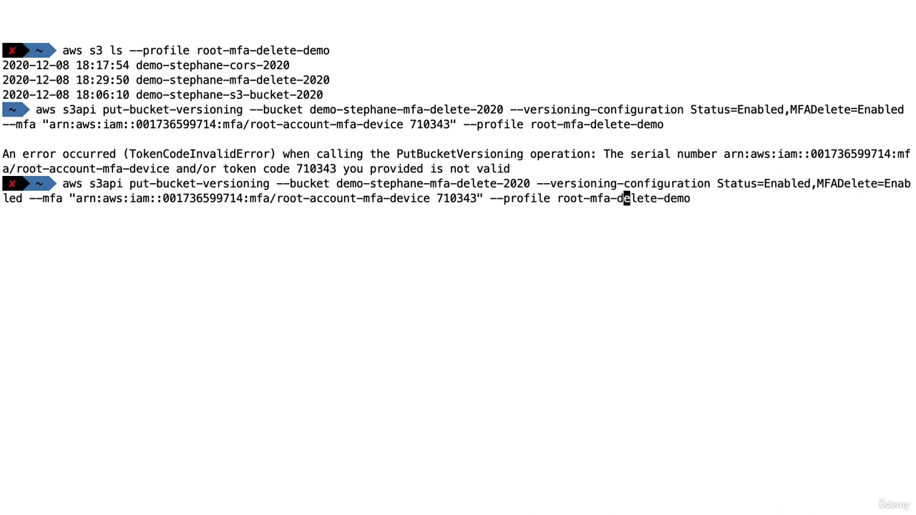
key("Left")
key("Left")
key("Left")
key("Left")
key("Left")
key("Left")
key("Left")
key("Left")
key("Left")
key("Left")
key("Left")
key("Left")
key("Left")
key("Left")
key("Left")
key("Left")
key("Left")
key("Left")
key("Left")
key("Right")
key("Right")
key("Right")
key("BackSpace")
key("BackSpace")
key("BackSpace")
key("BackSpace")
key("BackSpace")
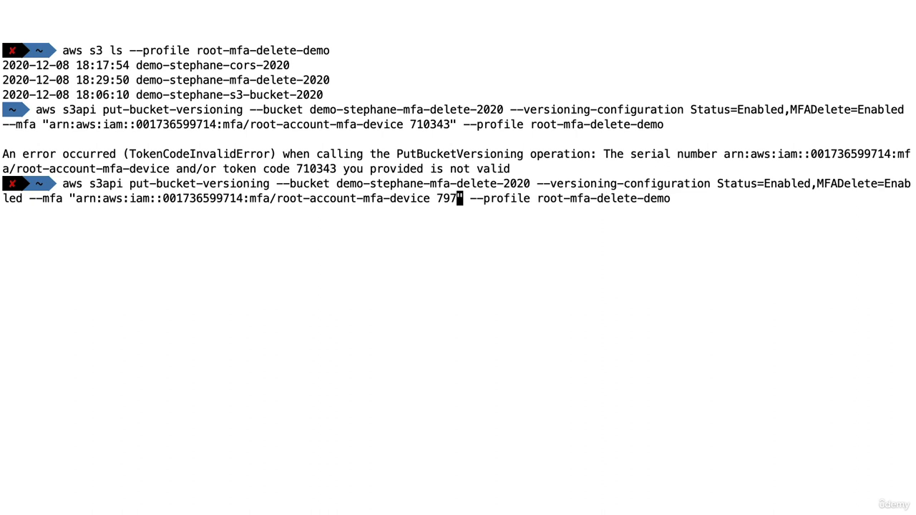
key("Return")
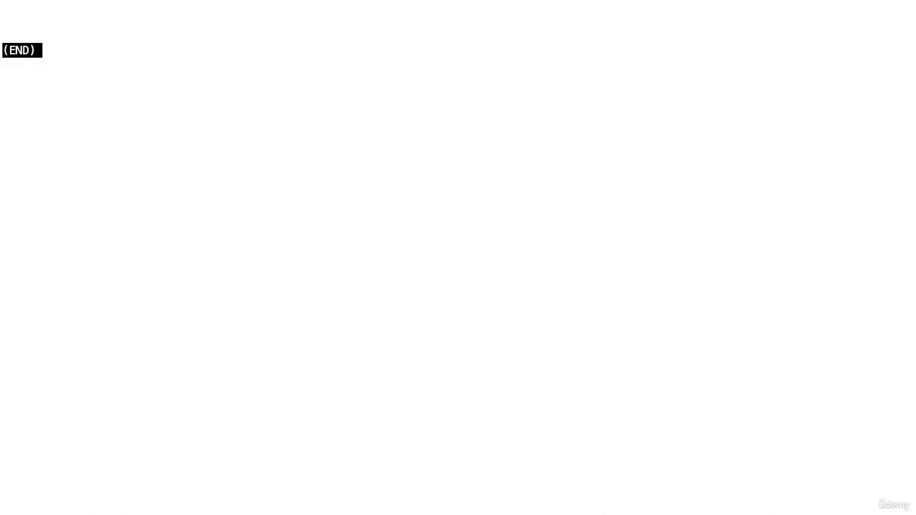
key("q")
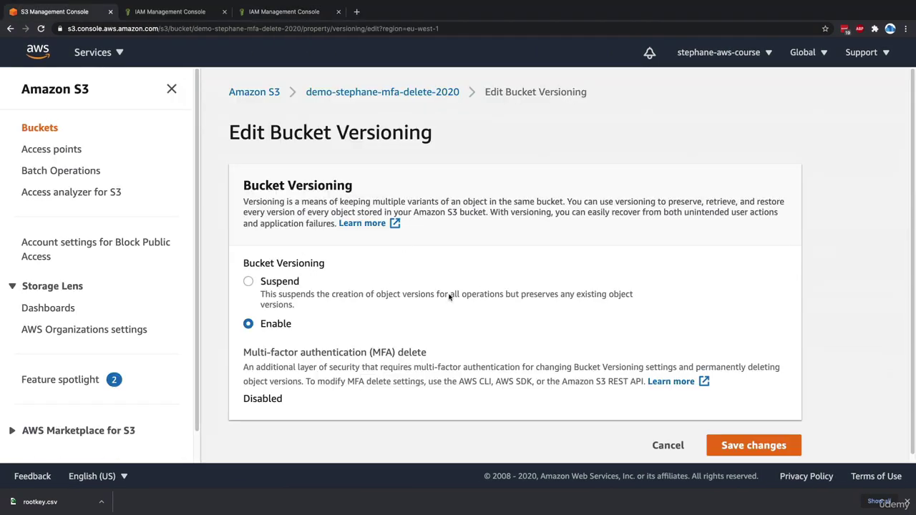
Step: Cancel the versioning editor and scroll to the Bucket Versioning section in Properties
left_click(639, 443)
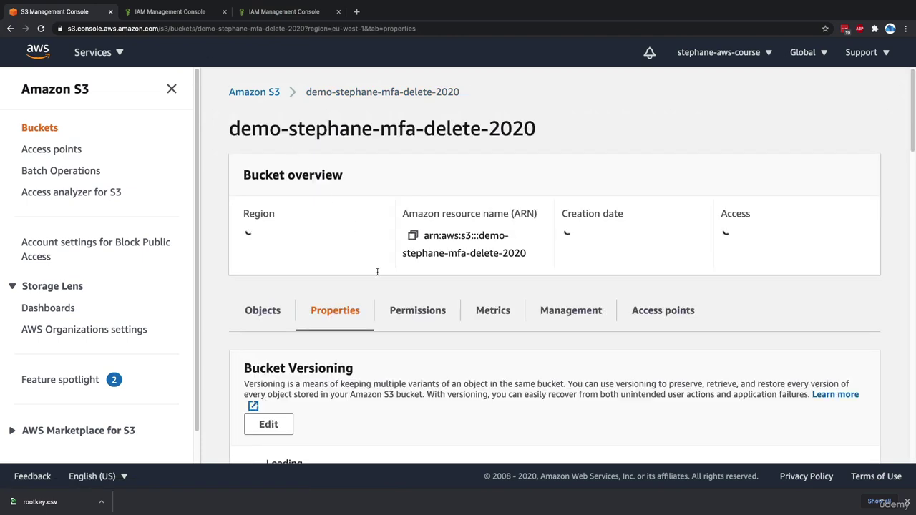
scroll(376, 274, "down", 3)
left_click_drag(264, 242, 325, 251)
scroll(268, 301, "down", 1)
left_click(277, 281)
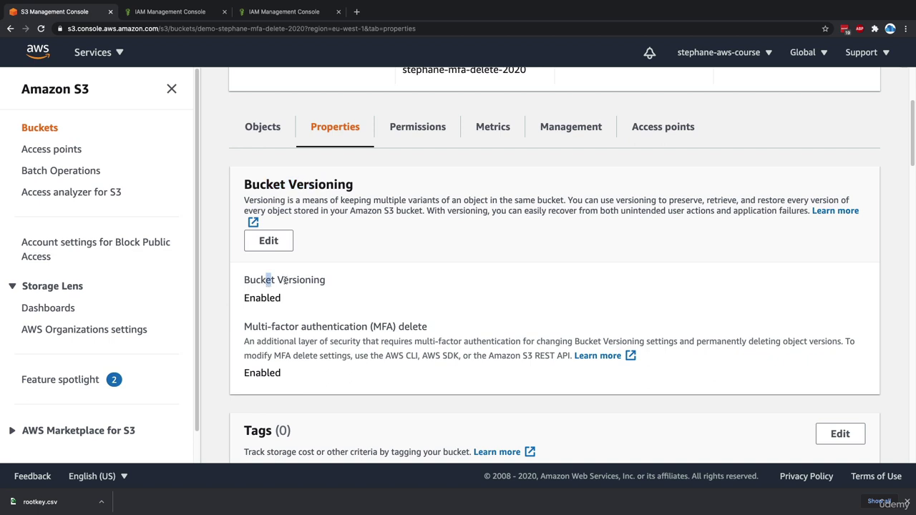
Step: Point out versioning Enabled and MFA delete Enabled, then view the bucket's empty Objects list
left_click_drag(264, 279, 320, 280)
left_click(261, 314)
left_click_drag(260, 297, 282, 299)
left_click(252, 327)
left_click_drag(252, 327, 420, 327)
double_click(263, 373)
left_click(292, 372)
left_click(264, 127)
Step: Upload coffee.jpg to the bucket
scroll(374, 281, "down", 4)
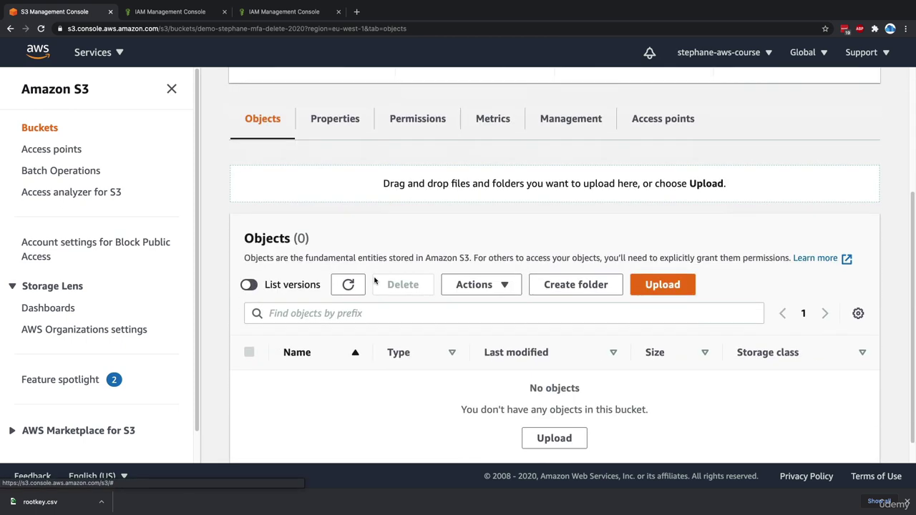
left_click(660, 285)
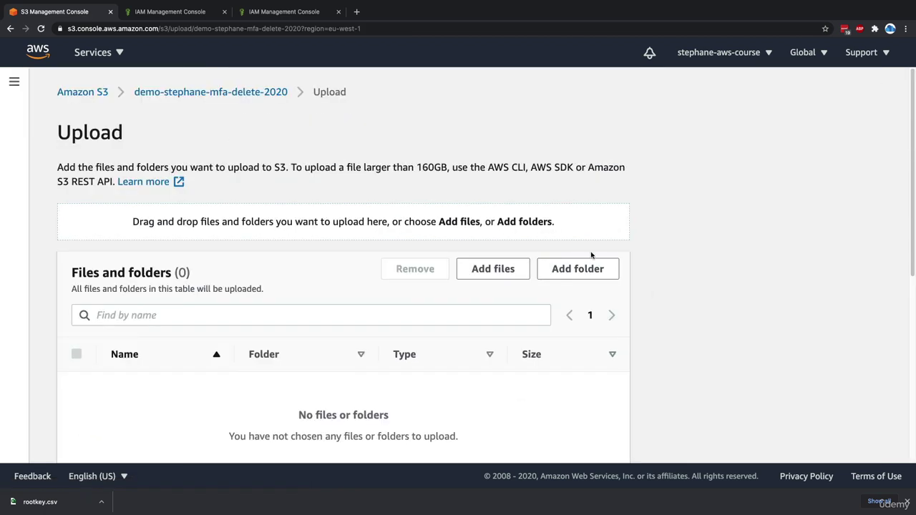
left_click(503, 265)
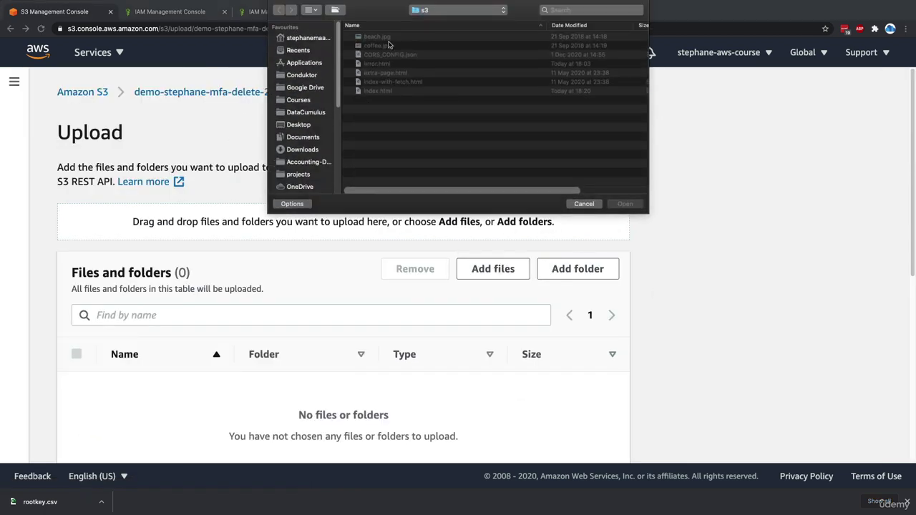
double_click(390, 46)
scroll(405, 245, "down", 5)
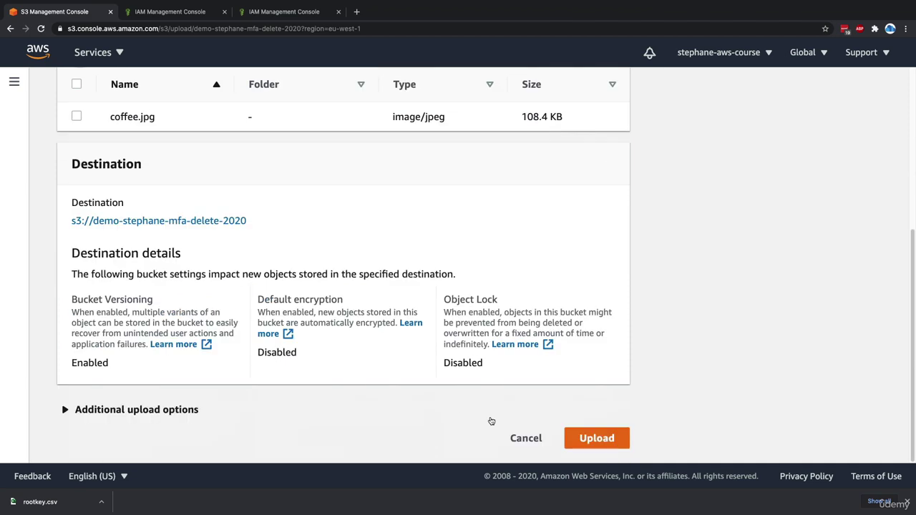
left_click(585, 433)
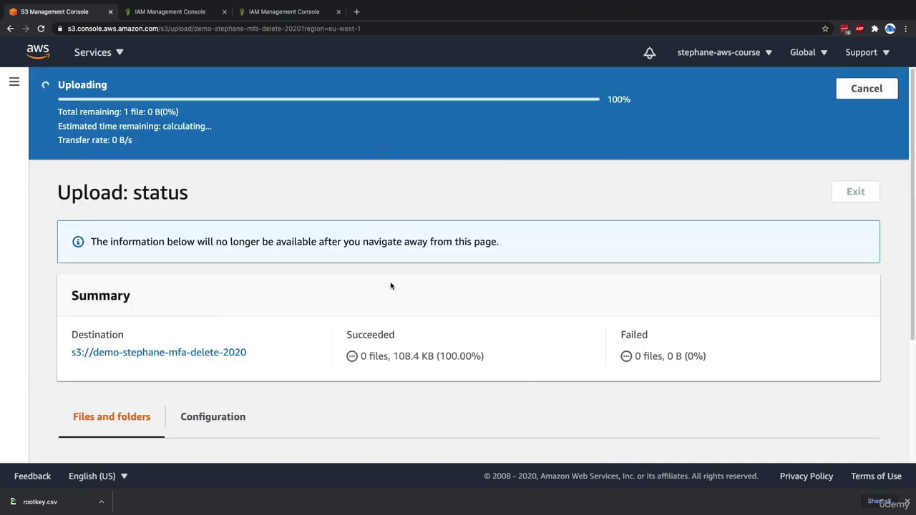
Step: Delete coffee.jpg from the bucket, confirming with 'delete'
left_click(230, 312)
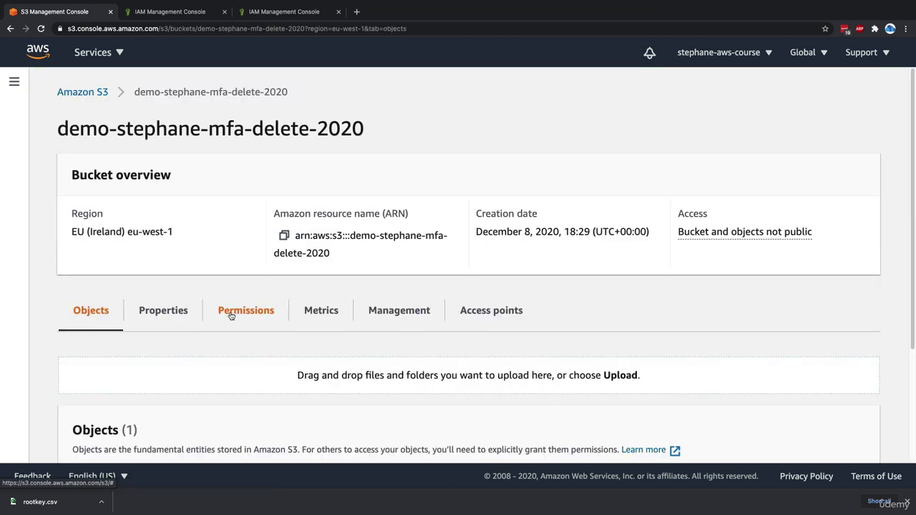
scroll(201, 337, "down", 3)
left_click(78, 423)
left_click(233, 330)
scroll(307, 300, "down", 2)
left_click(300, 381)
type("delete")
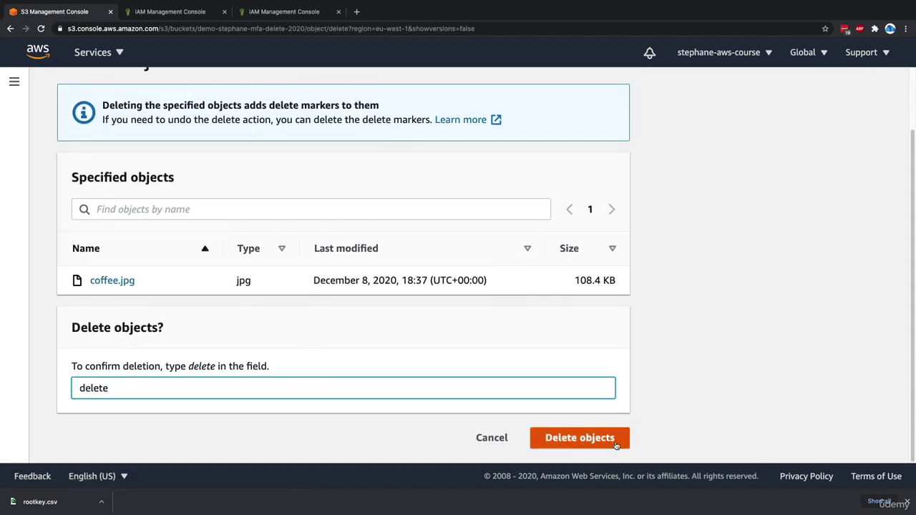
left_click(614, 442)
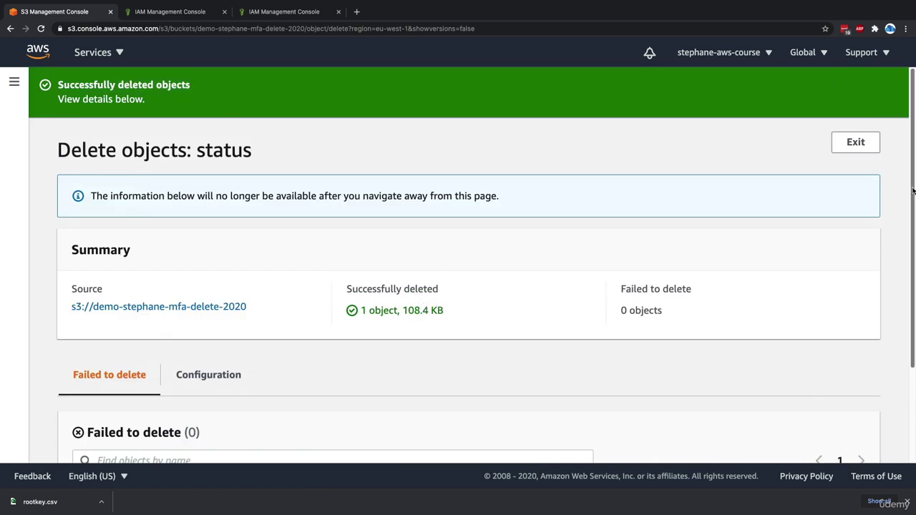
Step: Show all object versions so the delete marker appears above the original
left_click(855, 141)
scroll(209, 332, "down", 3)
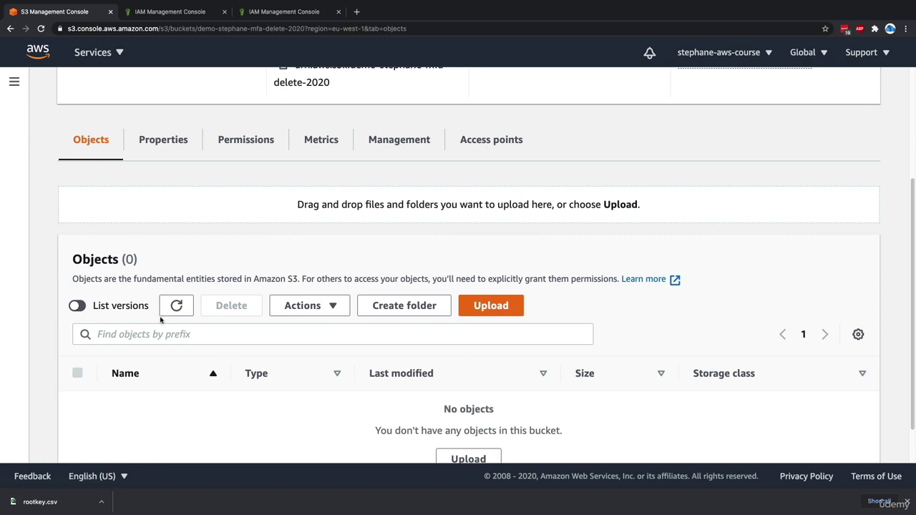
left_click(78, 256)
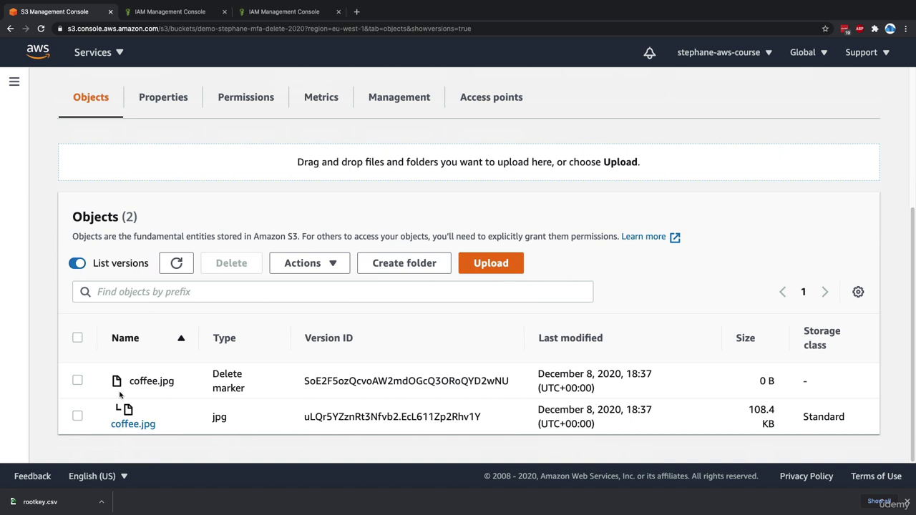
Step: Try to permanently delete the original coffee.jpg version and highlight the resulting MFA delete error
left_click(78, 415)
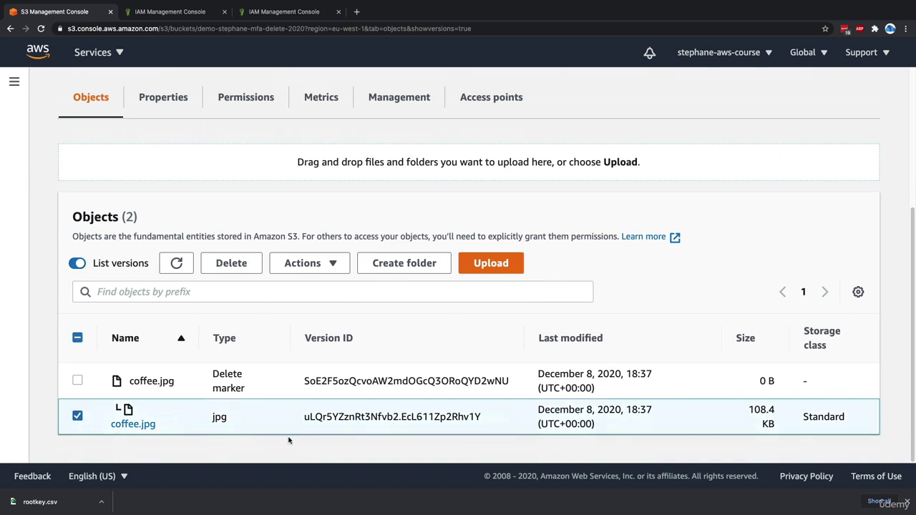
left_click(232, 262)
left_click_drag(163, 179, 568, 172)
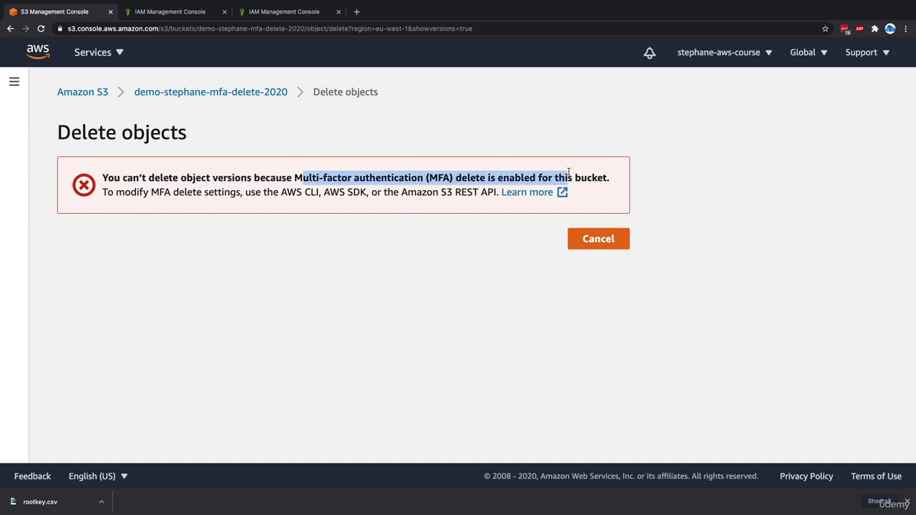
left_click(568, 171)
triple_click(399, 189)
left_click(412, 191)
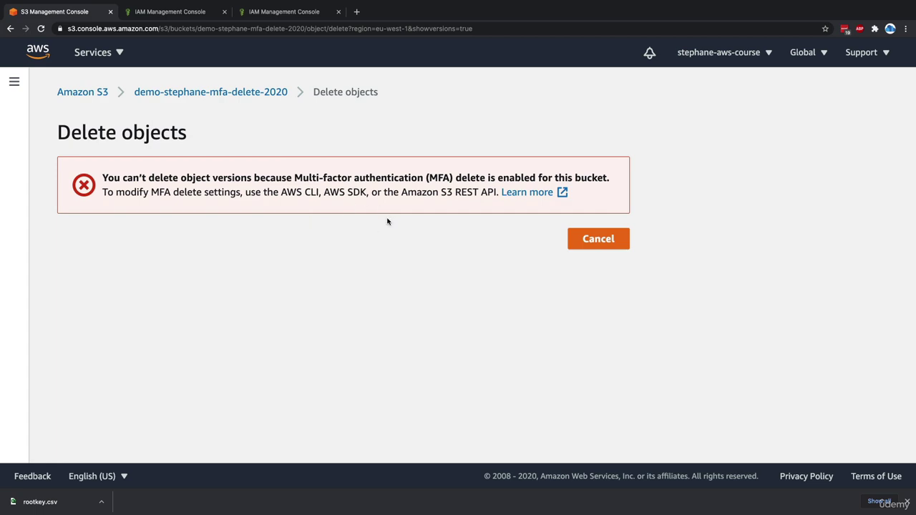
Step: Cancel the blocked deletion and switch to the terminal
left_click(591, 231)
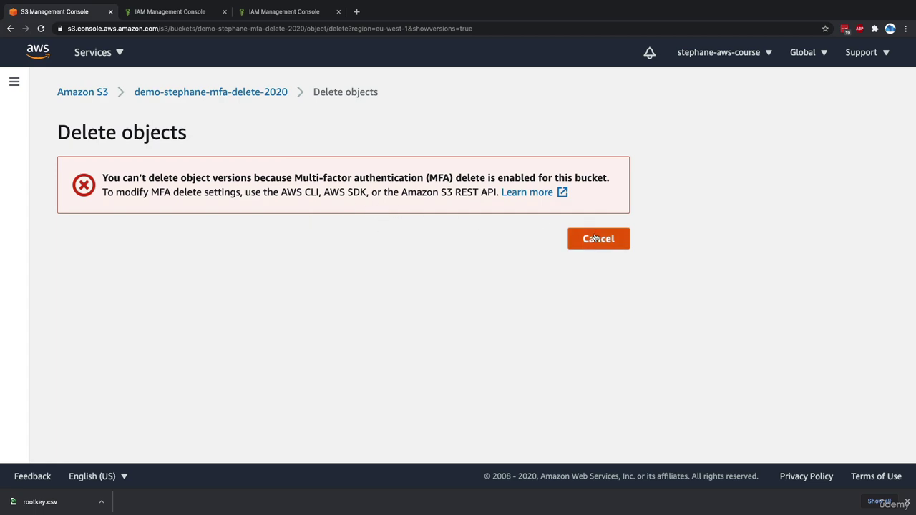
scroll(405, 342, "down", 3)
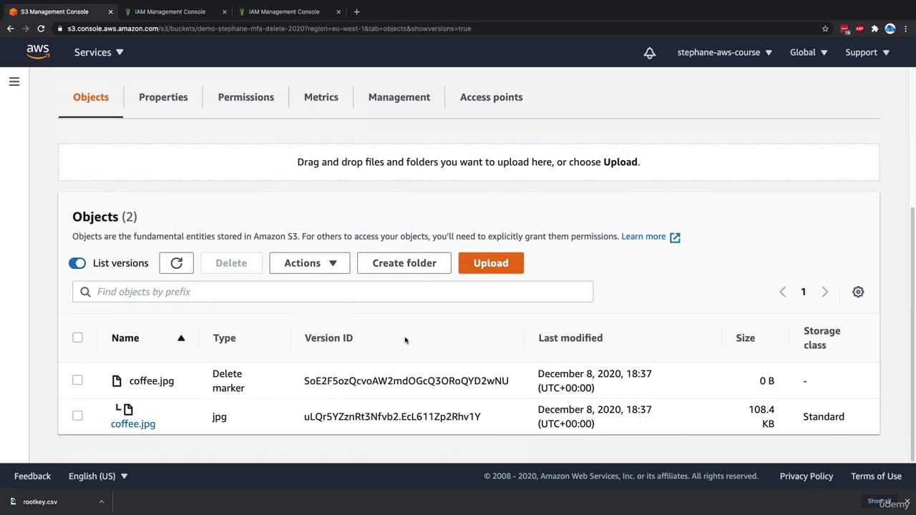
key("ctrl+Right")
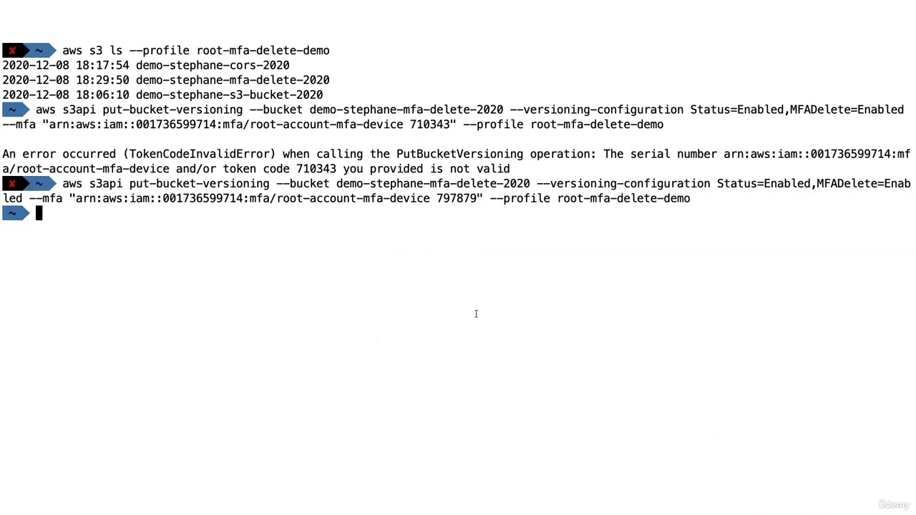
Step: Review the disable command in the MFA delete script, noting MFADelete=Disabled
key("ctrl+Right")
triple_click(491, 263)
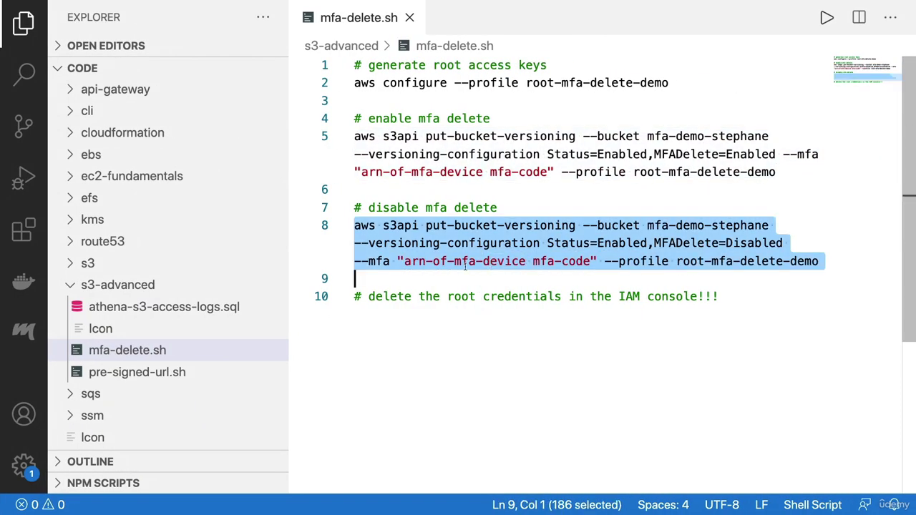
left_click(705, 244)
left_click_drag(647, 244, 697, 245)
left_click(722, 244)
Step: Recall the put-bucket-versioning command and change MFADelete to Disabled
key("ctrl+Left")
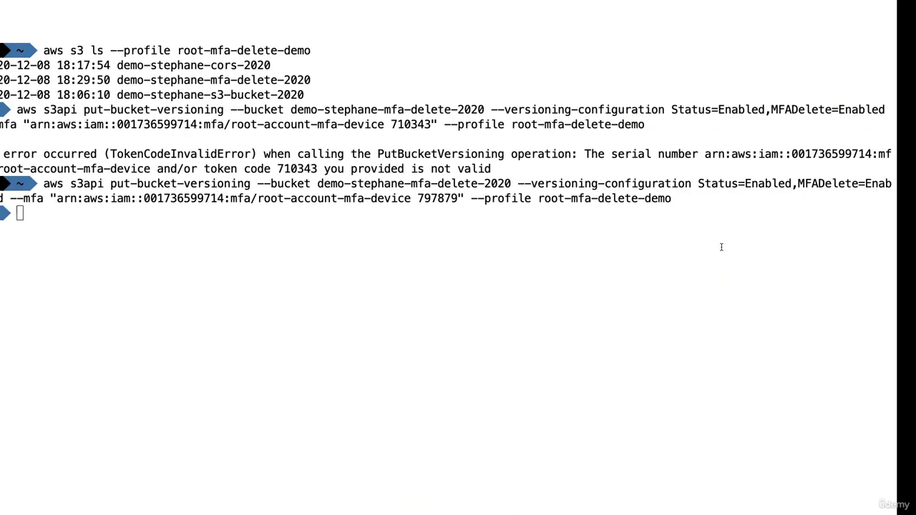
key("Up")
key("Left")
key("Left")
key("Left")
key("Left")
key("Left")
key("Left")
key("Left")
key("Left")
key("Left")
key("Left")
key("Left")
key("Left")
key("Left")
key("Left")
key("Left")
key("Left")
key("Left")
key("Left")
key("Left")
key("Left")
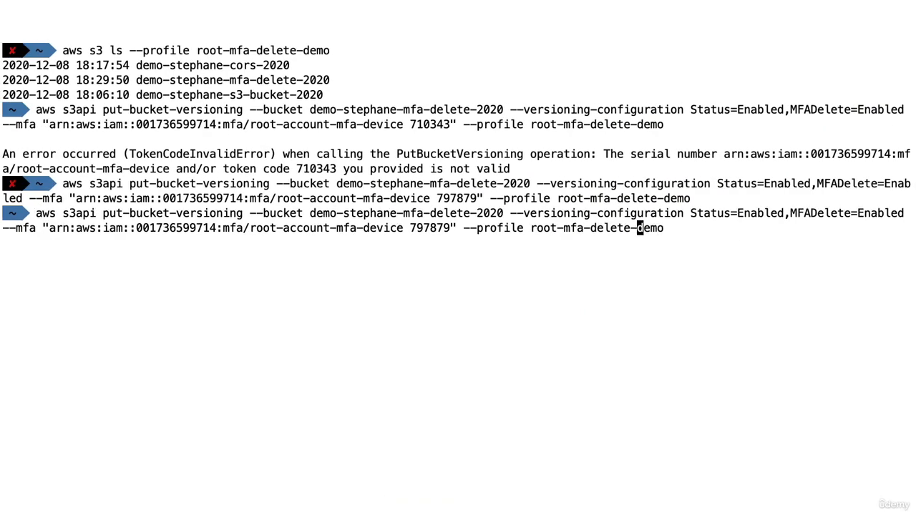
key("Left")
key("Left")
key("Left")
key("Left")
key("Left")
key("Left")
key("Left")
key("Left")
key("Left")
key("Left")
key("Left")
key("Left")
key("Left")
key("Left")
key("Left")
key("Left")
key("BackSpace")
key("BackSpace")
key("BackSpace")
key("BackSpace")
key("BackSpace")
key("BackSpace")
key("BackSpace")
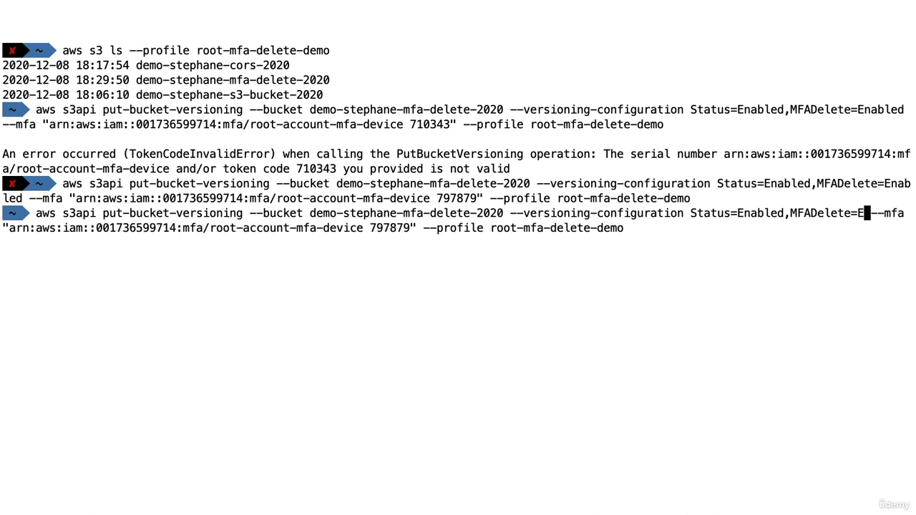
type("Disabled")
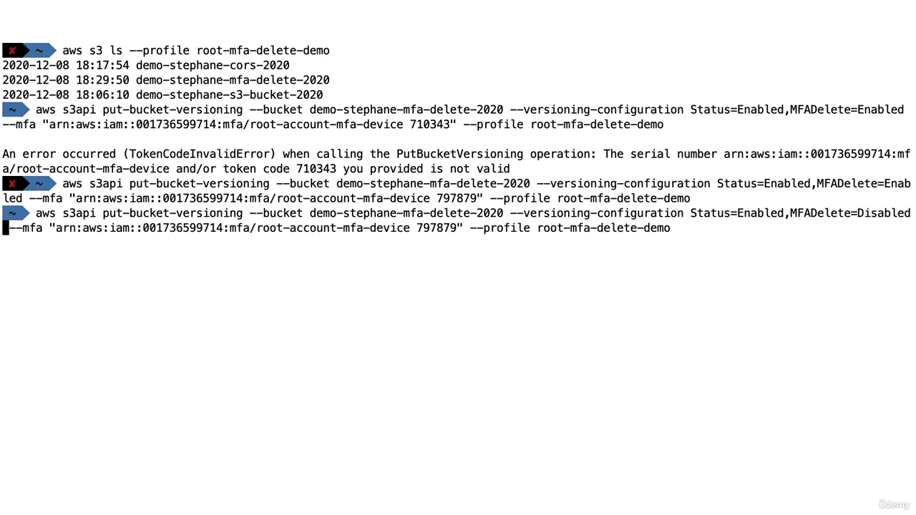
Step: Replace the old MFA code with a fresh one and run the command
key("alt+Right")
key("alt+Right")
key("alt+Right")
key("alt+Right")
key("alt+Right")
key("alt+Right")
key("alt+Right")
key("alt+Right")
key("alt+Right")
key("alt+Right")
key("alt+Right")
key("alt+Right")
key("alt+Right")
key("alt+Right")
key("alt+Left")
key("Left")
key("Left")
key("BackSpace")
key("BackSpace")
key("BackSpace")
key("BackSpace")
key("BackSpace")
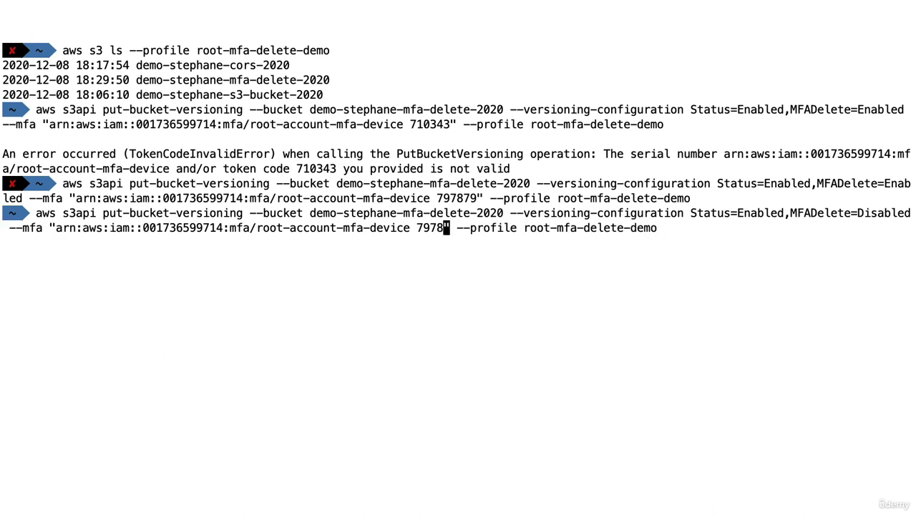
key("BackSpace")
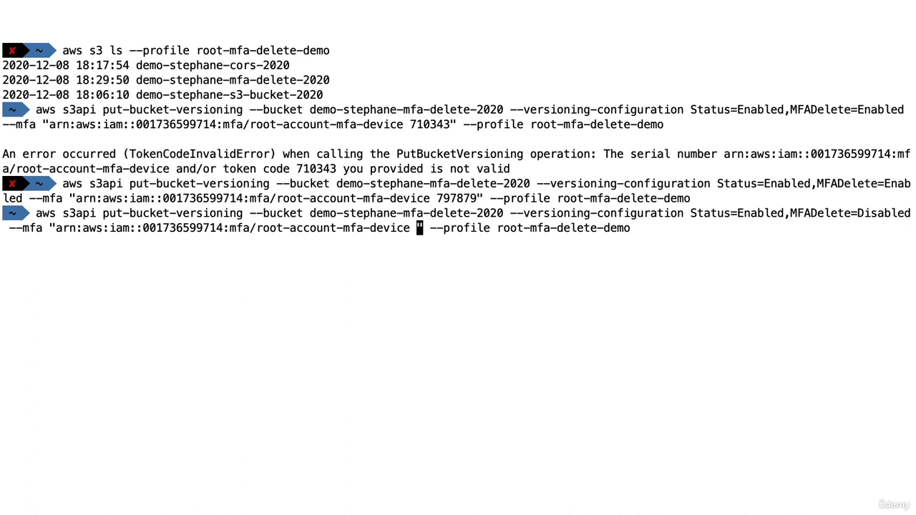
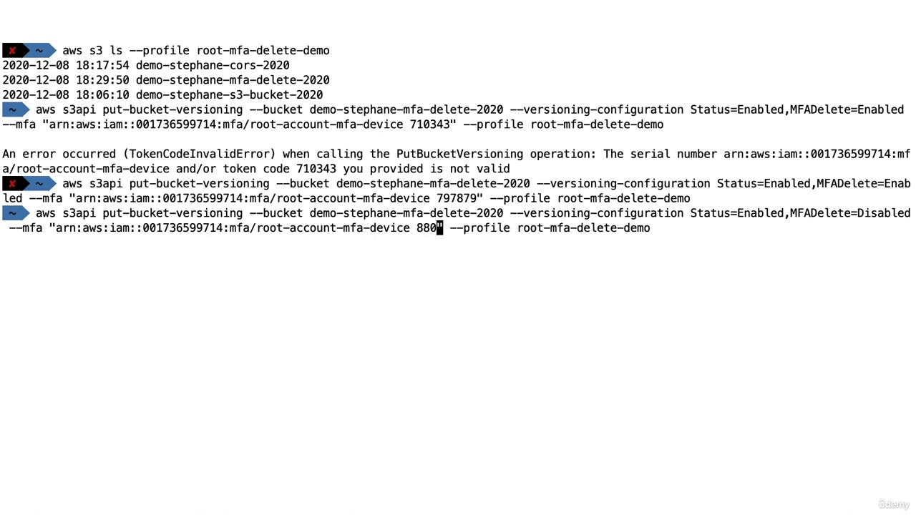
key("Return")
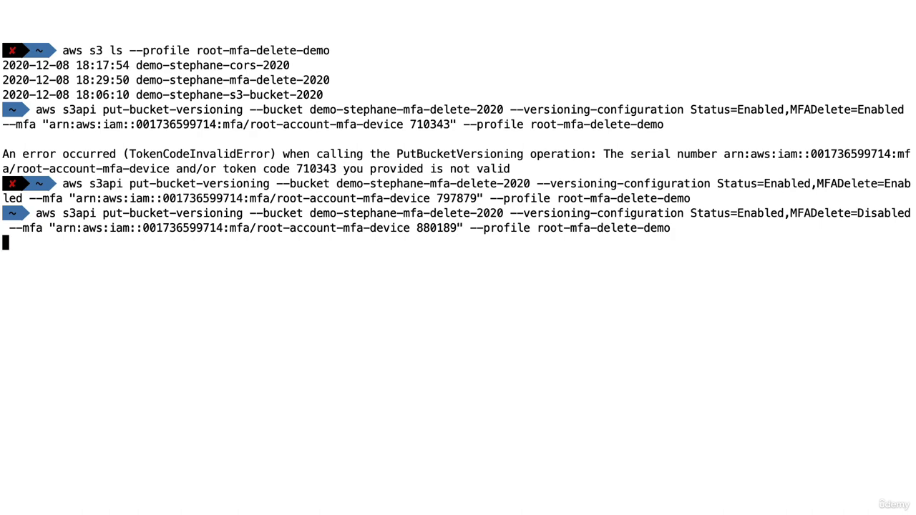
key("q")
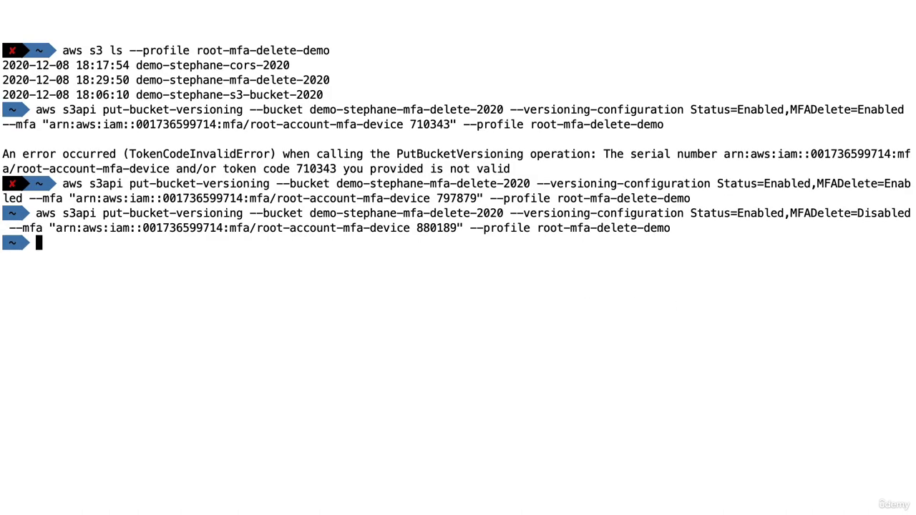
key("ctrl+Left")
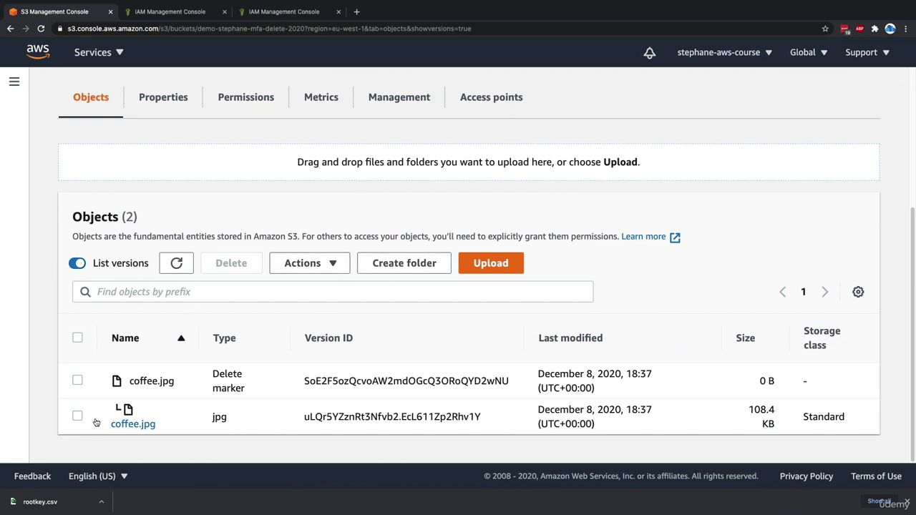
Step: Permanently delete coffee.jpg's delete marker by pasting 'permanently delete' as confirmation, then reopen the bucket
left_click(77, 380)
left_click(231, 262)
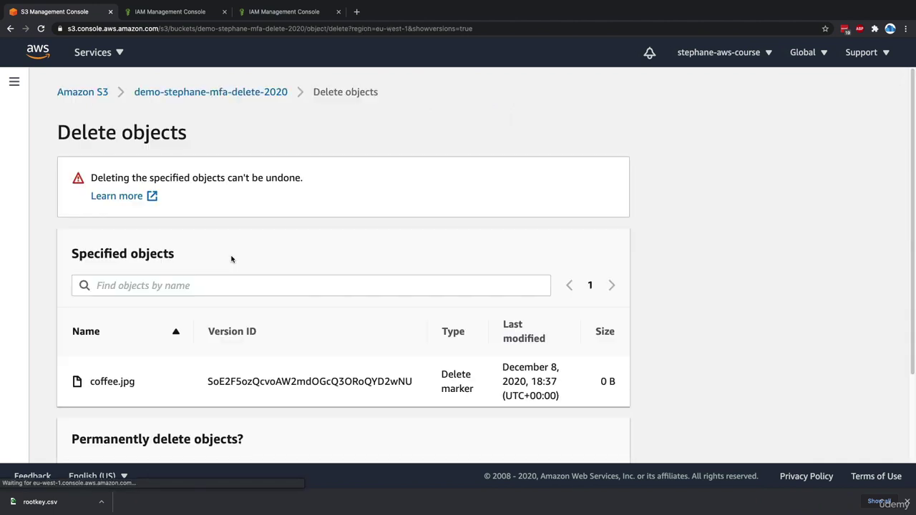
scroll(326, 310, "down", 3)
left_click(462, 387)
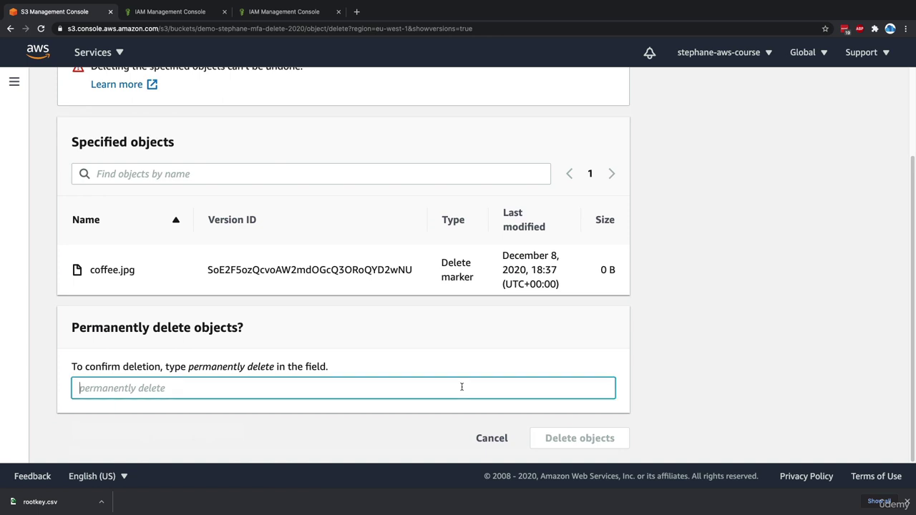
left_click(252, 368)
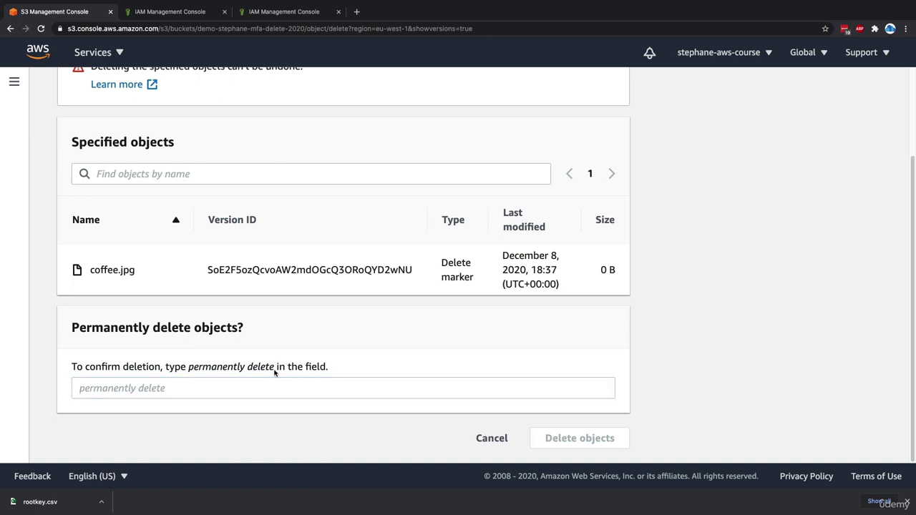
left_click_drag(188, 369, 275, 370)
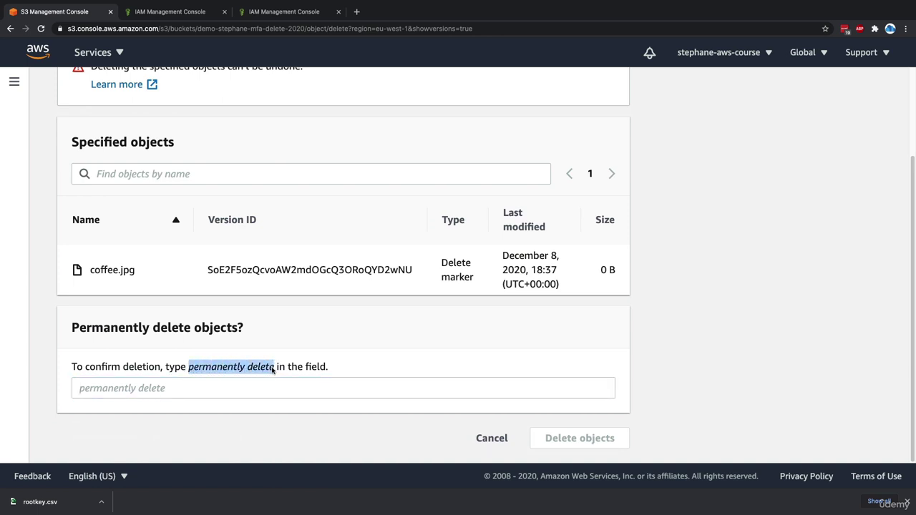
key("super+c")
left_click(274, 383)
key("super+v")
left_click(566, 433)
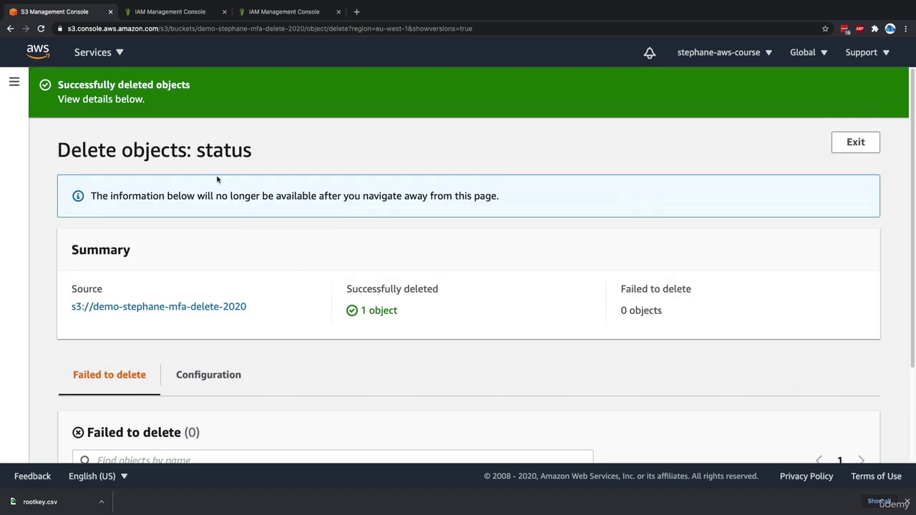
left_click(154, 307)
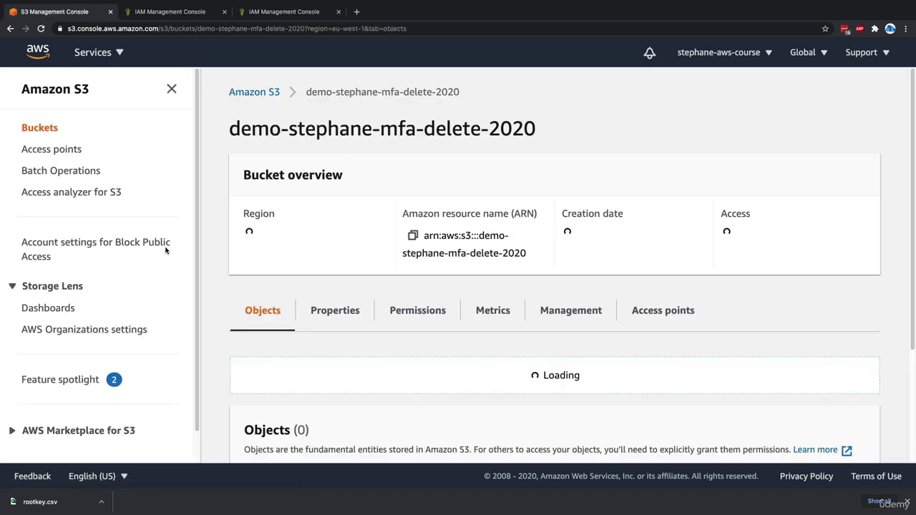
Step: Confirm in the bucket's Properties that versioning is Enabled and MFA delete is Disabled
left_click(324, 316)
scroll(327, 317, "down", 3)
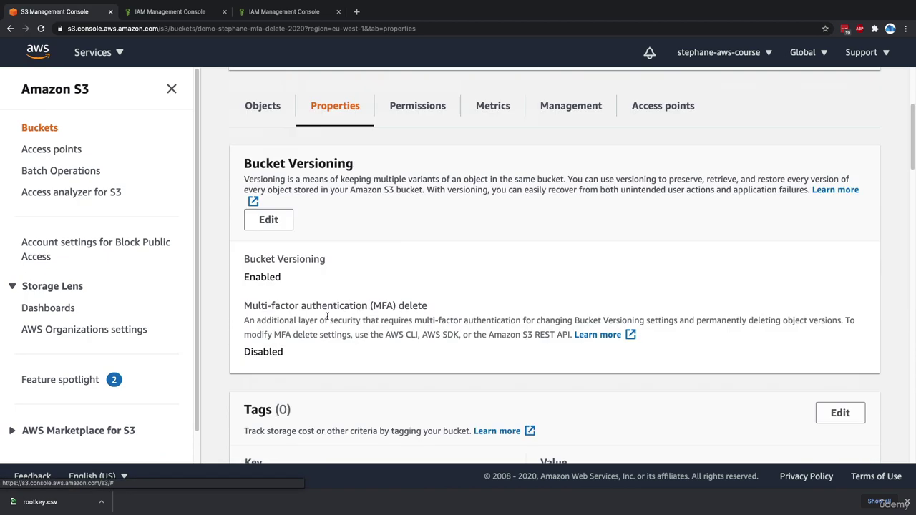
left_click_drag(259, 163, 308, 163)
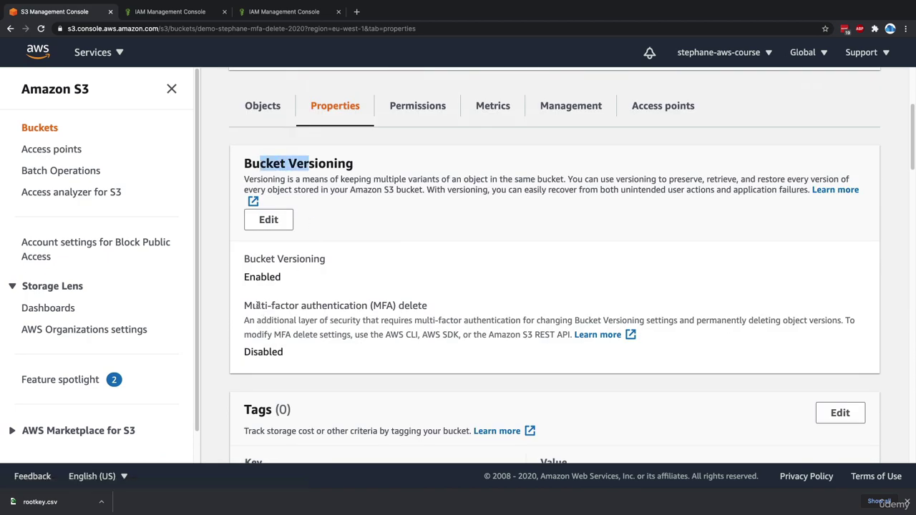
left_click_drag(258, 306, 244, 305)
double_click(279, 351)
left_click(296, 349)
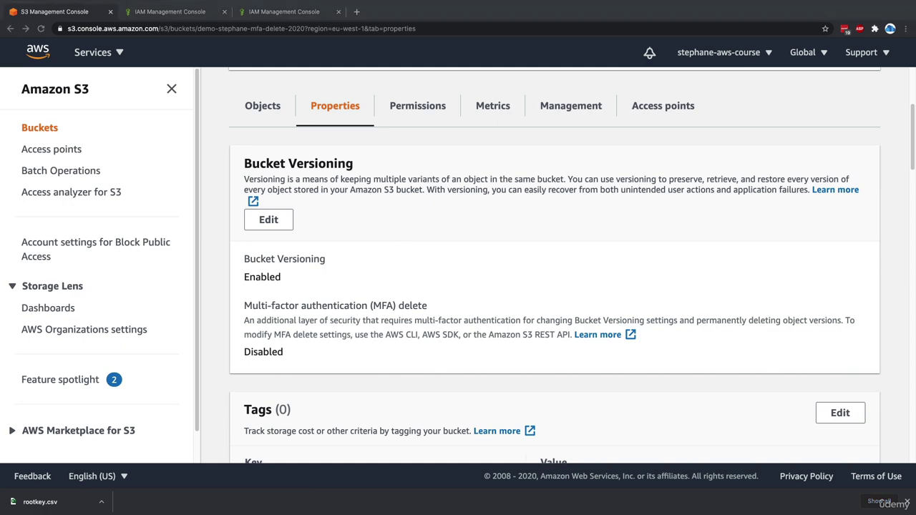
left_click(174, 20)
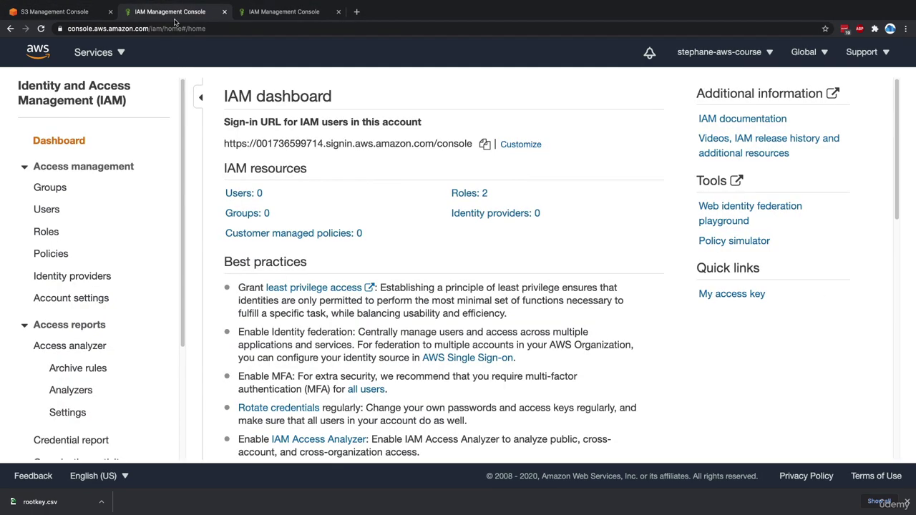
Step: Open the root account's security credentials and expand the Access keys section
left_click(272, 14)
left_click(368, 318)
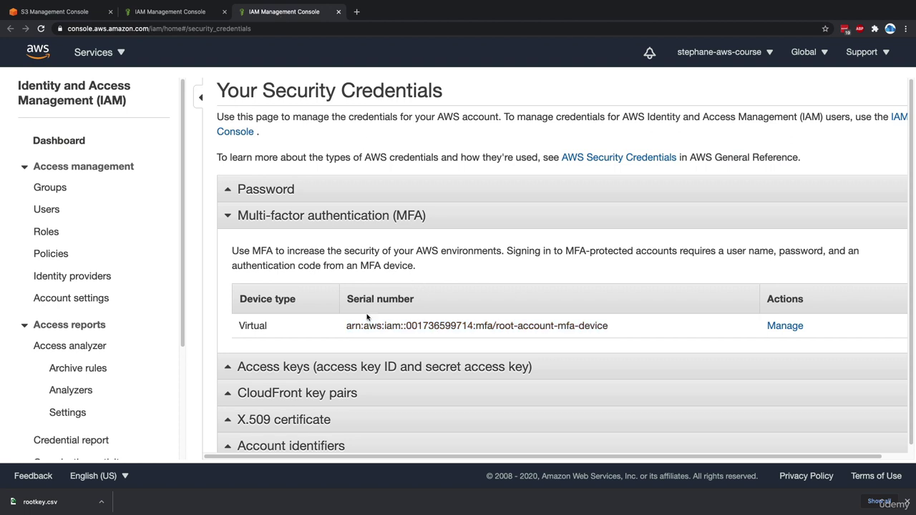
left_click(344, 366)
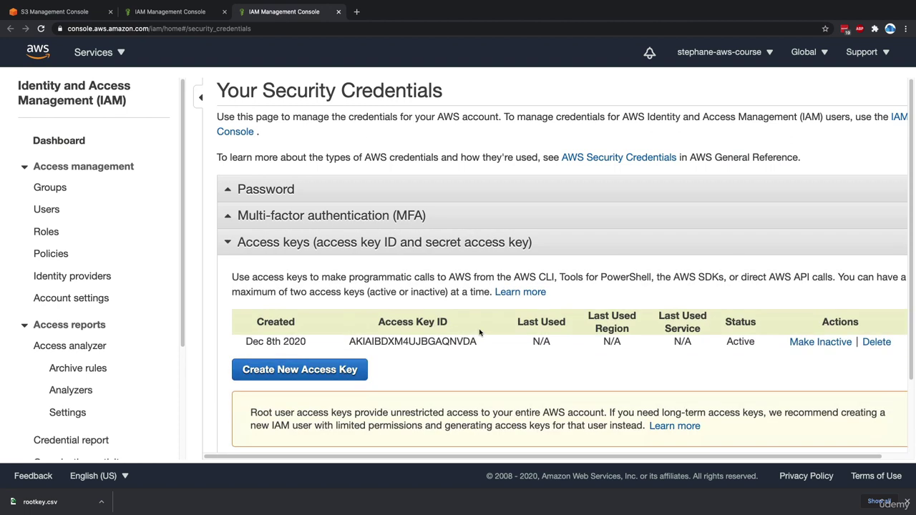
scroll(480, 332, "down", 1)
left_click_drag(346, 329, 520, 331)
left_click(520, 330)
Step: Deactivate the root access key without deleting it
left_click(874, 330)
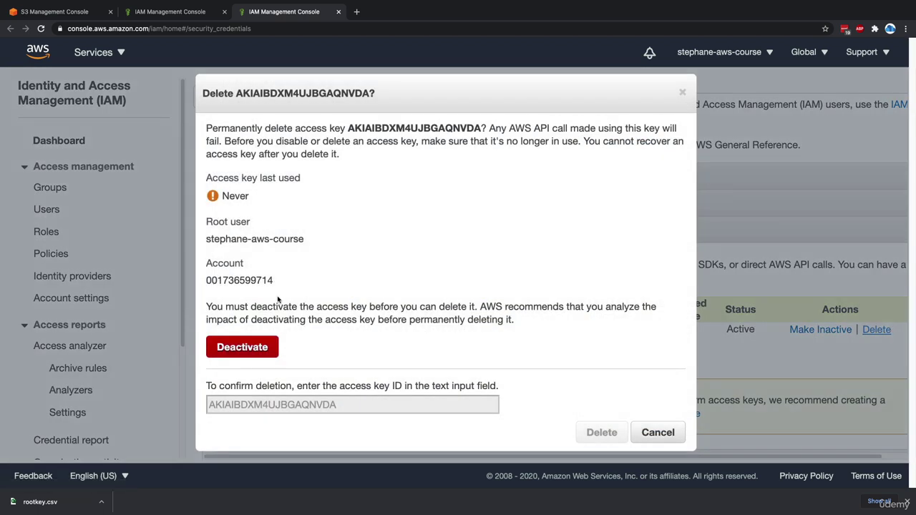
left_click(272, 345)
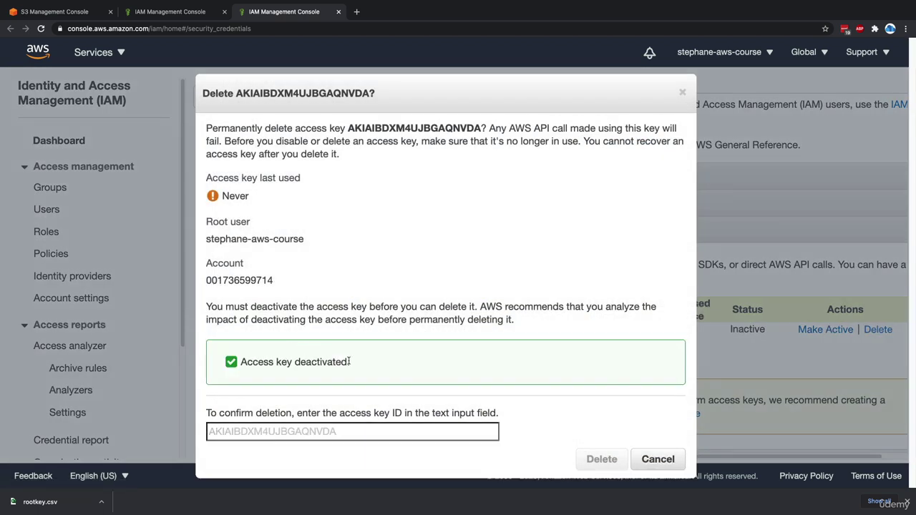
left_click(657, 459)
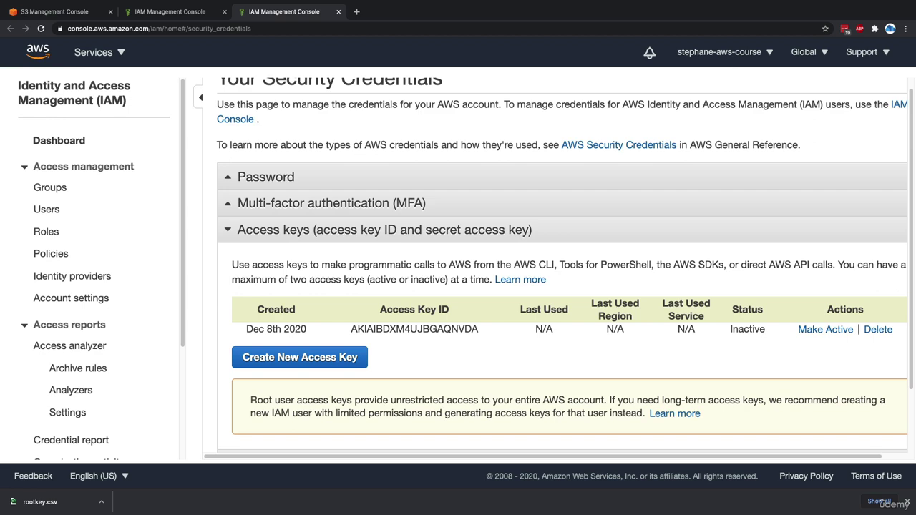
Step: Reopen the key deletion dialog, review its warning, and cancel without deleting
left_click(878, 329)
left_click(413, 368)
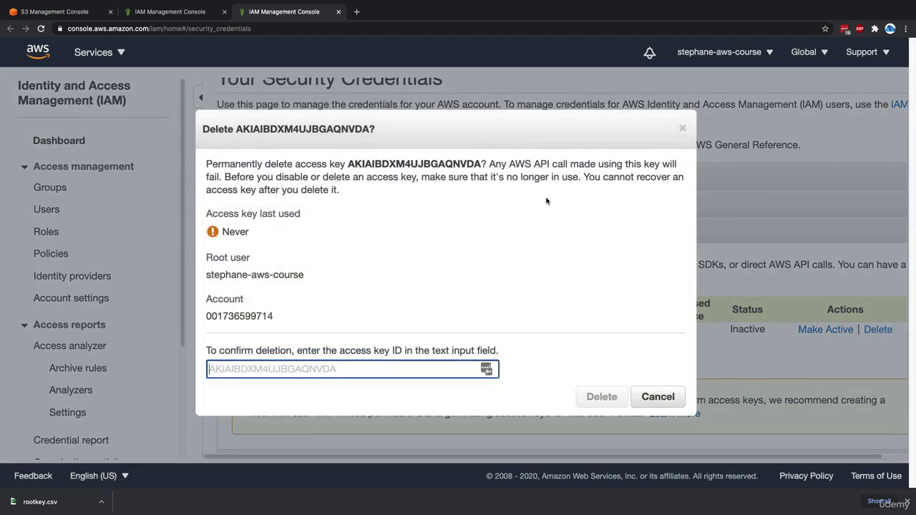
triple_click(571, 175)
left_click(599, 317)
left_click(633, 396)
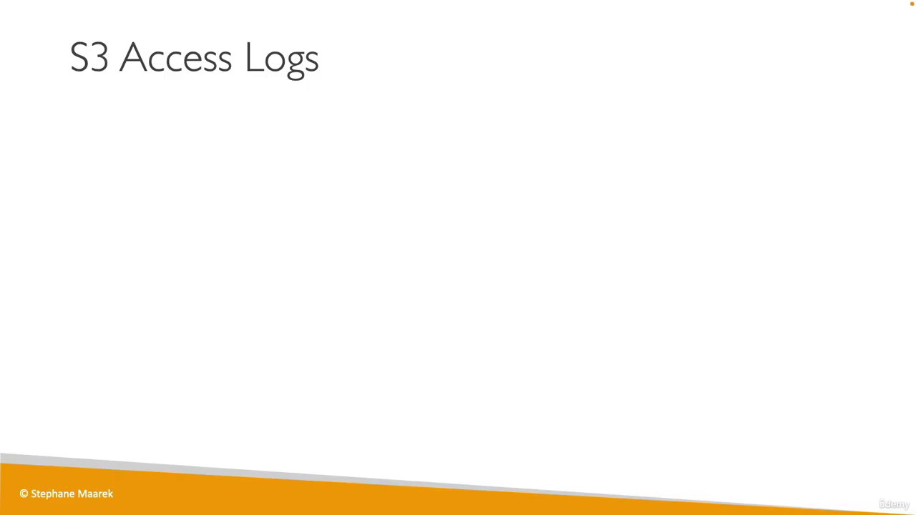
Step: Reveal the two bullets on logging all S3 access and logging requests into another bucket
key("Right")
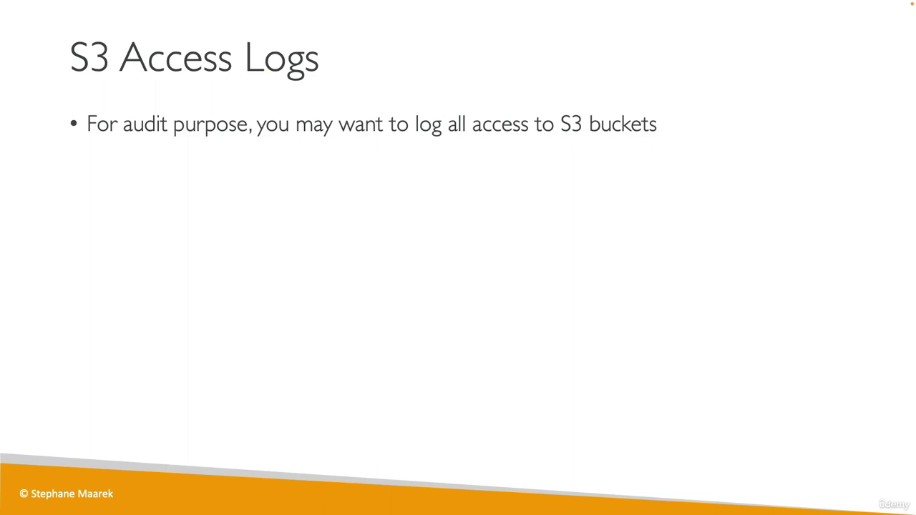
key("Right")
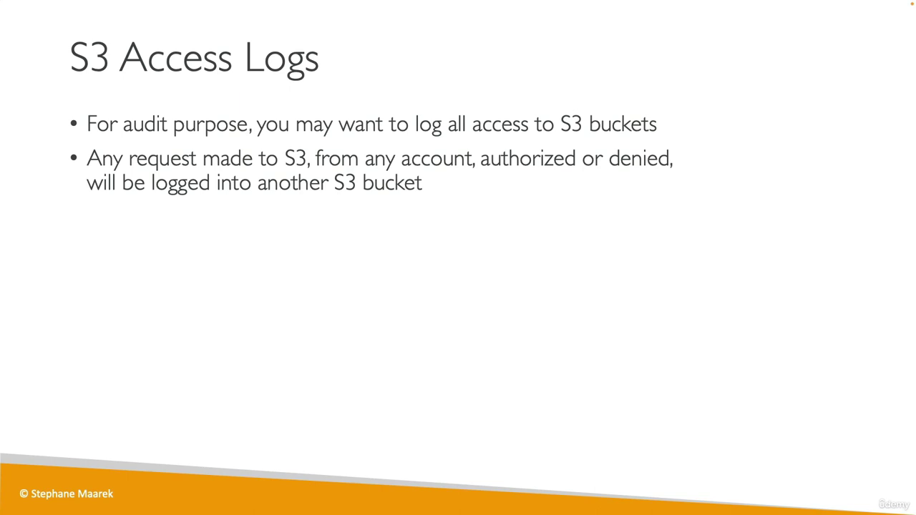
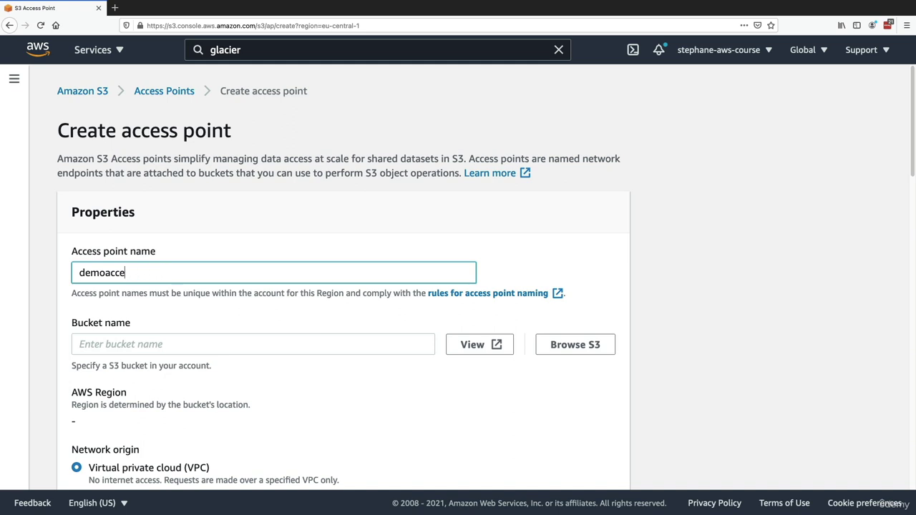
type("point")
Step: Set the access point's bucket to demo-s3-event-stephane, noting its region eu-west-1
left_click(282, 337)
type("demo-s3-event-stephane")
left_click(292, 321)
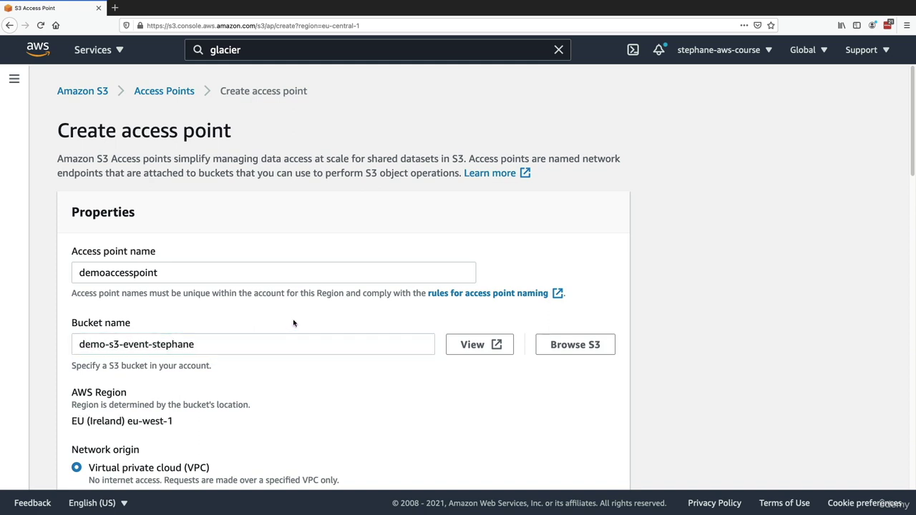
scroll(292, 326, "down", 2)
left_click_drag(105, 272, 201, 273)
left_click(200, 273)
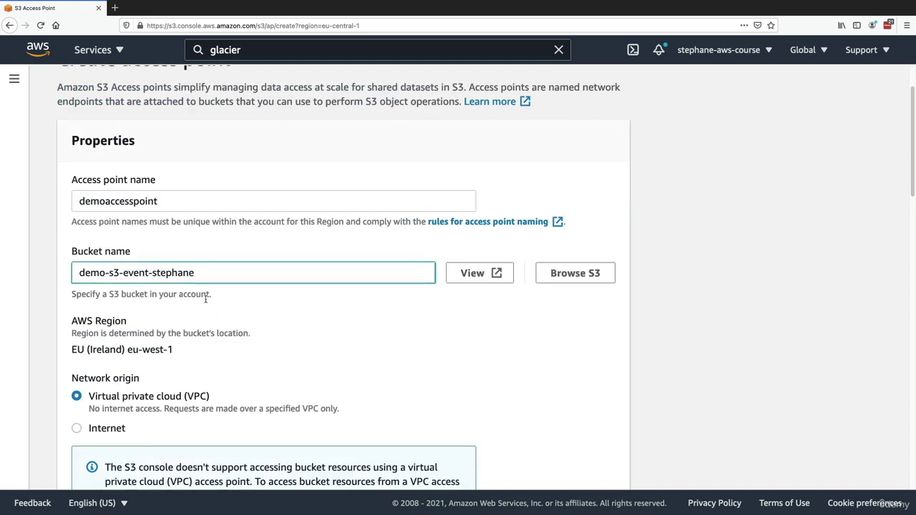
scroll(203, 299, "down", 2)
left_click_drag(87, 292, 140, 296)
left_click(183, 301)
Step: Review the network origin options, briefly trying Internet before returning to VPC
scroll(114, 293, "down", 1)
scroll(145, 296, "down", 1)
scroll(125, 294, "down", 1)
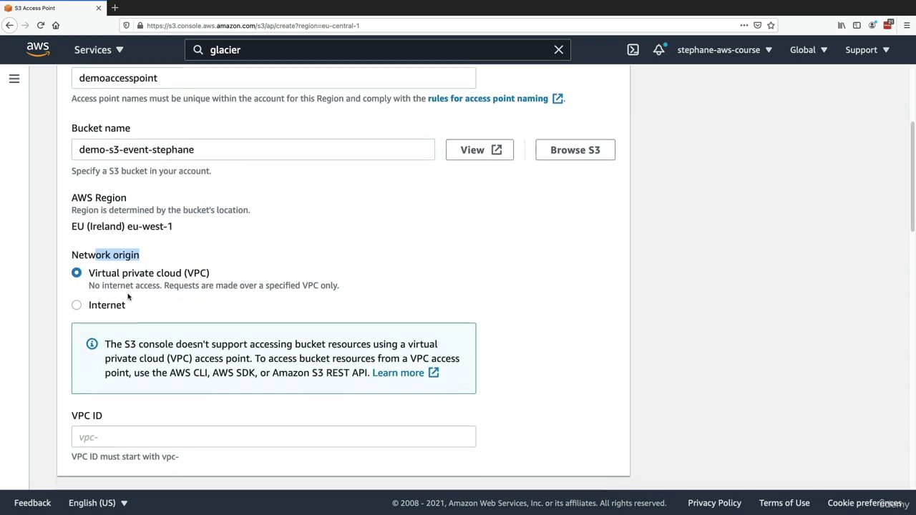
left_click_drag(128, 279, 223, 270)
left_click(118, 307)
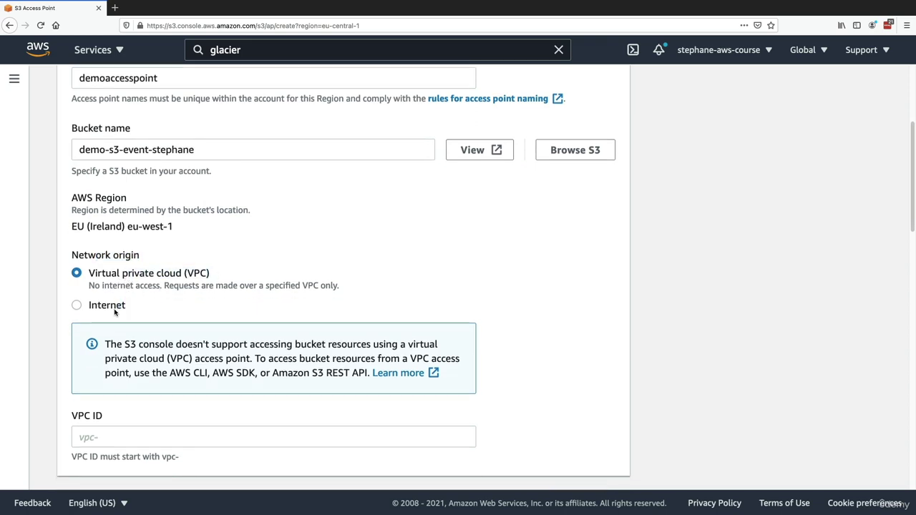
key("Up")
scroll(123, 302, "down", 4)
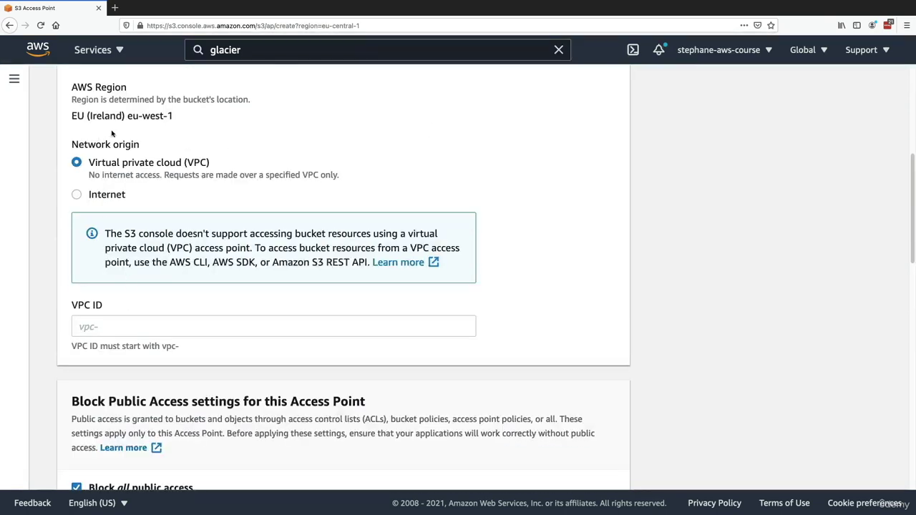
left_click_drag(106, 164, 190, 161)
left_click(189, 162)
Step: Read the VPC access note, leave VPC ID empty, and choose Internet as network origin
left_click_drag(131, 233, 370, 235)
left_click_drag(164, 248, 252, 253)
left_click_drag(185, 261, 293, 262)
left_click(112, 199)
left_click_drag(116, 163, 181, 164)
left_click(119, 322)
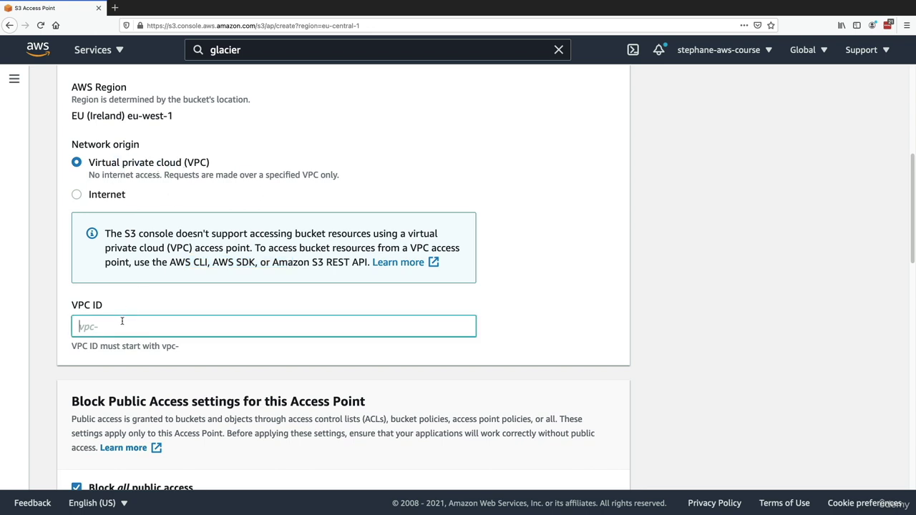
left_click(122, 203)
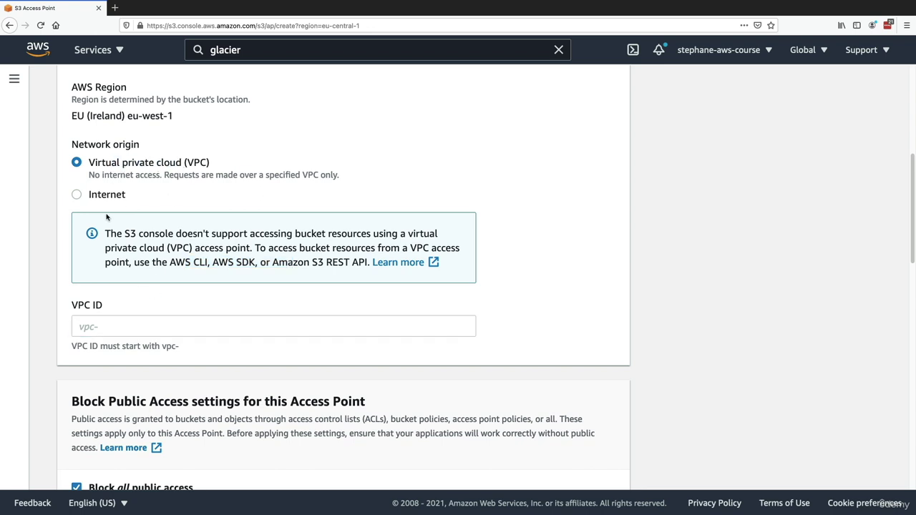
left_click(101, 203)
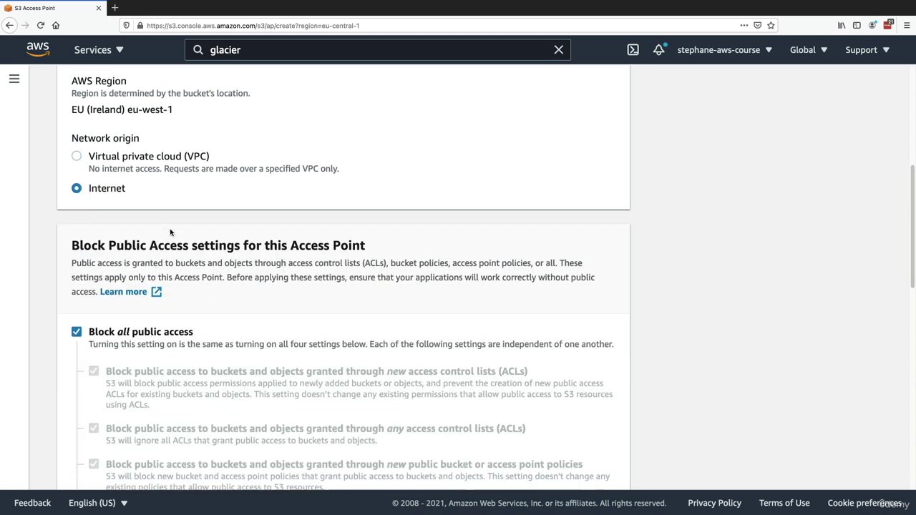
scroll(150, 222, "down", 1)
left_click_drag(85, 213, 293, 213)
left_click(293, 213)
scroll(199, 287, "down", 1)
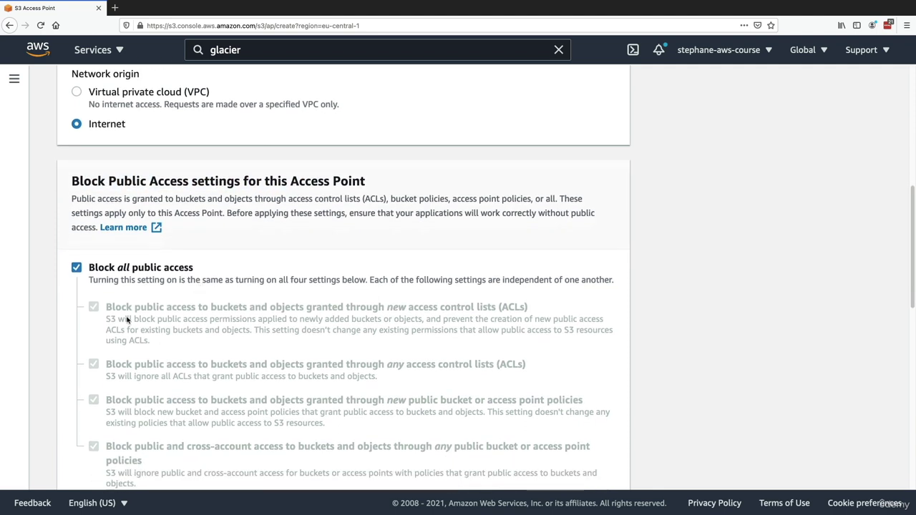
scroll(229, 321, "down", 1)
scroll(208, 315, "down", 4)
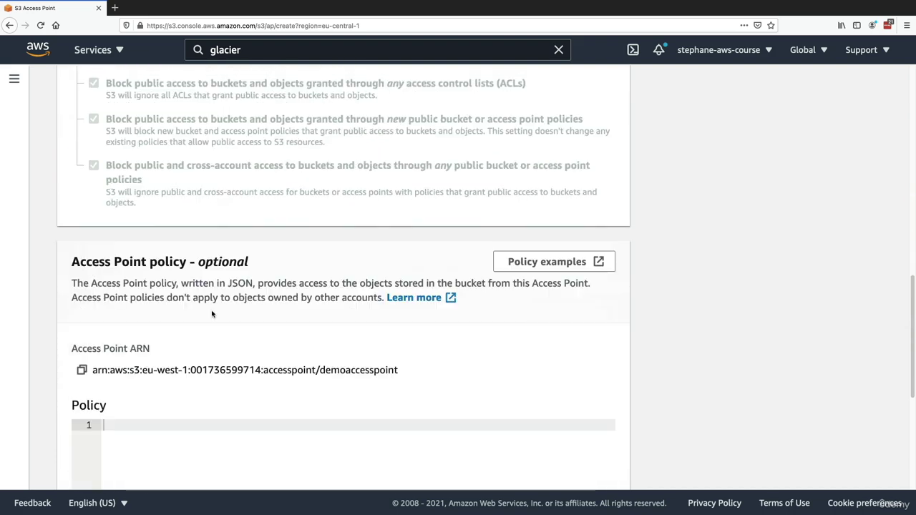
left_click_drag(72, 233, 133, 245)
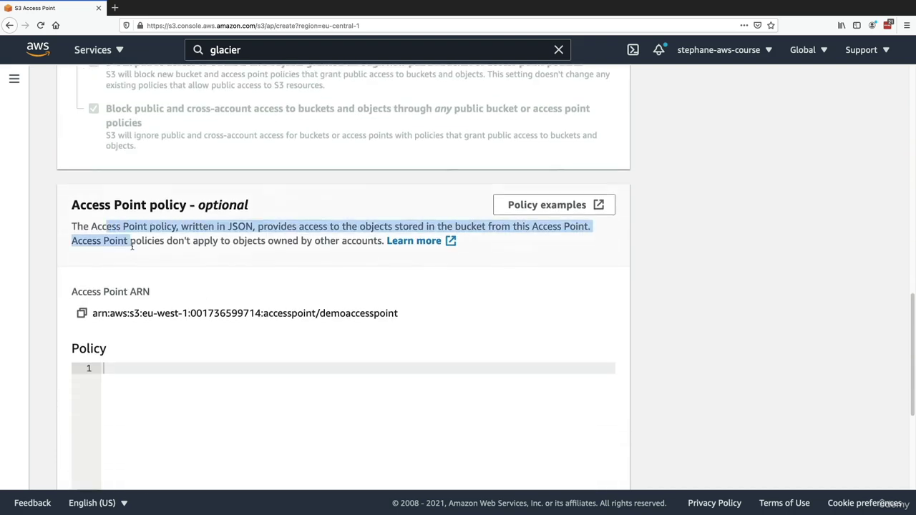
left_click(147, 253)
scroll(147, 253, "down", 1)
left_click_drag(196, 204, 275, 204)
scroll(275, 203, "down", 1)
left_click(258, 306)
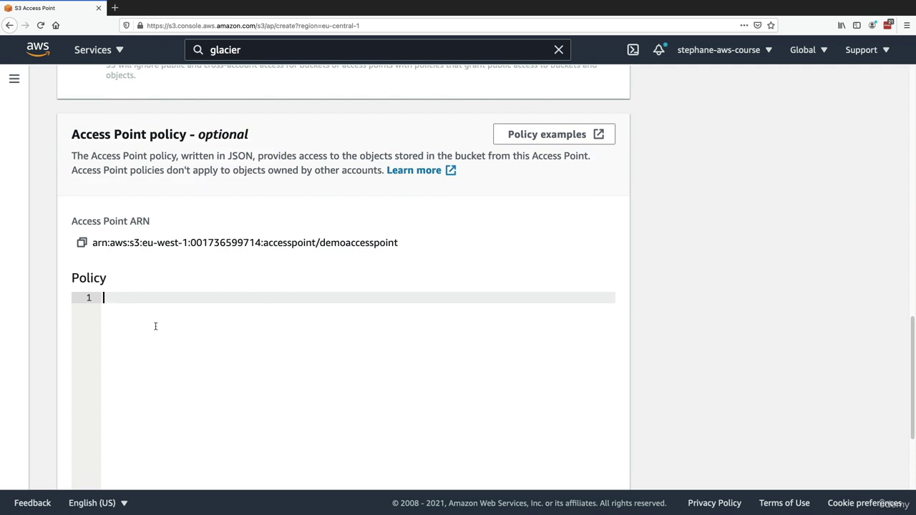
scroll(451, 177, "down", 1)
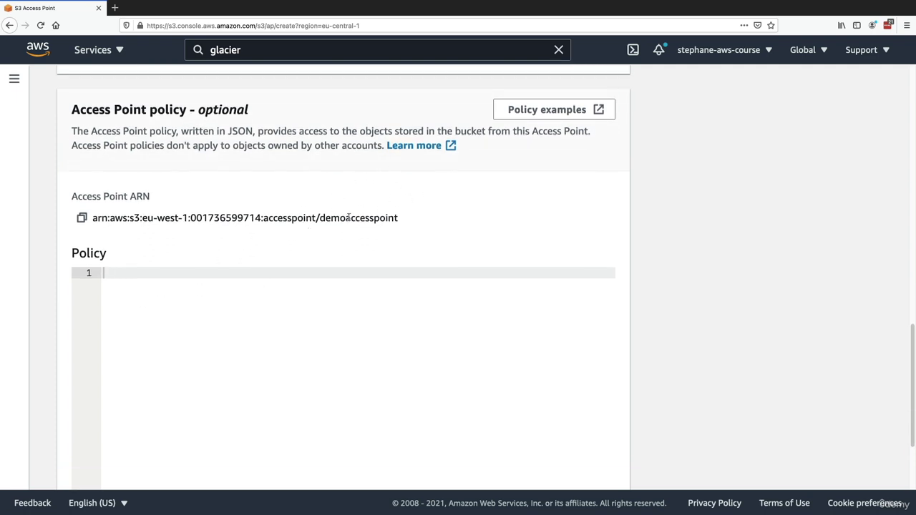
left_click_drag(89, 109, 169, 108)
left_click(169, 109)
scroll(403, 186, "up", 1)
scroll(394, 254, "up", 15)
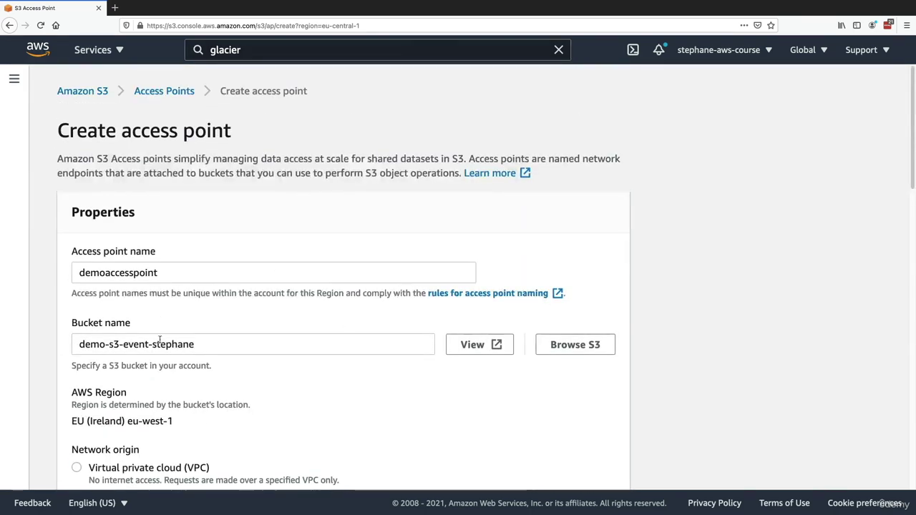
left_click_drag(206, 347, 76, 343)
scroll(91, 344, "down", 10)
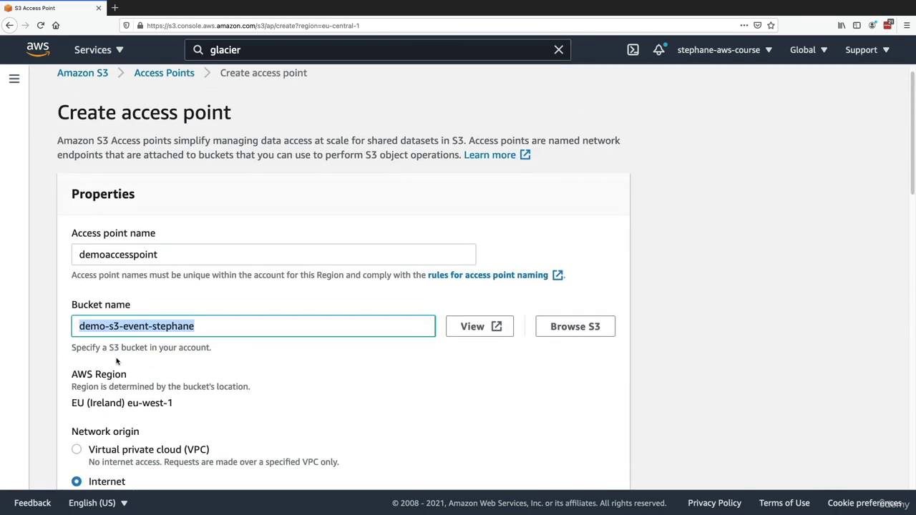
scroll(125, 322, "down", 2)
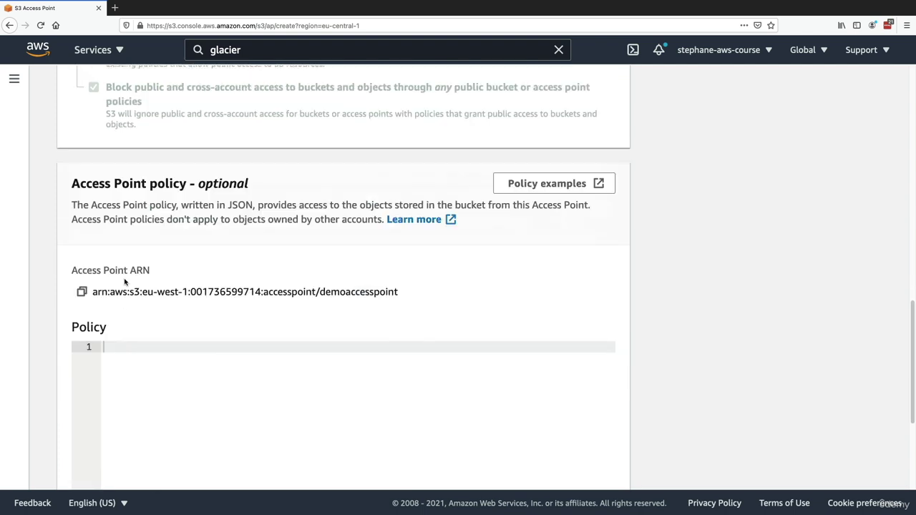
left_click_drag(96, 181, 146, 185)
left_click(150, 208)
scroll(160, 270, "down", 1)
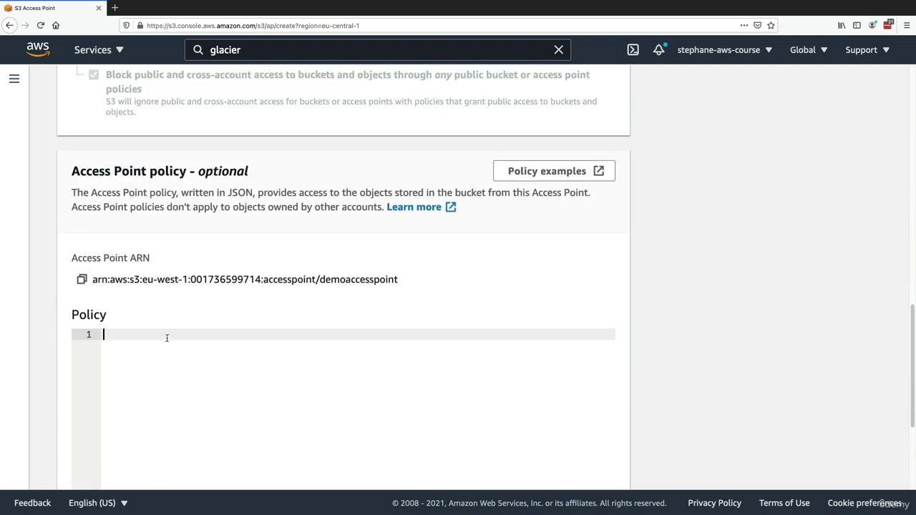
scroll(166, 338, "down", 2)
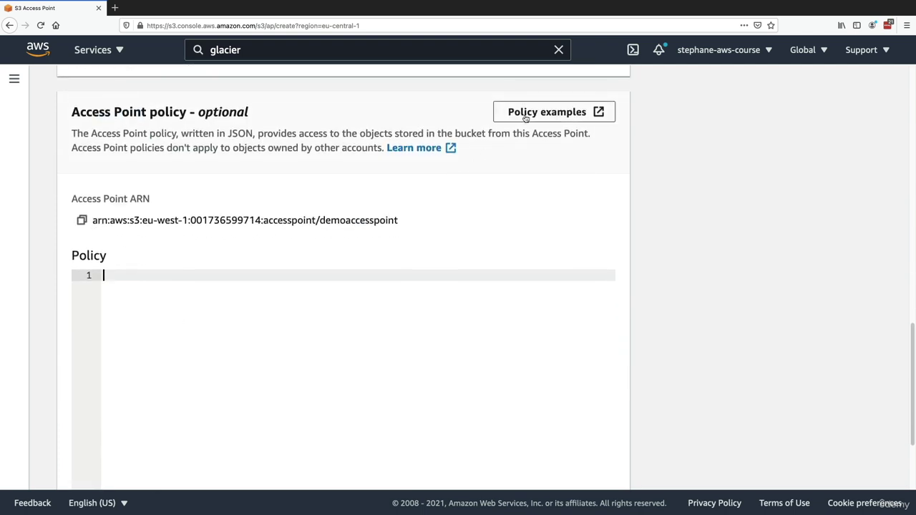
Step: Find the access point policy examples in the documentation and select the example policy JSON
left_click(527, 115)
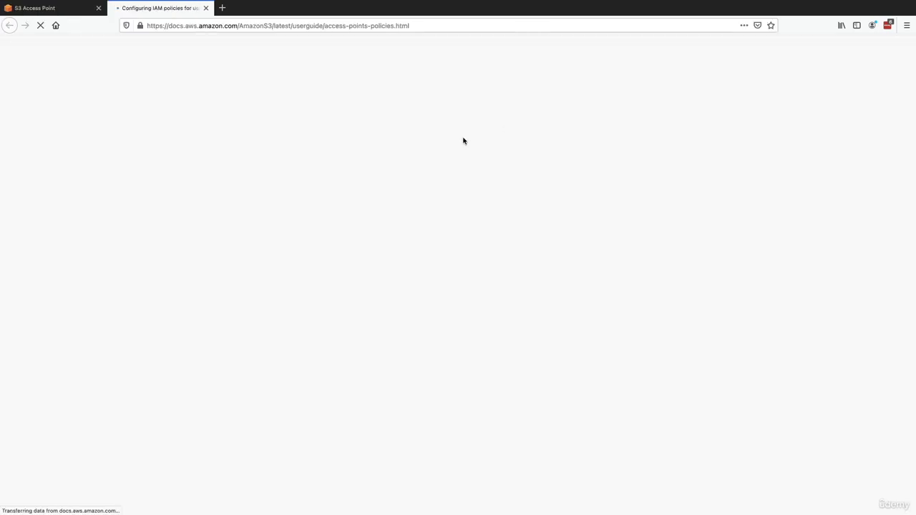
scroll(461, 234, "down", 8)
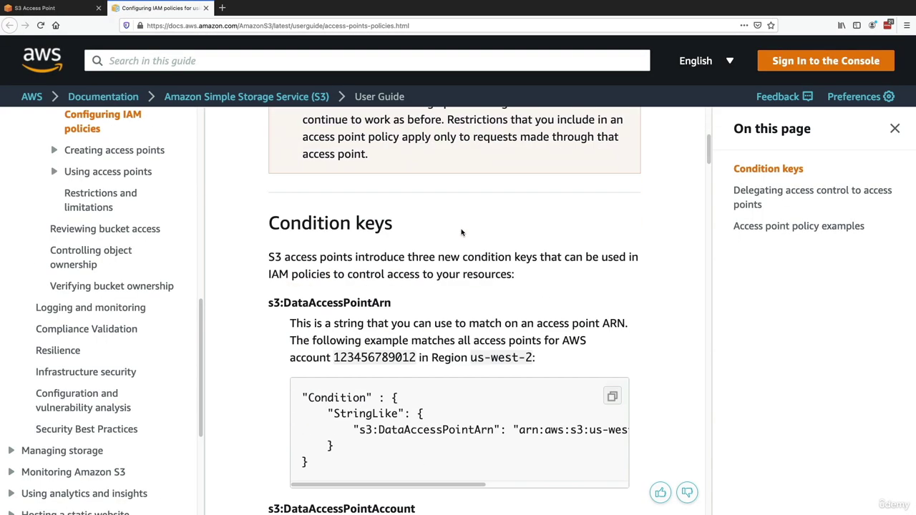
left_click(777, 226)
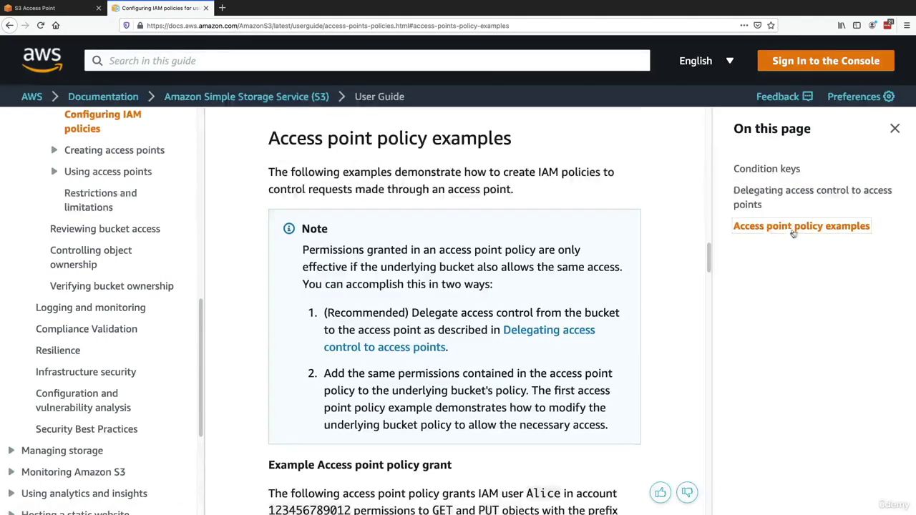
scroll(424, 230, "down", 5)
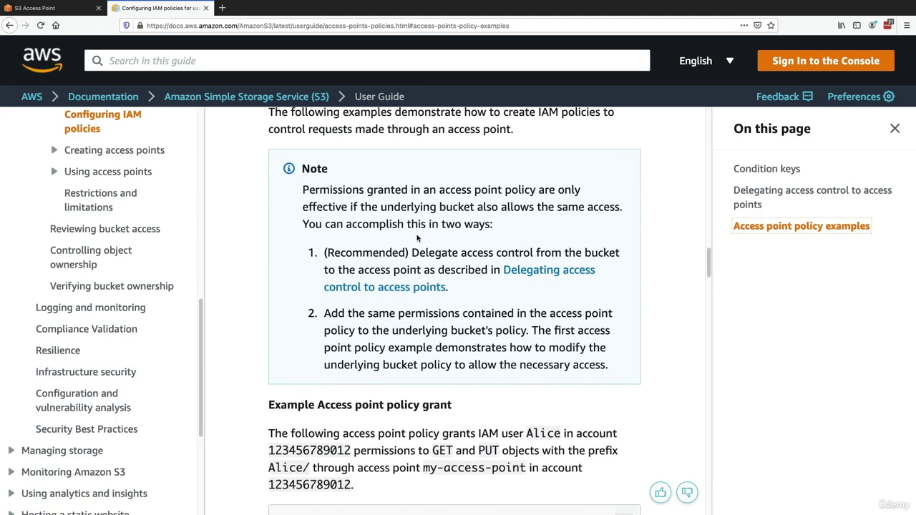
scroll(417, 237, "down", 1)
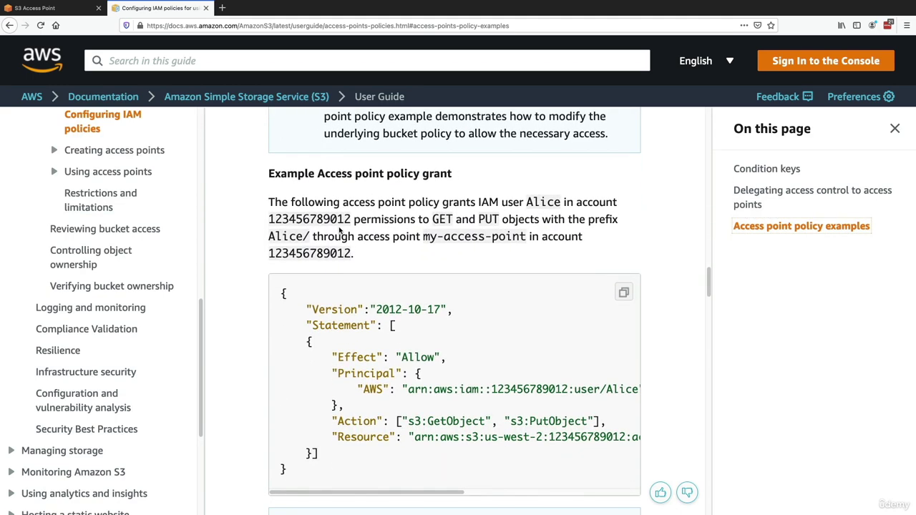
left_click_drag(331, 173, 419, 174)
scroll(287, 286, "down", 1)
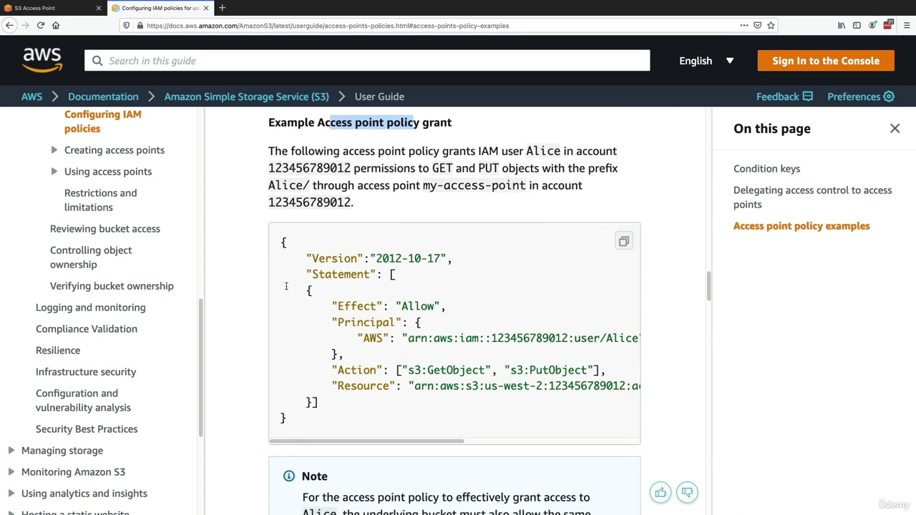
left_click_drag(282, 242, 321, 429)
Step: Paste the example policy into the access point policy editor and substitute your own account ID
key("super+c")
key("ctrl+shift+Tab")
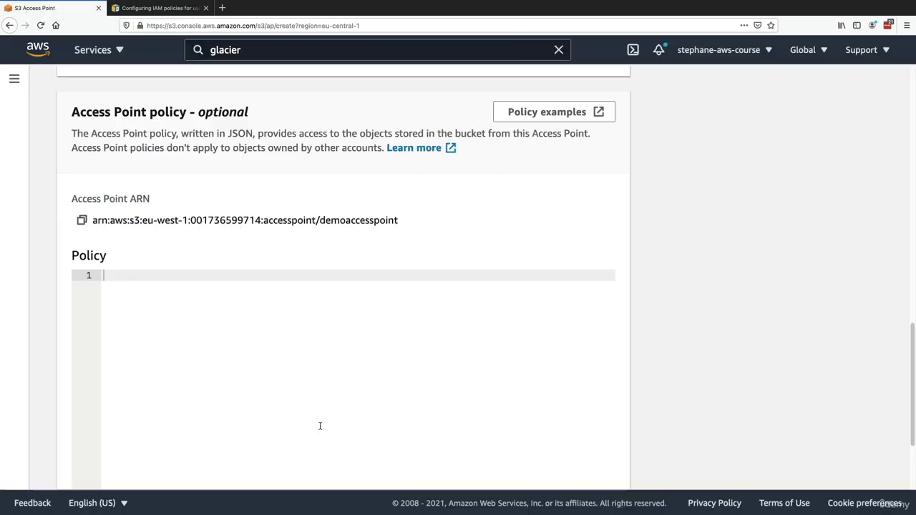
key("super+v")
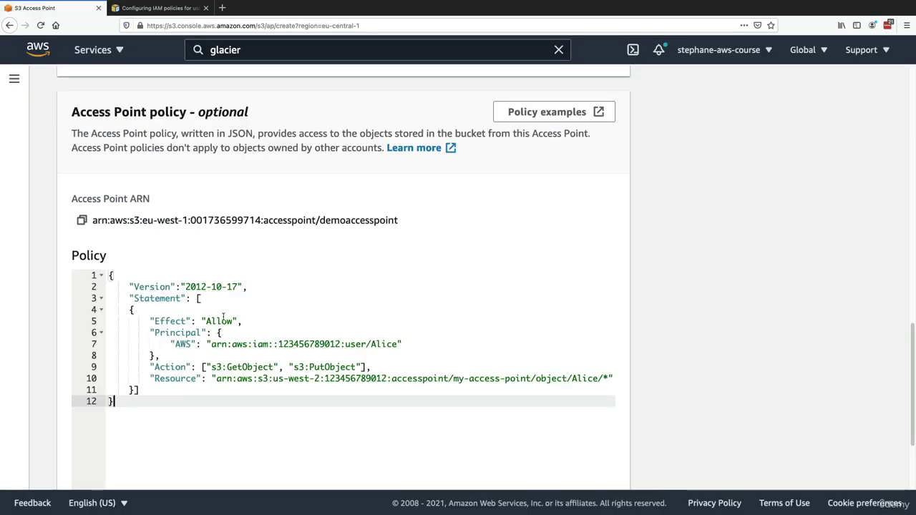
double_click(301, 344)
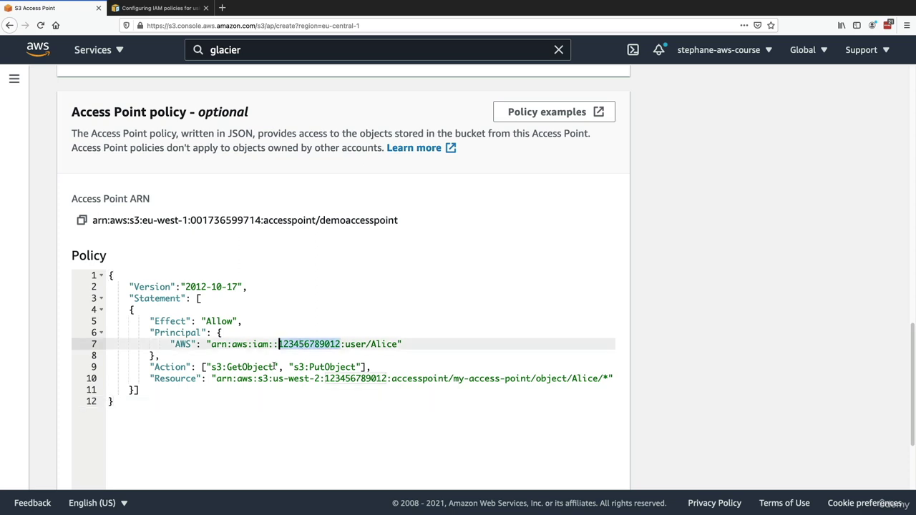
left_click(733, 50)
double_click(704, 85)
left_click(308, 384)
double_click(315, 345)
key("super+v")
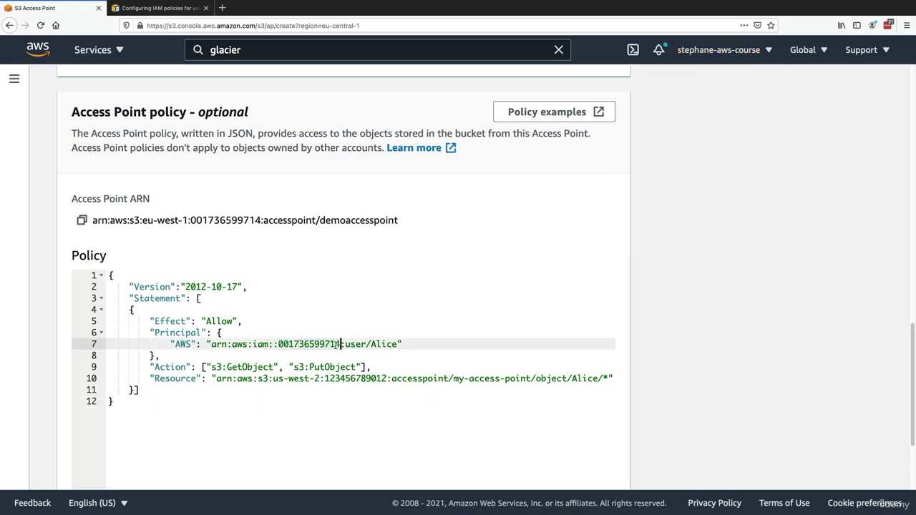
Step: Set user name stephane, region eu-west-1 and your account ID in the resource ARN
double_click(384, 344)
type("stephane")
left_click_drag(211, 367, 274, 378)
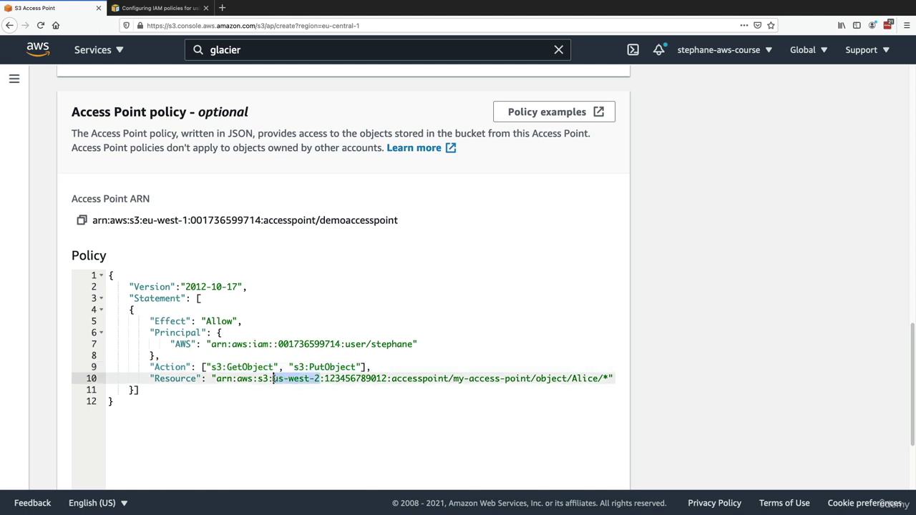
type("eu-west-1")
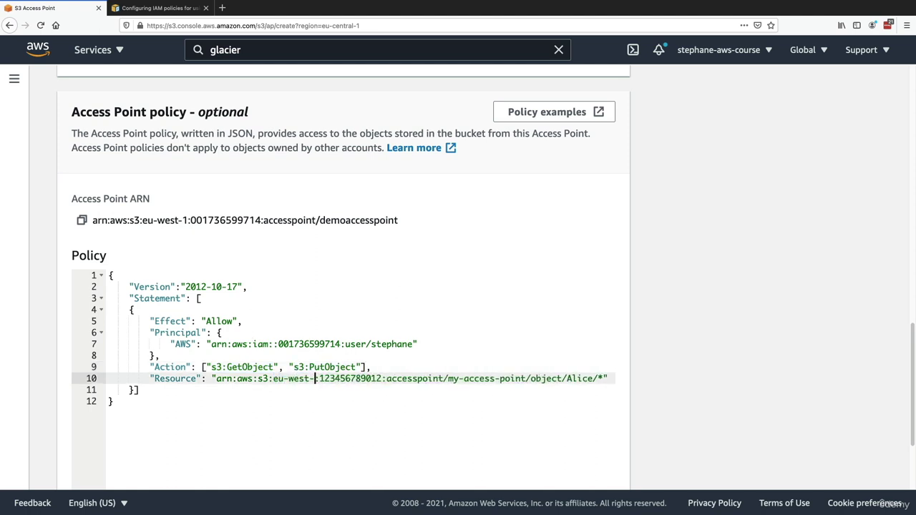
double_click(331, 344)
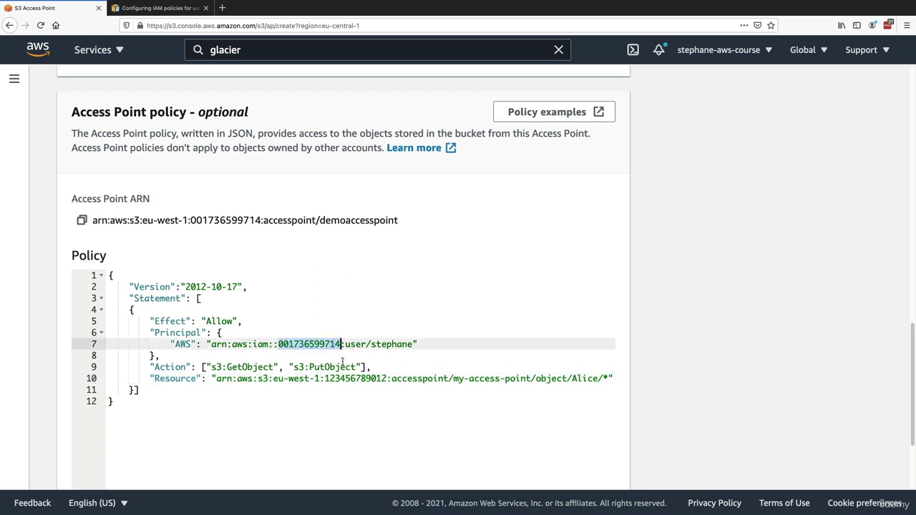
double_click(349, 378)
key("super+v")
Step: Rename the access point from demoaccesspoint to my-access-point, matching the policy ARN
double_click(435, 378)
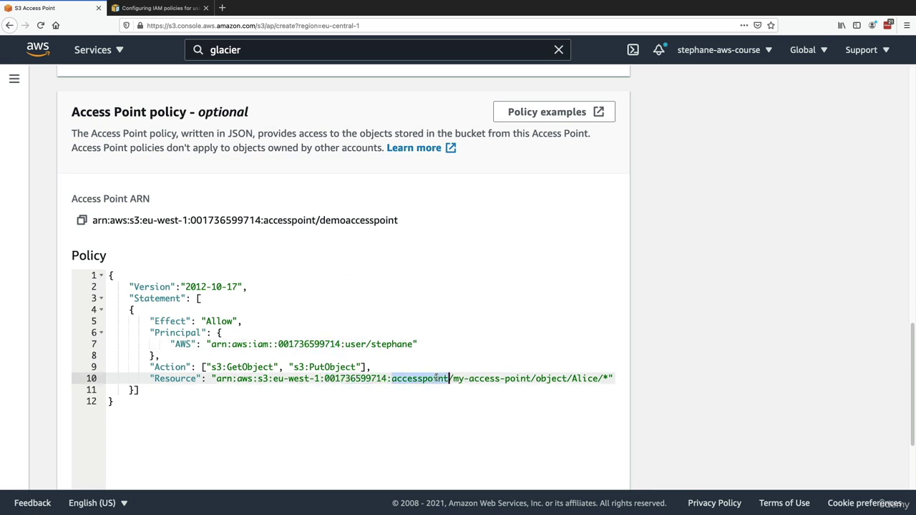
left_click_drag(452, 377, 527, 377)
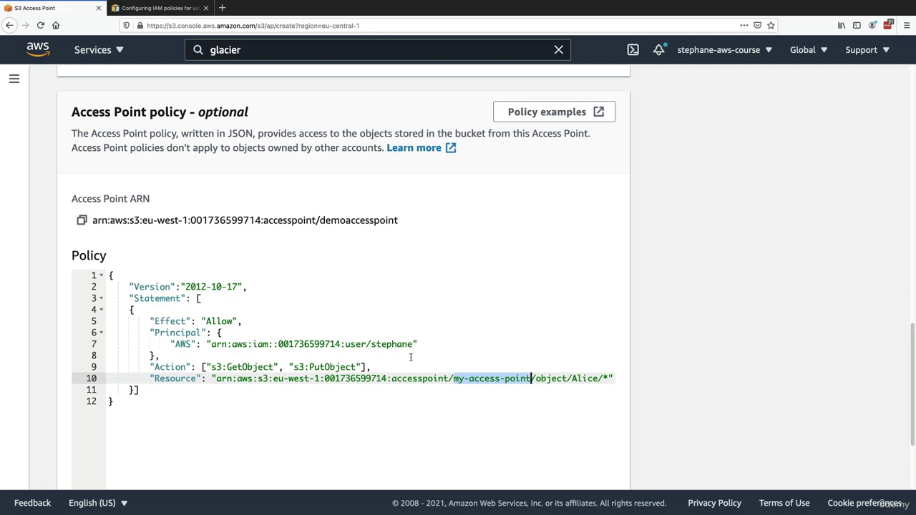
key("super+c")
scroll(411, 357, "up", 15)
double_click(205, 268)
key("super+v")
Step: Replace the sample object prefix Alice with stephane and review the finished policy
scroll(257, 279, "down", 3)
scroll(289, 298, "down", 10)
left_click(545, 359)
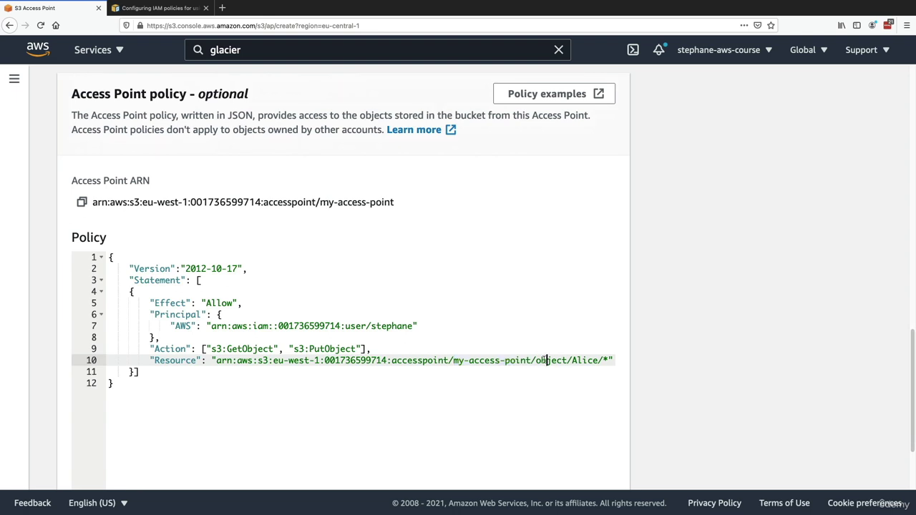
double_click(545, 360)
scroll(543, 360, "down", 1)
double_click(582, 348)
type("stephane")
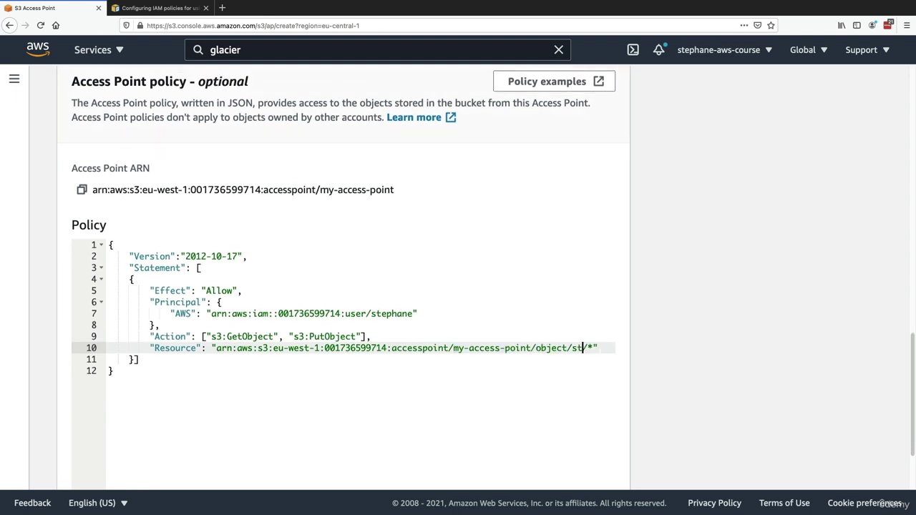
scroll(572, 342, "down", 2)
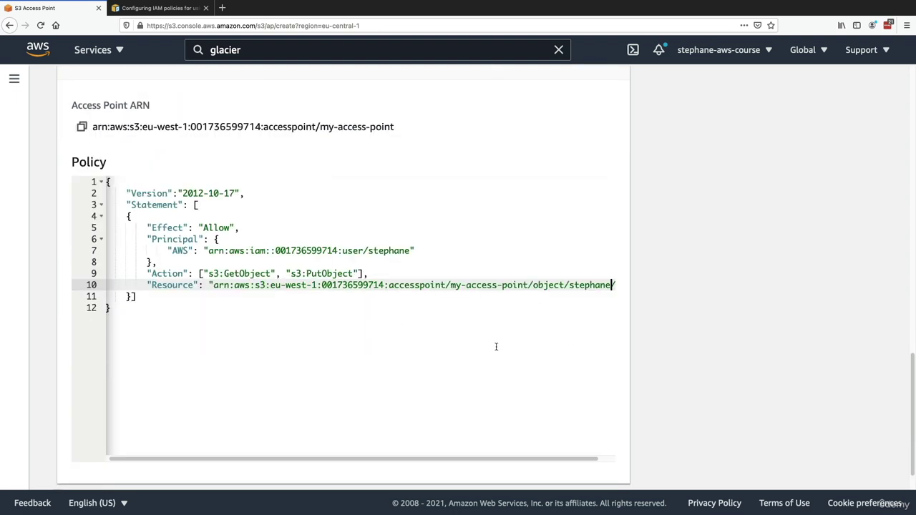
left_click_drag(511, 458, 554, 459)
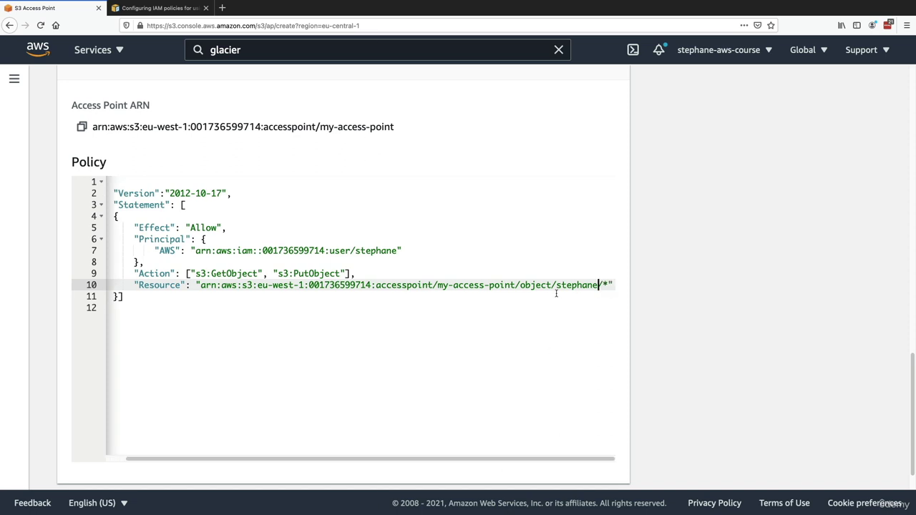
left_click_drag(557, 285, 610, 285)
left_click(595, 296)
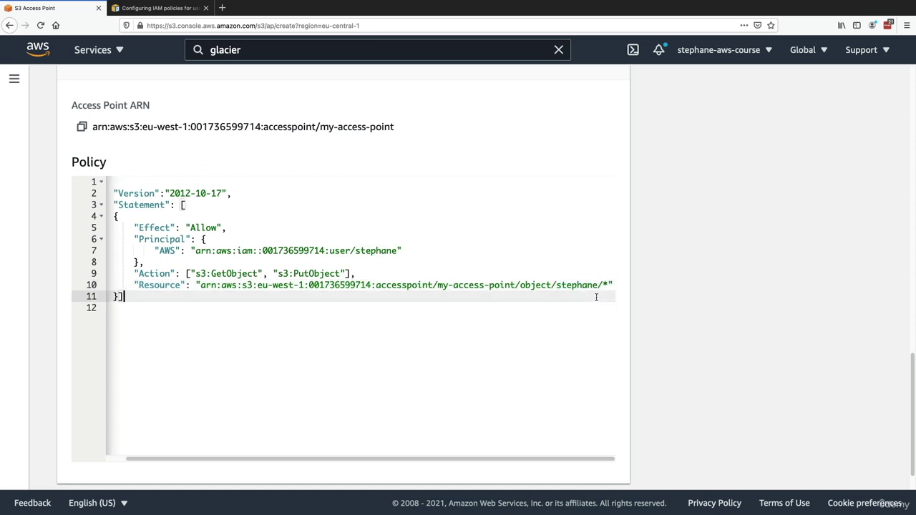
left_click_drag(563, 462, 543, 462)
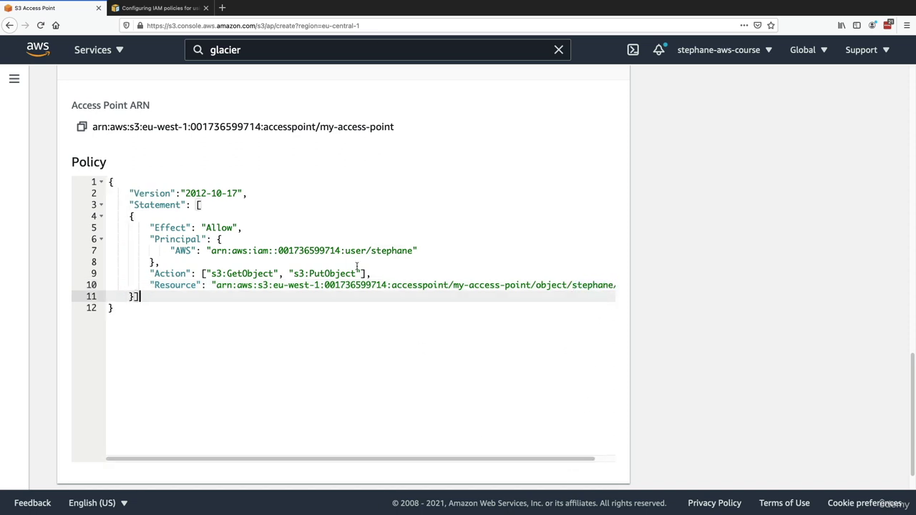
scroll(613, 440, "down", 2)
Step: Create my-access-point with this policy and dismiss the success notifications
left_click(605, 466)
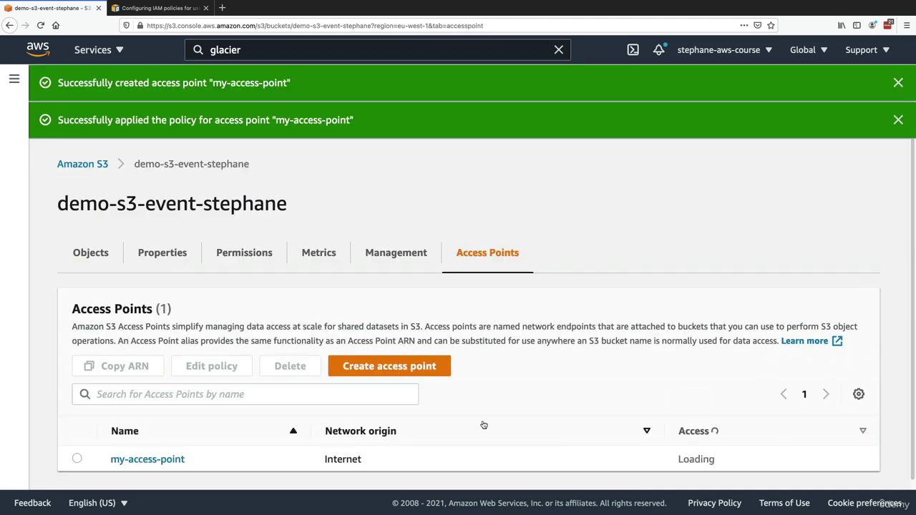
scroll(340, 302, "down", 1)
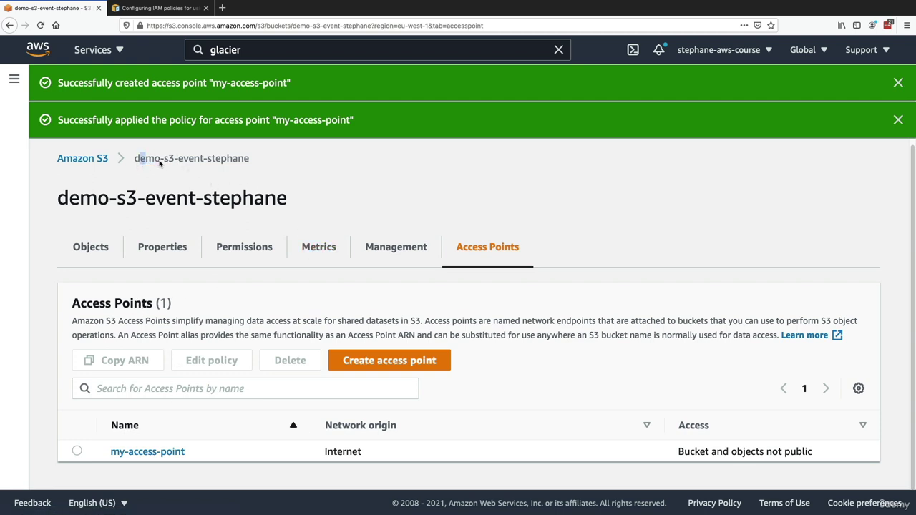
left_click_drag(143, 158, 243, 155)
left_click(301, 175)
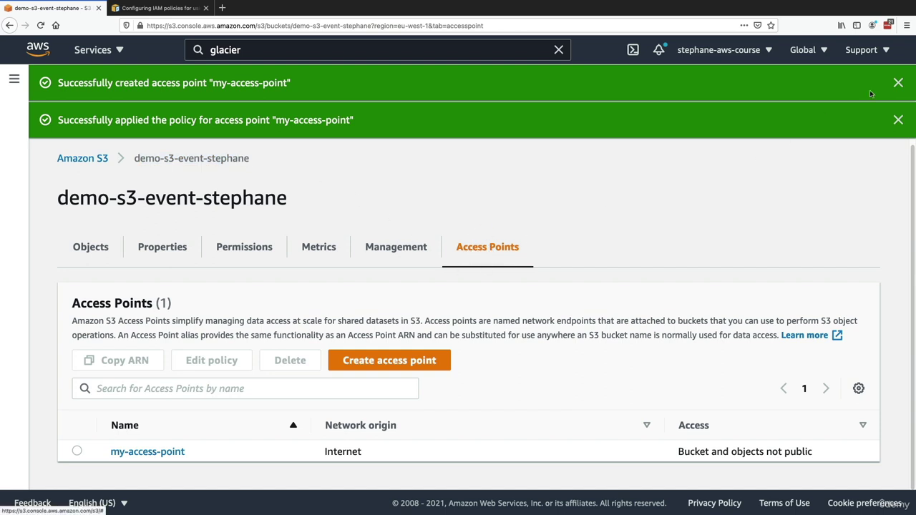
left_click(897, 83)
left_click(897, 83)
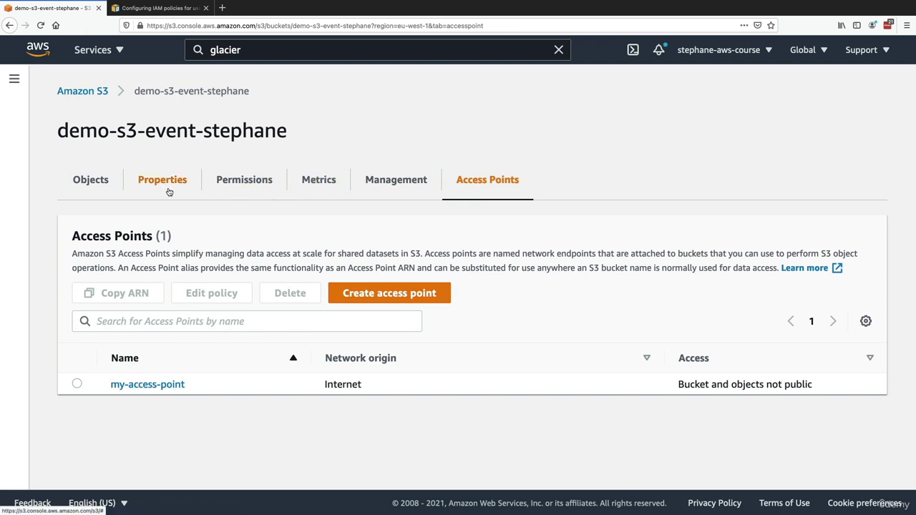
Step: Look at the bucket's permissions, then review its Access Points list and description
left_click(226, 185)
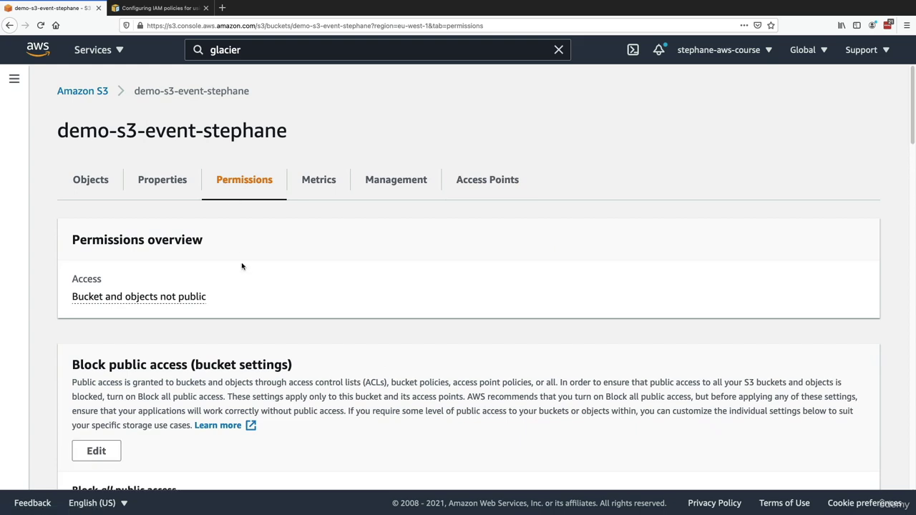
scroll(227, 313, "down", 2)
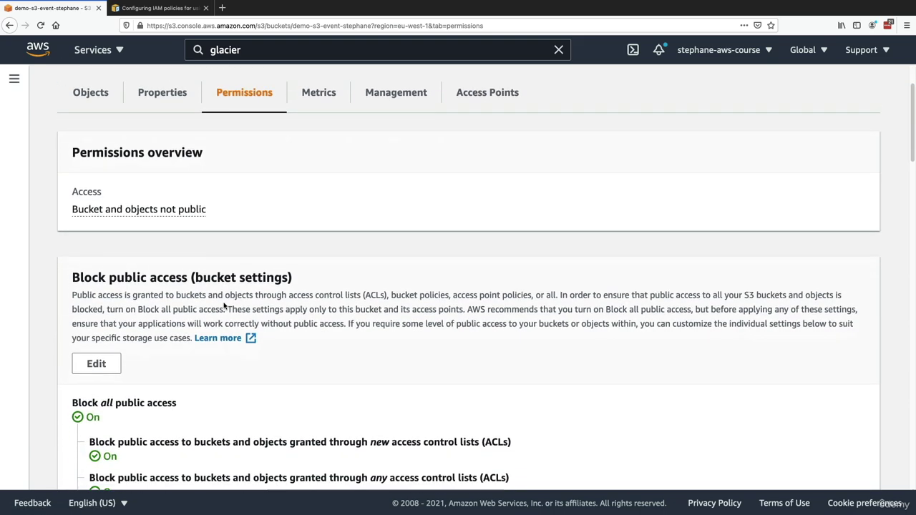
scroll(214, 214, "up", 2)
left_click(461, 180)
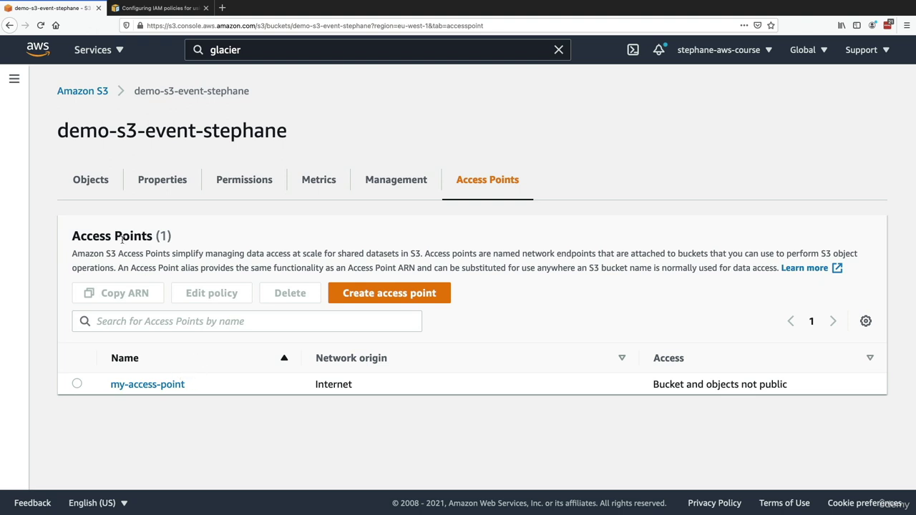
left_click_drag(80, 237, 176, 237)
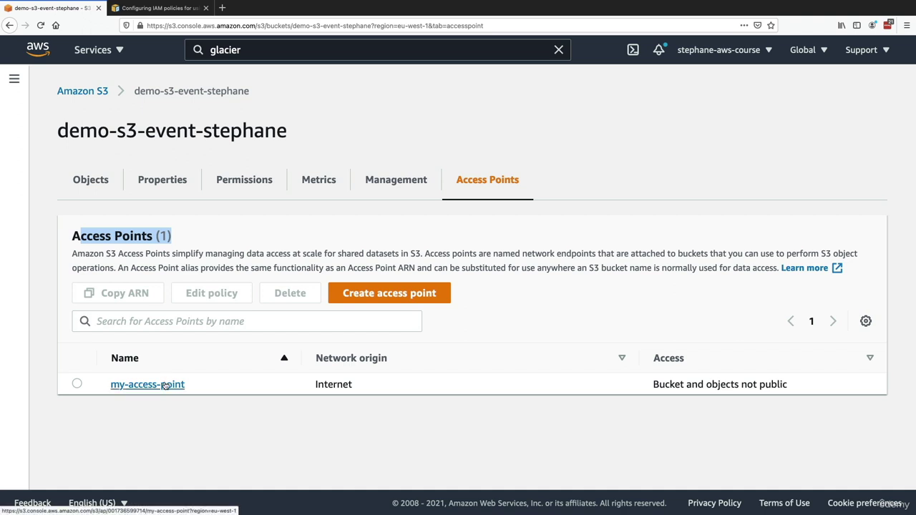
left_click(200, 270)
triple_click(230, 266)
left_click(231, 266)
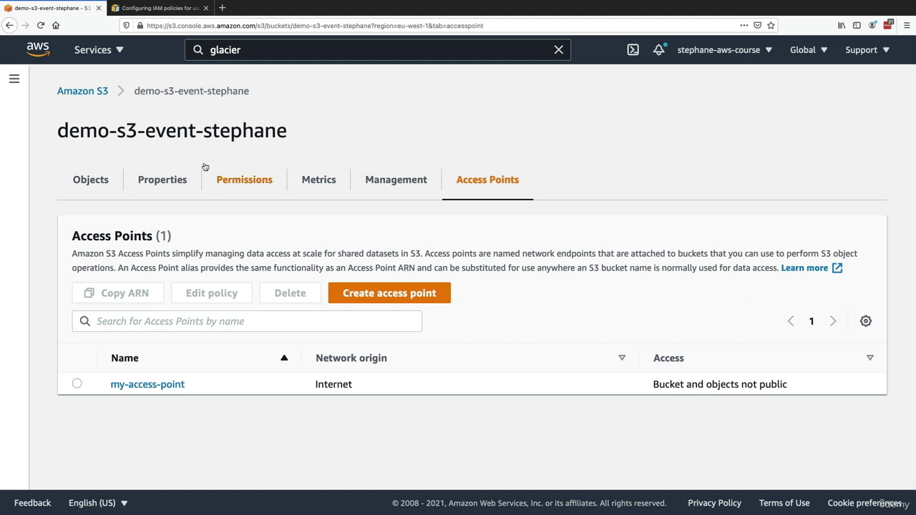
Step: Point out the demo-s3-event-stephane heading and scroll to the empty Bucket policy section under Permissions
left_click_drag(71, 127, 215, 129)
left_click(229, 146)
triple_click(119, 131)
left_click(166, 133)
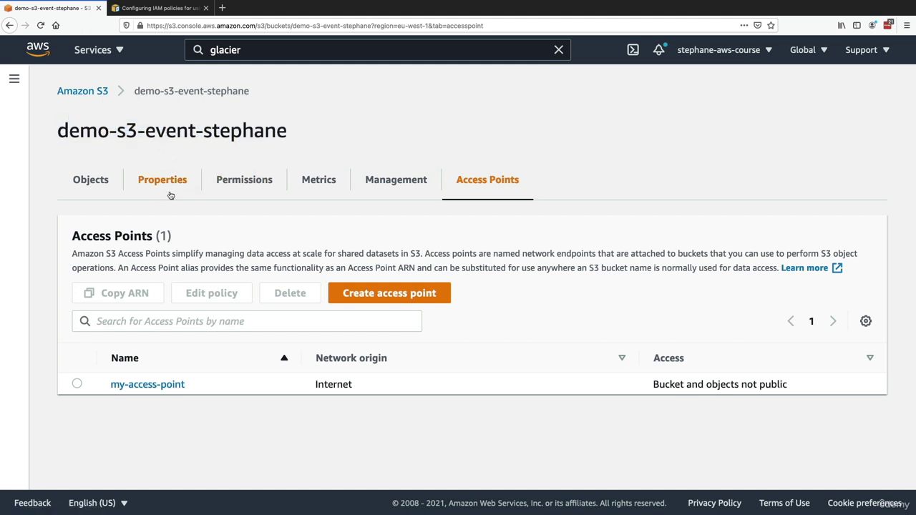
left_click(219, 179)
scroll(242, 291, "down", 10)
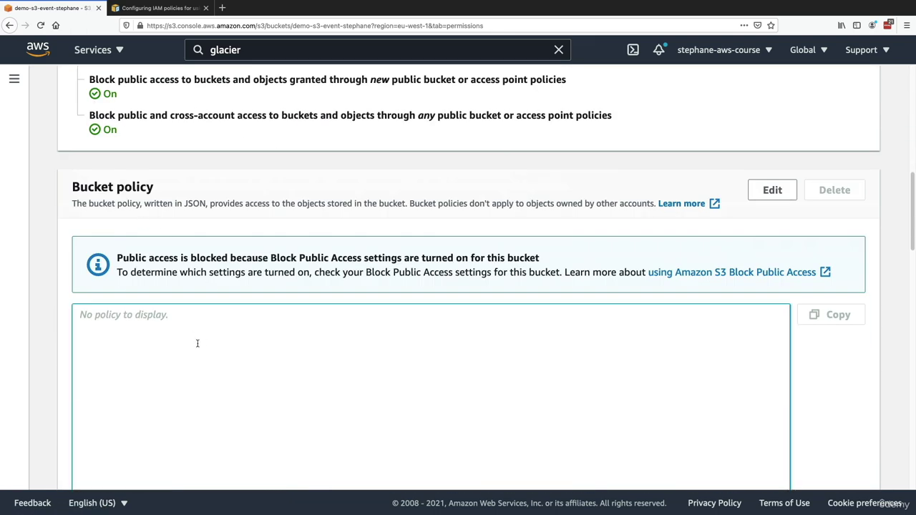
Step: Copy the 'delegating access control to access points' example bucket policy and open the bucket policy editor
key("ctrl+Tab")
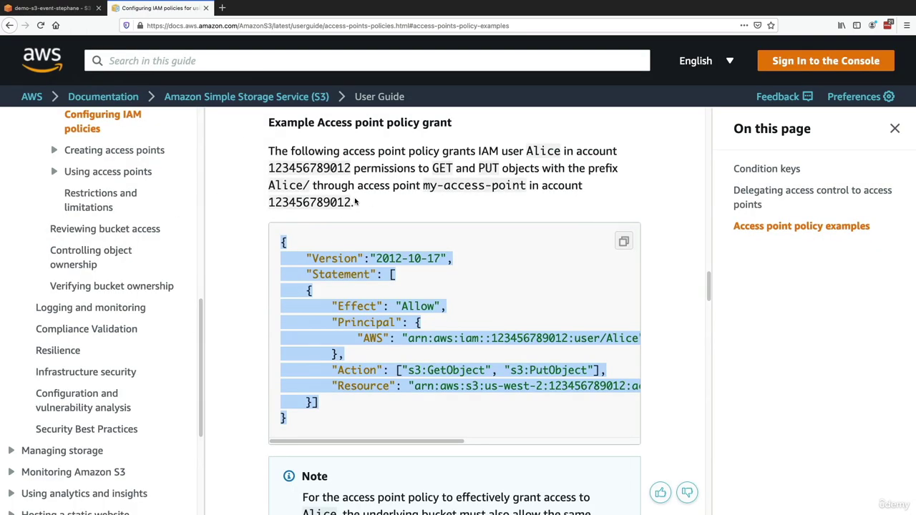
left_click(387, 274)
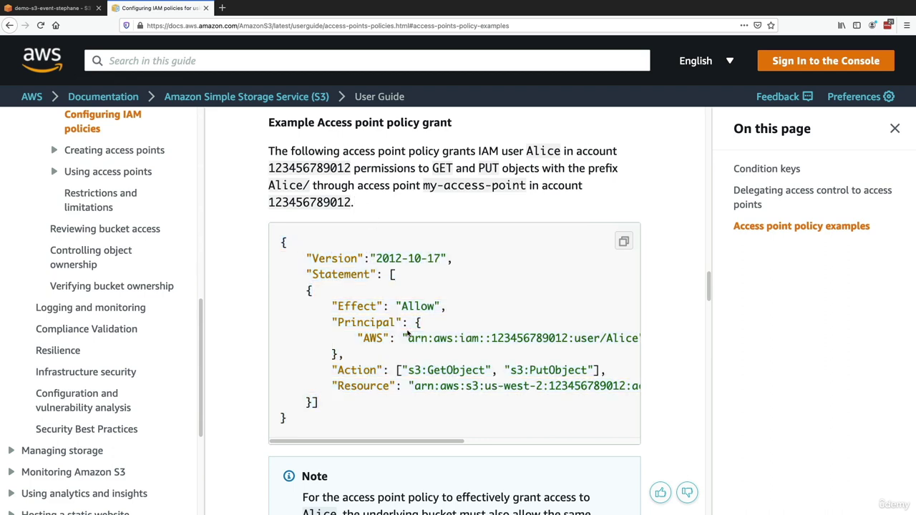
left_click(762, 197)
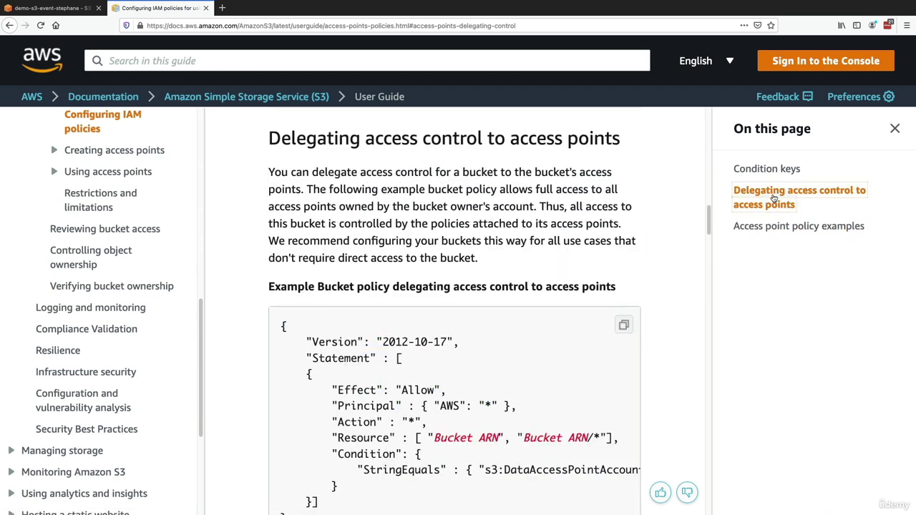
scroll(440, 263, "down", 3)
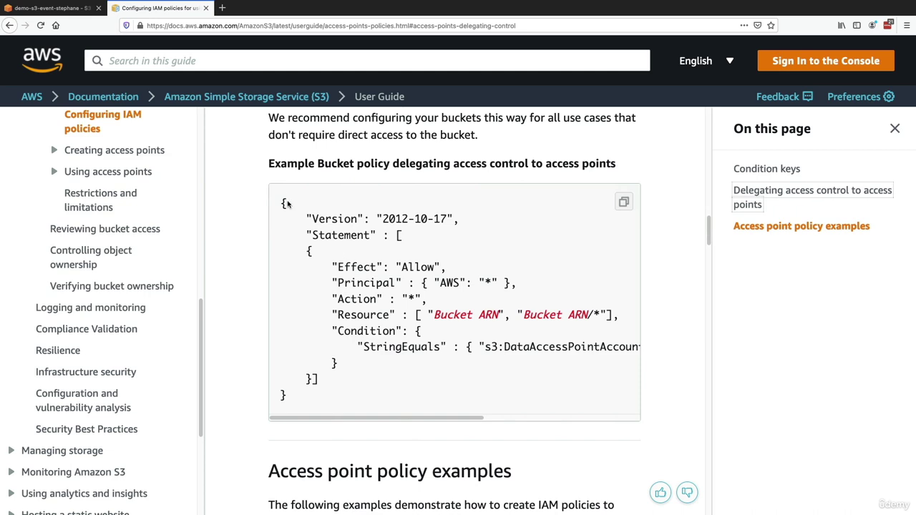
left_click_drag(280, 203, 319, 390)
key("ctrl+c")
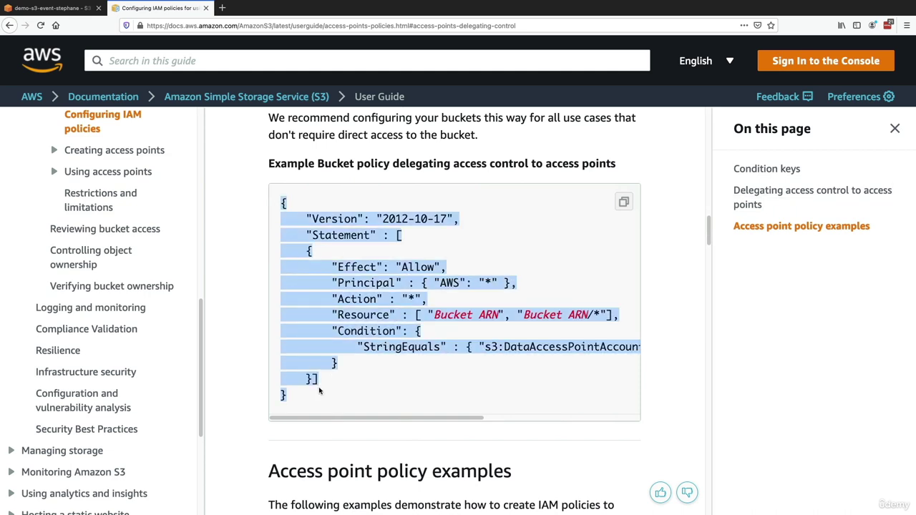
key("ctrl+shift+Tab")
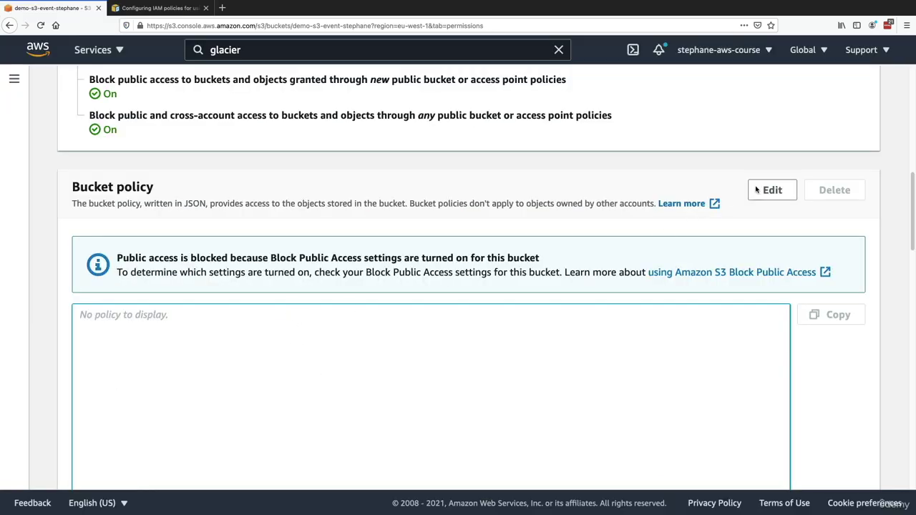
left_click(765, 190)
Step: Paste the delegation policy and point out its Allow effect, wildcard principal and wildcard action
key("ctrl+v")
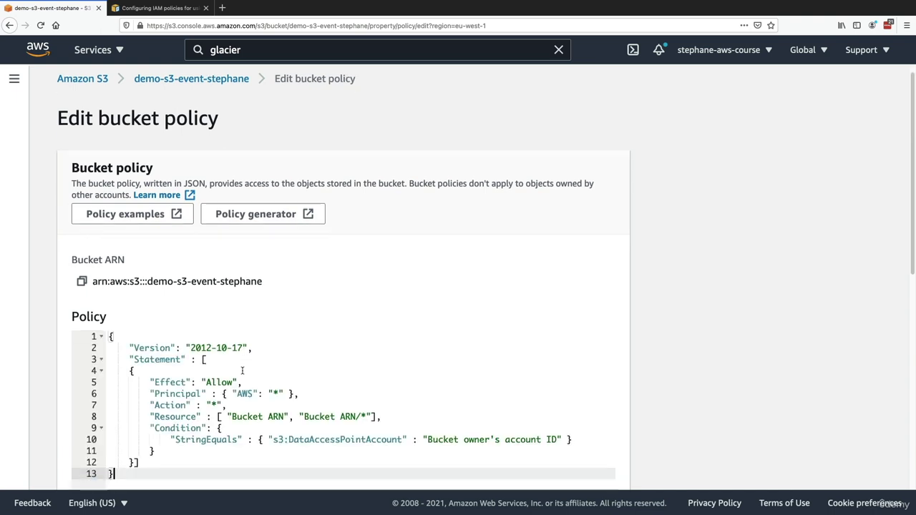
scroll(241, 368, "down", 2)
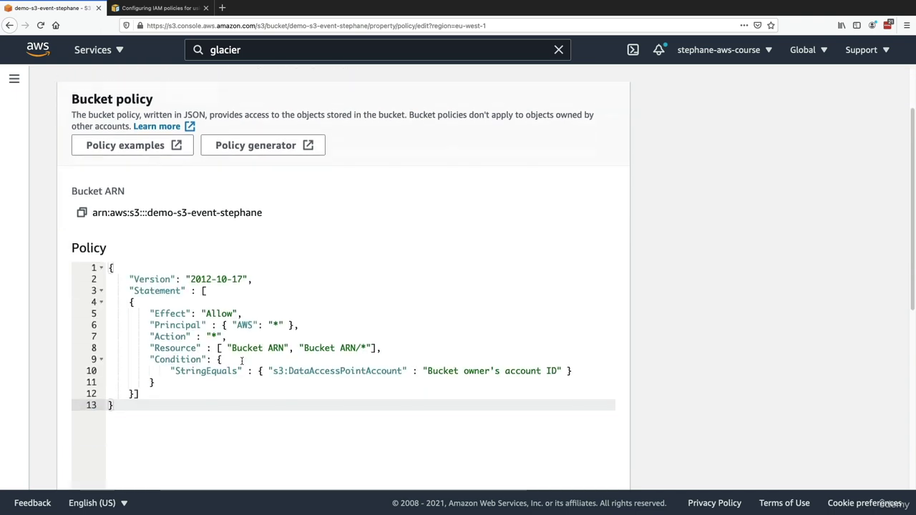
double_click(214, 314)
left_click(222, 326)
key("shift+Right")
key("shift+Right")
key("shift+Right")
key("shift+Right")
key("shift+Right")
key("shift+Right")
key("shift+Right")
key("shift+Right")
key("shift+Right")
key("shift+Right")
key("shift+Right")
key("shift+Right")
key("shift+Right")
key("shift+Right")
key("shift+Right")
key("shift+Right")
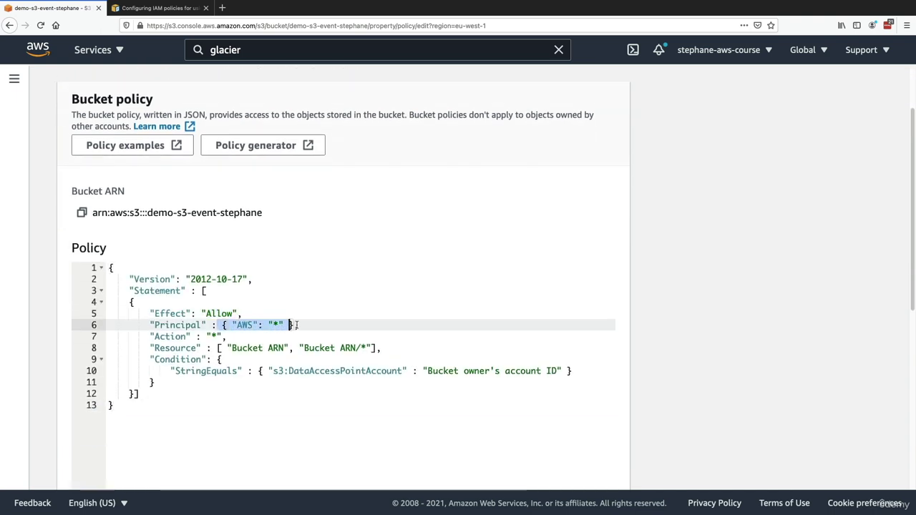
left_click_drag(207, 336, 223, 337)
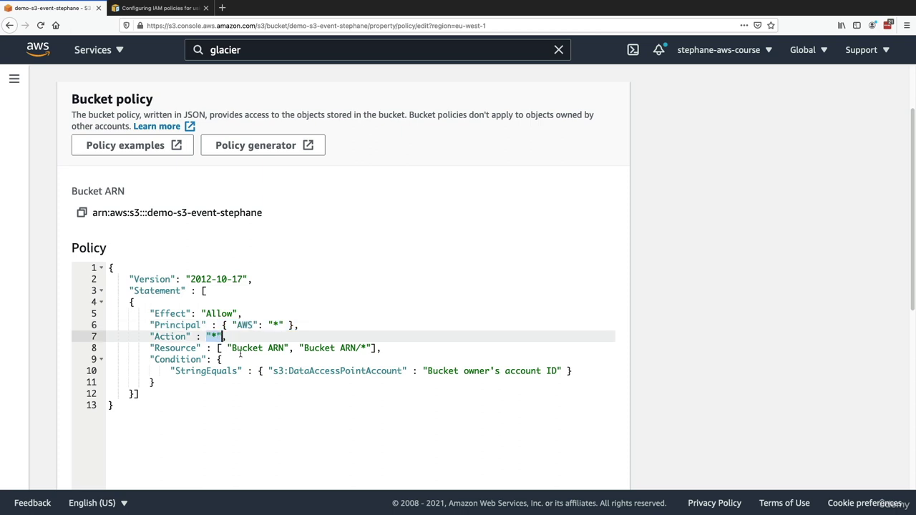
Step: Replace both Bucket ARN placeholders in the resources with the bucket's copied ARN
left_click(232, 349)
key("shift+Right")
key("shift+Right")
key("shift+Right")
key("shift+Right")
key("shift+Right")
key("shift+Right")
key("shift+Right")
key("shift+Right")
key("shift+Right")
key("shift+Right")
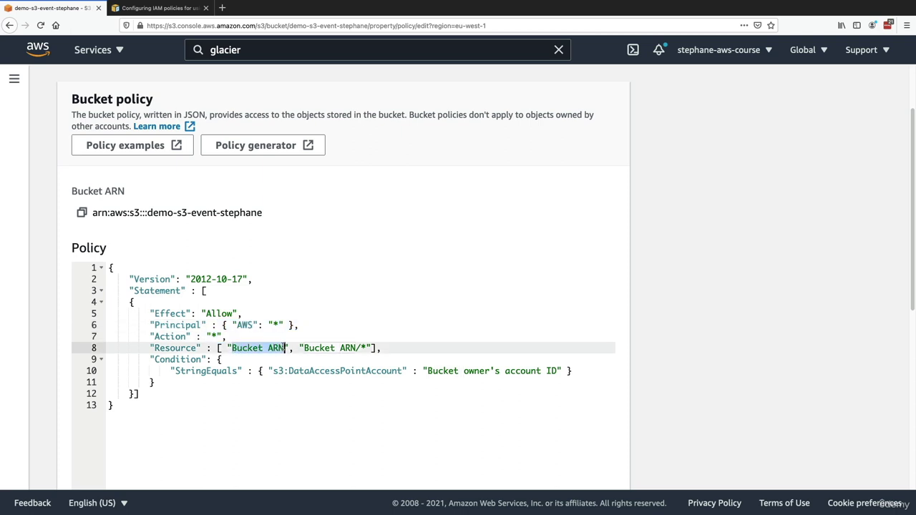
left_click(82, 213)
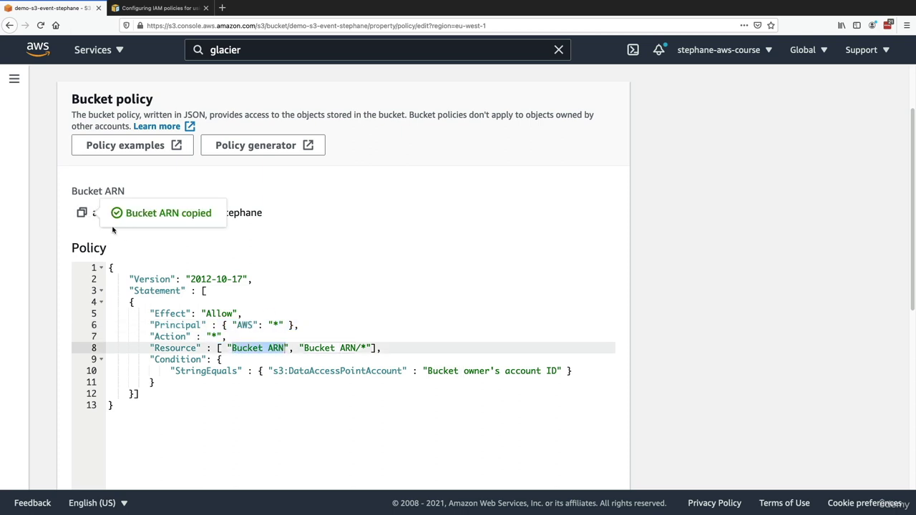
left_click(239, 347)
left_click_drag(231, 347, 284, 347)
key("ctrl+v")
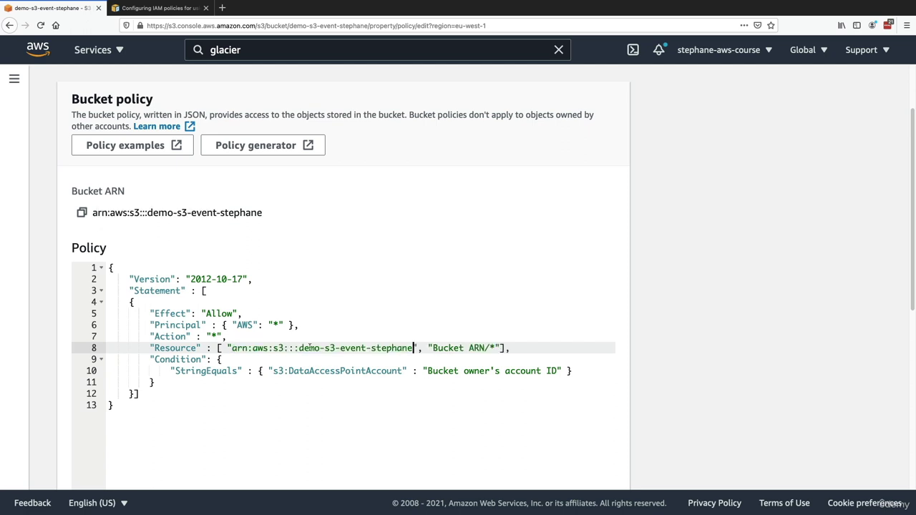
mouse_move(432, 348)
left_mouse_down()
mouse_move(487, 348)
mouse_move(432, 348)
left_mouse_up()
left_click(491, 347)
key("ctrl+v")
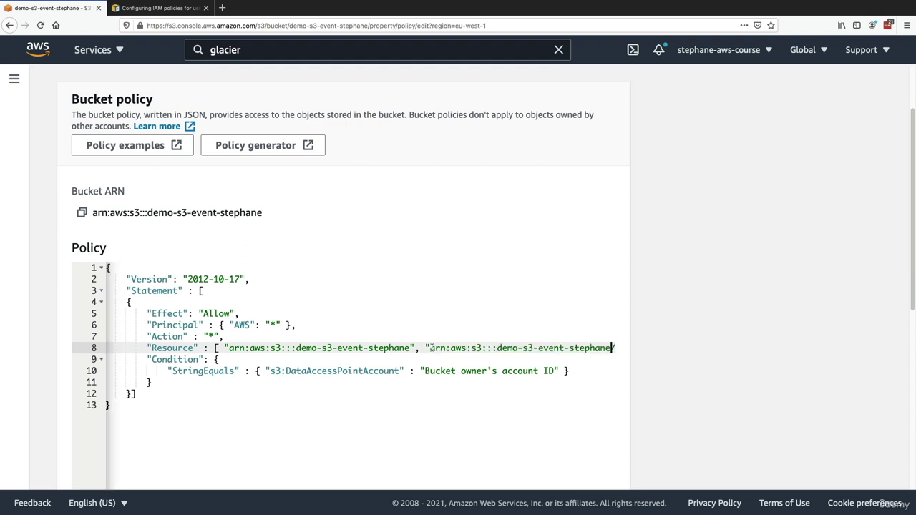
Step: Put your account ID in the DataAccessPointAccount condition and save the bucket policy
double_click(329, 370)
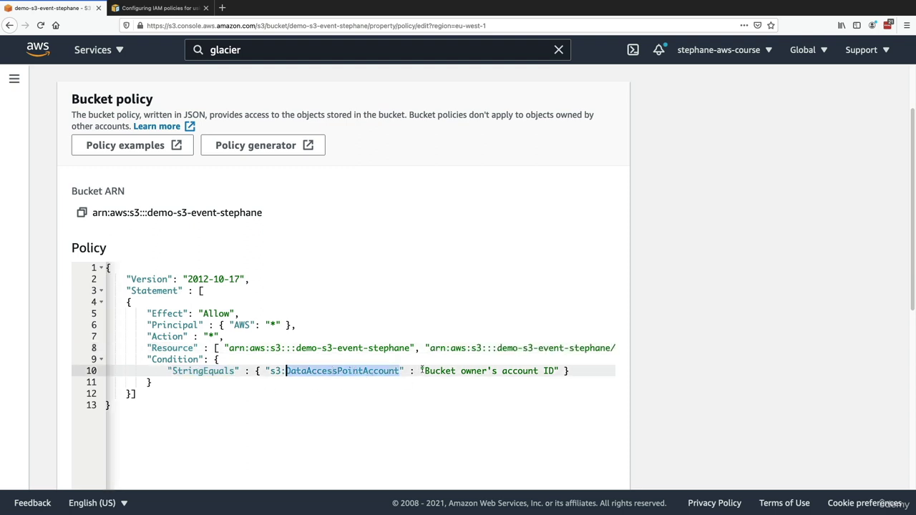
left_click_drag(425, 370, 553, 371)
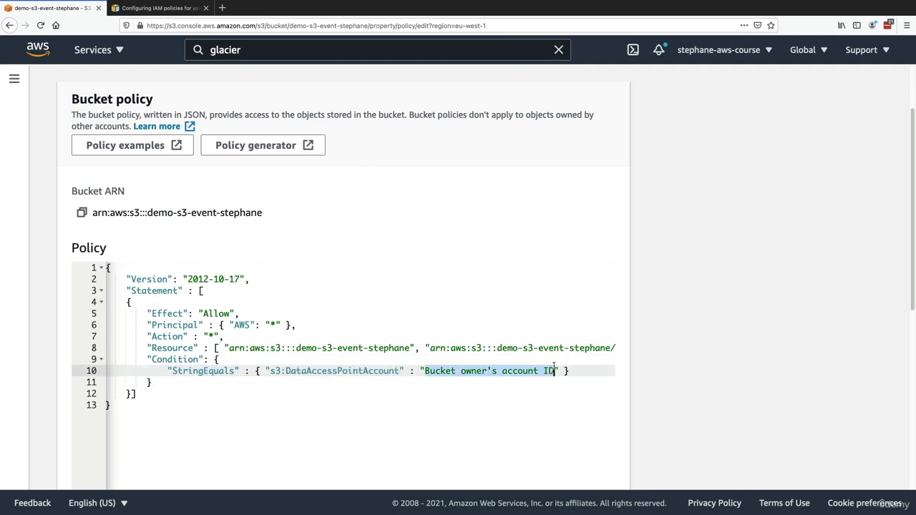
left_click(694, 51)
double_click(701, 81)
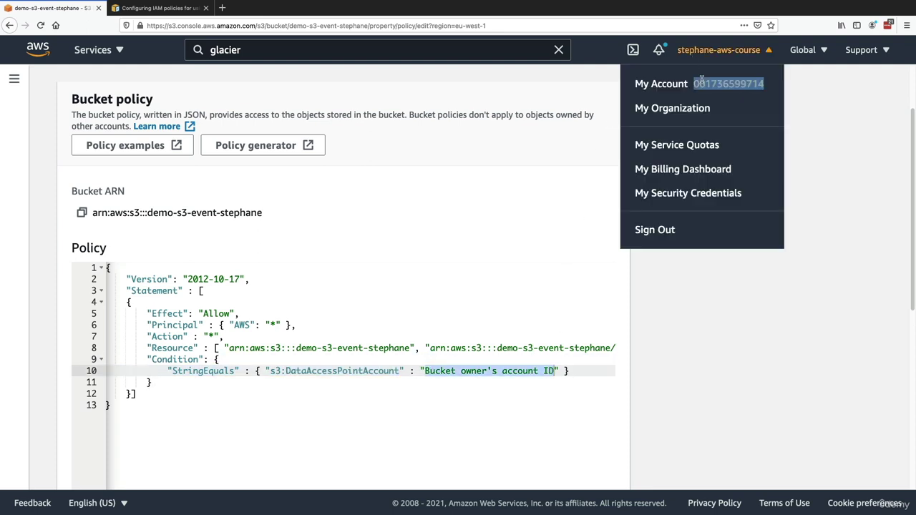
left_click(467, 348)
left_click_drag(424, 371, 558, 370)
key("ctrl+v")
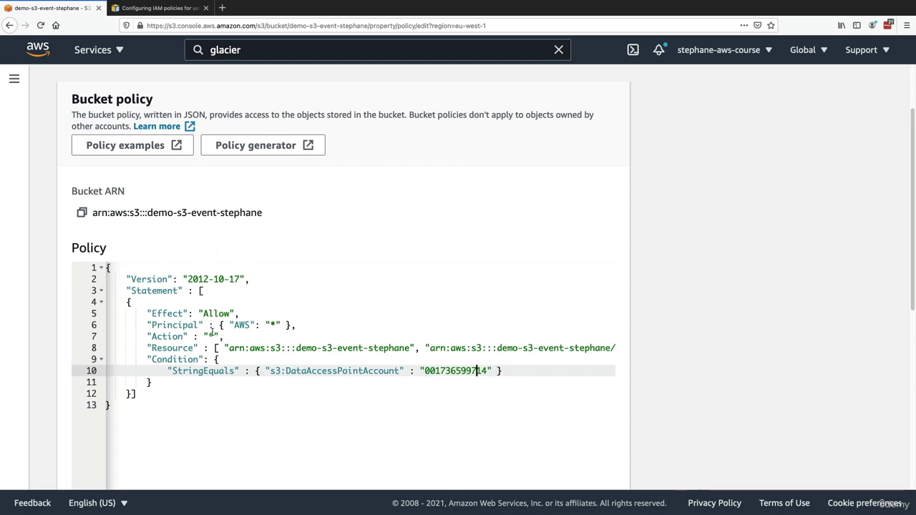
left_click_drag(310, 370, 421, 371)
double_click(429, 371)
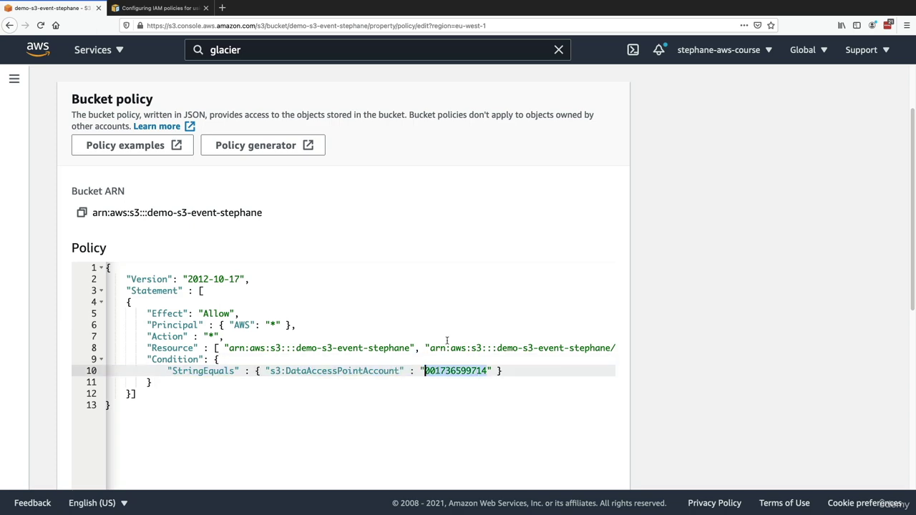
left_click(382, 326)
scroll(437, 370, "down", 5)
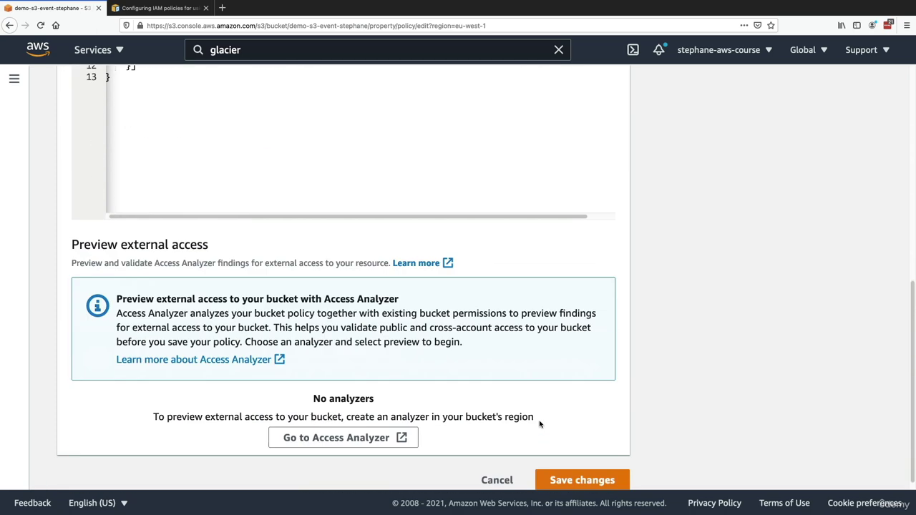
left_click(585, 467)
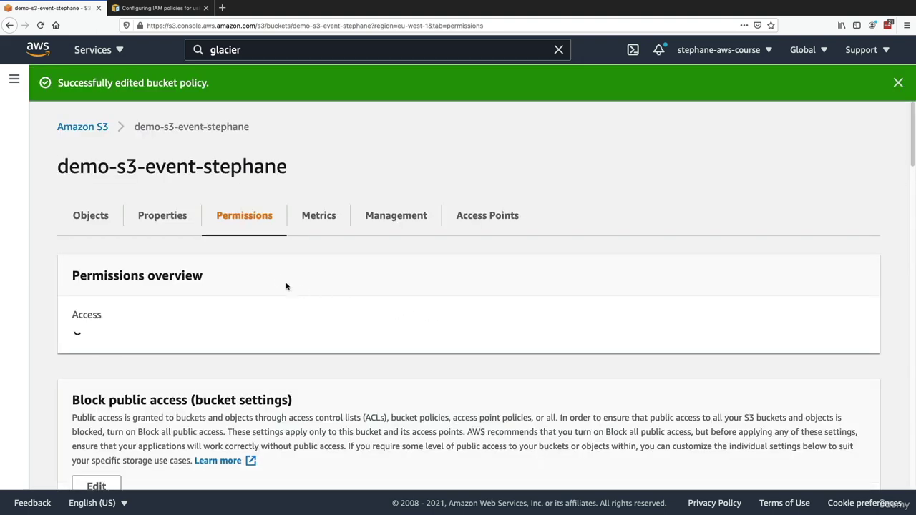
Step: Review the saved policy, browse my-access-point's objects and properties, and return to the access point list
scroll(188, 330, "down", 6)
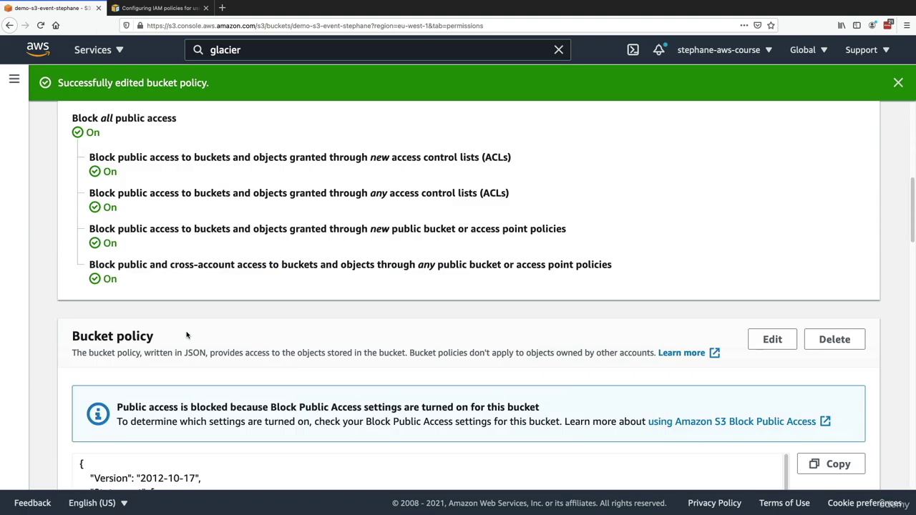
scroll(187, 335, "down", 5)
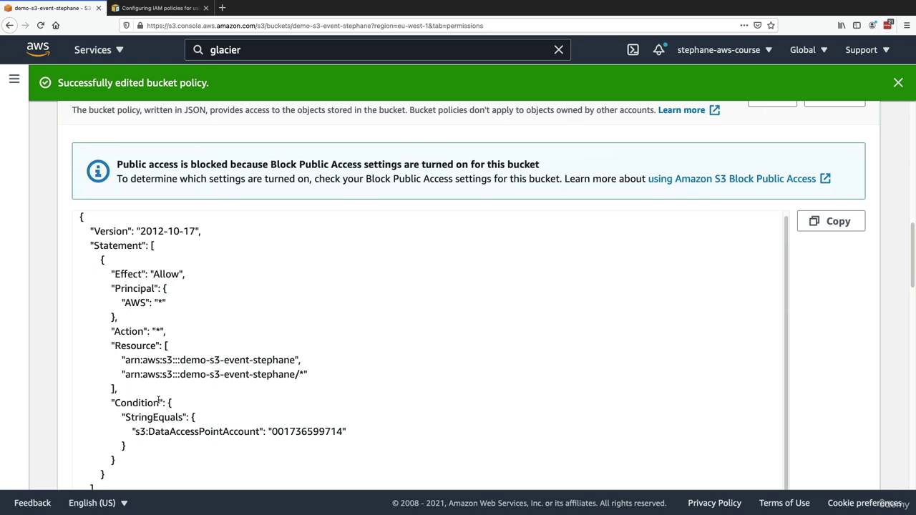
left_click_drag(185, 433, 279, 433)
scroll(286, 347, "up", 10)
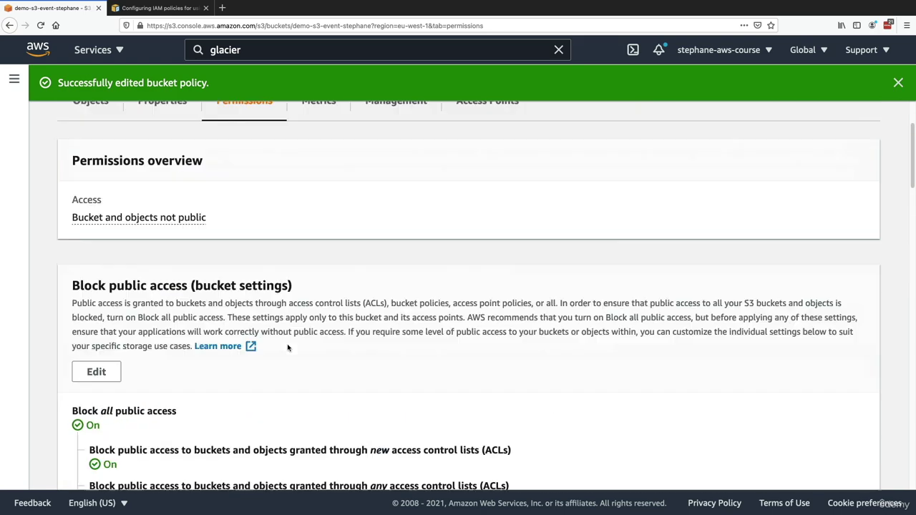
left_click(483, 216)
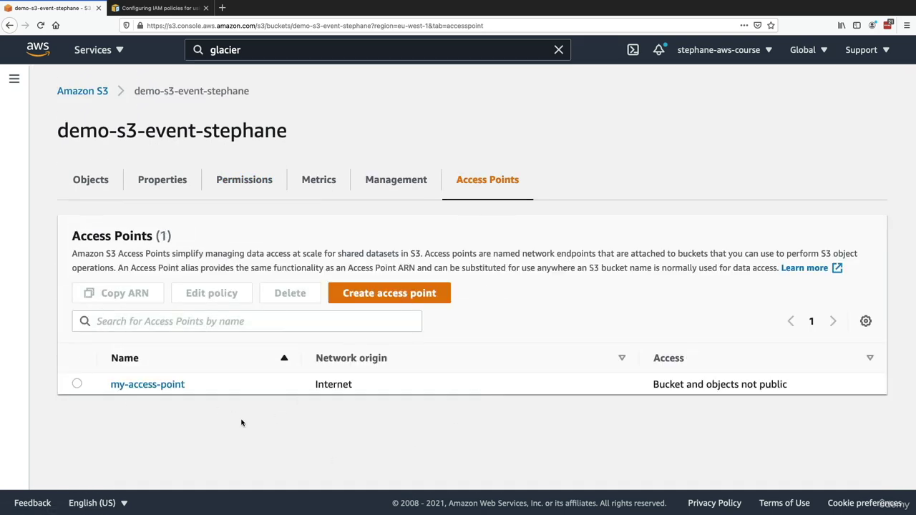
left_click(140, 384)
scroll(131, 329, "down", 1)
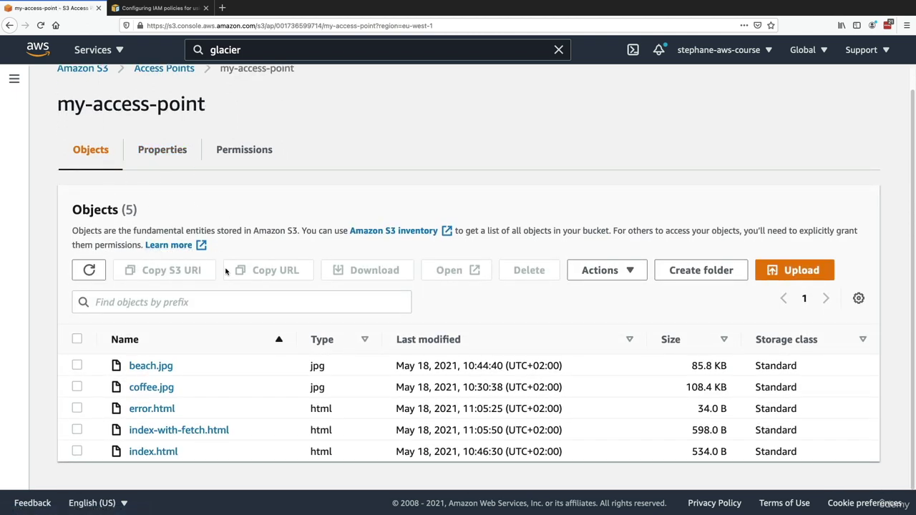
left_click(176, 163)
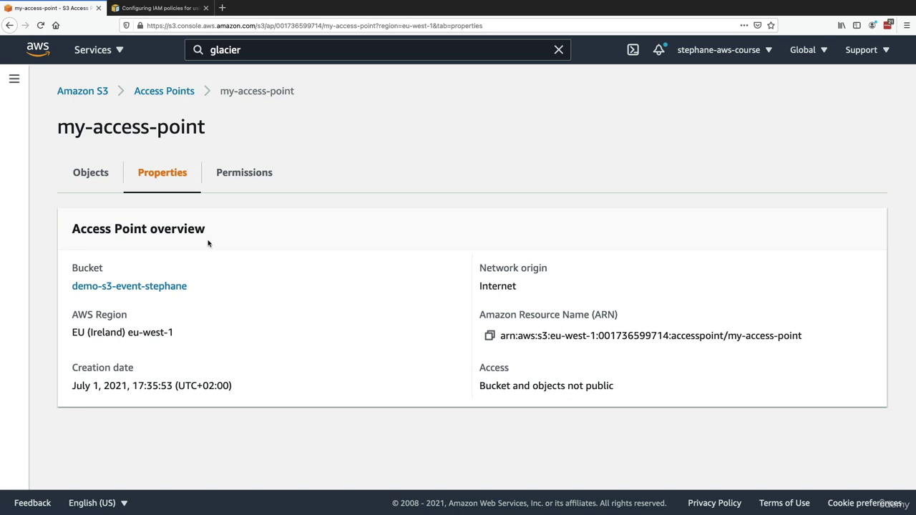
left_click(170, 94)
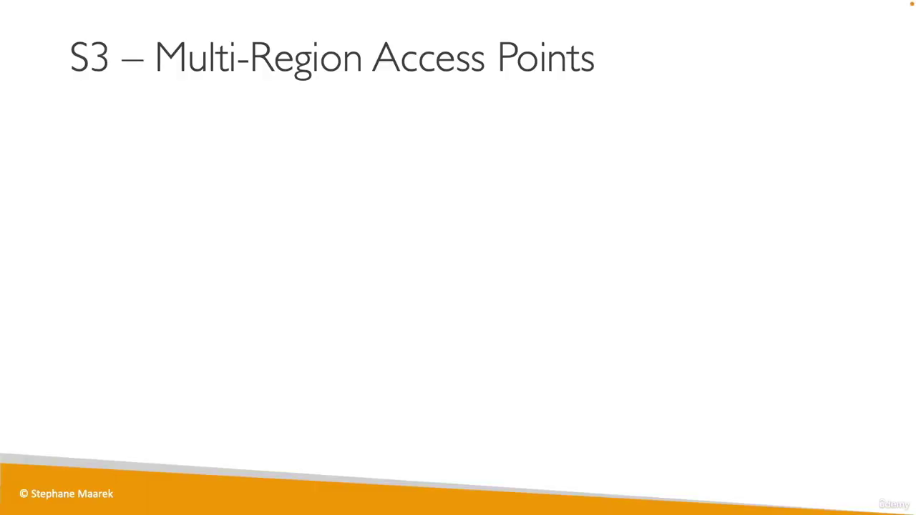
Step: Advance the slide: first bullet, two regional buckets, the Multi-Region Access Point, the client, then routing
key("Right")
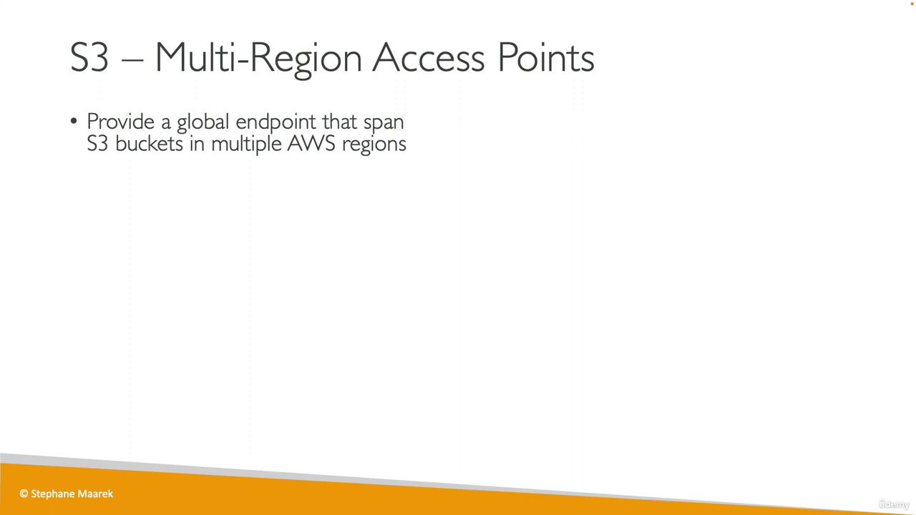
key("Right")
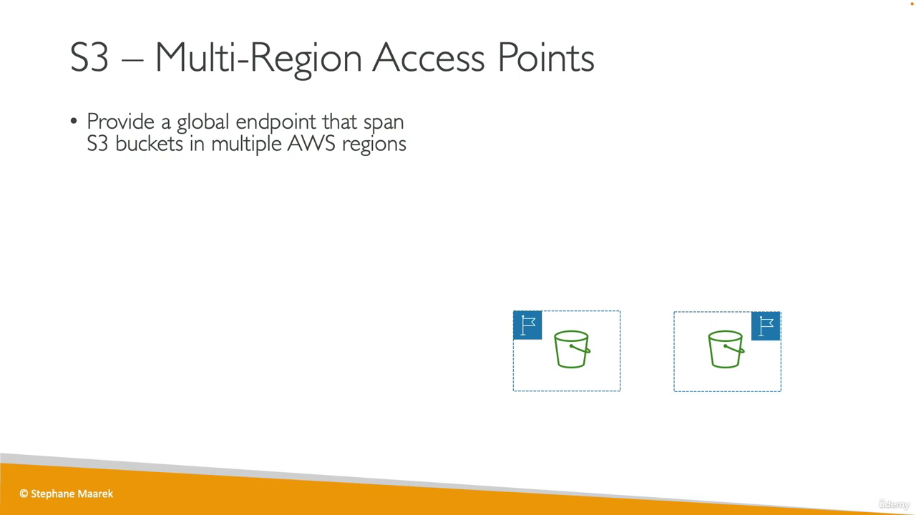
key("Right")
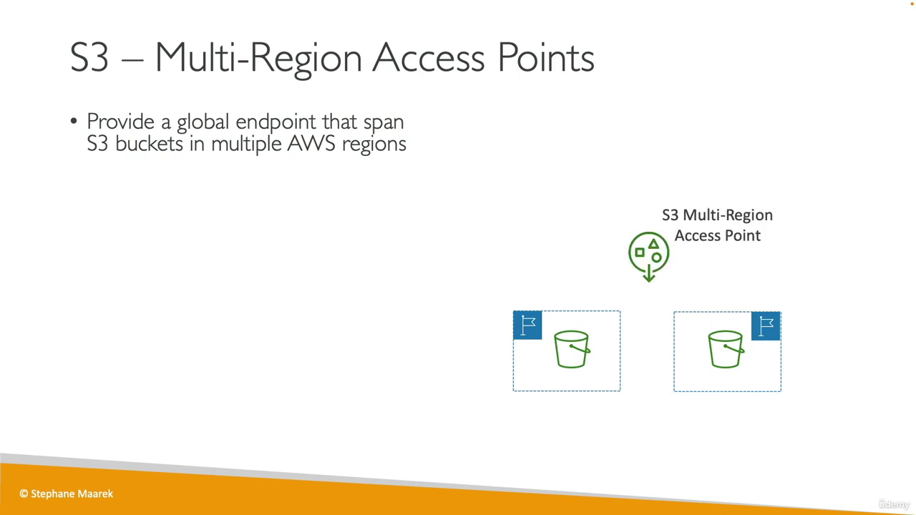
key("Right")
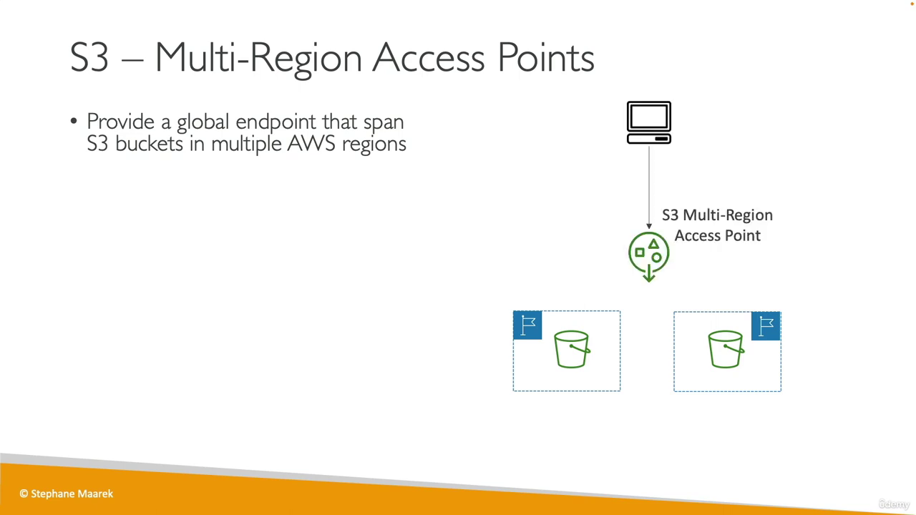
key("Right")
key("Right")
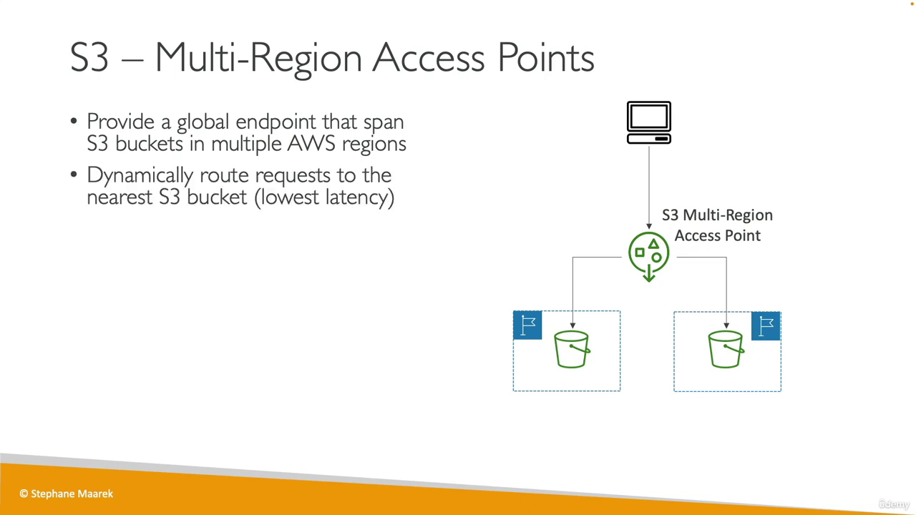
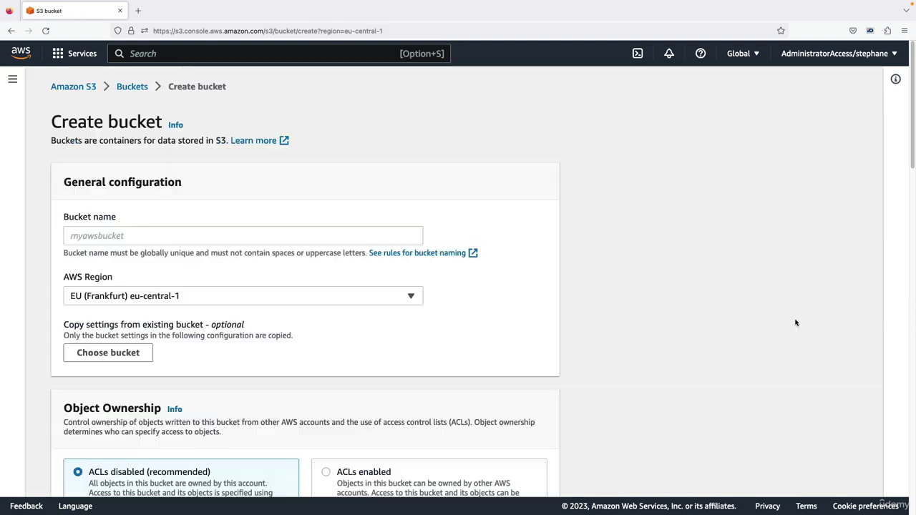
Step: Create a second my-global-app bucket with a us-east-1 name suffix in US East (N. Virginia)
left_click(217, 236)
type("my-global-app-stephane-eu-central-1")
left_click(176, 236, "shift")
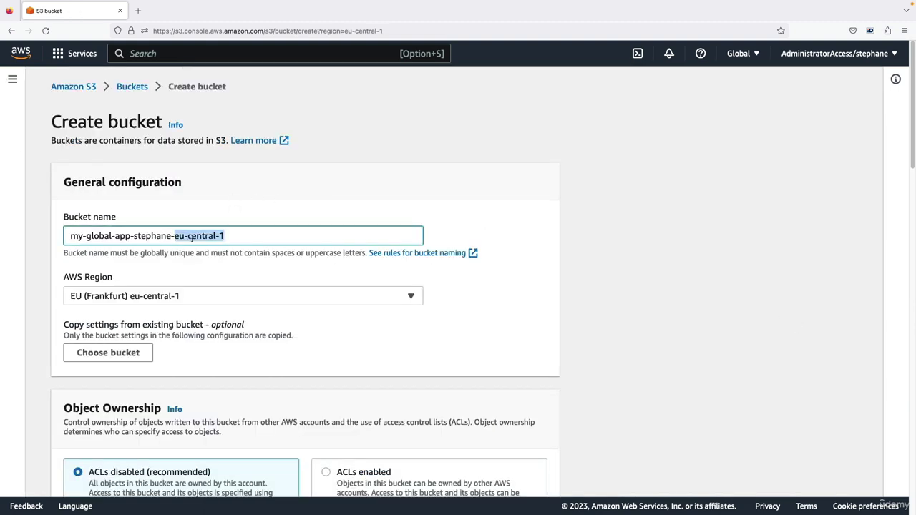
type("us-eas")
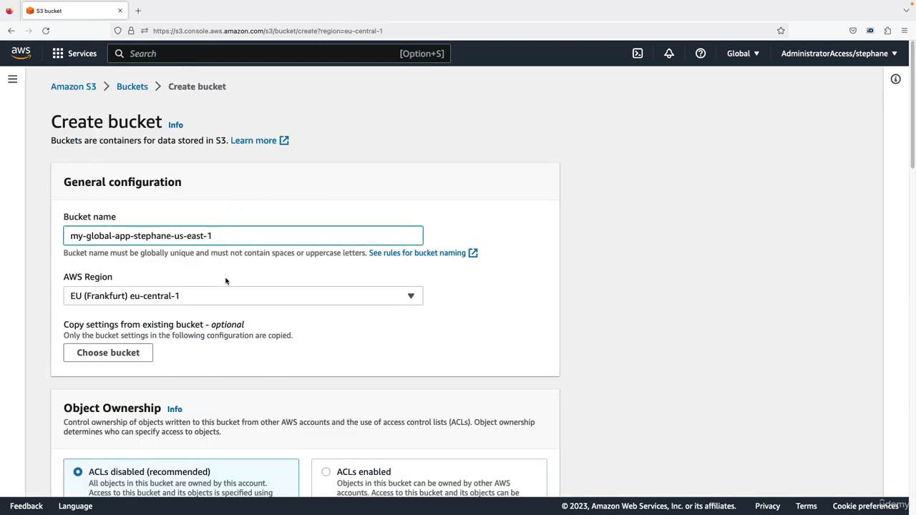
left_click(226, 295)
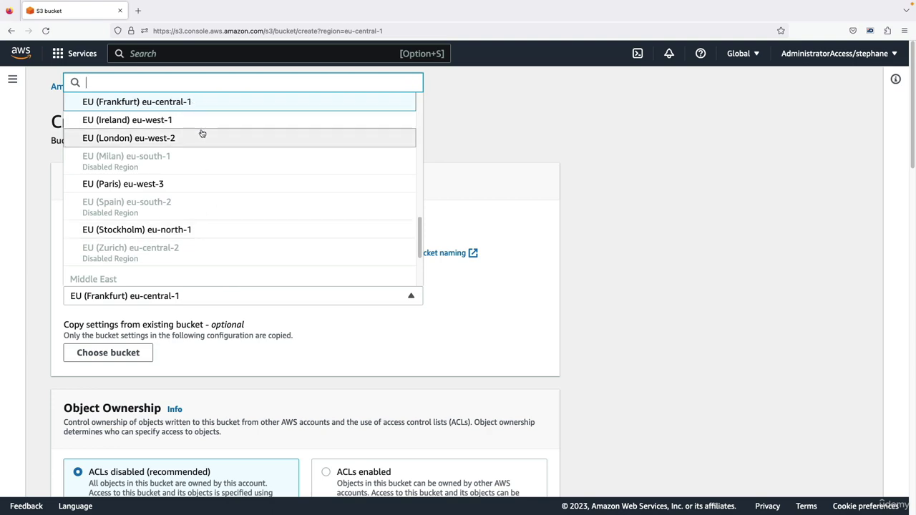
type("us-ea")
left_click(250, 259)
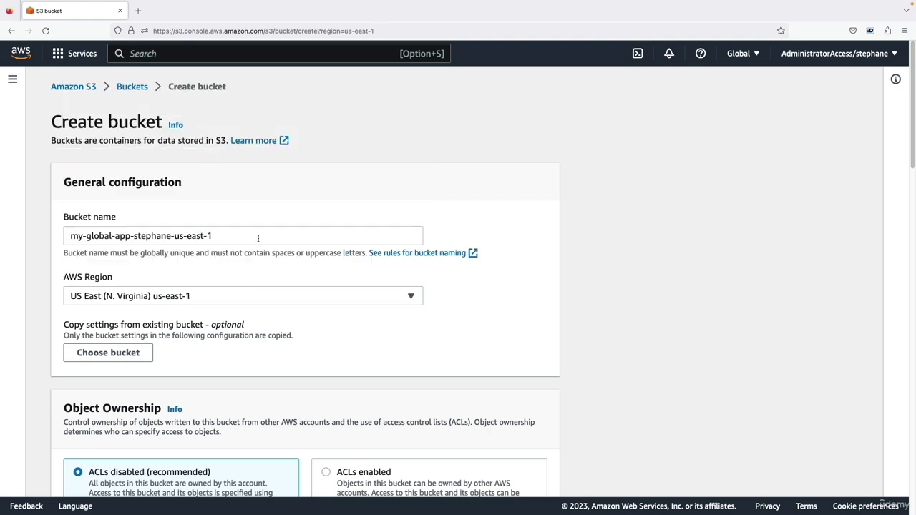
scroll(274, 217, "down", 20)
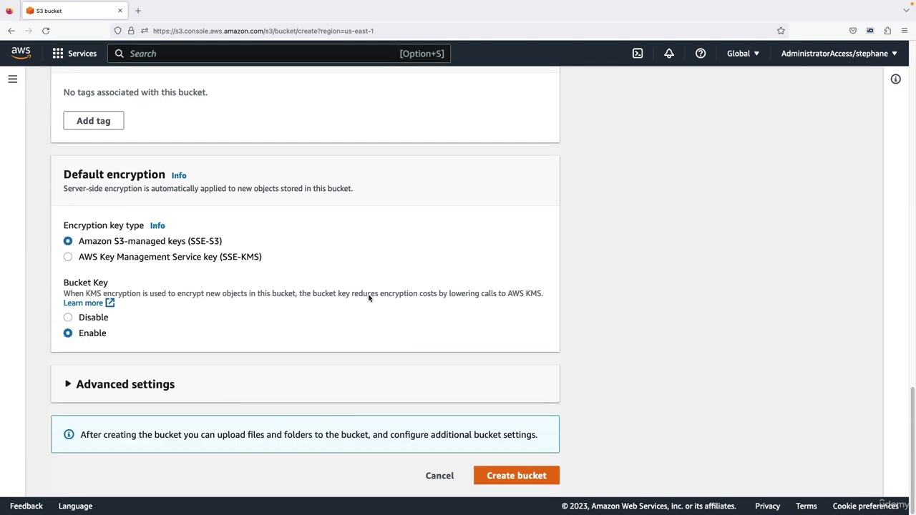
left_click(504, 475)
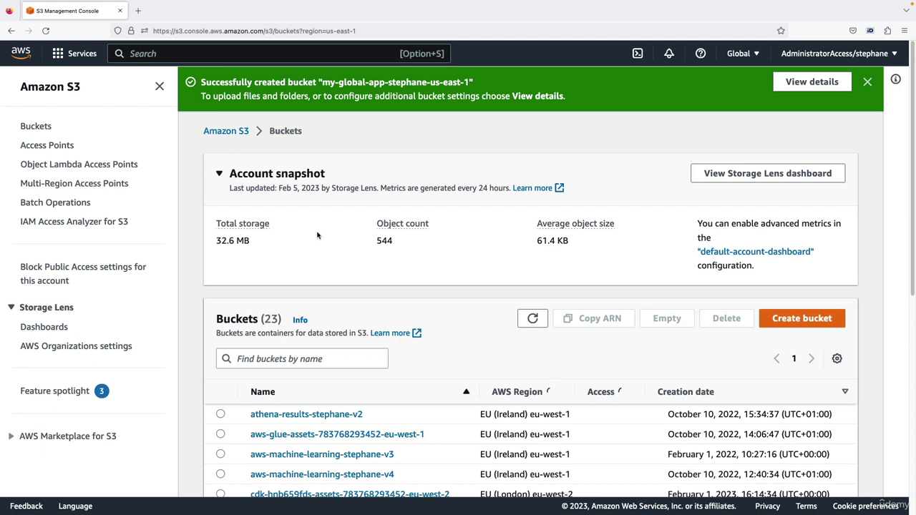
Step: Start a new Multi-Region Access Point and name it MyGlobalApp
left_click(107, 184)
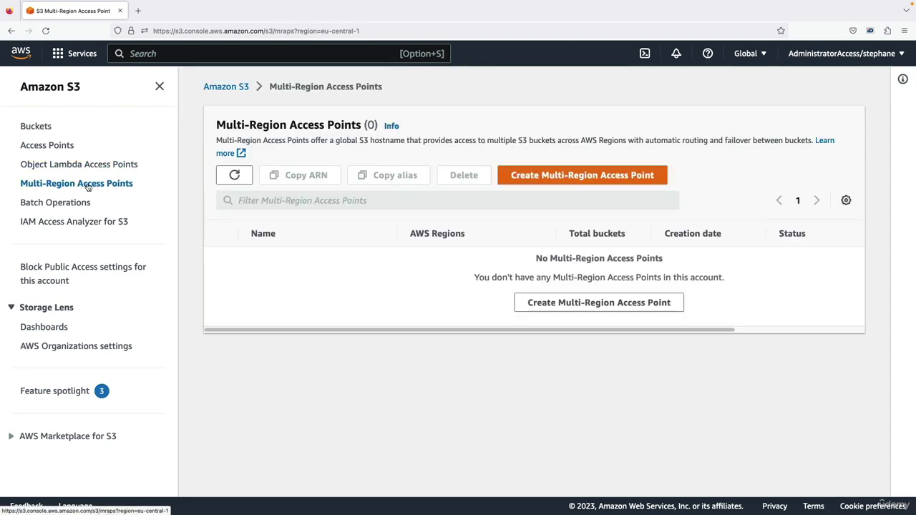
left_click(594, 179)
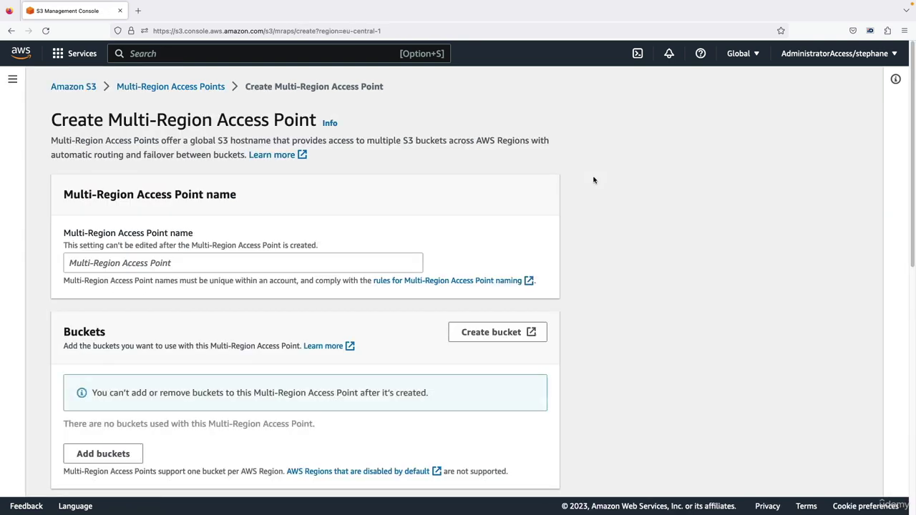
left_click(274, 267)
type("MyGlobalApp")
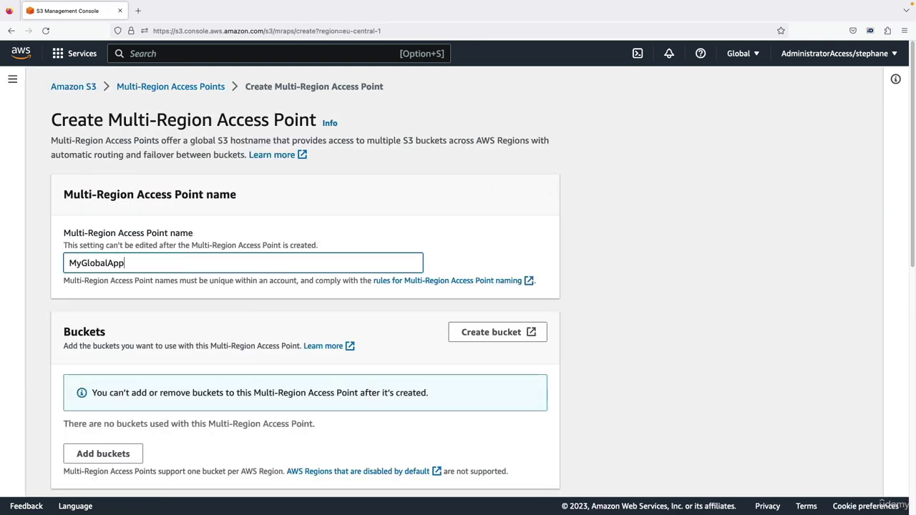
scroll(266, 166, "down", 4)
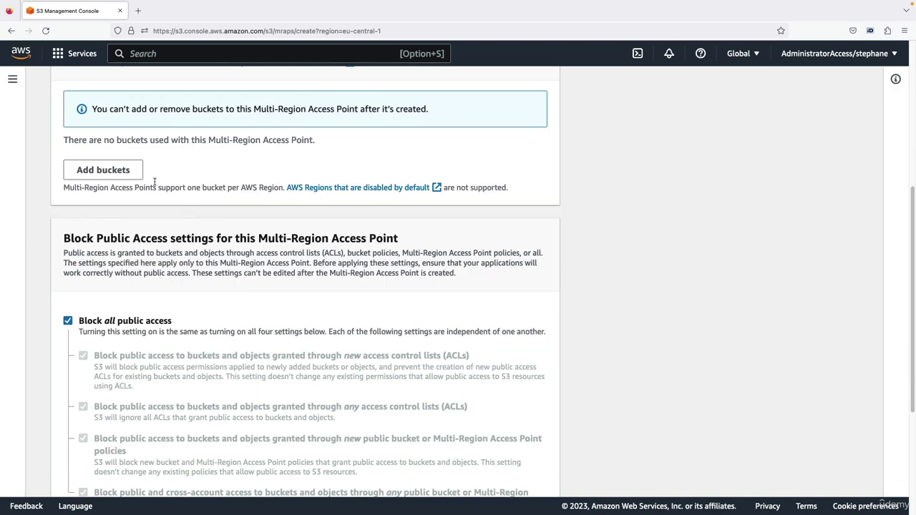
scroll(154, 181, "up", 2)
Step: Add the eu-central-1 and us-east-1 buckets, found by filtering on 'app'
left_click(112, 288)
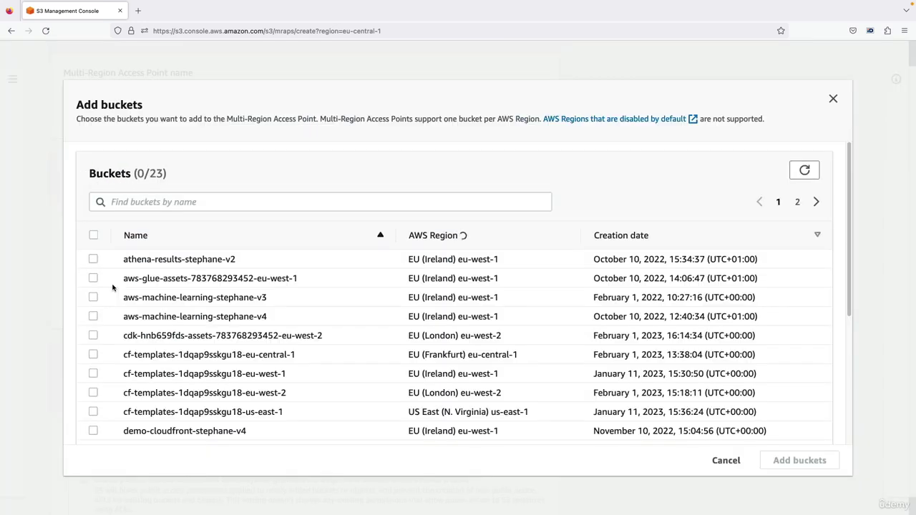
left_click(244, 206)
type("appl")
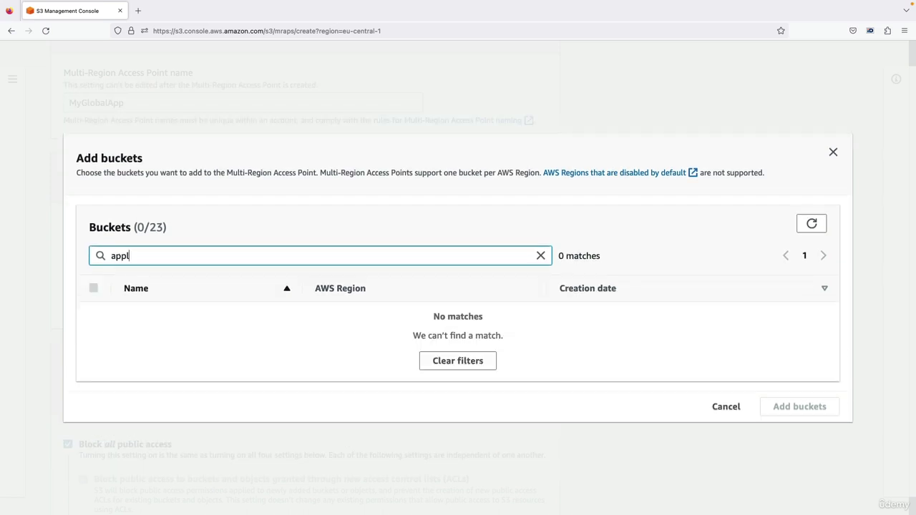
key("BackSpace")
key("BackSpace")
type("p")
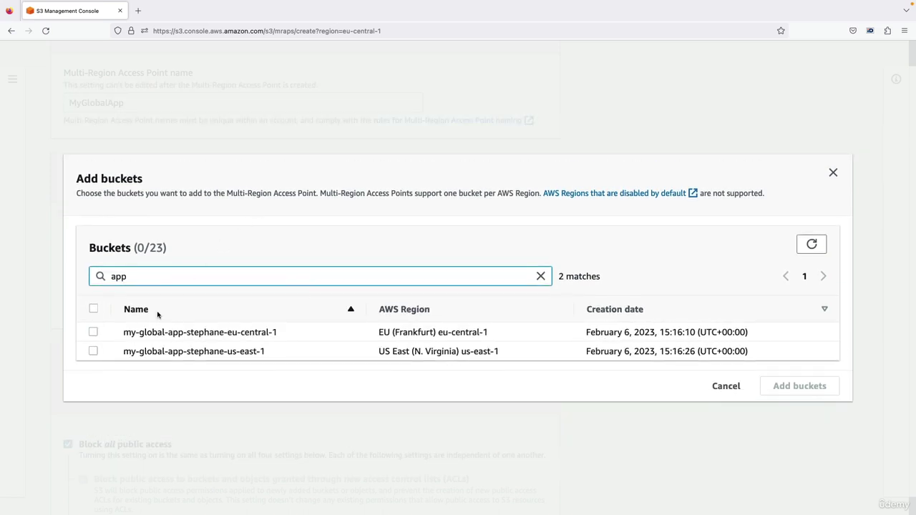
left_click(93, 332)
left_click(93, 350)
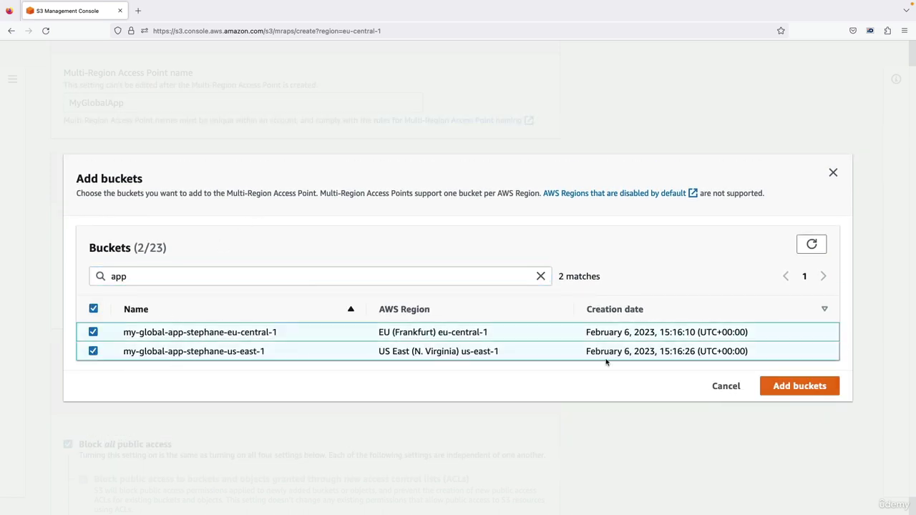
left_click(819, 393)
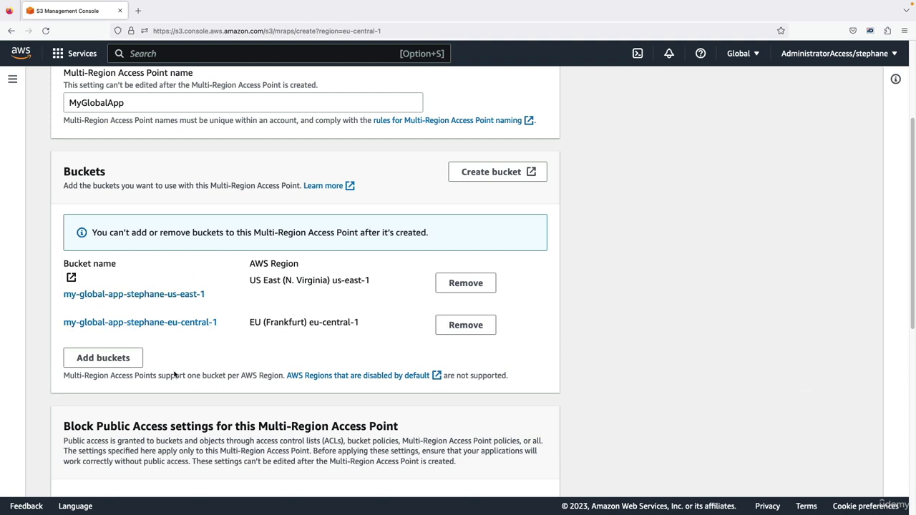
left_click_drag(170, 375, 264, 375)
left_click(156, 357)
Step: Review Block Public Access, rename the access point to my-global-app, and create it
scroll(269, 259, "down", 2)
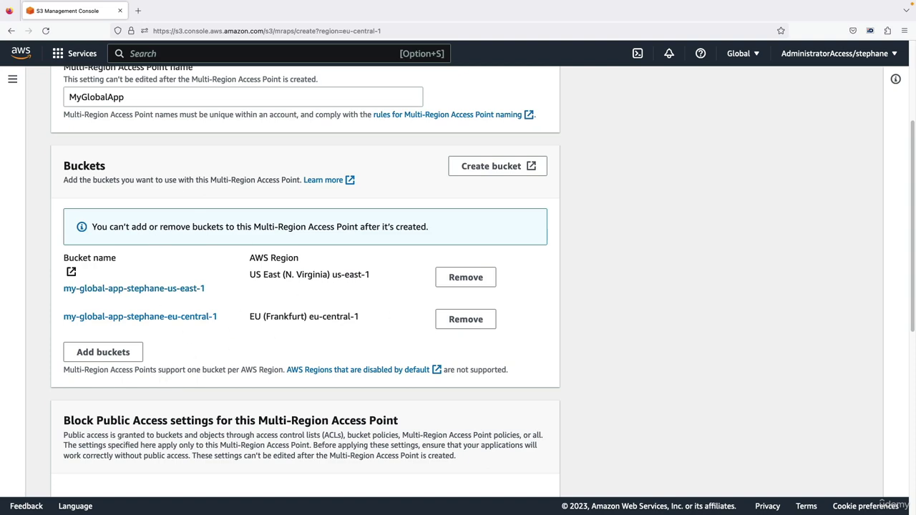
scroll(269, 259, "down", 5)
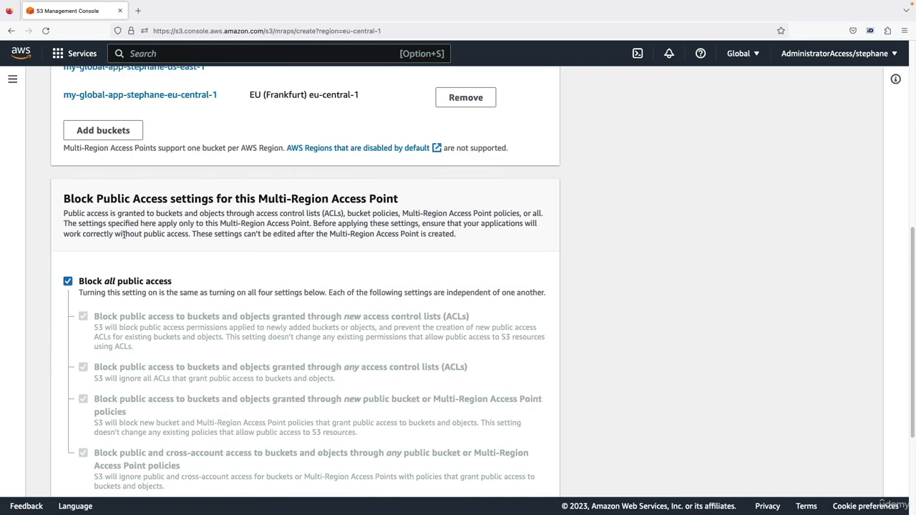
left_click_drag(120, 200, 258, 199)
left_click(104, 254)
scroll(136, 293, "down", 5)
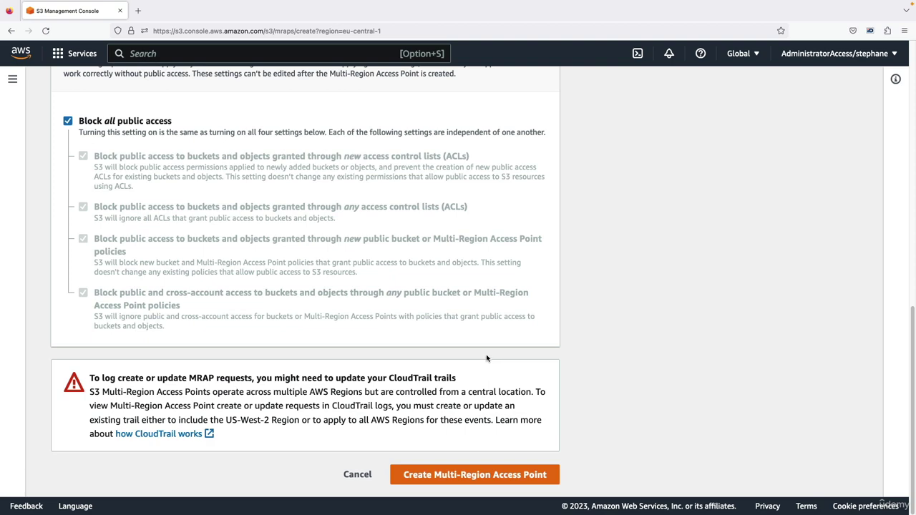
scroll(237, 310, "up", 10)
double_click(123, 272)
type("my-glo")
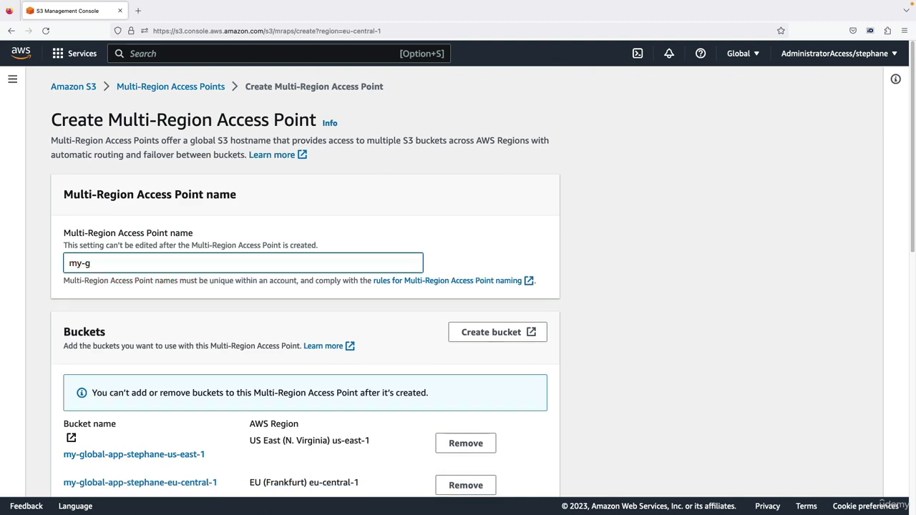
type("bal-app")
scroll(399, 232, "down", 5)
scroll(399, 232, "down", 4)
left_click(463, 476)
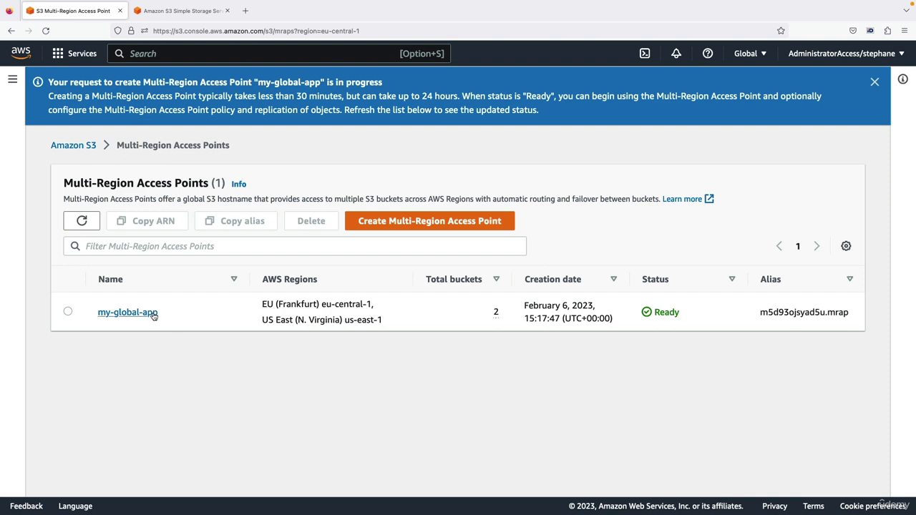
Step: Open my-global-app's details and open its eu-central-1 and us-east-1 buckets in new tabs
left_click(129, 313)
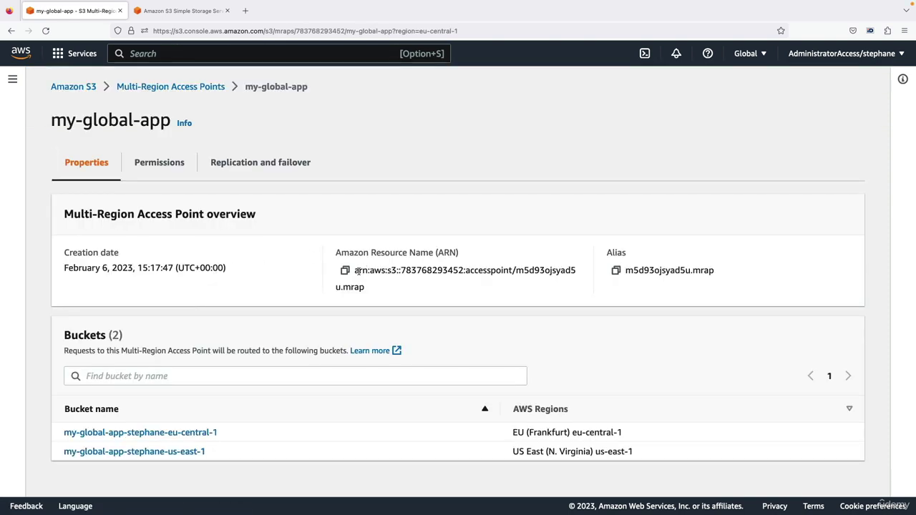
left_click_drag(355, 271, 368, 287)
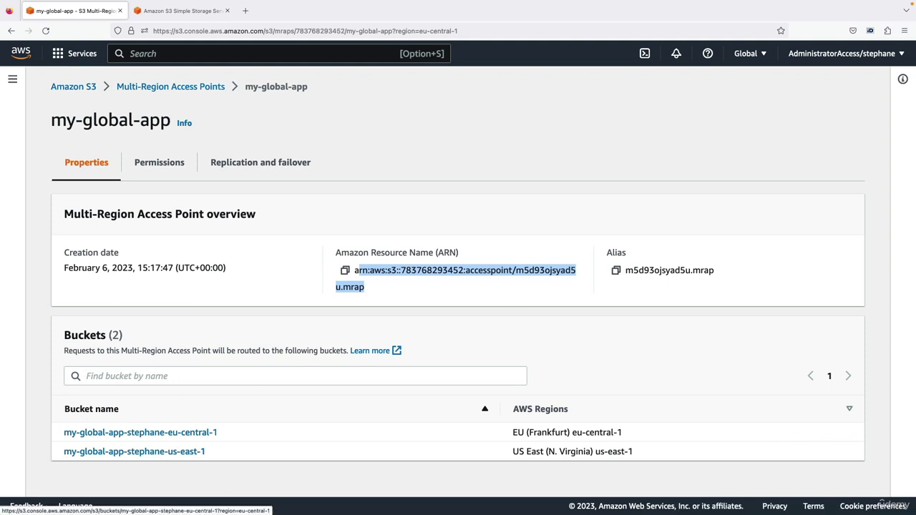
left_click(146, 289)
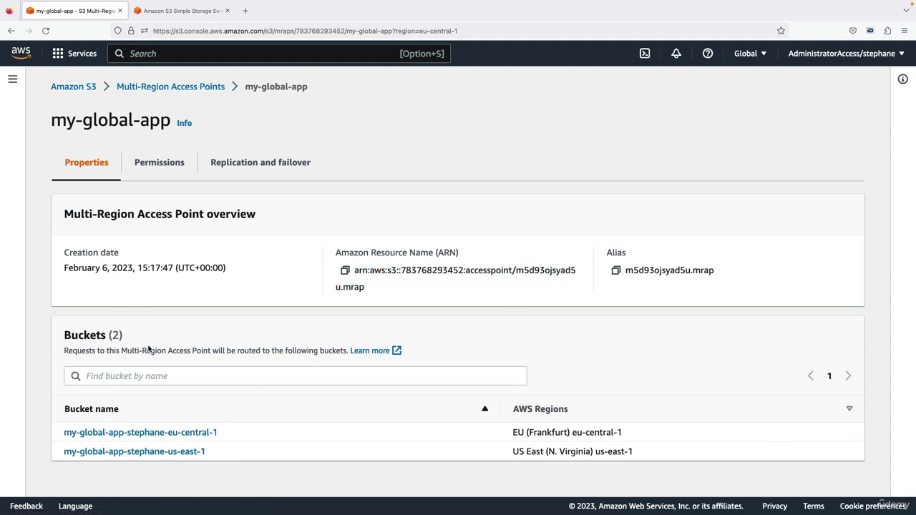
left_click(146, 433, "super")
left_click(149, 453, "super")
left_click(435, 11)
Step: Review the access point's permissions: all public access blocked, no access point policy yet
left_click(154, 164)
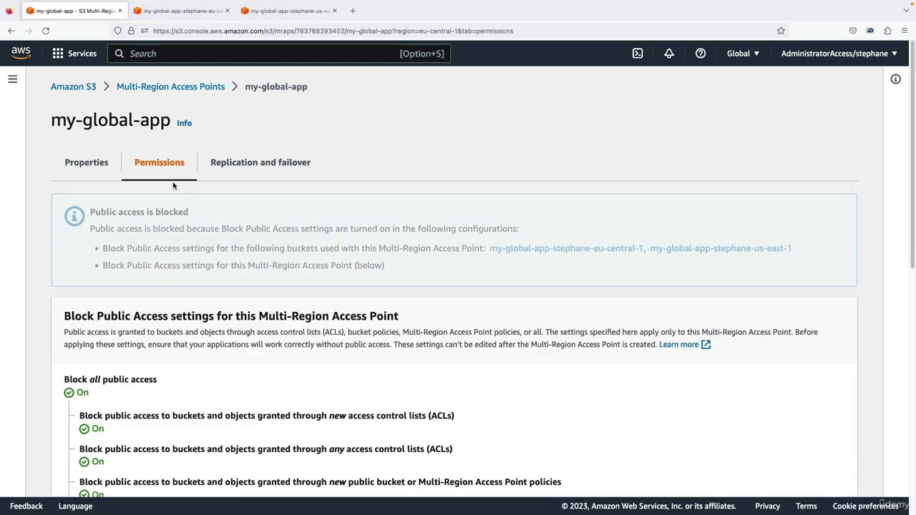
scroll(200, 243, "down", 5)
scroll(215, 248, "down", 2)
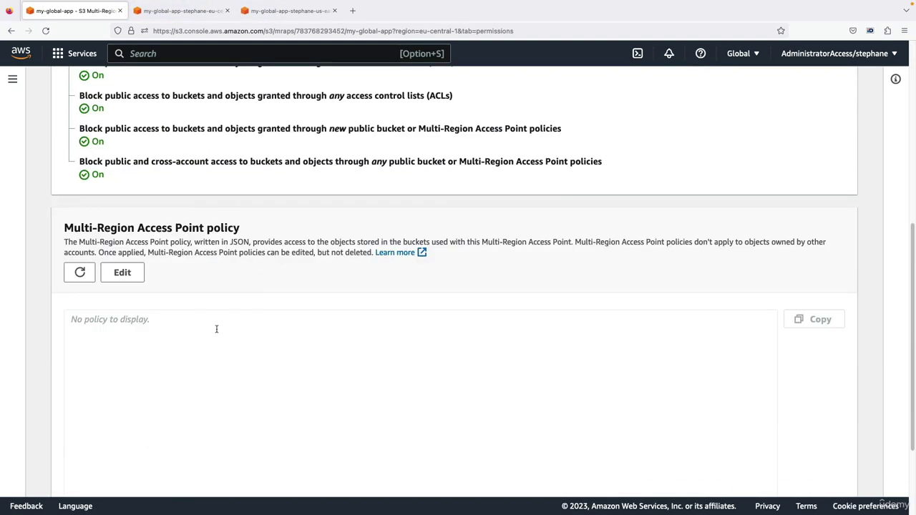
scroll(146, 241, "up", 3)
scroll(157, 251, "down", 3)
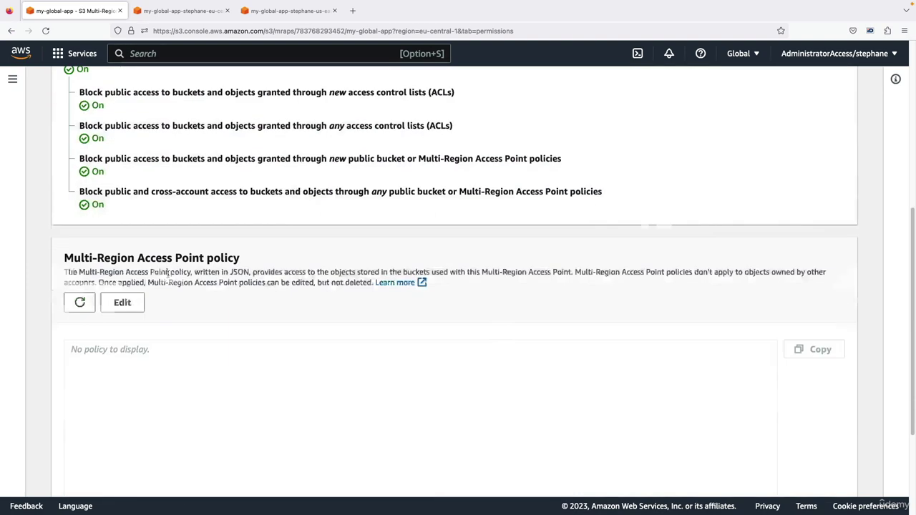
left_click_drag(136, 254, 252, 257)
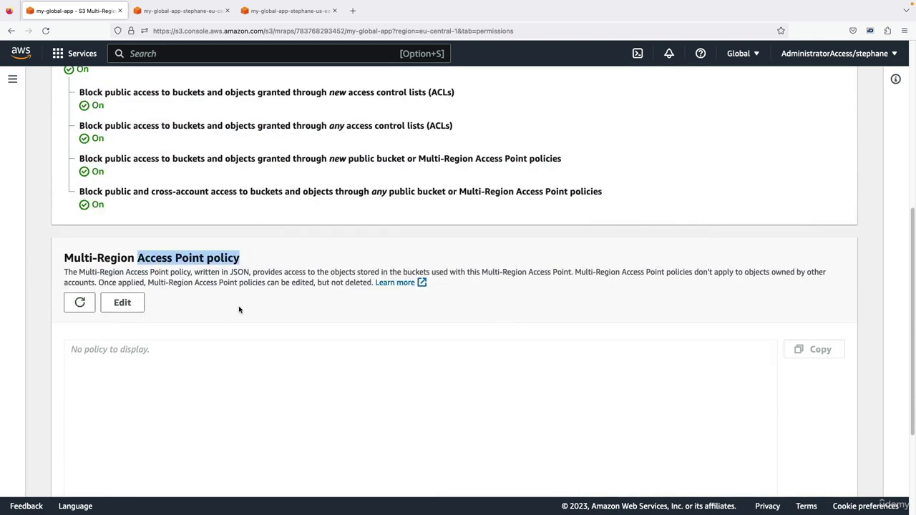
scroll(286, 321, "down", 2)
left_click(272, 280)
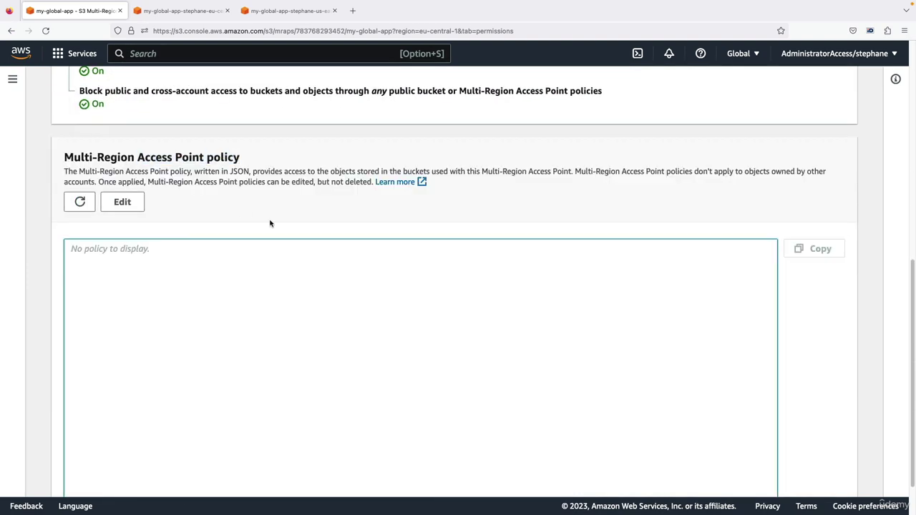
scroll(224, 237, "down", 1)
scroll(225, 239, "up", 10)
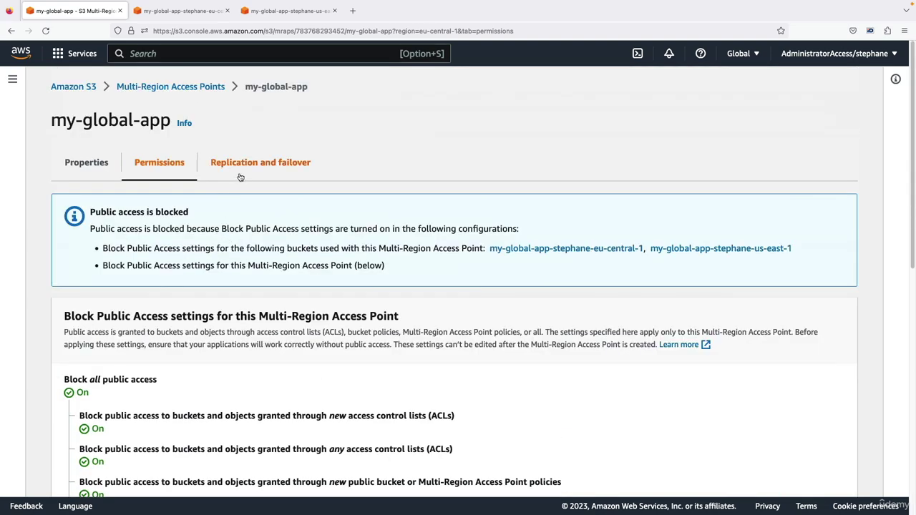
left_click(241, 177)
scroll(251, 143, "down", 3)
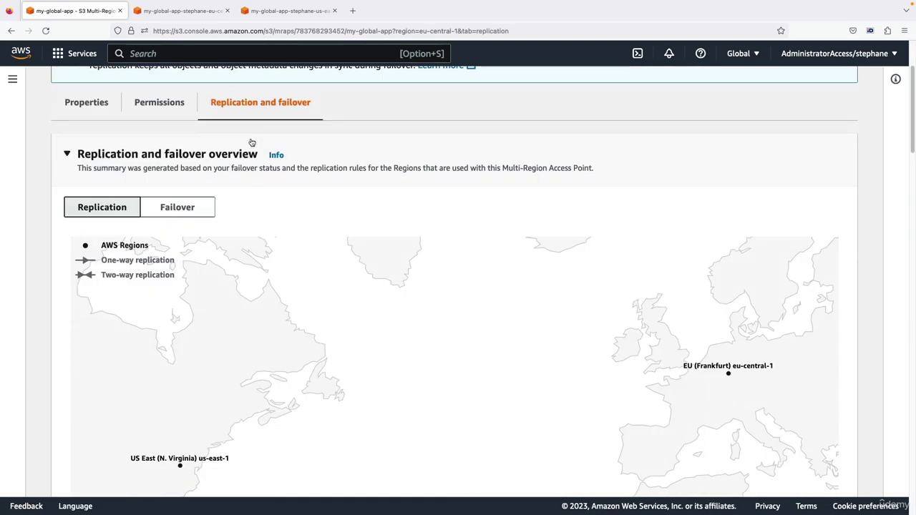
scroll(284, 186, "down", 2)
scroll(45, 170, "up", 1)
scroll(45, 170, "up", 2)
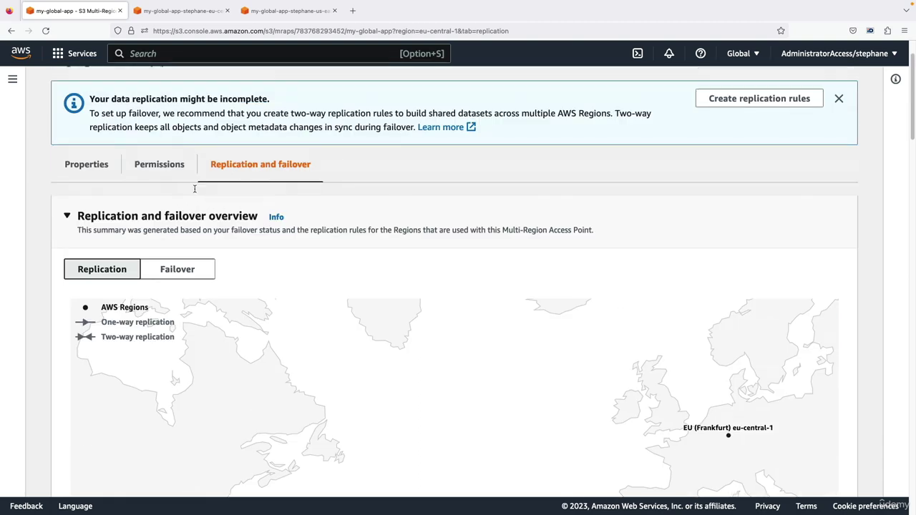
scroll(307, 253, "down", 4)
left_click(179, 379)
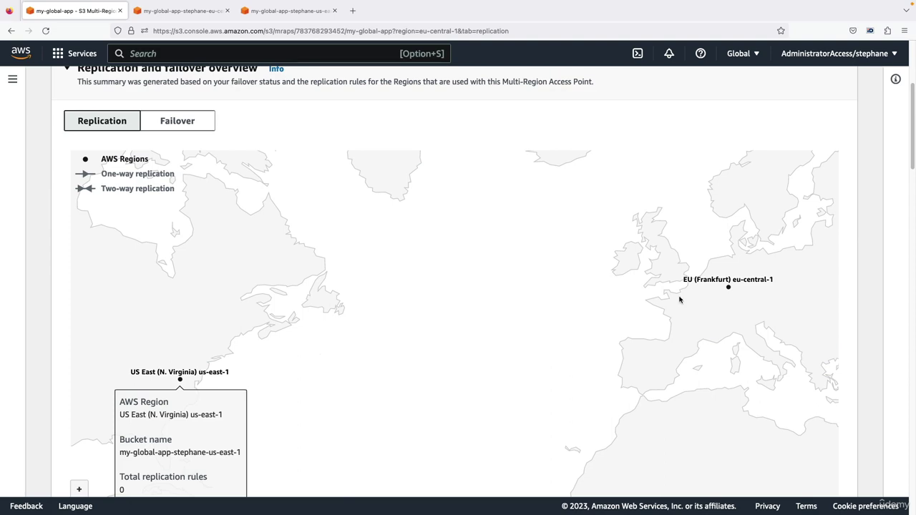
left_click(728, 286)
scroll(504, 284, "up", 4)
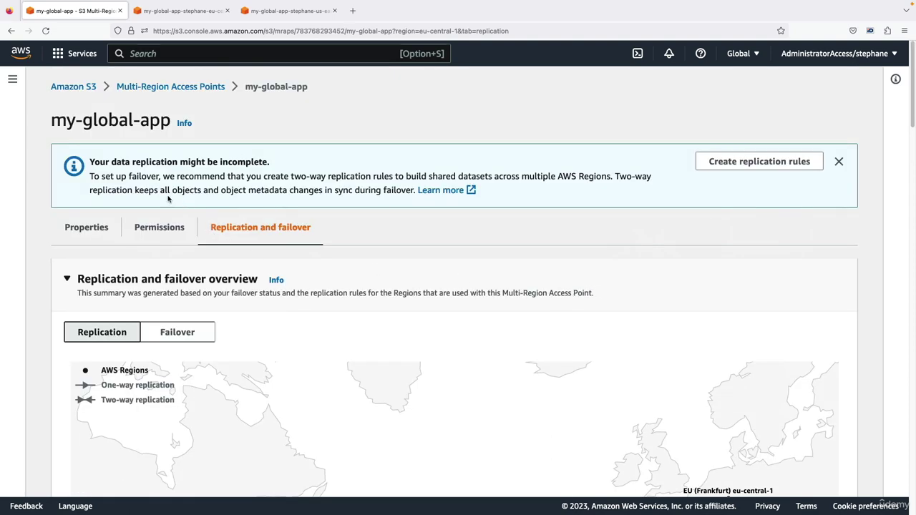
left_click_drag(113, 160, 260, 162)
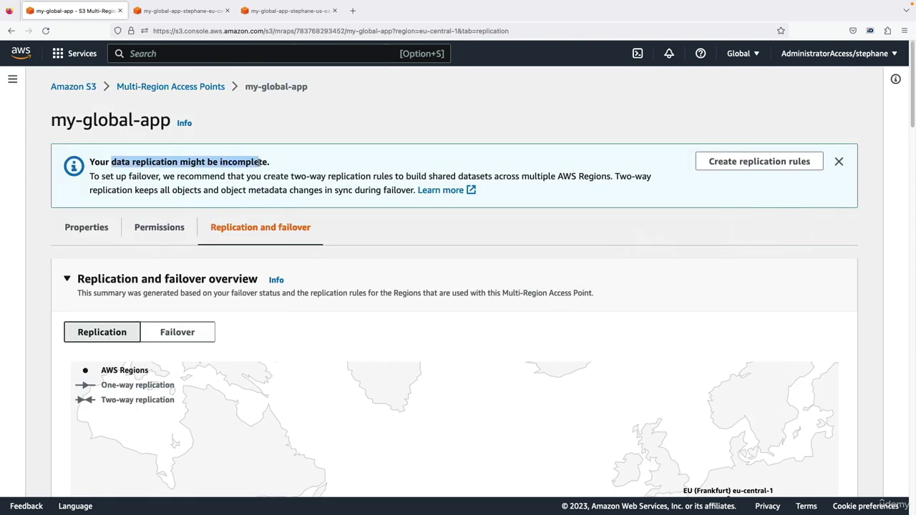
left_click(303, 159)
scroll(276, 215, "down", 10)
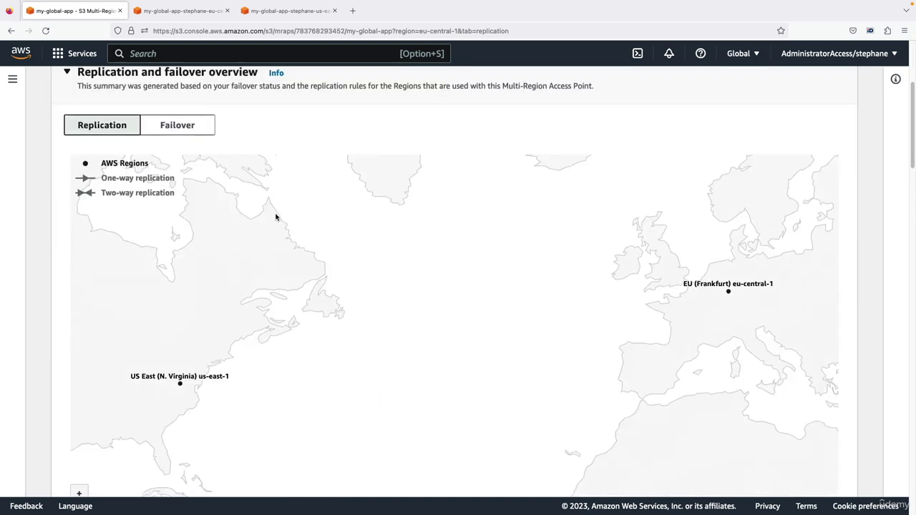
scroll(236, 308, "down", 5)
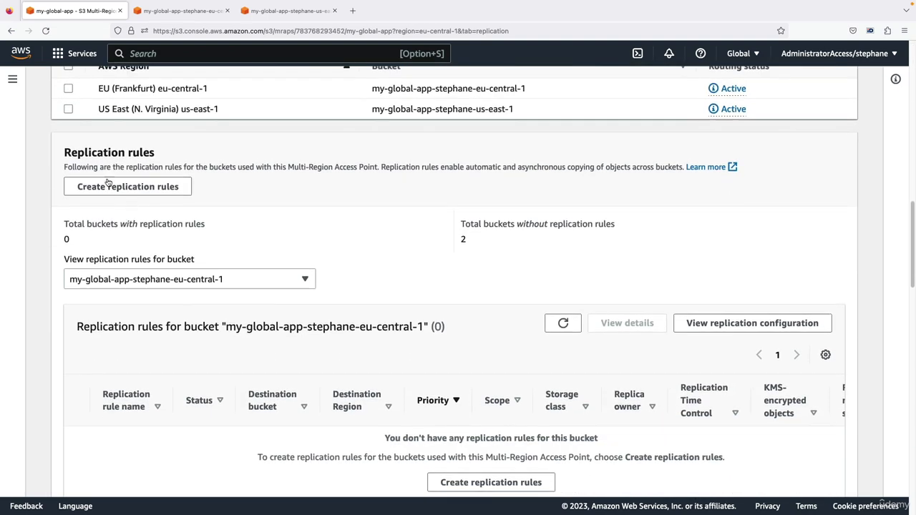
scroll(117, 212, "down", 1)
Step: Begin creating replication rules with the two-way replication template
left_click(141, 150)
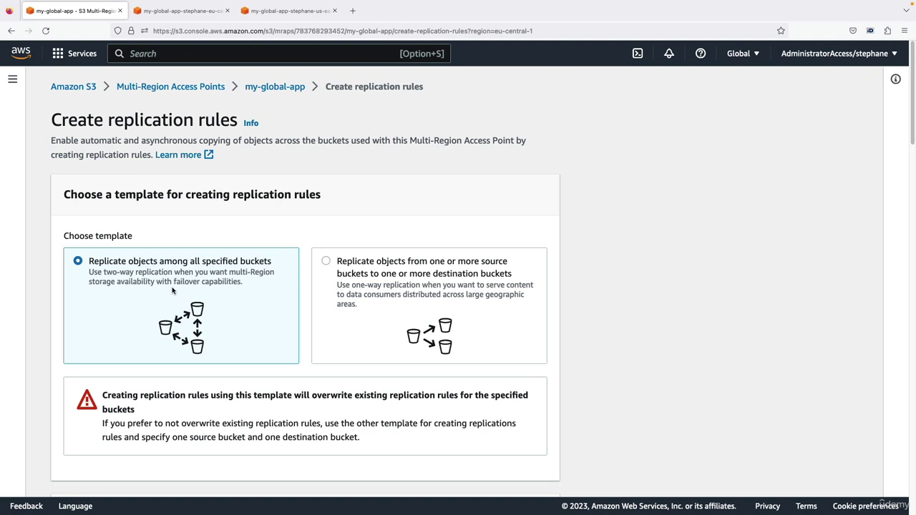
left_click_drag(146, 260, 242, 263)
left_click(242, 264)
triple_click(150, 284)
left_click(199, 271)
scroll(198, 268, "down", 5)
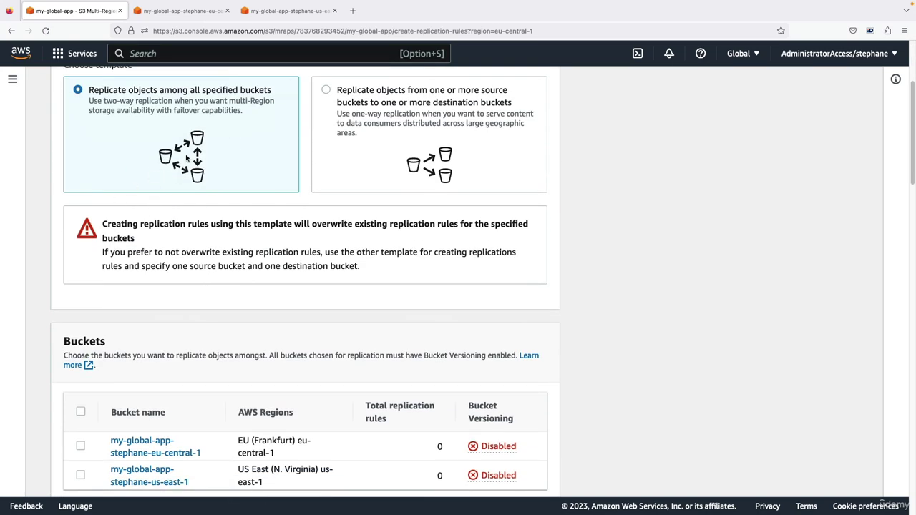
scroll(158, 228, "down", 3)
Step: Select both buckets, enable their versioning, apply to all objects, and create the rules
left_click(80, 265)
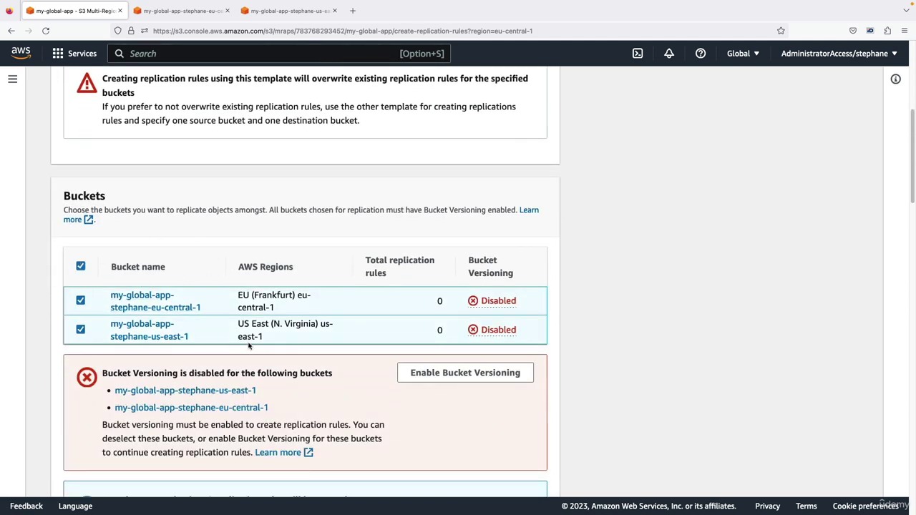
left_click(411, 381)
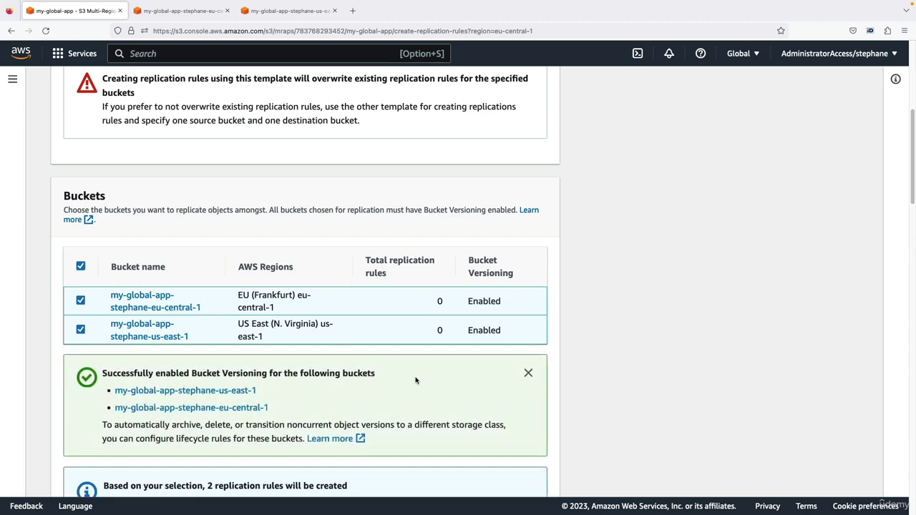
scroll(404, 361, "down", 5)
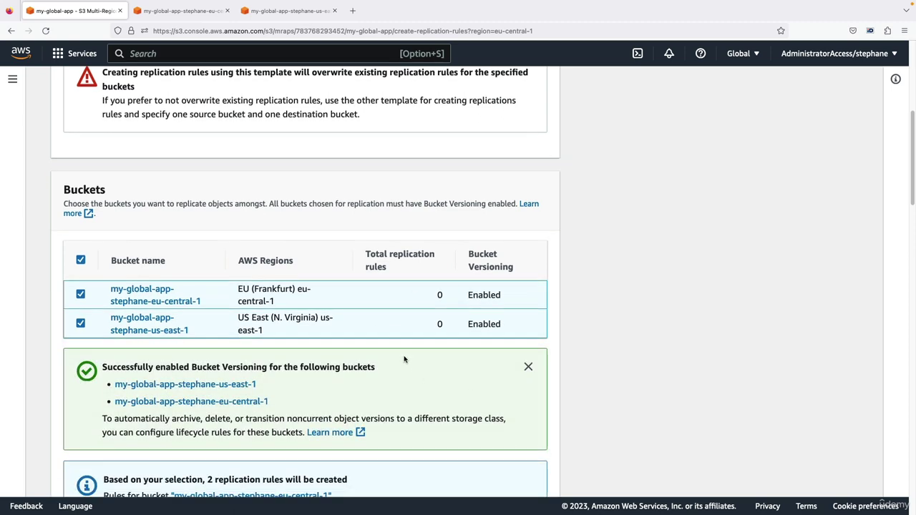
scroll(401, 353, "down", 3)
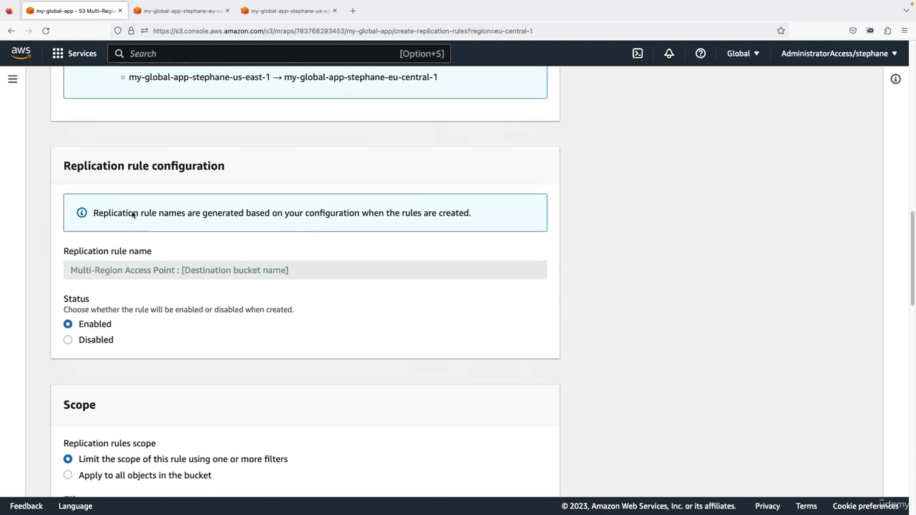
scroll(158, 291, "down", 3)
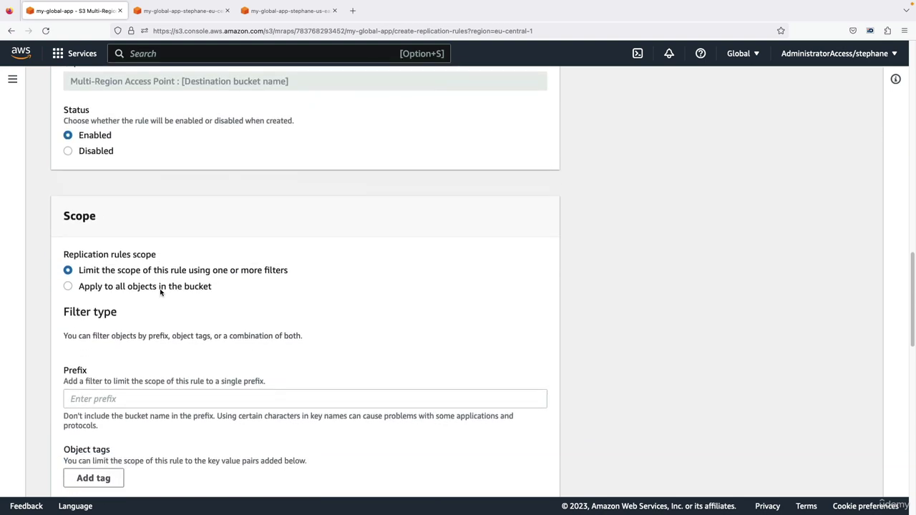
left_click(163, 281)
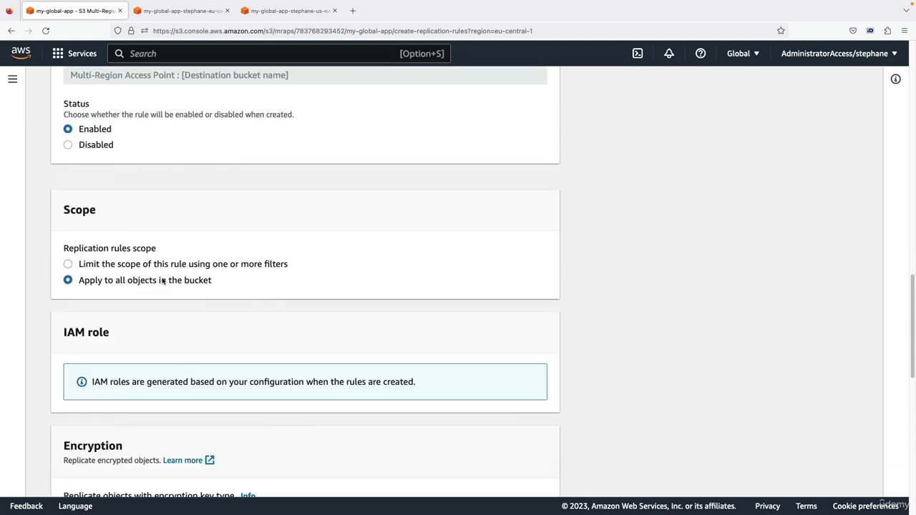
scroll(150, 294, "down", 3)
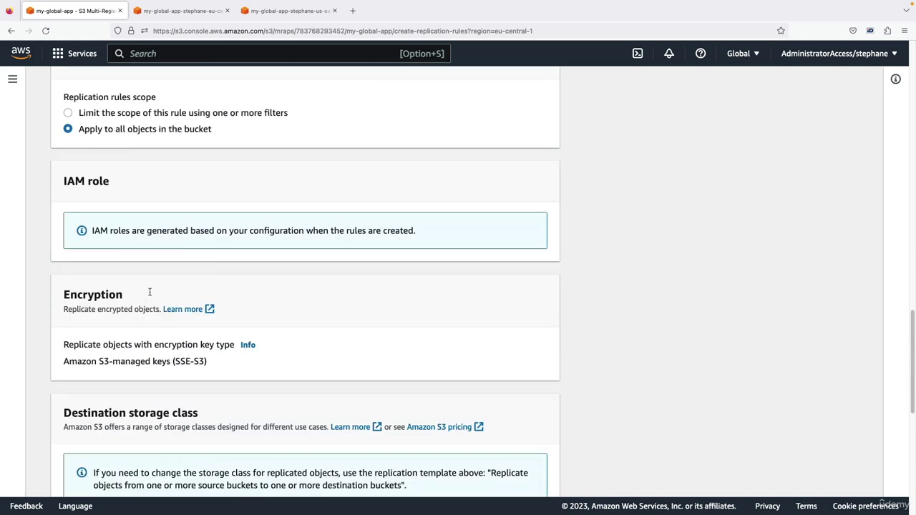
scroll(178, 196, "up", 2)
scroll(154, 190, "down", 2)
scroll(140, 230, "down", 6)
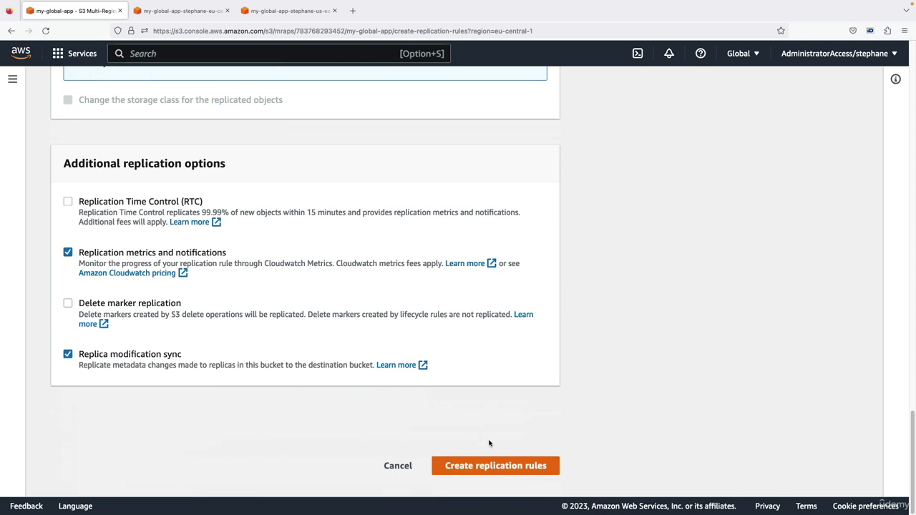
left_click(510, 465)
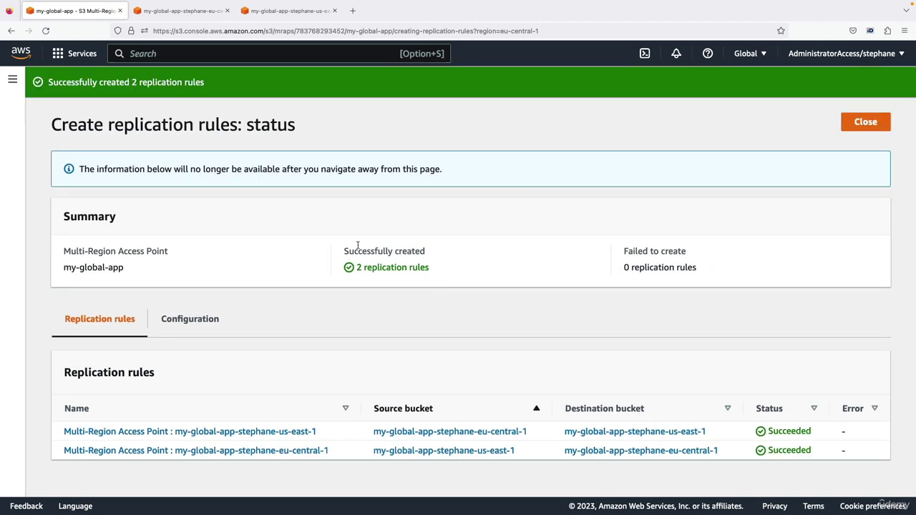
Step: Close the status page and check the eu-central-1 bucket's replication rules in its tab
left_click(834, 128)
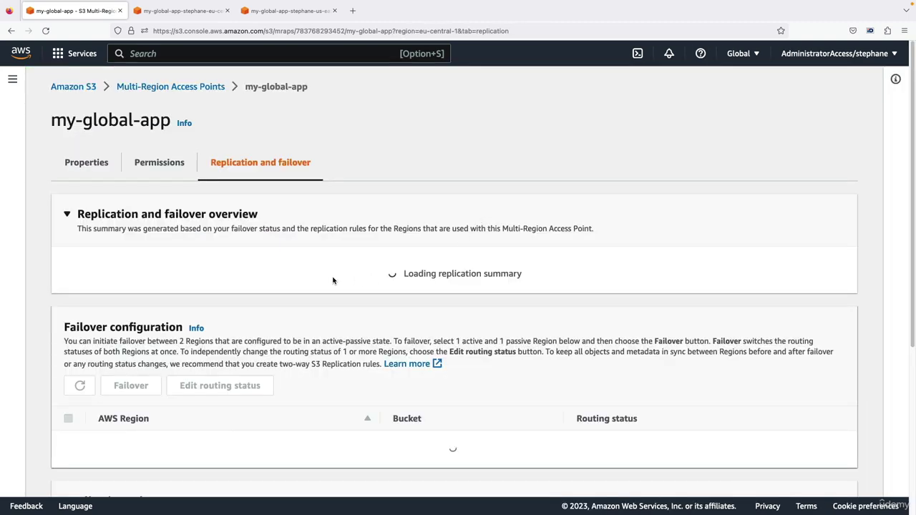
scroll(341, 194, "down", 4)
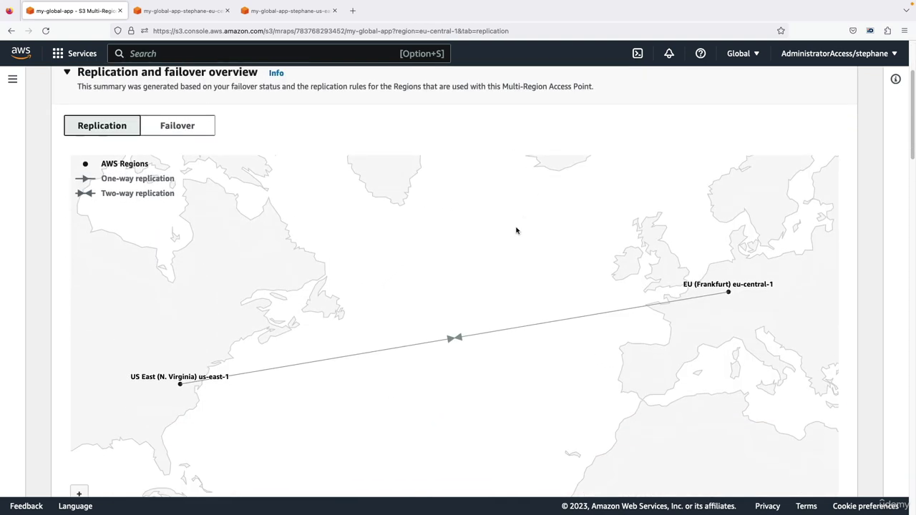
mouse_move(203, 380)
mouse_move(729, 291)
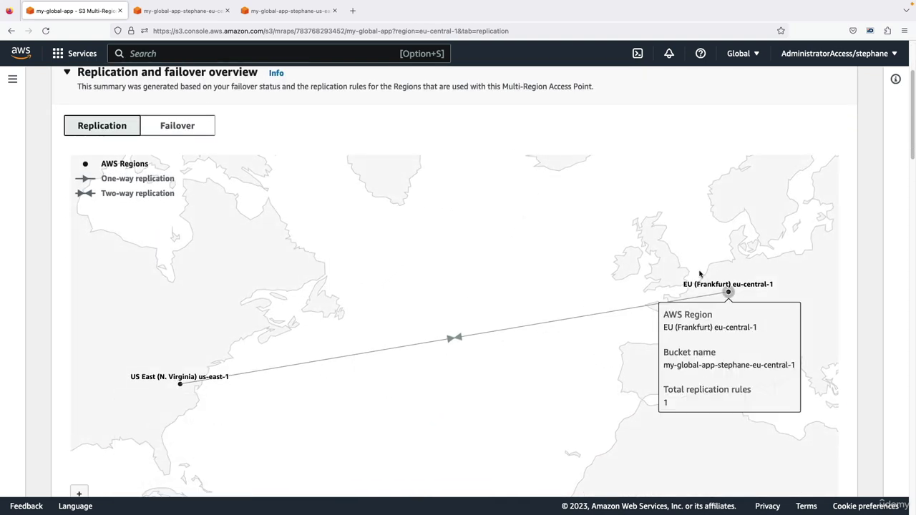
key("ctrl+Tab")
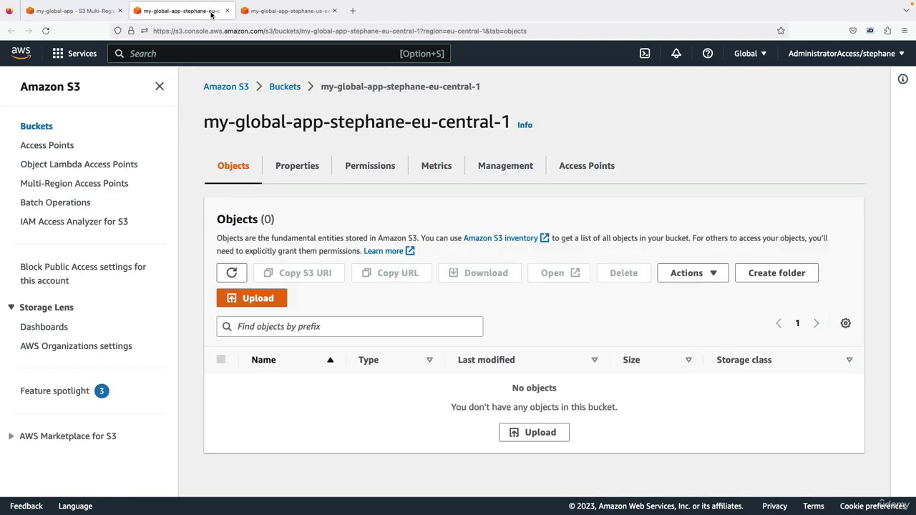
left_click(522, 167)
scroll(301, 300, "down", 5)
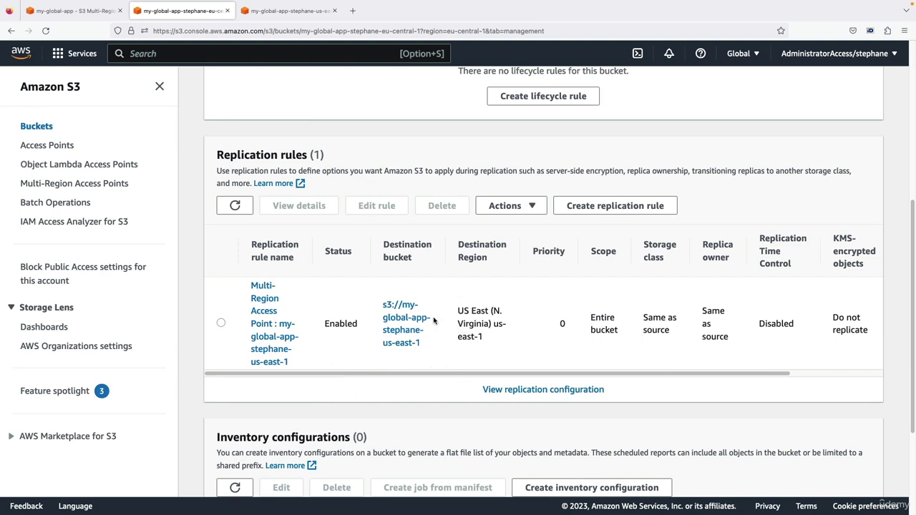
key("ctrl+shift+Tab")
Step: Zoom the replication map out to show Frankfurt and N. Virginia, then return to the access point list
scroll(398, 287, "down", 1)
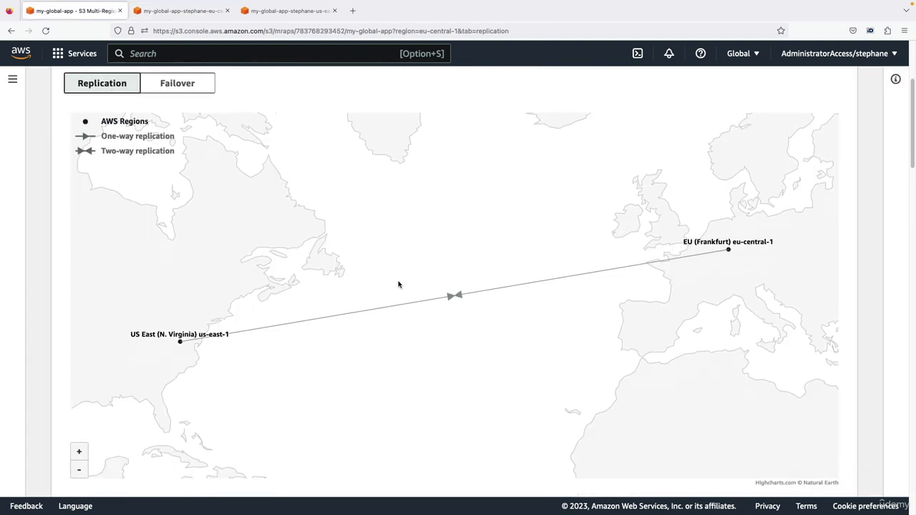
left_click(79, 469)
scroll(21, 394, "down", 2)
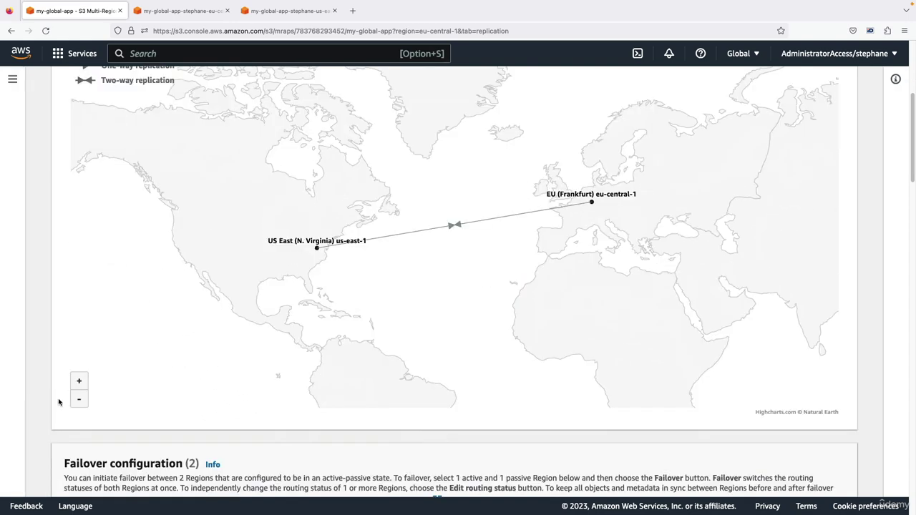
scroll(50, 410, "up", 6)
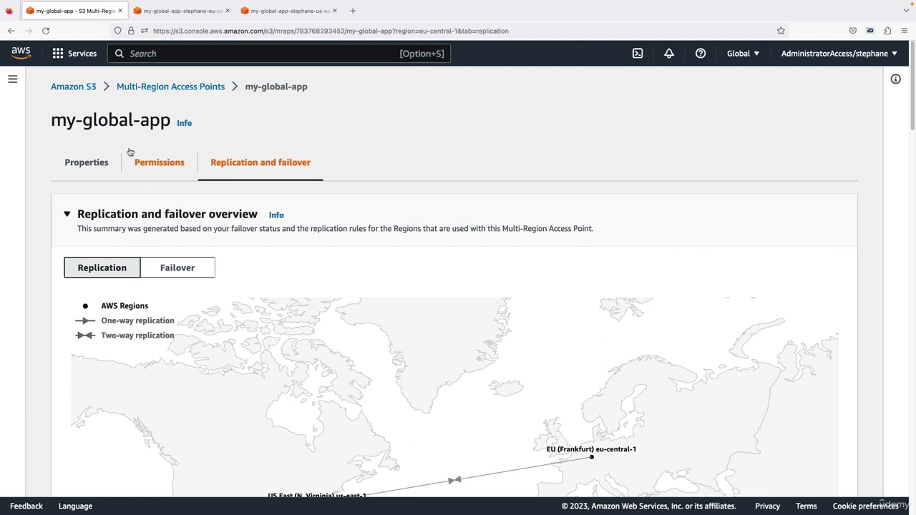
left_click(168, 88)
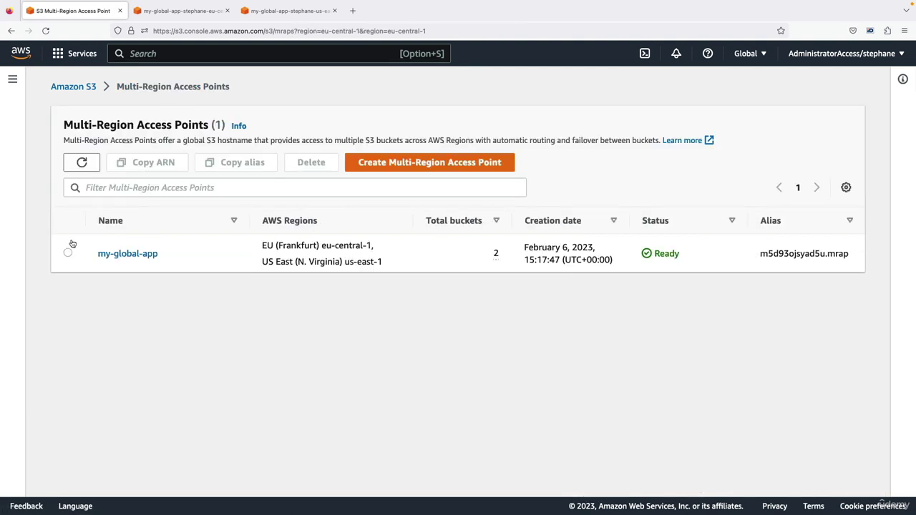
Step: Select my-global-app, choose Delete, and focus the deletion confirmation field
left_click(68, 252)
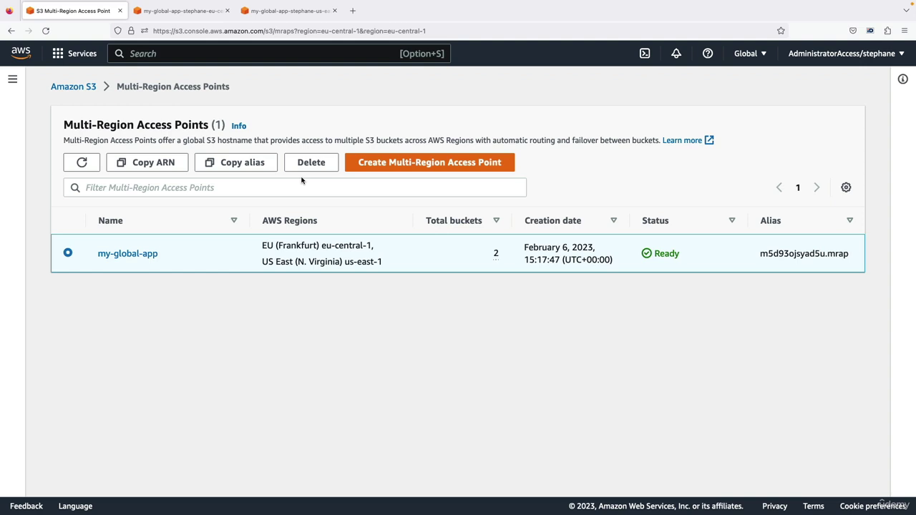
left_click(309, 161)
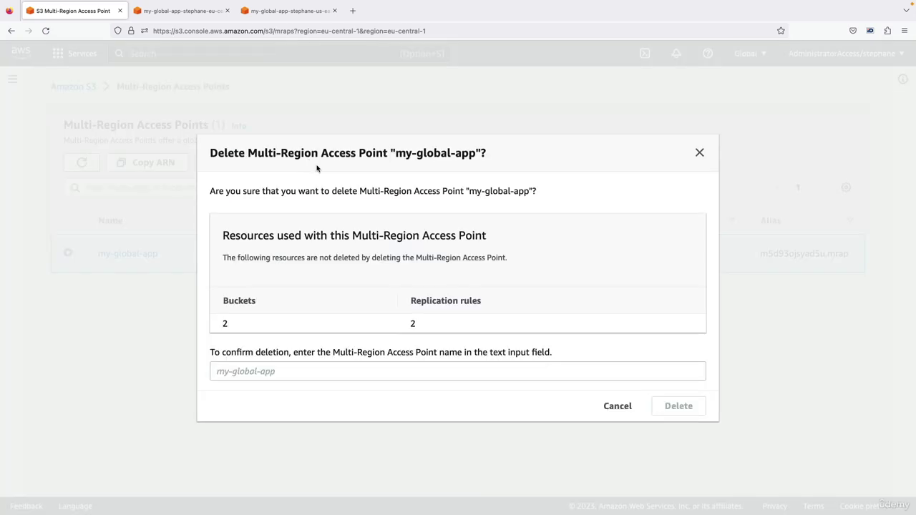
left_click(357, 370)
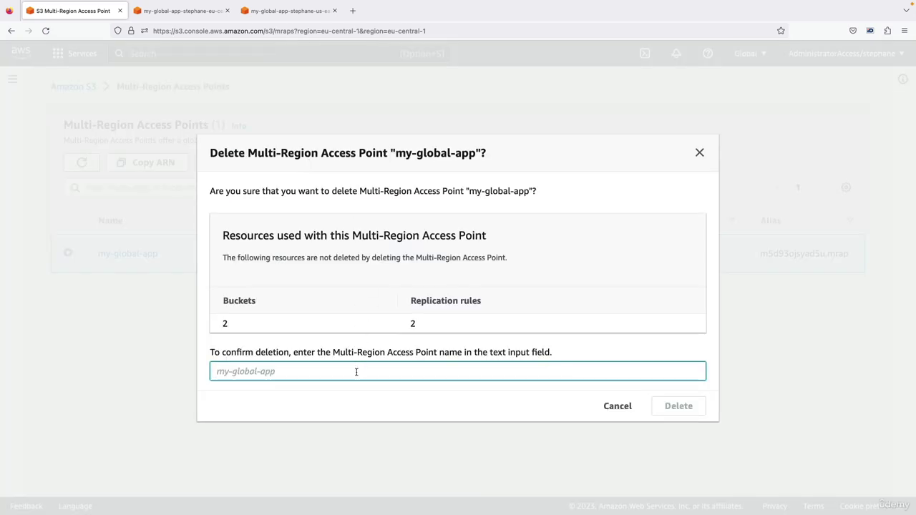
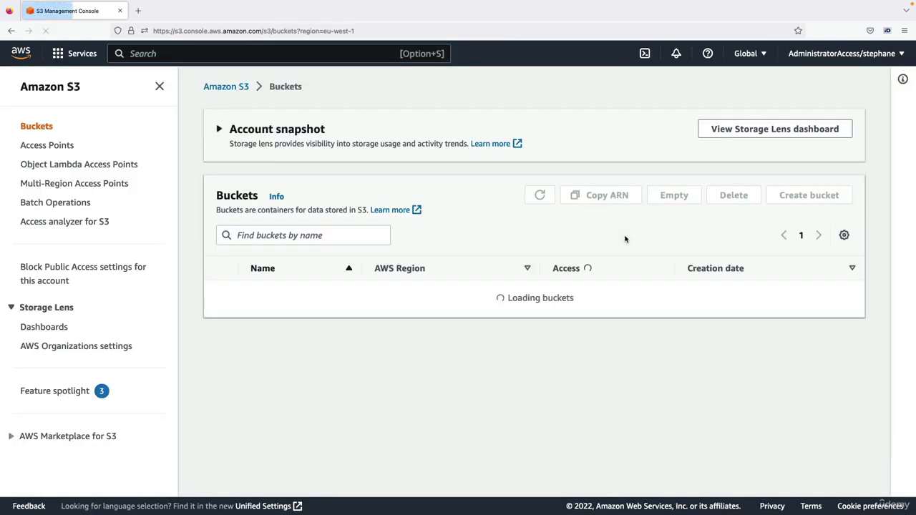
Step: Create a new S3 bucket named demo-cloudfront-stephane-v4 with default settings
left_click(784, 274)
left_click(298, 237)
type("demo0")
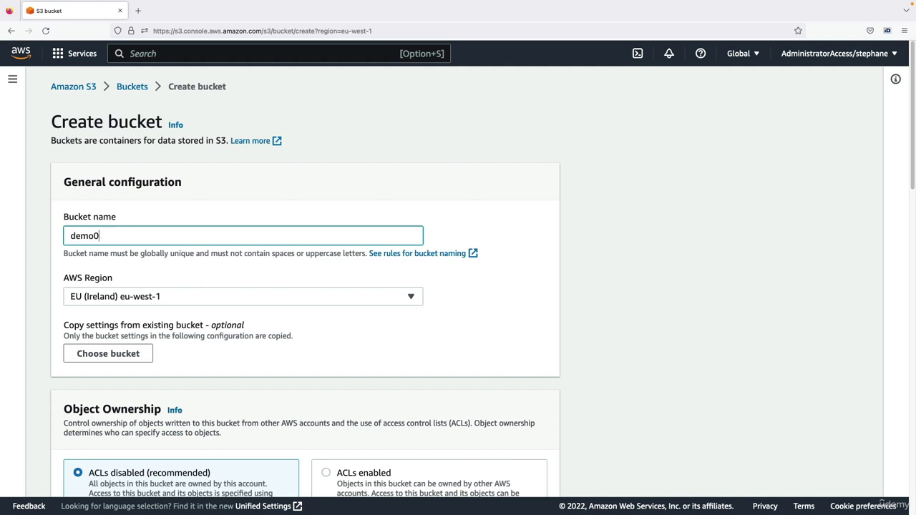
key("BackSpace")
type("-cloudfront-stephane-v4")
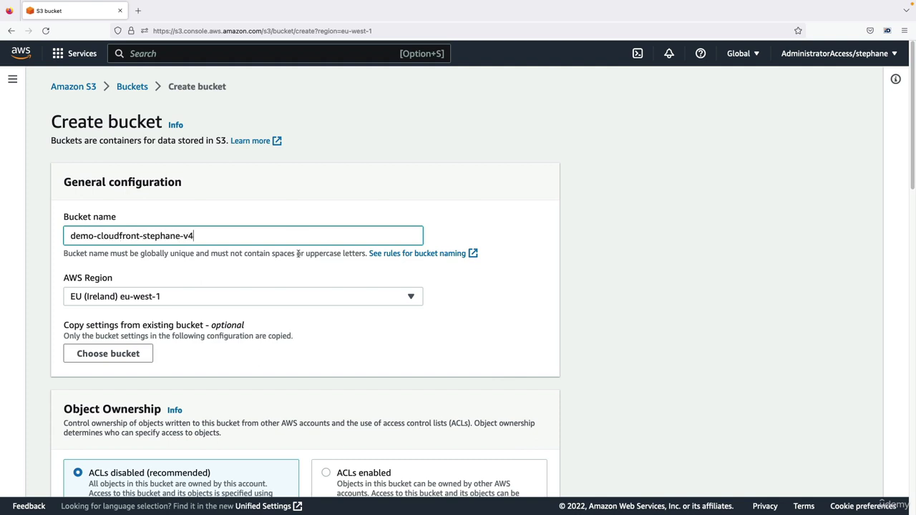
scroll(295, 240, "down", 10)
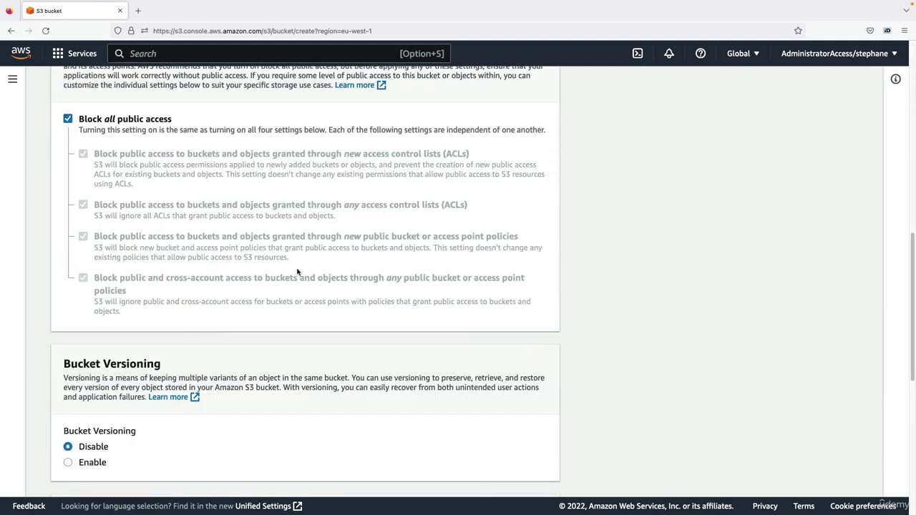
scroll(308, 275, "down", 10)
left_click(527, 476)
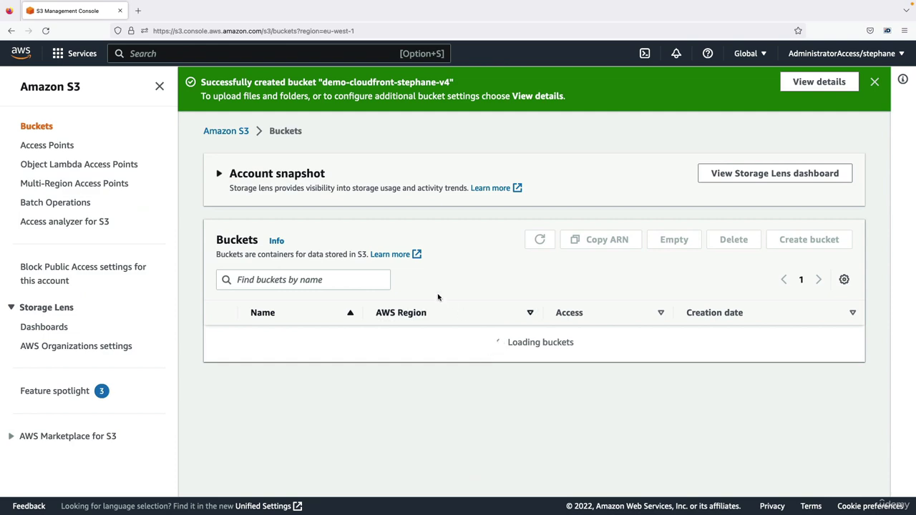
Step: Upload beach.jpg, coffee.jpg and index.html into the new bucket
left_click(805, 81)
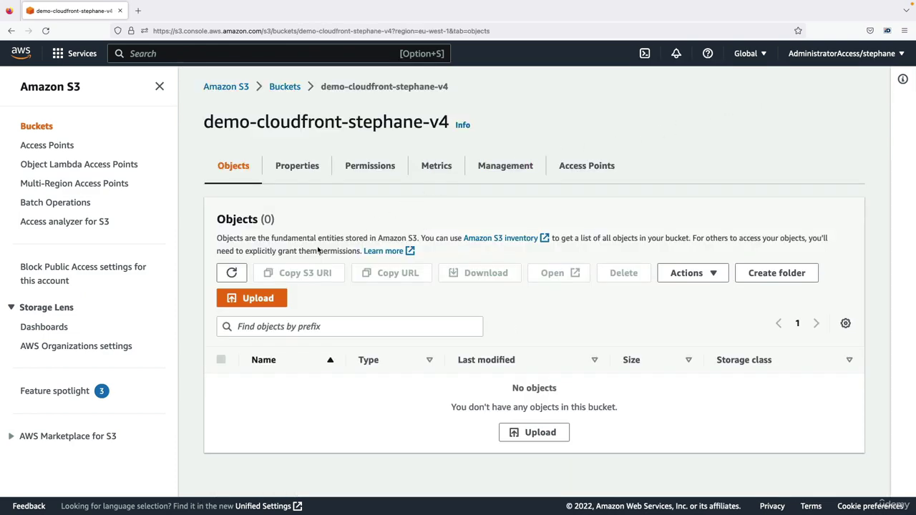
left_click(274, 297)
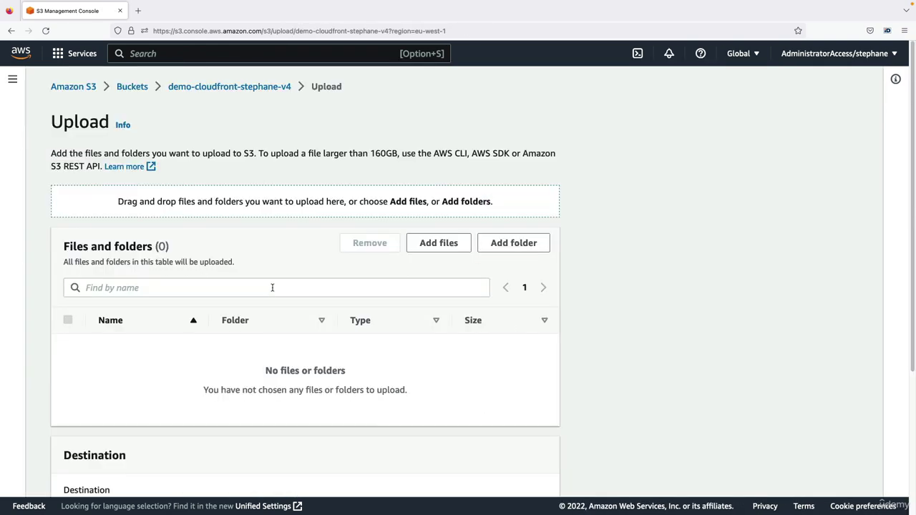
left_click(454, 248)
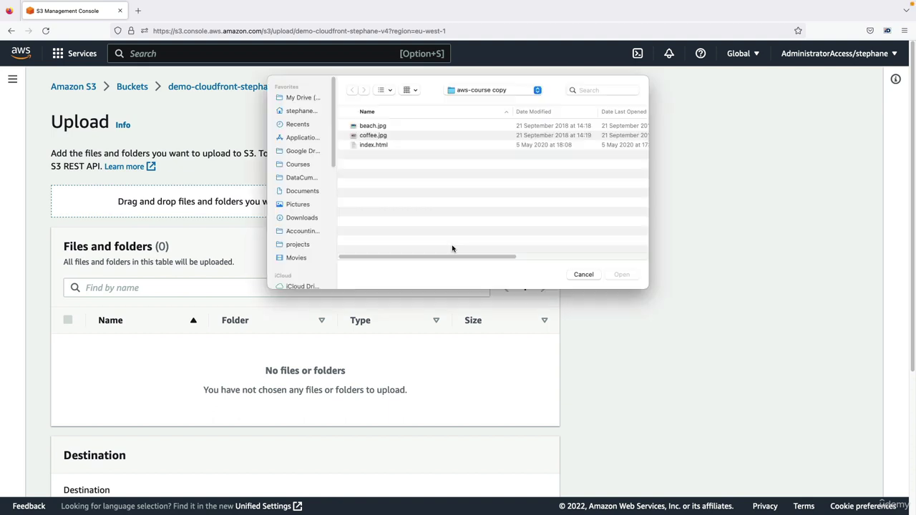
left_click(363, 126)
left_click(379, 145, "shift")
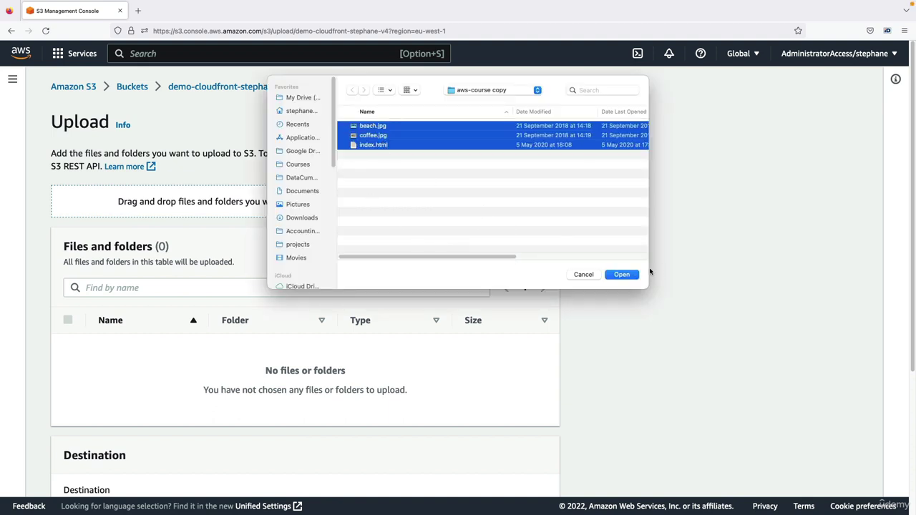
left_click(623, 275)
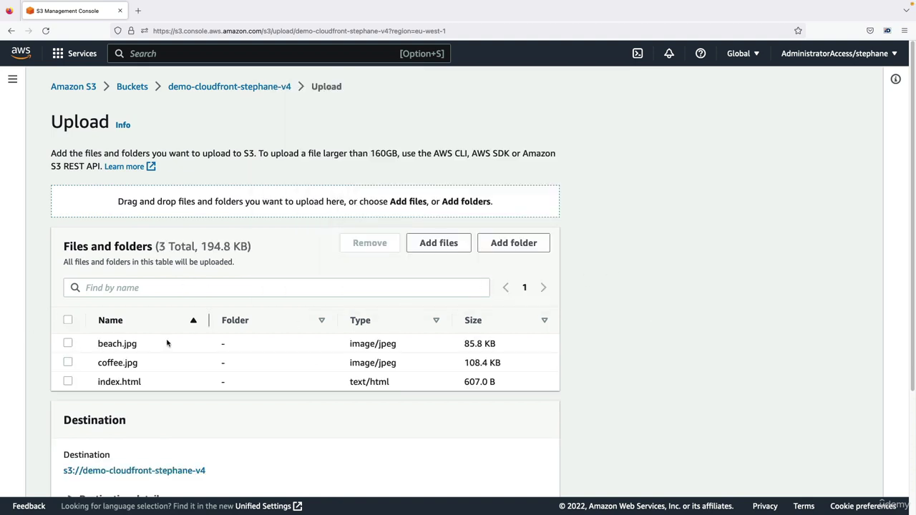
scroll(199, 337, "down", 1)
scroll(199, 338, "down", 5)
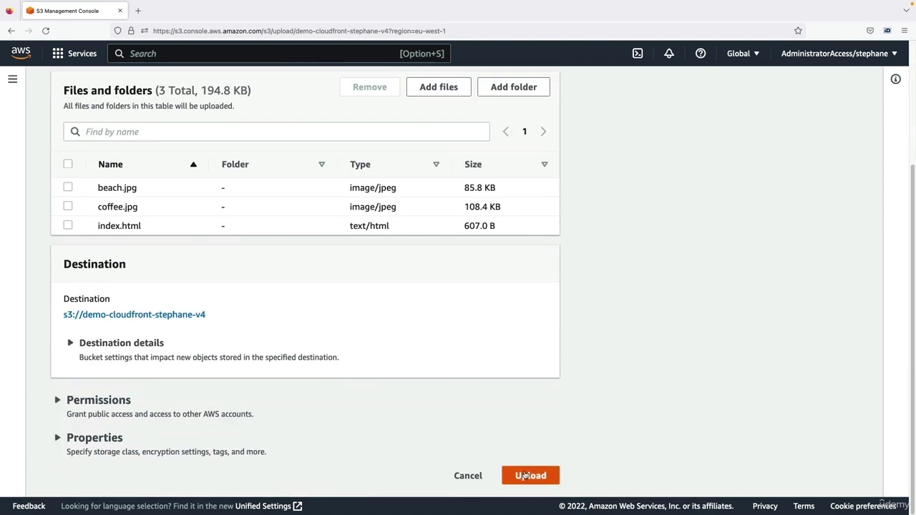
left_click(526, 476)
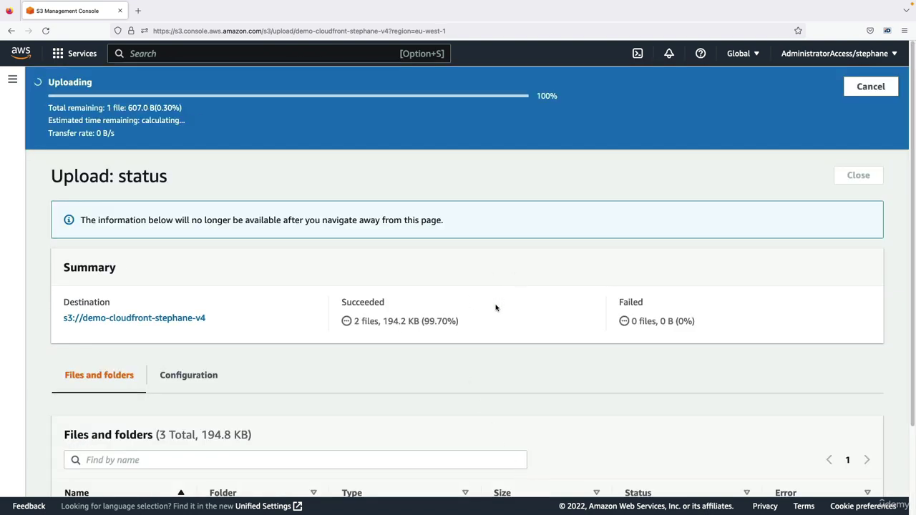
Step: Open index.html's public Object URL and confirm access is denied
left_click(851, 138)
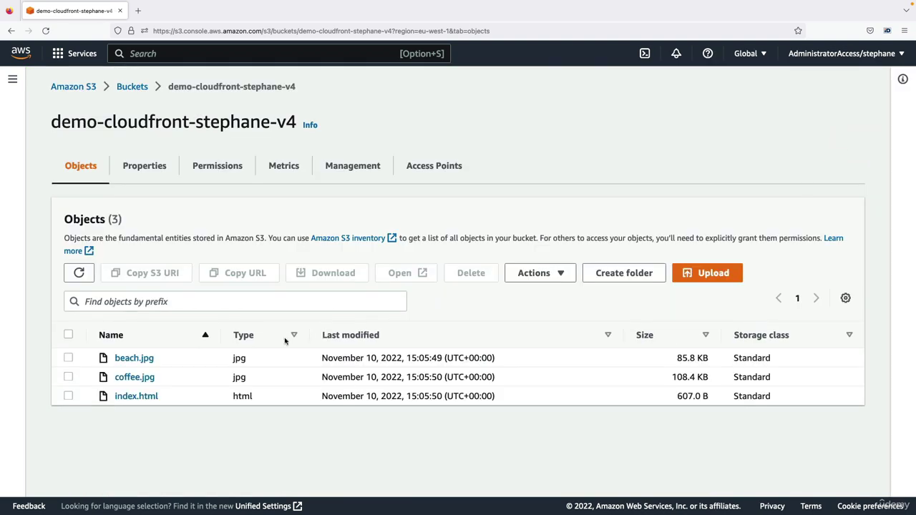
left_click(136, 397)
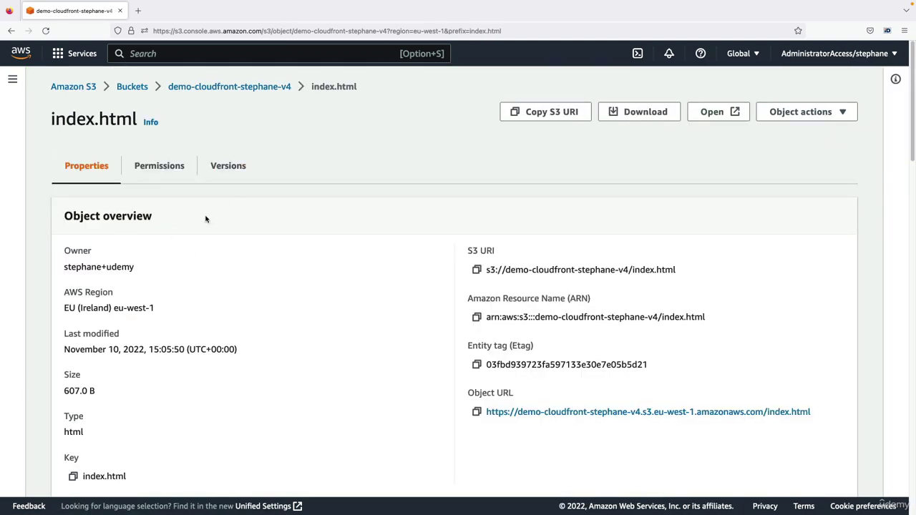
scroll(439, 294, "down", 1)
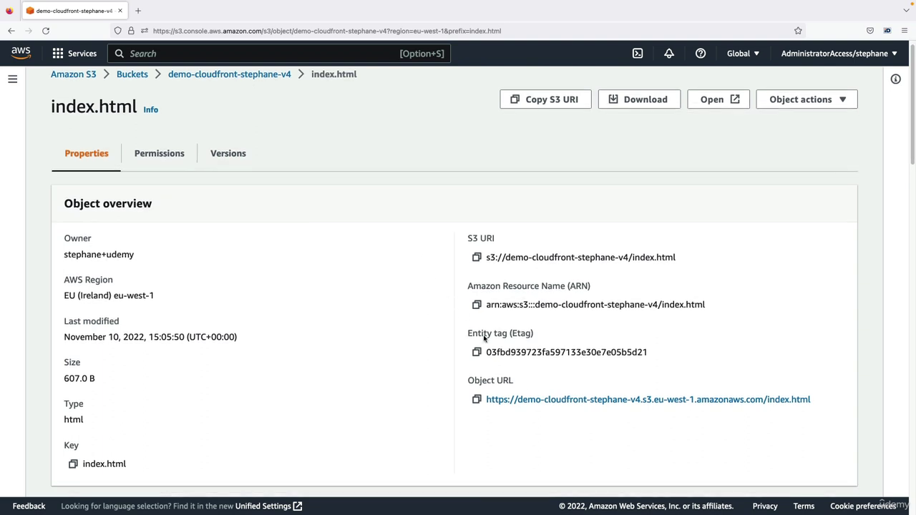
left_click(507, 401)
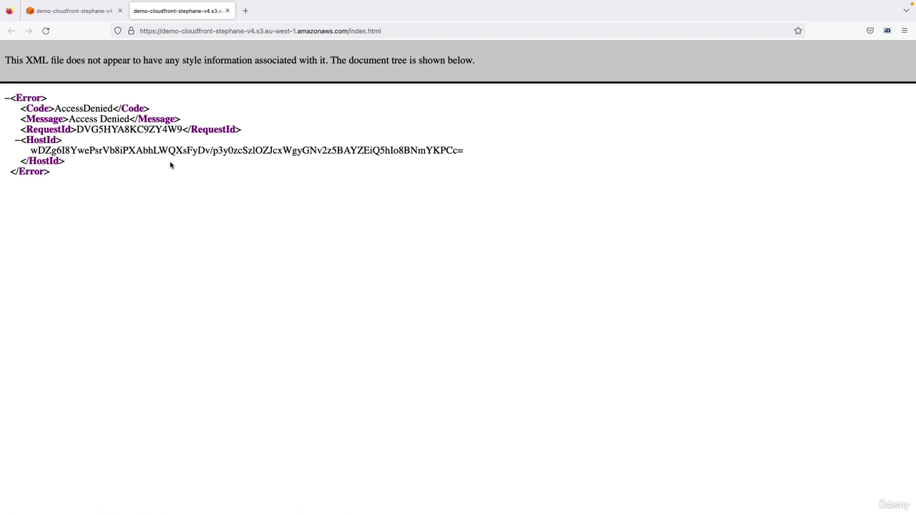
key("ctrl+shift+Tab")
Step: Open index.html from the console, allowing pop-ups, to see the signed I love coffee page
left_click(699, 102)
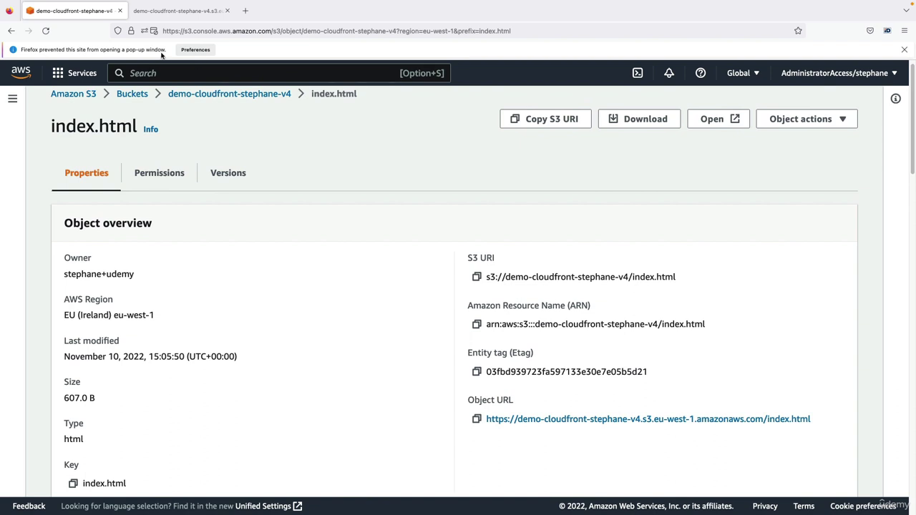
left_click(195, 50)
left_click(200, 57)
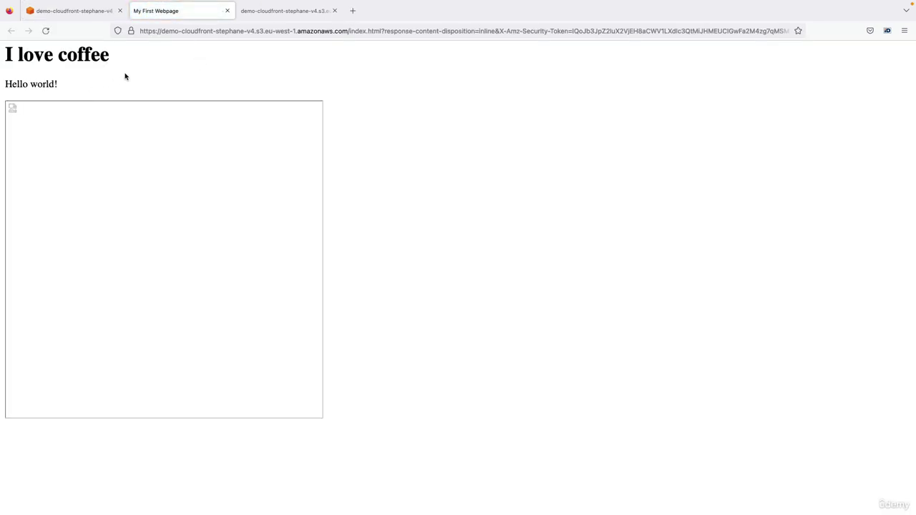
left_click_drag(309, 32, 586, 227)
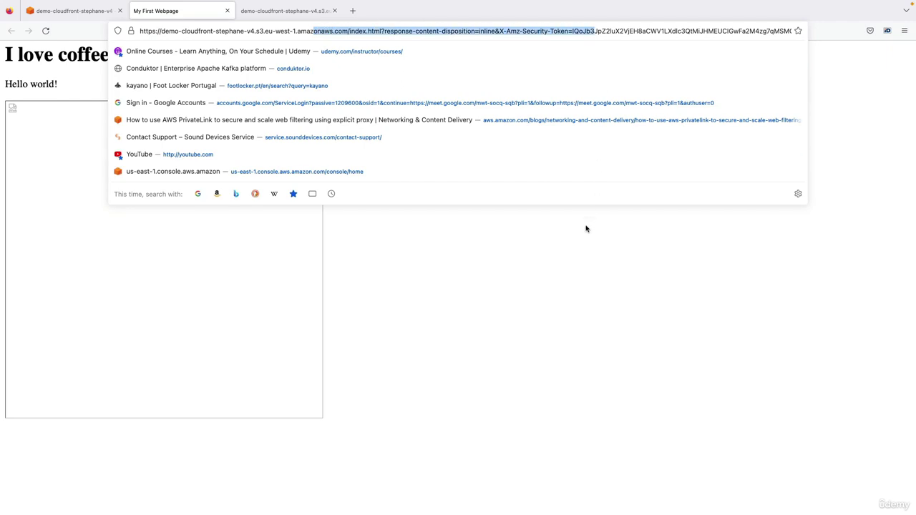
left_click(576, 262)
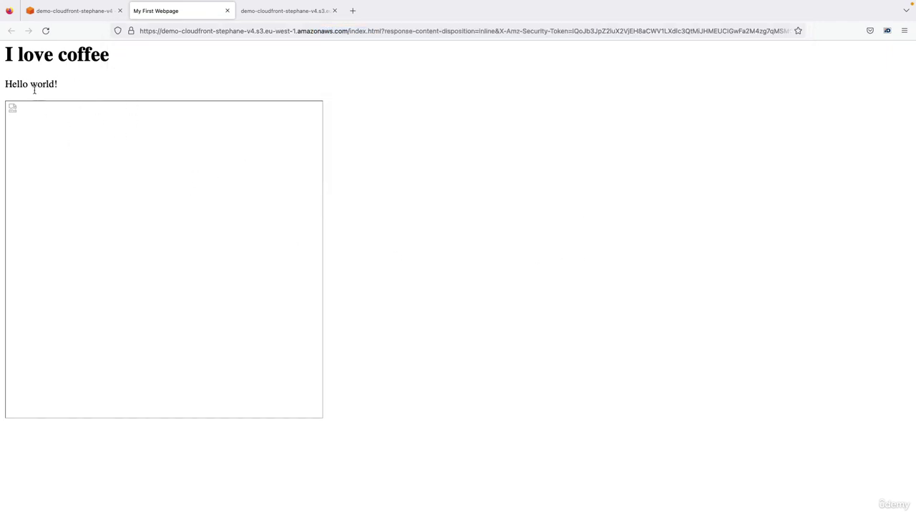
left_click_drag(10, 62, 65, 82)
left_click(80, 116)
left_click(79, 11)
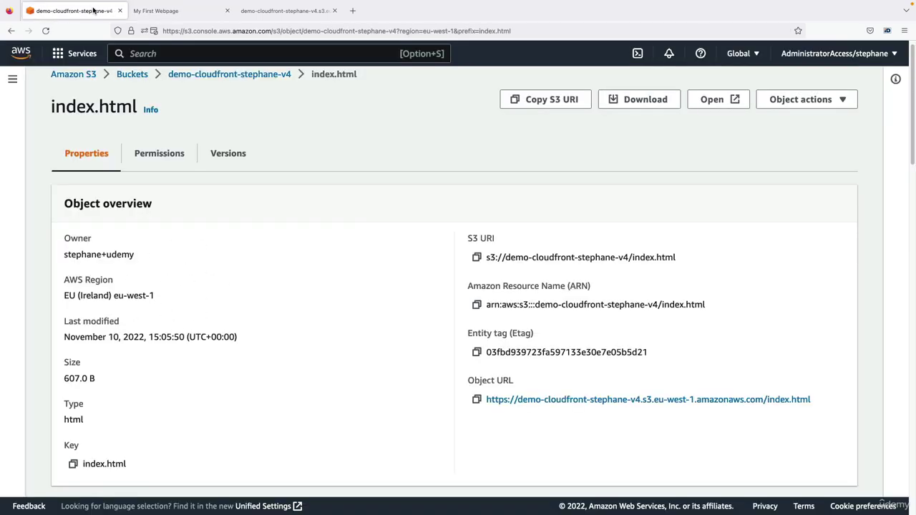
scroll(300, 307, "up", 1)
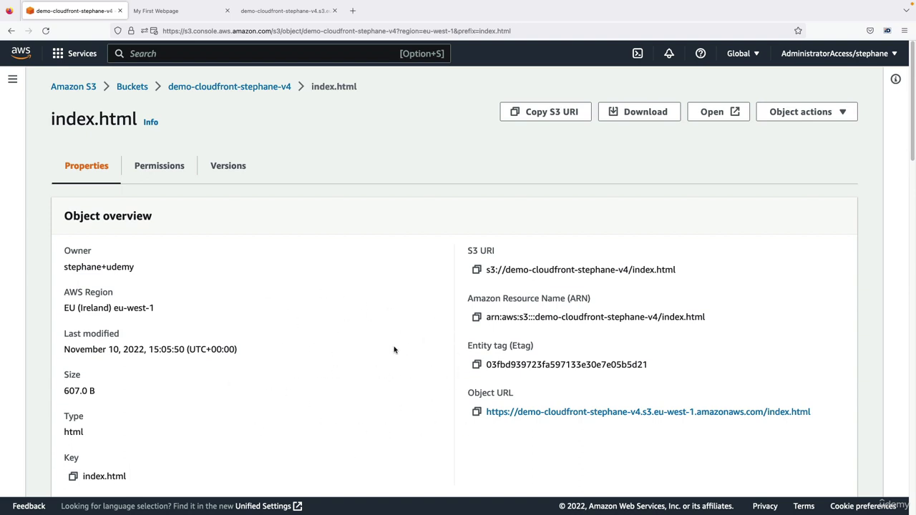
Step: Go to the CloudFront service via the console search
left_click(262, 55)
type("cloudfront")
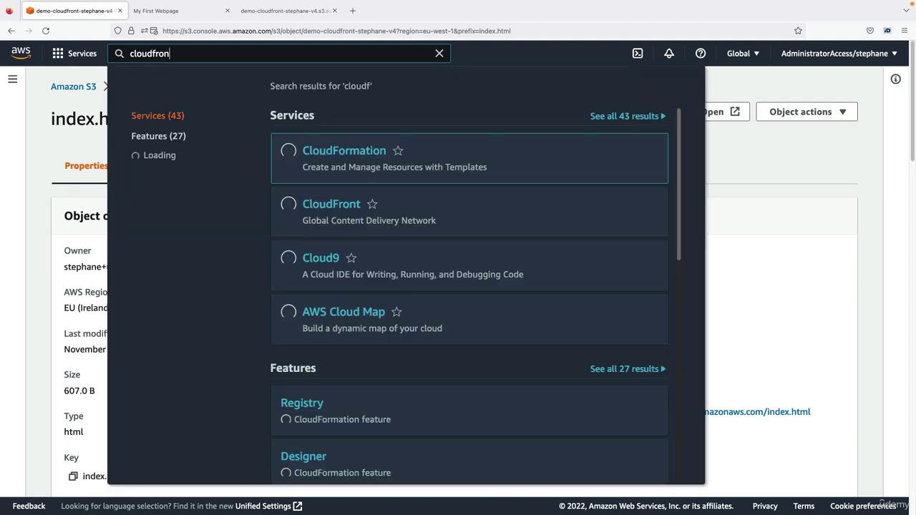
left_click(336, 150)
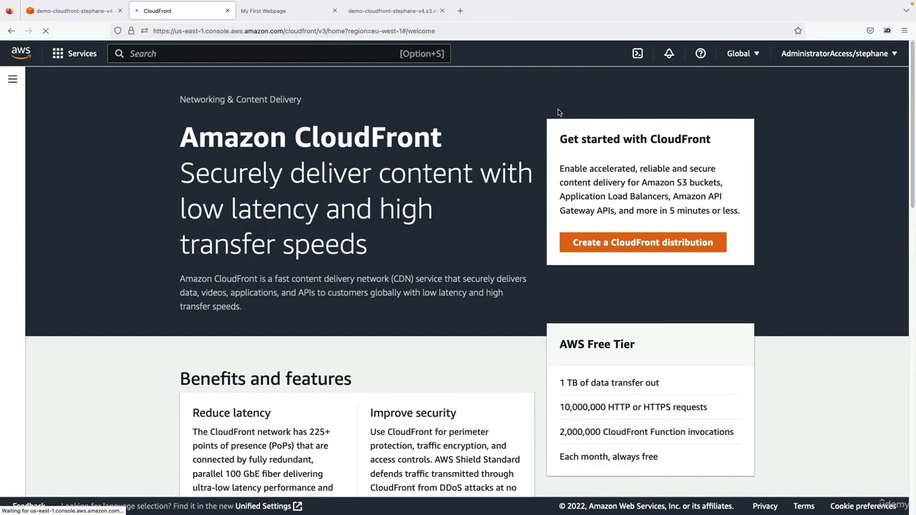
left_click(740, 63)
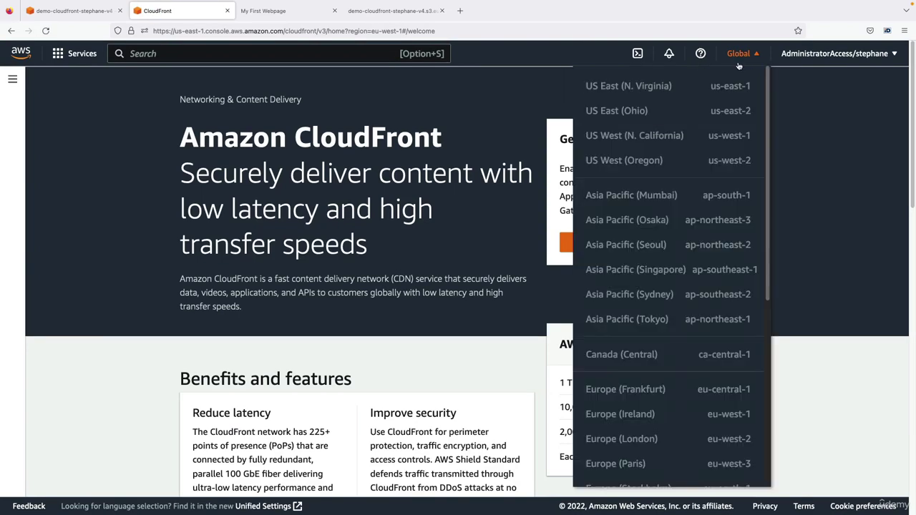
left_click(743, 57)
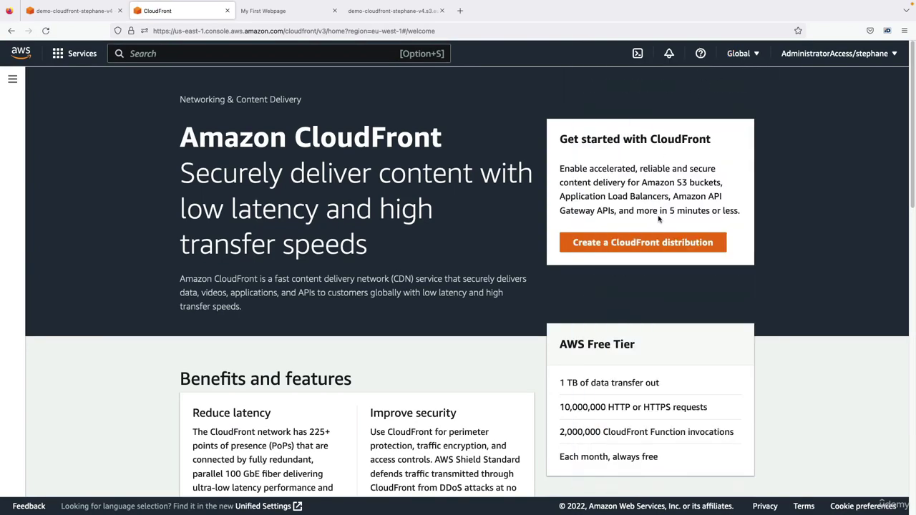
Step: Start a new distribution with the demo-cloudfront-stephane-v4 bucket as origin domain
left_click(645, 240)
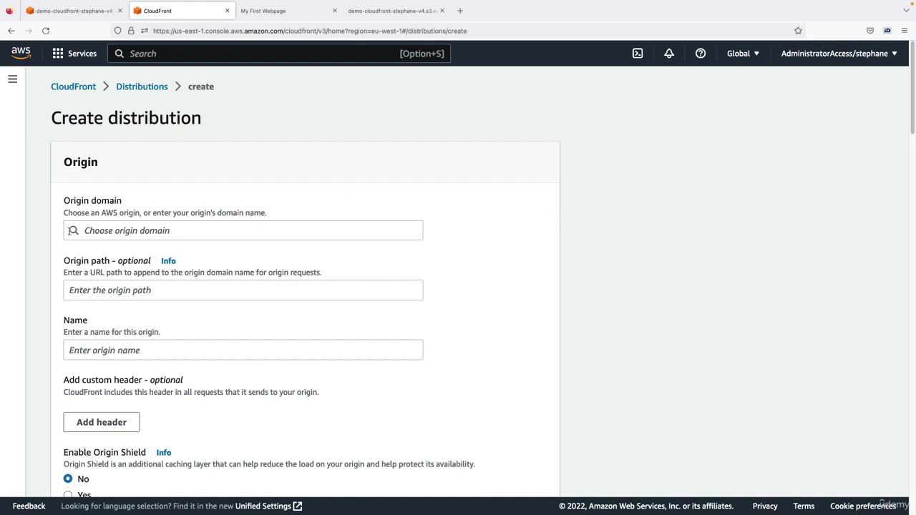
left_click(132, 230)
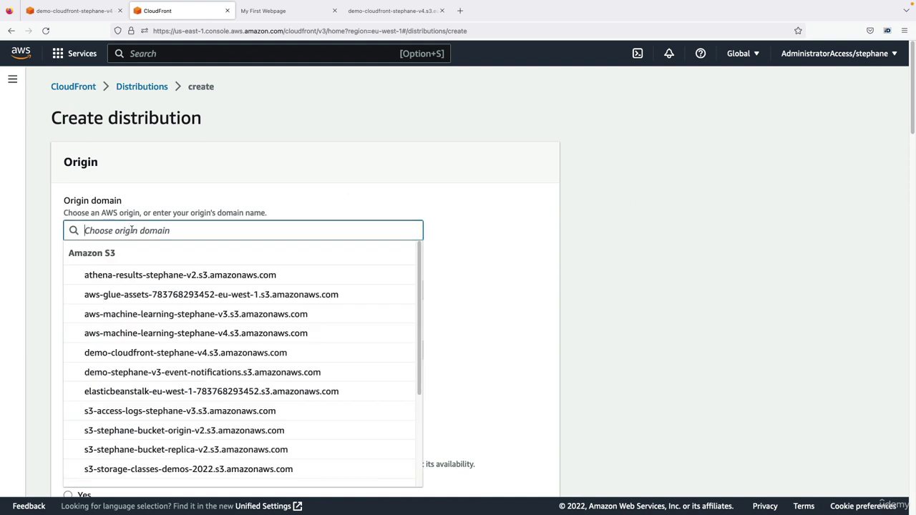
scroll(206, 261, "down", 3)
scroll(206, 265, "down", 3)
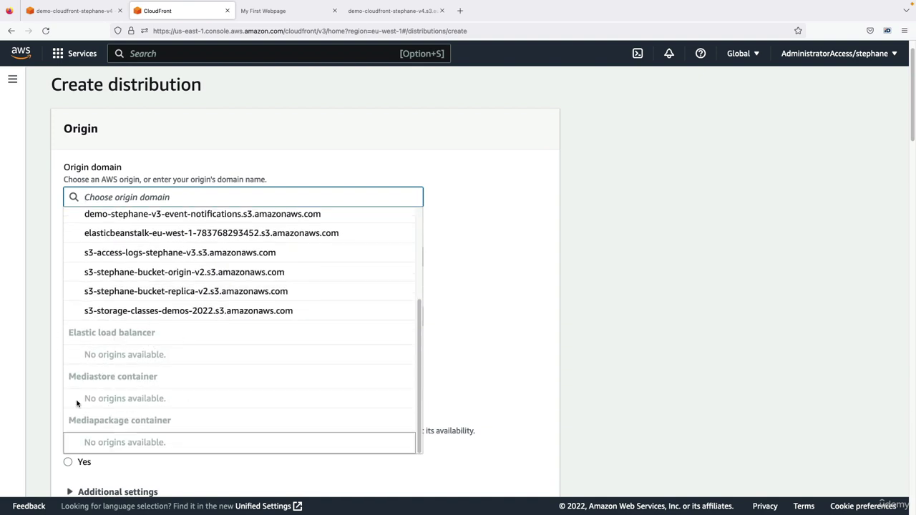
scroll(171, 343, "up", 5)
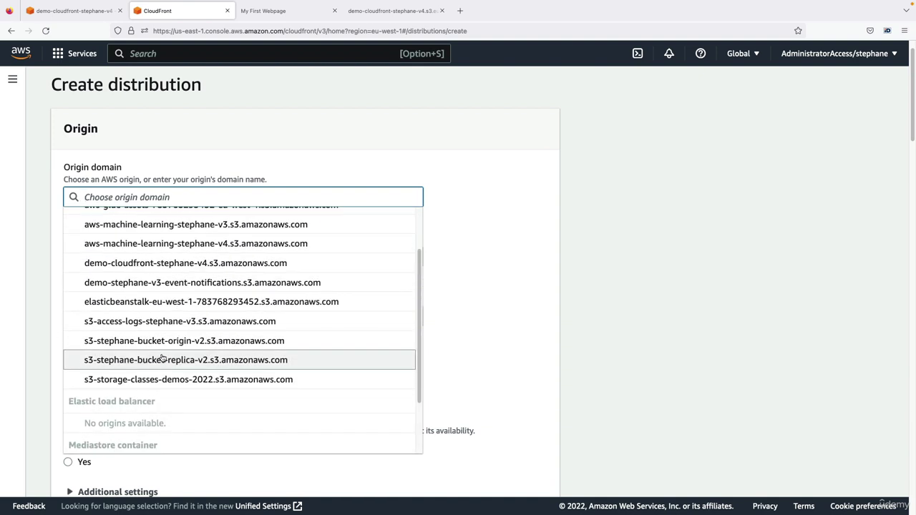
left_click(173, 276)
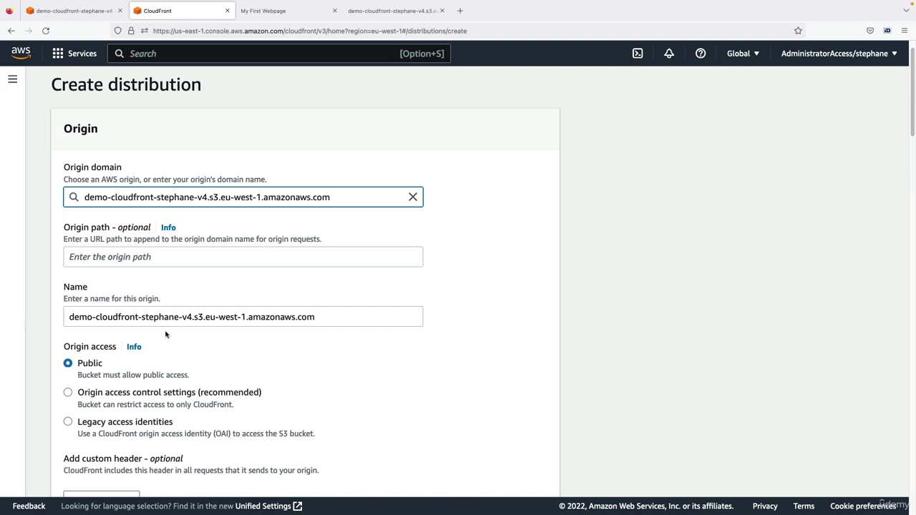
Step: Set origin access to Origin access control settings instead of Public
scroll(165, 334, "down", 1)
left_click_drag(84, 315, 106, 314)
scroll(149, 306, "down", 1)
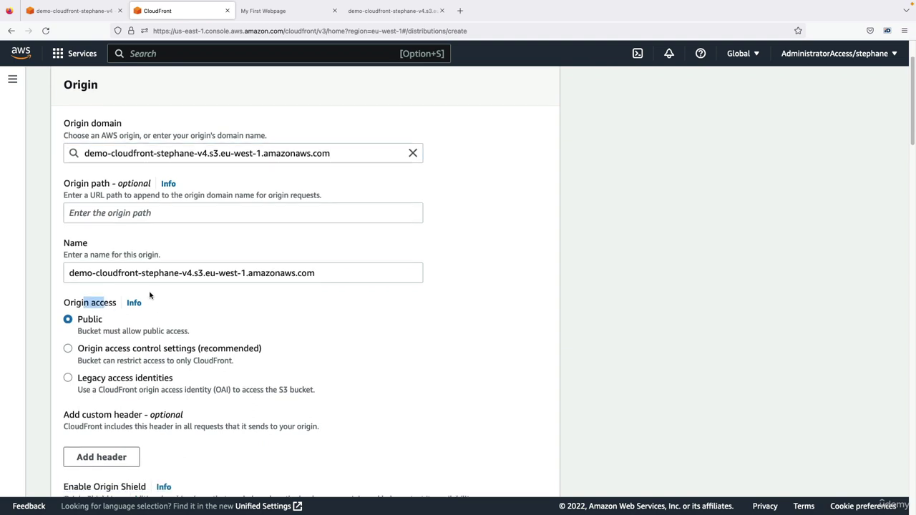
scroll(149, 301, "down", 2)
left_click(97, 239)
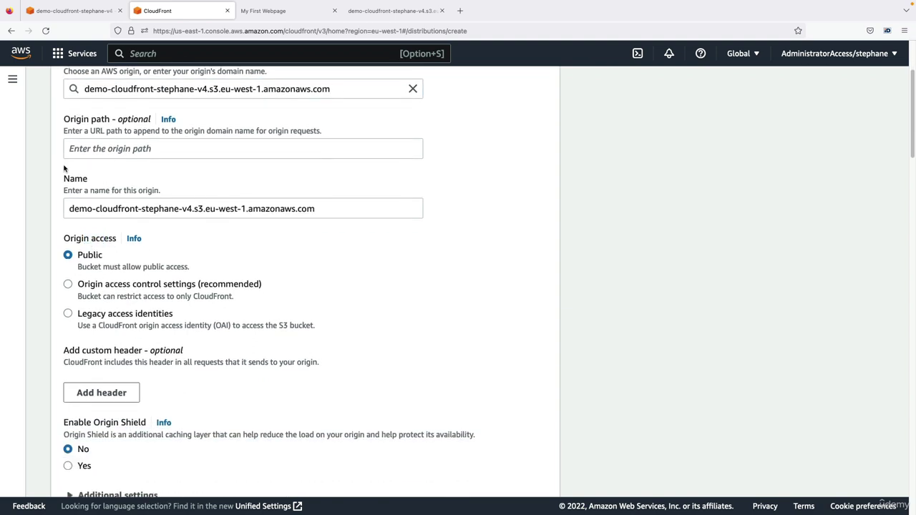
double_click(89, 255)
left_click(125, 285)
left_click_drag(184, 289, 257, 286)
left_click(251, 287)
left_click(106, 314)
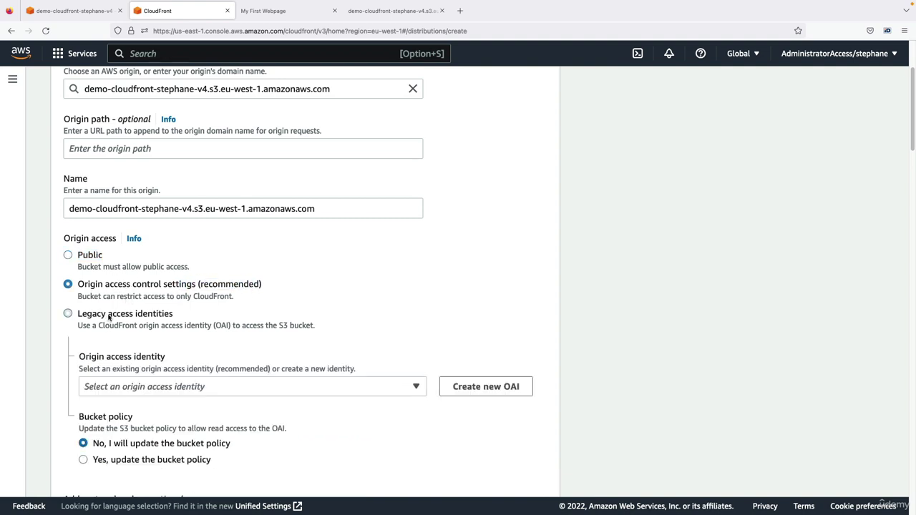
left_click(205, 295)
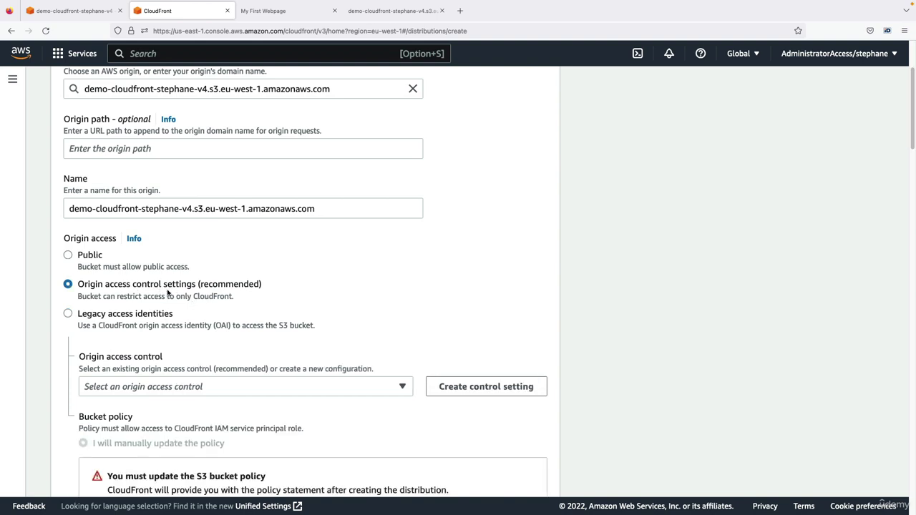
scroll(149, 348, "down", 2)
scroll(141, 344, "down", 1)
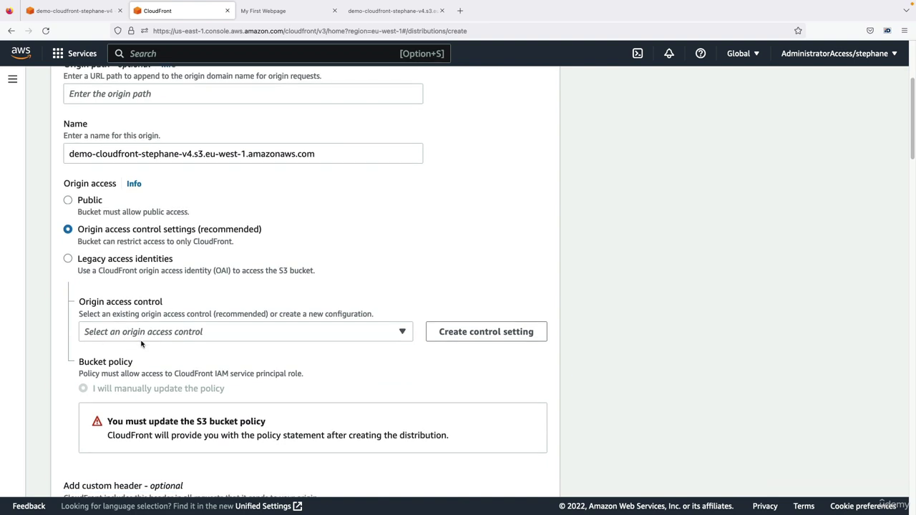
Step: Create a new origin access control with the default name and select it for the origin
left_click(310, 327)
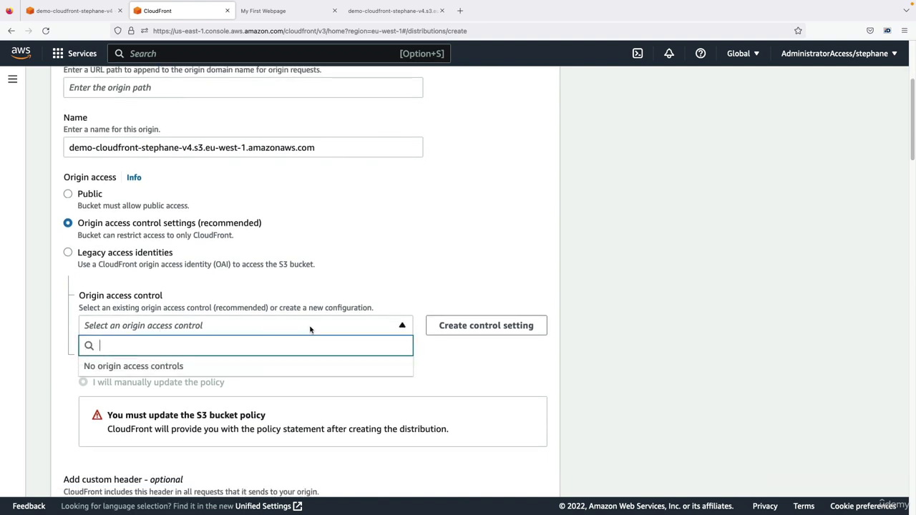
left_click(466, 327)
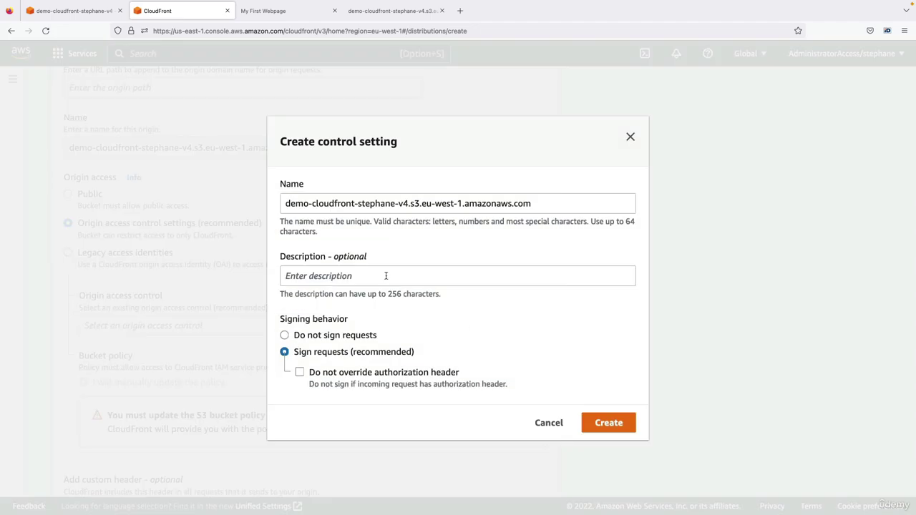
left_click_drag(328, 201, 533, 203)
left_click(533, 204)
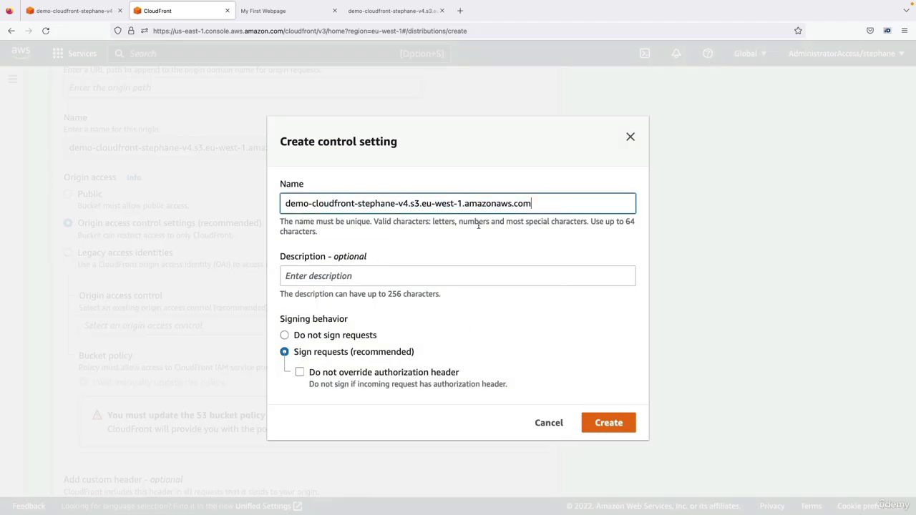
left_click(606, 419)
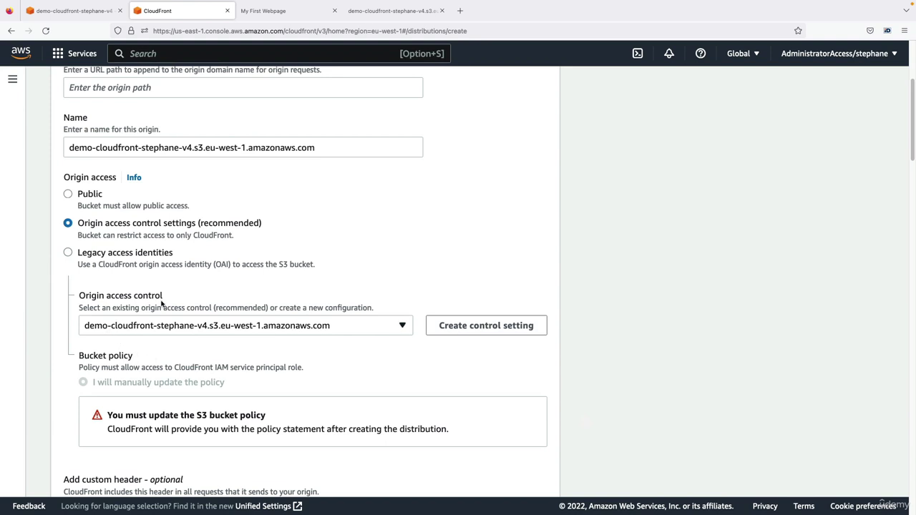
scroll(159, 342, "down", 2)
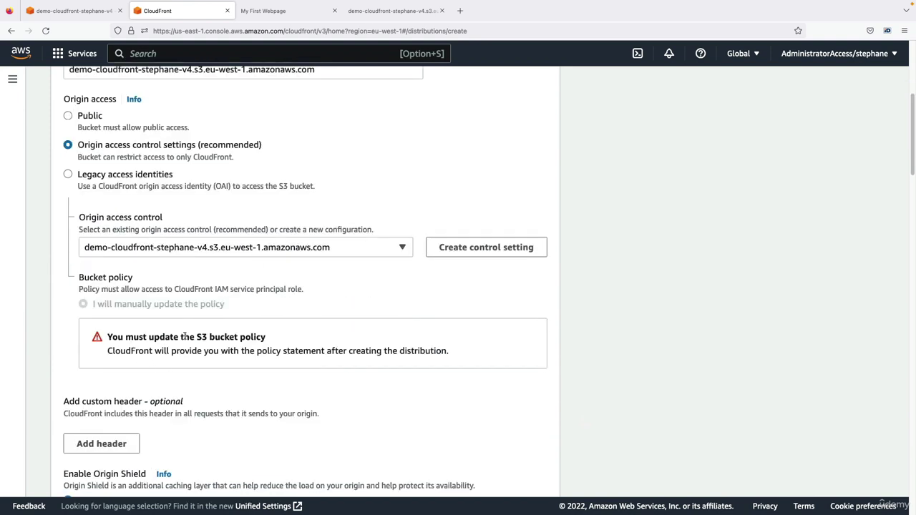
left_click_drag(198, 336, 268, 336)
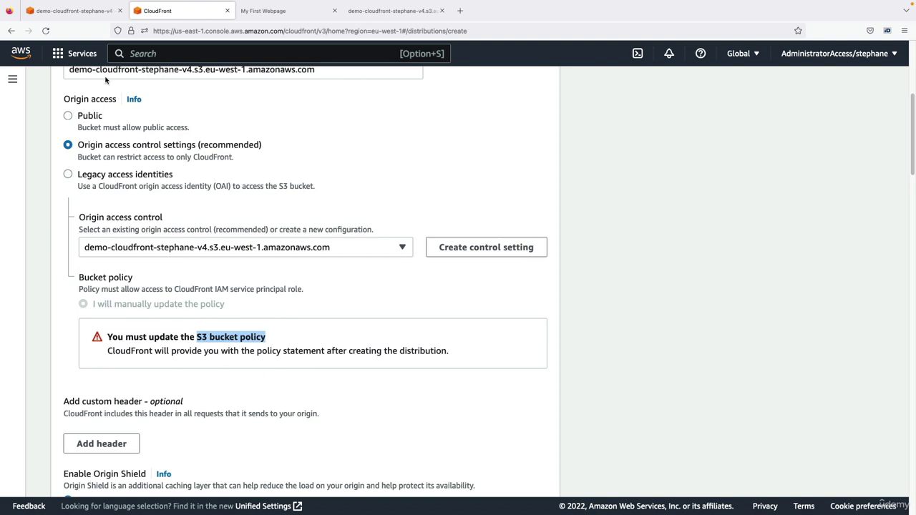
left_click(92, 11)
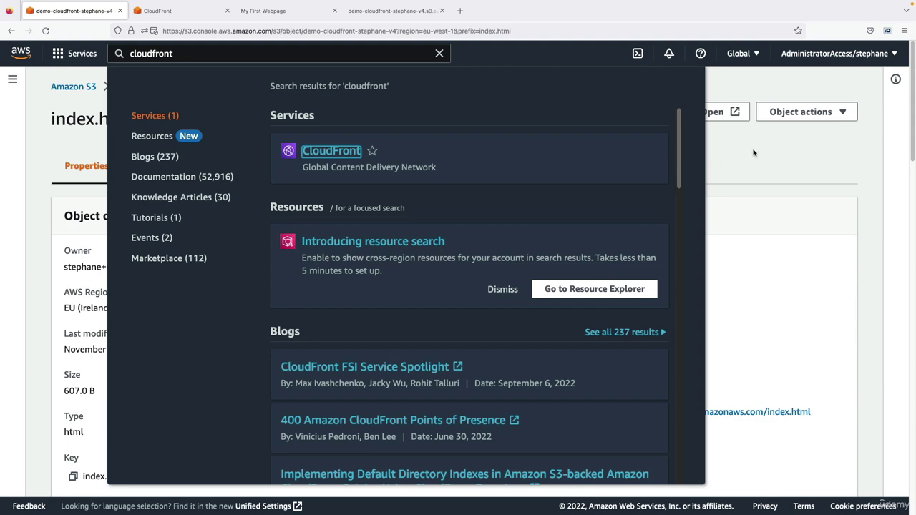
Step: Check the bucket's Permissions tab, which shows no bucket policy yet
left_click(753, 153)
left_click(219, 94)
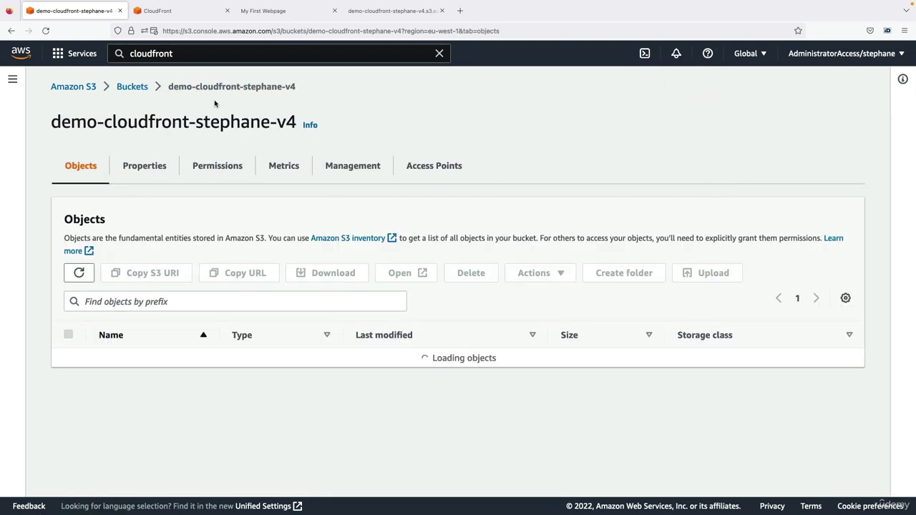
left_click(211, 175)
scroll(277, 257, "down", 4)
scroll(276, 257, "down", 2)
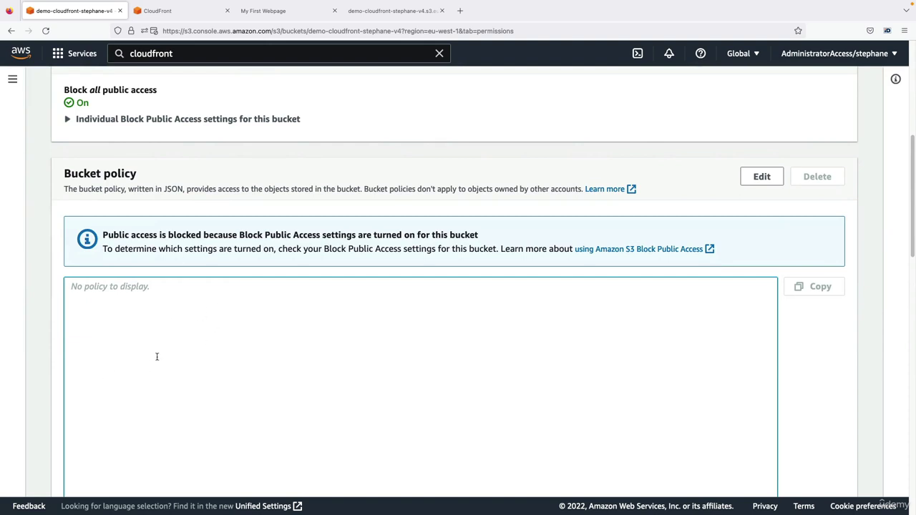
Step: Return to the CloudFront distribution form and scroll down to its Settings section
left_click(180, 11)
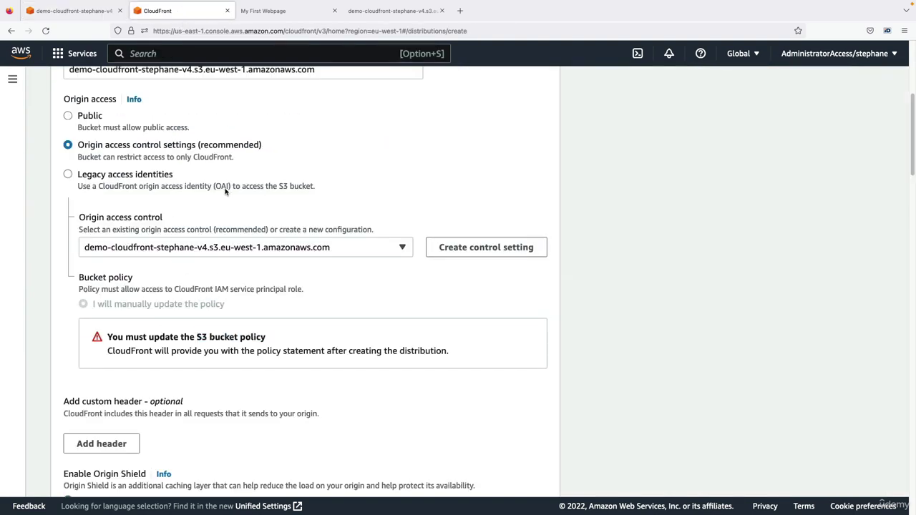
scroll(221, 258, "down", 5)
scroll(226, 258, "down", 18)
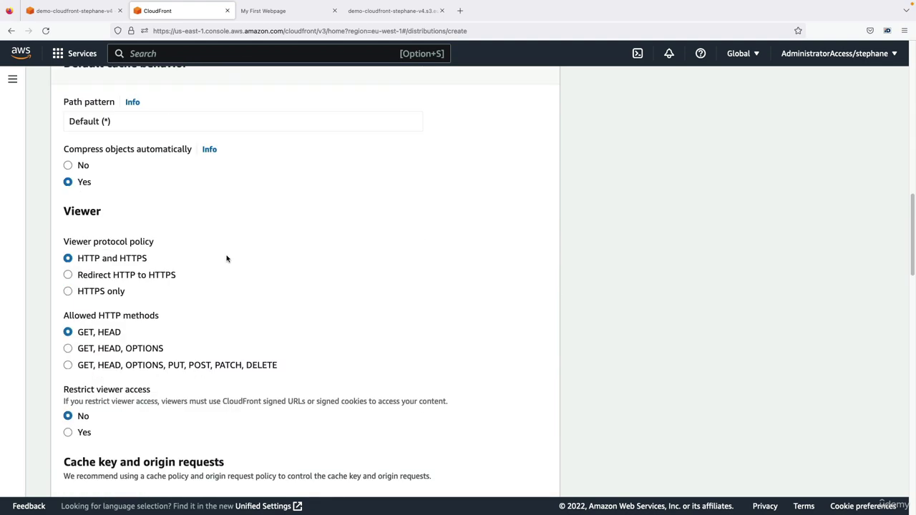
scroll(222, 256, "down", 10)
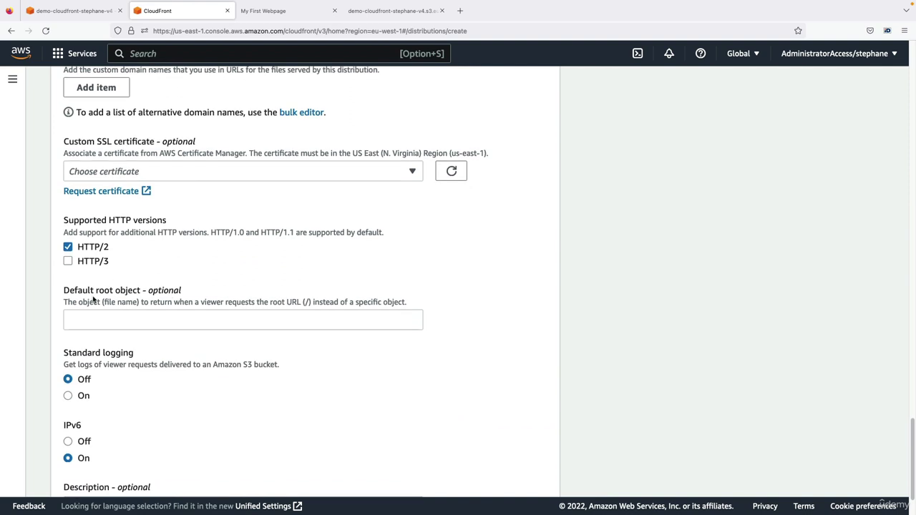
Step: Set the default root object to index.html and create the distribution
left_click(156, 312)
type("index.html")
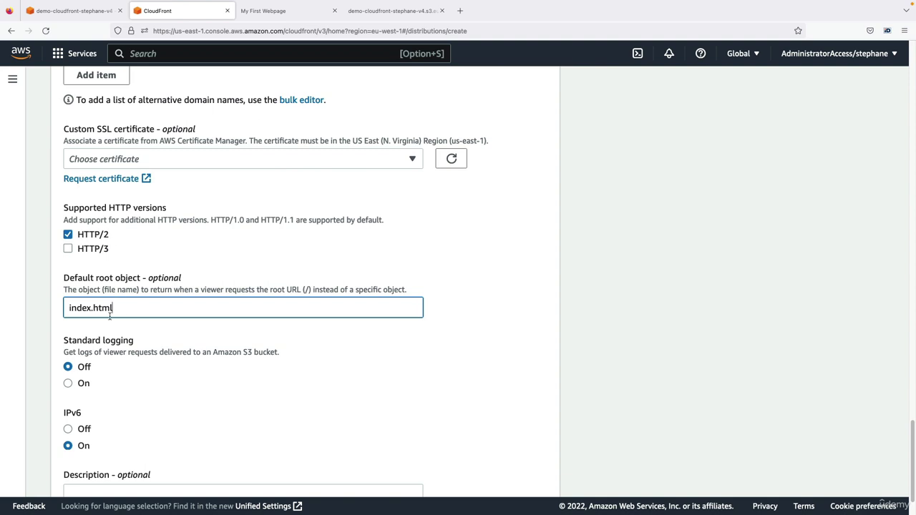
scroll(163, 293, "down", 2)
left_click(491, 478)
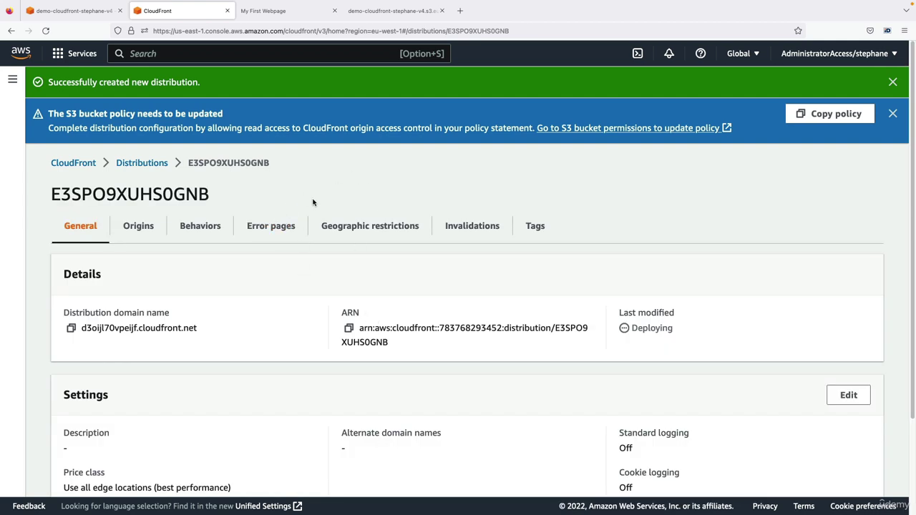
left_click_drag(43, 115, 225, 115)
Step: Copy the suggested policy statement and paste it into the bucket policy editor
left_click(303, 102)
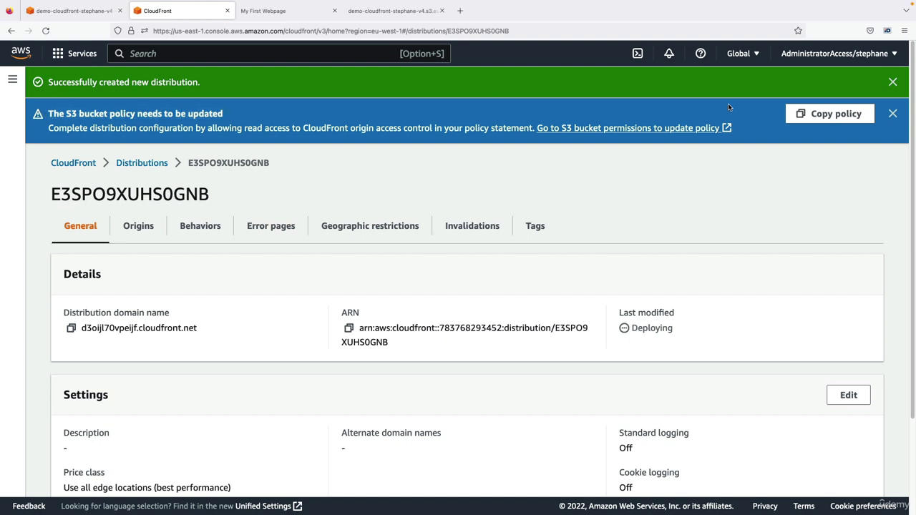
left_click(811, 116)
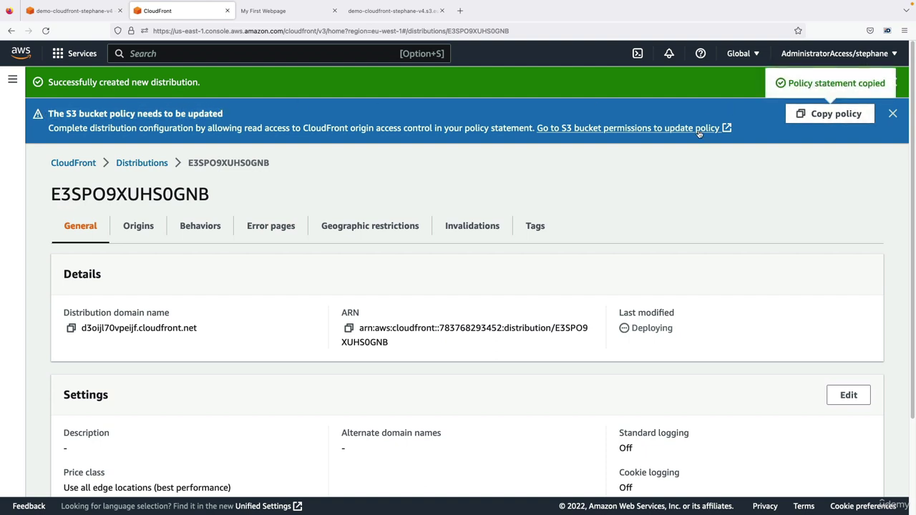
left_click(652, 129)
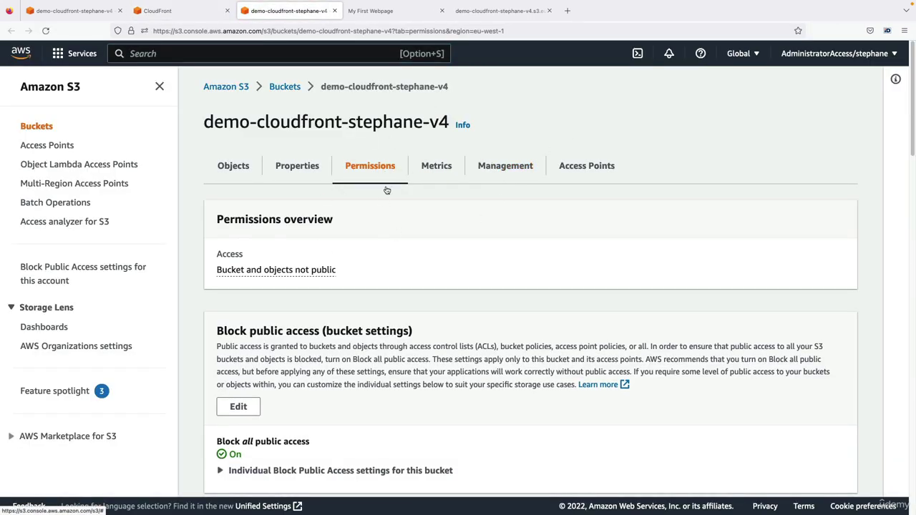
scroll(385, 199, "down", 1)
scroll(380, 201, "down", 5)
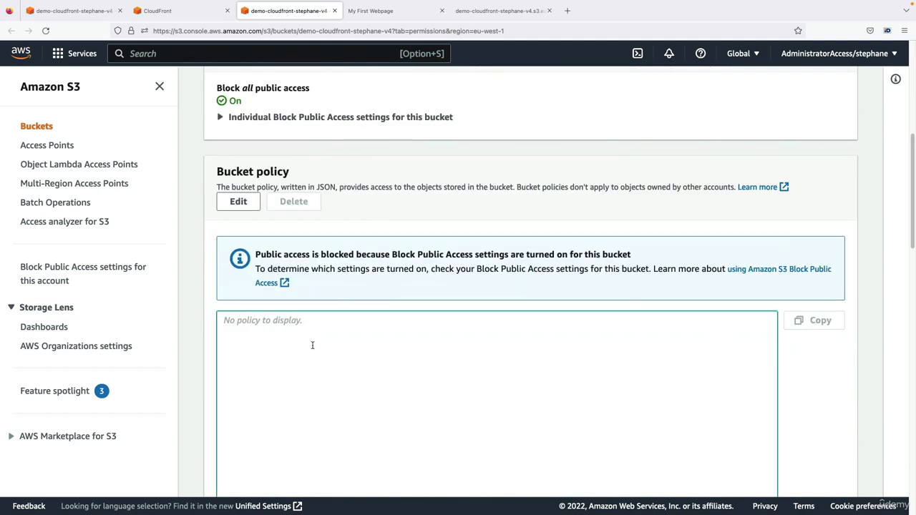
left_click(239, 202)
scroll(343, 292, "down", 1)
left_click(345, 294)
key("super+v")
scroll(347, 298, "down", 4)
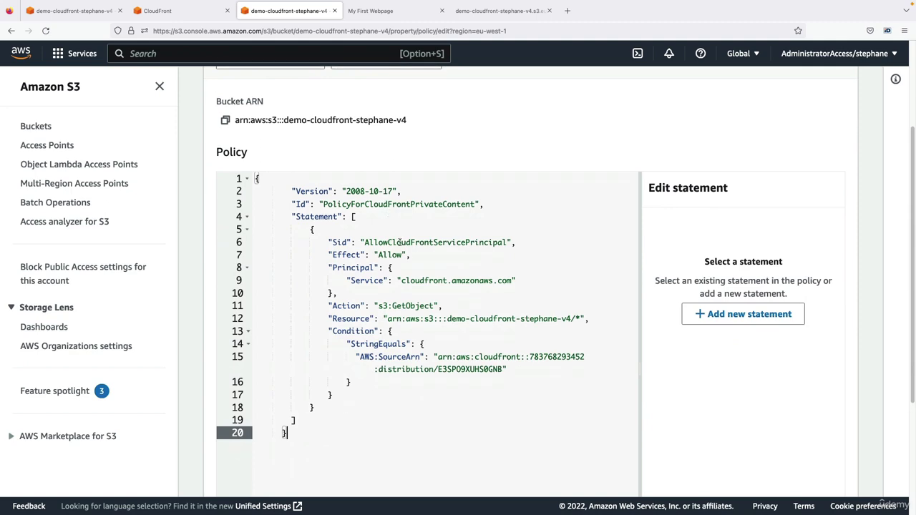
Step: Dismiss the distribution notices and copy the policy statement again from the S3 origin's settings
left_click(192, 16)
left_click(899, 90)
left_click(897, 86)
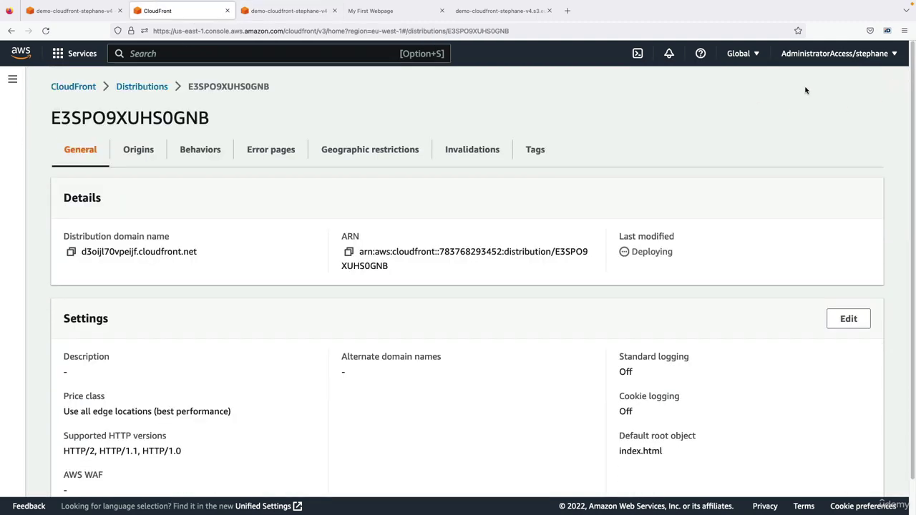
left_click(138, 150)
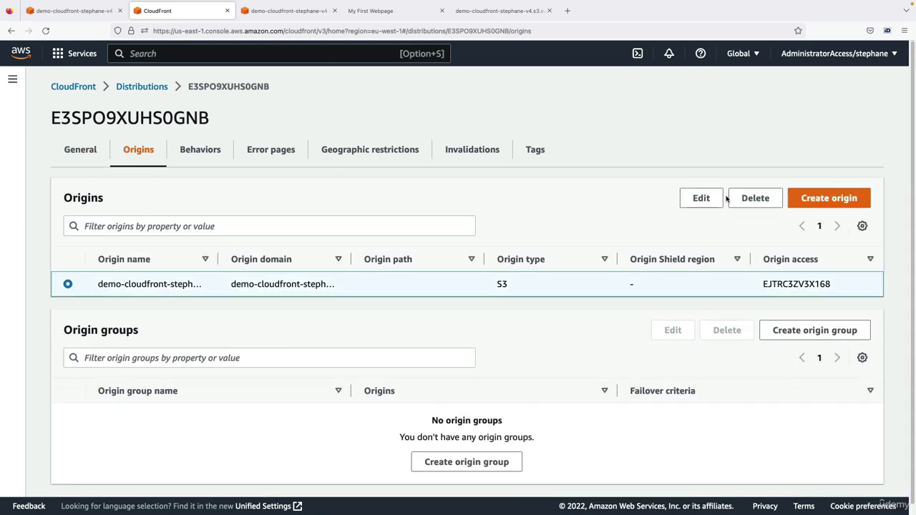
left_click(720, 198)
scroll(381, 260, "down", 5)
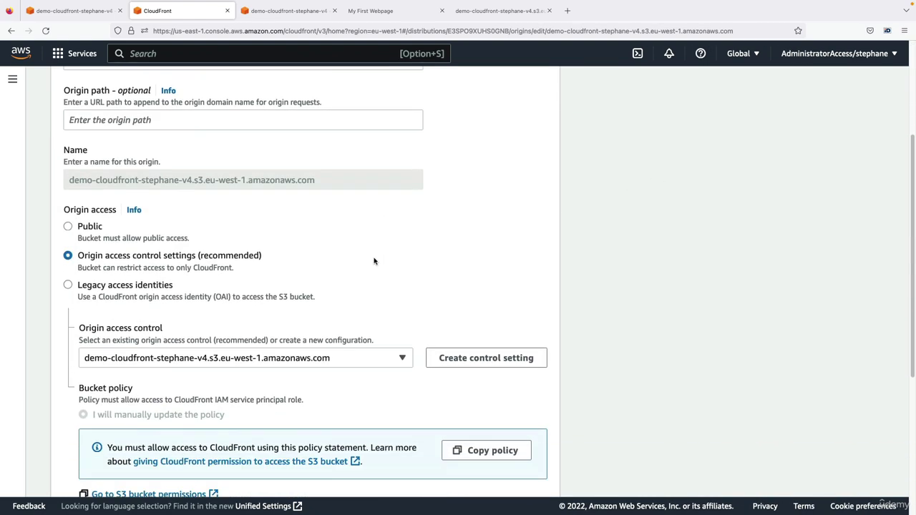
left_click(476, 360)
Step: Review the policy allowing cloudfront.amazonaws.com s3:GetObject on the bucket for this distribution, and save it
left_click(286, 10)
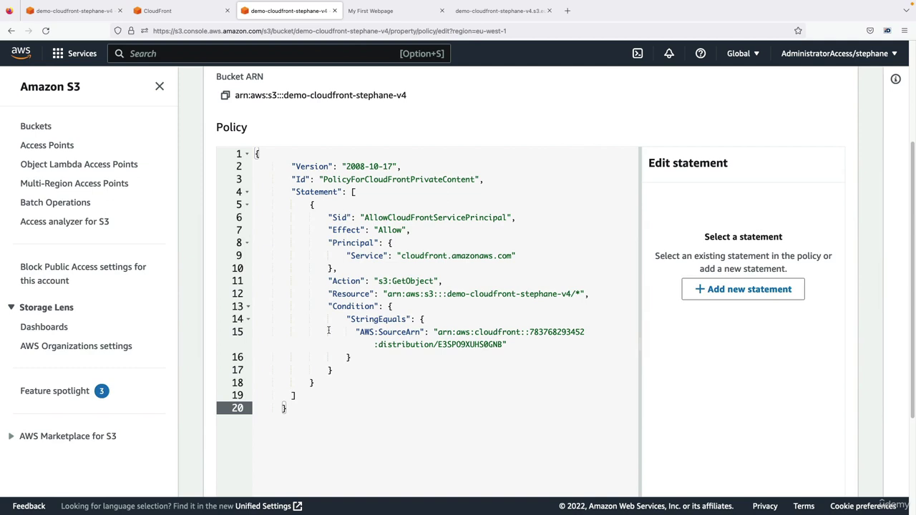
double_click(392, 229)
left_click_drag(401, 255, 516, 255)
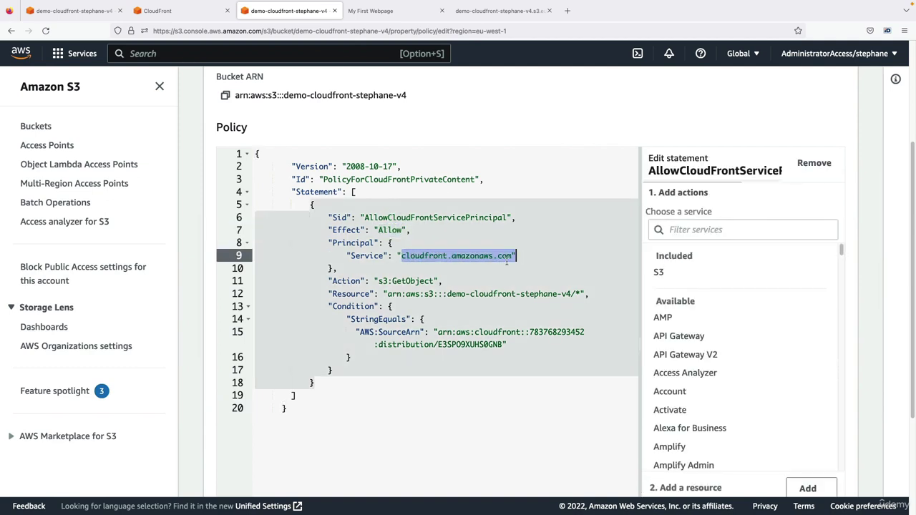
double_click(395, 280)
left_click_drag(383, 294, 602, 290)
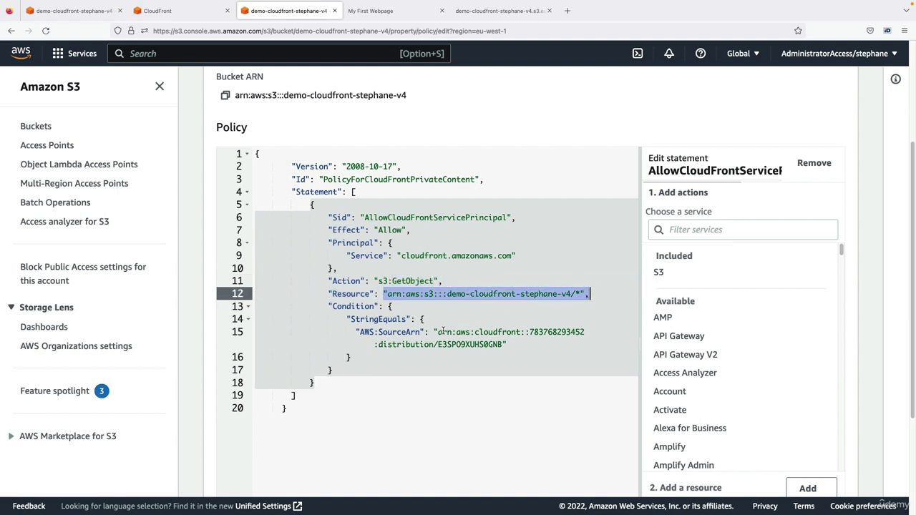
left_click_drag(438, 332, 504, 344)
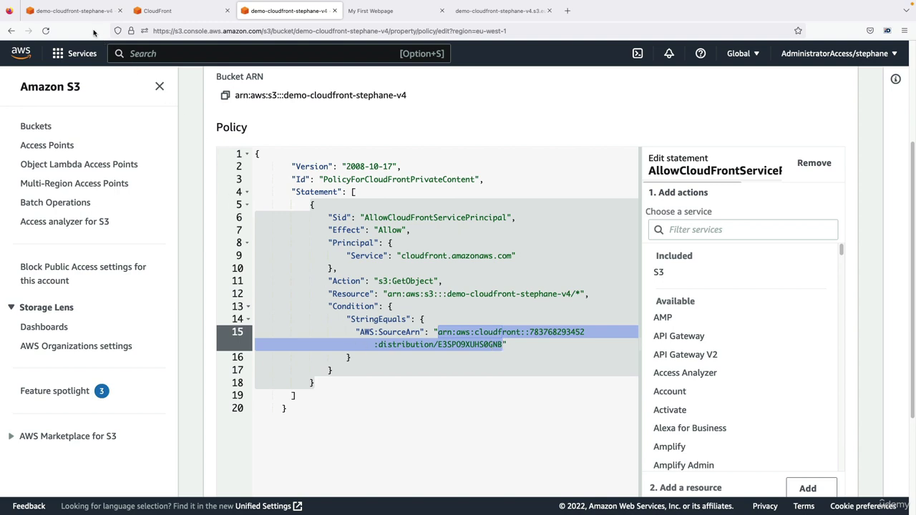
left_click(390, 306)
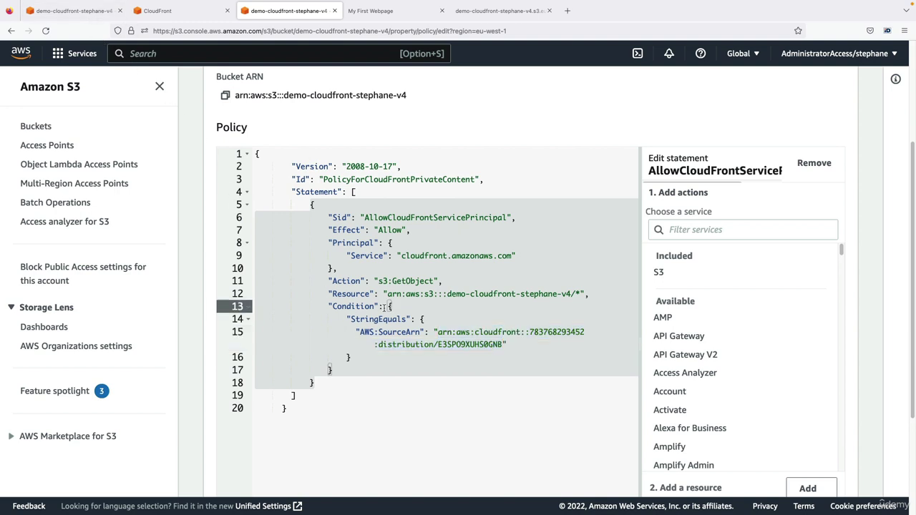
scroll(358, 358, "down", 3)
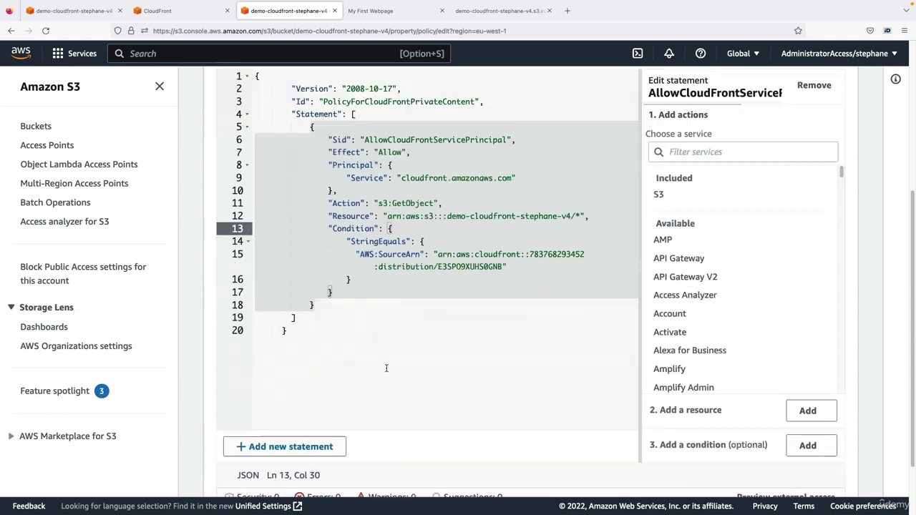
left_click(816, 476)
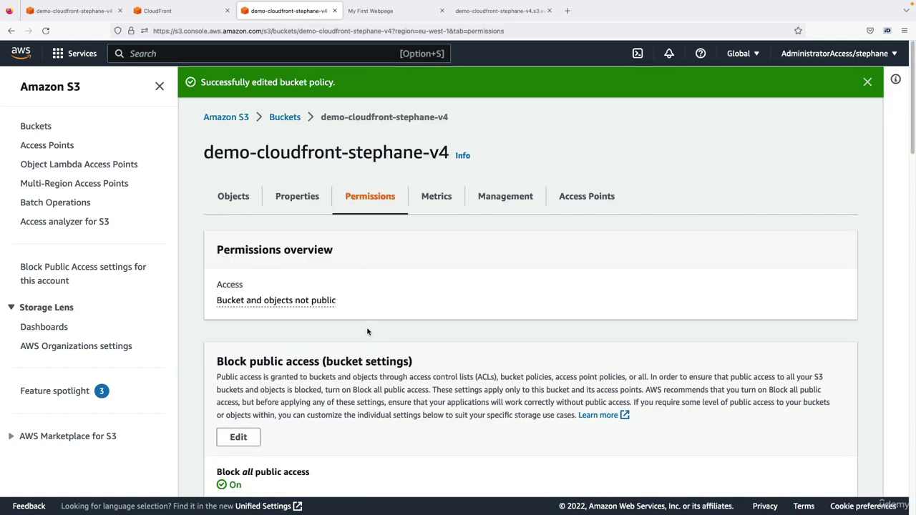
Step: Cancel the origin edit and view the distribution's General details
scroll(368, 329, "down", 10)
scroll(369, 331, "down", 2)
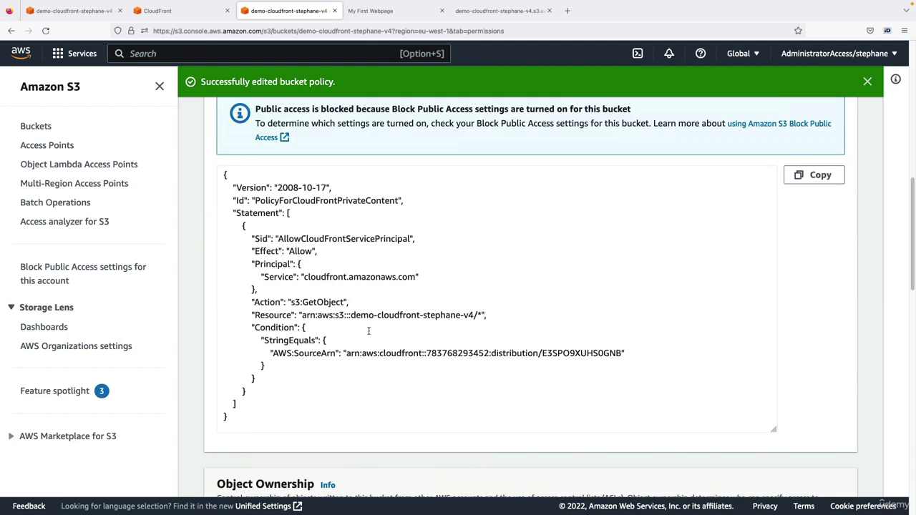
left_click(201, 16)
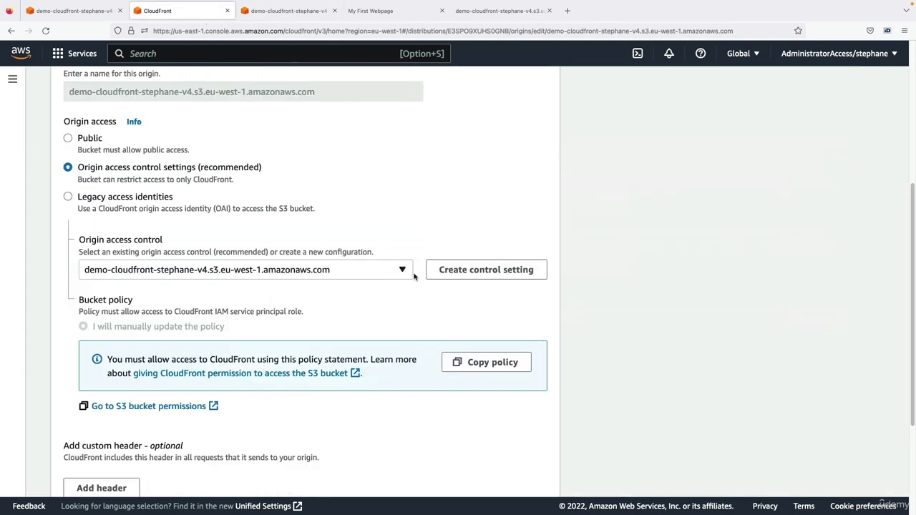
scroll(429, 301, "down", 2)
left_click(455, 466)
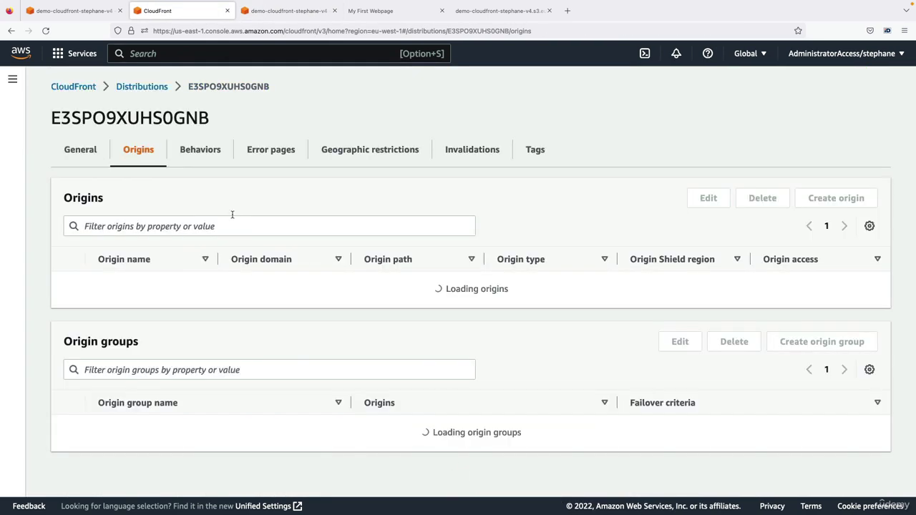
left_click(89, 150)
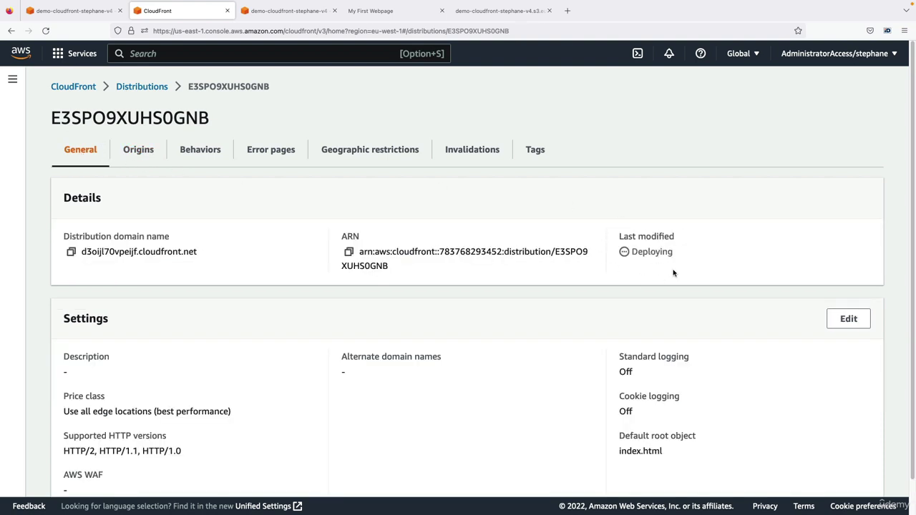
Step: Load the distribution's domain d3oijl70vpeijf.cloudfront.net in a new tab, showing the I love coffee page
left_click(72, 253)
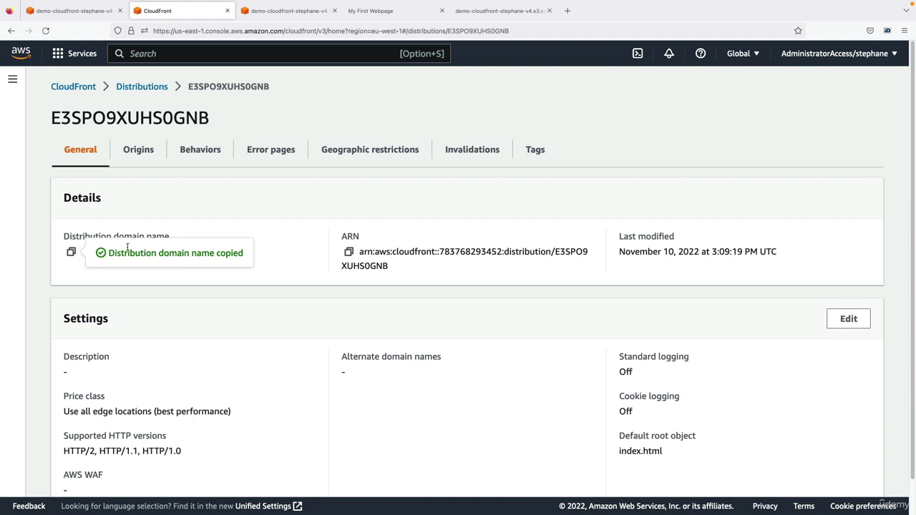
key("ctrl+t")
key("ctrl+v")
key("Return")
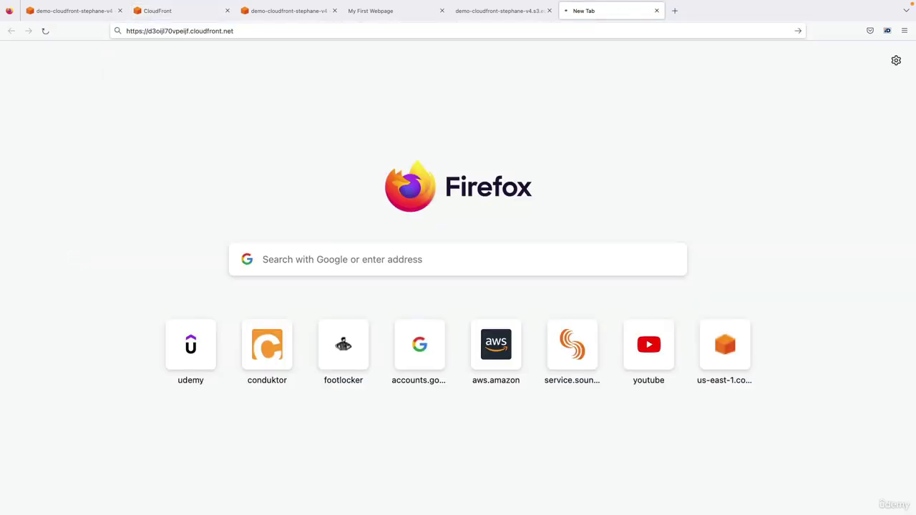
left_click_drag(8, 55, 65, 85)
triple_click(65, 84)
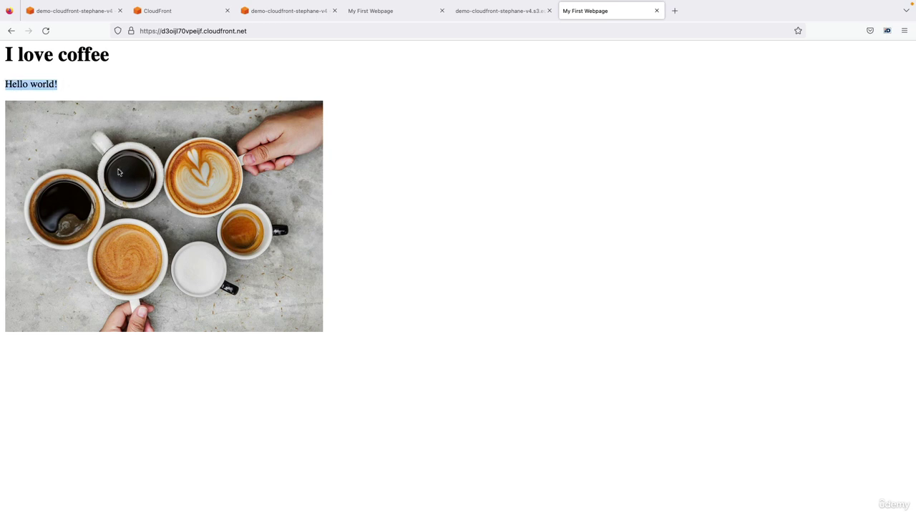
left_click(351, 166)
Step: Load /coffee.jpg and then /beach.jpg through the CloudFront domain
left_click(279, 33)
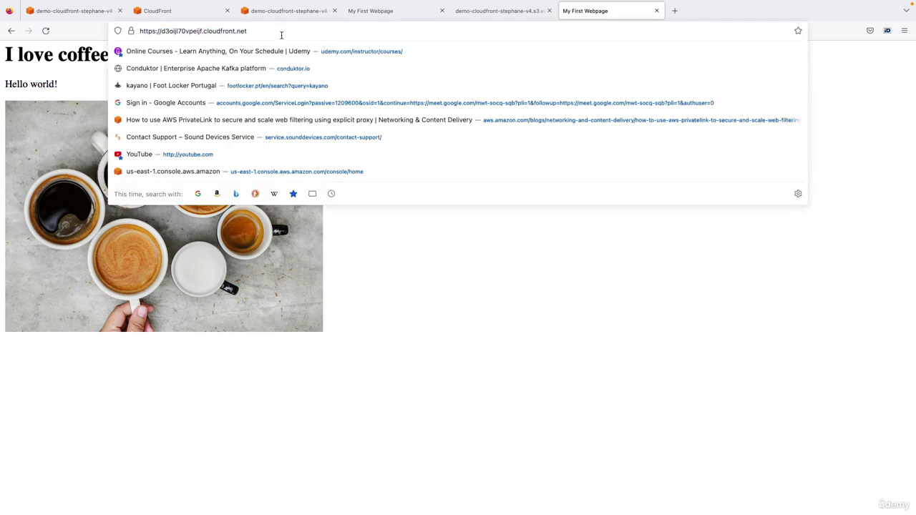
type("/coffee.jpg")
key("Return")
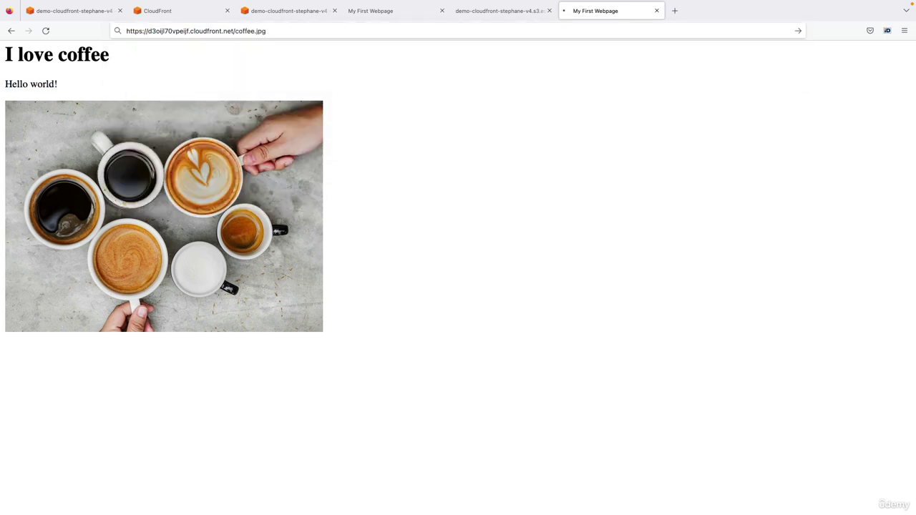
double_click(258, 32)
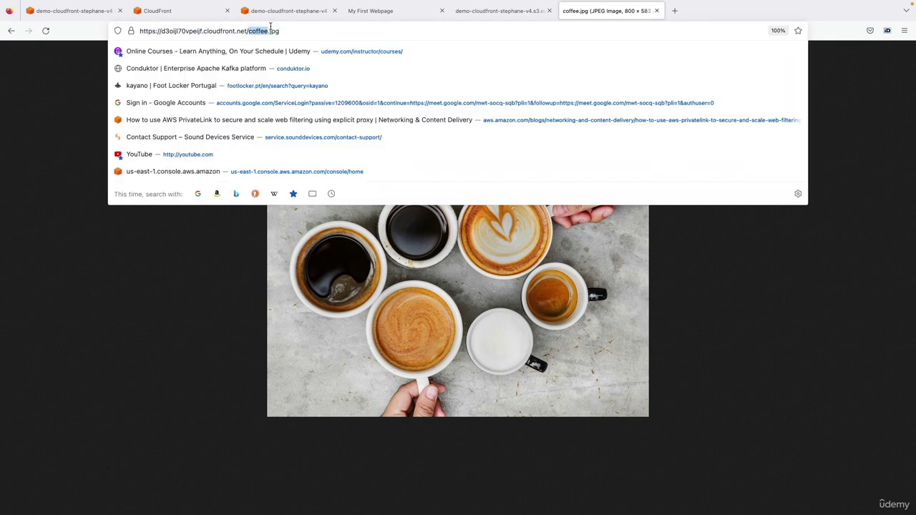
type("beach")
key("Return")
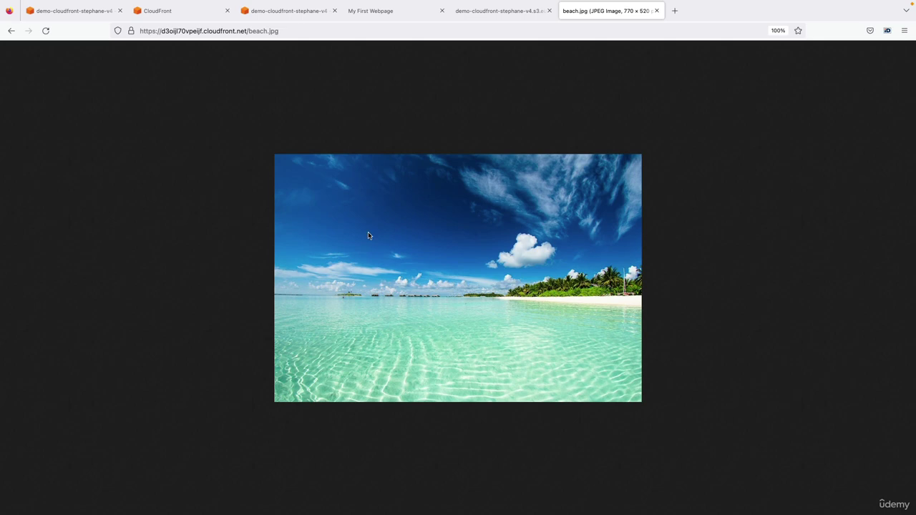
left_click(45, 31)
Step: Reload /coffee.jpg and /index.html through CloudFront, then return to the distribution tab
left_click(262, 31)
double_click(262, 30)
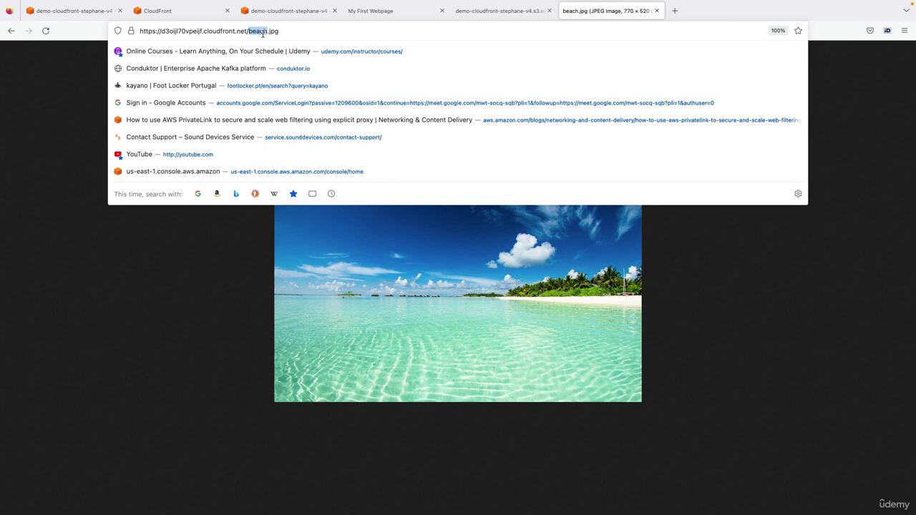
type("coffee")
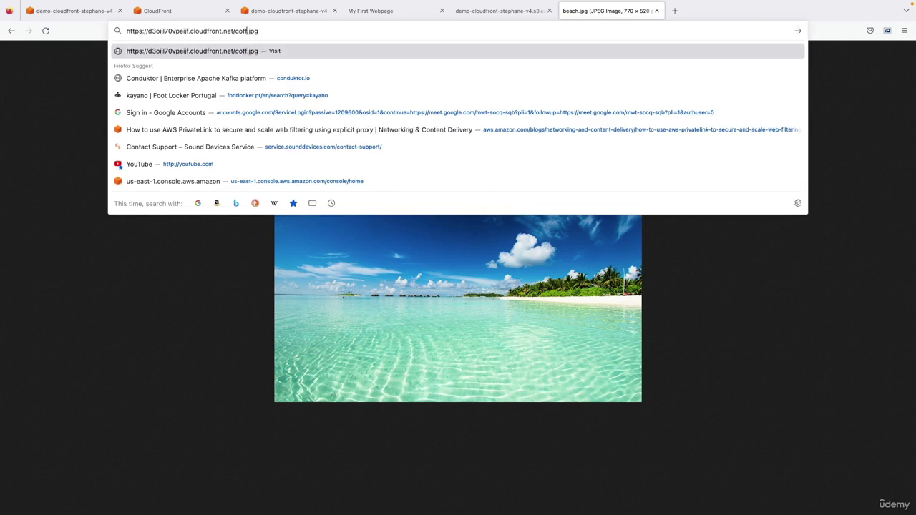
key("Return")
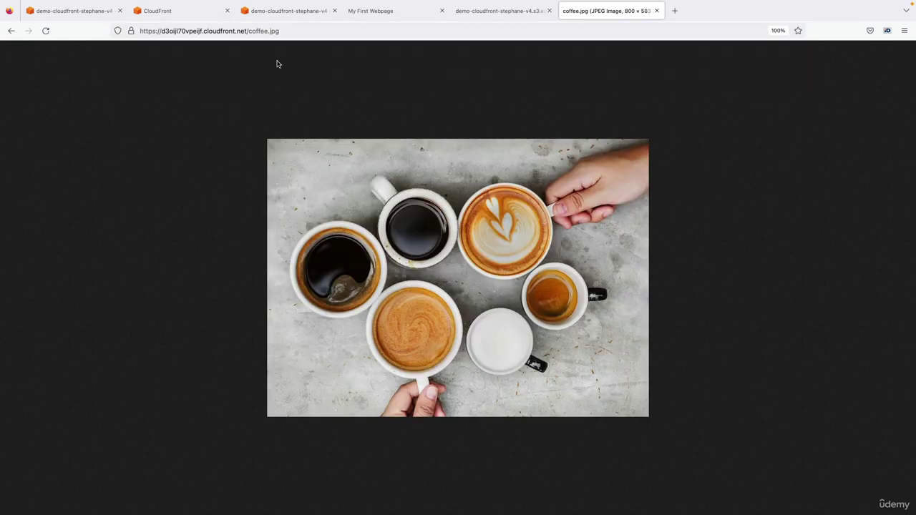
left_click(249, 31)
left_click_drag(249, 31, 324, 40)
type("inde")
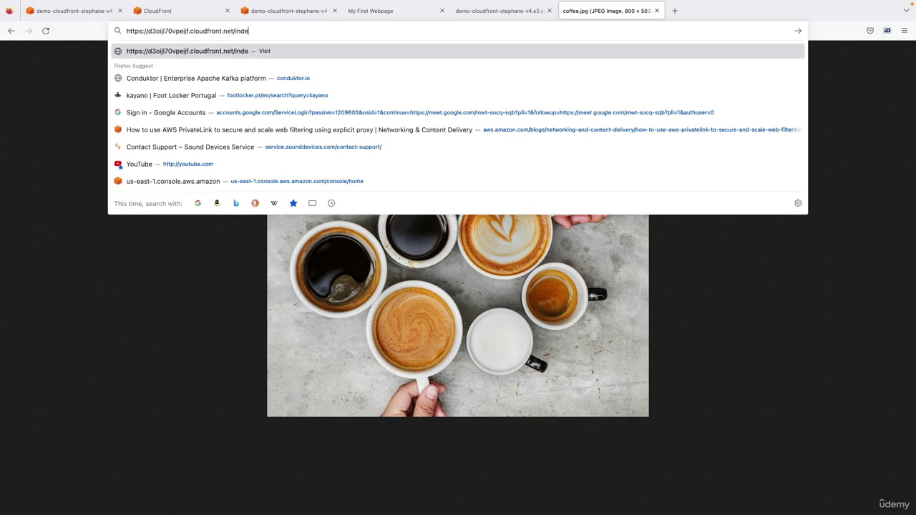
type("x.html")
key("Return")
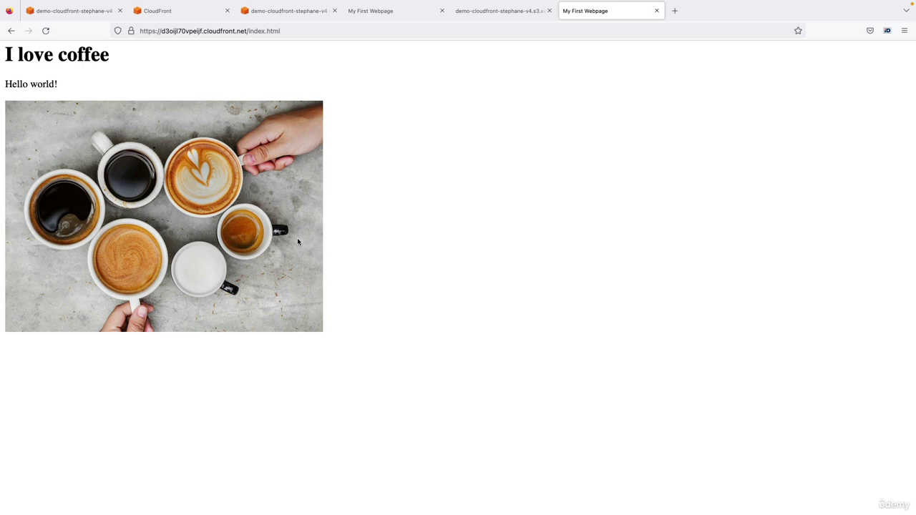
key("ctrl+Tab")
key("ctrl+Tab")
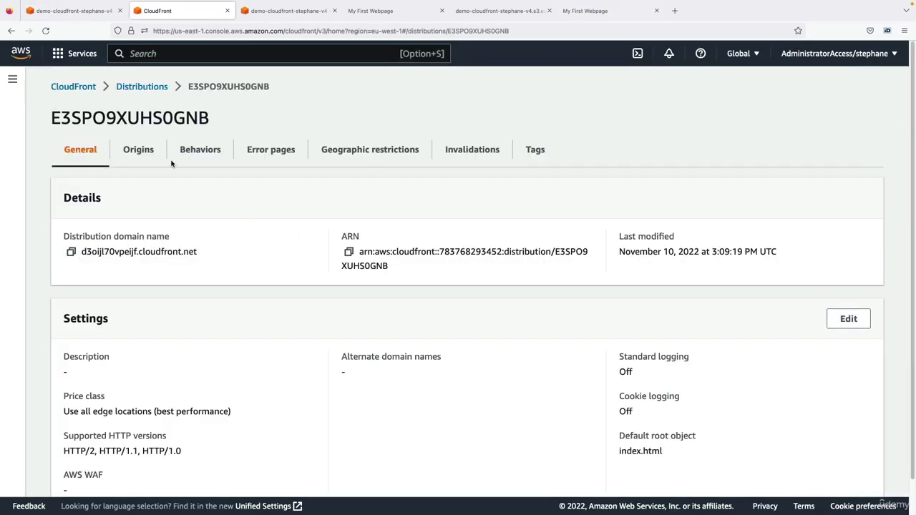
Step: Open origin access control EJTRC3ZV3X168, linked to distribution E3SPO9XUHS0GNB, then return to the coffee page
left_click(13, 79)
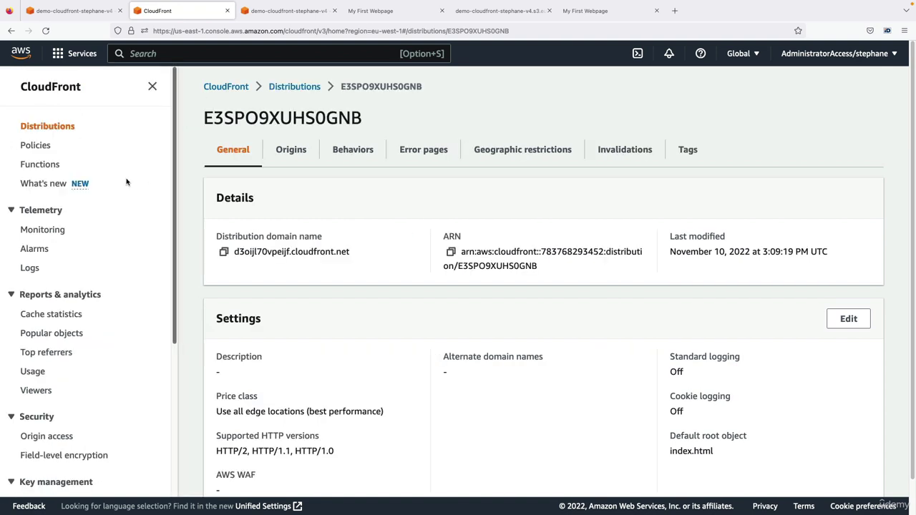
scroll(98, 351, "down", 5)
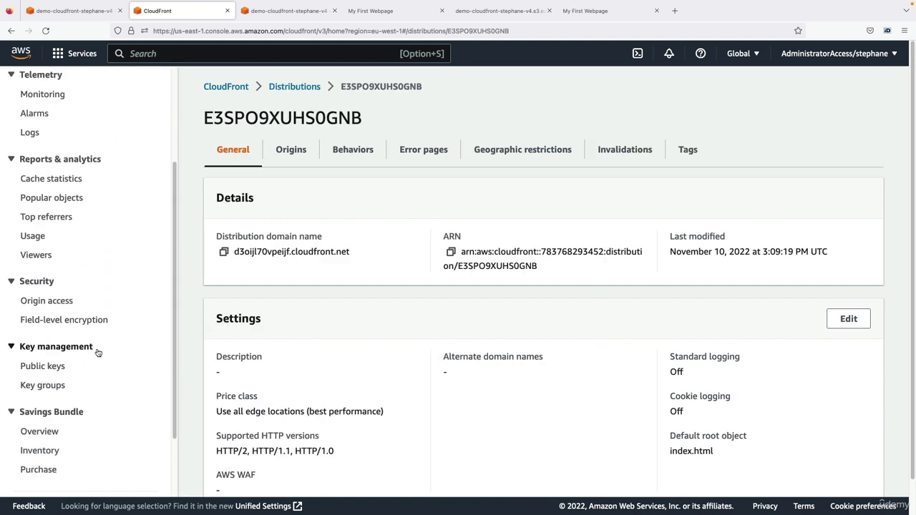
left_click(50, 301)
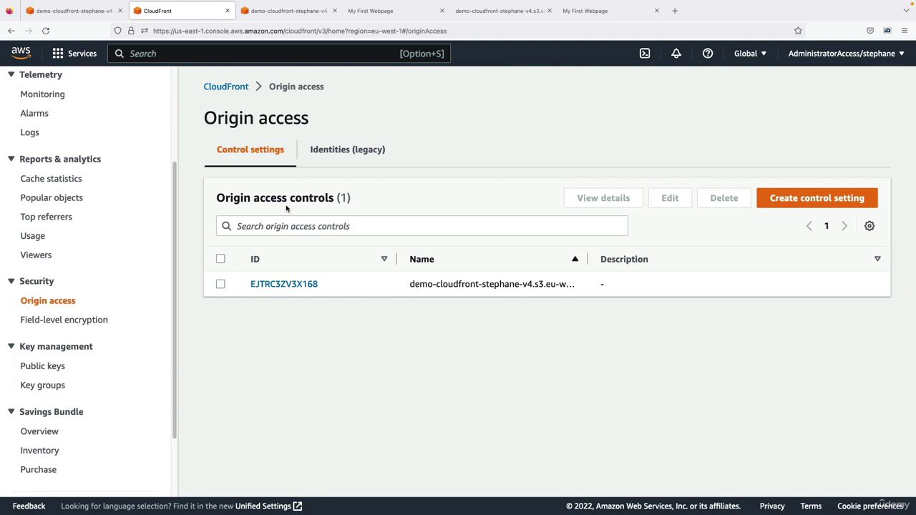
left_click(297, 284)
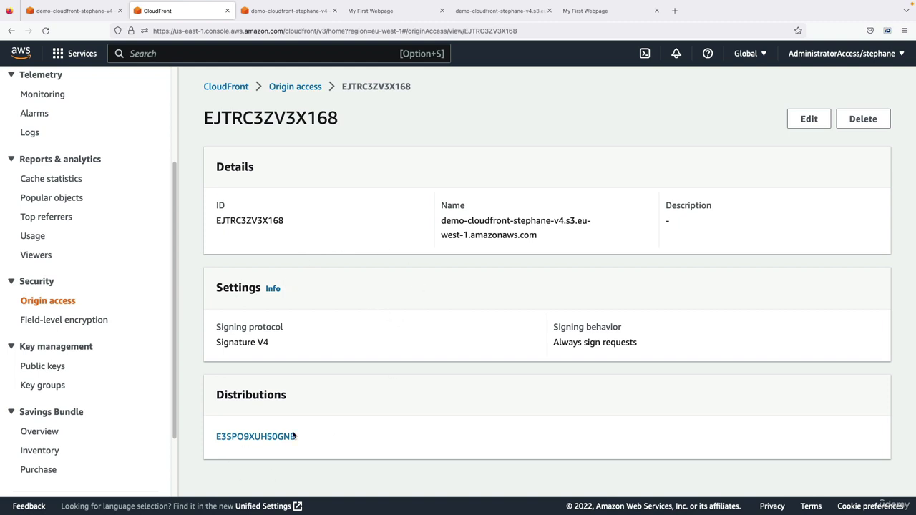
double_click(273, 406)
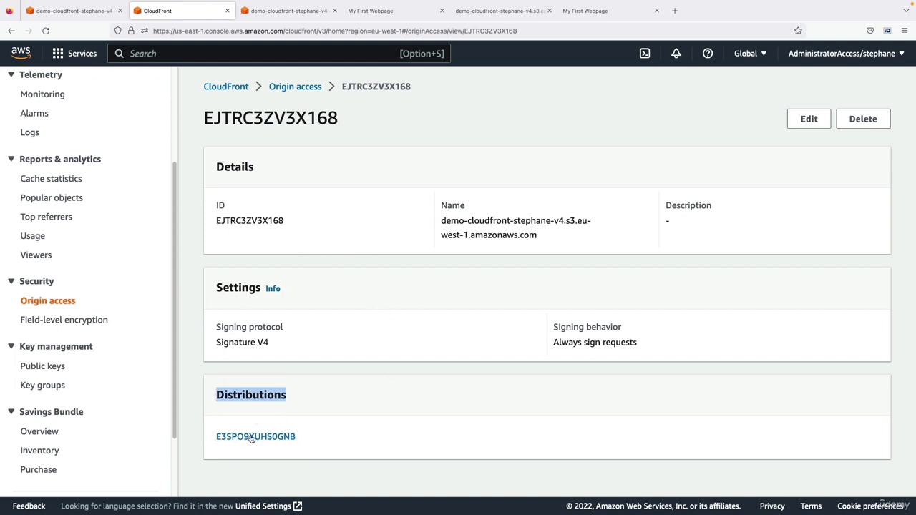
left_click(303, 399)
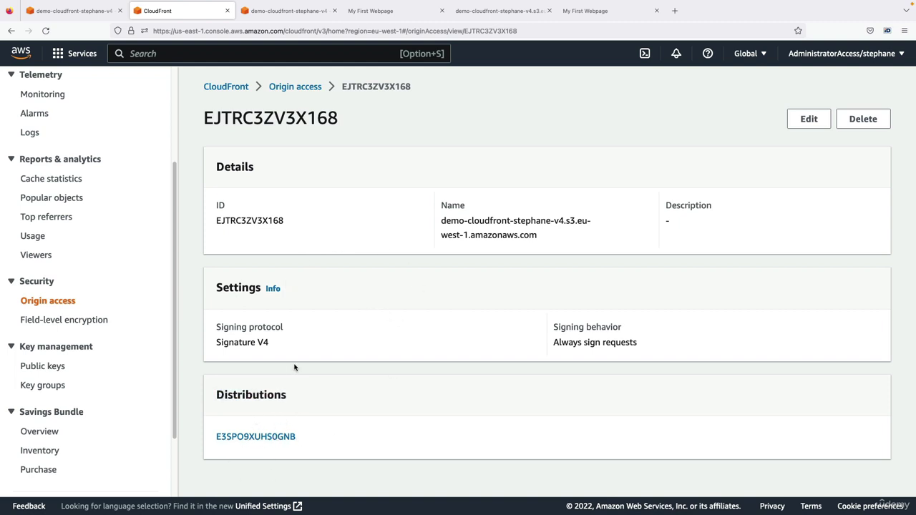
left_click(573, 16)
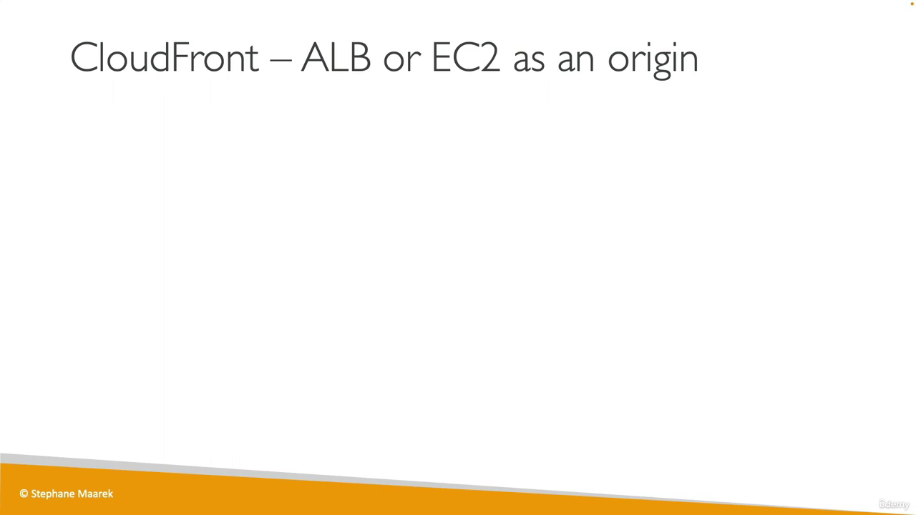
Step: Build the slide: public EC2 instances, users, an Edge Location, then link the Edge Location to EC2
key("Right")
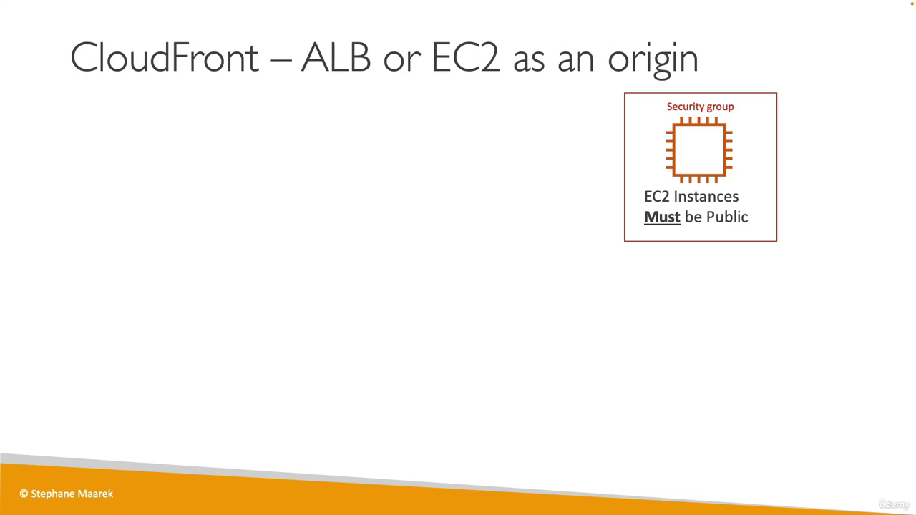
key("Right")
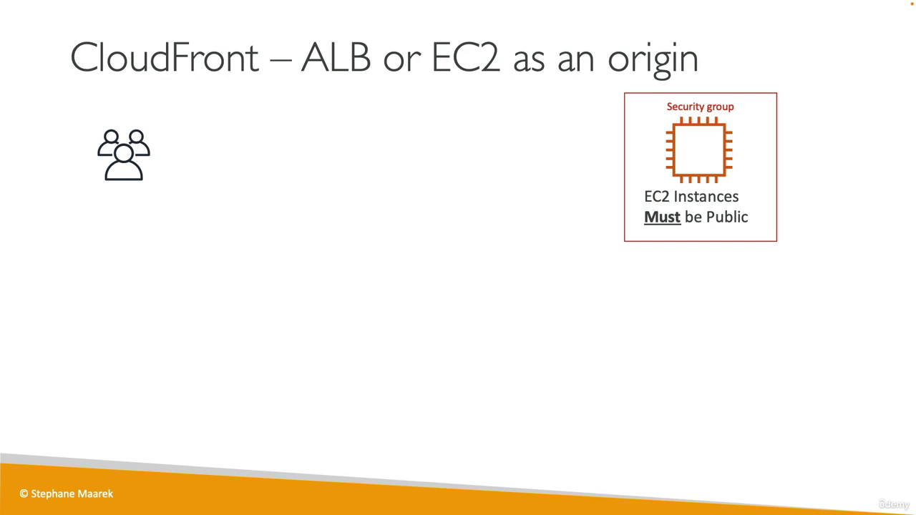
key("Right")
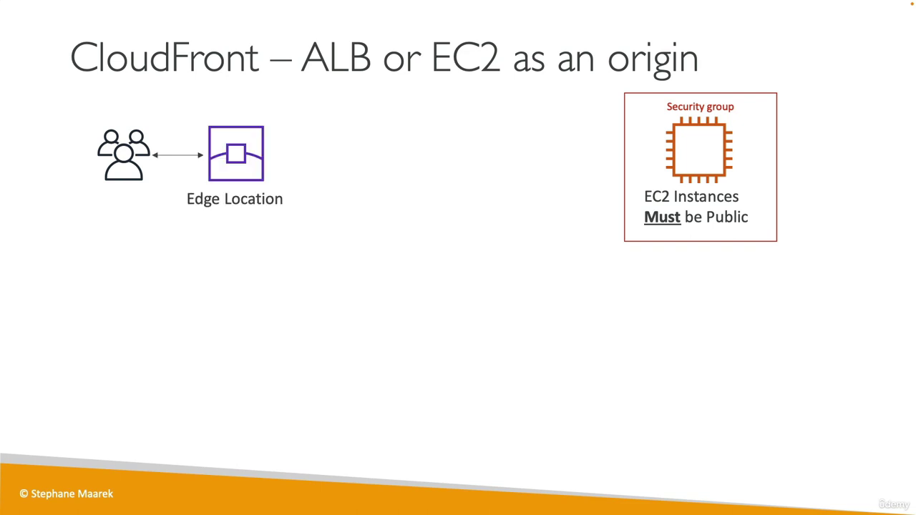
key("Right")
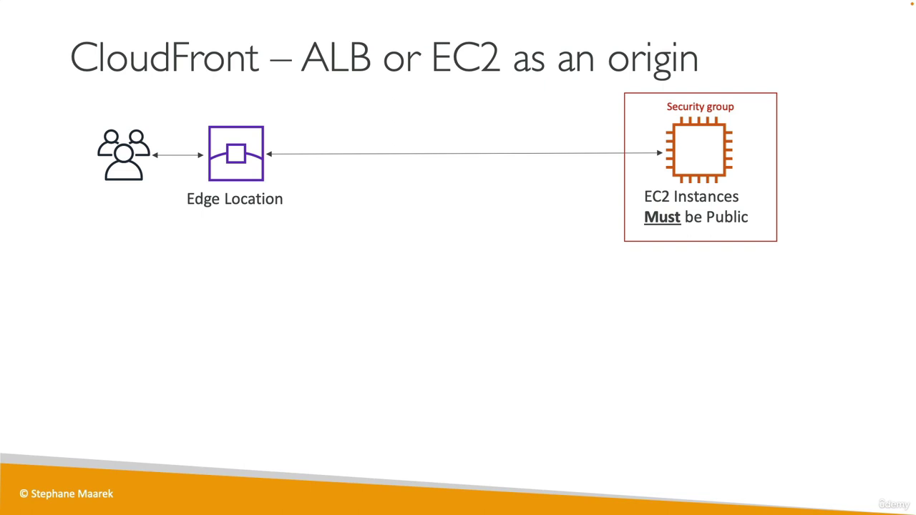
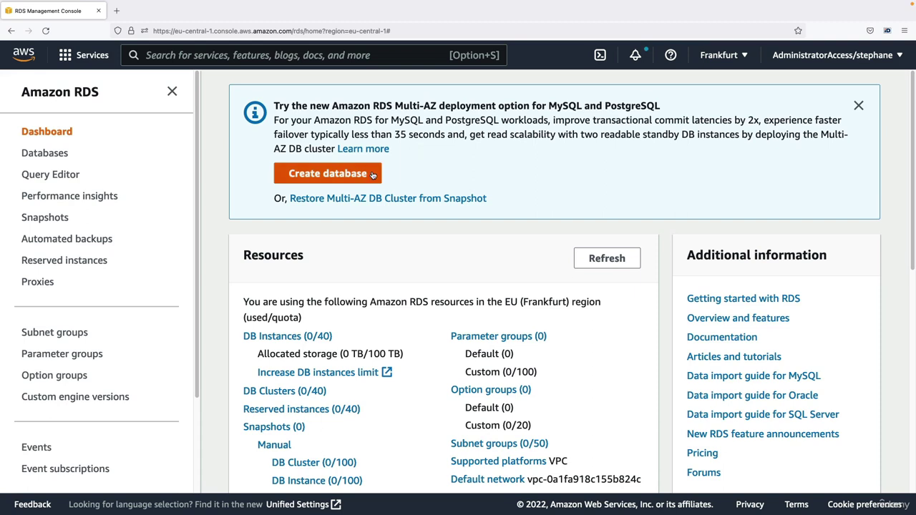
Step: From the Databases list, start a new database, dismiss the feedback banner, and keep Standard create
left_click(44, 152)
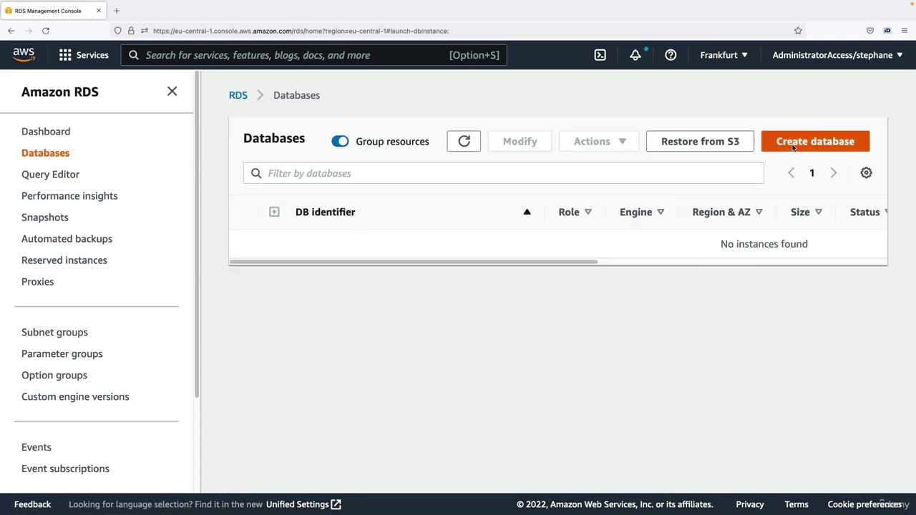
left_click(815, 140)
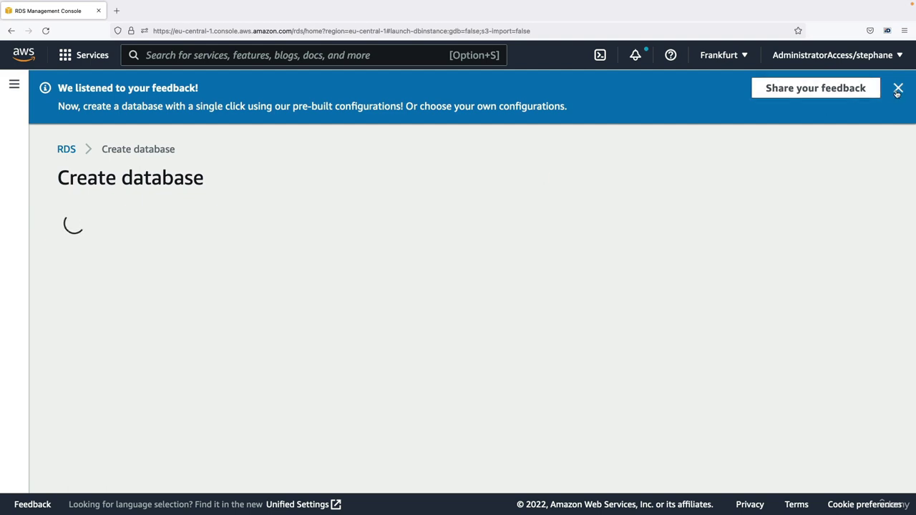
left_click(898, 88)
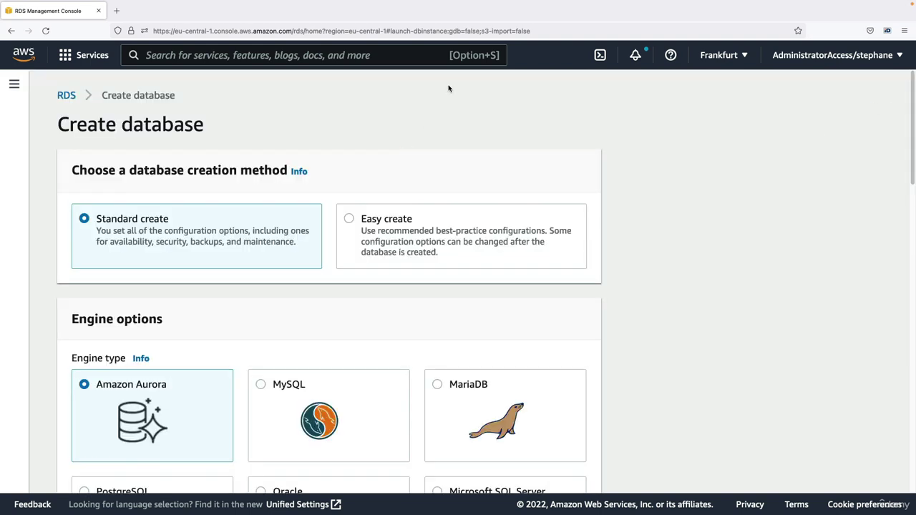
scroll(228, 175, "down", 3)
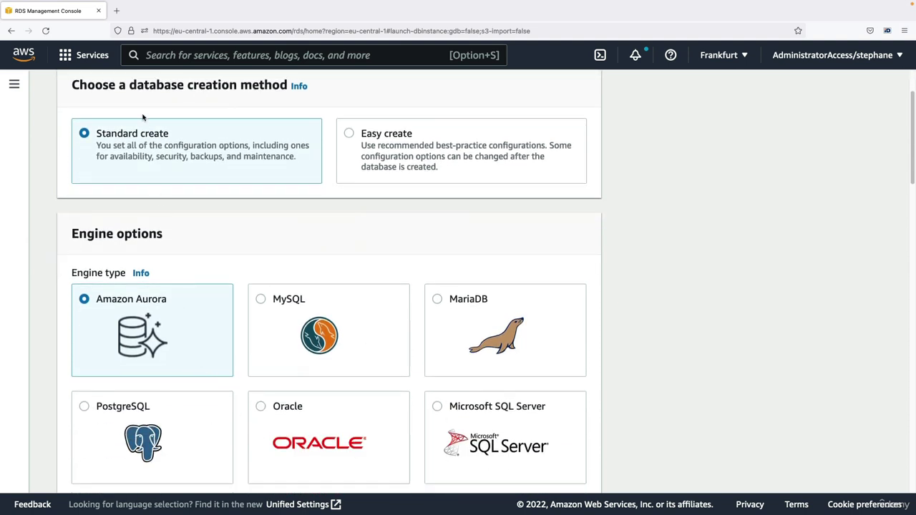
left_click_drag(117, 134, 346, 145)
left_click(366, 101)
left_click_drag(169, 133, 115, 133)
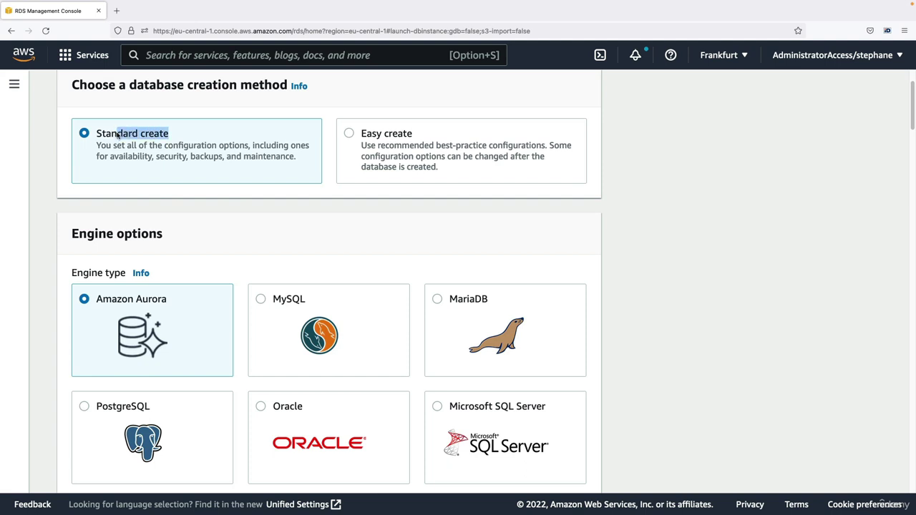
left_click(124, 142)
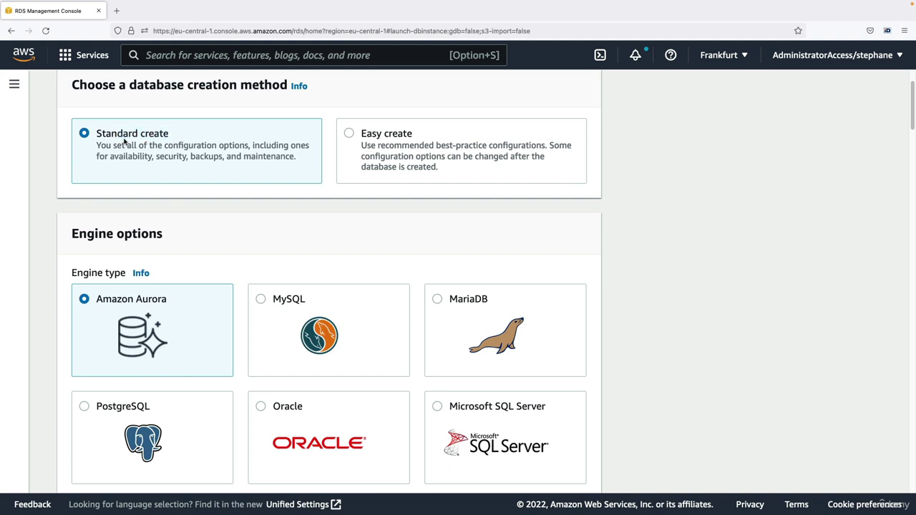
scroll(166, 181, "down", 3)
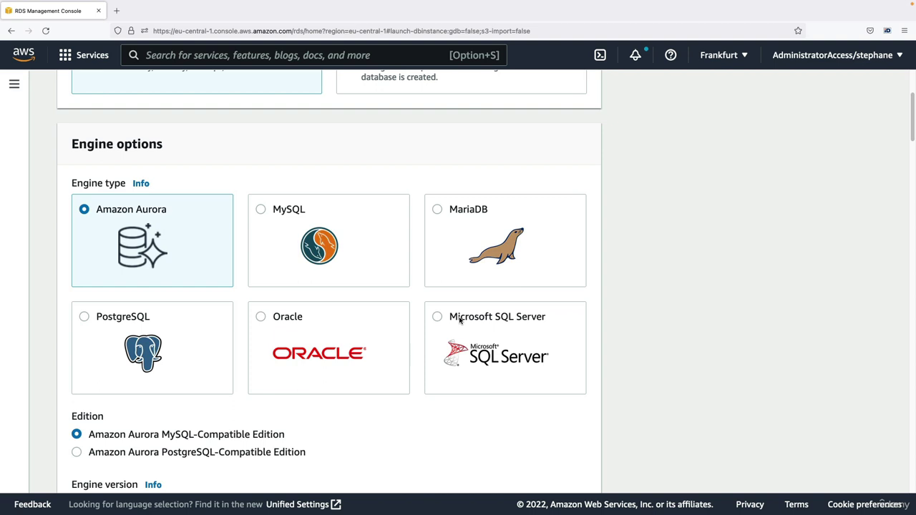
Step: Choose the MySQL engine, leaving the version at MySQL 8.0.28
left_click(295, 212)
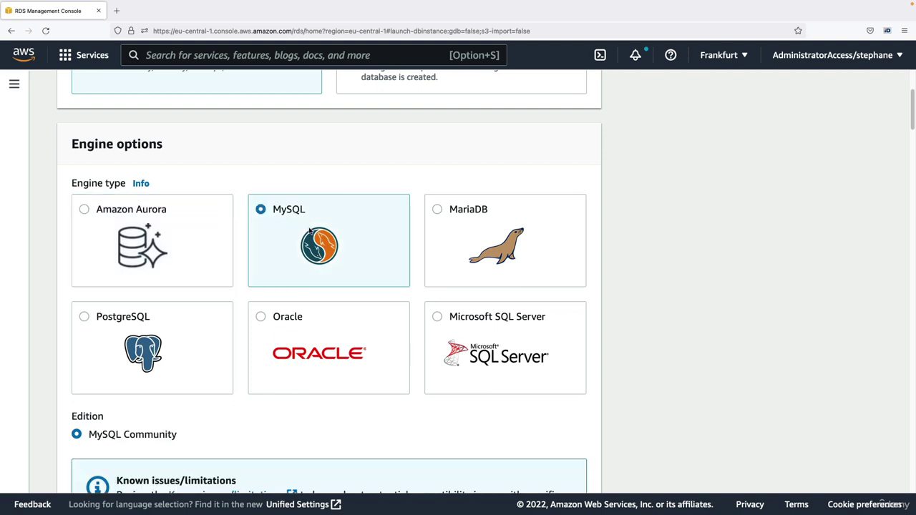
scroll(309, 229, "down", 1)
scroll(309, 229, "down", 6)
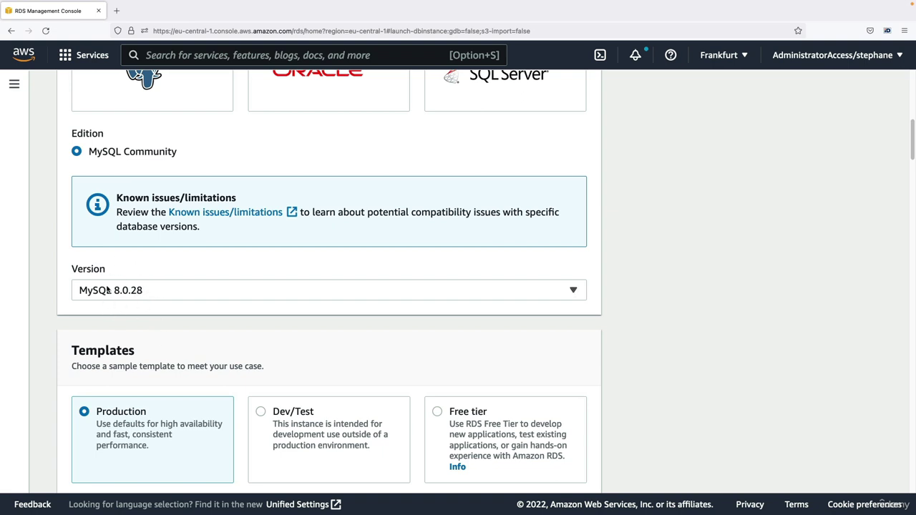
scroll(133, 303, "down", 1)
scroll(133, 303, "down", 4)
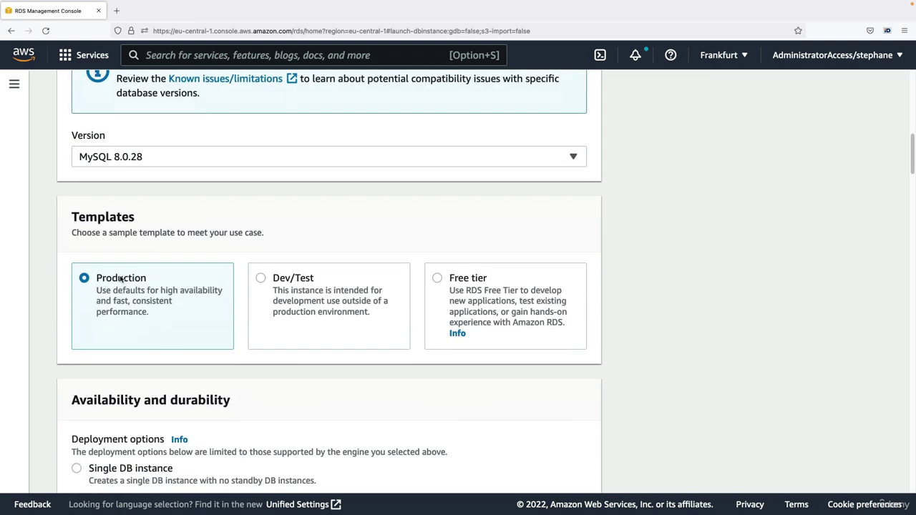
Step: Compare the Free tier and Dev/Test templates, then settle on the Production template
left_click_drag(106, 232, 211, 236)
left_click(211, 236)
left_click(439, 287)
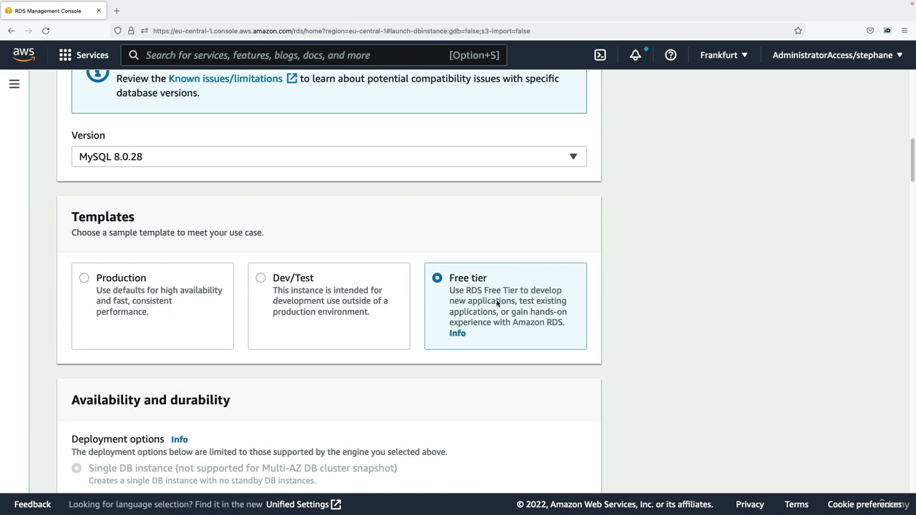
left_click(346, 297)
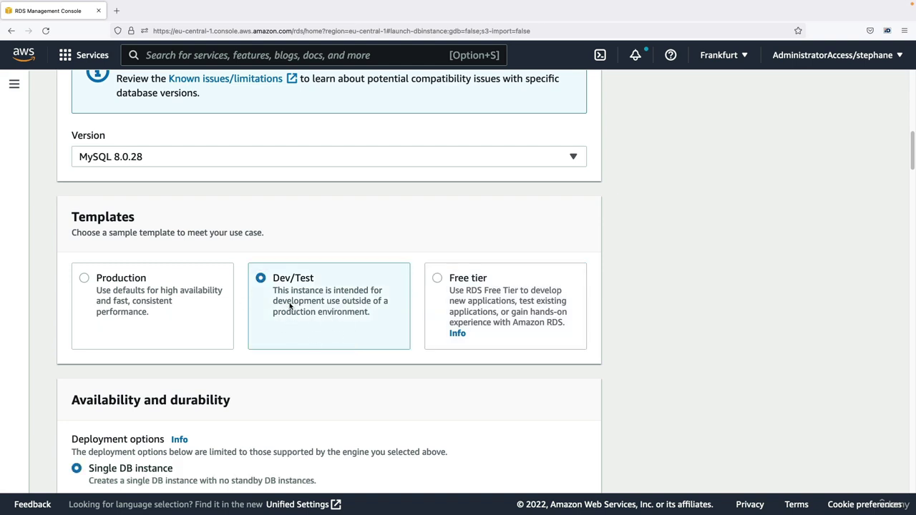
left_click(195, 307)
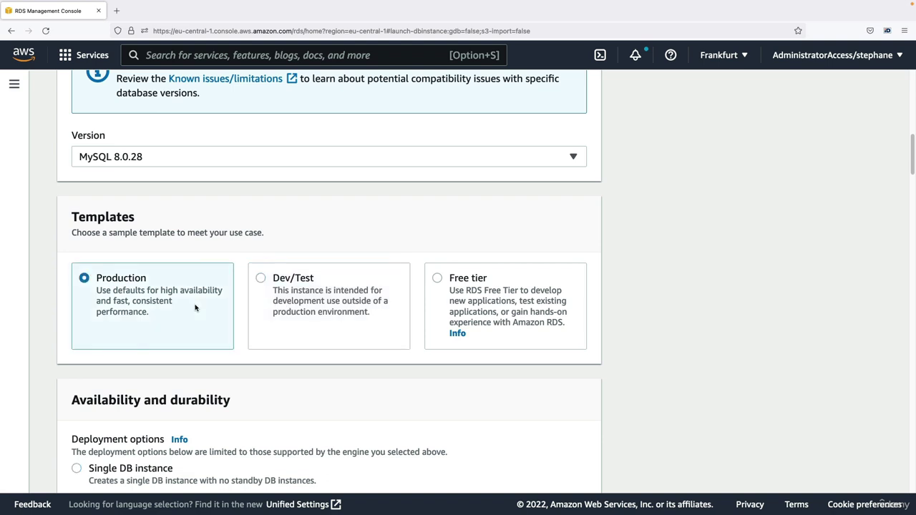
left_click_drag(115, 281, 136, 301)
left_click(140, 324)
Step: Try the Multi-AZ instance and cluster options, then settle on Single DB instance deployment
scroll(190, 292, "down", 3)
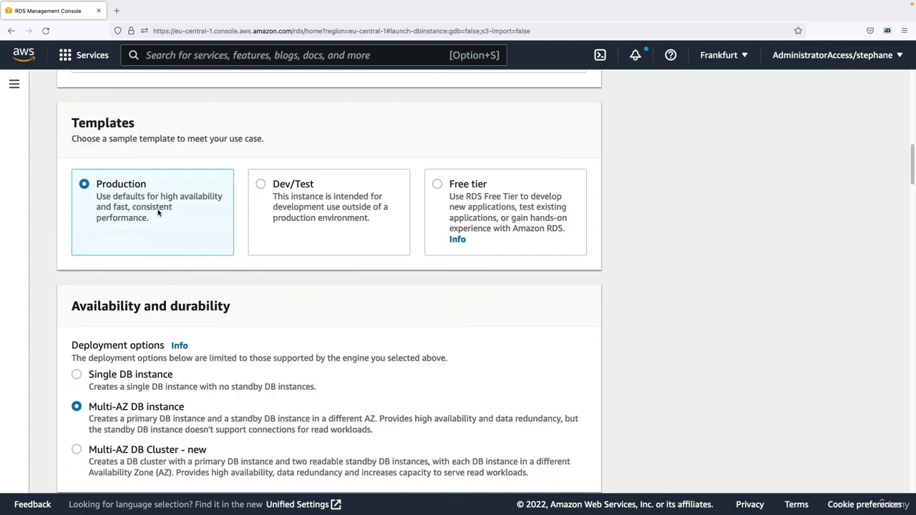
scroll(159, 208, "down", 2)
scroll(158, 206, "down", 1)
left_click_drag(83, 211, 190, 211)
left_click(190, 211)
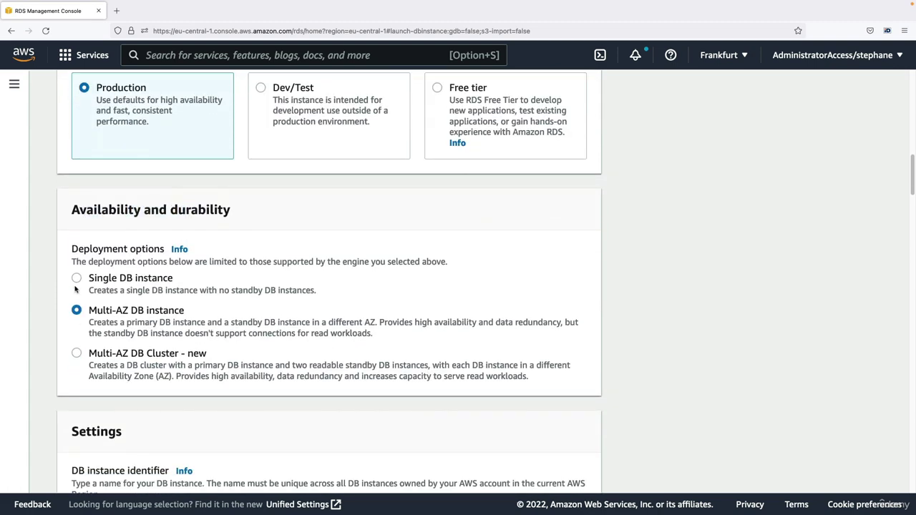
left_click(128, 280)
left_click(132, 313)
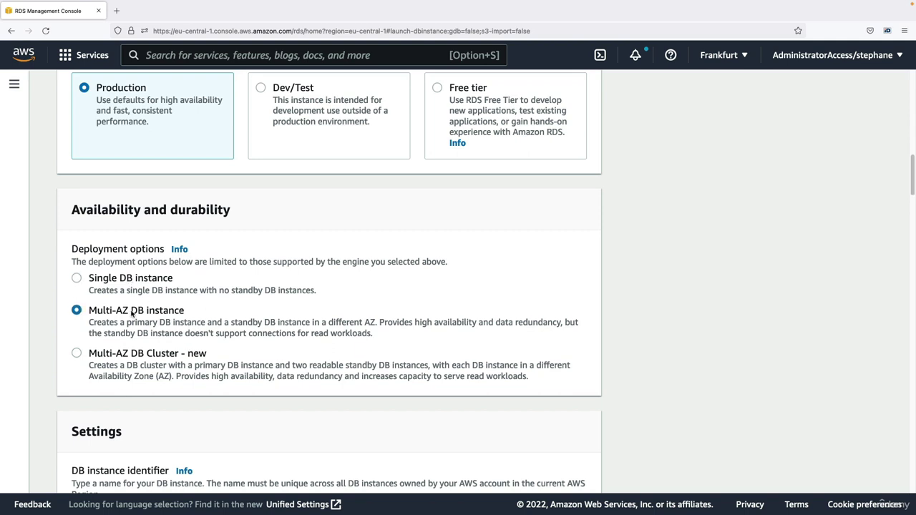
left_click(152, 357)
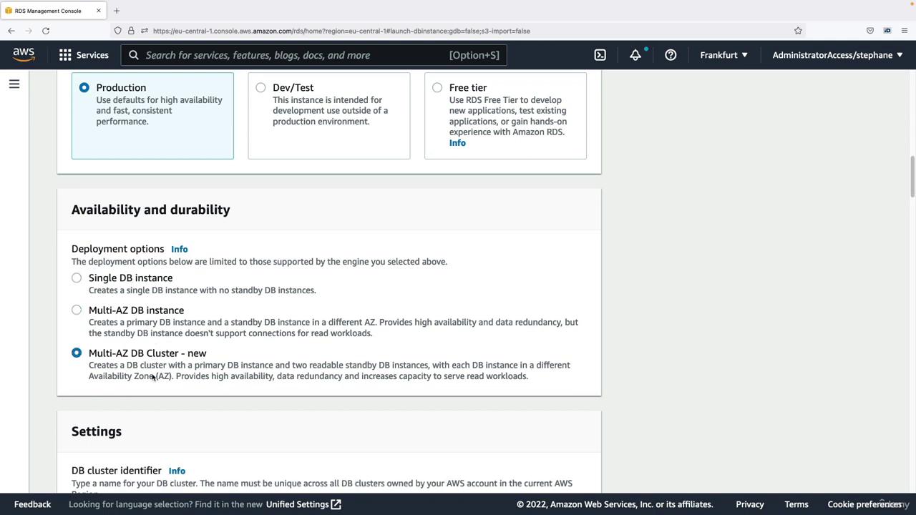
left_click(131, 285)
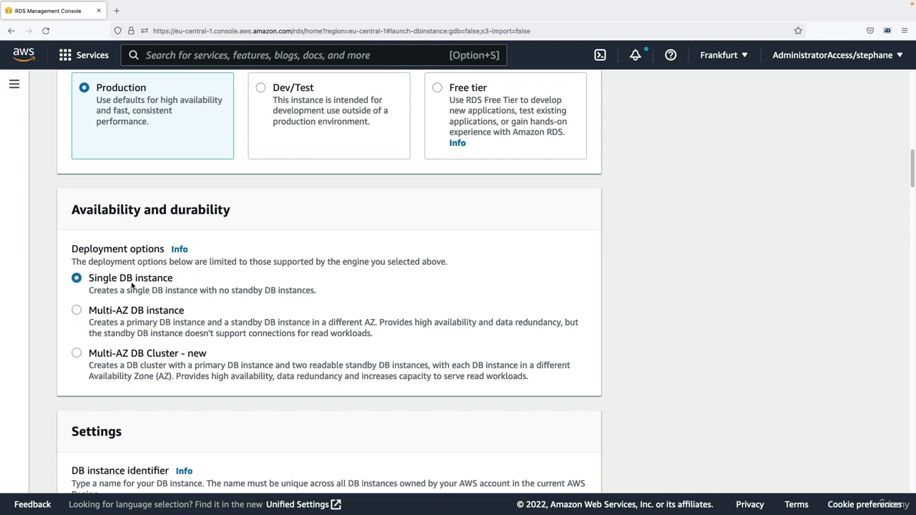
left_click_drag(111, 283, 153, 280)
left_click(155, 281)
scroll(151, 282, "down", 1)
scroll(151, 281, "down", 1)
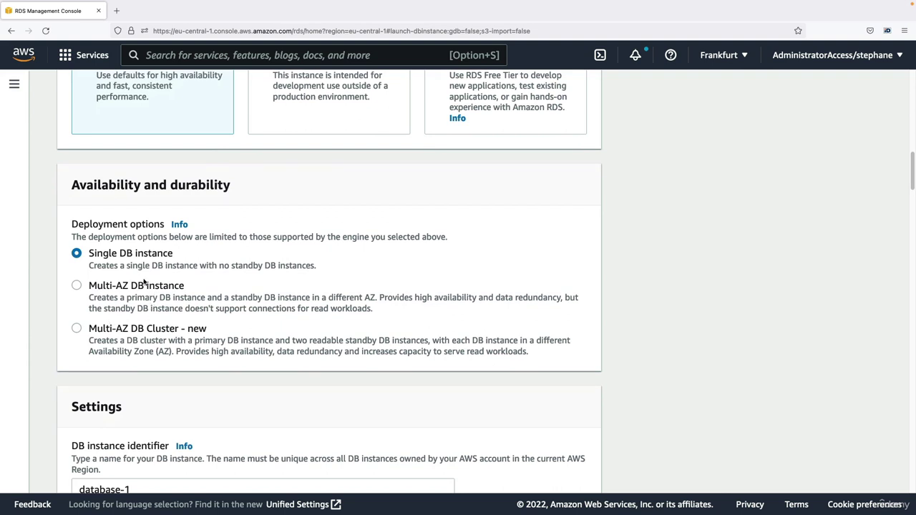
Step: Keep the instance name database-1, then enter and confirm the master password
scroll(221, 345, "down", 5)
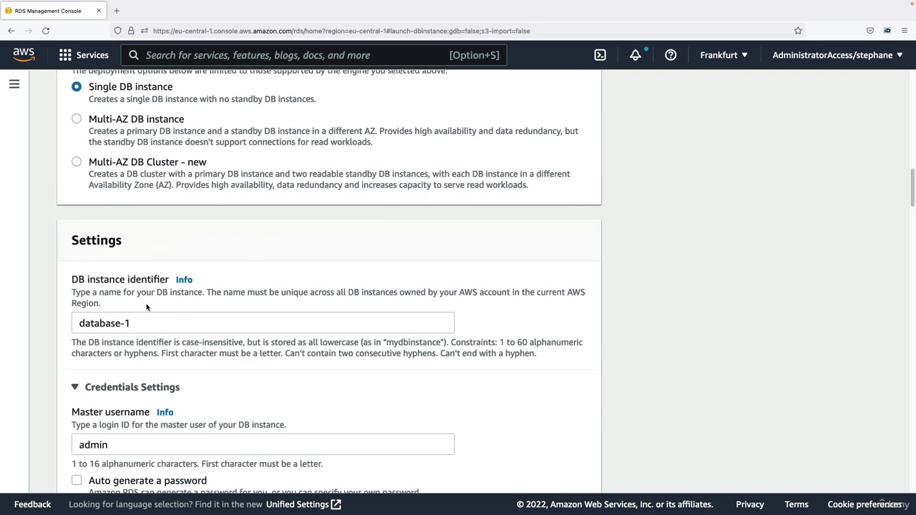
left_click_drag(144, 206, 62, 210)
scroll(127, 214, "down", 1)
scroll(127, 202, "down", 2)
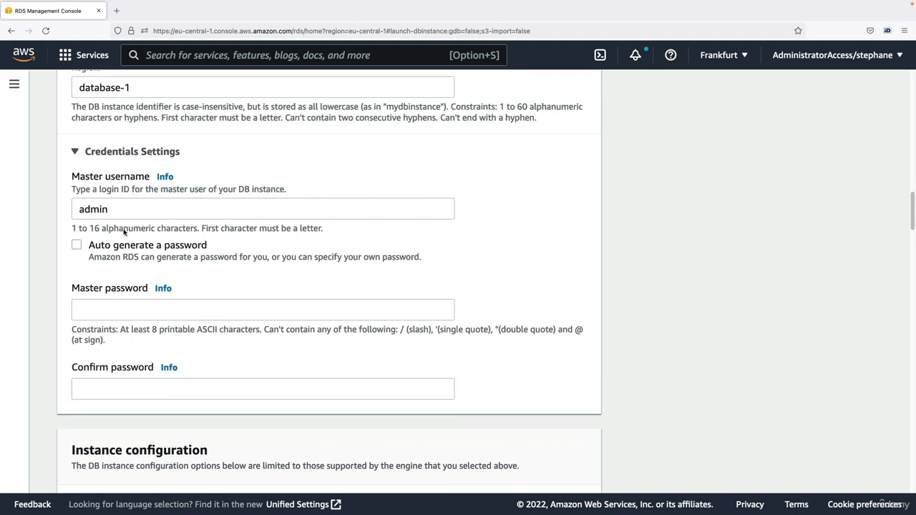
left_click(134, 311)
type("pass")
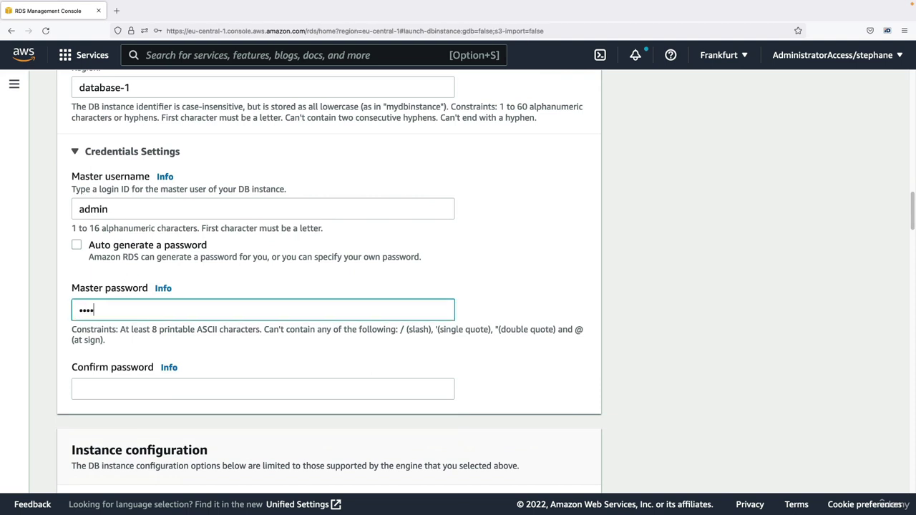
type("word")
key("Tab")
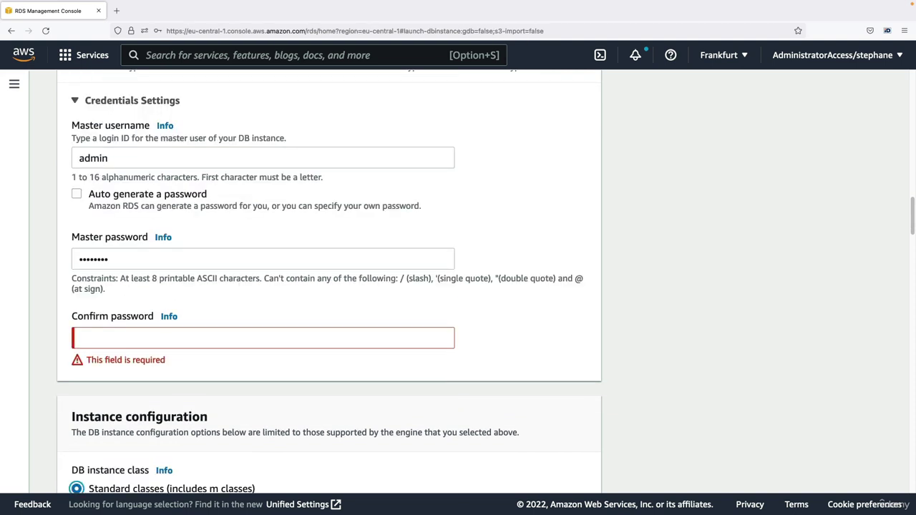
left_click(148, 337)
type("password")
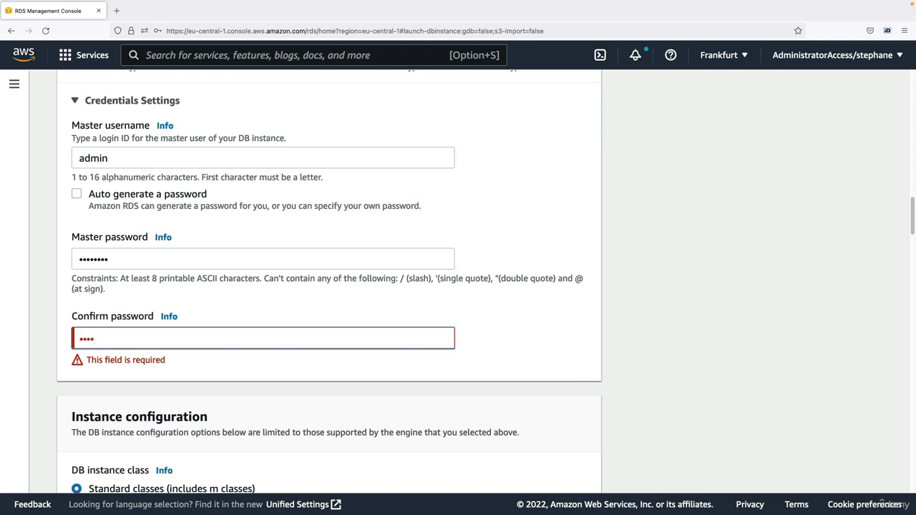
left_click(78, 308)
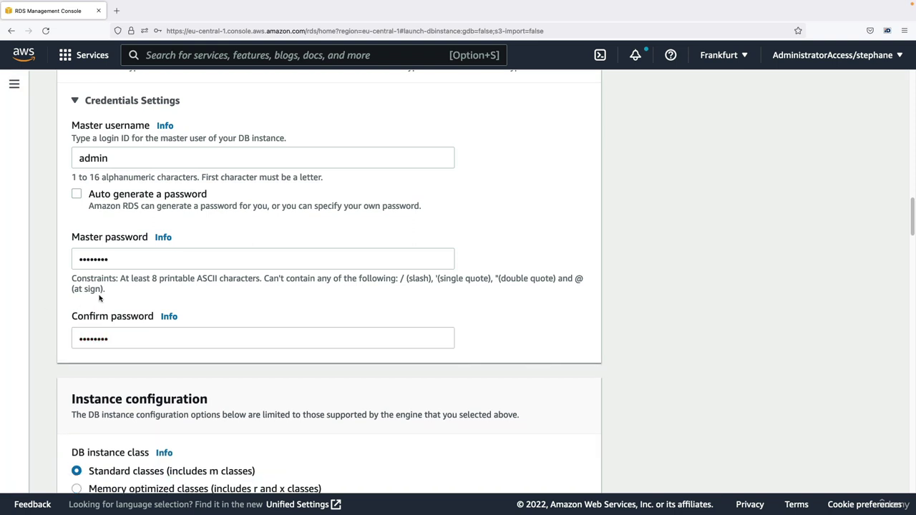
Step: Compare the standard and burstable instance classes and review the available instance sizes
scroll(107, 288, "down", 3)
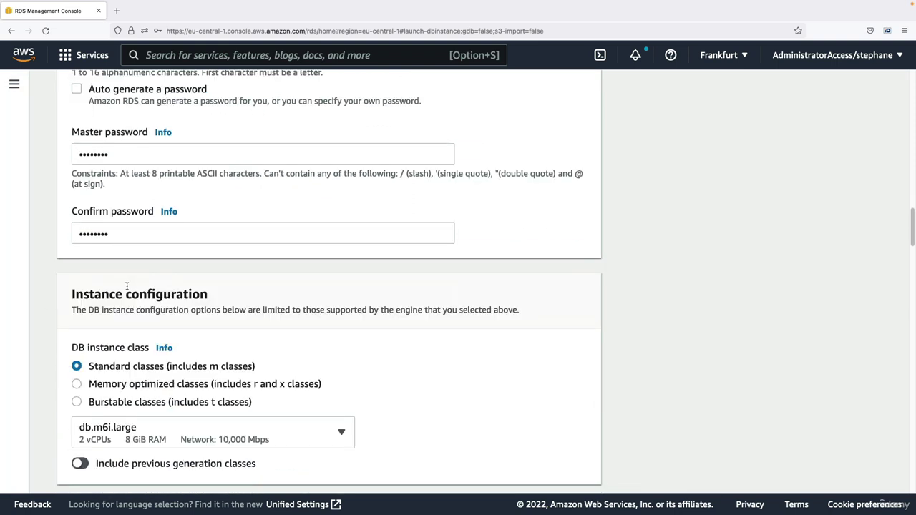
left_click_drag(88, 290, 178, 293)
scroll(183, 292, "down", 3)
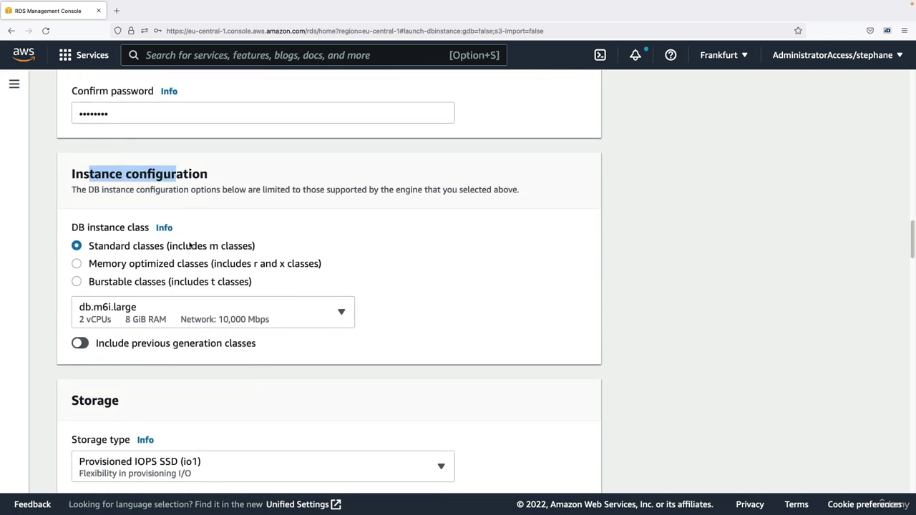
scroll(207, 238, "down", 1)
left_click_drag(104, 205, 214, 223)
left_click(121, 241)
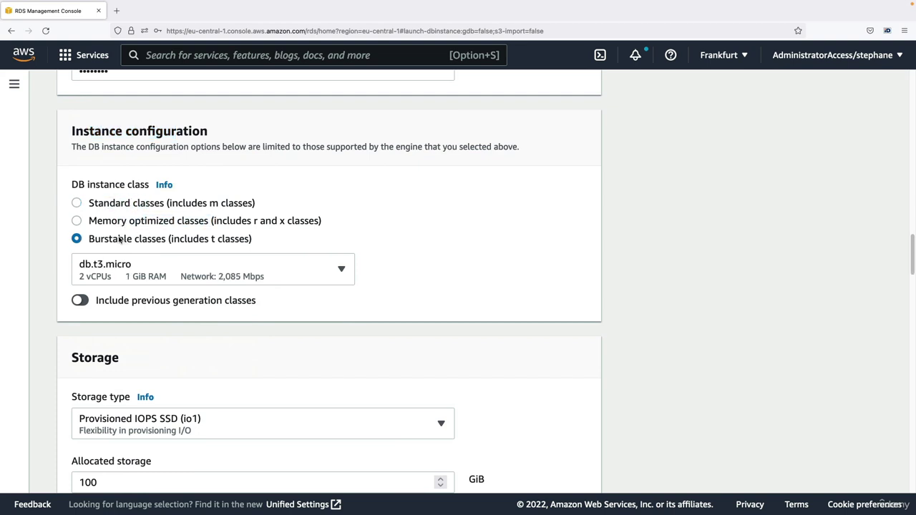
left_click(138, 209)
left_click(159, 266)
scroll(207, 337, "up", 10)
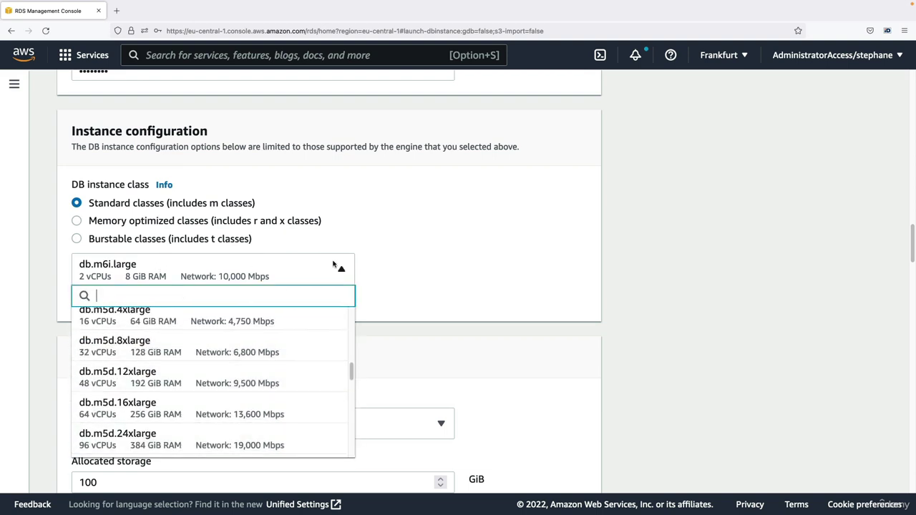
left_click(408, 290)
Step: Use burstable classes and include previous generation classes, giving db.t2.micro
left_click(145, 241)
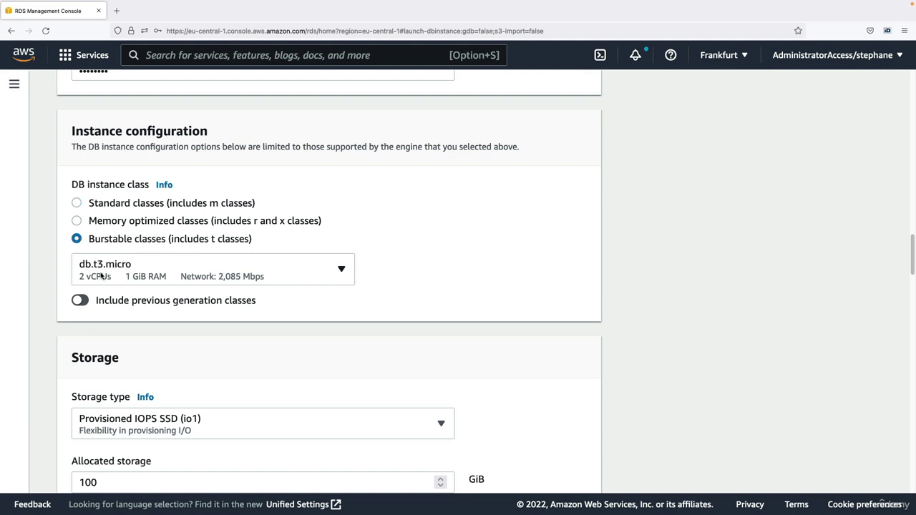
left_click(87, 301)
left_click_drag(122, 303, 229, 288)
left_click(229, 288)
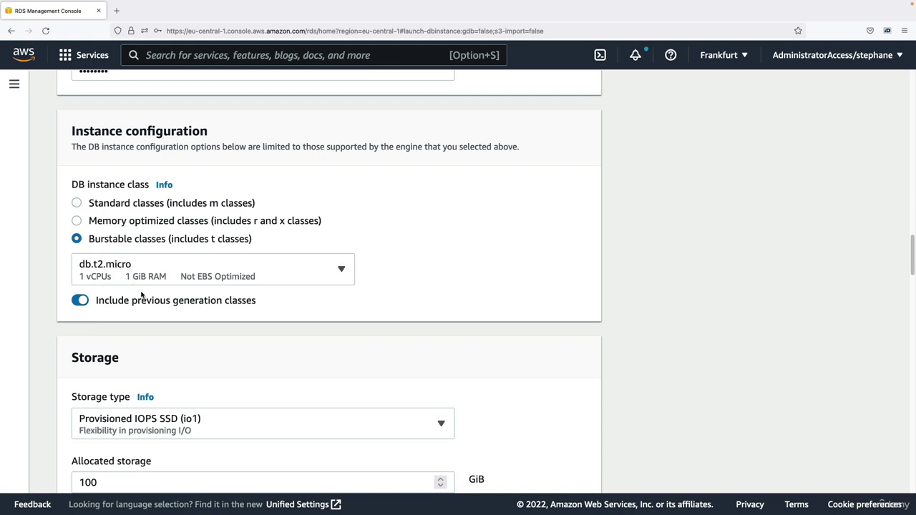
scroll(140, 283, "down", 5)
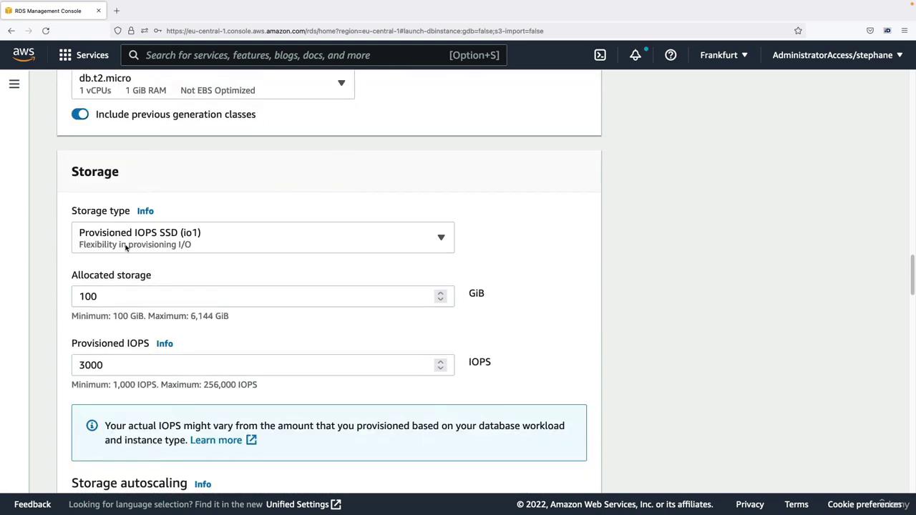
Step: Set storage type to General Purpose SSD (gp2) with 20 GiB allocated storage
left_click(200, 217)
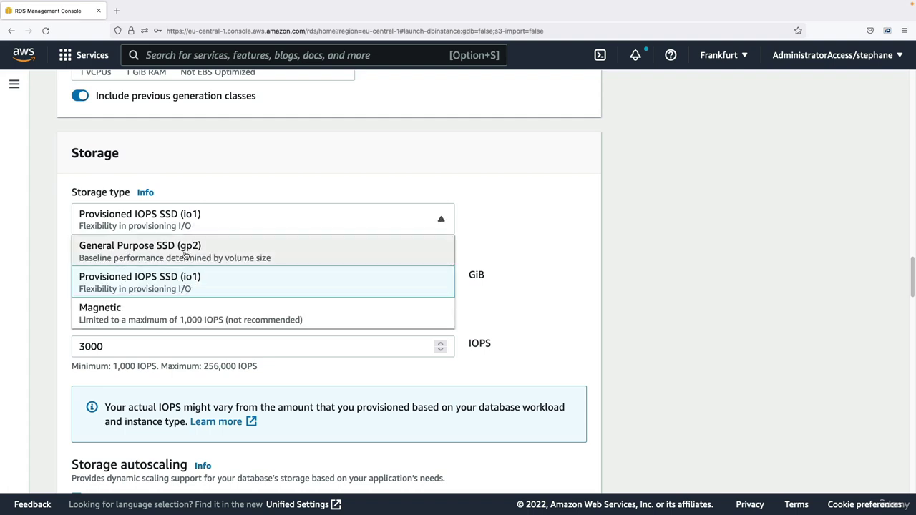
left_click(185, 252)
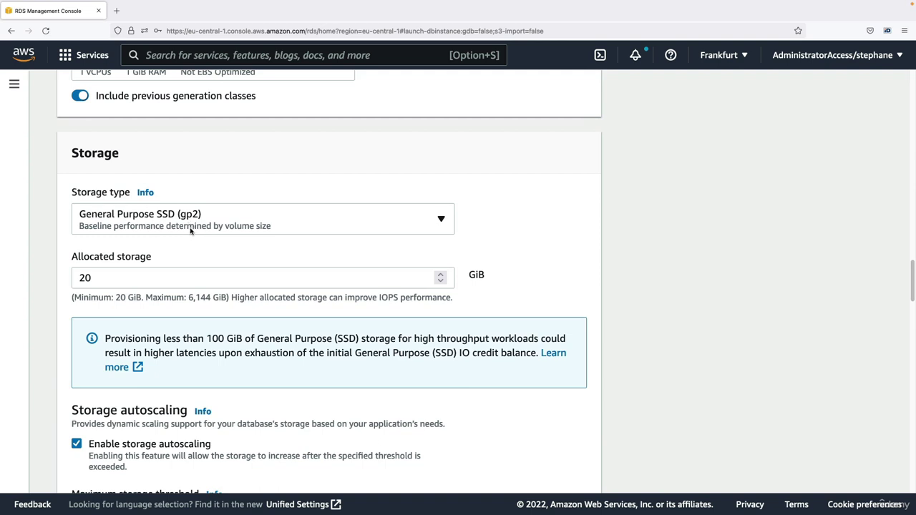
left_click_drag(132, 278, 49, 270)
type("10")
key("BackSpace")
key("BackSpace")
type("20")
left_click(56, 268)
scroll(66, 277, "down", 5)
left_click_drag(80, 220, 169, 222)
left_click(158, 224)
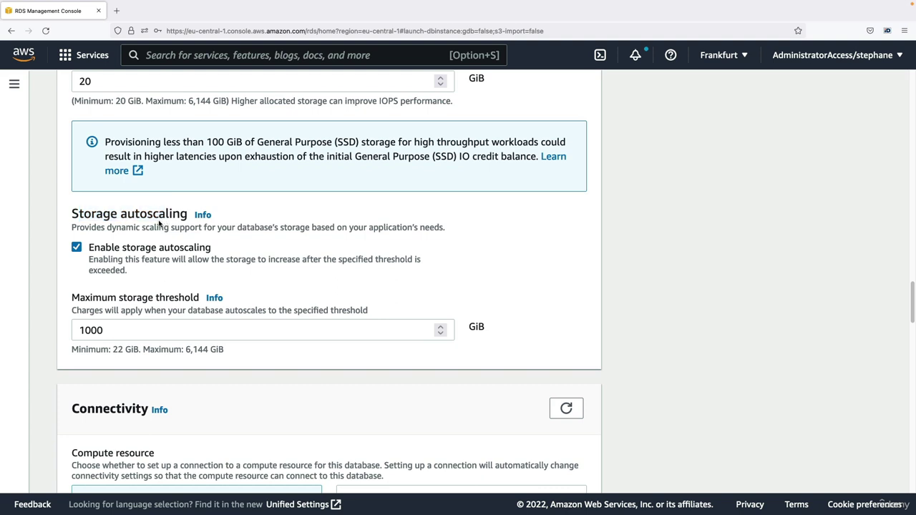
scroll(208, 292, "down", 1)
left_click(178, 306)
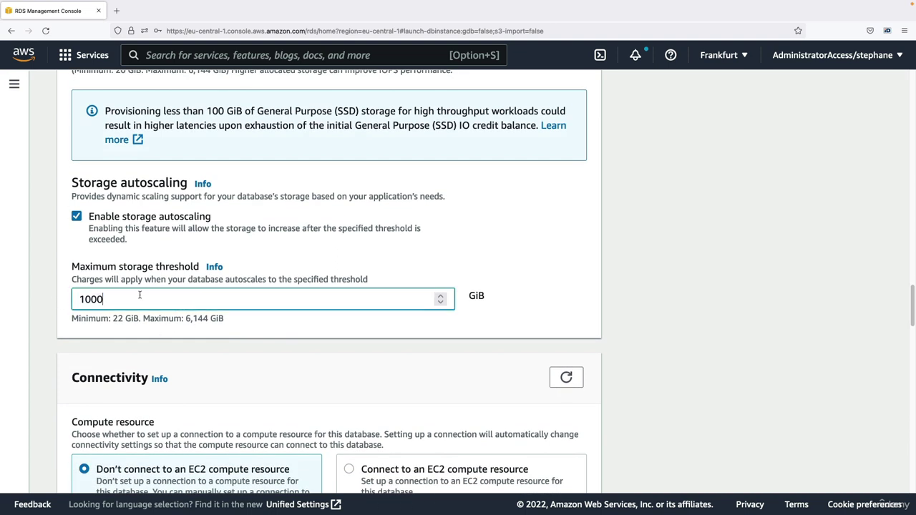
double_click(106, 297)
left_click(104, 304)
scroll(108, 306, "down", 5)
scroll(226, 241, "down", 1)
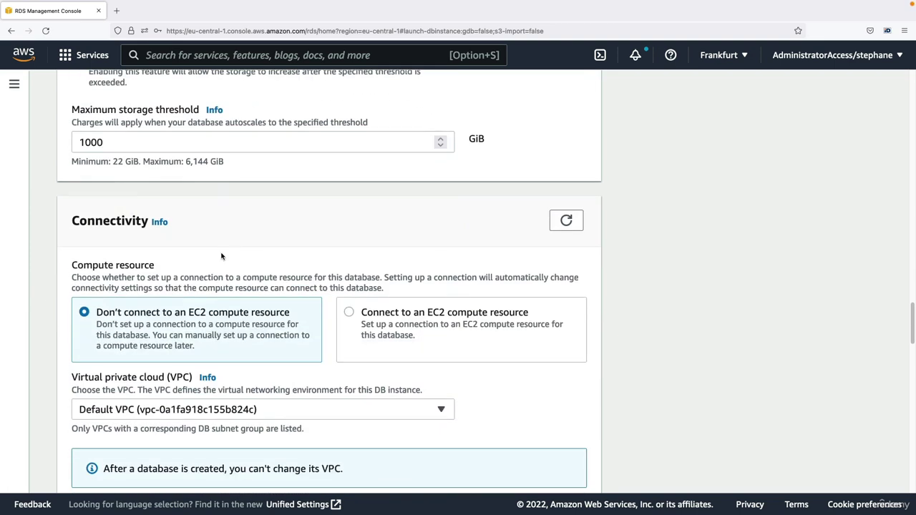
scroll(220, 259, "down", 3)
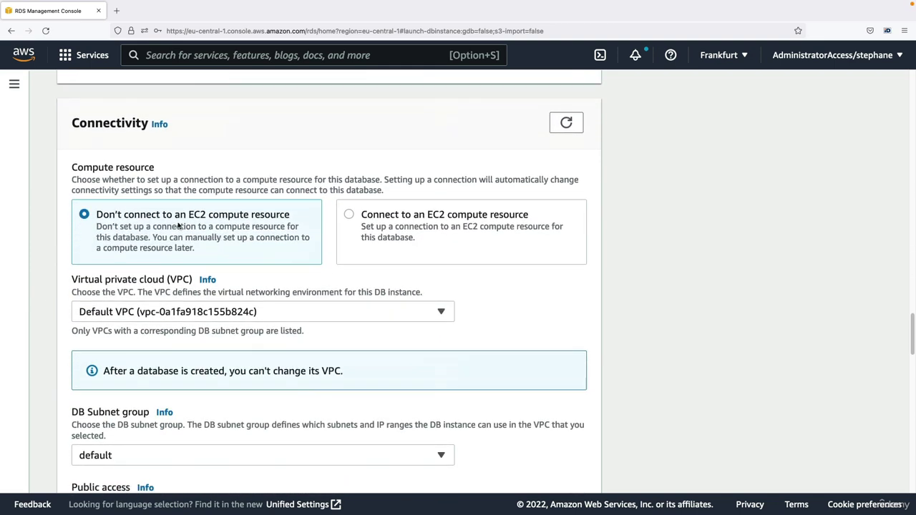
left_click_drag(192, 217, 293, 221)
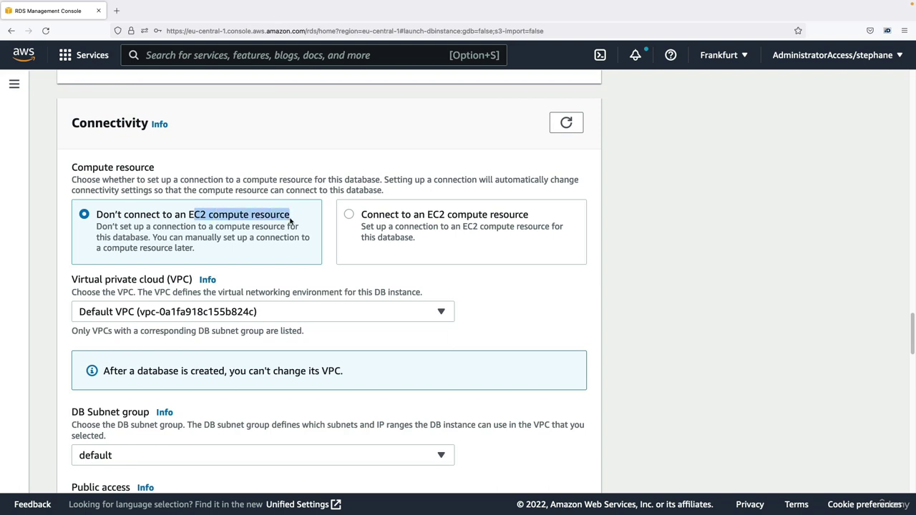
left_click(293, 222)
left_click(405, 229)
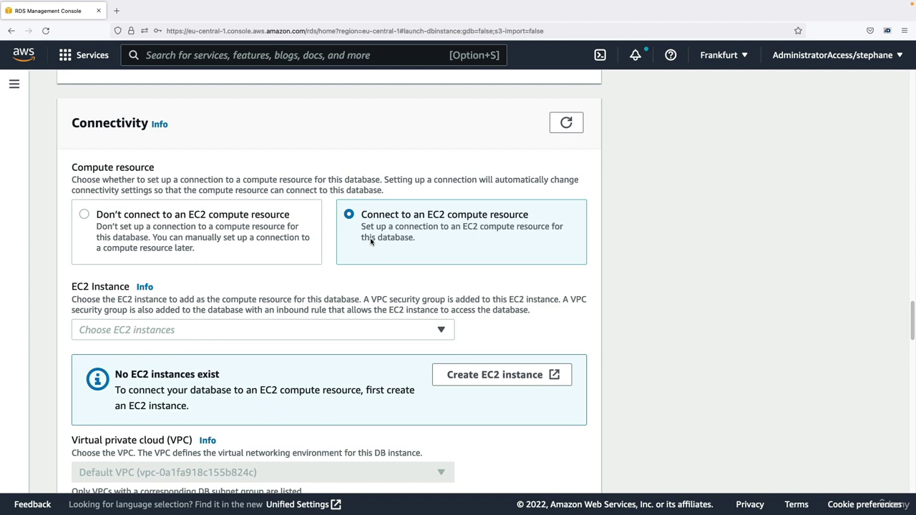
left_click(307, 328)
left_click(257, 310)
left_click(267, 229)
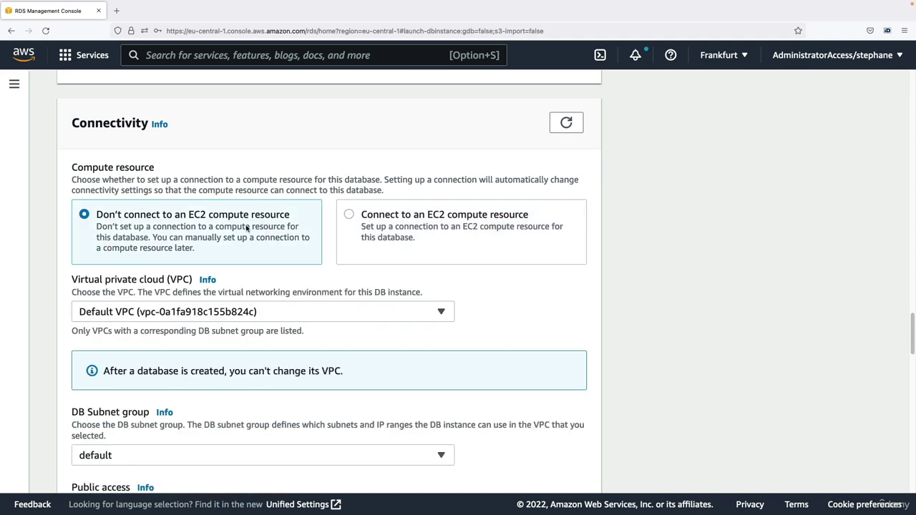
left_click_drag(124, 215, 252, 212)
left_click(251, 212)
scroll(263, 213, "down", 3)
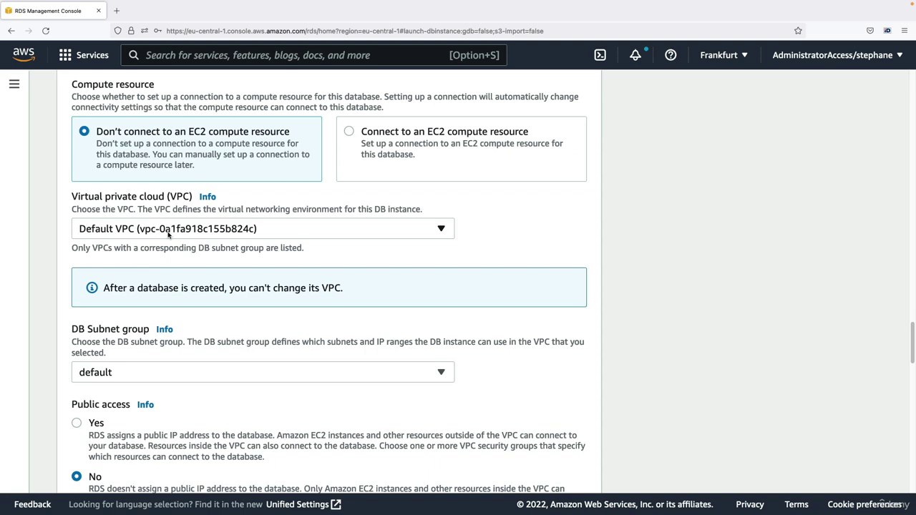
Step: Enable public access and create a new VPC security group named demo-database-mysql
scroll(158, 259, "down", 3)
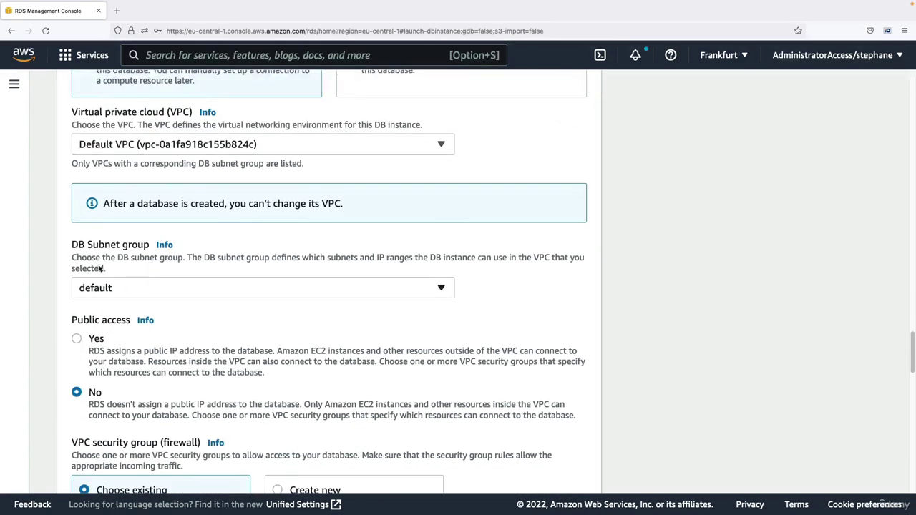
scroll(113, 283, "down", 2)
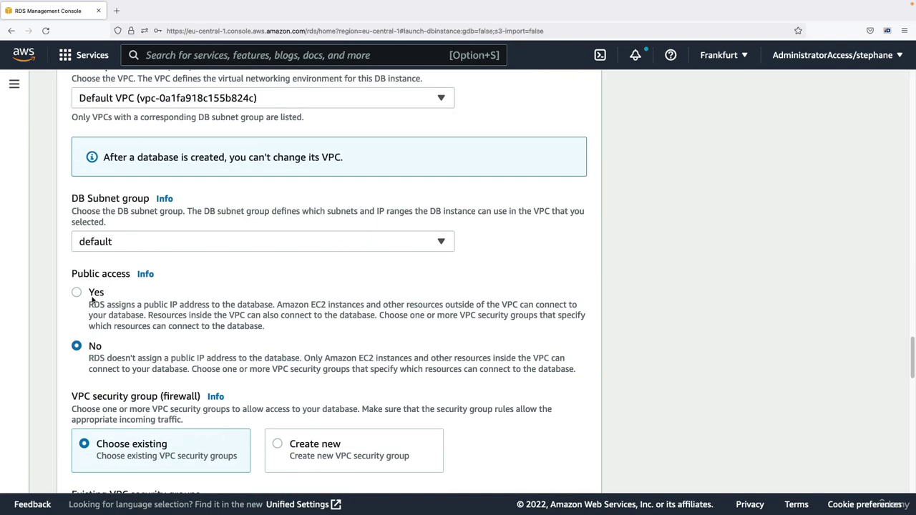
left_click(91, 292)
scroll(135, 317, "down", 5)
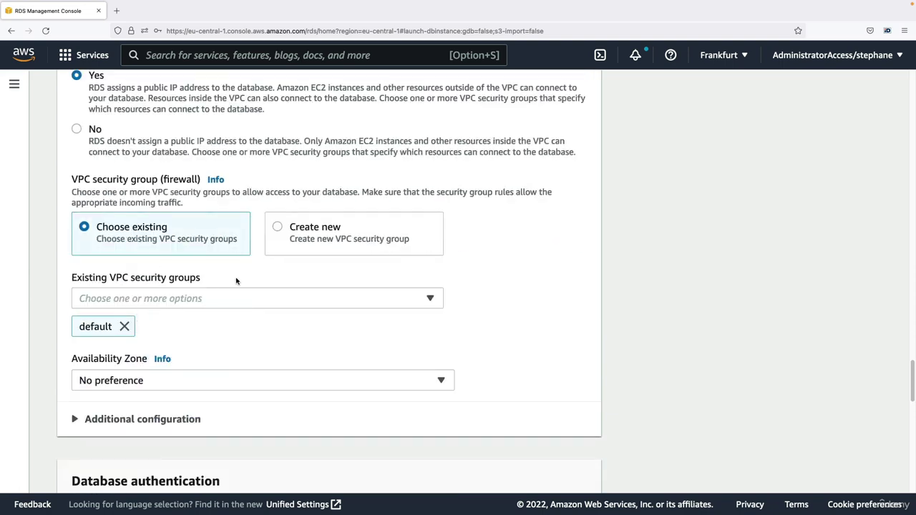
triple_click(117, 183)
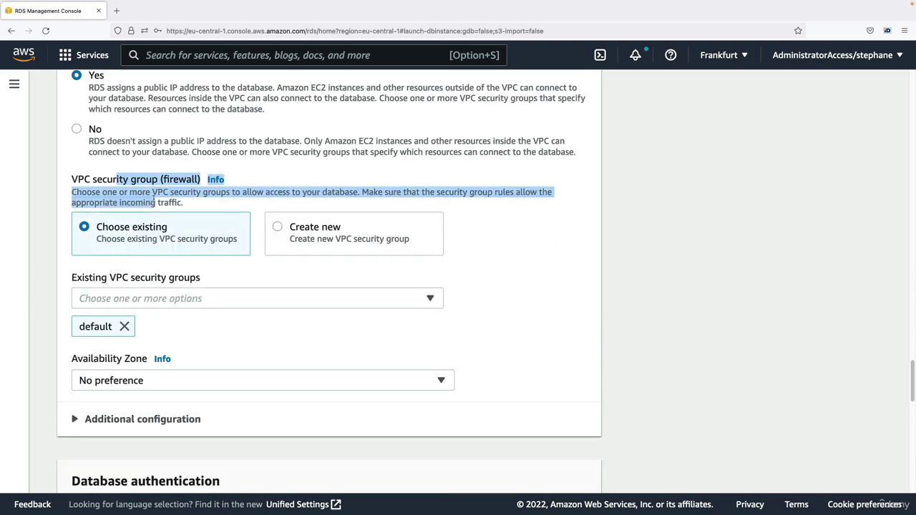
left_click(305, 232)
left_click(313, 299)
type("demo-da")
type("ta-")
type("ase-mysql")
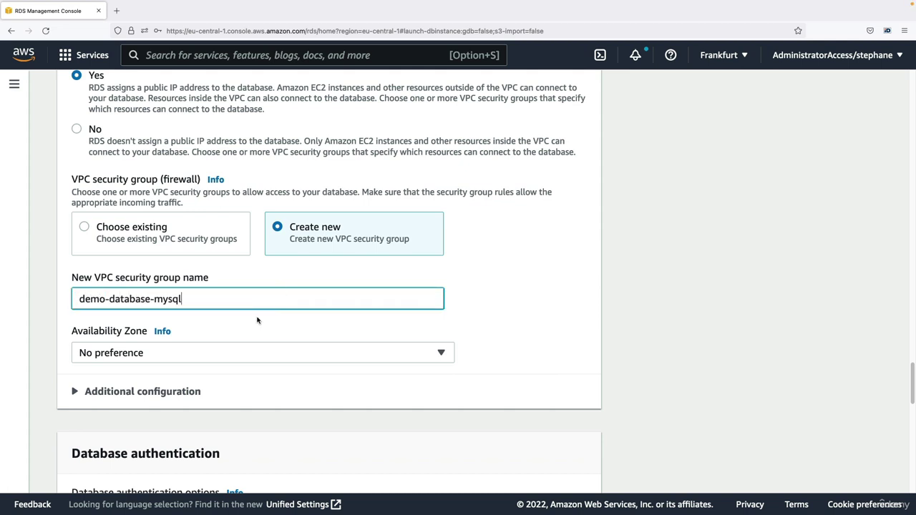
Step: Keep no availability zone preference and reveal the database port setting
scroll(229, 320, "down", 2)
left_click(191, 304)
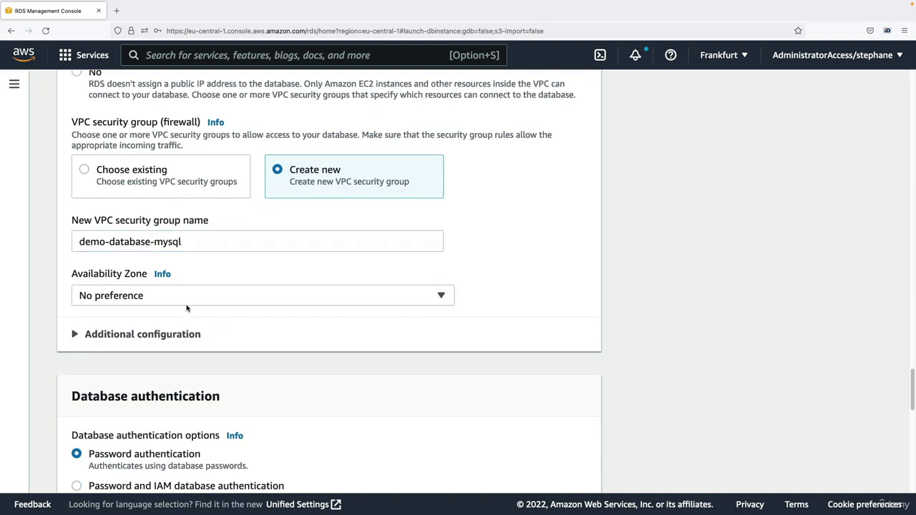
left_click(70, 329)
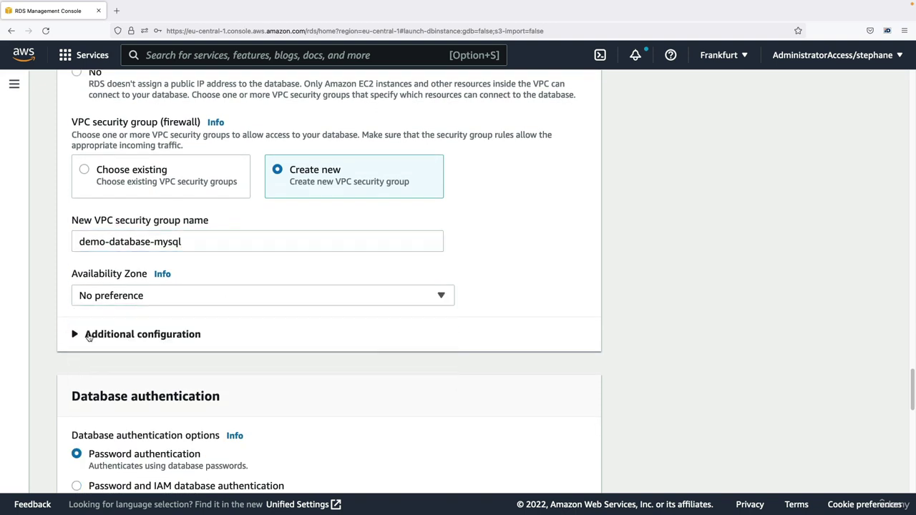
left_click(88, 335)
scroll(93, 333, "down", 2)
Step: Keep port 3306 and plain password authentication after briefly trying password and IAM authentication
left_click_drag(116, 313, 69, 316)
left_click(69, 317)
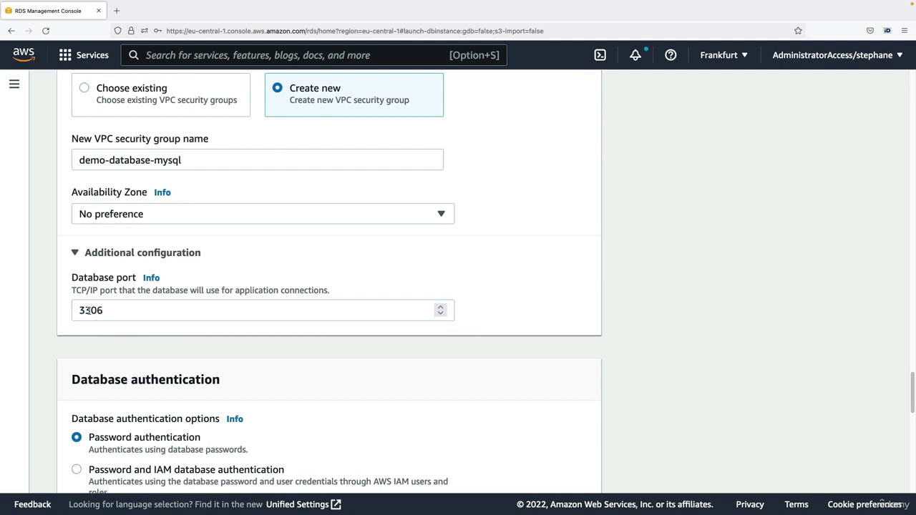
scroll(120, 314, "down", 5)
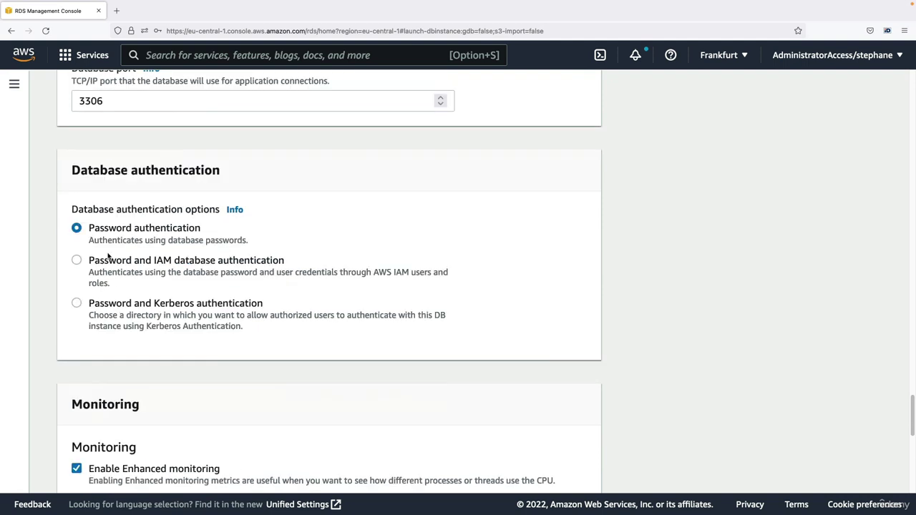
left_click_drag(76, 170, 204, 173)
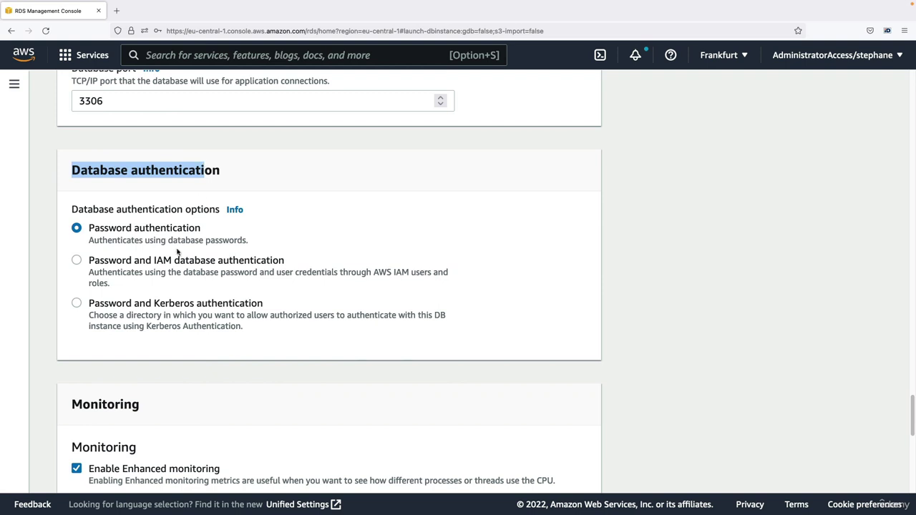
left_click(177, 187)
left_click_drag(89, 229, 211, 227)
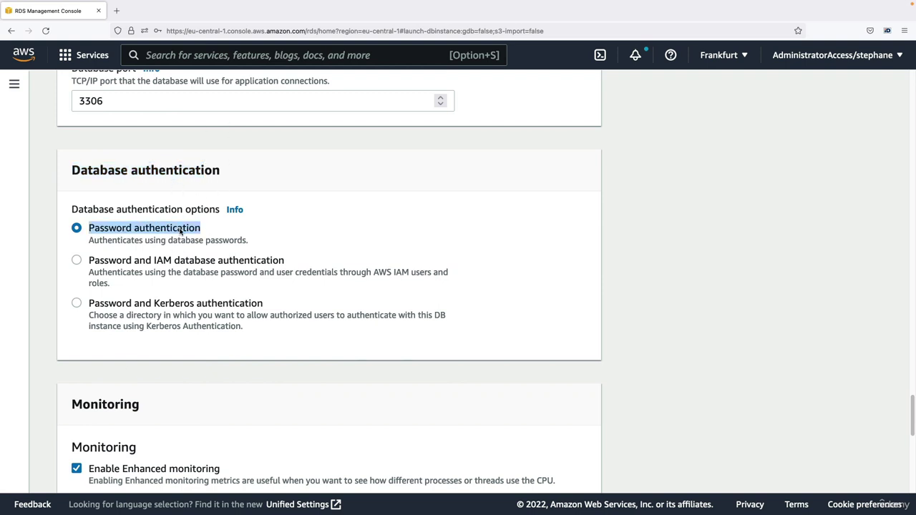
left_click(164, 261)
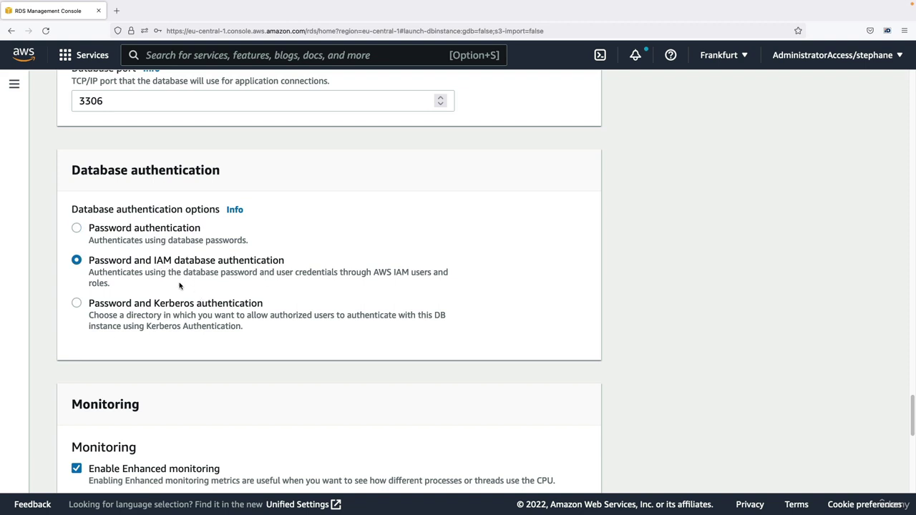
left_click(157, 238)
Step: Turn off Enhanced monitoring and expand the Additional configuration section
scroll(209, 221, "down", 5)
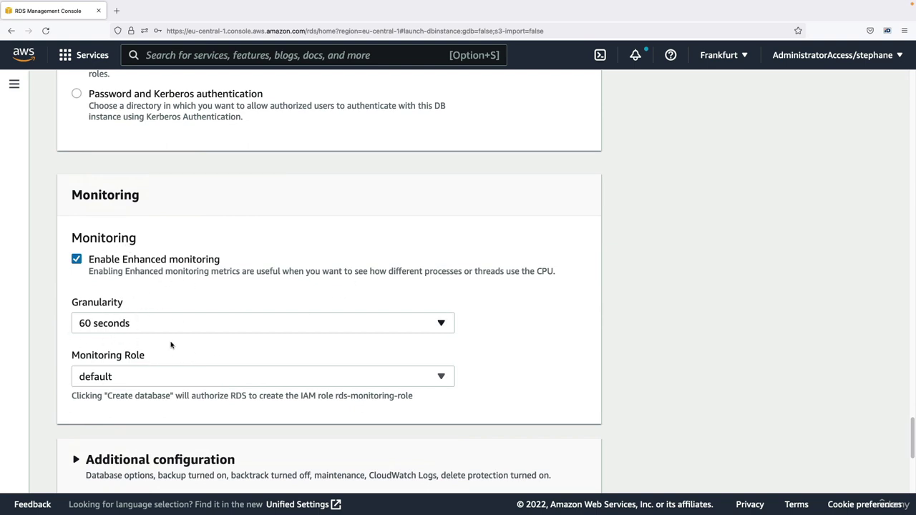
left_click(157, 265)
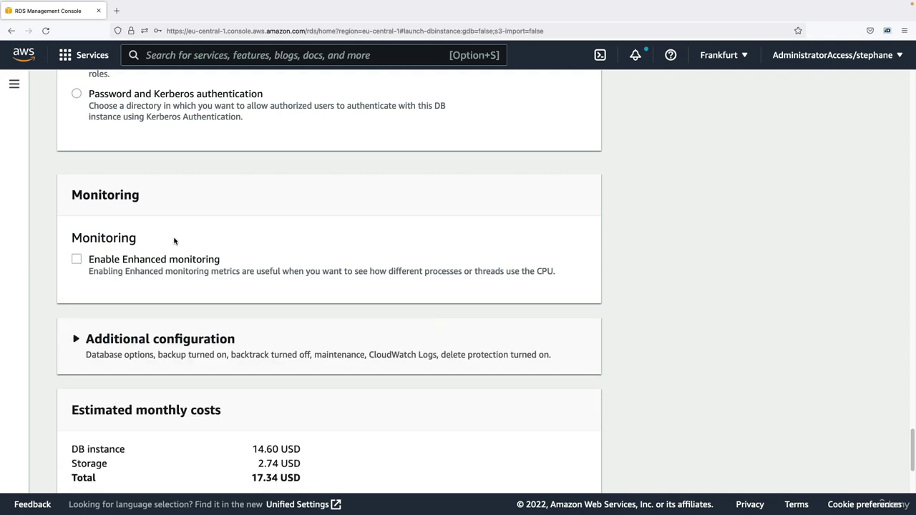
left_click(179, 338)
scroll(210, 343, "down", 5)
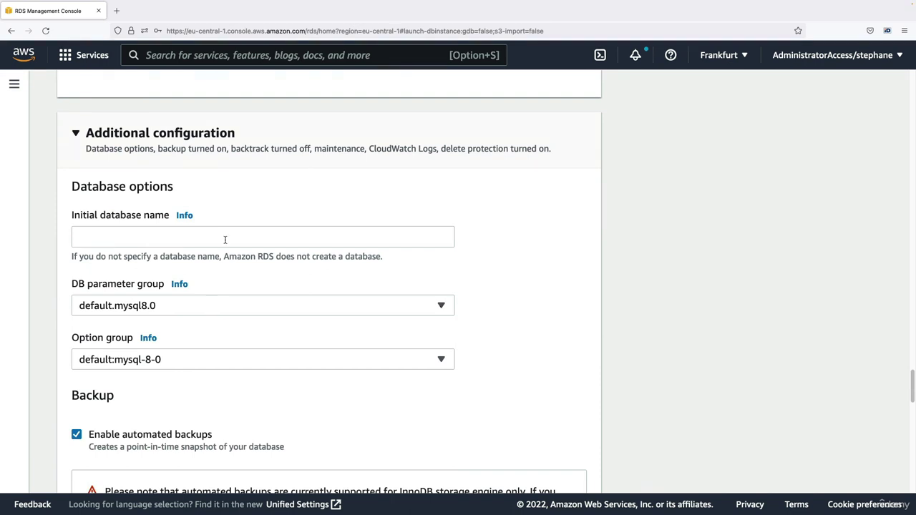
Step: Name the initial database mydb
left_click(225, 240)
type("mydb")
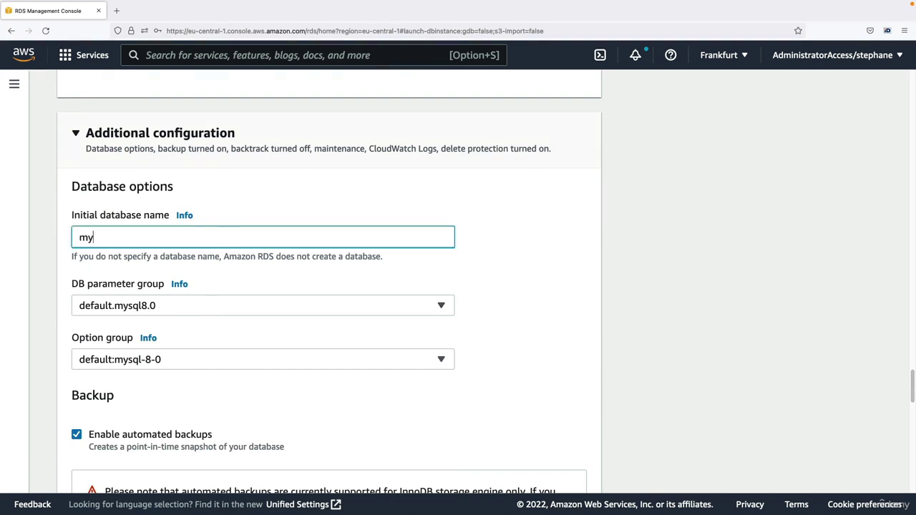
left_click(256, 269)
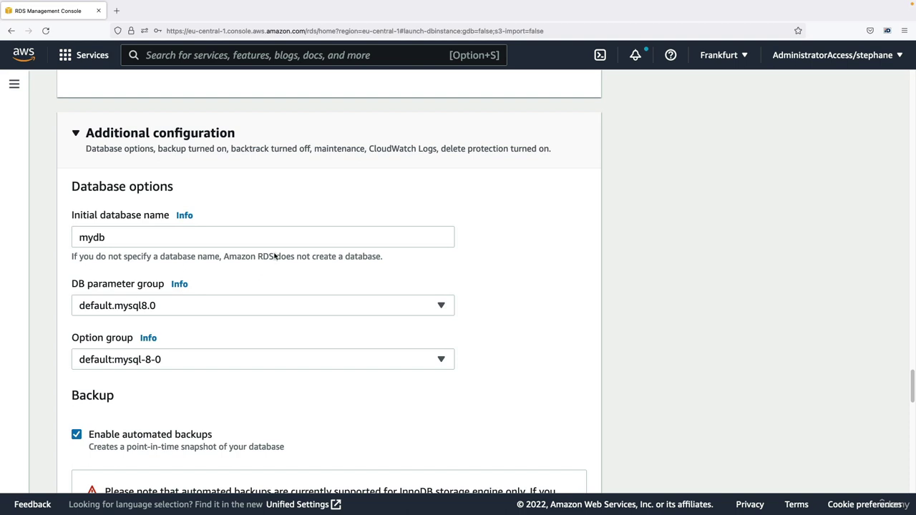
scroll(274, 260, "down", 2)
scroll(139, 364, "down", 4)
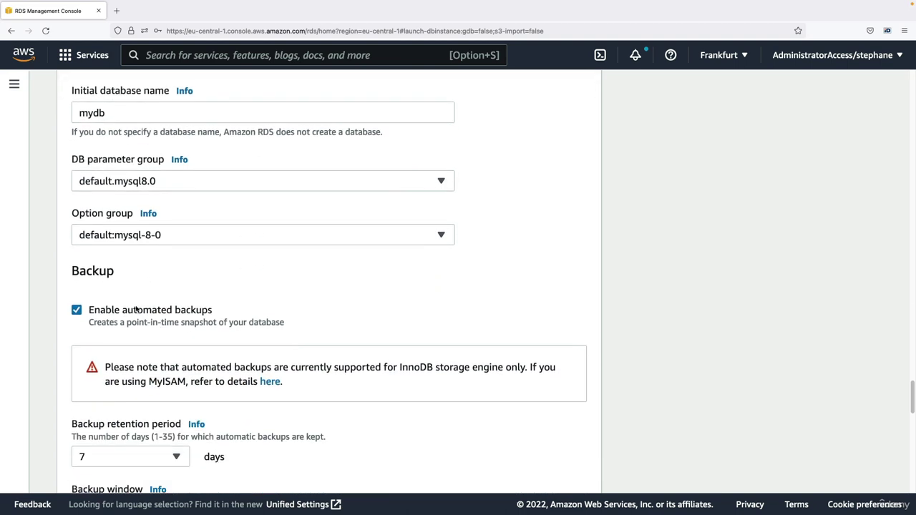
scroll(151, 275, "down", 1)
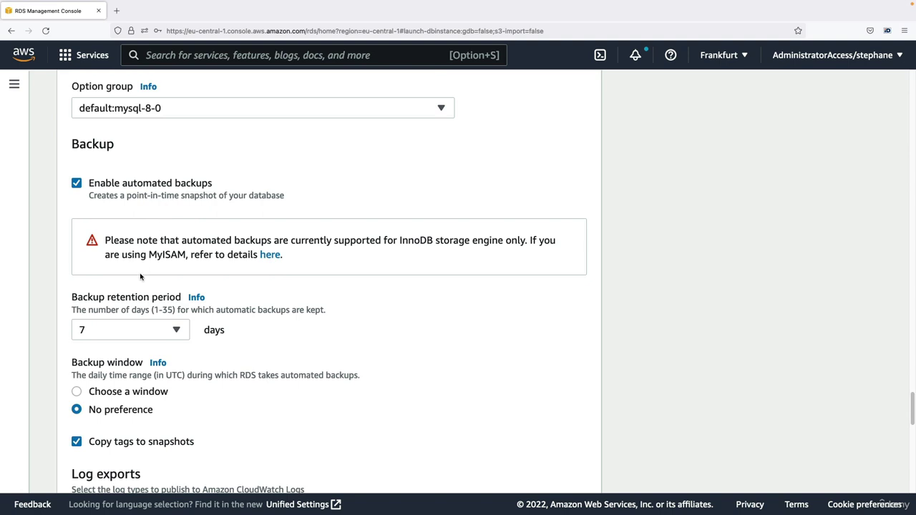
left_click_drag(107, 296, 159, 297)
scroll(159, 299, "down", 1)
Step: Keep backup retention at 7 days after trying 0, with no backup window preference
left_click(152, 280)
scroll(143, 337, "down", 4)
scroll(143, 365, "down", 5)
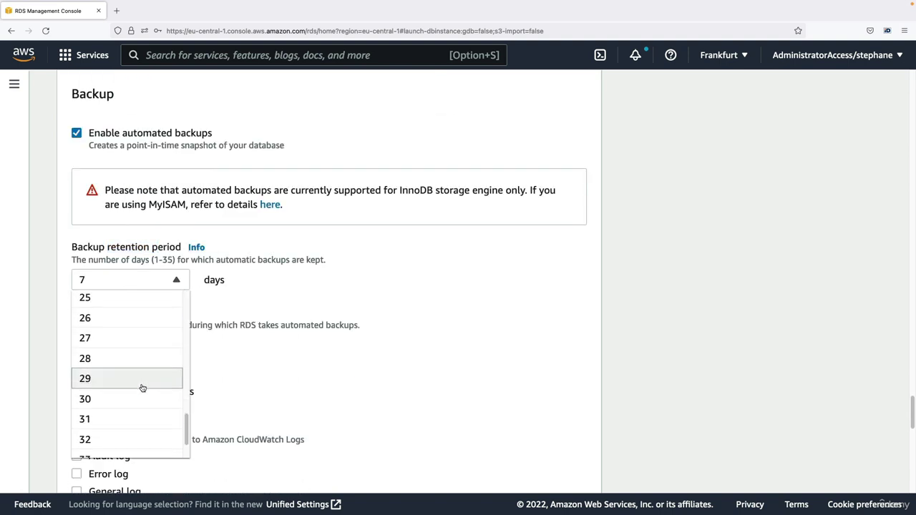
scroll(133, 400, "up", 9)
scroll(117, 304, "up", 1)
left_click(116, 302)
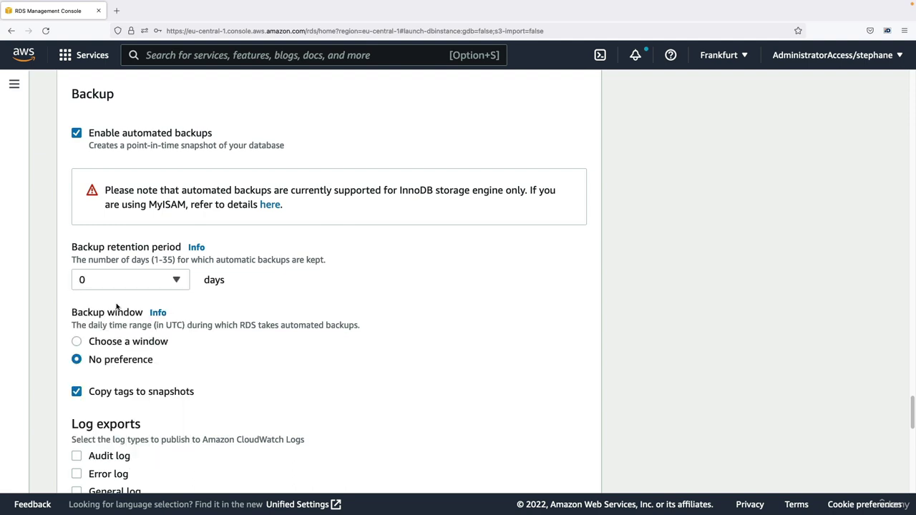
left_click(142, 278)
left_click(131, 437)
scroll(199, 301, "down", 3)
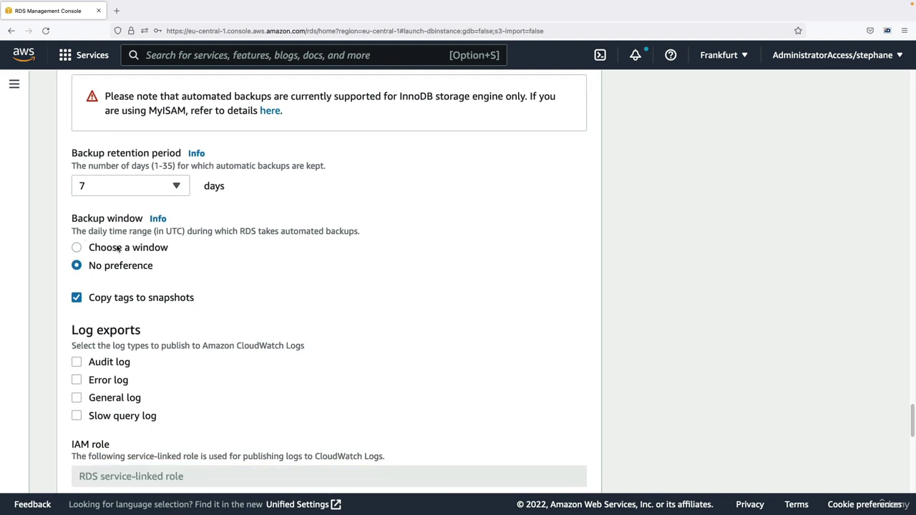
left_click(118, 248)
left_click(106, 264)
Step: Tick Audit log under Log exports
scroll(134, 283, "down", 5)
left_click_drag(73, 203, 183, 215)
left_click(243, 204)
left_click(92, 217)
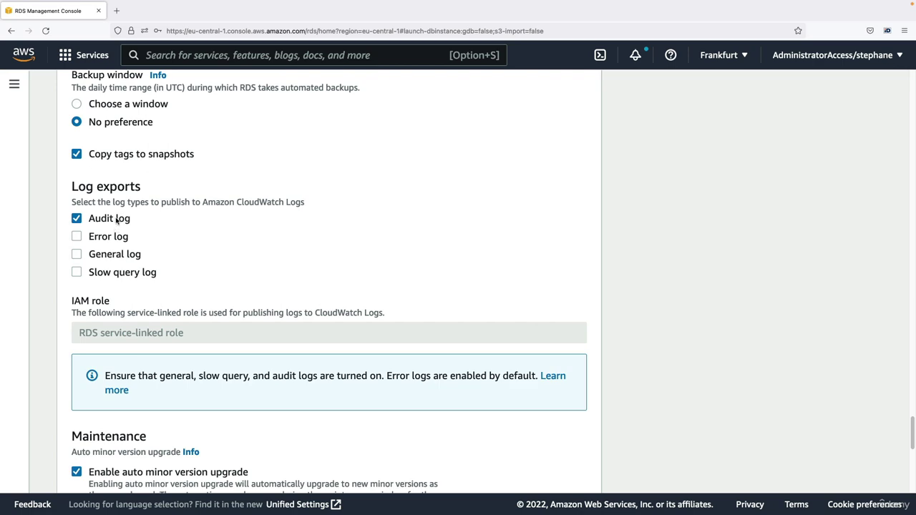
Step: Untick Audit log and keep no maintenance window preference
left_click(117, 222)
scroll(217, 263, "down", 5)
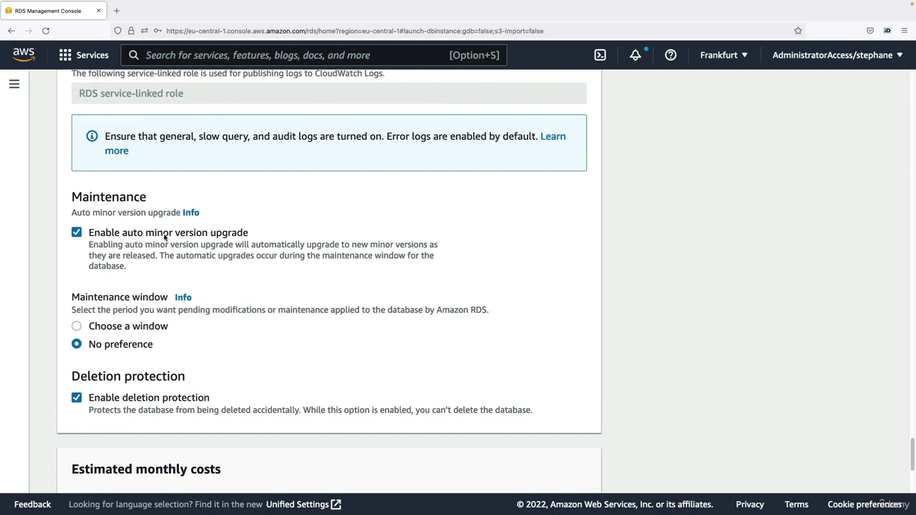
left_click(138, 326)
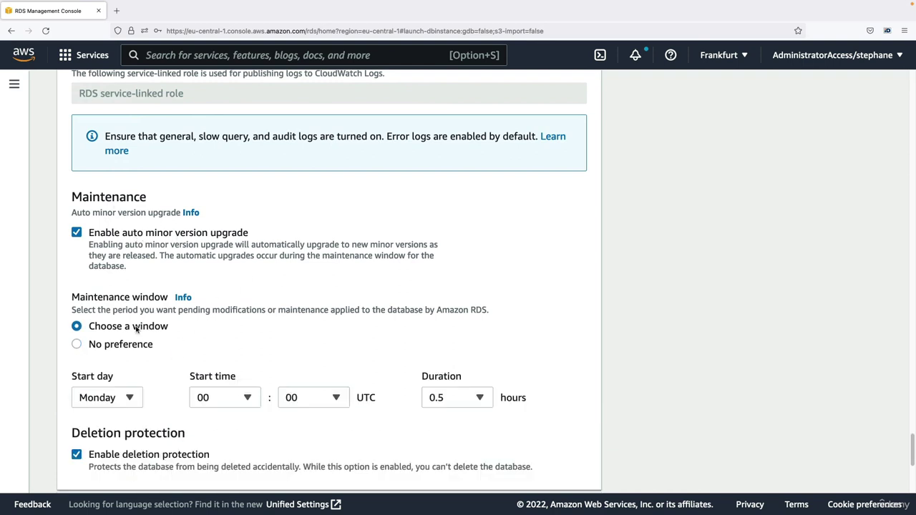
left_click(136, 344)
scroll(136, 346, "down", 3)
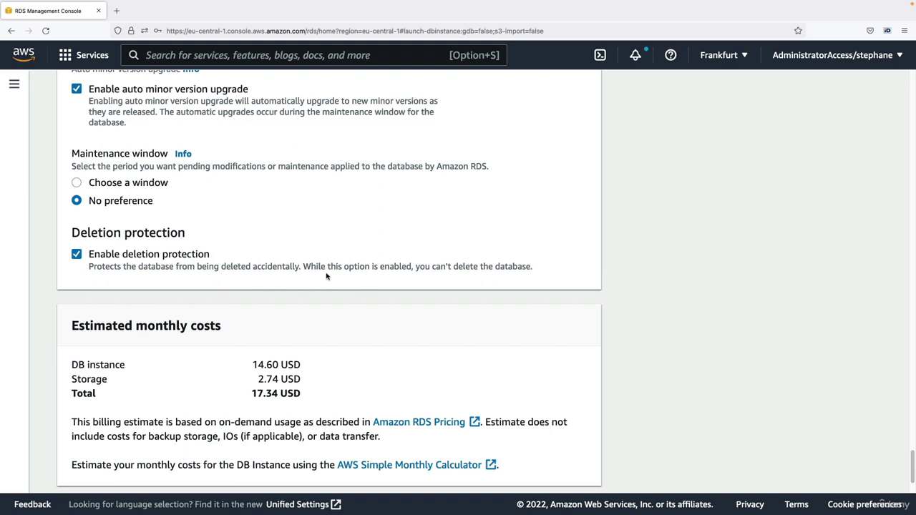
Step: Review the 17.34 USD estimated monthly cost and create the database
scroll(252, 292, "down", 2)
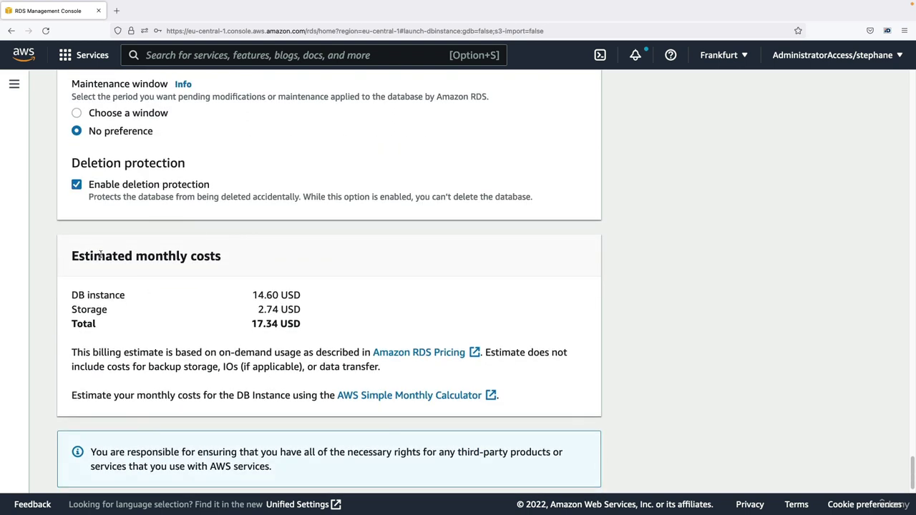
left_click_drag(93, 256, 219, 255)
left_click_drag(252, 324, 307, 325)
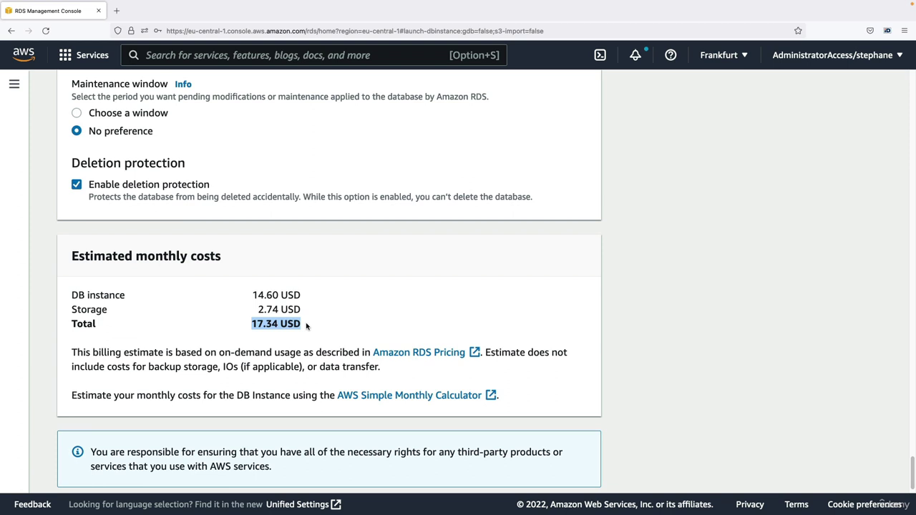
scroll(308, 325, "down", 1)
left_click(305, 324)
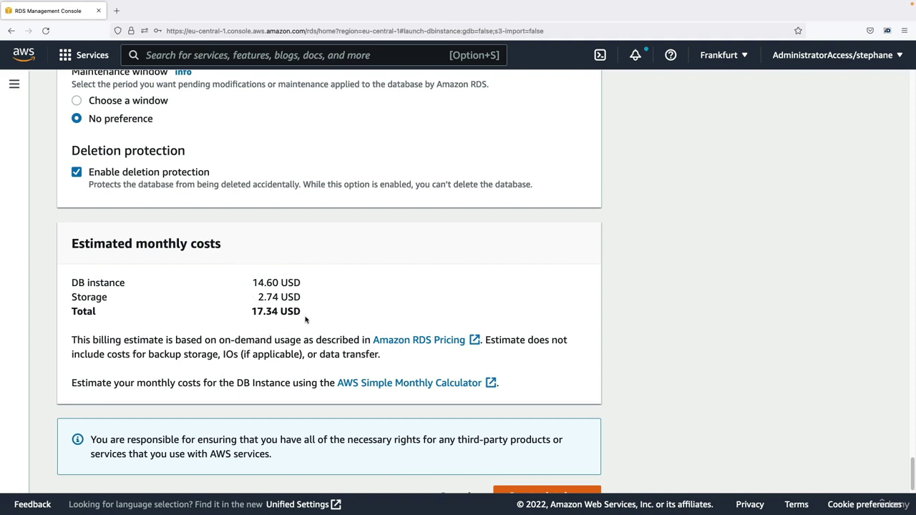
left_click_drag(301, 311, 248, 310)
left_click(264, 314)
scroll(266, 312, "down", 1)
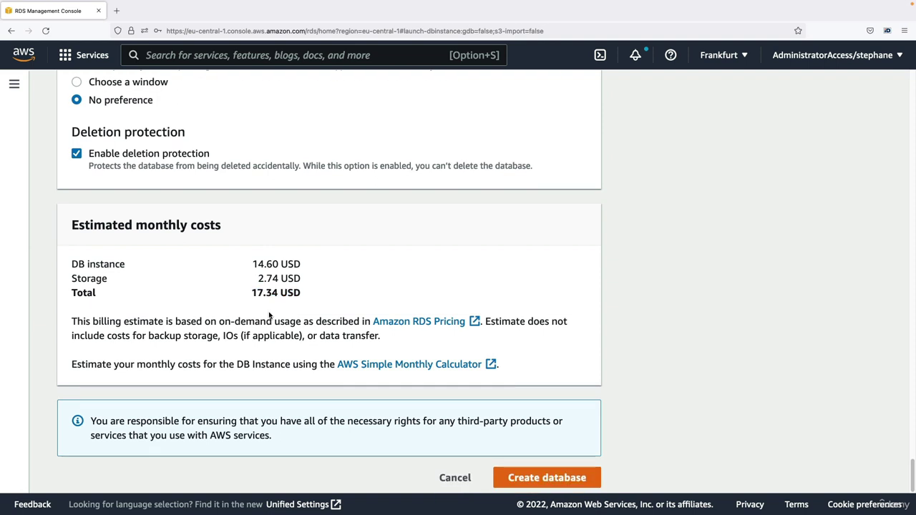
left_click(548, 469)
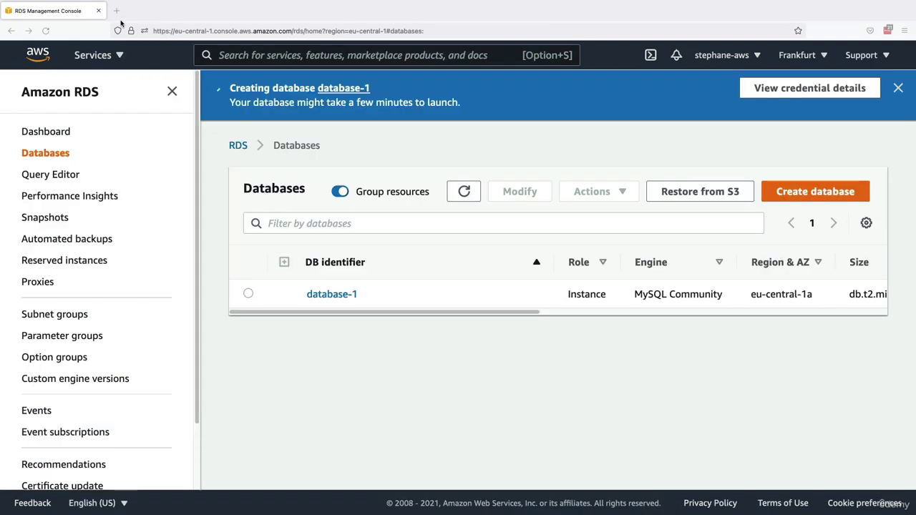
Step: Search Google for 'sql electron' and open the sqlectron.github.io project site
left_click(119, 19)
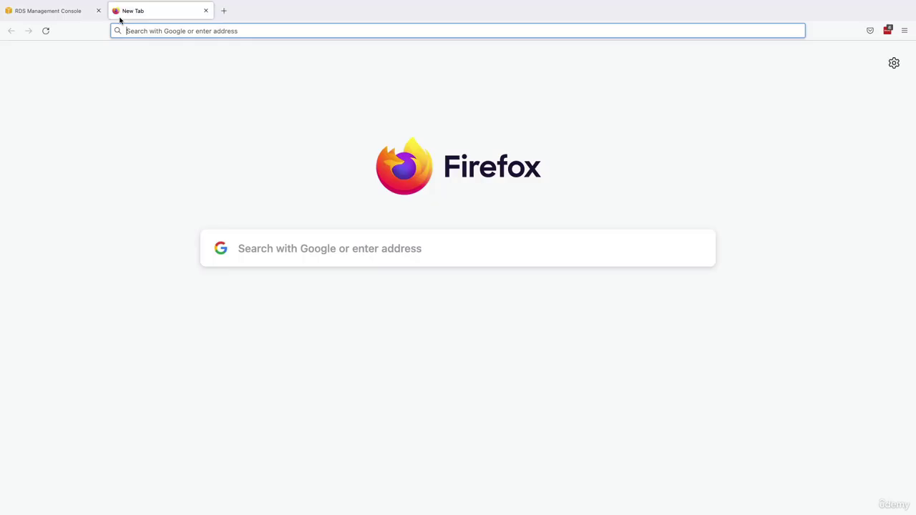
type("sql electron")
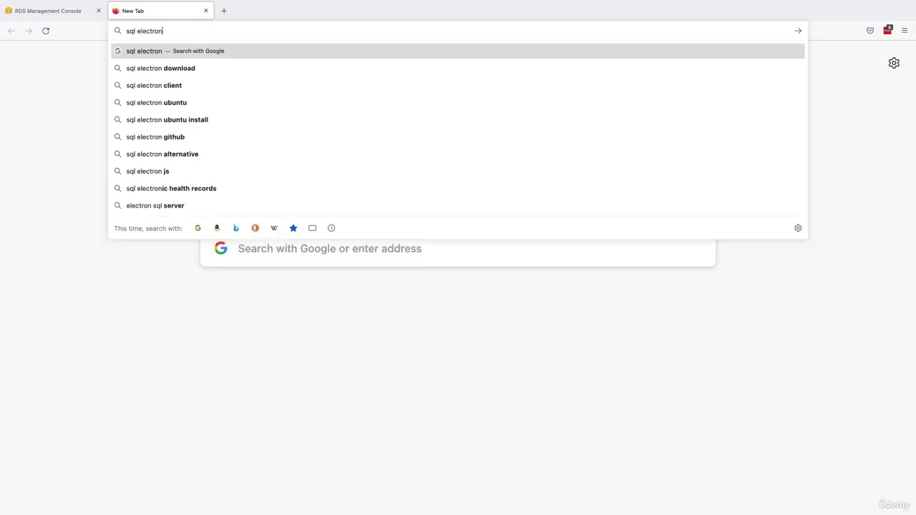
key("Return")
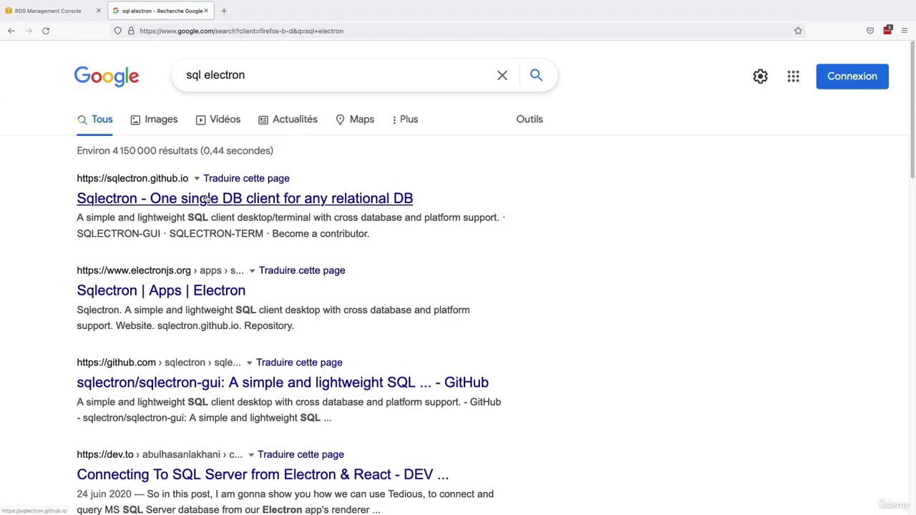
left_click(194, 199)
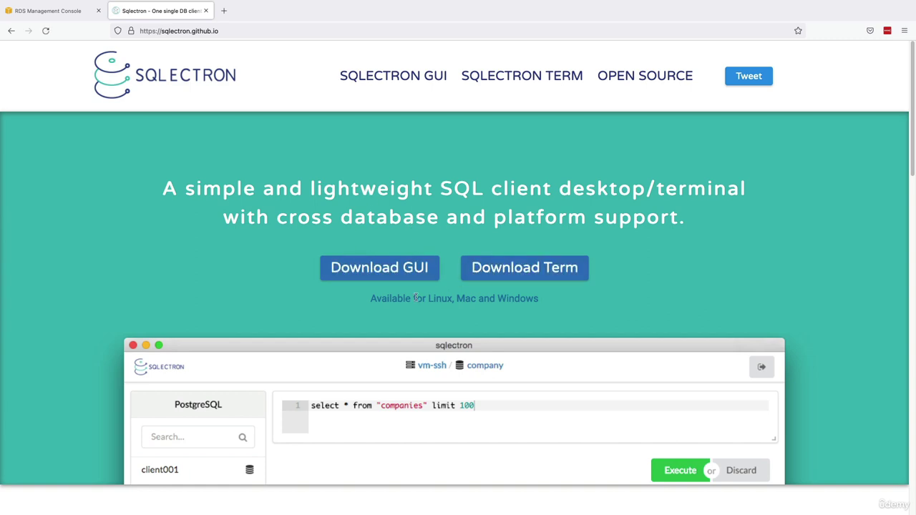
Step: Download the sqlectron-1.37.1.dmg GUI release, then return to the RDS tab
left_click(396, 275)
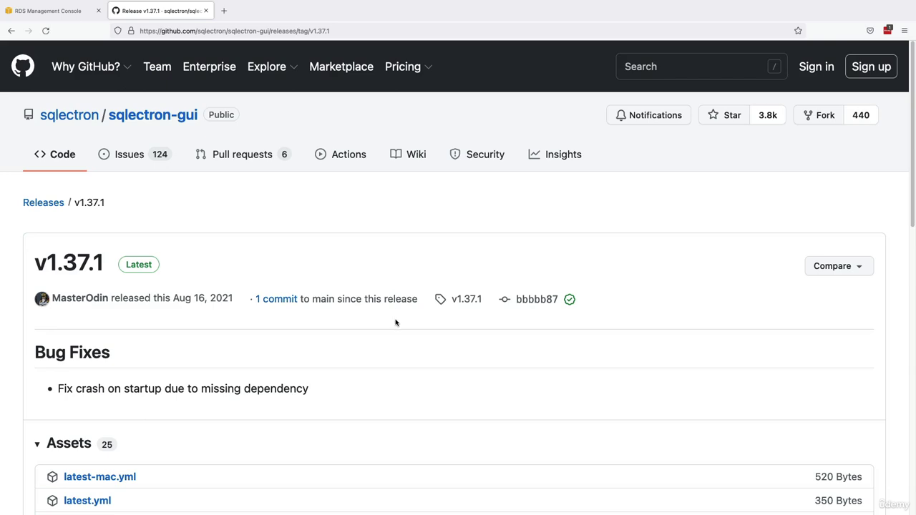
scroll(226, 267, "down", 5)
scroll(103, 186, "up", 4)
scroll(129, 289, "down", 2)
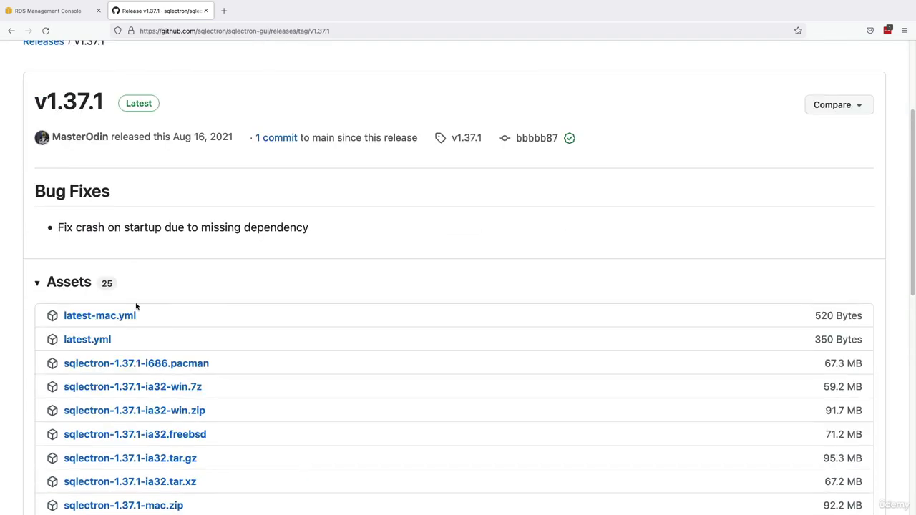
scroll(152, 349, "down", 3)
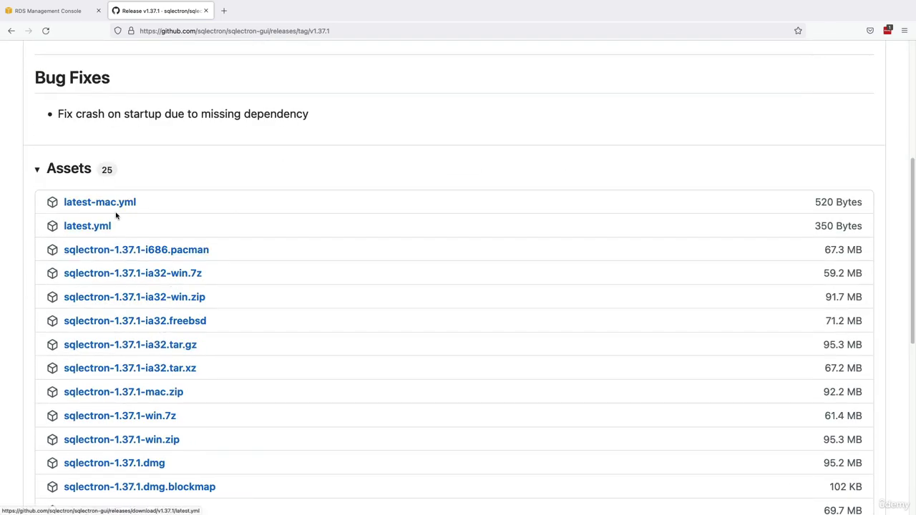
scroll(135, 243, "down", 3)
scroll(184, 392, "down", 2)
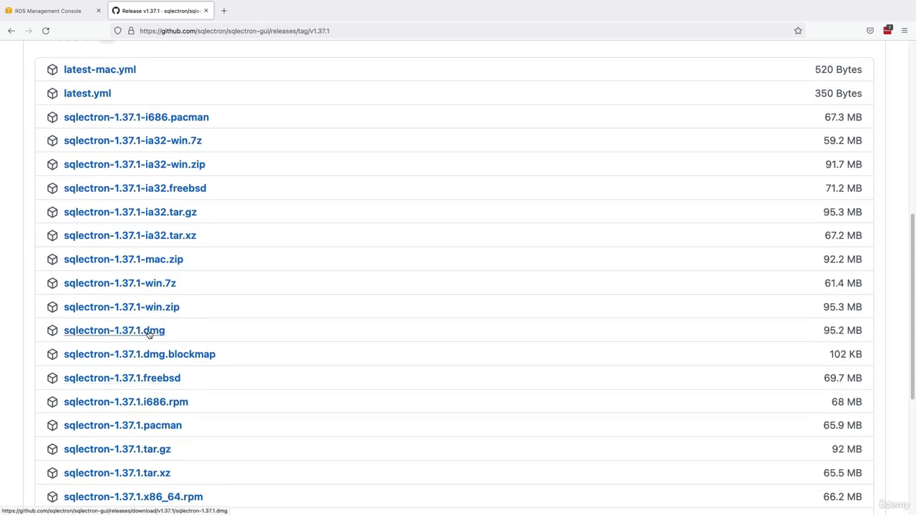
left_click(157, 336)
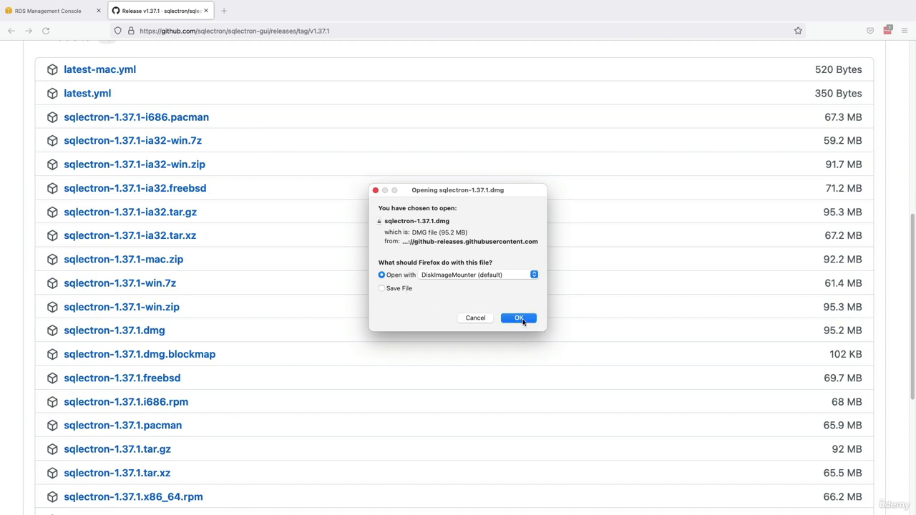
left_click(519, 319)
key("ctrl+shift+Tab")
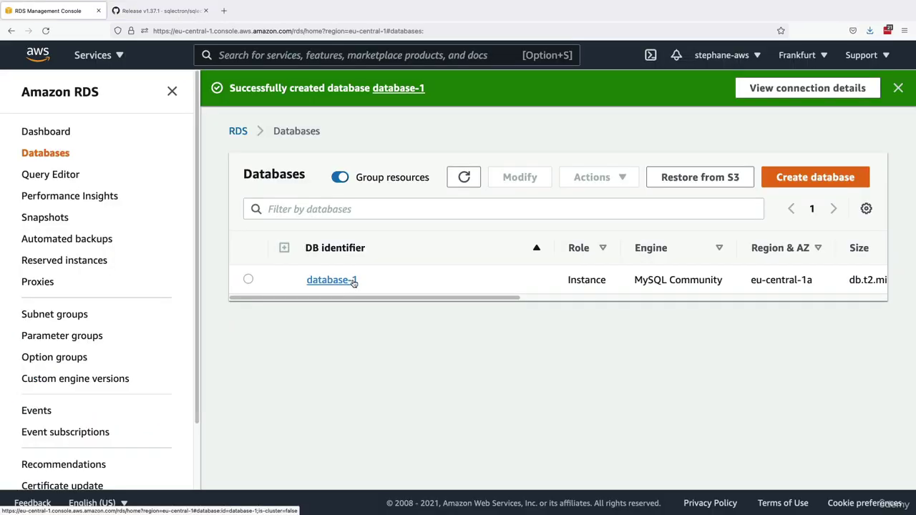
Step: Open database-1's details, select its endpoint, and open the demo-database-mysql security group
left_click(347, 282)
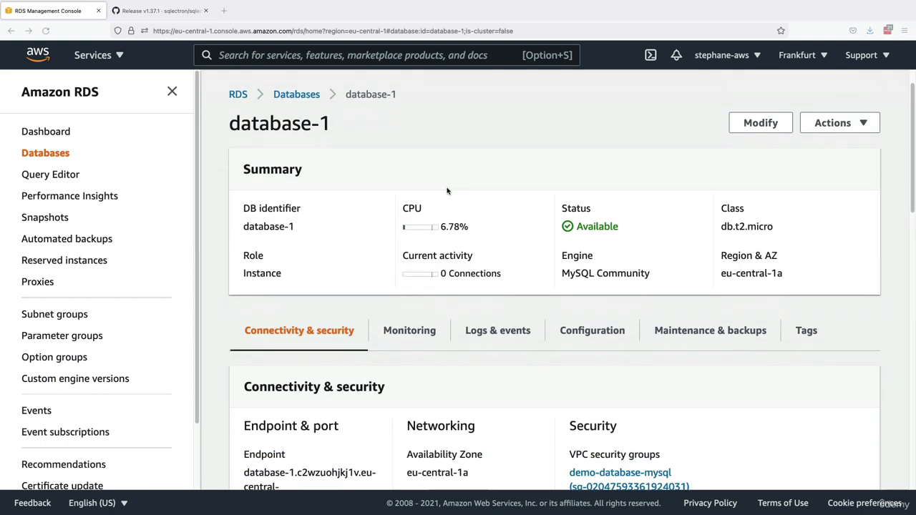
scroll(443, 196, "down", 3)
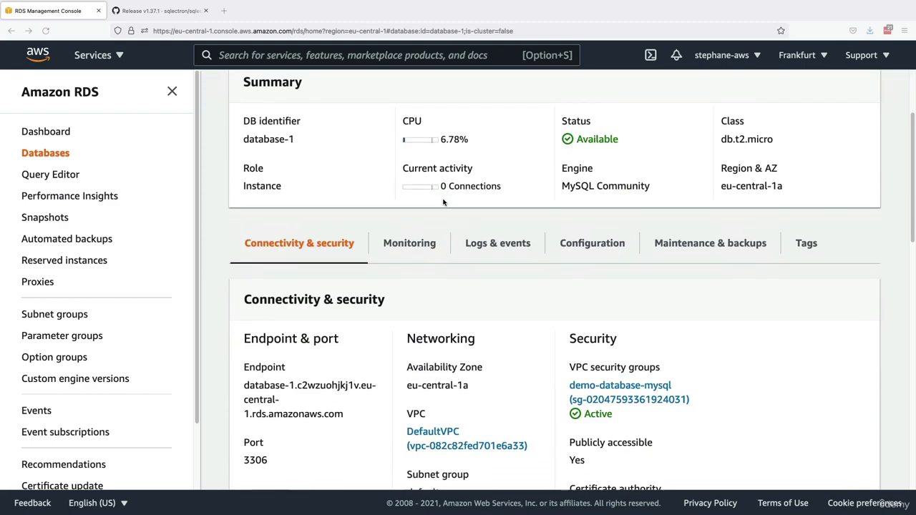
left_click_drag(244, 385, 343, 413)
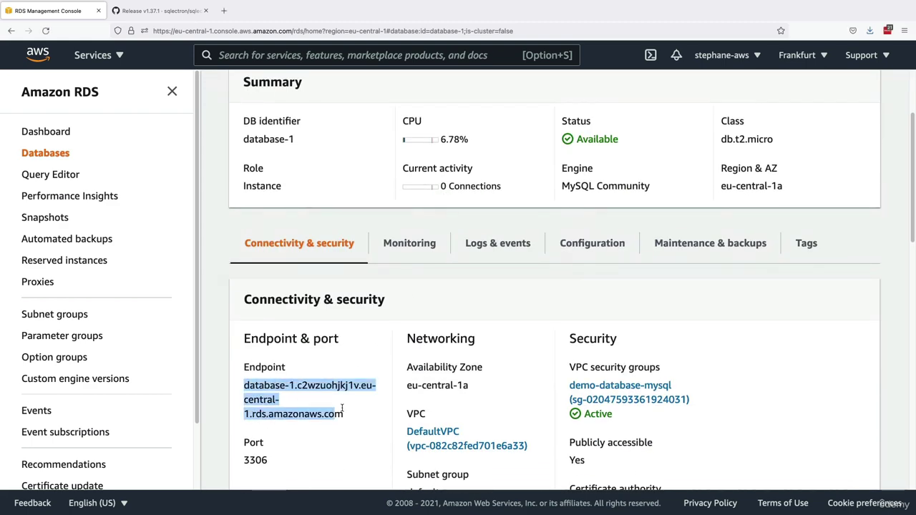
scroll(279, 450, "down", 5)
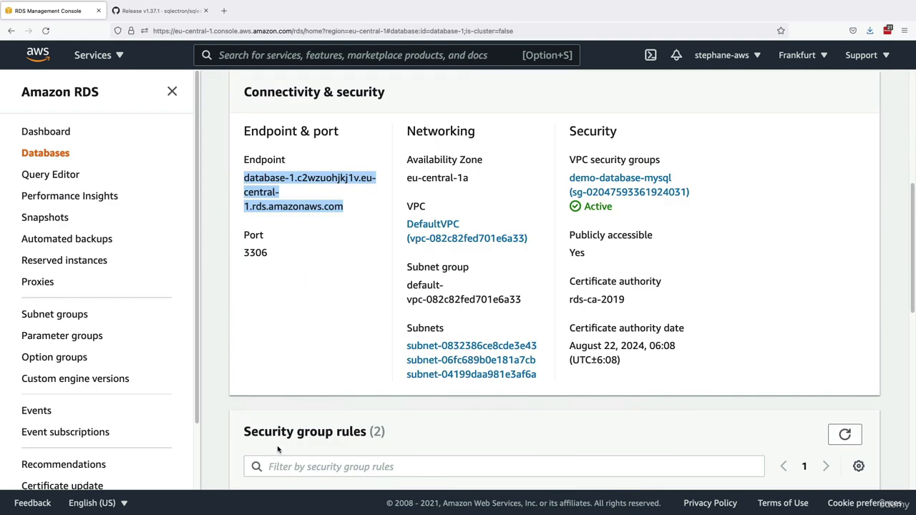
left_click(601, 192)
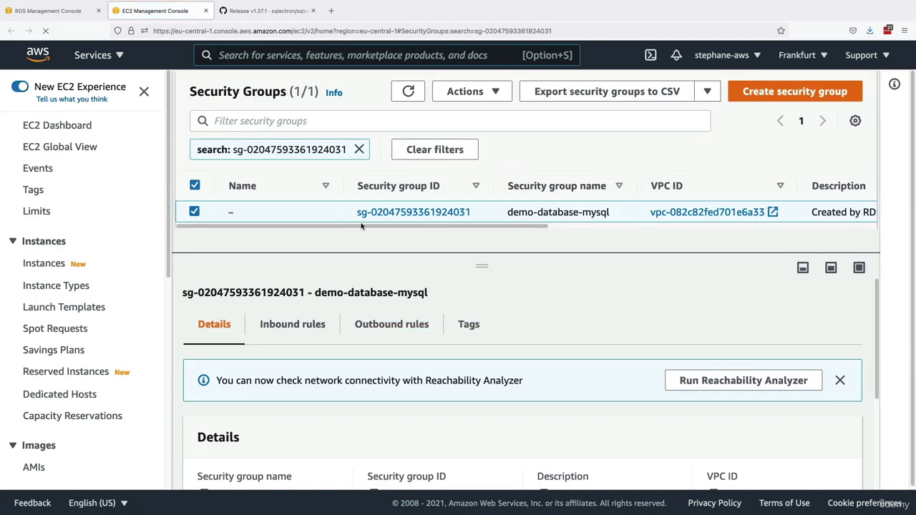
Step: Change the MYSQL/Aurora inbound rule source to Anywhere-IPv4 (0.0.0.0/0) and save the rules
left_click(377, 213)
scroll(538, 429, "down", 4)
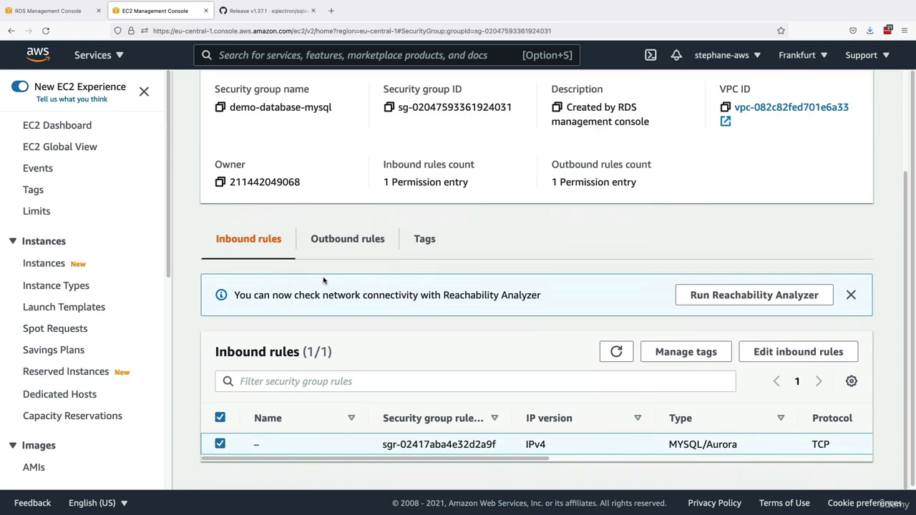
left_click_drag(520, 457, 673, 456)
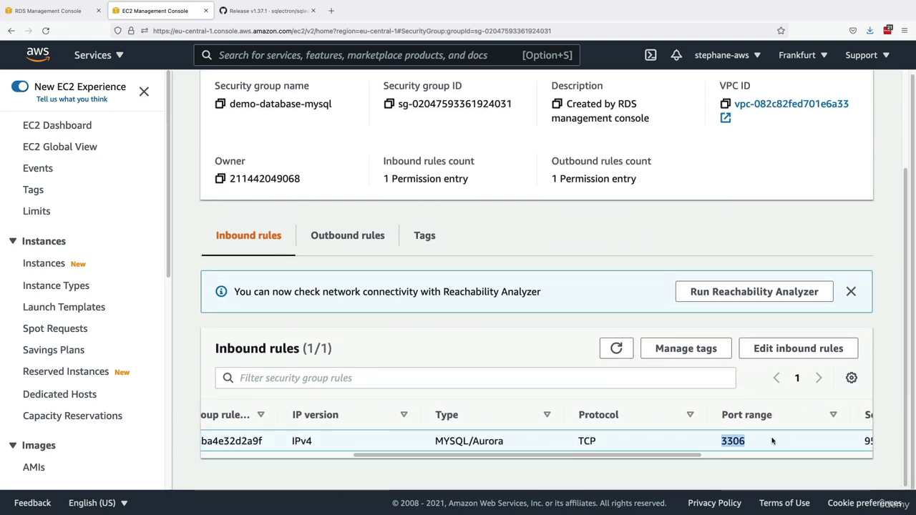
left_click_drag(697, 456, 412, 455)
triple_click(402, 443)
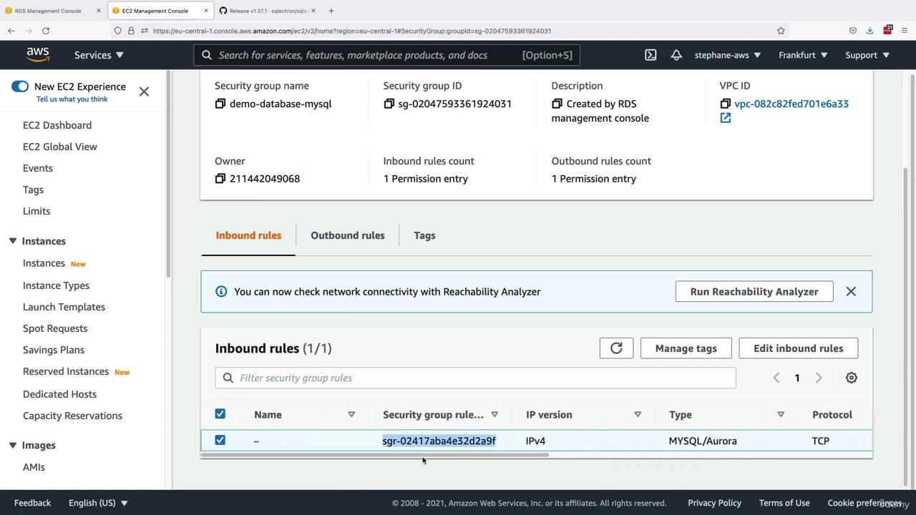
left_click(794, 352)
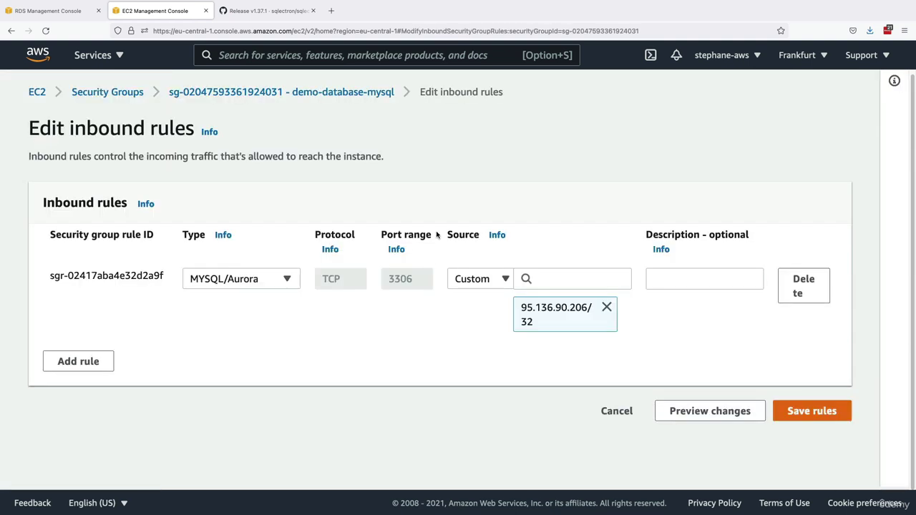
left_click(606, 307)
left_click(506, 280)
left_click(482, 336)
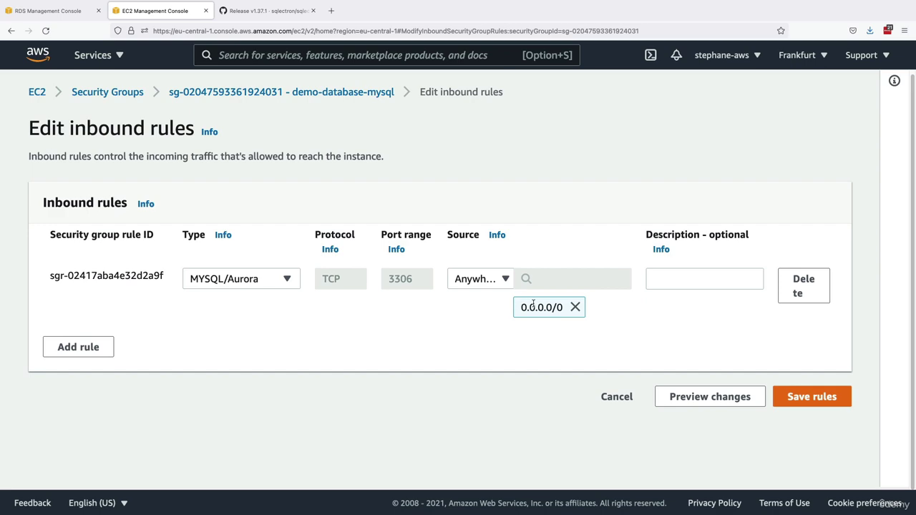
left_click(795, 390)
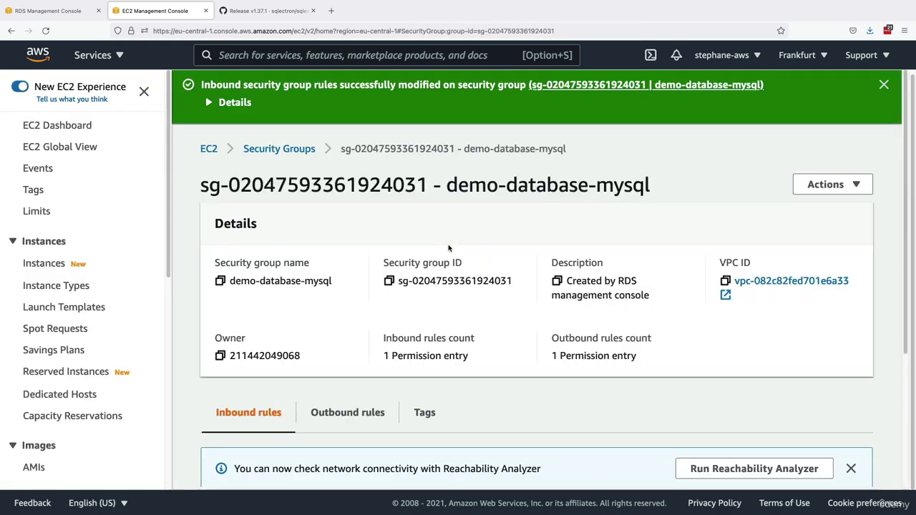
Step: Return to database-1's connectivity details in RDS and select the endpoint address
key("ctrl+shift+Tab")
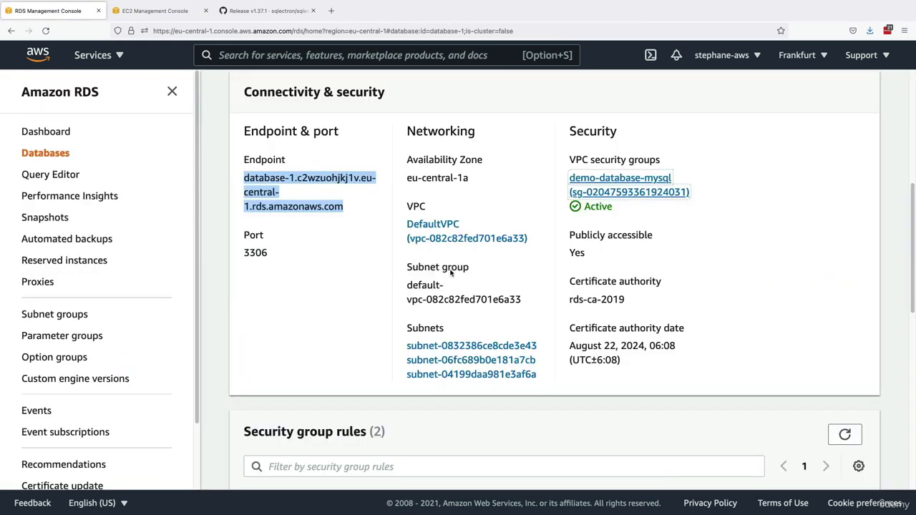
triple_click(306, 199)
key("ctrl+c")
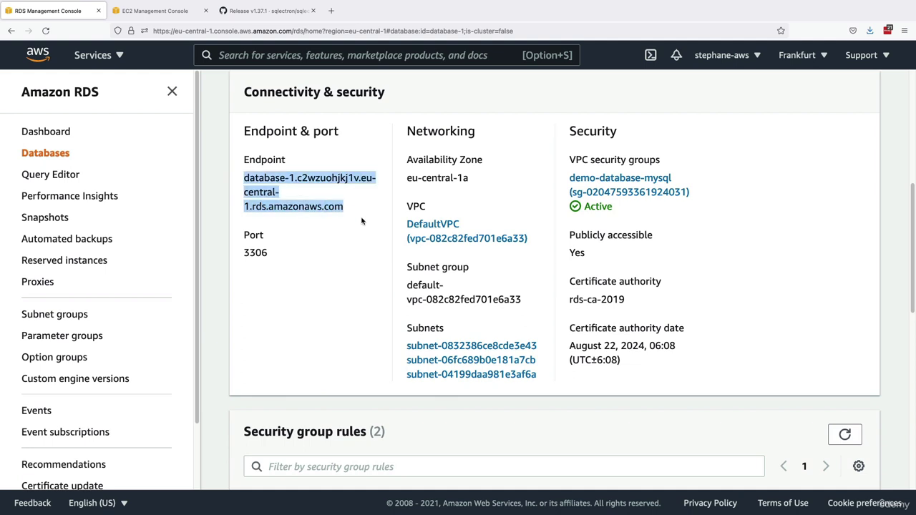
left_click(364, 223)
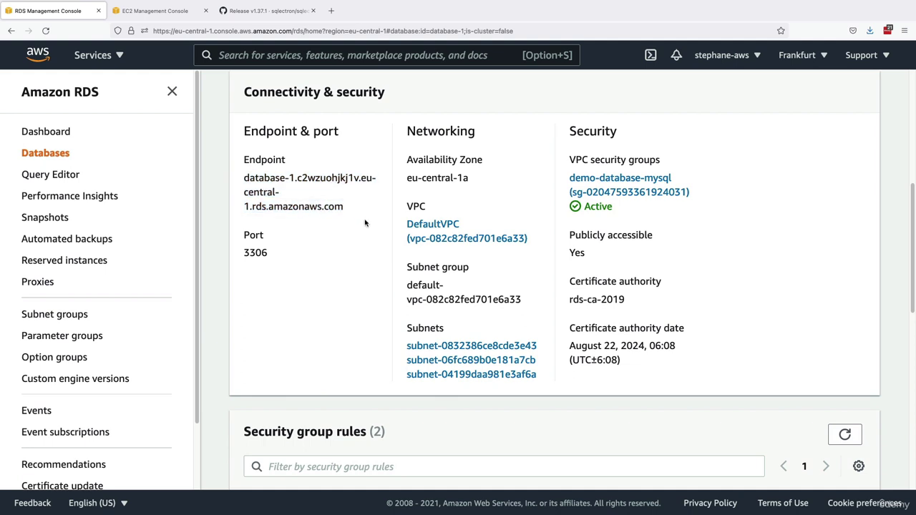
Step: Add a MySQL server named RDSDemo with the pasted RDS endpoint as host on port 3306
key("super+Tab")
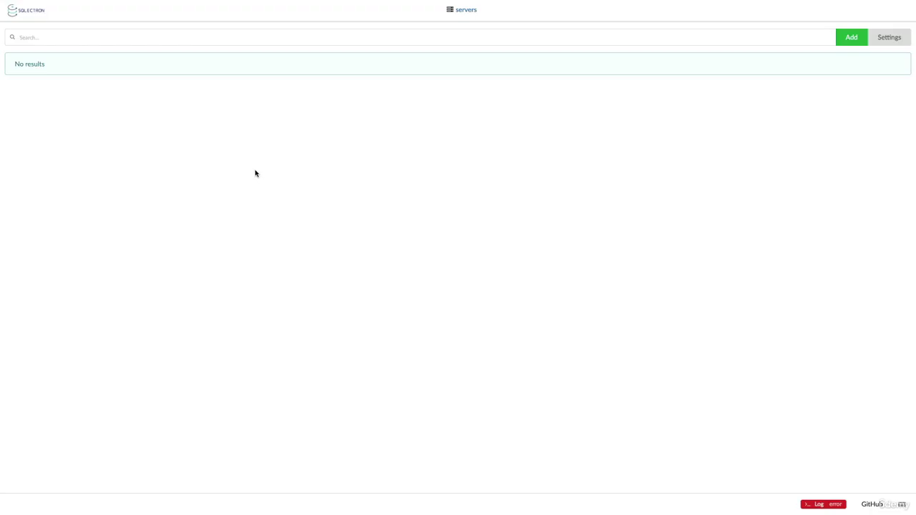
left_click(855, 40)
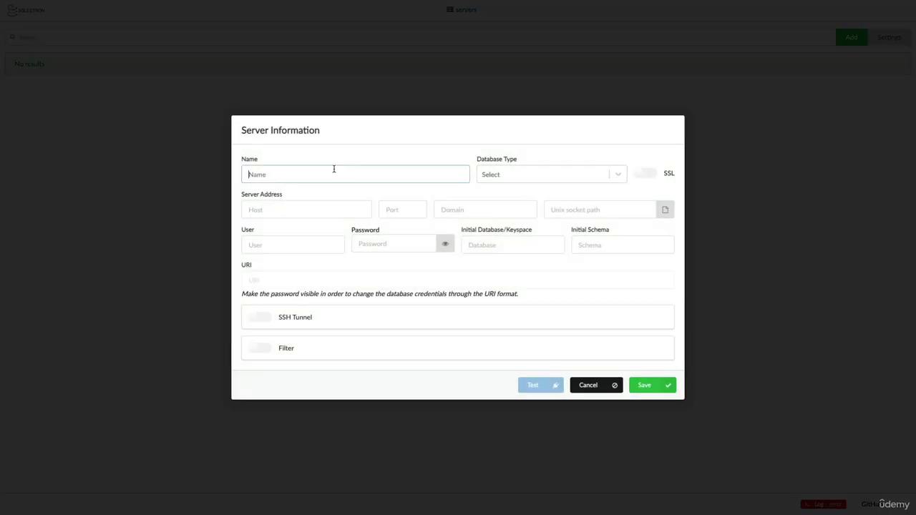
type("RDSDemo")
key("Tab")
left_click(601, 173)
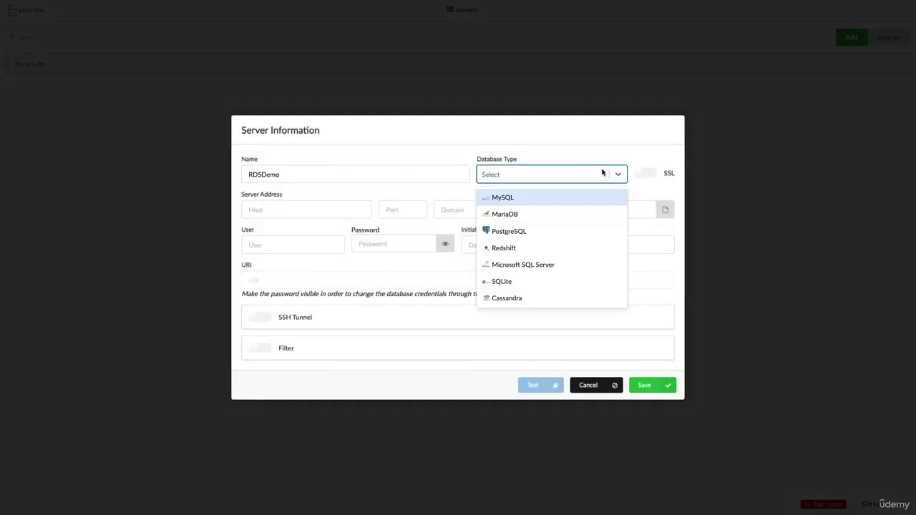
left_click(496, 197)
left_click(280, 208)
key("ctrl+v")
left_click(410, 210)
Step: Enter user admin, the account password and database mydb, then test, save and connect
left_click(304, 247)
type("admin")
key("Tab")
type("********")
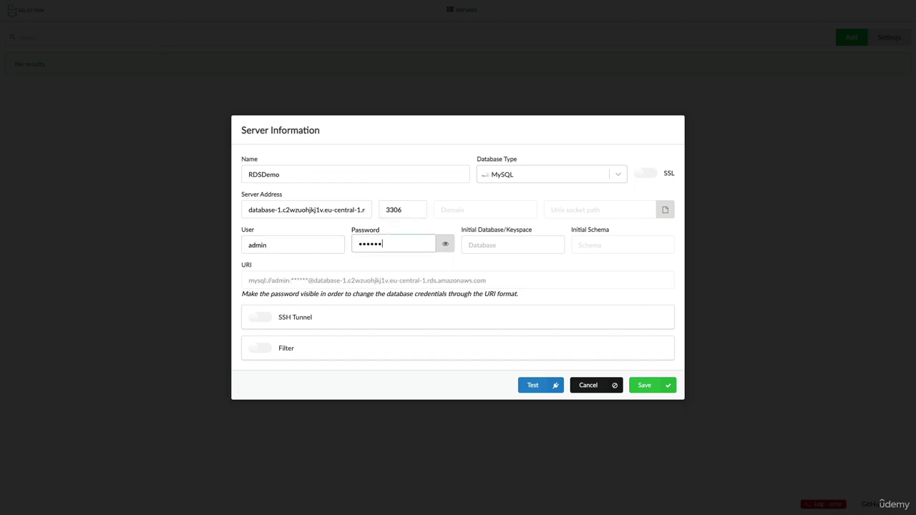
left_click(488, 246)
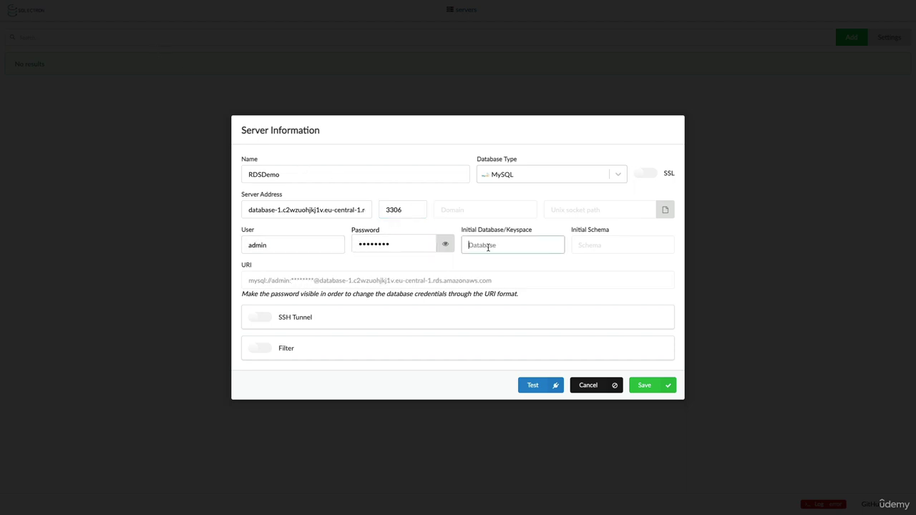
type("mydb")
left_click(543, 386)
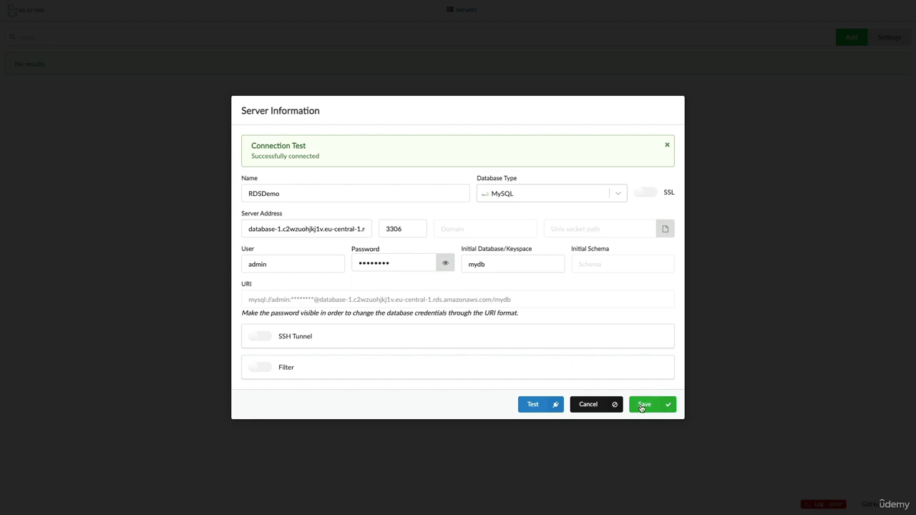
left_click(644, 405)
left_click(153, 106)
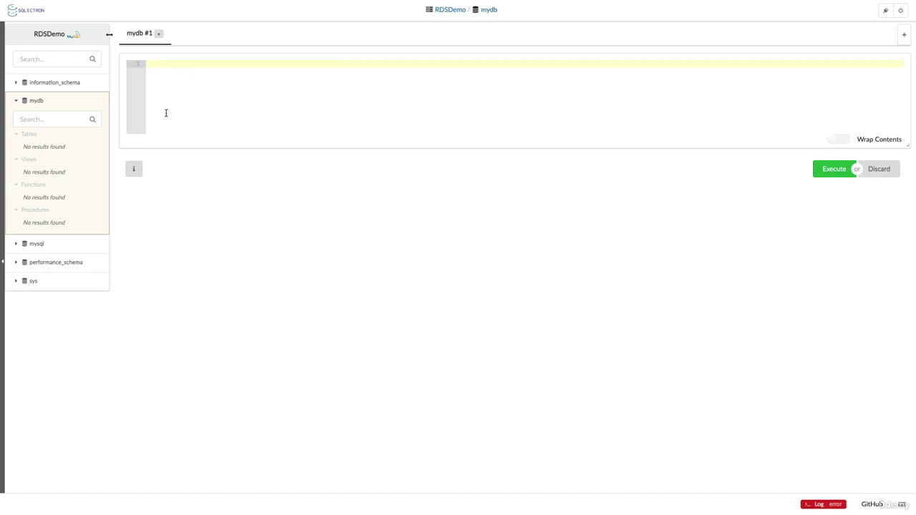
Step: Run CREATE TABLE mytable (name VARCHAR(20), first_name VARCHAR(20)) and open mytable
type("CREATTE I")
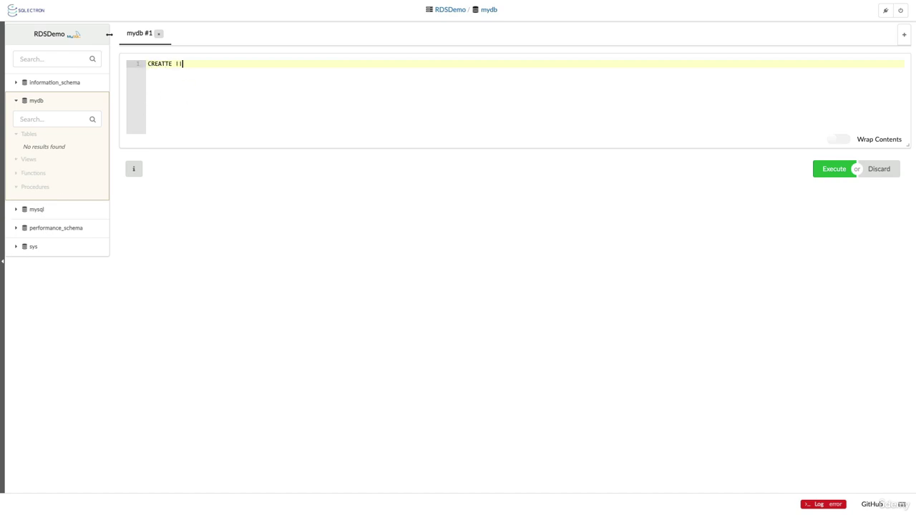
key("BackSpace")
key("BackSpace")
key("BackSpace")
type("E TABLE mytable *(")
key("BackSpace")
type("name VAR")
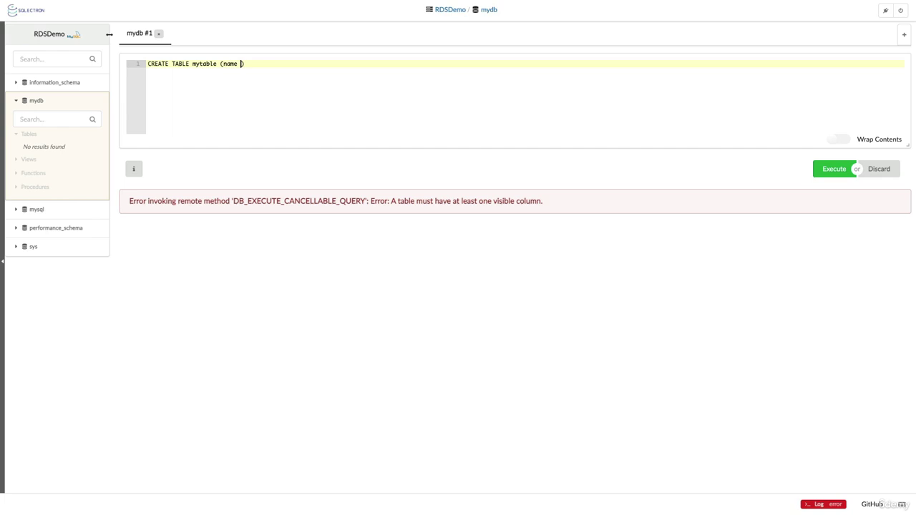
type("CHAR(20), first_name VARCHAR(29));")
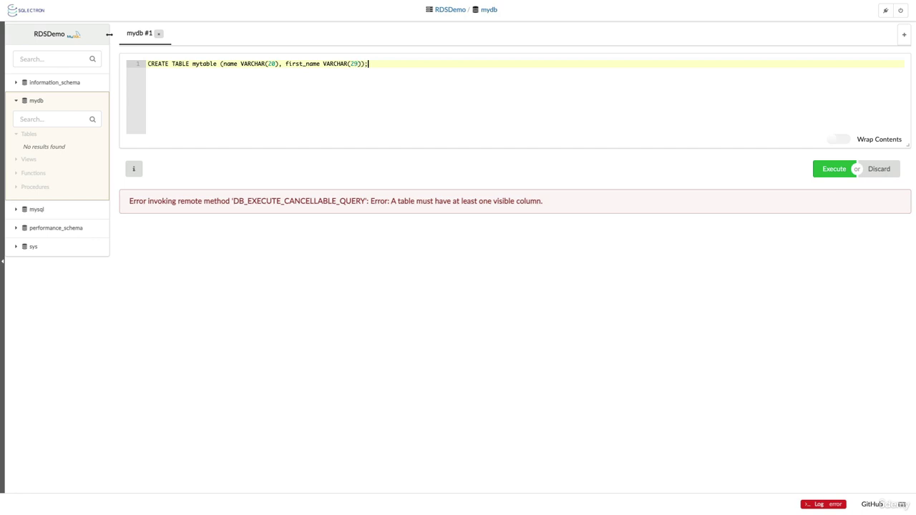
left_click(836, 170)
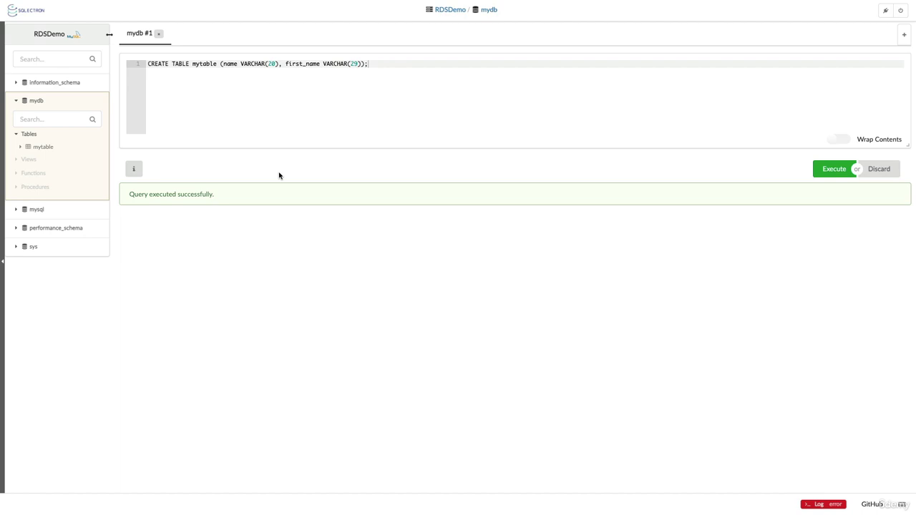
left_click(38, 148)
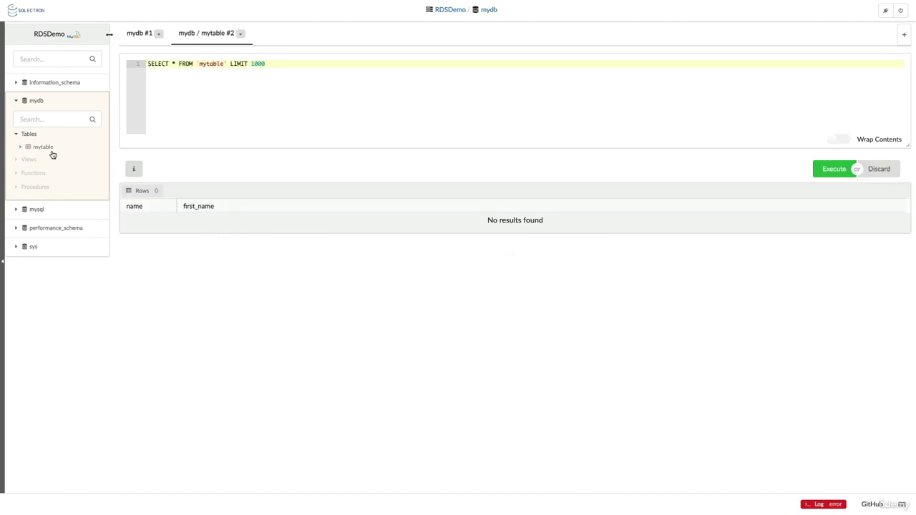
Step: Insert a row with a surname and first name into mytable, then view its rows
right_click(51, 149)
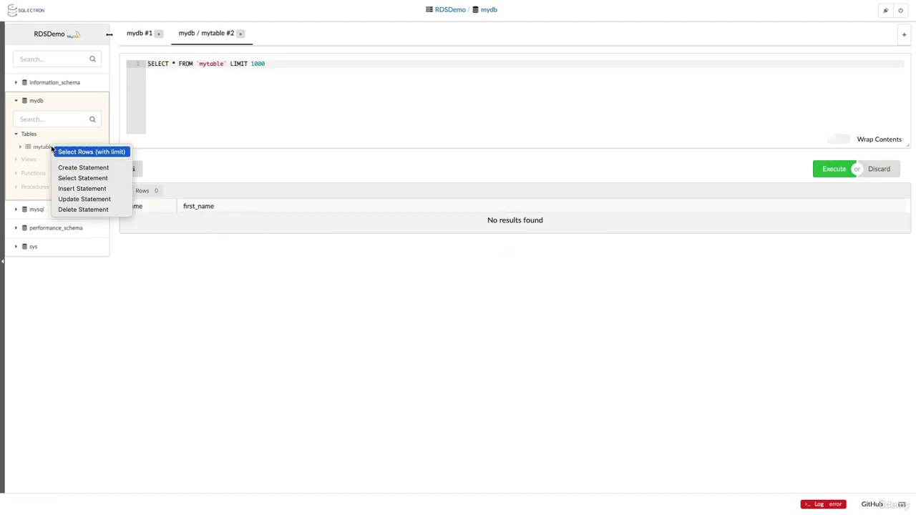
left_click(79, 189)
left_click(224, 71)
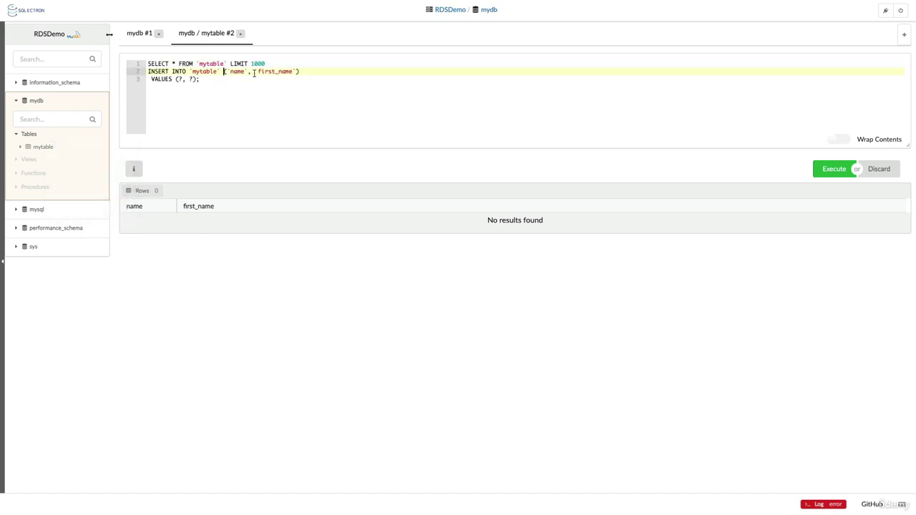
triple_click(267, 64)
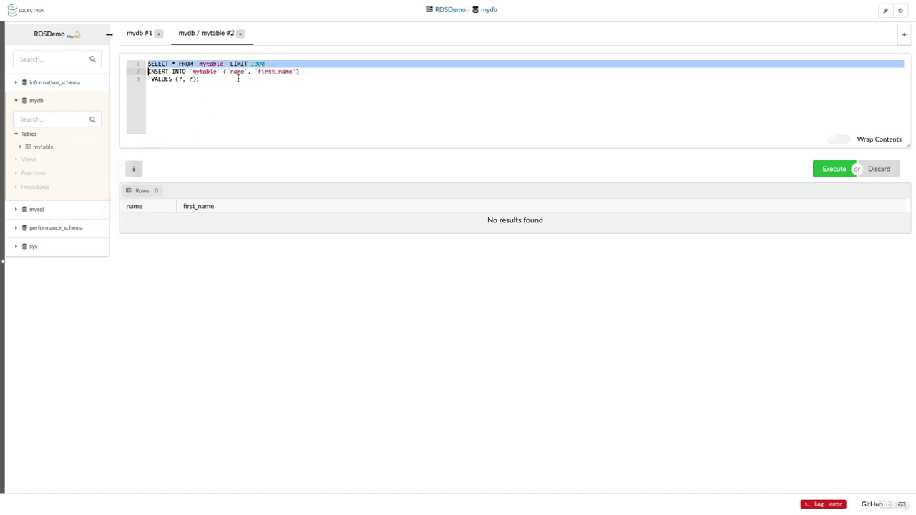
key("BackSpace")
left_click(182, 73)
key("BackSpace")
type("\"maarek")
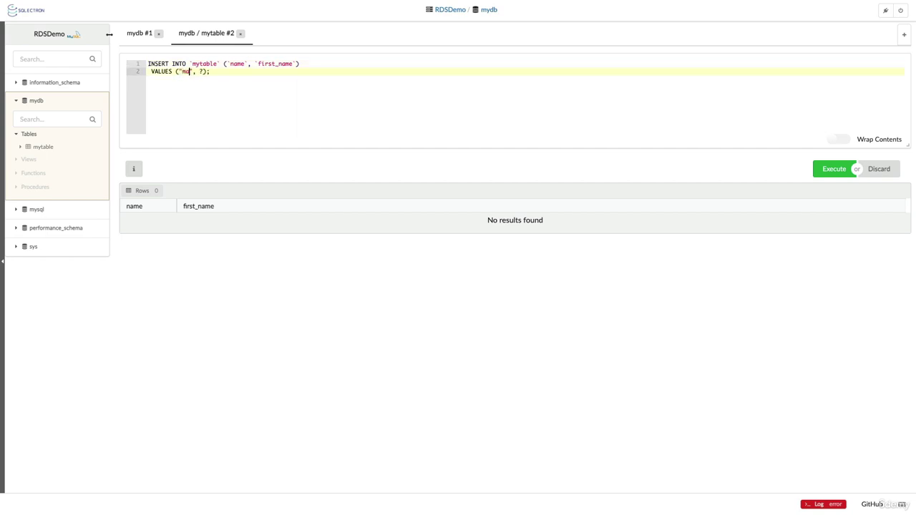
type("\", \"Stephane\"")
left_click(823, 172)
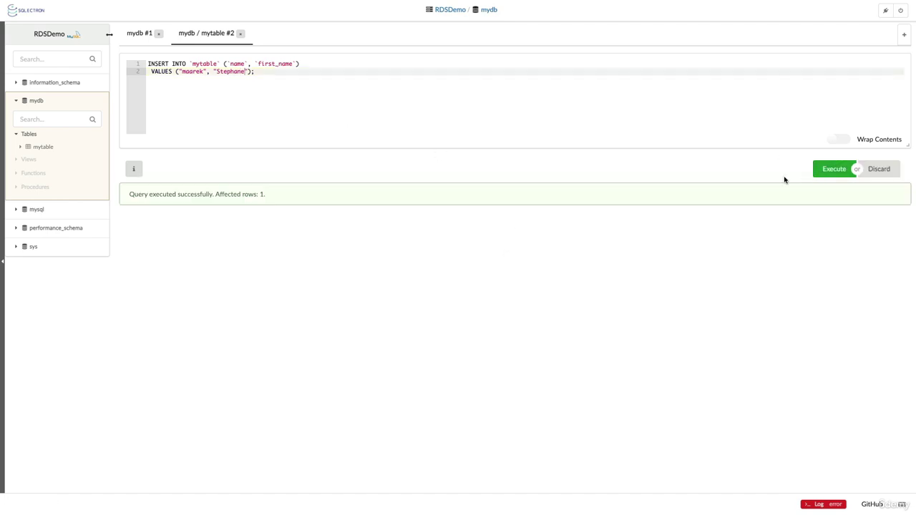
right_click(39, 150)
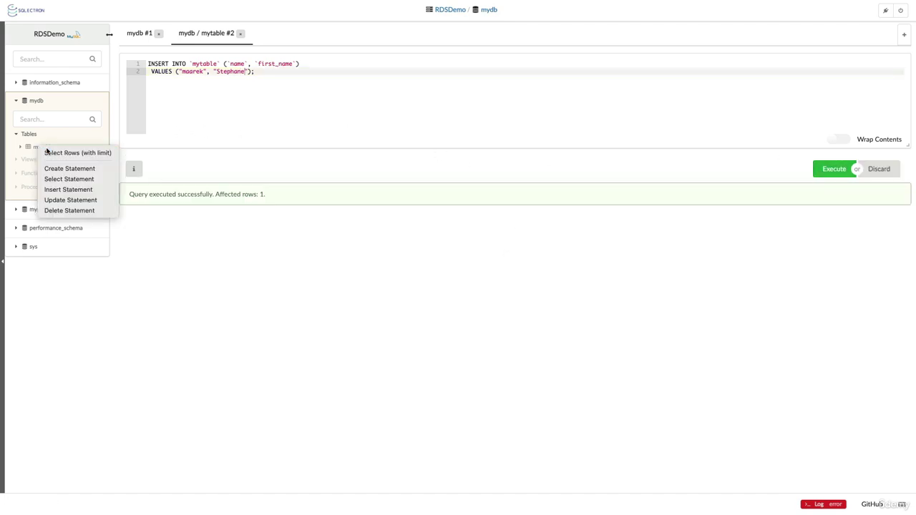
left_click(46, 153)
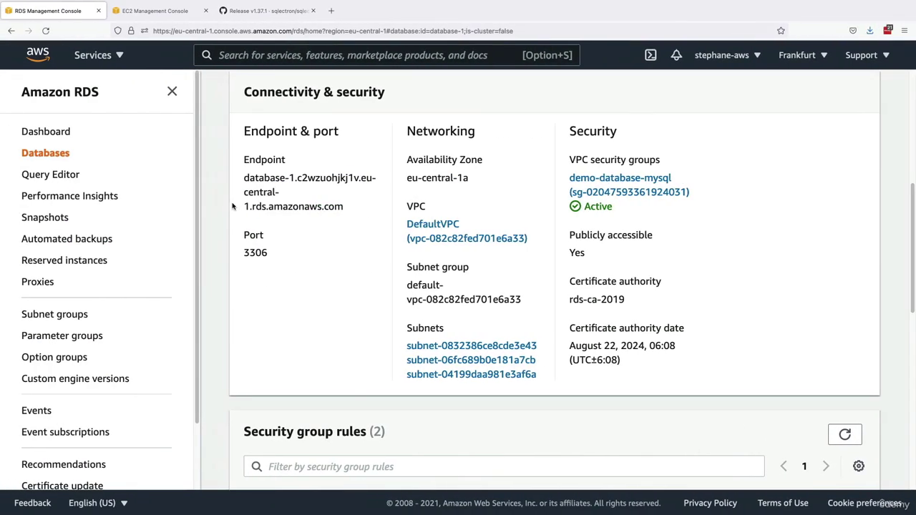
Step: Open Create read replica for database-1, toggle Multi-AZ to Yes then No, and cancel
scroll(412, 293, "up", 5)
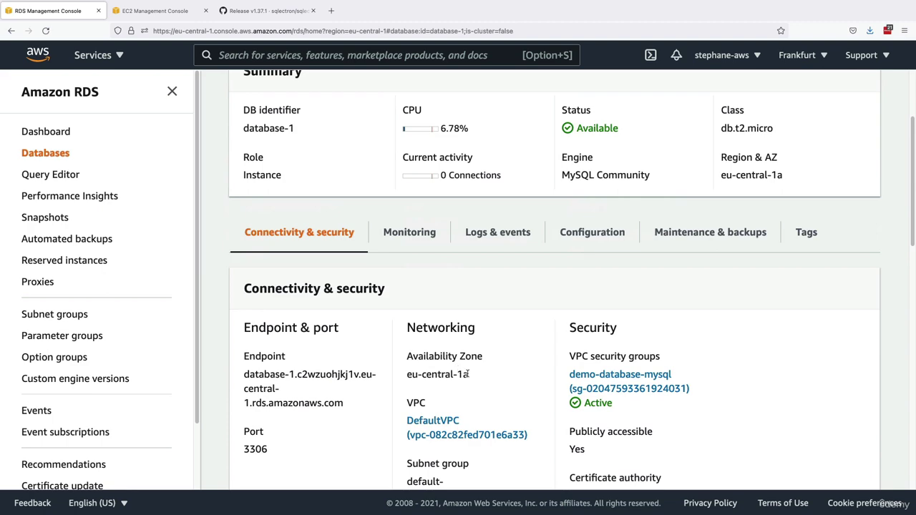
scroll(468, 374, "up", 3)
left_click(846, 162)
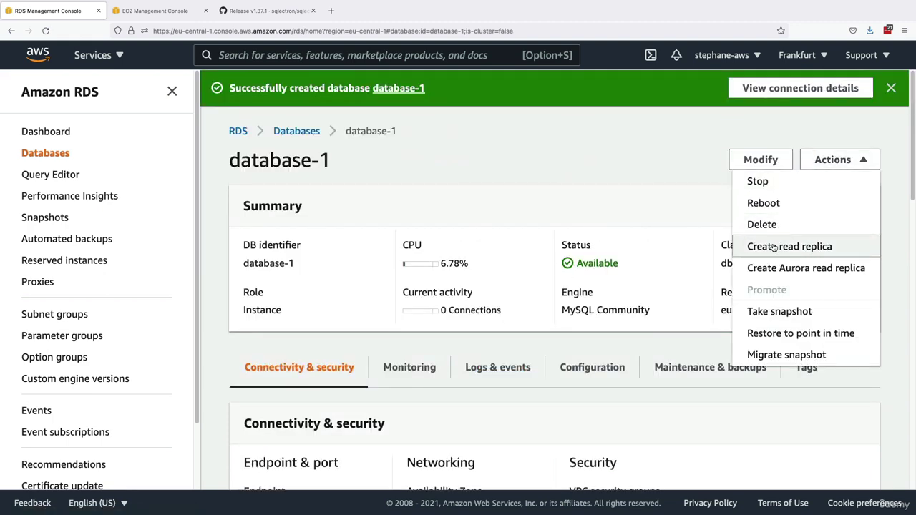
left_click(797, 252)
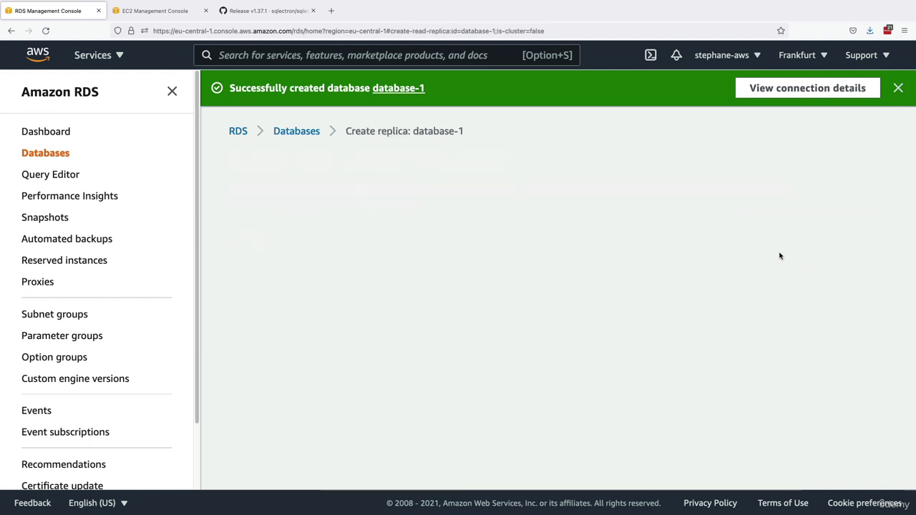
left_click(890, 88)
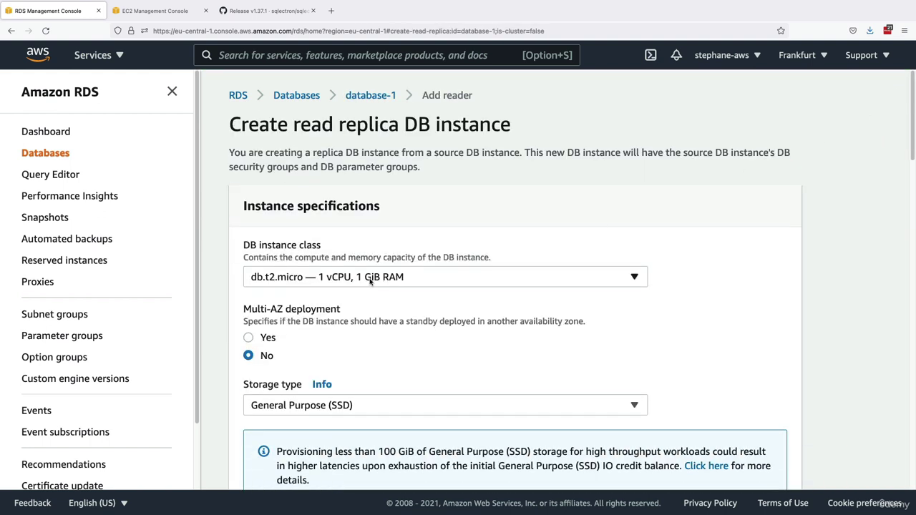
scroll(370, 280, "down", 1)
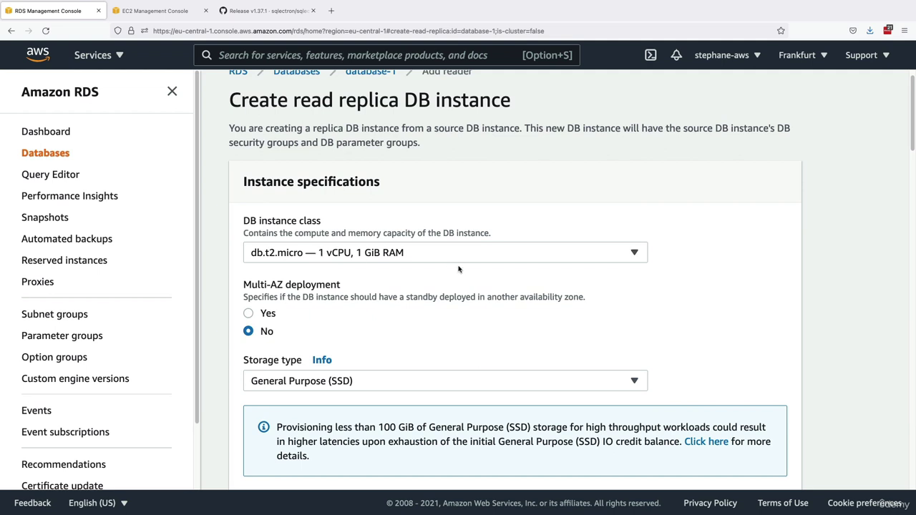
left_click(248, 313)
left_click(249, 331)
scroll(251, 331, "down", 20)
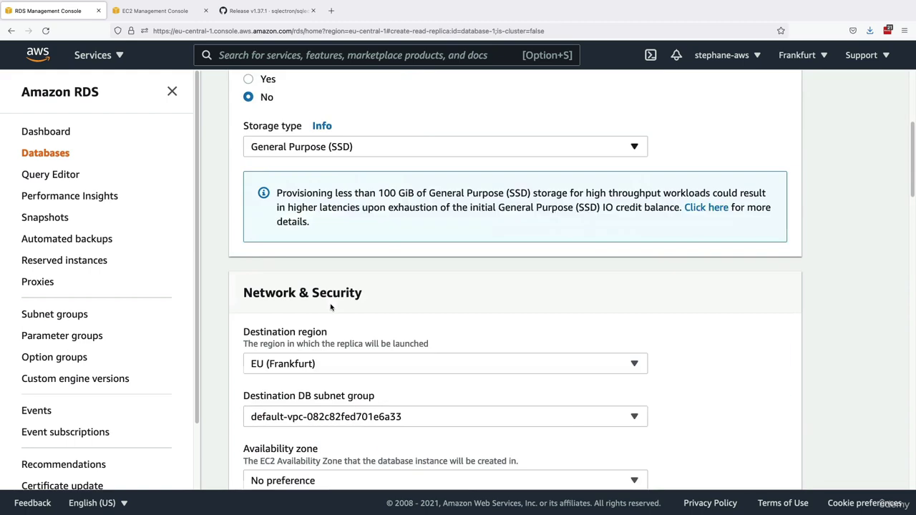
left_click(638, 465)
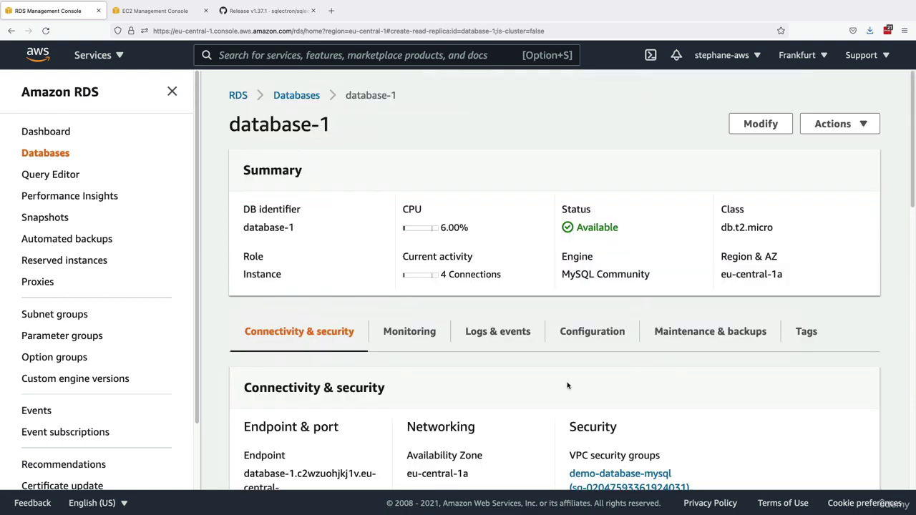
Step: Browse database-1's CloudWatch graphs on the Monitoring tab, then open and close Actions
left_click(426, 333)
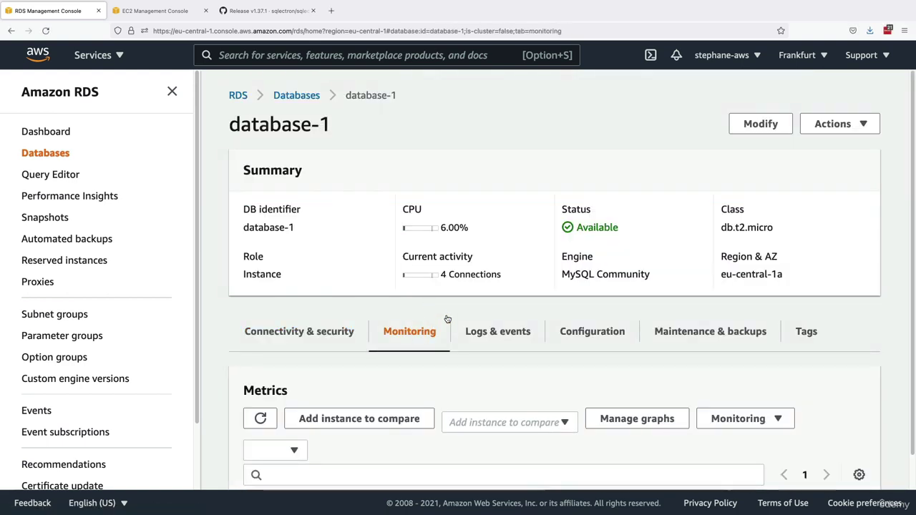
scroll(436, 311, "down", 5)
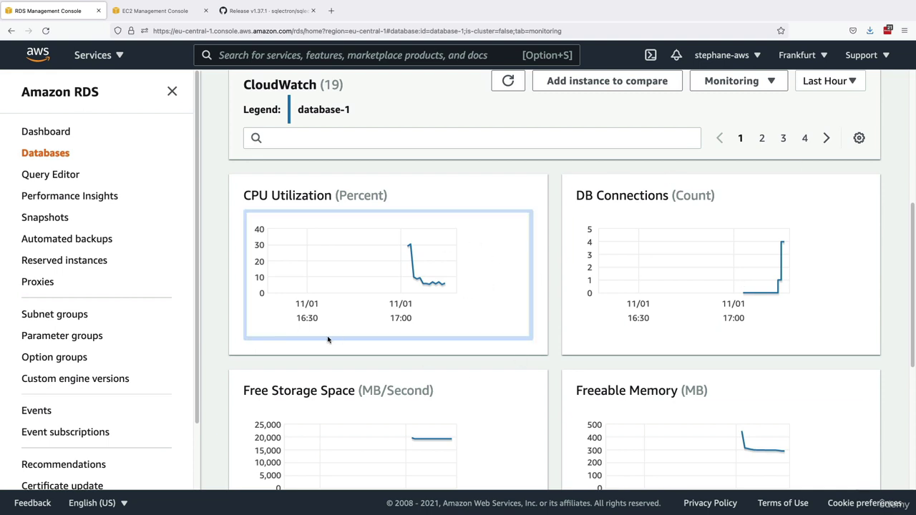
scroll(328, 340, "up", 5)
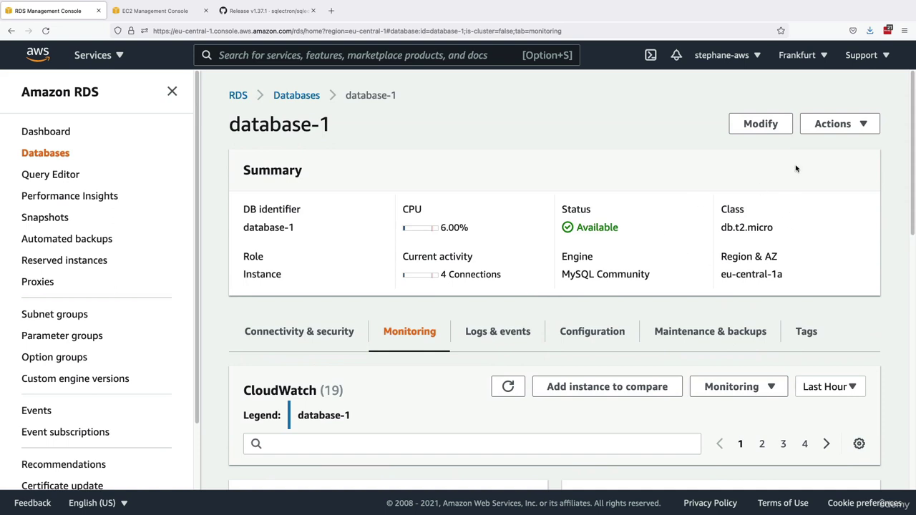
left_click(834, 126)
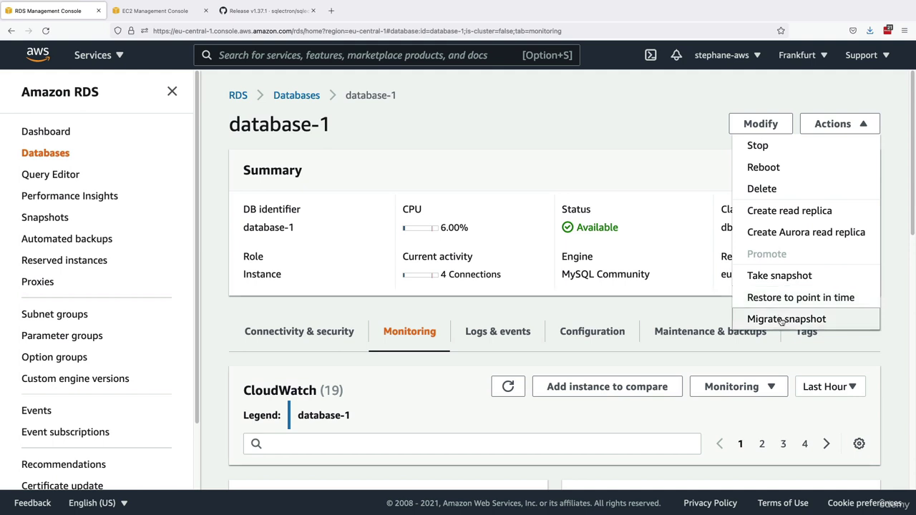
left_click(542, 134)
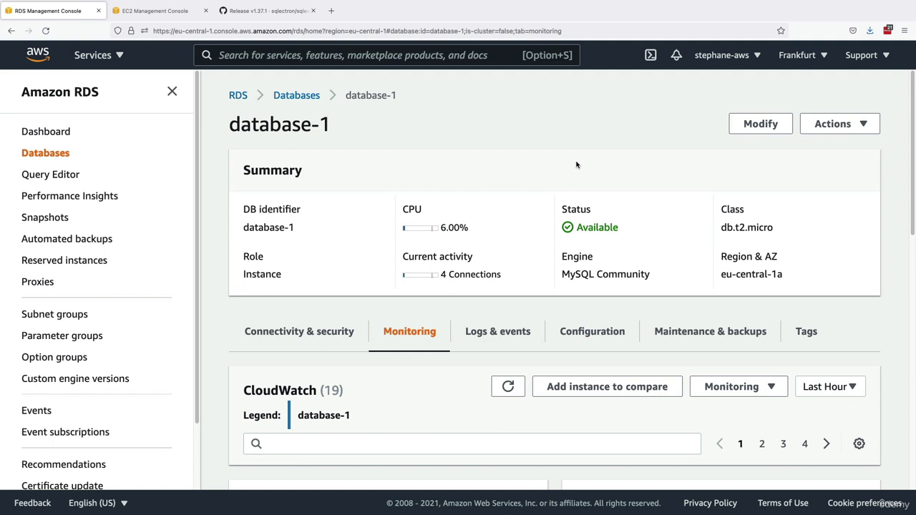
Step: Select database-1 and attempt Delete, which deletion protection blocks
left_click(296, 95)
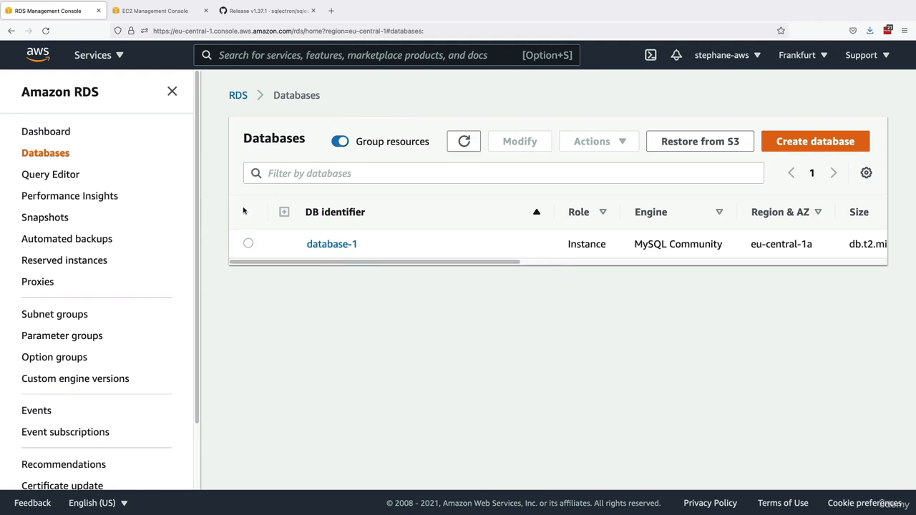
left_click(247, 243)
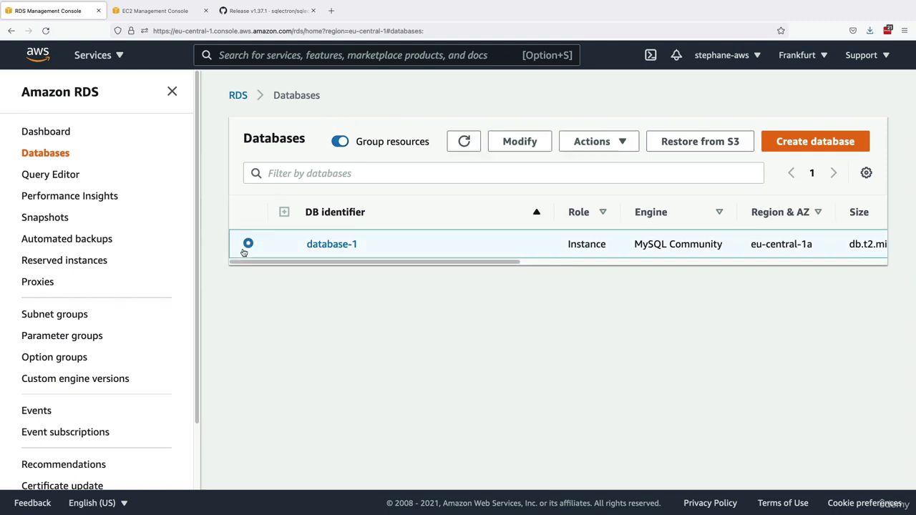
left_click(567, 147)
left_click(589, 209)
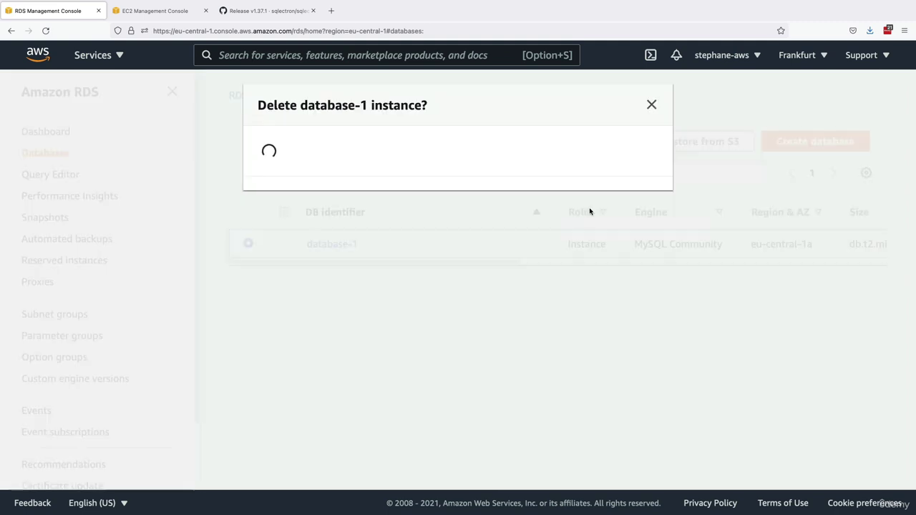
left_click(630, 182)
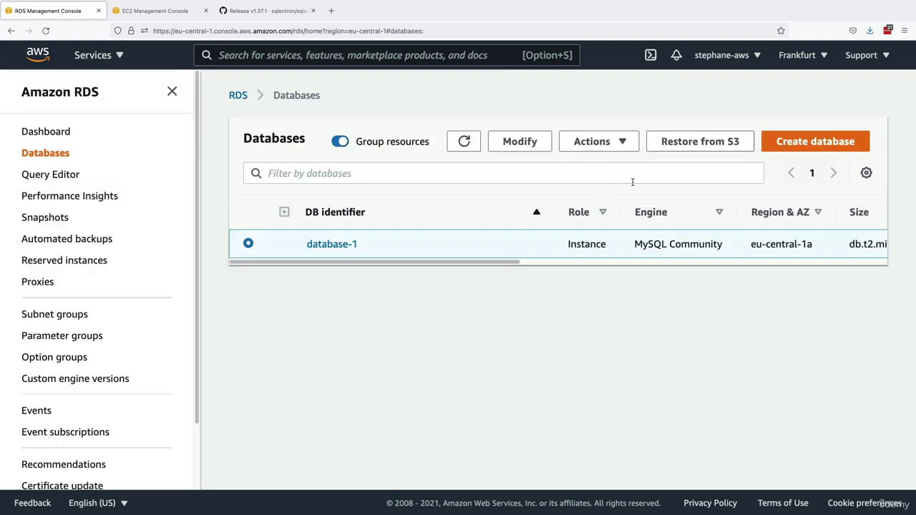
left_click(576, 143)
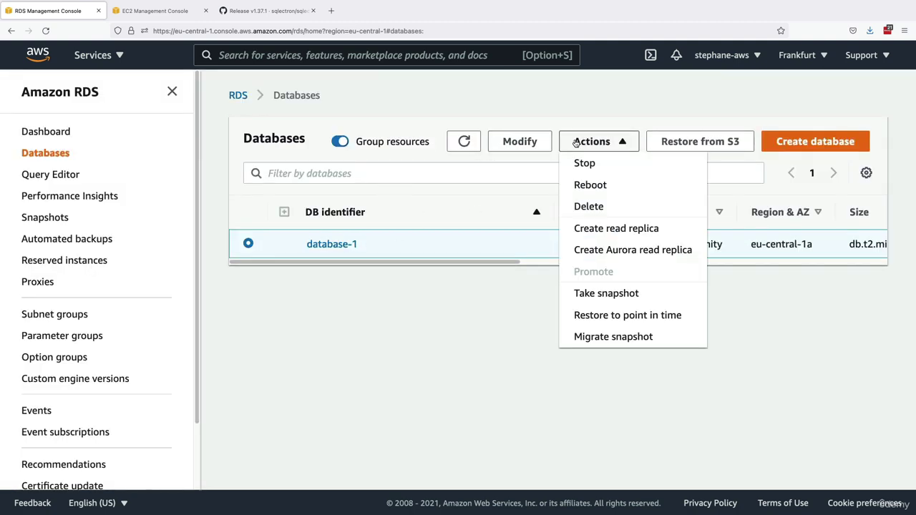
right_click(407, 251)
left_click(399, 250)
left_click(476, 158)
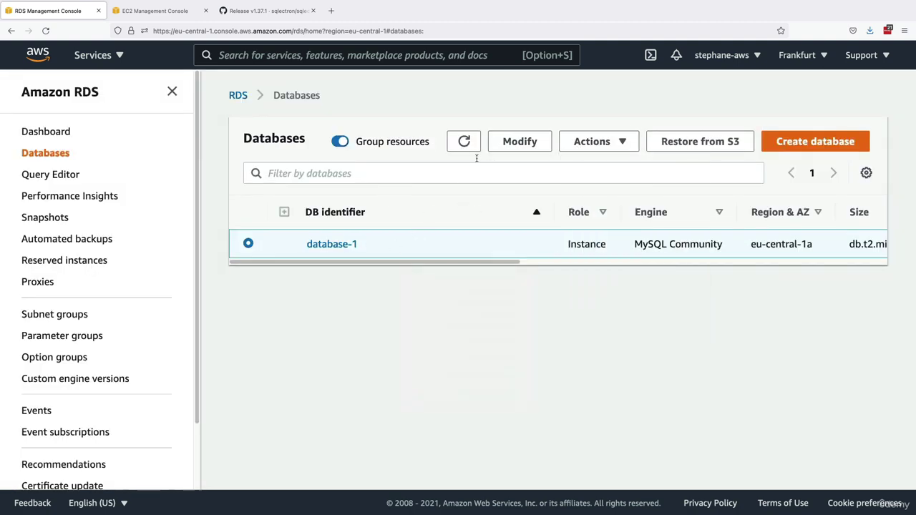
Step: Disable deletion protection on database-1 and apply the modification immediately
left_click(518, 141)
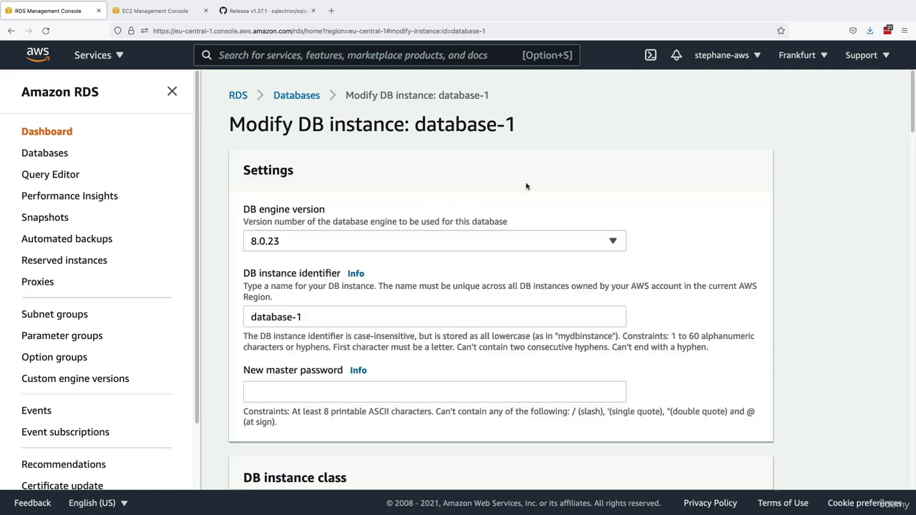
scroll(458, 258, "down", 20)
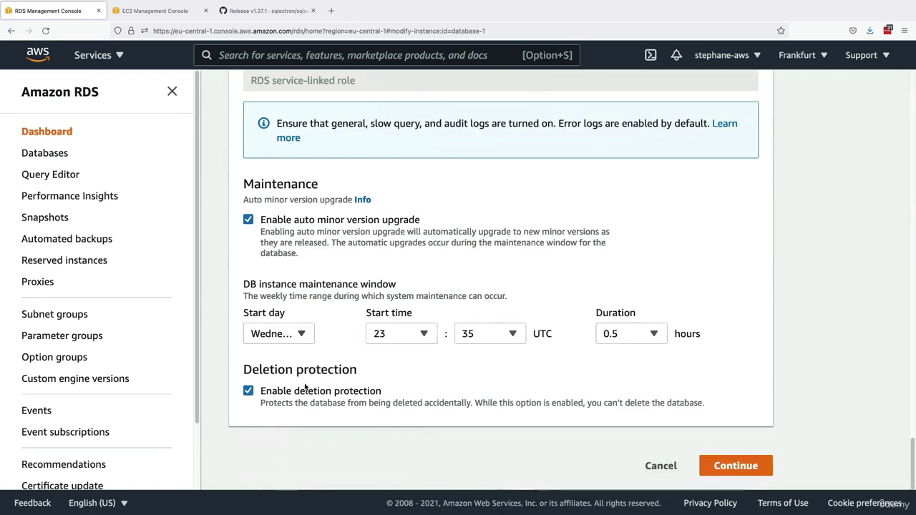
double_click(302, 390)
left_click(736, 466)
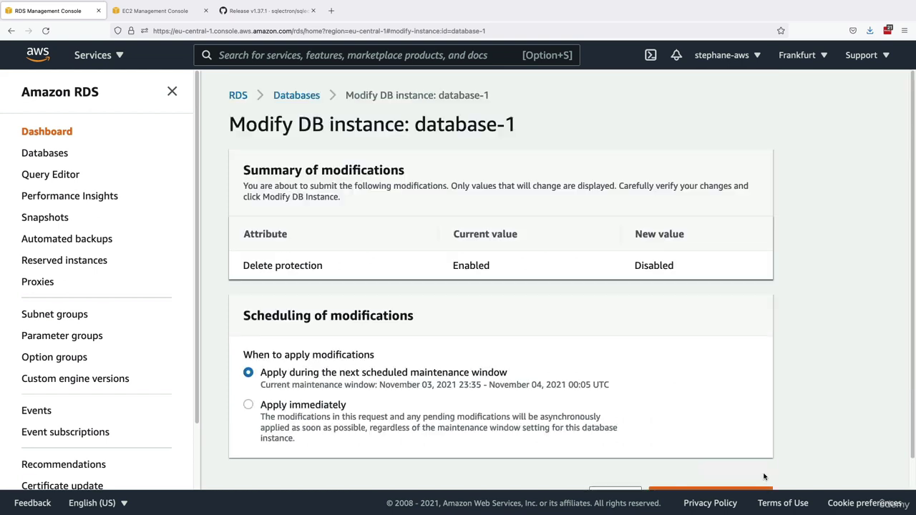
scroll(635, 372, "down", 1)
left_click(448, 392)
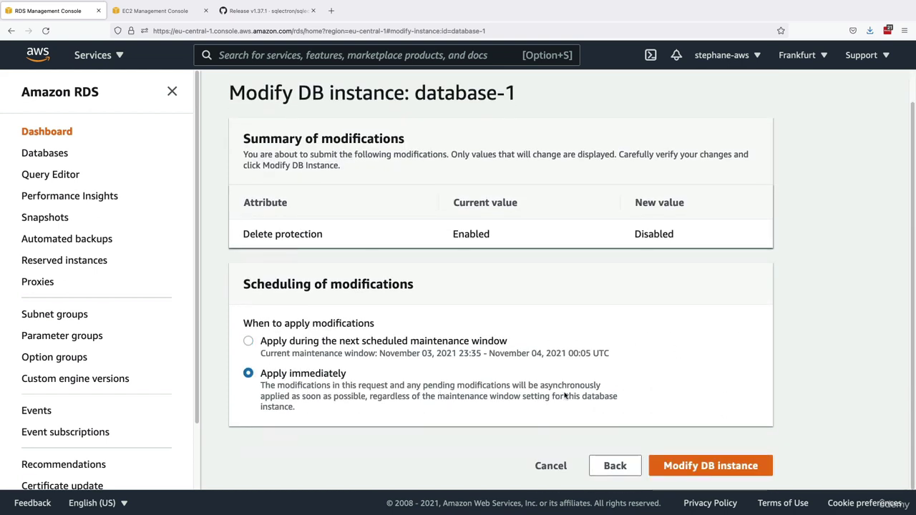
left_click(712, 465)
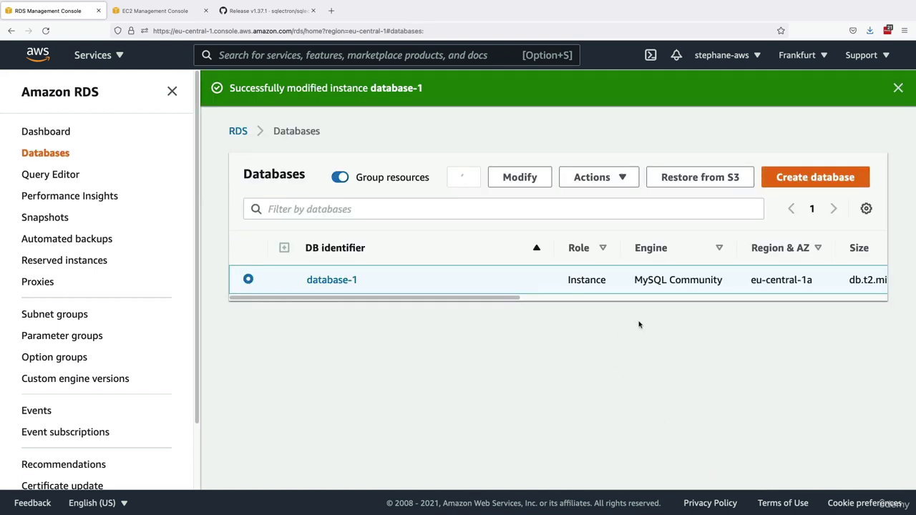
Step: Delete database-1 without a final snapshot, acknowledging backup loss and confirming with 'delete me'
left_click(587, 188)
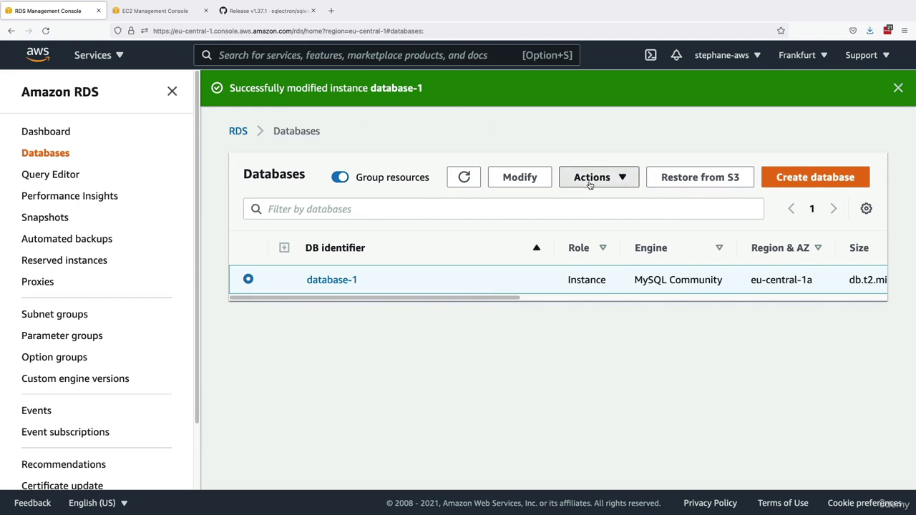
left_click(601, 247)
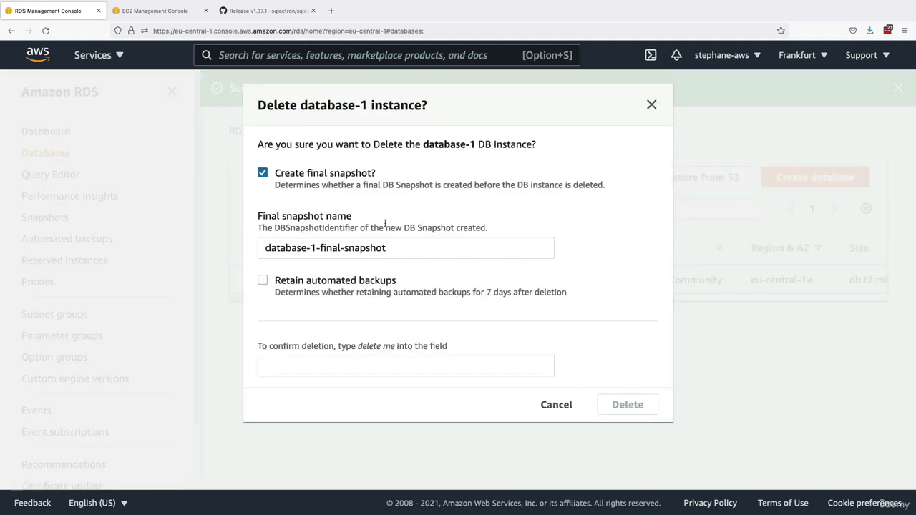
left_click(313, 178)
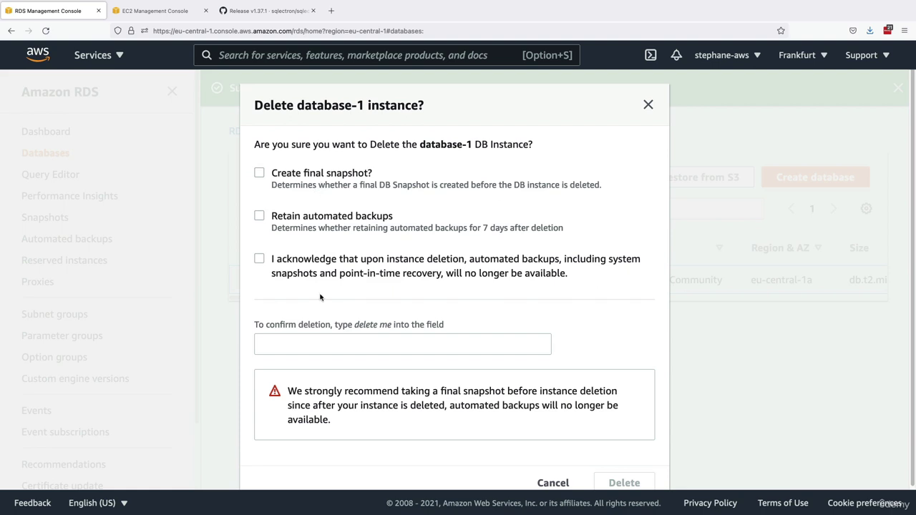
left_click(331, 347)
type("delete me")
left_click(371, 275)
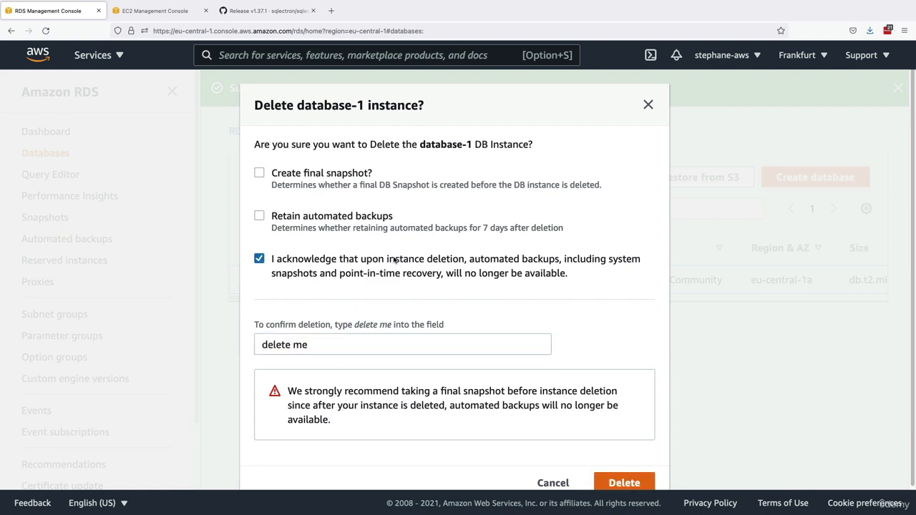
scroll(427, 277, "down", 1)
left_click(609, 452)
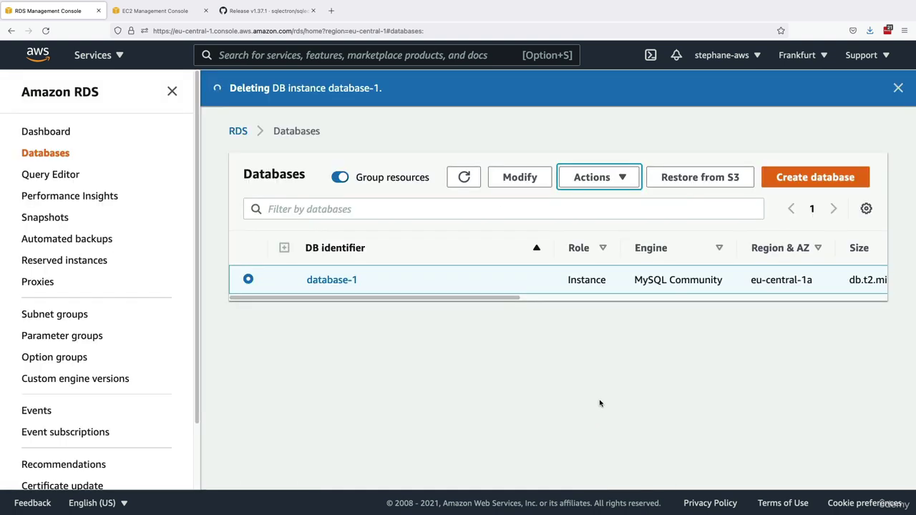
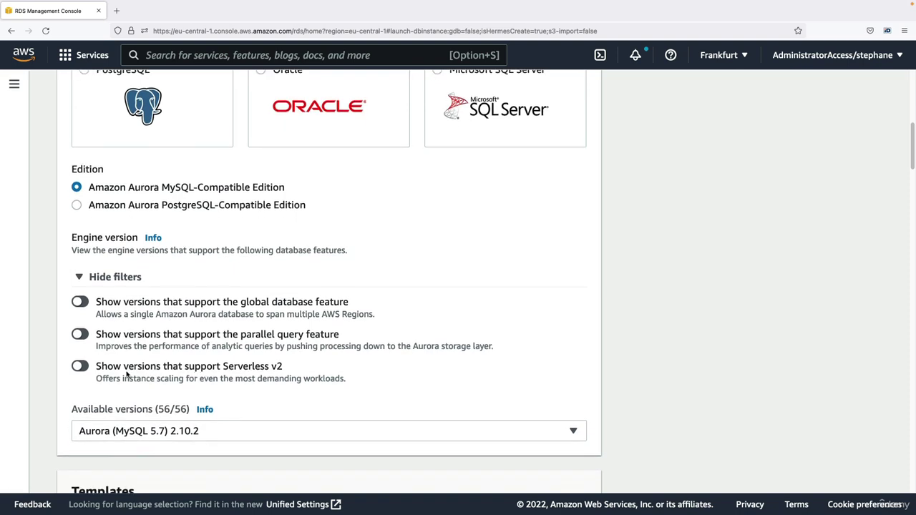
Step: Browse the engine versions, then toggle the global database filter on and back off
left_click(167, 431)
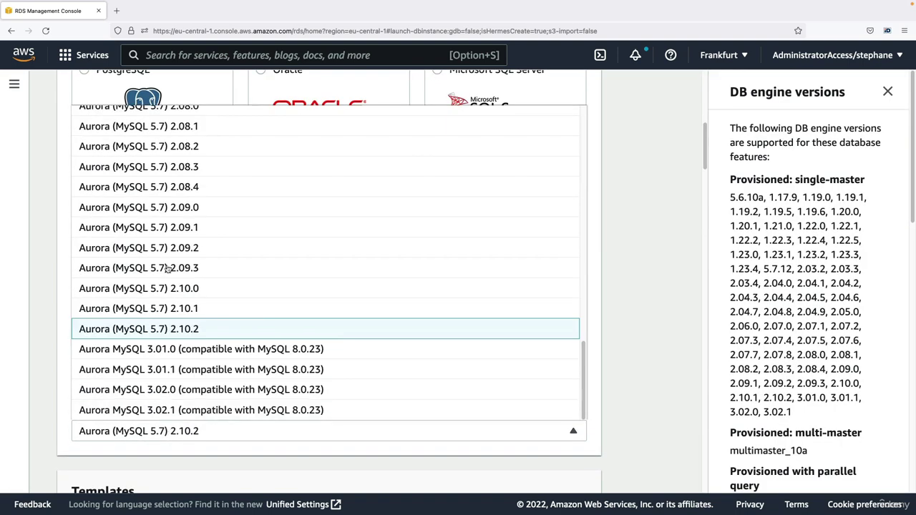
left_click(78, 329)
scroll(107, 346, "down", 2)
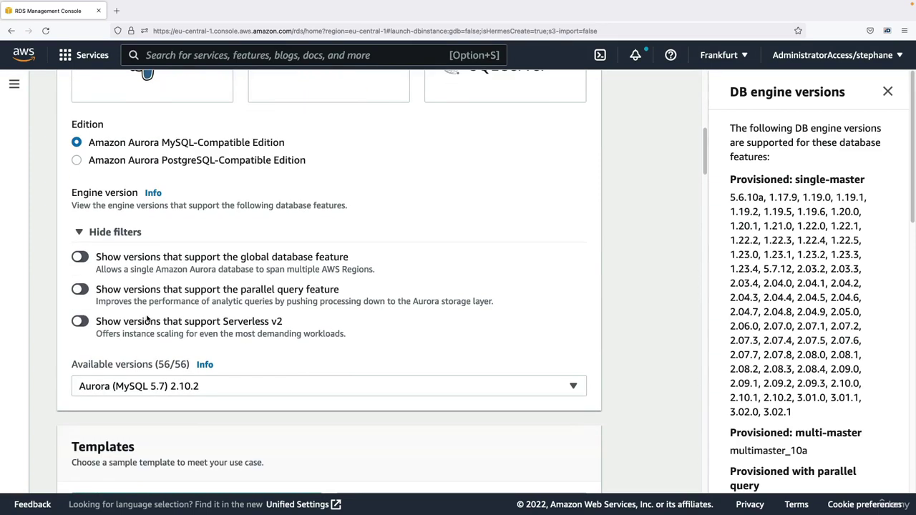
left_click(80, 257)
left_click(107, 385)
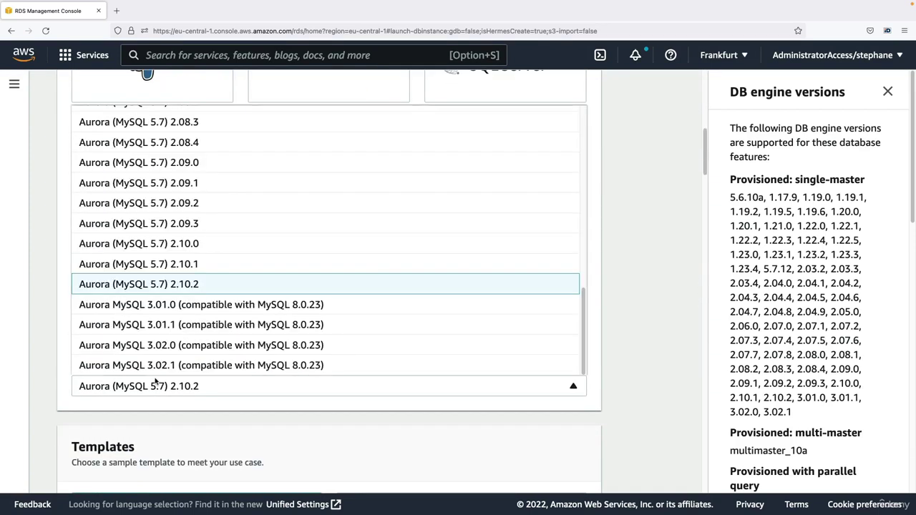
scroll(219, 207, "up", 2)
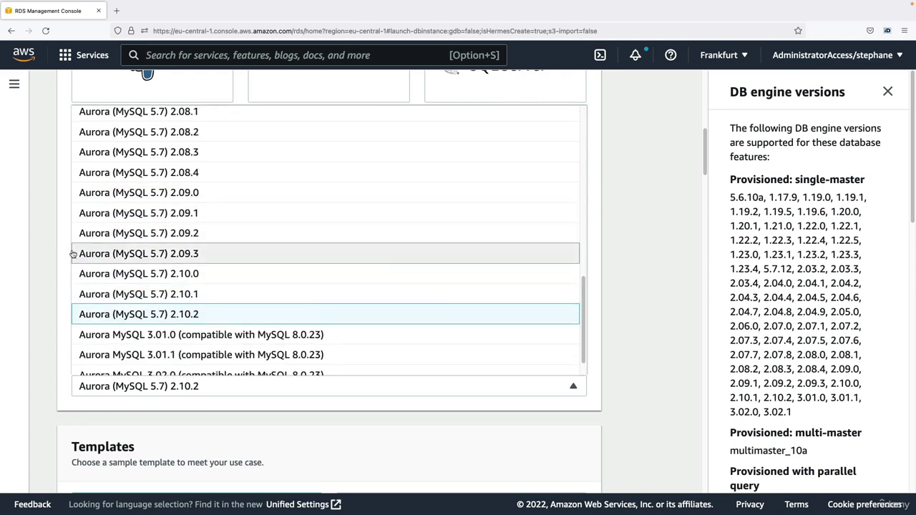
left_click(70, 269)
left_click(80, 258)
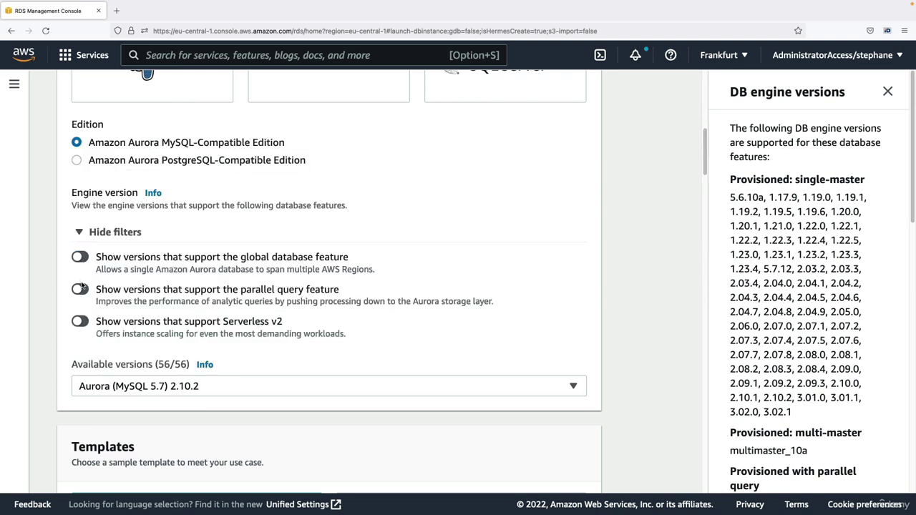
Step: Try the parallel query filter, keeping version 2.09.0, then turn it off
left_click(80, 289)
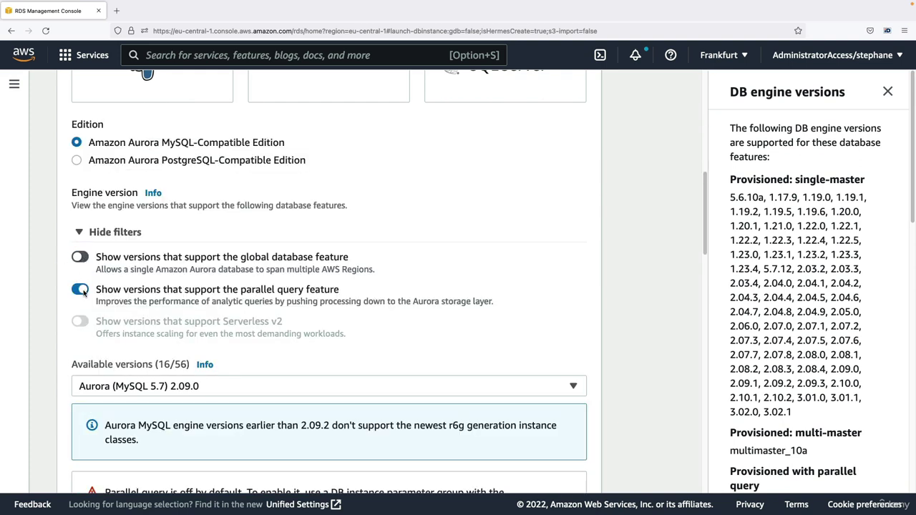
left_click(129, 386)
left_click(37, 319)
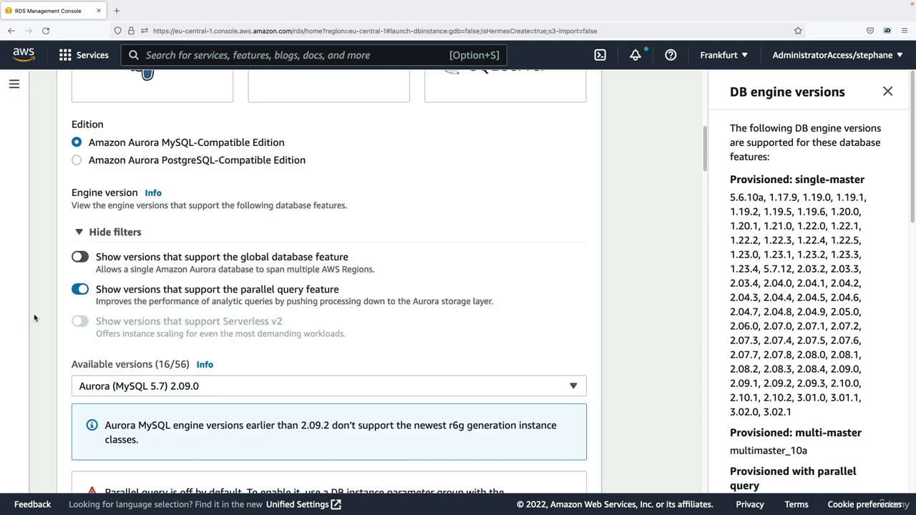
left_click(80, 289)
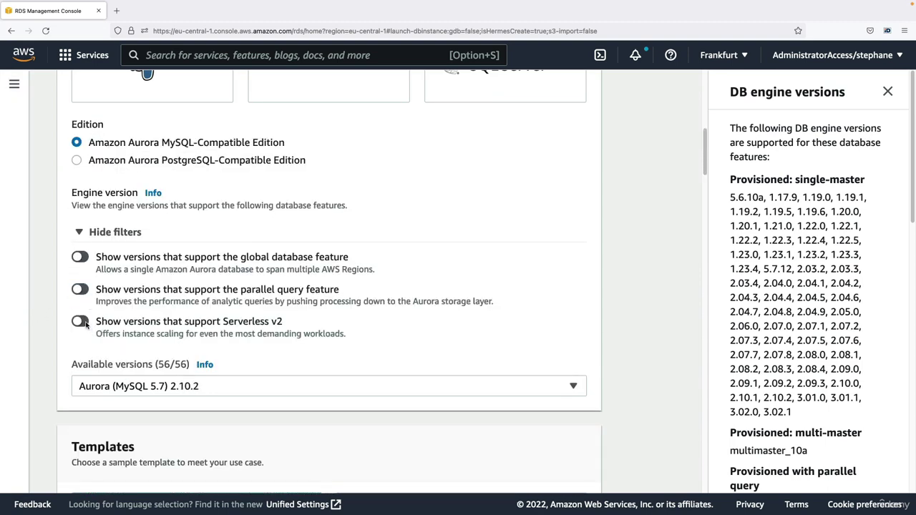
Step: Try the Serverless v2 filter, then clear it and choose version 2.10.2 from all versions
left_click(80, 322)
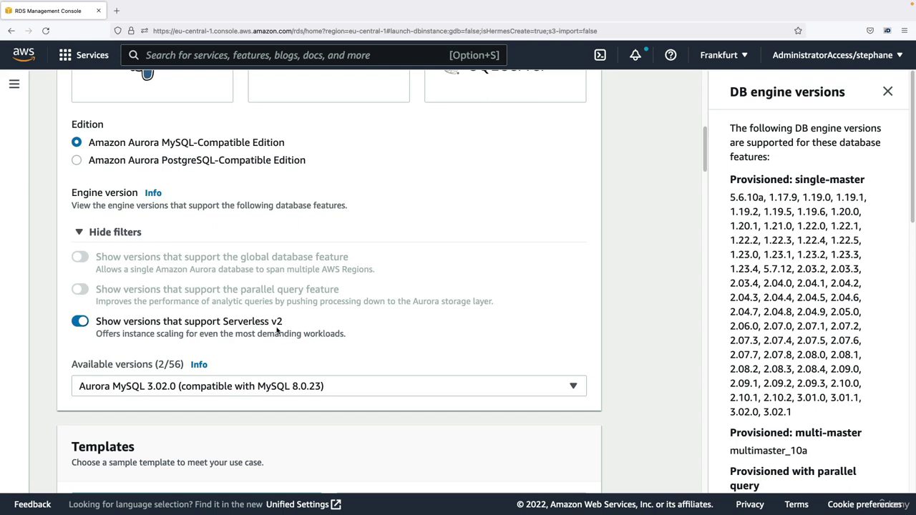
left_click(259, 379)
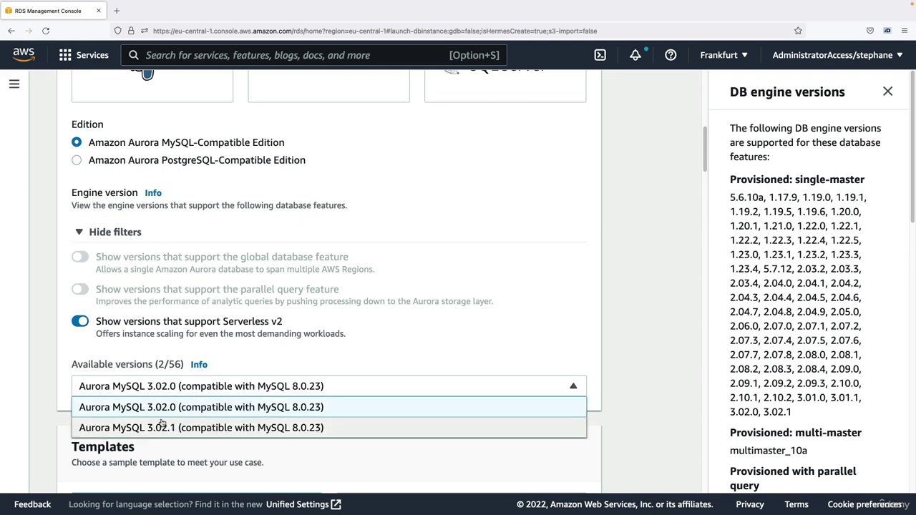
left_click(48, 375)
left_click(80, 321)
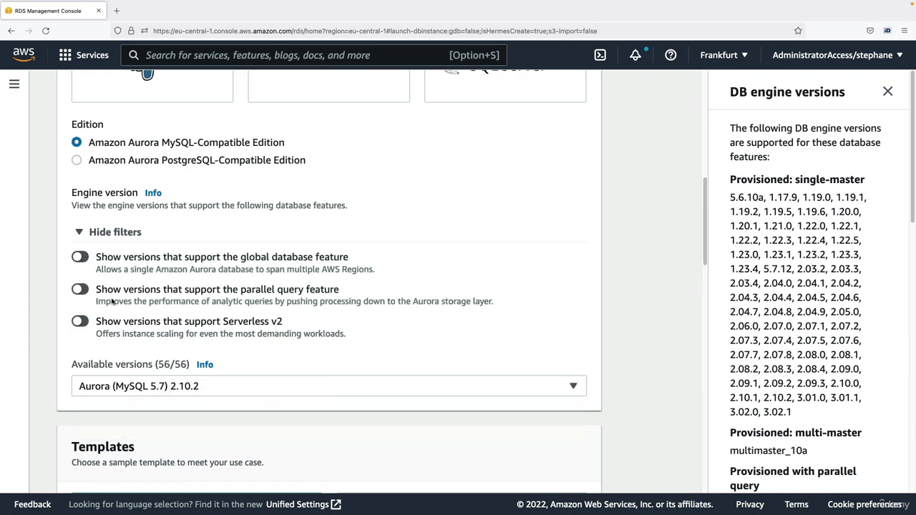
left_click(132, 390)
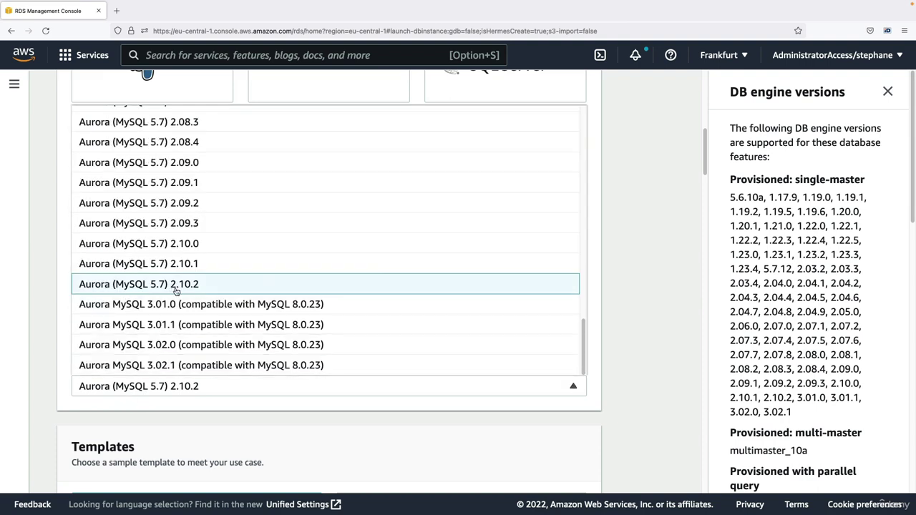
left_click(47, 299)
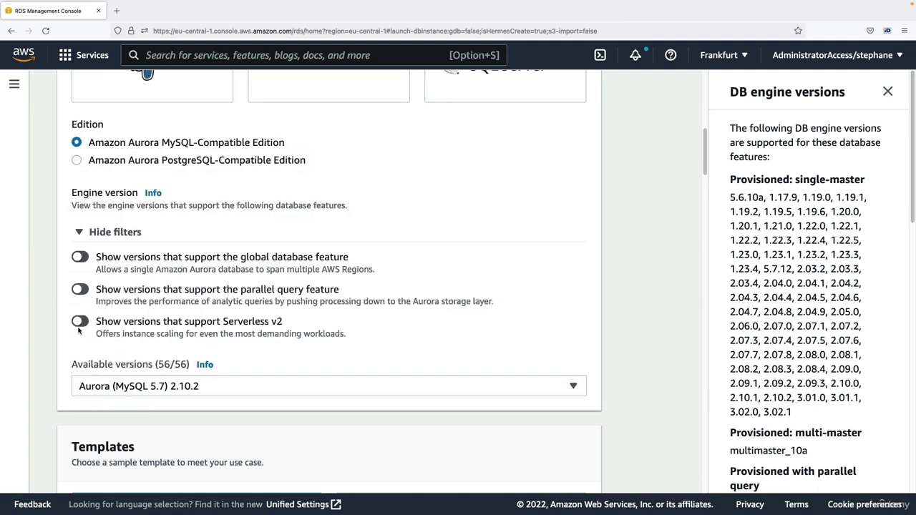
scroll(81, 324, "down", 5)
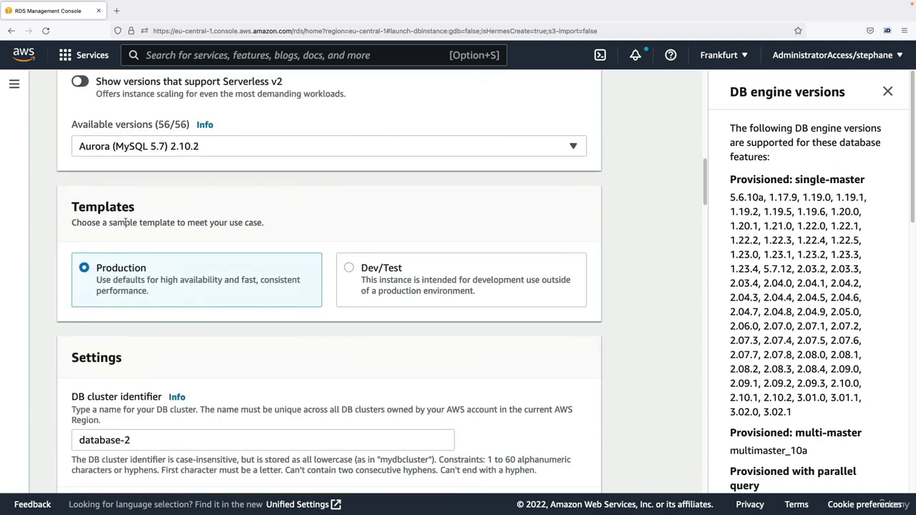
Step: Close the engine versions help, keeping the Production template and database-2 identifier
left_click(887, 92)
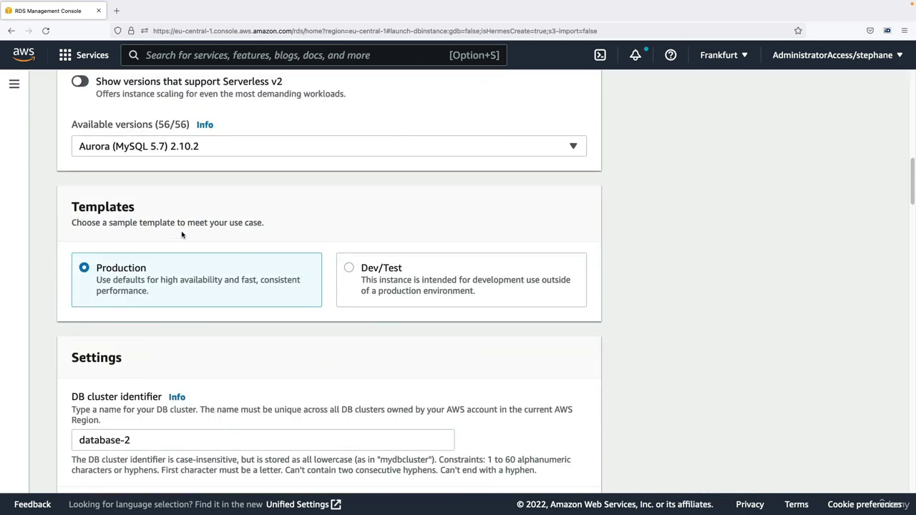
scroll(181, 230, "down", 1)
left_click_drag(104, 236, 141, 240)
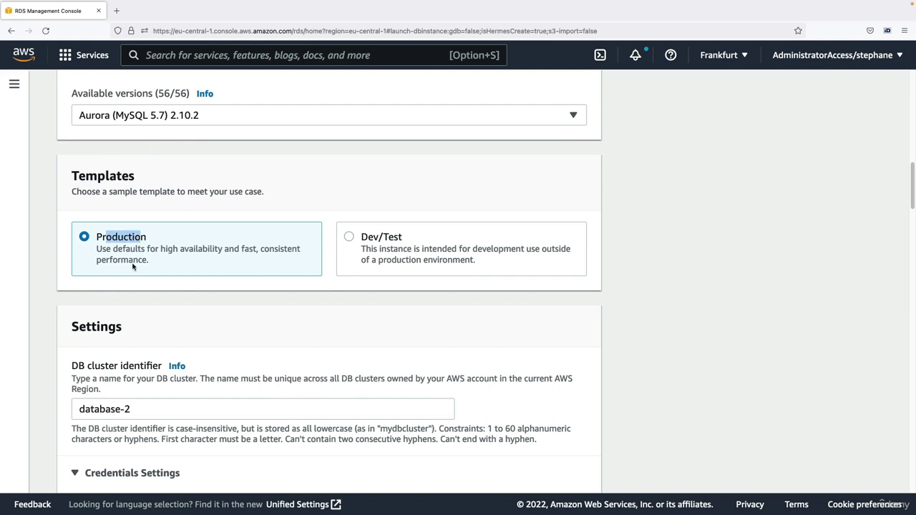
scroll(171, 250, "down", 5)
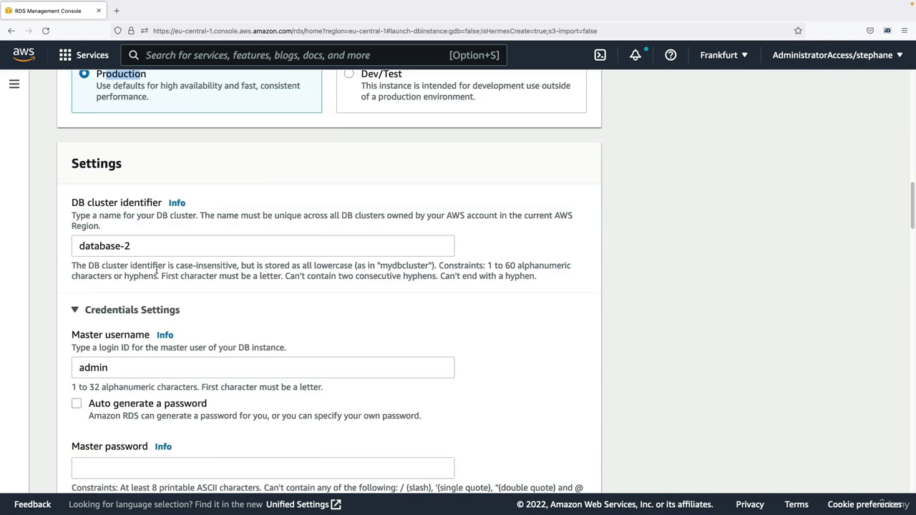
triple_click(127, 246)
left_click(127, 245)
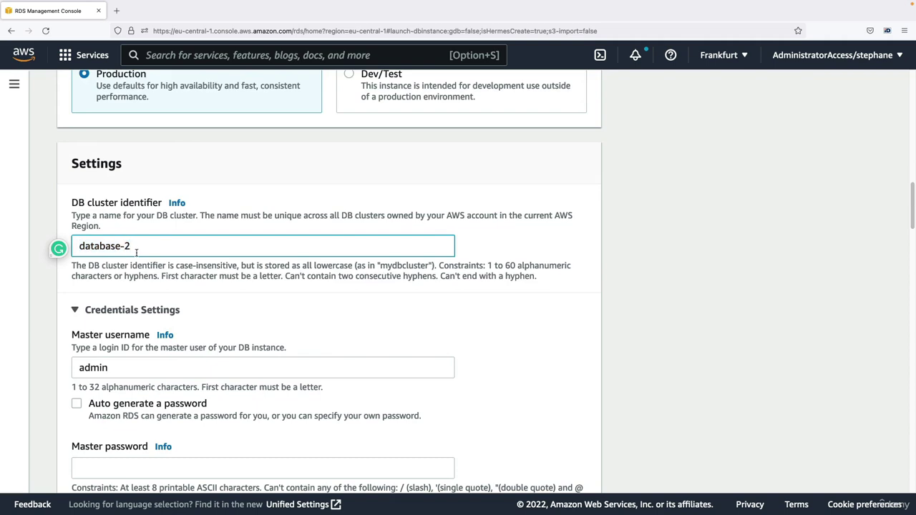
scroll(125, 314, "down", 4)
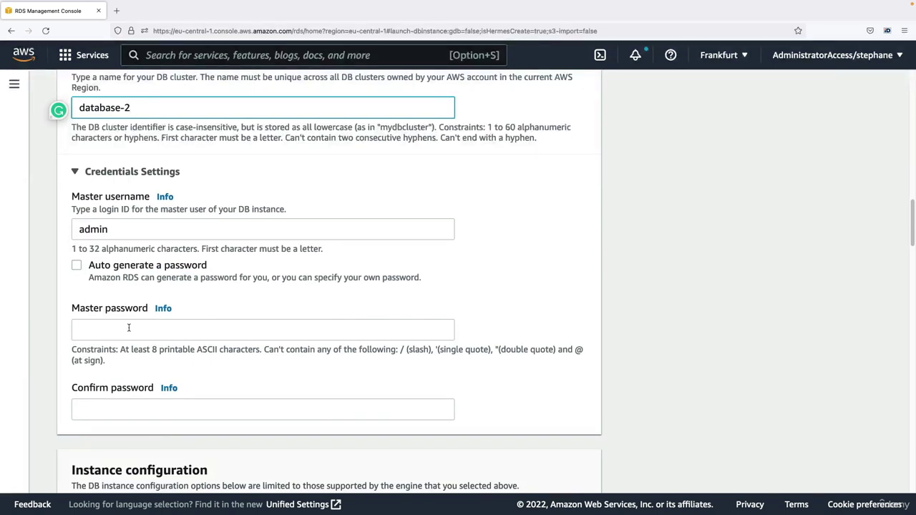
Step: Enter the admin master password and its confirmation
left_click(129, 328)
type("password")
key("Tab")
type("pass")
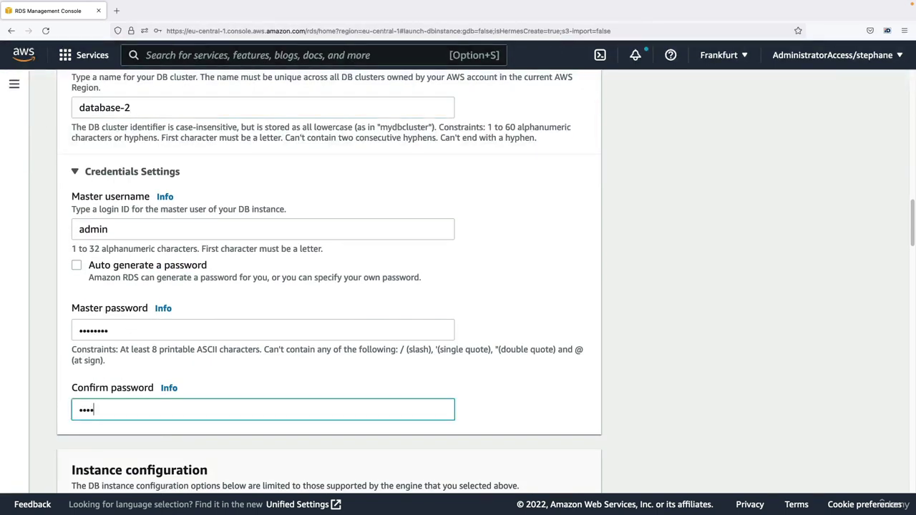
left_click(47, 315)
scroll(49, 311, "down", 10)
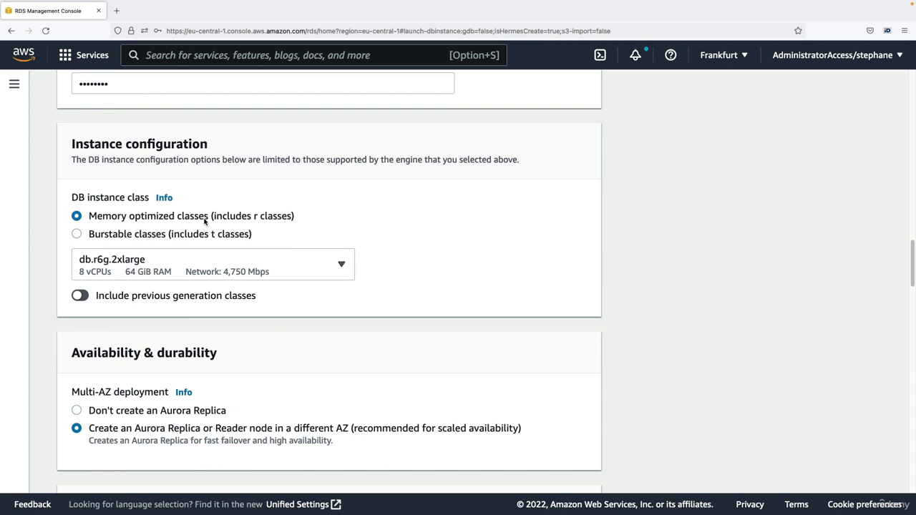
Step: Switch the instance configuration to Burstable classes, keeping db.t3.small for now
left_click_drag(118, 220, 210, 220)
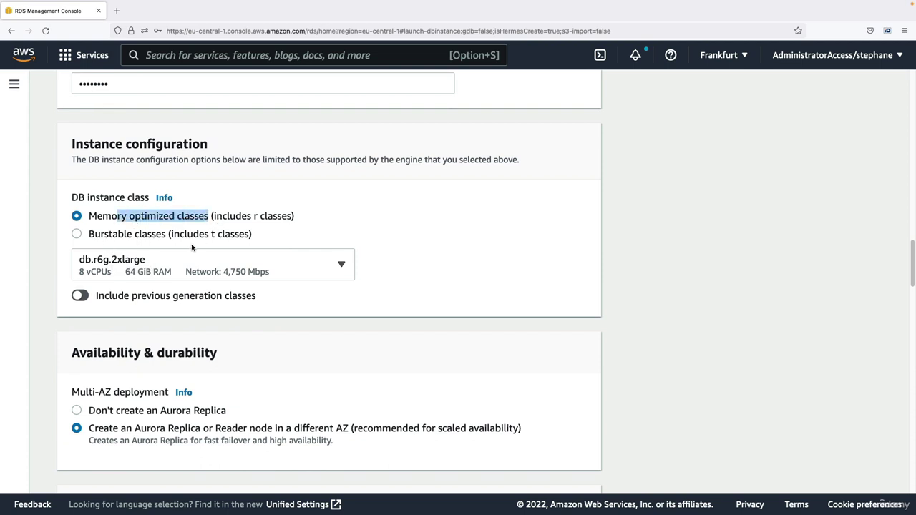
left_click(168, 239)
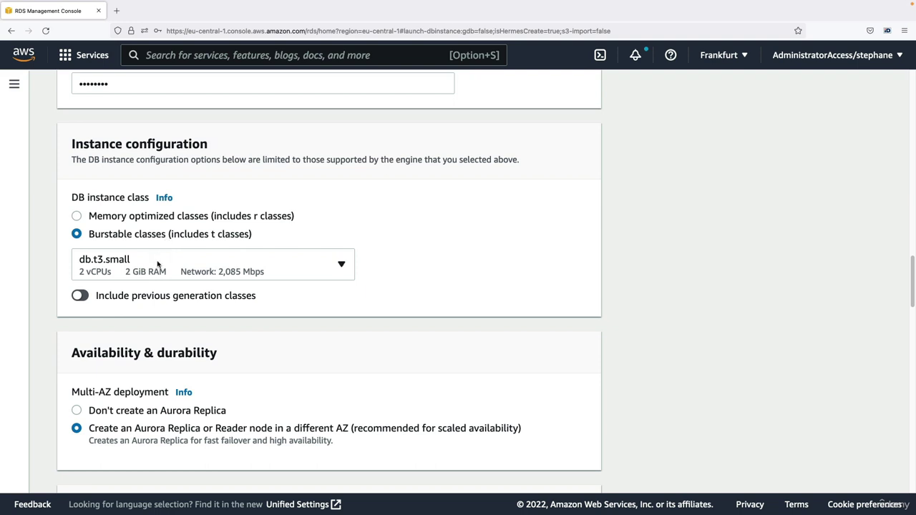
left_click(159, 264)
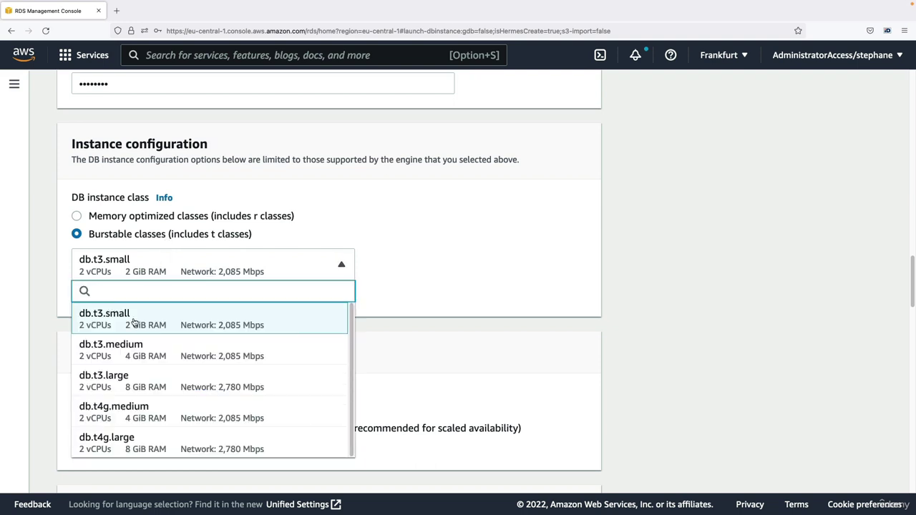
left_click(133, 322)
Step: Include previous generation classes and select db.t2.small as the instance class
left_click(85, 296)
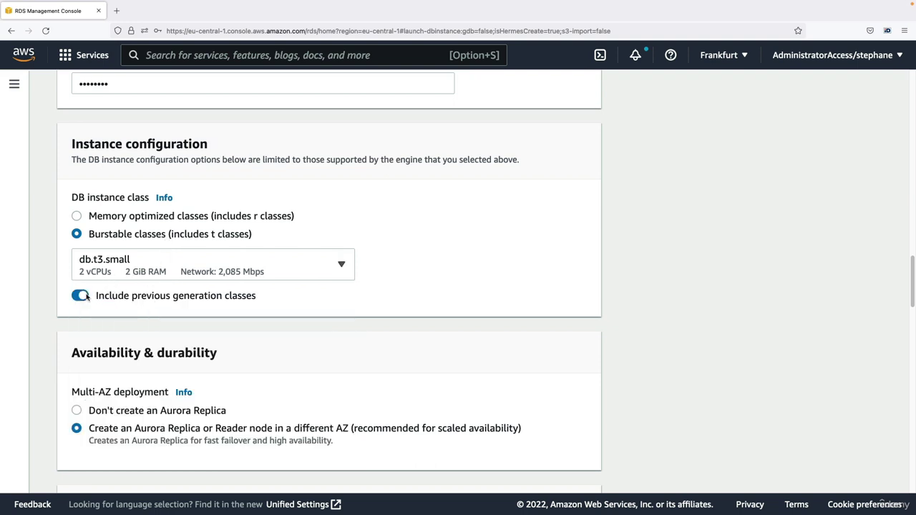
left_click(114, 274)
scroll(103, 315, "up", 1)
left_click(115, 322)
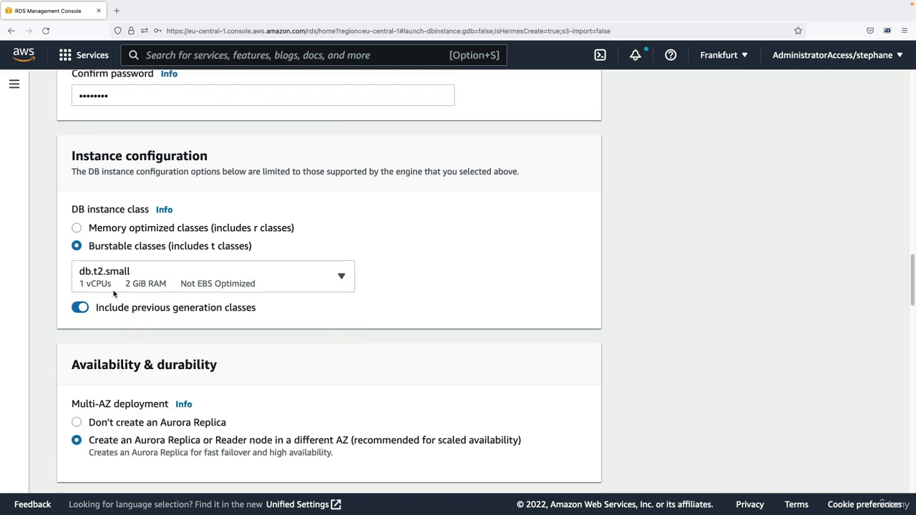
left_click(149, 284)
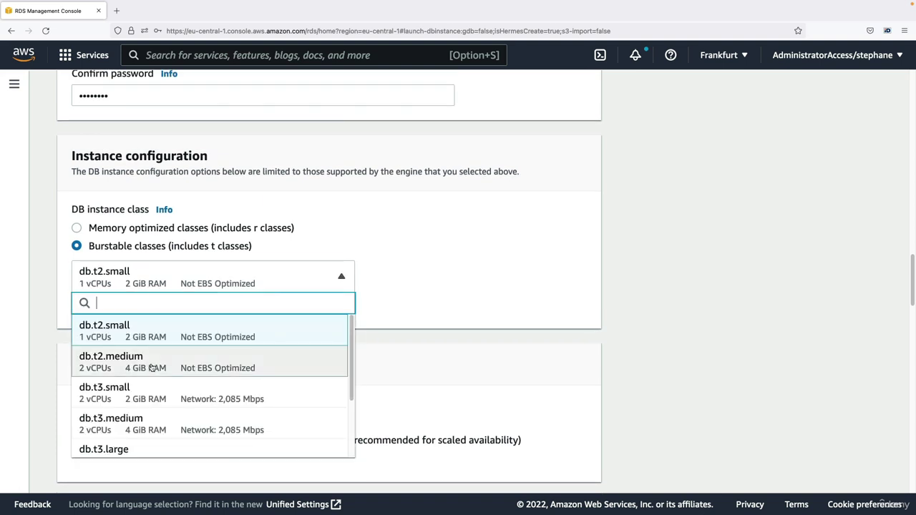
left_click(149, 391)
left_click(164, 289)
left_click(165, 326)
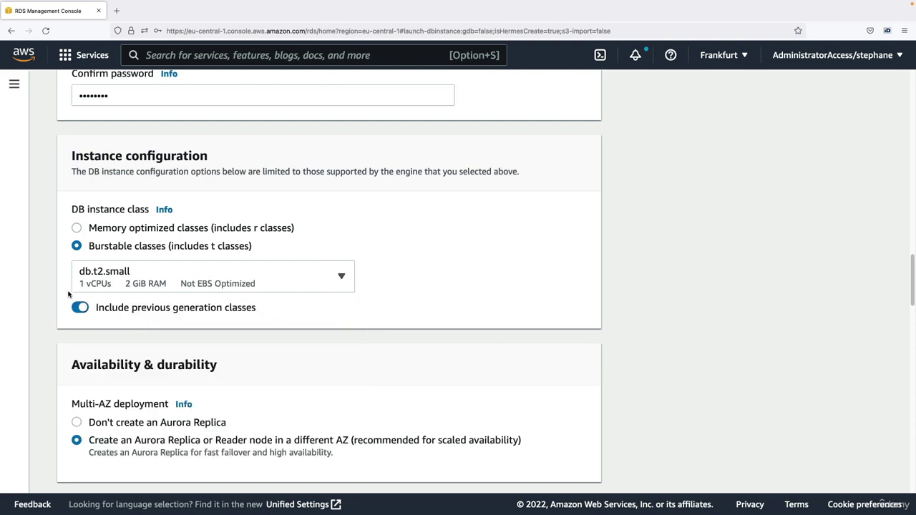
scroll(76, 301, "down", 3)
left_click_drag(86, 238, 193, 237)
scroll(193, 239, "down", 1)
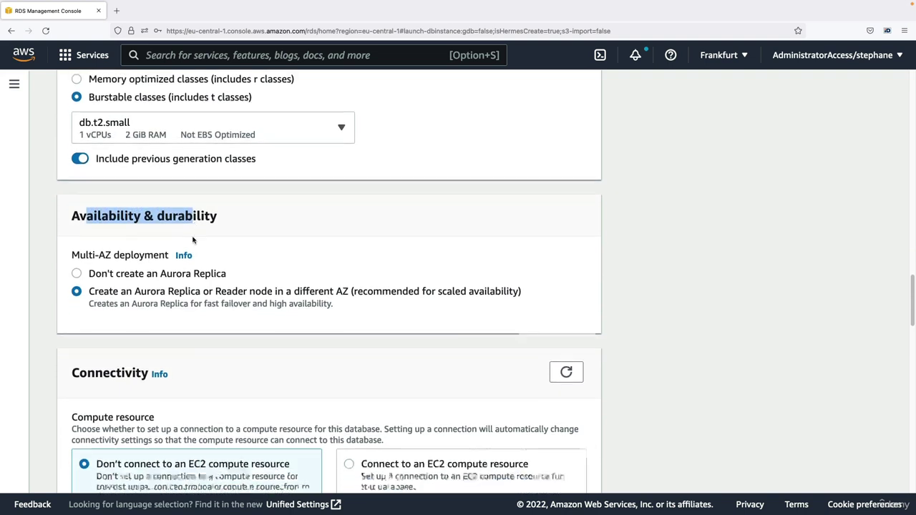
Step: Review the Multi-AZ deployment and Aurora Replica availability descriptions
left_click(145, 234)
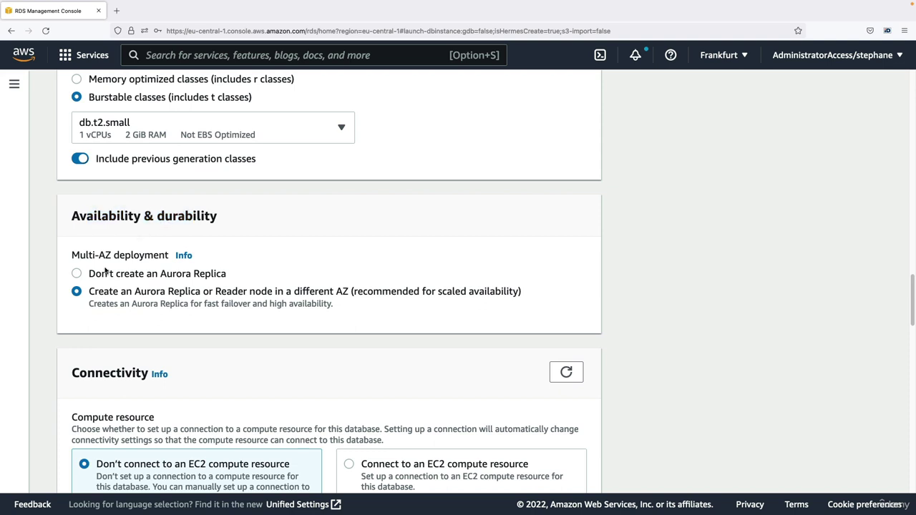
scroll(105, 270, "down", 1)
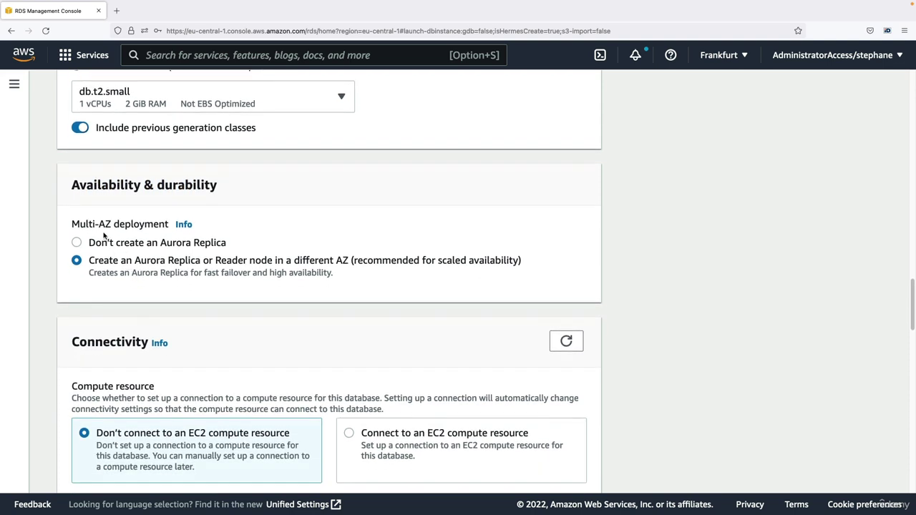
left_click_drag(103, 236, 168, 227)
left_click(136, 235)
left_click_drag(119, 263, 344, 262)
triple_click(350, 262)
left_click(291, 285)
left_click_drag(205, 273, 326, 273)
left_click(308, 271)
left_click_drag(126, 264, 247, 261)
left_click(242, 280)
scroll(209, 279, "down", 4)
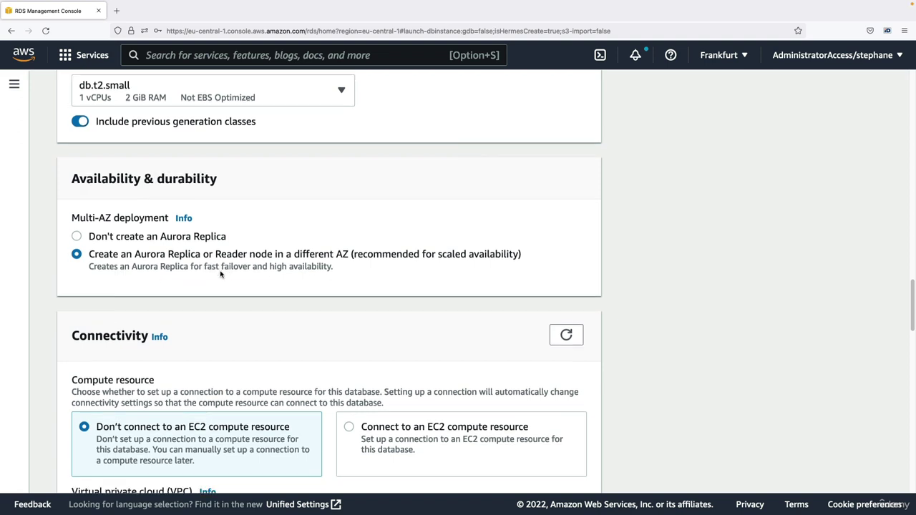
left_click_drag(151, 290, 272, 286)
left_click(269, 287)
scroll(265, 287, "down", 5)
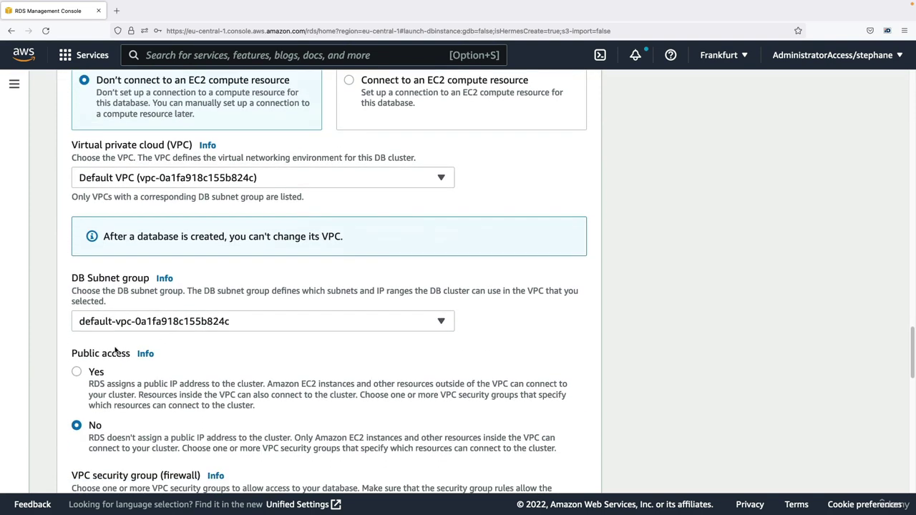
Step: Enable public access and create a new security group named demo-database-aurora
left_click(100, 376)
scroll(114, 367, "down", 6)
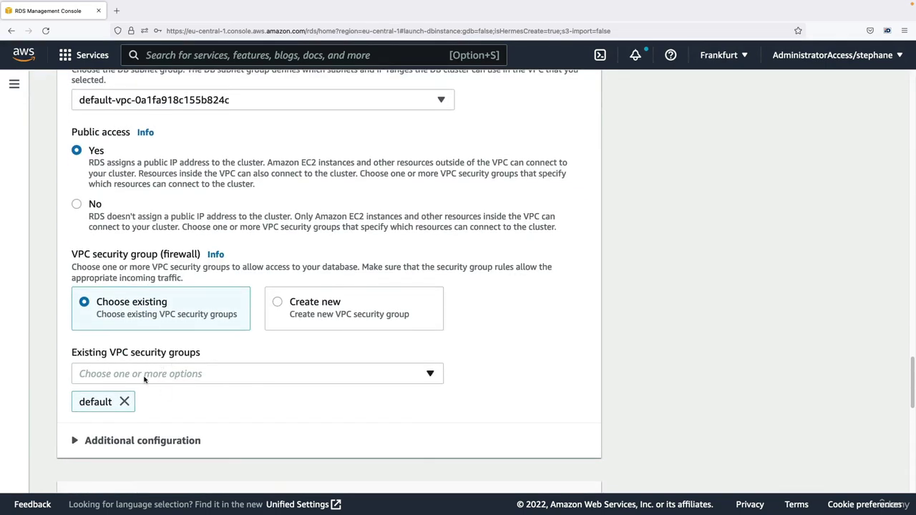
left_click(144, 379)
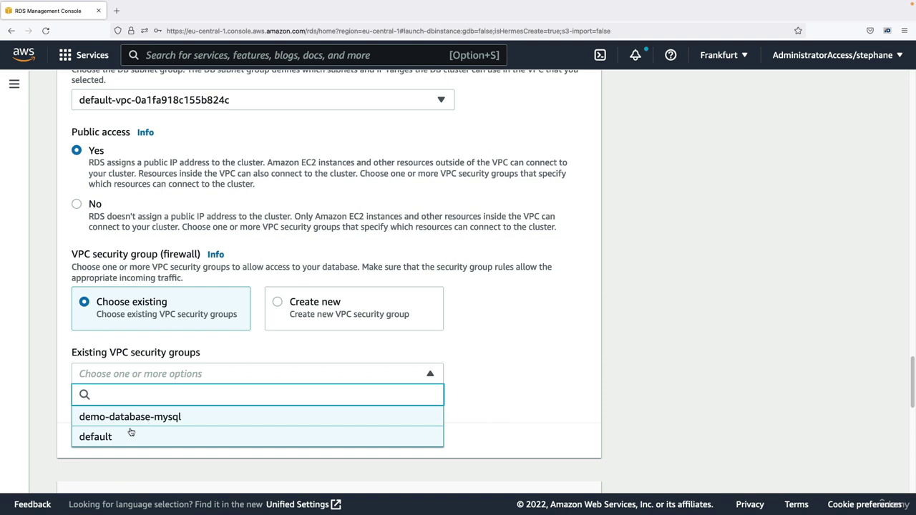
left_click(127, 311)
left_click(317, 312)
left_click(175, 373)
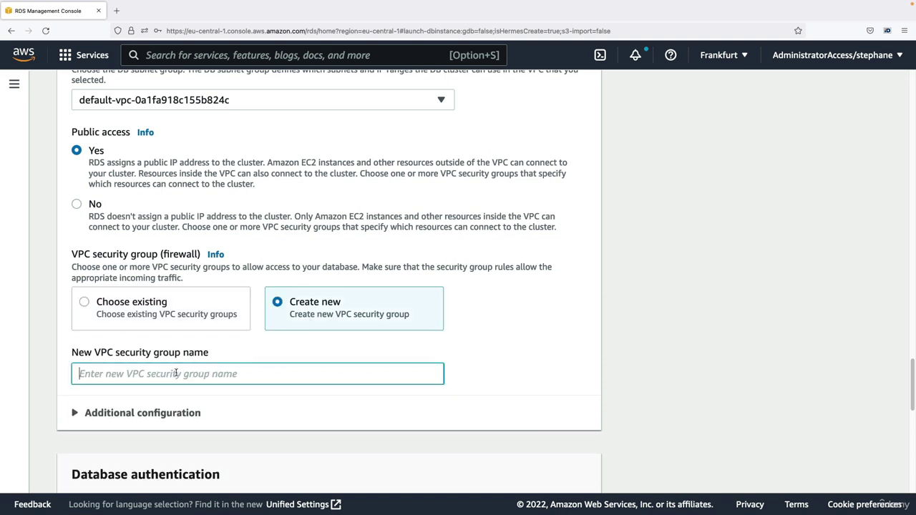
type("demo-dat")
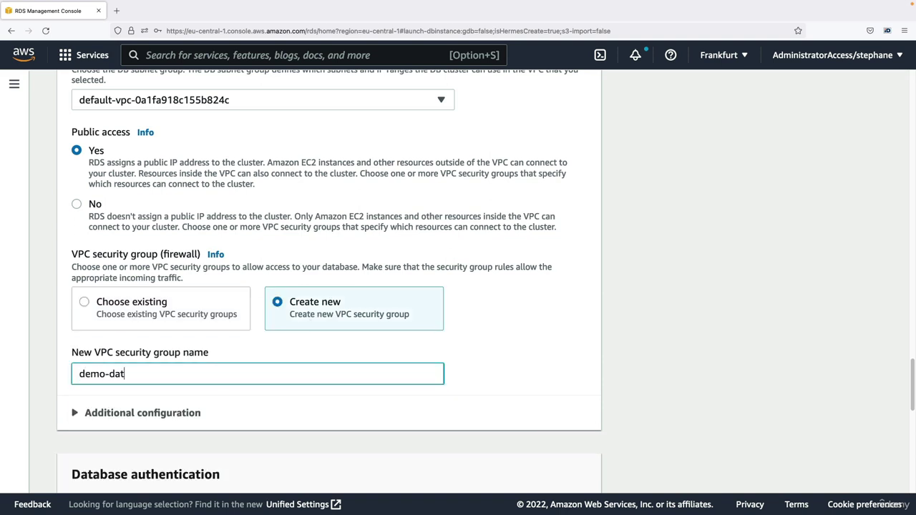
type("abase-aruro")
key("BackSpace")
key("BackSpace")
key("BackSpace")
key("BackSpace")
type("uror")
Step: Expand additional connectivity settings, keep port 3306, and review password authentication
left_click(194, 412)
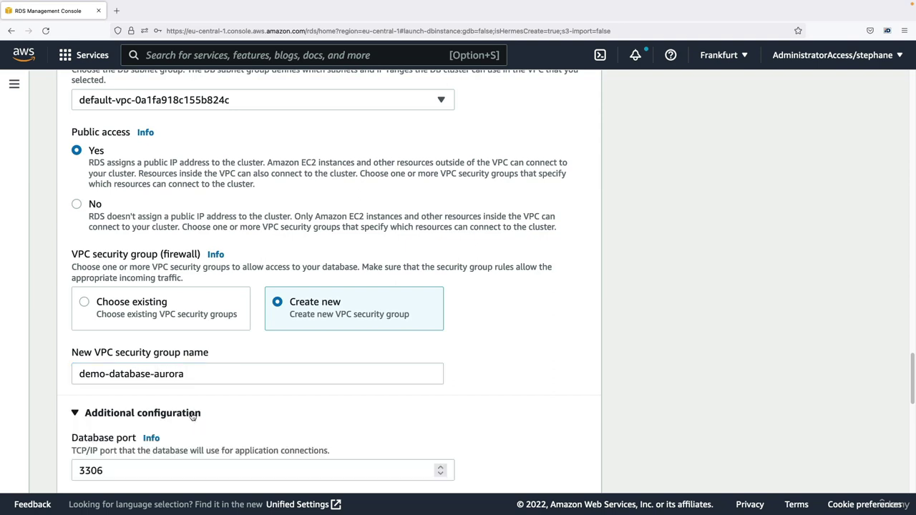
scroll(197, 405, "down", 3)
double_click(93, 331)
key("Right")
double_click(88, 332)
left_click(115, 331)
scroll(123, 347, "down", 5)
left_click_drag(100, 191, 175, 190)
left_click_drag(108, 251, 176, 270)
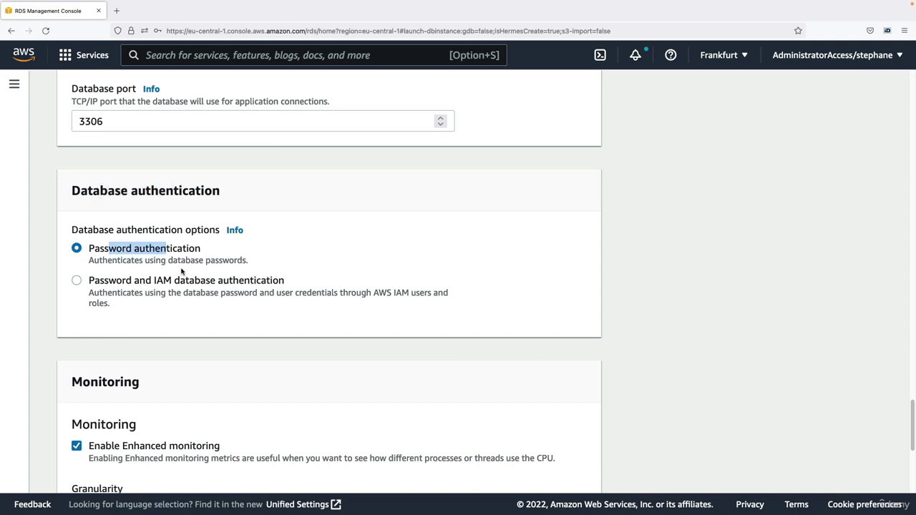
left_click(60, 338)
scroll(61, 330, "down", 5)
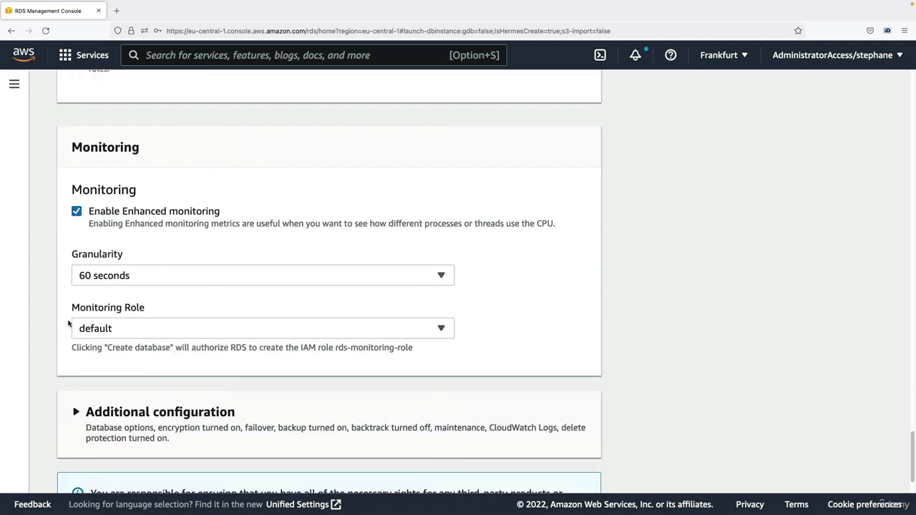
Step: Turn off Enhanced monitoring and set the initial database name to mydb
left_click(100, 223)
left_click(134, 339)
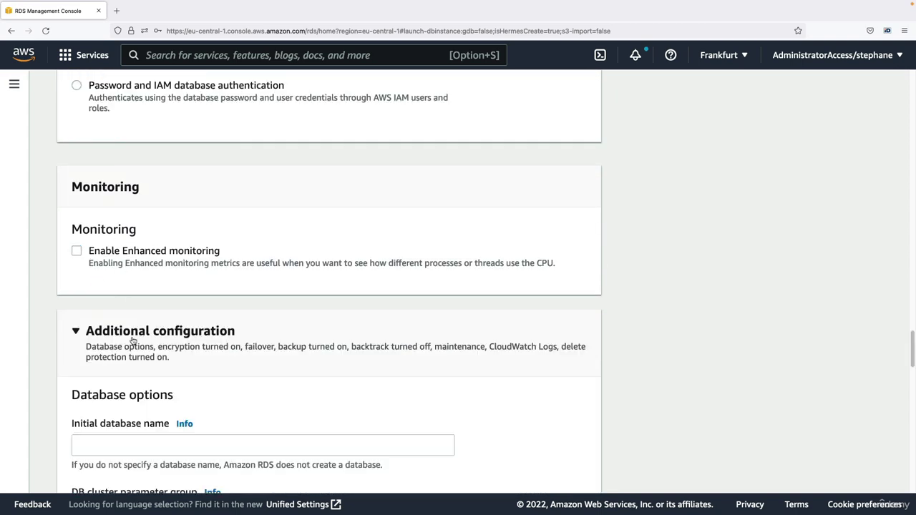
scroll(134, 301, "down", 5)
left_click(127, 216)
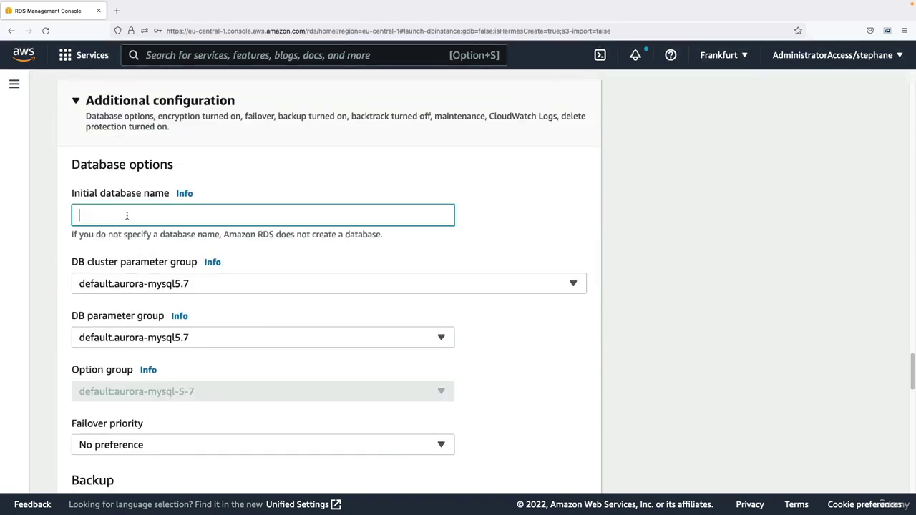
type("mydb")
scroll(53, 351, "down", 5)
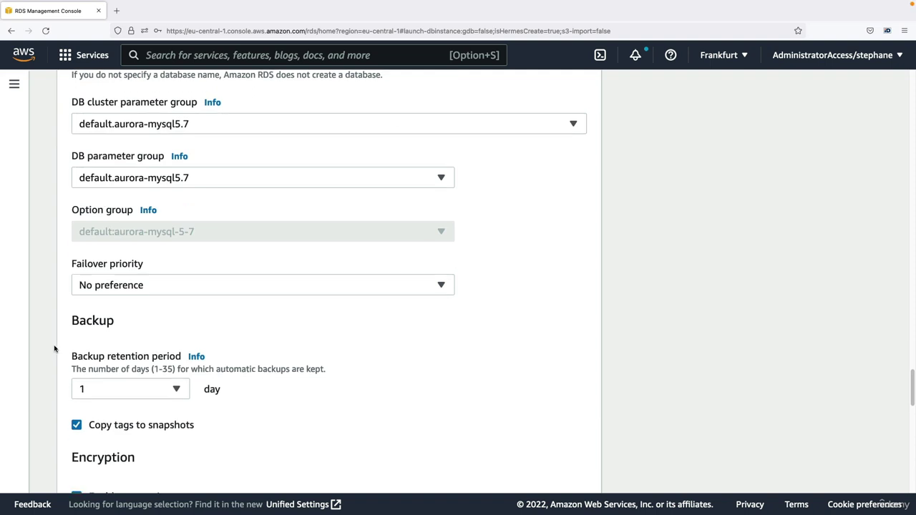
Step: Keep backup retention at 1 day
left_click(122, 274)
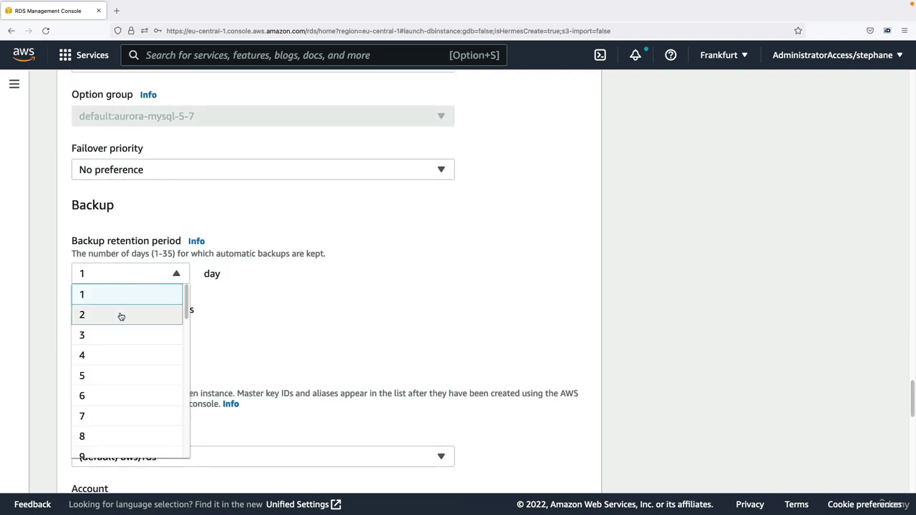
scroll(127, 327, "down", 6)
scroll(131, 401, "down", 5)
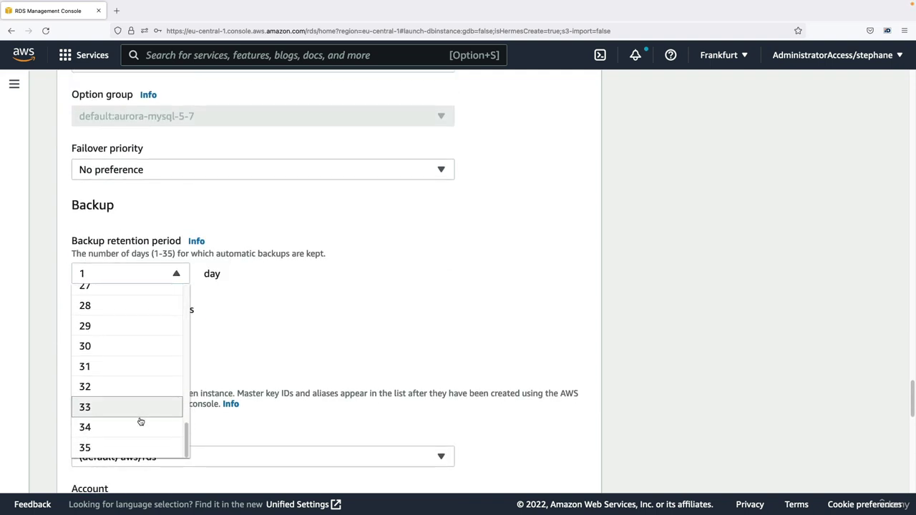
left_click(58, 289)
scroll(56, 286, "down", 5)
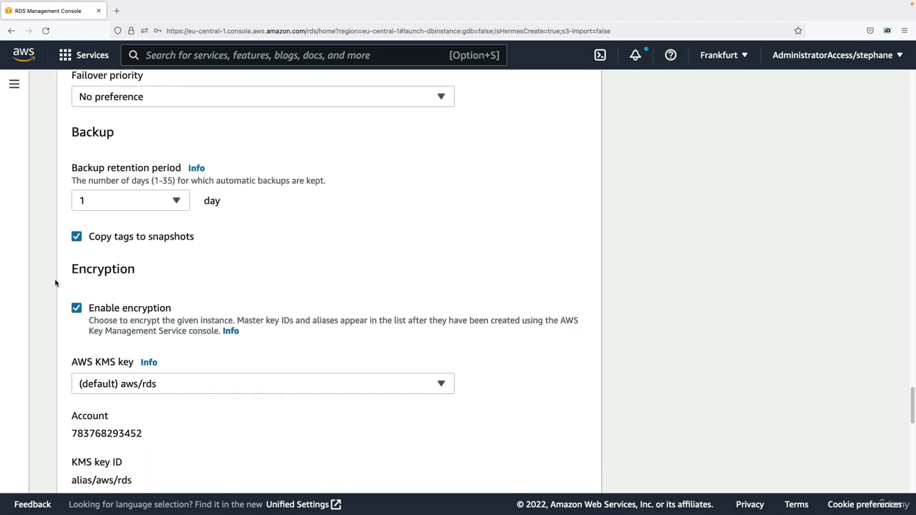
scroll(88, 221, "down", 4)
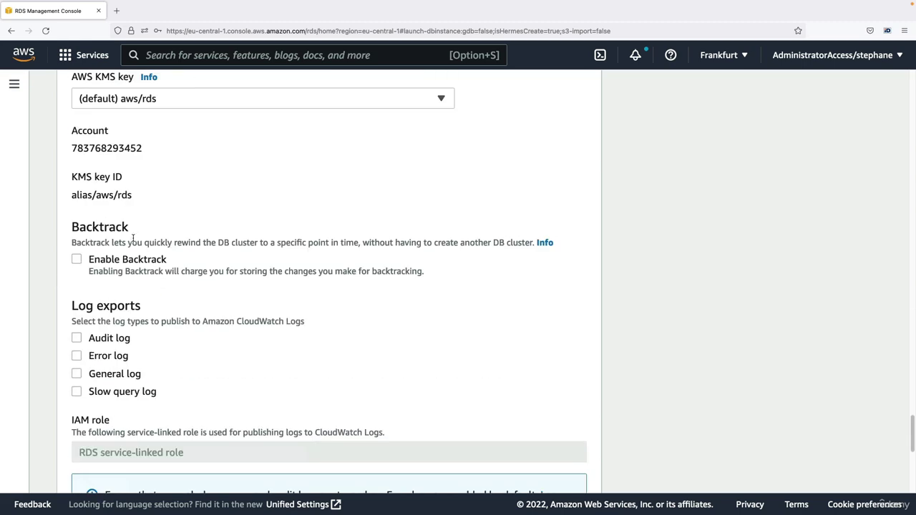
Step: Leave Backtrack and Audit log export off, then create the database
left_click(103, 266)
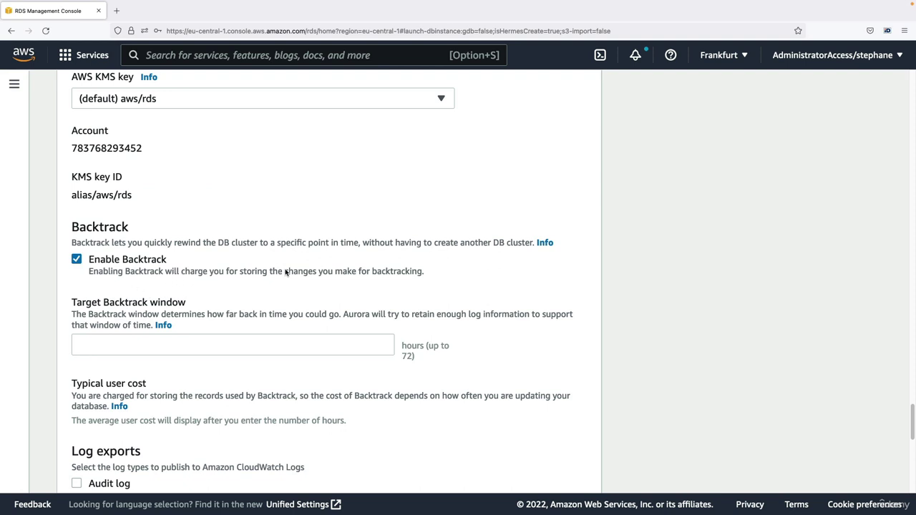
left_click(179, 345)
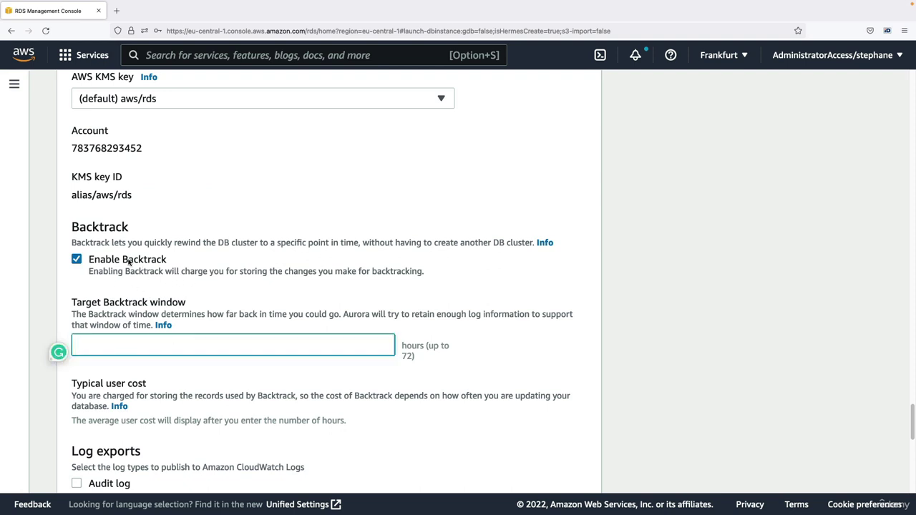
left_click(129, 260)
scroll(140, 274, "down", 3)
left_click(109, 231)
left_click(118, 229)
scroll(143, 235, "down", 8)
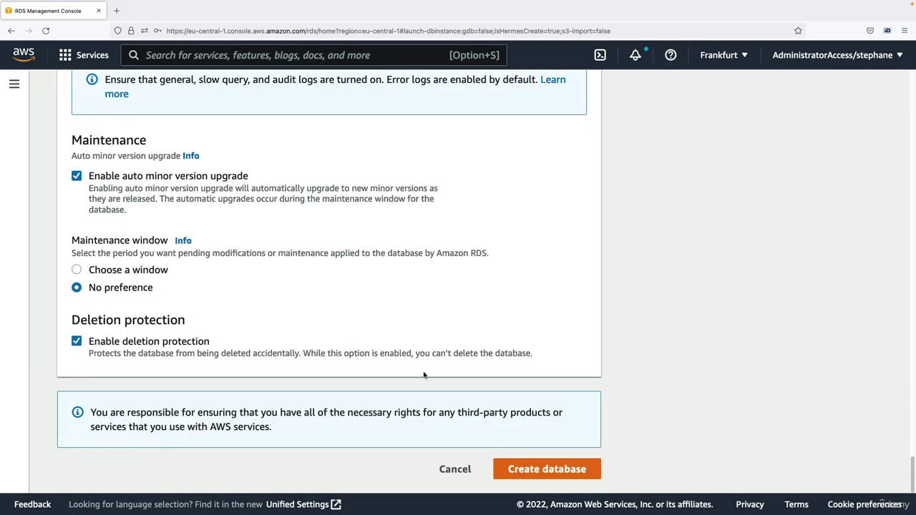
left_click(537, 469)
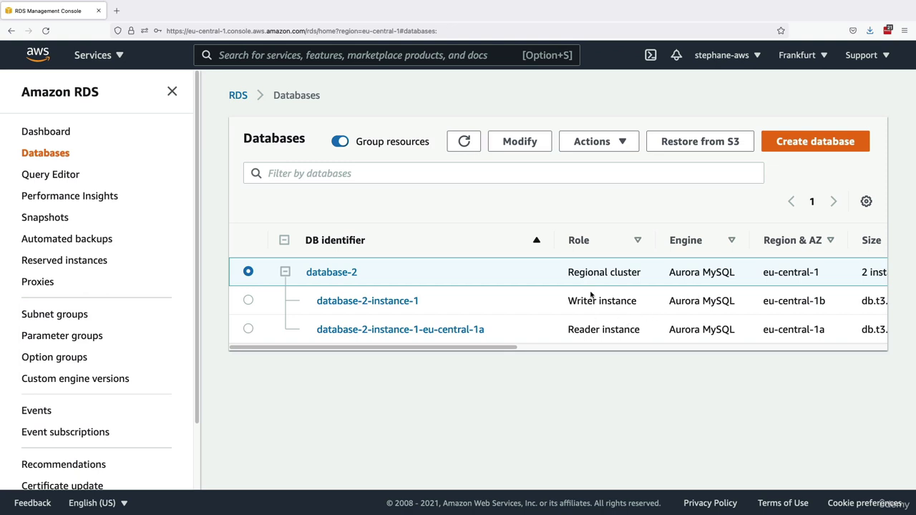
Step: Point out database-2's Regional cluster, Writer and Reader roles and their availability zones
left_click_drag(567, 272, 651, 274)
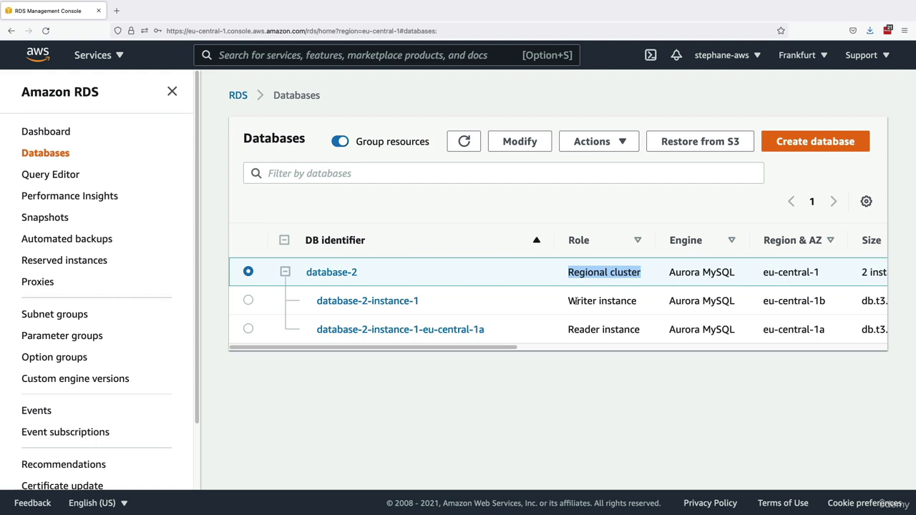
left_click_drag(568, 300, 648, 303)
left_click_drag(568, 329, 646, 329)
left_click(644, 330)
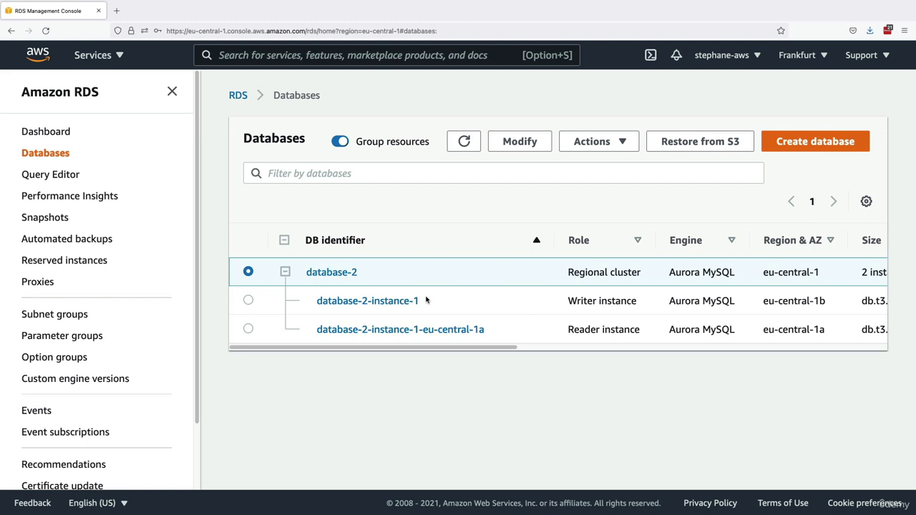
left_click_drag(564, 330, 662, 338)
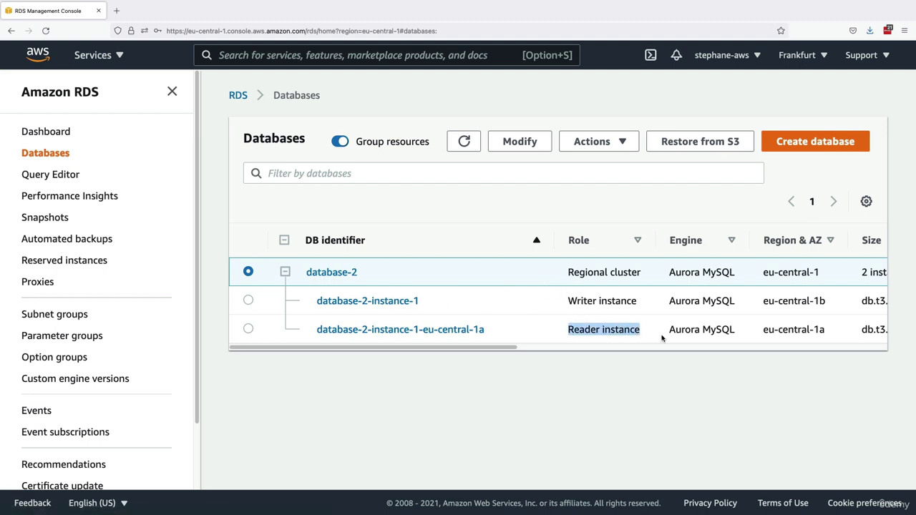
left_click_drag(756, 302, 837, 307)
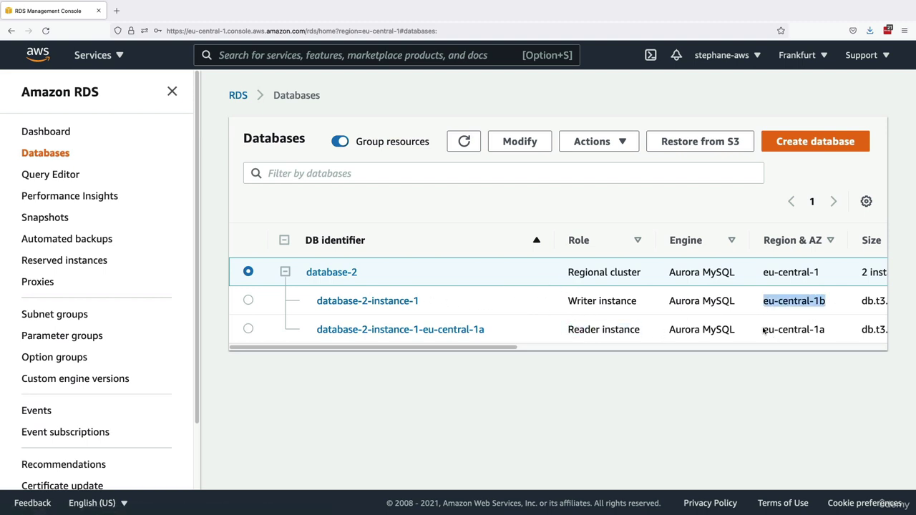
left_click_drag(762, 330, 827, 330)
Step: Open the database-2 cluster details and scroll to its endpoints
left_click(827, 330)
left_click(315, 273)
scroll(351, 272, "down", 2)
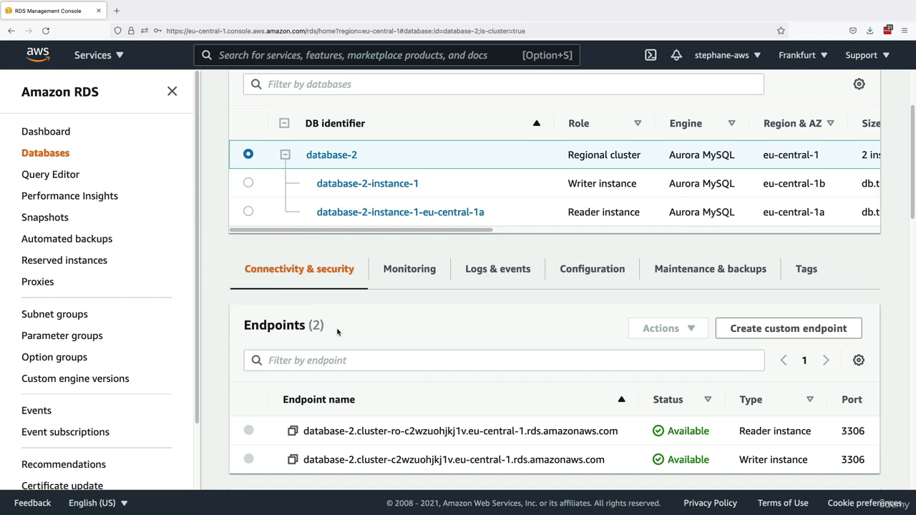
scroll(338, 335, "down", 3)
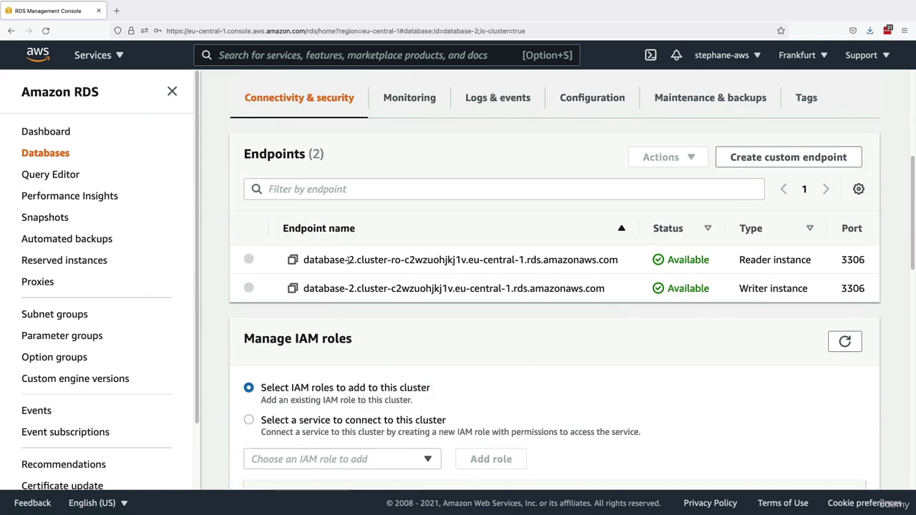
left_click_drag(331, 288, 505, 289)
scroll(505, 293, "up", 1)
left_click(443, 309)
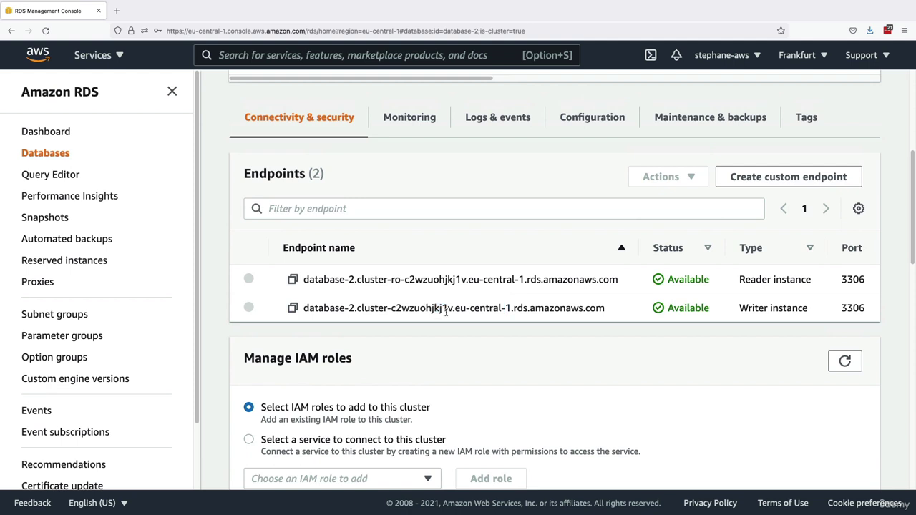
scroll(444, 315, "up", 1)
double_click(443, 323)
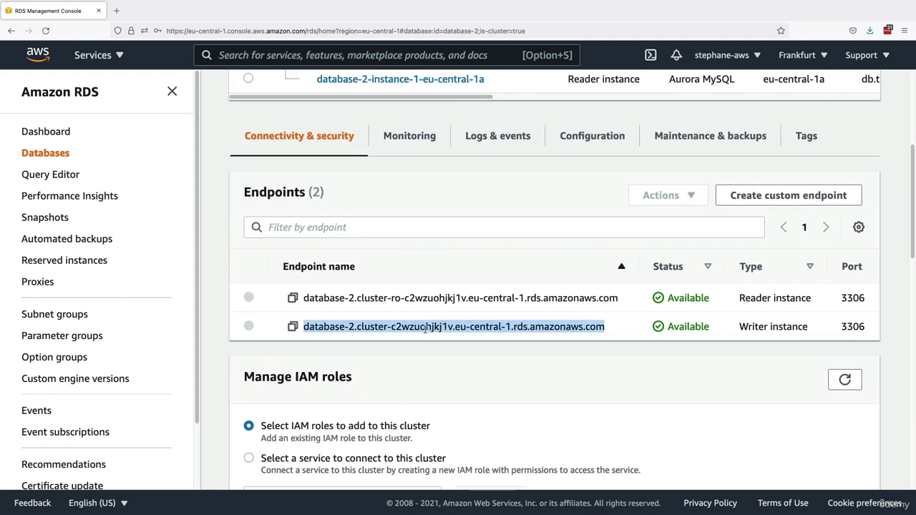
double_click(429, 326)
double_click(429, 299)
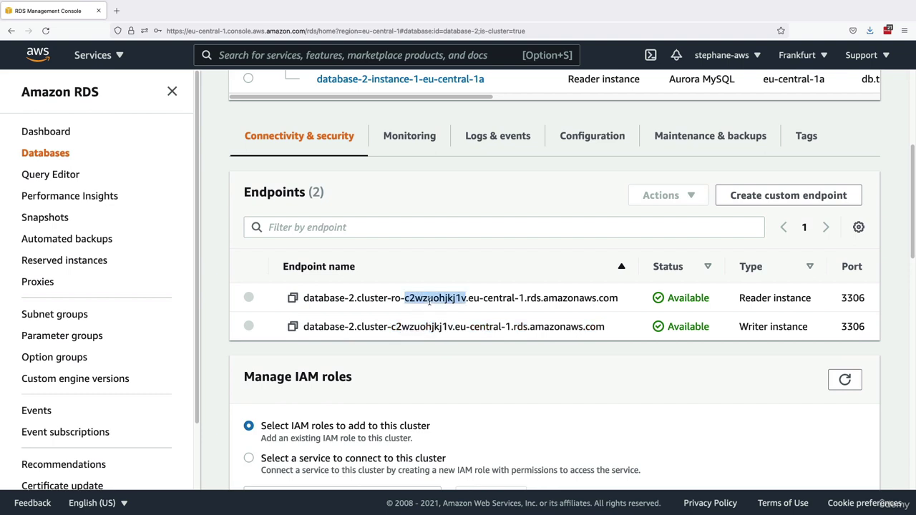
triple_click(430, 299)
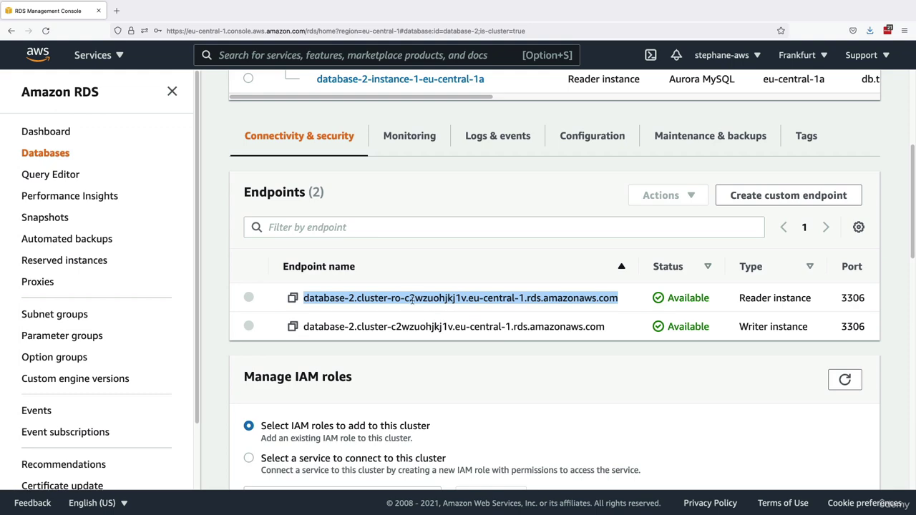
left_click(377, 326)
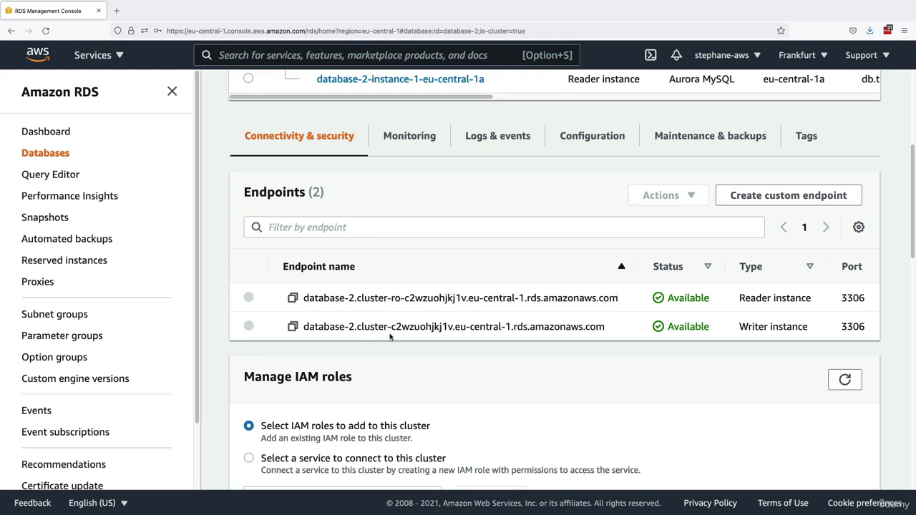
scroll(390, 337, "up", 5)
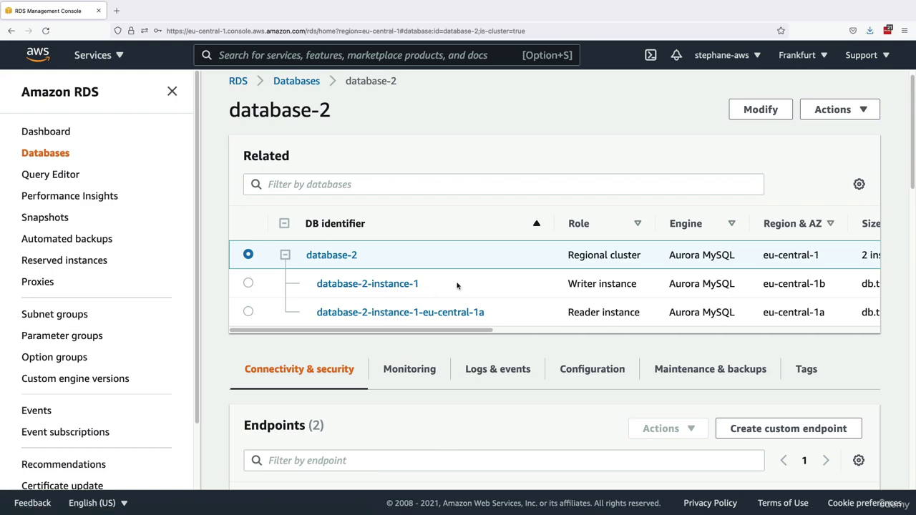
left_click(411, 284)
scroll(361, 312, "down", 4)
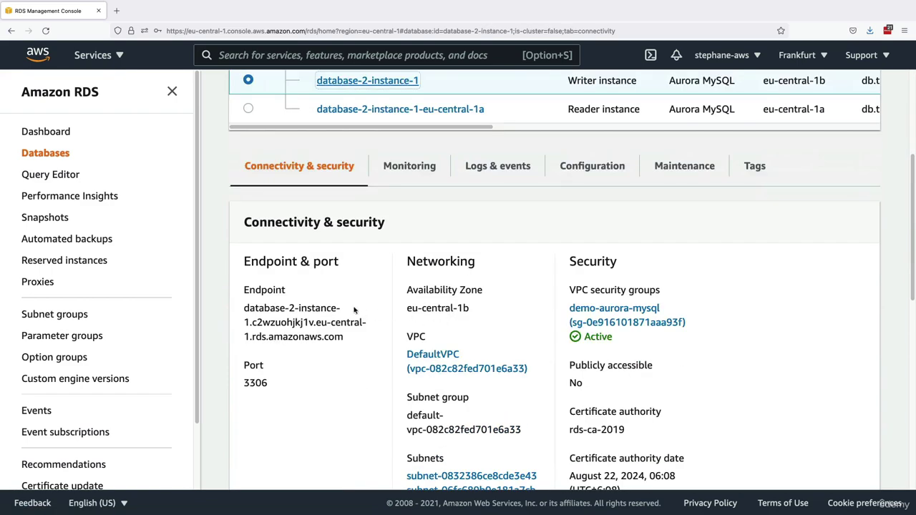
left_click_drag(244, 307, 366, 340)
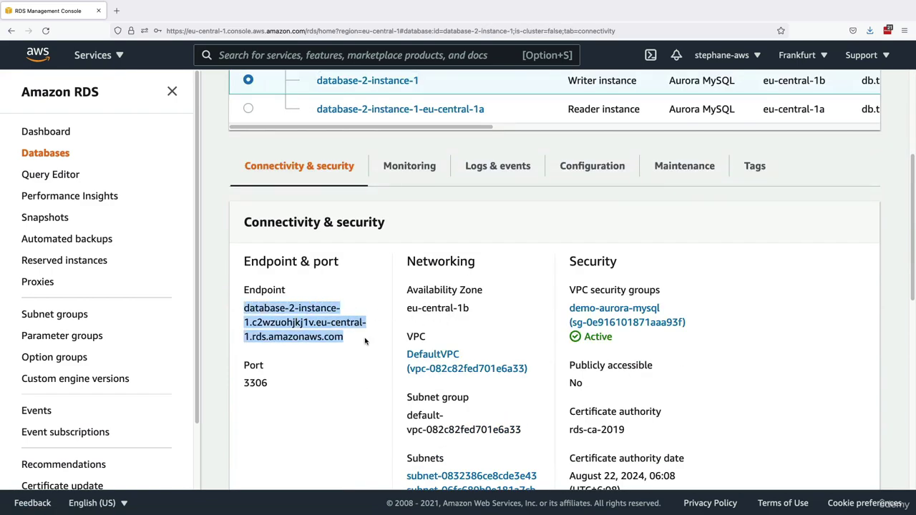
scroll(366, 286, "up", 3)
left_click(472, 280)
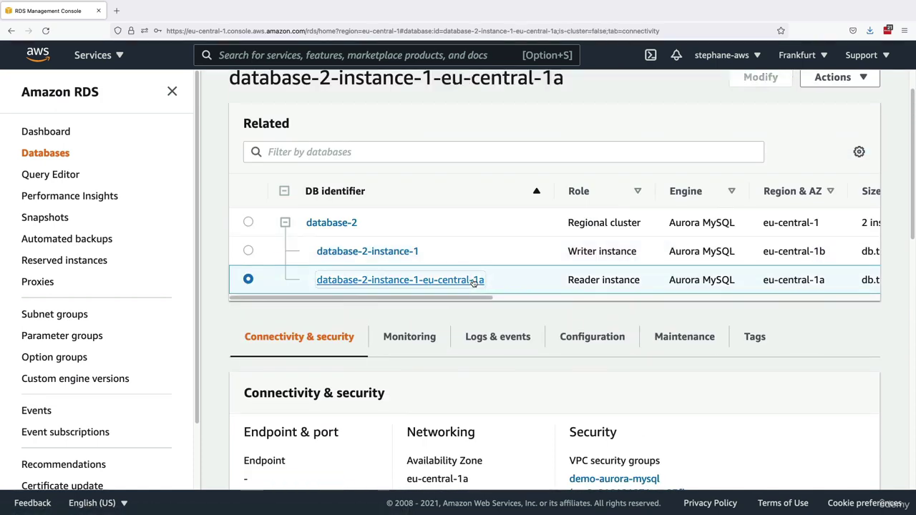
scroll(368, 372, "down", 5)
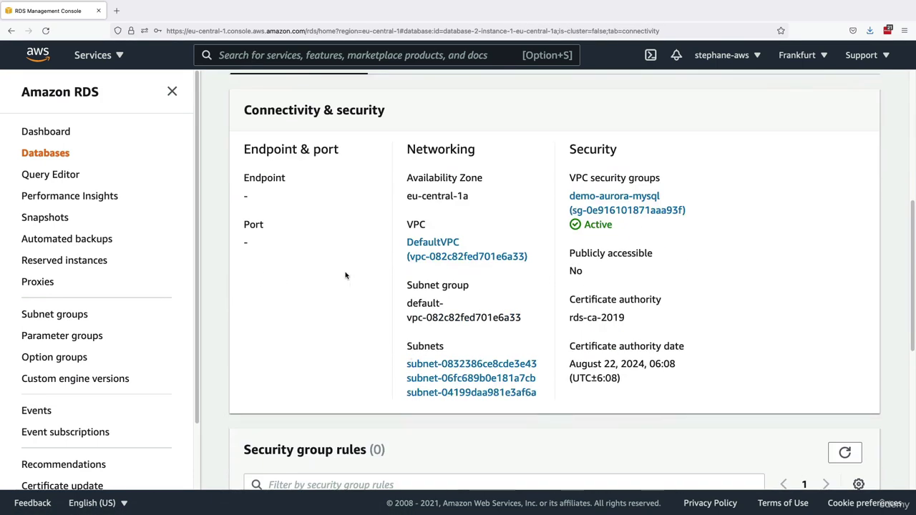
scroll(347, 276, "up", 4)
scroll(501, 275, "right", 5)
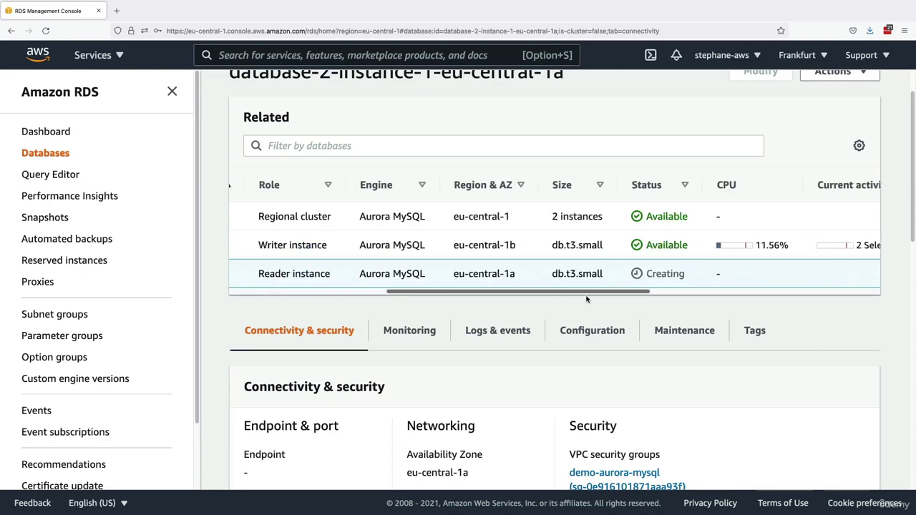
left_click_drag(629, 294, 402, 282)
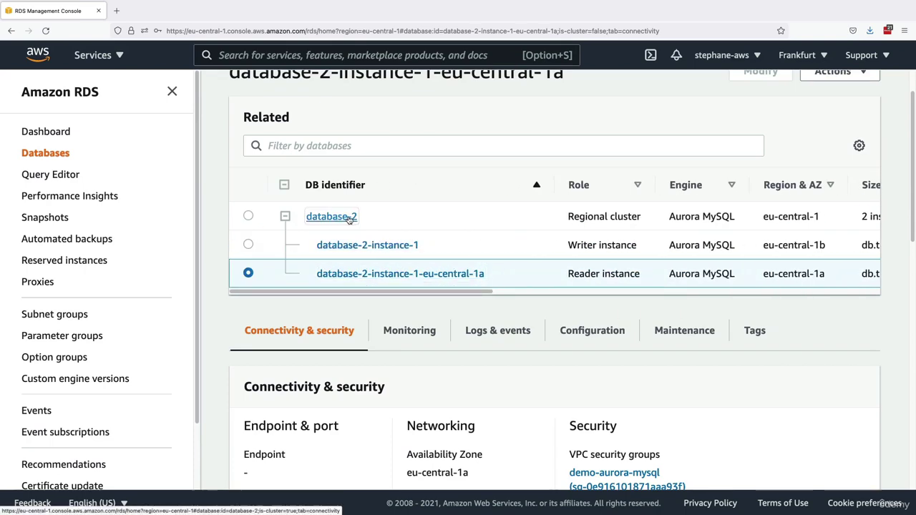
left_click(352, 217)
scroll(430, 286, "down", 2)
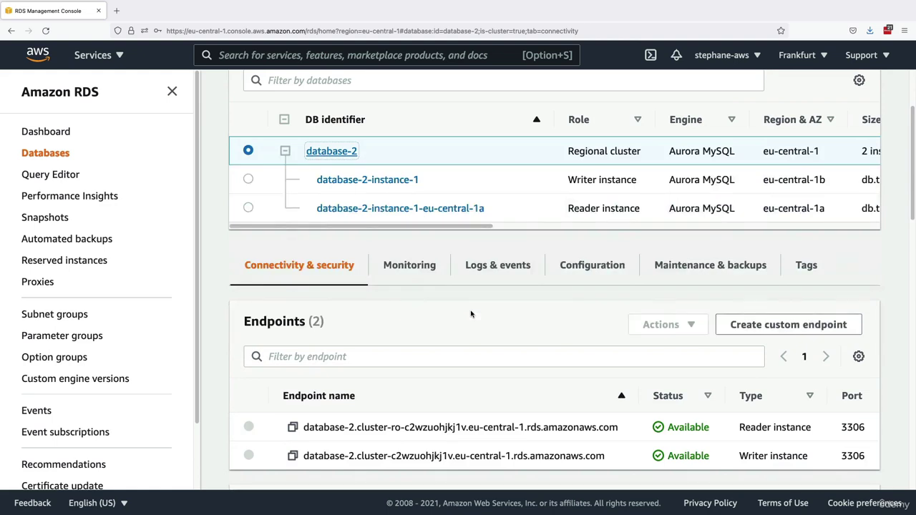
Step: Start a replica auto scaling policy, keeping CPU utilization as the target metric
scroll(471, 314, "up", 2)
left_click(833, 123)
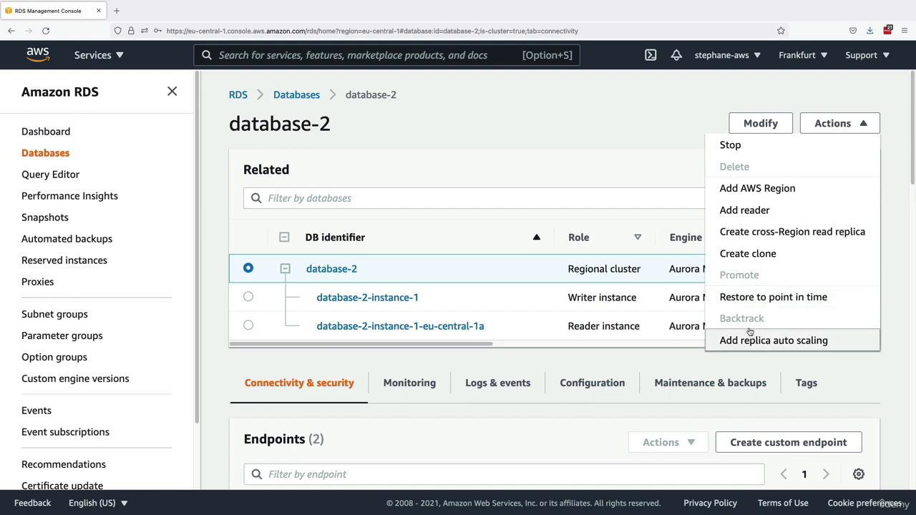
left_click(799, 343)
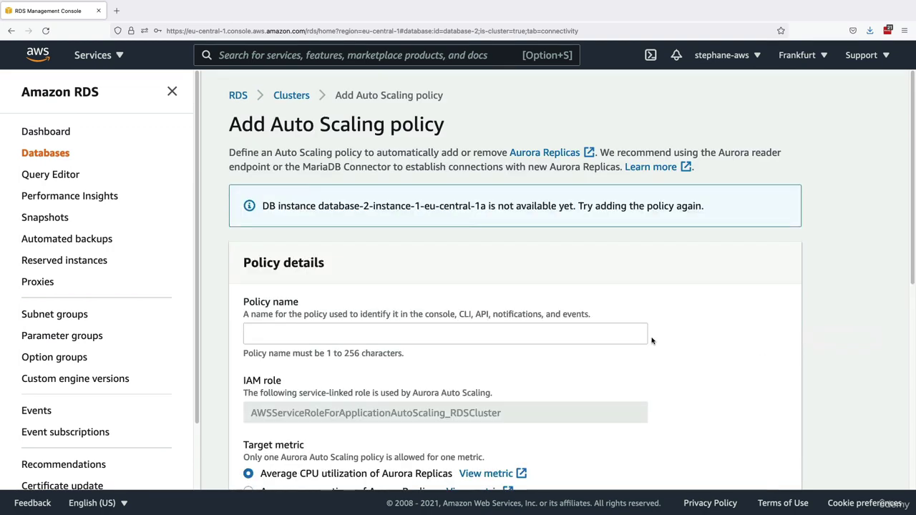
scroll(421, 206, "down", 1)
left_click(351, 272)
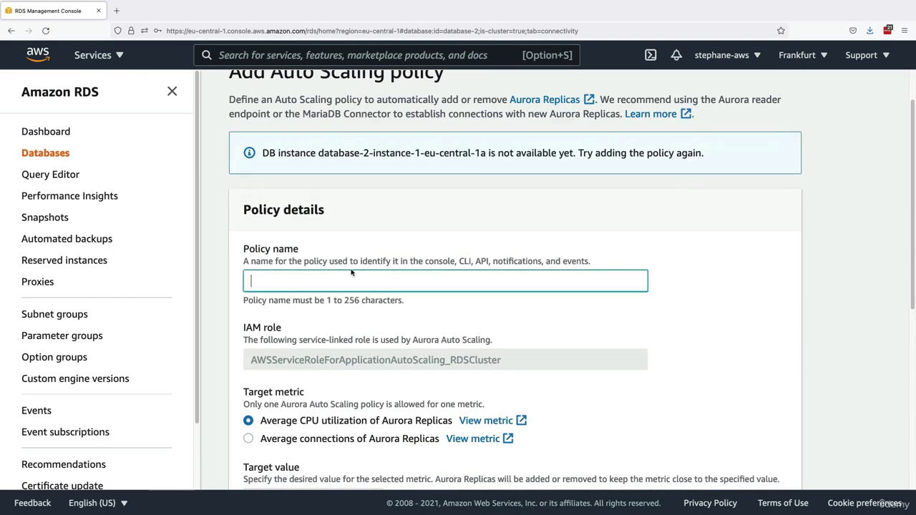
scroll(351, 219, "down", 2)
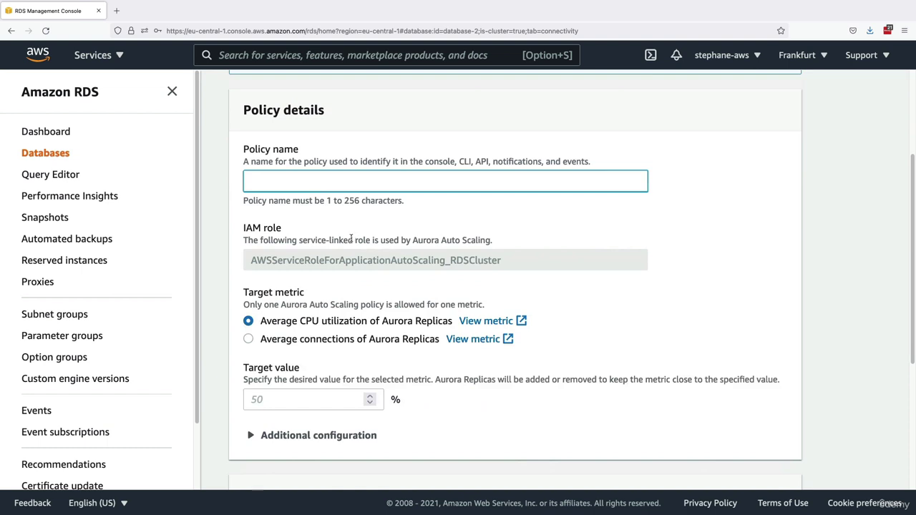
left_click_drag(299, 322, 435, 323)
left_click(438, 323)
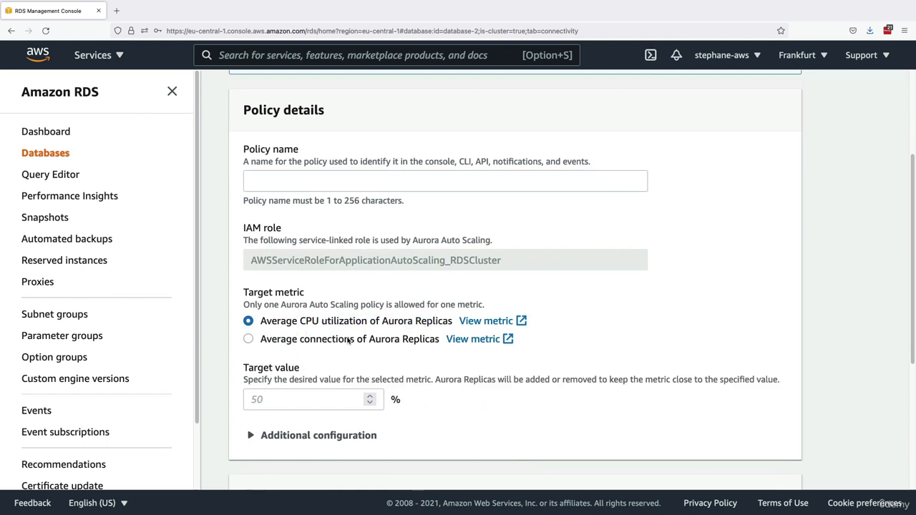
left_click(287, 341)
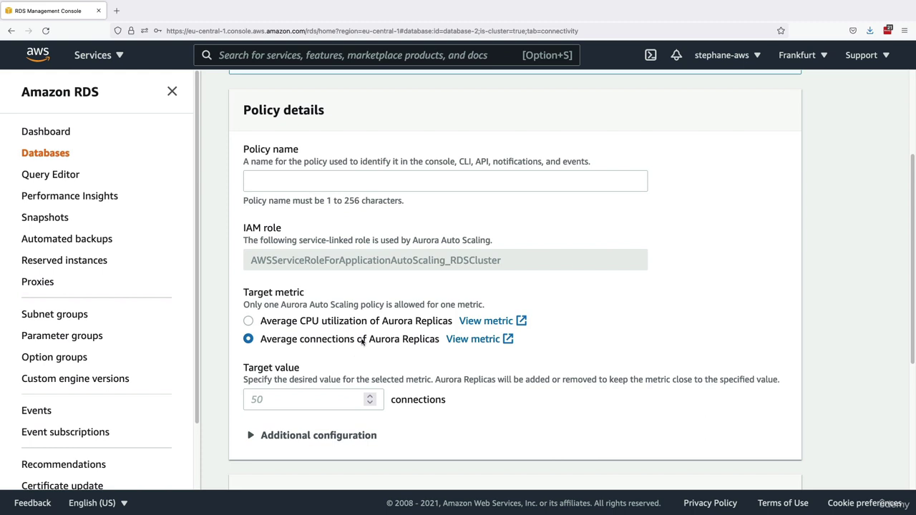
left_click(356, 326)
Step: Name the policy ReadReplicasScalingPolicy with a target value of 60
left_click(350, 179)
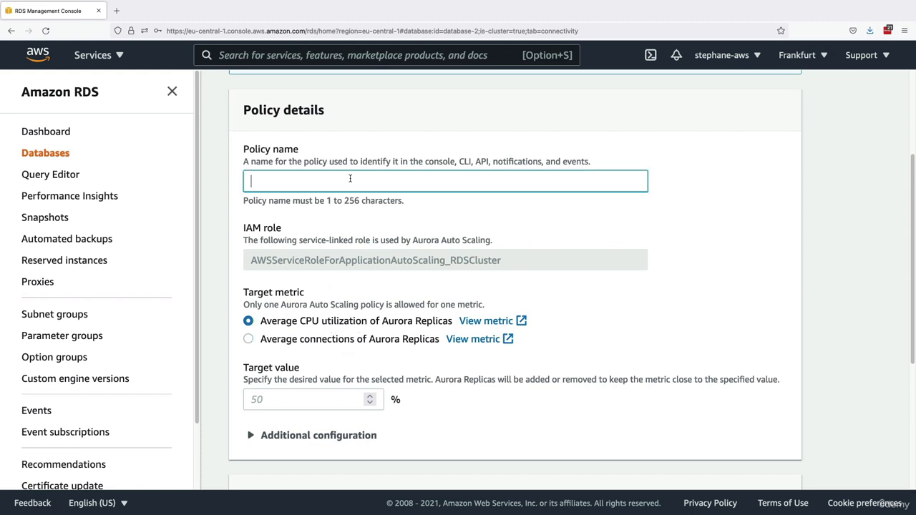
type("ReadReplicasScalingPlicy")
key("BackSpace")
key("BackSpace")
key("BackSpace")
type("cy")
left_click(276, 394)
type("60")
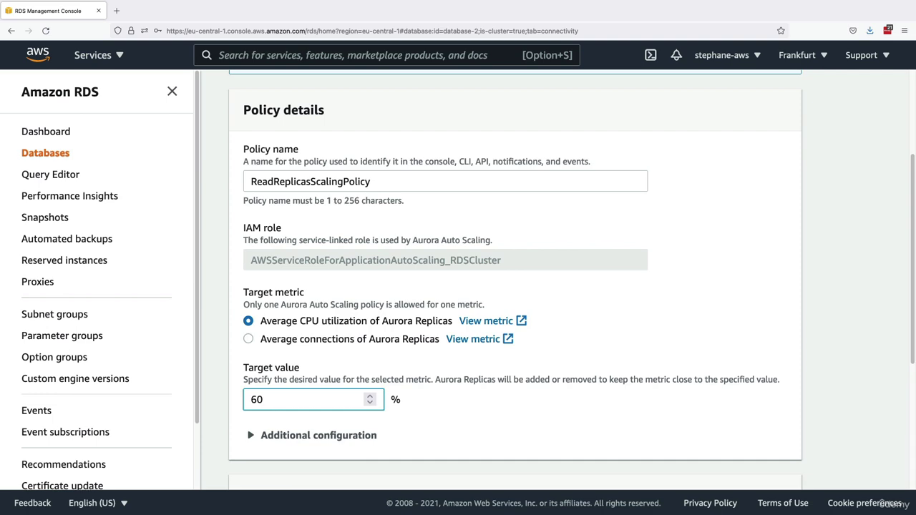
Step: Check the minimum capacity 1 and maximum 15, then cancel back to database-2
scroll(344, 380, "down", 1)
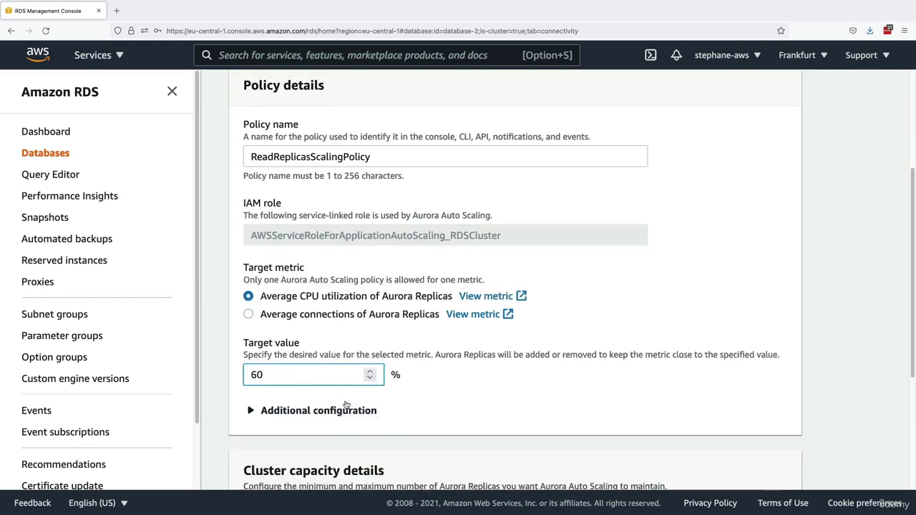
left_click(347, 410)
scroll(308, 358, "down", 5)
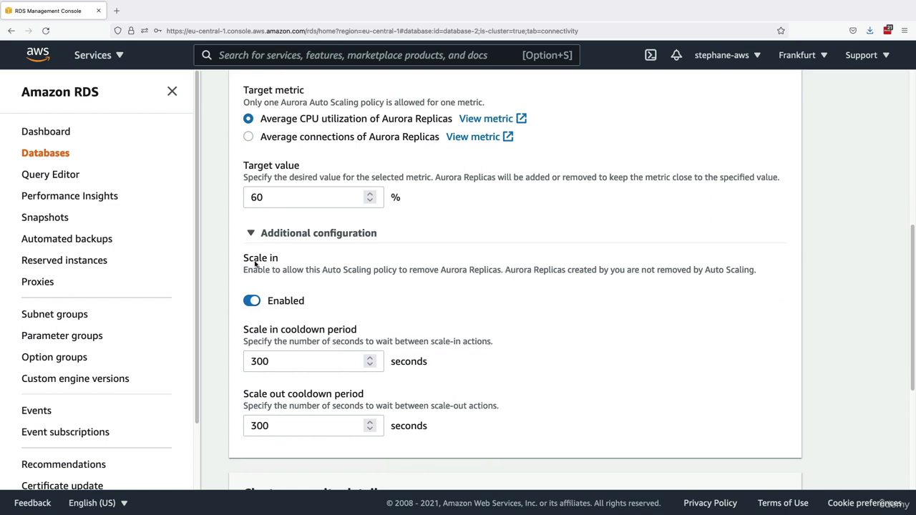
left_click(297, 234)
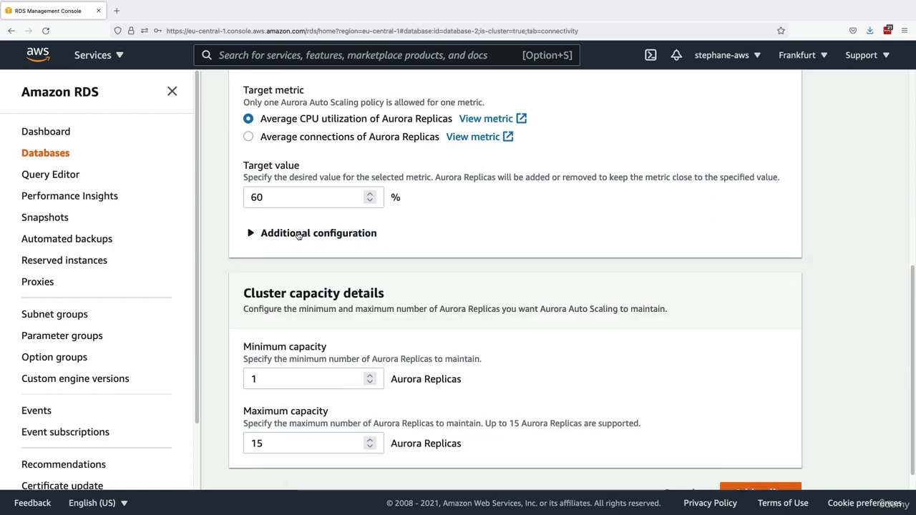
scroll(312, 249, "down", 1)
left_click_drag(272, 286, 364, 285)
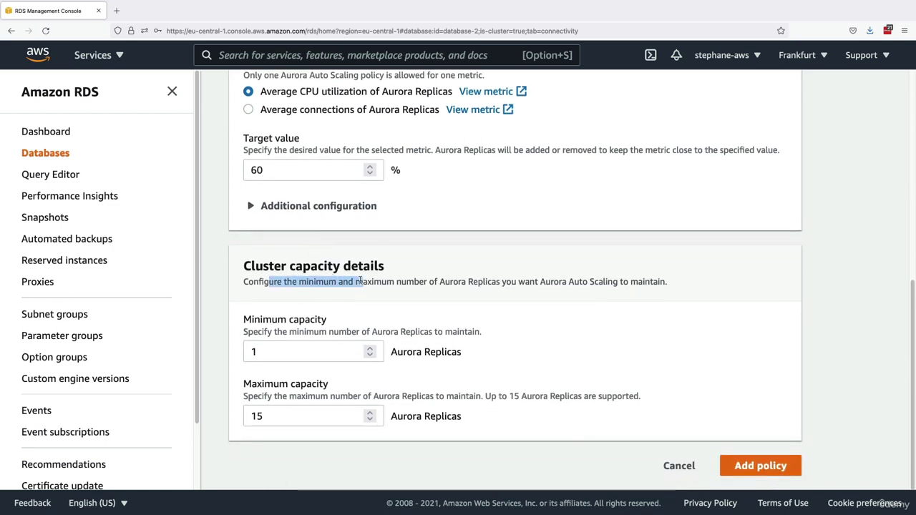
double_click(303, 350)
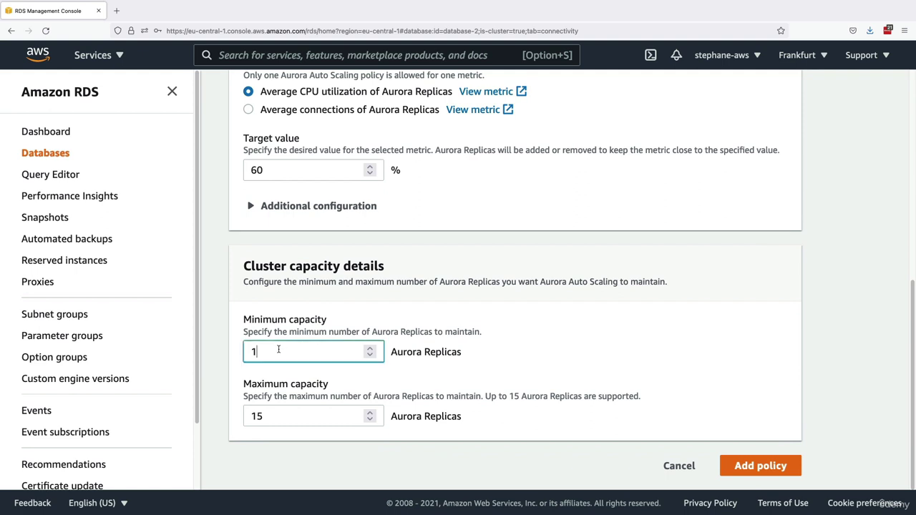
double_click(297, 417)
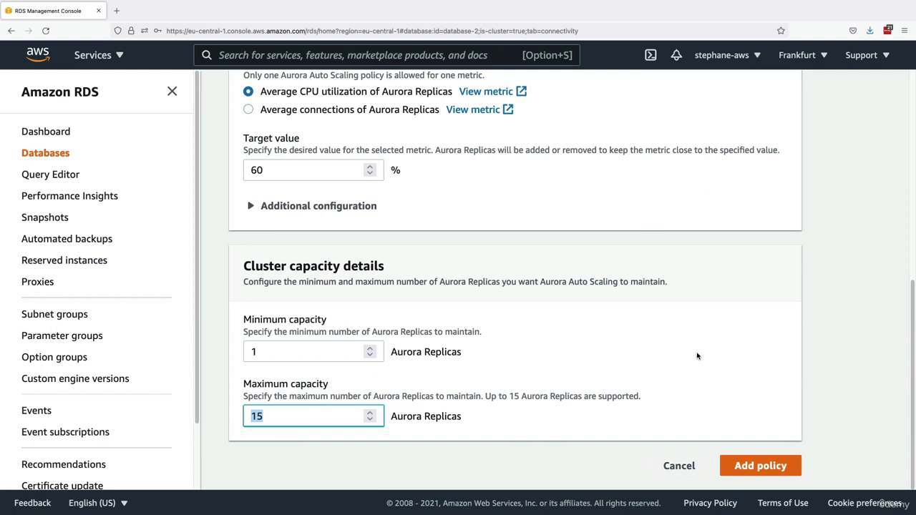
left_click(686, 464)
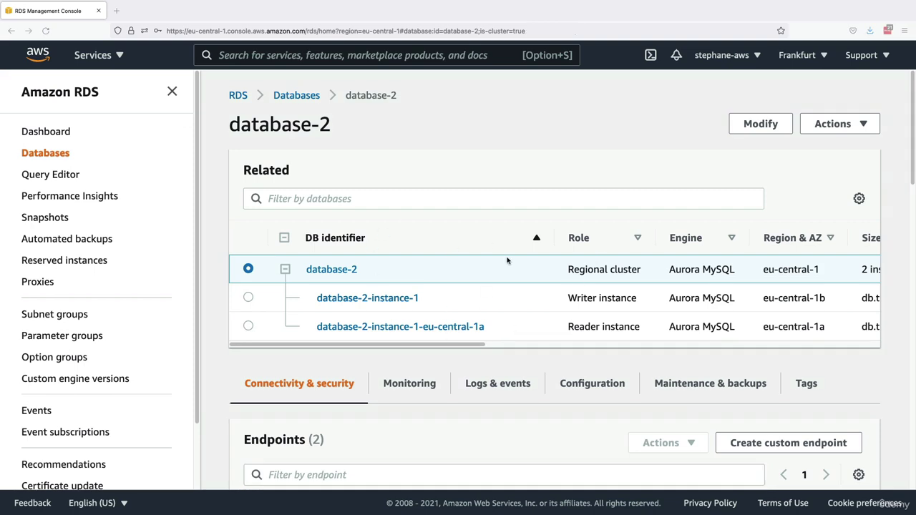
Step: Review database-2's endpoints and instance table columns, then bring up the cluster's Actions menu
scroll(481, 298, "down", 3)
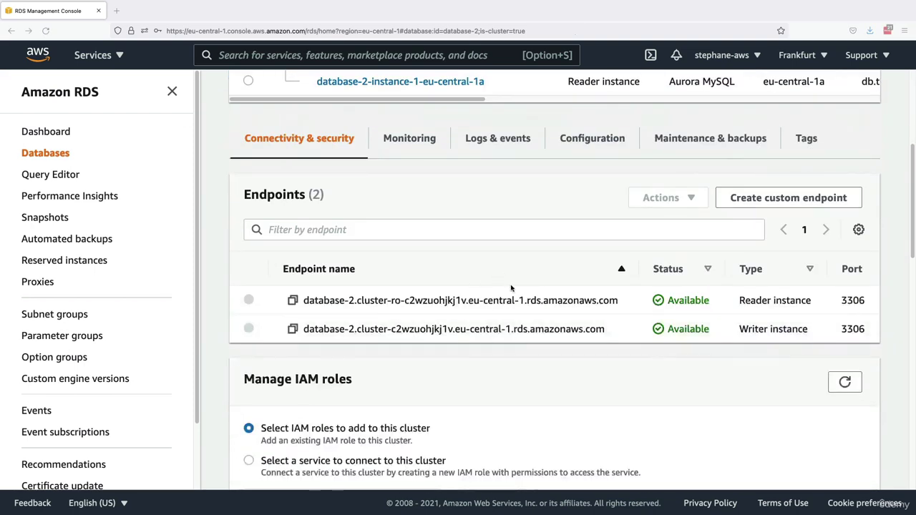
scroll(508, 301, "up", 2)
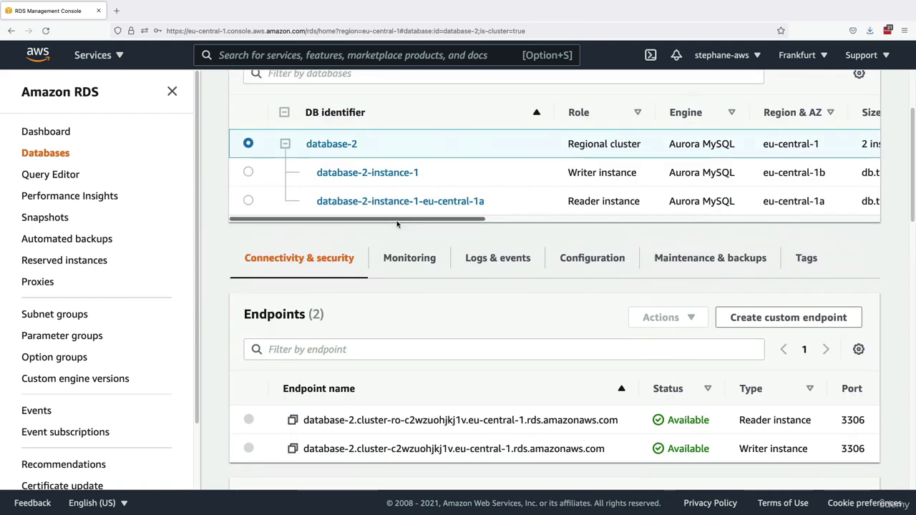
scroll(412, 215, "right", 5)
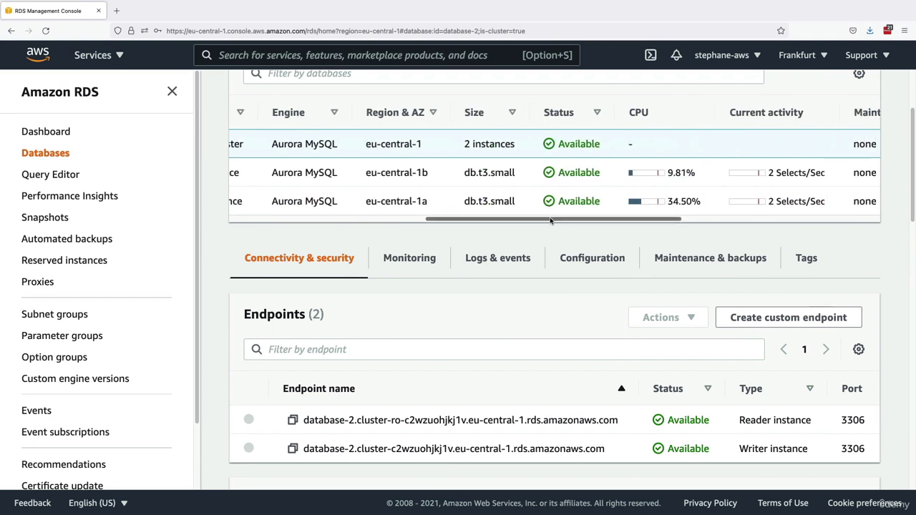
scroll(501, 201, "left", 5)
scroll(501, 300, "up", 2)
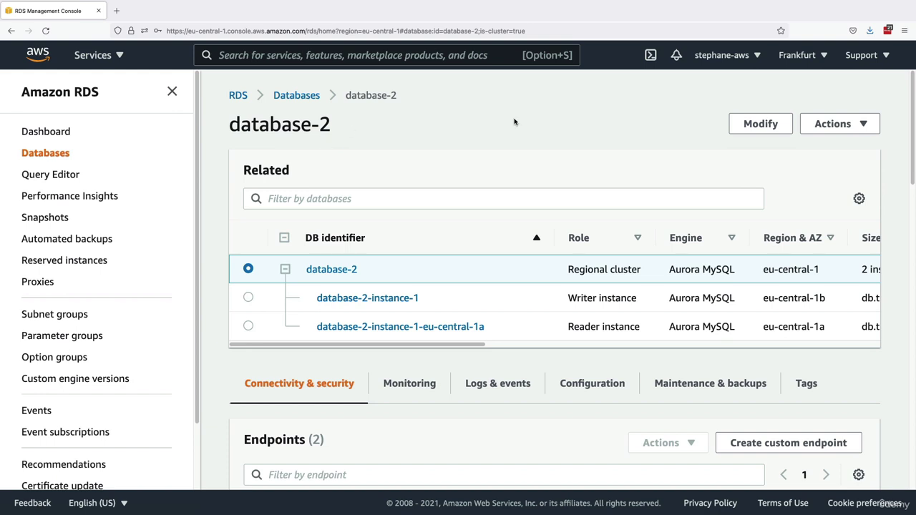
left_click(832, 124)
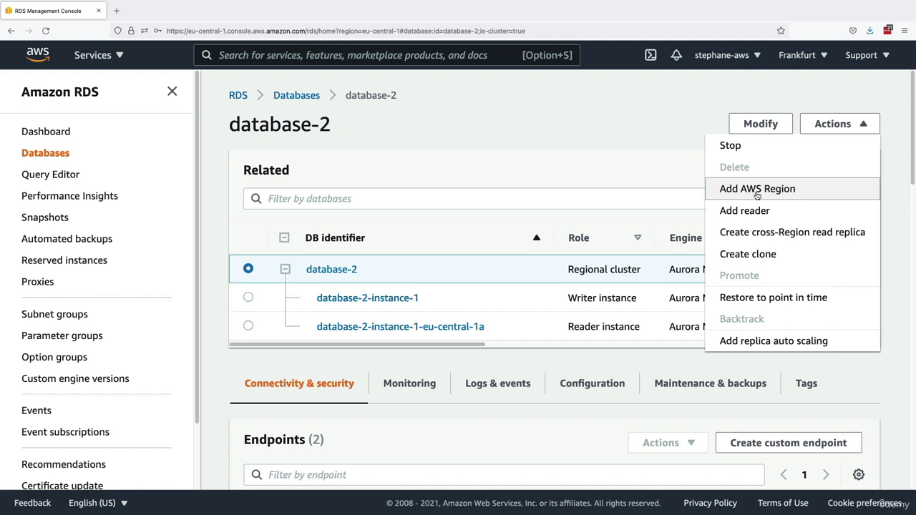
Step: Try Add AWS Region for database-2, then dismiss the refusal about unsupported instance sizes
left_click(761, 194)
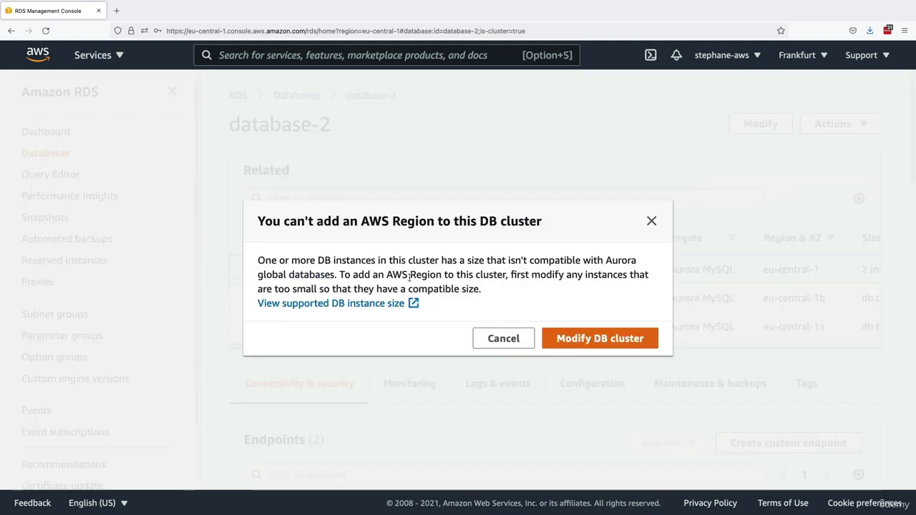
left_click_drag(367, 224, 465, 224)
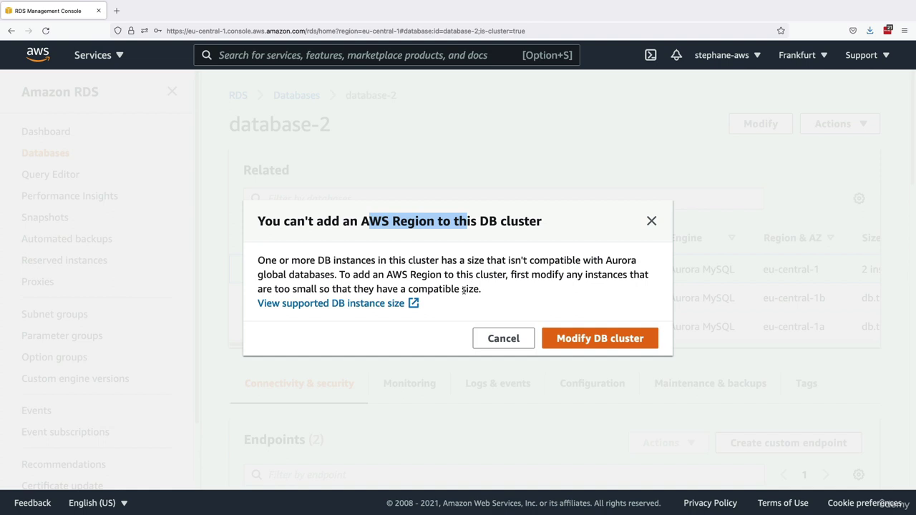
left_click(496, 223)
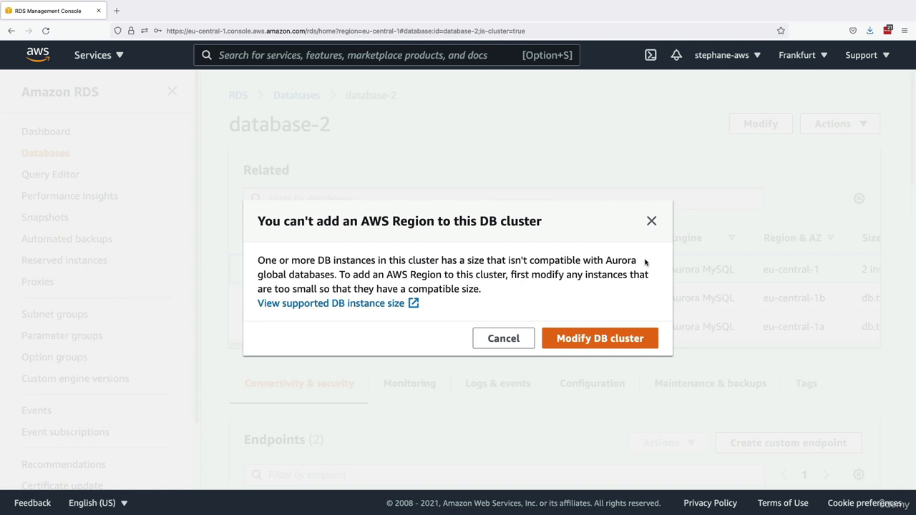
left_click(651, 221)
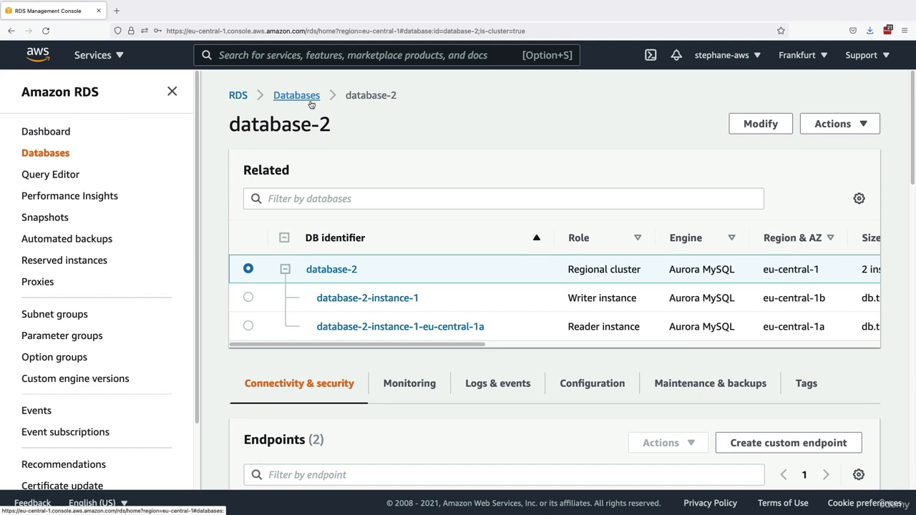
Step: From the Databases list, delete reader instance database-2-instance-1-eu-central-1a, confirming with 'delete me'
left_click(312, 104)
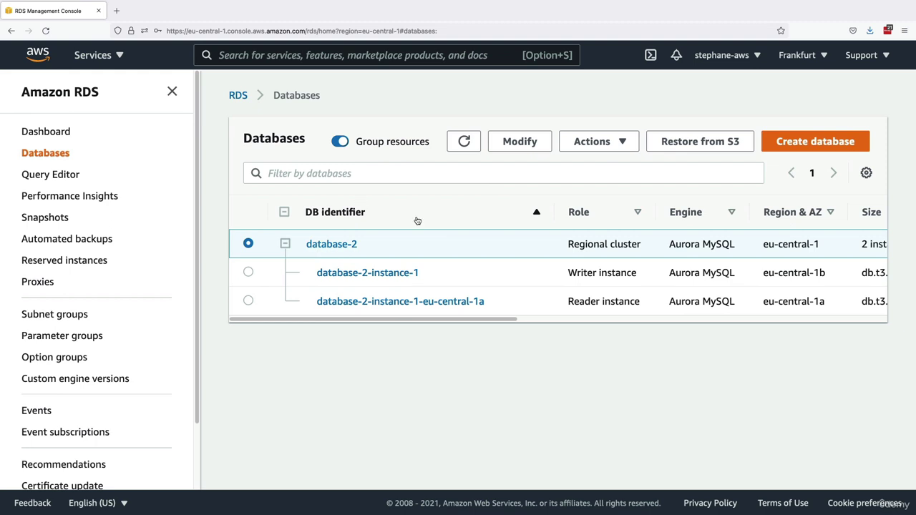
left_click(601, 149)
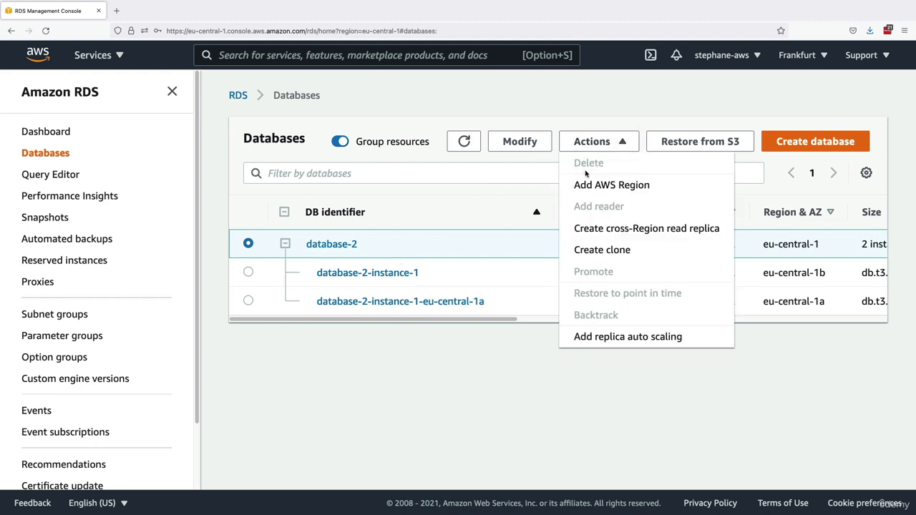
left_click(293, 333)
left_click(248, 301)
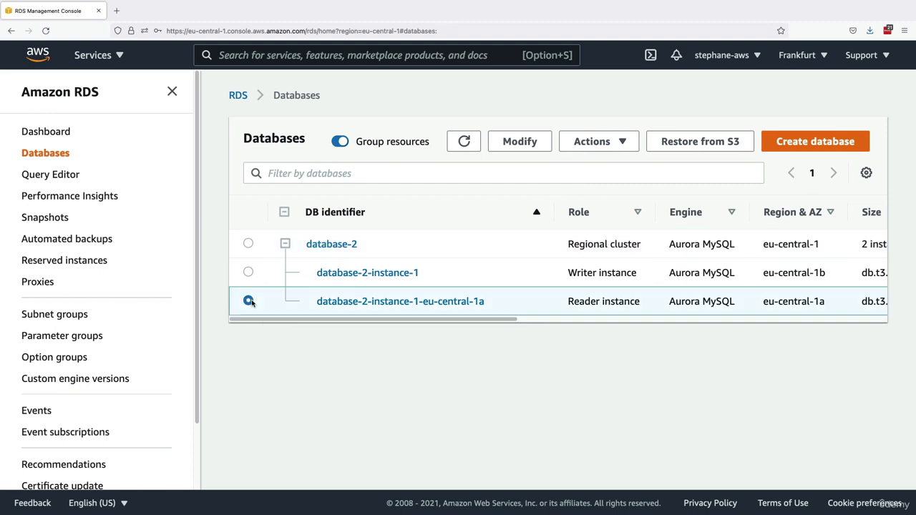
left_click(597, 143)
left_click(596, 185)
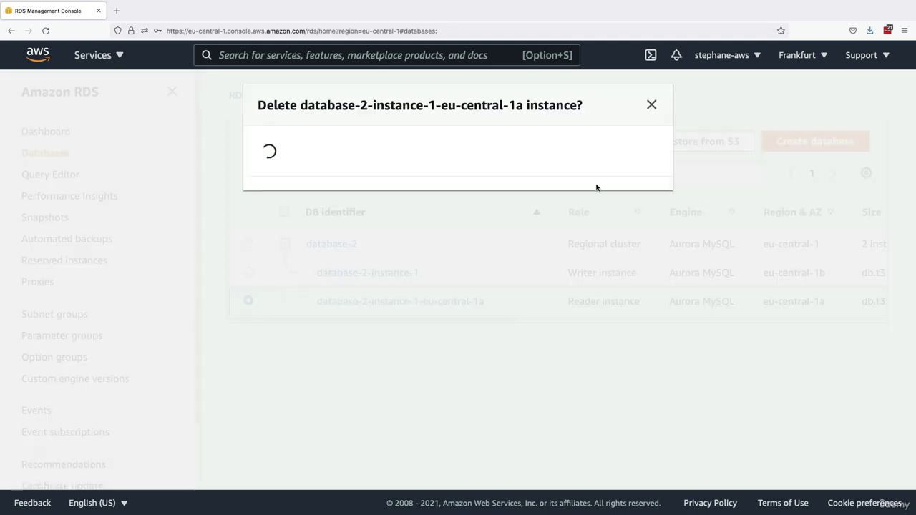
left_click(407, 221)
type("delete me")
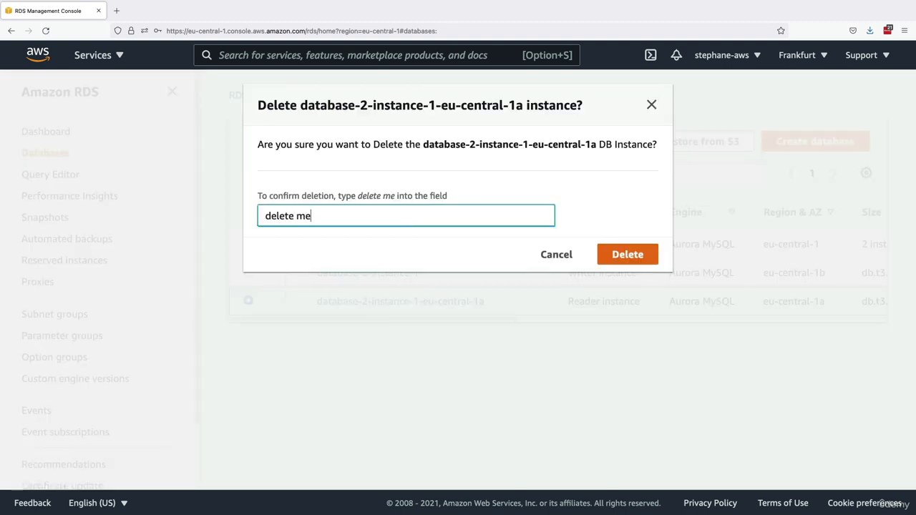
left_click(621, 254)
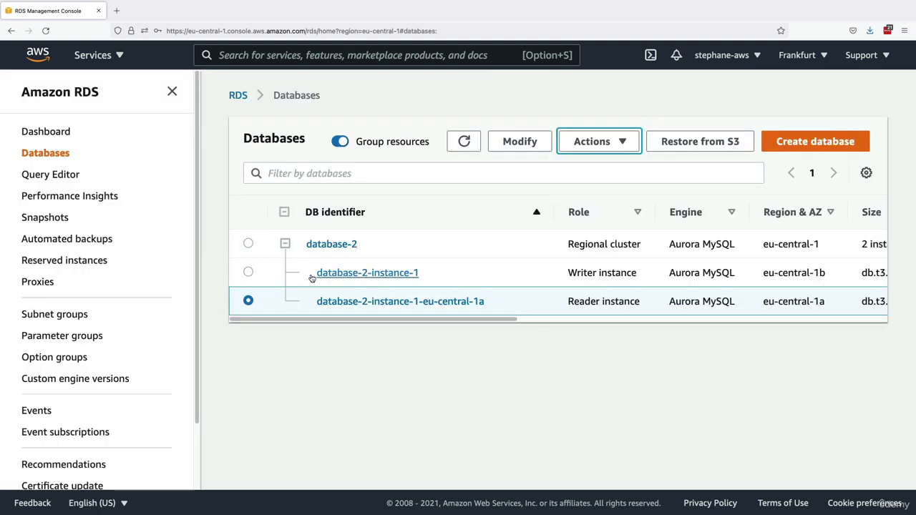
Step: Delete writer instance database-2-instance-1, confirming with 'delete me'
left_click(249, 274)
left_click(594, 142)
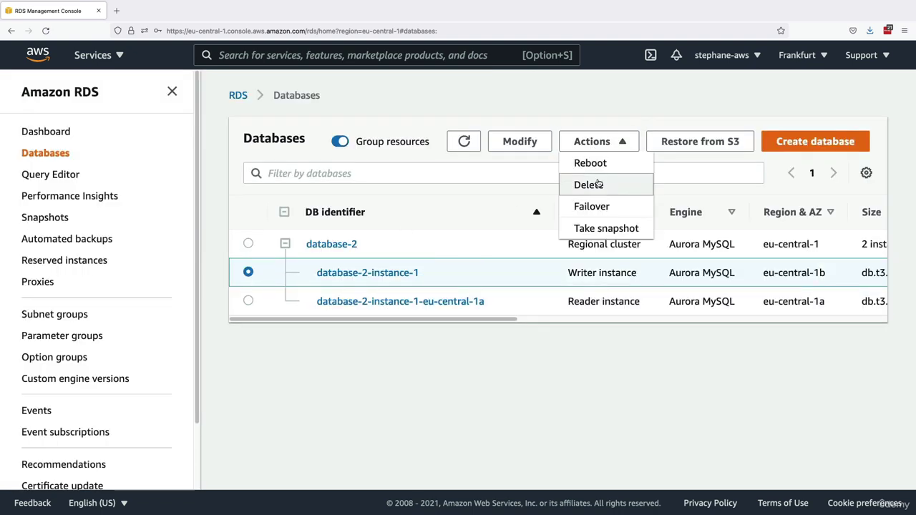
left_click(598, 183)
left_click(442, 215)
type("delete me")
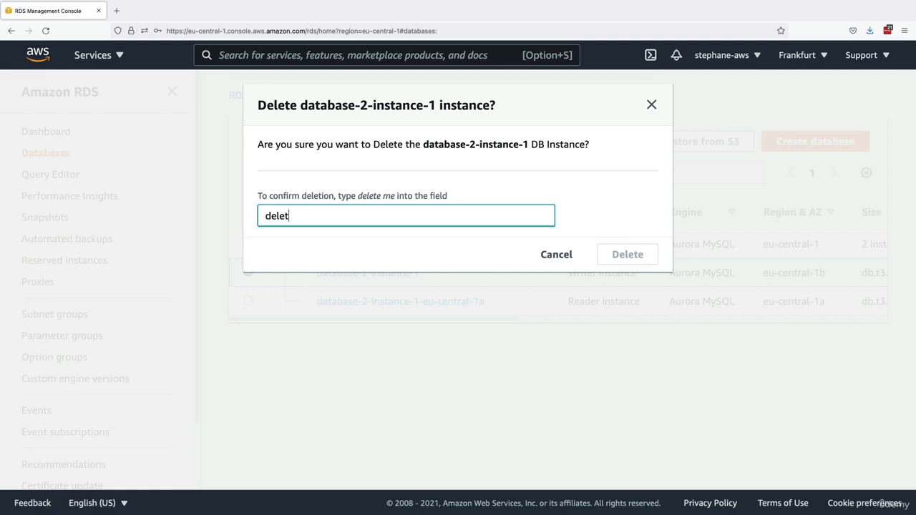
left_click(627, 254)
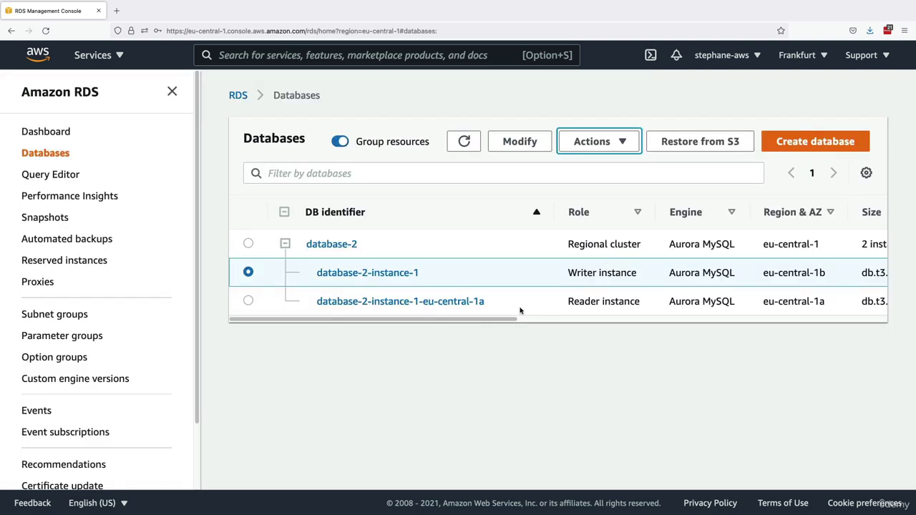
Step: Refresh the Databases list and select the database-2 regional cluster
scroll(470, 321, "right", 5)
scroll(471, 321, "left", 5)
left_click(460, 139)
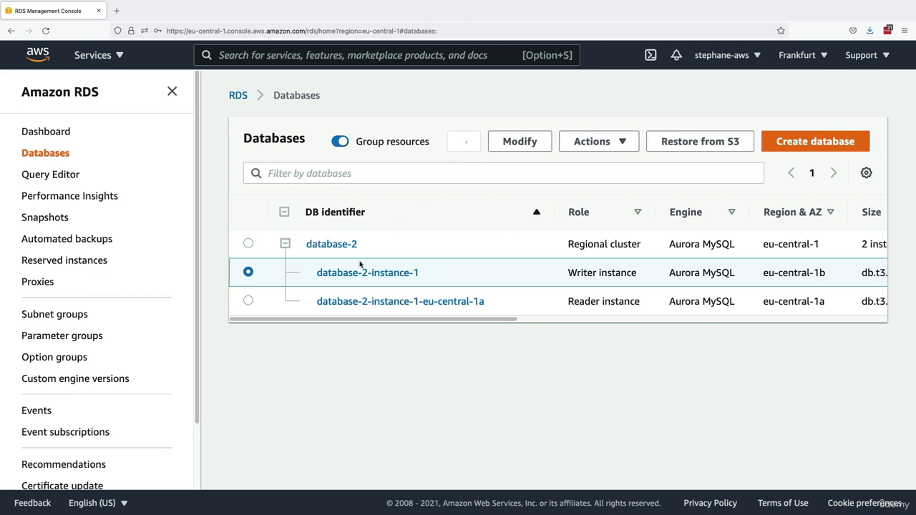
left_click(251, 245)
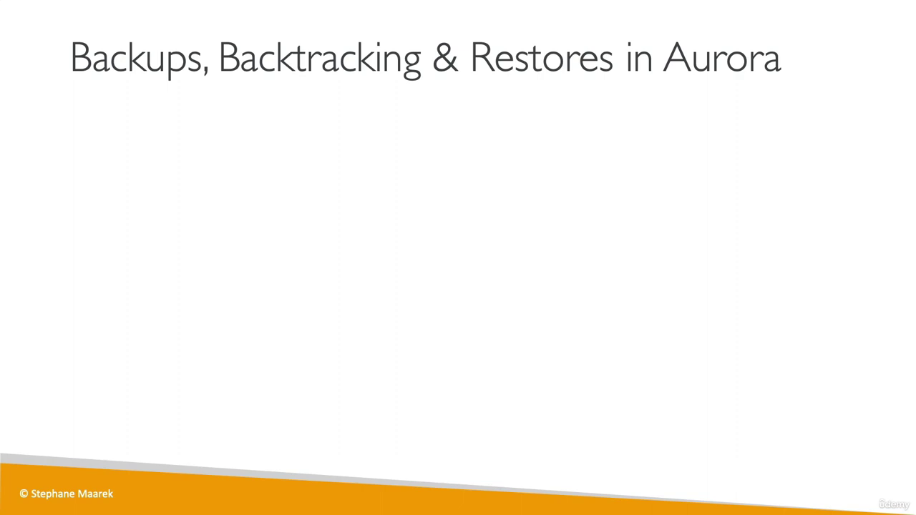
Step: Advance the slide to show 'Automatic Backups' and its 'Retention period 1-35 days' sub-point
key("Right")
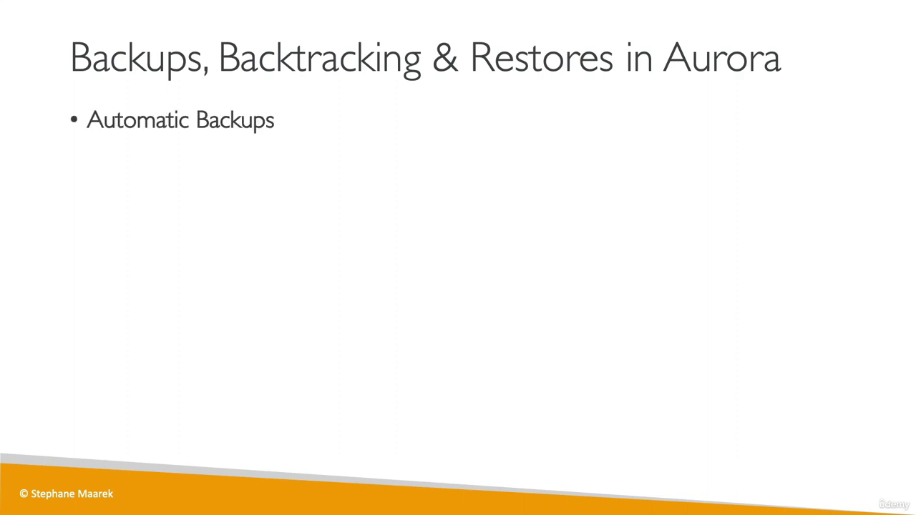
key("Right")
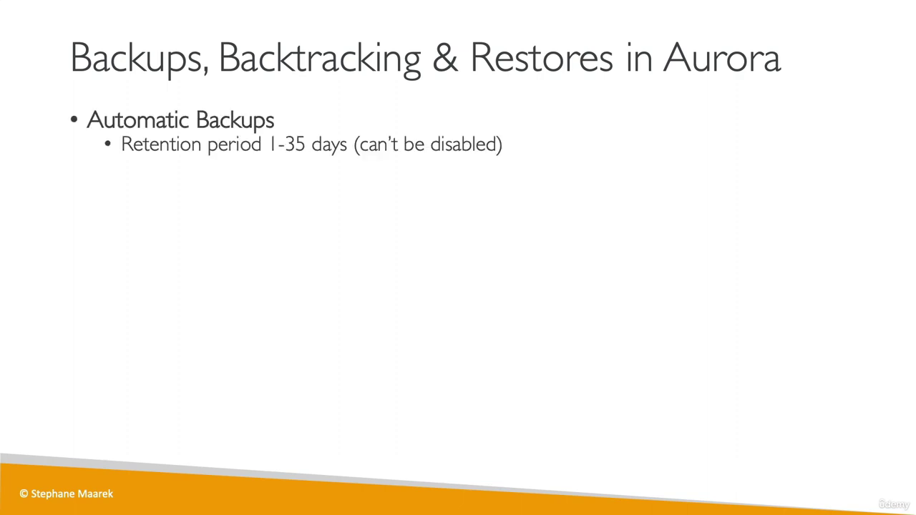
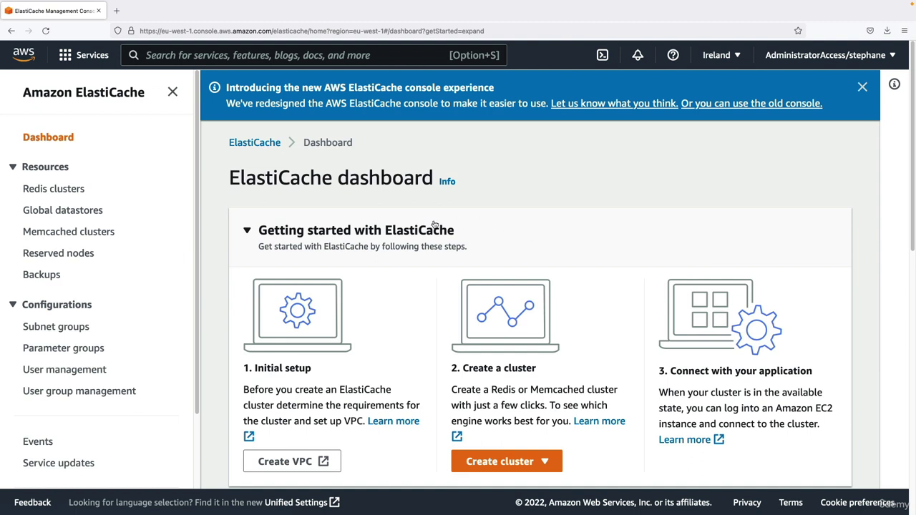
Step: Reveal the Redis and Memcached engine choices in the dashboard's Create cluster dropdown
scroll(370, 222, "down", 2)
left_click_drag(458, 323, 506, 348)
left_click(506, 349)
double_click(506, 323)
double_click(559, 323)
left_click(539, 328)
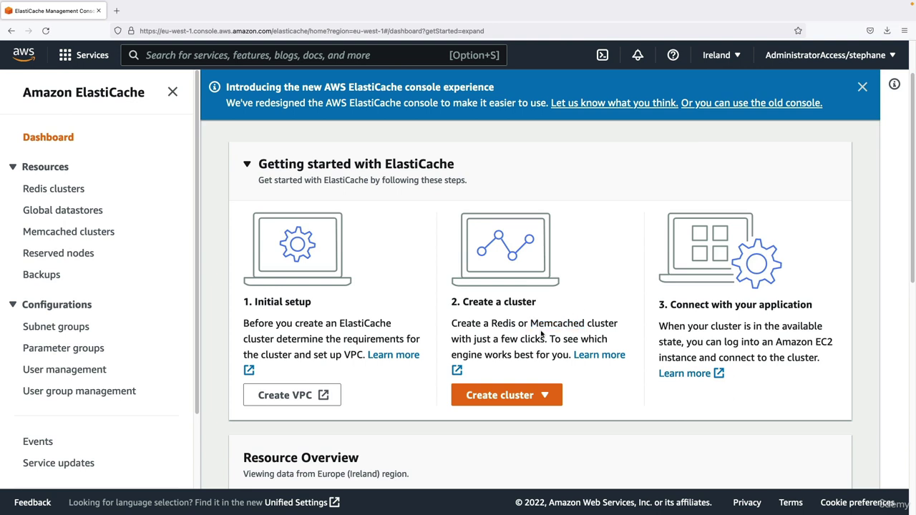
scroll(540, 330, "down", 1)
left_click(543, 360)
scroll(551, 367, "down", 2)
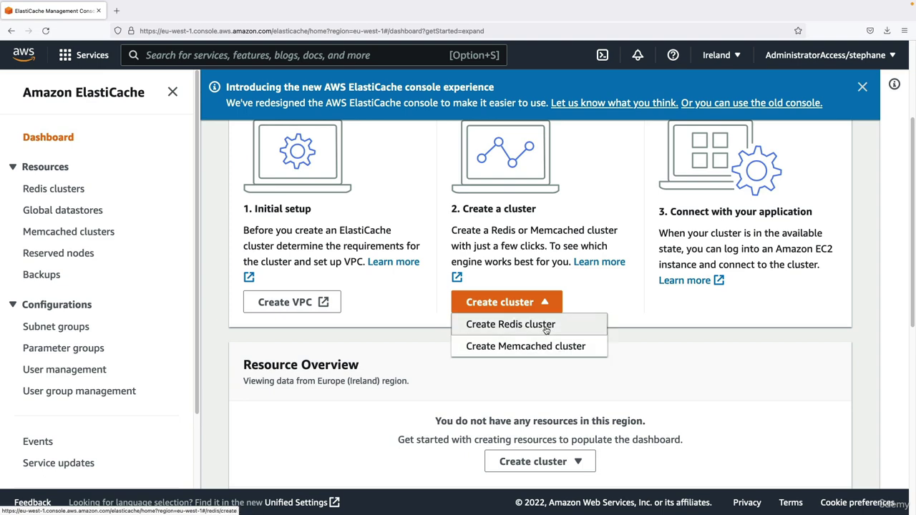
Step: Start a new Redis cluster using the 'Configure and create a new cluster' method
left_click(540, 324)
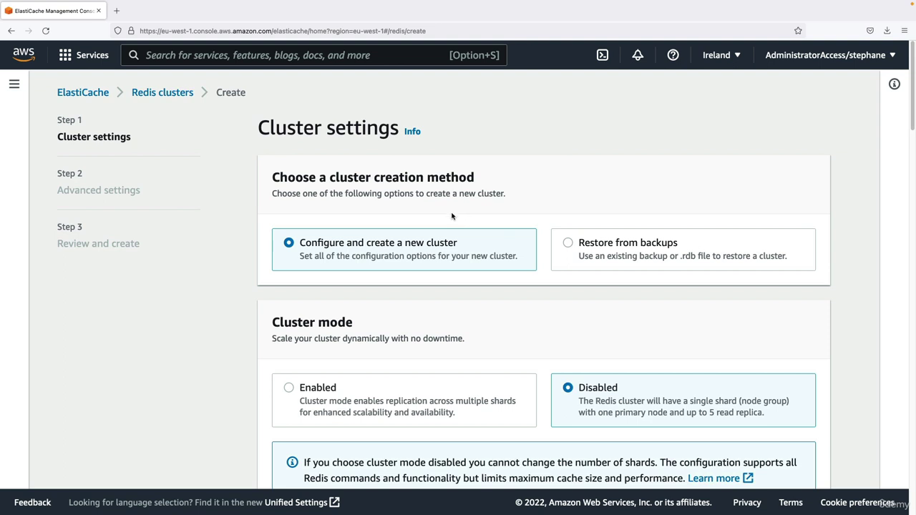
left_click_drag(322, 244, 444, 245)
left_click(442, 245)
scroll(623, 243, "down", 2)
scroll(612, 240, "down", 1)
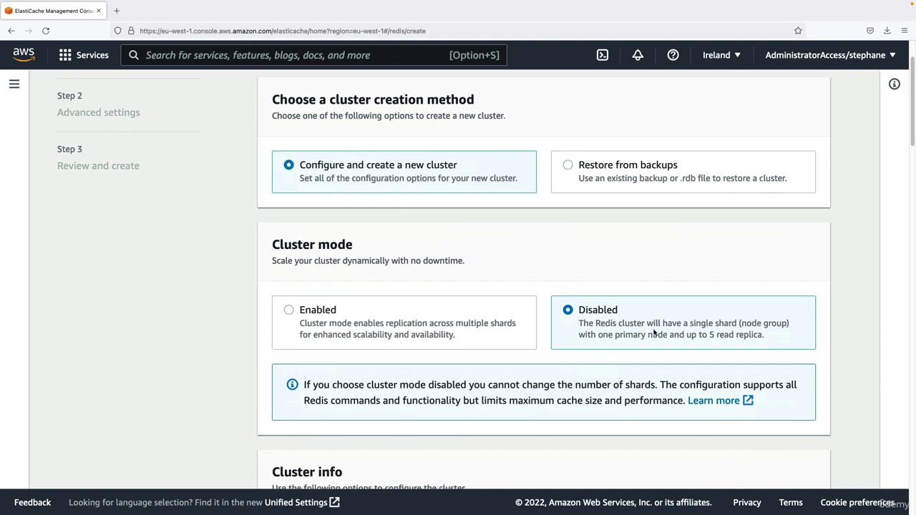
Step: Keep cluster mode Disabled, meaning a single shard with one primary node
left_click_drag(674, 327, 738, 323)
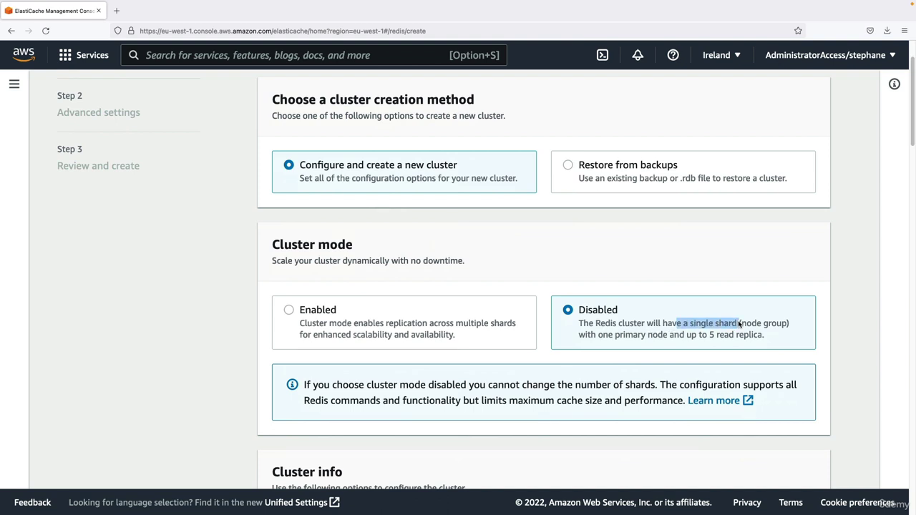
left_click_drag(598, 337, 768, 339)
left_click(769, 339)
scroll(777, 327, "down", 1)
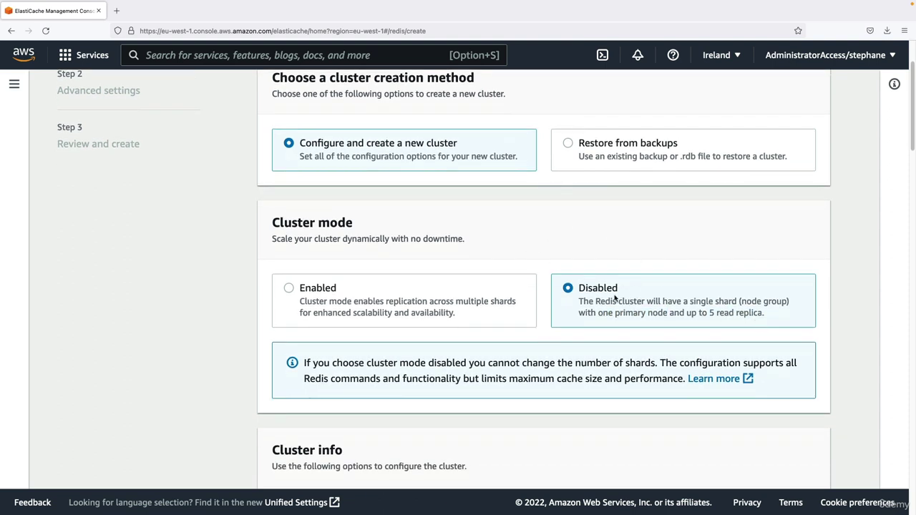
left_click_drag(584, 289, 621, 297)
left_click(619, 313)
scroll(620, 312, "down", 5)
scroll(620, 313, "down", 4)
left_click(399, 233)
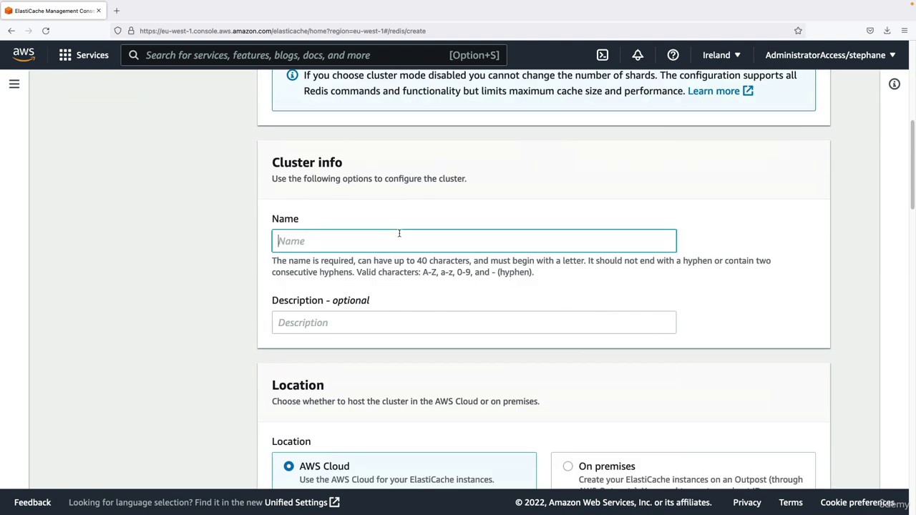
Step: Name the cluster 'demo-redis' and keep its location as AWS Cloud
type("demo-redis")
scroll(420, 284, "down", 3)
triple_click(390, 301)
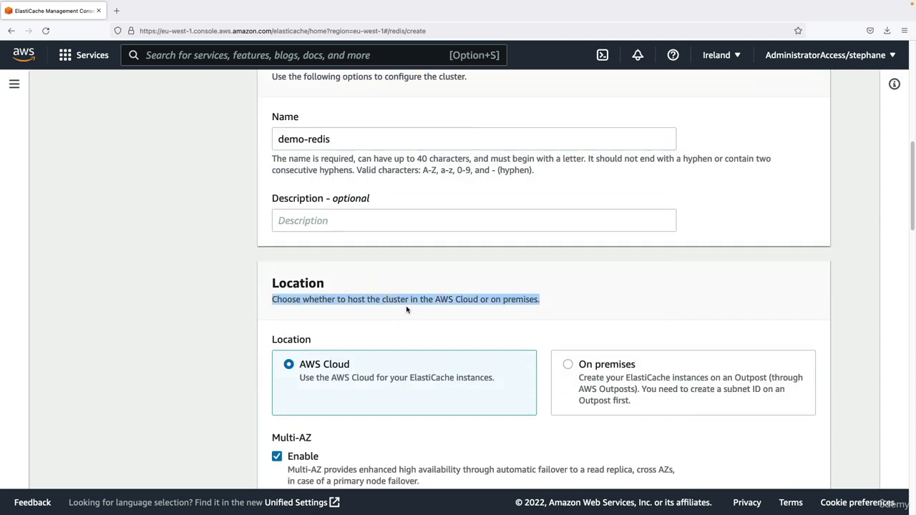
scroll(405, 311, "down", 2)
left_click(390, 275)
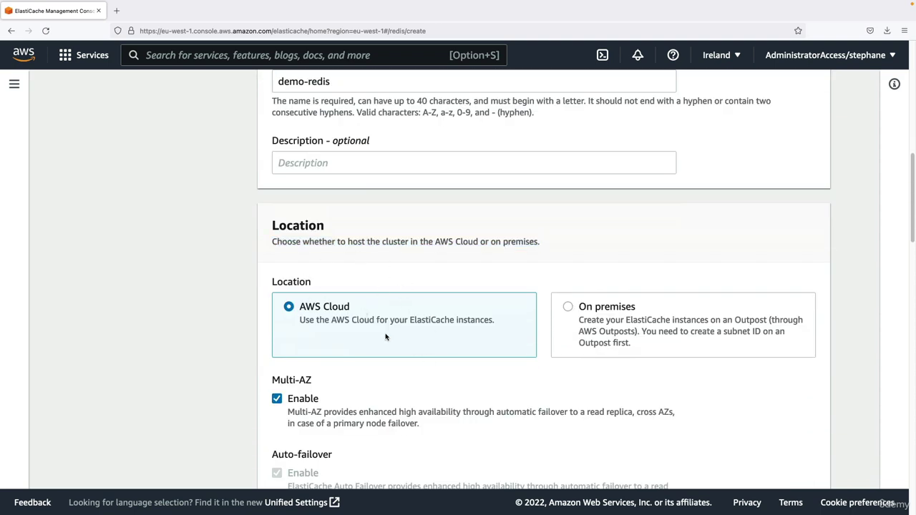
left_click_drag(319, 322, 429, 321)
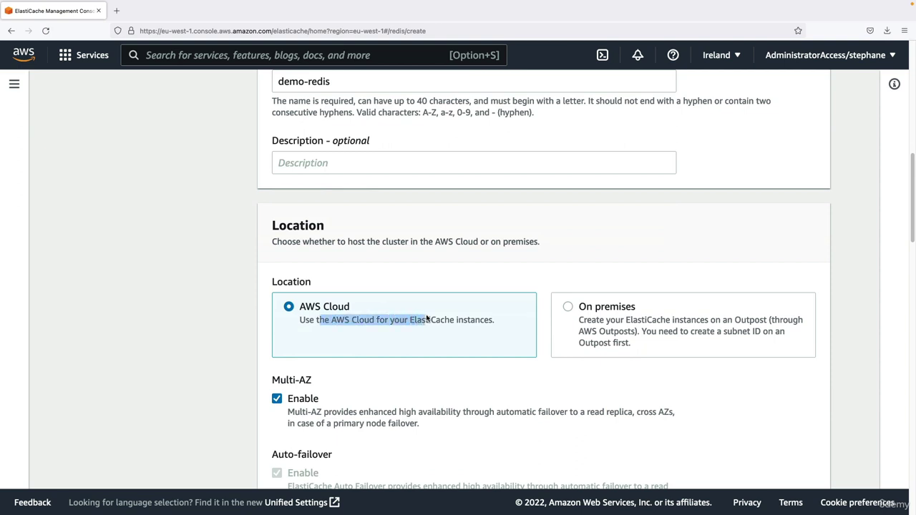
left_click(460, 309)
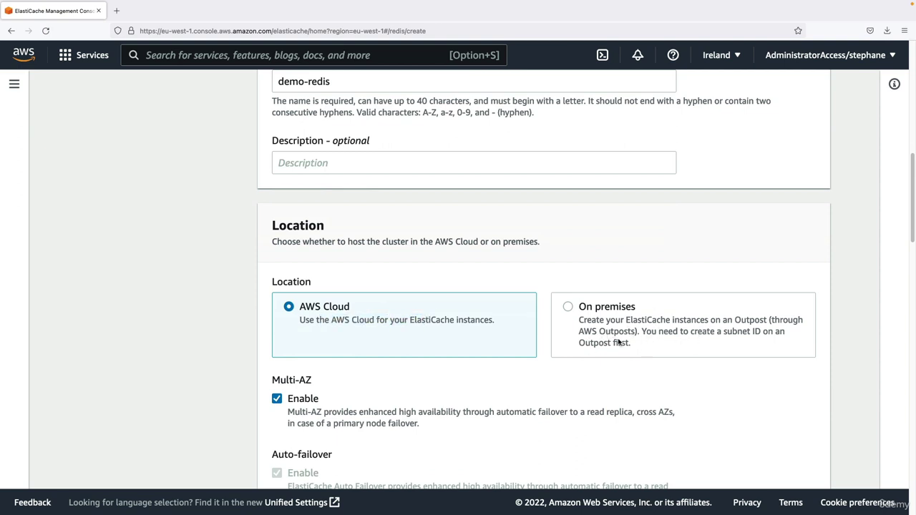
left_click_drag(325, 310, 358, 310)
left_click(353, 331)
Step: Turn off Multi-AZ for the demo-redis cluster
scroll(387, 299, "down", 1)
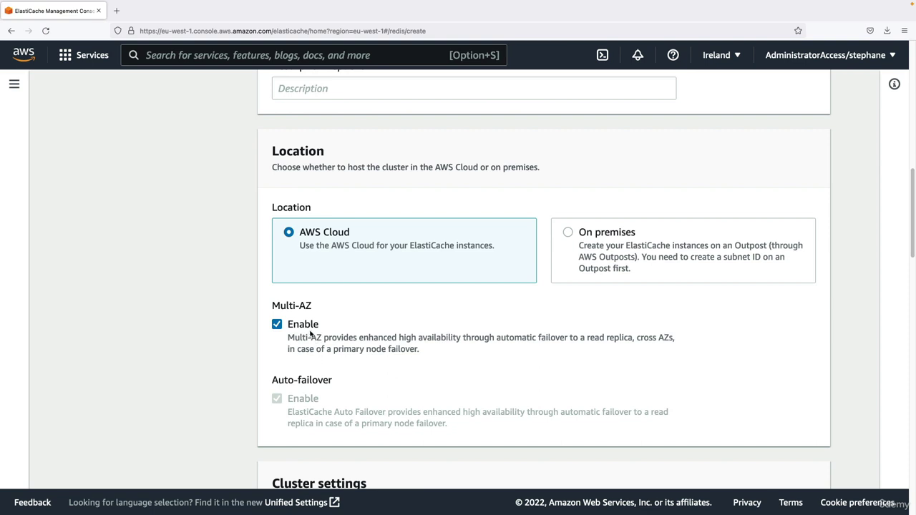
scroll(312, 337, "down", 1)
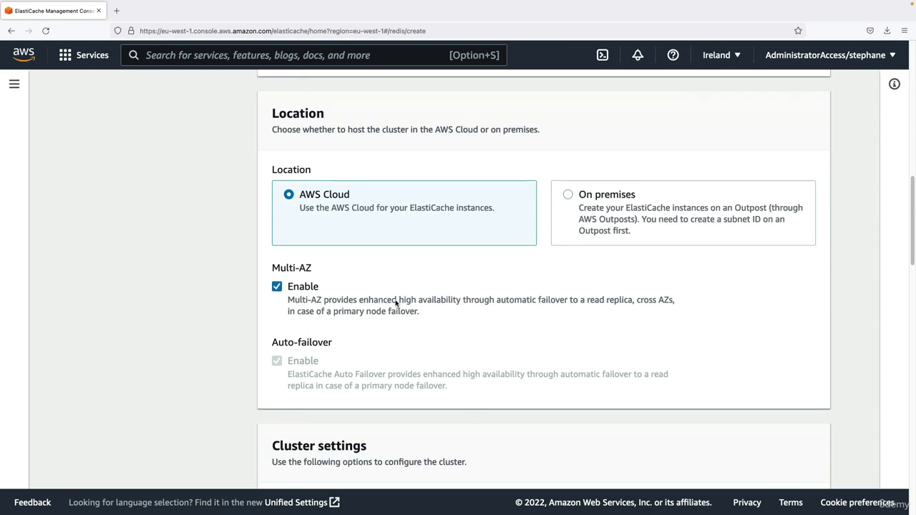
left_click_drag(398, 302, 464, 302)
left_click_drag(544, 301, 674, 301)
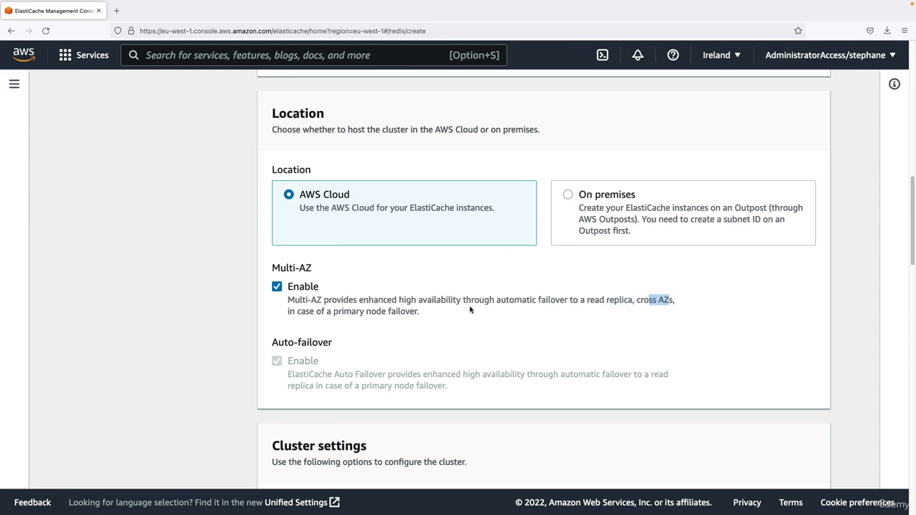
triple_click(386, 318)
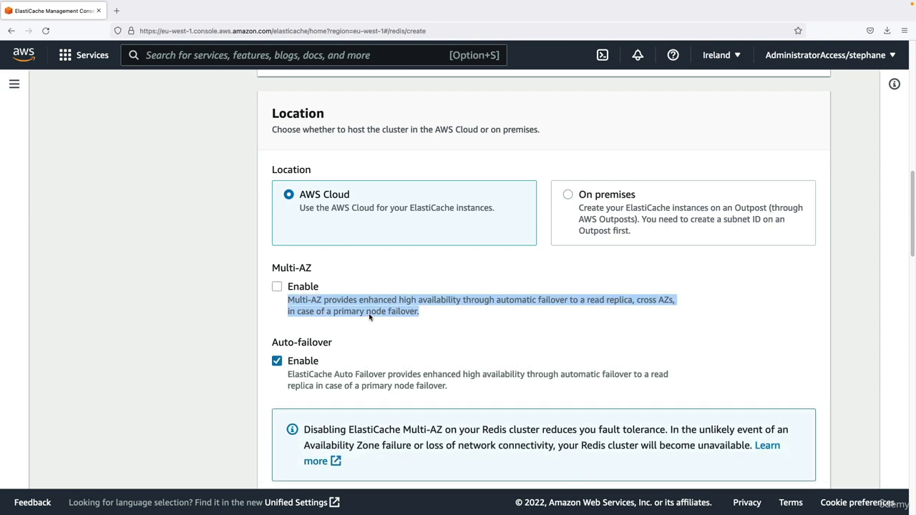
left_click(244, 312)
scroll(247, 304, "down", 1)
scroll(247, 304, "down", 3)
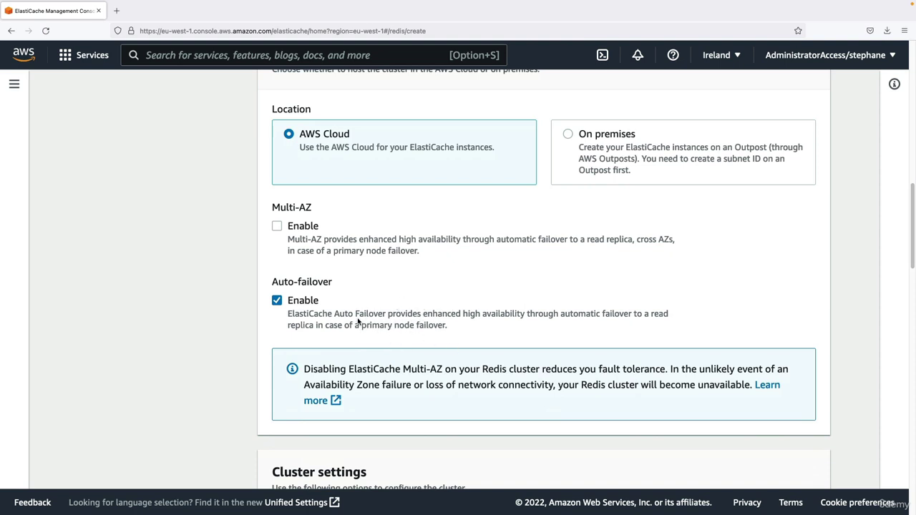
Step: Choose cache.t2.micro as the node type
scroll(360, 321, "down", 8)
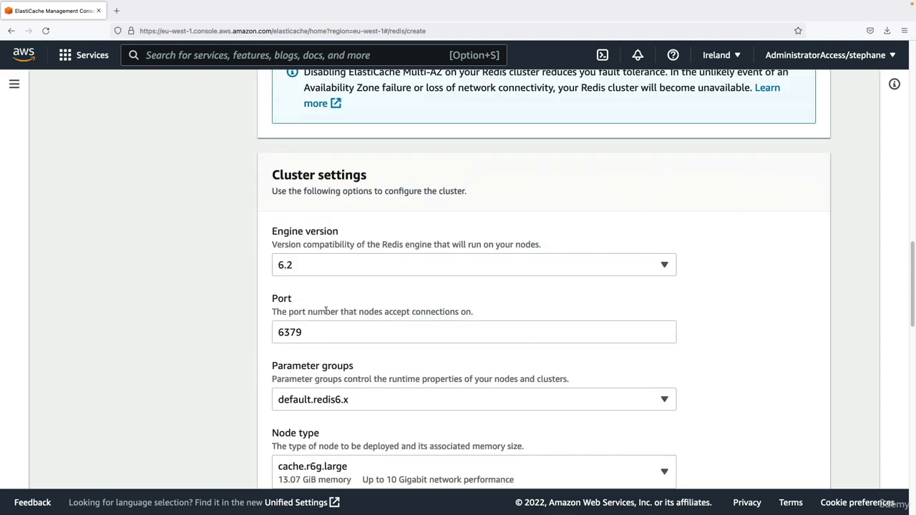
scroll(326, 310, "down", 2)
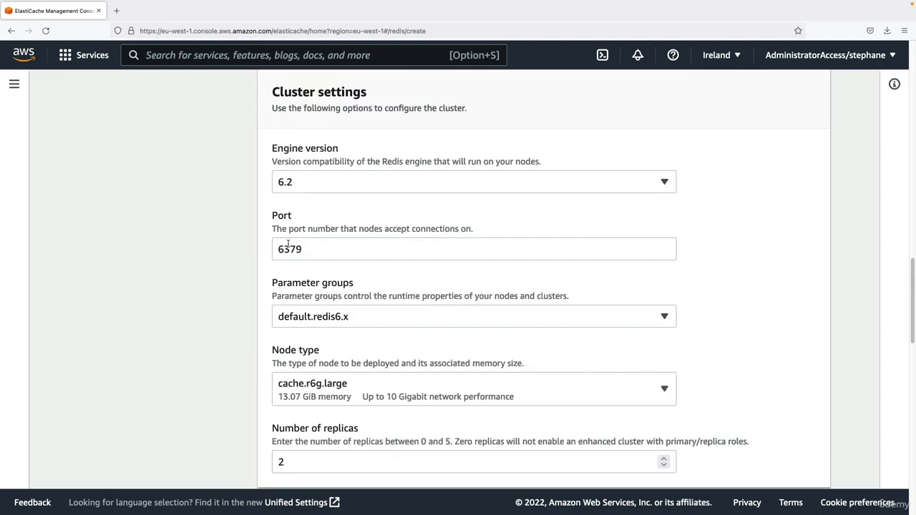
scroll(309, 286, "down", 3)
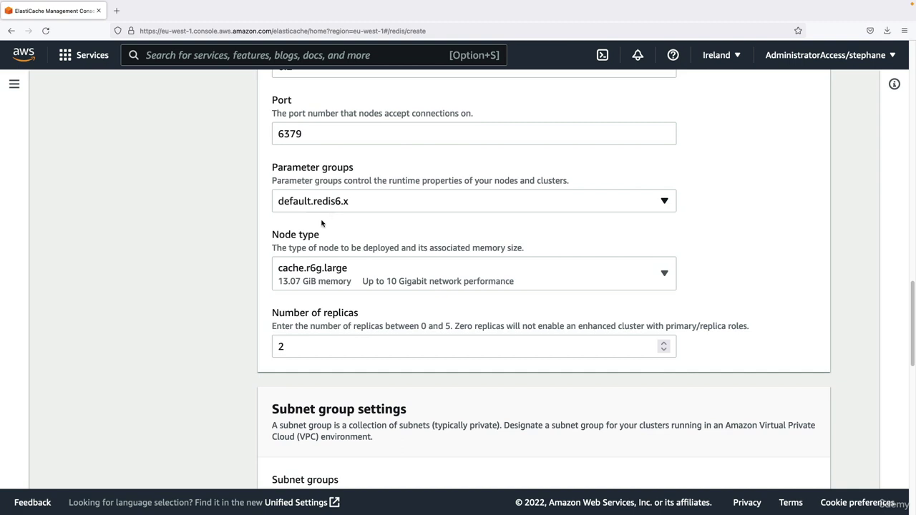
left_click(311, 270)
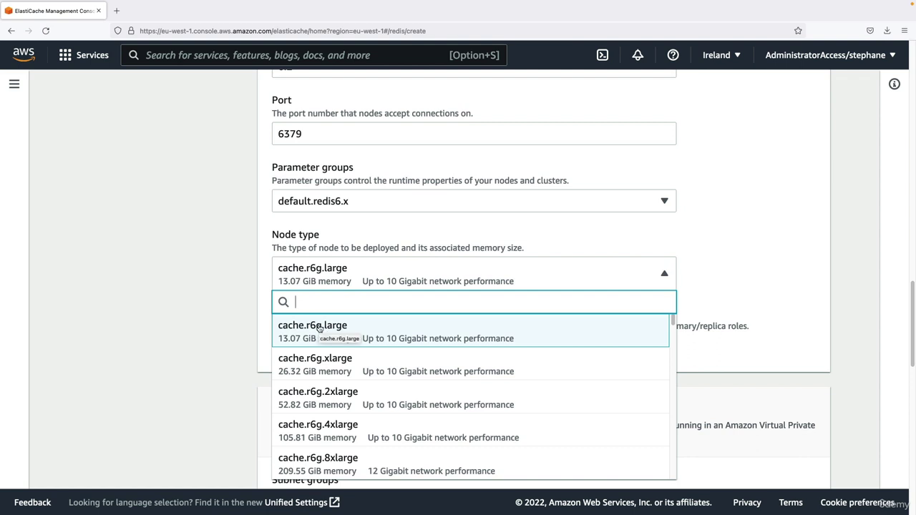
type("micro")
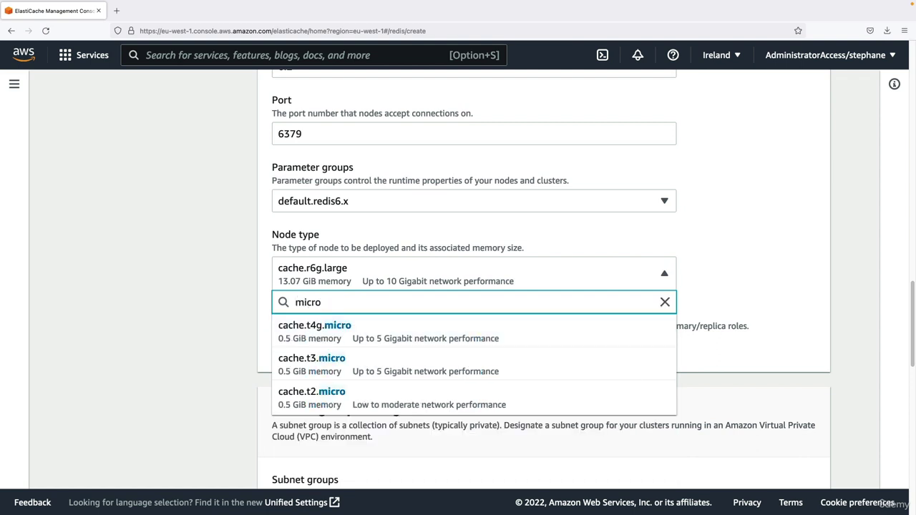
left_click(337, 403)
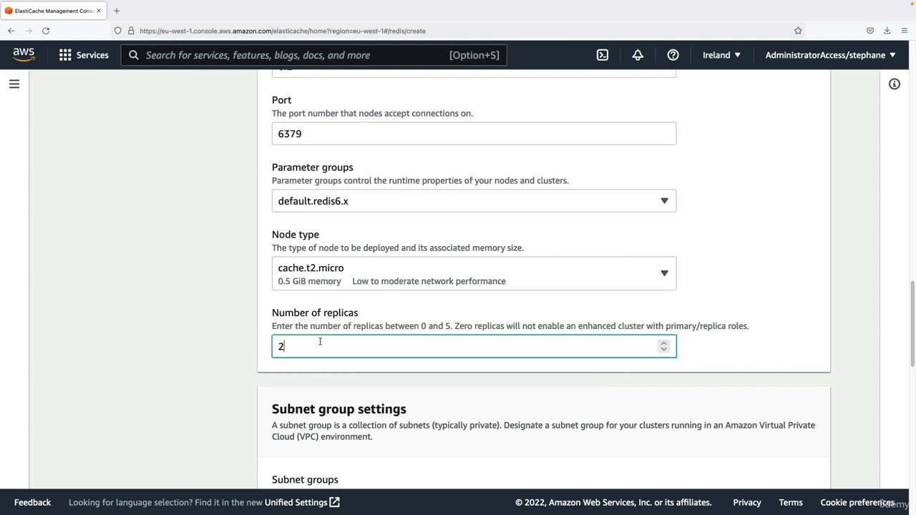
Step: Set the number of replicas to 0
scroll(313, 325, "down", 1)
scroll(314, 314, "down", 1)
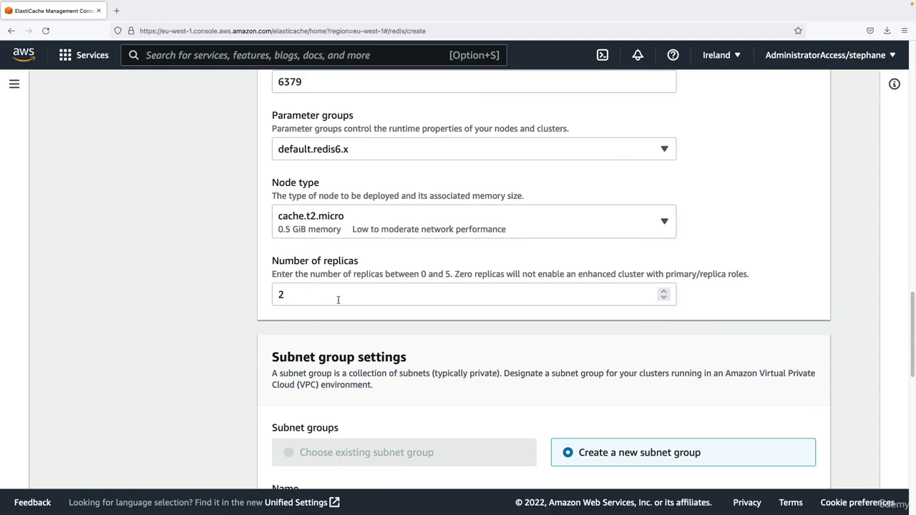
left_click_drag(420, 275, 444, 275)
left_click(429, 277)
scroll(400, 284, "down", 1)
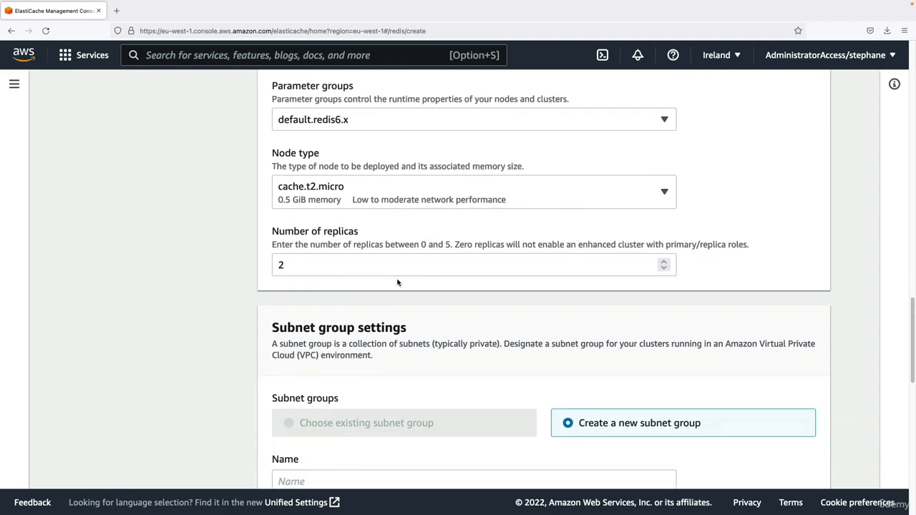
left_click(351, 265)
scroll(254, 299, "up", 10)
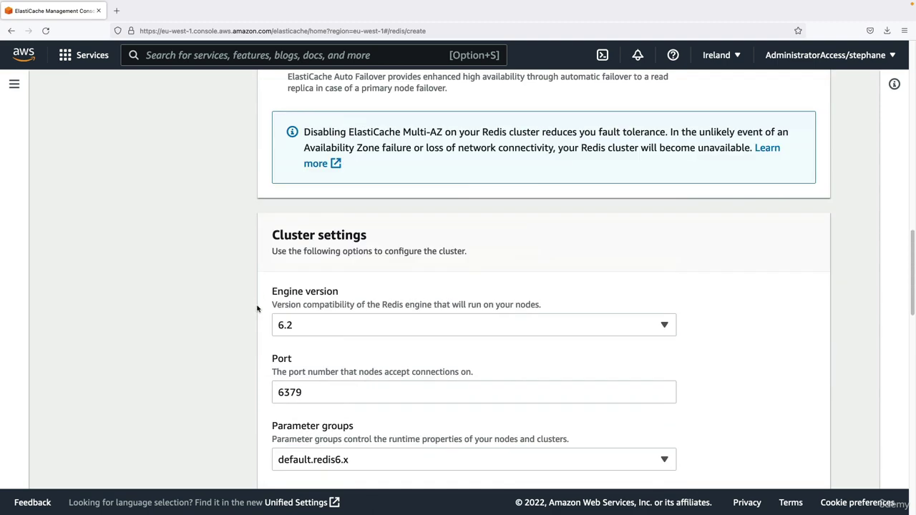
scroll(258, 306, "up", 1)
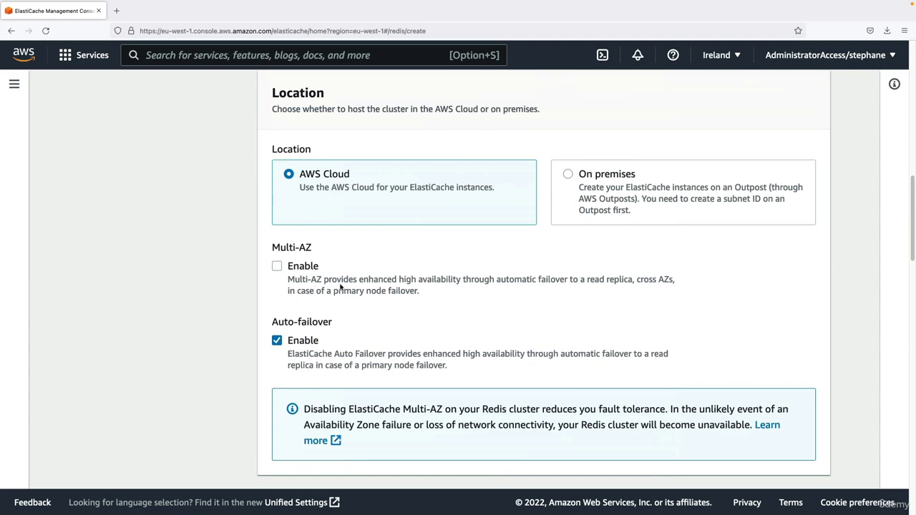
scroll(307, 342, "down", 10)
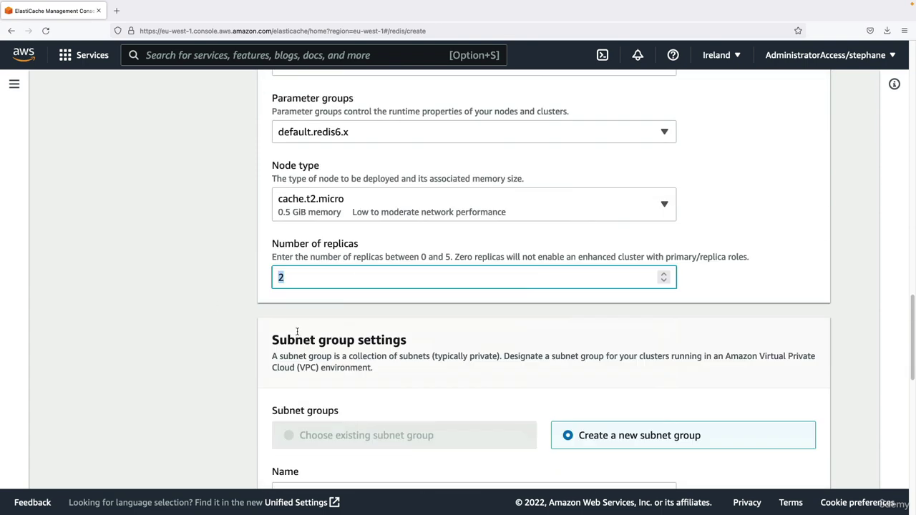
type("0")
left_click(330, 317)
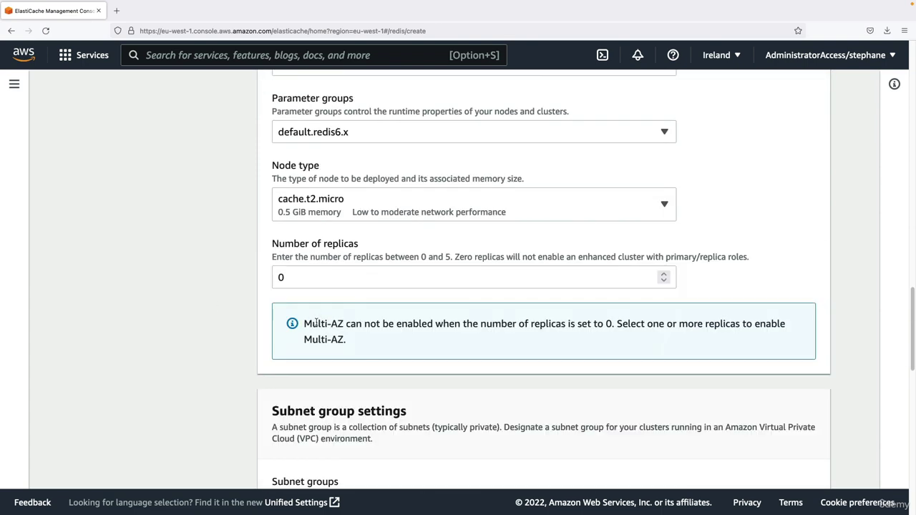
Step: Confirm Multi-AZ and auto-failover are now unavailable with 0 replicas
left_click_drag(304, 325, 349, 319)
left_click(354, 343)
scroll(354, 351, "up", 10)
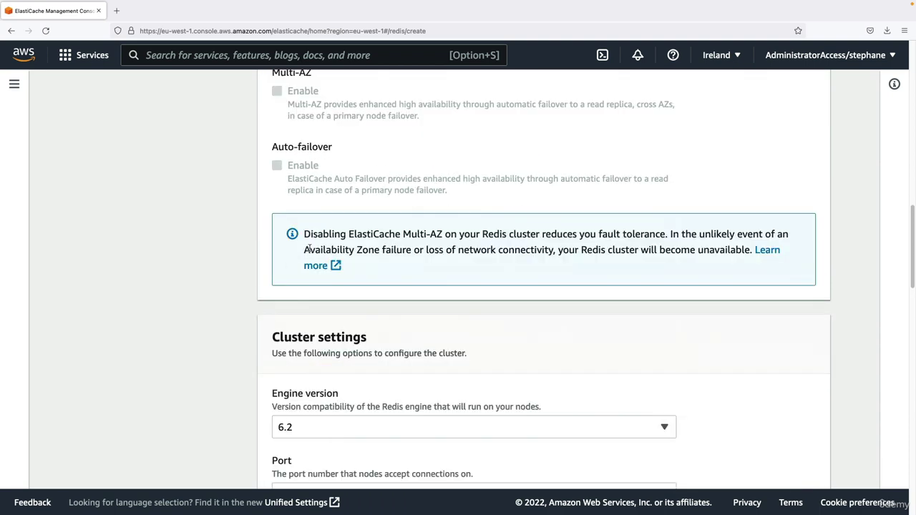
scroll(322, 306, "up", 3)
scroll(359, 319, "down", 10)
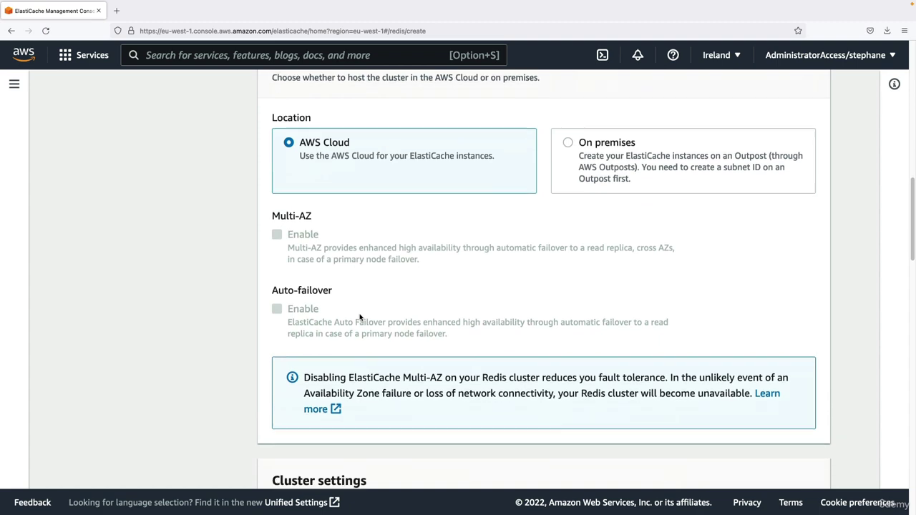
scroll(358, 313, "up", 1)
scroll(351, 330, "down", 1)
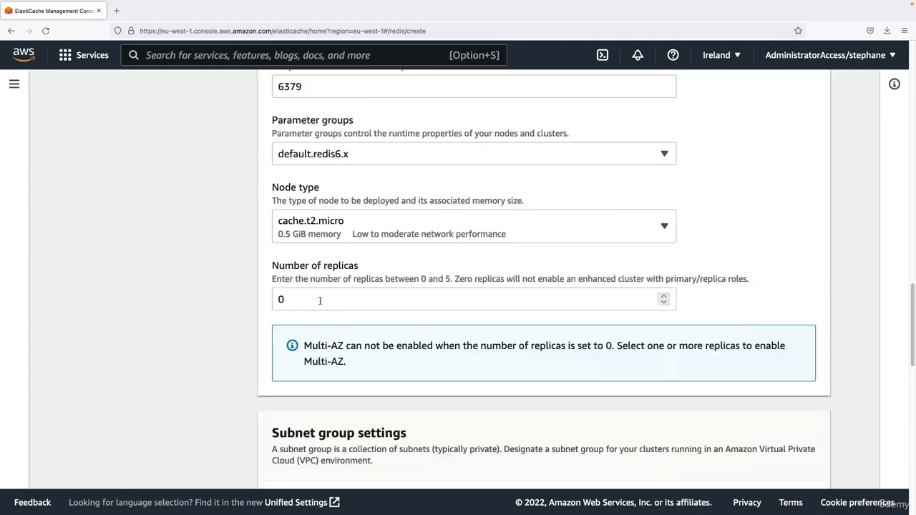
left_click(322, 299)
left_click(257, 301)
left_click(326, 309)
left_click(253, 302)
scroll(272, 326, "down", 5)
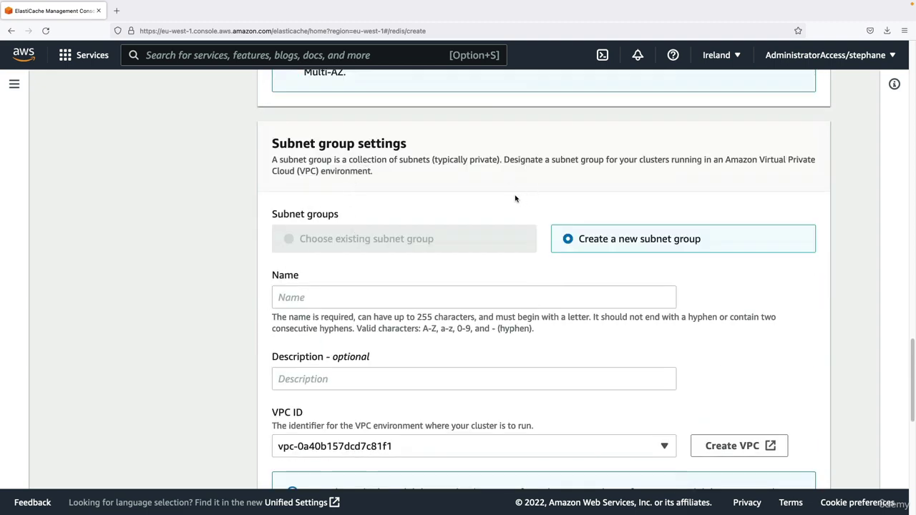
Step: Name the new subnet group 'my-first-subnet-group', review its three eu-west-1 subnets, and continue
left_click(489, 290)
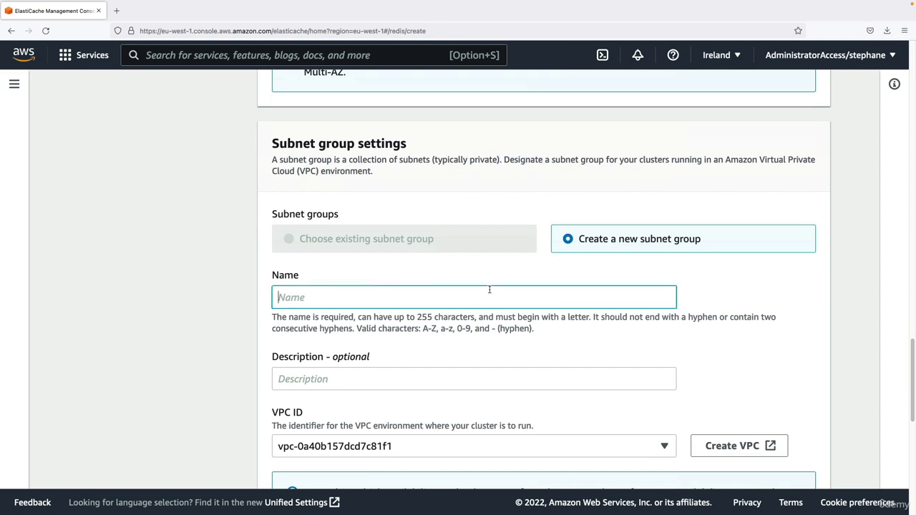
type("my-first-subnet-grou")
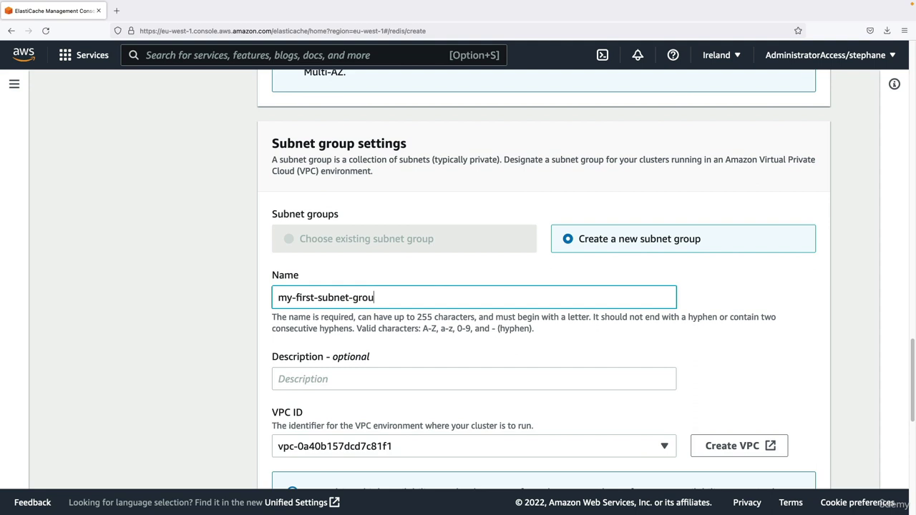
type("p")
left_click(555, 126)
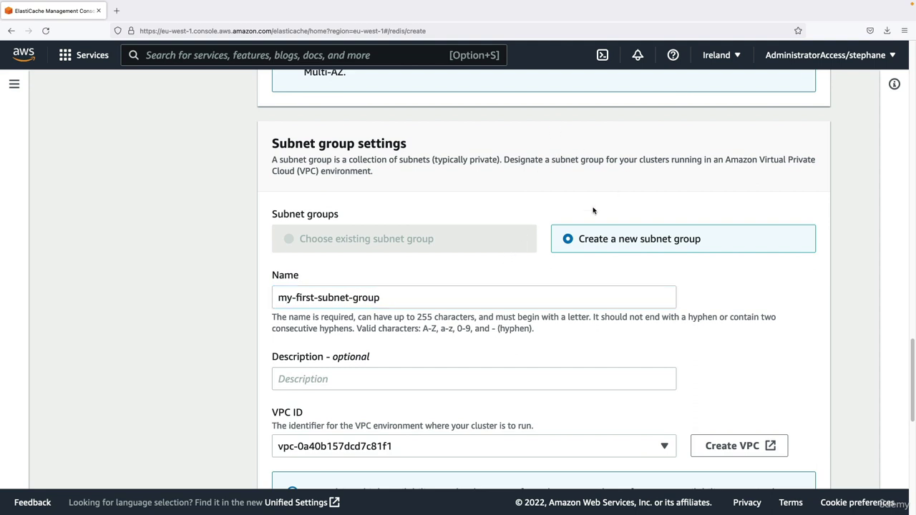
scroll(597, 197, "down", 1)
scroll(367, 263, "down", 1)
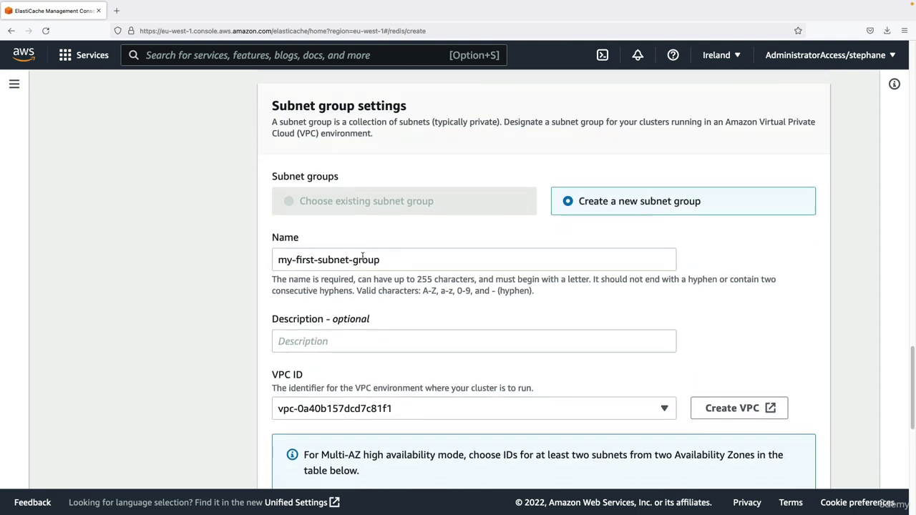
scroll(351, 286, "down", 3)
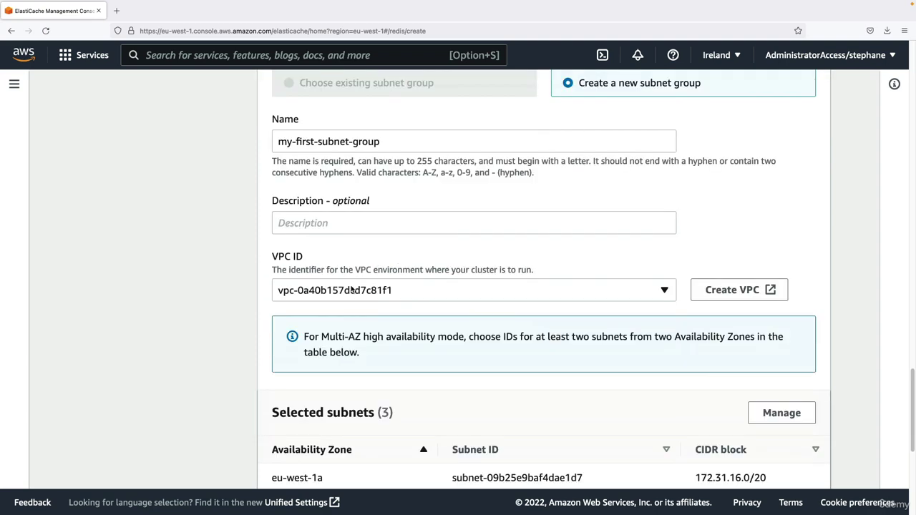
scroll(335, 272, "down", 4)
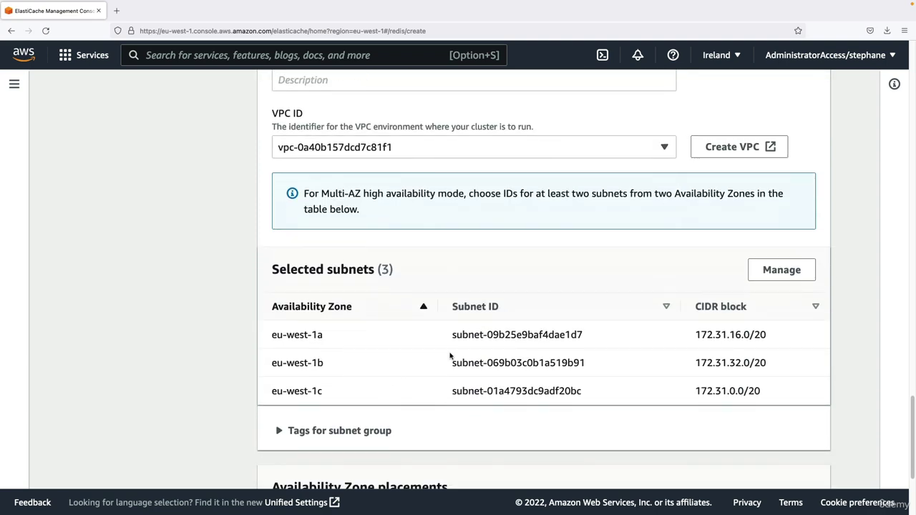
scroll(450, 350, "down", 5)
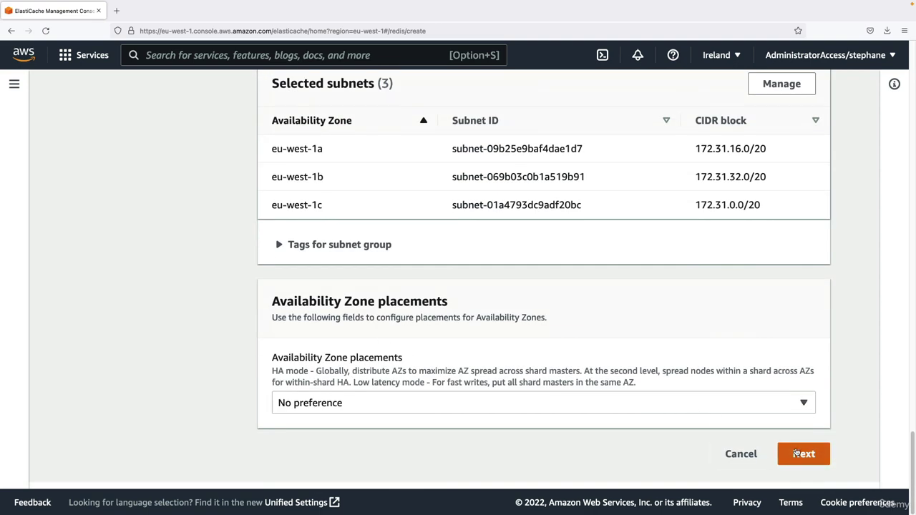
left_click(802, 453)
left_click(278, 256)
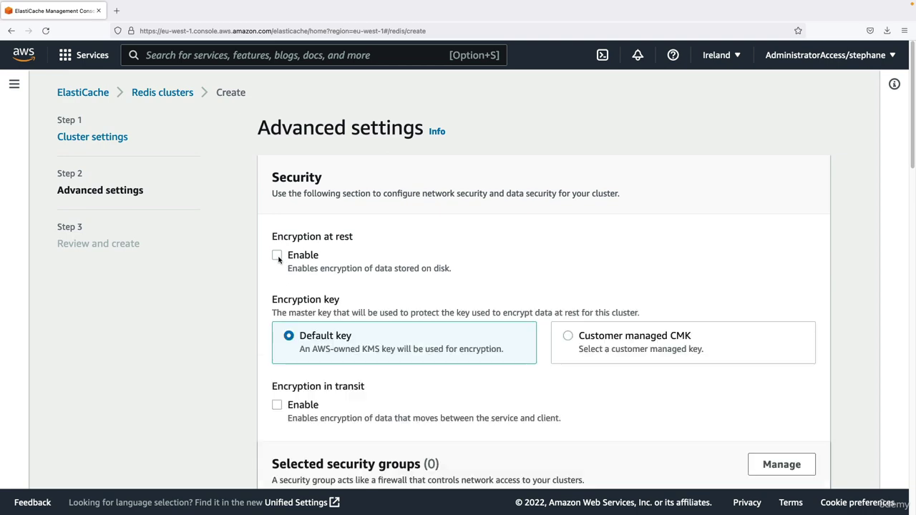
left_click(290, 259)
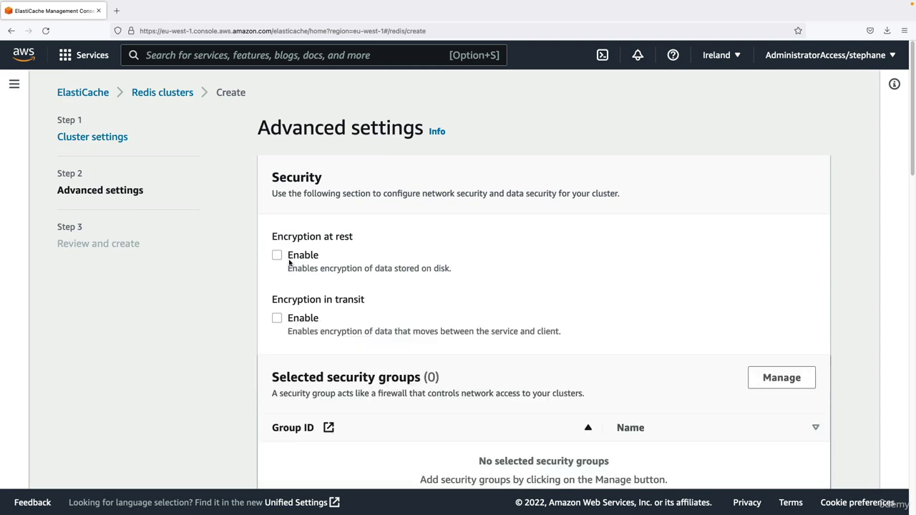
left_click(277, 318)
scroll(285, 316, "down", 3)
left_click(309, 277)
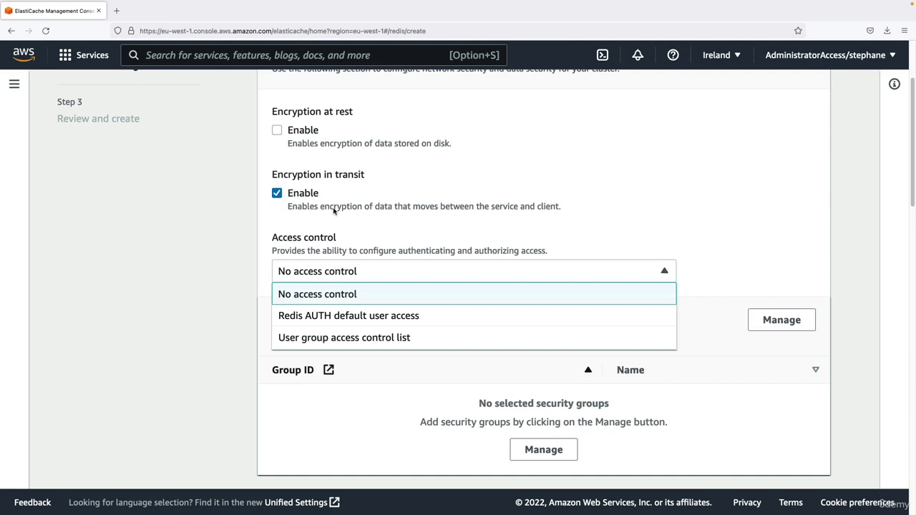
left_click(354, 317)
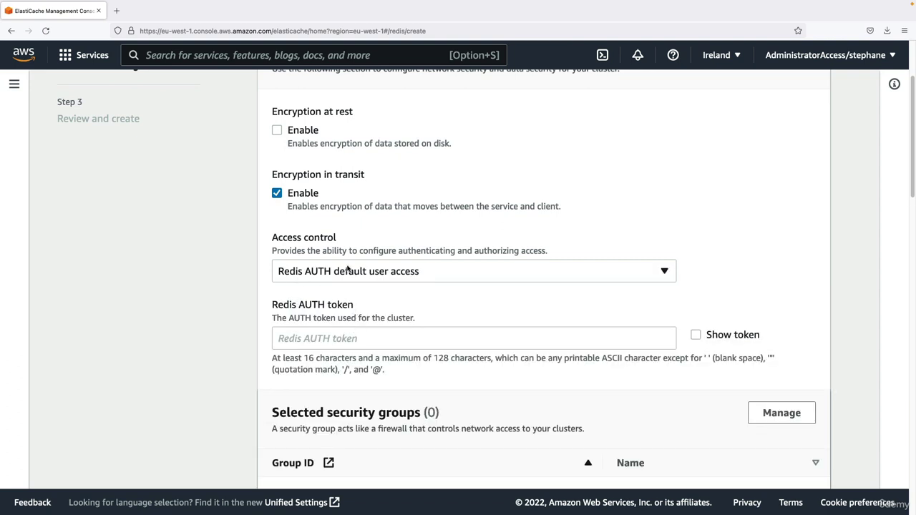
left_click(351, 335)
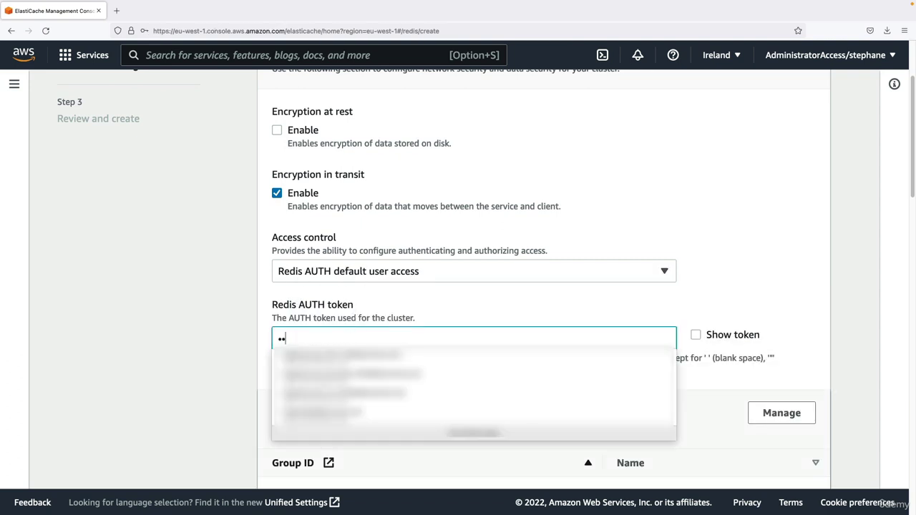
type("••••••••••••••••••")
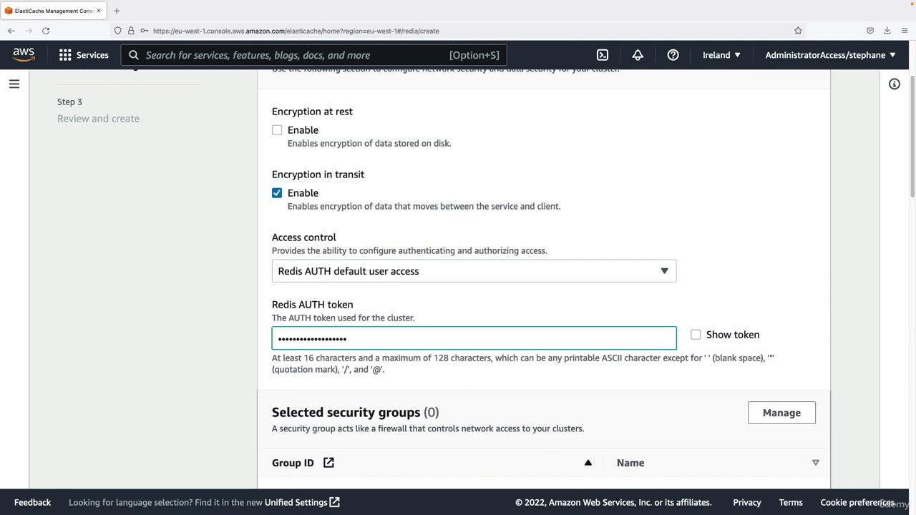
left_click(279, 320)
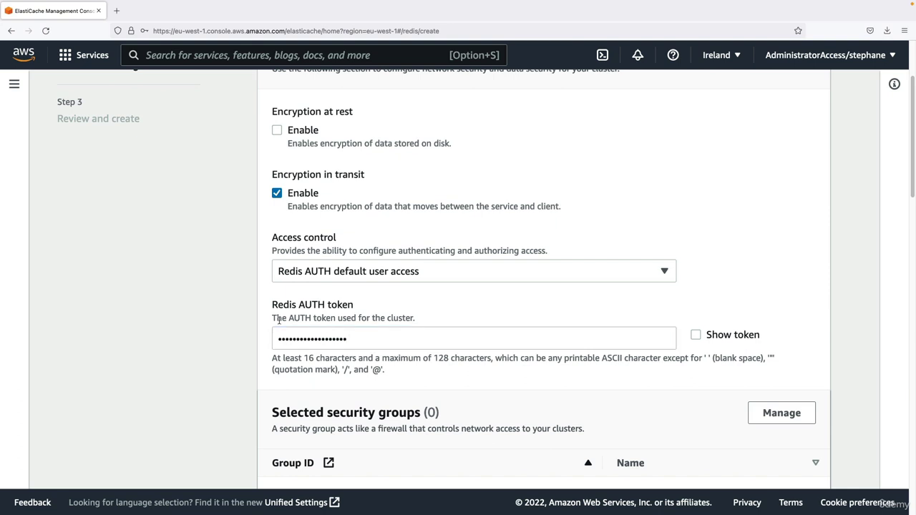
left_click(278, 196)
left_click(247, 160)
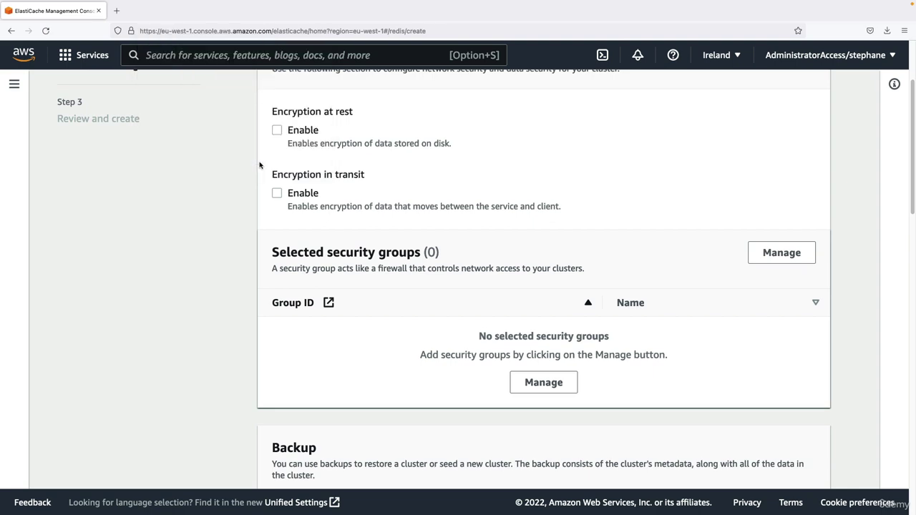
Step: Disable automatic backups and continue to the Review and create step
scroll(262, 237, "down", 5)
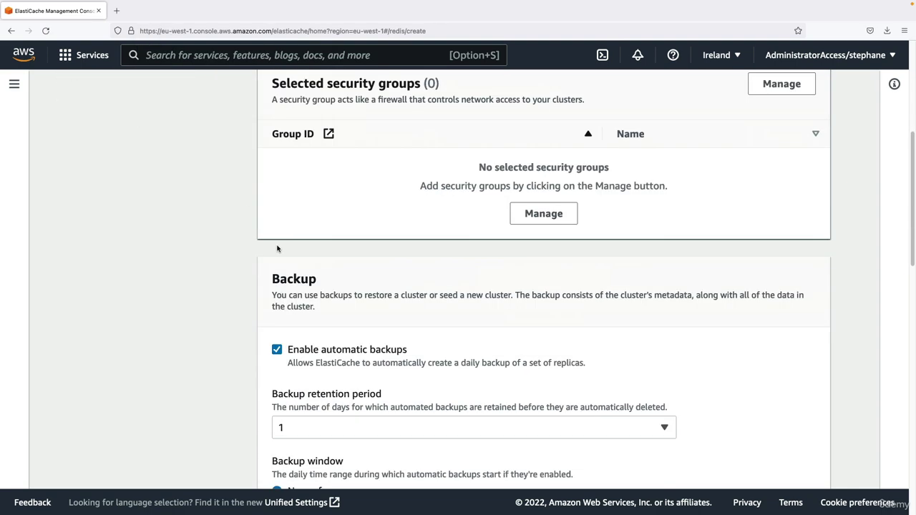
scroll(292, 242, "down", 4)
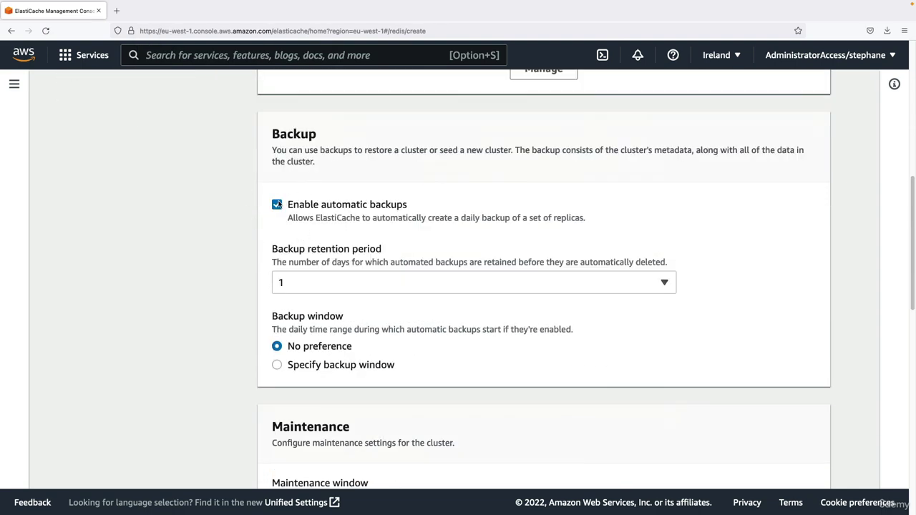
left_click(278, 205)
left_click(288, 205)
left_click(290, 206)
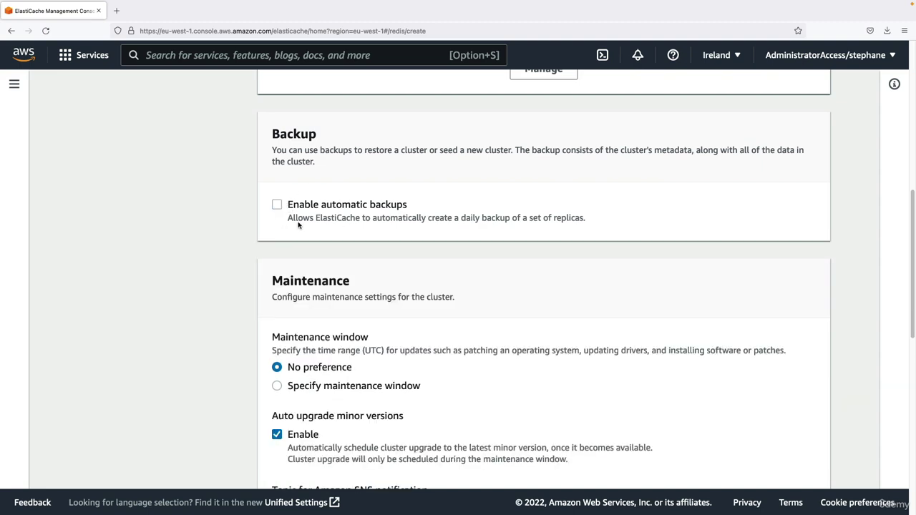
scroll(306, 227, "down", 4)
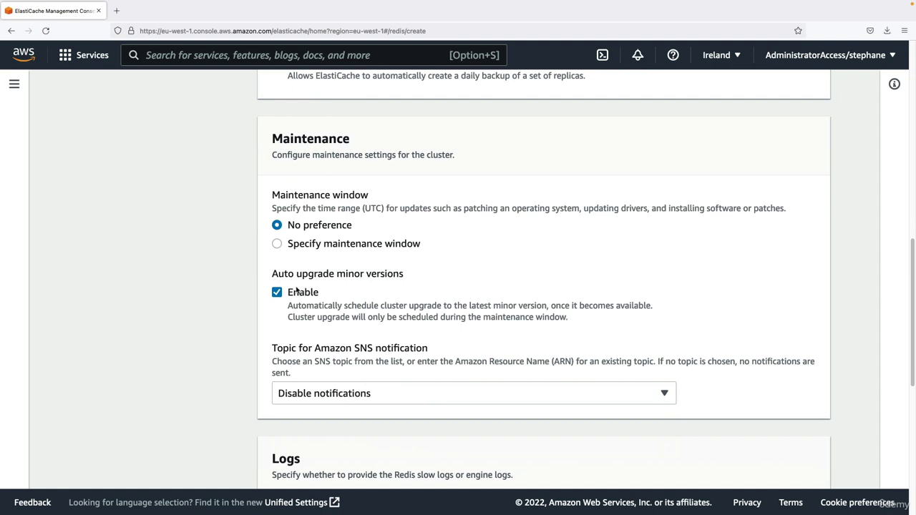
scroll(305, 265, "down", 10)
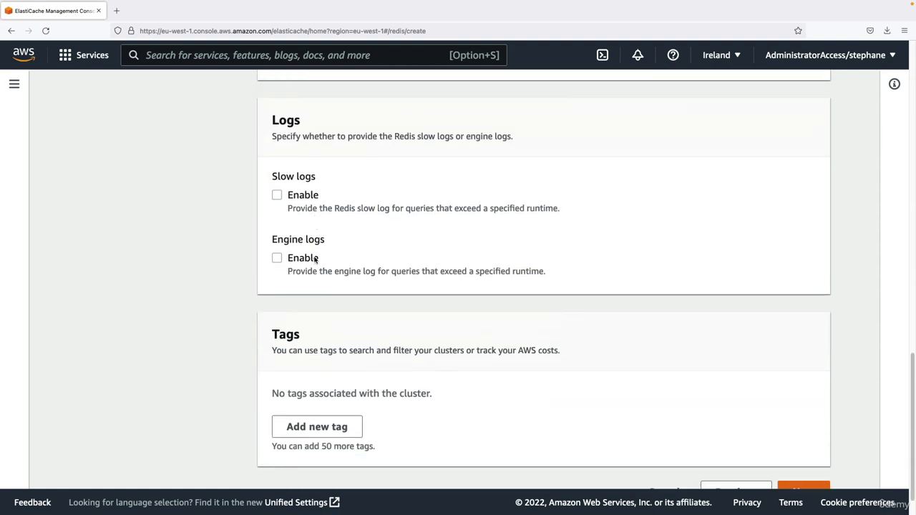
left_click(800, 451)
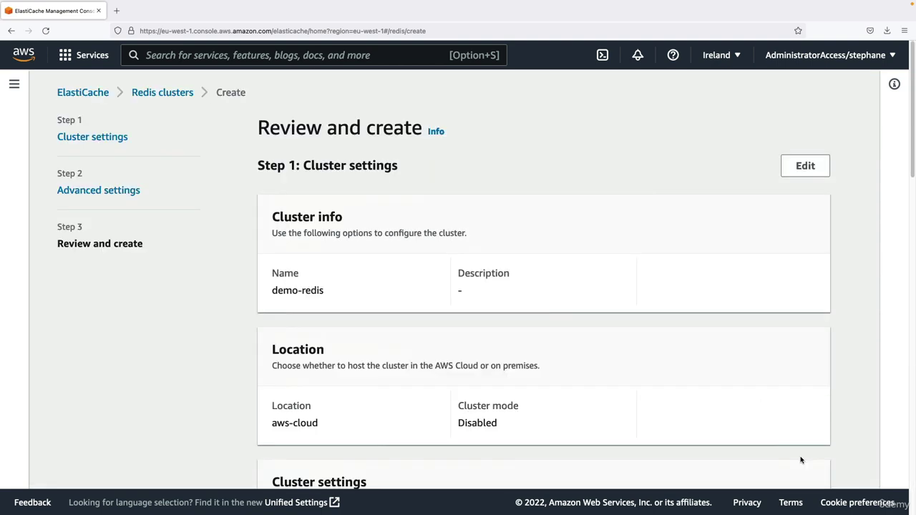
Step: Create the demo-redis cluster from the Review and create page
scroll(557, 329, "down", 20)
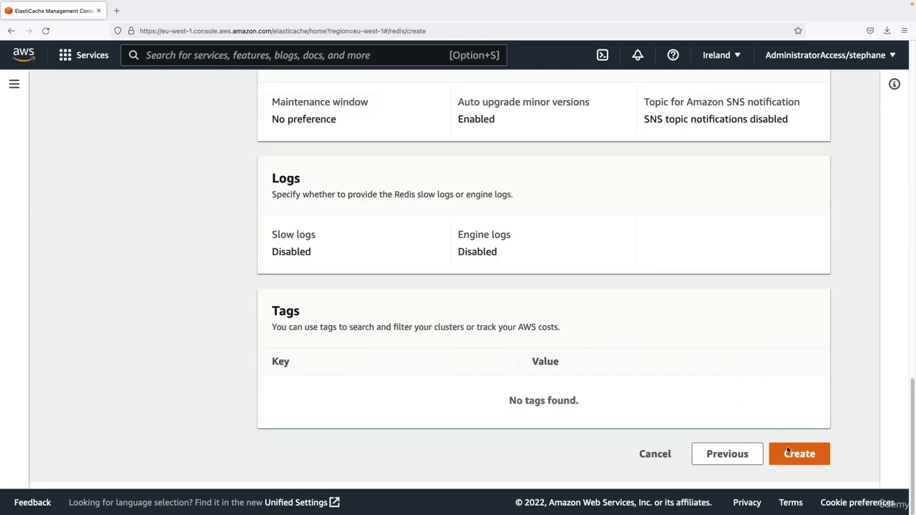
left_click(787, 449)
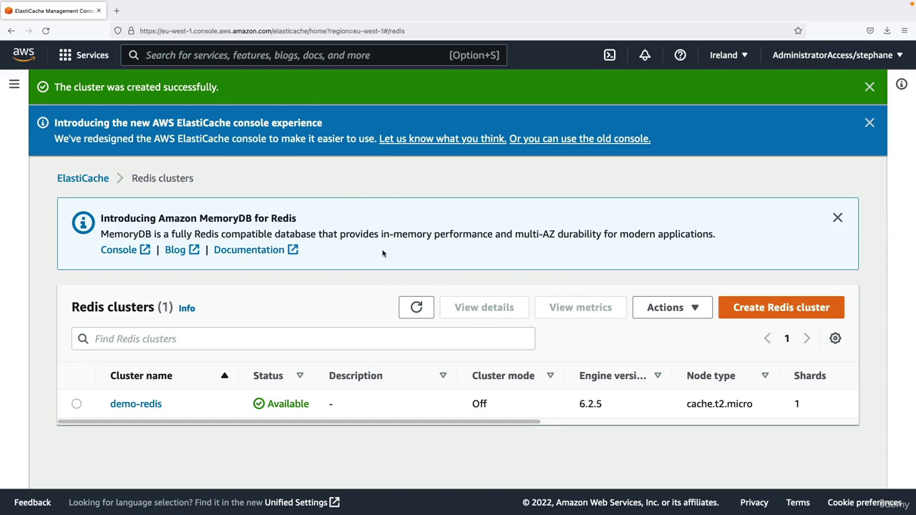
Step: Open demo-redis details and select its primary and reader endpoint addresses
left_click(143, 404)
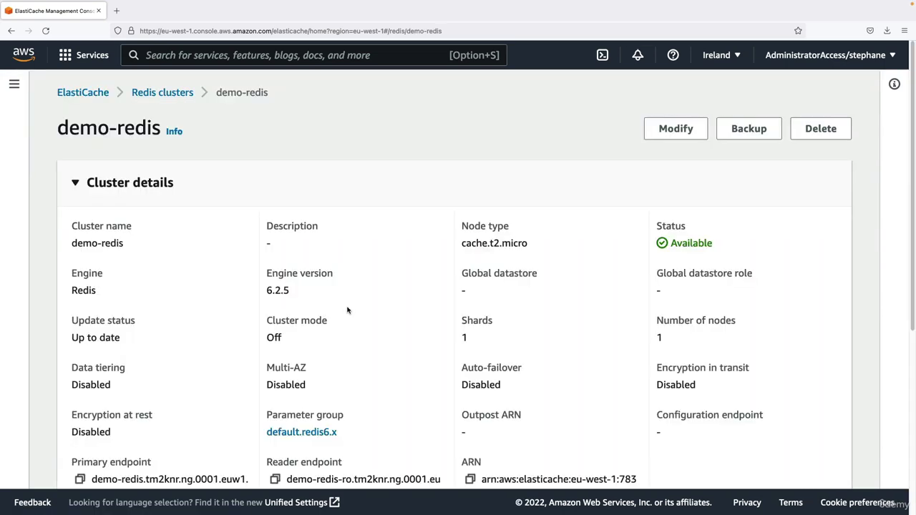
scroll(347, 311, "down", 3)
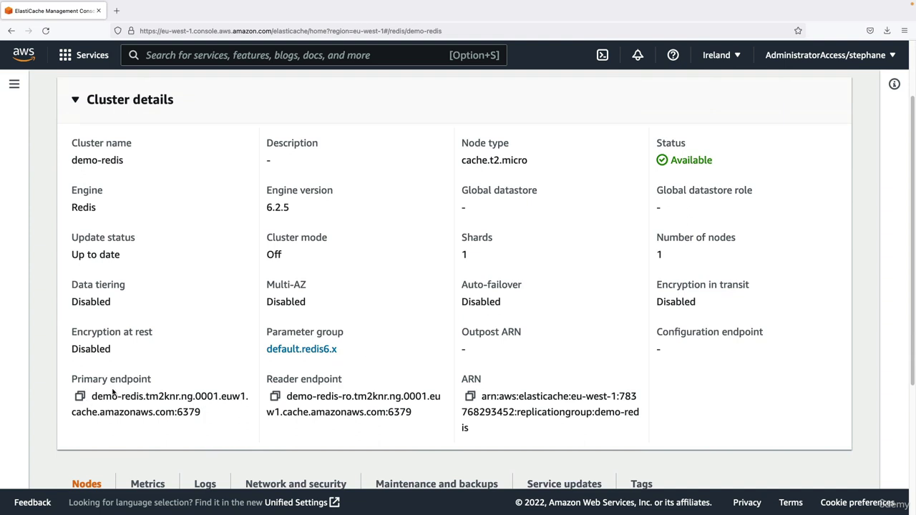
left_click_drag(102, 396, 156, 413)
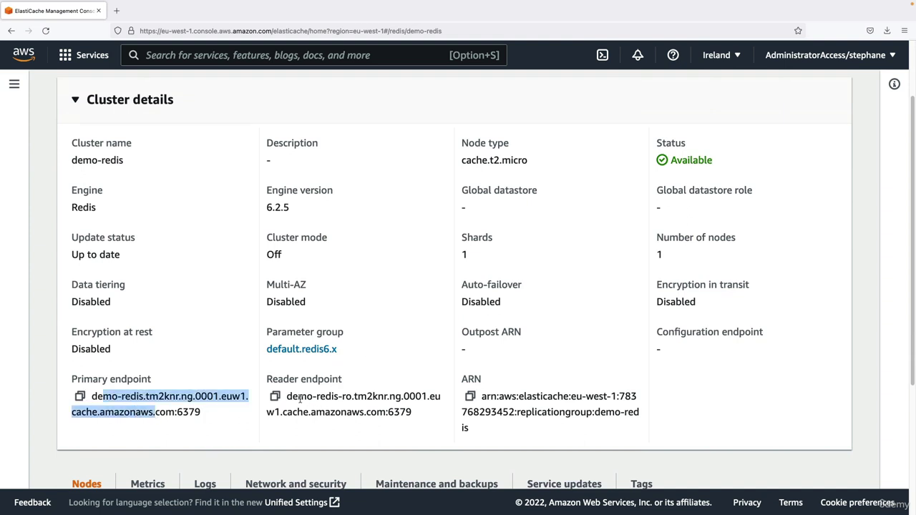
left_click_drag(293, 398, 429, 422)
left_click(428, 421)
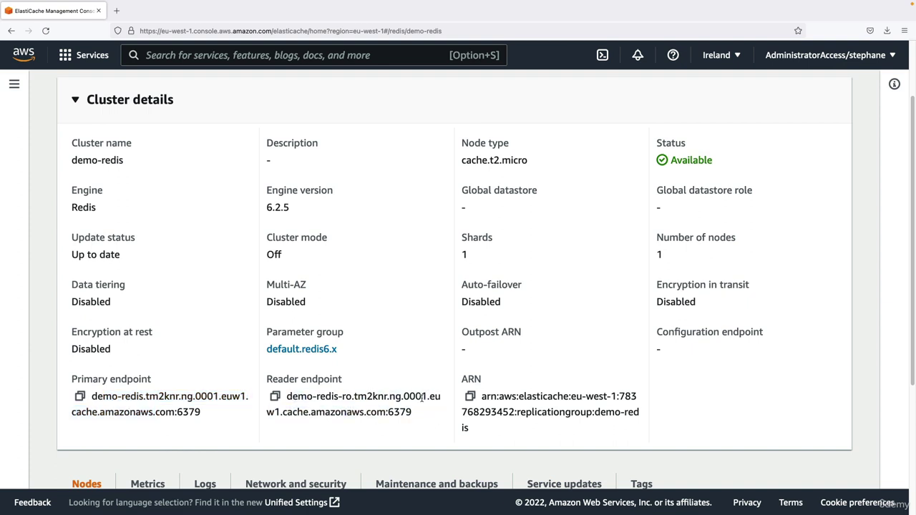
Step: Look over the cluster's single primary node, then return to the Redis clusters list
scroll(405, 362, "down", 1)
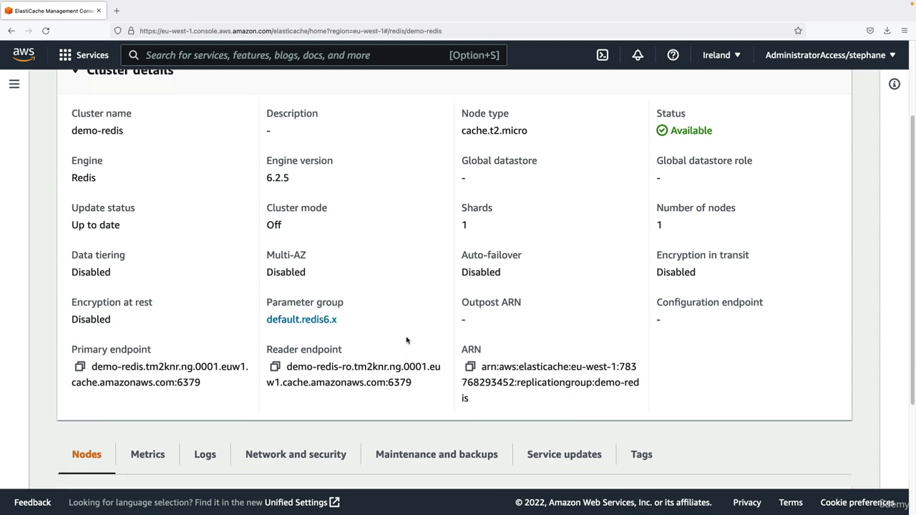
scroll(419, 259, "down", 5)
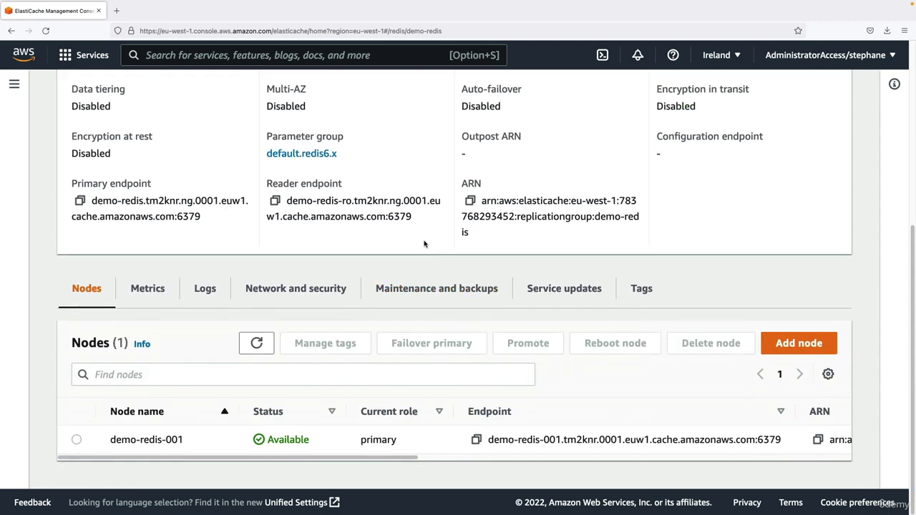
scroll(424, 243, "up", 8)
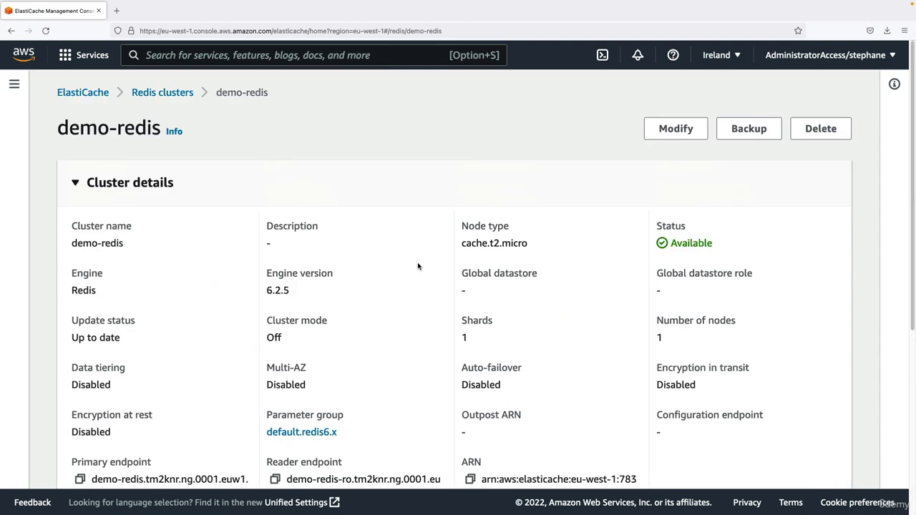
scroll(443, 319, "down", 7)
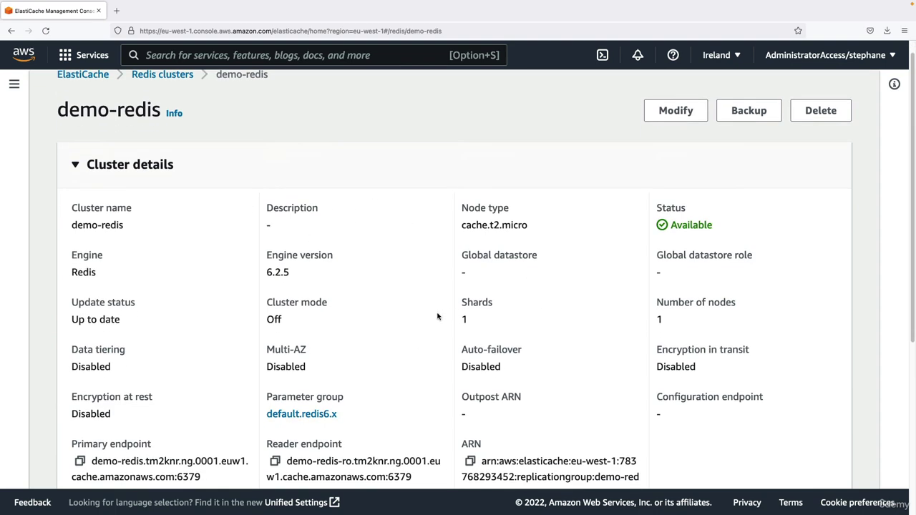
scroll(382, 329, "down", 1)
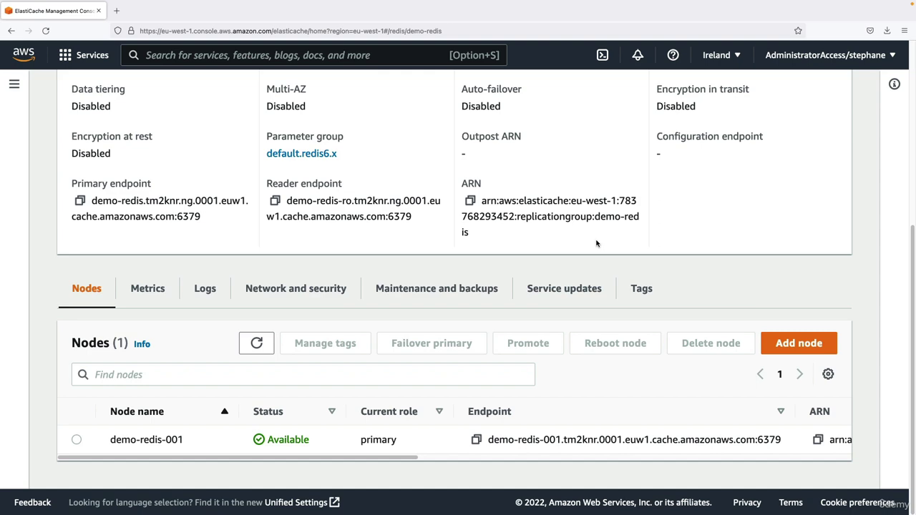
scroll(596, 243, "up", 5)
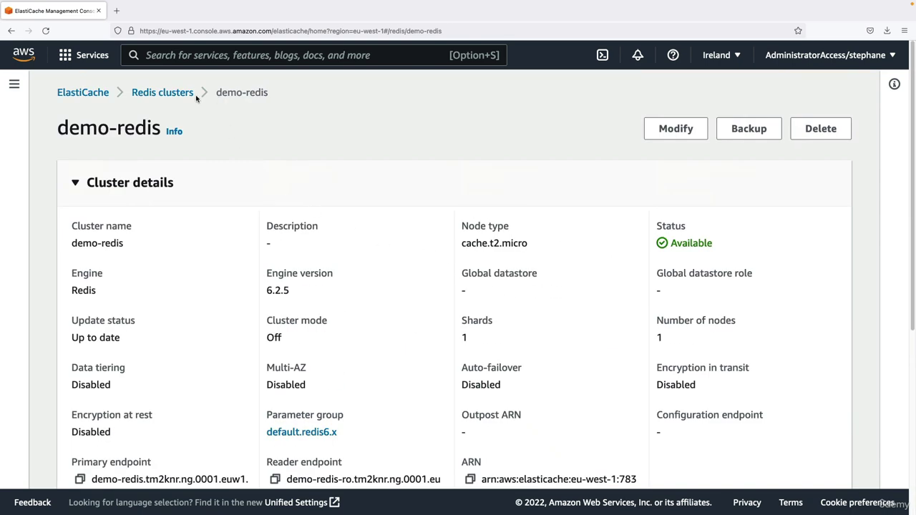
left_click(192, 95)
Step: Delete demo-redis with no final backup, confirming by entering 'demo-redis'
left_click(78, 367)
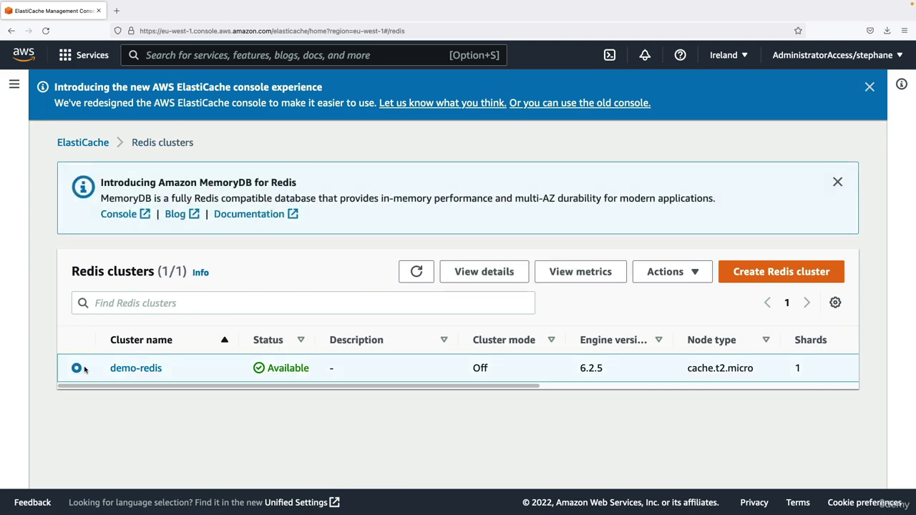
left_click(668, 271)
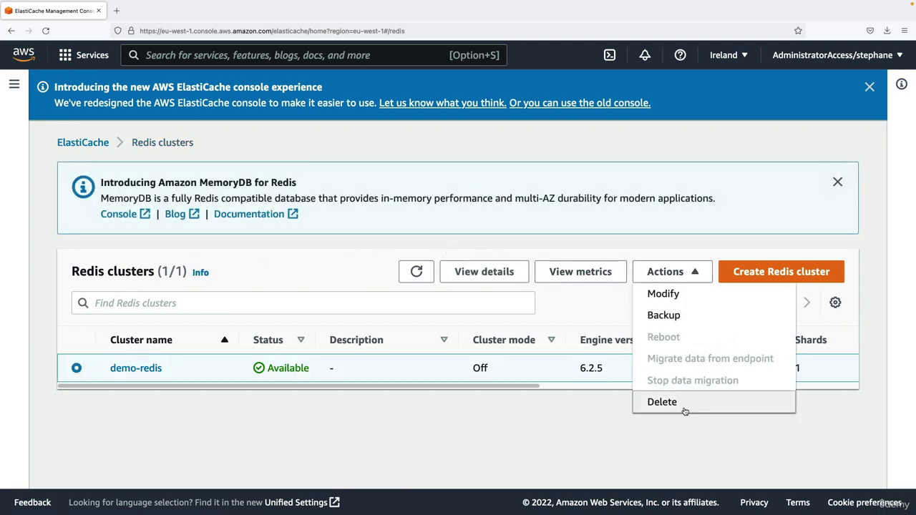
left_click(685, 410)
left_click(491, 268)
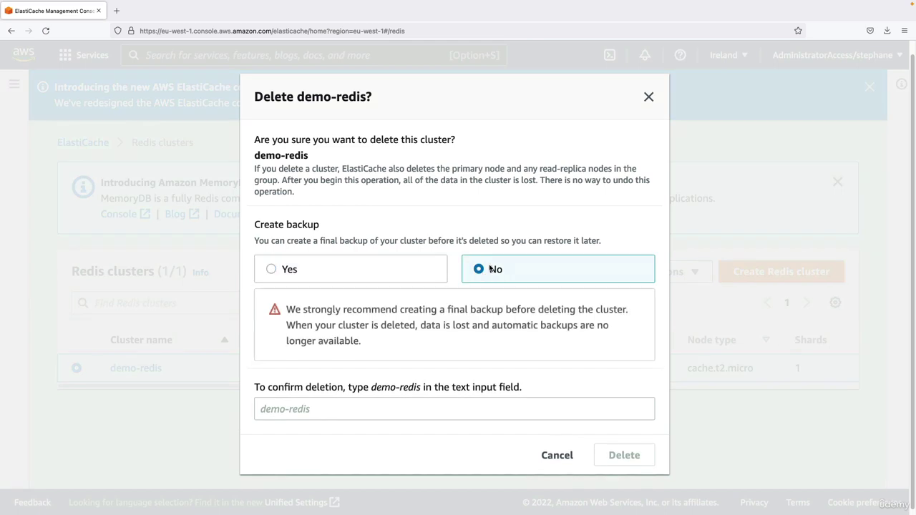
left_click(391, 410)
type("demo-re")
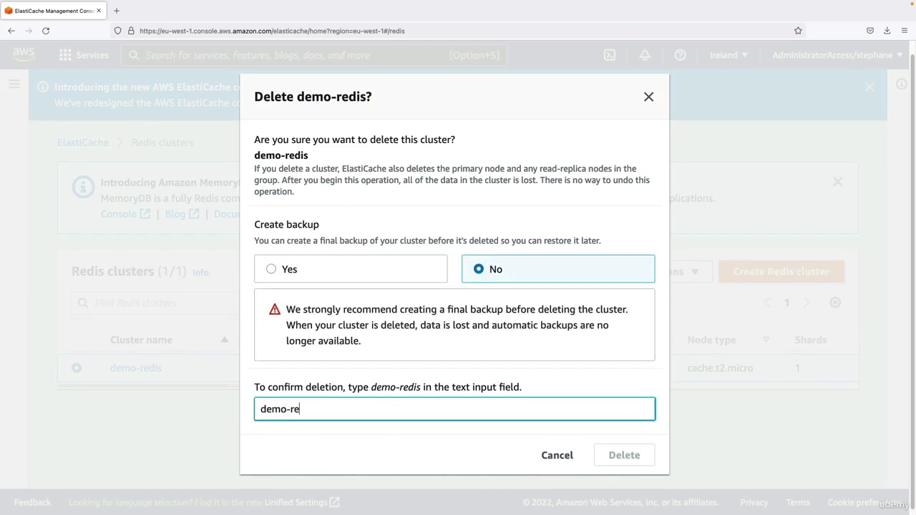
type("dis")
left_click(601, 458)
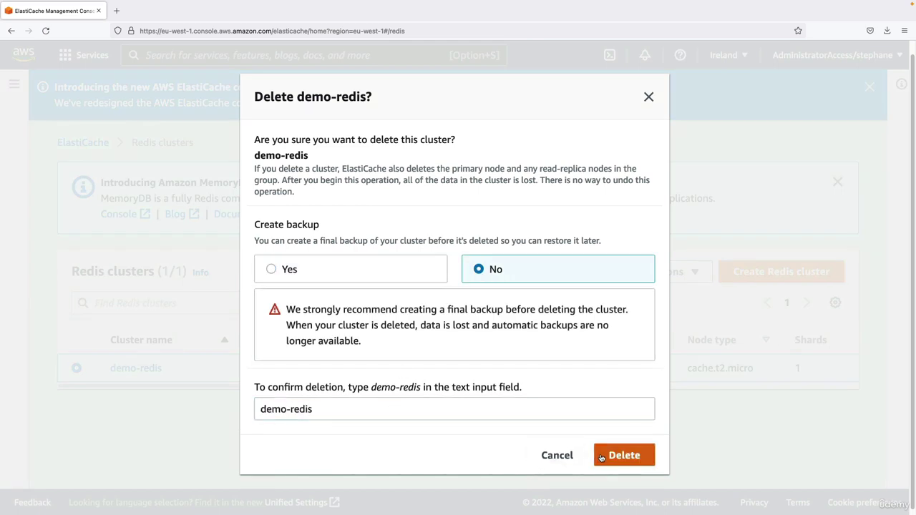